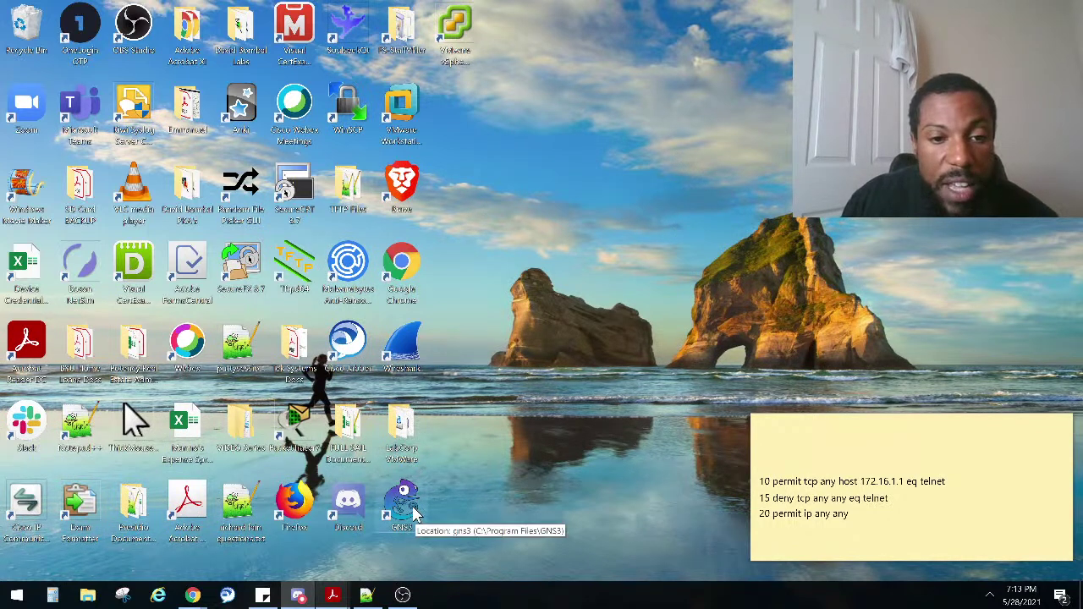
# Step: Launch GNS3 from its desktop shortcut, which brings up the GNS3 VM in VMware Workstation
pyautogui.doubleClick(403, 503)
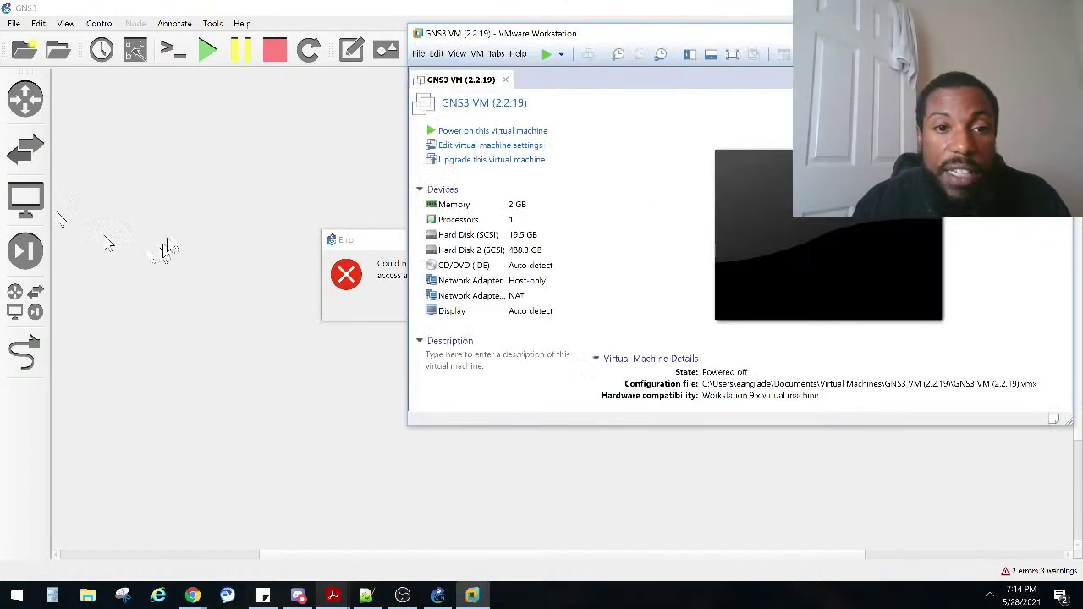
# Step: Dismiss GNS3's server connection error and move the VMware window aside while the GNS3 VM boots
pyautogui.click(387, 242)
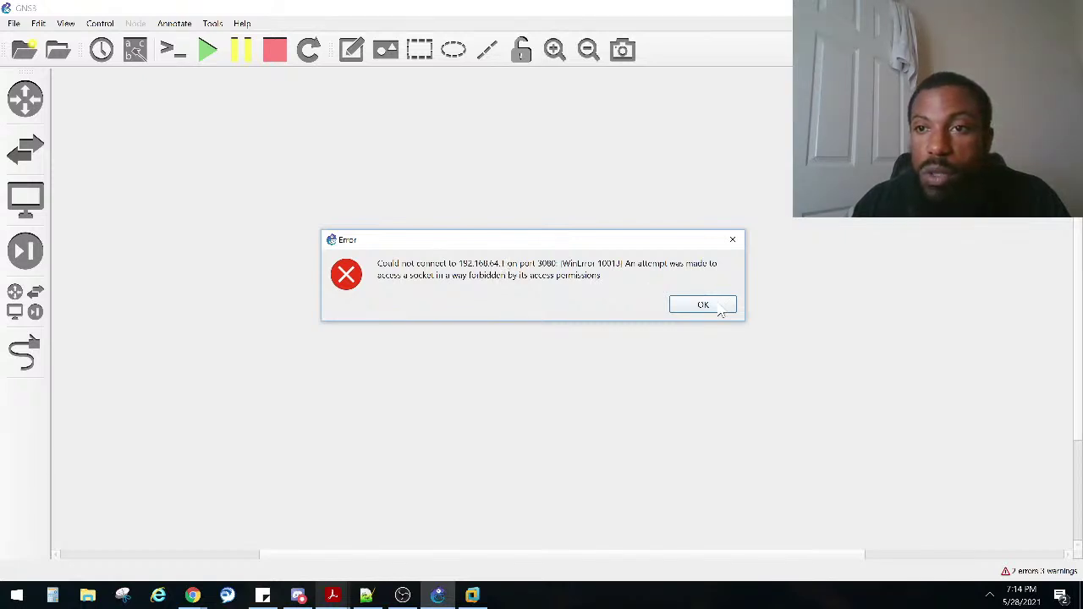
pyautogui.click(718, 307)
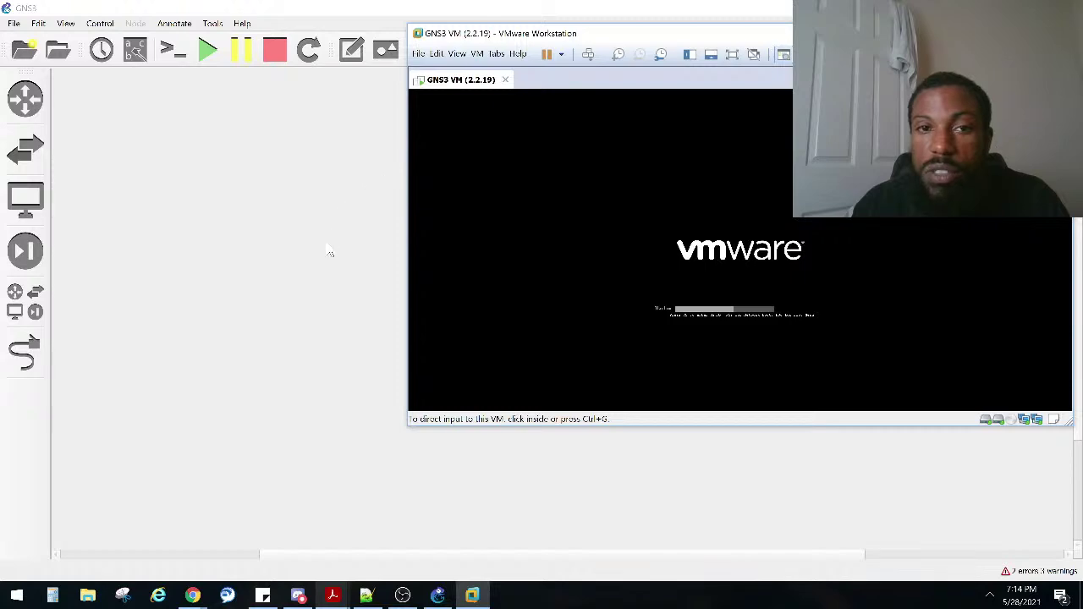
pyautogui.moveTo(519, 40); pyautogui.dragTo(606, 184)
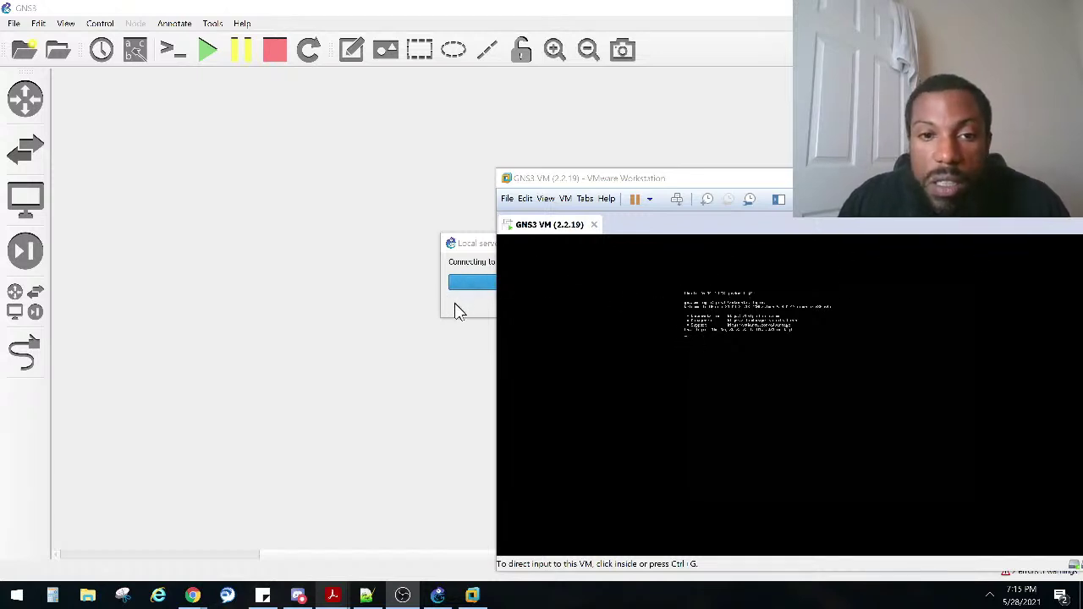
# Step: Move the connecting dialog and the GNS3 VM window out of the way, then return to GNS3
pyautogui.moveTo(472, 246); pyautogui.dragTo(342, 252)
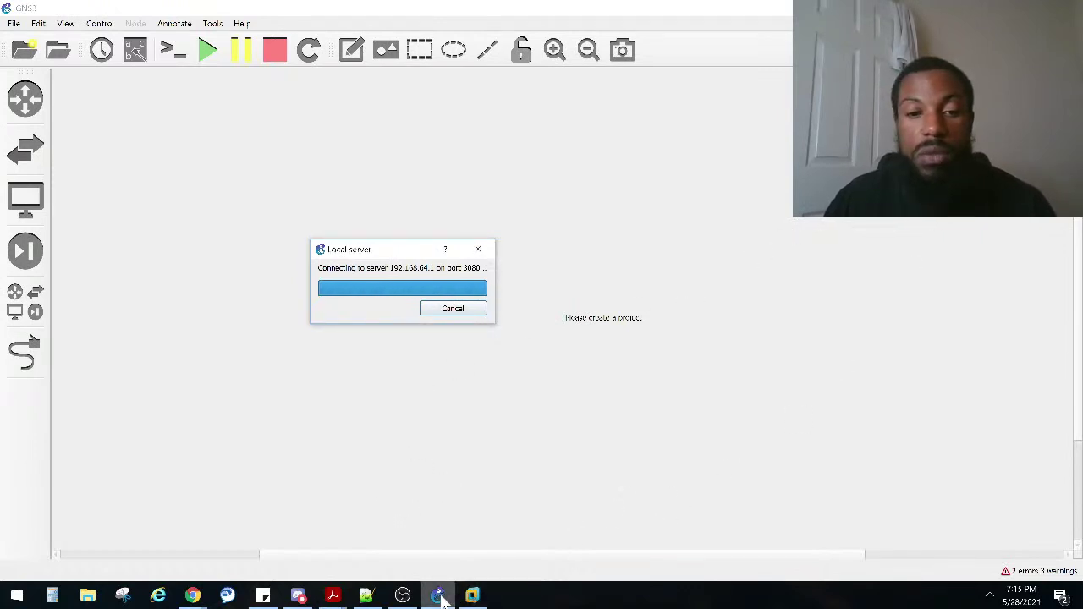
pyautogui.moveTo(472, 595)
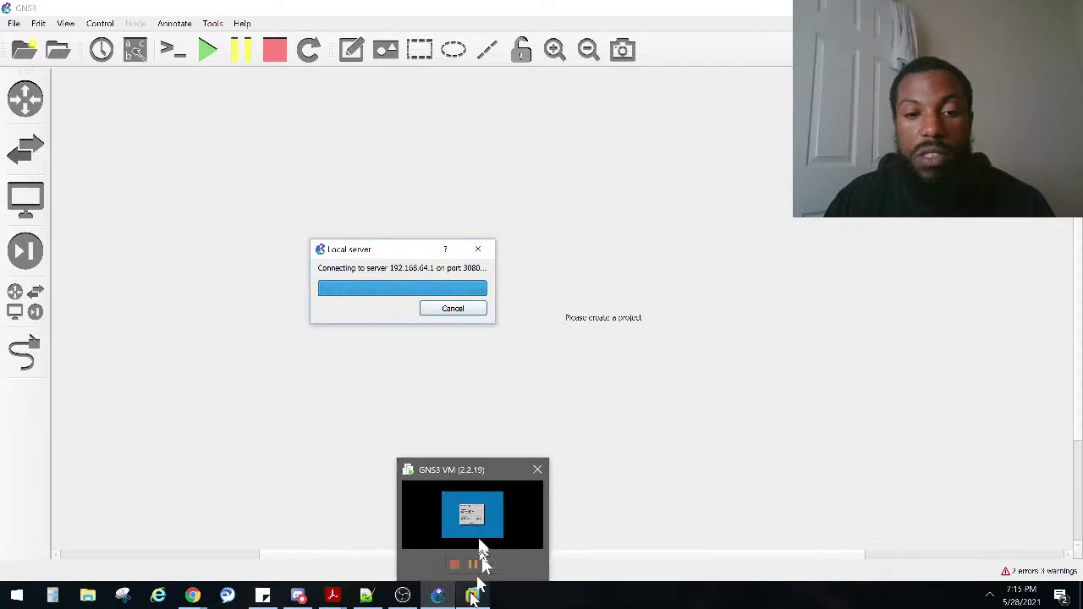
pyautogui.click(479, 544)
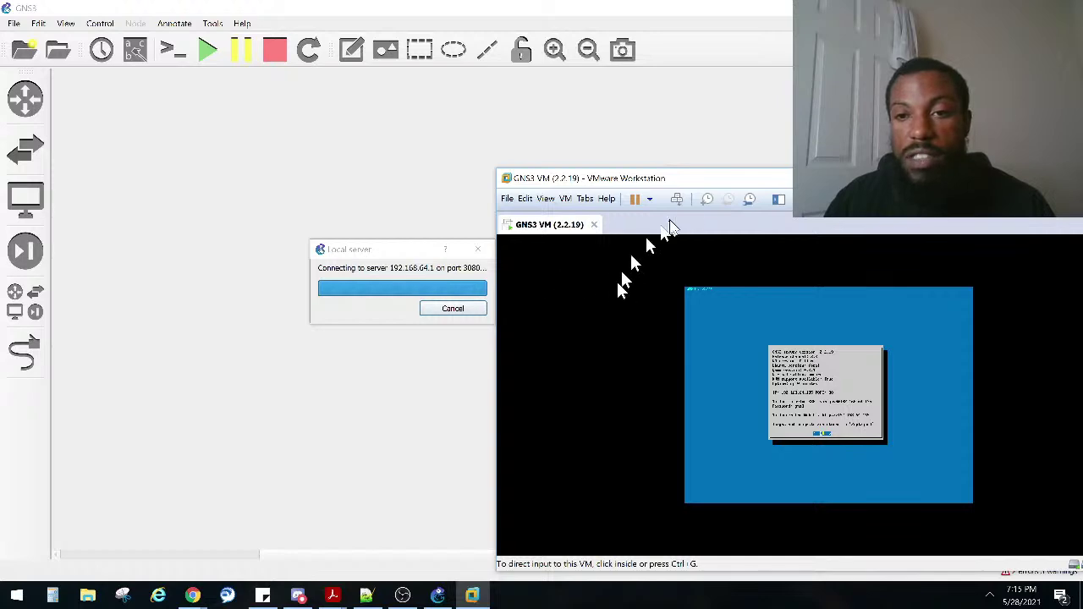
pyautogui.moveTo(744, 179); pyautogui.dragTo(665, 127)
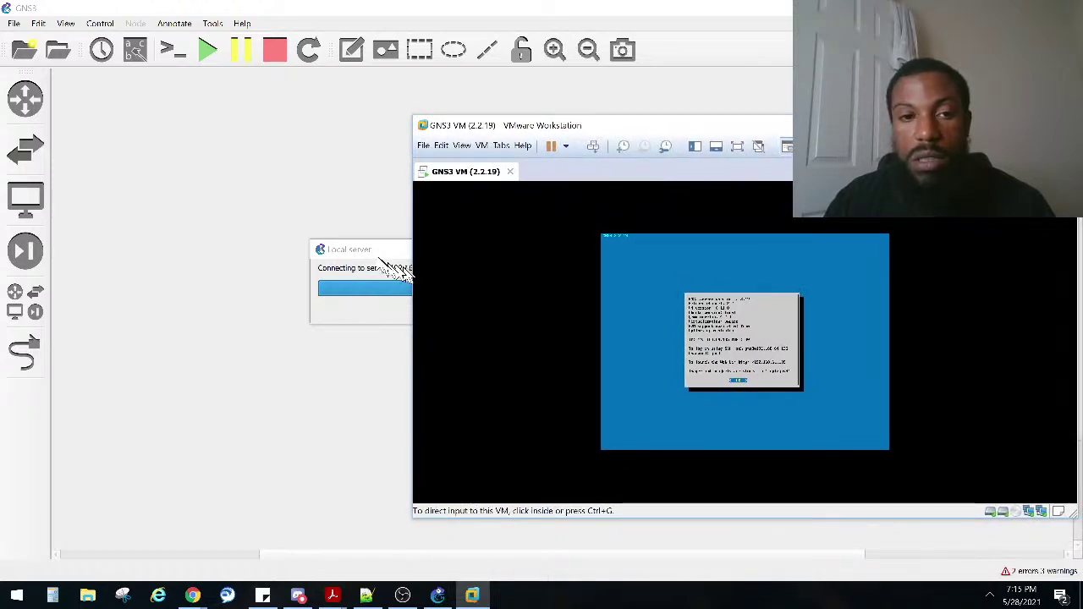
pyautogui.click(1011, 125)
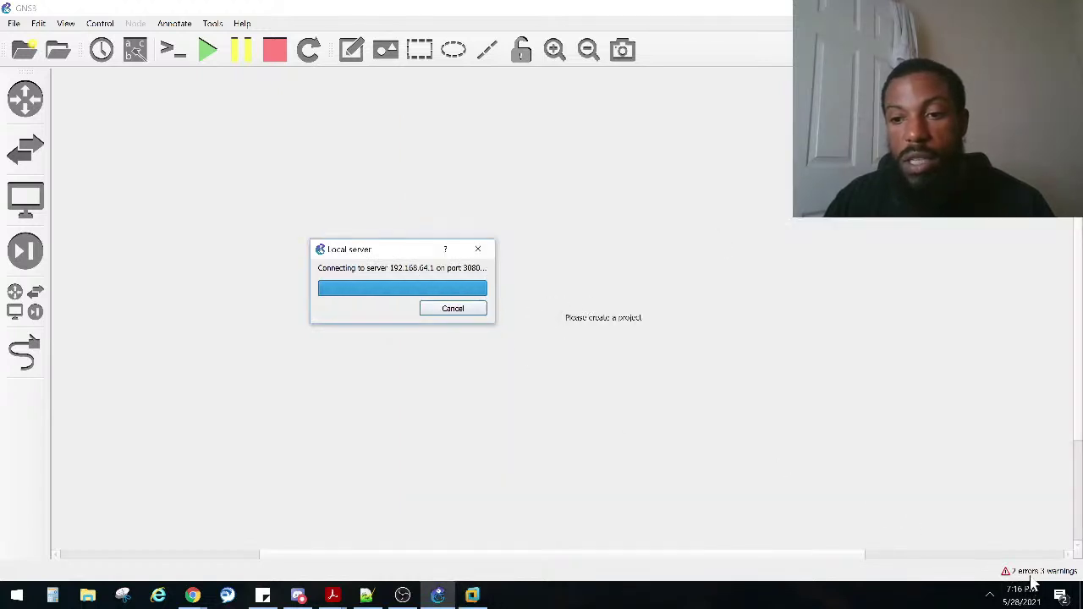
# Step: Quit the AnyConnect VPN client from the tray and cancel the stalled local server connection
pyautogui.click(990, 598)
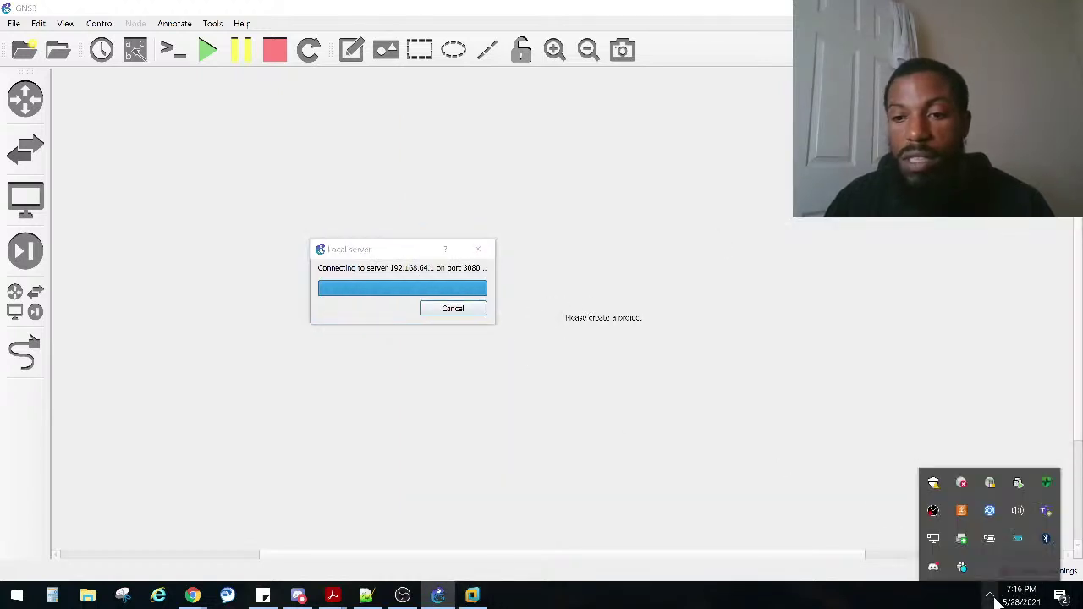
pyautogui.click(962, 484)
pyautogui.click(1016, 355)
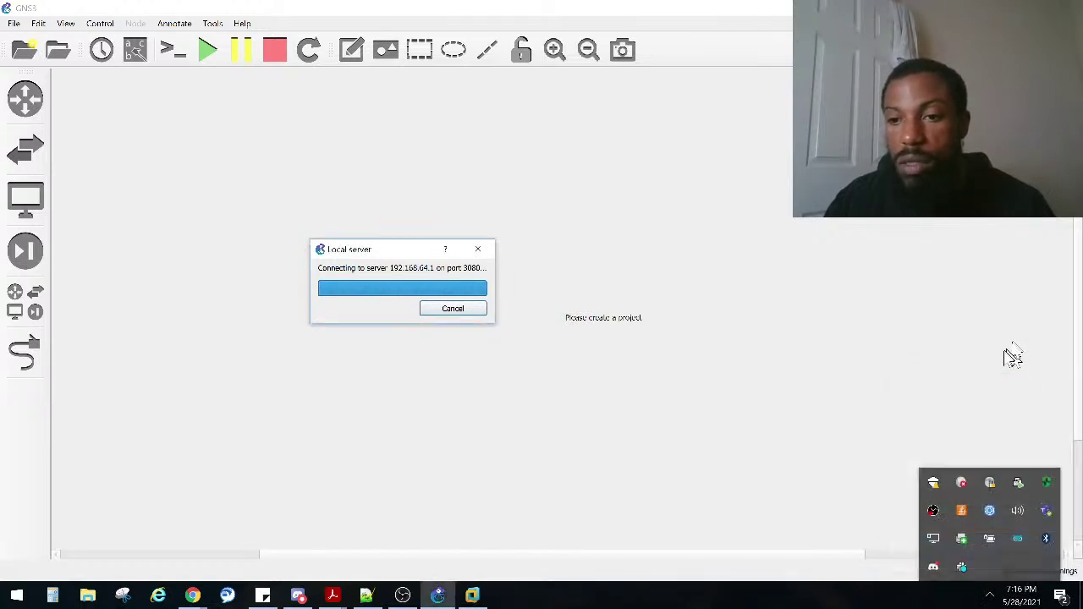
pyautogui.rightClick(995, 487)
pyautogui.click(964, 474)
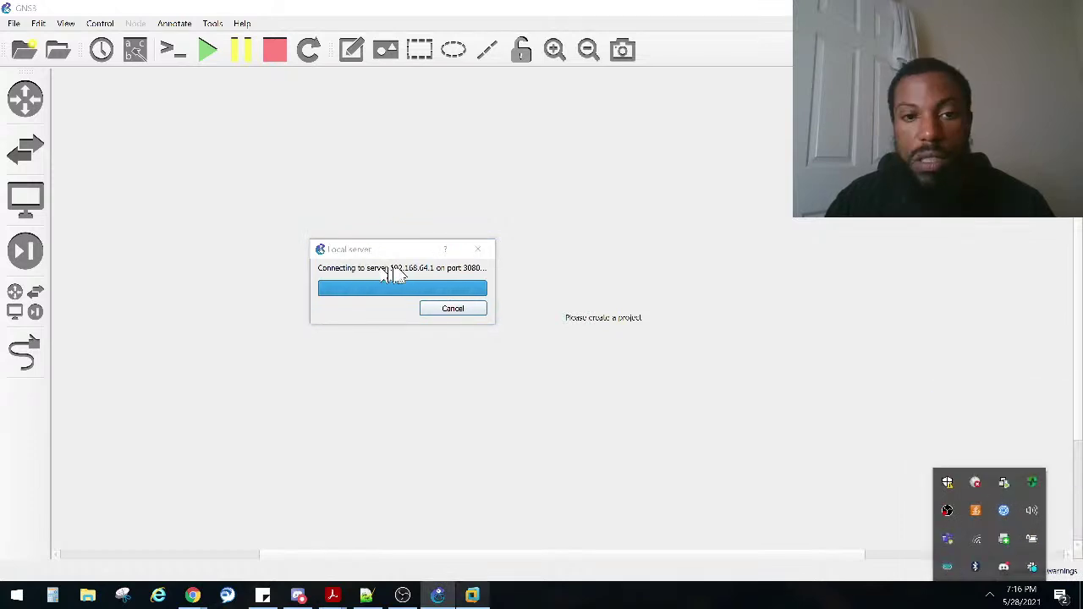
pyautogui.click(479, 252)
pyautogui.click(290, 191)
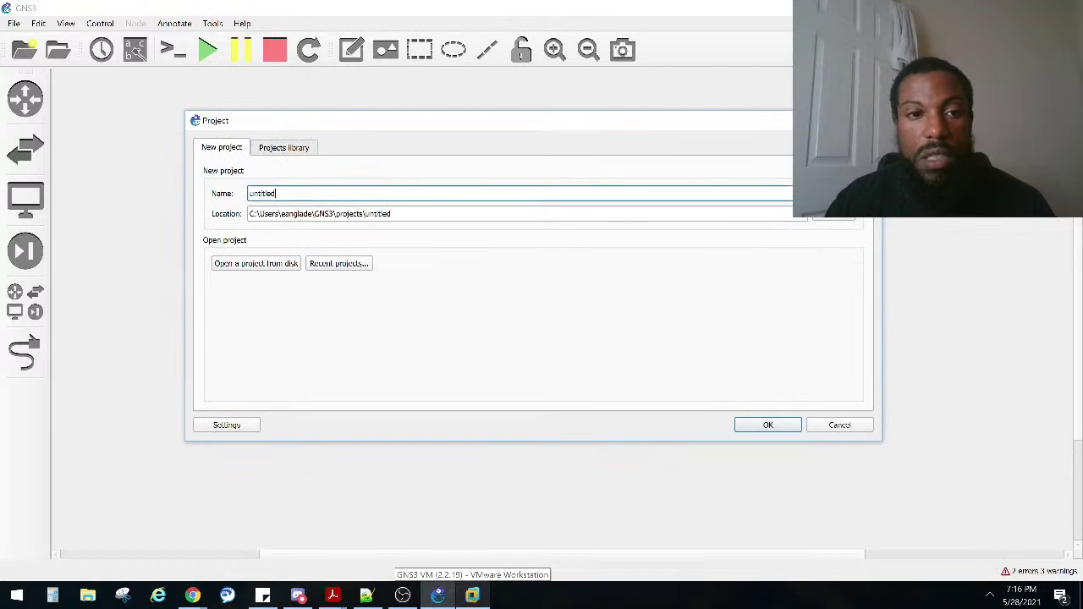
# Step: Create a project named 'Freestyle1' and decline the newer GNS3 version download
pyautogui.doubleClick(284, 188)
pyautogui.write('Freestyle1')
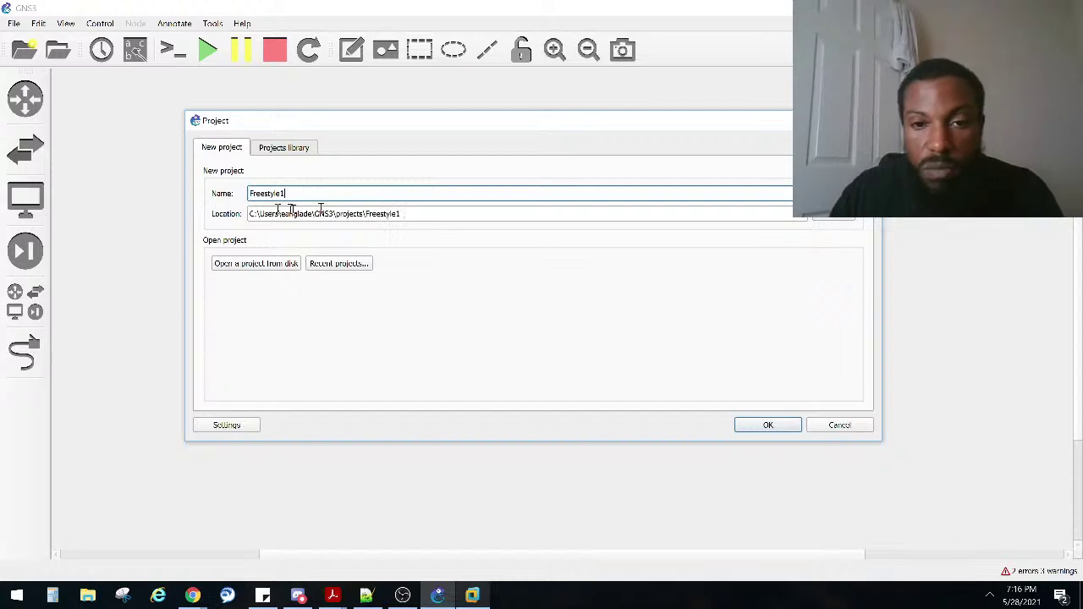
pyautogui.click(738, 427)
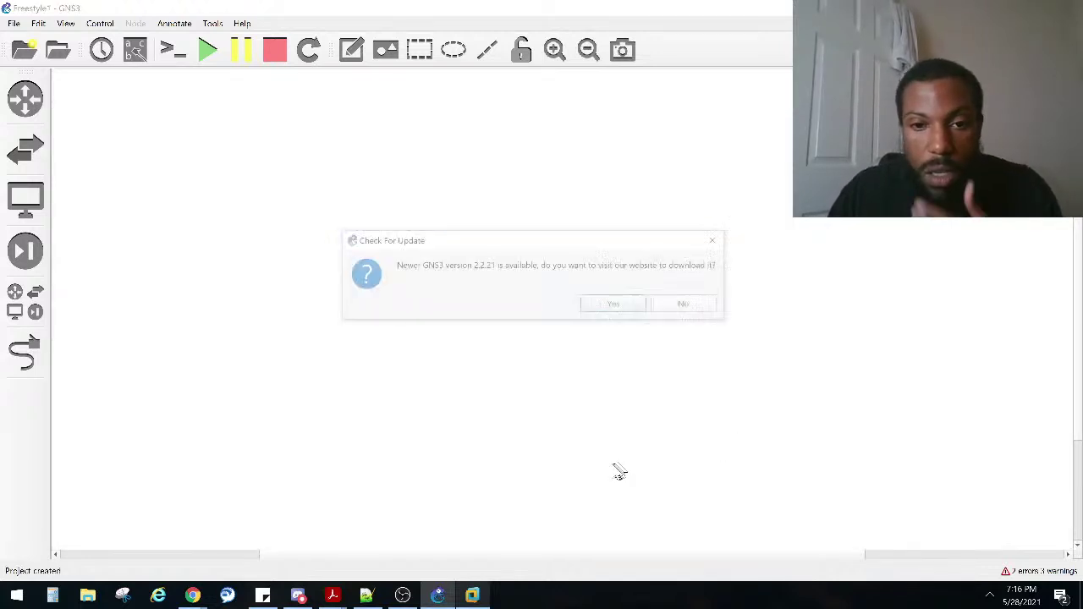
pyautogui.click(686, 308)
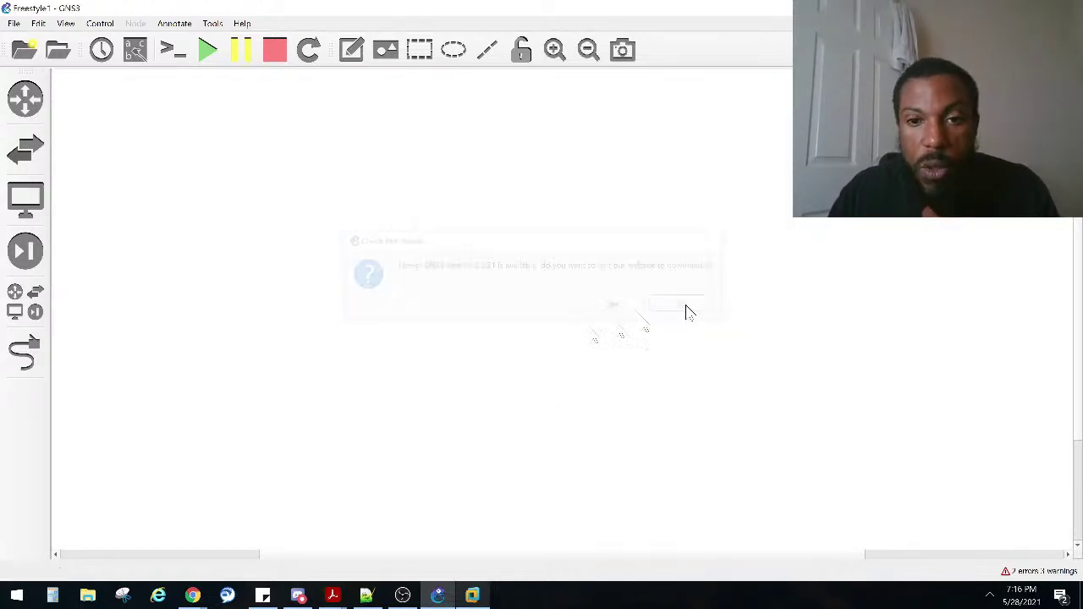
# Step: Browse the router, end device and security templates, and review the console's connection errors
pyautogui.click(26, 99)
pyautogui.click(26, 199)
pyautogui.click(25, 98)
pyautogui.click(23, 251)
pyautogui.click(25, 199)
pyautogui.click(24, 97)
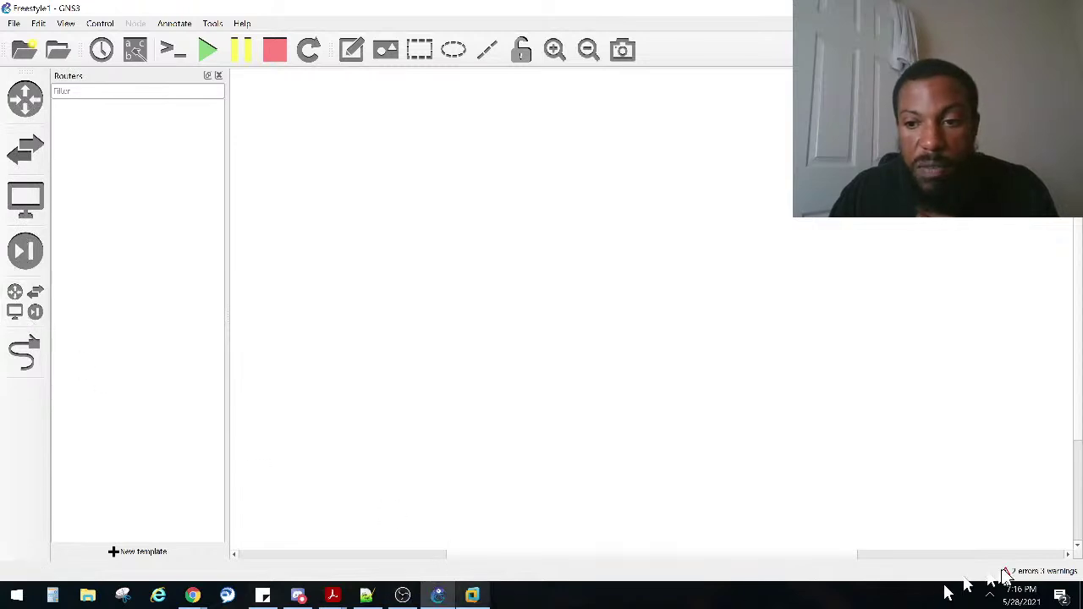
pyautogui.click(1028, 571)
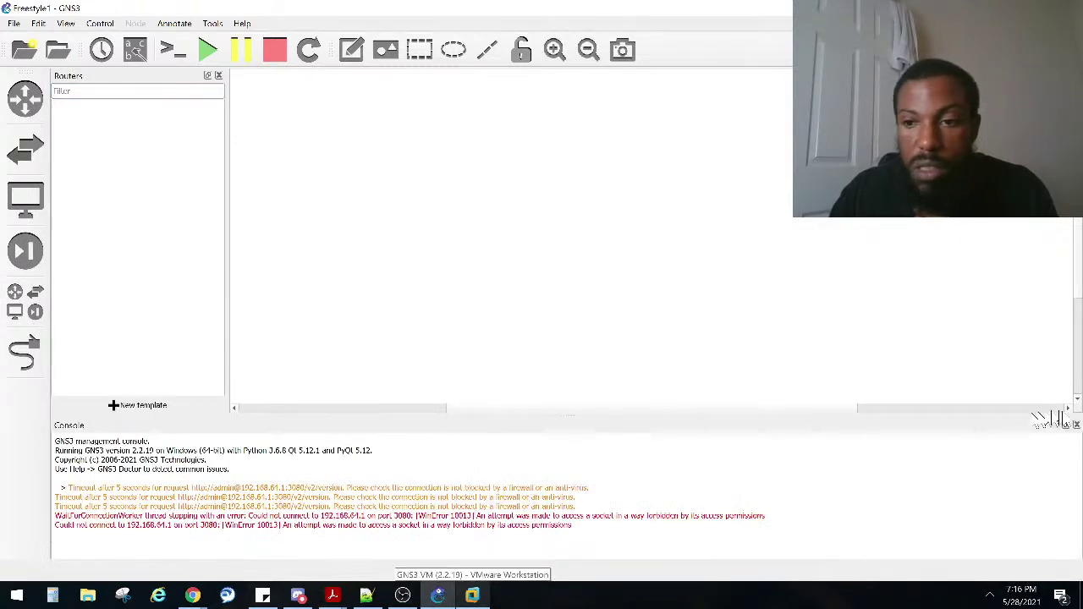
pyautogui.click(1076, 424)
# Step: Browse the switch, end device, security and all-device lists, then exit GNS3 with confirmation
pyautogui.click(26, 100)
pyautogui.click(25, 149)
pyautogui.click(25, 199)
pyautogui.click(16, 250)
pyautogui.click(25, 301)
pyautogui.click(25, 98)
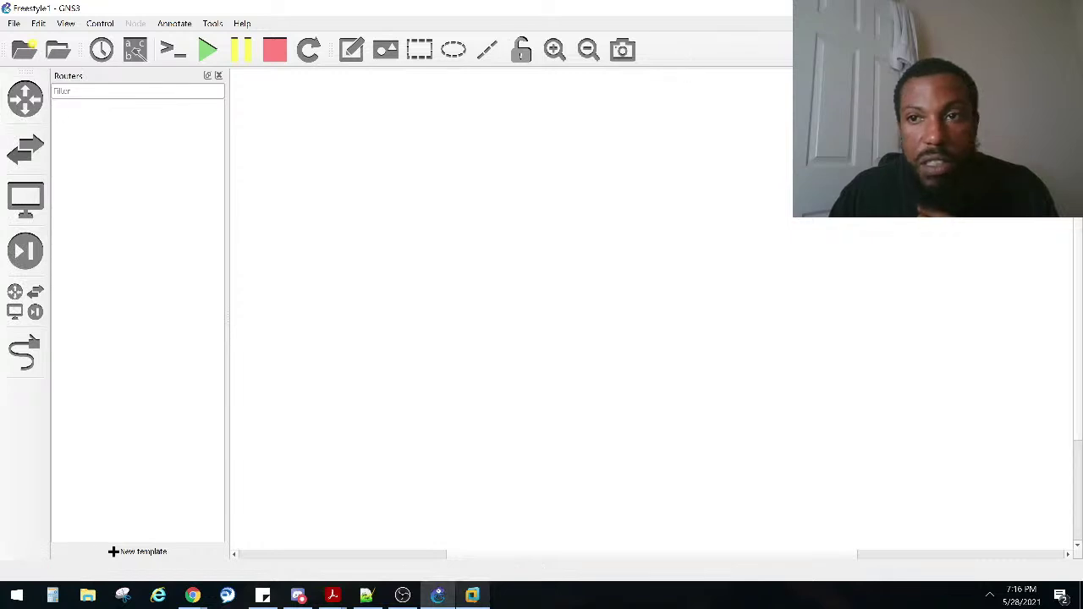
pyautogui.click(1068, 6)
pyautogui.click(513, 307)
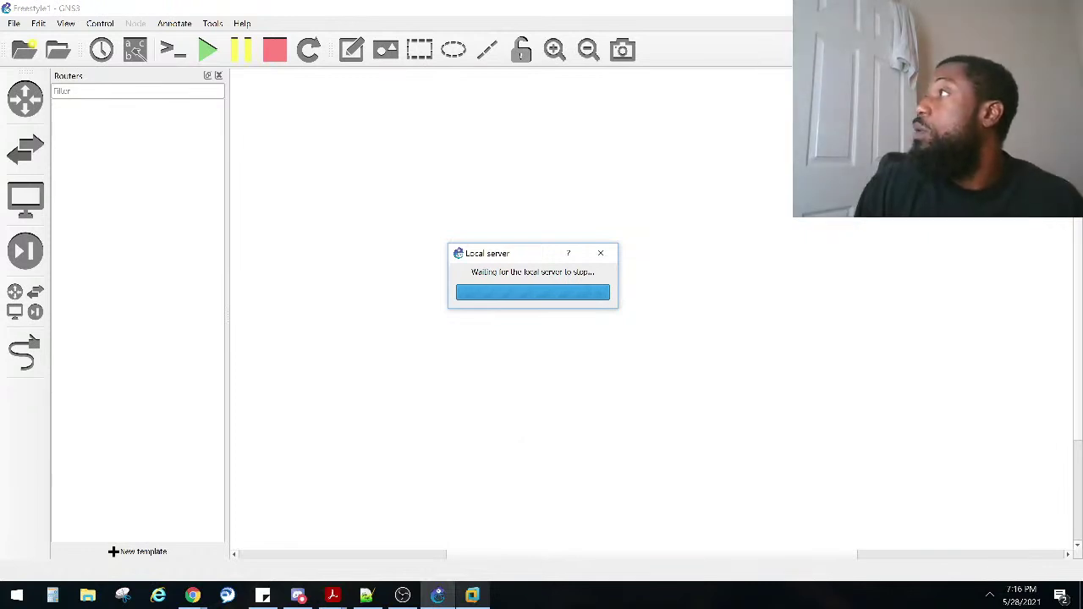
# Step: Switch away while GNS3 shuts down, then close the crashed virtual machine automation tool
pyautogui.hotkey('alt', 'Tab')
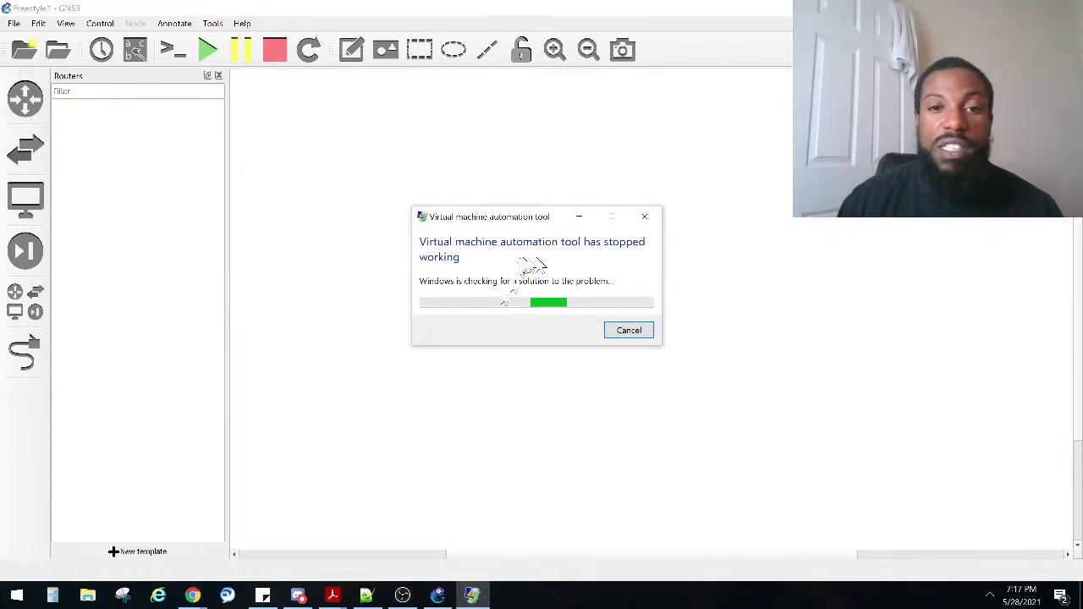
pyautogui.click(644, 217)
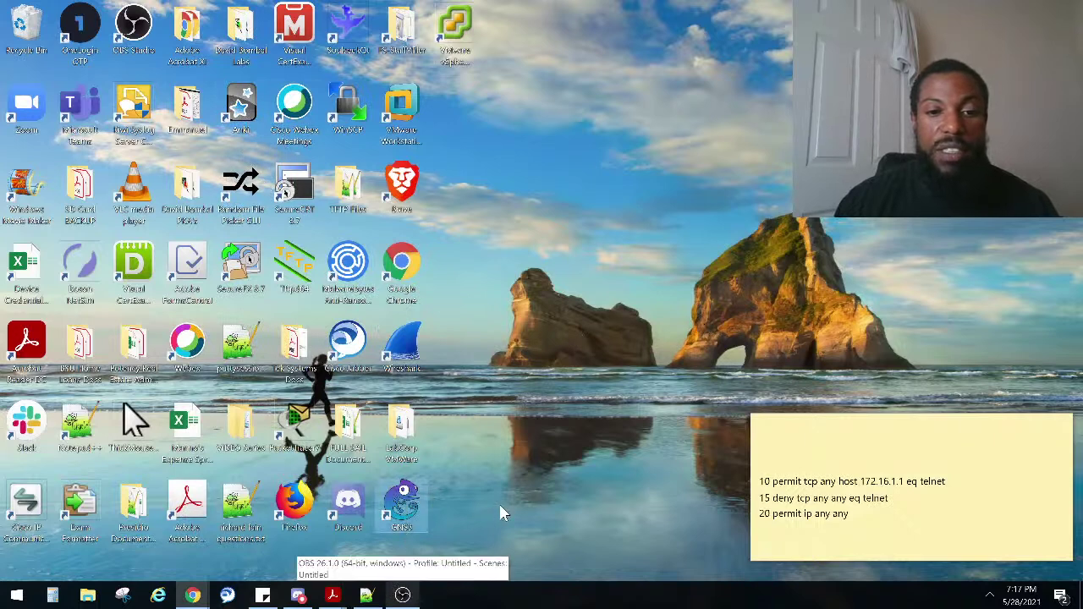
# Step: Relaunch GNS3 and show the router list, then the switch device list
pyautogui.doubleClick(404, 505)
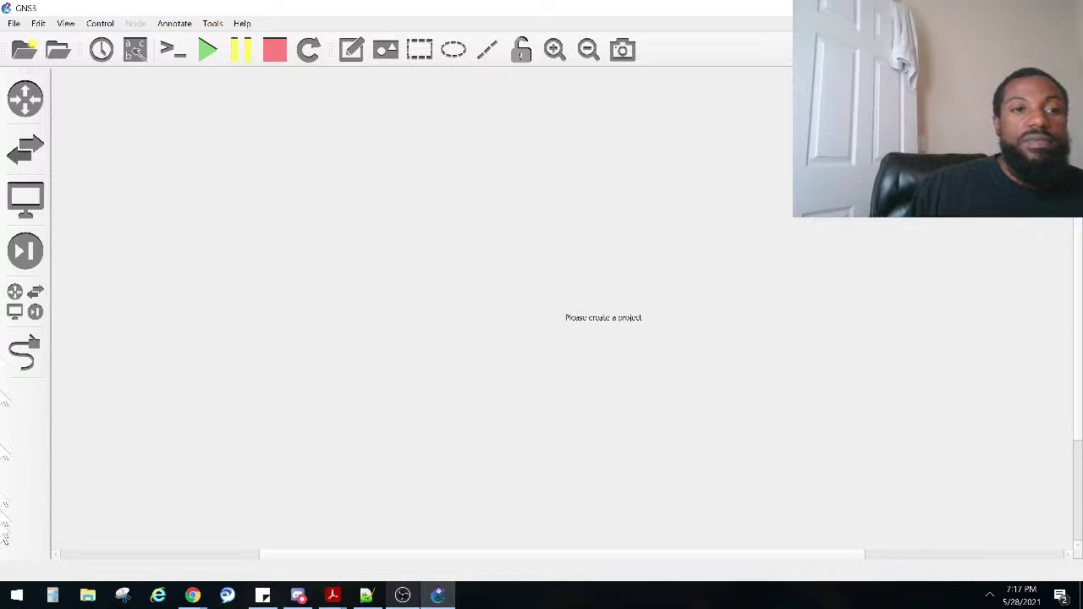
pyautogui.click(24, 97)
pyautogui.click(25, 148)
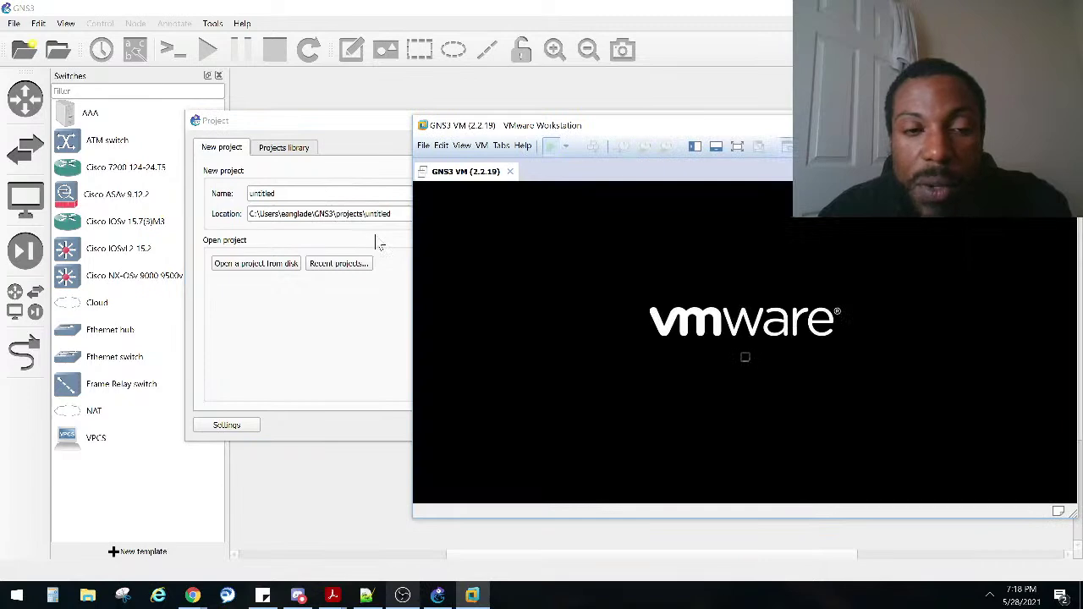
# Step: Resize and reposition the GNS3 VM window, then release its input with Ctrl+Alt
pyautogui.click(473, 596)
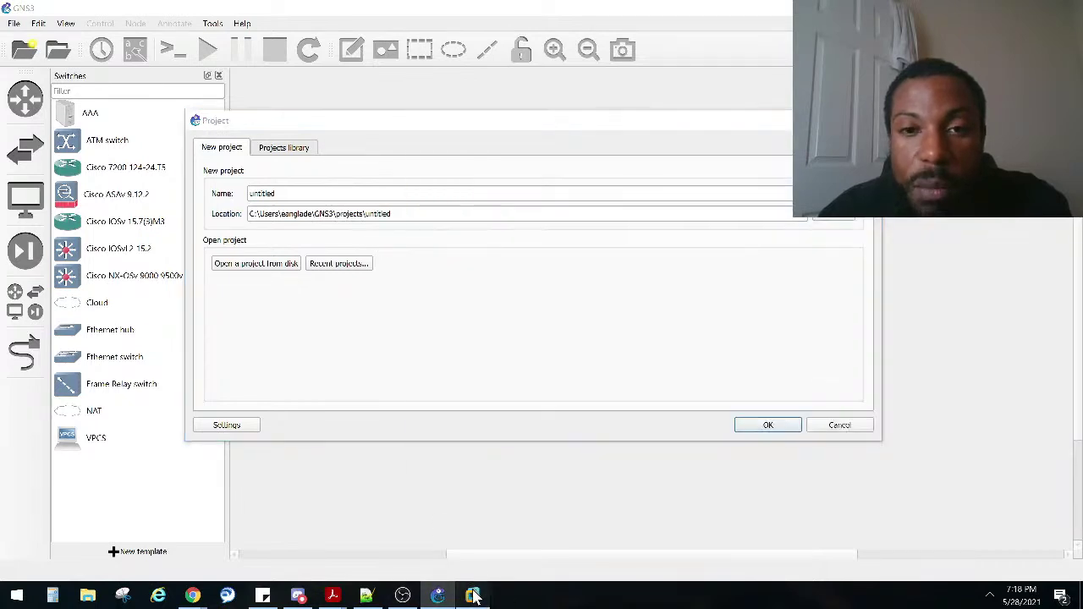
pyautogui.click(472, 596)
pyautogui.moveTo(626, 121); pyautogui.dragTo(602, 207)
pyautogui.moveTo(383, 193); pyautogui.dragTo(433, 284)
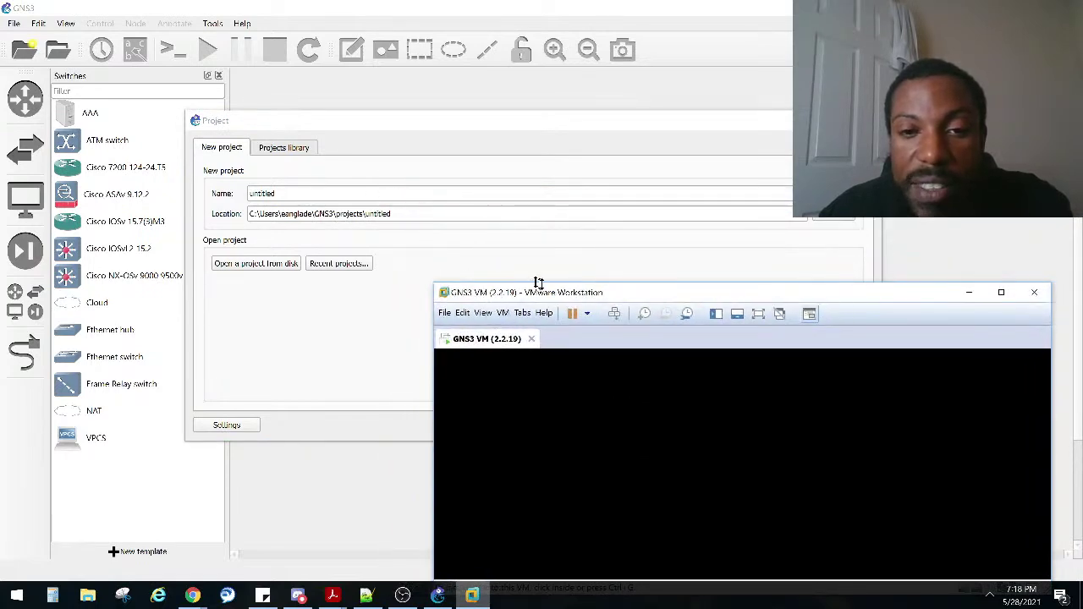
pyautogui.moveTo(549, 300); pyautogui.dragTo(551, 271)
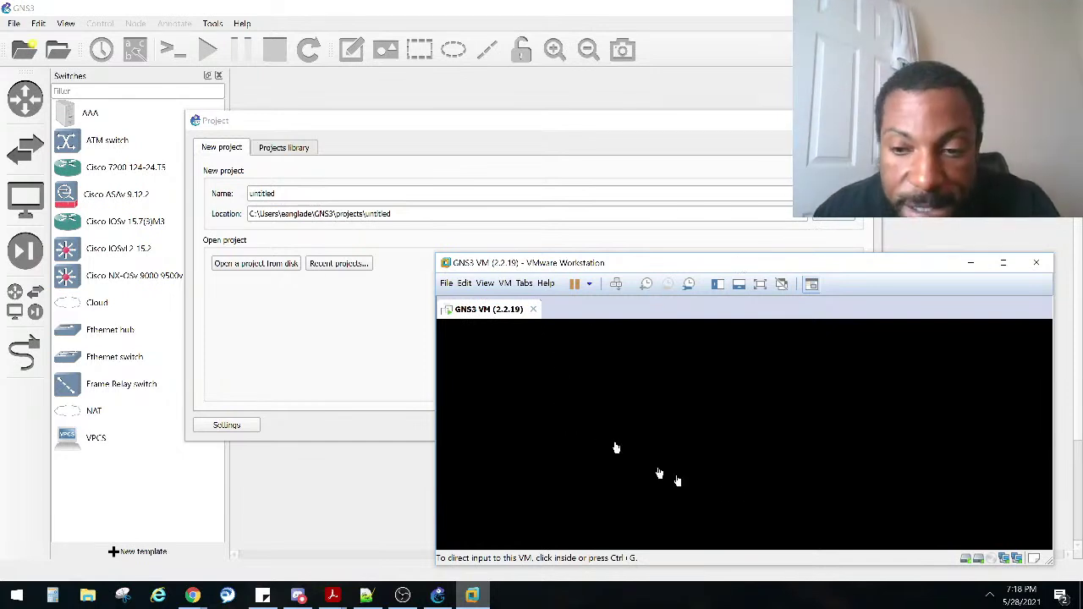
pyautogui.click(778, 440)
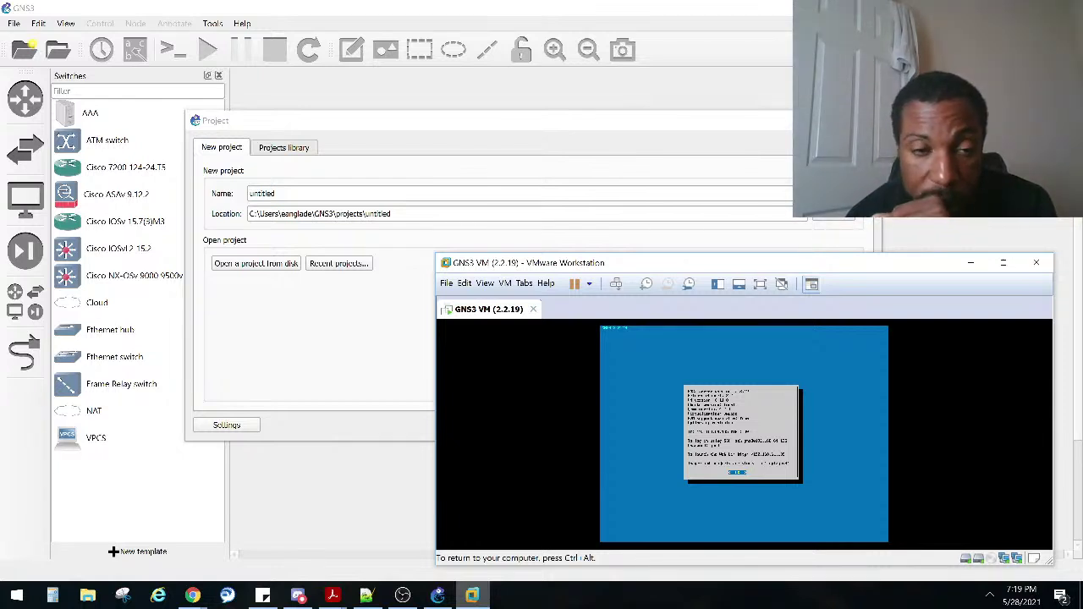
pyautogui.hotkey('ctrl', 'alt')
# Step: Back in the New project dialog, browse the project location folder and cancel without changes
pyautogui.click(306, 390)
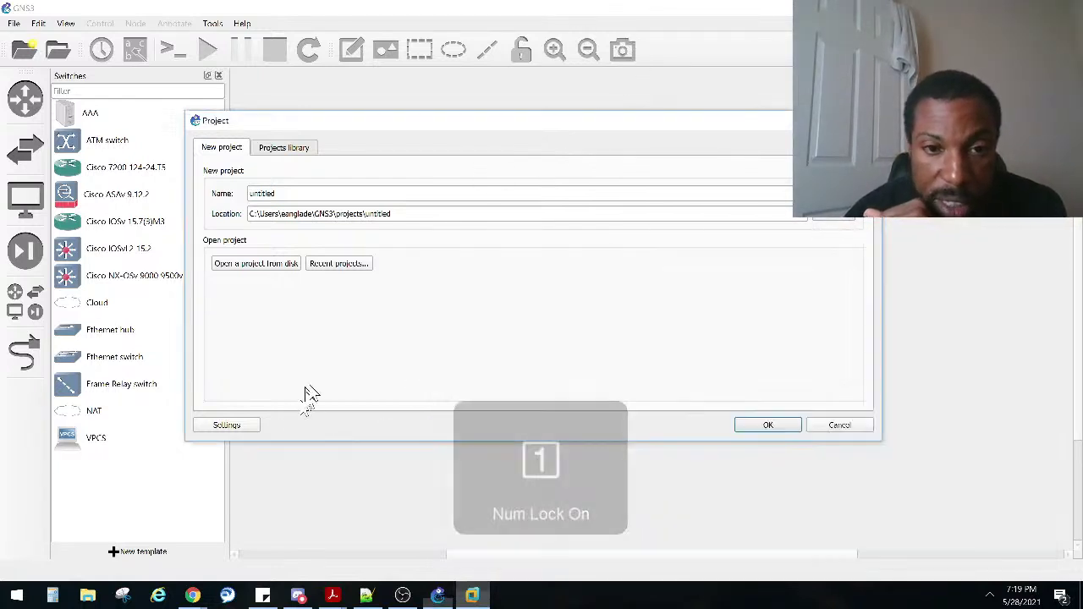
pyautogui.click(282, 194)
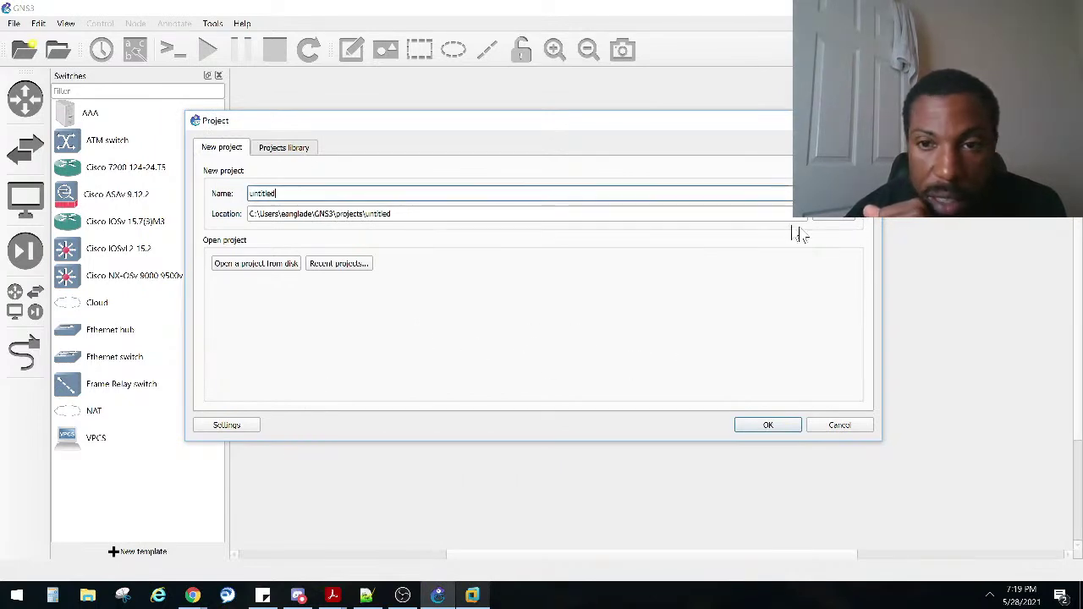
pyautogui.click(846, 220)
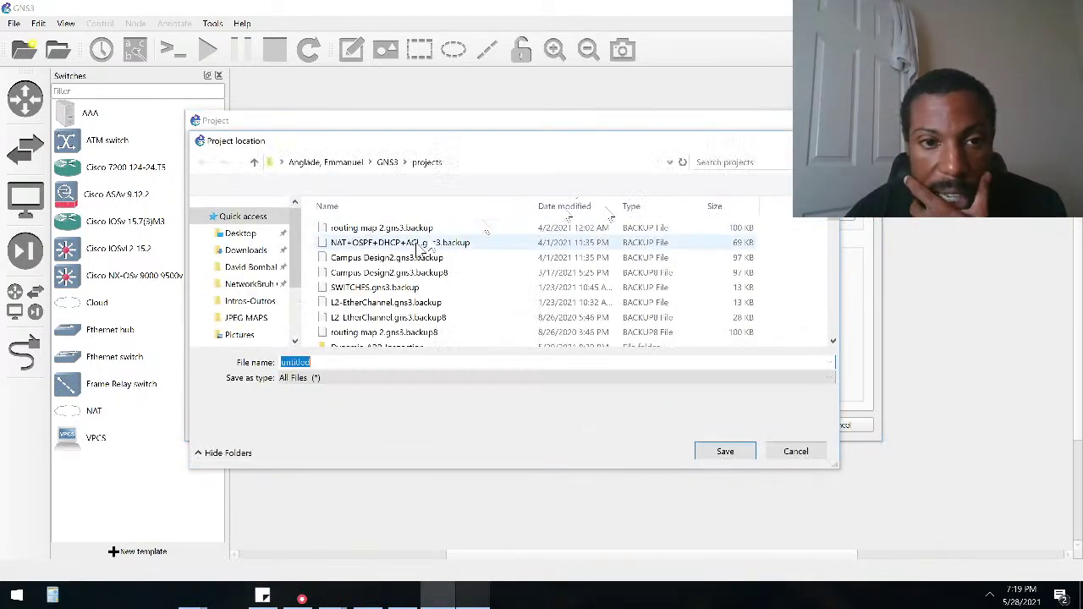
pyautogui.scroll(-8, 420, 271)
pyautogui.scroll(-12, 420, 298)
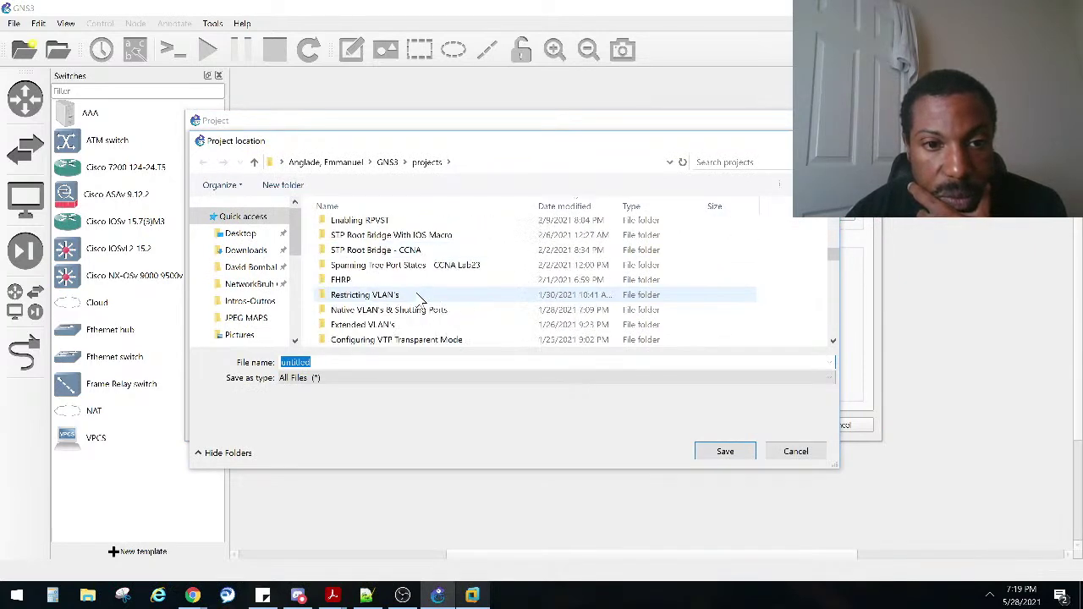
pyautogui.scroll(-12, 421, 298)
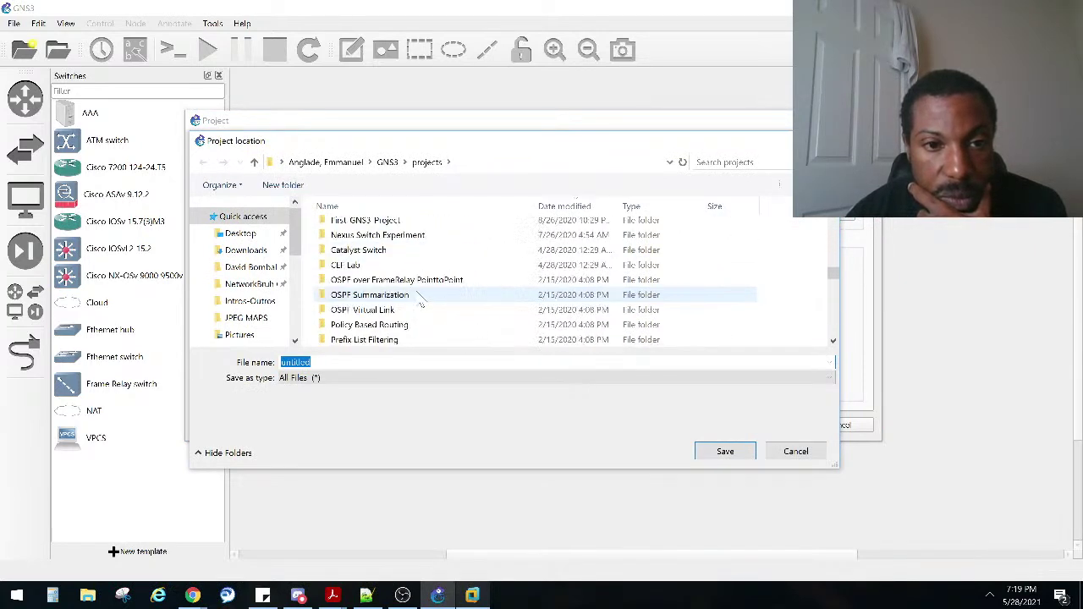
pyautogui.scroll(-15, 423, 296)
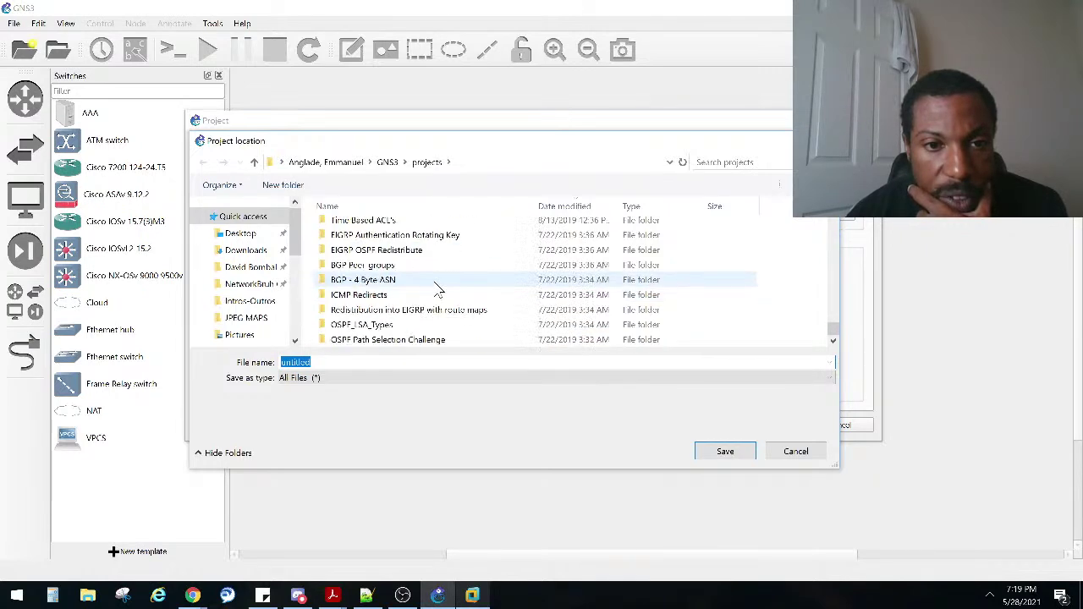
pyautogui.scroll(20, 432, 298)
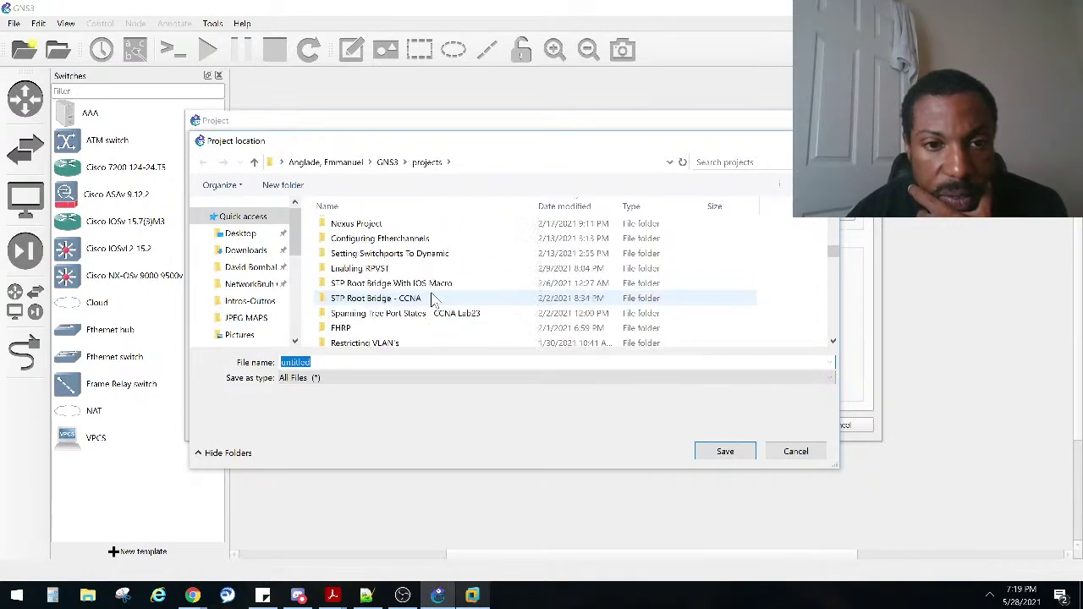
pyautogui.click(795, 451)
# Step: Replace 'untitled' with the name 'Freestyle Friday' and create the project
pyautogui.click(304, 191)
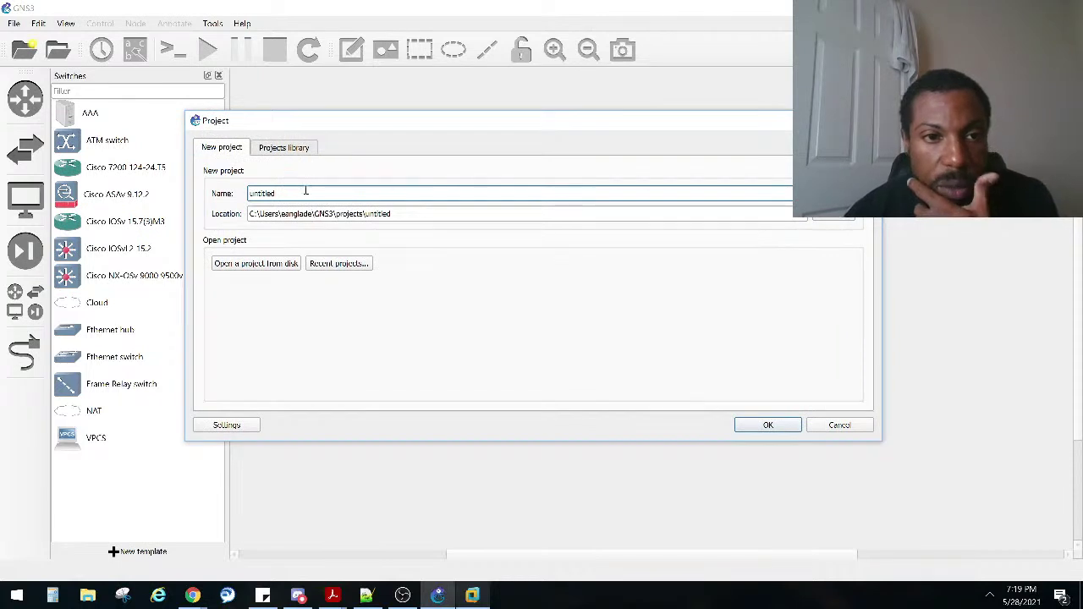
pyautogui.doubleClick(289, 191)
pyautogui.write('Freestyle Friday1')
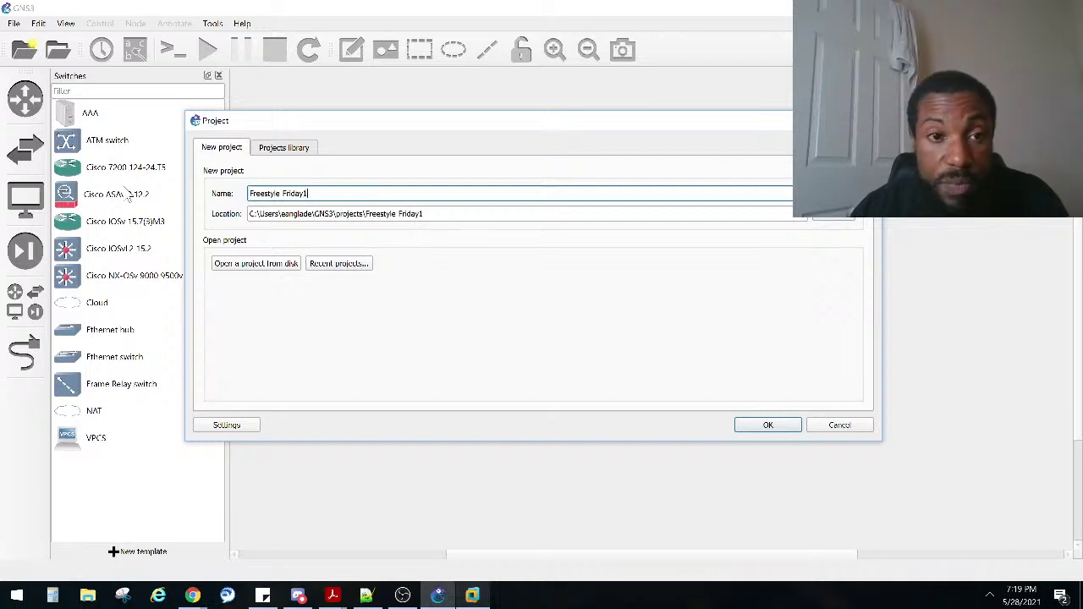
pyautogui.press('Return')
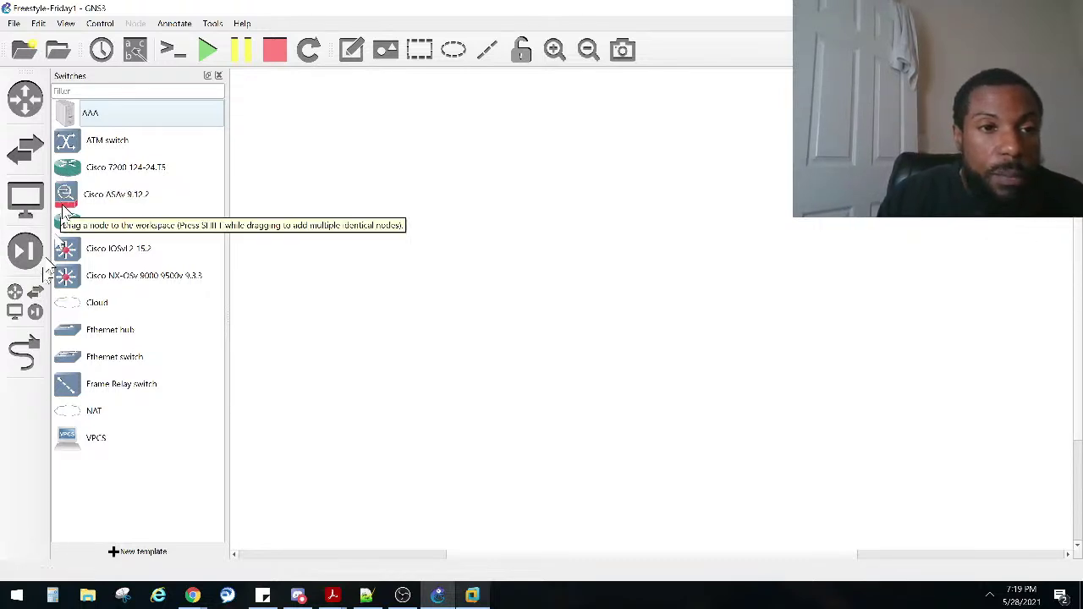
# Step: Drag the Cisco 7200 template into the empty workspace as router R1
pyautogui.moveTo(71, 169); pyautogui.dragTo(377, 262)
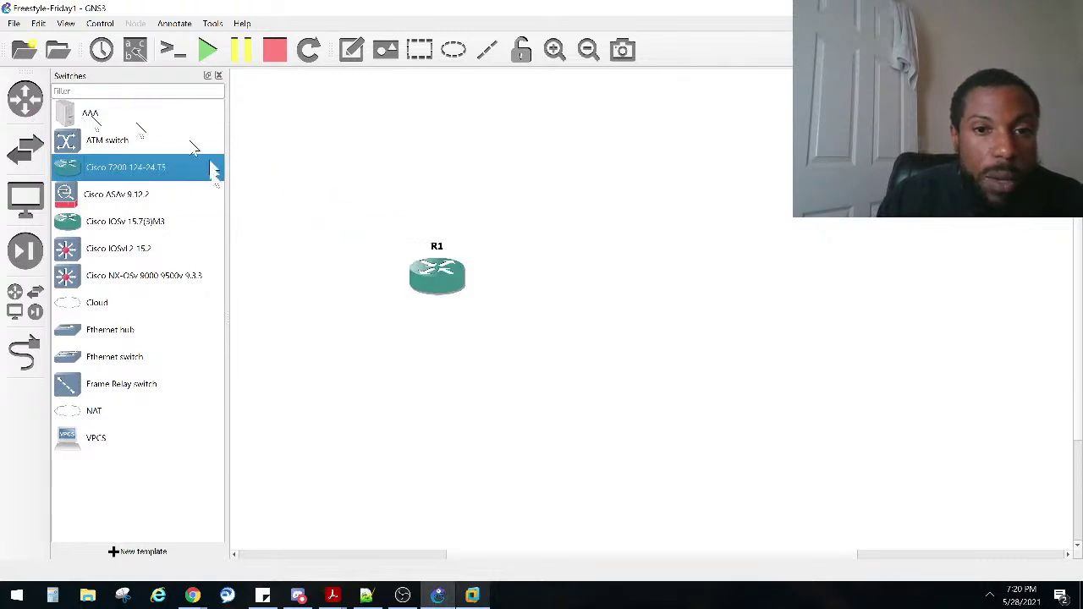
# Step: Reposition R1 and add a second Cisco 7200 router, R2, just to its right
pyautogui.moveTo(417, 279); pyautogui.dragTo(395, 260)
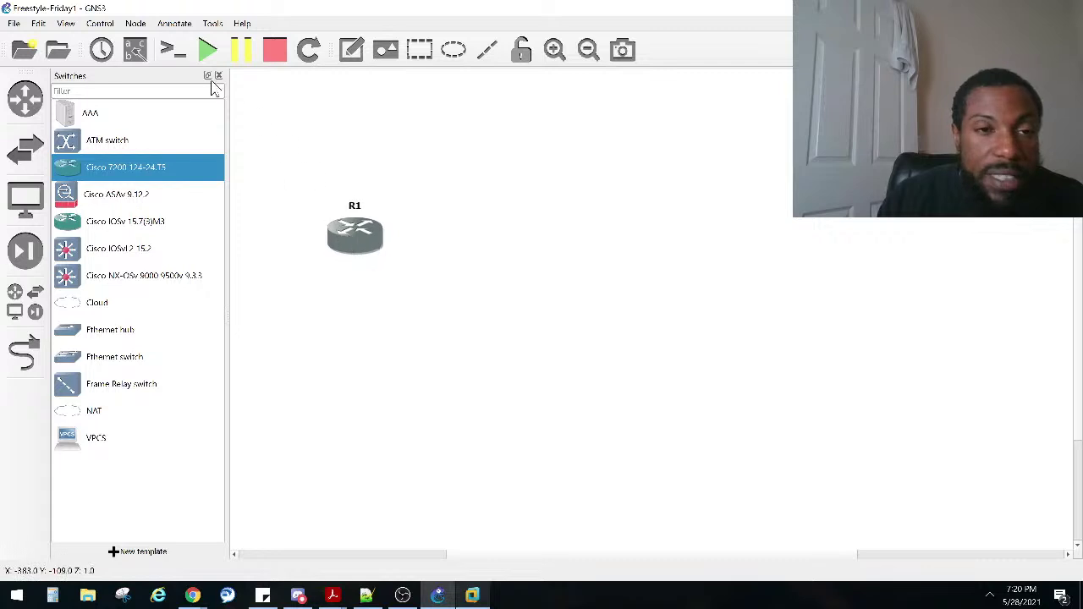
pyautogui.click(90, 117)
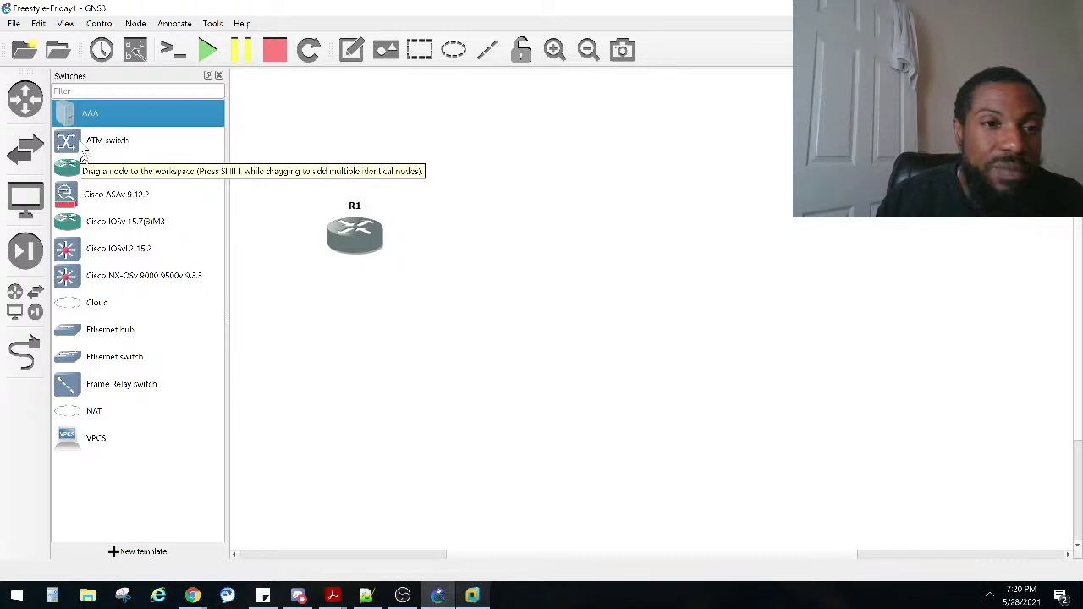
pyautogui.click(73, 171)
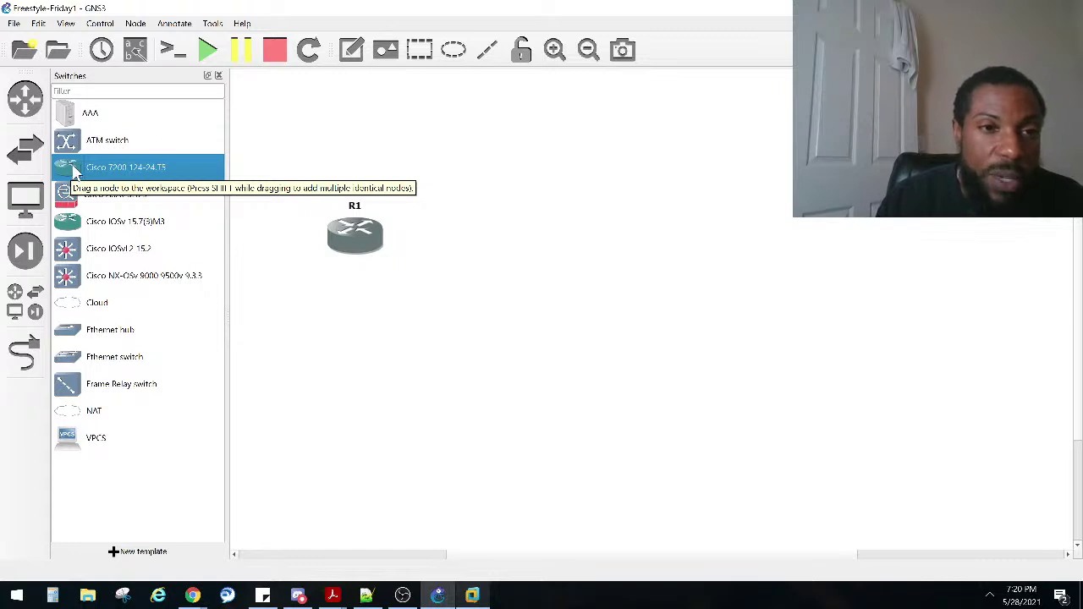
pyautogui.click(76, 120)
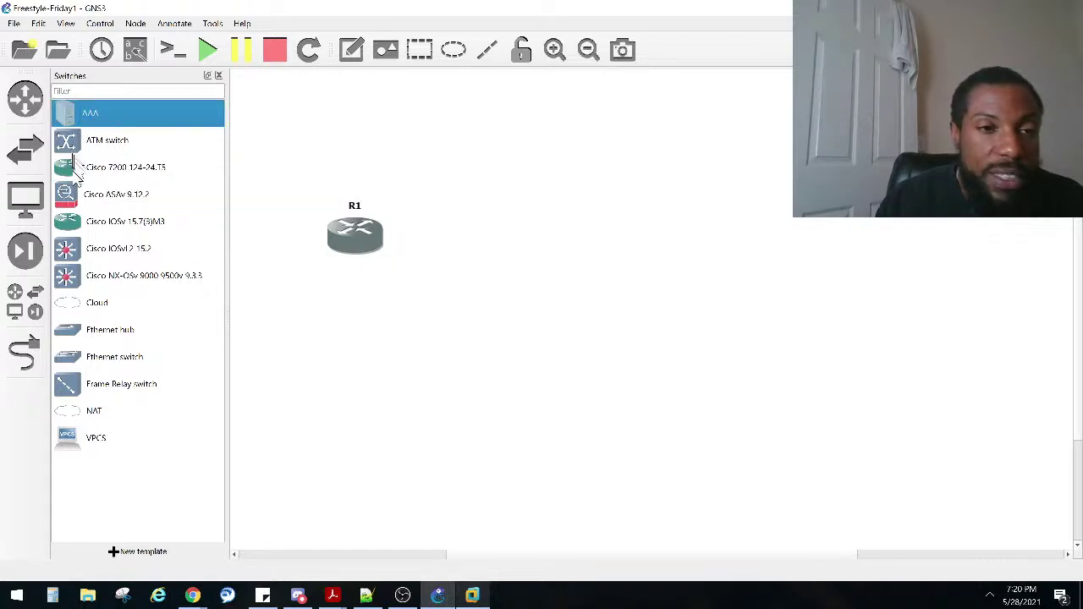
pyautogui.moveTo(72, 174); pyautogui.dragTo(626, 254)
pyautogui.moveTo(620, 269)
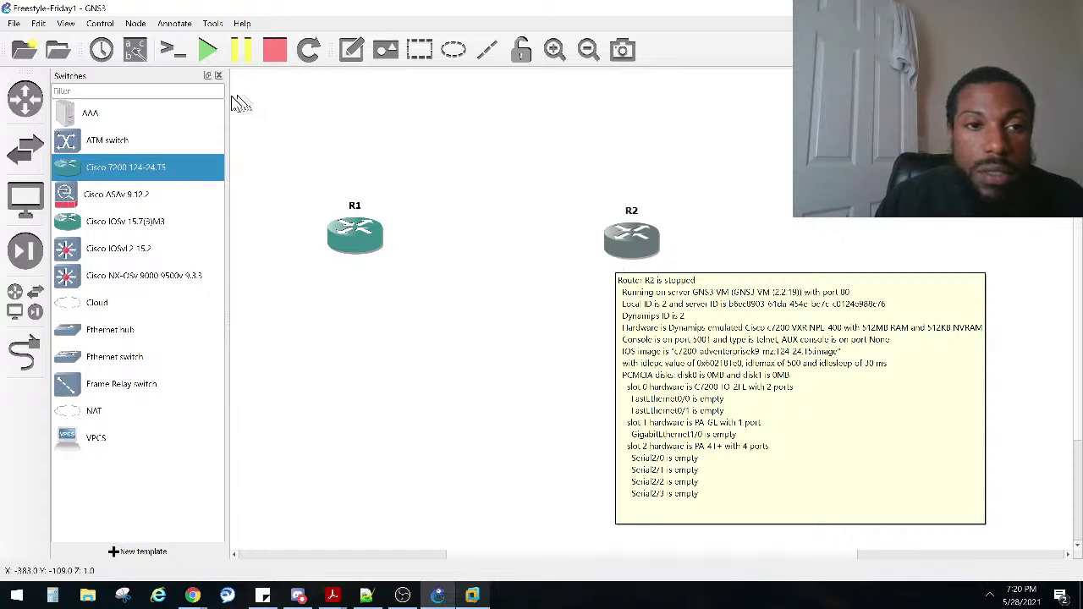
pyautogui.moveTo(631, 239); pyautogui.dragTo(567, 240)
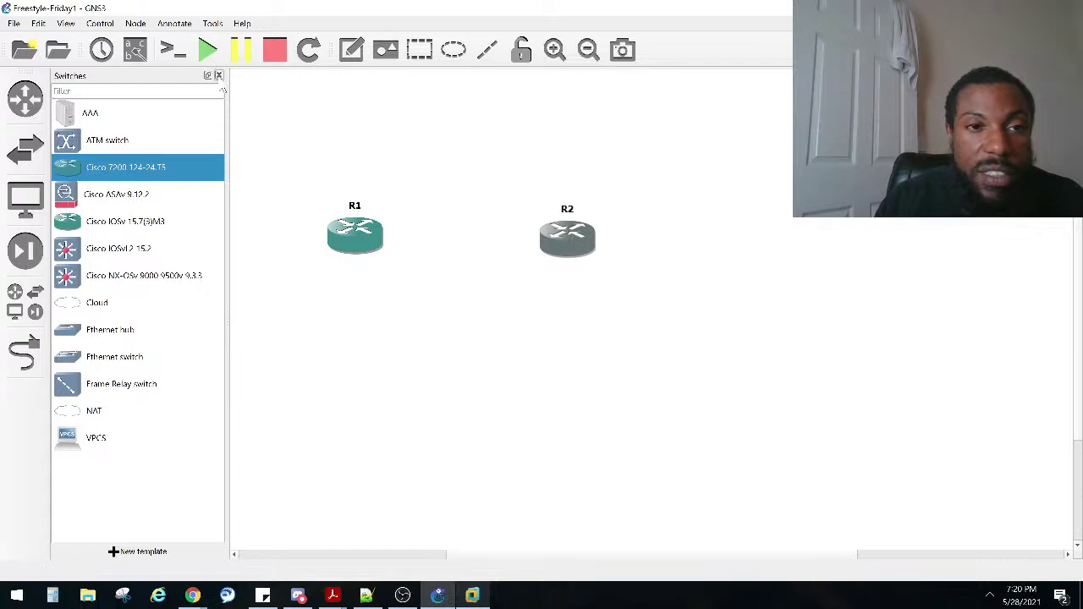
# Step: Add a third Cisco 7200, R3, and align R1, R2 and R3 in one horizontal row
pyautogui.moveTo(152, 167); pyautogui.dragTo(726, 187)
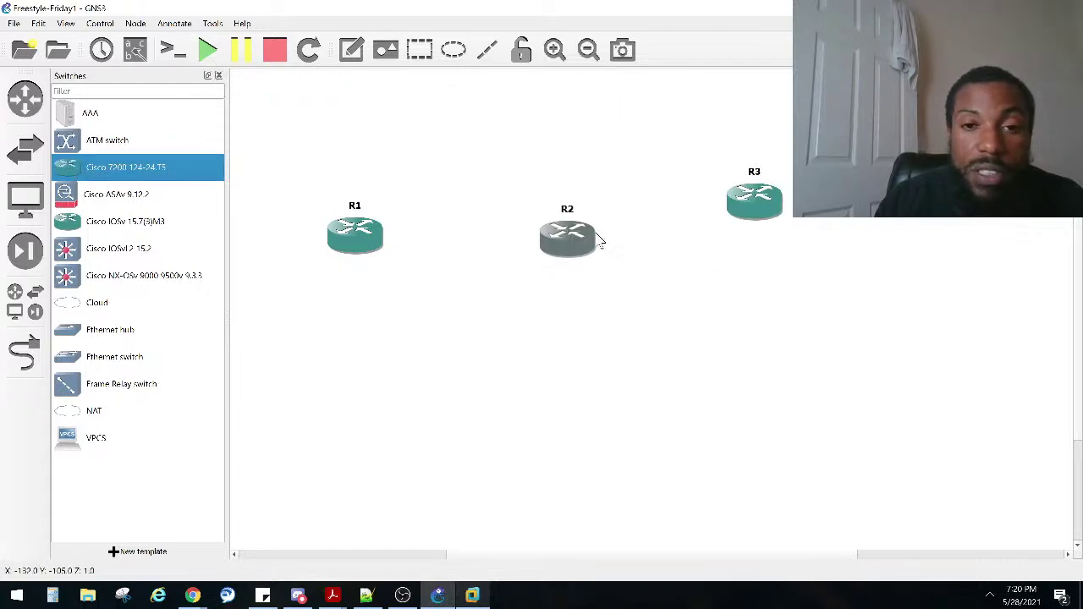
pyautogui.click(218, 76)
pyautogui.moveTo(265, 235); pyautogui.dragTo(211, 228)
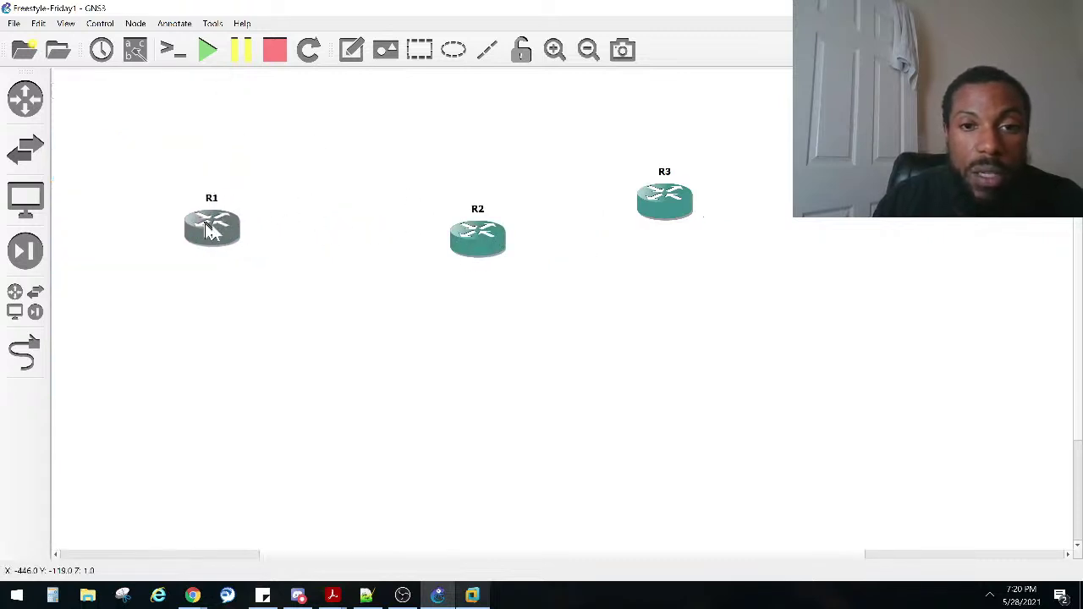
pyautogui.moveTo(464, 246); pyautogui.dragTo(367, 236)
pyautogui.moveTo(695, 208); pyautogui.dragTo(616, 237)
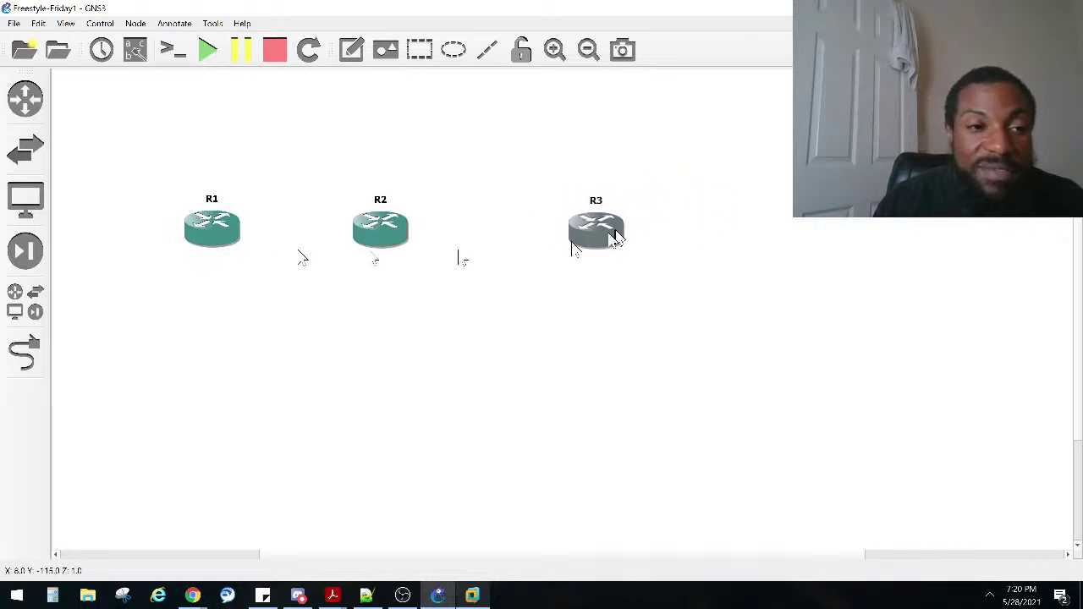
pyautogui.click(25, 355)
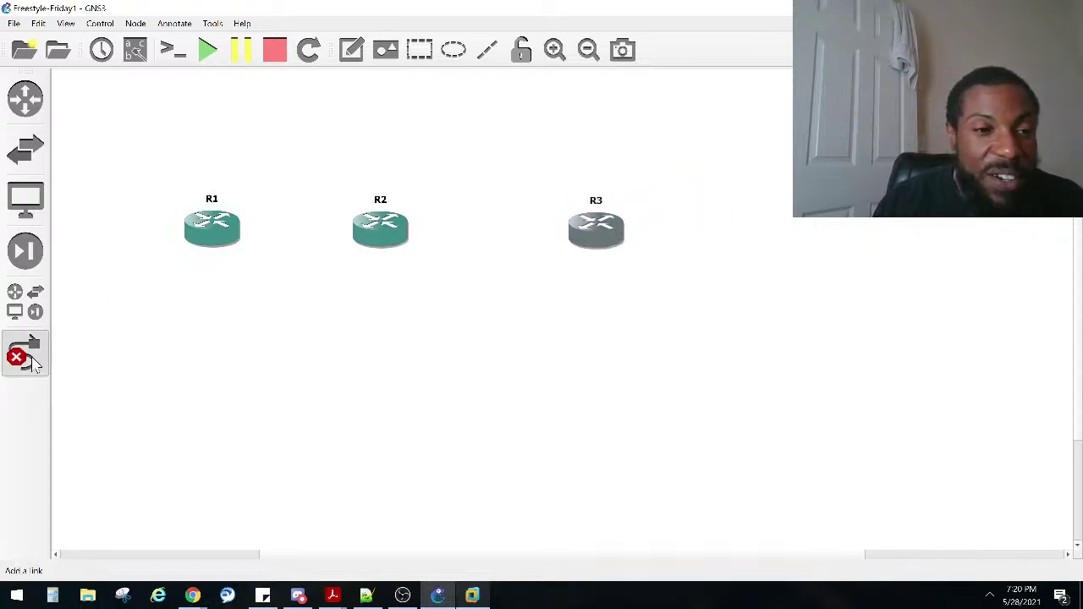
pyautogui.click(209, 226)
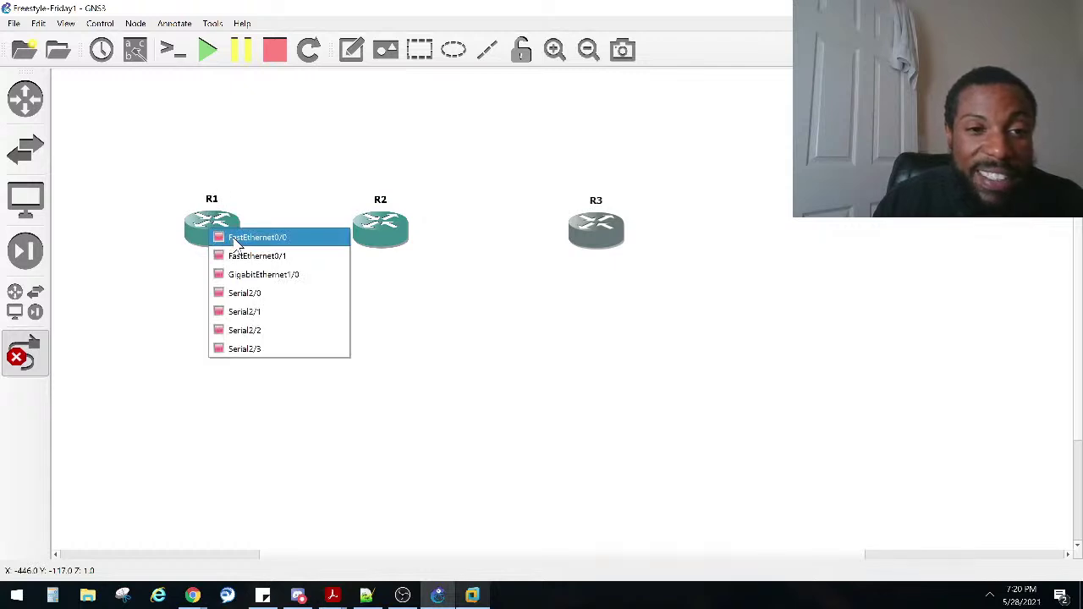
pyautogui.click(279, 238)
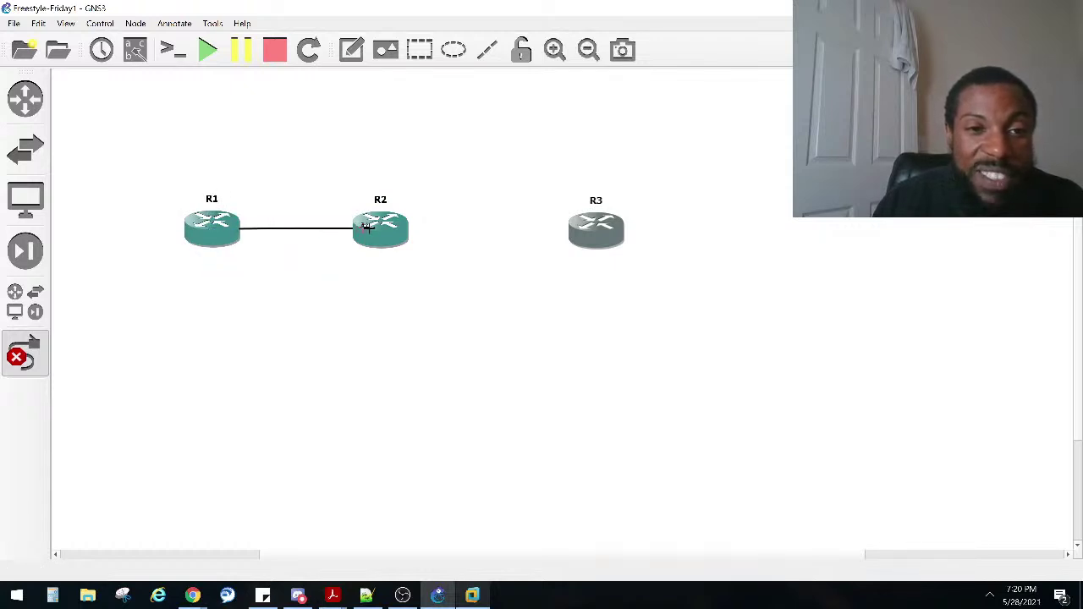
pyautogui.click(372, 230)
pyautogui.click(388, 238)
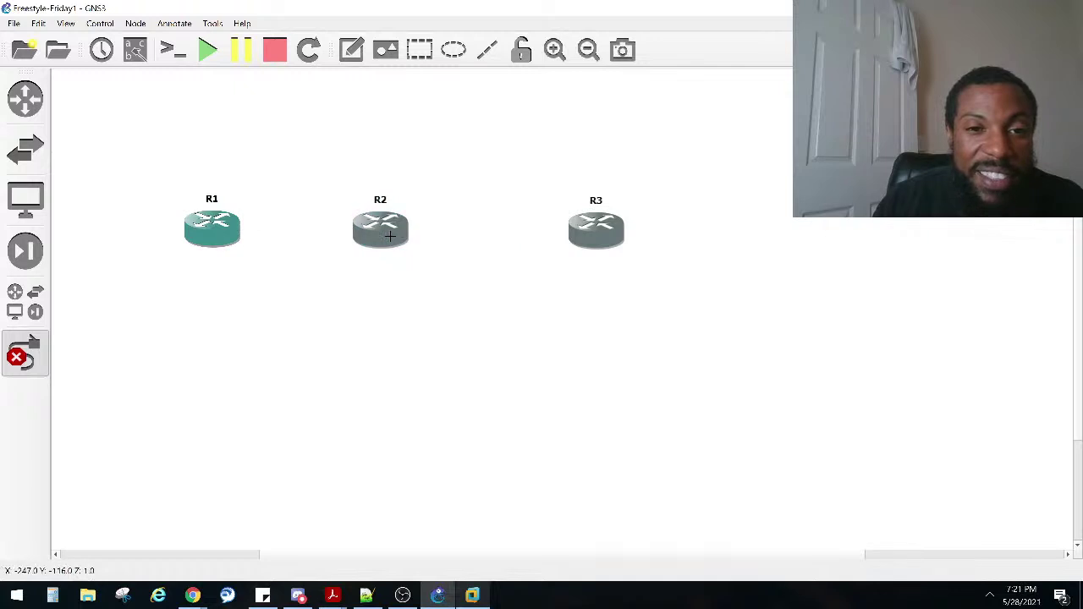
pyautogui.click(393, 234)
pyautogui.click(415, 244)
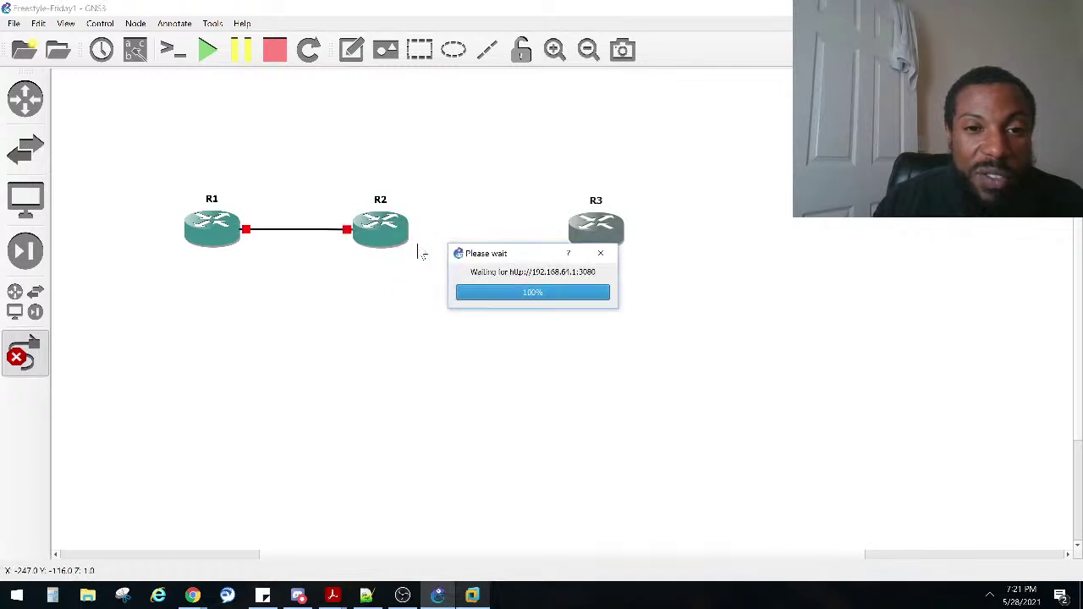
pyautogui.click(396, 234)
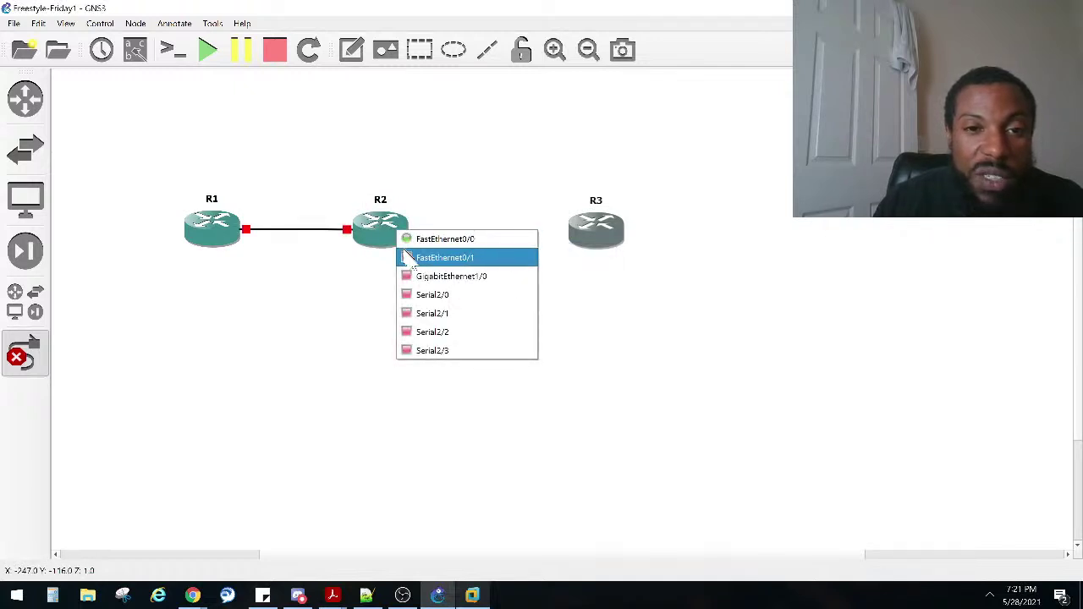
pyautogui.click(408, 255)
pyautogui.click(595, 234)
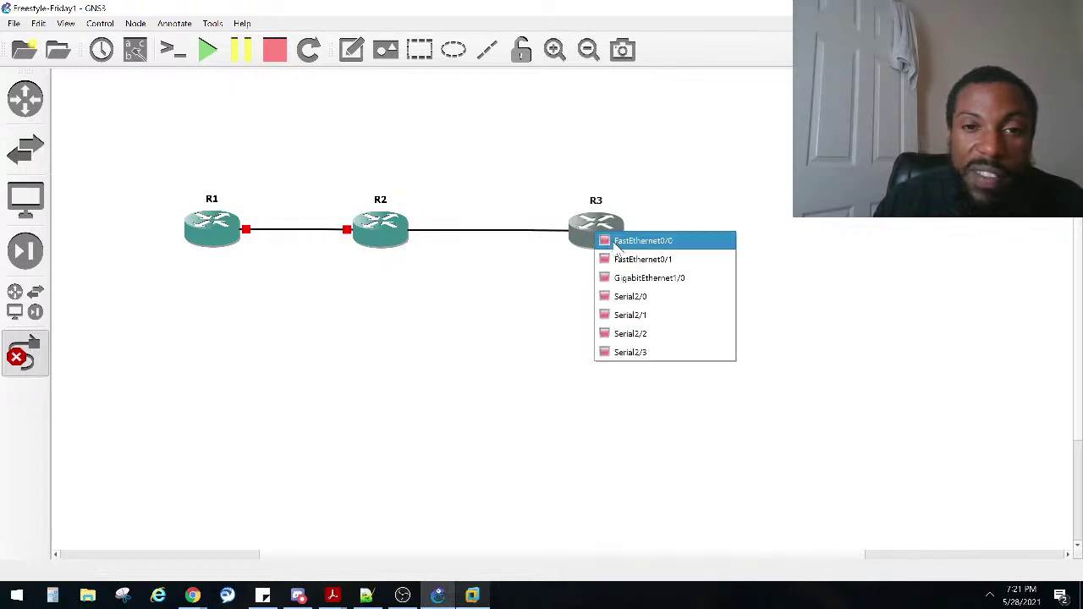
pyautogui.click(607, 251)
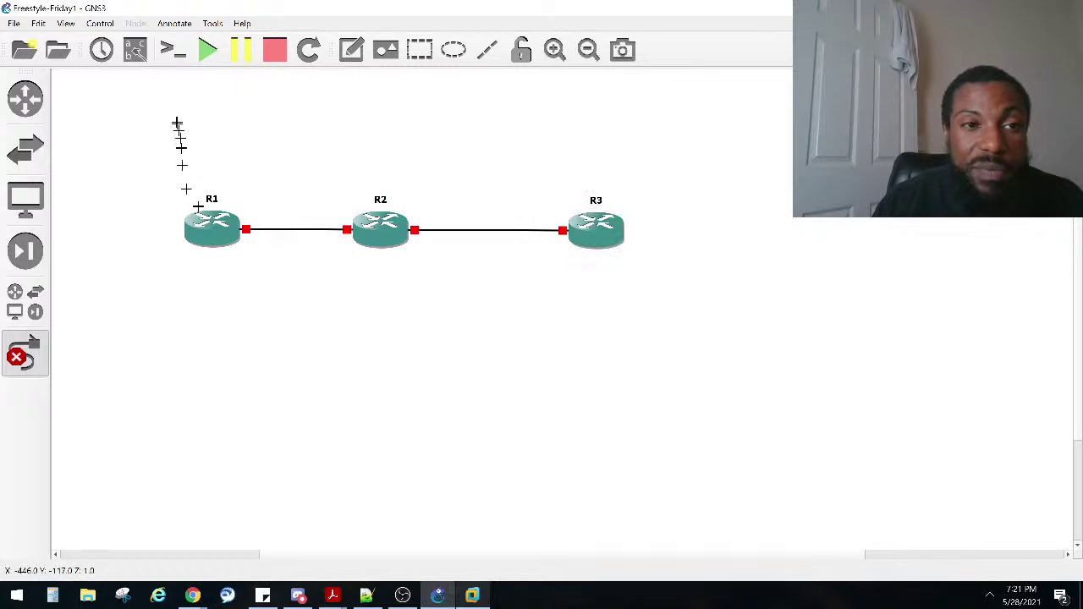
# Step: Add a VPCS PC, PC1, hosted on the GNS3 VM, placed above-left of R1
pyautogui.click(34, 212)
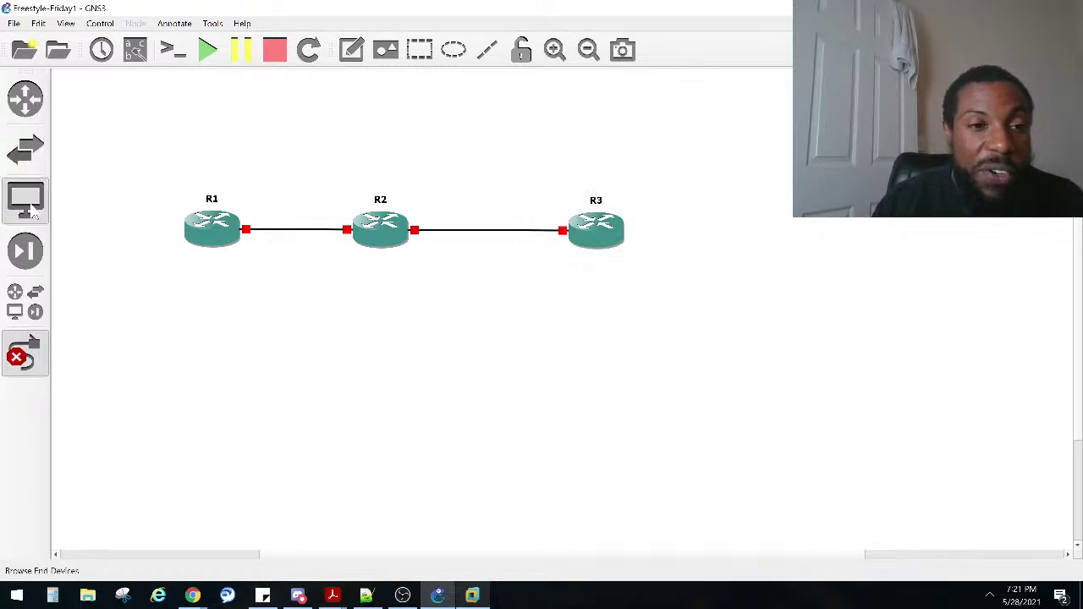
pyautogui.click(83, 196)
pyautogui.moveTo(82, 195); pyautogui.dragTo(306, 182)
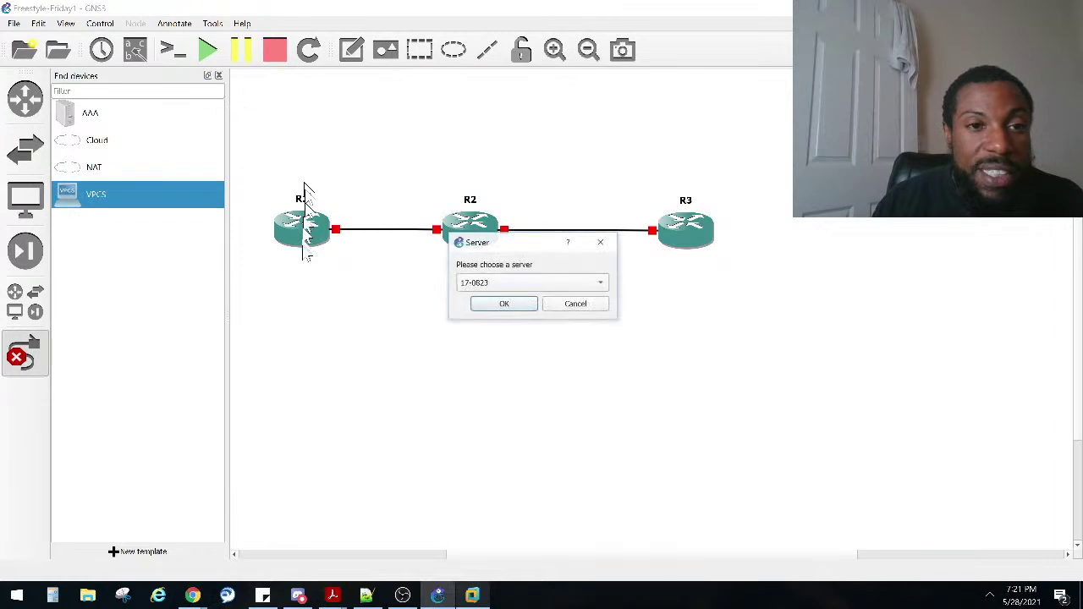
pyautogui.click(510, 284)
pyautogui.click(501, 297)
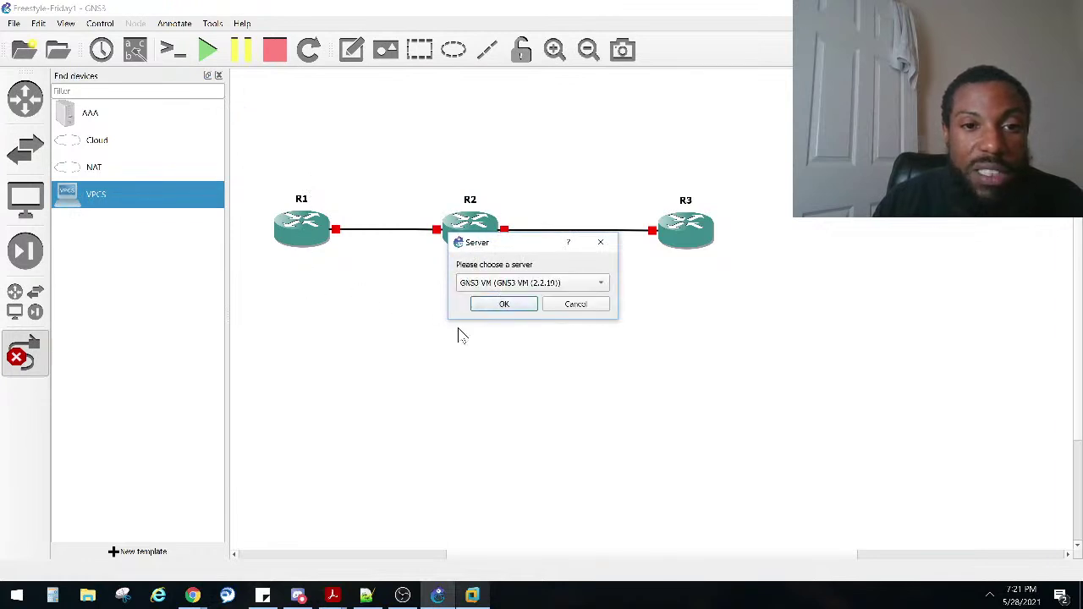
pyautogui.click(503, 302)
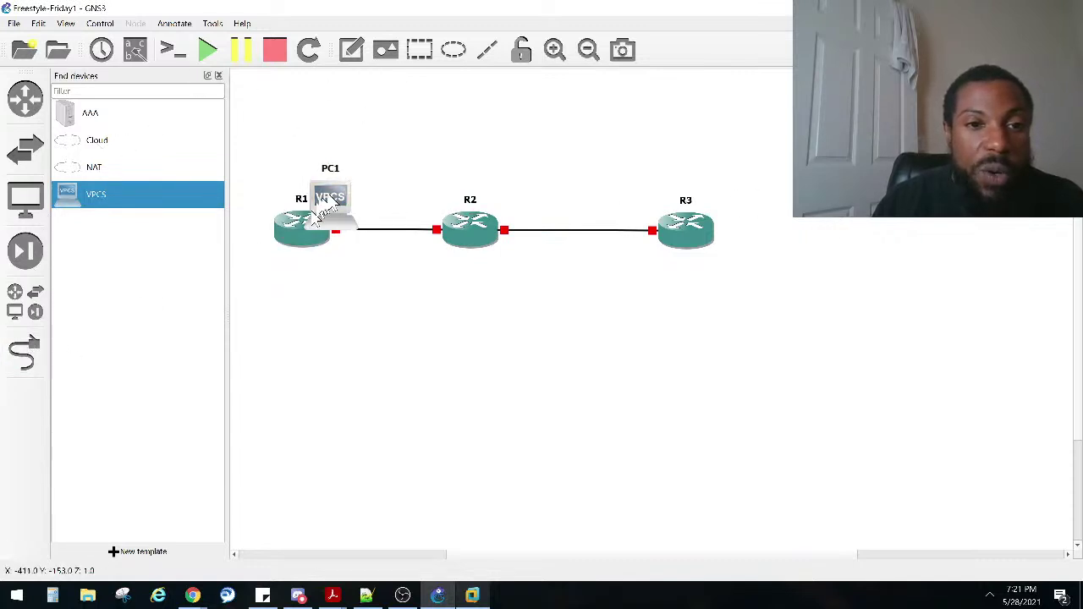
pyautogui.moveTo(332, 197); pyautogui.dragTo(273, 144)
# Step: Shift PC1 further left and move R2 and R3 further right to space them out
pyautogui.click(218, 76)
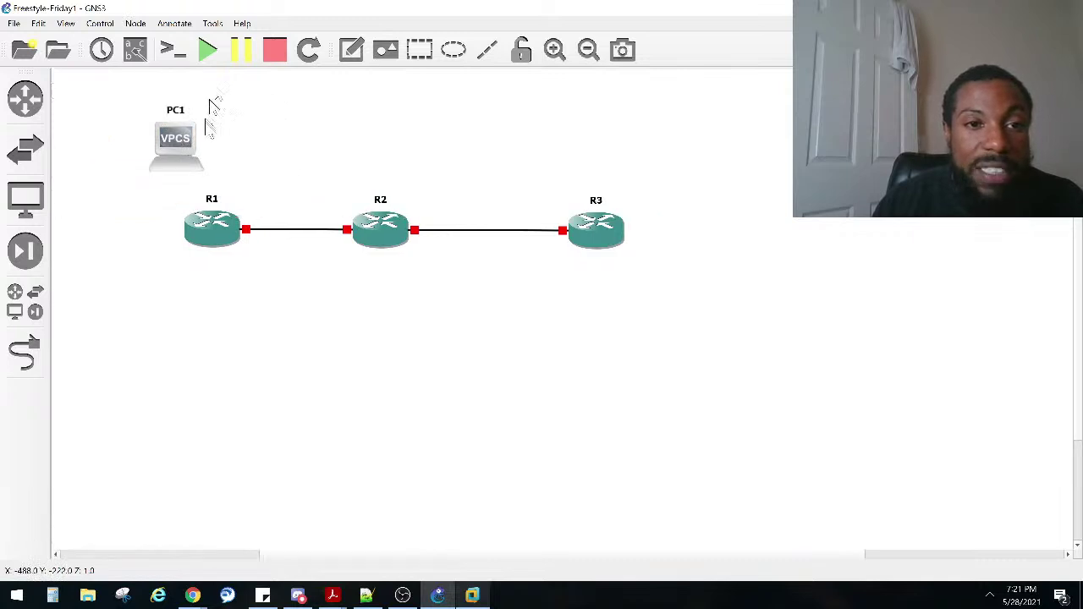
pyautogui.moveTo(190, 151); pyautogui.dragTo(132, 152)
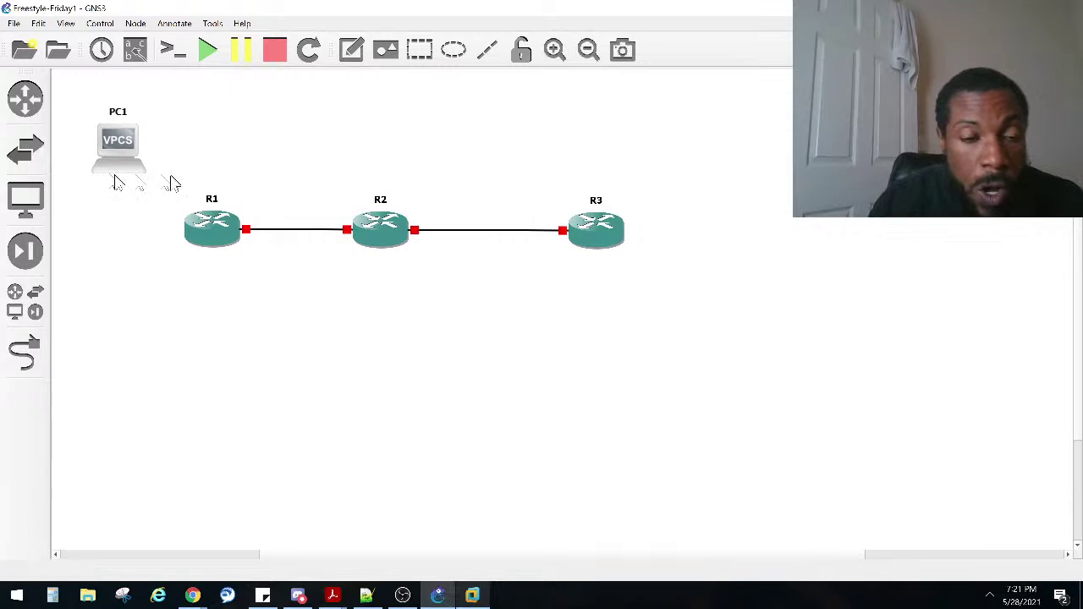
pyautogui.moveTo(581, 242); pyautogui.dragTo(620, 246)
pyautogui.moveTo(382, 232); pyautogui.dragTo(432, 235)
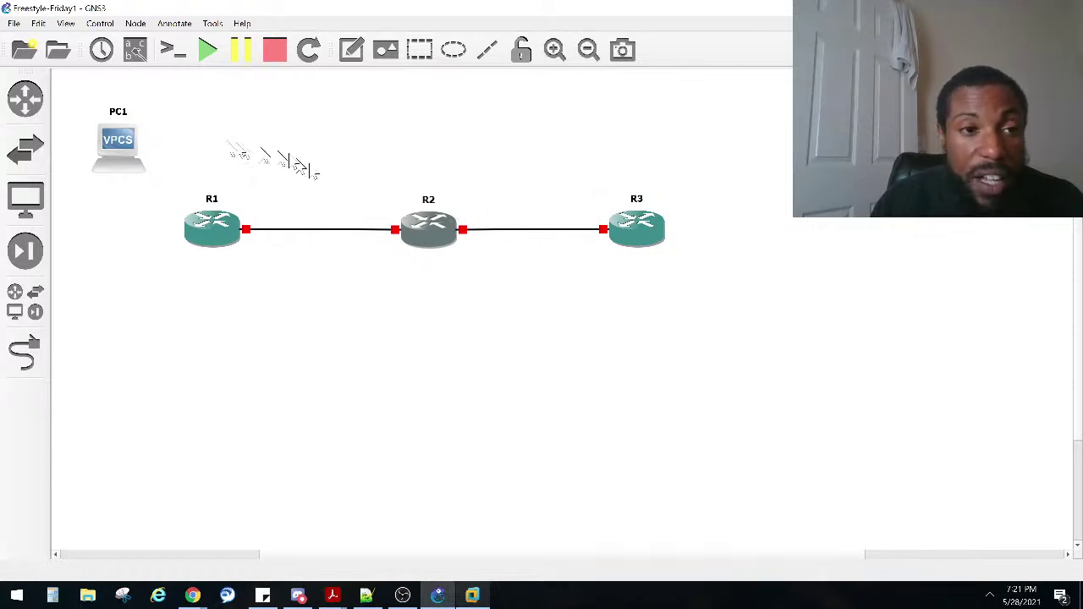
pyautogui.moveTo(131, 159); pyautogui.dragTo(127, 146)
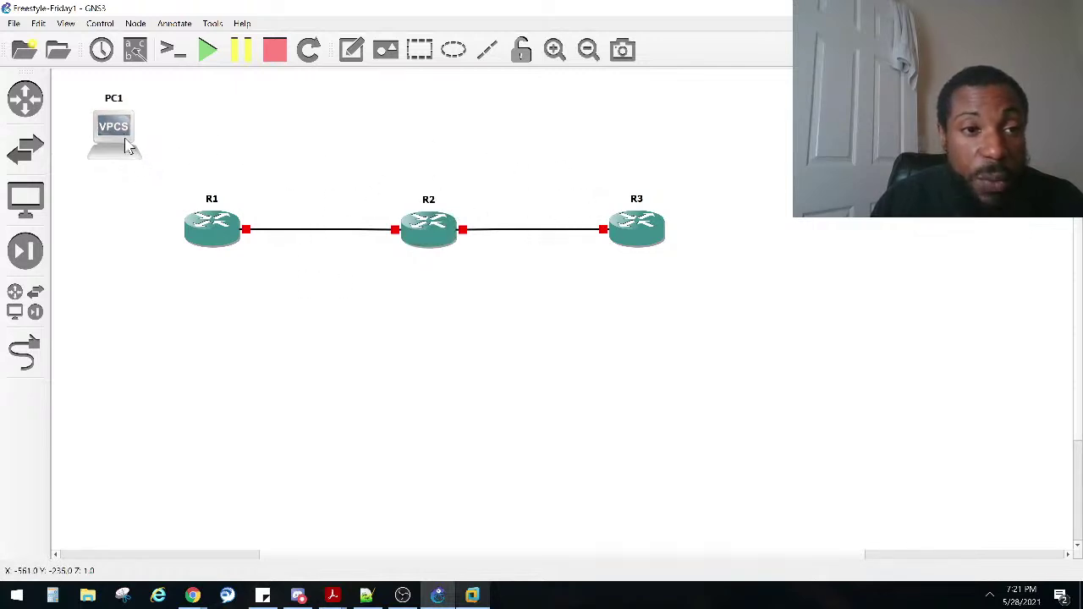
# Step: Drop another VPCS PC at the top right of the canvas, running on the GNS3 VM
pyautogui.click(24, 100)
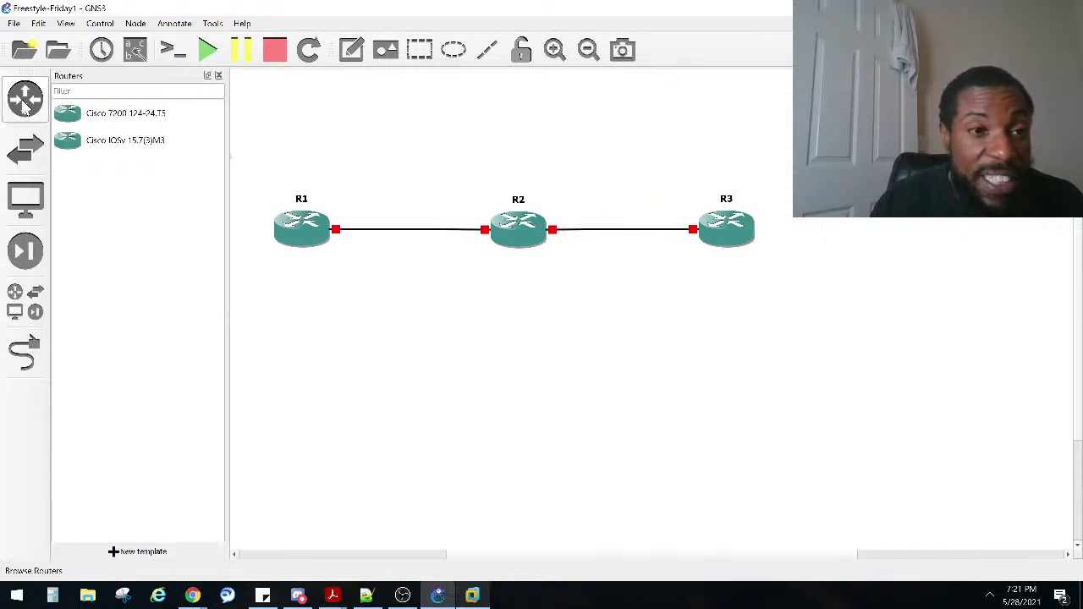
pyautogui.click(24, 99)
pyautogui.click(26, 199)
pyautogui.moveTo(73, 197); pyautogui.dragTo(794, 135)
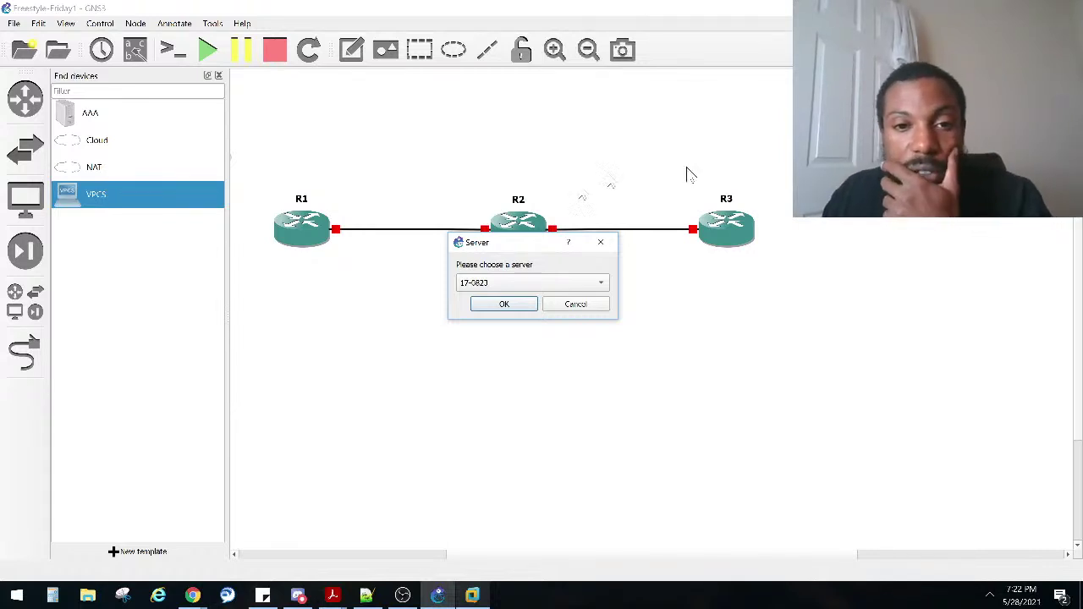
pyautogui.click(573, 286)
pyautogui.click(565, 303)
pyautogui.click(510, 305)
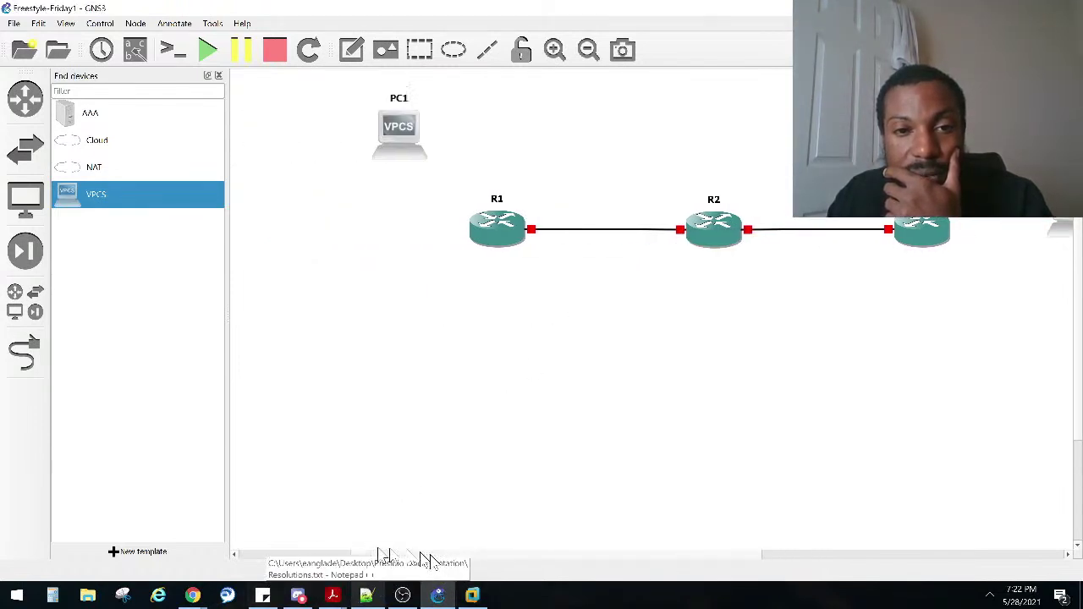
# Step: Move PC1 and routers R1–R3 left, and place PC2 below-right of R3
pyautogui.moveTo(278, 141); pyautogui.dragTo(214, 82)
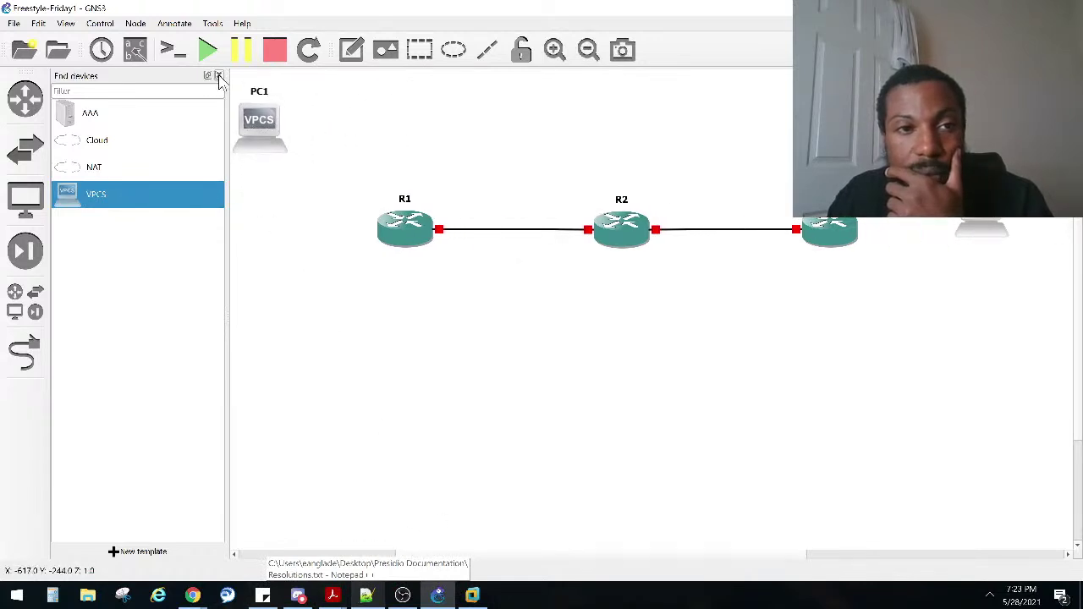
pyautogui.click(218, 78)
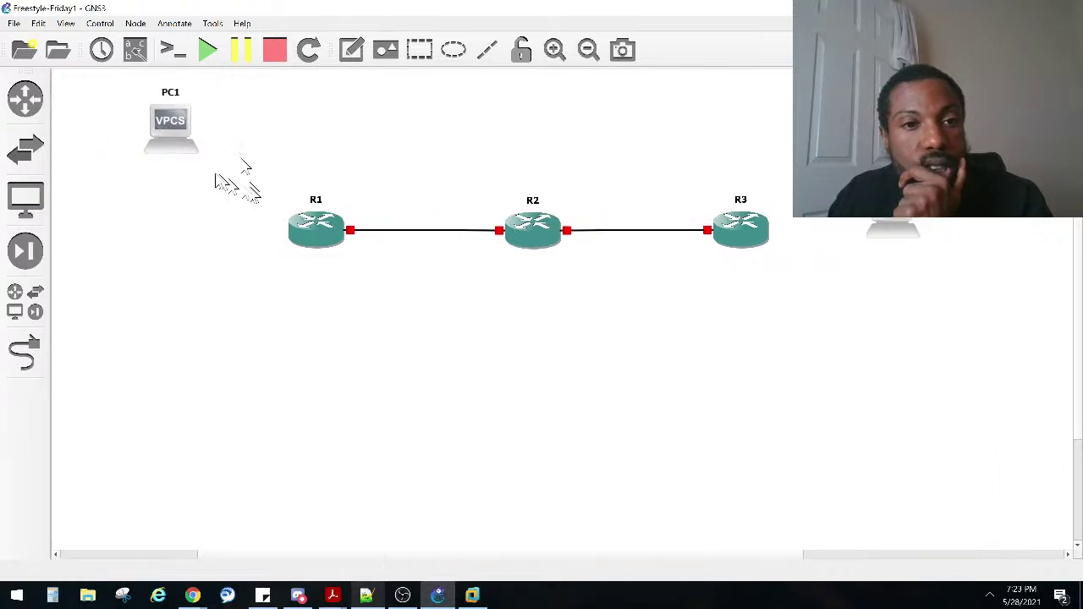
pyautogui.moveTo(177, 146); pyautogui.dragTo(121, 141)
pyautogui.moveTo(332, 243); pyautogui.dragTo(240, 242)
pyautogui.moveTo(537, 235); pyautogui.dragTo(454, 236)
pyautogui.moveTo(757, 241); pyautogui.dragTo(668, 237)
pyautogui.moveTo(888, 203); pyautogui.dragTo(739, 348)
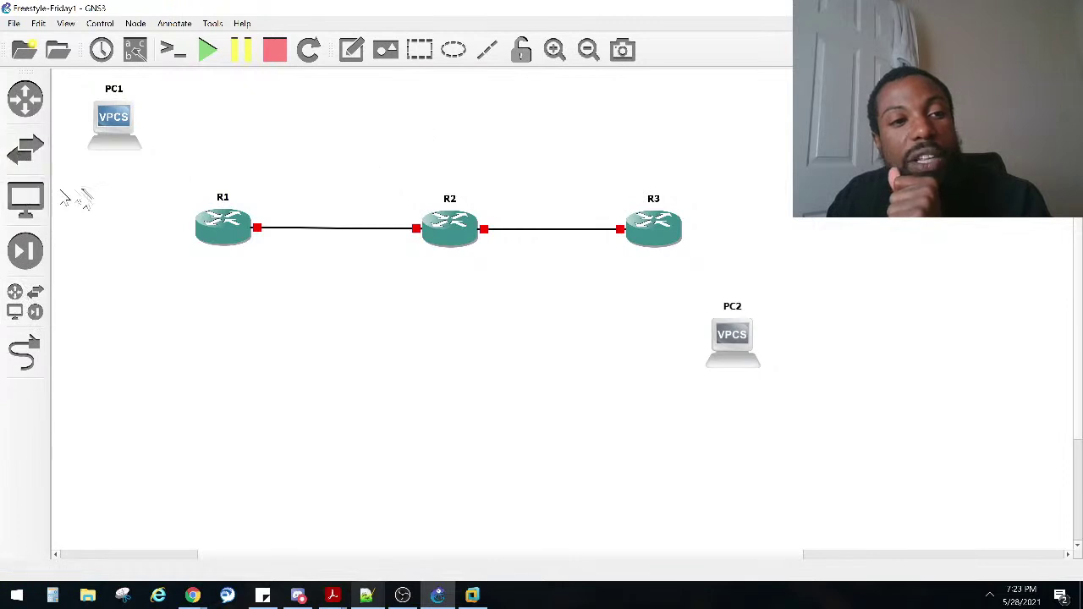
# Step: Add a third VPCS PC on the GNS3 VM and nudge PC2 up-right
pyautogui.click(34, 220)
pyautogui.moveTo(84, 194); pyautogui.dragTo(784, 118)
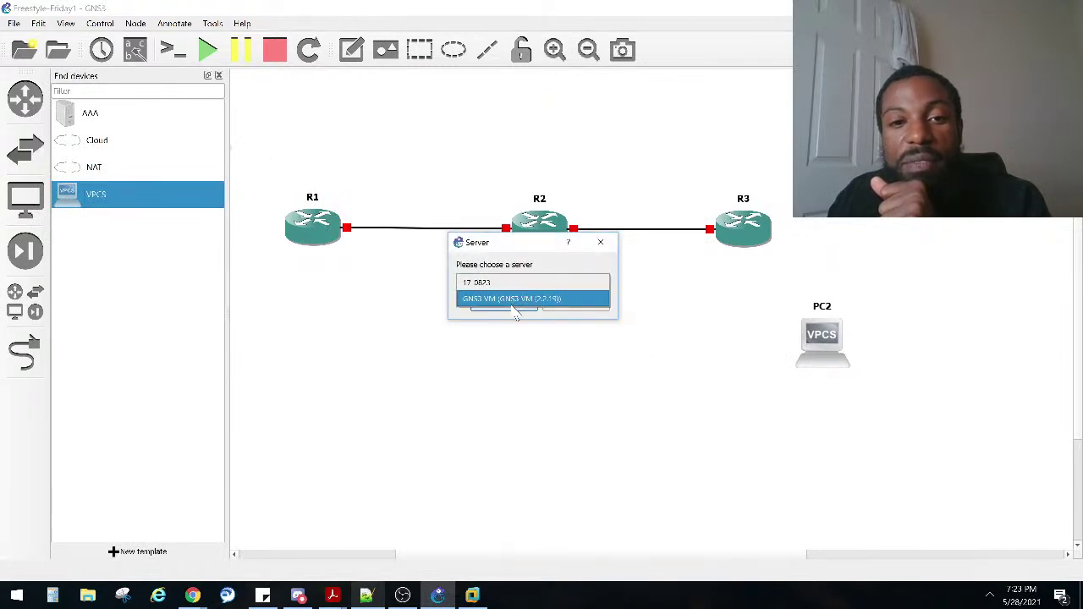
pyautogui.click(516, 298)
pyautogui.click(516, 307)
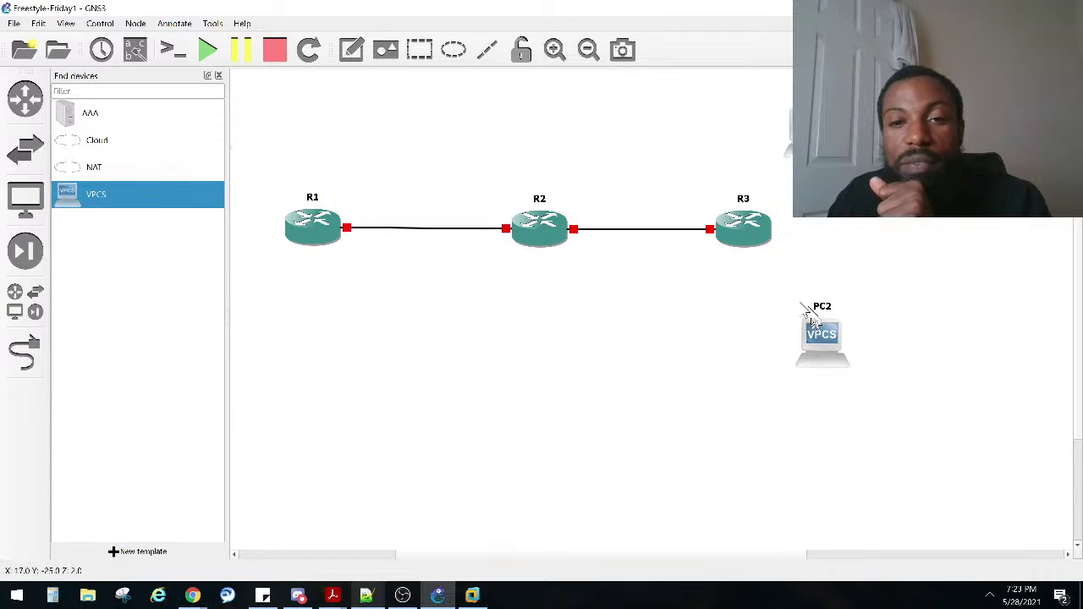
pyautogui.moveTo(814, 321); pyautogui.dragTo(819, 310)
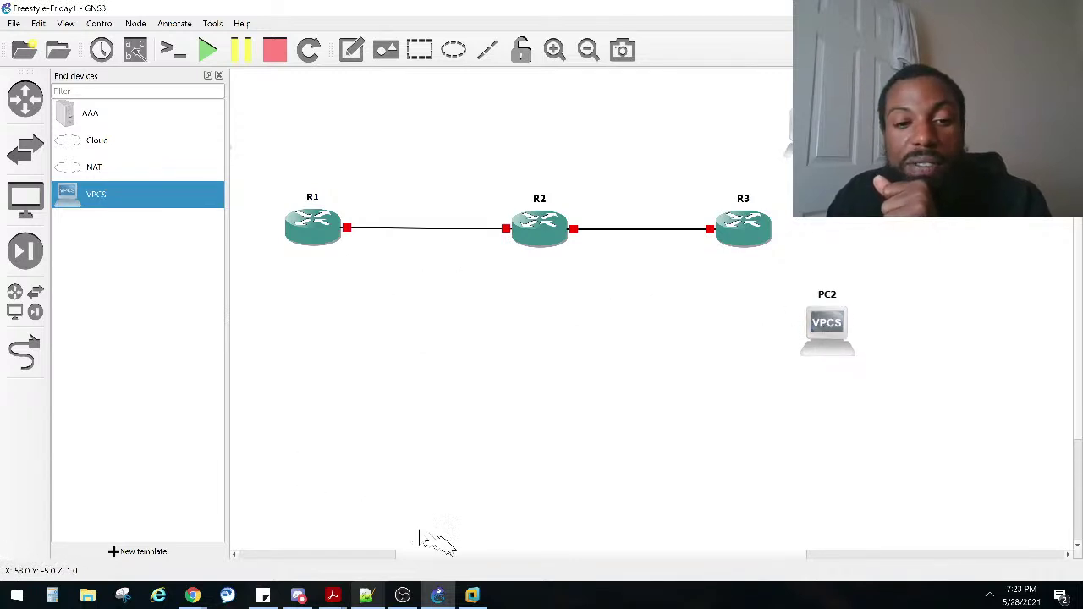
pyautogui.moveTo(405, 560); pyautogui.dragTo(335, 540)
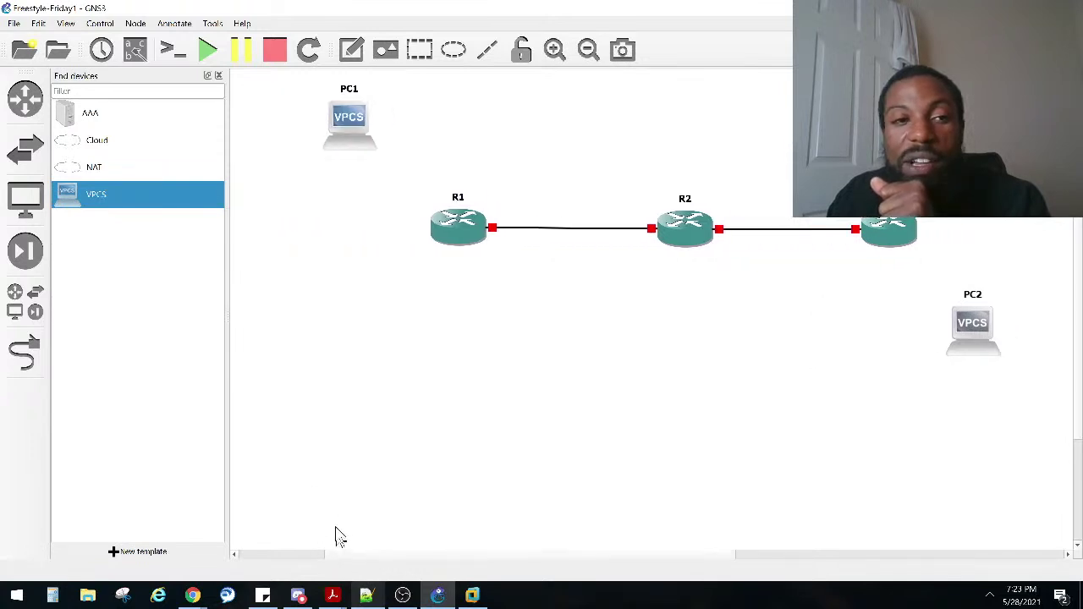
# Step: Add PC4 on the GNS3 VM, then move PC2 below R1 and PC4 up-left
pyautogui.moveTo(68, 203); pyautogui.dragTo(979, 346)
pyautogui.click(529, 285)
pyautogui.click(497, 302)
pyautogui.click(501, 308)
pyautogui.moveTo(362, 304); pyautogui.dragTo(327, 310)
pyautogui.moveTo(1049, 450); pyautogui.dragTo(993, 352)
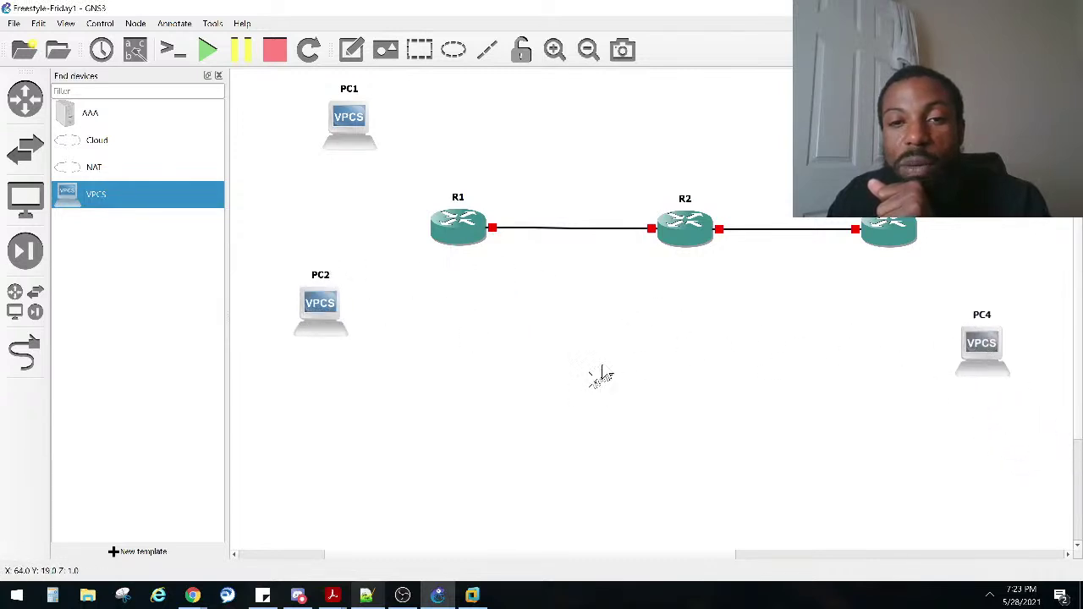
# Step: Select all routers and PCs and shift the whole topology up and left
pyautogui.scroll(3, 597, 337)
pyautogui.scroll(-1, 593, 335)
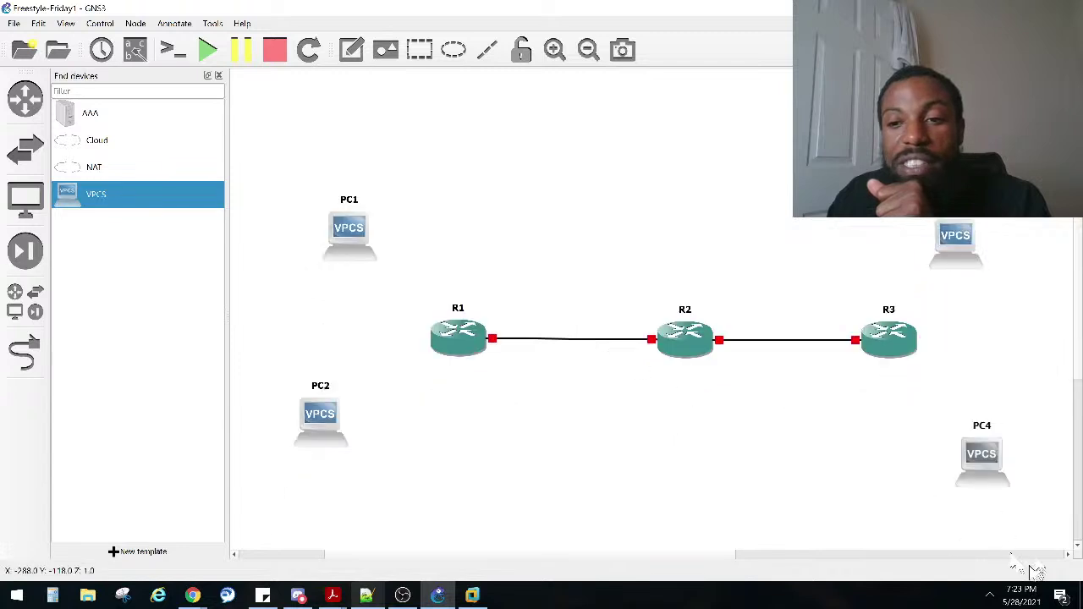
pyautogui.moveTo(1054, 531); pyautogui.dragTo(294, 182)
pyautogui.moveTo(336, 210); pyautogui.dragTo(280, 97)
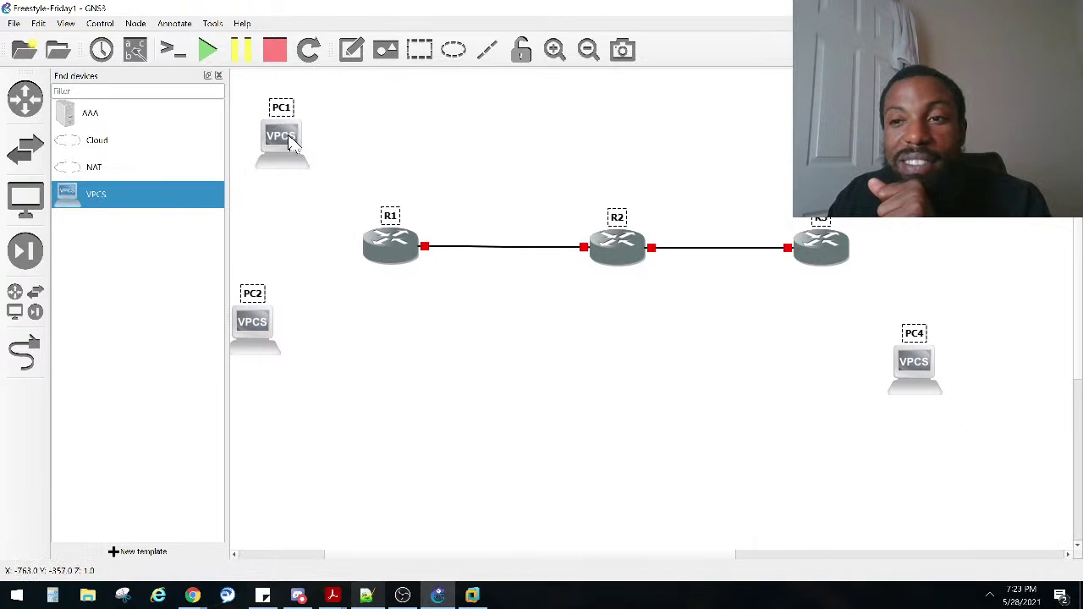
pyautogui.moveTo(617, 315); pyautogui.dragTo(563, 266)
pyautogui.moveTo(558, 164); pyautogui.dragTo(687, 220)
# Step: Adjust the selection around PC4 and move PC1 up and to the left
pyautogui.moveTo(919, 444); pyautogui.dragTo(96, 102)
pyautogui.moveTo(447, 413); pyautogui.dragTo(617, 463)
pyautogui.moveTo(646, 550); pyautogui.dragTo(583, 550)
pyautogui.moveTo(501, 211); pyautogui.dragTo(609, 345)
pyautogui.moveTo(735, 215); pyautogui.dragTo(850, 313)
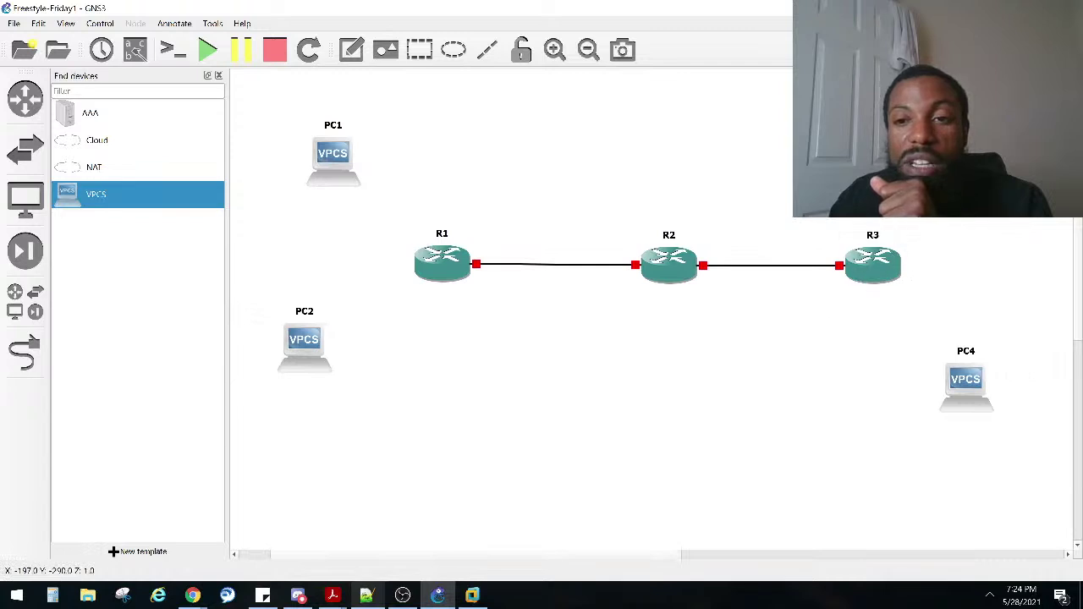
pyautogui.moveTo(880, 216); pyautogui.dragTo(1032, 237)
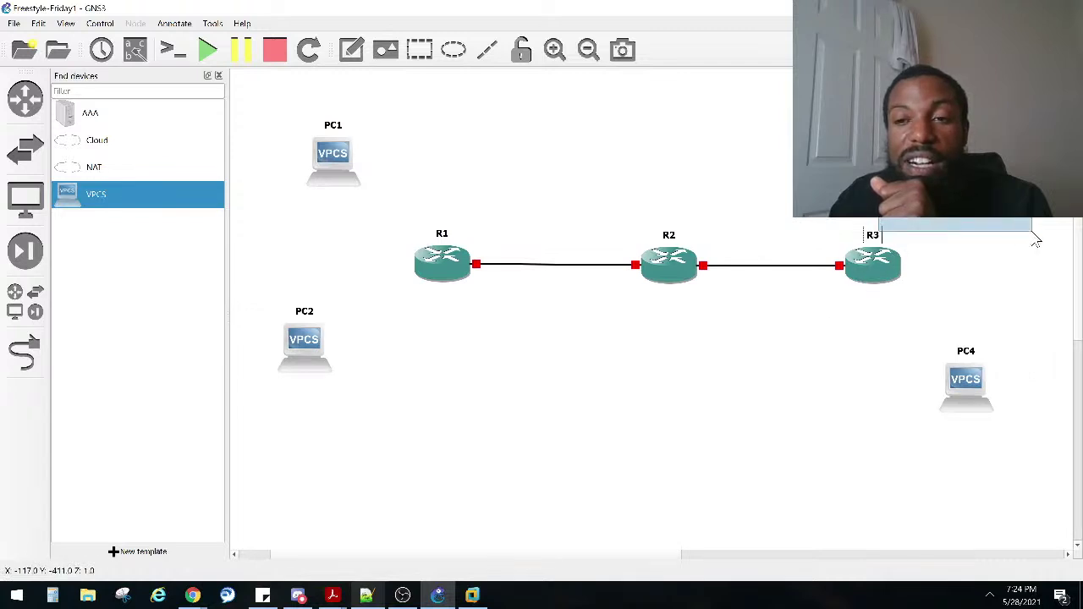
pyautogui.moveTo(1032, 237); pyautogui.dragTo(1037, 240)
pyautogui.moveTo(1034, 310); pyautogui.dragTo(865, 427)
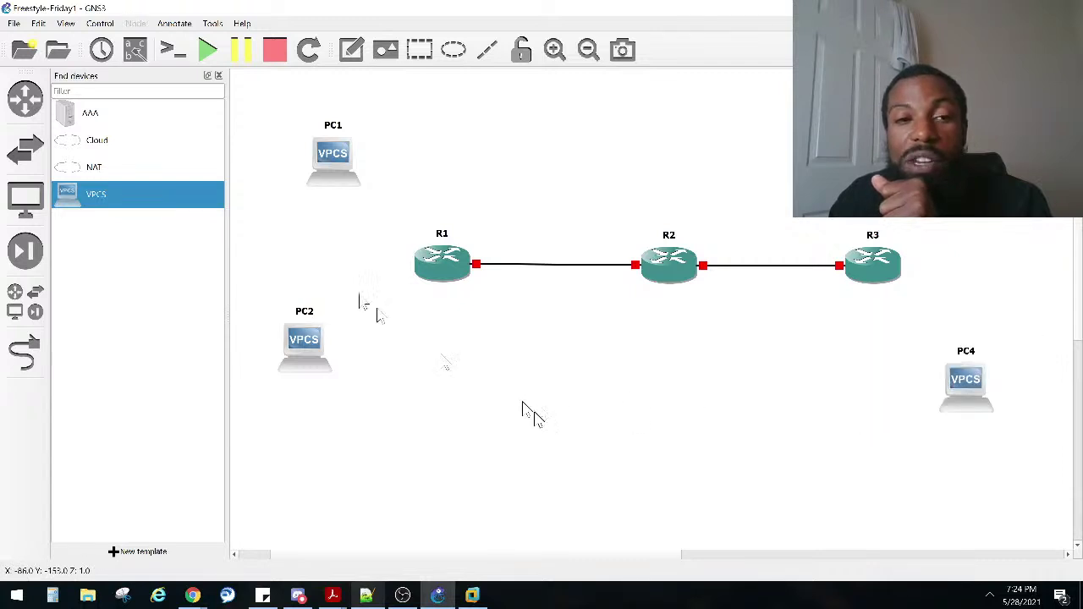
pyautogui.moveTo(326, 175); pyautogui.dragTo(292, 170)
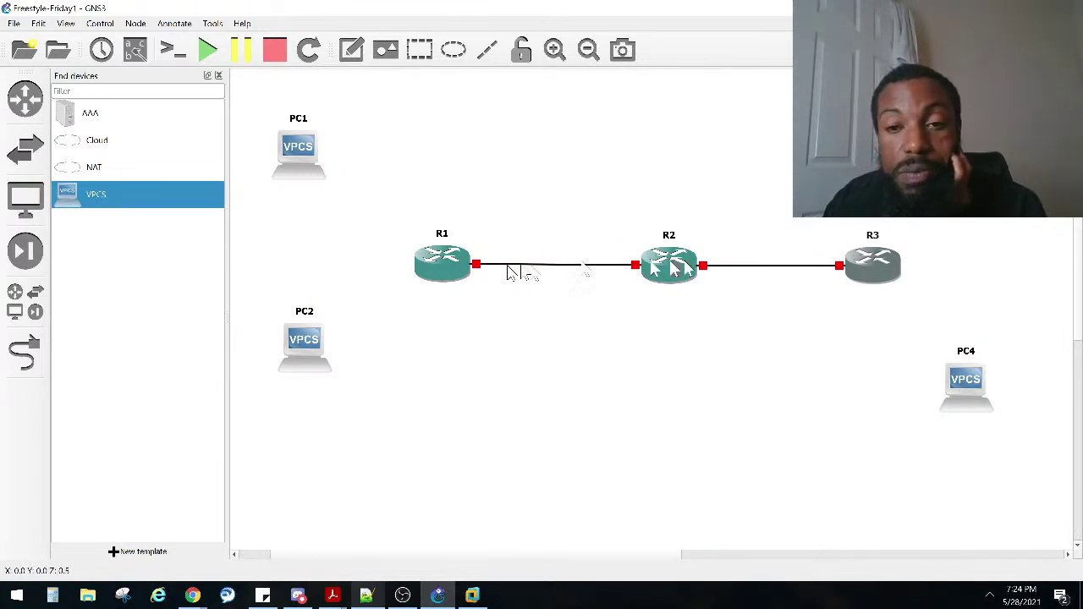
pyautogui.moveTo(310, 162); pyautogui.dragTo(222, 73)
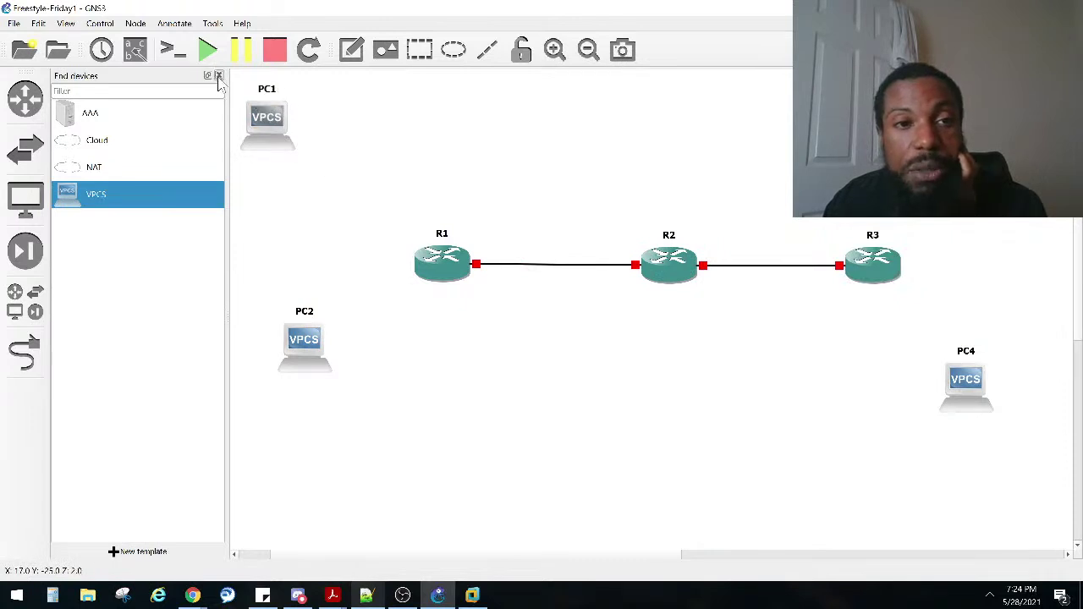
# Step: Shift PC2, R1, R2 and R3 left, bring PC3 above-right of R3, and raise PC4
pyautogui.click(218, 76)
pyautogui.moveTo(182, 359); pyautogui.dragTo(151, 360)
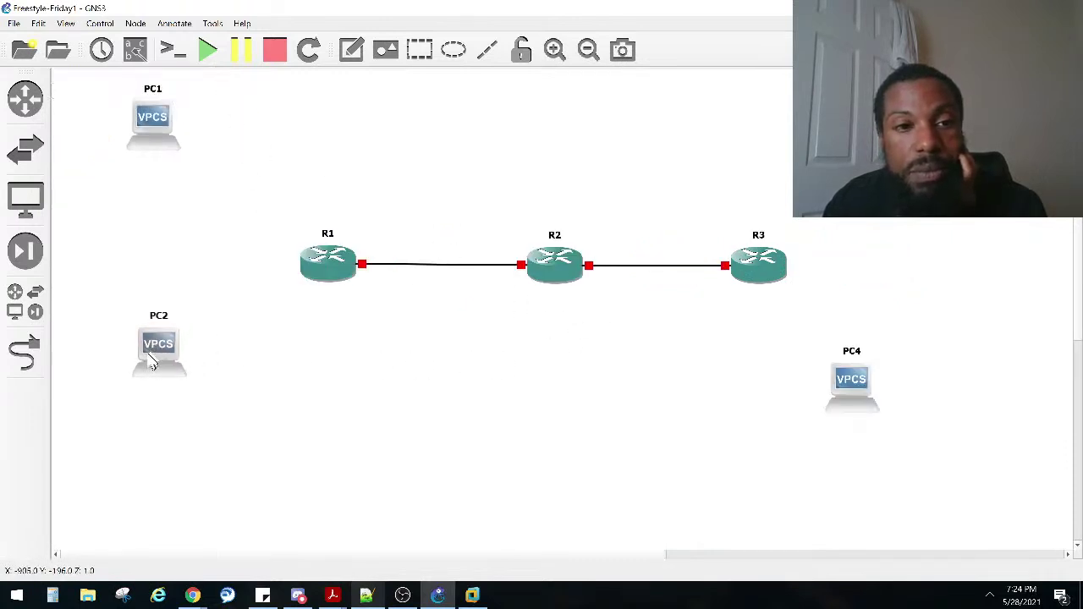
pyautogui.moveTo(322, 273); pyautogui.dragTo(298, 269)
pyautogui.moveTo(551, 271); pyautogui.dragTo(508, 264)
pyautogui.moveTo(725, 268); pyautogui.dragTo(683, 257)
pyautogui.moveTo(791, 190); pyautogui.dragTo(756, 144)
pyautogui.moveTo(854, 398); pyautogui.dragTo(804, 373)
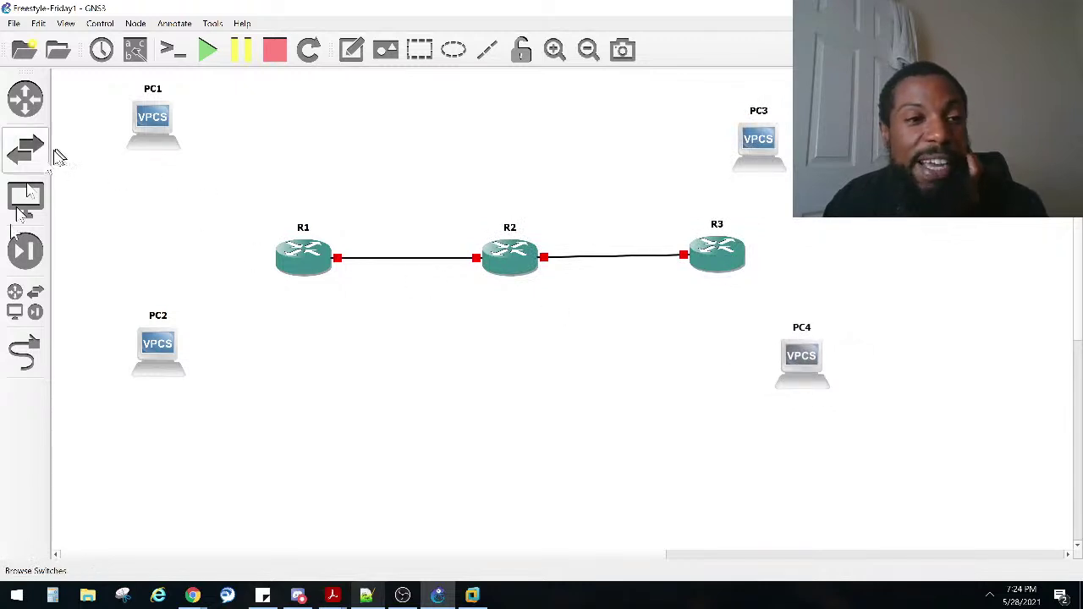
# Step: Cable PC1 Ethernet0 to R1 FastEthernet0/1
pyautogui.click(25, 351)
pyautogui.click(149, 146)
pyautogui.click(148, 145)
pyautogui.click(297, 259)
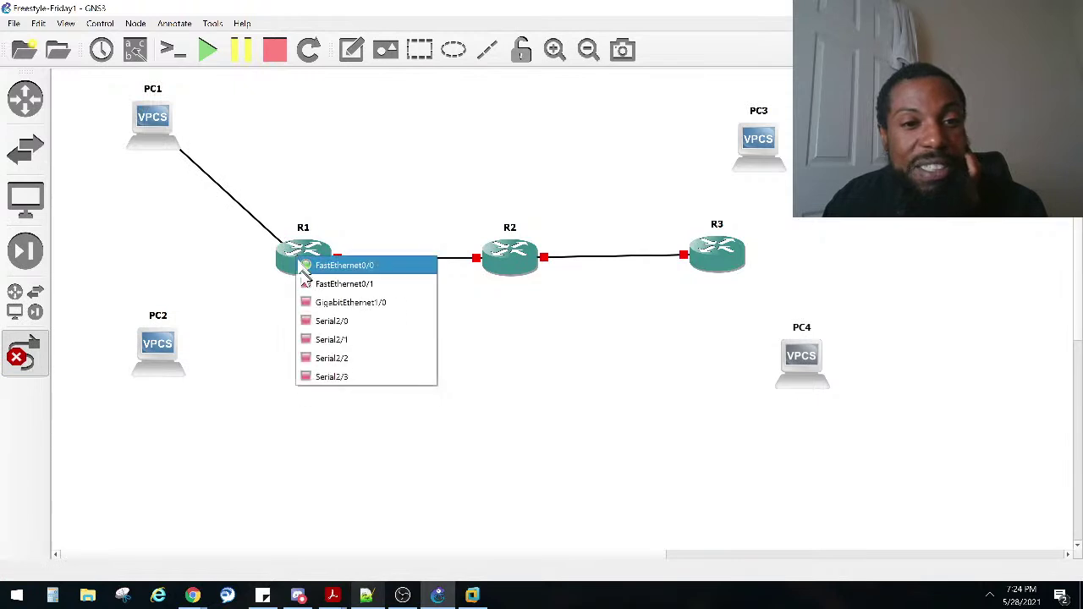
pyautogui.click(326, 284)
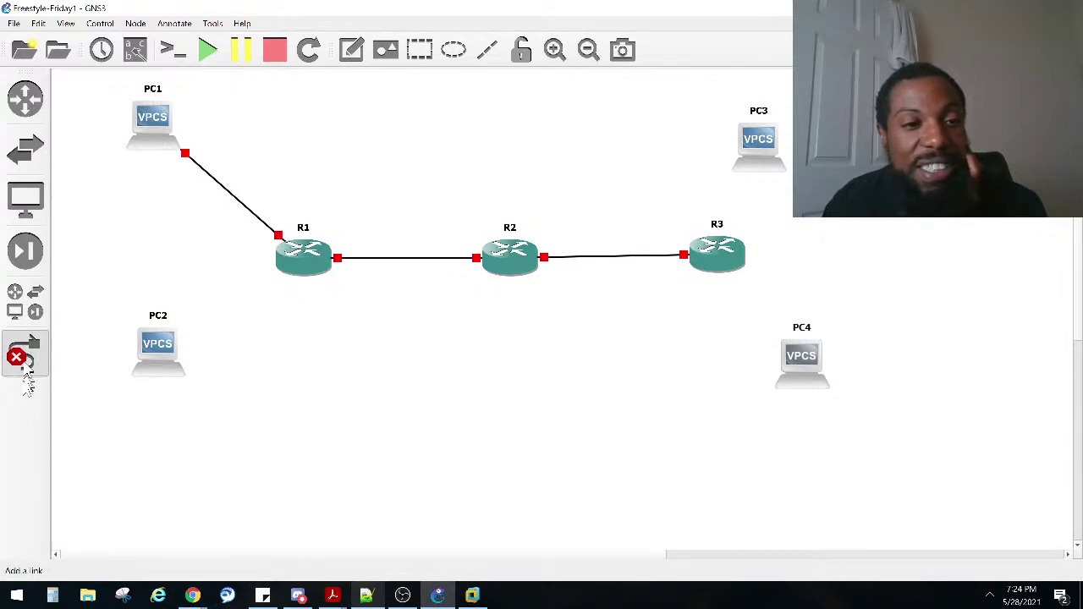
# Step: Link PC2 Ethernet0 to R1 GigabitEthernet1/0, then delete that link
pyautogui.click(168, 348)
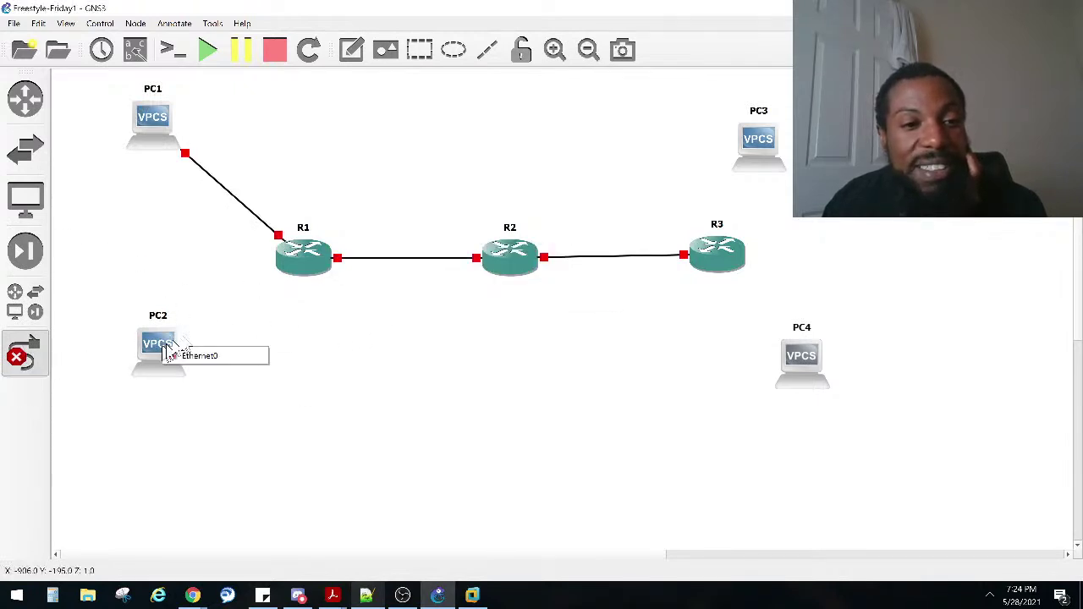
pyautogui.click(201, 355)
pyautogui.click(298, 266)
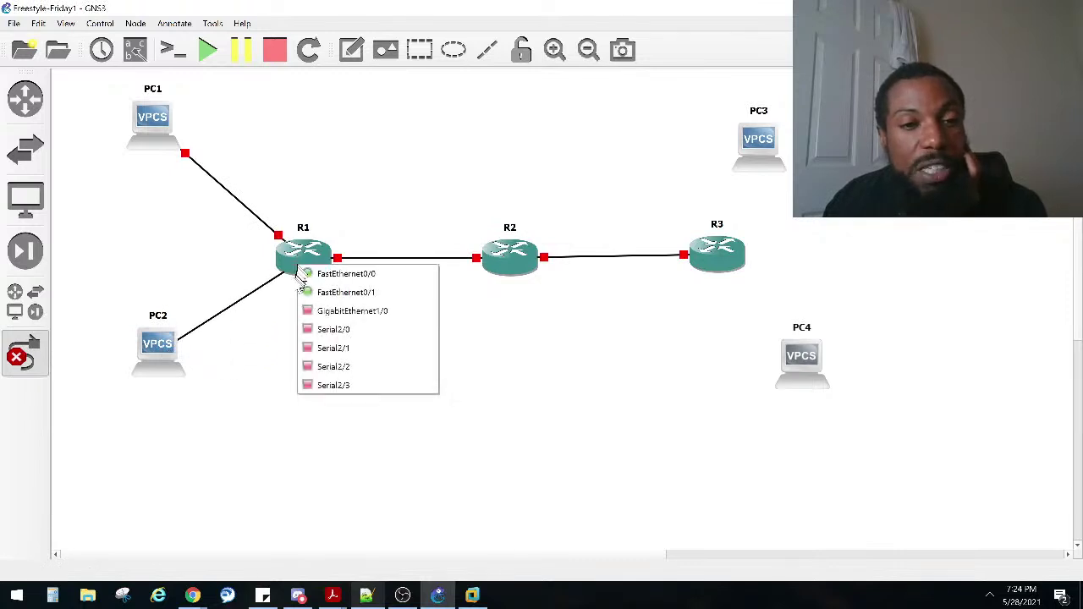
pyautogui.click(313, 311)
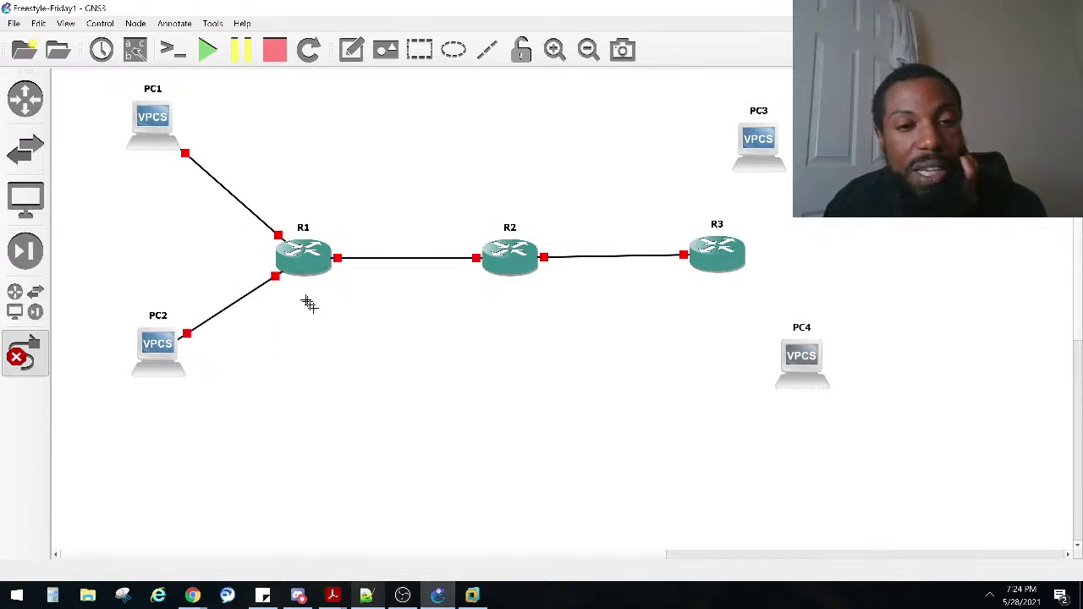
pyautogui.click(38, 348)
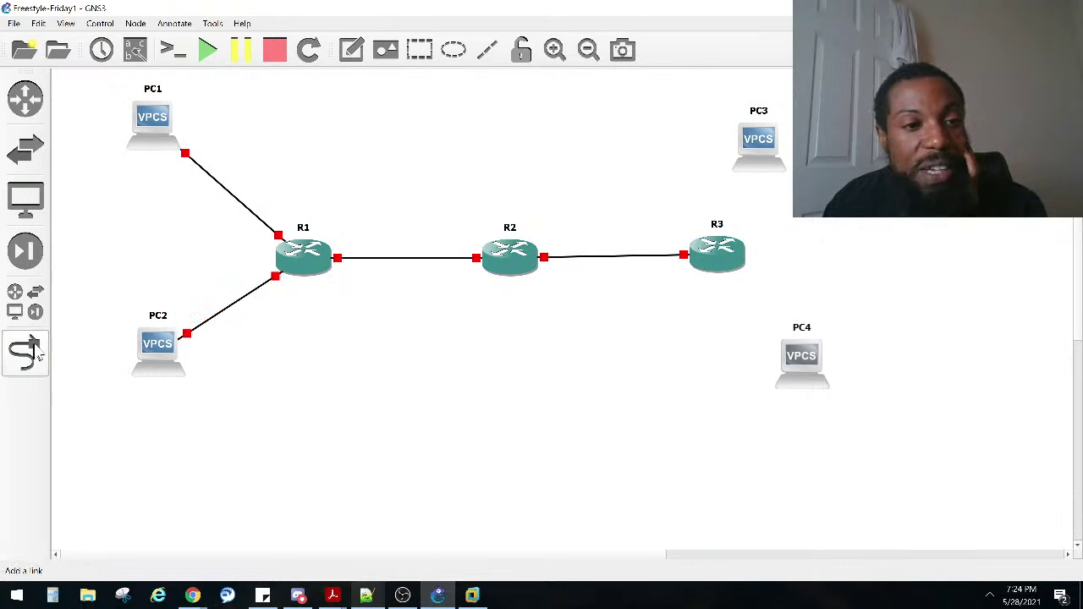
pyautogui.rightClick(224, 319)
pyautogui.click(233, 375)
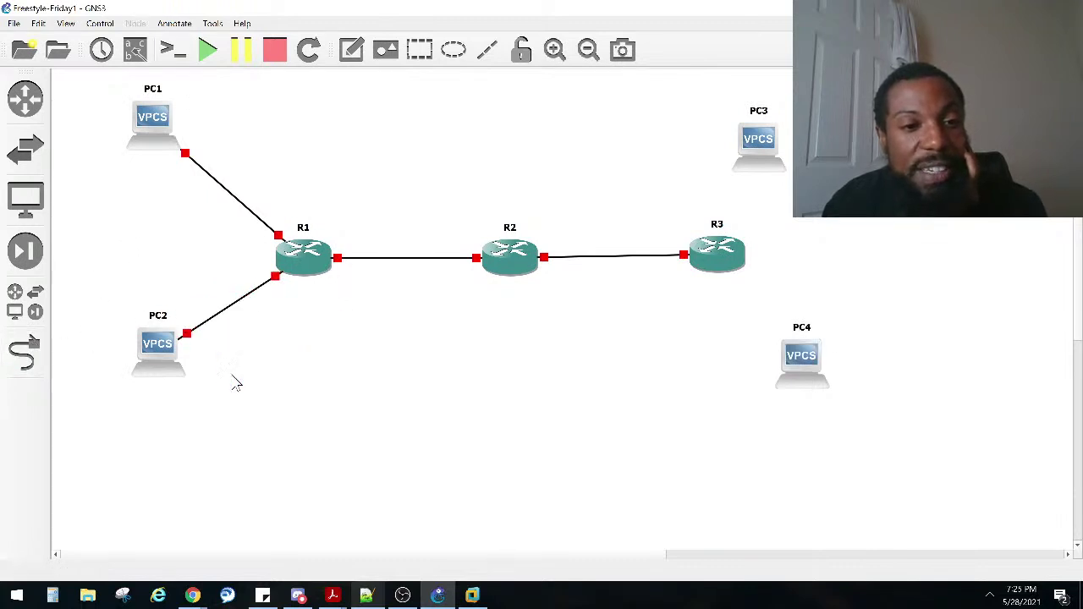
# Step: Redraw the link from PC2 Ethernet0 to R1 GigabitEthernet1/0
pyautogui.click(23, 357)
pyautogui.click(160, 350)
pyautogui.click(234, 362)
pyautogui.click(288, 269)
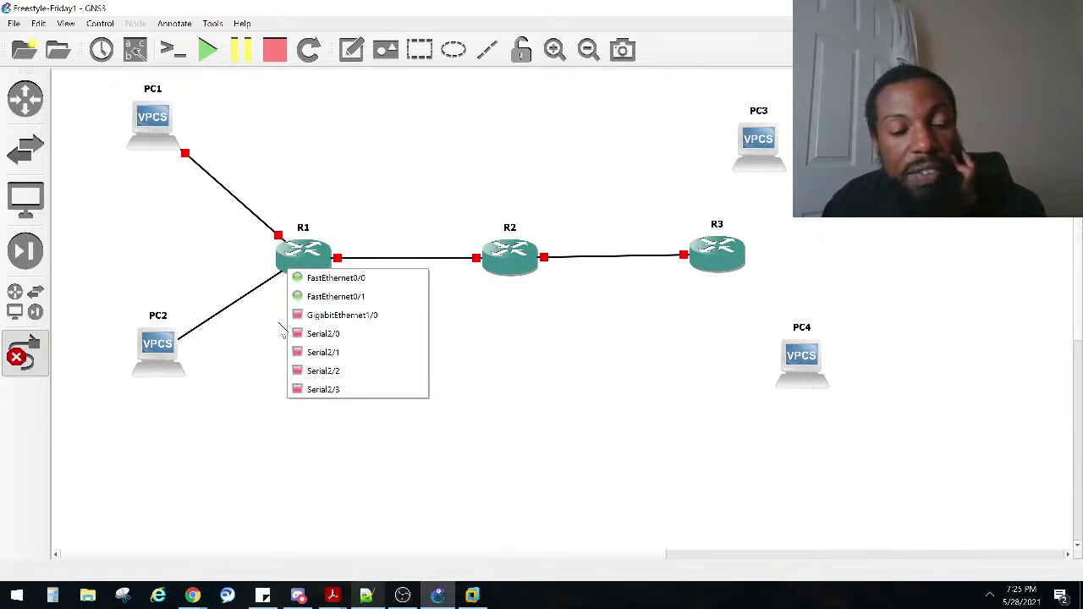
pyautogui.click(331, 317)
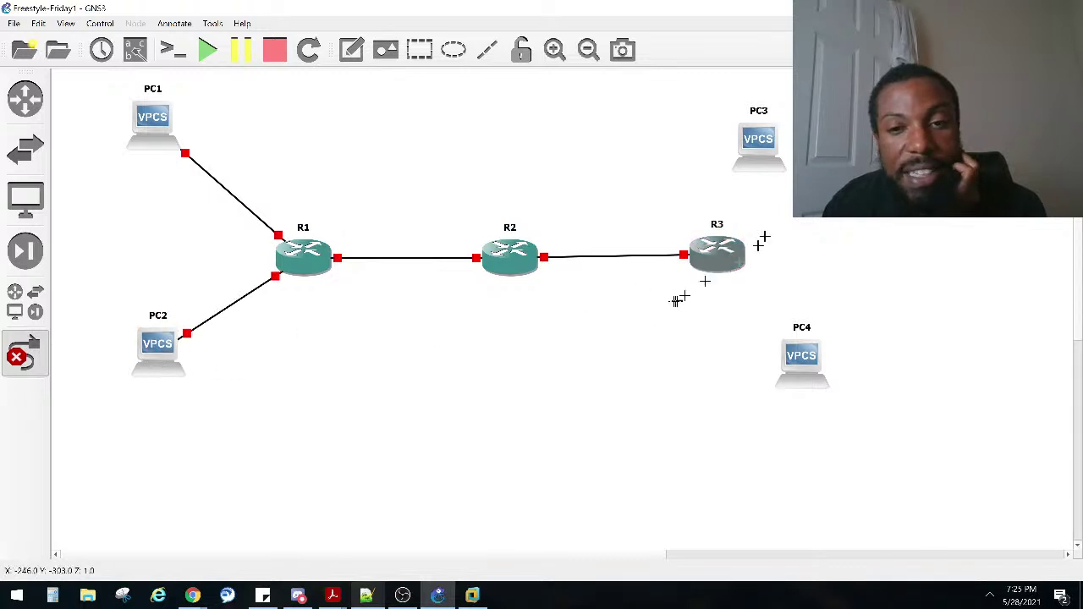
# Step: Connect PC3 to R3 FastEthernet0/1, then start and cancel a PC4 link to R3
pyautogui.click(762, 157)
pyautogui.click(772, 161)
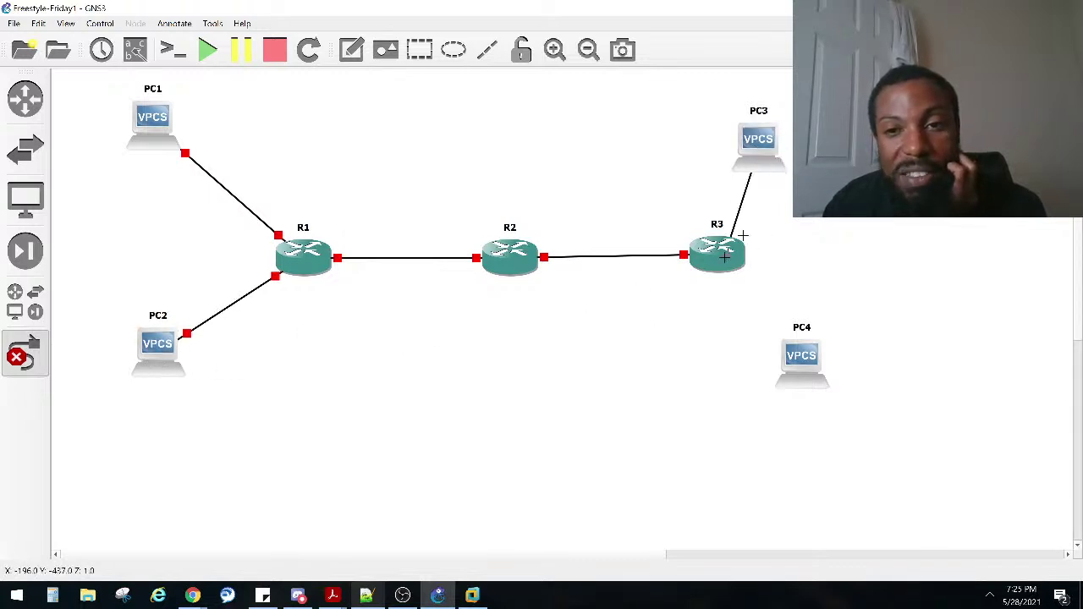
pyautogui.click(726, 264)
pyautogui.click(762, 287)
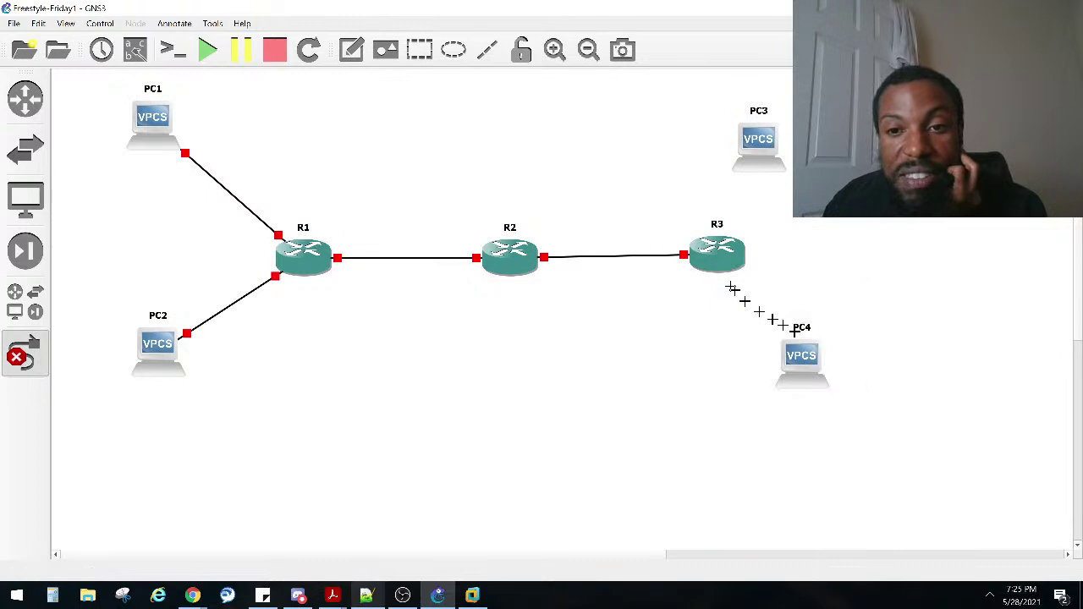
pyautogui.click(799, 353)
pyautogui.click(844, 363)
pyautogui.click(717, 262)
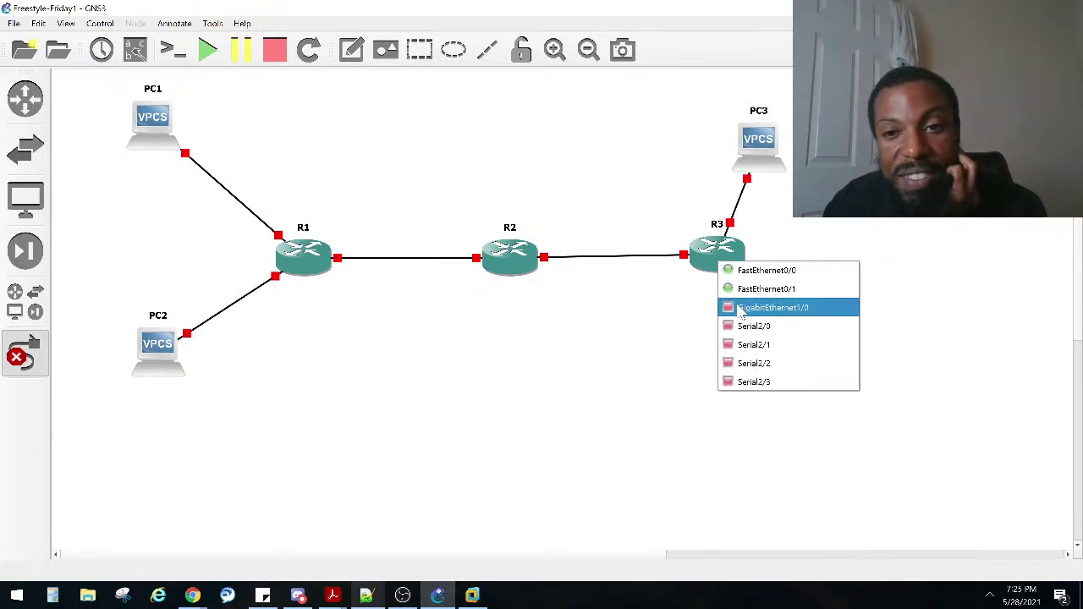
pyautogui.press('Escape')
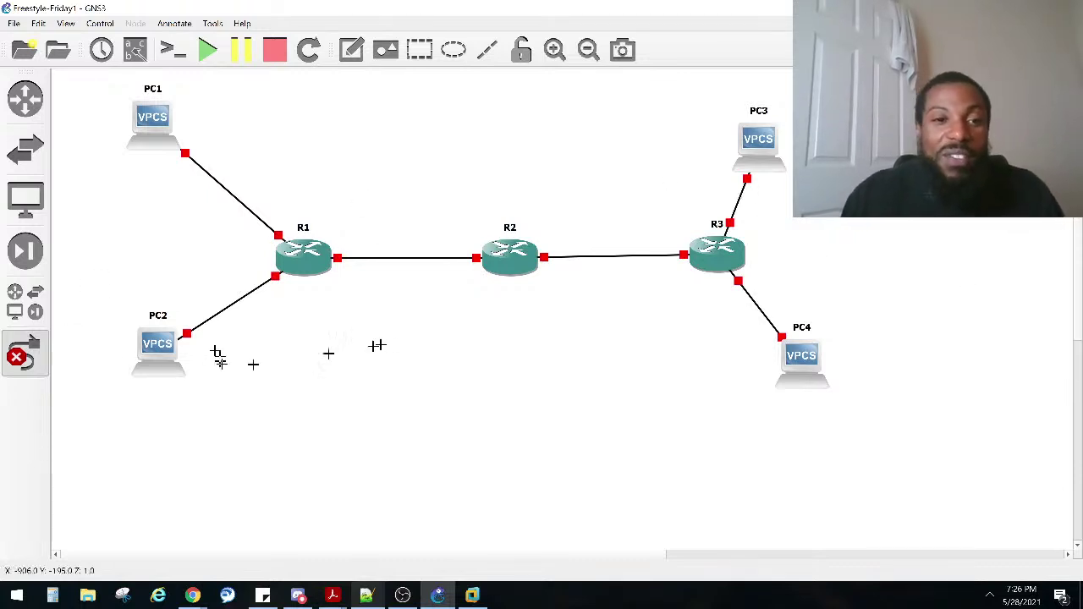
# Step: Leave link mode and move PC1 and PC2 further left
pyautogui.rightClick(364, 391)
pyautogui.moveTo(169, 354); pyautogui.dragTo(146, 347)
pyautogui.moveTo(150, 121); pyautogui.dragTo(118, 111)
pyautogui.moveTo(146, 340); pyautogui.dragTo(127, 338)
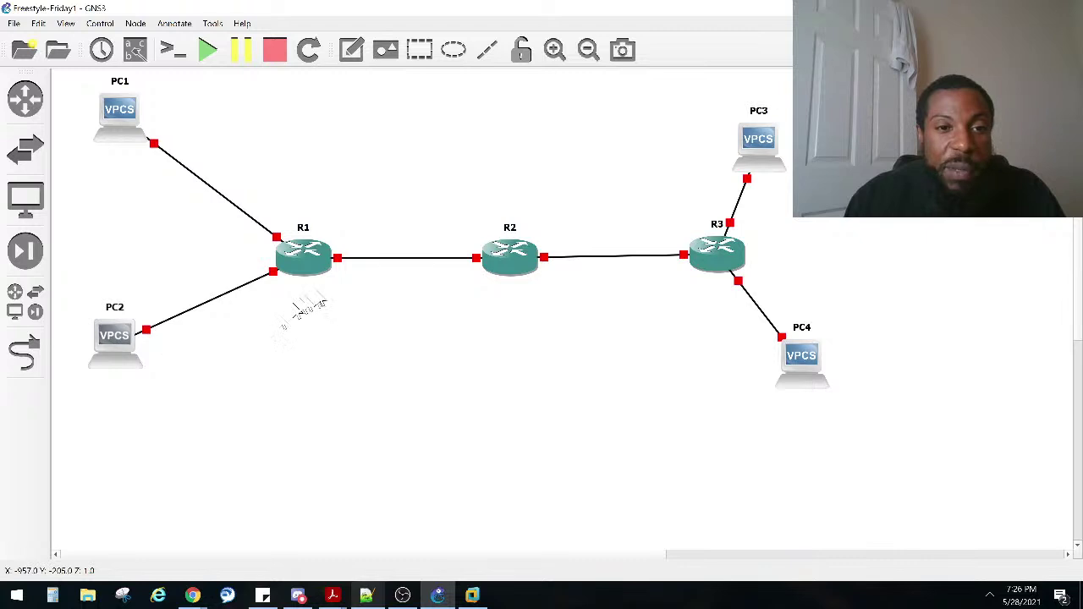
# Step: Line up R1, R2 and R3 in a straight row and shift PC3 and PC4 left
pyautogui.moveTo(310, 277); pyautogui.dragTo(272, 258)
pyautogui.moveTo(491, 278); pyautogui.dragTo(436, 259)
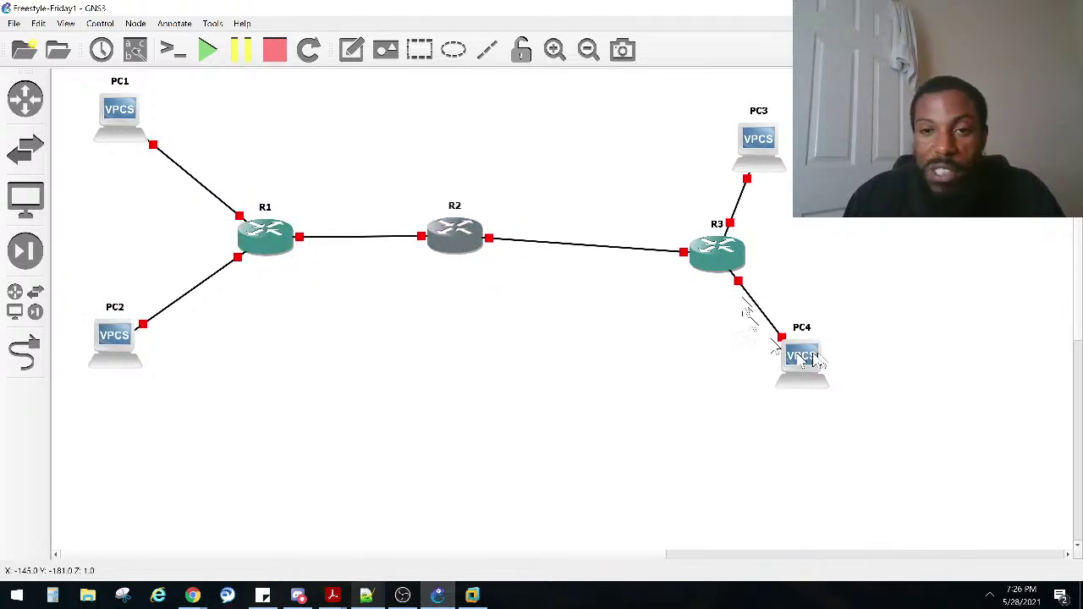
pyautogui.moveTo(730, 264); pyautogui.dragTo(650, 247)
pyautogui.moveTo(478, 247); pyautogui.dragTo(470, 247)
pyautogui.moveTo(771, 127); pyautogui.dragTo(730, 102)
pyautogui.moveTo(804, 360); pyautogui.dragTo(741, 357)
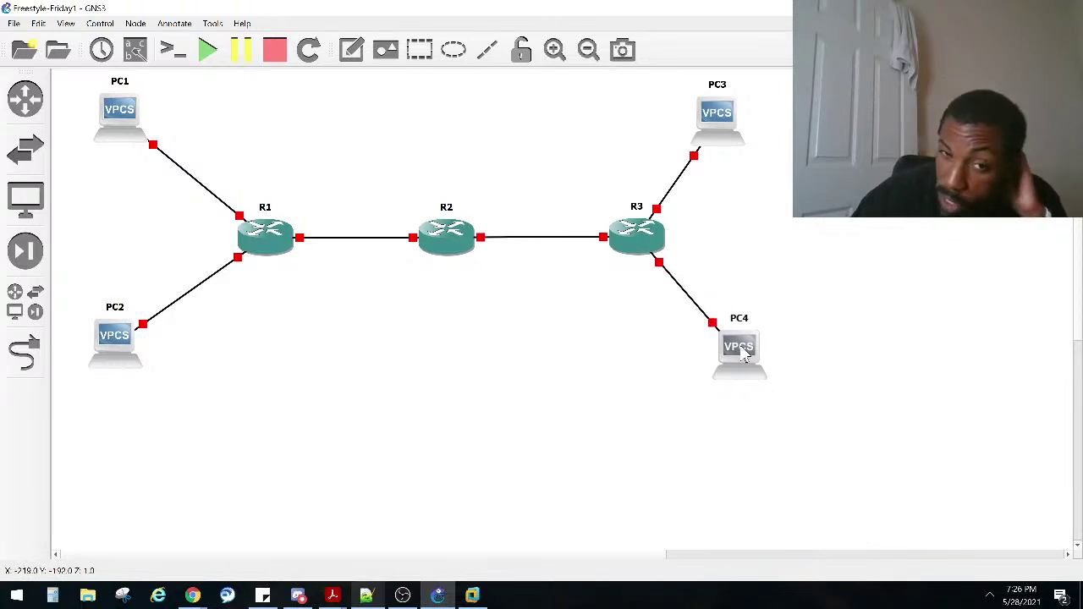
pyautogui.moveTo(325, 159); pyautogui.dragTo(387, 311)
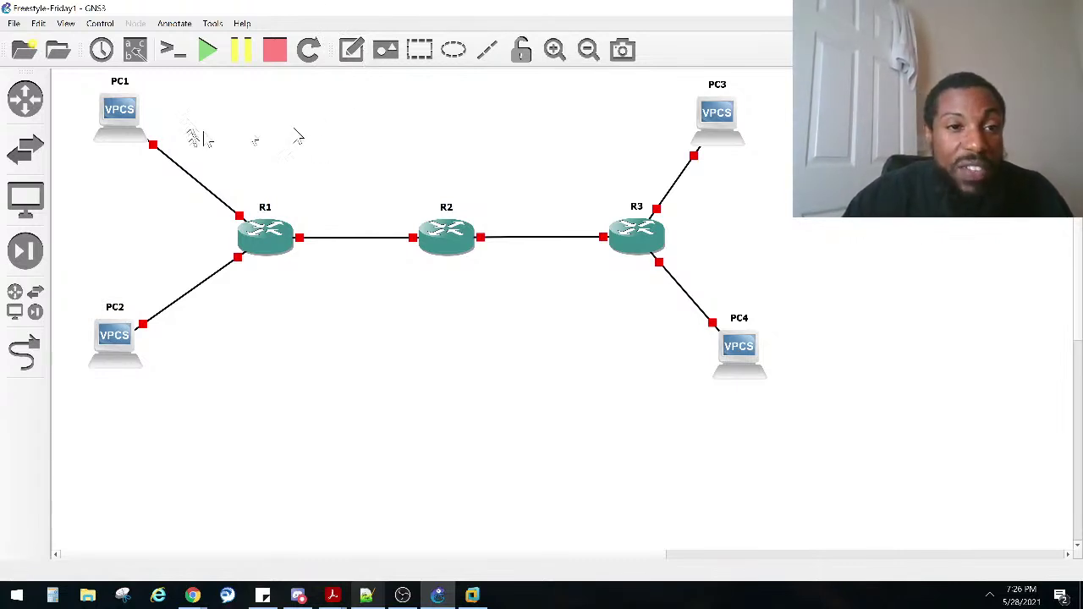
# Step: Nudge PC1 up-left and select the PC2, PC3 and PC4 labels
pyautogui.moveTo(122, 122); pyautogui.dragTo(109, 121)
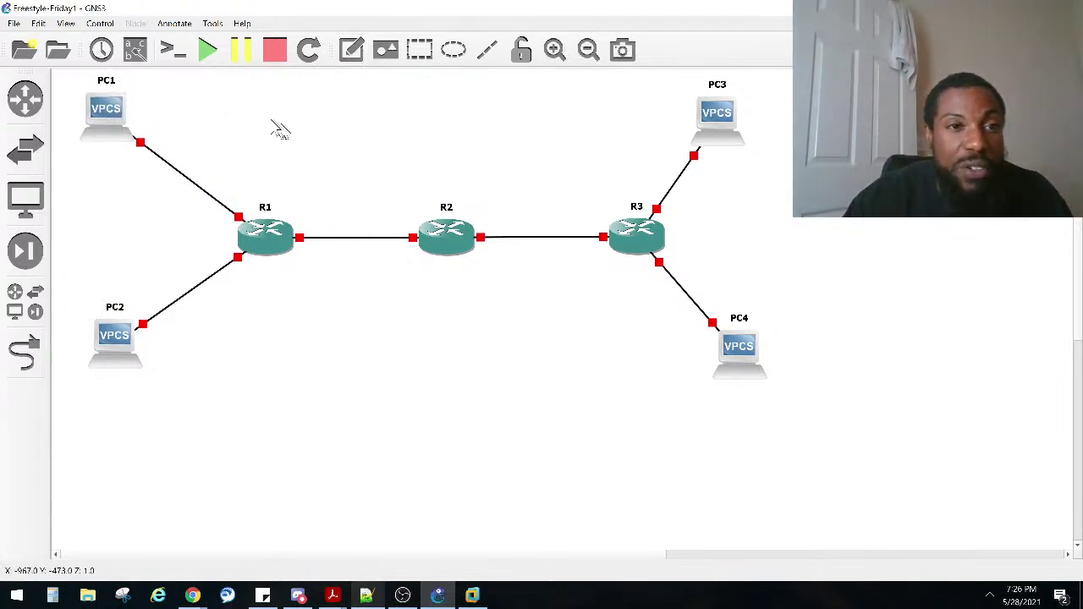
pyautogui.moveTo(294, 172); pyautogui.dragTo(387, 291)
pyautogui.moveTo(507, 191); pyautogui.dragTo(566, 280)
pyautogui.moveTo(193, 121); pyautogui.dragTo(84, 385)
pyautogui.moveTo(675, 88); pyautogui.dragTo(838, 370)
# Step: Place a '97.55.70.0 /30' note above the R1–R2 link and shift it slightly left
pyautogui.click(330, 206)
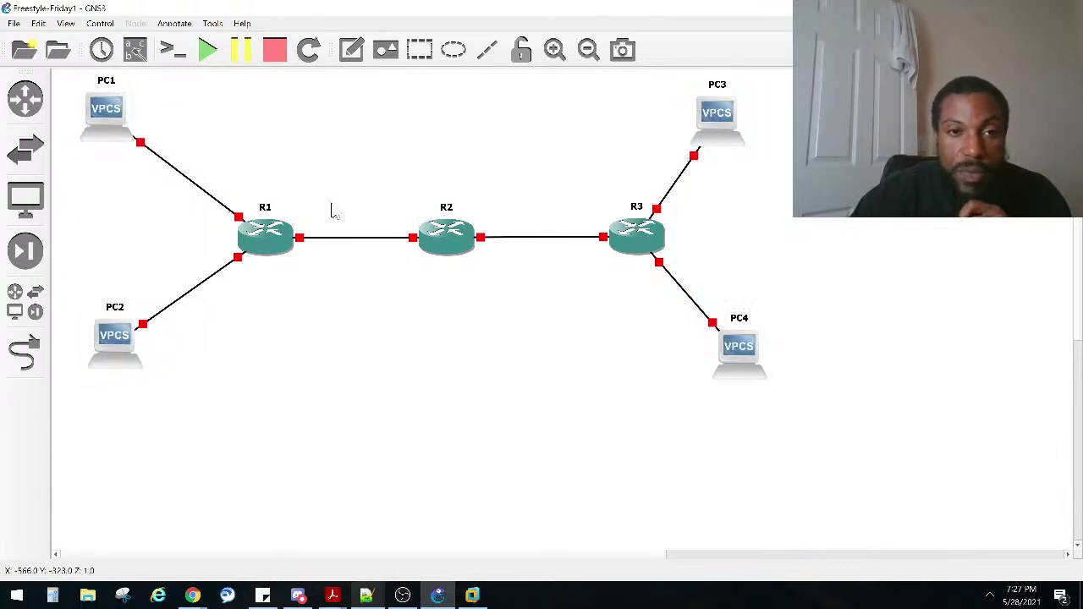
pyautogui.click(355, 51)
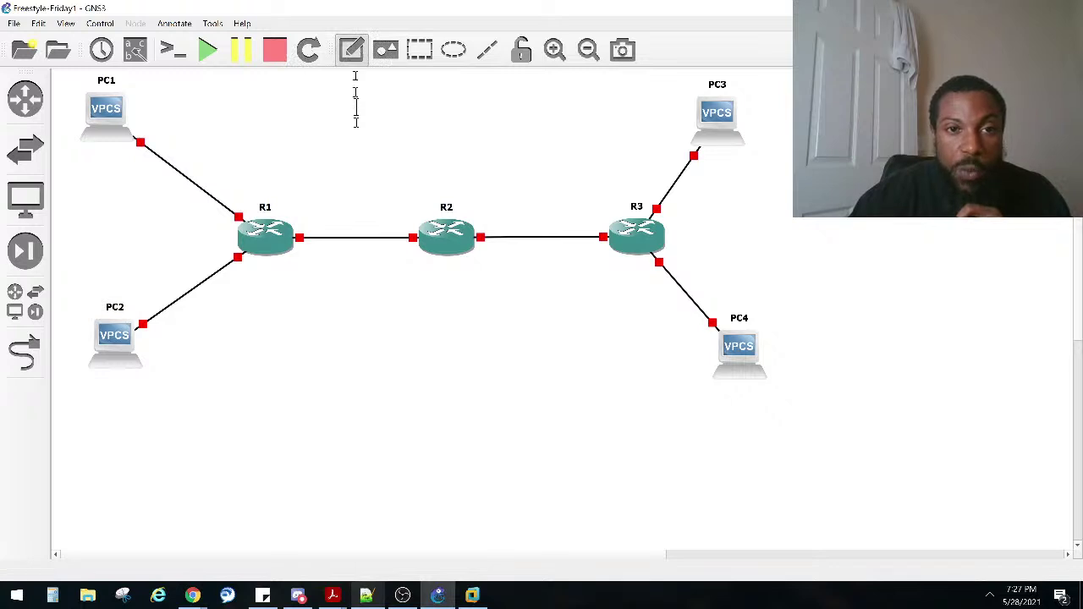
pyautogui.click(331, 207)
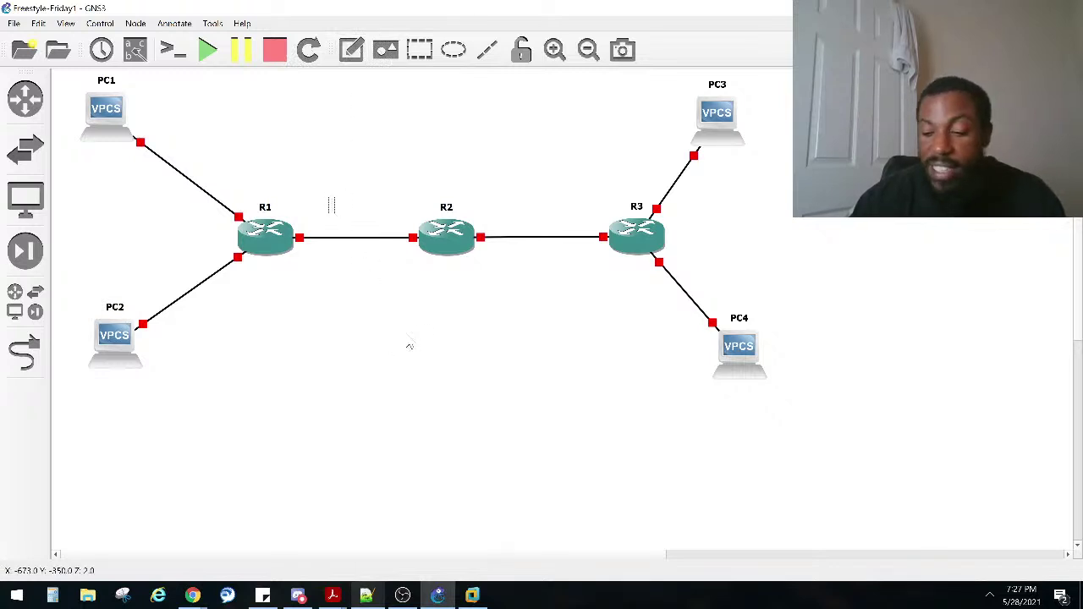
pyautogui.write('97.55.10.0 /30')
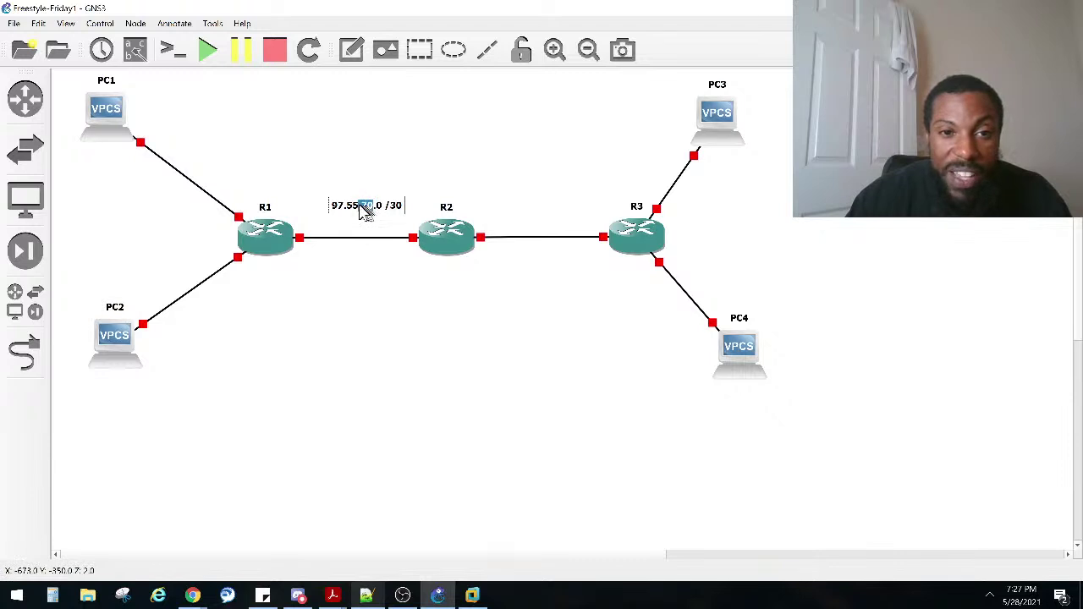
pyautogui.moveTo(372, 211); pyautogui.dragTo(355, 214)
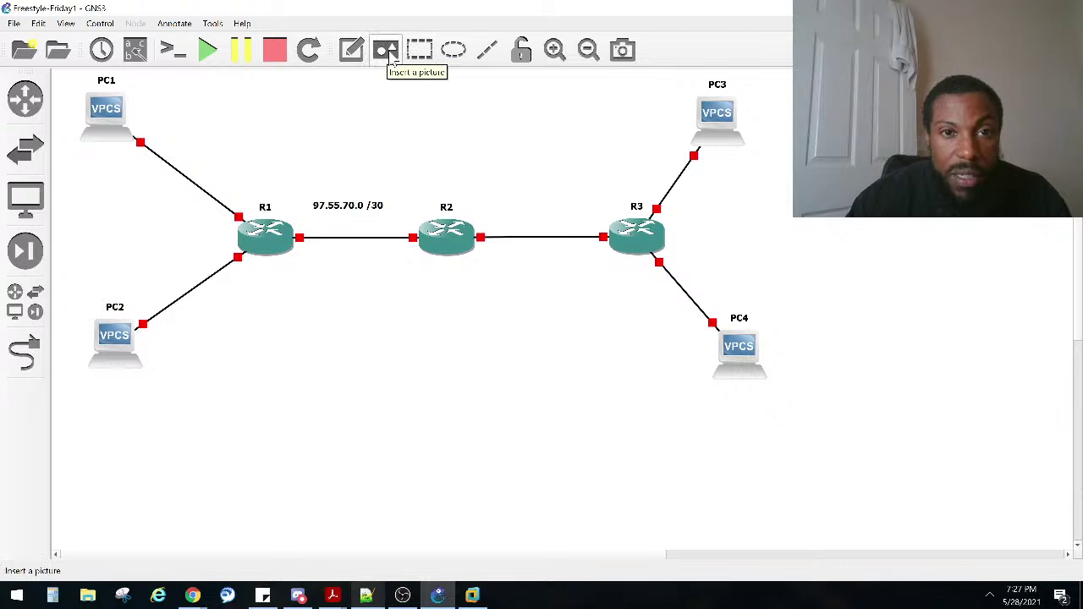
# Step: Show interface names on links and move R1, R2 and R3 port labels clear of the routers
pyautogui.click(136, 49)
pyautogui.moveTo(250, 225); pyautogui.dragTo(218, 221)
pyautogui.moveTo(251, 267); pyautogui.dragTo(236, 274)
pyautogui.moveTo(312, 247); pyautogui.dragTo(307, 225)
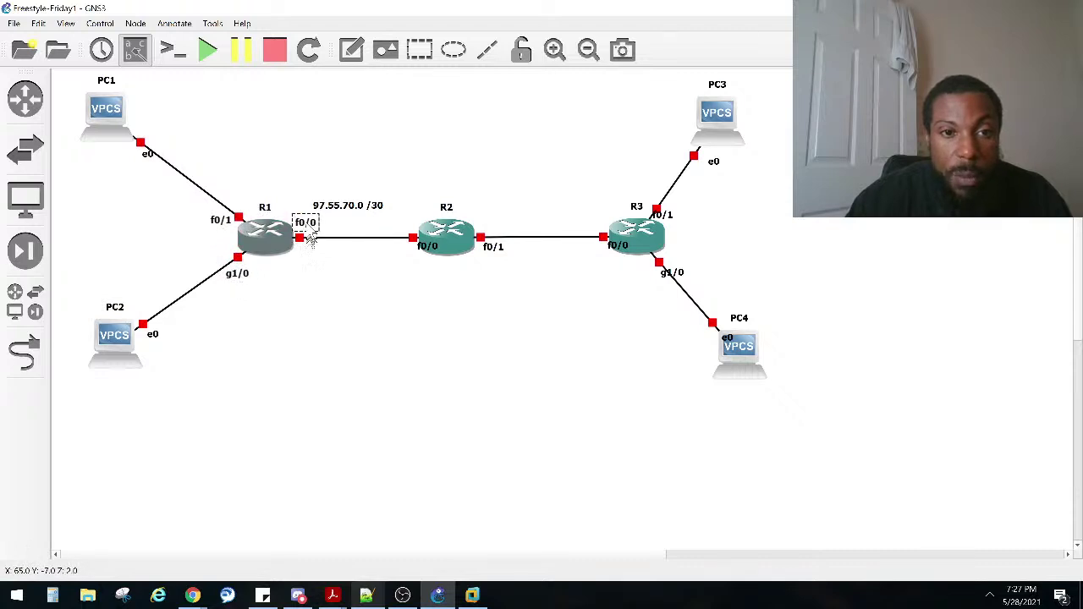
pyautogui.doubleClick(414, 232)
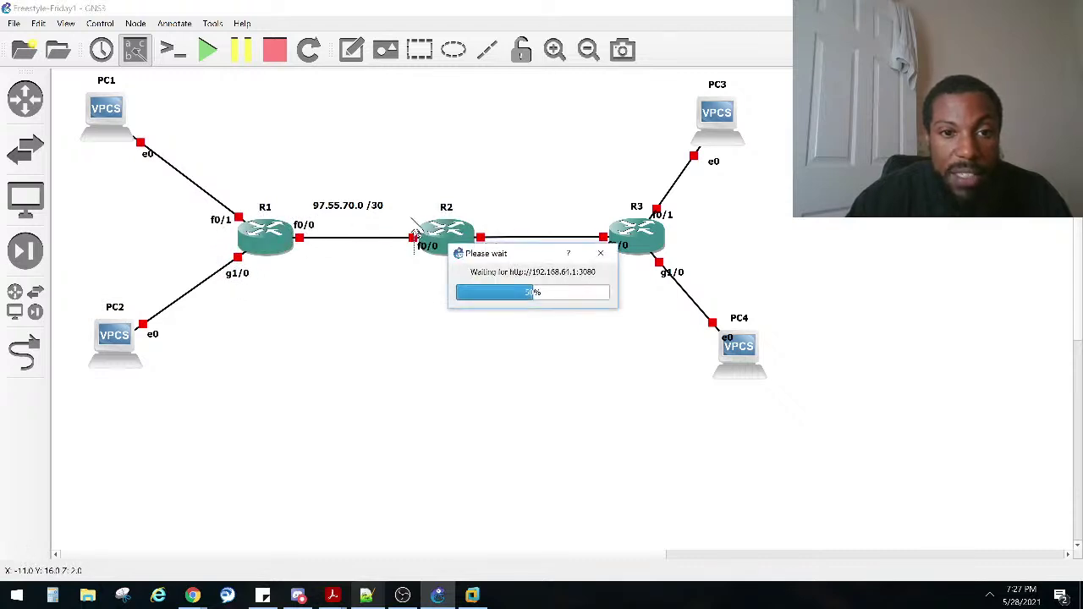
pyautogui.moveTo(423, 246); pyautogui.dragTo(412, 223)
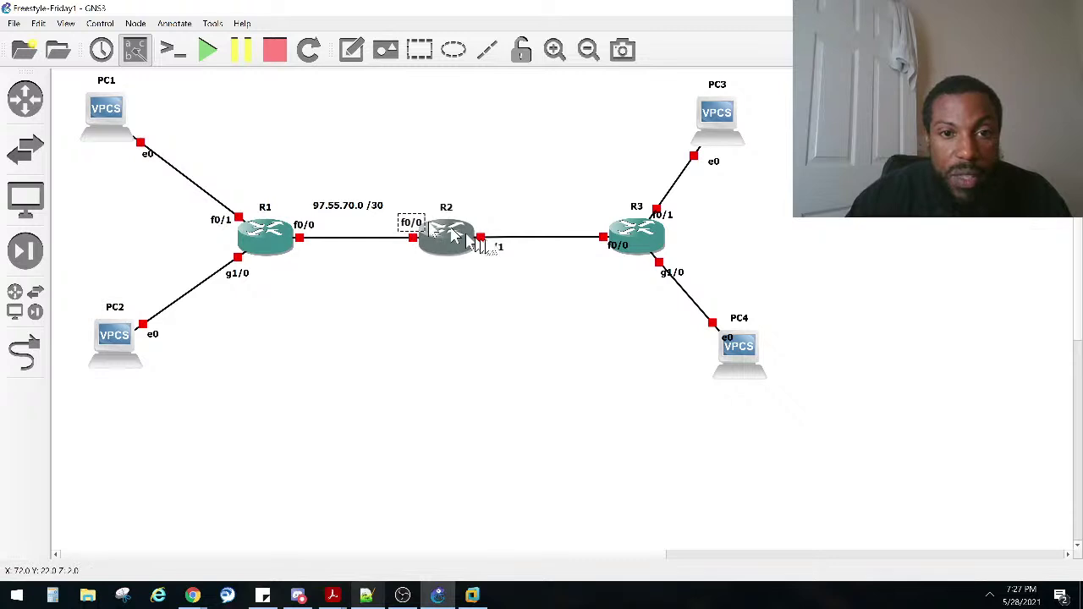
pyautogui.moveTo(500, 248); pyautogui.dragTo(491, 229)
pyautogui.moveTo(617, 243); pyautogui.dragTo(598, 224)
pyautogui.click(499, 280)
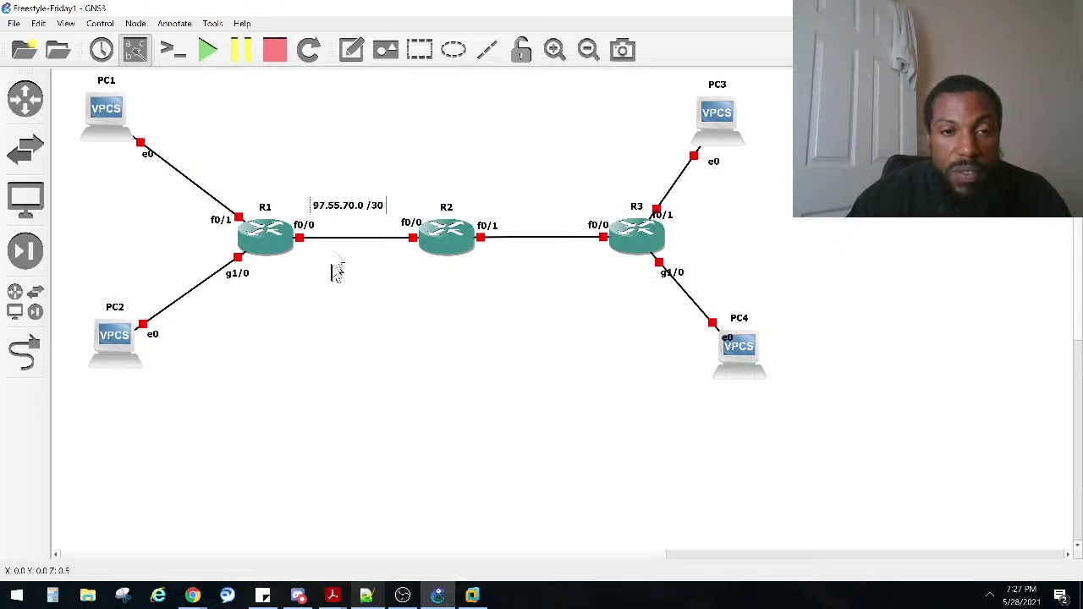
# Step: Duplicate the 97.55.70.0 /30 note and move the copy above the R2–R3 link
pyautogui.rightClick(343, 209)
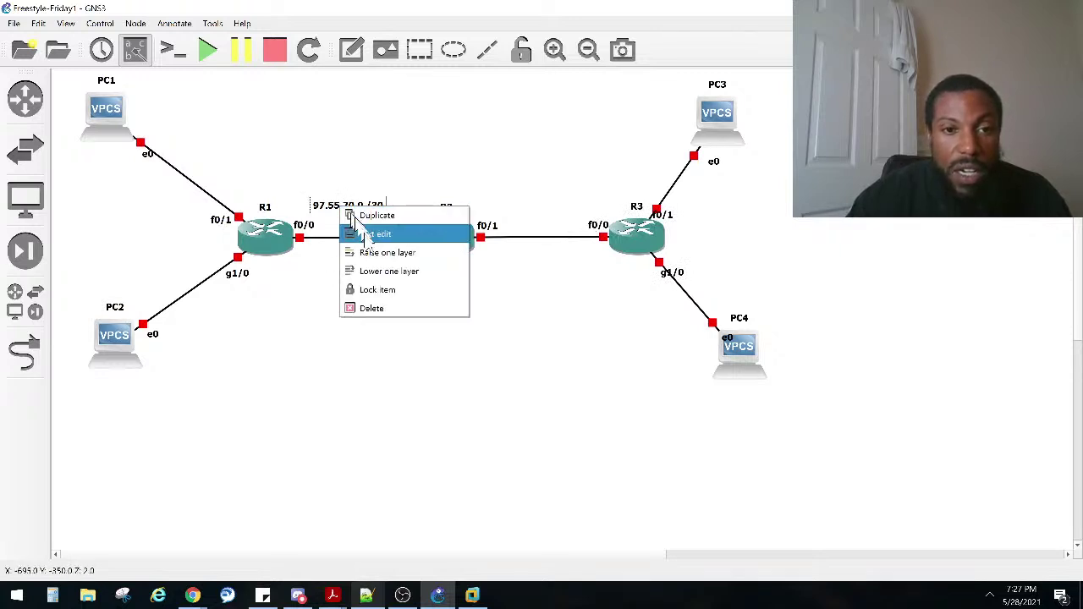
pyautogui.click(364, 214)
pyautogui.moveTo(385, 235); pyautogui.dragTo(546, 218)
pyautogui.tripleClick(513, 216)
pyautogui.click(515, 217)
pyautogui.tripleClick(520, 213)
pyautogui.click(521, 214)
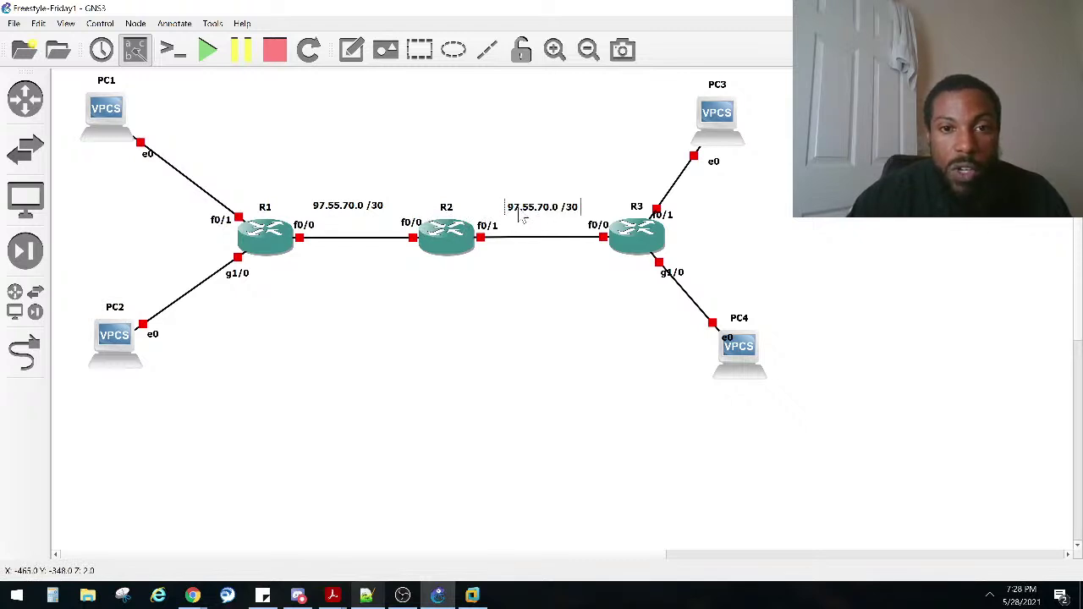
pyautogui.tripleClick(524, 220)
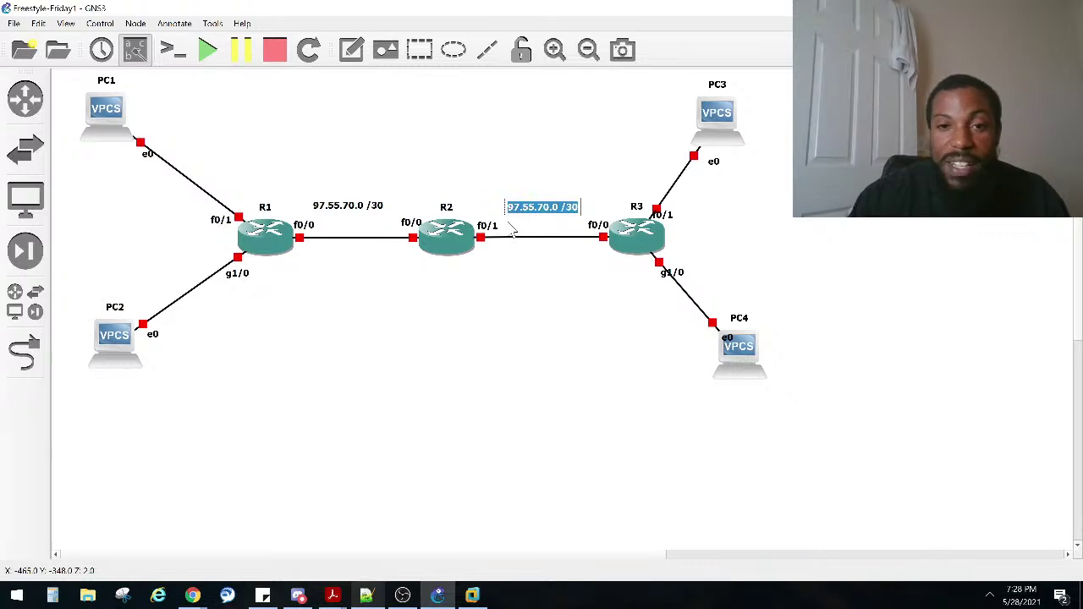
# Step: Edit the copied note's text to read 157.60.70.0 /30
pyautogui.rightClick(550, 212)
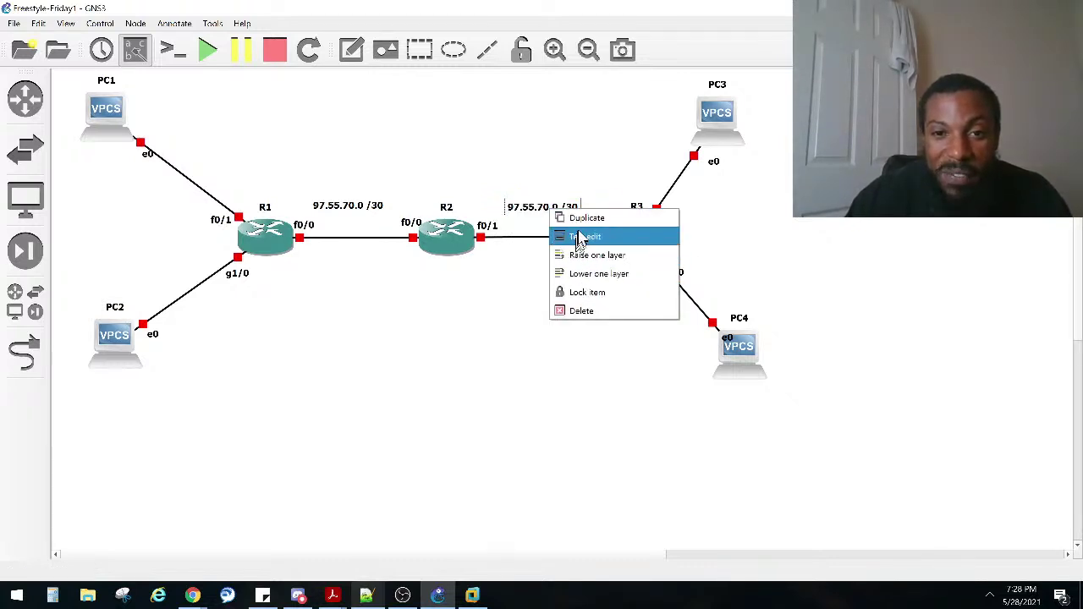
pyautogui.click(582, 239)
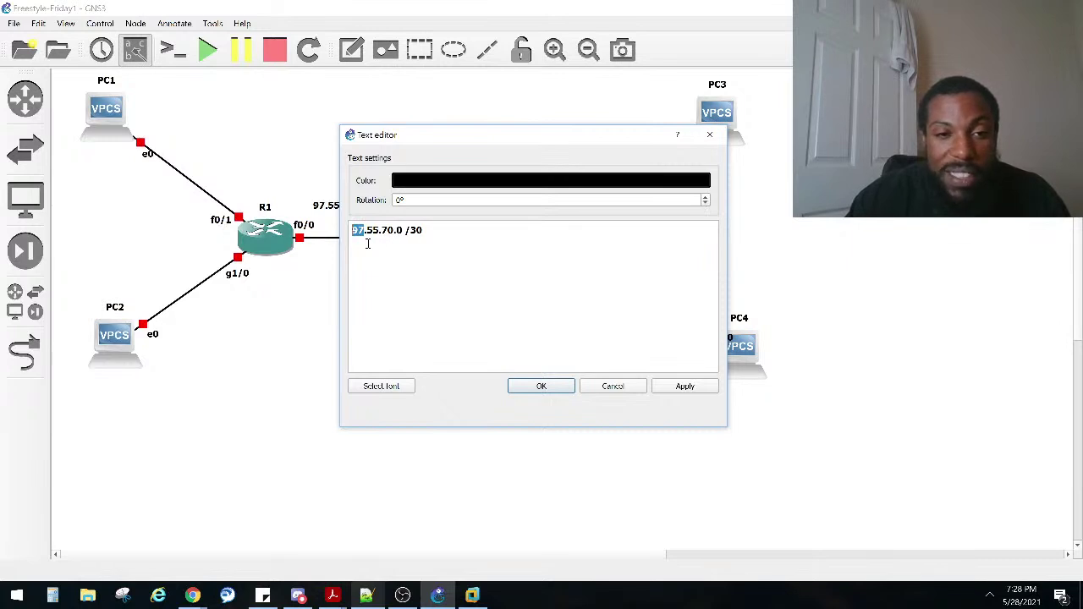
pyautogui.write('157')
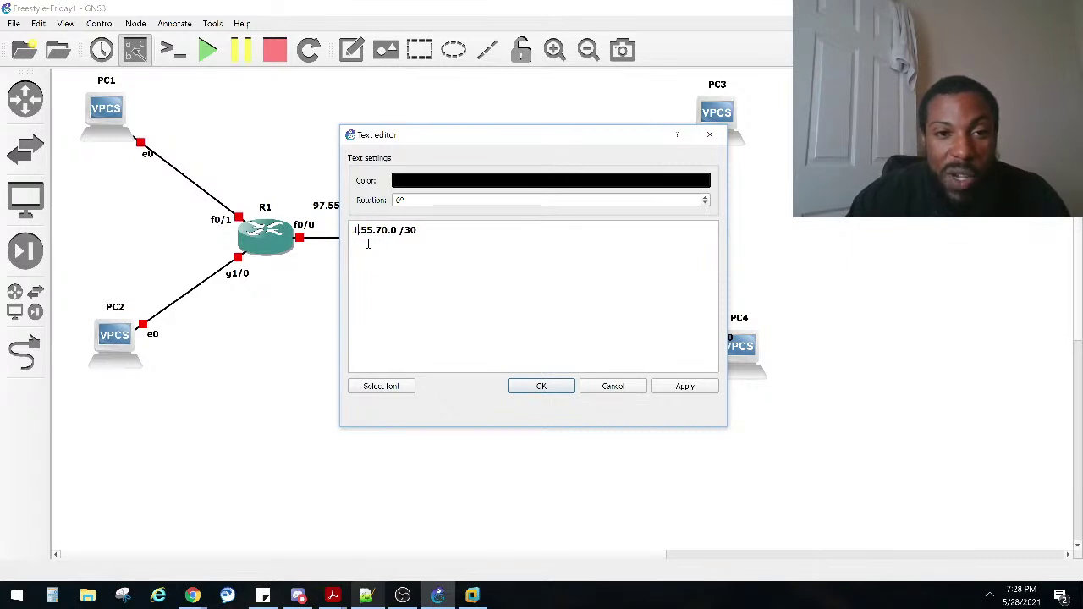
pyautogui.press('BackSpace')
pyautogui.press('BackSpace')
pyautogui.write('60')
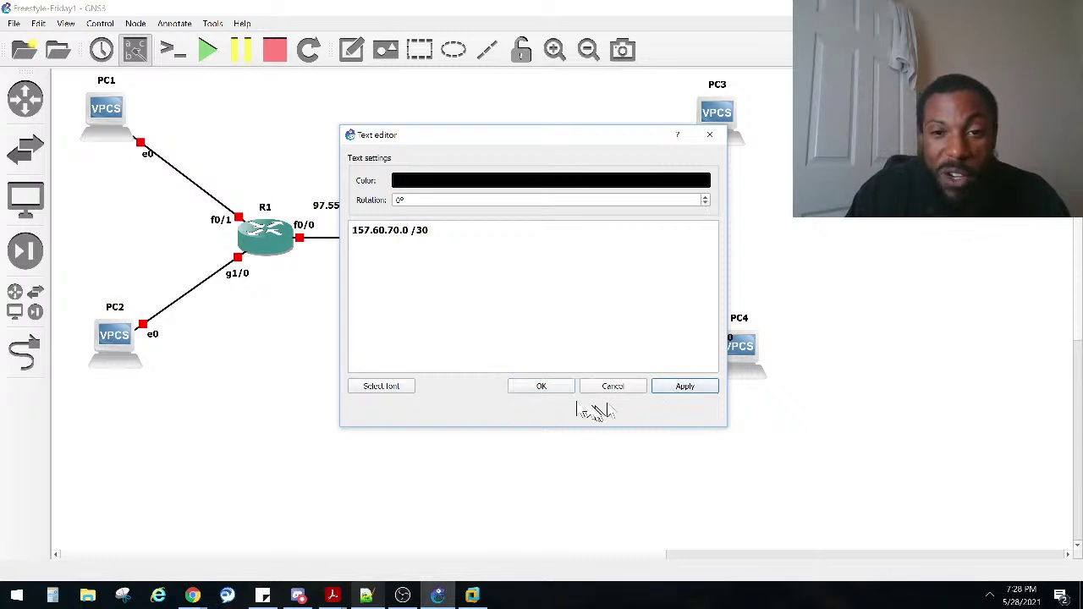
pyautogui.click(542, 386)
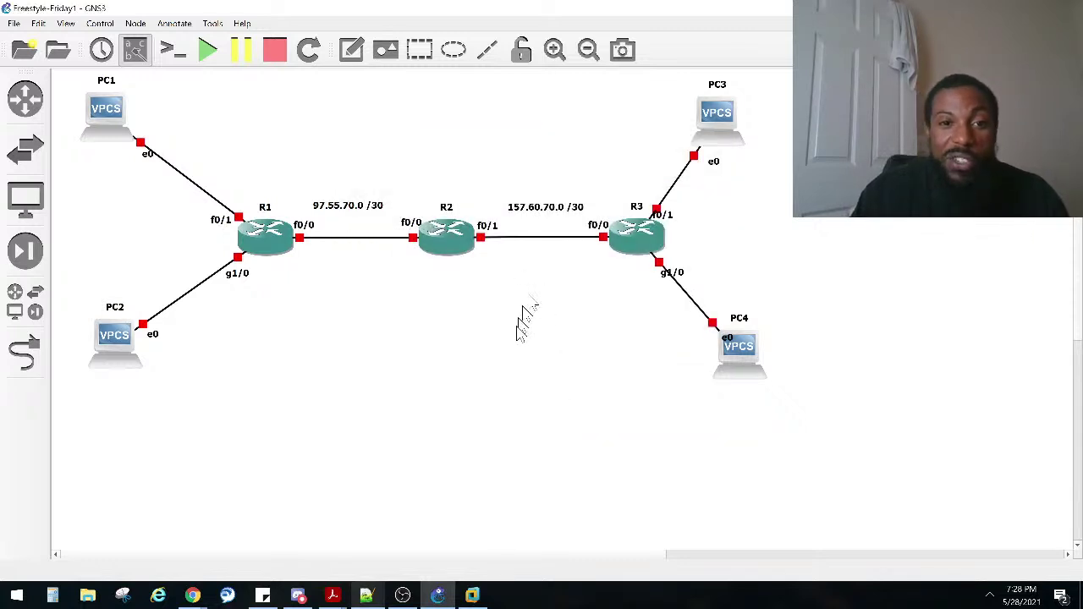
# Step: Nudge the 97.55.70.0 /30 label and add a '.1' note below R1's f0/0 port
pyautogui.moveTo(349, 212); pyautogui.dragTo(355, 214)
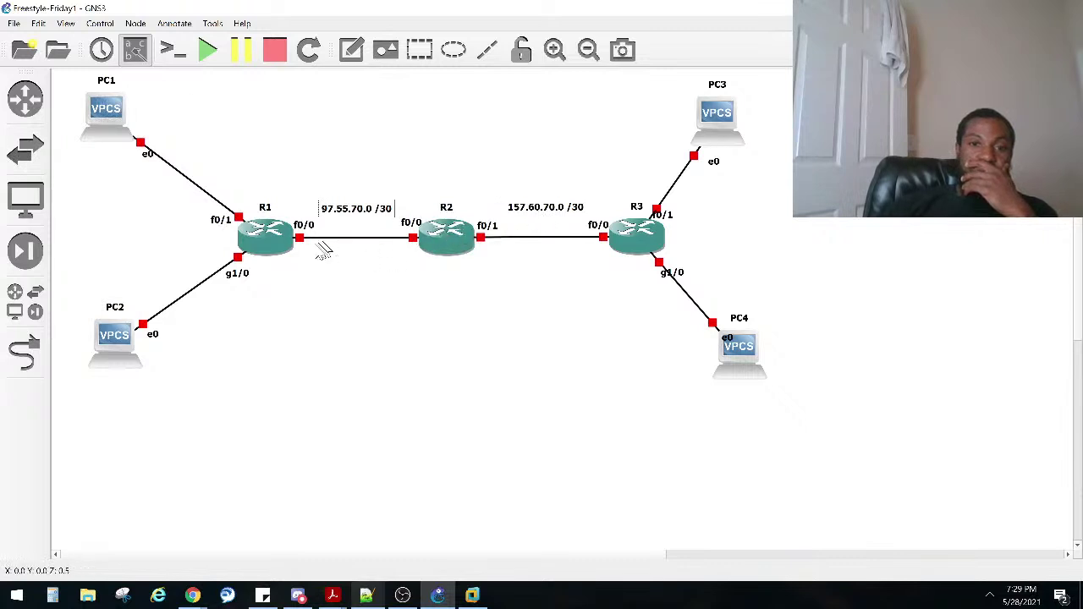
pyautogui.click(352, 50)
pyautogui.click(301, 259)
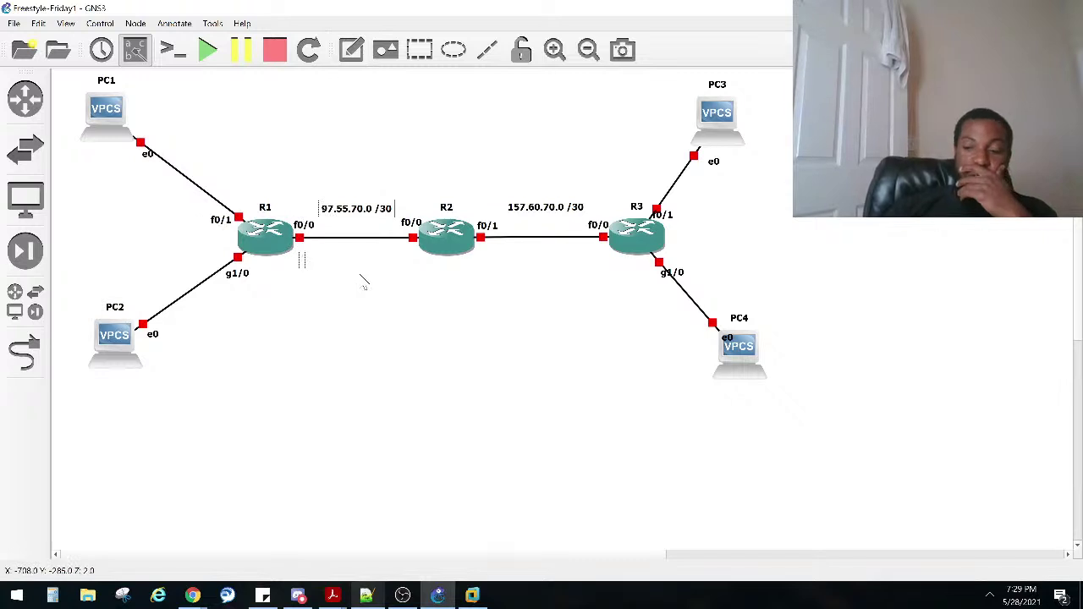
pyautogui.click(174, 312)
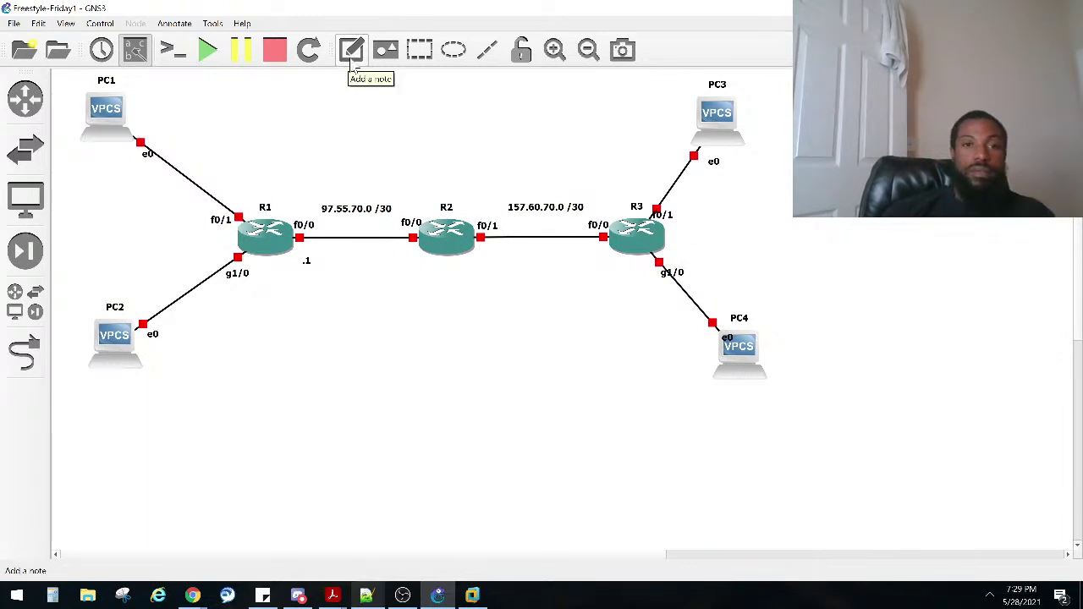
# Step: Add '.2', '.1' and '.2' notes below R2 f0/0, R2 f0/1 and R3 f0/0
pyautogui.click(352, 68)
pyautogui.click(390, 255)
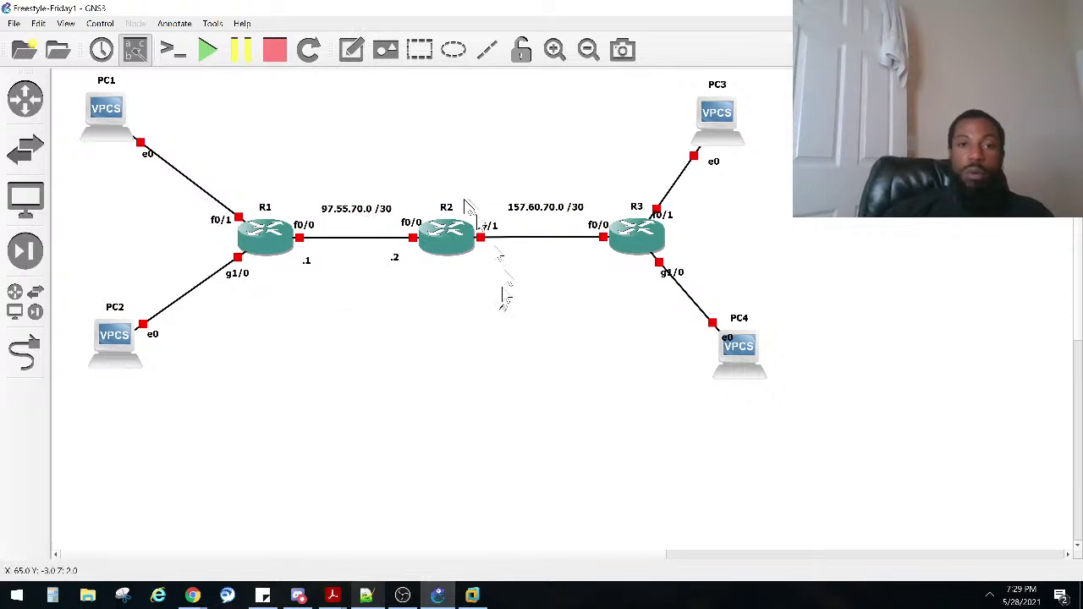
pyautogui.click(352, 49)
pyautogui.click(482, 258)
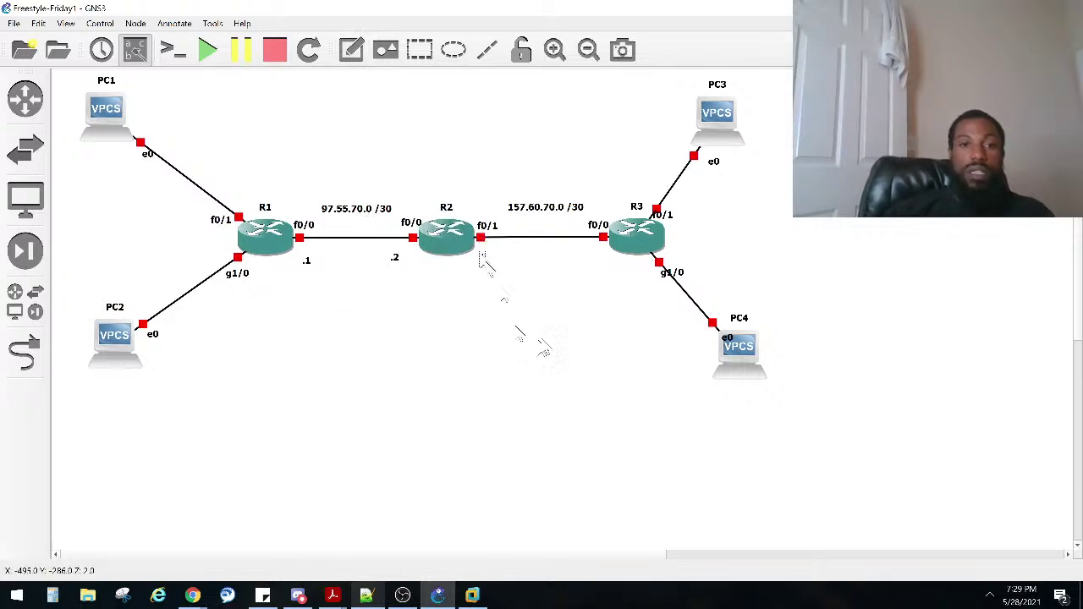
pyautogui.click(584, 259)
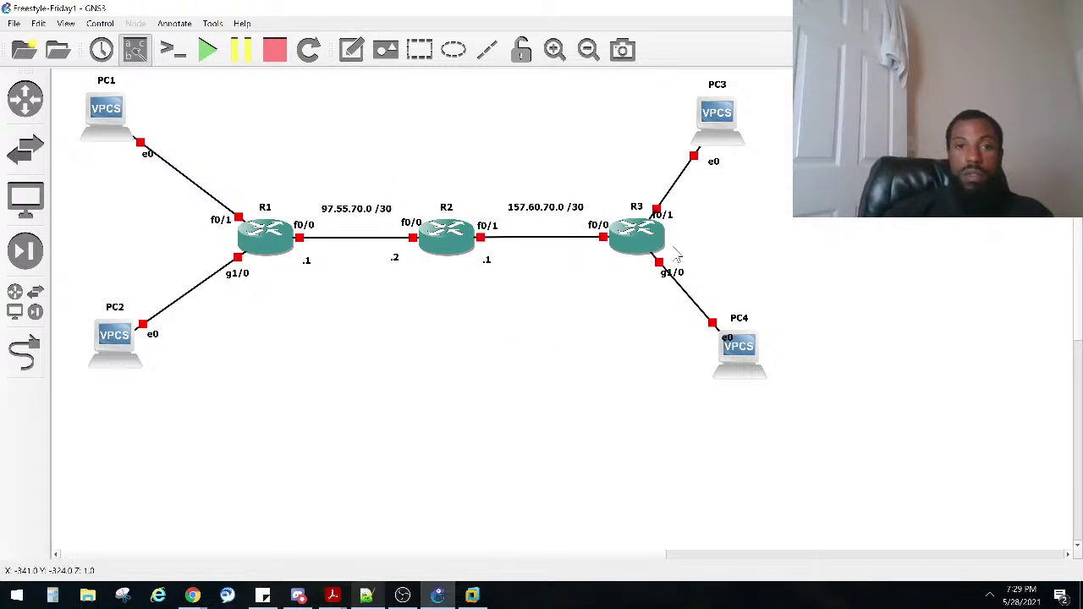
pyautogui.click(356, 52)
pyautogui.click(590, 258)
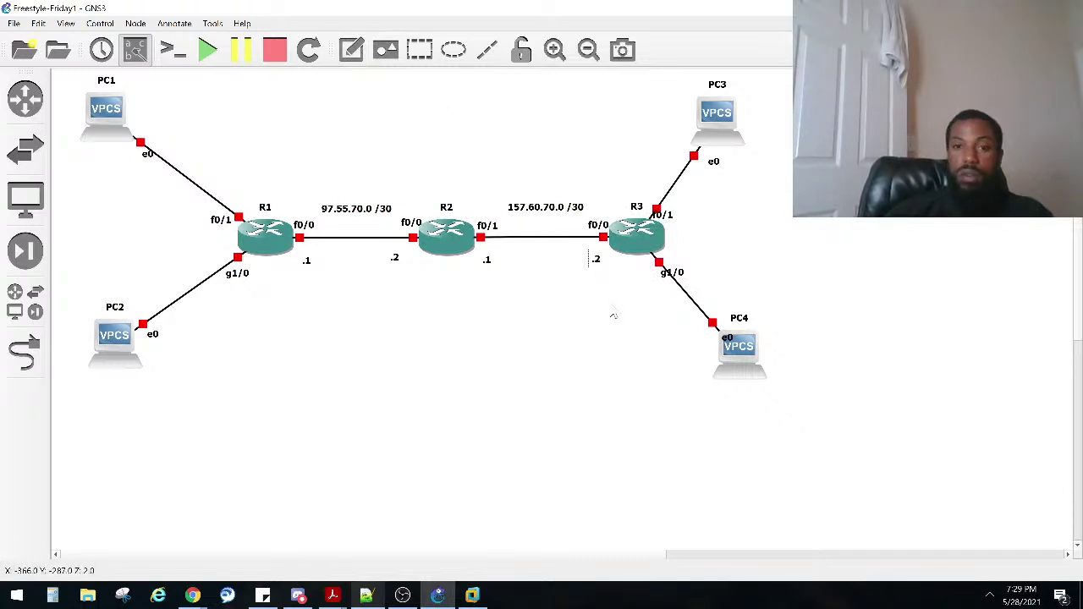
pyautogui.moveTo(58, 186); pyautogui.dragTo(196, 403)
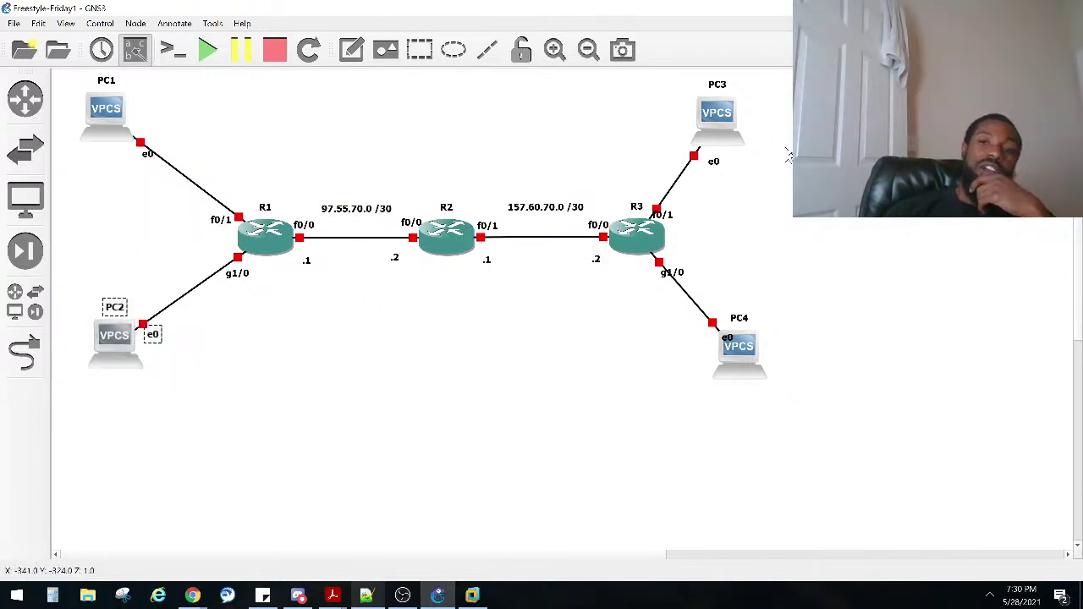
pyautogui.moveTo(920, 92); pyautogui.dragTo(682, 389)
pyautogui.moveTo(677, 385); pyautogui.dragTo(682, 380)
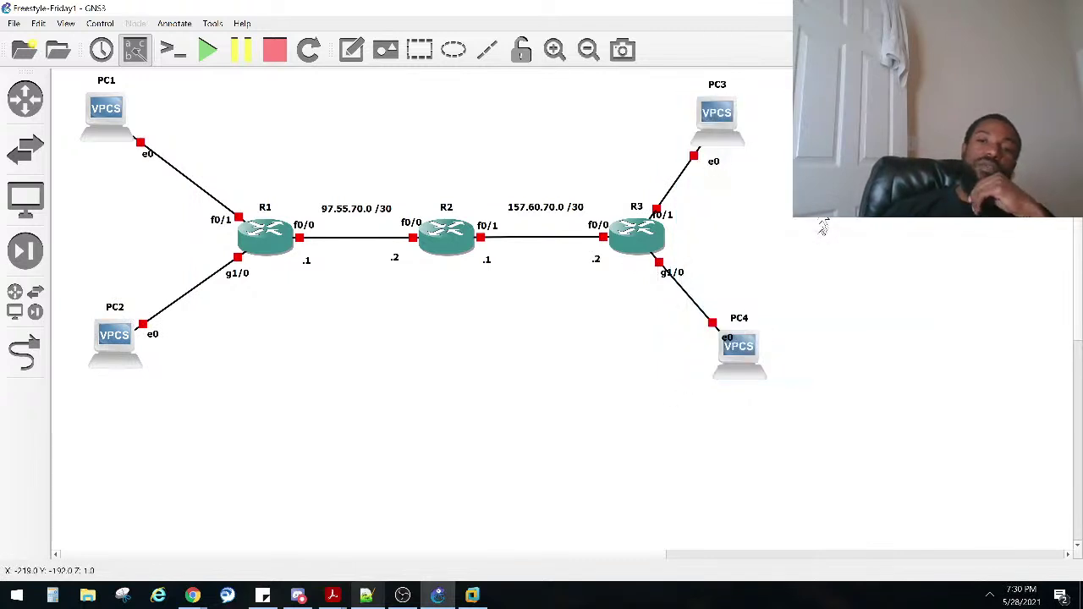
# Step: Add a '10.10.252.0' note to the right of R3
pyautogui.click(350, 57)
pyautogui.click(727, 217)
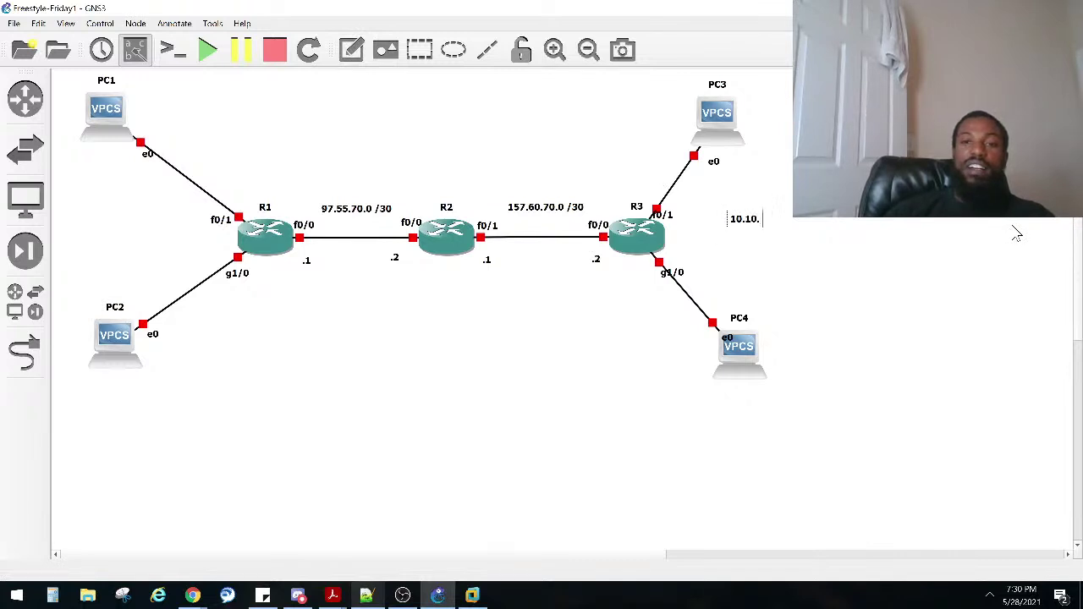
pyautogui.write('10.10.252.0')
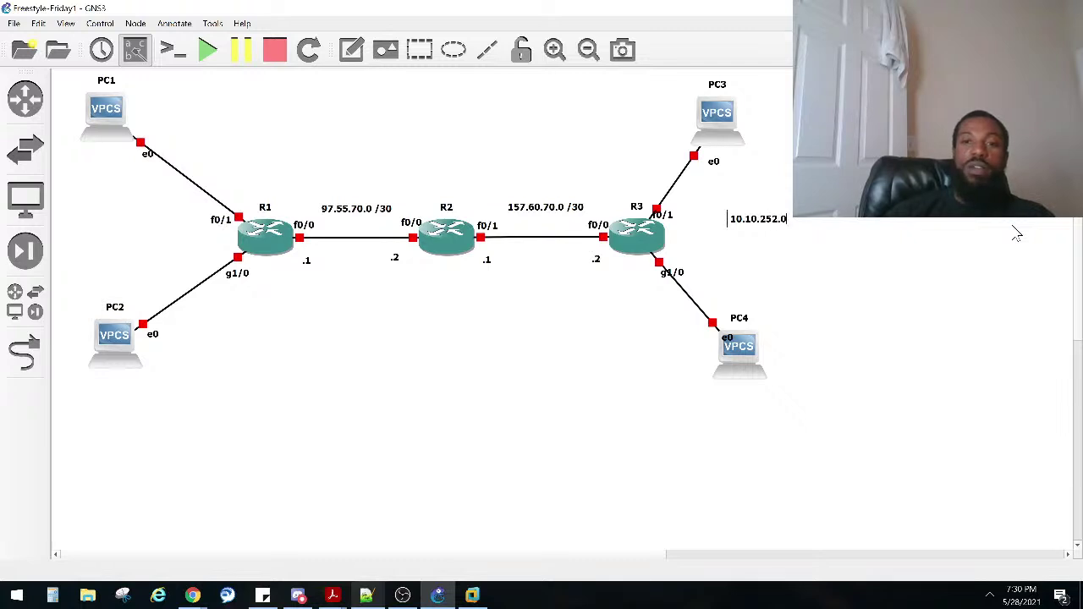
pyautogui.click(776, 254)
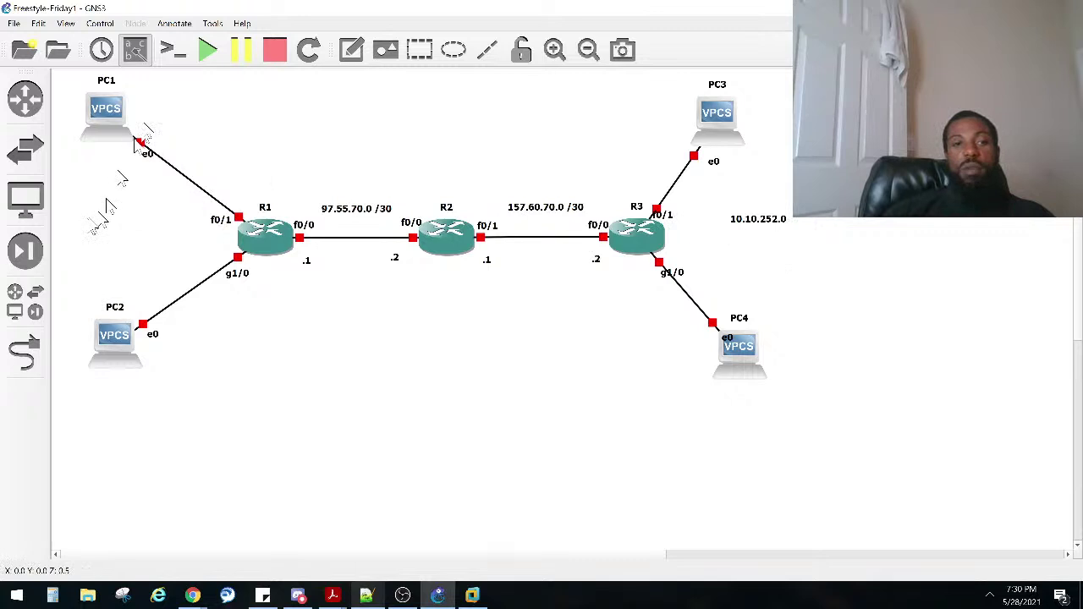
# Step: Add a '192' note left of R1 between PC1 and PC2, then clear the selection
pyautogui.click(351, 50)
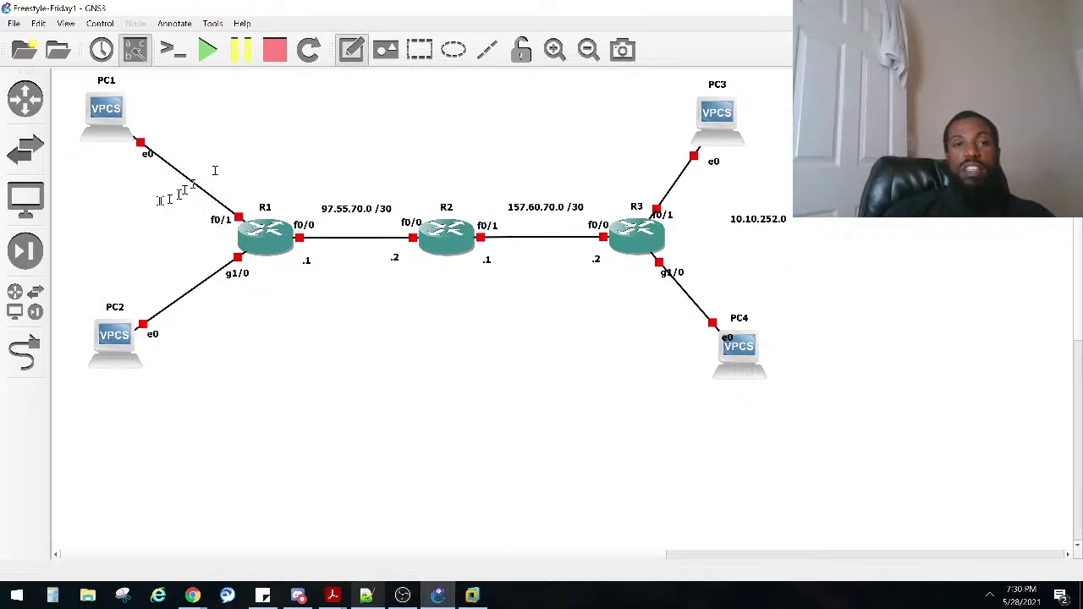
pyautogui.click(116, 223)
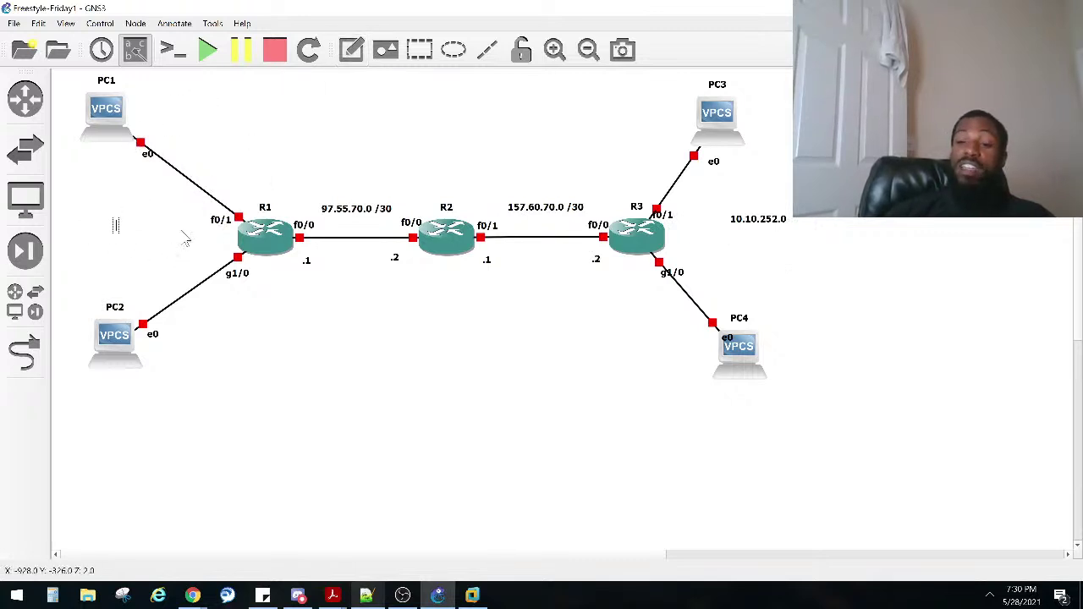
pyautogui.write('192')
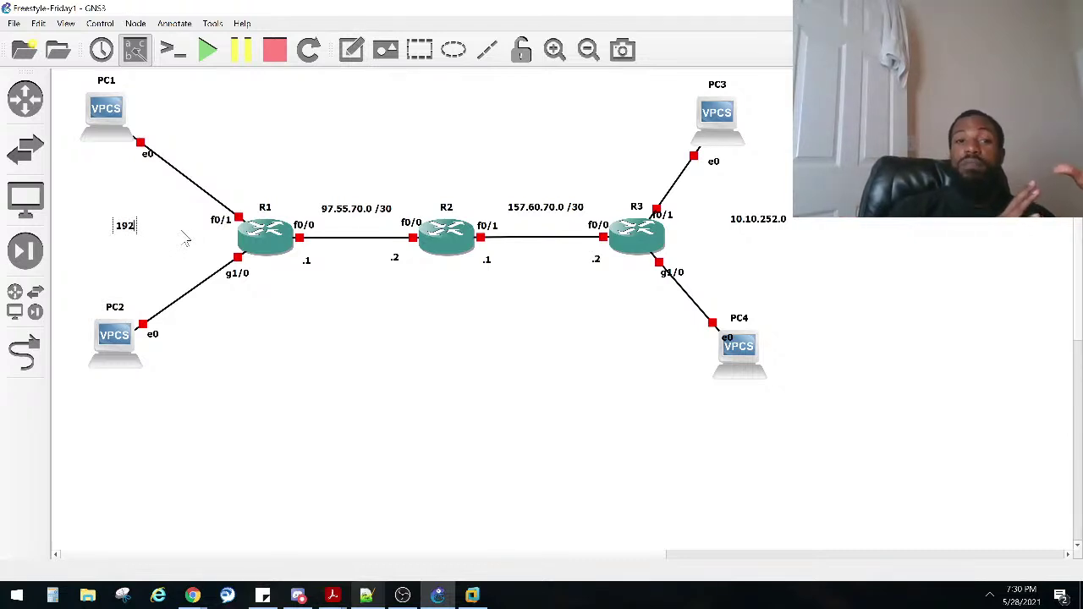
pyautogui.moveTo(243, 105); pyautogui.dragTo(54, 350)
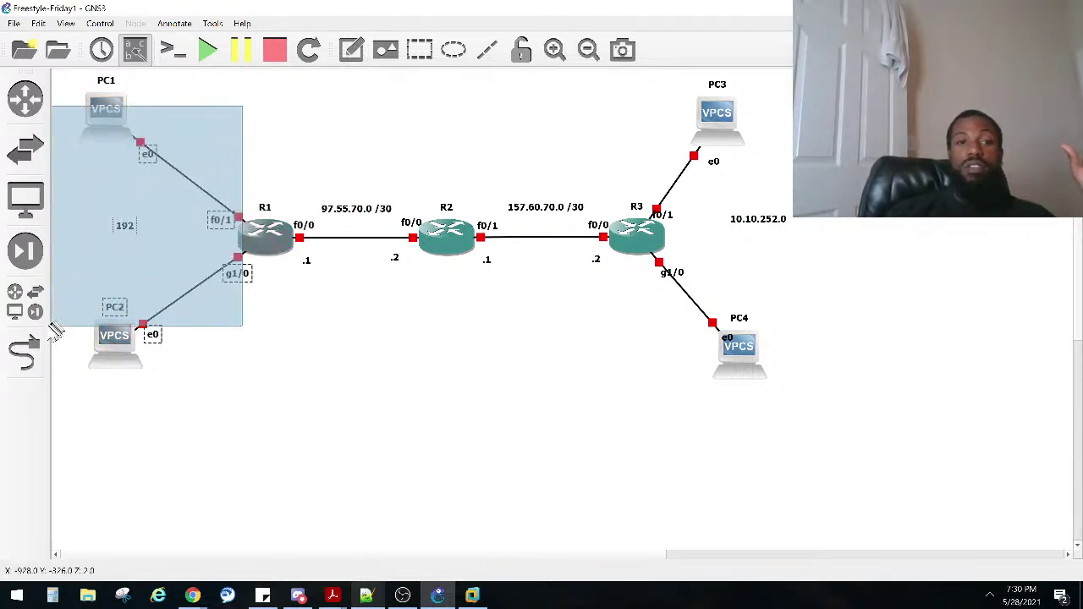
pyautogui.moveTo(269, 131); pyautogui.dragTo(609, 326)
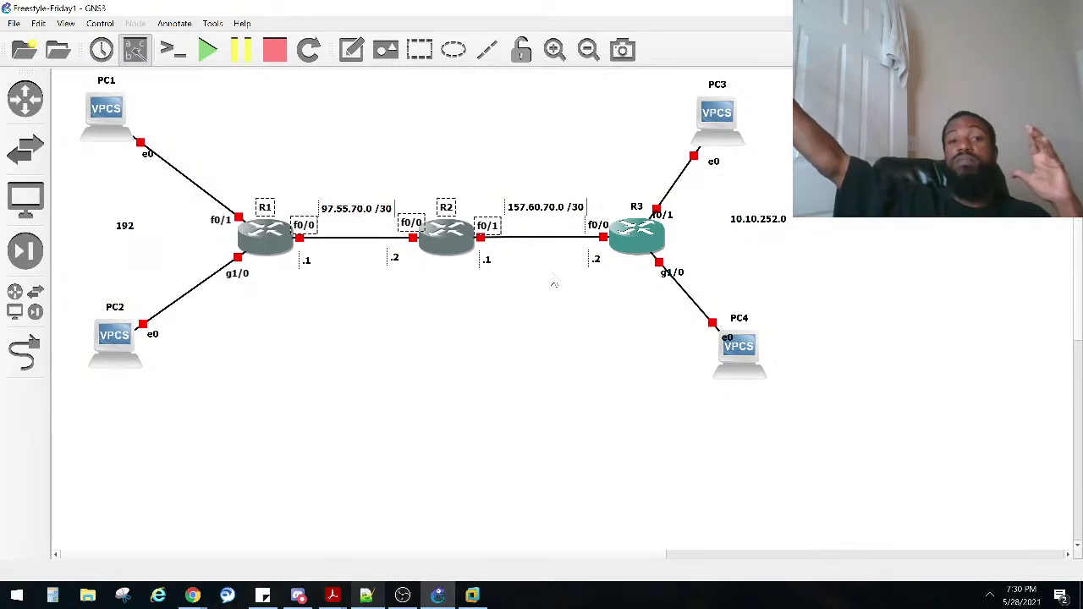
pyautogui.click(346, 159)
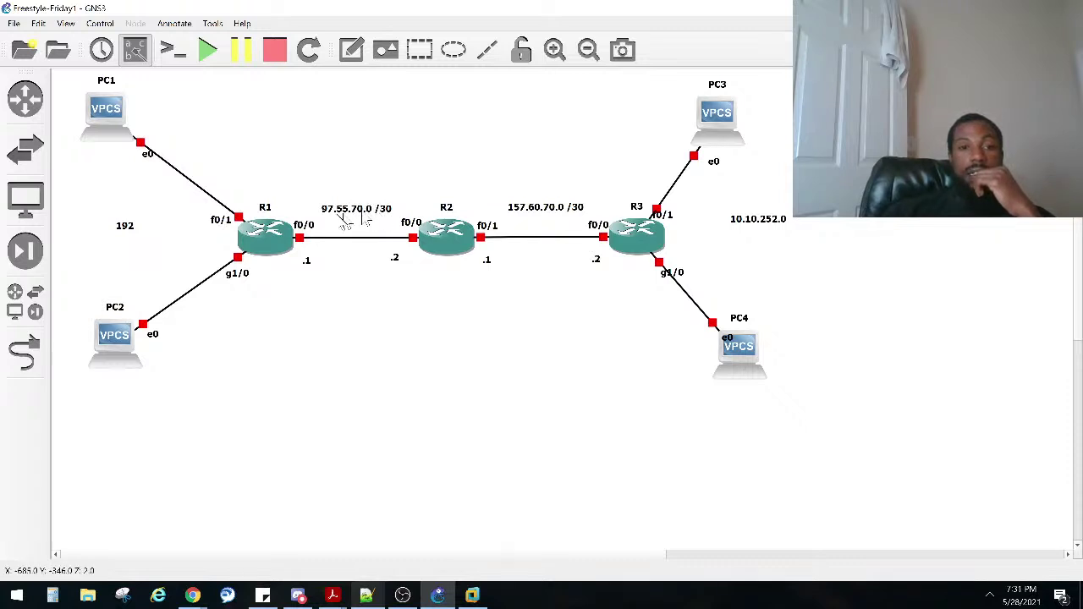
# Step: Nudge the 97.55.70.0 /30 subnet label and R1's .1 label into place
pyautogui.moveTo(340, 217); pyautogui.dragTo(335, 214)
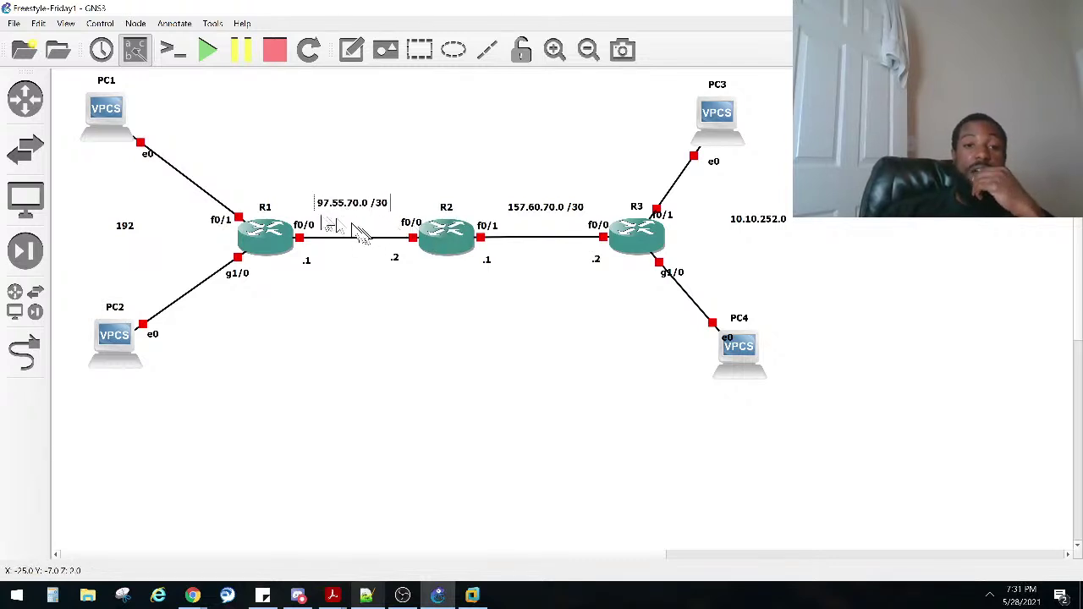
pyautogui.moveTo(350, 211)
pyautogui.mouseDown()
pyautogui.moveTo(339, 212)
pyautogui.moveTo(348, 216)
pyautogui.mouseUp()
pyautogui.moveTo(302, 277); pyautogui.dragTo(296, 264)
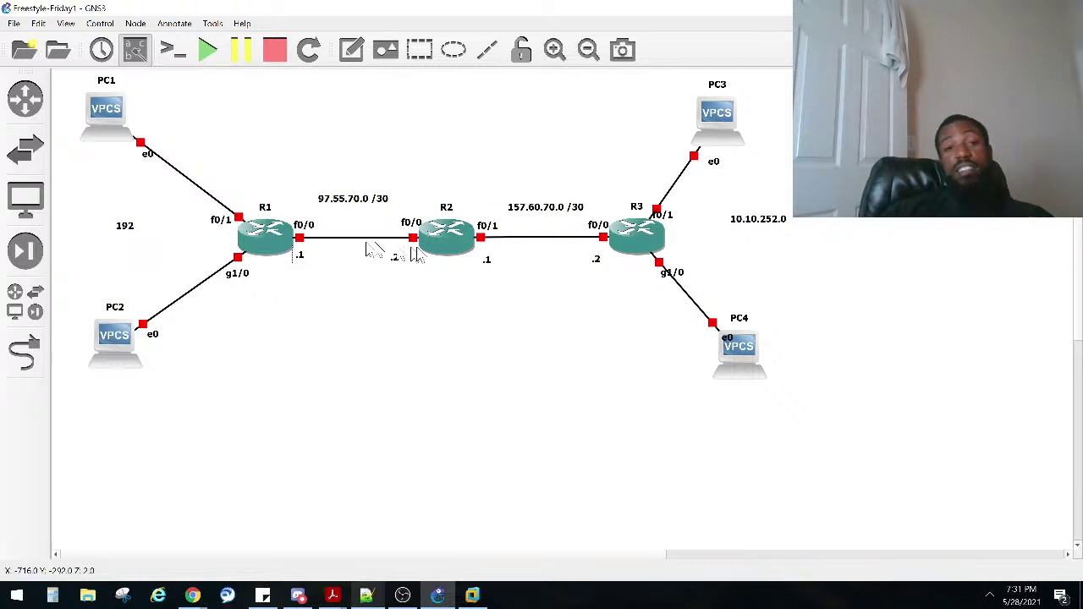
# Step: Raise the 157.60.70.0 /30 label and set R3's f0/1 and g1/0 labels beside R3
pyautogui.moveTo(546, 210); pyautogui.dragTo(544, 204)
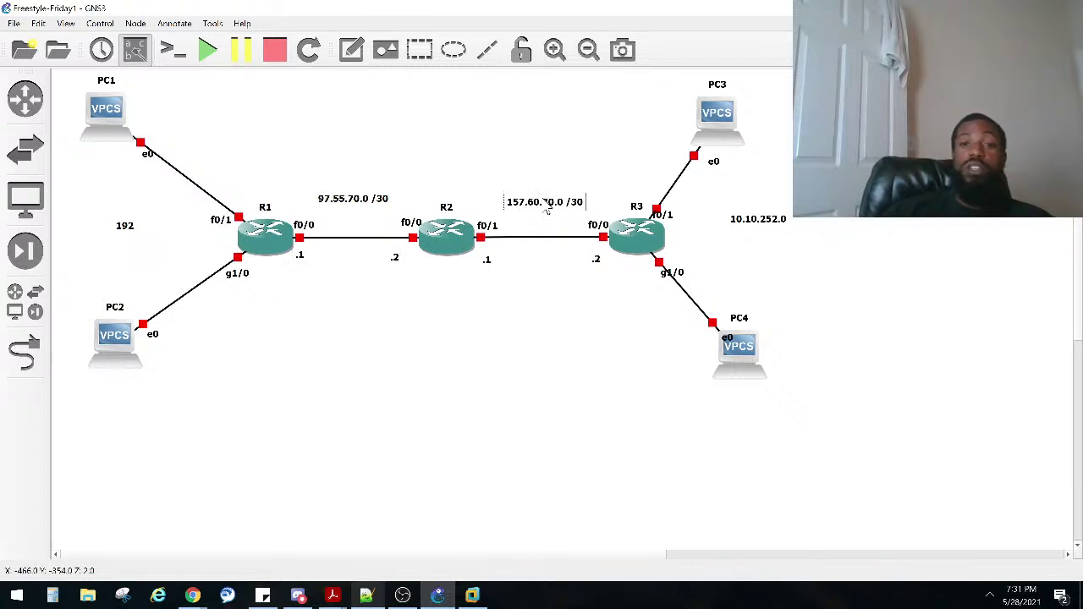
pyautogui.moveTo(668, 216); pyautogui.dragTo(686, 206)
pyautogui.moveTo(673, 273); pyautogui.dragTo(679, 263)
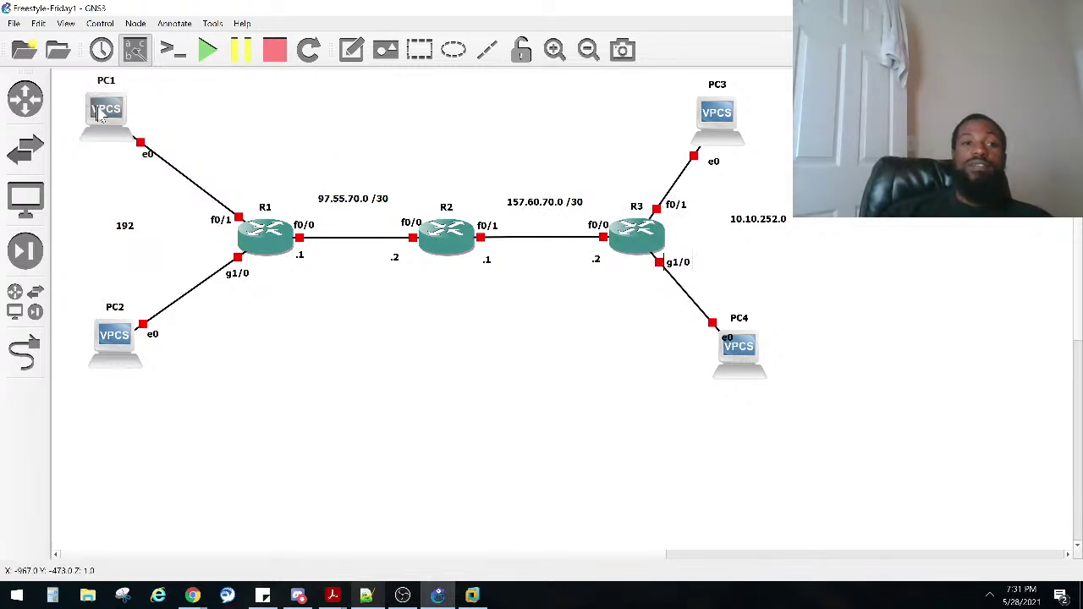
pyautogui.moveTo(198, 90); pyautogui.dragTo(75, 375)
pyautogui.moveTo(875, 378); pyautogui.dragTo(705, 90)
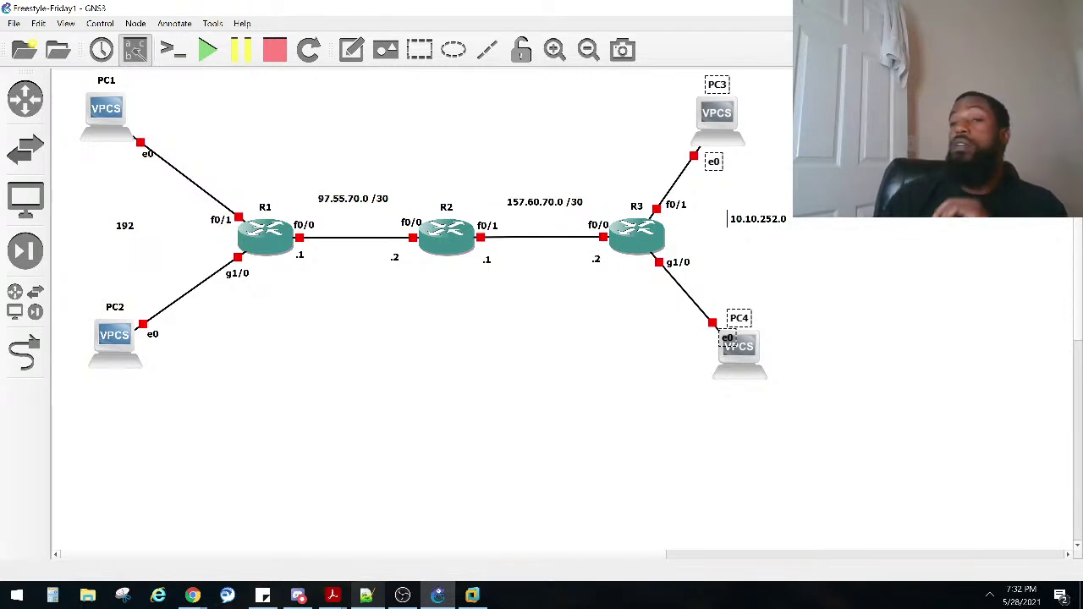
# Step: Shift PC3 slightly right and move the 10.10.252.0 label left
pyautogui.moveTo(314, 128); pyautogui.dragTo(624, 361)
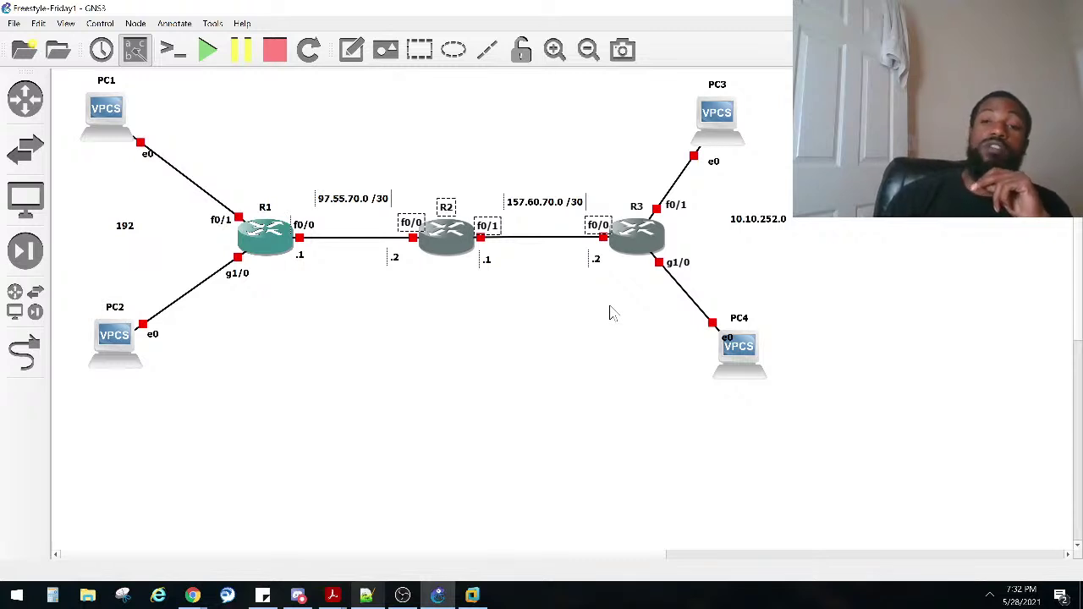
pyautogui.moveTo(723, 136); pyautogui.dragTo(744, 131)
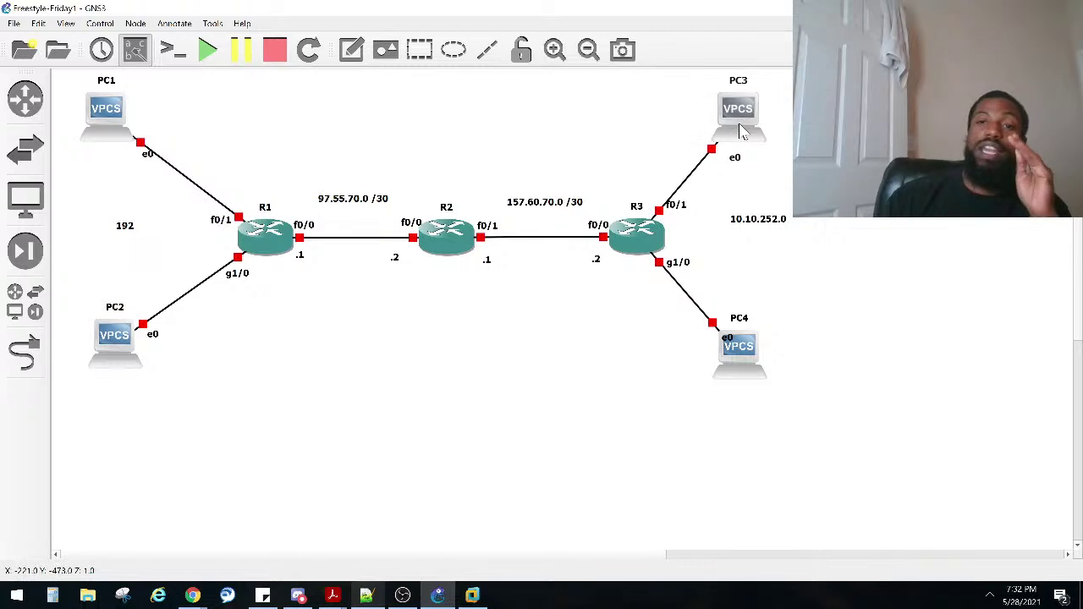
pyautogui.moveTo(777, 223); pyautogui.dragTo(753, 239)
# Step: Complete the left LAN note as '192.168.1.0' and lower it slightly
pyautogui.doubleClick(132, 228)
pyautogui.press('End')
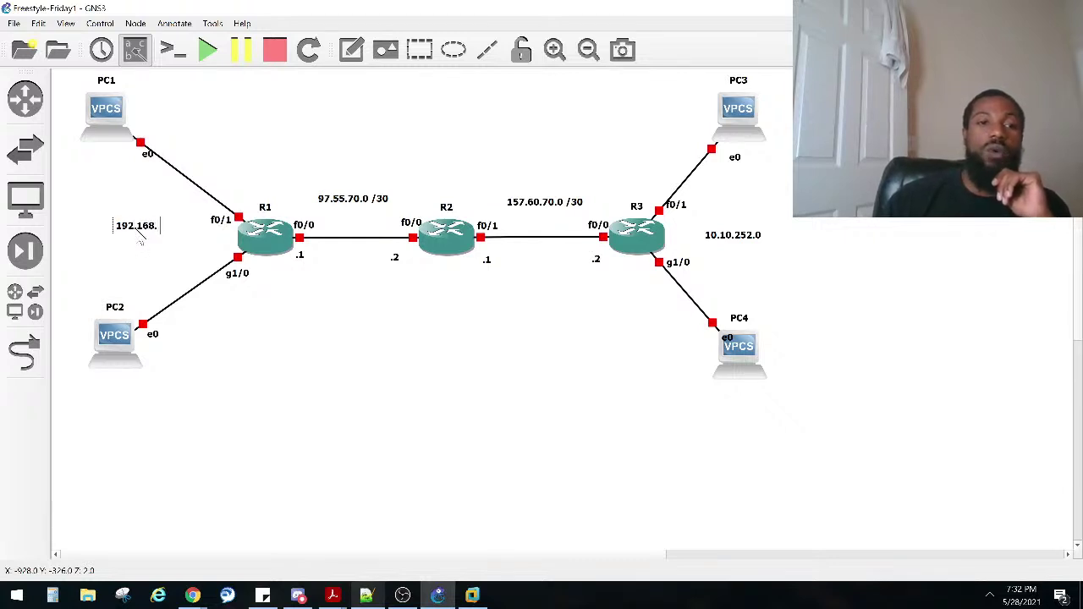
pyautogui.click(358, 363)
pyautogui.moveTo(131, 235); pyautogui.dragTo(127, 243)
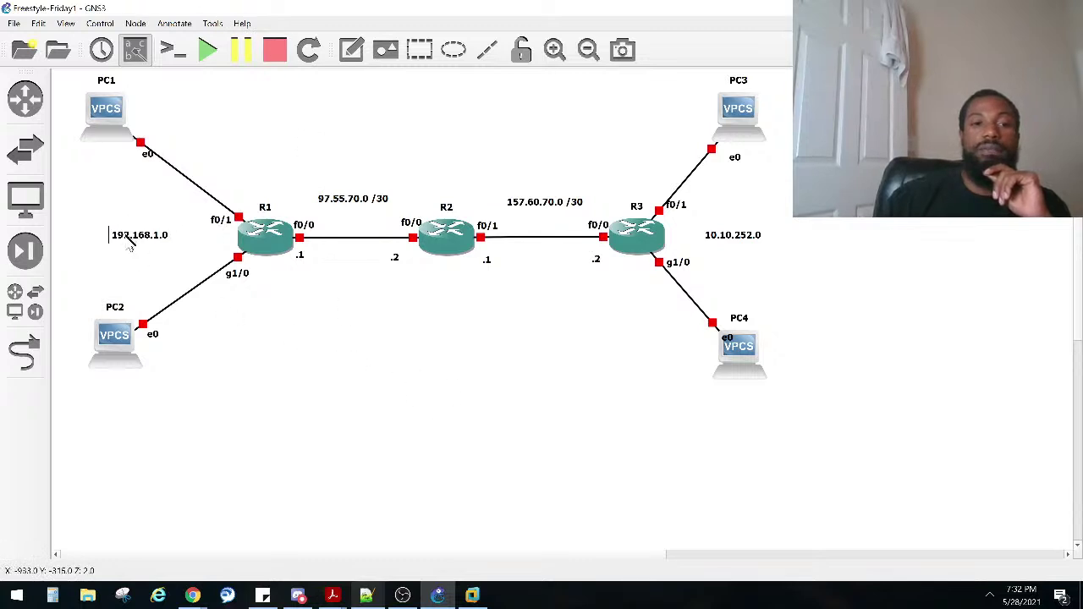
pyautogui.click(282, 347)
# Step: Nudge PC1, PC2, PC3 and PC4 into neater positions
pyautogui.moveTo(106, 110); pyautogui.dragTo(113, 111)
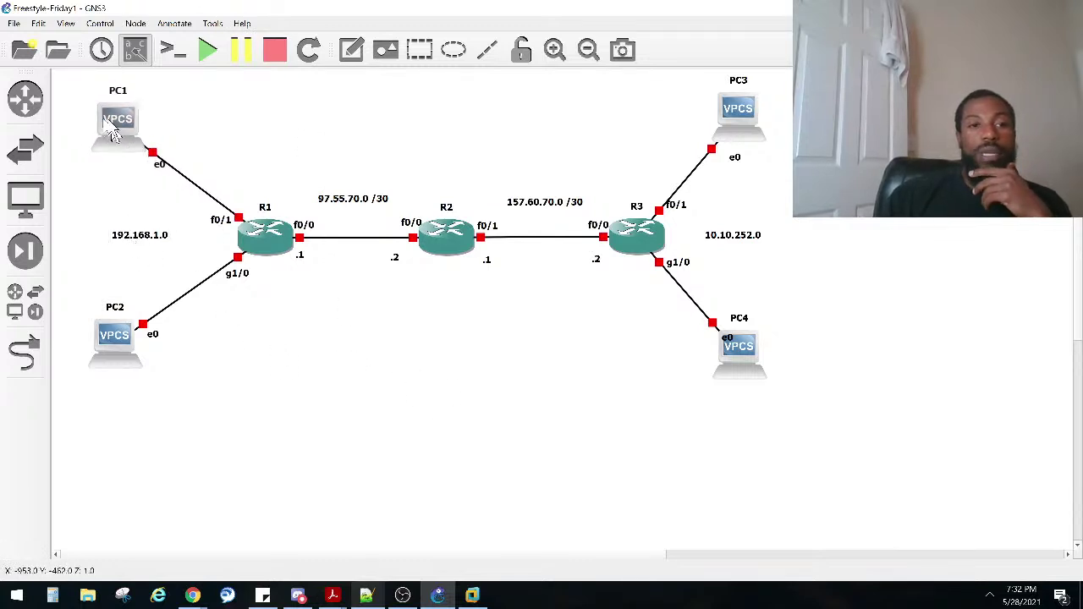
pyautogui.moveTo(116, 335); pyautogui.dragTo(123, 333)
pyautogui.click(626, 227)
pyautogui.moveTo(729, 127); pyautogui.dragTo(734, 127)
pyautogui.moveTo(741, 354); pyautogui.dragTo(709, 328)
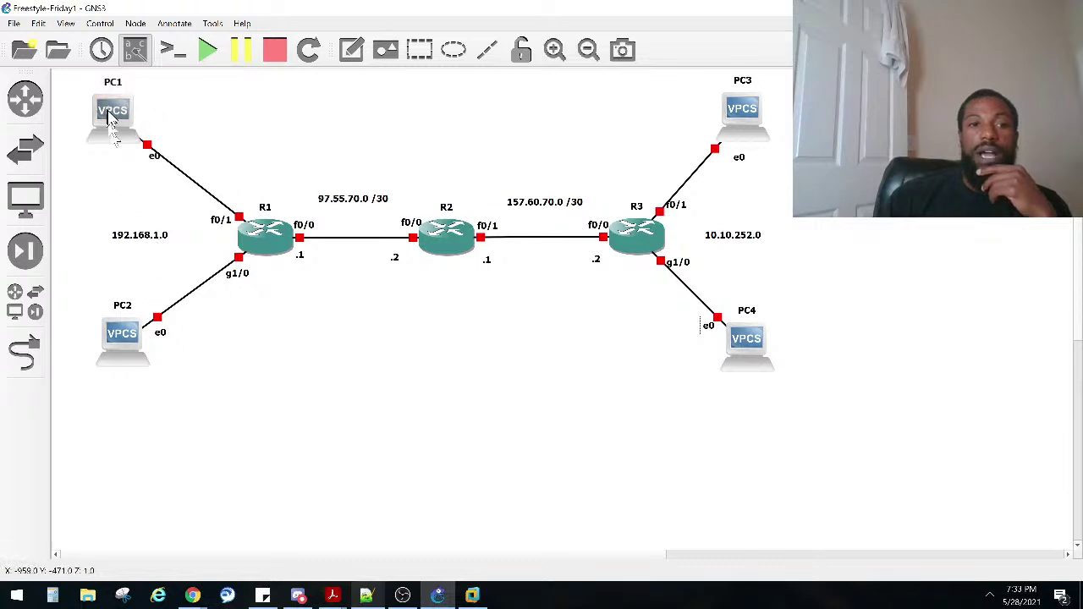
pyautogui.click(115, 84)
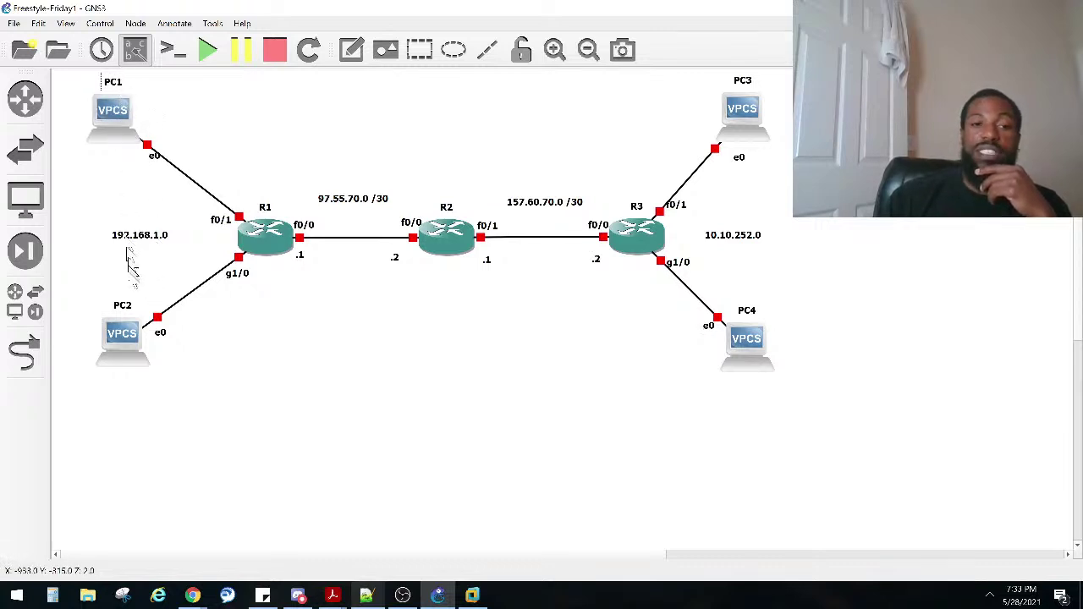
pyautogui.click(123, 306)
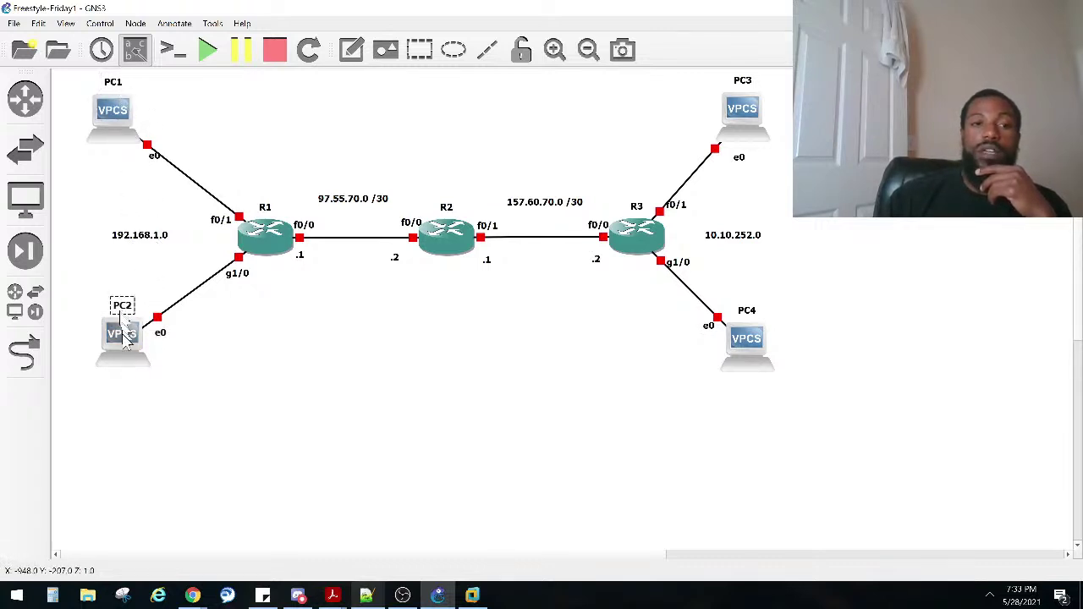
# Step: Start all devices in the topology so every link turns green
pyautogui.doubleClick(111, 125)
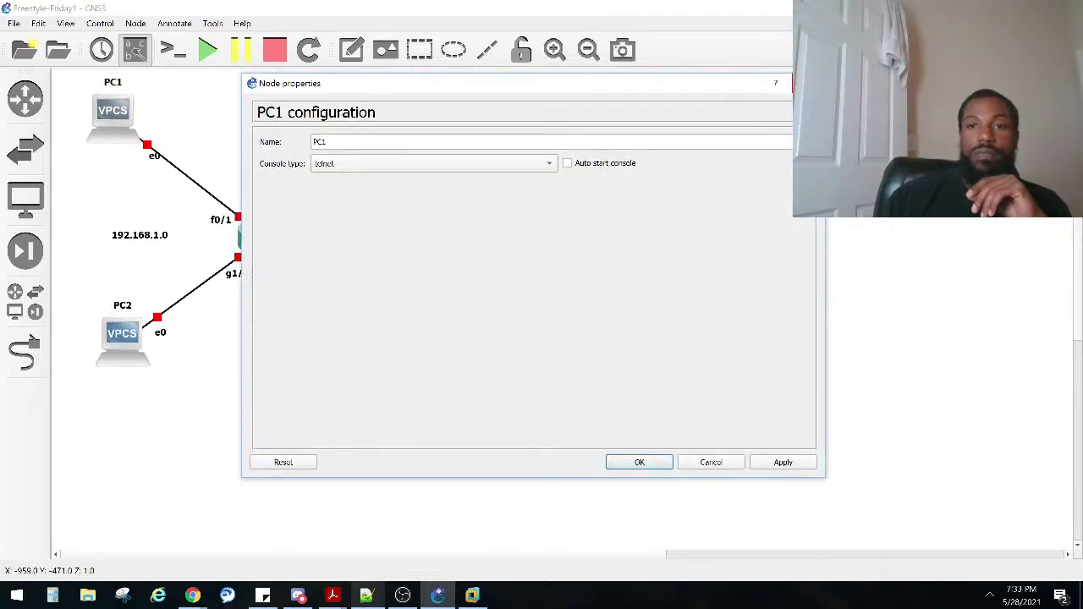
pyautogui.press('Escape')
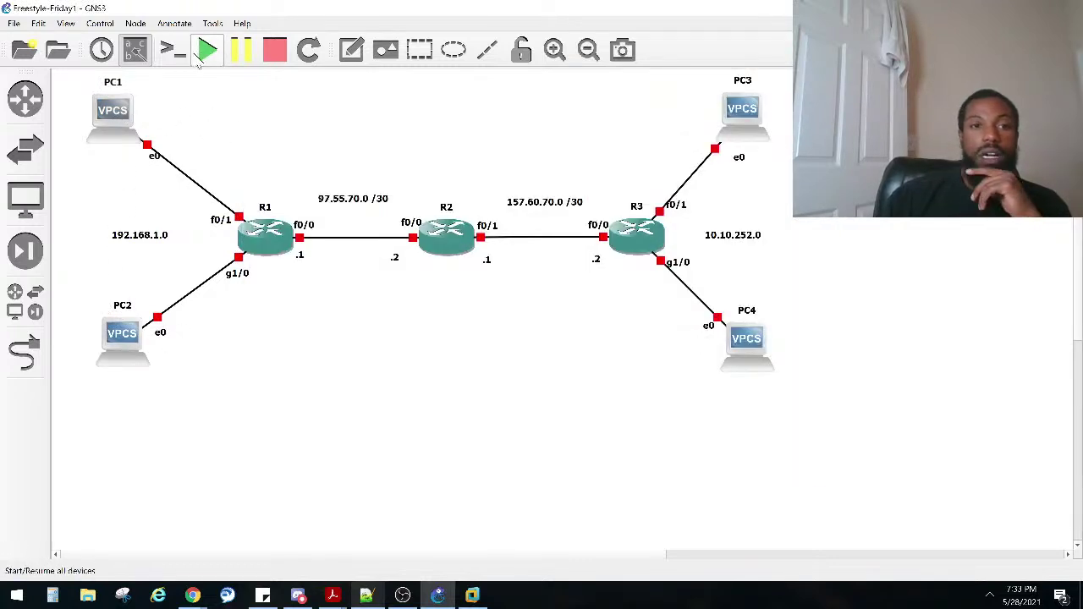
pyautogui.click(207, 50)
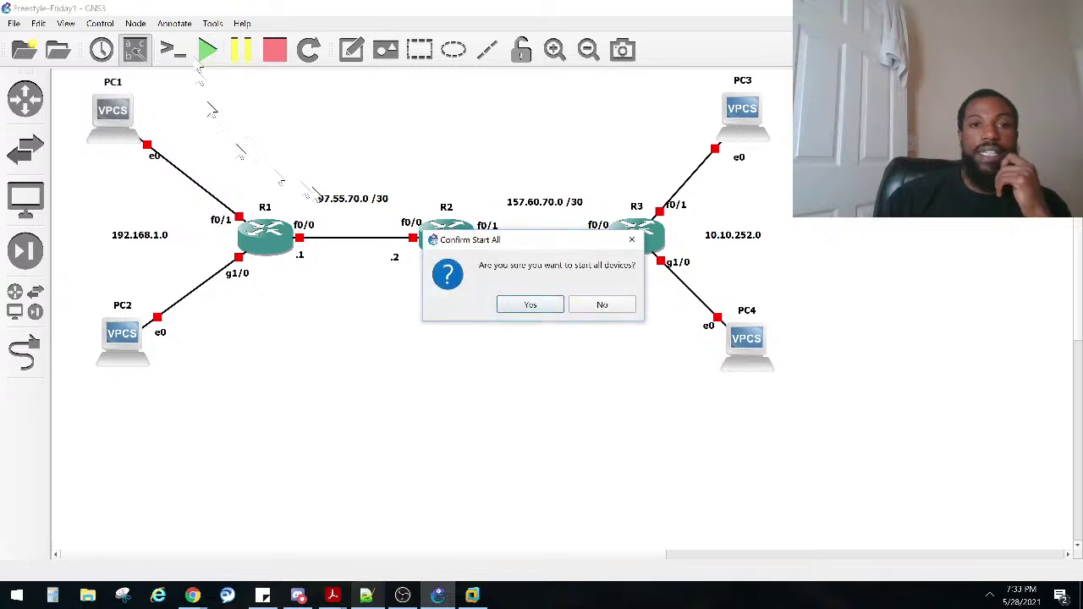
pyautogui.click(513, 308)
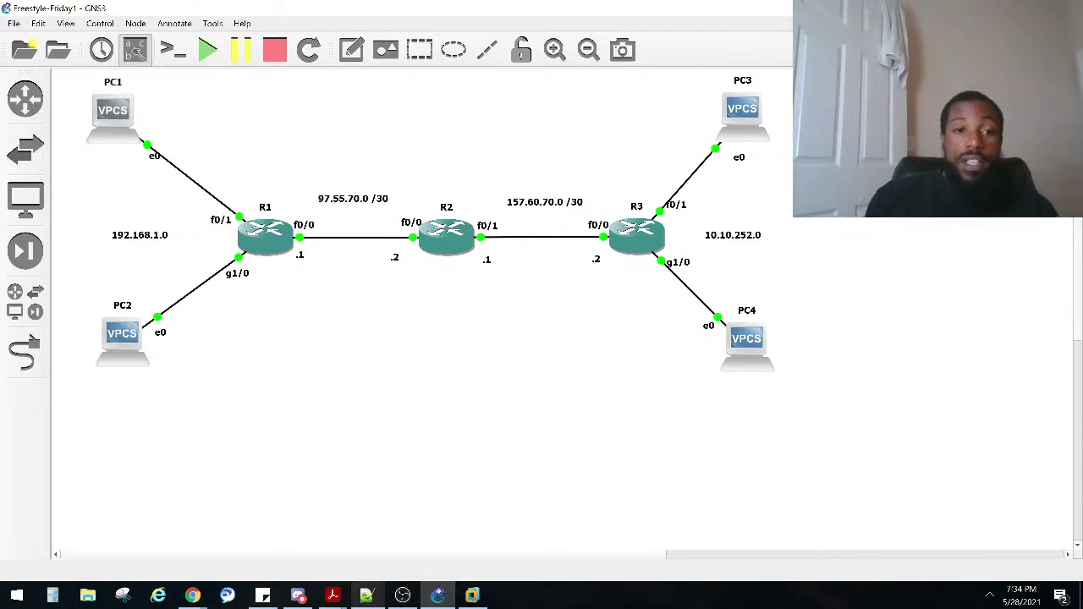
# Step: Open a console session to PC1
pyautogui.rightClick(109, 111)
pyautogui.click(128, 139)
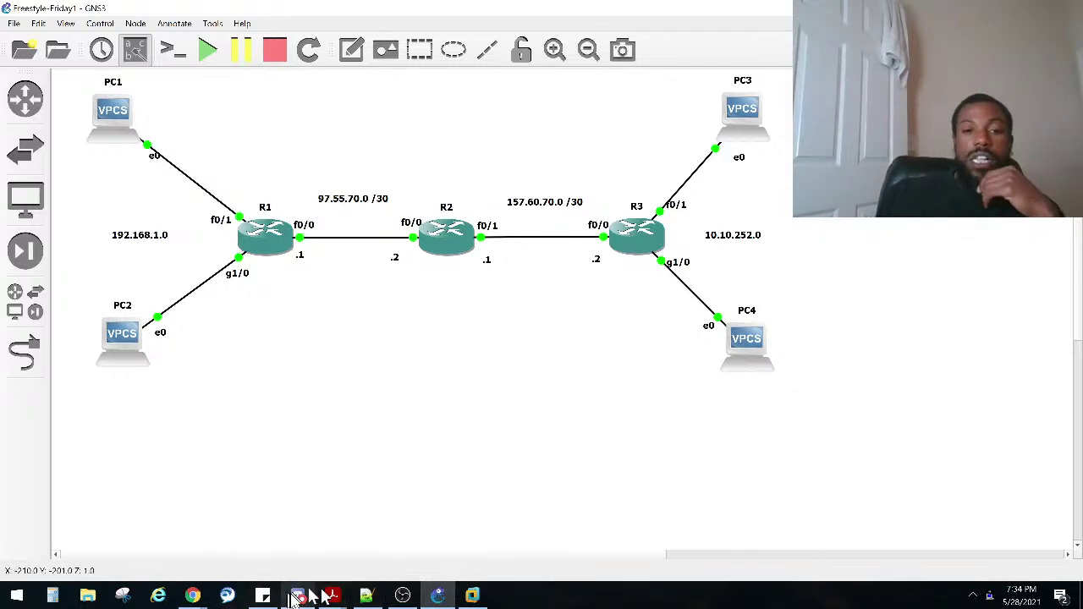
pyautogui.moveTo(299, 598)
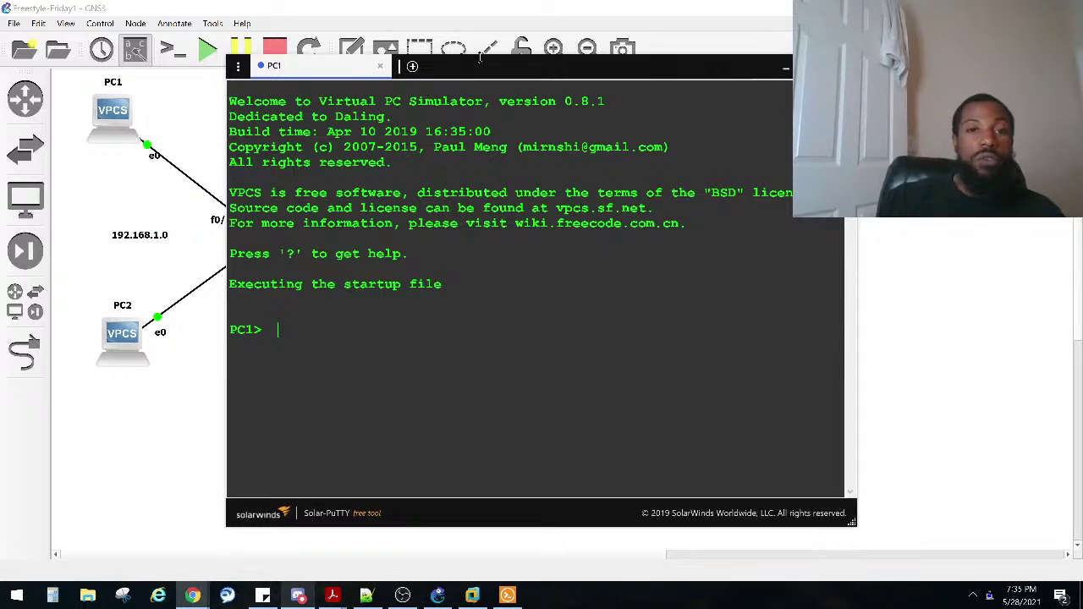
# Step: Move the PC1 Solar-PuTTY console down and left to reveal the routers, then select the whole topology
pyautogui.click(478, 68)
pyautogui.moveTo(477, 68); pyautogui.dragTo(473, 132)
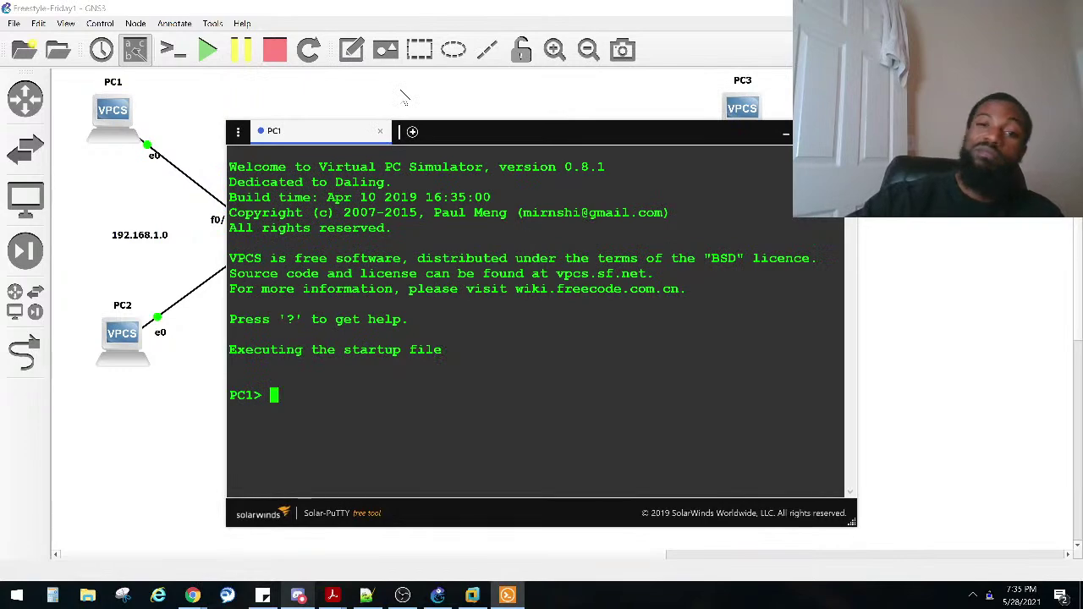
pyautogui.moveTo(485, 125); pyautogui.dragTo(378, 355)
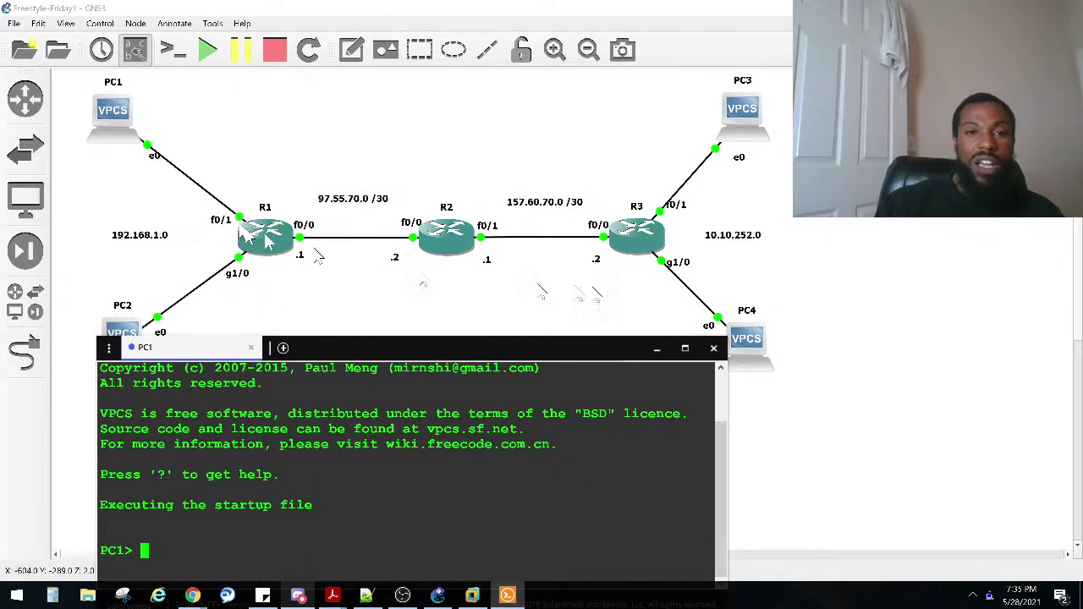
pyautogui.moveTo(898, 367); pyautogui.dragTo(48, 63)
# Step: Shift the routers, PC2, PC4 and their labels upward as a group
pyautogui.moveTo(130, 111); pyautogui.dragTo(102, 108)
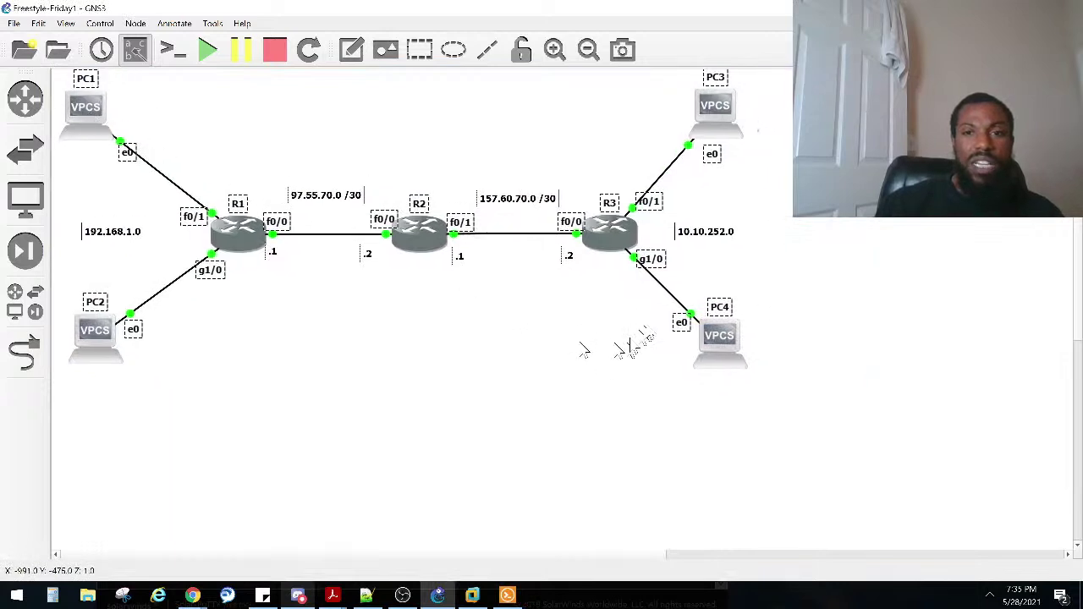
pyautogui.moveTo(615, 241)
pyautogui.mouseDown()
pyautogui.moveTo(605, 201)
pyautogui.moveTo(626, 248)
pyautogui.mouseUp()
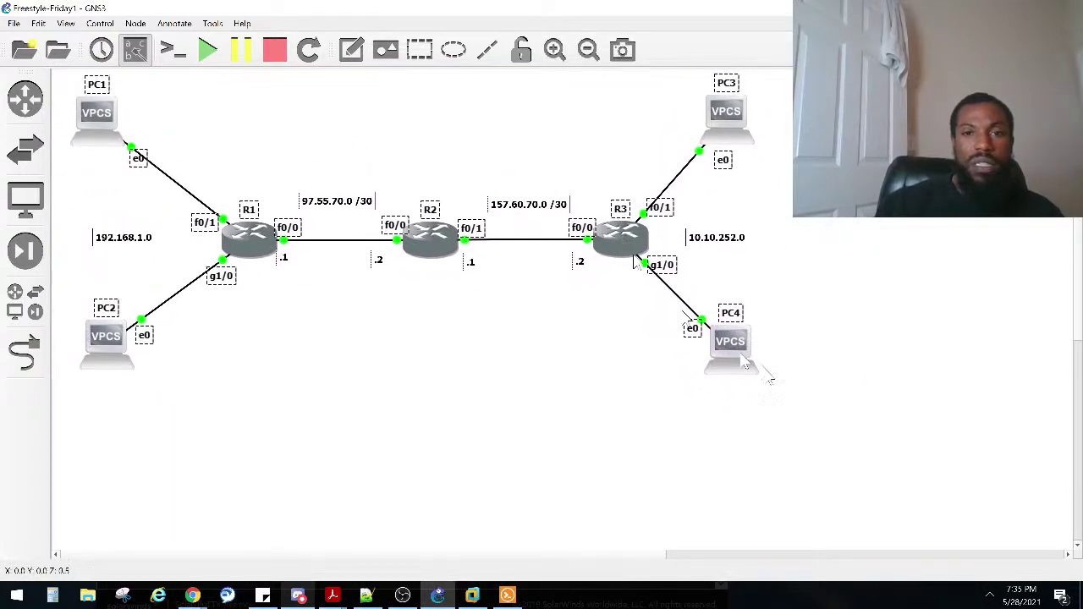
pyautogui.moveTo(858, 401); pyautogui.dragTo(28, 197)
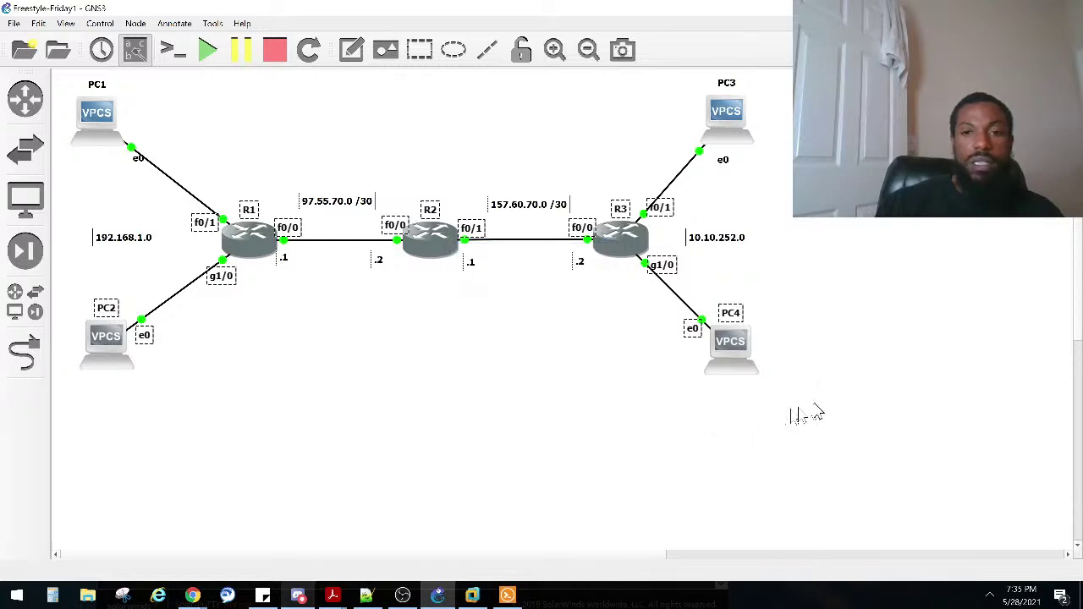
pyautogui.moveTo(839, 406); pyautogui.dragTo(39, 188)
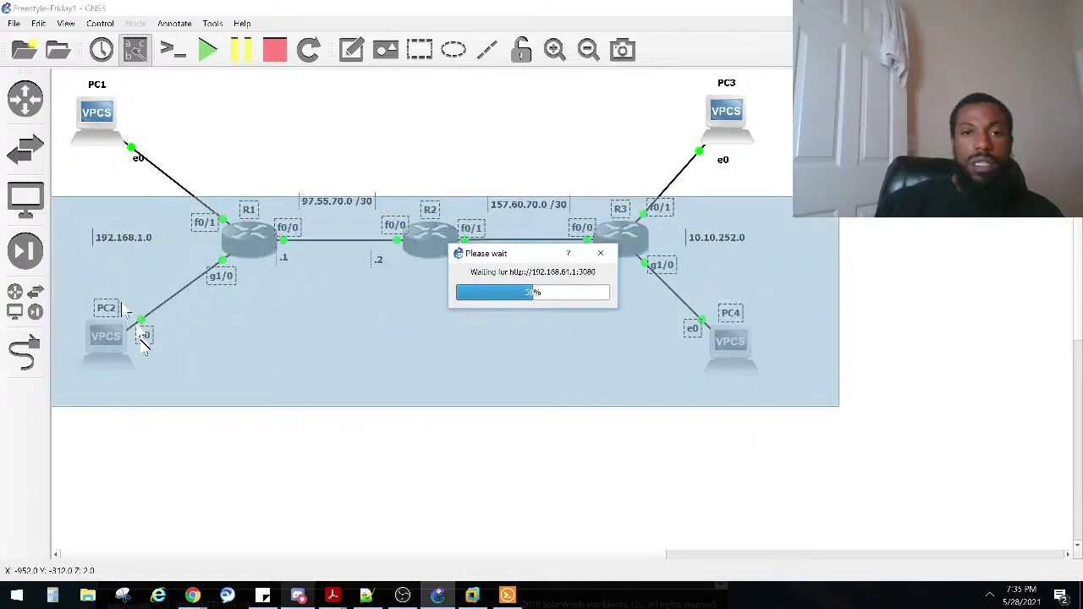
pyautogui.moveTo(126, 347); pyautogui.dragTo(109, 300)
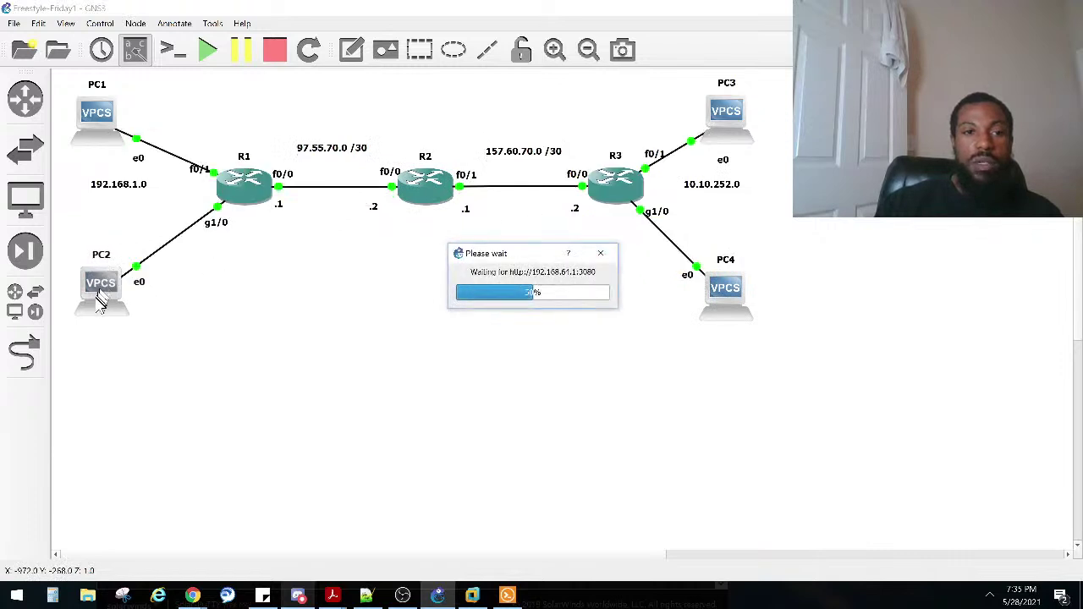
# Step: Move PC2 and PC4 up closer to their routers and raise R1's f0/1 label
pyautogui.moveTo(98, 305); pyautogui.dragTo(93, 262)
pyautogui.moveTo(742, 290); pyautogui.dragTo(741, 261)
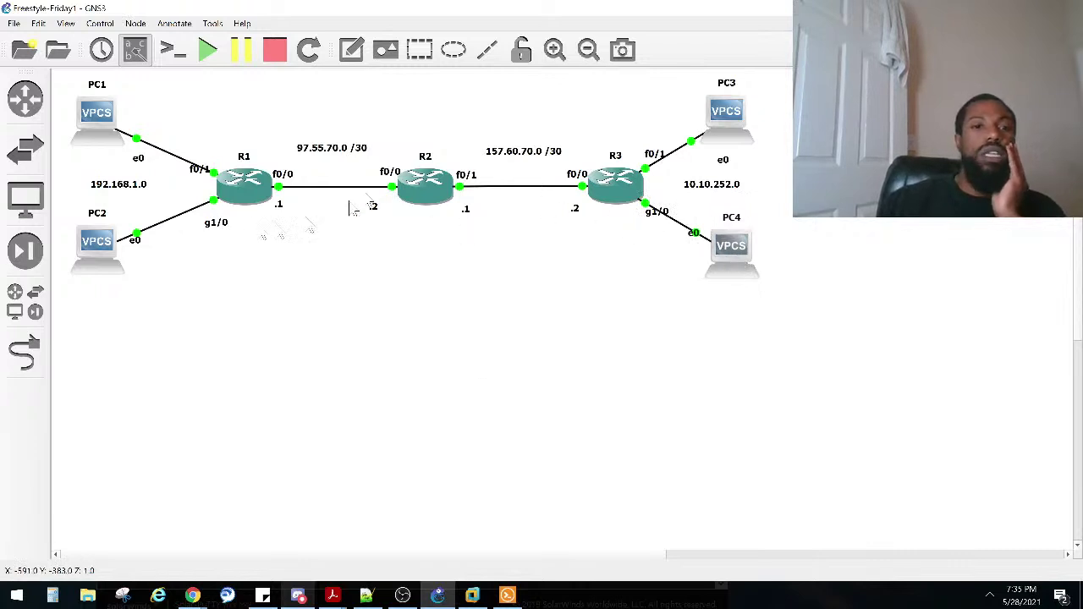
pyautogui.moveTo(197, 170); pyautogui.dragTo(196, 162)
pyautogui.click(193, 166)
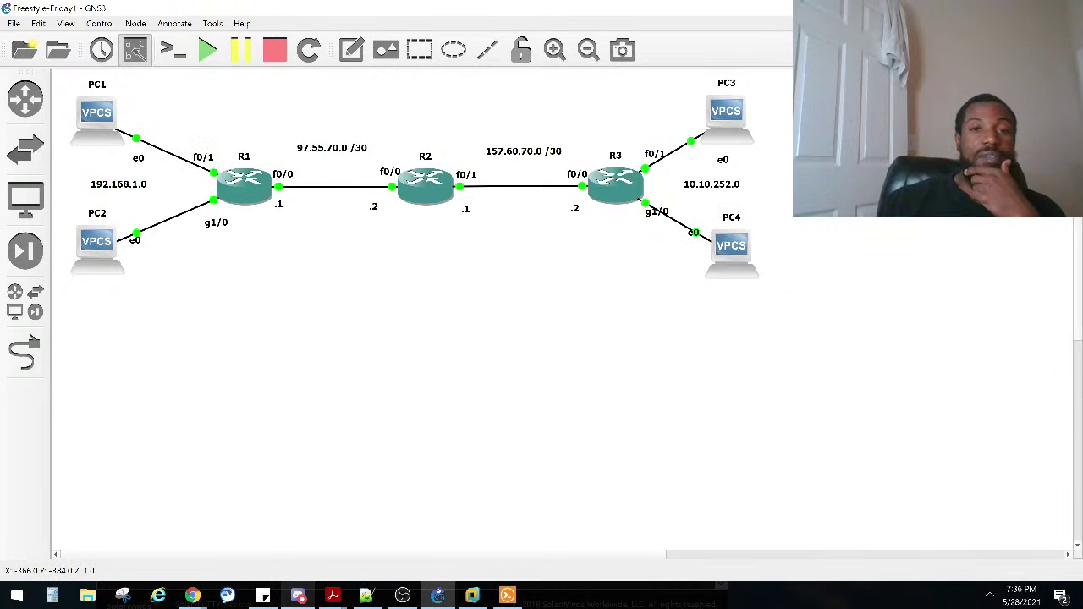
# Step: Set PC1's address with 'ip 192.168.1.2 255.255.255.0', then return to GNS3
pyautogui.click(507, 596)
pyautogui.moveTo(407, 352); pyautogui.dragTo(437, 296)
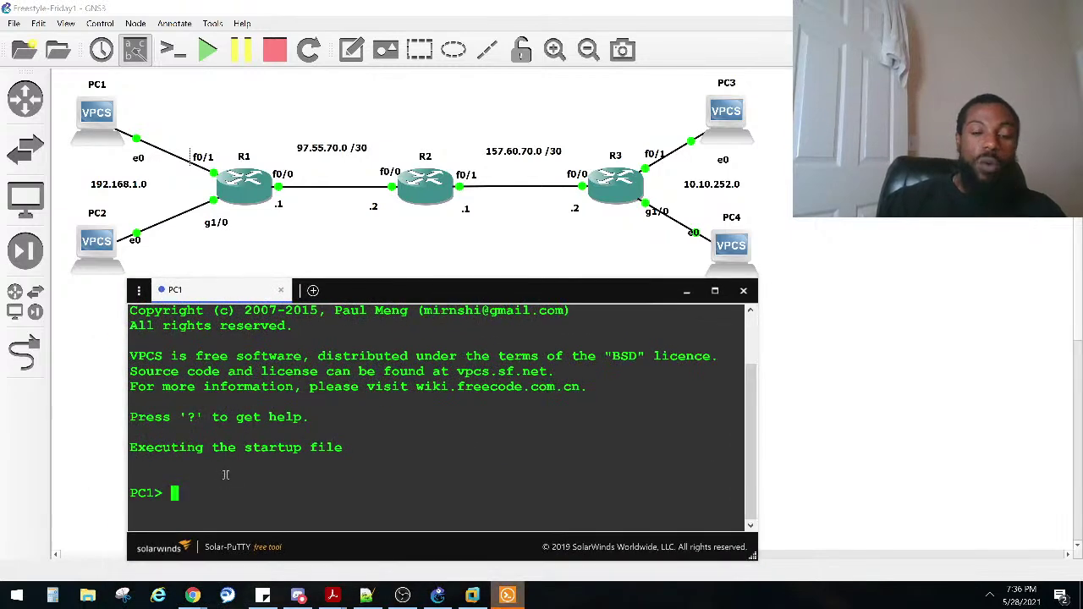
pyautogui.write('ip 19')
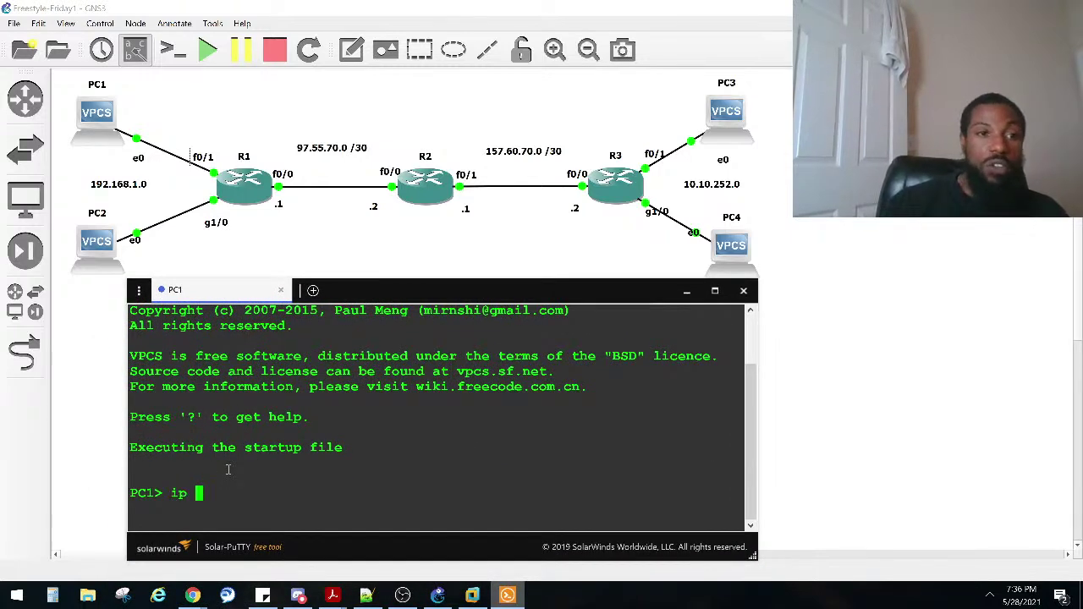
pyautogui.write('2.168.1.1')
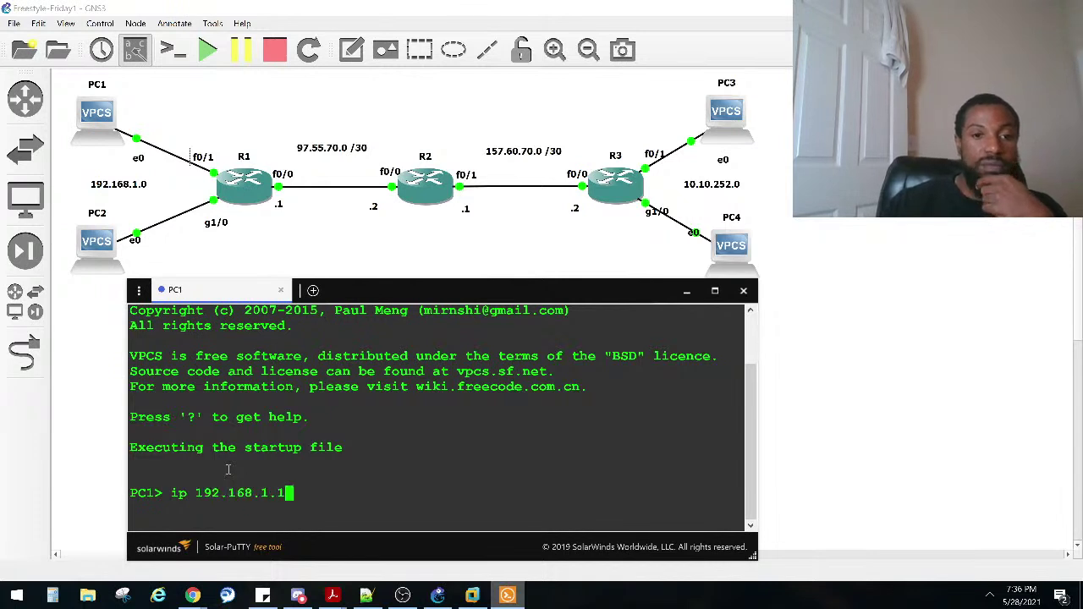
pyautogui.press('BackSpace')
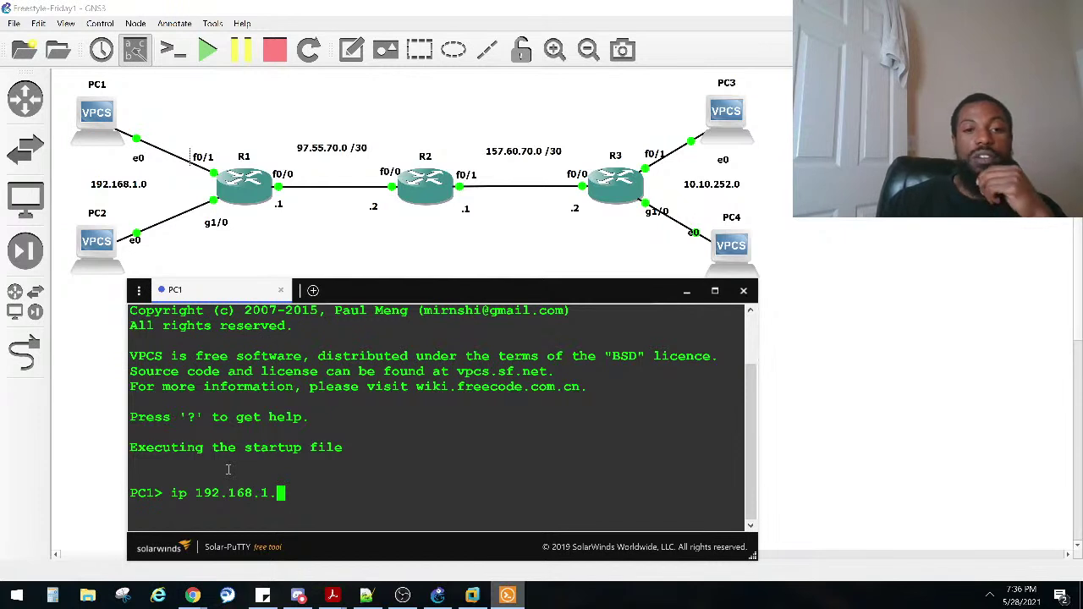
pyautogui.write('2')
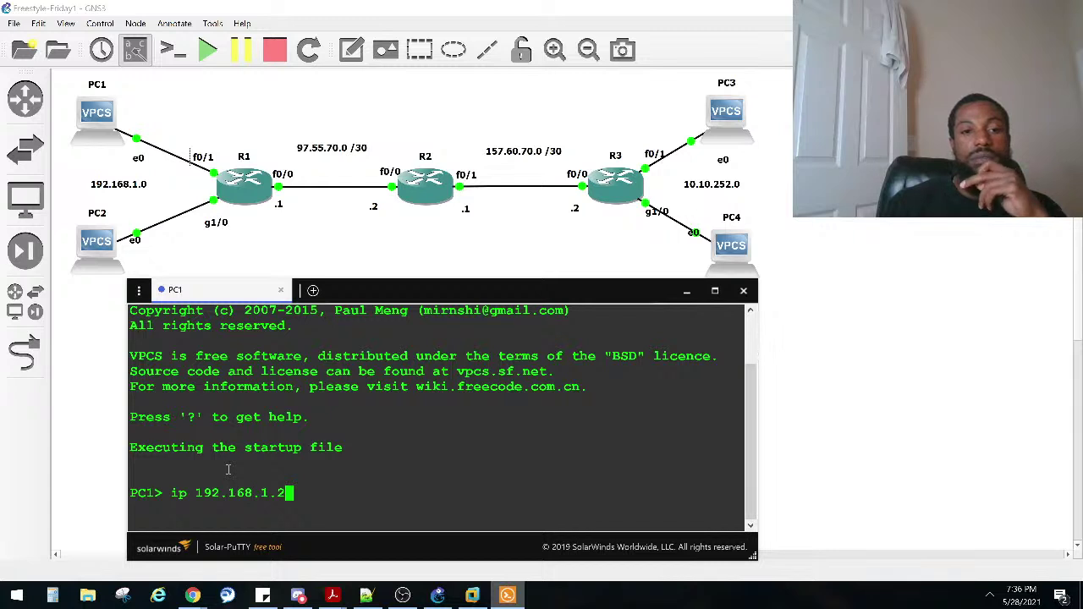
pyautogui.write('255.2')
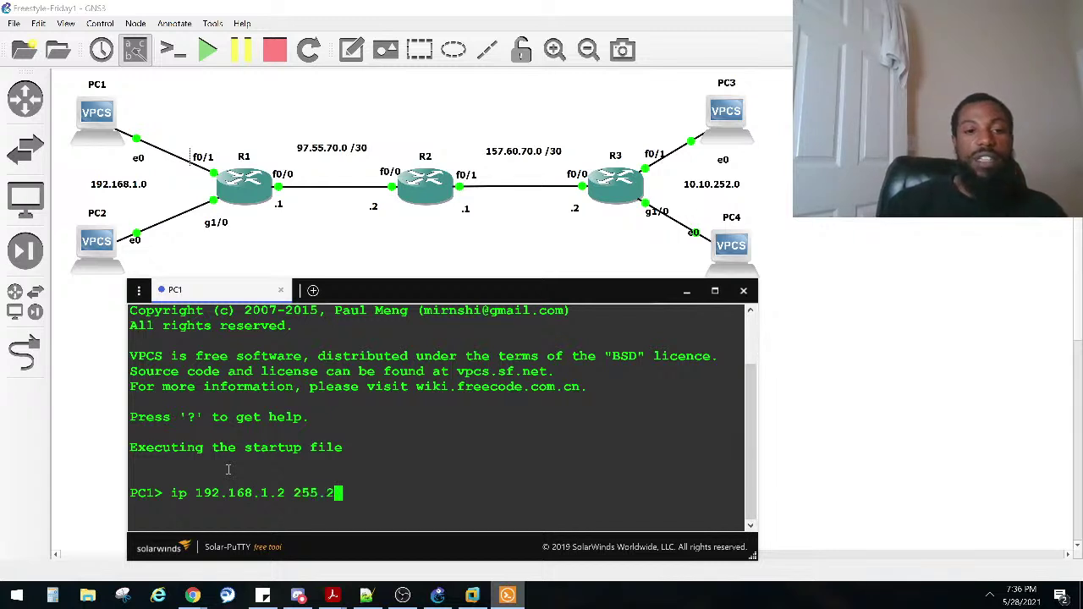
pyautogui.write('55.255.0')
pyautogui.press('Return')
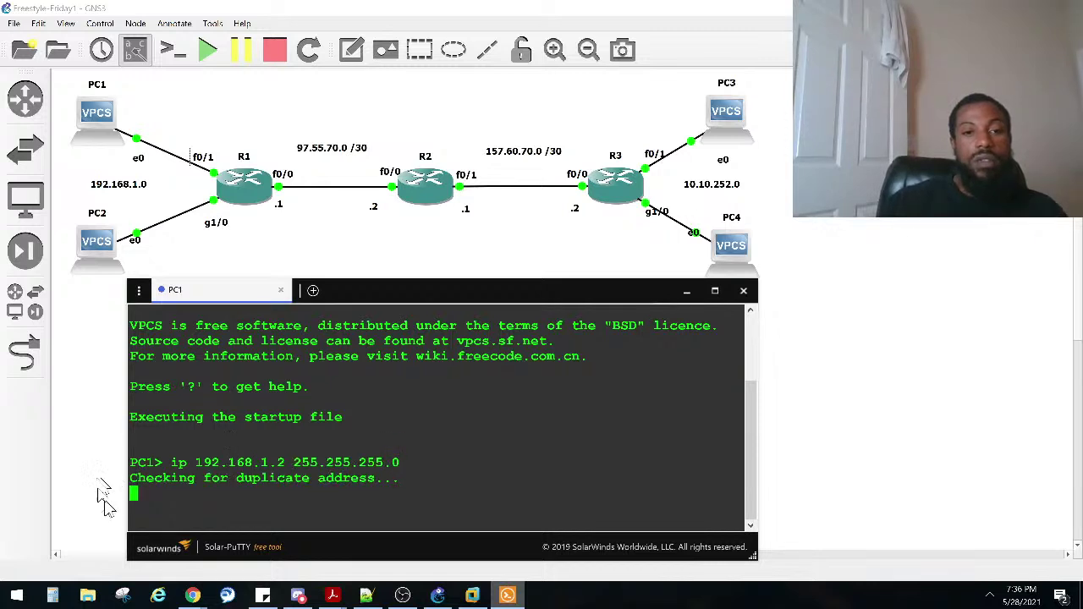
pyautogui.click(102, 269)
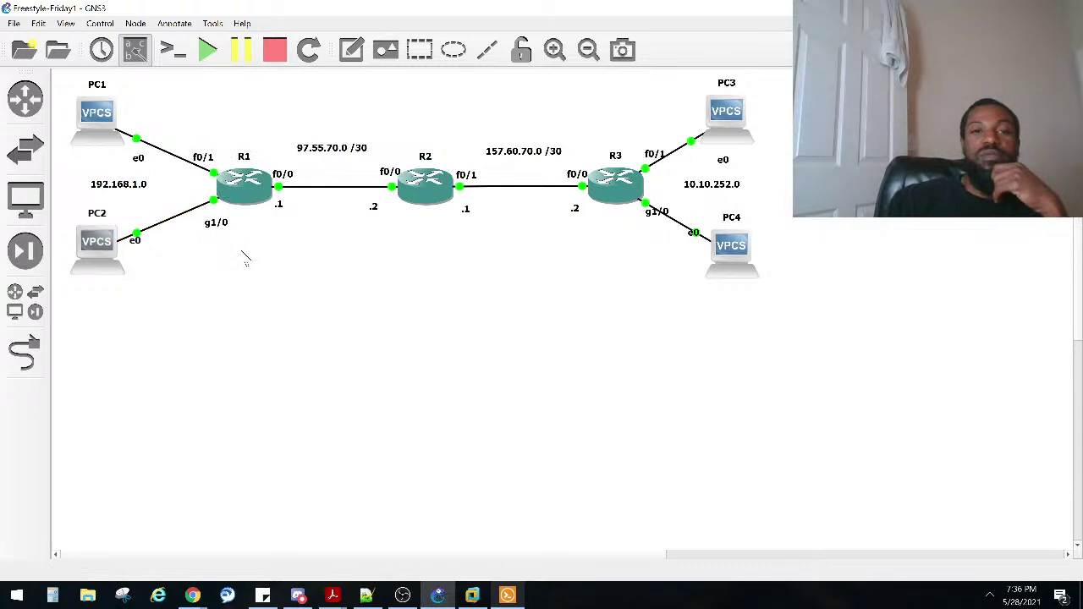
# Step: Move PC1 and PC2 slightly left and shift R1 right to widen the gap
pyautogui.moveTo(629, 249); pyautogui.dragTo(542, 137)
pyautogui.moveTo(169, 102); pyautogui.dragTo(55, 336)
pyautogui.click(160, 212)
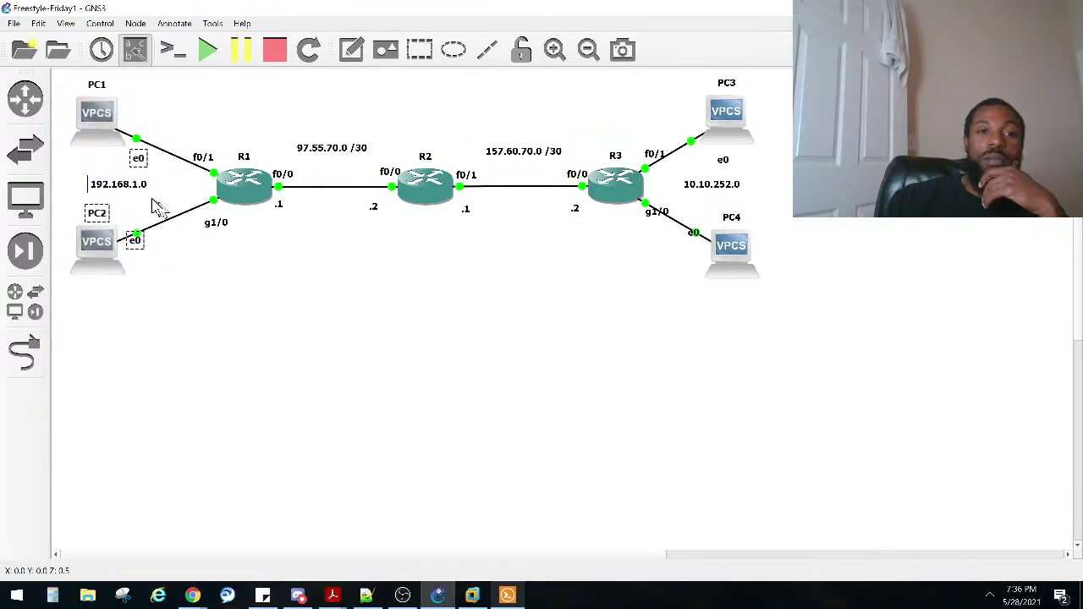
pyautogui.moveTo(134, 211); pyautogui.dragTo(213, 288)
pyautogui.moveTo(216, 114); pyautogui.dragTo(106, 199)
pyautogui.moveTo(93, 251); pyautogui.dragTo(92, 253)
pyautogui.moveTo(95, 117); pyautogui.dragTo(87, 117)
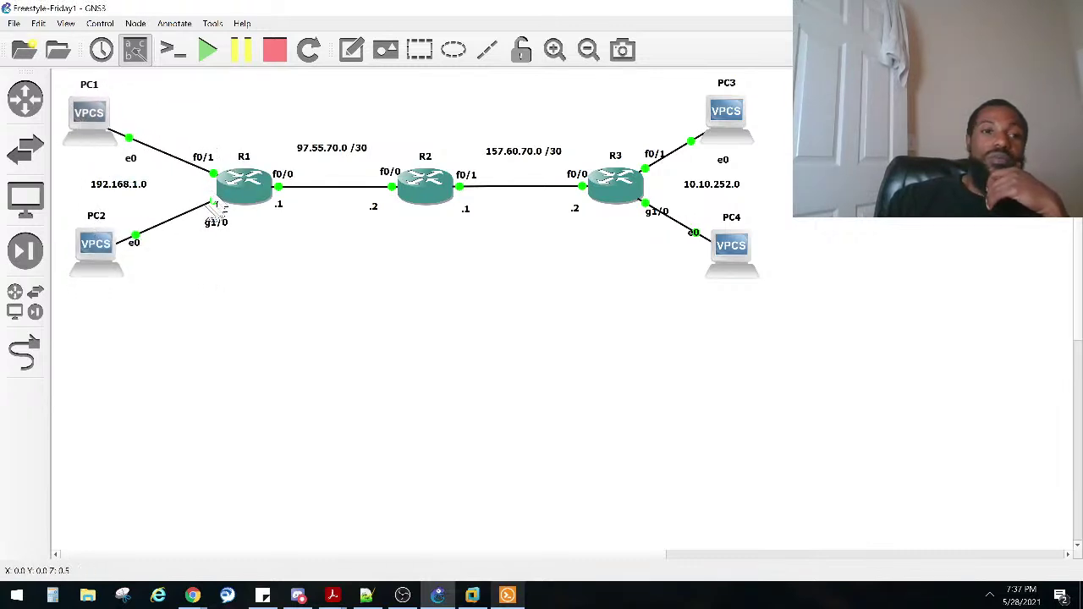
pyautogui.moveTo(239, 197); pyautogui.dragTo(301, 206)
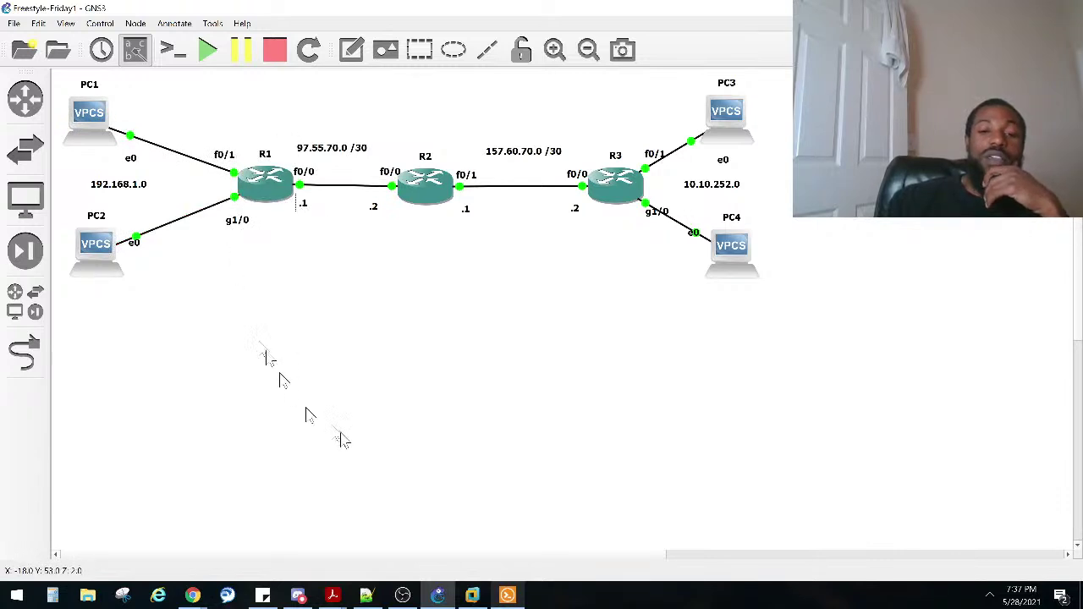
# Step: Add an Ethernet switch, Switch1, on the GNS3 VM server and place it left of R1
pyautogui.click(25, 253)
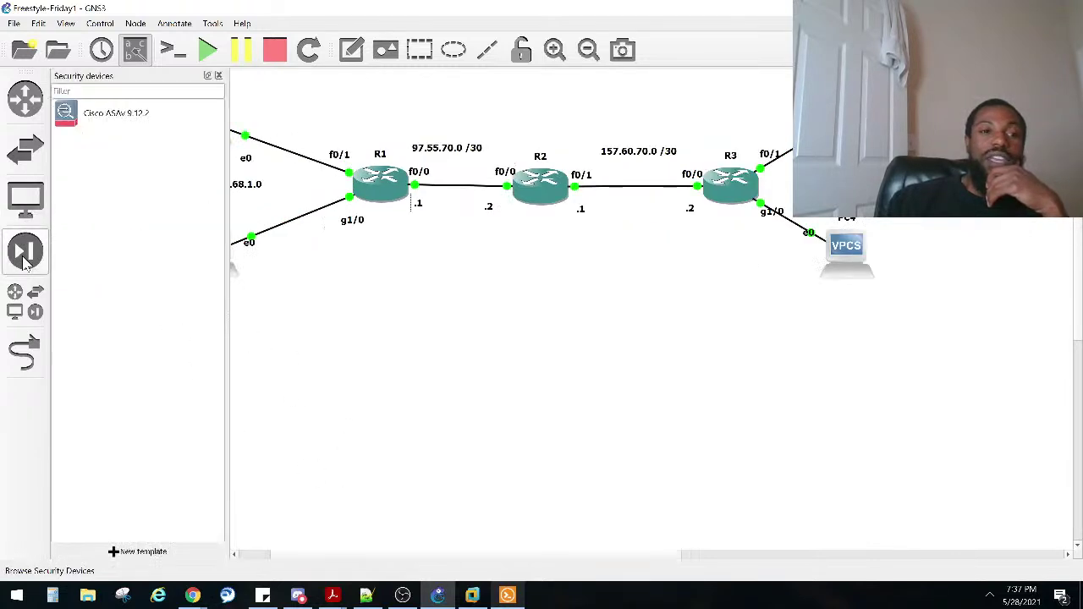
pyautogui.click(26, 152)
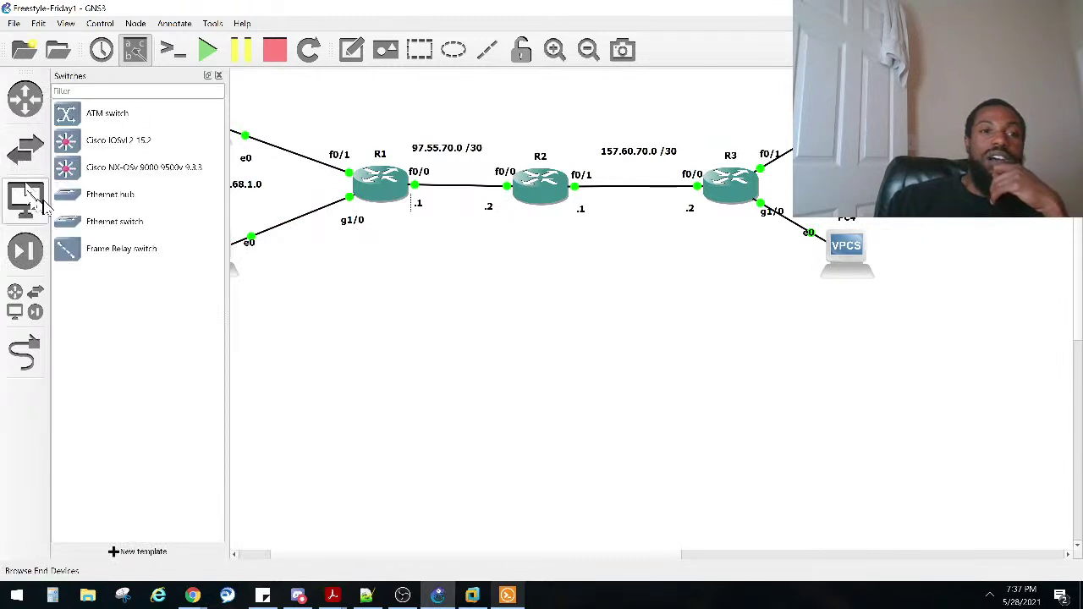
pyautogui.moveTo(69, 226); pyautogui.dragTo(369, 305)
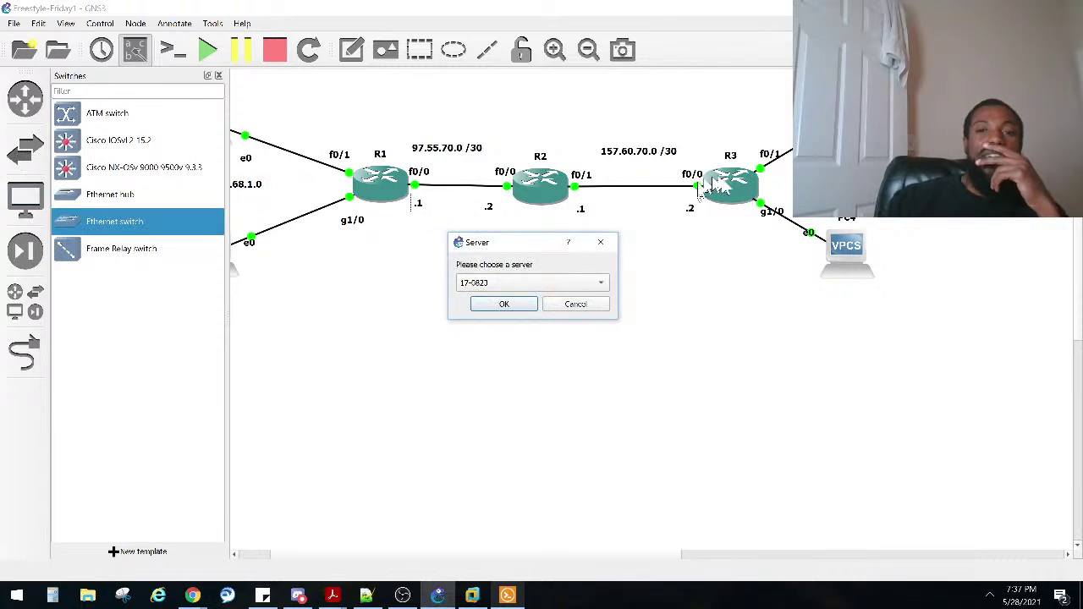
pyautogui.click(473, 282)
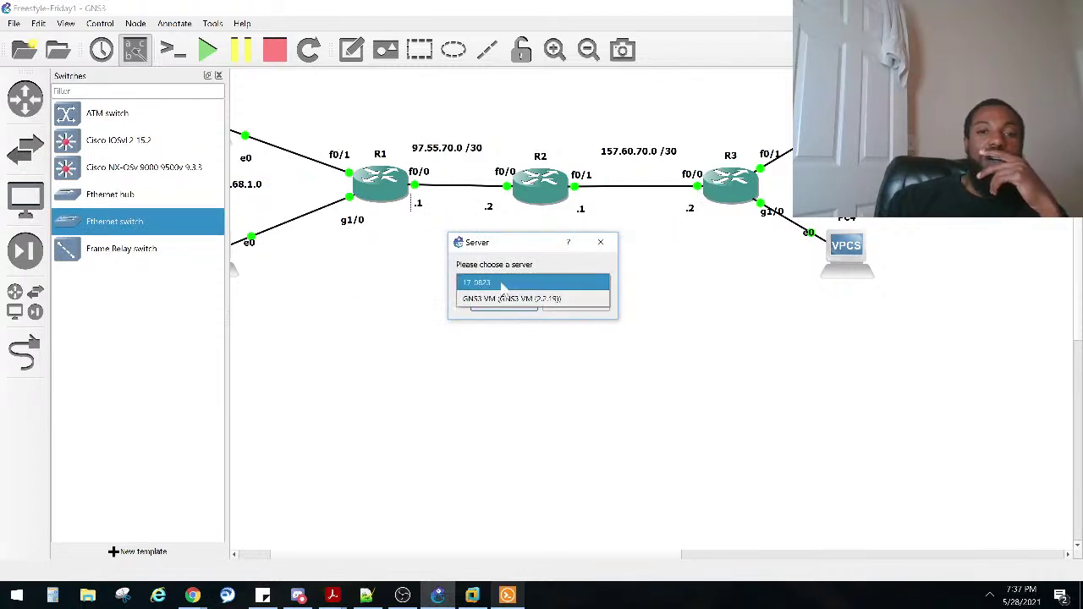
pyautogui.click(497, 297)
pyautogui.click(502, 305)
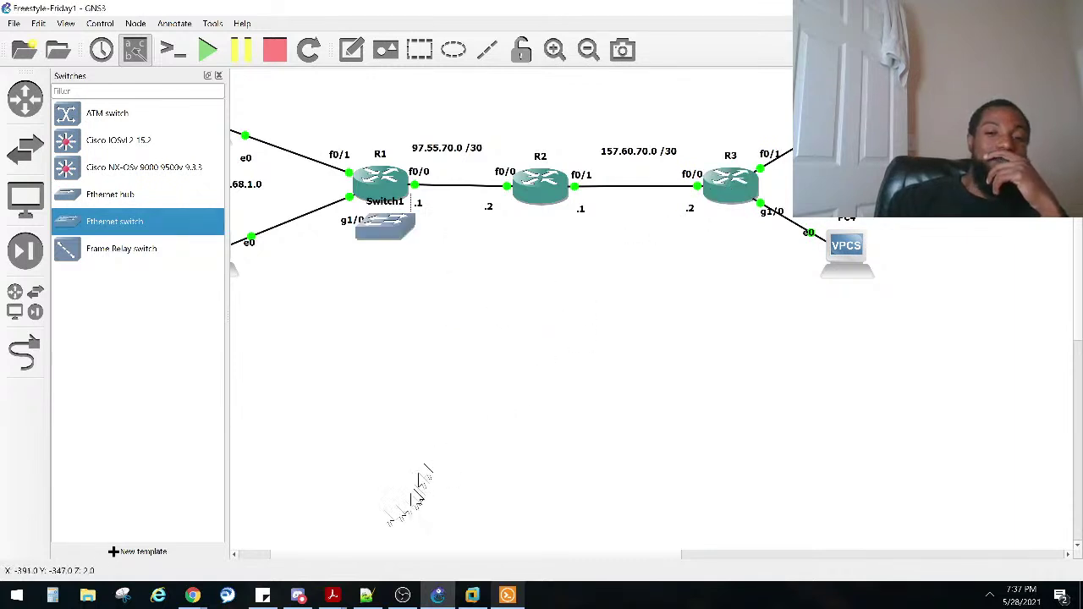
pyautogui.hscroll(-2, 321, 558)
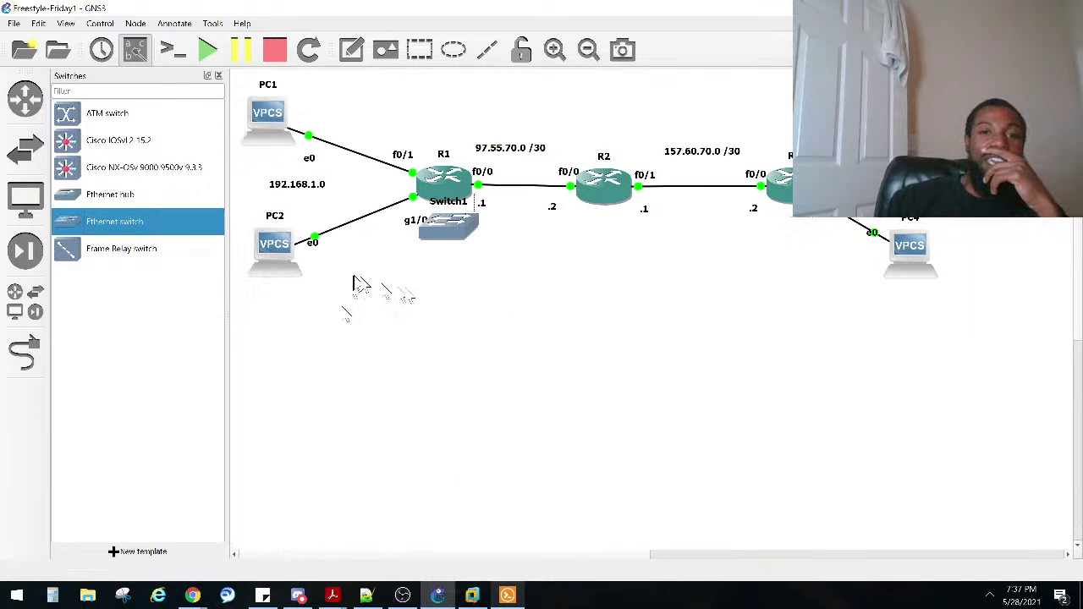
pyautogui.moveTo(439, 212); pyautogui.dragTo(362, 216)
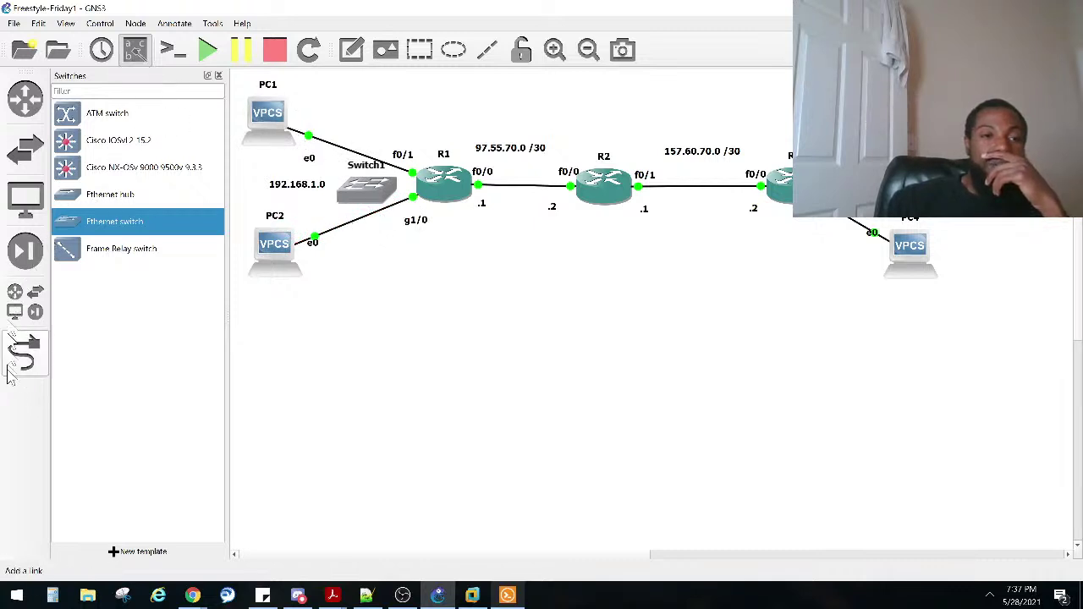
# Step: Delete the direct PC2–R1 and PC1–R1 links
pyautogui.rightClick(335, 236)
pyautogui.click(366, 293)
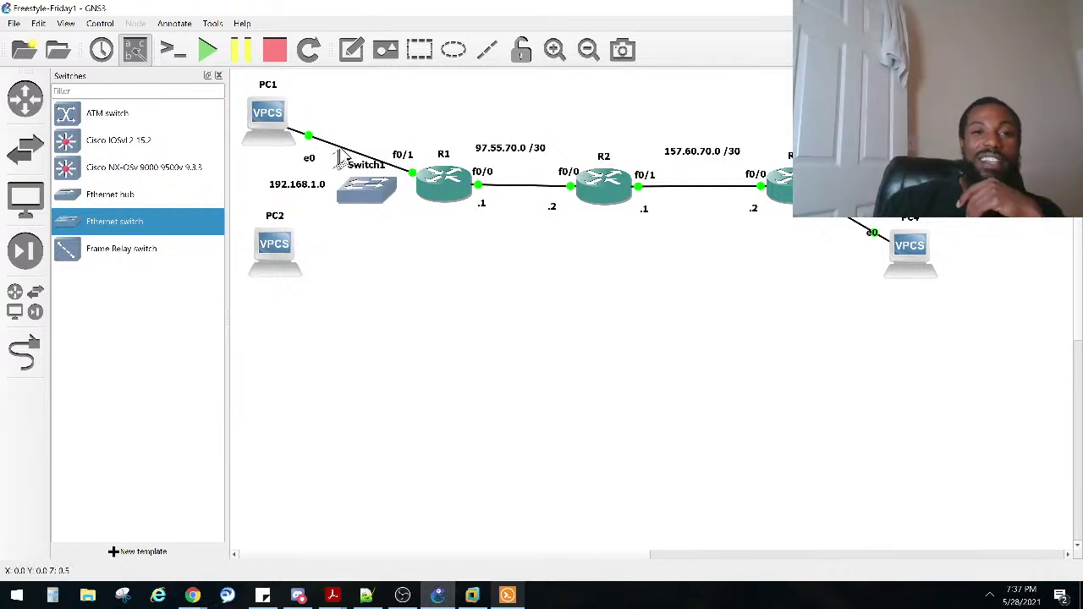
pyautogui.rightClick(343, 148)
pyautogui.click(364, 213)
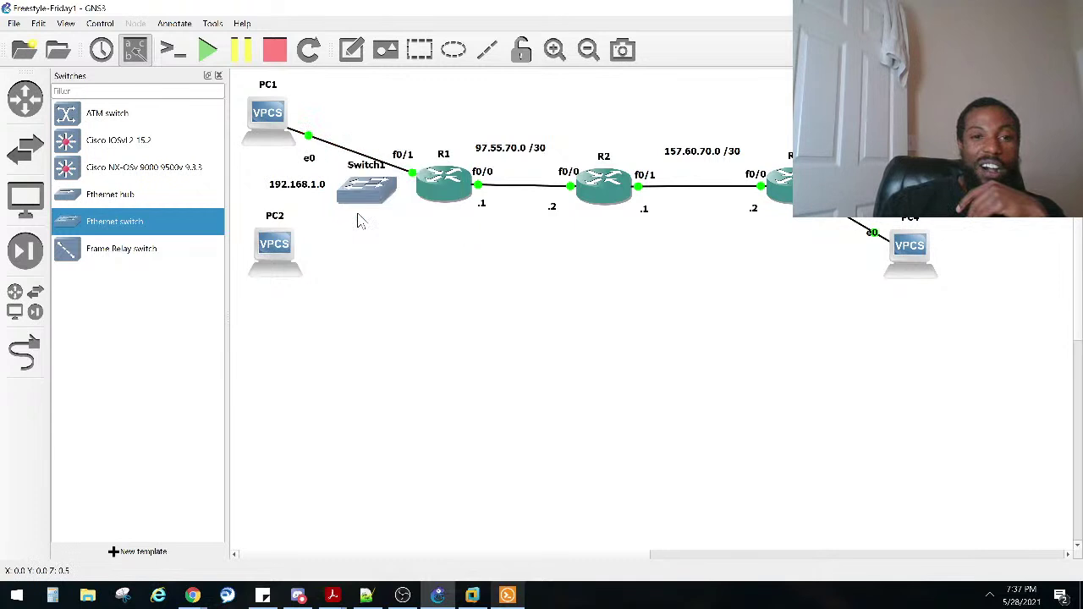
# Step: Cable PC1 e0 to Switch1's first Ethernet port and PC2 e0 to Switch1 Ethernet1
pyautogui.click(26, 353)
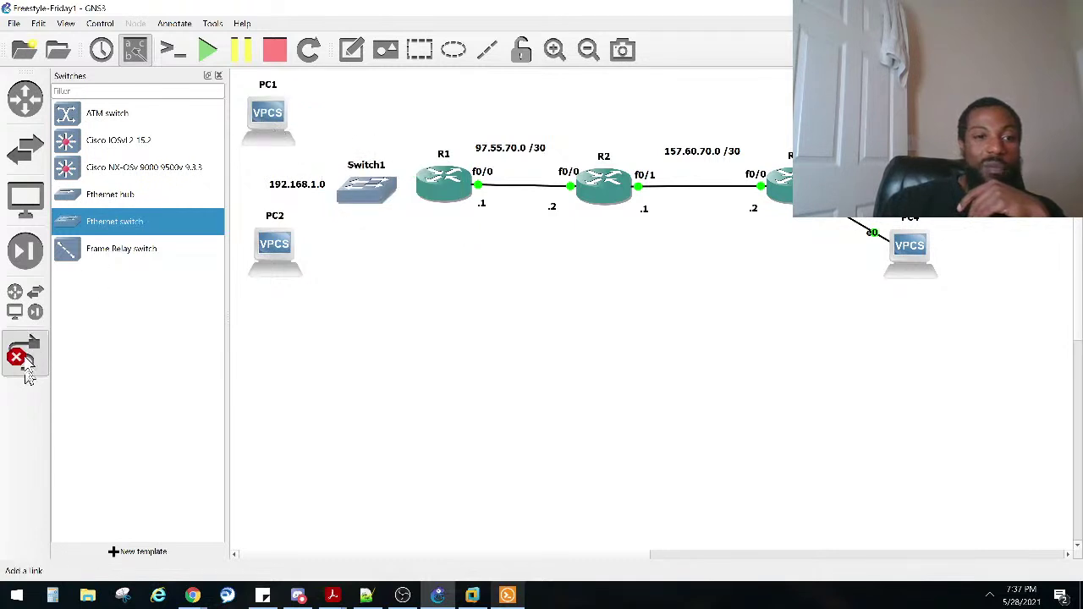
pyautogui.click(275, 124)
pyautogui.click(292, 133)
pyautogui.click(356, 187)
pyautogui.click(362, 191)
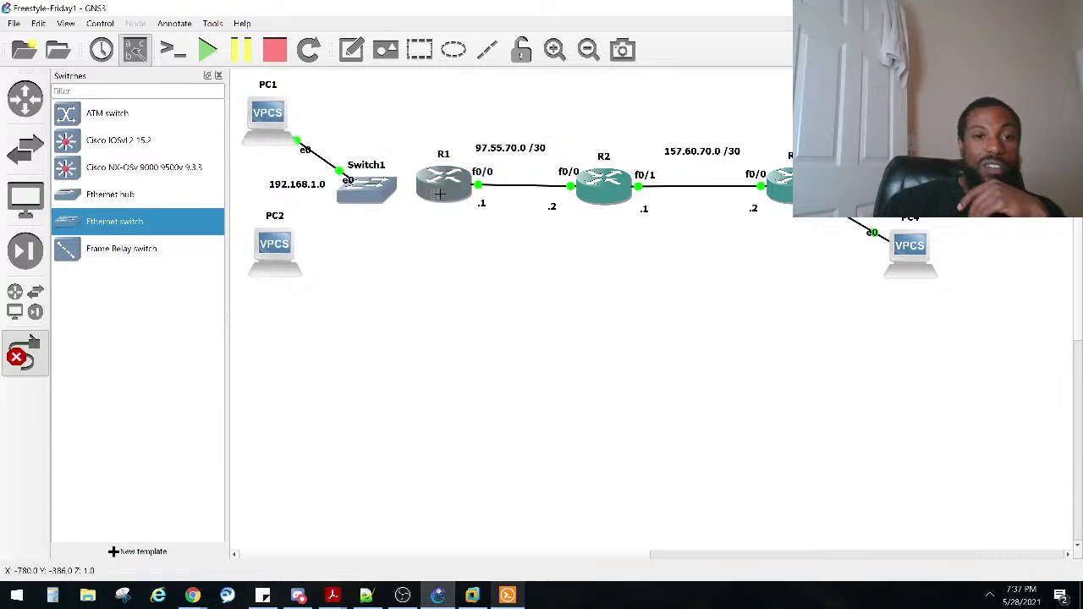
pyautogui.click(281, 256)
pyautogui.click(329, 265)
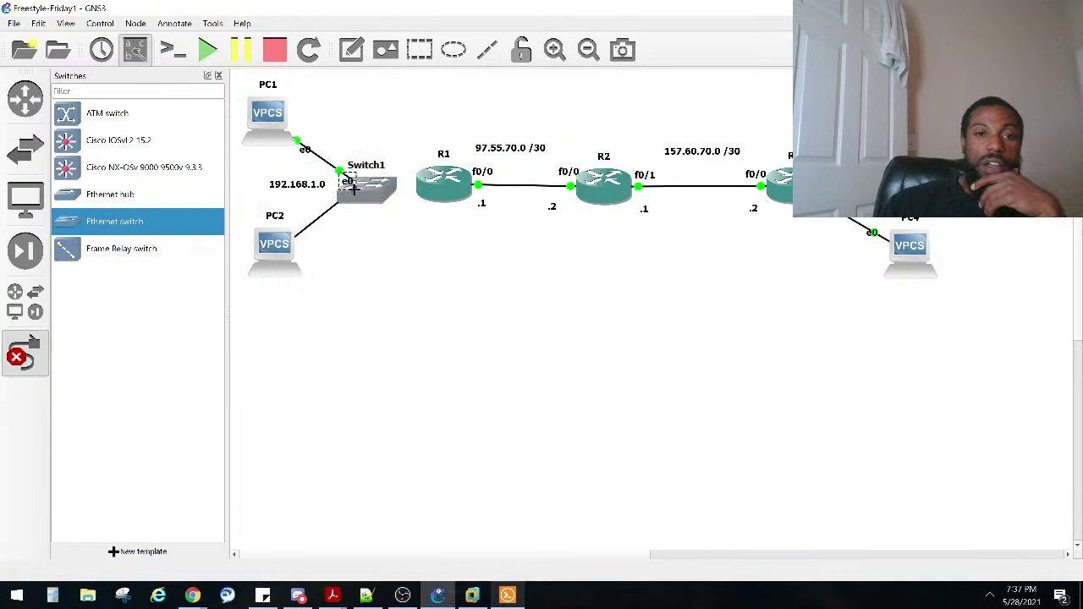
pyautogui.click(355, 193)
pyautogui.click(364, 219)
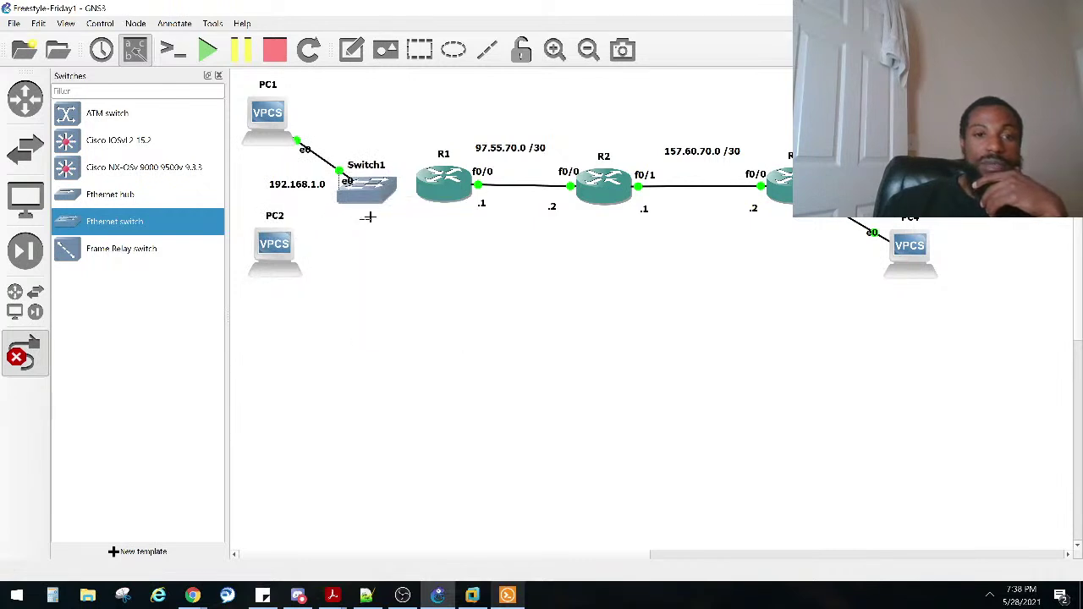
# Step: Connect a free Switch1 port as an uplink to R1's FastEthernet0/1
pyautogui.click(379, 185)
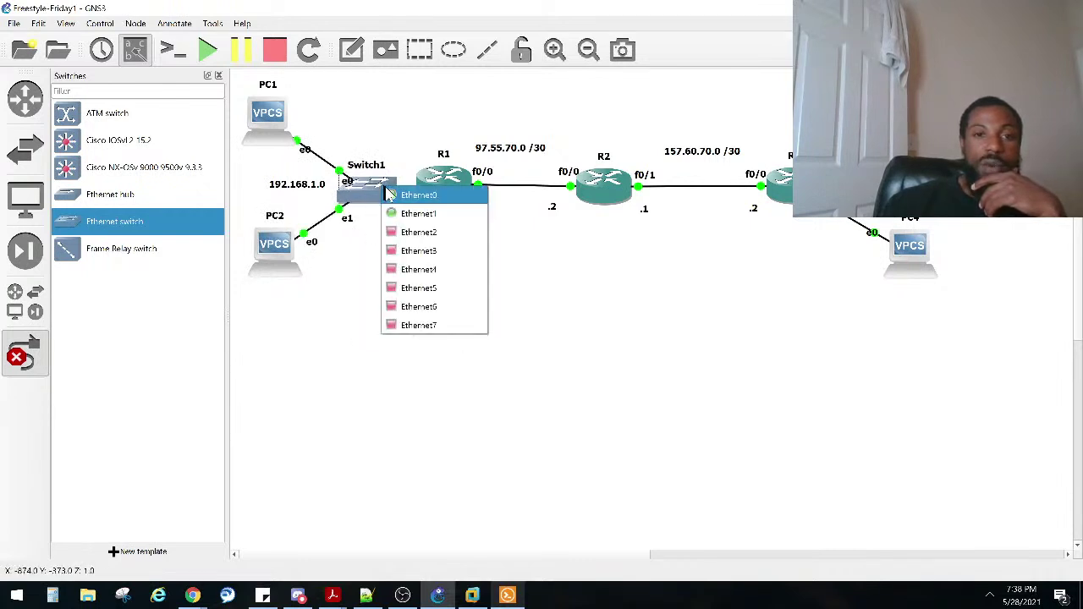
pyautogui.click(399, 232)
pyautogui.click(435, 187)
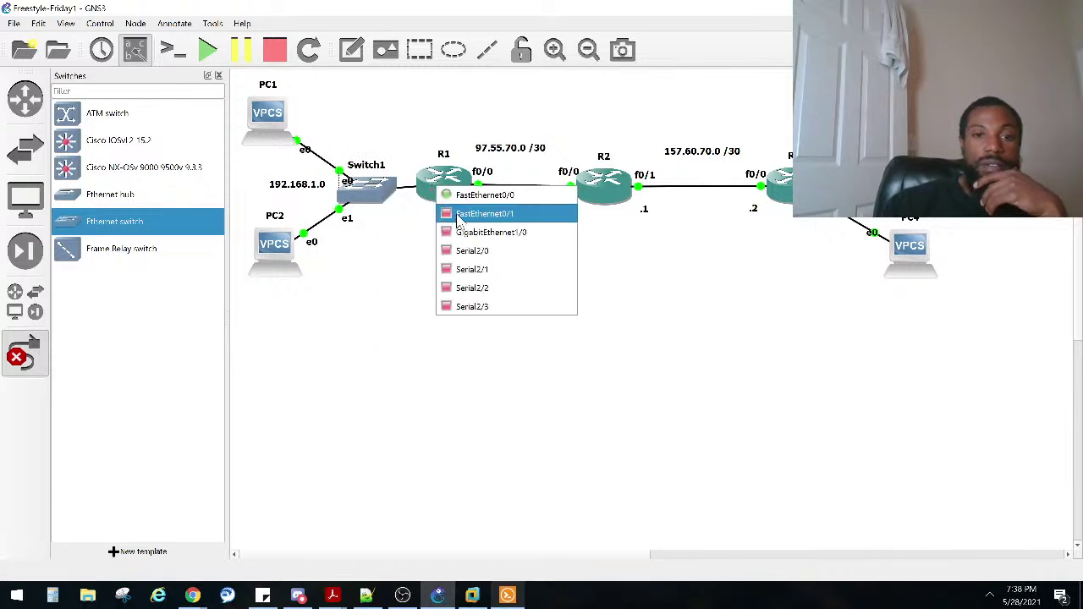
pyautogui.click(458, 217)
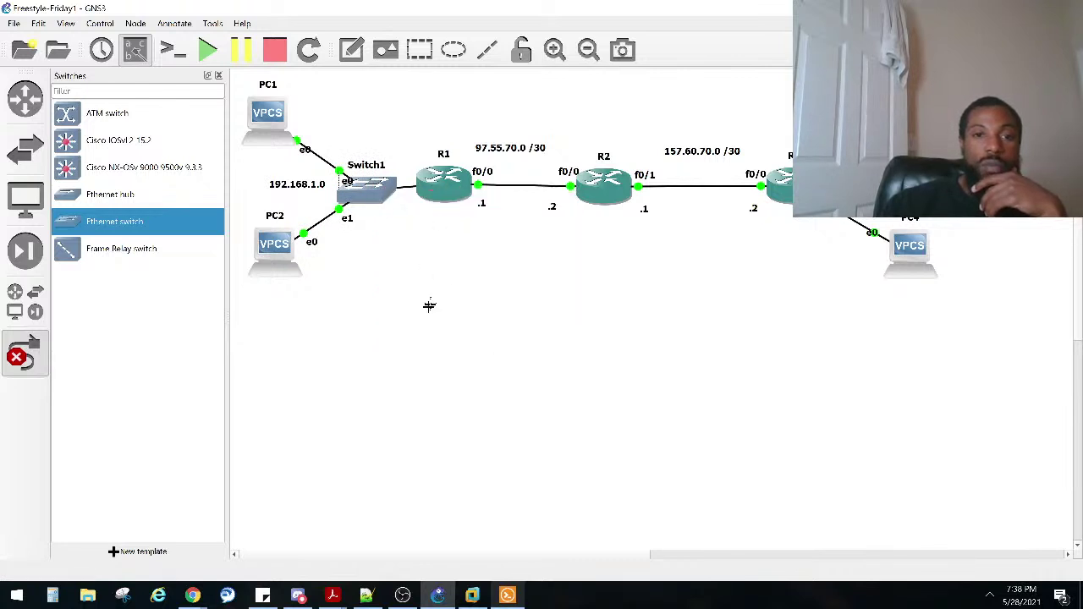
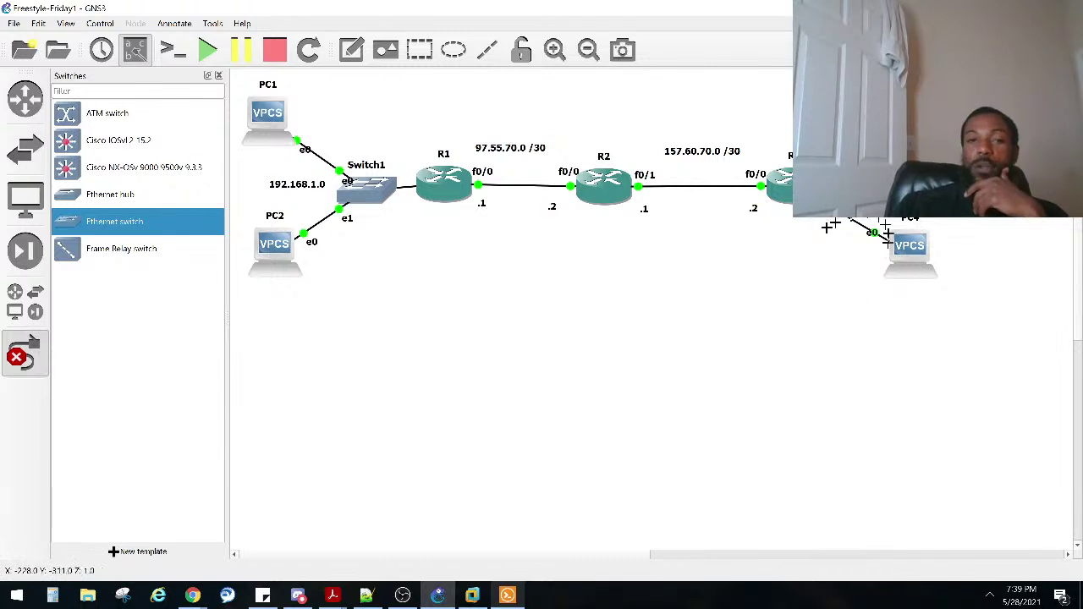
# Step: Add an Ethernet switch near PC4, hosted on the GNS3 VM server
pyautogui.moveTo(75, 226); pyautogui.dragTo(228, 213)
pyautogui.moveTo(358, 252); pyautogui.dragTo(884, 292)
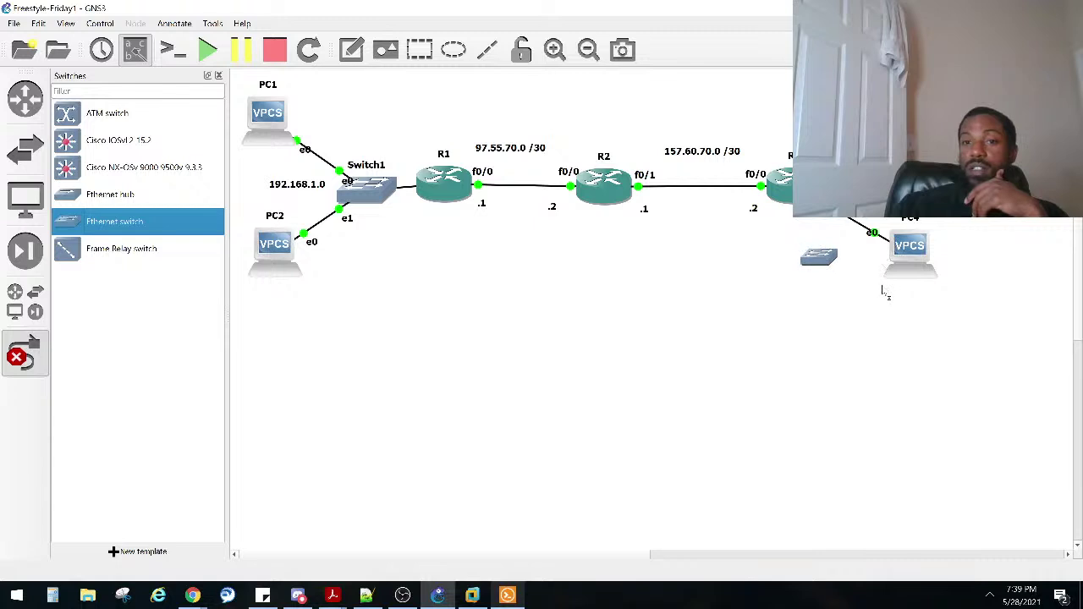
pyautogui.click(511, 284)
pyautogui.click(507, 300)
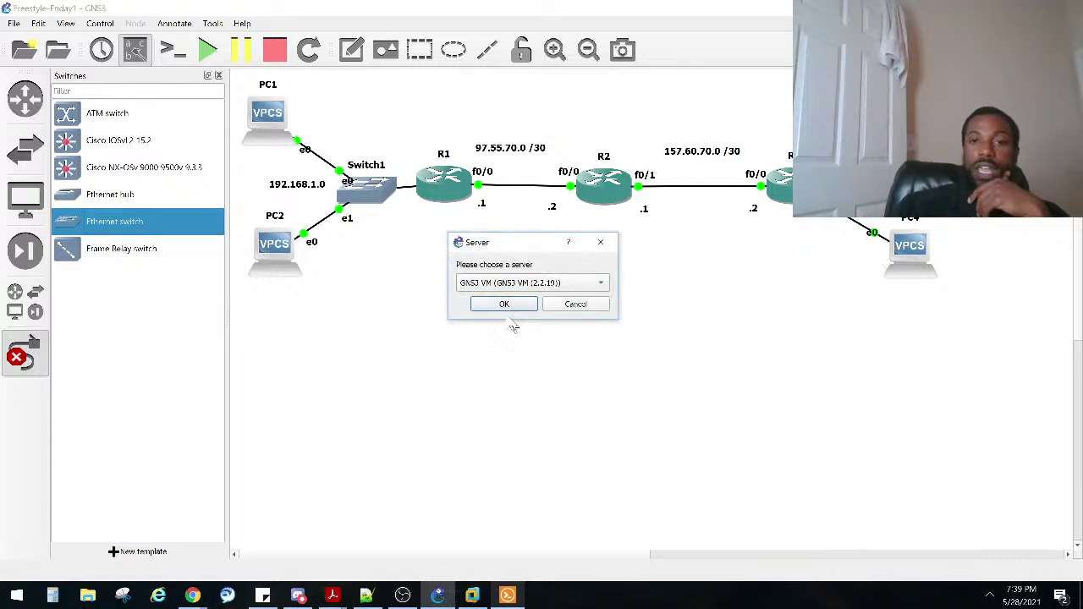
pyautogui.click(505, 303)
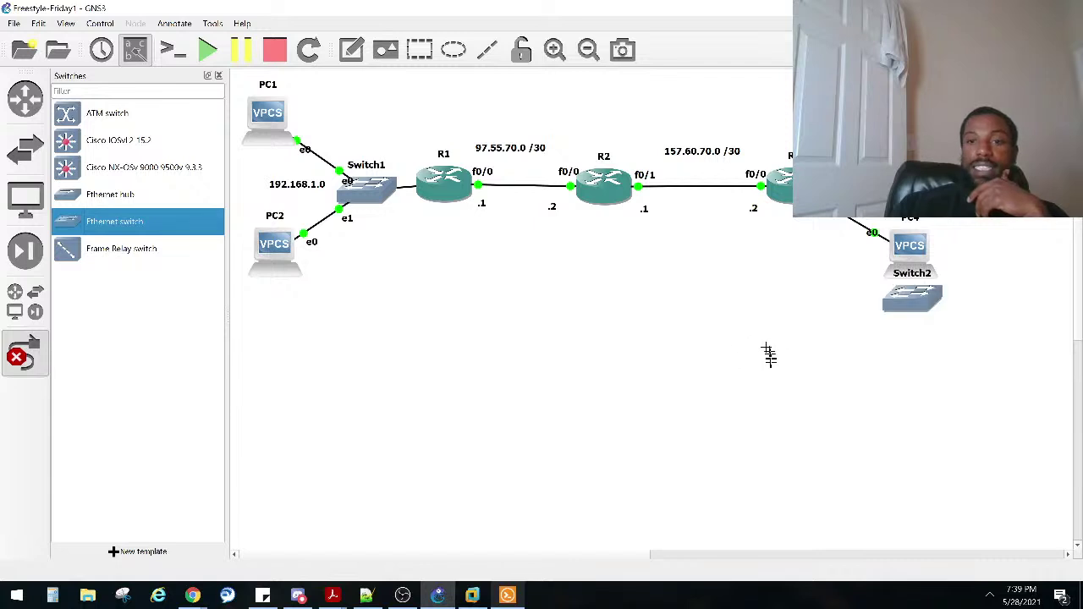
# Step: Delete the R3–PC4 link and place Switch2 next to R3
pyautogui.press('Escape')
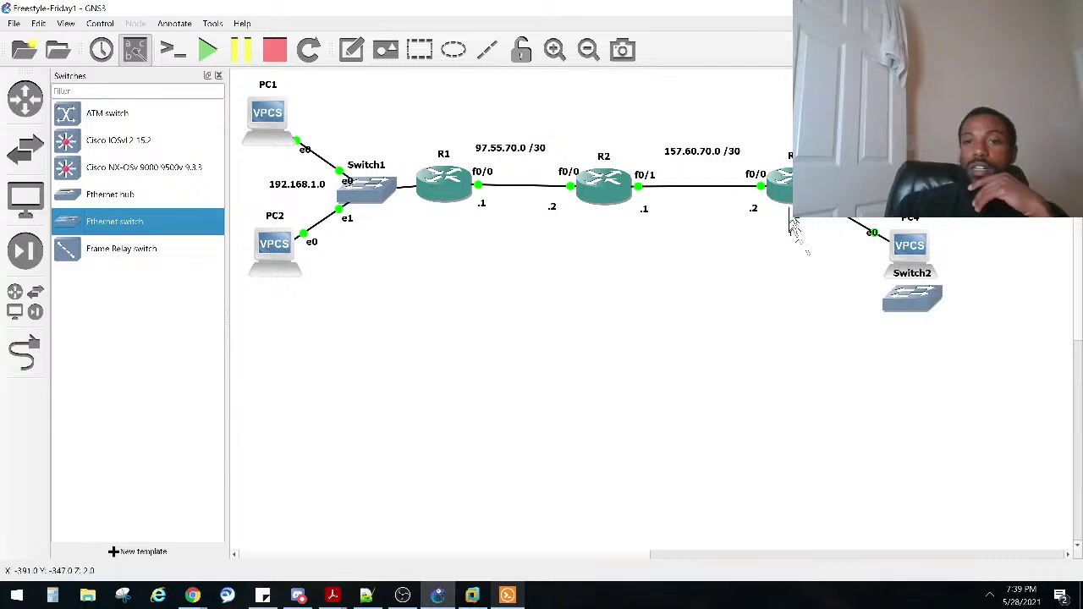
pyautogui.moveTo(790, 198); pyautogui.dragTo(738, 205)
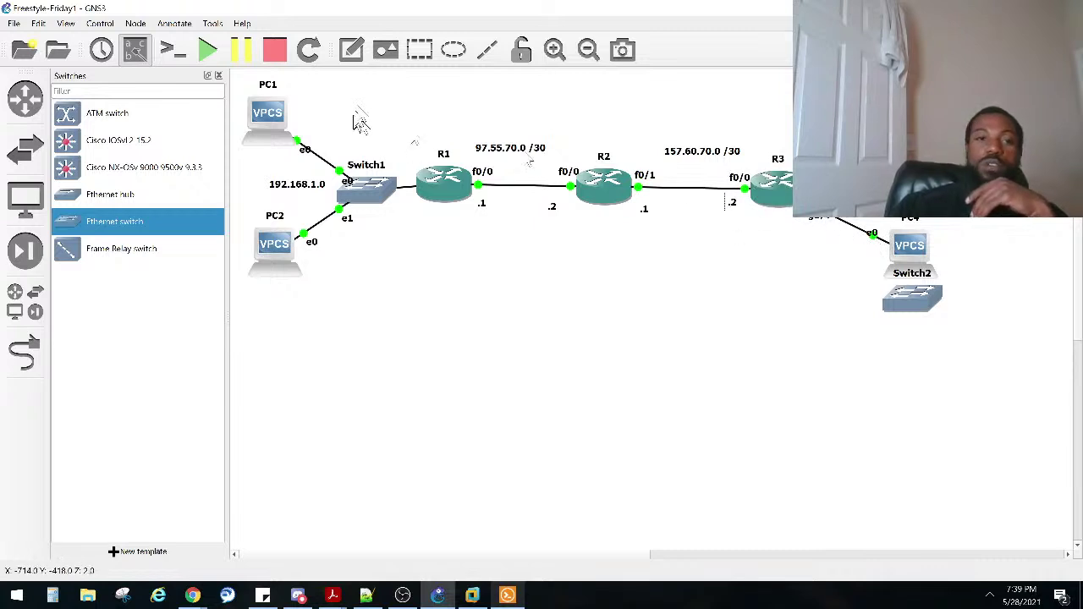
pyautogui.click(697, 302)
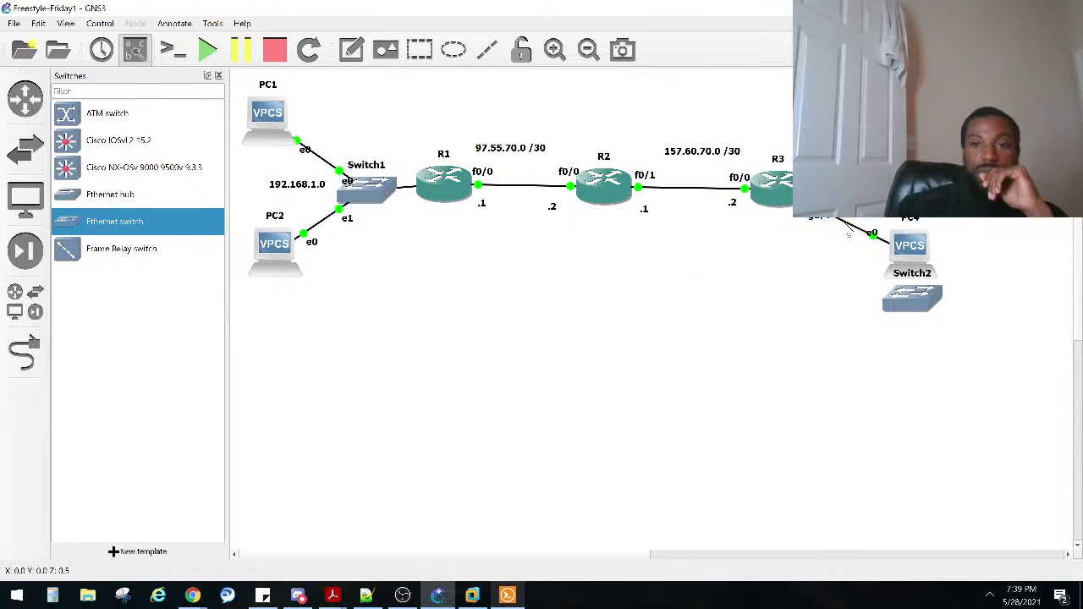
pyautogui.rightClick(848, 237)
pyautogui.click(863, 286)
pyautogui.moveTo(914, 309); pyautogui.dragTo(833, 205)
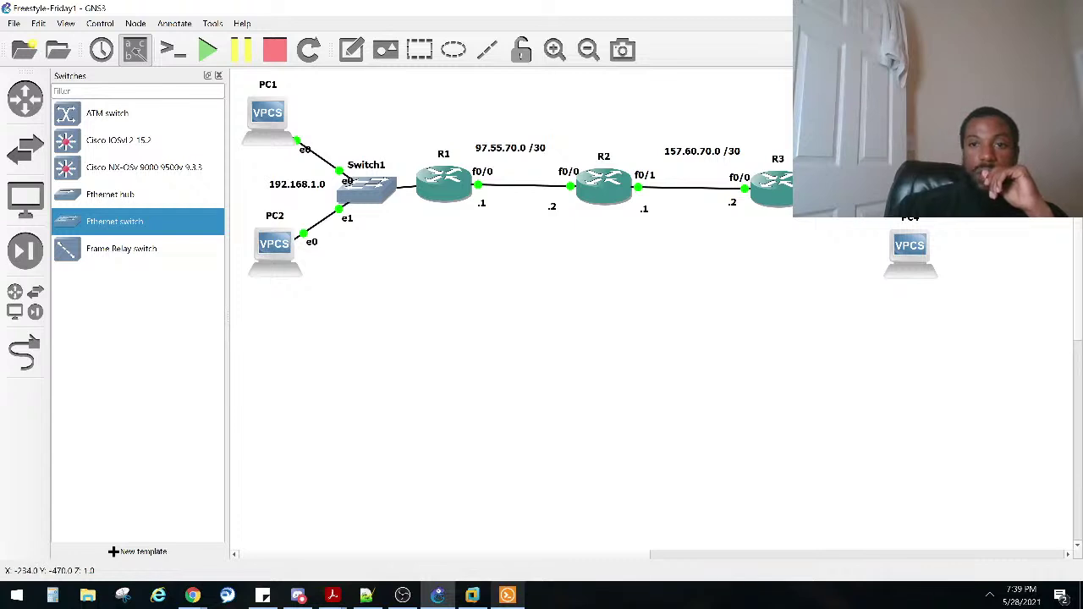
# Step: Link Switch2's first Ethernet port to PC4's Ethernet0
pyautogui.click(24, 354)
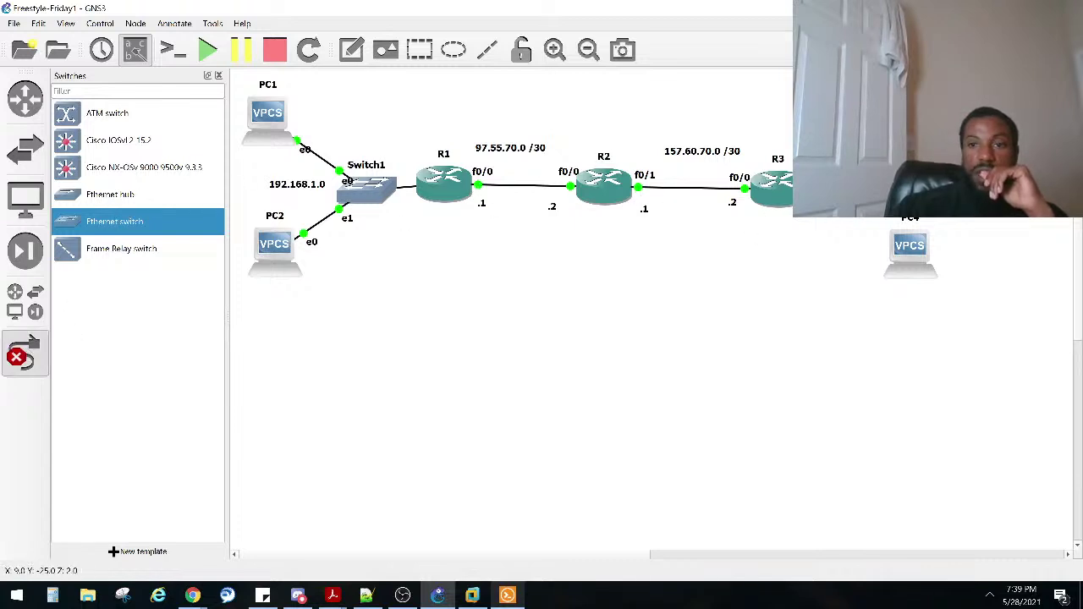
pyautogui.click(856, 193)
pyautogui.click(894, 217)
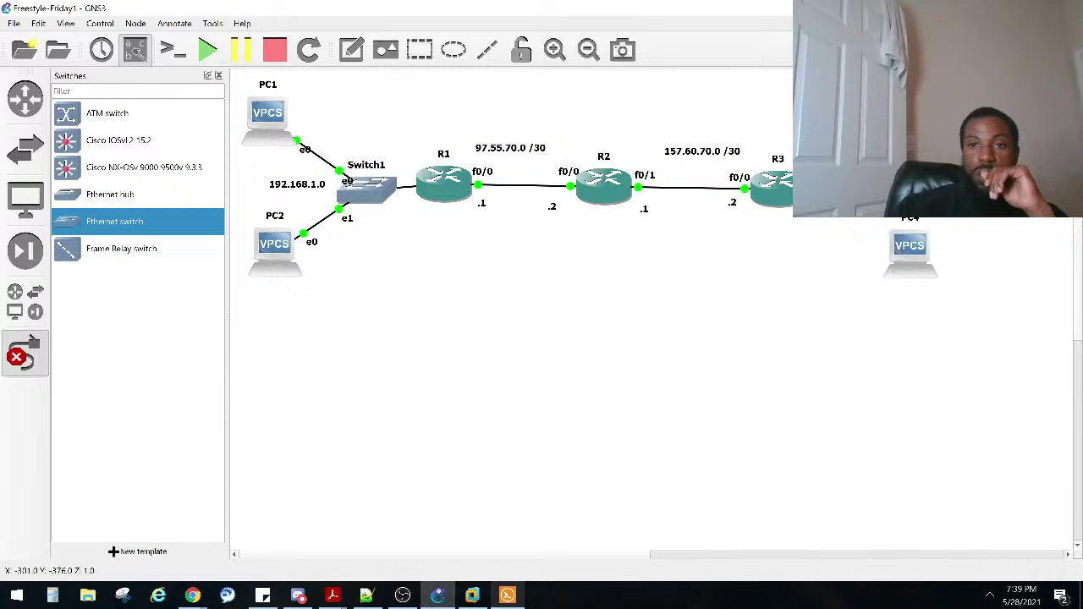
pyautogui.click(857, 207)
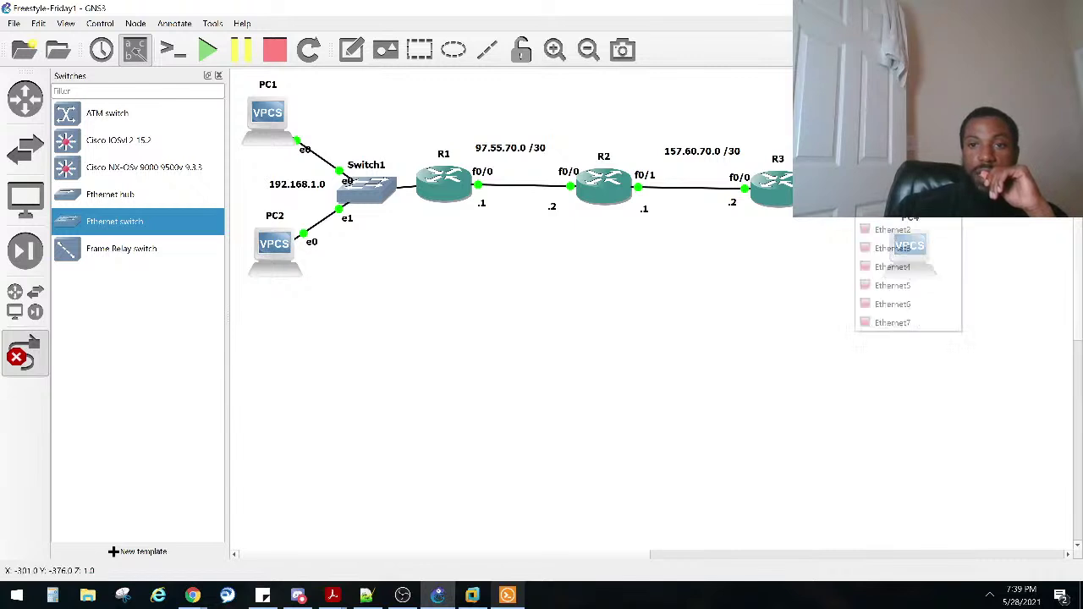
pyautogui.click(884, 230)
pyautogui.click(908, 250)
pyautogui.click(929, 253)
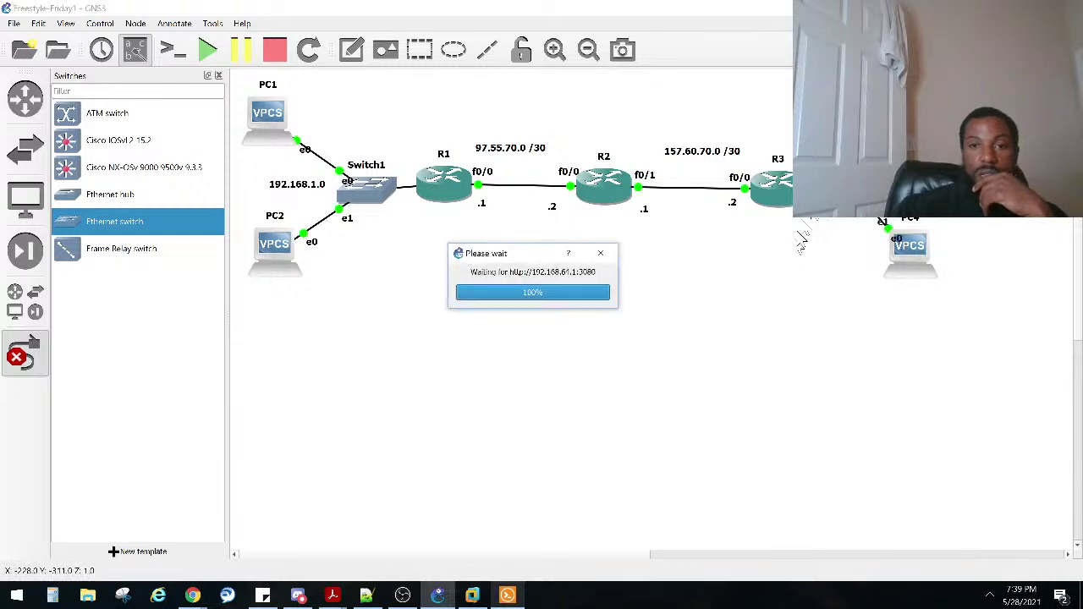
# Step: Link Switch2's Ethernet1 to R3's FastEthernet0/1
pyautogui.click(846, 212)
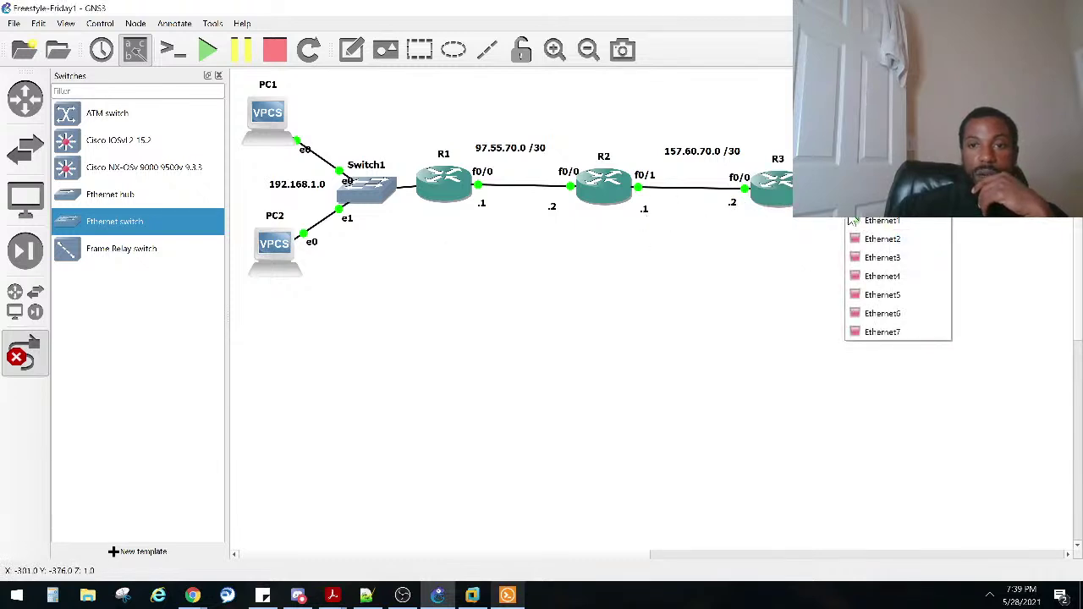
pyautogui.click(862, 237)
pyautogui.click(786, 200)
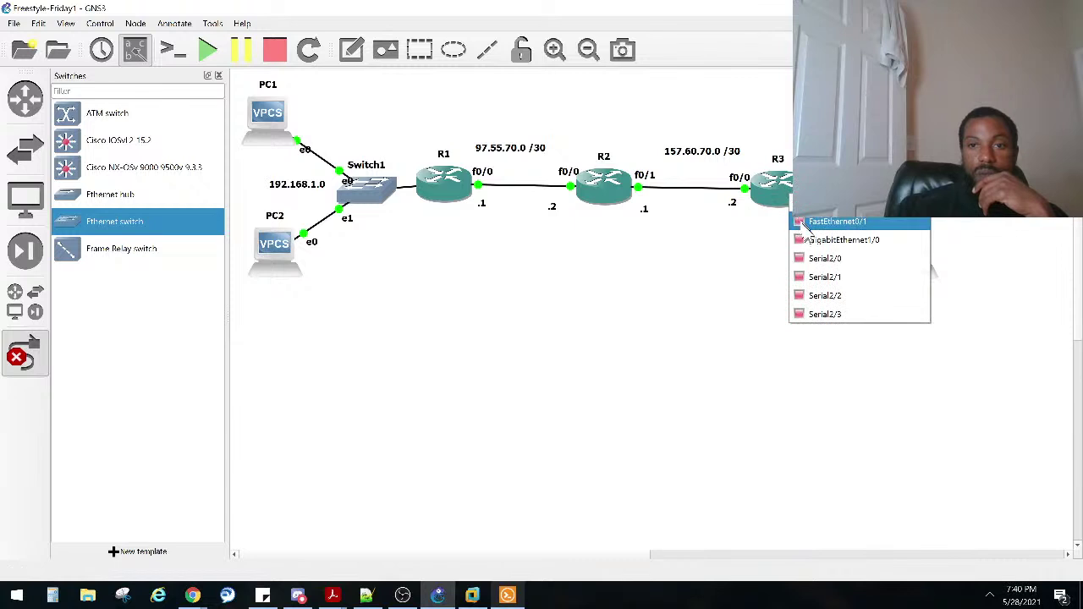
pyautogui.click(804, 221)
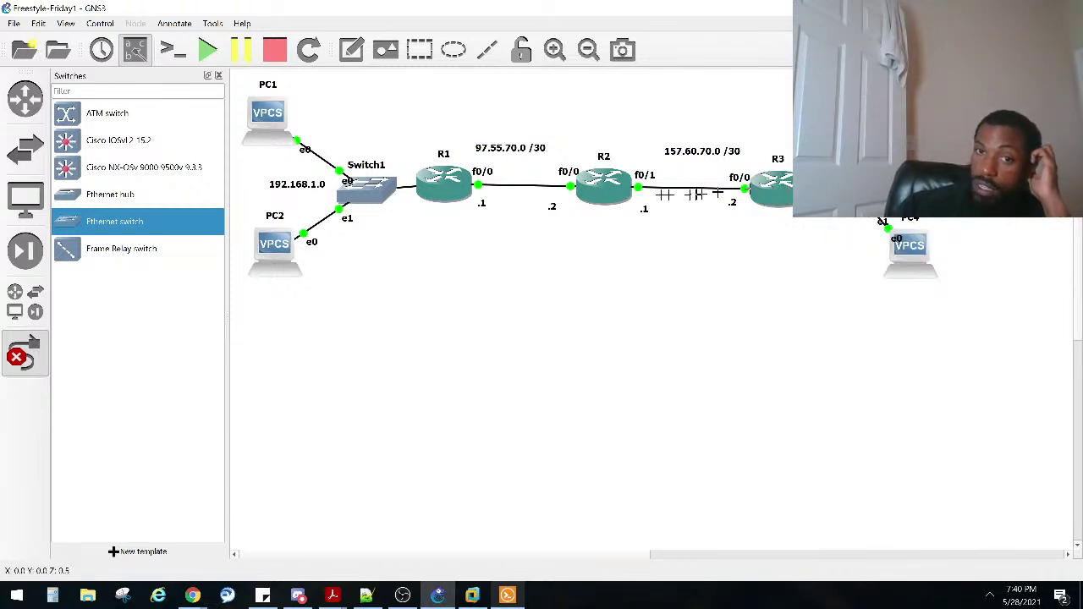
# Step: Move R1 to the right and place the .1 label beside R2's f0/1
pyautogui.click(24, 355)
pyautogui.moveTo(445, 190); pyautogui.dragTo(565, 210)
pyautogui.moveTo(647, 208); pyautogui.dragTo(643, 204)
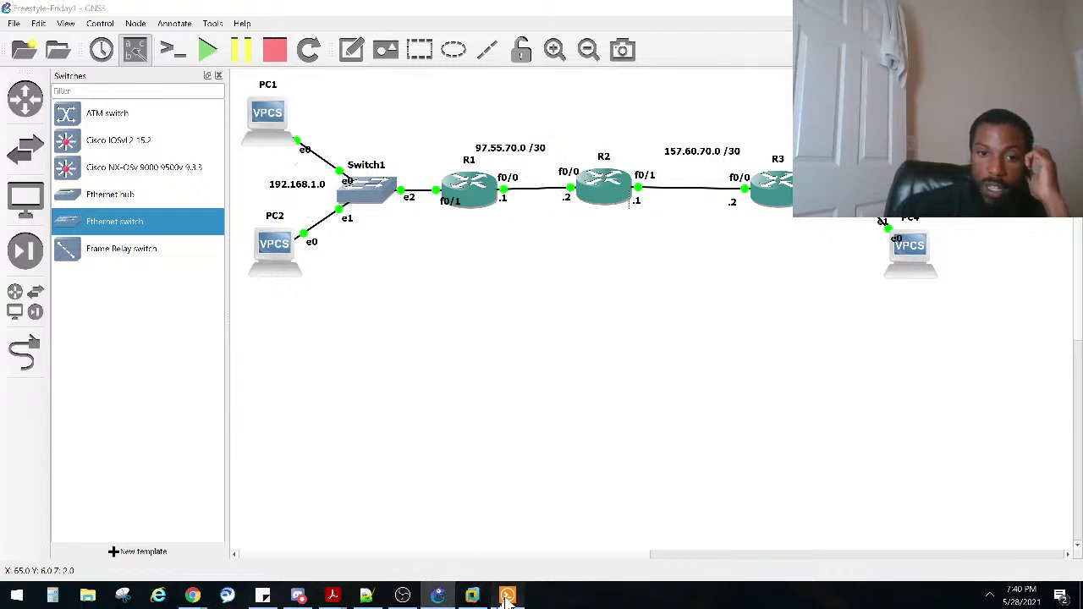
pyautogui.click(507, 598)
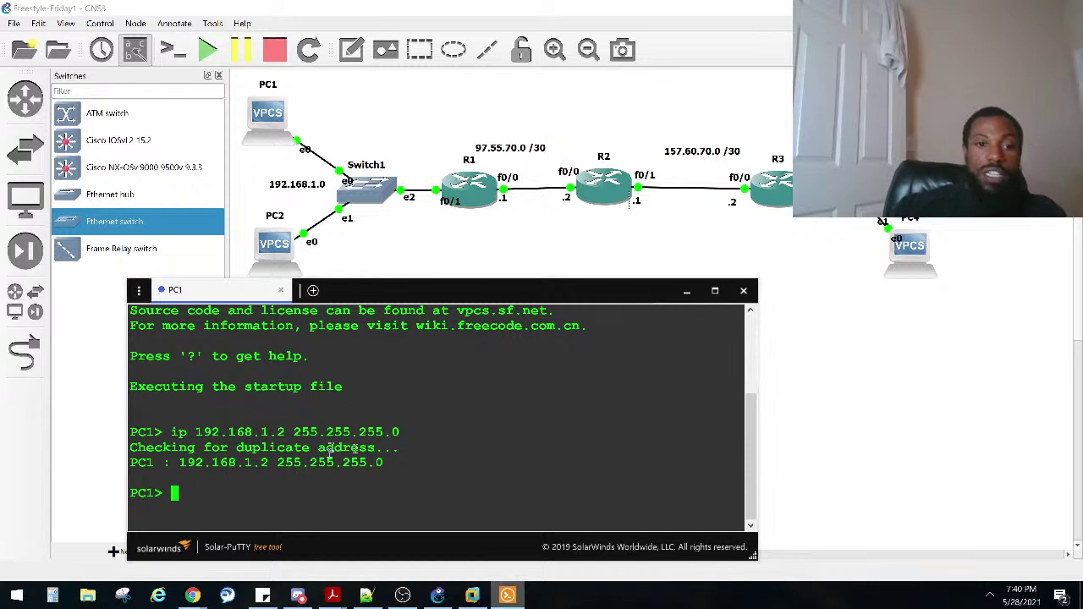
# Step: Close the Switches panel, then widen and reposition the PC2 console window
pyautogui.click(279, 247)
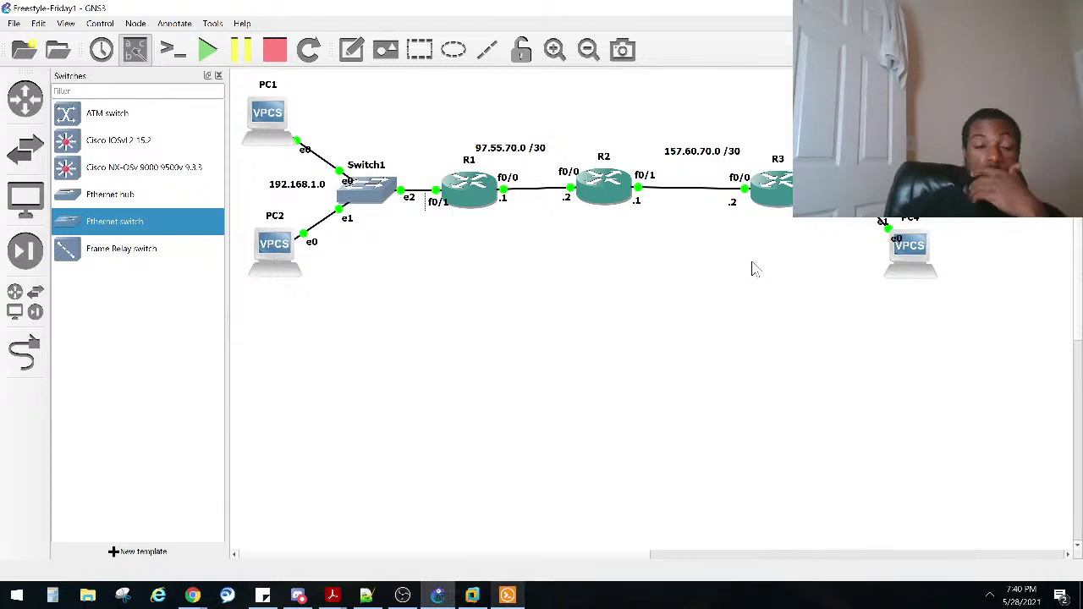
pyautogui.hotkey('alt', 'Tab')
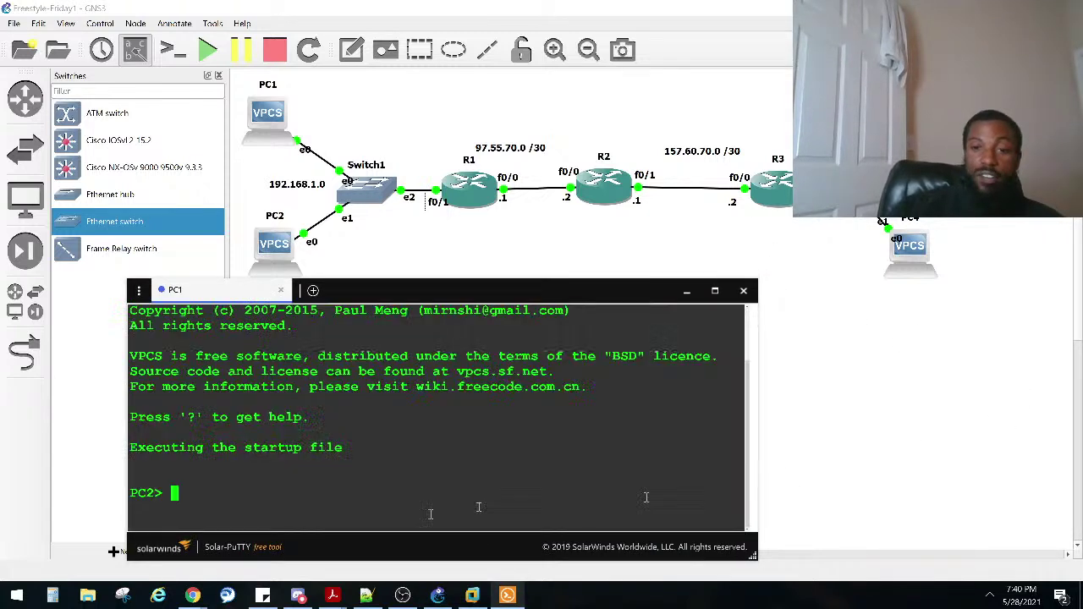
pyautogui.moveTo(751, 556); pyautogui.dragTo(795, 557)
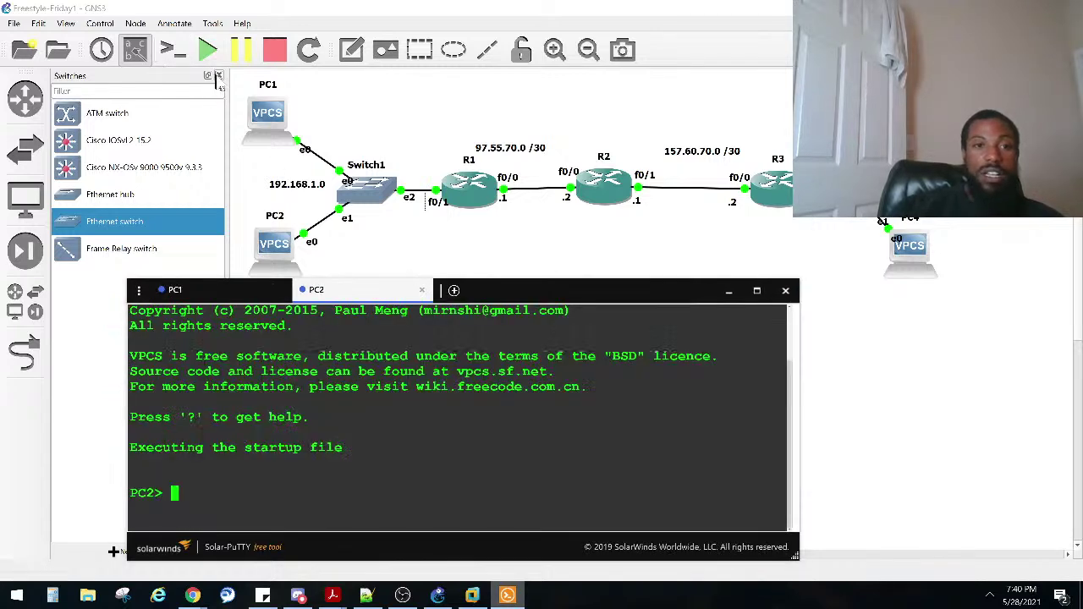
pyautogui.click(218, 76)
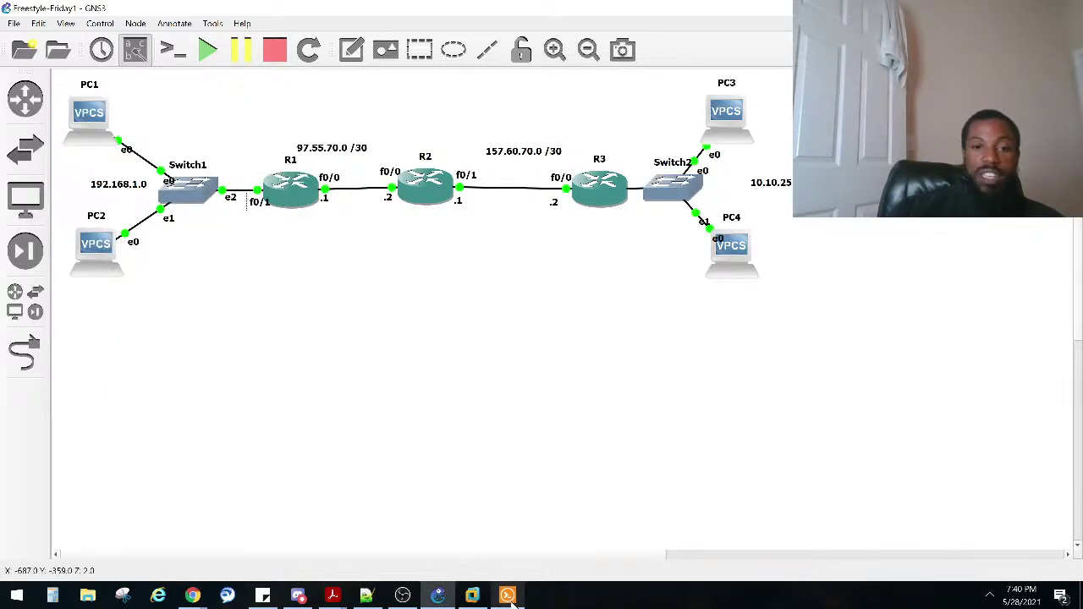
pyautogui.click(508, 597)
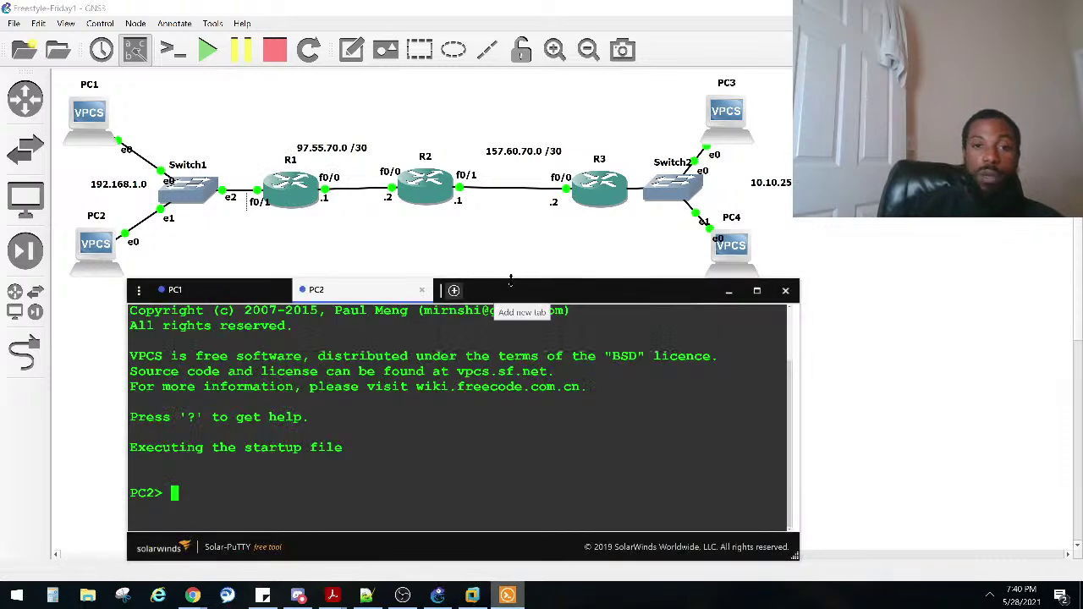
pyautogui.moveTo(536, 302); pyautogui.dragTo(485, 311)
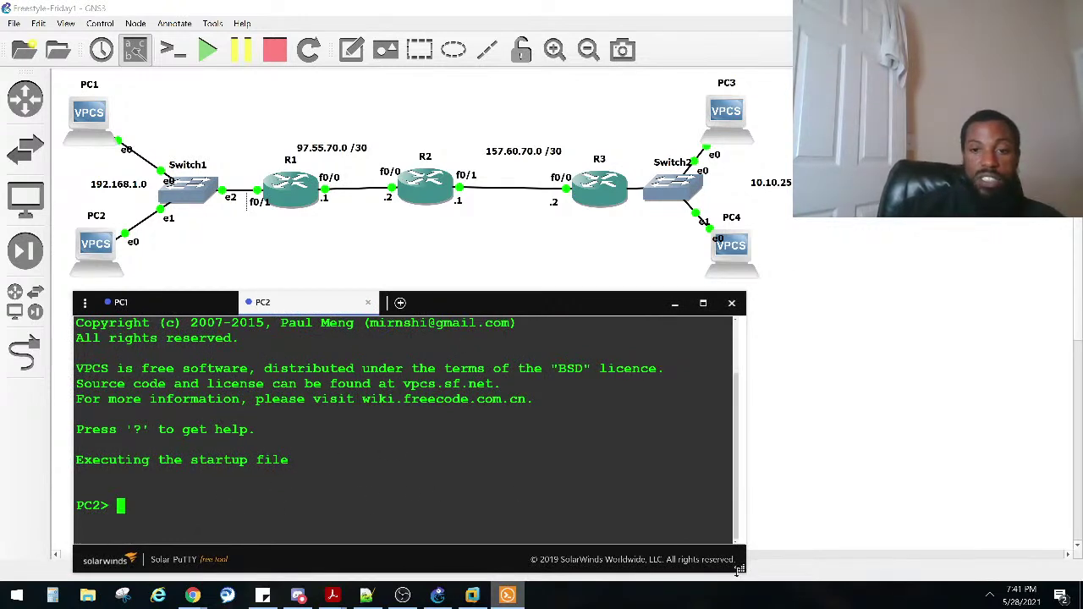
pyautogui.moveTo(738, 571); pyautogui.dragTo(794, 566)
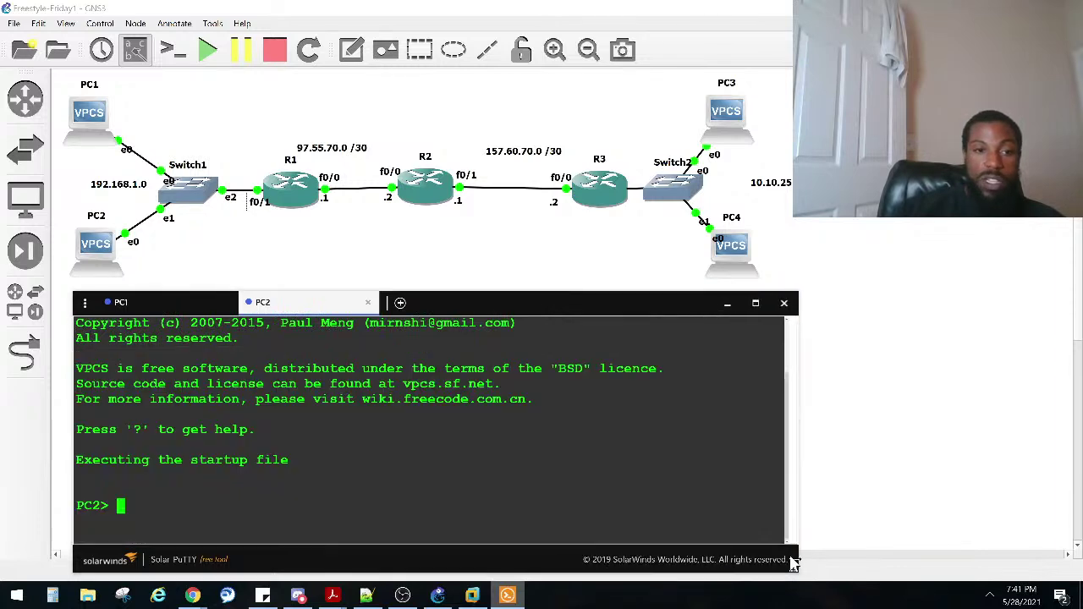
# Step: Assign PC2 the address 192.168.1.3 with mask 255.255.255.0
pyautogui.write('ip 19')
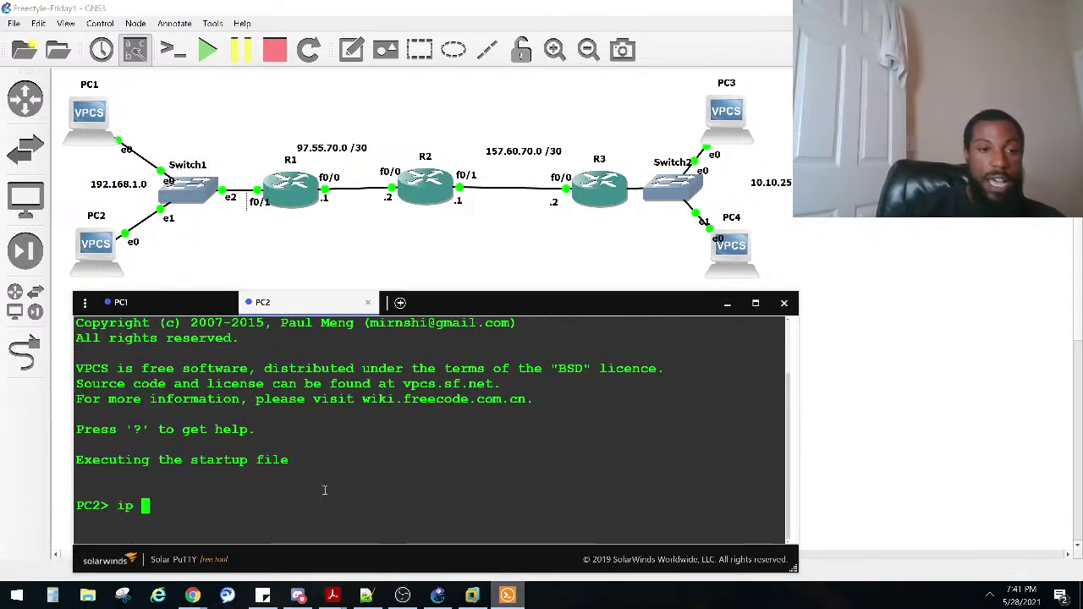
pyautogui.write('2.168.')
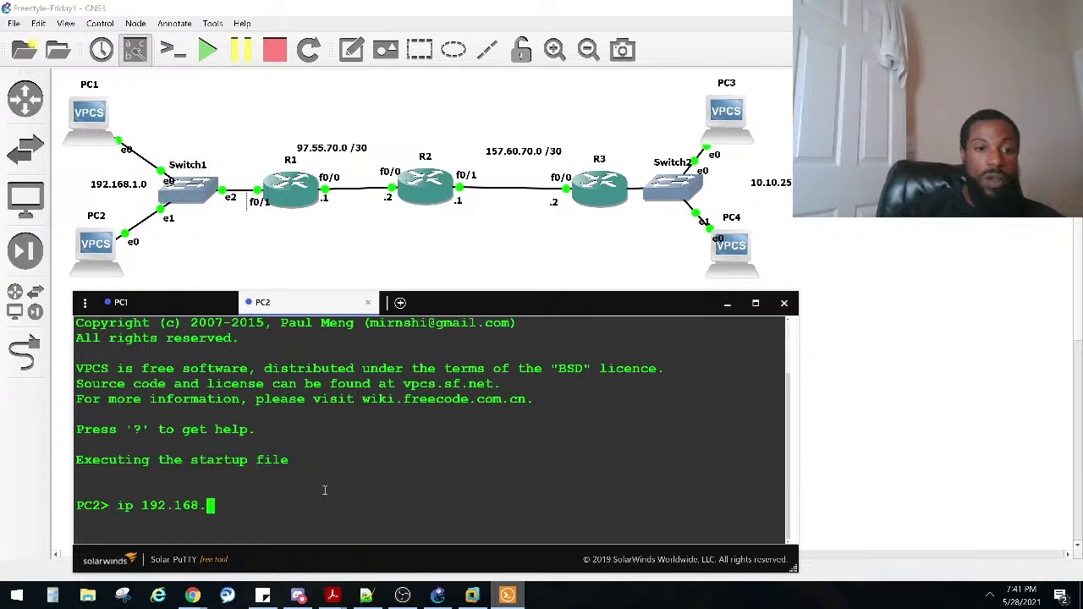
pyautogui.write('1.3 255.255.255.0')
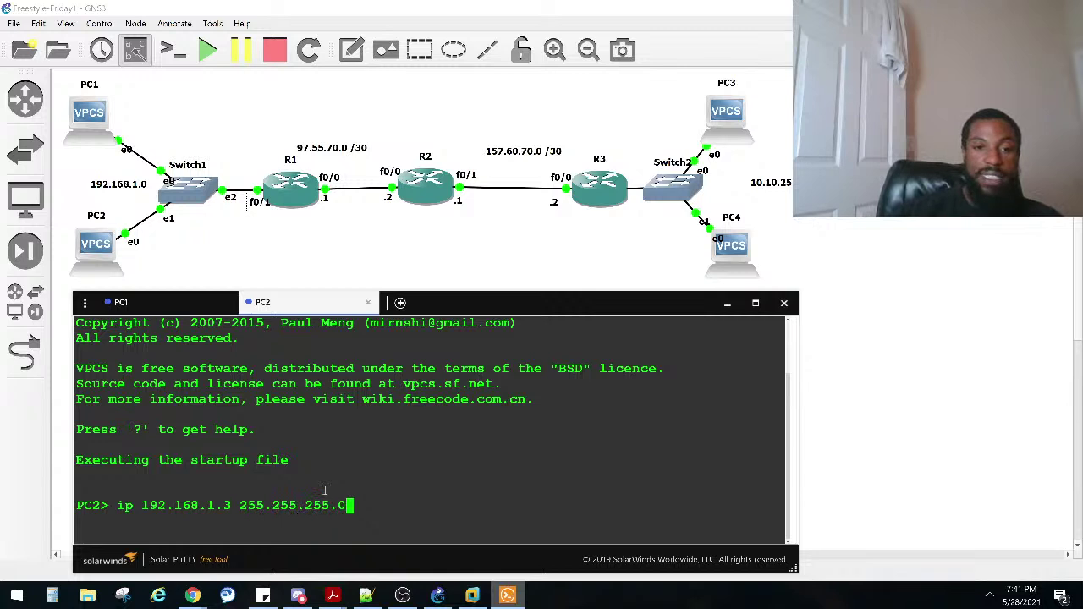
pyautogui.press('Return')
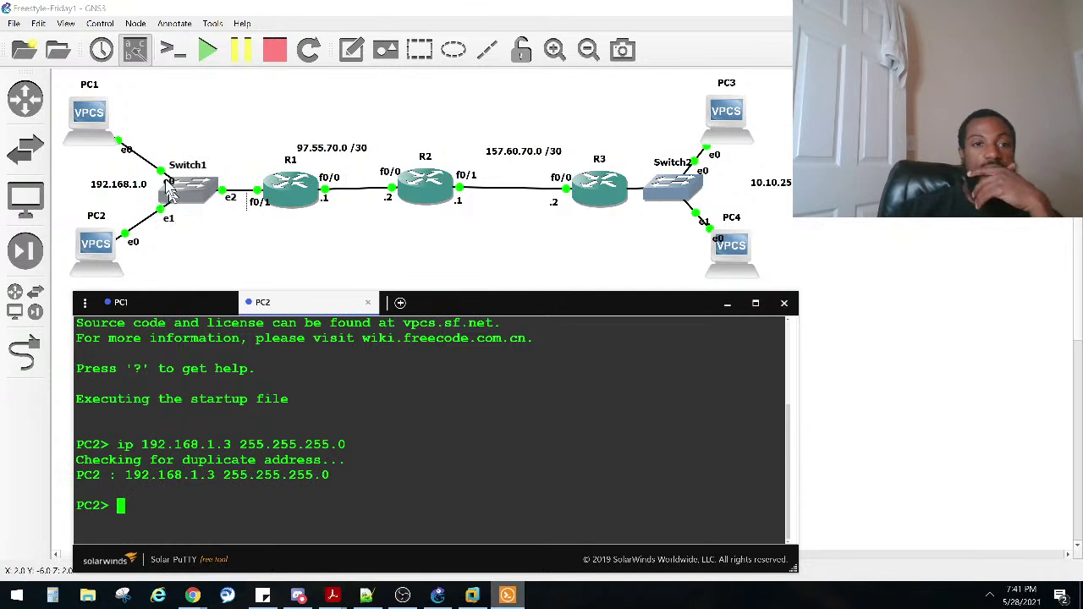
pyautogui.click(167, 188)
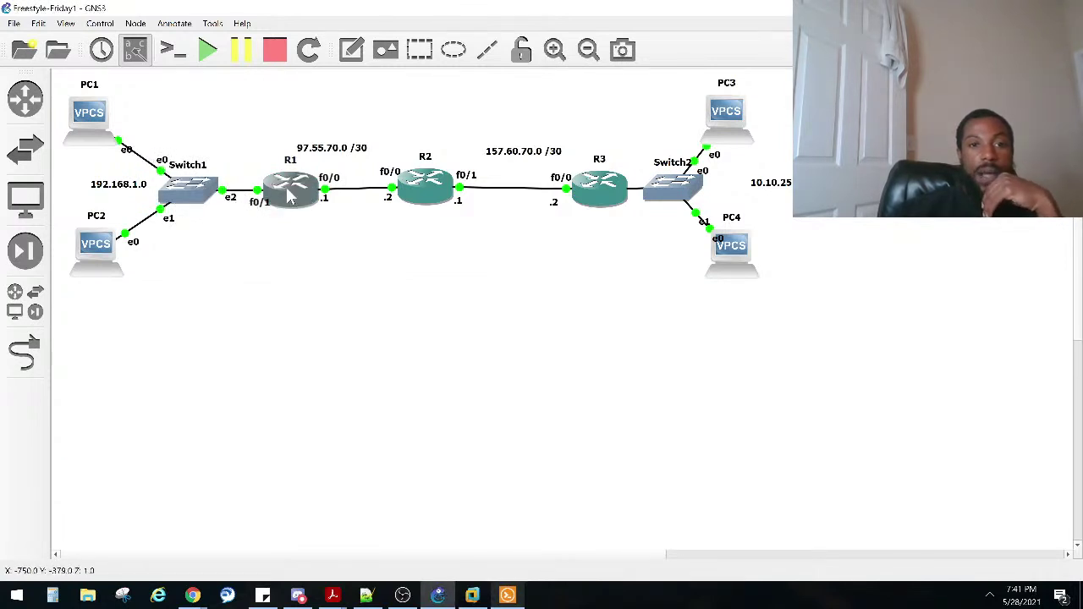
# Step: Nudge R1's f0/1 label slightly and start a Solar-PuTTY console session on R1
pyautogui.moveTo(258, 213); pyautogui.dragTo(253, 208)
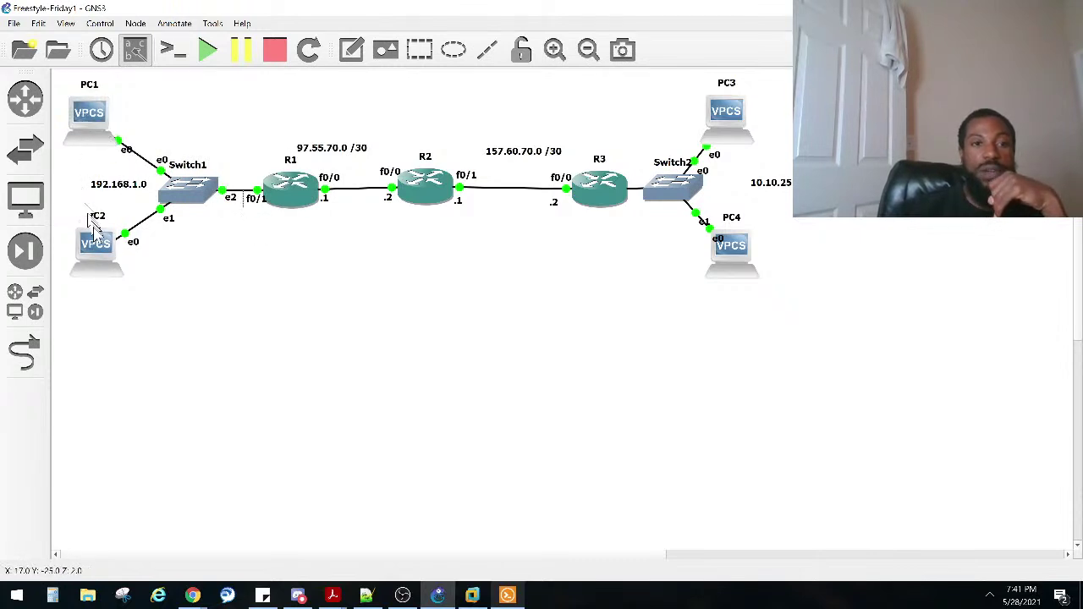
pyautogui.click(507, 595)
pyautogui.click(283, 198)
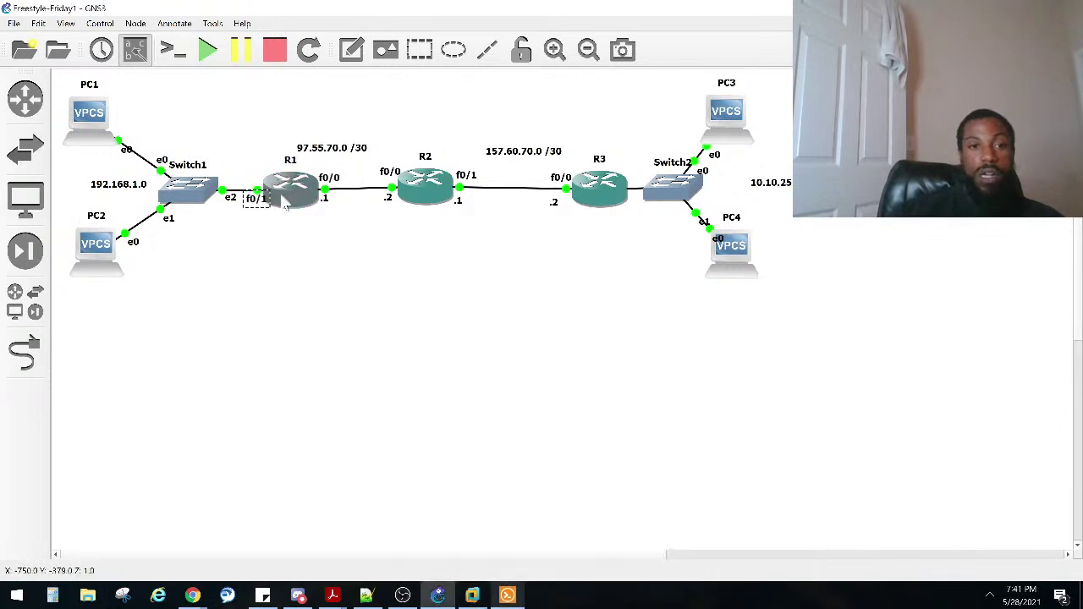
pyautogui.rightClick(284, 198)
pyautogui.click(330, 136)
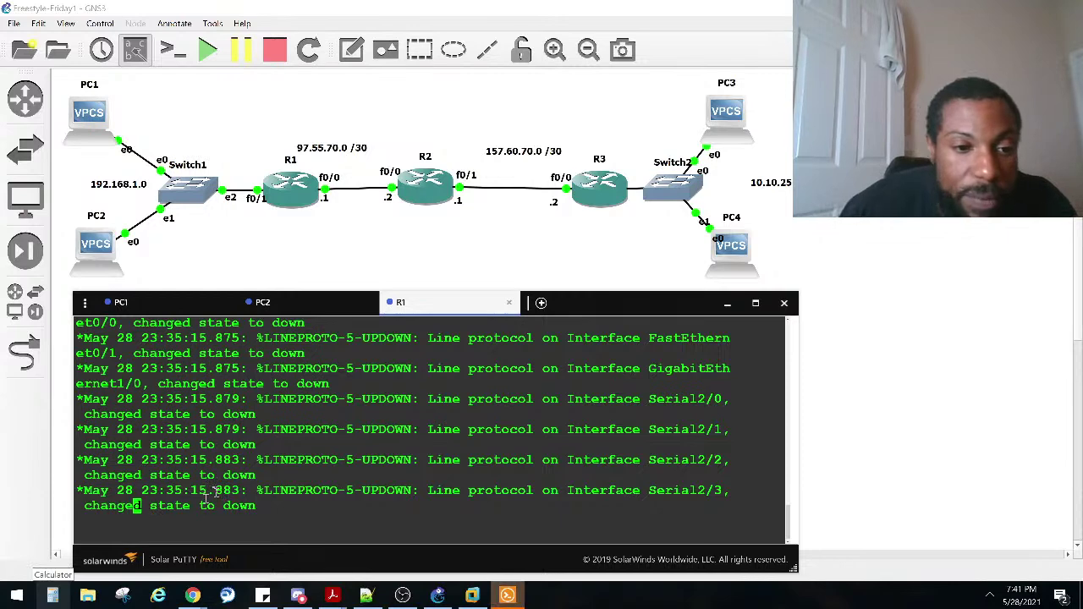
# Step: On R1, enter global configuration mode and select interface FastEthernet 0/1
pyautogui.press('Return')
pyautogui.press('Return')
pyautogui.press('Return')
pyautogui.press('Return')
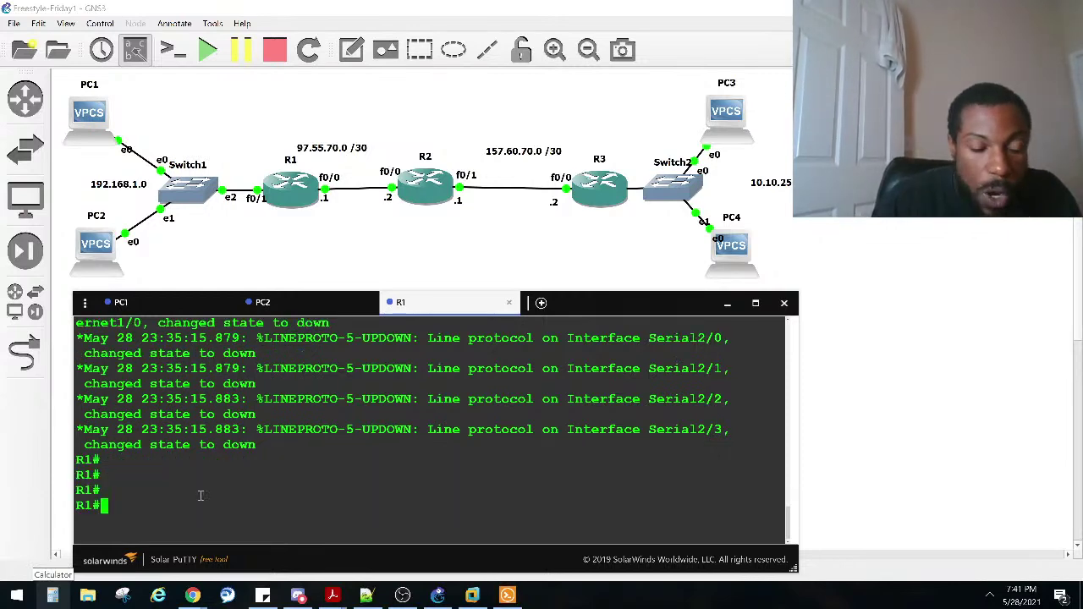
pyautogui.write('conf')
pyautogui.press('Tab')
pyautogui.write('t')
pyautogui.press('Tab')
pyautogui.press('Return')
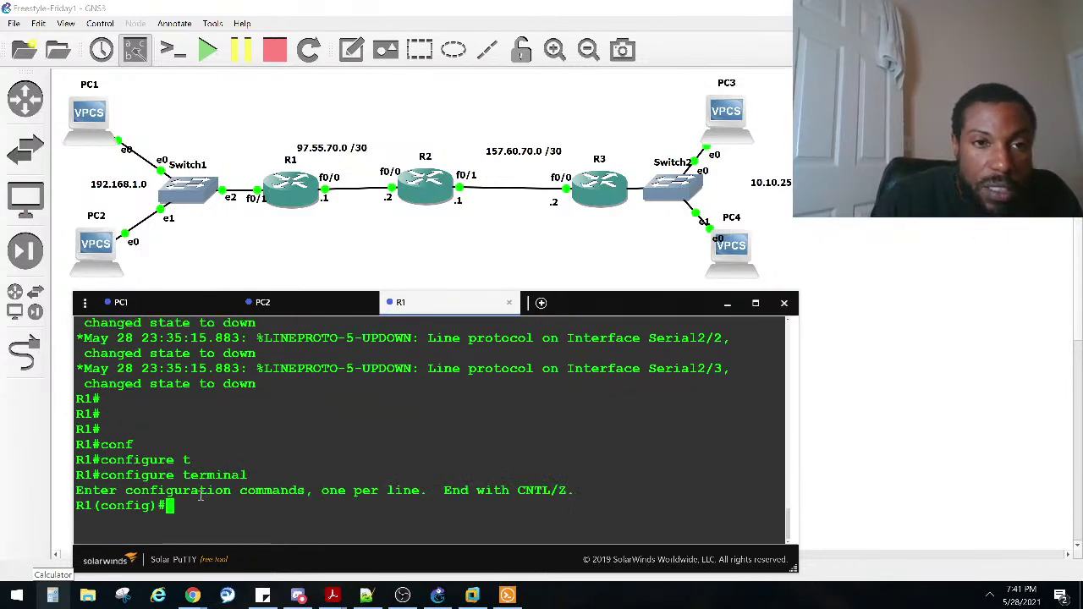
pyautogui.write('in')
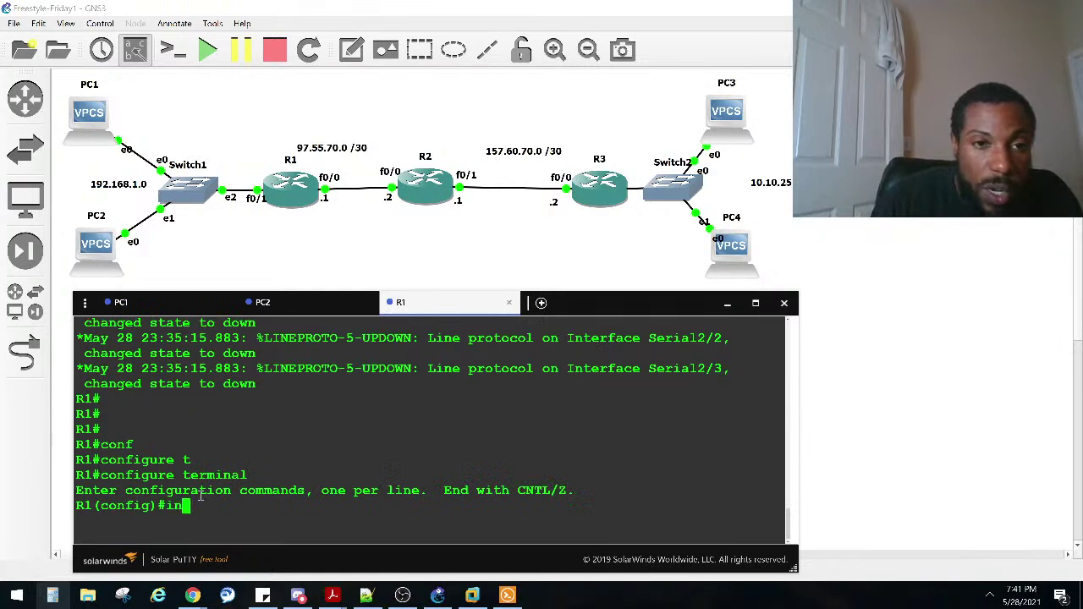
pyautogui.write('t')
pyautogui.press('Tab')
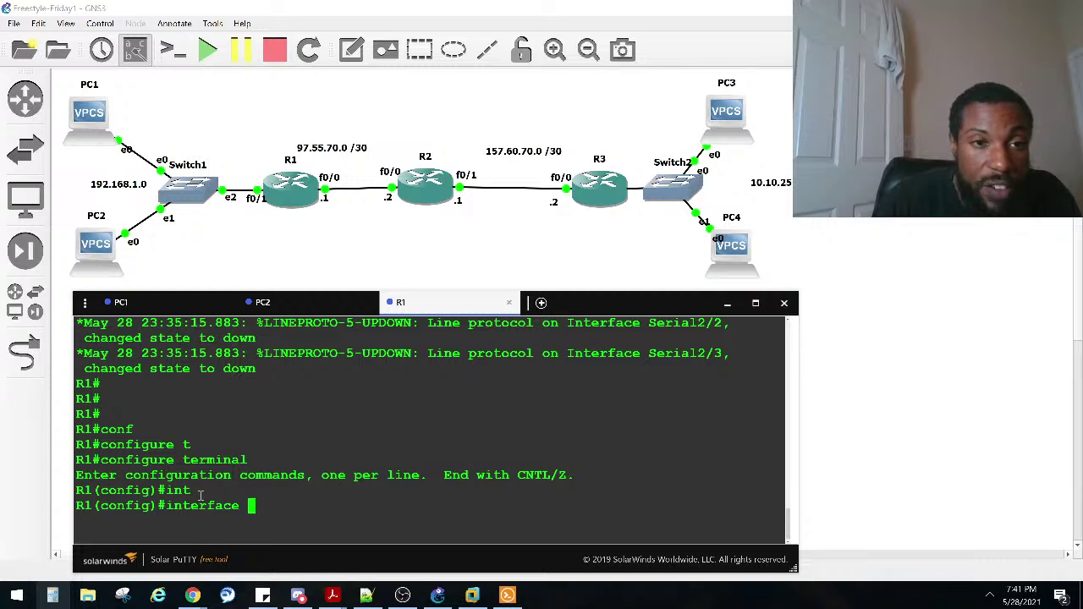
pyautogui.write('fa')
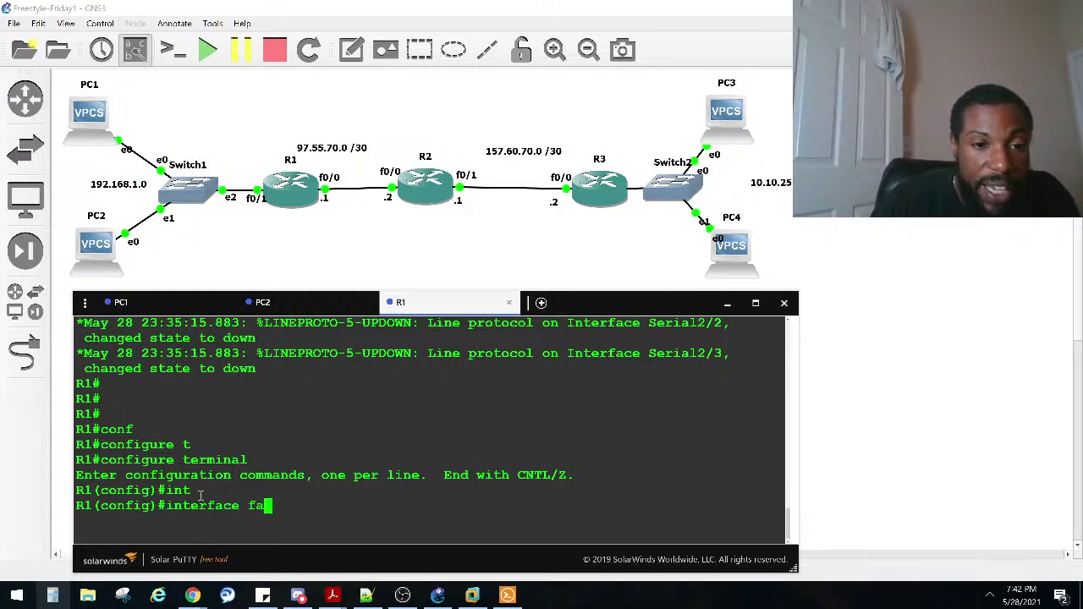
pyautogui.press('Tab')
pyautogui.write('0/1')
pyautogui.press('Return')
# Step: Give FastEthernet 0/1 the address 192.168.1.1 255.255.255.0 and enable it with no shut
pyautogui.write('ip add')
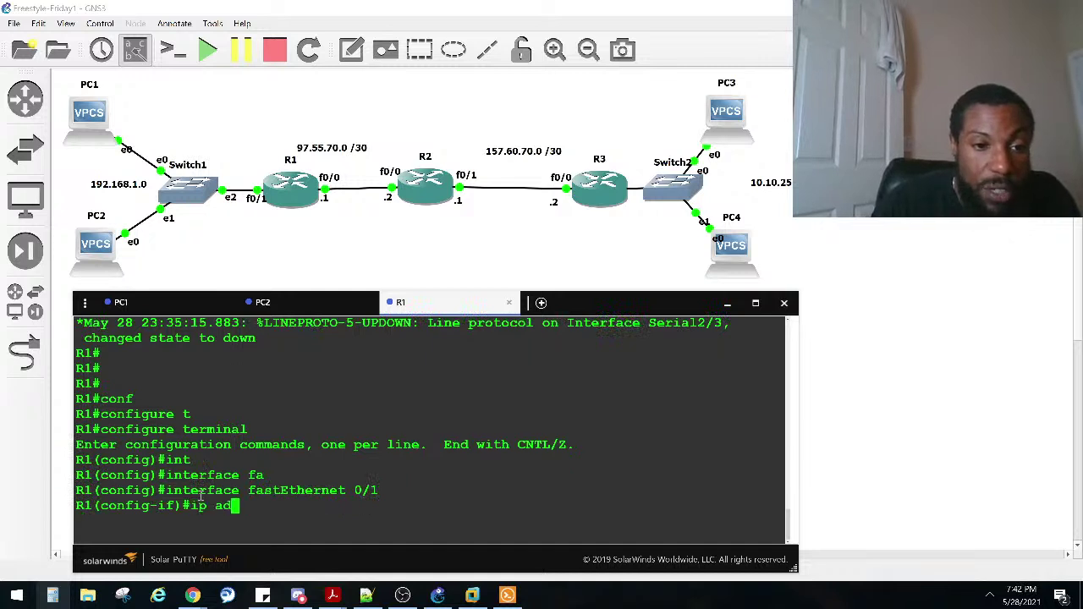
pyautogui.press('Tab')
pyautogui.write('192.168.1.1 ')
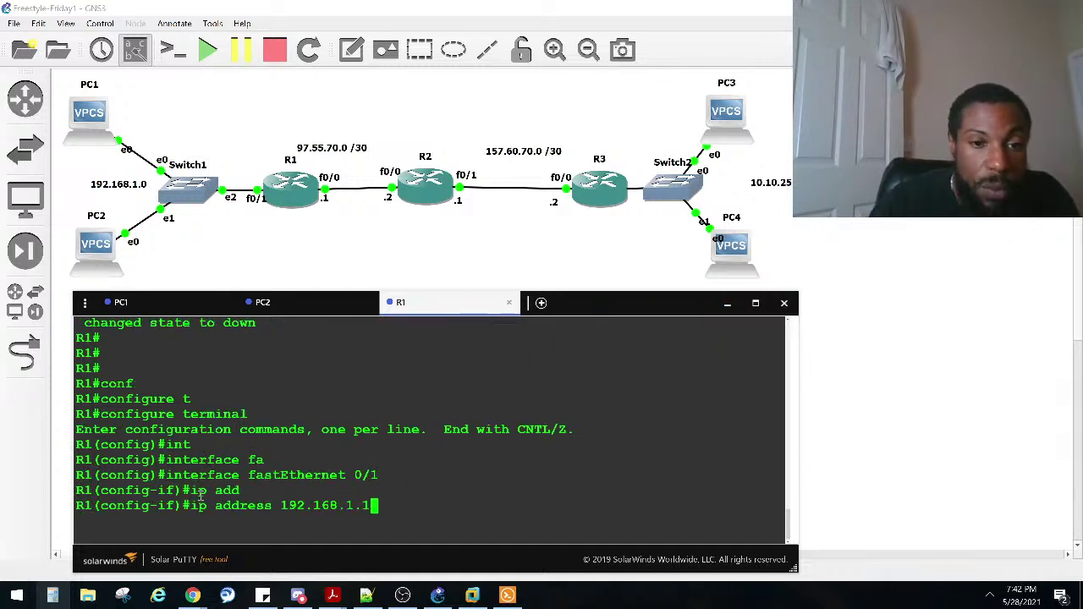
pyautogui.write('255.255')
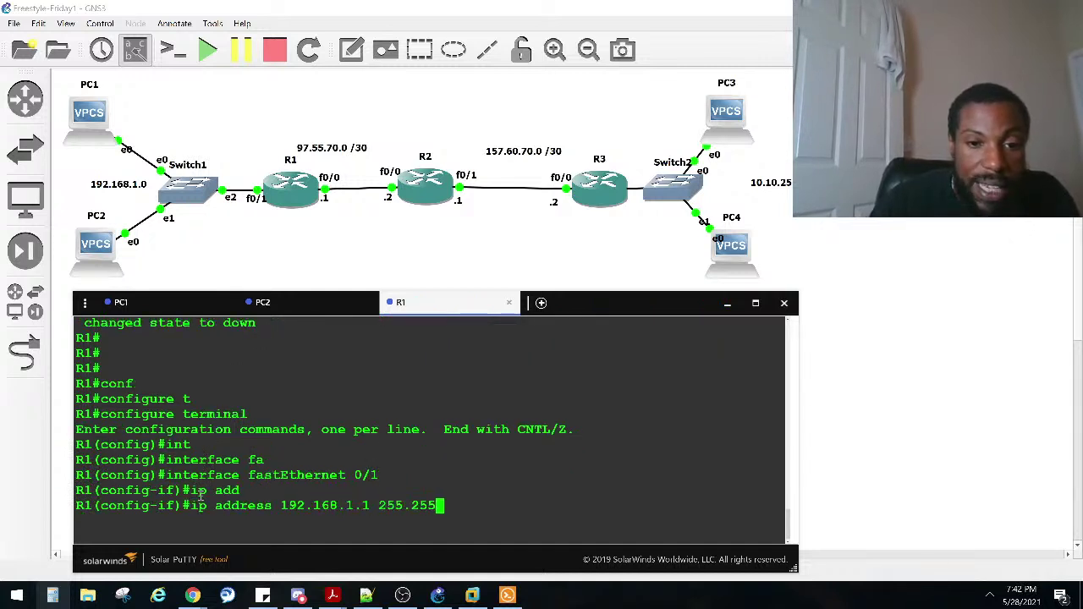
pyautogui.write('.255.0')
pyautogui.press('Return')
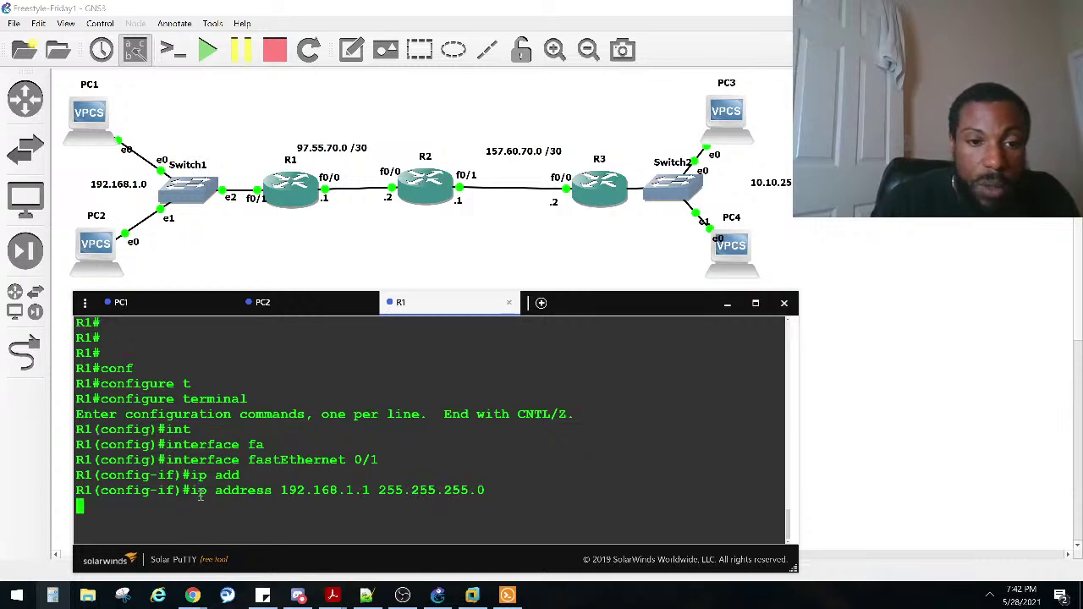
pyautogui.write('no shut')
pyautogui.press('Return')
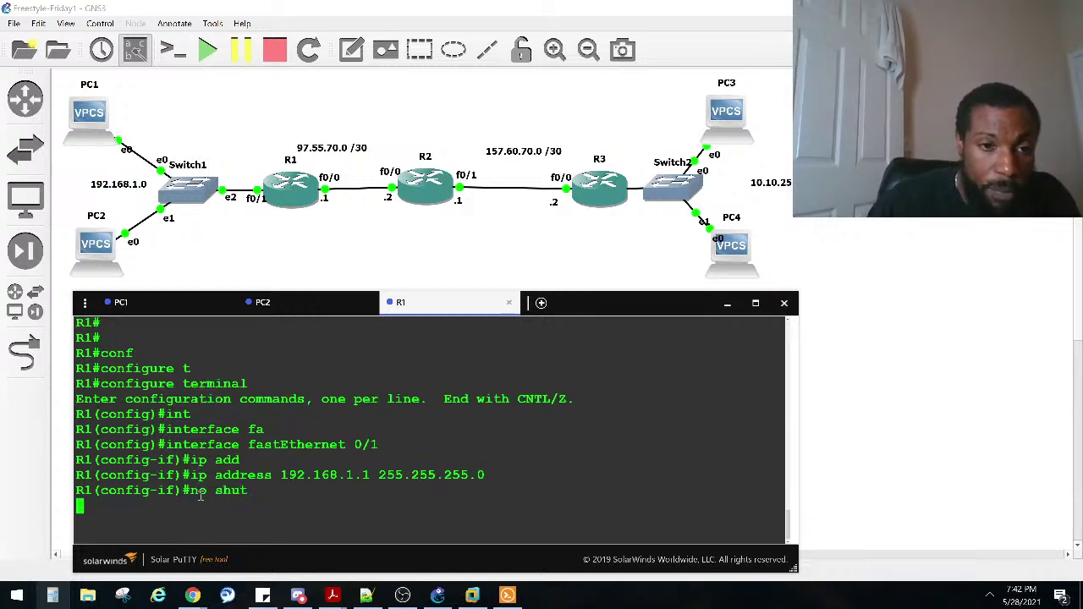
# Step: List the available VPCS commands on PC1 with ?
pyautogui.click(119, 303)
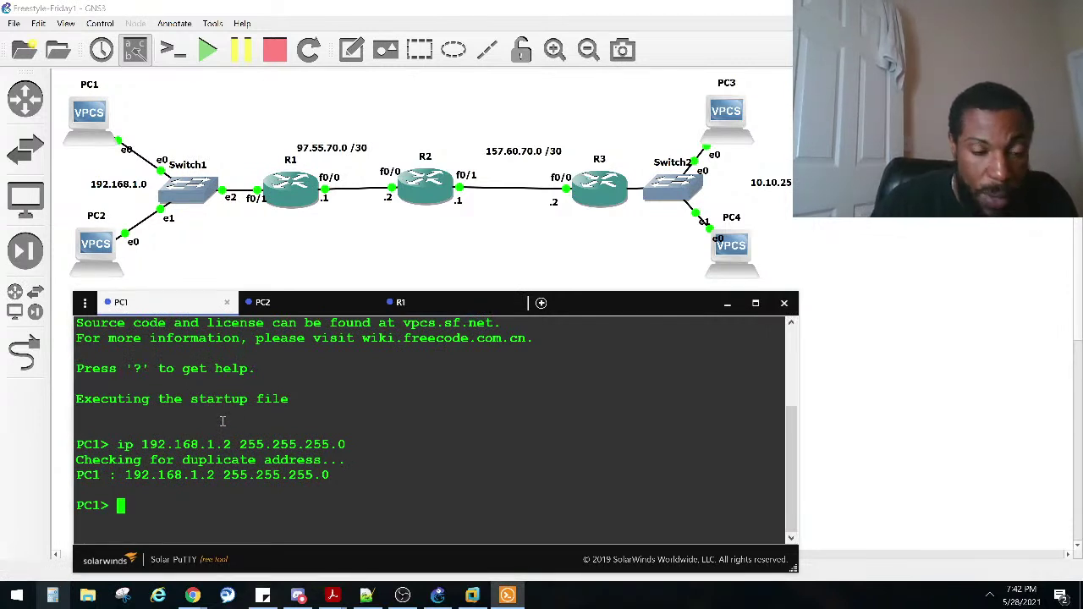
pyautogui.press('Up')
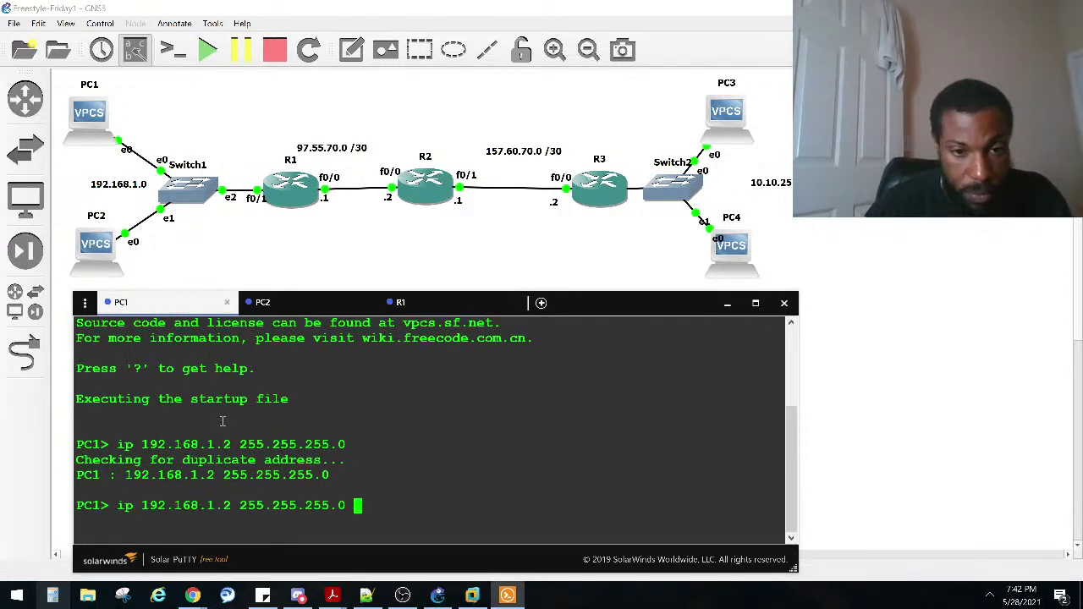
pyautogui.press('BackSpace')
pyautogui.press('BackSpace')
pyautogui.press('BackSpace')
pyautogui.press('BackSpace')
pyautogui.press('BackSpace')
pyautogui.press('BackSpace')
pyautogui.press('BackSpace')
pyautogui.press('BackSpace')
pyautogui.press('BackSpace')
pyautogui.press('BackSpace')
pyautogui.press('BackSpace')
pyautogui.press('BackSpace')
pyautogui.press('BackSpace')
pyautogui.press('BackSpace')
pyautogui.press('BackSpace')
pyautogui.press('BackSpace')
pyautogui.press('BackSpace')
pyautogui.press('BackSpace')
pyautogui.press('BackSpace')
pyautogui.press('BackSpace')
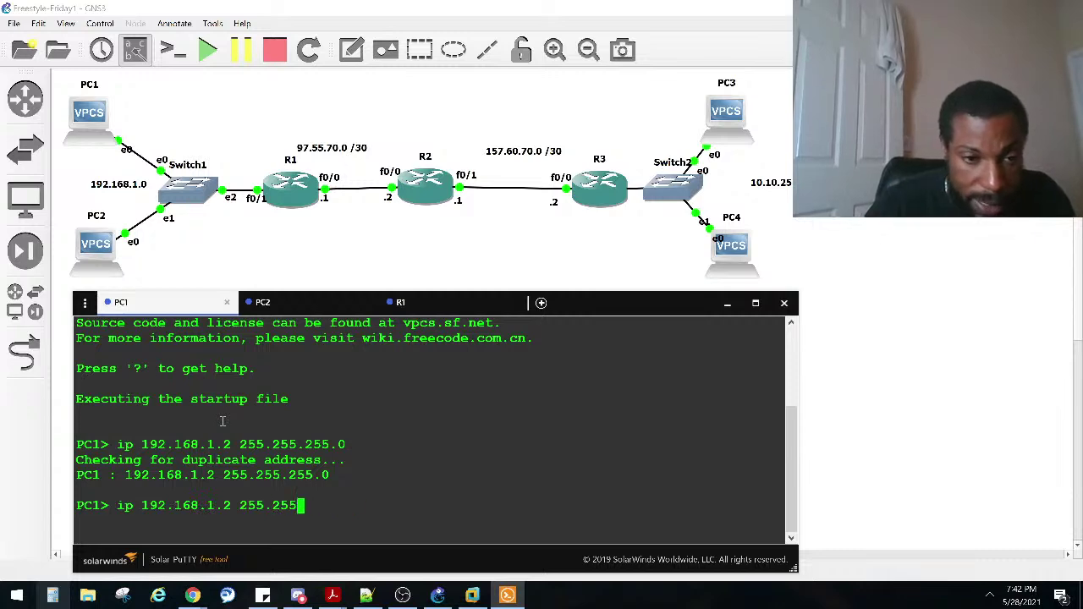
pyautogui.write('?')
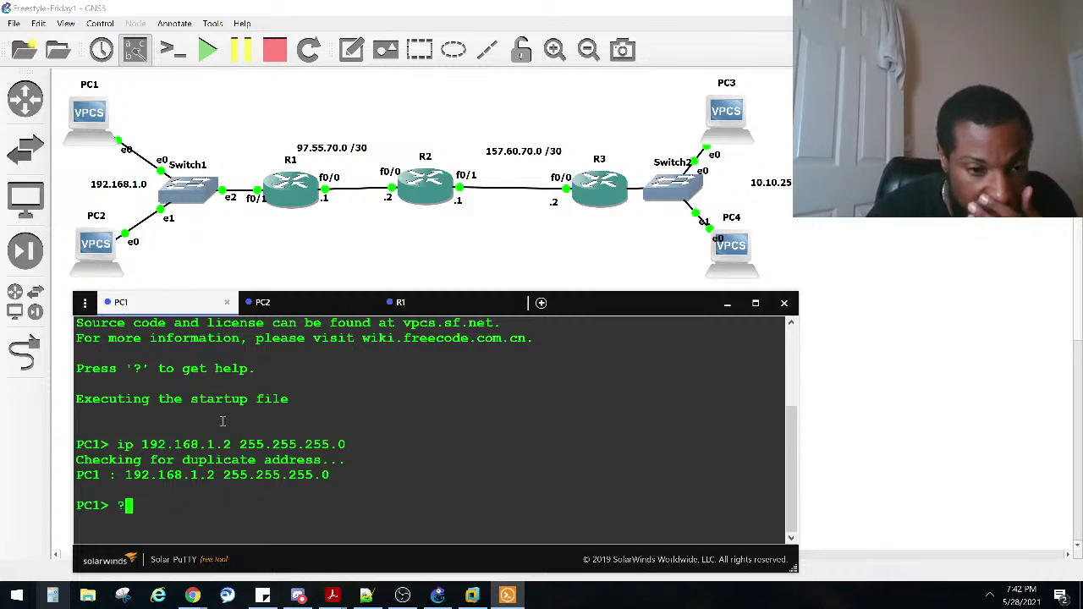
pyautogui.press('Return')
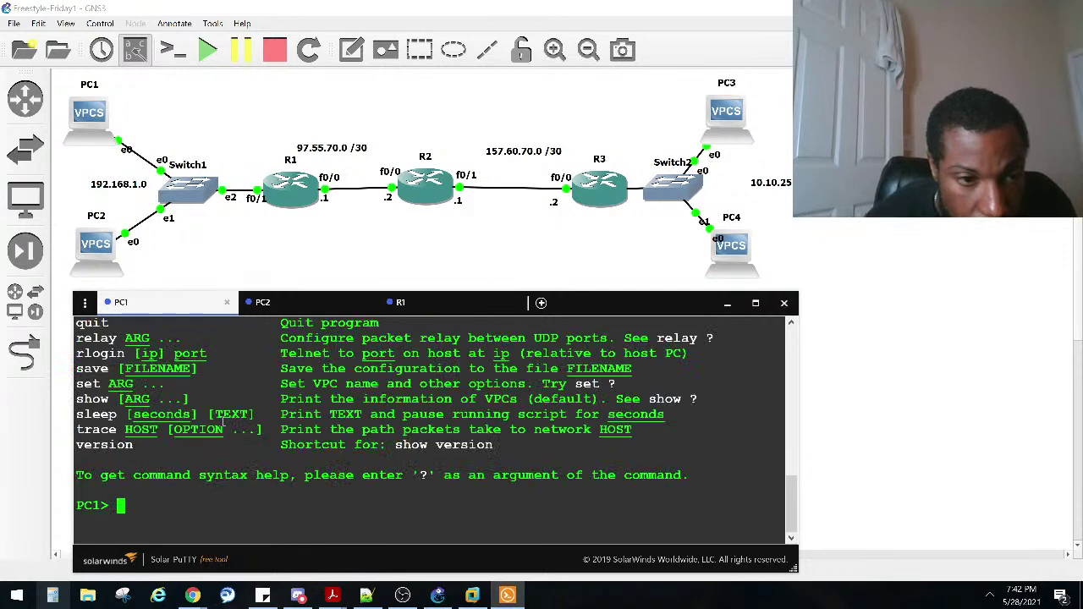
pyautogui.scroll(6, 245, 423)
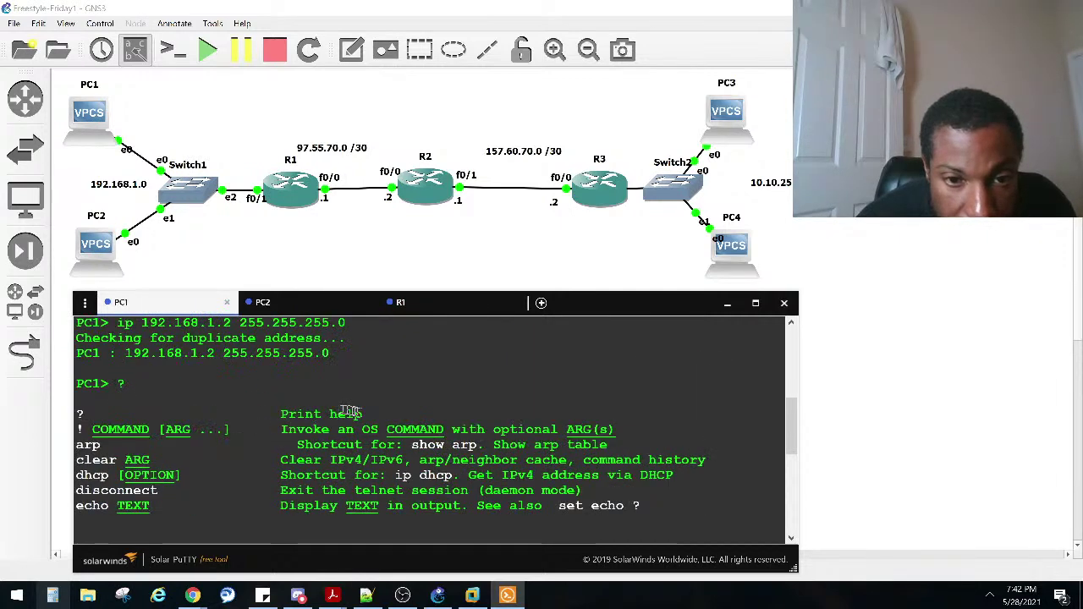
# Step: Show PC1's help for the ip command with ip ?
pyautogui.scroll(2, 311, 399)
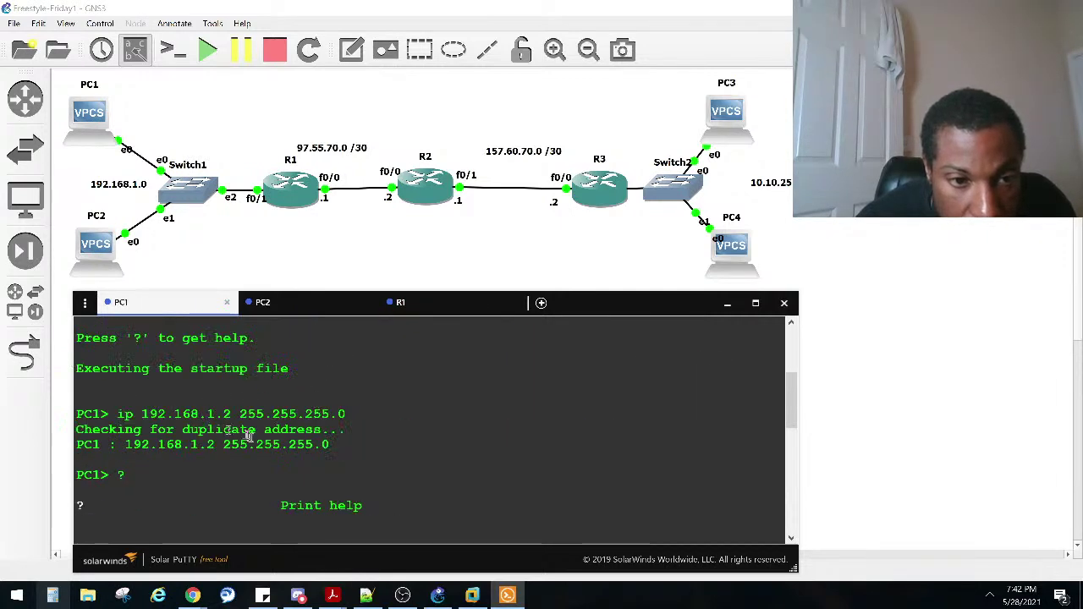
pyautogui.scroll(-4, 206, 423)
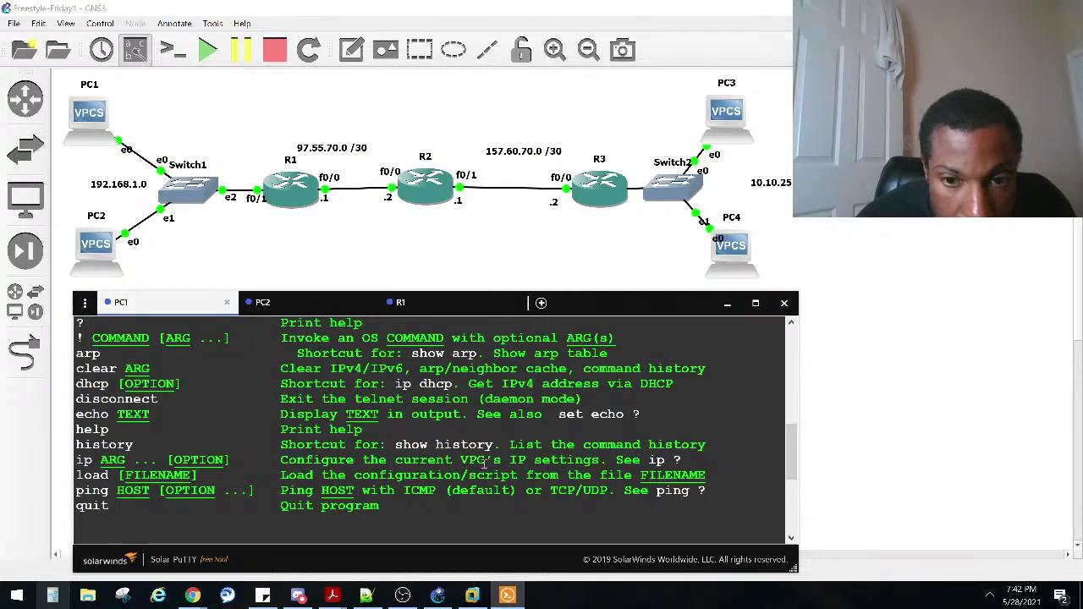
pyautogui.scroll(-4, 457, 448)
pyautogui.write('ip ?')
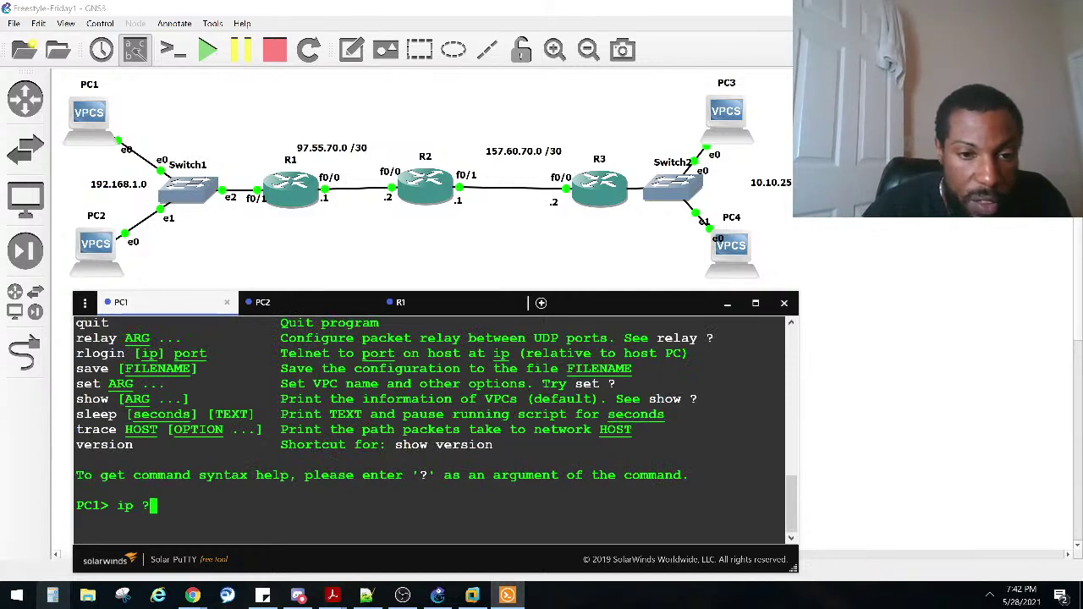
pyautogui.press('Return')
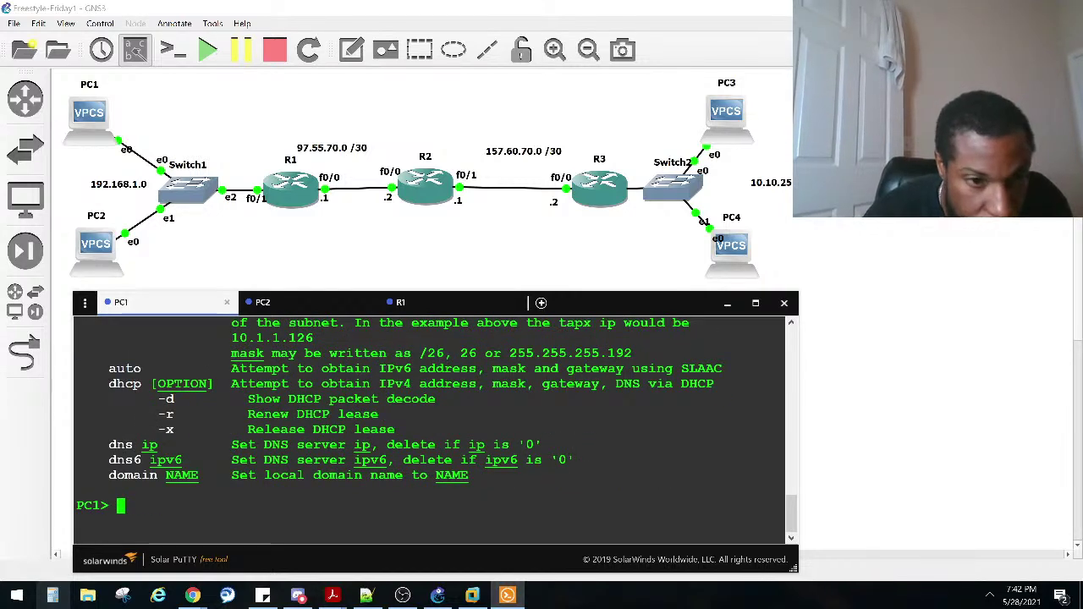
pyautogui.scroll(2, 294, 467)
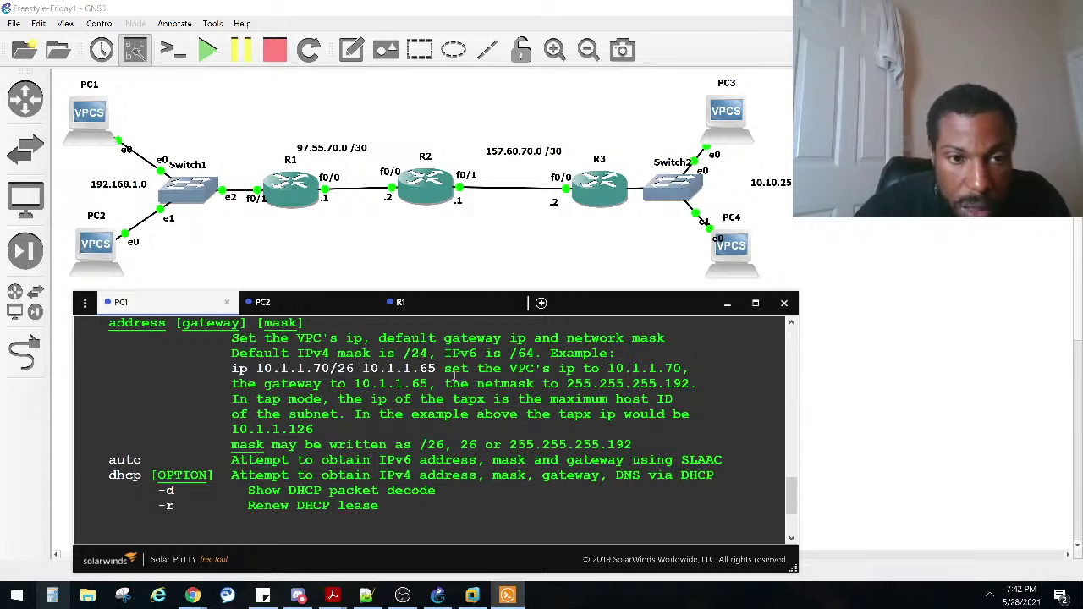
pyautogui.scroll(-2, 350, 369)
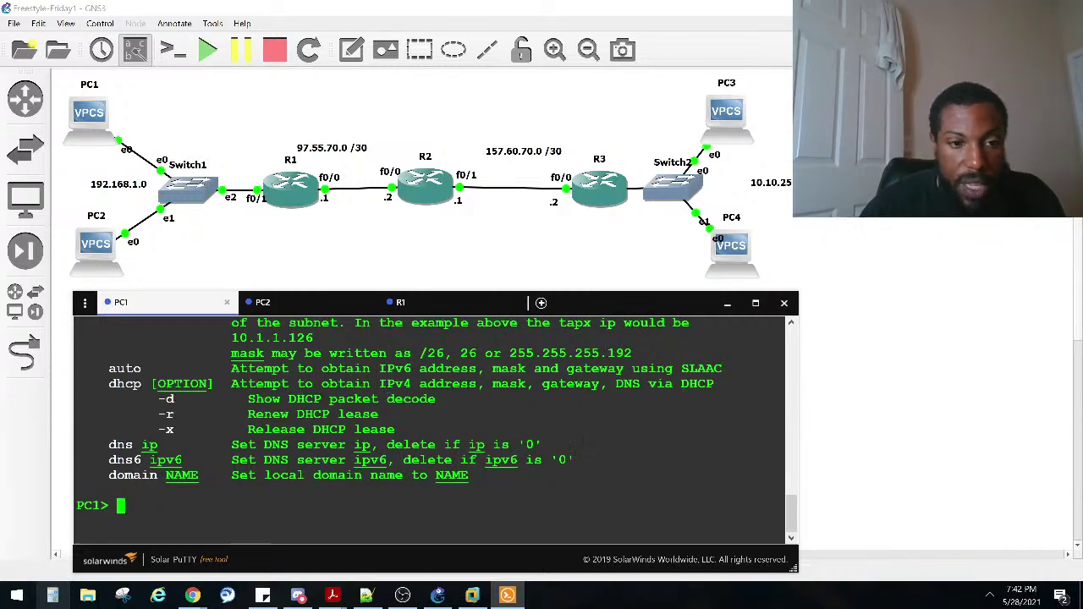
# Step: Set PC1 to 192.168.1.2/24 with gateway 192.168.1.1
pyautogui.write('ip 192.168.1.')
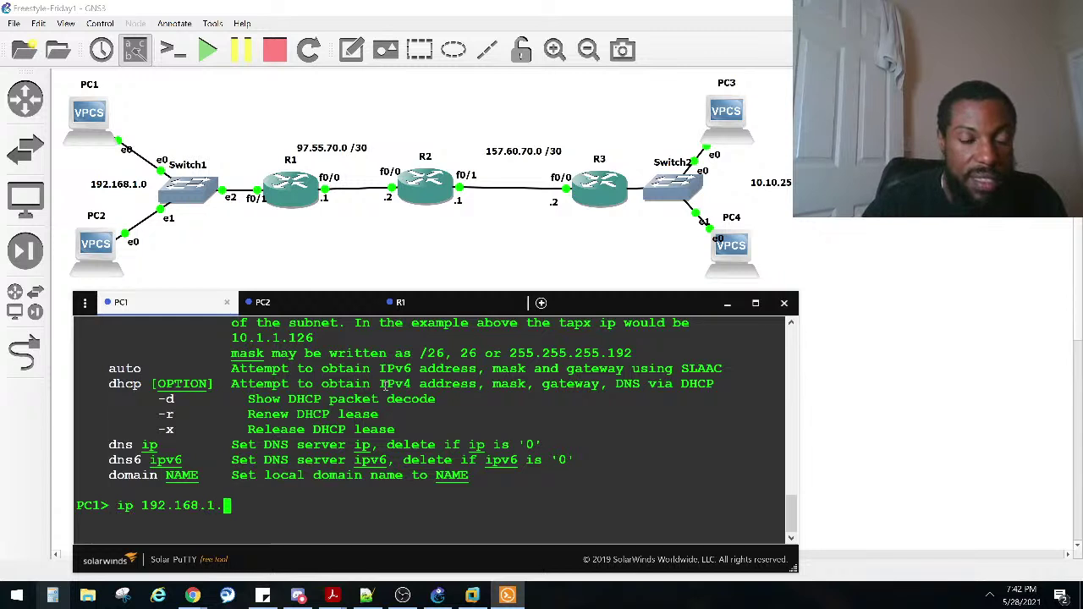
pyautogui.write('2 ')
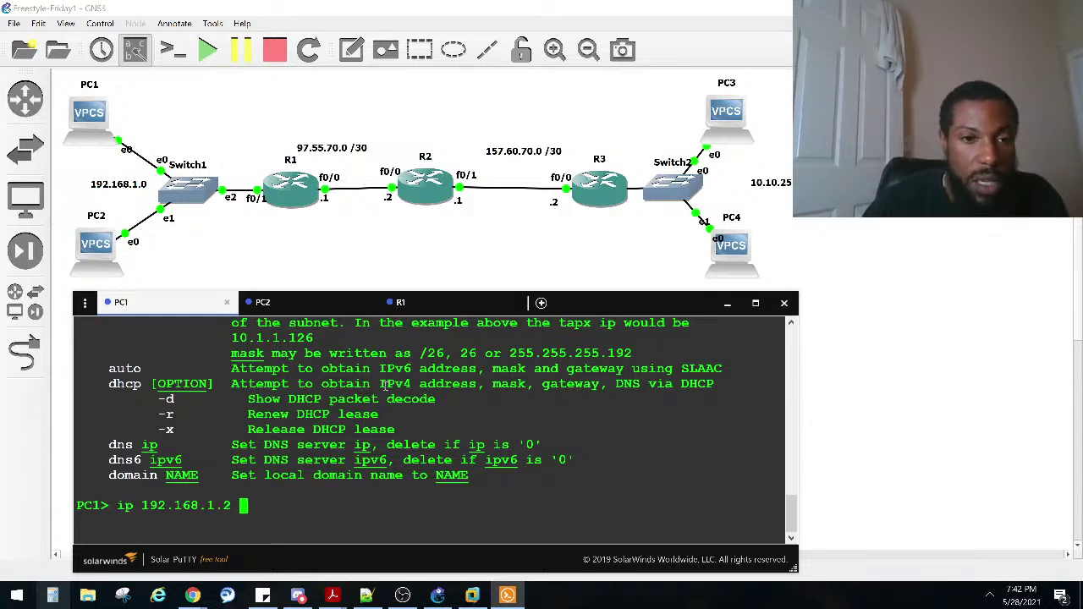
pyautogui.write('?')
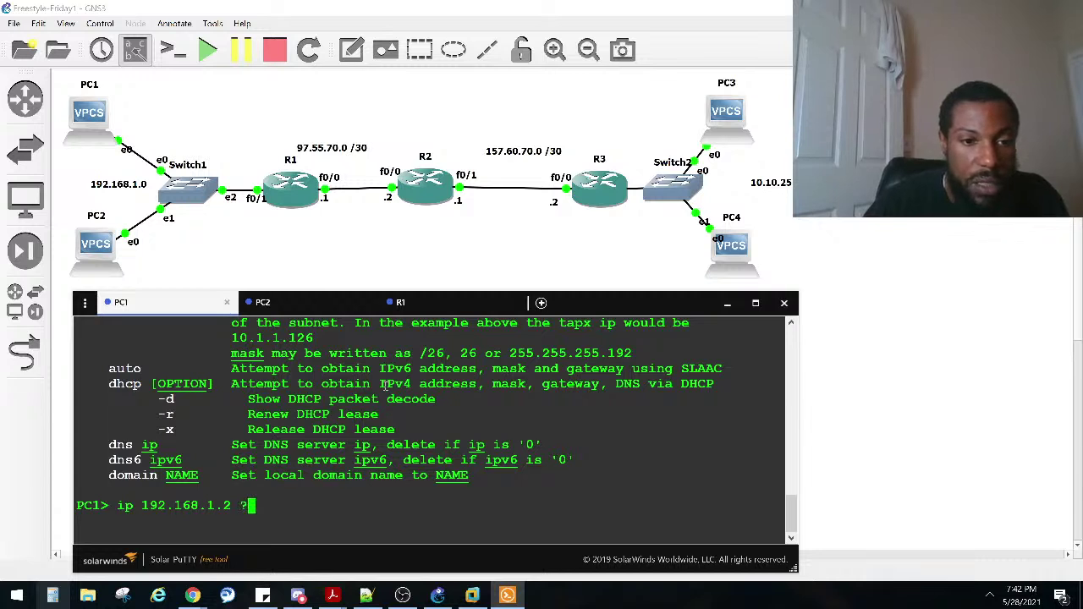
pyautogui.hotkey('ctrl', 'u')
pyautogui.press('Up')
pyautogui.press('BackSpace')
pyautogui.press('BackSpace')
pyautogui.write('/24 192.168.1.1')
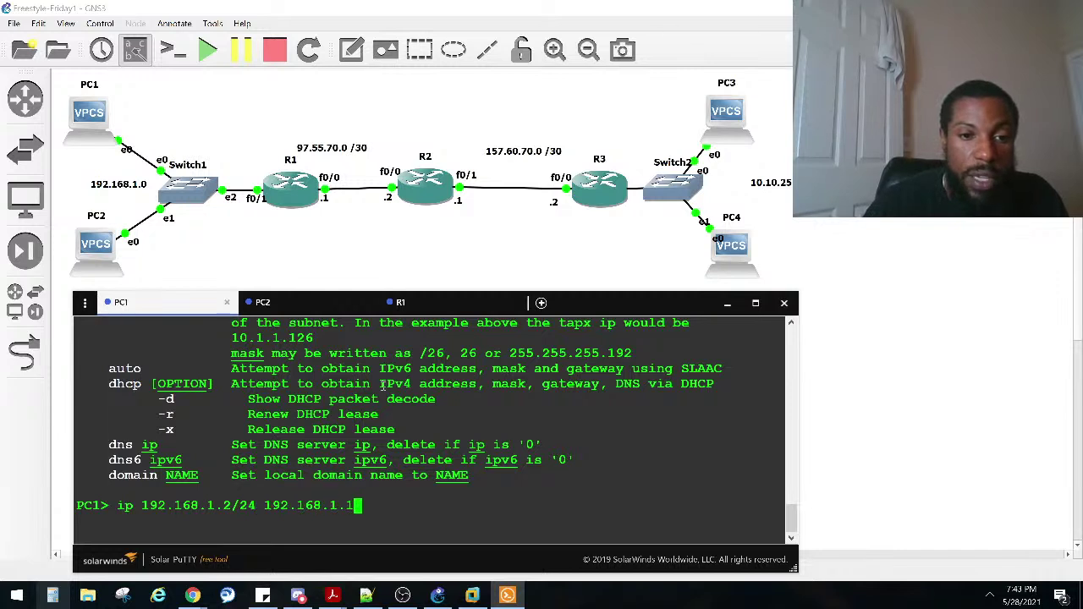
pyautogui.press('Return')
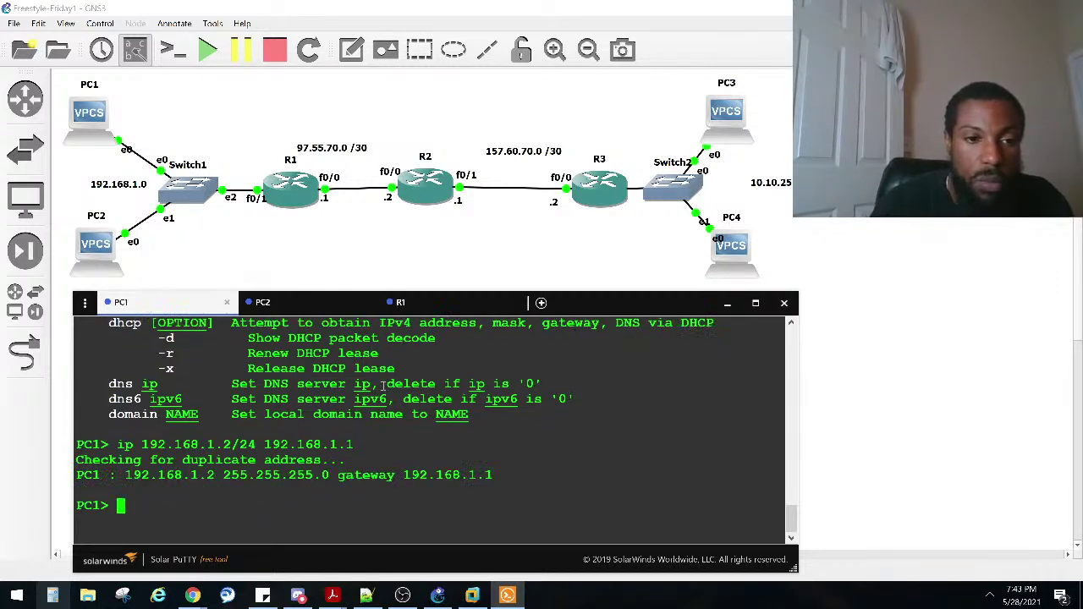
# Step: Display PC1's IP settings with sho ip and highlight the name-to-DNS lines
pyautogui.write('sho ip')
pyautogui.press('Return')
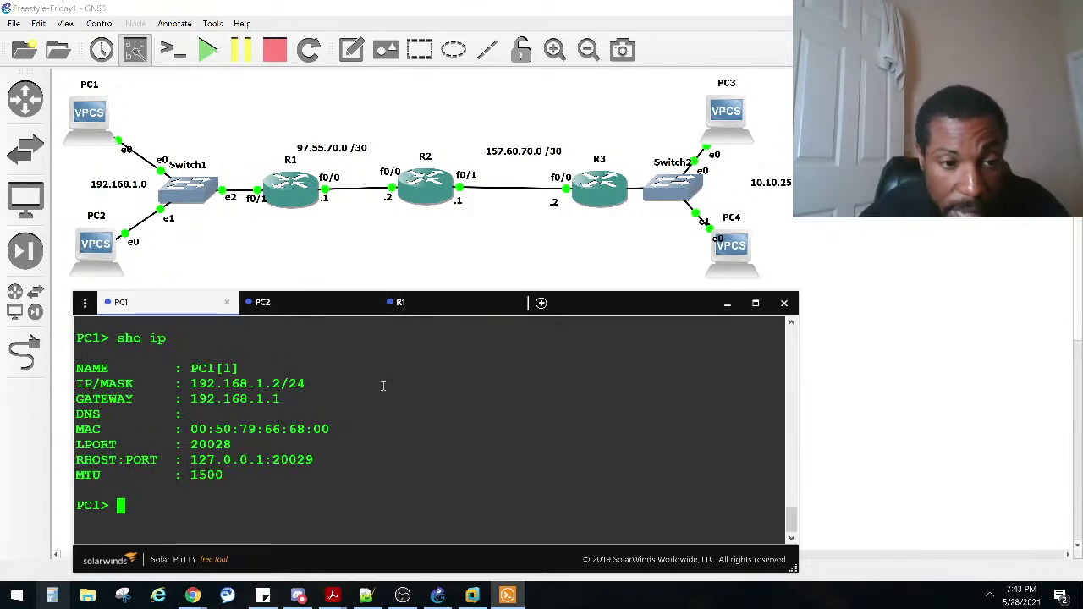
pyautogui.moveTo(235, 416); pyautogui.dragTo(58, 375)
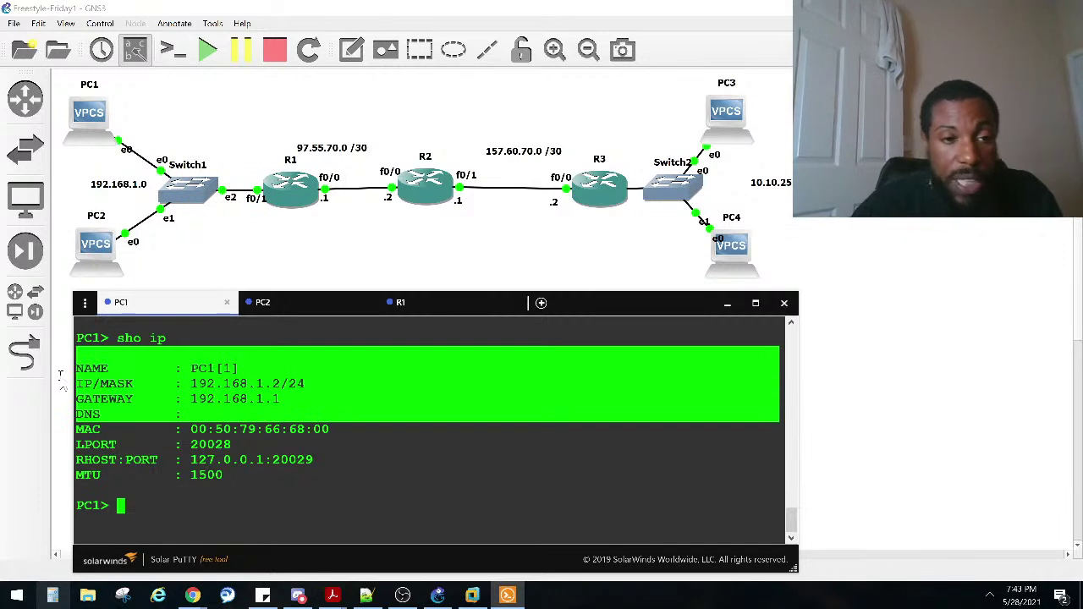
# Step: Set PC2 to 192.168.1.3/24 with gateway 192.168.1.1, then start typing a ping on PC1
pyautogui.click(328, 311)
pyautogui.press('Up')
pyautogui.press('BackSpace')
pyautogui.press('BackSpace')
pyautogui.press('BackSpace')
pyautogui.press('BackSpace')
pyautogui.press('BackSpace')
pyautogui.press('BackSpace')
pyautogui.press('BackSpace')
pyautogui.press('BackSpace')
pyautogui.press('BackSpace')
pyautogui.press('BackSpace')
pyautogui.press('BackSpace')
pyautogui.press('BackSpace')
pyautogui.press('BackSpace')
pyautogui.press('BackSpace')
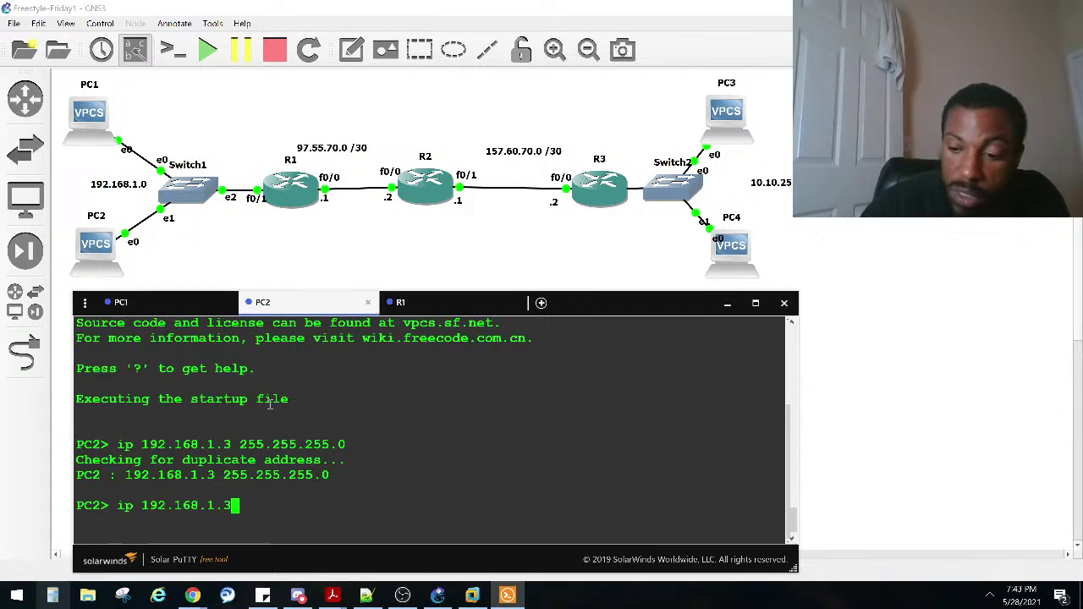
pyautogui.write('/24 192.168.1.')
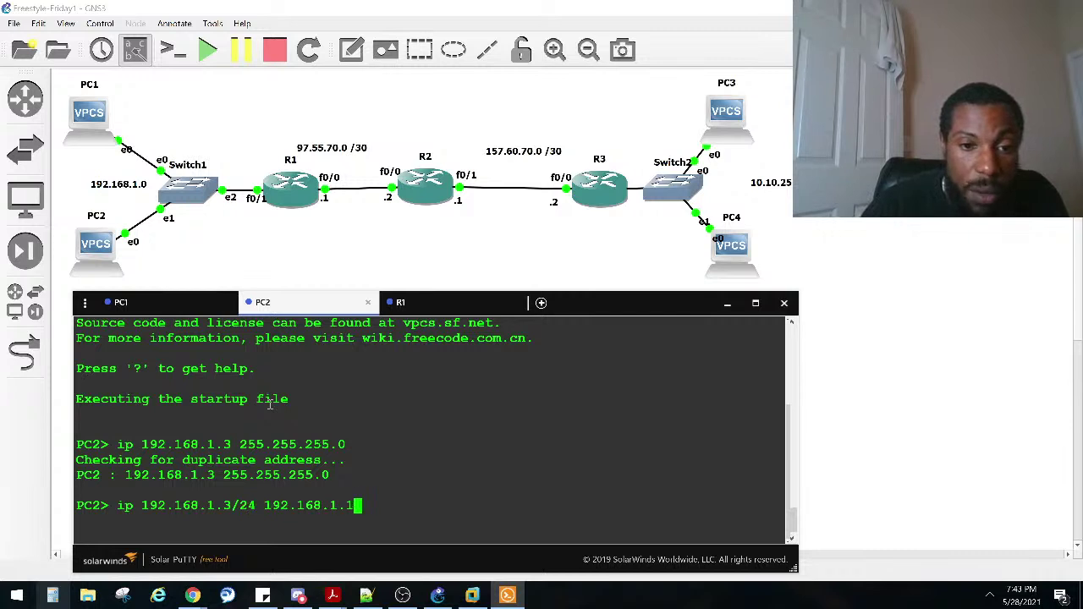
pyautogui.write('1')
pyautogui.press('Return')
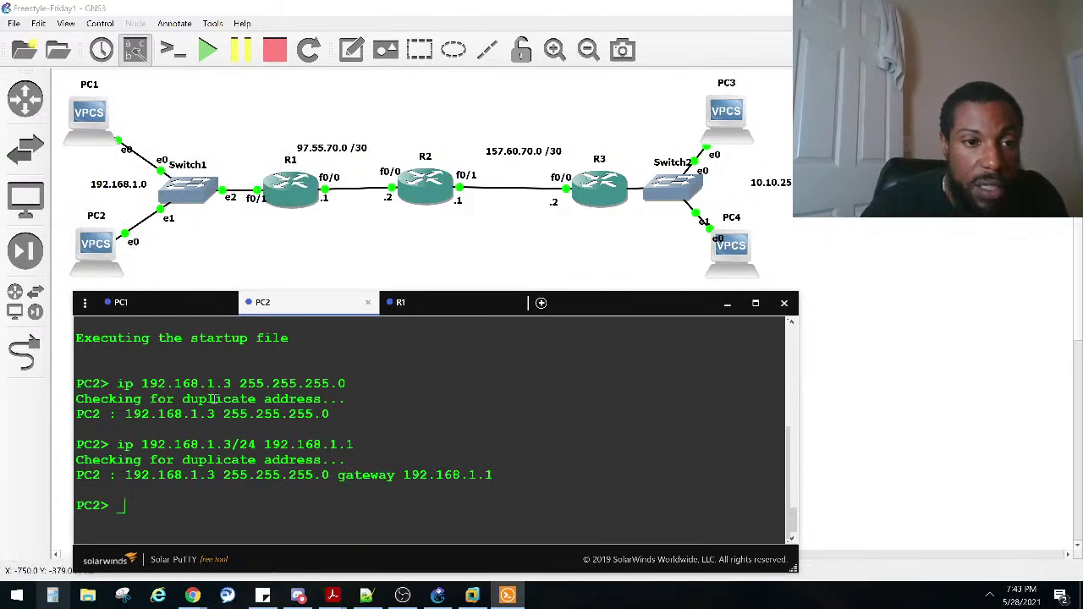
pyautogui.click(164, 306)
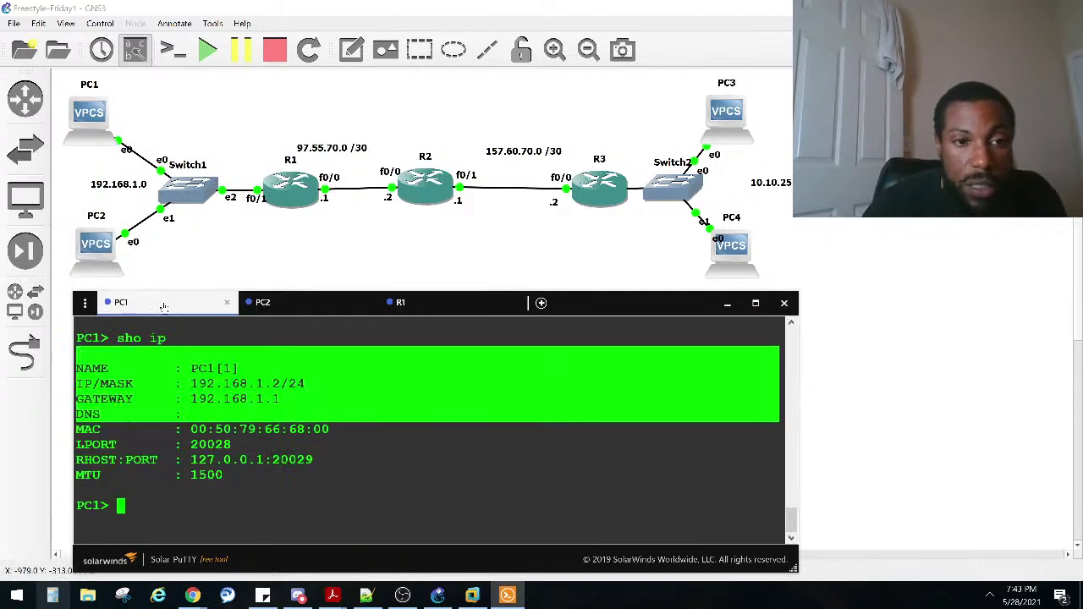
pyautogui.write('ping 192')
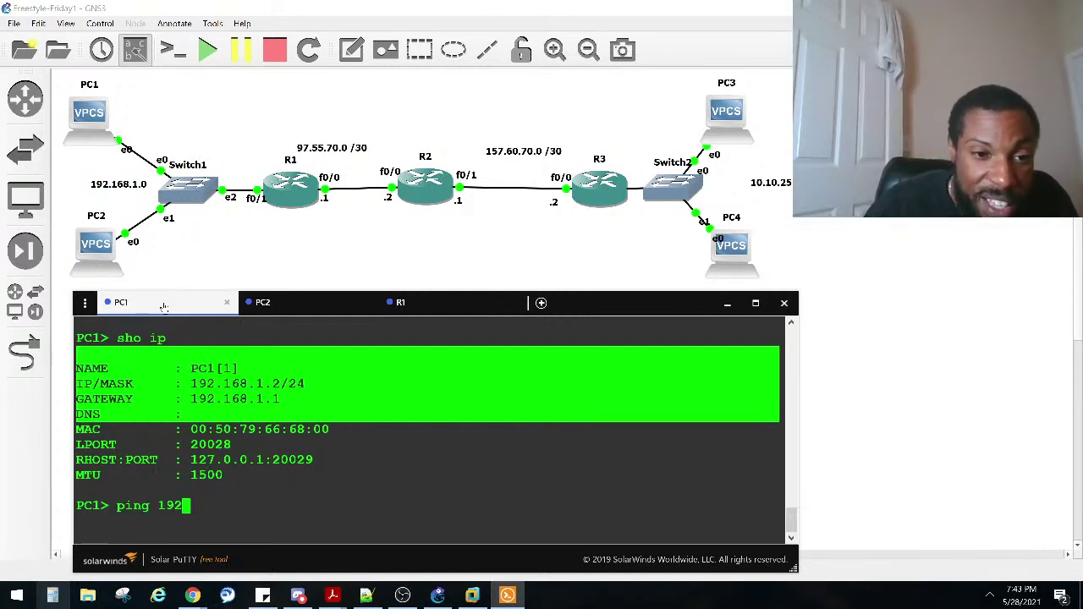
# Step: Ping 192.168.1.3 from PC1 and glance at PC2's console
pyautogui.write('.168.1')
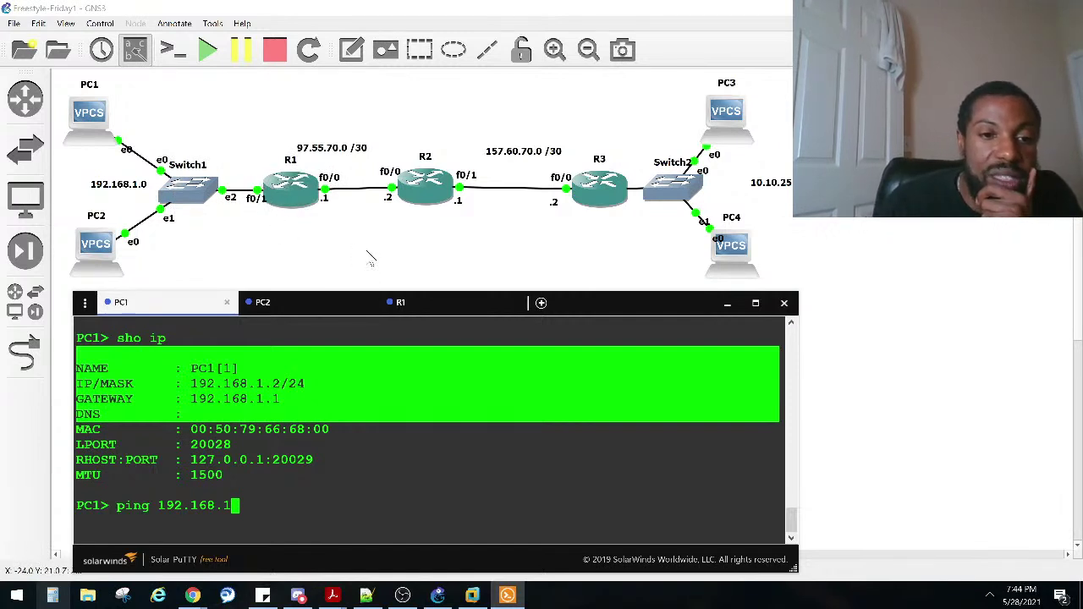
pyautogui.write('.3')
pyautogui.press('Return')
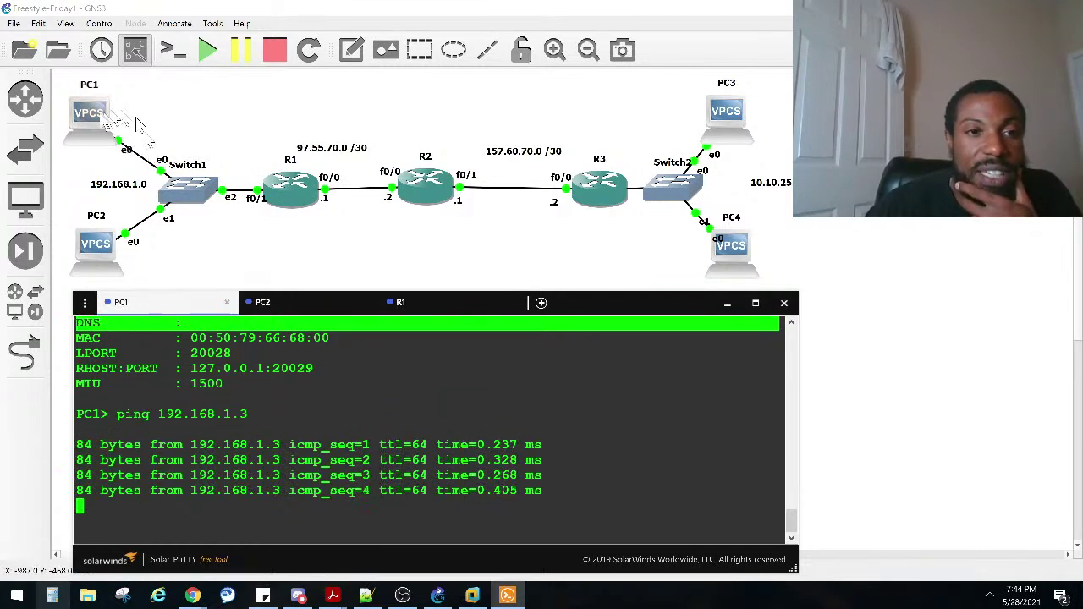
pyautogui.click(292, 304)
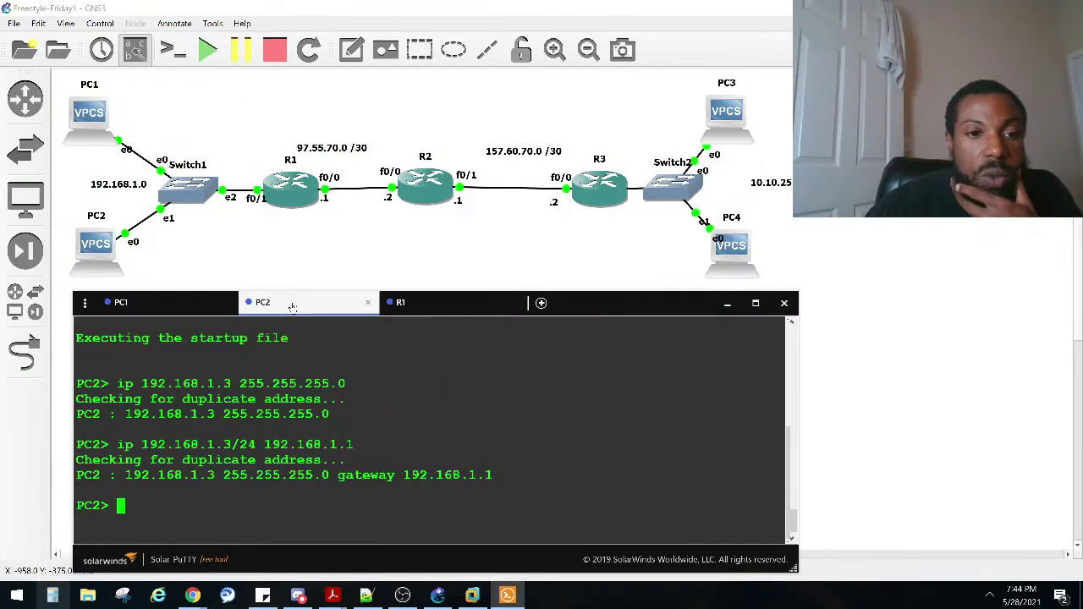
pyautogui.click(193, 306)
# Step: Ping the 192.168.1.1 gateway from PC1
pyautogui.scroll(3, 219, 398)
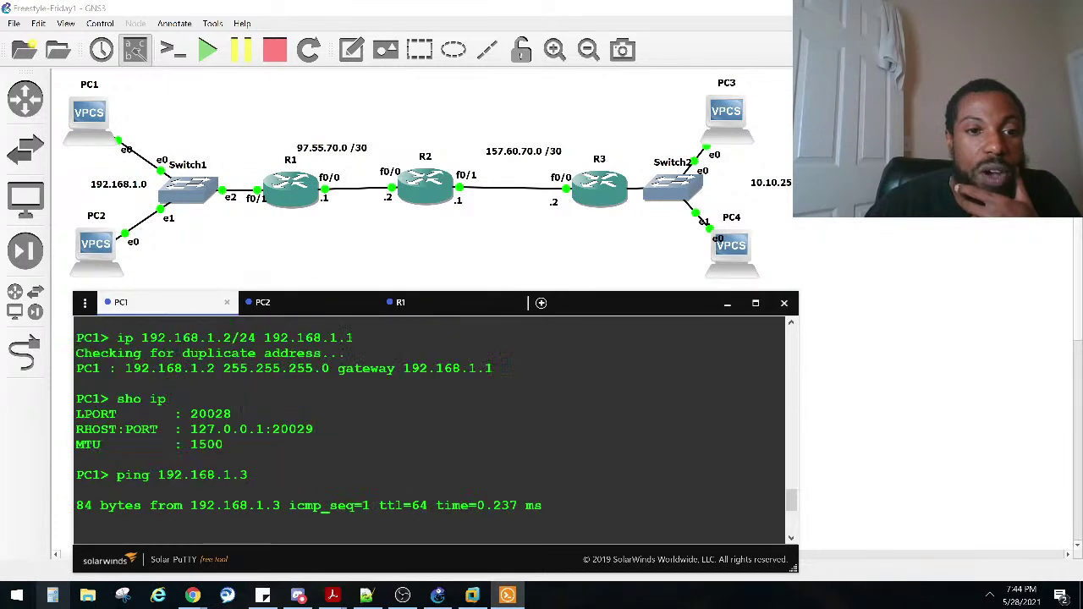
pyautogui.moveTo(263, 479); pyautogui.dragTo(226, 408)
pyautogui.click(226, 406)
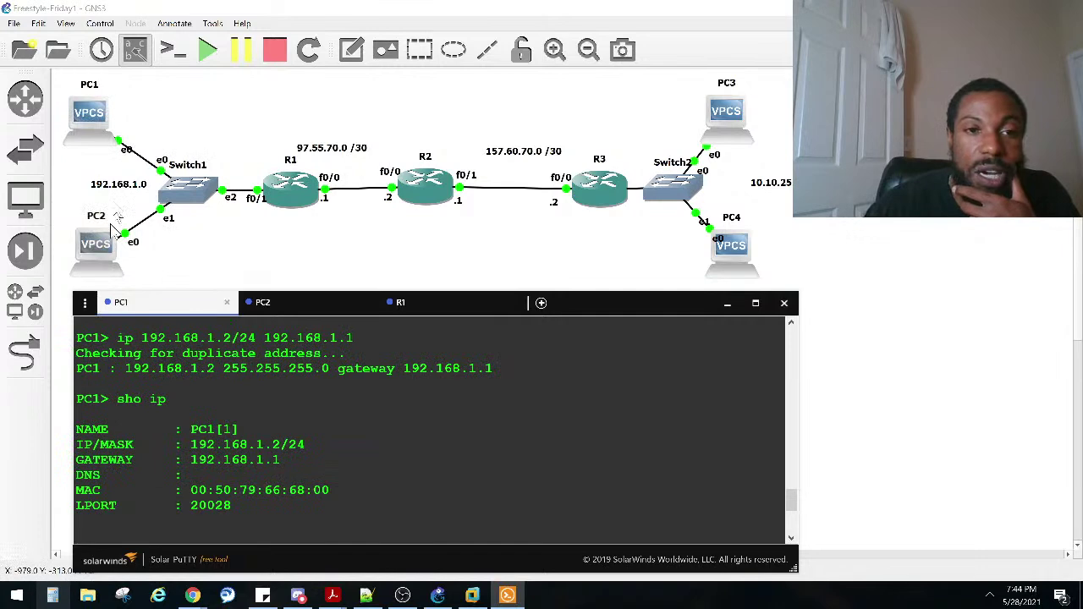
pyautogui.scroll(-4, 243, 412)
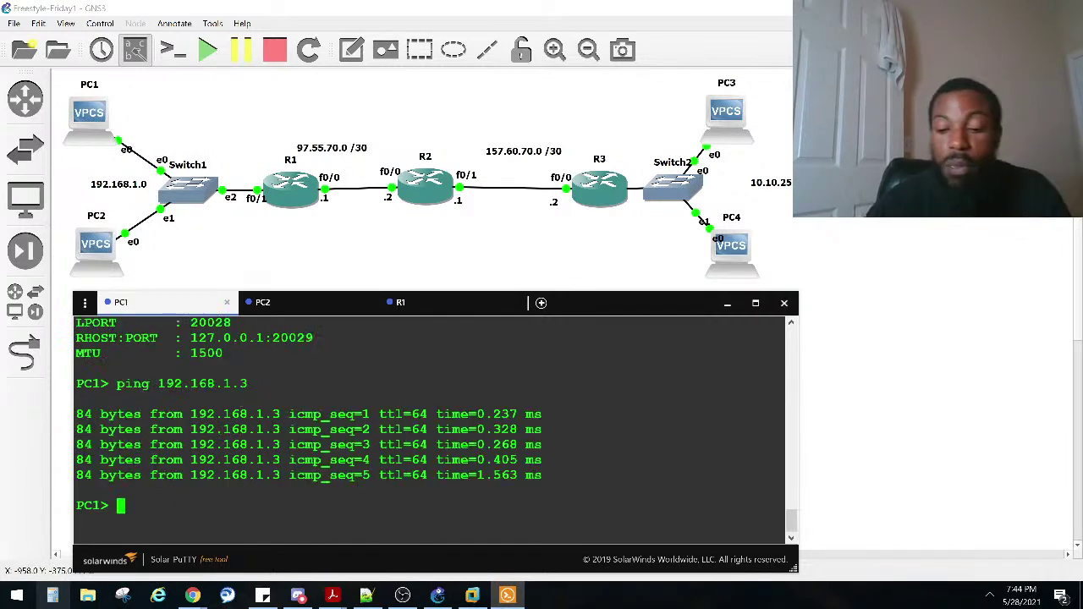
pyautogui.press('Up')
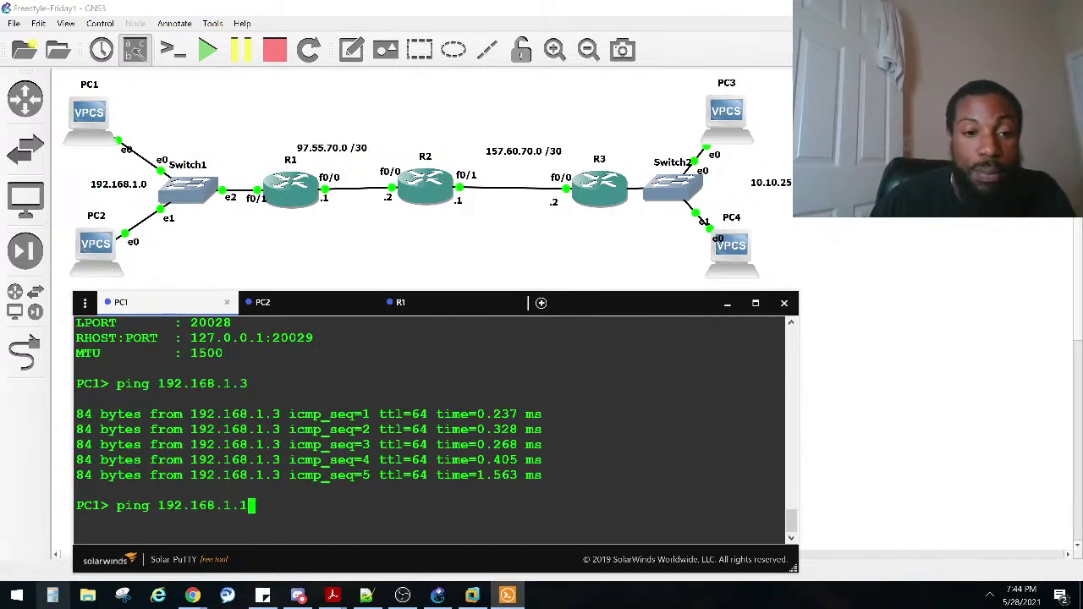
pyautogui.press('Return')
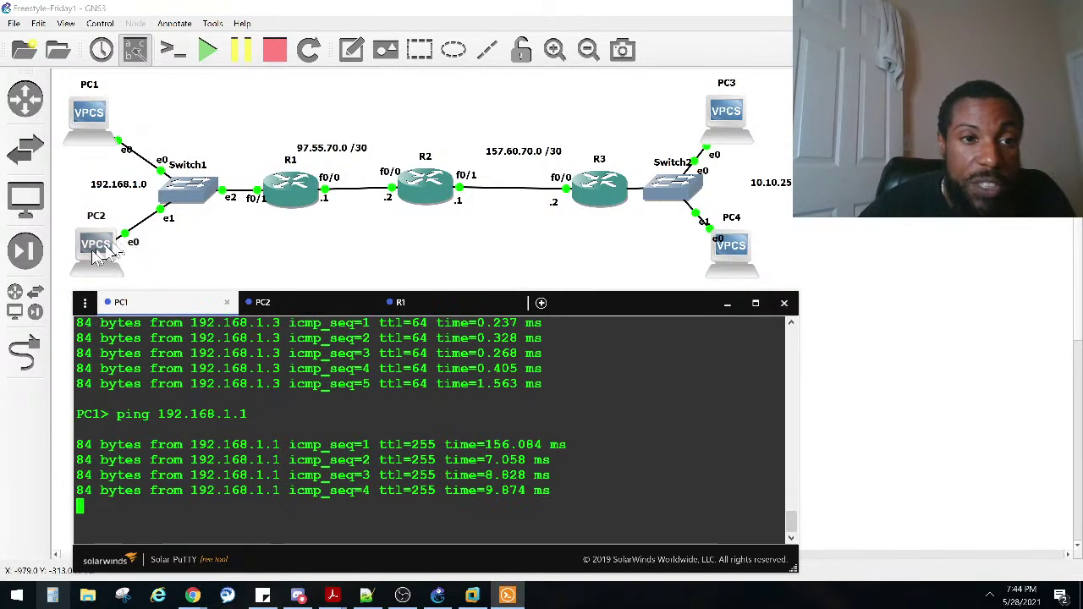
# Step: Ping 192.168.1.1 from PC2, then select PC1, Switch1 and PC2 on the canvas
pyautogui.click(277, 303)
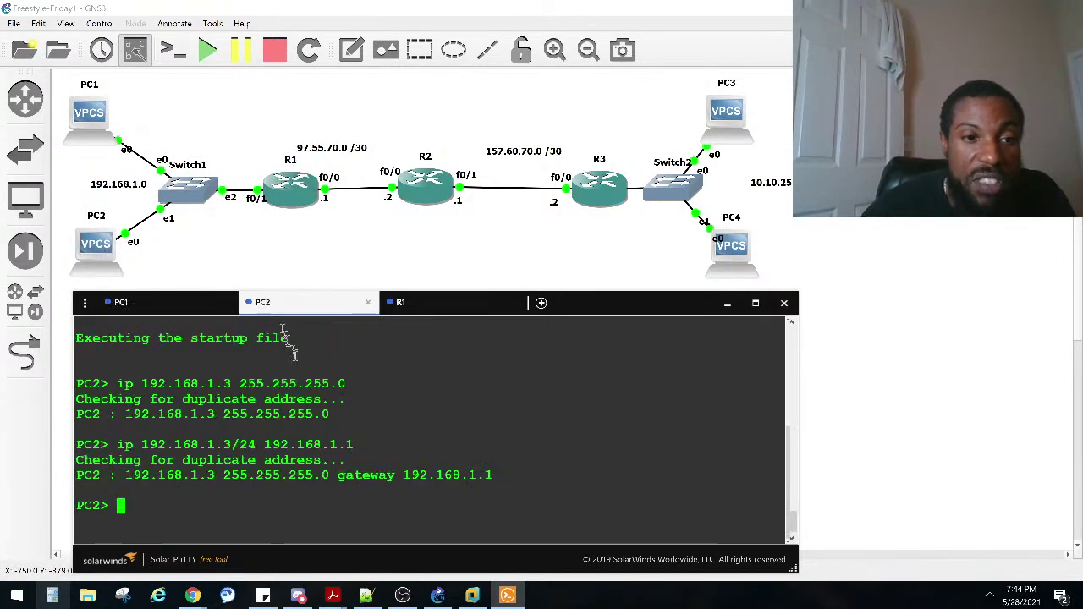
pyautogui.press('Up')
pyautogui.press('BackSpace')
pyautogui.press('BackSpace')
pyautogui.press('BackSpace')
pyautogui.press('BackSpace')
pyautogui.press('BackSpace')
pyautogui.press('BackSpace')
pyautogui.press('BackSpace')
pyautogui.press('BackSpace')
pyautogui.press('BackSpace')
pyautogui.press('BackSpace')
pyautogui.press('BackSpace')
pyautogui.press('BackSpace')
pyautogui.press('BackSpace')
pyautogui.press('BackSpace')
pyautogui.press('BackSpace')
pyautogui.press('BackSpace')
pyautogui.press('BackSpace')
pyautogui.press('BackSpace')
pyautogui.press('BackSpace')
pyautogui.press('BackSpace')
pyautogui.press('BackSpace')
pyautogui.write('ping 192.168.')
pyautogui.press('BackSpace')
pyautogui.press('BackSpace')
pyautogui.write('8')
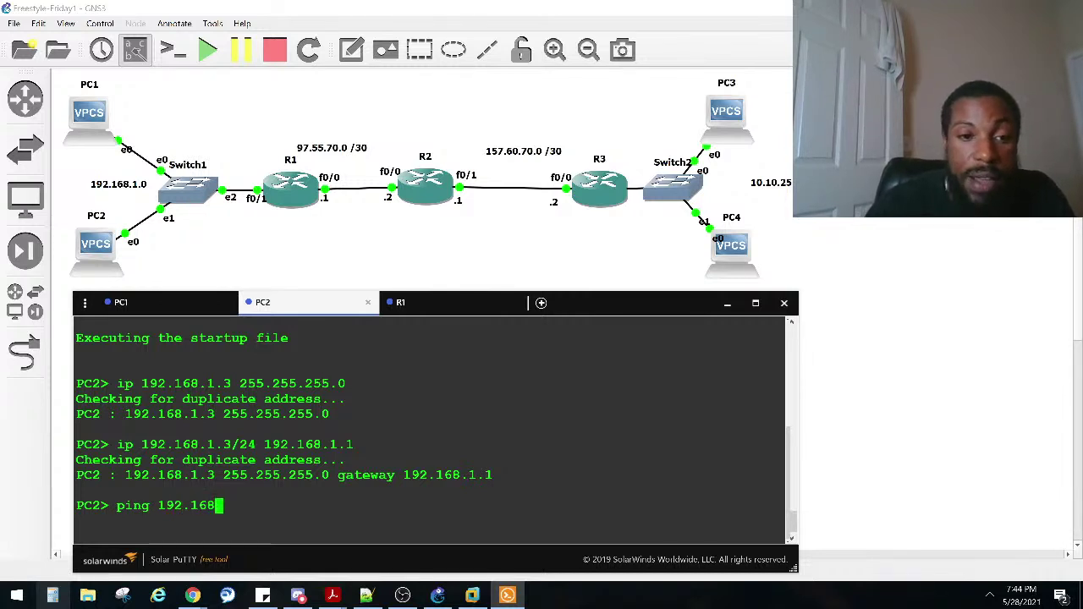
pyautogui.write('.1')
pyautogui.press('BackSpace')
pyautogui.write('.1.1')
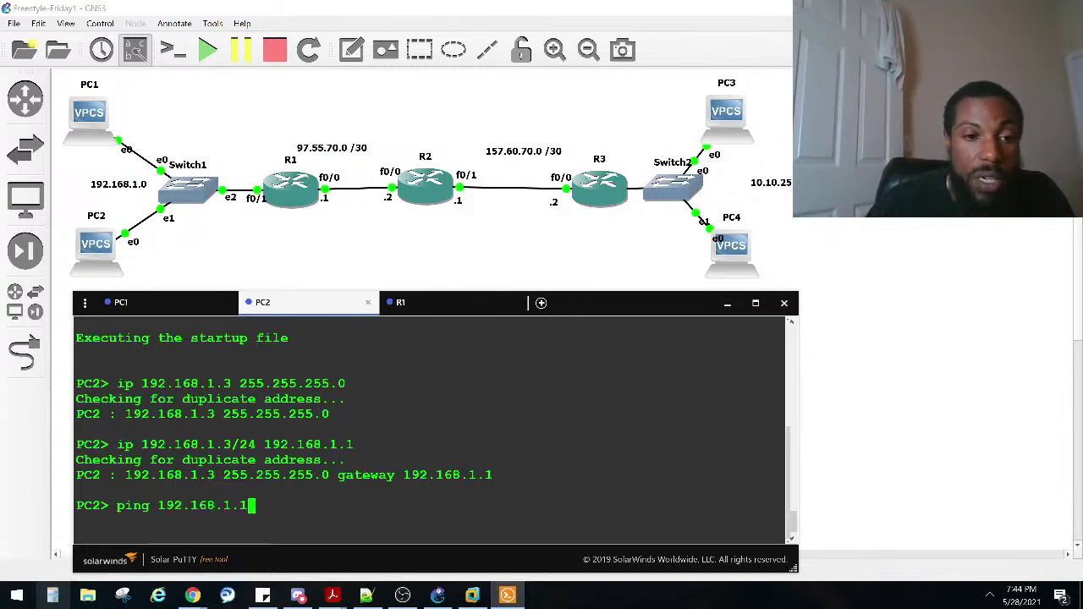
pyautogui.press('Return')
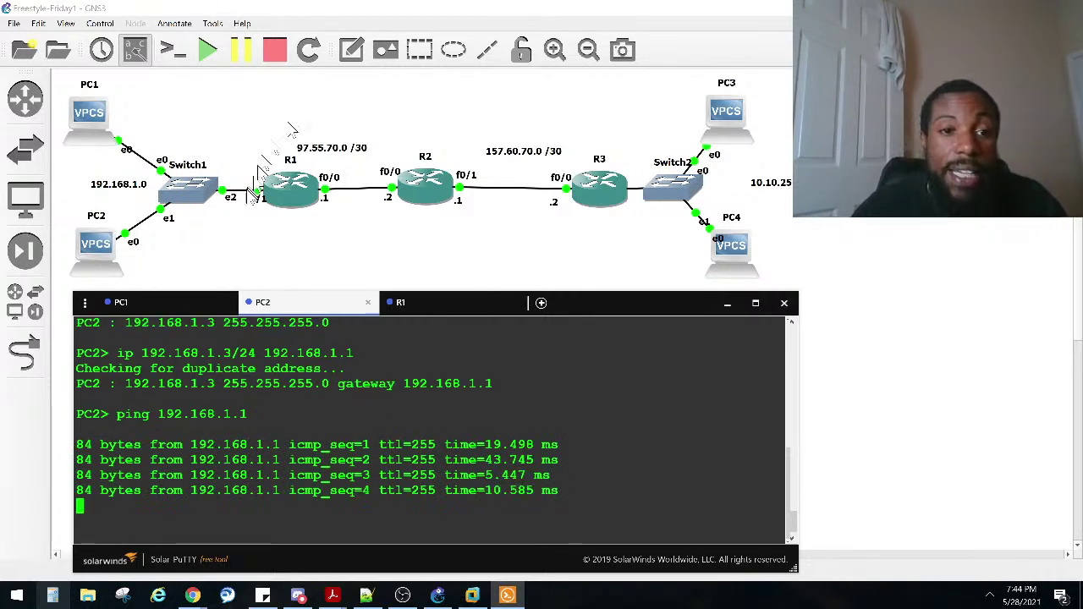
pyautogui.moveTo(257, 264); pyautogui.dragTo(66, 88)
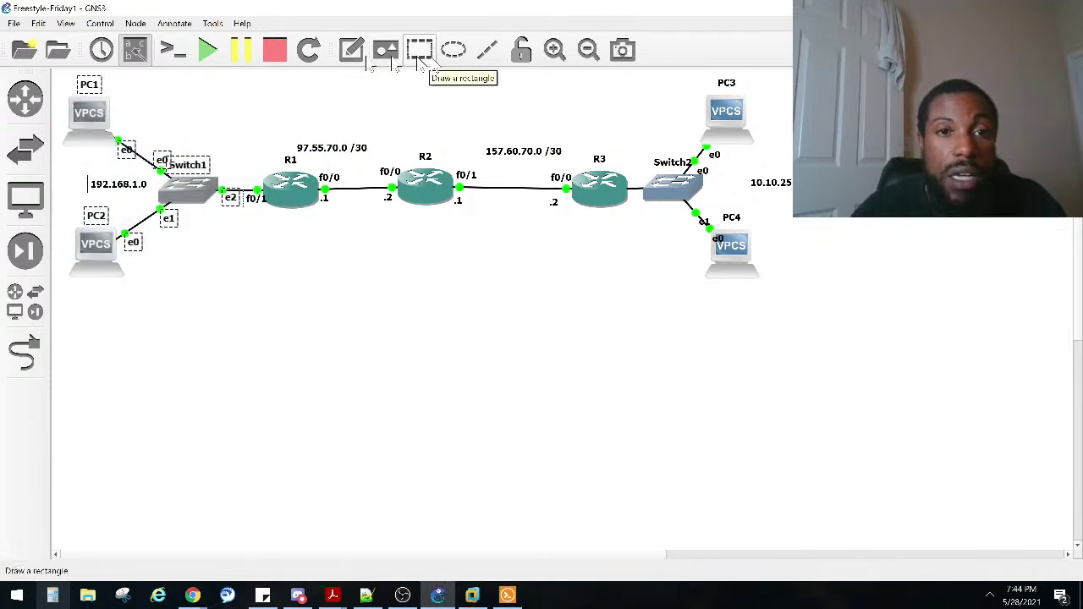
# Step: Draw a rectangle around PC1, Switch1 and PC2 to mark the 192.168.1.0 LAN
pyautogui.click(421, 52)
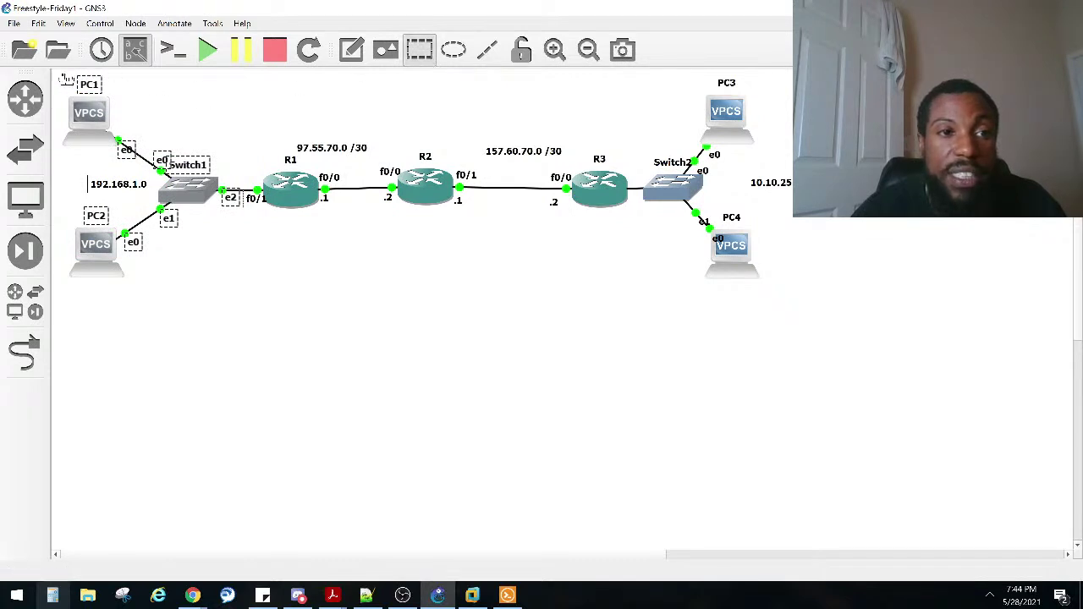
pyautogui.moveTo(60, 78); pyautogui.dragTo(225, 158)
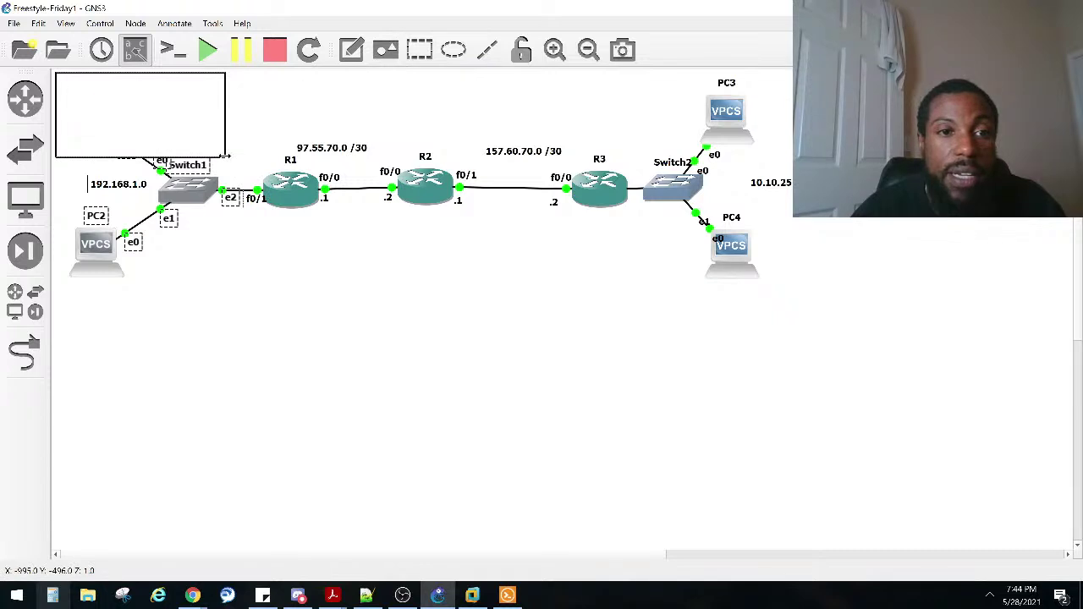
pyautogui.moveTo(225, 157); pyautogui.dragTo(285, 159)
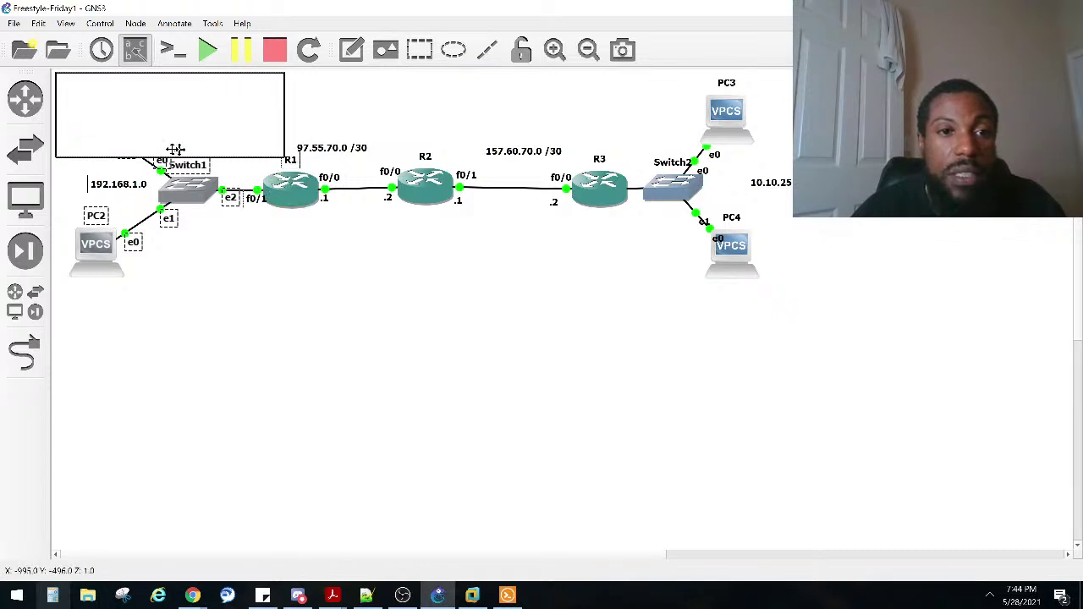
pyautogui.moveTo(175, 156); pyautogui.dragTo(151, 318)
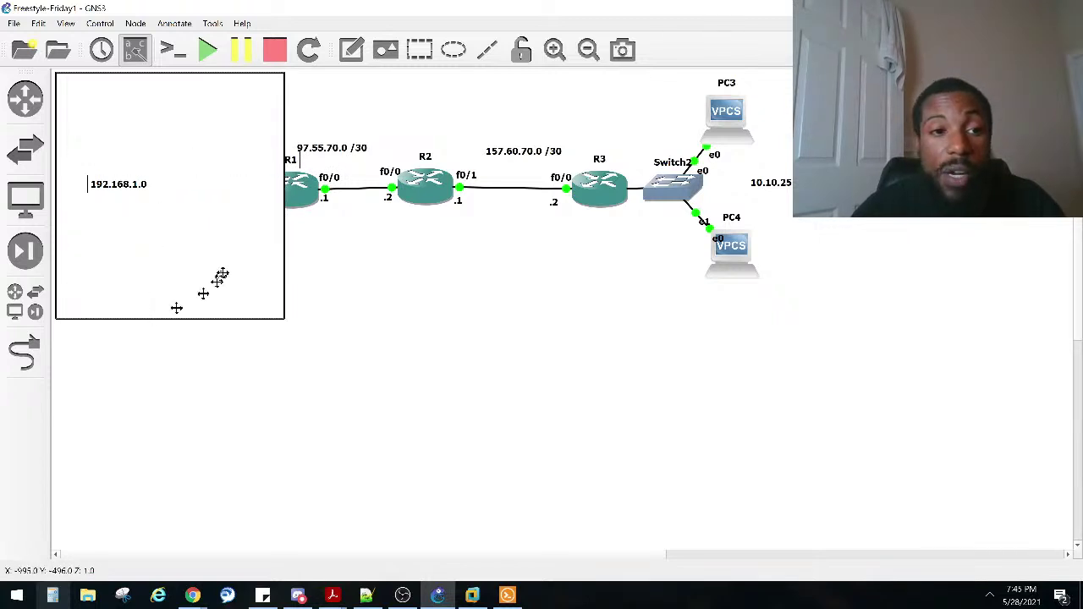
pyautogui.rightClick(180, 166)
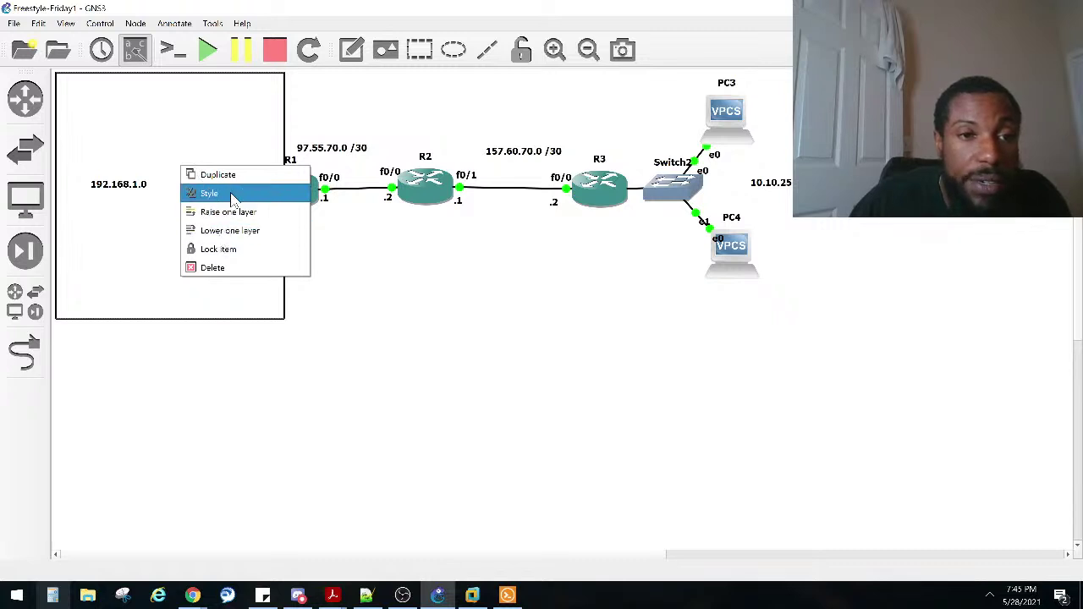
# Step: Fill the 192.168.1.0 rectangle with light cyan (#49d8ff) through its style settings
pyautogui.click(234, 193)
pyautogui.click(573, 217)
pyautogui.click(599, 170)
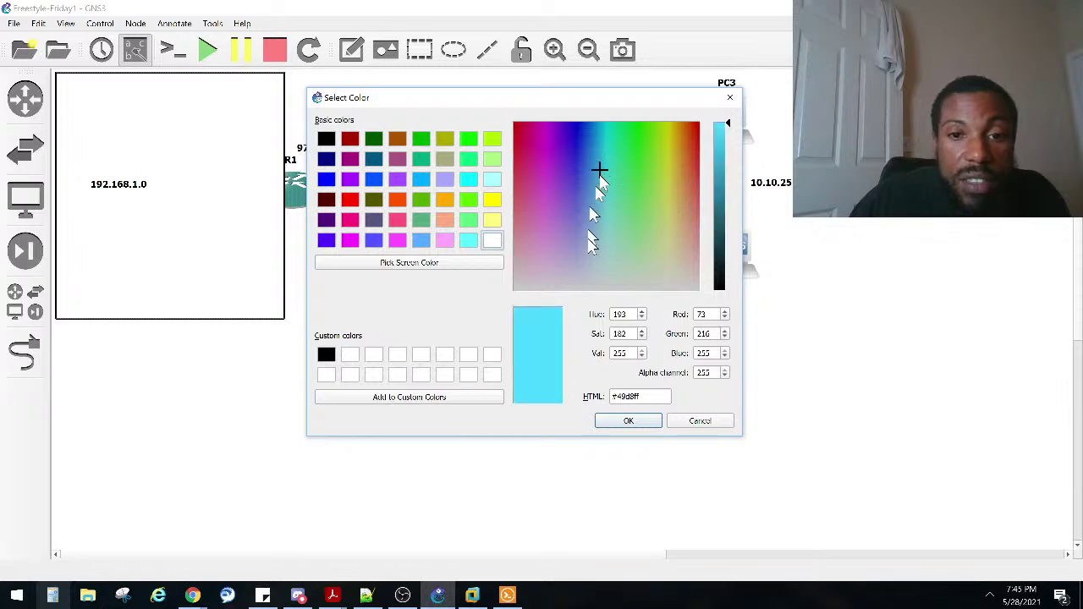
pyautogui.click(623, 423)
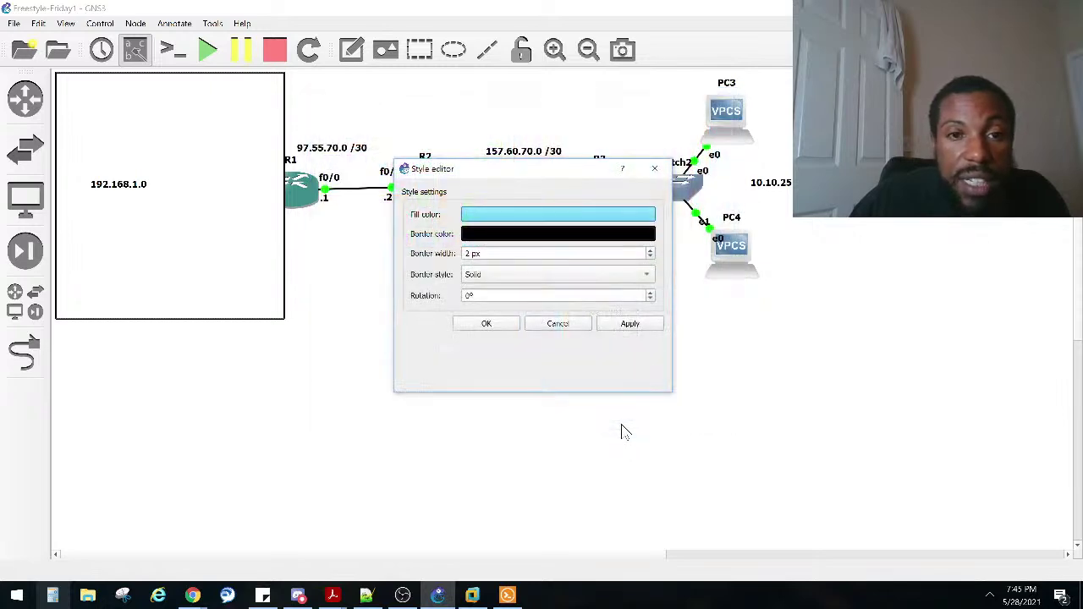
pyautogui.click(629, 325)
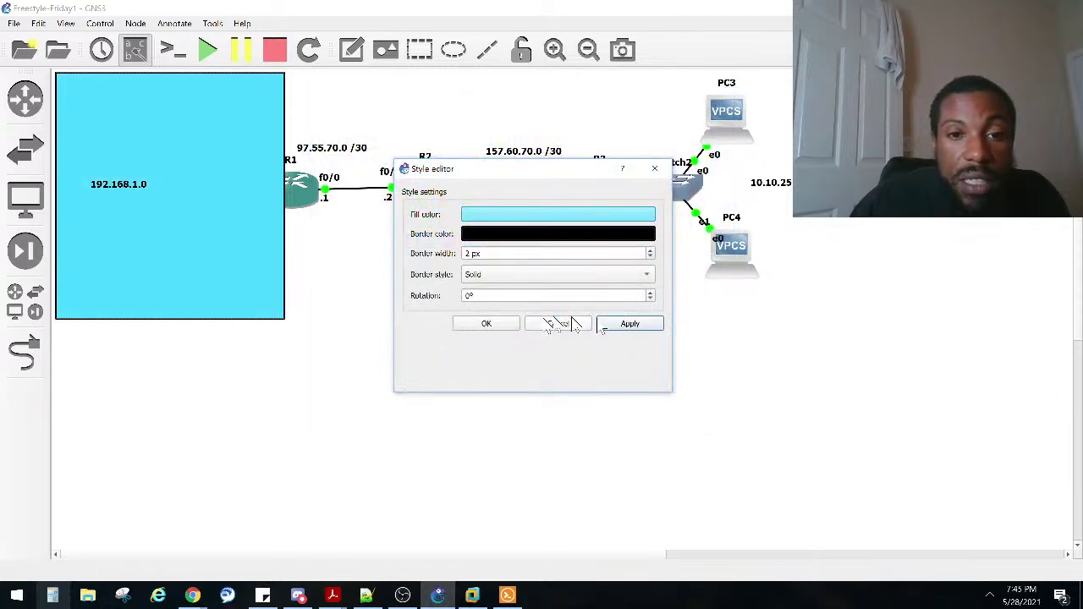
pyautogui.click(490, 325)
# Step: Lower the rectangle one layer so PC1, Switch1 and PC2 show in front
pyautogui.rightClick(217, 205)
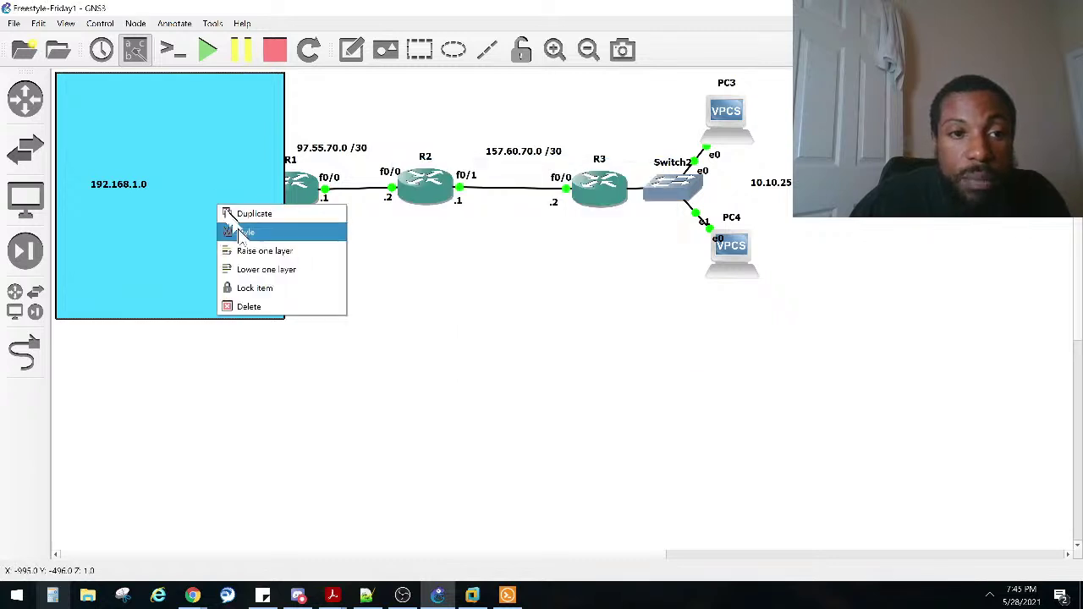
pyautogui.click(262, 267)
pyautogui.click(376, 350)
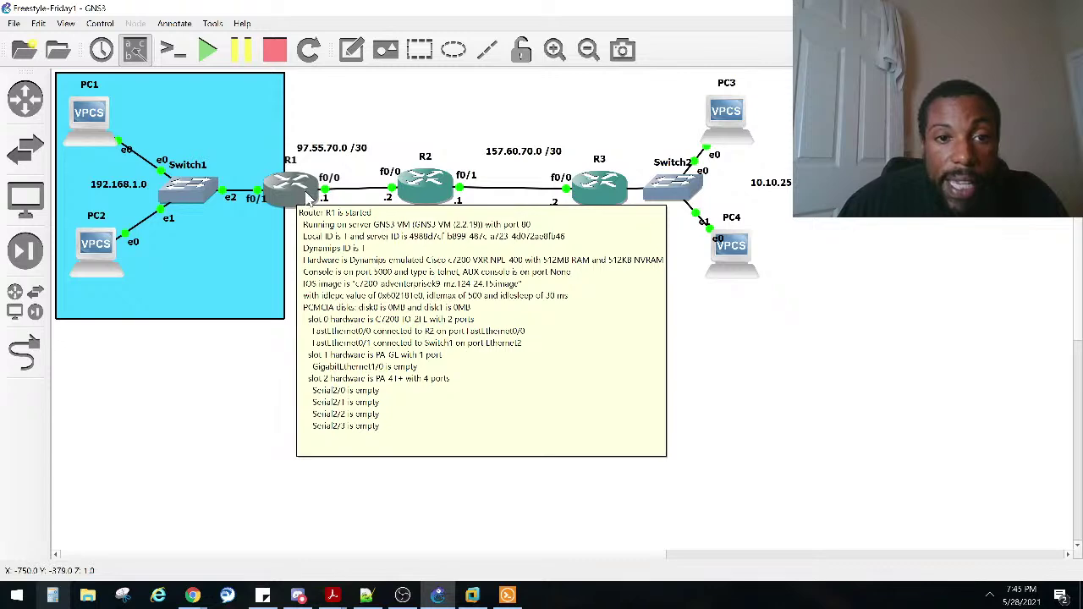
# Step: Reposition the 97.55.70.0 /30 label, R2, its .1 label, PC4 and the 10.10.252.0 label beside Switch2
pyautogui.moveTo(586, 195)
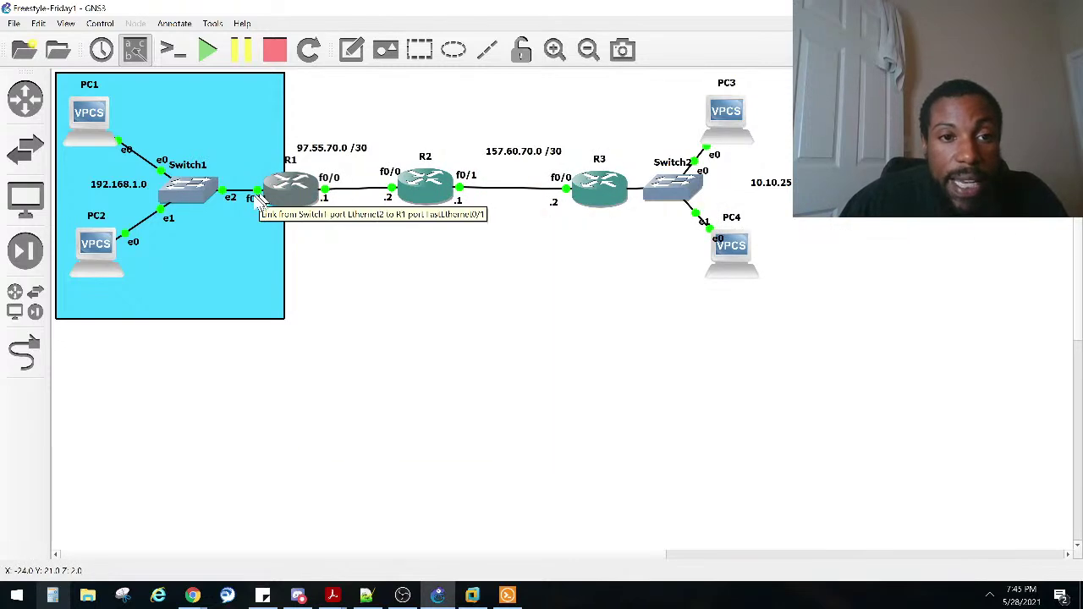
pyautogui.moveTo(302, 194)
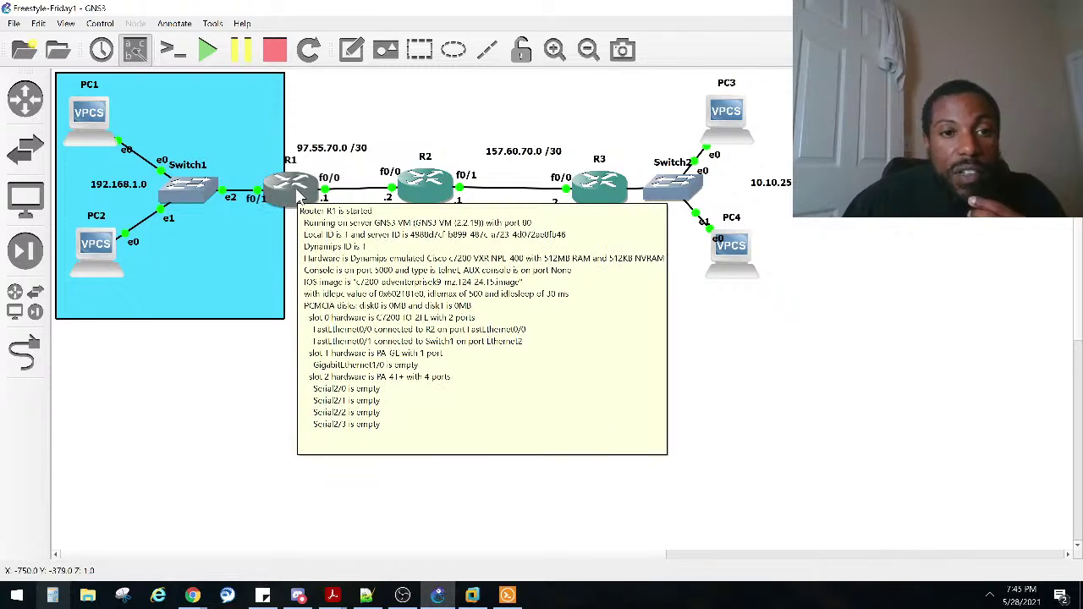
pyautogui.moveTo(331, 155); pyautogui.dragTo(362, 166)
pyautogui.moveTo(425, 196); pyautogui.dragTo(495, 213)
pyautogui.moveTo(389, 203); pyautogui.dragTo(412, 208)
pyautogui.moveTo(731, 261); pyautogui.dragTo(740, 271)
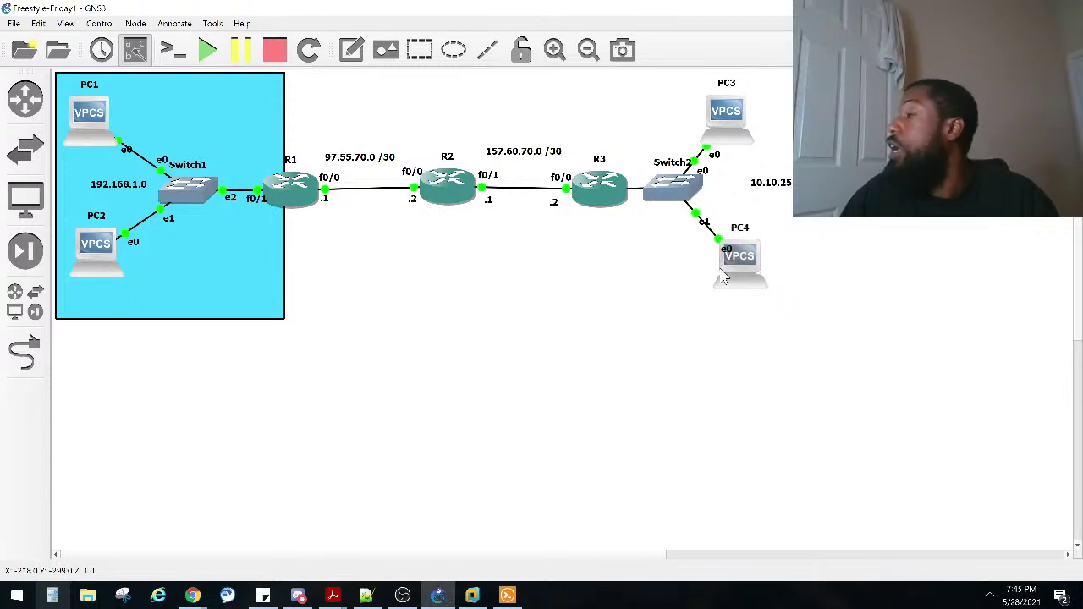
pyautogui.moveTo(768, 190); pyautogui.dragTo(728, 199)
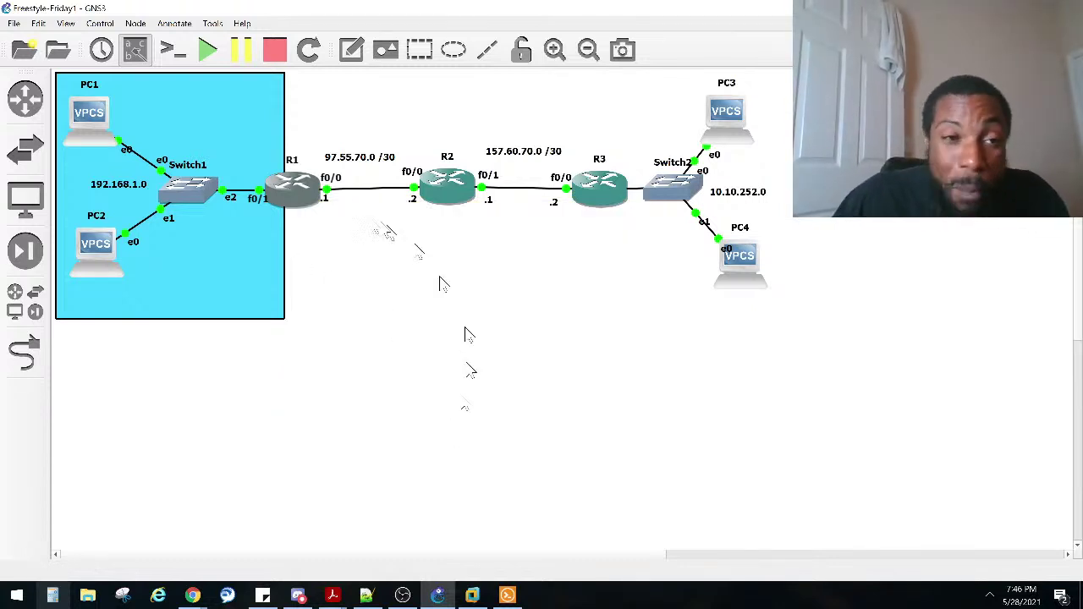
# Step: Browse the router and end-device lists, then close the device panel
pyautogui.click(27, 119)
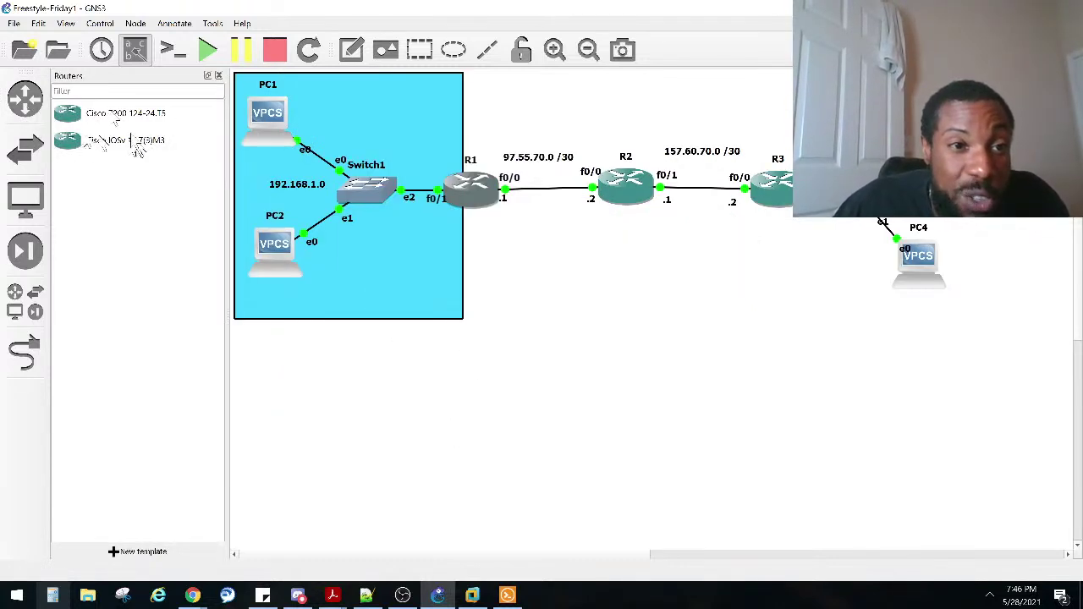
pyautogui.click(35, 196)
pyautogui.click(82, 121)
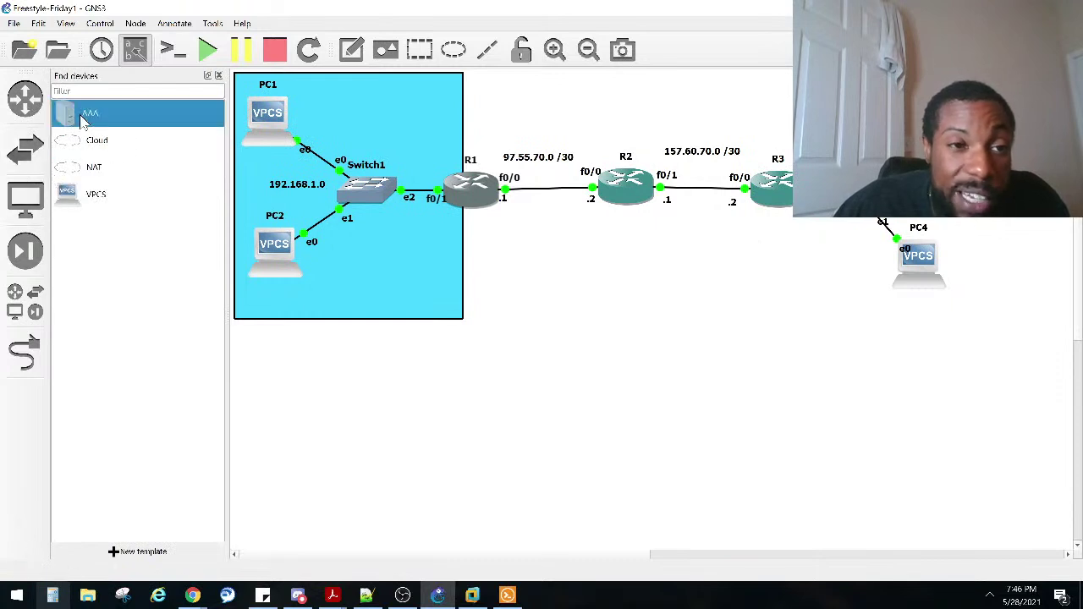
pyautogui.click(218, 75)
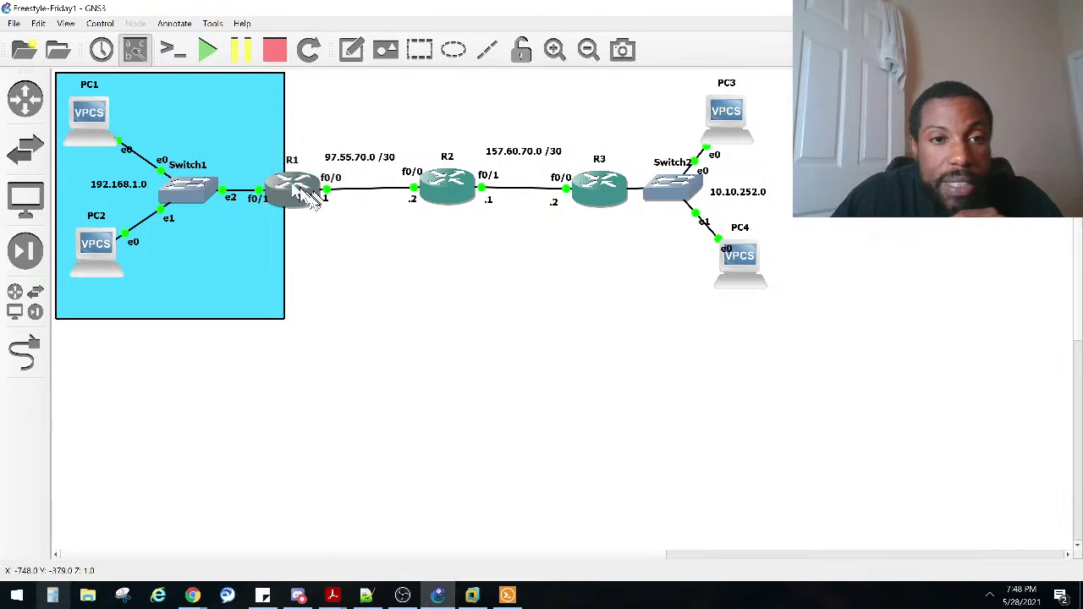
# Step: In R1's console, enter interface fa0/0 and issue ip ad 97.55.70.1 255.255.255.252
pyautogui.click(506, 595)
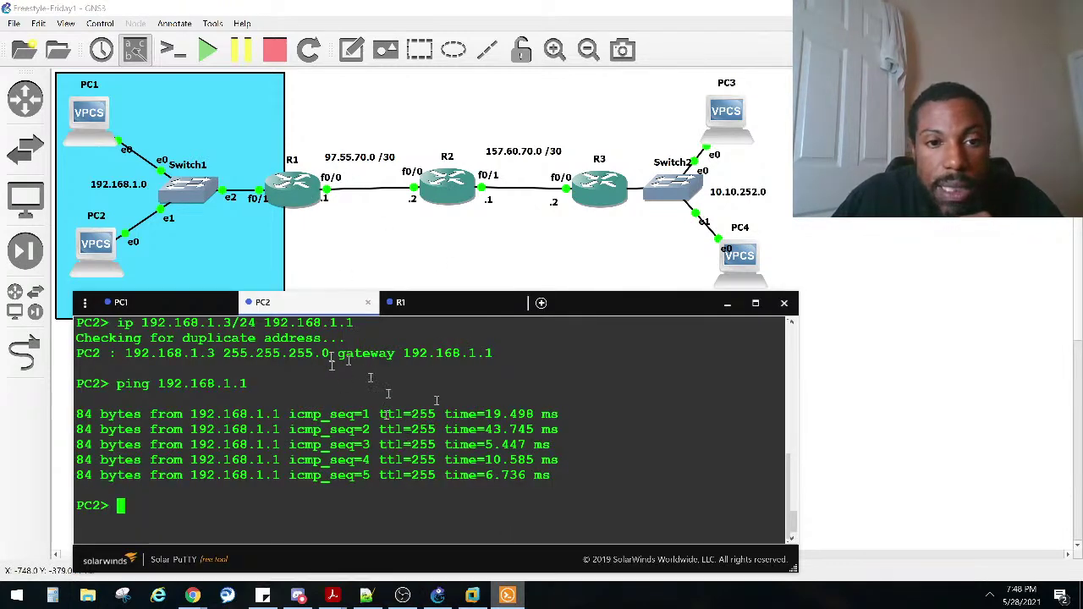
pyautogui.click(419, 305)
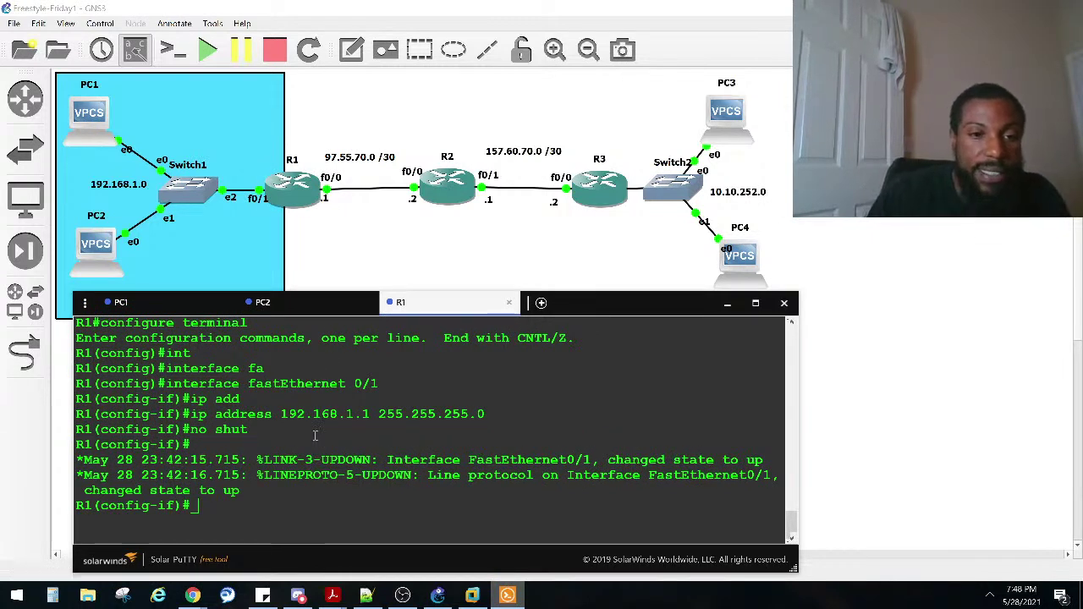
pyautogui.write('inter fa')
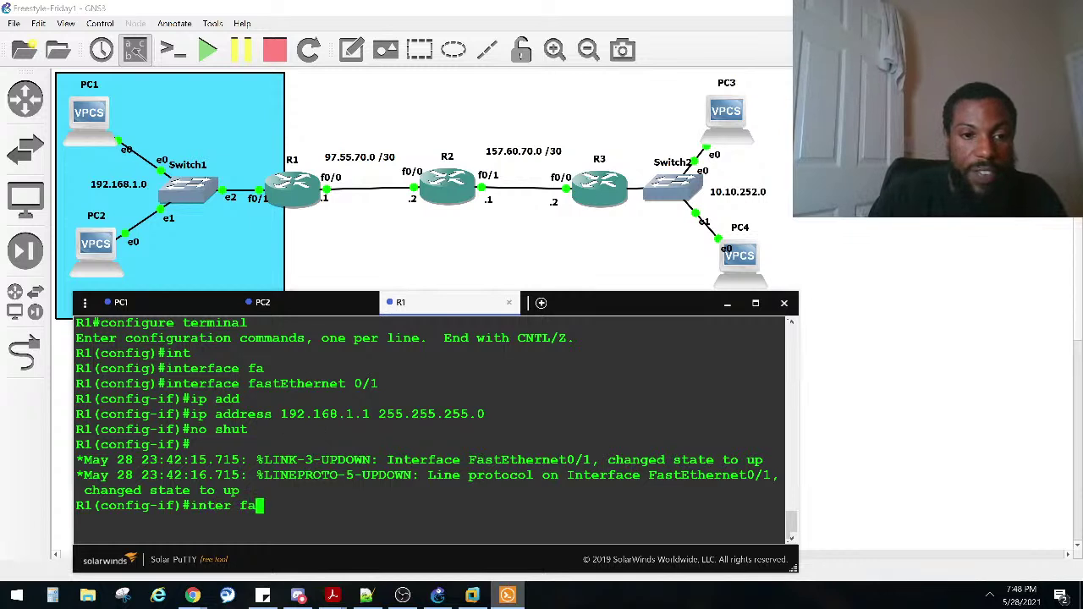
pyautogui.write('0/0')
pyautogui.press('Return')
pyautogui.write('ip ad ')
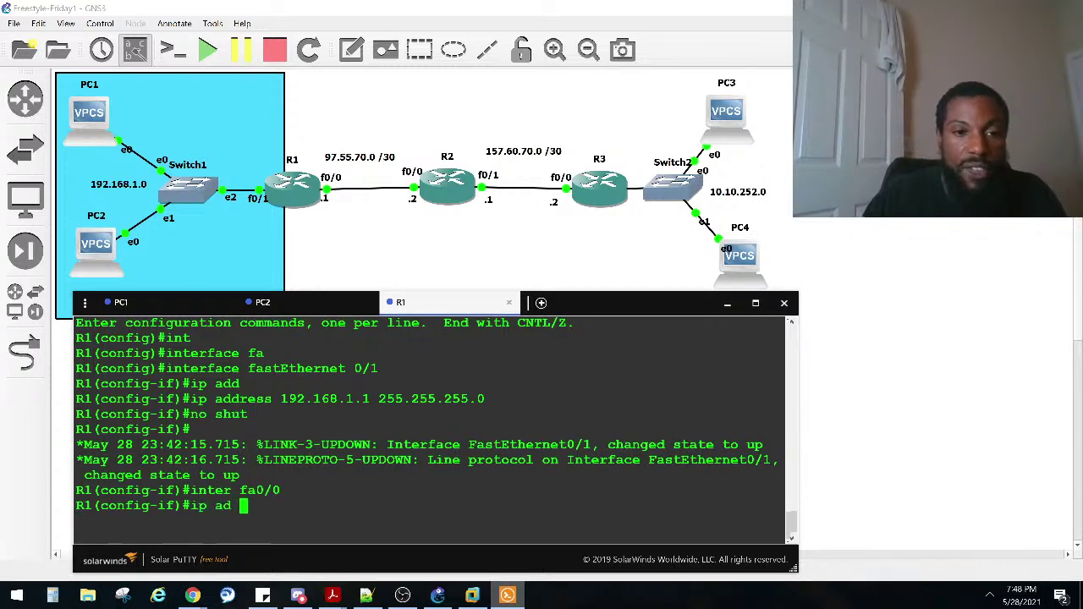
pyautogui.write('97.55.70.1 255.255.255.252')
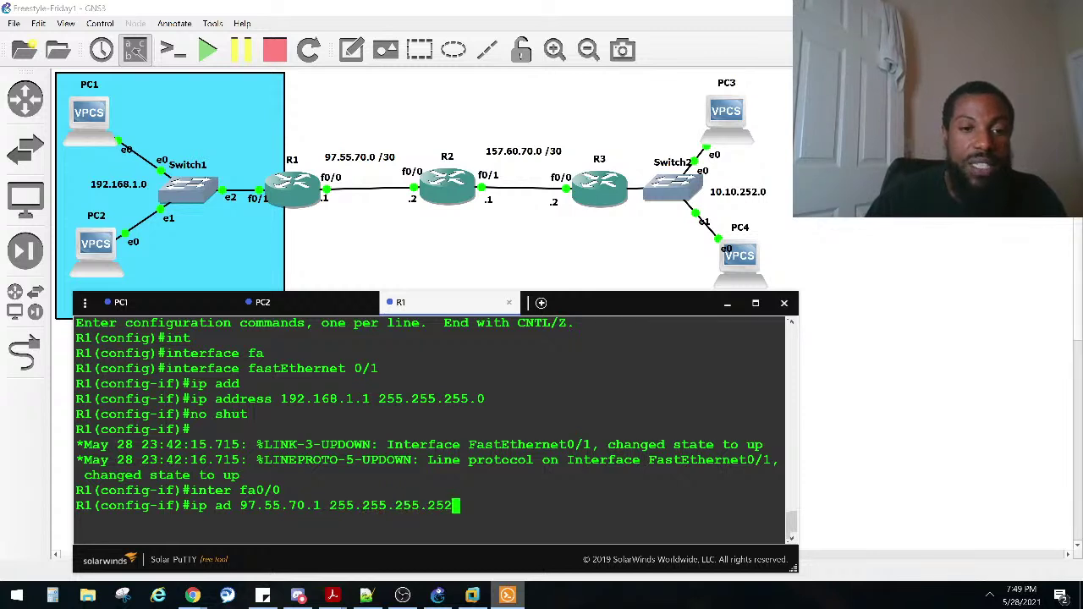
pyautogui.press('Return')
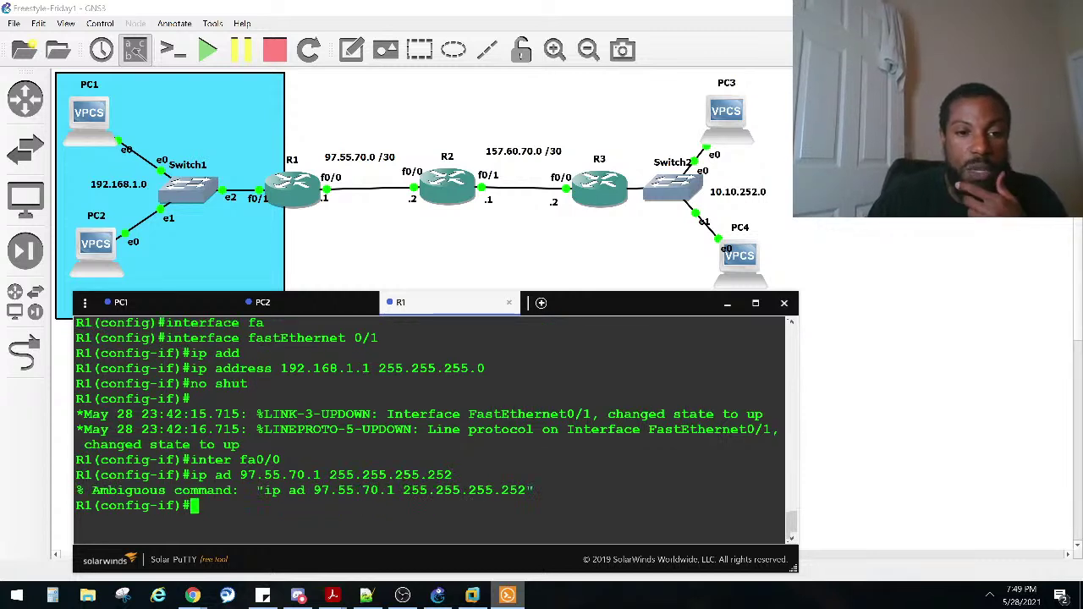
# Step: Correct the rejected command to ip address 97.55.70.1 255.255.255.252, then enable fa0/0 with no shut
pyautogui.press('Up')
pyautogui.press('Left')
pyautogui.press('Left')
pyautogui.press('Left')
pyautogui.press('Left')
pyautogui.press('Left')
pyautogui.hotkey('ctrl', 'a')
pyautogui.press('Right')
pyautogui.press('Right')
pyautogui.press('Right')
pyautogui.press('Right')
pyautogui.press('Right')
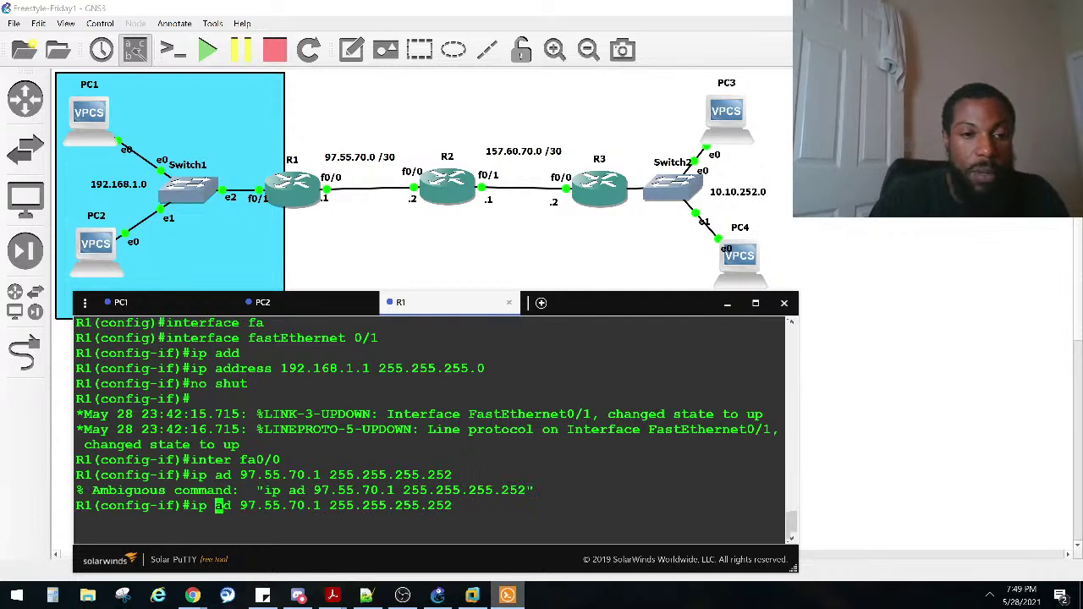
pyautogui.write('ddr')
pyautogui.press('BackSpace')
pyautogui.press('BackSpace')
pyautogui.write('re')
pyautogui.press('Return')
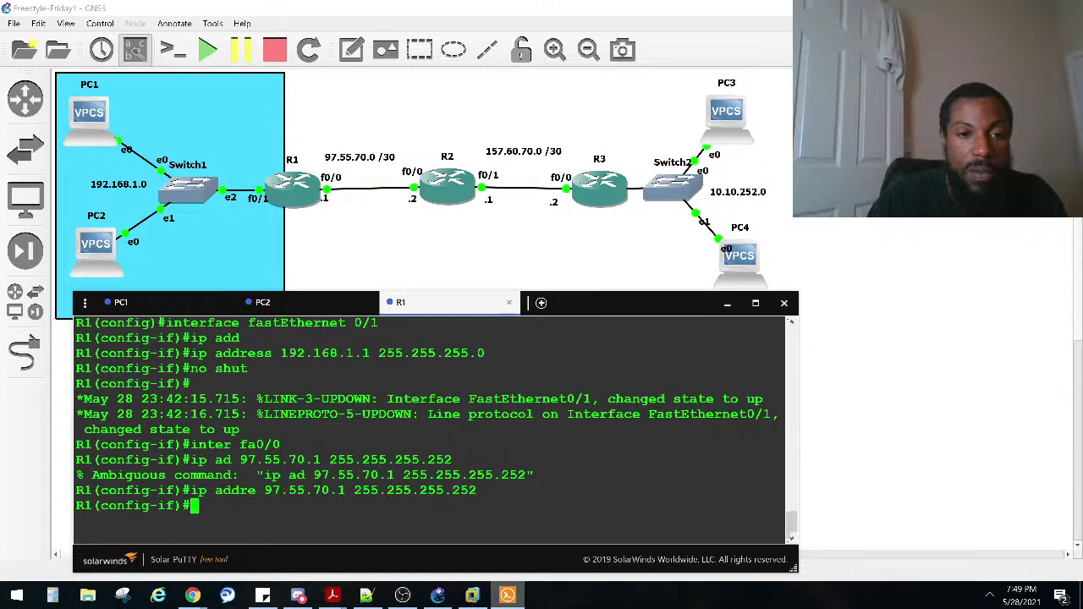
pyautogui.write('no shut')
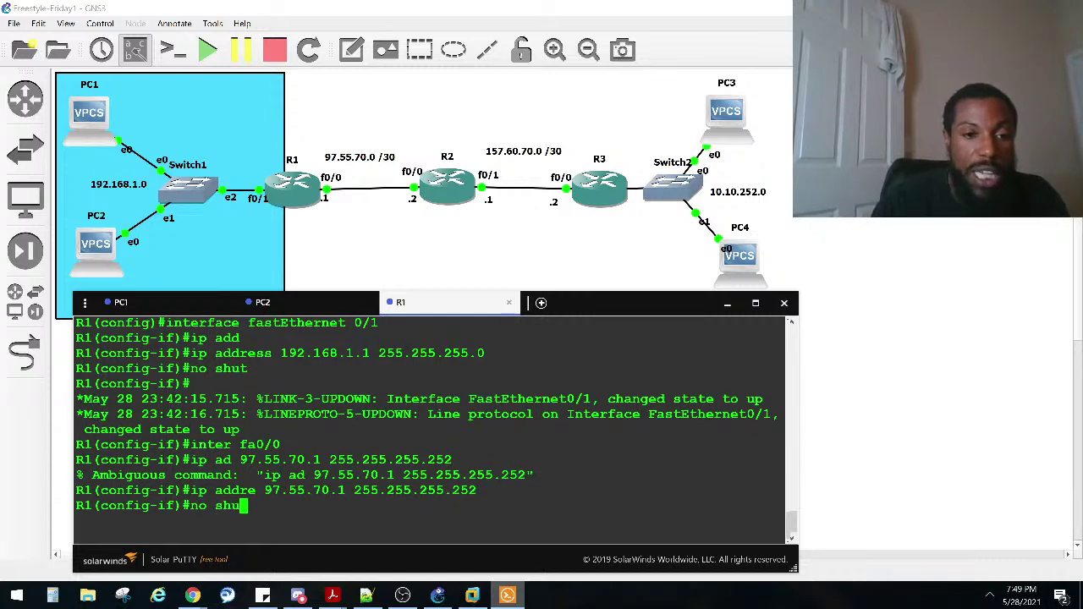
pyautogui.press('Return')
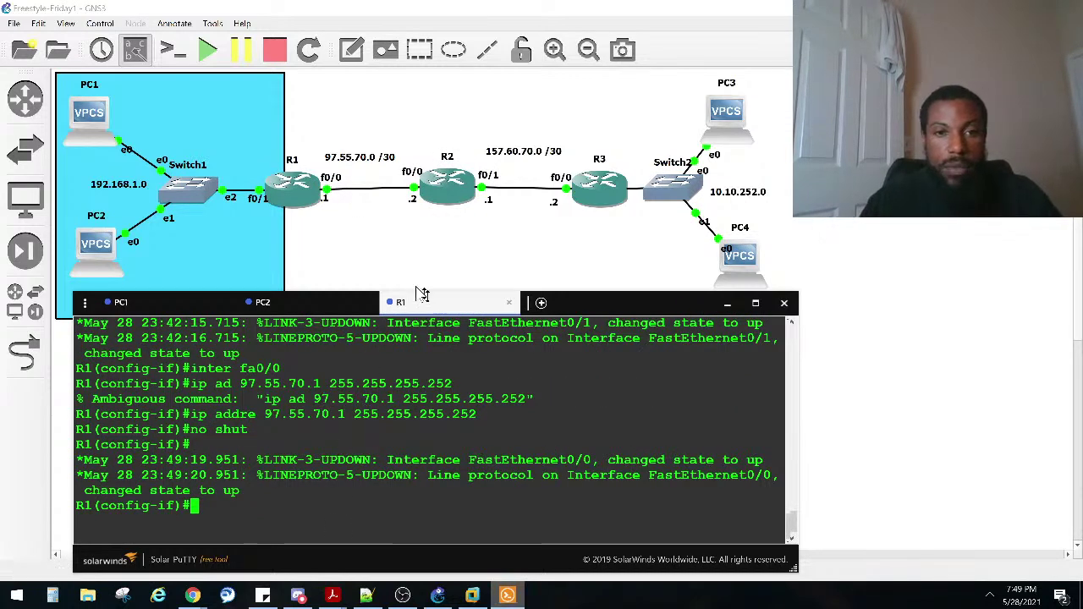
# Step: Open R2's console from its right-click menu and bring the Solar-PuTTY window forward
pyautogui.click(439, 186)
pyautogui.rightClick(442, 187)
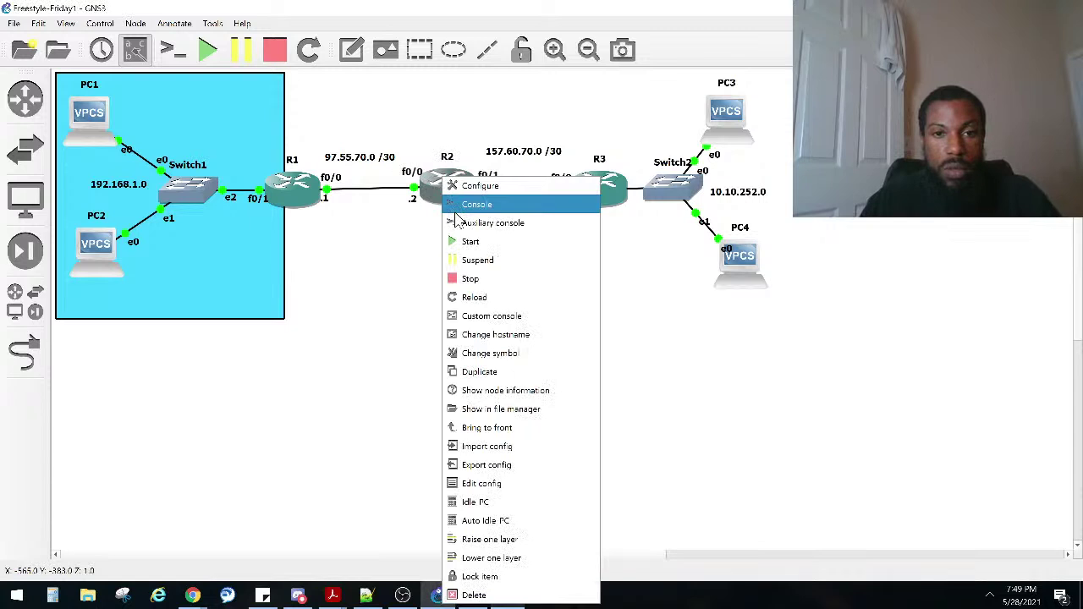
pyautogui.click(461, 216)
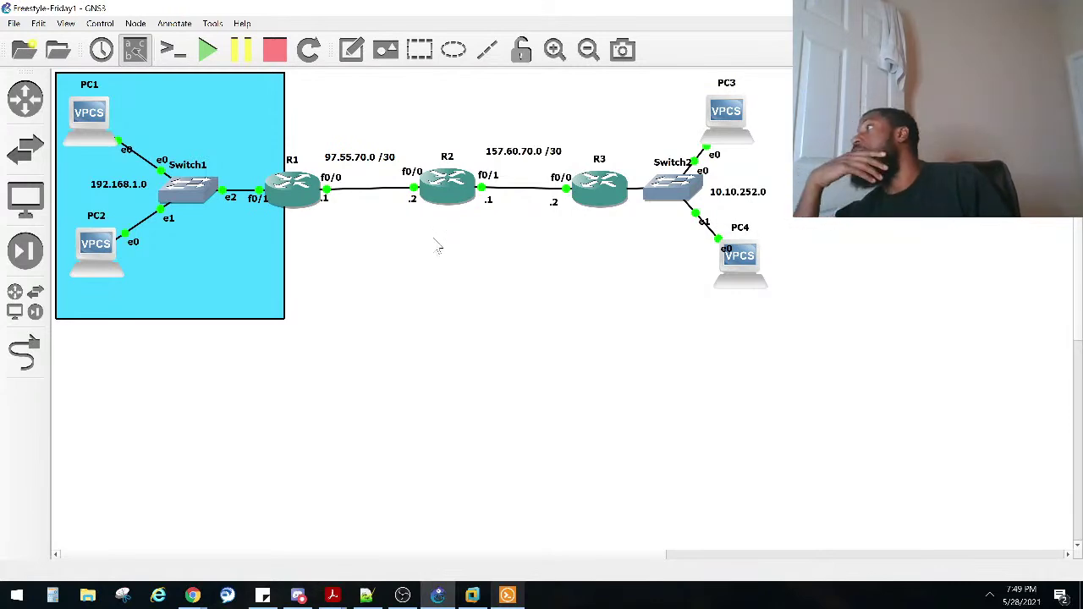
pyautogui.hotkey('alt', 'Tab')
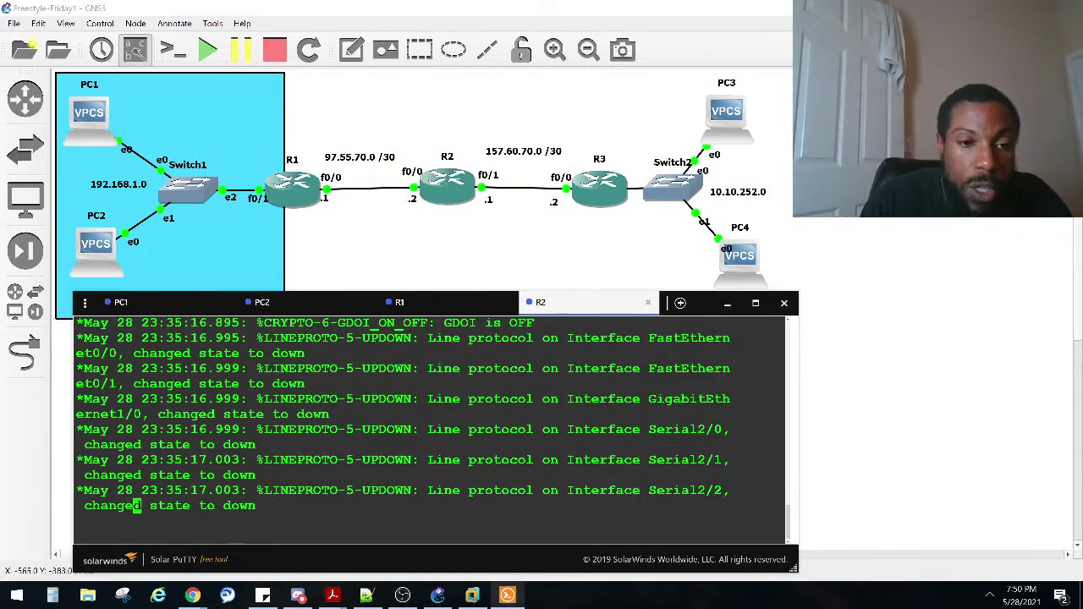
# Step: Enter global configuration mode on R2 with conf t, briefly selecting R3 on the canvas
pyautogui.press('Return')
pyautogui.press('Return')
pyautogui.write('conf')
pyautogui.press('Tab')
pyautogui.write('t')
pyautogui.press('Tab')
pyautogui.press('Return')
pyautogui.write('in')
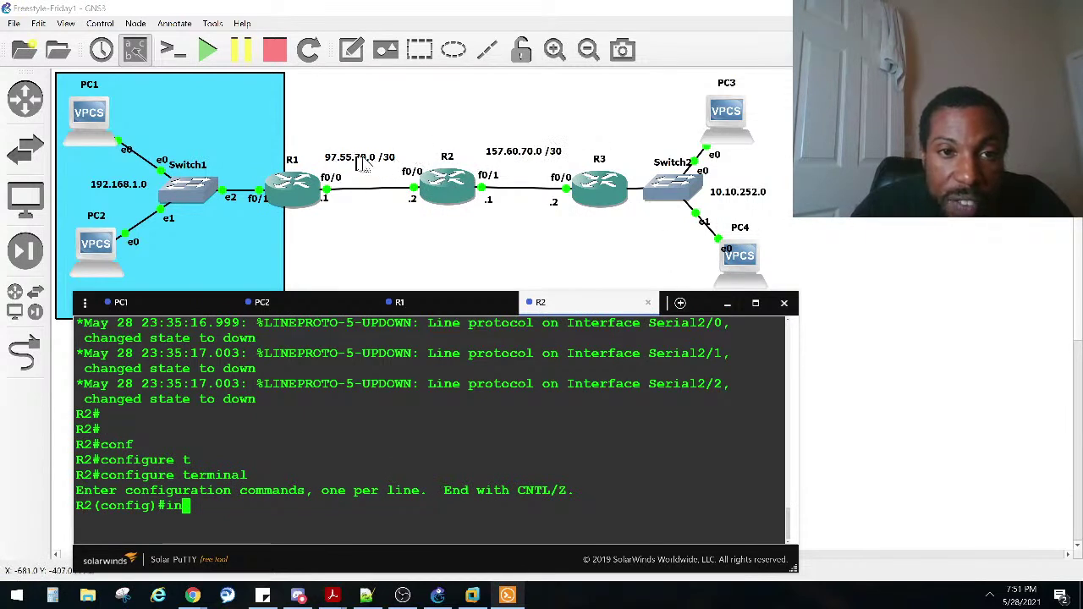
pyautogui.click(411, 207)
pyautogui.moveTo(407, 203); pyautogui.dragTo(619, 285)
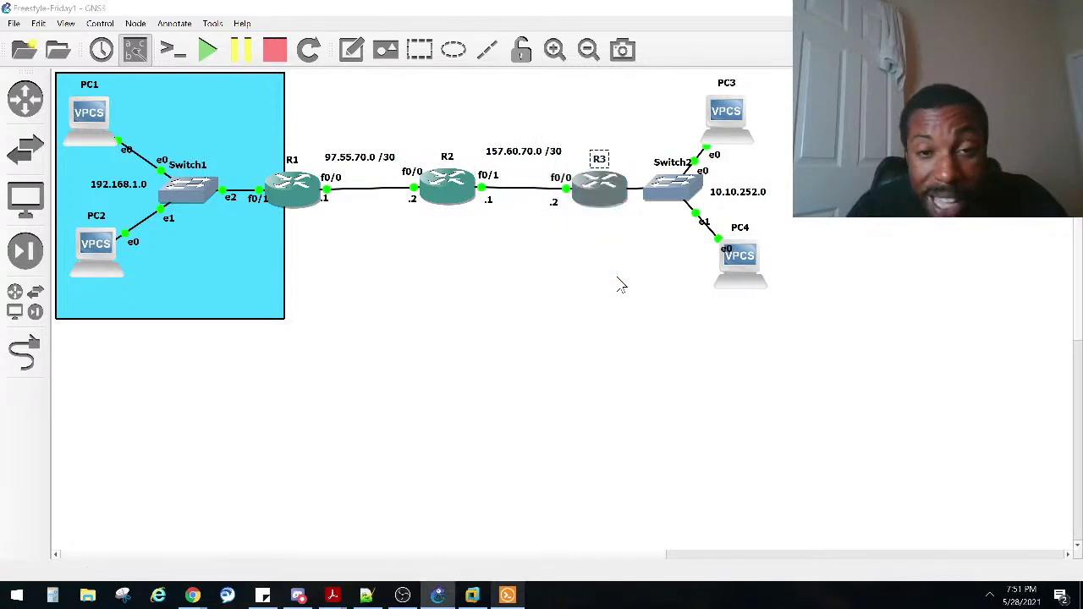
pyautogui.click(354, 508)
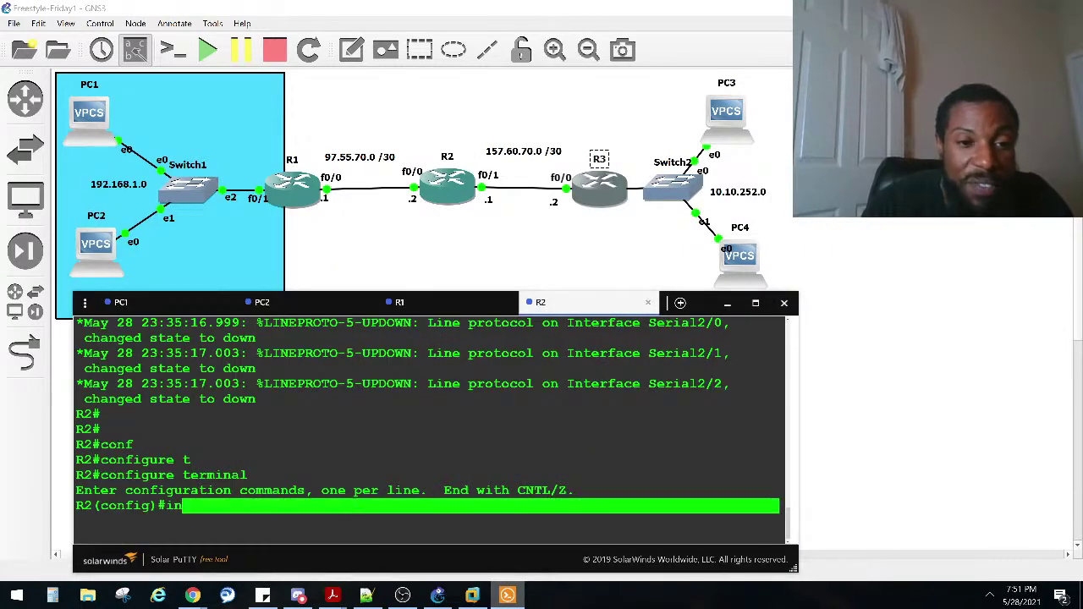
# Step: Give R2's fa0/0 the address 97.55.70.2 255.255.255.252 and enable it with no shut
pyautogui.write('te')
pyautogui.press('Tab')
pyautogui.write('fa')
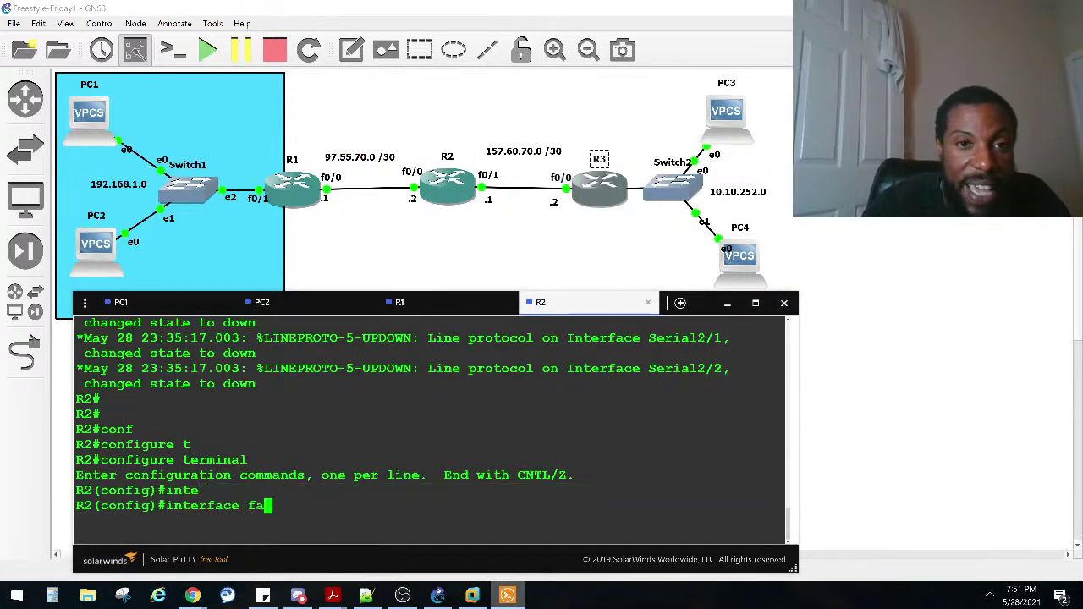
pyautogui.press('Tab')
pyautogui.write('0/0')
pyautogui.press('Return')
pyautogui.write('ip add')
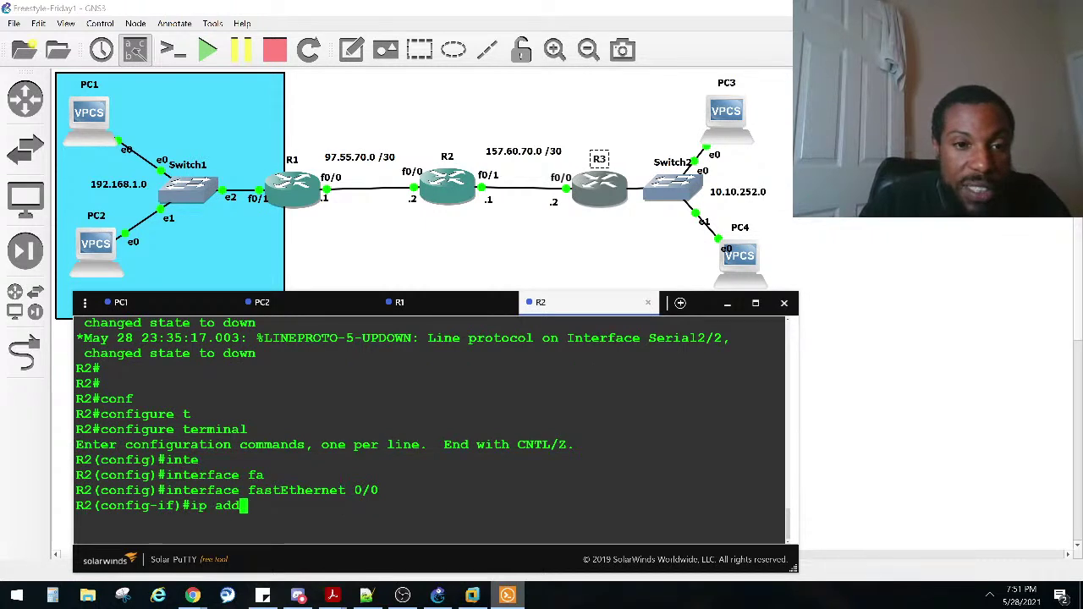
pyautogui.press('Tab')
pyautogui.write('97.55.')
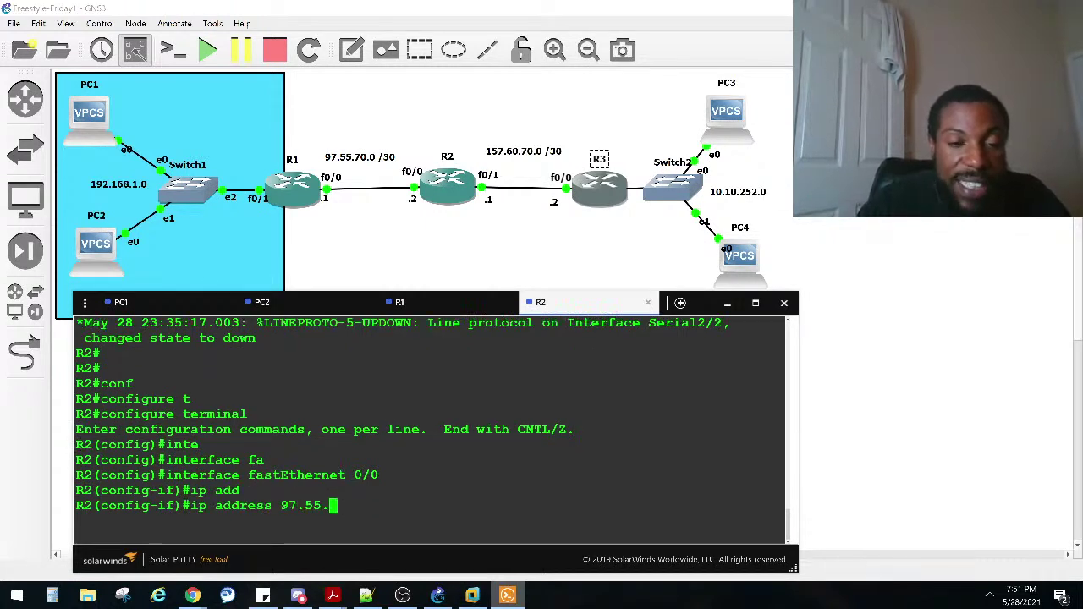
pyautogui.write('70.2')
pyautogui.write(' 25')
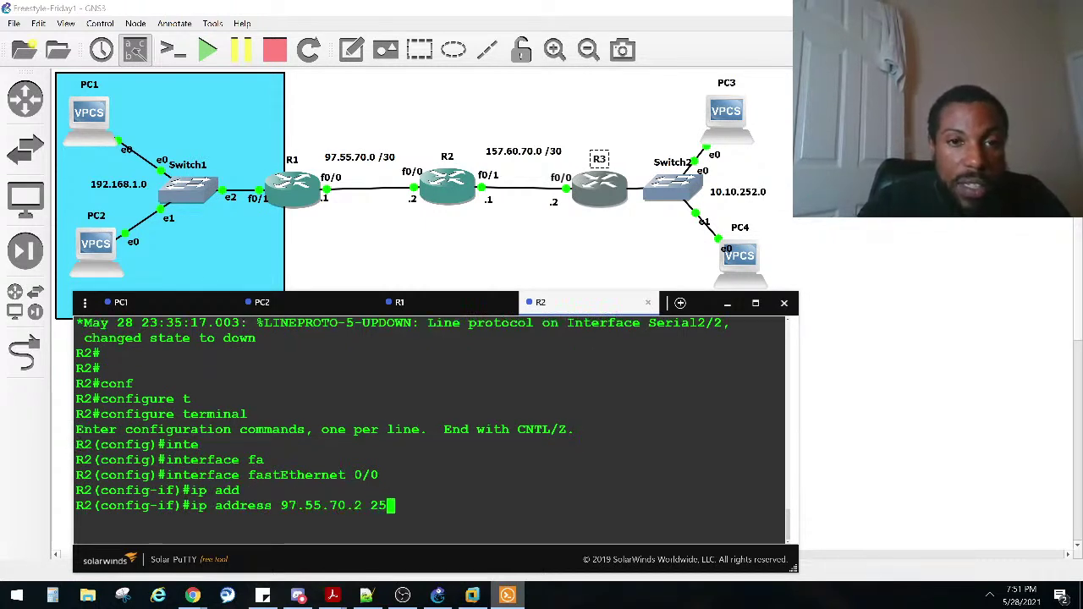
pyautogui.write('5.255.255.252')
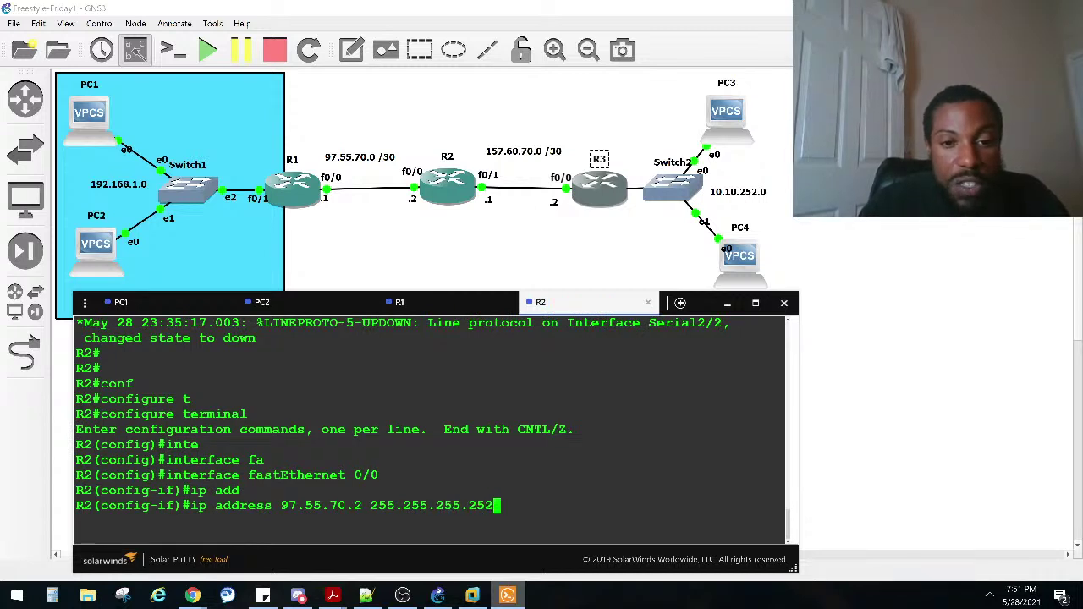
pyautogui.press('Return')
pyautogui.write('no shut')
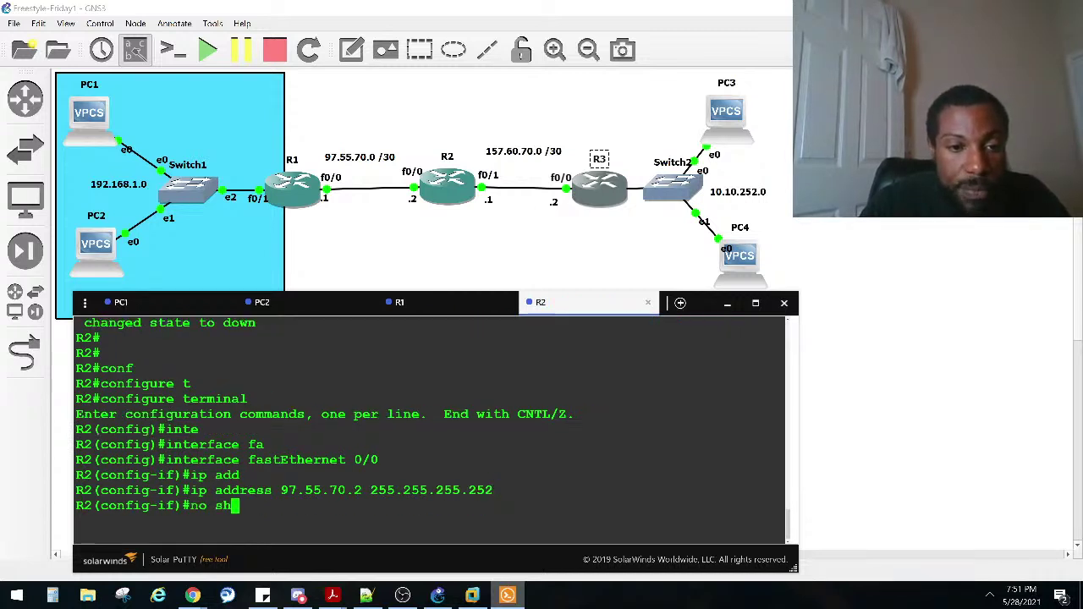
pyautogui.press('Return')
# Step: Exit configuration mode and ping R1 at 97.55.70.1 twice
pyautogui.hotkey('ctrl', 'z')
pyautogui.press('Return')
pyautogui.press('Return')
pyautogui.press('Return')
pyautogui.press('Return')
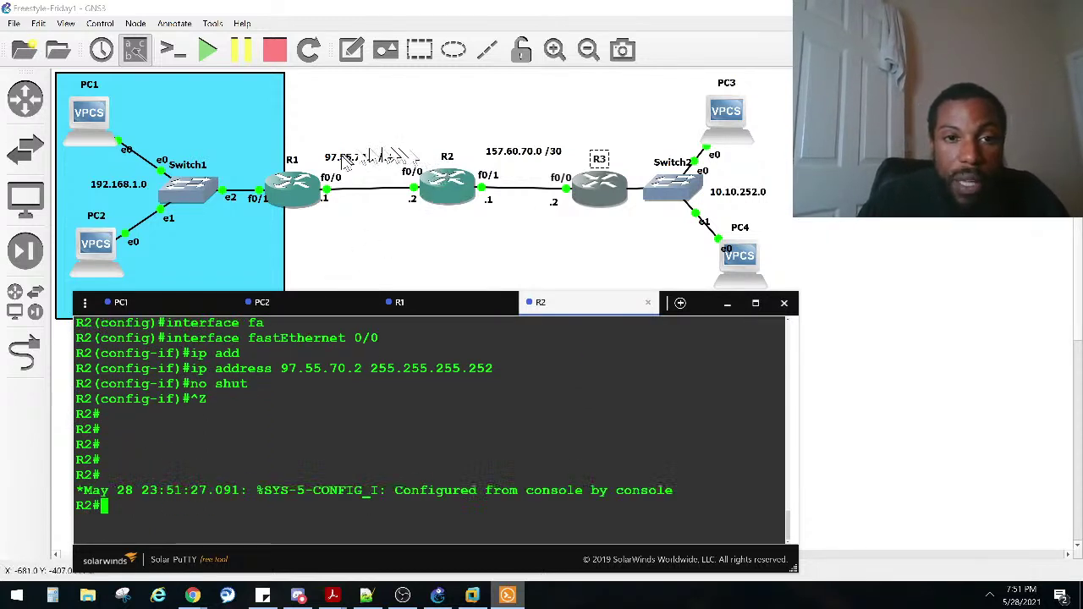
pyautogui.write('ping ')
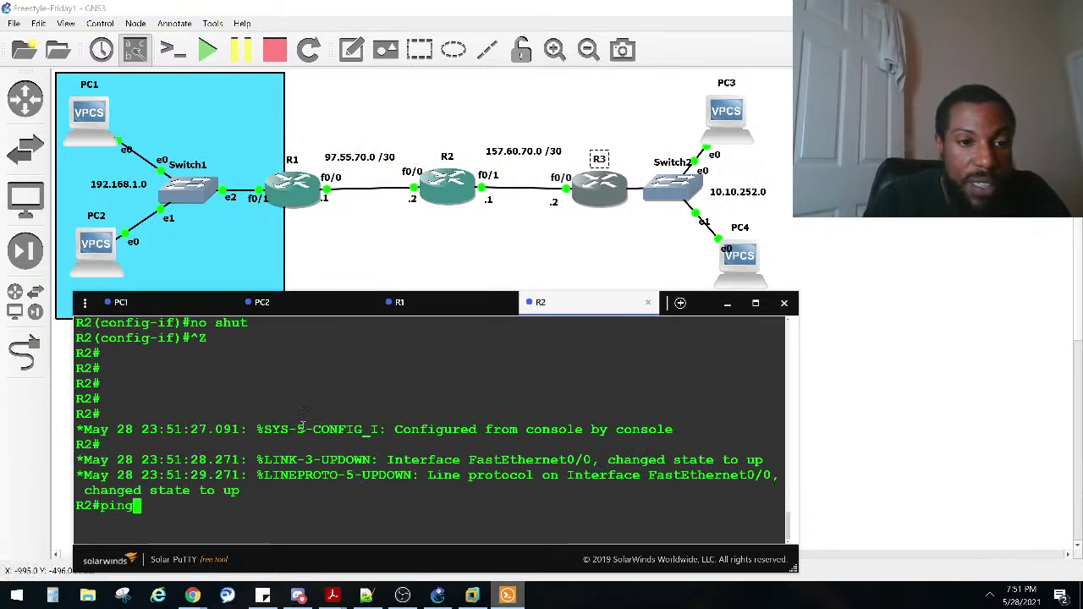
pyautogui.write('97')
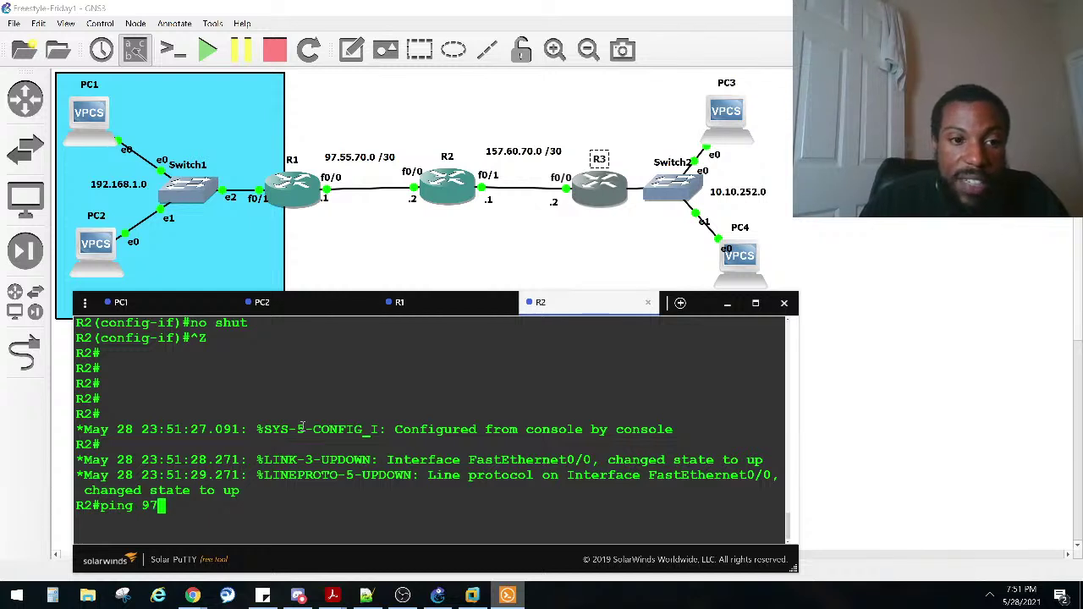
pyautogui.write('.55.70.')
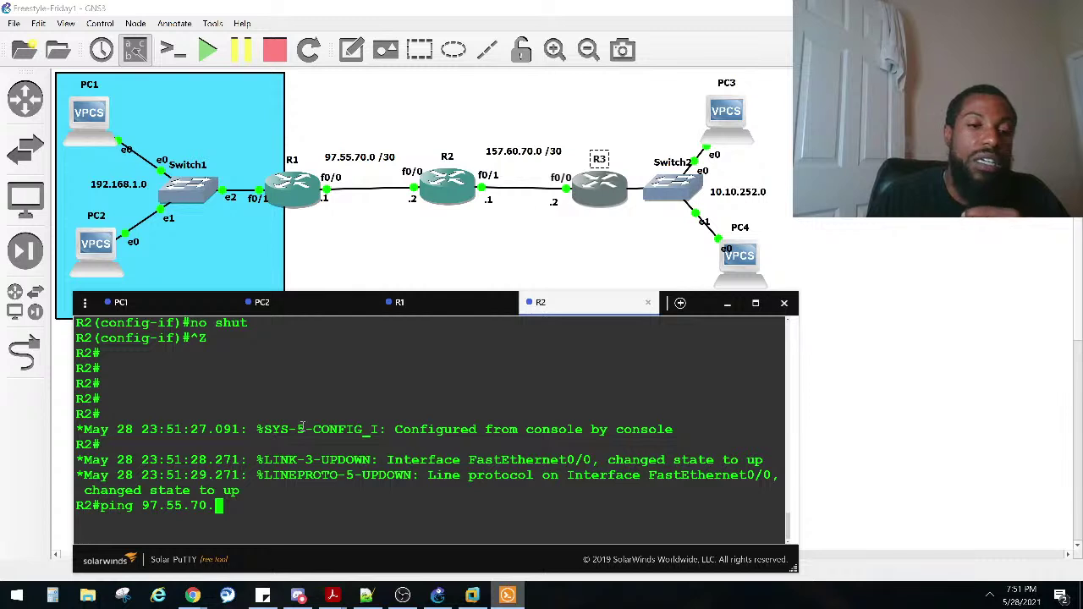
pyautogui.write('1')
pyautogui.press('Return')
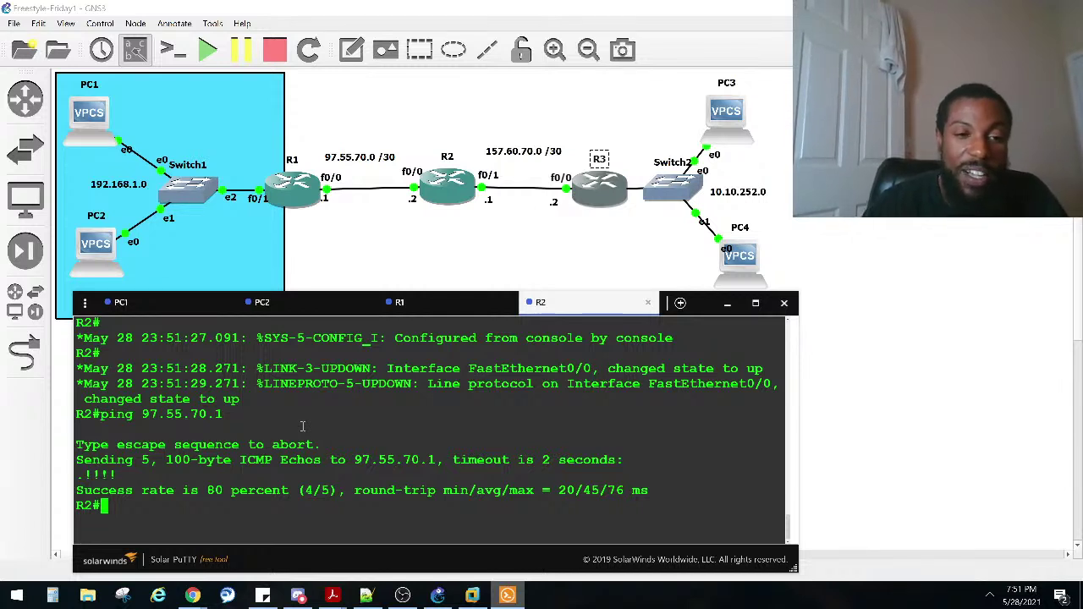
pyautogui.press('Up')
pyautogui.press('Return')
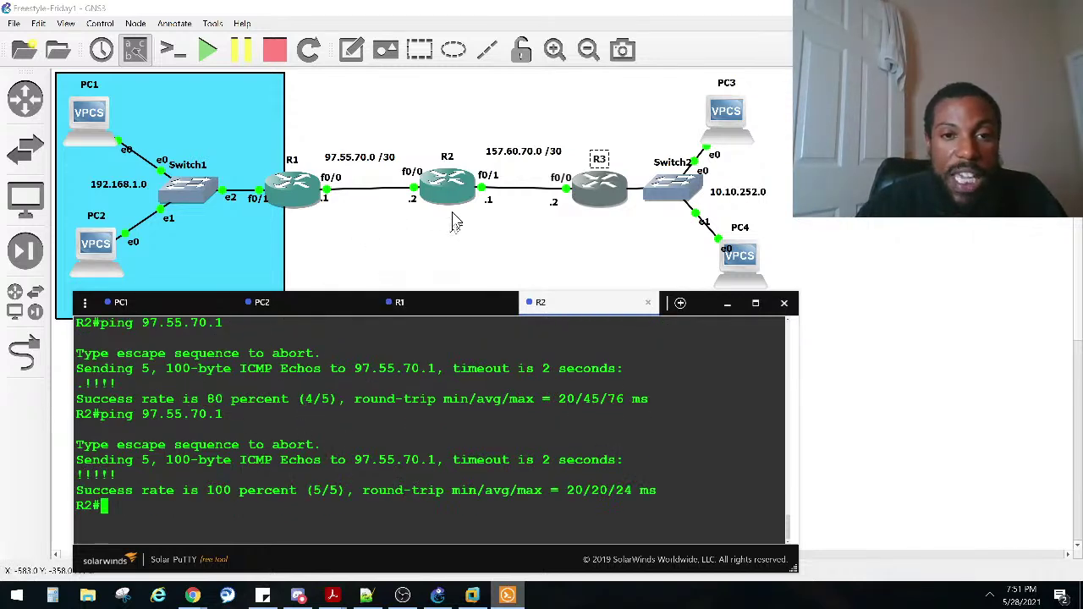
# Step: In R1's console, leave configuration mode and ping 97.55.70.2, fixing the mistyped target
pyautogui.click(461, 313)
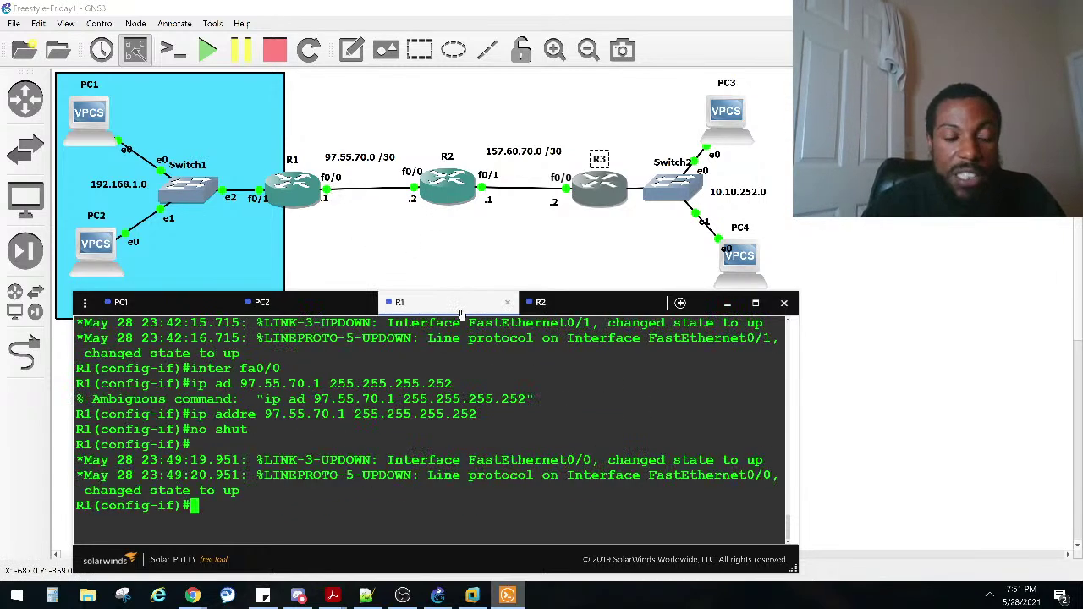
pyautogui.hotkey('ctrl', 'z')
pyautogui.press('Return')
pyautogui.press('Return')
pyautogui.press('Return')
pyautogui.press('Return')
pyautogui.write('pin')
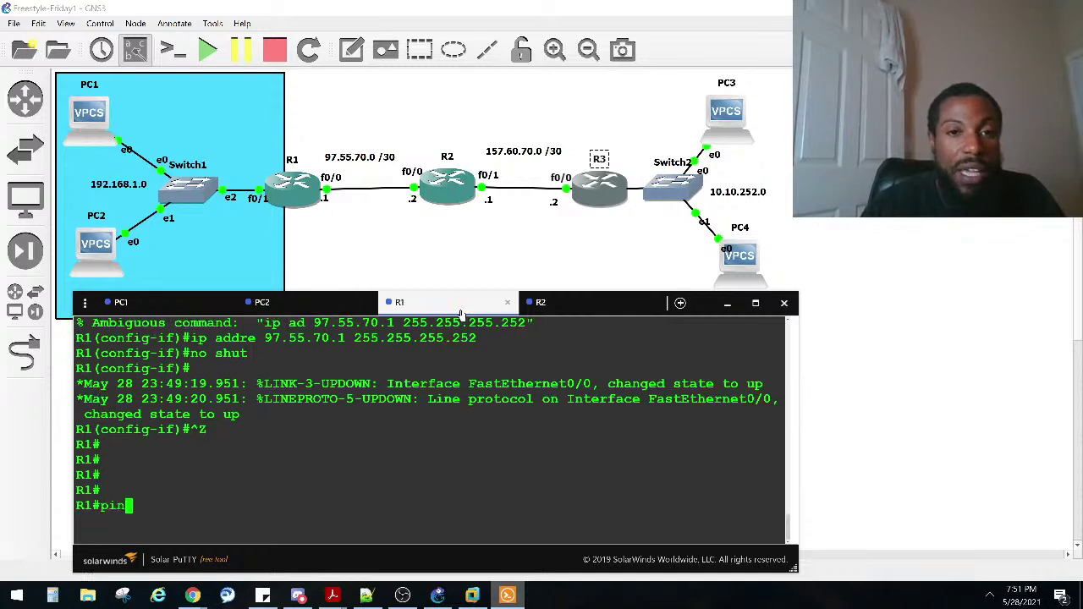
pyautogui.write('g 192.1')
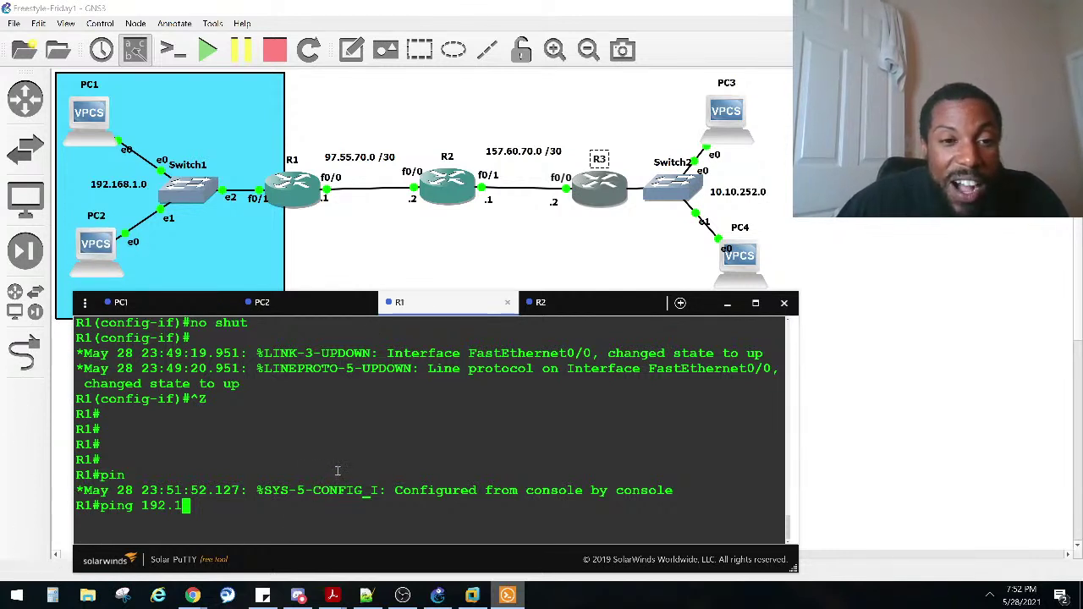
pyautogui.press('BackSpace')
pyautogui.press('BackSpace')
pyautogui.press('BackSpace')
pyautogui.press('BackSpace')
pyautogui.press('BackSpace')
pyautogui.write('97.55.')
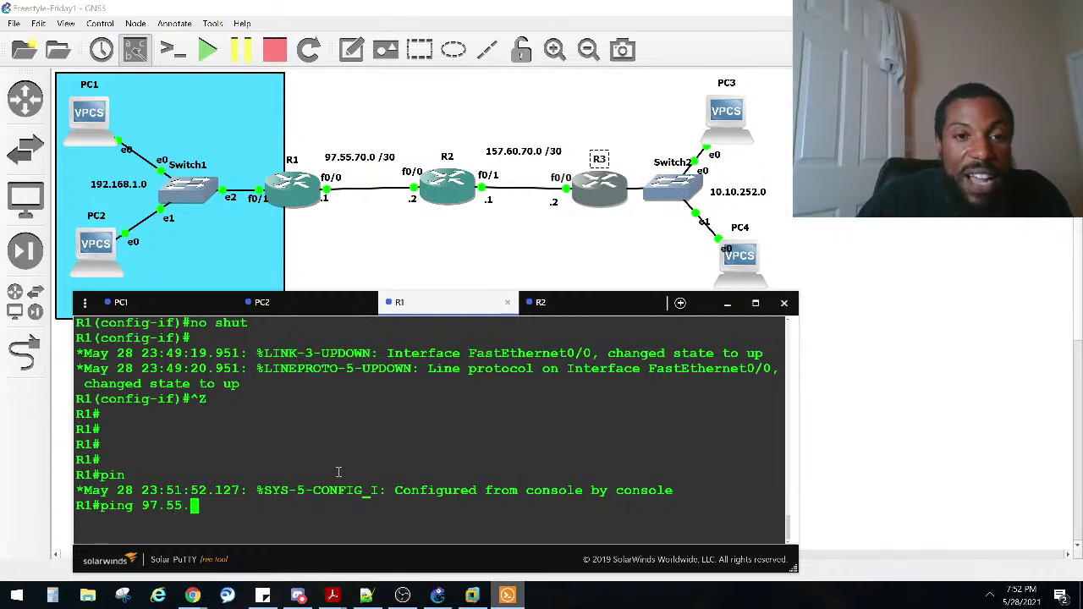
pyautogui.write('70.')
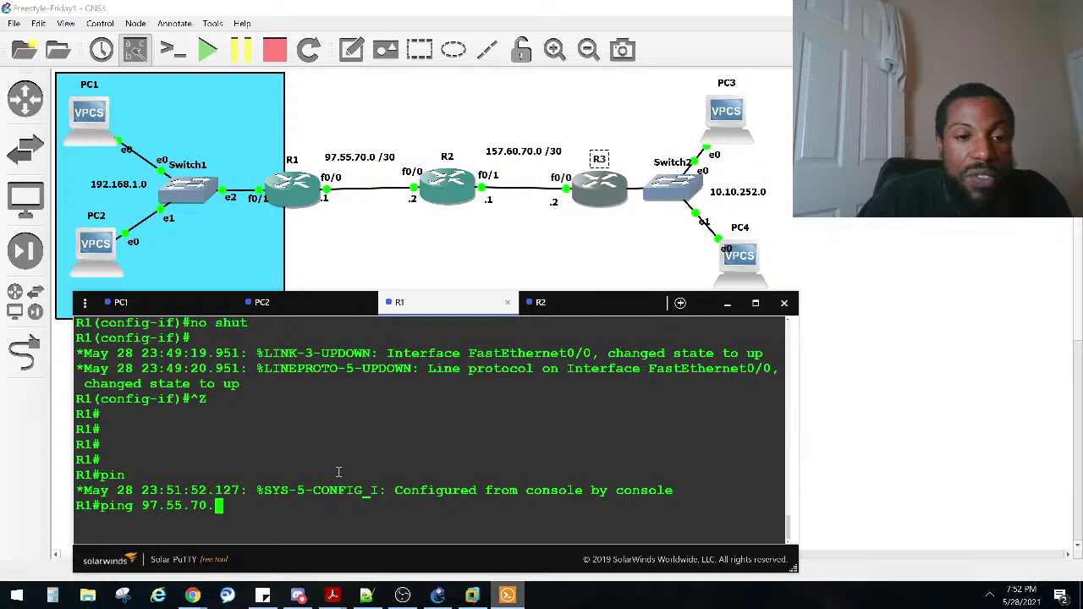
pyautogui.write('2')
pyautogui.press('Return')
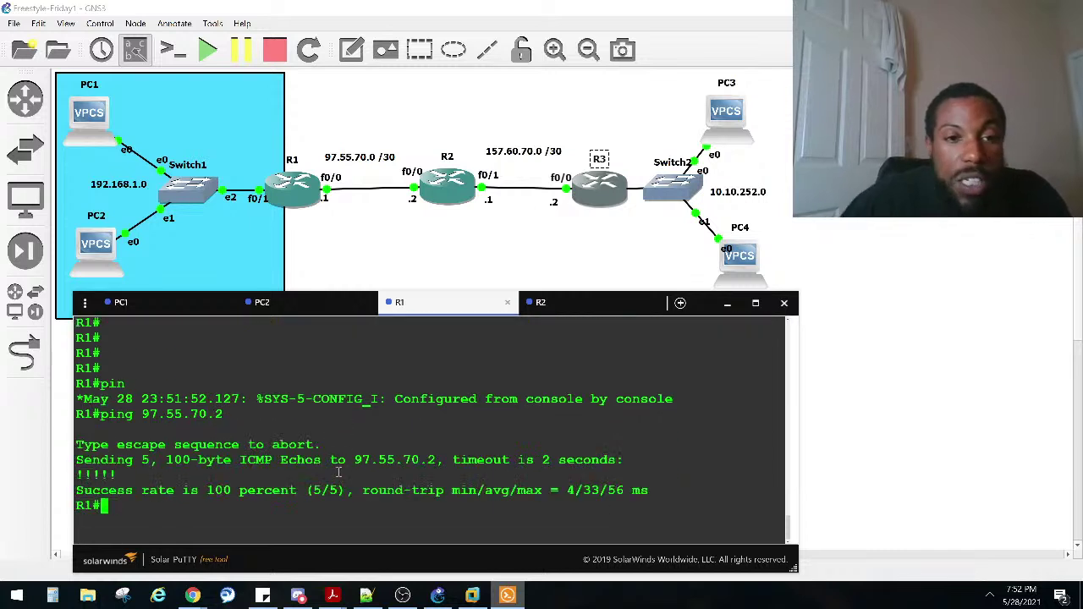
pyautogui.click(415, 221)
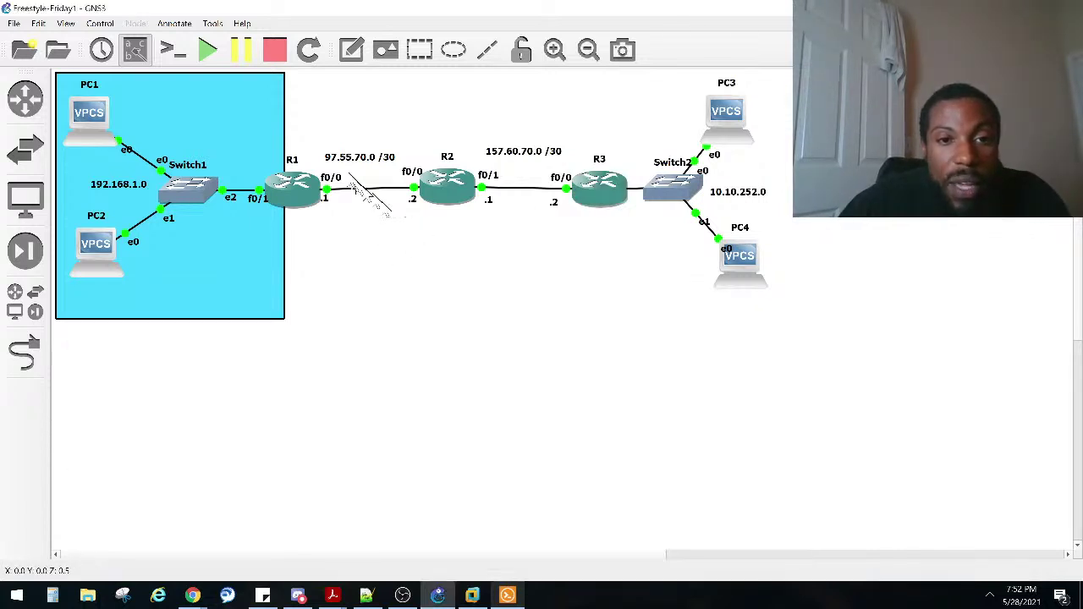
pyautogui.moveTo(316, 115); pyautogui.dragTo(417, 248)
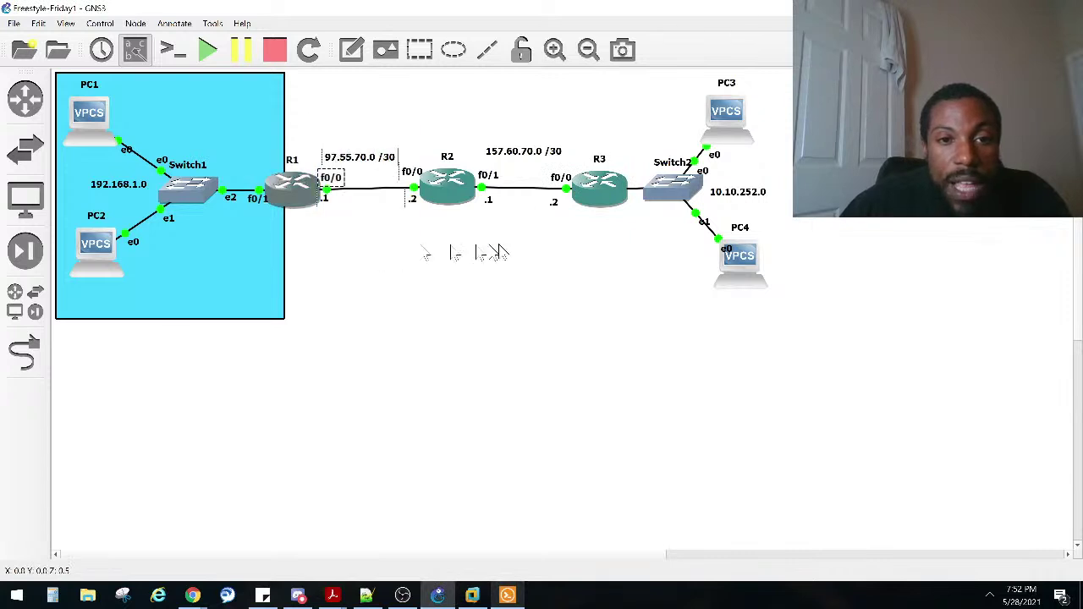
pyautogui.moveTo(585, 251); pyautogui.dragTo(488, 139)
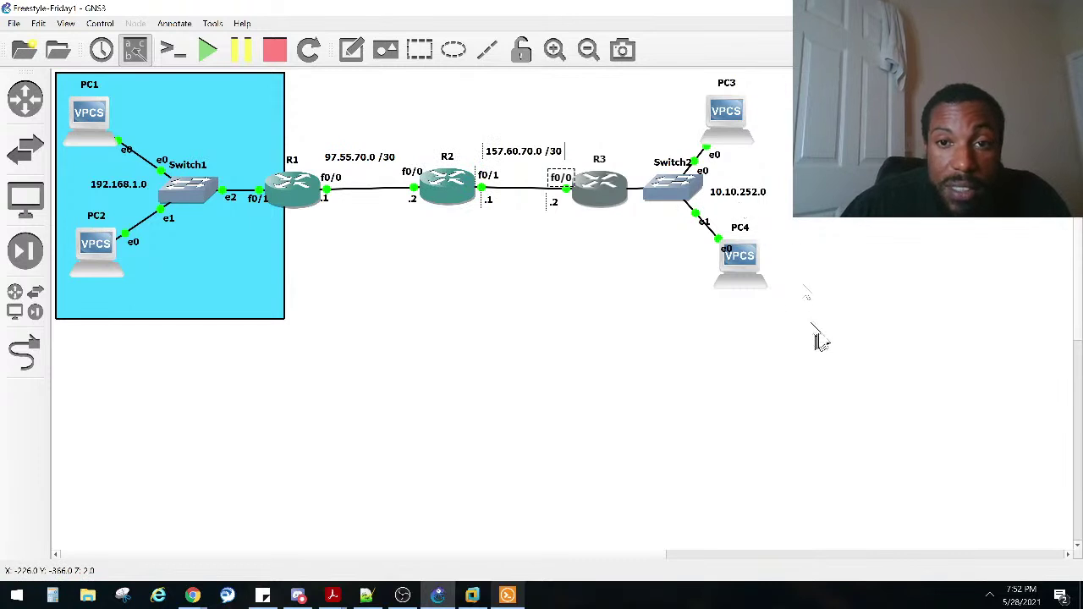
pyautogui.moveTo(592, 279); pyautogui.dragTo(503, 127)
pyautogui.moveTo(787, 328); pyautogui.dragTo(627, 54)
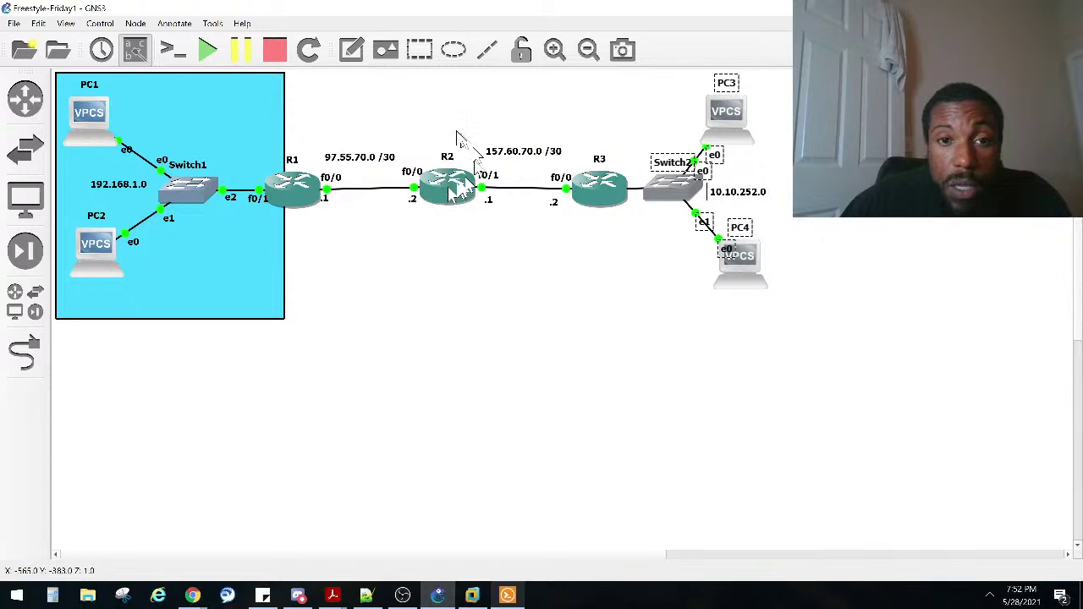
pyautogui.moveTo(309, 122); pyautogui.dragTo(457, 268)
# Step: Select R2's f0/1 label and enter global configuration mode in R2's console
pyautogui.moveTo(517, 233); pyautogui.dragTo(470, 173)
pyautogui.click(507, 595)
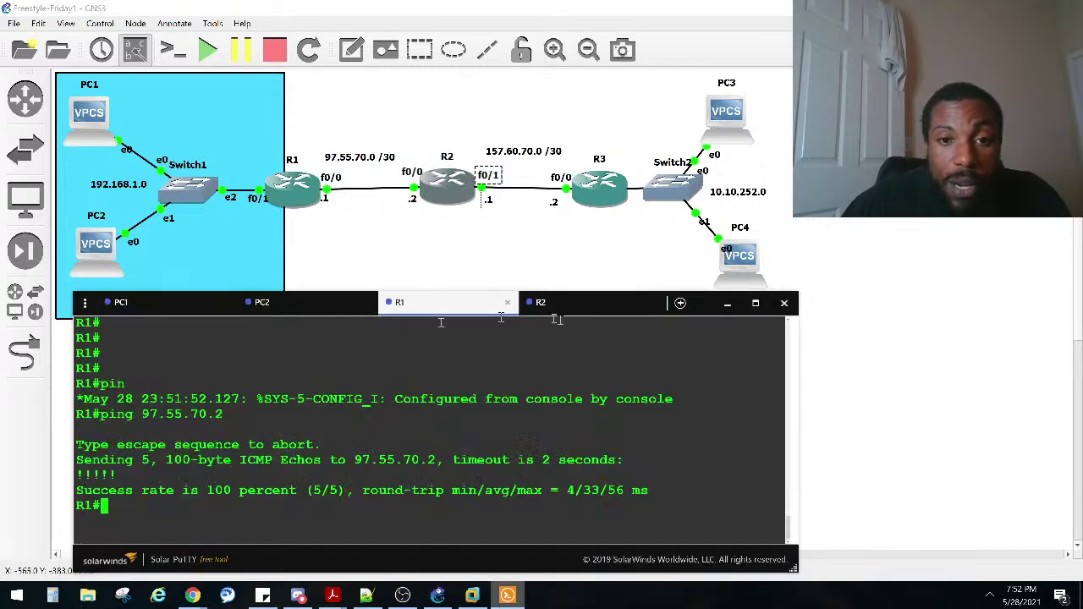
pyautogui.click(587, 312)
pyautogui.write('conf')
pyautogui.press('Tab')
pyautogui.write('t')
# Step: Start configuring interface fastEthernet 0/1 on R2, correcting typos along the way
pyautogui.press('Tab')
pyautogui.press('Return')
pyautogui.write('int')
pyautogui.press('Tab')
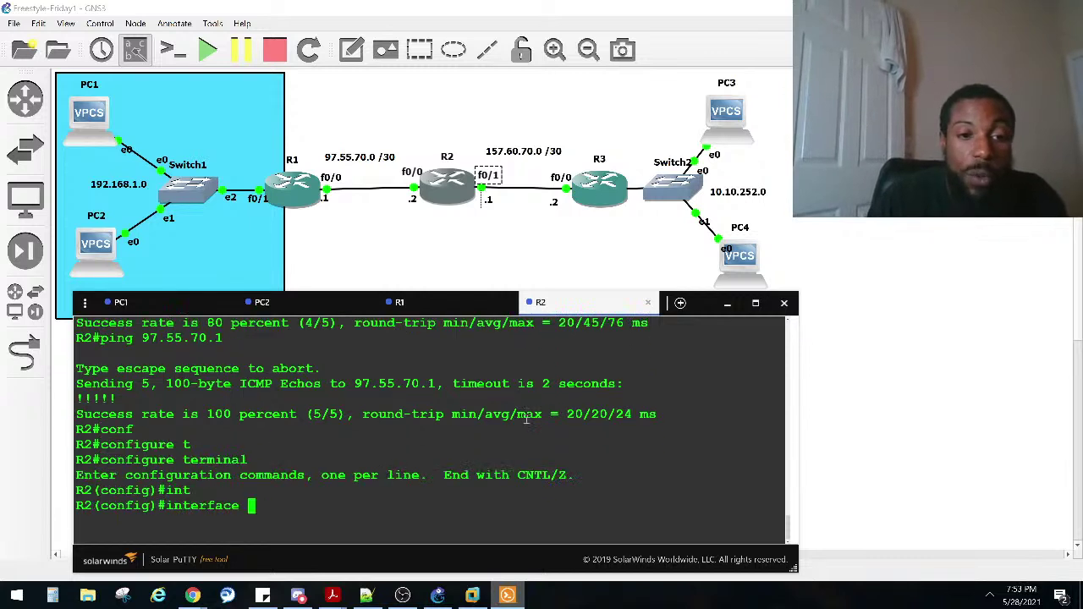
pyautogui.write('e')
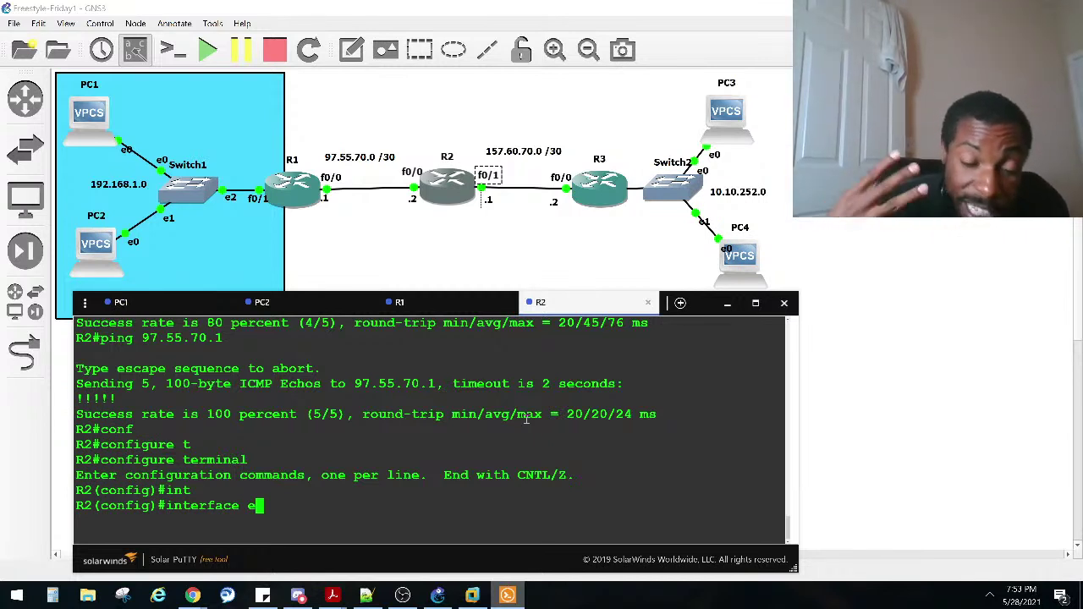
pyautogui.press('BackSpace')
pyautogui.write('fa')
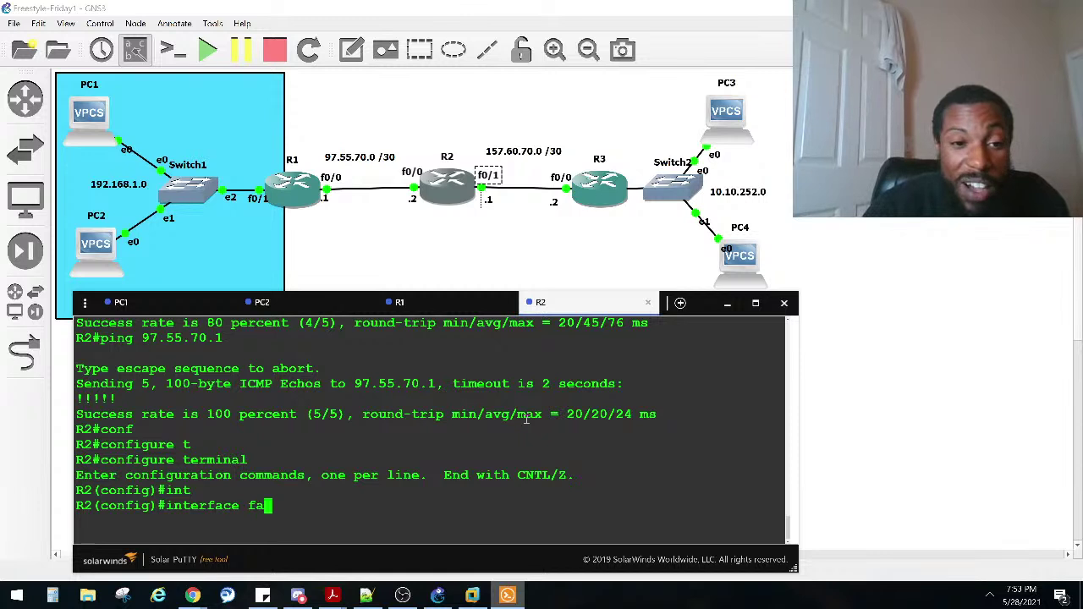
pyautogui.press('Tab')
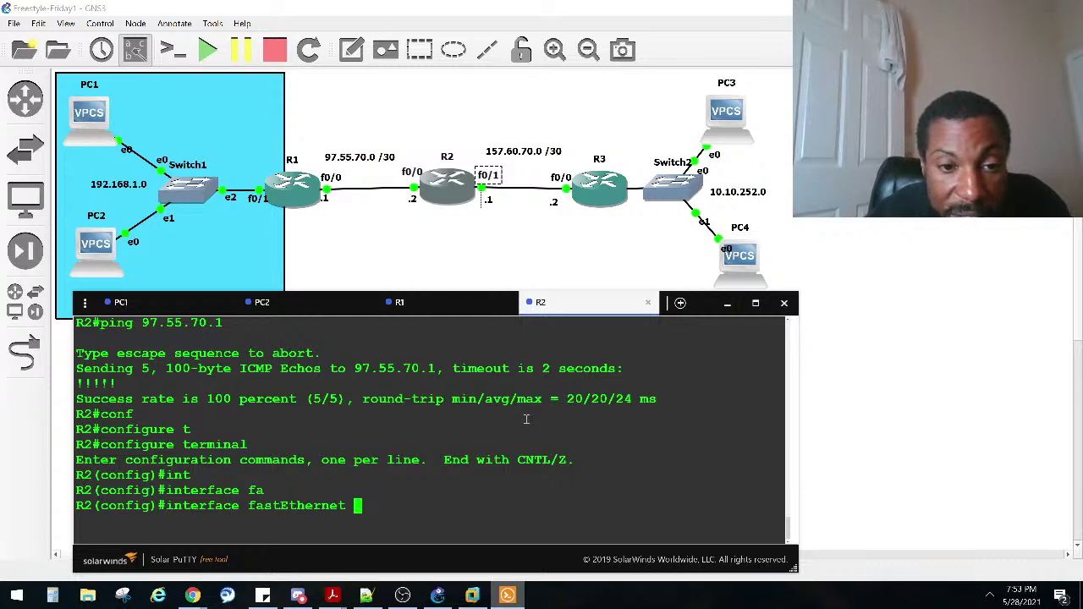
pyautogui.write('1')
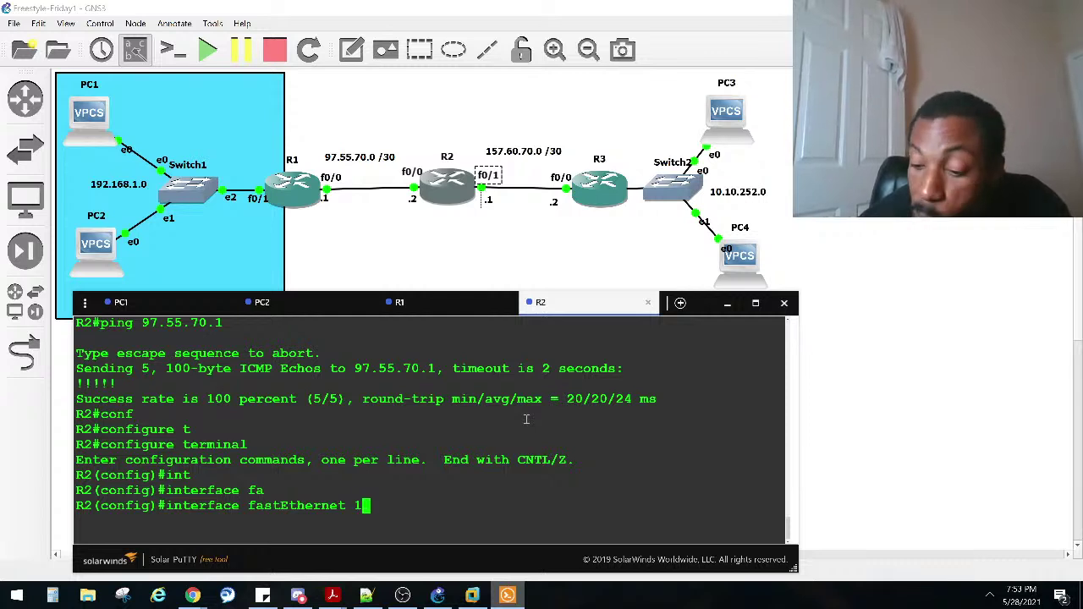
pyautogui.press('BackSpace')
pyautogui.write('0/1')
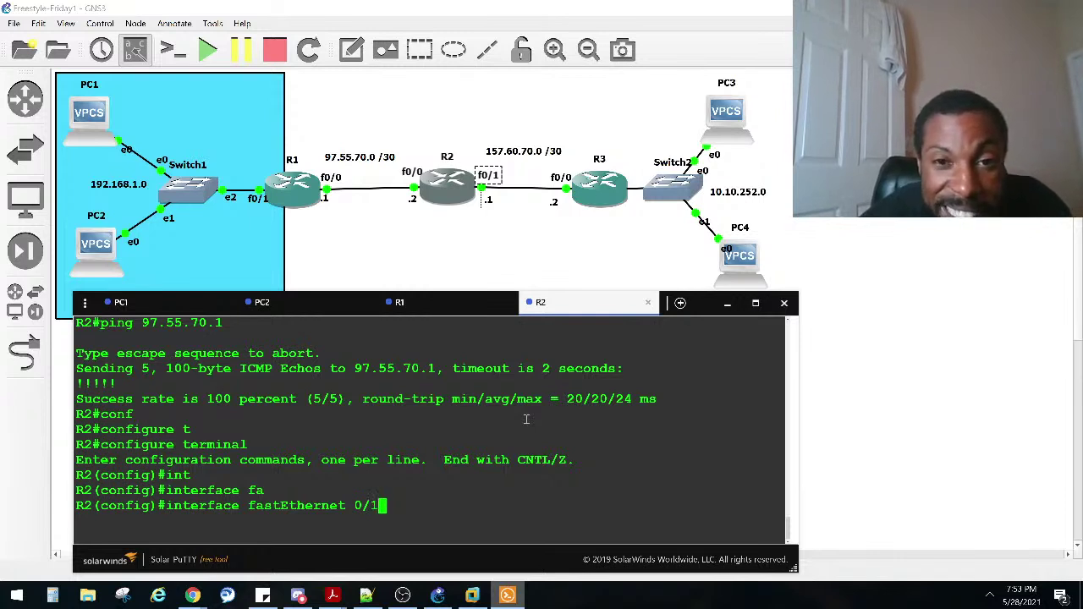
# Step: Assign 157.60.70.1 255.255.255.252 to fa0/1 and bring it up with no shut
pyautogui.write('ip add')
pyautogui.press('Tab')
pyautogui.write('157')
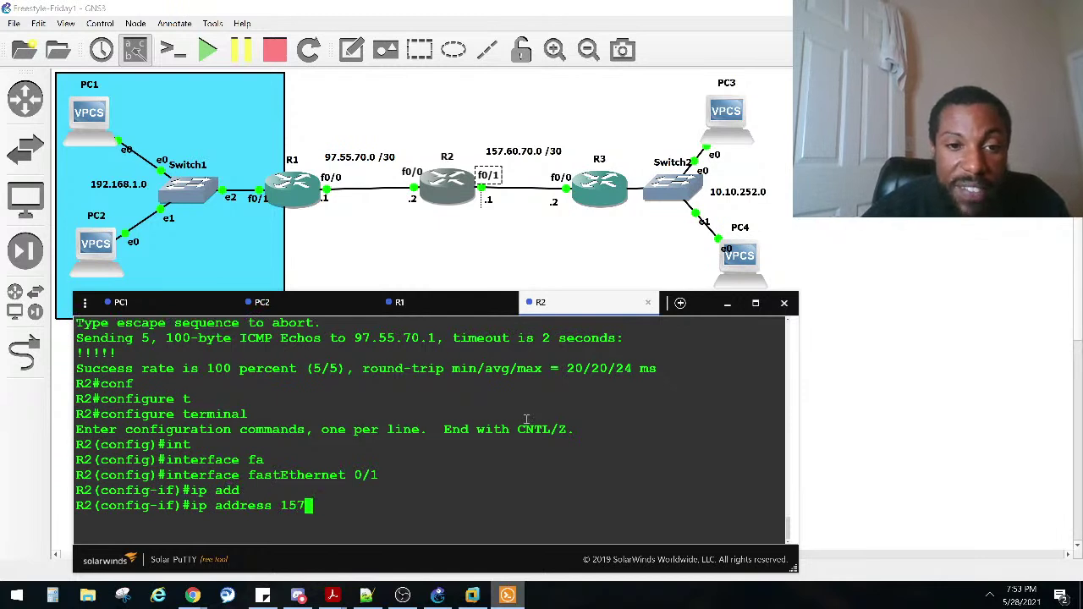
pyautogui.write('.60.70.1 255.25')
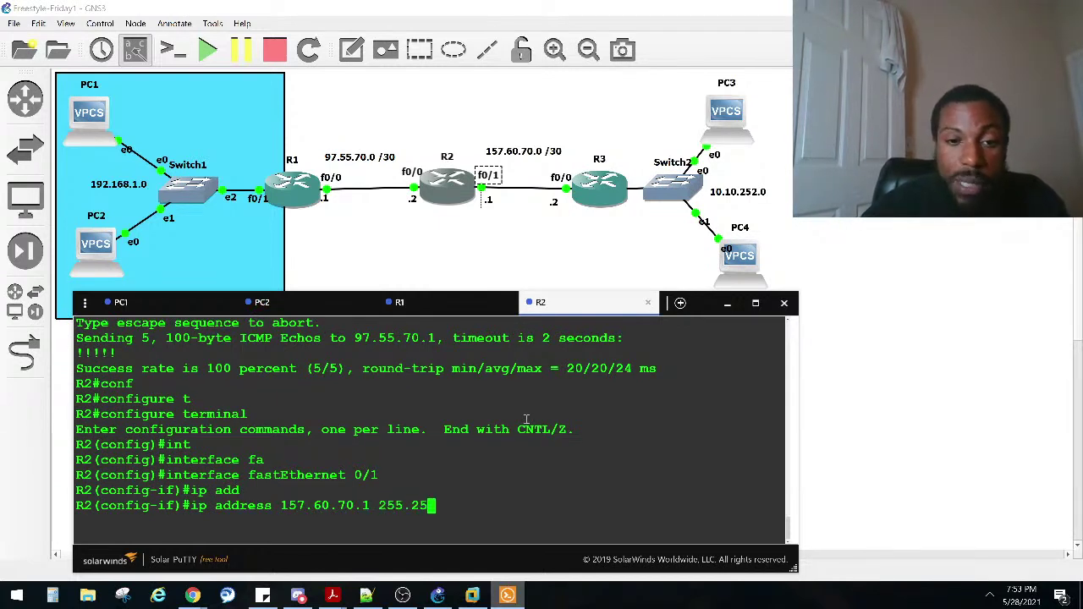
pyautogui.write('5.255.252')
pyautogui.press('Return')
pyautogui.write('n')
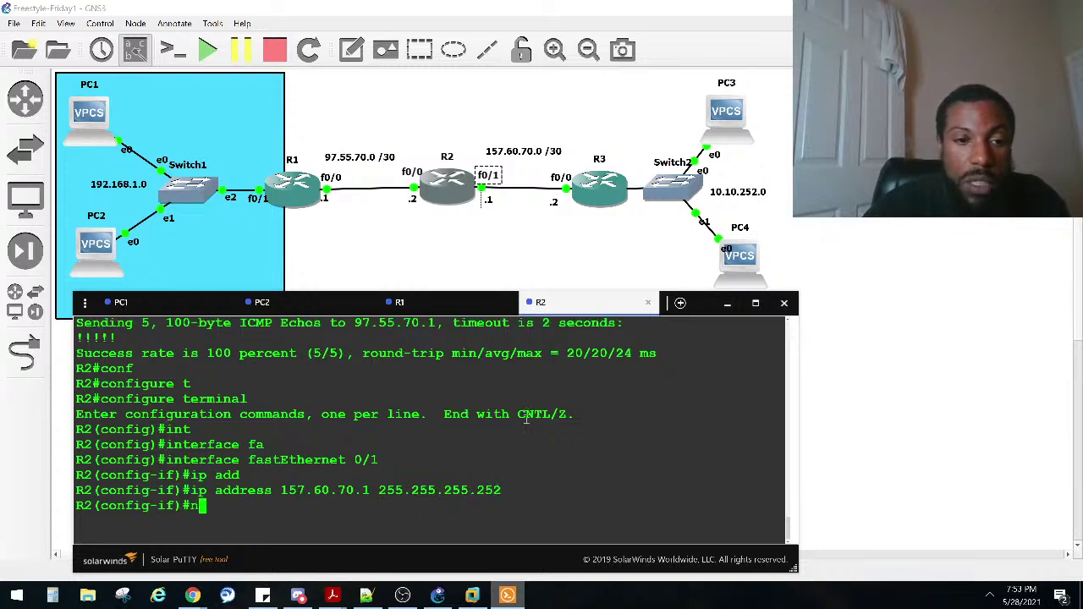
pyautogui.write('o shut')
pyautogui.press('Return')
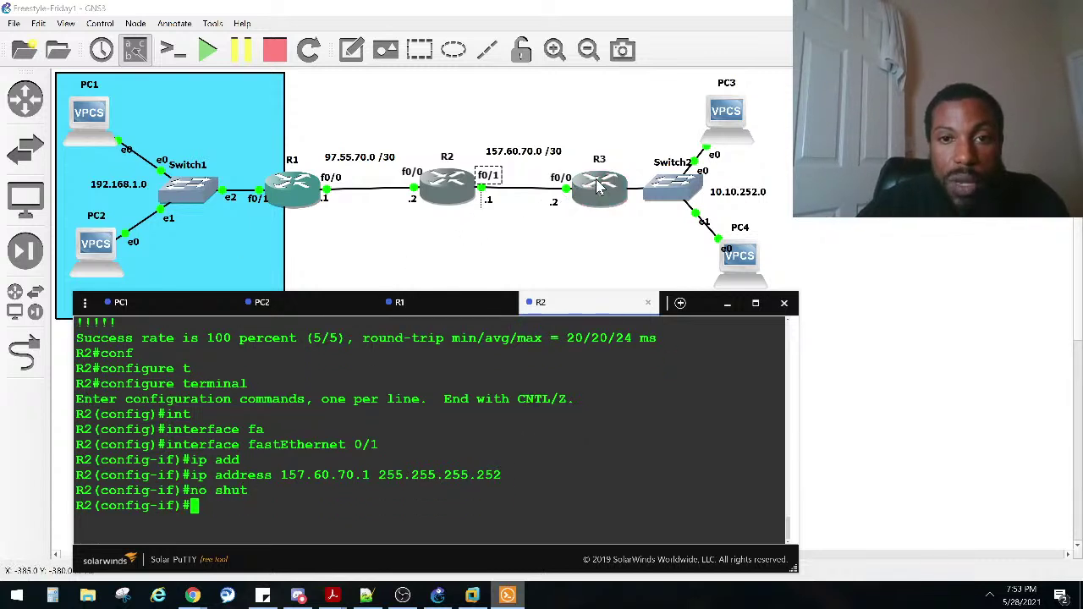
# Step: Open a console to R3, nudge PC3, and exit configuration mode on R2
pyautogui.rightClick(600, 188)
pyautogui.click(625, 65)
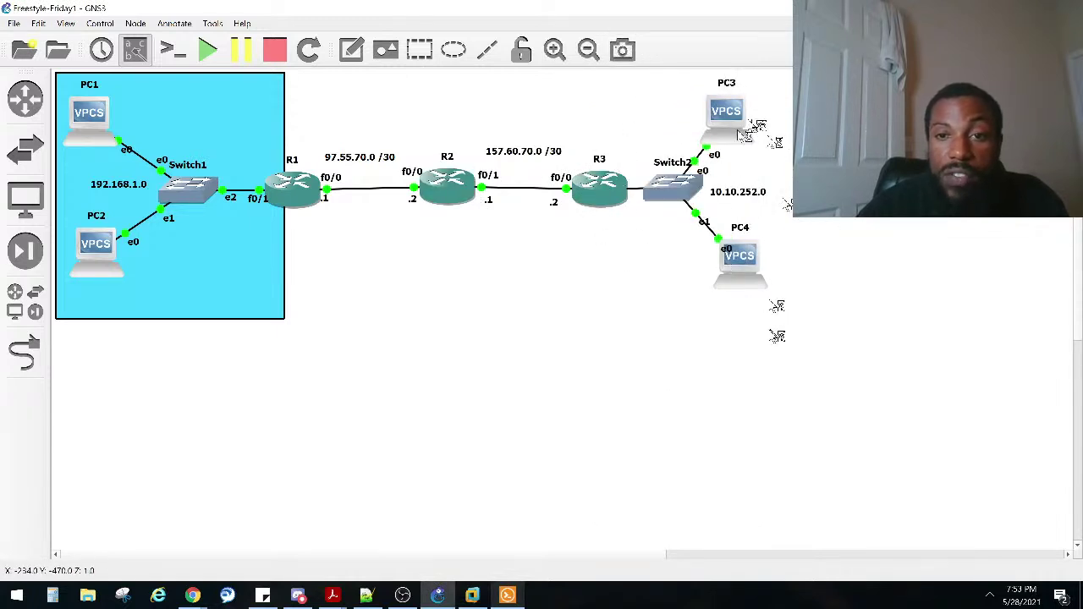
pyautogui.moveTo(727, 117); pyautogui.dragTo(737, 105)
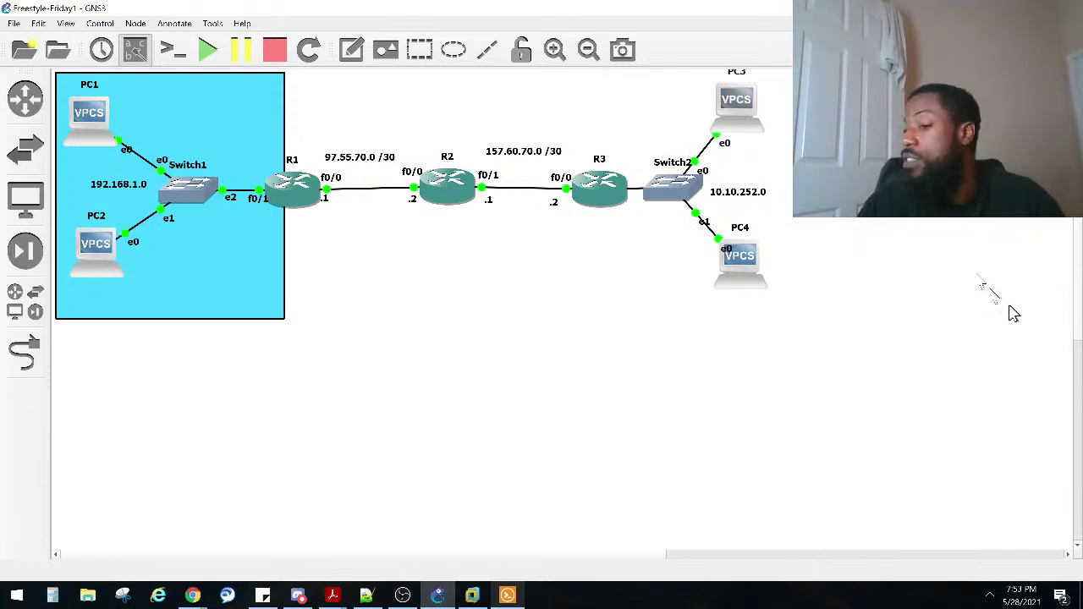
pyautogui.hotkey('alt', 'Tab')
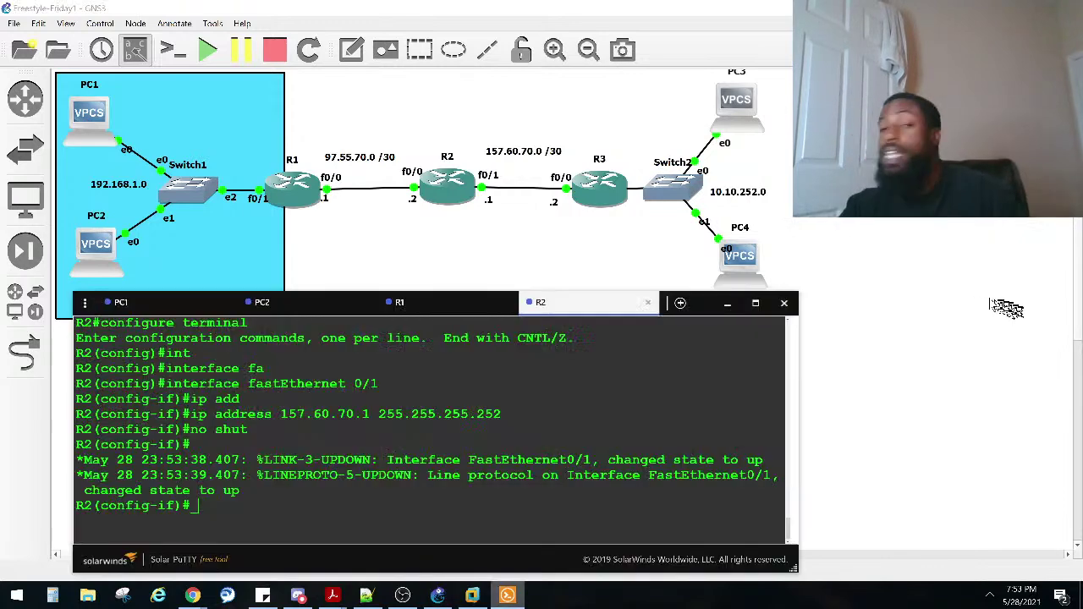
pyautogui.hotkey('ctrl', 'z')
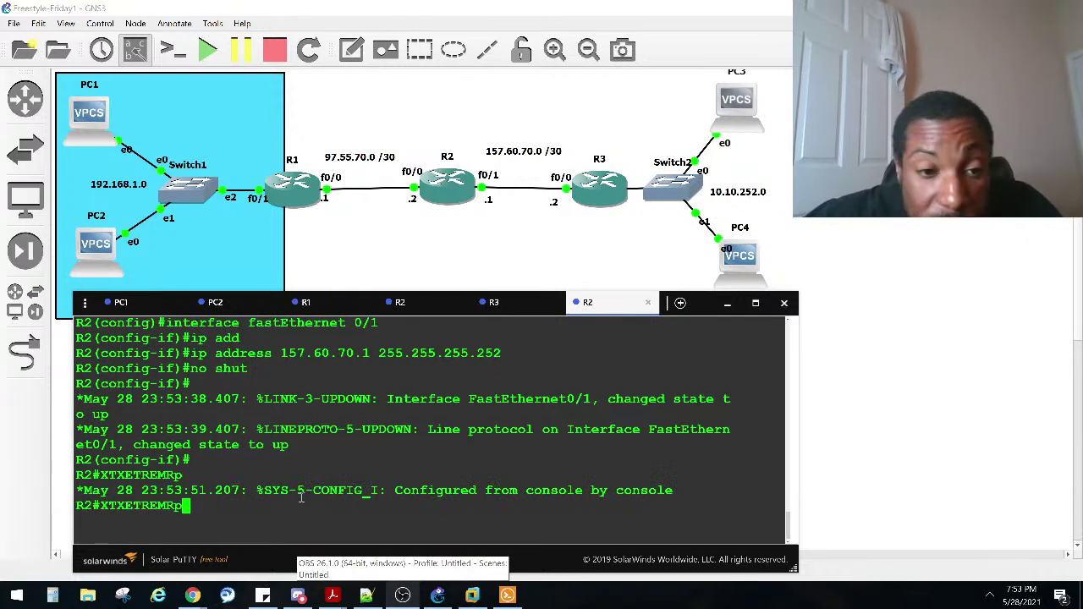
pyautogui.press('Return')
pyautogui.press('Return')
pyautogui.press('Return')
pyautogui.press('Return')
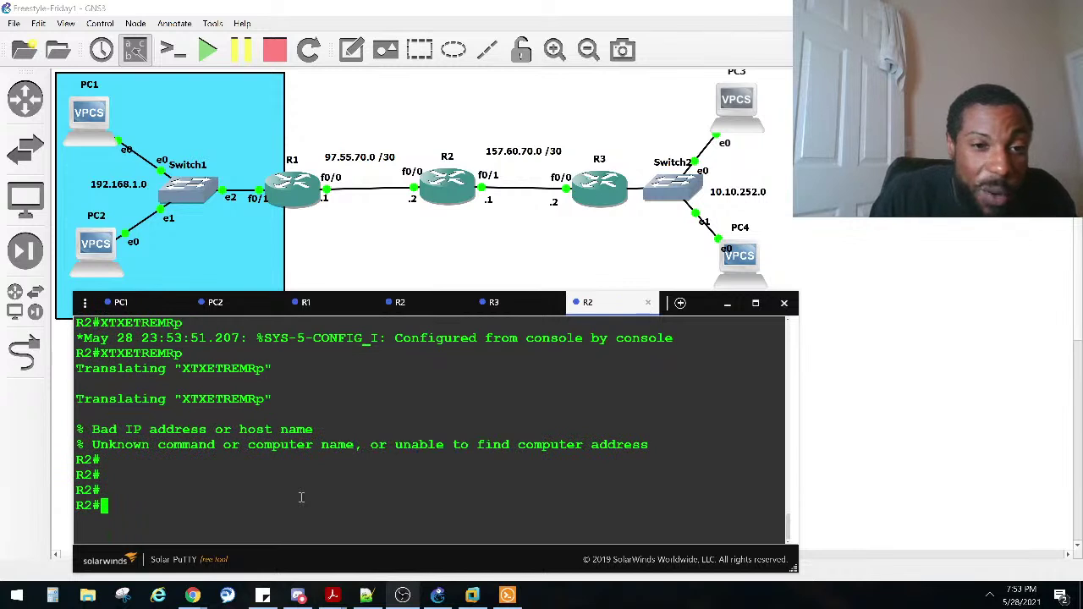
# Step: Enter configuration for FastEthernet0/0 on R2 via conf t
pyautogui.write('conf')
pyautogui.press('Tab')
pyautogui.write('t')
pyautogui.press('Tab')
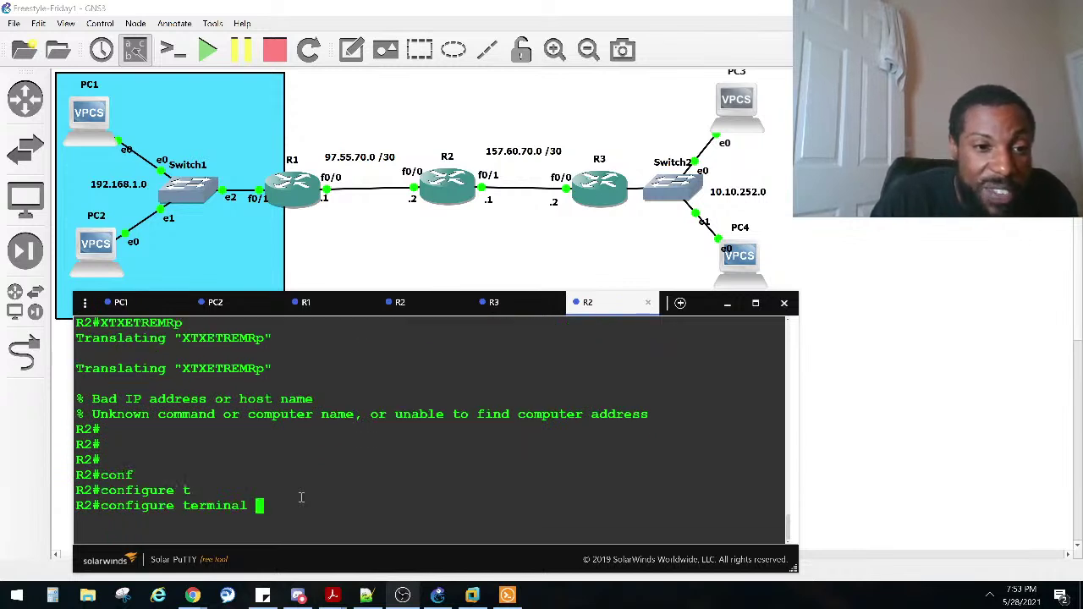
pyautogui.press('Return')
pyautogui.write('in')
pyautogui.press('Tab')
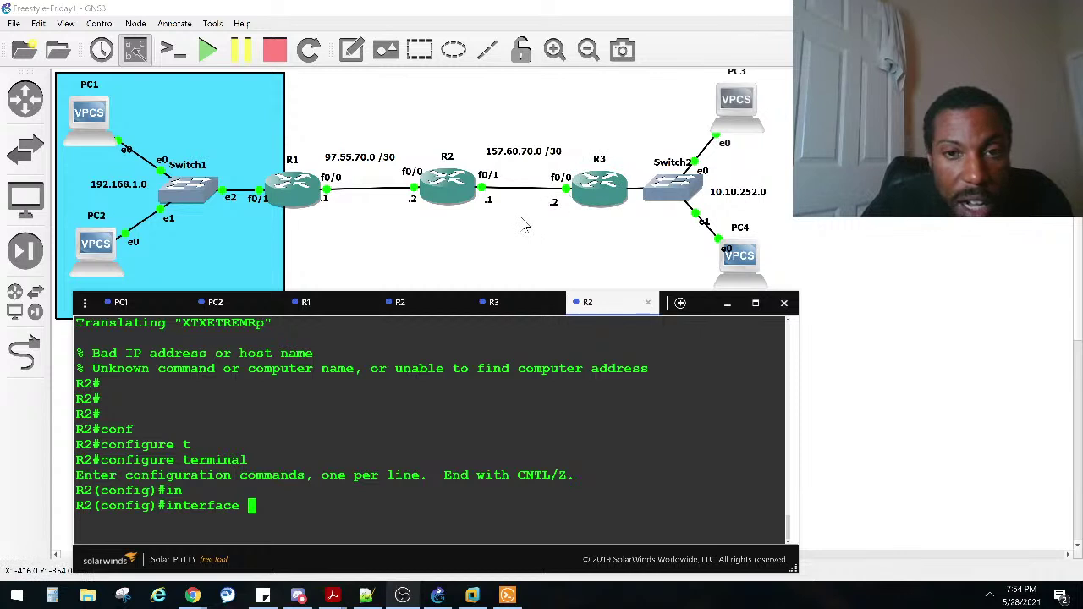
pyautogui.write('fa')
pyautogui.press('Tab')
pyautogui.write('0/0')
pyautogui.press('Return')
# Step: Try setting fa0/0 to 157.60.70.2 255.255.255.252
pyautogui.write('ip add')
pyautogui.press('Tab')
pyautogui.write('157.60.70.1 255.')
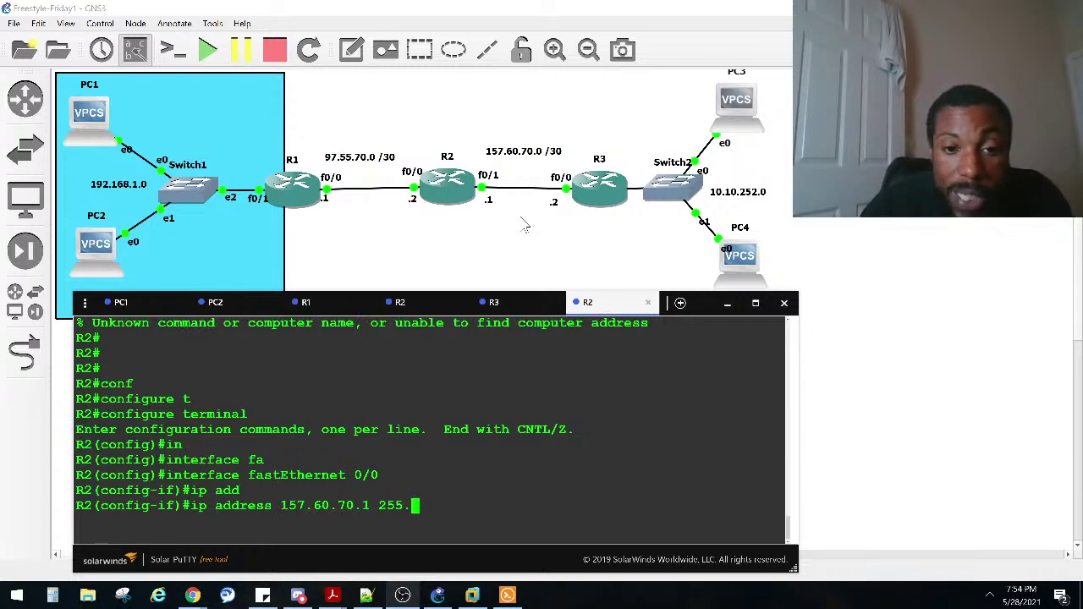
pyautogui.press('BackSpace')
pyautogui.press('BackSpace')
pyautogui.press('BackSpace')
pyautogui.press('BackSpace')
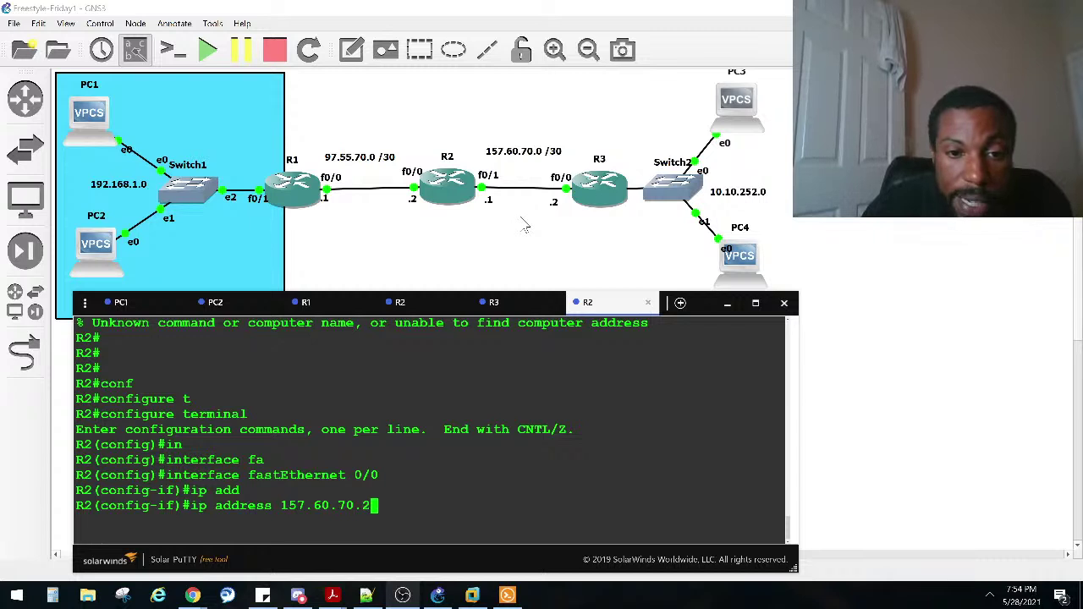
pyautogui.write('2 255.255.255.252')
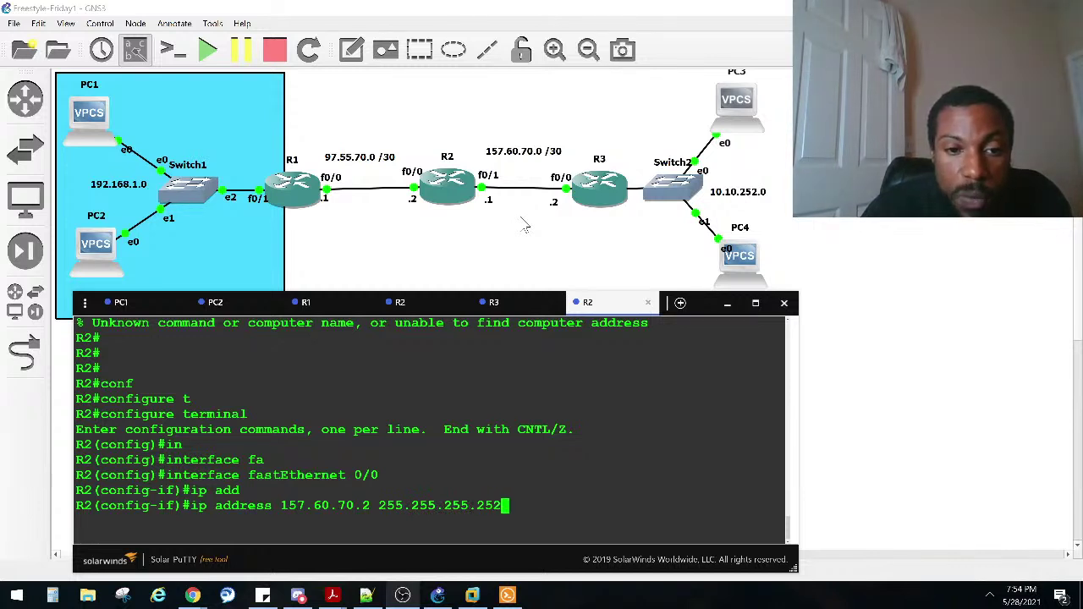
pyautogui.press('Return')
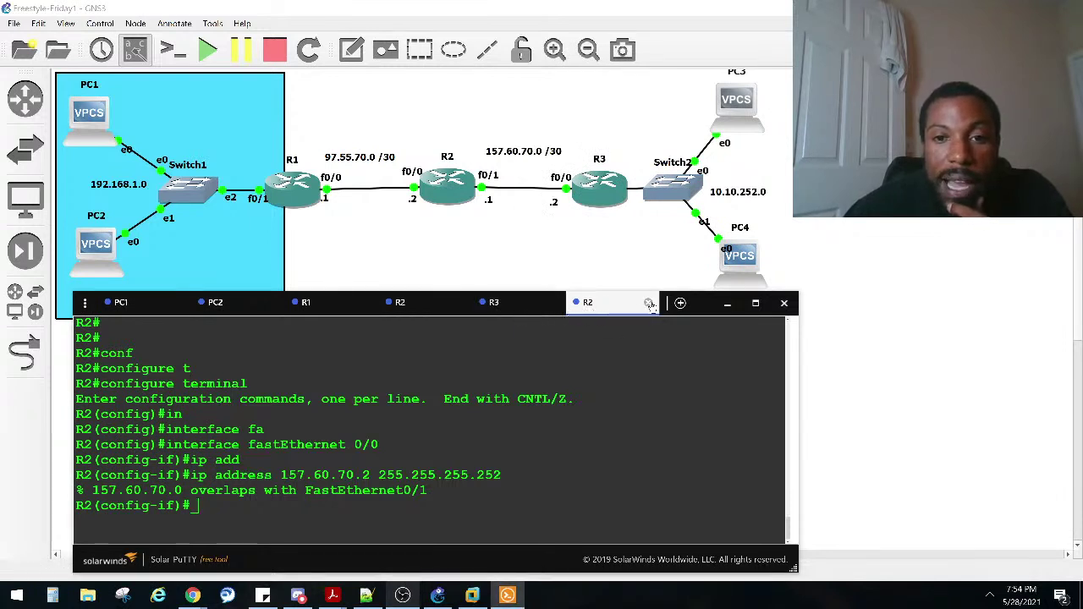
# Step: Run show ip interface brief excluding unassigned to confirm both interfaces, then close R2's console
pyautogui.hotkey('ctrl', 'z')
pyautogui.write('sho ip inter bri')
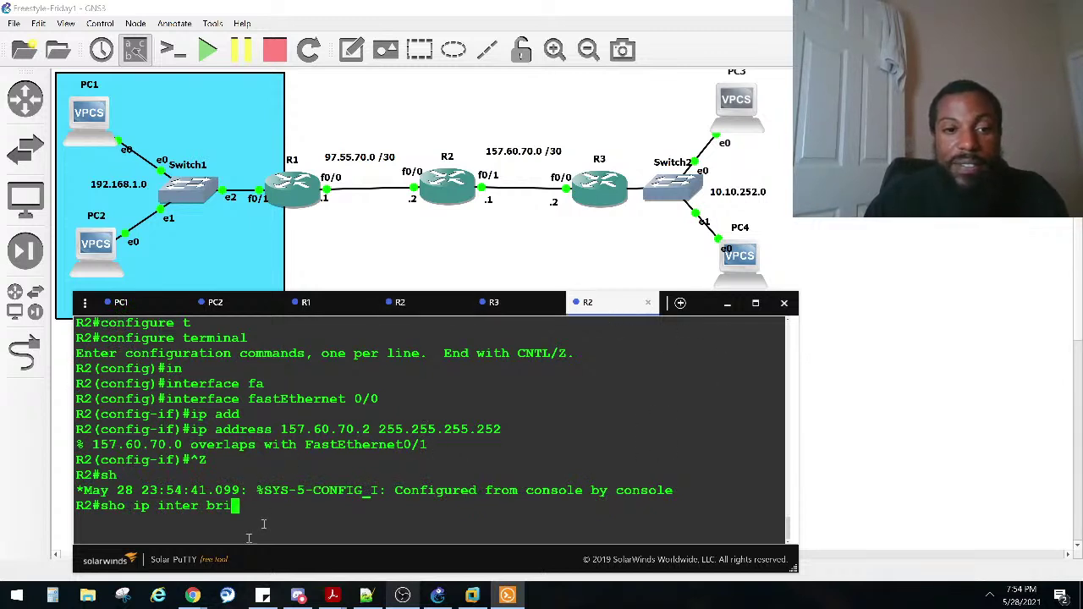
pyautogui.write('ex unas')
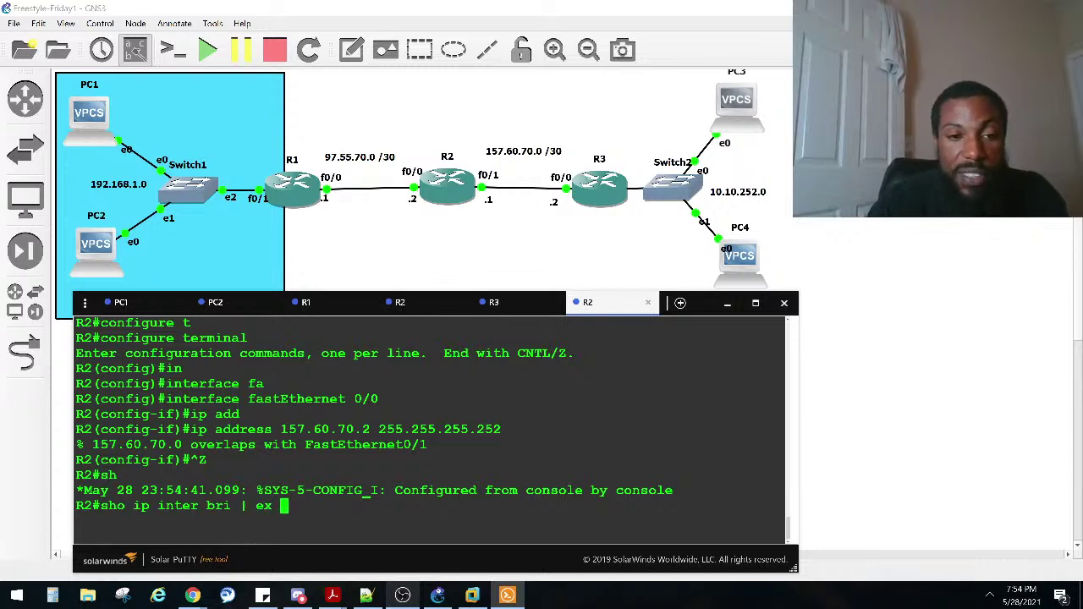
pyautogui.press('Return')
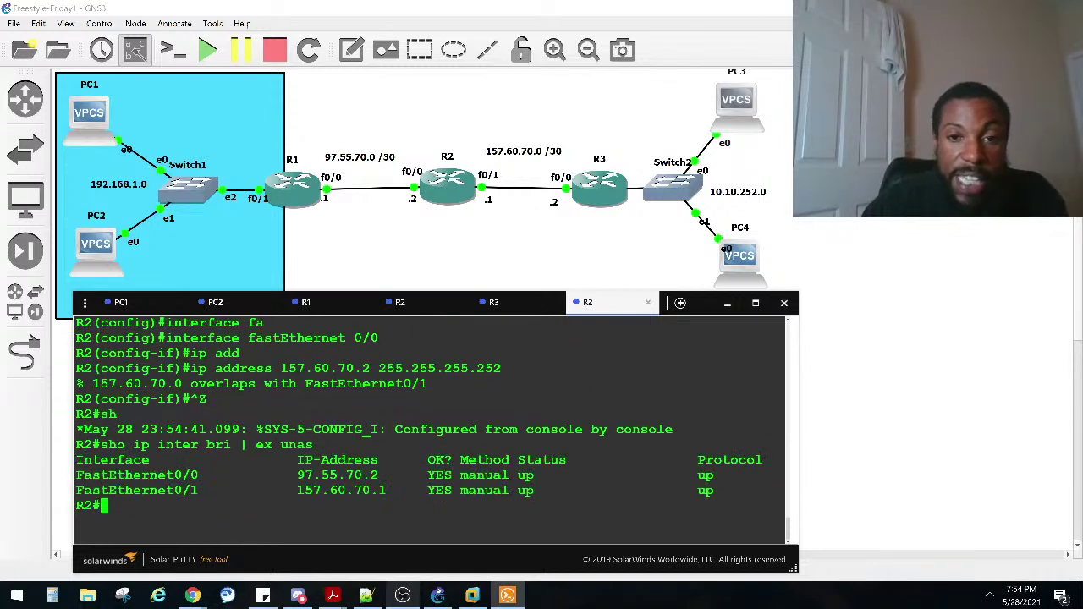
pyautogui.click(648, 302)
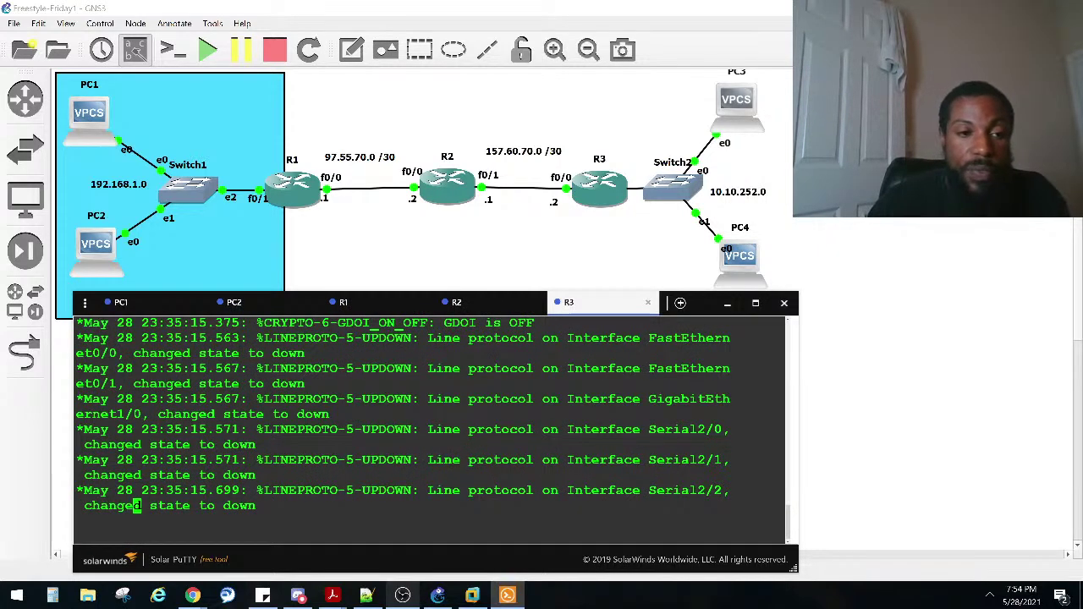
# Step: Assign 157.60.70.2 with mask 255.255.255.252 to R3's fa0/0 interface
pyautogui.press('Return')
pyautogui.press('Return')
pyautogui.press('Return')
pyautogui.press('Return')
pyautogui.press('Return')
pyautogui.press('Return')
pyautogui.write('conf')
pyautogui.press('Tab')
pyautogui.write('t')
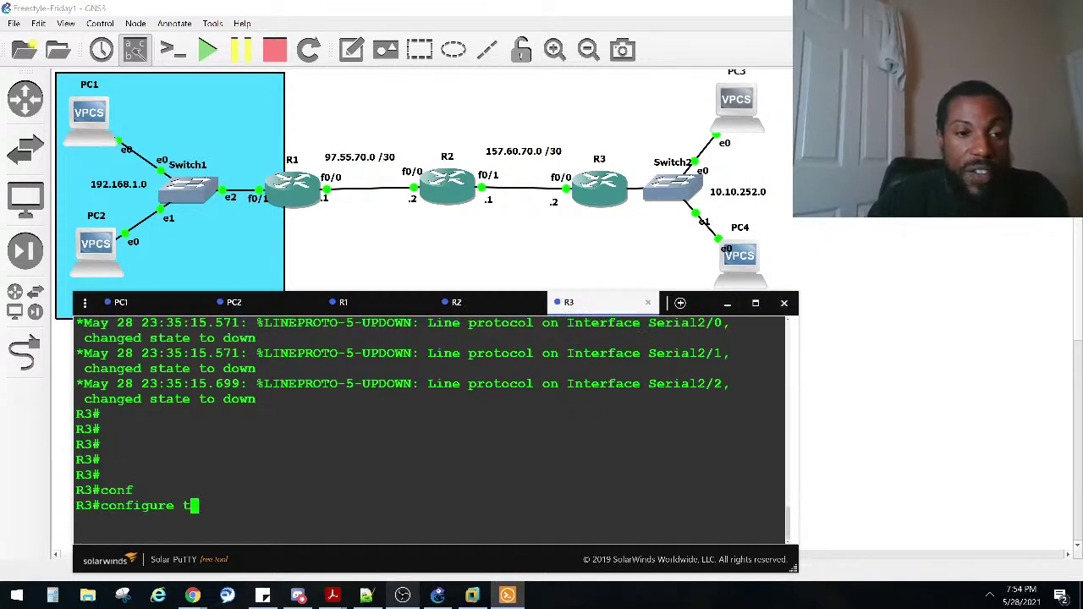
pyautogui.press('Return')
pyautogui.write('in')
pyautogui.press('Tab')
pyautogui.write('t')
pyautogui.press('Tab')
pyautogui.write('fa0/0')
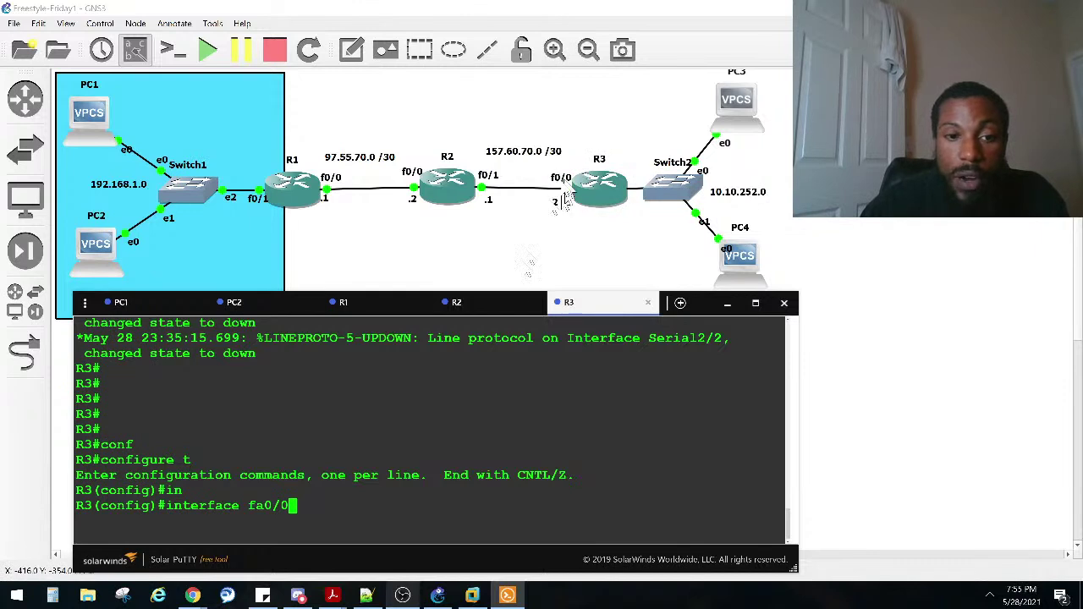
pyautogui.press('Return')
pyautogui.write('ip add')
pyautogui.press('Tab')
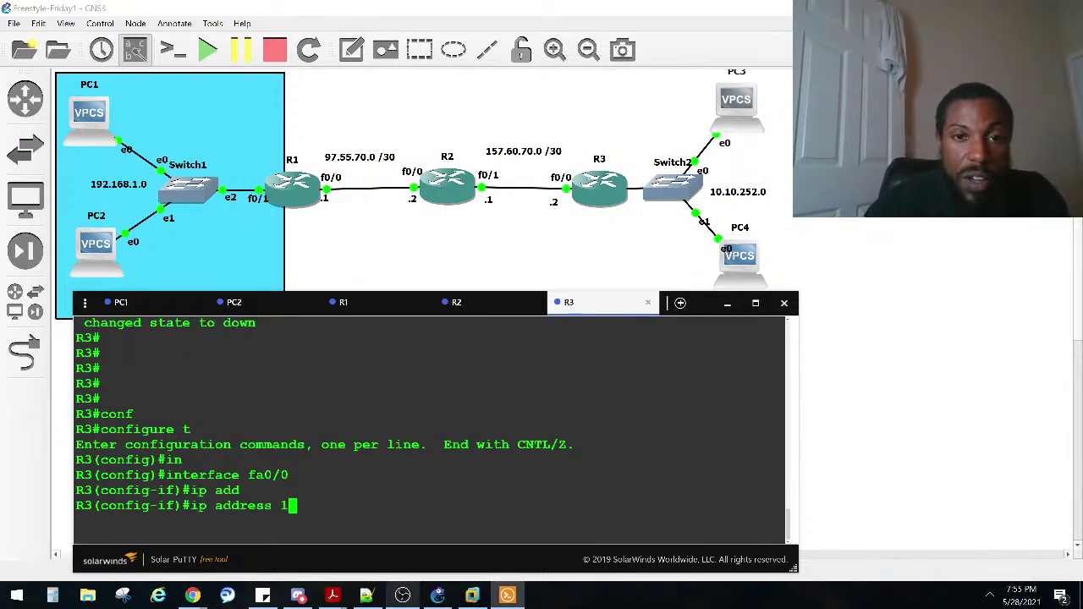
pyautogui.write('157.60.70.2 2')
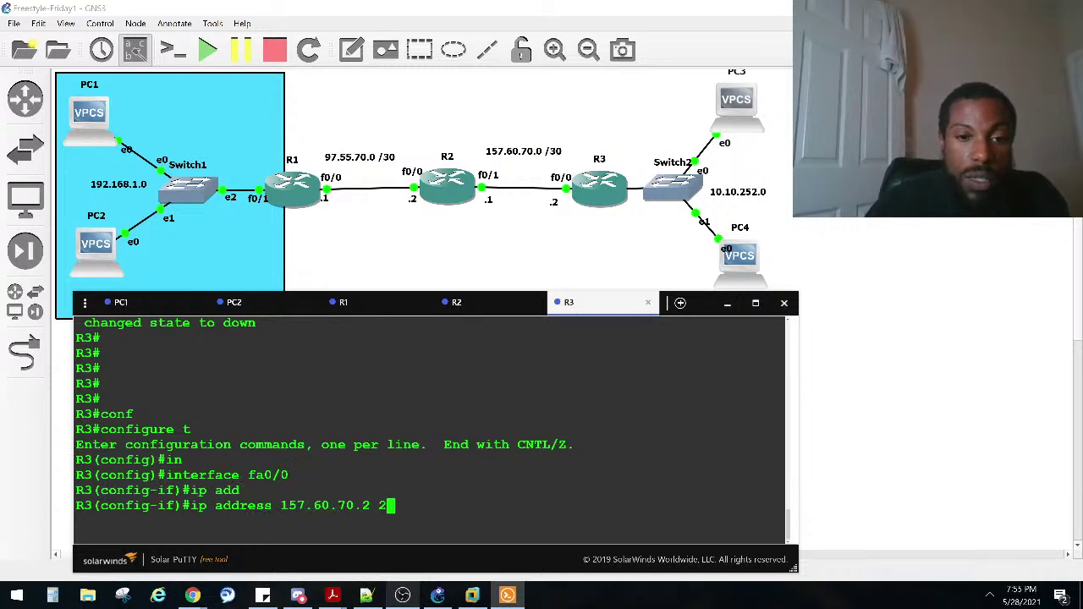
pyautogui.write('55.255.255.2')
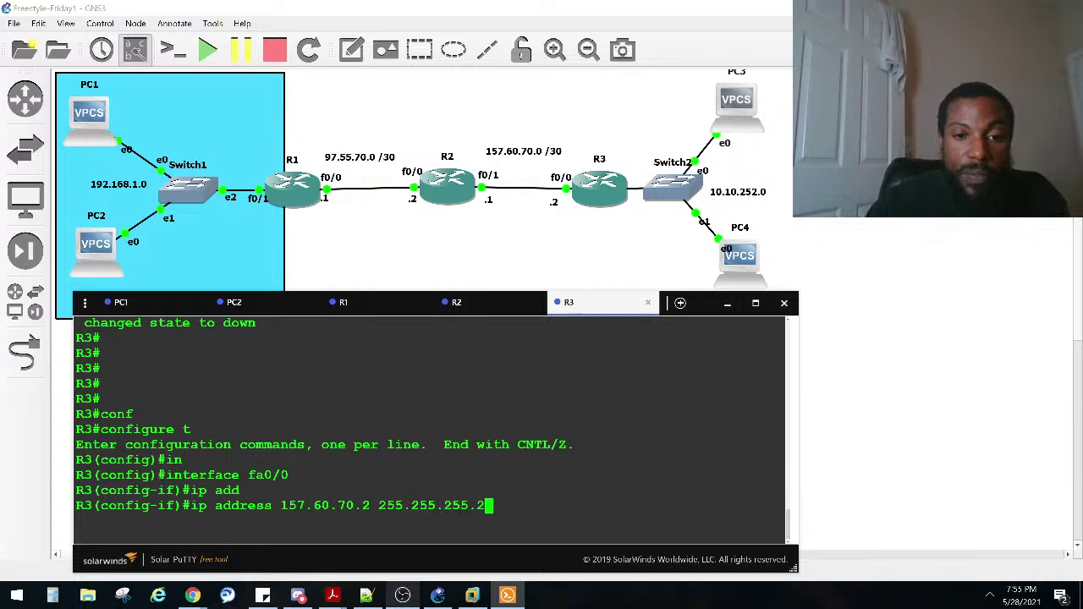
pyautogui.write('52')
pyautogui.press('Return')
pyautogui.press('Return')
pyautogui.press('Return')
pyautogui.press('Return')
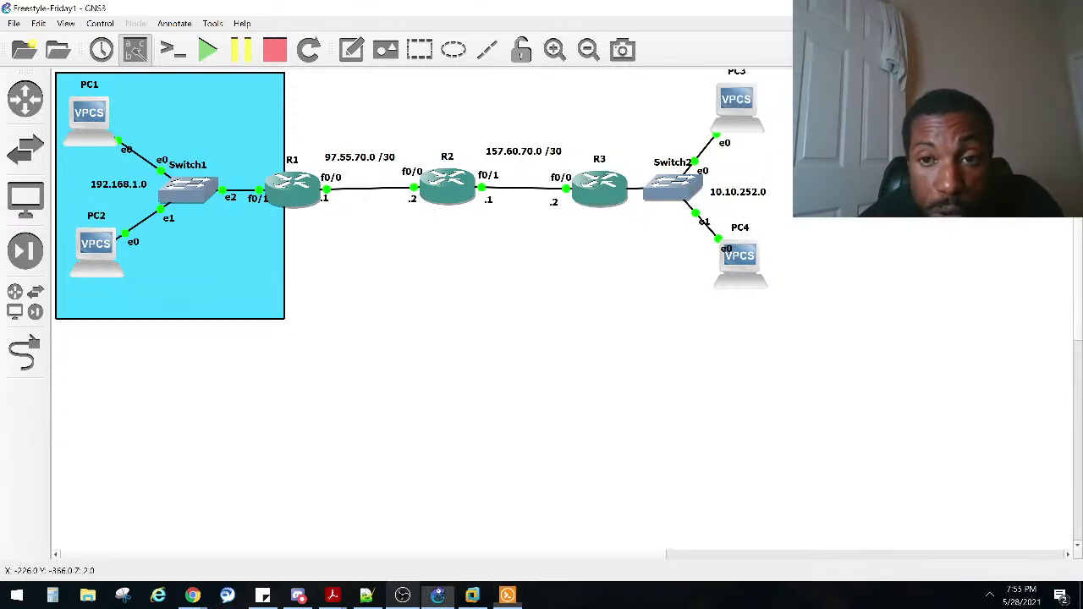
# Step: Enable fa0/0 with no shutdown, then ping R2 at 157.60.70.1 twice
pyautogui.moveTo(847, 110); pyautogui.dragTo(707, 254)
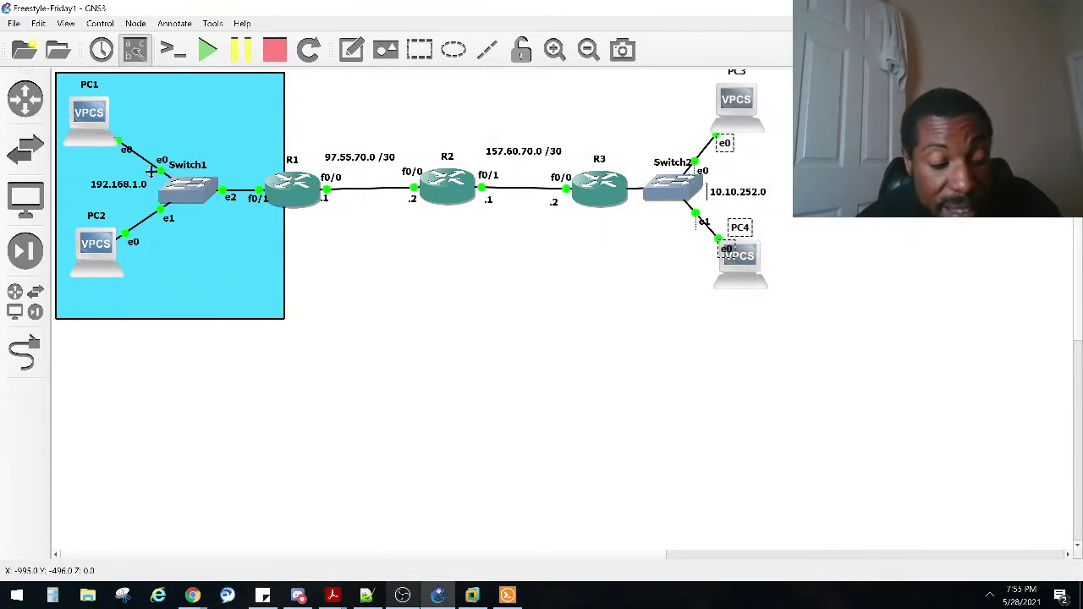
pyautogui.hotkey('alt', 'Tab')
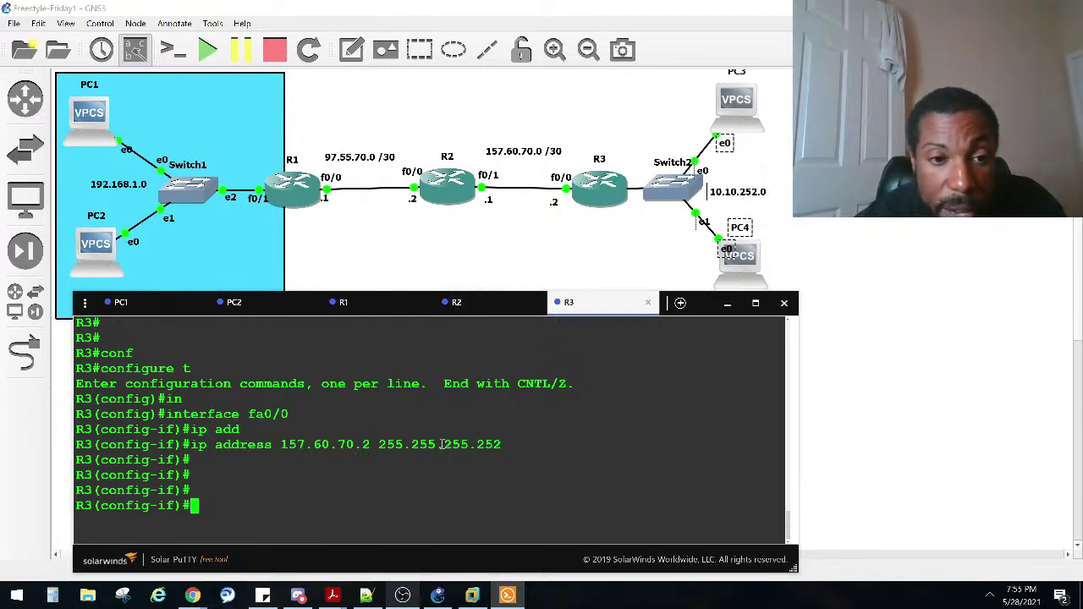
pyautogui.write('shut')
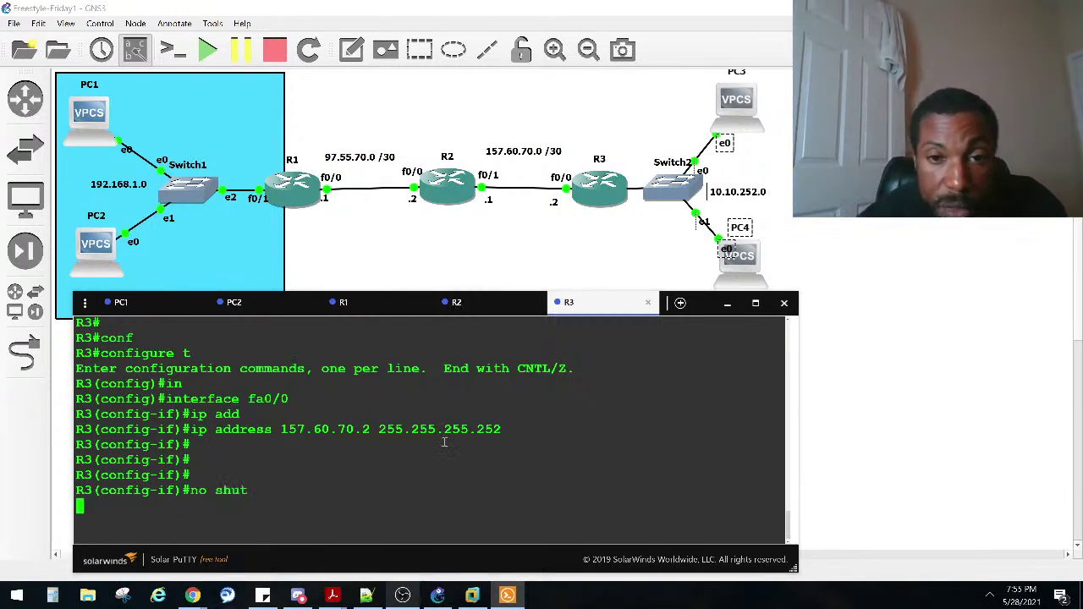
pyautogui.press('Return')
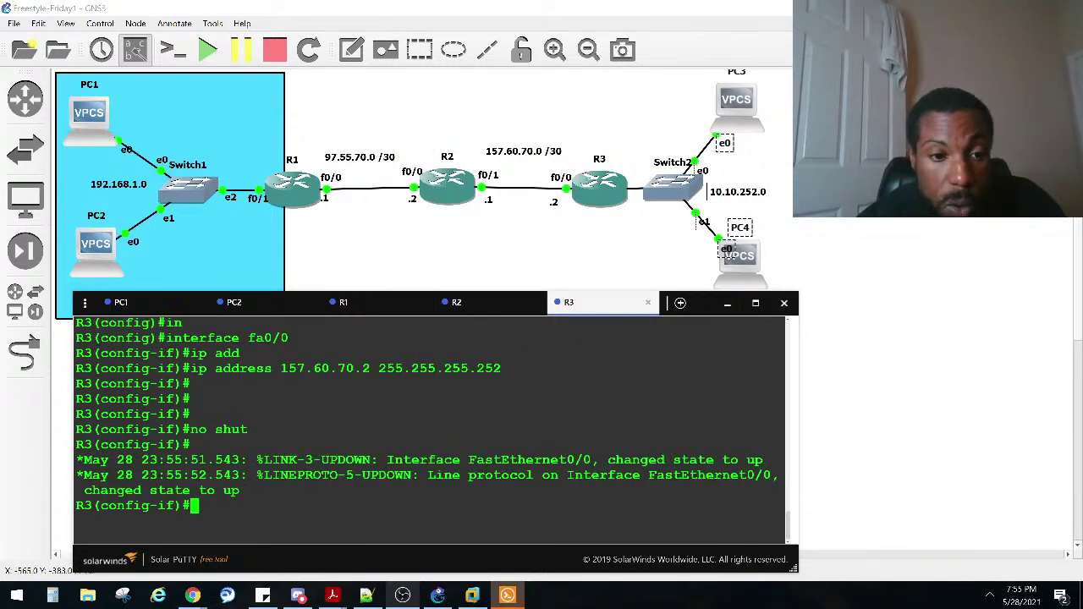
pyautogui.hotkey('ctrl', 'z')
pyautogui.write('ping ')
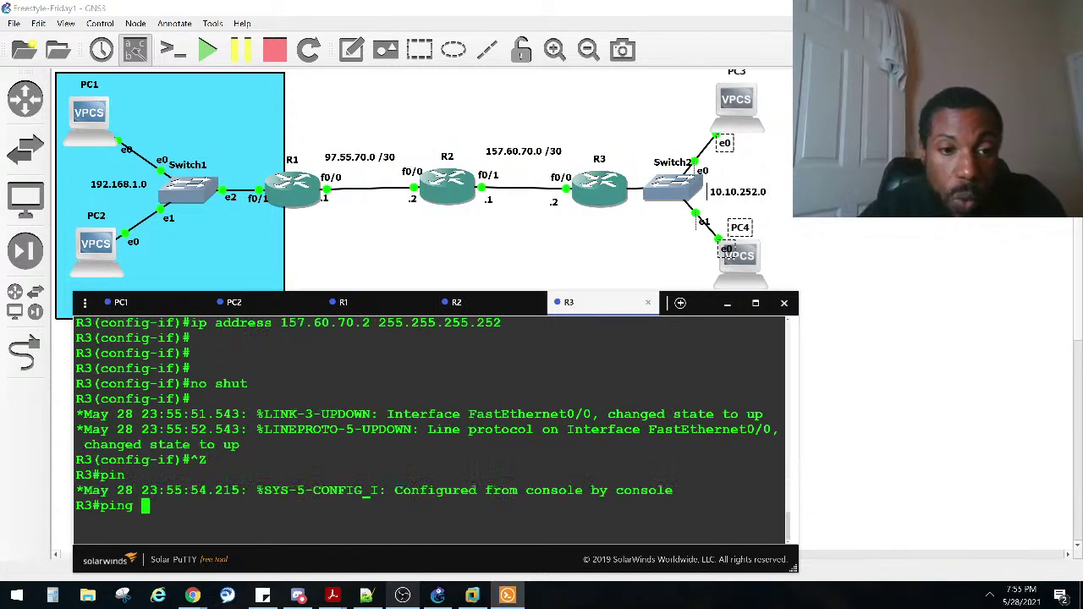
pyautogui.write('157.60.70.1')
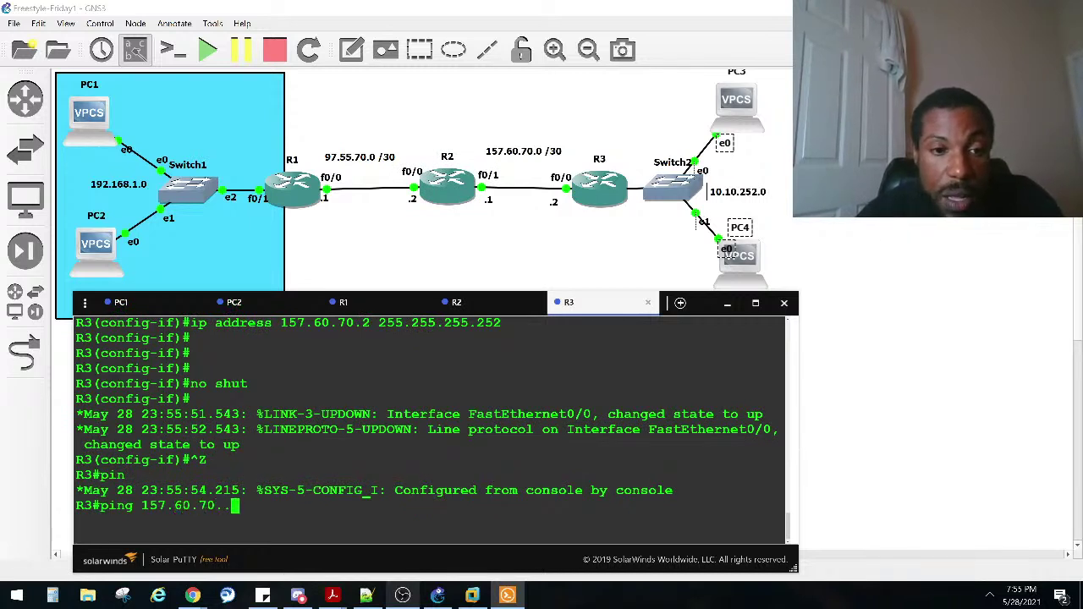
pyautogui.press('Return')
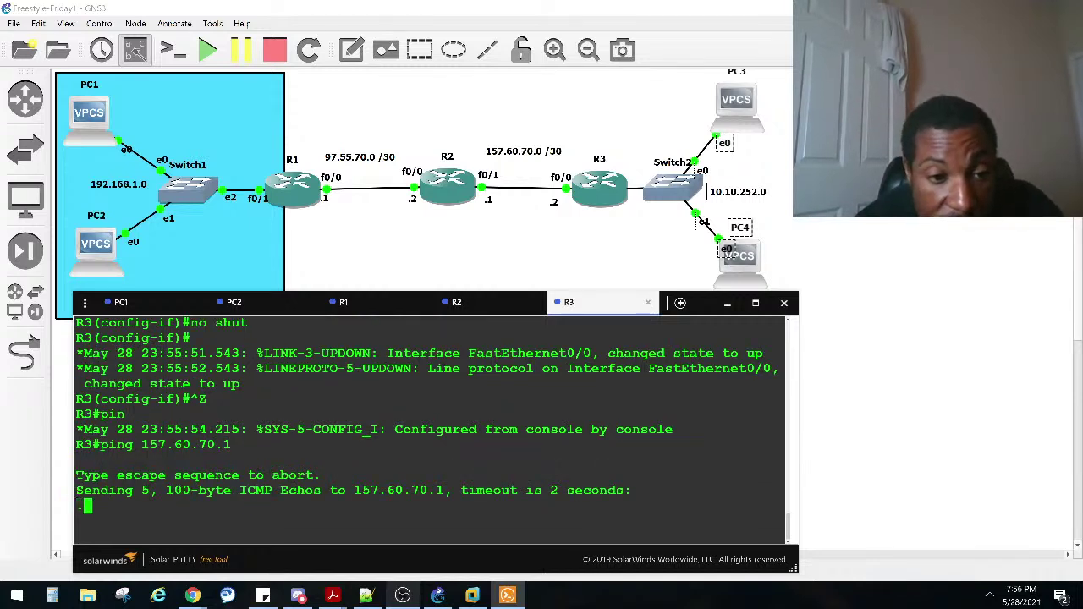
pyautogui.press('Up')
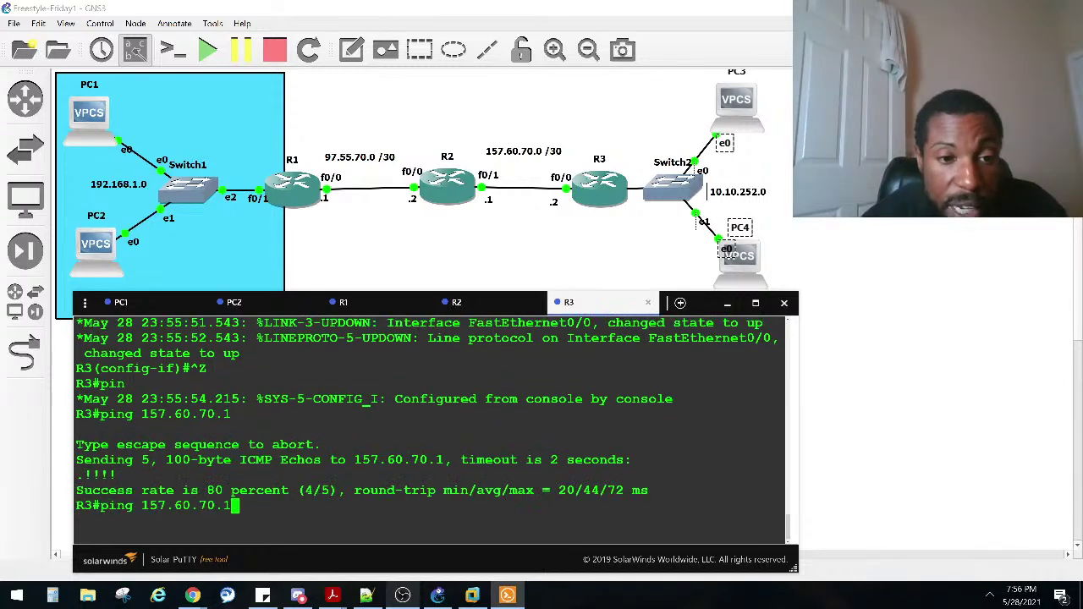
pyautogui.press('Return')
# Step: From R2's console, ping R3 at 157.60.70.2
pyautogui.click(497, 306)
pyautogui.write('ping ')
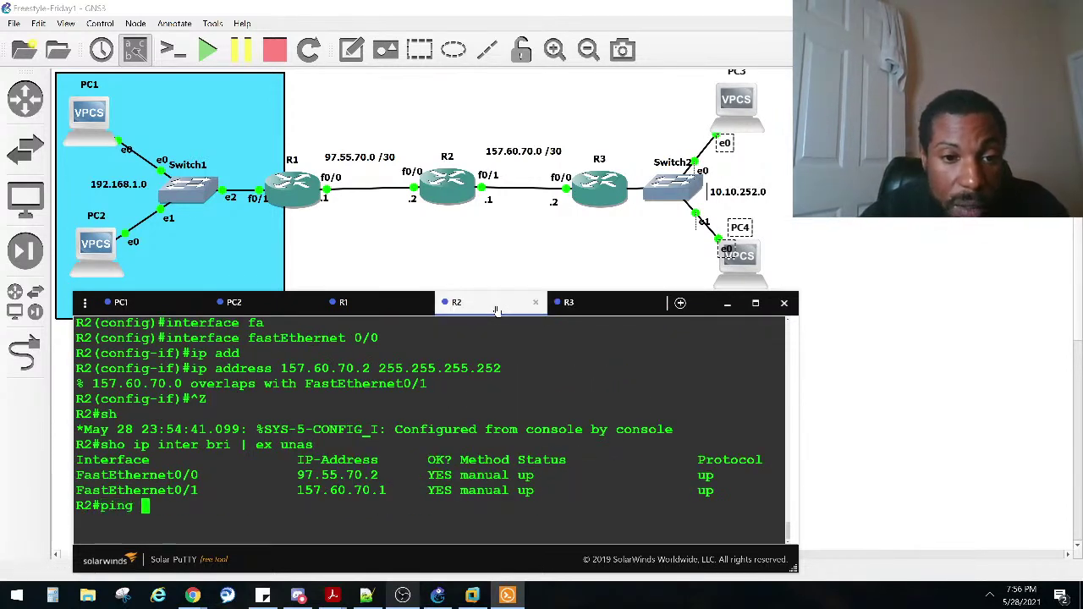
pyautogui.write('157.60.70')
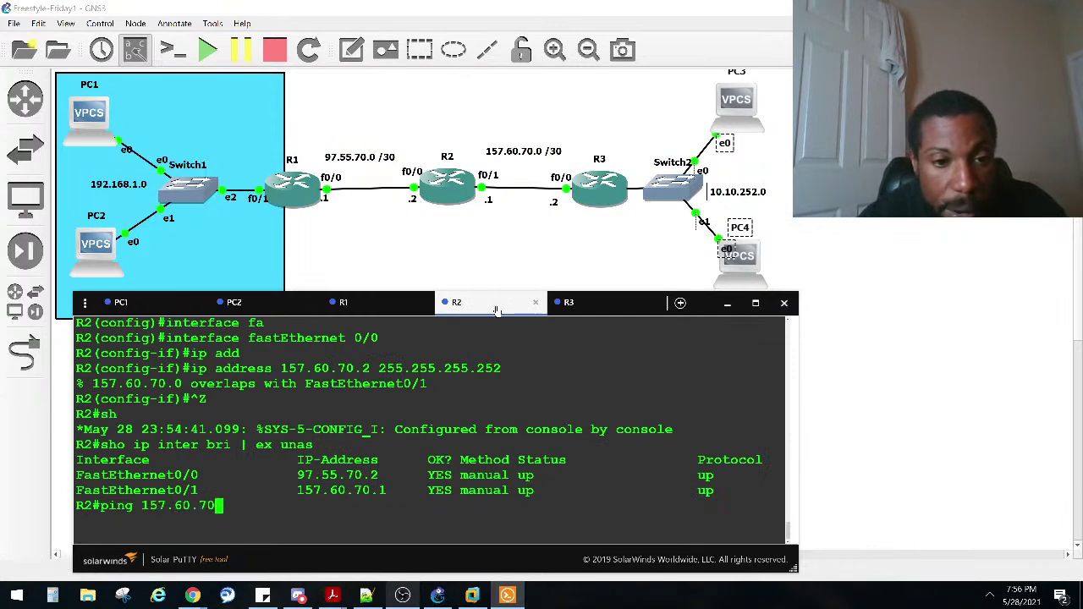
pyautogui.write('.2')
pyautogui.press('Return')
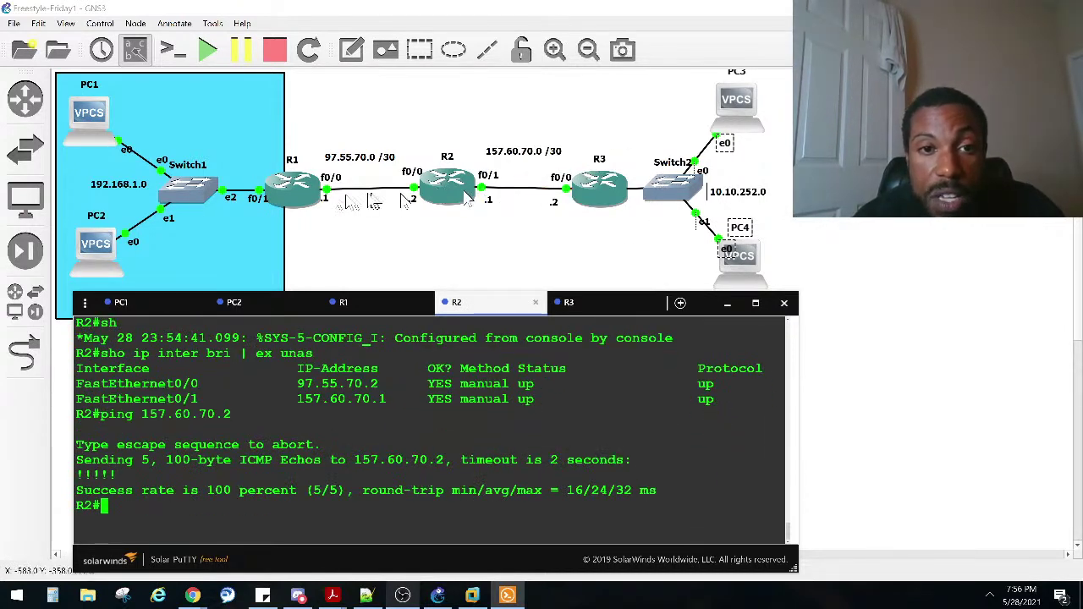
# Step: Reposition PC3 and PC4 around Switch2 on the topology canvas
pyautogui.moveTo(295, 113); pyautogui.dragTo(611, 266)
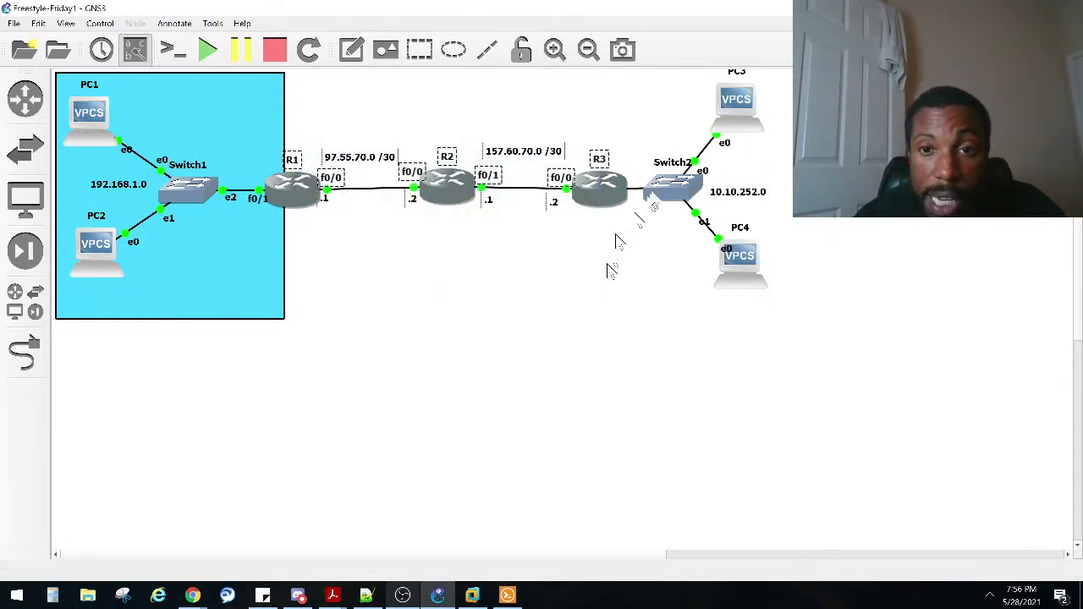
pyautogui.moveTo(746, 269); pyautogui.dragTo(770, 286)
pyautogui.moveTo(736, 106); pyautogui.dragTo(753, 107)
pyautogui.click(627, 196)
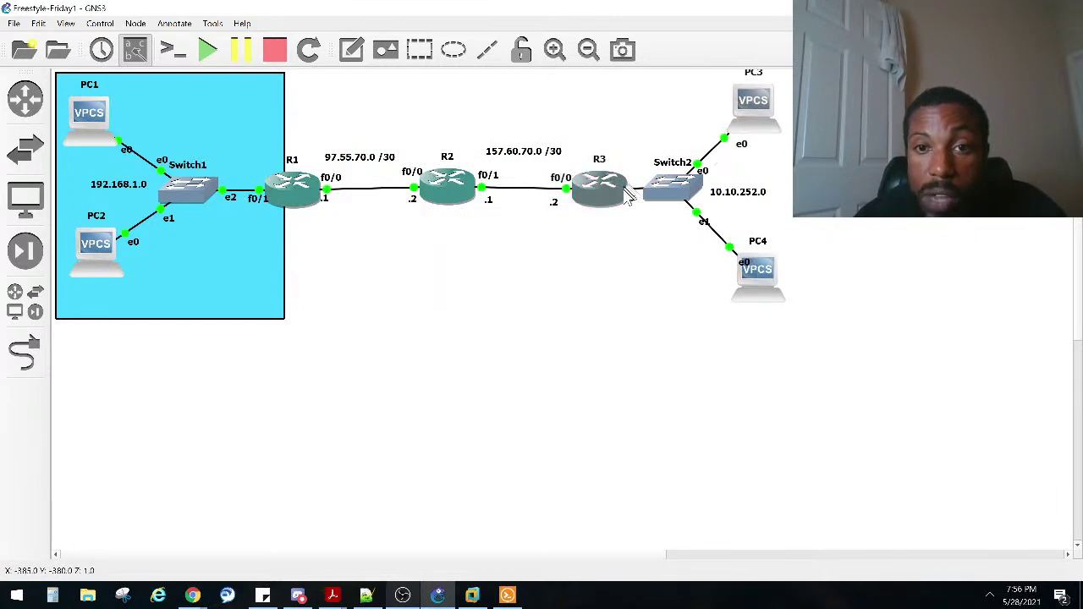
pyautogui.moveTo(781, 378); pyautogui.dragTo(680, 97)
pyautogui.click(752, 101)
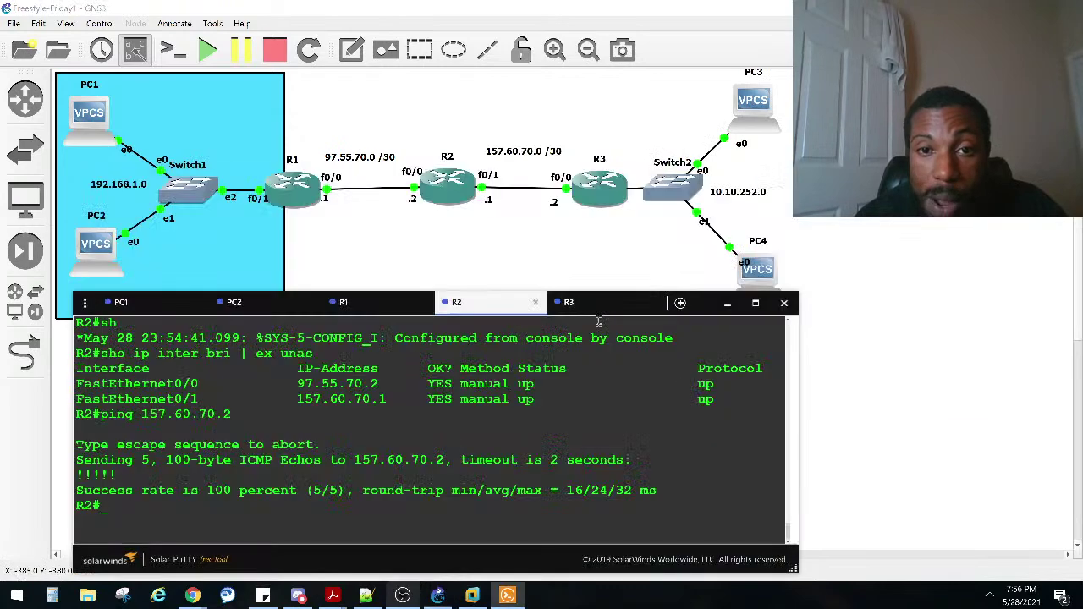
# Step: On R3, run show ip interface brief to list interface addresses and status
pyautogui.click(584, 303)
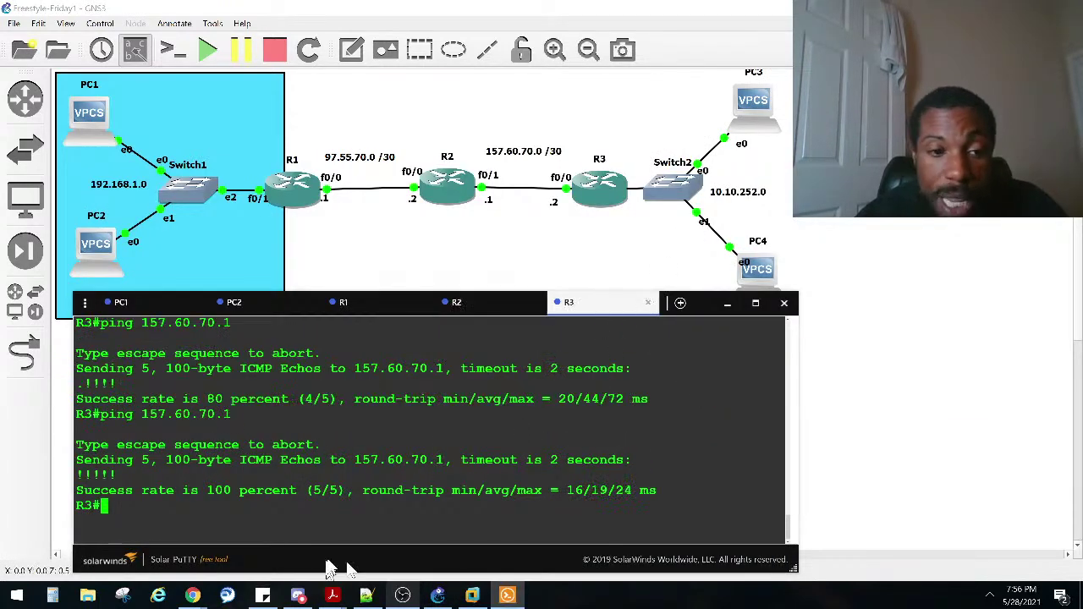
pyautogui.write('conf')
pyautogui.press('Tab')
pyautogui.write('t')
pyautogui.press('Tab')
pyautogui.press('Return')
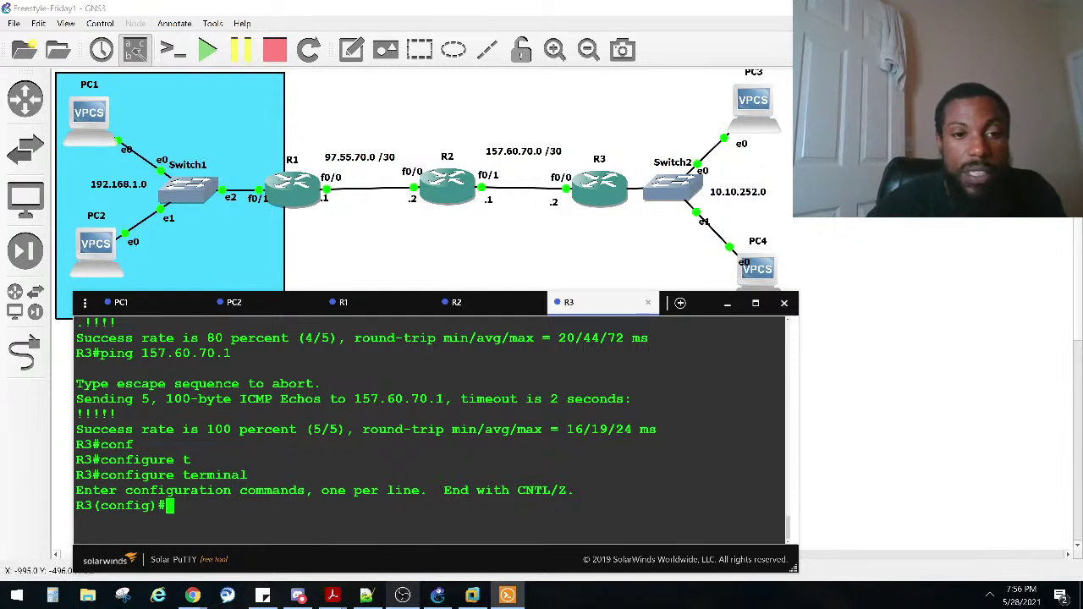
pyautogui.write('int')
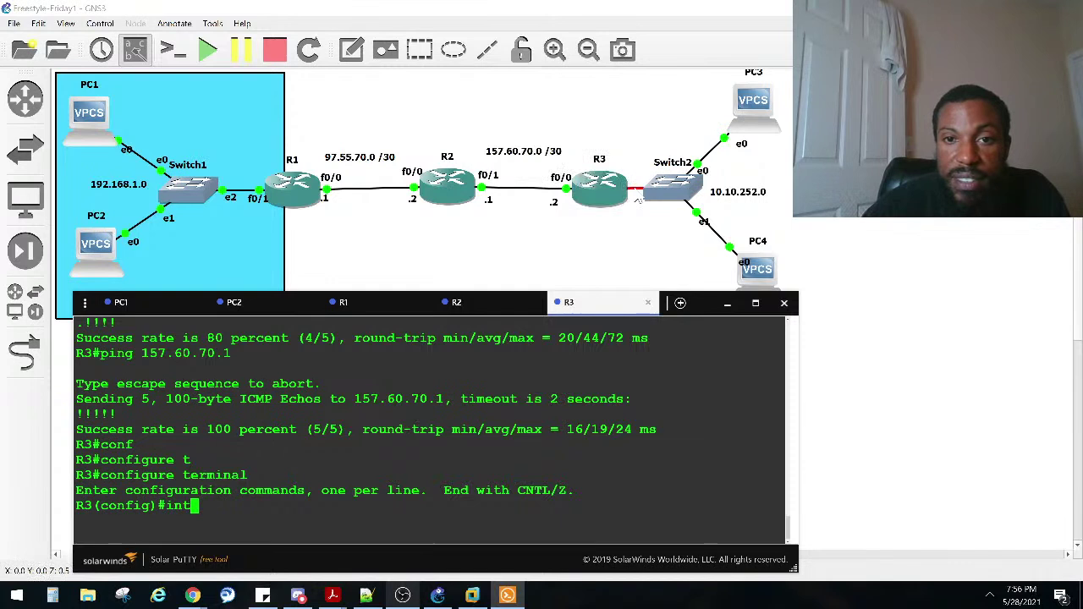
pyautogui.press('BackSpace')
pyautogui.press('BackSpace')
pyautogui.press('BackSpace')
pyautogui.hotkey('ctrl', 'z')
pyautogui.hotkey('ctrl', 'z')
pyautogui.hotkey('ctrl', 'z')
pyautogui.press('Return')
pyautogui.press('Return')
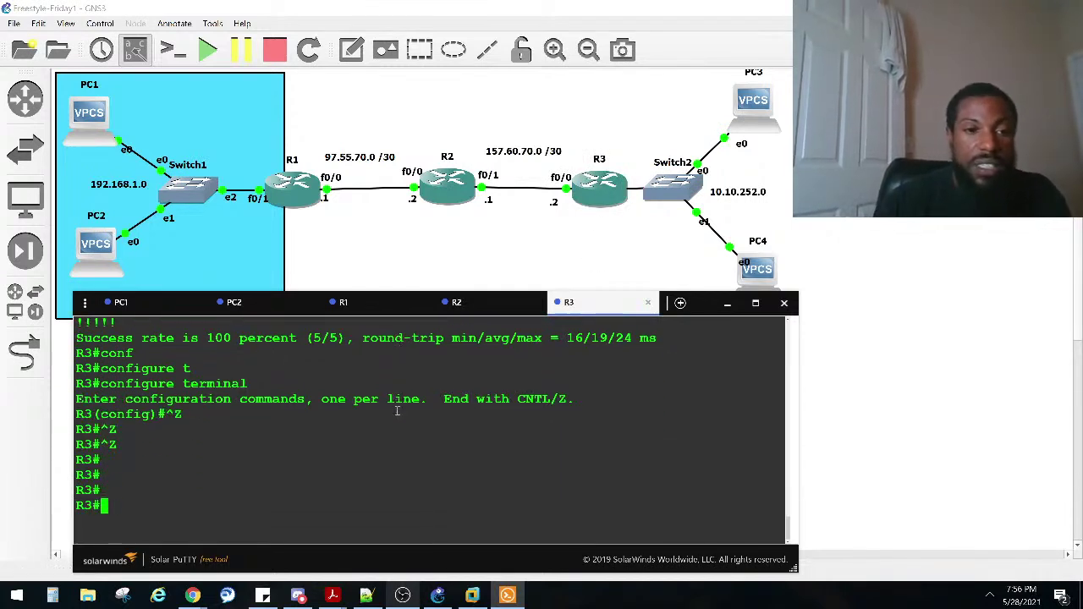
pyautogui.write('sgho')
pyautogui.press('BackSpace')
pyautogui.press('BackSpace')
pyautogui.press('BackSpace')
pyautogui.write('ho')
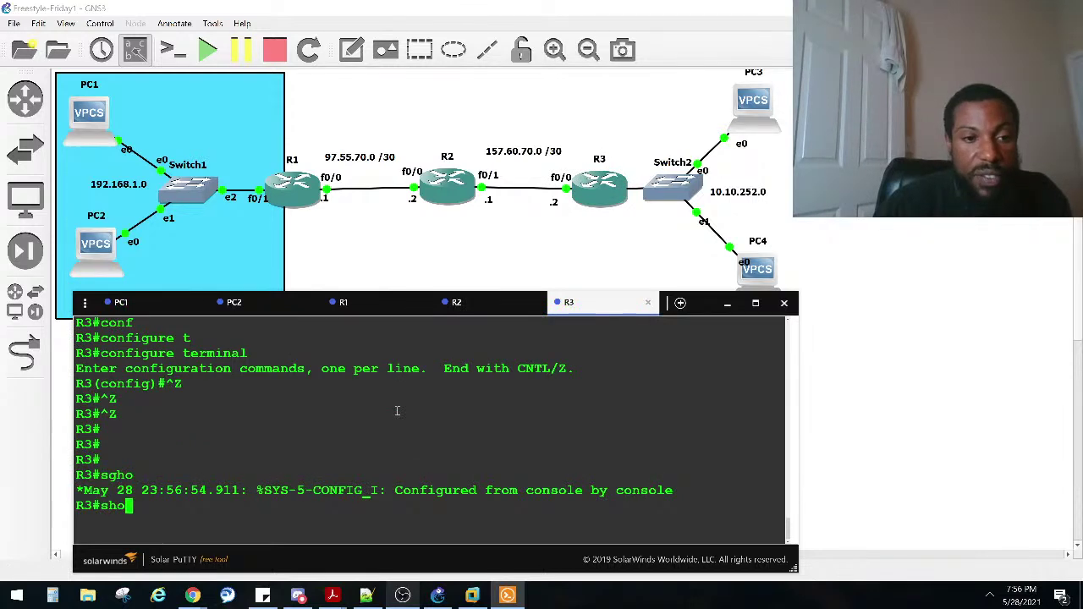
pyautogui.write(' ip inter brief')
pyautogui.press('Return')
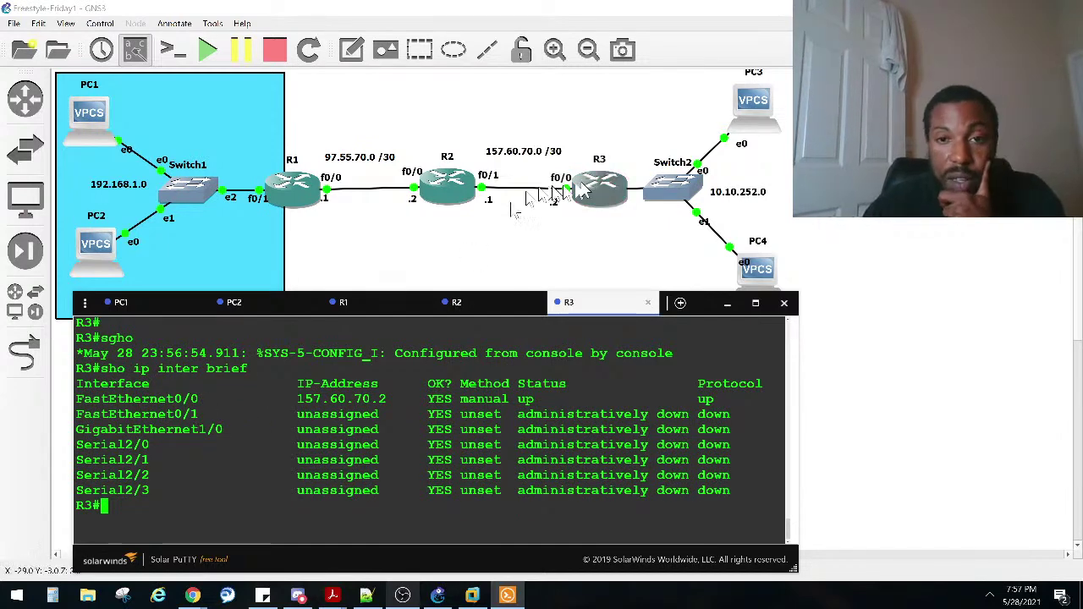
# Step: Place Switch2 beside R3's f0/1, then tidy the f0/1 label, PC3, PC4 and PC4's e0 label
pyautogui.click(656, 194)
pyautogui.moveTo(946, 499); pyautogui.dragTo(680, 206)
pyautogui.moveTo(630, 234); pyautogui.dragTo(632, 198)
pyautogui.moveTo(756, 103); pyautogui.dragTo(769, 112)
pyautogui.moveTo(699, 193); pyautogui.dragTo(761, 193)
pyautogui.click(747, 264)
pyautogui.moveTo(747, 265); pyautogui.dragTo(725, 255)
pyautogui.moveTo(748, 269); pyautogui.dragTo(765, 254)
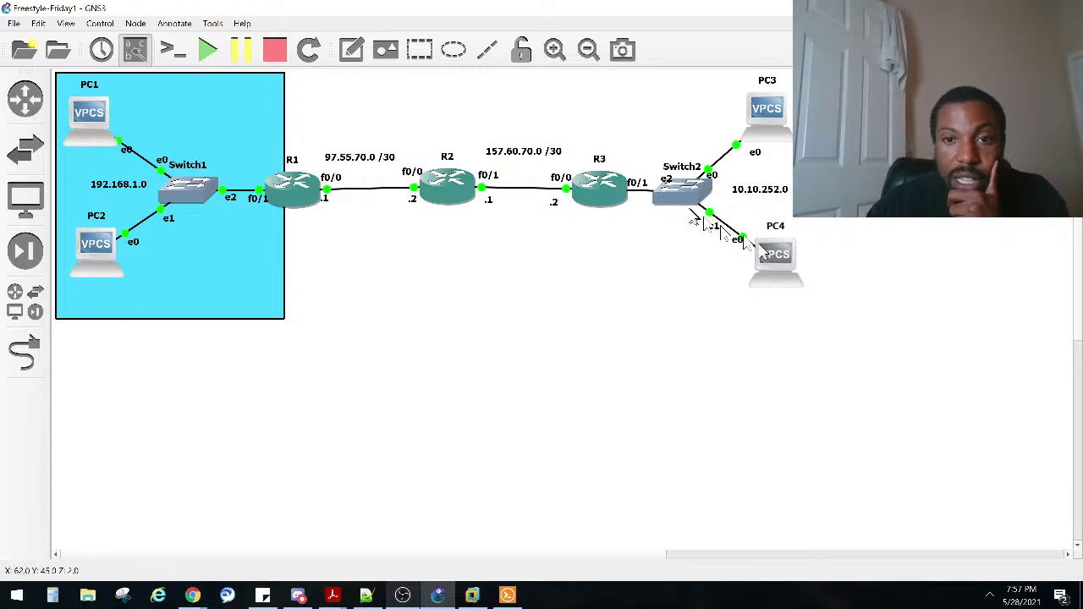
# Step: Nudge PC4 and PC3 slightly further right of Switch2
pyautogui.moveTo(680, 203)
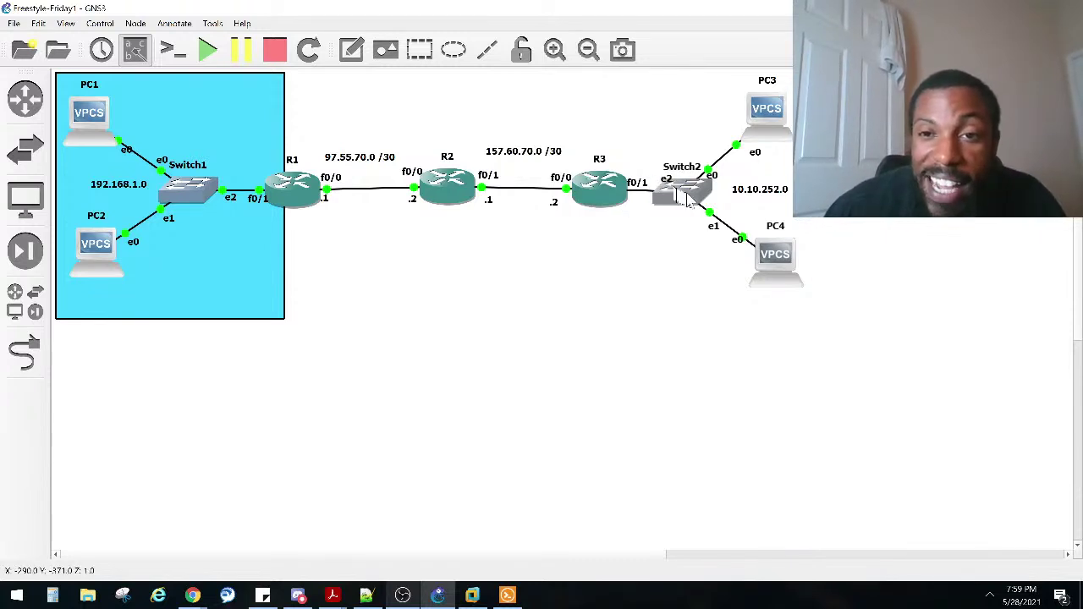
pyautogui.moveTo(770, 264); pyautogui.dragTo(776, 264)
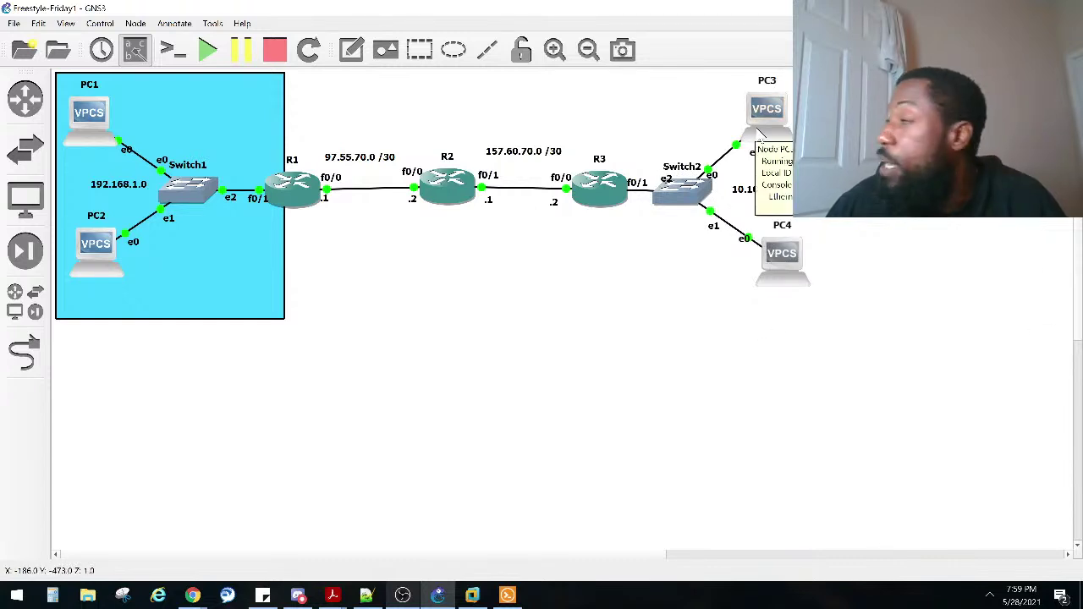
pyautogui.moveTo(756, 127); pyautogui.dragTo(759, 126)
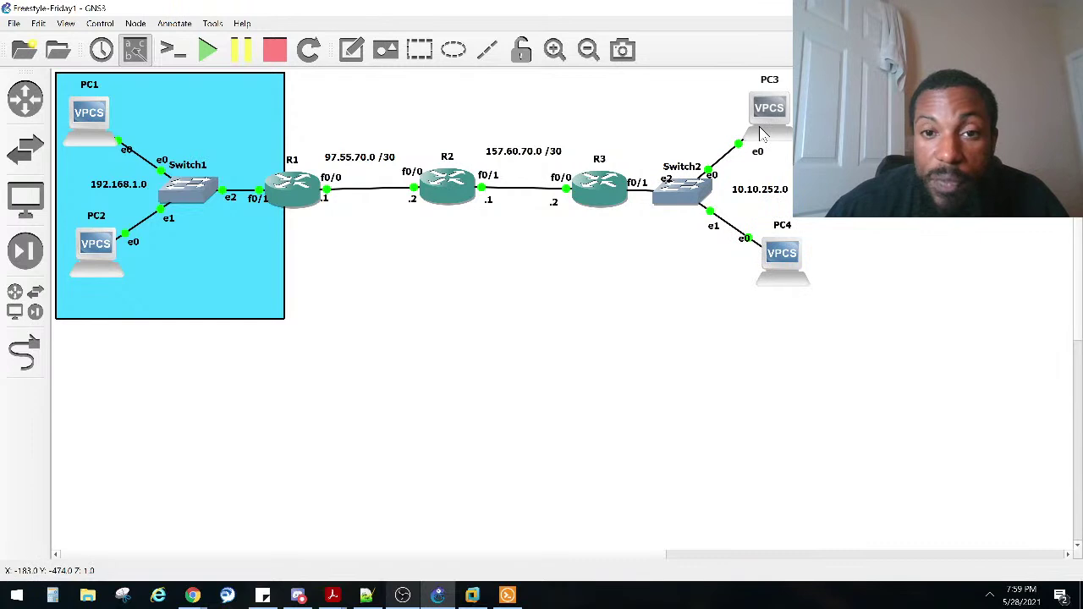
# Step: Open R3's console and create the DHCP pool 10-POOL
pyautogui.doubleClick(603, 201)
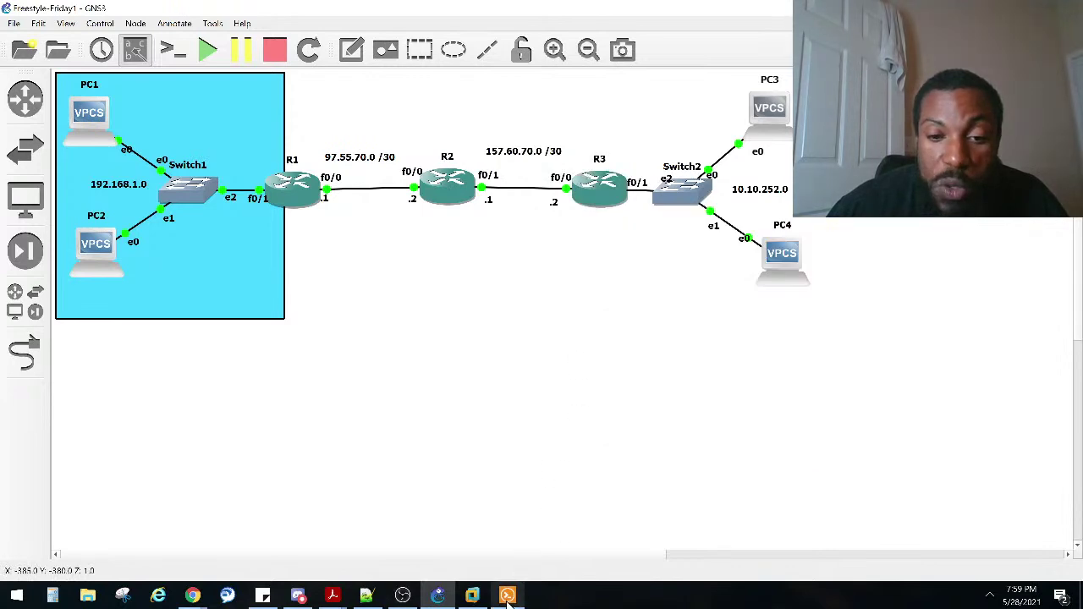
pyautogui.press('Return')
pyautogui.press('Return')
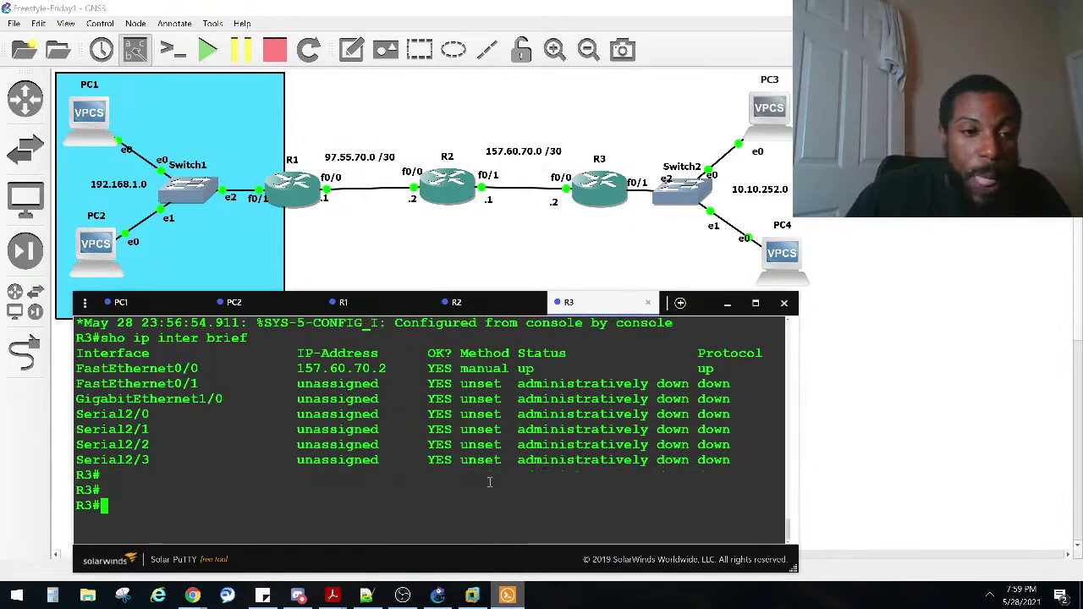
pyautogui.write('conf')
pyautogui.press('Tab')
pyautogui.write('t')
pyautogui.press('Tab')
pyautogui.press('Return')
pyautogui.write('ip dh')
pyautogui.press('Tab')
pyautogui.write('po')
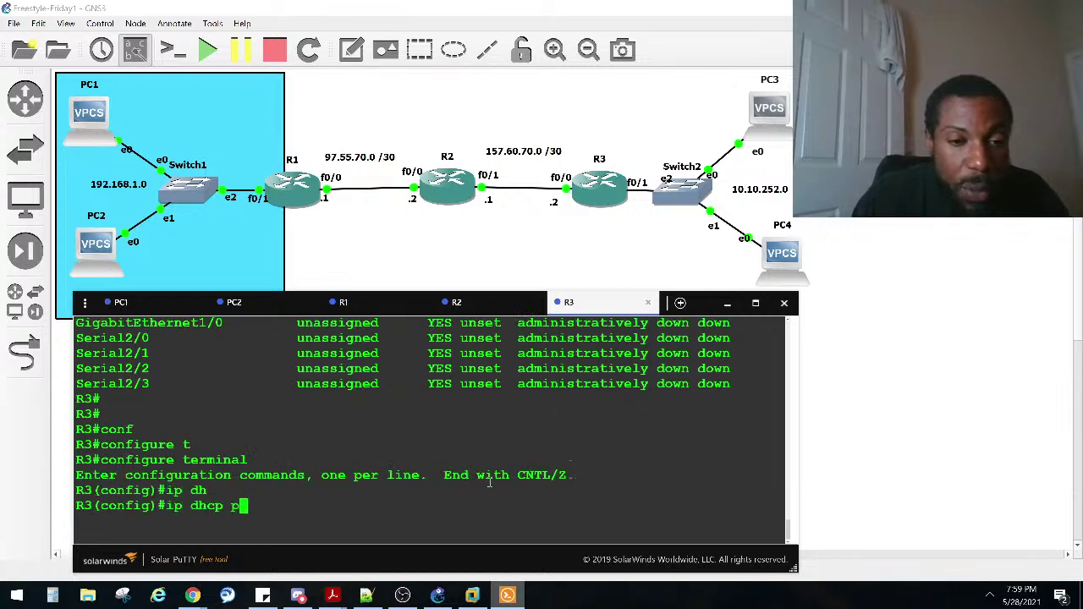
pyautogui.press('Tab')
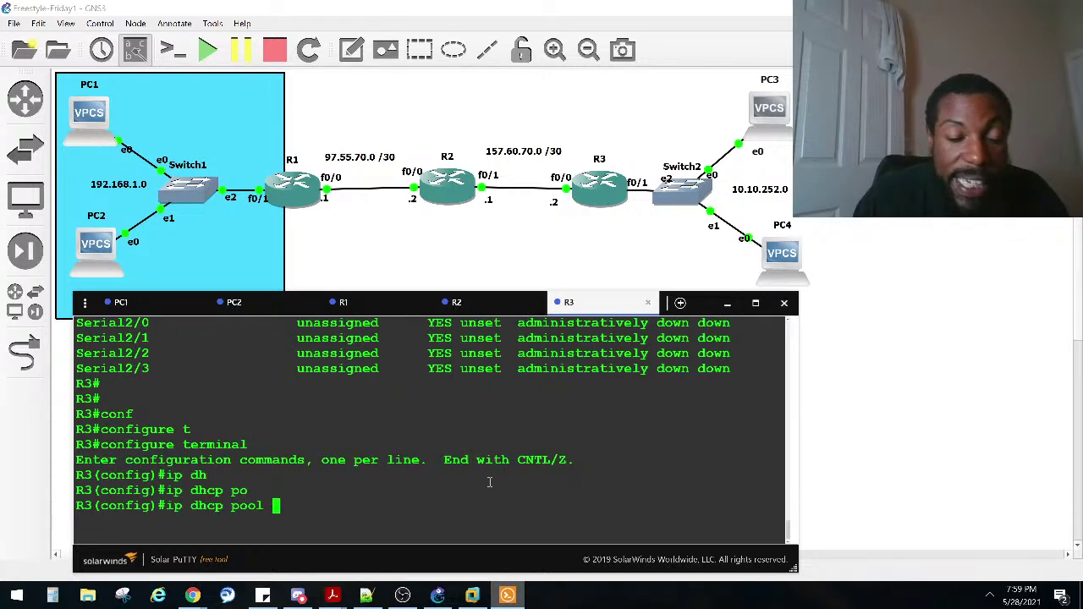
pyautogui.write('1-')
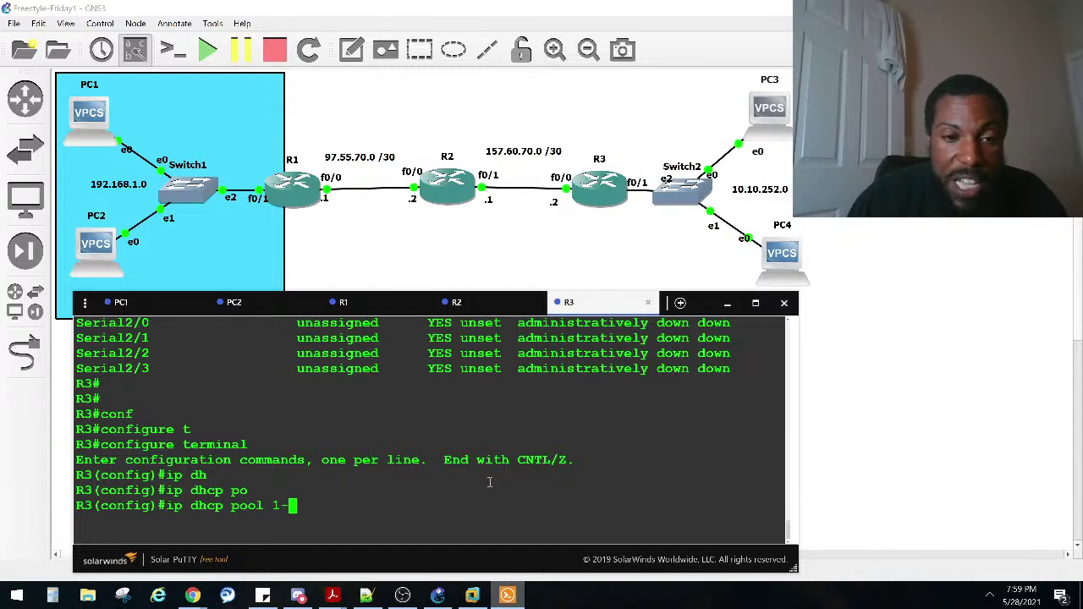
pyautogui.press('BackSpace')
pyautogui.write('0-PO')
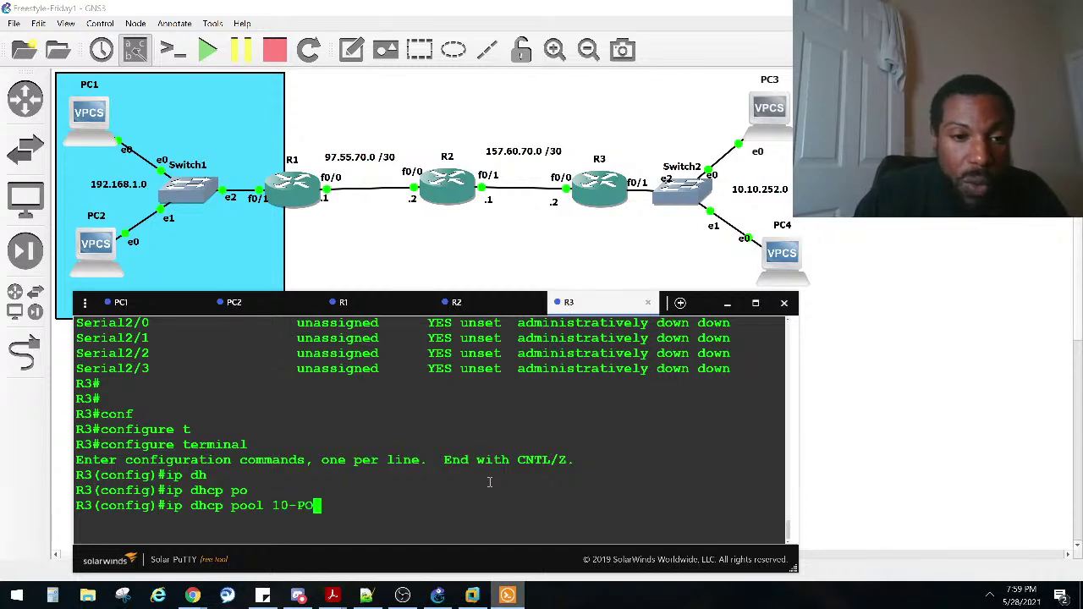
pyautogui.write('OL')
pyautogui.press('Return')
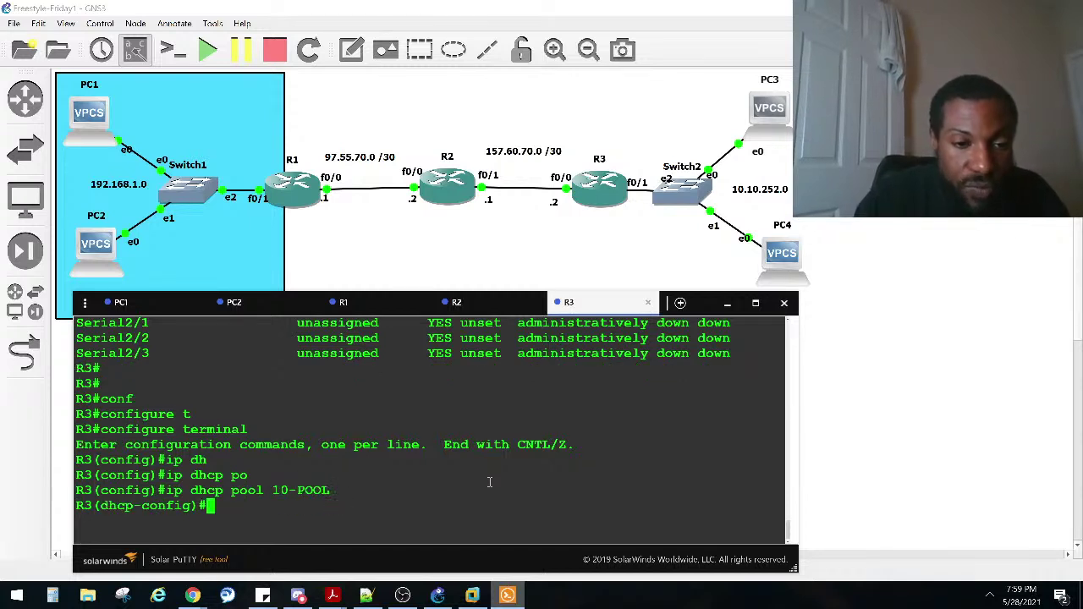
# Step: Set 10-POOL's network to 10.10.252.0 and its default router to 10.10.252.1
pyautogui.write('net')
pyautogui.press('Tab')
pyautogui.write('w')
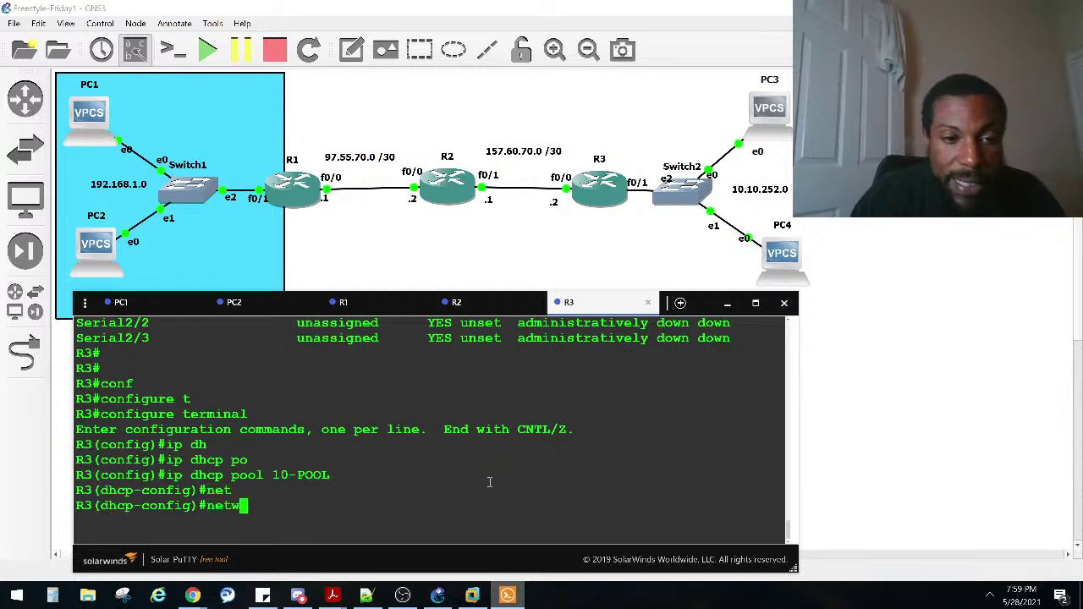
pyautogui.press('Tab')
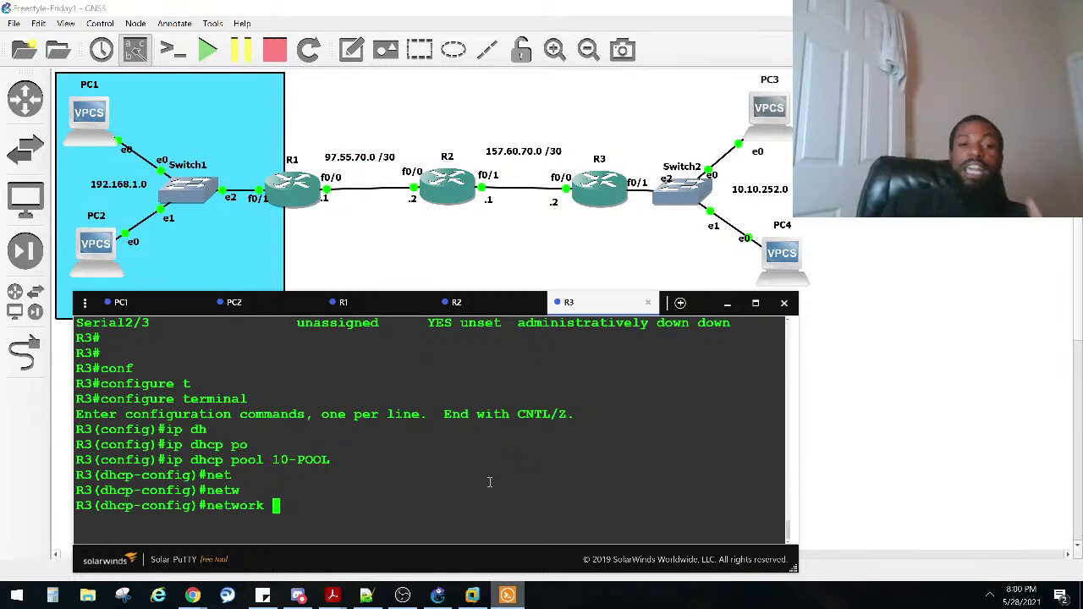
pyautogui.write('10.')
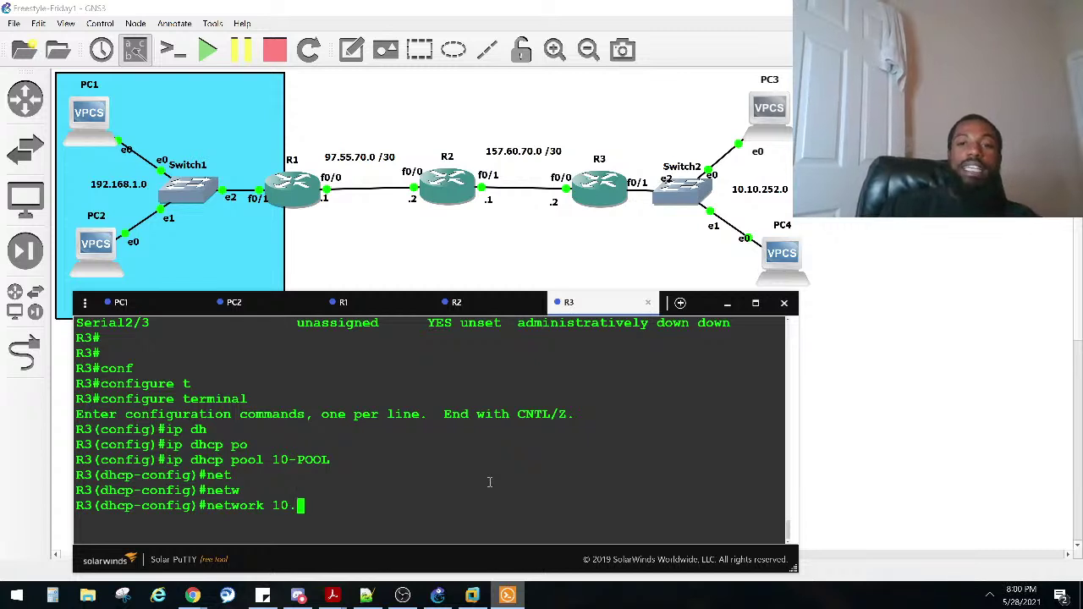
pyautogui.write('10.')
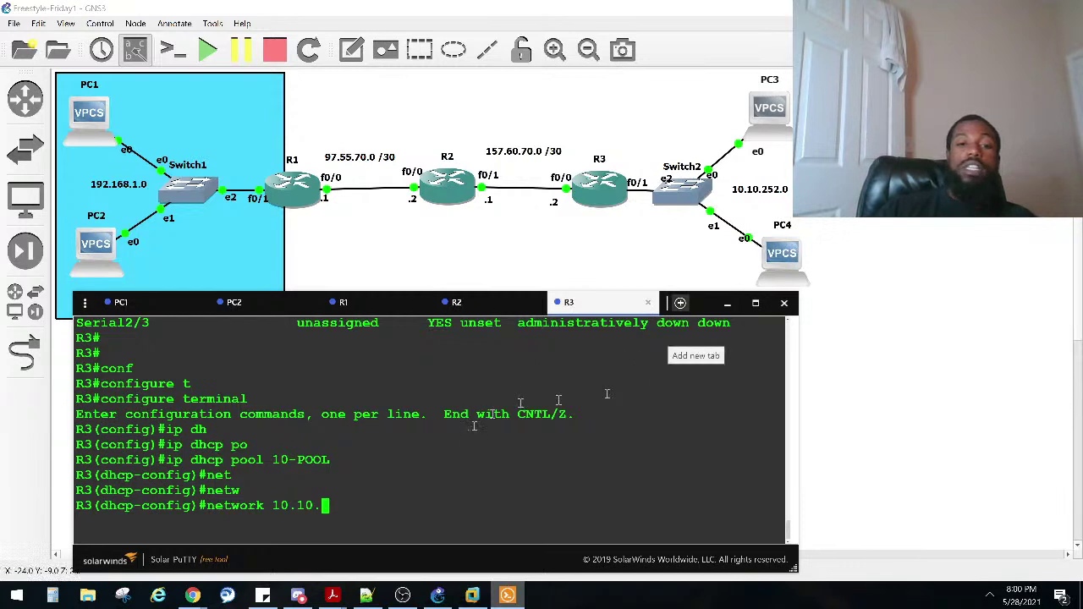
pyautogui.write('252.0')
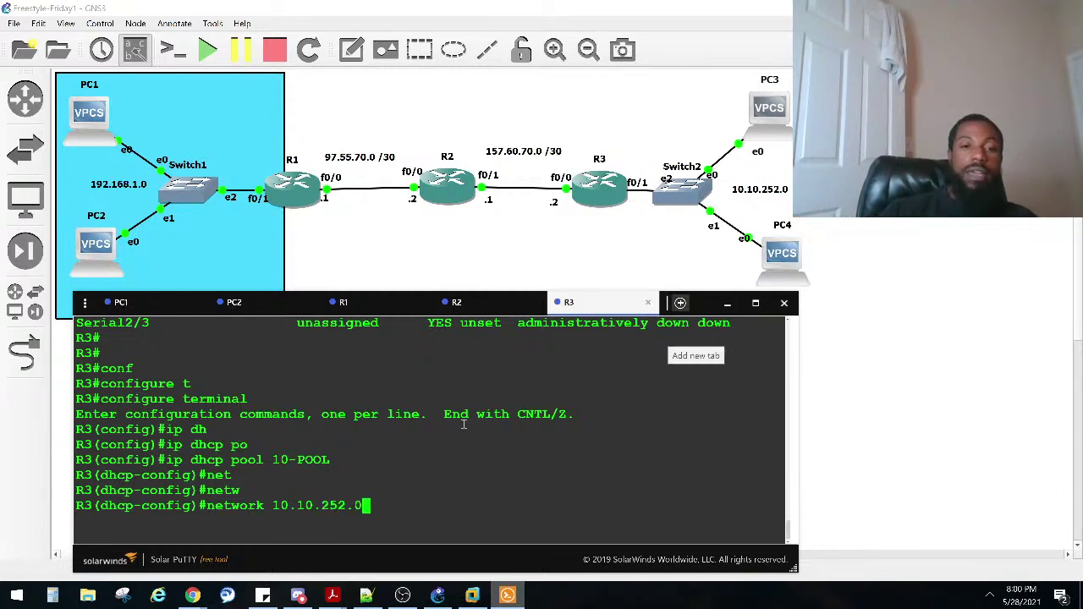
pyautogui.press('Return')
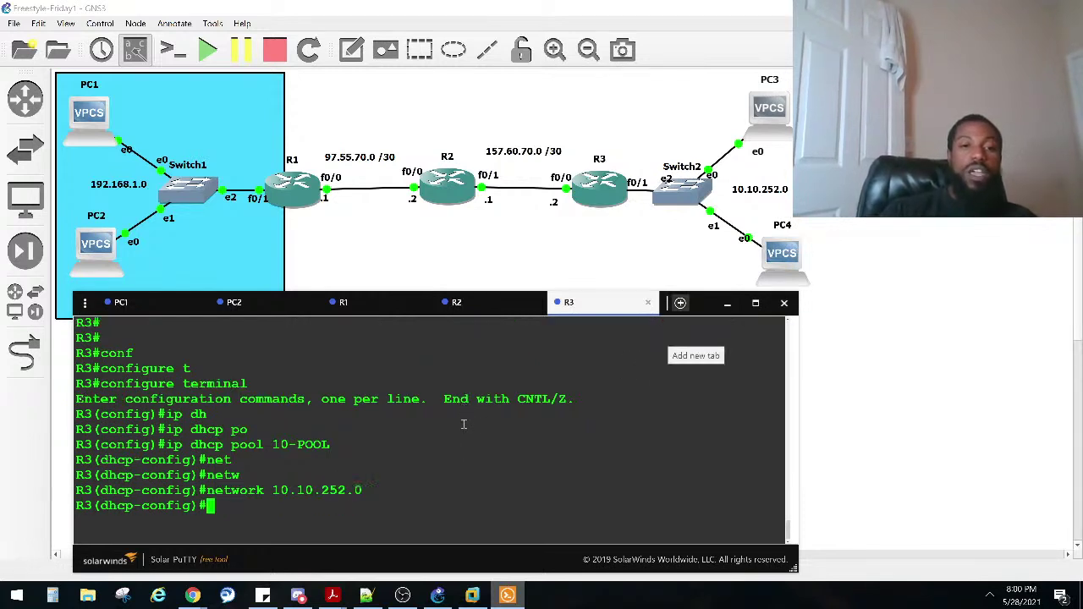
pyautogui.write('de')
pyautogui.press('Tab')
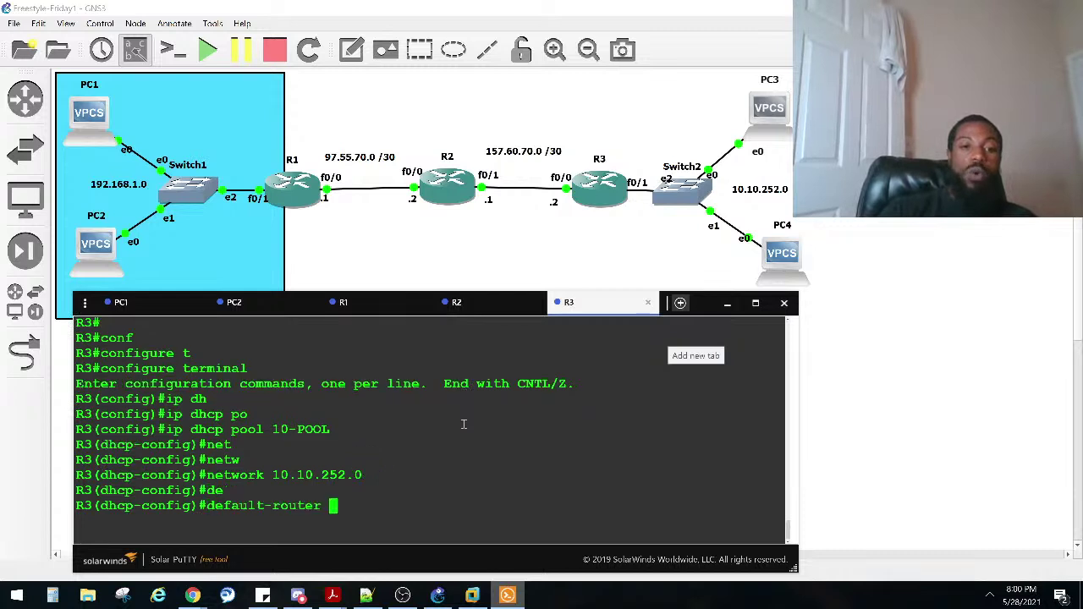
pyautogui.write('10.10.2')
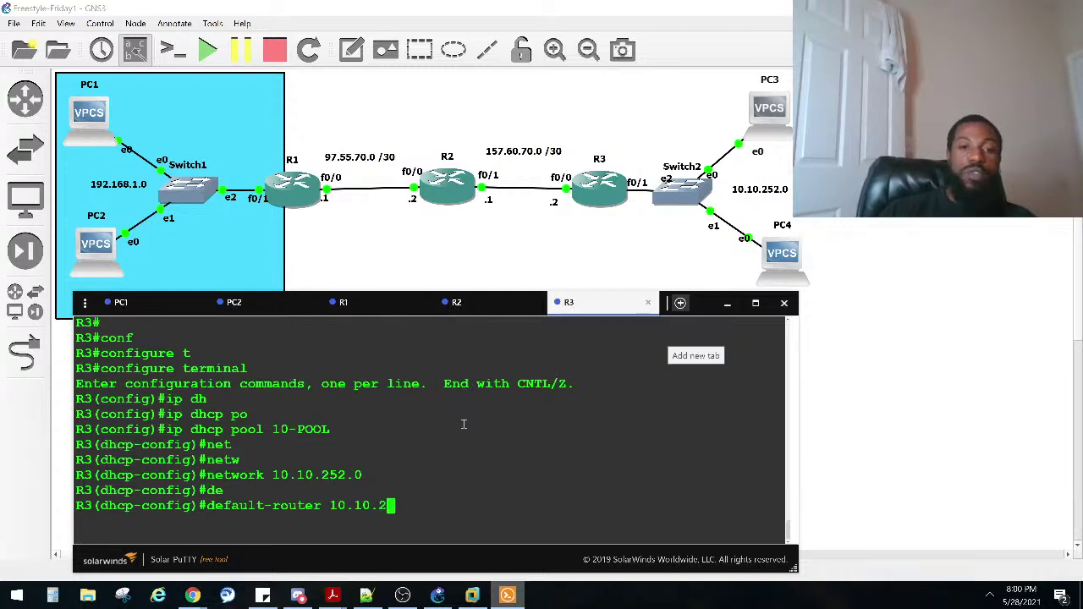
pyautogui.write('52.1')
pyautogui.press('Return')
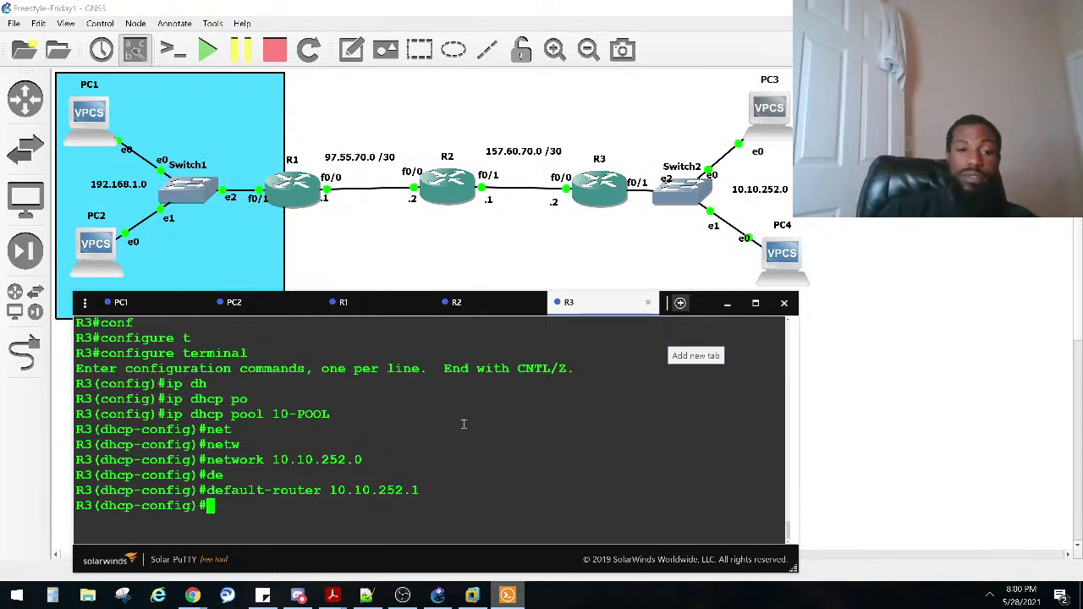
# Step: Give 10-POOL a 10-day lease with lease 10 0
pyautogui.write('?')
pyautogui.press('space')
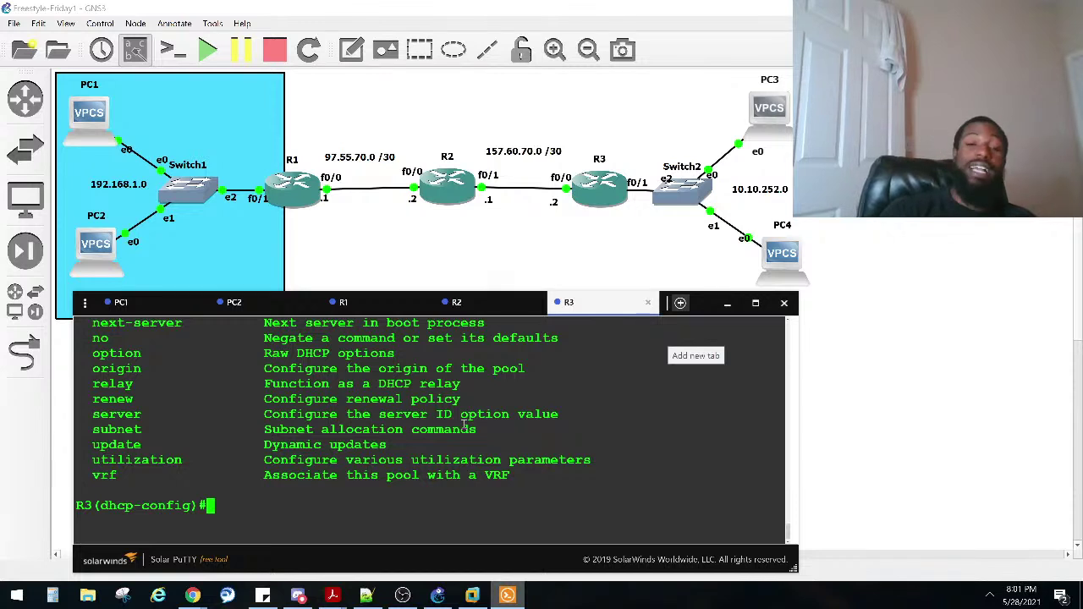
pyautogui.write('lease')
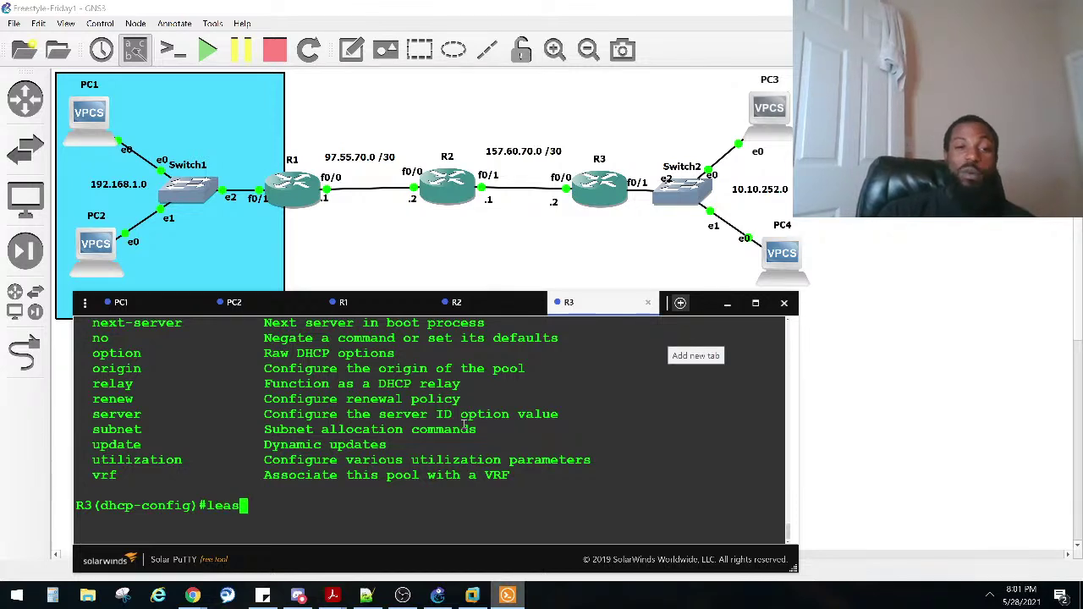
pyautogui.press('Tab')
pyautogui.write('5')
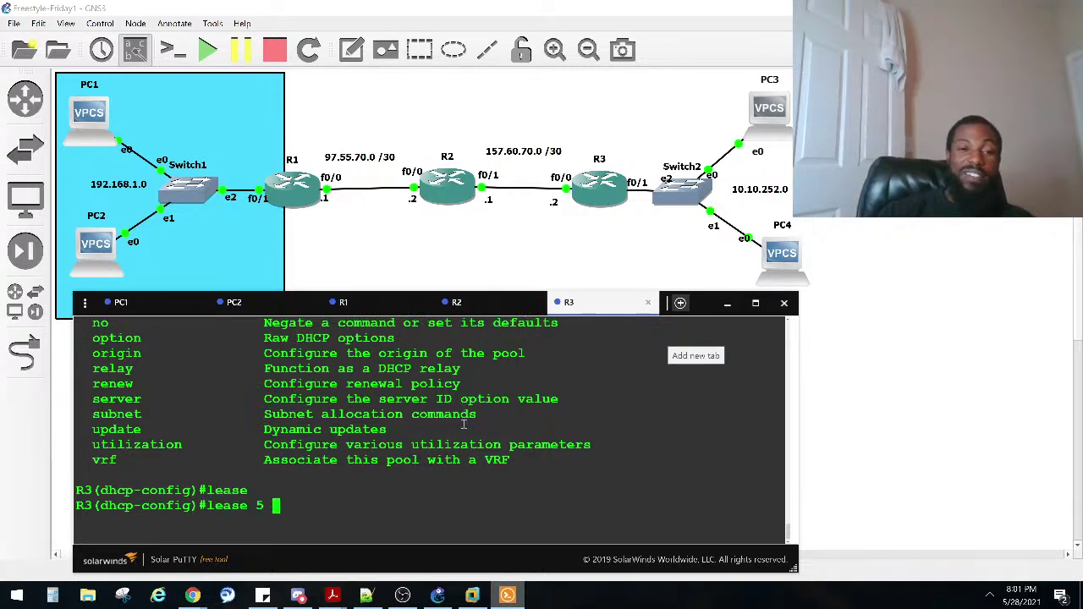
pyautogui.press('BackSpace')
pyautogui.press('BackSpace')
pyautogui.write('?')
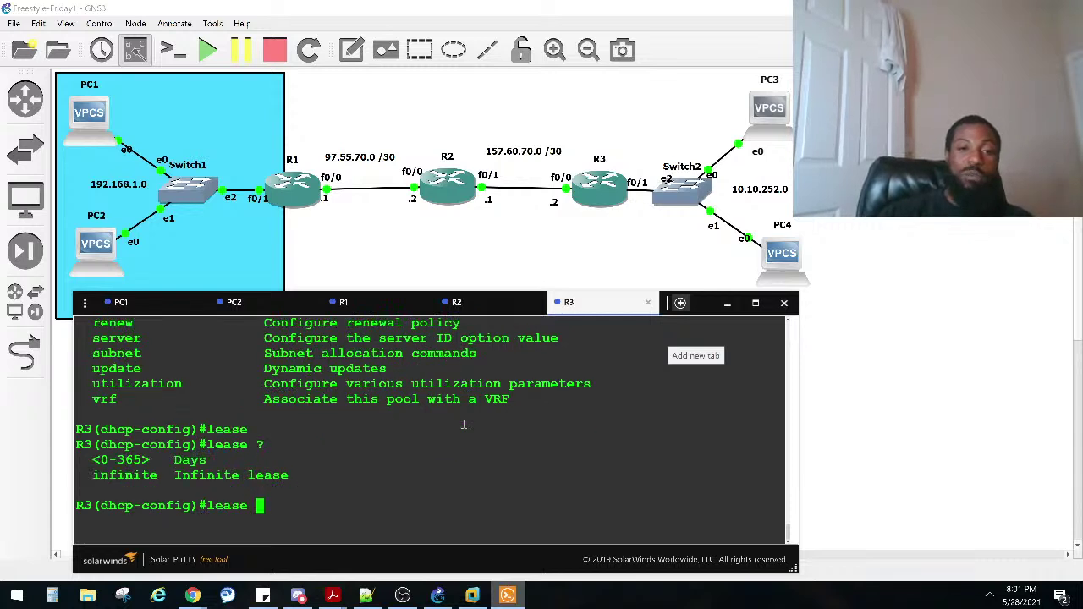
pyautogui.write('5 0')
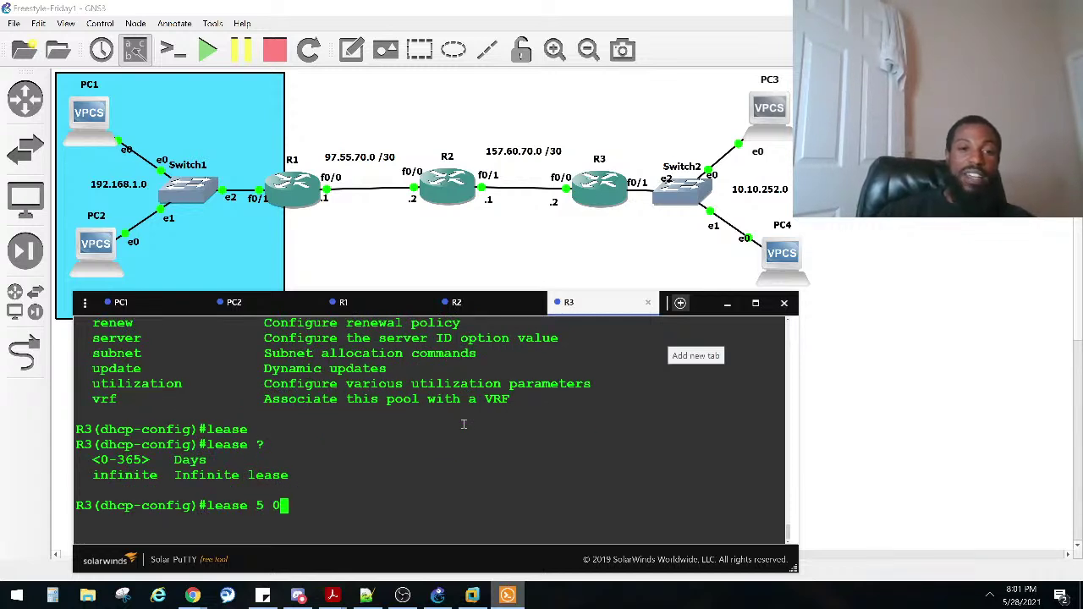
pyautogui.press('BackSpace')
pyautogui.press('BackSpace')
pyautogui.press('BackSpace')
pyautogui.write('10')
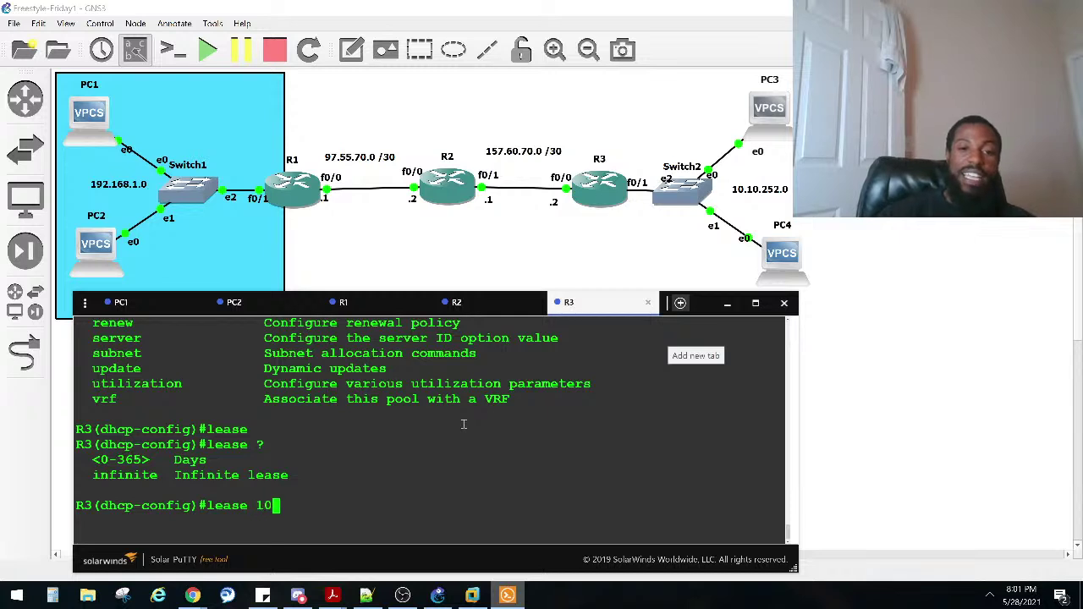
pyautogui.write(' 0')
pyautogui.press('Return')
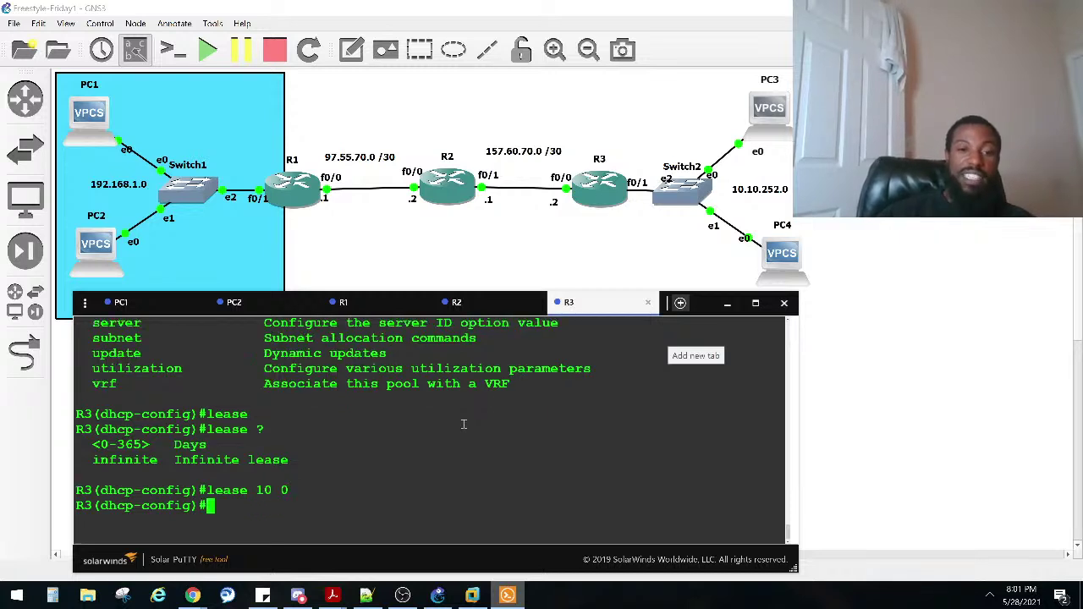
pyautogui.press('Return')
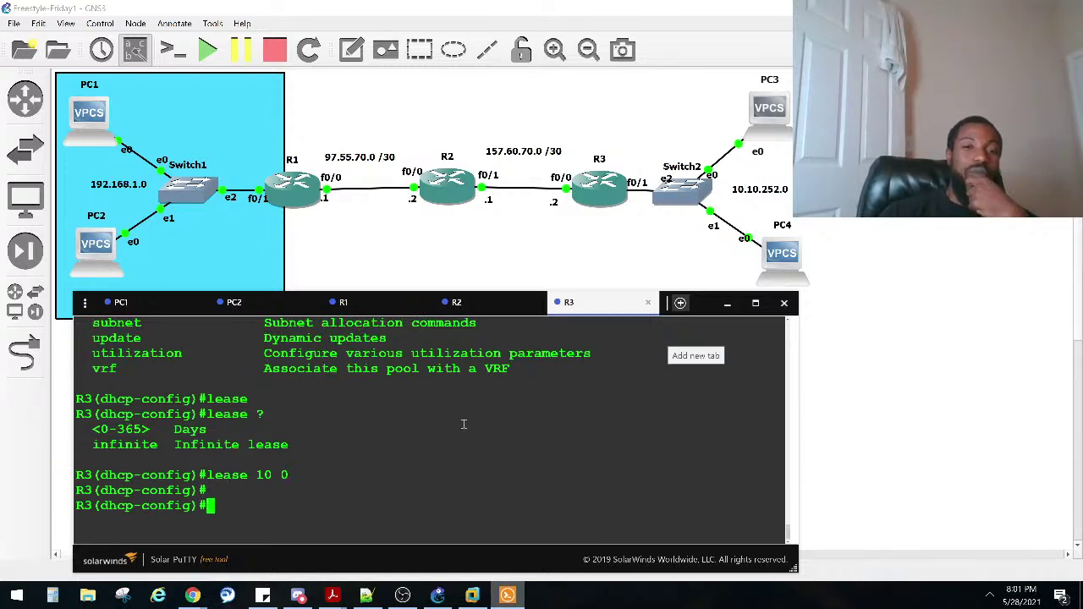
# Step: Exclude 10.10.252.1 from DHCP assignment and return to privileged EXEC
pyautogui.write('exit')
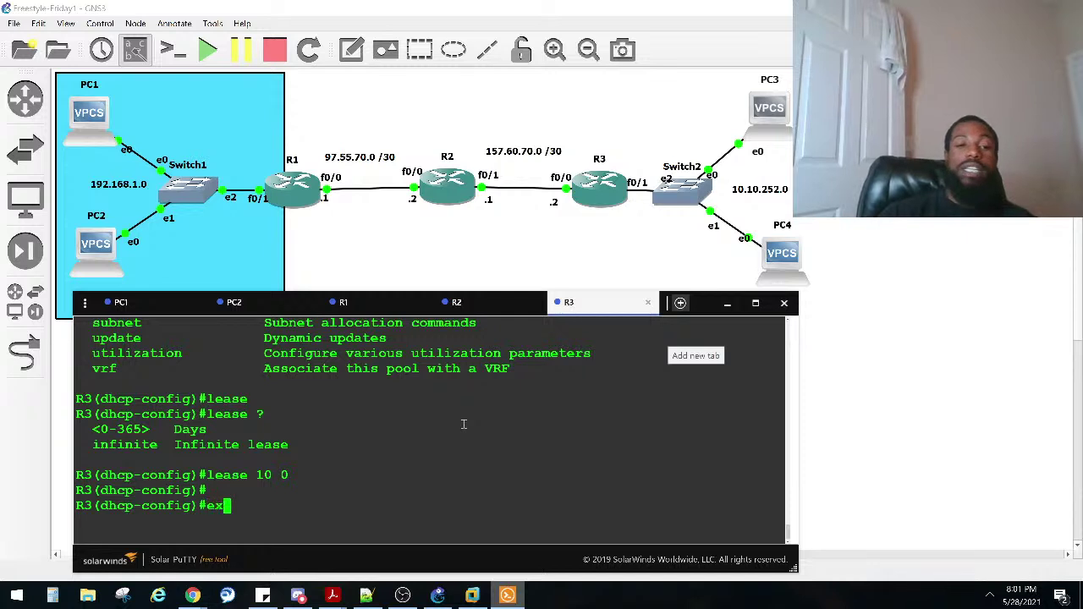
pyautogui.press('Return')
pyautogui.write('ip dhcp')
pyautogui.press('Tab')
pyautogui.write('ex')
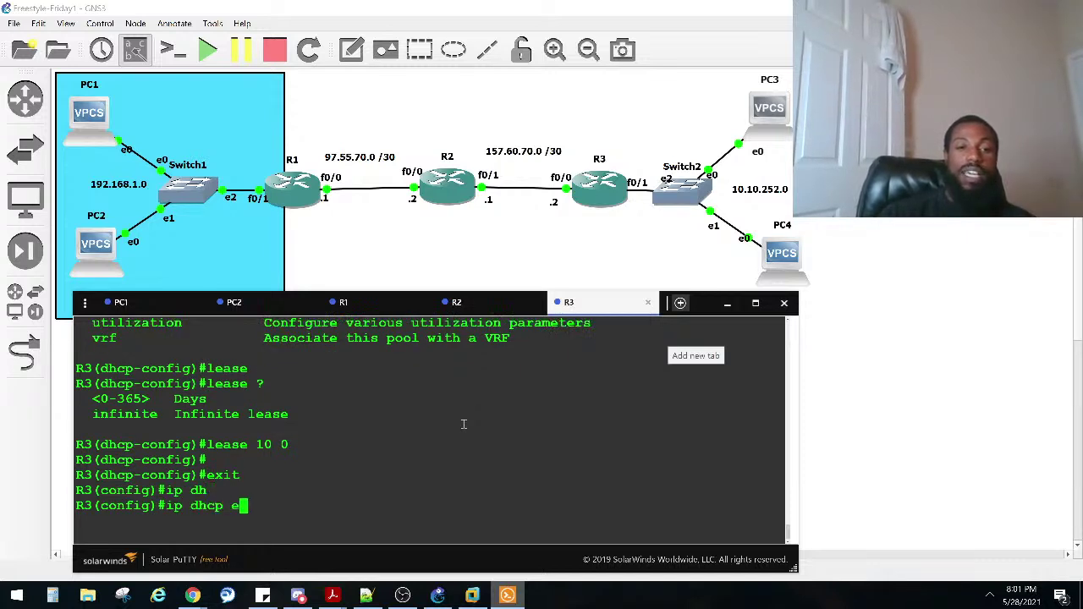
pyautogui.press('Tab')
pyautogui.write('10.10.252.1')
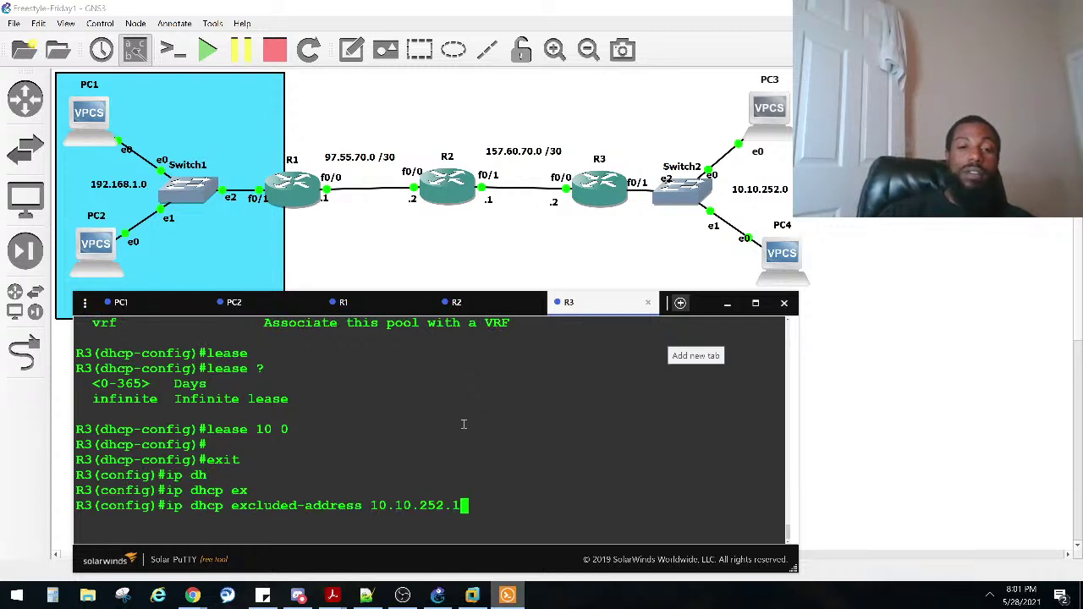
pyautogui.press('Return')
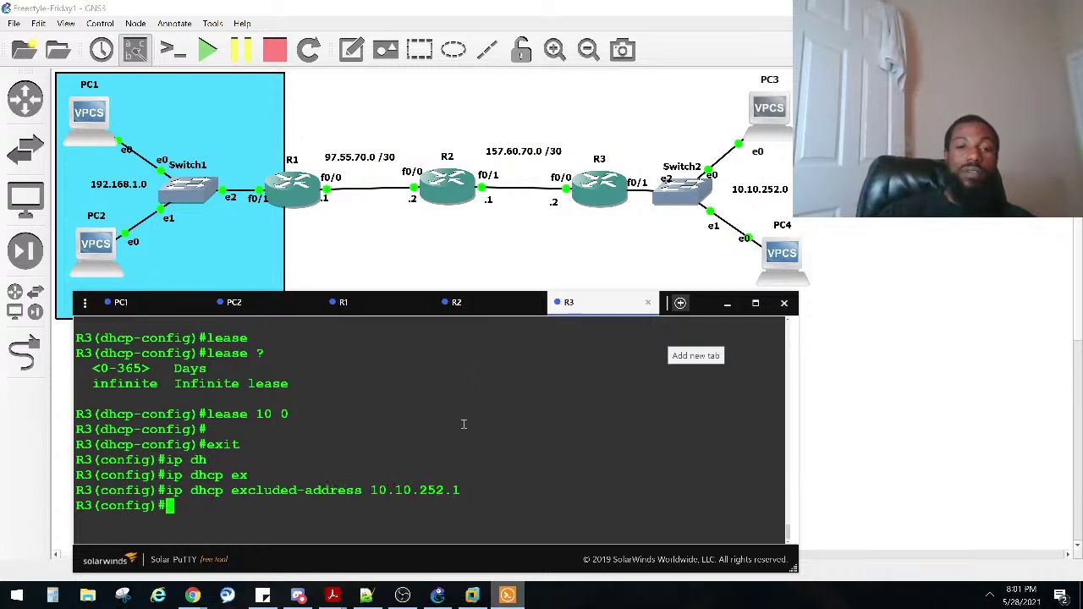
pyautogui.hotkey('ctrl', 'z')
pyautogui.press('Return')
pyautogui.write('sho ')
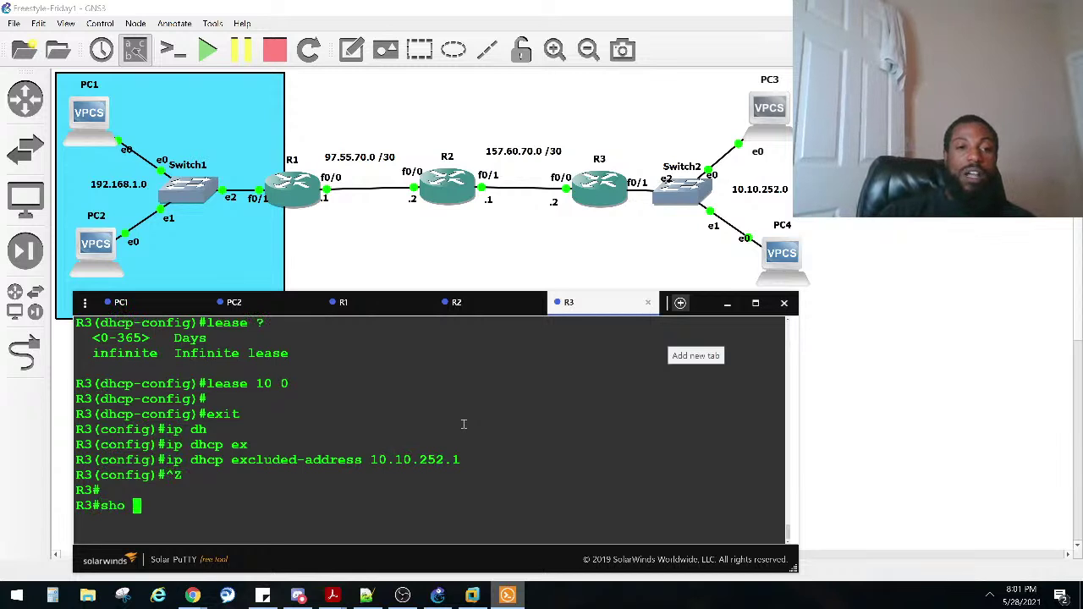
pyautogui.write('ip dhcp po')
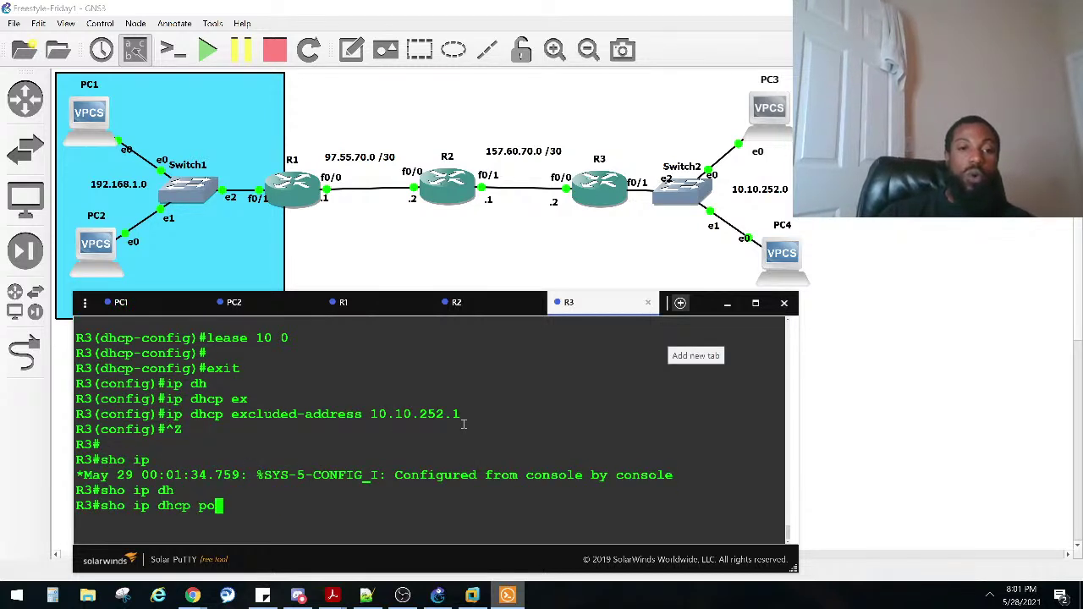
pyautogui.press('Tab')
pyautogui.press('Return')
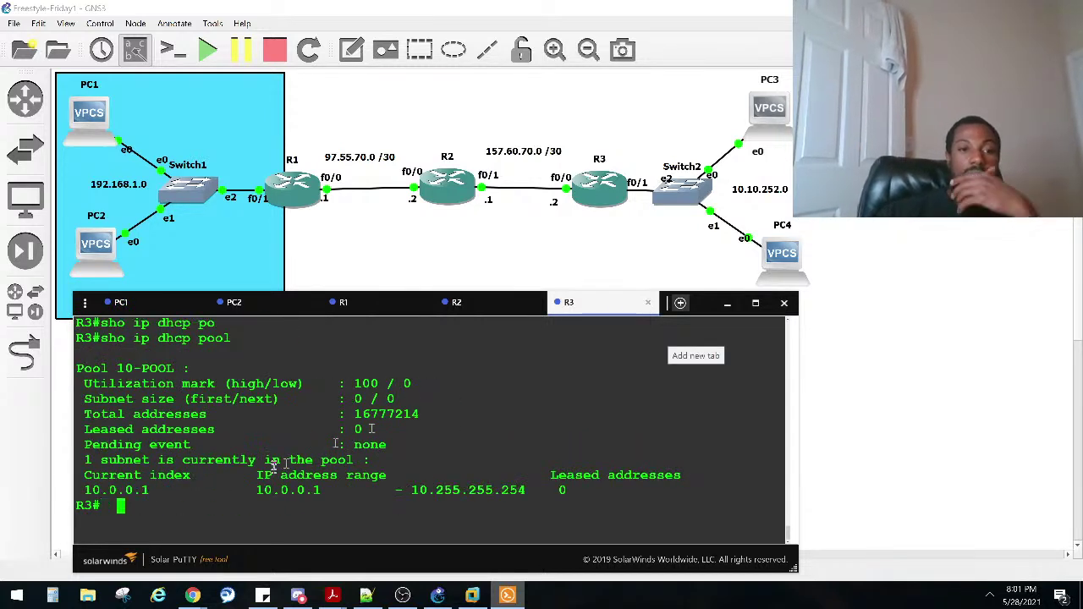
pyautogui.moveTo(336, 491); pyautogui.dragTo(256, 493)
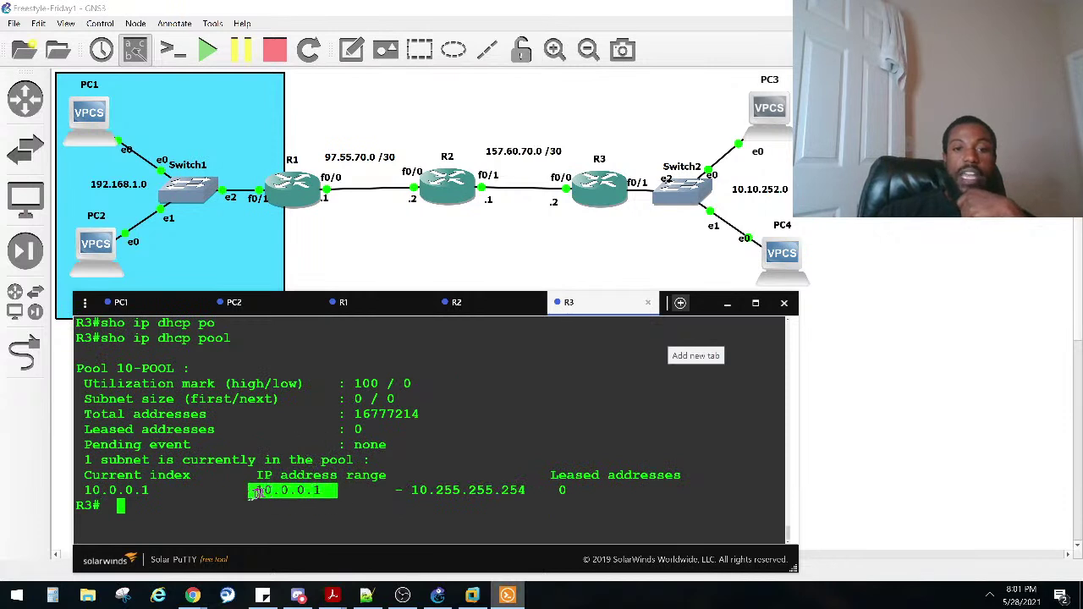
pyautogui.moveTo(427, 492); pyautogui.dragTo(561, 495)
pyautogui.moveTo(364, 460); pyautogui.dragTo(118, 425)
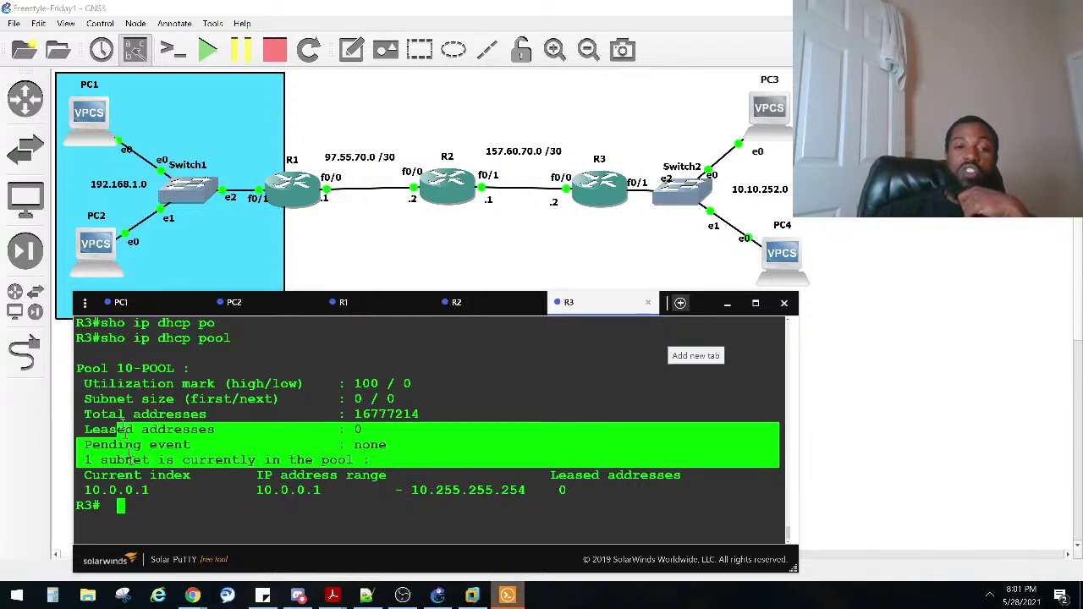
pyautogui.moveTo(164, 493); pyautogui.dragTo(39, 493)
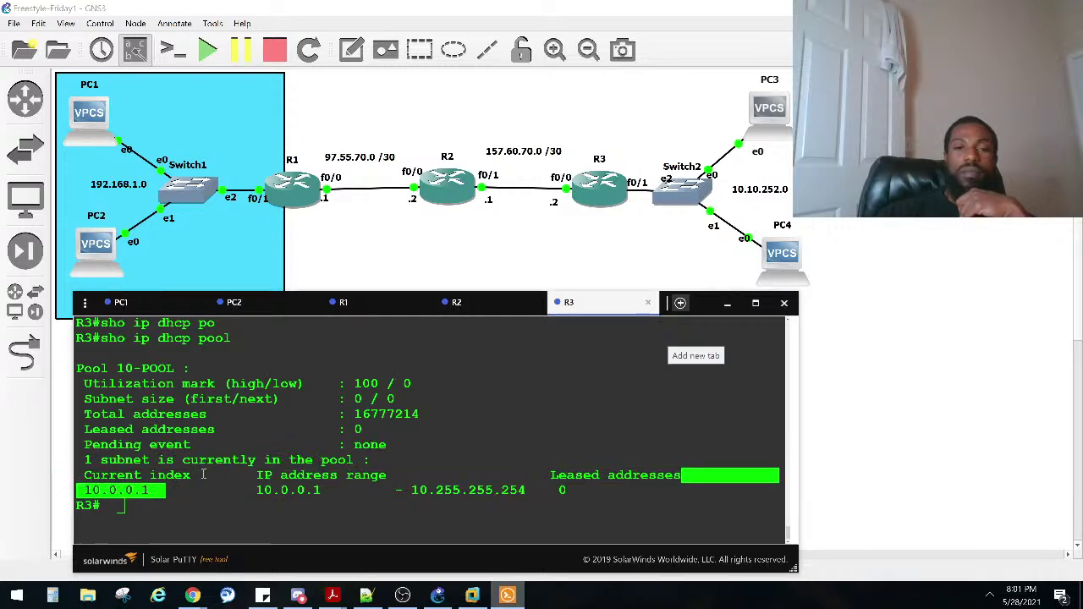
pyautogui.scroll(4, 203, 475)
pyautogui.scroll(-4, 203, 475)
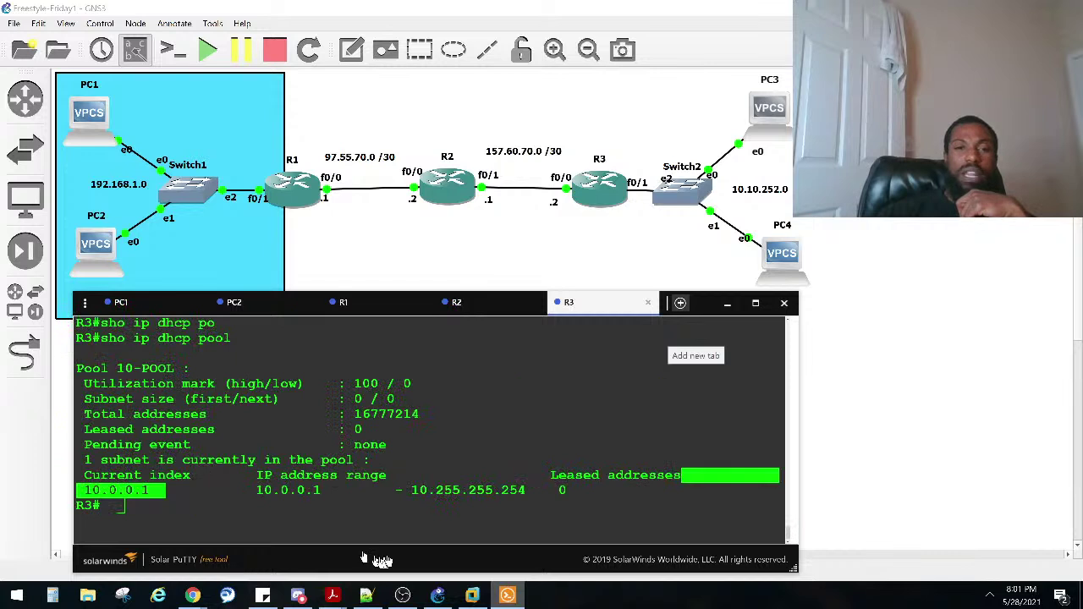
pyautogui.moveTo(257, 491); pyautogui.dragTo(531, 497)
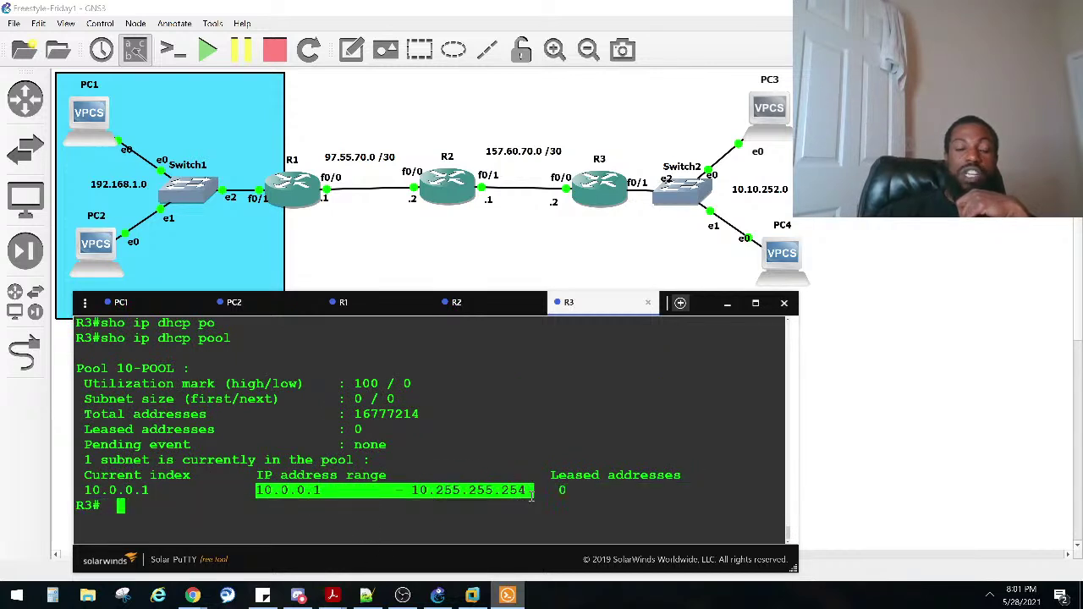
pyautogui.click(436, 422)
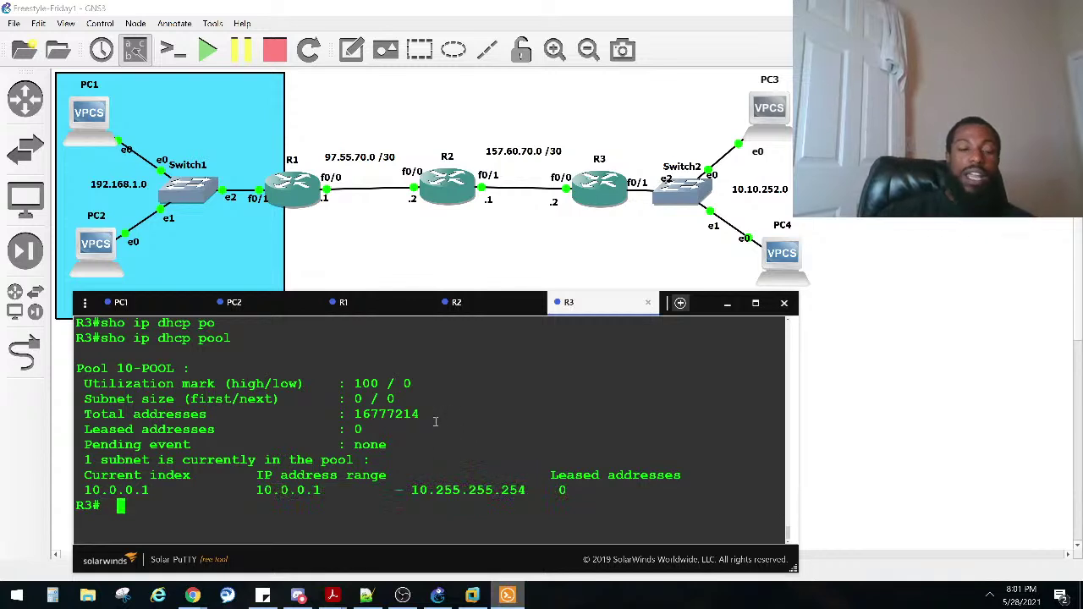
# Step: Review the pool's 10.0.0.1–10.255.255.254 range and excluded 10.10.252.1, then enter configure terminal
pyautogui.write('conf')
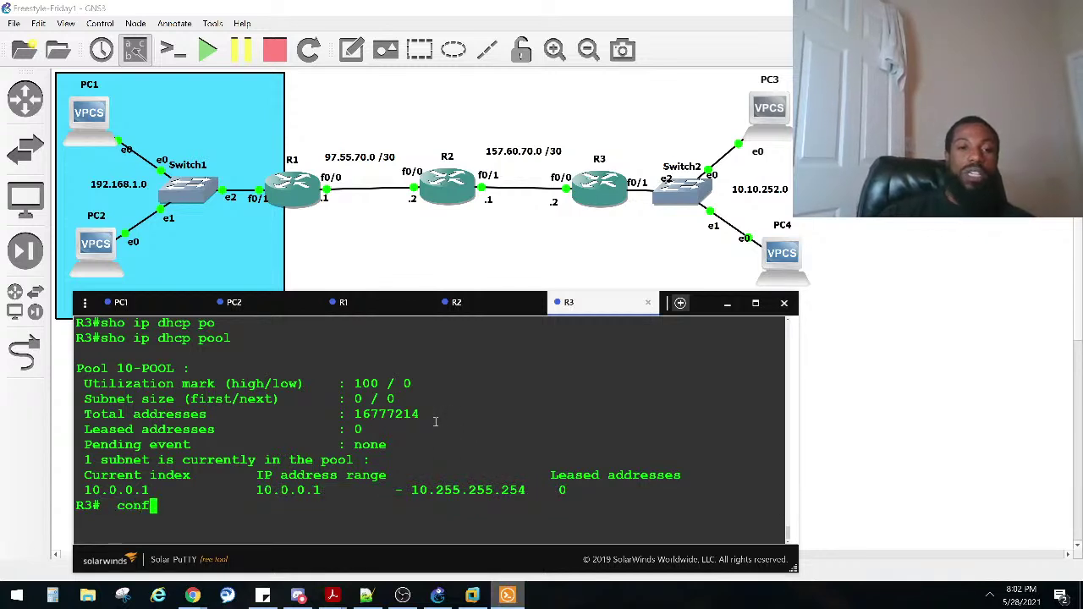
pyautogui.moveTo(337, 491); pyautogui.dragTo(257, 490)
pyautogui.moveTo(404, 490); pyautogui.dragTo(542, 491)
pyautogui.scroll(4, 524, 488)
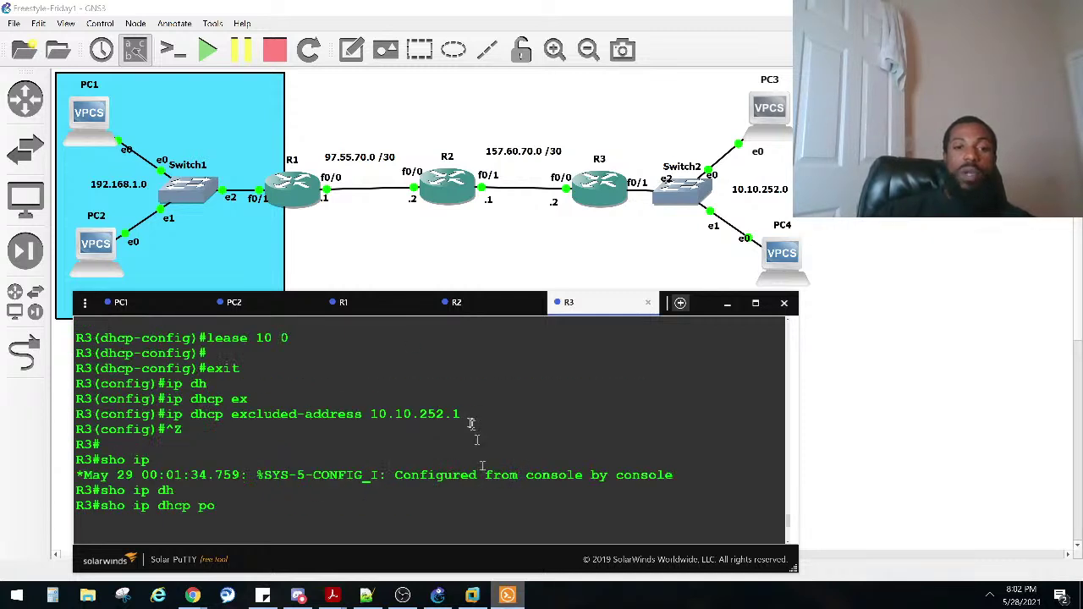
pyautogui.moveTo(467, 416); pyautogui.dragTo(372, 415)
pyautogui.click(404, 432)
pyautogui.scroll(-4, 404, 432)
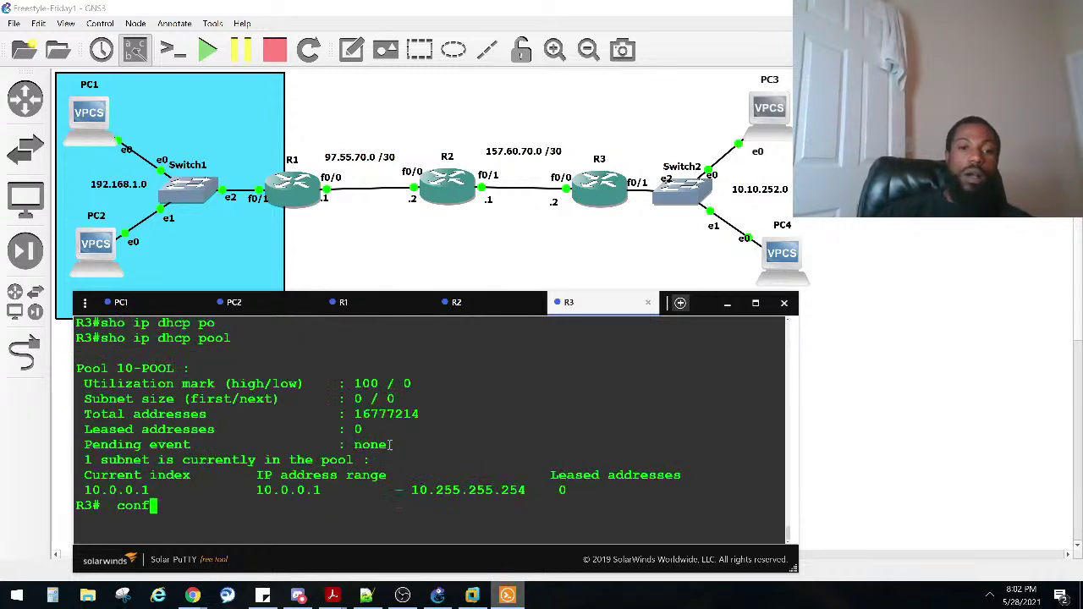
pyautogui.press('BackSpace')
pyautogui.press('BackSpace')
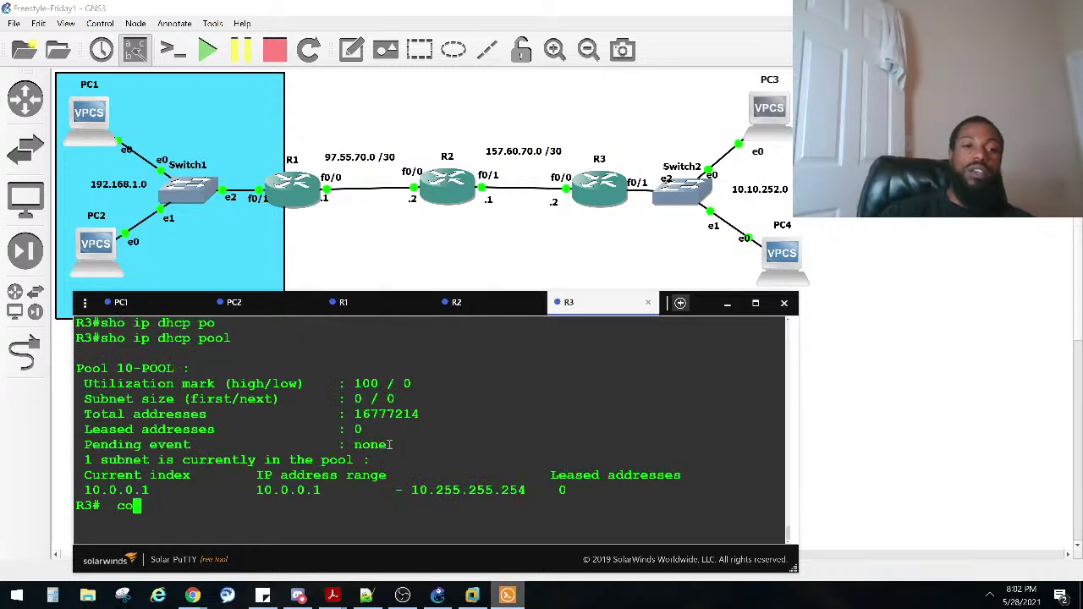
pyautogui.write('nt')
pyautogui.press('Tab')
pyautogui.press('BackSpace')
pyautogui.write('f')
pyautogui.press('Tab')
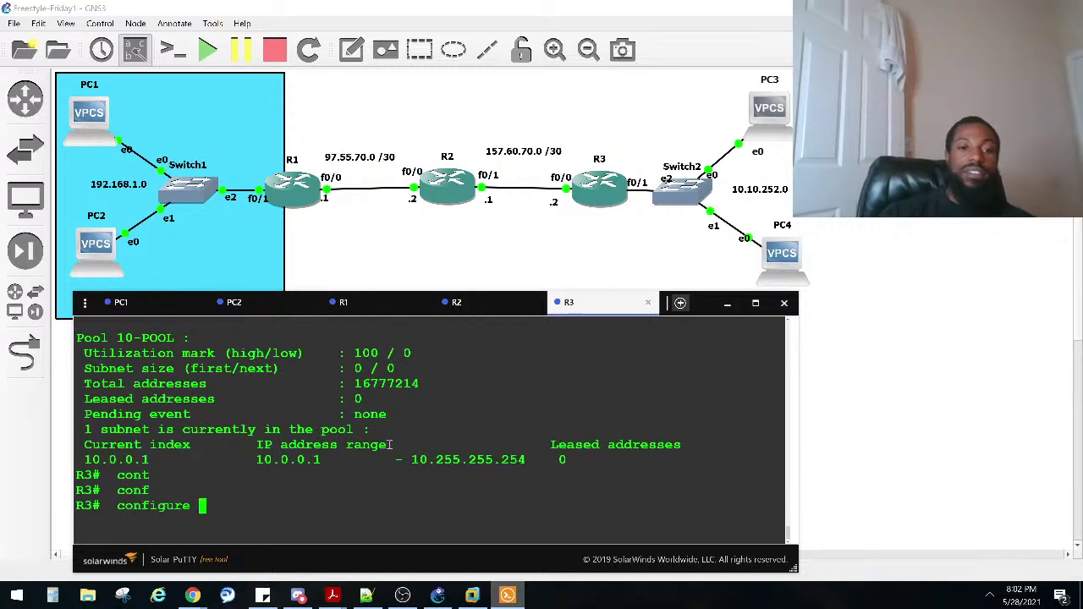
pyautogui.write('t')
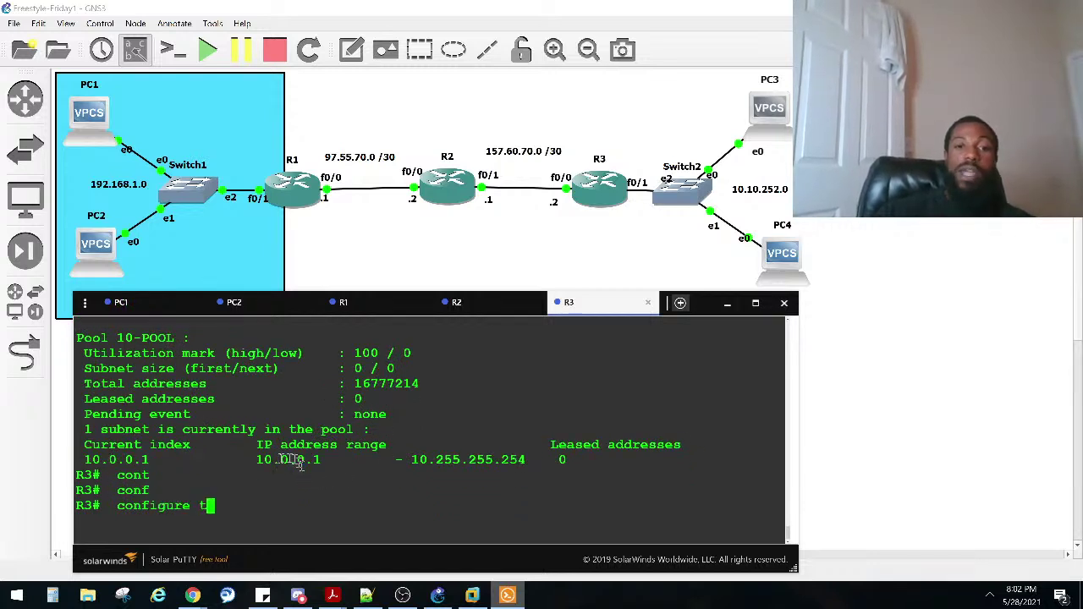
pyautogui.moveTo(242, 459); pyautogui.dragTo(522, 450)
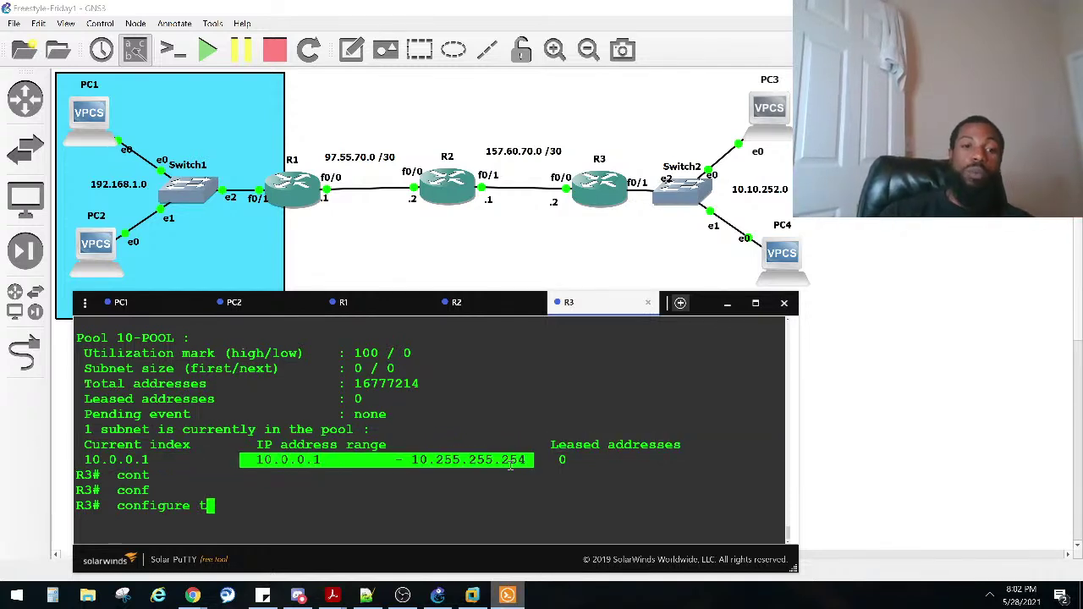
pyautogui.write('e')
pyautogui.press('Tab')
pyautogui.press('Return')
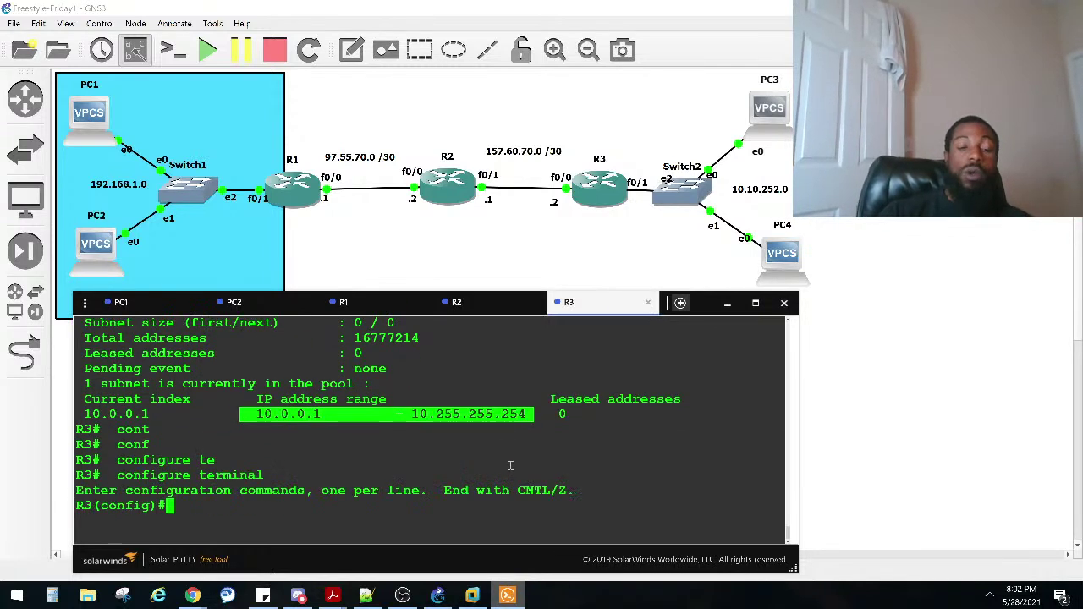
# Step: Re-enter the 10-POOL DHCP pool configuration
pyautogui.write('ip dh')
pyautogui.press('Tab')
pyautogui.write('po')
pyautogui.press('Tab')
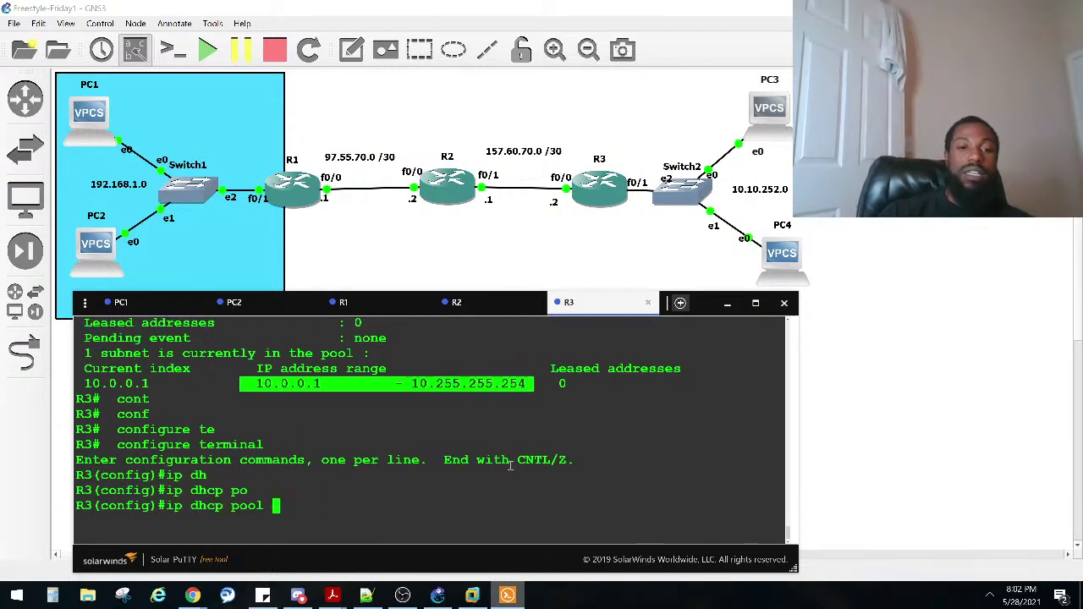
pyautogui.write('10-Poo')
pyautogui.press('BackSpace')
pyautogui.press('BackSpace')
pyautogui.press('capslock')
pyautogui.write('OOL')
pyautogui.press('Return')
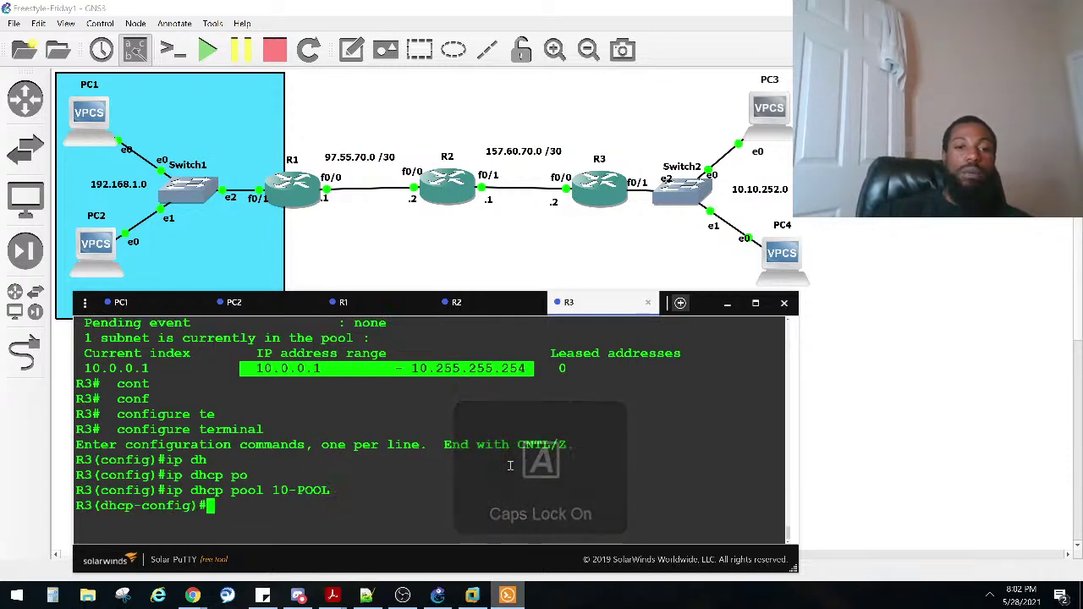
# Step: Set the pool network to 10.10.252.0 /24 and return to the privileged prompt
pyautogui.scroll(4, 510, 466)
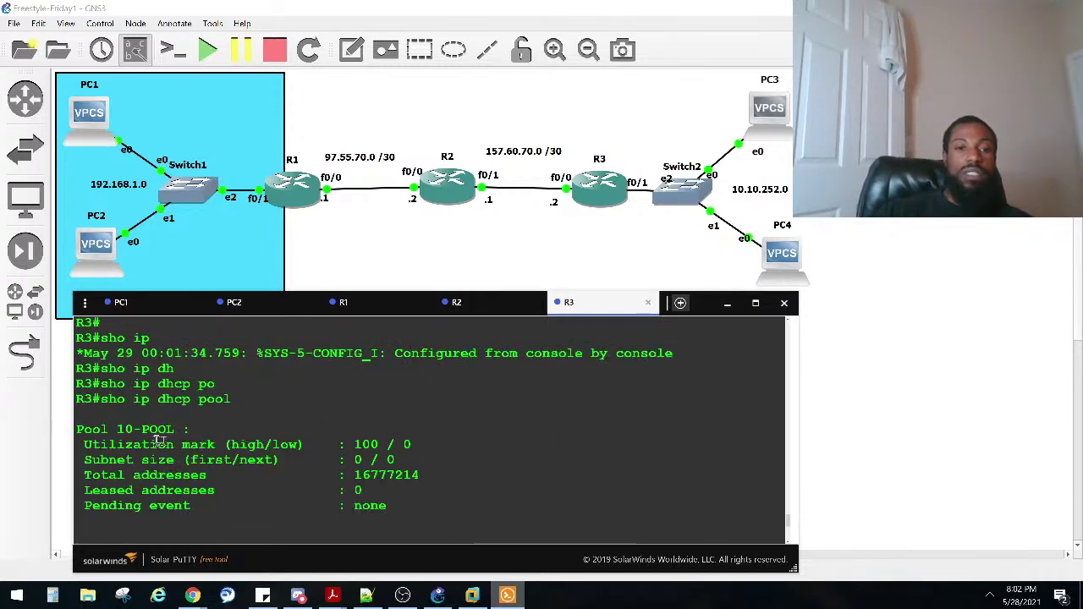
pyautogui.scroll(-4, 158, 439)
pyautogui.write('N')
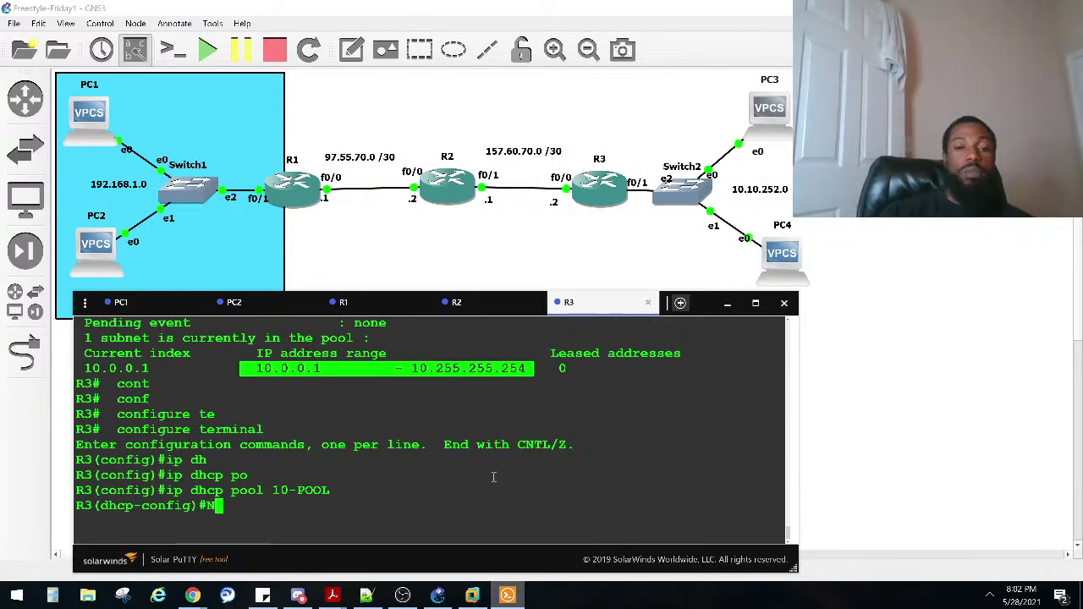
pyautogui.write('ET')
pyautogui.press('Tab')
pyautogui.write('W')
pyautogui.press('Tab')
pyautogui.write('10')
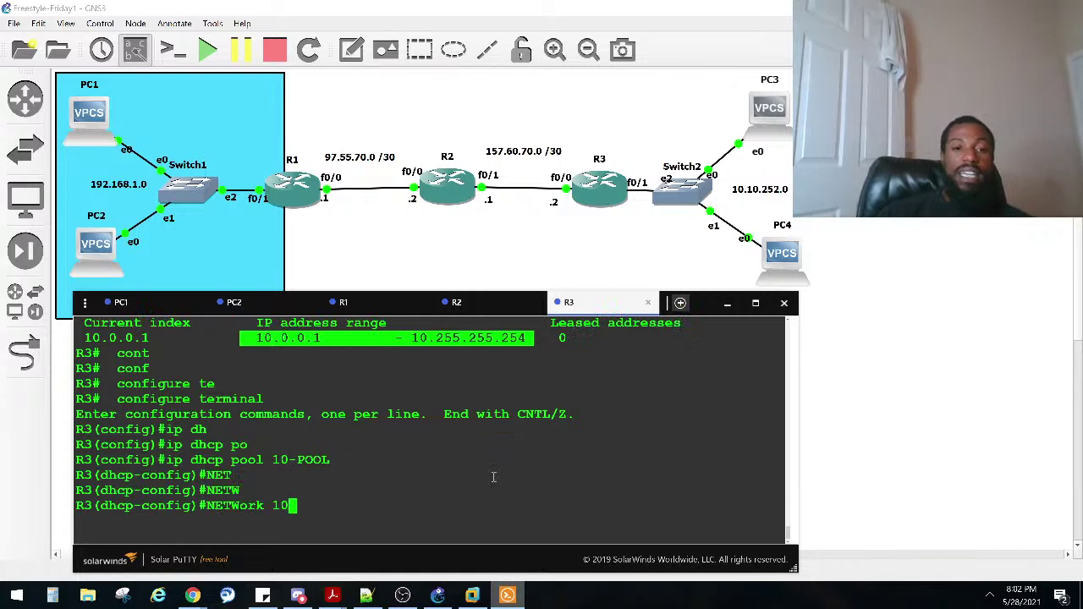
pyautogui.write('.10.252.0 ')
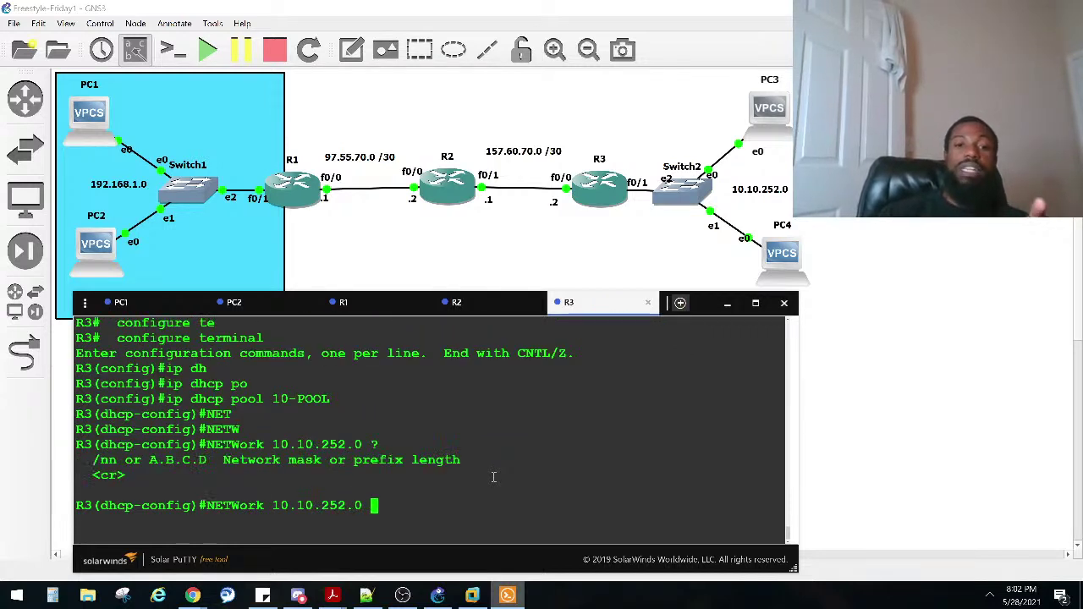
pyautogui.write('?/24')
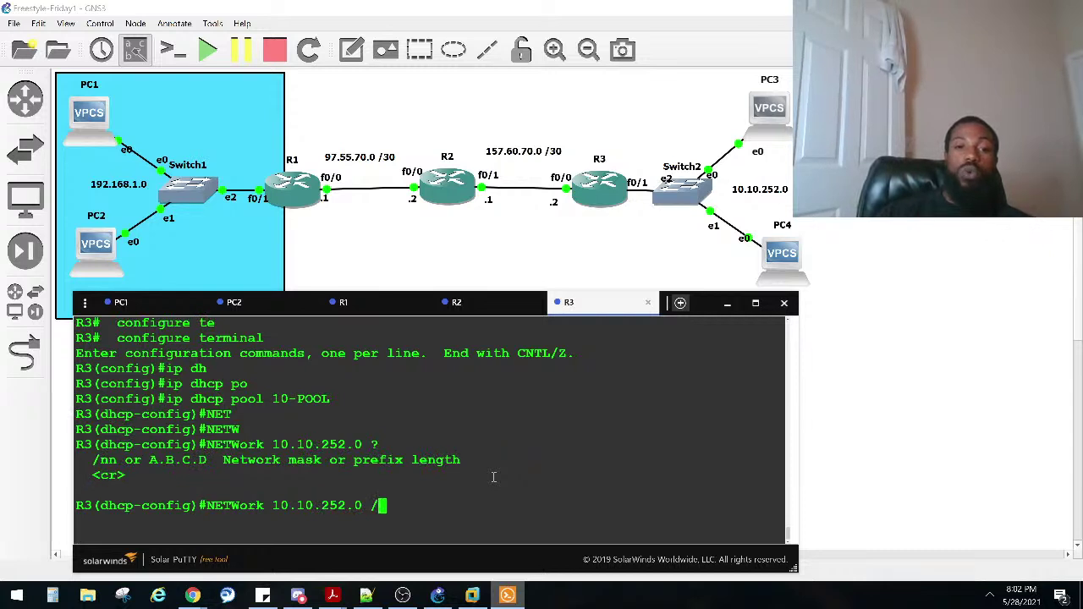
pyautogui.press('Return')
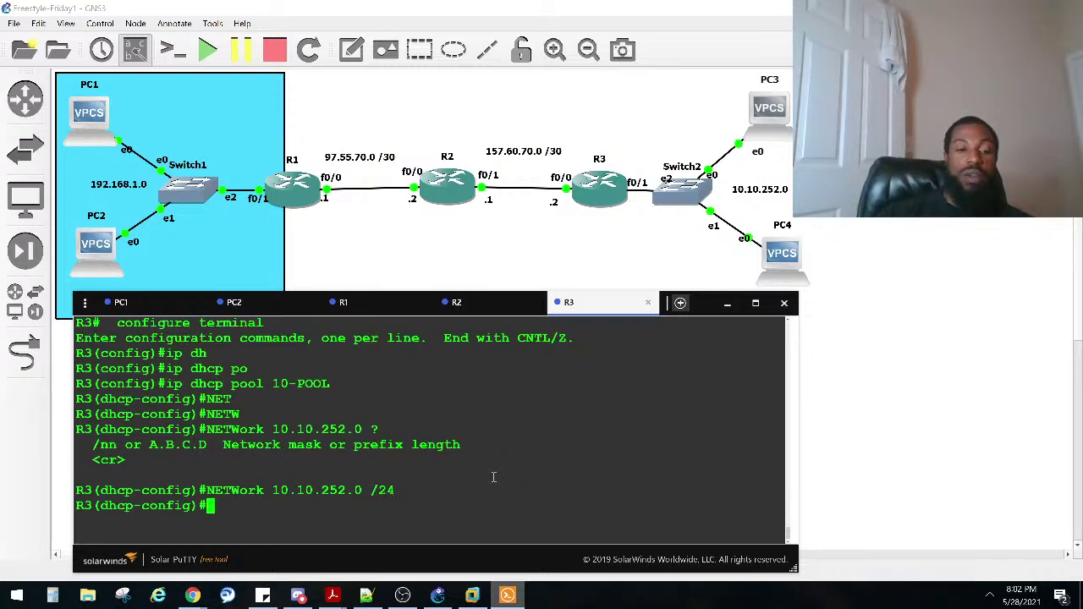
pyautogui.hotkey('ctrl', 'z')
pyautogui.press('Return')
# Step: Run show ip dhcp pool in R3's console to display the 10-POOL summary
pyautogui.write('SHO IP DHC')
pyautogui.press('Tab')
pyautogui.write('POO')
pyautogui.press('Tab')
pyautogui.press('Return')
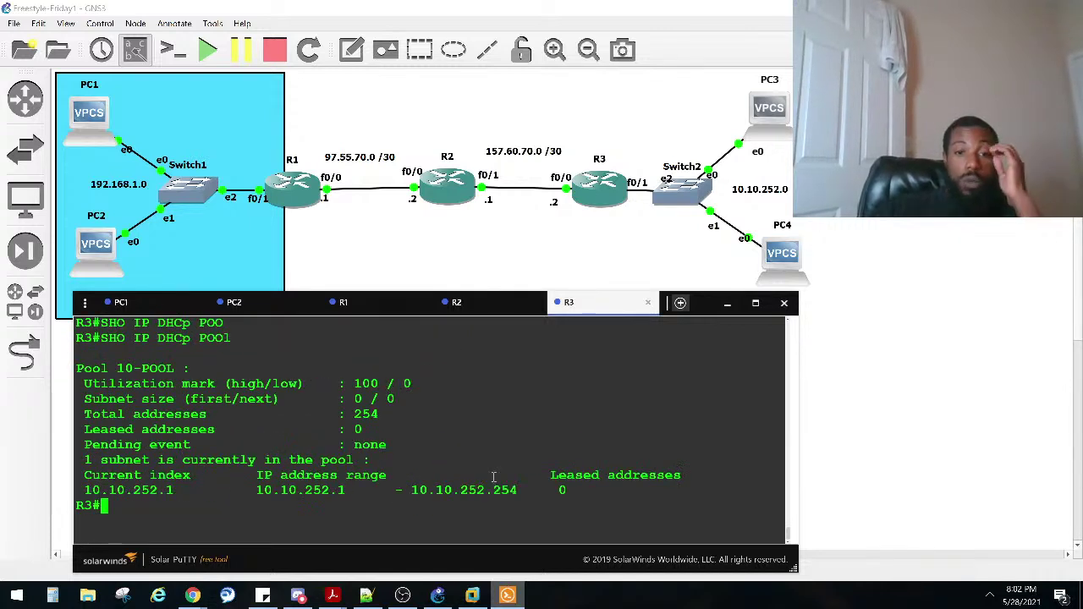
# Step: Highlight the new range 10.10.252.1 to 10.10.252.254 and the whole 10-POOL summary
pyautogui.moveTo(524, 492); pyautogui.dragTo(257, 493)
pyautogui.click(343, 483)
pyautogui.moveTo(352, 491); pyautogui.dragTo(256, 491)
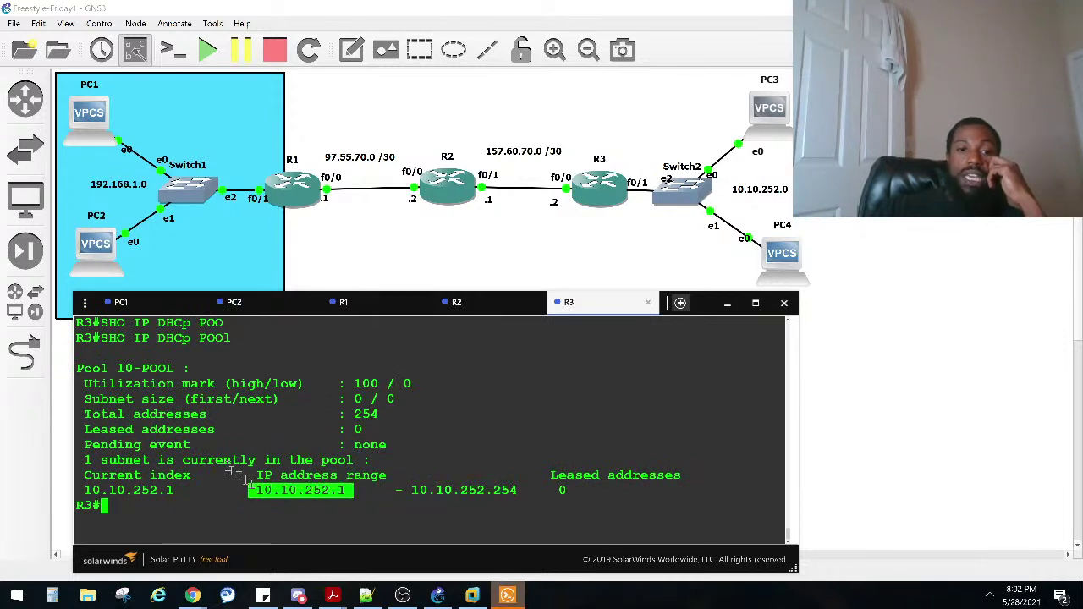
pyautogui.moveTo(414, 475); pyautogui.dragTo(84, 374)
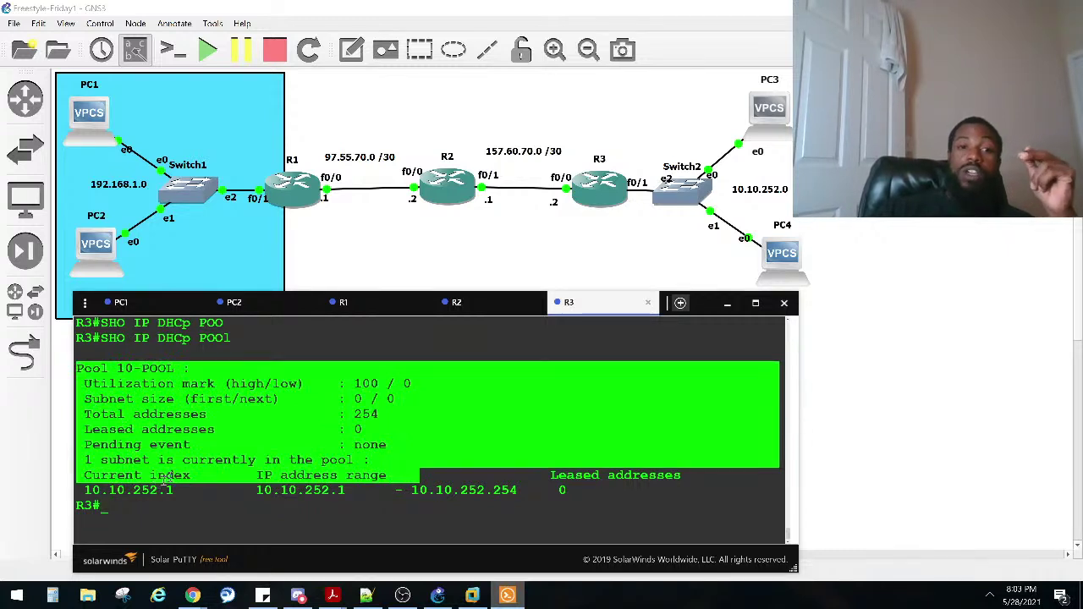
# Step: Start a fresh show ip dhcp command at R3's prompt
pyautogui.moveTo(174, 459); pyautogui.dragTo(175, 445)
pyautogui.press('Return')
pyautogui.press('Return')
pyautogui.write('SHO IP DH')
pyautogui.press('Tab')
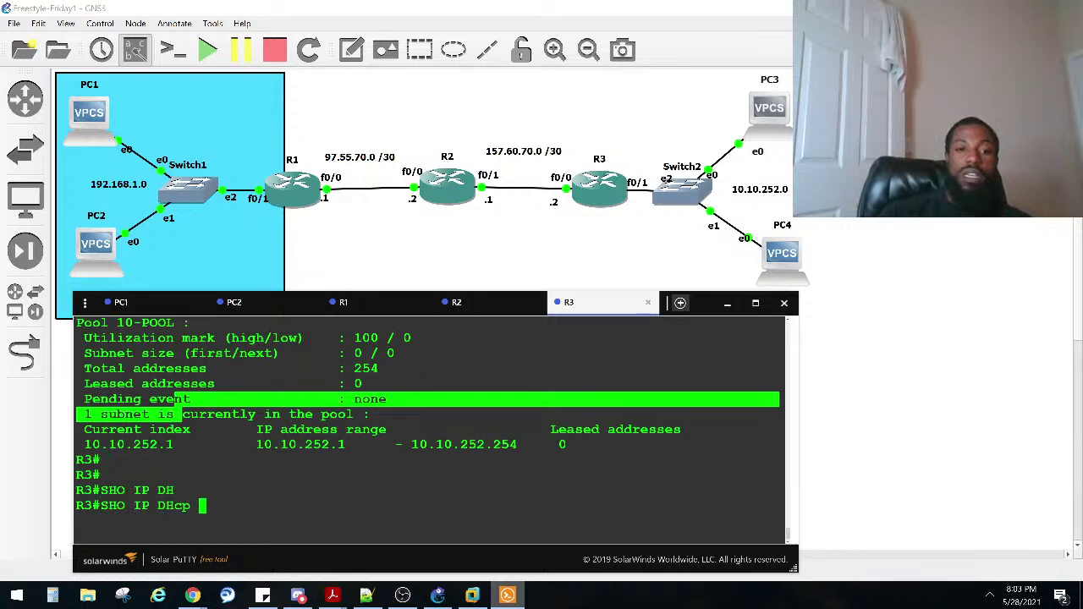
# Step: List the show ip dhcp options, then filter R3's running config with include DHCP
pyautogui.write('?')
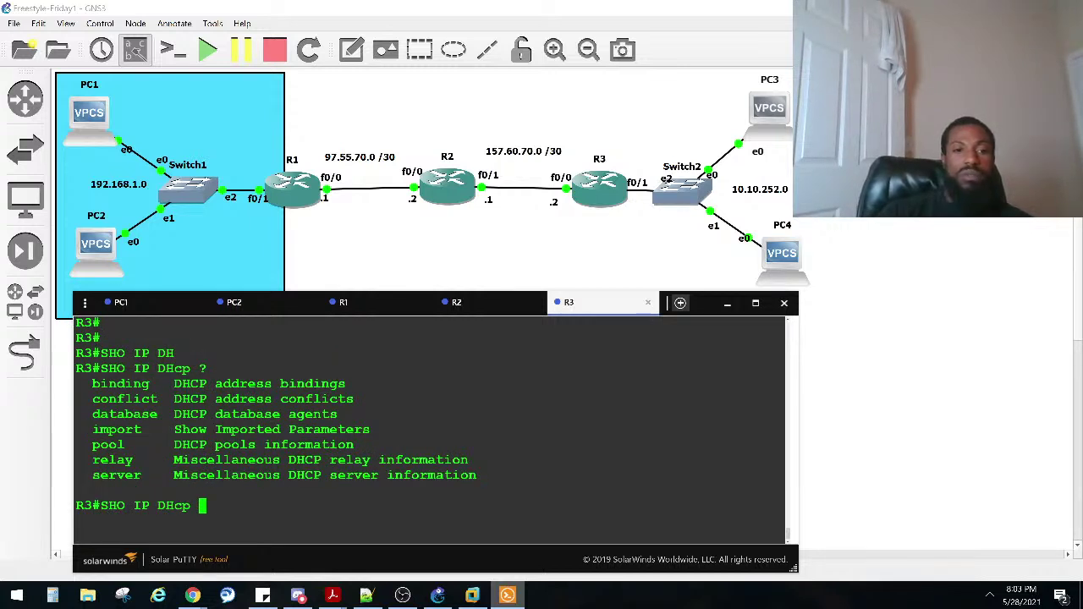
pyautogui.press('BackSpace')
pyautogui.press('BackSpace')
pyautogui.press('BackSpace')
pyautogui.press('BackSpace')
pyautogui.press('BackSpace')
pyautogui.press('BackSpace')
pyautogui.press('BackSpace')
pyautogui.press('BackSpace')
pyautogui.write('RUN | ')
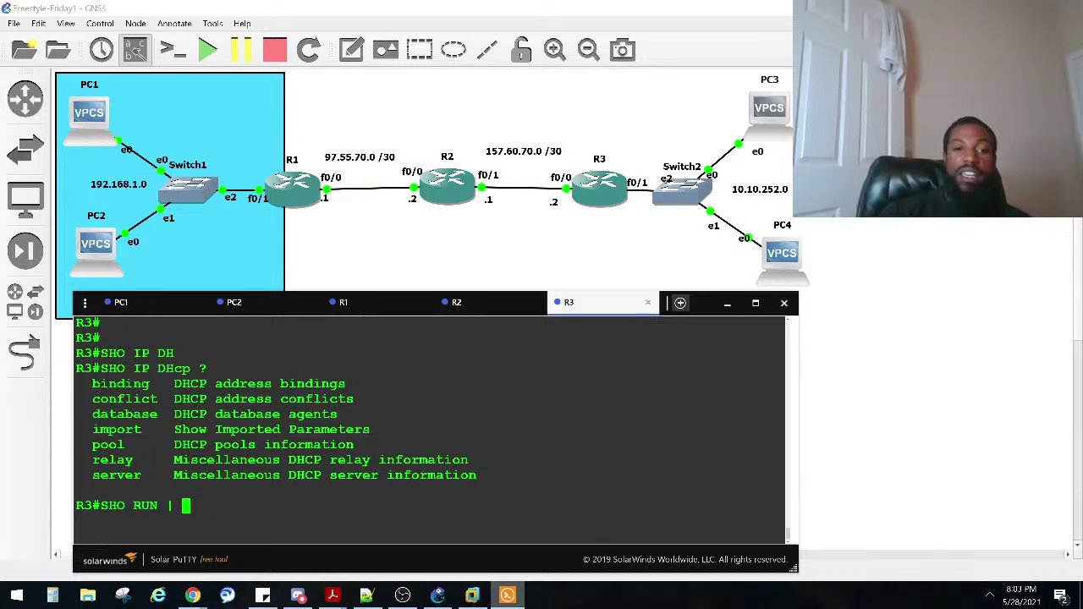
pyautogui.write('INCL')
pyautogui.press('Tab')
pyautogui.write('DHCP')
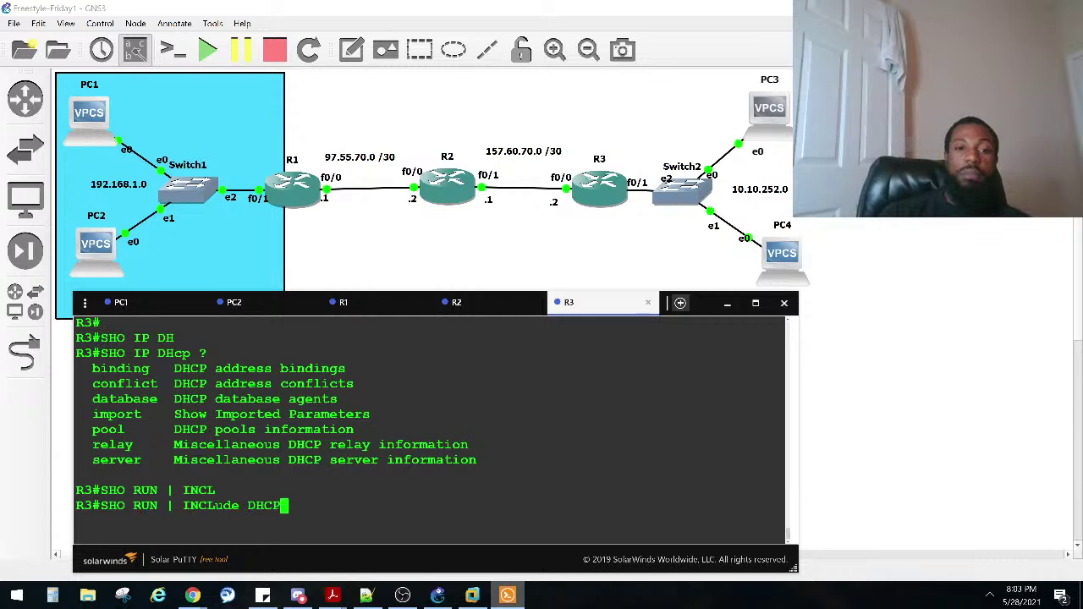
pyautogui.press('Return')
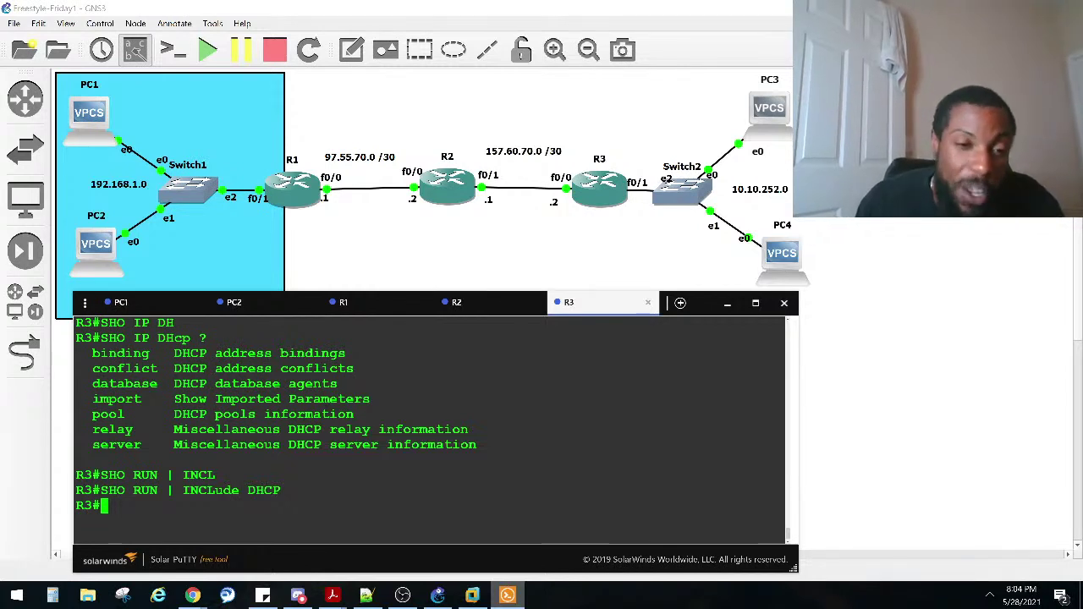
# Step: Show R3's running-config dhcp section: excluded 10.10.252.1, 10-POOL 10.10.252.0/24, default-router 10.10.252.1, lease 10
pyautogui.press('Return')
pyautogui.press('Return')
pyautogui.press('Return')
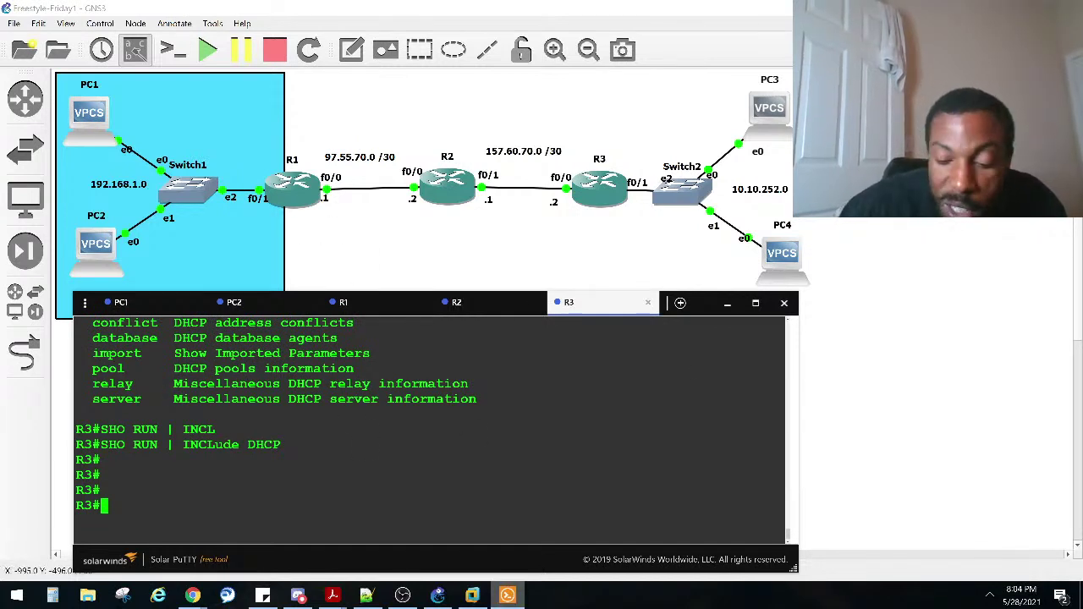
pyautogui.press('Return')
pyautogui.press('Return')
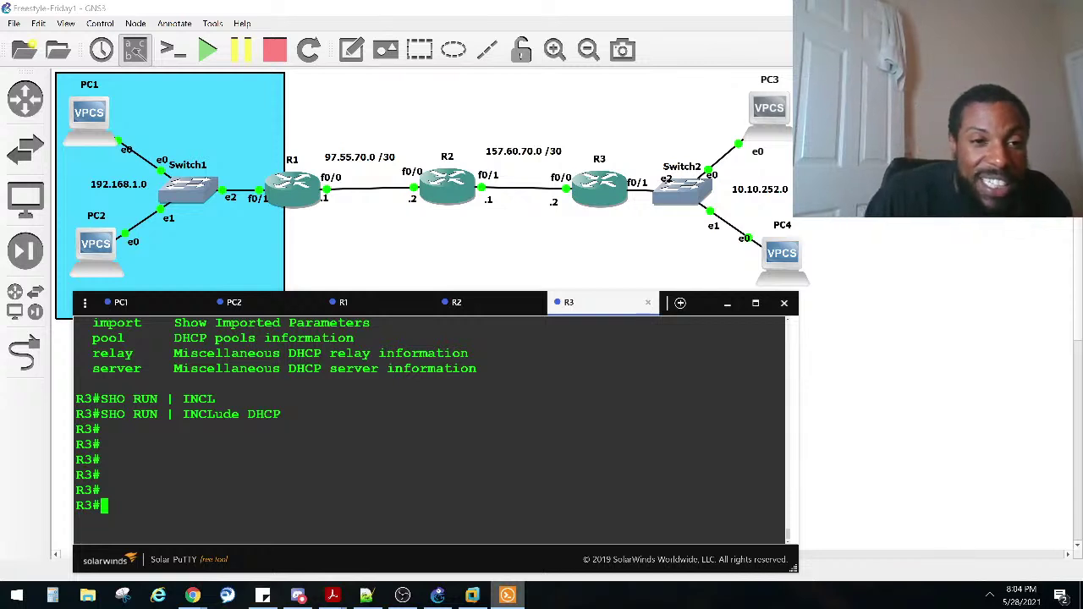
pyautogui.write('SHO RUN | SEC')
pyautogui.press('Tab')
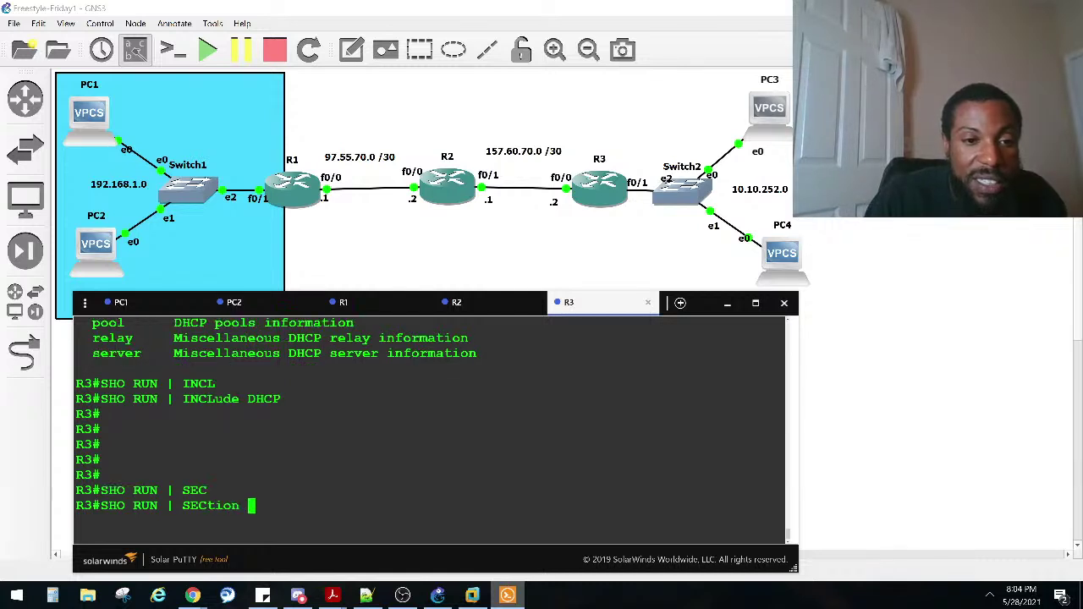
pyautogui.press('capslock')
pyautogui.write('dhcp')
pyautogui.press('Return')
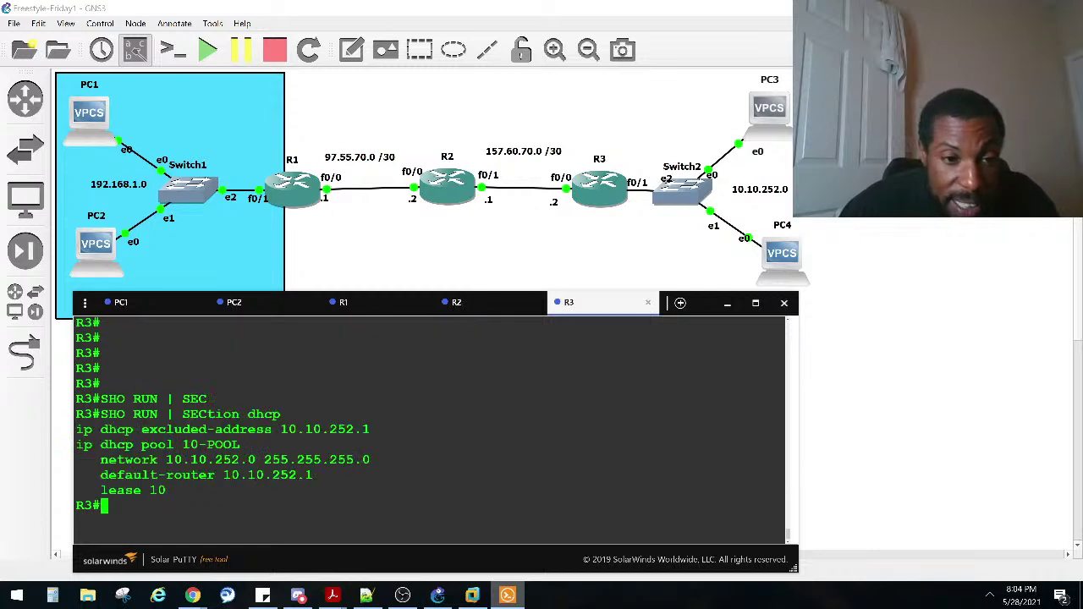
# Step: Inspect the right-click options for PC3 and PC4 on the topology canvas
pyautogui.moveTo(367, 430); pyautogui.dragTo(68, 423)
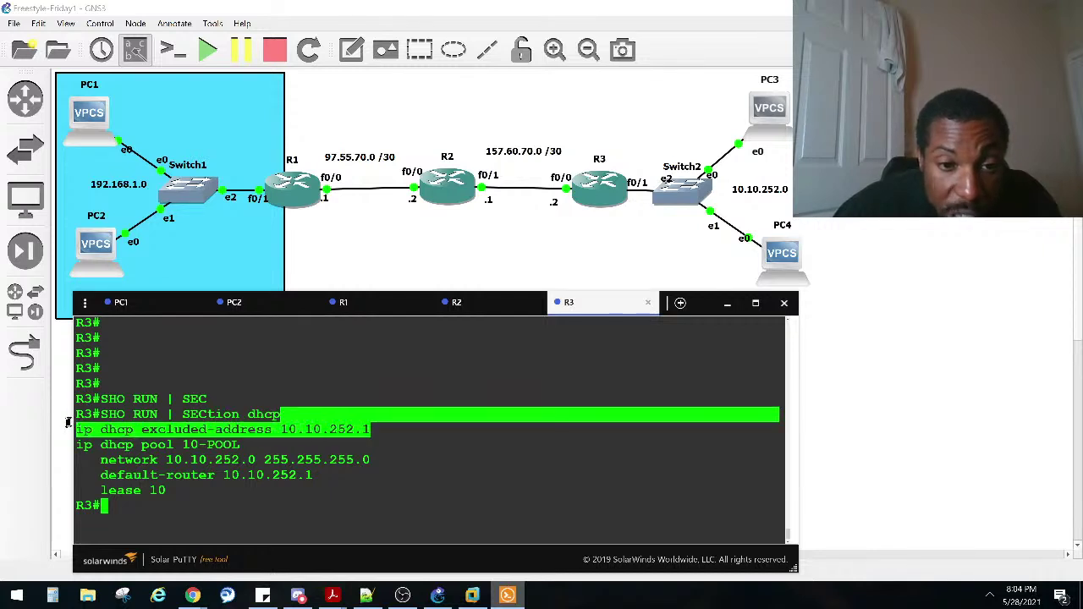
pyautogui.click(444, 453)
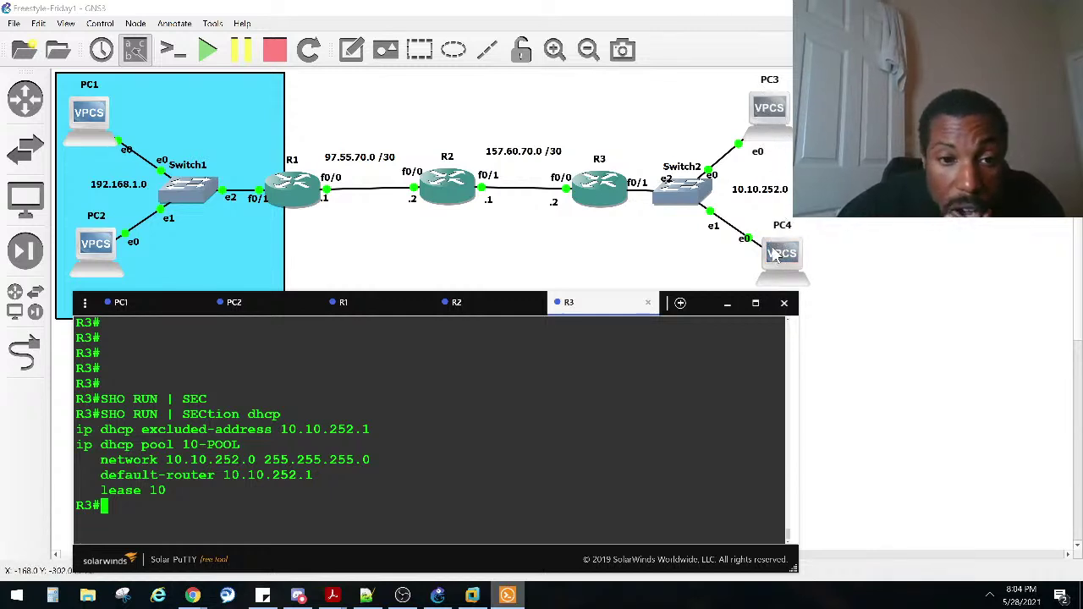
pyautogui.click(776, 118)
pyautogui.rightClick(779, 119)
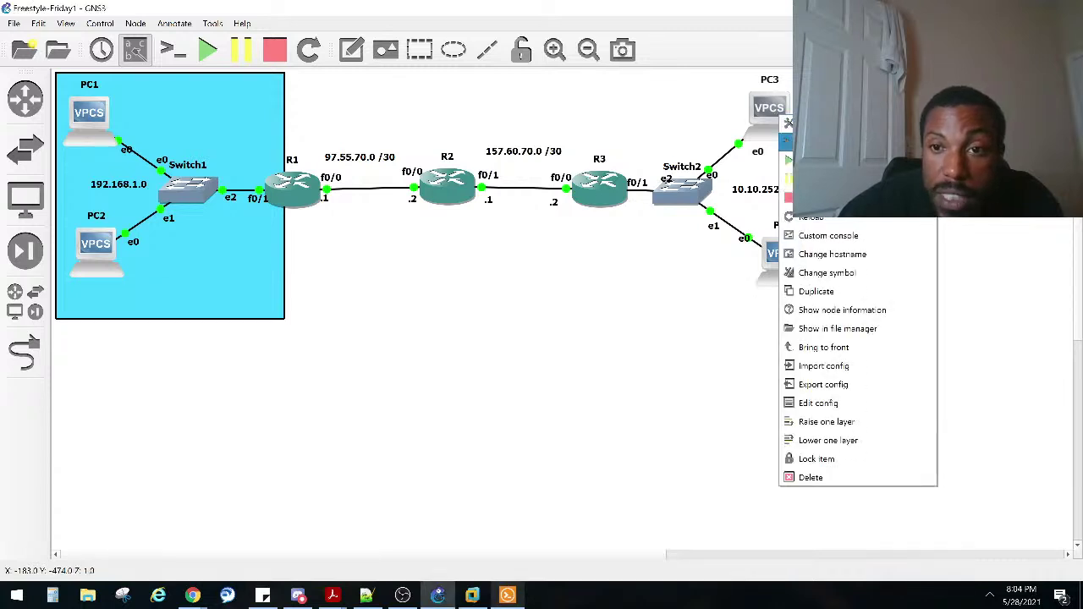
pyautogui.press('Escape')
pyautogui.rightClick(781, 247)
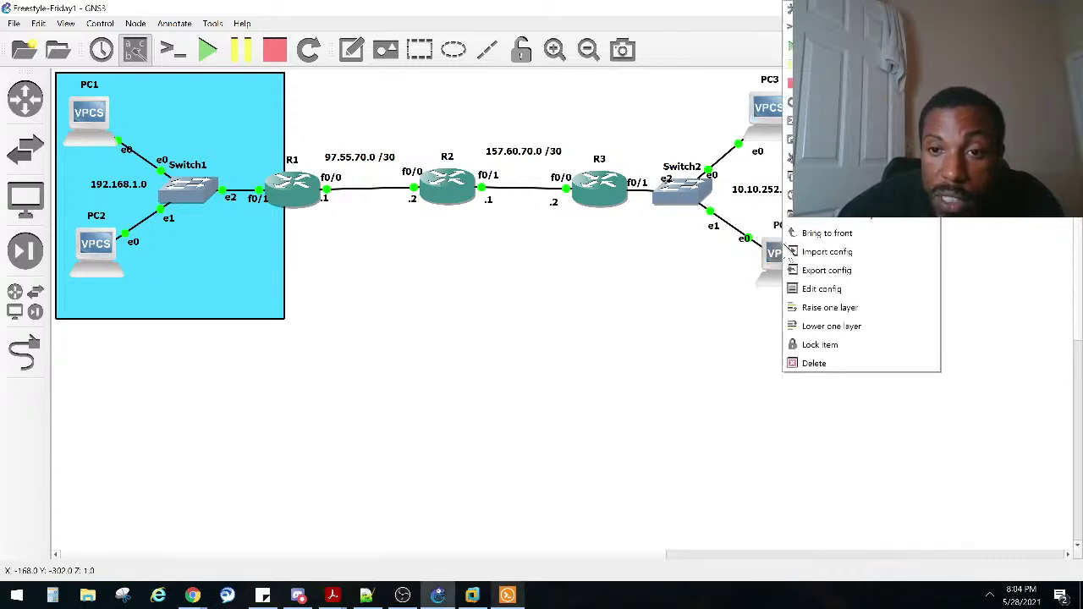
pyautogui.press('Escape')
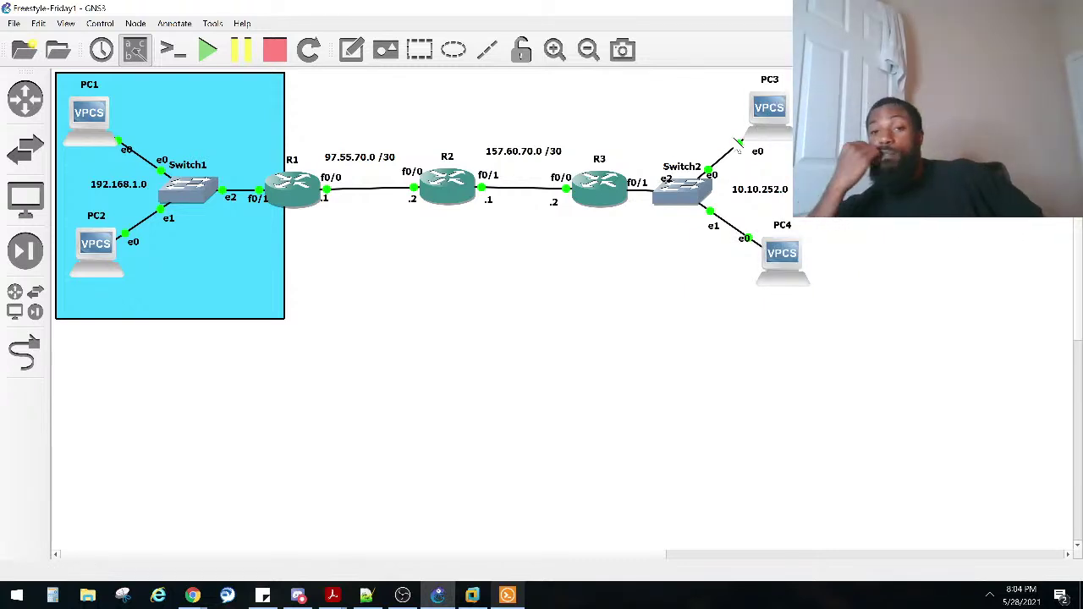
# Step: Open Solar-PuTTY consoles for PC3 and PC4, briefly browsing all device templates
pyautogui.hotkey('alt', 'Tab')
pyautogui.doubleClick(766, 114)
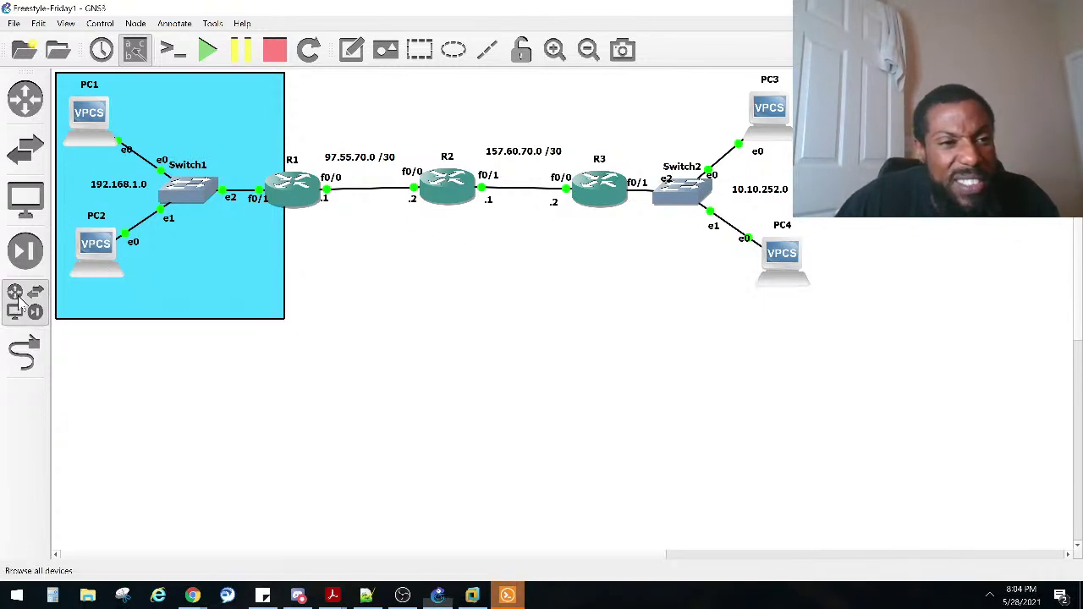
pyautogui.click(24, 307)
pyautogui.click(24, 307)
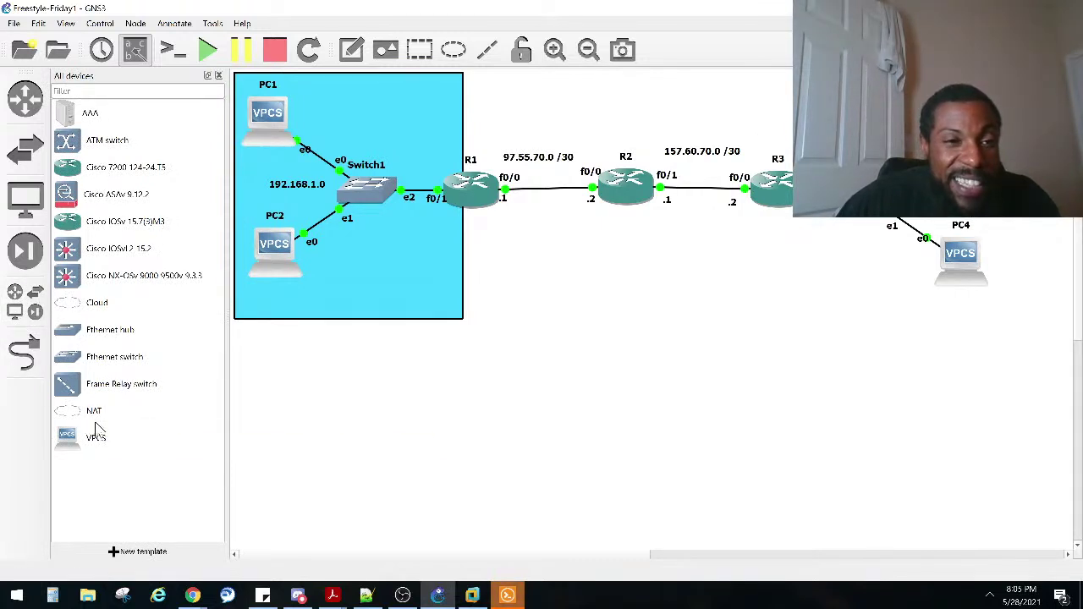
pyautogui.hotkey('alt', 'Tab')
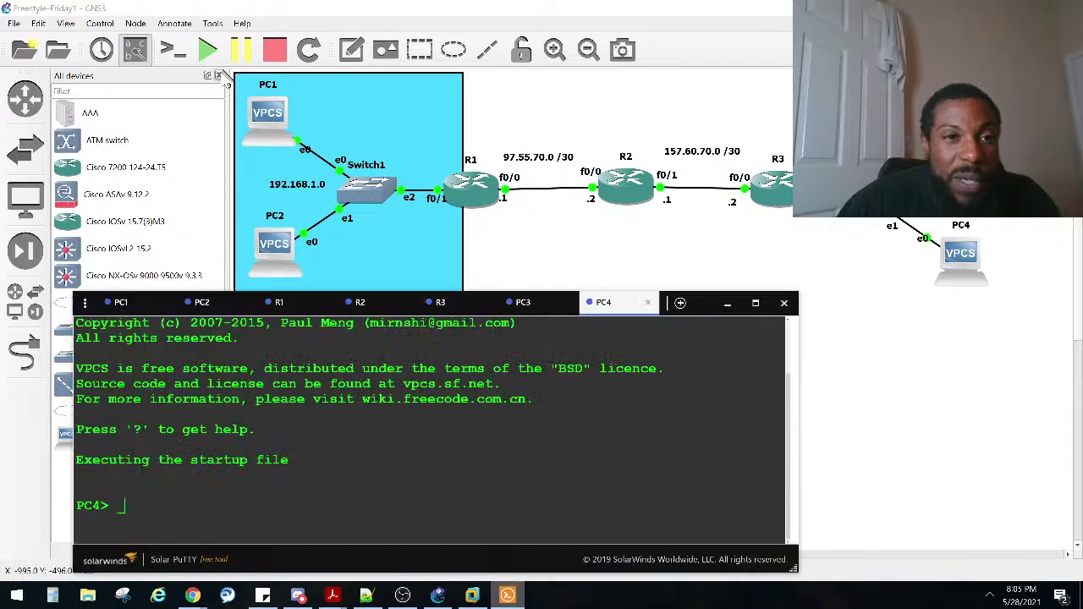
pyautogui.click(219, 77)
pyautogui.click(218, 77)
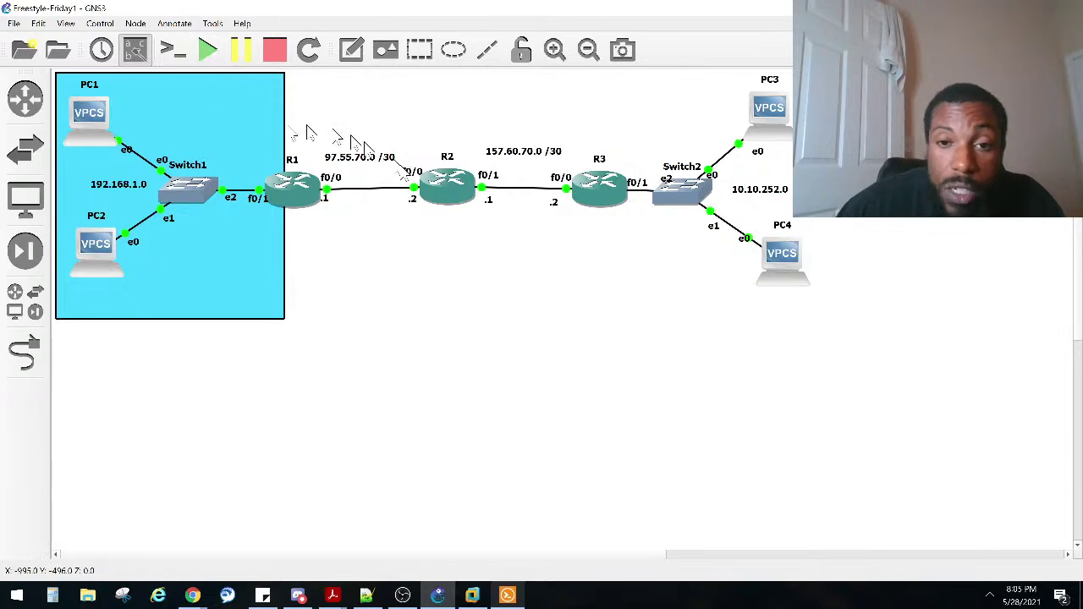
pyautogui.doubleClick(761, 275)
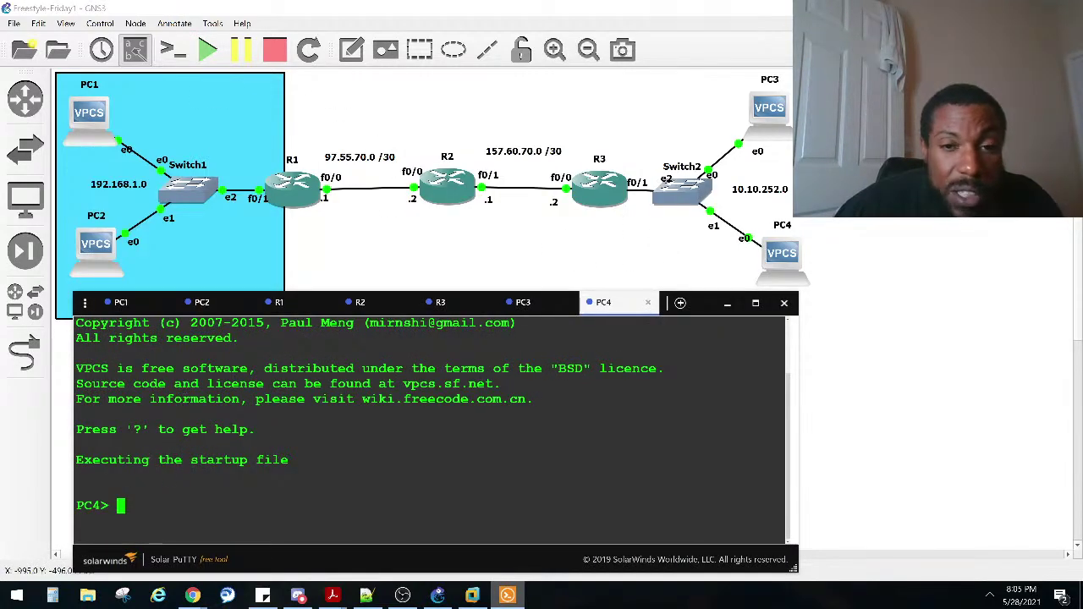
# Step: Run ip dhcp on PC3, which reports it can't find a DHCP server, then return to R3
pyautogui.click(524, 305)
pyautogui.press('Return')
pyautogui.press('Return')
pyautogui.press('Return')
pyautogui.write('ip dhcp')
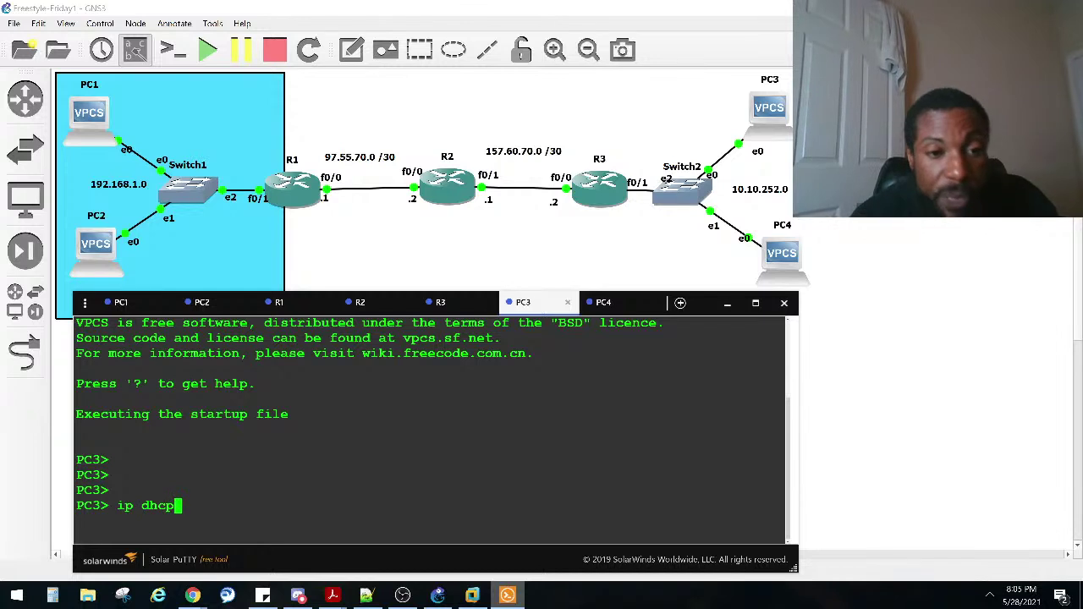
pyautogui.press('Return')
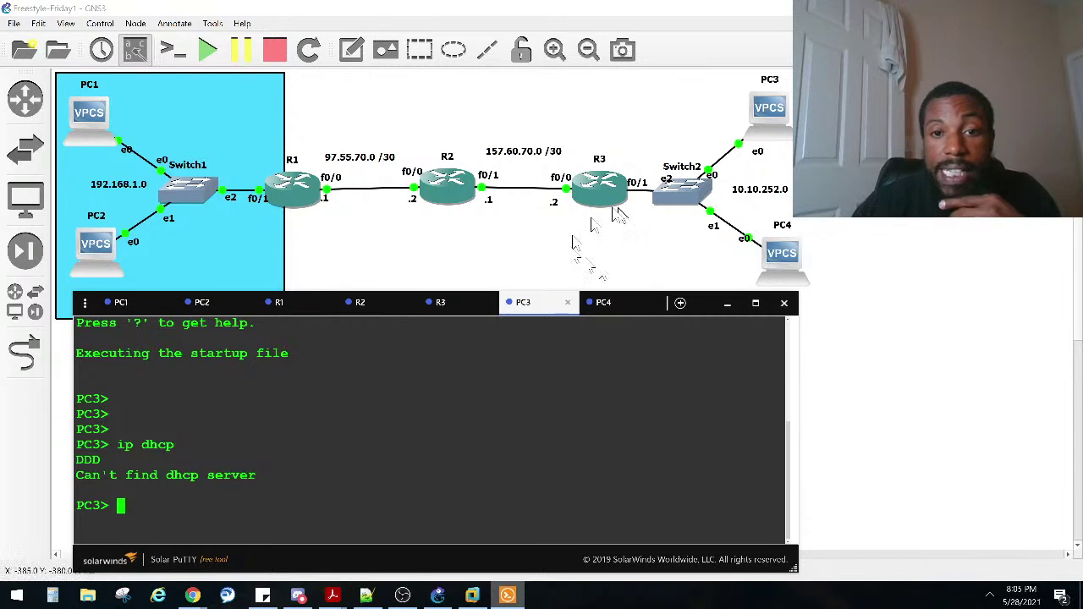
pyautogui.click(454, 315)
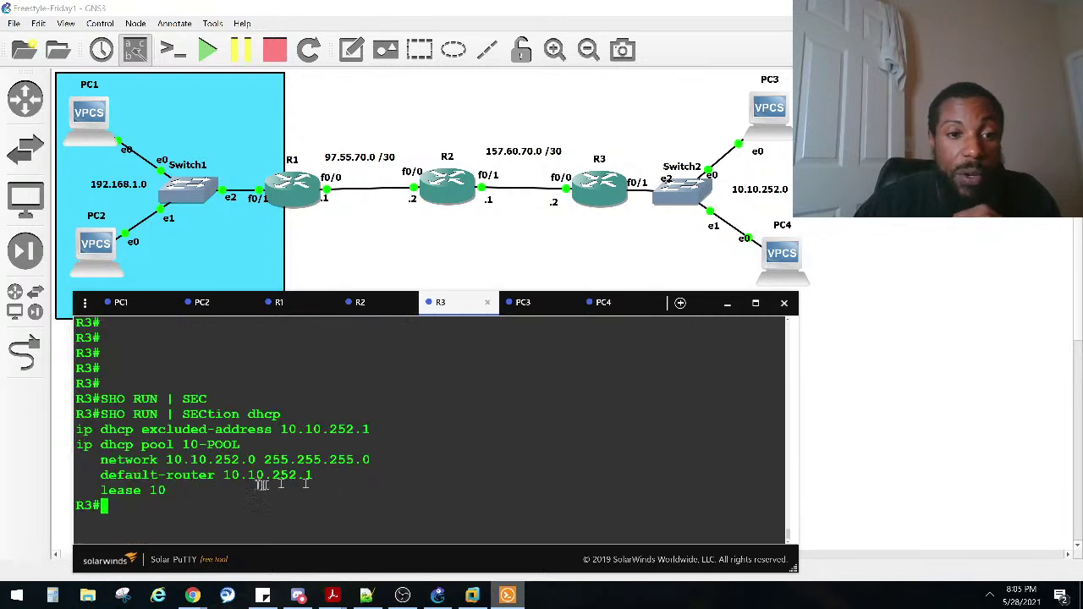
# Step: Run show ip interface brief on R3, revealing FastEthernet0/1 unassigned and administratively down
pyautogui.moveTo(315, 475); pyautogui.dragTo(223, 476)
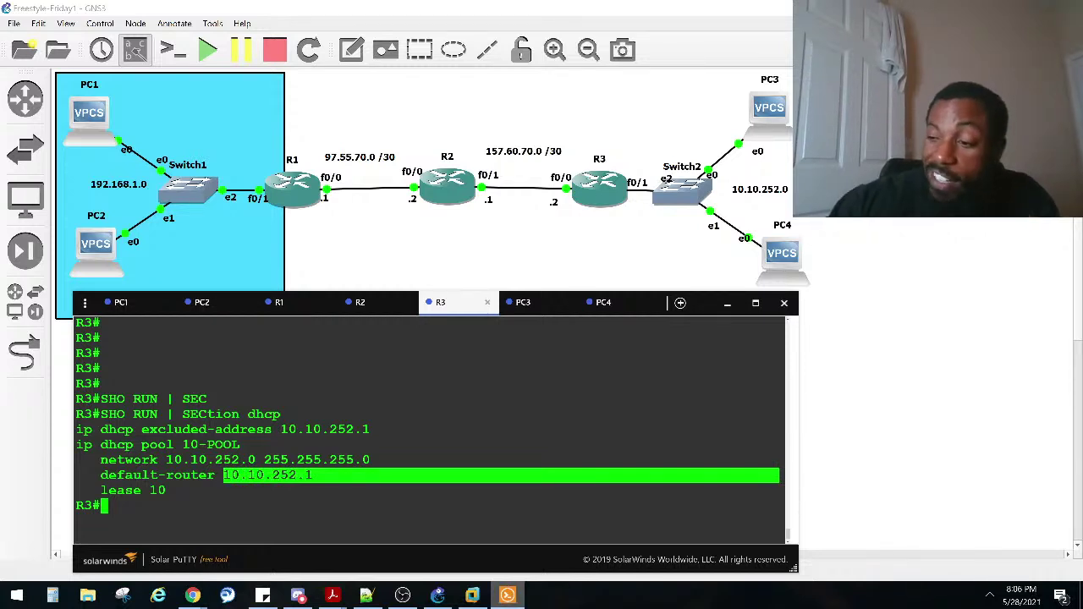
pyautogui.write('sho ip inter')
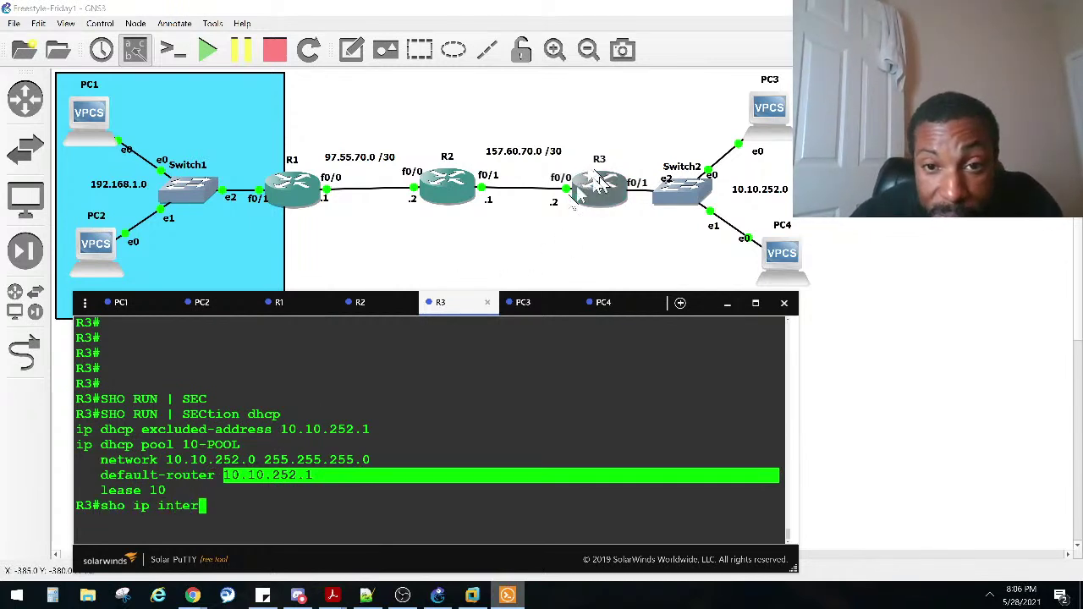
pyautogui.write(' brief')
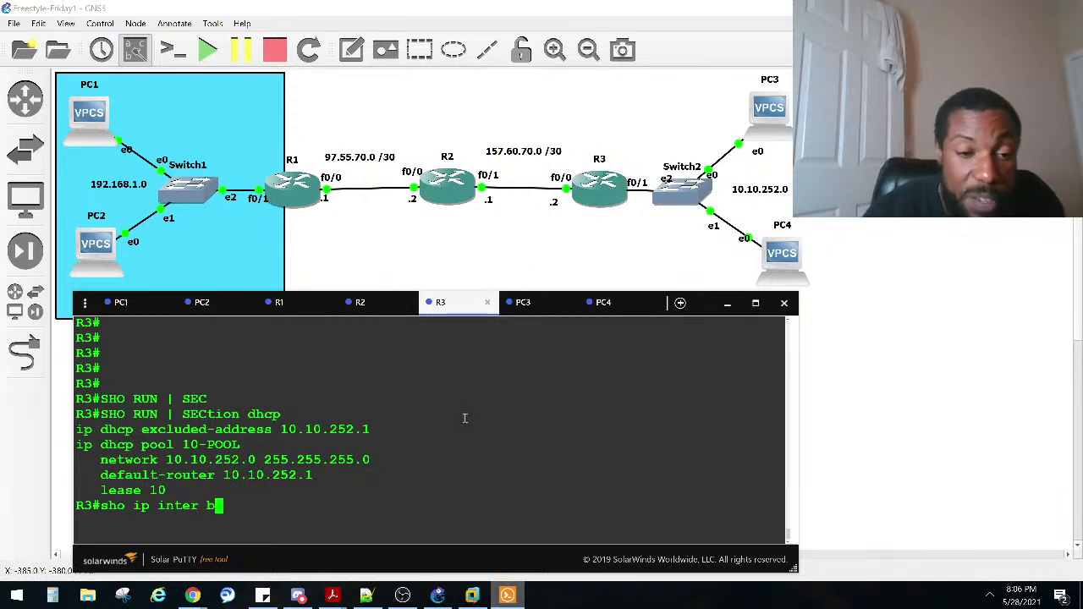
pyautogui.press('Return')
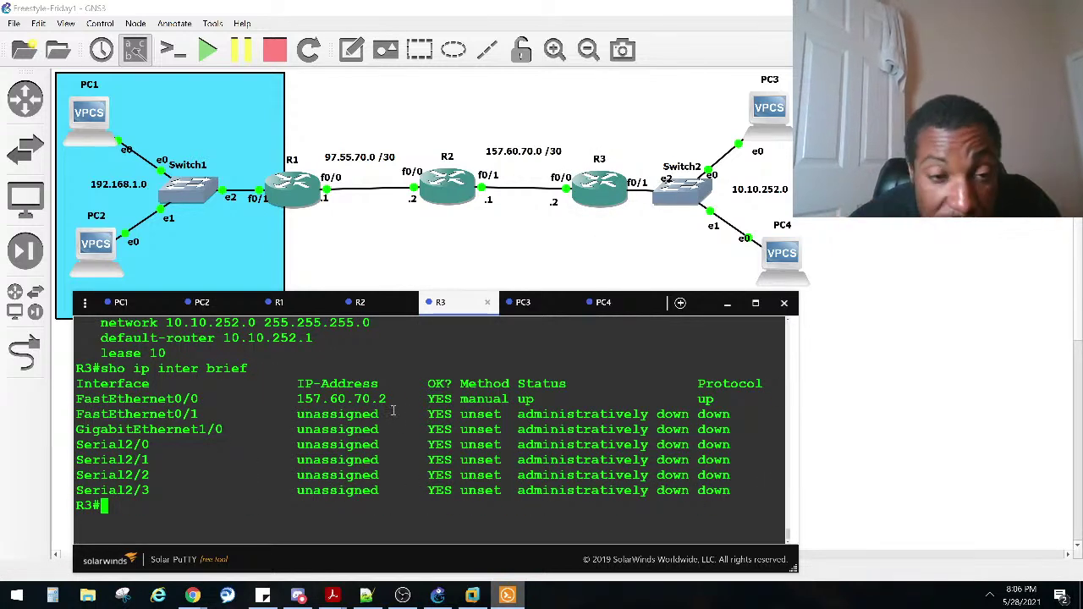
pyautogui.moveTo(305, 339); pyautogui.dragTo(223, 338)
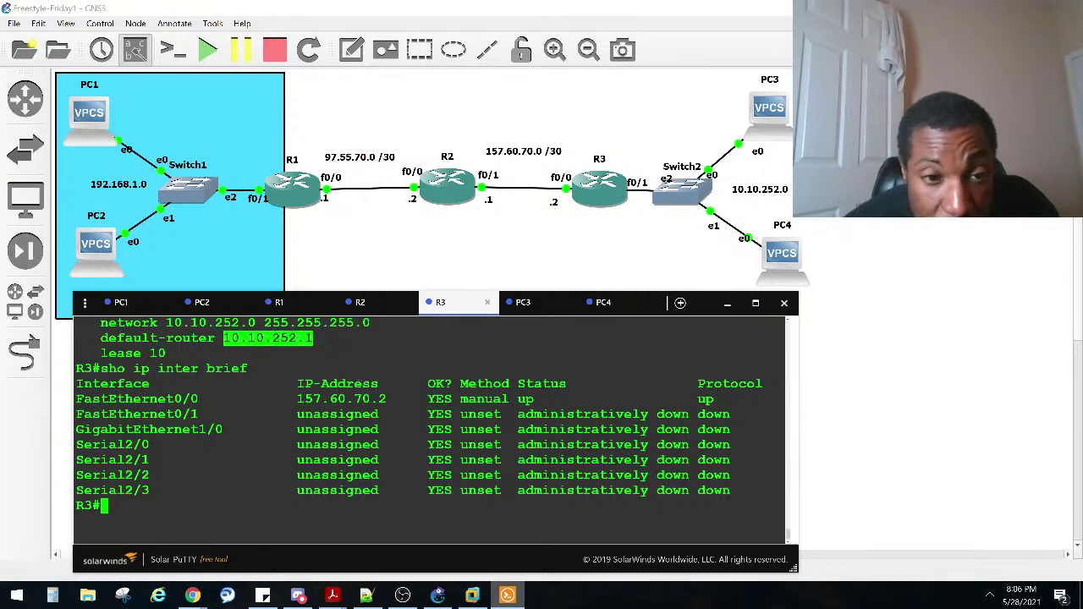
pyautogui.click(233, 493)
# Step: Enter global configuration mode on R3 and select interface FastEthernet0/1
pyautogui.write('conf')
pyautogui.press('Tab')
pyautogui.write('t')
pyautogui.press('Tab')
pyautogui.press('Return')
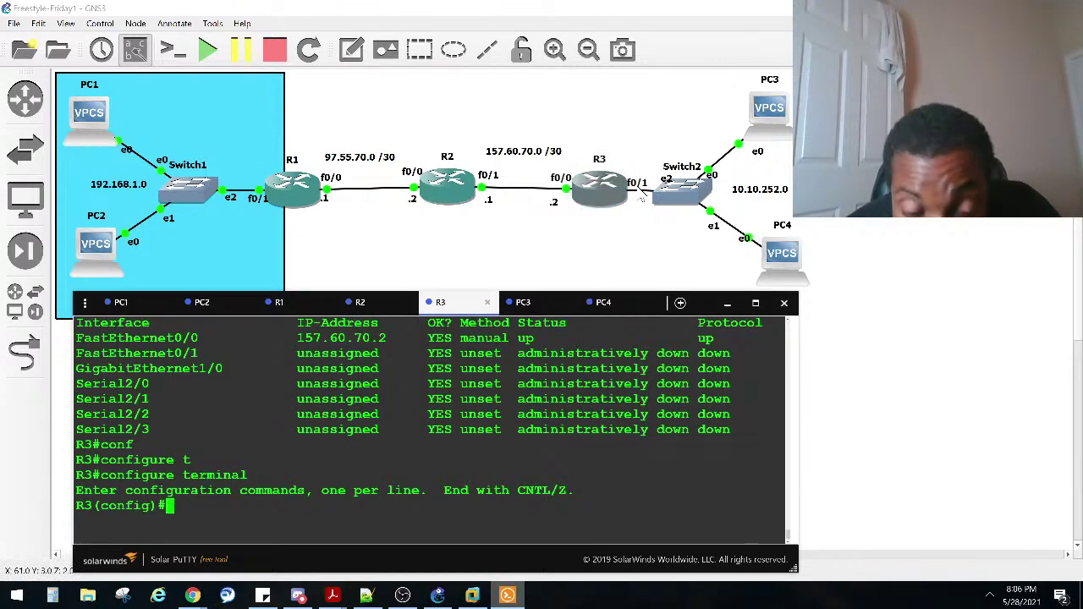
pyautogui.write('in')
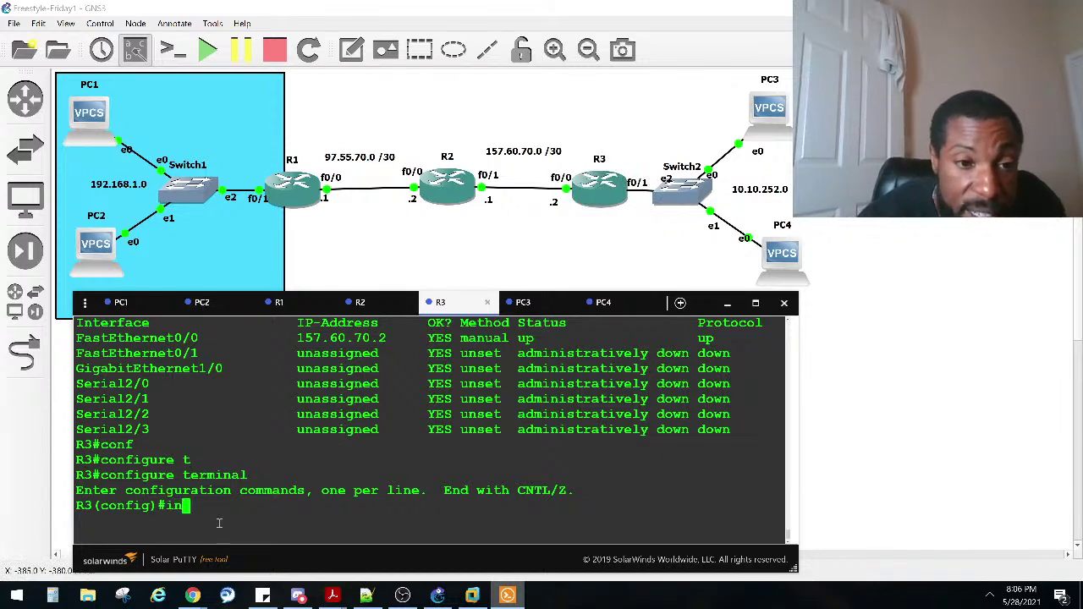
pyautogui.write('ter fa')
pyautogui.press('Tab')
pyautogui.write('0/1')
pyautogui.press('Return')
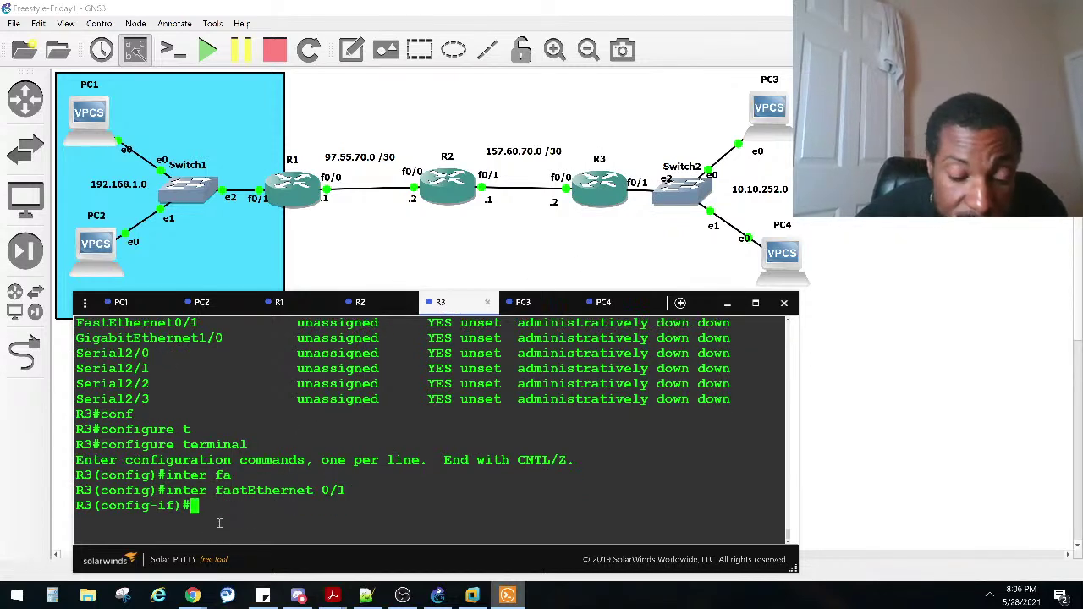
# Step: Assign 10.10.252.1 255.255.255.0 to FastEthernet0/1 and enable it with no shutdown
pyautogui.write('ip add')
pyautogui.press('Tab')
pyautogui.write('10.10.252.1')
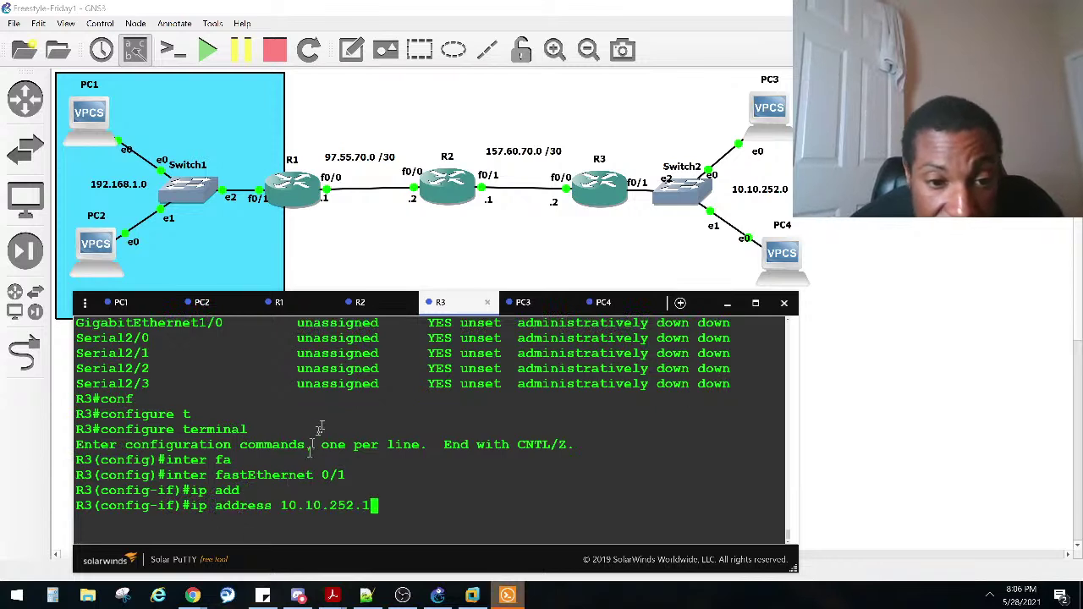
pyautogui.write(' 255.255.255.')
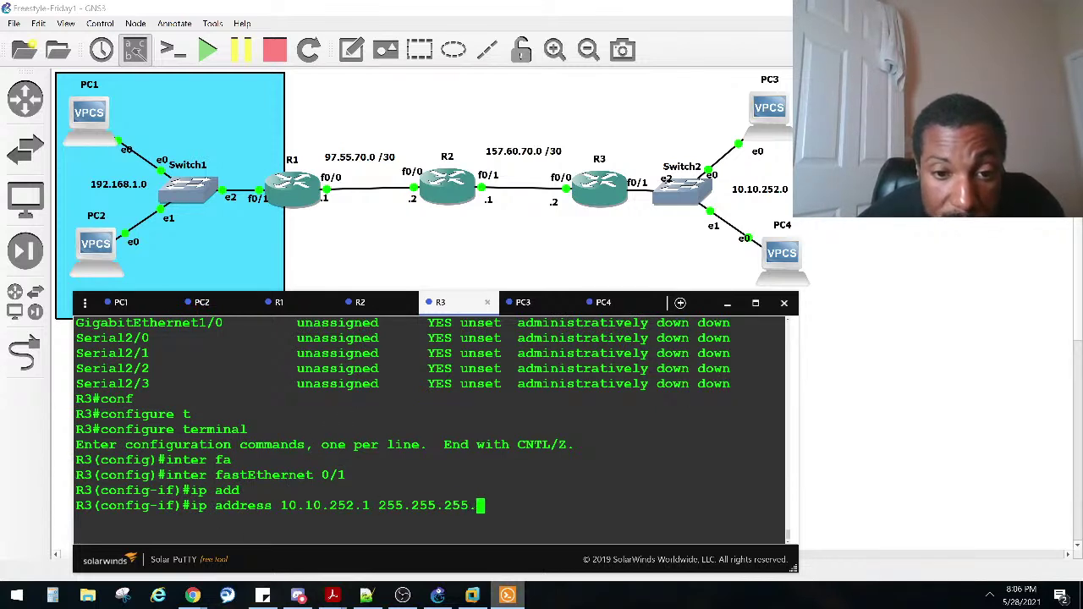
pyautogui.write('0')
pyautogui.press('Return')
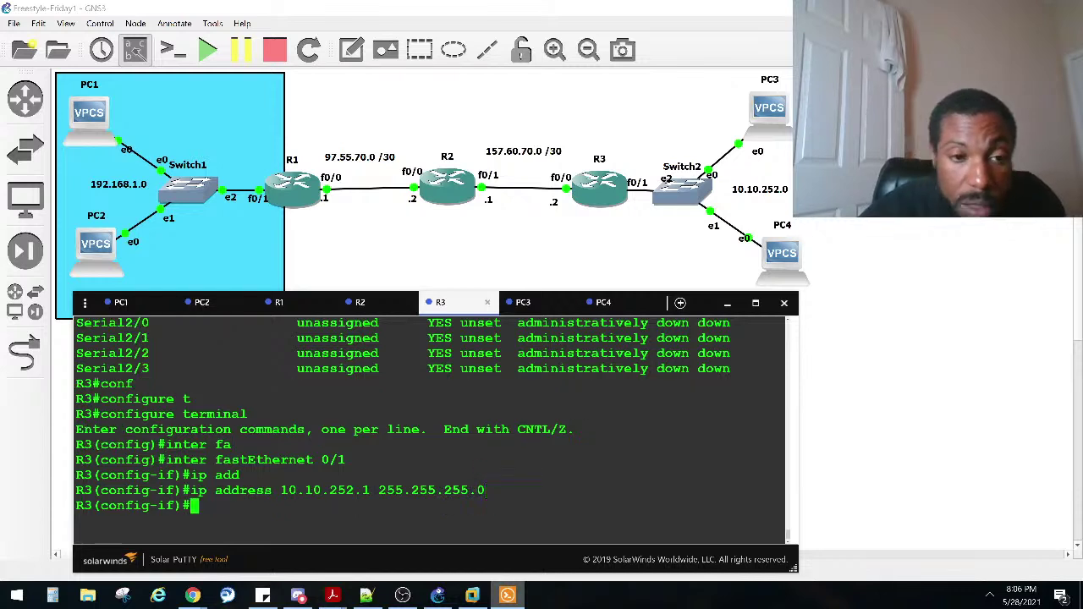
pyautogui.write('no shut')
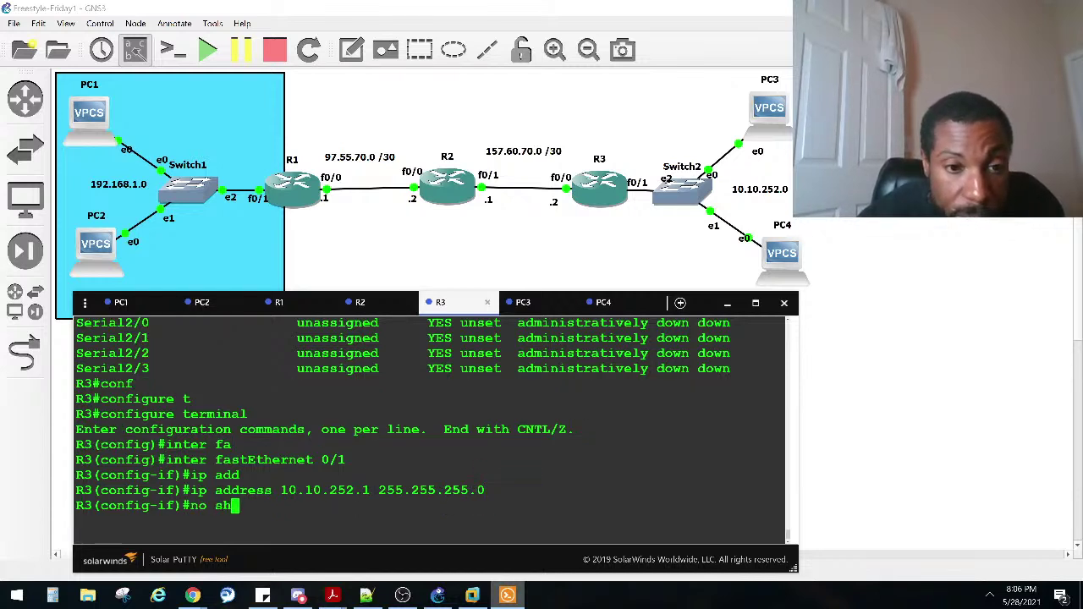
pyautogui.press('Return')
# Step: Recall and rerun the ip dhcp request in PC3's console
pyautogui.click(531, 303)
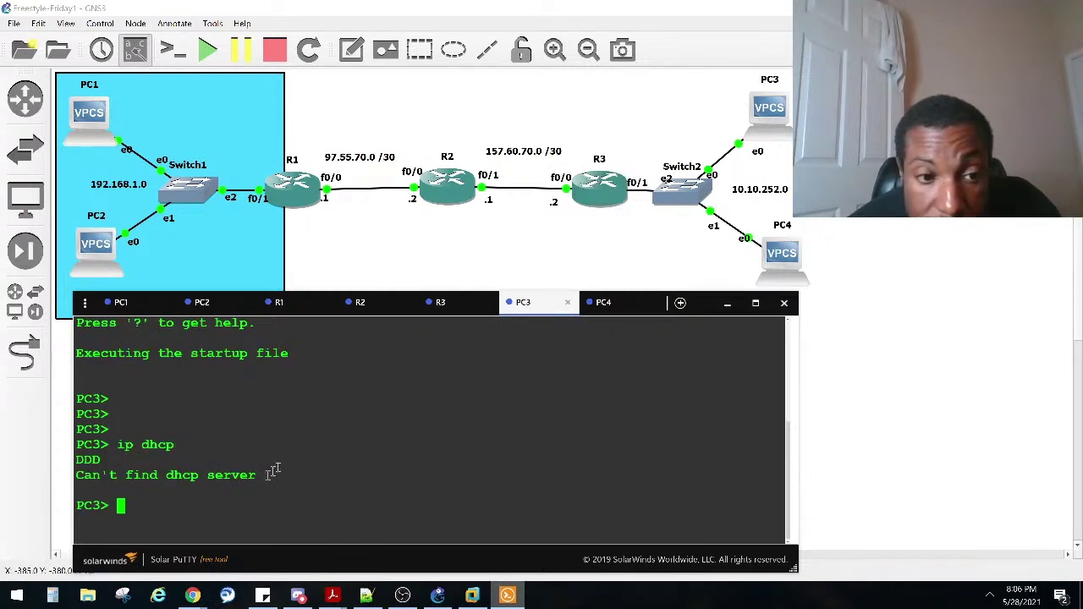
pyautogui.press('Up')
pyautogui.press('Return')
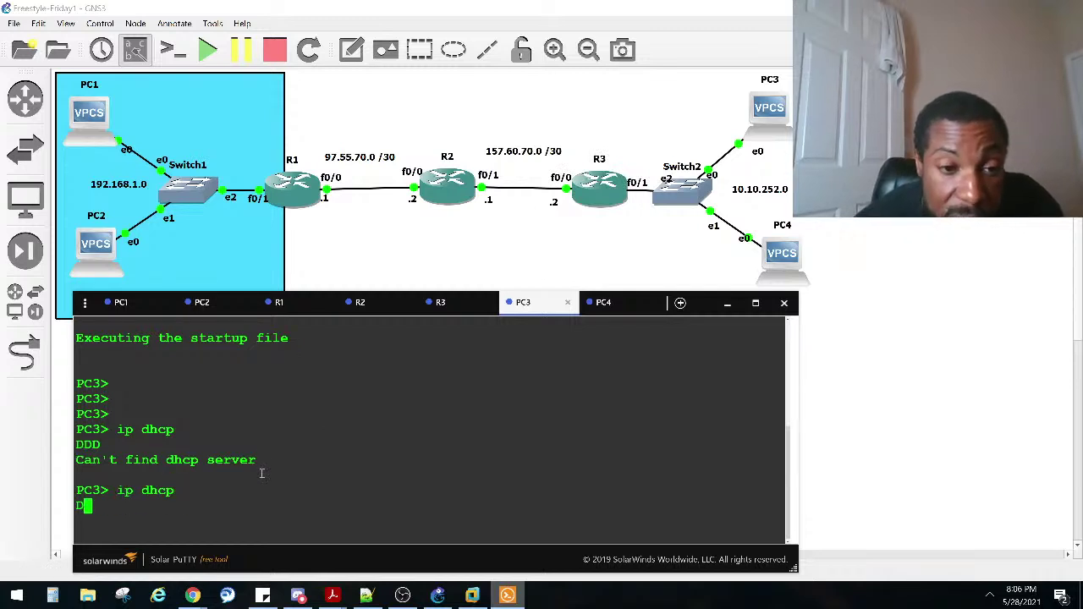
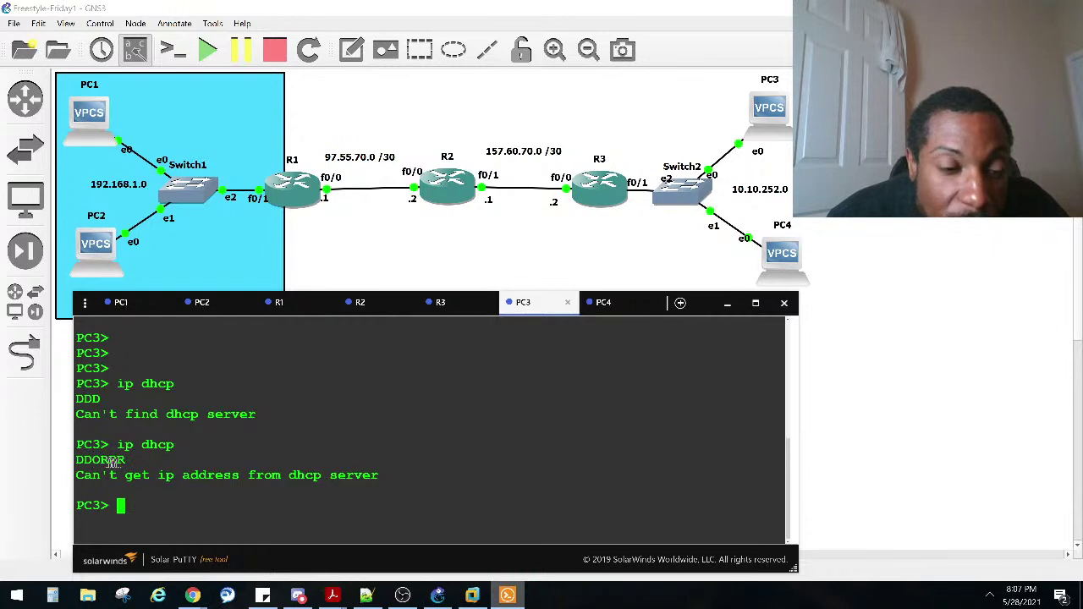
# Step: Highlight the DDORRR result and the 'Can't find dhcp server' line in PC3's output
pyautogui.moveTo(128, 461); pyautogui.dragTo(103, 461)
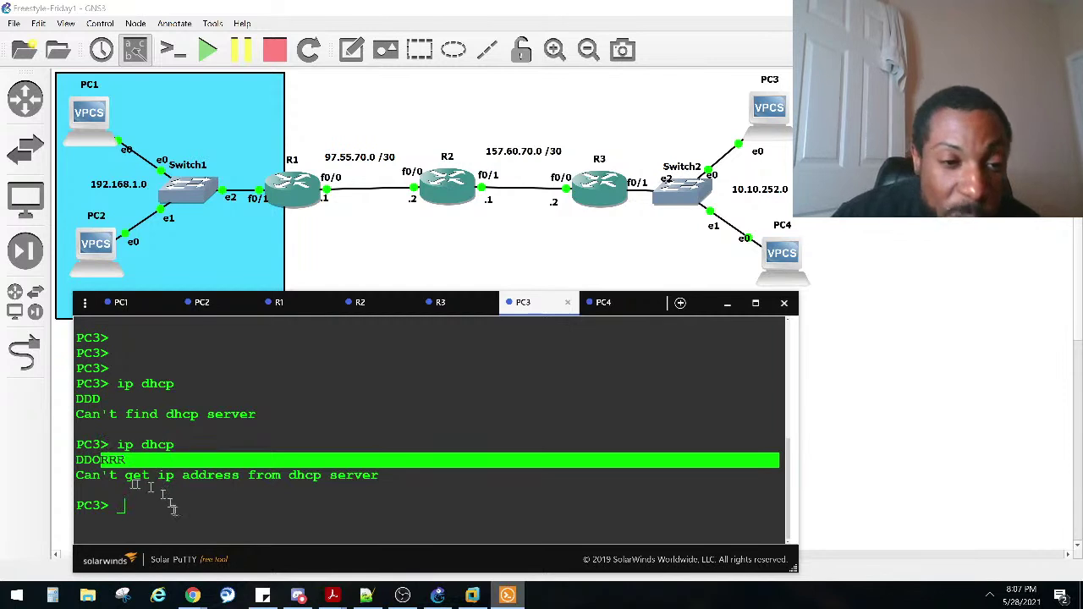
pyautogui.click(127, 460)
pyautogui.moveTo(127, 460); pyautogui.dragTo(101, 459)
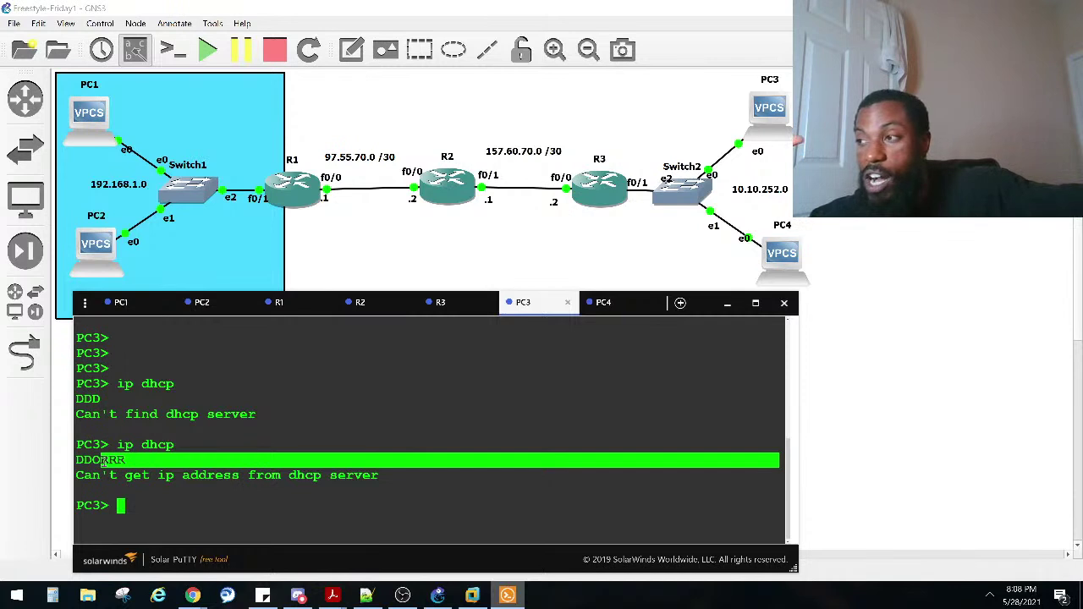
pyautogui.tripleClick(127, 399)
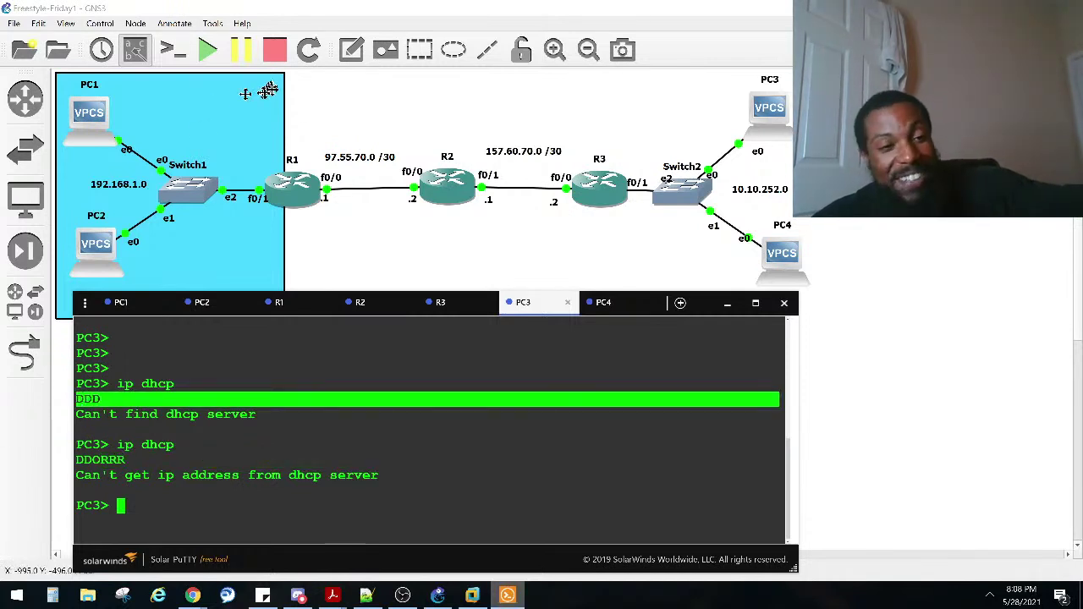
pyautogui.tripleClick(262, 415)
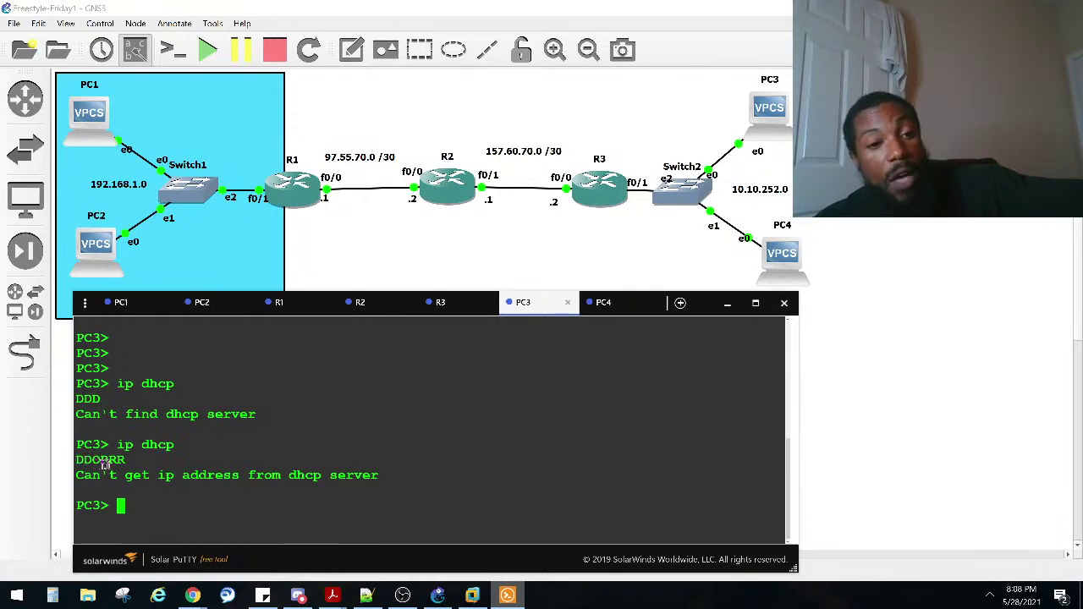
pyautogui.moveTo(110, 459); pyautogui.dragTo(92, 459)
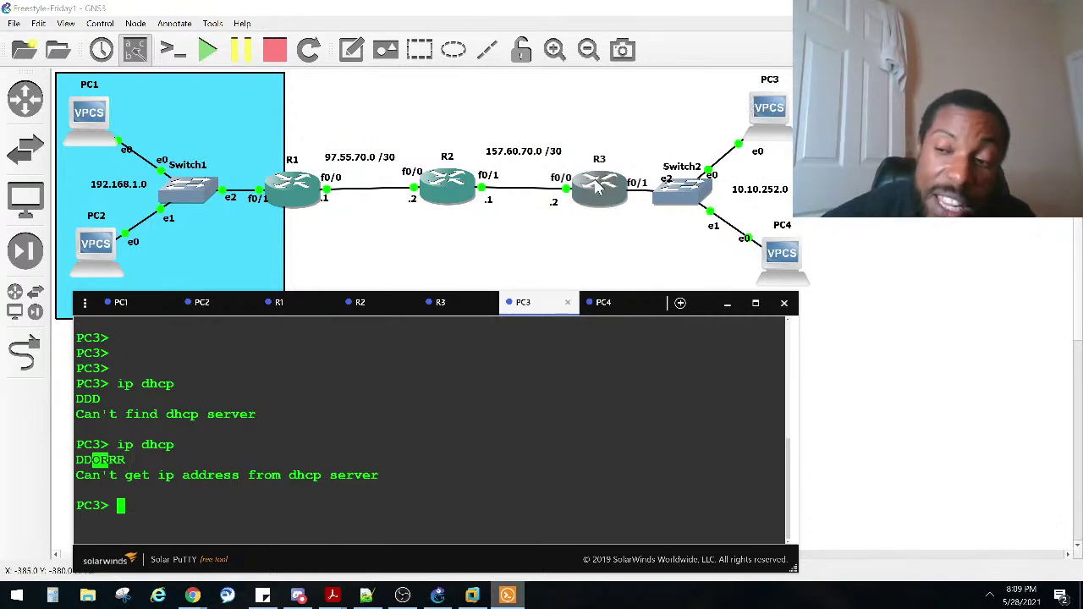
pyautogui.moveTo(130, 459); pyautogui.dragTo(121, 461)
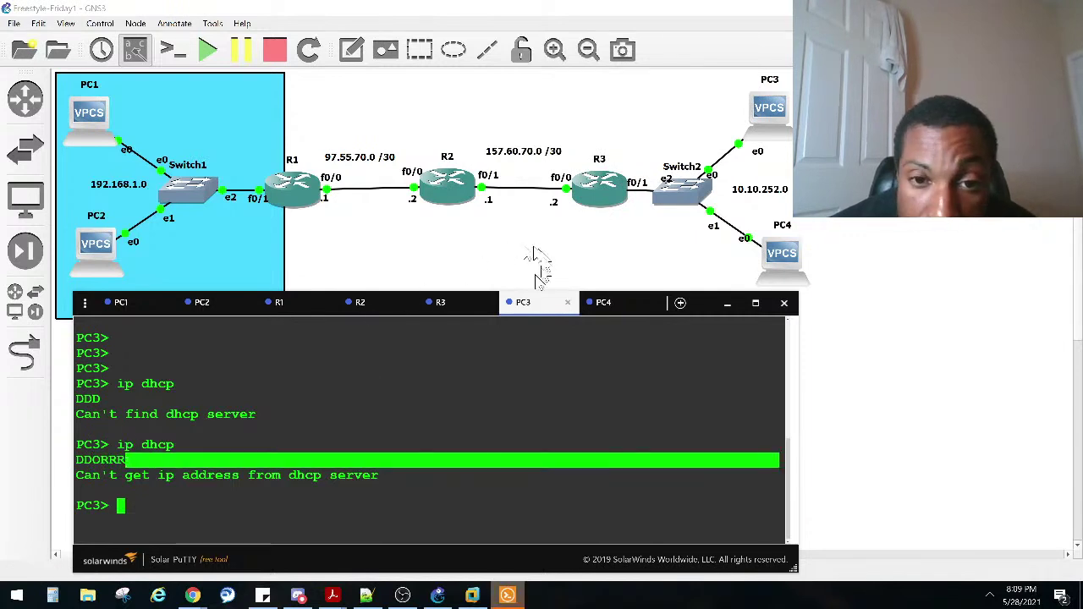
# Step: Leave configuration mode on R3 and run sho ip dhcp pool
pyautogui.click(440, 306)
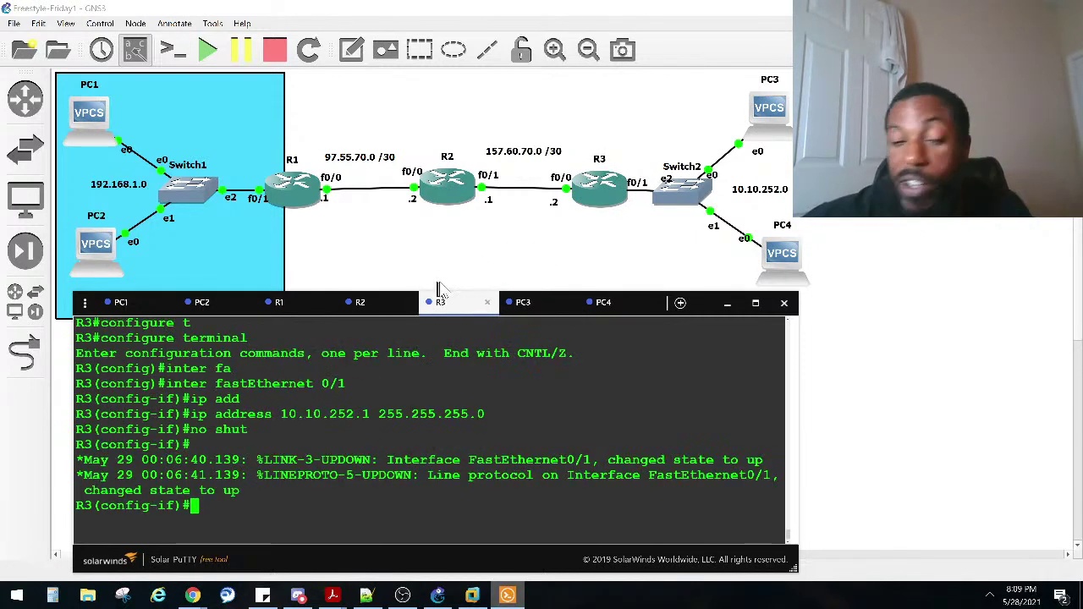
pyautogui.press('Return')
pyautogui.press('Return')
pyautogui.press('Return')
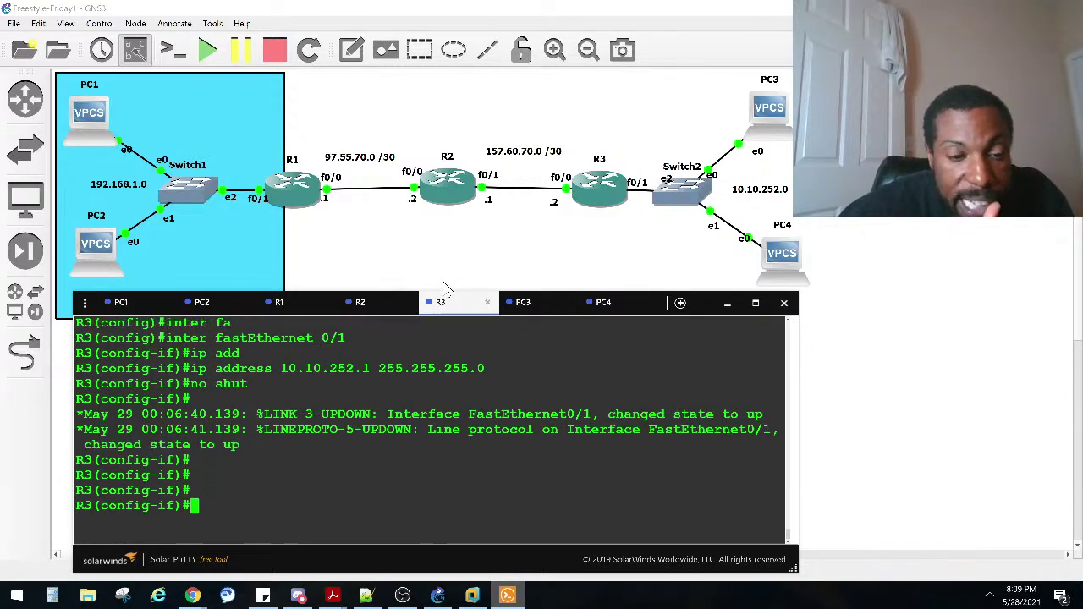
pyautogui.hotkey('ctrl', 'z')
pyautogui.press('Return')
pyautogui.press('Return')
pyautogui.press('Return')
pyautogui.write('sho ip')
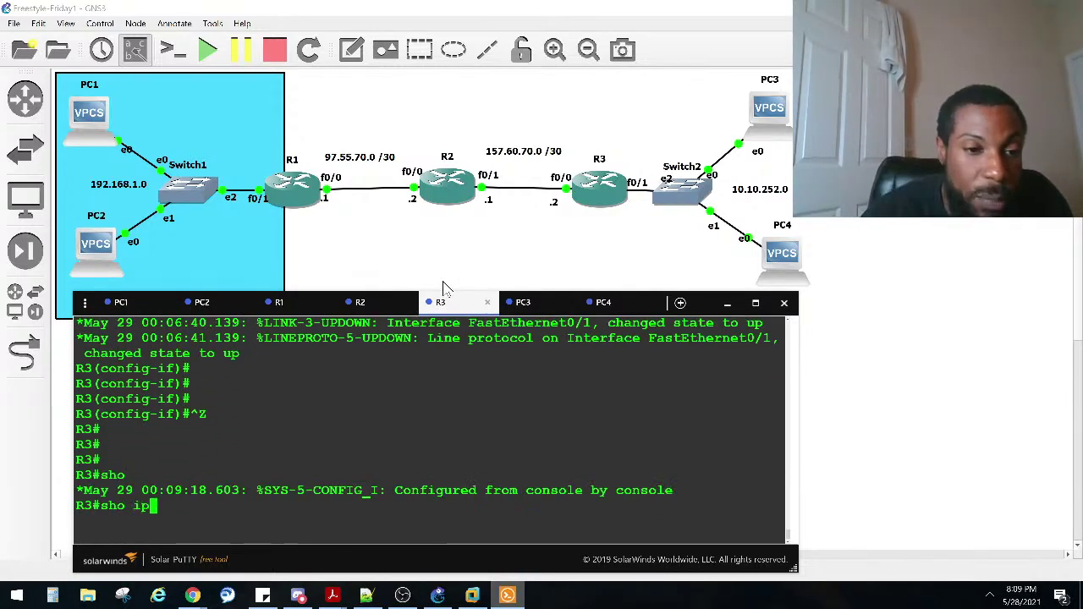
pyautogui.write(' dhcp pool')
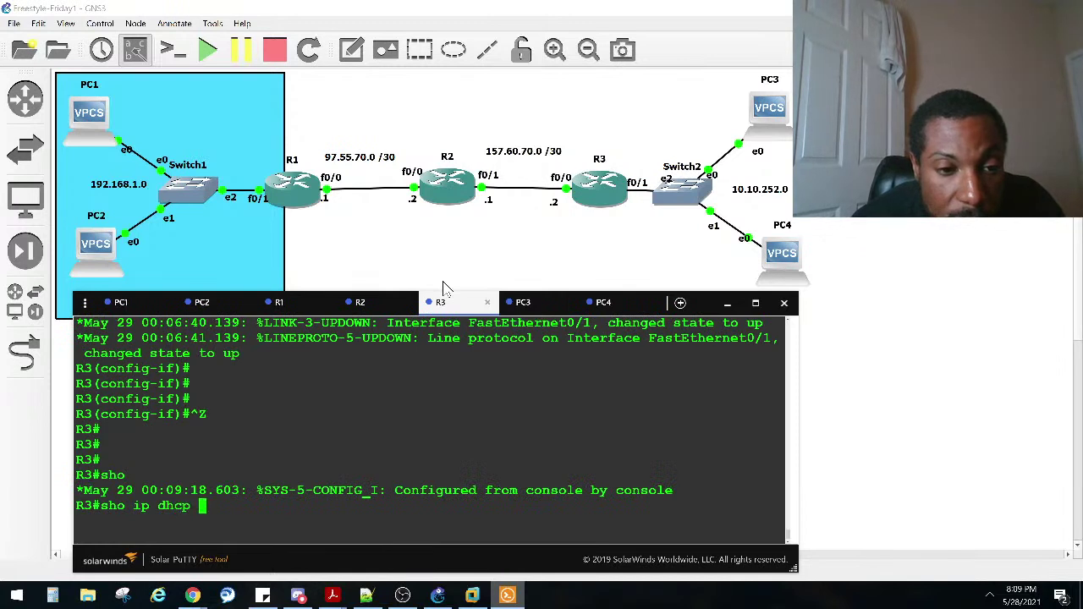
pyautogui.press('Return')
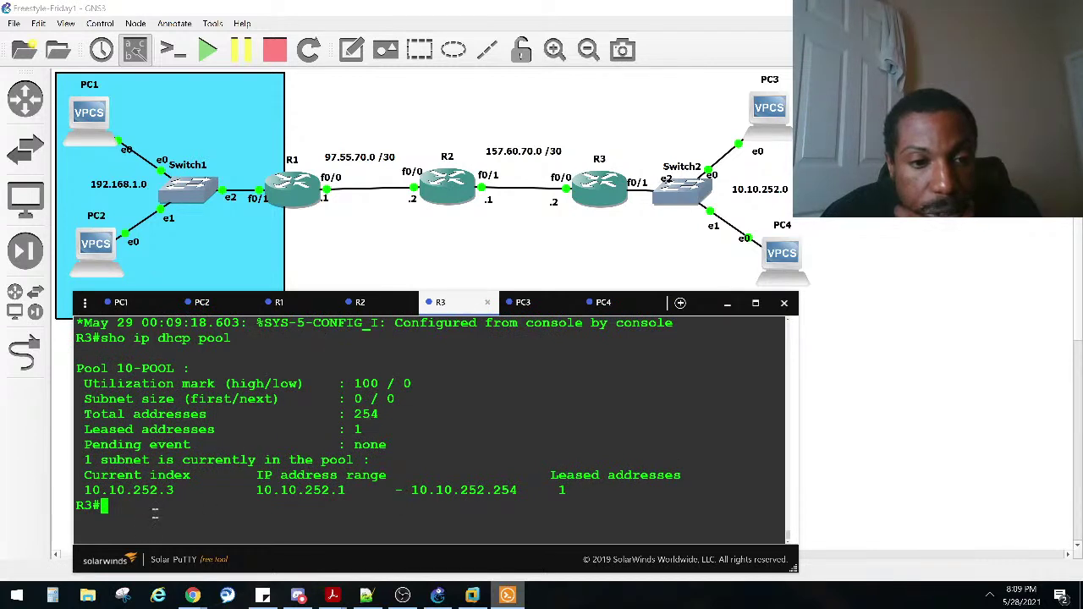
# Step: Point out 10-POOL's current index .3 and its leased address count of 1
pyautogui.moveTo(181, 491); pyautogui.dragTo(161, 491)
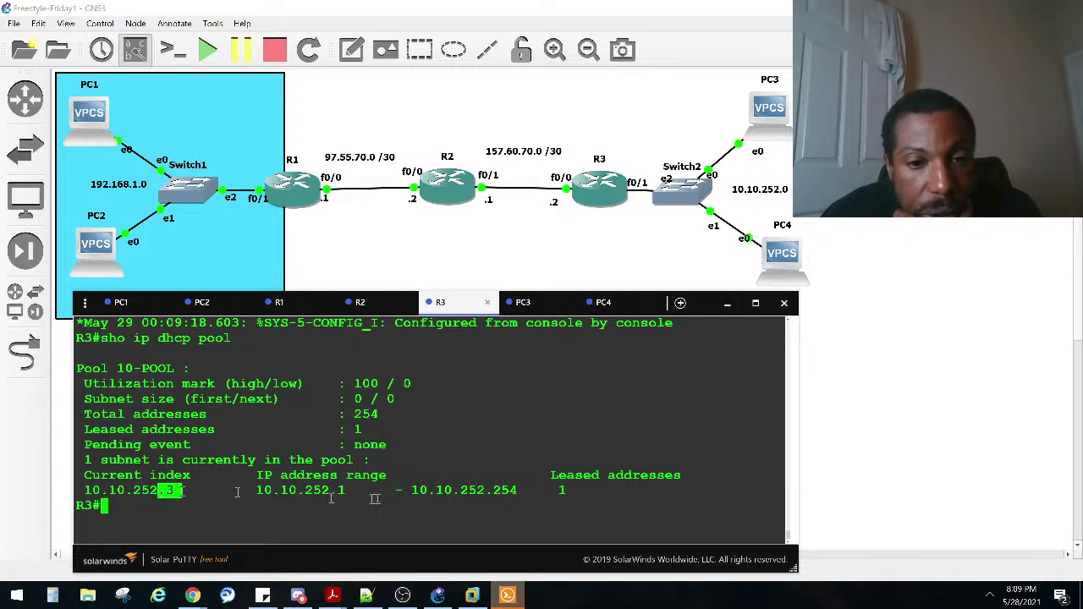
pyautogui.moveTo(543, 490); pyautogui.dragTo(563, 491)
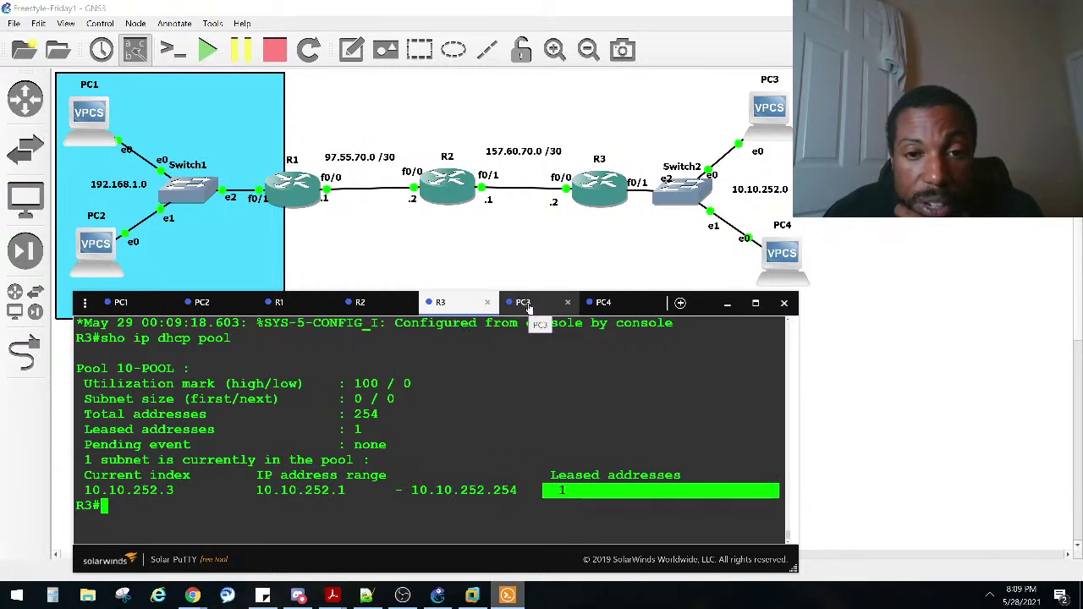
pyautogui.moveTo(572, 491); pyautogui.dragTo(531, 482)
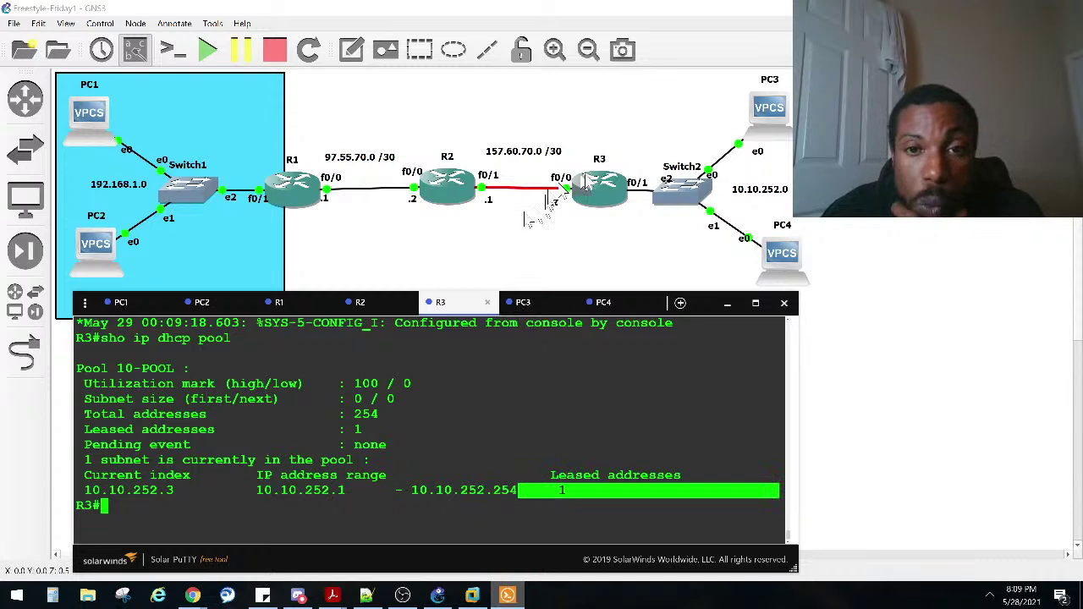
pyautogui.click(457, 445)
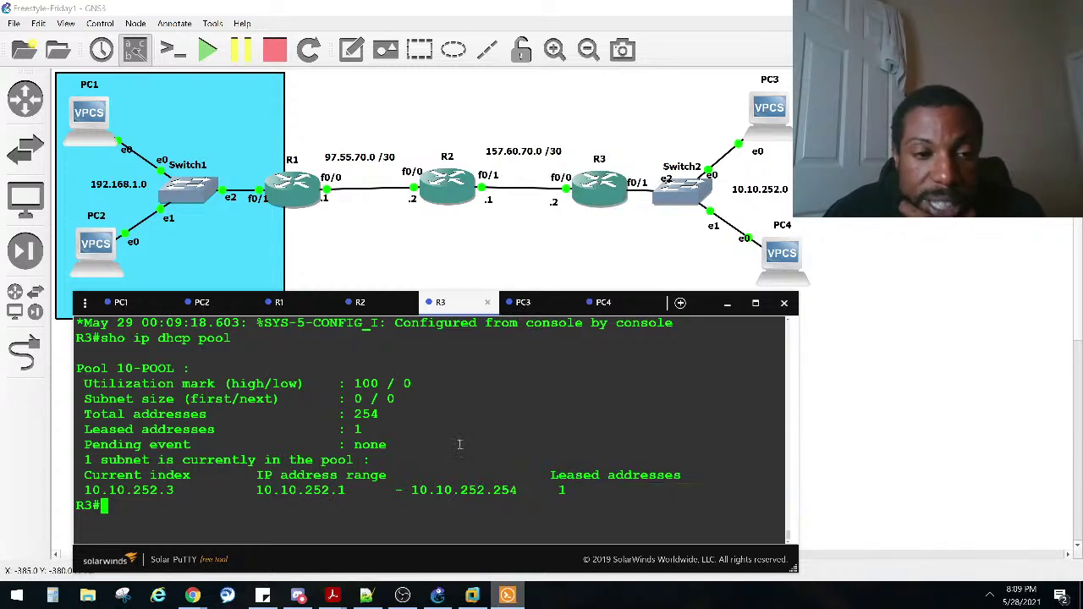
pyautogui.click(529, 302)
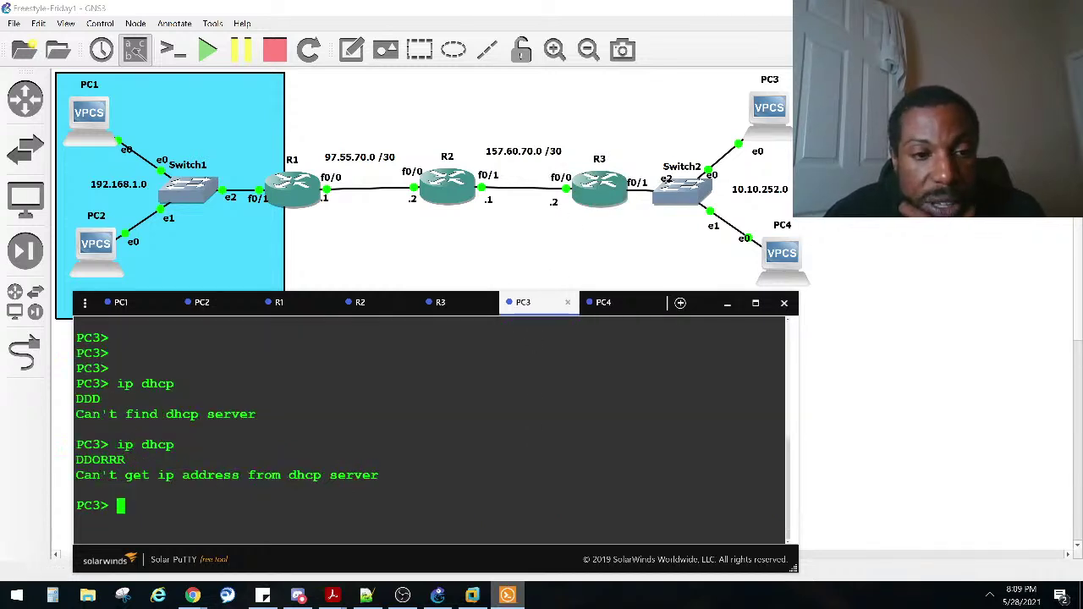
# Step: Run sho ip on PC3, showing an empty address and gateway
pyautogui.press('Up')
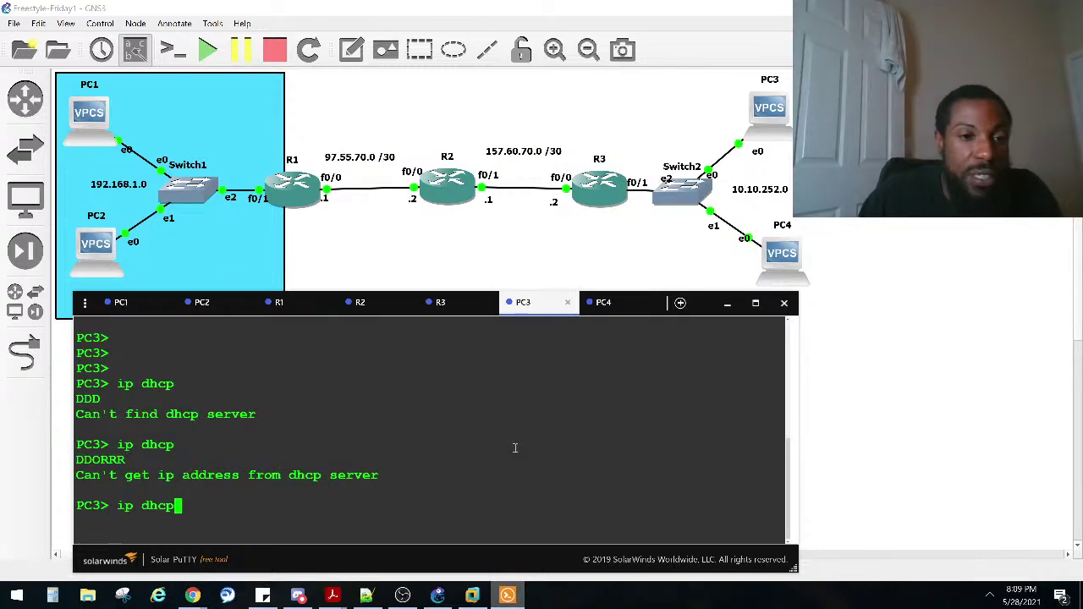
pyautogui.press('Down')
pyautogui.write('sho ip')
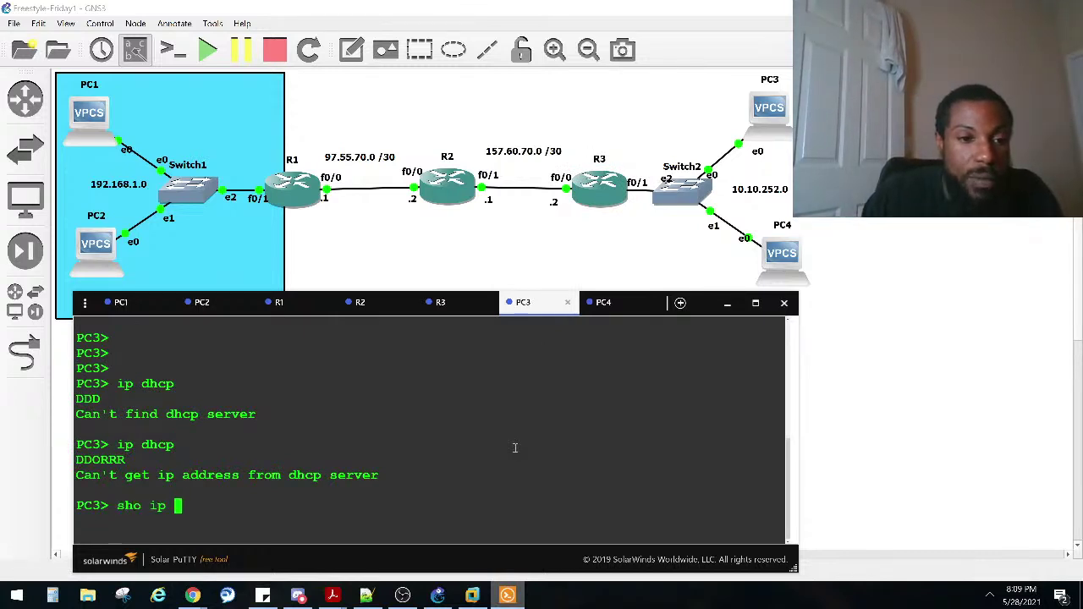
pyautogui.press('Return')
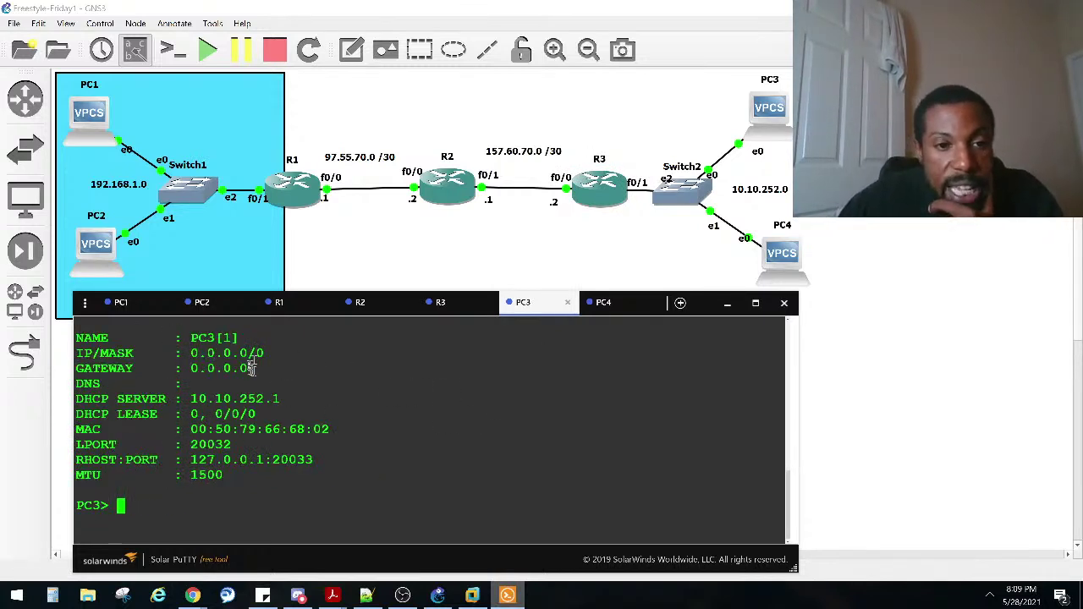
pyautogui.moveTo(258, 364); pyautogui.dragTo(168, 351)
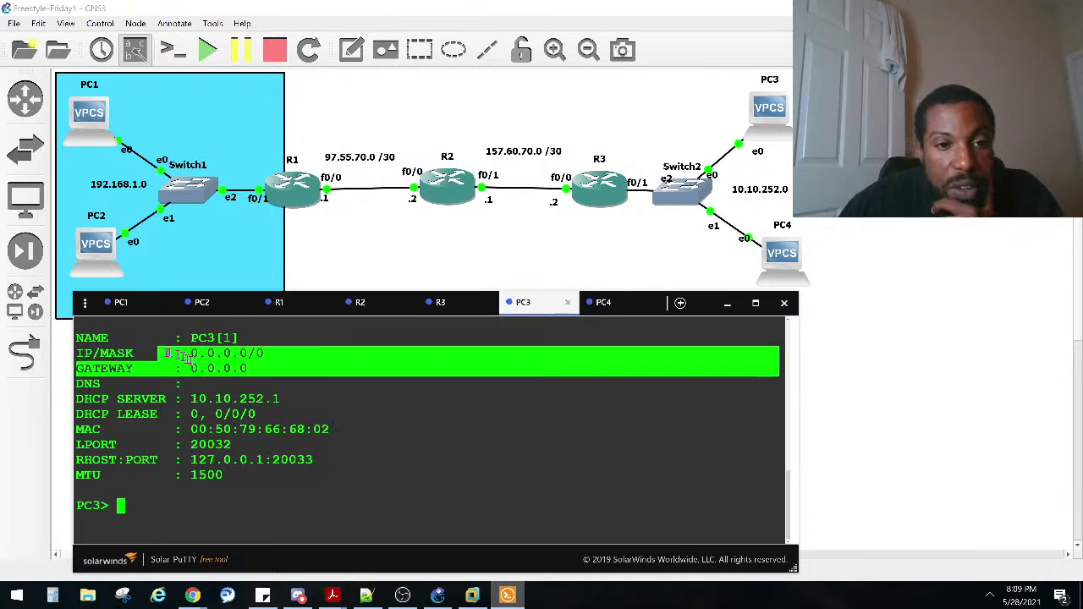
# Step: On R3, highlight the leased address count of 1 and scroll up to the DHCP configuration
pyautogui.click(455, 312)
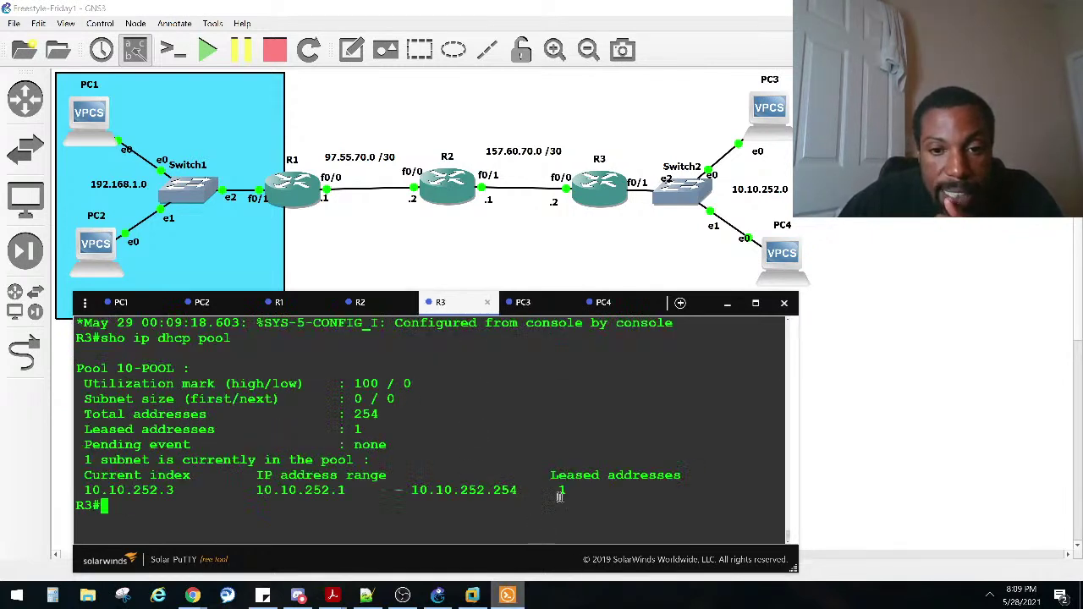
pyautogui.moveTo(551, 491); pyautogui.dragTo(578, 493)
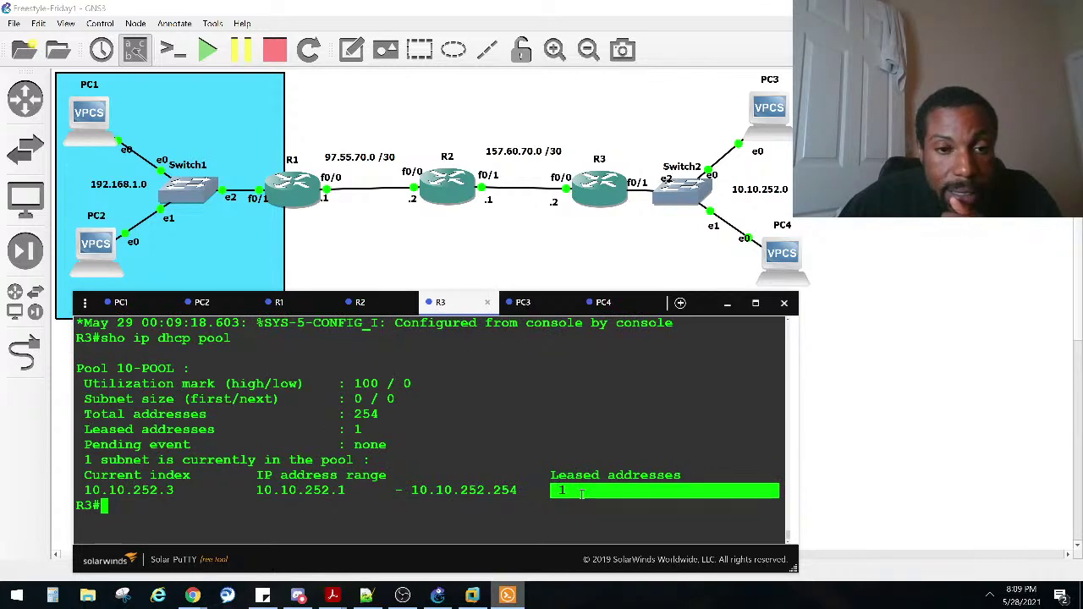
pyautogui.moveTo(364, 431); pyautogui.dragTo(347, 431)
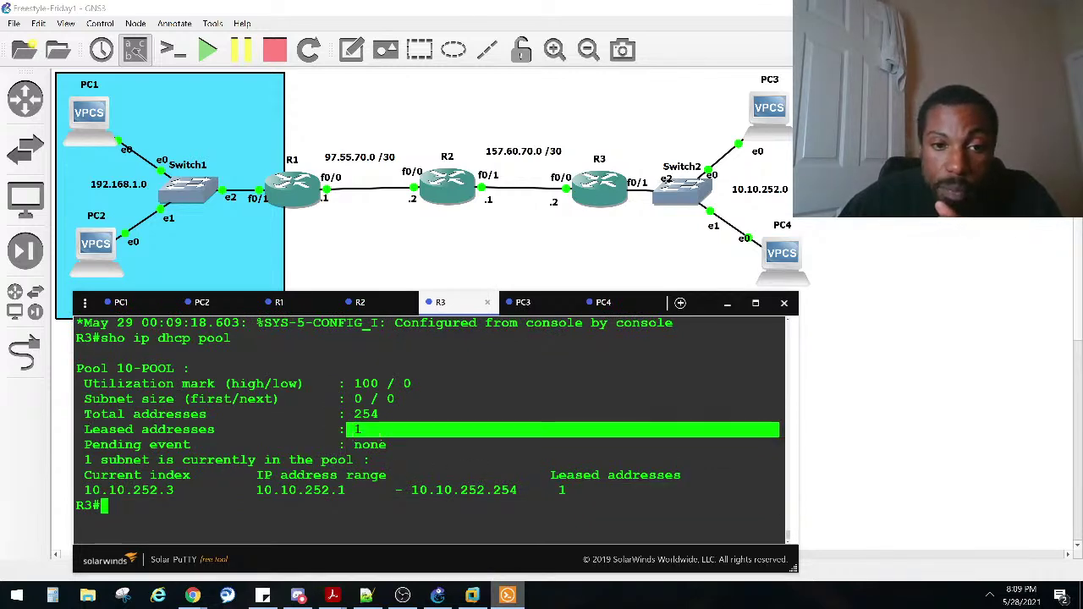
pyautogui.scroll(12, 347, 431)
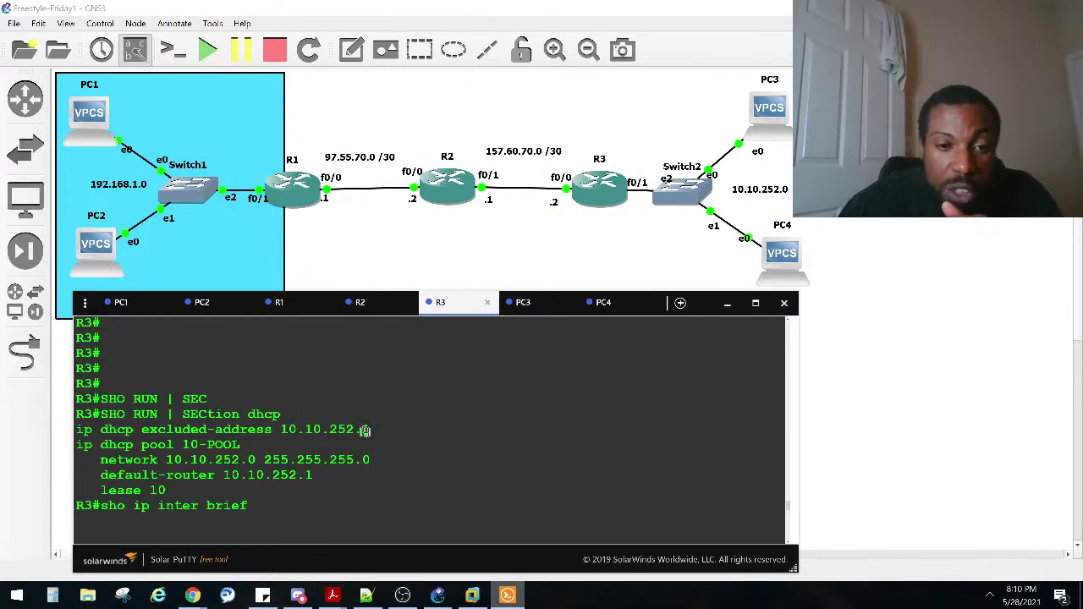
# Step: Highlight R3's excluded 10.10.252.1, pool network, 254 total and 1 leased addresses, and .1–.254 range
pyautogui.moveTo(371, 431); pyautogui.dragTo(280, 429)
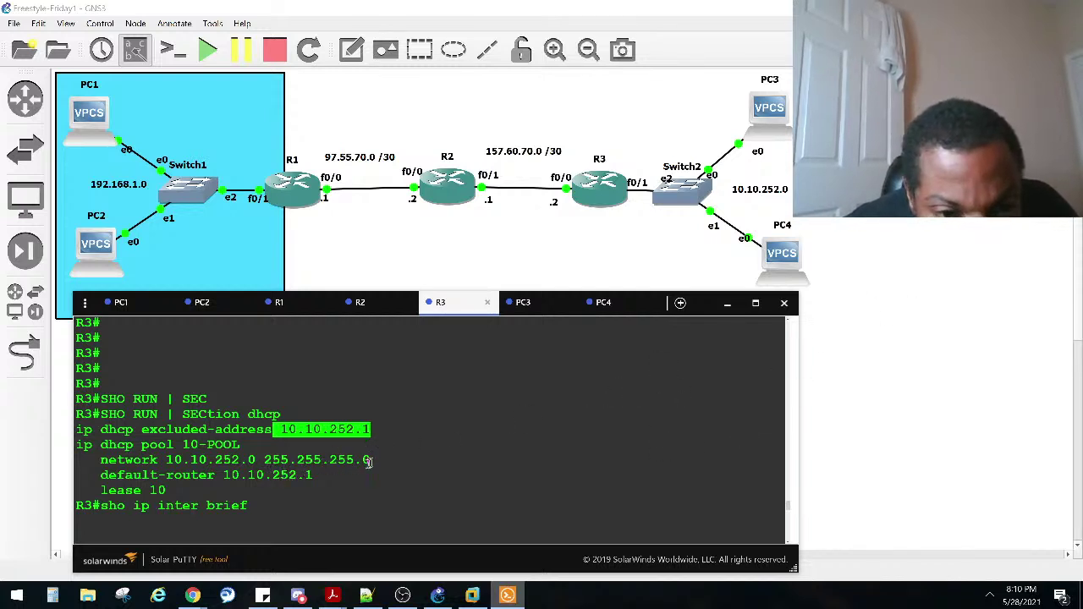
pyautogui.moveTo(370, 460); pyautogui.dragTo(159, 460)
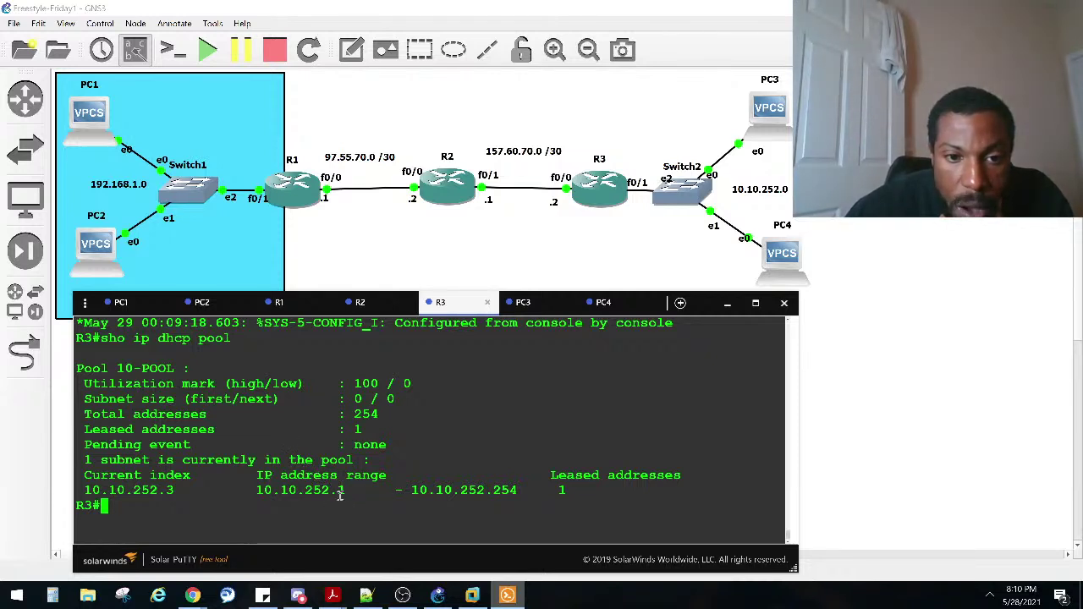
pyautogui.moveTo(345, 492); pyautogui.dragTo(332, 493)
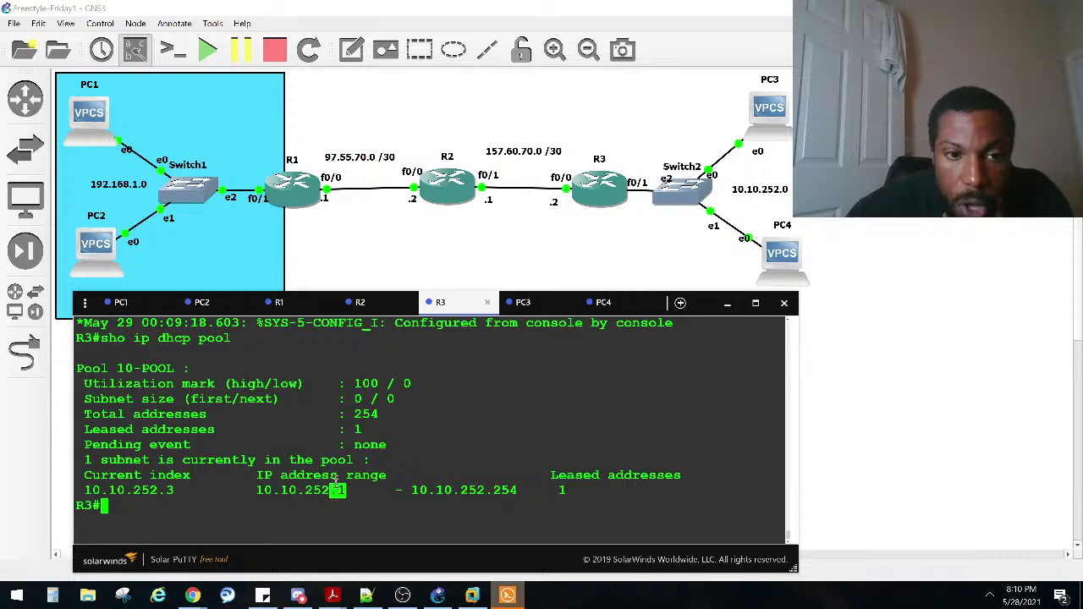
pyautogui.moveTo(380, 414); pyautogui.dragTo(356, 414)
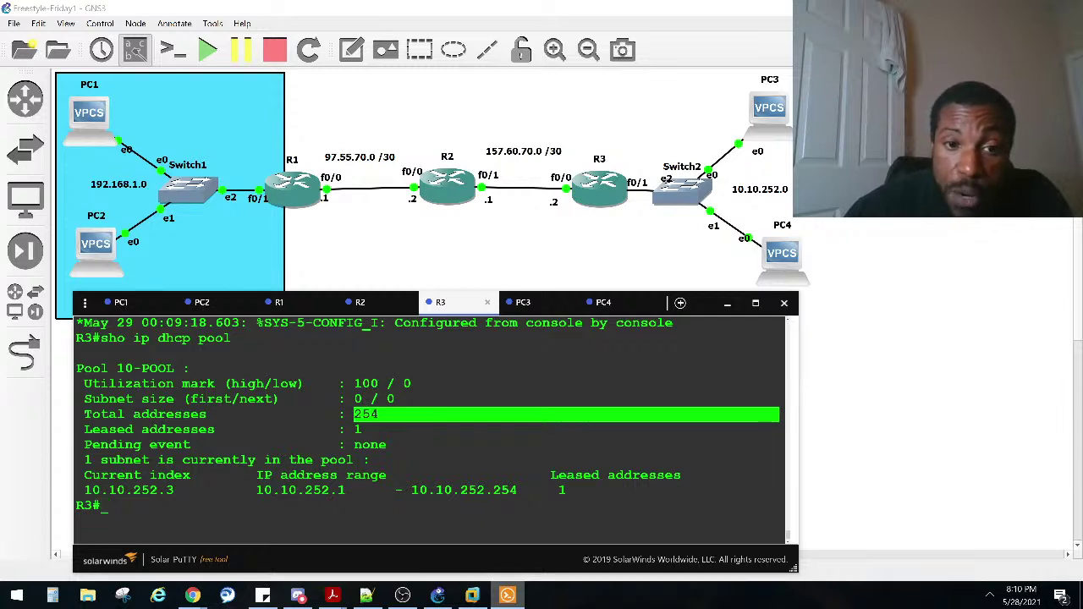
pyautogui.moveTo(386, 384); pyautogui.dragTo(355, 384)
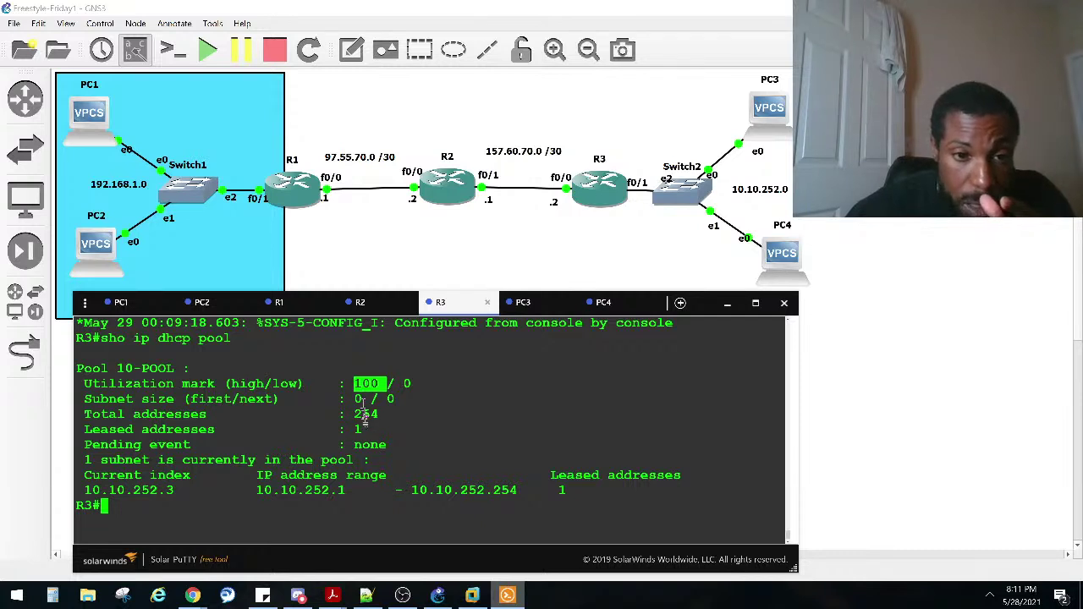
pyautogui.moveTo(354, 414); pyautogui.dragTo(778, 414)
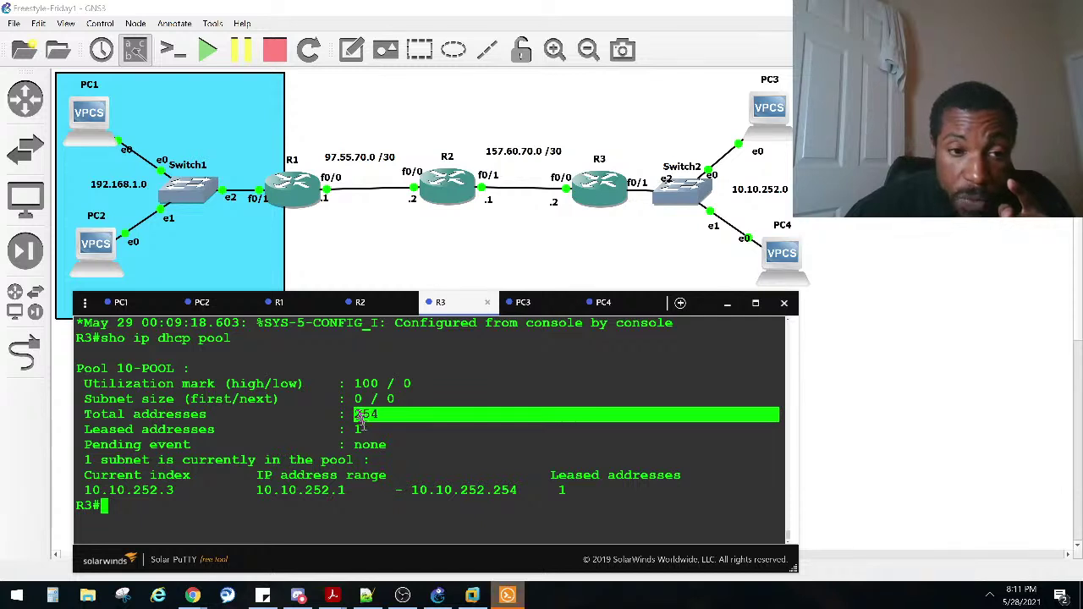
pyautogui.moveTo(354, 429); pyautogui.dragTo(359, 431)
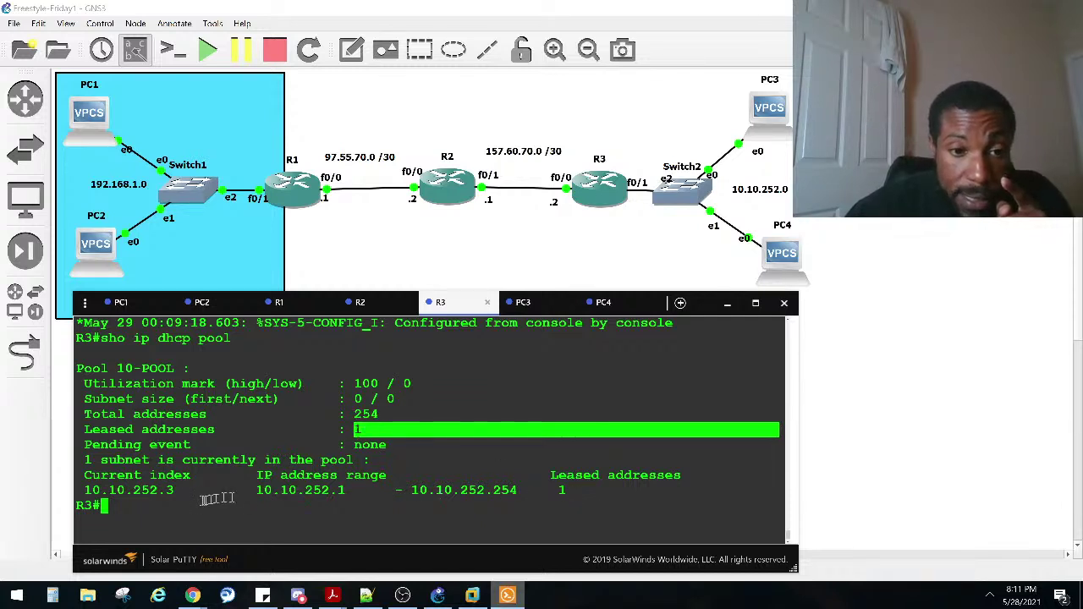
pyautogui.moveTo(346, 488); pyautogui.dragTo(423, 494)
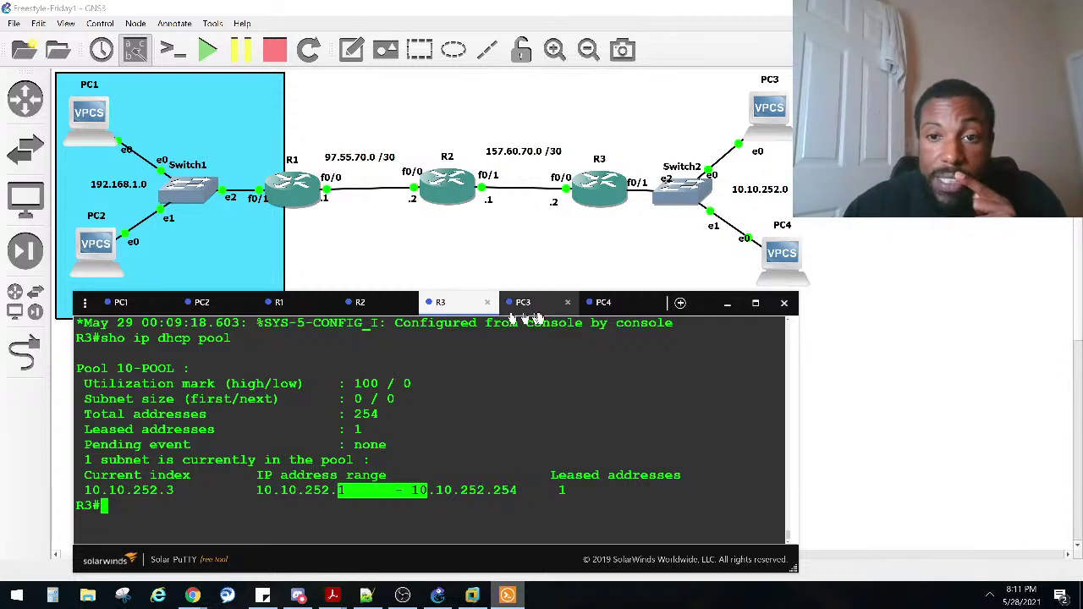
# Step: Run sho ip on PC4, confirming it has no IP address
pyautogui.click(609, 311)
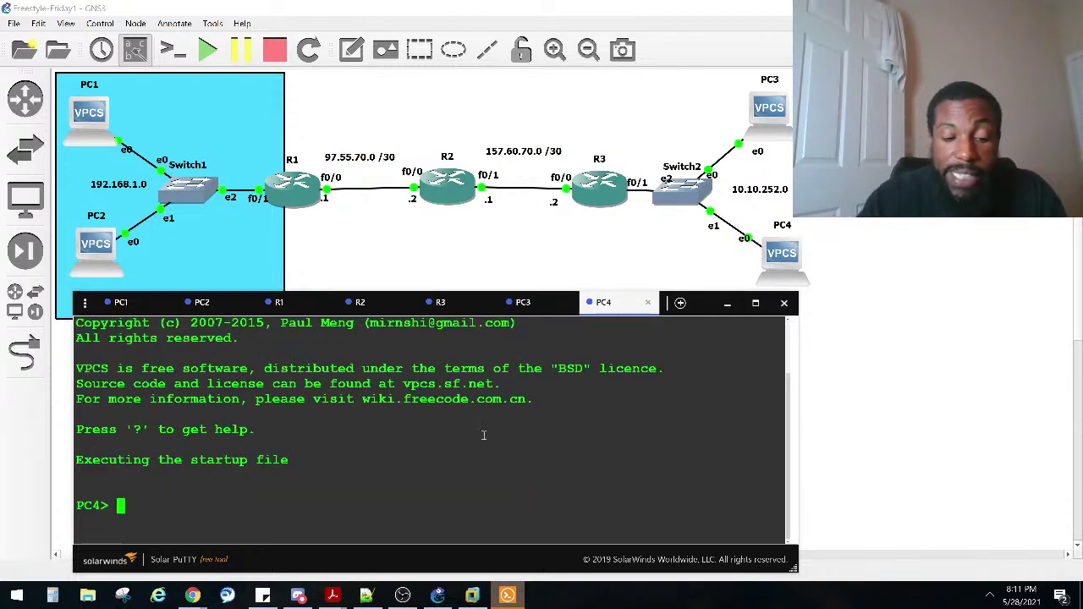
pyautogui.write('sho ip')
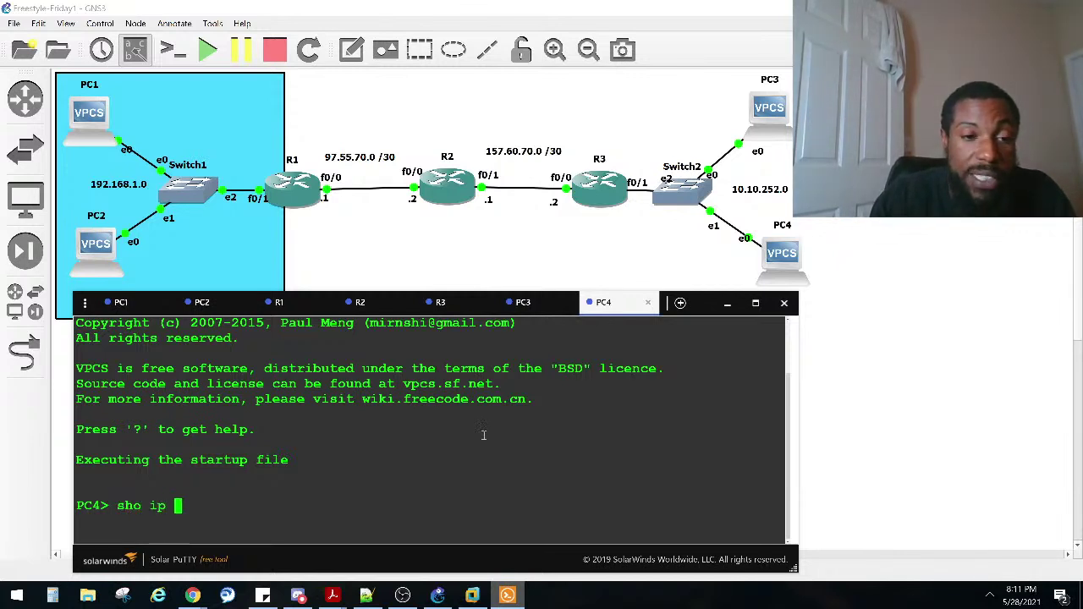
pyautogui.press('Return')
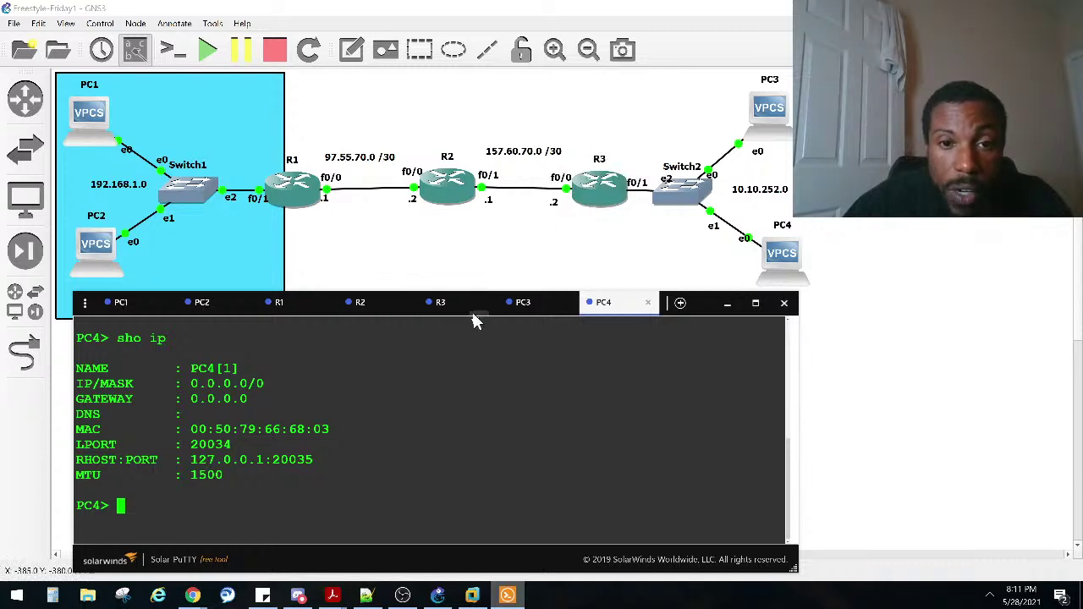
# Step: Run sho ip inter brief on R3 and mark FastEthernet0/1's address 10.10.252.1
pyautogui.click(441, 304)
pyautogui.press('Return')
pyautogui.press('Return')
pyautogui.write('sho ip inter brief')
pyautogui.press('Return')
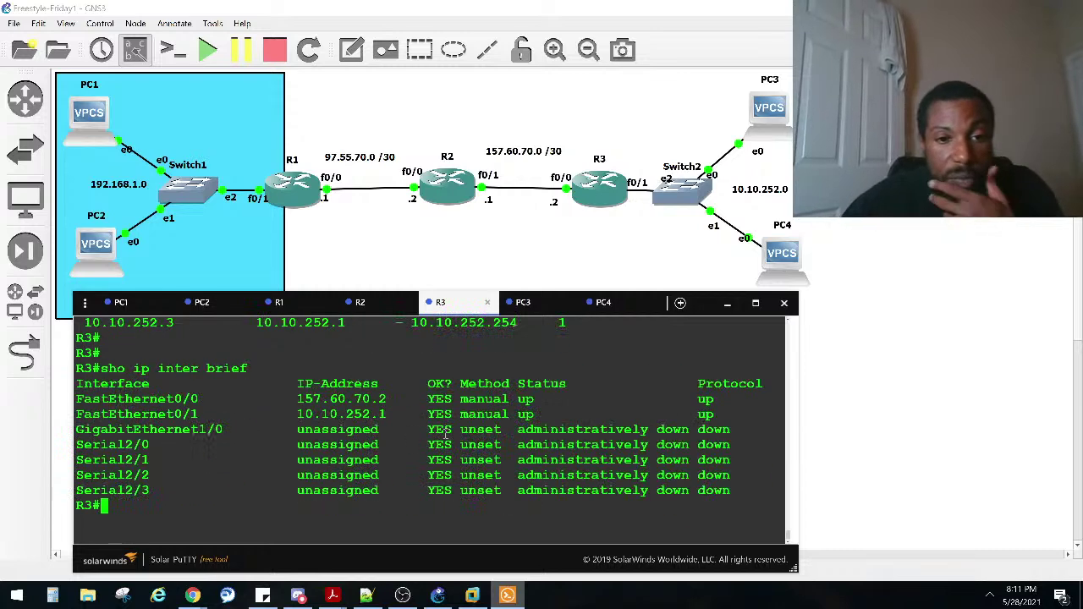
pyautogui.moveTo(386, 414); pyautogui.dragTo(298, 414)
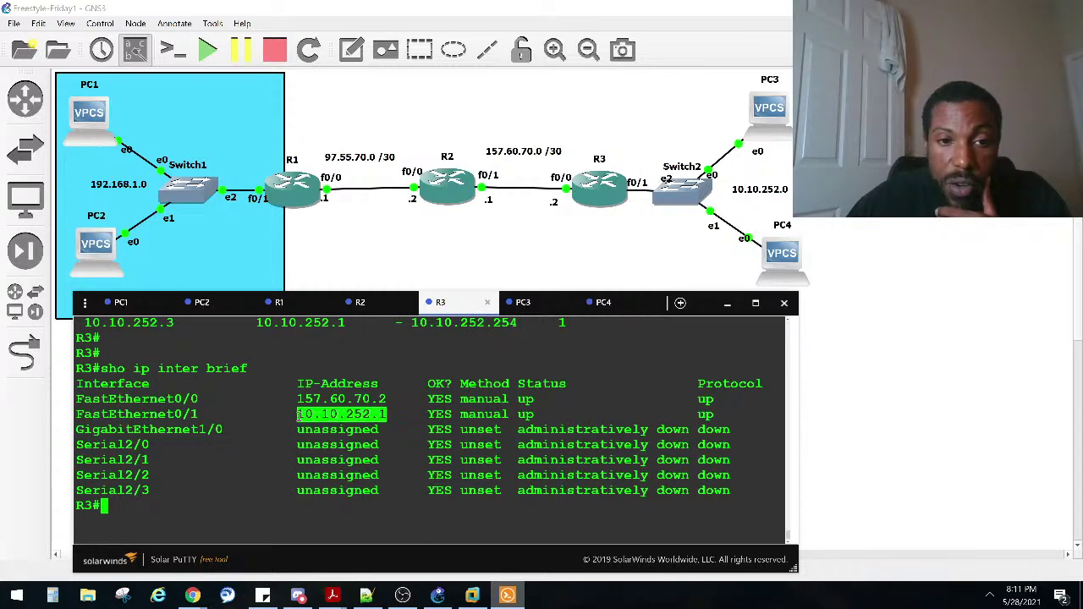
pyautogui.scroll(15, 297, 414)
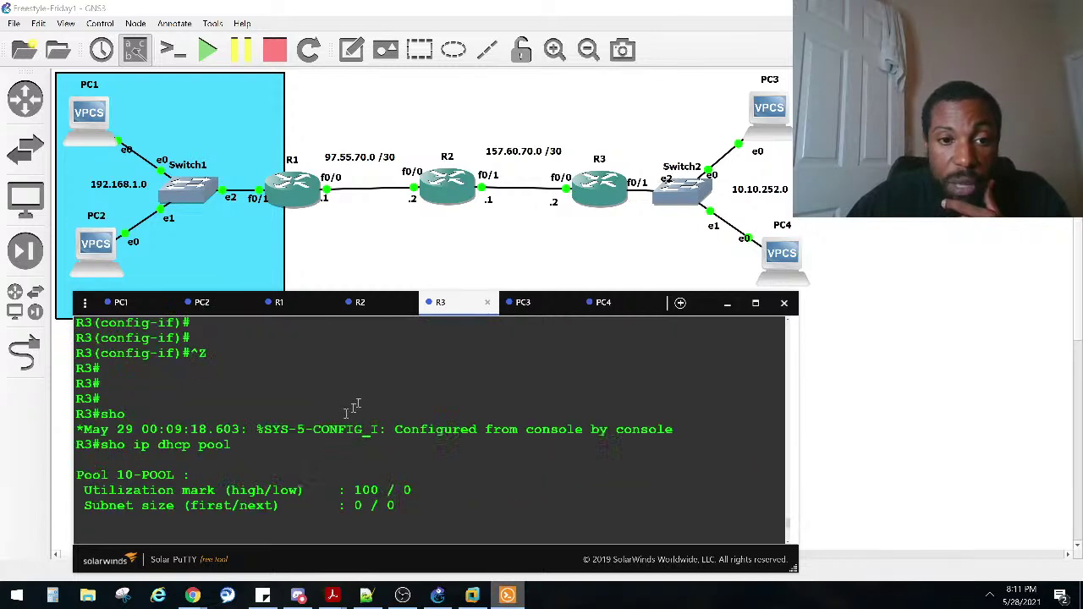
pyautogui.scroll(-10, 310, 411)
pyautogui.scroll(2, 331, 401)
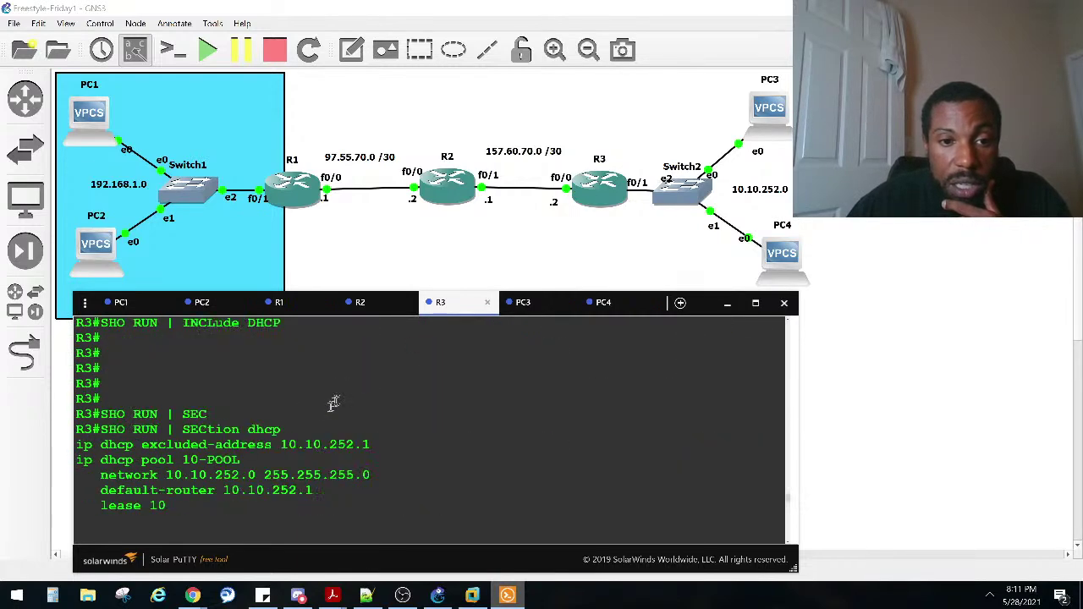
pyautogui.moveTo(377, 452); pyautogui.dragTo(254, 449)
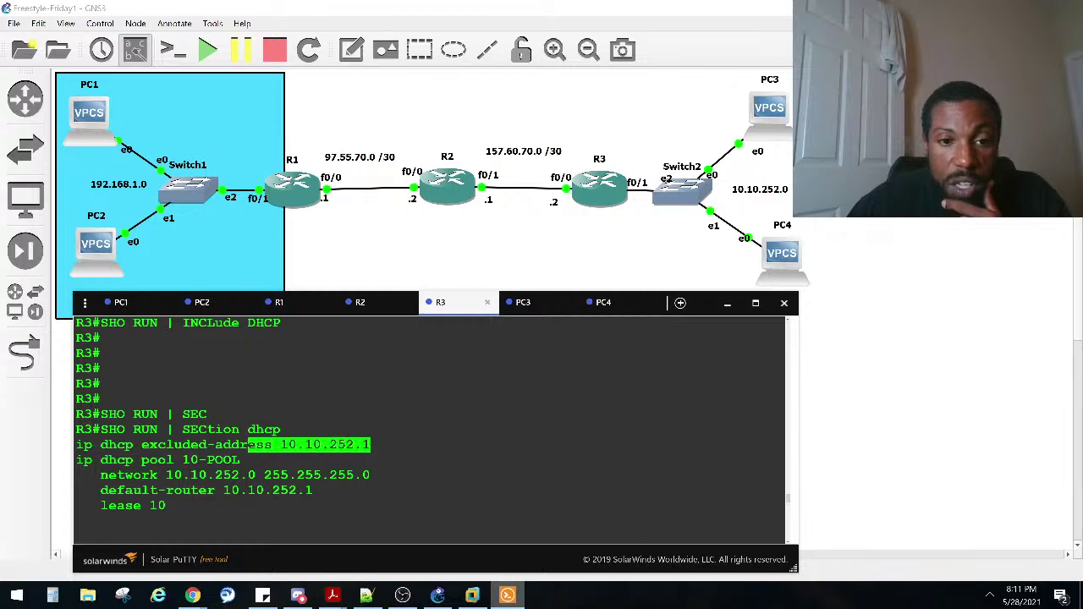
pyautogui.scroll(-8, 287, 455)
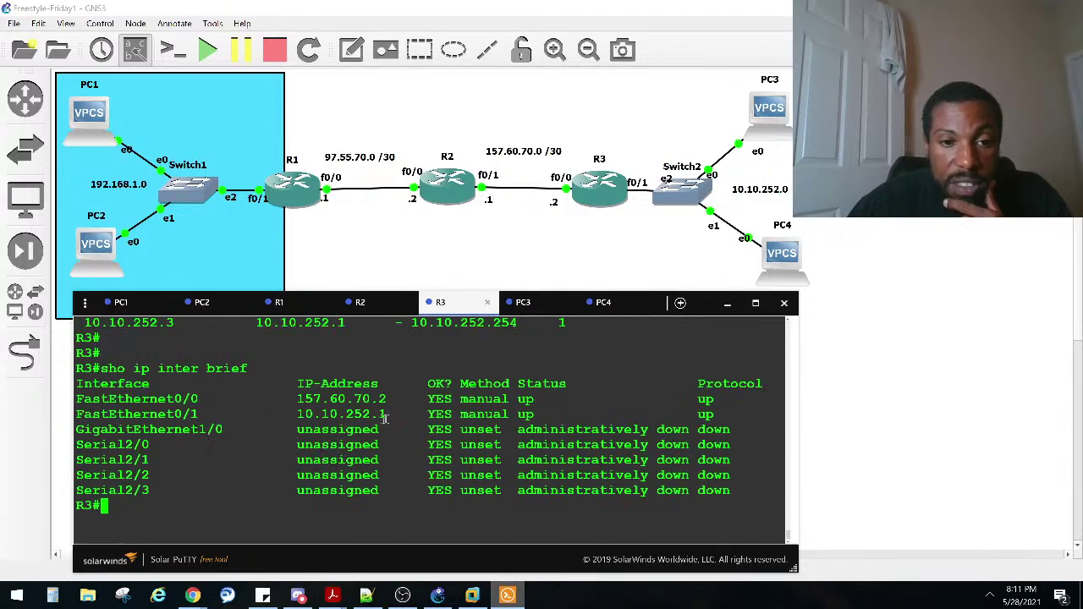
# Step: Ping 10.10.252.1 from PC3, which reports the host not reachable
pyautogui.moveTo(386, 414); pyautogui.dragTo(292, 416)
pyautogui.scroll(2, 300, 420)
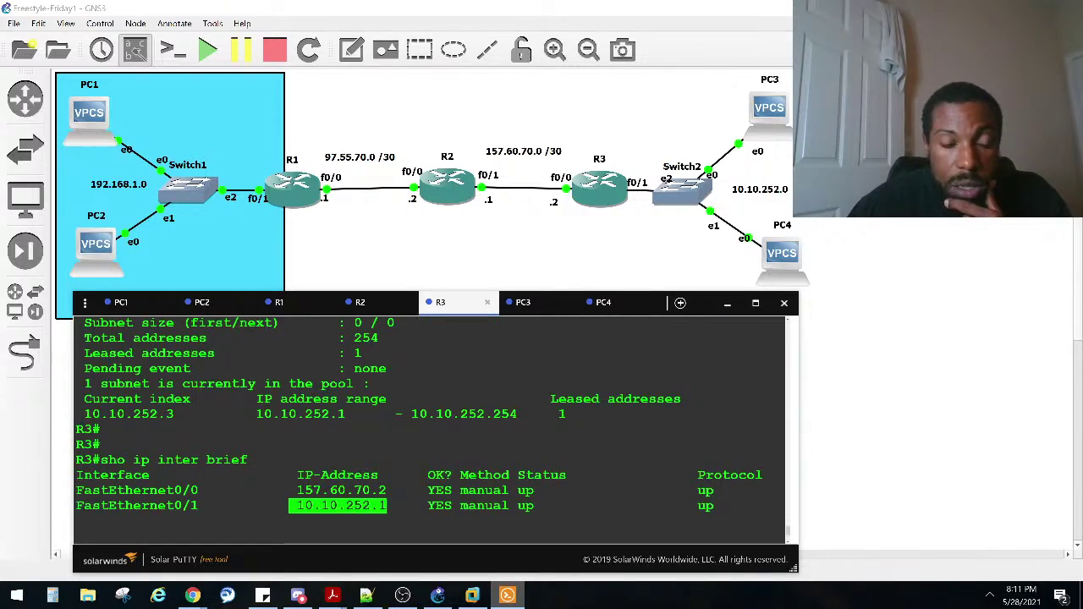
pyautogui.scroll(2, 321, 411)
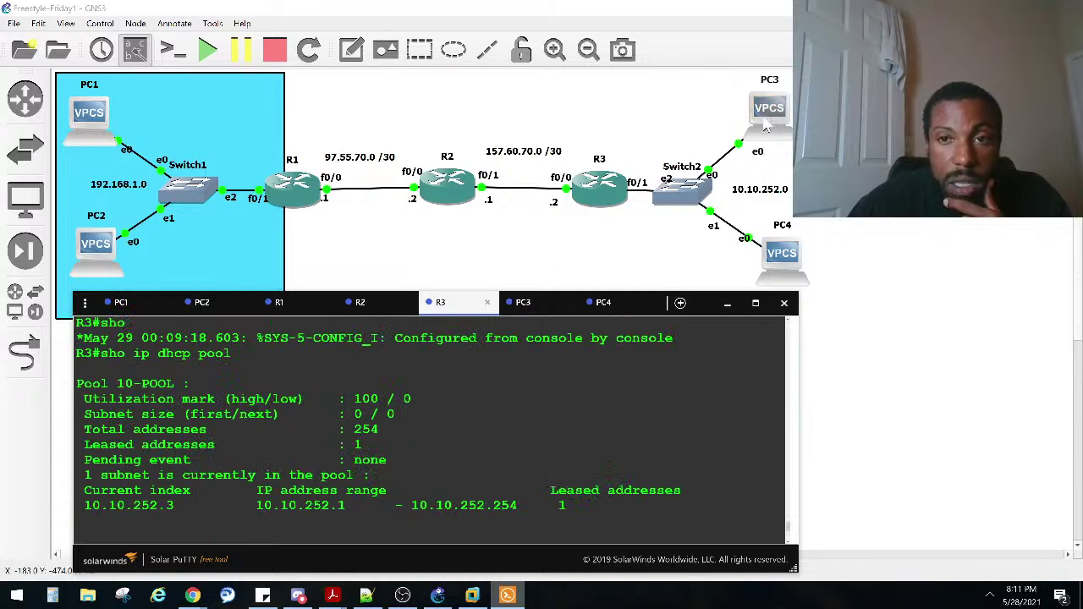
pyautogui.click(523, 302)
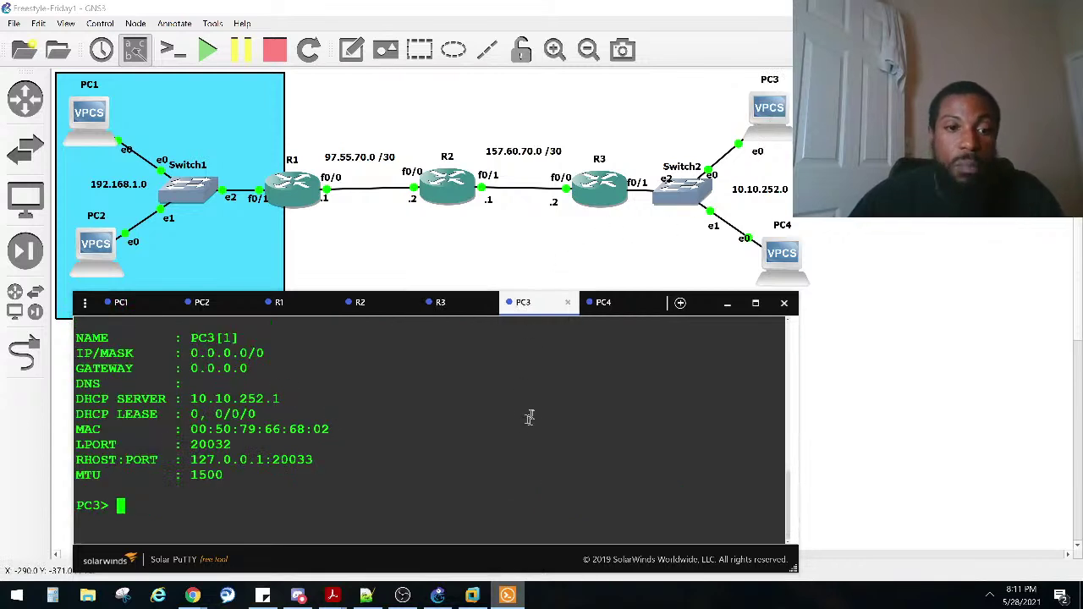
pyautogui.write('ping 1')
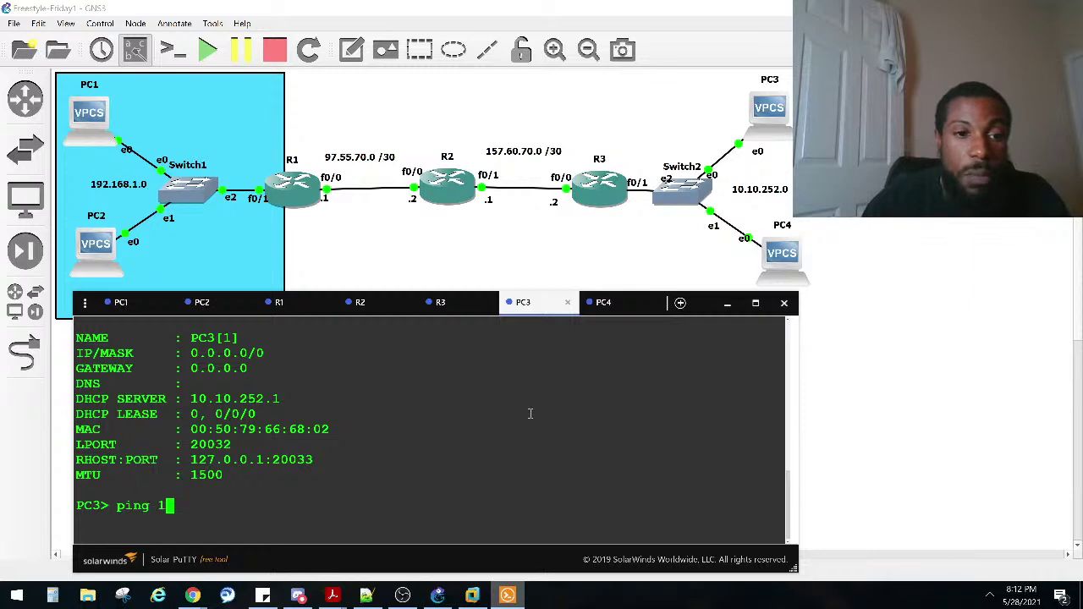
pyautogui.write('0.10.')
pyautogui.write('252.1')
pyautogui.press('Return')
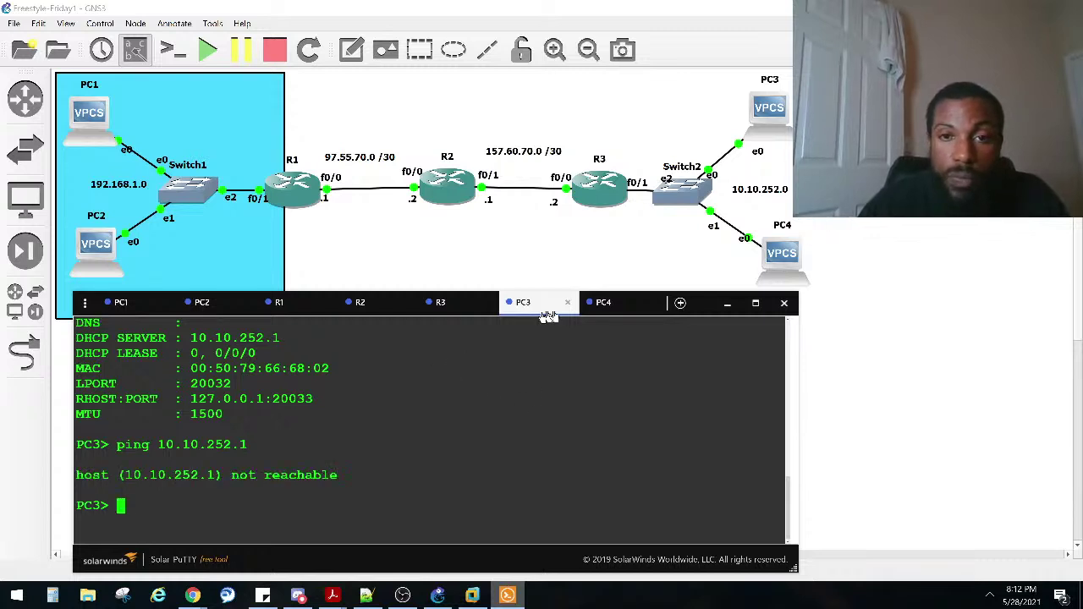
# Step: Recheck R3 with sho ip dhcp pool and mark the FastEthernet0/1 interface row
pyautogui.click(468, 305)
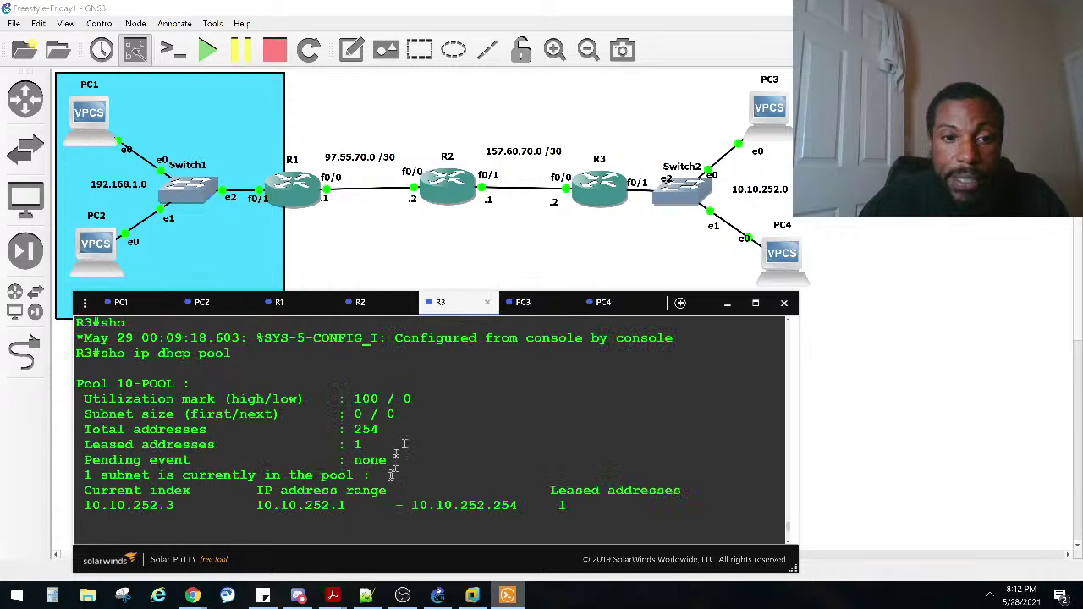
pyautogui.write('sho')
pyautogui.scroll(3, 314, 452)
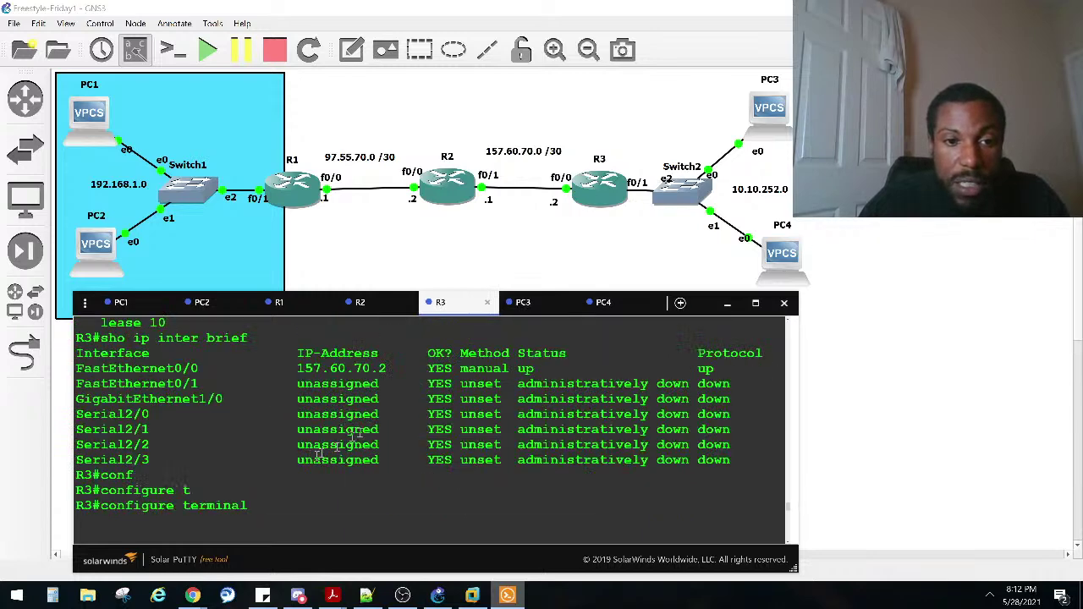
pyautogui.write('ip dhcp pool')
pyautogui.press('Return')
pyautogui.scroll(-4, 307, 438)
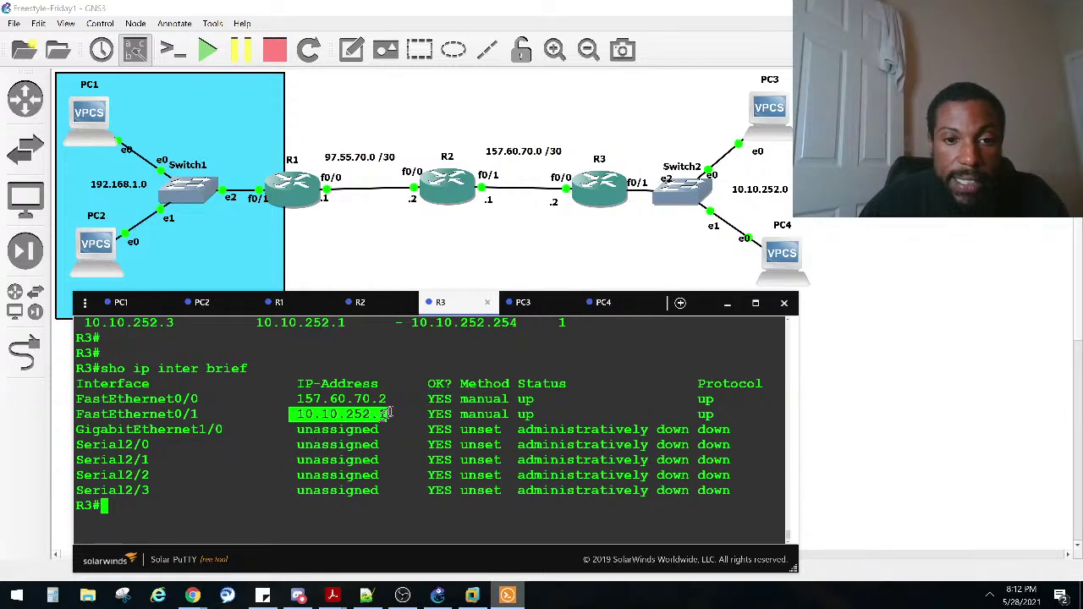
pyautogui.moveTo(288, 415); pyautogui.dragTo(713, 417)
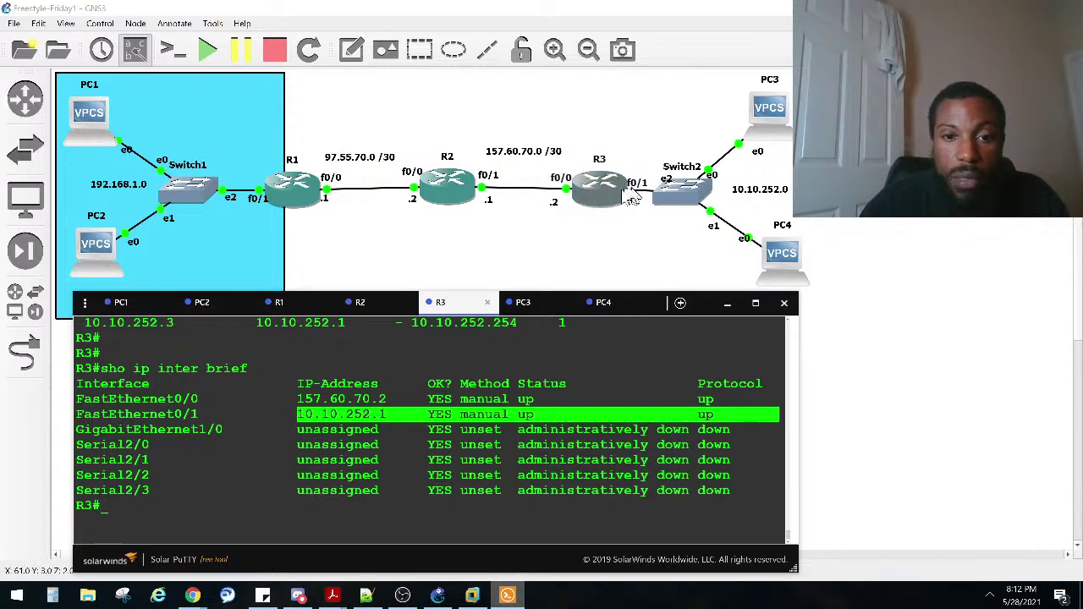
pyautogui.click(416, 474)
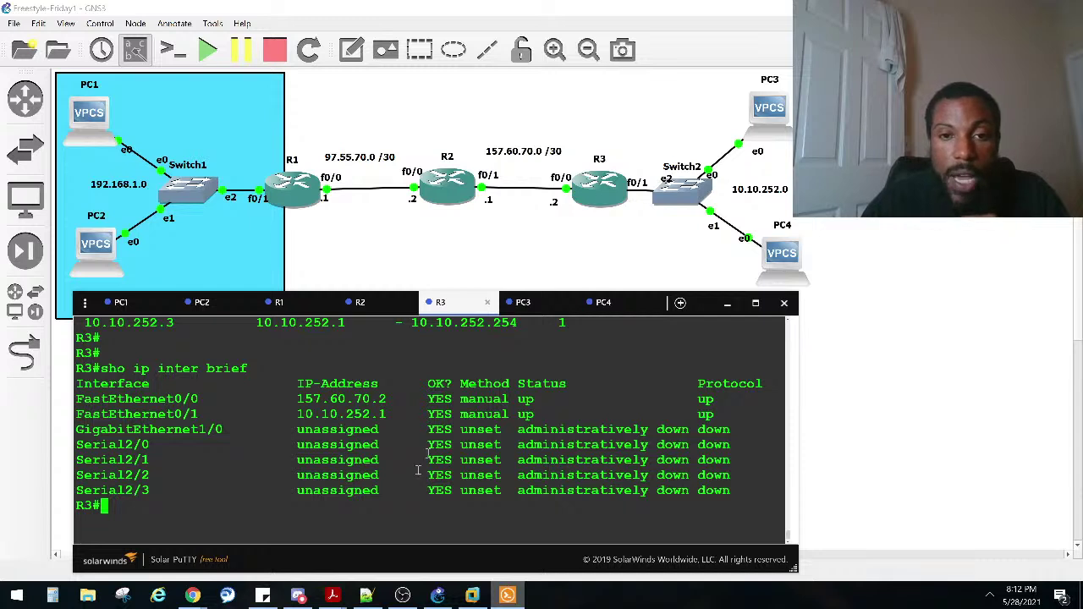
pyautogui.click(541, 306)
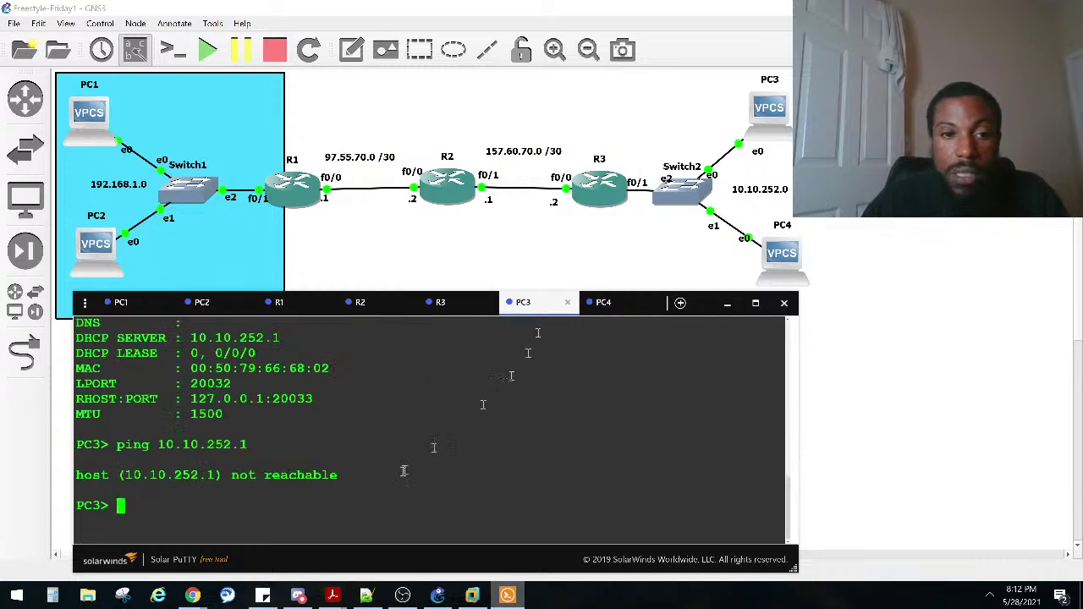
# Step: Retry PC3's ip dhcp request, which fails, and list its console commands with ?
pyautogui.press('Up')
pyautogui.press('Up')
pyautogui.press('Up')
pyautogui.press('Return')
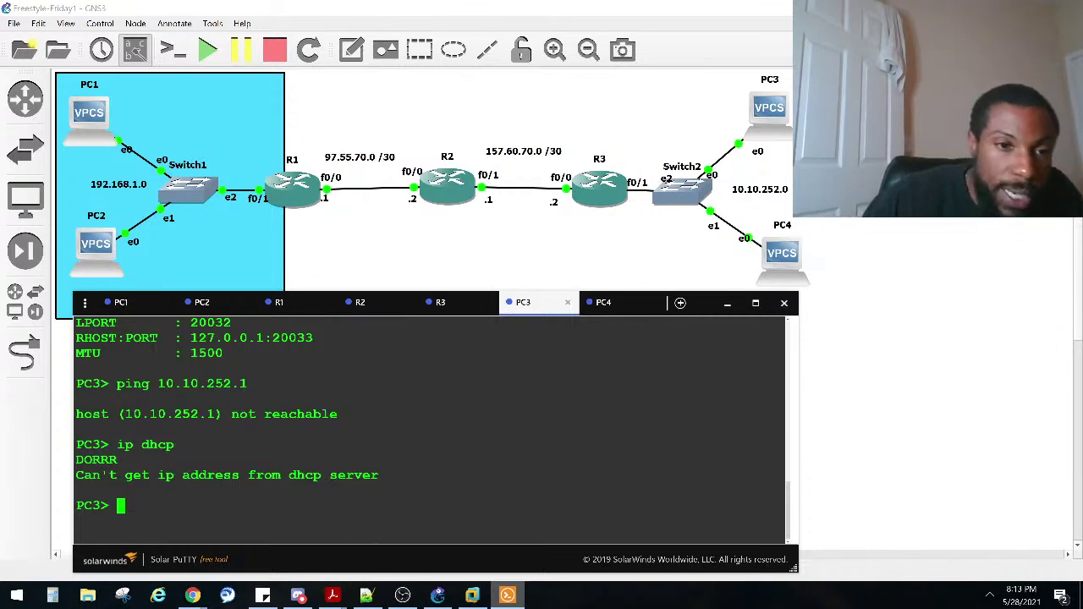
pyautogui.write('?')
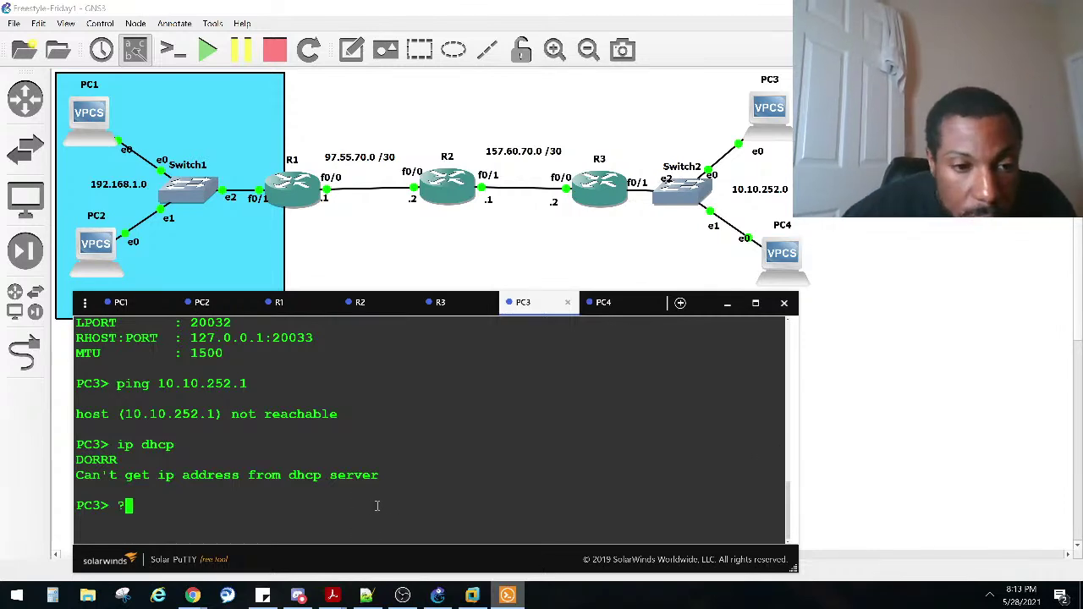
pyautogui.press('Return')
# Step: Scroll through PC3's help output, marking the ip dhcp shortcut
pyautogui.scroll(2, 372, 503)
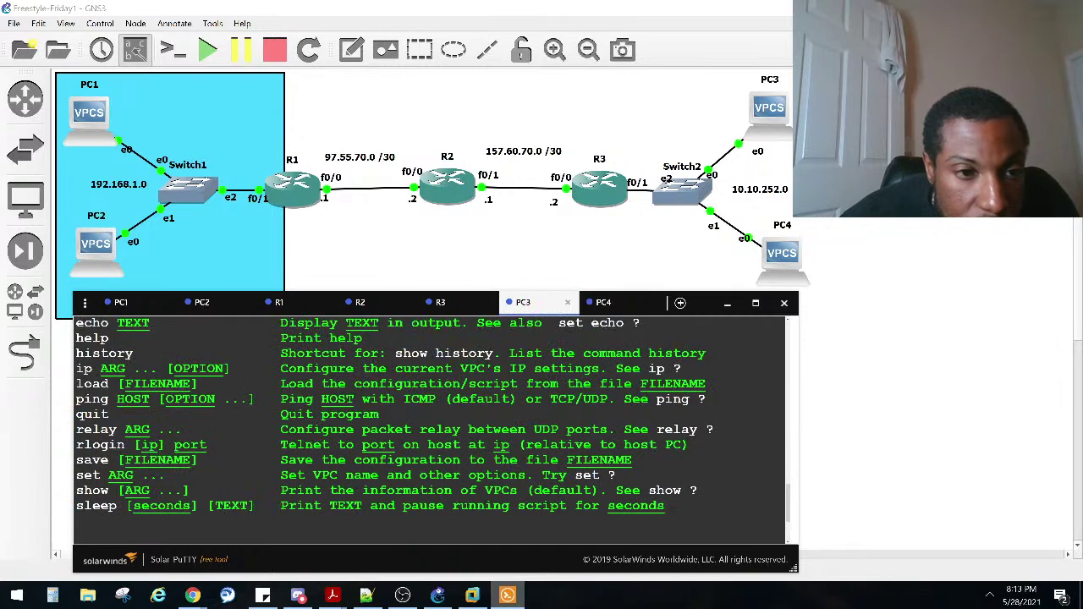
pyautogui.scroll(2, 169, 449)
pyautogui.scroll(1, 161, 420)
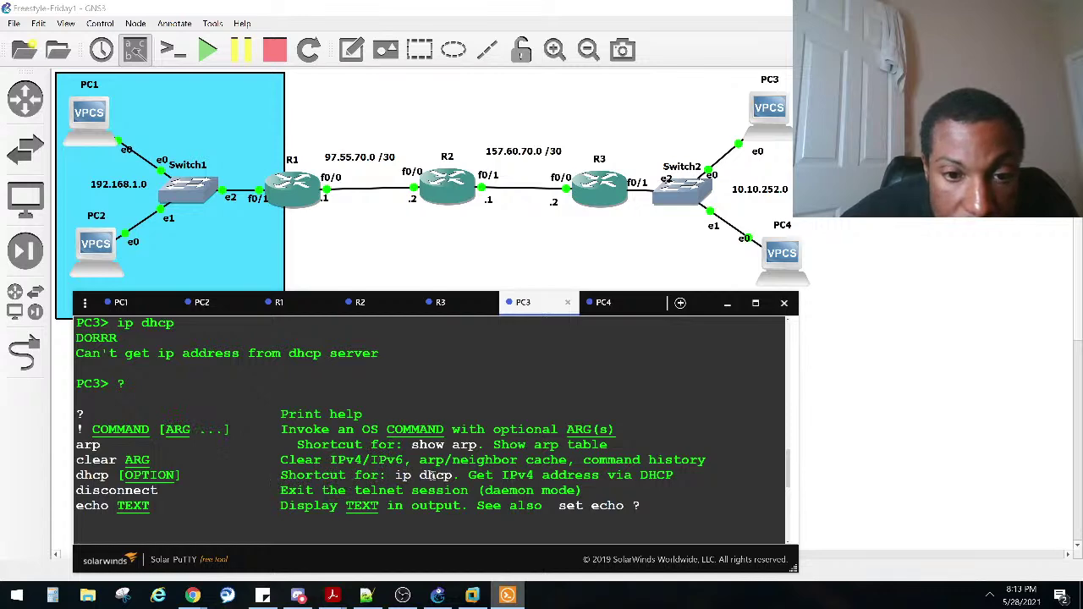
pyautogui.moveTo(457, 475); pyautogui.dragTo(404, 475)
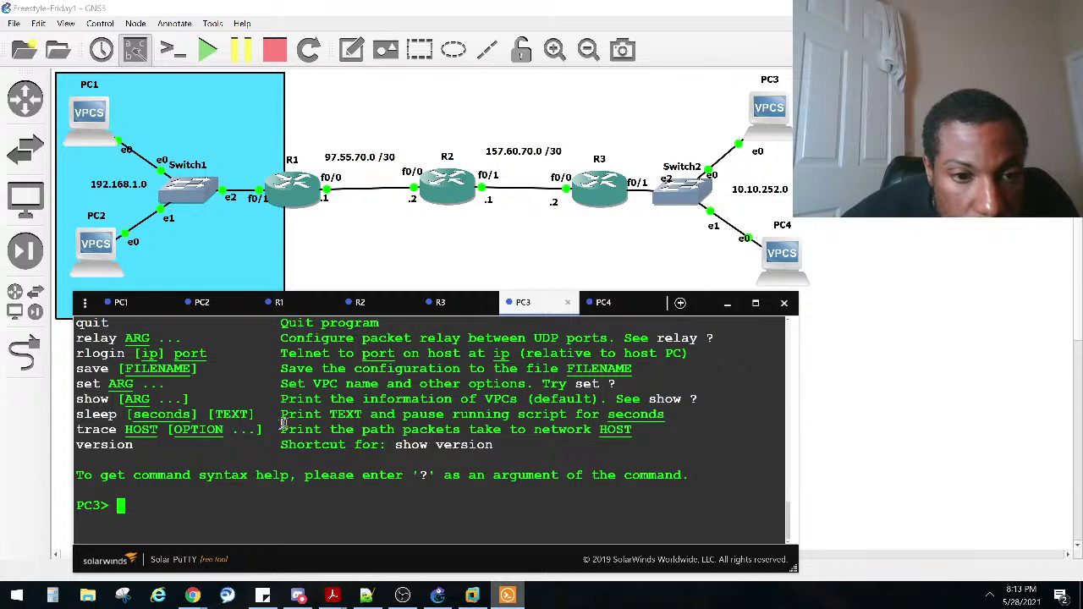
pyautogui.scroll(2, 265, 433)
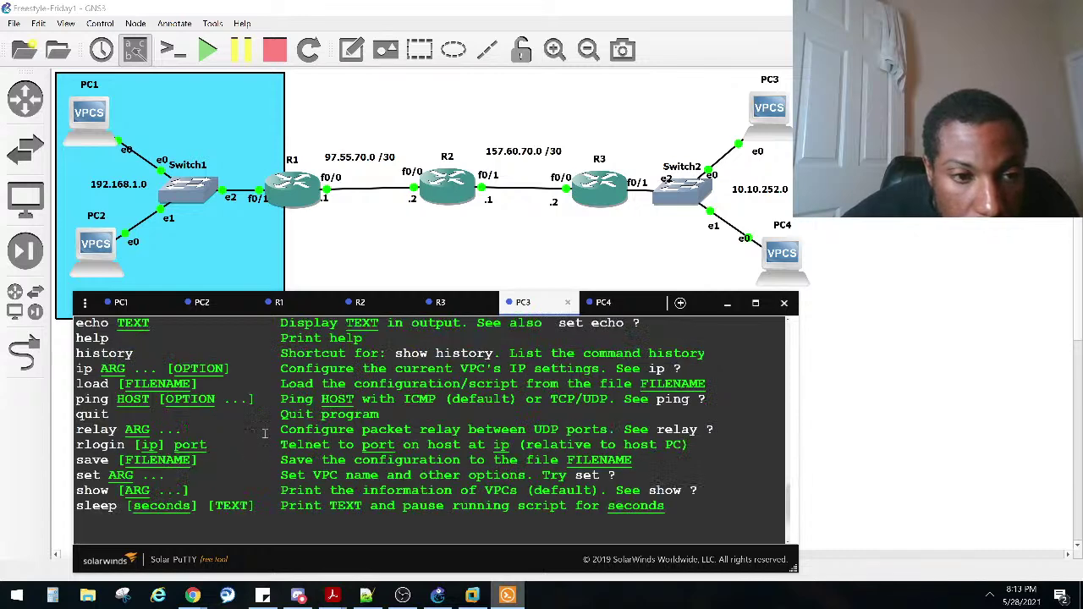
pyautogui.scroll(2, 265, 433)
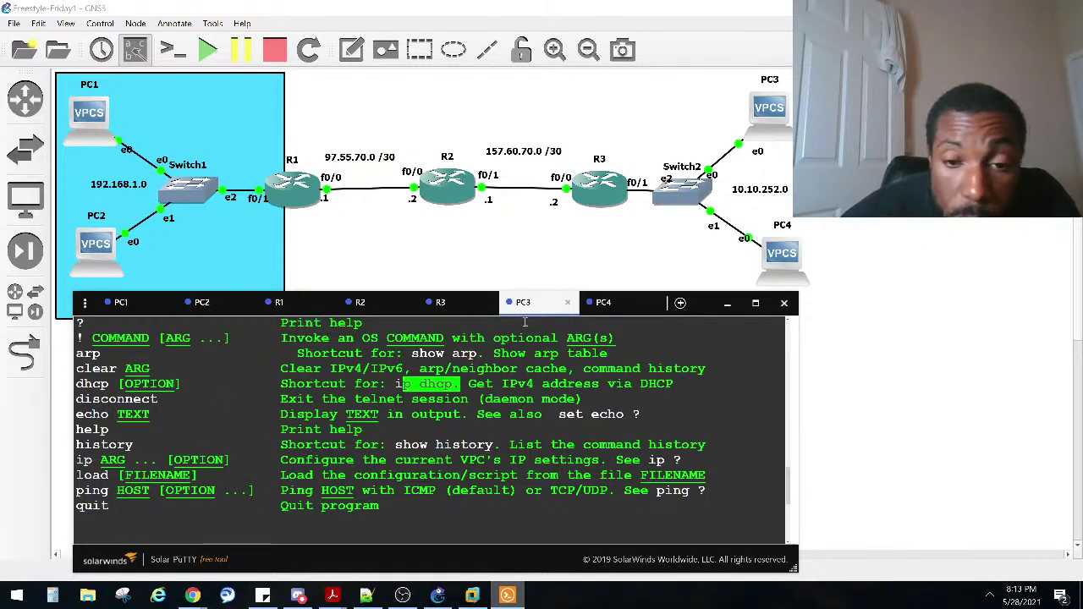
pyautogui.scroll(2, 481, 391)
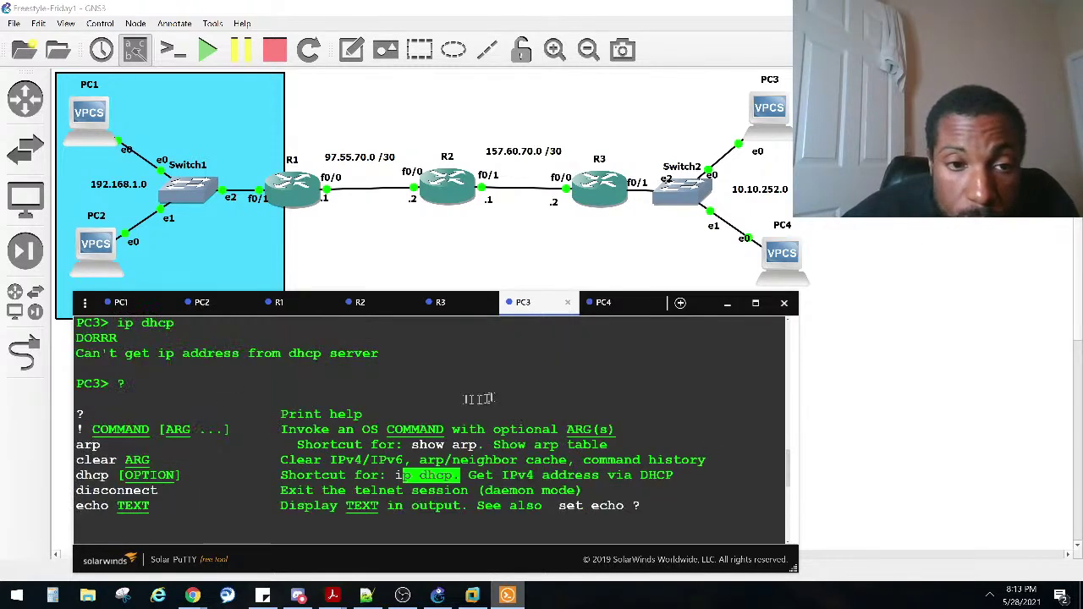
pyautogui.scroll(6, 362, 391)
pyautogui.moveTo(259, 401); pyautogui.dragTo(73, 392)
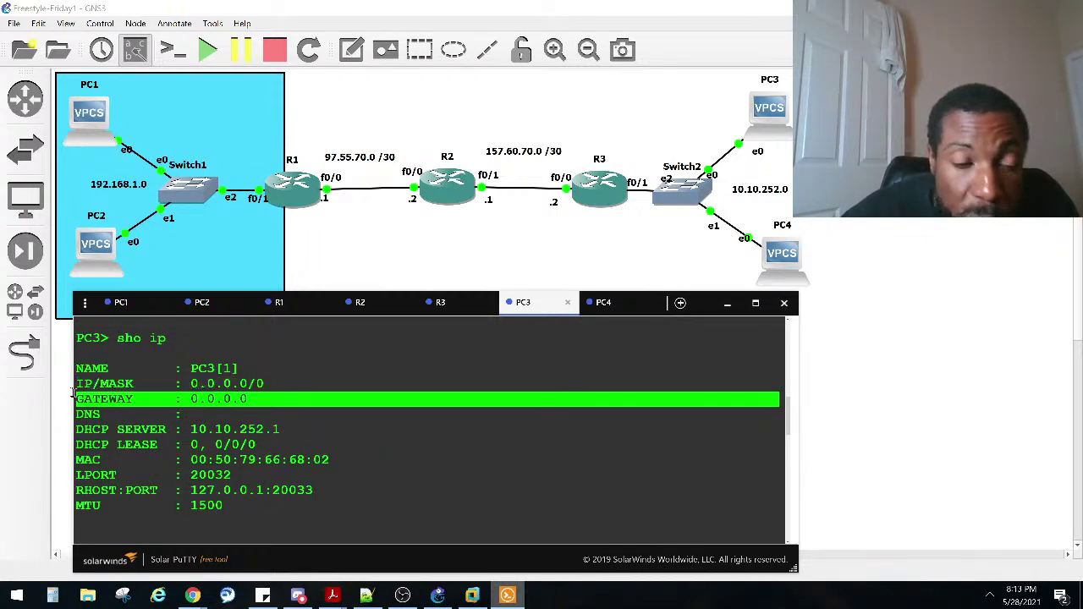
pyautogui.moveTo(292, 438); pyautogui.dragTo(195, 430)
pyautogui.click(194, 429)
pyautogui.moveTo(296, 429); pyautogui.dragTo(82, 432)
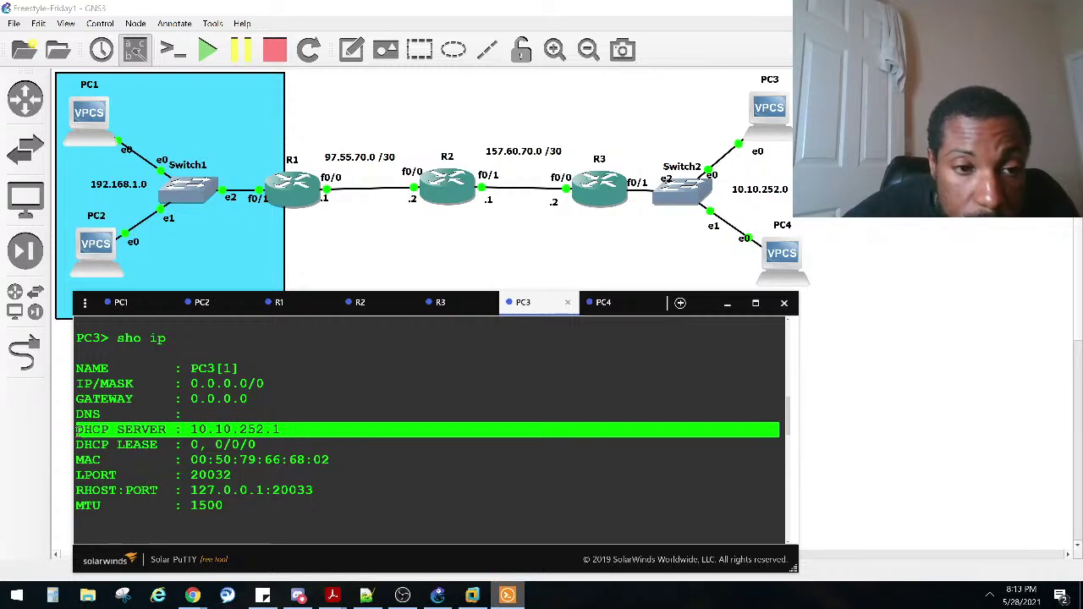
pyautogui.click(454, 310)
pyautogui.scroll(2, 478, 431)
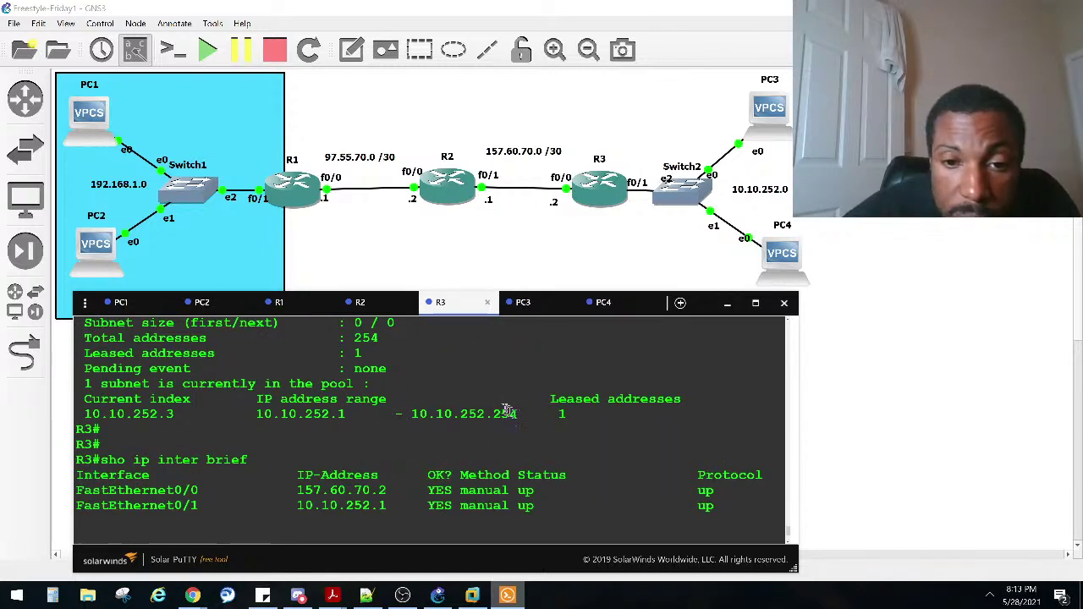
pyautogui.doubleClick(579, 414)
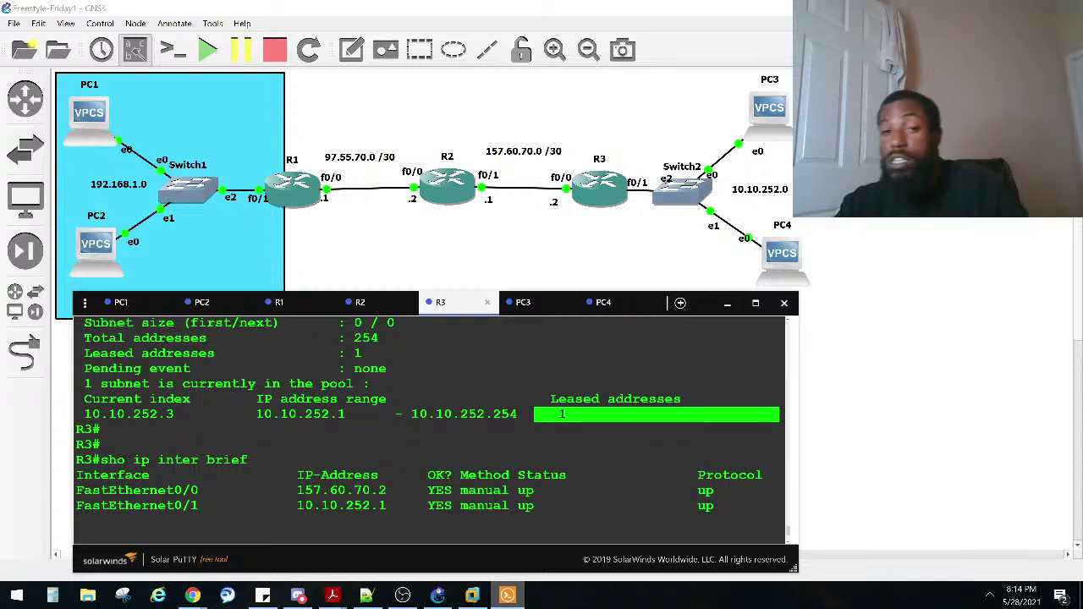
pyautogui.click(545, 305)
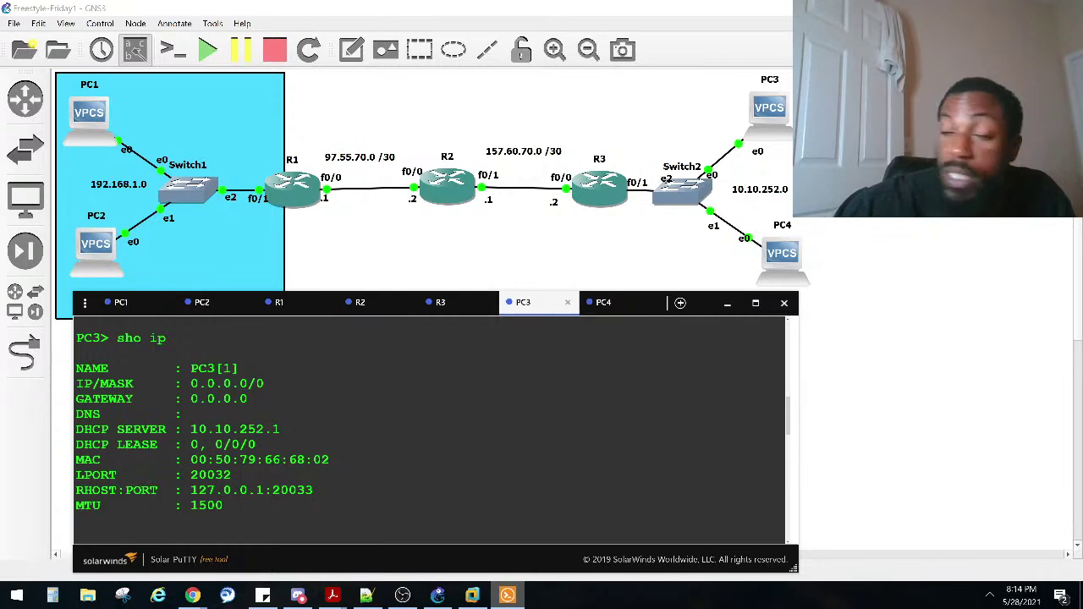
# Step: List PC3's commands with ? and run dhcp -r, which again gets no address
pyautogui.write('?')
pyautogui.press('Return')
pyautogui.press('Return')
pyautogui.press('Return')
pyautogui.press('Return')
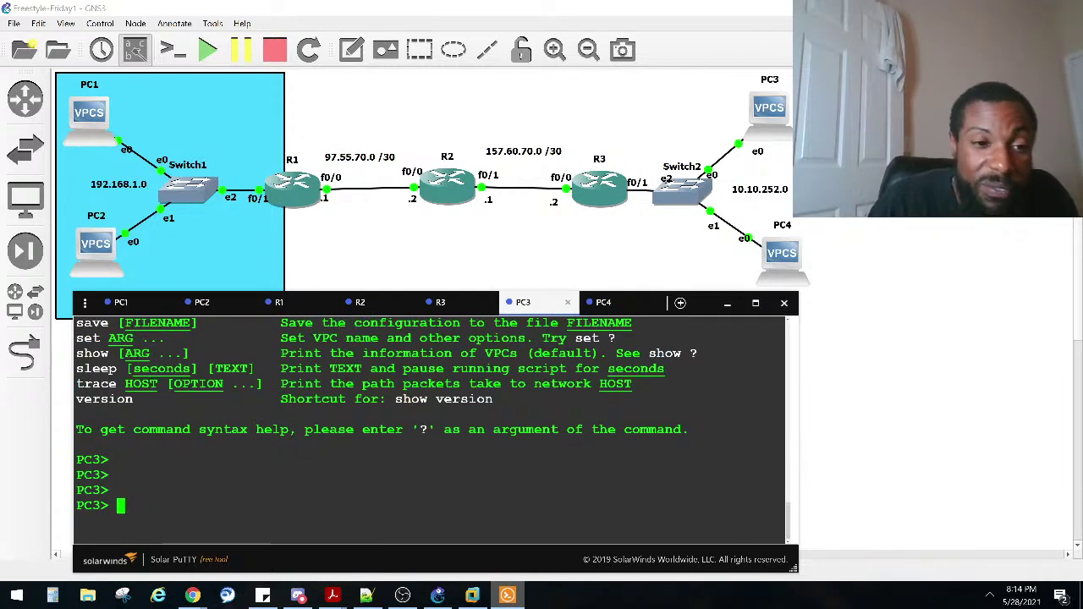
pyautogui.write('dhcp -r')
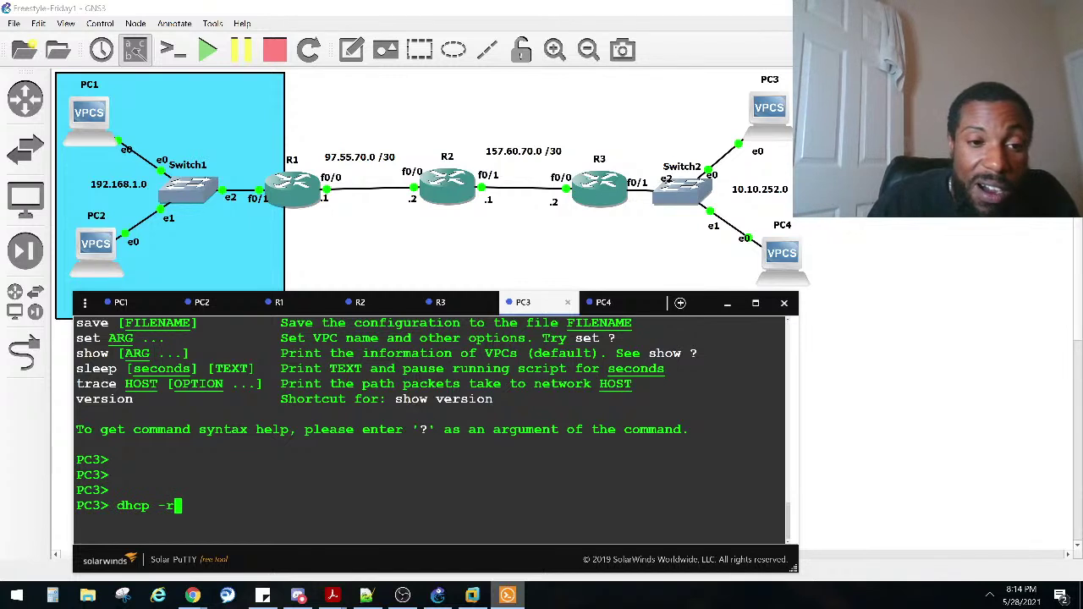
pyautogui.press('Return')
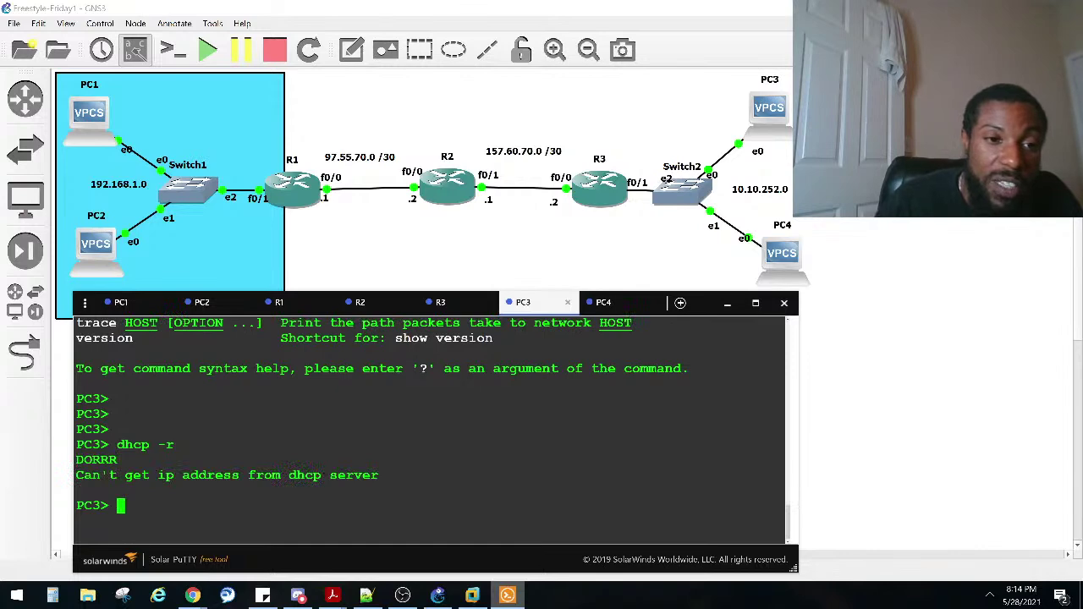
pyautogui.scroll(4, 355, 393)
pyautogui.scroll(2, 356, 393)
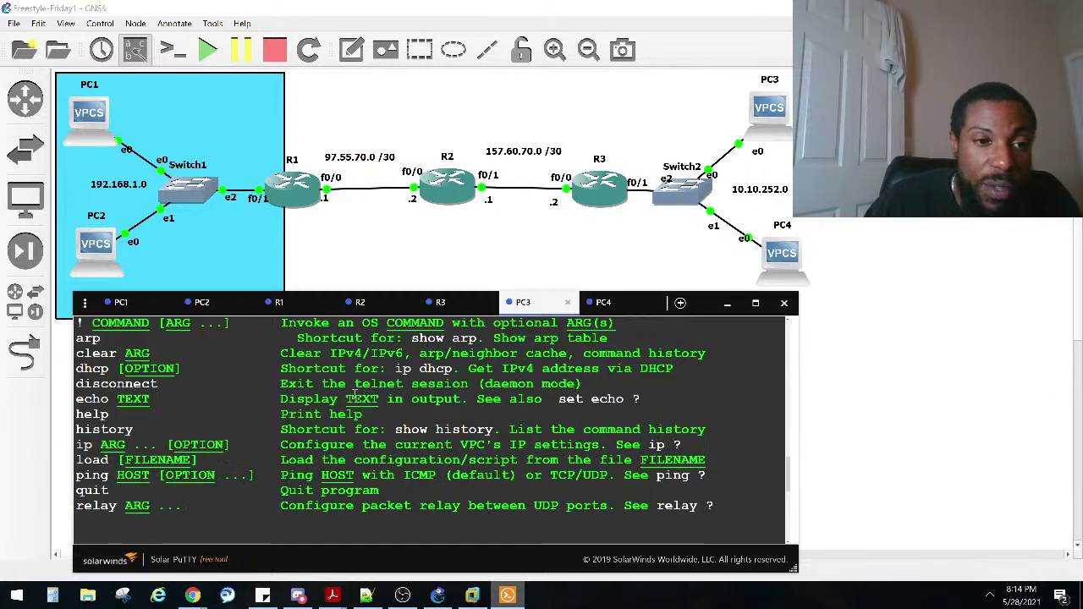
pyautogui.scroll(2, 355, 393)
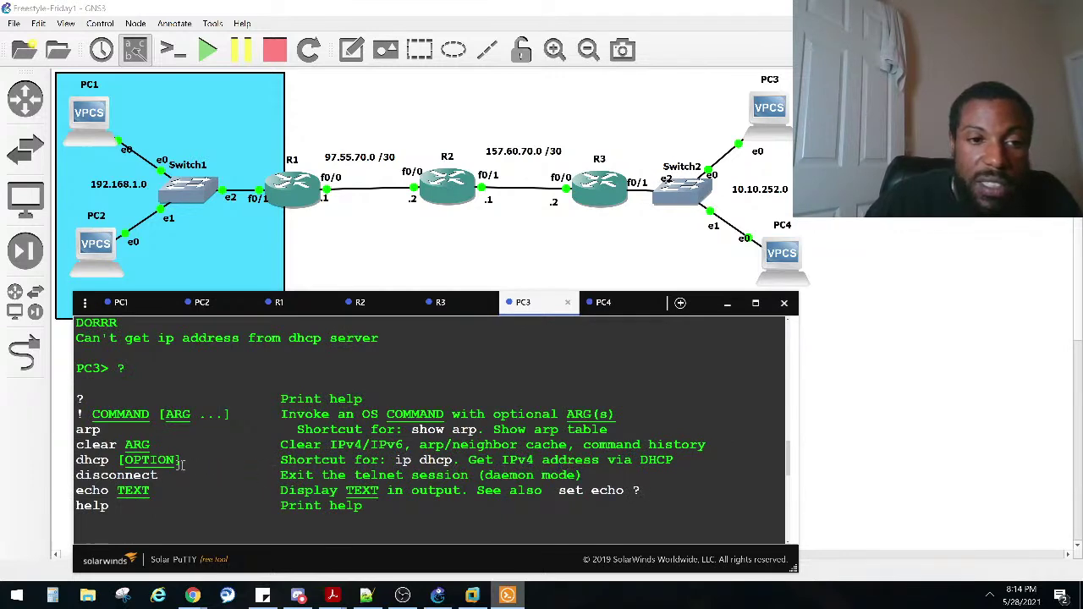
pyautogui.scroll(-8, 179, 459)
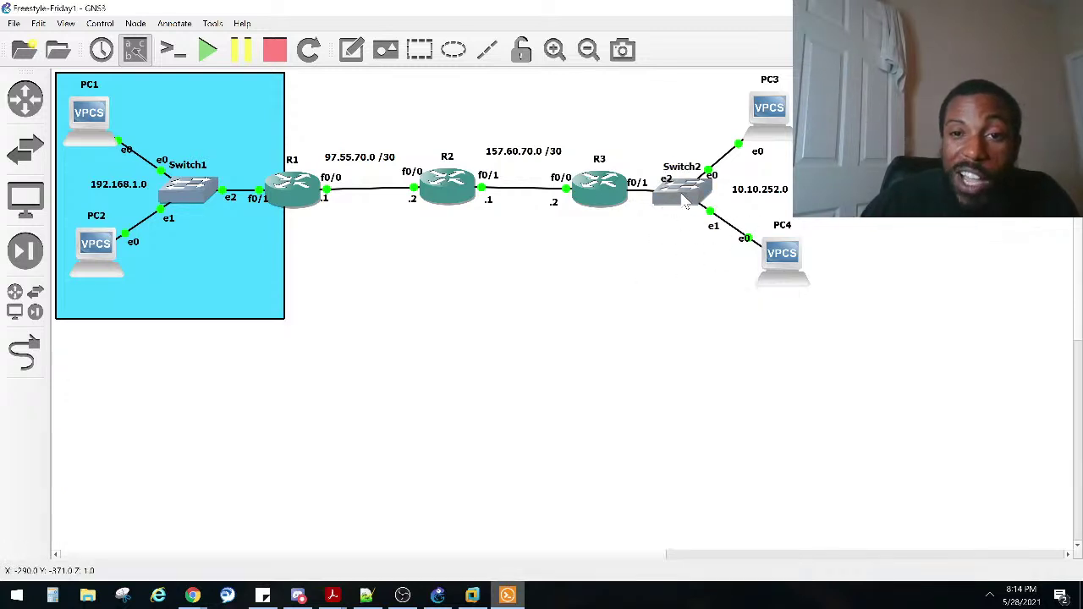
# Step: Delete Switch2 along with its links and confirm the deletion
pyautogui.rightClick(682, 196)
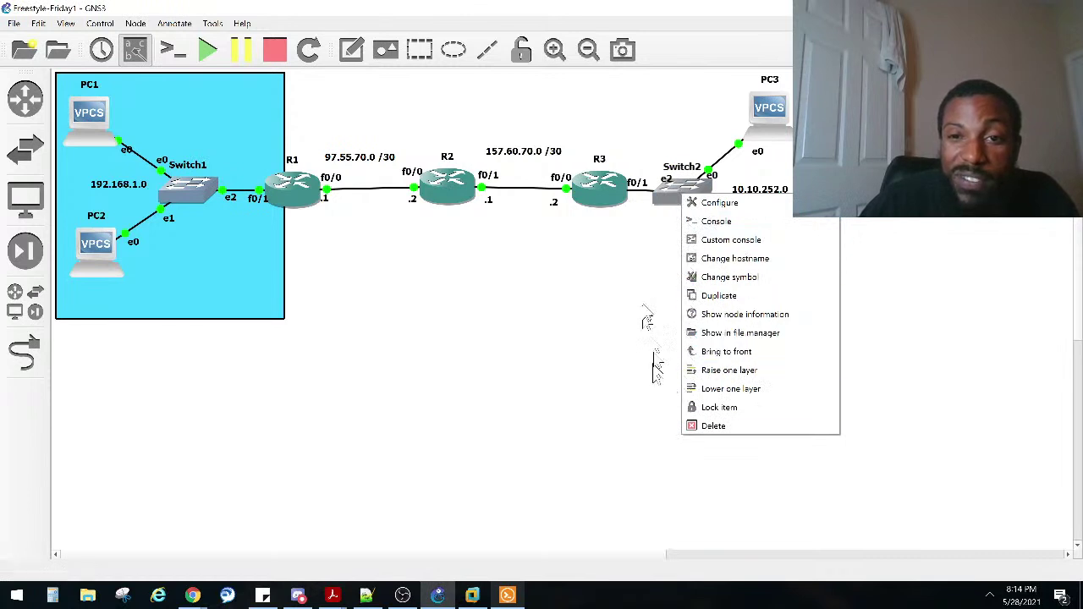
pyautogui.click(641, 276)
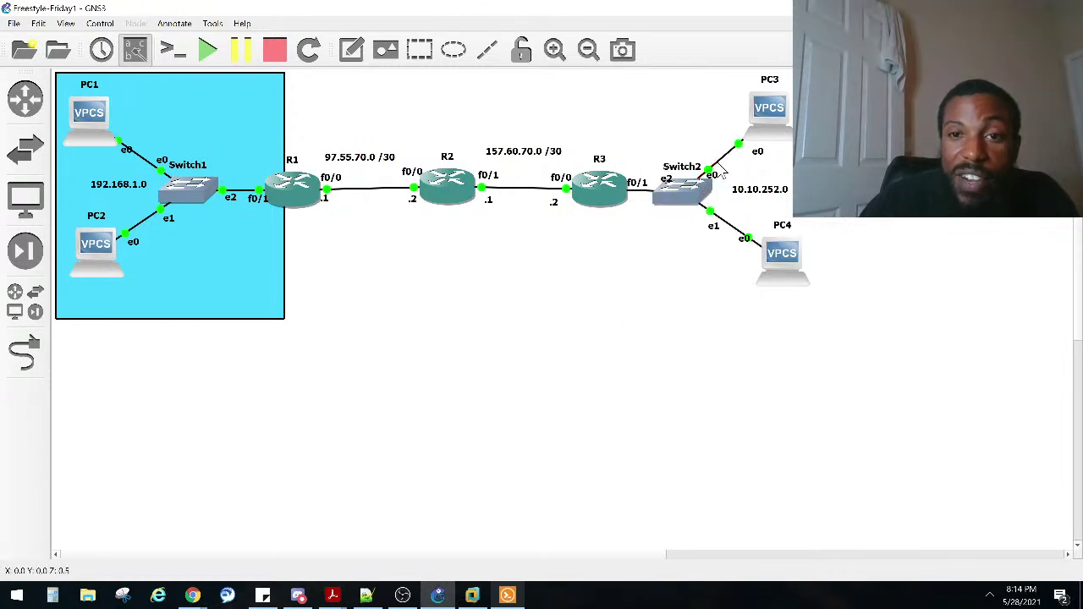
pyautogui.rightClick(720, 162)
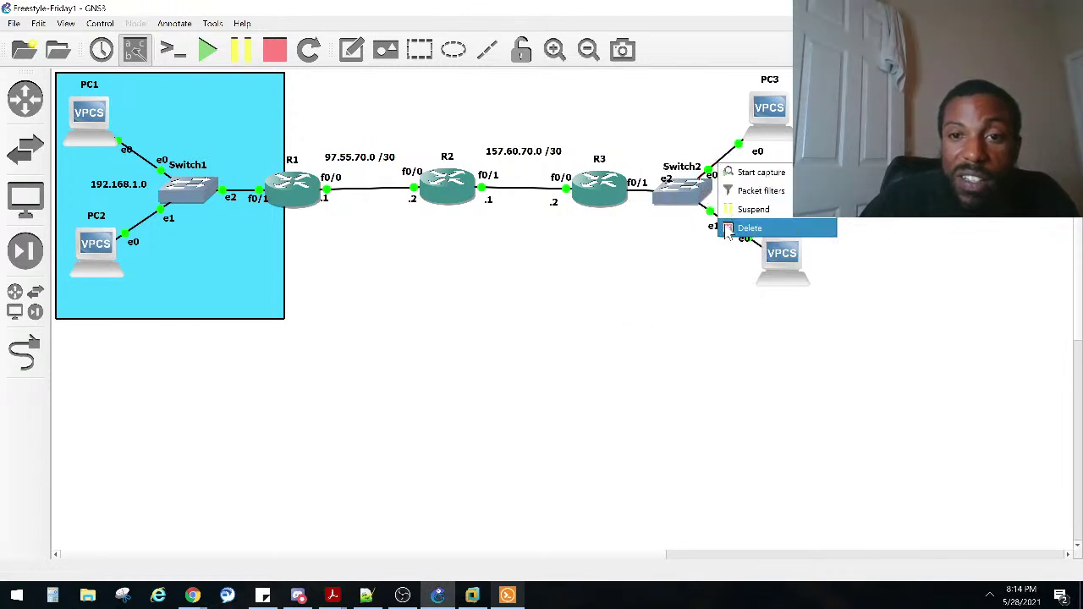
pyautogui.rightClick(688, 188)
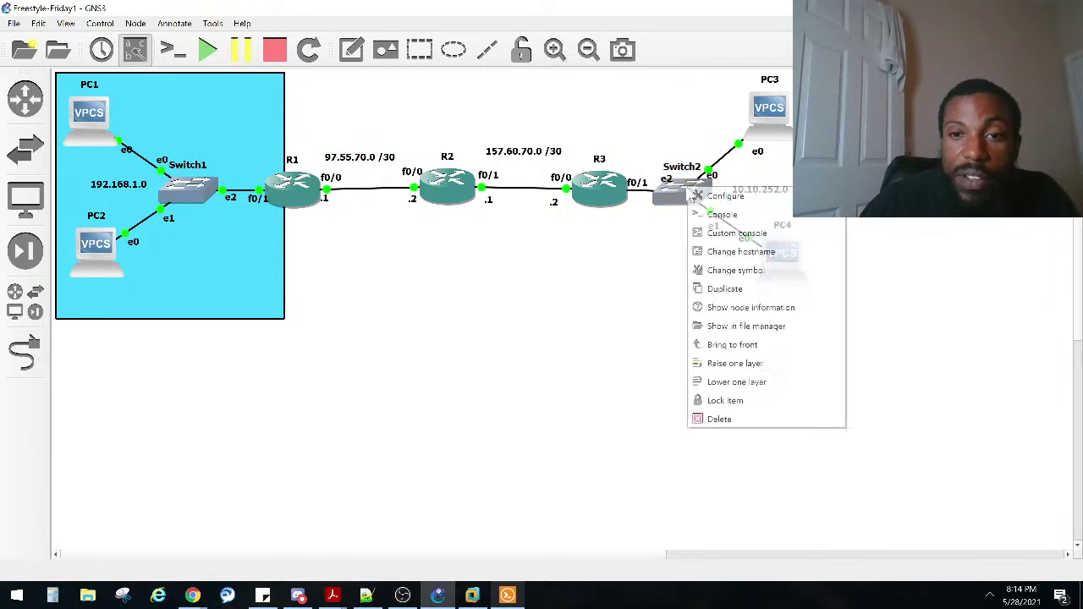
pyautogui.click(711, 419)
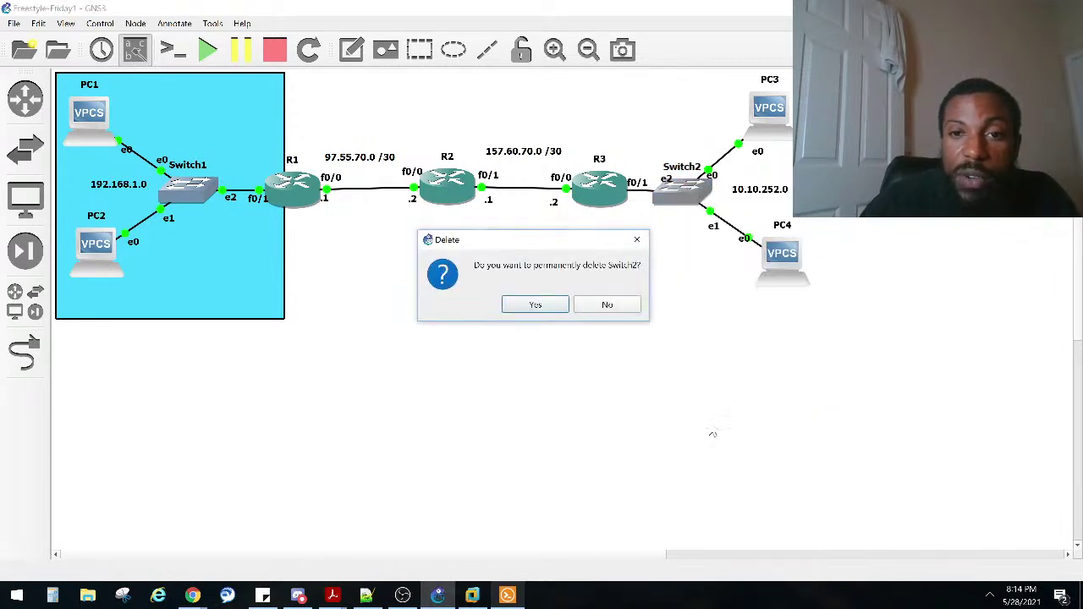
pyautogui.click(538, 308)
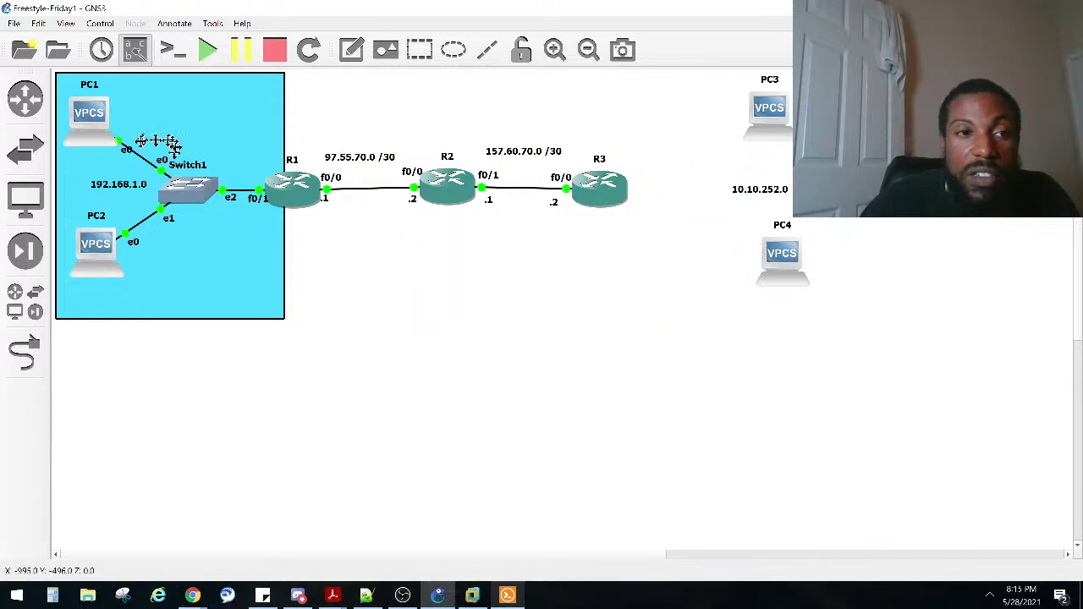
pyautogui.click(26, 351)
pyautogui.click(766, 117)
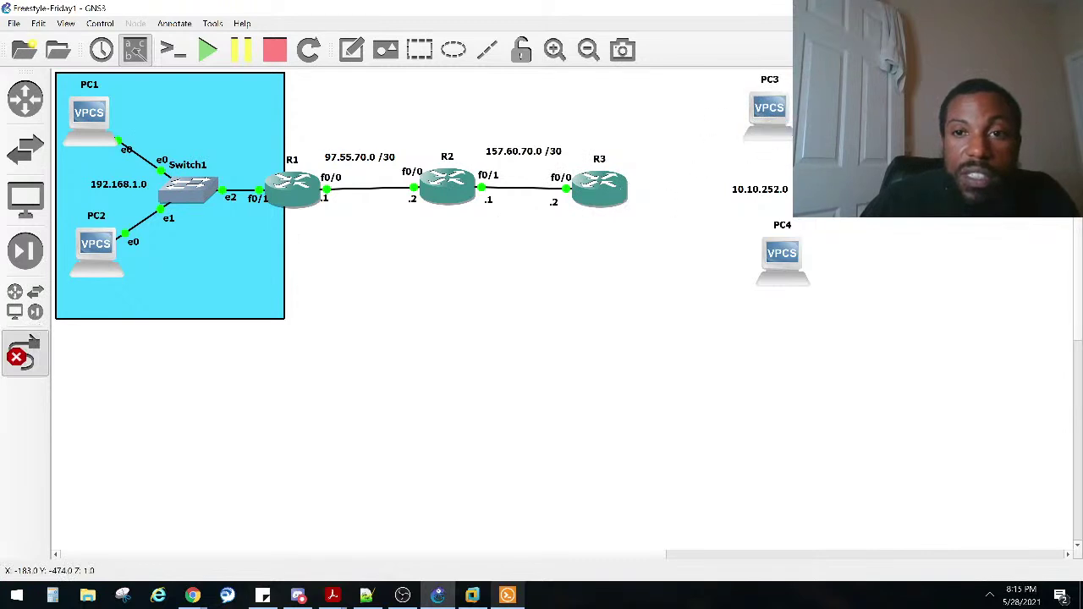
# Step: Cable R3's FastEthernet0/1 straight to PC3's e0 and bring the Solar-PuTTY consoles back up
pyautogui.click(607, 194)
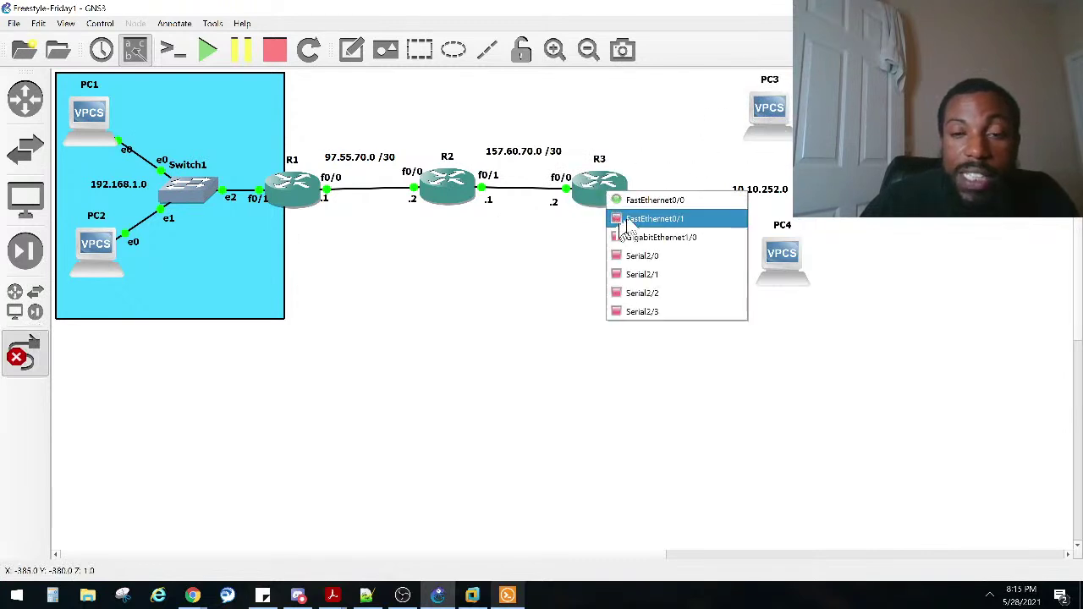
pyautogui.click(643, 219)
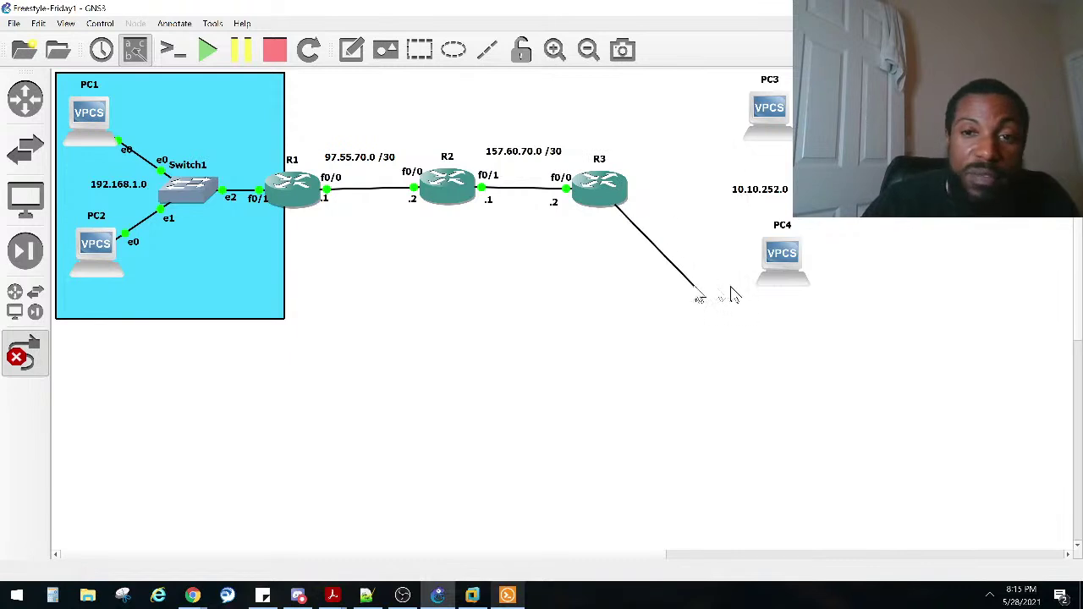
pyautogui.click(774, 113)
pyautogui.click(780, 127)
pyautogui.click(507, 597)
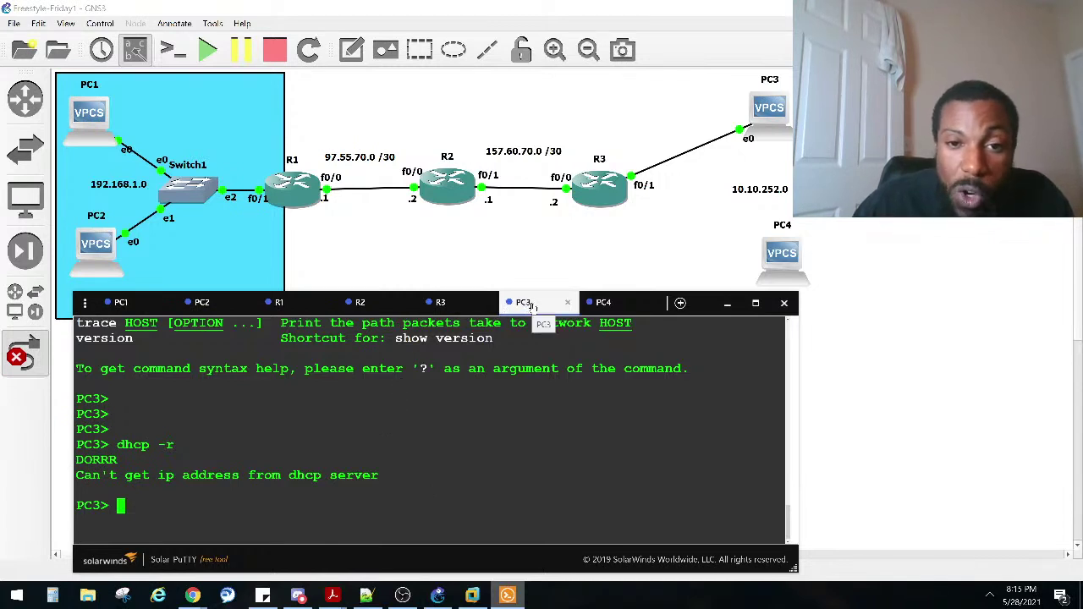
pyautogui.click(440, 302)
# Step: Run ip dhcp on PC3 again, which fails with DORRR, then cancel the Add a link tool
pyautogui.click(533, 299)
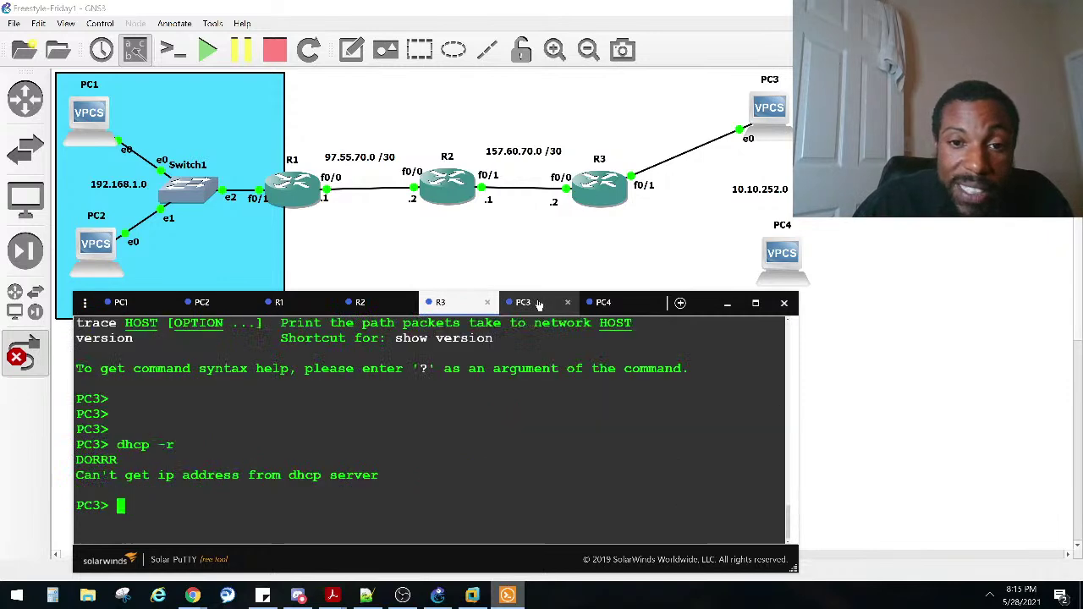
pyautogui.write('ip dhcp')
pyautogui.press('Return')
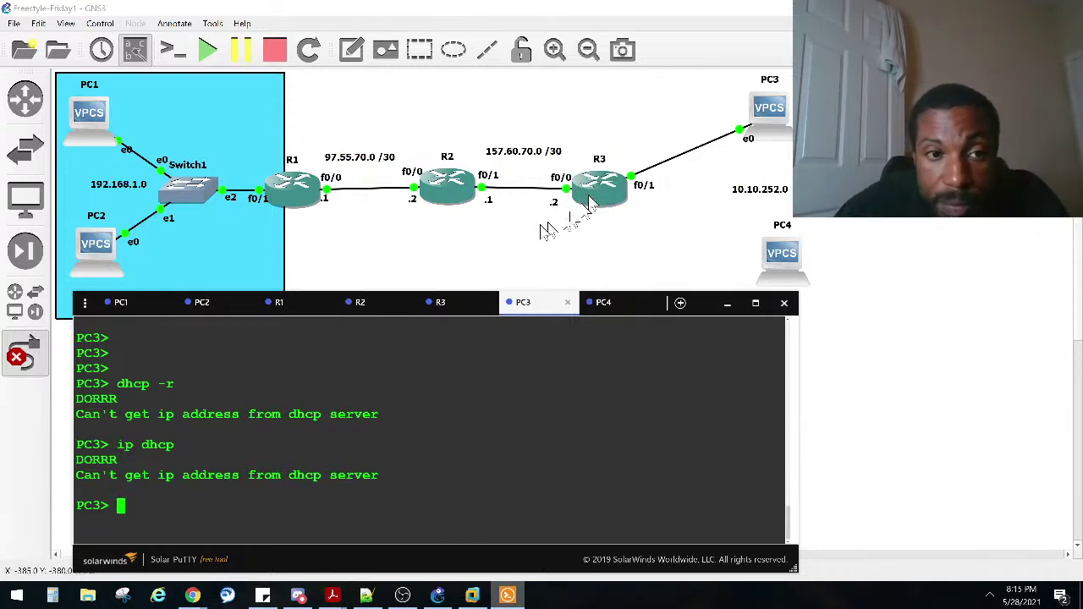
pyautogui.click(19, 359)
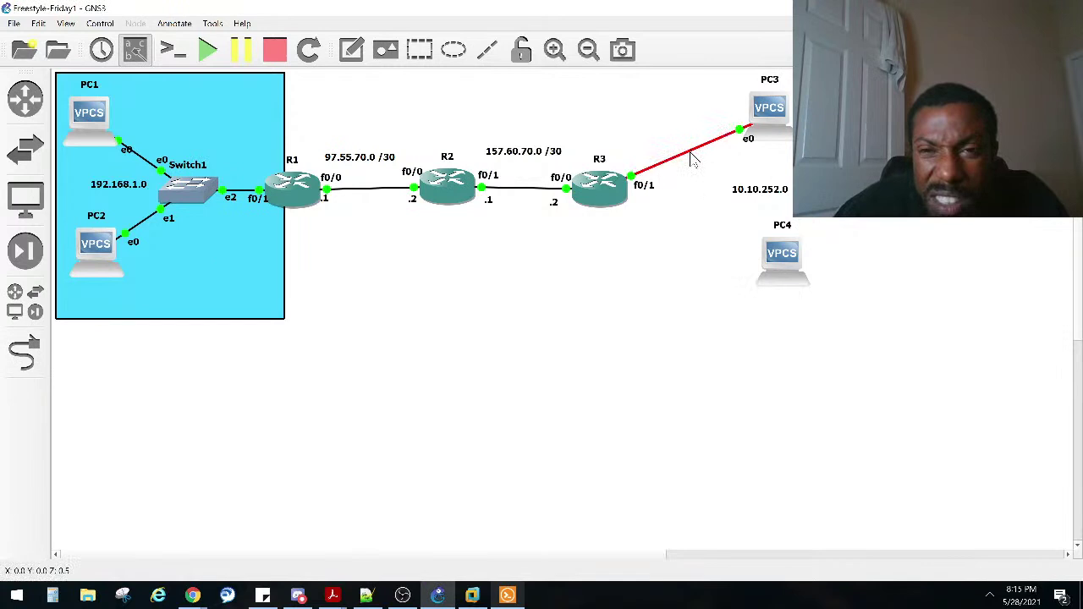
# Step: Delete the R3–PC3 link and place a new Ethernet switch running on the GNS3 VM
pyautogui.rightClick(693, 152)
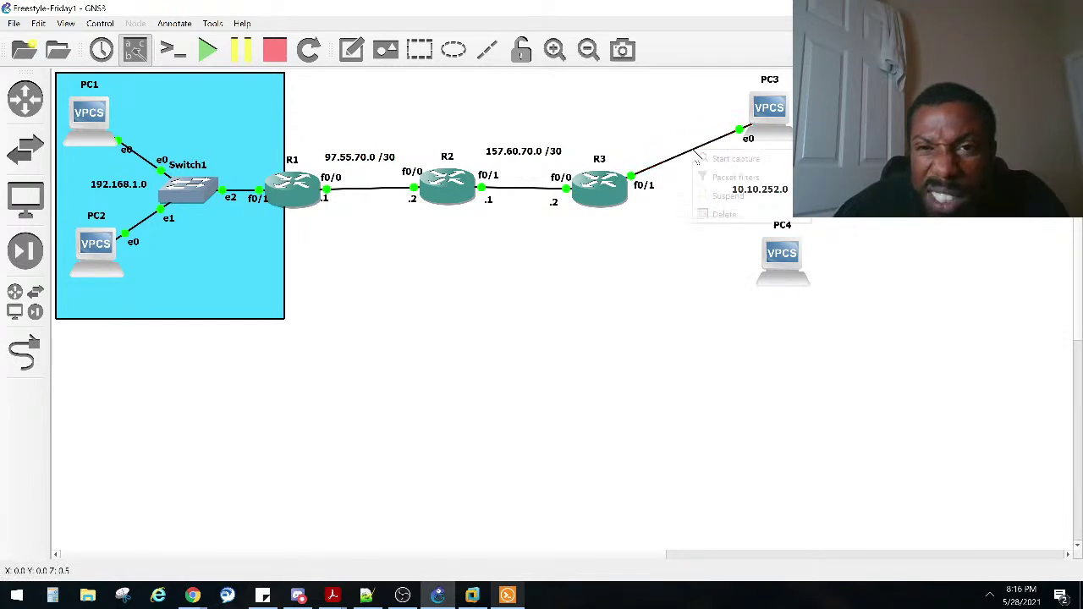
pyautogui.click(715, 214)
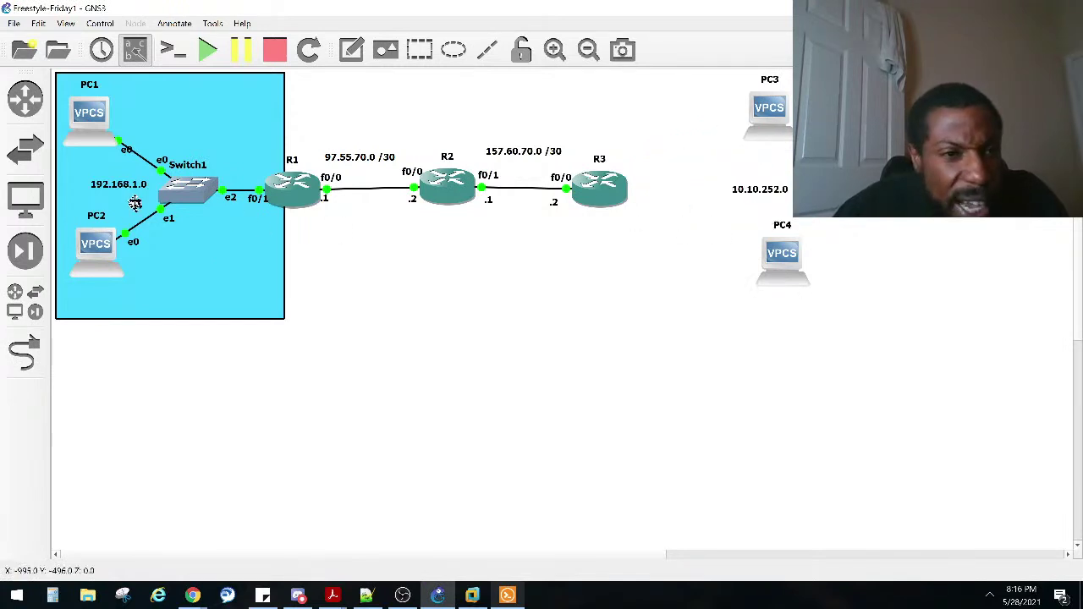
pyautogui.click(17, 313)
pyautogui.click(17, 313)
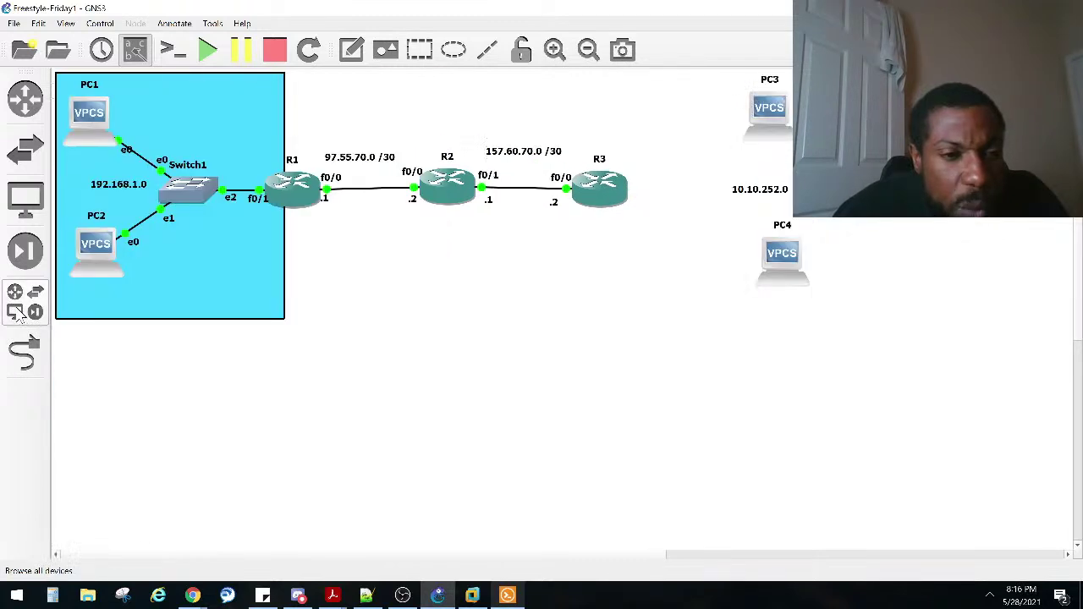
pyautogui.click(16, 313)
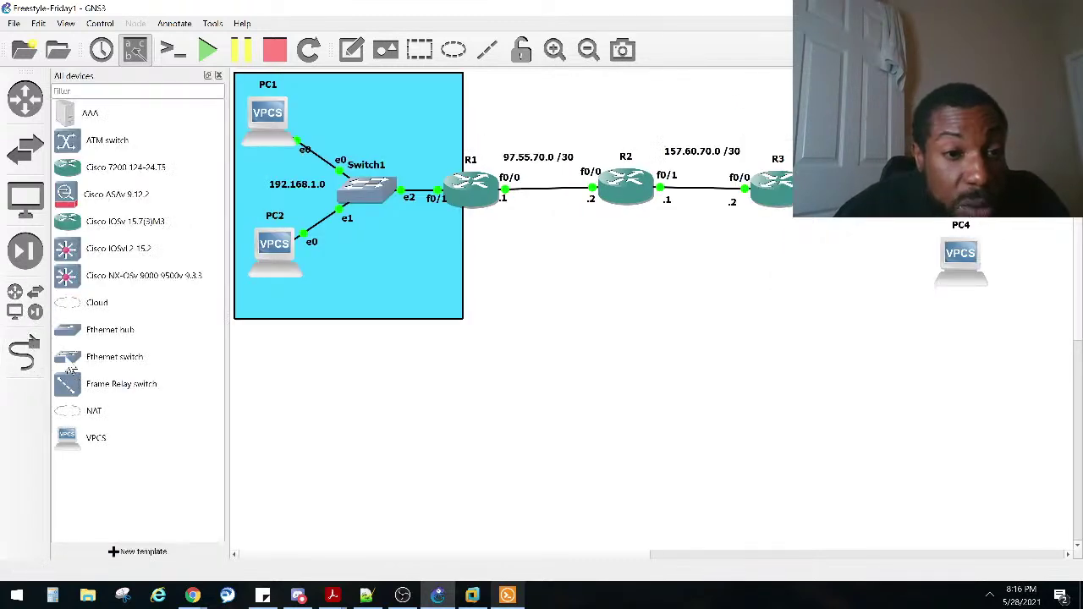
pyautogui.click(68, 359)
pyautogui.moveTo(68, 359); pyautogui.dragTo(920, 221)
pyautogui.click(492, 284)
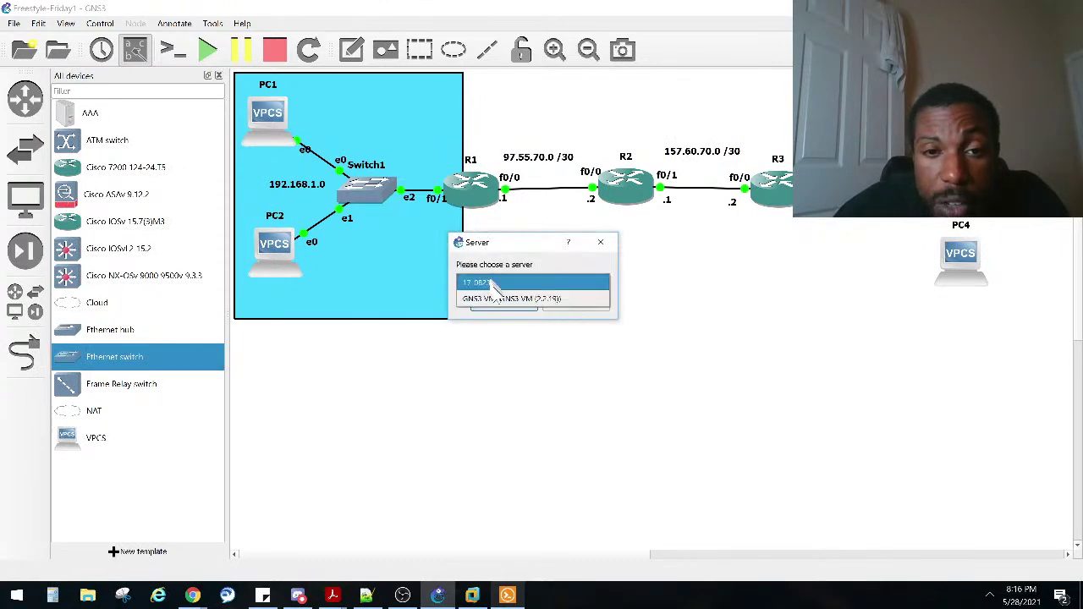
pyautogui.click(497, 299)
pyautogui.click(501, 309)
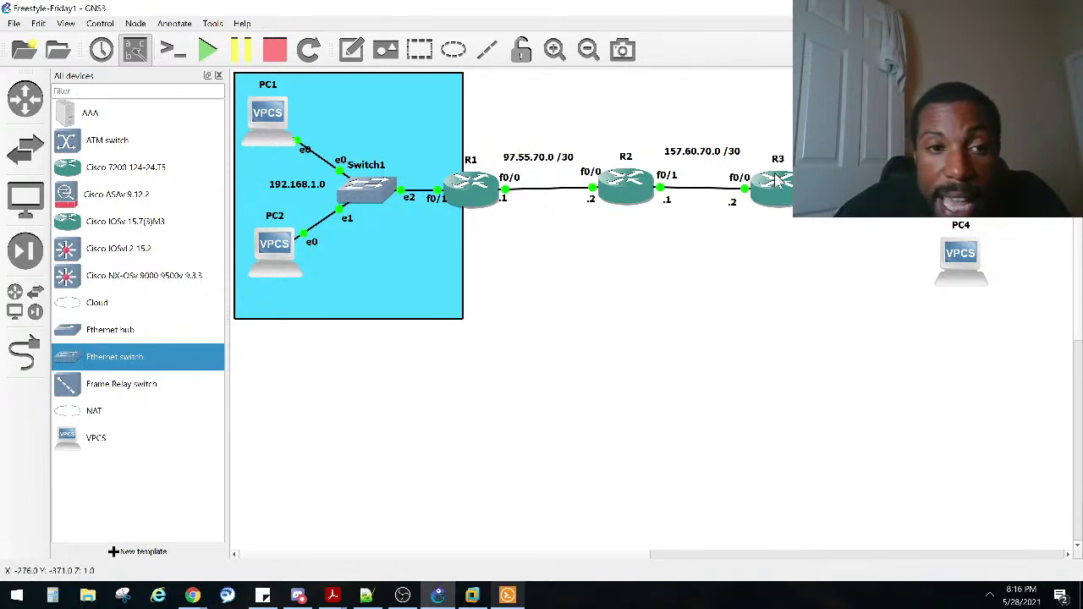
# Step: Cable Switch2's Ethernet2 port to PC4's Ethernet0
pyautogui.click(25, 351)
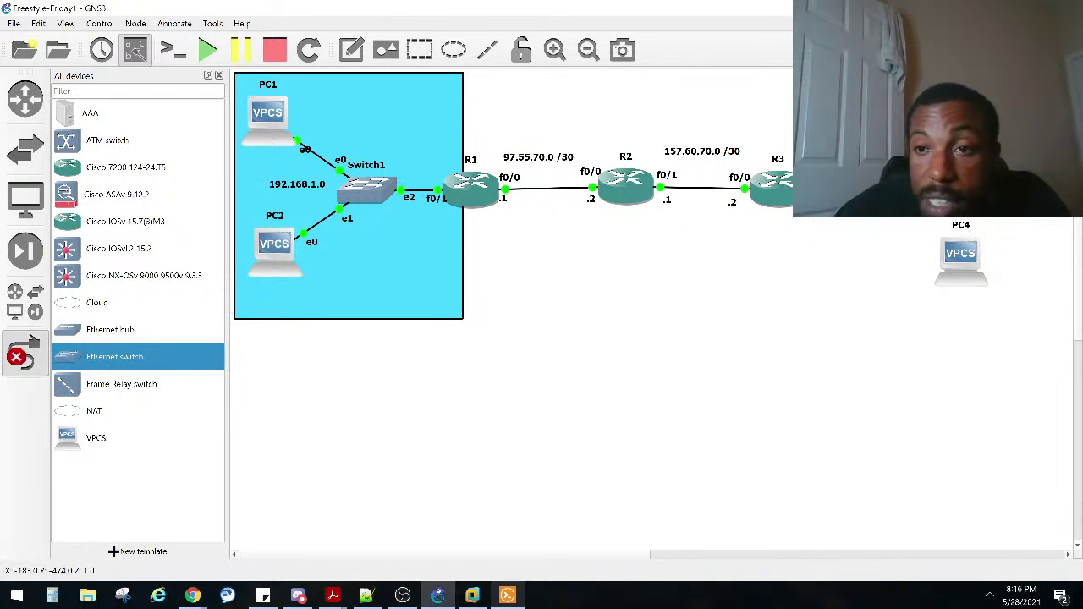
pyautogui.click(893, 187)
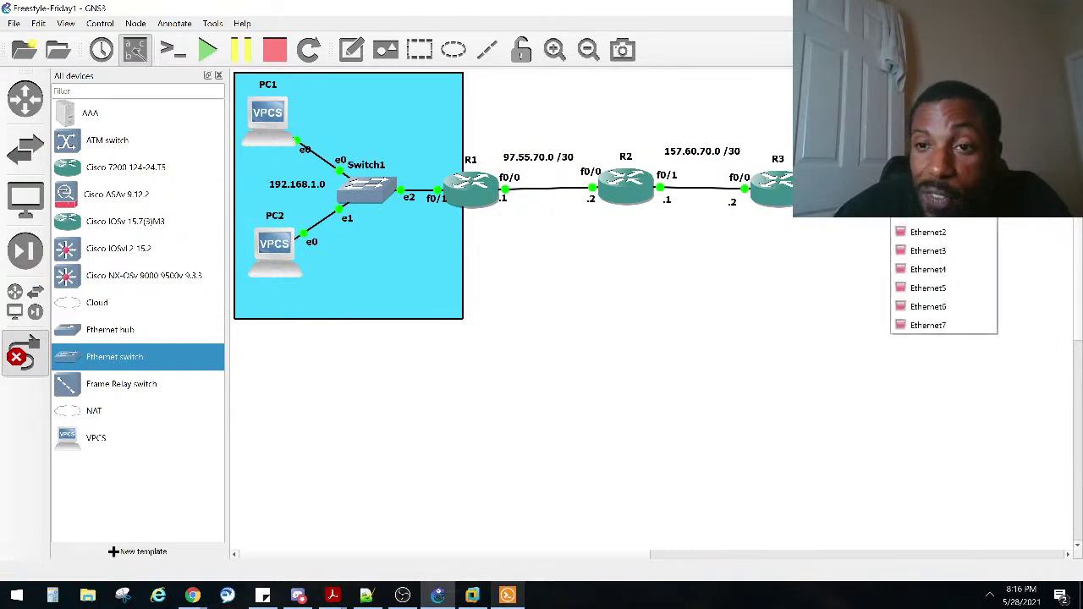
pyautogui.click(898, 222)
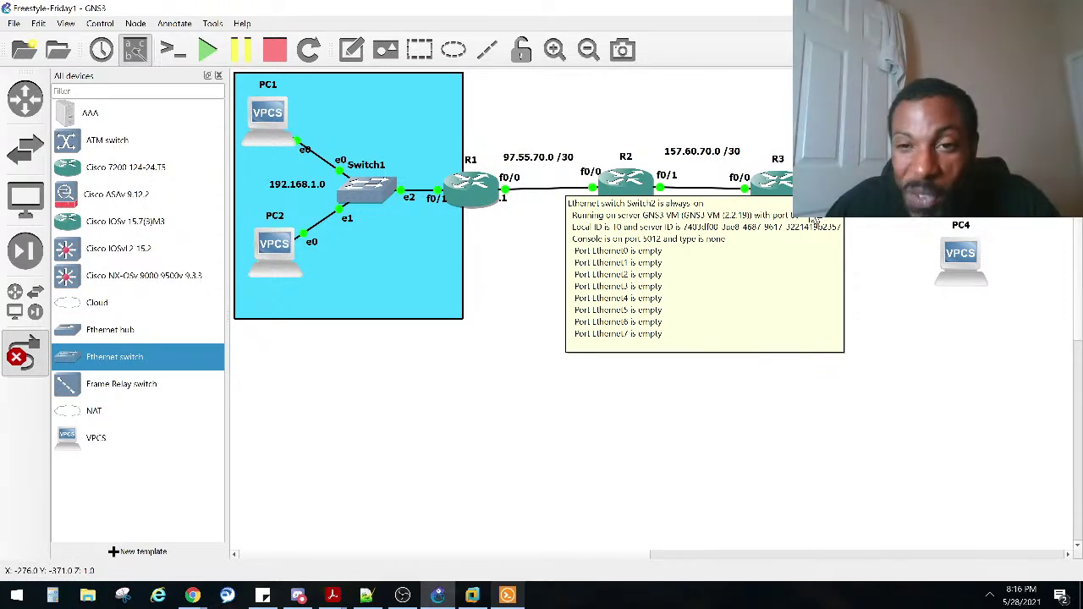
pyautogui.click(865, 189)
pyautogui.click(886, 222)
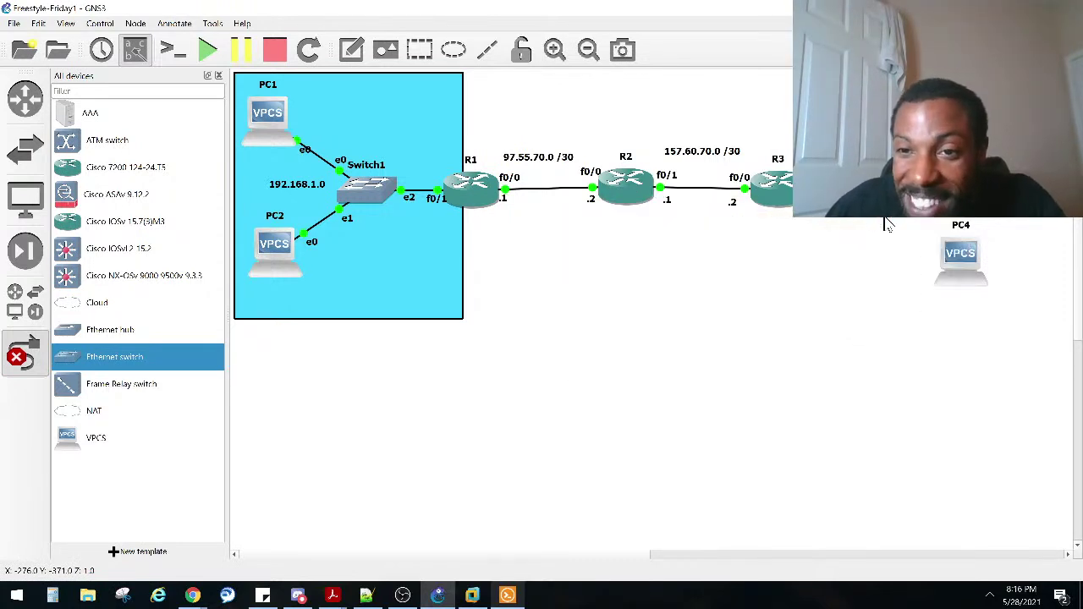
pyautogui.click(798, 222)
pyautogui.click(841, 227)
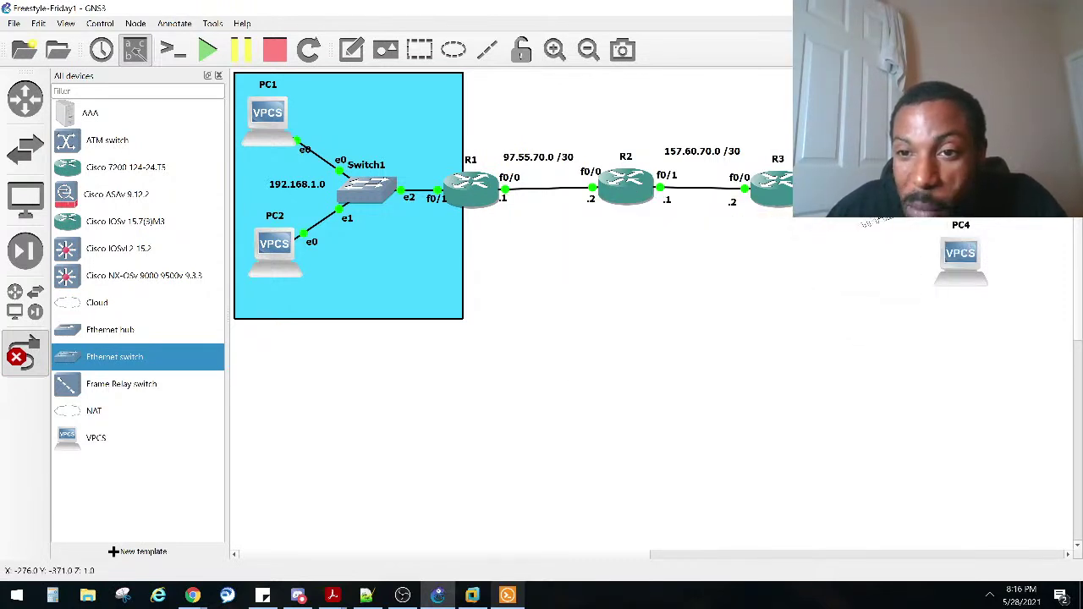
pyautogui.click(890, 214)
pyautogui.click(914, 225)
pyautogui.click(956, 259)
pyautogui.click(960, 260)
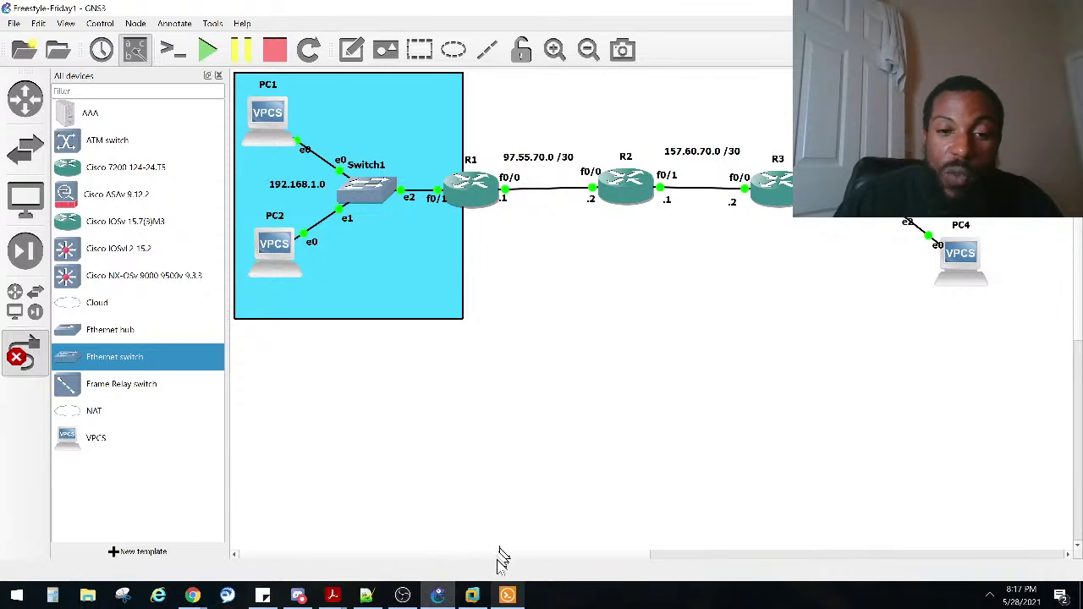
# Step: Run 'show ip dhcp pool' in R3's console
pyautogui.click(507, 595)
pyautogui.doubleClick(369, 491)
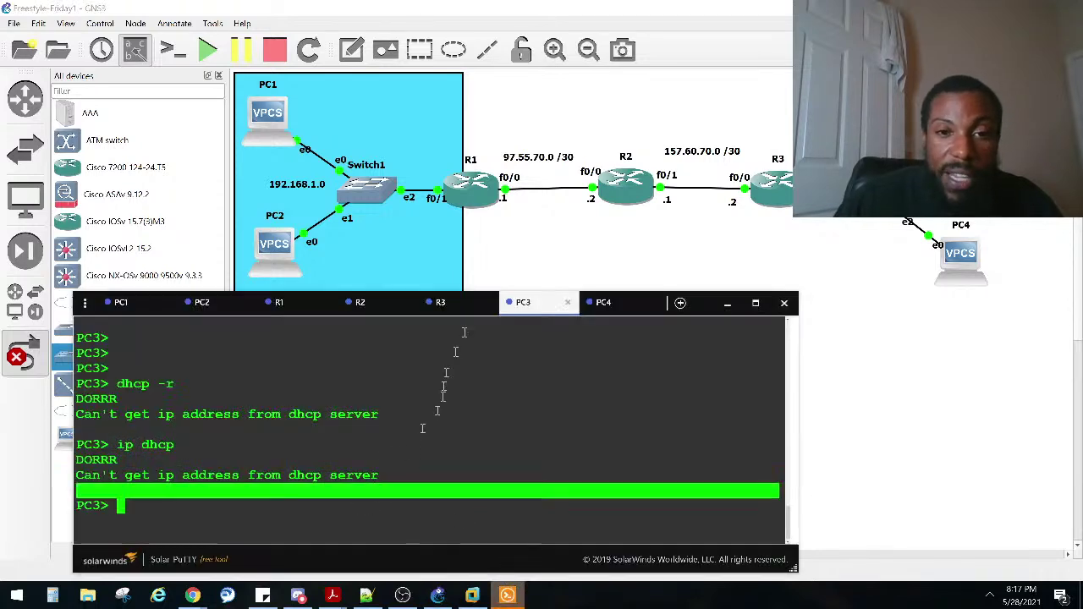
pyautogui.click(458, 304)
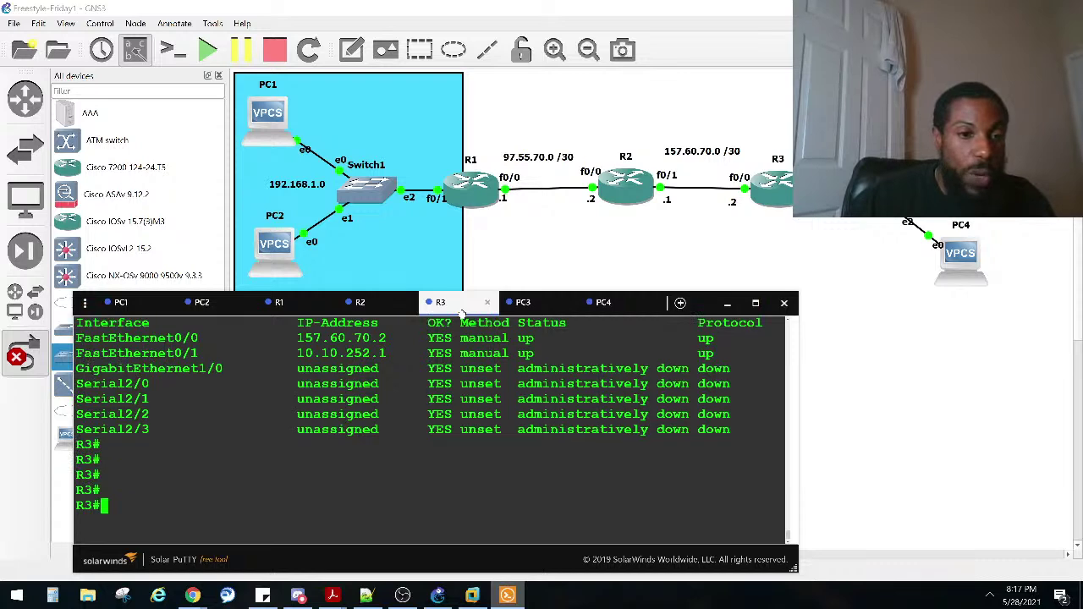
pyautogui.press('Return')
pyautogui.write('sho ip dhc')
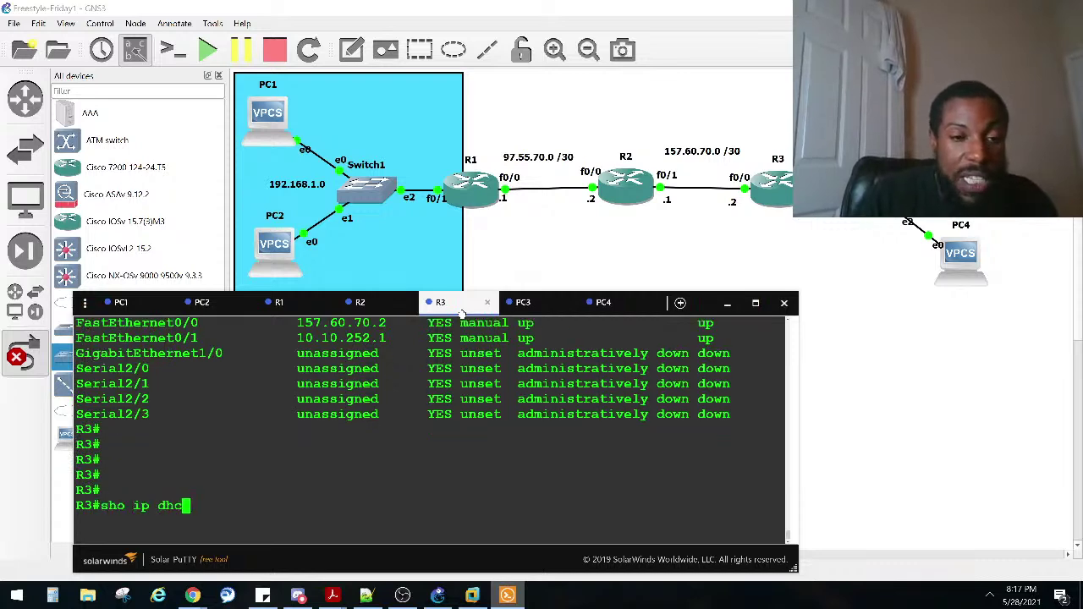
pyautogui.press('Tab')
pyautogui.write('po')
pyautogui.press('Tab')
pyautogui.press('Return')
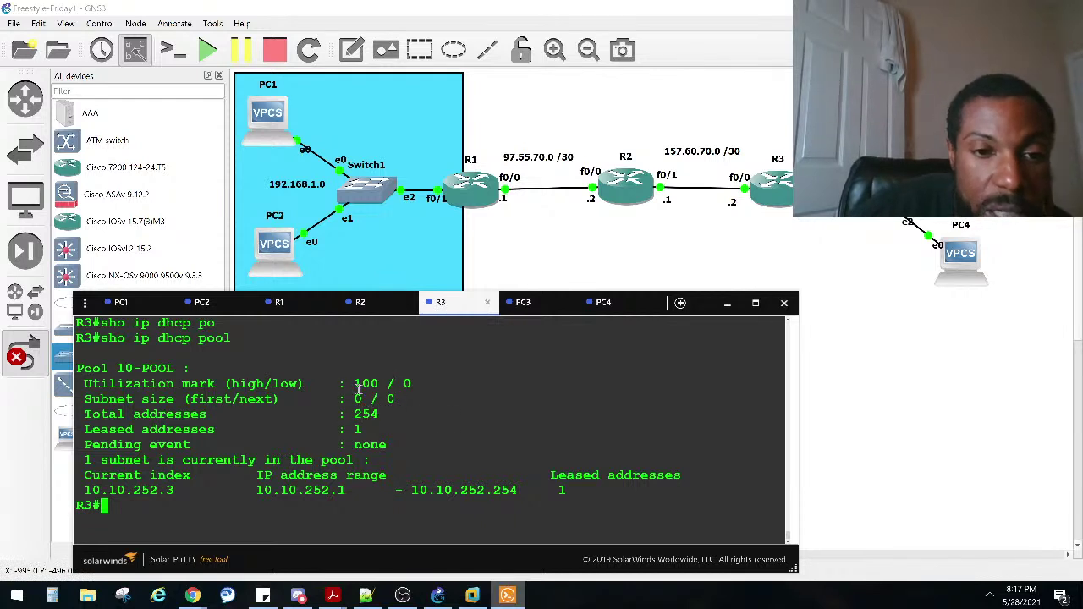
# Step: Highlight the pool's utilization 100, 254 total addresses, 1 leased and current index 10.10.252.3
pyautogui.moveTo(385, 383); pyautogui.dragTo(351, 383)
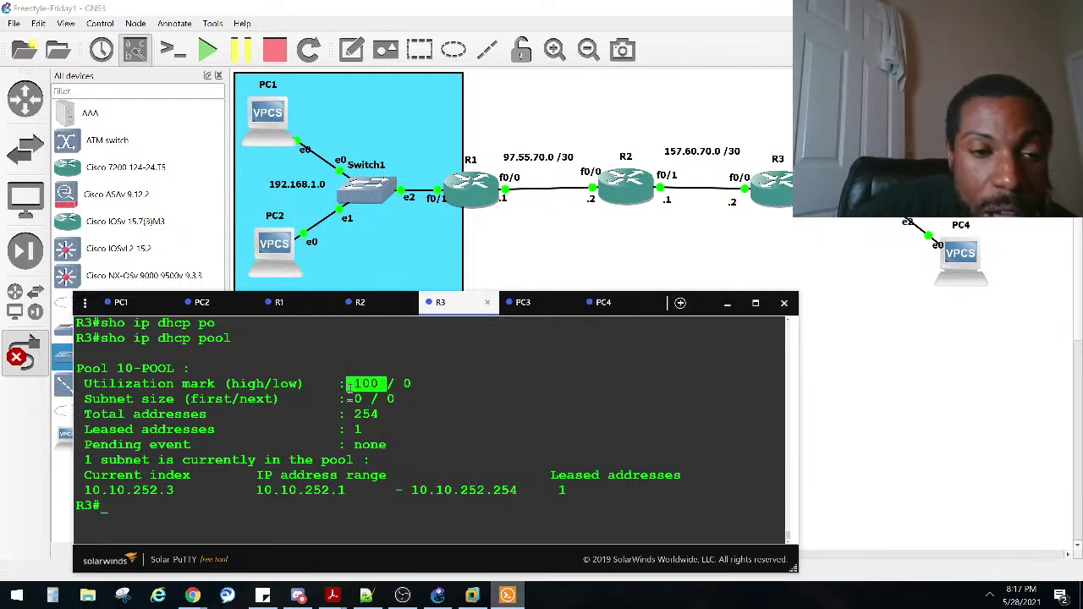
pyautogui.moveTo(381, 415); pyautogui.dragTo(355, 416)
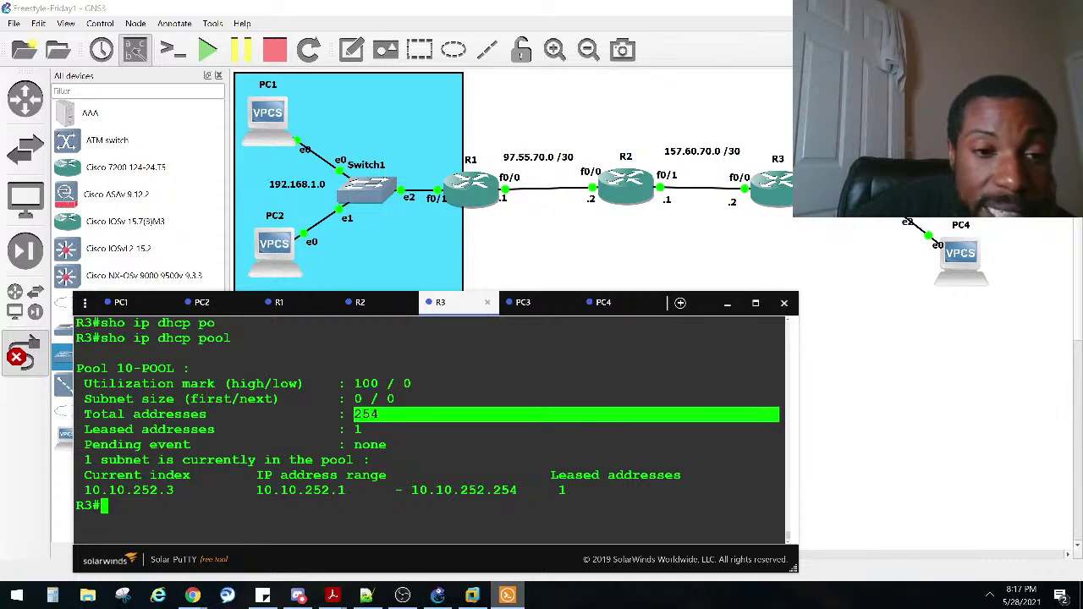
pyautogui.moveTo(78, 383); pyautogui.dragTo(271, 383)
pyautogui.moveTo(389, 383); pyautogui.dragTo(356, 382)
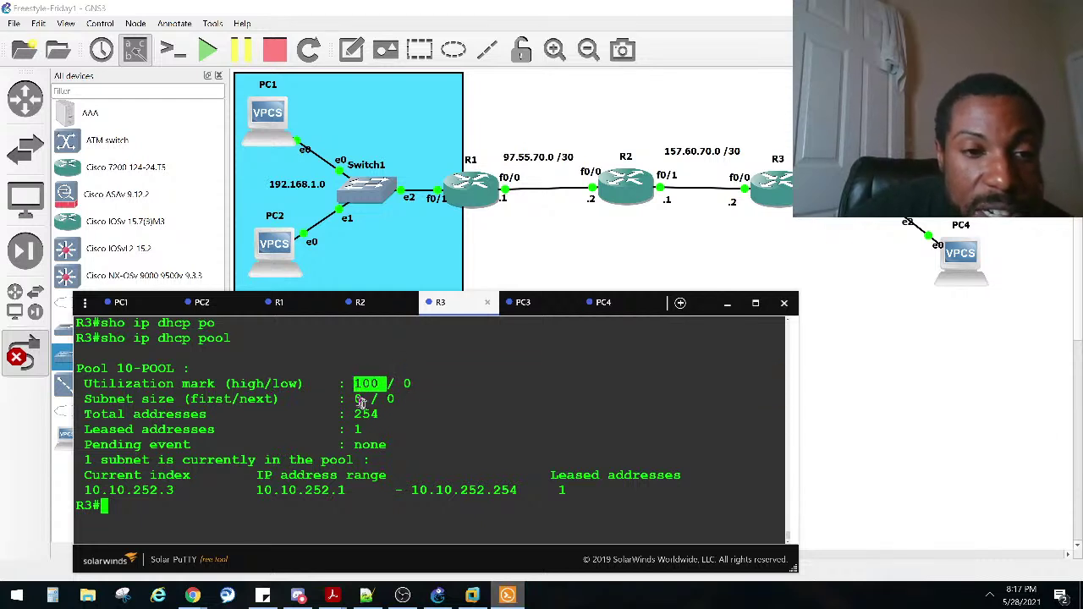
pyautogui.moveTo(369, 399)
pyautogui.mouseDown()
pyautogui.moveTo(347, 399)
pyautogui.moveTo(779, 399)
pyautogui.moveTo(383, 399)
pyautogui.mouseUp()
pyautogui.click(779, 400)
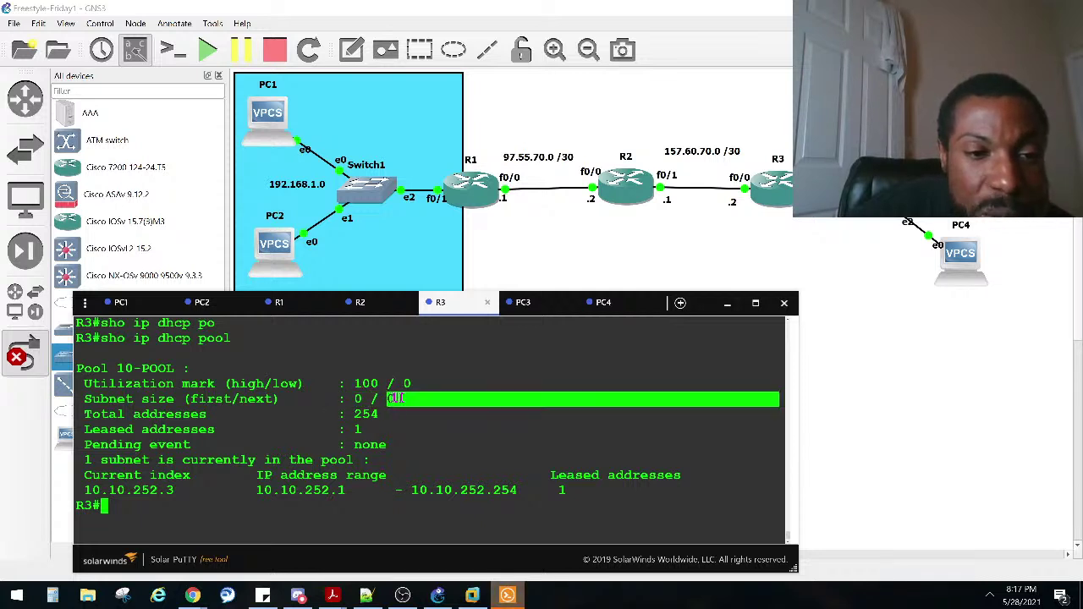
pyautogui.click(381, 399)
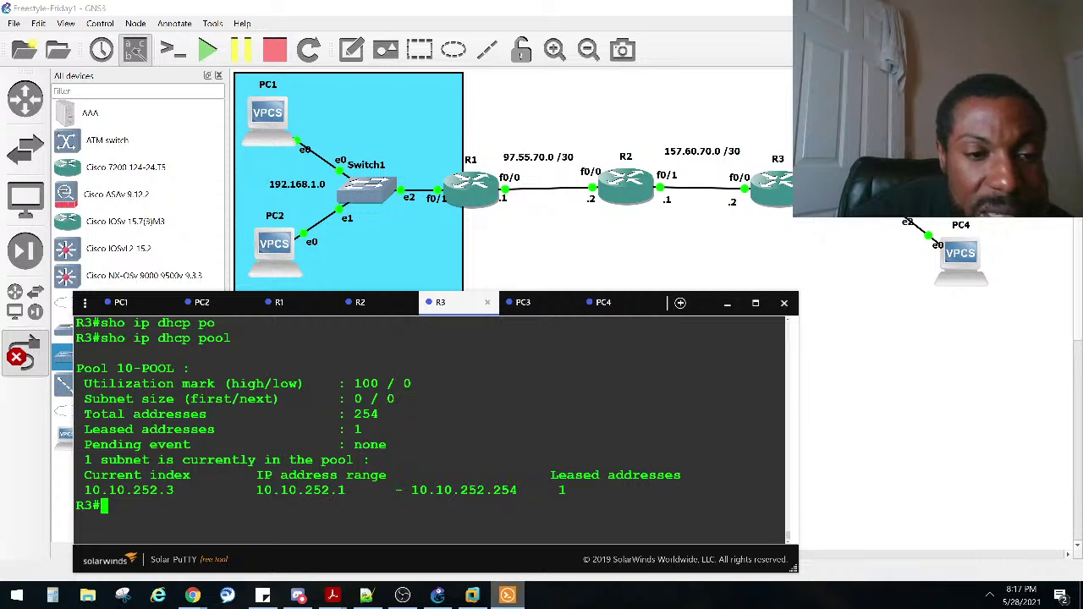
pyautogui.moveTo(362, 429); pyautogui.dragTo(347, 432)
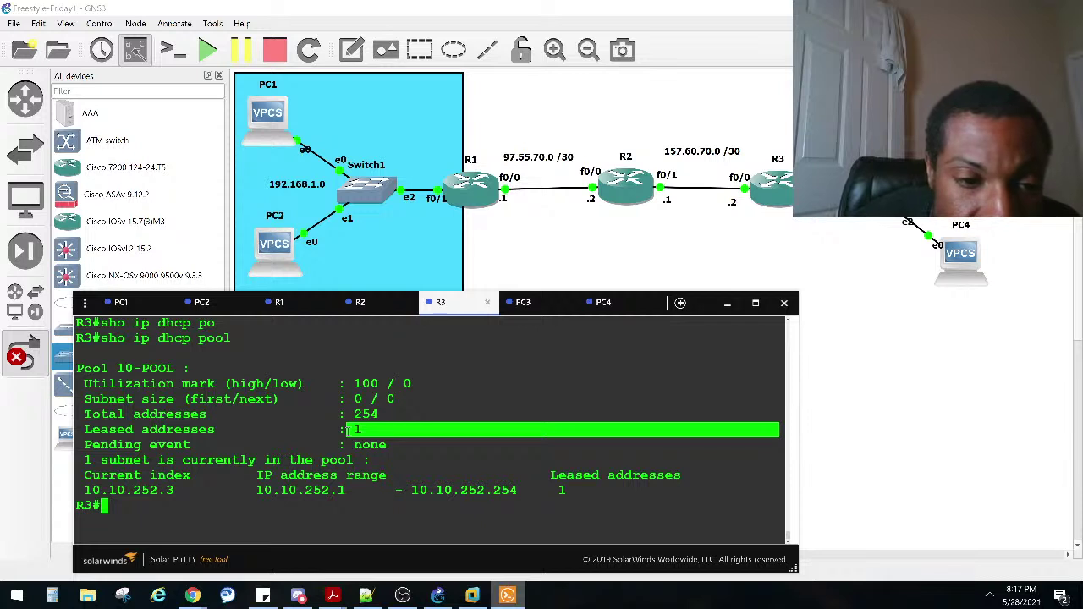
pyautogui.click(349, 434)
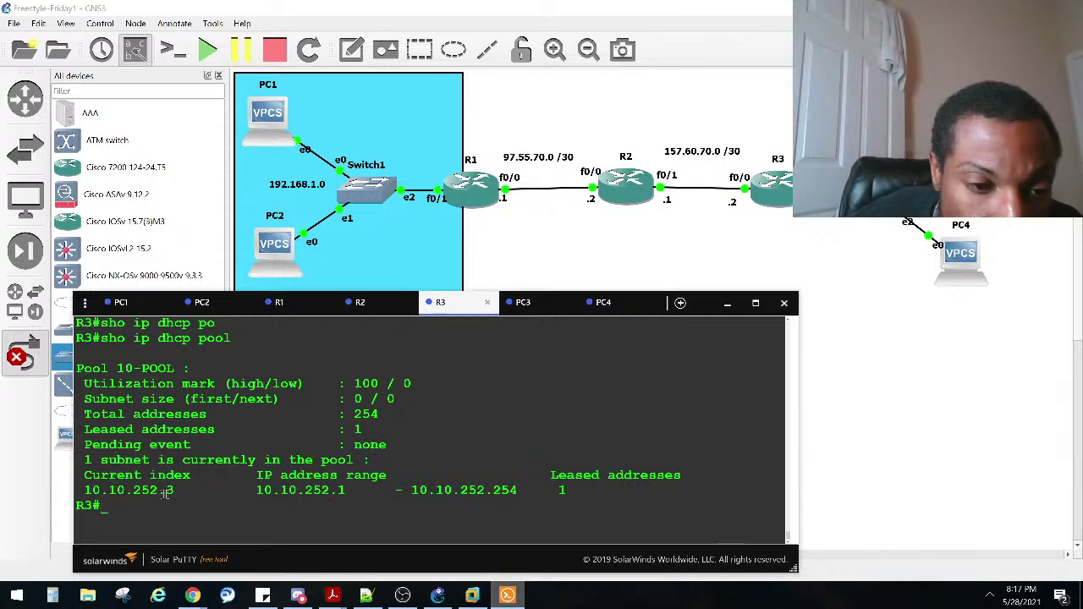
pyautogui.moveTo(175, 498); pyautogui.dragTo(78, 493)
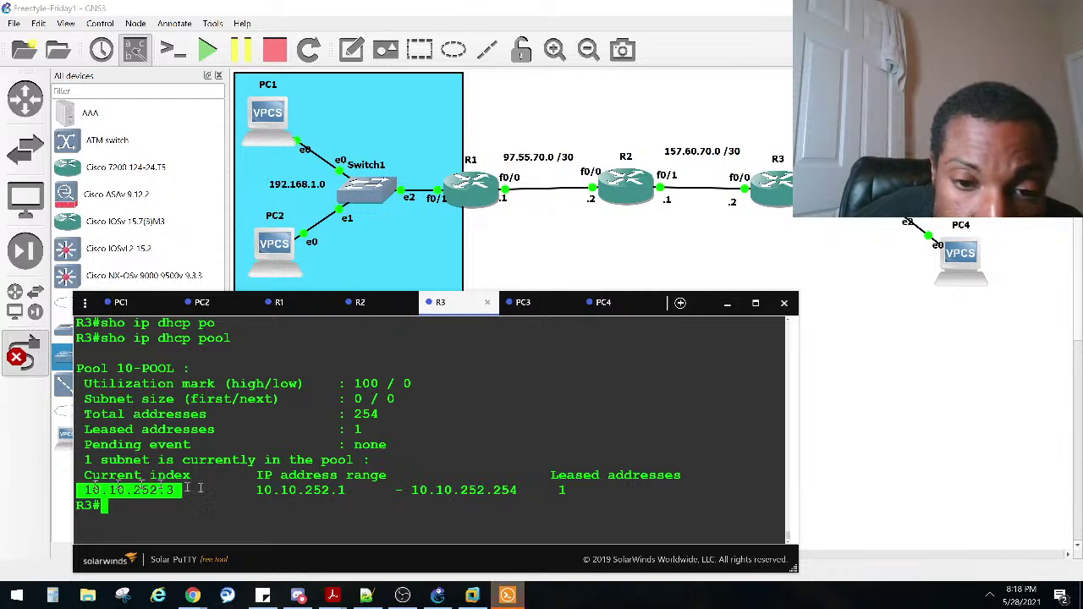
pyautogui.moveTo(350, 491); pyautogui.dragTo(338, 492)
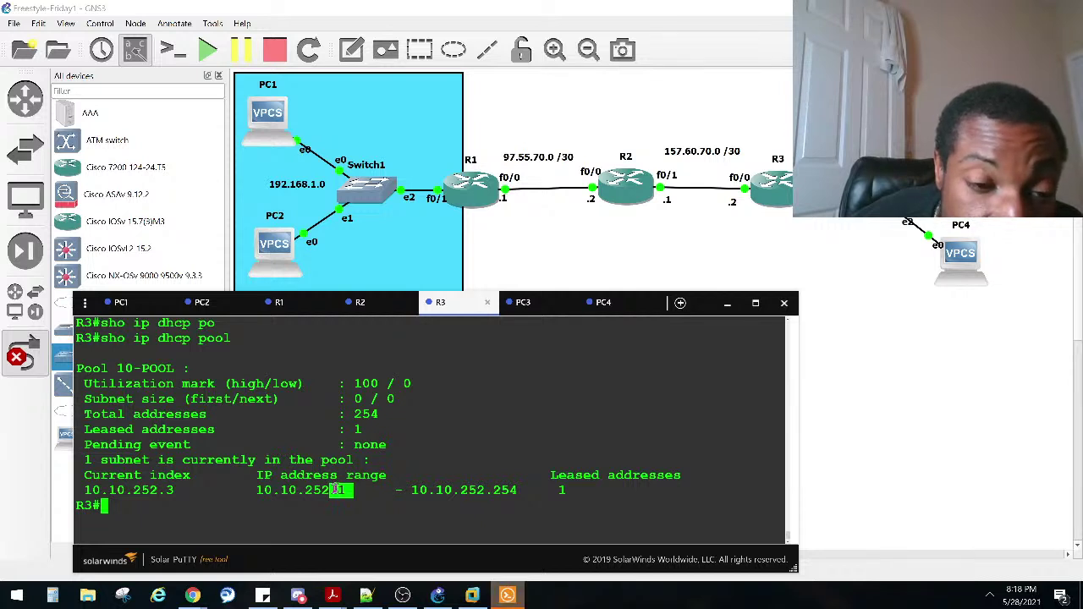
pyautogui.click(354, 496)
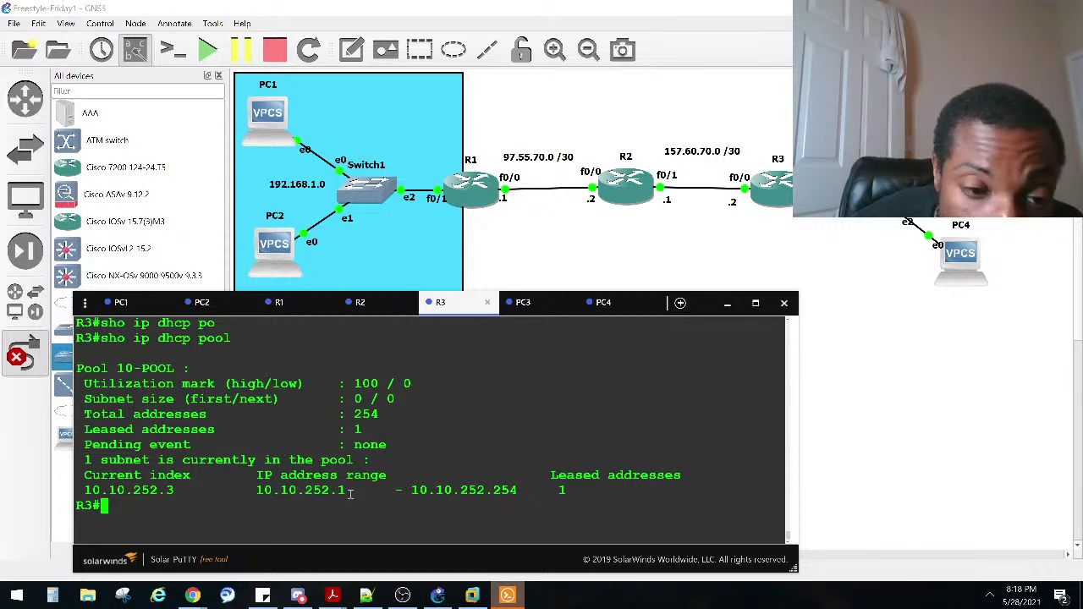
# Step: Run 'show running-config | section dhcp' on R3
pyautogui.scroll(1, 338, 483)
pyautogui.scroll(-1, 331, 460)
pyautogui.write('sho run')
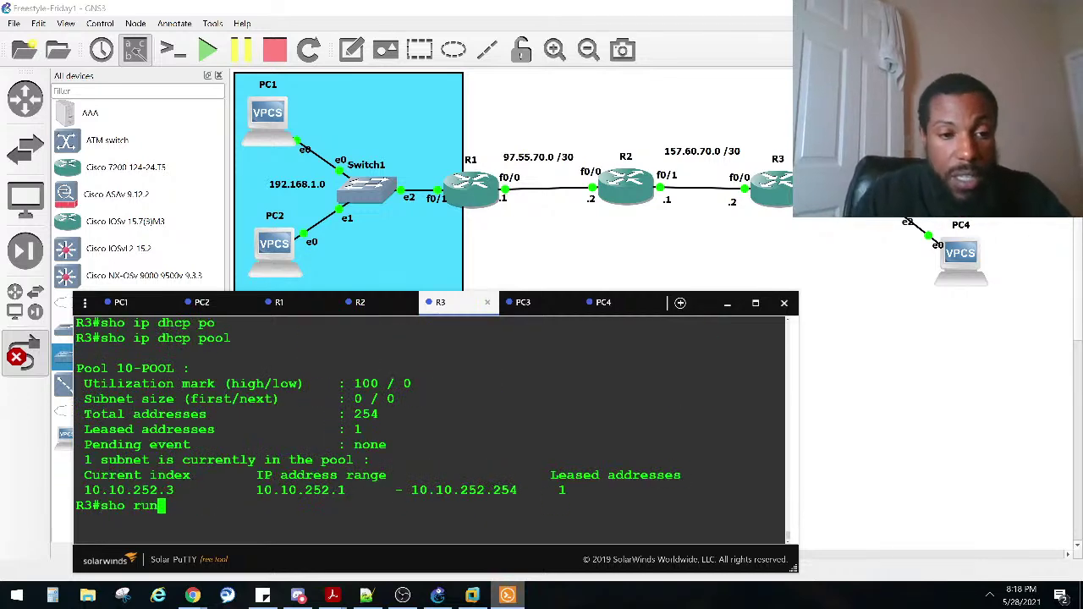
pyautogui.press('Tab')
pyautogui.write('| incl')
pyautogui.press('Tab')
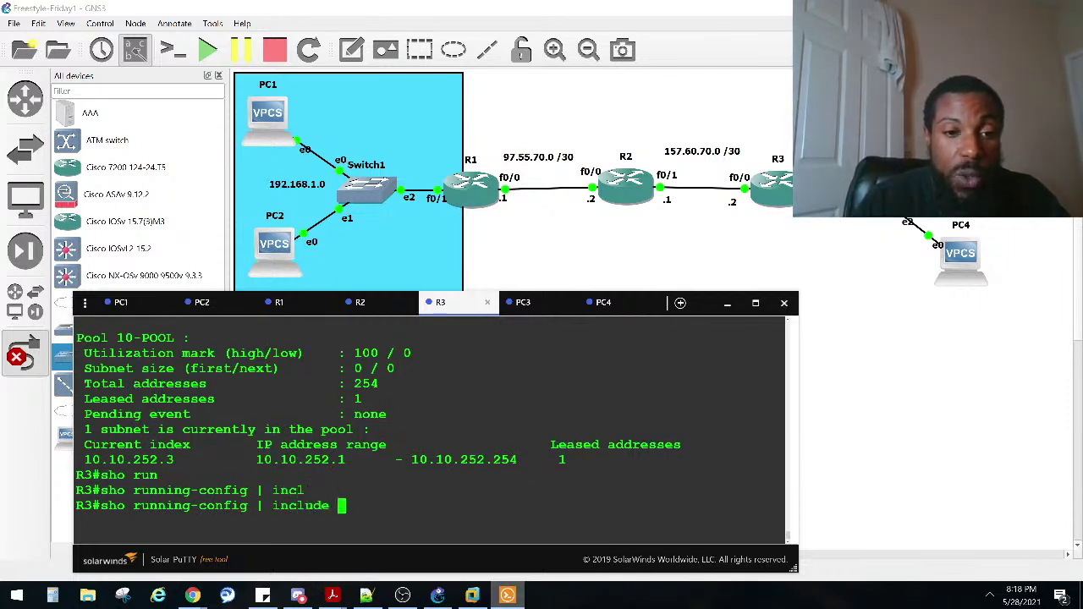
pyautogui.press('BackSpace')
pyautogui.press('BackSpace')
pyautogui.press('BackSpace')
pyautogui.press('BackSpace')
pyautogui.press('BackSpace')
pyautogui.press('BackSpace')
pyautogui.press('BackSpace')
pyautogui.press('BackSpace')
pyautogui.write('se')
pyautogui.press('Tab')
pyautogui.write('dhcp')
pyautogui.press('Return')
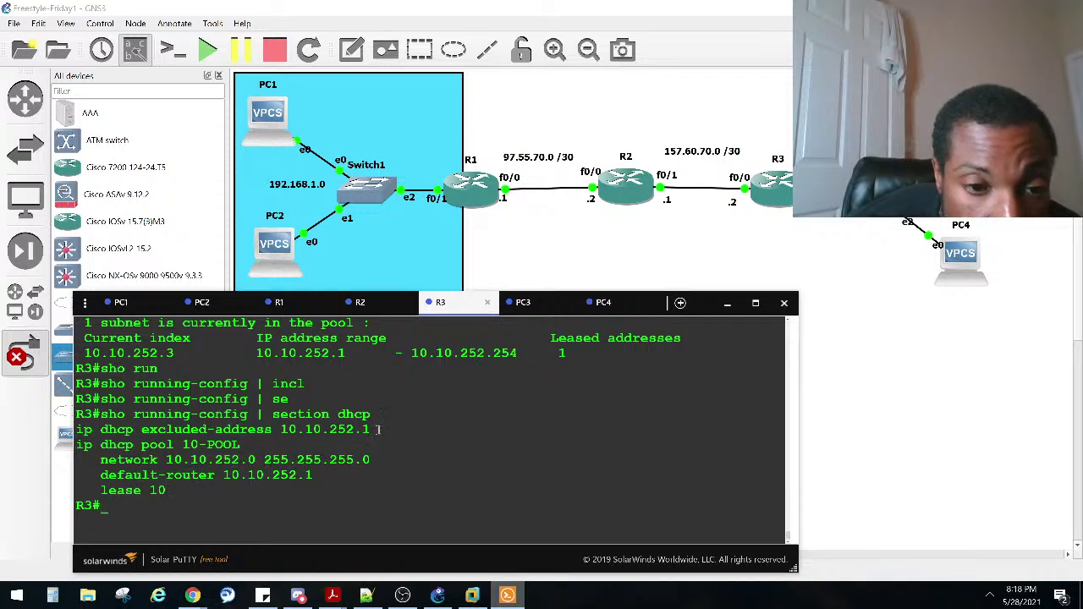
# Step: Highlight excluded address 10.10.252.1 and network 10.10.252.0, then return to the topology
pyautogui.moveTo(761, 430); pyautogui.dragTo(289, 429)
pyautogui.click(251, 464)
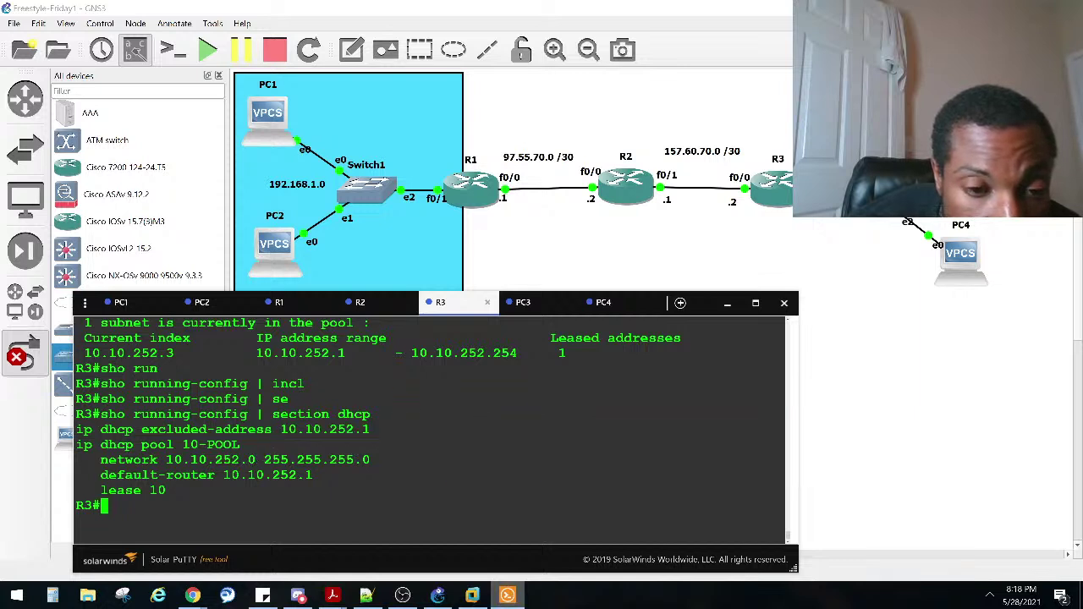
pyautogui.moveTo(256, 461); pyautogui.dragTo(240, 461)
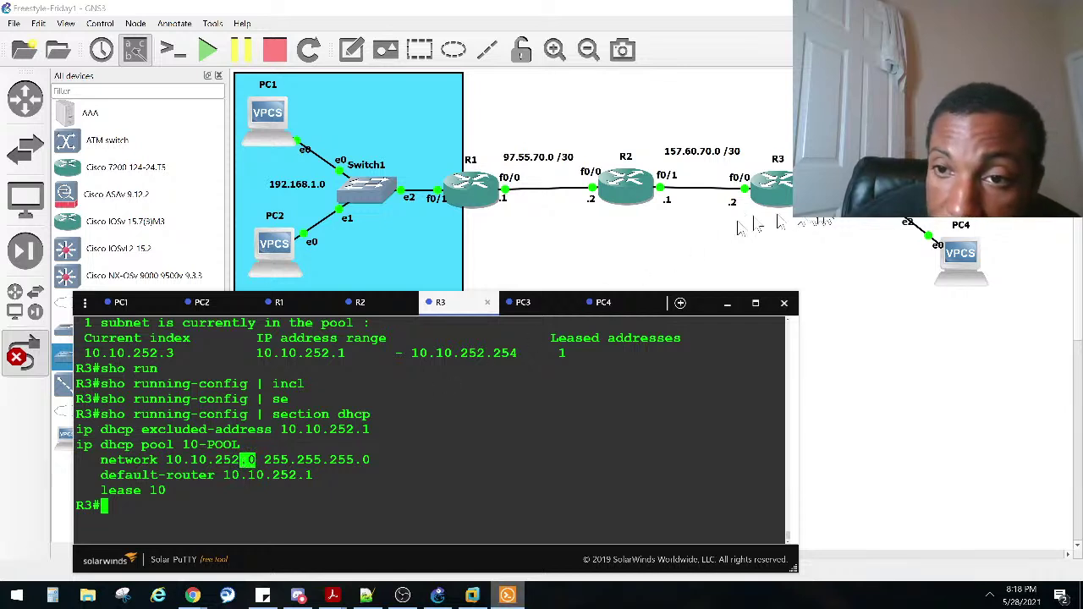
pyautogui.hotkey('alt', 'Tab')
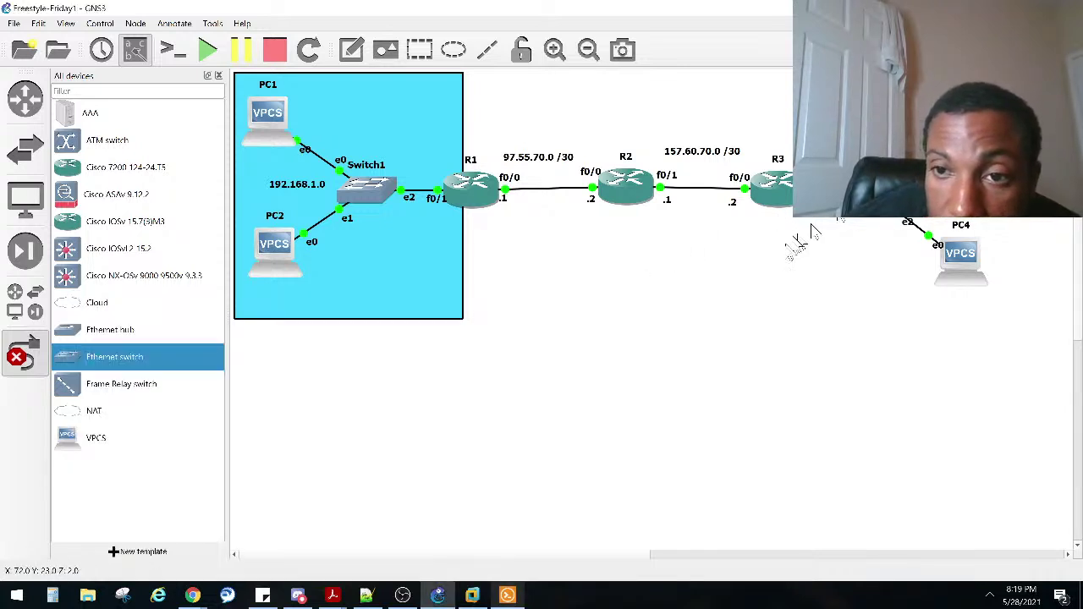
# Step: Close the All devices dock to show the full topology, then bring R3's console forward
pyautogui.rightClick(960, 246)
pyautogui.press('Escape')
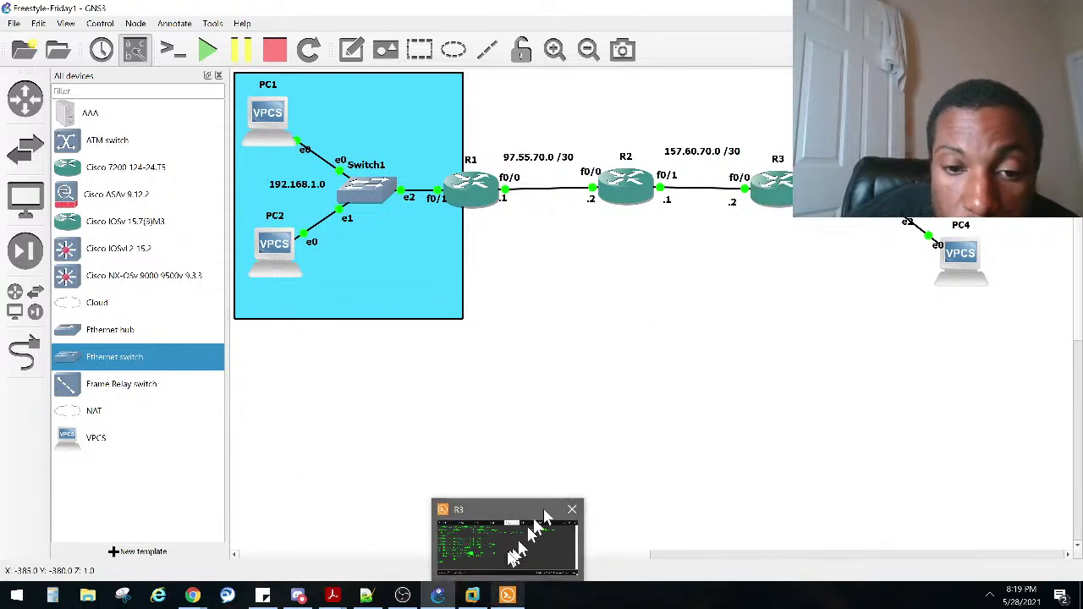
pyautogui.click(510, 554)
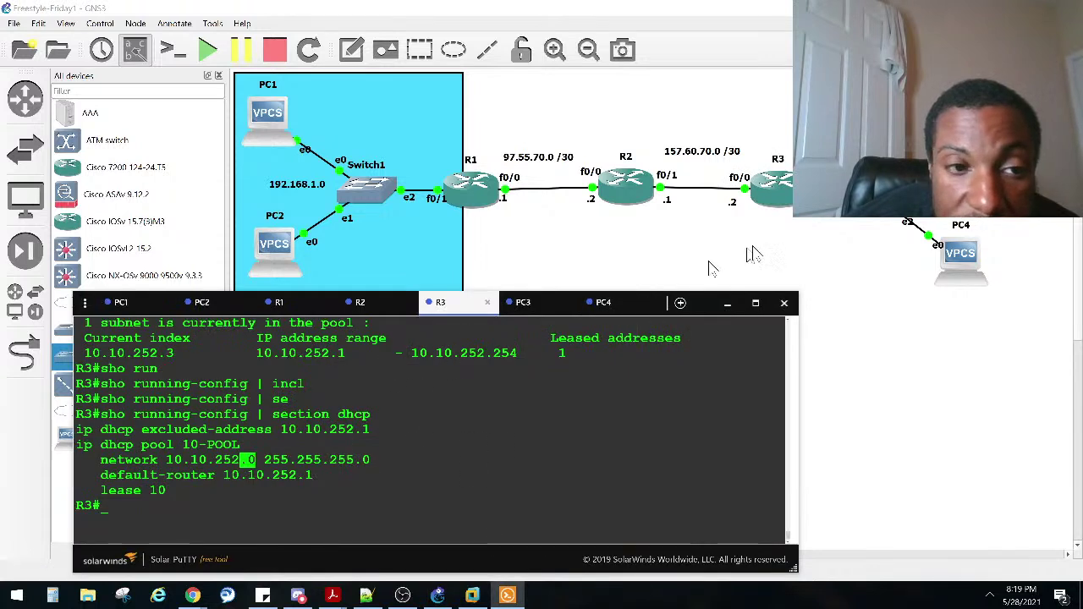
pyautogui.rightClick(866, 218)
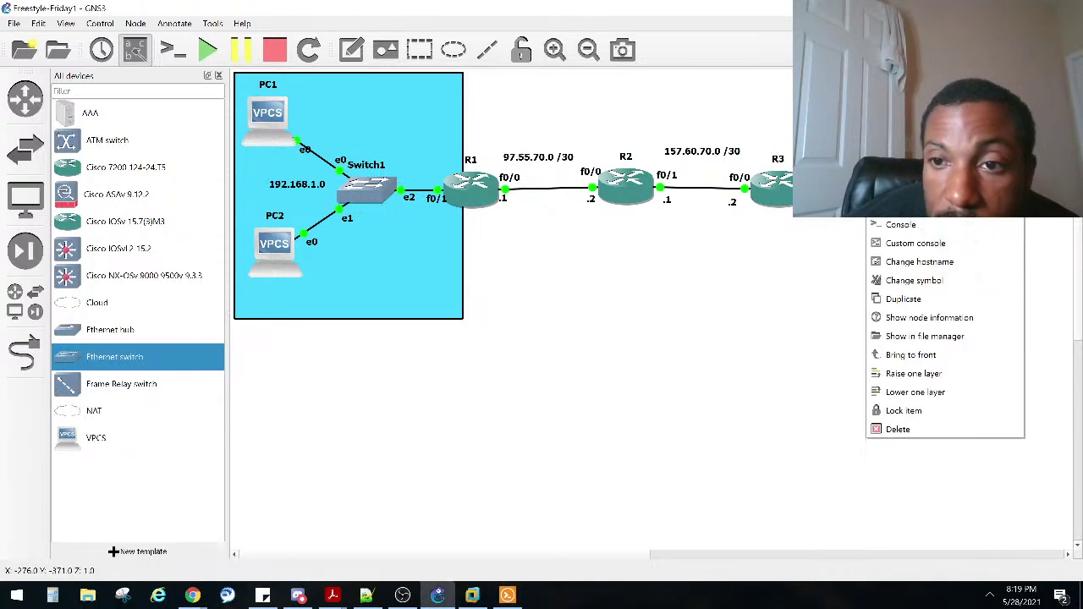
pyautogui.click(879, 226)
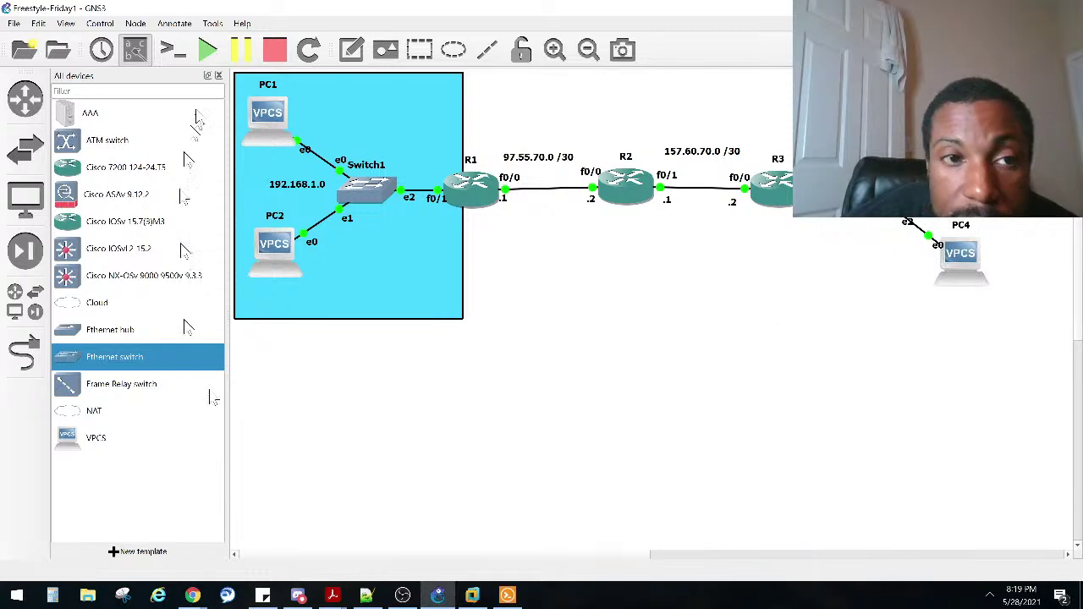
pyautogui.click(218, 76)
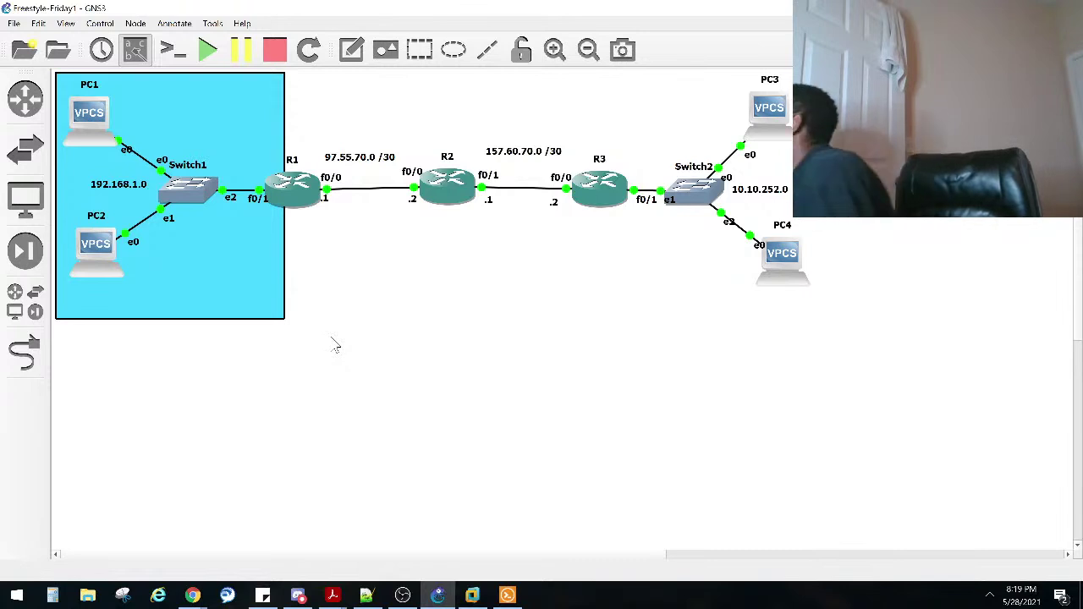
pyautogui.click(506, 595)
pyautogui.click(445, 490)
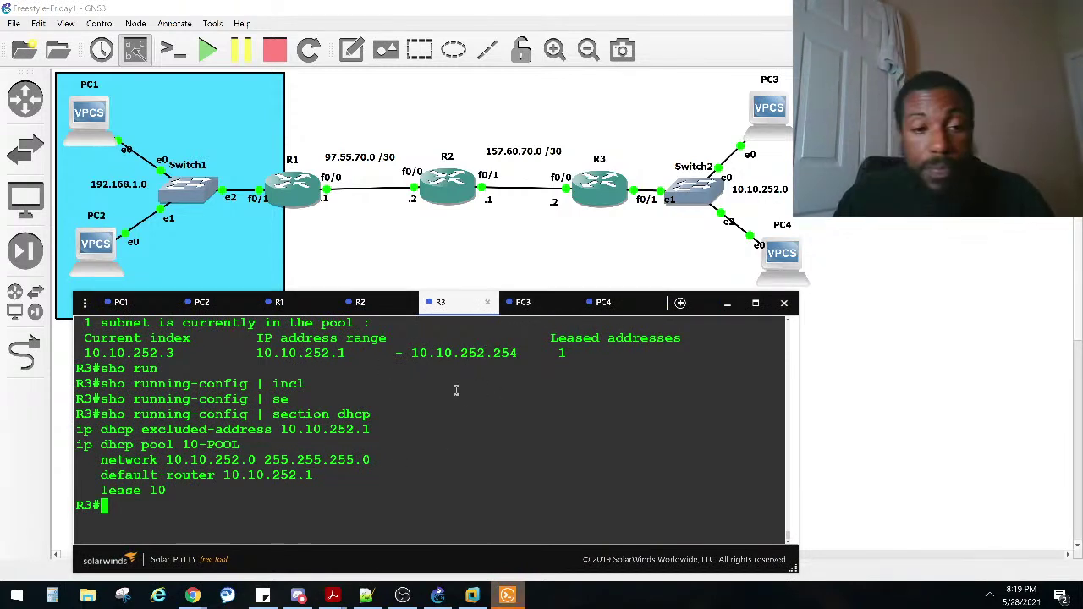
# Step: Enter 'debug ip dhcp' on R3, listing its options with ?
pyautogui.write('de')
pyautogui.press('Tab')
pyautogui.write('gb')
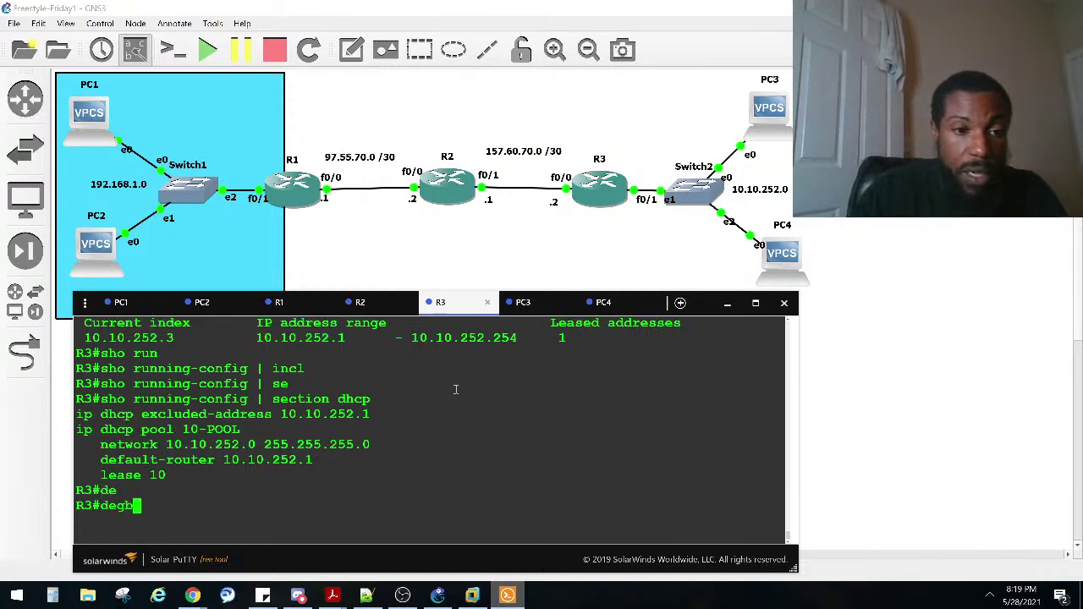
pyautogui.press('Tab')
pyautogui.press('BackSpace')
pyautogui.write('u')
pyautogui.press('BackSpace')
pyautogui.press('BackSpace')
pyautogui.write('bu')
pyautogui.press('Tab')
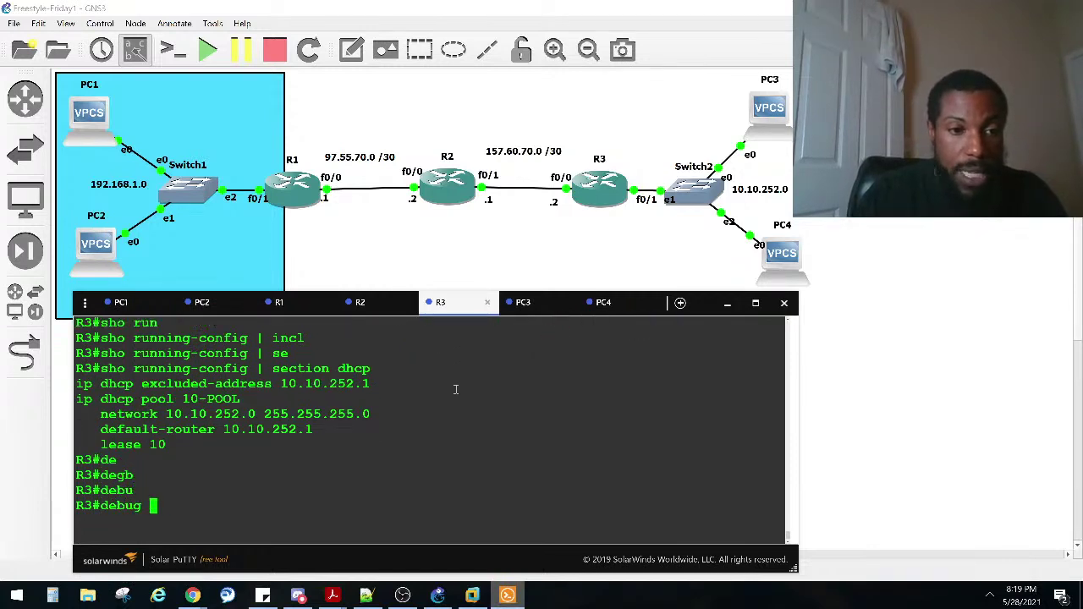
pyautogui.write('i')
pyautogui.press('Tab')
pyautogui.write('p dh')
pyautogui.press('Tab')
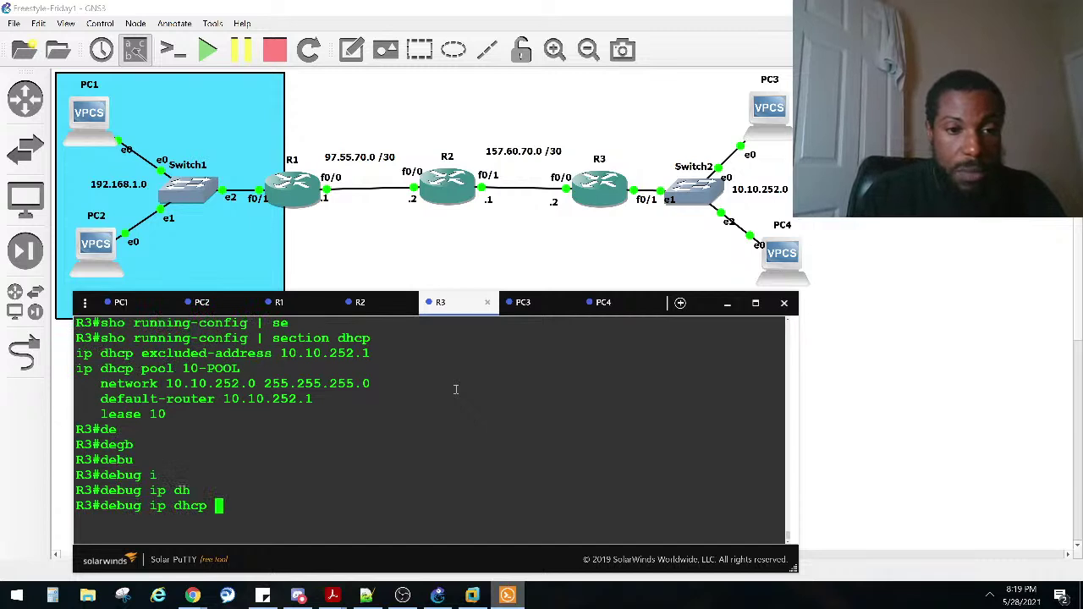
pyautogui.write('?')
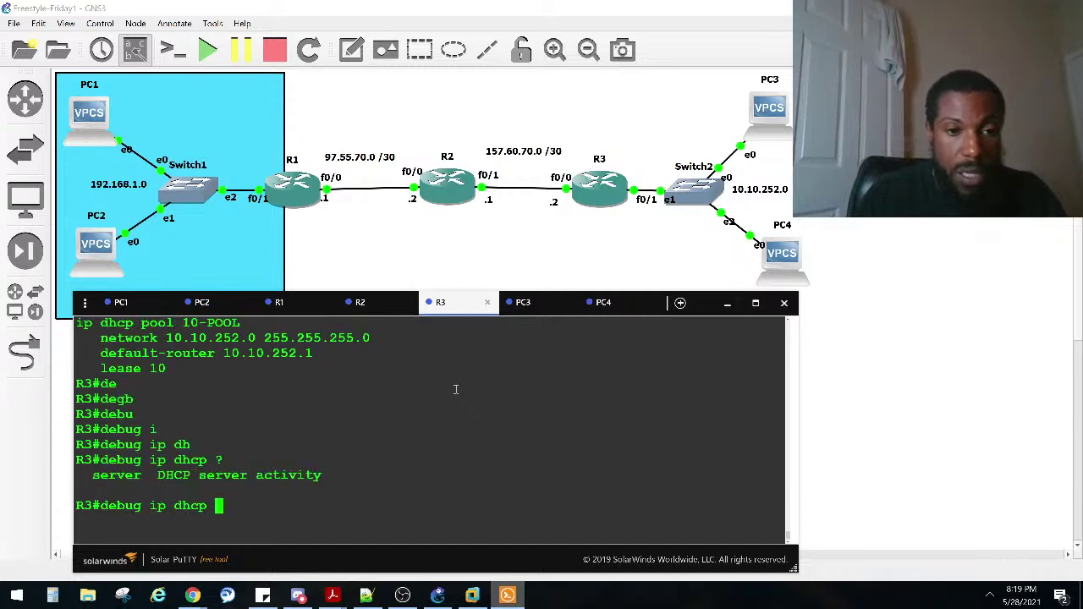
pyautogui.press('Return')
# Step: Extend the command to 'debug ip dhcp server events' and enable it
pyautogui.press('Up')
pyautogui.write('se')
pyautogui.press('Tab')
pyautogui.press('Return')
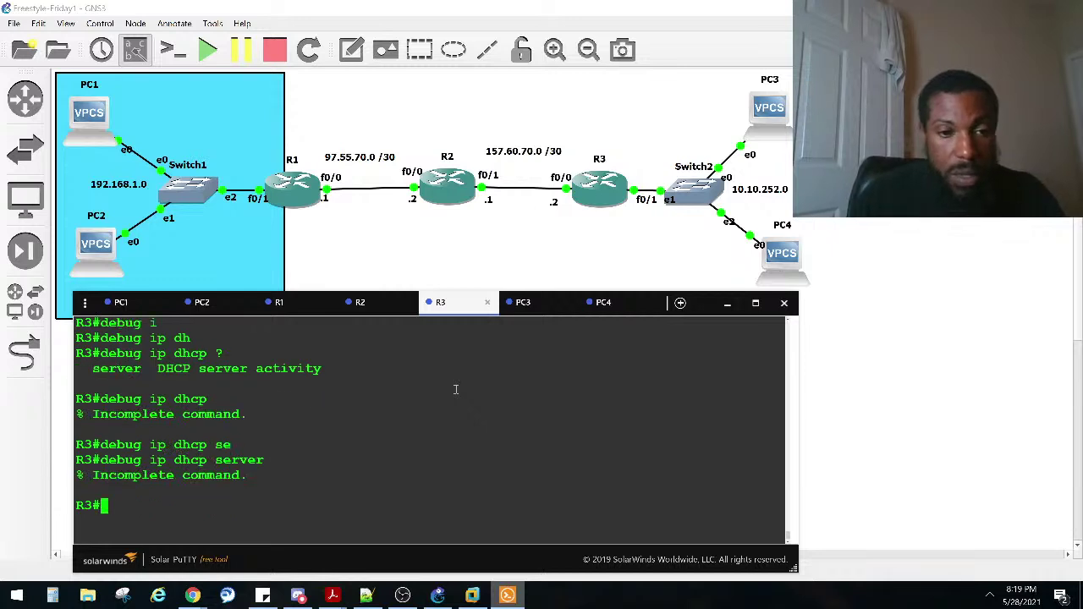
pyautogui.press('Up')
pyautogui.write('?')
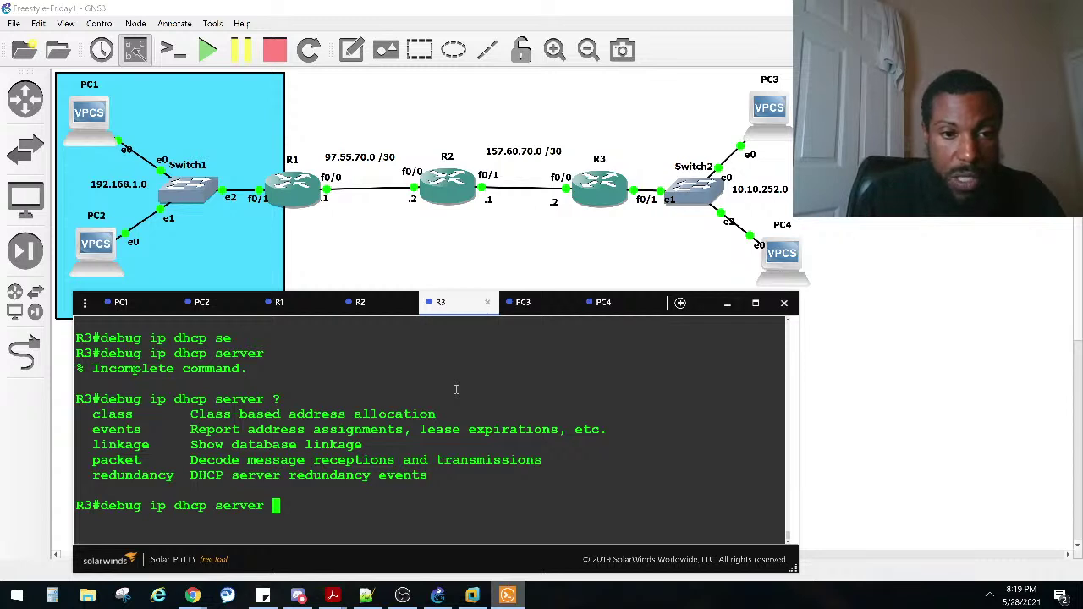
pyautogui.write('ev')
pyautogui.press('Tab')
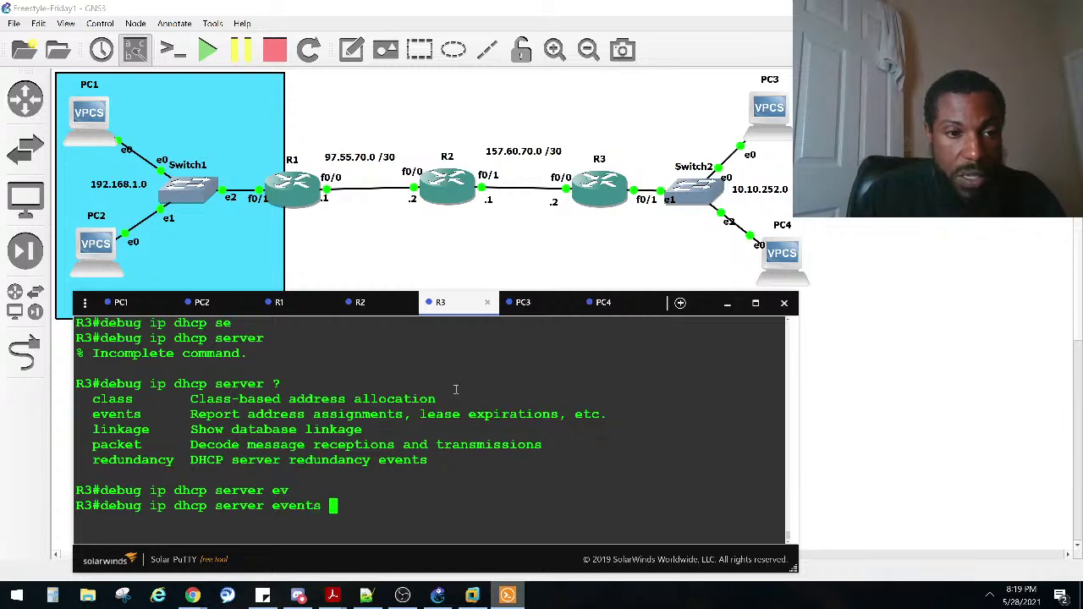
pyautogui.press('BackSpace')
pyautogui.press('BackSpace')
pyautogui.press('BackSpace')
pyautogui.press('BackSpace')
pyautogui.press('BackSpace')
pyautogui.press('BackSpace')
pyautogui.press('BackSpace')
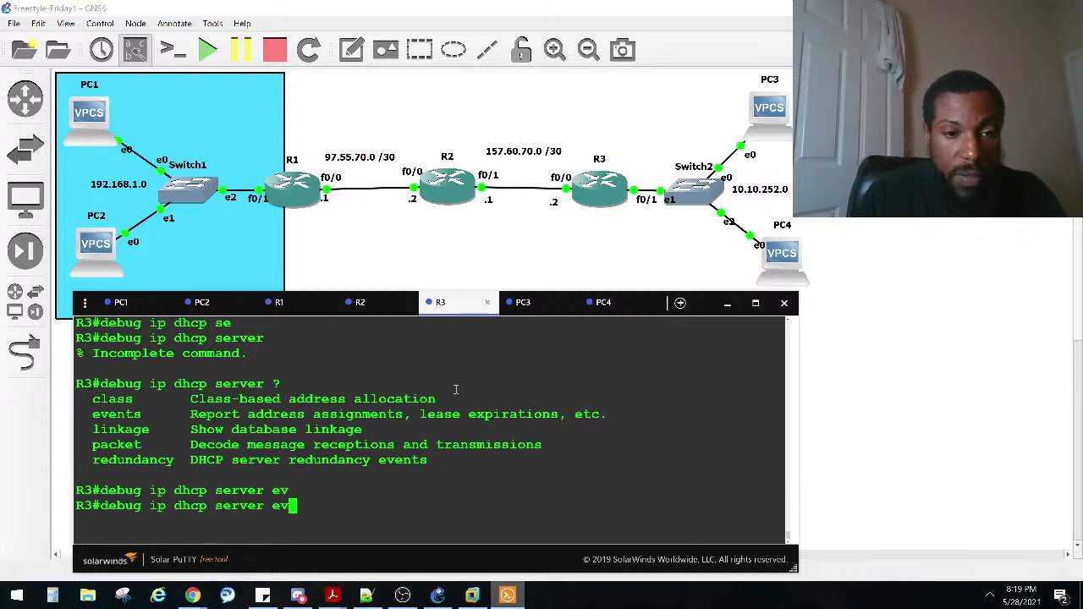
pyautogui.press('Return')
pyautogui.press('Up')
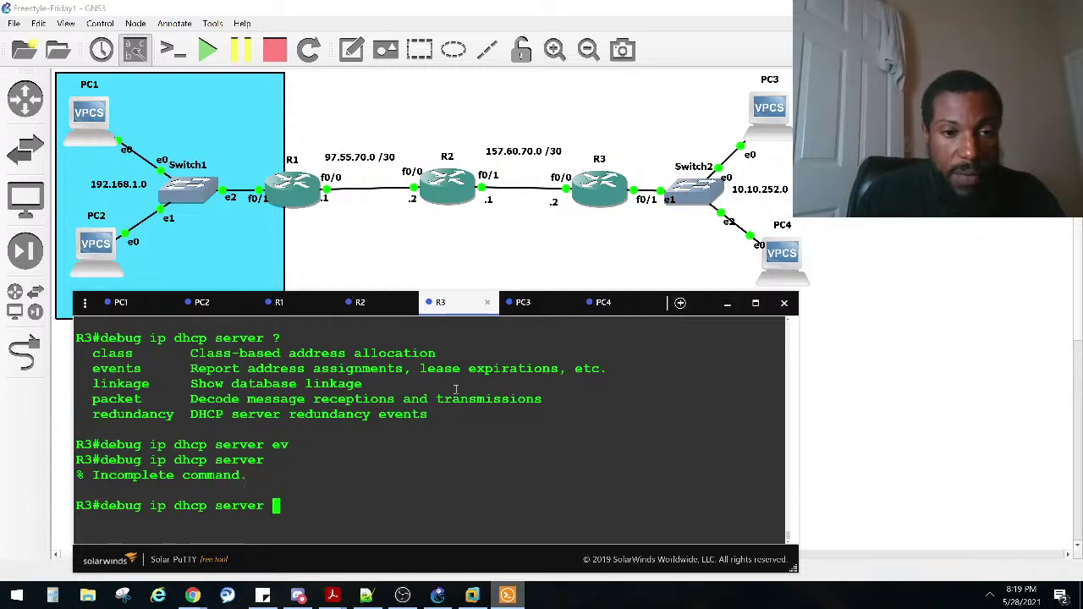
pyautogui.write('e')
pyautogui.press('Tab')
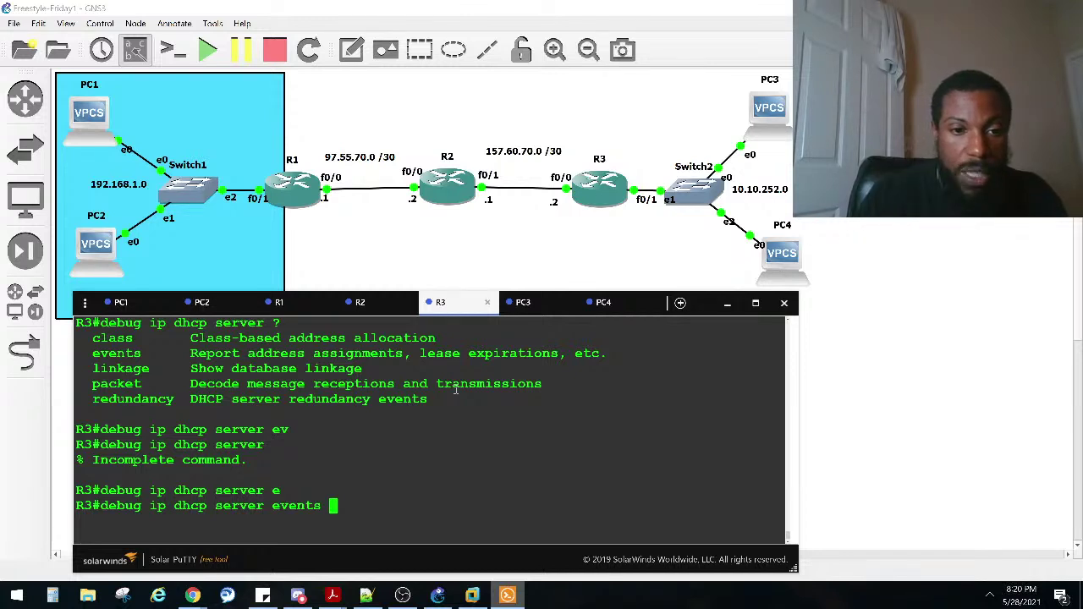
pyautogui.press('Return')
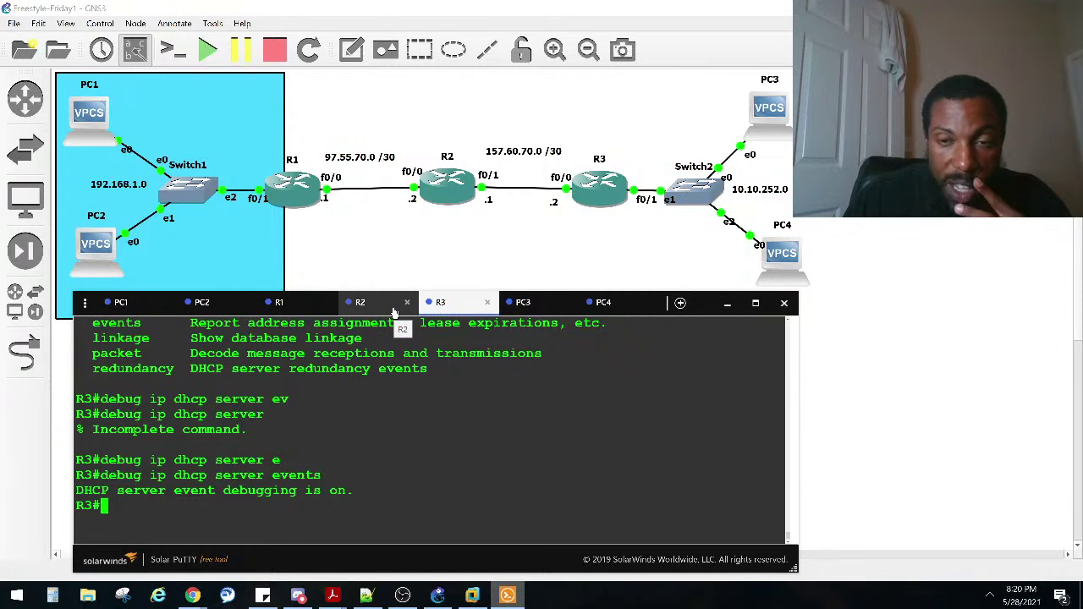
# Step: Run 'ip dhcp' on PC4, which fails with DDORRR
pyautogui.click(529, 306)
pyautogui.press('Up')
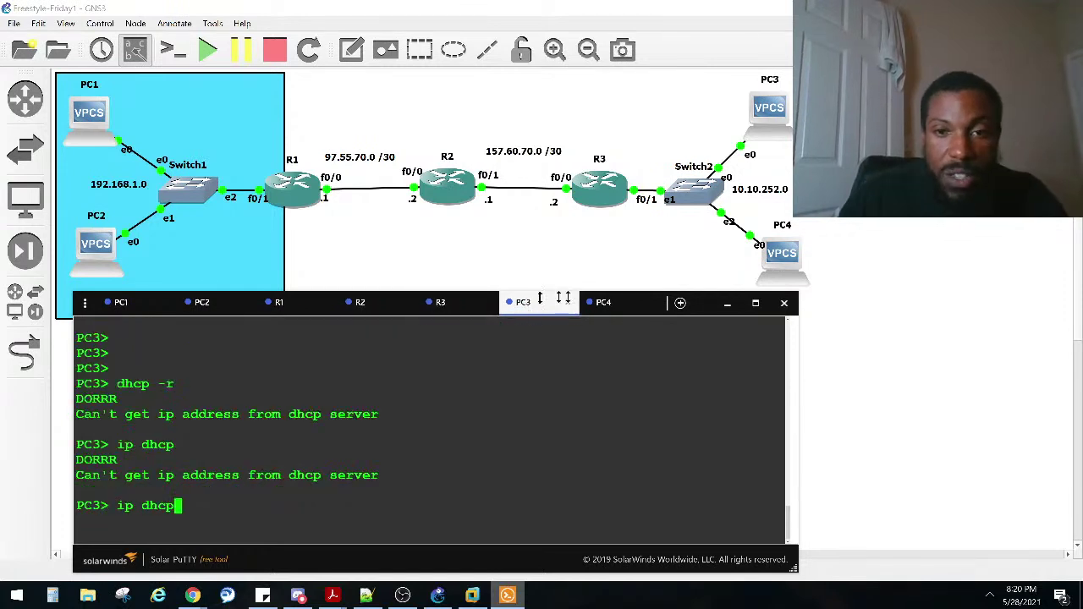
pyautogui.click(607, 303)
pyautogui.press('Up')
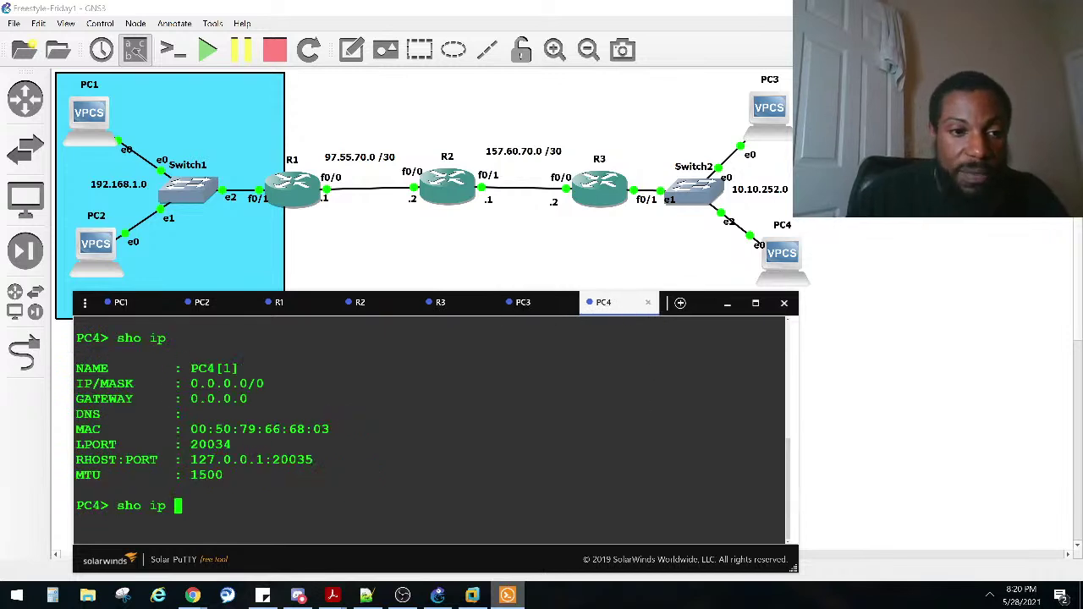
pyautogui.press('Down')
pyautogui.write('ip dhc')
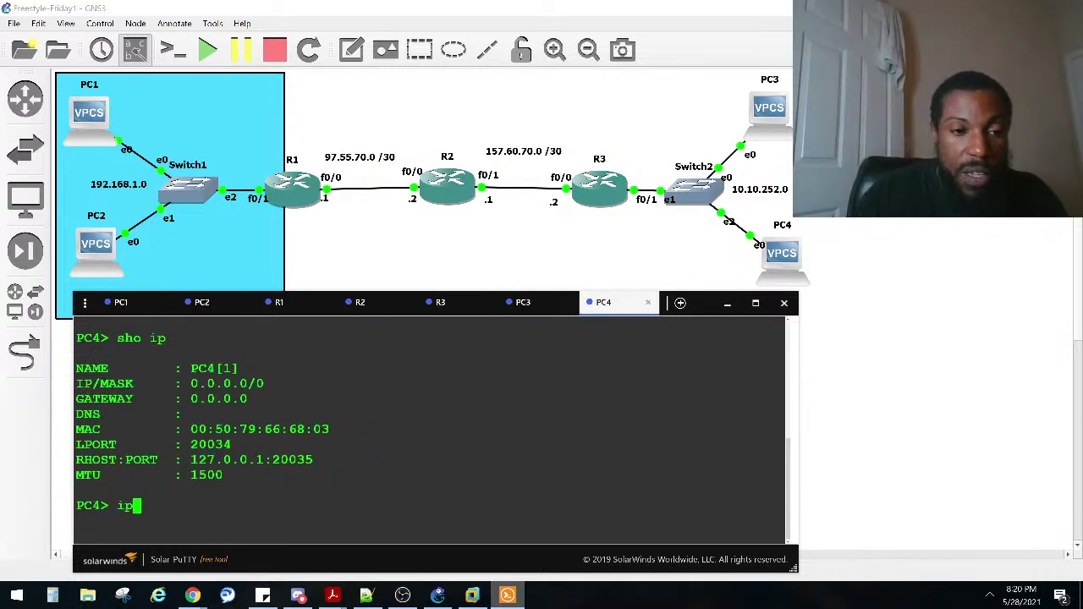
pyautogui.write('p')
pyautogui.press('Return')
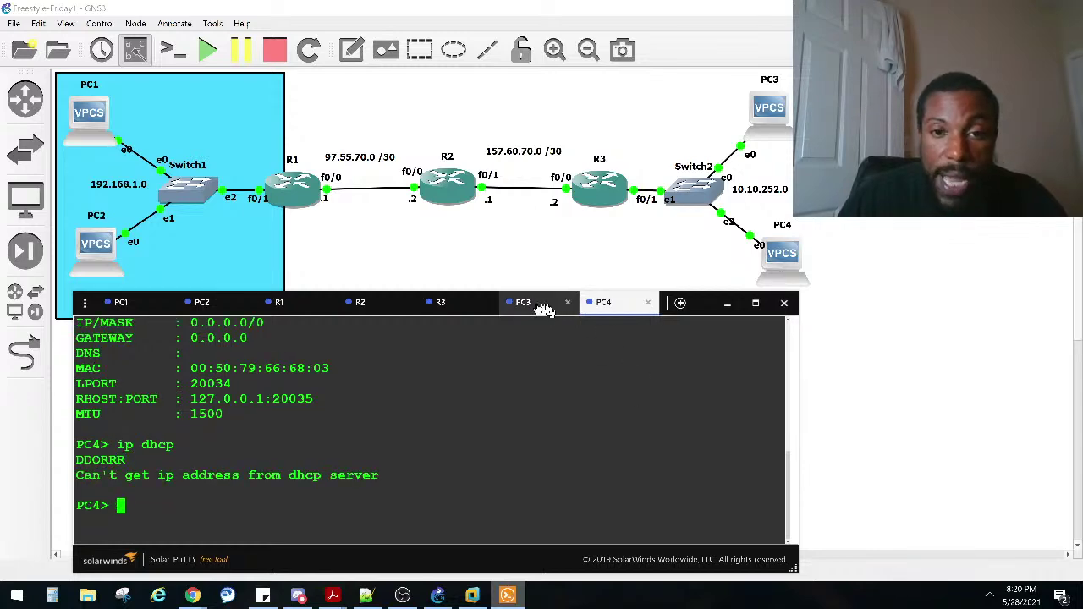
# Step: Scroll R3's debug log of ASSIGNMENT notices for 10.10.252.3, mask 255.255.255.0, lease 864000 seconds
pyautogui.click(457, 309)
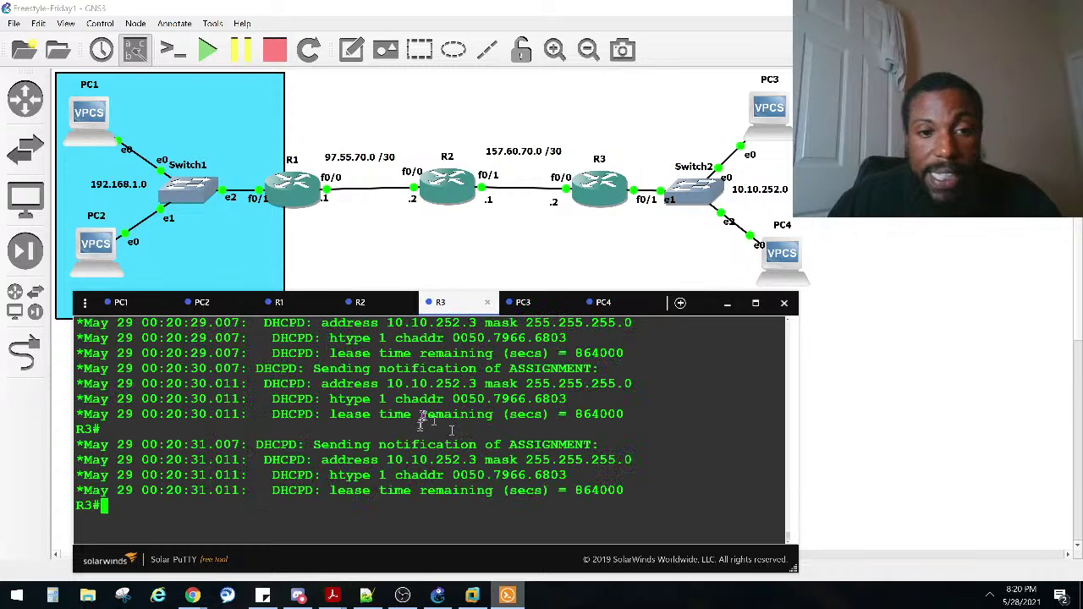
pyautogui.scroll(6, 391, 440)
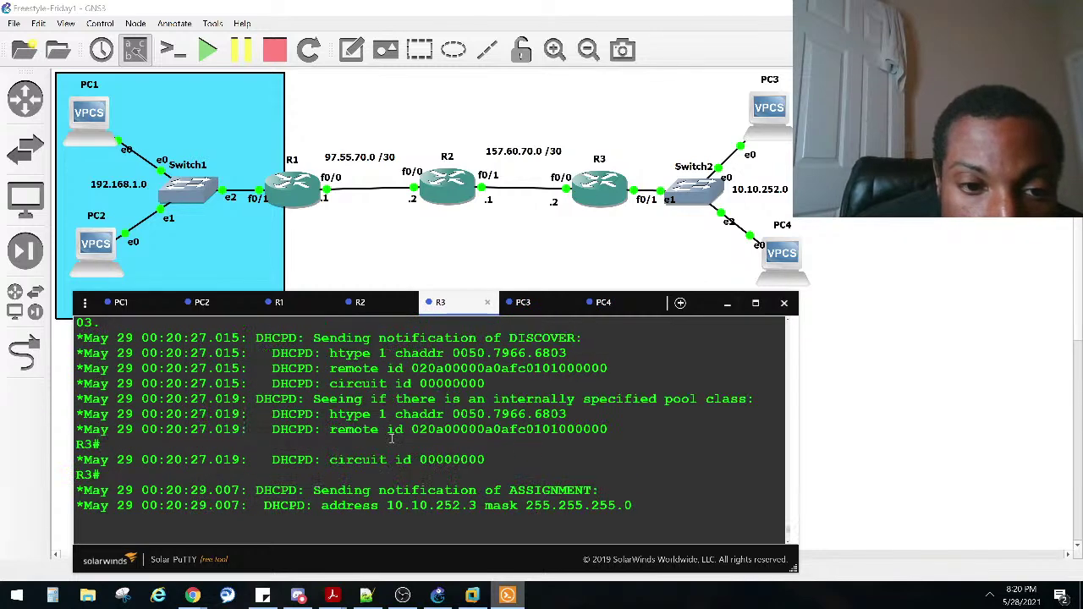
pyautogui.scroll(2, 396, 437)
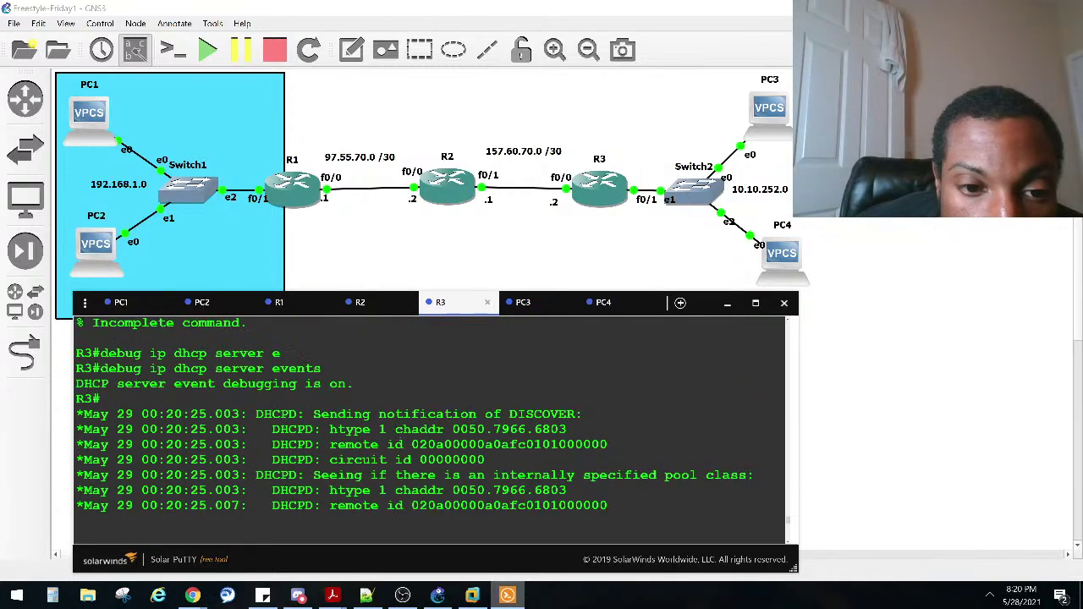
pyautogui.scroll(-2, 399, 428)
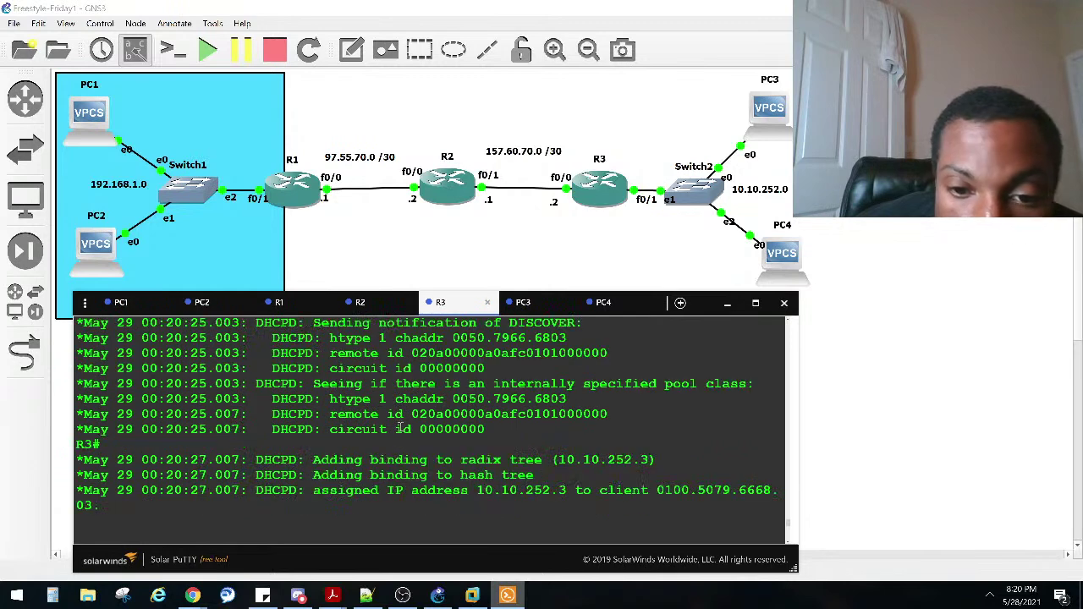
pyautogui.scroll(-2, 400, 429)
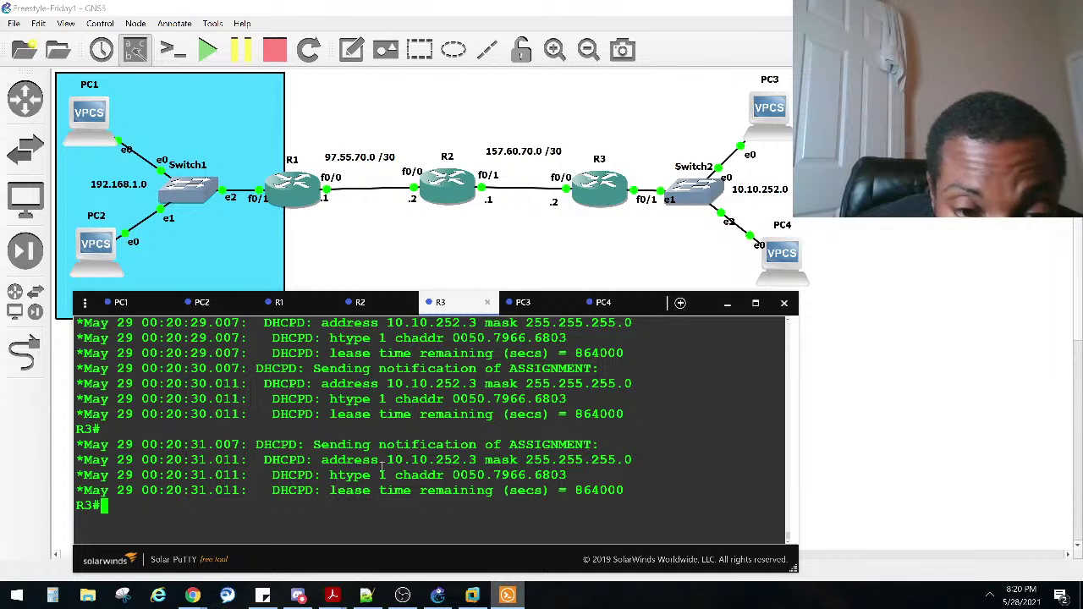
# Step: Enable 'debug ip dhcp server packet' on R3, then go to PC3's console
pyautogui.write('debug ip dhcp server events')
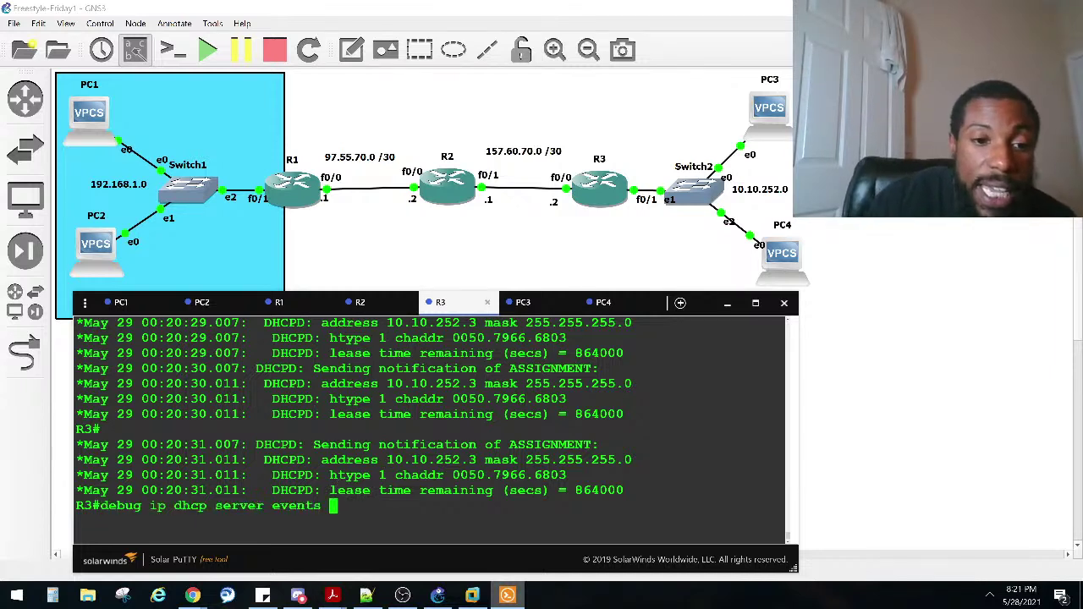
pyautogui.press('BackSpace')
pyautogui.press('BackSpace')
pyautogui.press('BackSpace')
pyautogui.press('BackSpace')
pyautogui.press('BackSpace')
pyautogui.press('BackSpace')
pyautogui.press('BackSpace')
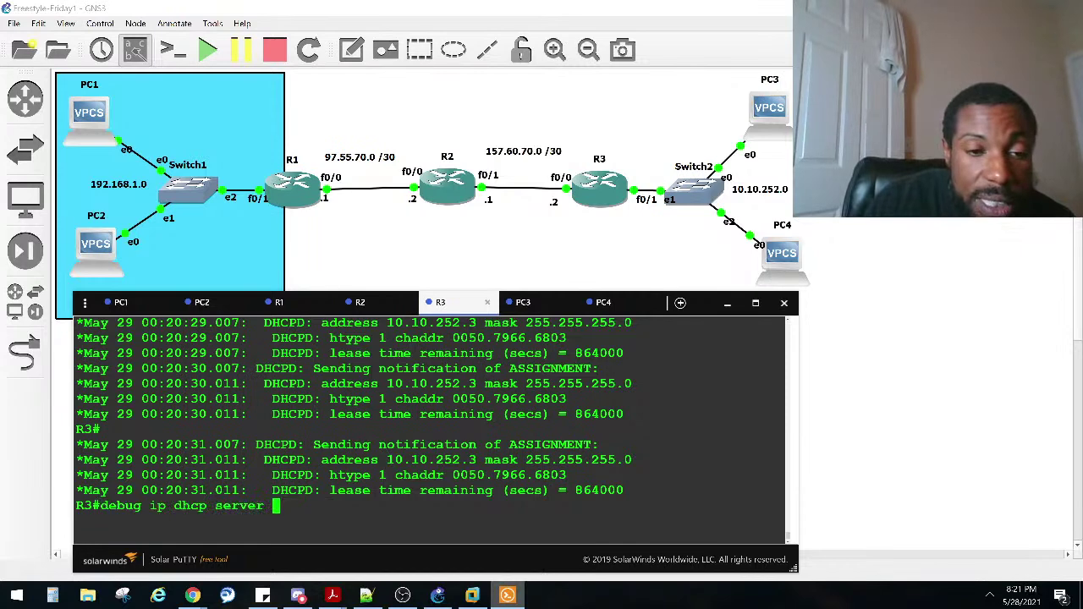
pyautogui.write('?pa')
pyautogui.press('Tab')
pyautogui.press('Return')
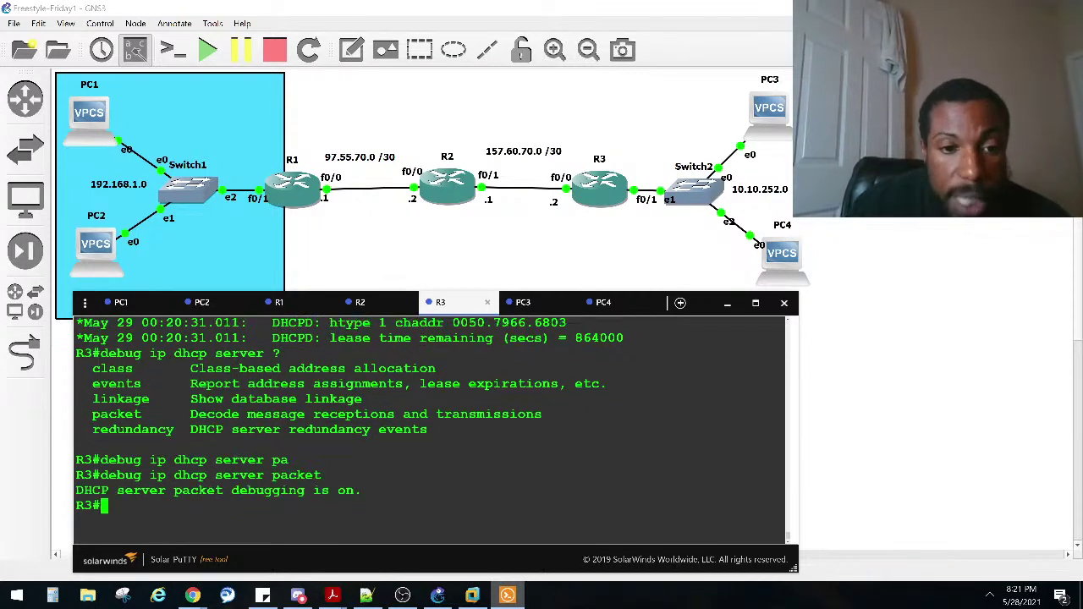
pyautogui.click(533, 303)
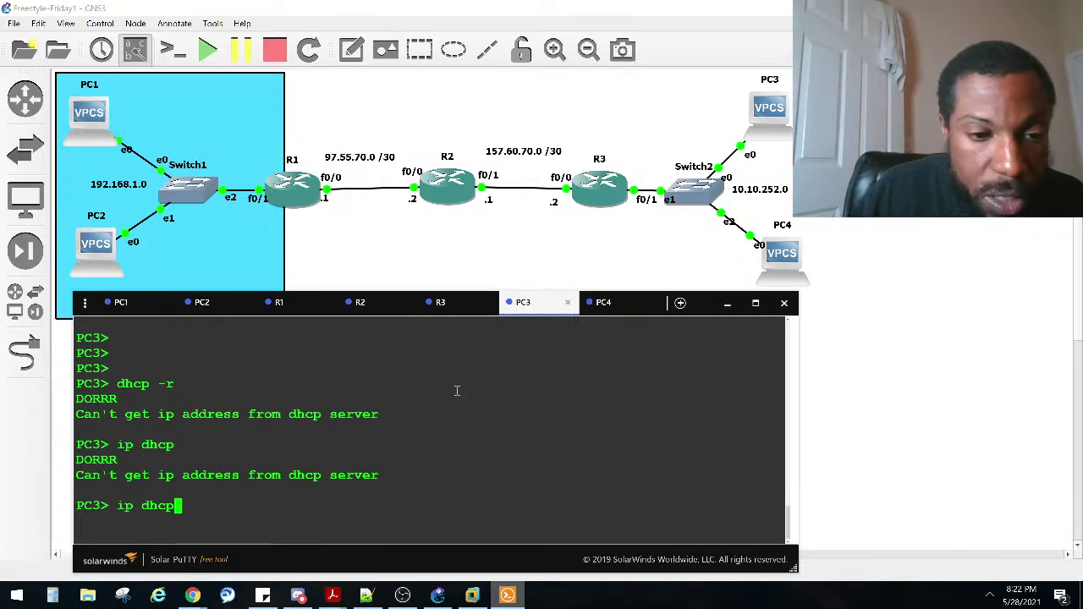
# Step: Rerun 'ip dhcp' on PC3 and widen R3's console window
pyautogui.press('Return')
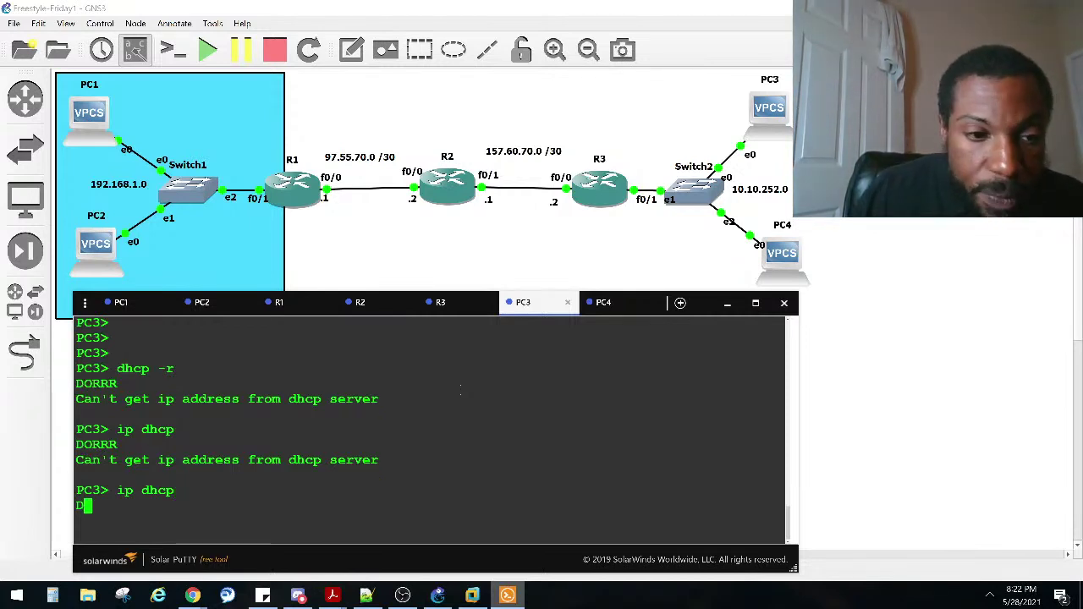
pyautogui.click(448, 312)
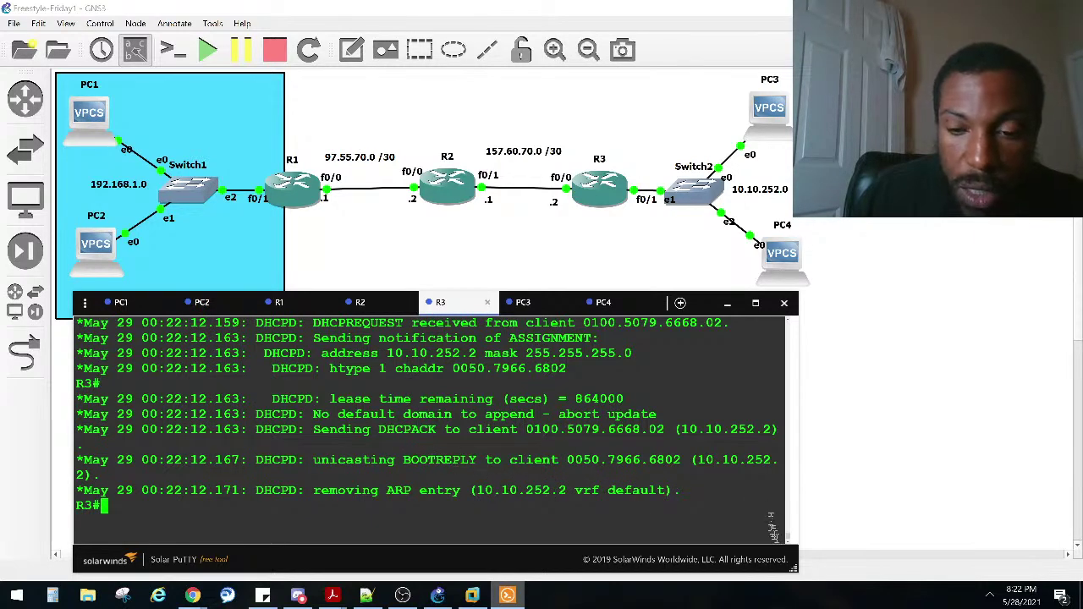
pyautogui.moveTo(791, 562); pyautogui.dragTo(853, 567)
# Step: Highlight the 10.10.252.2 assignment and the DHCPACK-to-client line in R3's log
pyautogui.scroll(5, 732, 500)
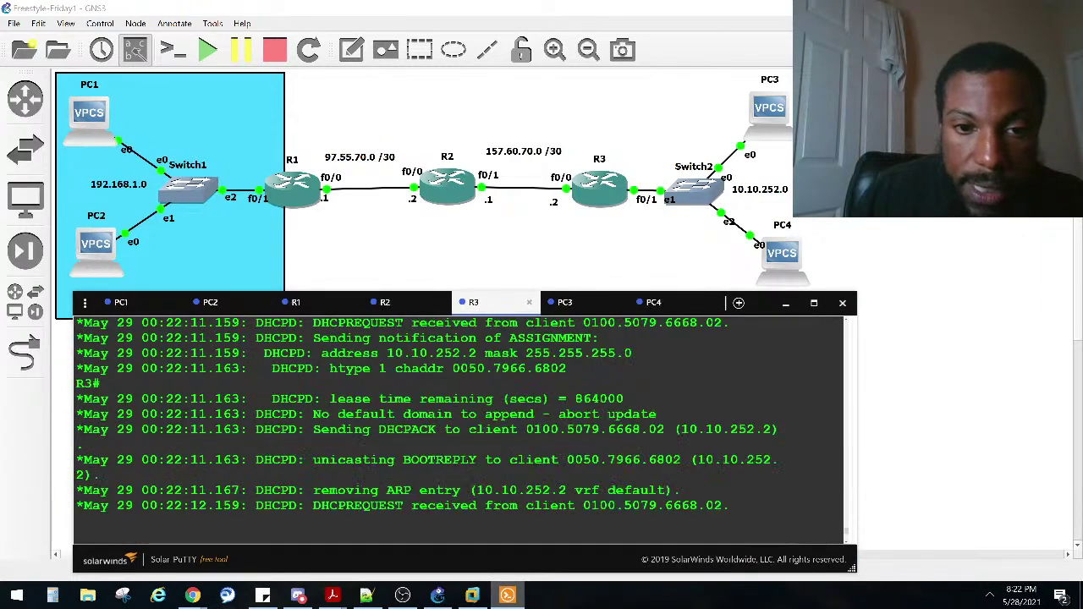
pyautogui.scroll(3, 446, 374)
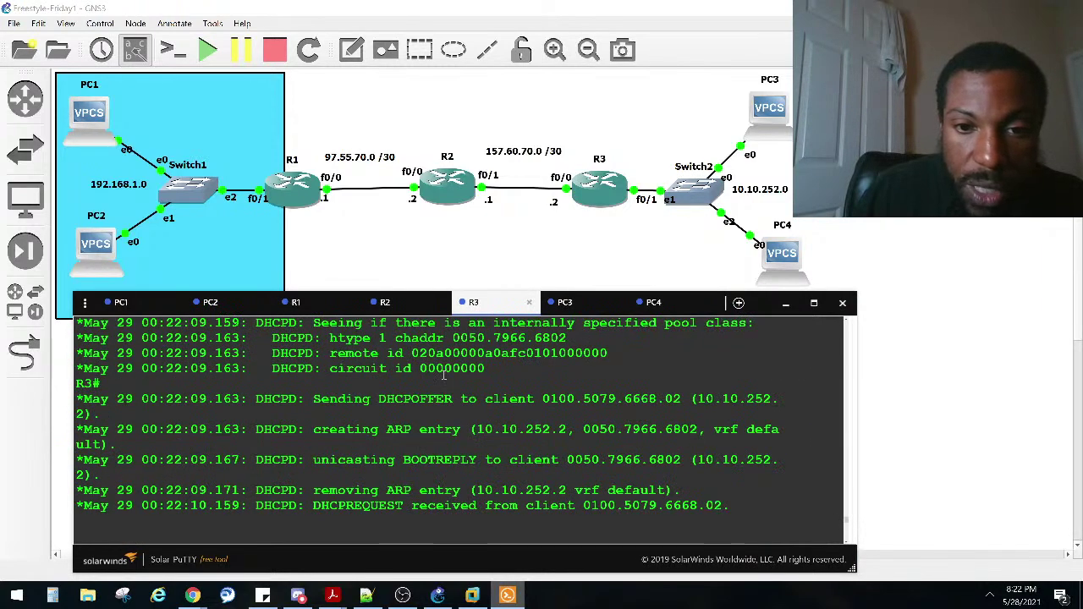
pyautogui.scroll(2, 446, 374)
pyautogui.scroll(-2, 440, 377)
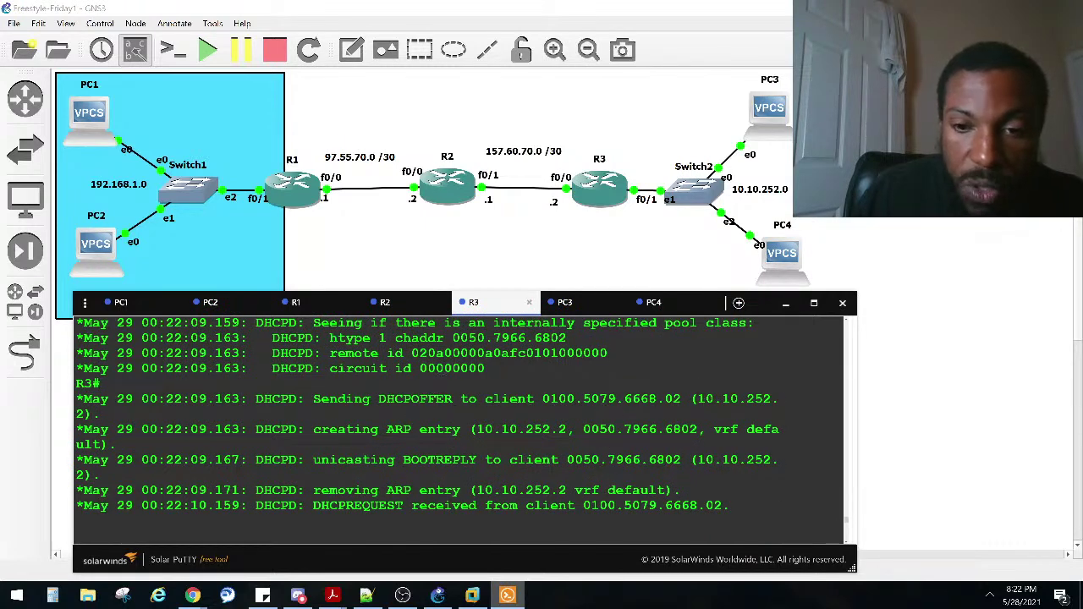
pyautogui.scroll(-2, 708, 403)
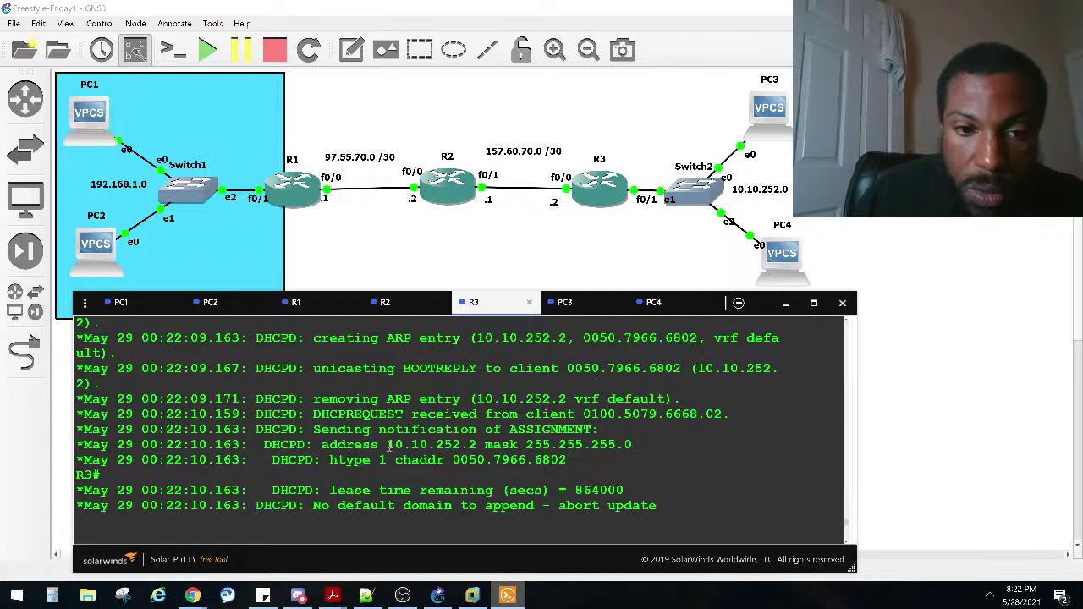
pyautogui.moveTo(381, 445); pyautogui.dragTo(490, 447)
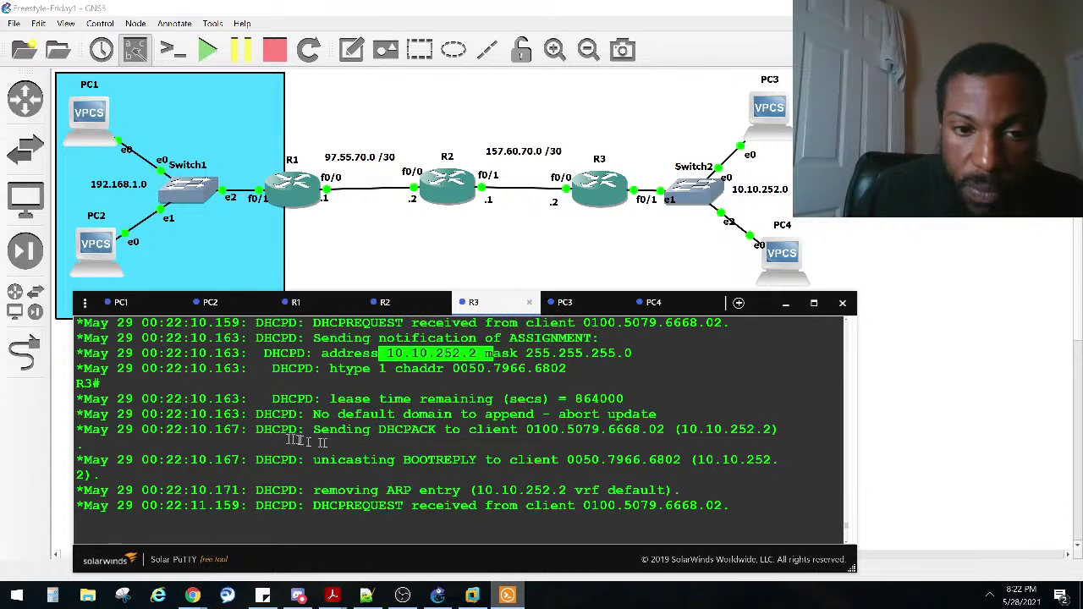
pyautogui.moveTo(272, 438); pyautogui.dragTo(654, 432)
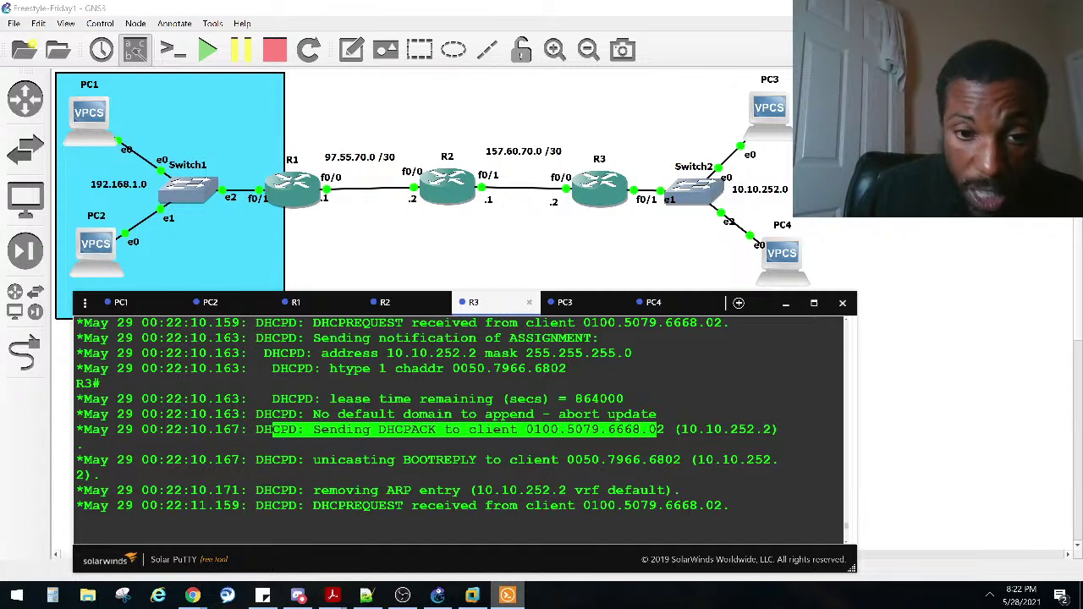
# Step: Highlight the DHCPACK, DHCPREQUEST and BOOTREPLY lines in R3's debug output
pyautogui.click(566, 308)
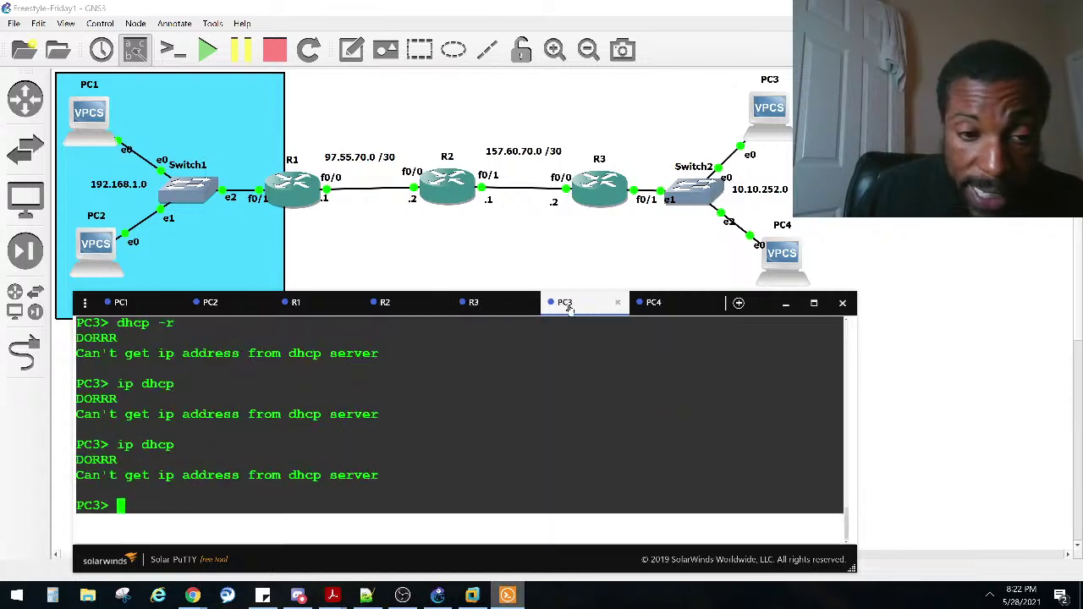
pyautogui.click(511, 311)
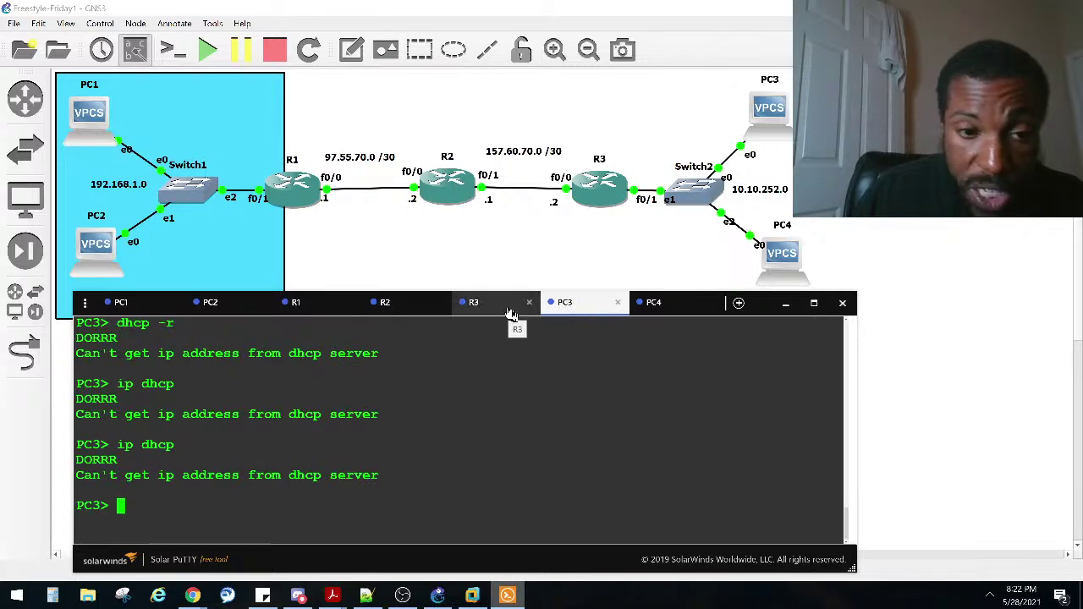
pyautogui.click(467, 437)
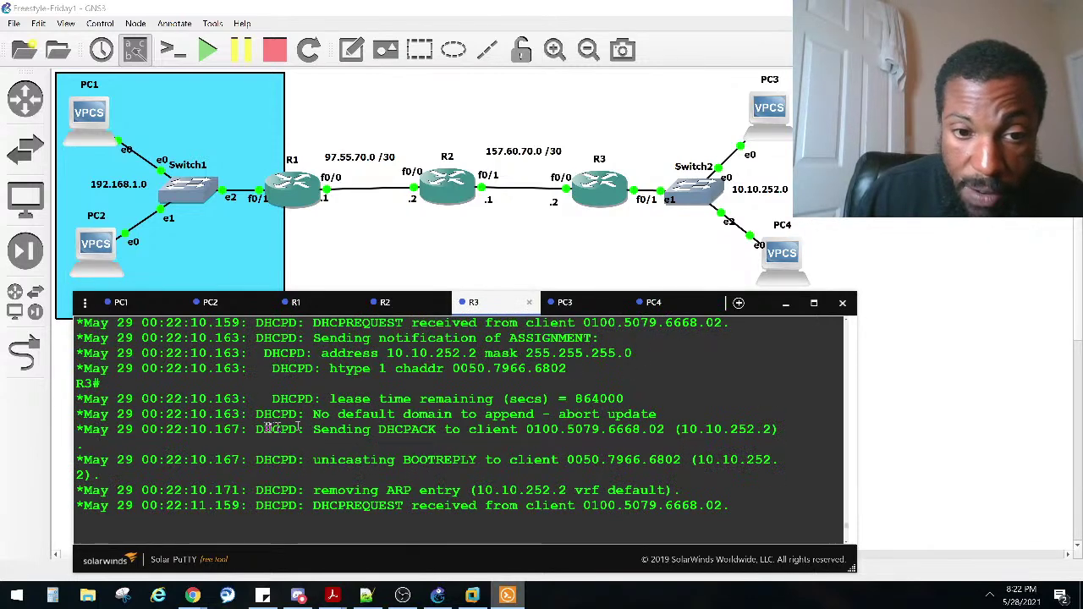
pyautogui.doubleClick(258, 444)
pyautogui.moveTo(258, 444); pyautogui.dragTo(500, 437)
pyautogui.doubleClick(442, 429)
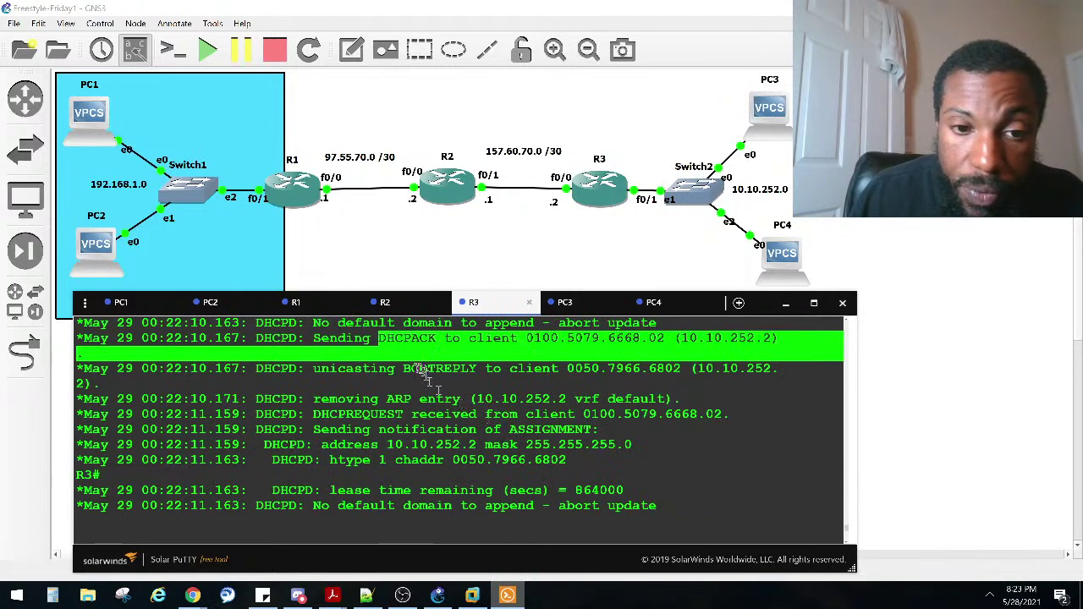
pyautogui.moveTo(312, 412); pyautogui.dragTo(673, 415)
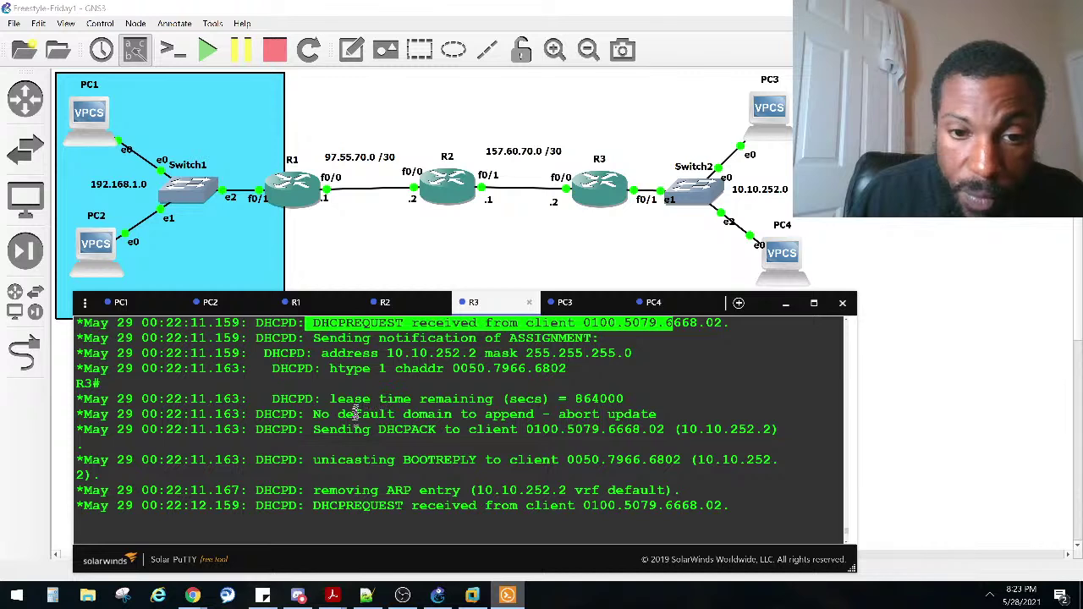
pyautogui.moveTo(364, 429); pyautogui.dragTo(657, 429)
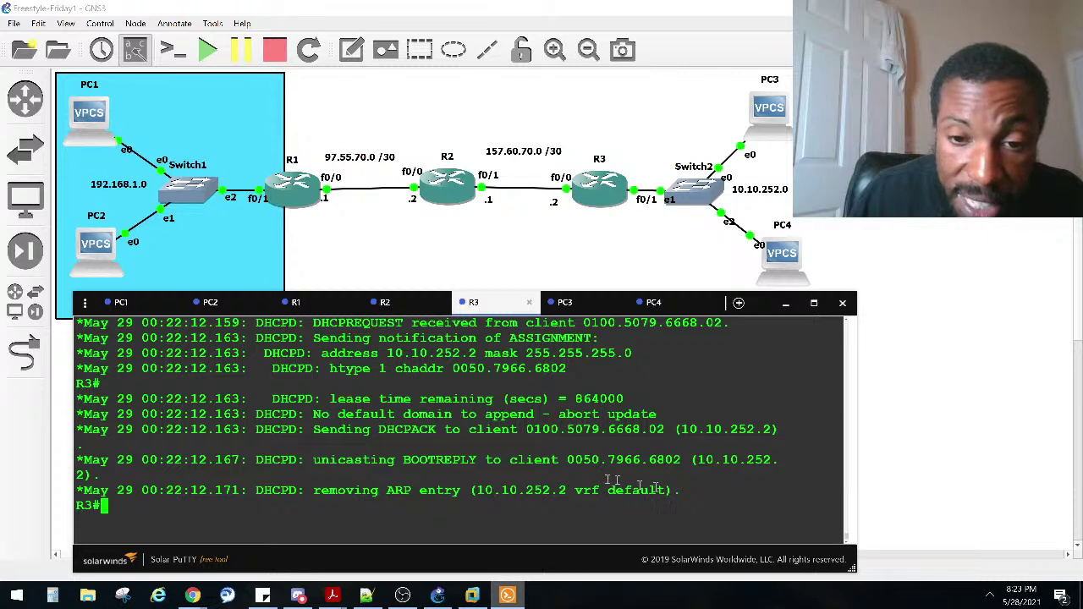
pyautogui.moveTo(683, 500); pyautogui.dragTo(127, 459)
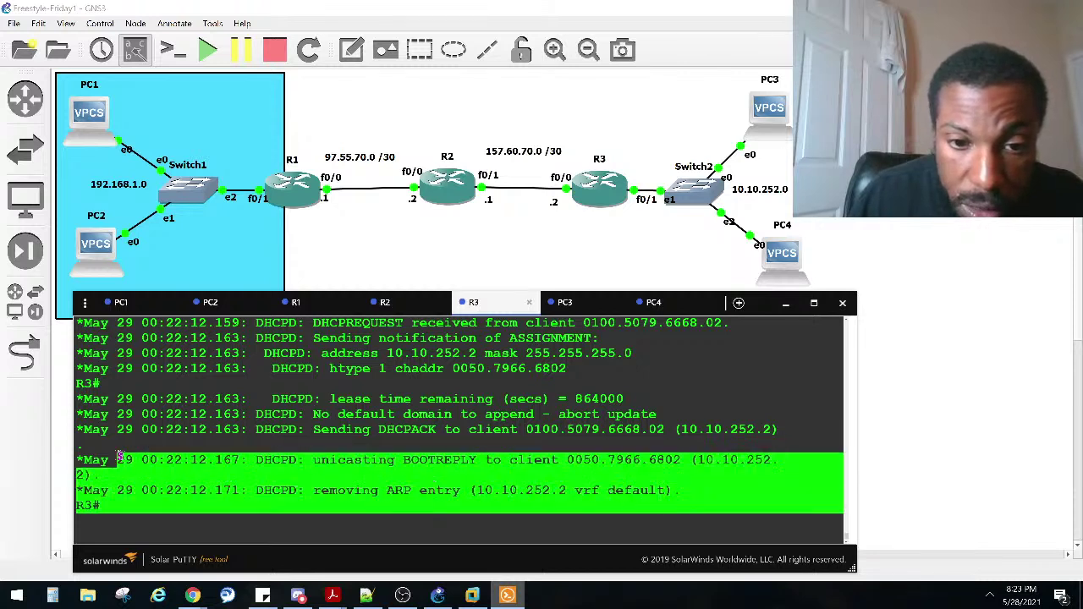
pyautogui.moveTo(100, 461)
pyautogui.mouseDown()
pyautogui.moveTo(100, 446)
pyautogui.moveTo(80, 454)
pyautogui.mouseUp()
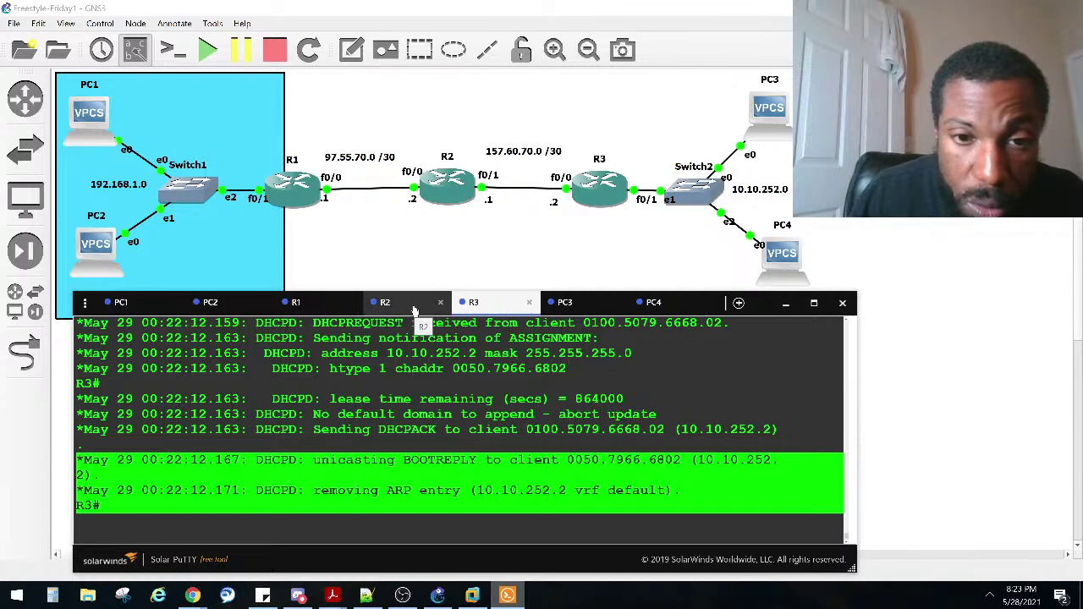
# Step: Highlight address 10.10.252.2 and PC3's DORRR result, then return to the topology canvas
pyautogui.scroll(2, 482, 337)
pyautogui.scroll(-2, 482, 337)
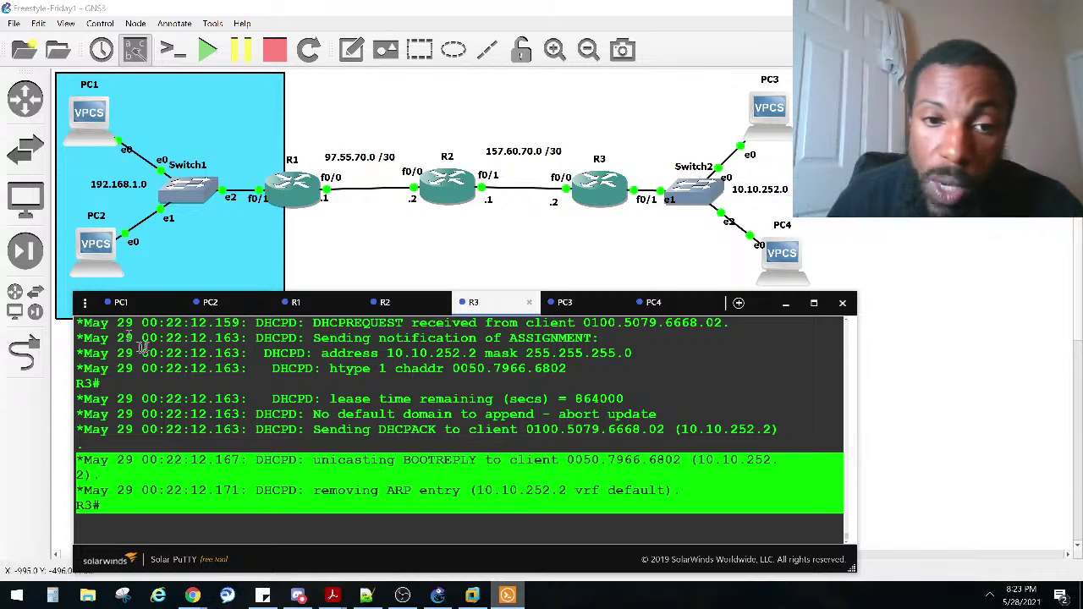
pyautogui.moveTo(484, 354); pyautogui.dragTo(404, 358)
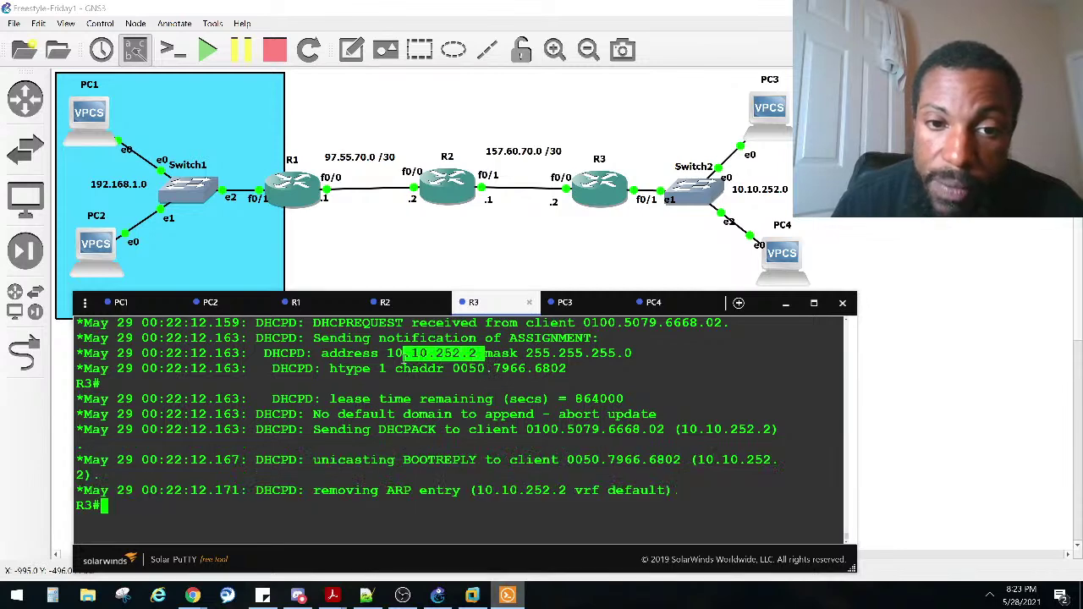
pyautogui.click(569, 302)
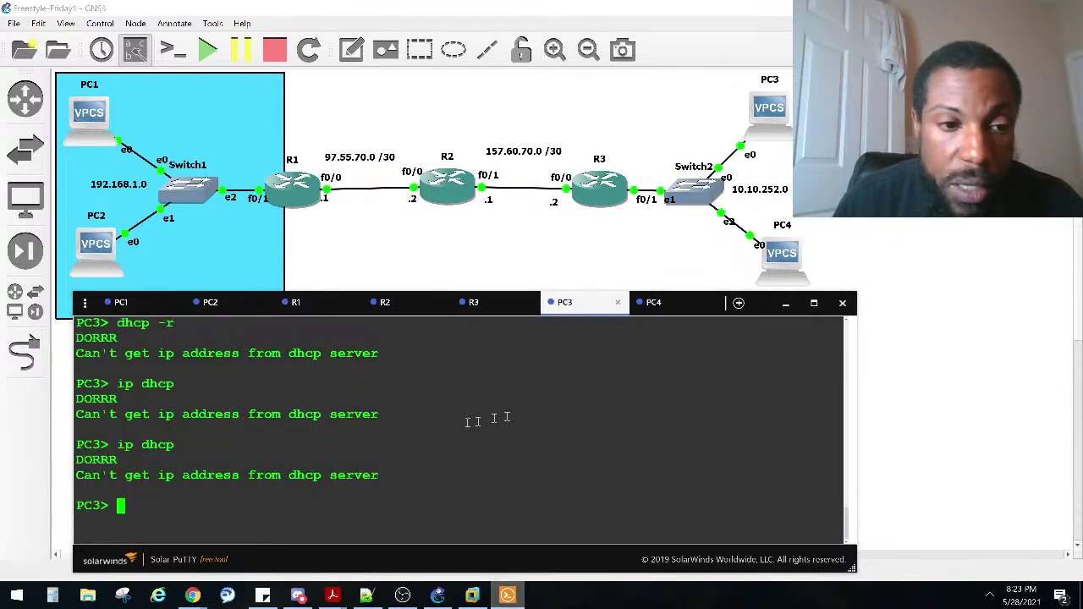
pyautogui.tripleClick(80, 461)
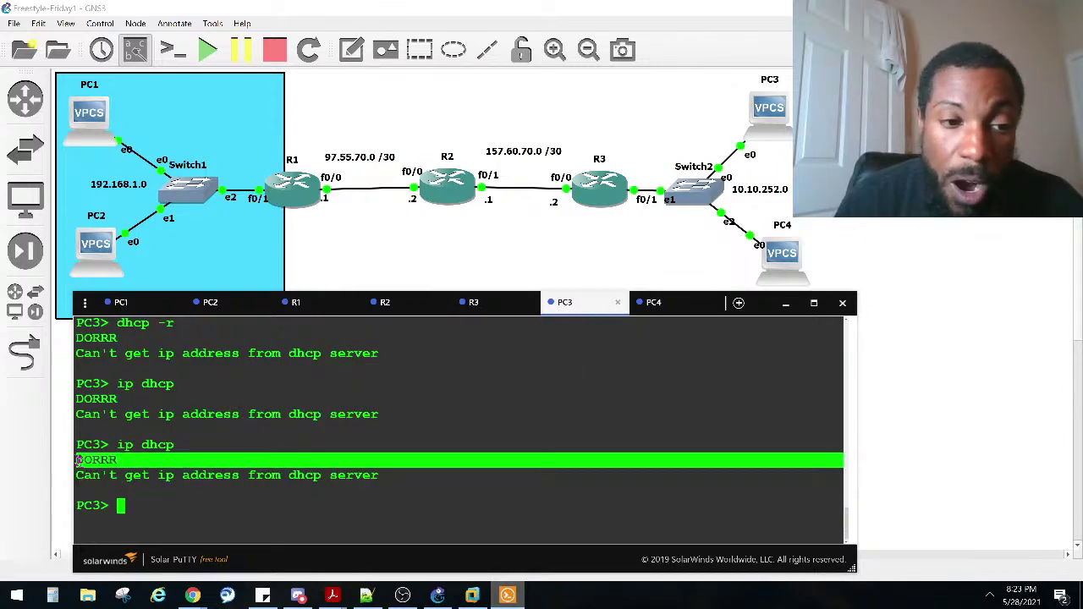
pyautogui.click(150, 466)
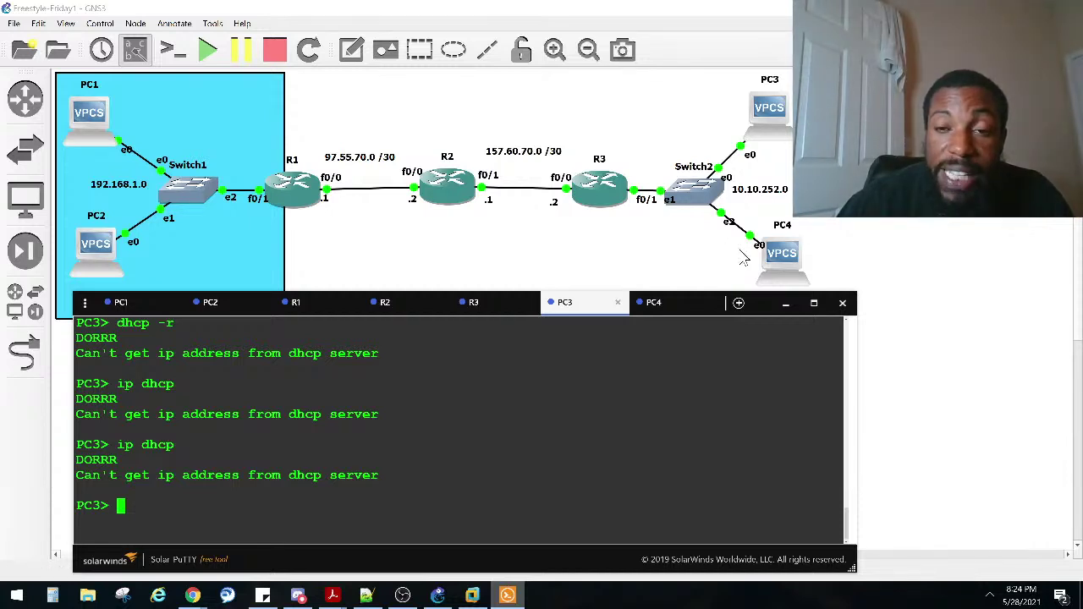
pyautogui.click(636, 249)
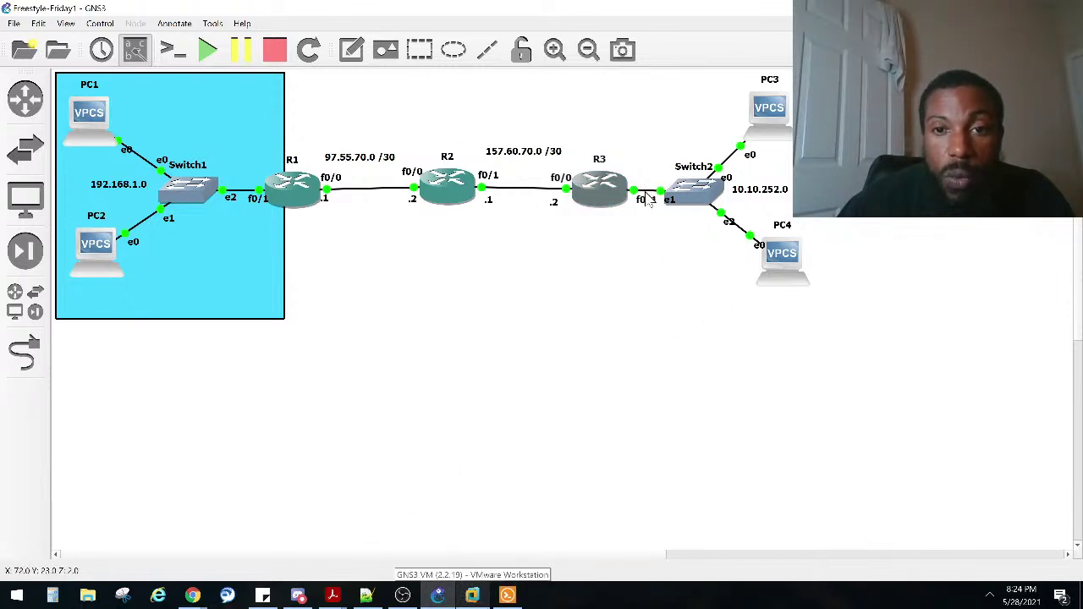
# Step: Delete the R2–R3, R3–Switch2, Switch2–PC3 and Switch2–PC4 links
pyautogui.rightClick(648, 199)
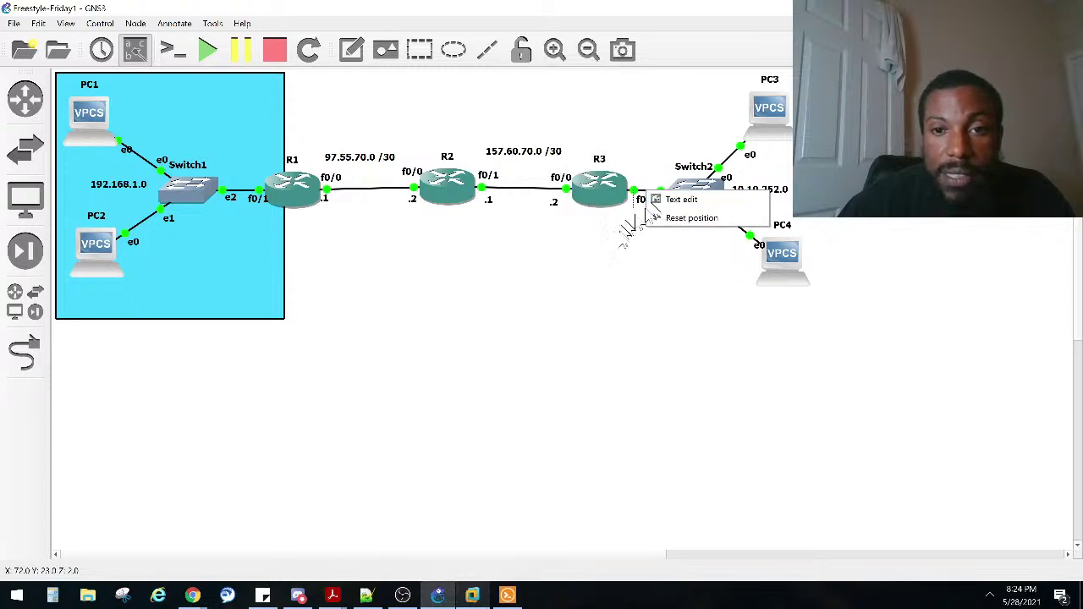
pyautogui.click(635, 224)
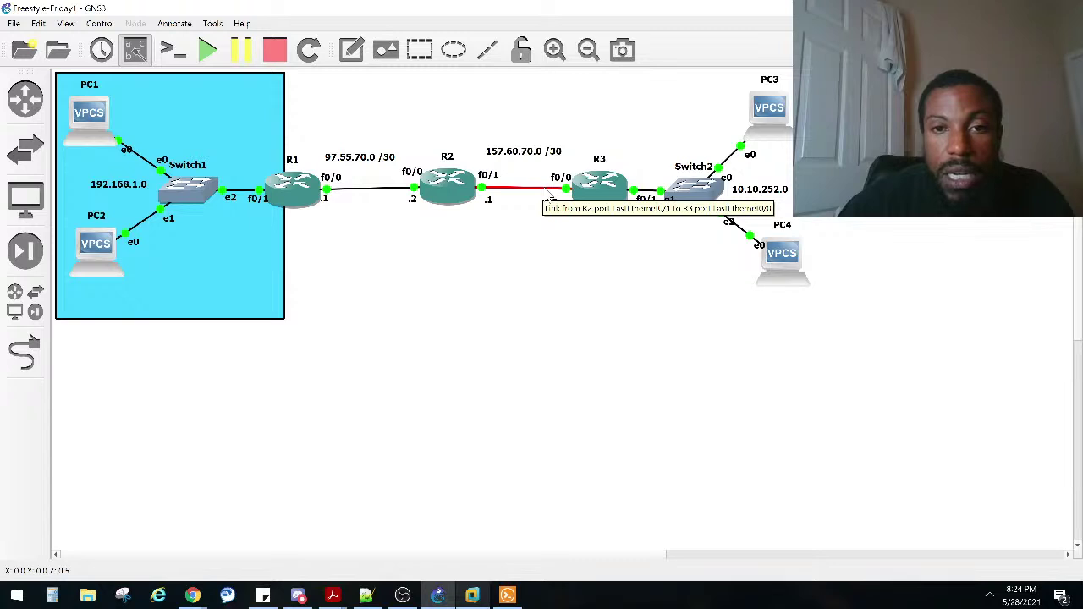
pyautogui.rightClick(548, 192)
pyautogui.click(568, 252)
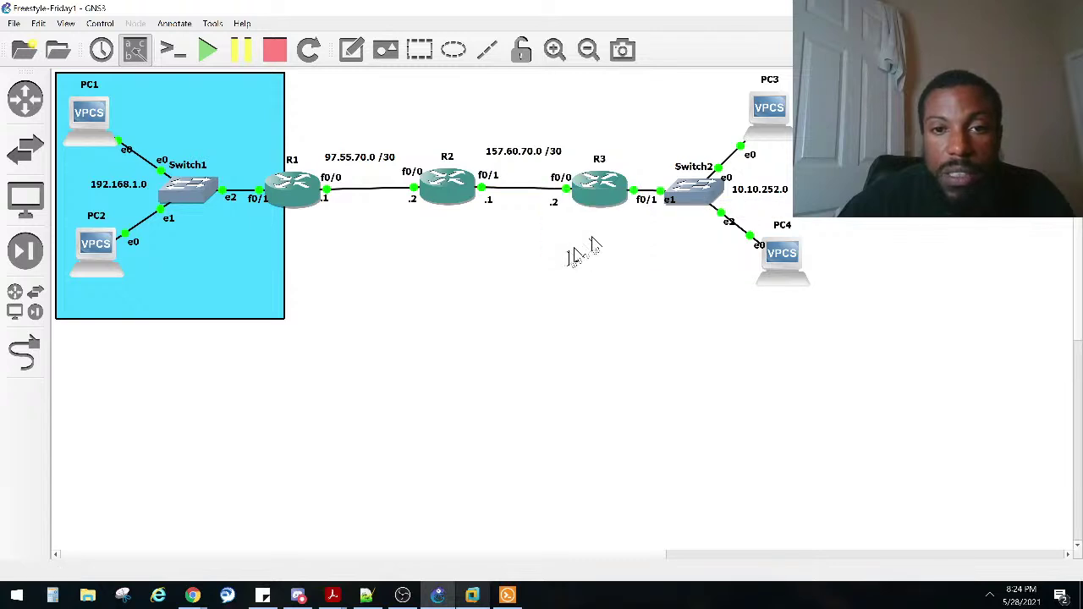
pyautogui.rightClick(644, 197)
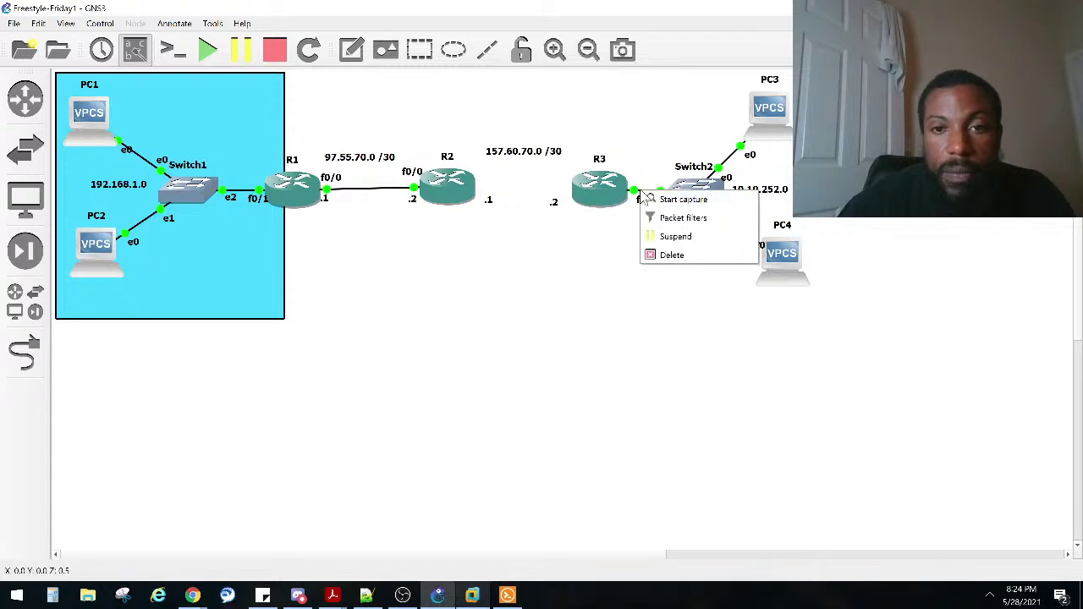
pyautogui.click(665, 256)
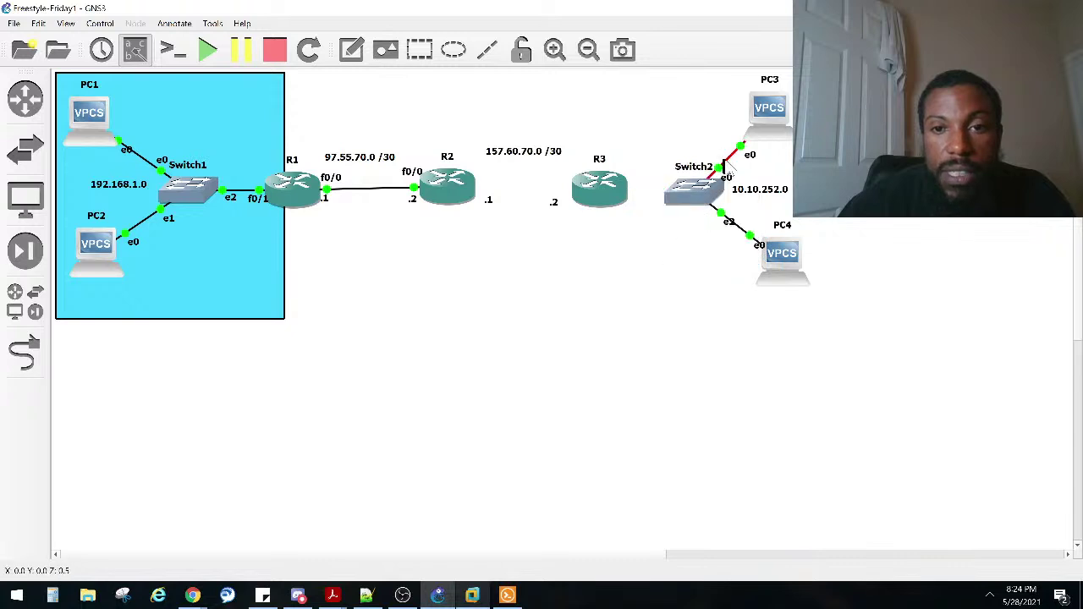
pyautogui.rightClick(730, 170)
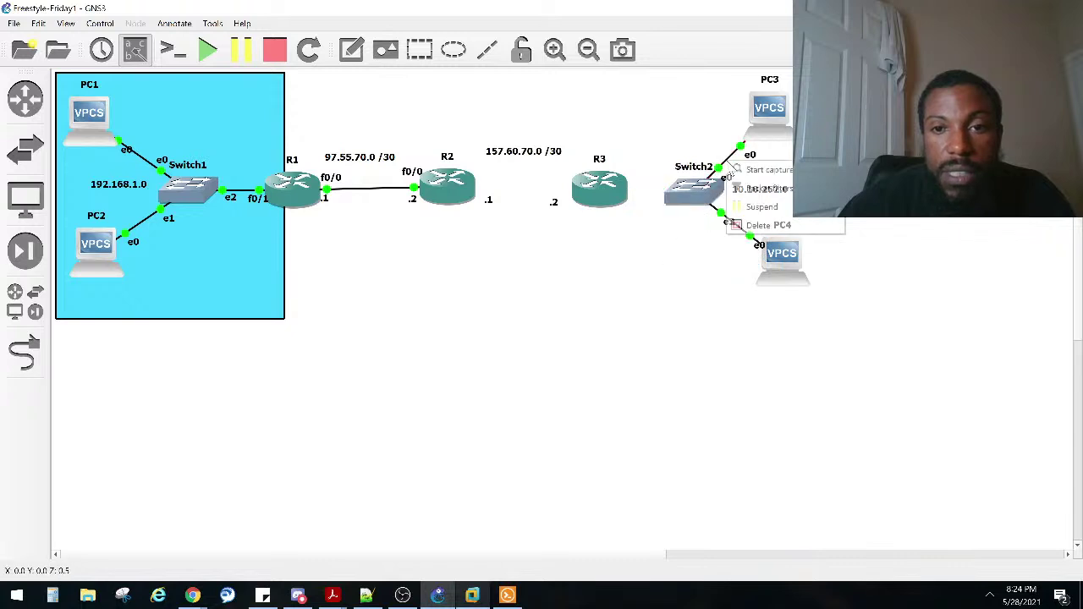
pyautogui.click(757, 225)
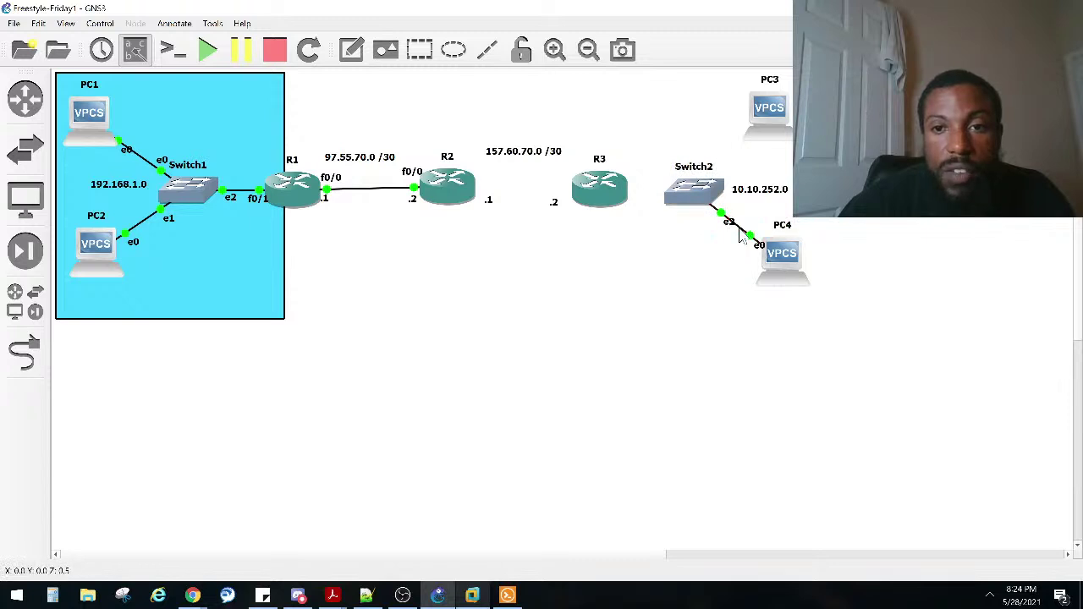
pyautogui.rightClick(738, 237)
pyautogui.click(757, 292)
# Step: Move R3 and Switch2 lower on the canvas and bring up the available switch devices
pyautogui.moveTo(603, 187); pyautogui.dragTo(566, 323)
pyautogui.moveTo(689, 191); pyautogui.dragTo(669, 324)
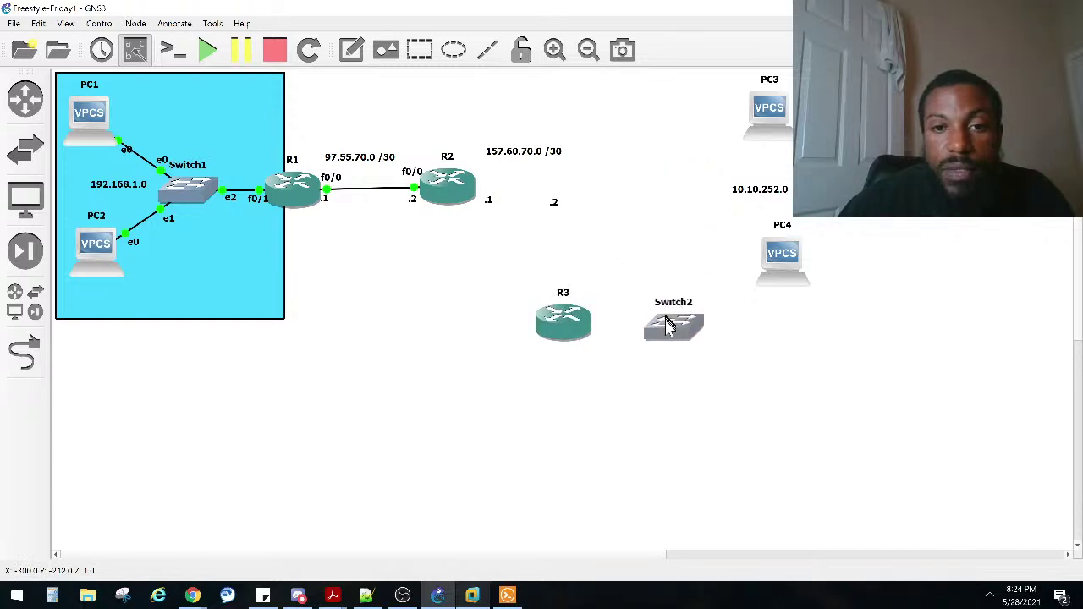
pyautogui.click(25, 149)
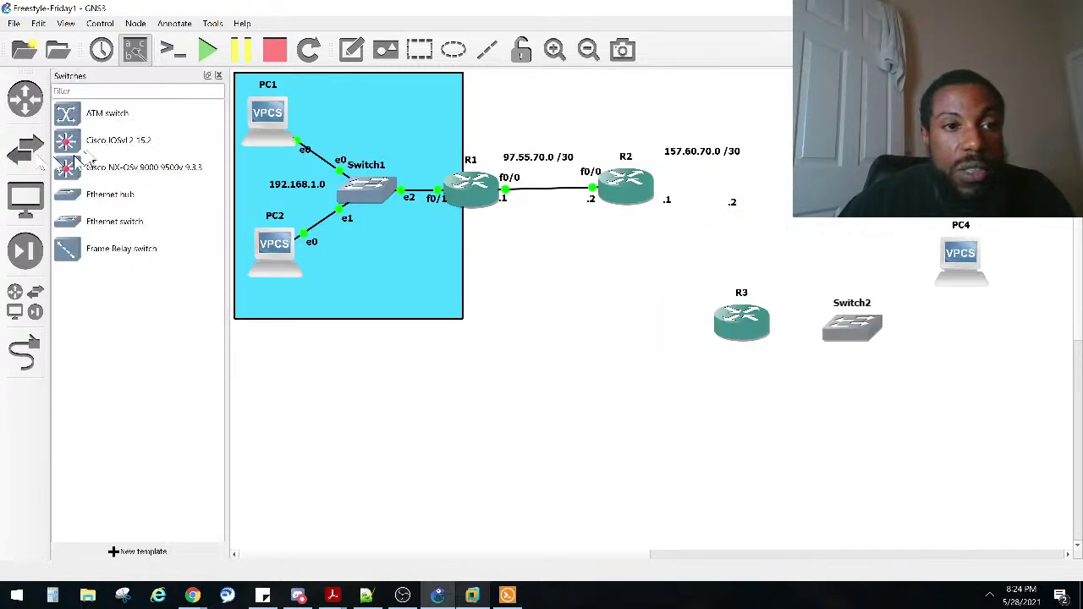
# Step: Place a Cisco IOSvL2 switch on the canvas beside R2
pyautogui.moveTo(66, 143); pyautogui.dragTo(831, 211)
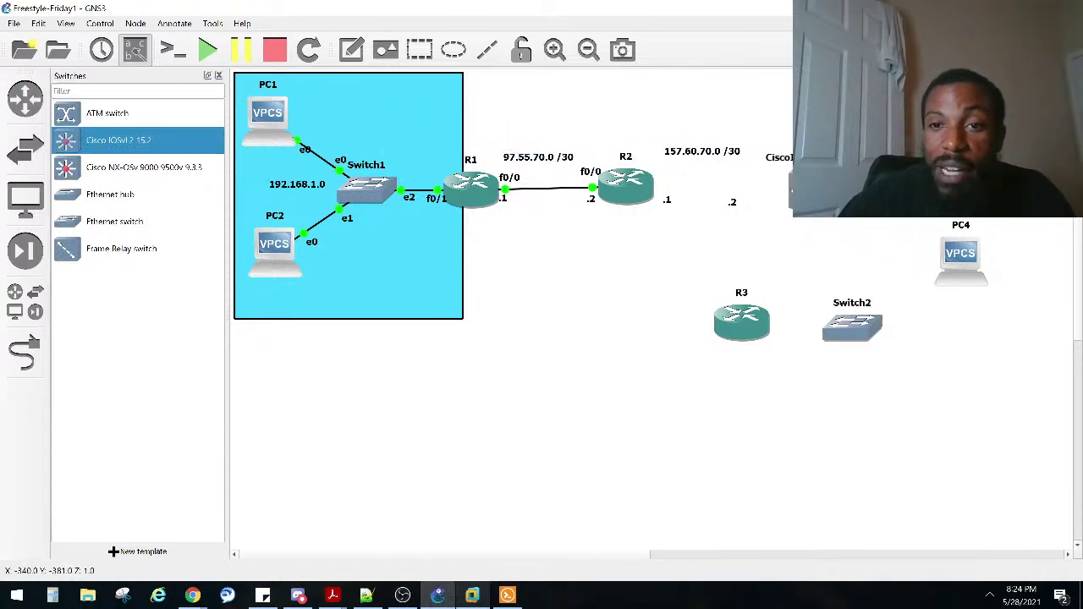
pyautogui.click(798, 242)
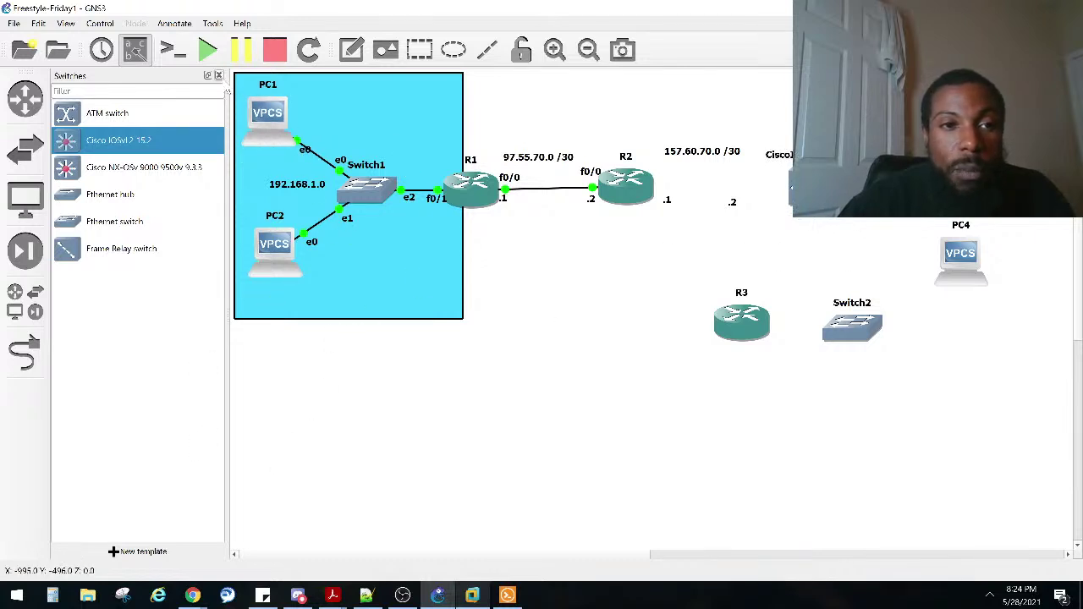
pyautogui.click(220, 75)
# Step: Link R2's FastEthernet0/1 to the new switch's Gi0/0 port
pyautogui.click(24, 355)
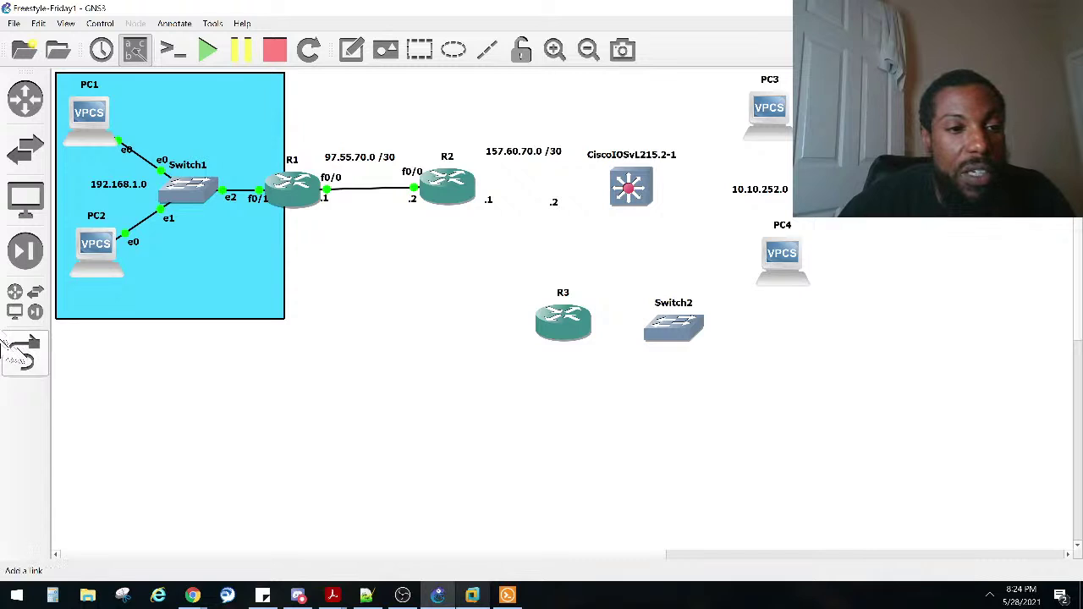
pyautogui.click(458, 178)
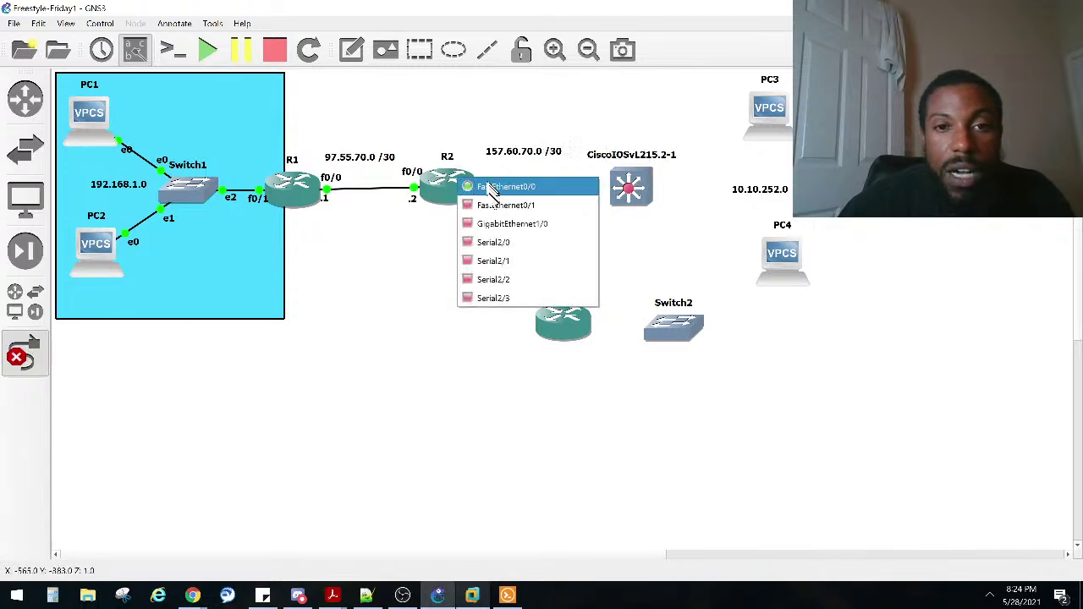
pyautogui.click(505, 205)
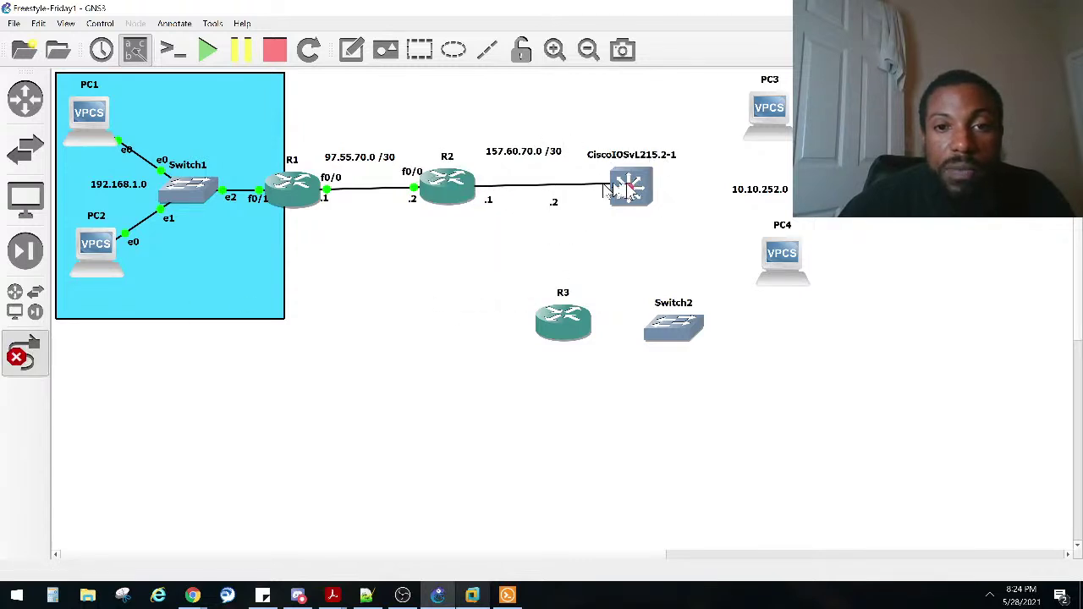
pyautogui.click(626, 187)
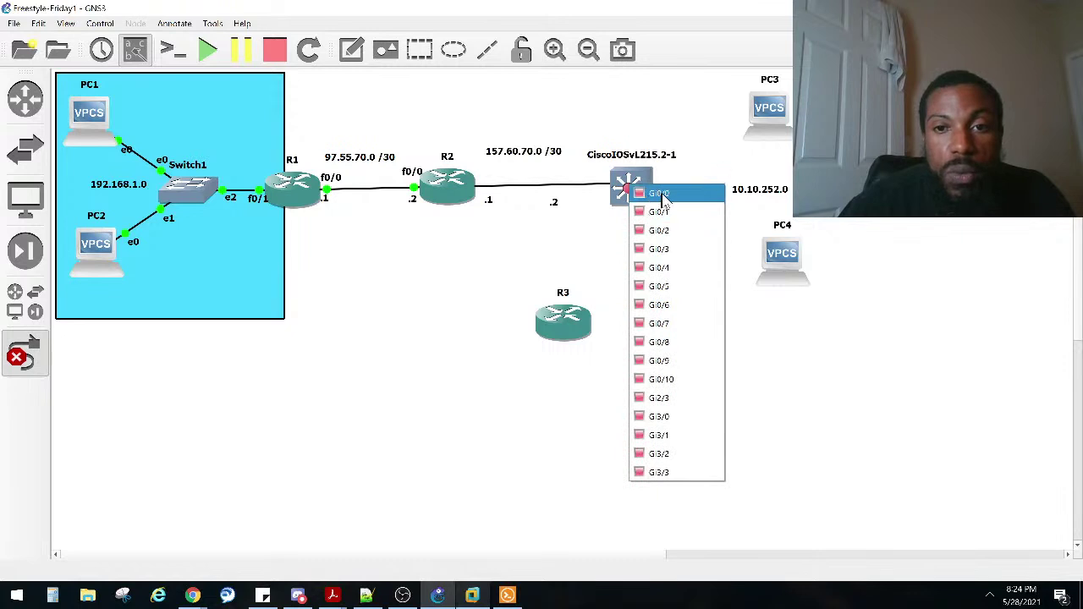
pyautogui.click(656, 194)
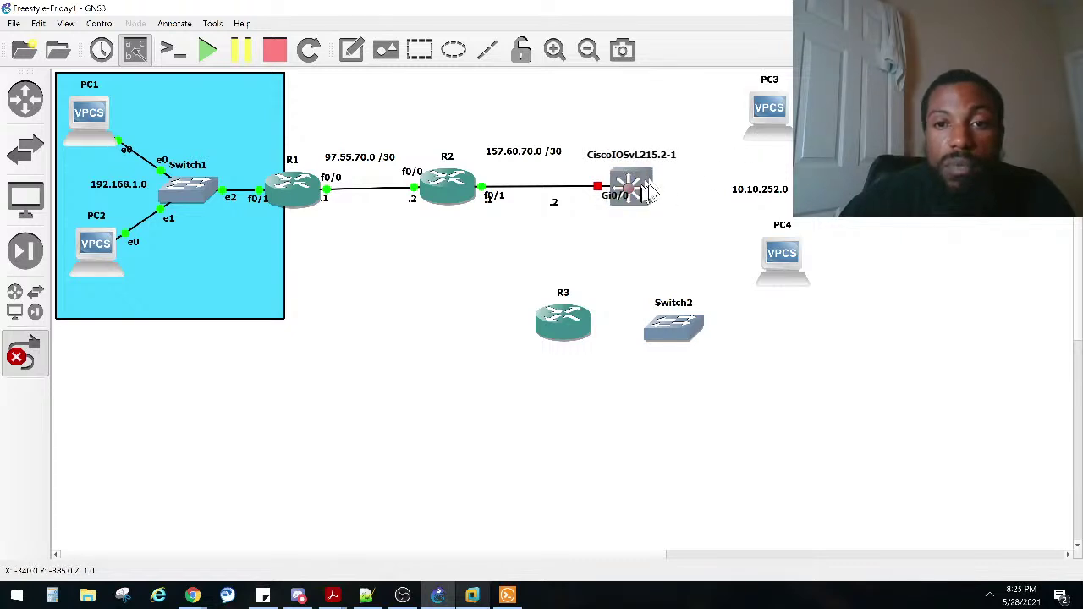
pyautogui.moveTo(615, 210); pyautogui.dragTo(592, 214)
pyautogui.click(24, 354)
# Step: Connect switch ports Gi0/1 to PC3 and Gi0/2 to PC4's Ethernet0
pyautogui.click(24, 354)
pyautogui.click(640, 186)
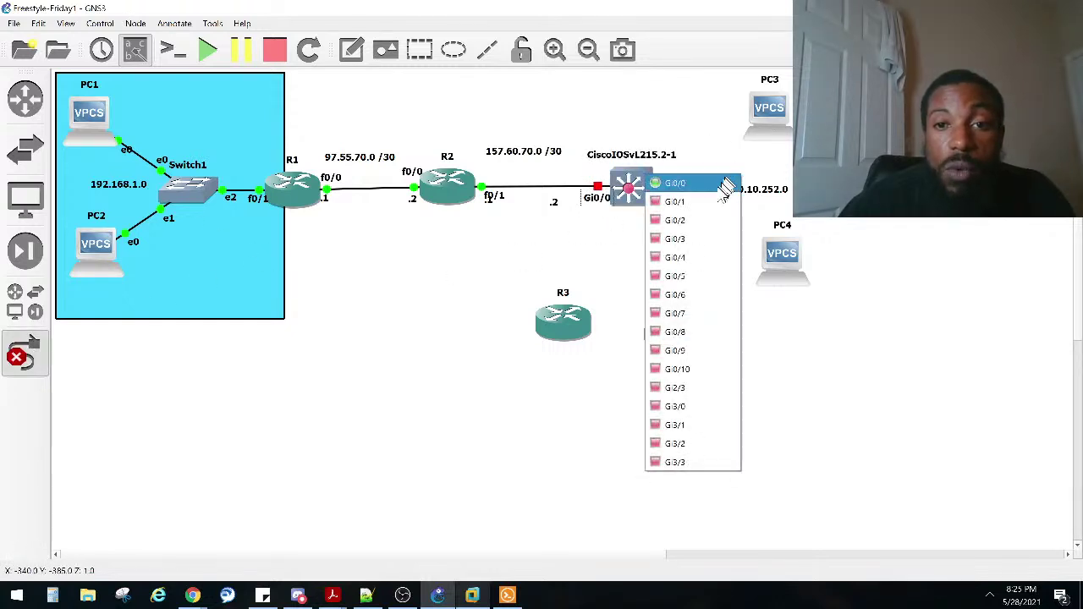
pyautogui.click(681, 181)
pyautogui.click(772, 113)
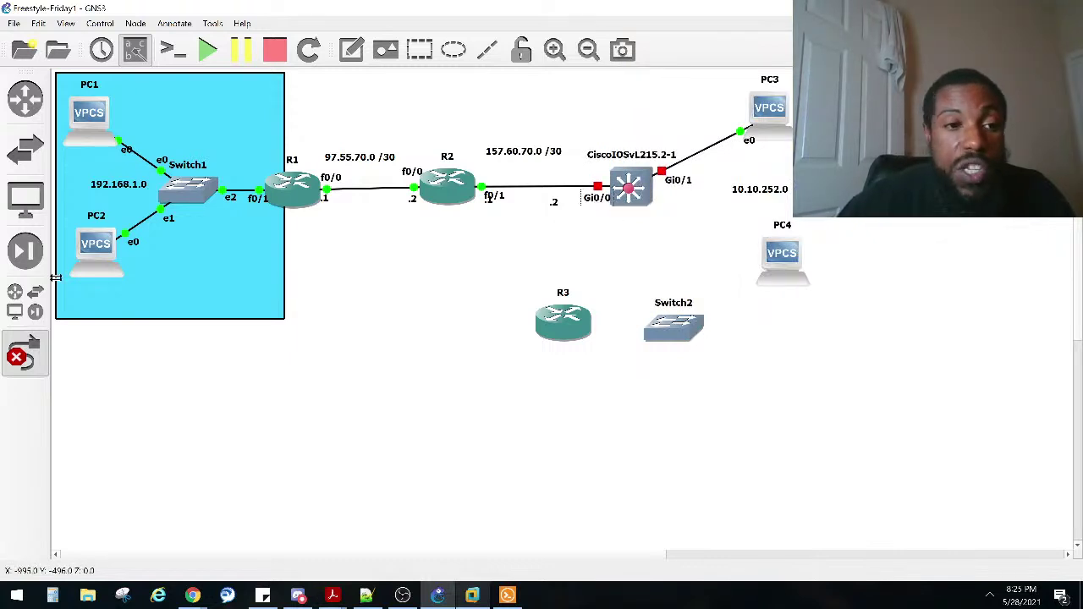
pyautogui.click(25, 356)
pyautogui.click(24, 355)
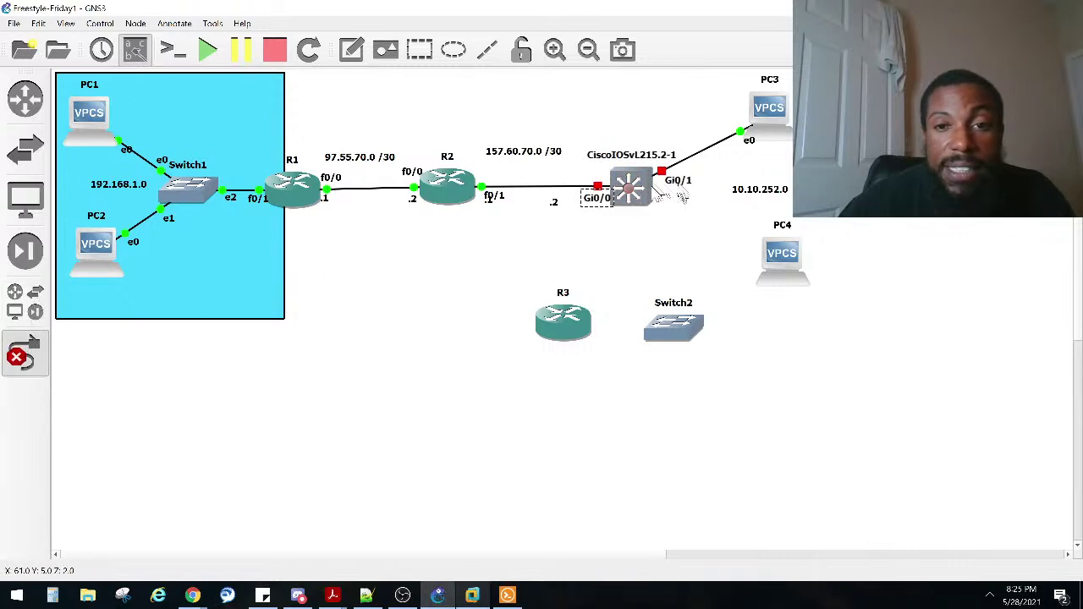
pyautogui.click(632, 194)
pyautogui.click(718, 241)
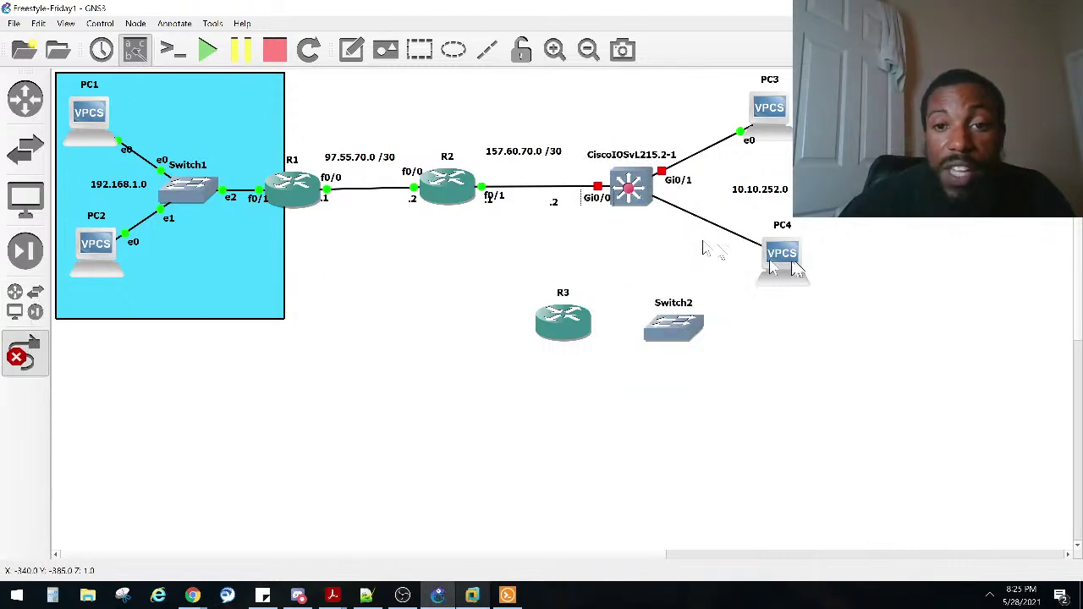
pyautogui.click(783, 267)
pyautogui.click(783, 267)
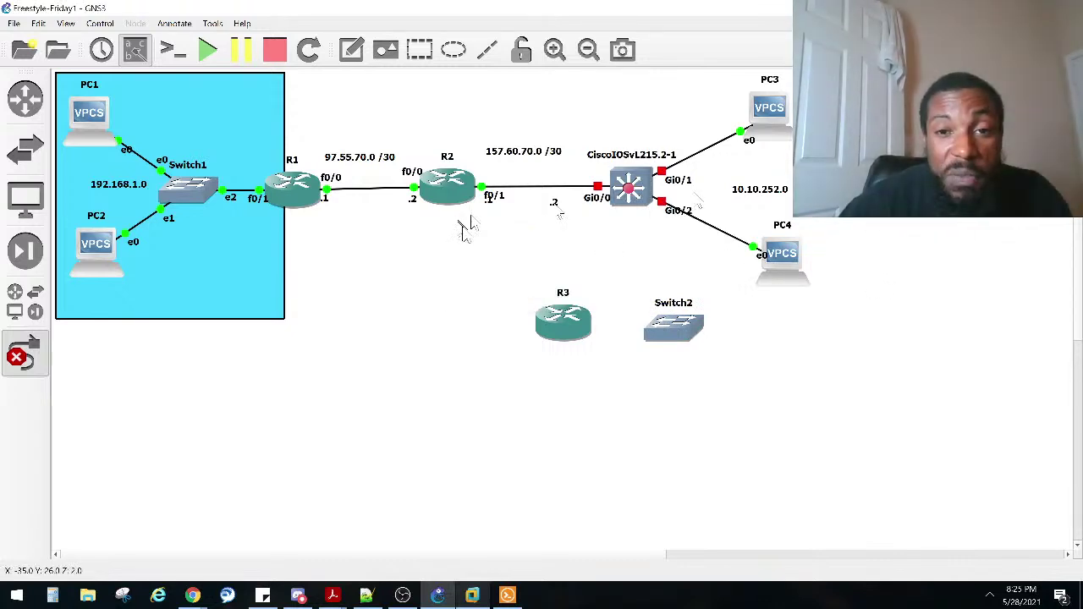
# Step: Start the CiscoIOSvL215.2-1 switch
pyautogui.rightClick(634, 175)
pyautogui.click(662, 220)
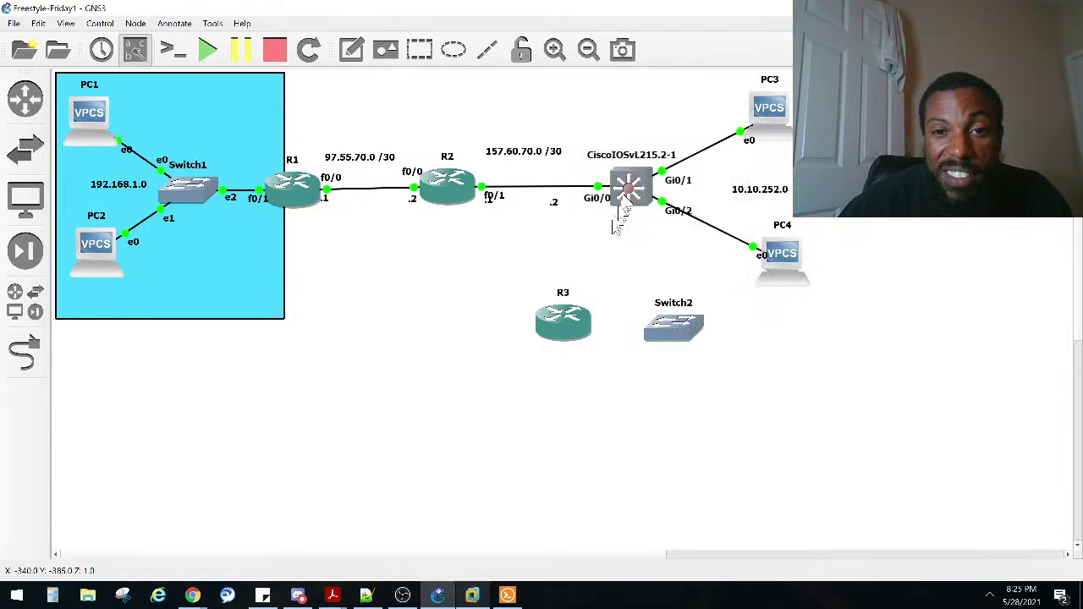
pyautogui.rightClick(630, 196)
pyautogui.click(638, 214)
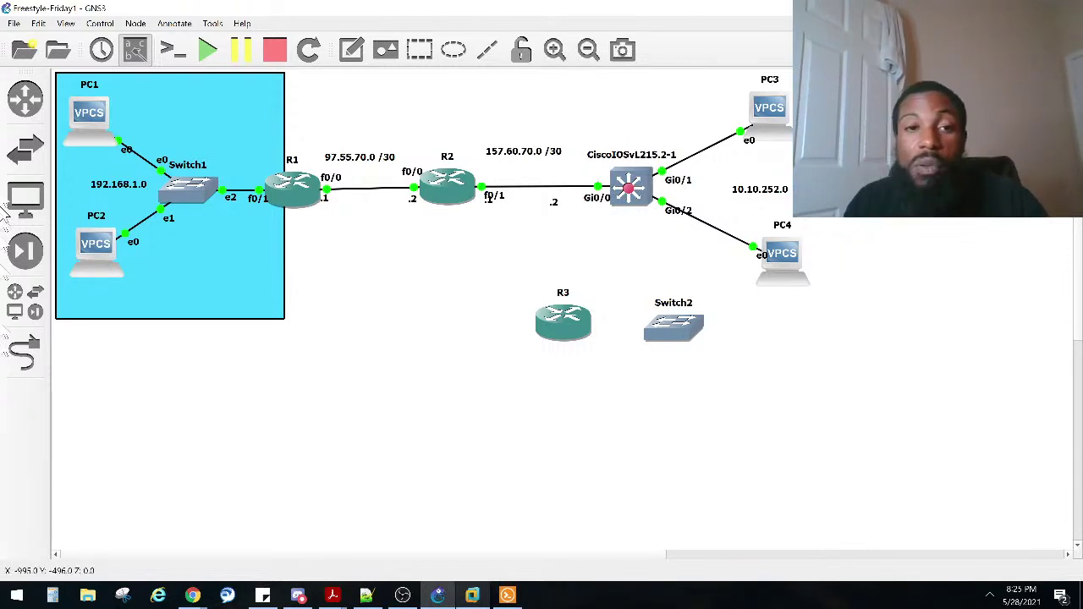
pyautogui.doubleClick(766, 276)
pyautogui.click(401, 401)
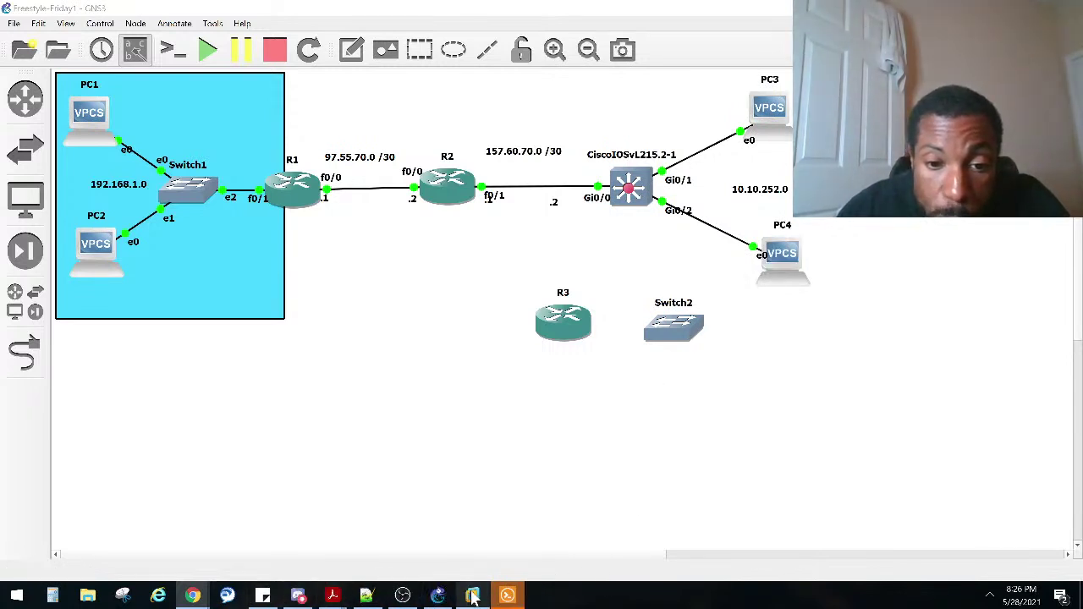
# Step: Bring up the Solar-PuTTY consoles, review R3's DHCP log, and return to PC3's tab
pyautogui.moveTo(506, 594)
pyautogui.click(505, 555)
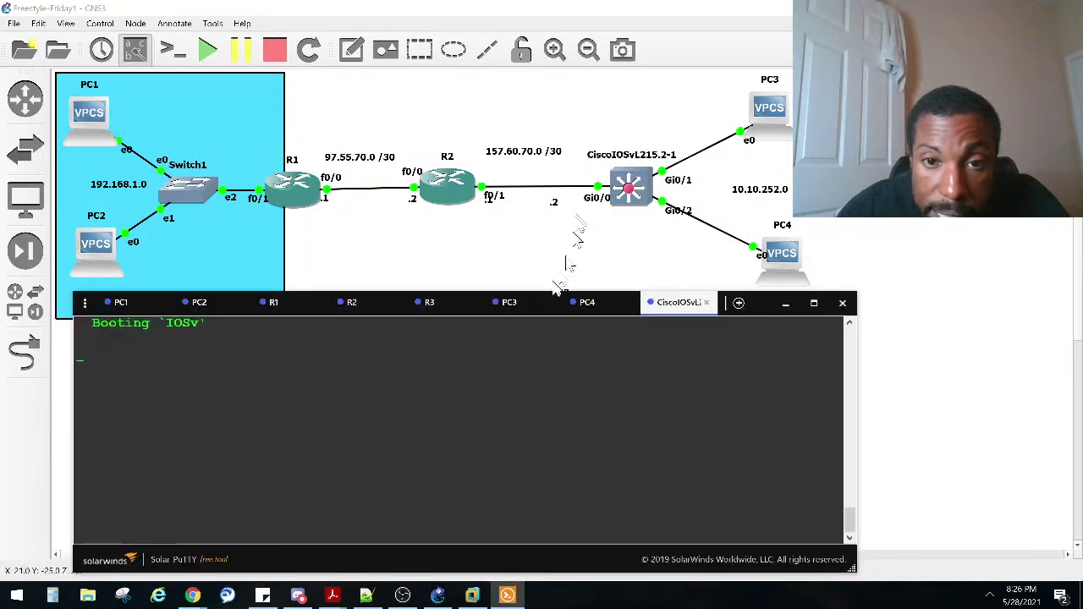
pyautogui.click(511, 303)
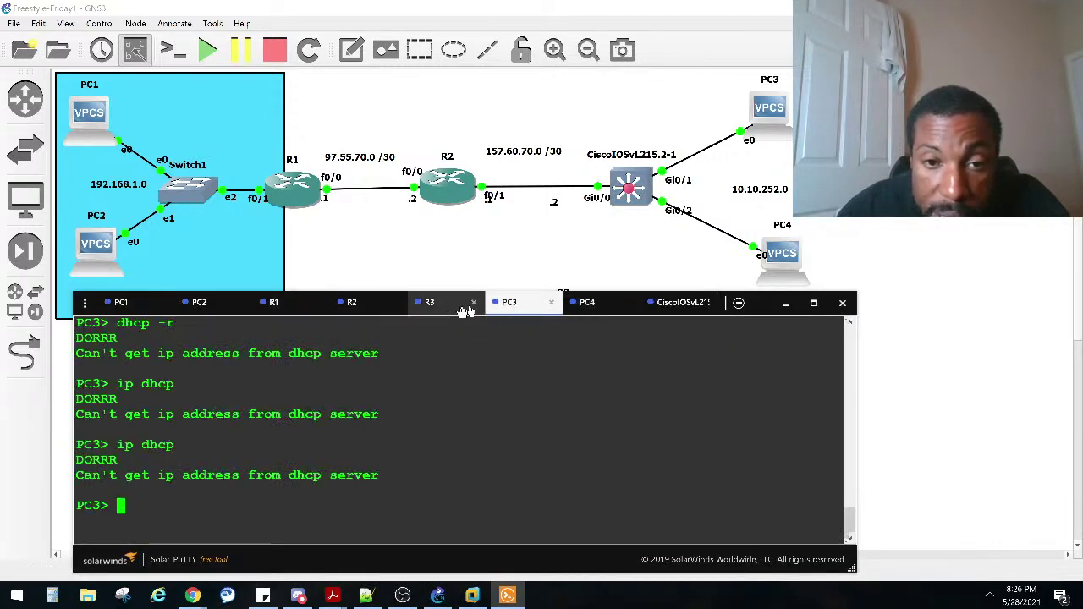
pyautogui.click(430, 304)
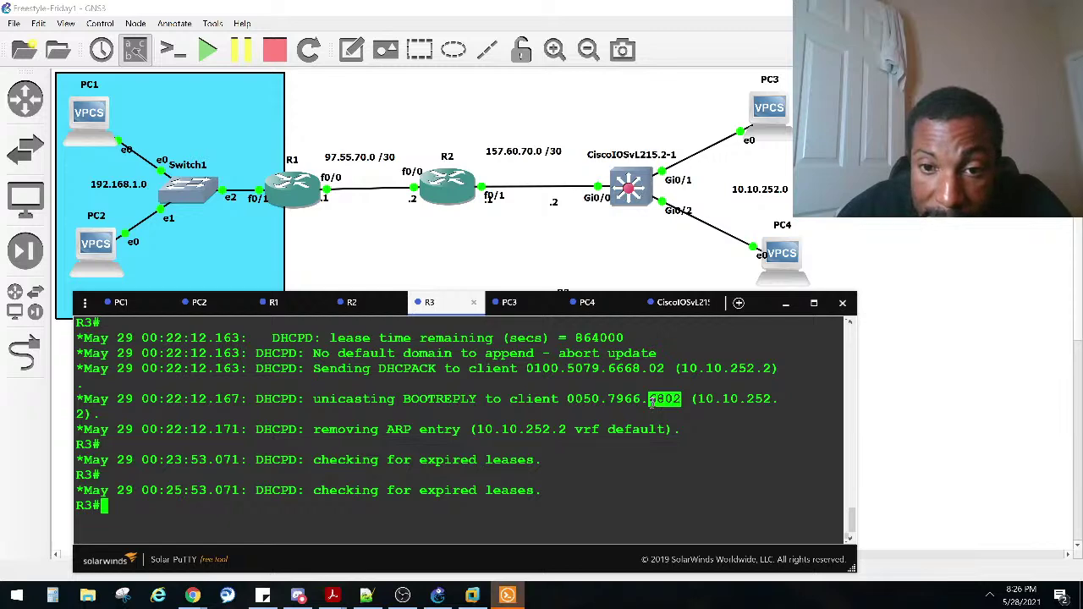
pyautogui.scroll(2, 653, 401)
pyautogui.moveTo(647, 459); pyautogui.dragTo(626, 459)
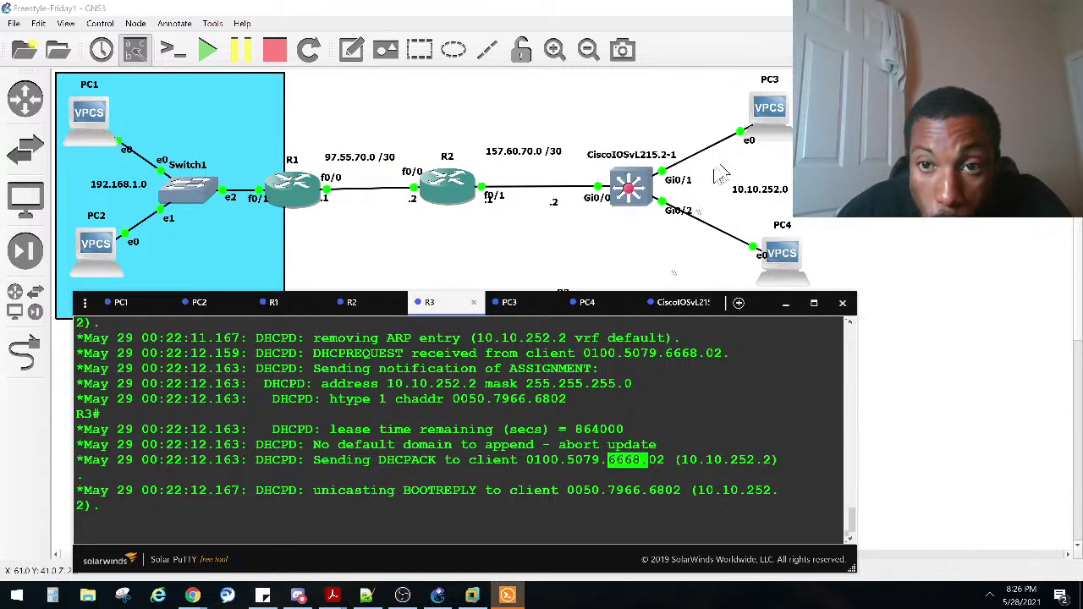
pyautogui.click(511, 303)
# Step: Run 'sho ip' on PC3 to display its IP settings
pyautogui.doubleClick(533, 414)
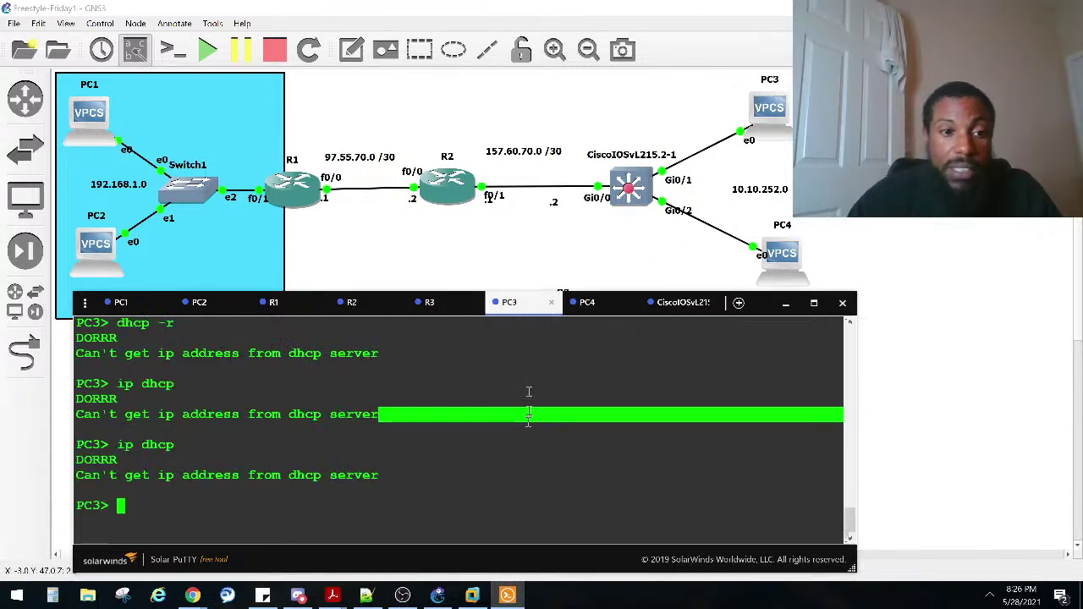
pyautogui.write('ip')
pyautogui.press('BackSpace')
pyautogui.write('sho')
pyautogui.press('BackSpace')
pyautogui.press('BackSpace')
pyautogui.write('ho ip')
pyautogui.press('Return')
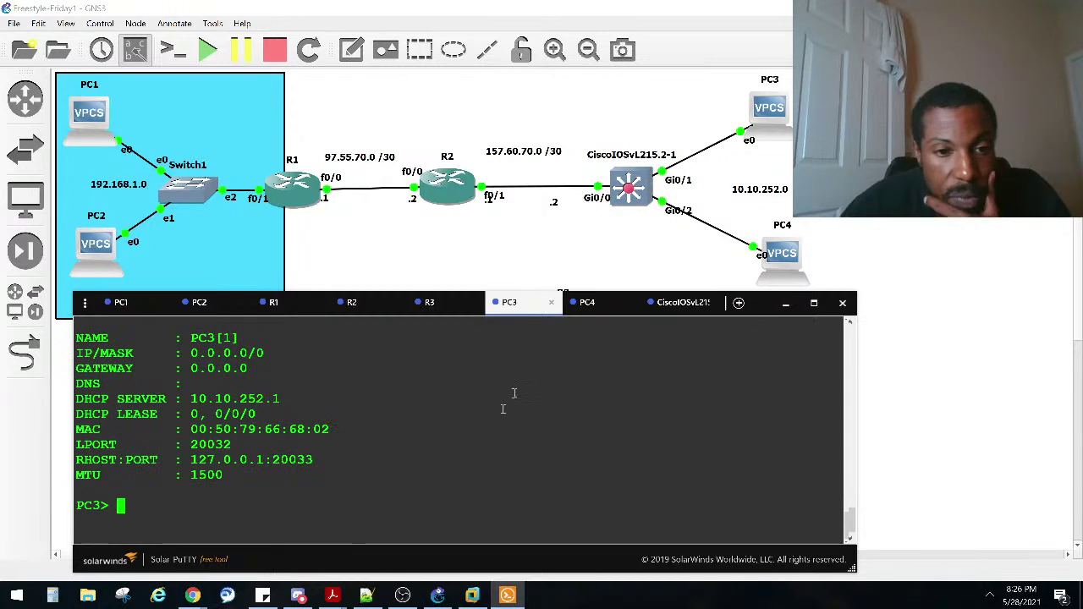
# Step: Highlight the MAC addresses shown in the PC3 and PC4 consoles
pyautogui.moveTo(330, 432); pyautogui.dragTo(296, 431)
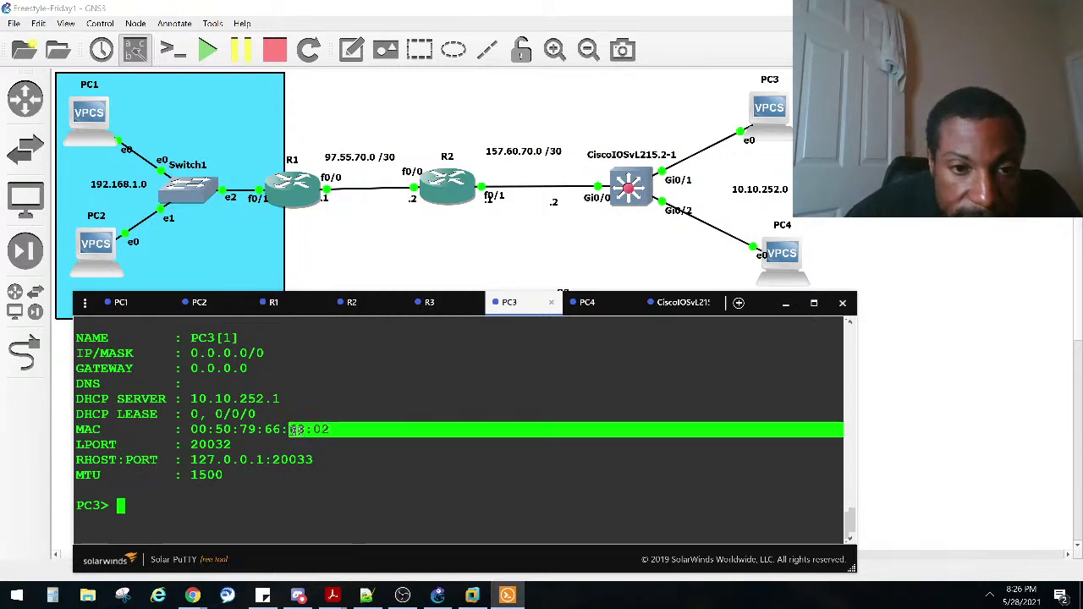
pyautogui.click(588, 303)
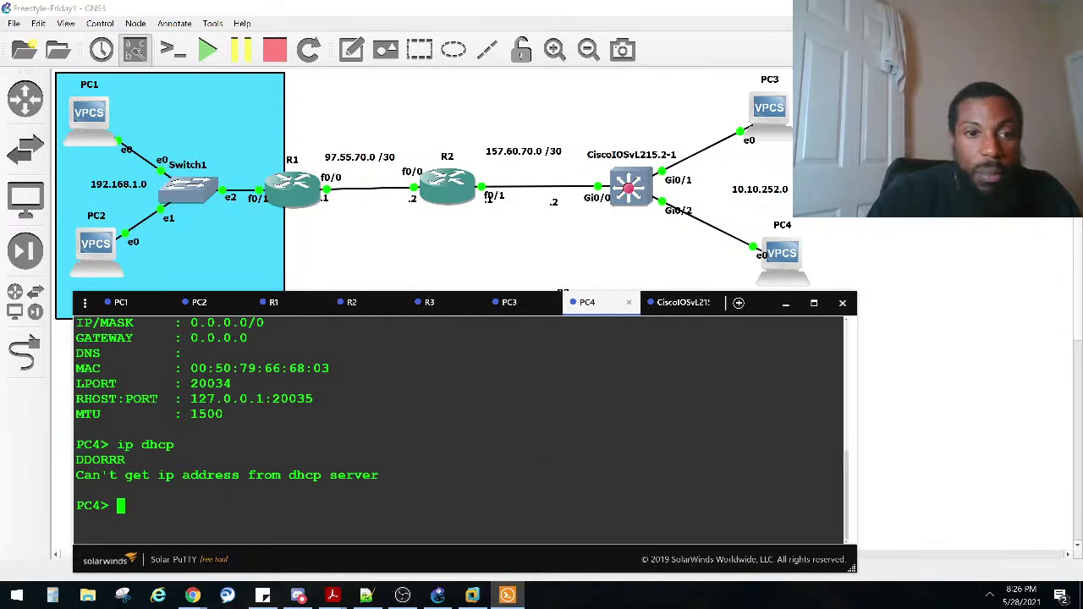
pyautogui.moveTo(329, 370)
pyautogui.mouseDown()
pyautogui.moveTo(264, 370)
pyautogui.moveTo(332, 365)
pyautogui.mouseUp()
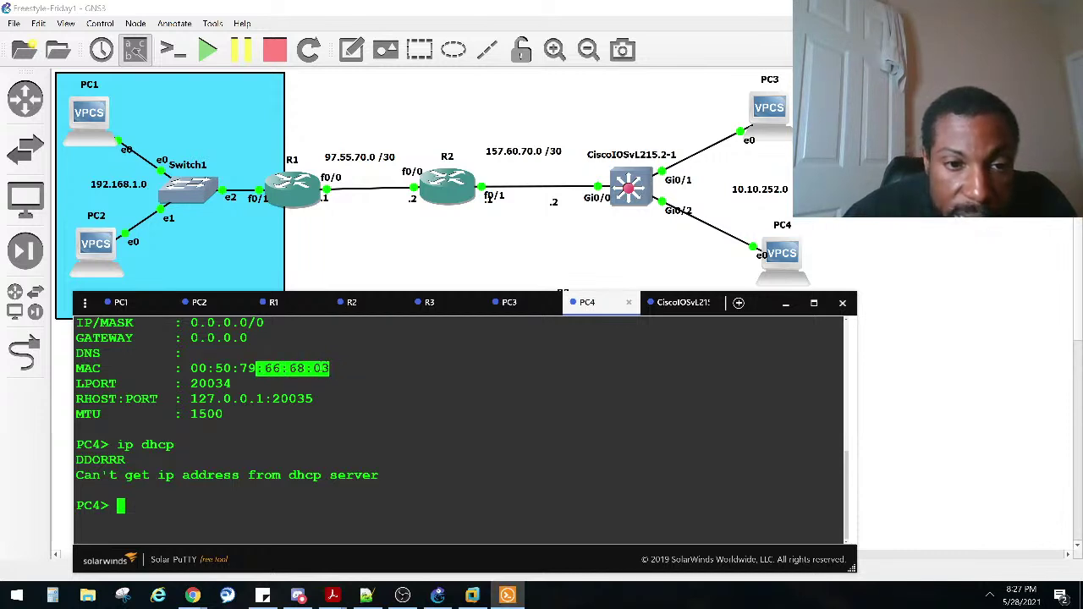
pyautogui.click(518, 307)
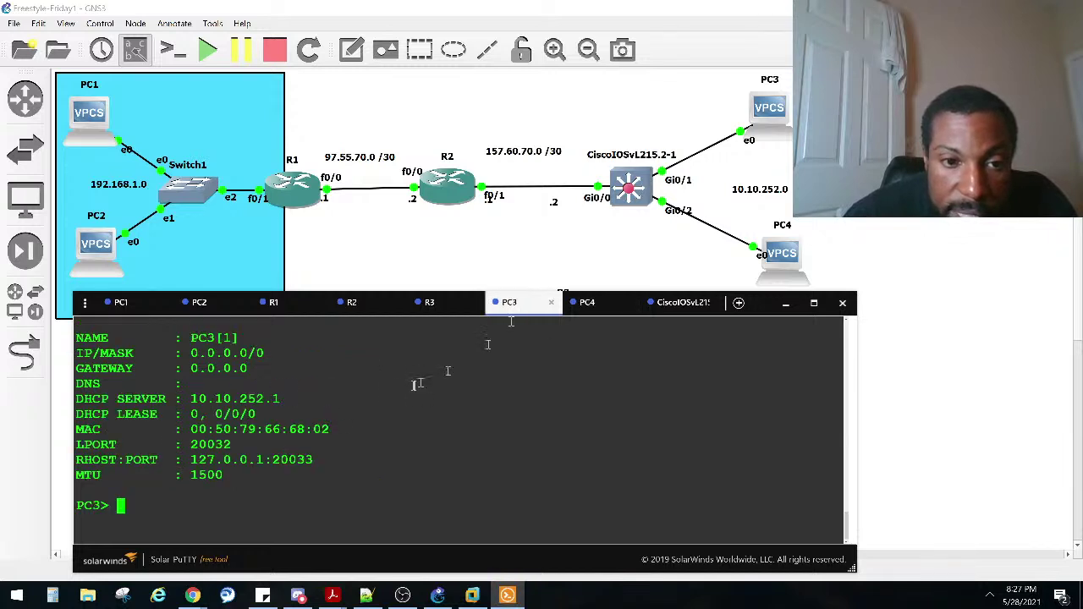
pyautogui.moveTo(339, 429); pyautogui.dragTo(259, 429)
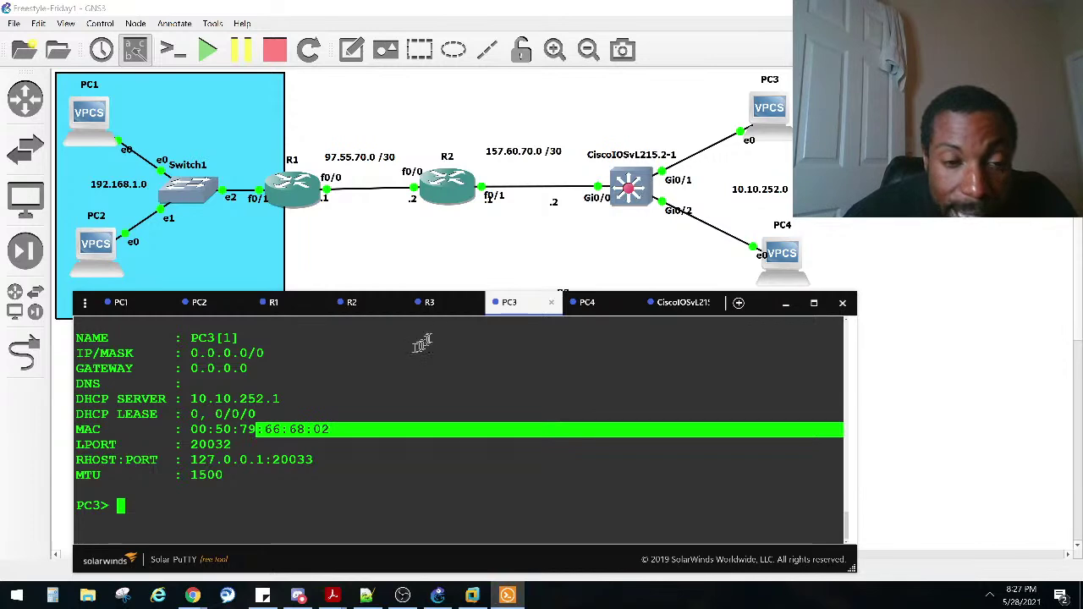
# Step: Compare them with client ID 5079.6668.02 in R3's DHCPACK and BOOTREPLY lines
pyautogui.click(451, 314)
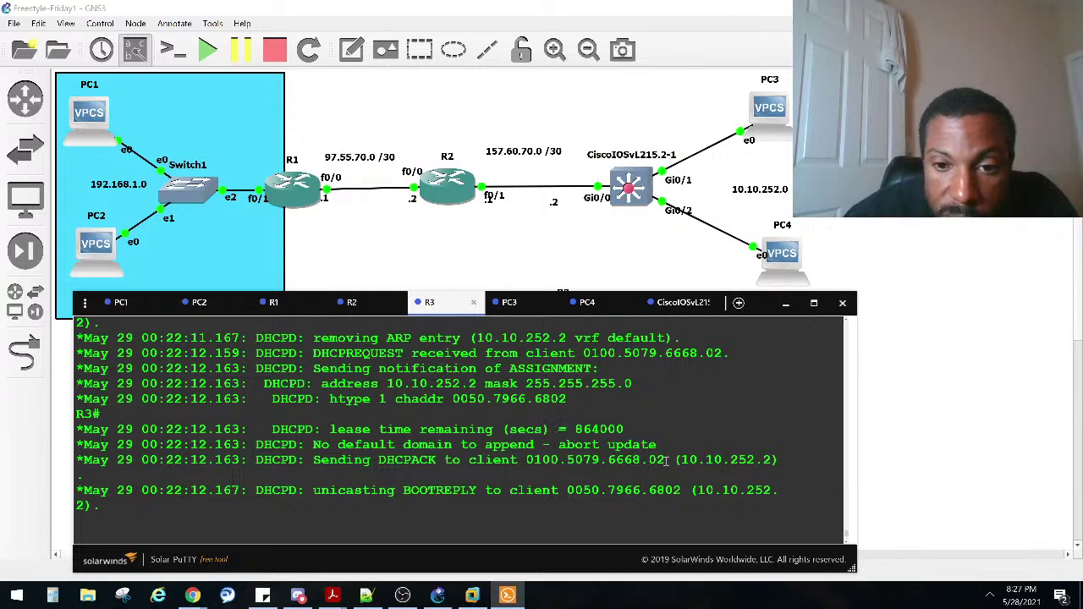
pyautogui.moveTo(666, 459); pyautogui.dragTo(601, 459)
pyautogui.moveTo(687, 490); pyautogui.dragTo(630, 492)
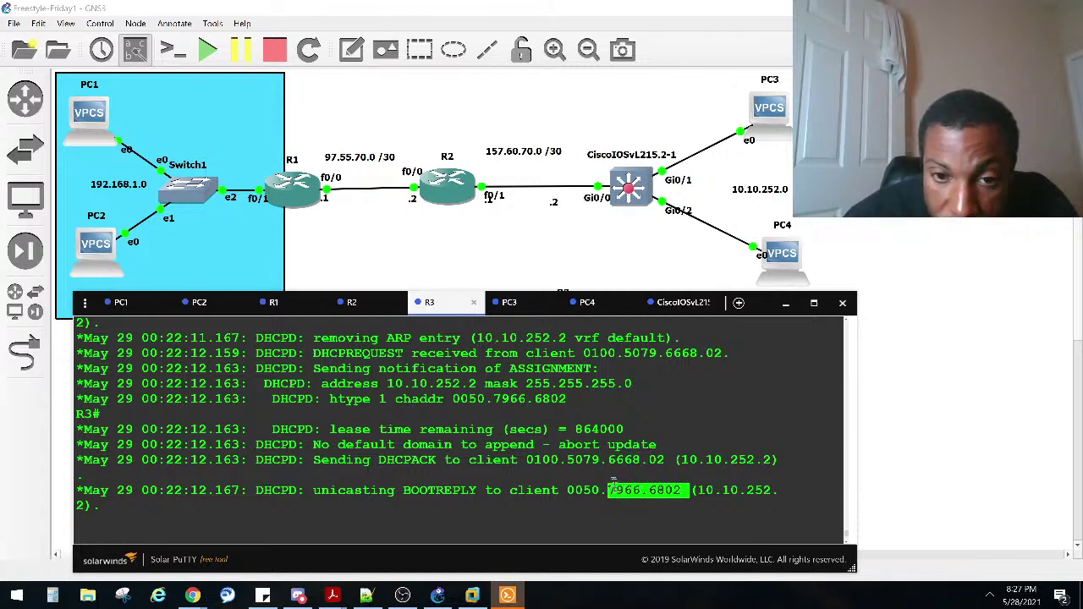
pyautogui.moveTo(667, 459); pyautogui.dragTo(569, 461)
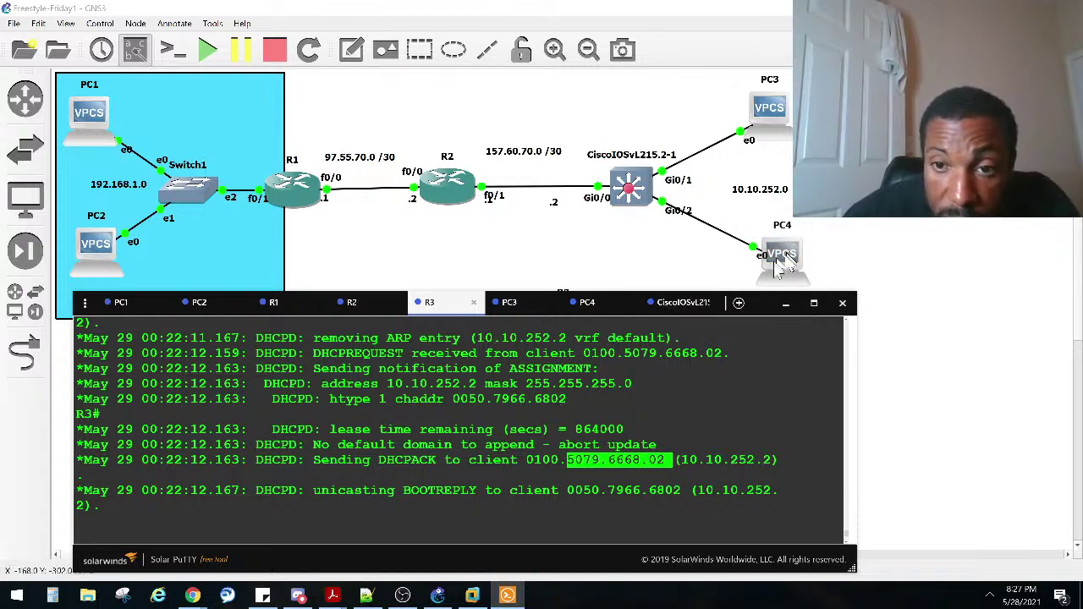
pyautogui.scroll(2, 592, 393)
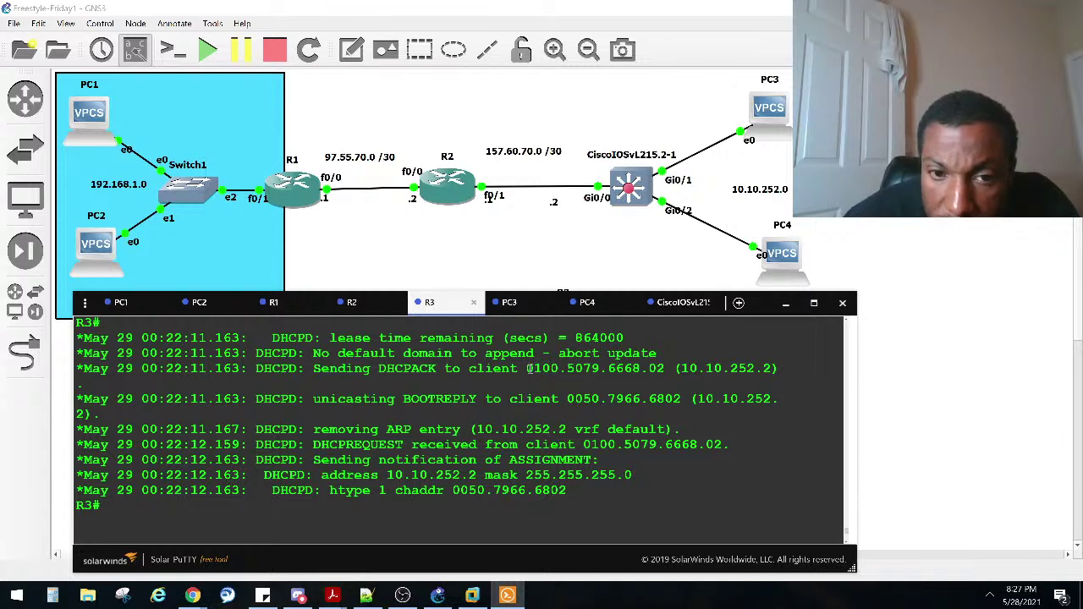
pyautogui.scroll(-5, 529, 368)
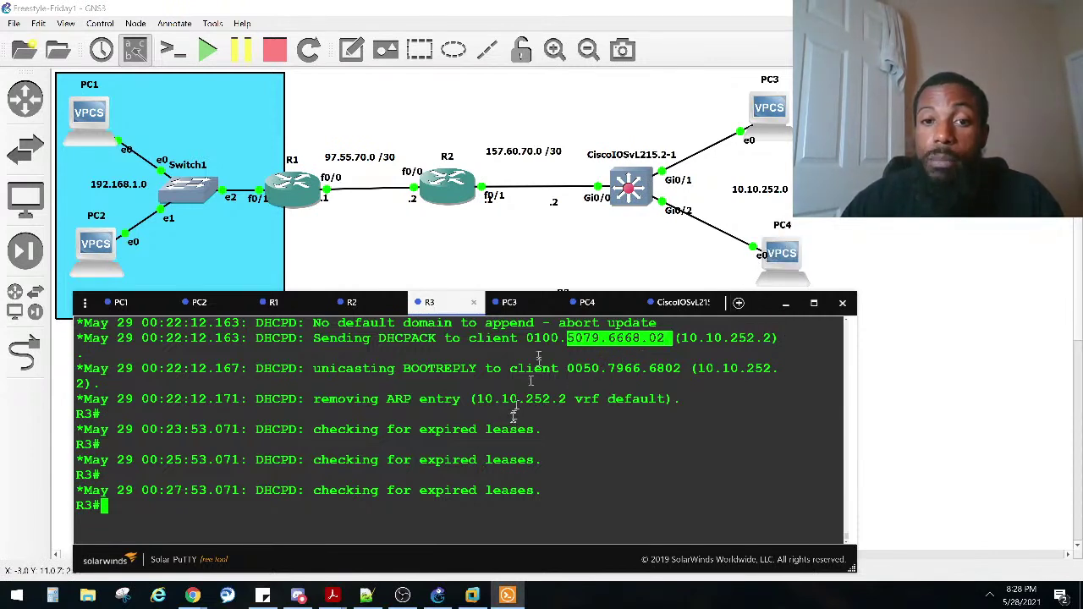
# Step: Read PC4's failed DHCP attempt, then view the switch's boot output
pyautogui.click(583, 303)
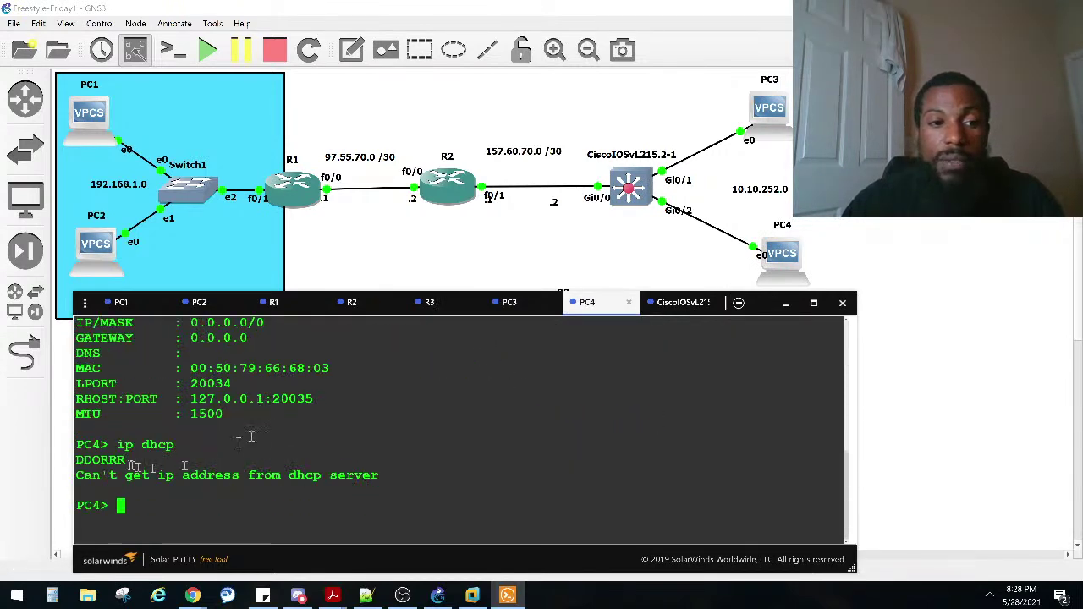
pyautogui.moveTo(377, 489); pyautogui.dragTo(59, 444)
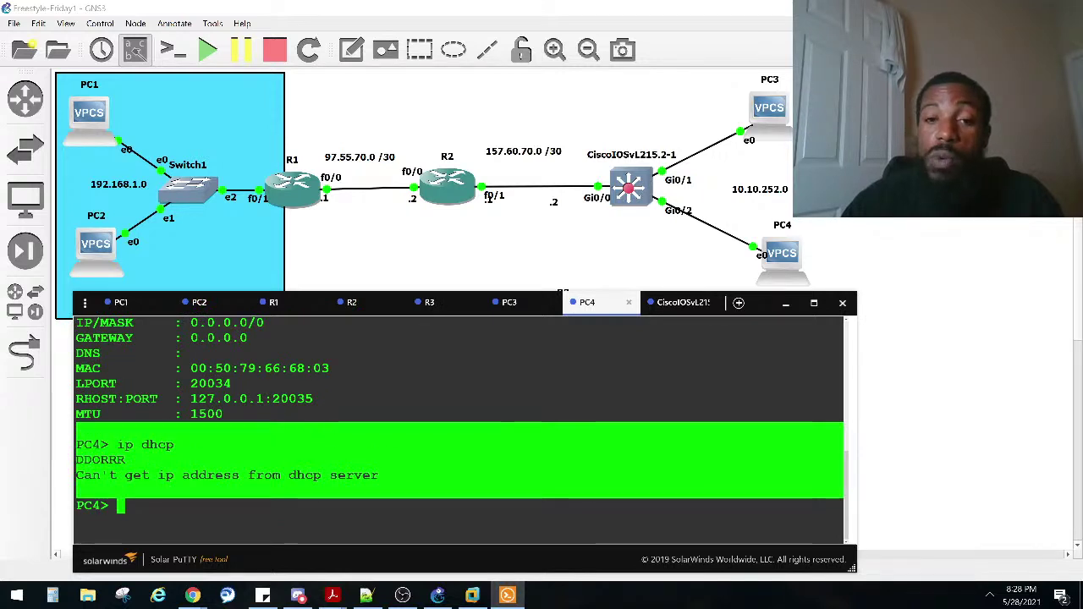
pyautogui.click(677, 305)
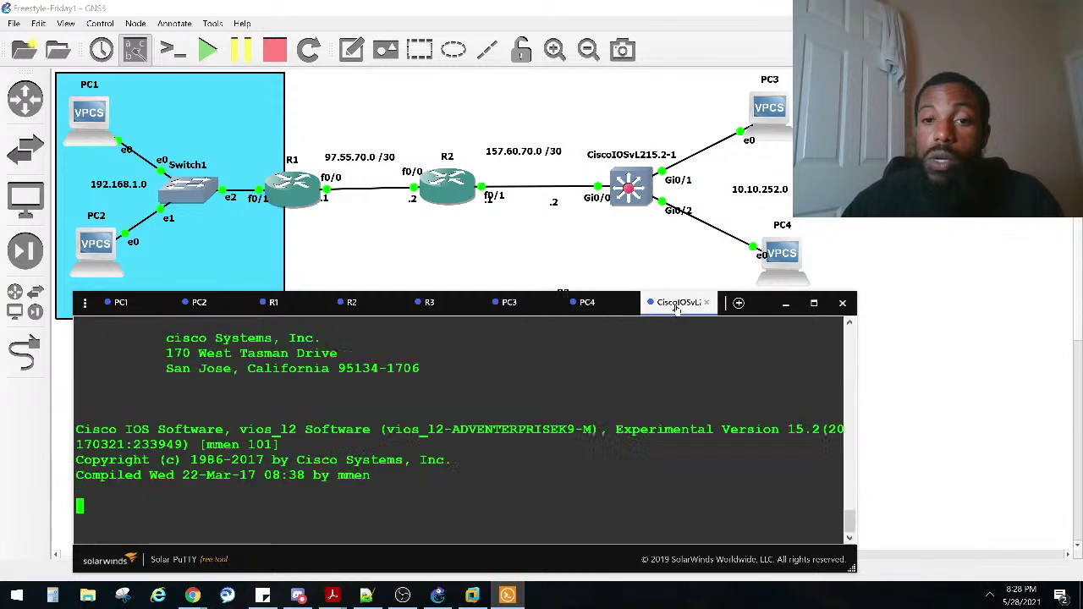
pyautogui.scroll(2, 370, 434)
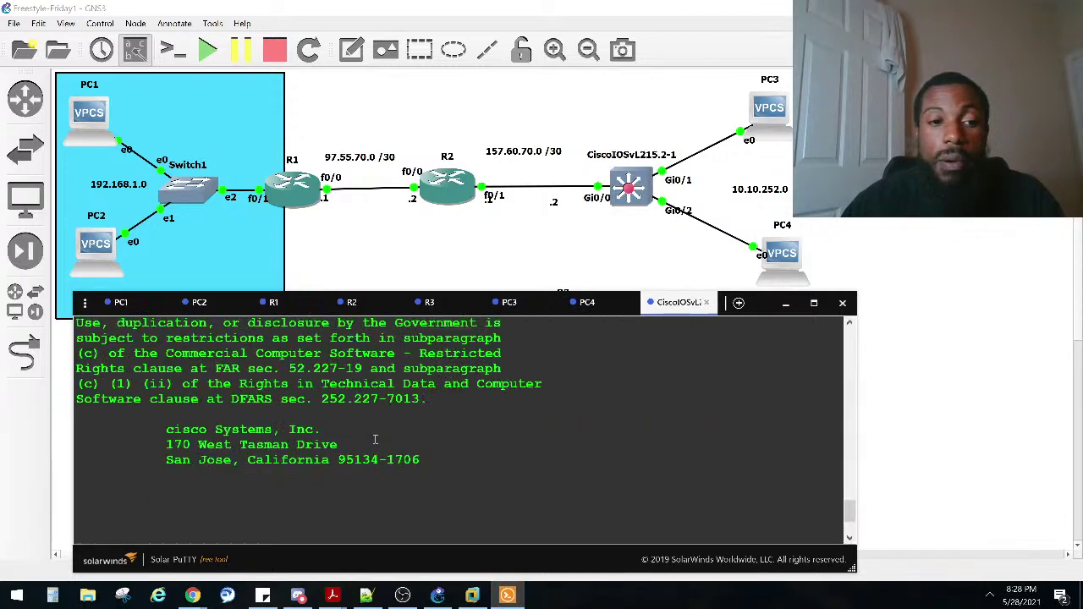
pyautogui.scroll(-2, 385, 425)
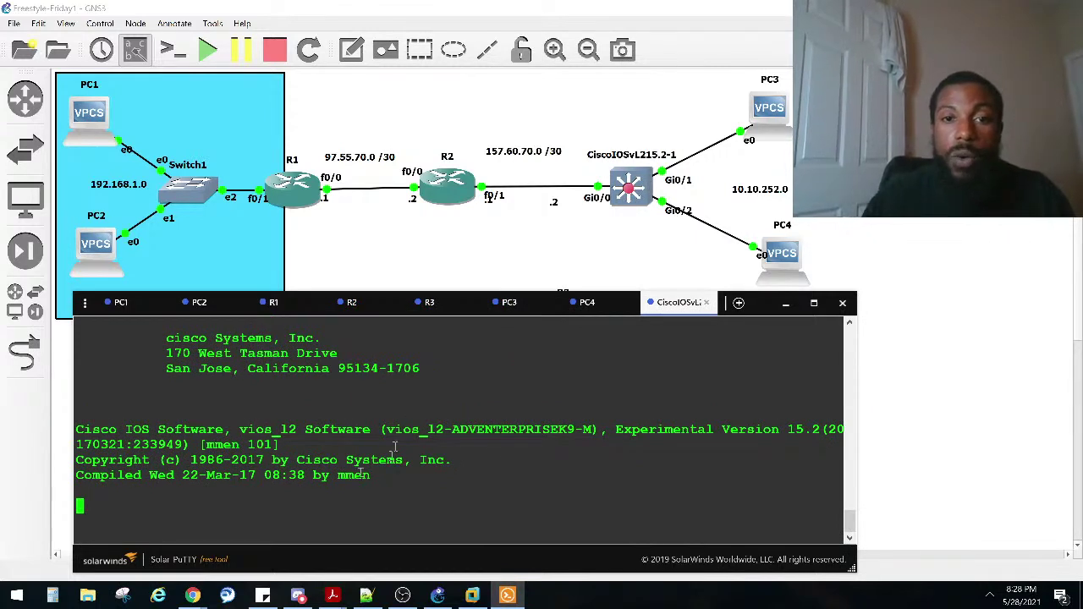
# Step: Select the address label beside Gi0/0, recheck the PC4 and switch consoles, and reveal hidden tray icons
pyautogui.click(488, 210)
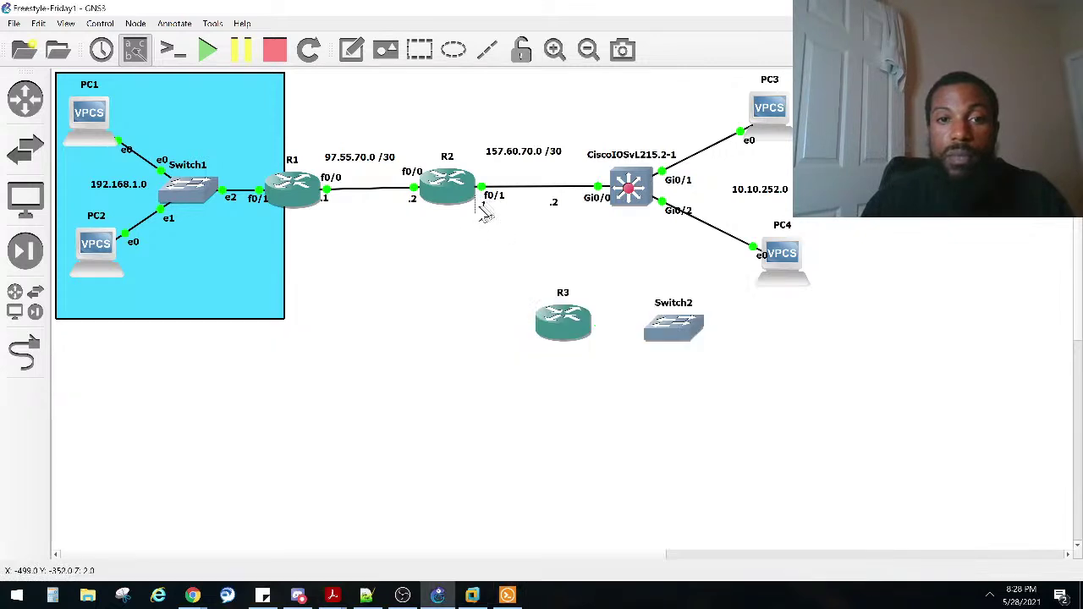
pyautogui.click(573, 199)
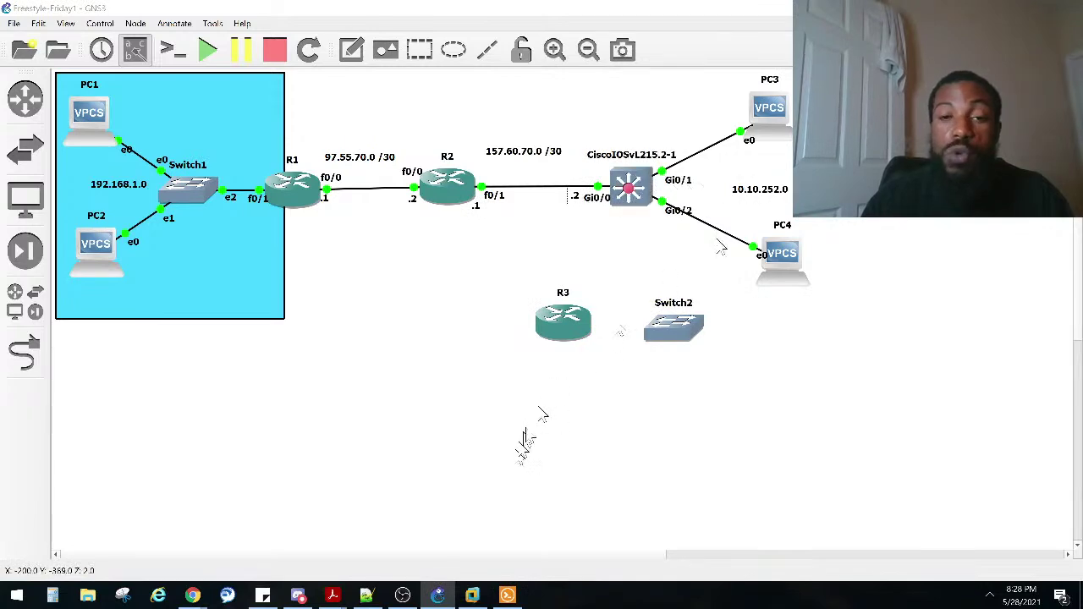
pyautogui.click(507, 594)
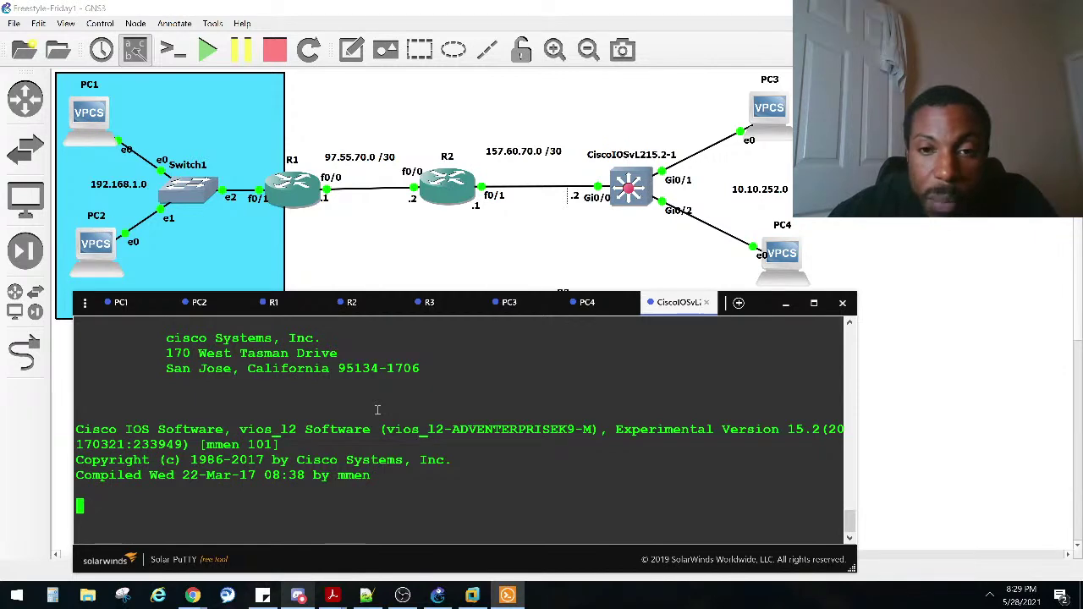
pyautogui.click(589, 305)
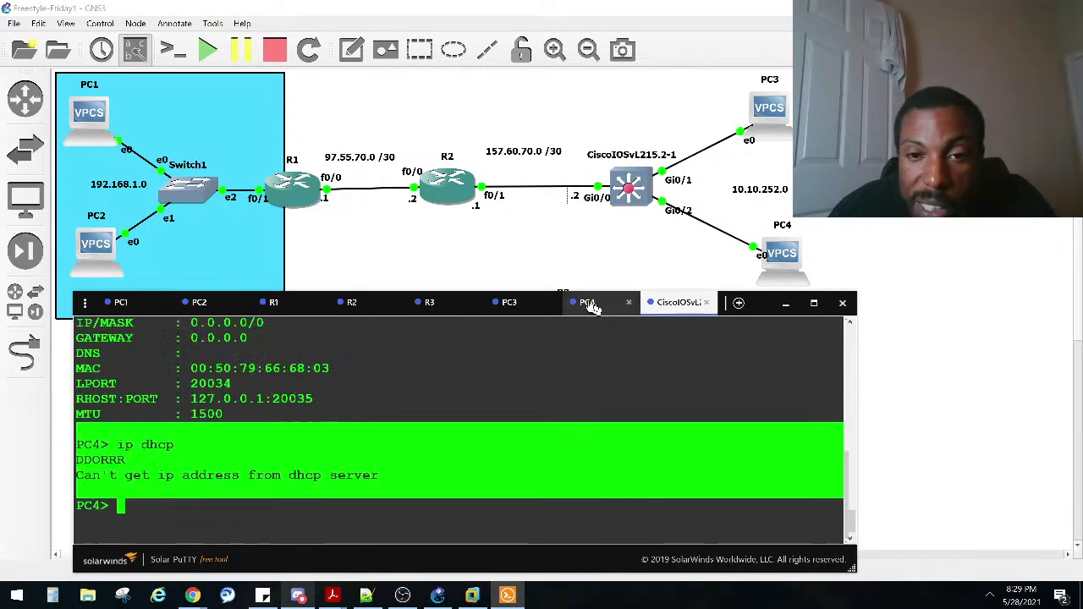
pyautogui.click(668, 311)
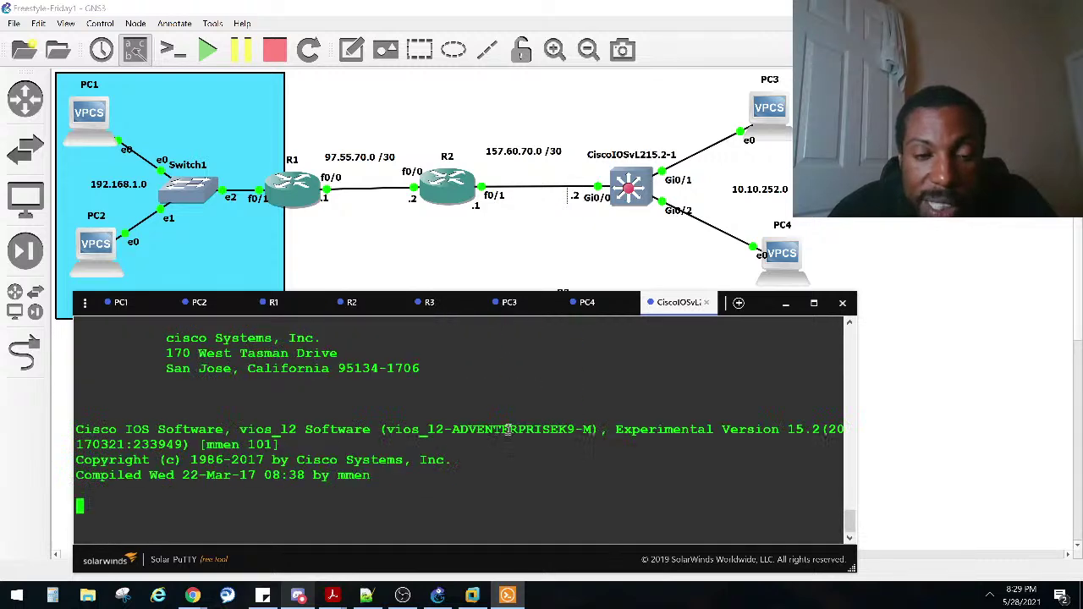
pyautogui.click(989, 590)
# Step: Open Task Manager in full detail and sort processes by CPU, which sits near 100%
pyautogui.rightClick(859, 599)
pyautogui.click(790, 512)
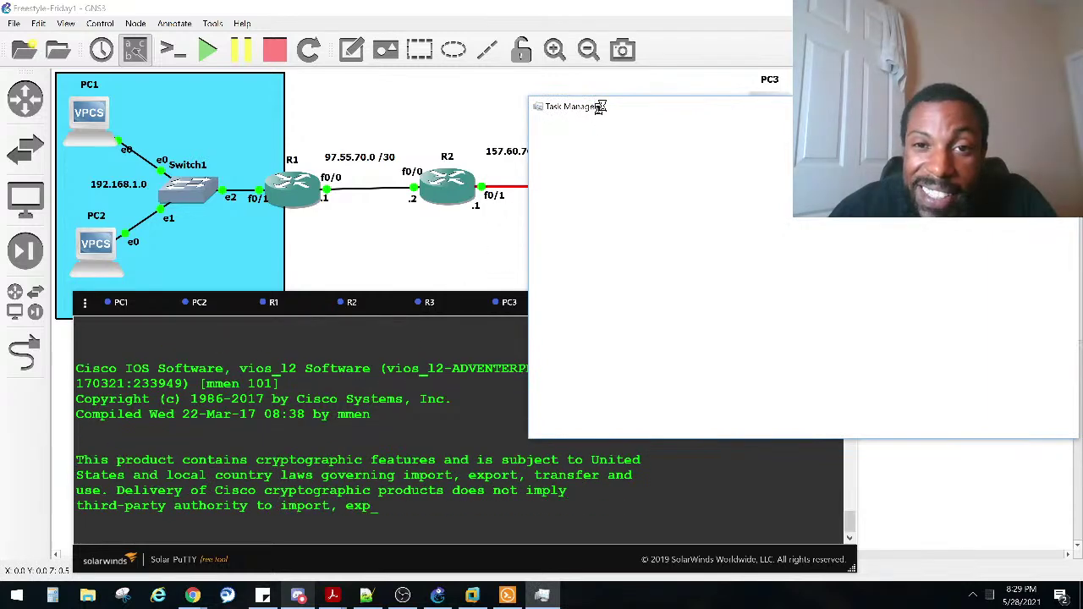
pyautogui.moveTo(604, 110); pyautogui.dragTo(229, 127)
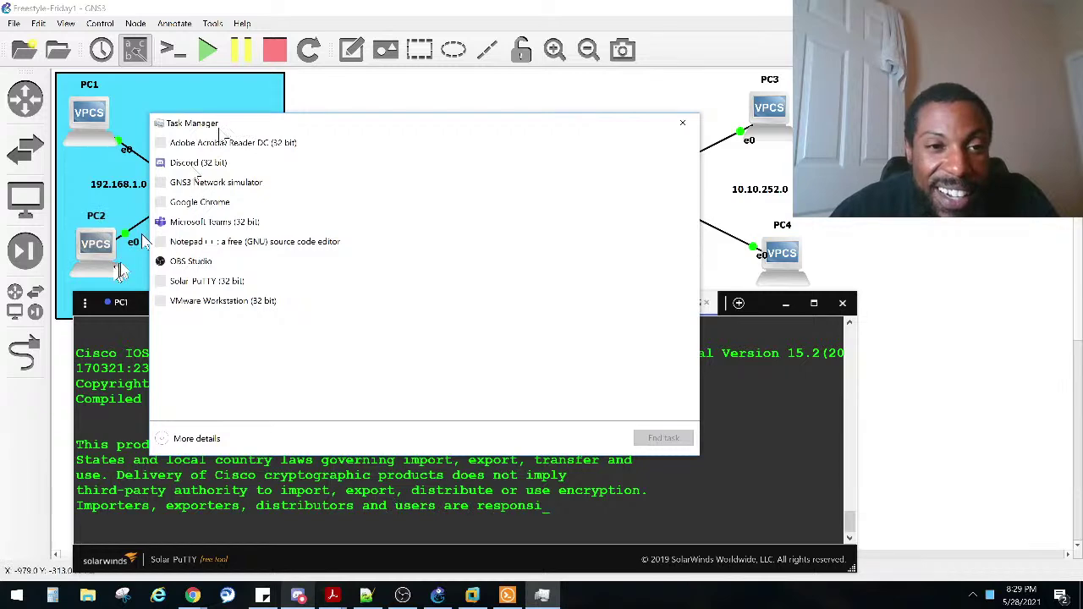
pyautogui.click(184, 438)
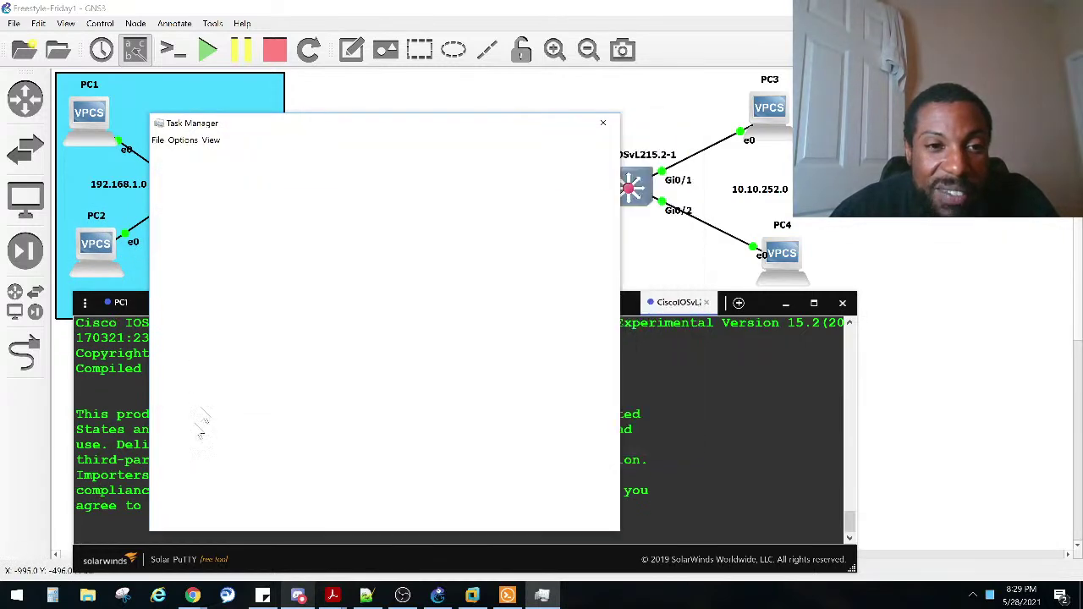
pyautogui.click(183, 140)
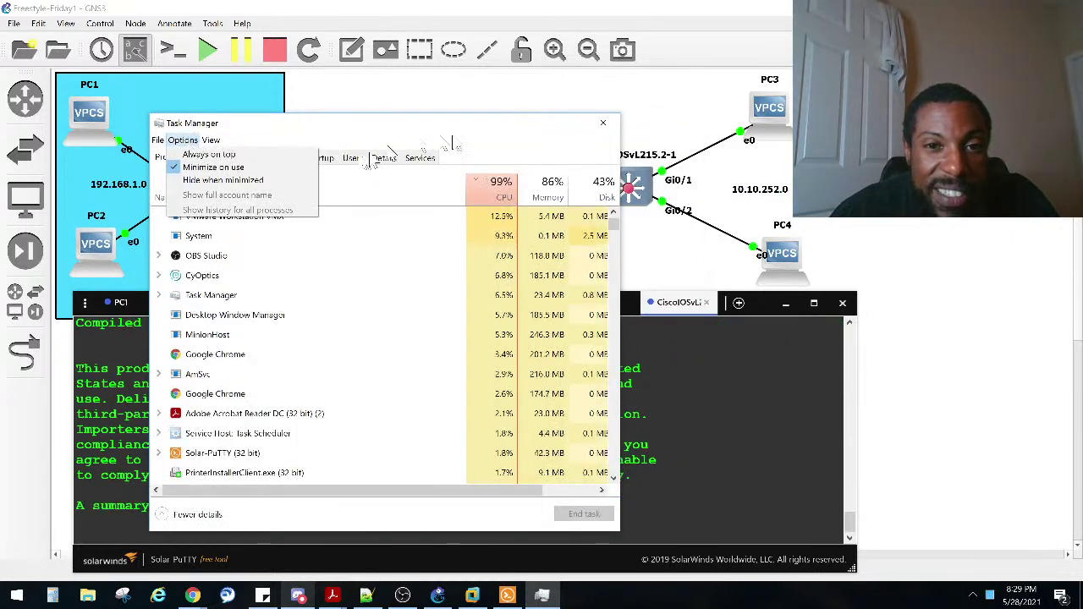
pyautogui.click(481, 133)
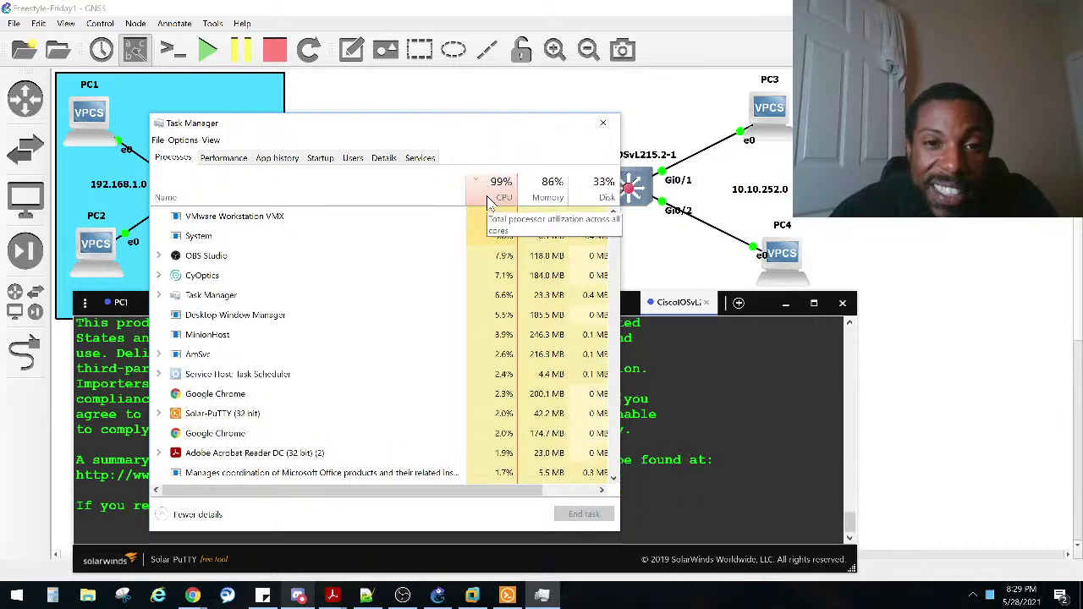
pyautogui.click(491, 199)
pyautogui.click(501, 196)
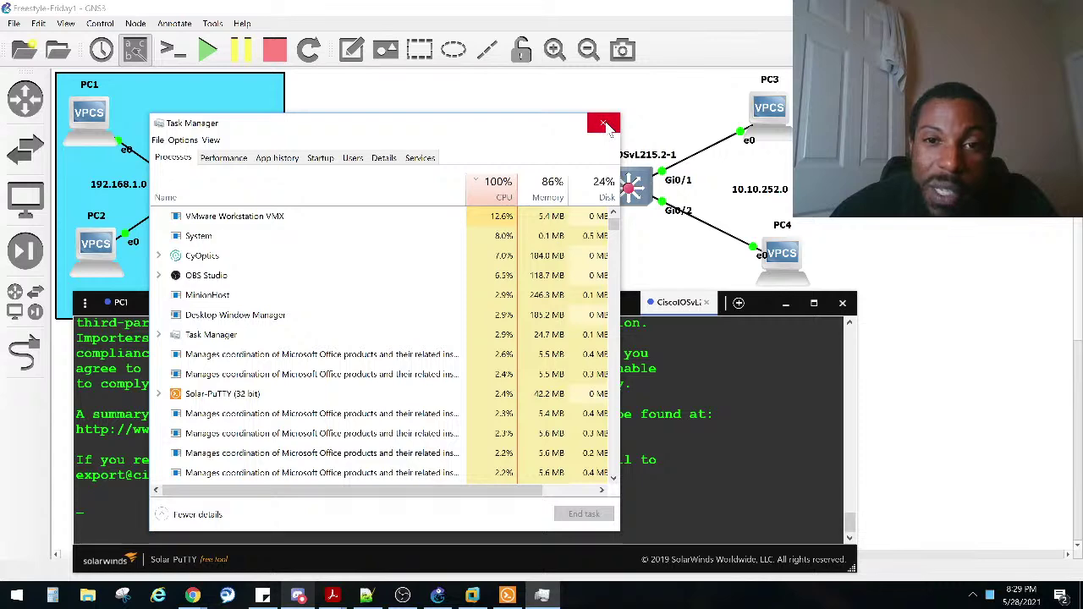
pyautogui.rightClick(761, 118)
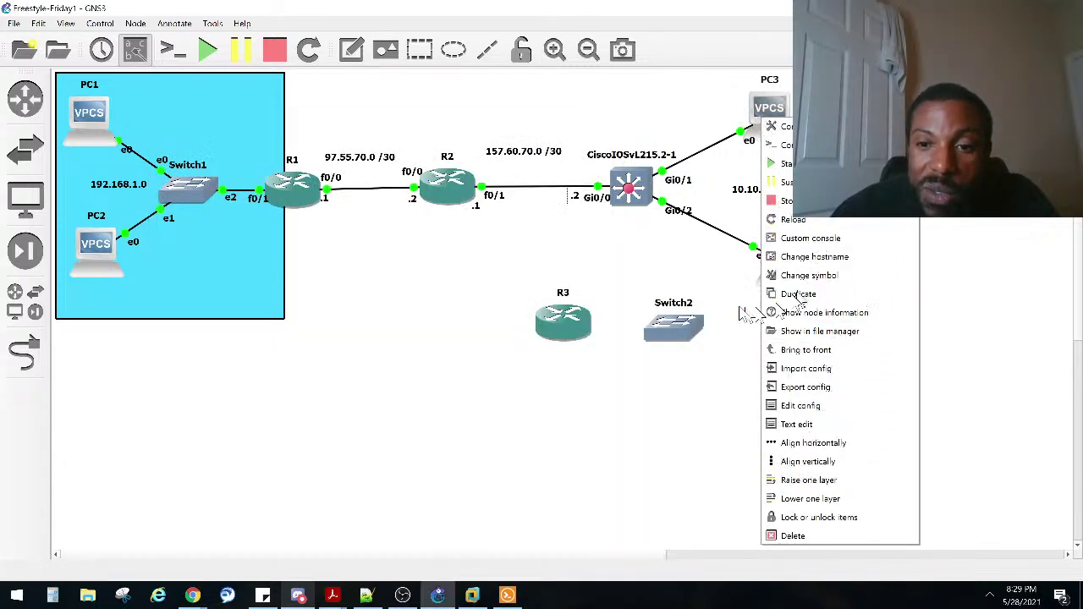
# Step: Apply Auto Idle-PC values to routers R1 and R2
pyautogui.click(376, 310)
pyautogui.rightClick(296, 182)
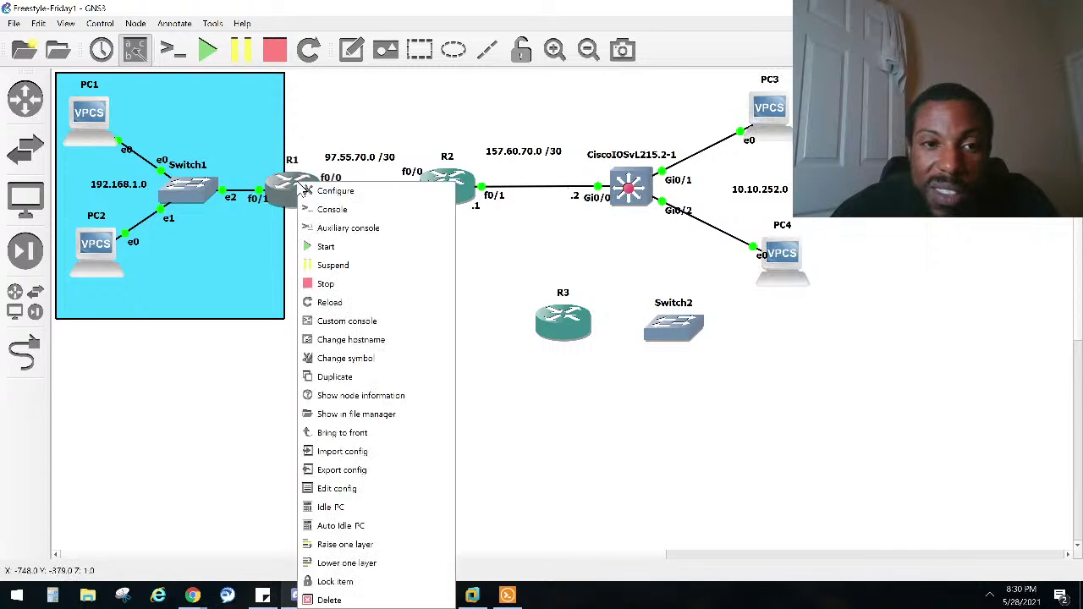
pyautogui.press('Escape')
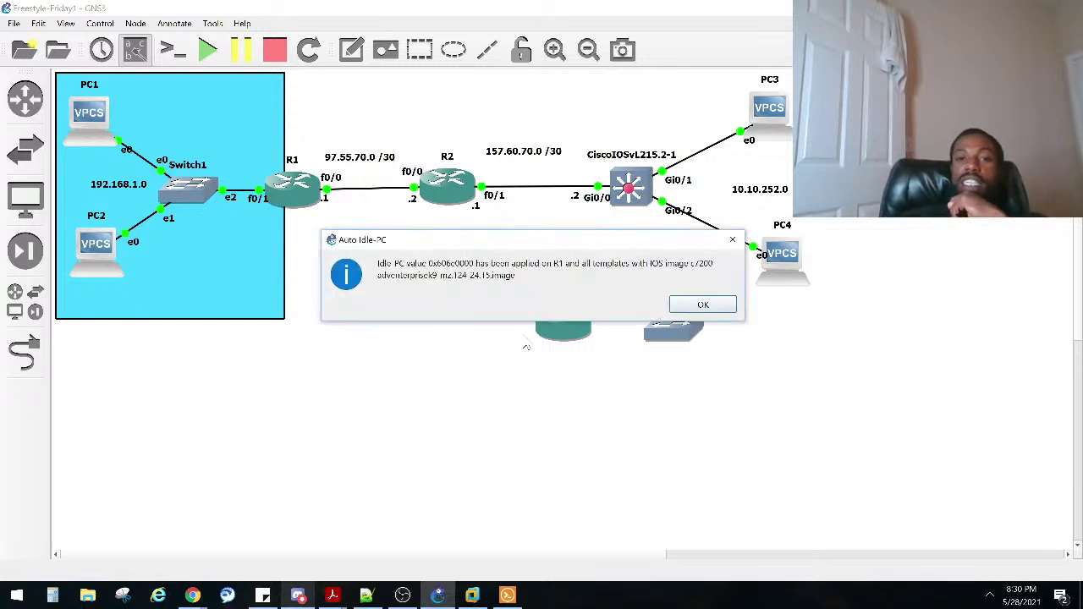
pyautogui.click(702, 305)
pyautogui.rightClick(441, 181)
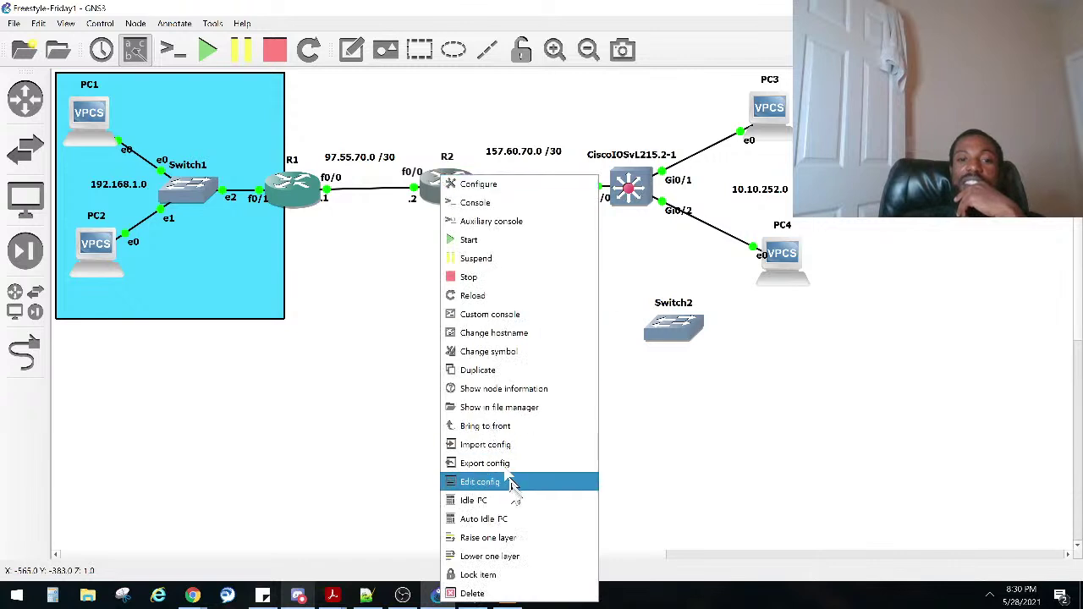
pyautogui.click(511, 522)
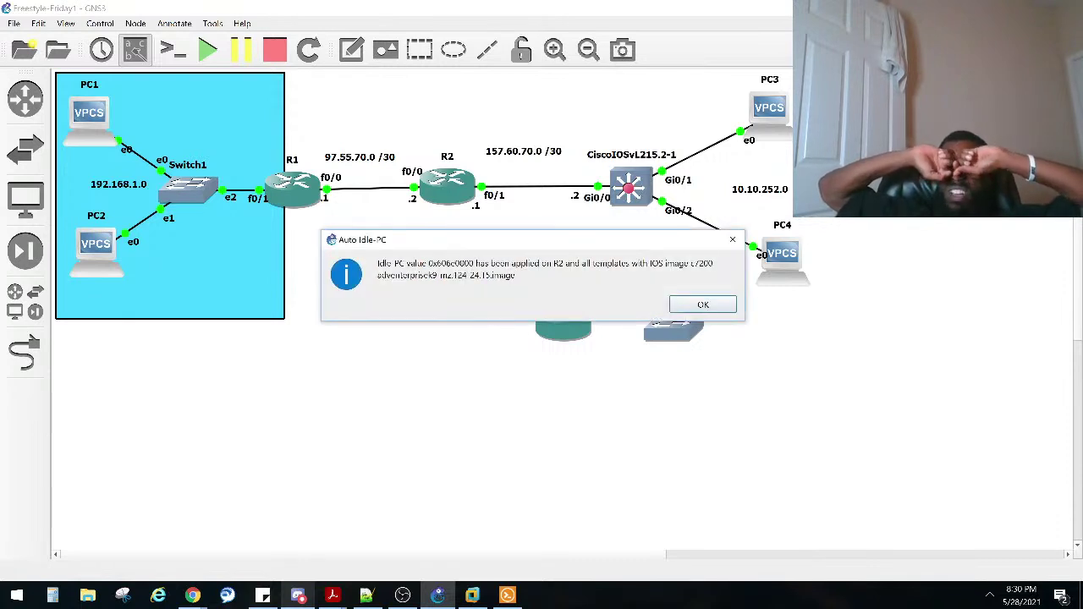
pyautogui.click(728, 304)
# Step: Apply Auto Idle-PC to R3, which receives value 0x606c0000
pyautogui.rightClick(627, 181)
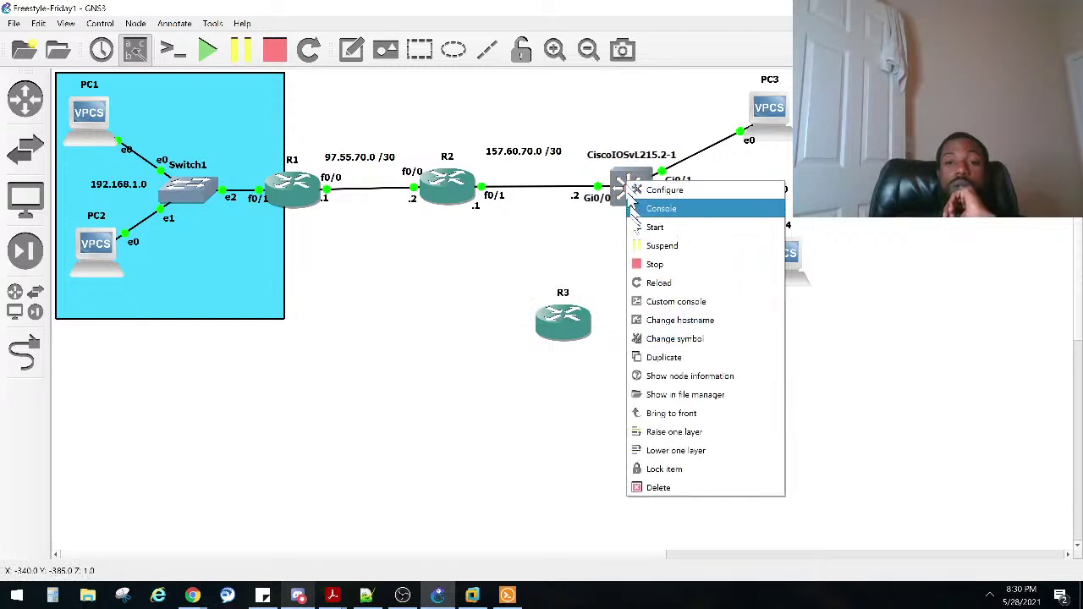
pyautogui.click(629, 179)
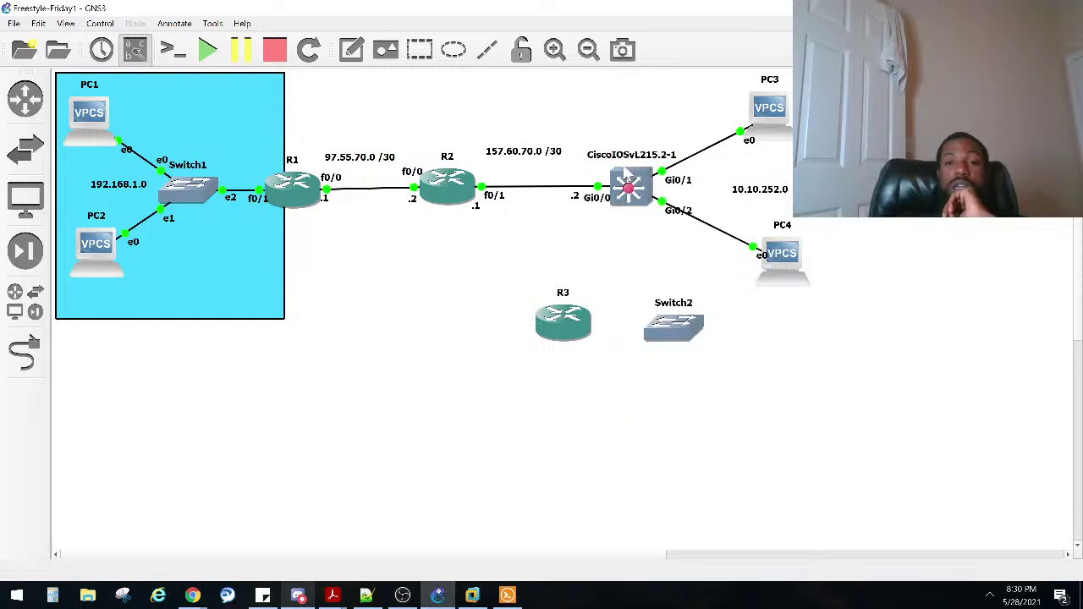
pyautogui.rightClick(623, 180)
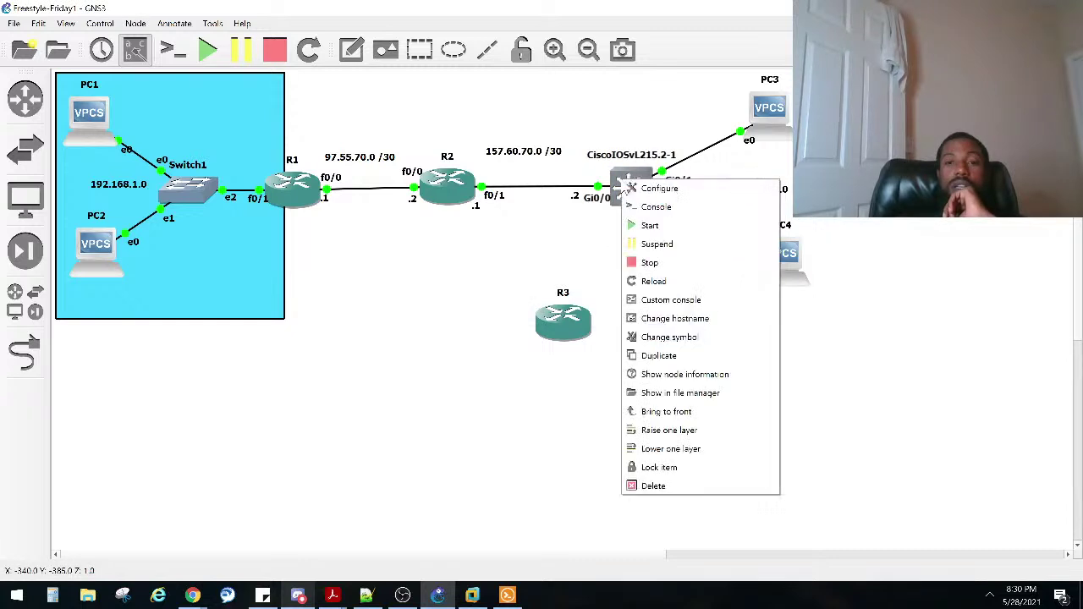
pyautogui.click(95, 245)
pyautogui.rightClick(96, 246)
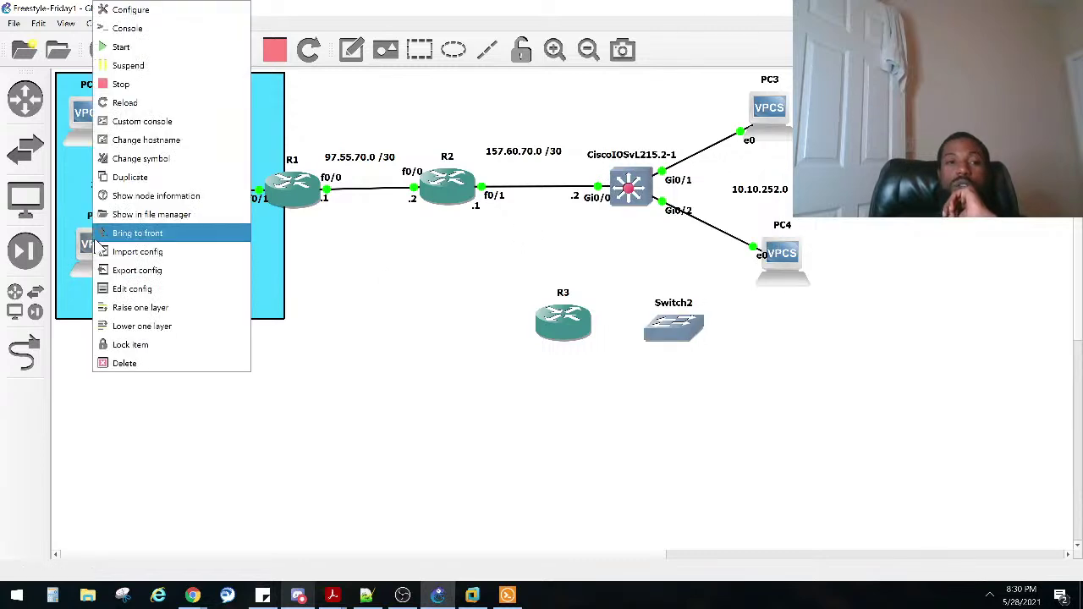
pyautogui.click(354, 381)
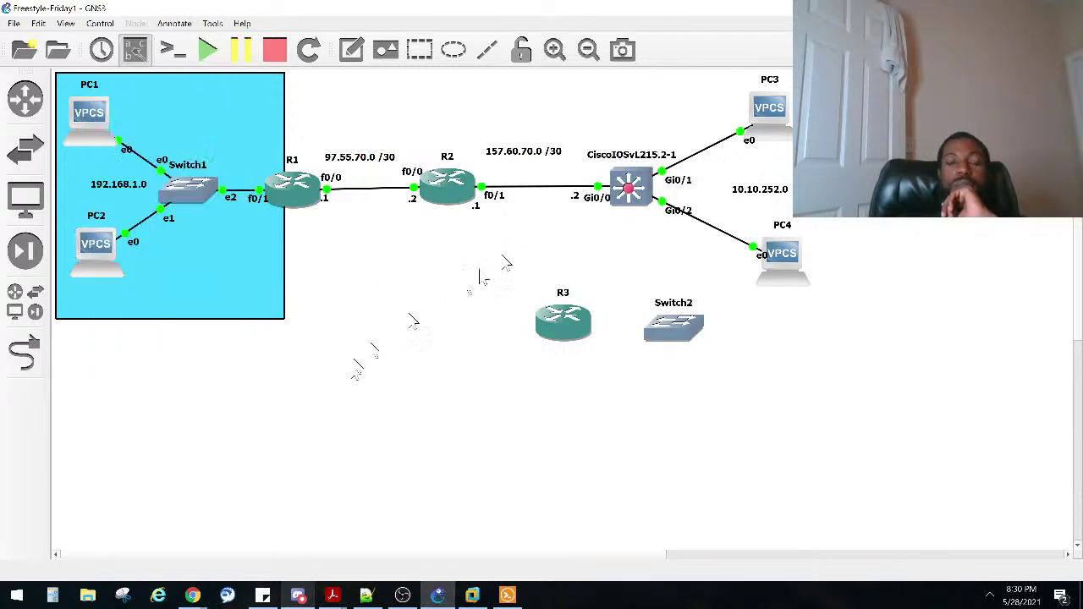
pyautogui.rightClick(554, 328)
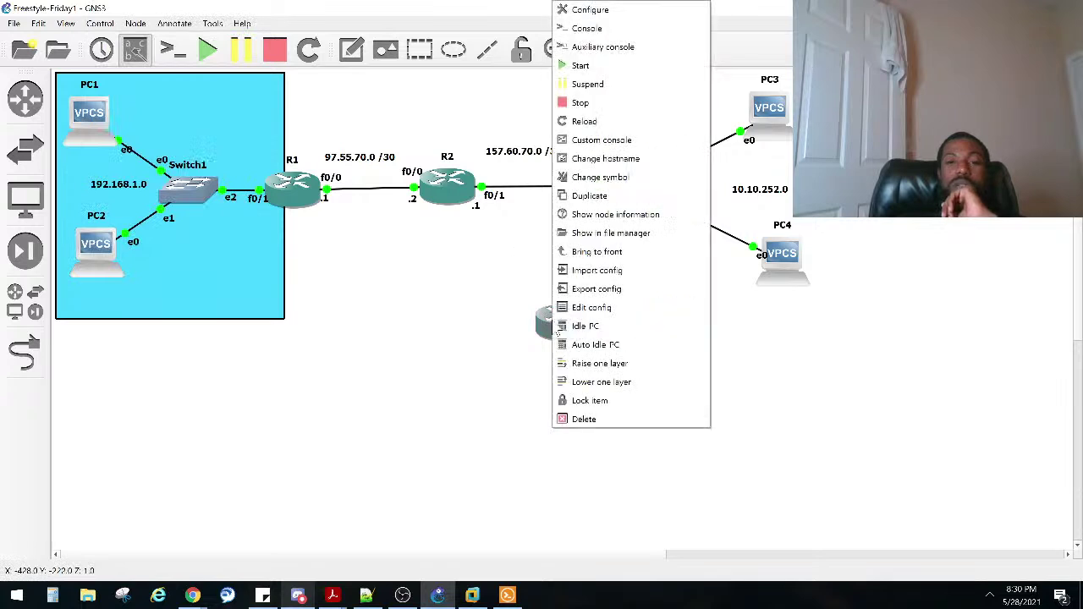
pyautogui.click(592, 344)
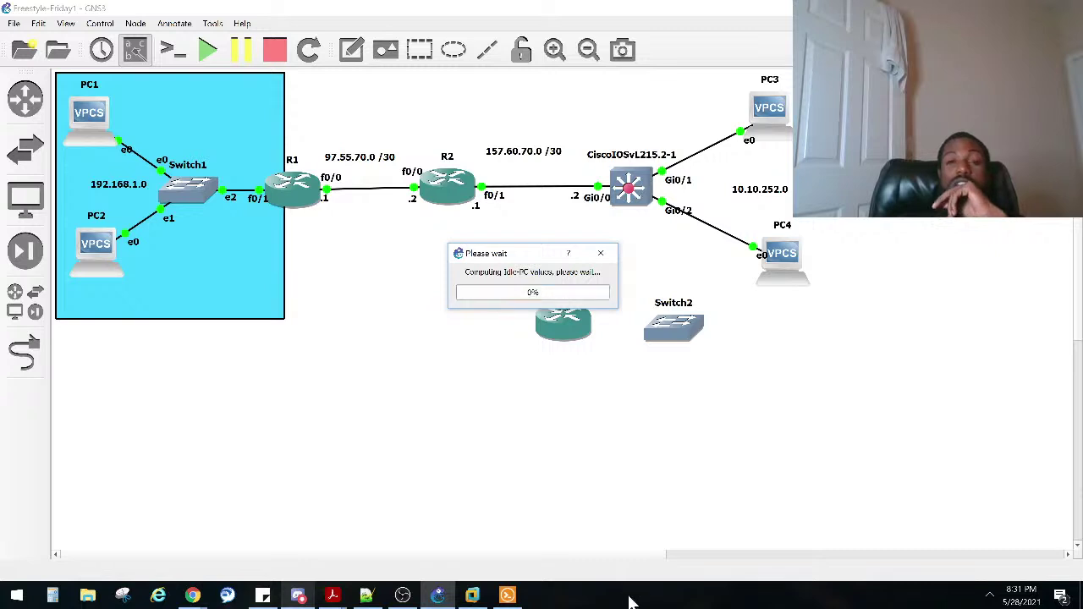
pyautogui.rightClick(631, 603)
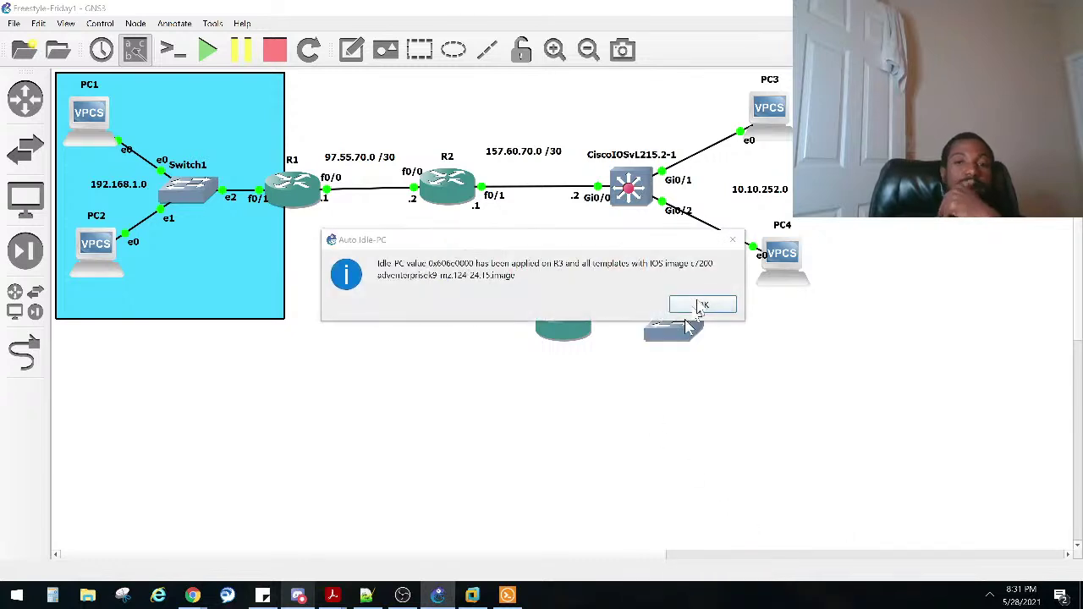
pyautogui.click(701, 303)
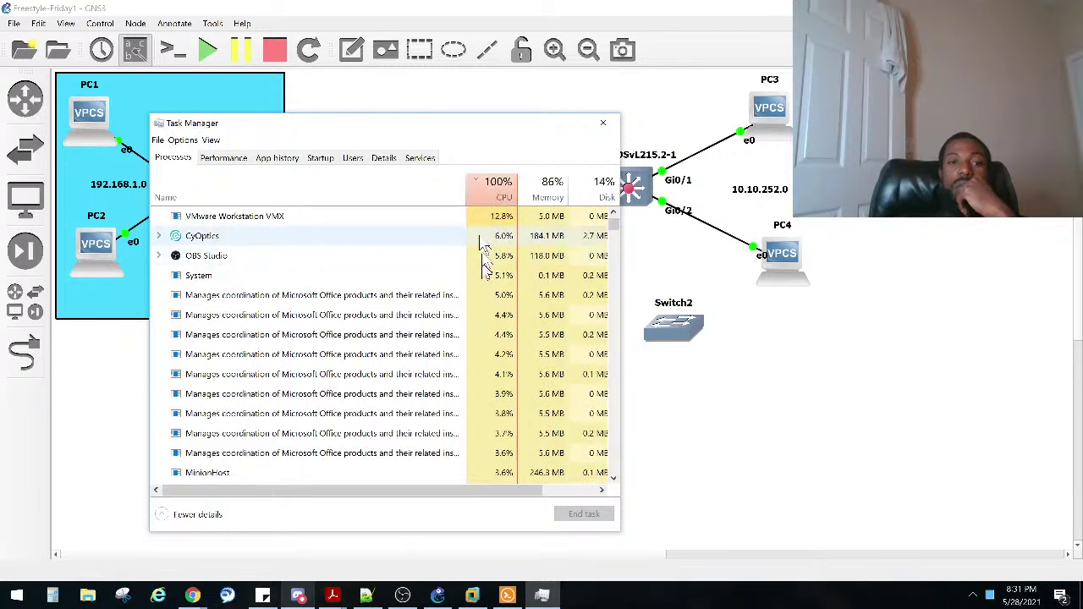
# Step: Inspect the VMware Workstation VMX process, close Task Manager, and bring the switch console forward
pyautogui.click(497, 218)
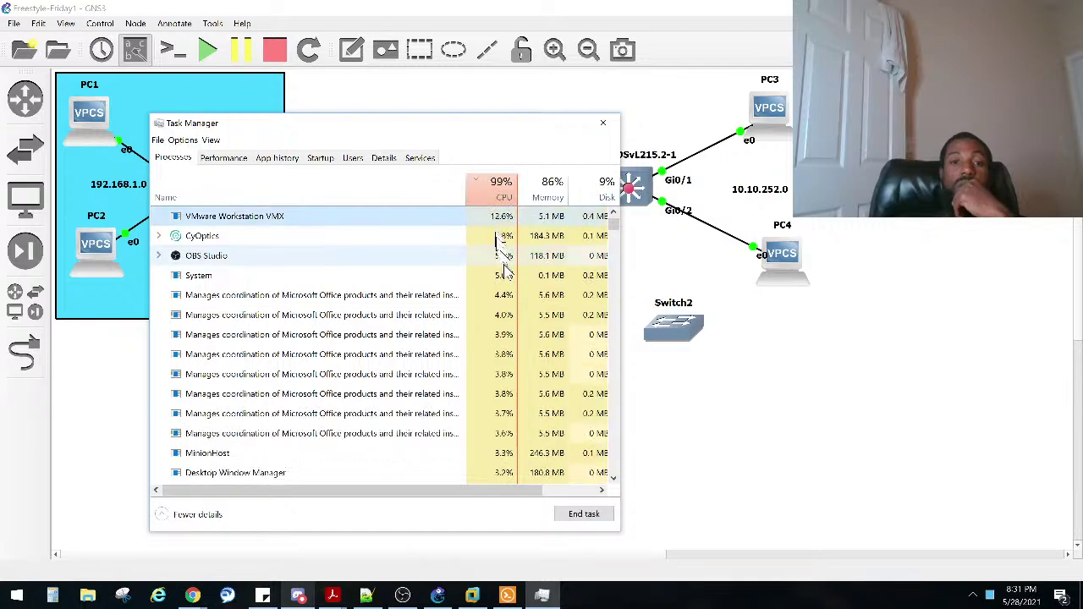
pyautogui.scroll(-3, 507, 286)
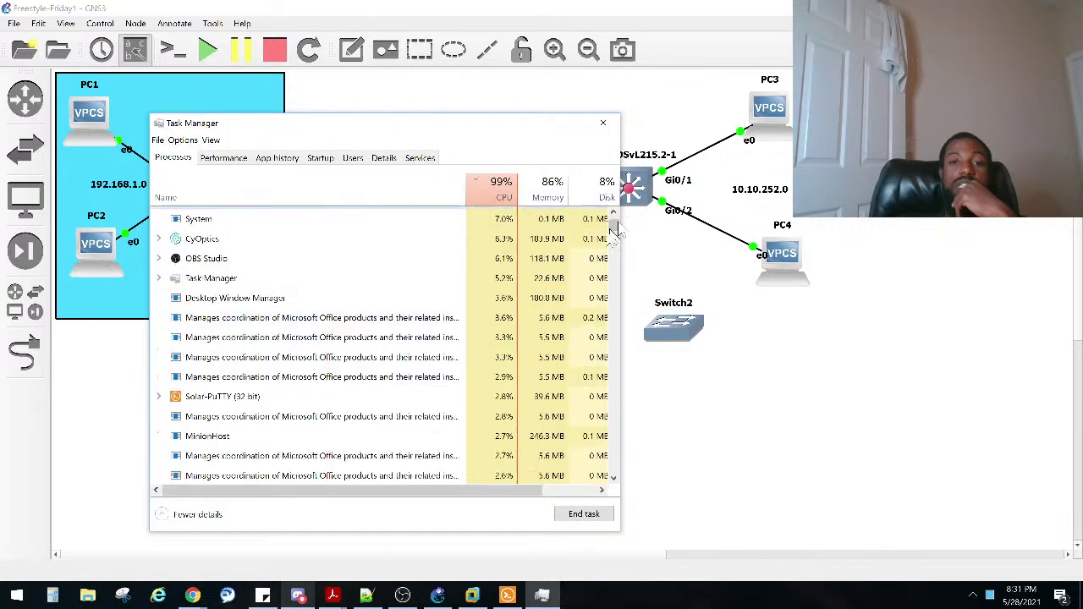
pyautogui.moveTo(612, 221); pyautogui.dragTo(592, 214)
pyautogui.click(602, 127)
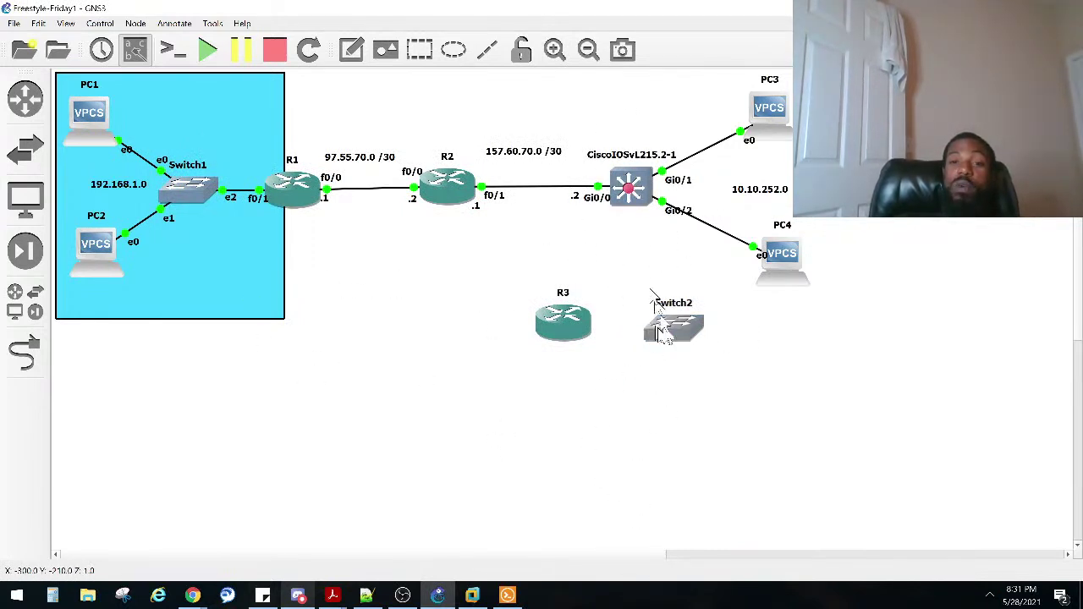
pyautogui.click(506, 595)
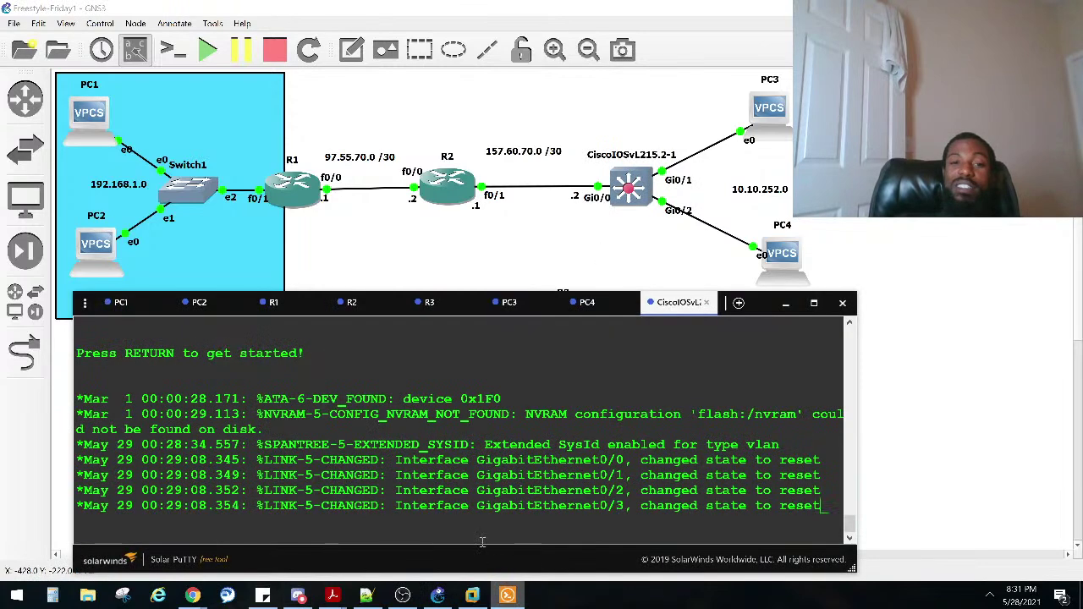
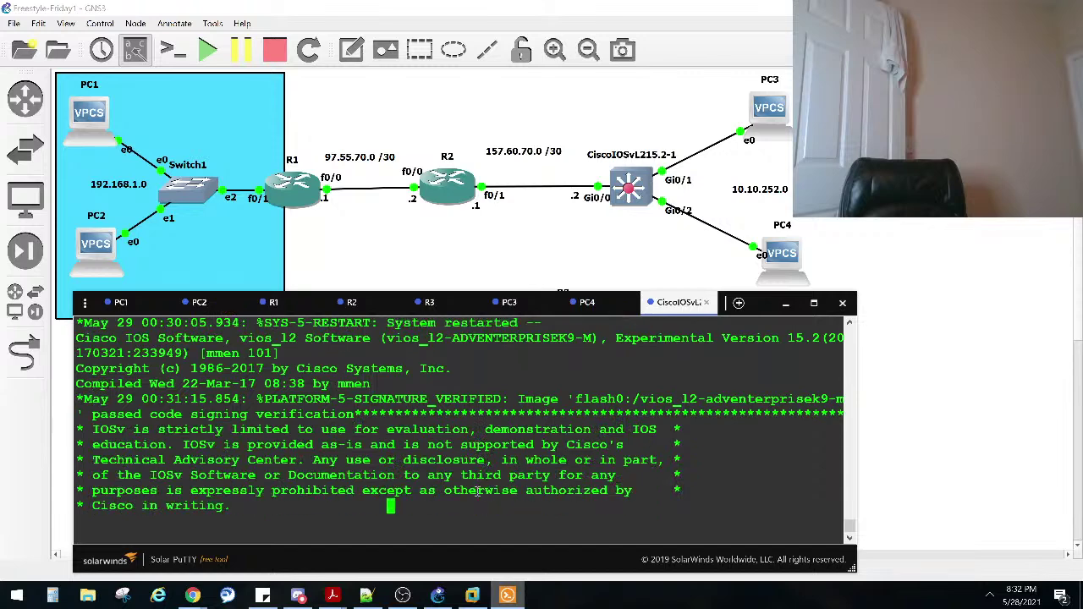
# Step: Bring up the booted switch's console prompt, then launch Task Manager to check CPU load
pyautogui.press('Return')
pyautogui.press('Return')
pyautogui.press('Return')
pyautogui.press('Return')
pyautogui.press('Return')
pyautogui.press('Return')
pyautogui.press('Return')
pyautogui.press('Return')
pyautogui.press('Return')
pyautogui.press('Return')
pyautogui.press('Return')
pyautogui.press('Return')
pyautogui.press('Return')
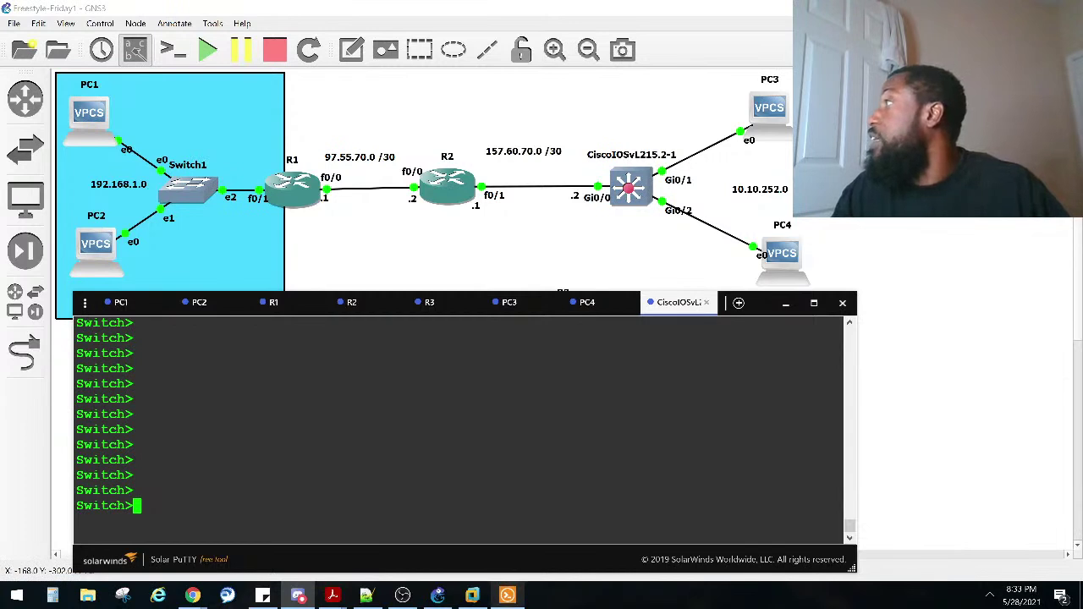
pyautogui.hotkey('alt', 'Tab')
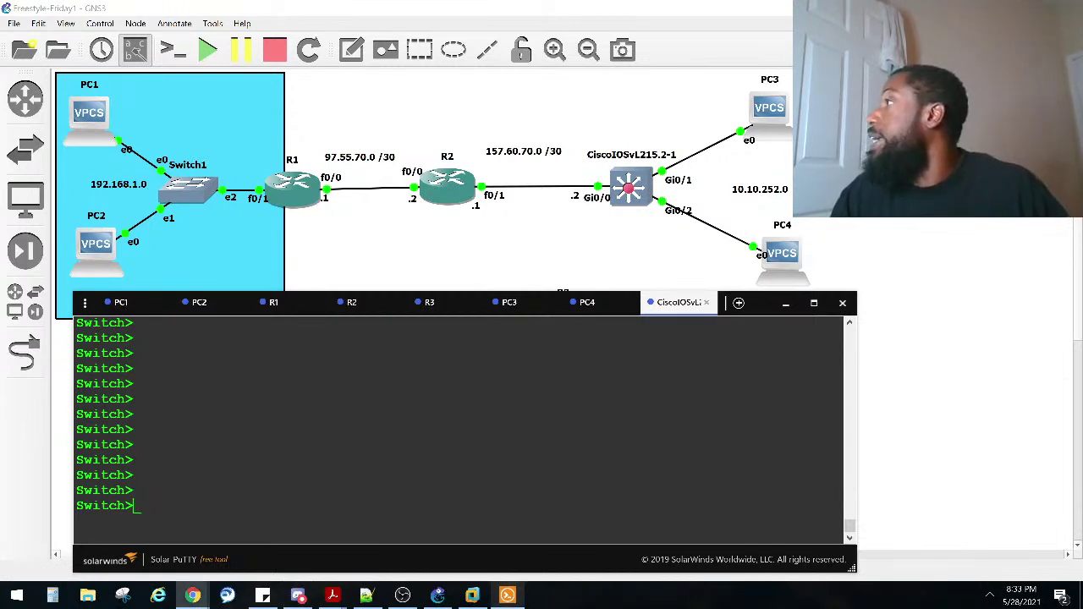
pyautogui.hotkey('alt', 'Tab')
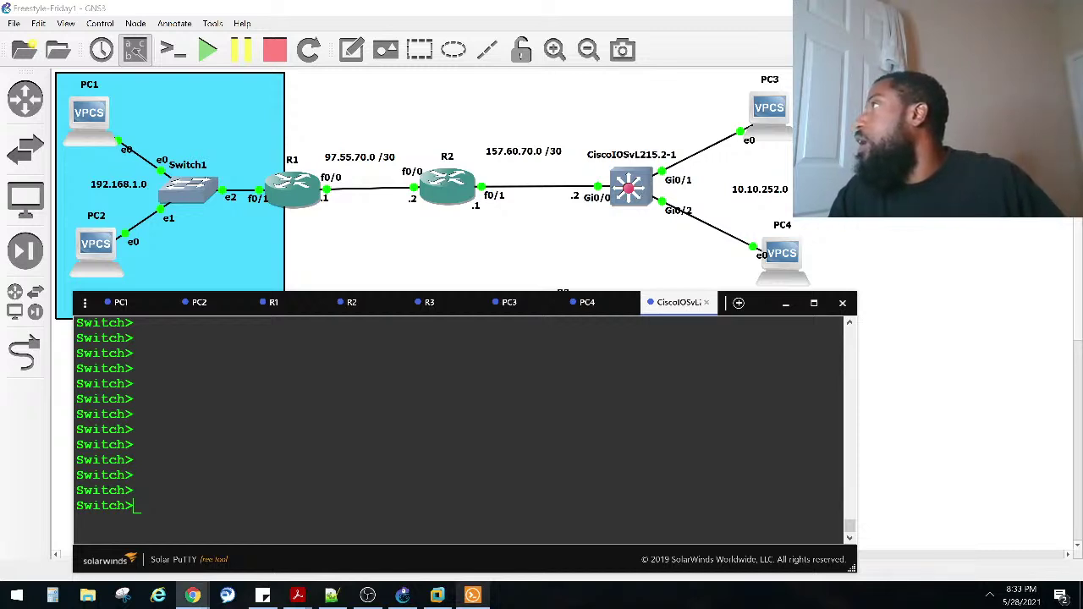
pyautogui.click(212, 447)
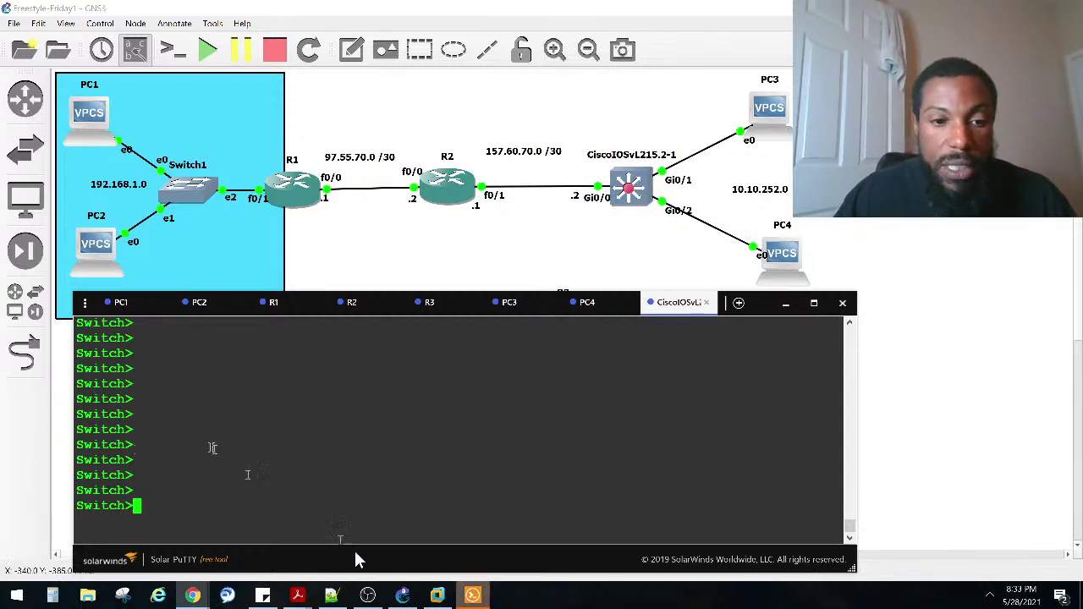
pyautogui.rightClick(669, 598)
pyautogui.click(681, 538)
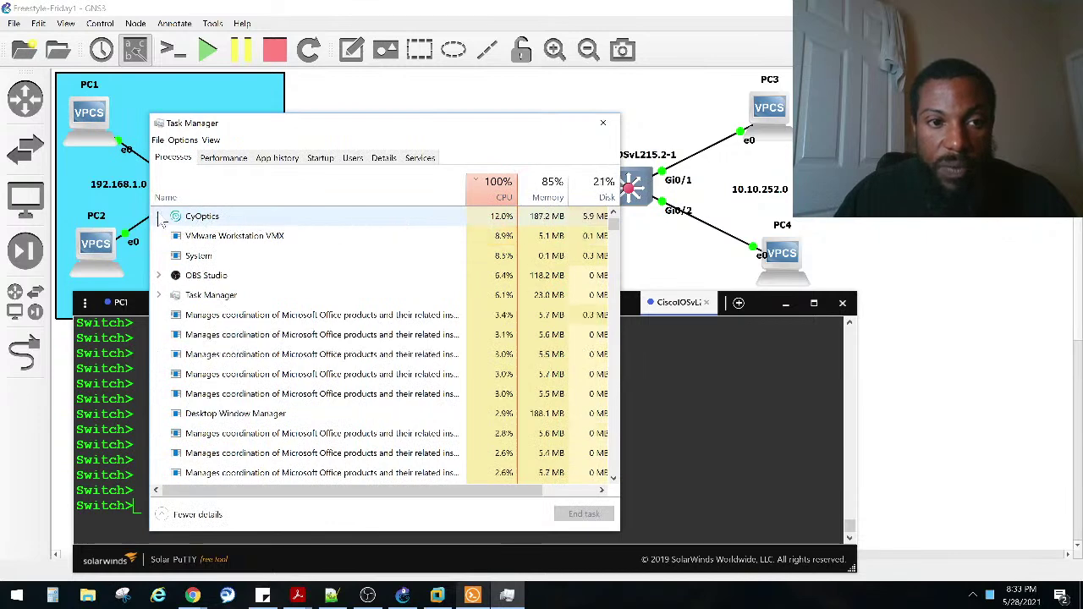
# Step: Inspect the top CPU processes such as System and Office, then close Task Manager
pyautogui.click(163, 220)
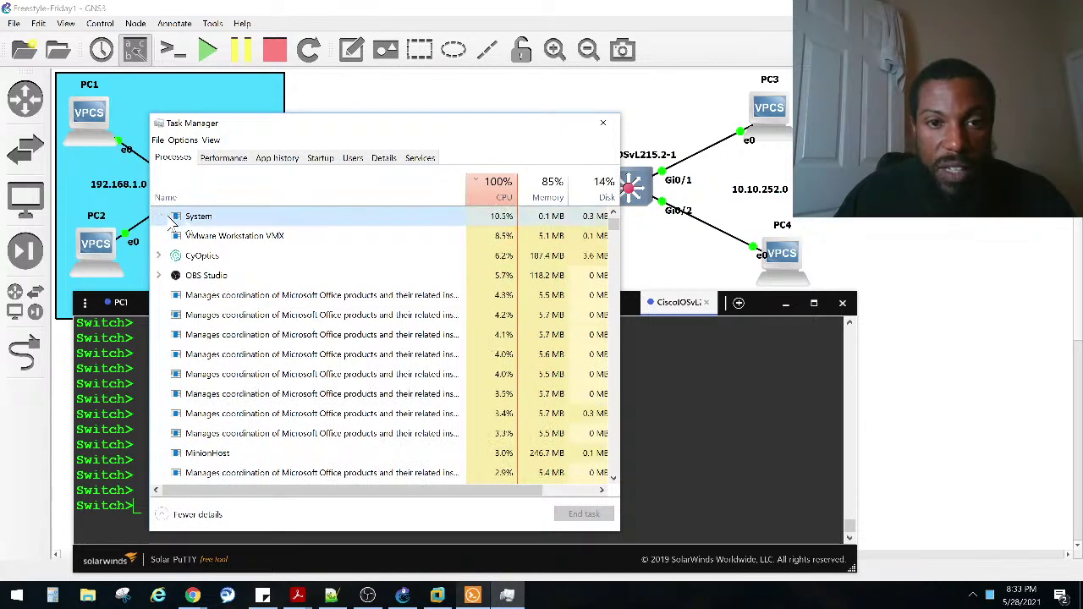
pyautogui.scroll(-1, 416, 439)
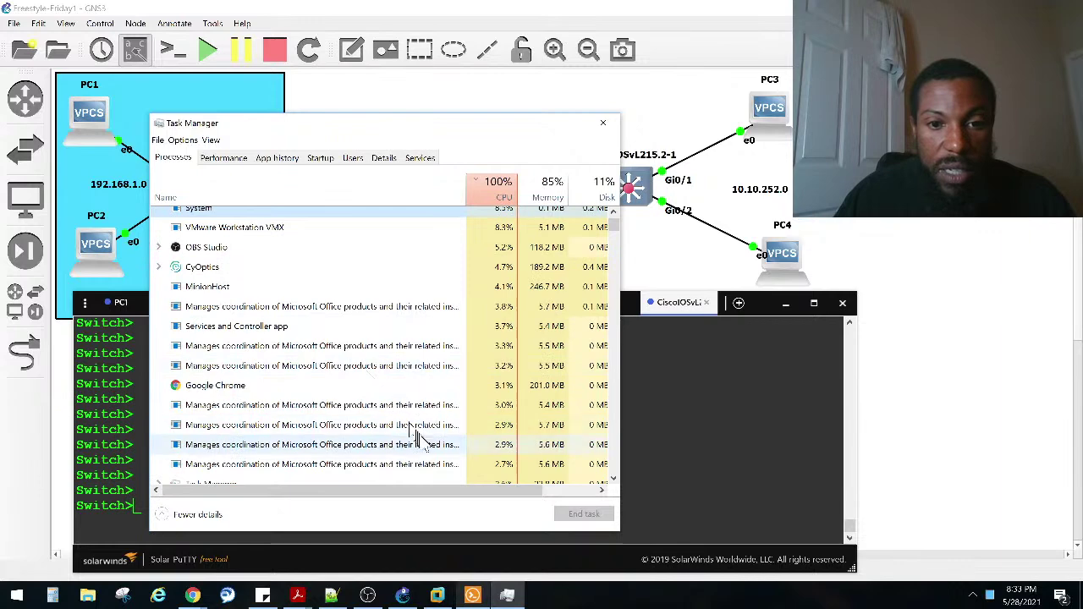
pyautogui.click(411, 425)
pyautogui.scroll(1, 397, 419)
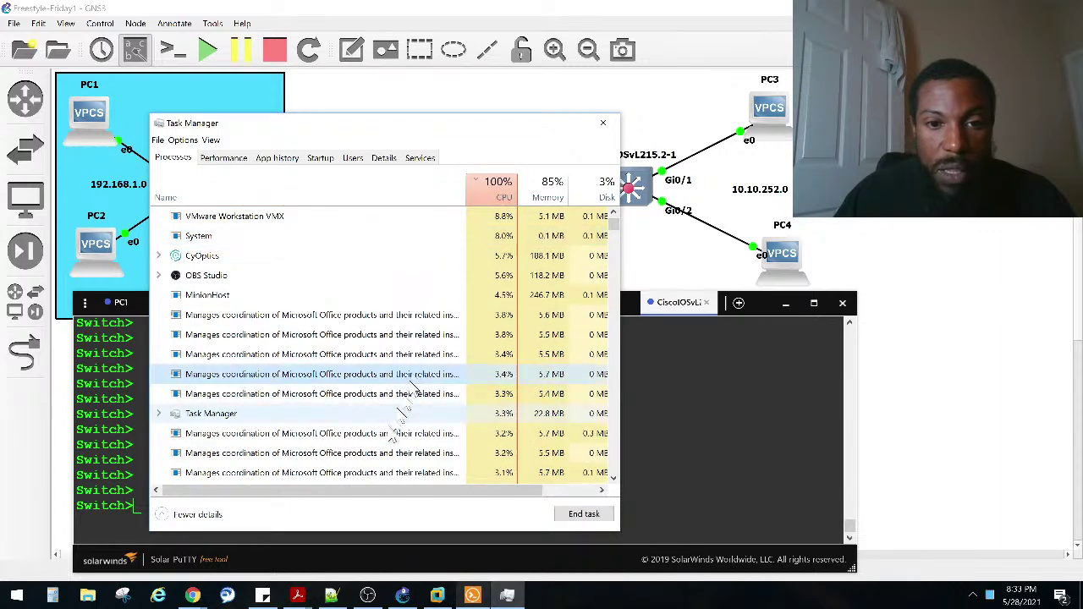
pyautogui.scroll(-1, 466, 318)
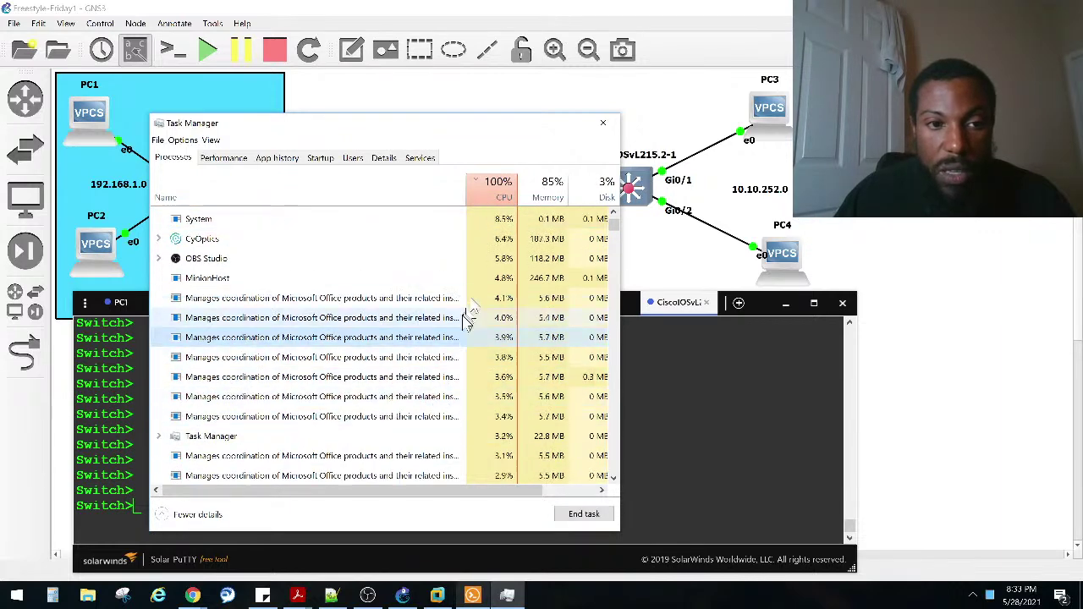
pyautogui.scroll(1, 478, 291)
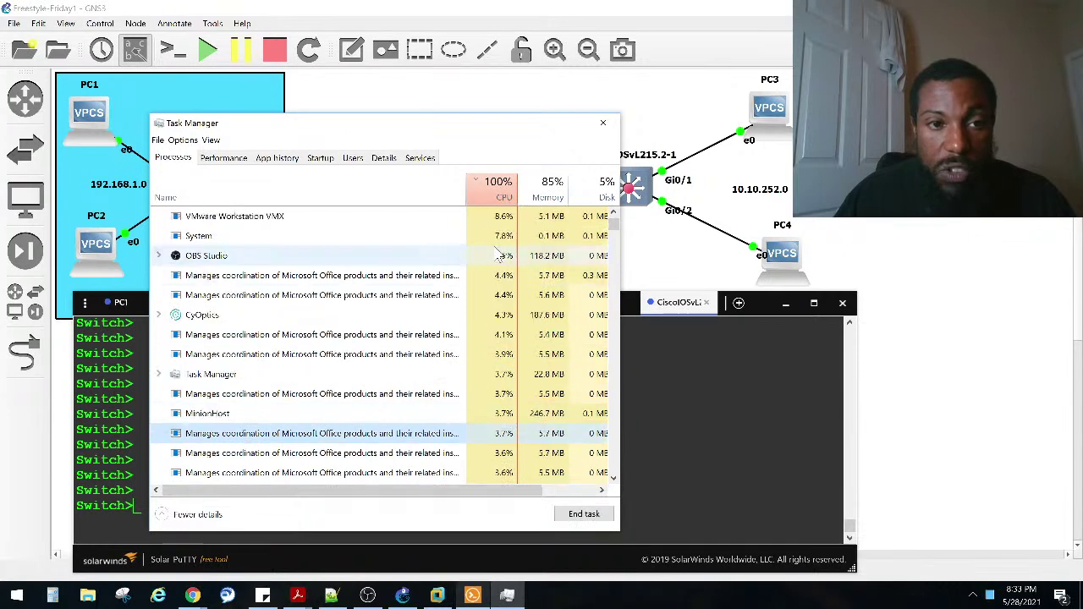
pyautogui.click(596, 127)
# Step: On the switch, enter privileged mode, global configuration, and interface GigabitEthernet 0/0
pyautogui.write('ena')
pyautogui.press('Return')
pyautogui.write('conf')
pyautogui.press('Tab')
pyautogui.write('t')
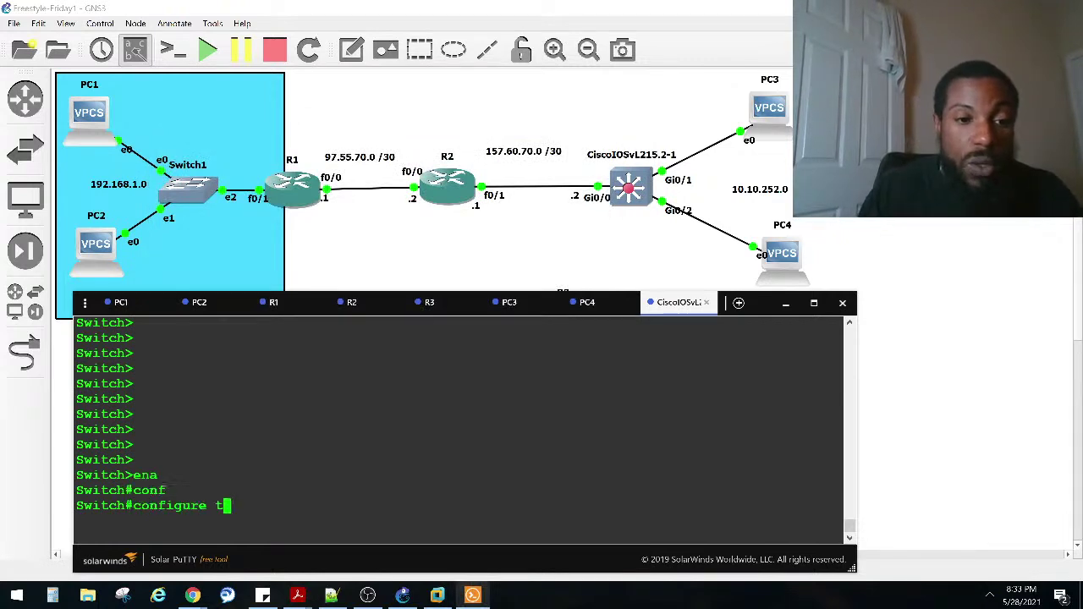
pyautogui.press('Tab')
pyautogui.press('Return')
pyautogui.write('in')
pyautogui.press('Tab')
pyautogui.write('e')
pyautogui.press('BackSpace')
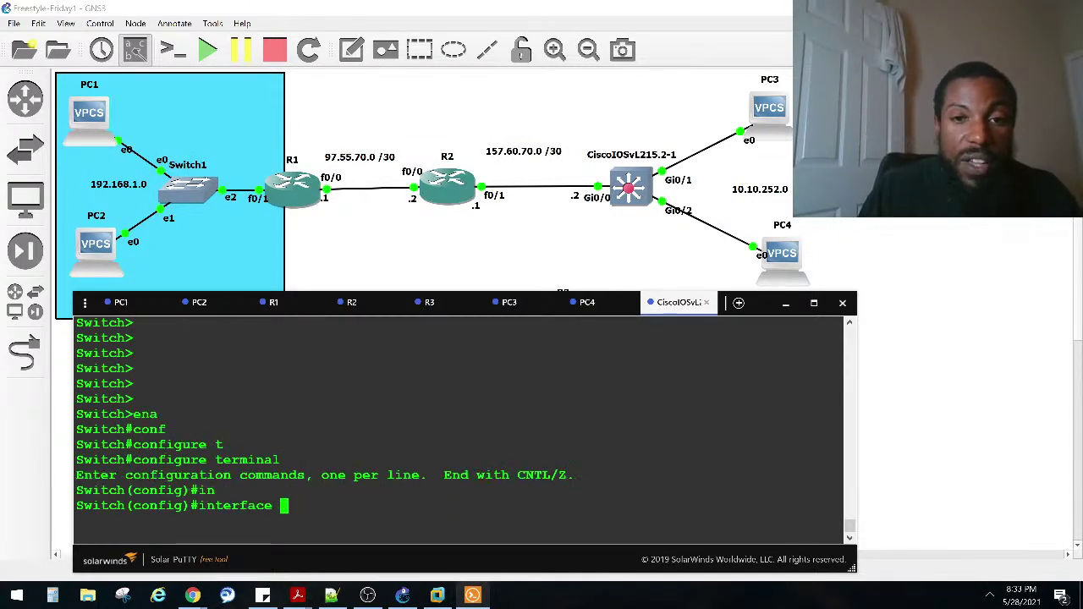
pyautogui.write('gi')
pyautogui.press('Return')
pyautogui.write('interface gigabitEthernet 0/0')
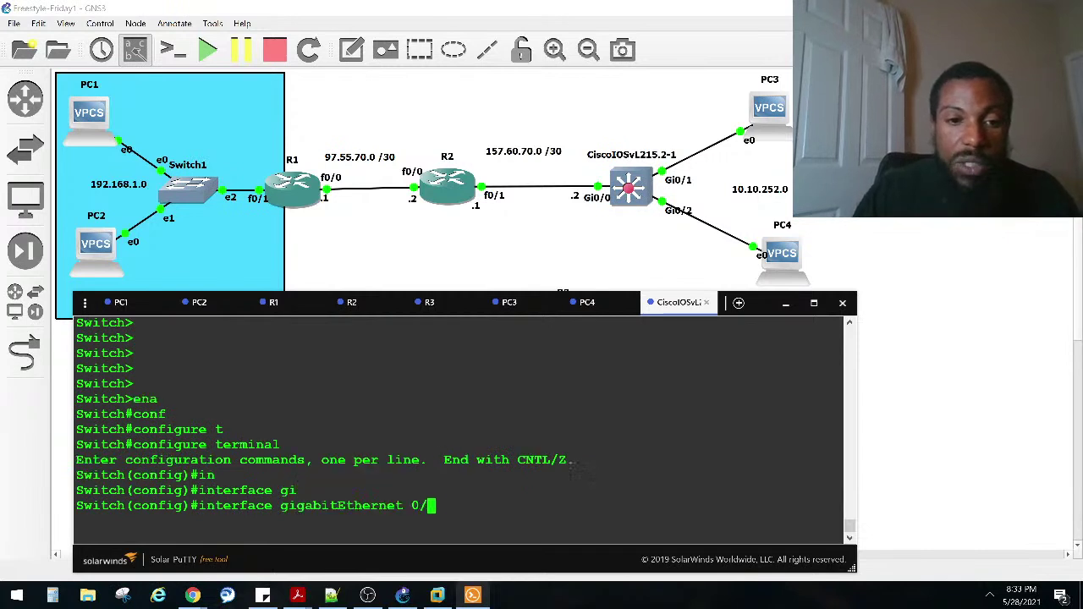
pyautogui.press('Return')
# Step: Make Gi0/0 a routed port with IP 157.60.70.2 255.255.255.252 and no shutdown
pyautogui.write('ip ad')
pyautogui.press('Tab')
pyautogui.write('15')
pyautogui.press('BackSpace')
pyautogui.press('BackSpace')
pyautogui.press('BackSpace')
pyautogui.press('BackSpace')
pyautogui.press('BackSpace')
pyautogui.press('BackSpace')
pyautogui.press('BackSpace')
pyautogui.press('BackSpace')
pyautogui.press('BackSpace')
pyautogui.press('BackSpace')
pyautogui.press('BackSpace')
pyautogui.press('BackSpace')
pyautogui.press('BackSpace')
pyautogui.press('BackSpace')
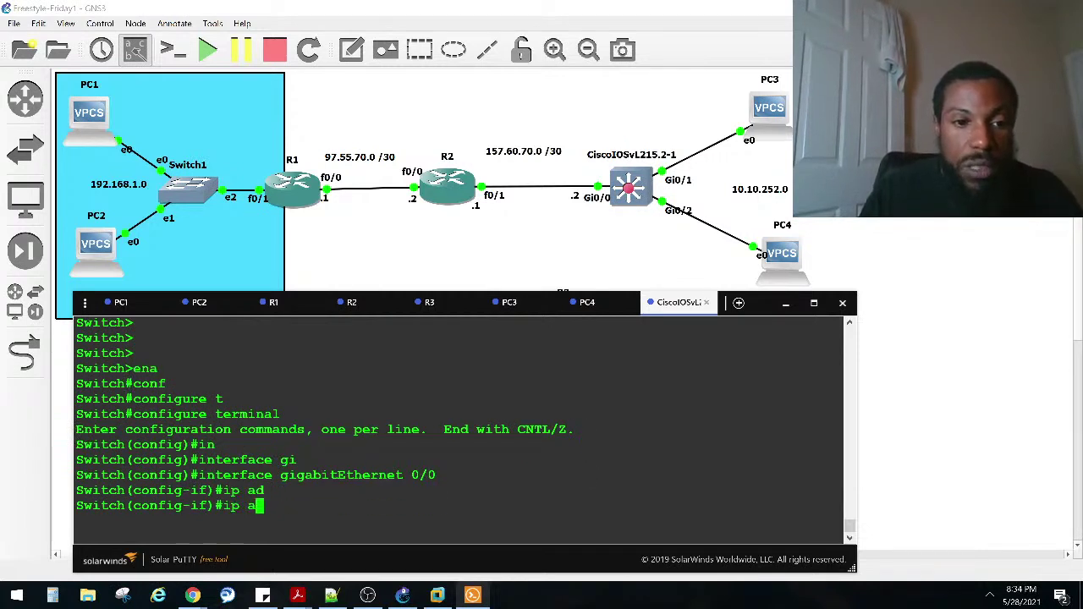
pyautogui.write('no sw')
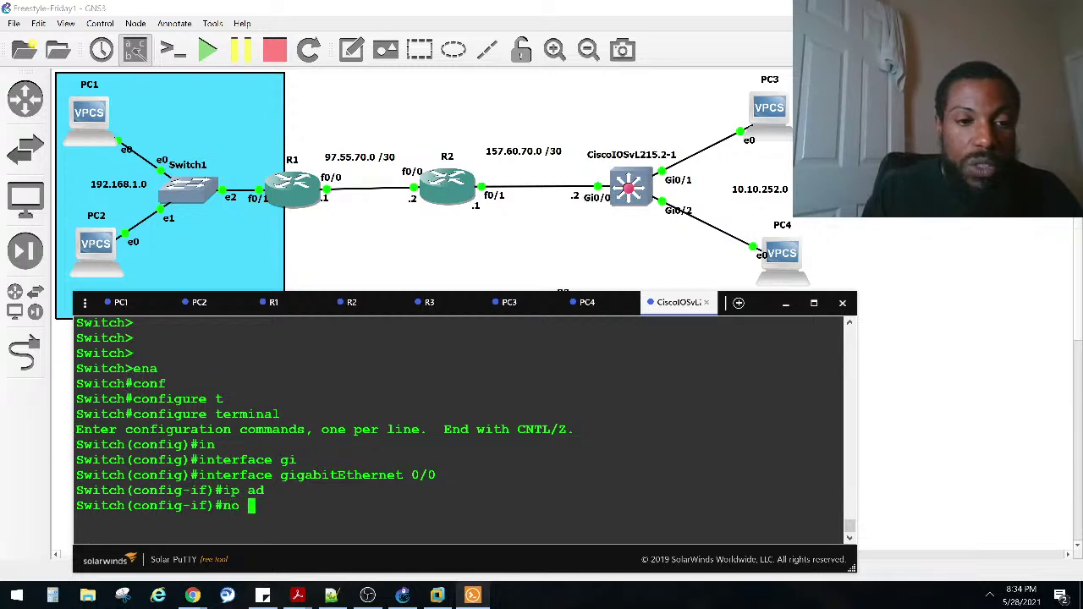
pyautogui.press('Tab')
pyautogui.press('Return')
pyautogui.write('ip add')
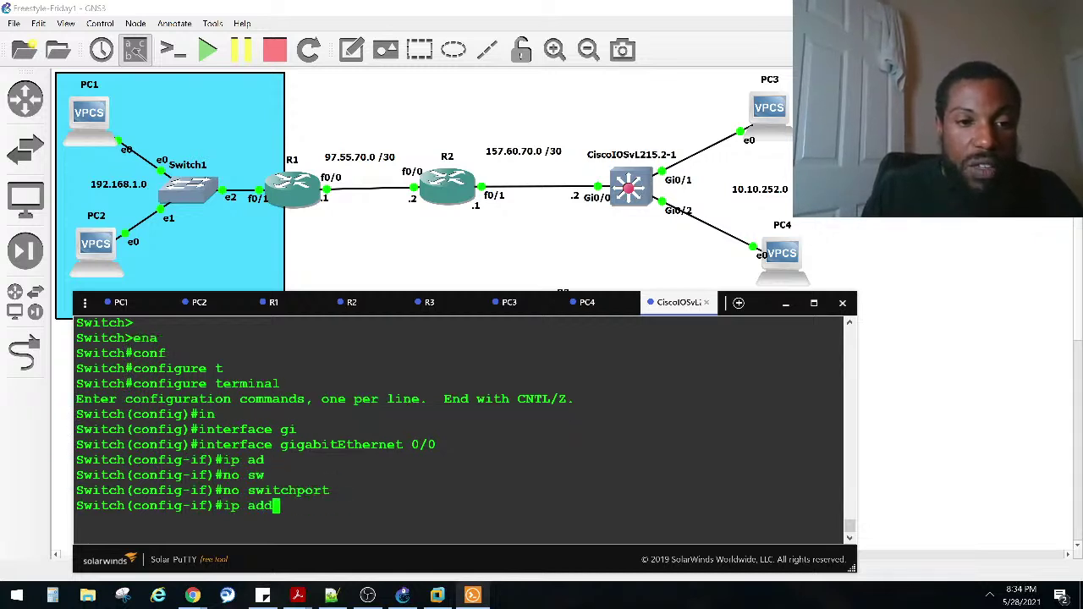
pyautogui.press('Tab')
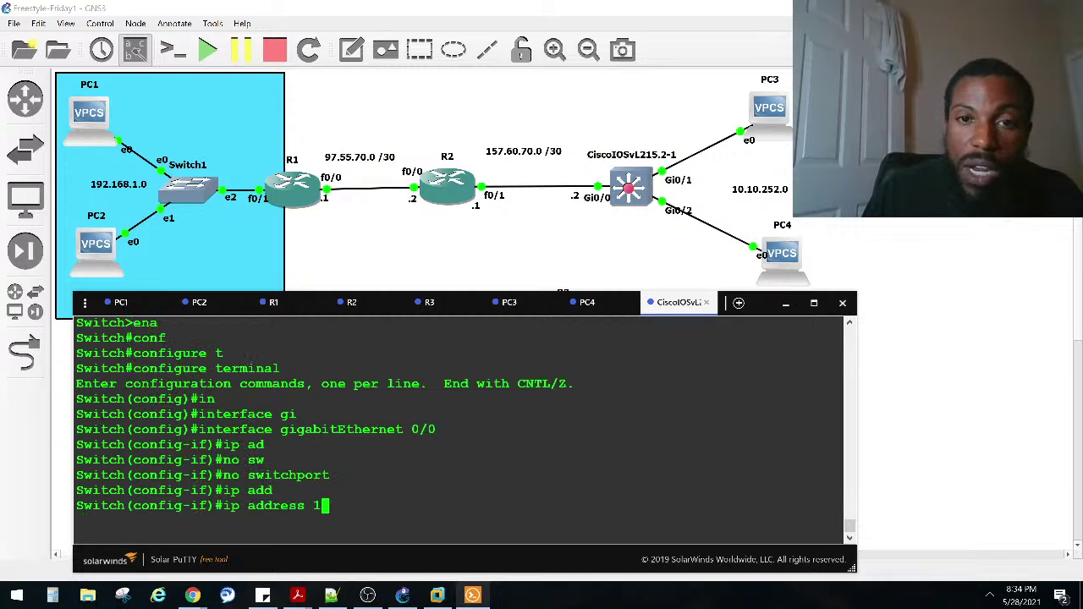
pyautogui.write('1')
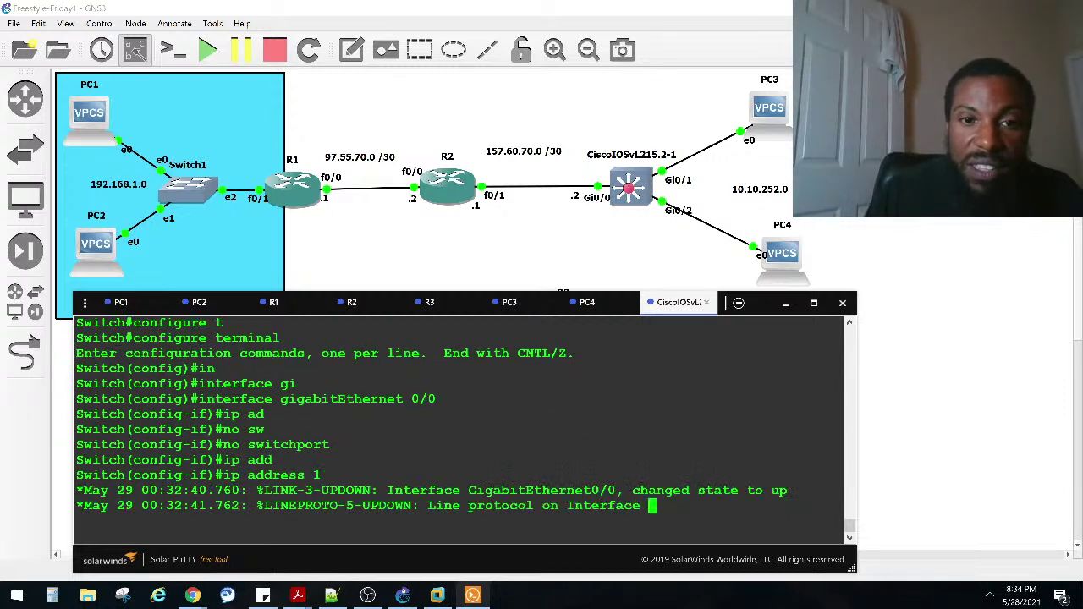
pyautogui.write('57.60.70.2 255.255.255.252')
pyautogui.press('Return')
pyautogui.write('no ')
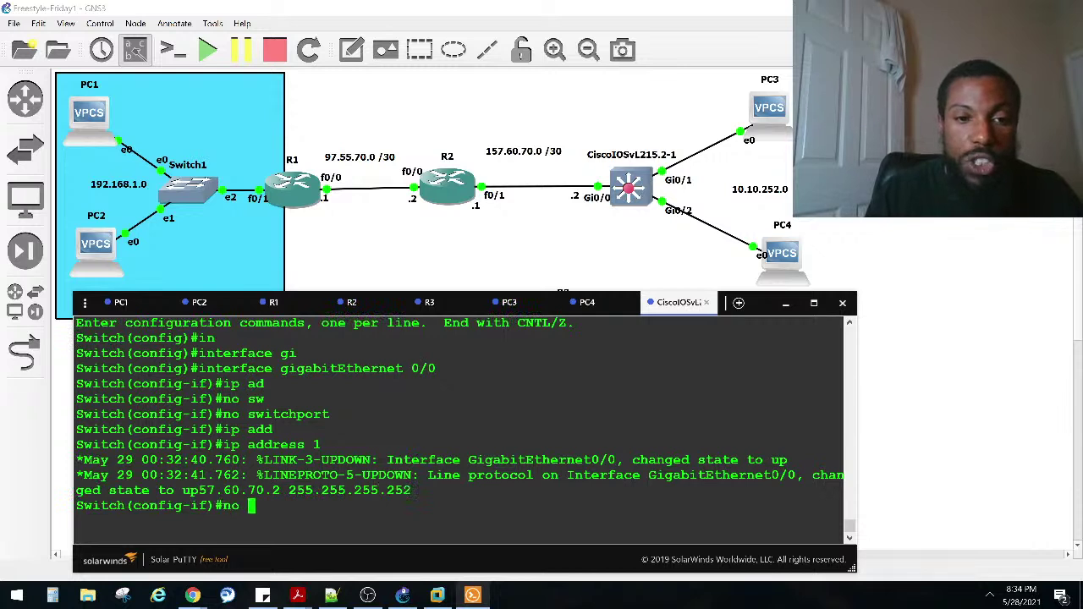
pyautogui.write('shut')
pyautogui.press('Return')
# Step: Exit configuration and ping 157.60.70.1 from the switch
pyautogui.hotkey('ctrl', 'z')
pyautogui.press('Return')
pyautogui.press('Return')
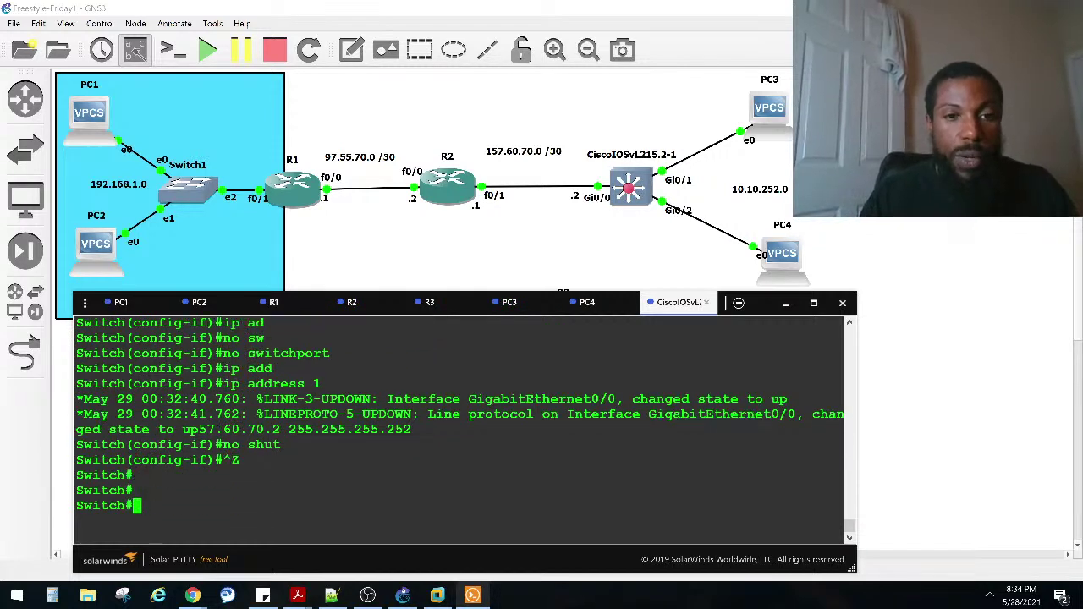
pyautogui.press('Return')
pyautogui.write('ping')
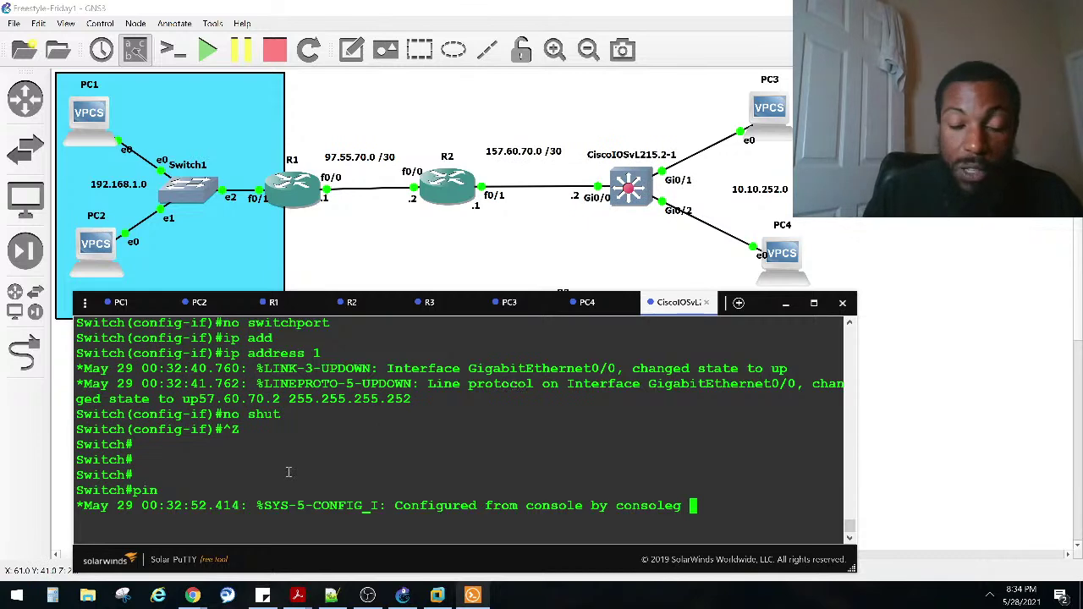
pyautogui.press('BackSpace')
pyautogui.press('BackSpace')
pyautogui.press('BackSpace')
pyautogui.press('BackSpace')
pyautogui.press('Return')
pyautogui.press('Return')
pyautogui.press('Return')
pyautogui.press('Return')
pyautogui.press('Return')
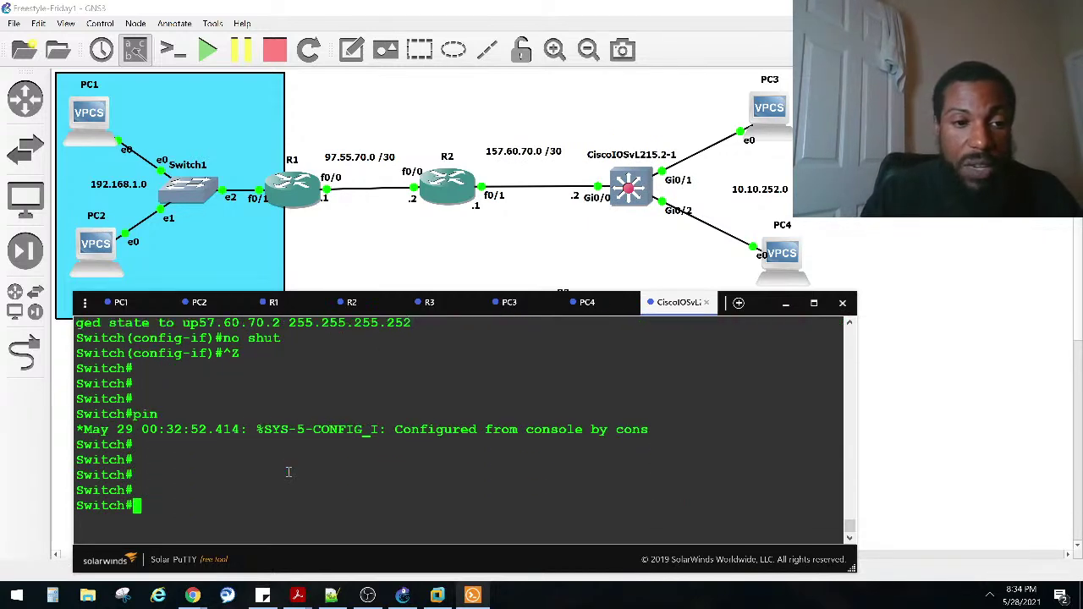
pyautogui.write('ping 1')
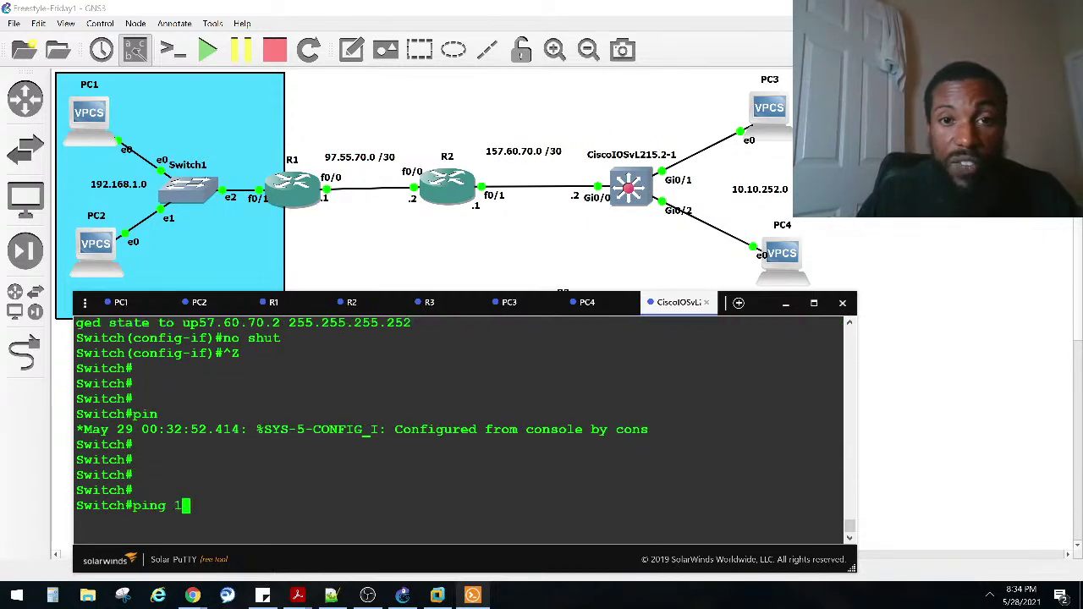
pyautogui.write('57.60.')
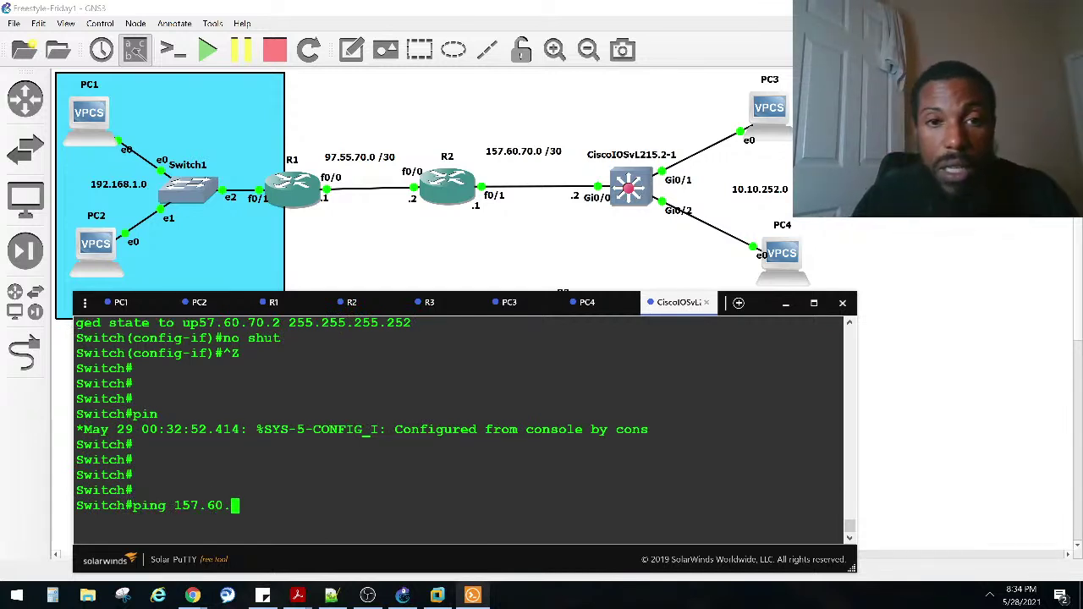
pyautogui.write('70.')
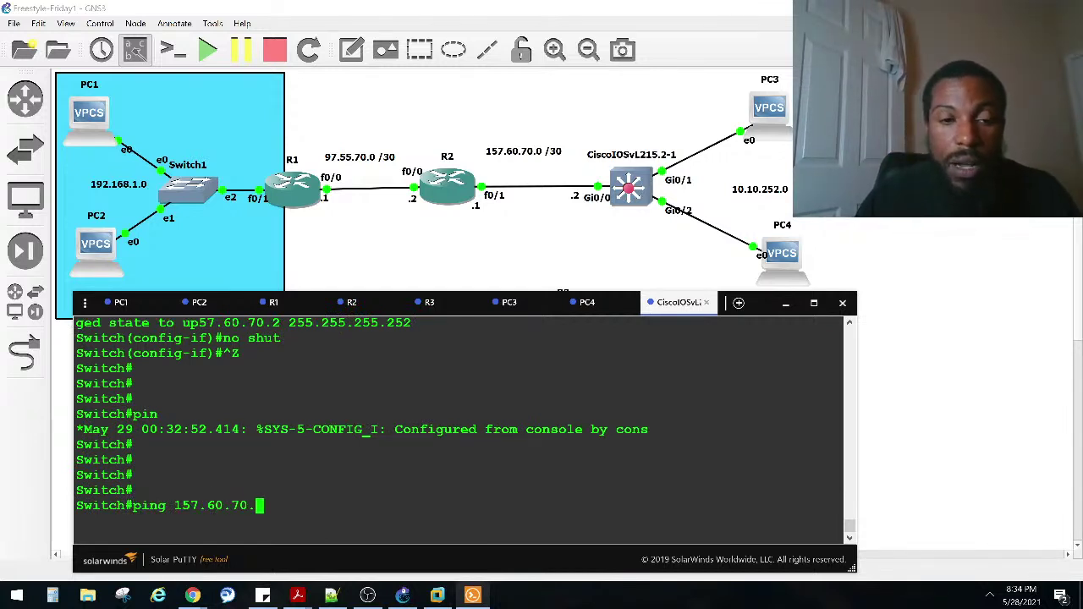
pyautogui.write('1')
pyautogui.press('Return')
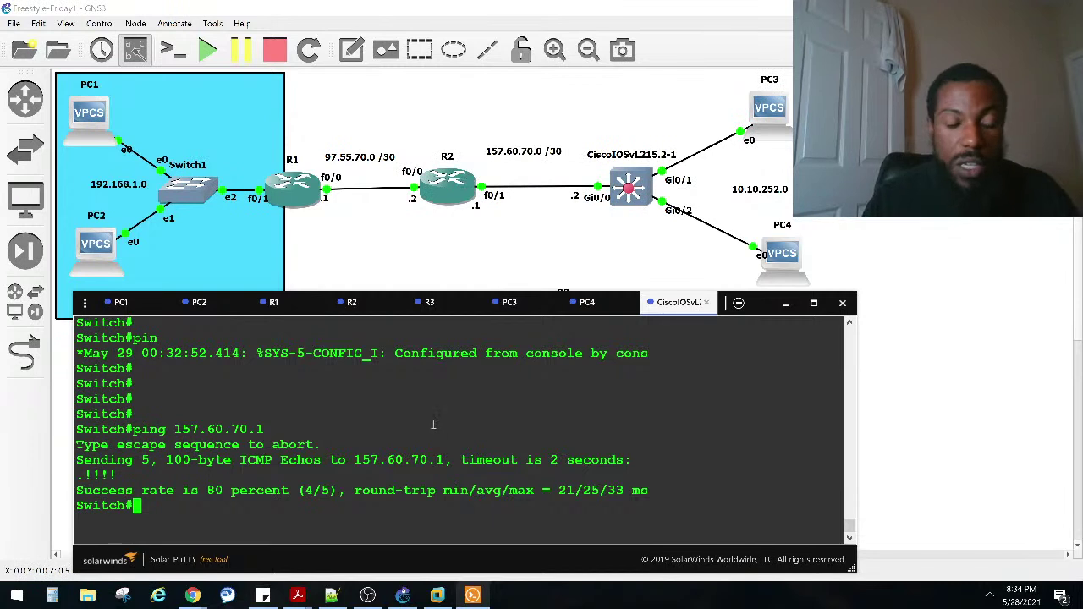
# Step: Enter global configuration and open interface vlan 1 on the switch
pyautogui.write('int')
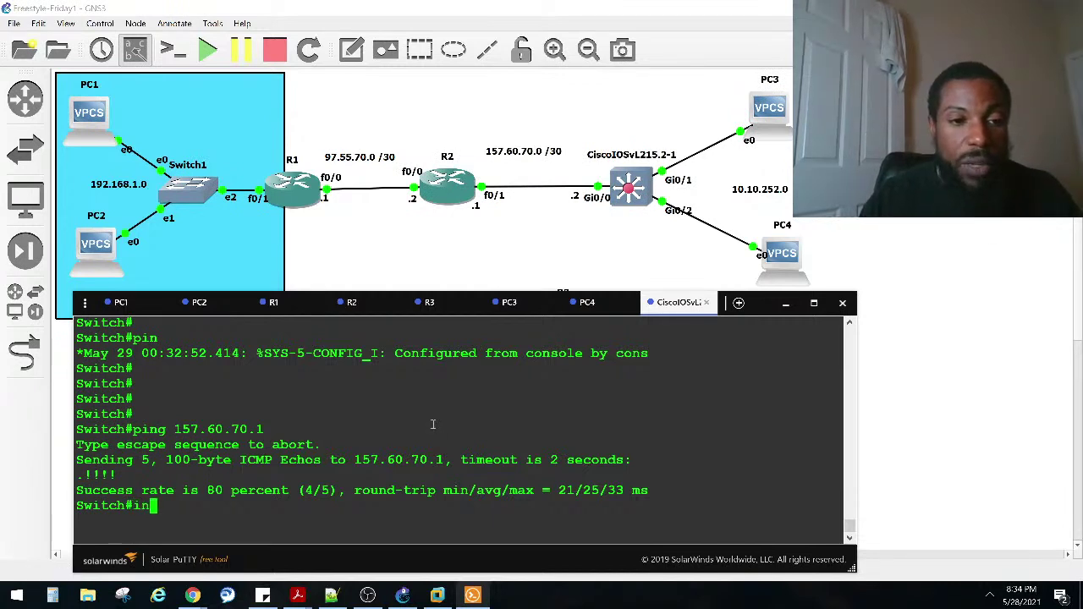
pyautogui.press('Return')
pyautogui.write('conf')
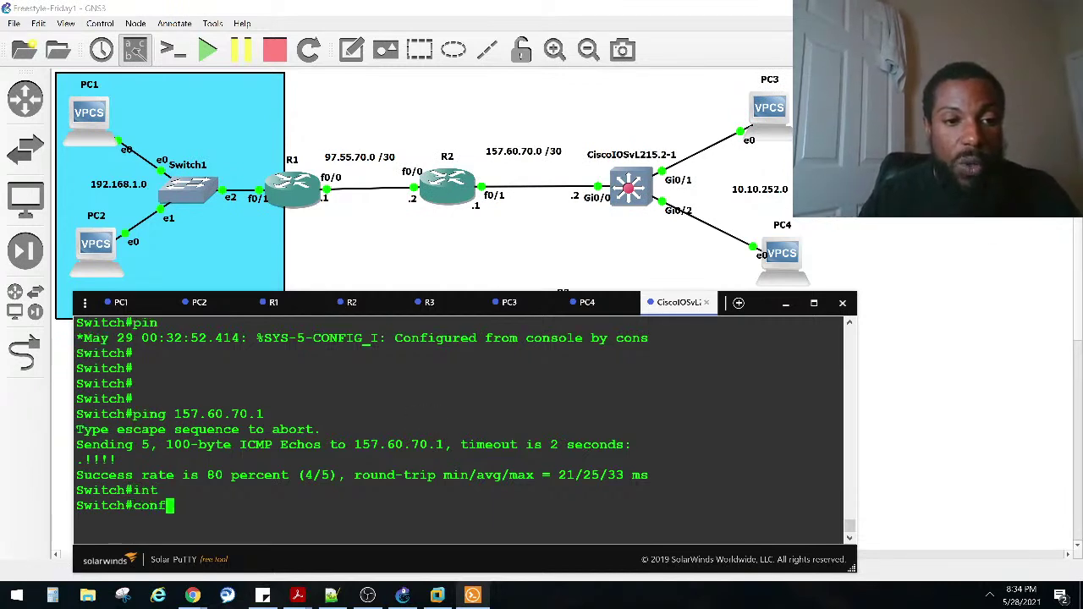
pyautogui.press('Tab')
pyautogui.write('t')
pyautogui.press('Tab')
pyautogui.press('Return')
pyautogui.write('i')
pyautogui.write('p')
pyautogui.press('BackSpace')
pyautogui.press('BackSpace')
pyautogui.write('int')
pyautogui.press('Tab')
pyautogui.write('vl')
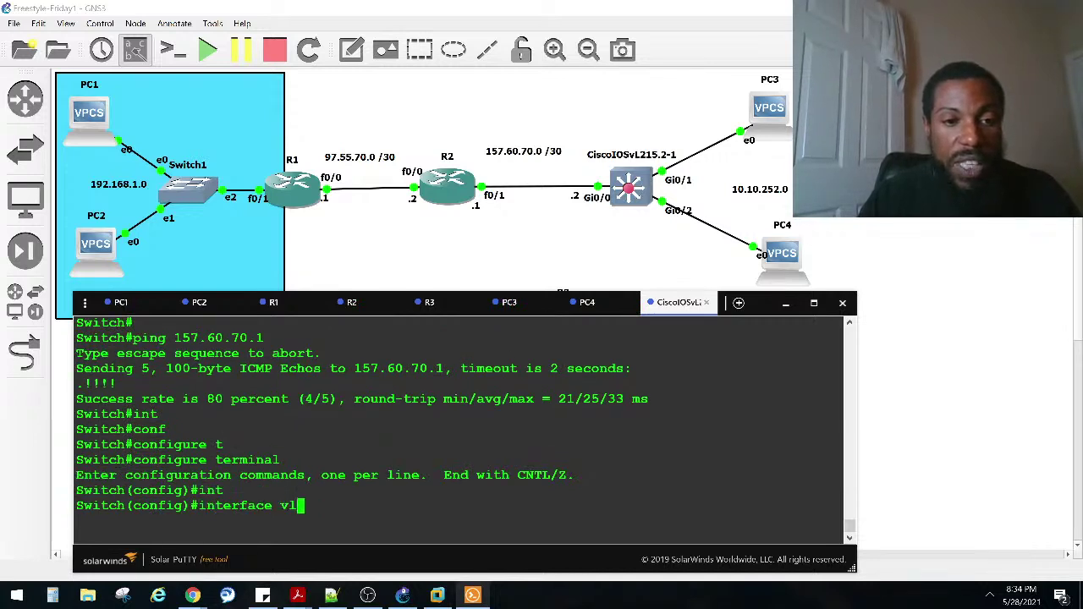
pyautogui.press('Tab')
pyautogui.write('1')
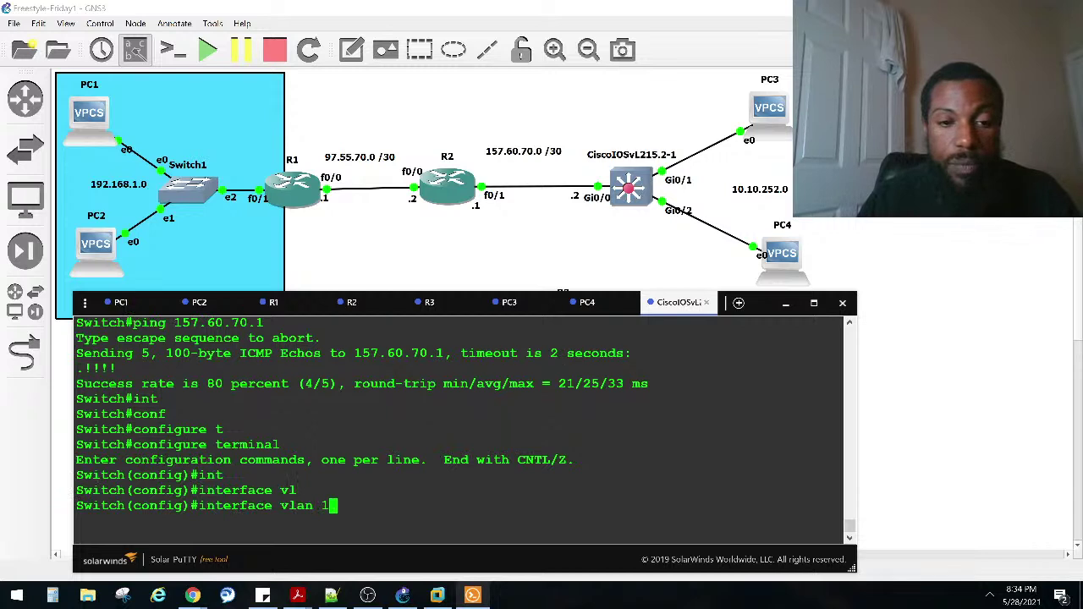
pyautogui.press('Return')
# Step: Assign VLAN 1 the address 10.10.252.1 255.255.255.0, correcting the mistyped entry
pyautogui.write('ip add')
pyautogui.press('Tab')
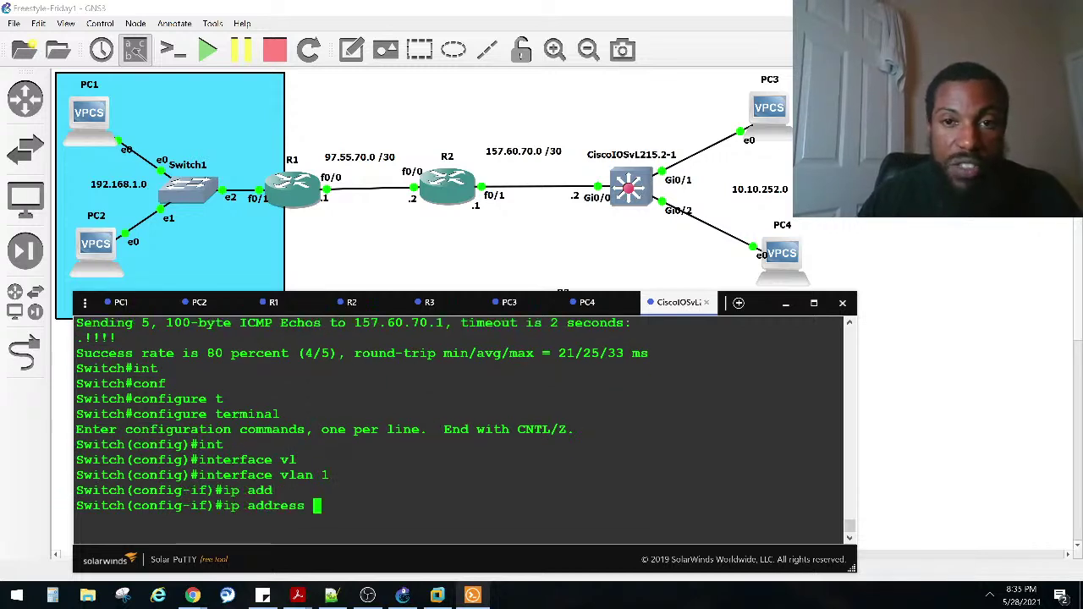
pyautogui.write('10.1.0')
pyautogui.press('BackSpace')
pyautogui.press('BackSpace')
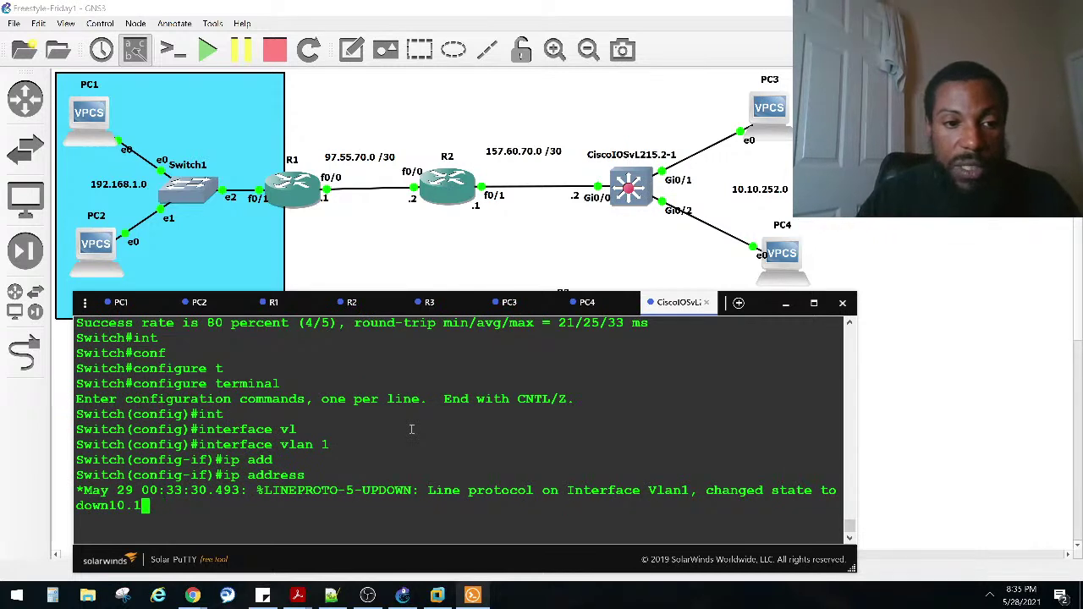
pyautogui.write('0.252.1')
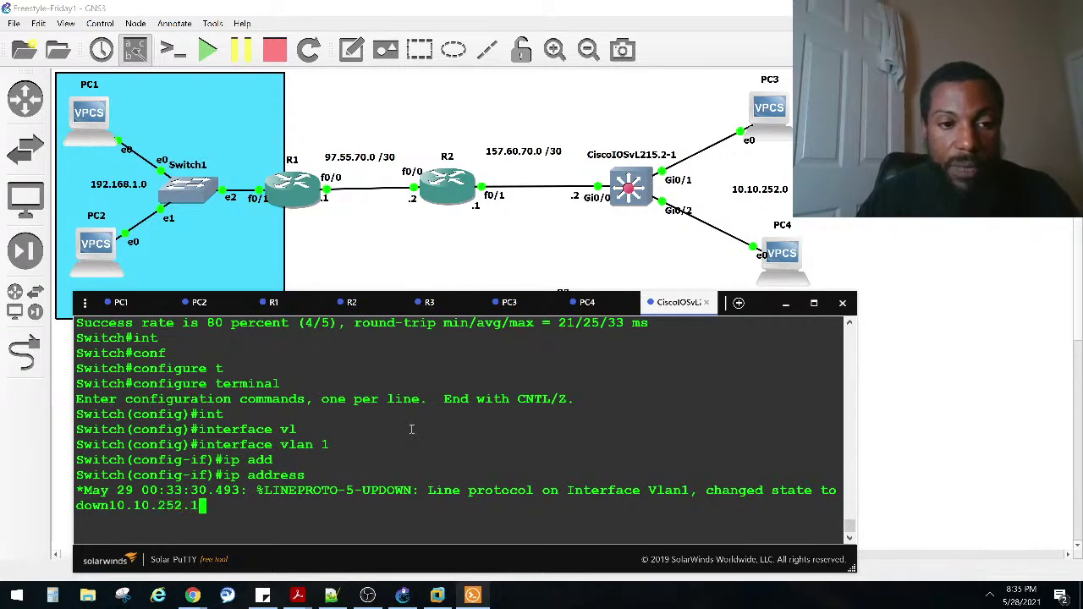
pyautogui.press('Return')
pyautogui.press('Up')
pyautogui.write('1 255.25')
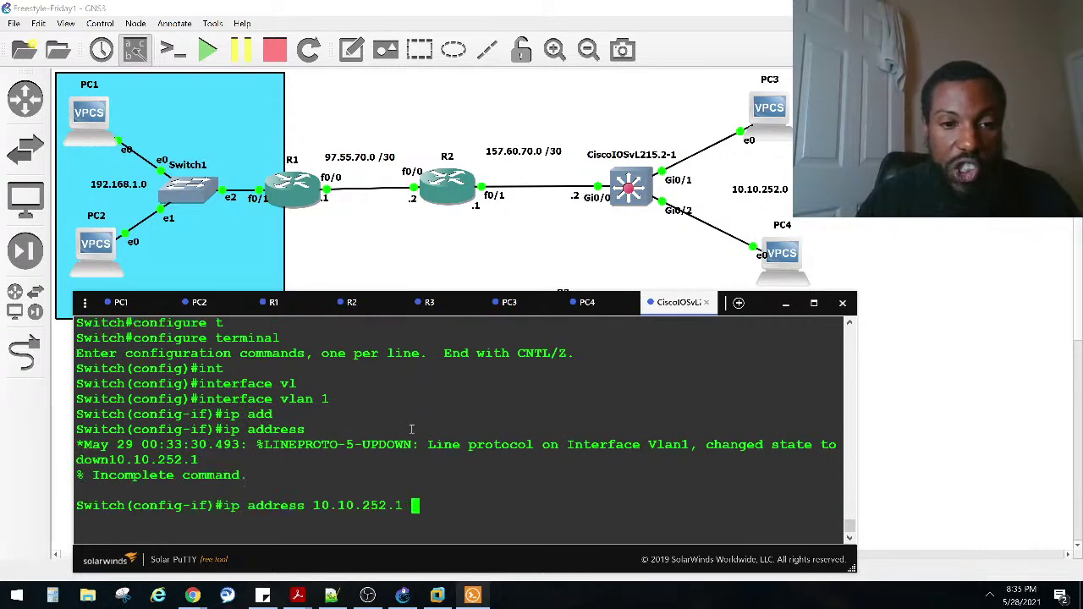
pyautogui.write('5.255')
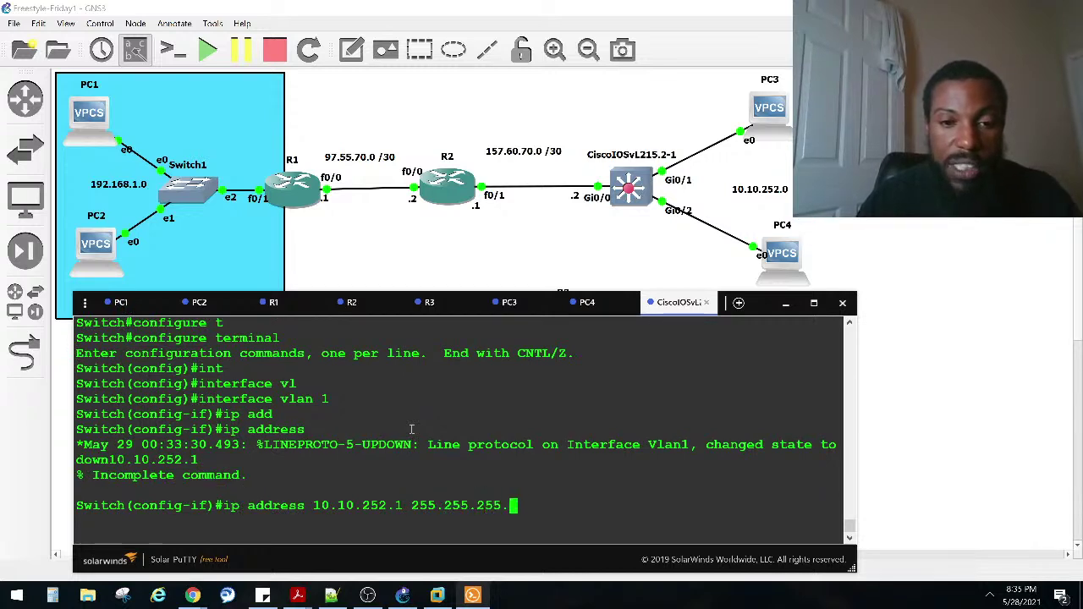
pyautogui.write('.0')
pyautogui.press('Return')
# Step: Leave configuration mode and begin typing configure terminal again
pyautogui.hotkey('ctrl', 'z')
pyautogui.press('Return')
pyautogui.press('Return')
pyautogui.press('Return')
pyautogui.press('Return')
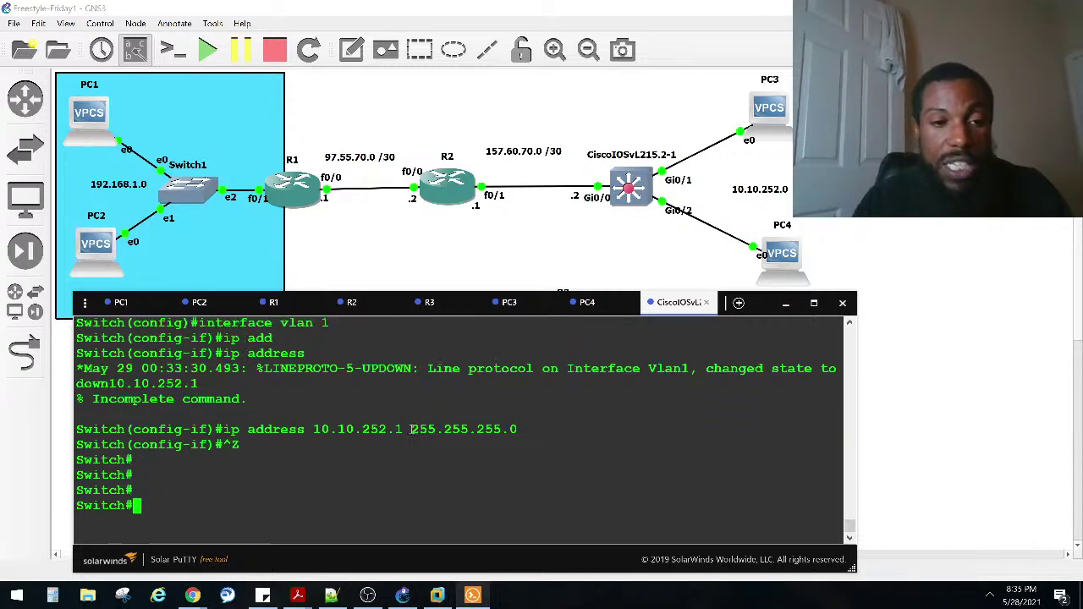
pyautogui.write('configure t')
pyautogui.press('Tab')
# Step: Enter global configuration and set the switch hostname to SW1
pyautogui.press('BackSpace')
pyautogui.press('BackSpace')
pyautogui.press('BackSpace')
pyautogui.press('BackSpace')
pyautogui.press('BackSpace')
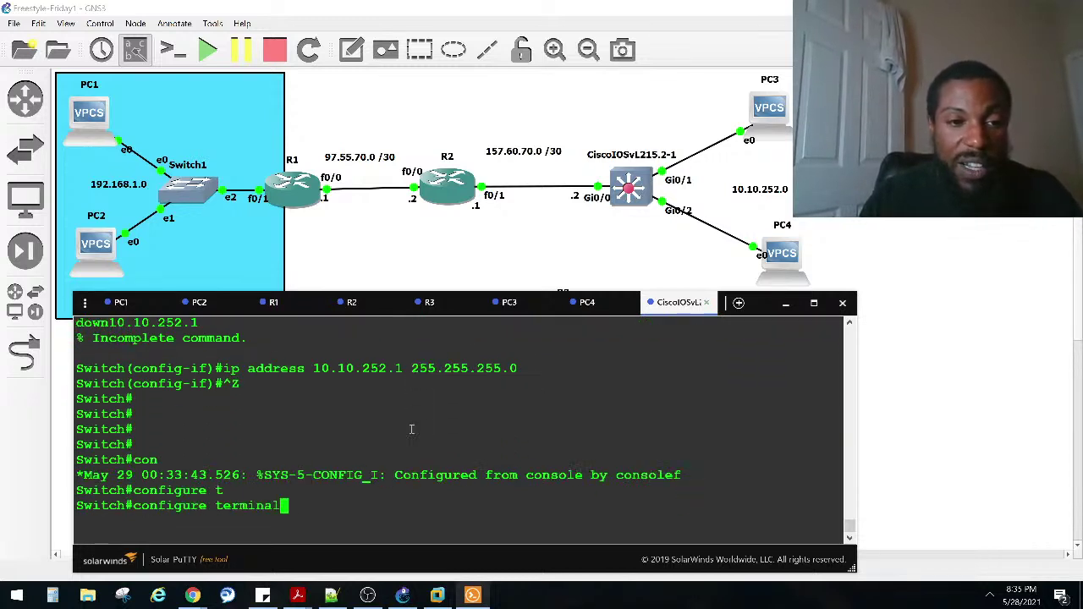
pyautogui.press('BackSpace')
pyautogui.press('BackSpace')
pyautogui.press('BackSpace')
pyautogui.press('BackSpace')
pyautogui.press('BackSpace')
pyautogui.press('BackSpace')
pyautogui.press('BackSpace')
pyautogui.press('BackSpace')
pyautogui.press('BackSpace')
pyautogui.press('BackSpace')
pyautogui.press('BackSpace')
pyautogui.press('BackSpace')
pyautogui.press('BackSpace')
pyautogui.write('hos')
pyautogui.press('Tab')
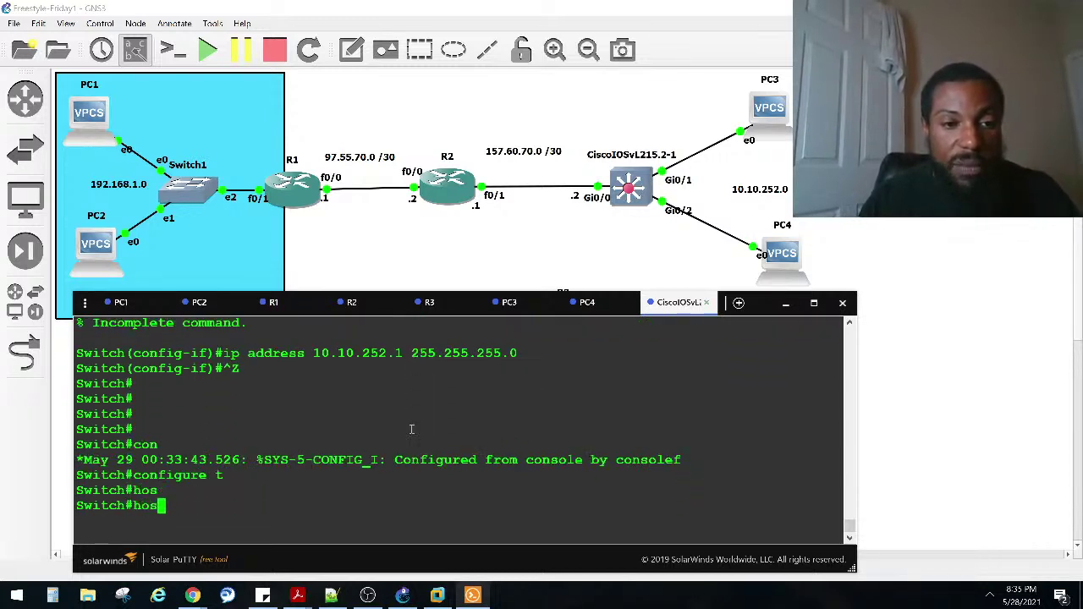
pyautogui.press('BackSpace')
pyautogui.press('BackSpace')
pyautogui.press('BackSpace')
pyautogui.write('conf')
pyautogui.press('Tab')
pyautogui.write('igure t')
pyautogui.press('Tab')
pyautogui.press('Return')
pyautogui.write('hostname s')
pyautogui.press('Tab')
pyautogui.press('capslock')
pyautogui.write('SW1')
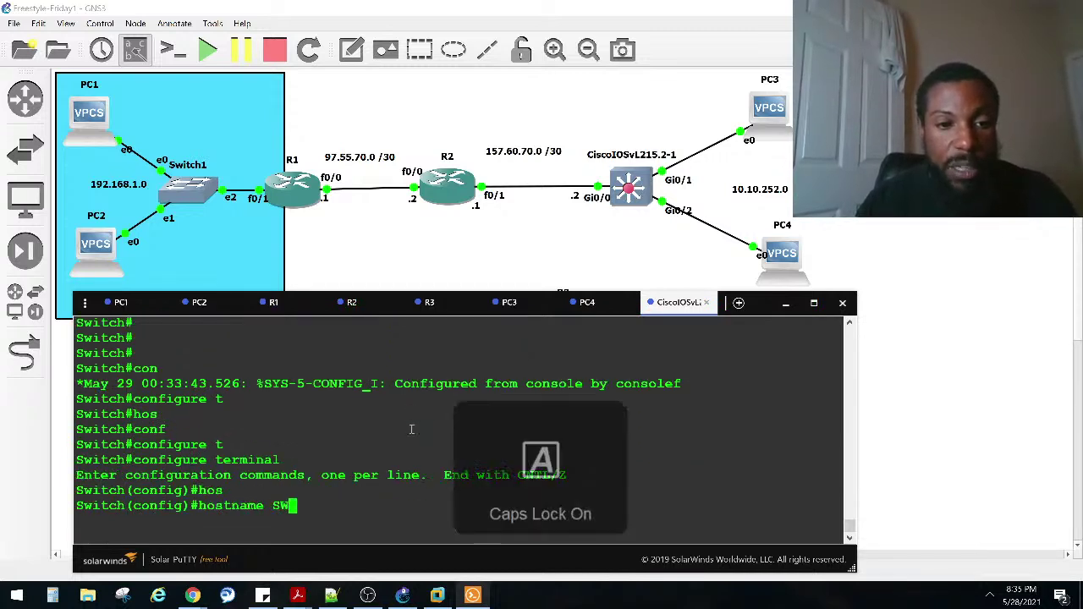
pyautogui.press('Return')
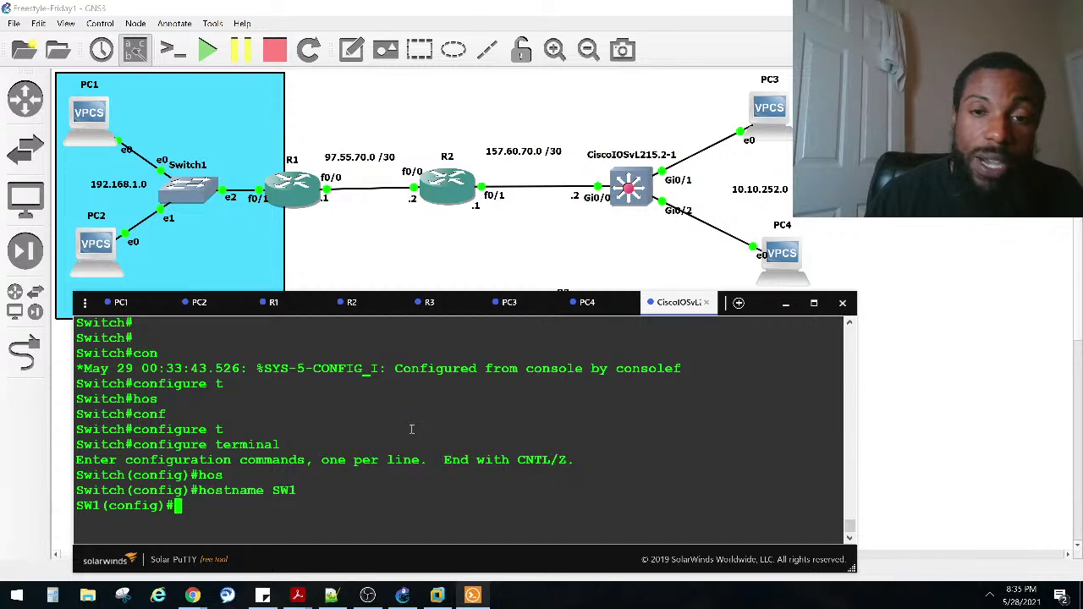
# Step: Create the DHCP pool 10-POOL with ip dhcp pool
pyautogui.write('IP CH')
pyautogui.press('Tab')
pyautogui.press('BackSpace')
pyautogui.press('BackSpace')
pyautogui.write('DH')
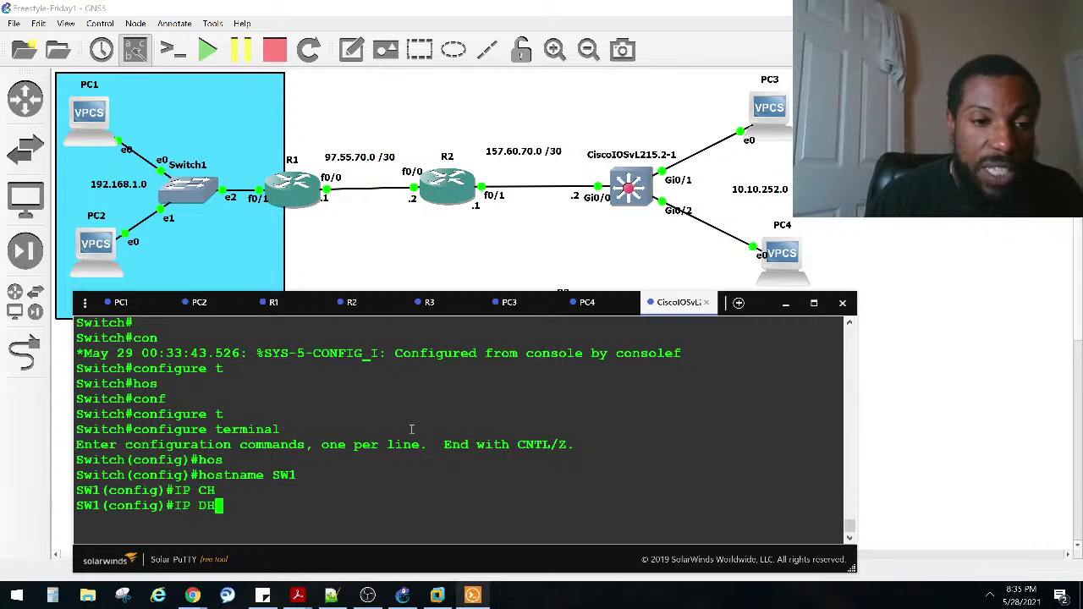
pyautogui.press('Tab')
pyautogui.write('cp PO')
pyautogui.press('Tab')
pyautogui.press('Tab')
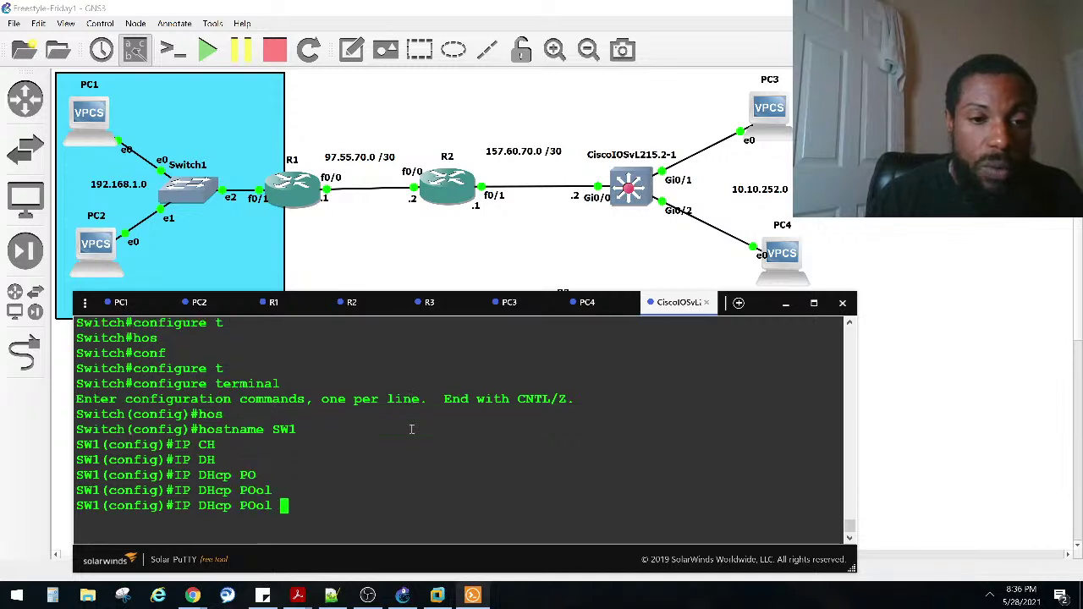
pyautogui.press('capslock')
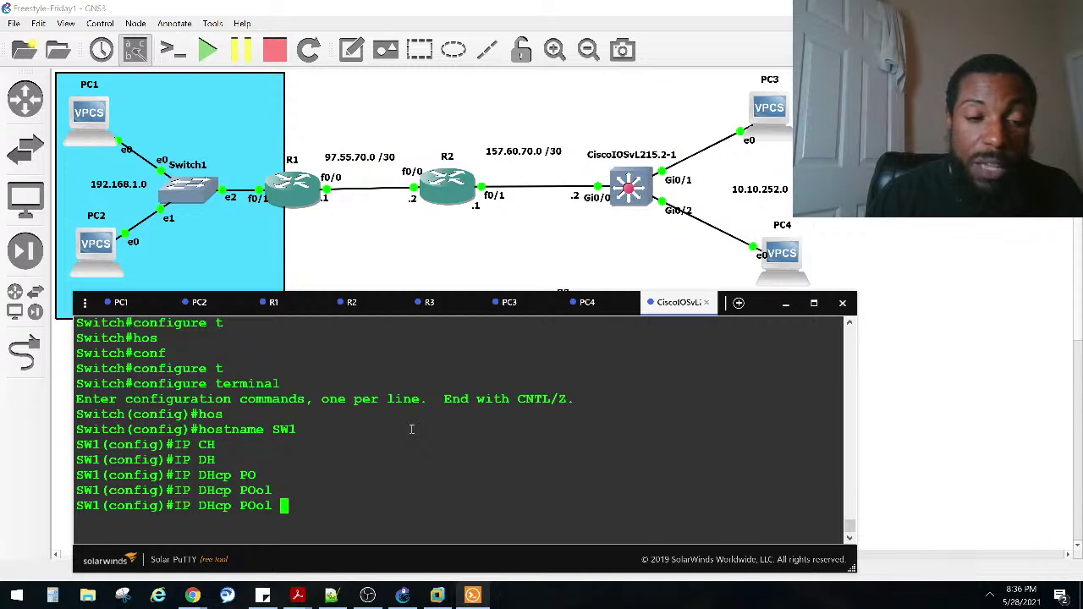
pyautogui.write('10+')
pyautogui.press('BackSpace')
pyautogui.write('-')
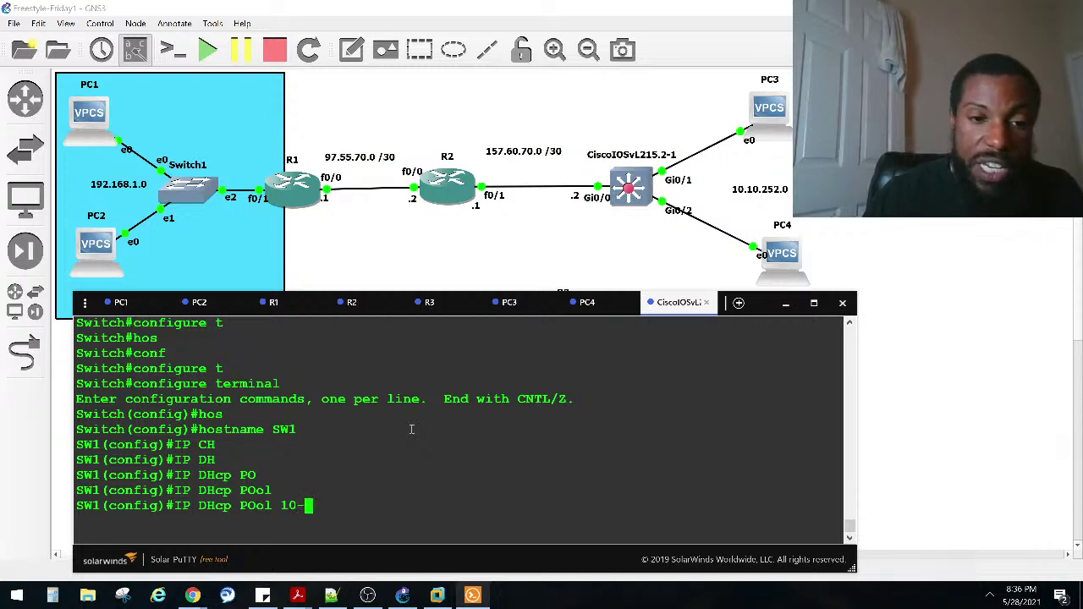
pyautogui.write('pool')
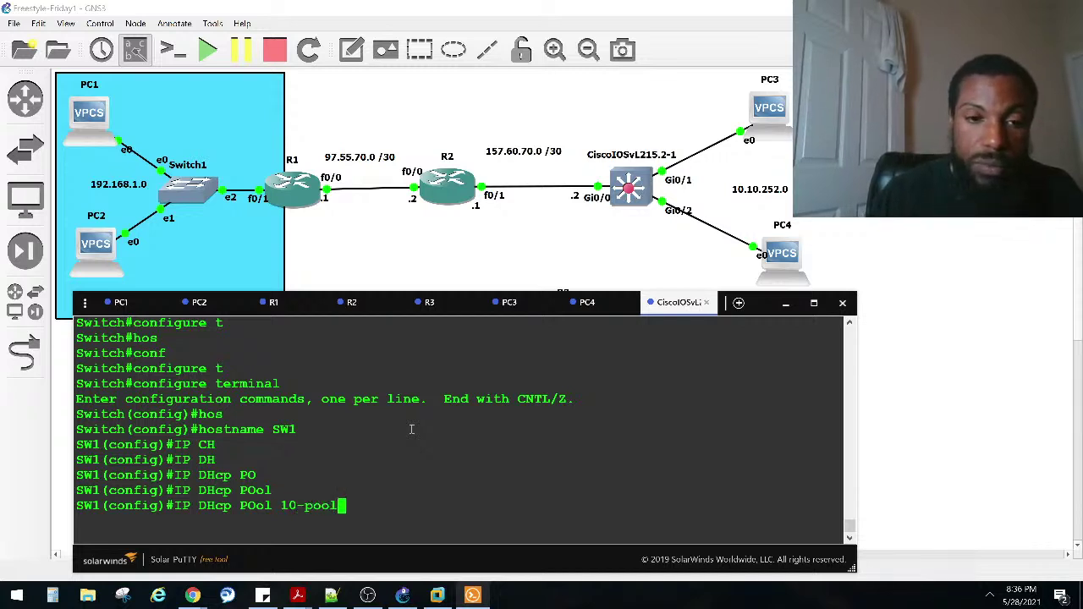
pyautogui.press('BackSpace')
pyautogui.press('BackSpace')
pyautogui.press('capslock')
pyautogui.press('BackSpace')
pyautogui.press('BackSpace')
pyautogui.write('POOL')
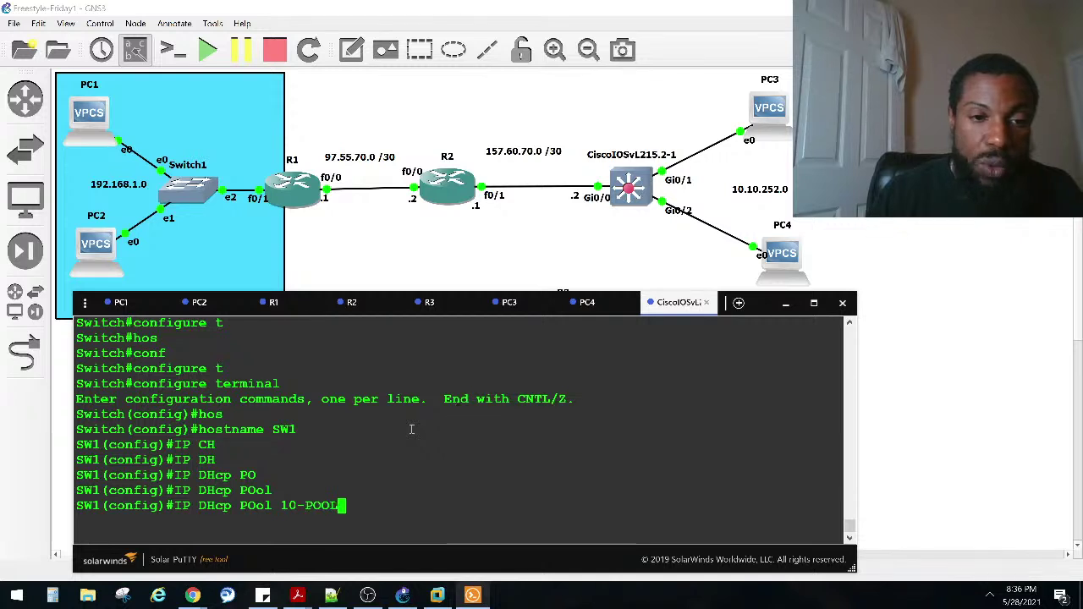
pyautogui.press('Return')
# Step: Set the pool network to 10.10.252.0 /24, then exit to global config
pyautogui.press('capslock')
pyautogui.write('net')
pyautogui.press('Tab')
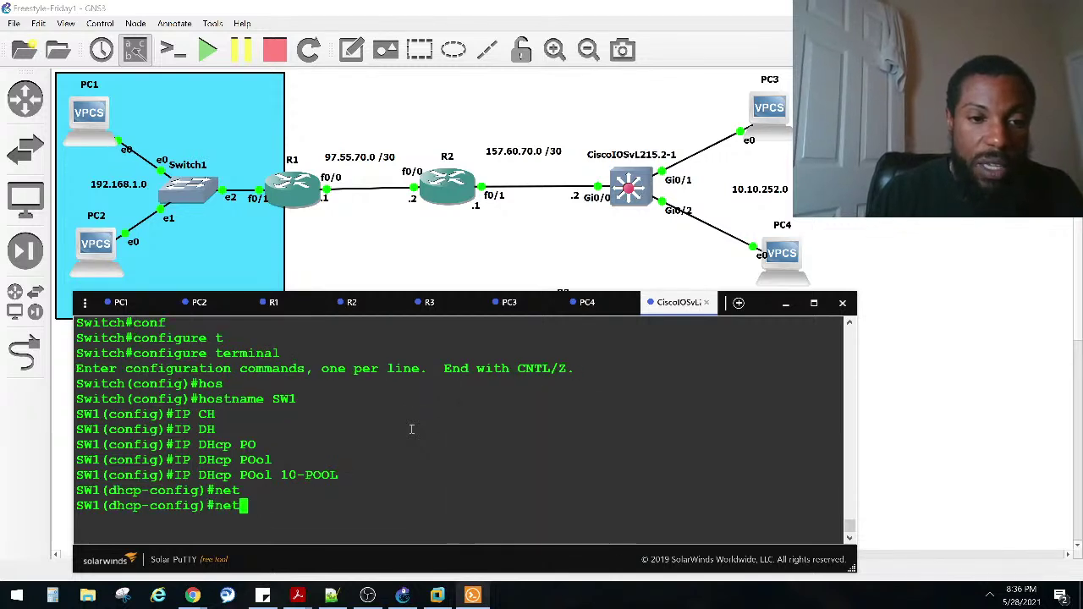
pyautogui.write('w')
pyautogui.press('Tab')
pyautogui.write('10.10.252.0/')
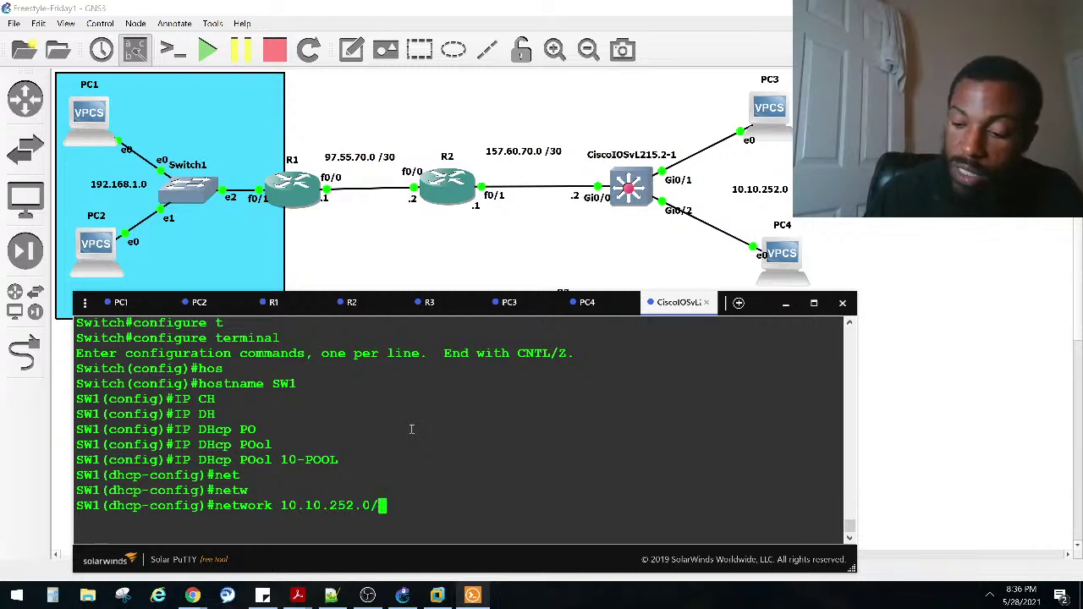
pyautogui.write(' 24')
pyautogui.press('Return')
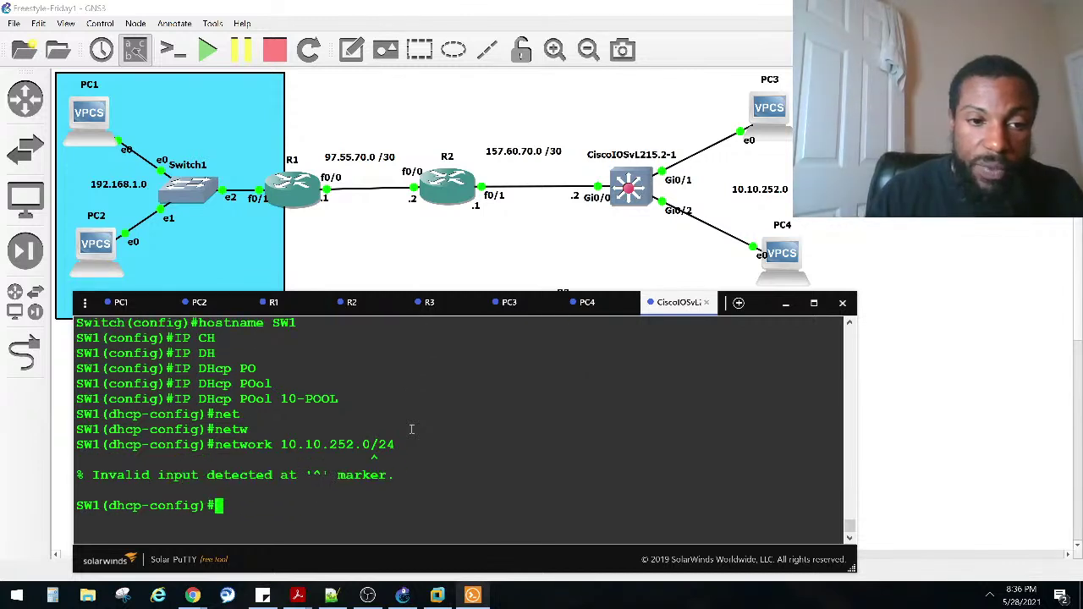
pyautogui.press('Up')
pyautogui.press('BackSpace')
pyautogui.press('BackSpace')
pyautogui.press('BackSpace')
pyautogui.write('252.0')
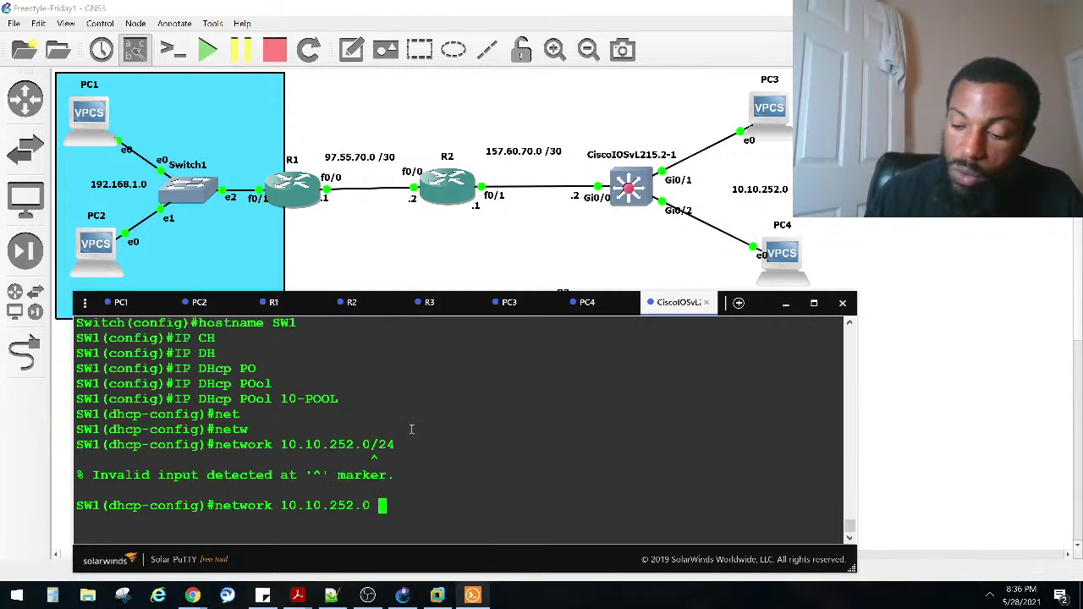
pyautogui.write('5')
pyautogui.press('BackSpace')
pyautogui.press('BackSpace')
pyautogui.press('BackSpace')
pyautogui.write('/24')
pyautogui.press('Return')
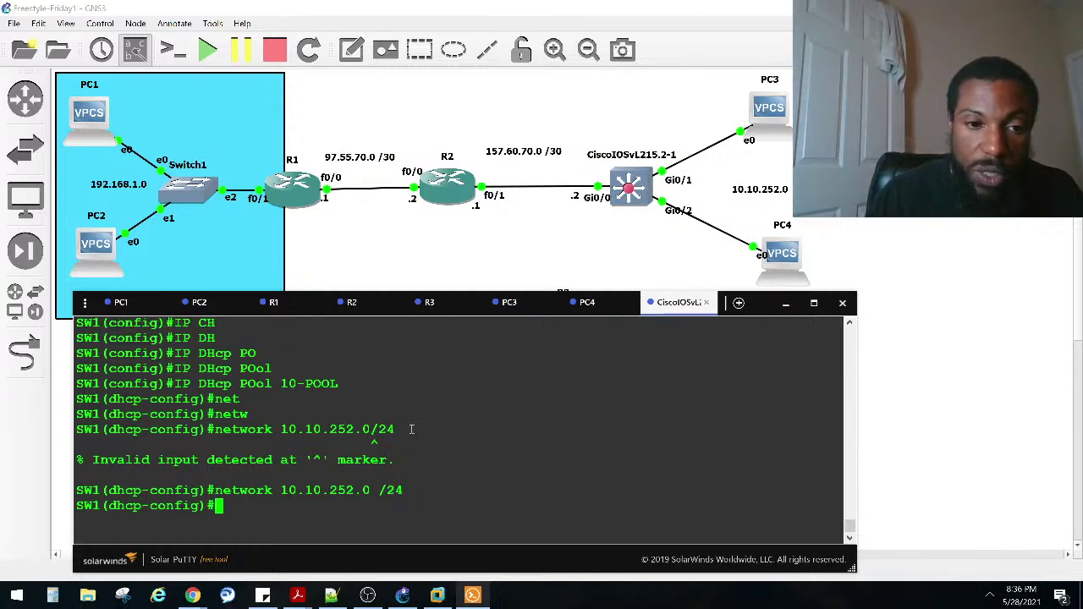
pyautogui.write('exit')
pyautogui.press('Return')
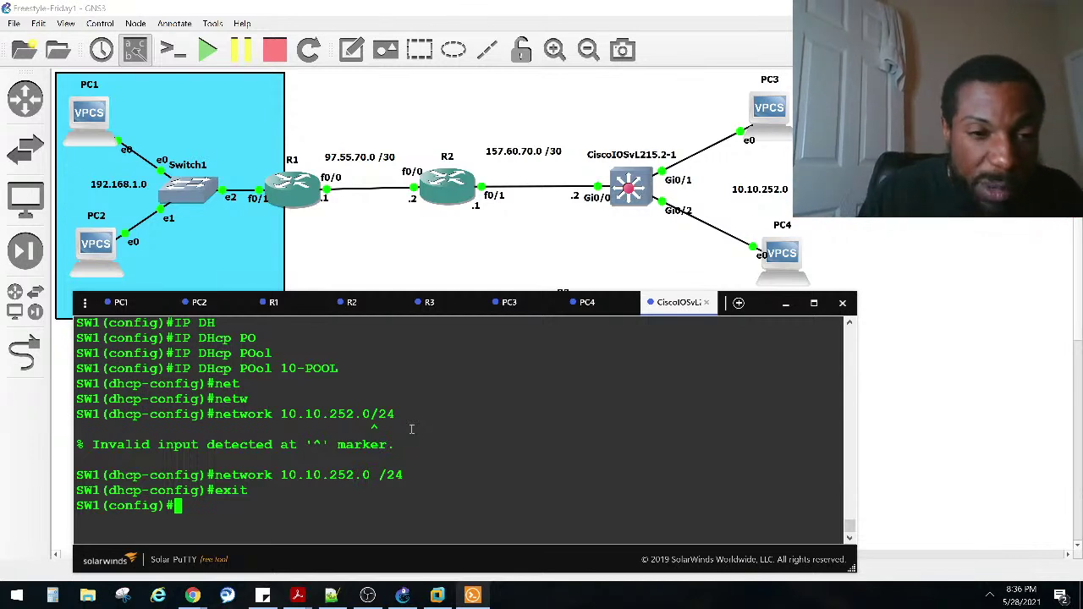
pyautogui.write('ip')
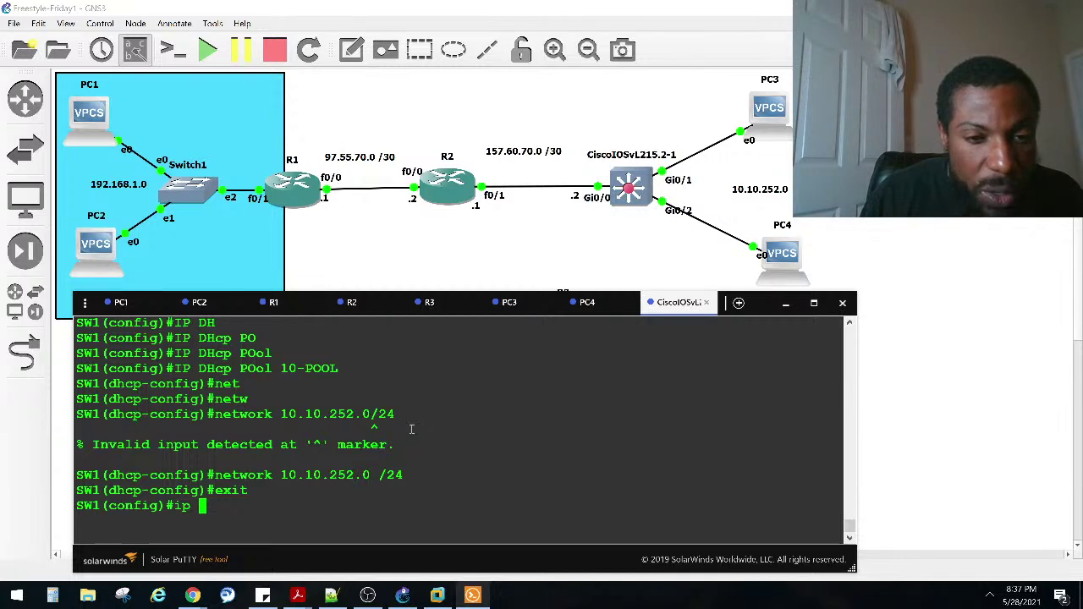
# Step: Set the 10-POOL DHCP pool's default router to 10.10.252.1 on SW1
pyautogui.press('BackSpace')
pyautogui.press('BackSpace')
pyautogui.press('BackSpace')
pyautogui.press('Up')
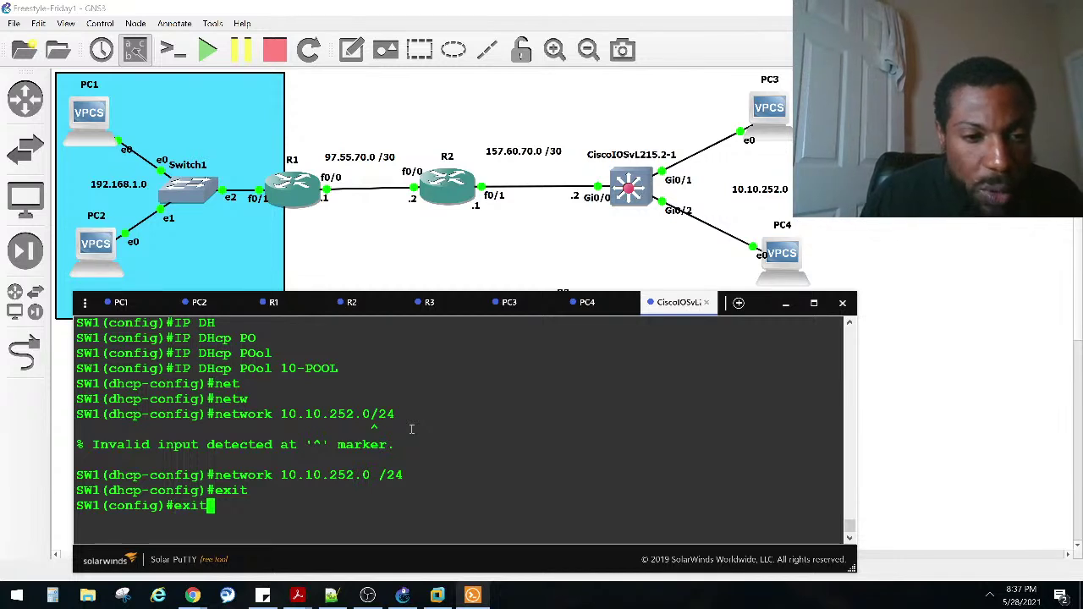
pyautogui.press('Up')
pyautogui.press('Up')
pyautogui.press('Up')
pyautogui.press('Up')
pyautogui.press('Up')
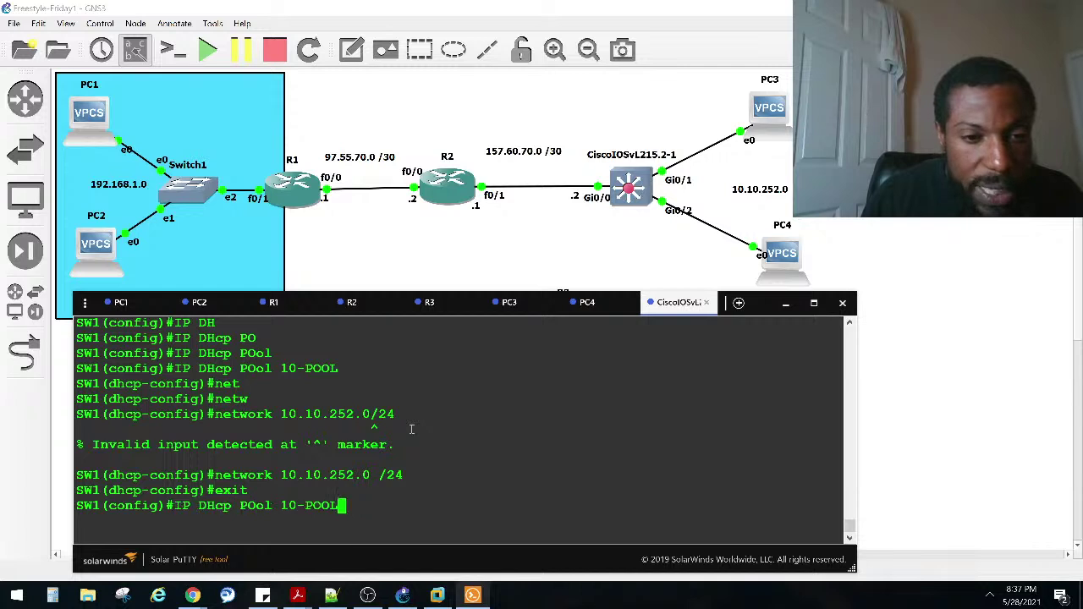
pyautogui.press('Return')
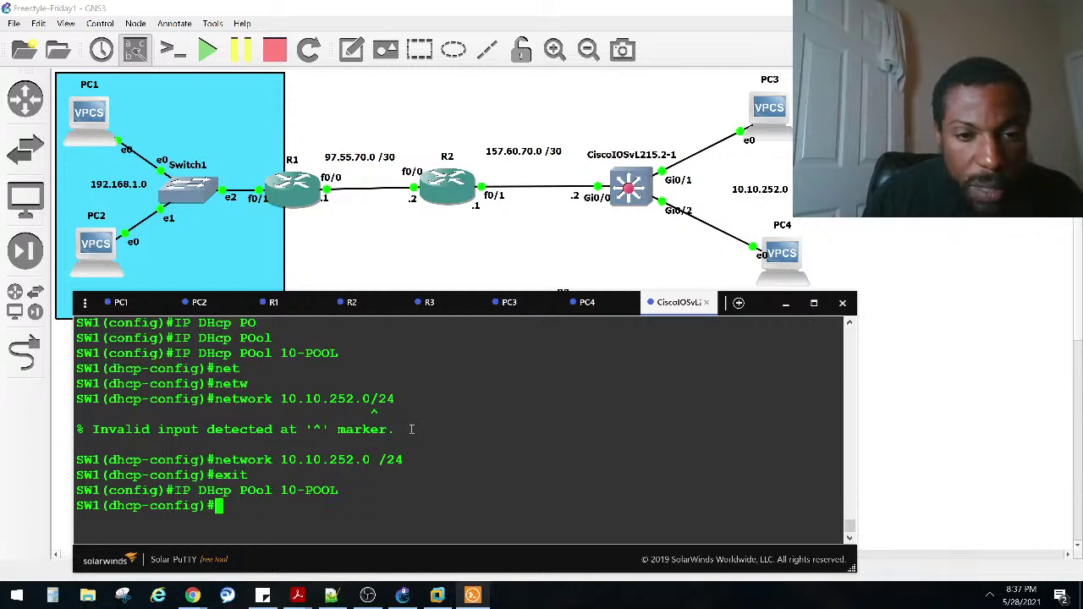
pyautogui.write('de')
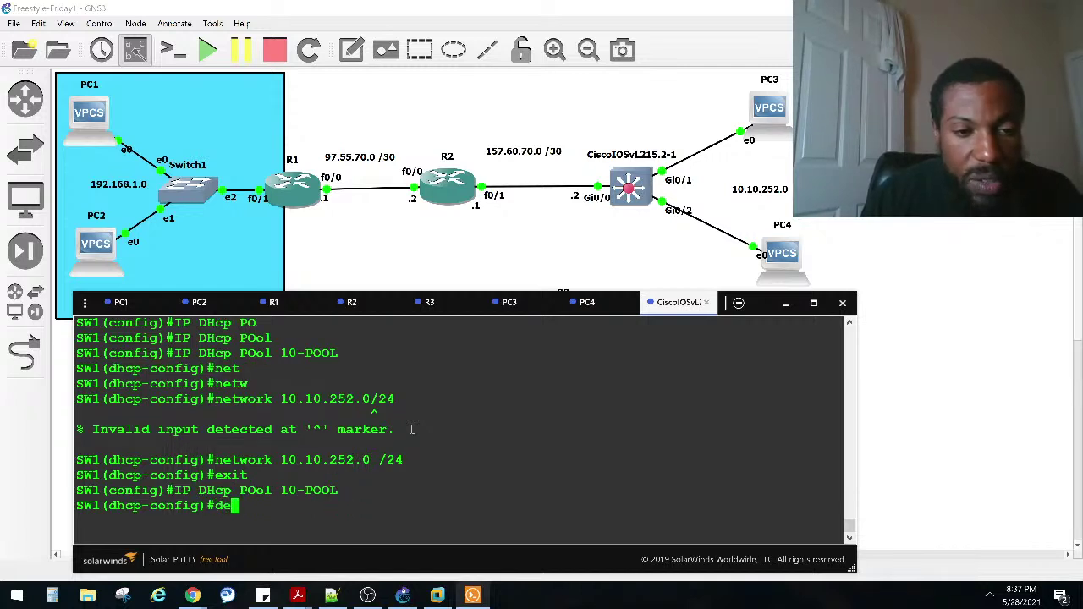
pyautogui.press('Tab')
pyautogui.write('fault-r')
pyautogui.press('Tab')
pyautogui.write('10.10')
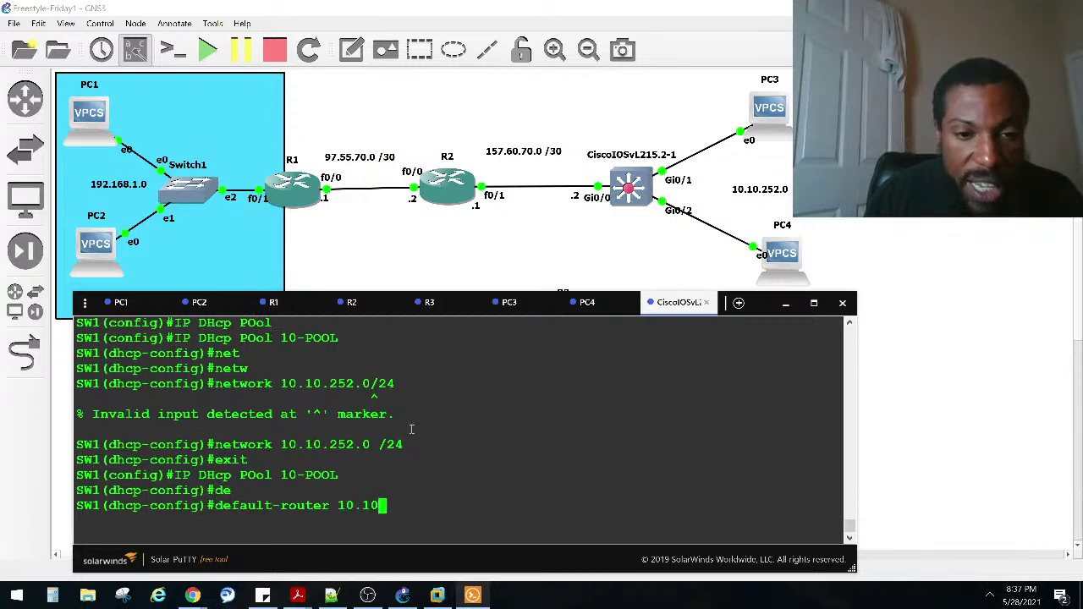
pyautogui.write('.252.1')
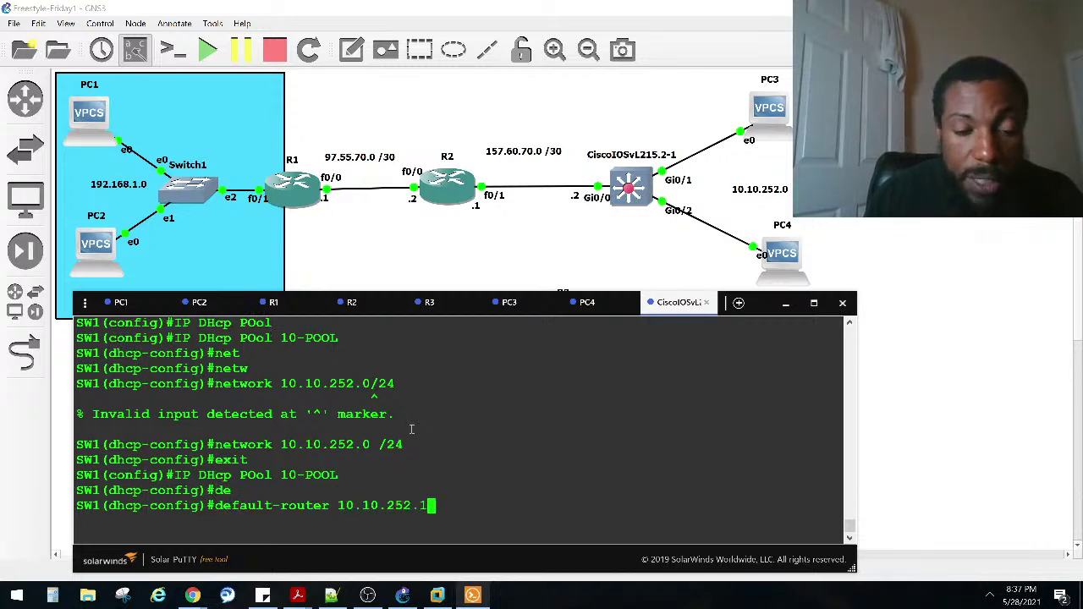
pyautogui.press('Return')
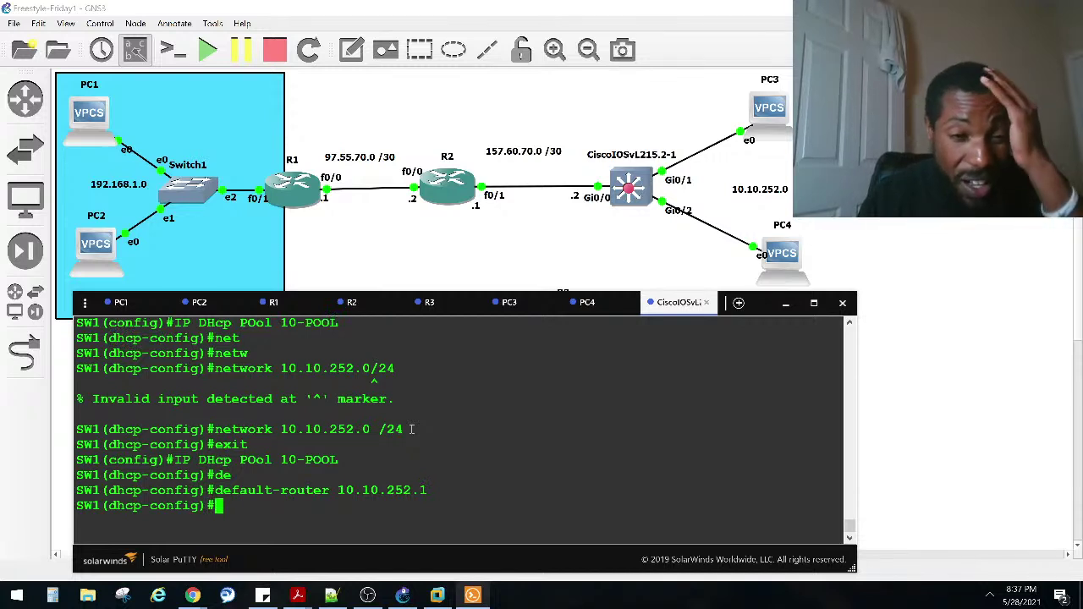
pyautogui.write('exi')
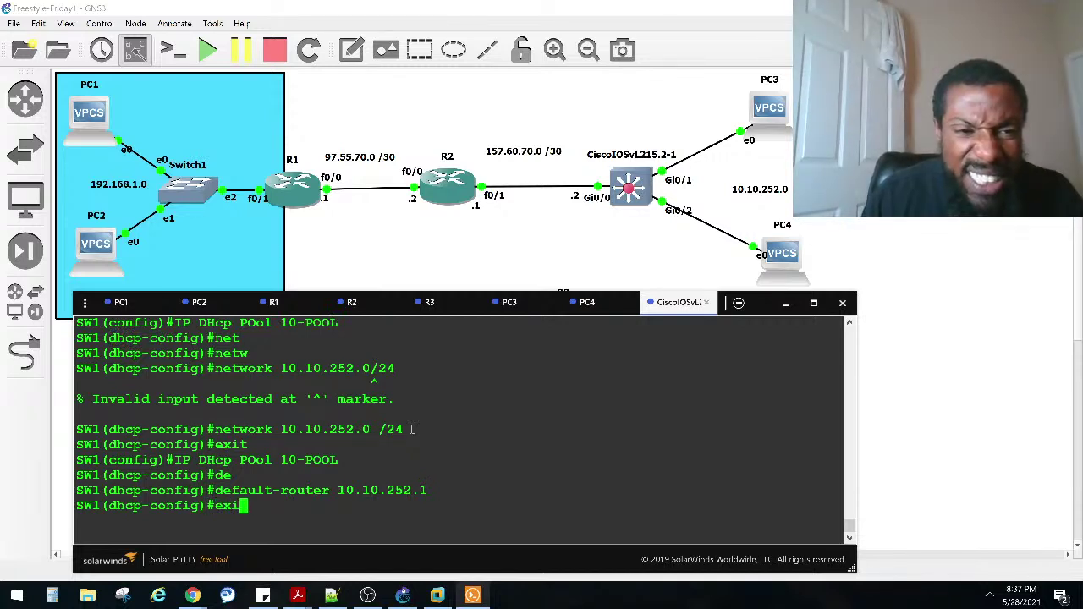
pyautogui.press('Return')
# Step: Exclude 10.10.252.1 from SW1's DHCP addresses and leave configuration mode
pyautogui.write('ip')
pyautogui.press('BackSpace')
pyautogui.press('BackSpace')
pyautogui.press('BackSpace')
pyautogui.write('ip dh')
pyautogui.press('Tab')
pyautogui.write('ex')
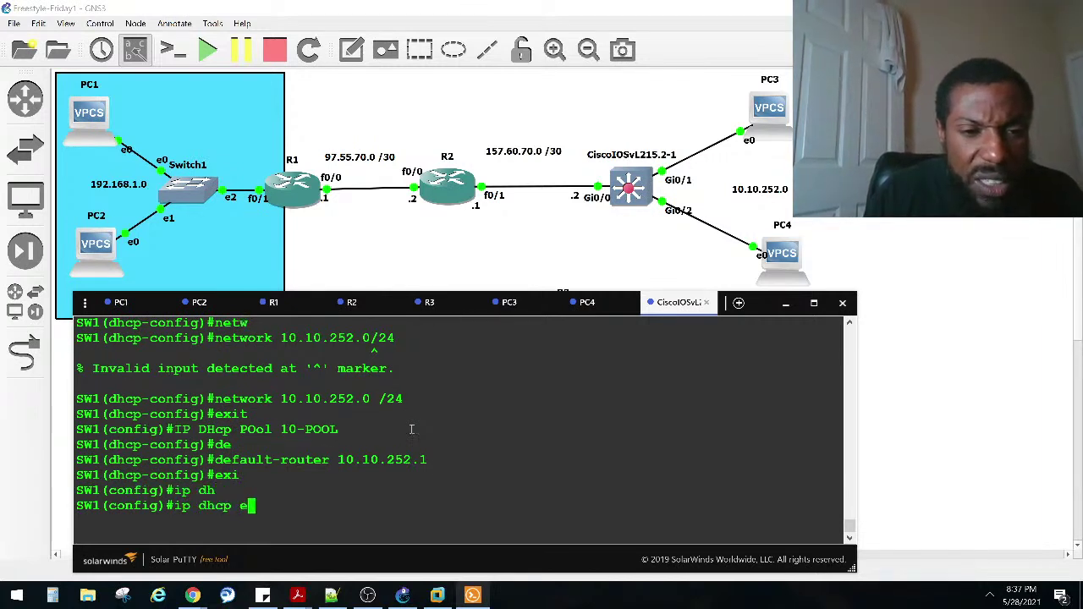
pyautogui.press('Tab')
pyautogui.write('10.10.252.1')
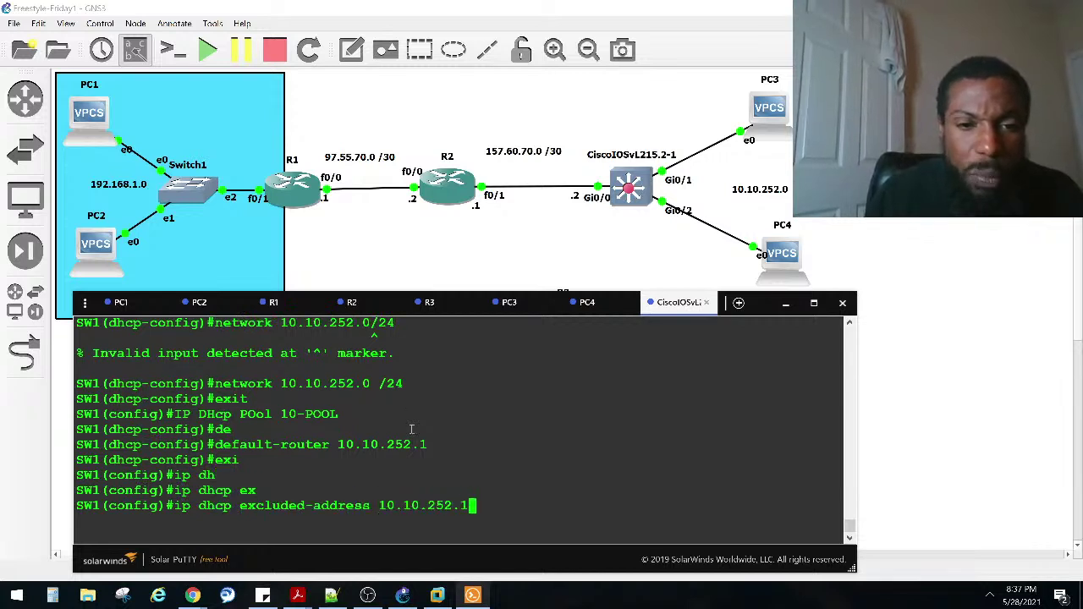
pyautogui.press('Return')
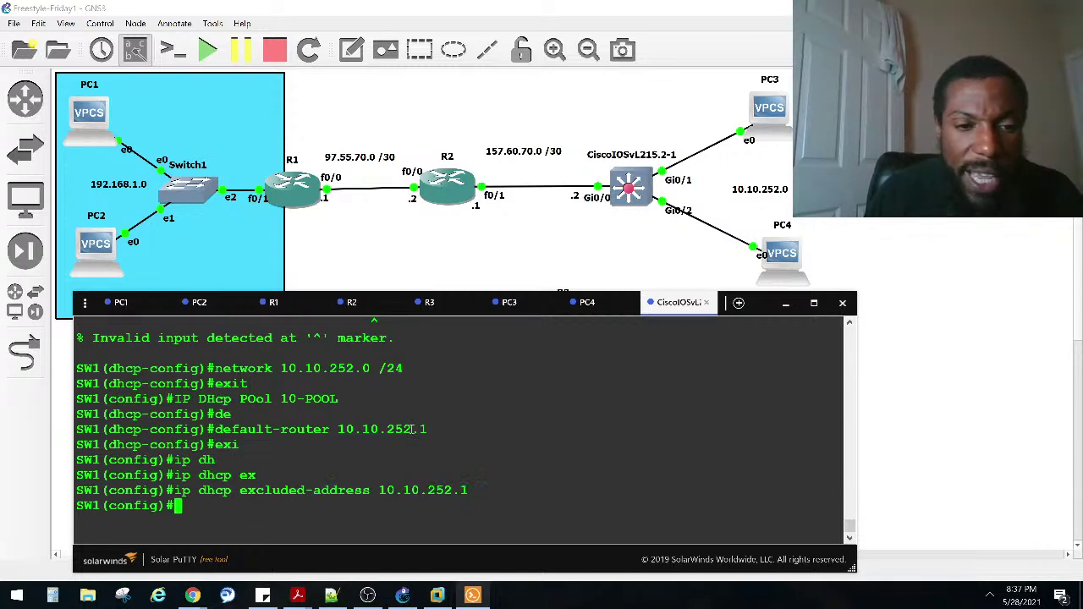
pyautogui.hotkey('ctrl', 'z')
pyautogui.press('Return')
pyautogui.press('Return')
pyautogui.press('Return')
# Step: Run show ip dhcp pool to view 10-POOL: 254 addresses, 1 excluded, 0 leased
pyautogui.write('sgi')
pyautogui.press('BackSpace')
pyautogui.press('BackSpace')
pyautogui.press('BackSpace')
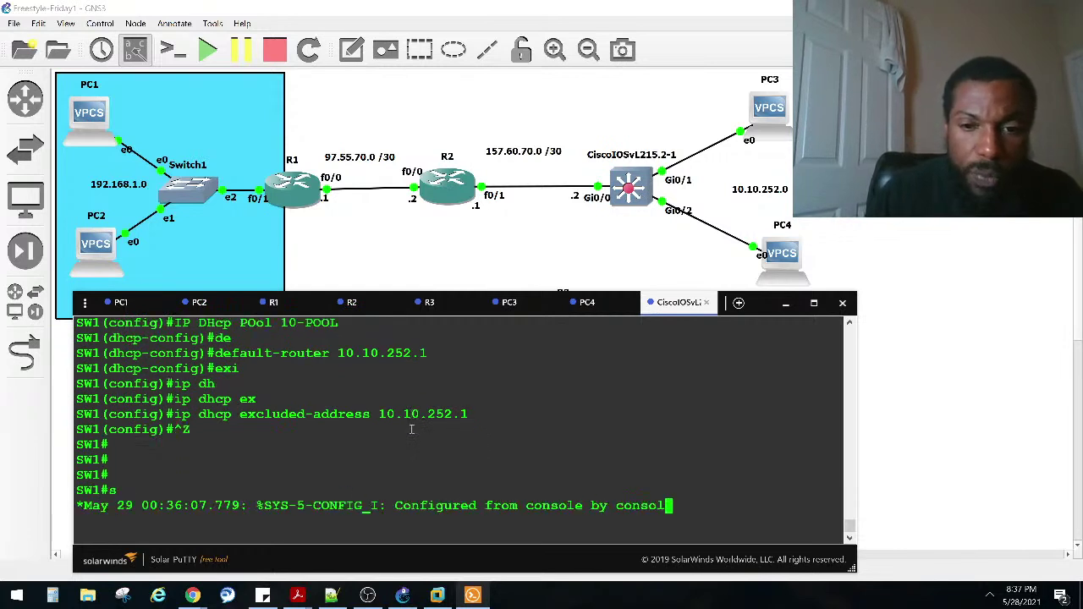
pyautogui.press('Return')
pyautogui.press('Return')
pyautogui.press('Return')
pyautogui.press('Return')
pyautogui.press('Return')
pyautogui.write('sho ip dhc')
pyautogui.press('Tab')
pyautogui.write('po')
pyautogui.press('Tab')
pyautogui.press('Return')
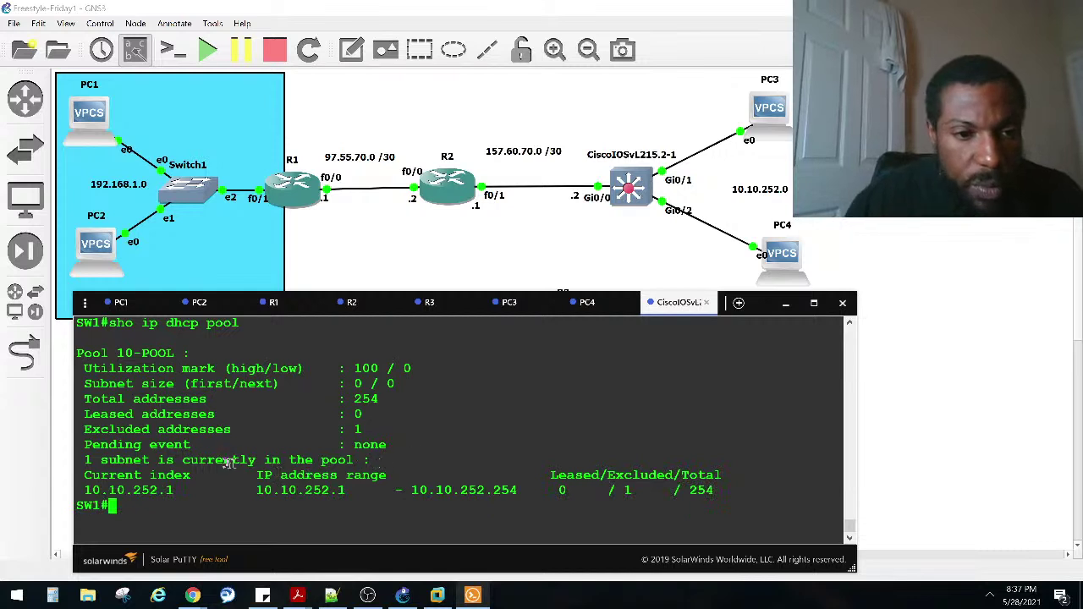
pyautogui.moveTo(366, 431); pyautogui.dragTo(474, 430)
pyautogui.click(86, 432)
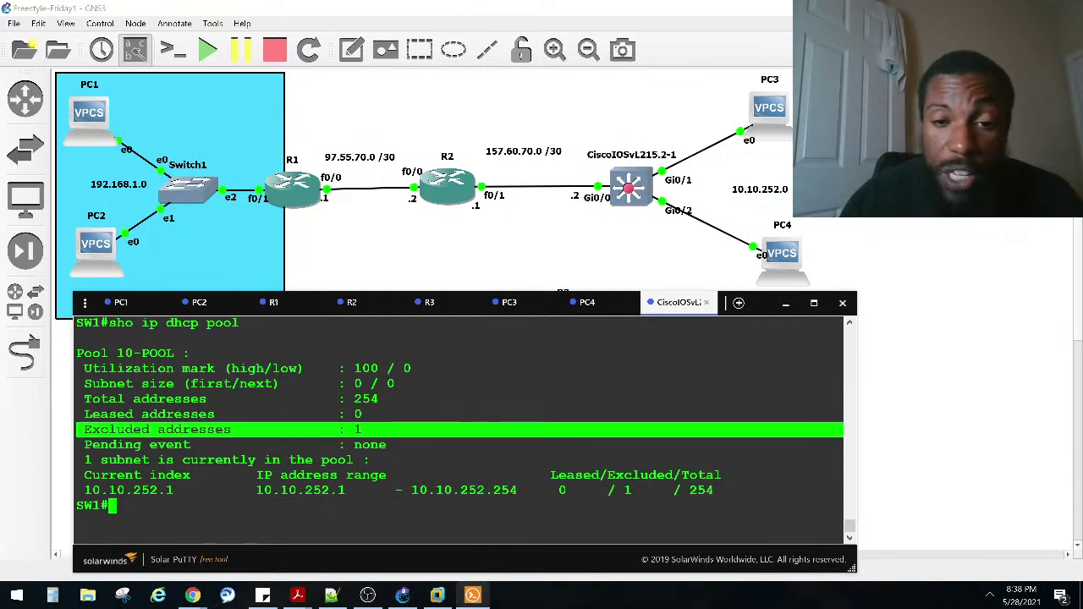
pyautogui.click(433, 304)
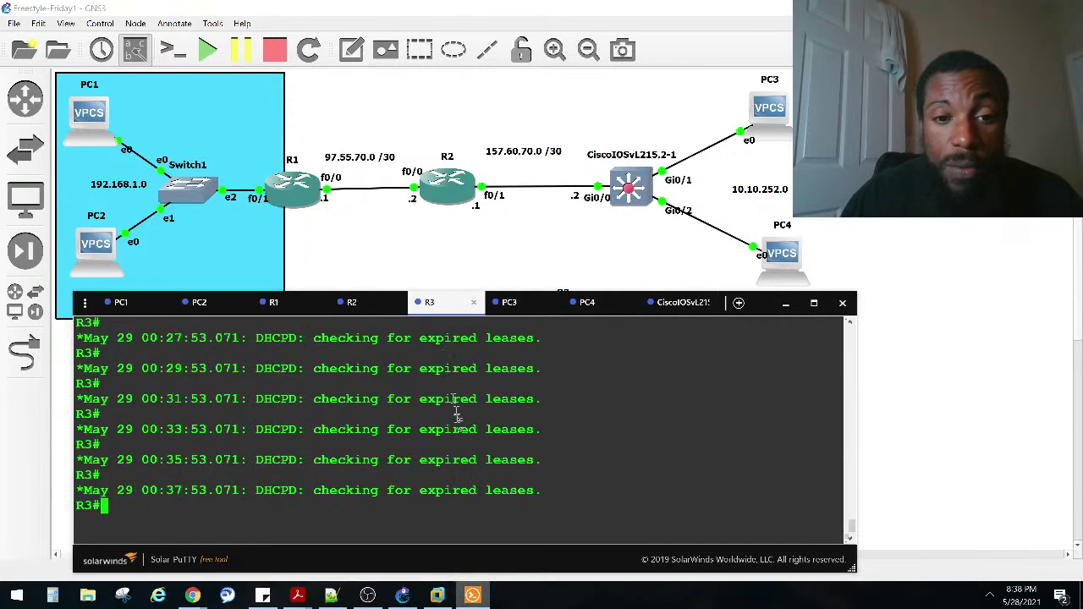
pyautogui.press('Return')
pyautogui.write('sho ip dhc')
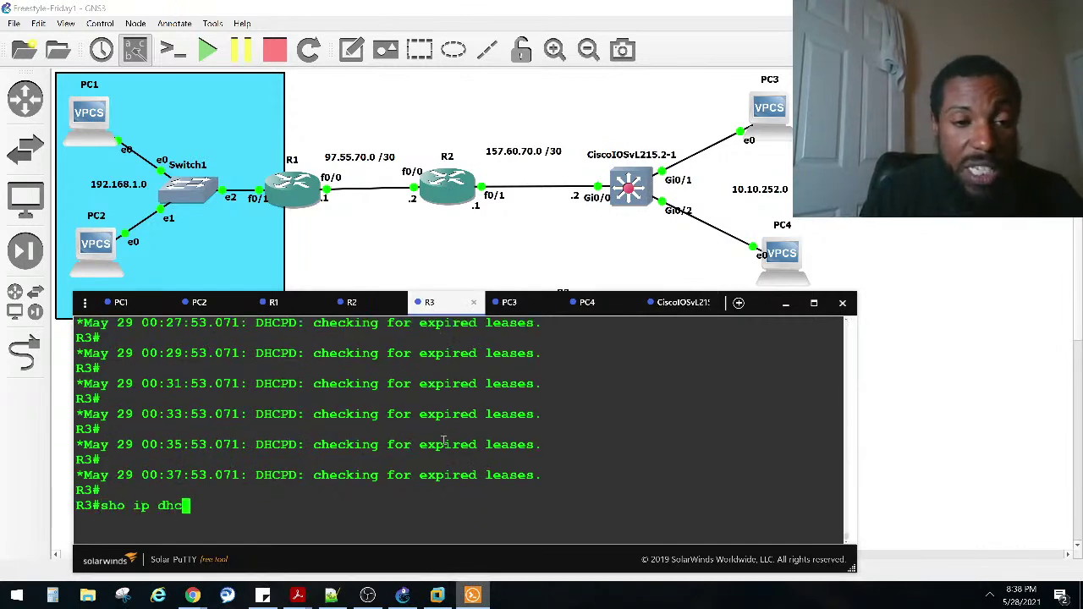
pyautogui.press('Tab')
pyautogui.write('po')
pyautogui.press('Tab')
pyautogui.press('Return')
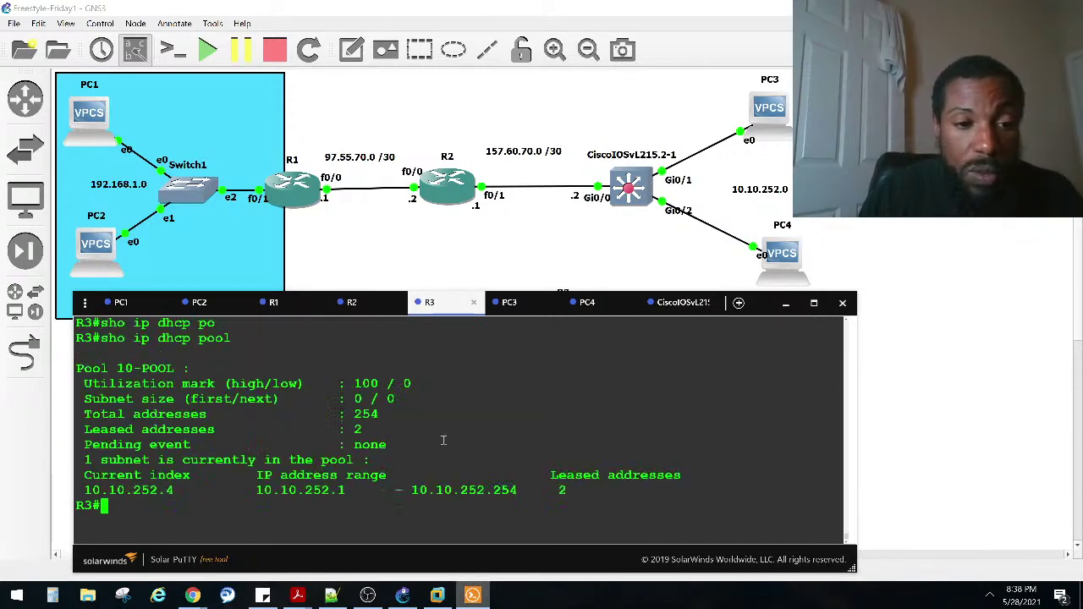
pyautogui.tripleClick(381, 453)
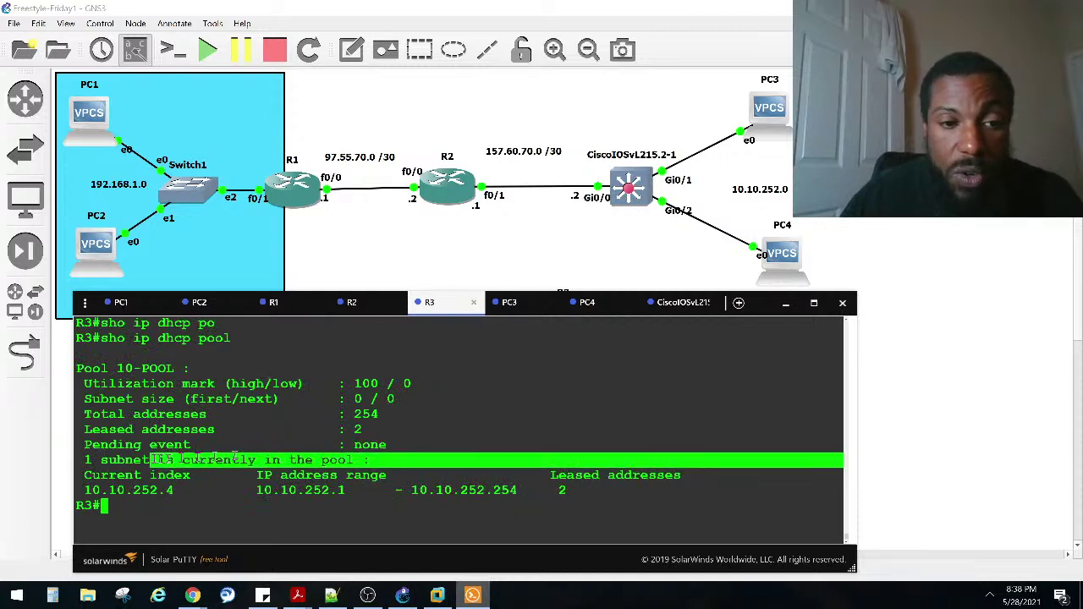
pyautogui.click(673, 302)
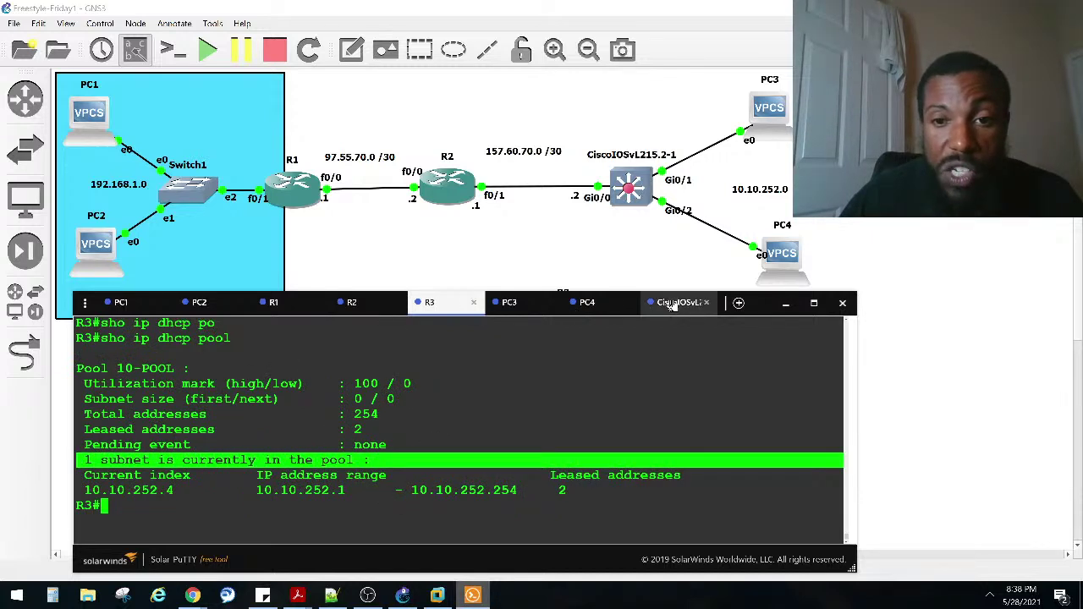
pyautogui.moveTo(392, 443); pyautogui.dragTo(92, 443)
pyautogui.click(326, 430)
pyautogui.moveTo(368, 430); pyautogui.dragTo(340, 399)
pyautogui.click(326, 413)
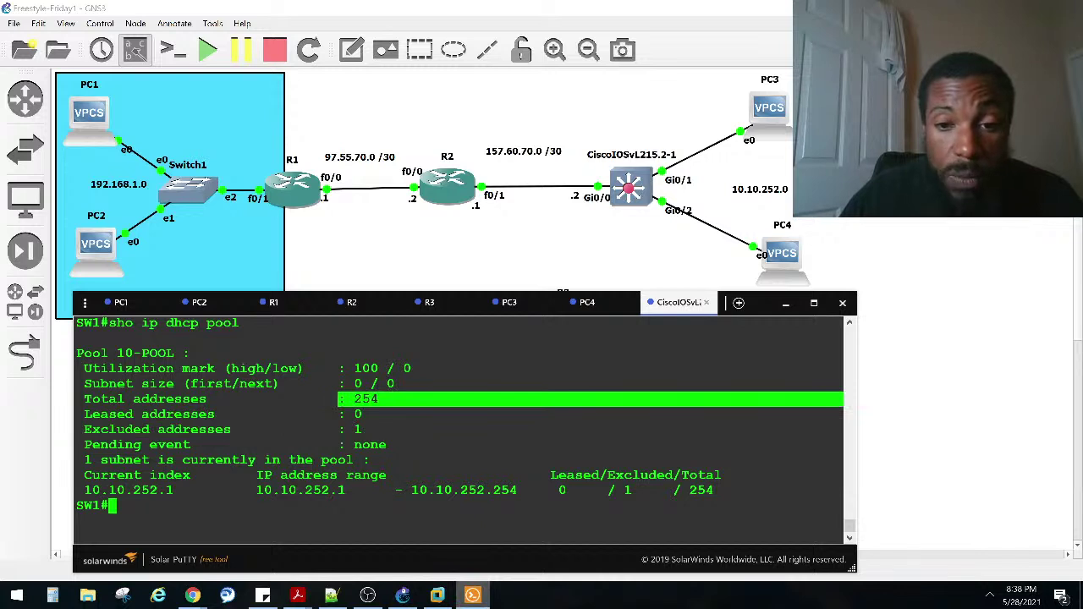
pyautogui.click(385, 481)
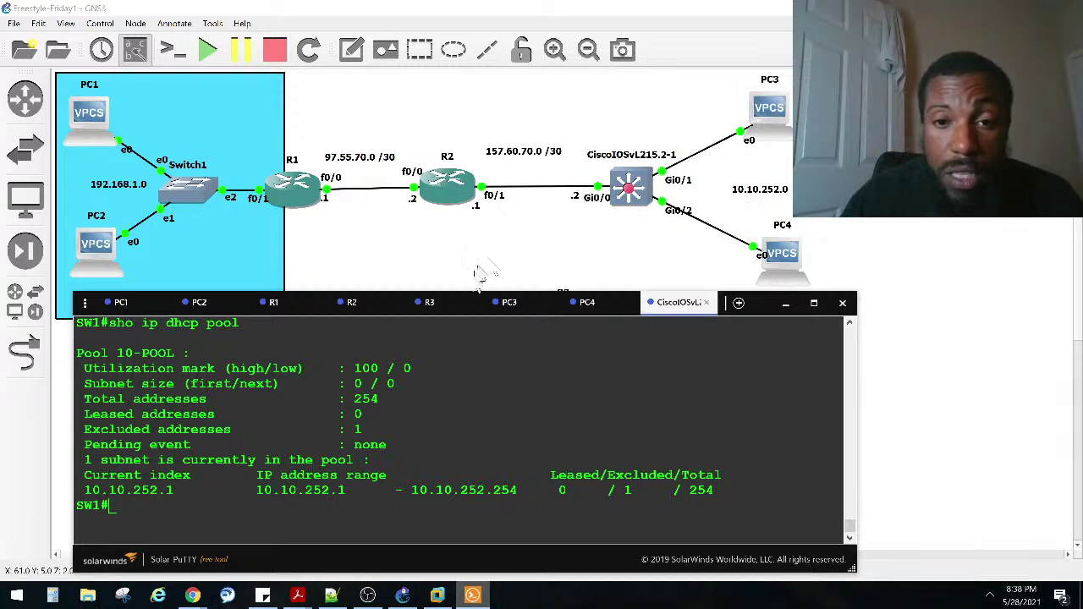
# Step: Run ip dhcp on PC3, which fails with "Can't find dhcp server"
pyautogui.click(508, 302)
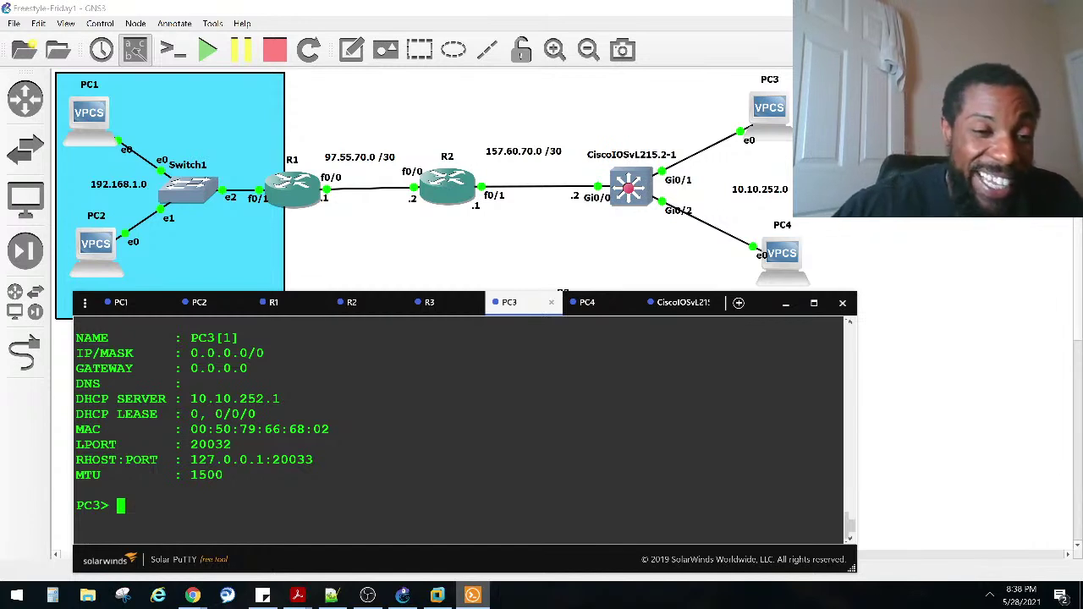
pyautogui.write('ip dhc')
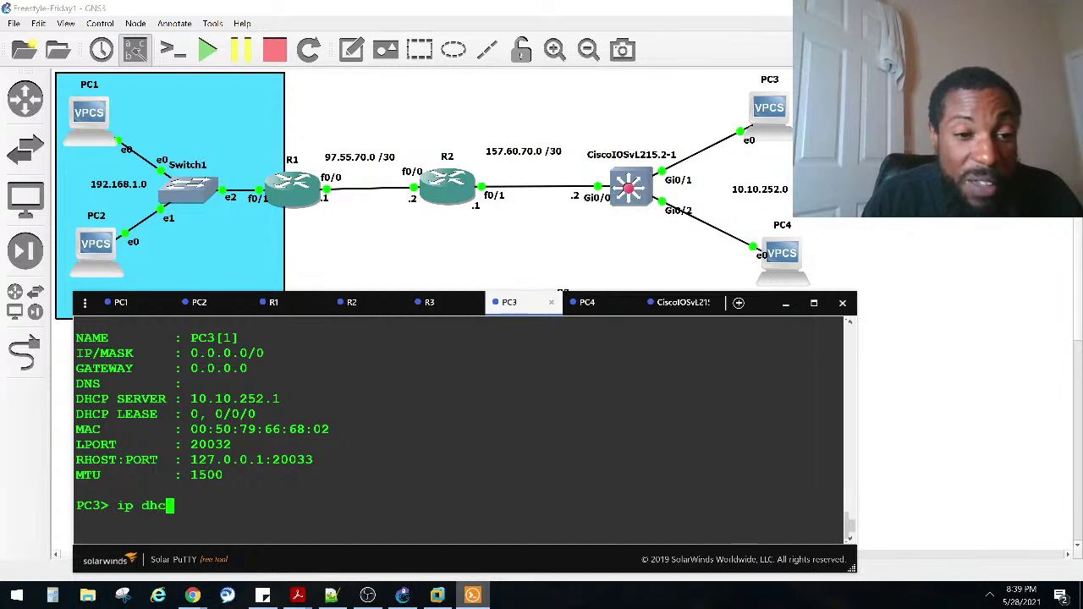
pyautogui.write('p')
pyautogui.press('Return')
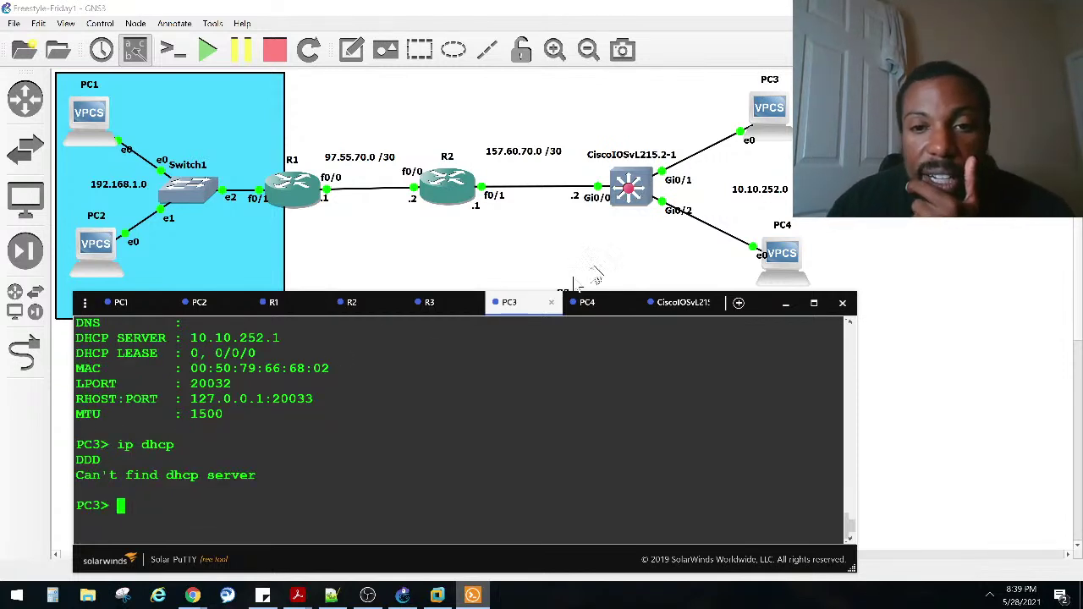
pyautogui.click(672, 302)
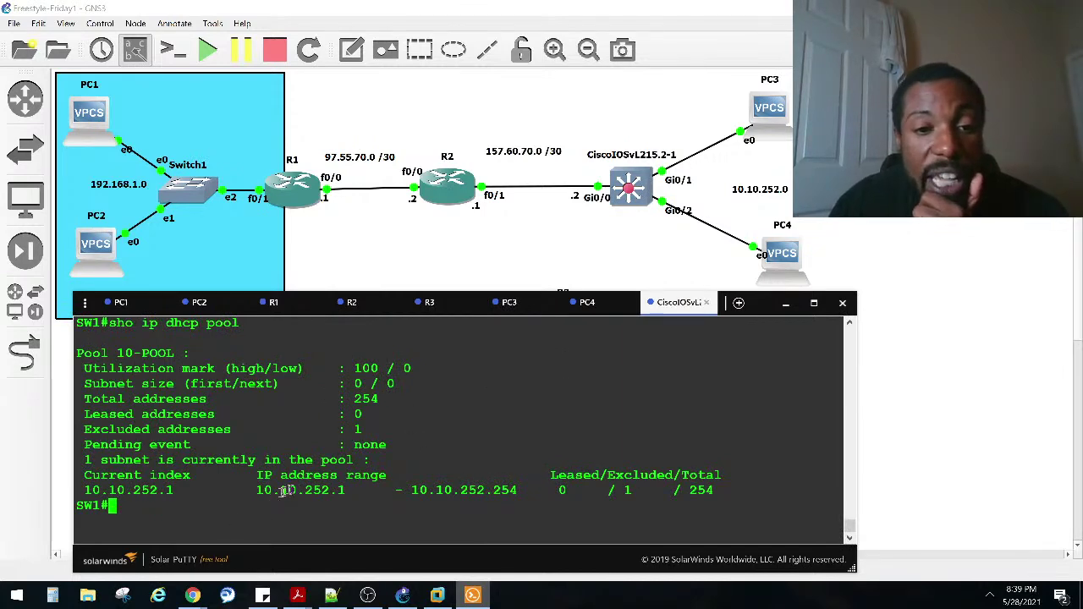
# Step: List SW1's interfaces with show ip interface brief and spot Vlan1 administratively down
pyautogui.scroll(6, 294, 488)
pyautogui.scroll(2, 462, 428)
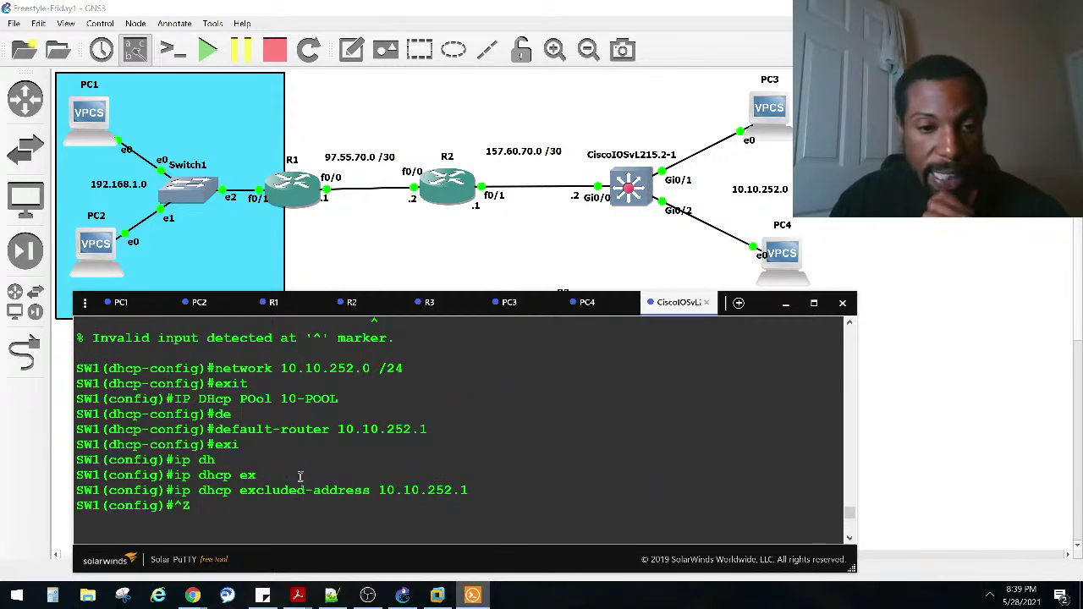
pyautogui.write('sho ip dhcp pool')
pyautogui.press('Return')
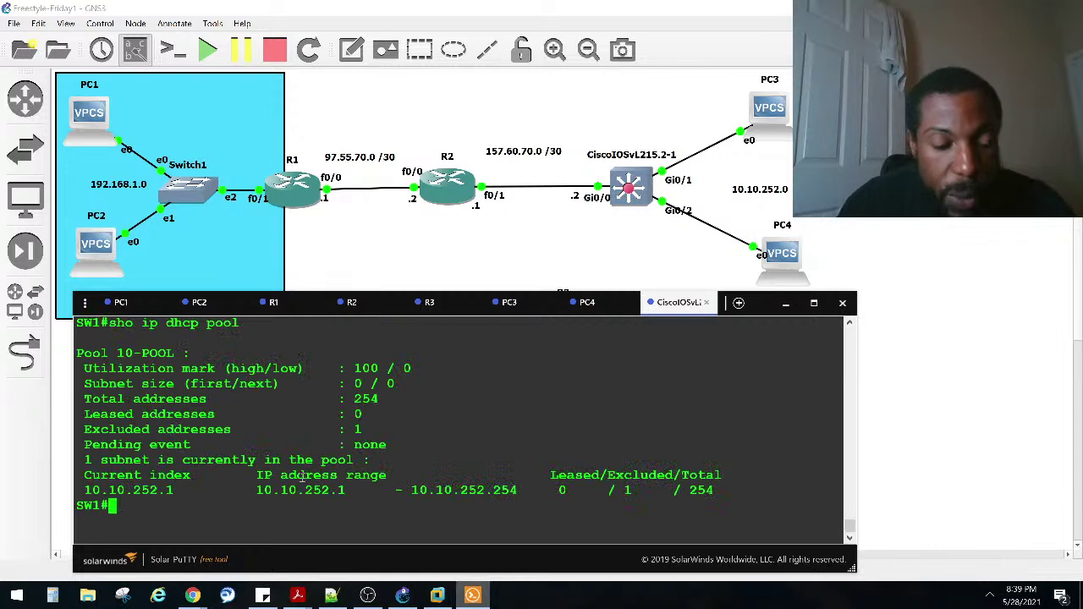
pyautogui.write('sh ip')
pyautogui.press('BackSpace')
pyautogui.press('BackSpace')
pyautogui.press('BackSpace')
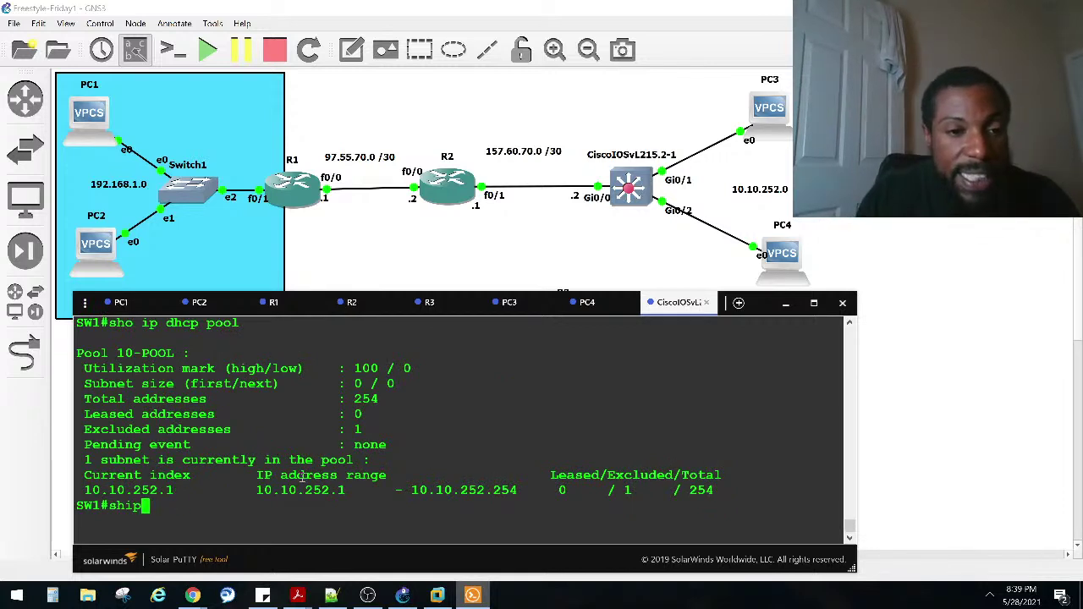
pyautogui.write('o ip int')
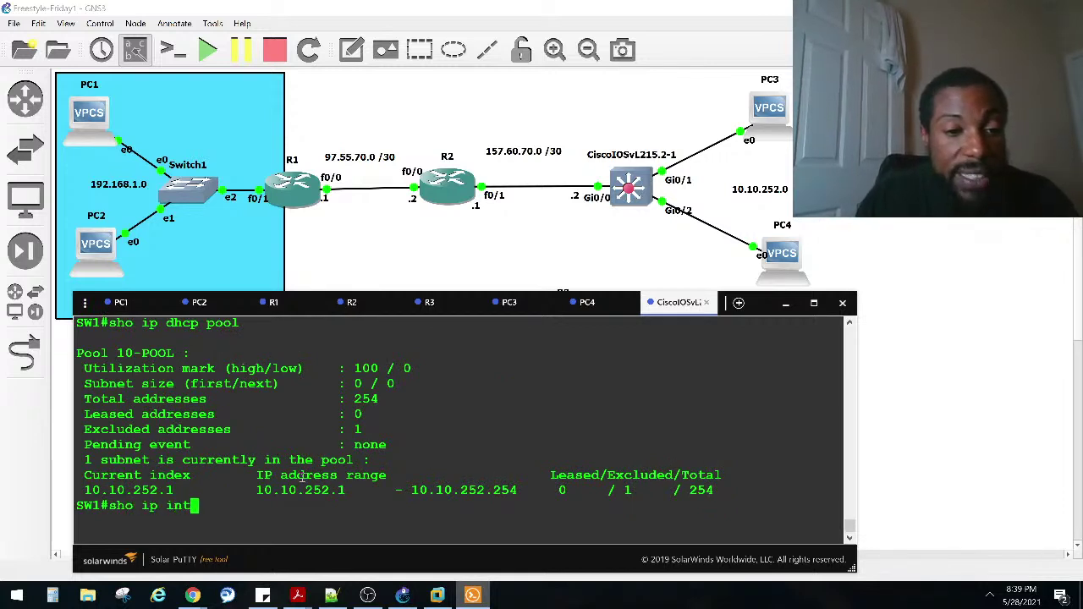
pyautogui.write('er brief')
pyautogui.press('Return')
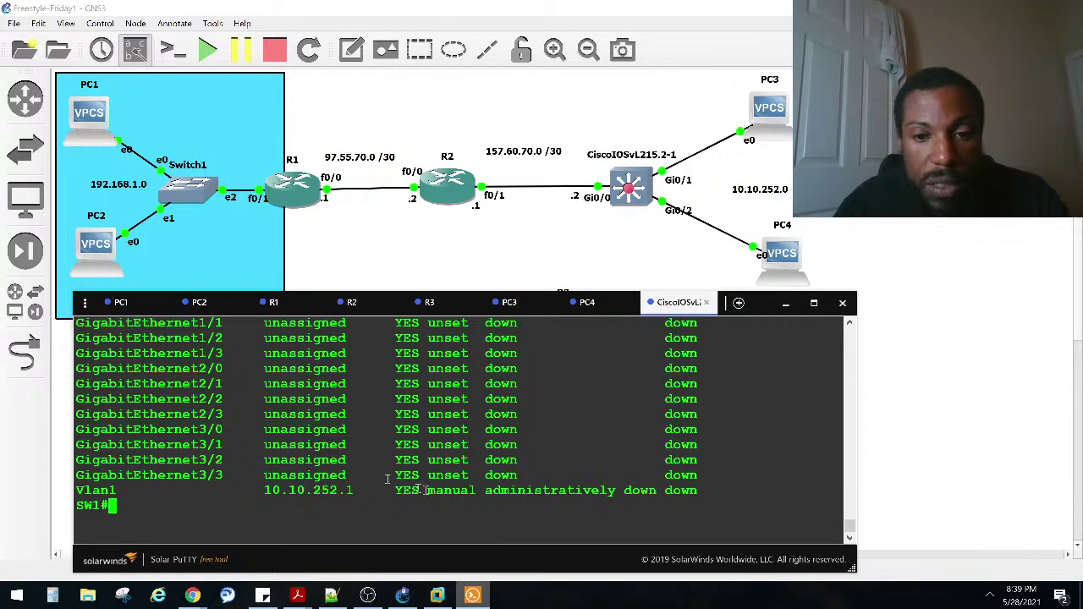
pyautogui.moveTo(408, 503); pyautogui.dragTo(434, 490)
# Step: Enable SW1's Vlan1 interface with no shutdown
pyautogui.write('conf')
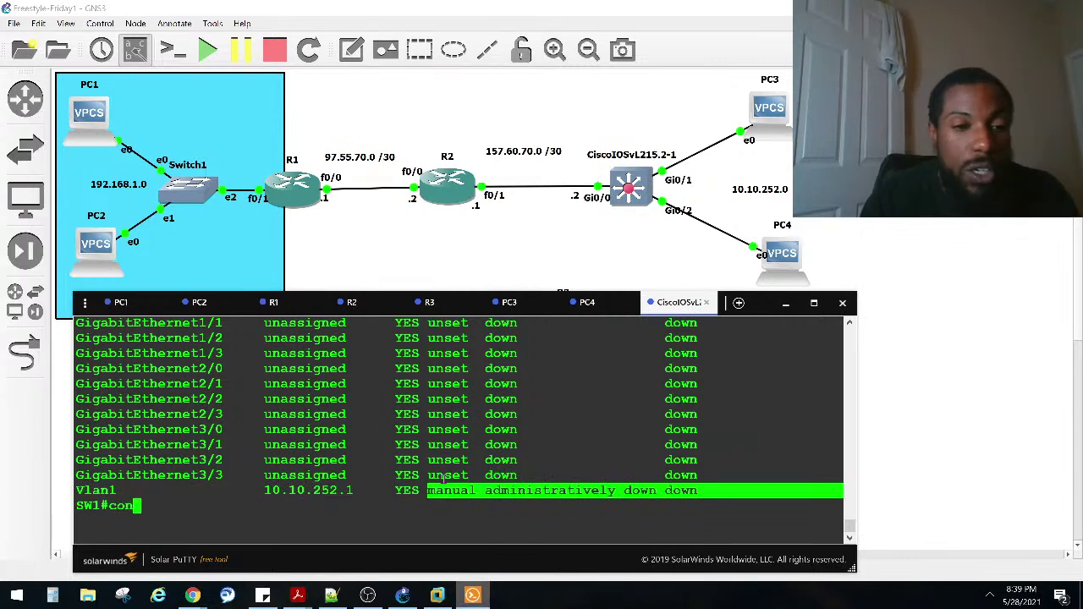
pyautogui.press('Tab')
pyautogui.write('t')
pyautogui.press('Tab')
pyautogui.write('terminal')
pyautogui.press('Return')
pyautogui.write('ig)#i')
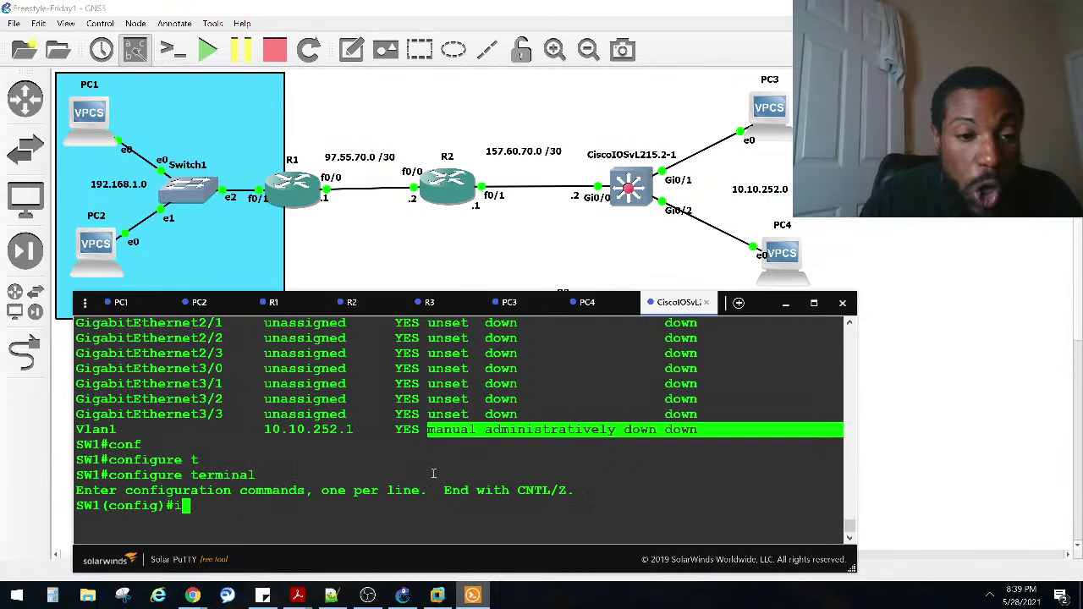
pyautogui.write('nt')
pyautogui.press('Tab')
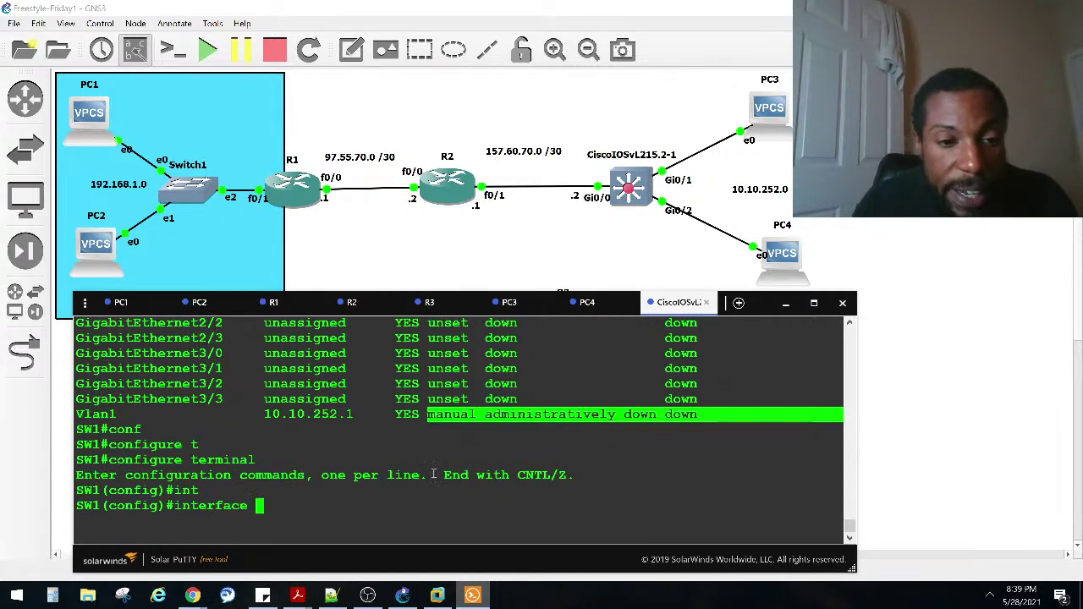
pyautogui.write('vl')
pyautogui.press('Tab')
pyautogui.write('1')
pyautogui.press('Return')
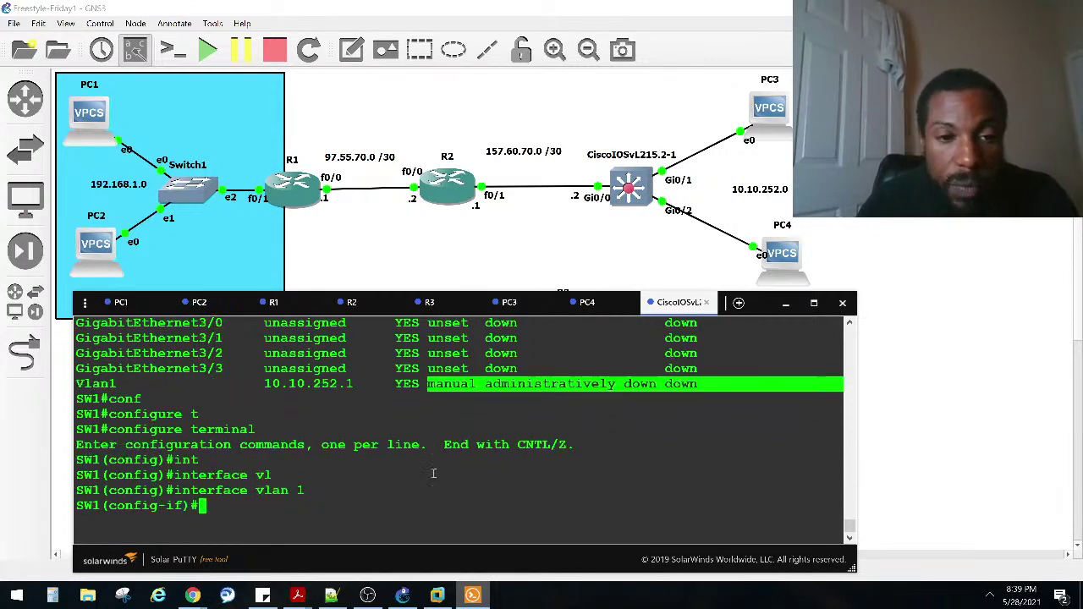
pyautogui.write('no shut')
pyautogui.press('Return')
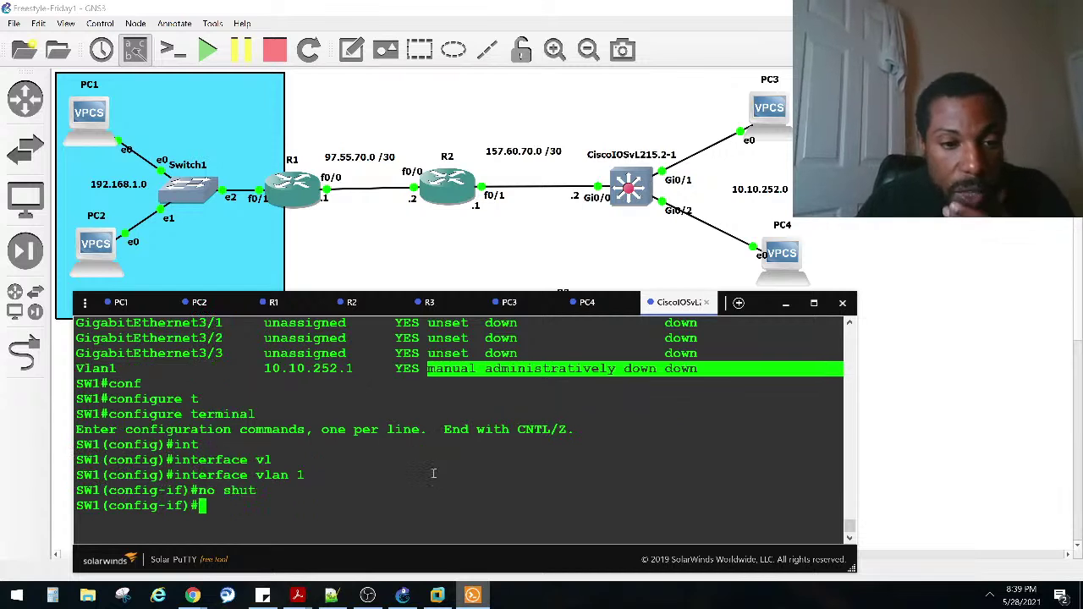
# Step: List assigned interfaces, confirming Vlan1 10.10.252.1 up/up beside Gi0/0 157.60.70.2
pyautogui.hotkey('ctrl', 'z')
pyautogui.write('sho ip inter b')
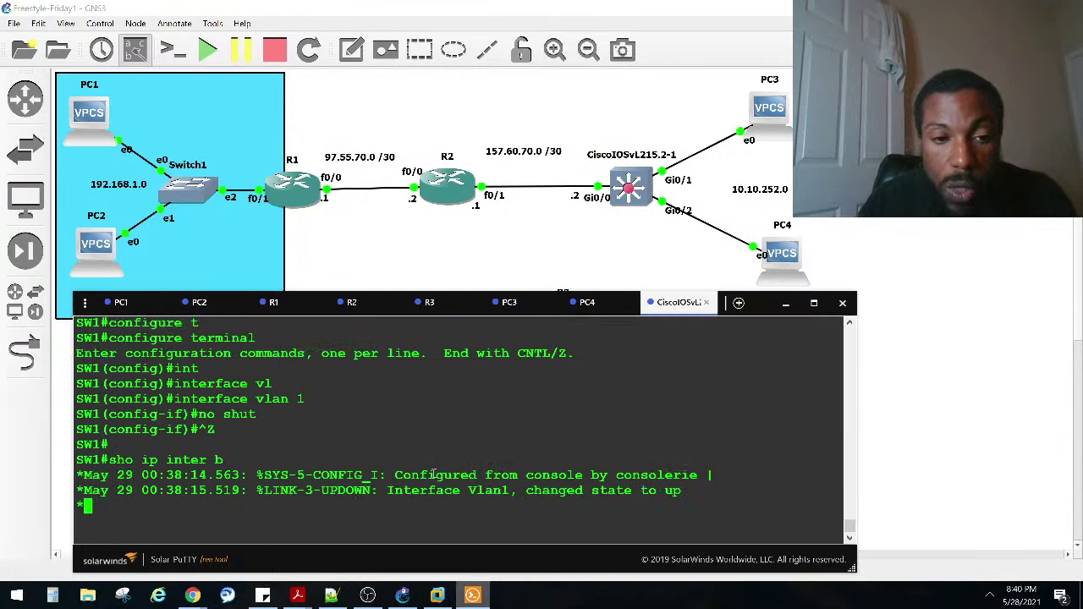
pyautogui.write('rie | ex unas')
pyautogui.press('Return')
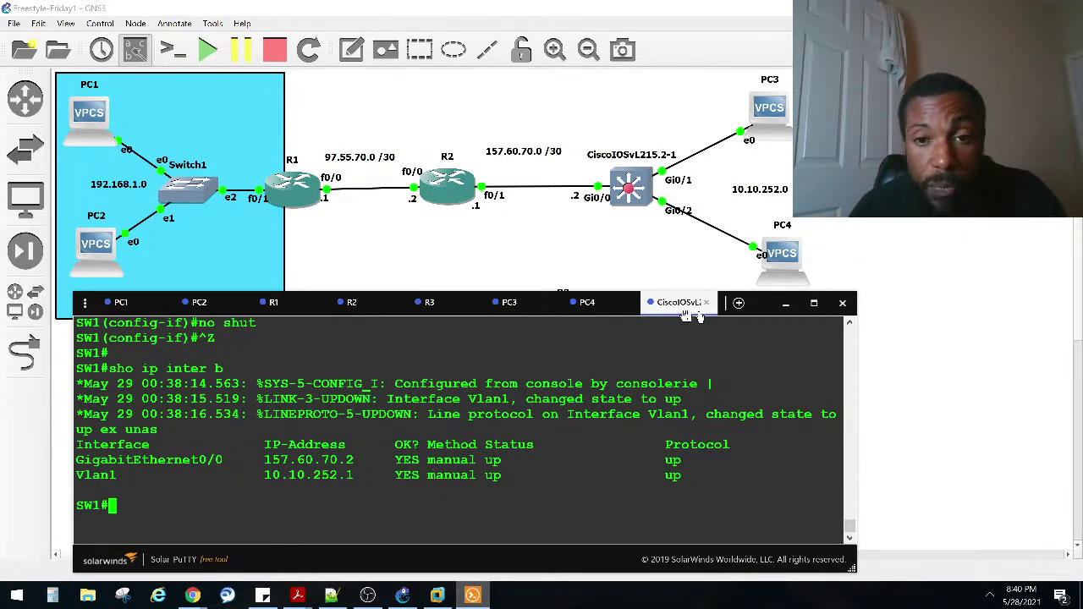
# Step: Retry ip dhcp on PC3 and highlight the leased address 10.10.252.2/24
pyautogui.click(509, 302)
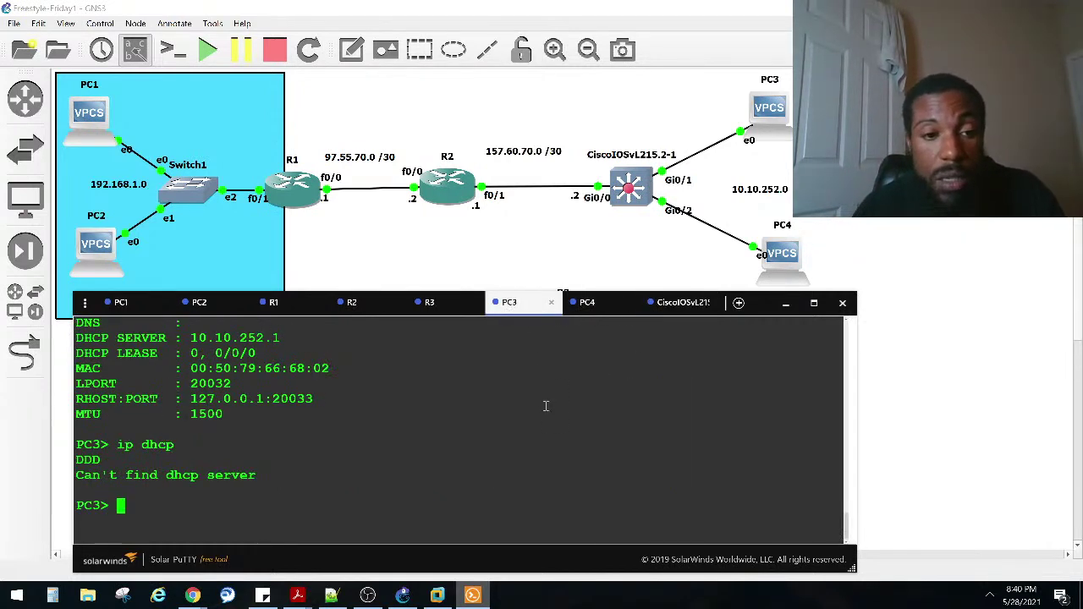
pyautogui.press('Up')
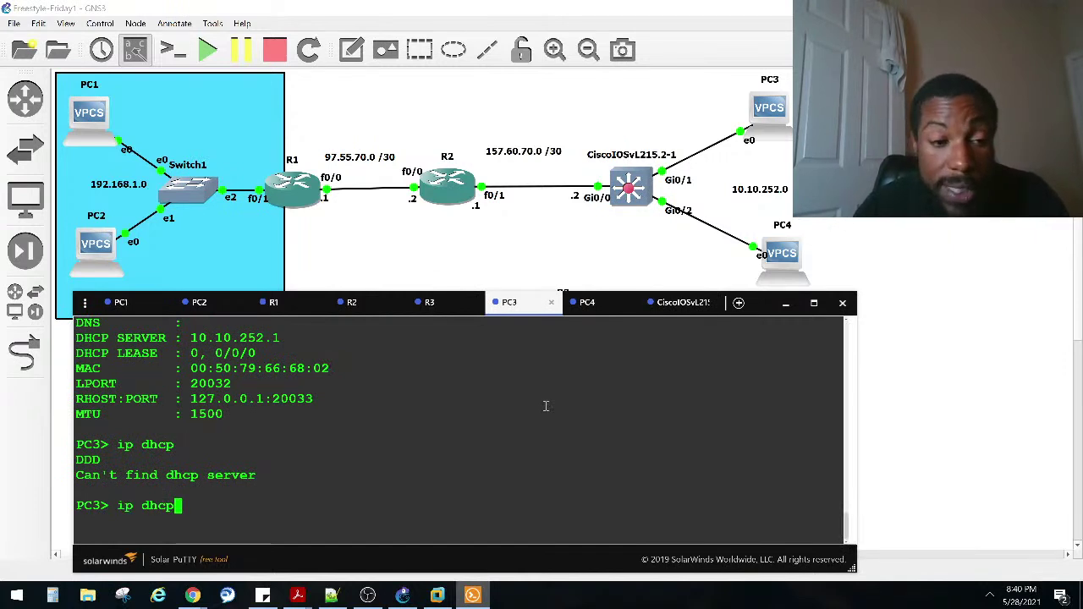
pyautogui.press('Return')
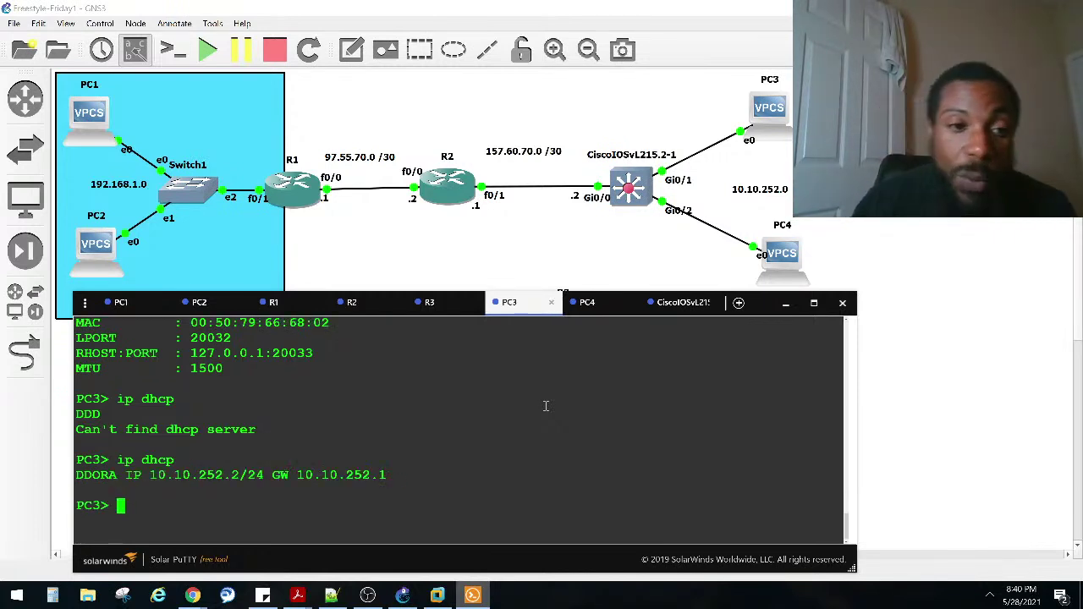
pyautogui.moveTo(151, 475); pyautogui.dragTo(240, 476)
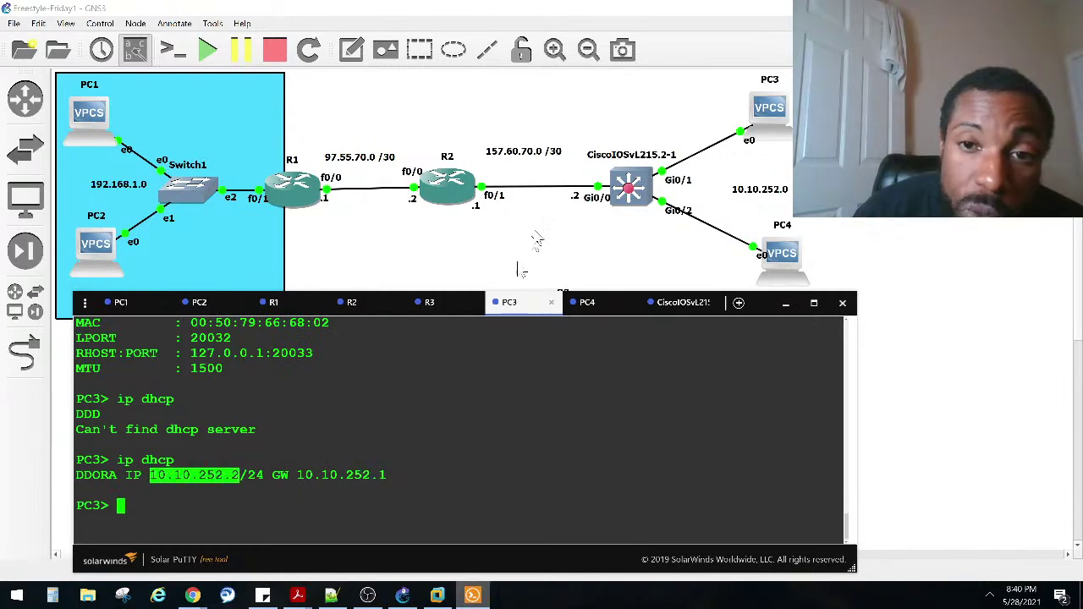
# Step: Delete router R3 from the topology
pyautogui.click(538, 246)
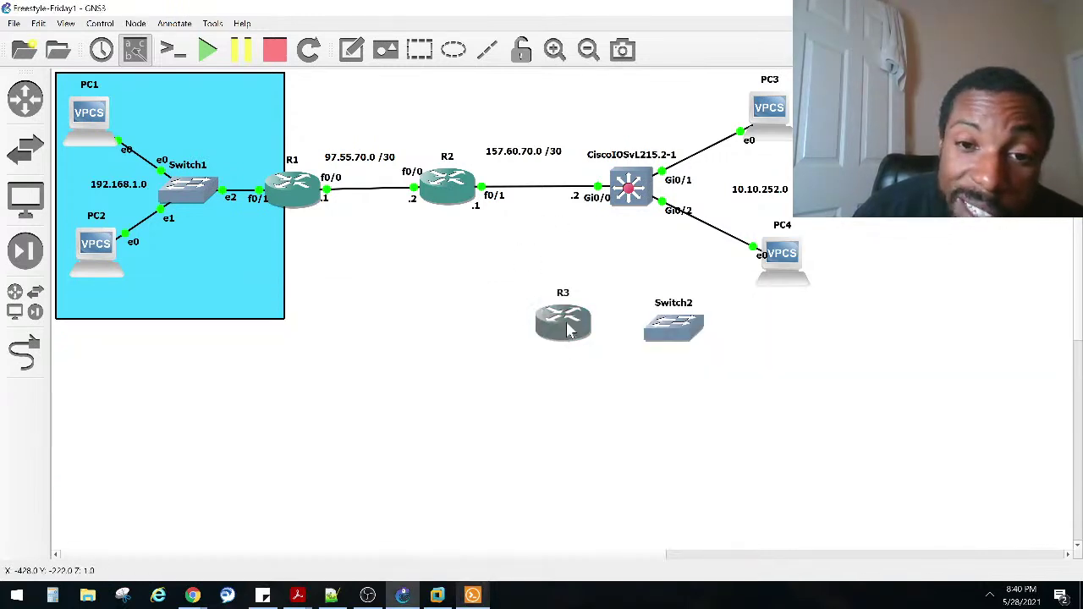
pyautogui.rightClick(567, 330)
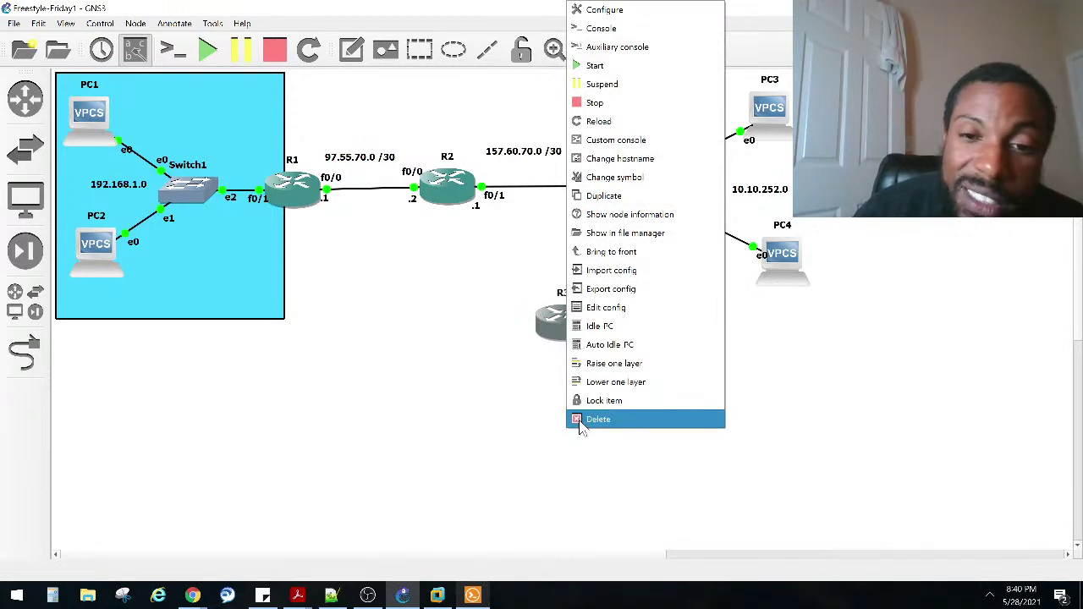
pyautogui.click(597, 418)
pyautogui.click(527, 306)
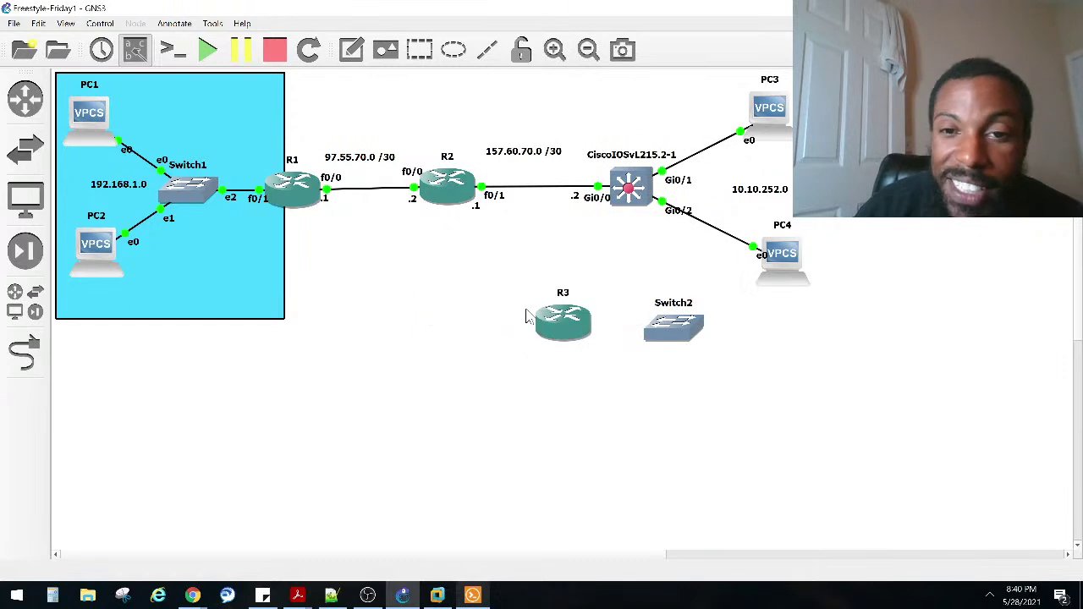
# Step: Delete Switch2 from the topology
pyautogui.rightClick(680, 329)
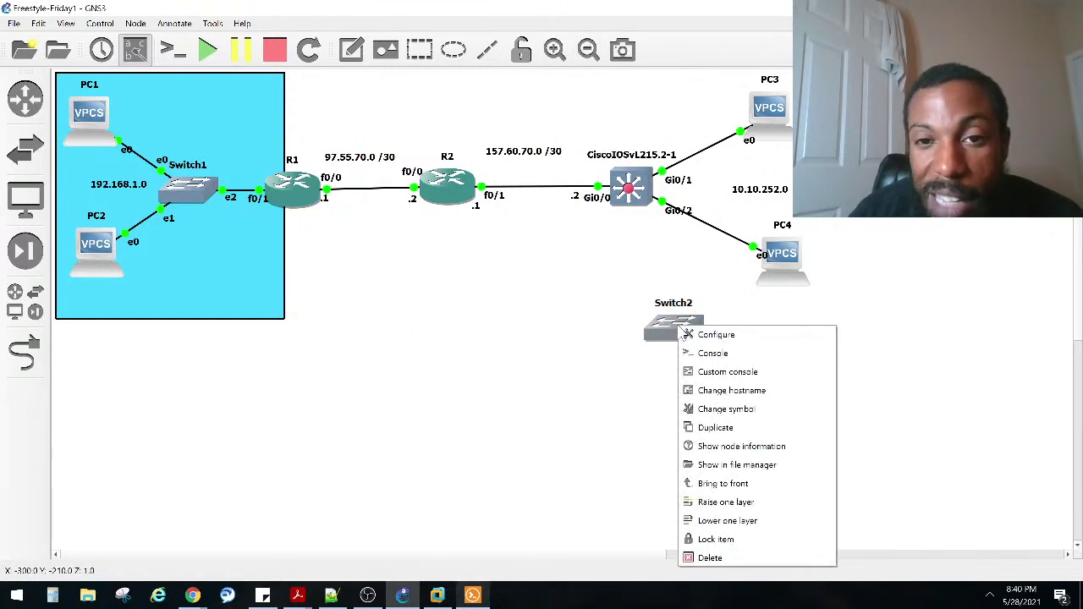
pyautogui.click(702, 558)
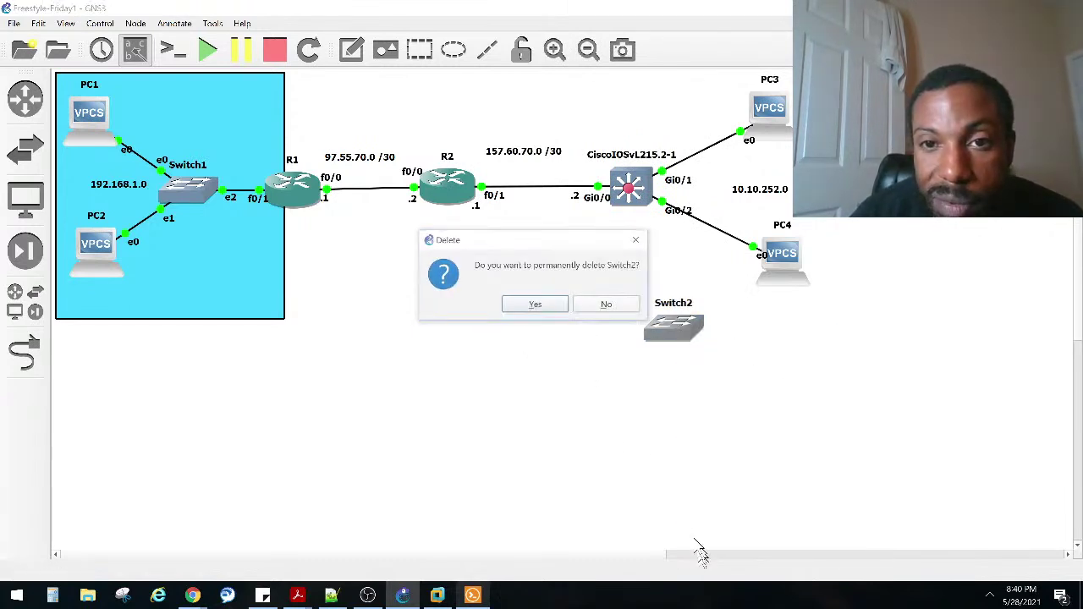
pyautogui.click(546, 306)
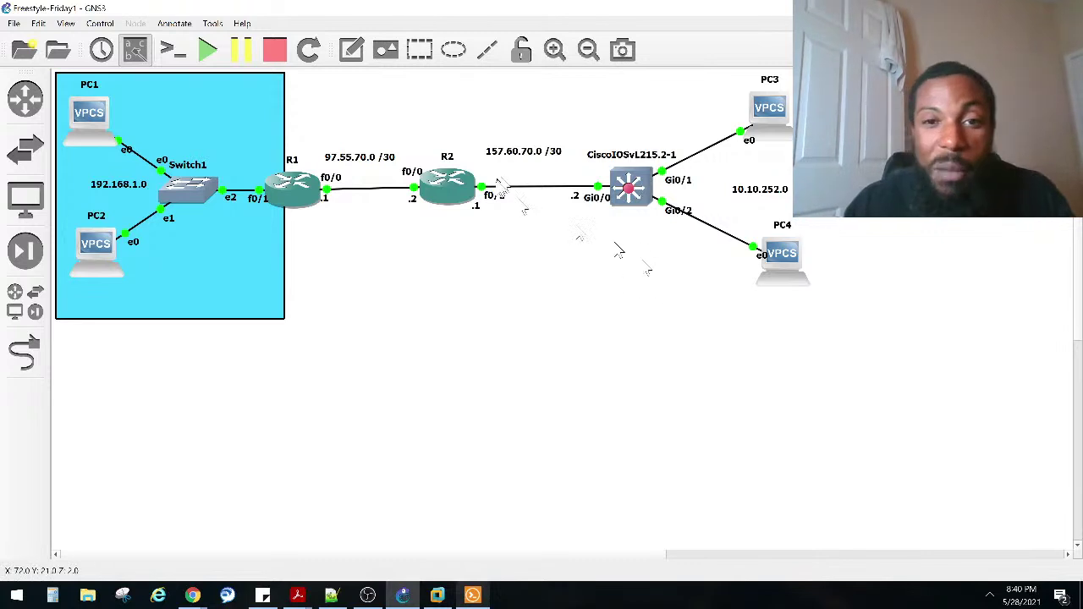
# Step: Close the ended R3 console session and check SW1's console
pyautogui.click(472, 595)
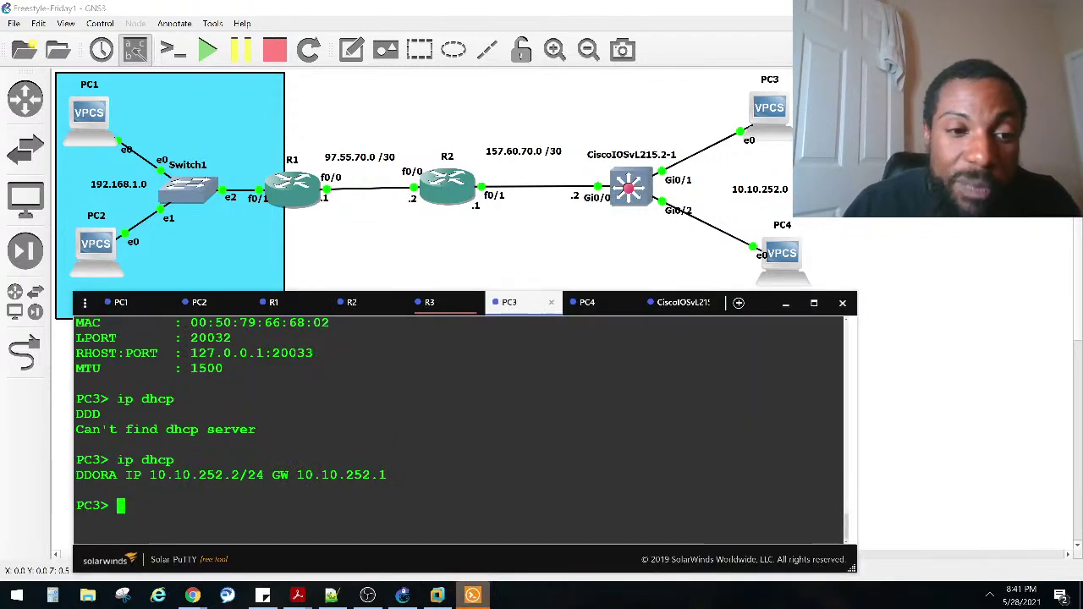
pyautogui.click(441, 311)
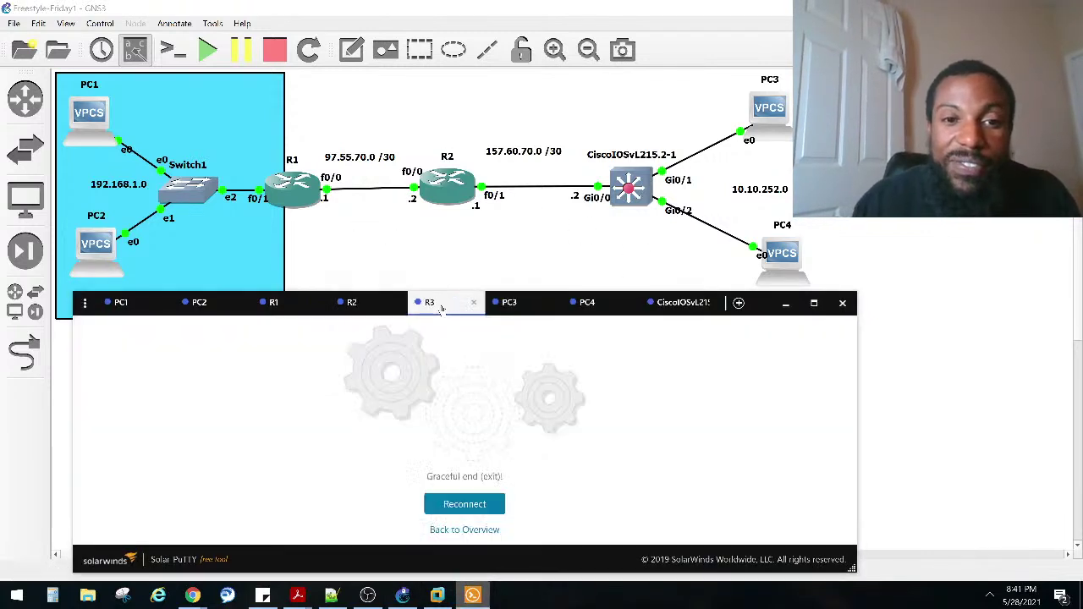
pyautogui.click(473, 303)
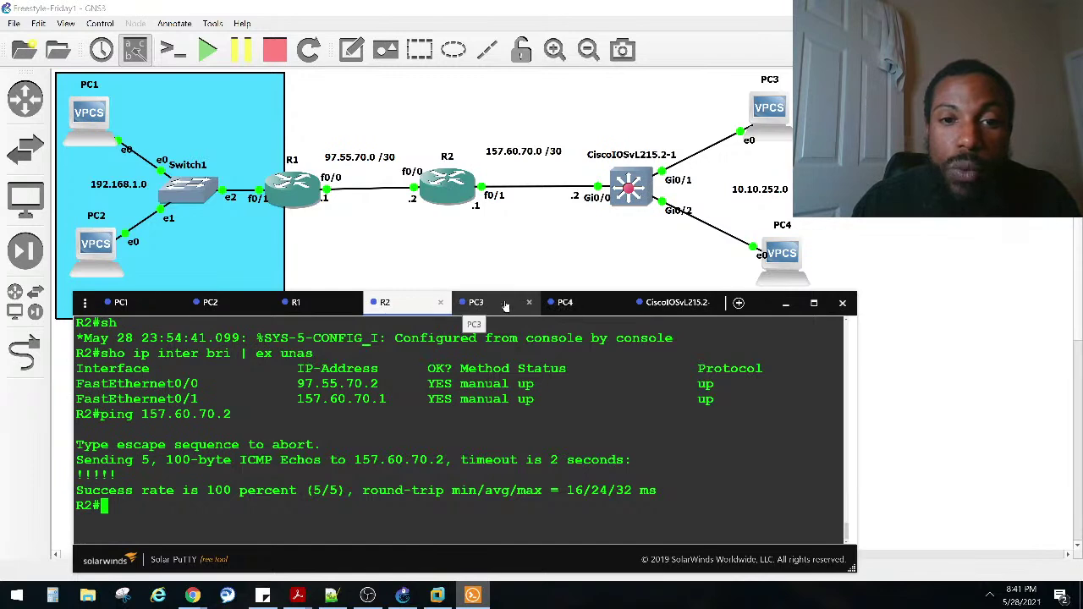
pyautogui.click(565, 303)
pyautogui.click(664, 312)
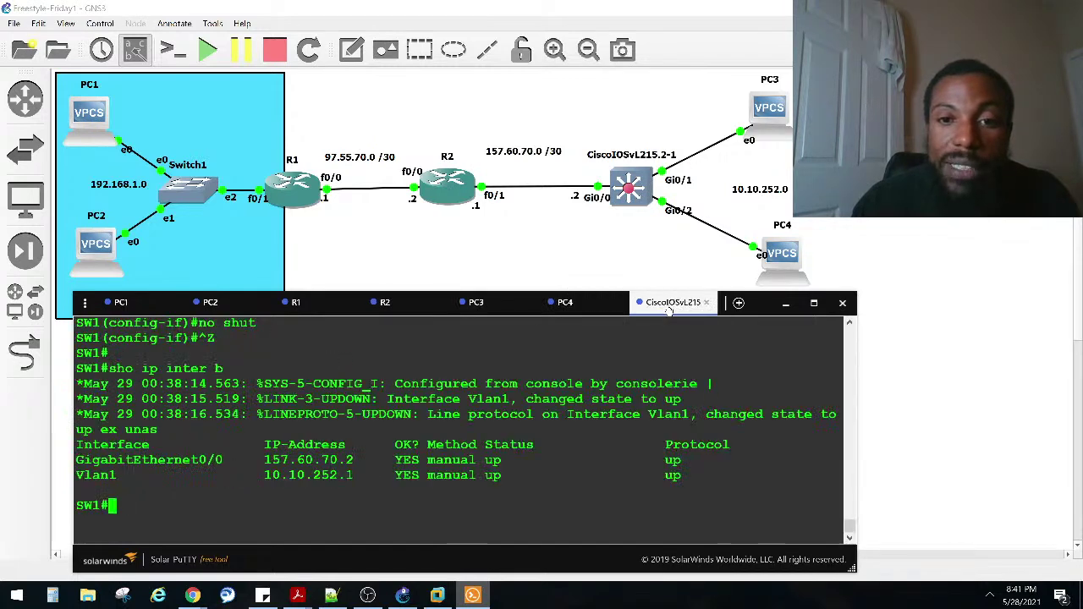
# Step: Run ip dhcp on PC4, obtaining 10.10.252.3/24 with gateway 10.10.252.1
pyautogui.click(582, 306)
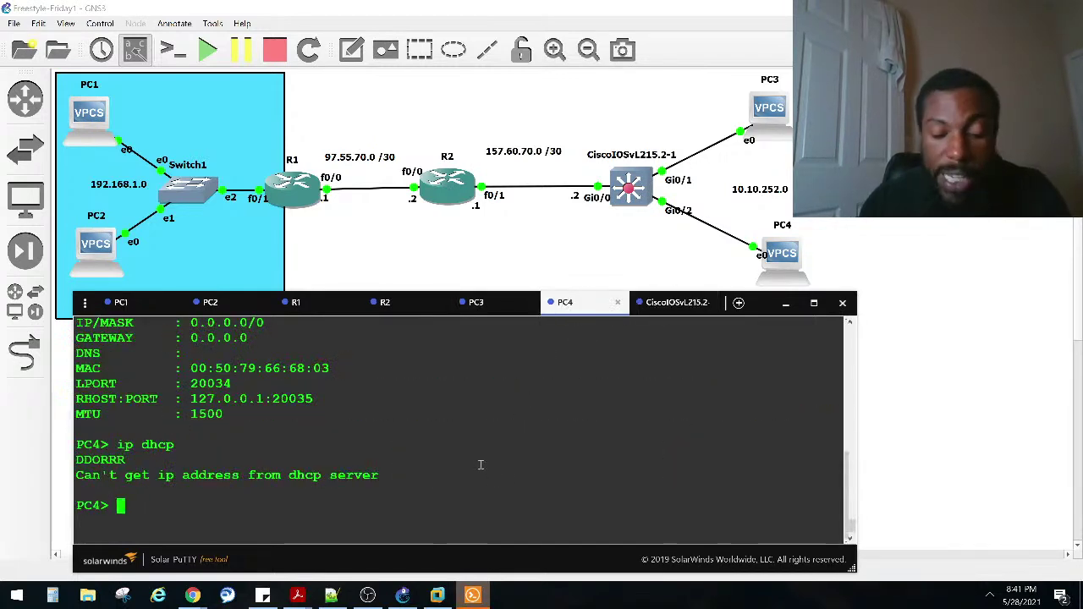
pyautogui.write('ip ')
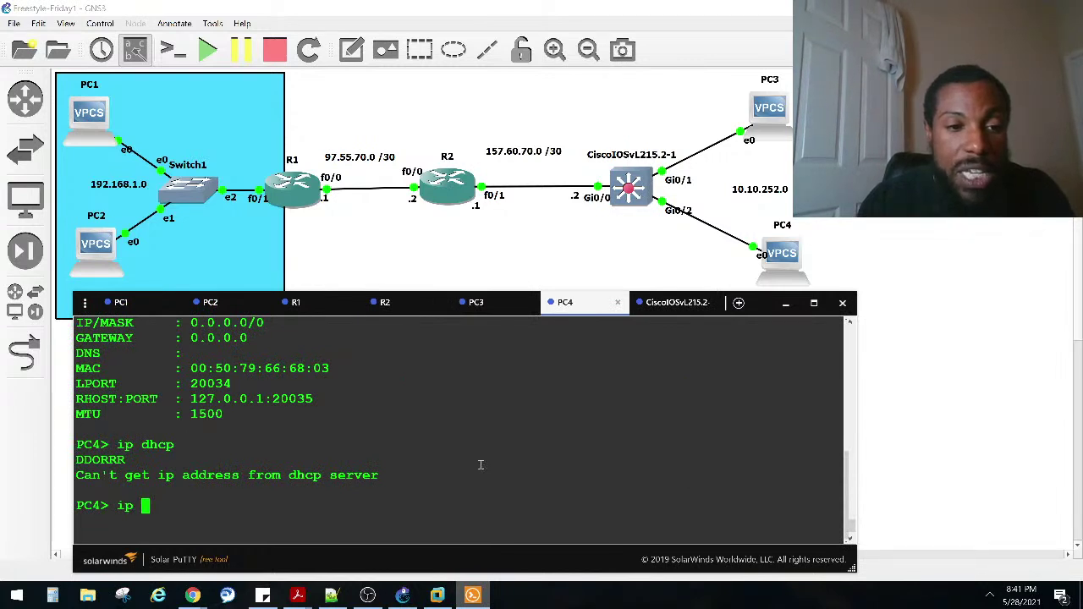
pyautogui.write('dhcp')
pyautogui.press('Return')
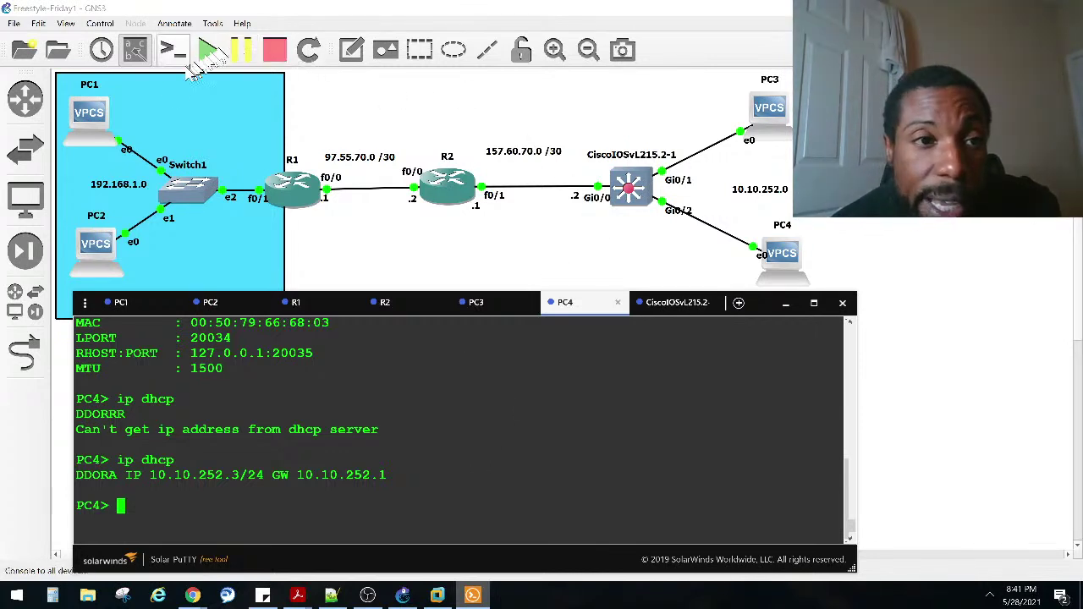
# Step: Draw a rectangle on the empty canvas below SW1
pyautogui.click(351, 49)
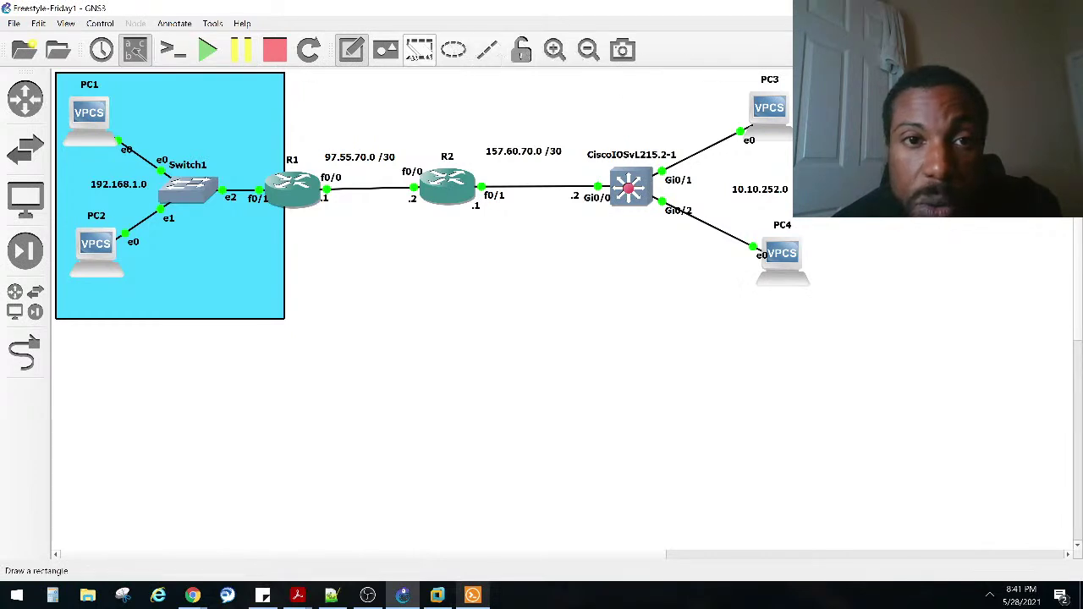
pyautogui.click(418, 53)
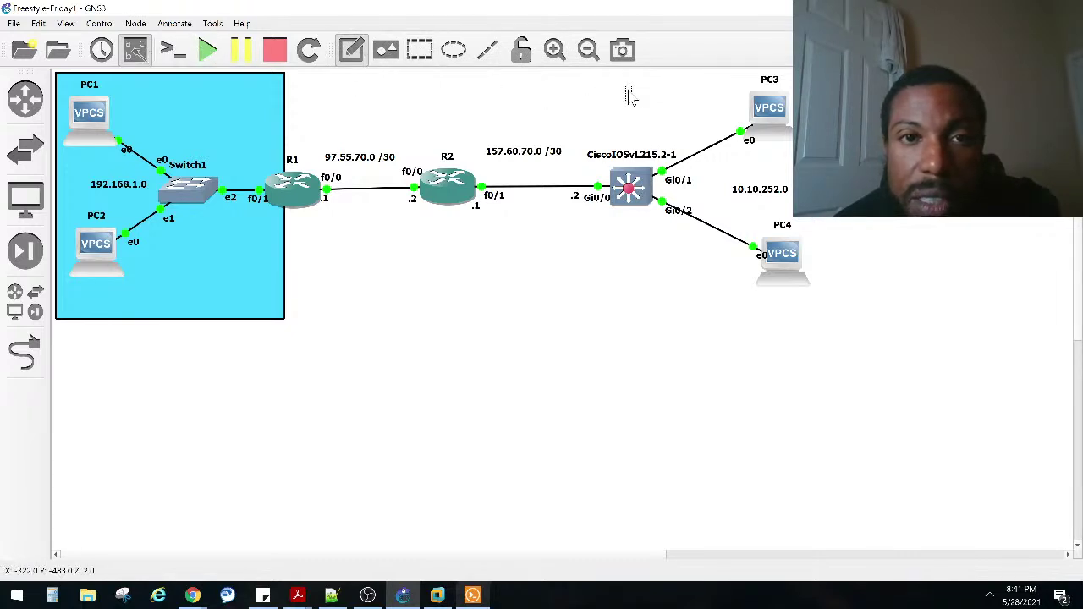
pyautogui.click(419, 51)
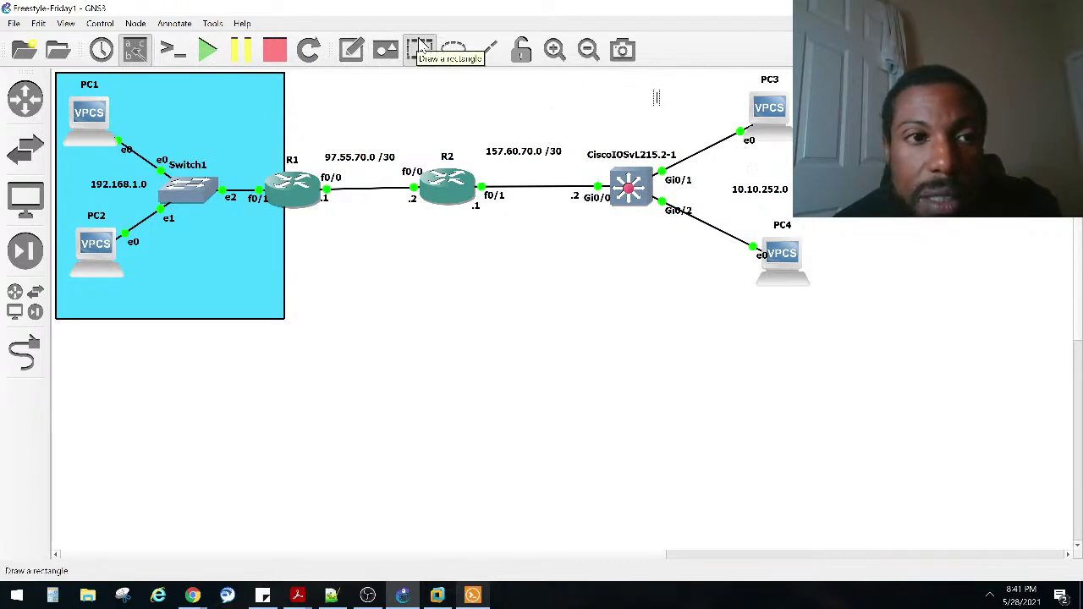
pyautogui.click(594, 362)
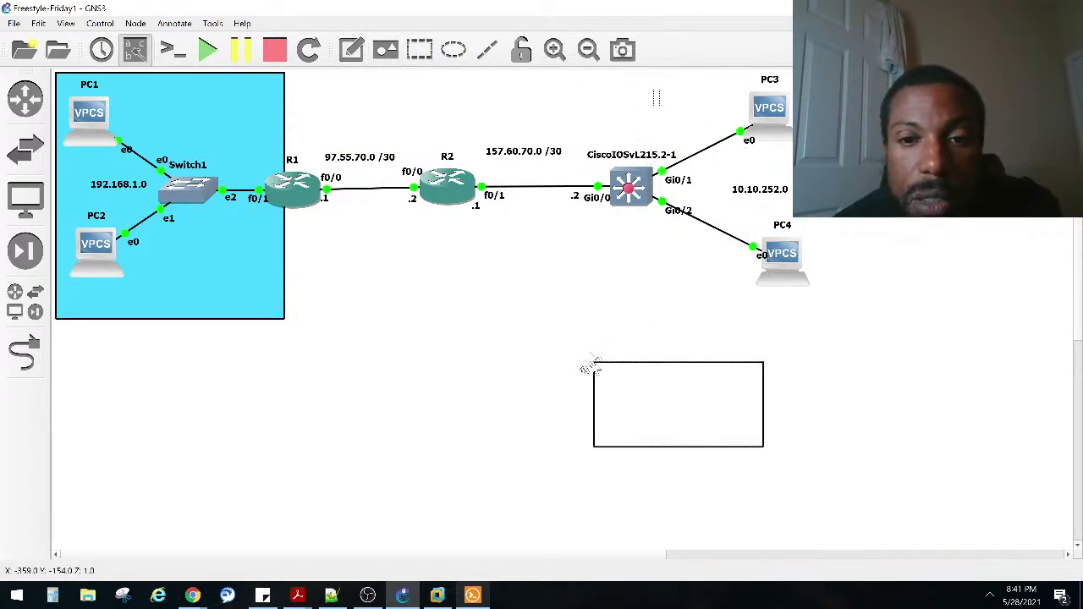
# Step: Resize and reposition the rectangle to enclose SW1, PC3 and PC4
pyautogui.click(758, 362)
pyautogui.moveTo(761, 364); pyautogui.dragTo(855, 364)
pyautogui.moveTo(787, 397); pyautogui.dragTo(742, 110)
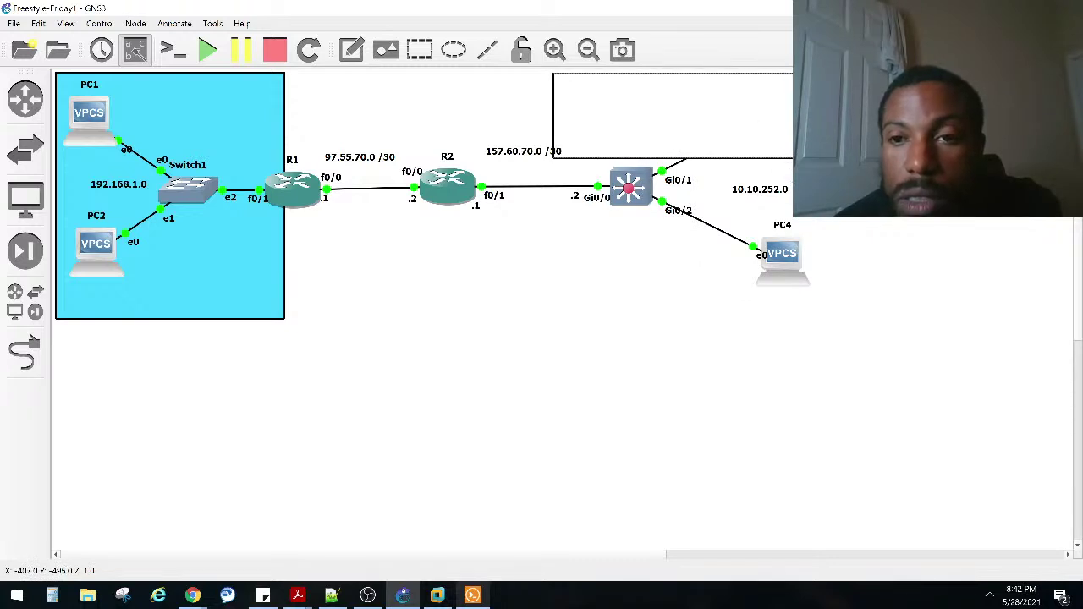
pyautogui.moveTo(778, 159); pyautogui.dragTo(776, 287)
pyautogui.moveTo(700, 247); pyautogui.dragTo(739, 247)
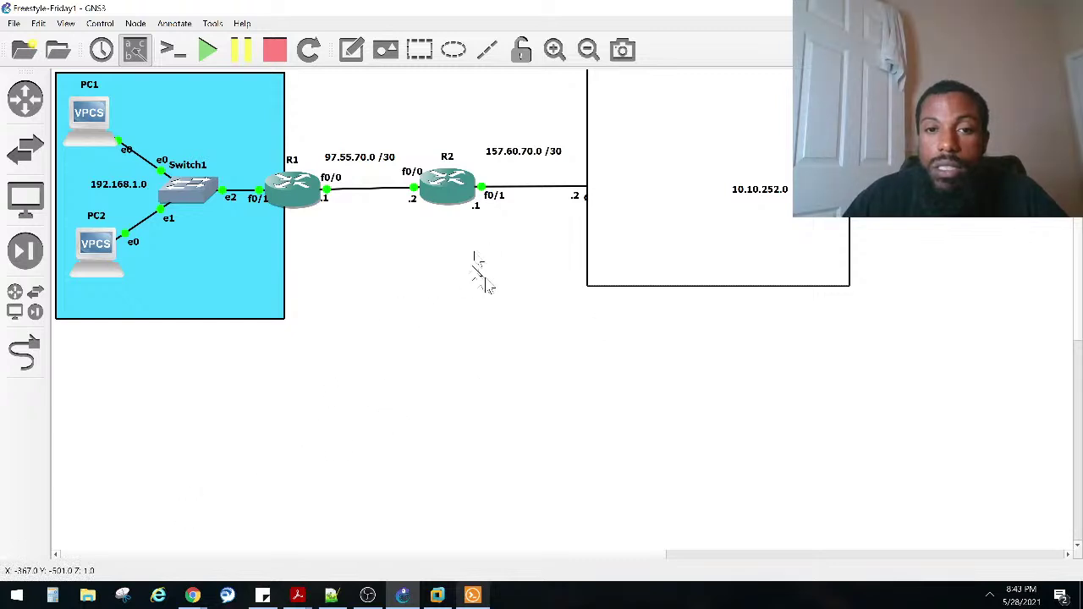
pyautogui.moveTo(646, 238); pyautogui.dragTo(607, 238)
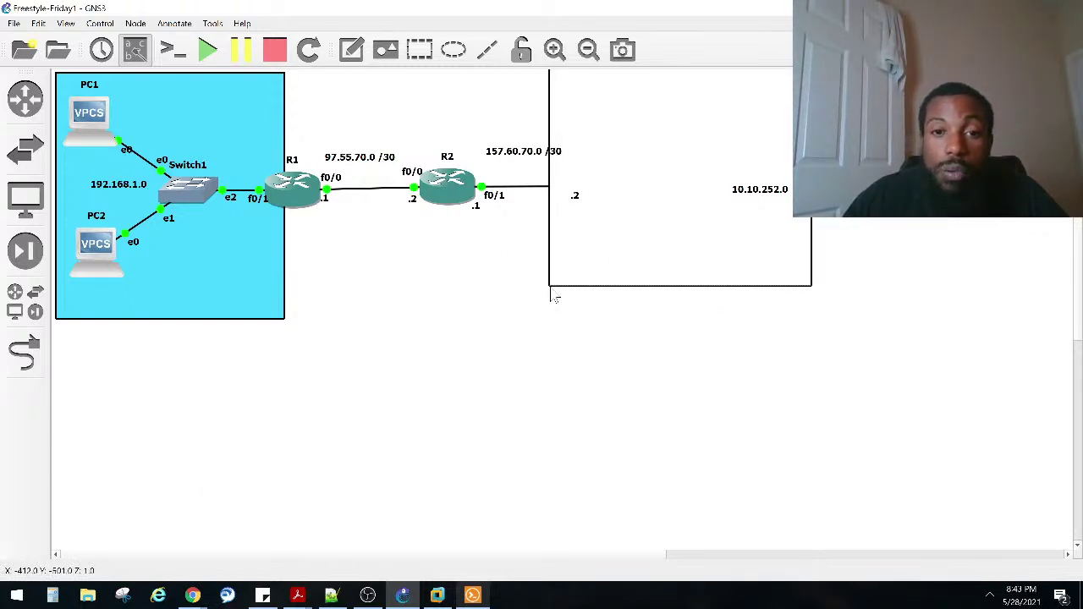
pyautogui.moveTo(557, 286); pyautogui.dragTo(580, 276)
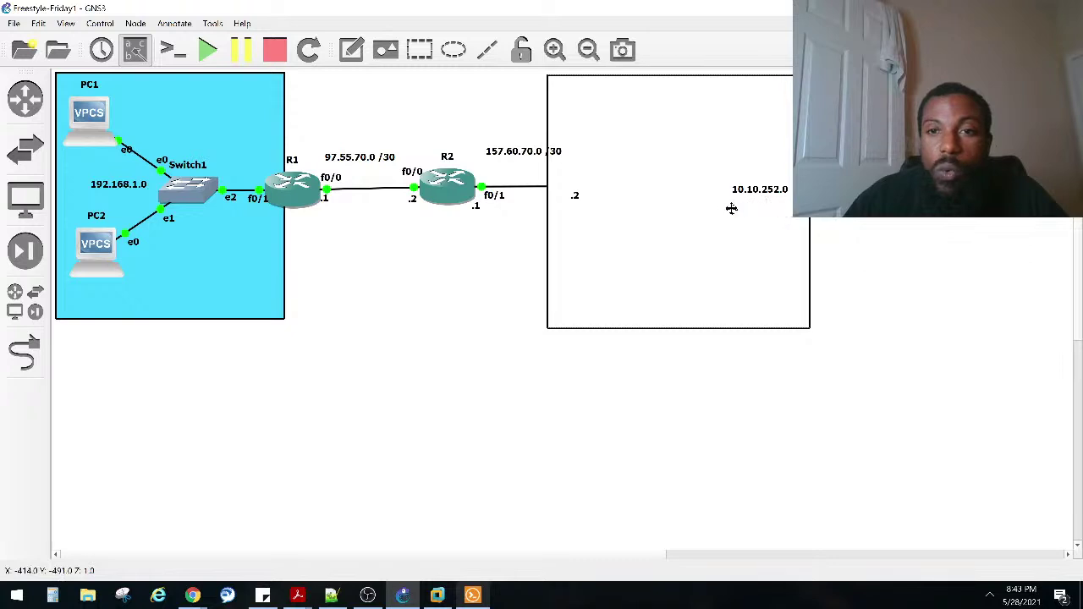
# Step: Give the rectangle an orange fill colour through its Style settings
pyautogui.rightClick(664, 201)
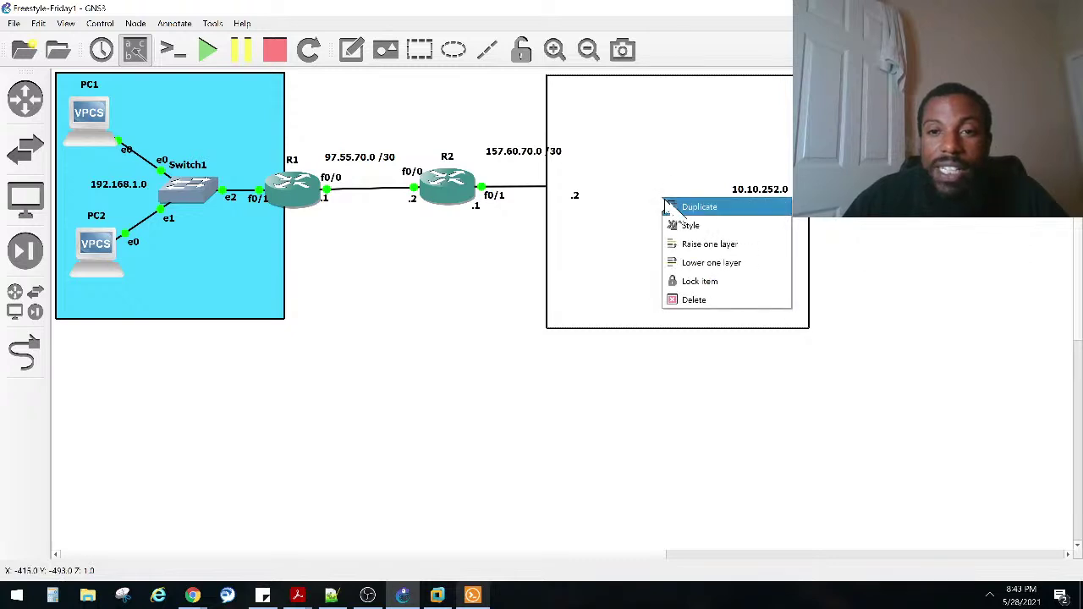
pyautogui.click(691, 225)
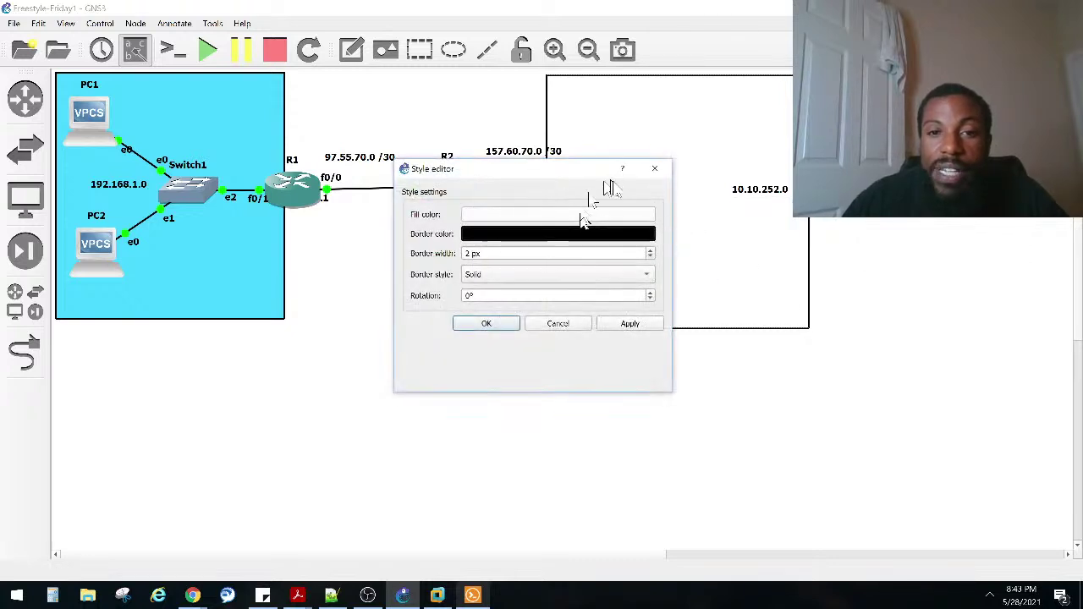
pyautogui.click(583, 234)
pyautogui.click(730, 98)
pyautogui.click(575, 213)
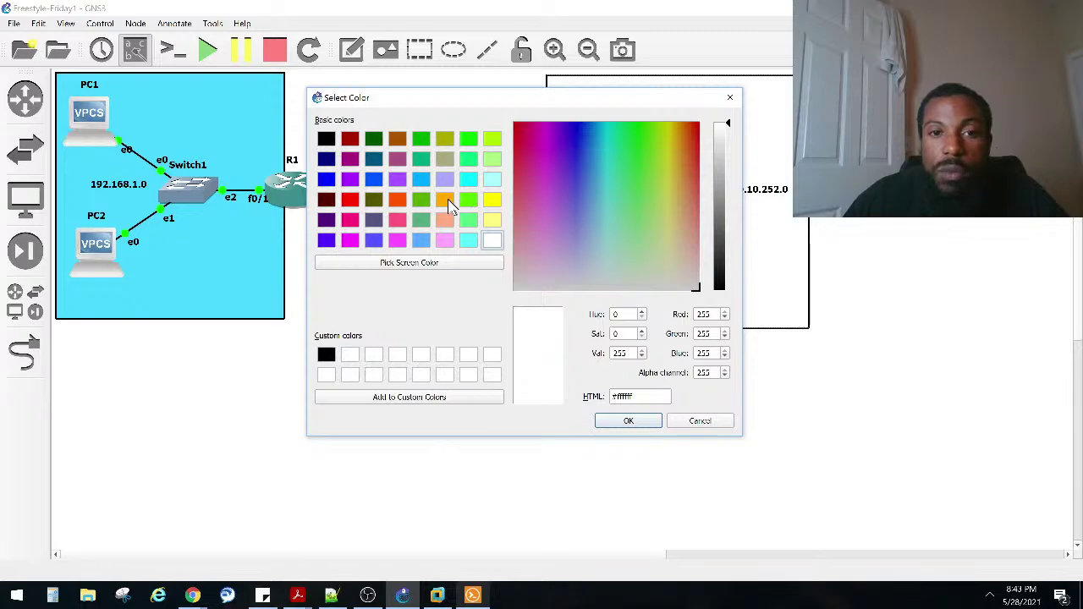
pyautogui.click(445, 198)
pyautogui.click(628, 421)
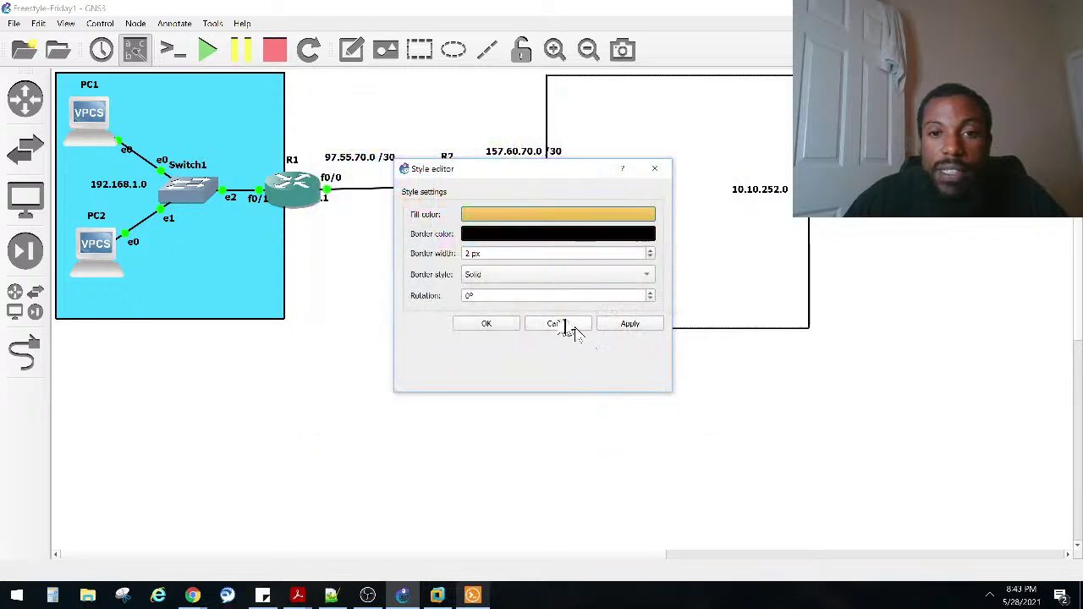
pyautogui.click(629, 325)
pyautogui.click(483, 327)
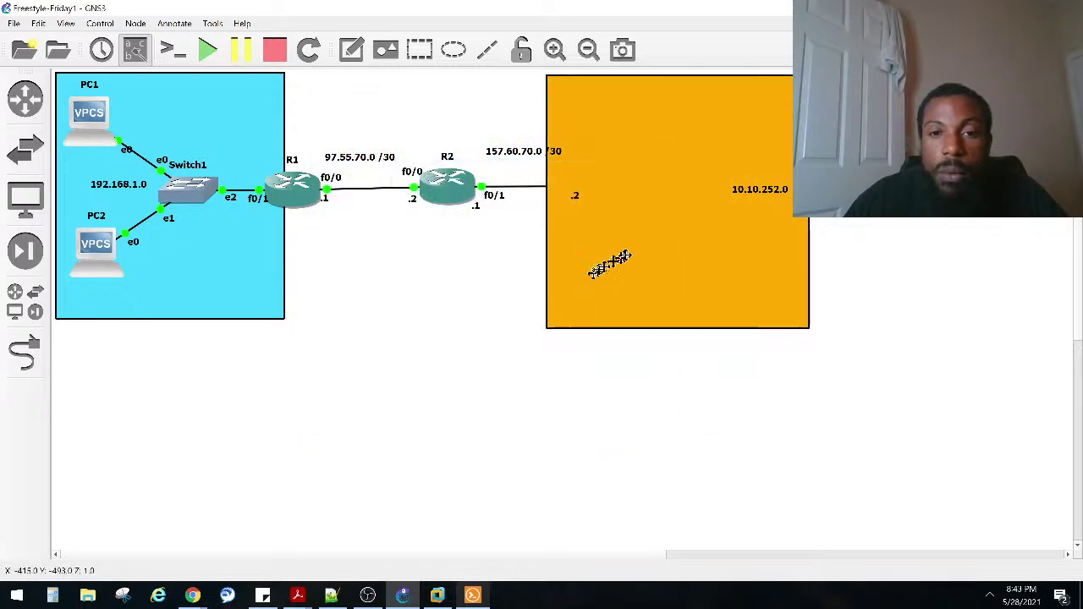
# Step: Lower the rectangle behind the devices and move PC3, PC4 and the 10.10.252.0 label inside
pyautogui.rightClick(635, 252)
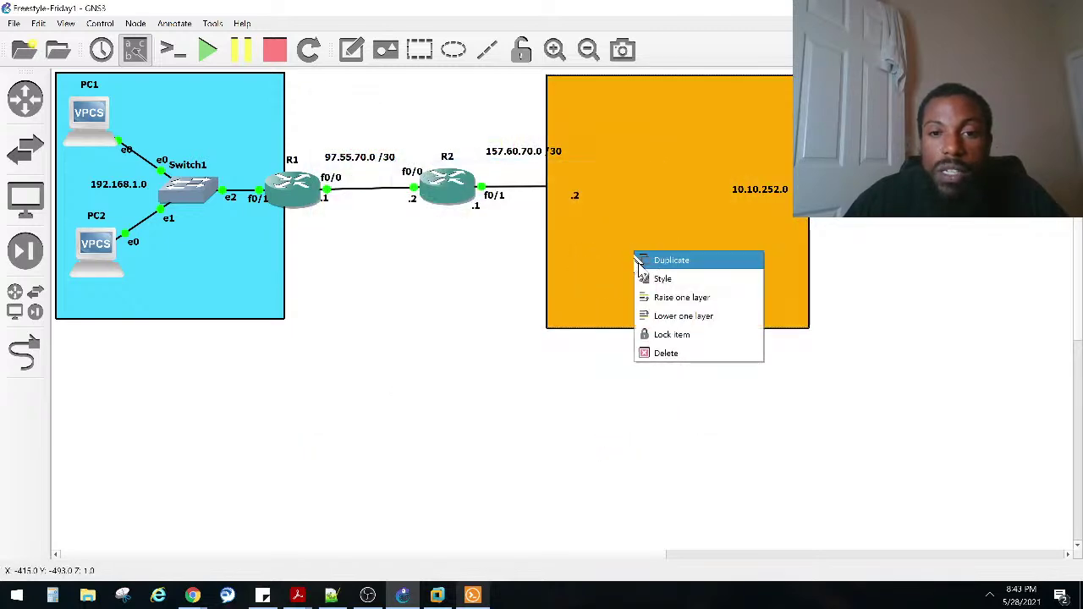
pyautogui.click(686, 316)
pyautogui.moveTo(781, 274); pyautogui.dragTo(730, 269)
pyautogui.moveTo(765, 114); pyautogui.dragTo(704, 125)
pyautogui.moveTo(761, 199); pyautogui.dragTo(718, 200)
# Step: Narrow the orange area and bring up R1's console showing its 5/5 ping to 97.55.70.2
pyautogui.click(378, 332)
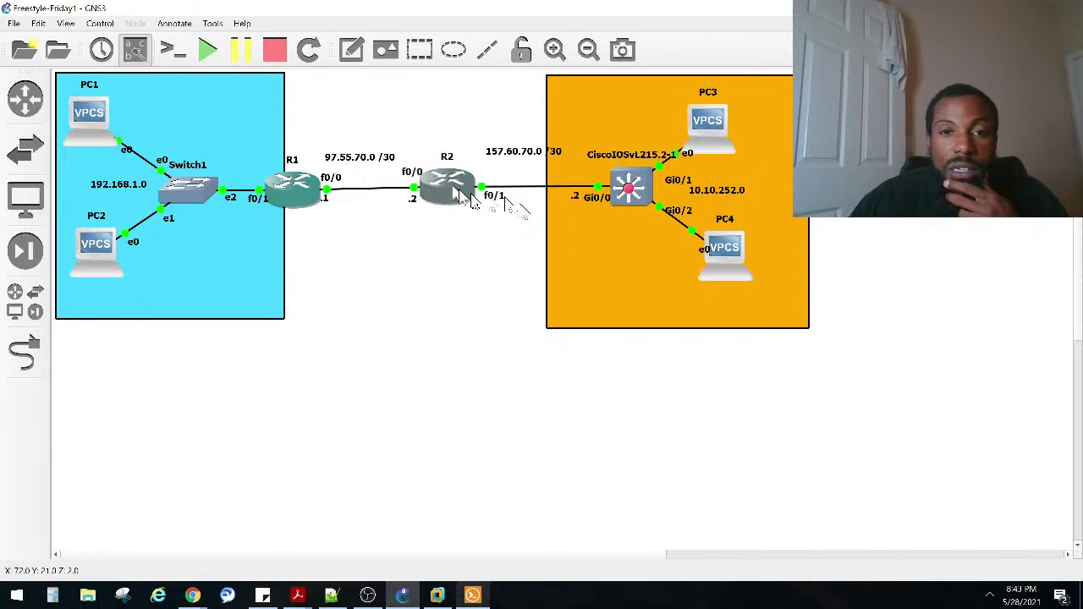
pyautogui.moveTo(546, 225); pyautogui.dragTo(615, 224)
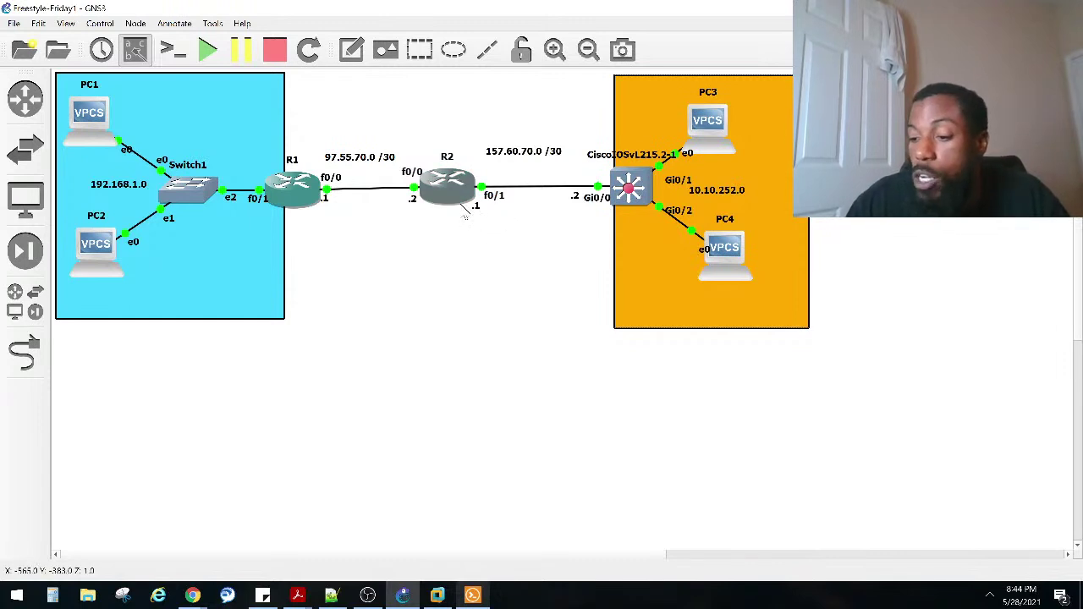
pyautogui.moveTo(464, 216)
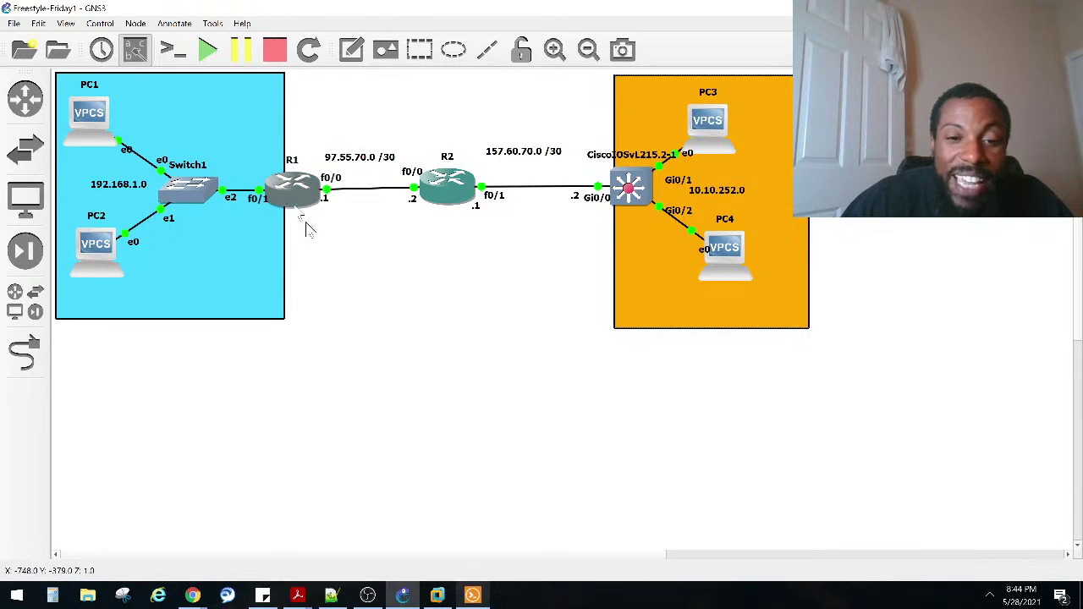
pyautogui.click(474, 595)
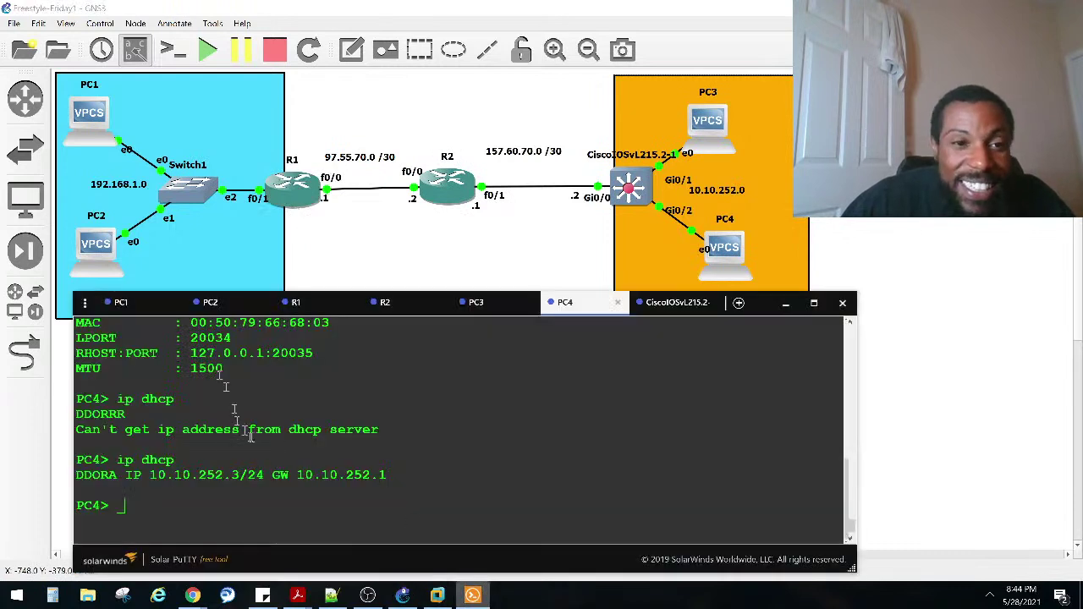
pyautogui.click(308, 303)
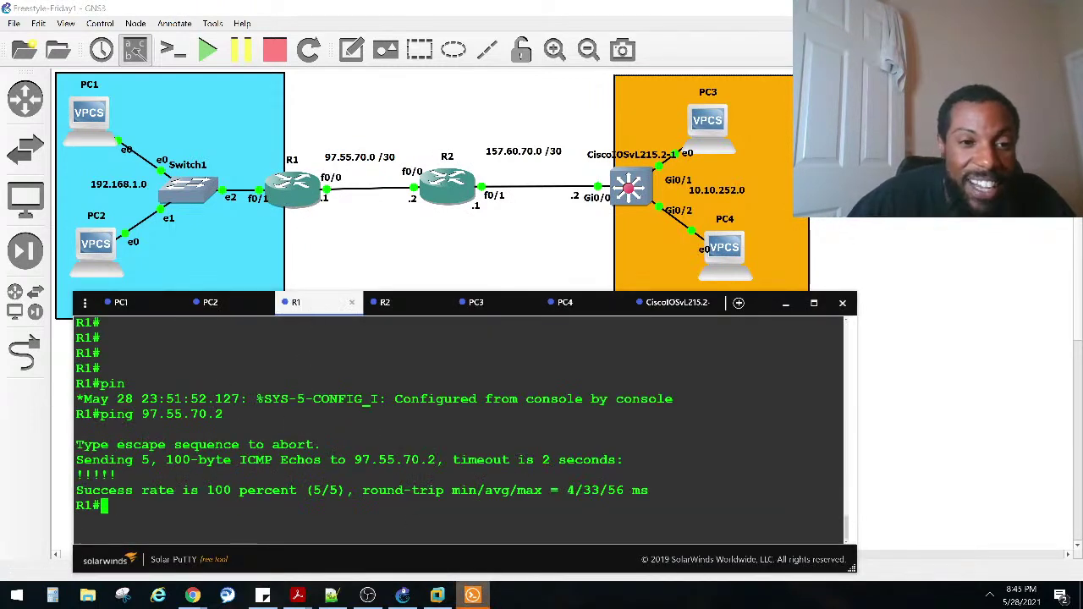
# Step: Run show ip route on R1 and highlight the connected 97.55.70.0/30 and 192.168.1.0/24 routes
pyautogui.press('Return')
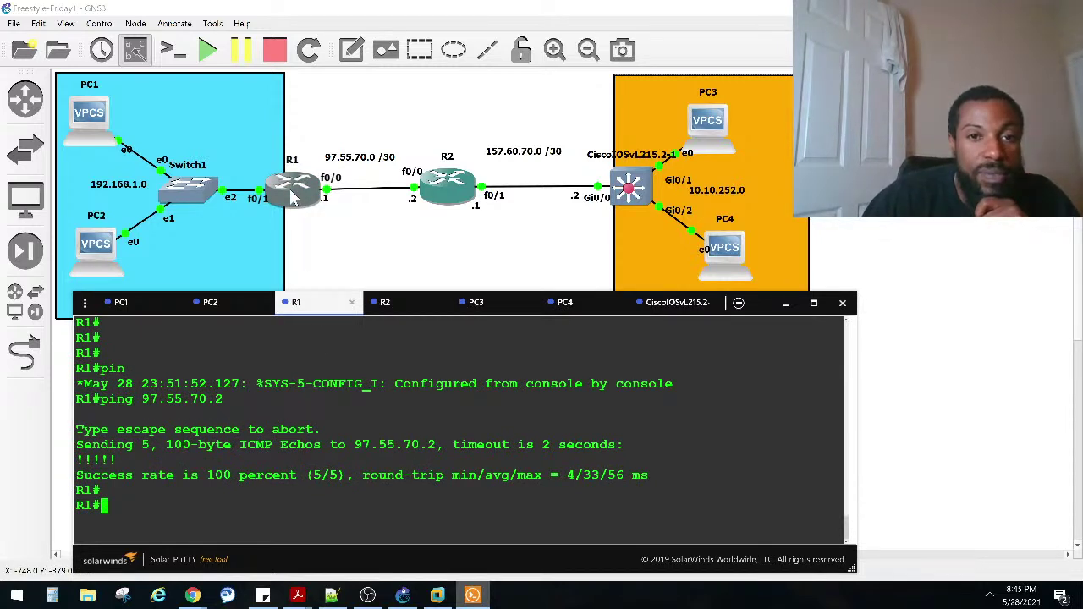
pyautogui.write('shio i')
pyautogui.press('BackSpace')
pyautogui.press('BackSpace')
pyautogui.press('BackSpace')
pyautogui.press('BackSpace')
pyautogui.write('p')
pyautogui.press('BackSpace')
pyautogui.press('BackSpace')
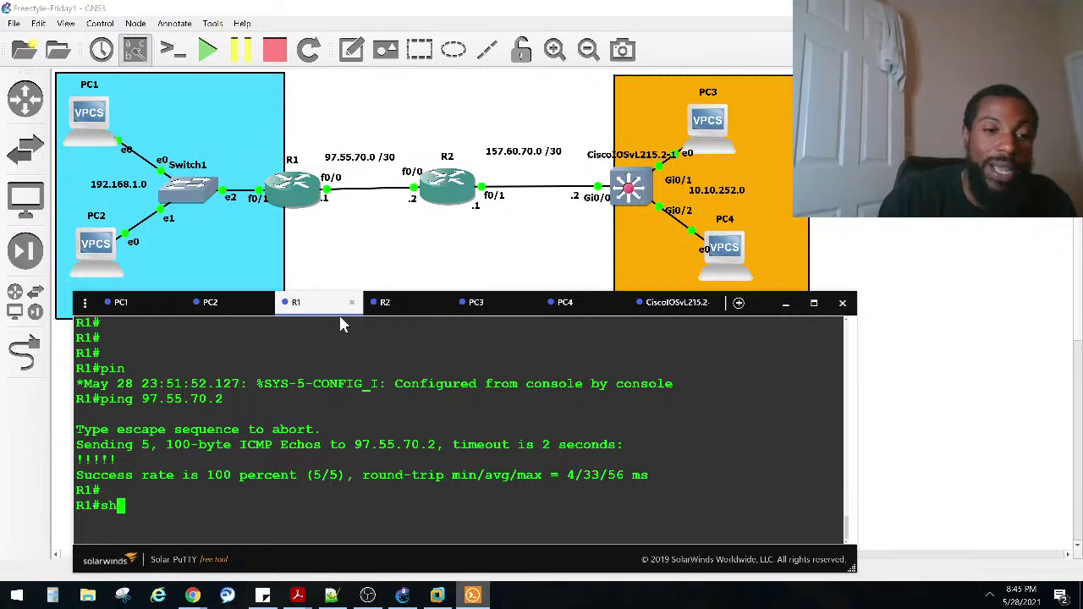
pyautogui.write('o ip route')
pyautogui.press('Return')
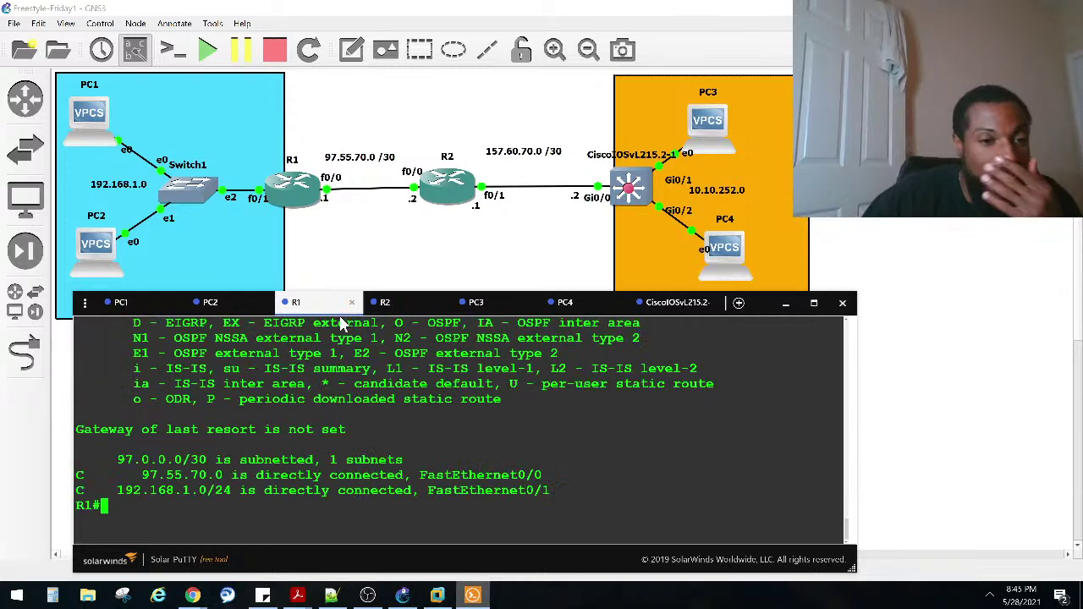
pyautogui.moveTo(237, 490)
pyautogui.mouseDown()
pyautogui.moveTo(95, 475)
pyautogui.moveTo(230, 474)
pyautogui.mouseUp()
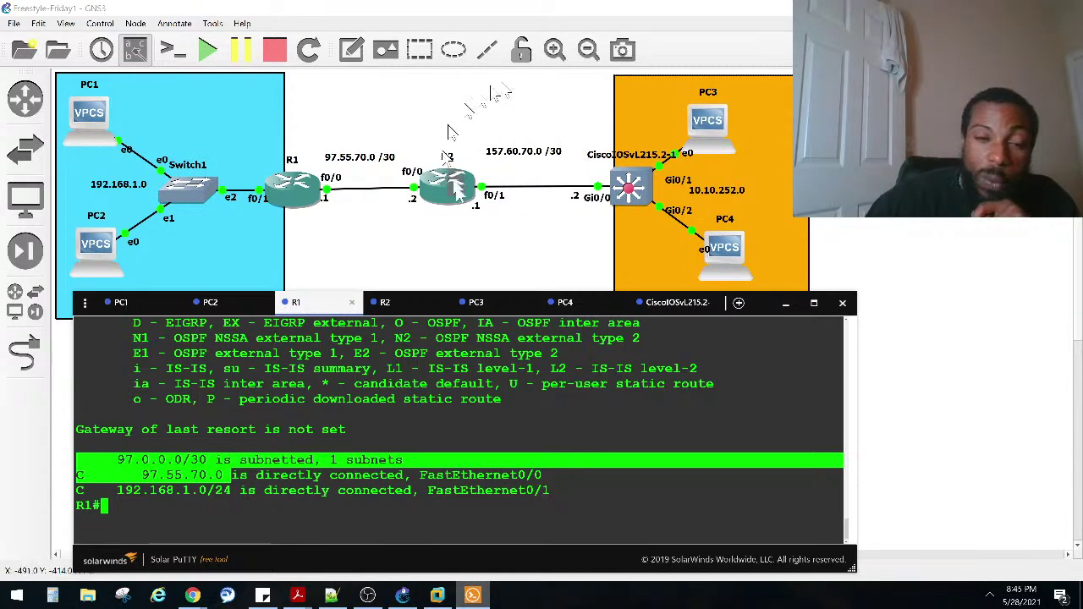
pyautogui.click(190, 516)
# Step: Enter R1's global configuration mode with 'conf t'
pyautogui.write('co')
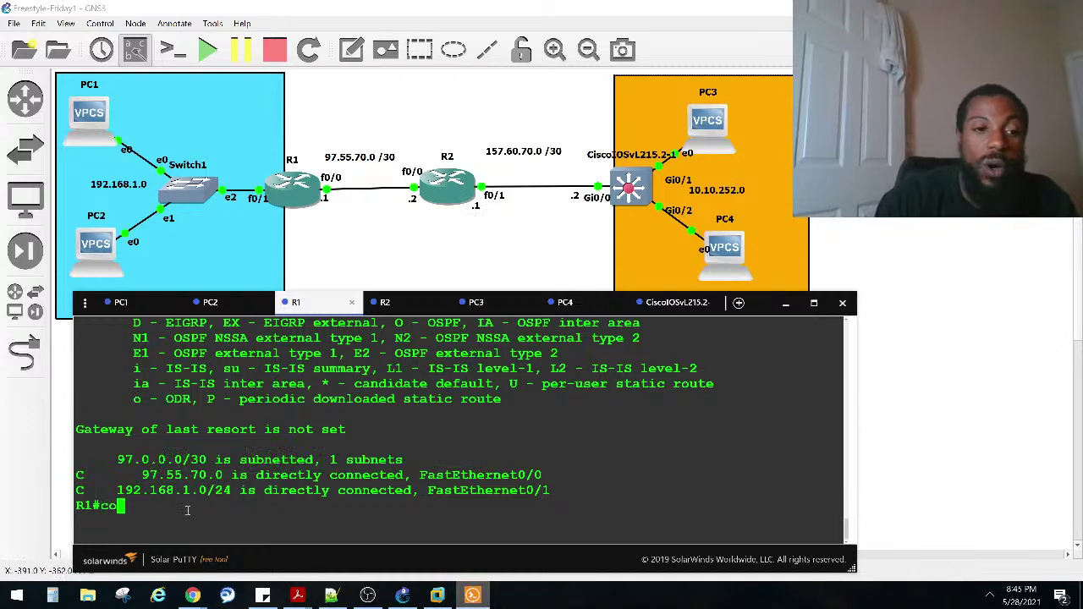
pyautogui.write('nf')
pyautogui.press('Tab')
pyautogui.write('t')
pyautogui.press('Tab')
pyautogui.press('Return')
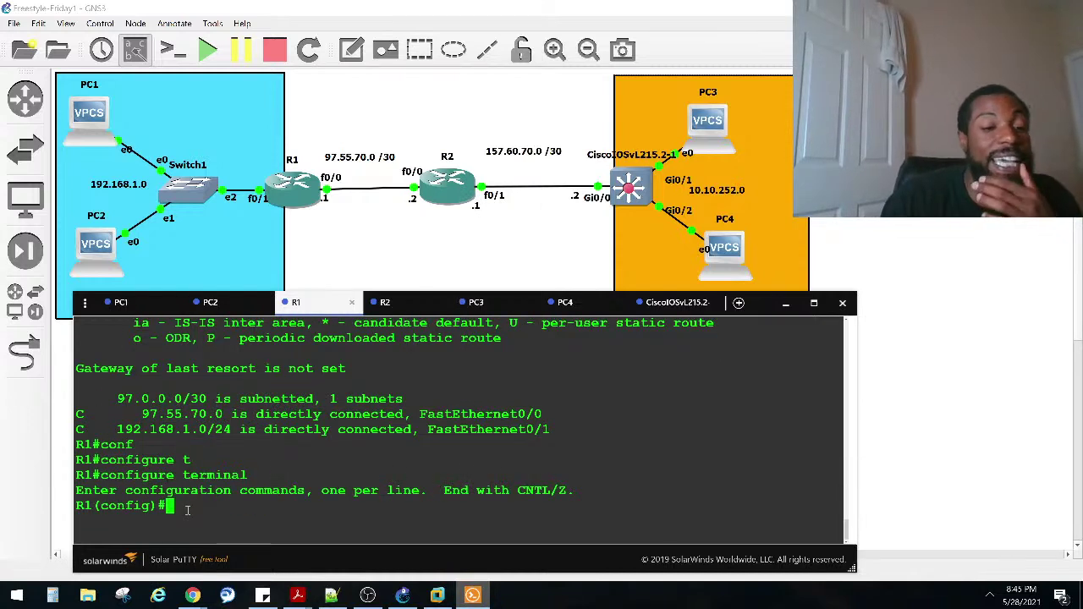
# Step: Add 'ip route 157.60.70.0 255.255.255.252 97.55.7.2' on R1 and exit configuration mode
pyautogui.write('ip route')
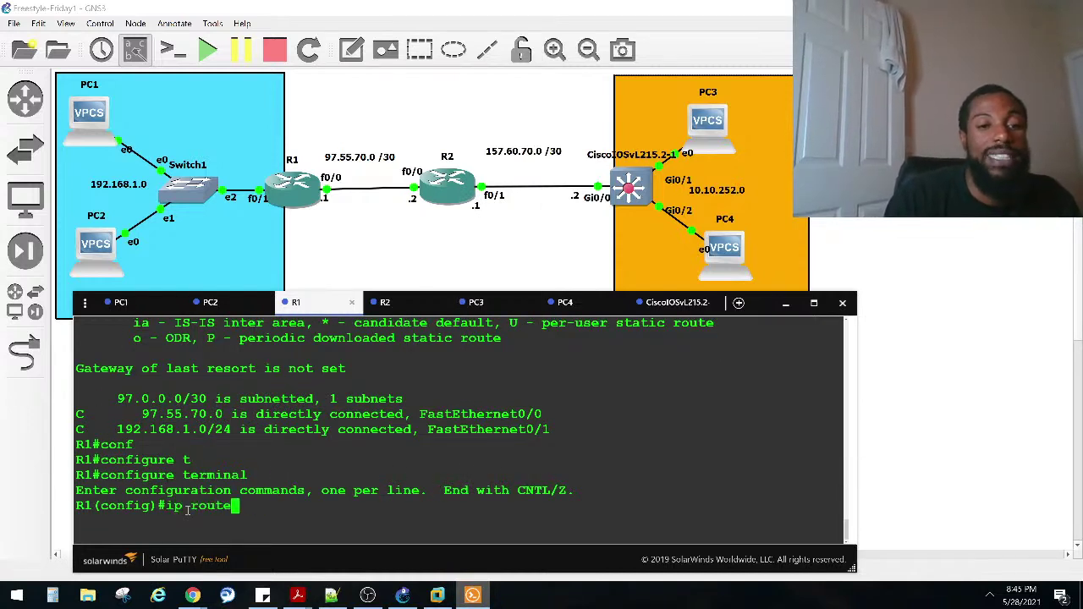
pyautogui.press('Tab')
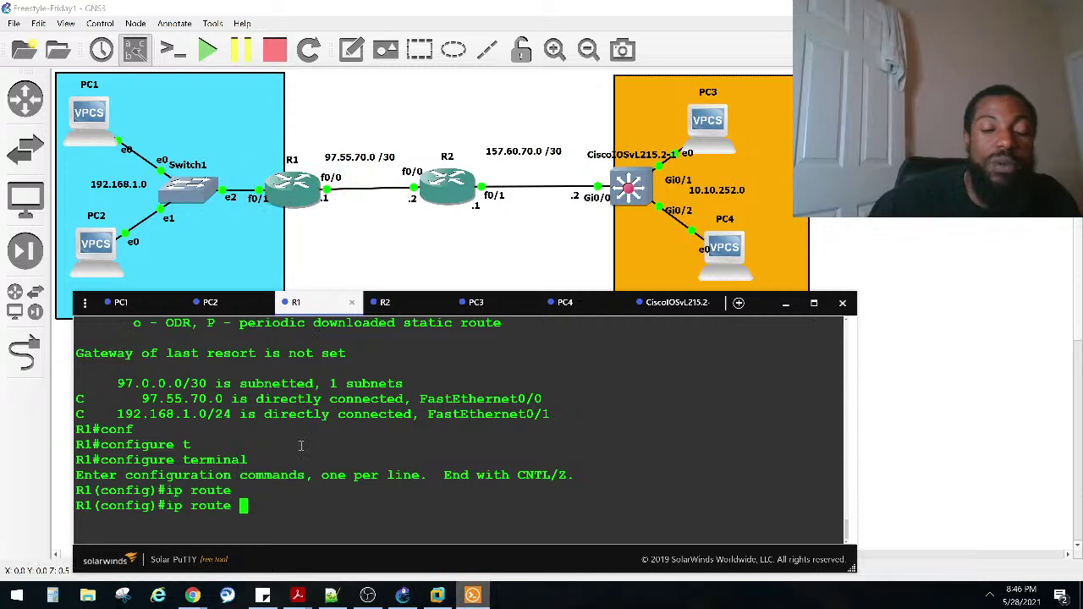
pyautogui.write('57.60.70')
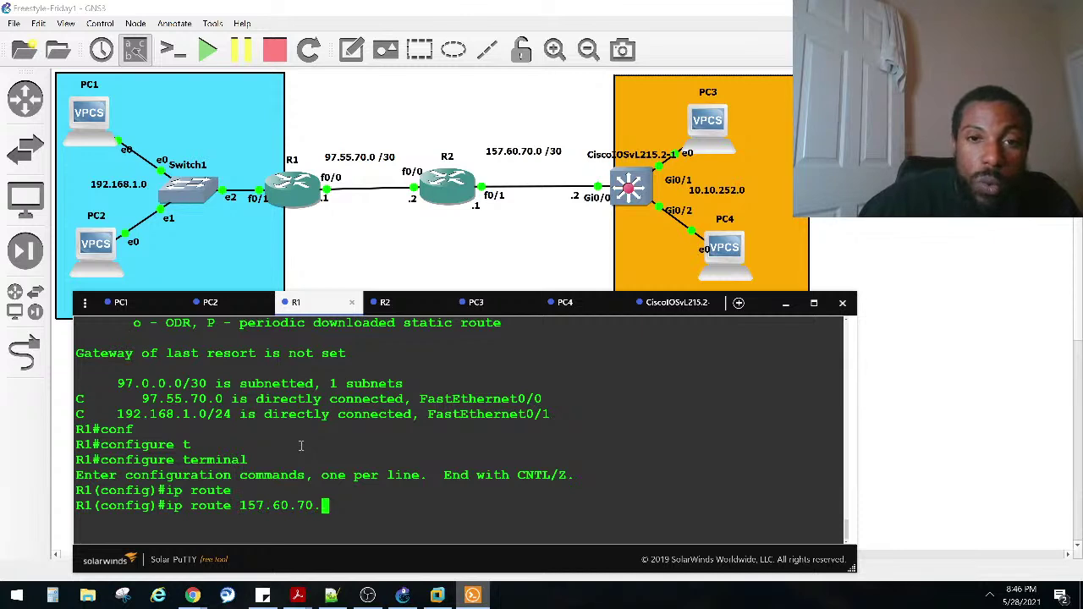
pyautogui.write('.0 ')
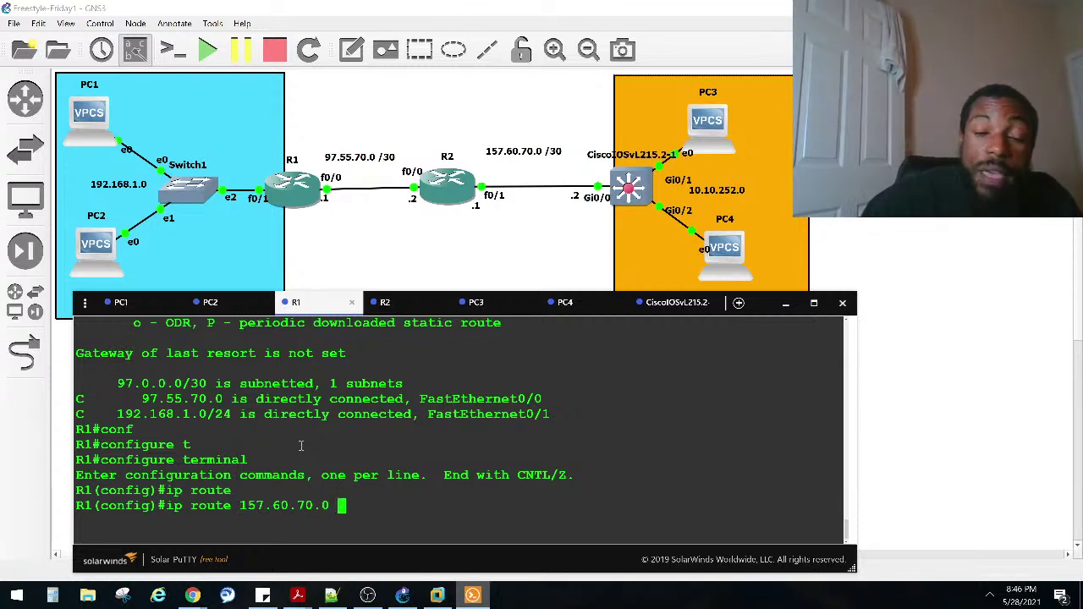
pyautogui.write('252.252.')
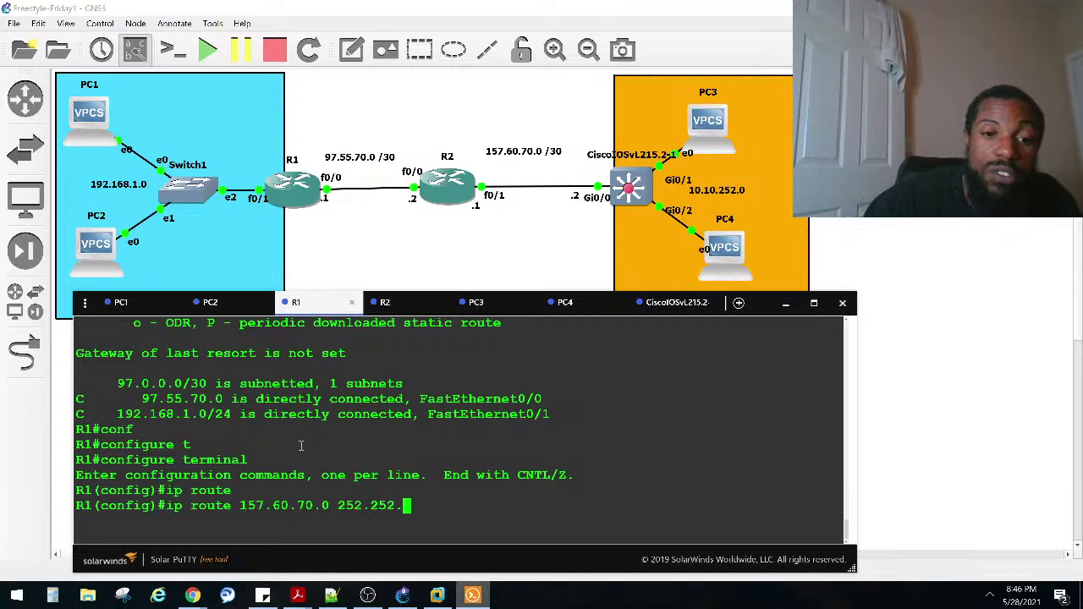
pyautogui.press('BackSpace')
pyautogui.press('BackSpace')
pyautogui.press('BackSpace')
pyautogui.press('BackSpace')
pyautogui.press('BackSpace')
pyautogui.press('BackSpace')
pyautogui.press('BackSpace')
pyautogui.press('BackSpace')
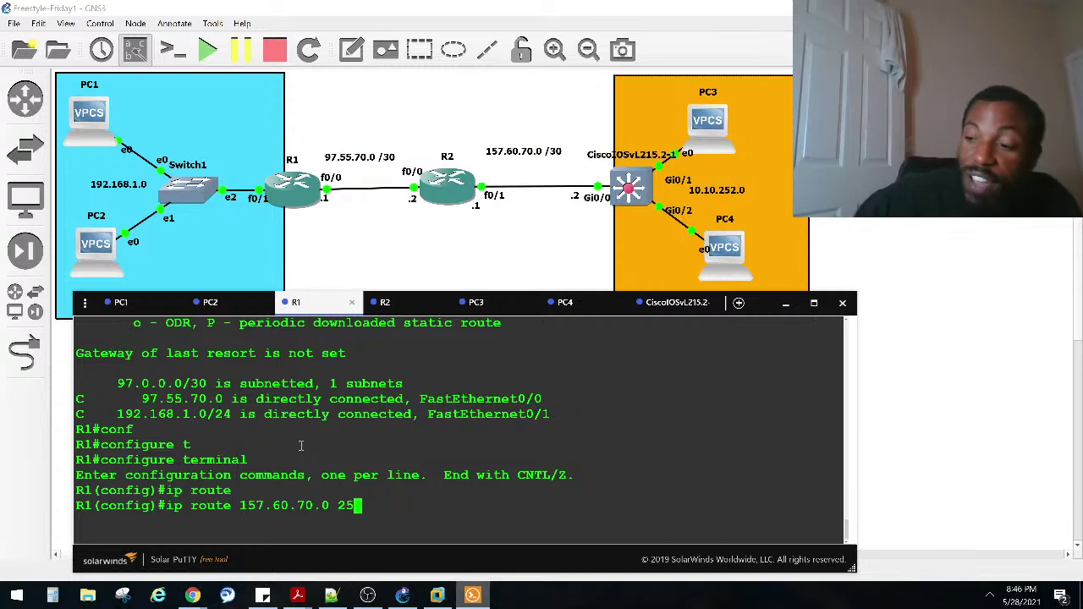
pyautogui.write('5.255.255.252')
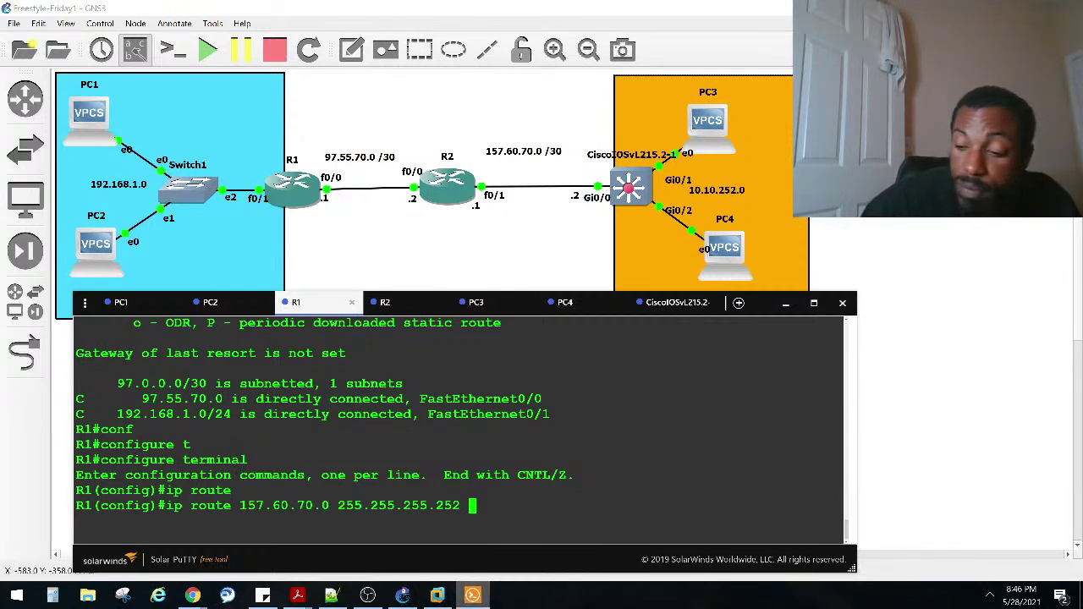
pyautogui.write('97.')
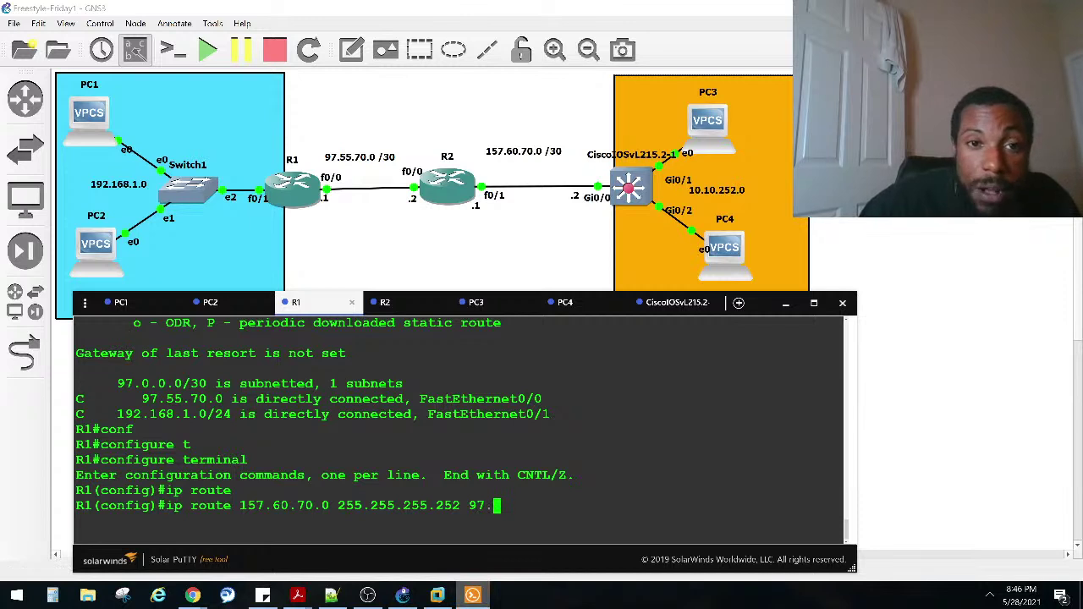
pyautogui.write('55')
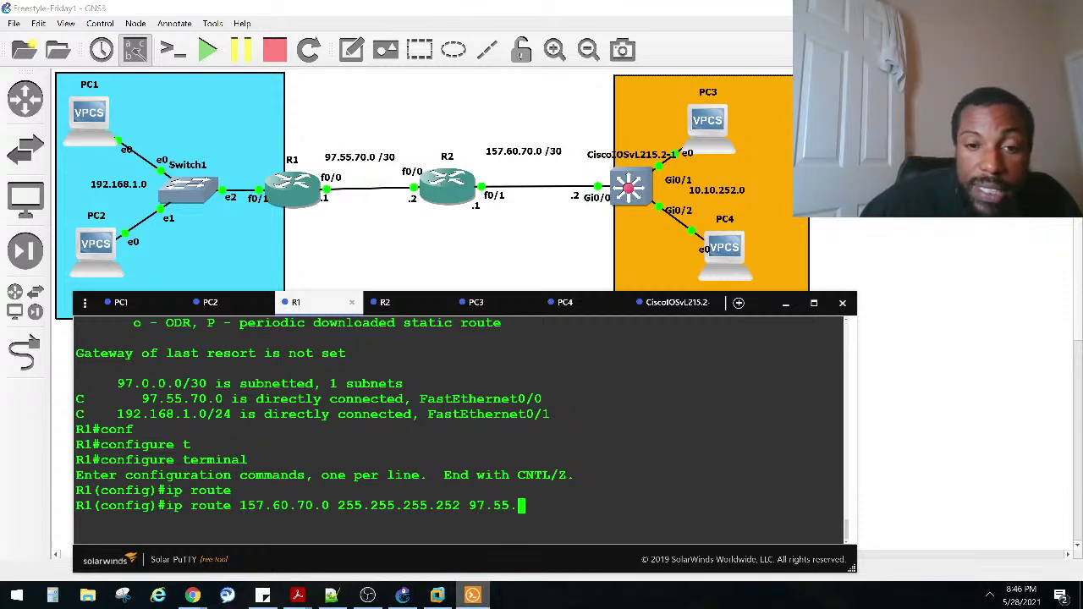
pyautogui.write('.7.2')
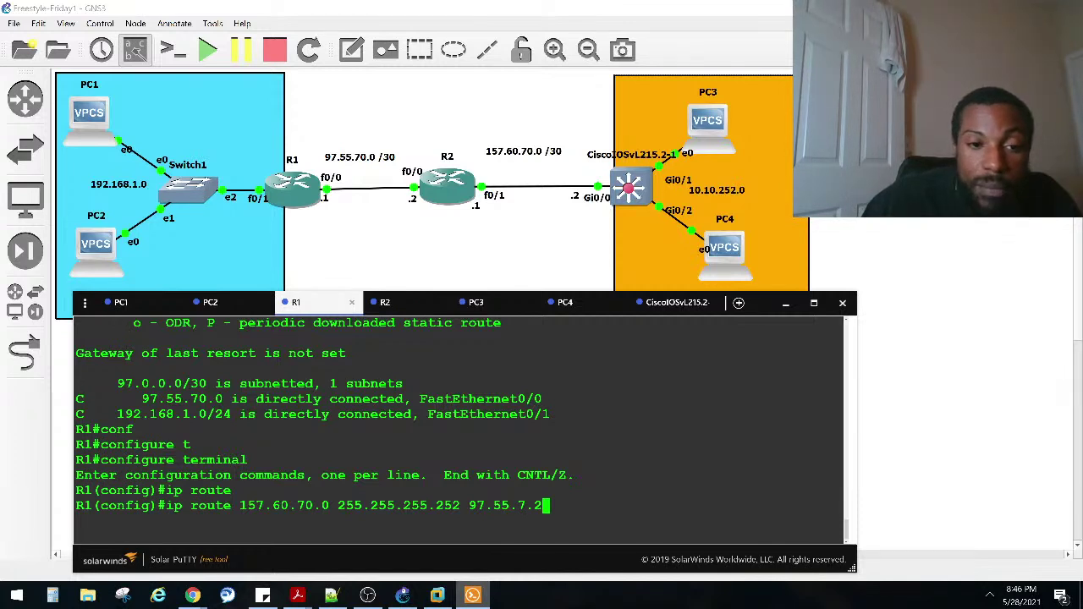
pyautogui.press('Return')
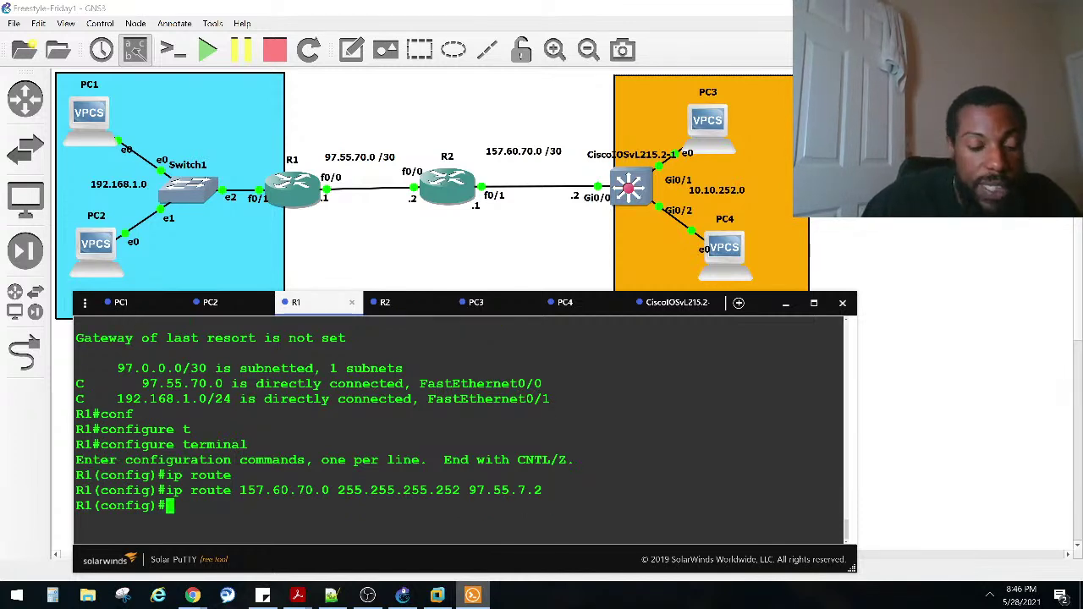
pyautogui.hotkey('ctrl', 'z')
pyautogui.press('Return')
pyautogui.press('Return')
# Step: Highlight the 97.0.0.0/30 subnet entry in R1's console output
pyautogui.scroll(2, 520, 466)
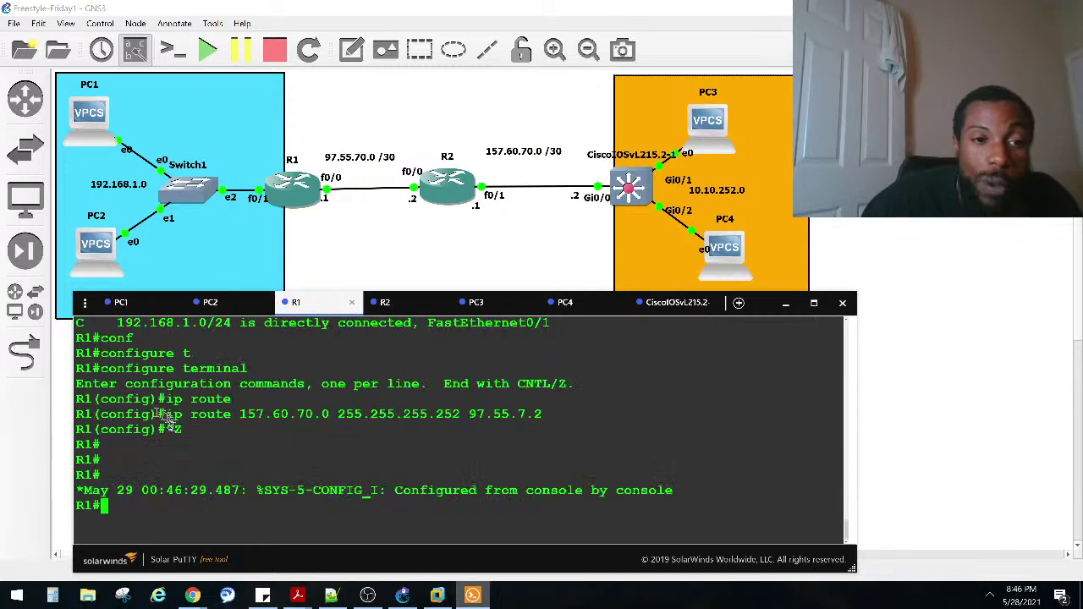
pyautogui.scroll(2, 156, 434)
pyautogui.moveTo(119, 383); pyautogui.dragTo(223, 399)
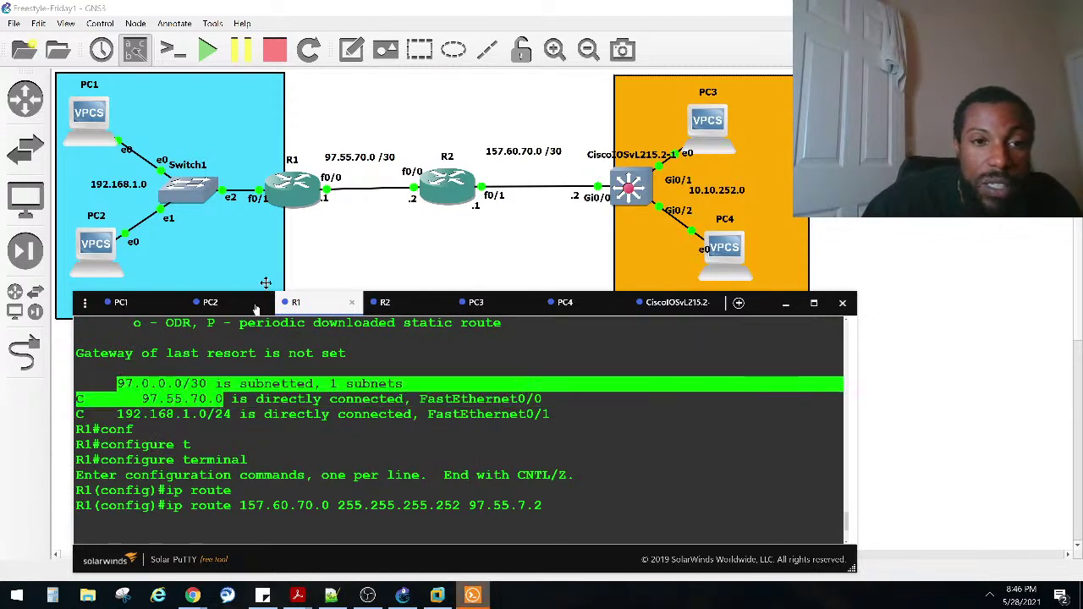
# Step: Highlight R1's connected routes, 192.168.1.0/24 and 97.55.70.0, plus the C and S legend codes
pyautogui.moveTo(118, 429); pyautogui.dragTo(245, 421)
pyautogui.moveTo(238, 415); pyautogui.dragTo(76, 414)
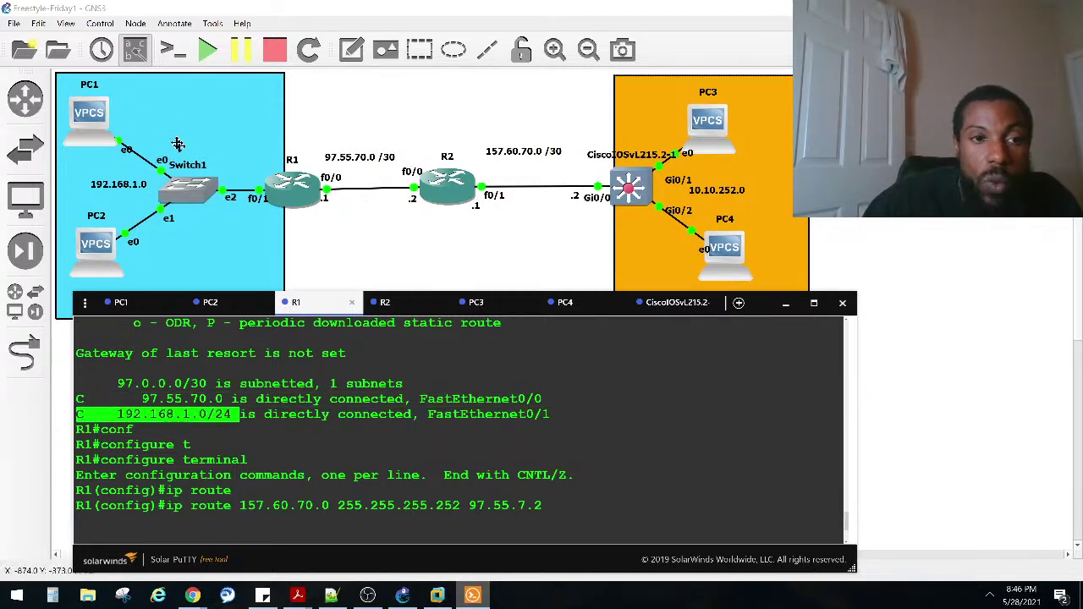
pyautogui.moveTo(96, 387); pyautogui.dragTo(593, 399)
pyautogui.scroll(2, 258, 432)
pyautogui.moveTo(257, 491); pyautogui.dragTo(403, 491)
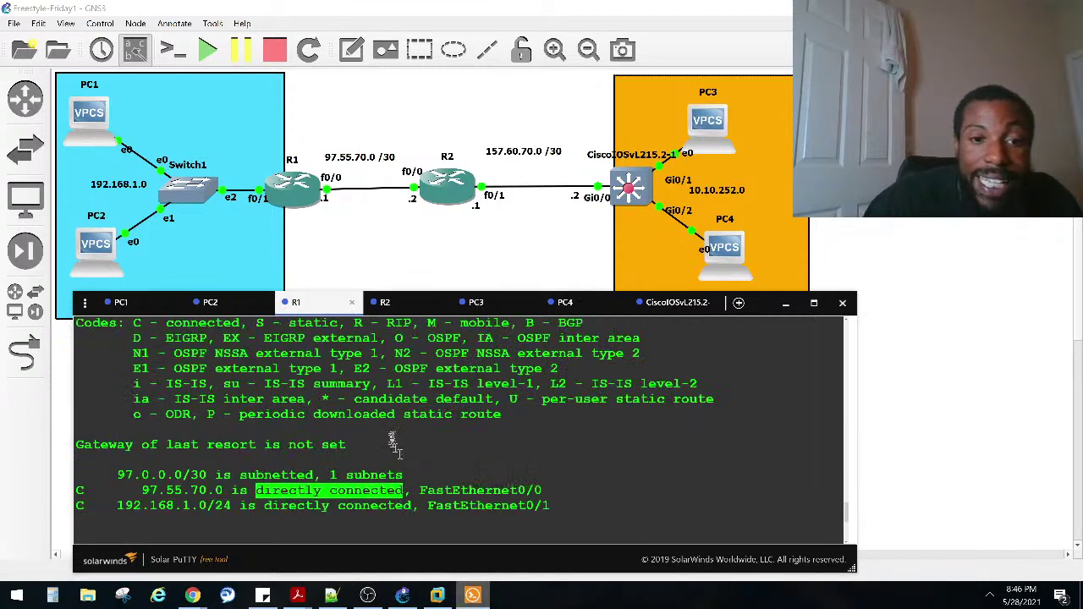
pyautogui.scroll(2, 390, 433)
pyautogui.moveTo(245, 414); pyautogui.dragTo(135, 414)
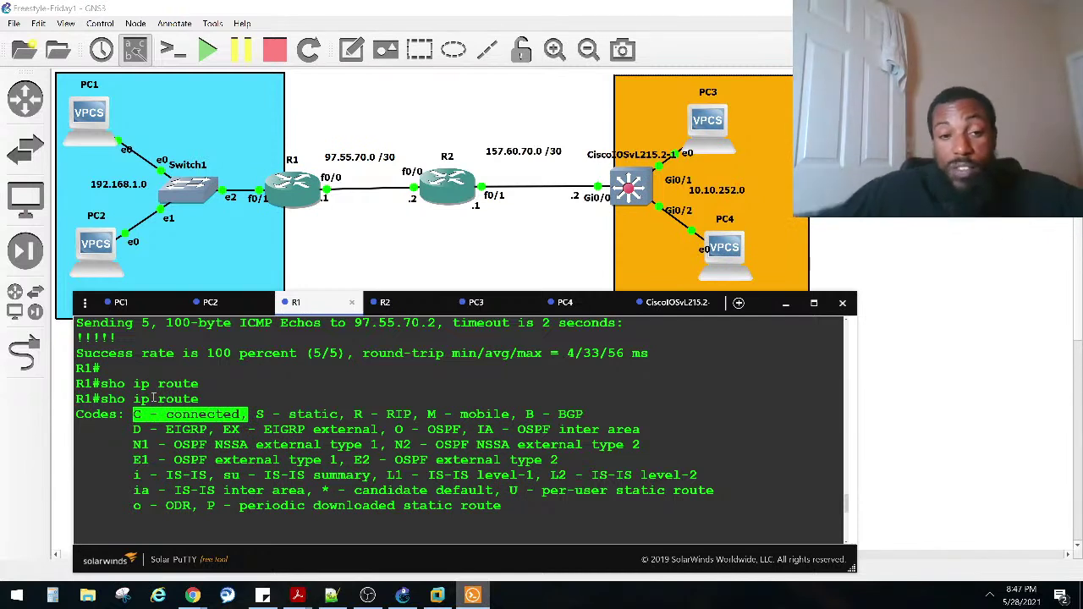
pyautogui.moveTo(255, 415); pyautogui.dragTo(342, 415)
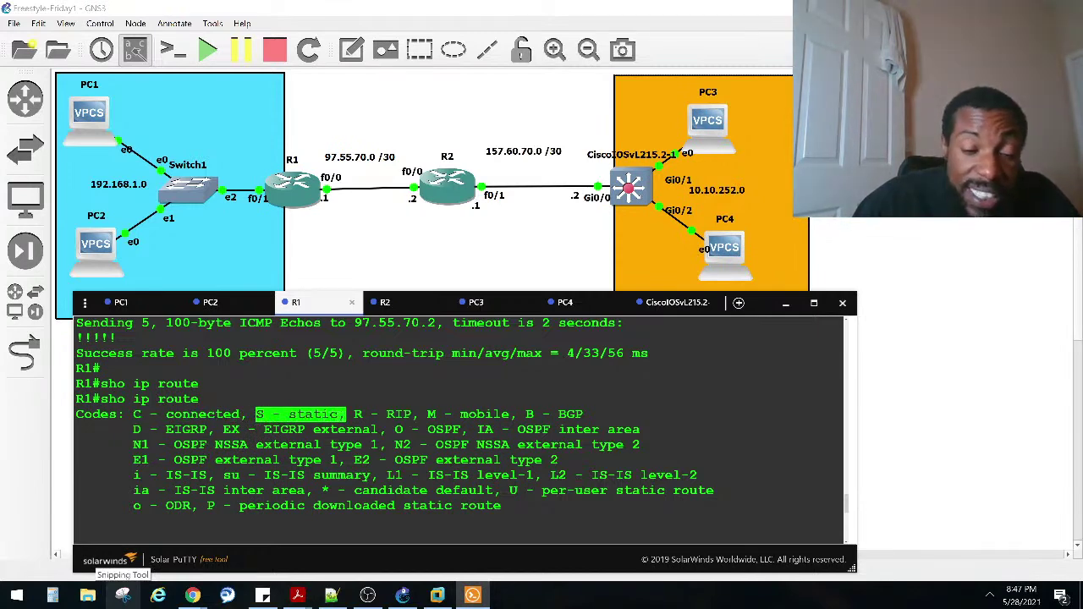
pyautogui.scroll(-5, 370, 449)
# Step: Re-run 'sho ip route' on R1 and highlight the newly added ip route command
pyautogui.press('Return')
pyautogui.press('Return')
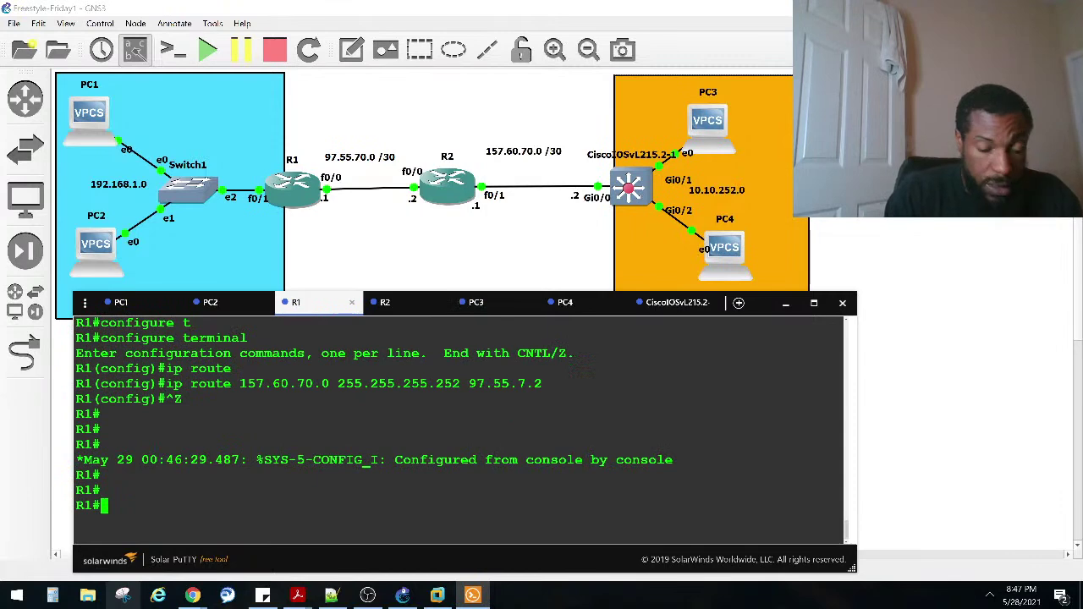
pyautogui.write('sho ip route')
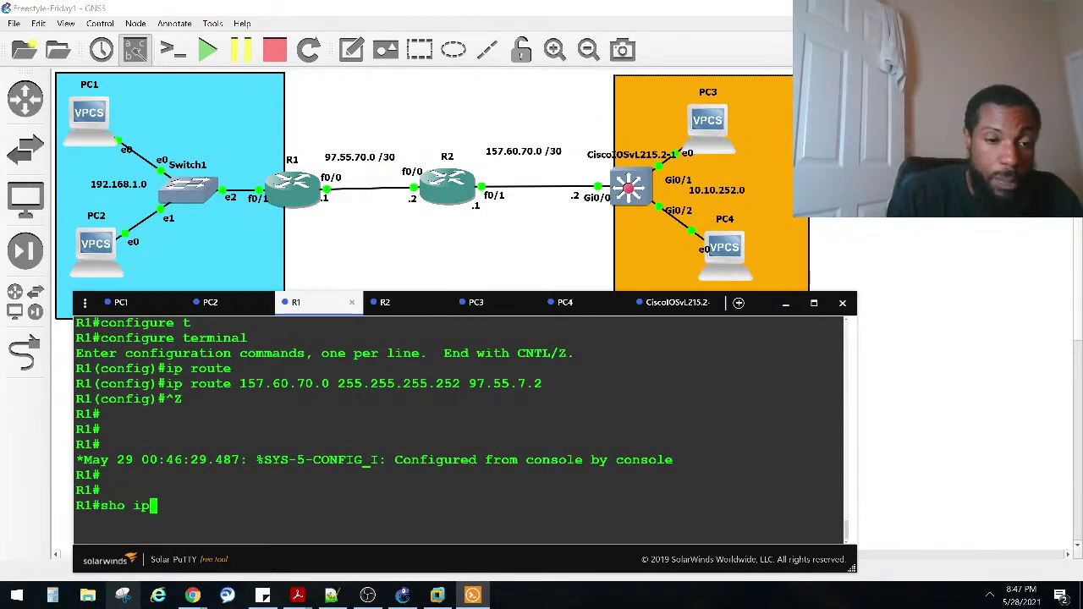
pyautogui.press('Return')
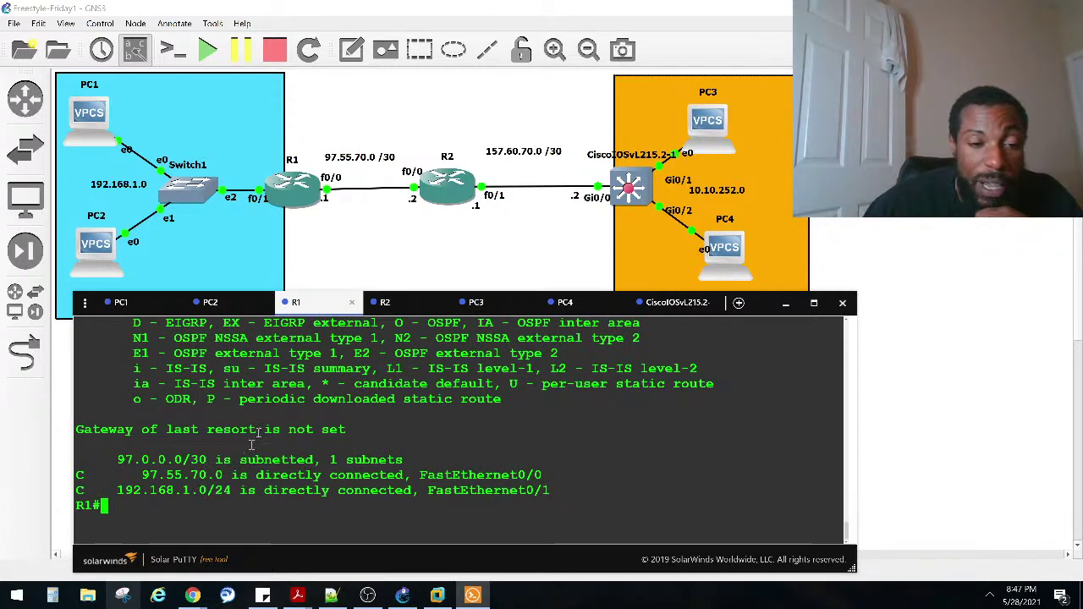
pyautogui.scroll(10, 251, 443)
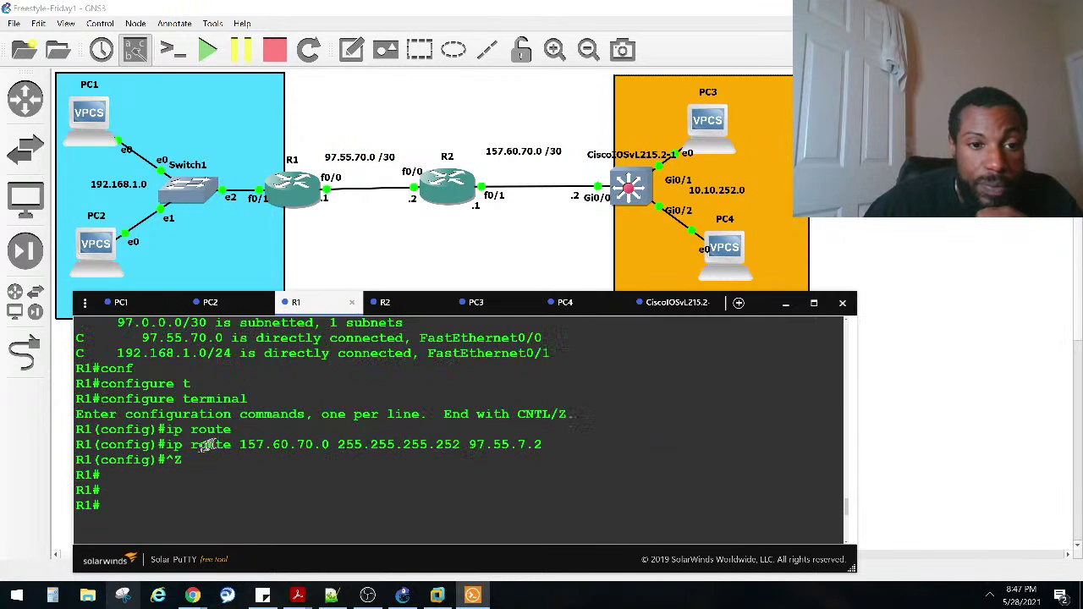
pyautogui.moveTo(167, 444); pyautogui.dragTo(624, 445)
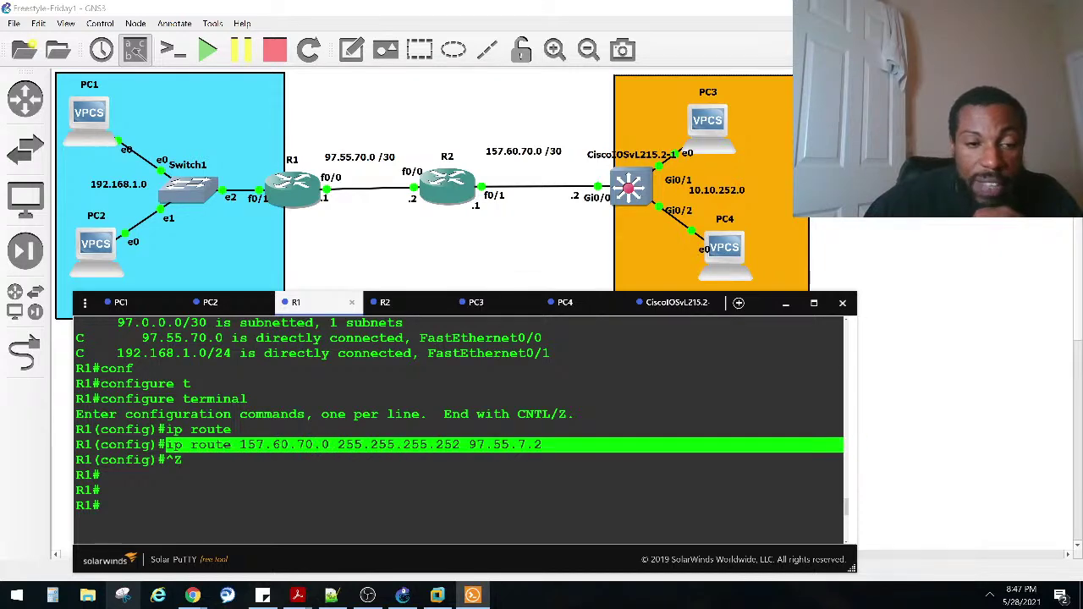
pyautogui.scroll(-10, 517, 461)
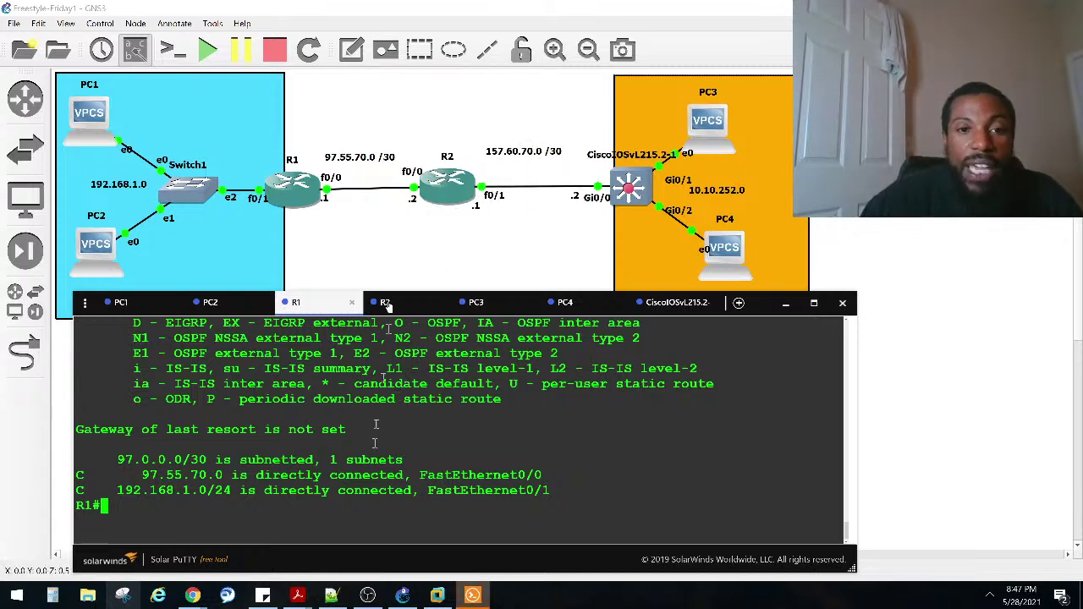
# Step: Ping 97.55.70.2 from R1 successfully, then mark the route's mistyped next hop 97.55.7.2
pyautogui.write('ping ')
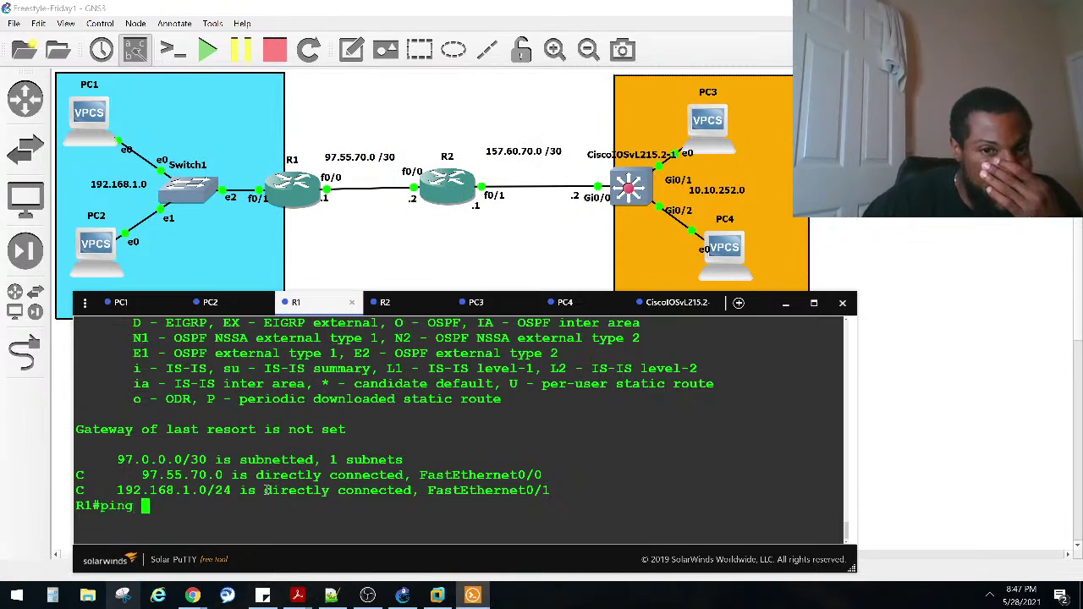
pyautogui.write('97')
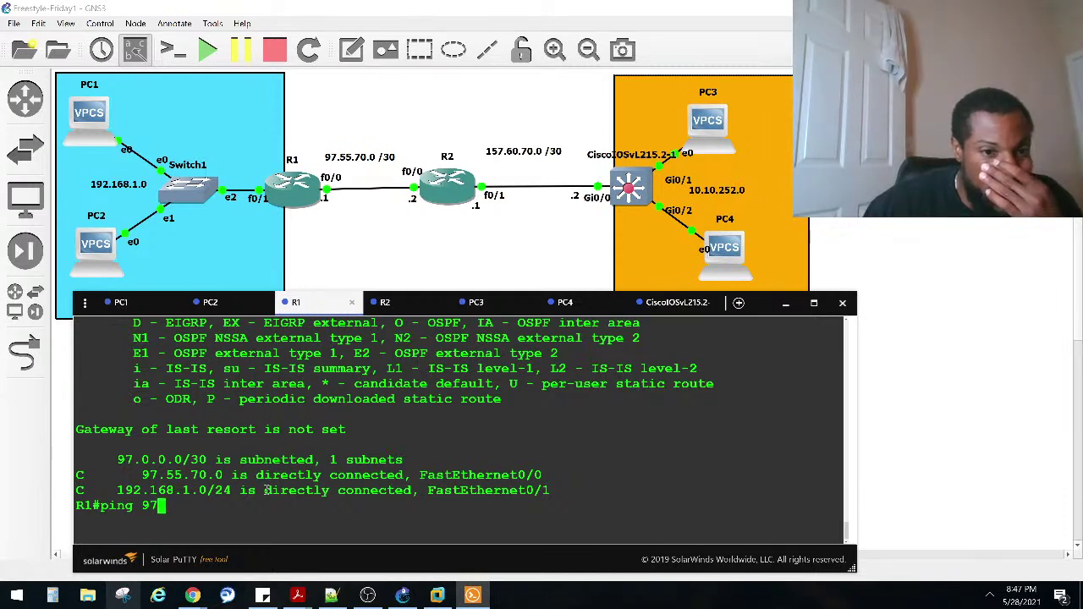
pyautogui.write('.55')
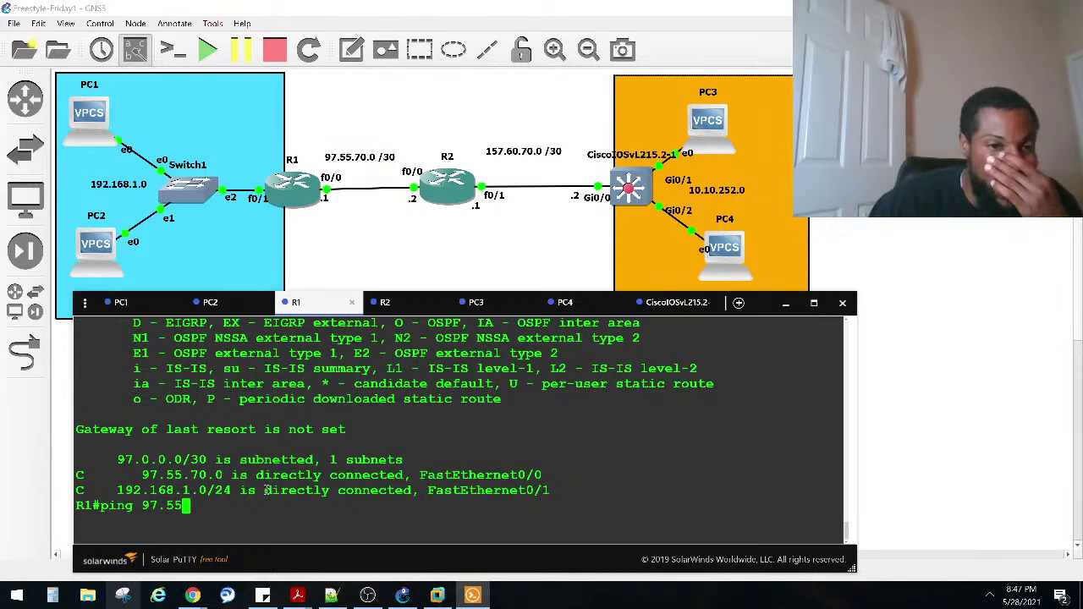
pyautogui.write('.70.2')
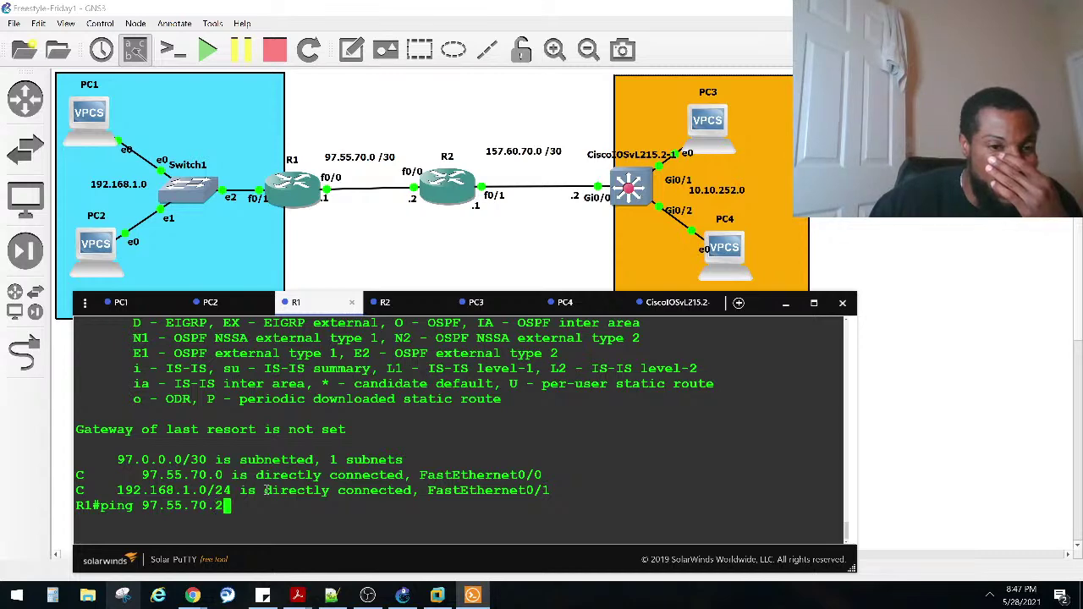
pyautogui.press('Return')
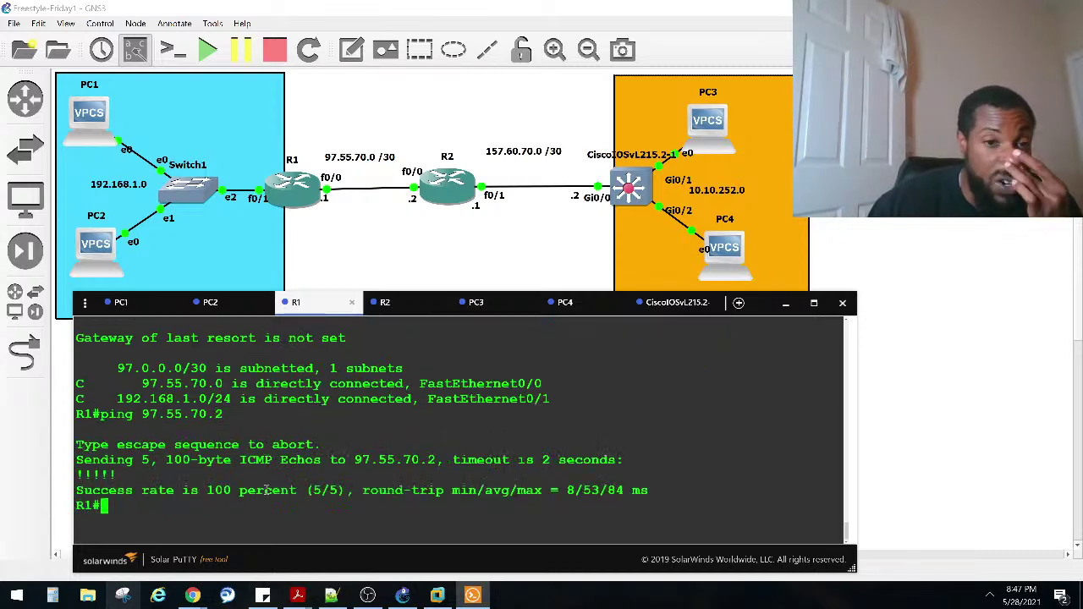
pyautogui.scroll(10, 290, 476)
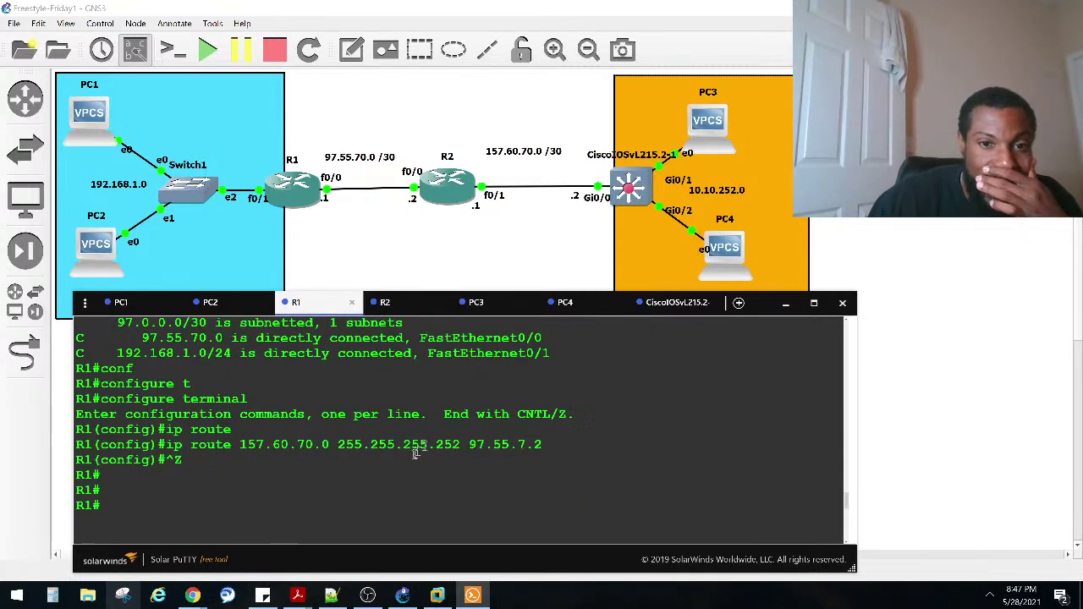
pyautogui.moveTo(544, 445); pyautogui.dragTo(470, 440)
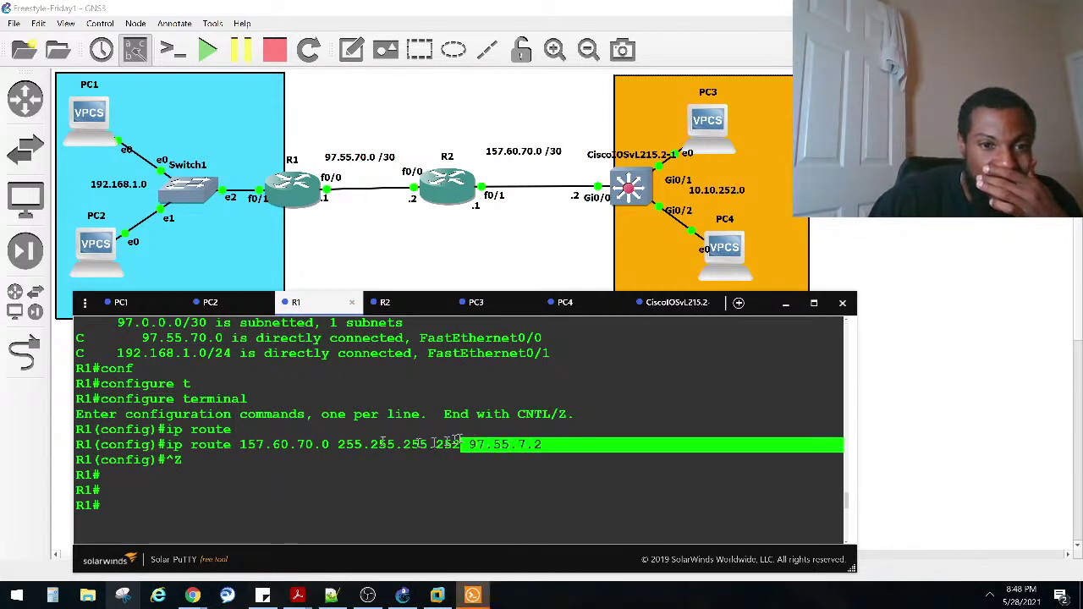
pyautogui.moveTo(327, 445); pyautogui.dragTo(231, 430)
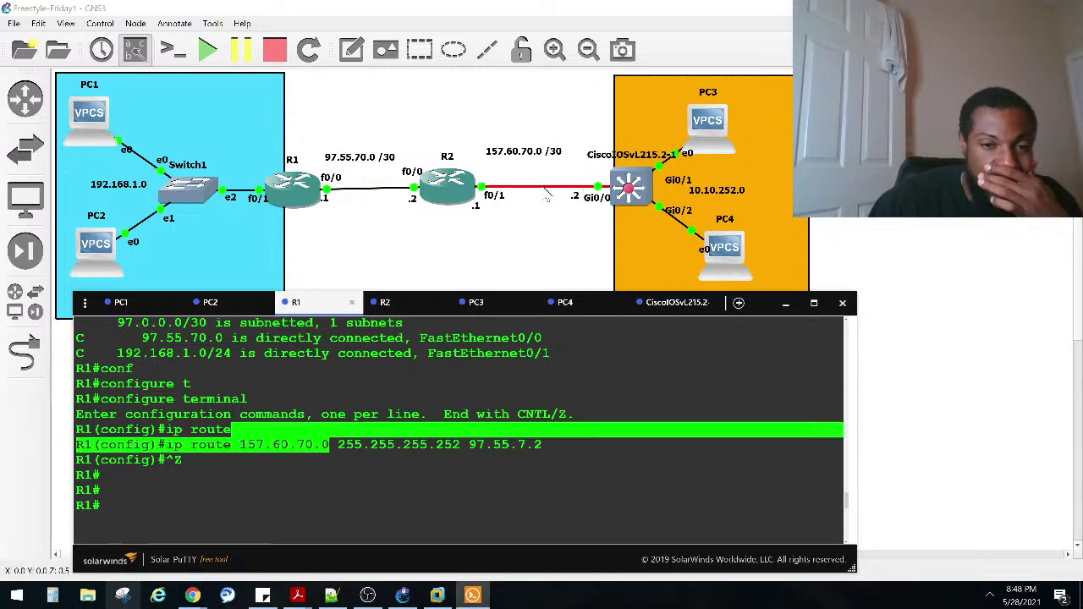
pyautogui.moveTo(468, 445); pyautogui.dragTo(548, 448)
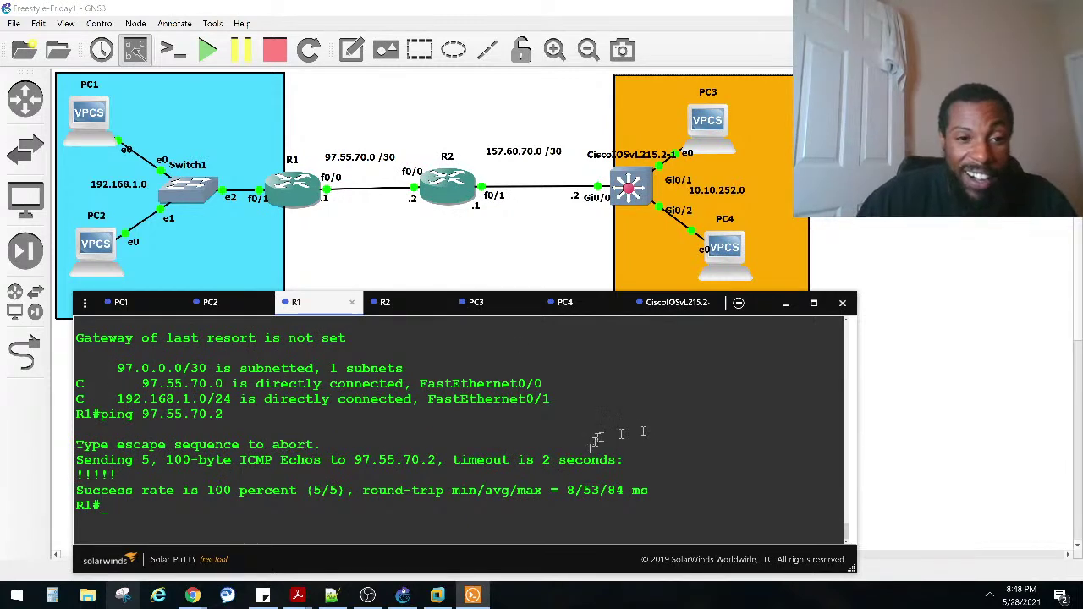
# Step: Run 'show protocols' on R1 and page through its full output
pyautogui.write('sho ip ro')
pyautogui.press('BackSpace')
pyautogui.press('BackSpace')
pyautogui.write('inte')
pyautogui.press('BackSpace')
pyautogui.press('BackSpace')
pyautogui.press('BackSpace')
pyautogui.write('nter bri')
pyautogui.press('BackSpace')
pyautogui.press('BackSpace')
pyautogui.press('BackSpace')
pyautogui.press('BackSpace')
pyautogui.press('BackSpace')
pyautogui.press('BackSpace')
pyautogui.press('BackSpace')
pyautogui.press('BackSpace')
pyautogui.press('BackSpace')
pyautogui.press('BackSpace')
pyautogui.press('BackSpace')
pyautogui.press('BackSpace')
pyautogui.press('BackSpace')
pyautogui.press('BackSpace')
pyautogui.press('BackSpace')
pyautogui.press('BackSpace')
pyautogui.write('sho pro')
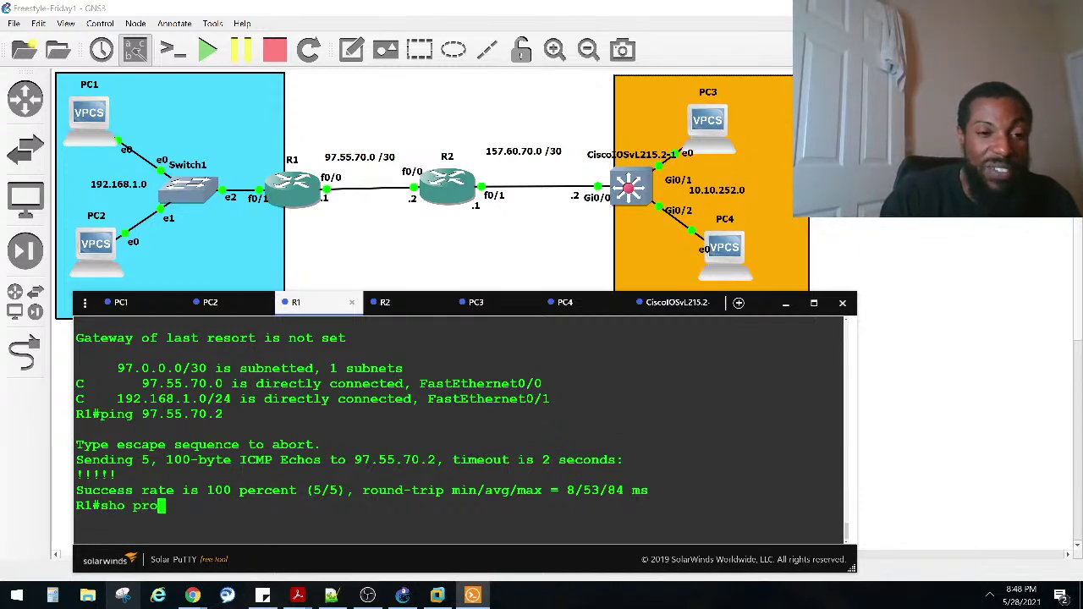
pyautogui.write('to')
pyautogui.press('Tab')
pyautogui.press('Return')
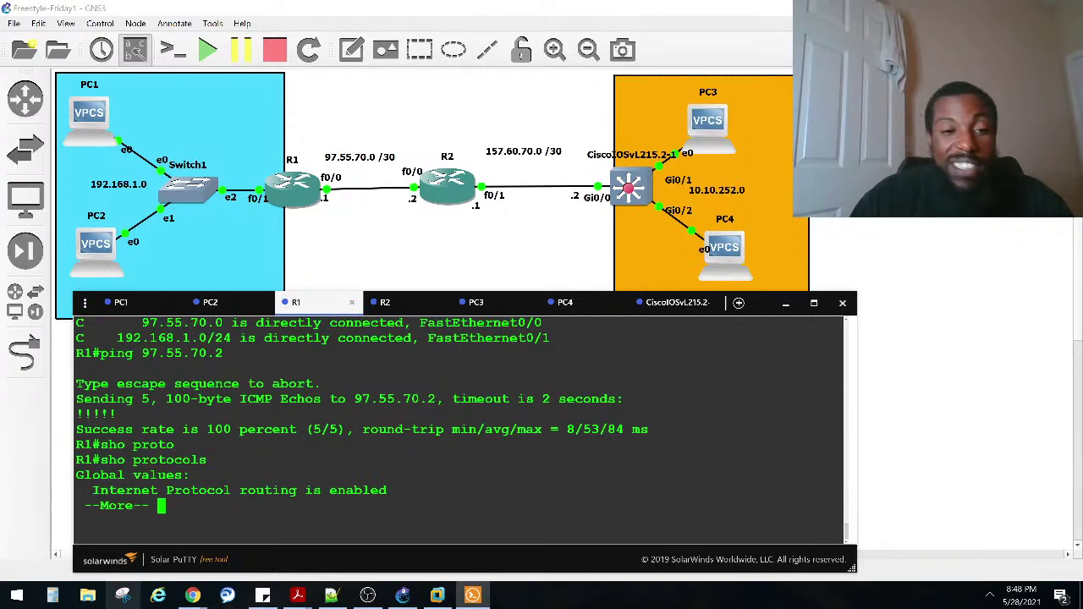
pyautogui.press('space')
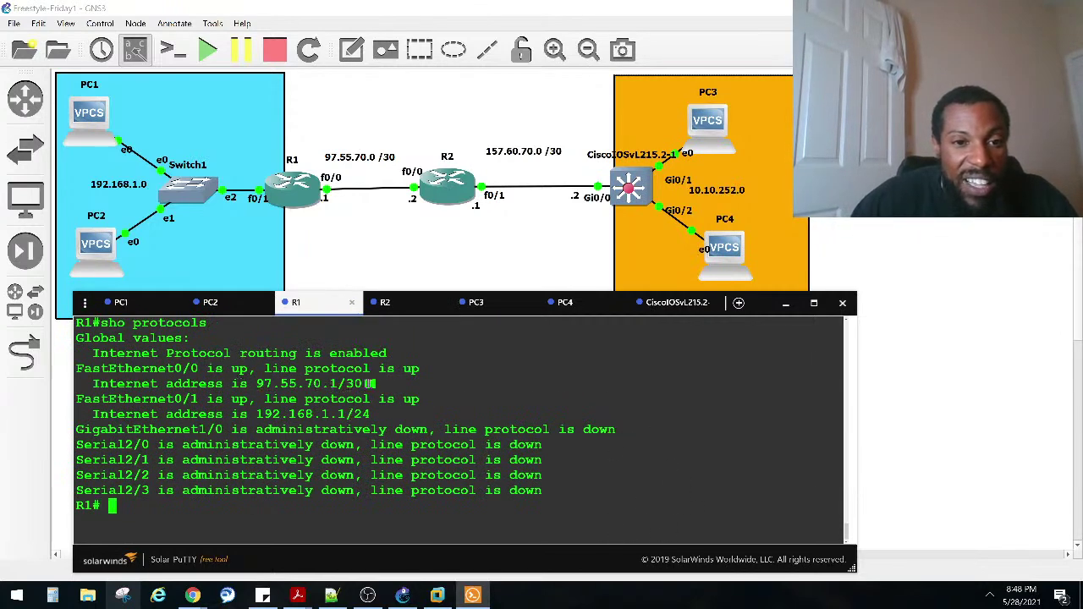
# Step: Mark FastEthernet0/0's 97.55.70.1/30 and FastEthernet0/1's 192.168.1.1/24 addresses
pyautogui.moveTo(369, 384); pyautogui.dragTo(265, 385)
pyautogui.moveTo(372, 416); pyautogui.dragTo(248, 414)
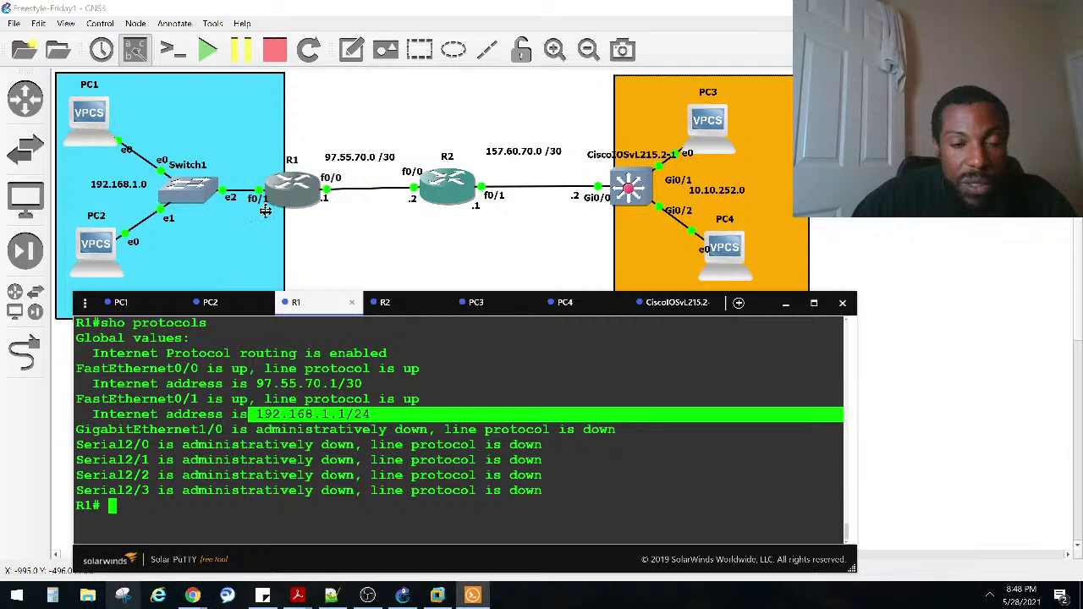
pyautogui.scroll(2, 369, 399)
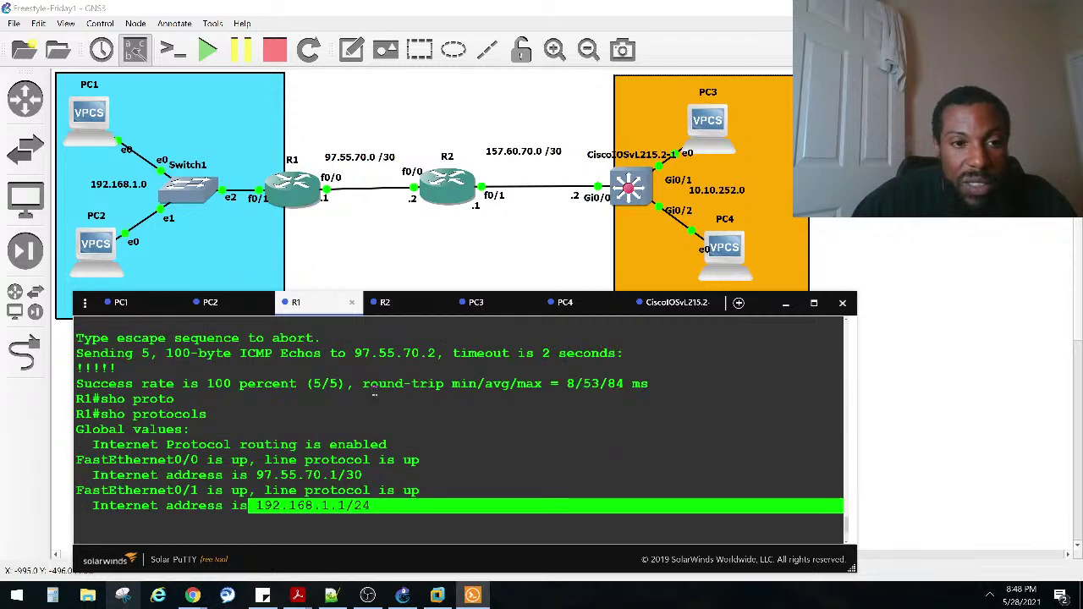
pyautogui.scroll(-2, 367, 385)
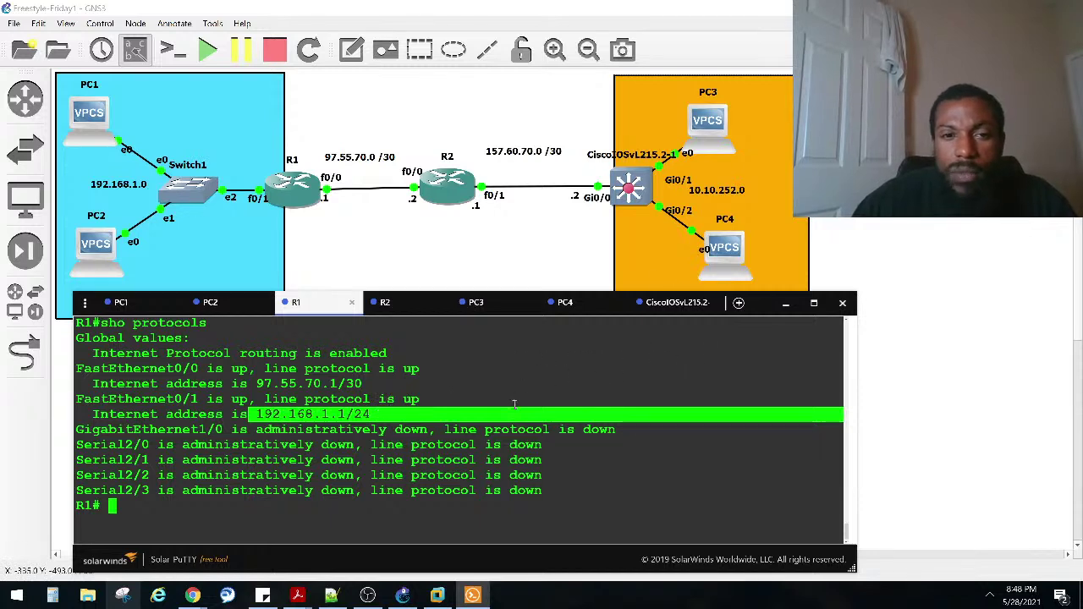
pyautogui.click(519, 398)
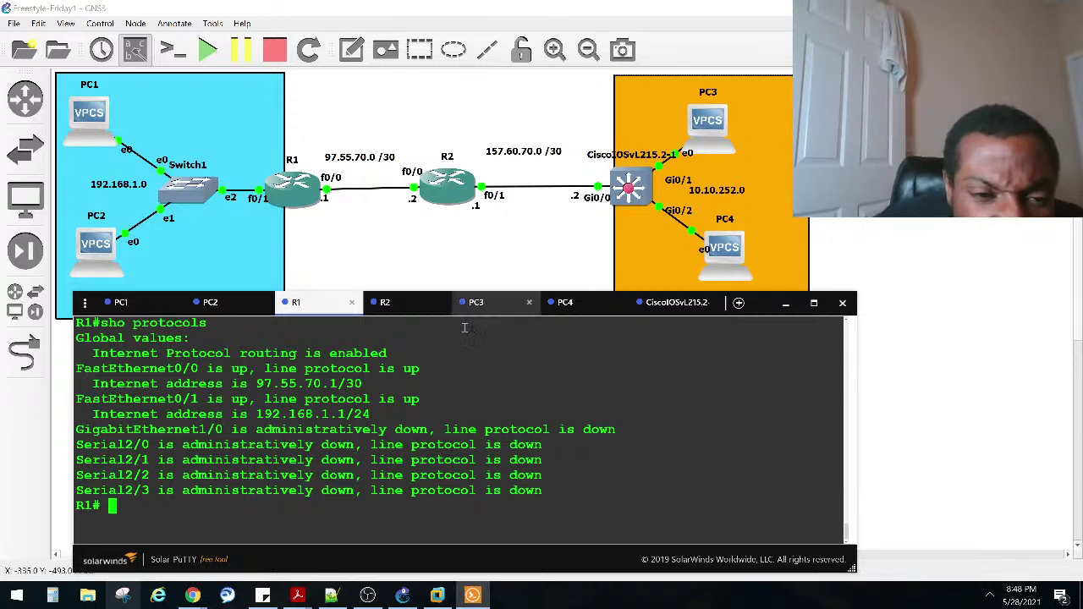
pyautogui.scroll(4, 178, 435)
pyautogui.scroll(3, 461, 423)
pyautogui.scroll(-3, 462, 423)
pyautogui.scroll(4, 461, 423)
pyautogui.scroll(2, 521, 466)
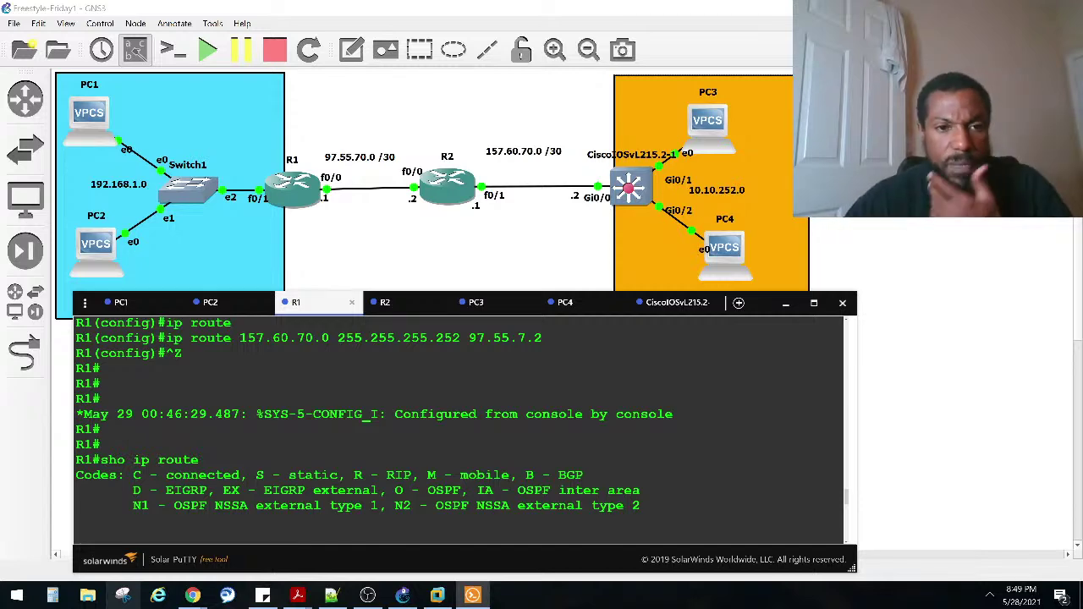
pyautogui.scroll(-10, 495, 454)
# Step: Run 'sho run' on R1 and page through the running configuration
pyautogui.write('sho ru')
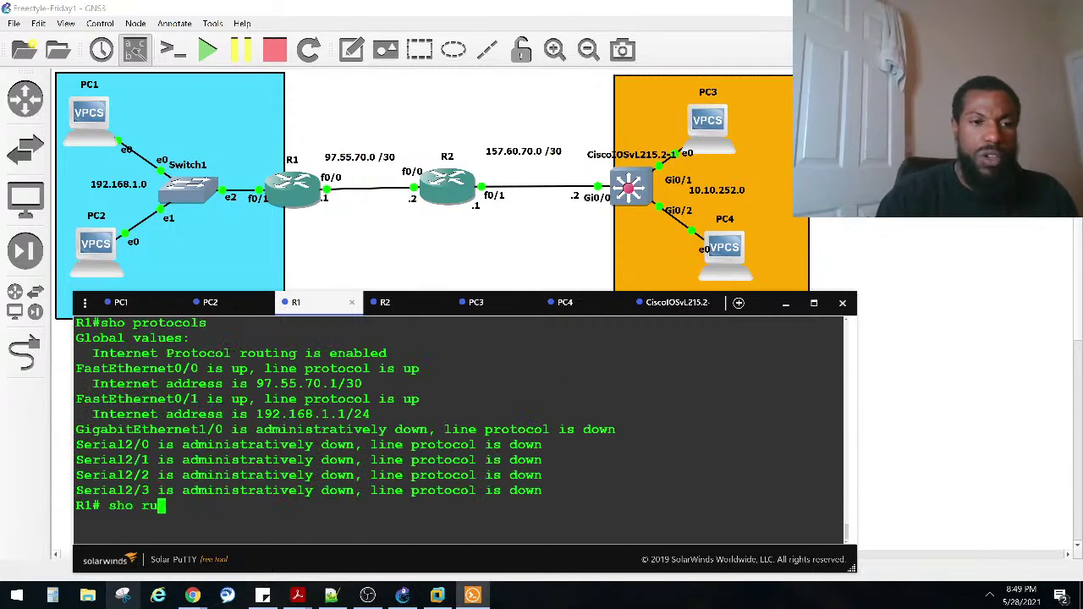
pyautogui.write('n')
pyautogui.press('Return')
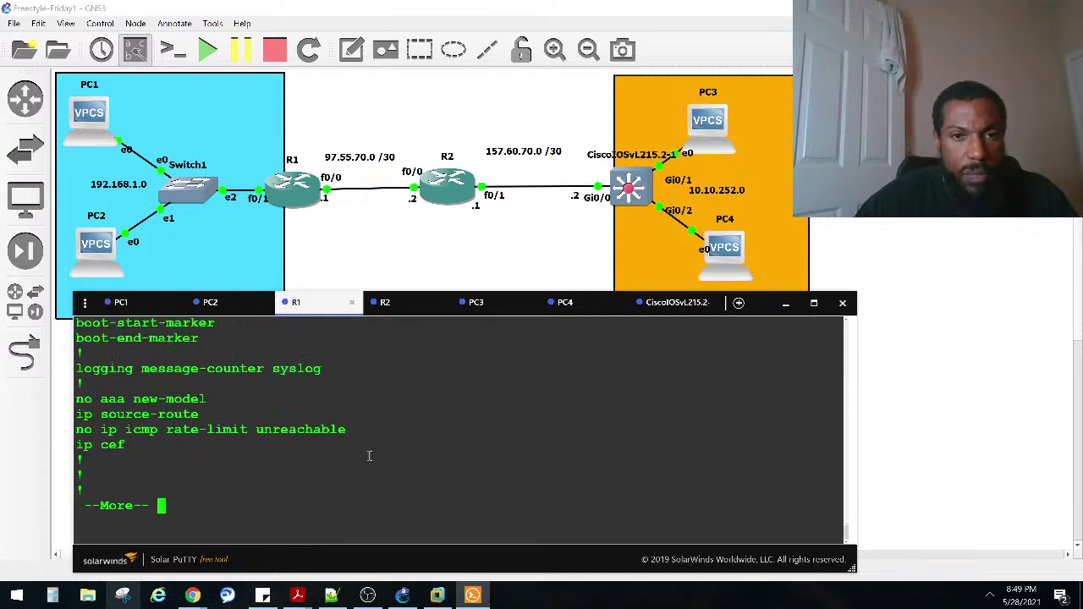
pyautogui.press('space')
pyautogui.press('space')
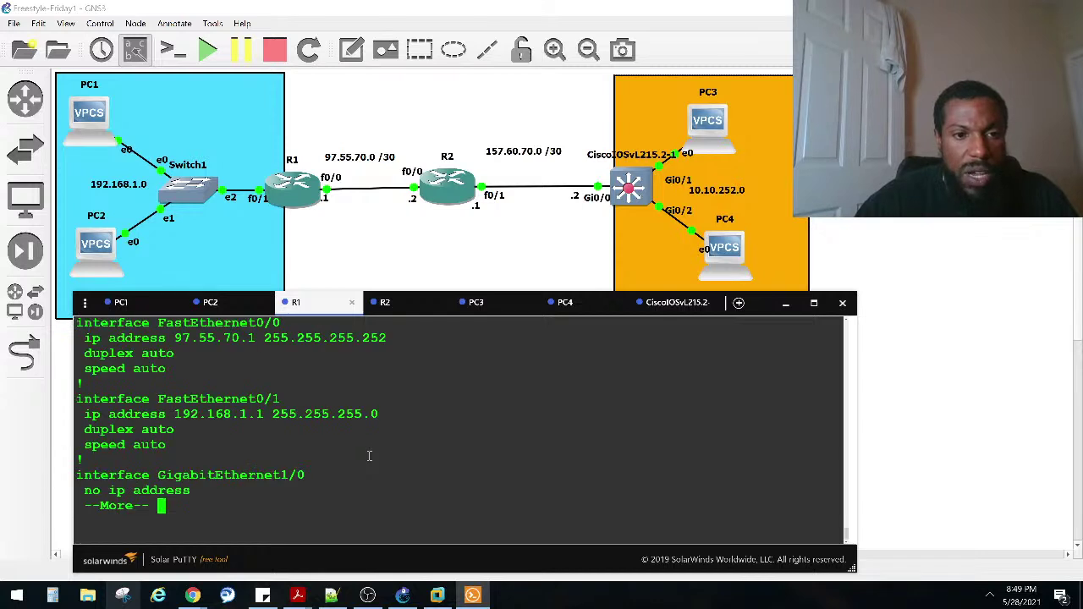
pyautogui.press('space')
pyautogui.press('space')
pyautogui.press('space')
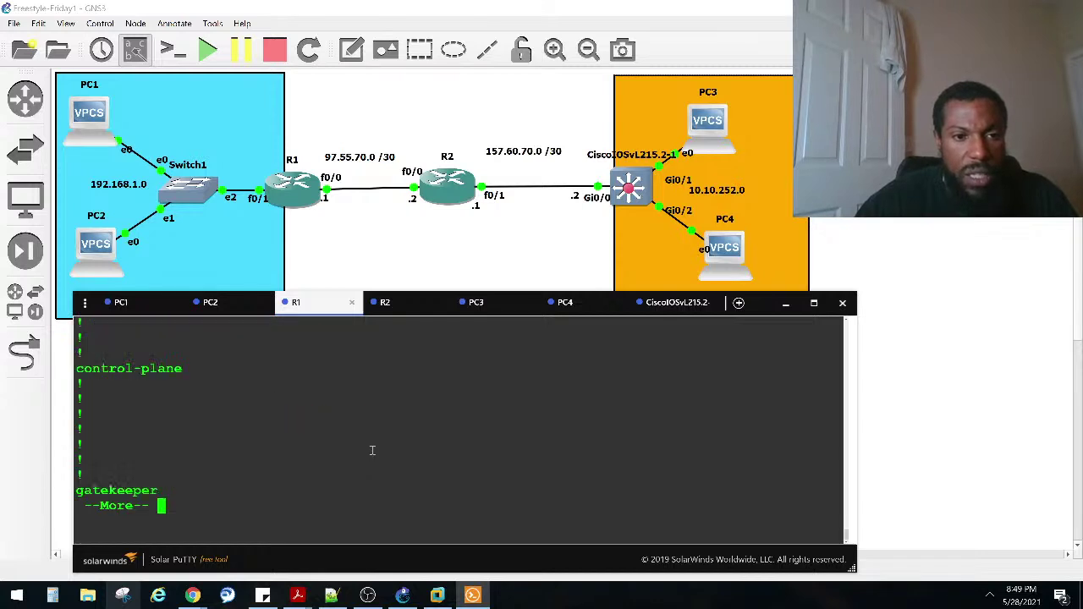
pyautogui.scroll(5, 371, 450)
pyautogui.scroll(4, 372, 450)
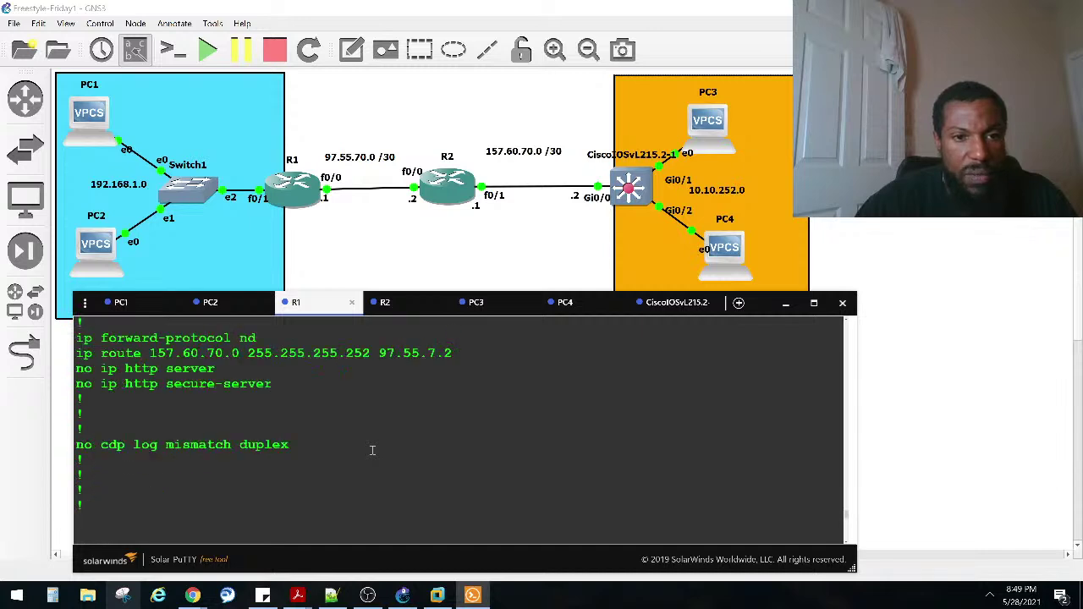
pyautogui.scroll(2, 371, 450)
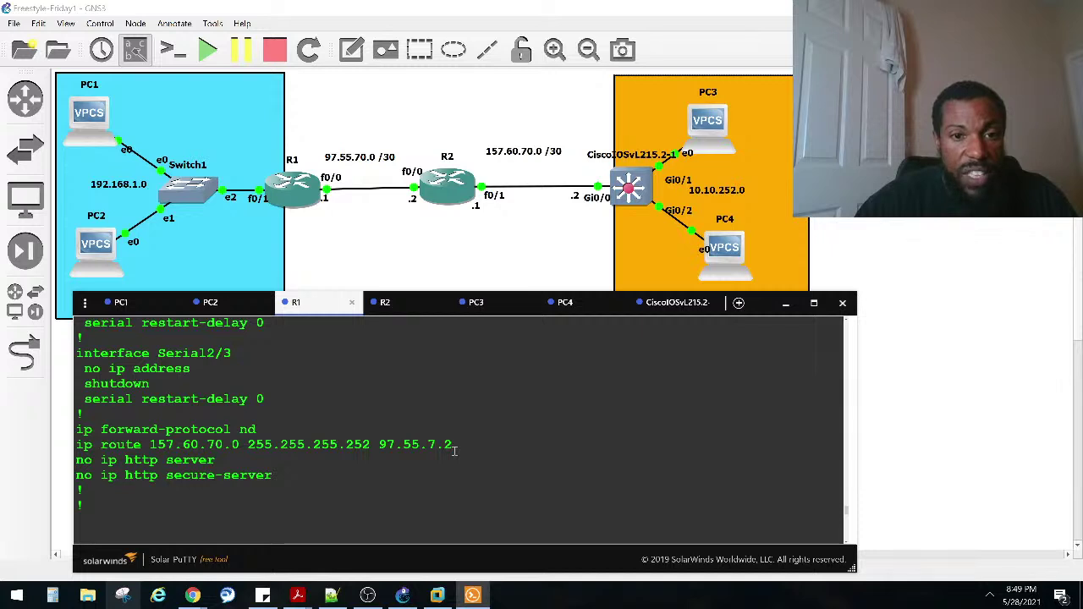
# Step: Mark the ip route 157.60.70.0 line and its wrong next-hop octet in 97.55.7.2
pyautogui.moveTo(454, 451); pyautogui.dragTo(426, 449)
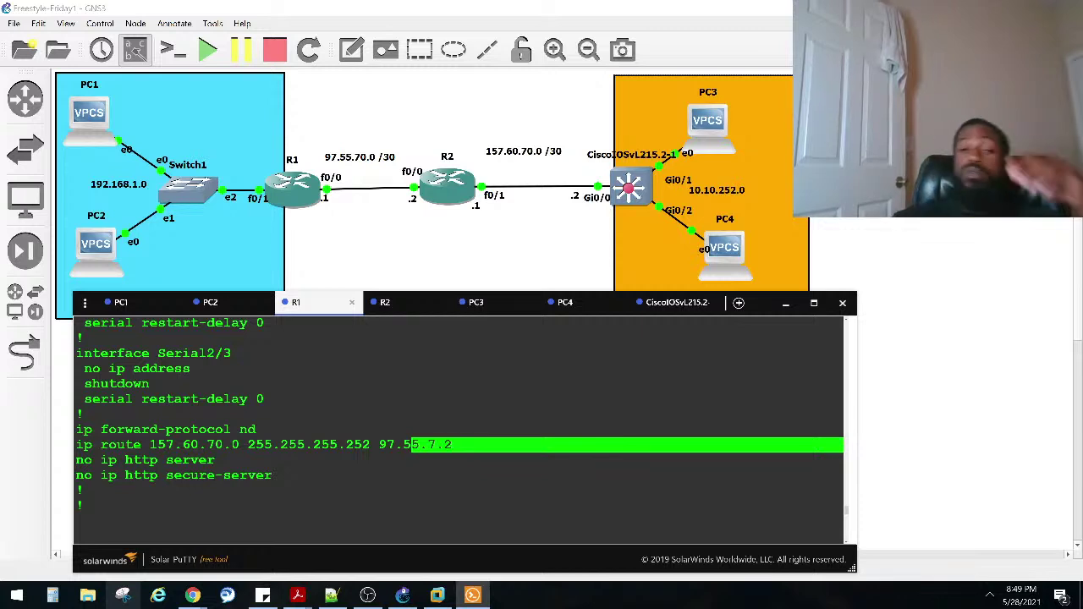
pyautogui.click(354, 446)
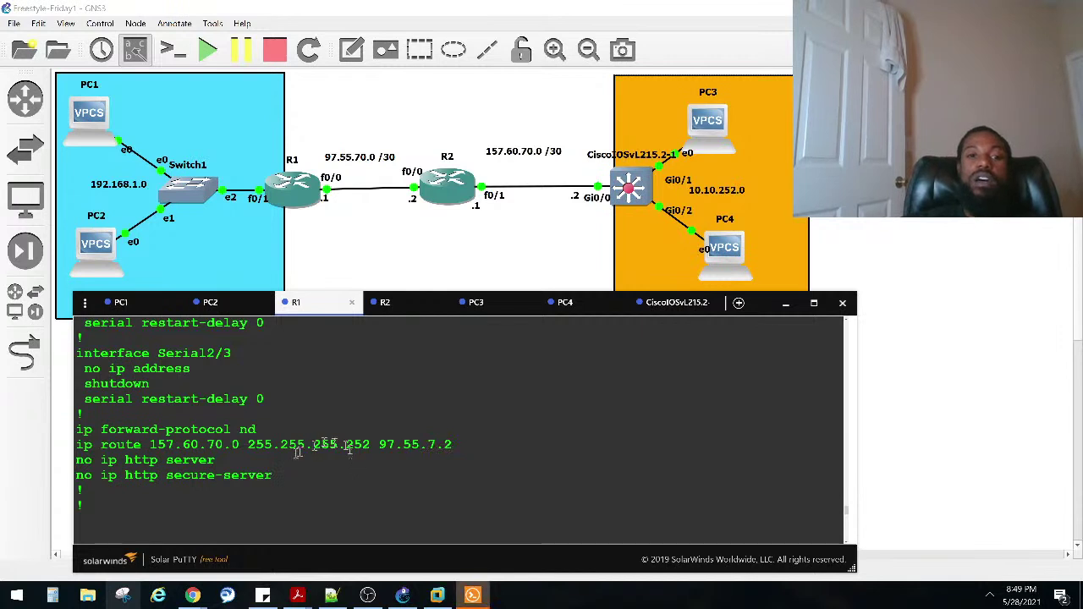
pyautogui.moveTo(453, 445); pyautogui.dragTo(80, 445)
pyautogui.hotkey('ctrl', 'c')
pyautogui.click(313, 451)
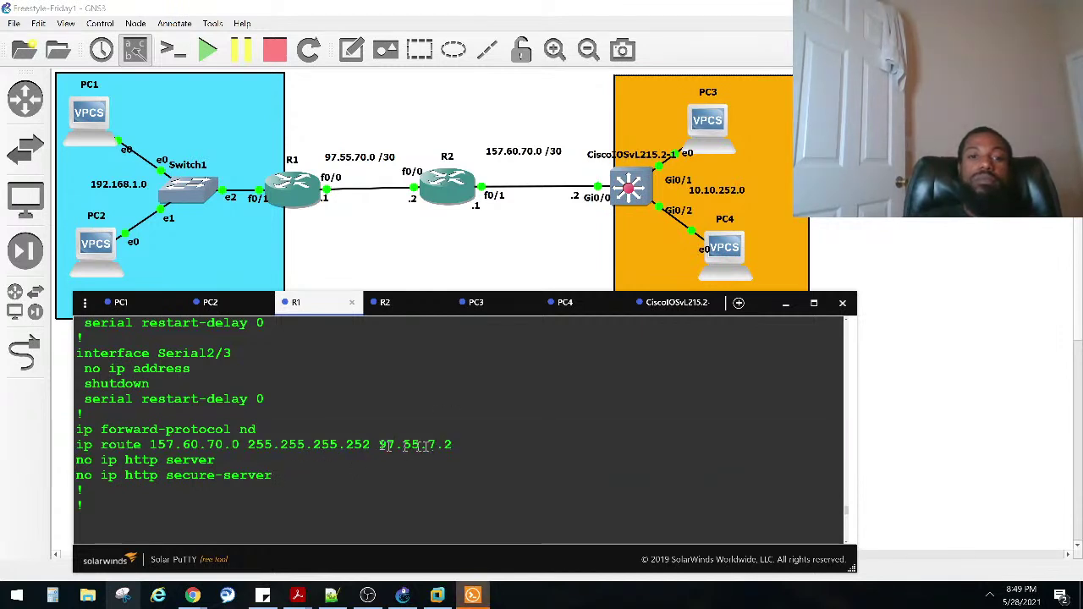
pyautogui.moveTo(451, 445); pyautogui.dragTo(274, 445)
pyautogui.click(313, 444)
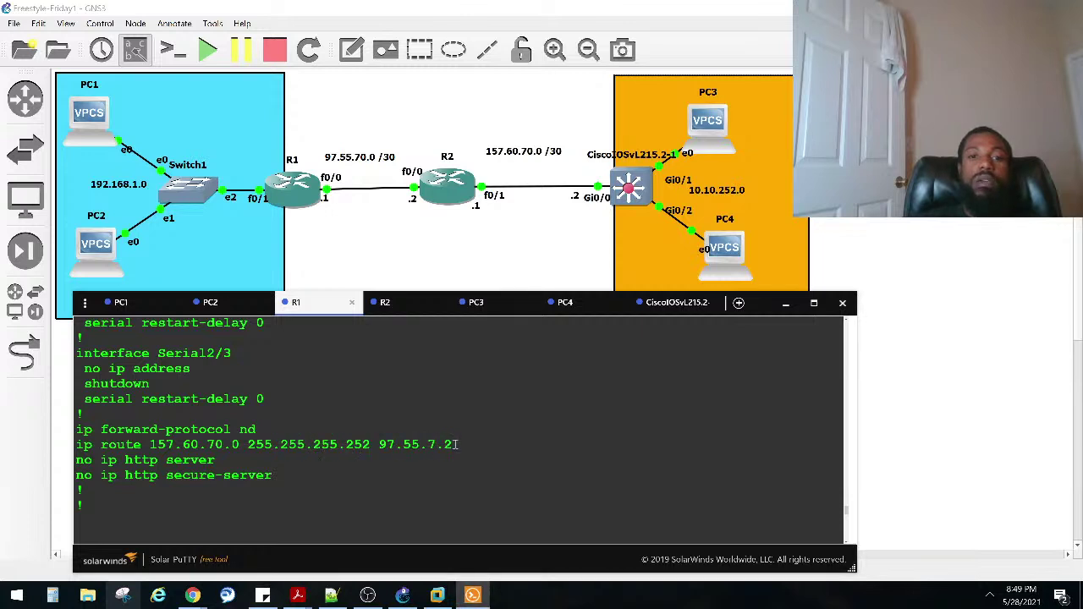
pyautogui.moveTo(457, 445); pyautogui.dragTo(445, 444)
pyautogui.click(441, 444)
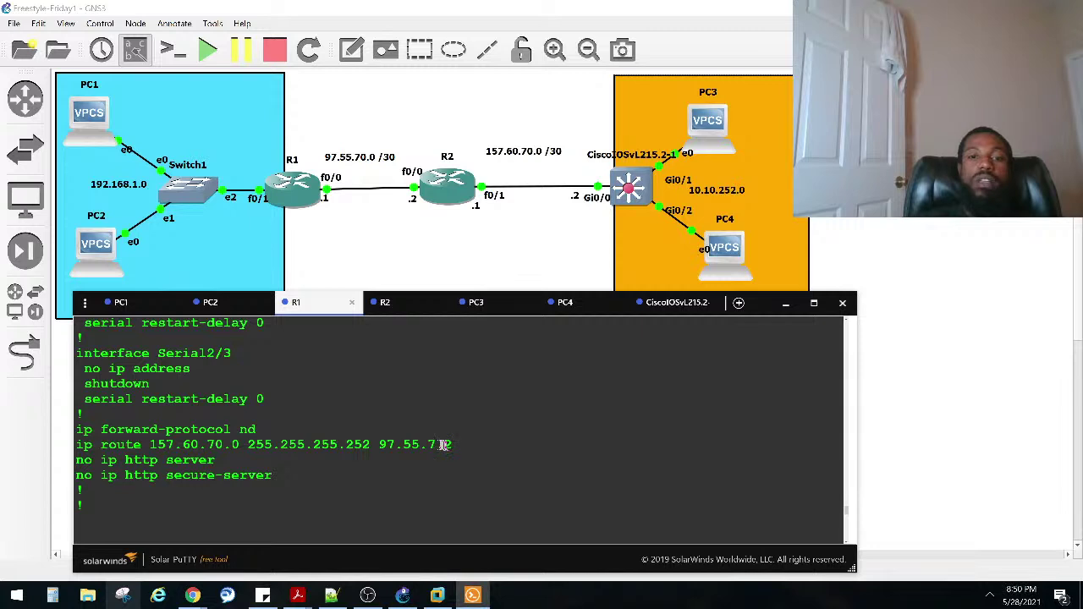
pyautogui.moveTo(445, 444); pyautogui.dragTo(430, 445)
pyautogui.moveTo(452, 445); pyautogui.dragTo(96, 445)
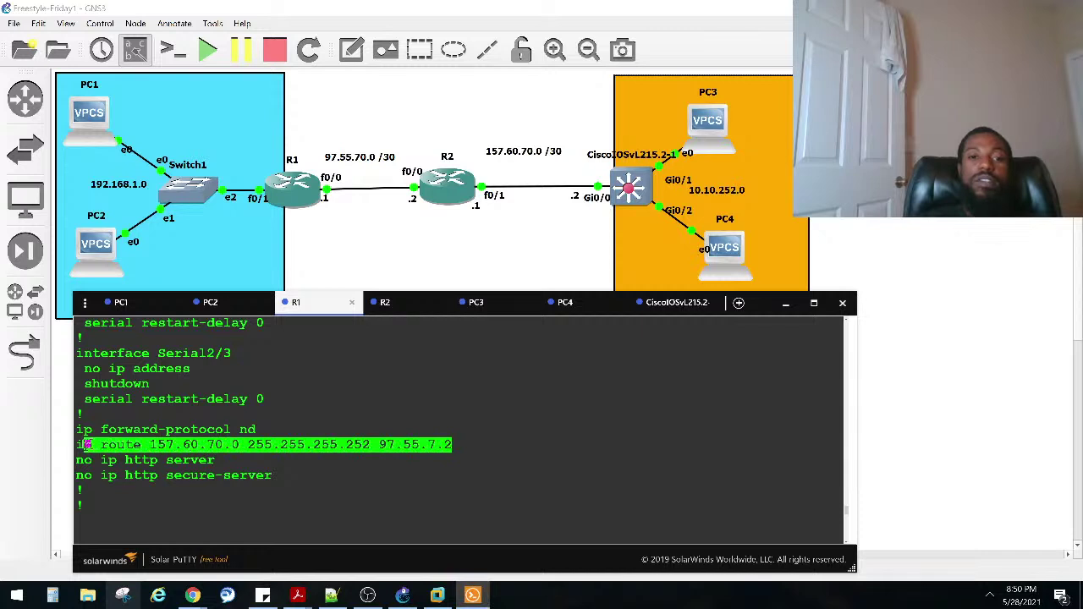
pyautogui.click(415, 440)
# Step: Enter R1's global configuration mode, fixing the misspelled 'conf' command
pyautogui.write('cofn')
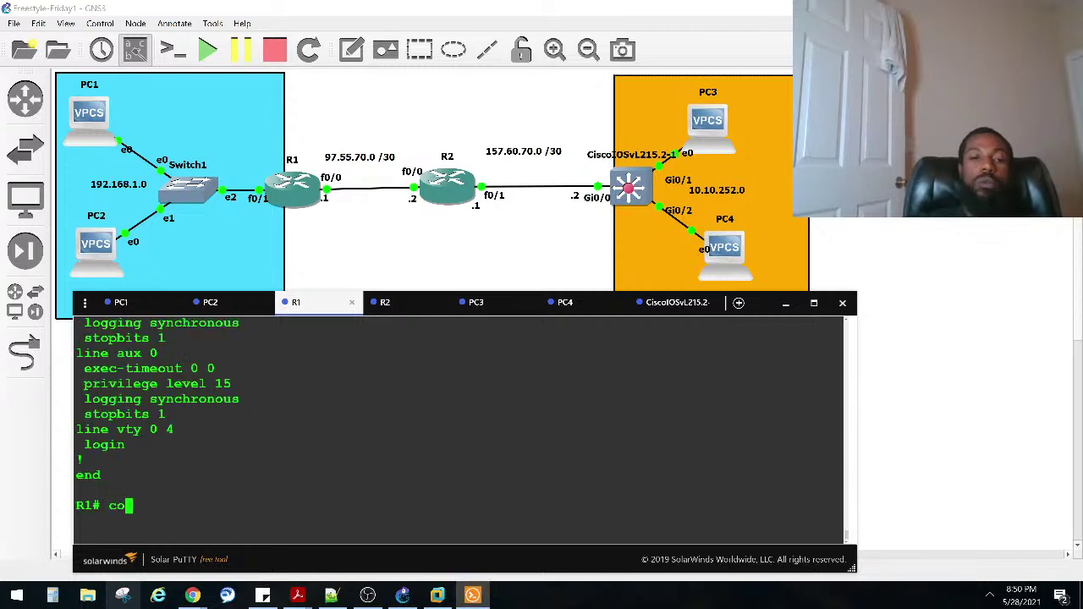
pyautogui.press('Tab')
pyautogui.write('t')
pyautogui.press('Tab')
pyautogui.press('BackSpace')
pyautogui.press('BackSpace')
pyautogui.press('BackSpace')
pyautogui.write('nf')
pyautogui.press('Tab')
pyautogui.write('t')
pyautogui.press('Tab')
pyautogui.press('Return')
# Step: Remove the route with 'no ip route 157.60.70.0 255.255.255.252 97.55.7.2'
pyautogui.write('no')
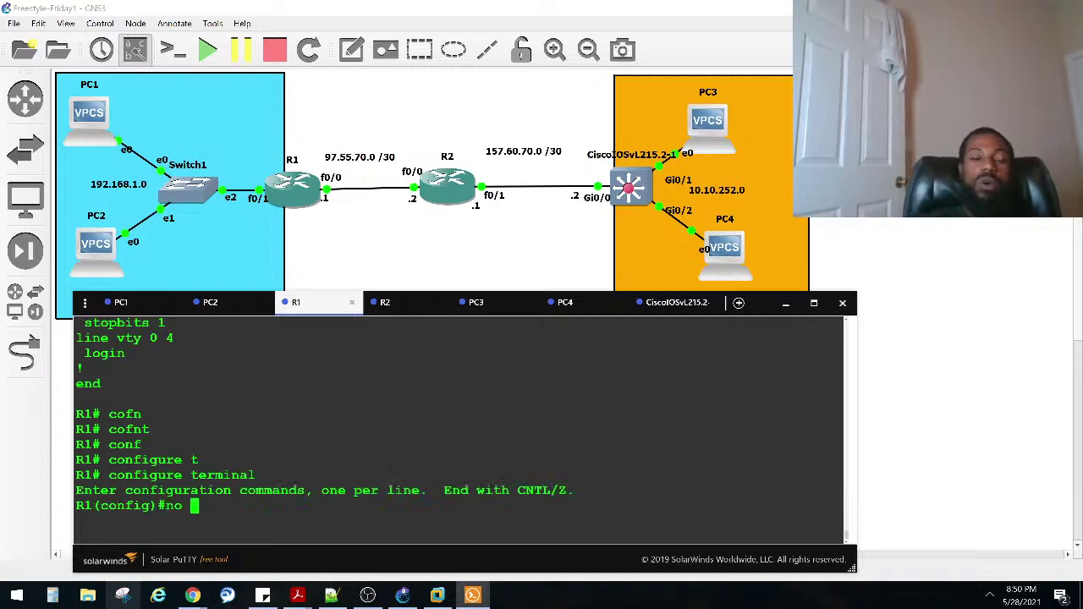
pyautogui.rightClick(438, 441)
pyautogui.press('Return')
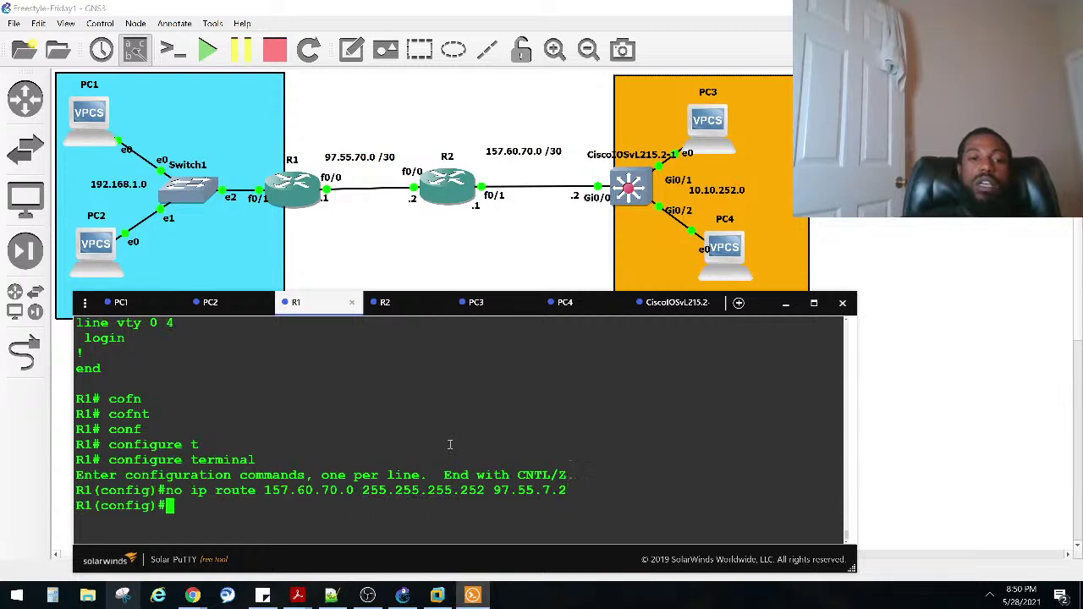
# Step: Recall the route command without the leading 'no', after checking the PC and R2 consoles
pyautogui.press('Up')
pyautogui.hotkey('ctrl', 'a')
pyautogui.press('Right')
pyautogui.press('Right')
pyautogui.press('Right')
pyautogui.press('BackSpace')
pyautogui.press('BackSpace')
pyautogui.press('BackSpace')
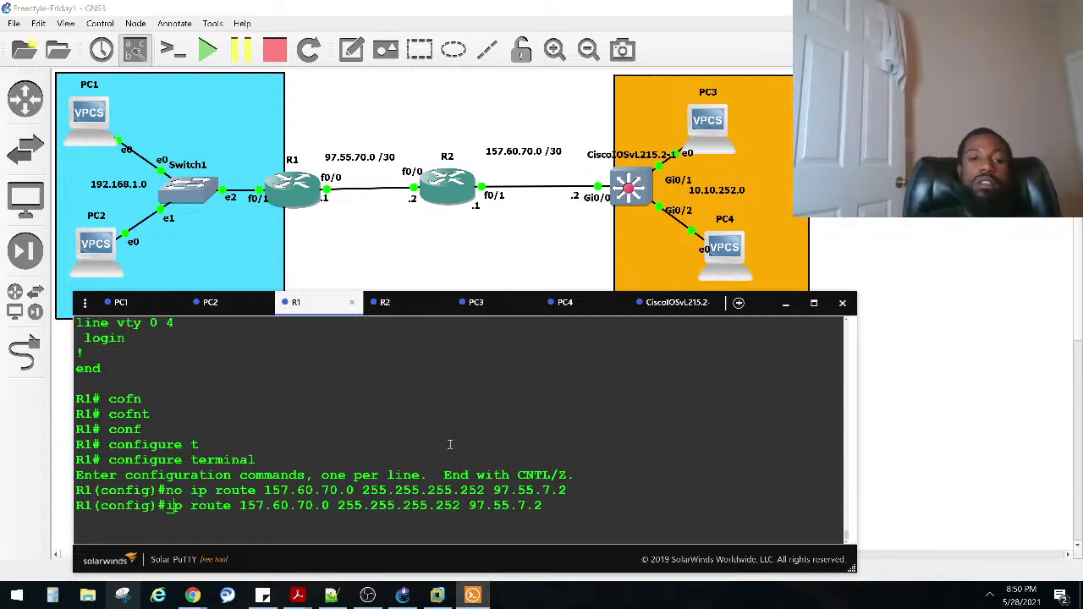
pyautogui.hotkey('ctrl', 'n')
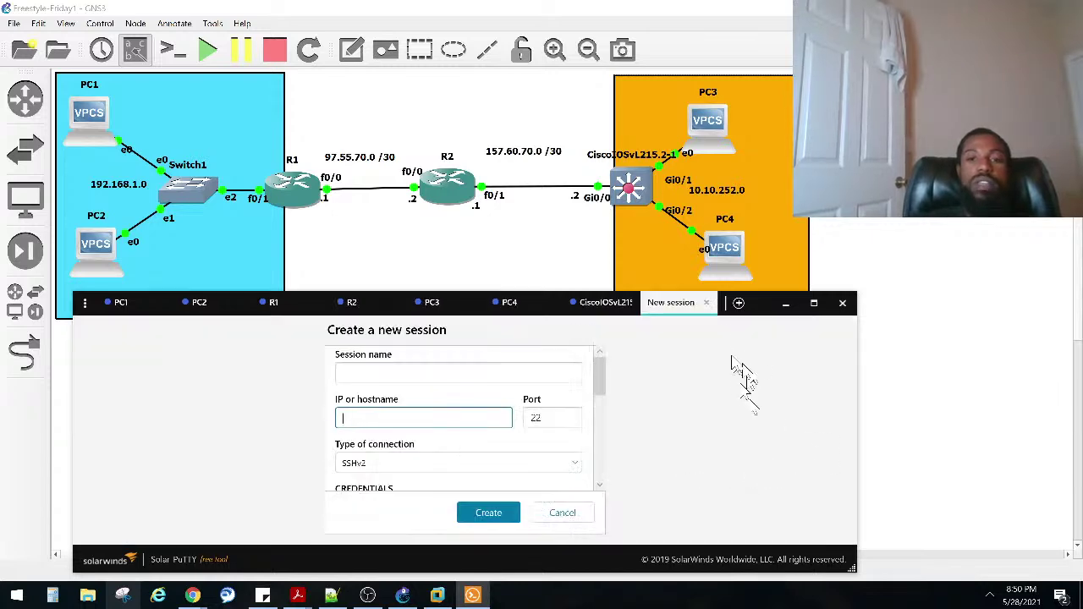
pyautogui.click(705, 303)
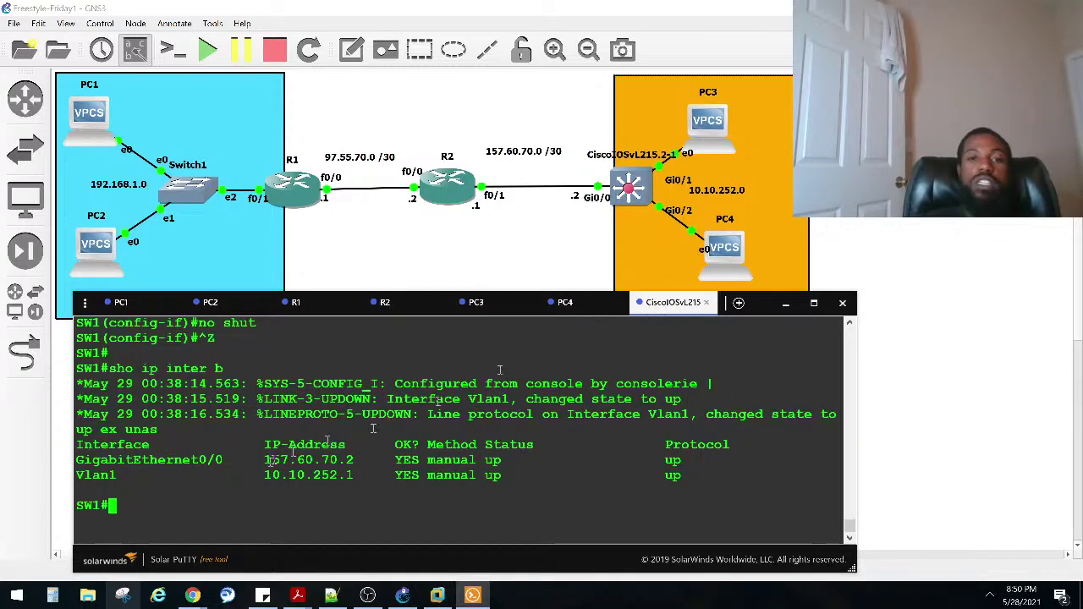
pyautogui.click(486, 310)
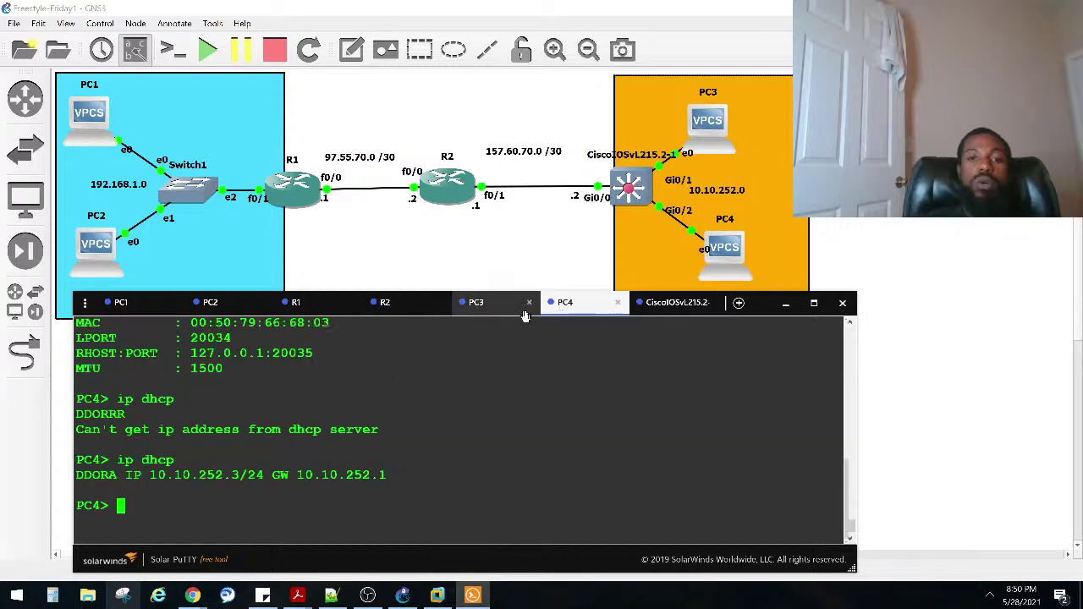
pyautogui.click(408, 313)
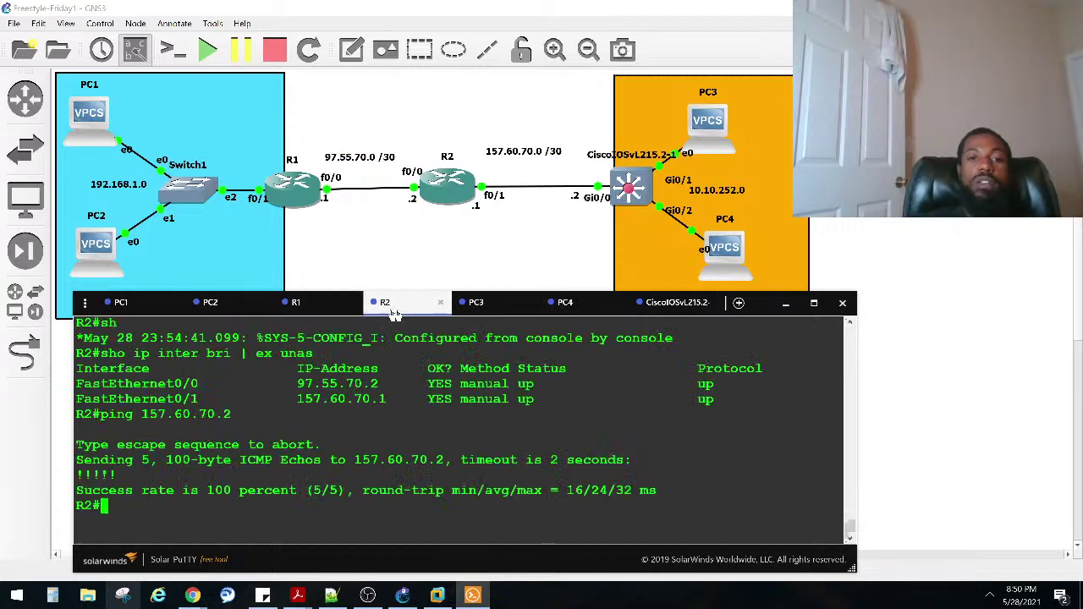
pyautogui.click(328, 313)
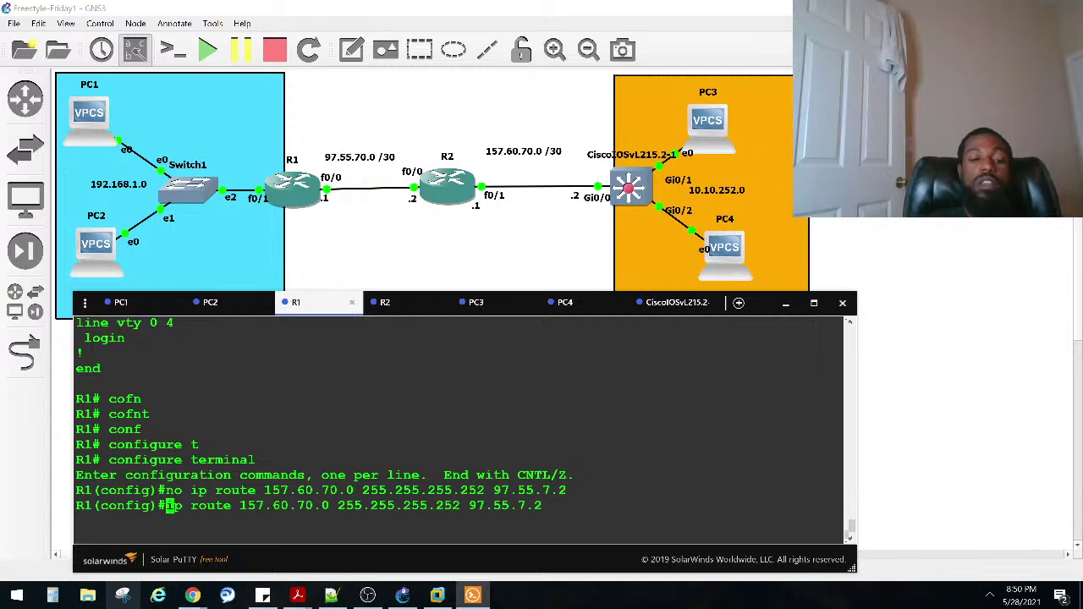
# Step: Correct the next hop to 97.55.70.2, add the route and leave configuration mode
pyautogui.press('Right')
pyautogui.press('Right')
pyautogui.press('Right')
pyautogui.press('Right')
pyautogui.press('Right')
pyautogui.press('Right')
pyautogui.press('Right')
pyautogui.press('Right')
pyautogui.press('Right')
pyautogui.press('Right')
pyautogui.press('Right')
pyautogui.press('Right')
pyautogui.press('Right')
pyautogui.press('Right')
pyautogui.press('Right')
pyautogui.press('Right')
pyautogui.press('Right')
pyautogui.press('Right')
pyautogui.press('Right')
pyautogui.press('Right')
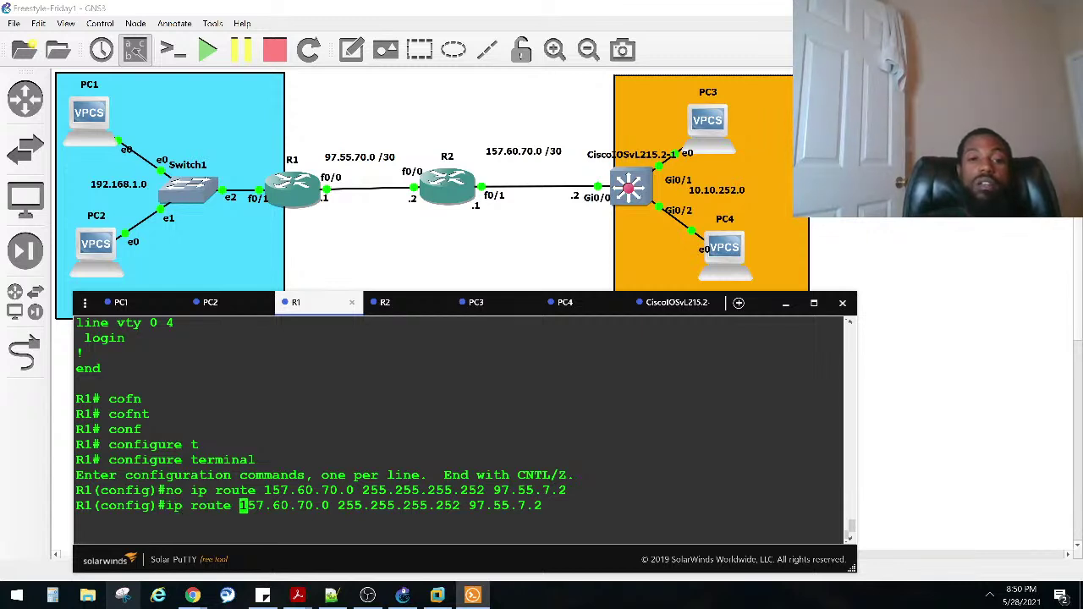
pyautogui.press('BackSpace')
pyautogui.press('BackSpace')
pyautogui.write('0')
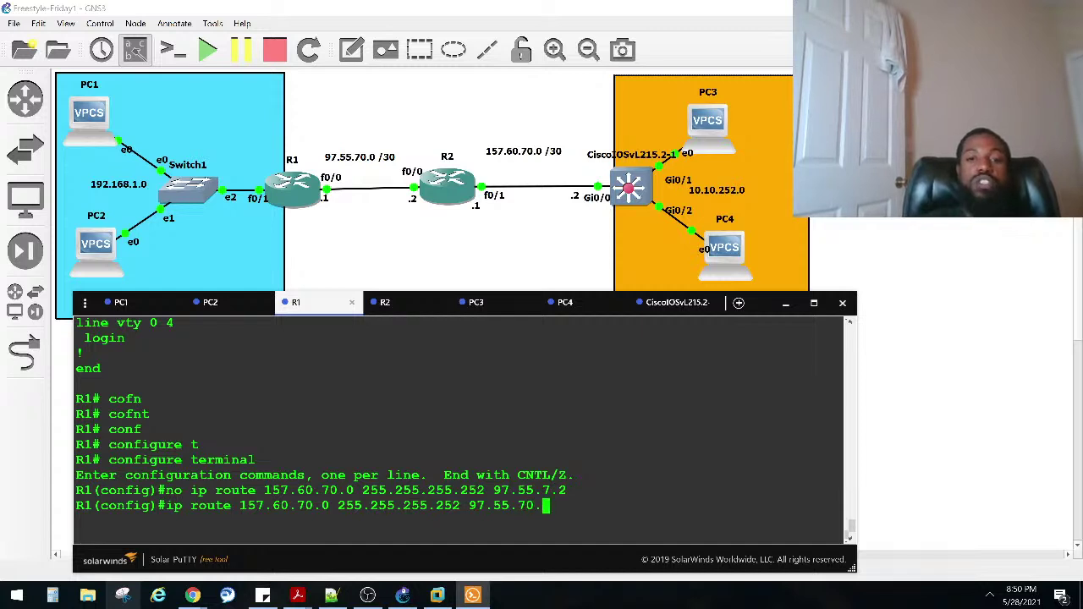
pyautogui.press('Return')
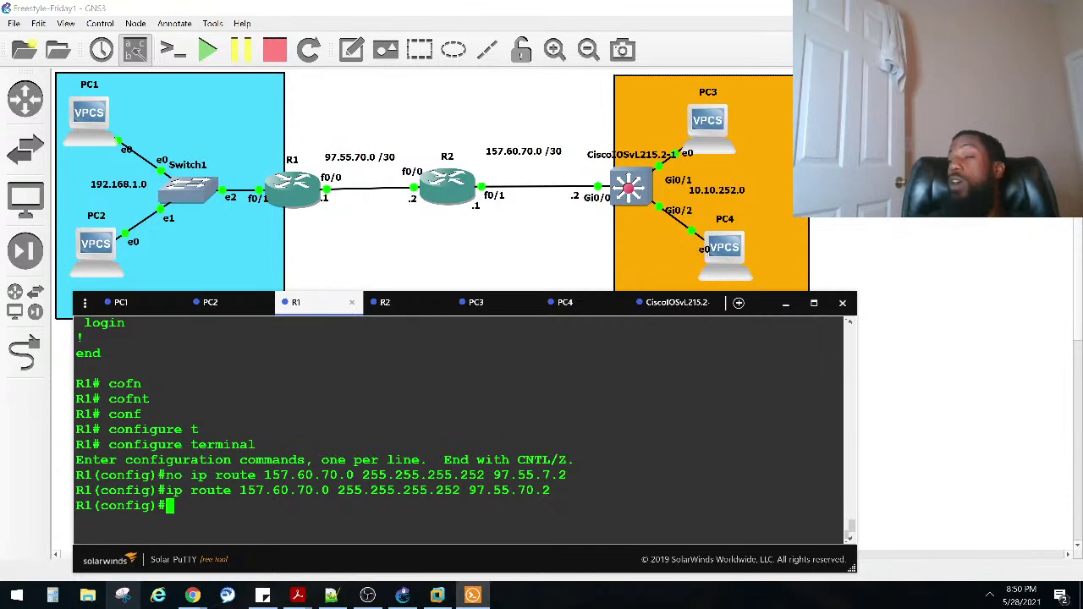
pyautogui.press('Return')
pyautogui.press('Return')
pyautogui.hotkey('ctrl', 'z')
pyautogui.press('Return')
pyautogui.press('Return')
# Step: Display R1's routing table and highlight S 157.60.70.0/30 via 97.55.70.2
pyautogui.write('sho ip route')
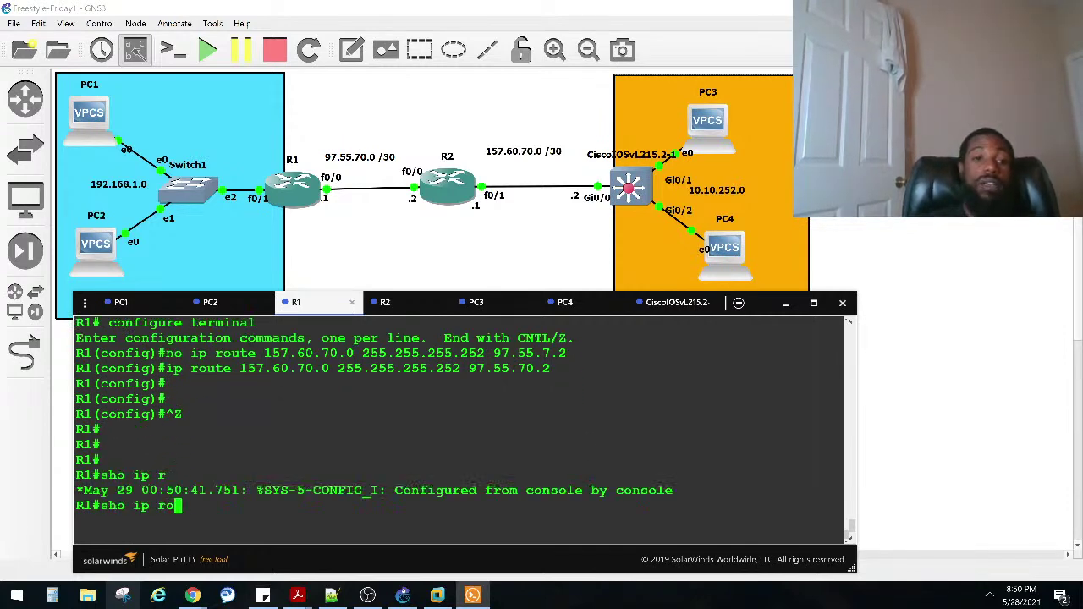
pyautogui.press('Return')
pyautogui.moveTo(141, 444); pyautogui.dragTo(173, 445)
pyautogui.moveTo(322, 445); pyautogui.dragTo(402, 447)
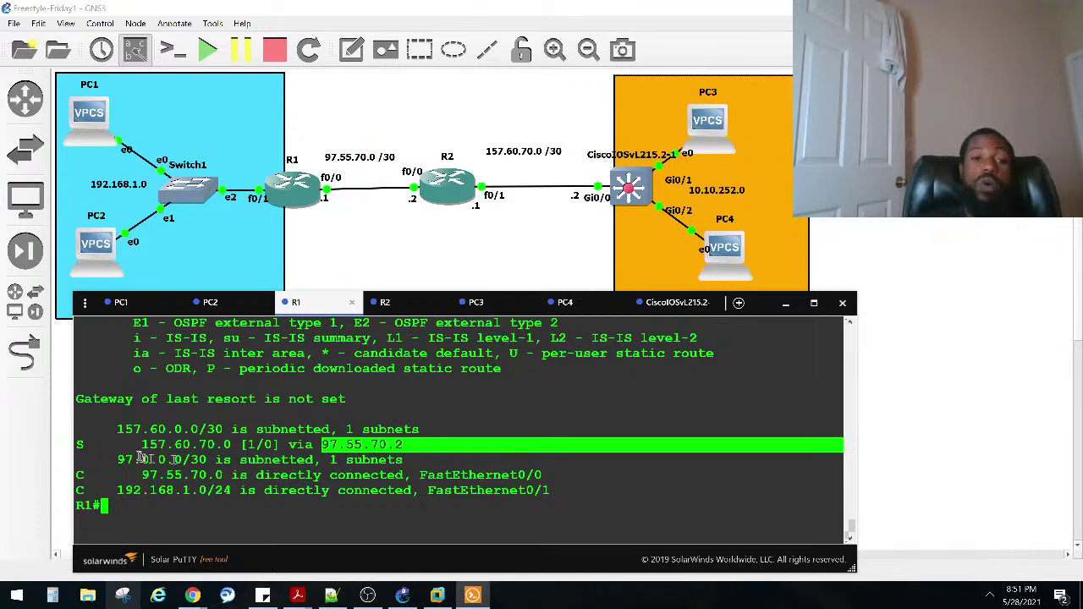
pyautogui.click(101, 447)
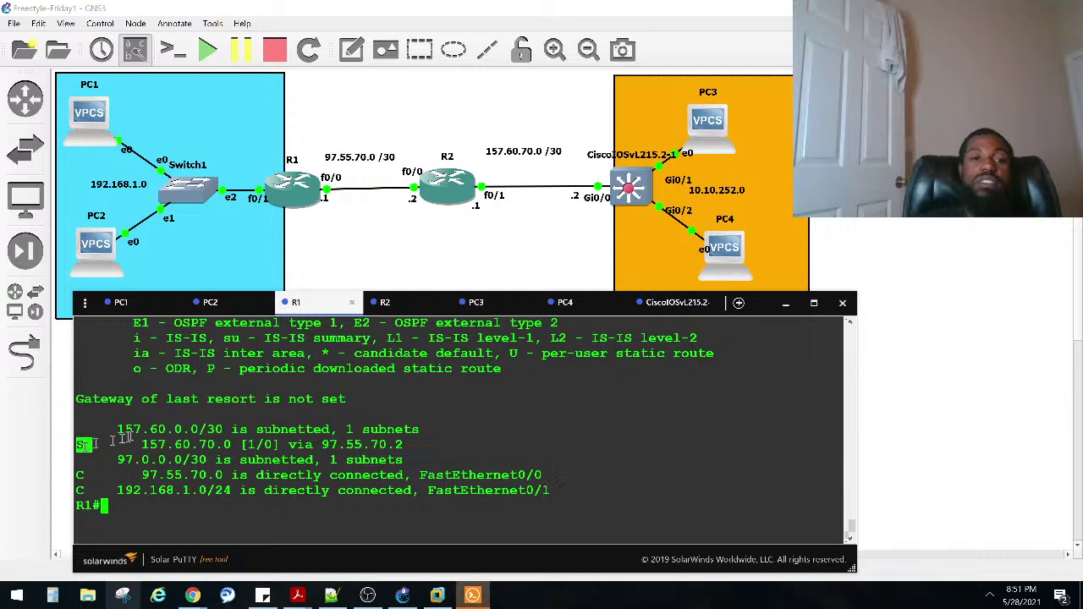
pyautogui.scroll(4, 93, 442)
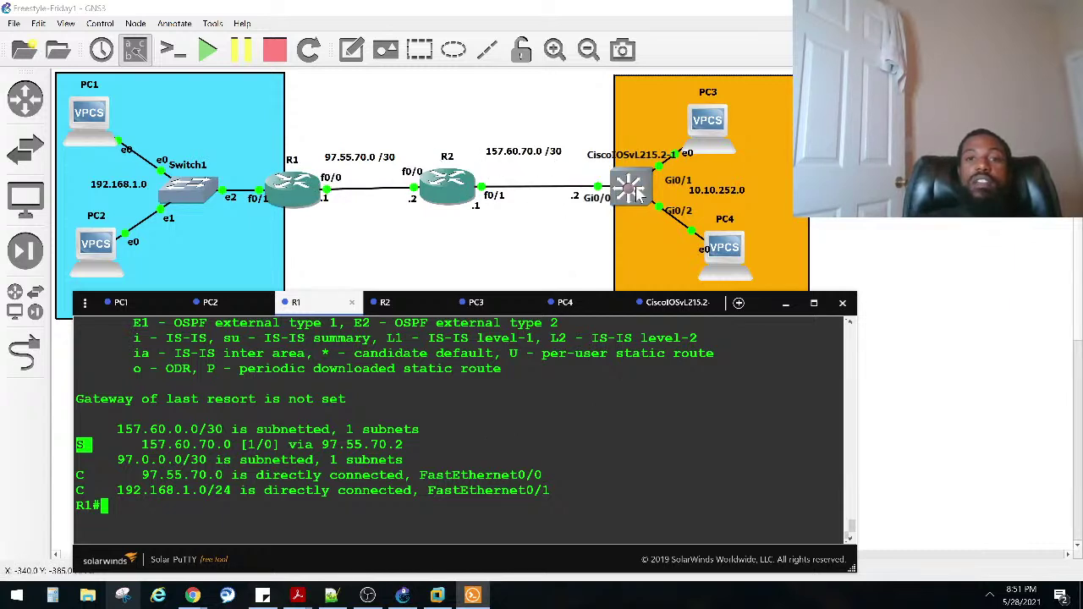
# Step: Ping 157.60.70.2 from R1, getting 0 of 5 replies
pyautogui.click(320, 468)
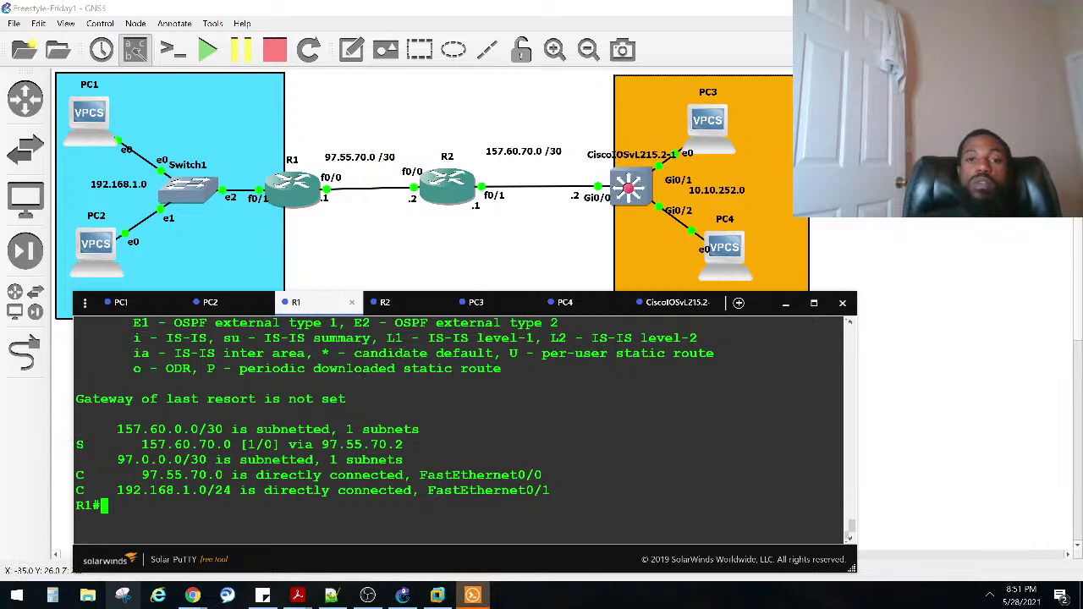
pyautogui.write('ping ')
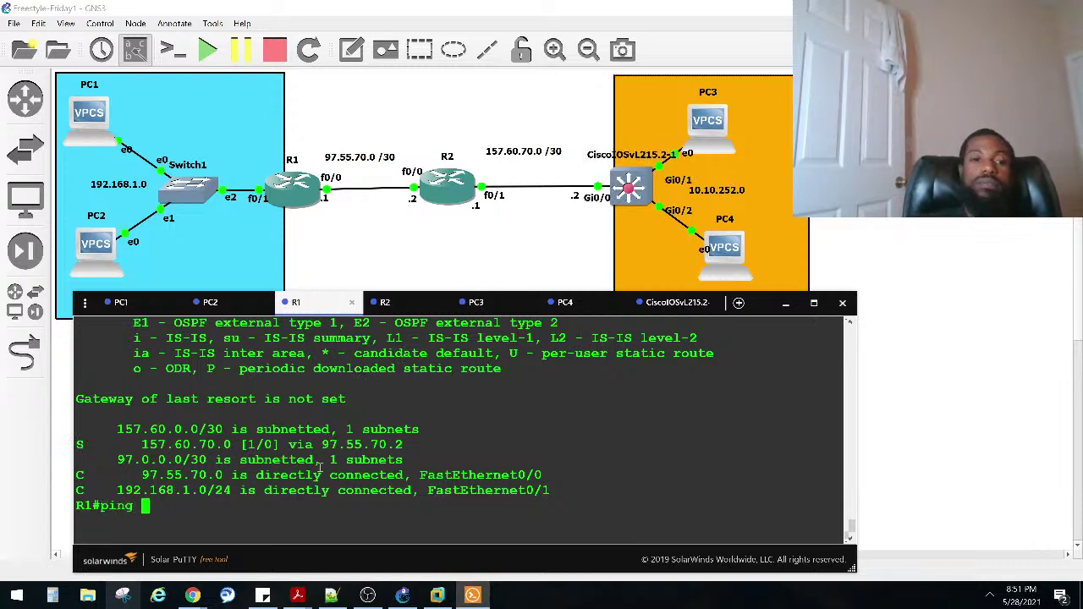
pyautogui.write('157.60.')
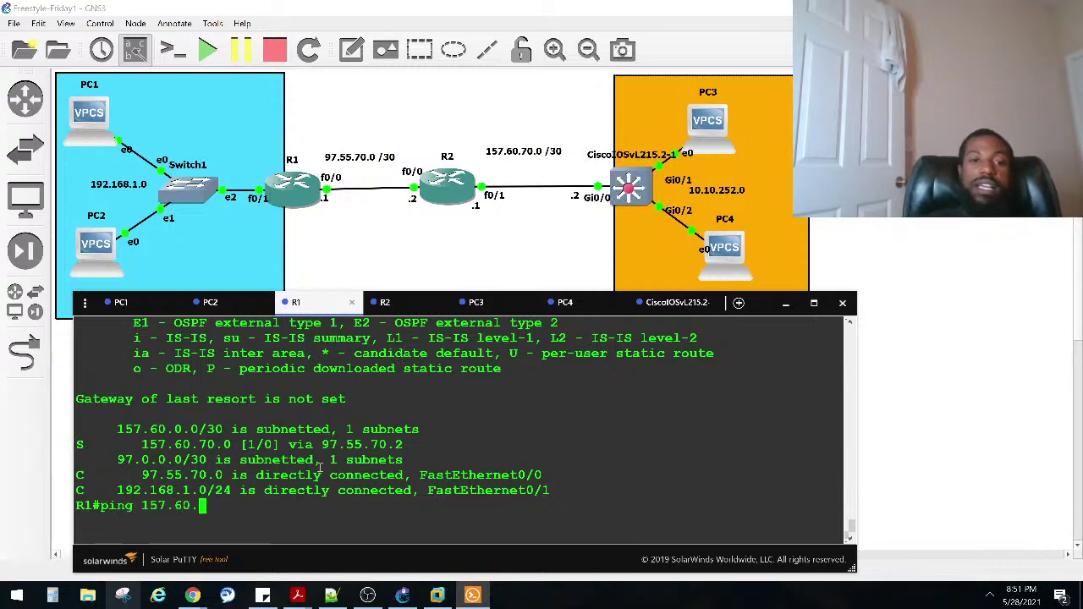
pyautogui.write('70.2')
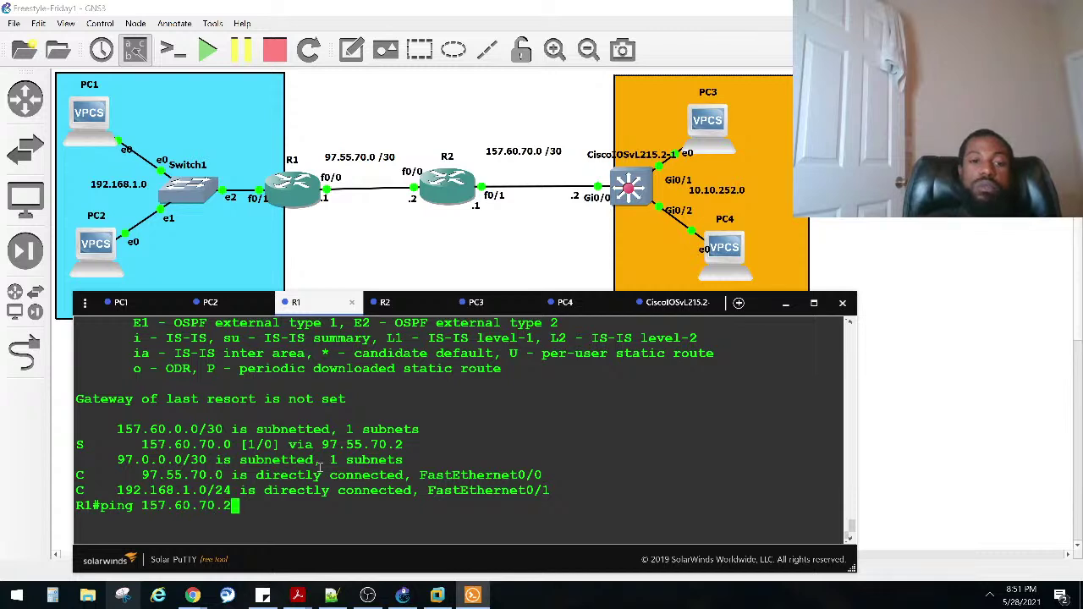
pyautogui.press('Return')
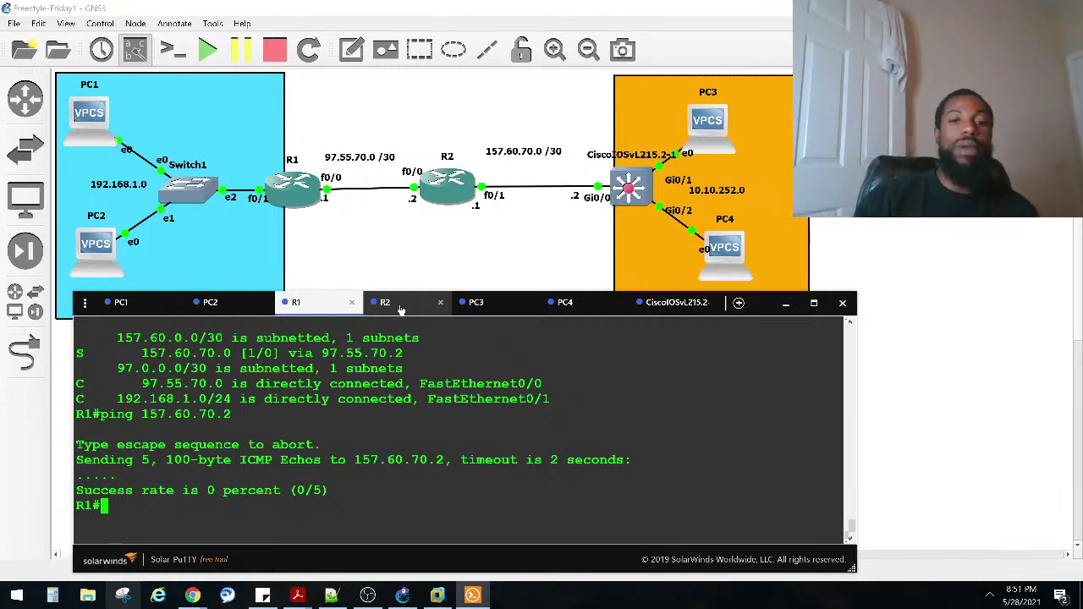
# Step: Show R2's routing table and highlight its connected 157.60.70.0 route
pyautogui.click(401, 309)
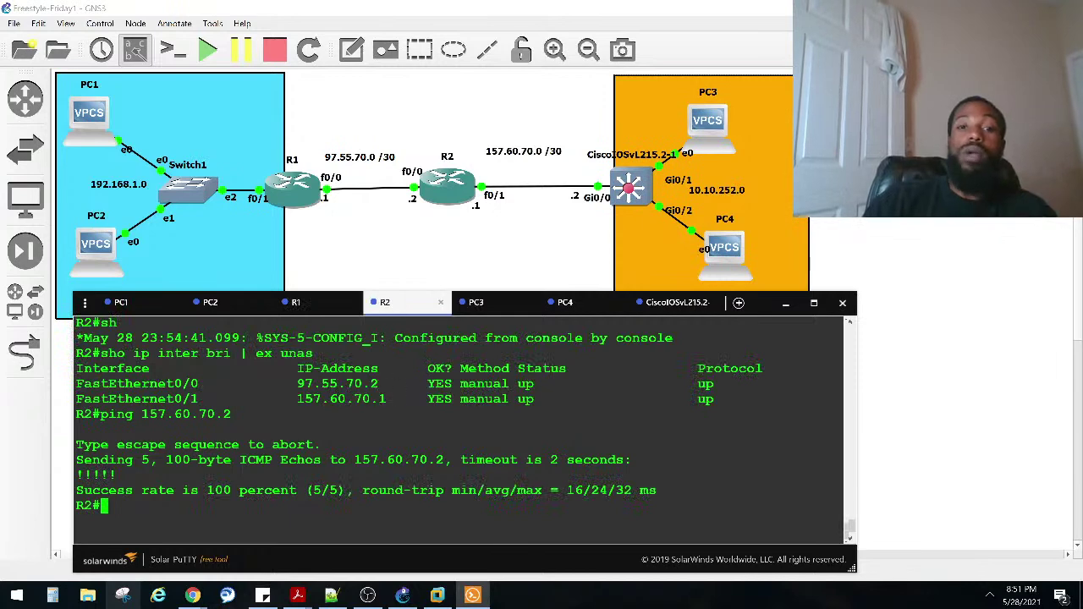
pyautogui.press('Return')
pyautogui.press('Return')
pyautogui.write('sho ip route')
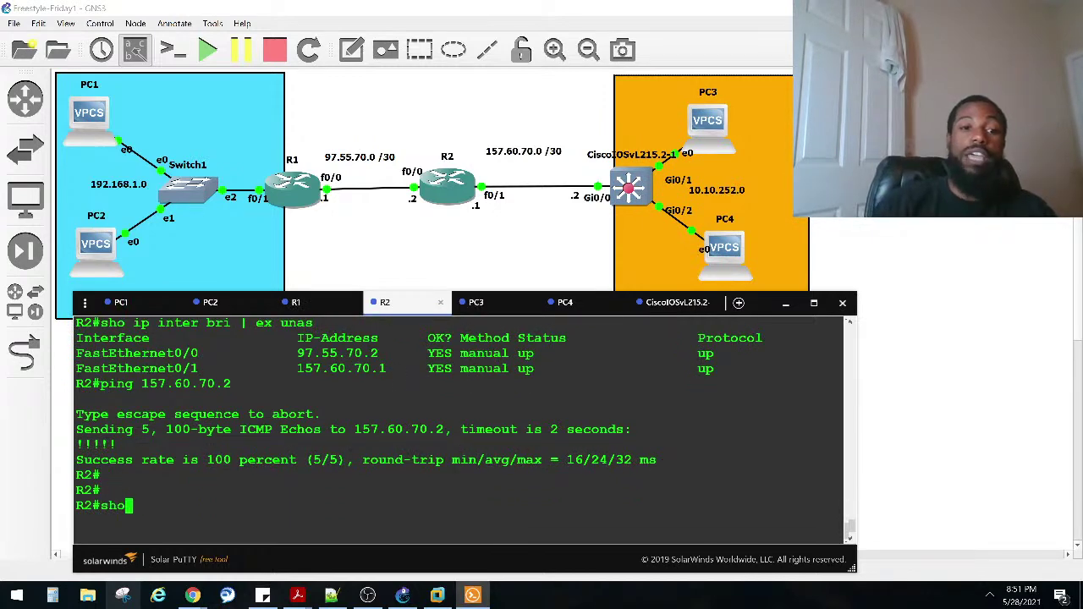
pyautogui.press('Return')
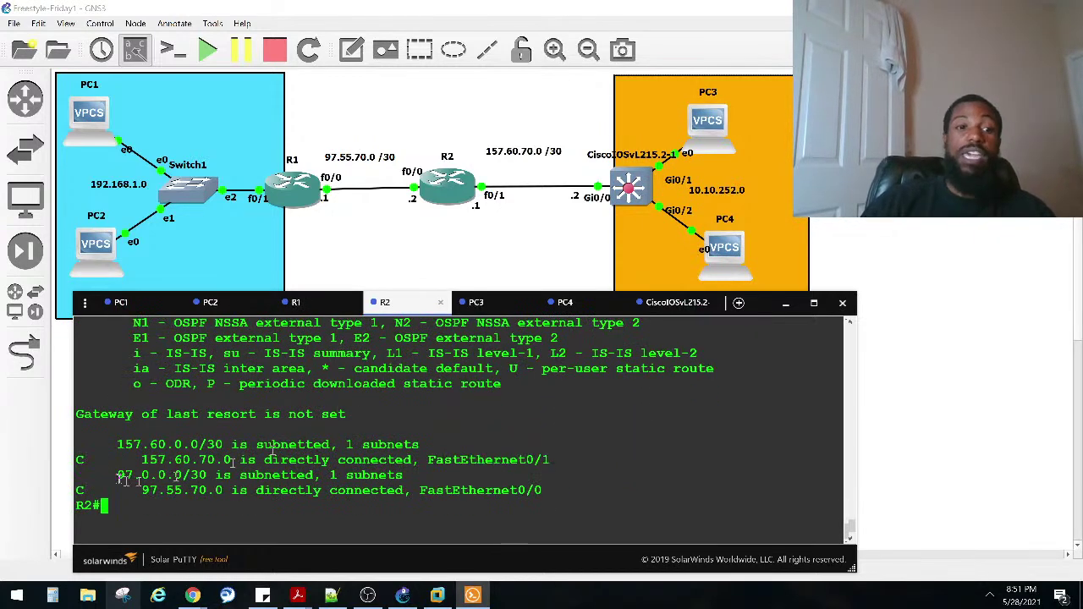
pyautogui.moveTo(78, 461); pyautogui.dragTo(227, 462)
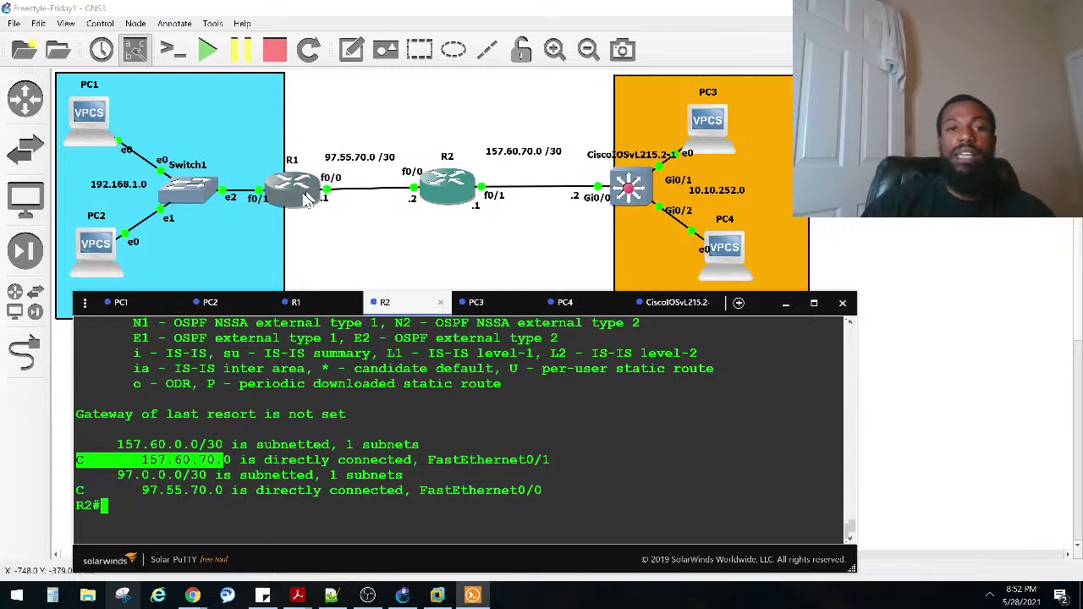
pyautogui.click(339, 516)
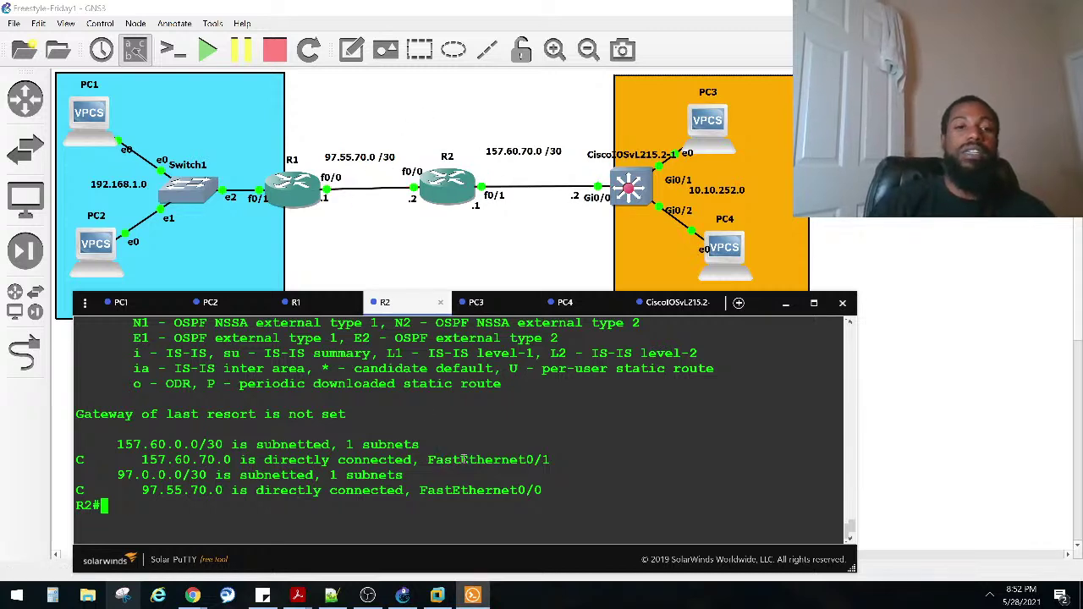
# Step: Enter R2's configuration mode with 'conf t' and begin an 'ip route' command
pyautogui.write('conf')
pyautogui.press('Tab')
pyautogui.write('t')
pyautogui.press('Tab')
pyautogui.press('Return')
pyautogui.write('ip rou')
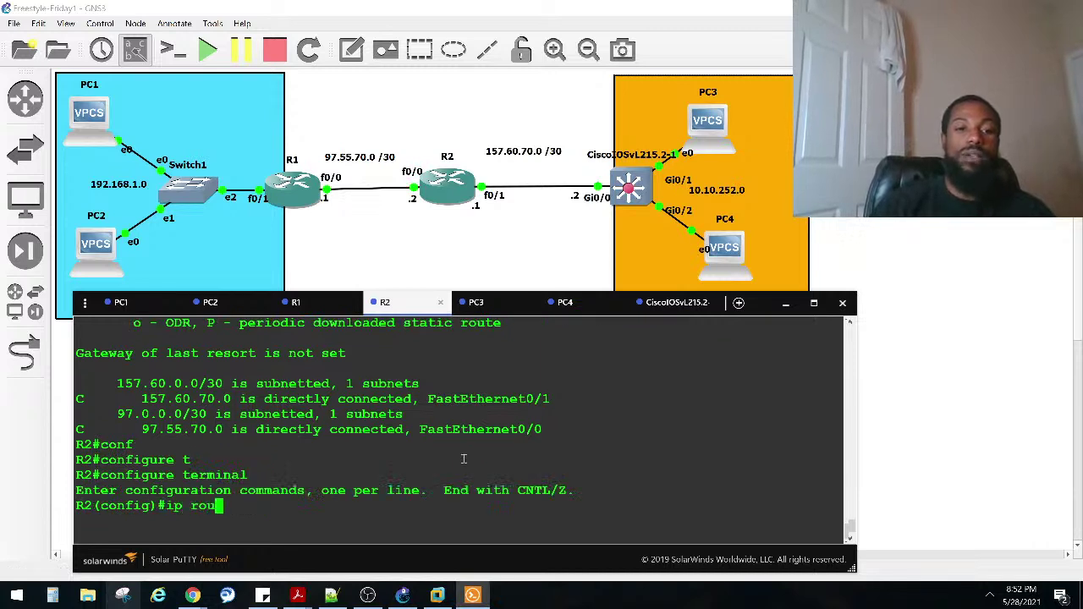
pyautogui.press('Tab')
pyautogui.write('te')
pyautogui.press('Tab')
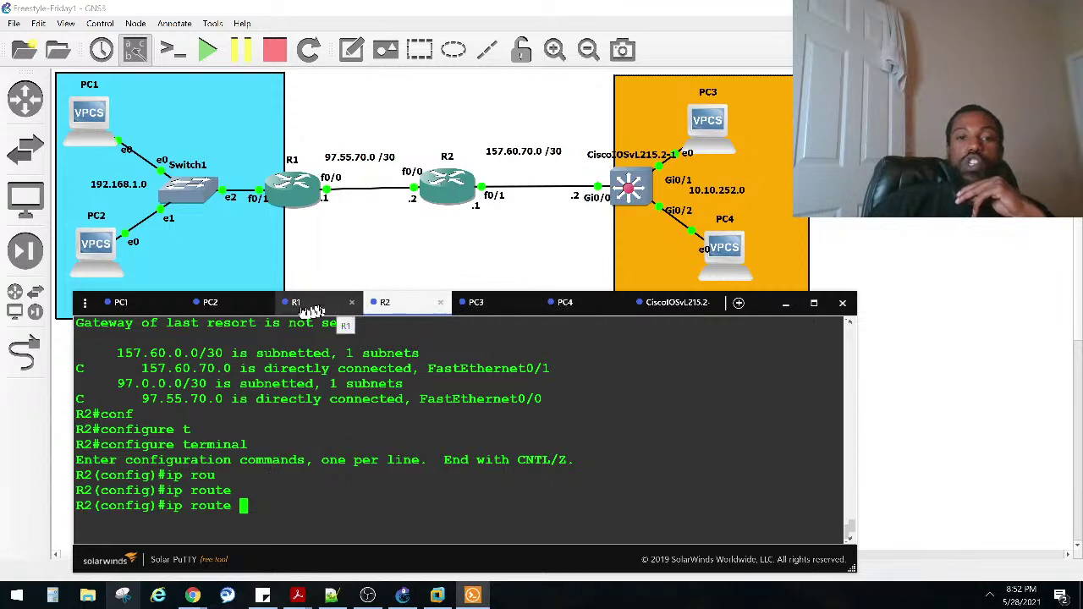
# Step: On SW1's console, enter privileged mode and configure terminal, then begin an ip command
pyautogui.click(658, 306)
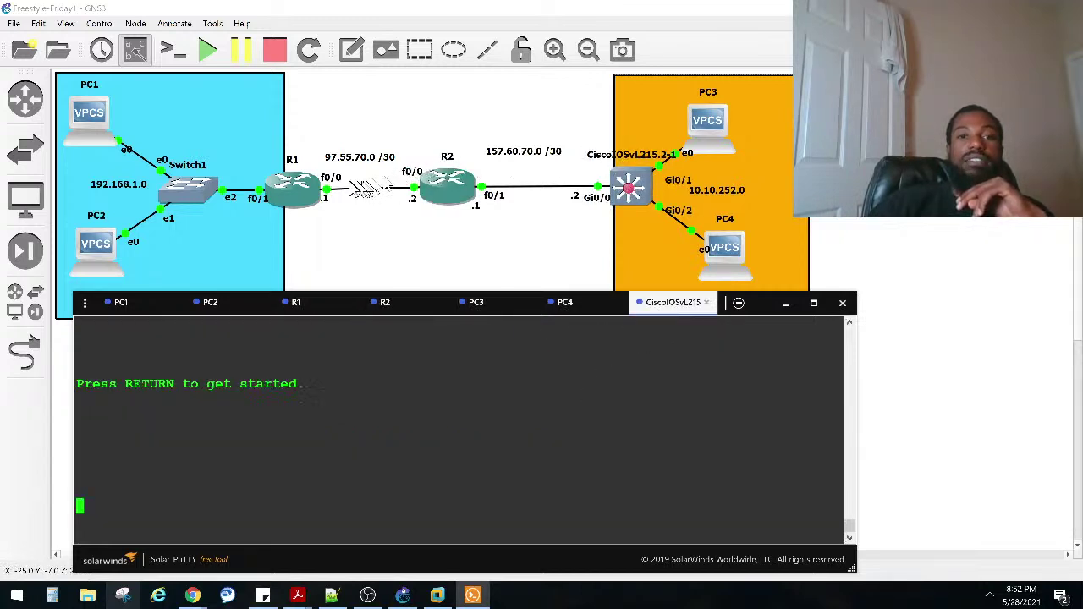
pyautogui.press('Return')
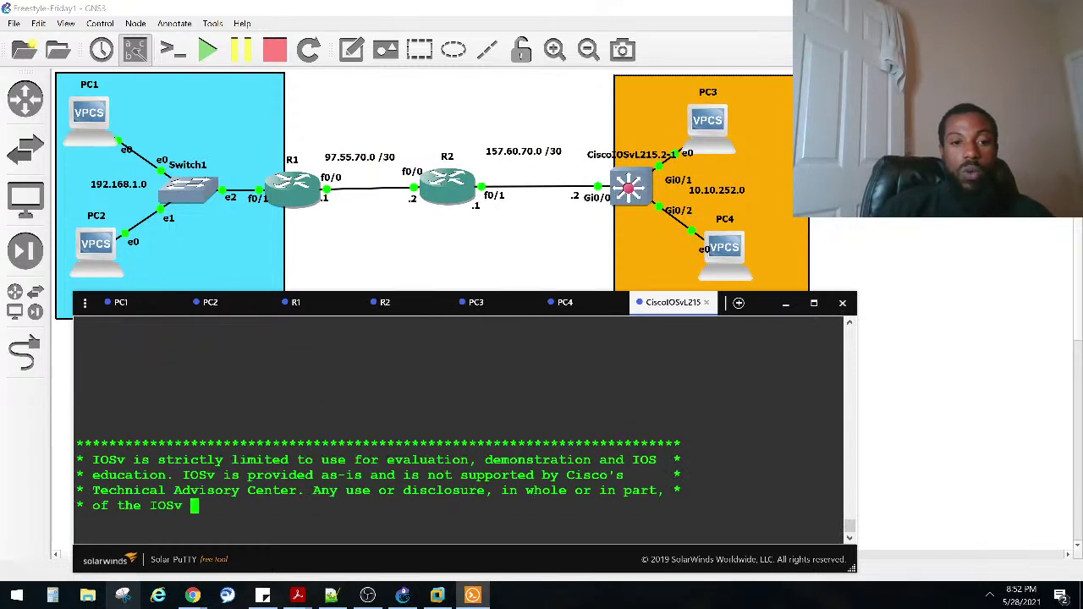
pyautogui.press('Return')
pyautogui.press('Return')
pyautogui.write('co')
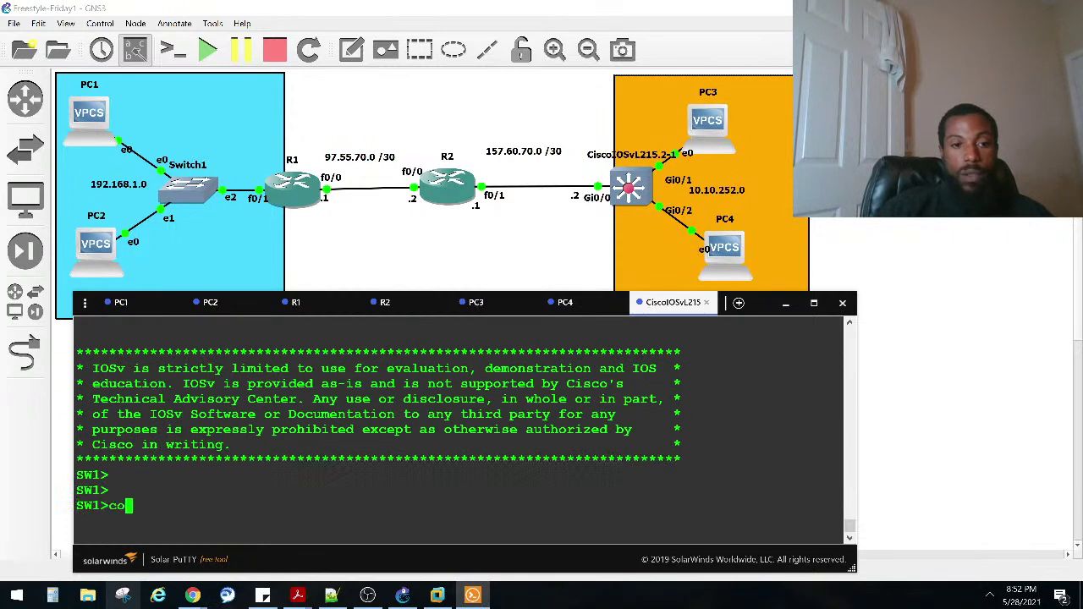
pyautogui.press('BackSpace')
pyautogui.write('en')
pyautogui.press('Tab')
pyautogui.press('Return')
pyautogui.write('conf')
pyautogui.press('Tab')
pyautogui.write('t')
pyautogui.press('Tab')
pyautogui.press('Return')
pyautogui.write('ip')
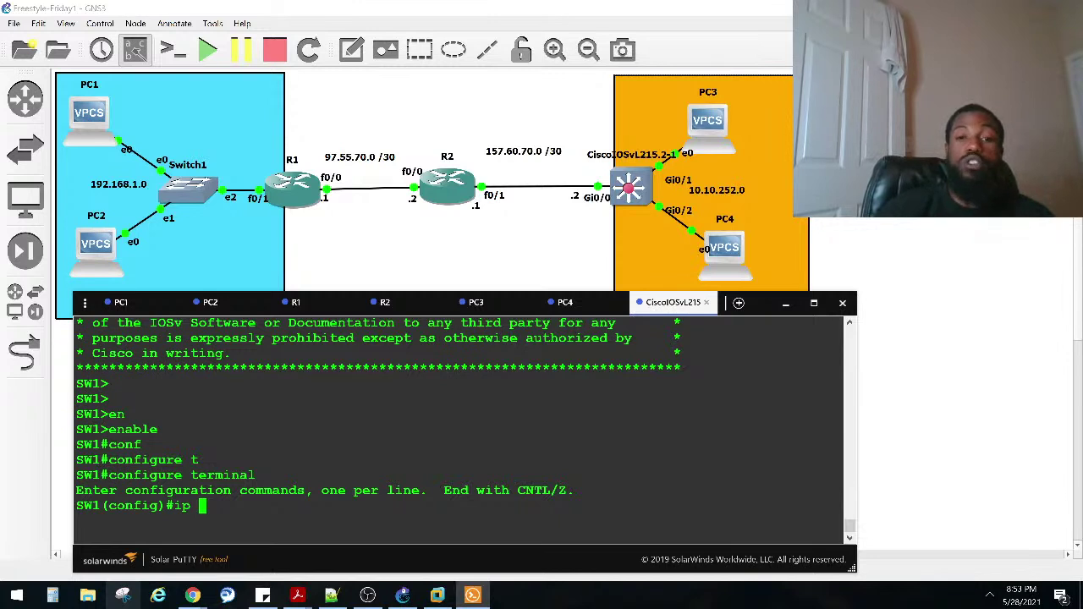
# Step: Close the stray New session tabs in Solar-PuTTY, returning to SW1's console
pyautogui.hotkey('ctrl', 'n')
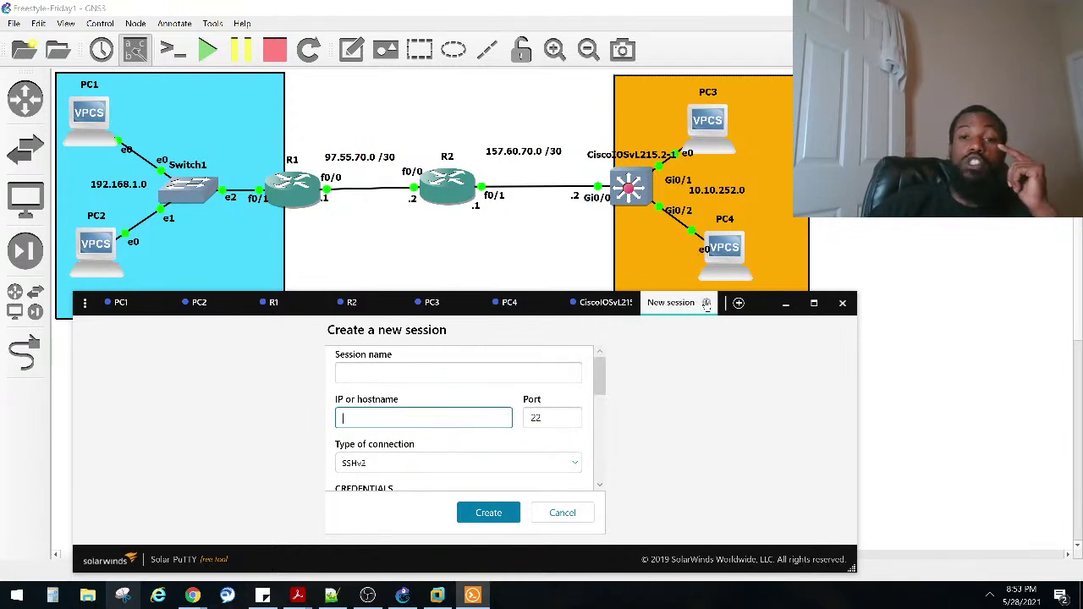
pyautogui.click(706, 305)
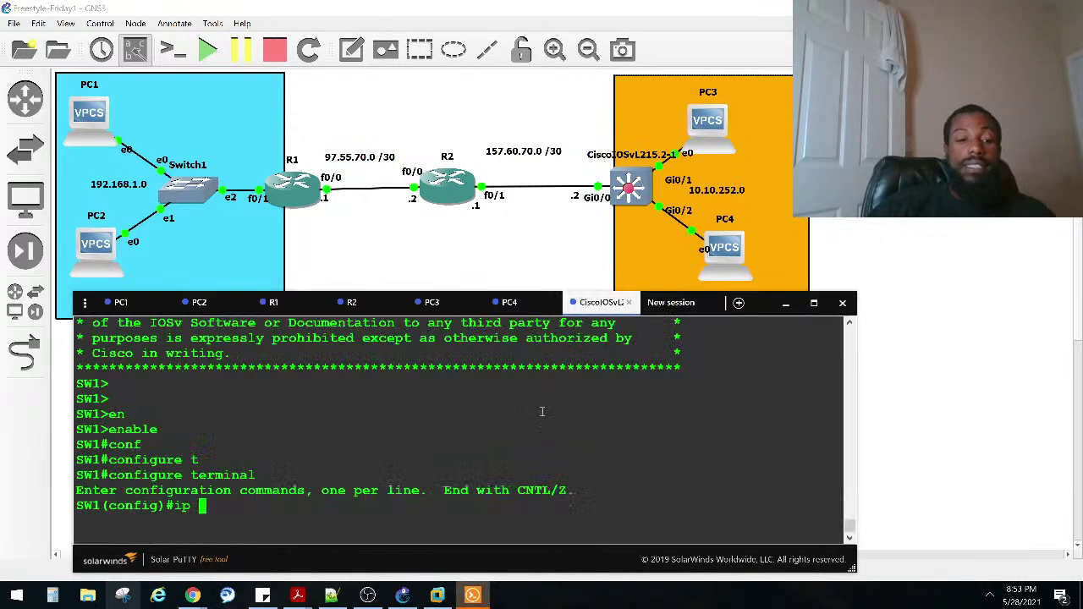
pyautogui.hotkey('ctrl', 't')
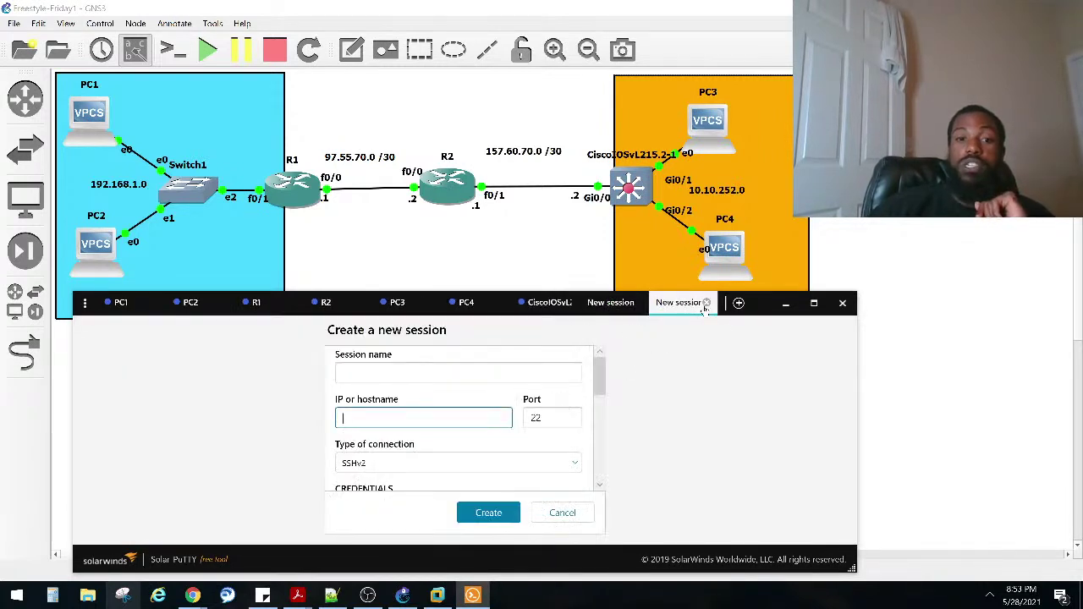
pyautogui.click(706, 303)
pyautogui.click(707, 304)
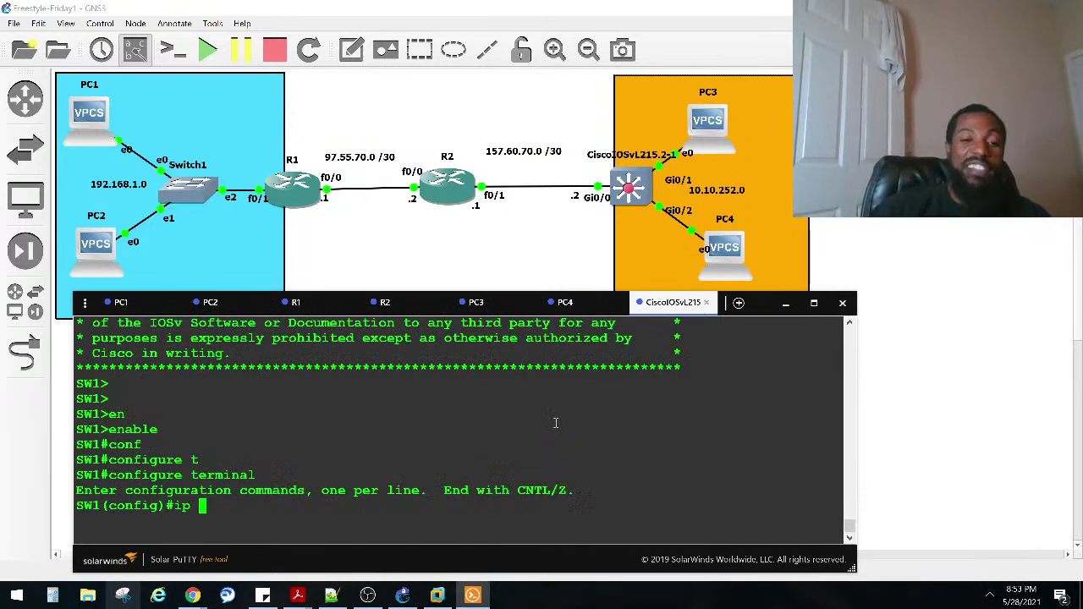
# Step: Add static route 97.55.70.0 255.255.255.252 via 157.60.70.1 on SW1
pyautogui.write('a')
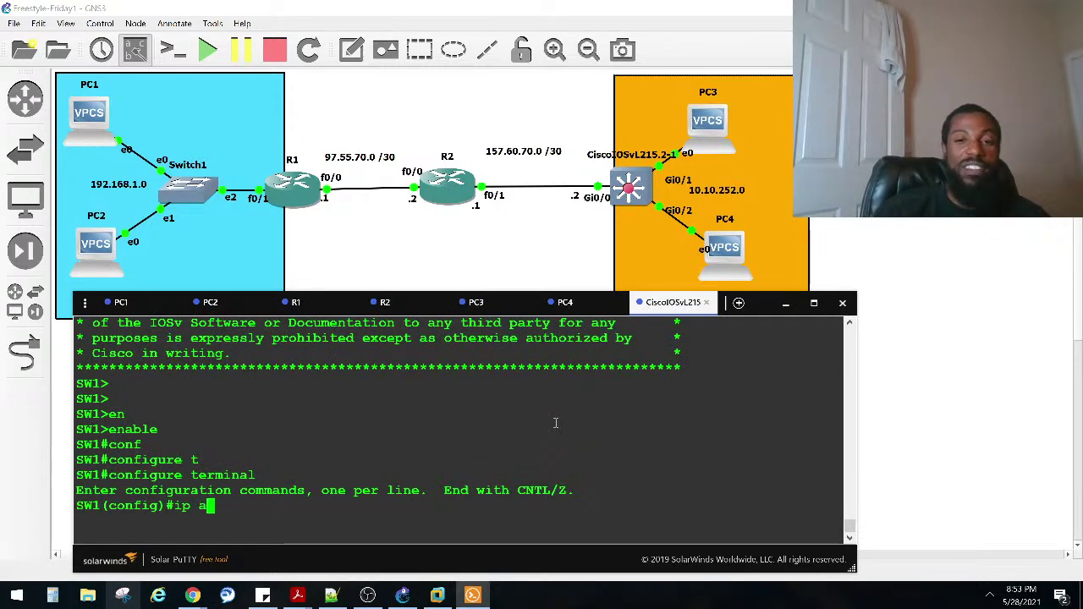
pyautogui.write('rout')
pyautogui.press('Tab')
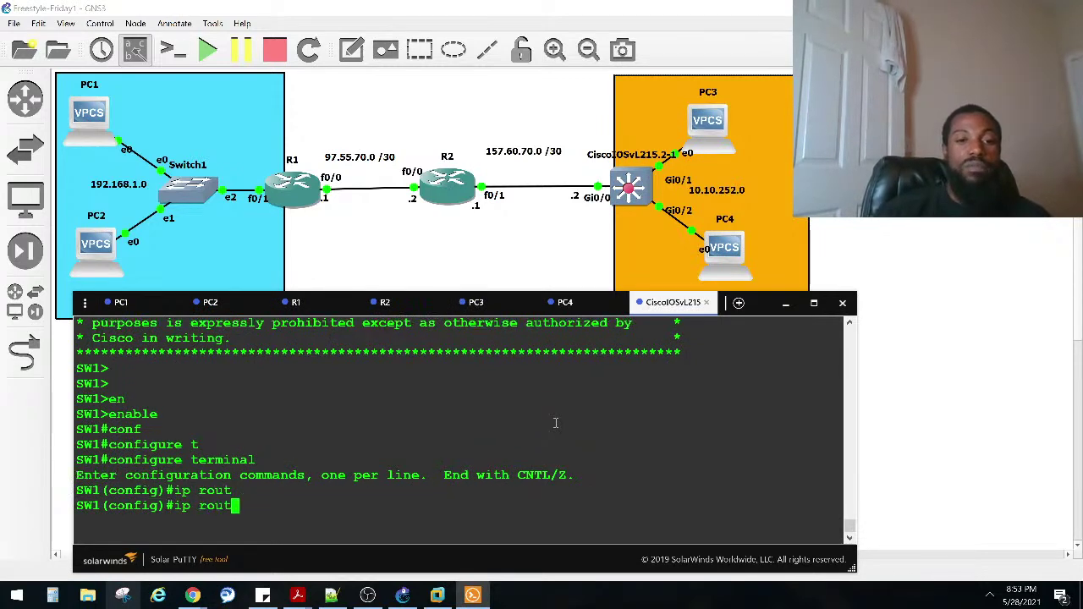
pyautogui.write('e')
pyautogui.press('Tab')
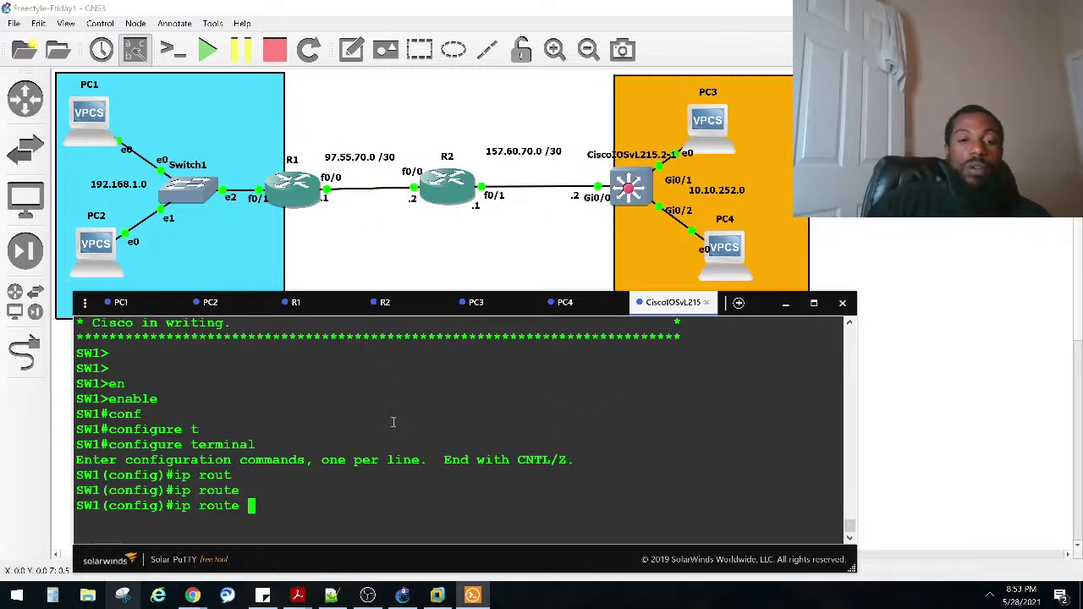
pyautogui.write('97.55.70.')
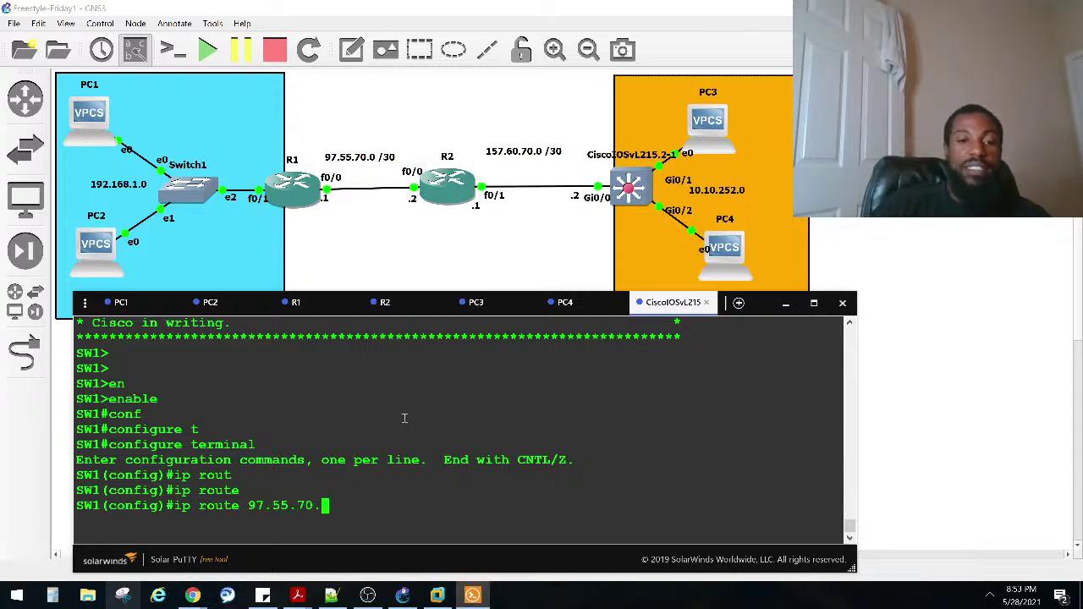
pyautogui.write('0 255.')
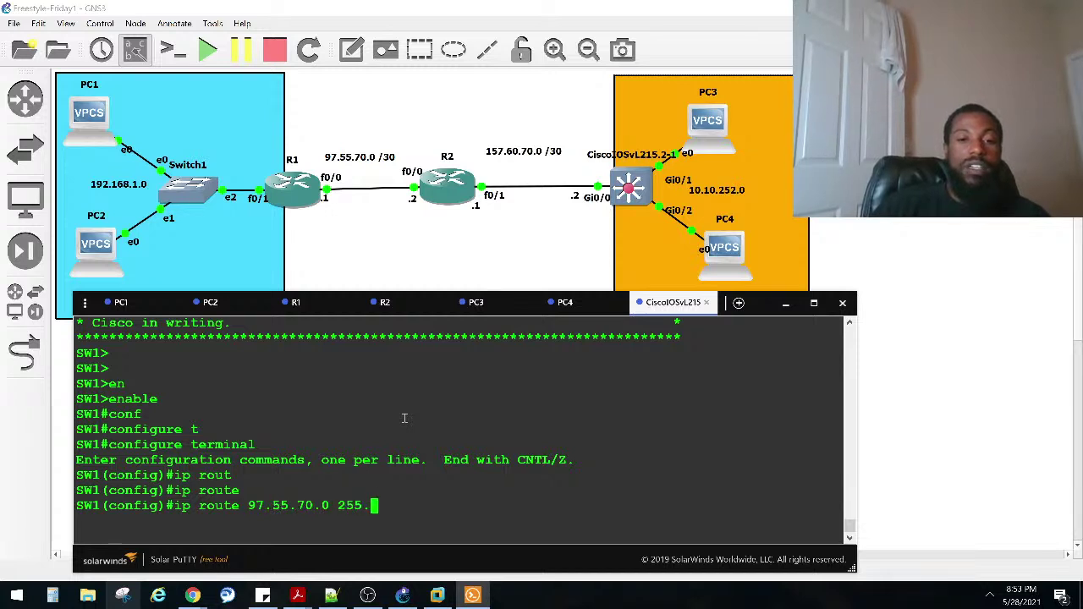
pyautogui.write('255.255.252 ')
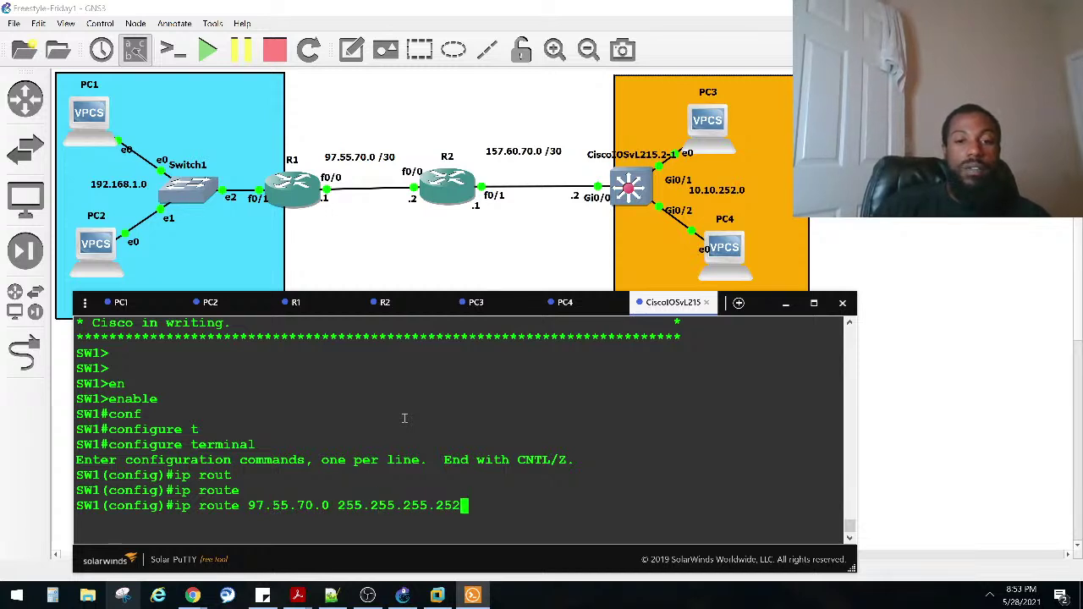
pyautogui.write('157.60.70.')
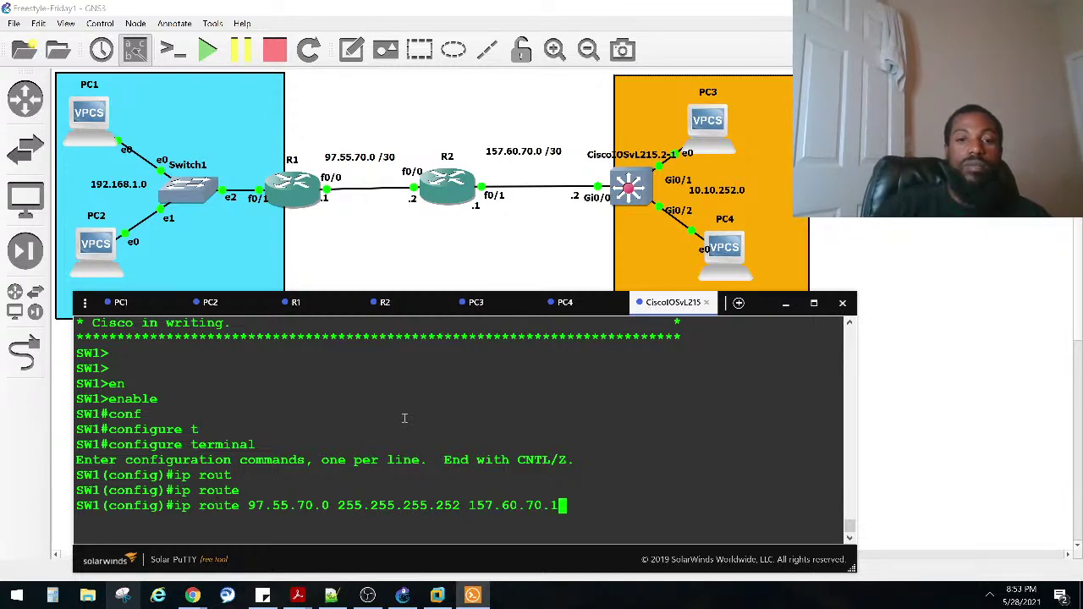
pyautogui.write('1')
pyautogui.press('Return')
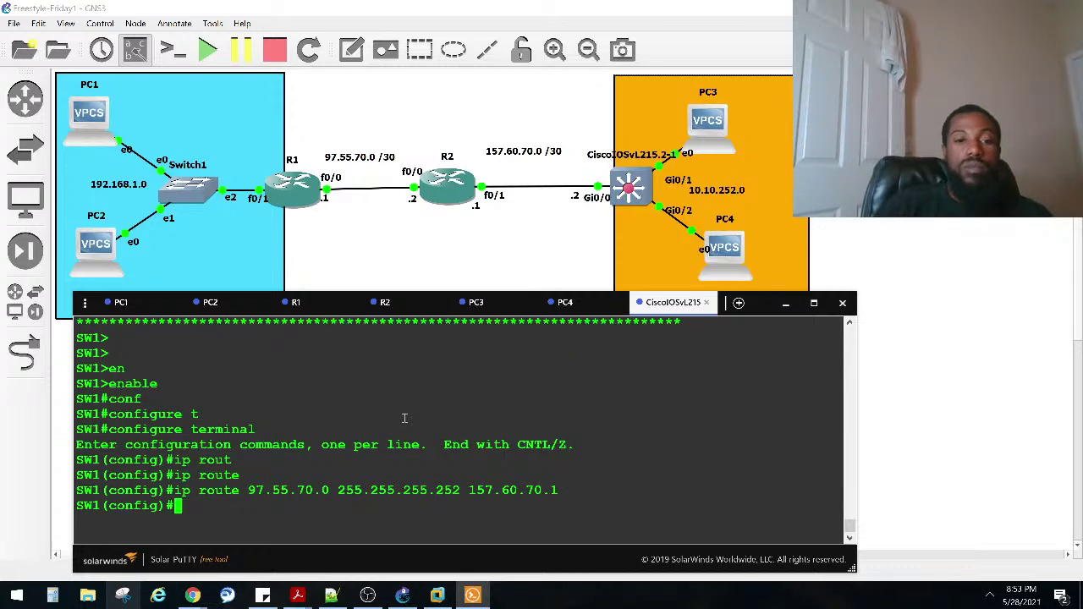
# Step: Exit configuration mode and display SW1's routing table with 'sho ip r'
pyautogui.hotkey('ctrl', 'z')
pyautogui.press('Return')
pyautogui.press('Return')
pyautogui.press('Return')
pyautogui.write('sho ip r')
pyautogui.press('Return')
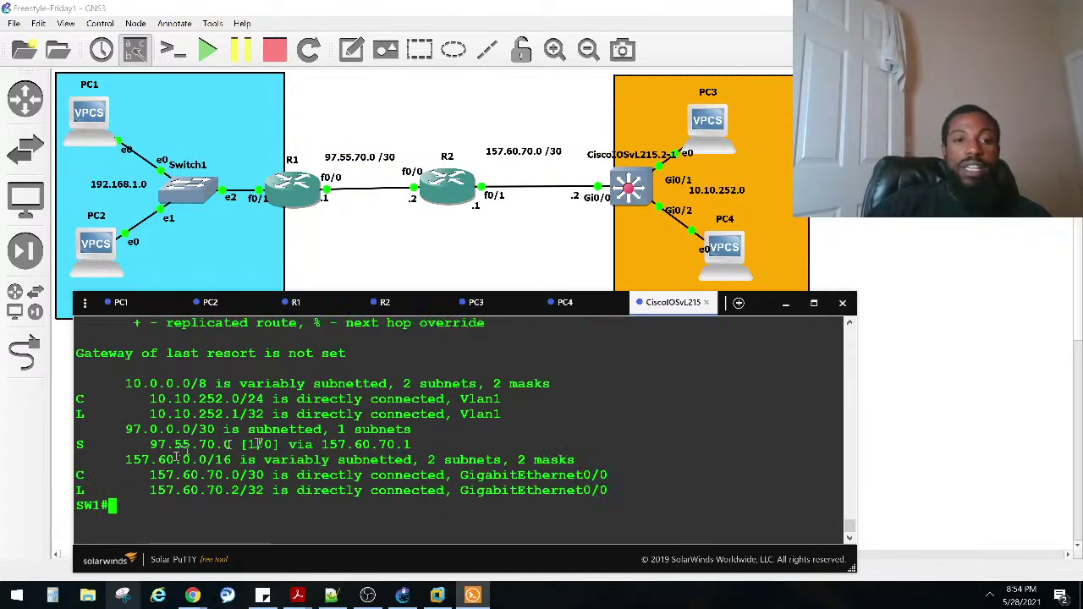
# Step: Highlight the new static route, then ping 97.55.70.1 from SW1 with 100 percent success
pyautogui.moveTo(412, 444); pyautogui.dragTo(109, 449)
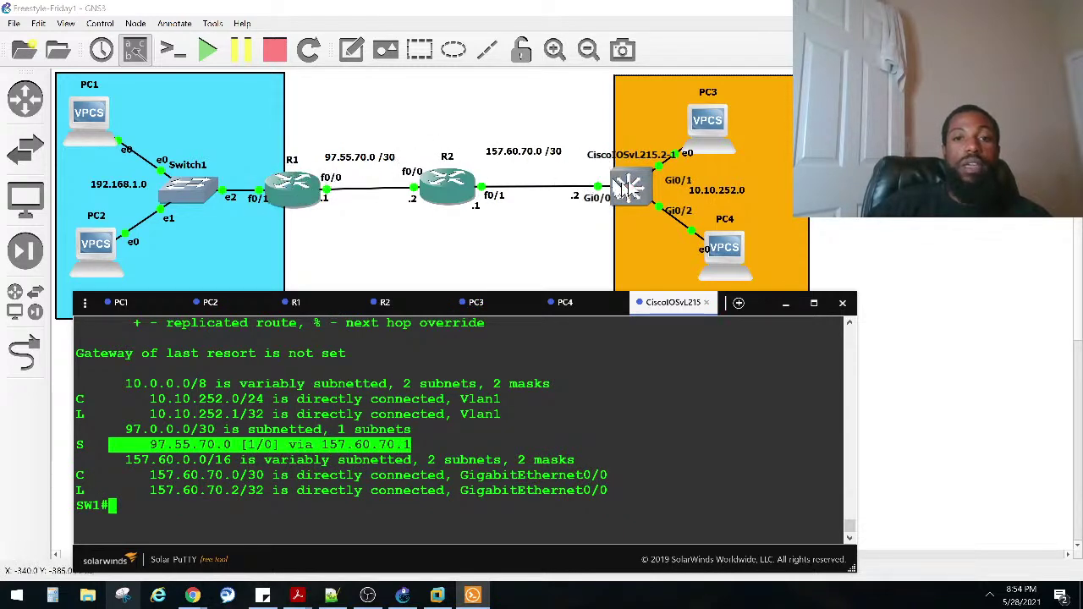
pyautogui.click(555, 330)
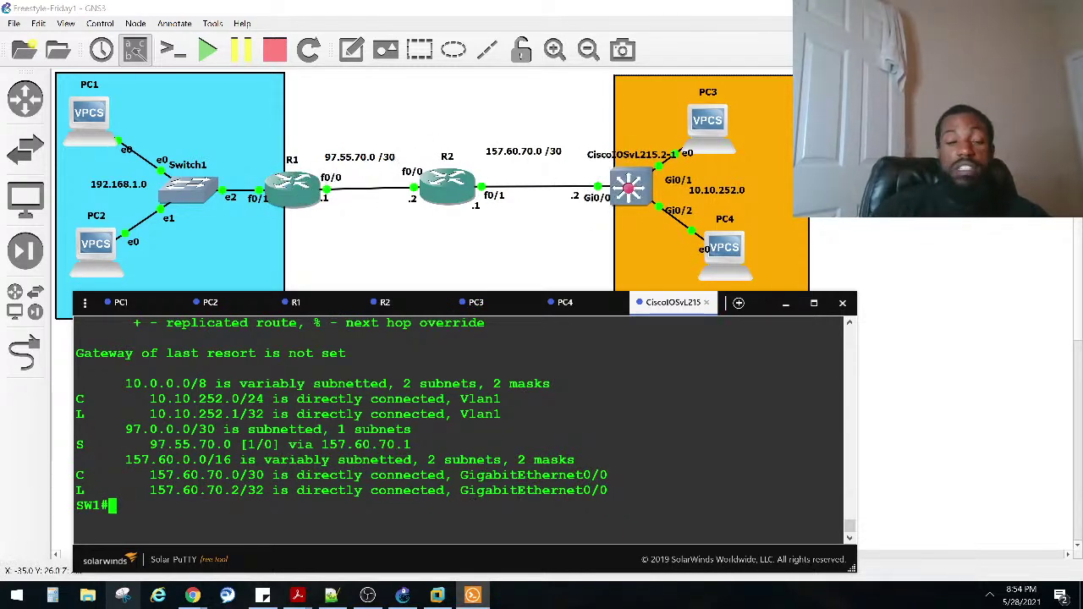
pyautogui.write('ping ')
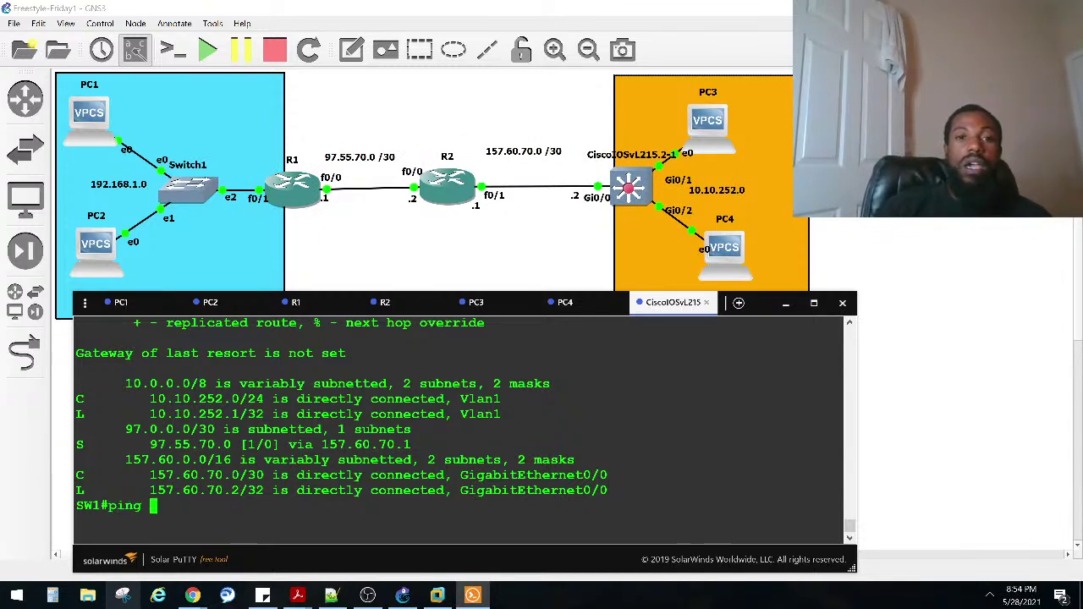
pyautogui.write('97.55.')
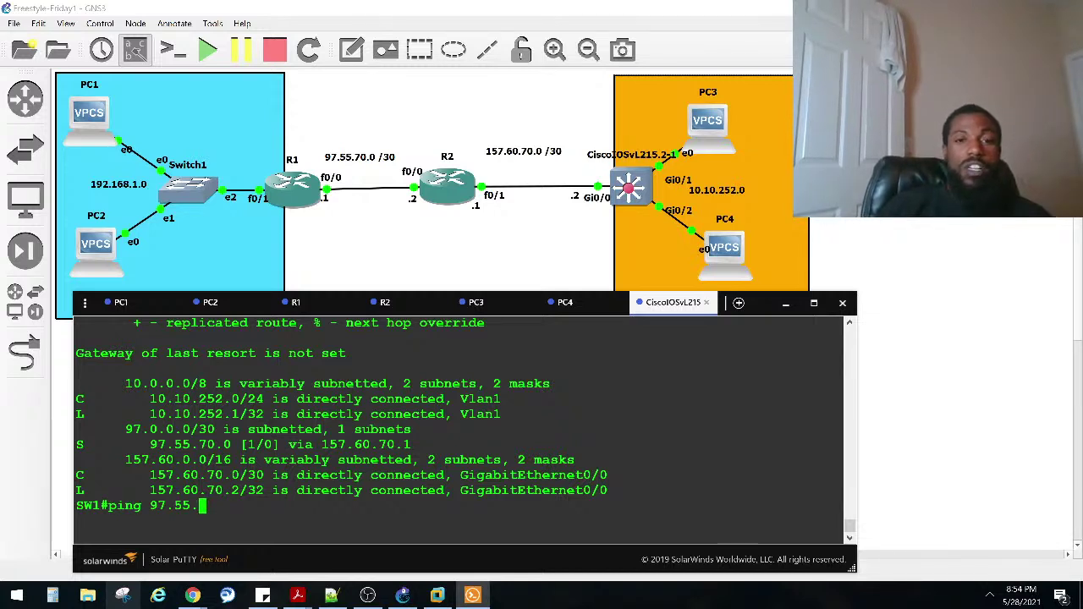
pyautogui.write('70.')
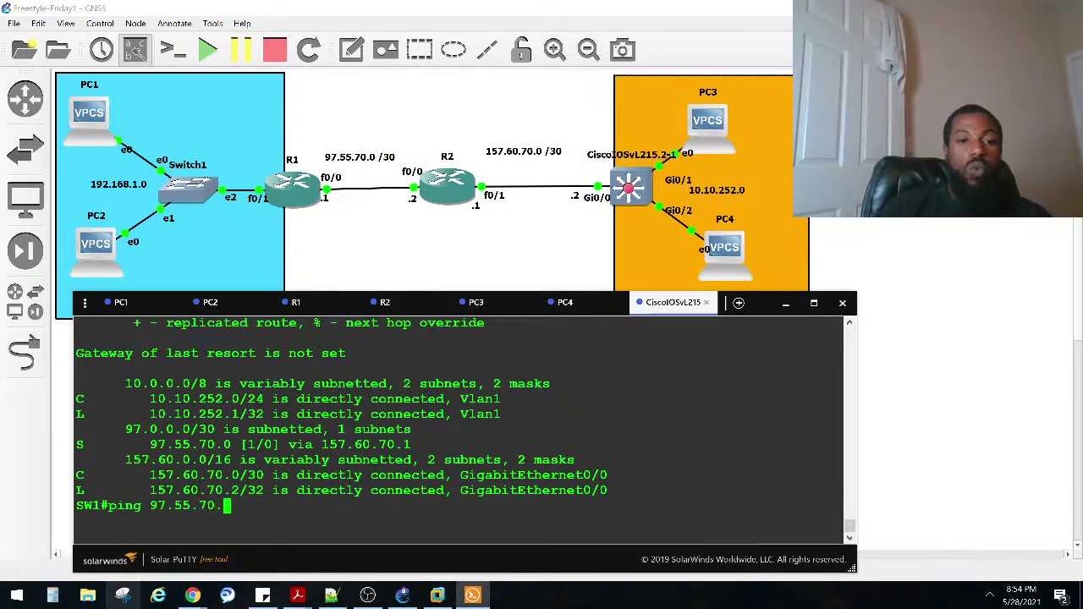
pyautogui.write('1')
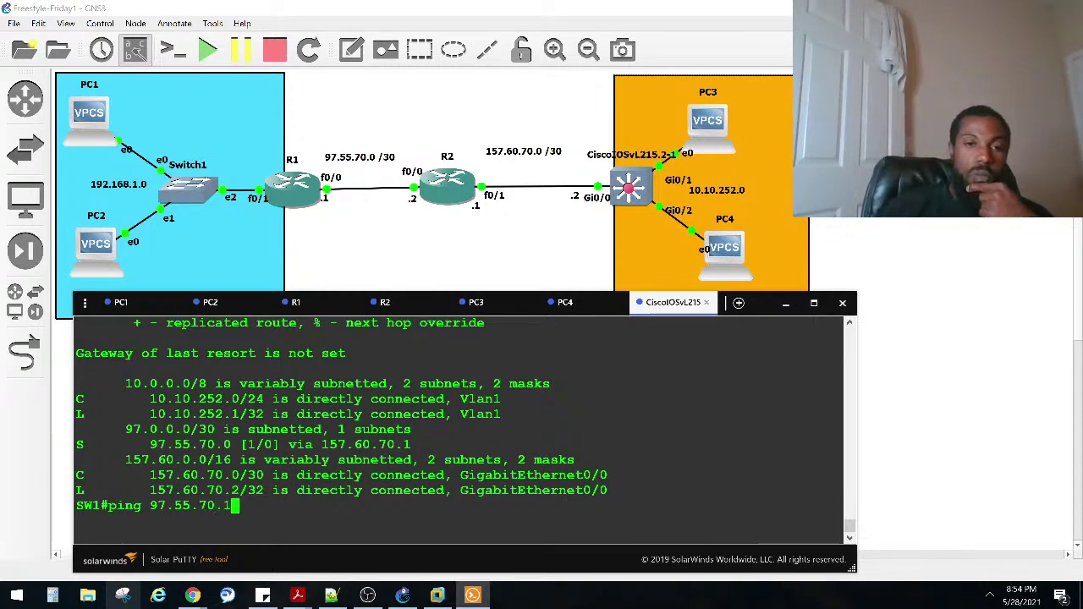
pyautogui.press('Return')
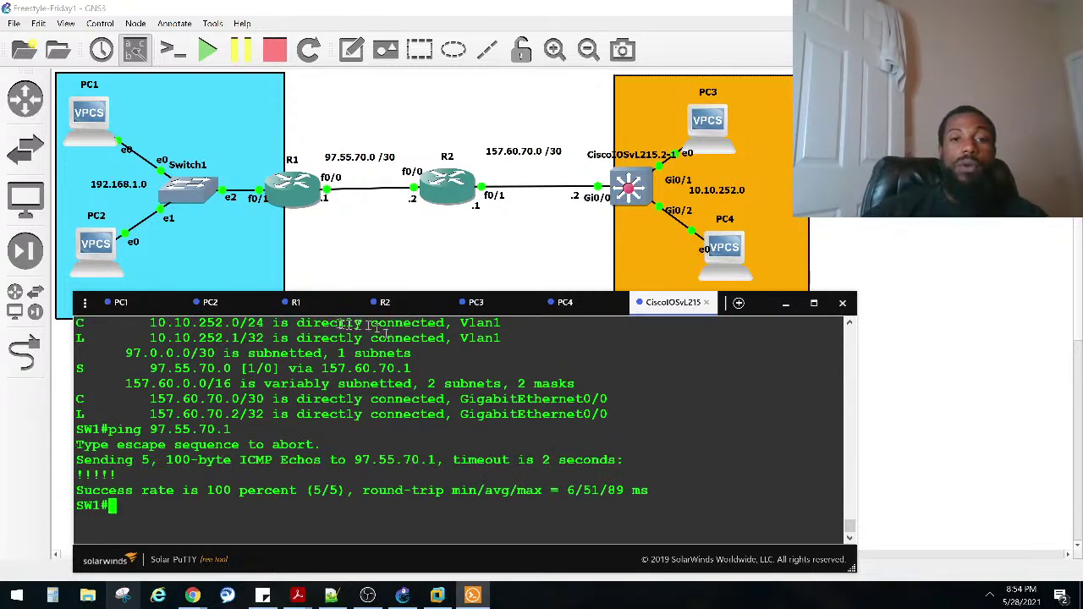
pyautogui.click(305, 302)
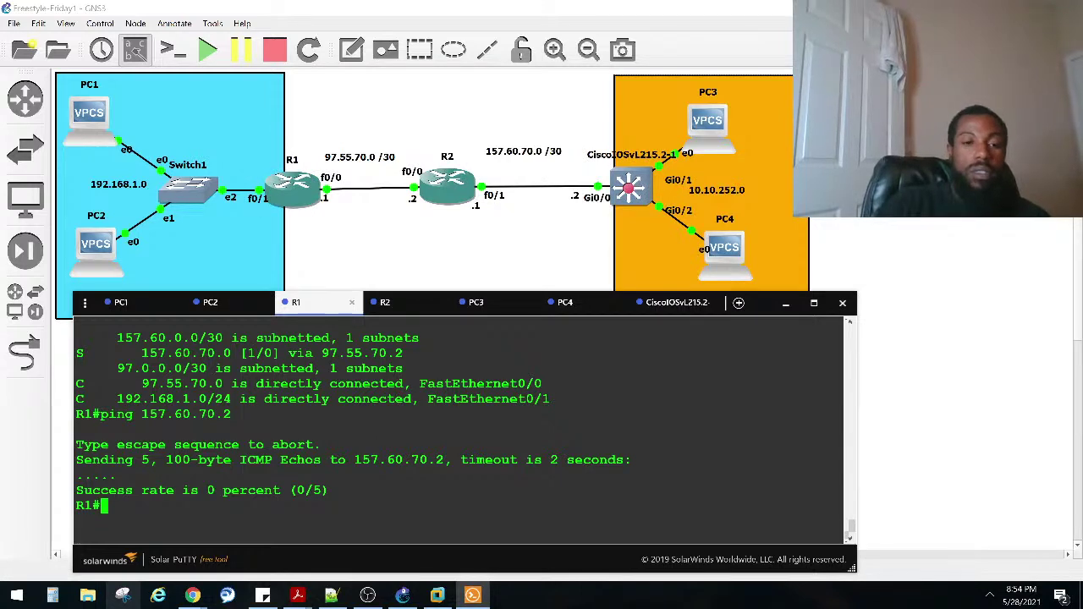
# Step: Ping 157.60.70.2 from R1, getting 5/5 successful replies
pyautogui.write('ping ')
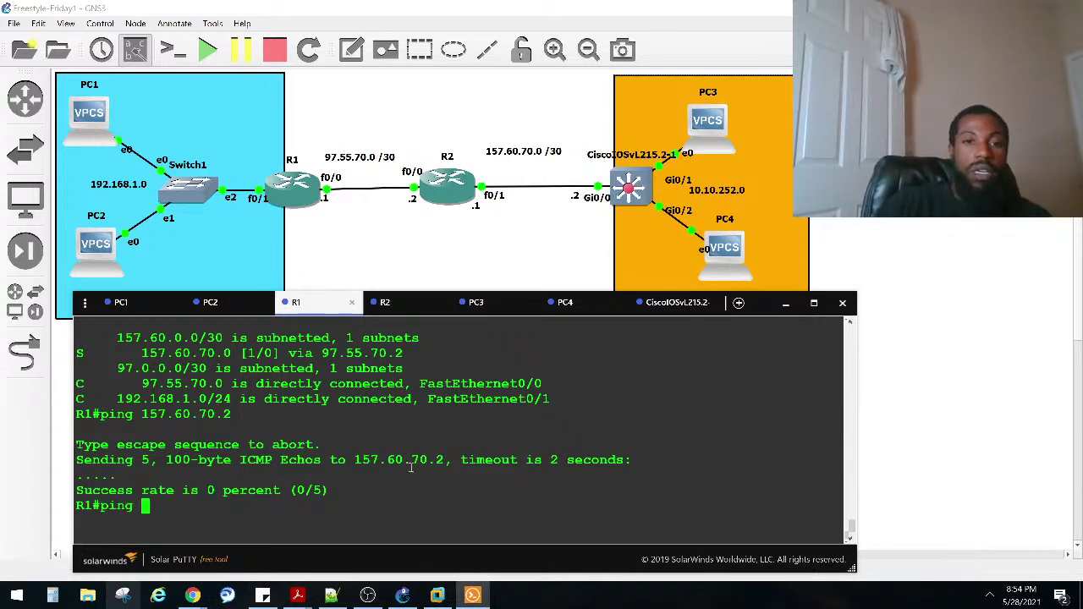
pyautogui.write('157.60.70.2')
pyautogui.press('Return')
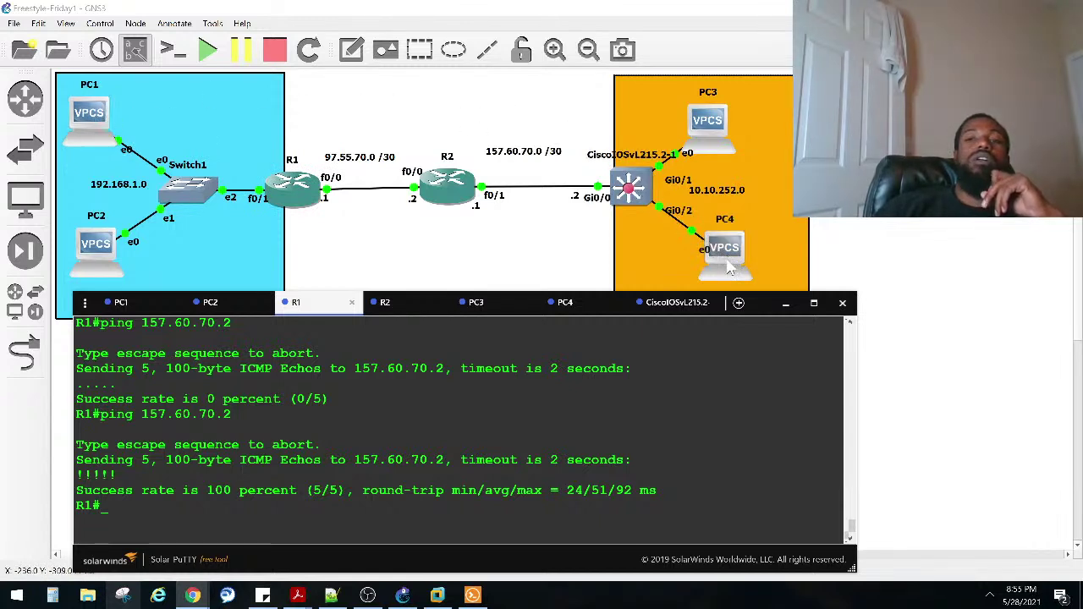
pyautogui.click(250, 516)
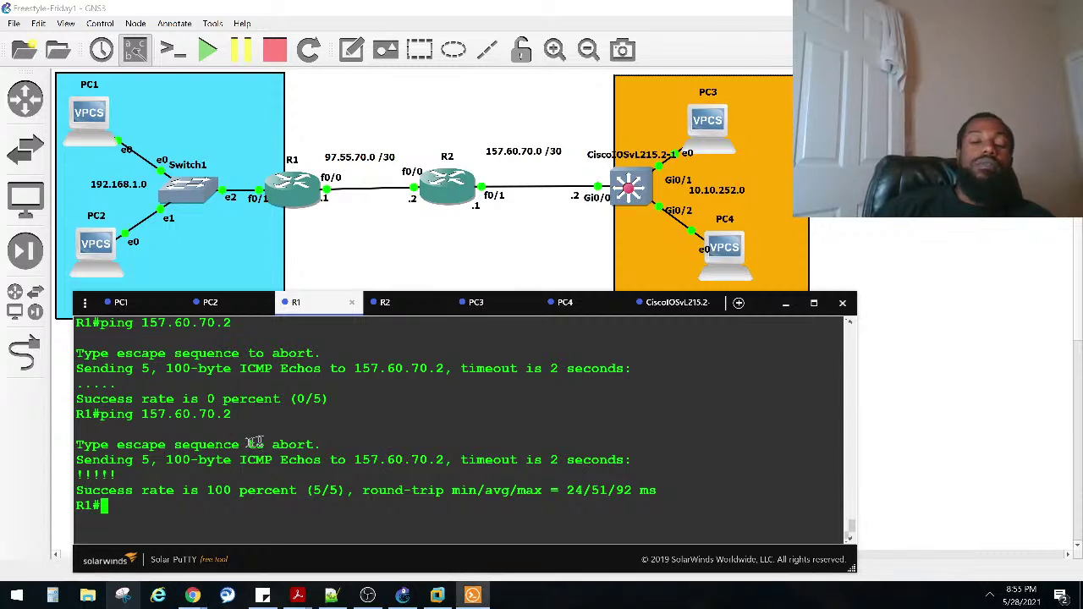
# Step: From PC1, ping PC4's DHCP address 10.10.252.3 after checking it on PC4's console
pyautogui.click(116, 302)
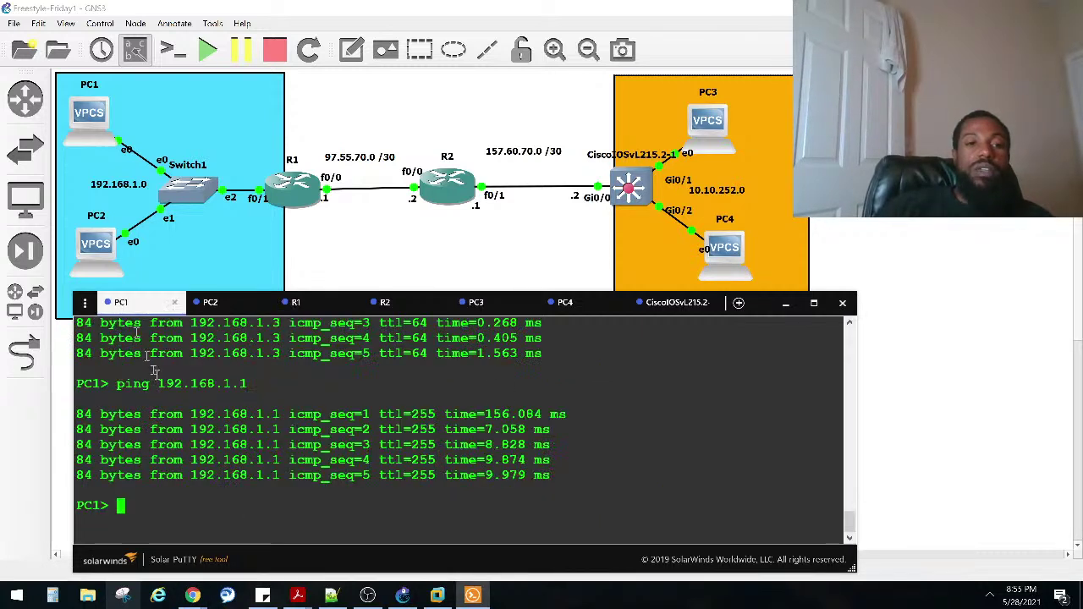
pyautogui.write('pin')
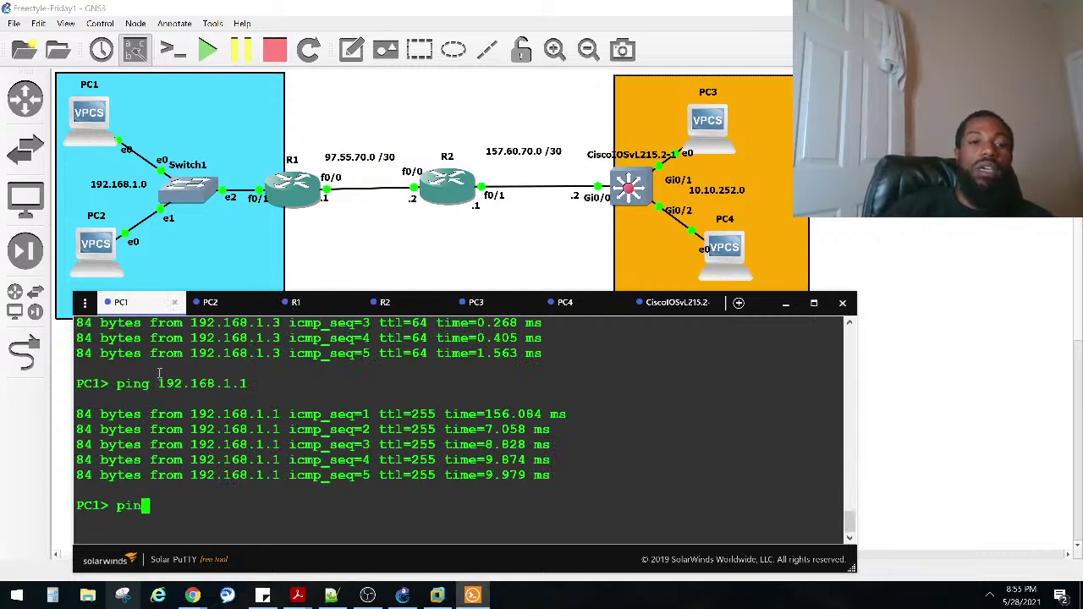
pyautogui.write('g 10.10.252.')
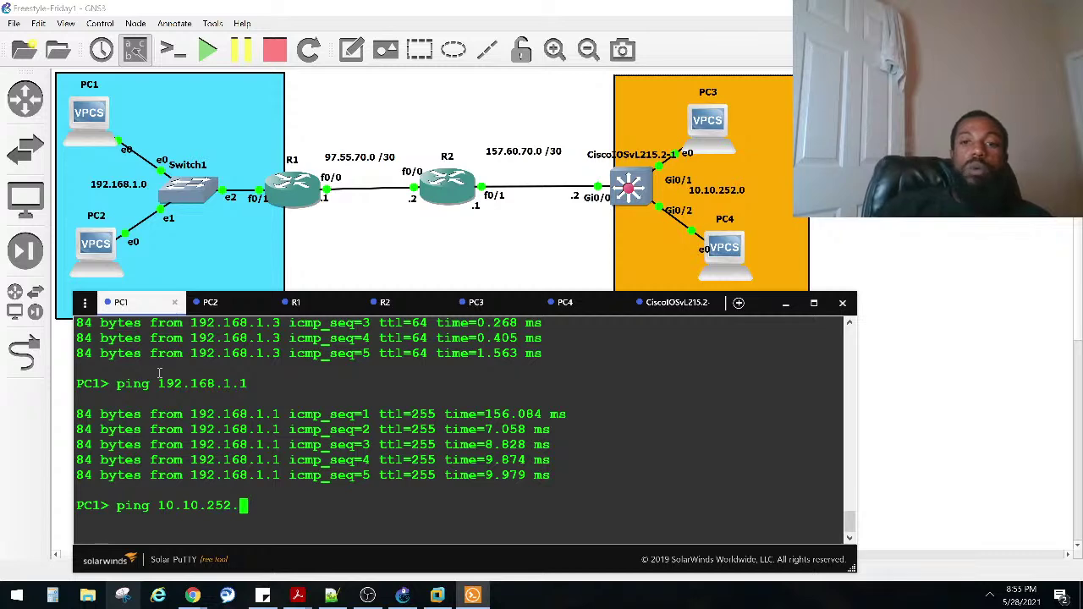
pyautogui.click(590, 307)
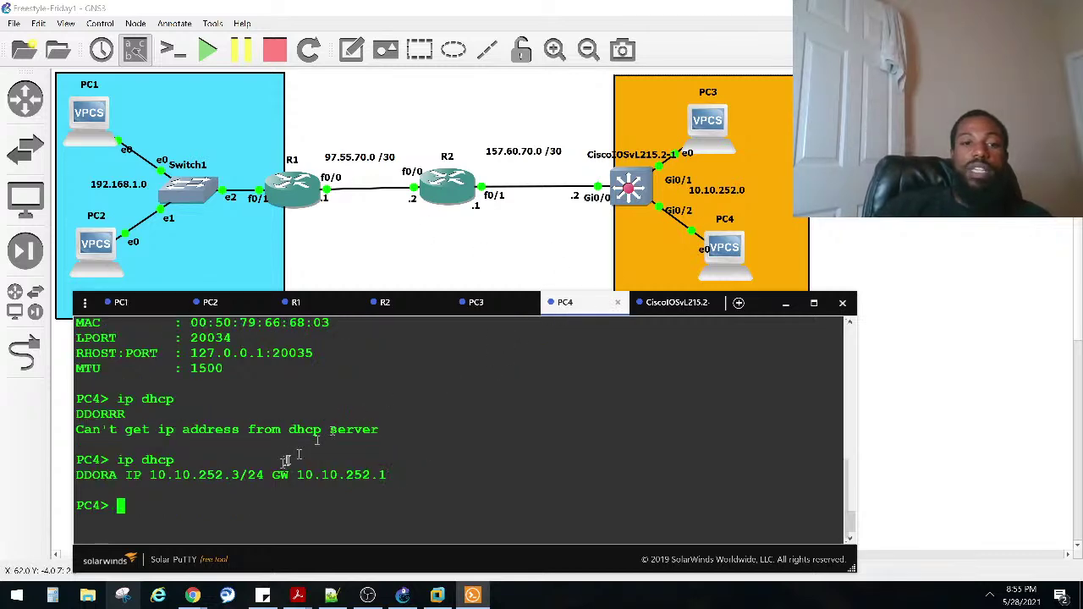
pyautogui.click(118, 302)
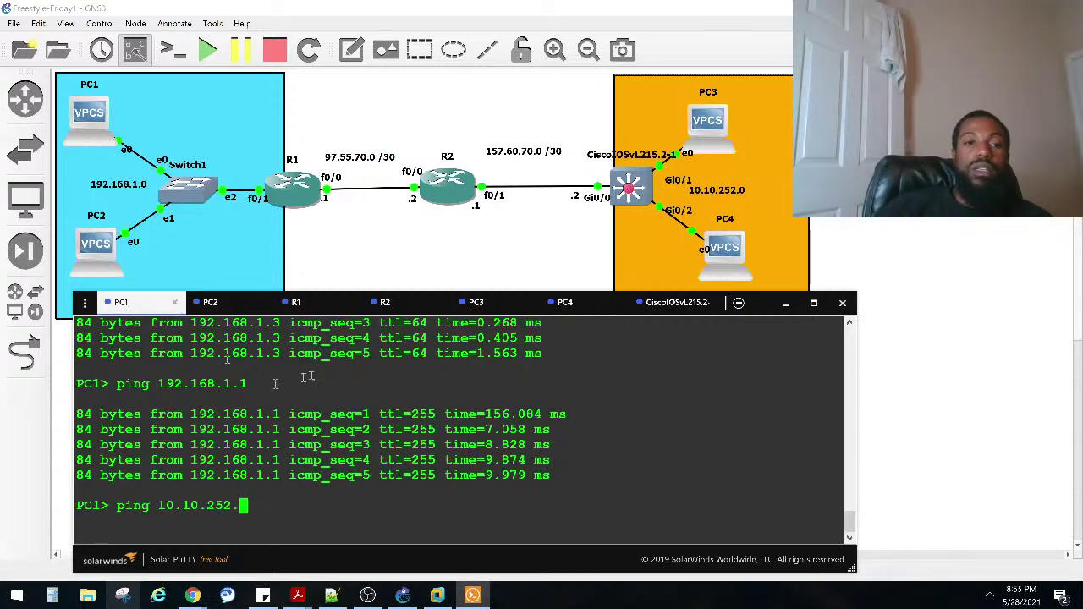
pyautogui.press('Return')
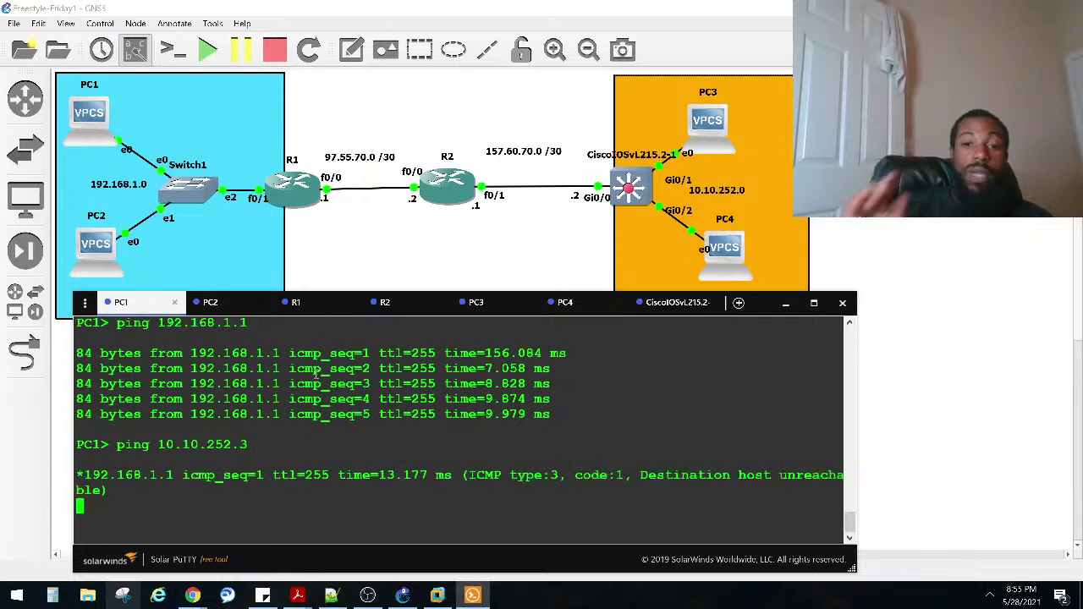
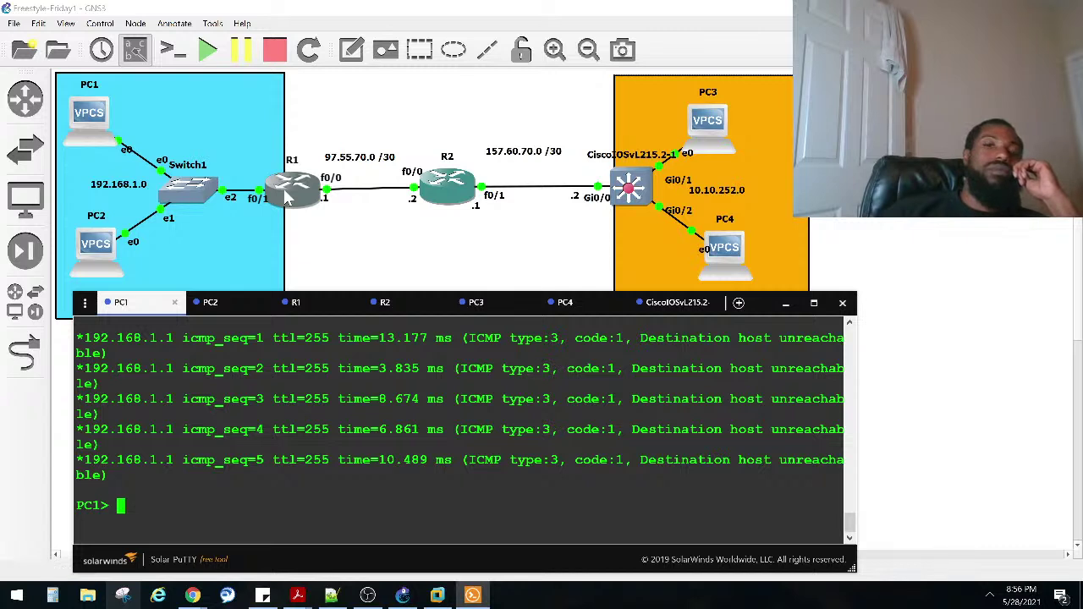
# Step: Rename the Cisco IOSvL2 switch node to SW1
pyautogui.doubleClick(628, 159)
pyautogui.press('capslock')
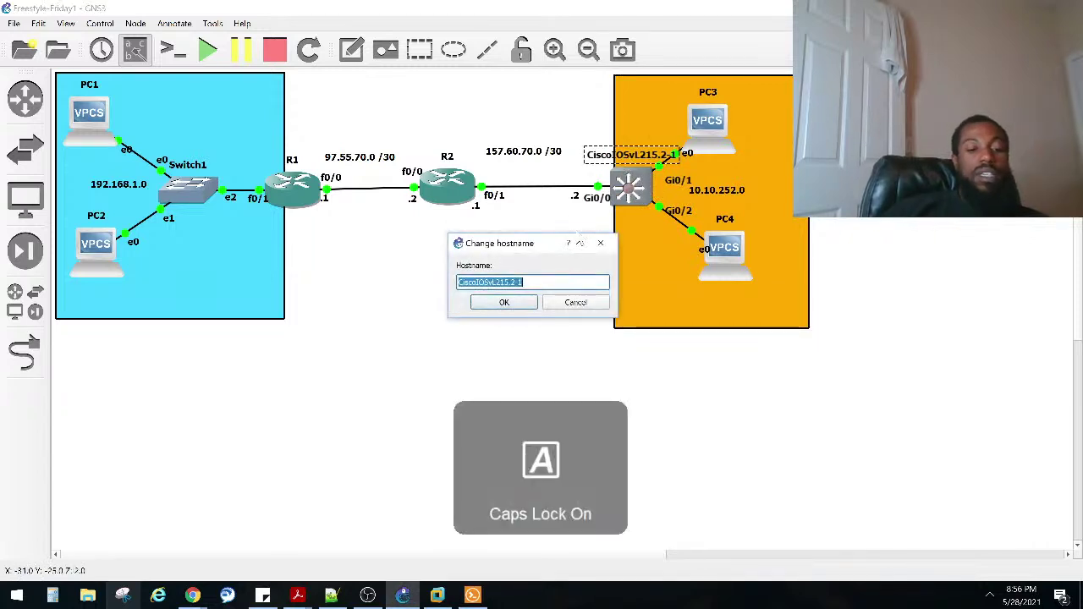
pyautogui.write('SW1')
pyautogui.press('Return')
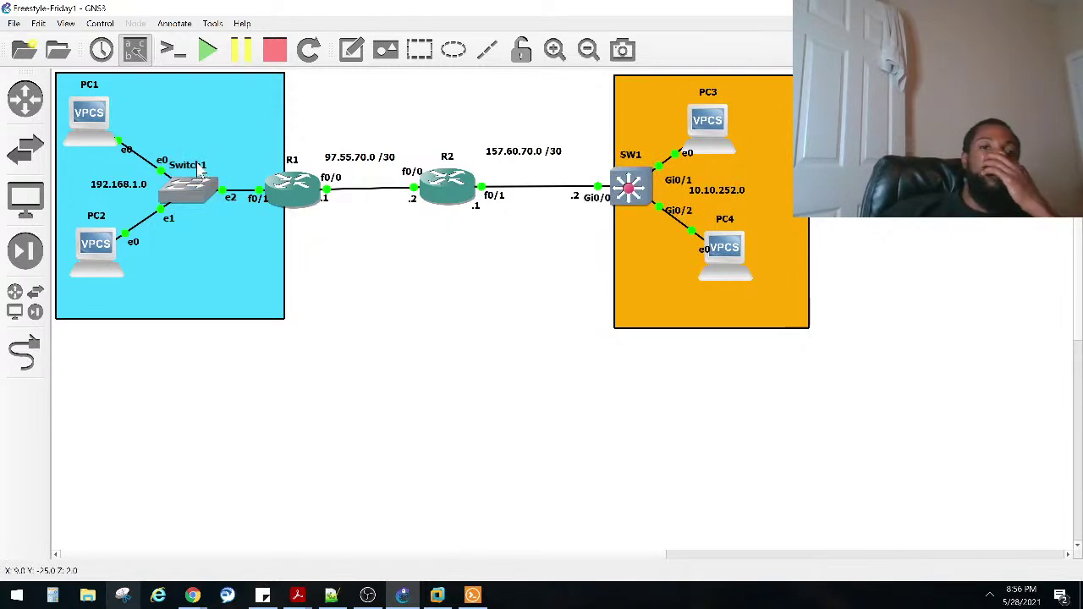
# Step: Cancel the rename on Switch1 so it keeps its name, and bring PC1's console forward
pyautogui.doubleClick(199, 169)
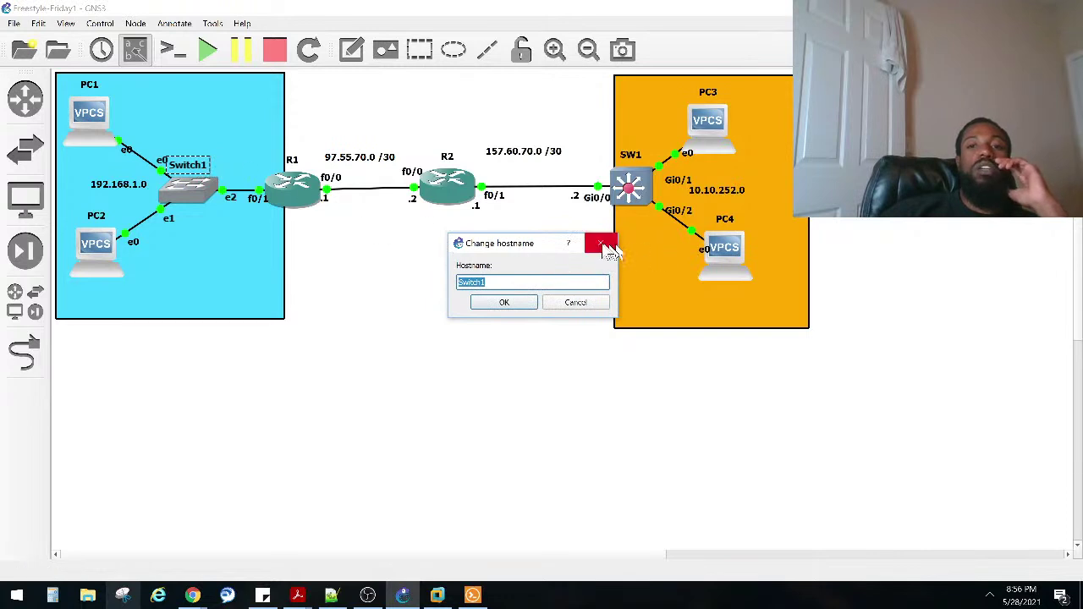
pyautogui.click(608, 247)
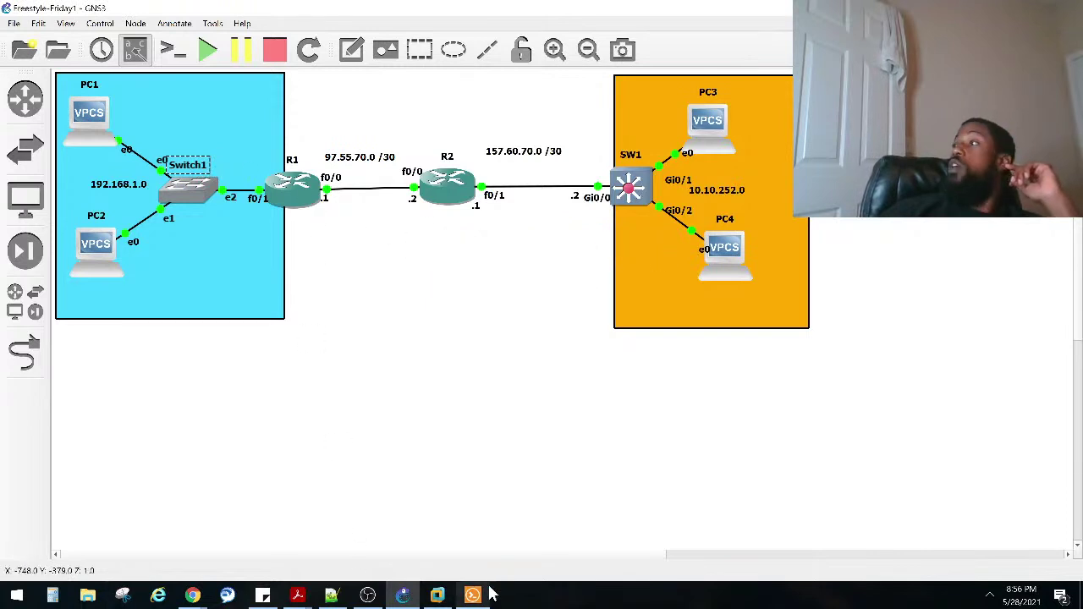
pyautogui.click(474, 595)
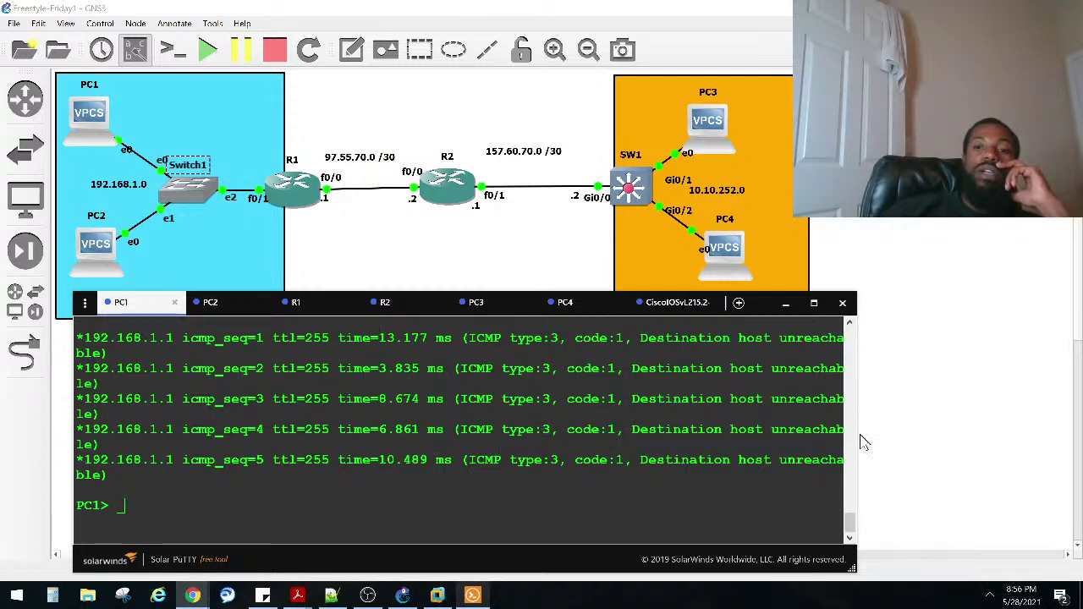
# Step: Widen the console and highlight the 'Destination host unreachable' replies from 192.168.1.1
pyautogui.moveTo(852, 555); pyautogui.dragTo(1008, 557)
pyautogui.scroll(2, 415, 421)
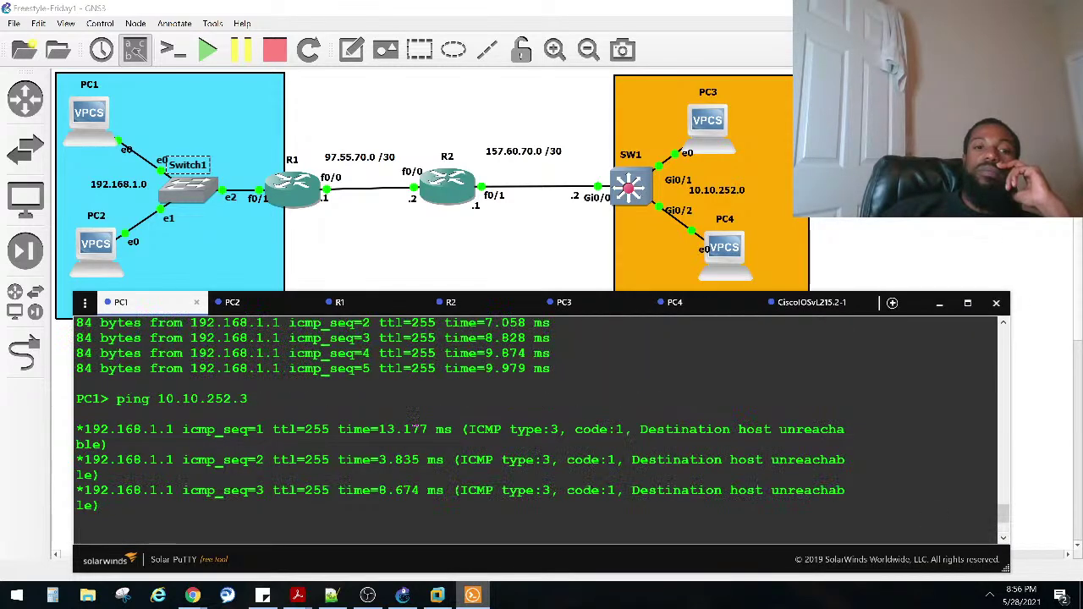
pyautogui.doubleClick(173, 429)
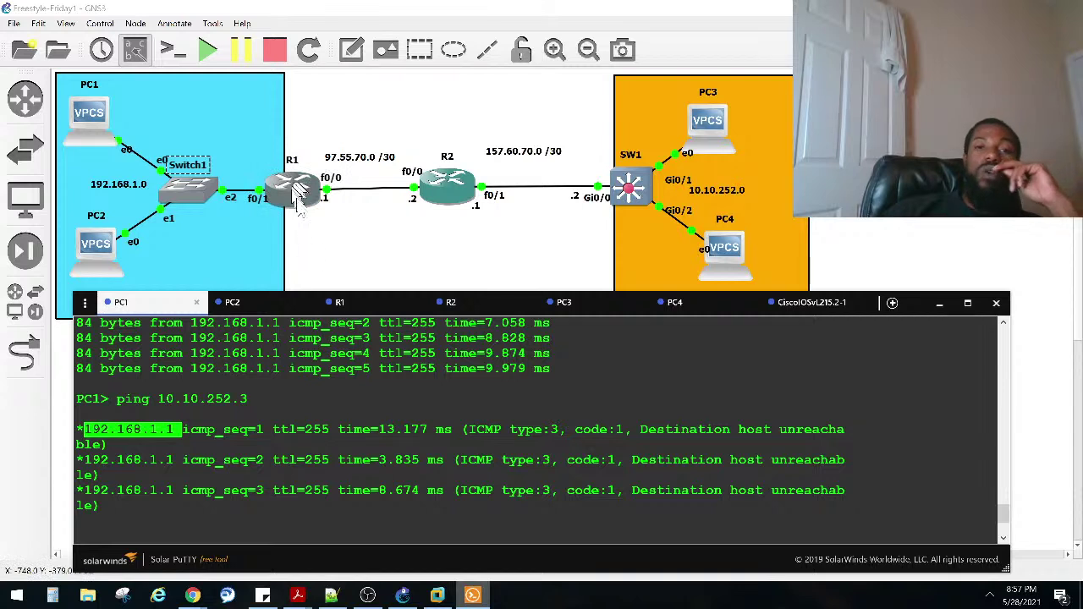
pyautogui.click(299, 426)
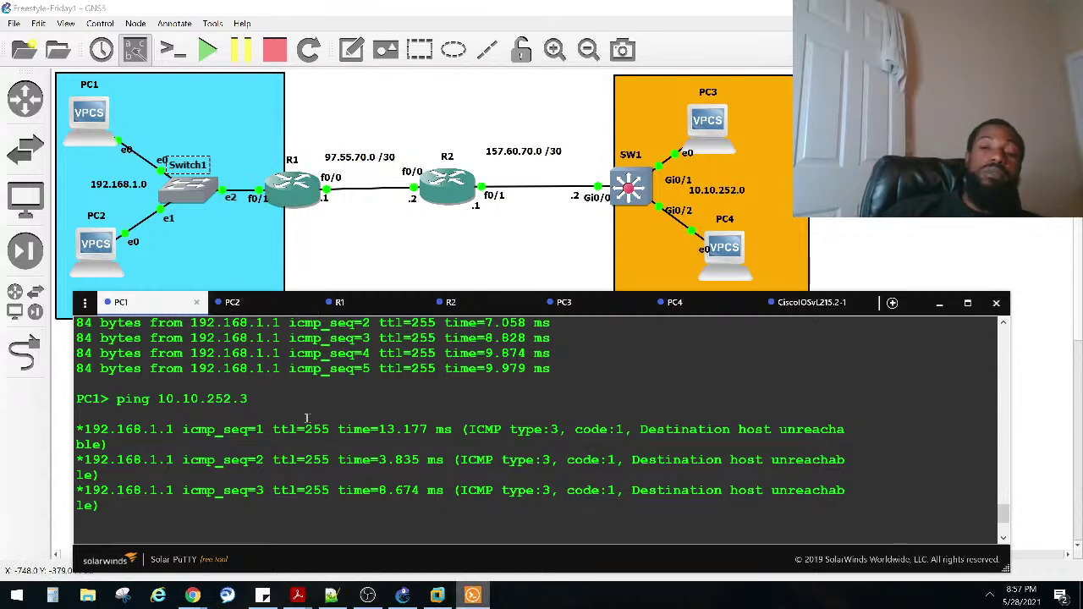
pyautogui.moveTo(632, 430); pyautogui.dragTo(833, 430)
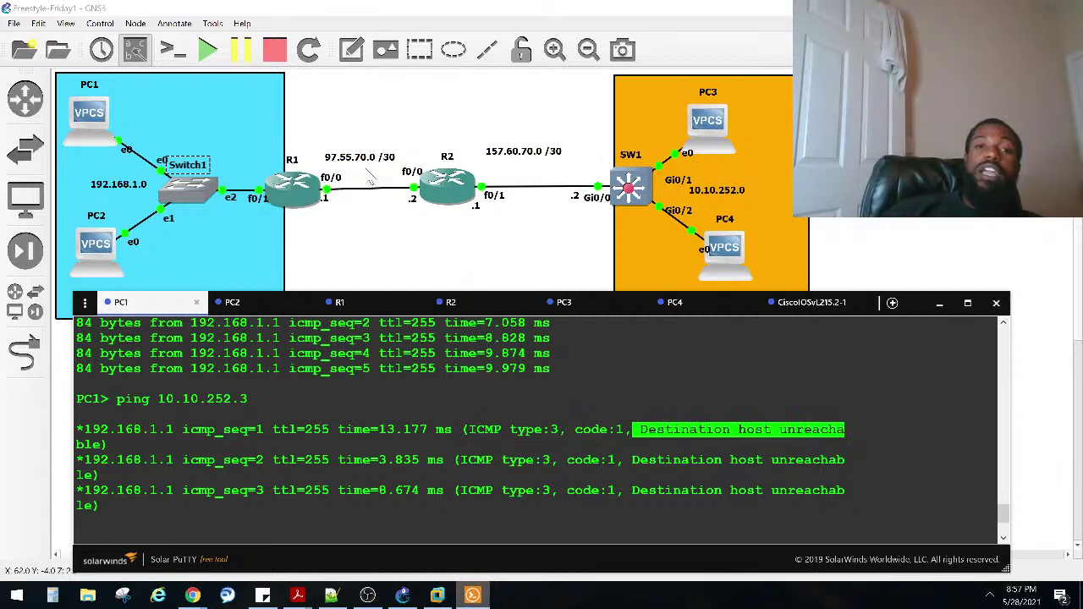
pyautogui.moveTo(273, 461); pyautogui.dragTo(301, 506)
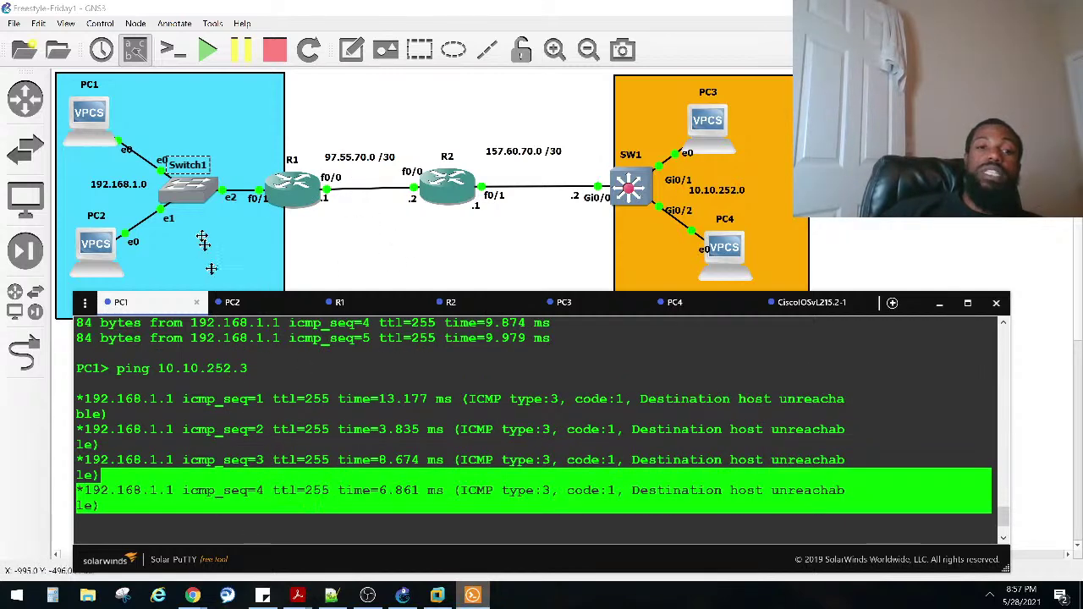
# Step: Enter global configuration mode on R1 with configure terminal
pyautogui.click(338, 305)
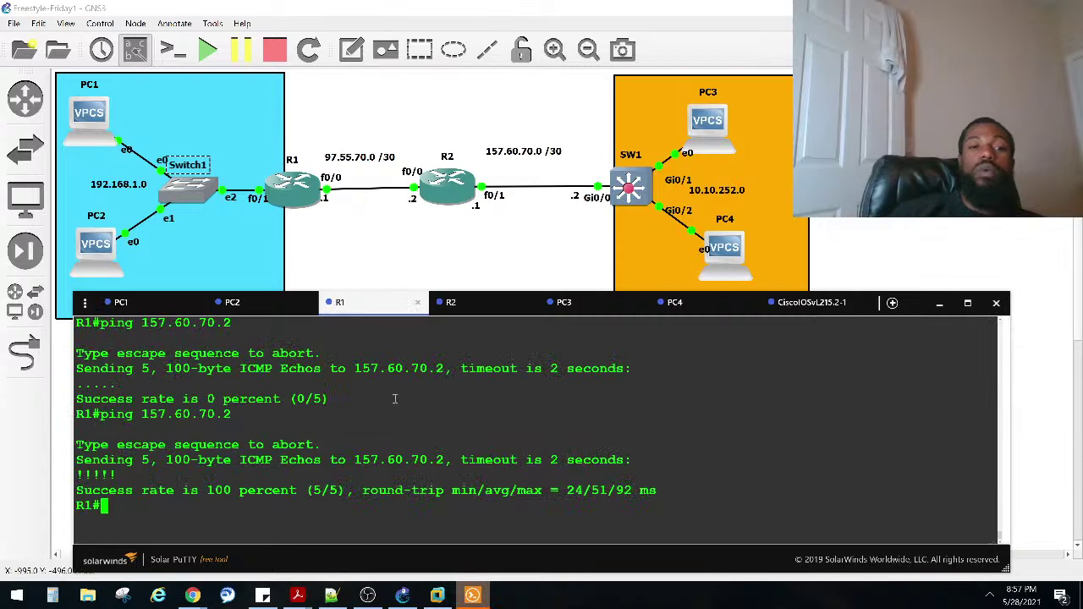
pyautogui.write('CONF')
pyautogui.press('Tab')
pyautogui.press('Tab')
pyautogui.press('Tab')
pyautogui.write('T')
pyautogui.press('Tab')
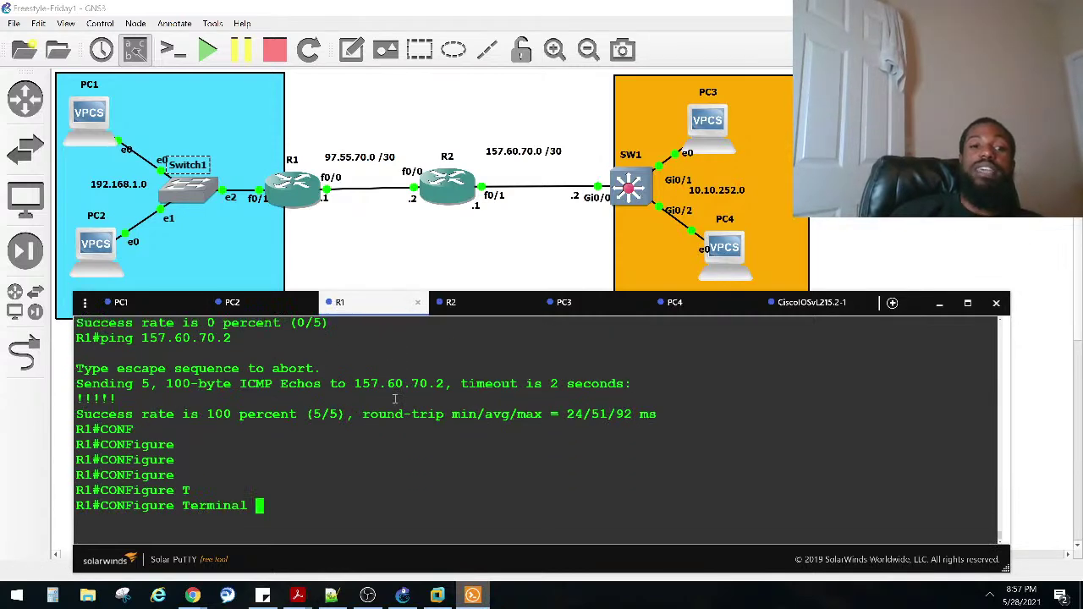
pyautogui.press('Return')
# Step: Add R1's default route 0.0.0.0 0.0.0.0 out FastEthernet 0/0
pyautogui.write('IP ')
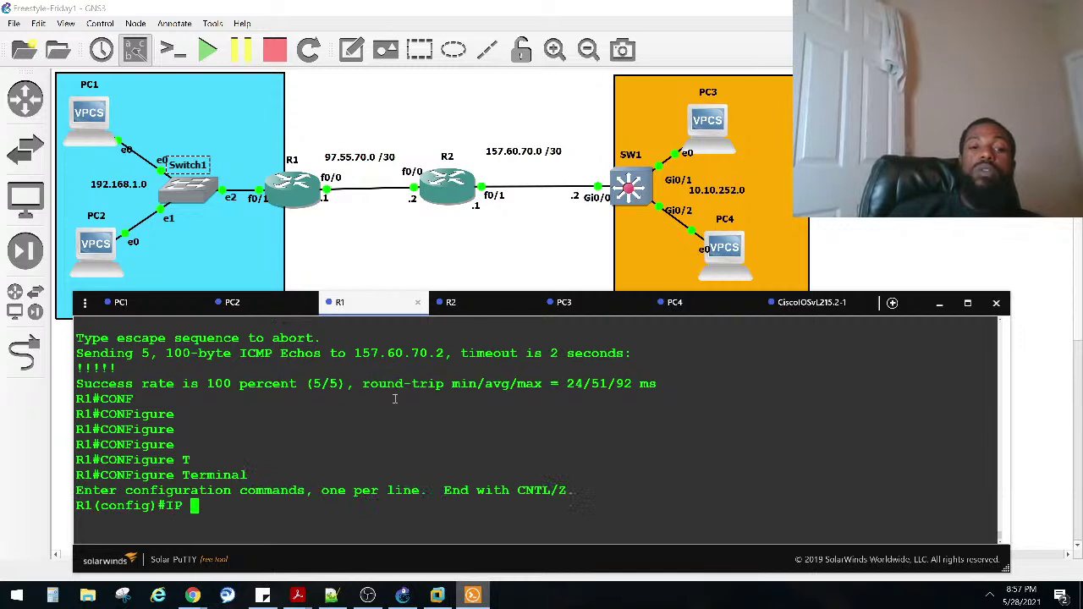
pyautogui.write('ROU')
pyautogui.press('Tab')
pyautogui.write('tE')
pyautogui.press('Tab')
pyautogui.write('0')
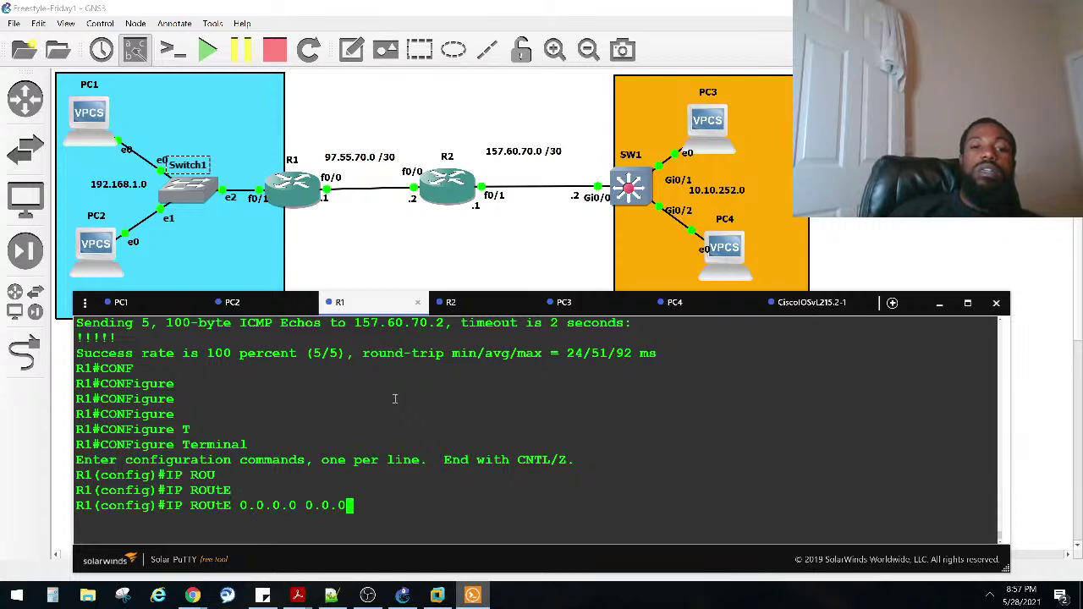
pyautogui.write('.0.0.0 0.0.0.0 FAS')
pyautogui.press('Tab')
pyautogui.write('0/0')
pyautogui.press('Return')
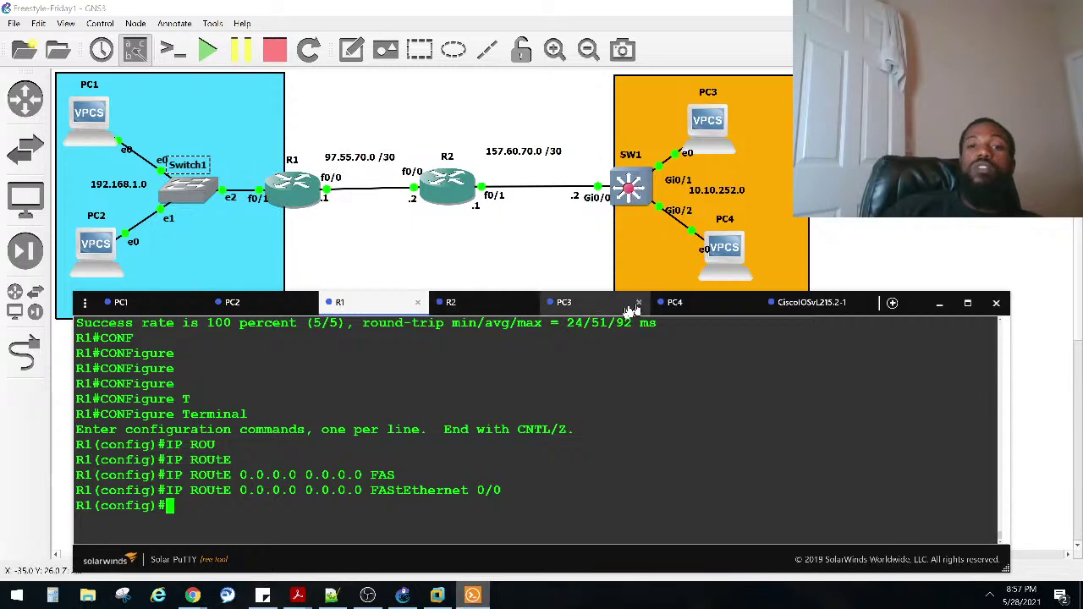
pyautogui.click(810, 302)
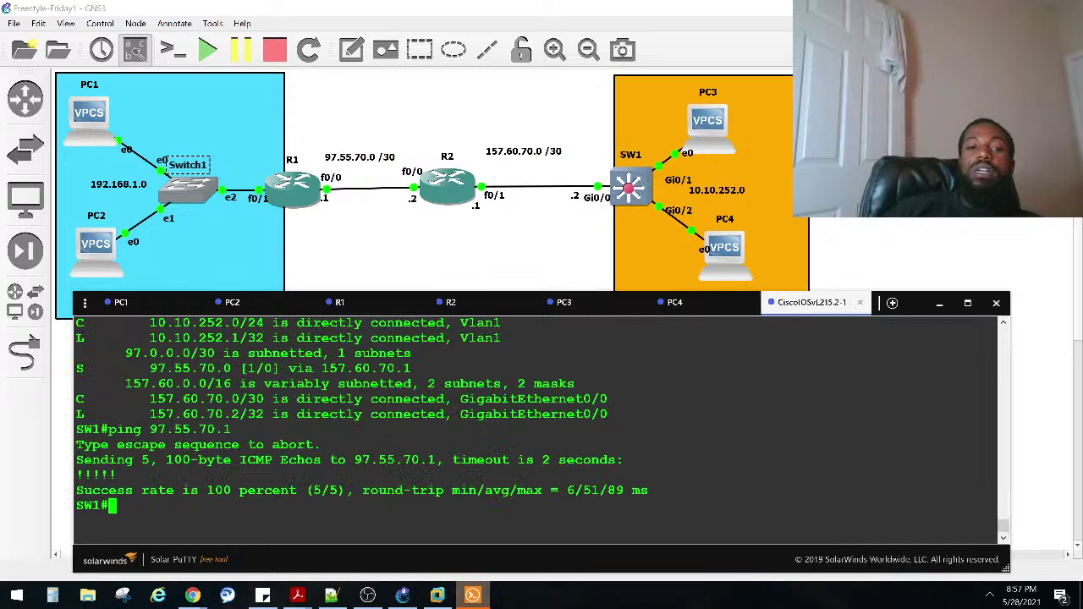
# Step: On SW1, add default route 0.0.0.0 0.0.0.0 out GigabitEthernet 0/0
pyautogui.write('CONF')
pyautogui.press('Tab')
pyautogui.write('T')
pyautogui.press('Tab')
pyautogui.press('Return')
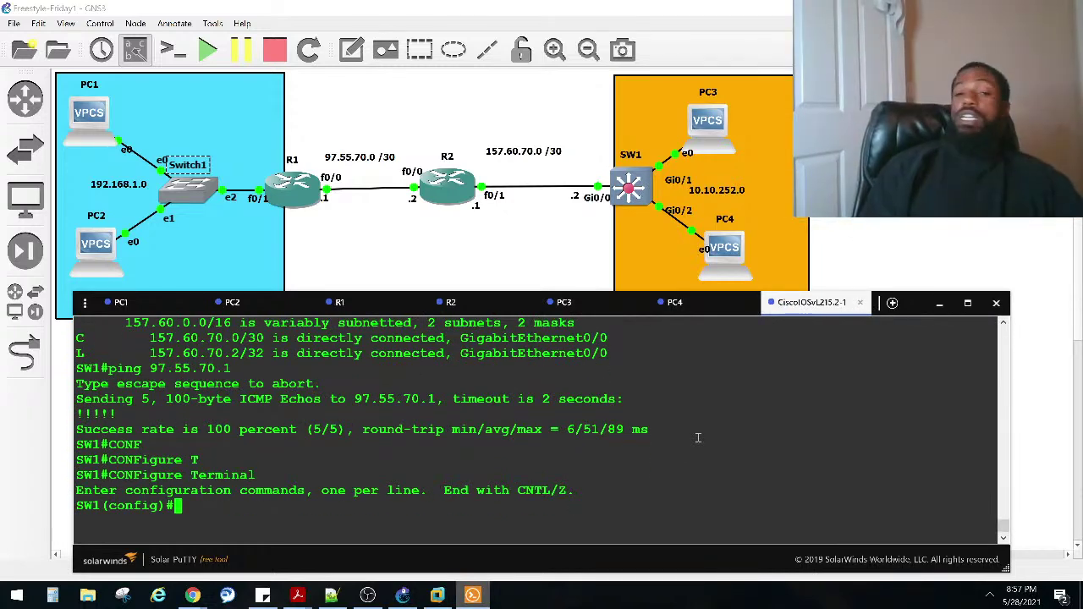
pyautogui.write('IP ROU')
pyautogui.press('Tab')
pyautogui.write('t')
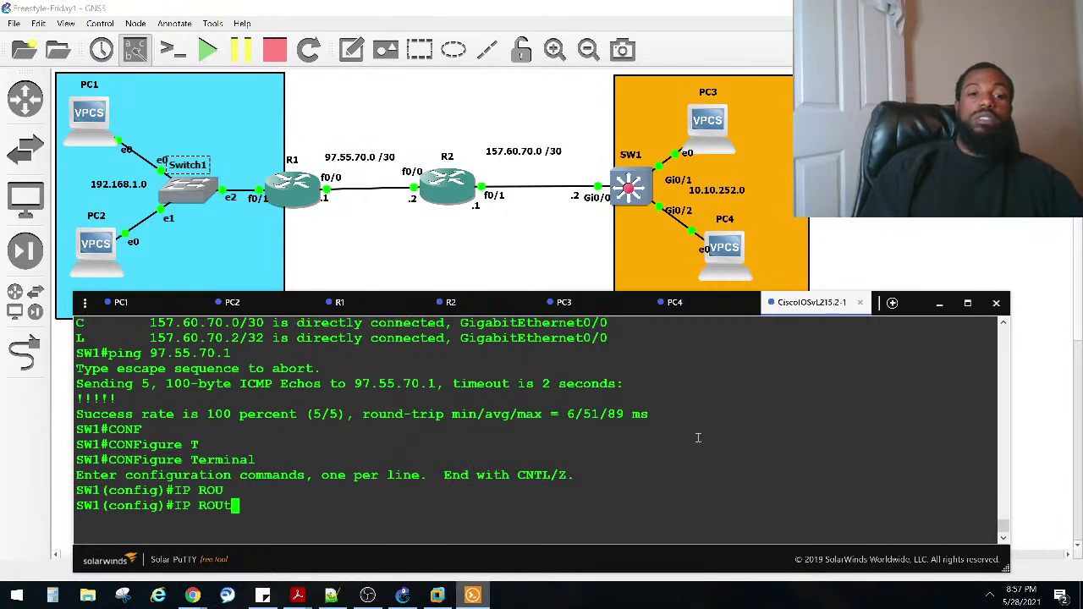
pyautogui.write('E')
pyautogui.press('Tab')
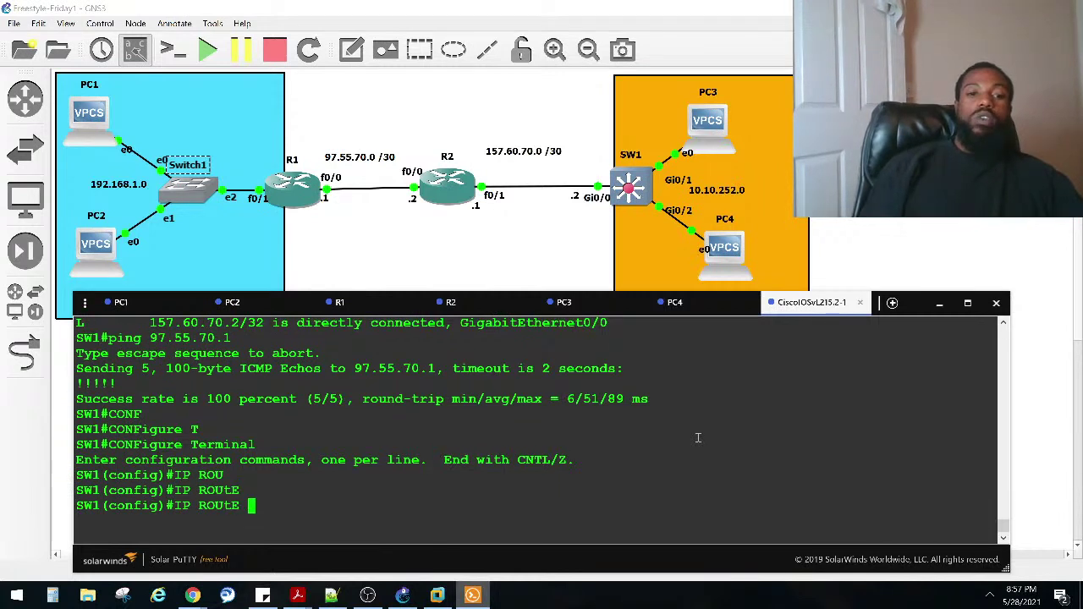
pyautogui.write('0.0.0.0 0.0.00')
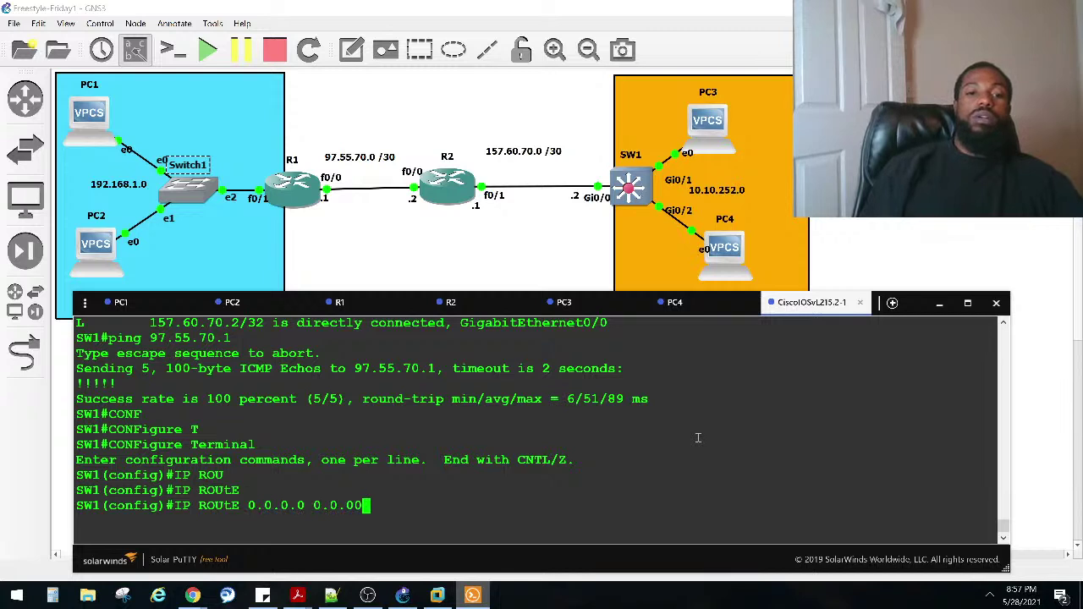
pyautogui.press('BackSpace')
pyautogui.write('.0 ')
pyautogui.write('GI')
pyautogui.press('Tab')
pyautogui.write('0/0')
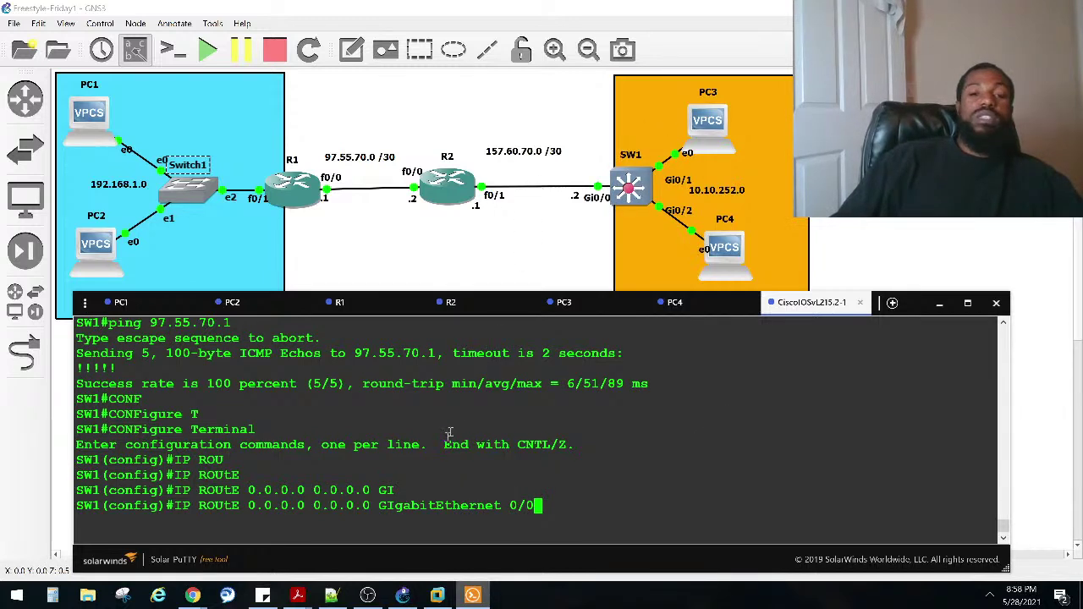
pyautogui.press('Return')
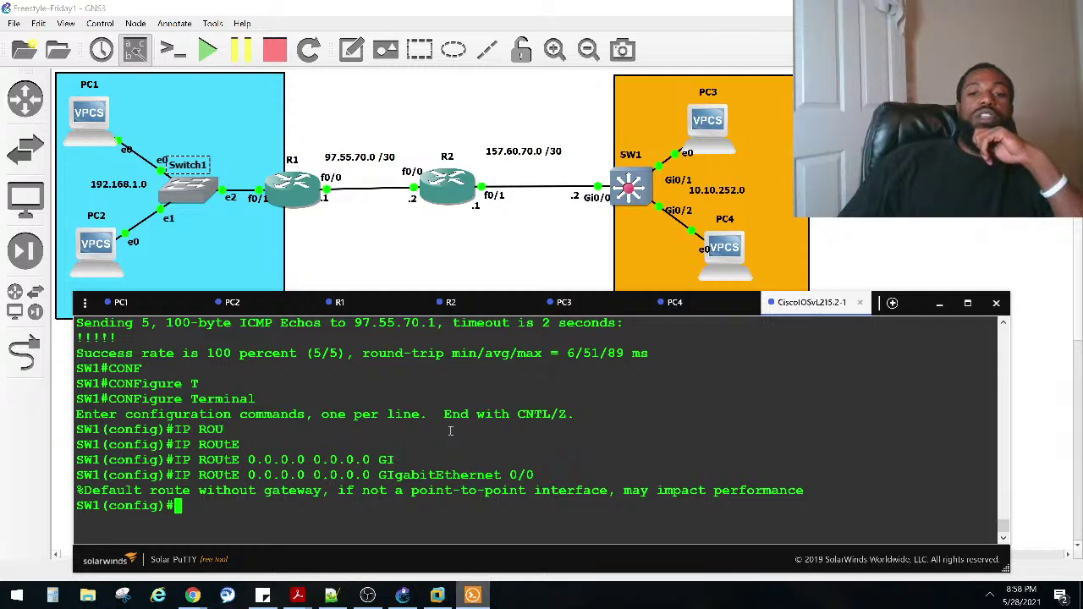
# Step: Return SW1 to privileged mode and abort an accidental name lookup with Ctrl+Shift+6
pyautogui.hotkey('ctrl', 'z')
pyautogui.press('Return')
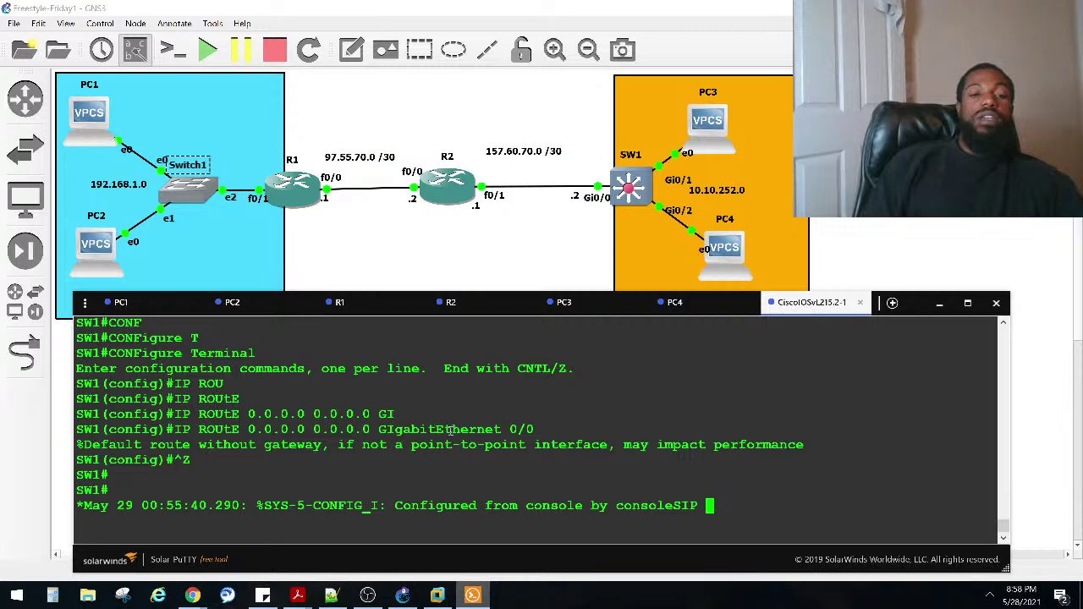
pyautogui.press('Return')
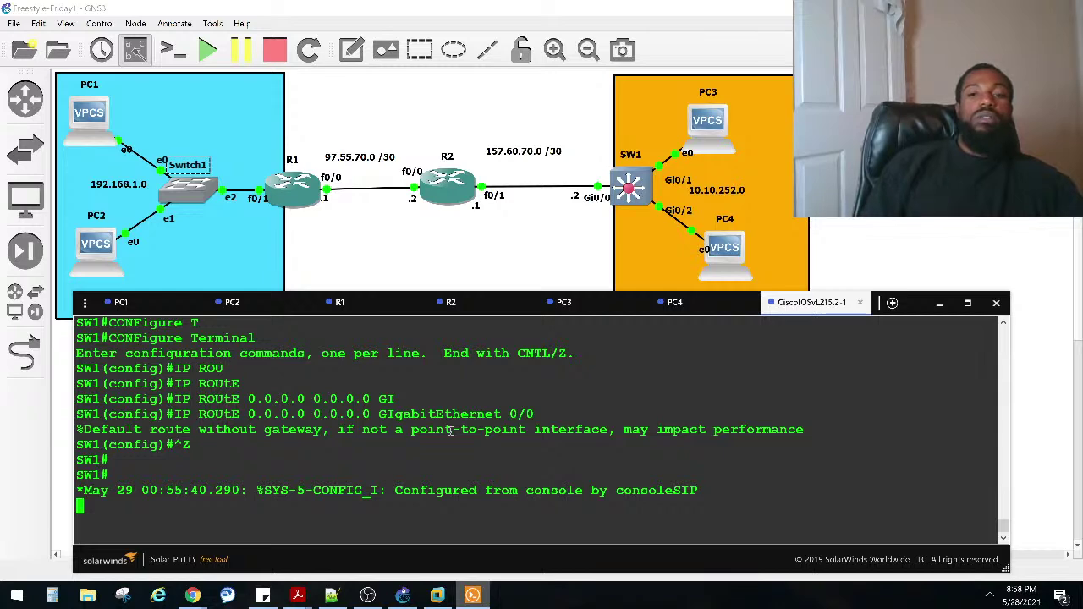
pyautogui.click(691, 304)
pyautogui.click(808, 302)
pyautogui.rightClick(708, 376)
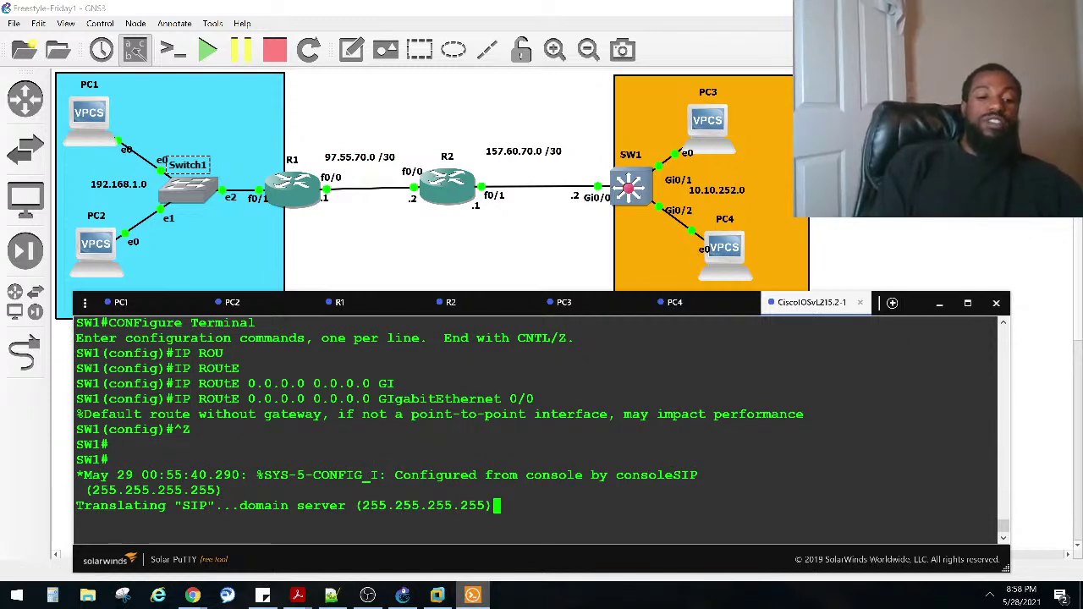
pyautogui.hotkey('ctrl', 'shift', '6')
pyautogui.press('Return')
pyautogui.press('Return')
pyautogui.press('Return')
pyautogui.press('Return')
pyautogui.press('Return')
pyautogui.press('Return')
pyautogui.press('Return')
pyautogui.press('Return')
pyautogui.press('Return')
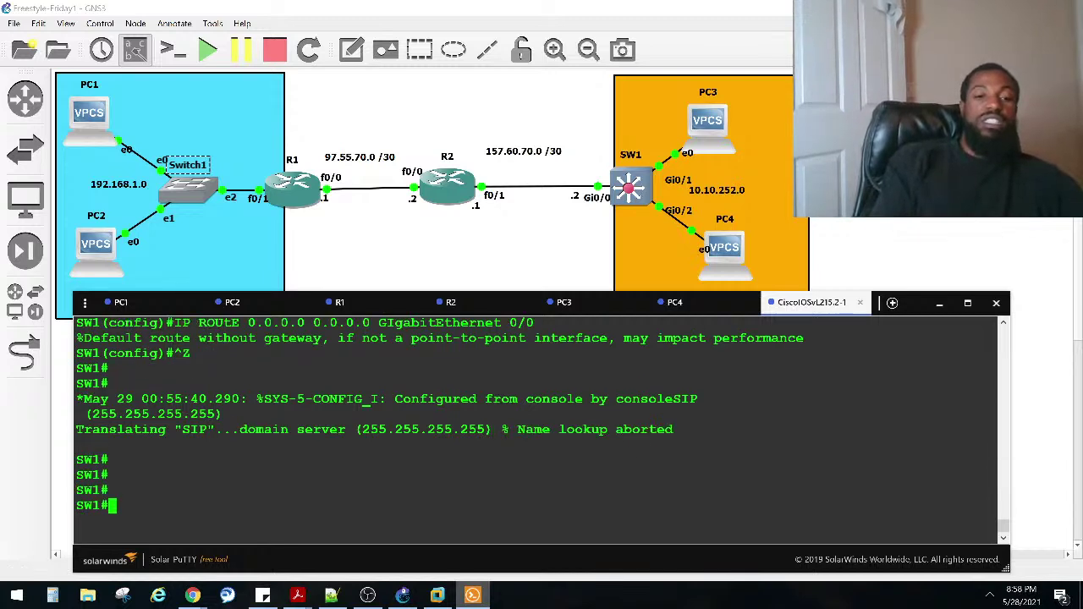
pyautogui.hotkey('ctrl', 'z')
pyautogui.hotkey('ctrl', 'z')
pyautogui.press('Return')
pyautogui.hotkey('ctrl', 'v')
pyautogui.hotkey('ctrl', 'v')
pyautogui.press('BackSpace')
pyautogui.press('BackSpace')
pyautogui.press('BackSpace')
pyautogui.press('BackSpace')
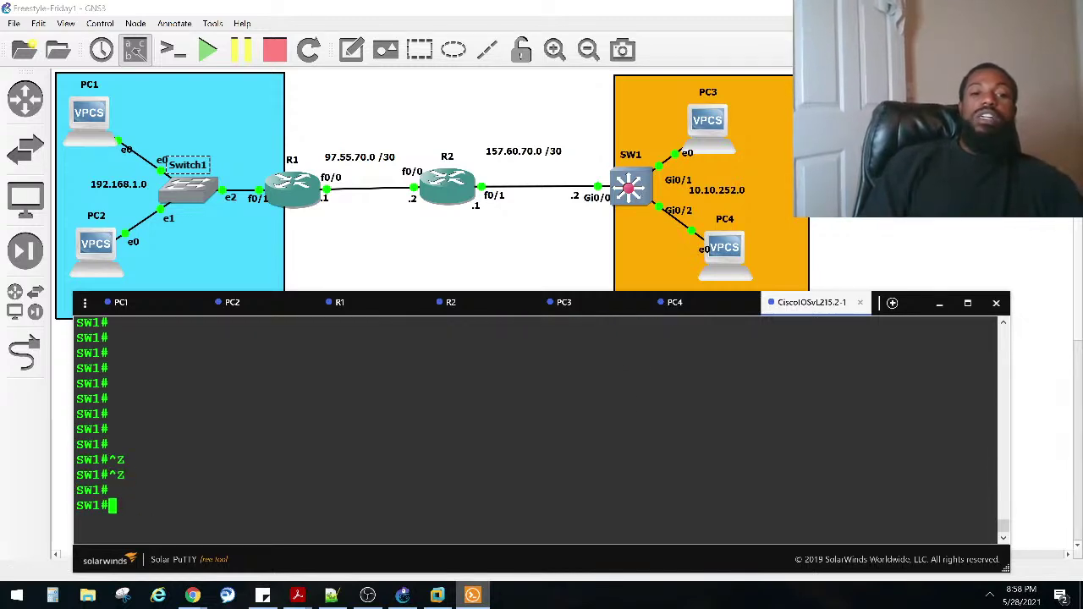
pyautogui.write('SHO IP ROUTE')
pyautogui.press('Return')
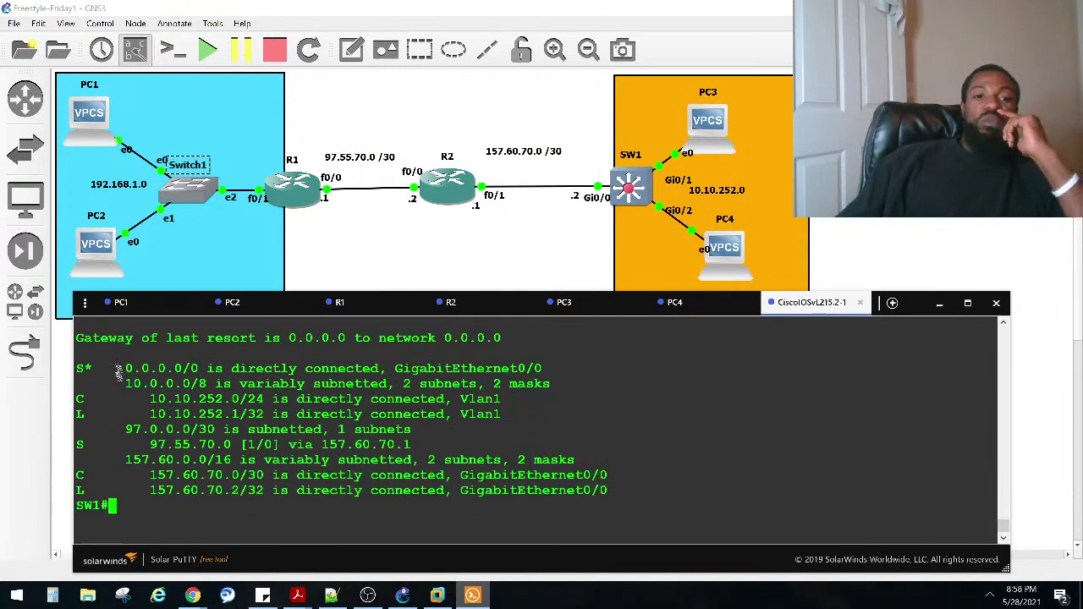
pyautogui.moveTo(124, 369); pyautogui.dragTo(238, 367)
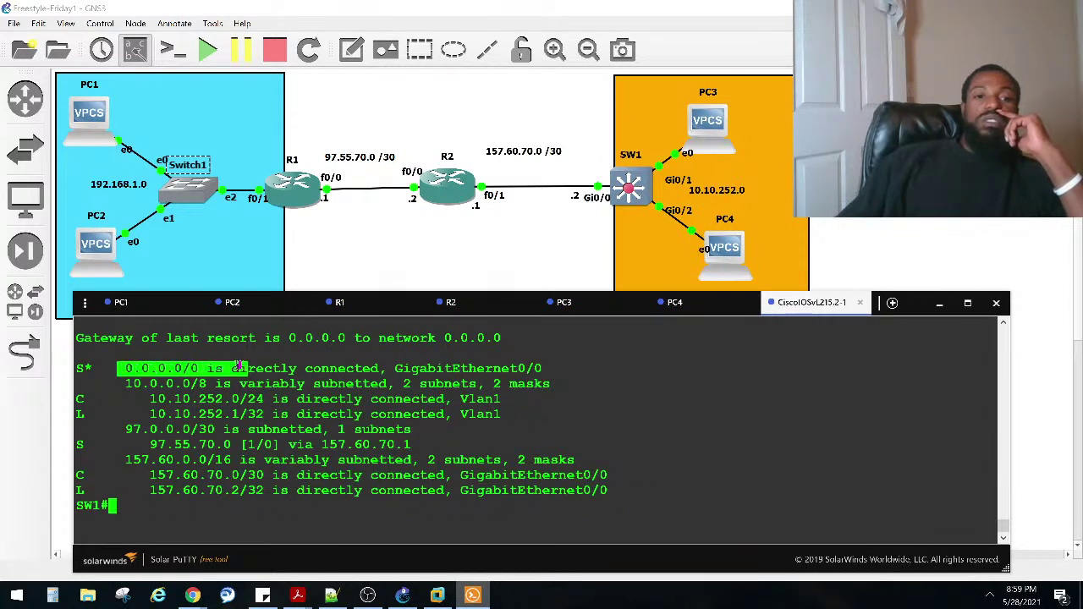
pyautogui.moveTo(131, 383); pyautogui.dragTo(222, 401)
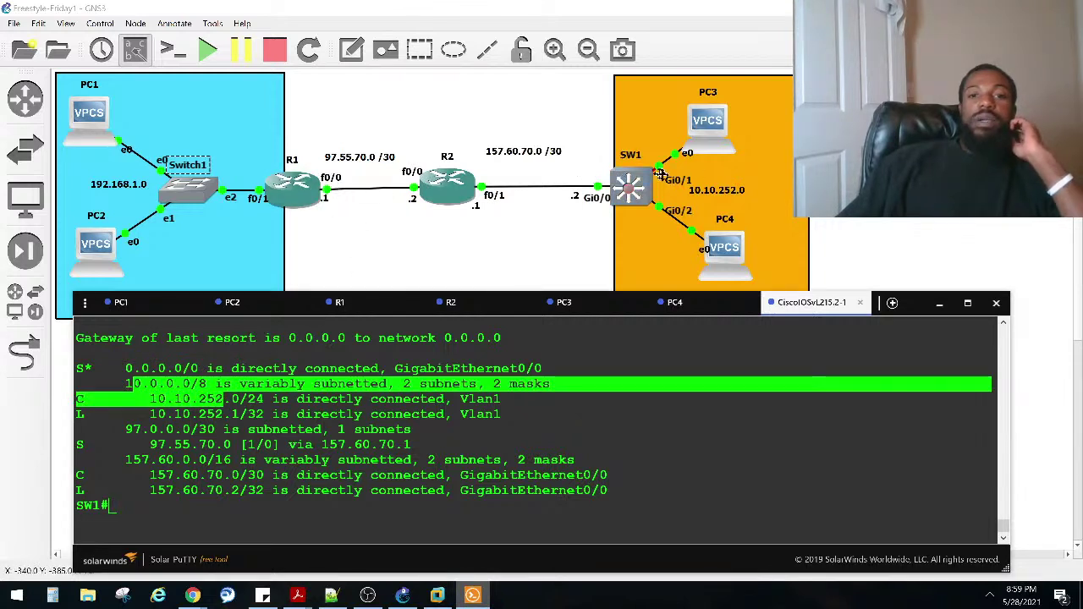
pyautogui.moveTo(125, 429); pyautogui.dragTo(277, 446)
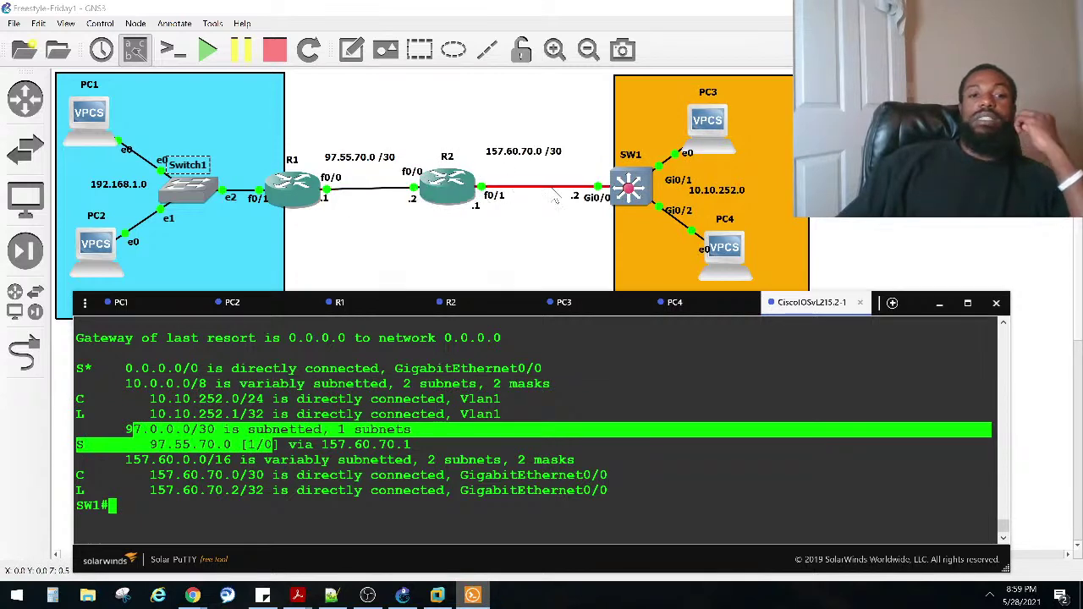
pyautogui.click(383, 442)
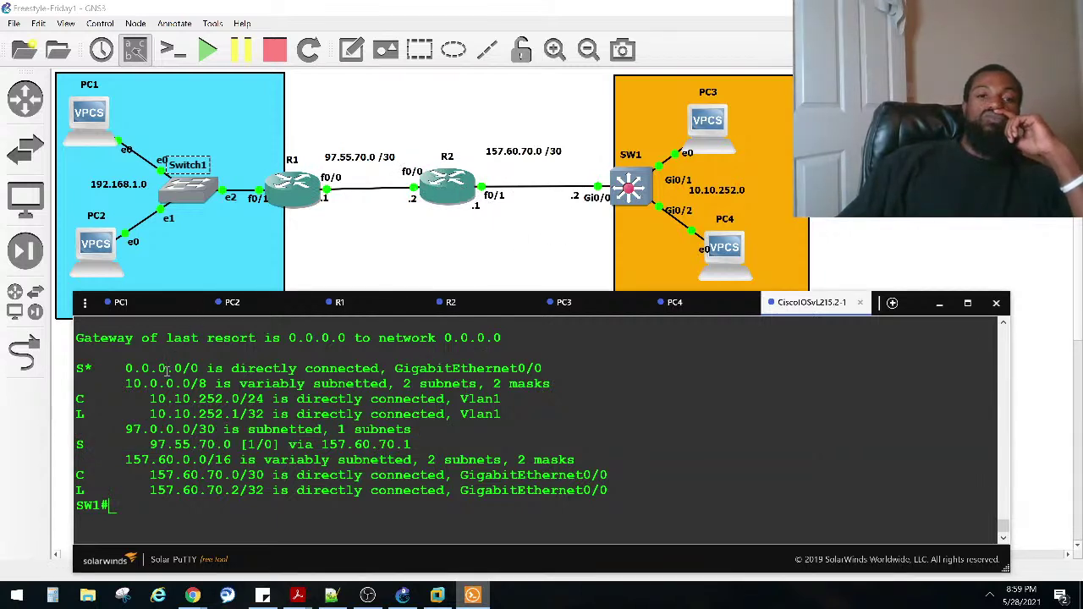
# Step: Exit R1's configuration and show its routing table, highlighting the default and 157.60.70.0 routes
pyautogui.click(351, 307)
pyautogui.press('Return')
pyautogui.press('Return')
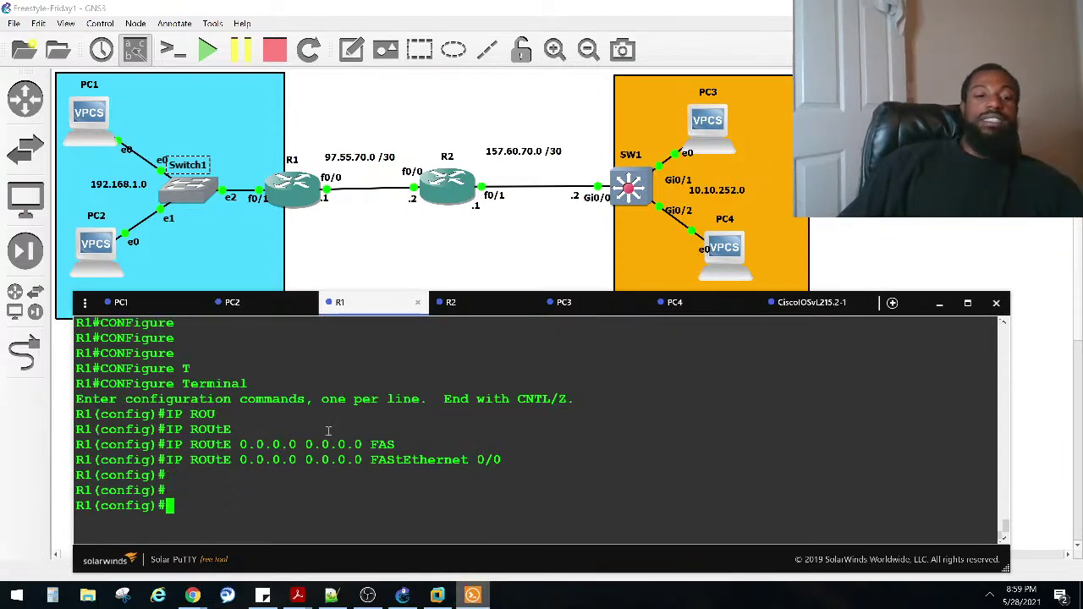
pyautogui.hotkey('ctrl', 'z')
pyautogui.write('SHO IP ROUT')
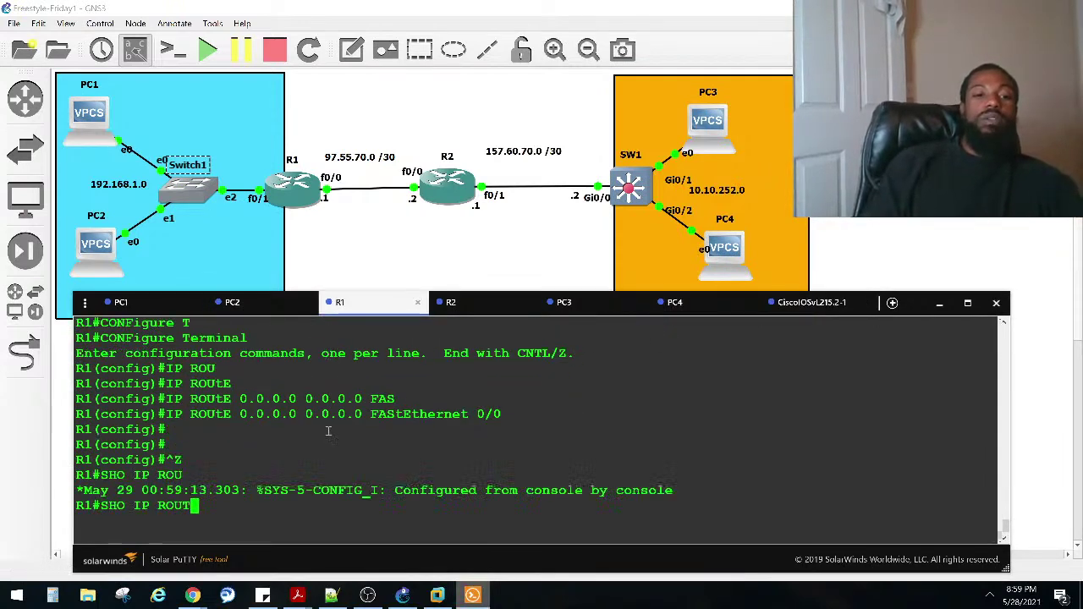
pyautogui.press('Return')
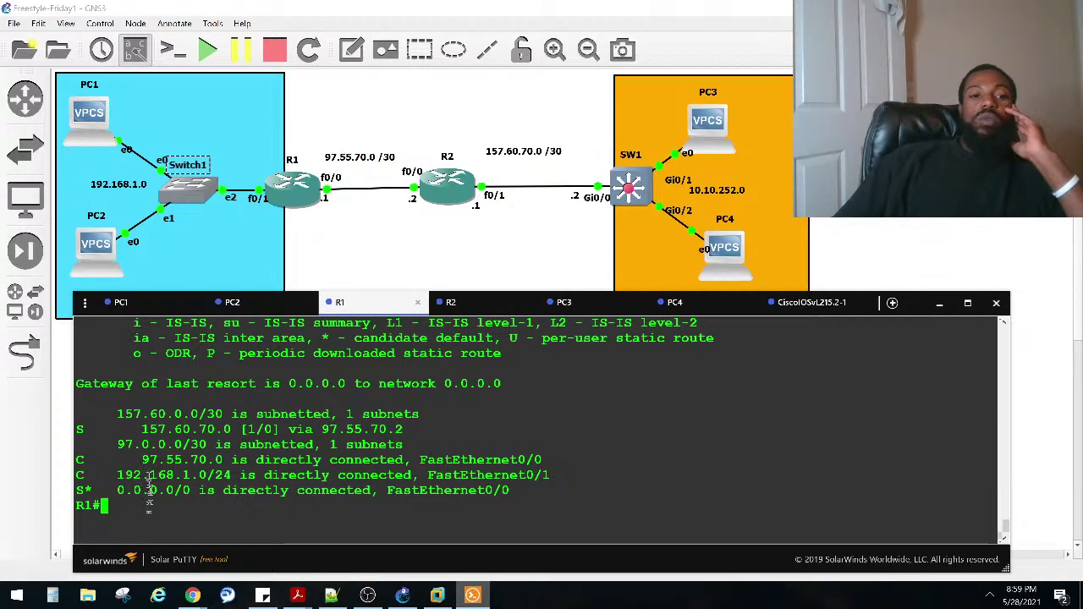
pyautogui.moveTo(82, 491); pyautogui.dragTo(296, 492)
pyautogui.moveTo(78, 429); pyautogui.dragTo(404, 429)
pyautogui.click(420, 423)
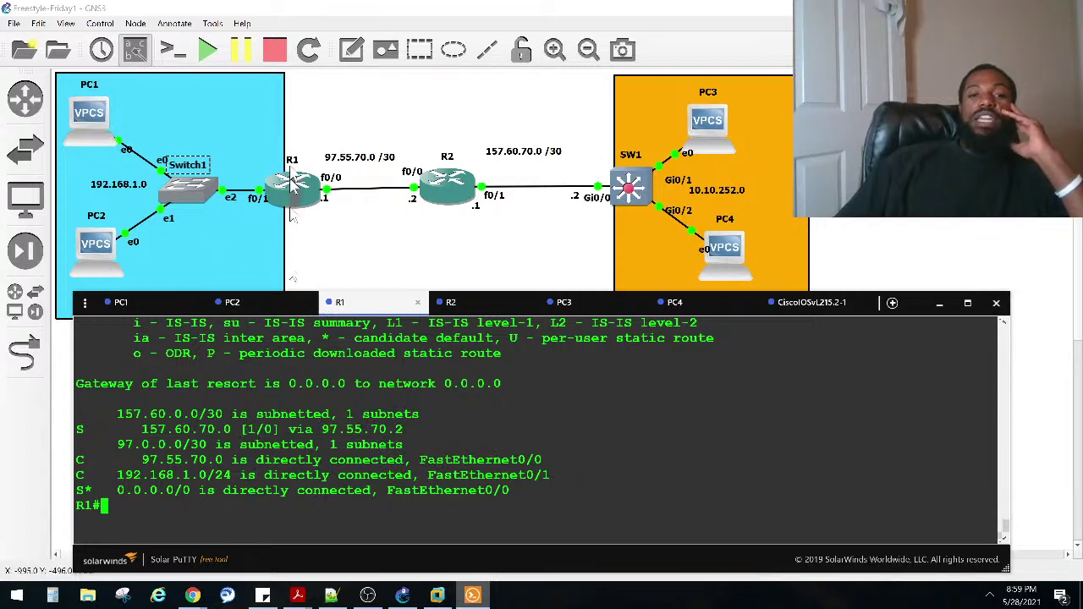
# Step: Confirm PC3's DHCP lease of 10.10.252.2, then return to R1 to start a ping
pyautogui.doubleClick(708, 122)
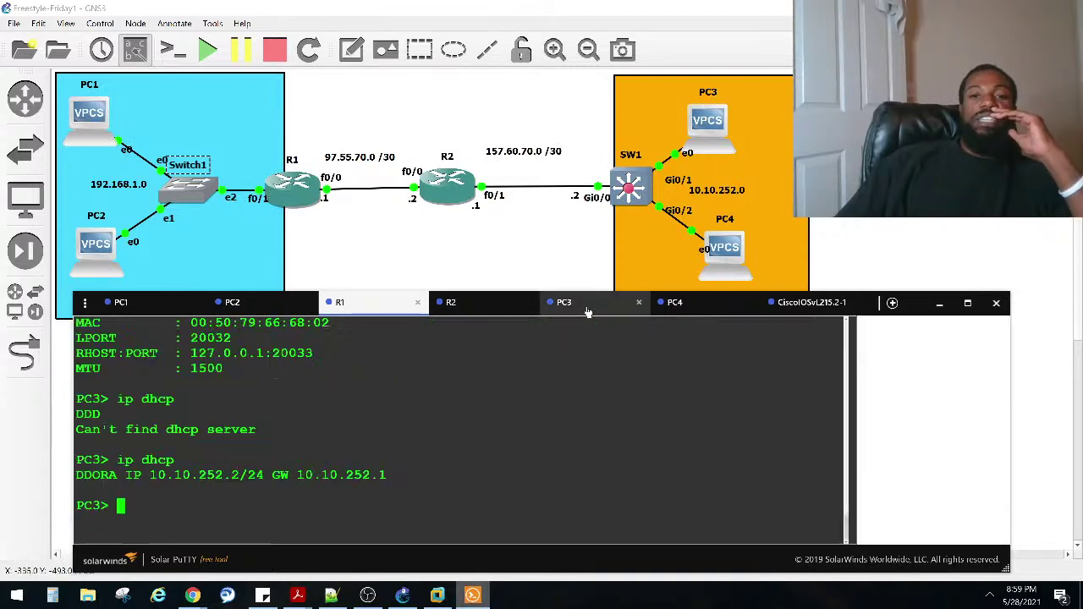
pyautogui.moveTo(243, 478); pyautogui.dragTo(61, 408)
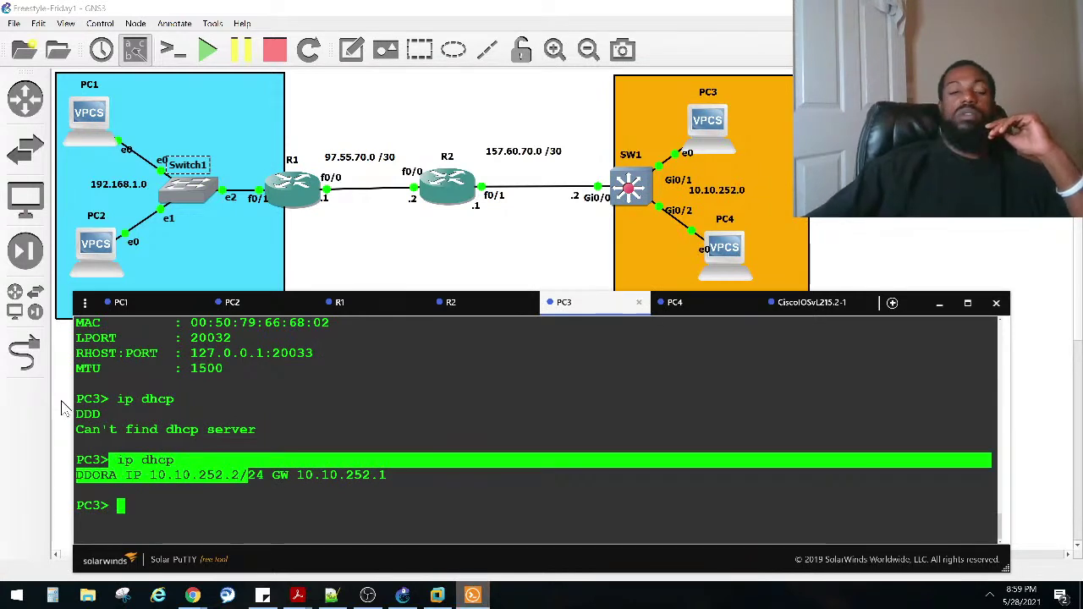
pyautogui.click(227, 482)
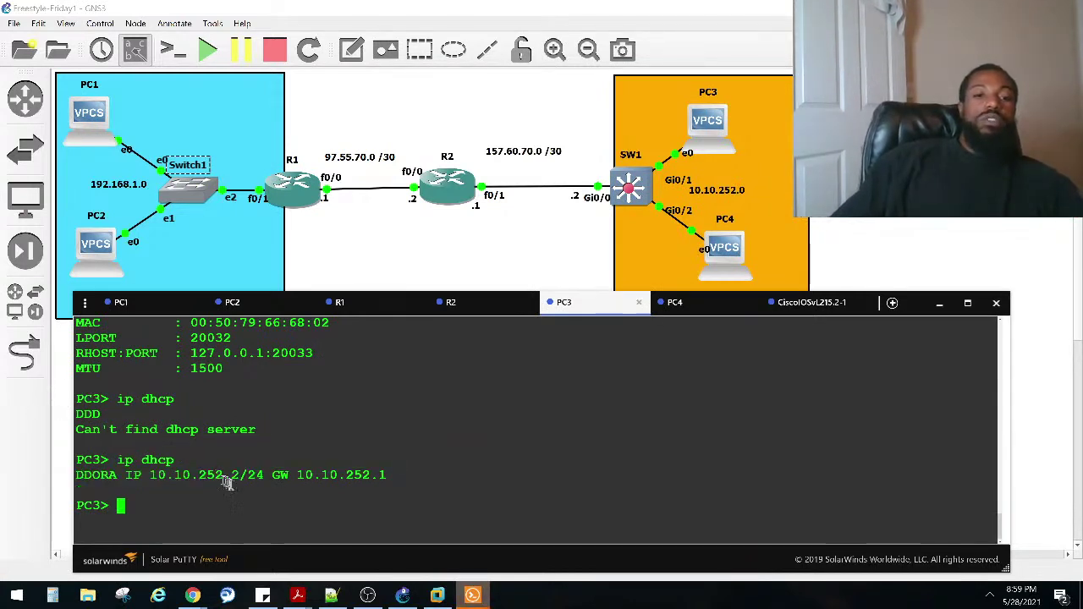
pyautogui.moveTo(241, 479); pyautogui.dragTo(151, 477)
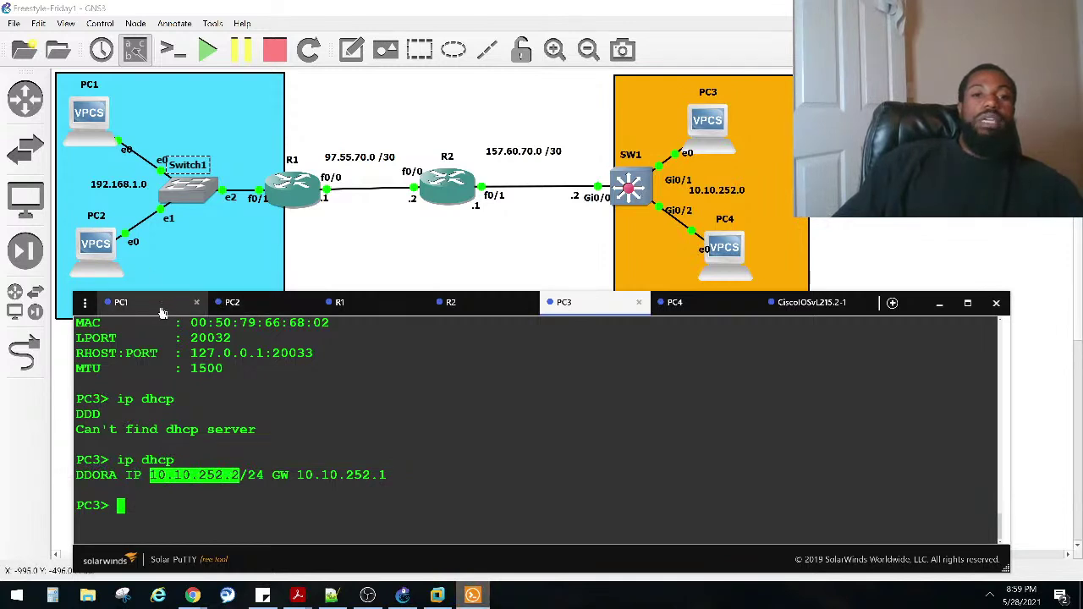
pyautogui.click(340, 302)
pyautogui.write('PING')
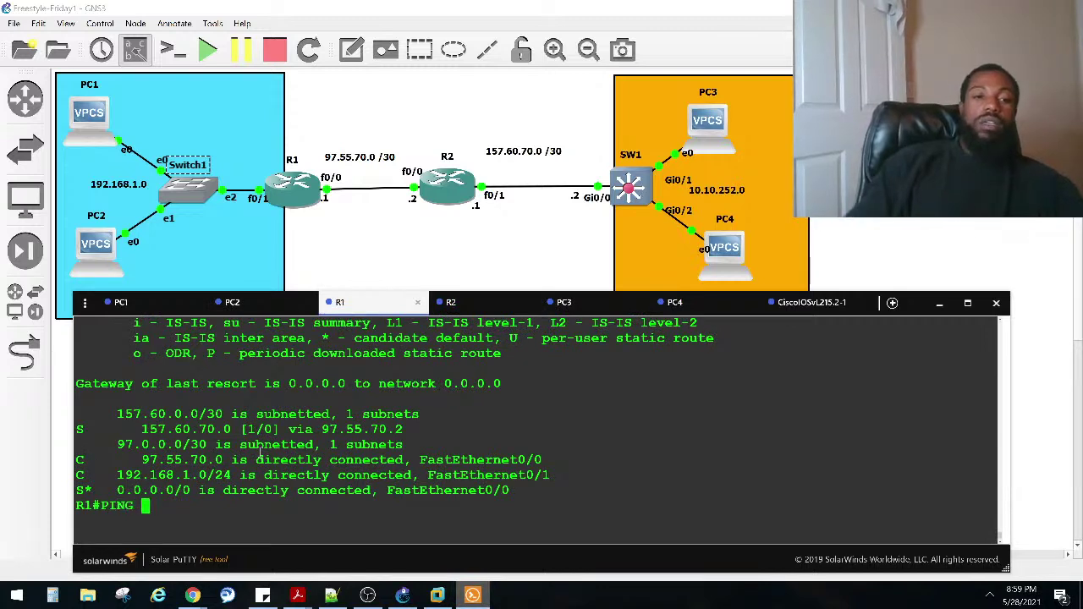
pyautogui.press('capslock')
pyautogui.press('BackSpace')
pyautogui.press('BackSpace')
pyautogui.press('BackSpace')
pyautogui.press('BackSpace')
pyautogui.press('BackSpace')
# Step: Ping PC3 at 10.10.252.2 from R1, which fails at 0/5, then browse command history
pyautogui.write('pi')
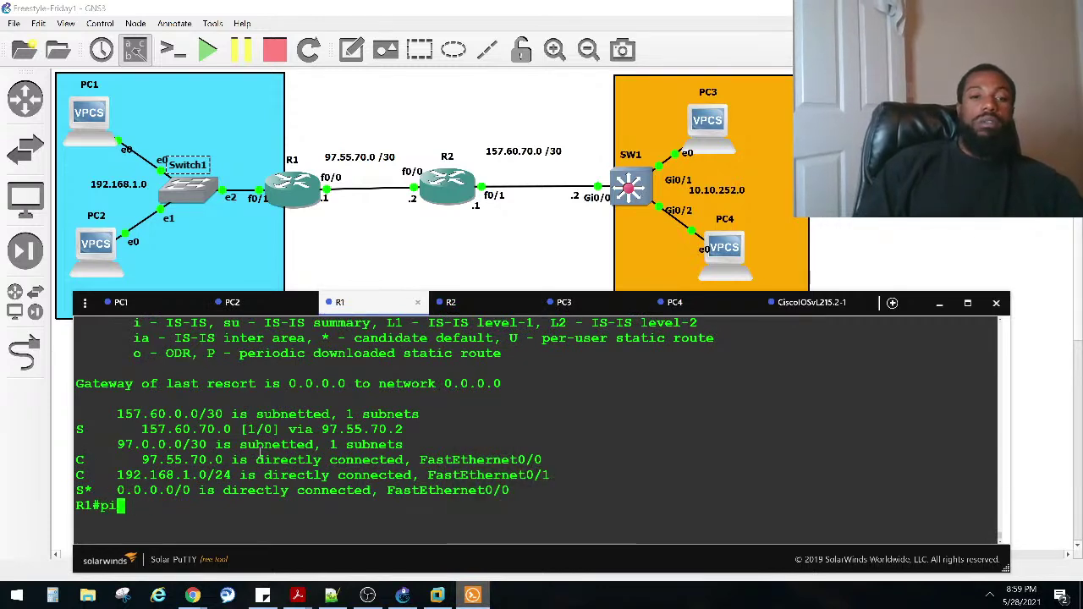
pyautogui.write('ng 10.10.252.2')
pyautogui.press('Return')
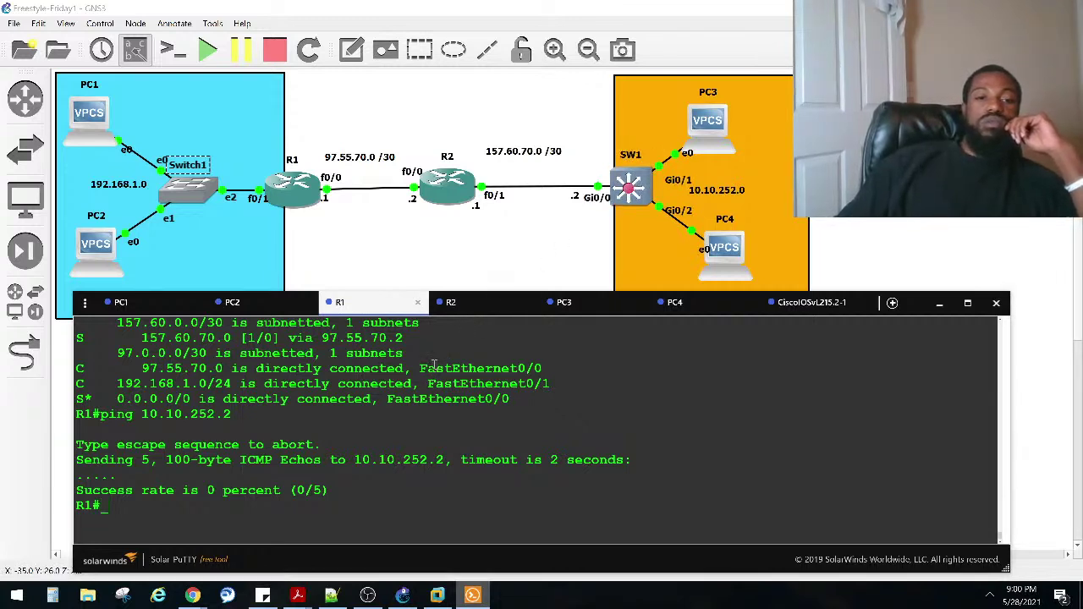
pyautogui.press('Up')
pyautogui.press('Up')
pyautogui.press('Up')
pyautogui.press('Down')
pyautogui.press('Up')
pyautogui.press('Down')
pyautogui.press('Down')
pyautogui.press('Down')
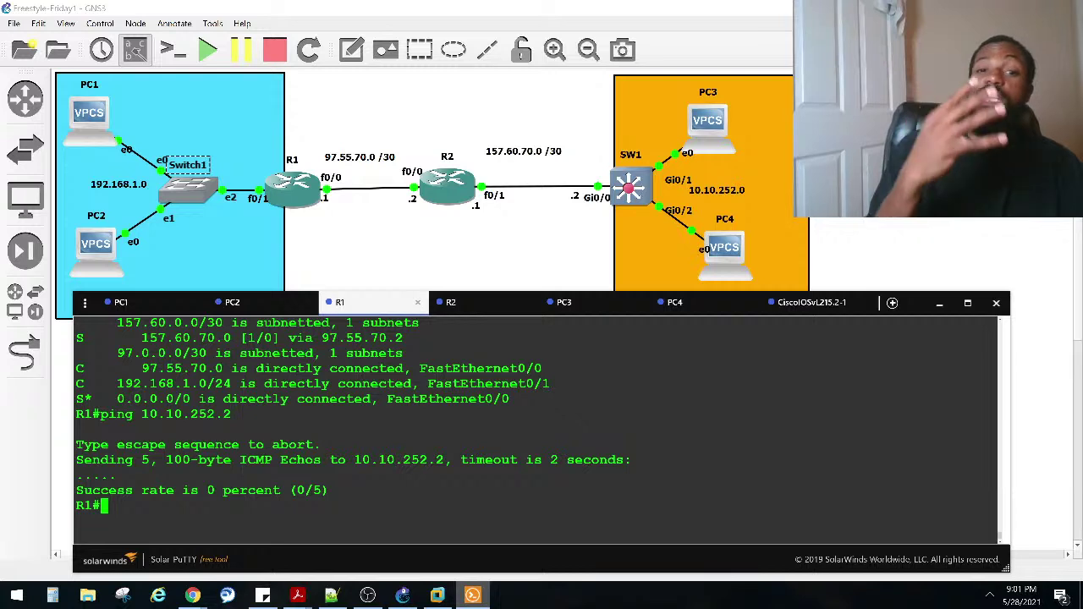
pyautogui.press('Return')
pyautogui.press('Return')
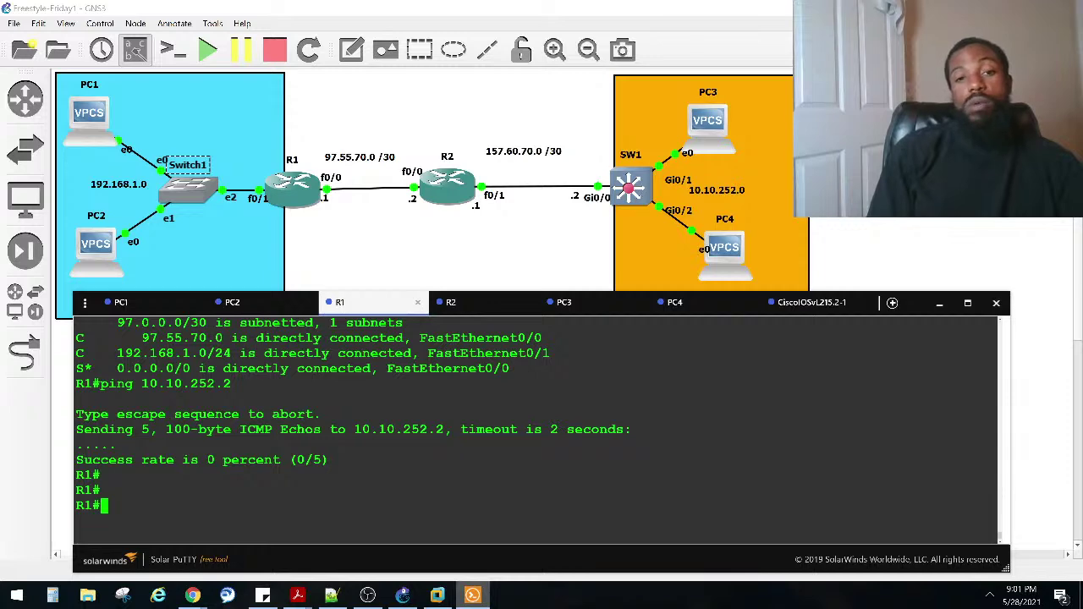
# Step: Show R1's routing table with 'sh ip ro' and highlight the S* 0.0.0.0/0 default route
pyautogui.write('sh ip ro')
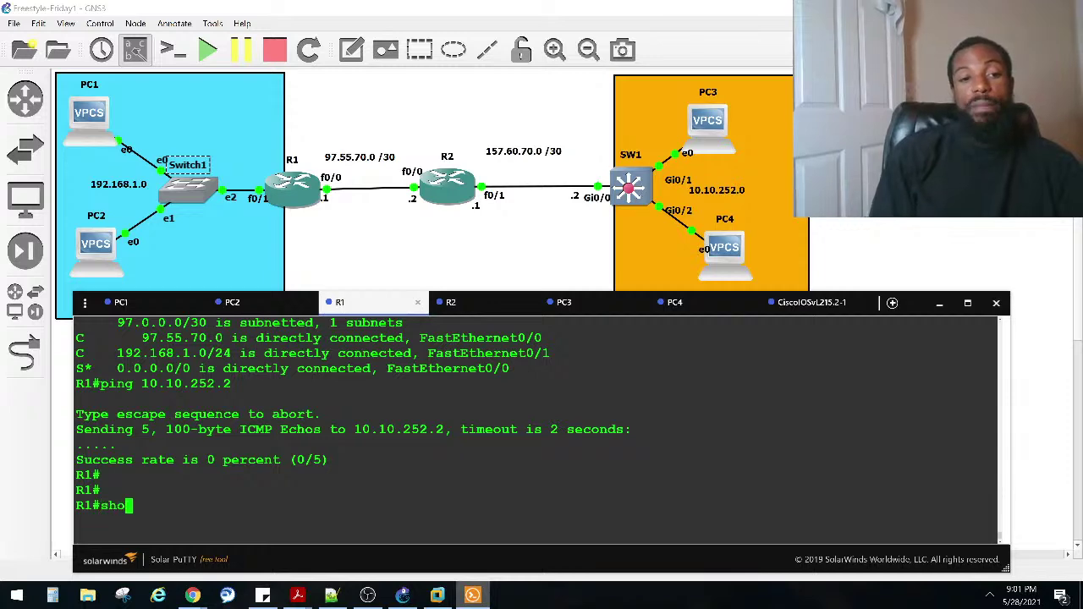
pyautogui.press('Return')
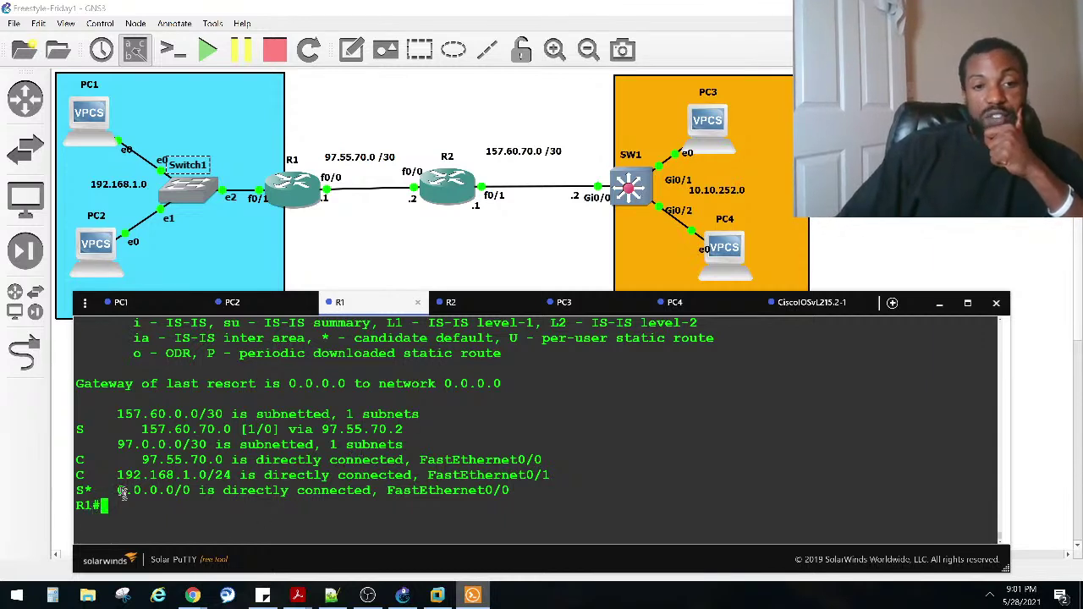
pyautogui.moveTo(116, 490); pyautogui.dragTo(199, 491)
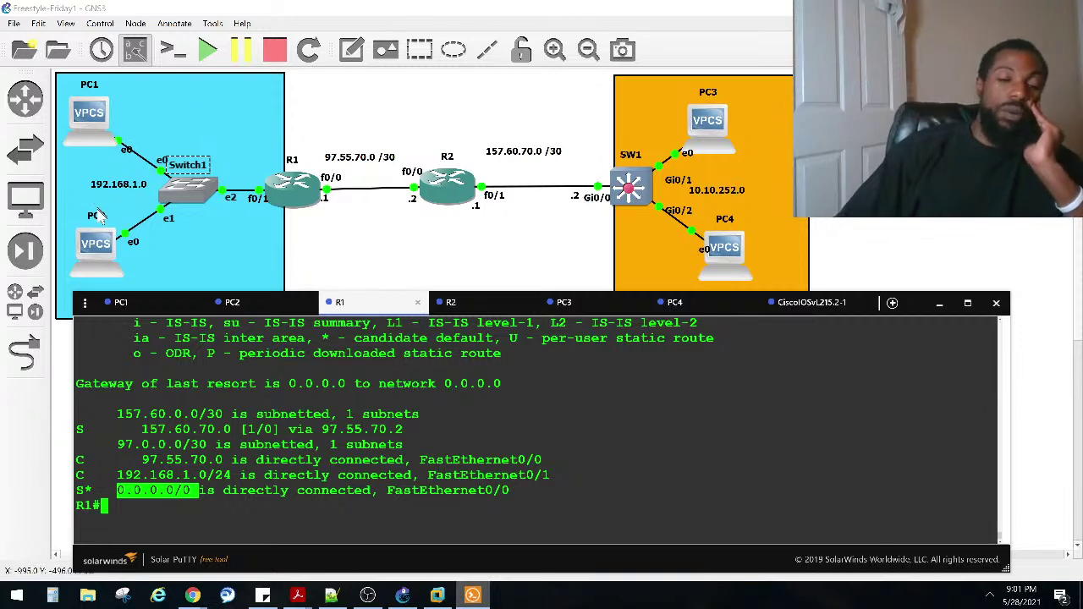
pyautogui.moveTo(105, 430)
pyautogui.mouseDown()
pyautogui.moveTo(83, 429)
pyautogui.moveTo(95, 416)
pyautogui.mouseUp()
pyautogui.moveTo(149, 490); pyautogui.dragTo(82, 489)
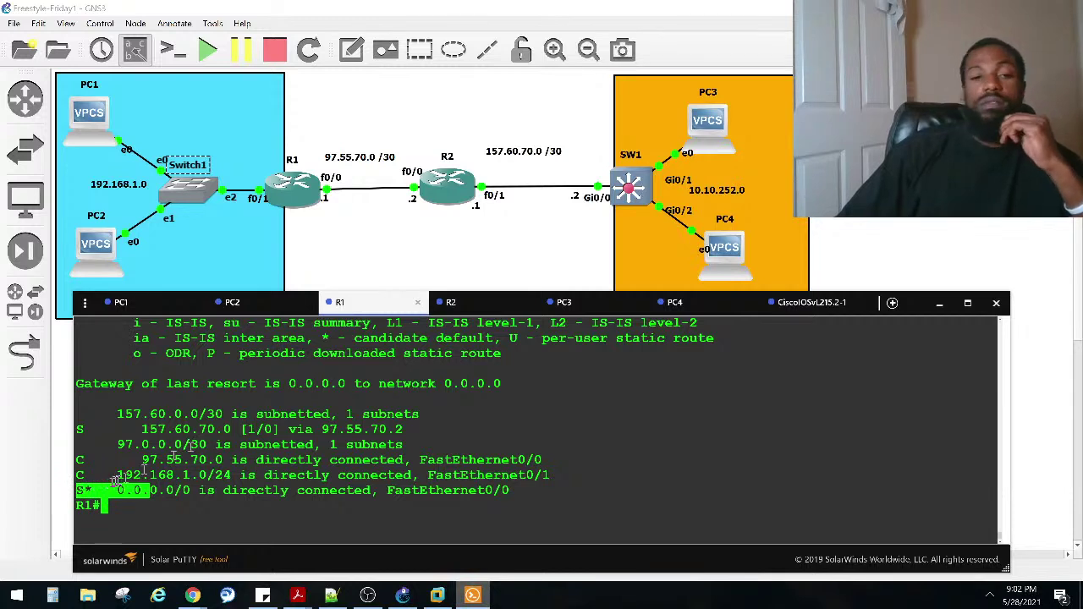
pyautogui.click(257, 415)
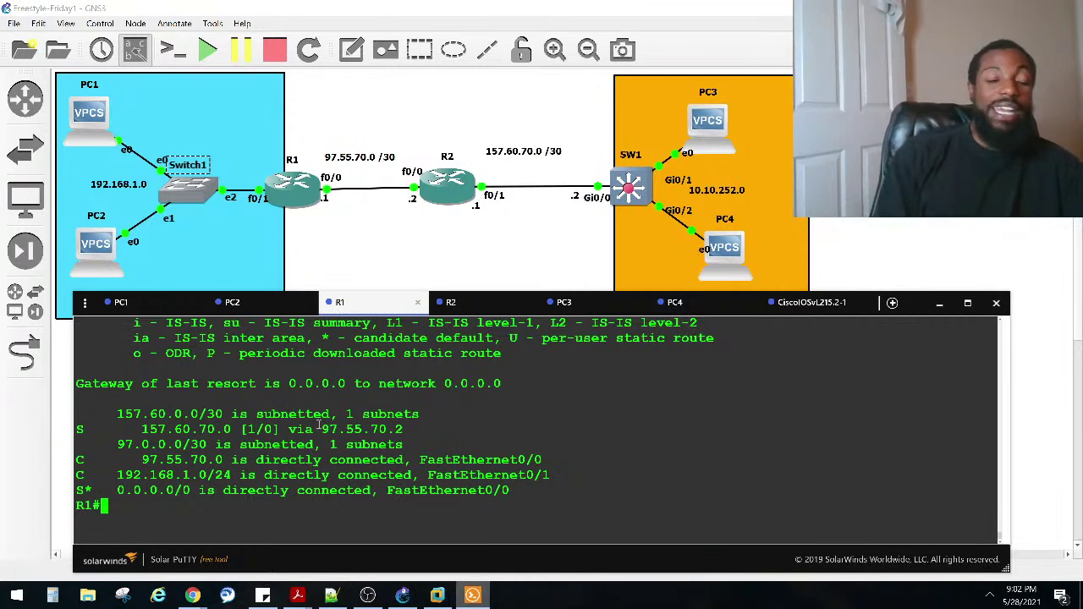
pyautogui.write('con')
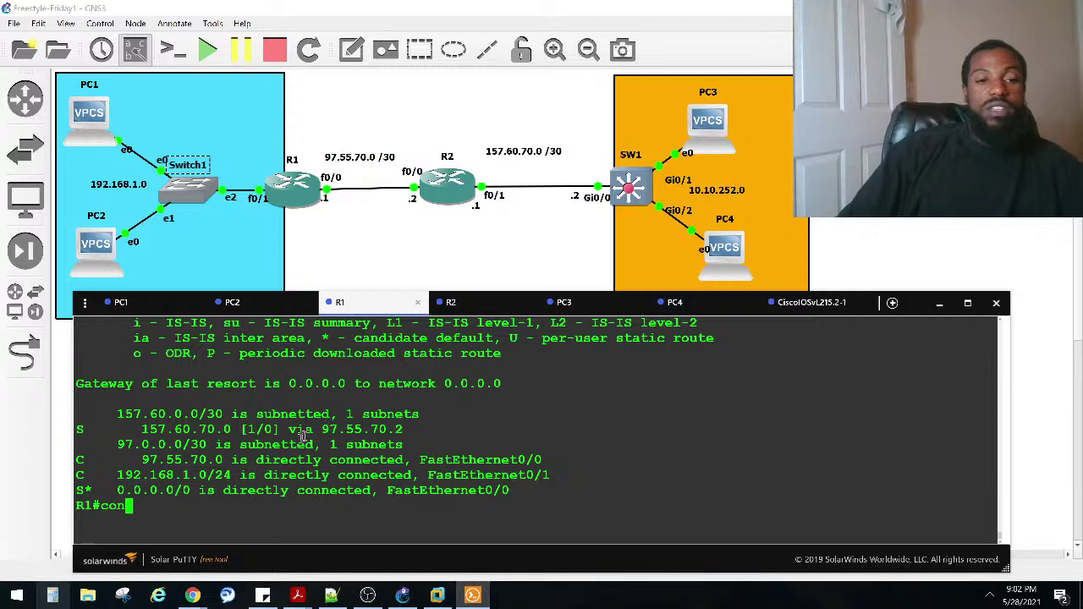
# Step: On R1, remove the default route out FastEthernet 0/0 using 'no' on the recalled command
pyautogui.write('f')
pyautogui.press('Tab')
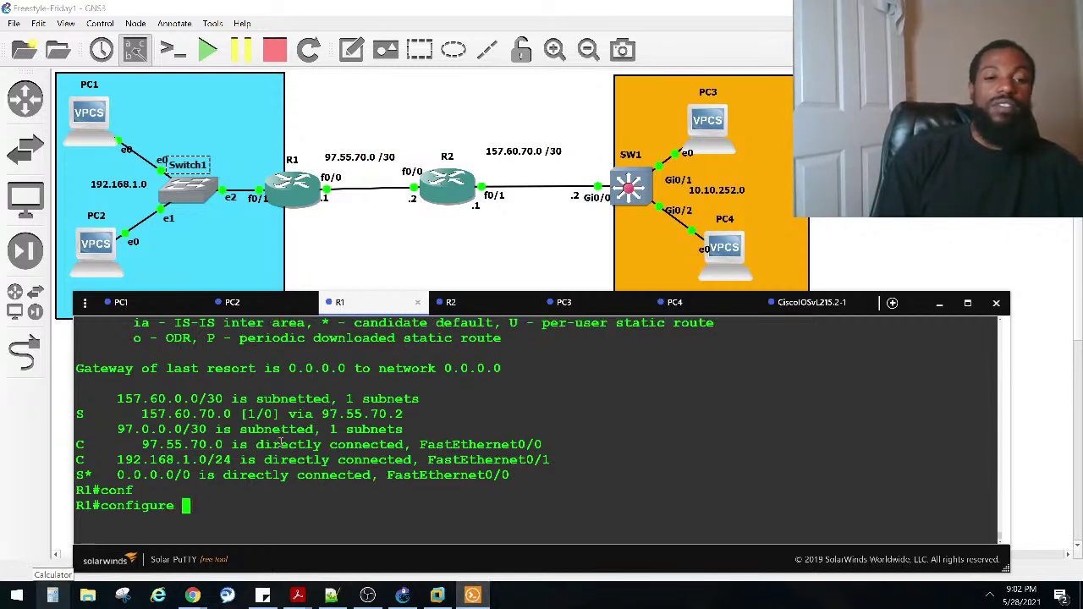
pyautogui.write('t')
pyautogui.press('Tab')
pyautogui.press('Return')
pyautogui.press('Up')
pyautogui.press('Up')
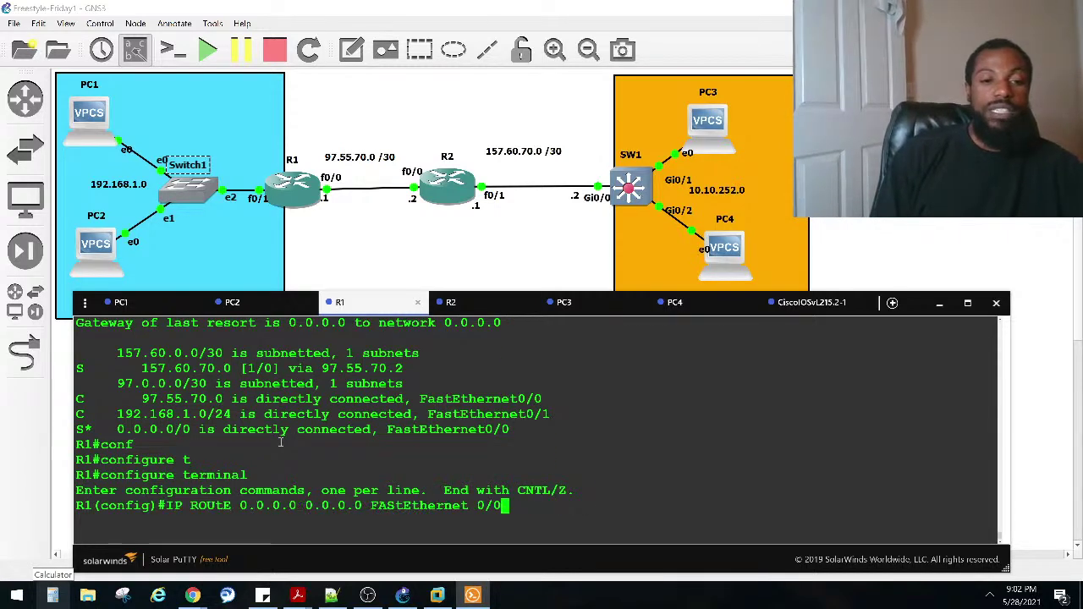
pyautogui.hotkey('ctrl', 'a')
pyautogui.write('no')
pyautogui.press('Return')
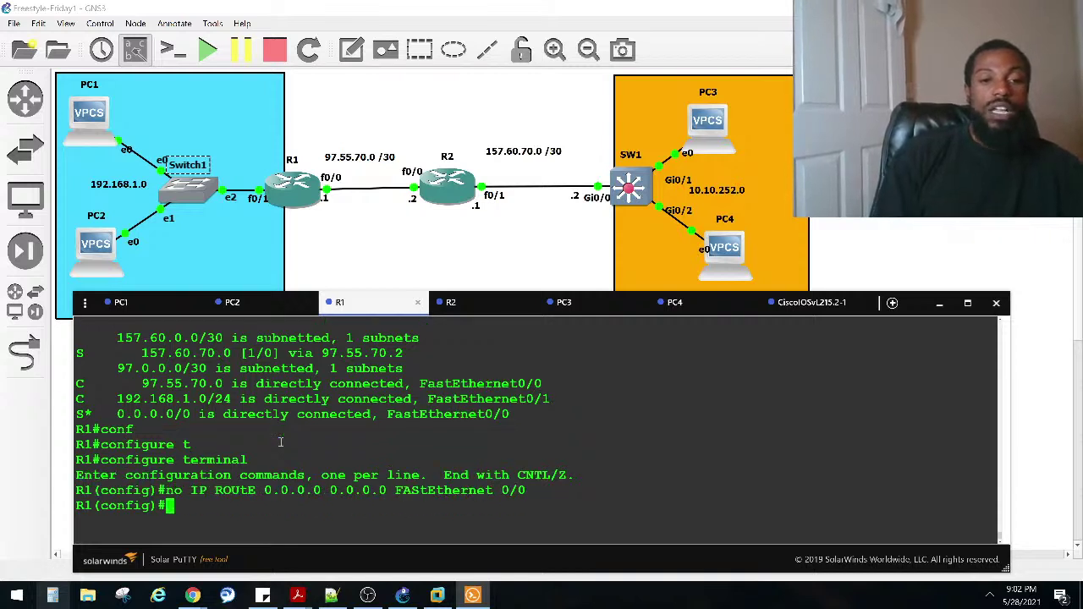
# Step: Add R1's static route 10.10.252.0 255.255.255.0 via next hop 97.55.70.2
pyautogui.write('ip rou')
pyautogui.press('Tab')
pyautogui.press('Tab')
pyautogui.write('10.10.252')
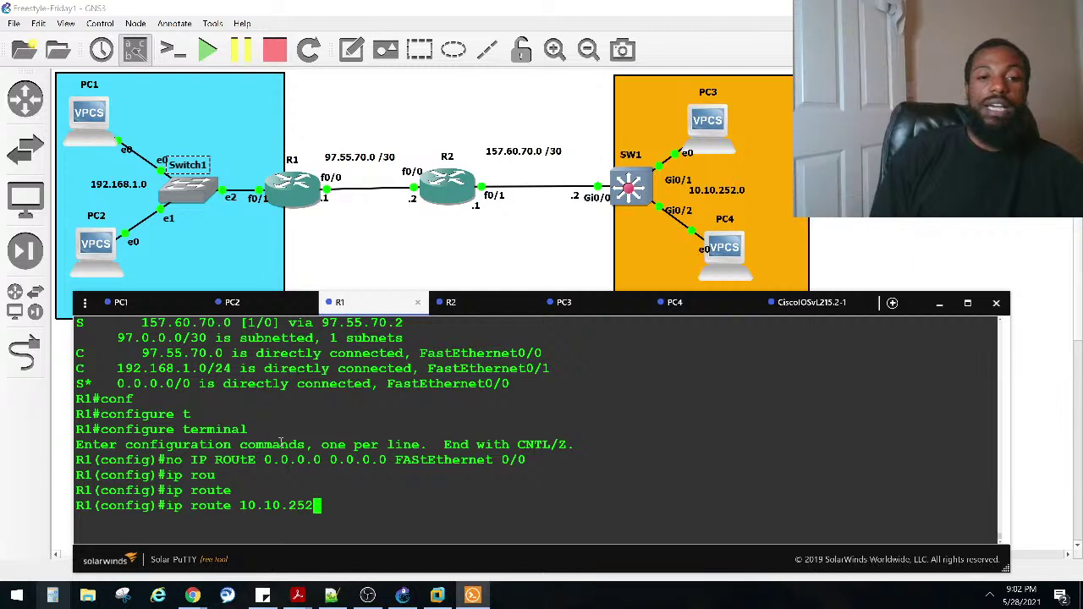
pyautogui.write('.0 ')
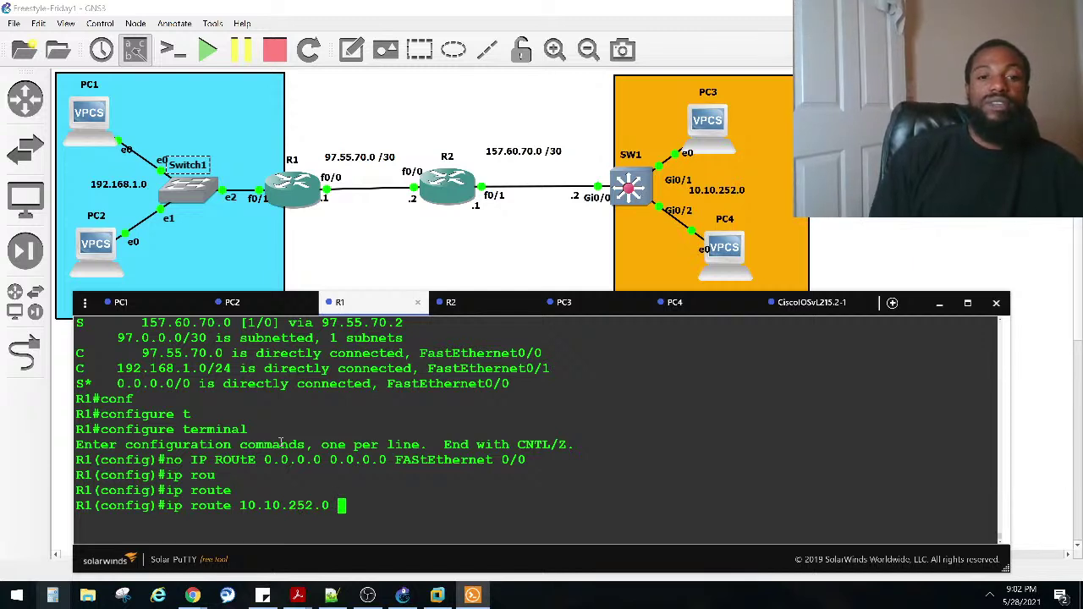
pyautogui.write('25')
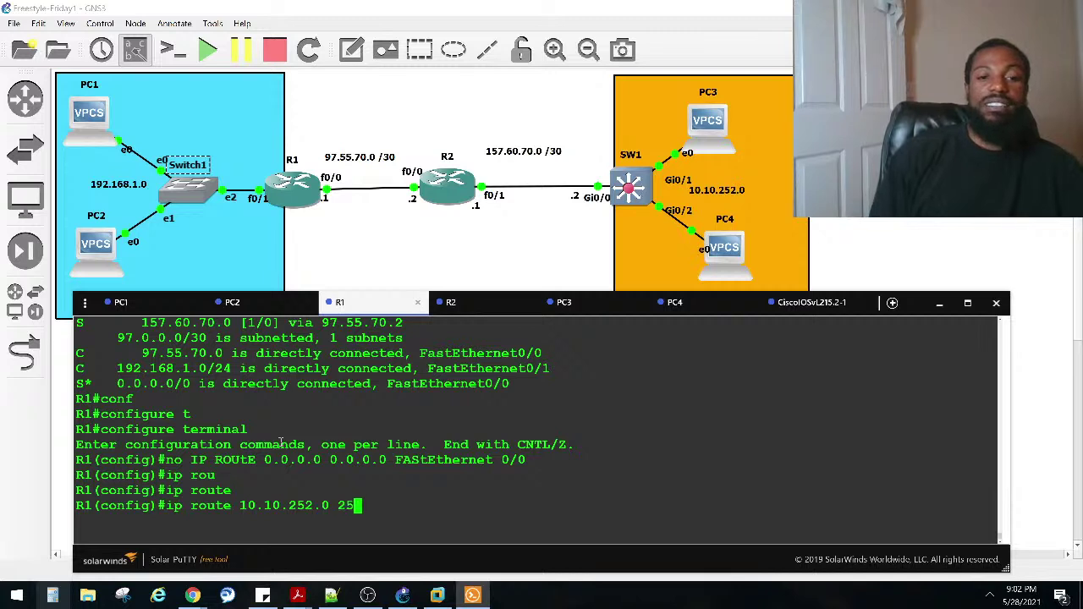
pyautogui.write('5.2')
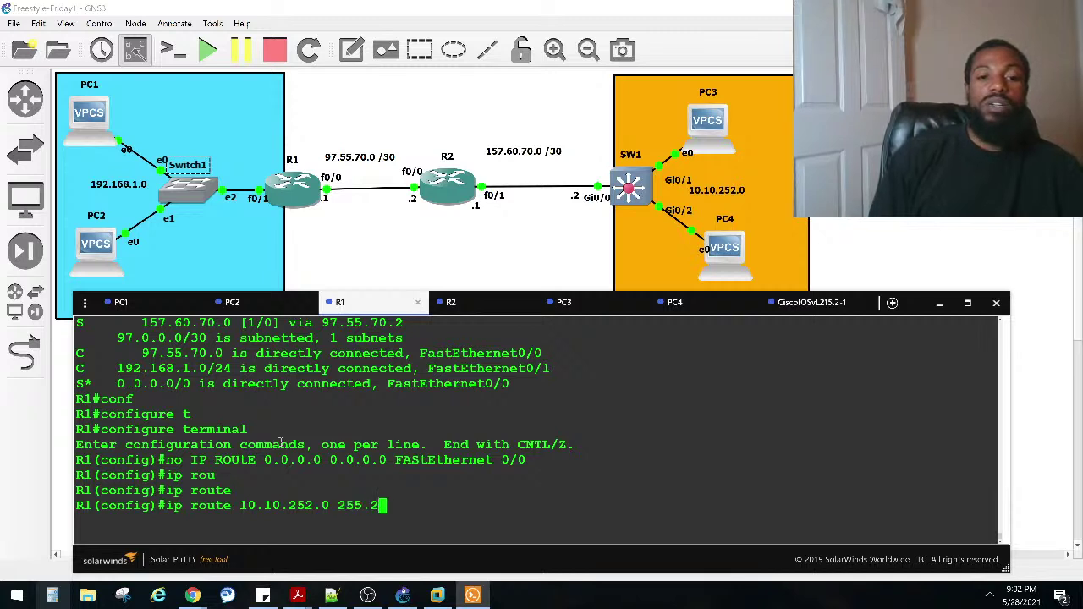
pyautogui.write('55.255.')
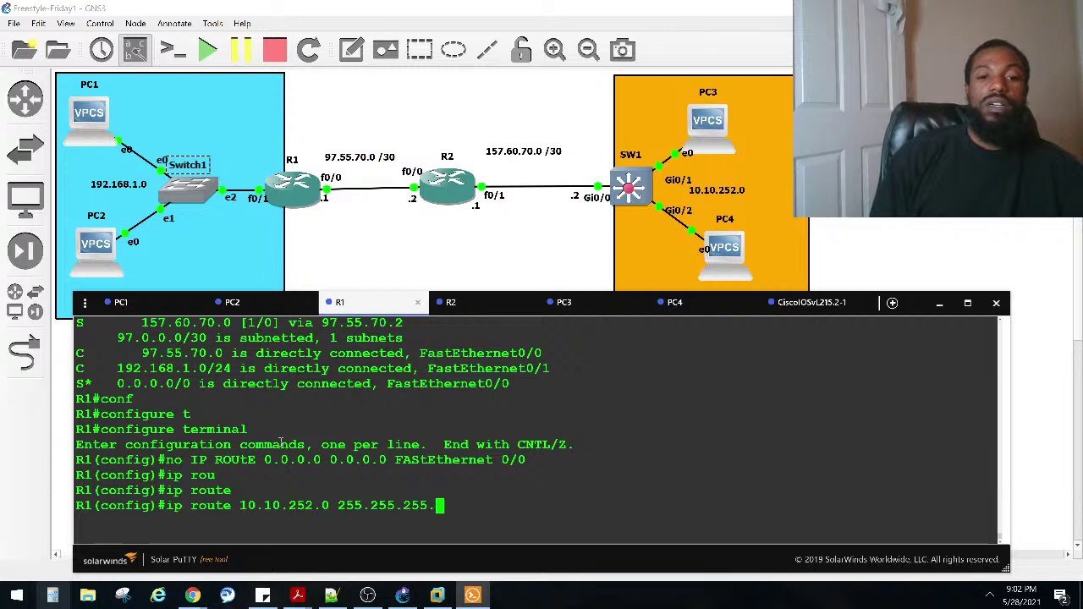
pyautogui.write('0 97')
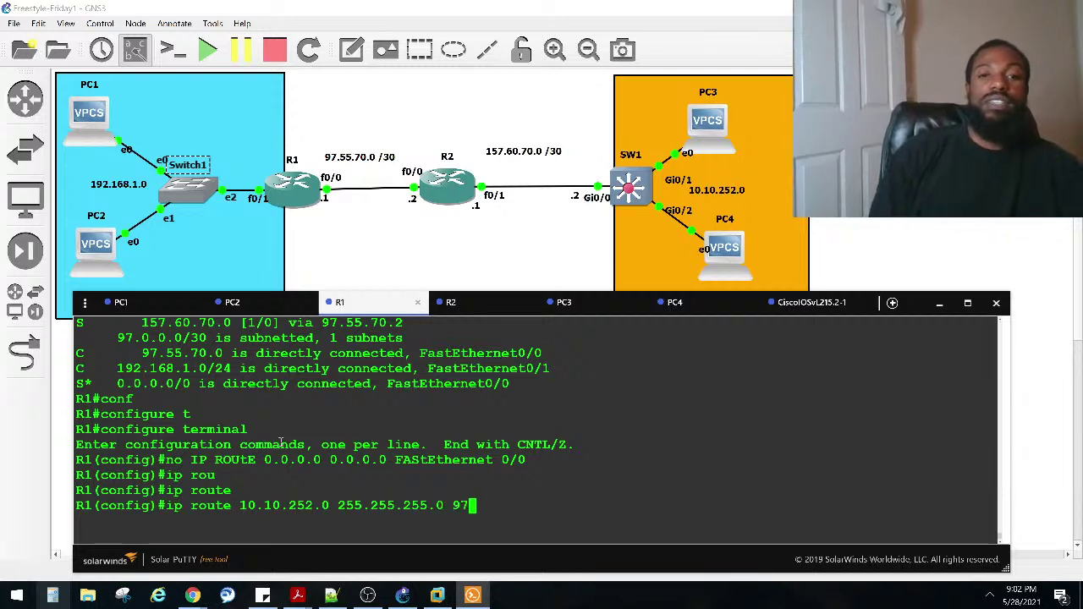
pyautogui.write('.')
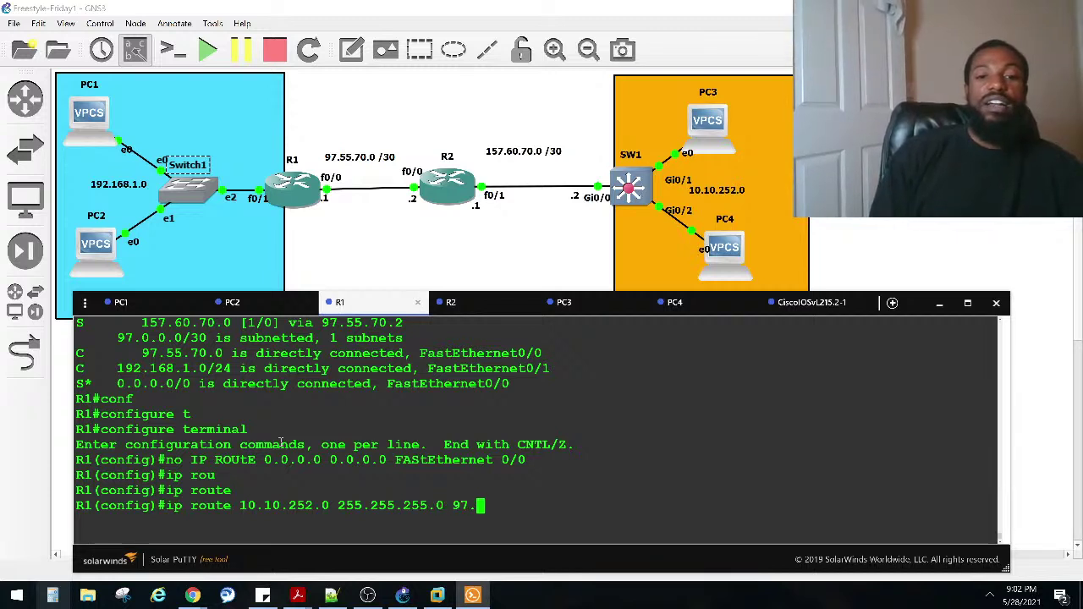
pyautogui.write('55.70.2')
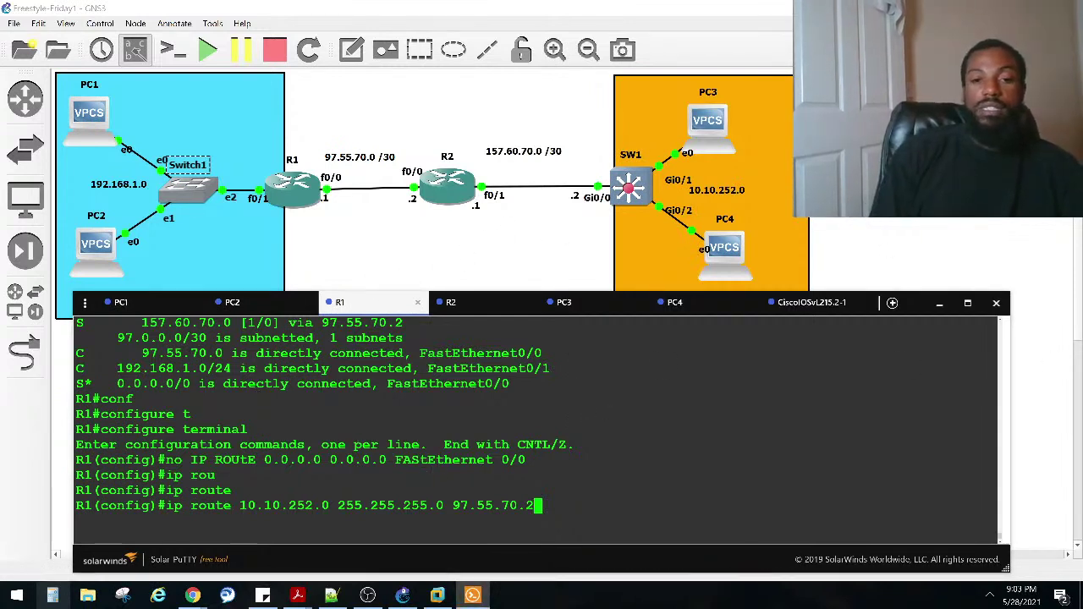
pyautogui.press('Return')
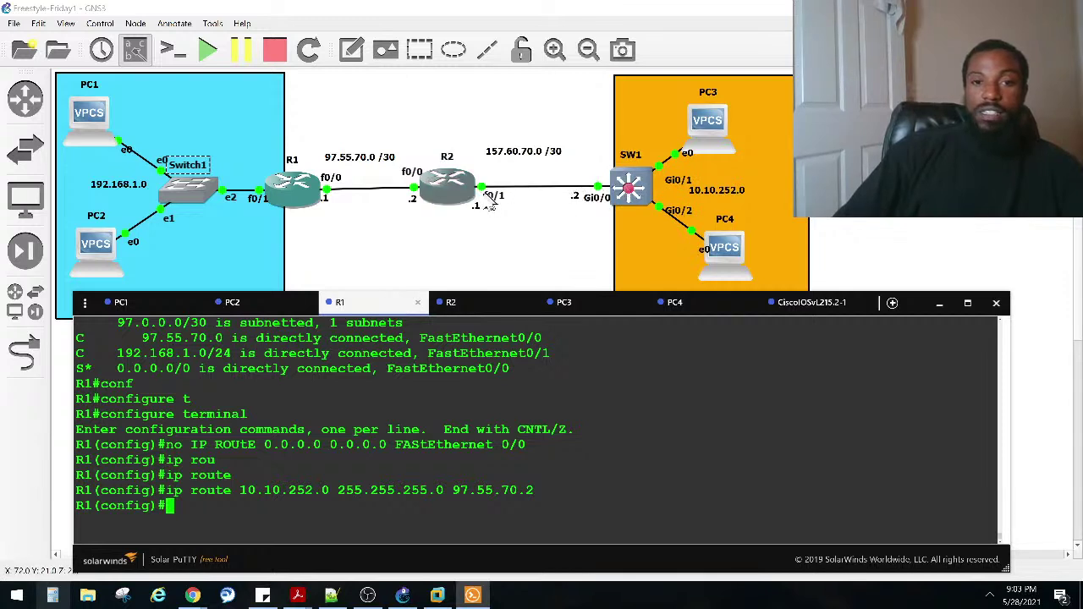
pyautogui.moveTo(502, 445); pyautogui.dragTo(525, 445)
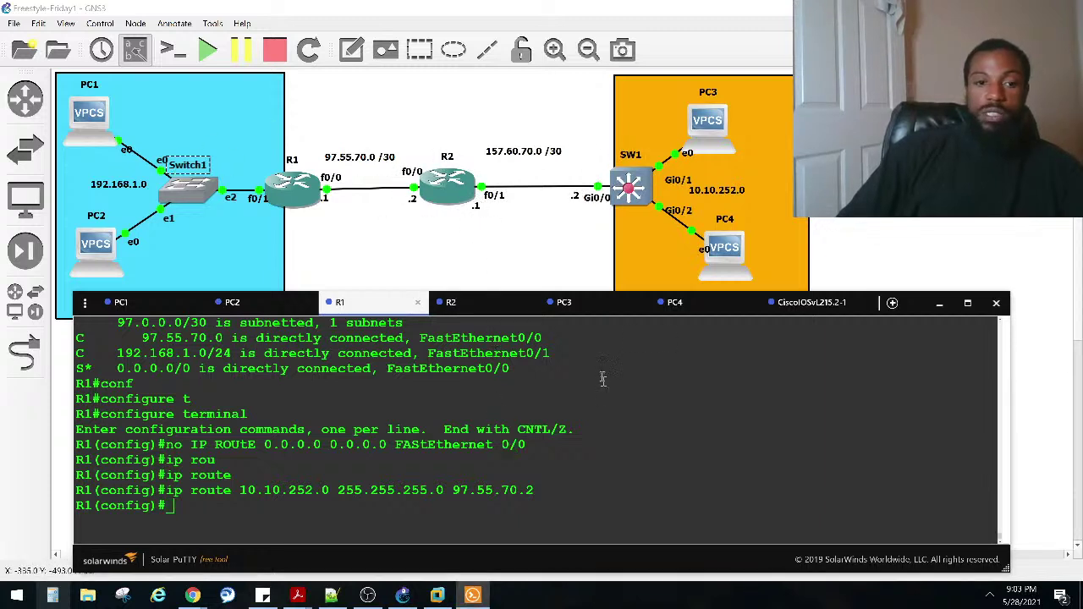
pyautogui.click(473, 385)
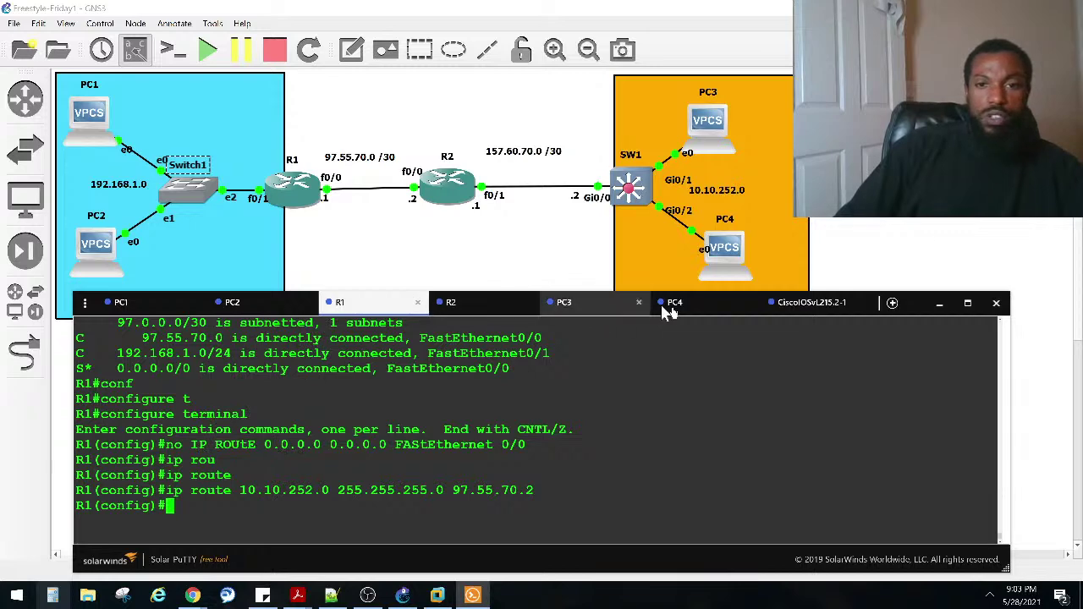
# Step: On SW1, remove the default route 0.0.0.0 0.0.0.0 out GigabitEthernet 0/0
pyautogui.click(811, 303)
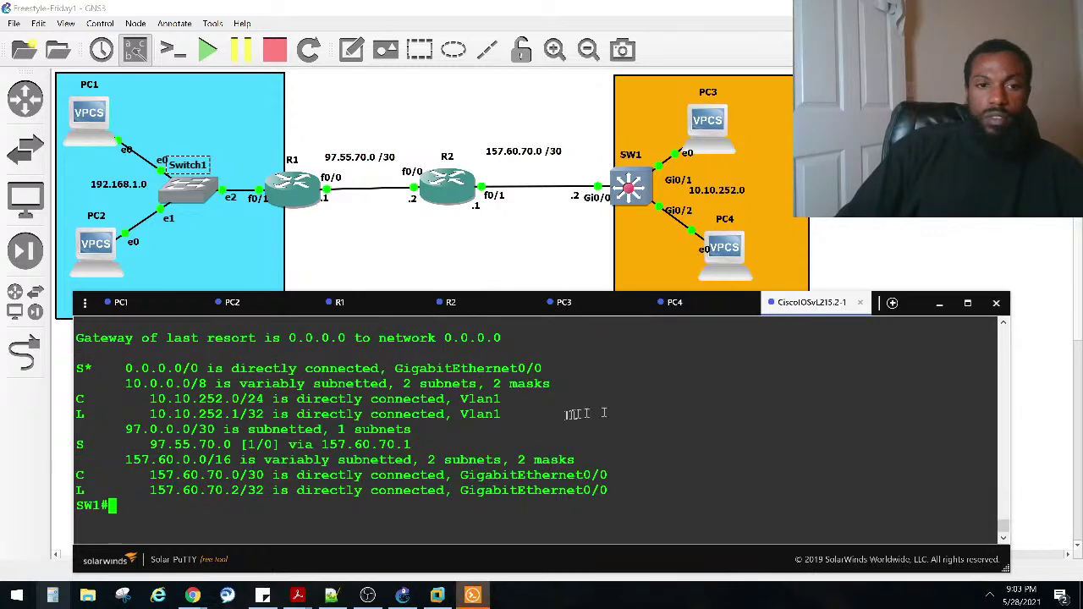
pyautogui.scroll(2, 575, 415)
pyautogui.moveTo(478, 429); pyautogui.dragTo(501, 429)
pyautogui.scroll(-2, 562, 409)
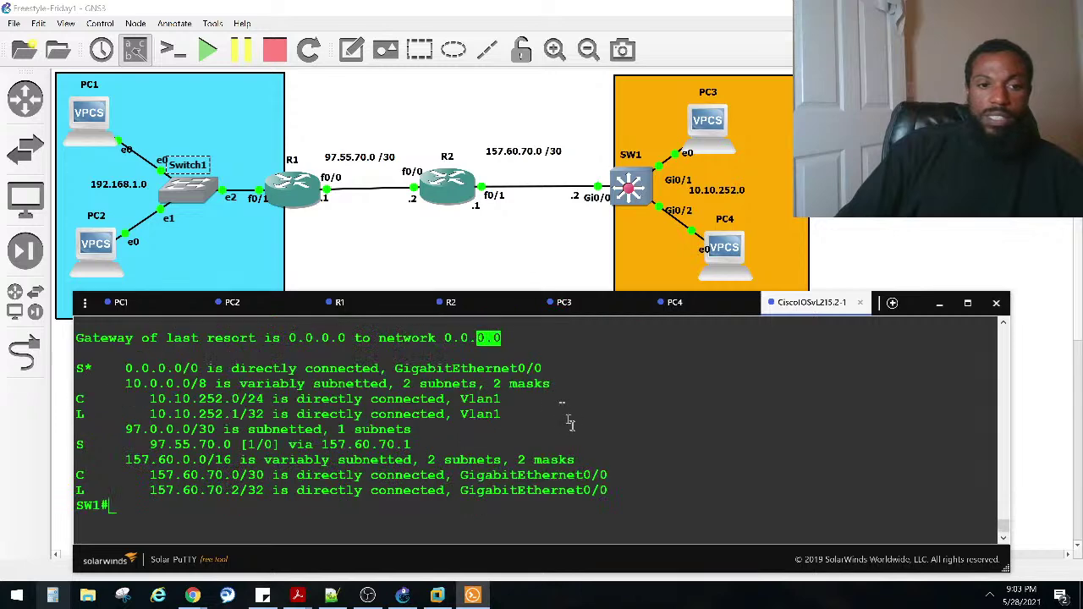
pyautogui.write('conf')
pyautogui.press('Tab')
pyautogui.write('t')
pyautogui.press('Tab')
pyautogui.press('Return')
pyautogui.write('IP ROUtE 0.0.0.0 0.0.0.0 GIgabitEthernet 0/0')
pyautogui.press('Left')
pyautogui.press('Left')
pyautogui.press('Left')
pyautogui.press('Left')
pyautogui.press('Left')
pyautogui.press('Left')
pyautogui.press('Left')
pyautogui.press('Left')
pyautogui.press('Left')
pyautogui.press('Left')
pyautogui.press('Left')
pyautogui.press('Left')
pyautogui.press('Left')
pyautogui.press('Left')
pyautogui.press('Left')
pyautogui.press('Left')
pyautogui.press('Left')
pyautogui.press('Left')
pyautogui.press('Left')
pyautogui.press('Left')
pyautogui.hotkey('ctrl', 'a')
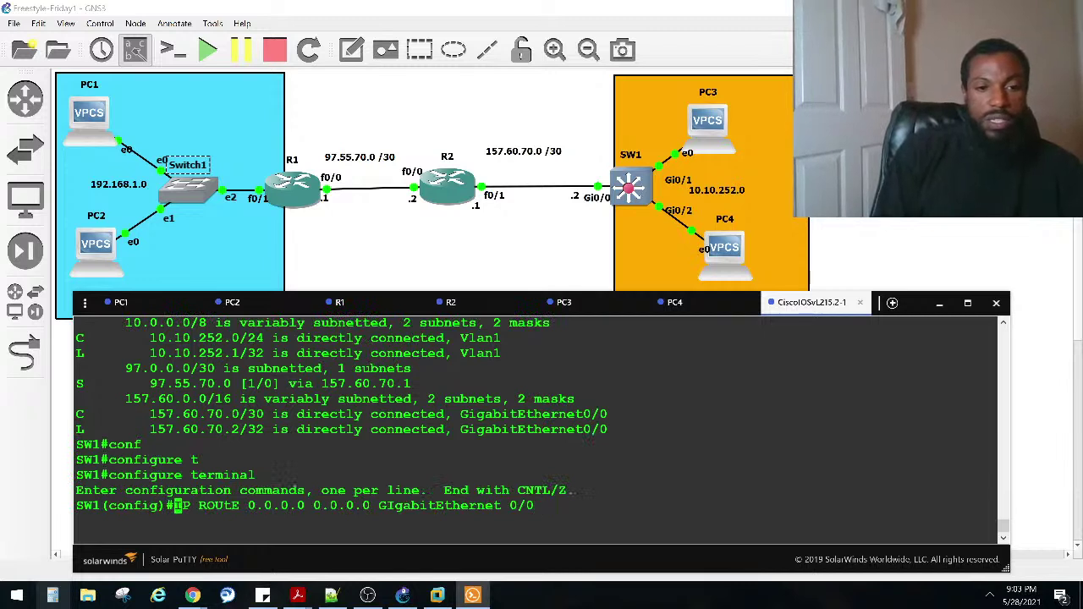
pyautogui.write('no')
pyautogui.press('Return')
# Step: Add SW1's route 192.168.1.0 255.255.255.0 via 157.60.70.1 and exit configuration mode
pyautogui.write('ip rou')
pyautogui.press('Tab')
pyautogui.write('te')
pyautogui.press('Tab')
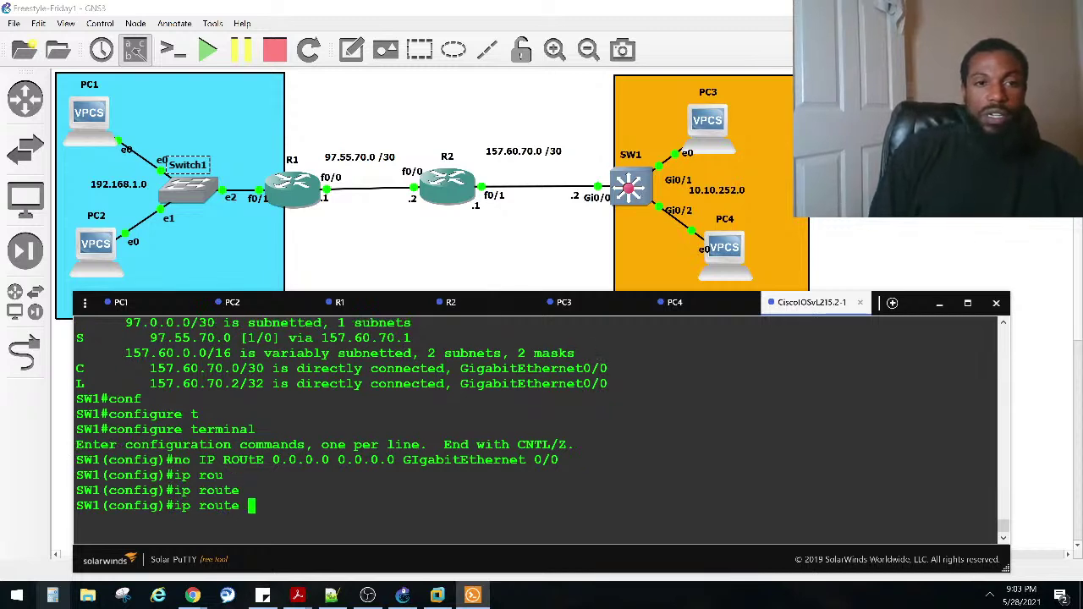
pyautogui.write('192.168.1.0 ')
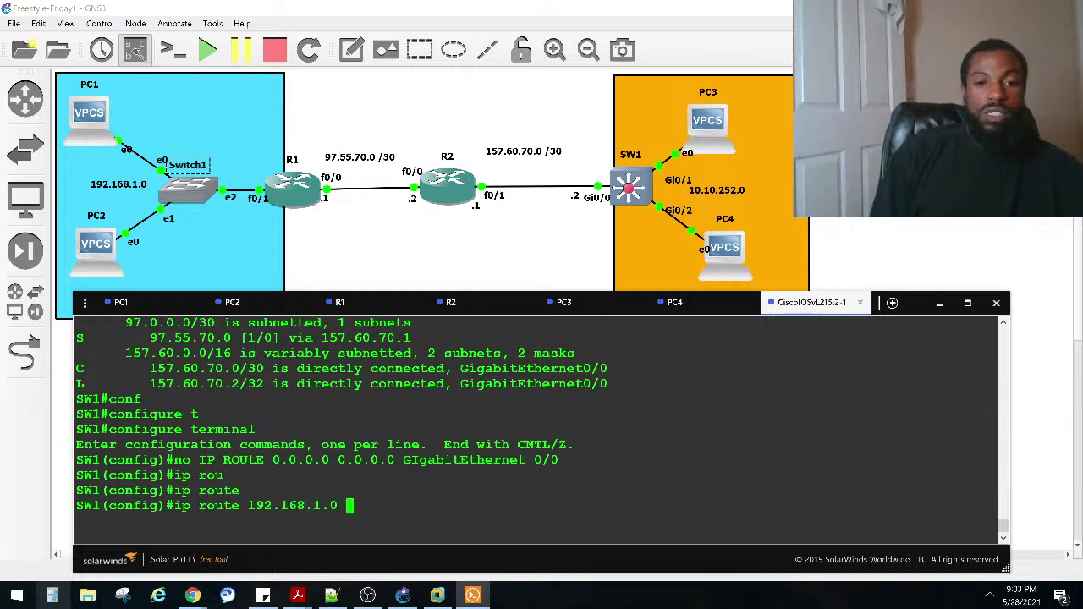
pyautogui.write('255.255.255.0')
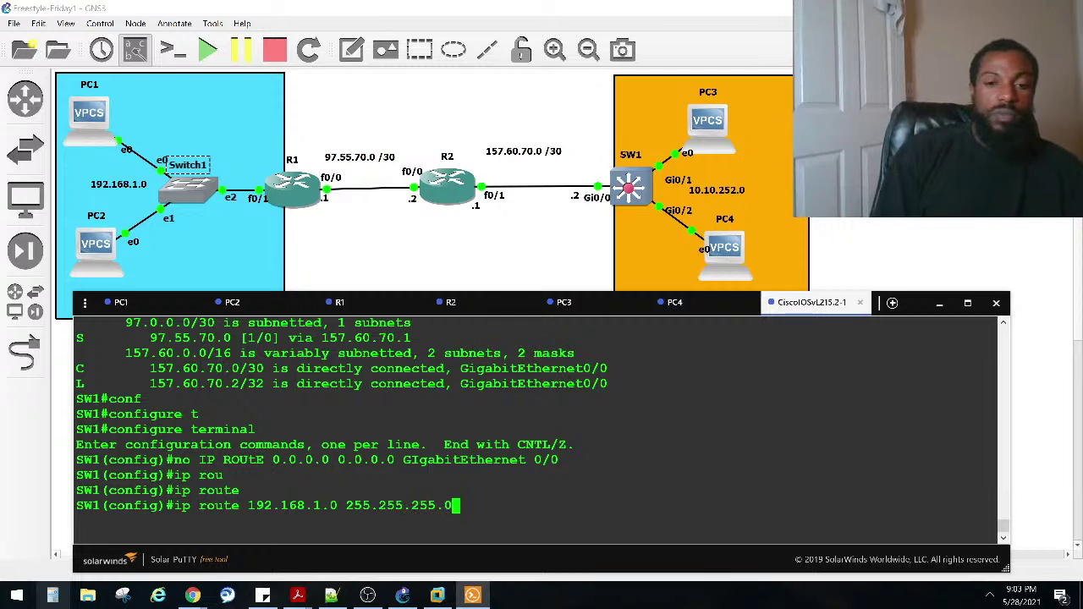
pyautogui.write(' 157.60.70.1')
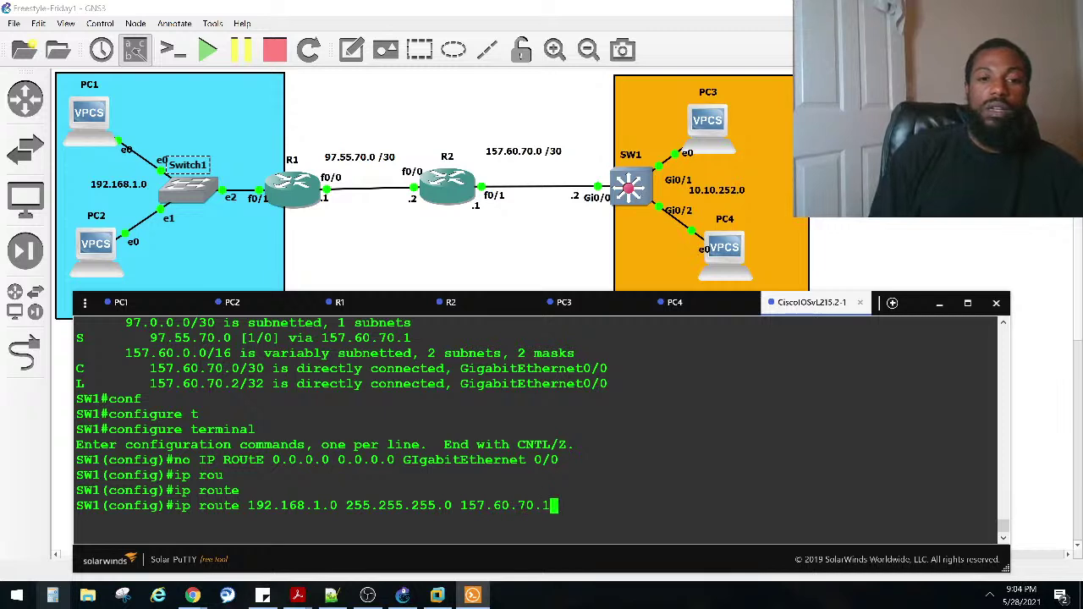
pyautogui.press('Return')
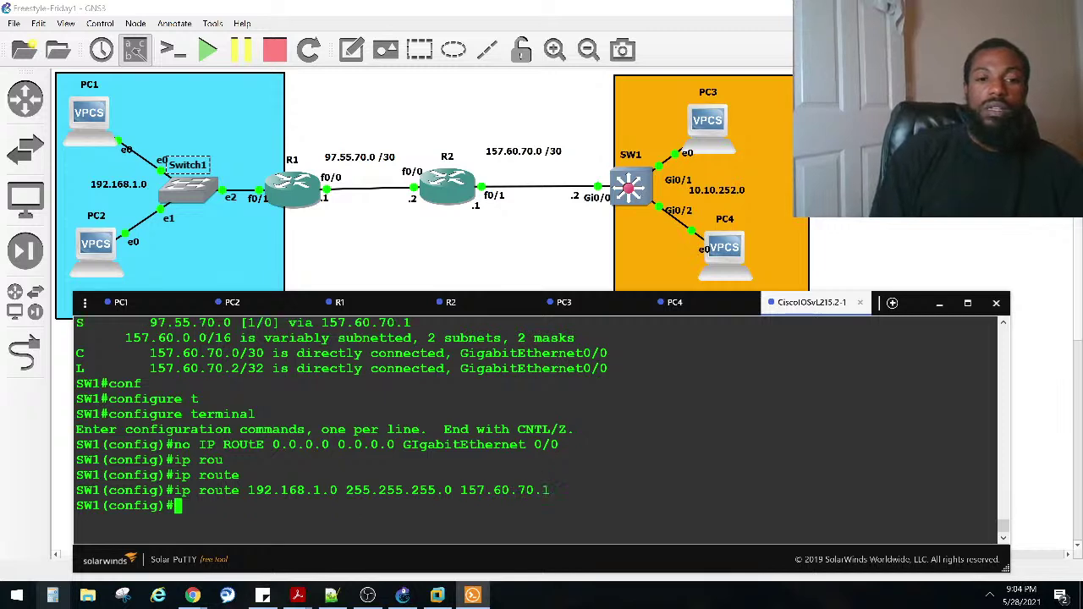
pyautogui.hotkey('ctrl', 'z')
pyautogui.press('Return')
pyautogui.press('Return')
pyautogui.press('Return')
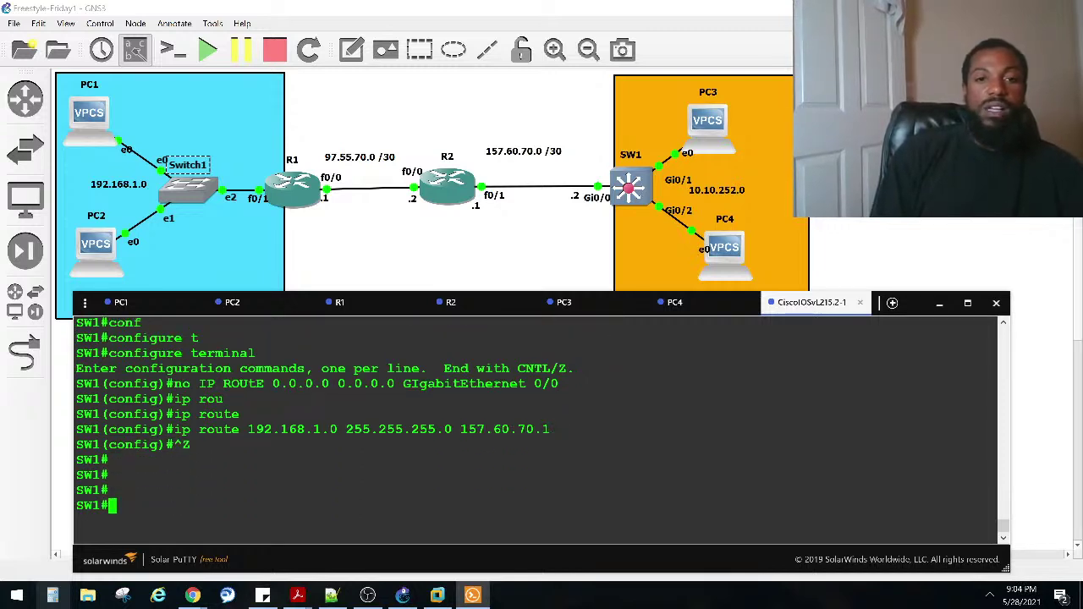
pyautogui.press('Return')
pyautogui.press('Return')
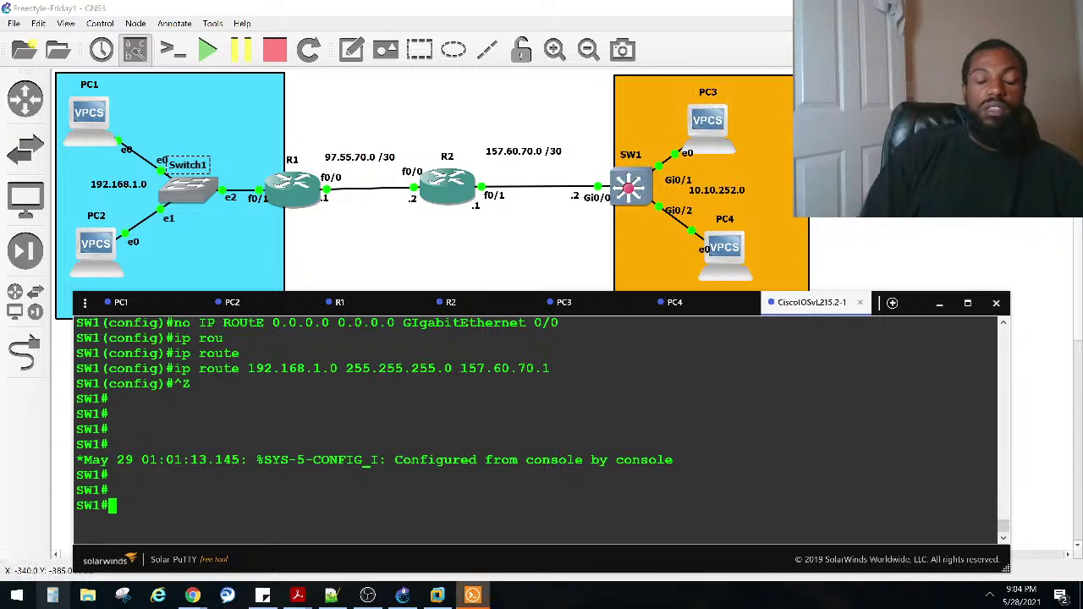
# Step: Exit R1's configuration and ping 10.10.252.1 twice; both attempts fail as unreachable
pyautogui.click(372, 302)
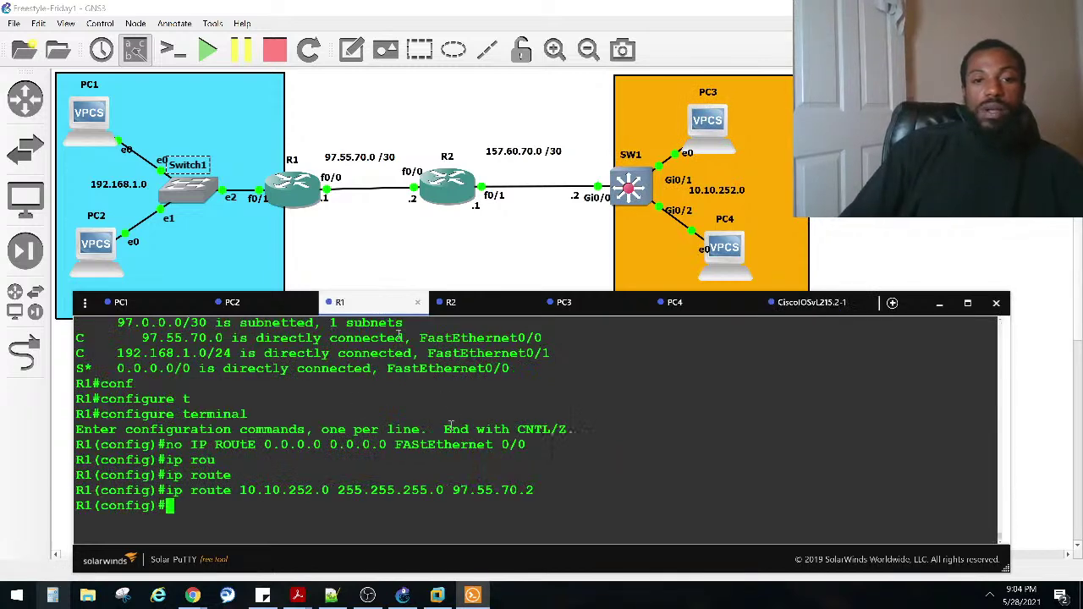
pyautogui.hotkey('ctrl', 'z')
pyautogui.press('Return')
pyautogui.press('Return')
pyautogui.press('Return')
pyautogui.write('pi')
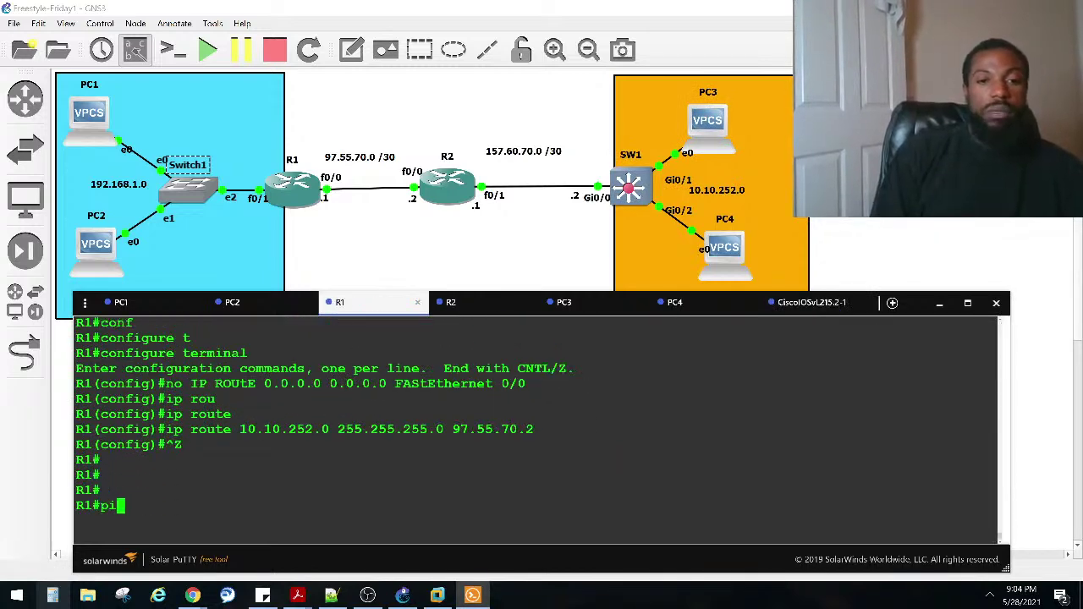
pyautogui.write('ng 10.10.10')
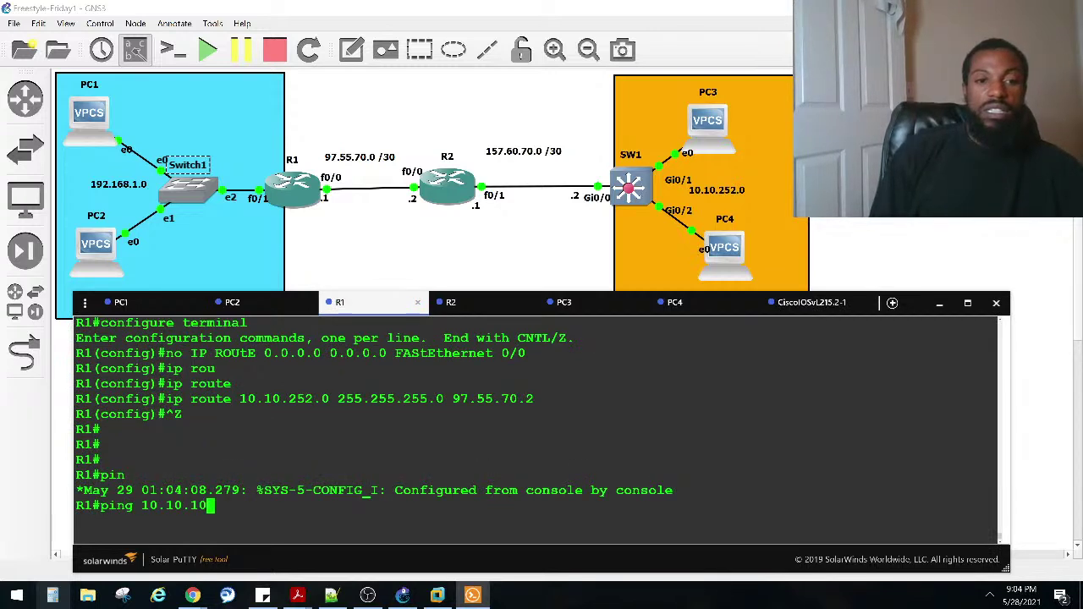
pyautogui.press('BackSpace')
pyautogui.write('252.')
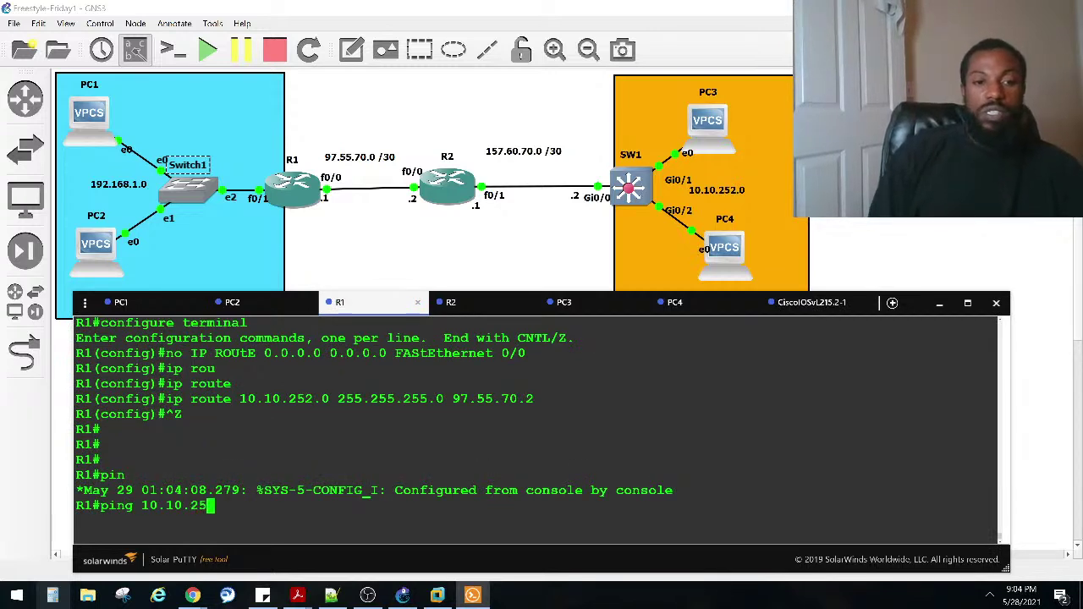
pyautogui.press('Return')
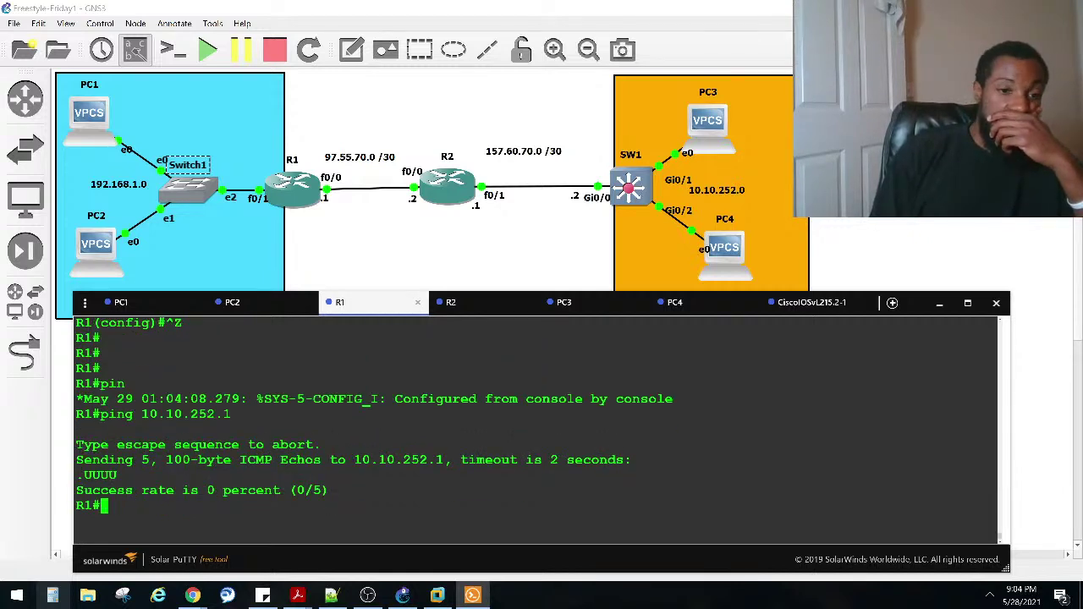
pyautogui.press('Up')
pyautogui.press('Return')
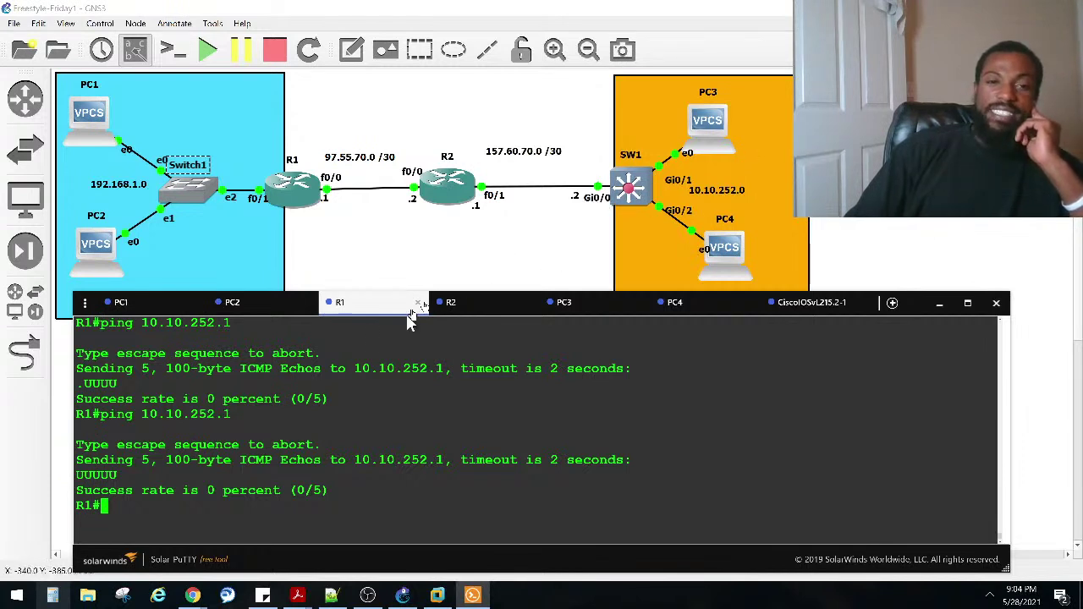
# Step: Point out the next hop 97.55.70.2 in R1's route, then move to R2's console
pyautogui.scroll(4, 376, 421)
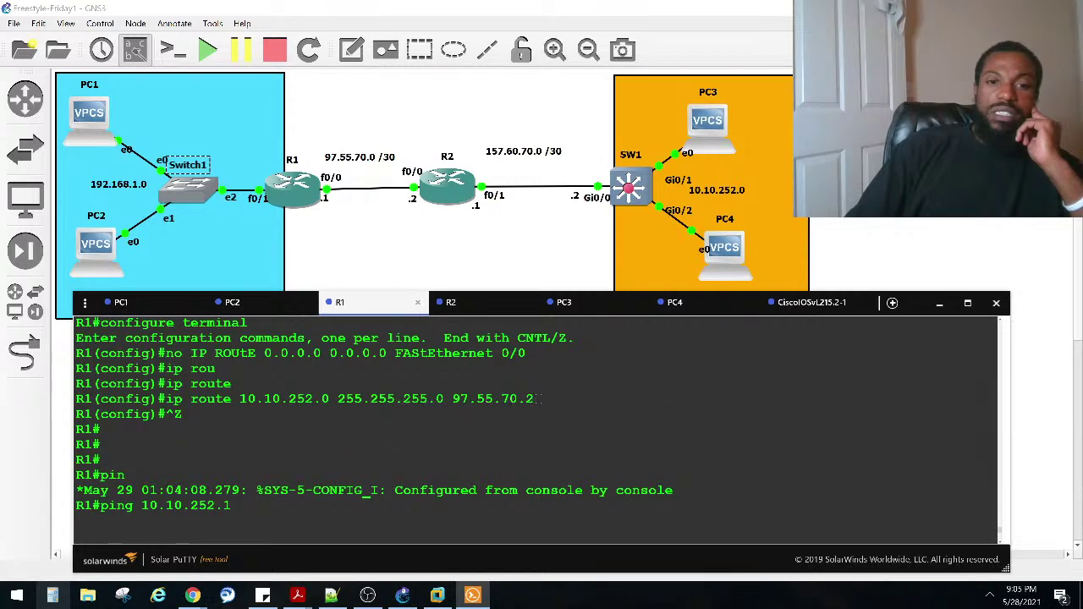
pyautogui.moveTo(541, 398); pyautogui.dragTo(456, 396)
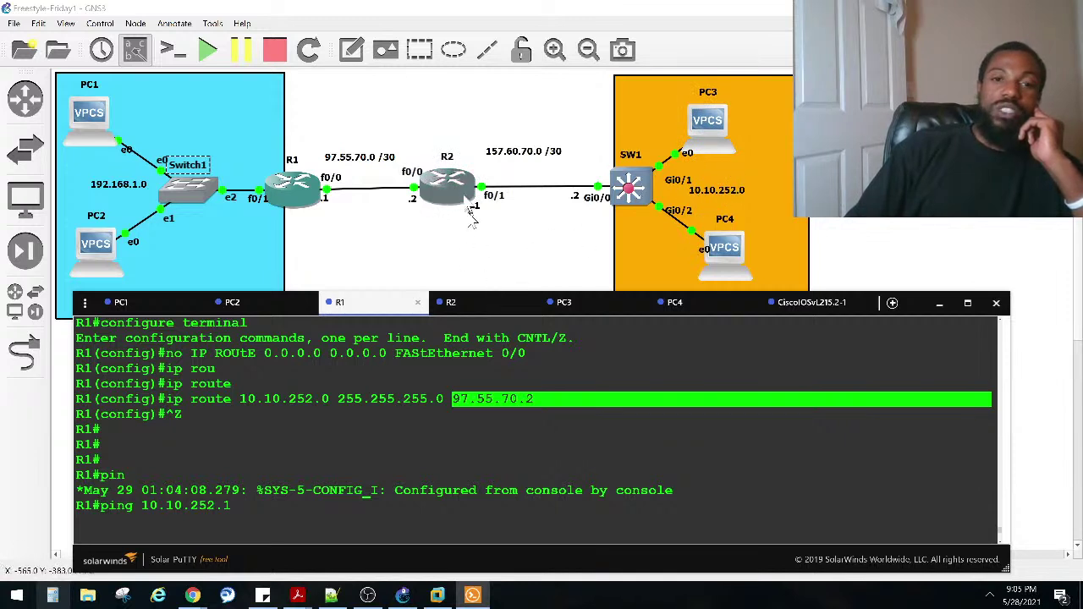
pyautogui.click(471, 312)
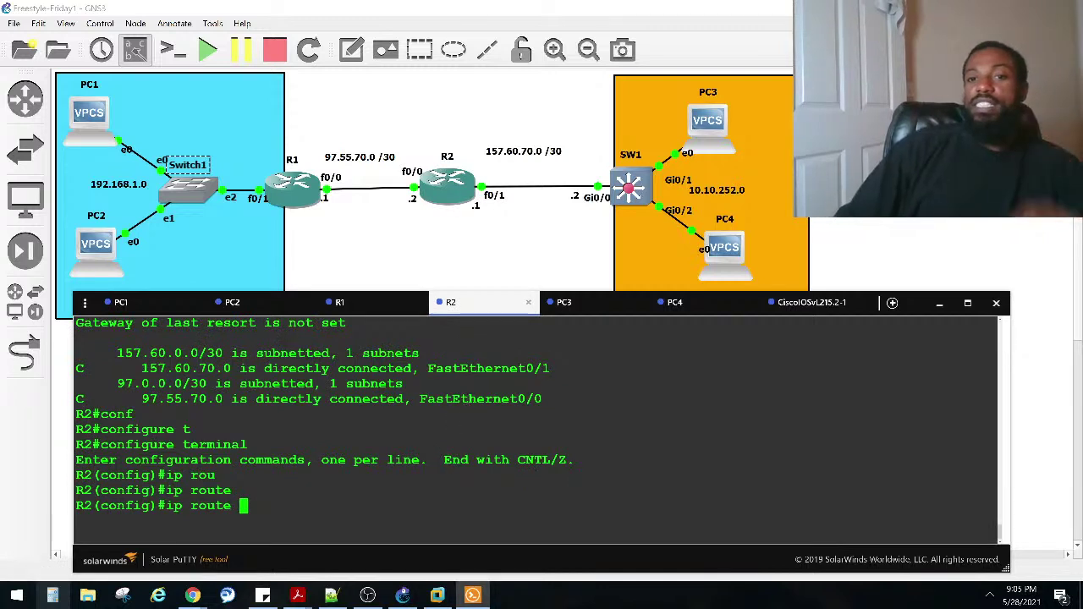
# Step: Add R2's route 10.10.252.0 255.255.255.0 via 157.60.70.2, then check it with show ip route
pyautogui.write('10.10.252.0 ')
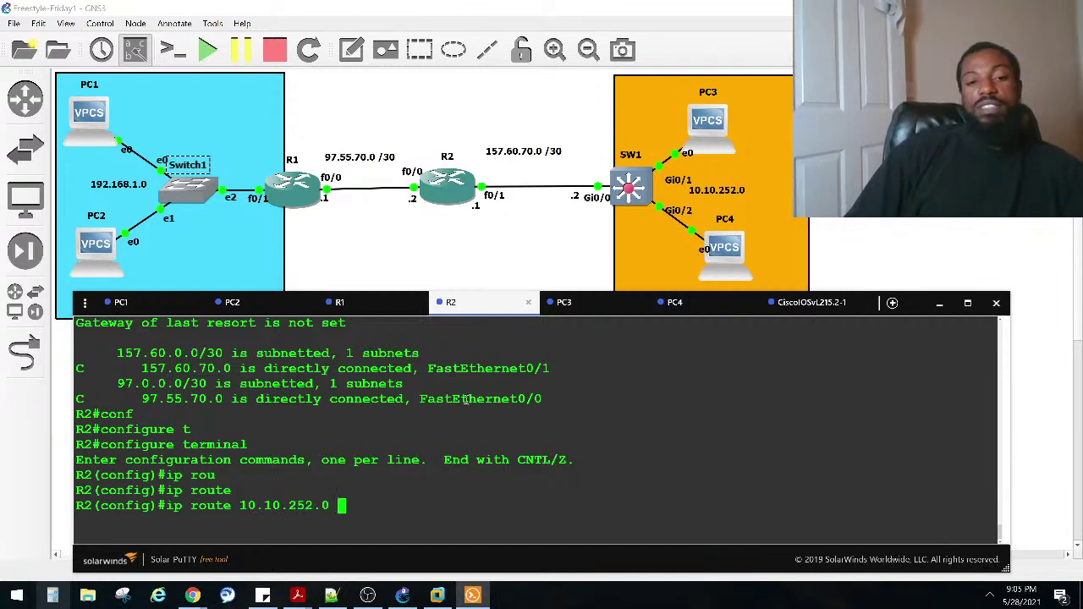
pyautogui.write('255.255.25')
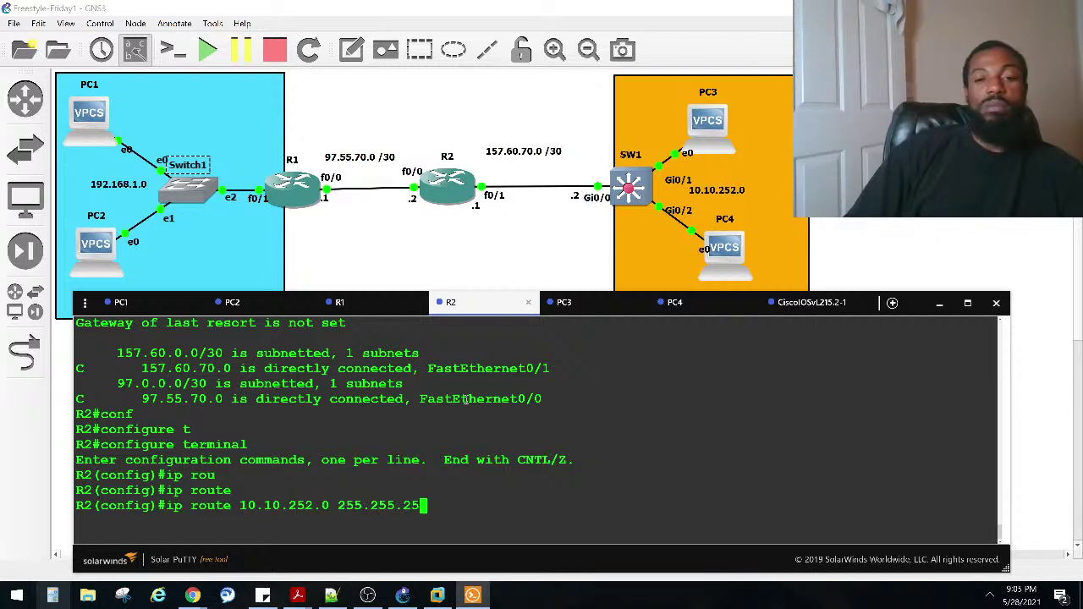
pyautogui.write('5.')
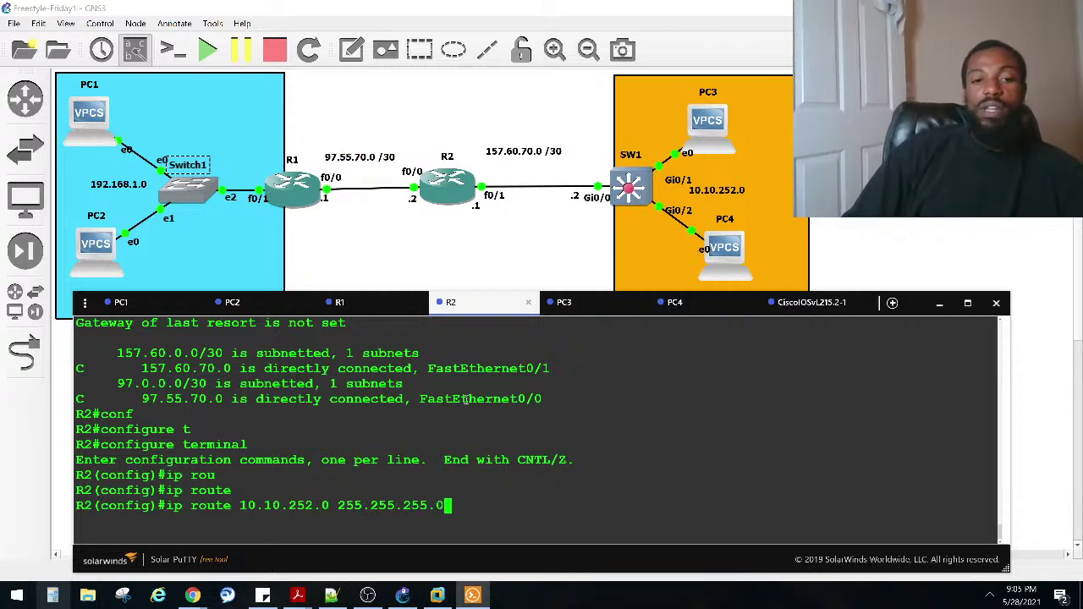
pyautogui.write('0')
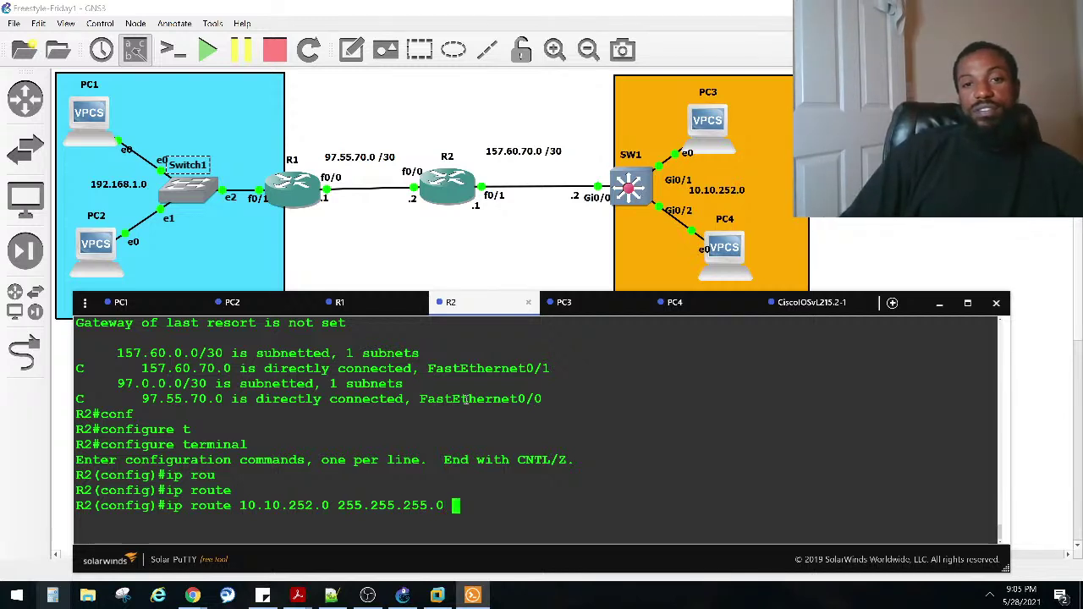
pyautogui.write(' 157.60.70.2')
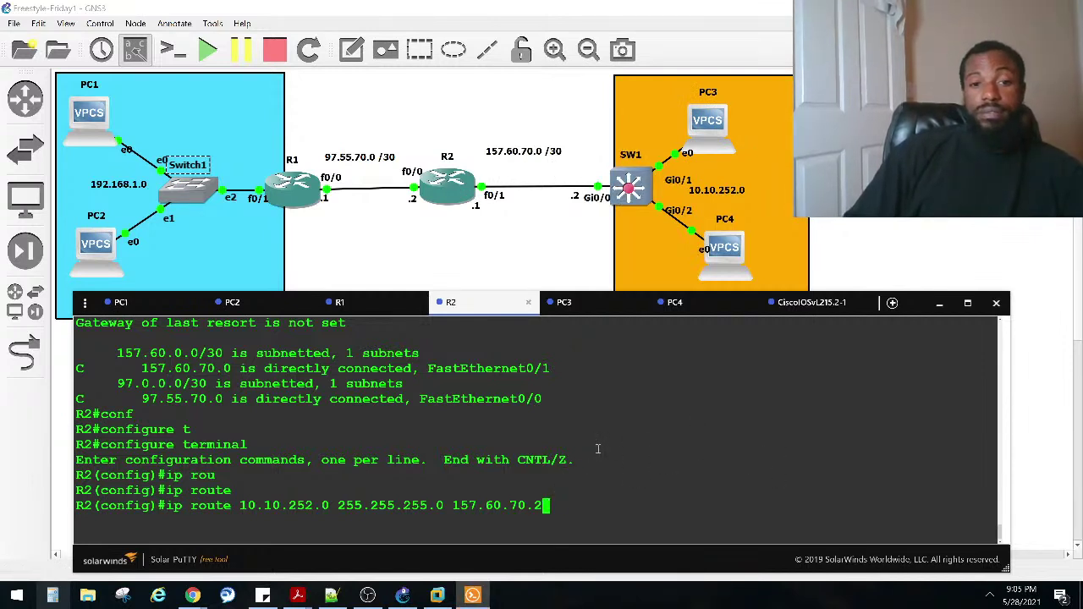
pyautogui.press('Return')
pyautogui.hotkey('ctrl', 'z')
pyautogui.press('Return')
pyautogui.press('Return')
pyautogui.write('sho ip route')
pyautogui.press('Return')
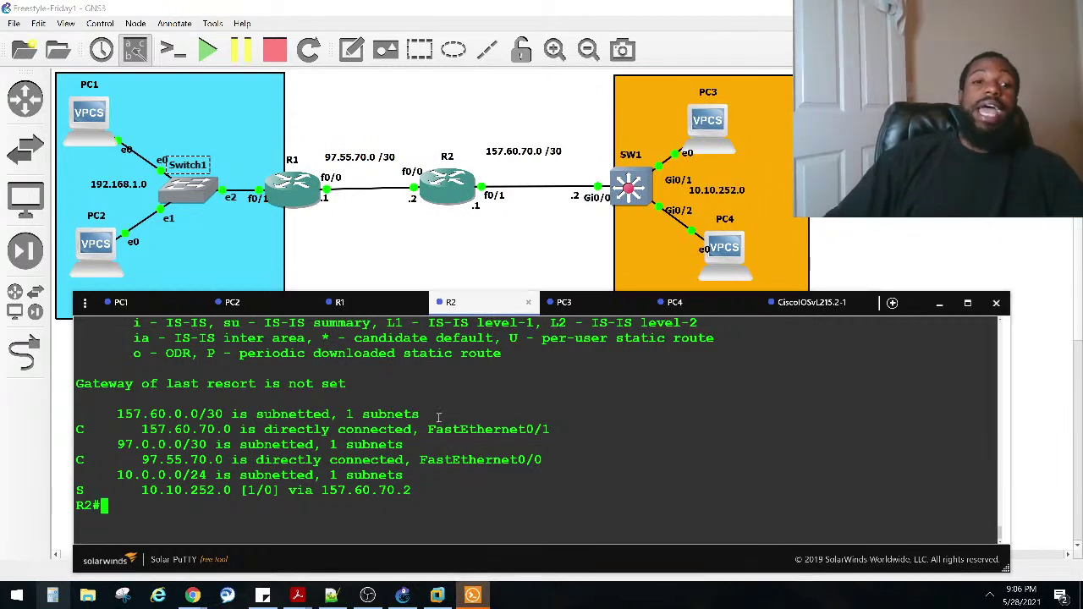
# Step: In R2's configuration mode, add ip route 192.168.1.0 255.255.255.0 via 97.55.70.1
pyautogui.write('onf')
pyautogui.press('Tab')
pyautogui.write('t')
pyautogui.press('Tab')
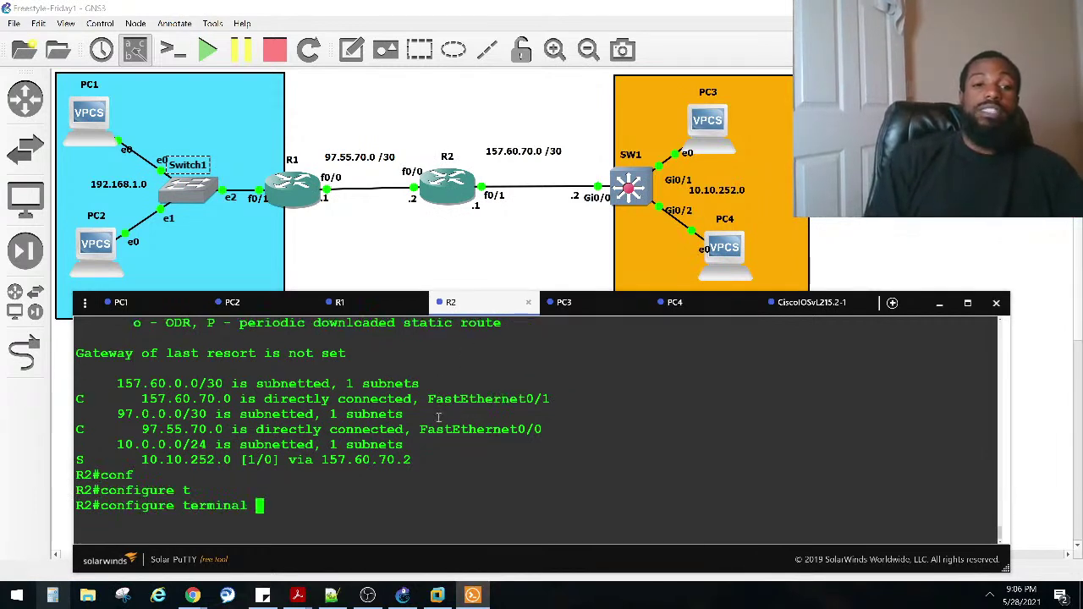
pyautogui.press('Return')
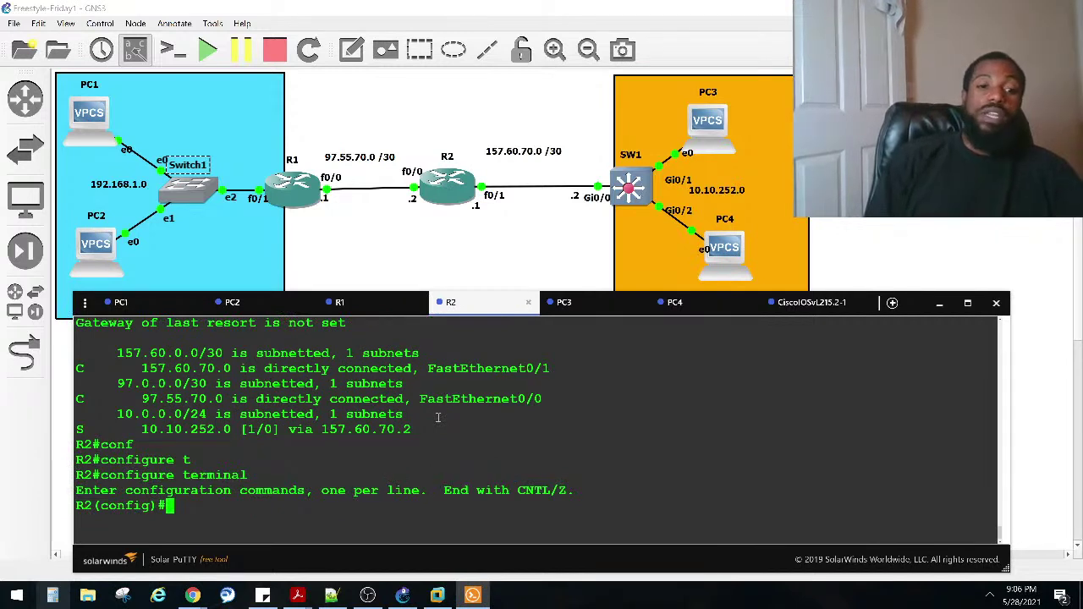
pyautogui.write('ip rou')
pyautogui.press('Tab')
pyautogui.write('te')
pyautogui.press('Tab')
pyautogui.write('192.168.1')
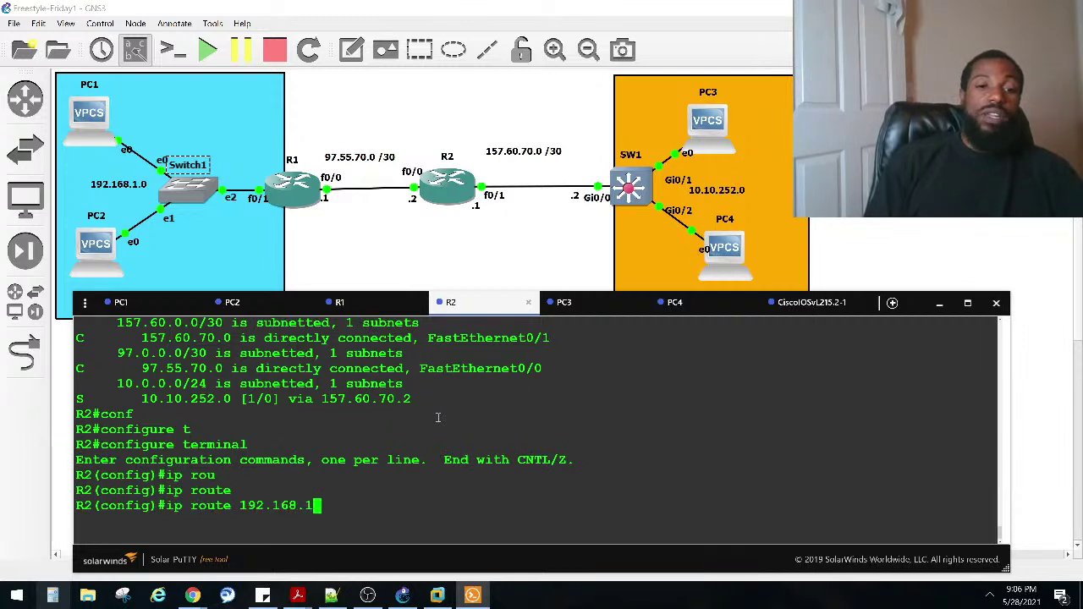
pyautogui.write('0')
pyautogui.press('BackSpace')
pyautogui.write('.0 255.2')
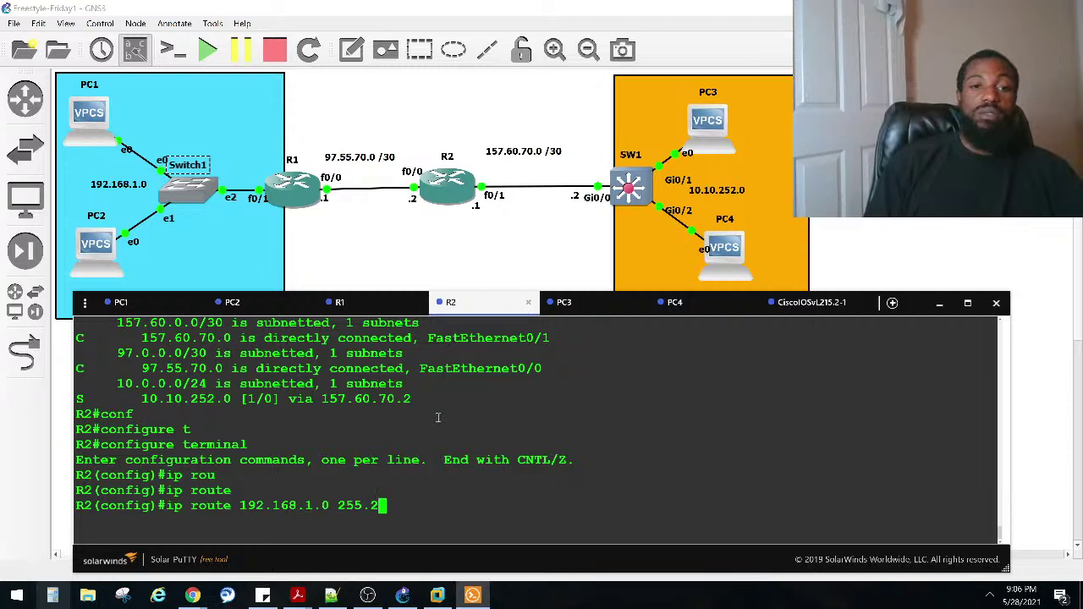
pyautogui.write('55.255.')
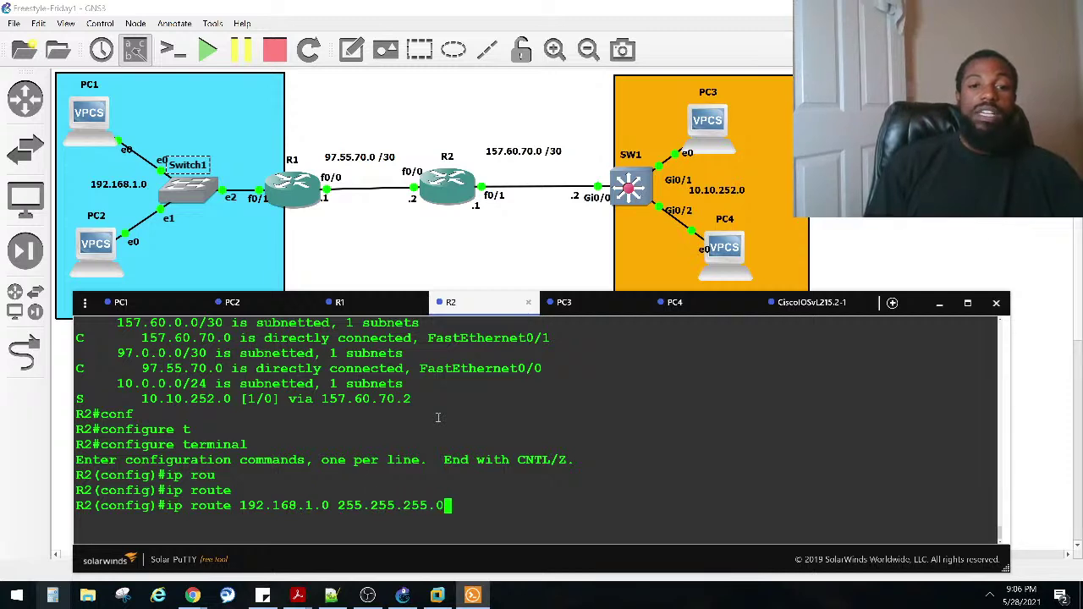
pyautogui.write('0 97.55.70')
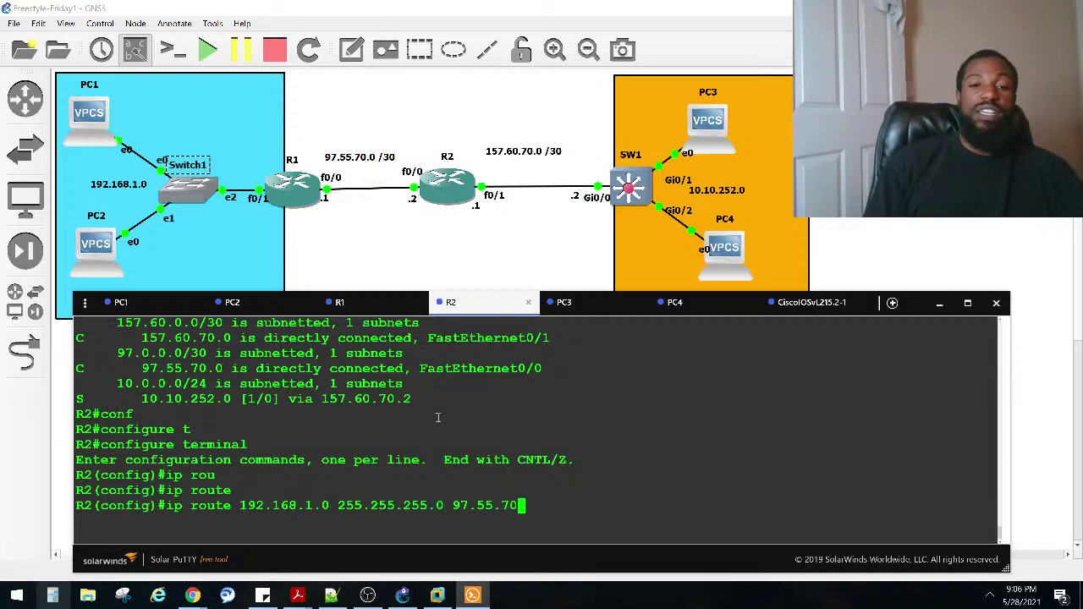
pyautogui.write('.1')
pyautogui.press('Return')
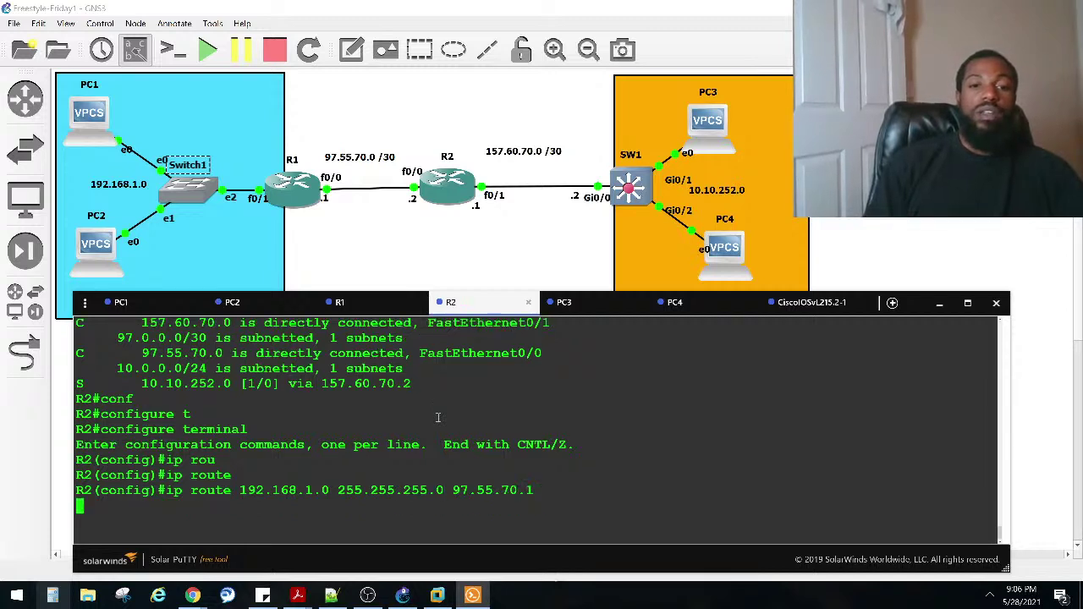
# Step: Display R2's routing table, highlighting the 192.168.1.0/24 and 10.10.252.0 static routes
pyautogui.hotkey('ctrl', 'z')
pyautogui.press('Return')
pyautogui.write('sho ip route')
pyautogui.press('Return')
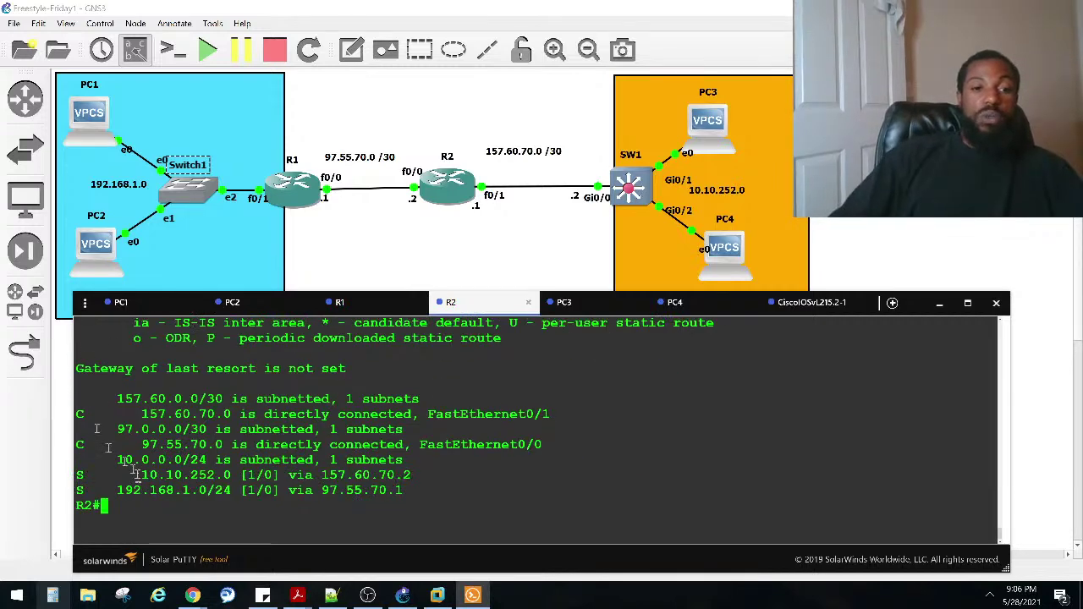
pyautogui.moveTo(126, 491); pyautogui.dragTo(254, 491)
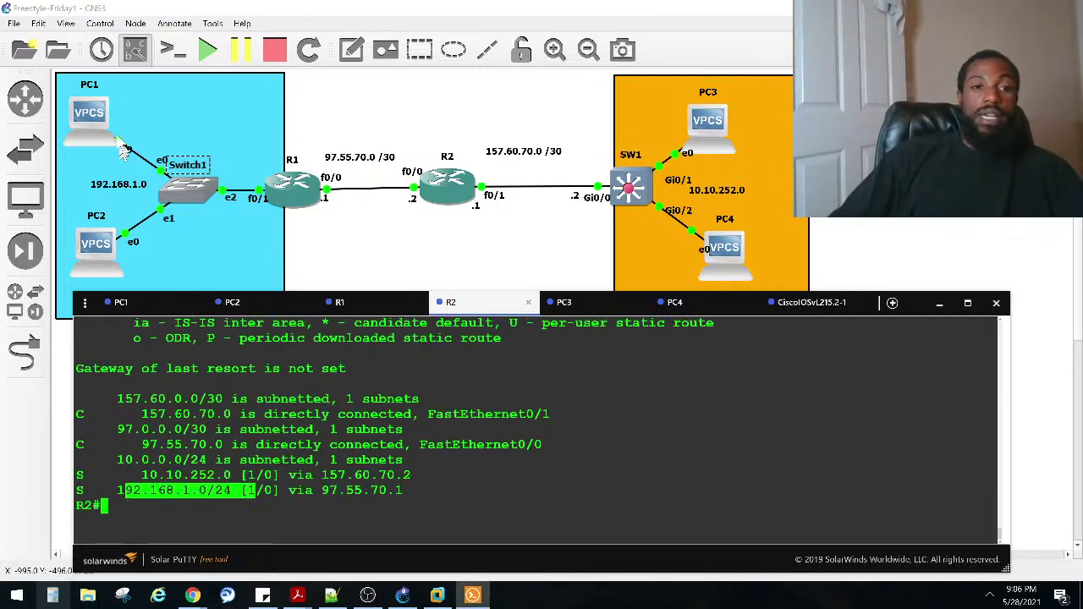
pyautogui.moveTo(117, 459); pyautogui.dragTo(273, 460)
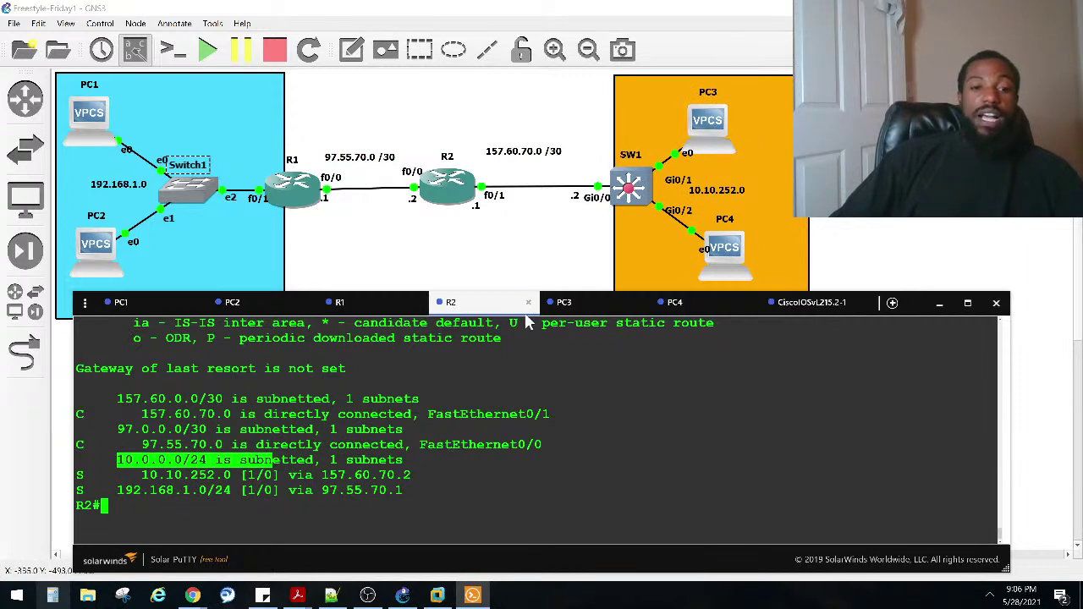
pyautogui.click(133, 458)
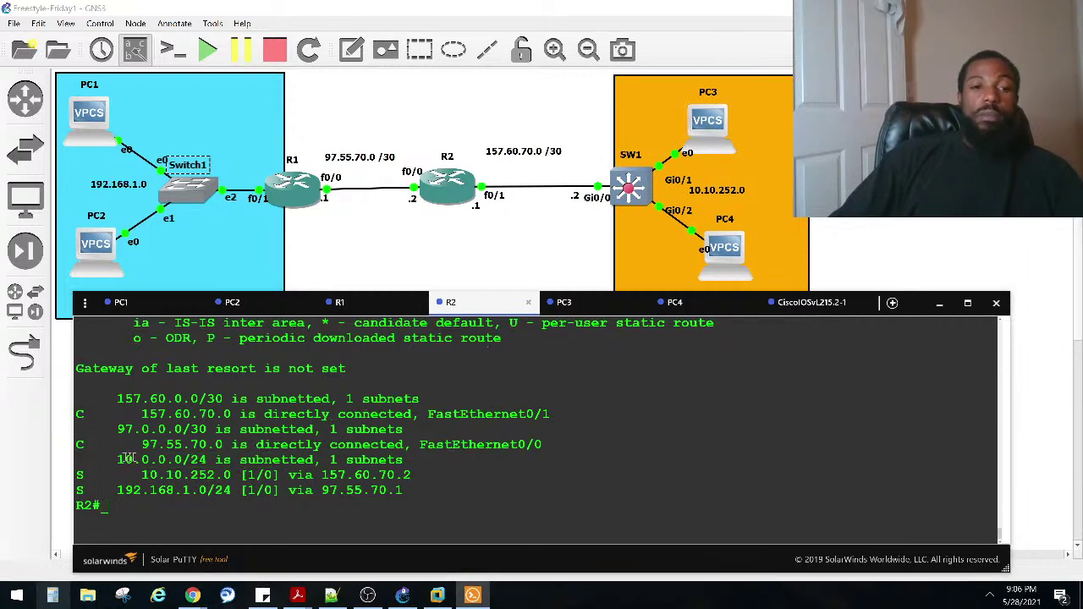
pyautogui.moveTo(115, 458); pyautogui.dragTo(235, 478)
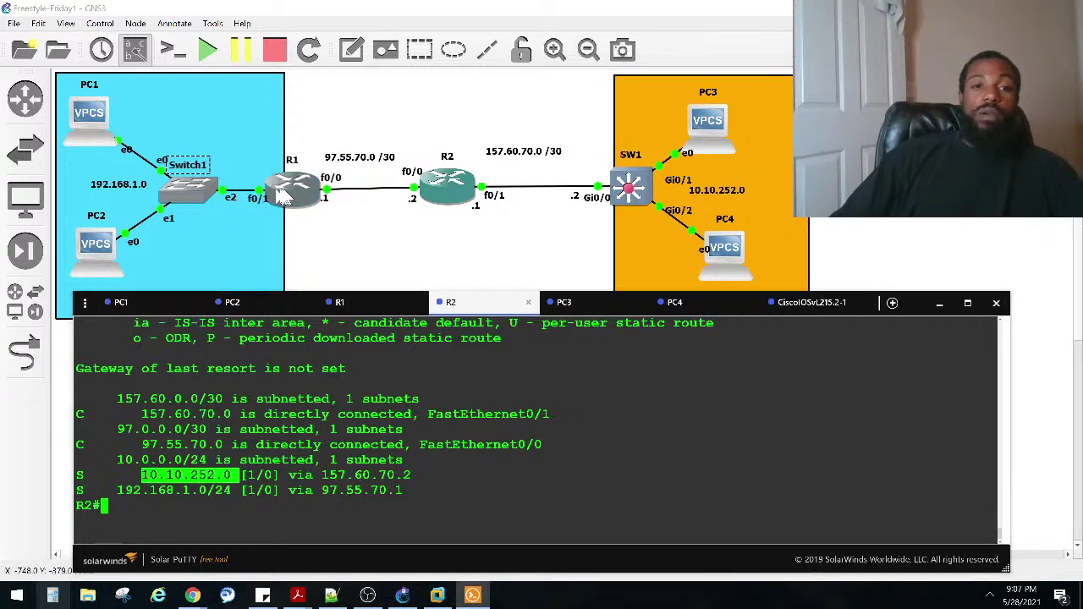
# Step: Confirm PC3's address is 10.10.252.2 and ping it from R1, getting 5/5 replies
pyautogui.click(376, 313)
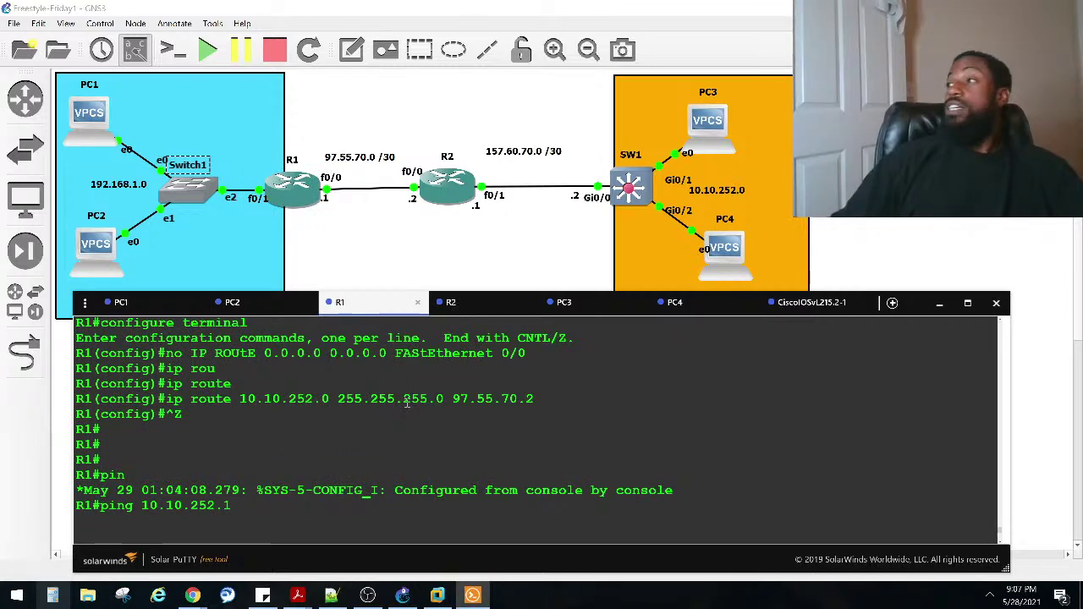
pyautogui.press('Return')
pyautogui.press('Return')
pyautogui.press('Return')
pyautogui.press('Return')
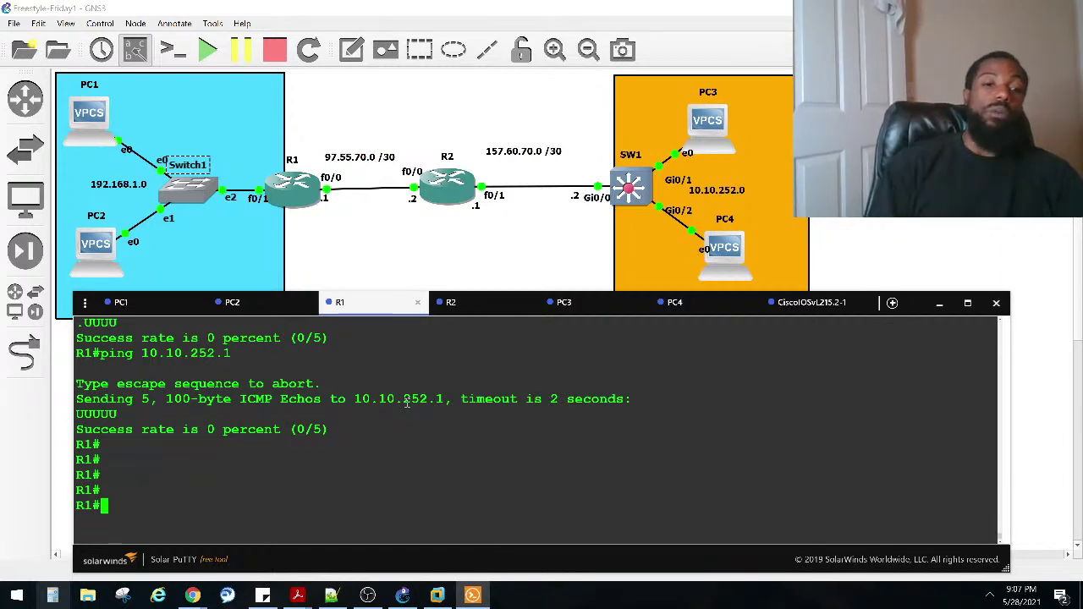
pyautogui.write('ng 10.10.252.3')
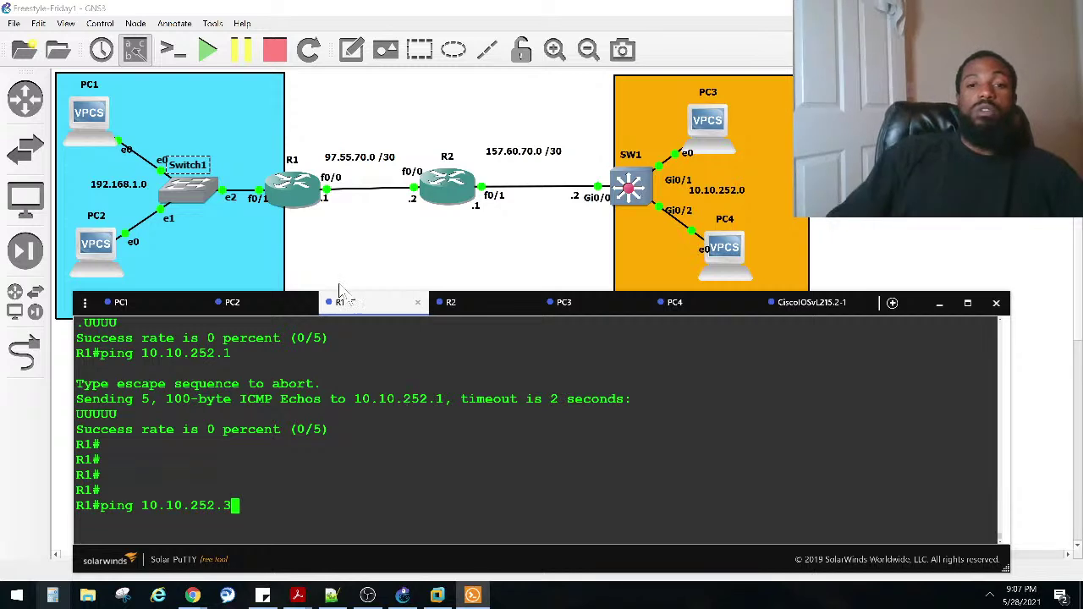
pyautogui.click(584, 302)
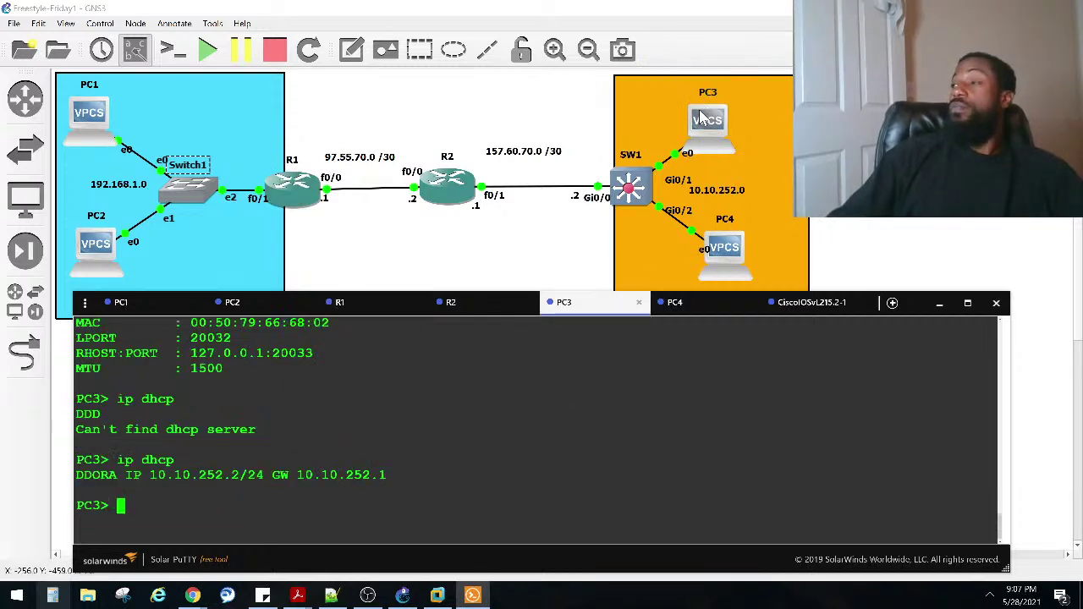
pyautogui.moveTo(242, 477); pyautogui.dragTo(156, 470)
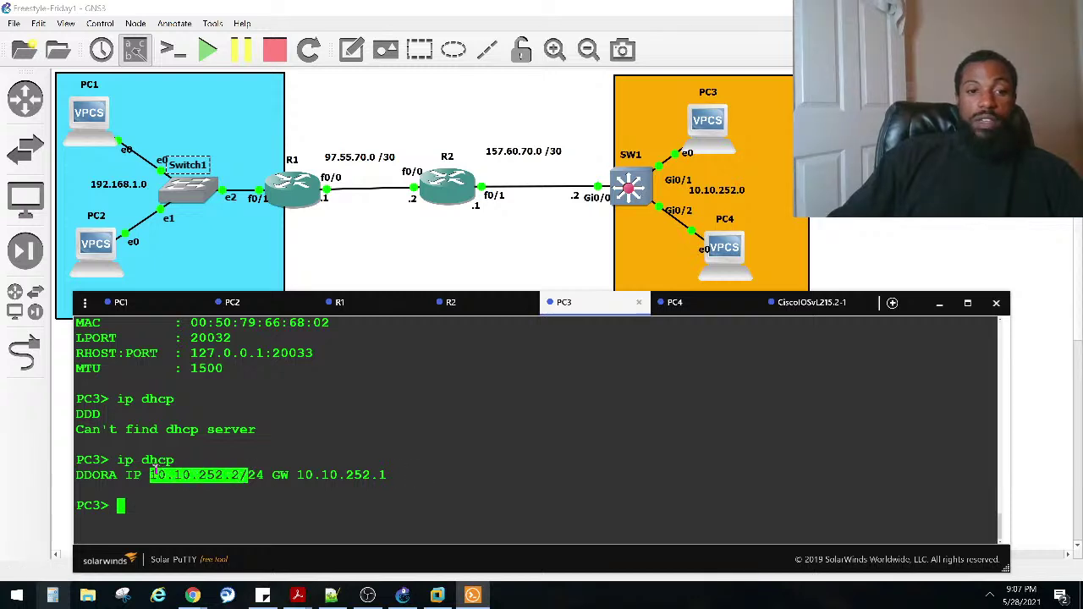
pyautogui.click(347, 303)
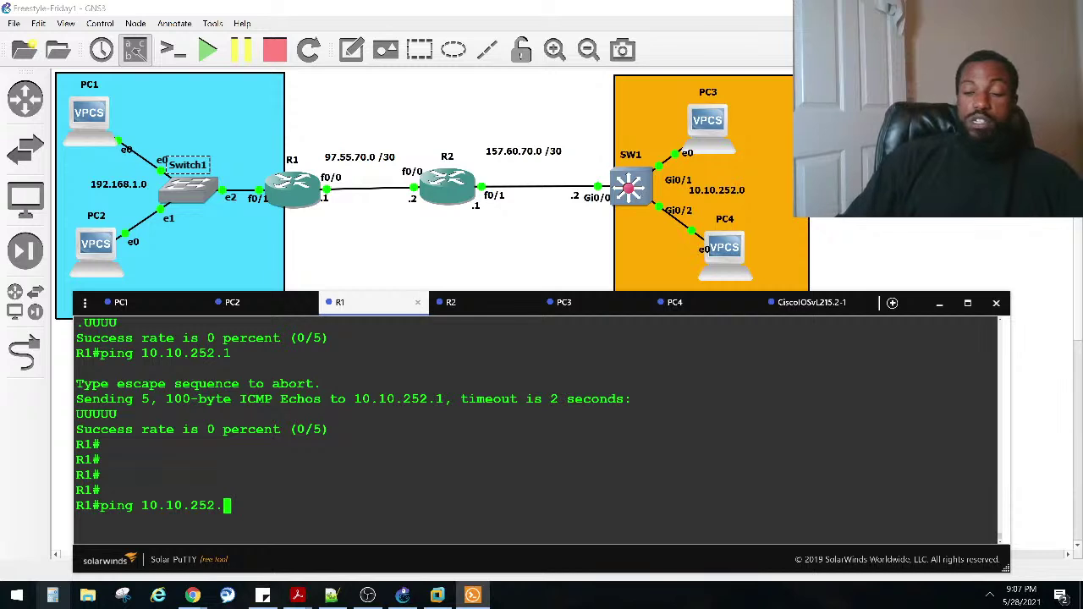
pyautogui.press('Return')
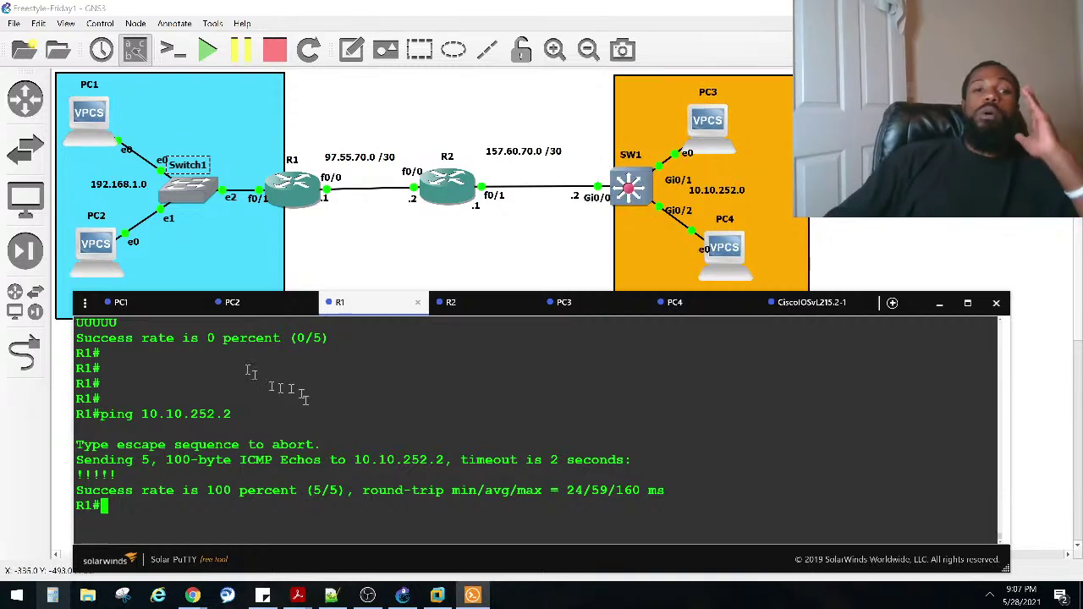
# Step: From PC1, rerun the previous ping aimed at PC3's 10.10.252.2, getting five replies
pyautogui.click(140, 303)
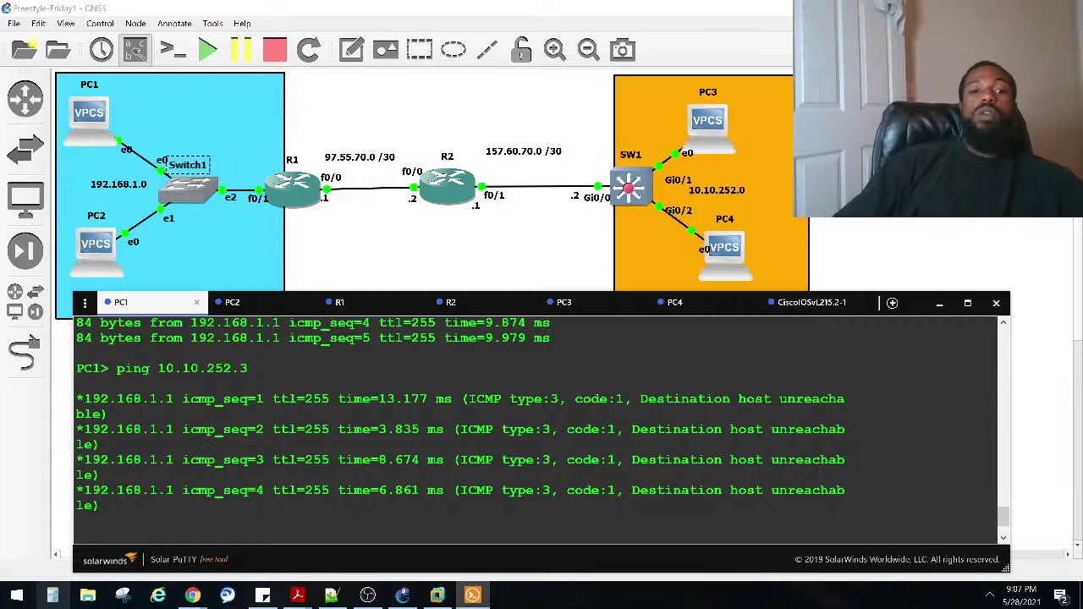
pyautogui.press('Return')
pyautogui.press('Return')
pyautogui.press('Return')
pyautogui.press('Return')
pyautogui.press('Return')
pyautogui.press('Up')
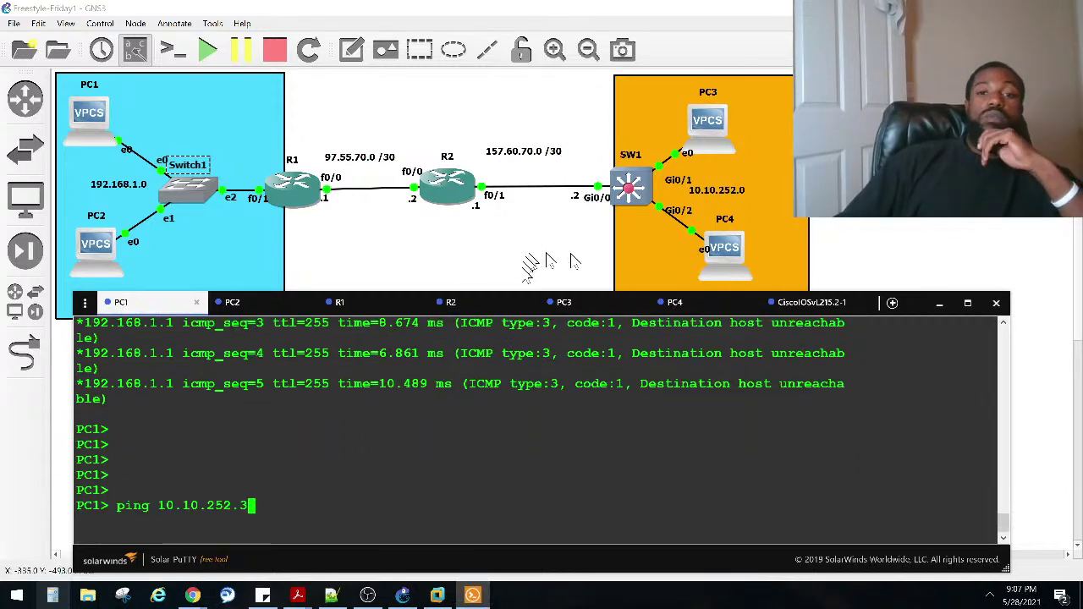
pyautogui.click(567, 306)
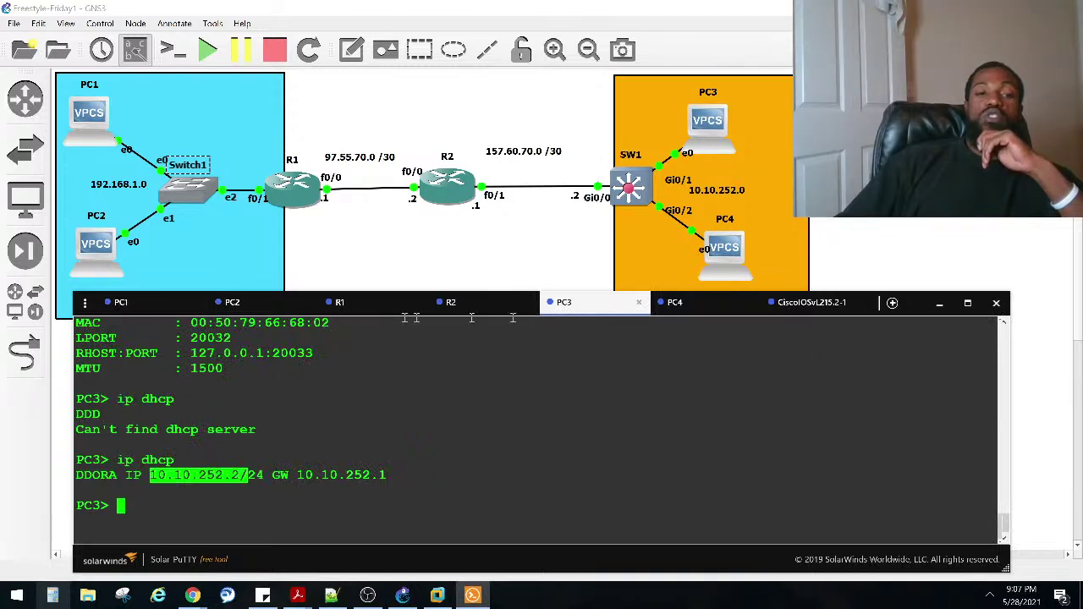
pyautogui.click(153, 309)
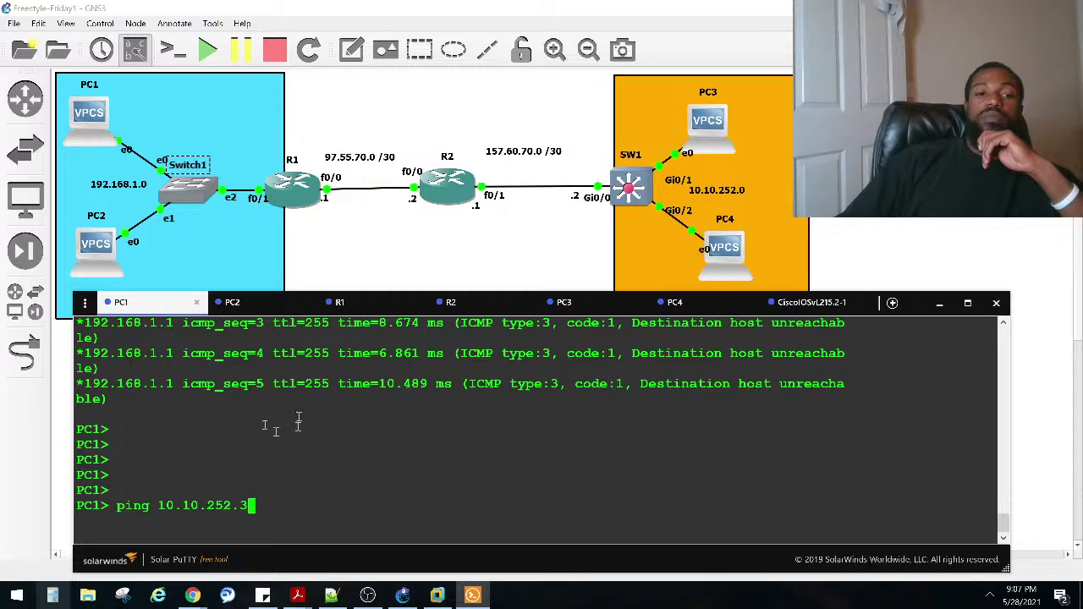
pyautogui.write('2')
pyautogui.press('Return')
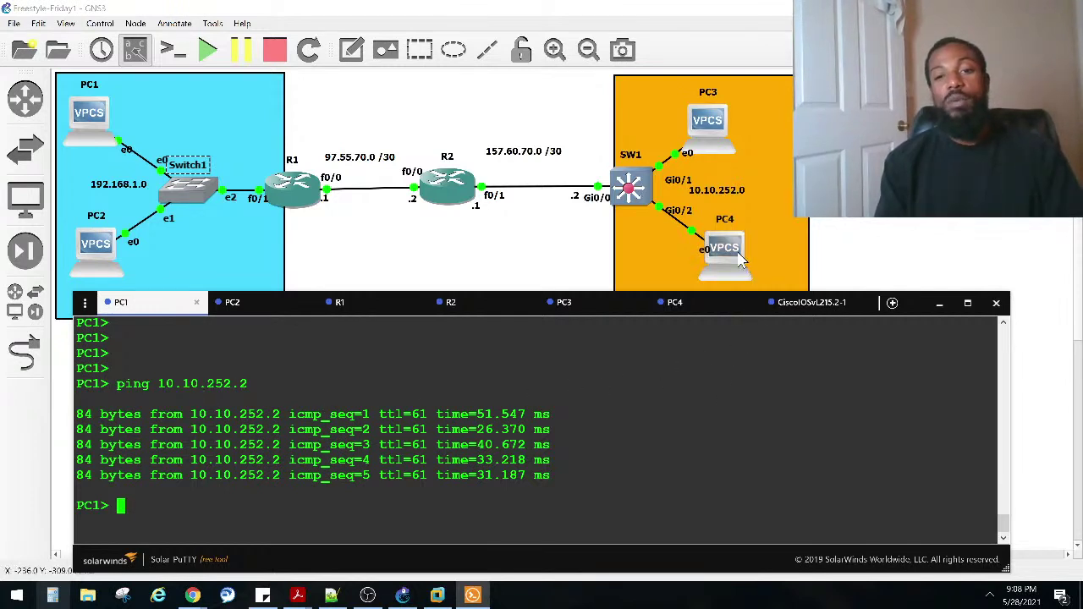
# Step: Run sho ip on PC4 to confirm its address is 10.10.252.3
pyautogui.click(680, 305)
pyautogui.scroll(2, 545, 369)
pyautogui.scroll(-2, 554, 406)
pyautogui.write('ip')
pyautogui.press('BackSpace')
pyautogui.press('BackSpace')
pyautogui.press('BackSpace')
pyautogui.write('sho ip')
pyautogui.press('Return')
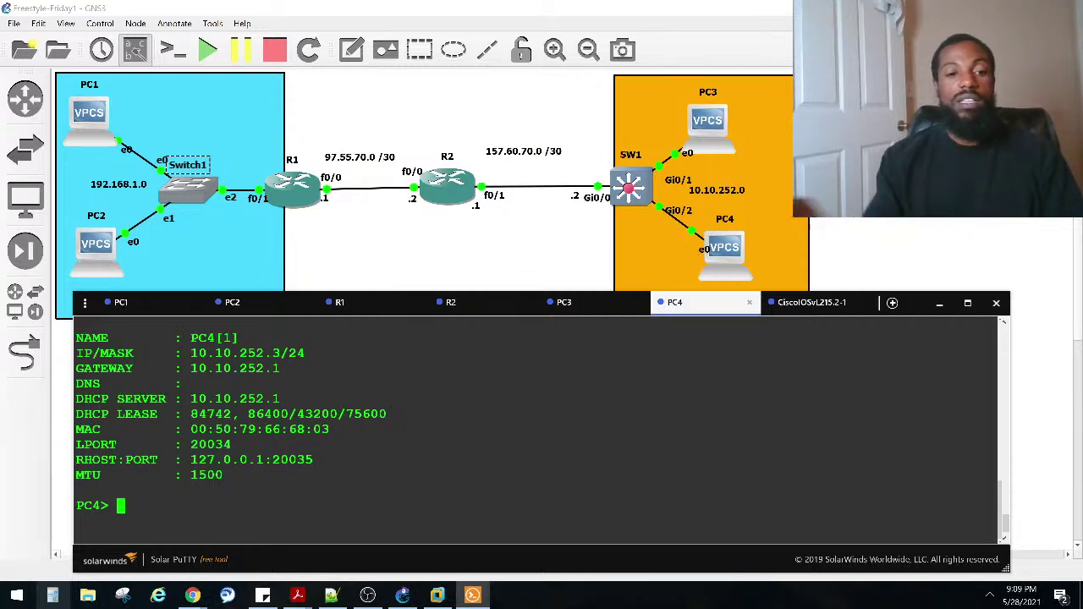
pyautogui.moveTo(278, 352); pyautogui.dragTo(176, 353)
# Step: Run sho ip on PC3, then return to the GNS3 topology
pyautogui.click(566, 302)
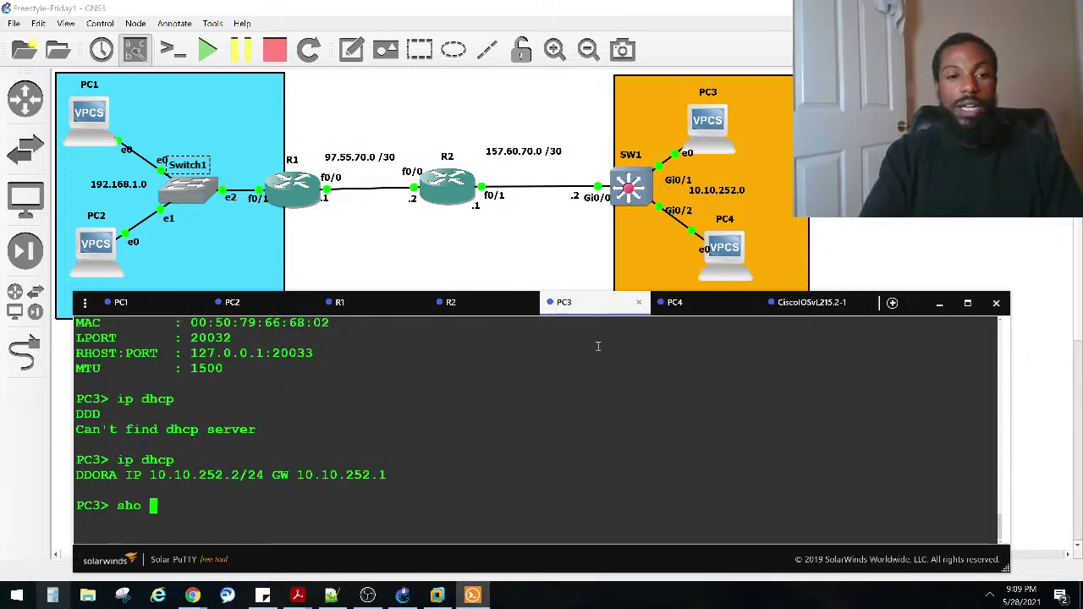
pyautogui.write('sho ip')
pyautogui.press('Return')
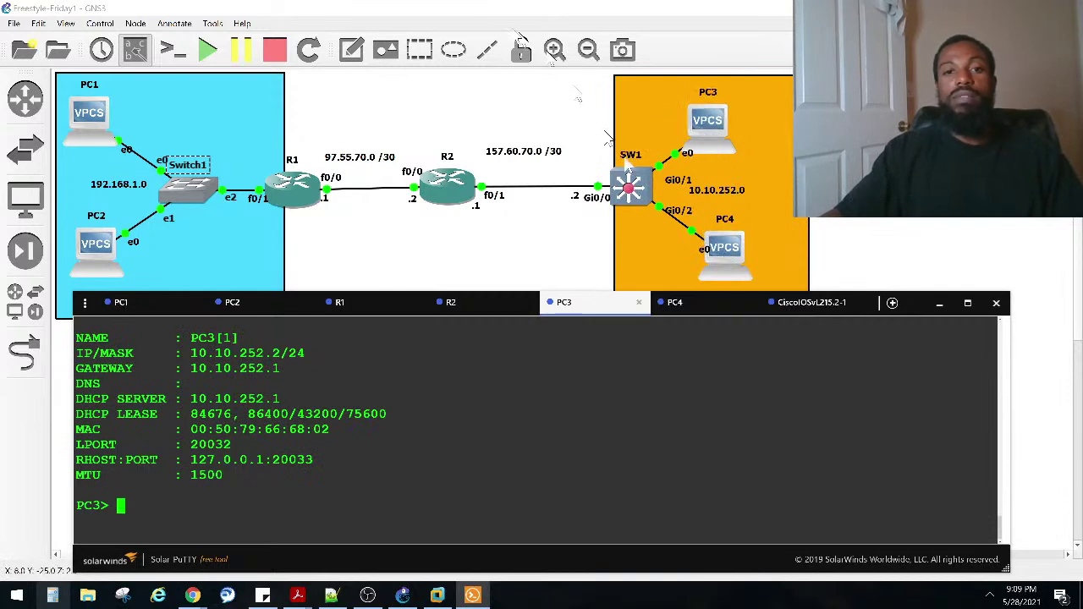
pyautogui.click(351, 49)
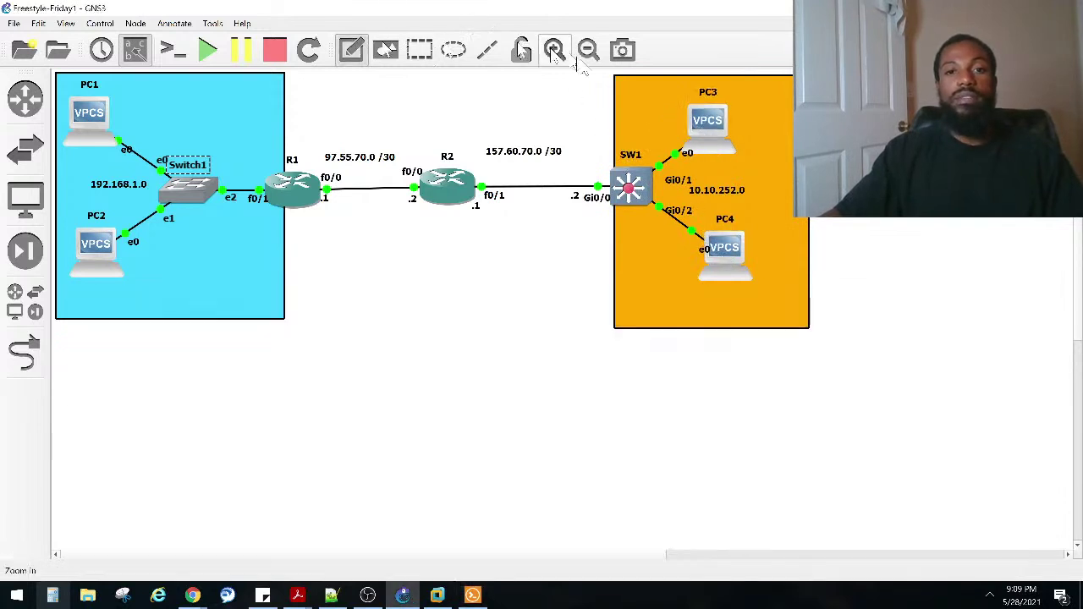
# Step: Add a note beside PC3 reading 10.10.252.2, fixing its last digit and repositioning it
pyautogui.click(631, 111)
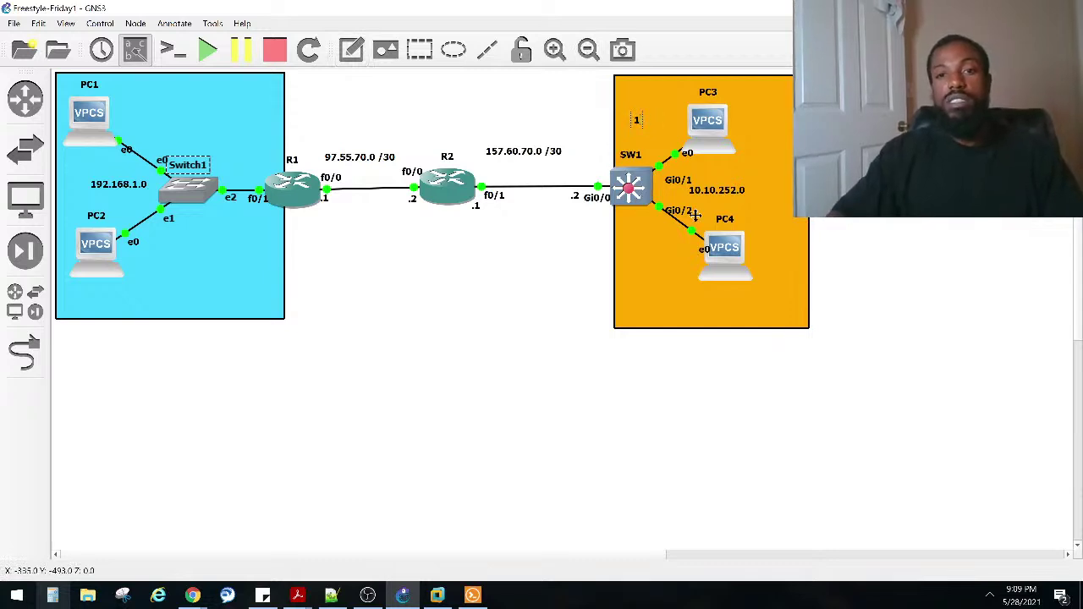
pyautogui.write('10.10.252.3')
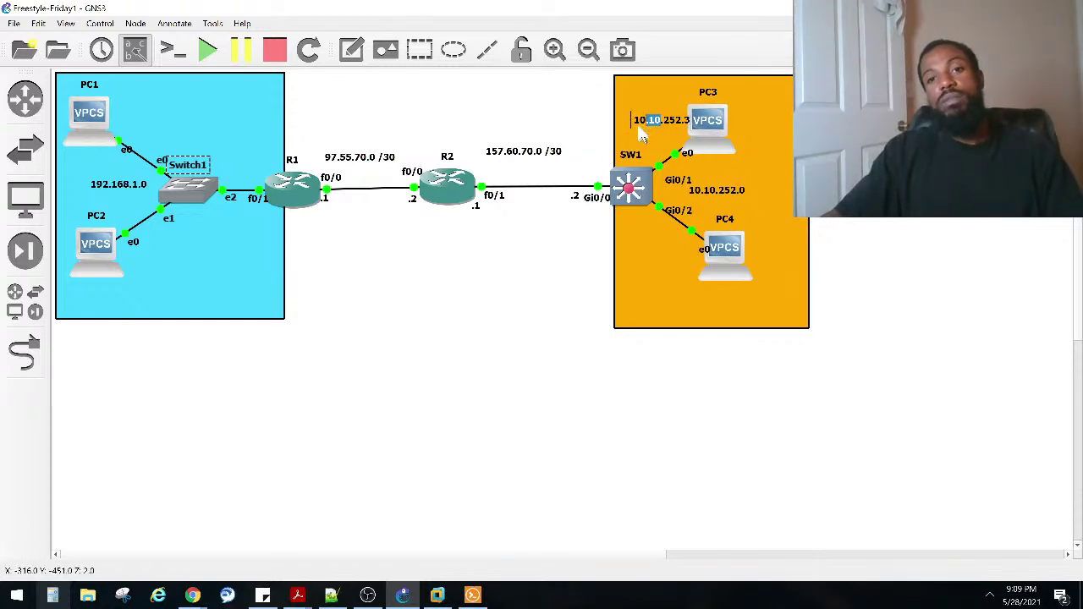
pyautogui.click(582, 222)
pyautogui.hotkey('alt', 'Tab')
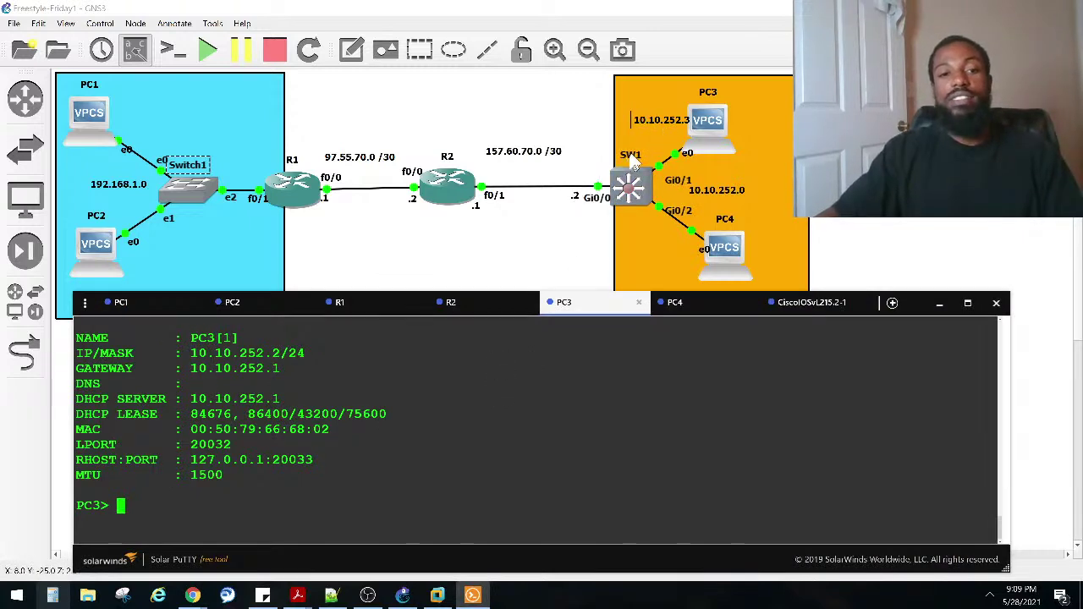
pyautogui.doubleClick(665, 125)
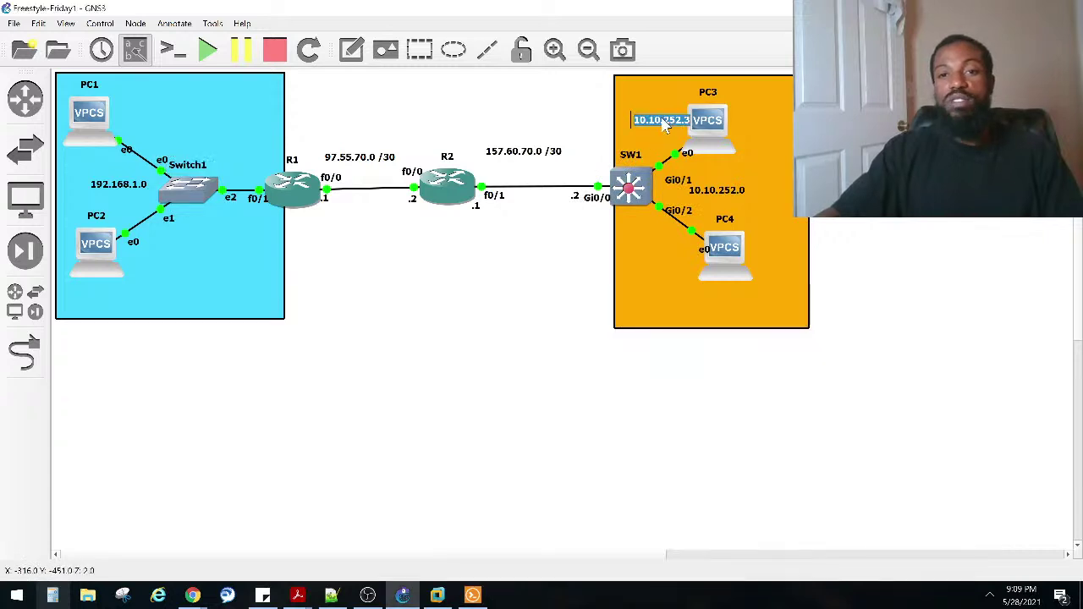
pyautogui.click(713, 133)
pyautogui.press('BackSpace')
pyautogui.write('2')
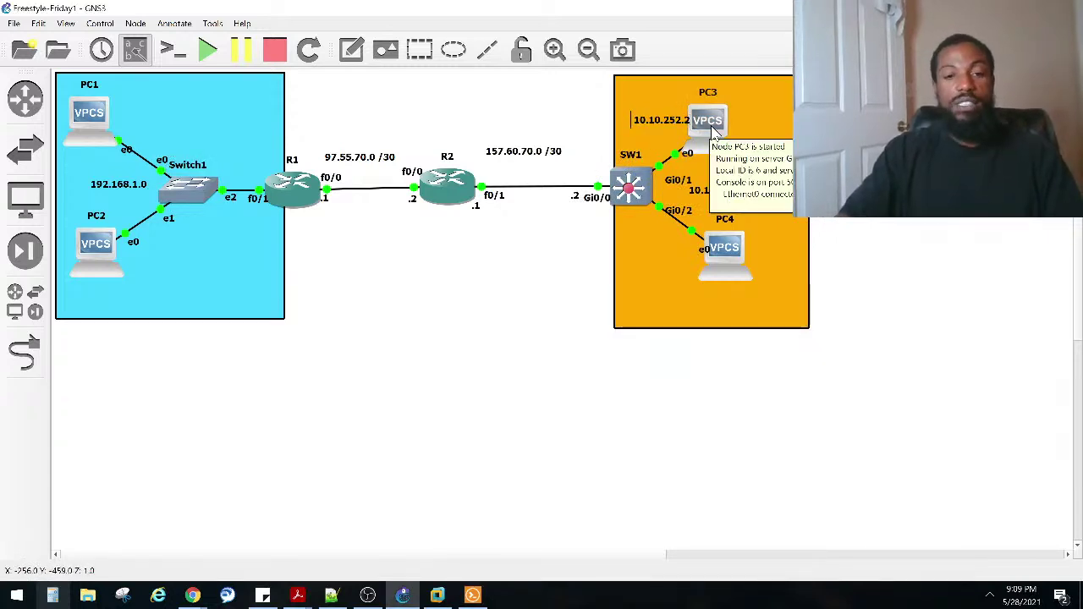
pyautogui.moveTo(677, 127); pyautogui.dragTo(652, 262)
# Step: Duplicate the note beside PC4 and change its text to 10.10.252.3
pyautogui.rightClick(668, 127)
pyautogui.click(694, 131)
pyautogui.doubleClick(658, 267)
pyautogui.click(668, 264)
pyautogui.click(666, 266)
pyautogui.rightClick(671, 267)
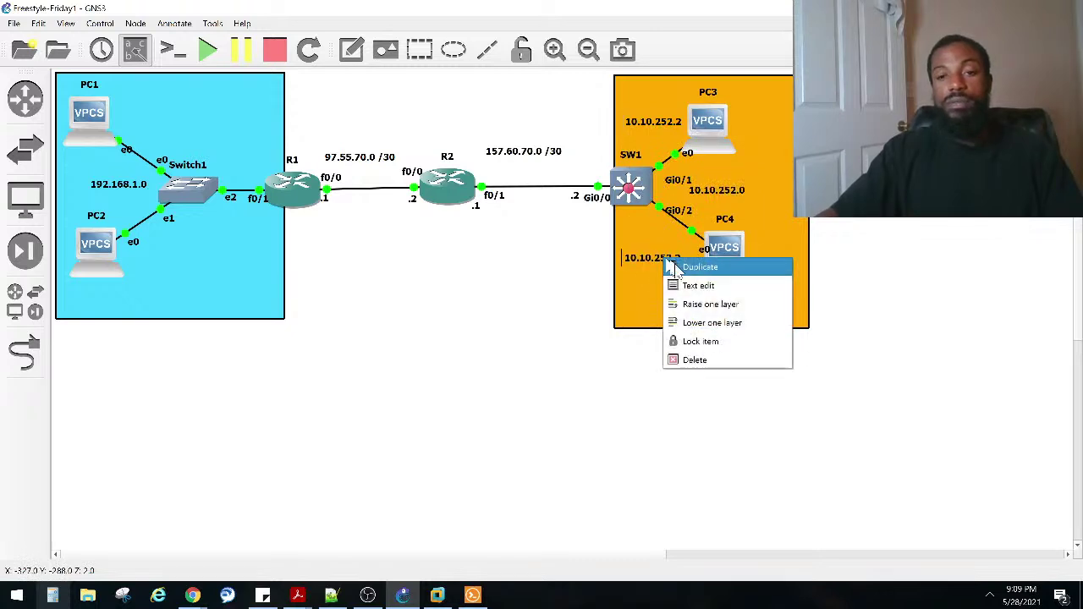
pyautogui.click(659, 268)
pyautogui.doubleClick(670, 269)
pyautogui.press('End')
pyautogui.press('BackSpace')
pyautogui.write('3')
pyautogui.click(539, 290)
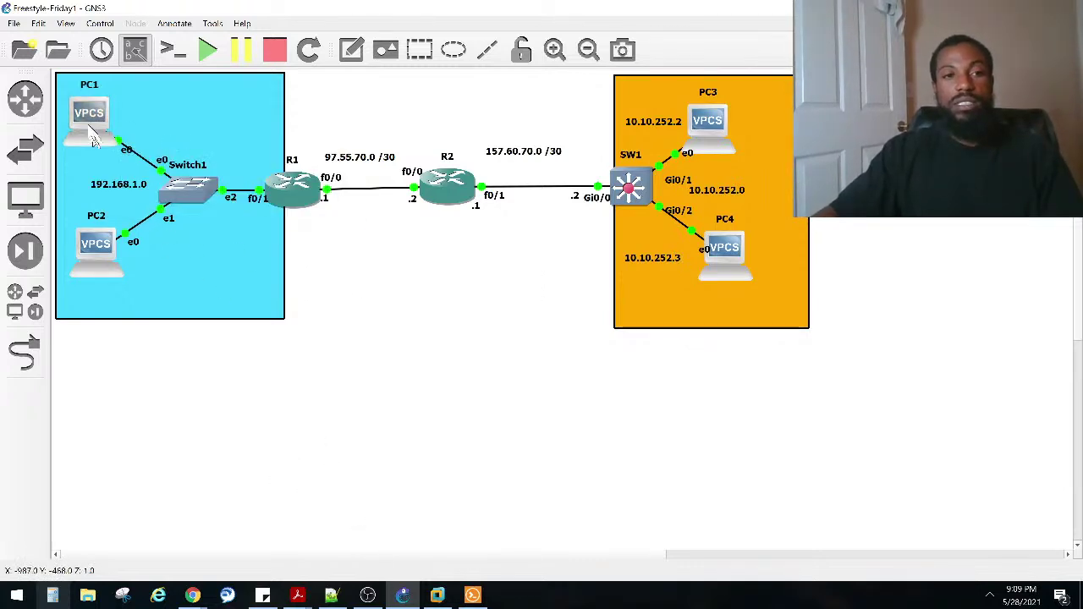
pyautogui.click(473, 595)
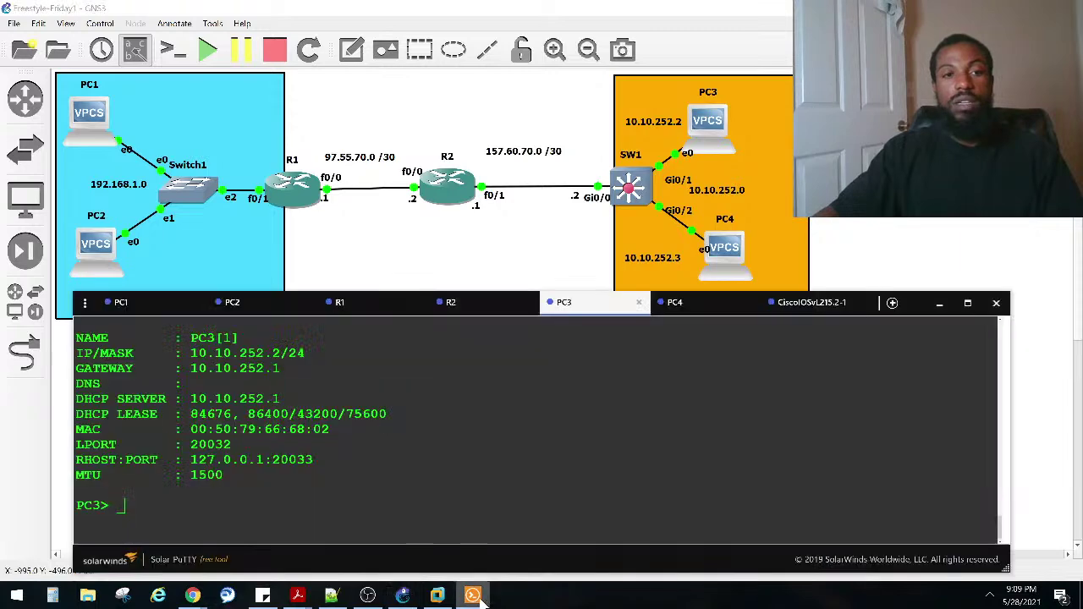
# Step: Check PC1's and PC2's console output and copy PC2's address 192.168.1.3
pyautogui.click(160, 302)
pyautogui.scroll(10, 250, 409)
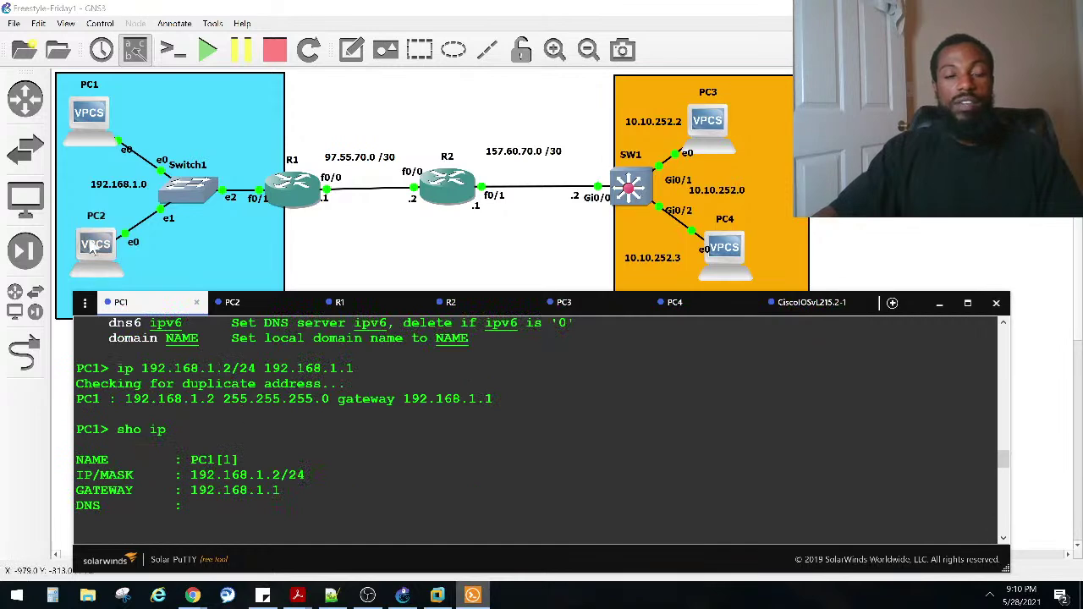
pyautogui.click(248, 307)
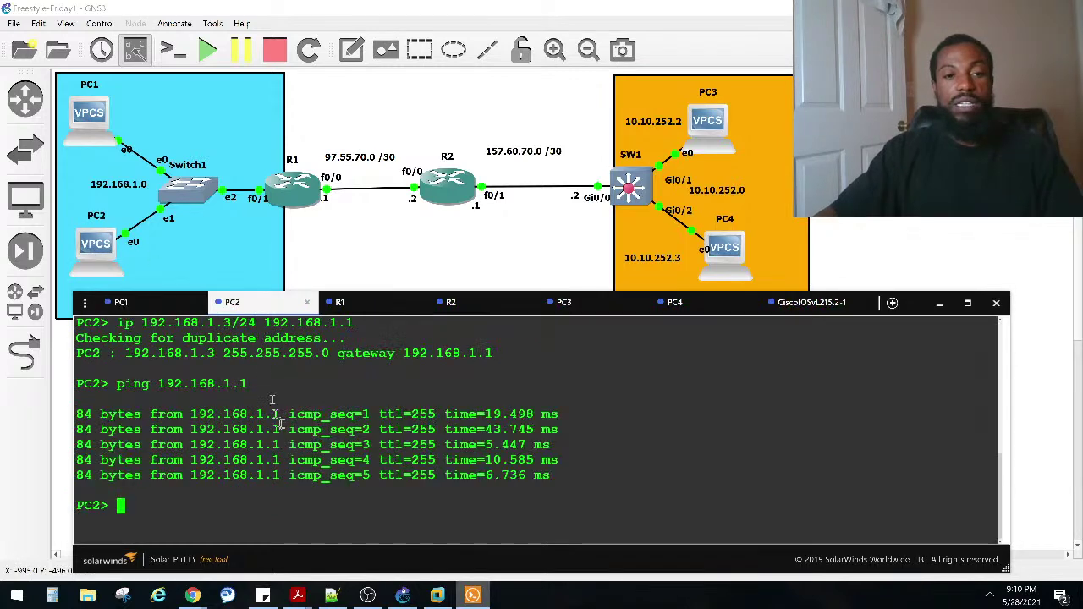
pyautogui.scroll(2, 281, 420)
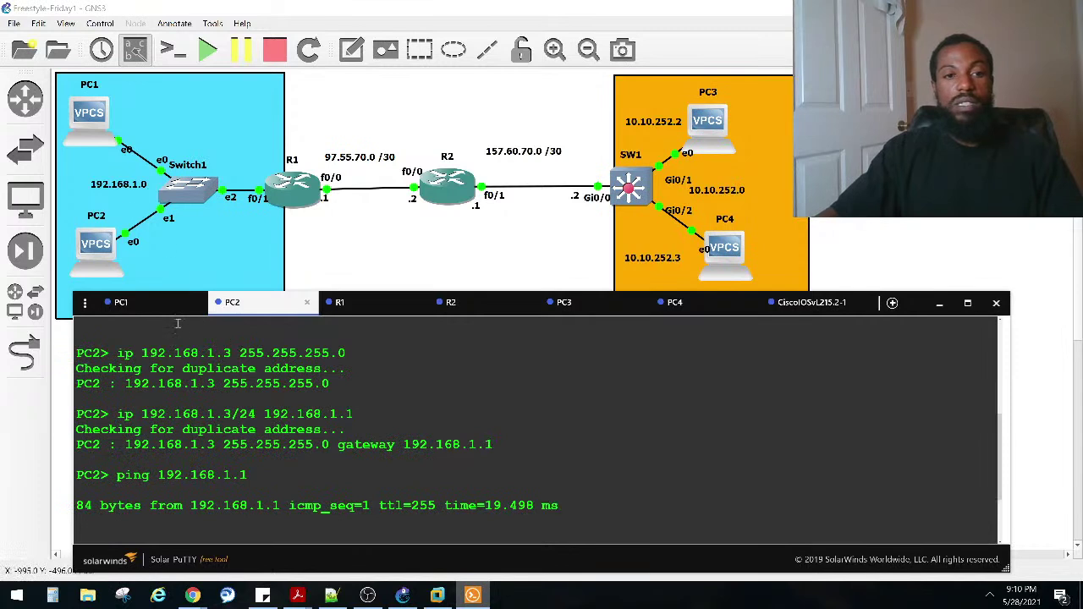
pyautogui.moveTo(230, 356); pyautogui.dragTo(142, 355)
pyautogui.click(148, 262)
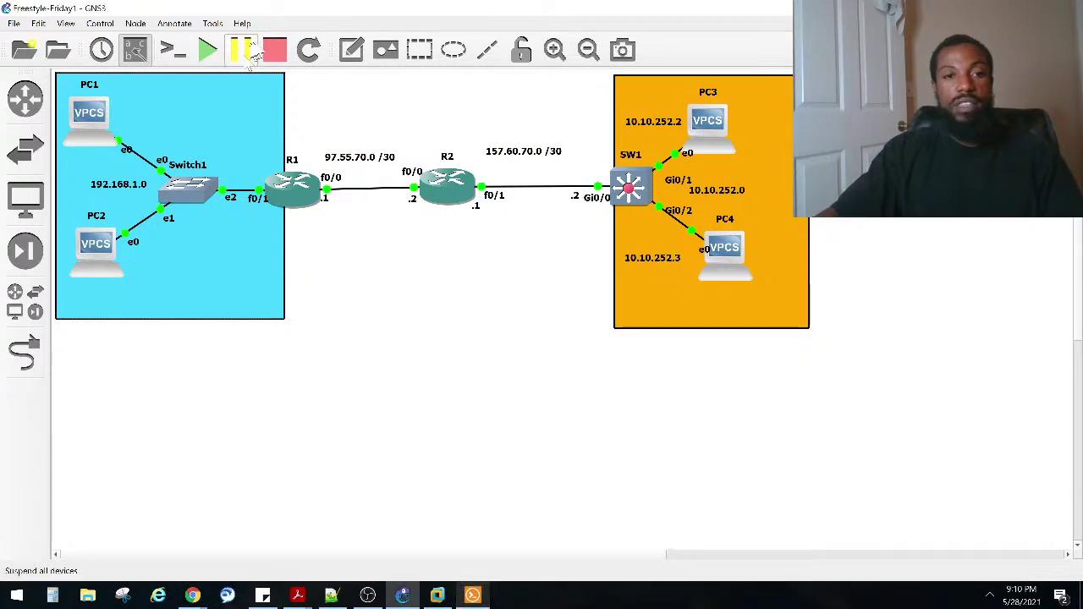
# Step: Add a note beside PC2 containing 192.168.1.3 and place a duplicate beside PC1
pyautogui.click(135, 265)
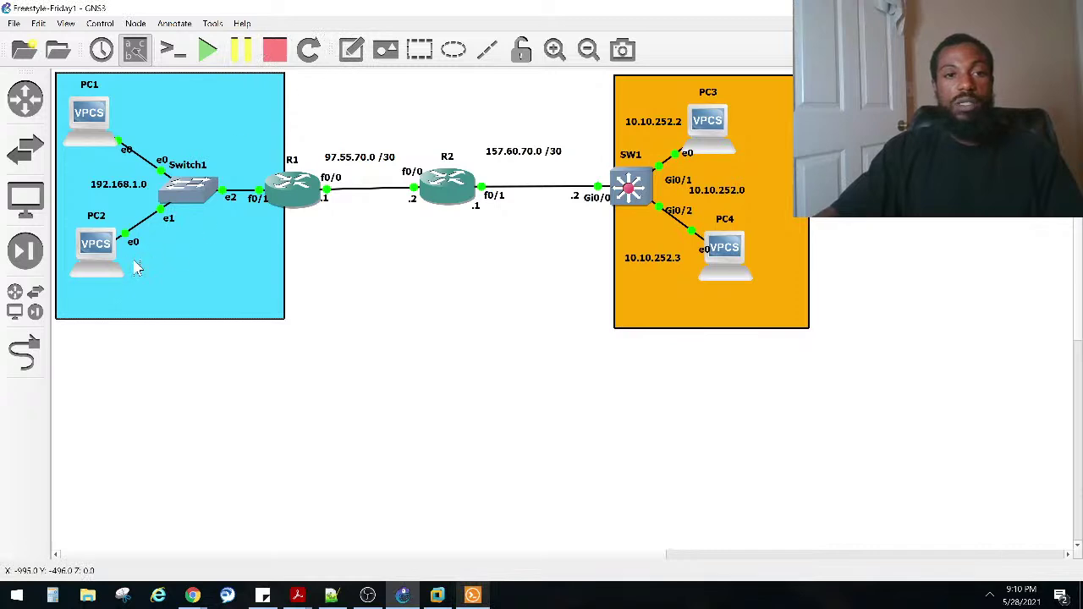
pyautogui.write('192.168.1.3')
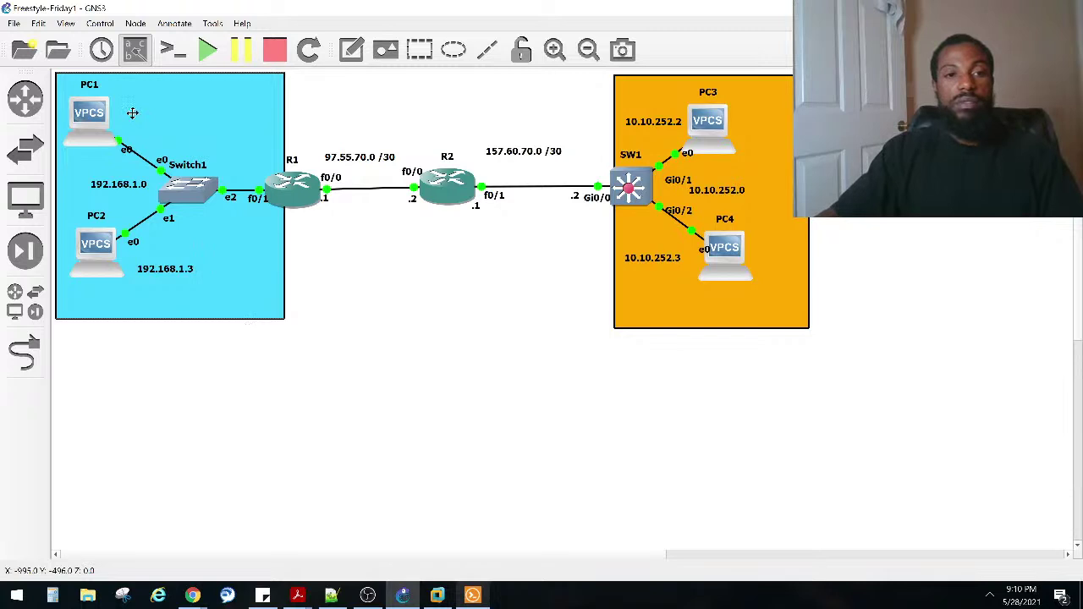
pyautogui.rightClick(167, 271)
pyautogui.click(178, 279)
pyautogui.moveTo(198, 285); pyautogui.dragTo(160, 117)
# Step: Change PC1's note to 192.168.1.2 and nudge PC2's note and router R2 slightly
pyautogui.rightClick(148, 114)
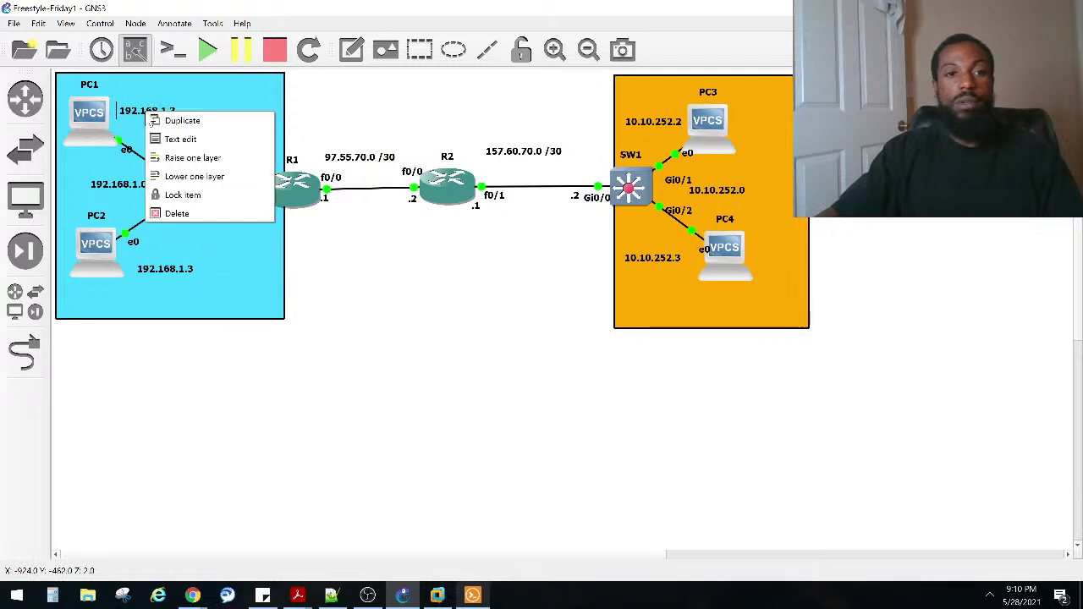
pyautogui.click(144, 129)
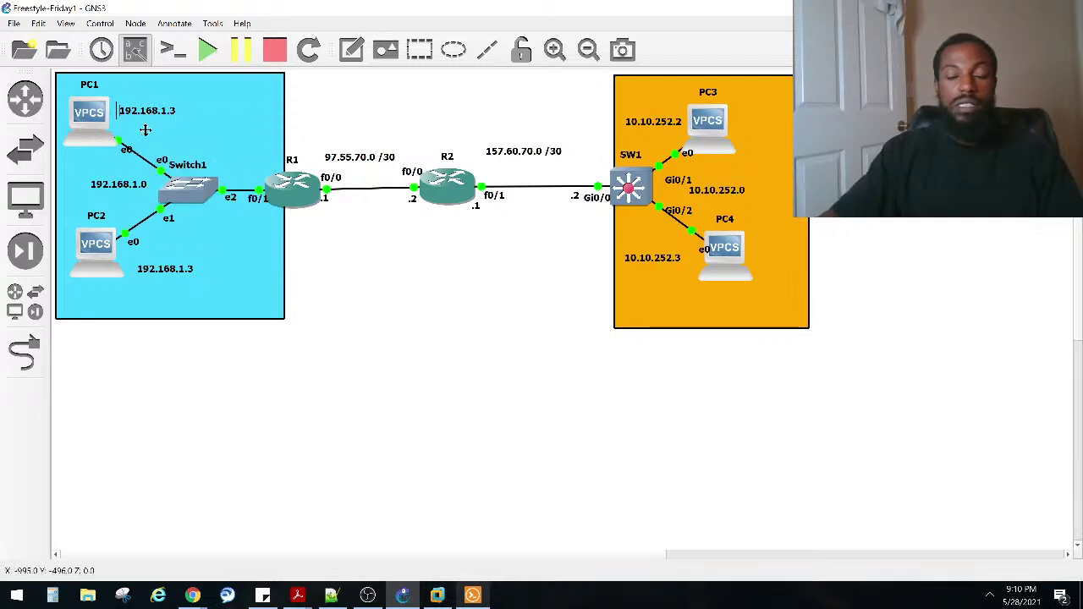
pyautogui.click(145, 129)
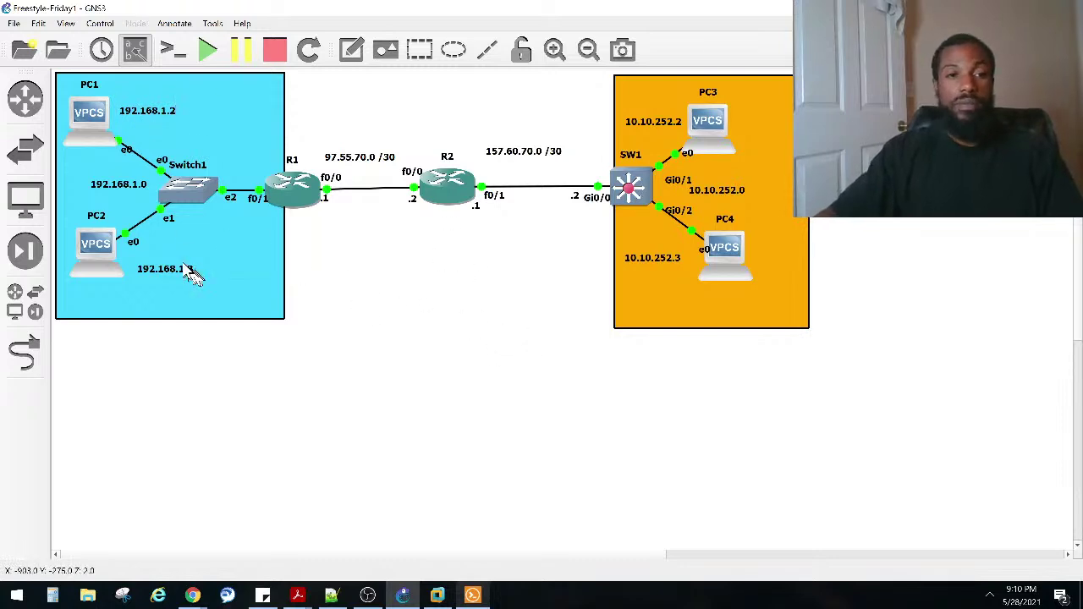
pyautogui.moveTo(190, 270); pyautogui.dragTo(183, 266)
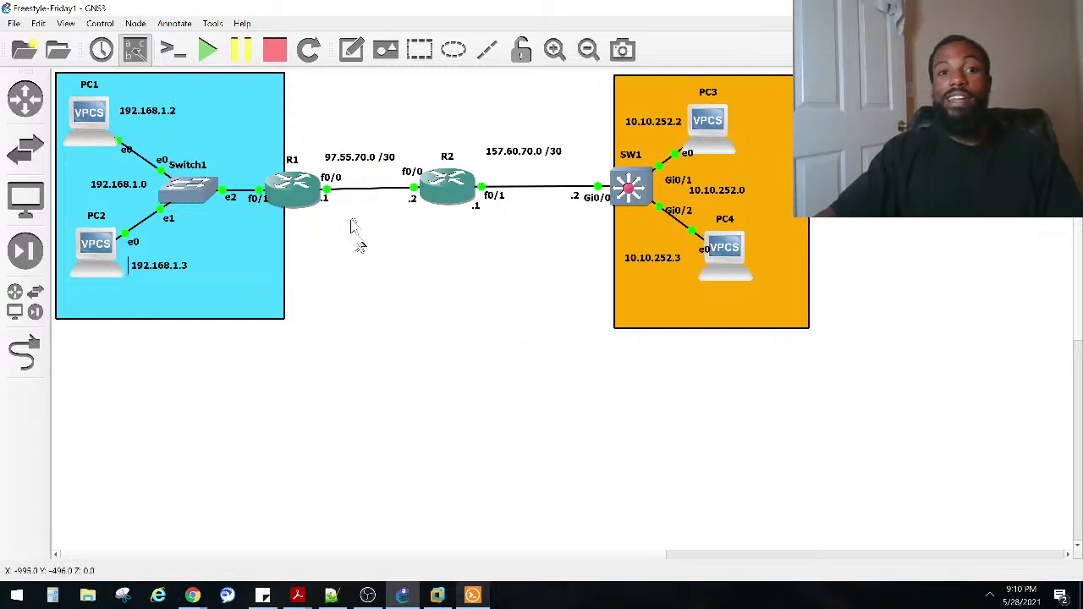
pyautogui.moveTo(428, 187); pyautogui.dragTo(430, 185)
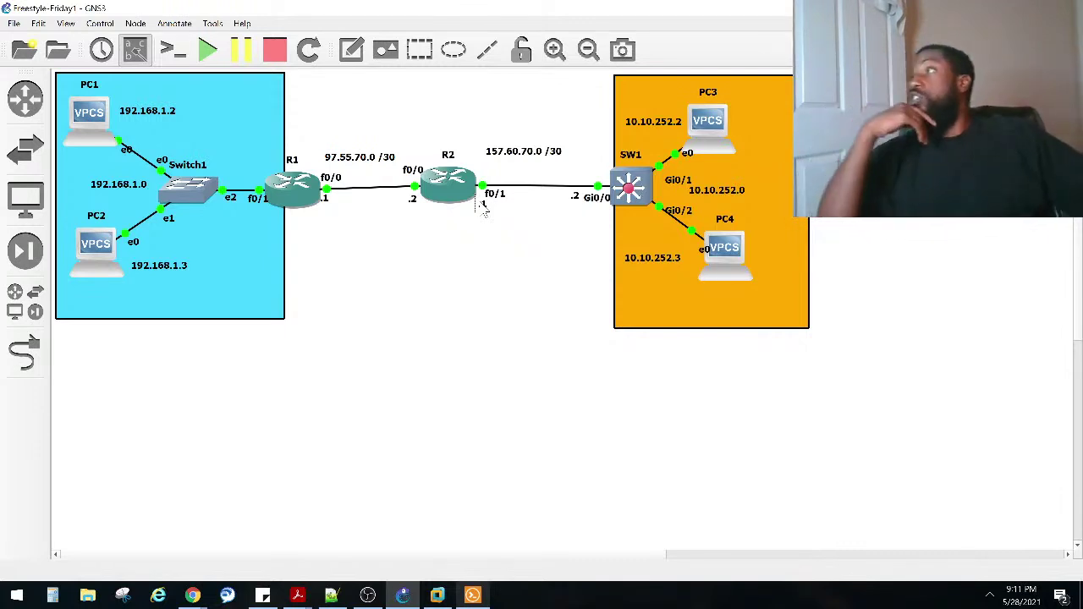
# Step: Nudge router R2 a few pixels right and deselect it
pyautogui.moveTo(448, 180); pyautogui.dragTo(453, 178)
pyautogui.click(442, 320)
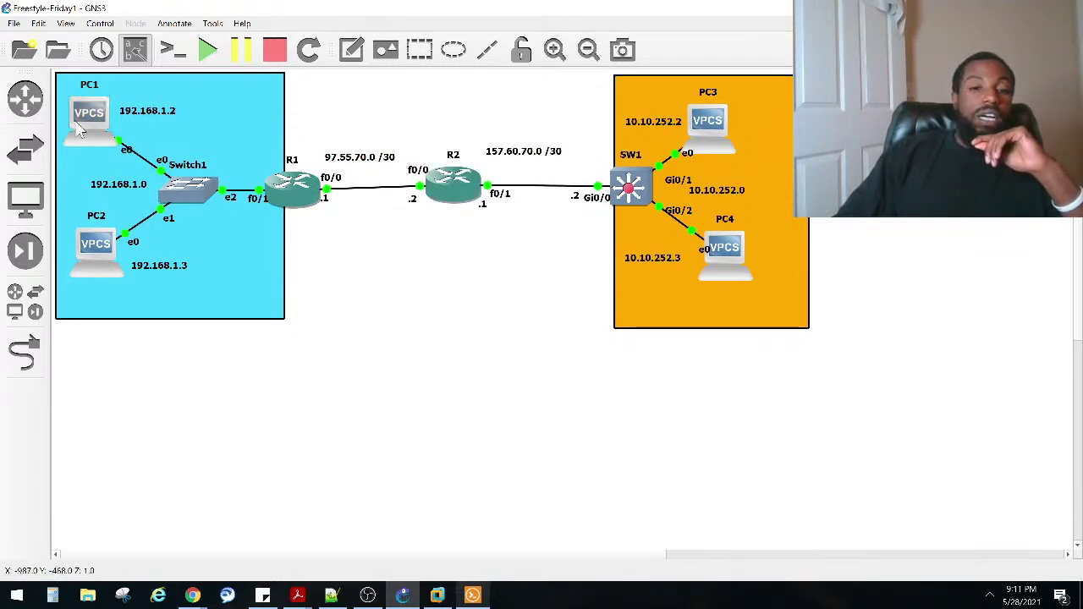
# Step: Rename PC1's node on the topology to PC1-ITGUY
pyautogui.moveTo(78, 128)
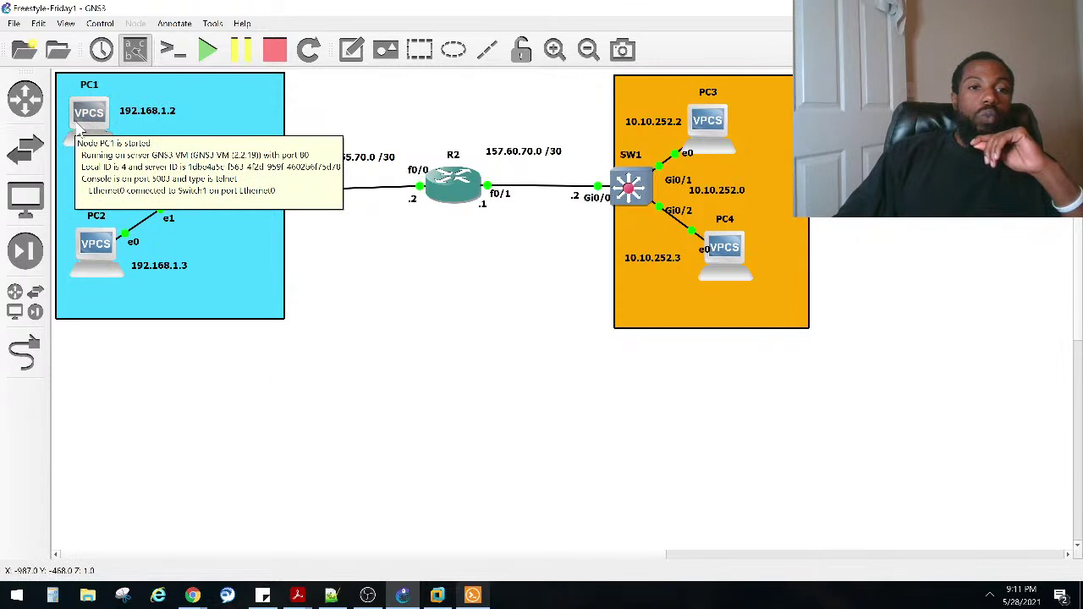
pyautogui.rightClick(78, 127)
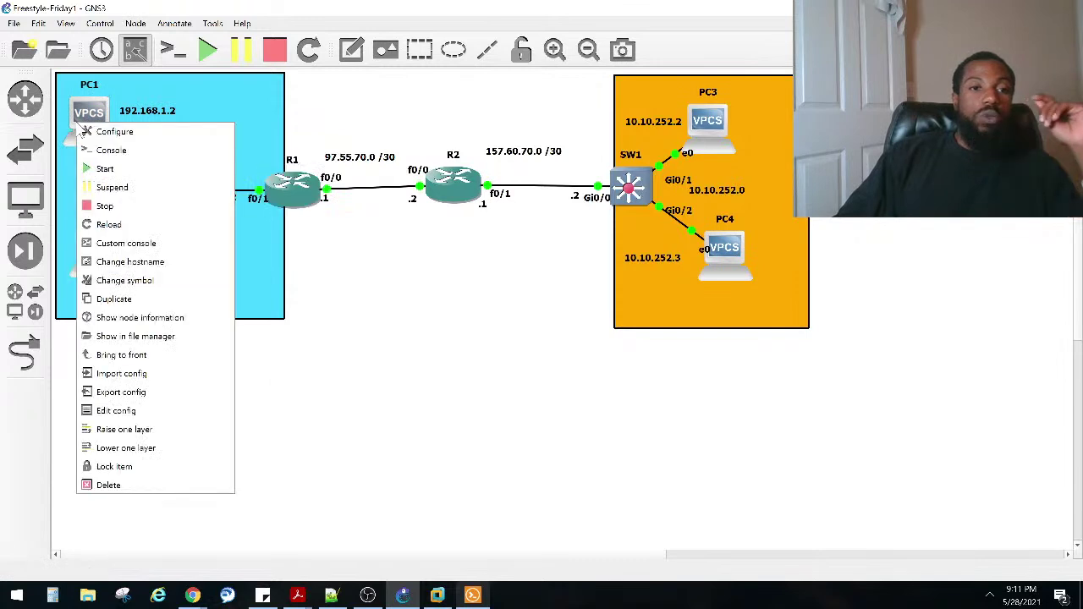
pyautogui.click(373, 376)
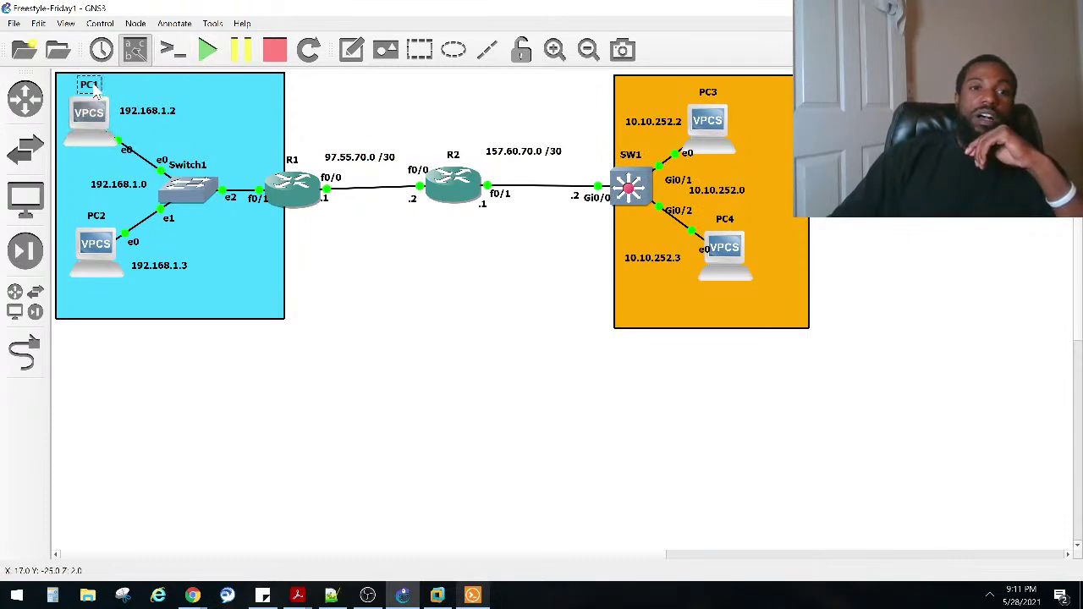
pyautogui.doubleClick(91, 85)
pyautogui.press('End')
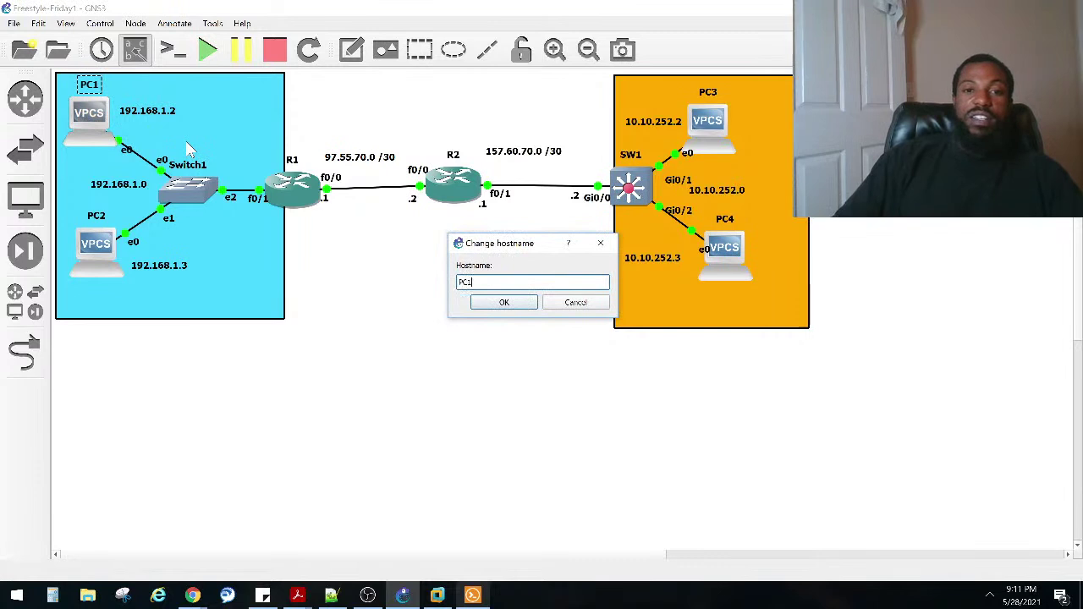
pyautogui.press('capslock')
pyautogui.write('IT')
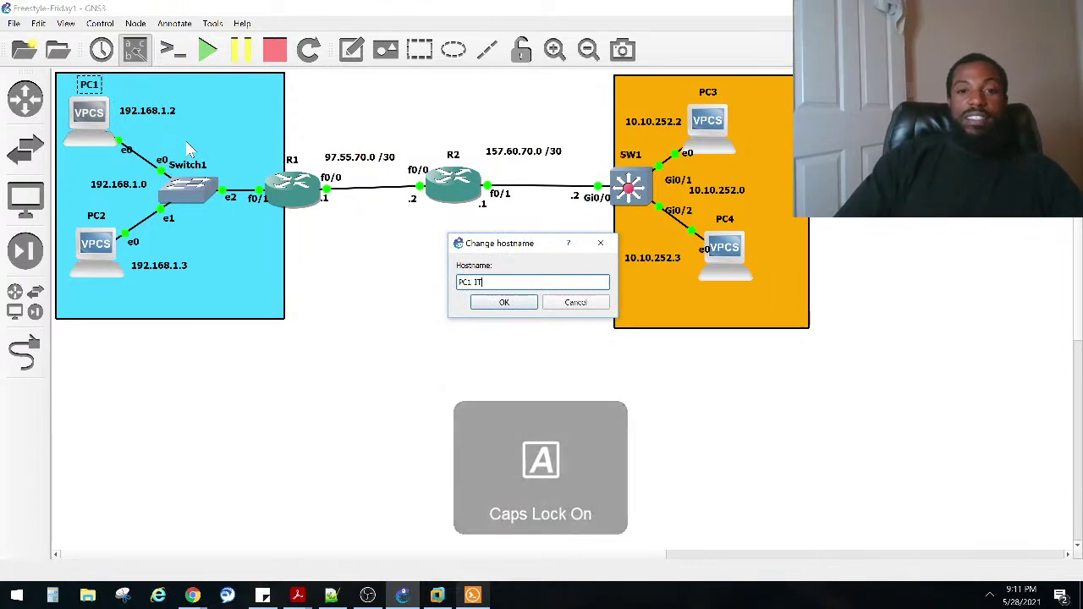
pyautogui.write('GUY')
pyautogui.press('Return')
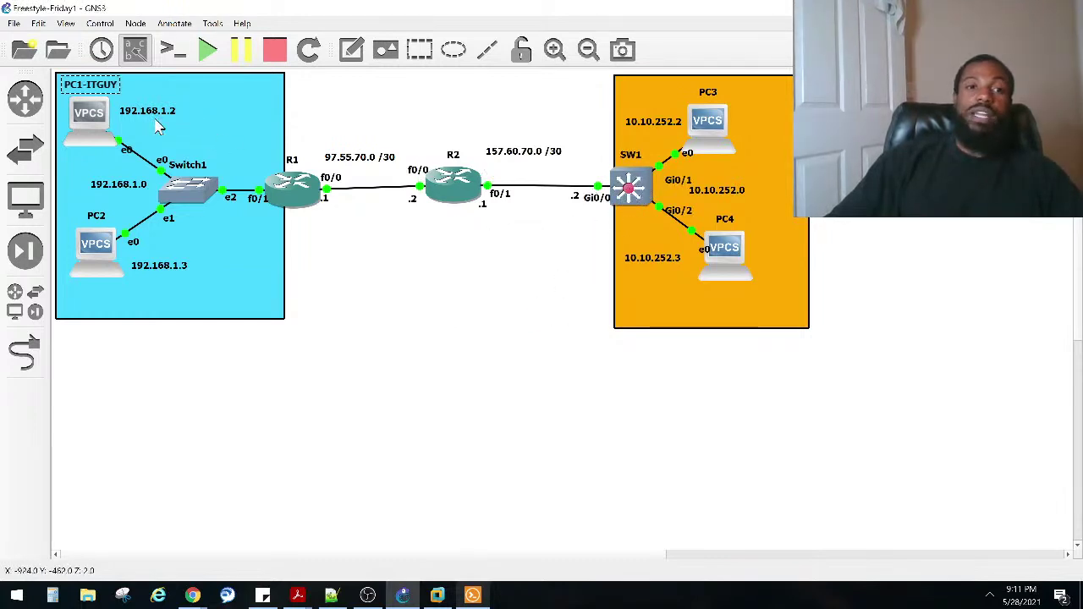
pyautogui.click(626, 195)
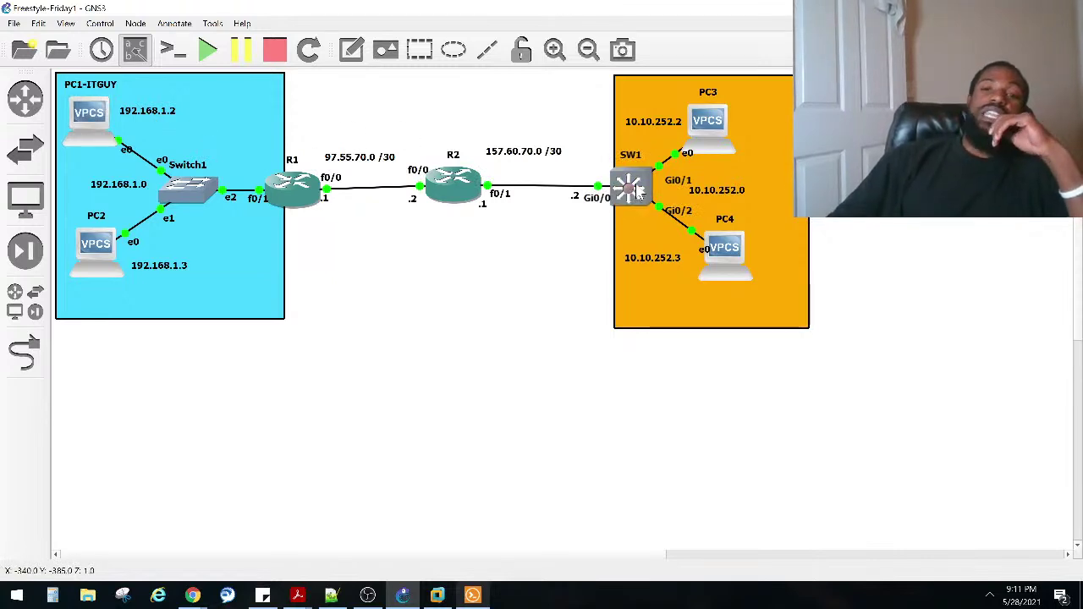
# Step: Bring up SW1's console and enter global configuration mode with conf t
pyautogui.click(472, 596)
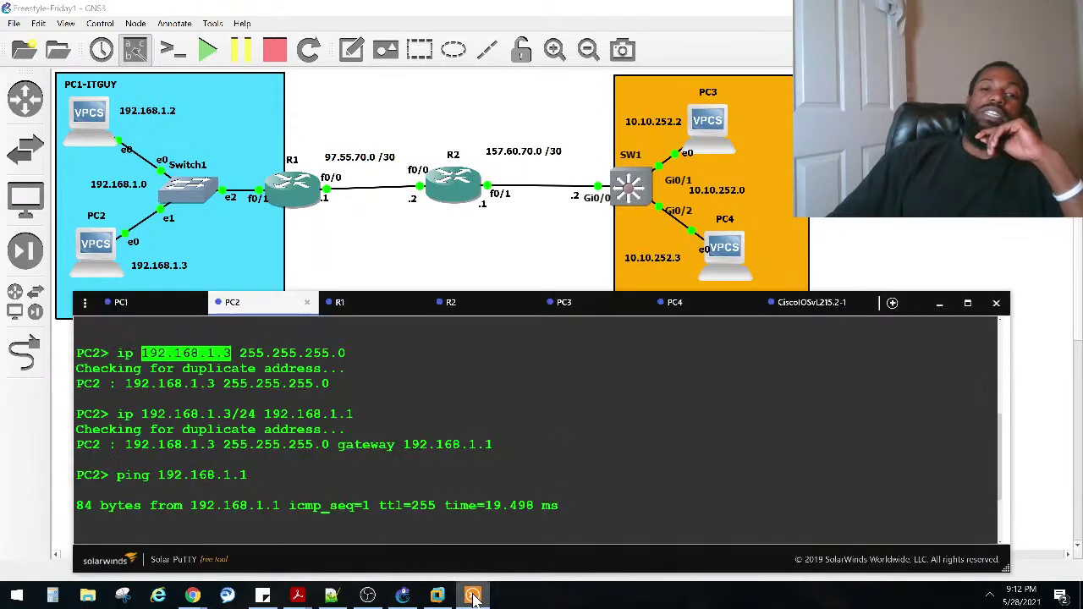
pyautogui.click(567, 427)
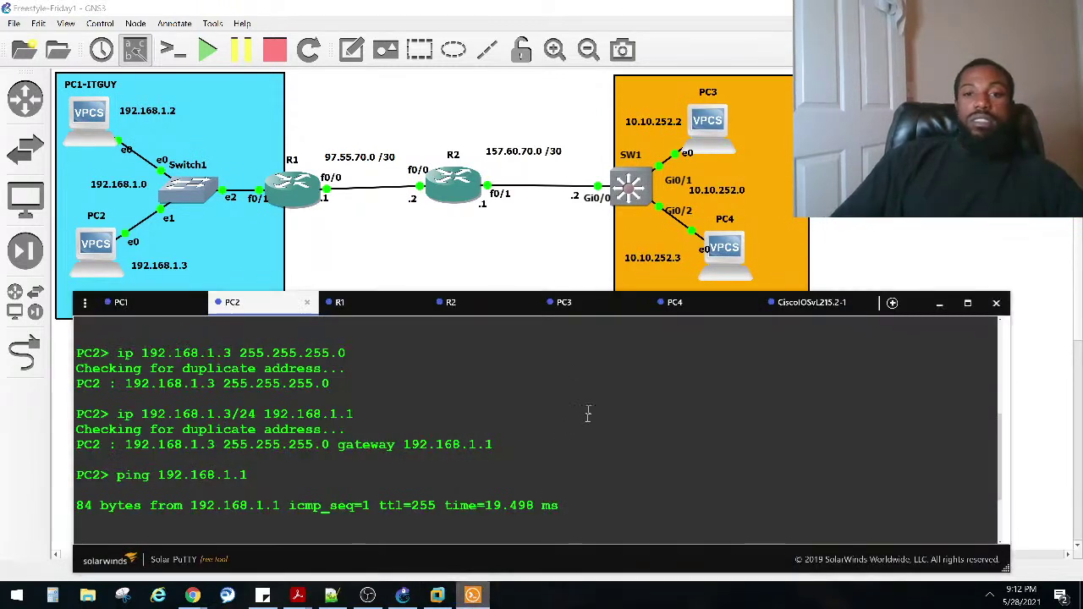
pyautogui.click(786, 306)
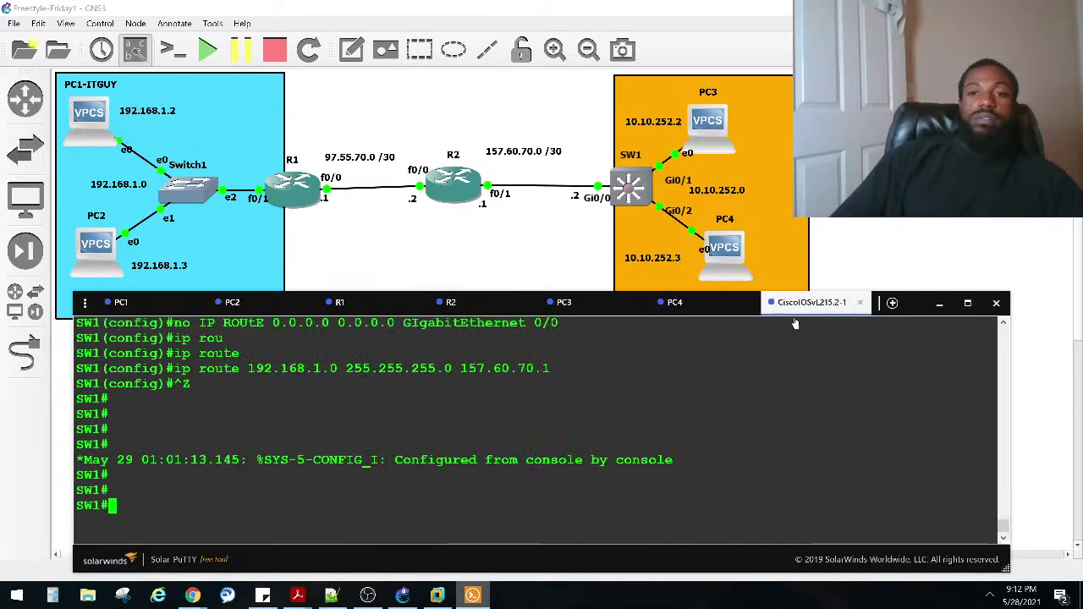
pyautogui.press('Return')
pyautogui.press('Return')
pyautogui.write('CONF')
pyautogui.press('Tab')
pyautogui.write('T')
pyautogui.press('Tab')
pyautogui.press('Return')
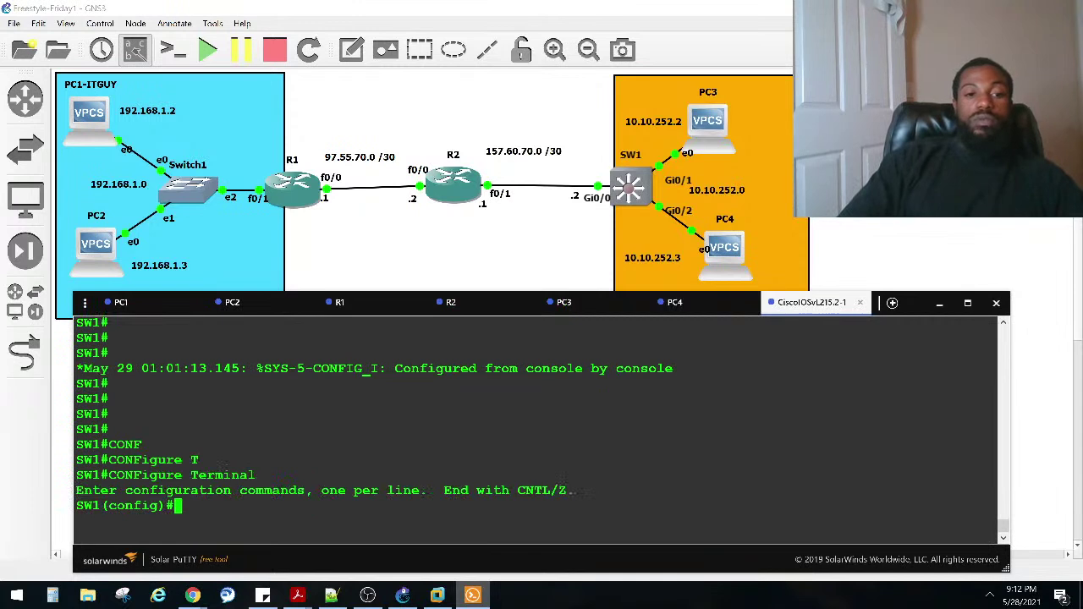
# Step: Enter line vty 0 15 and set transport input telnet
pyautogui.write('LINe V')
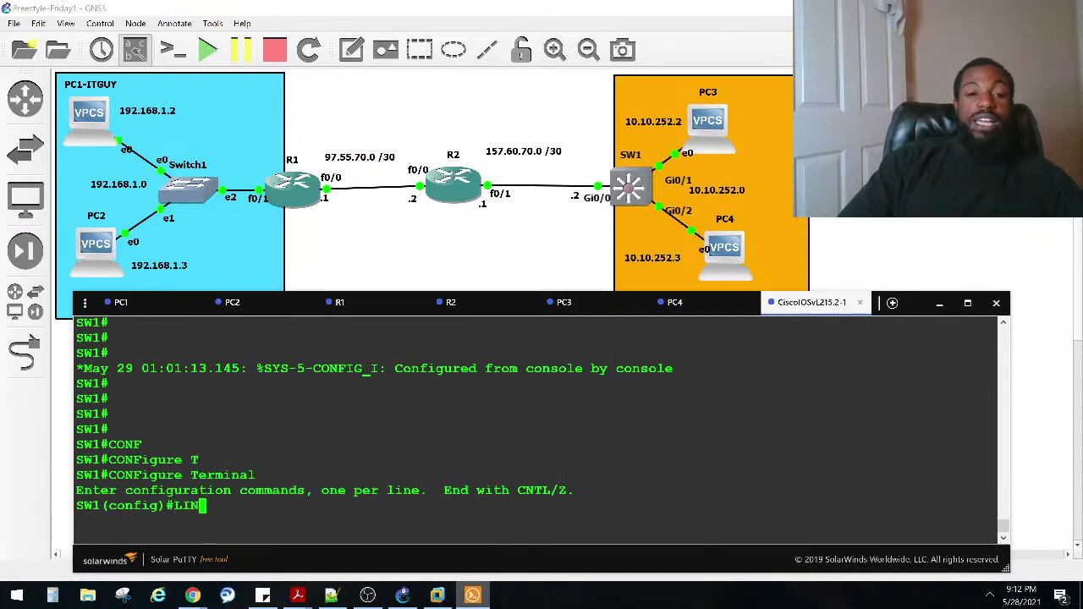
pyautogui.press('Tab')
pyautogui.write('V')
pyautogui.press('Tab')
pyautogui.write('0 1')
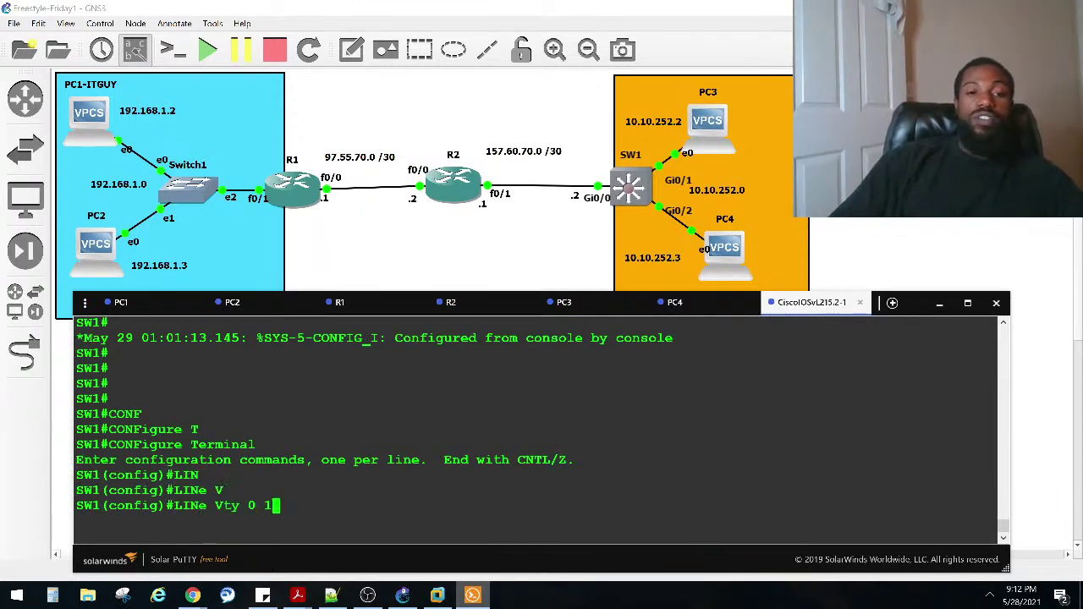
pyautogui.write('5')
pyautogui.press('Return')
pyautogui.write('TRansport')
pyautogui.press('Tab')
pyautogui.write('IN')
pyautogui.press('Tab')
pyautogui.write('TE')
pyautogui.press('Tab')
pyautogui.press('Return')
# Step: Set the VTY login password
pyautogui.write('PAS')
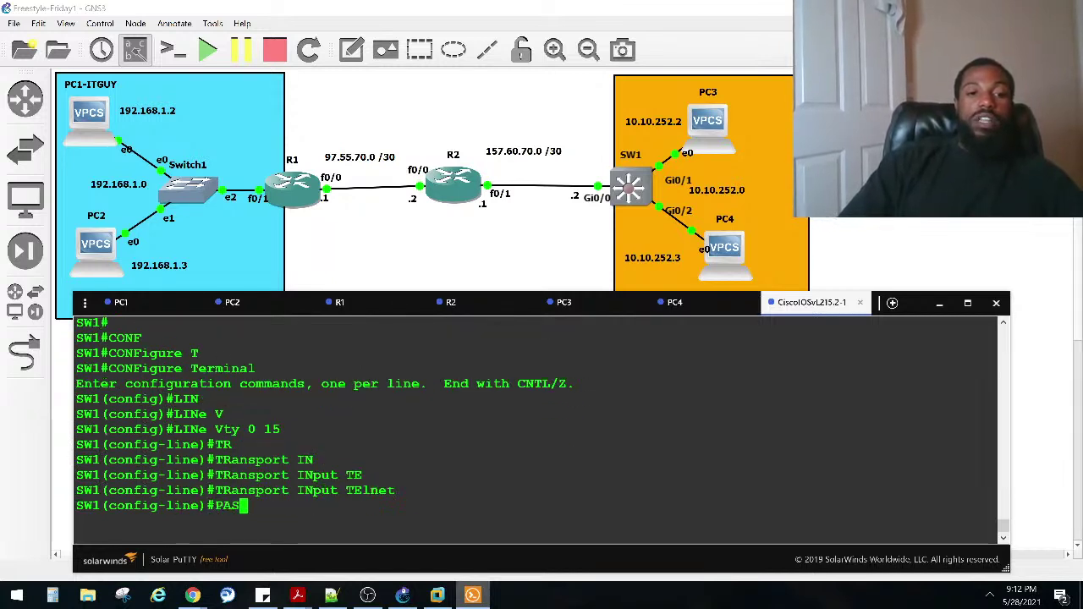
pyautogui.press('Tab')
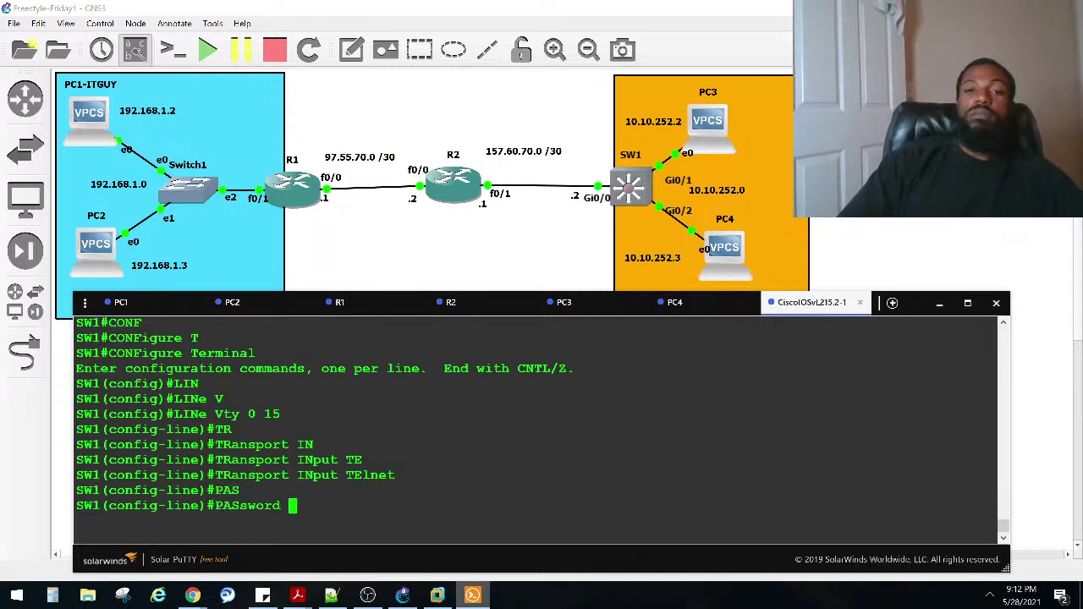
pyautogui.write('BRUH')
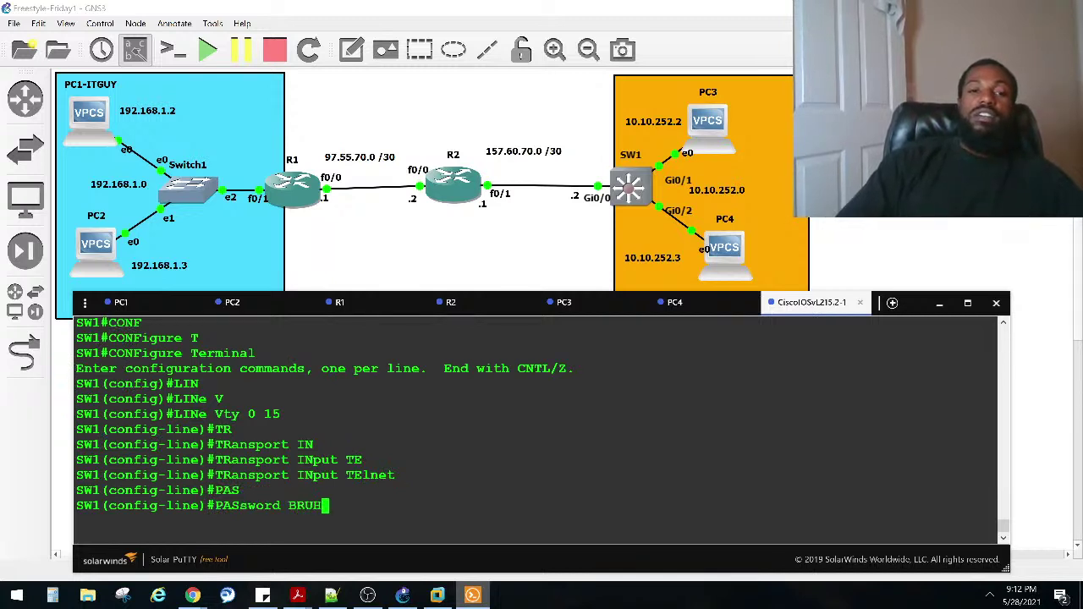
pyautogui.write('5')
pyautogui.press('Return')
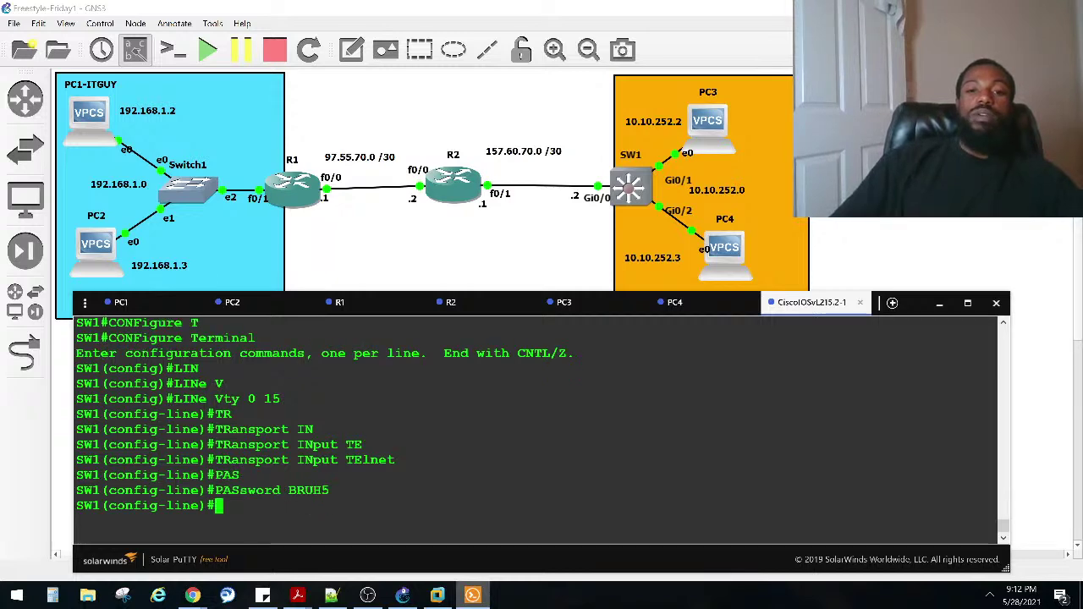
# Step: On PC1, try telnet 10.10.252.1, which VPCS rejects as a bad command
pyautogui.click(162, 303)
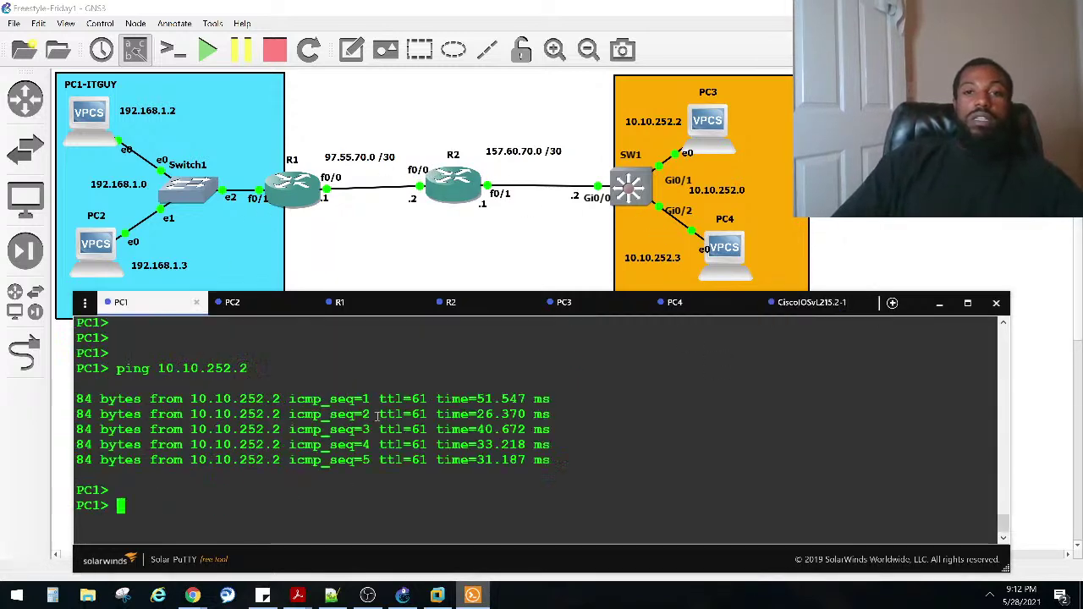
pyautogui.press('Return')
pyautogui.press('Return')
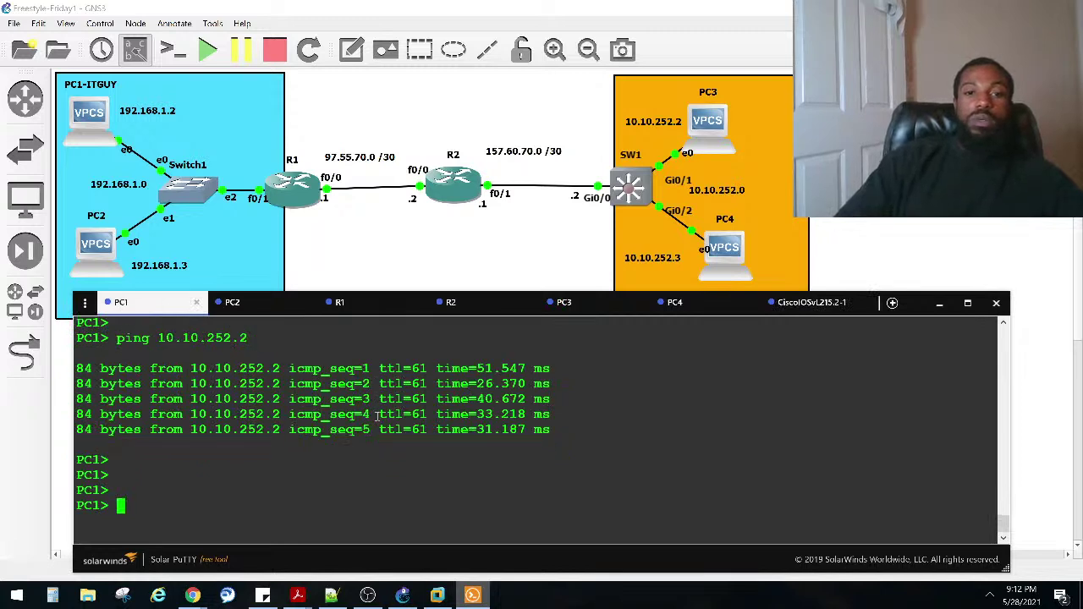
pyautogui.write('PING')
pyautogui.press('capslock')
pyautogui.press('BackSpace')
pyautogui.press('BackSpace')
pyautogui.press('BackSpace')
pyautogui.press('BackSpace')
pyautogui.write('te')
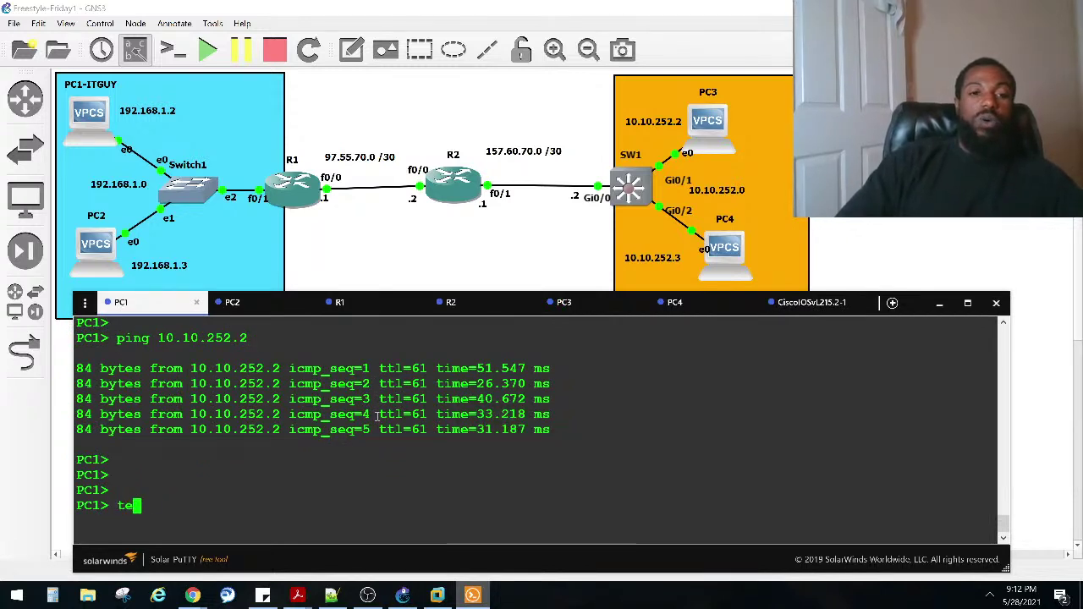
pyautogui.write('lnet')
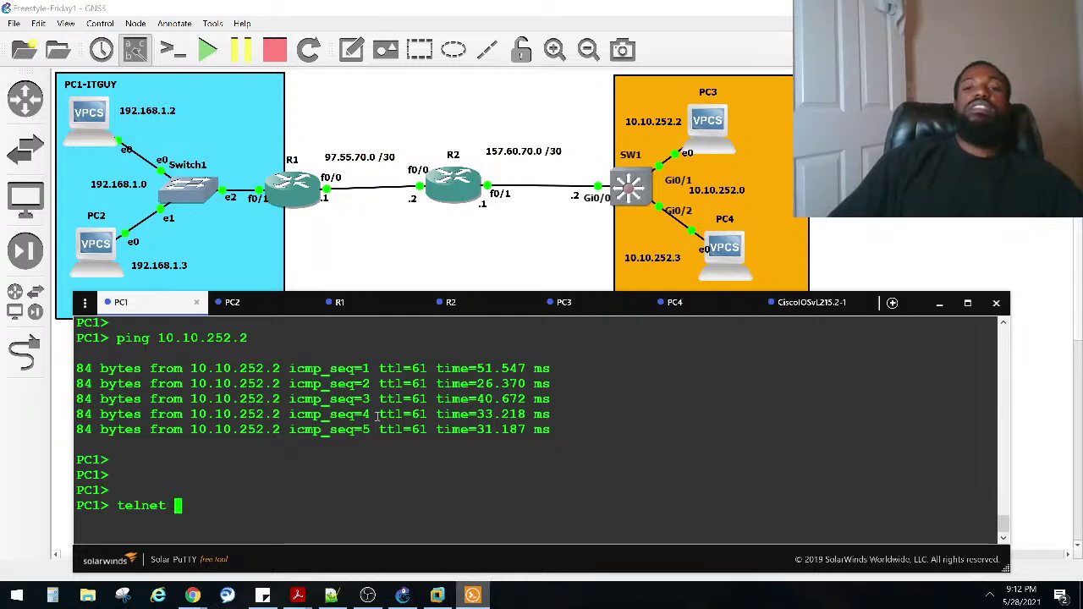
pyautogui.write('10.10.')
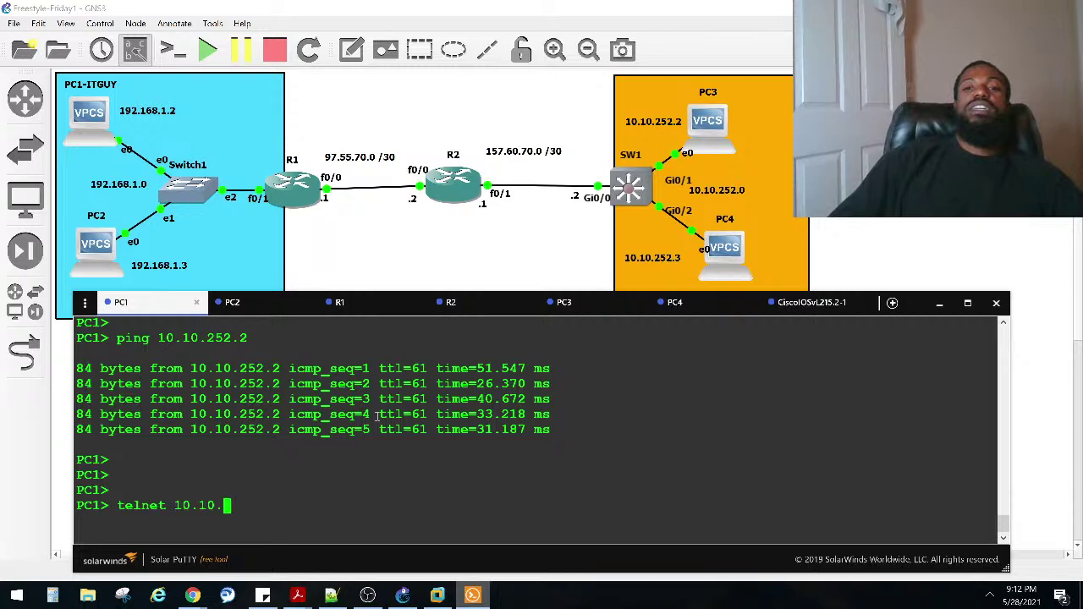
pyautogui.write('252.1')
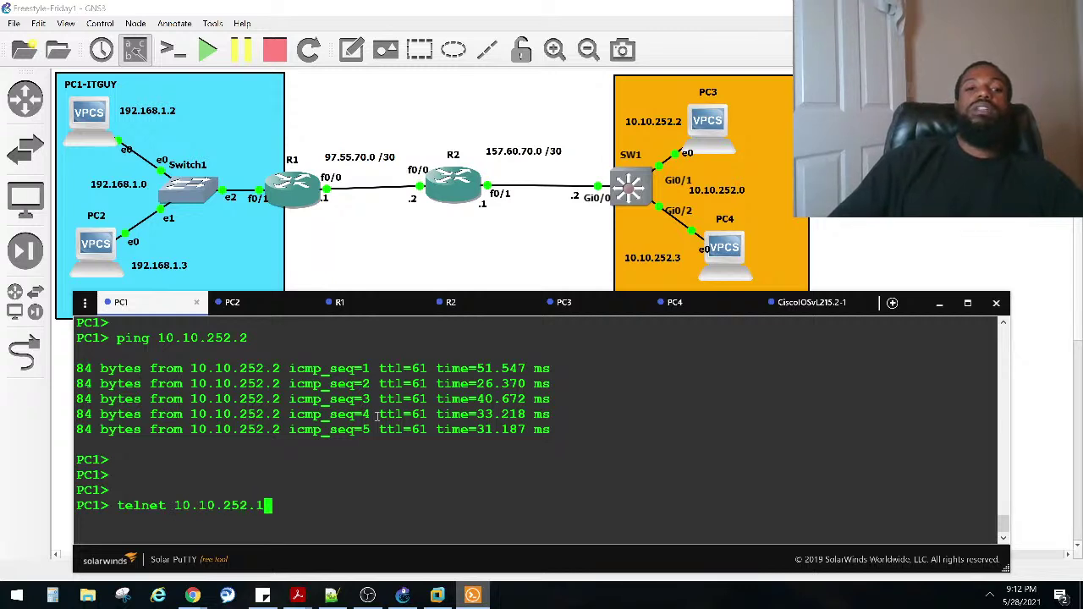
pyautogui.press('Return')
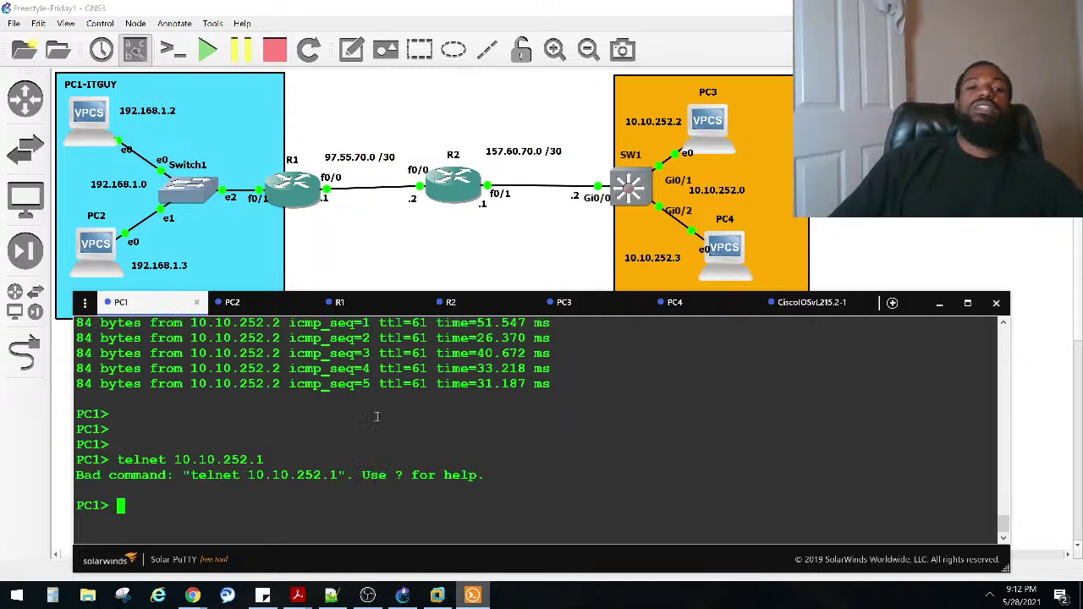
# Step: List VPCS's supported commands with ? and scroll through the help
pyautogui.click(291, 197)
pyautogui.hotkey('alt', 'Tab')
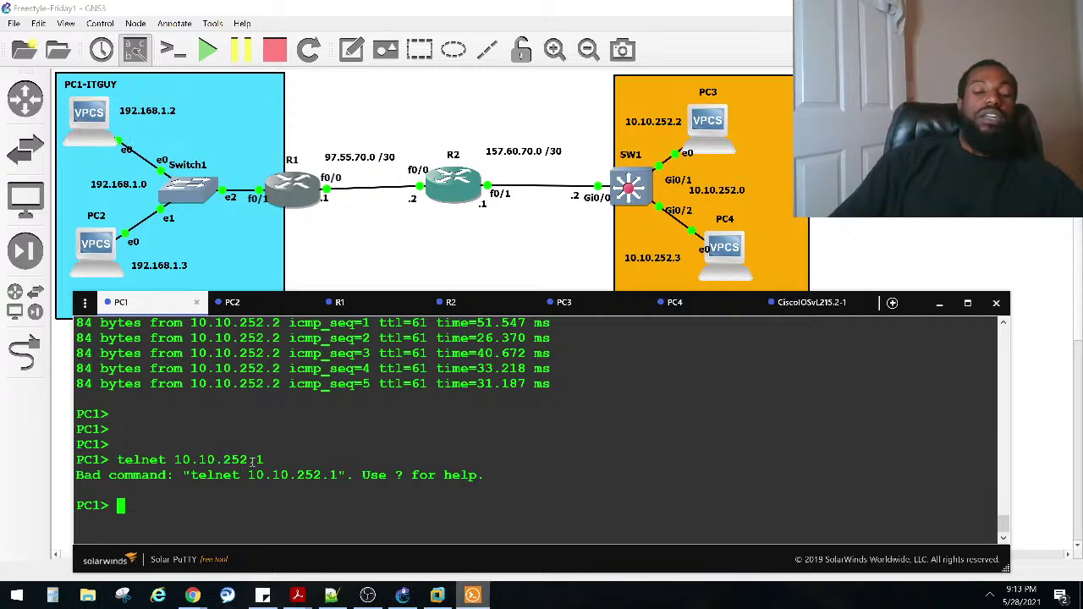
pyautogui.write('?')
pyautogui.press('BackSpace')
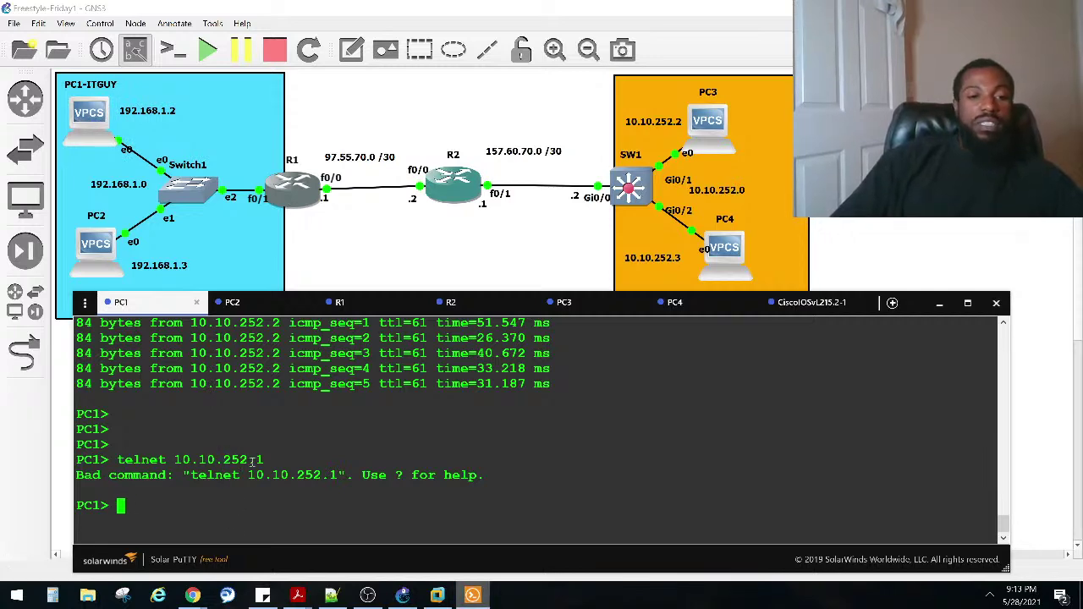
pyautogui.write('?')
pyautogui.press('Return')
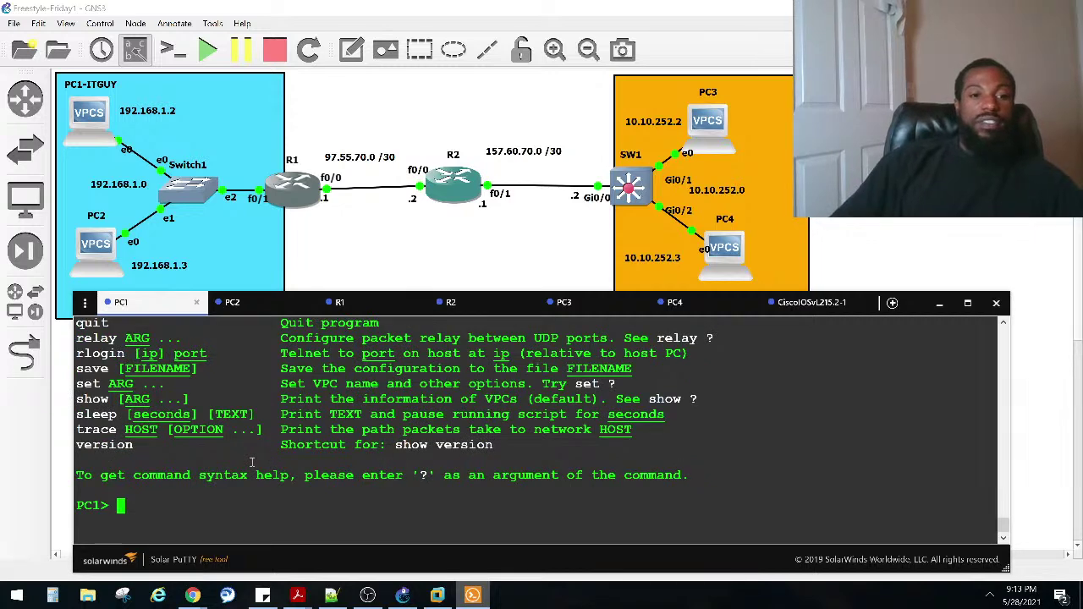
pyautogui.scroll(2, 263, 423)
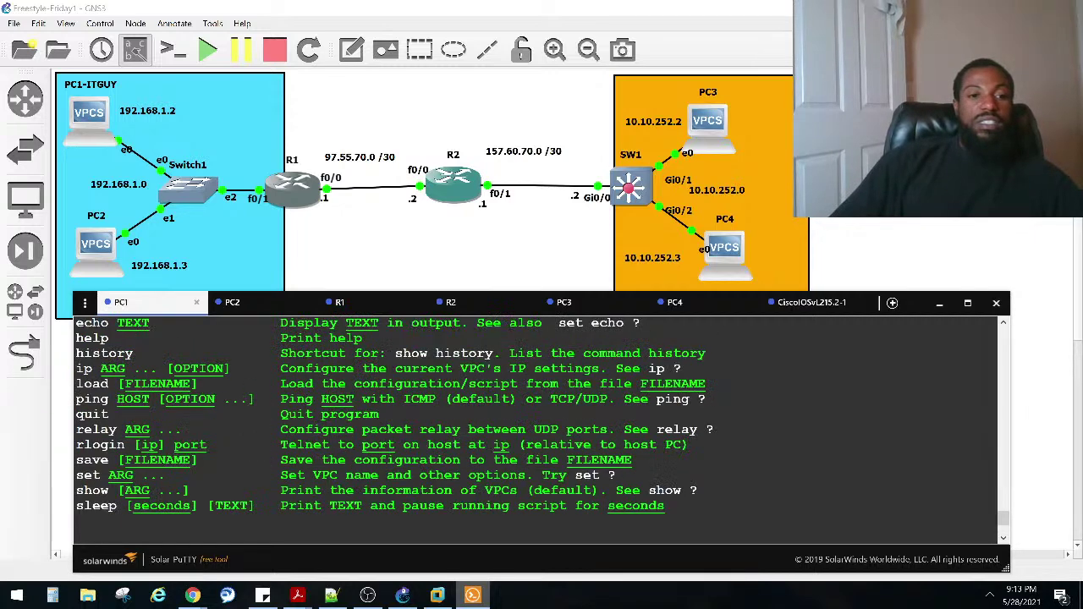
pyautogui.scroll(2, 537, 423)
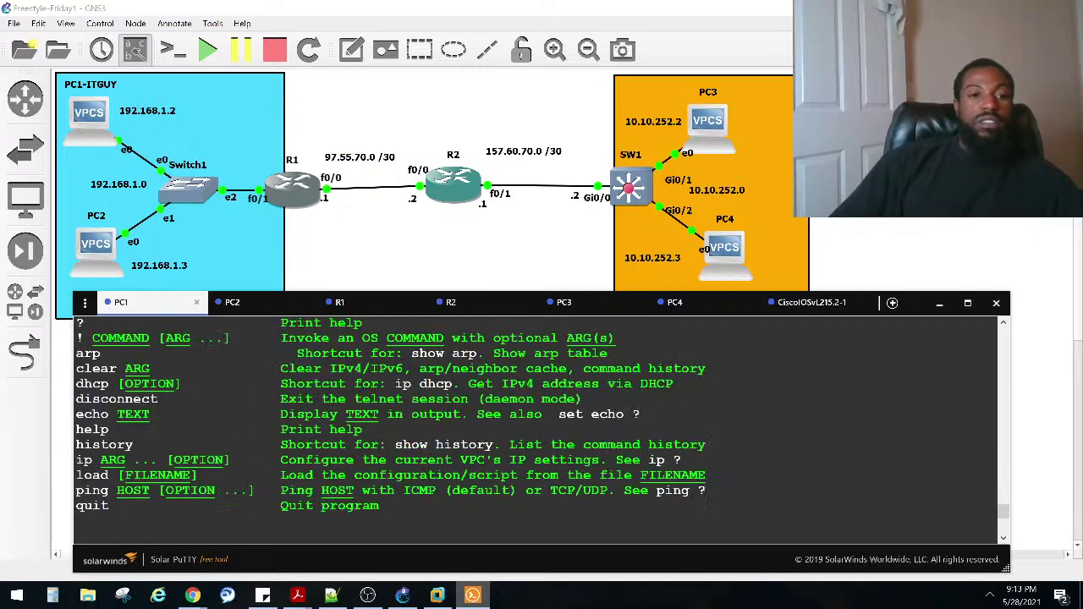
pyautogui.scroll(-4, 537, 423)
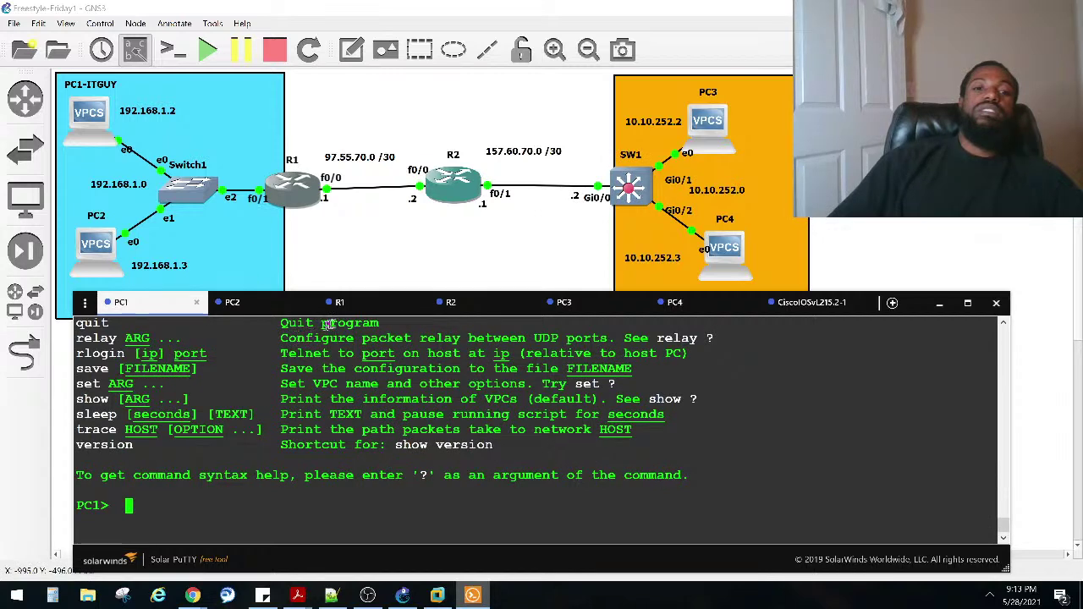
# Step: From R1, telnet to SW1 at 10.10.252.1 and log in with the VTY password
pyautogui.click(362, 313)
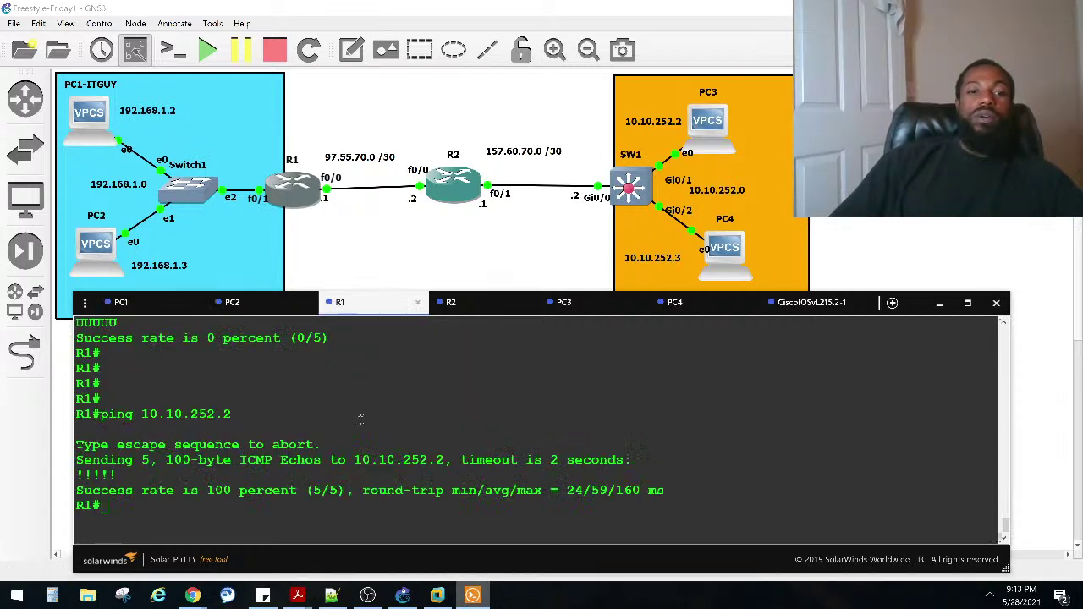
pyautogui.write('telnet ')
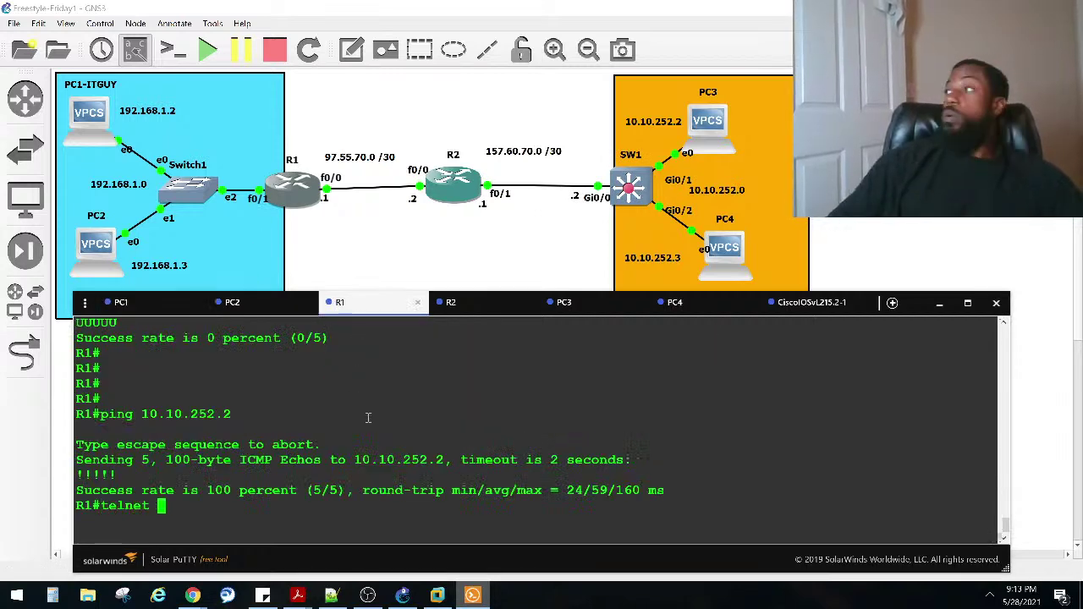
pyautogui.write('10.10.')
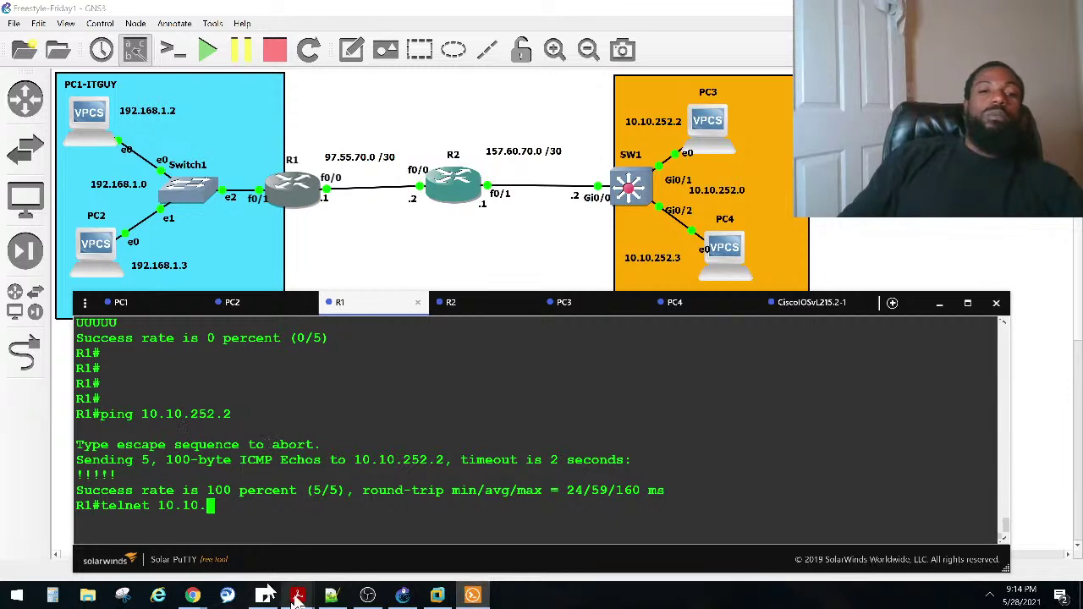
pyautogui.moveTo(296, 599)
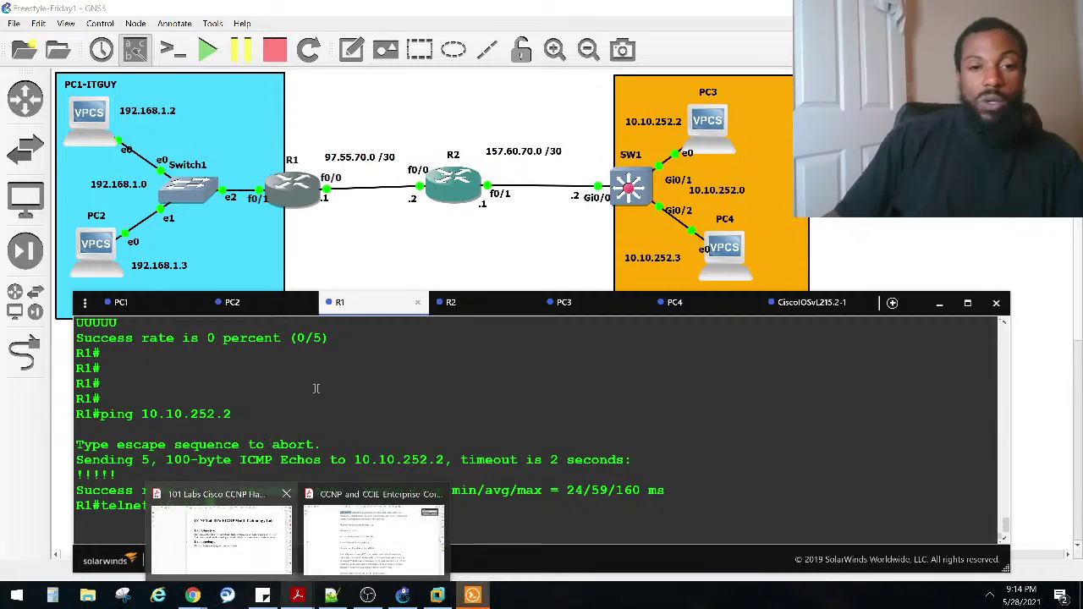
pyautogui.moveTo(371, 309); pyautogui.dragTo(355, 316)
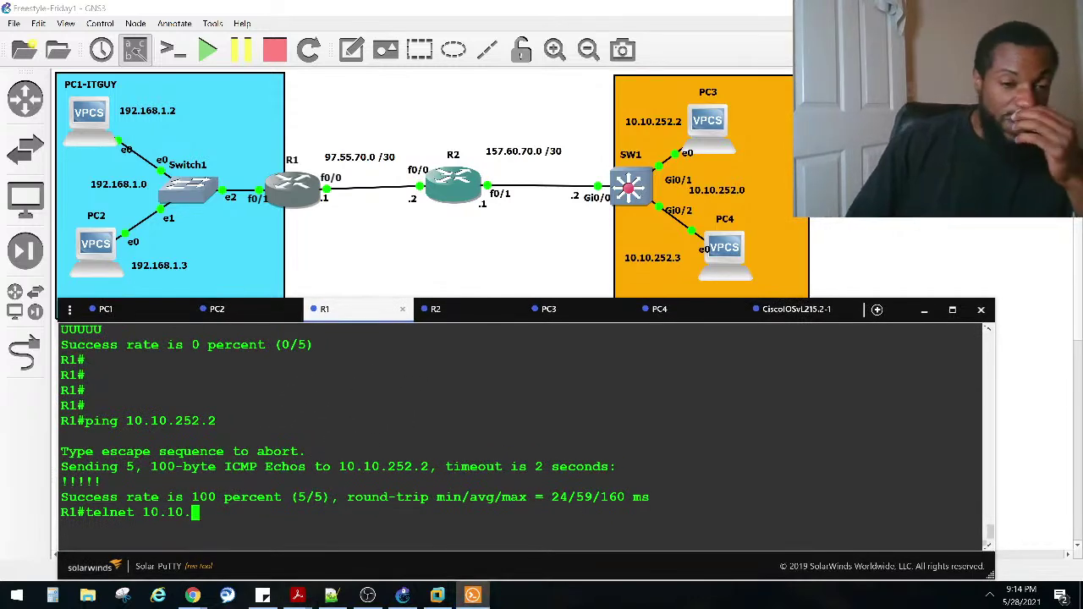
pyautogui.write('252')
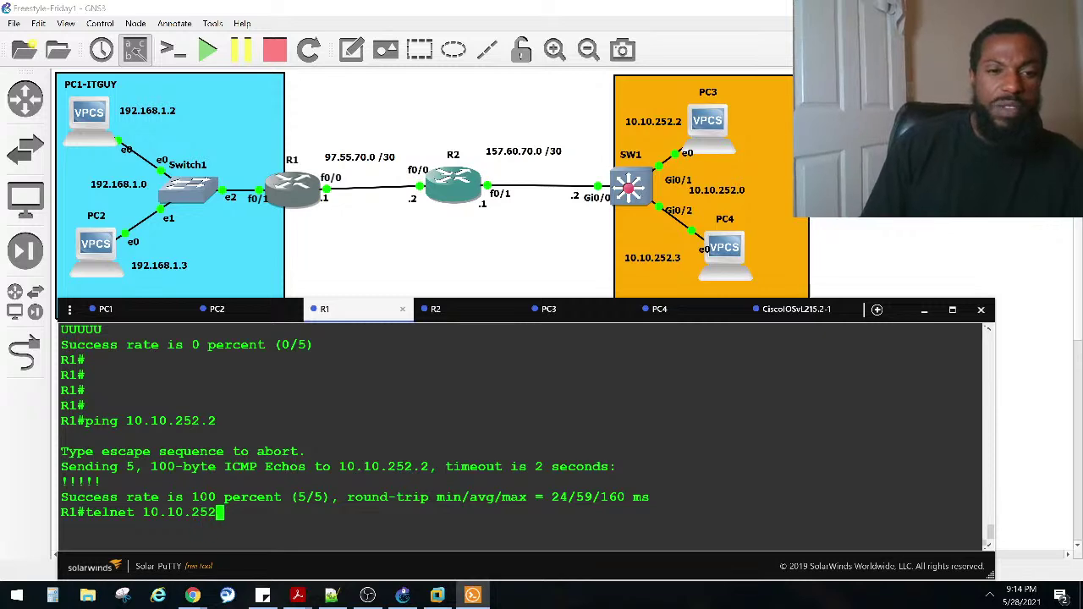
pyautogui.write('.1')
pyautogui.press('Return')
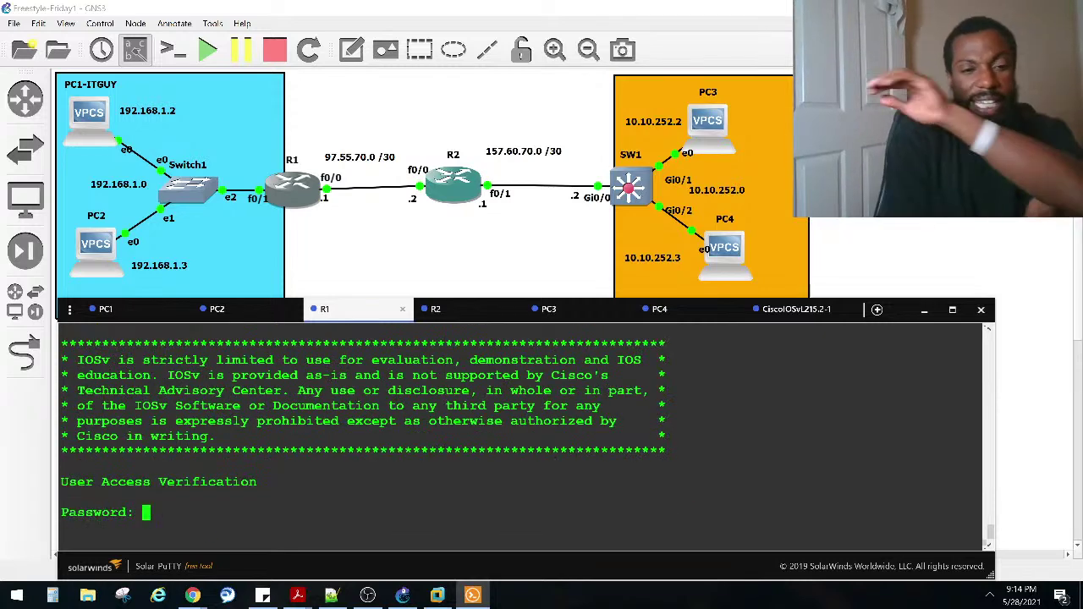
pyautogui.press('capslock')
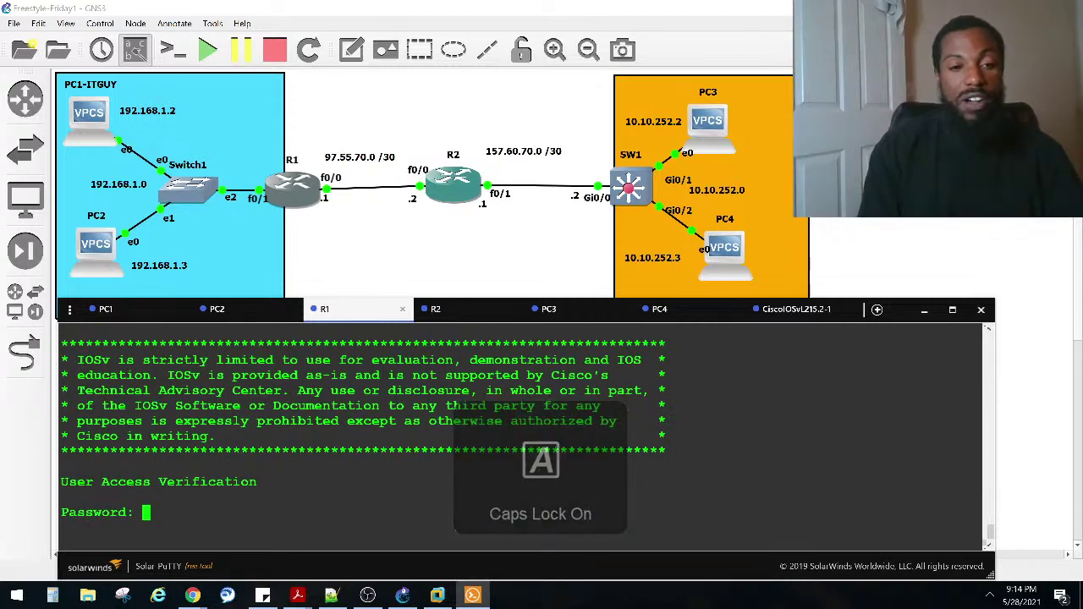
pyautogui.press('Return')
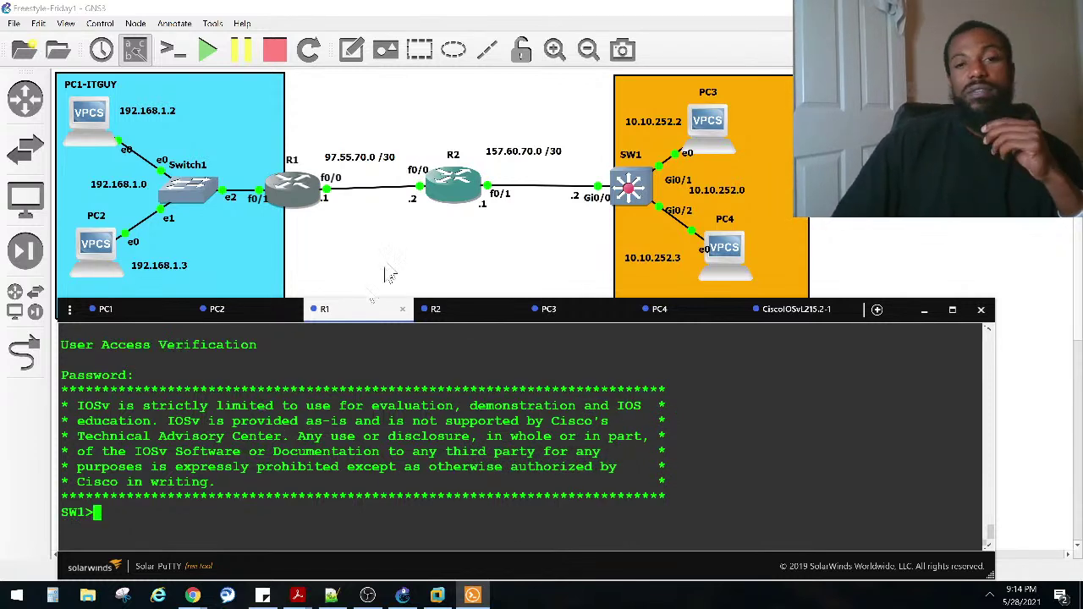
pyautogui.click(456, 185)
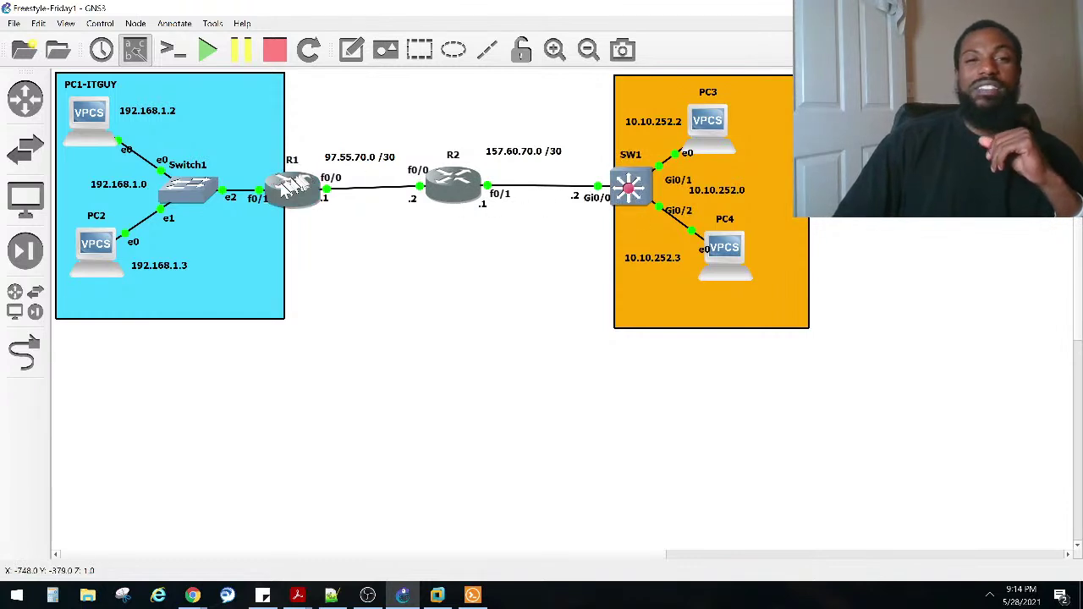
# Step: From R2's console, run TELNET 10.10.252.1 and log in to SW1 with the VTY password
pyautogui.click(290, 191)
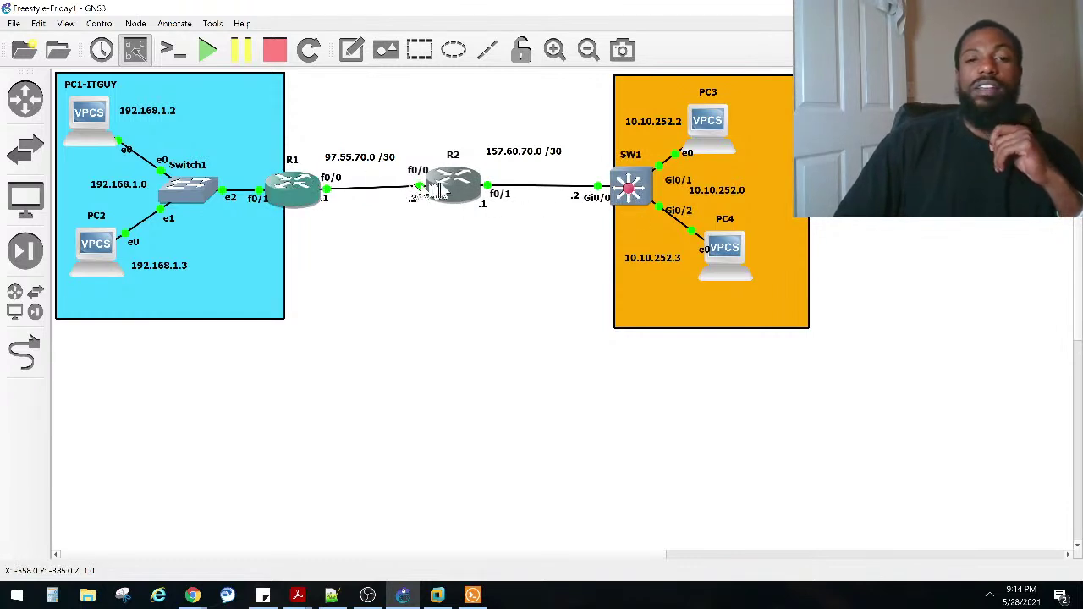
pyautogui.click(471, 596)
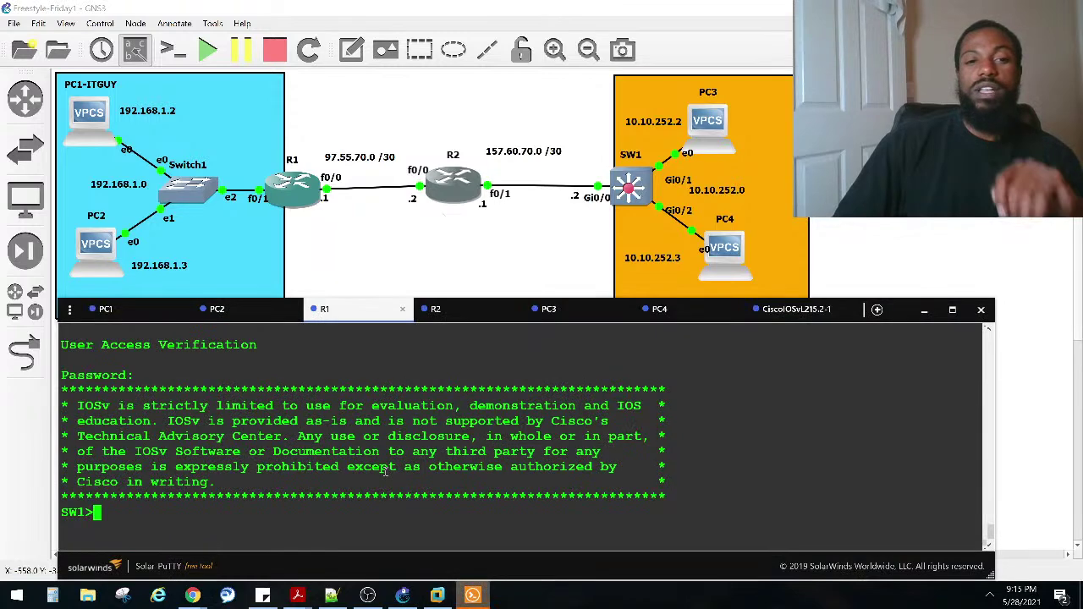
pyautogui.click(474, 311)
pyautogui.write('CON')
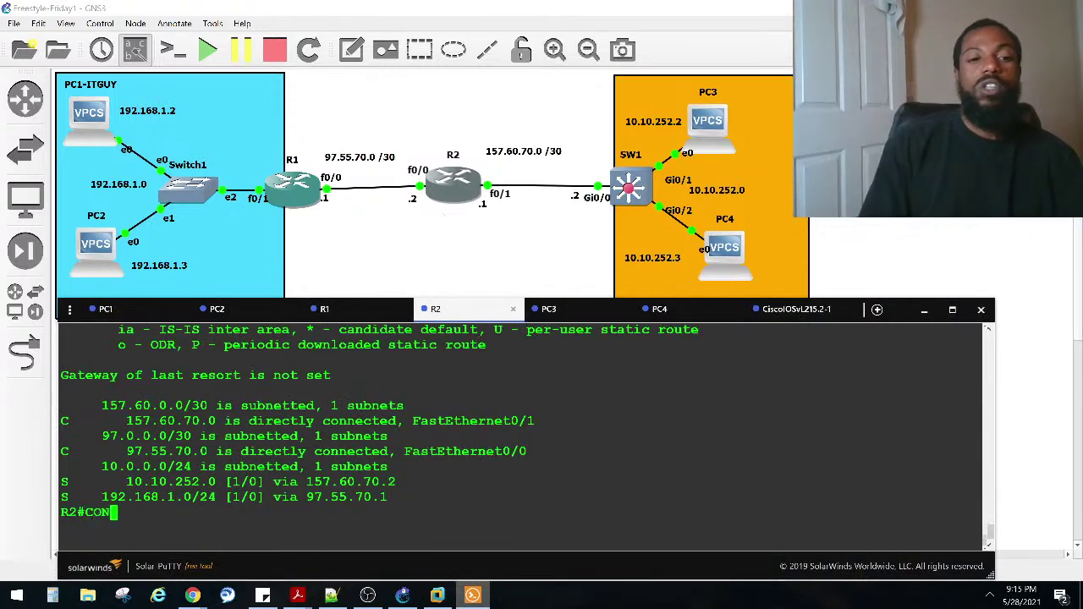
pyautogui.press('BackSpace')
pyautogui.press('BackSpace')
pyautogui.press('BackSpace')
pyautogui.write('TELNET')
pyautogui.press('Tab')
pyautogui.write('10.10.252.1')
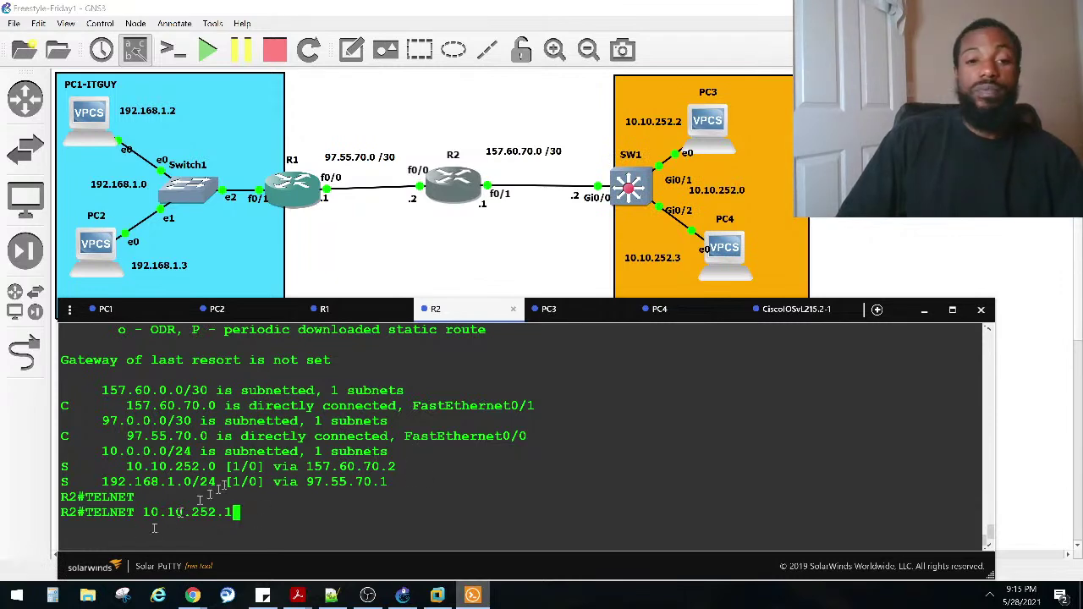
pyautogui.press('Return')
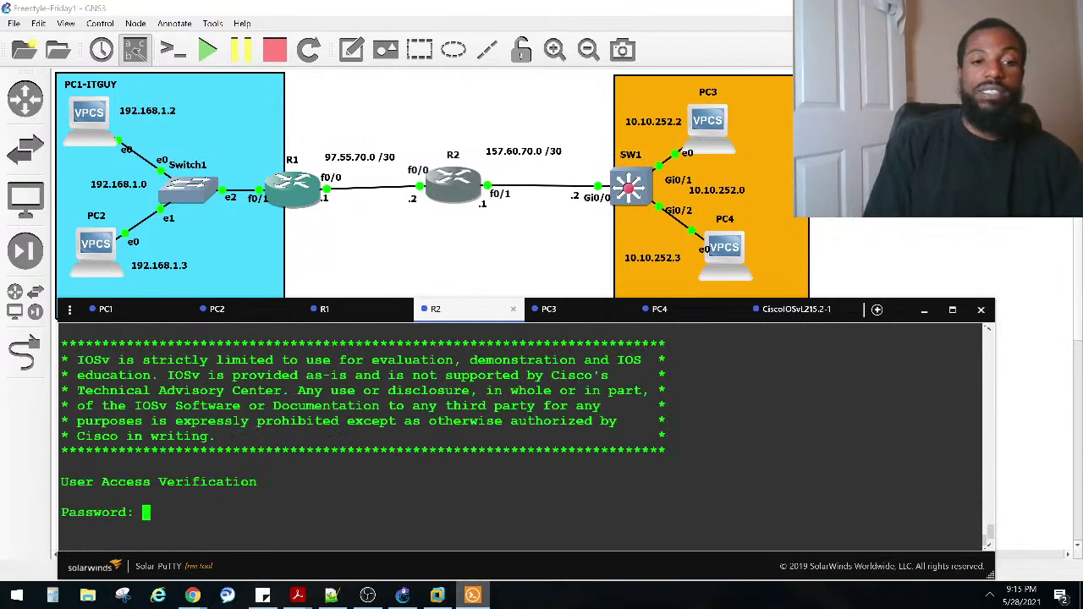
pyautogui.press('capslock')
pyautogui.press('capslock')
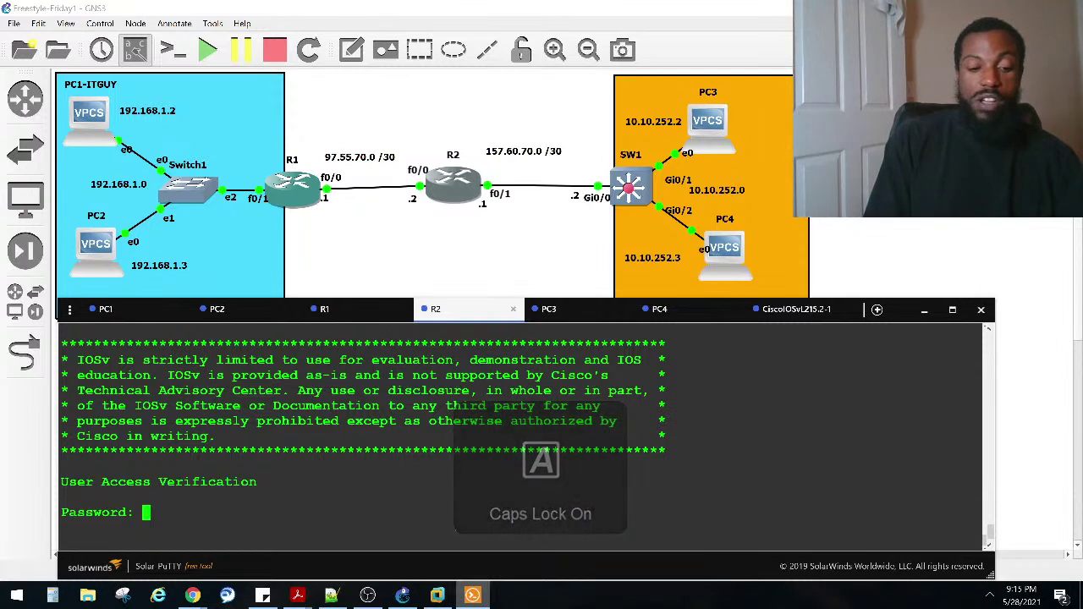
pyautogui.press('Return')
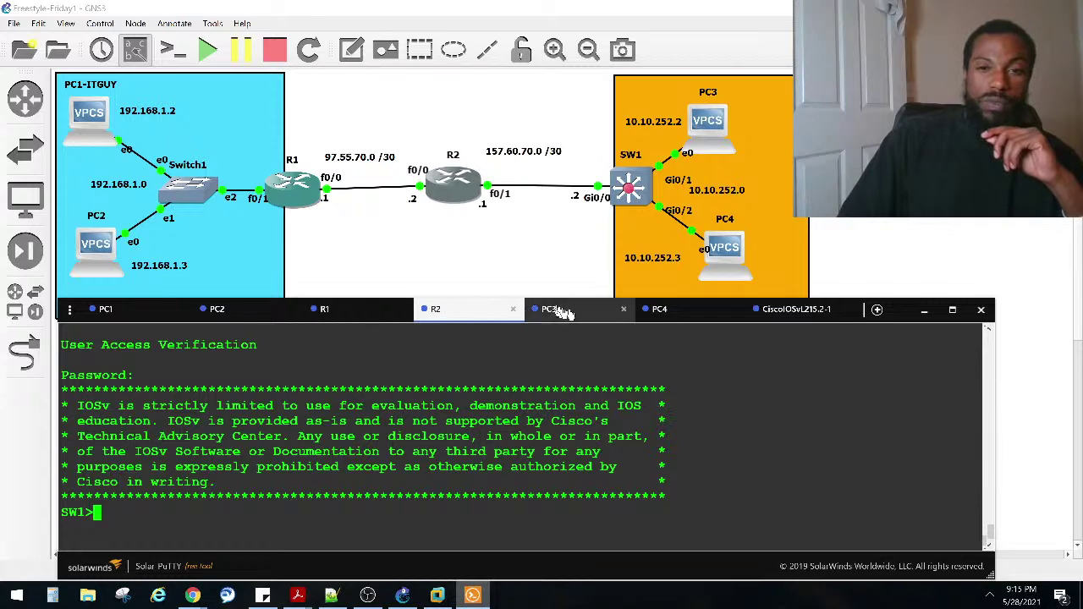
# Step: On SW1, leave line configuration with Ctrl+Z and re-enter global configuration mode
pyautogui.click(769, 310)
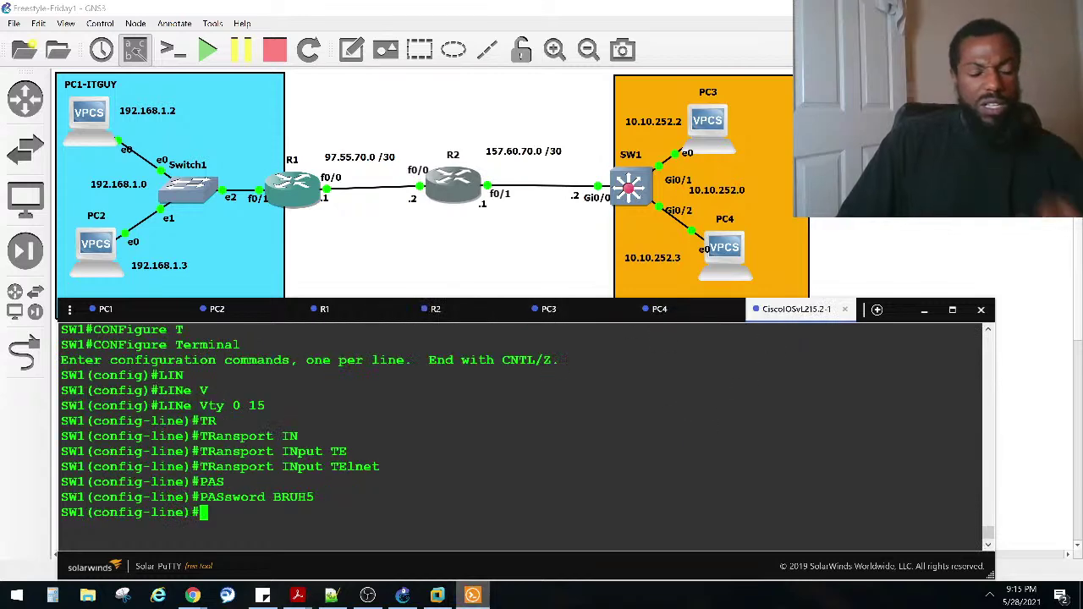
pyautogui.hotkey('ctrl', 'z')
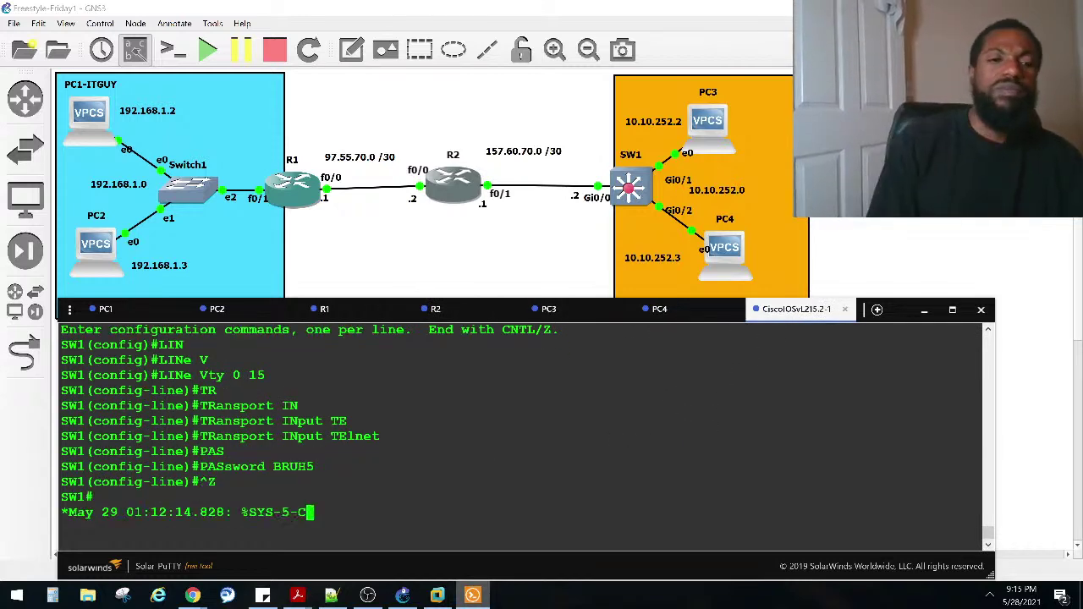
pyautogui.press('Return')
pyautogui.press('Return')
pyautogui.press('Return')
pyautogui.press('Return')
pyautogui.write('CONF')
pyautogui.press('Tab')
pyautogui.write('T')
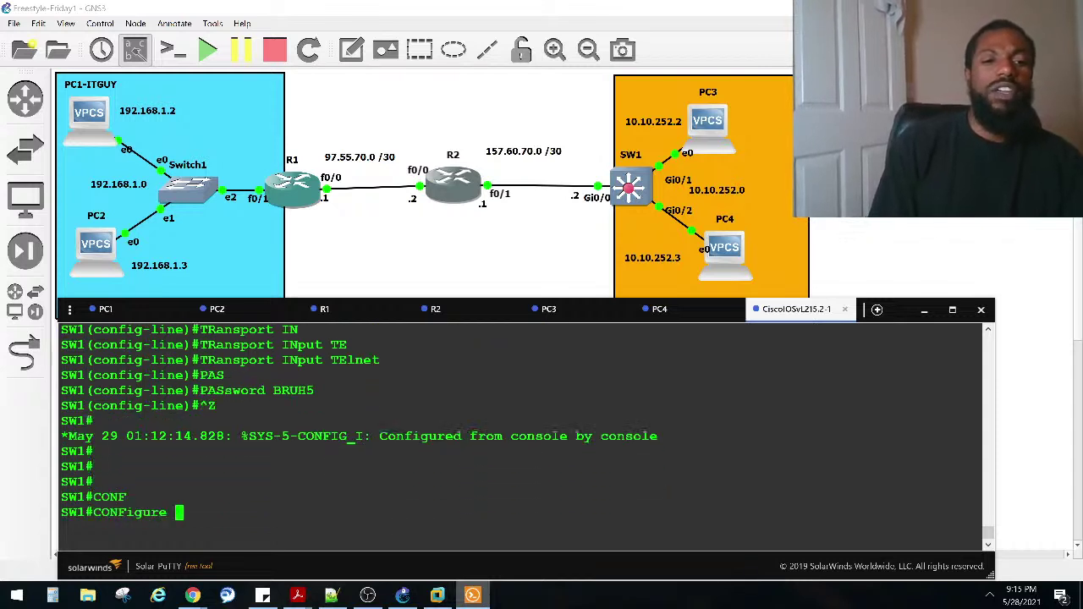
pyautogui.press('Tab')
pyautogui.press('Return')
# Step: Create extended access list TELNET_ACL and begin its first permit rule
pyautogui.write('IP ACC')
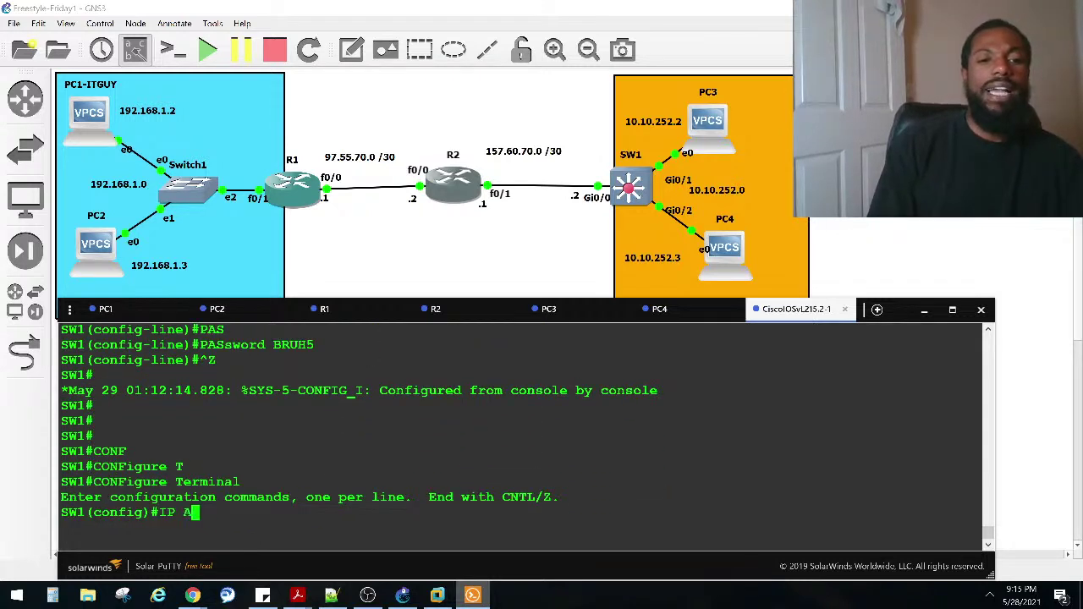
pyautogui.press('Tab')
pyautogui.write('E')
pyautogui.press('Tab')
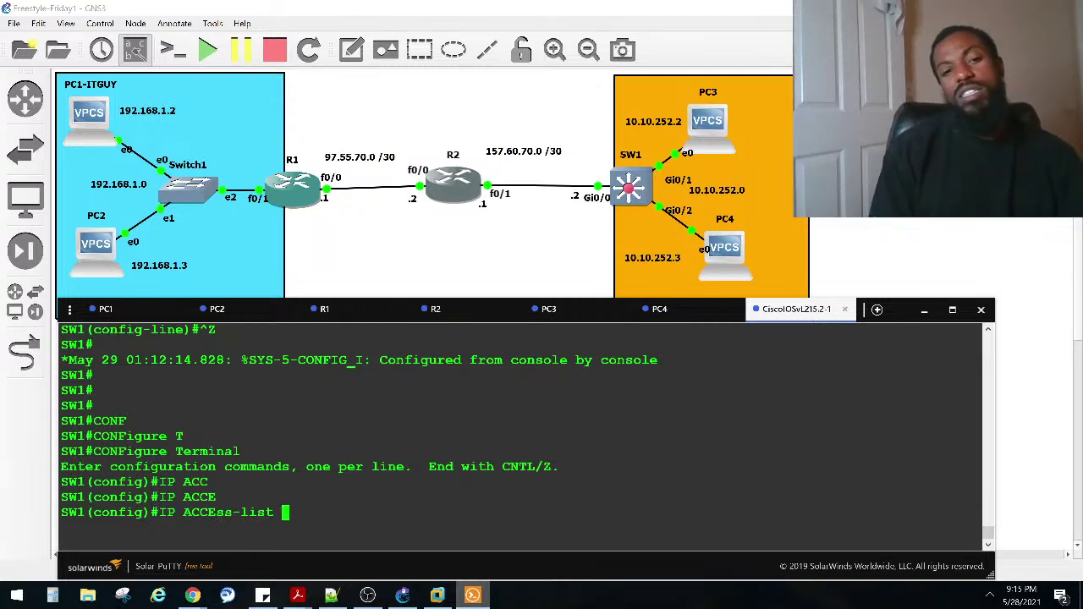
pyautogui.press('capslock')
pyautogui.write('t')
pyautogui.press('BackSpace')
pyautogui.press('capslock')
pyautogui.write('TEL')
pyautogui.press('BackSpace')
pyautogui.press('BackSpace')
pyautogui.press('BackSpace')
pyautogui.press('capslock')
pyautogui.write('ex')
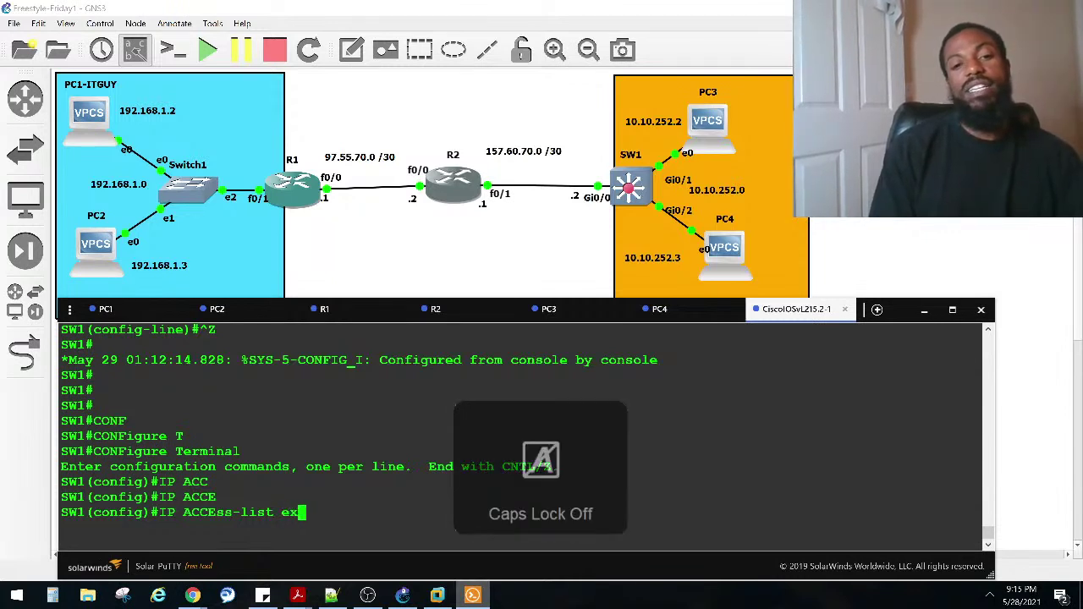
pyautogui.press('Tab')
pyautogui.press('capslock')
pyautogui.write('TEL')
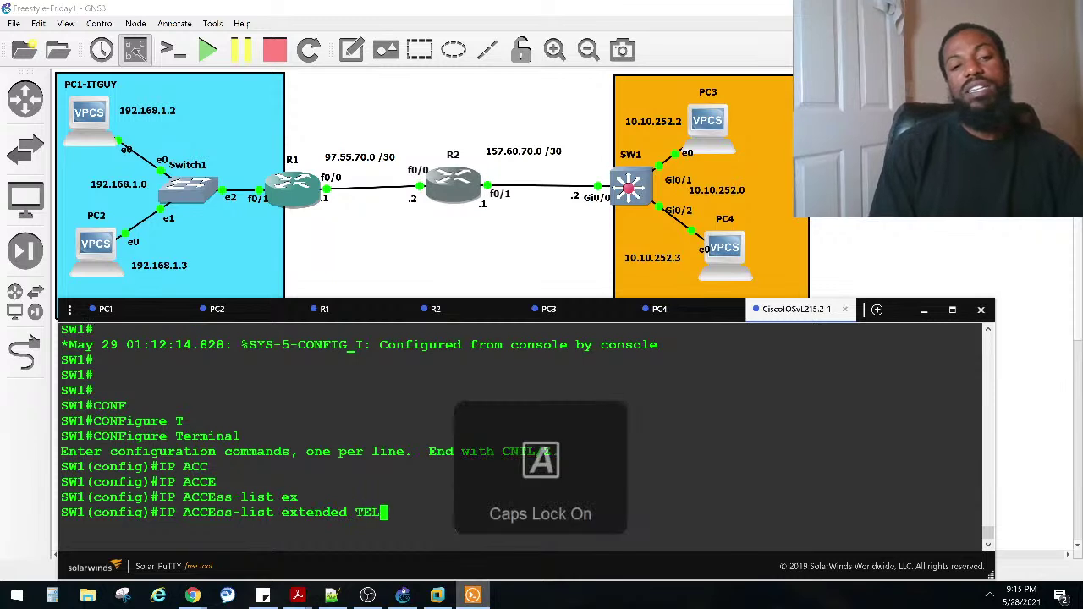
pyautogui.write('NET_a')
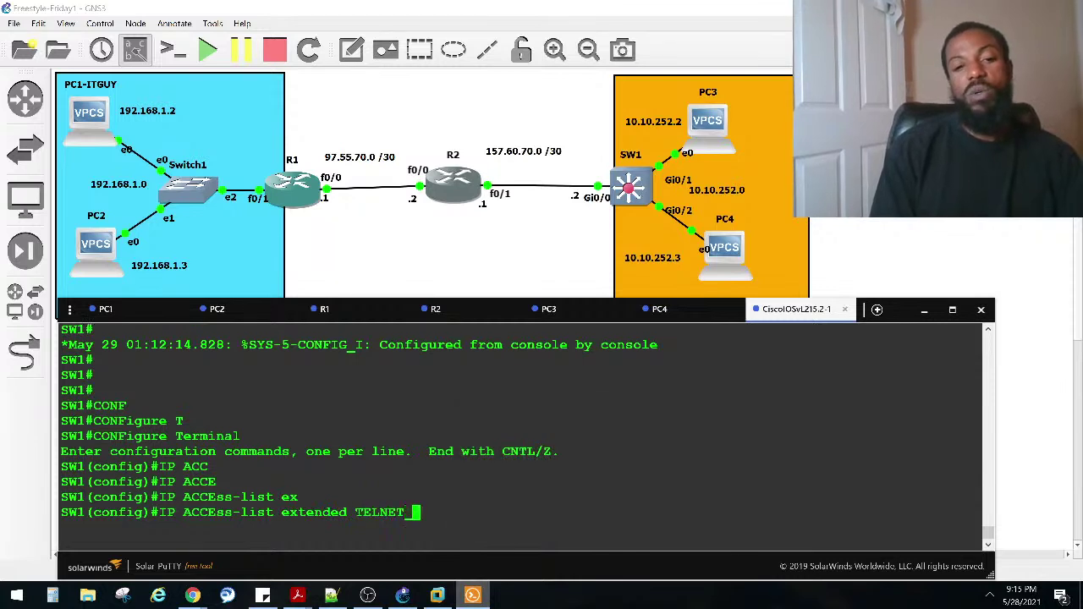
pyautogui.press('capslock')
pyautogui.write('_')
pyautogui.press('capslock')
pyautogui.write('ACL')
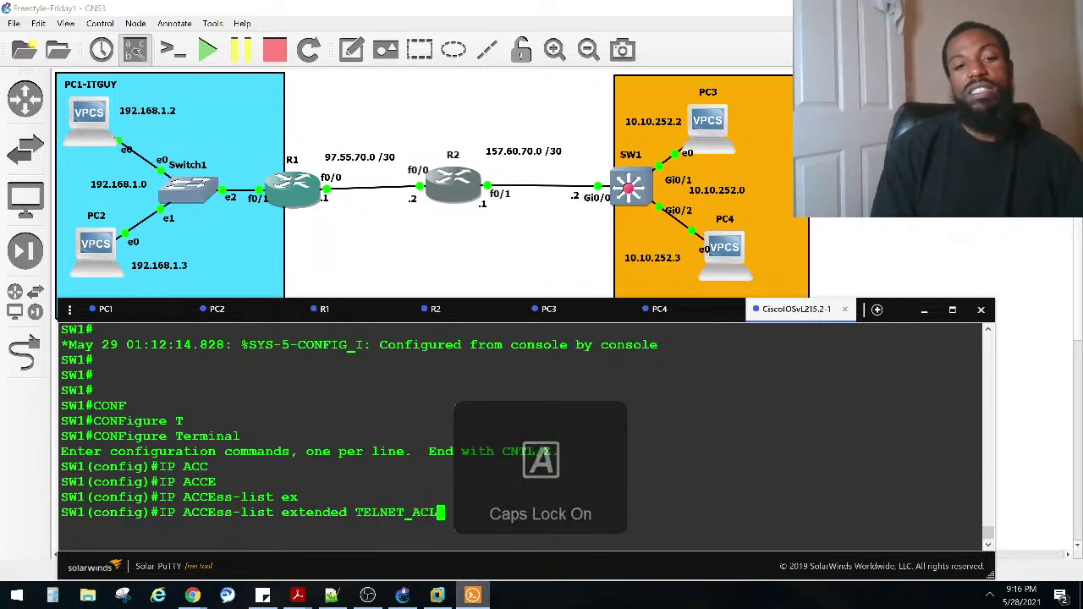
pyautogui.press('Return')
pyautogui.press('capslock')
pyautogui.write('pe')
pyautogui.press('Tab')
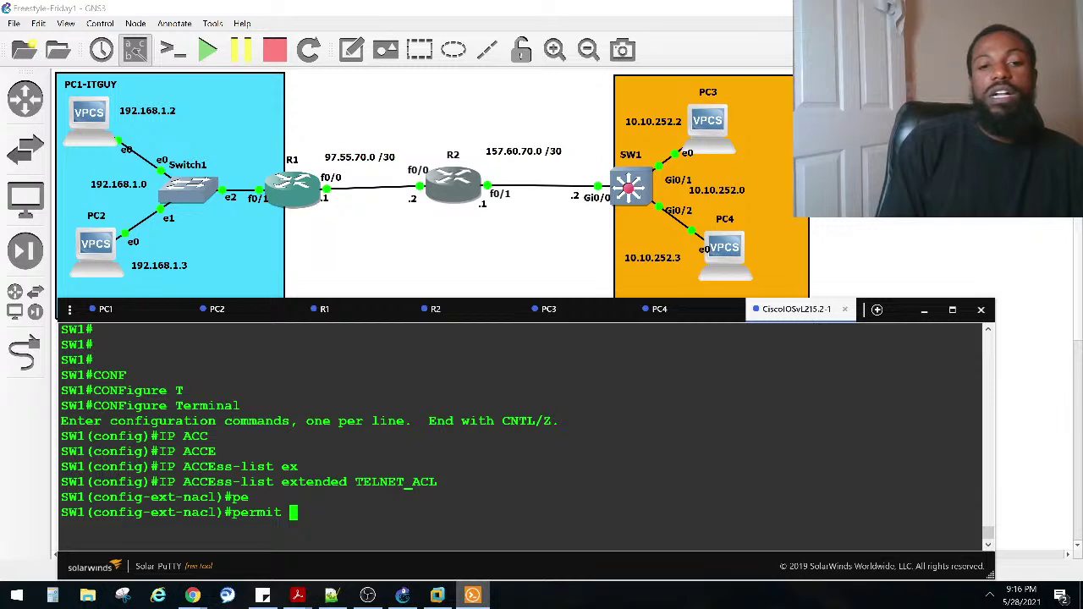
pyautogui.write('te')
pyautogui.press('Tab')
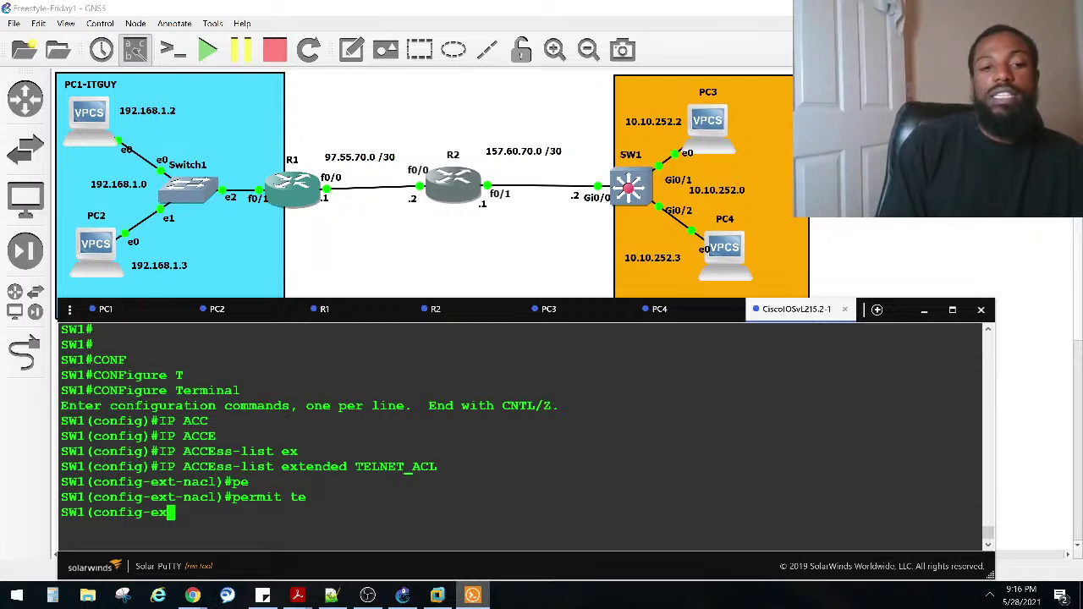
pyautogui.press('BackSpace')
pyautogui.write('cl)#permit t')
pyautogui.press('Tab')
pyautogui.write('p')
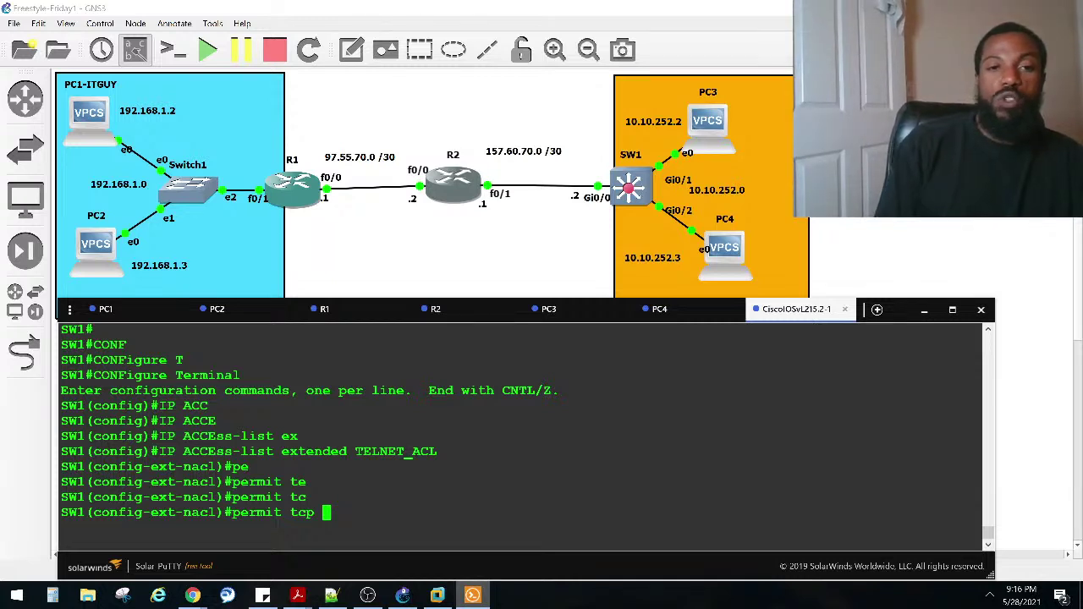
pyautogui.write('97.55.70.1')
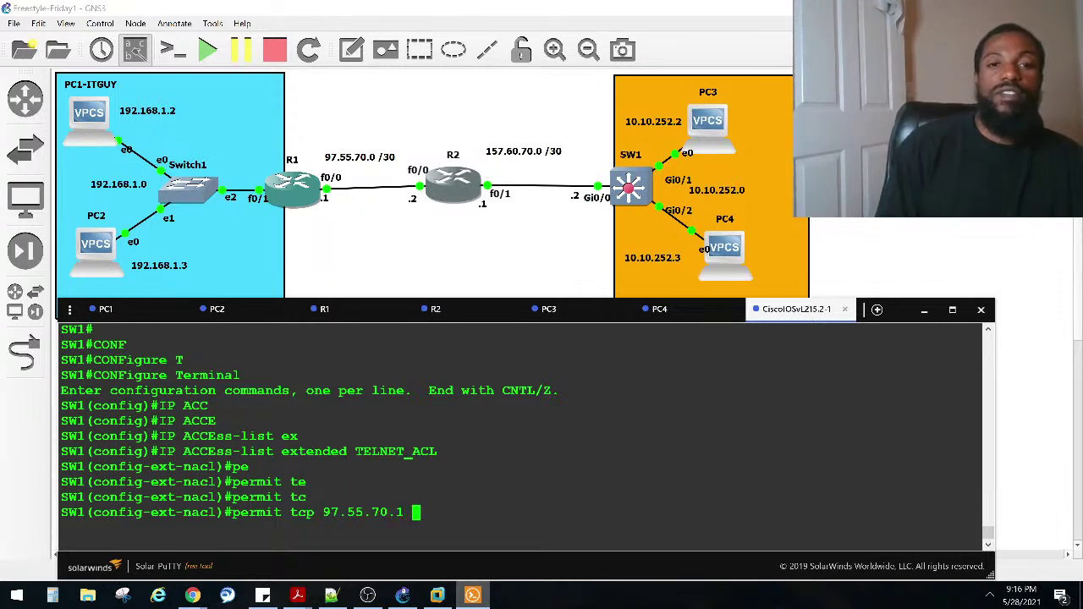
pyautogui.write(' ?')
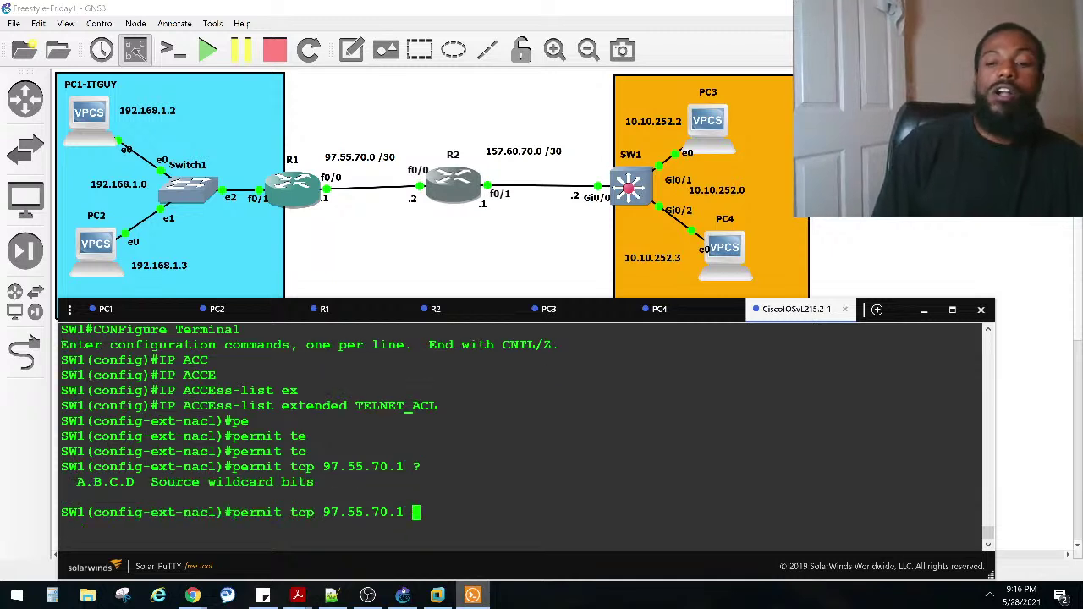
pyautogui.write('0.0.0.')
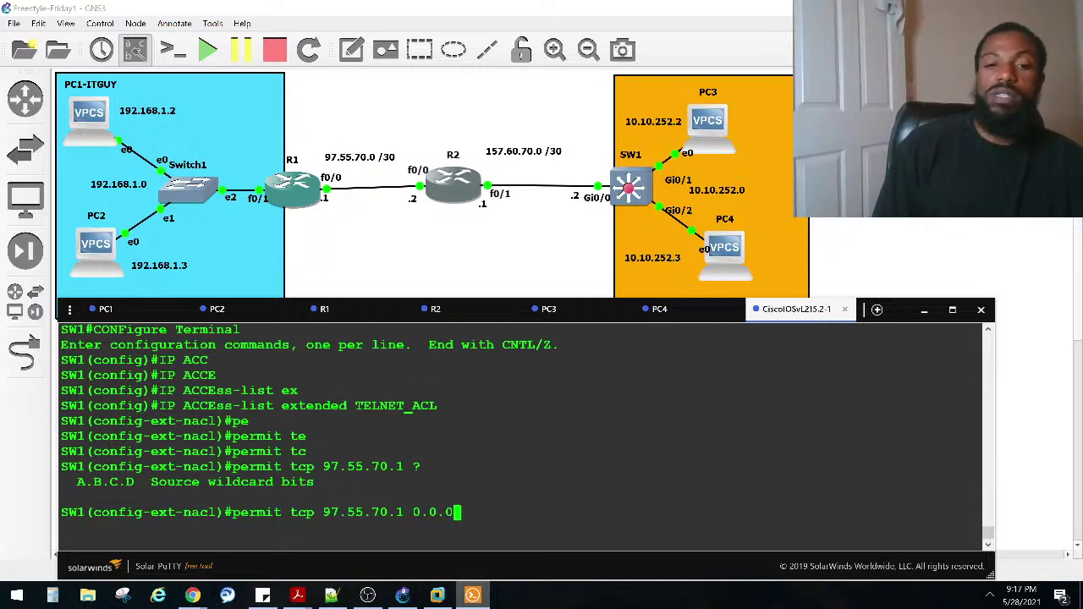
pyautogui.write('3 ')
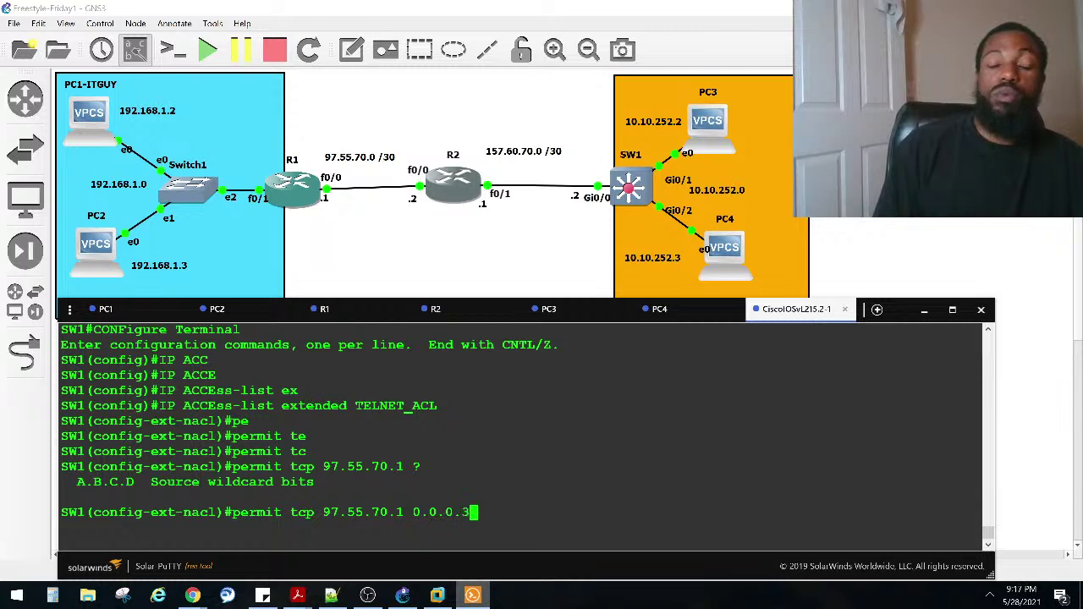
pyautogui.write('?')
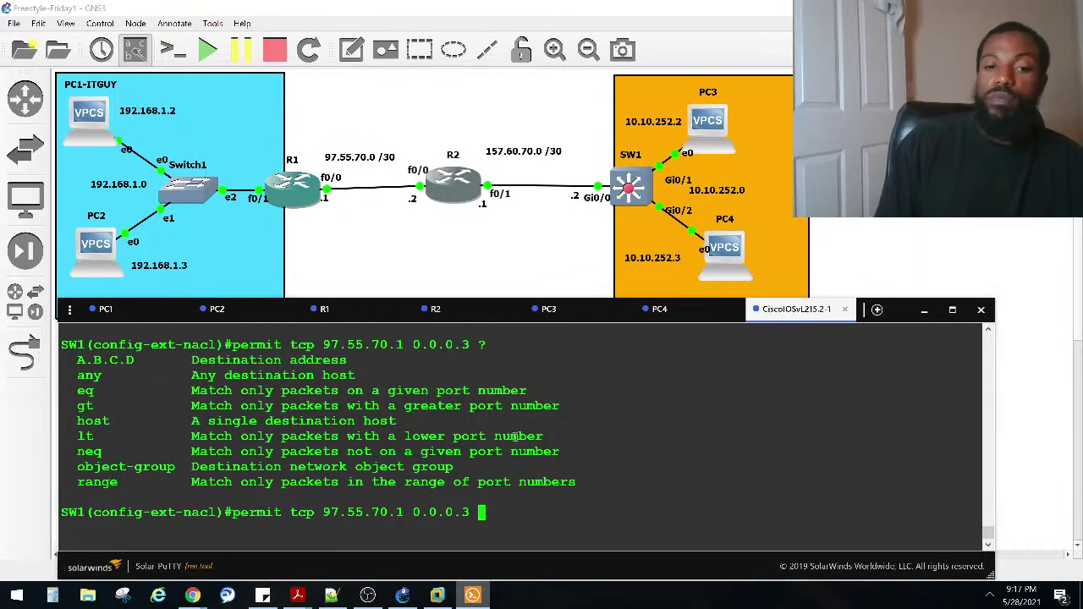
pyautogui.write('10.1')
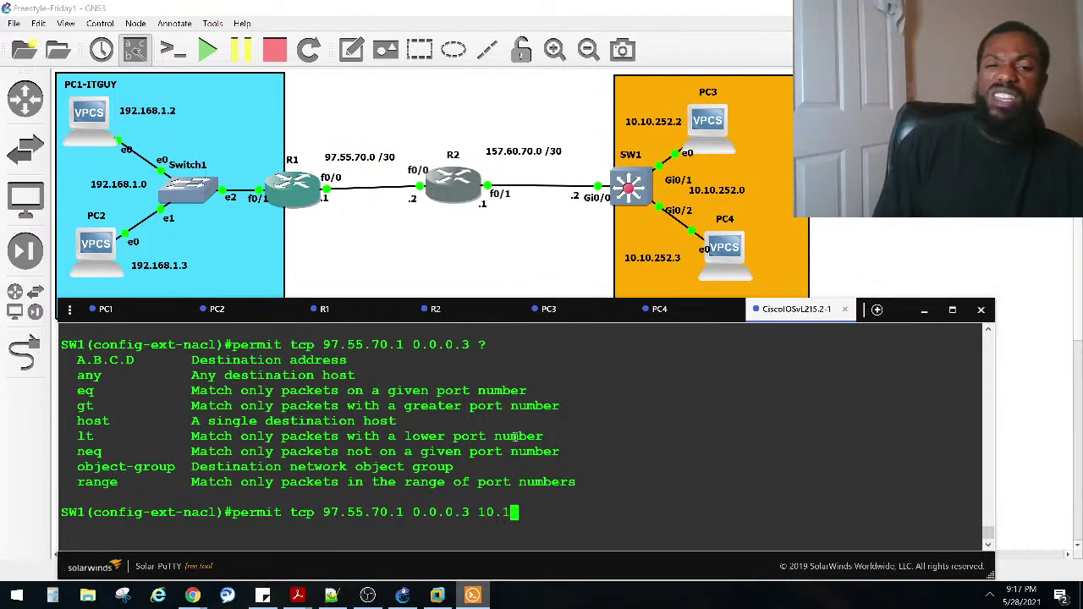
pyautogui.write('0.')
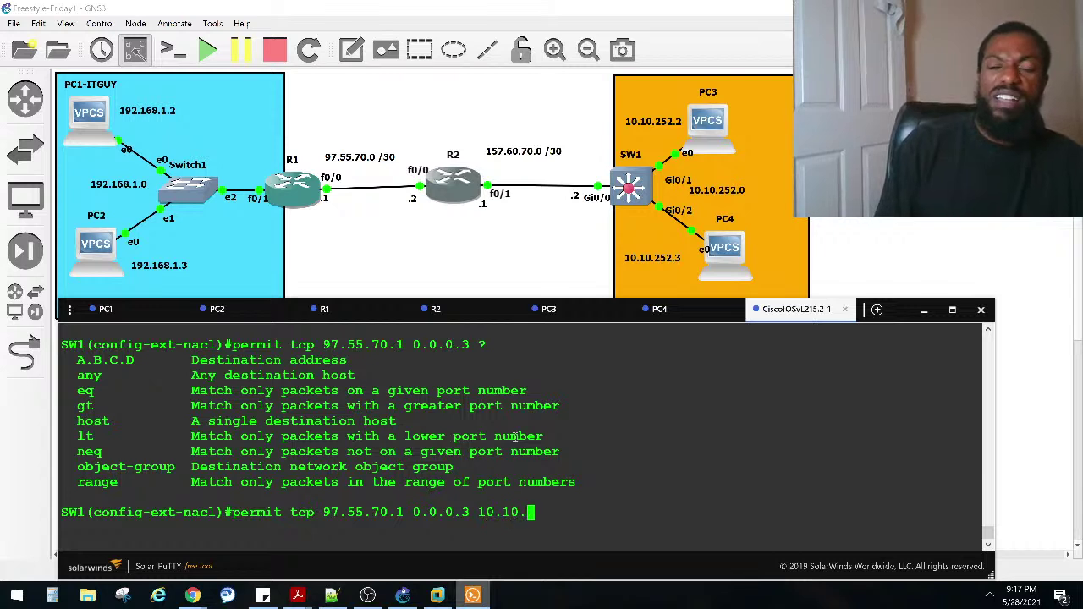
pyautogui.write('252.1')
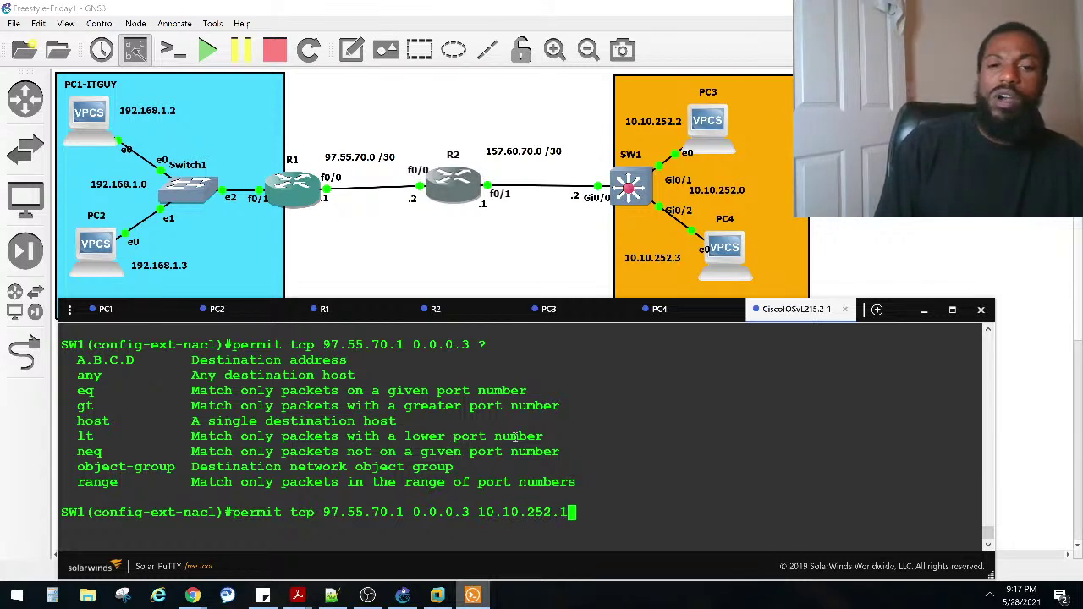
pyautogui.write(' eq te')
pyautogui.press('Tab')
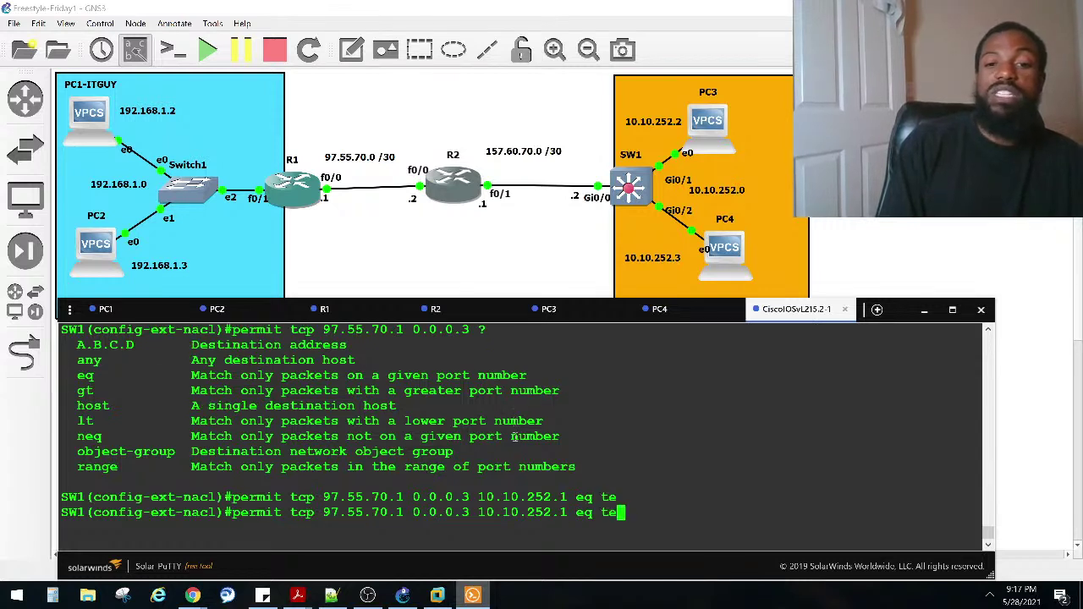
pyautogui.write('l')
pyautogui.press('Tab')
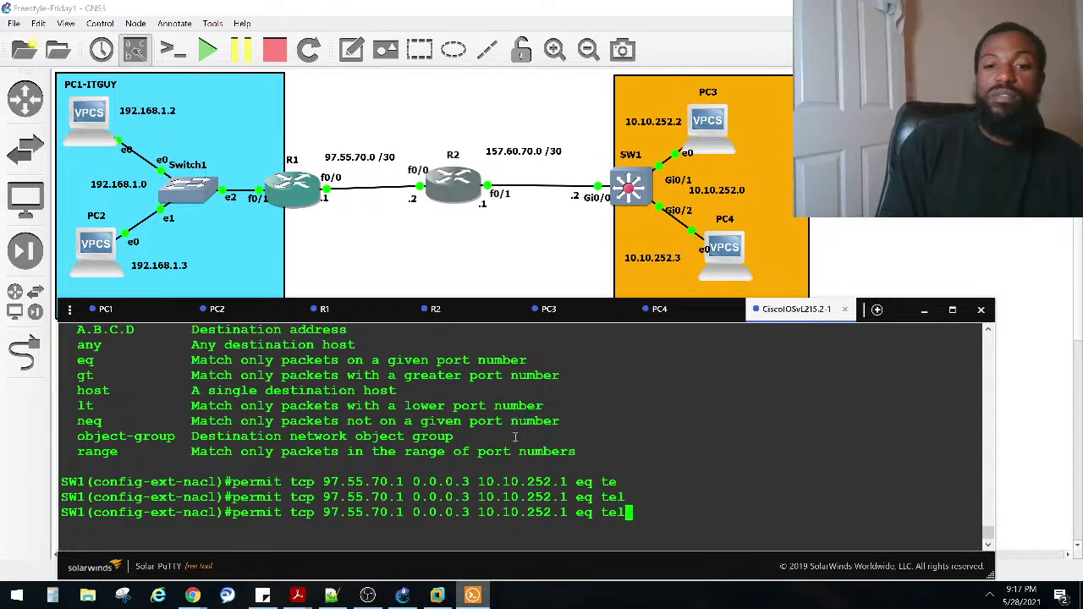
pyautogui.write('e')
pyautogui.press('Tab')
pyautogui.press('BackSpace')
pyautogui.press('BackSpace')
pyautogui.press('BackSpace')
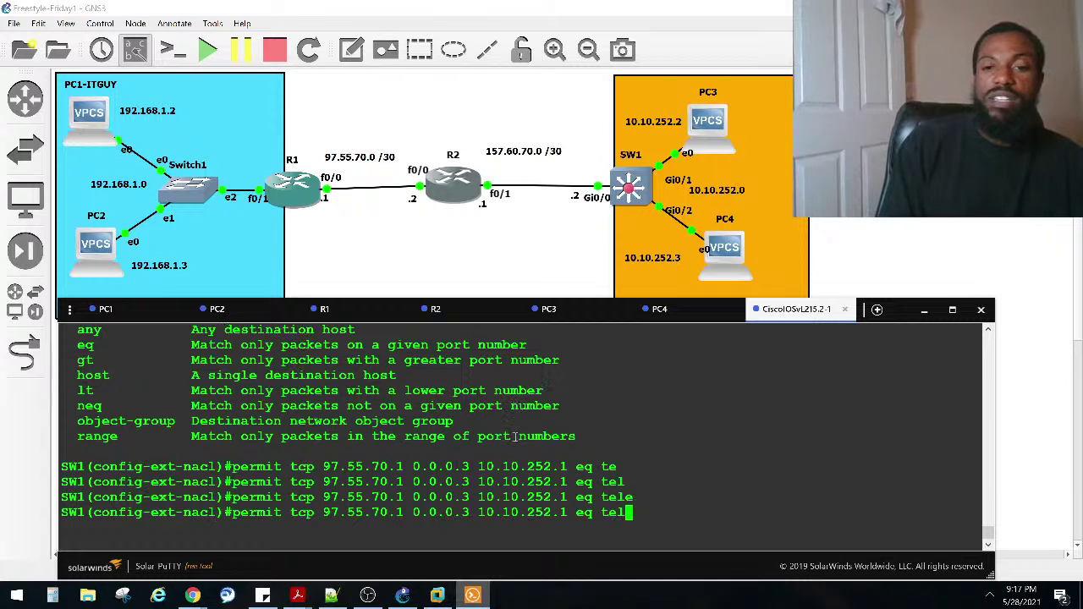
pyautogui.press('BackSpace')
pyautogui.write('?')
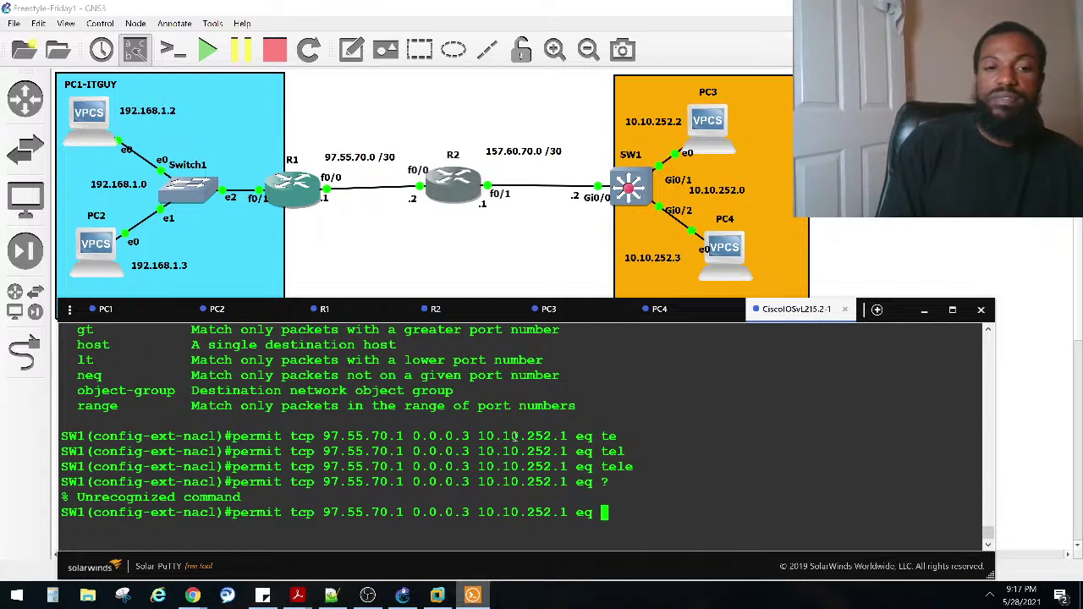
pyautogui.press('BackSpace')
pyautogui.press('BackSpace')
pyautogui.press('BackSpace')
pyautogui.write('?')
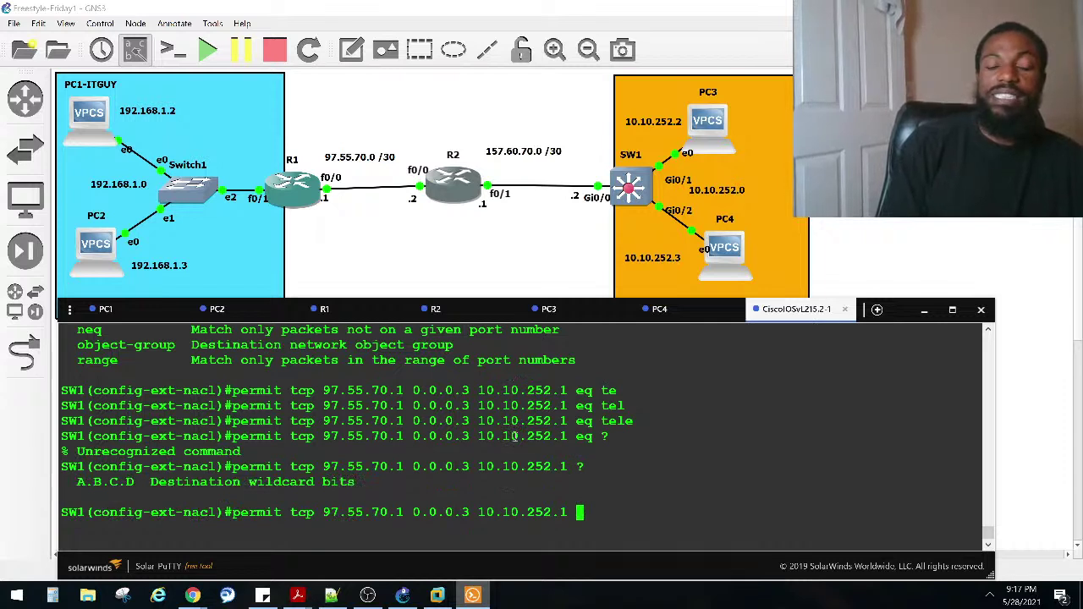
pyautogui.write('0.0.0.')
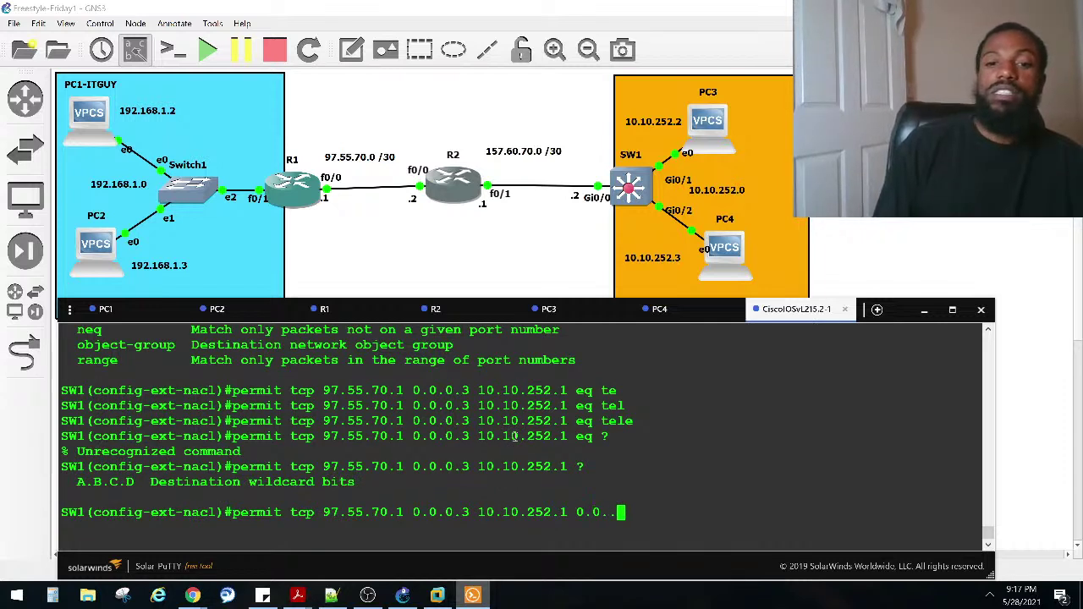
pyautogui.press('BackSpace')
pyautogui.press('BackSpace')
pyautogui.press('BackSpace')
pyautogui.write('.0255')
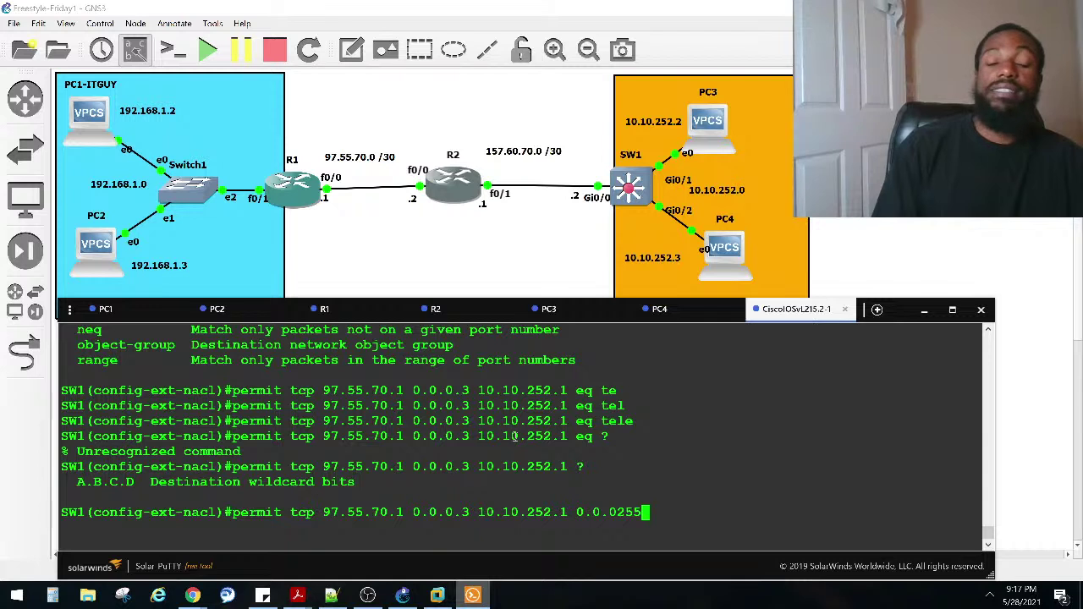
pyautogui.press('BackSpace')
pyautogui.press('BackSpace')
pyautogui.press('BackSpace')
pyautogui.press('BackSpace')
pyautogui.press('BackSpace')
pyautogui.press('BackSpace')
pyautogui.press('BackSpace')
pyautogui.press('BackSpace')
pyautogui.press('BackSpace')
pyautogui.press('BackSpace')
pyautogui.press('BackSpace')
pyautogui.press('BackSpace')
pyautogui.press('BackSpace')
pyautogui.press('BackSpace')
pyautogui.press('BackSpace')
pyautogui.press('BackSpace')
pyautogui.press('BackSpace')
pyautogui.press('BackSpace')
pyautogui.press('BackSpace')
pyautogui.press('BackSpace')
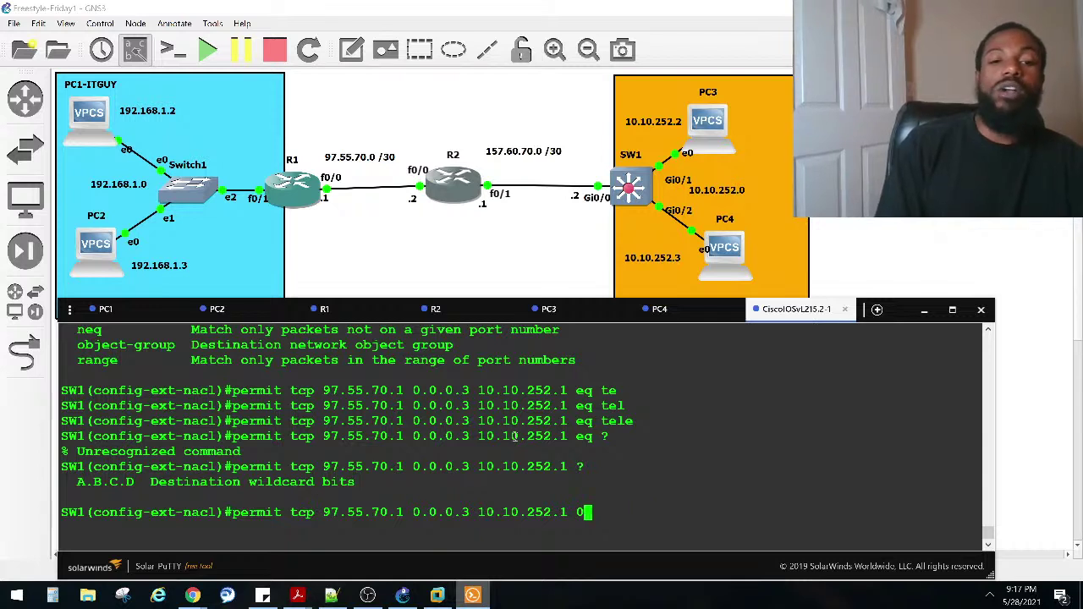
pyautogui.press('BackSpace')
pyautogui.press('BackSpace')
pyautogui.press('BackSpace')
pyautogui.press('BackSpace')
pyautogui.press('BackSpace')
pyautogui.press('BackSpace')
pyautogui.press('BackSpace')
pyautogui.press('BackSpace')
pyautogui.press('BackSpace')
pyautogui.press('BackSpace')
pyautogui.press('BackSpace')
pyautogui.press('BackSpace')
pyautogui.press('BackSpace')
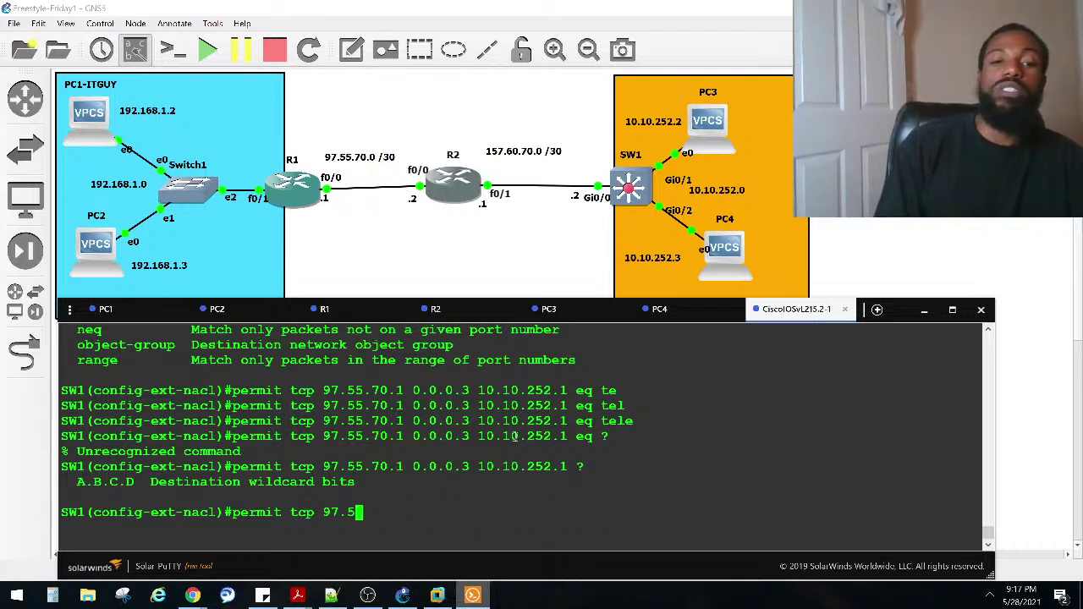
pyautogui.press('BackSpace')
pyautogui.press('BackSpace')
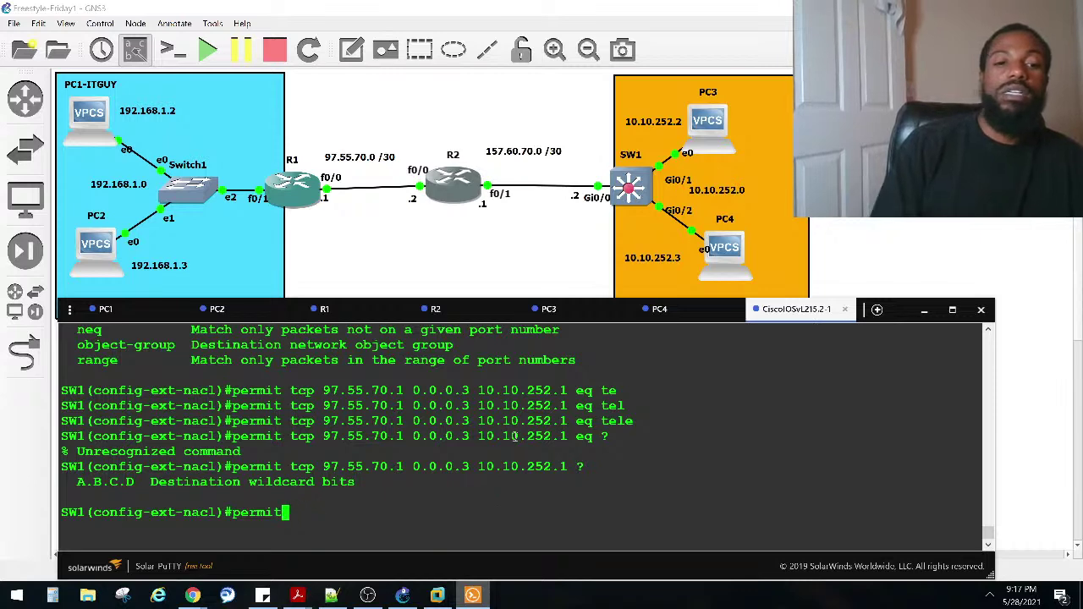
# Step: Enter the rule permit tcp host 97.55.70.1 10.10.252.1 0.0.0.0 eq telnet
pyautogui.write('?')
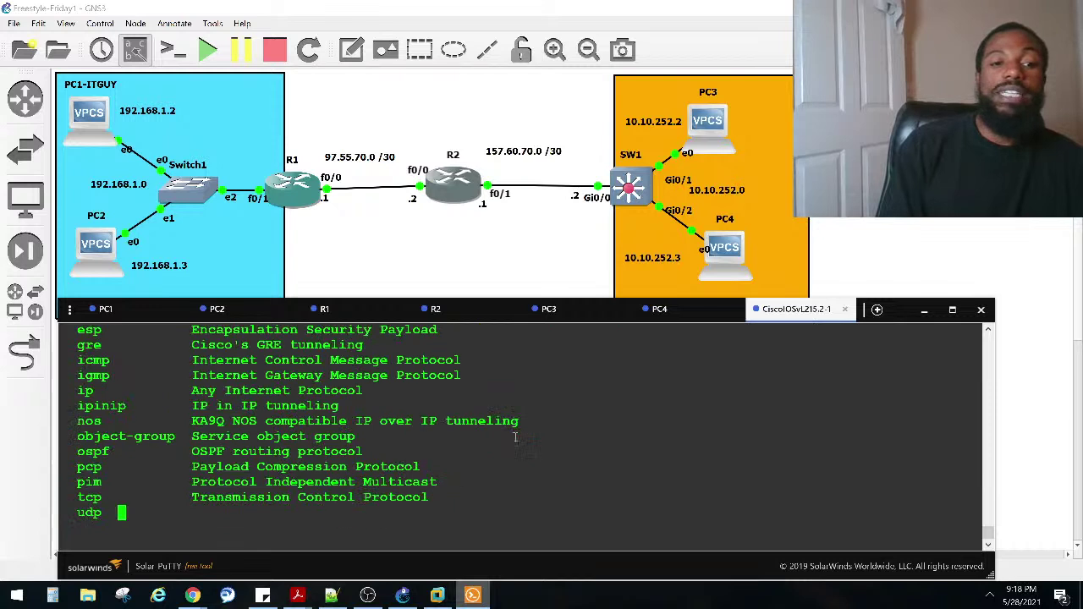
pyautogui.write('tc')
pyautogui.press('Tab')
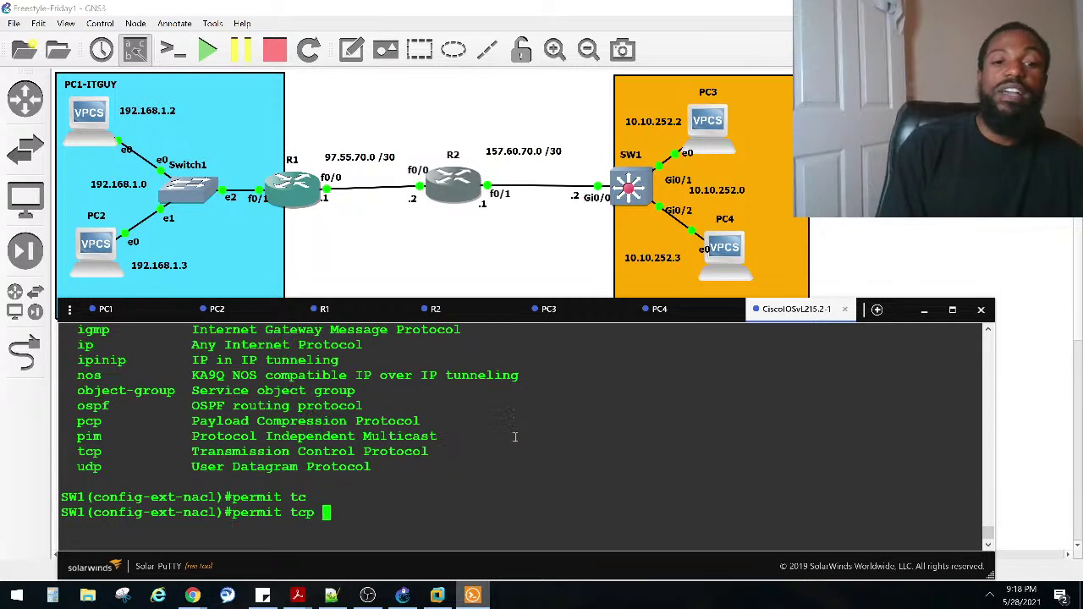
pyautogui.write('ho')
pyautogui.press('Tab')
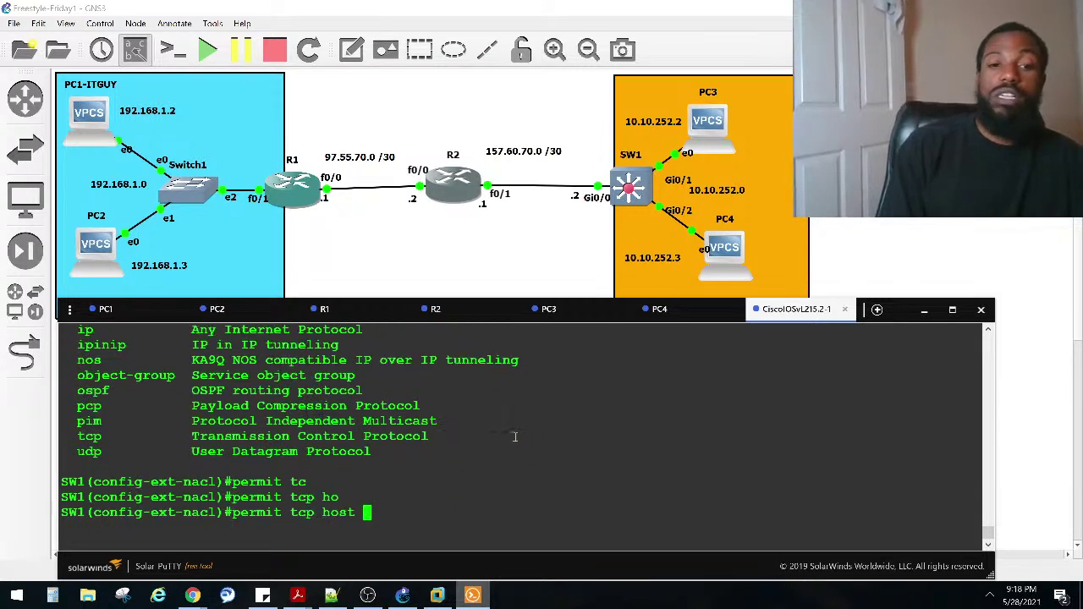
pyautogui.write('97.55.70.1')
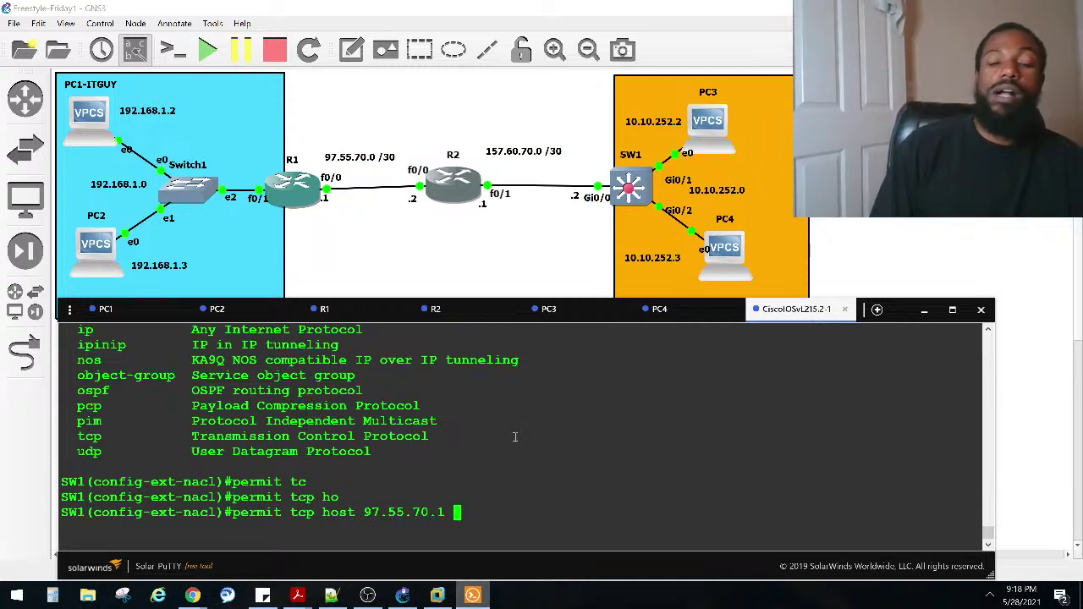
pyautogui.write(' ?')
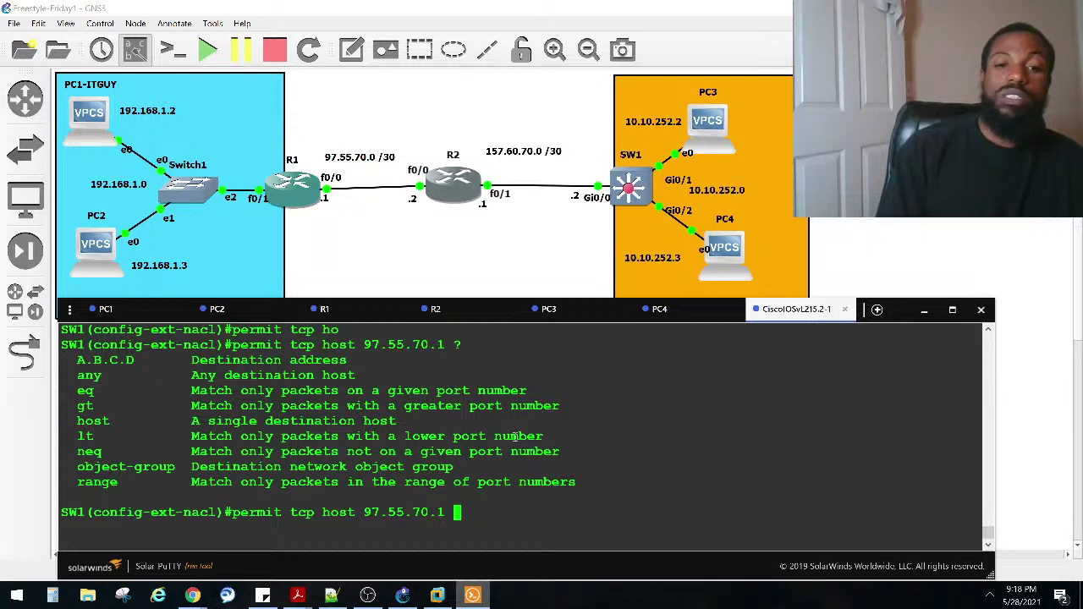
pyautogui.write('10.10.252.1 ?')
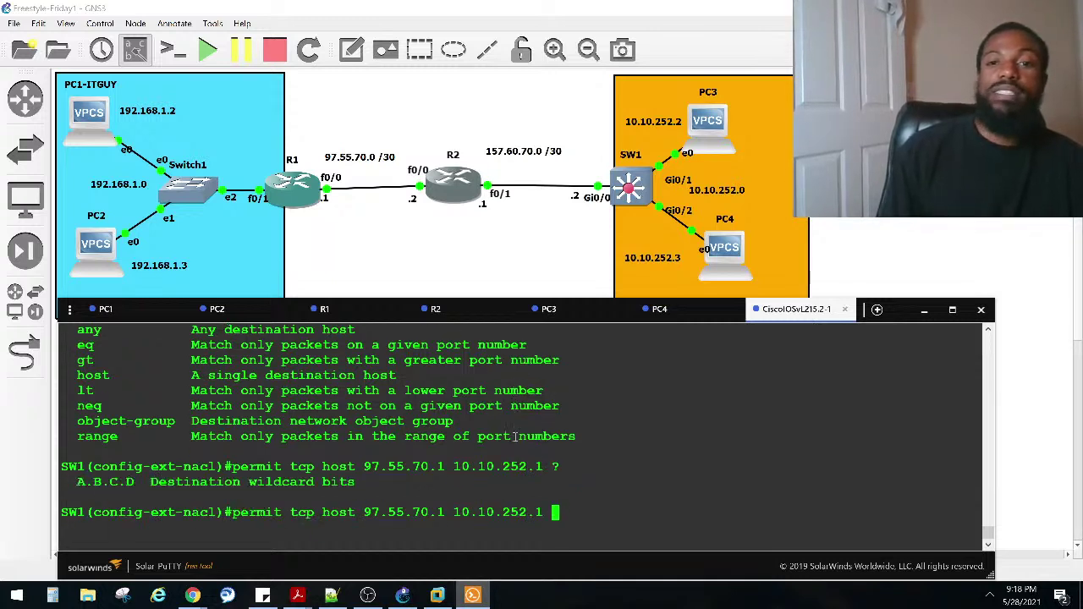
pyautogui.write('0.0.0.')
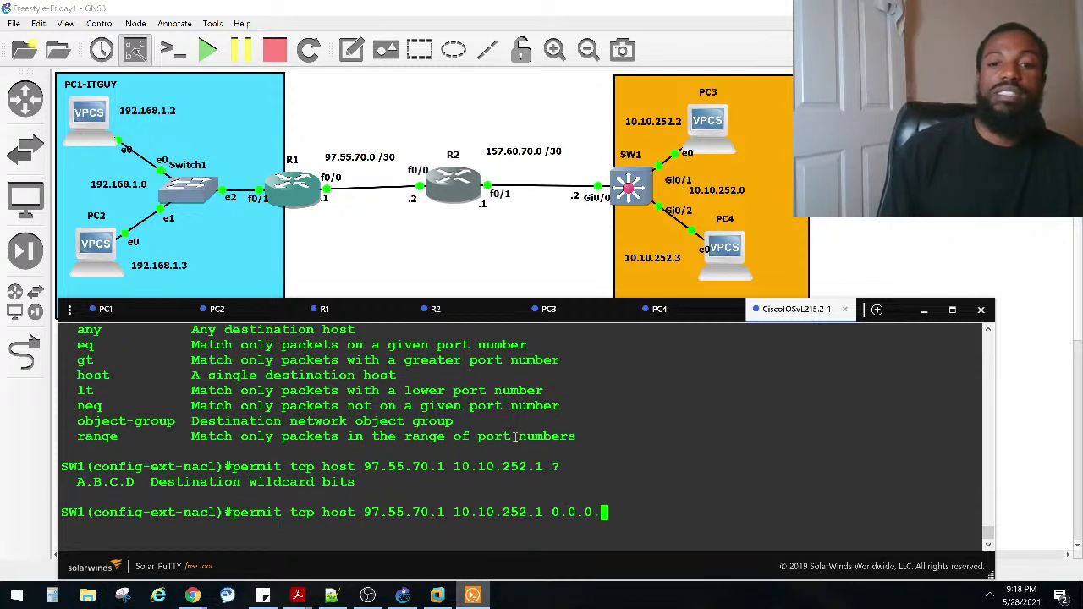
pyautogui.write('0')
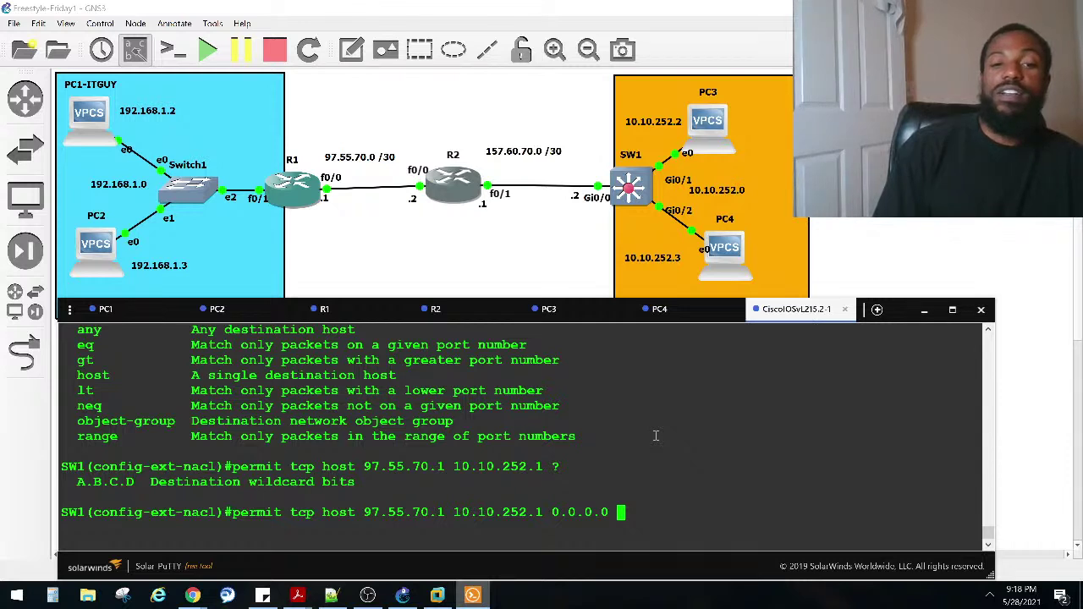
pyautogui.write('e')
pyautogui.press('Tab')
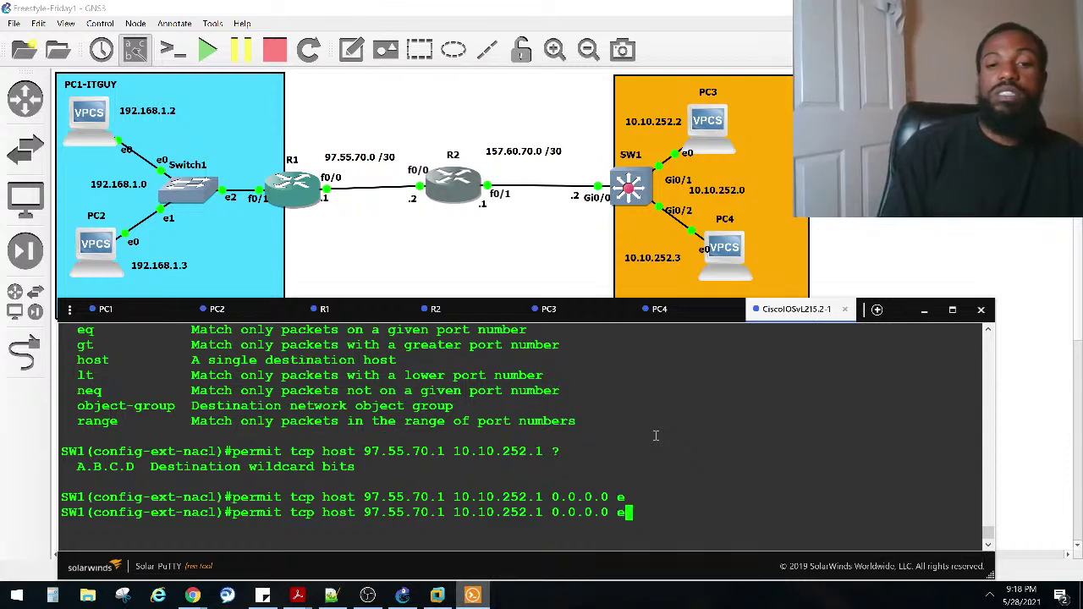
pyautogui.write('q')
pyautogui.press('Tab')
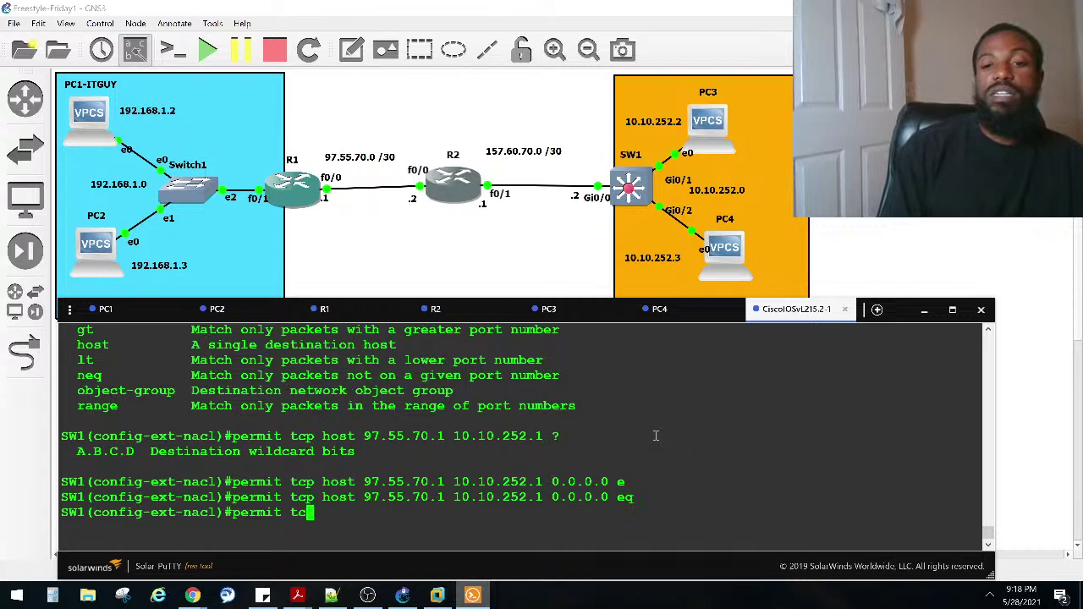
pyautogui.write('te')
pyautogui.press('Tab')
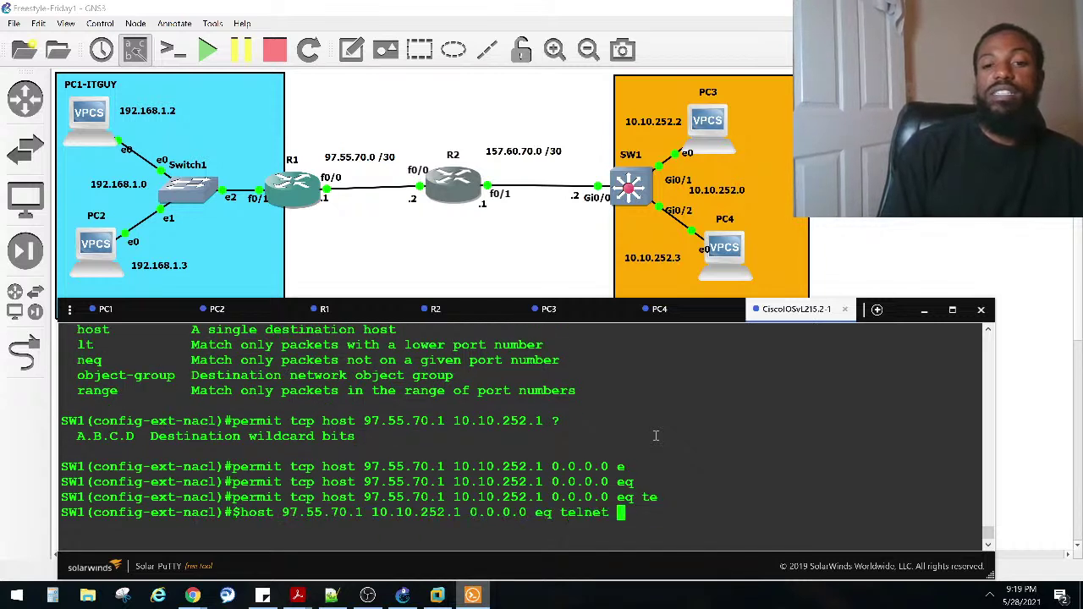
pyautogui.press('Return')
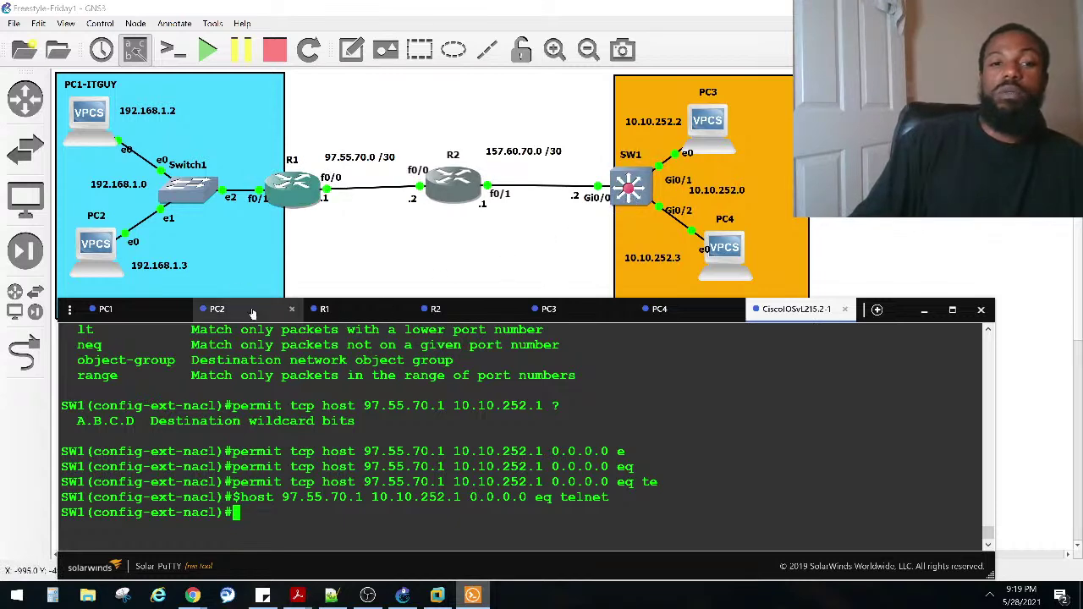
# Step: Reconnect R1's terminal session to SW1 and reposition and enlarge its window
pyautogui.click(340, 315)
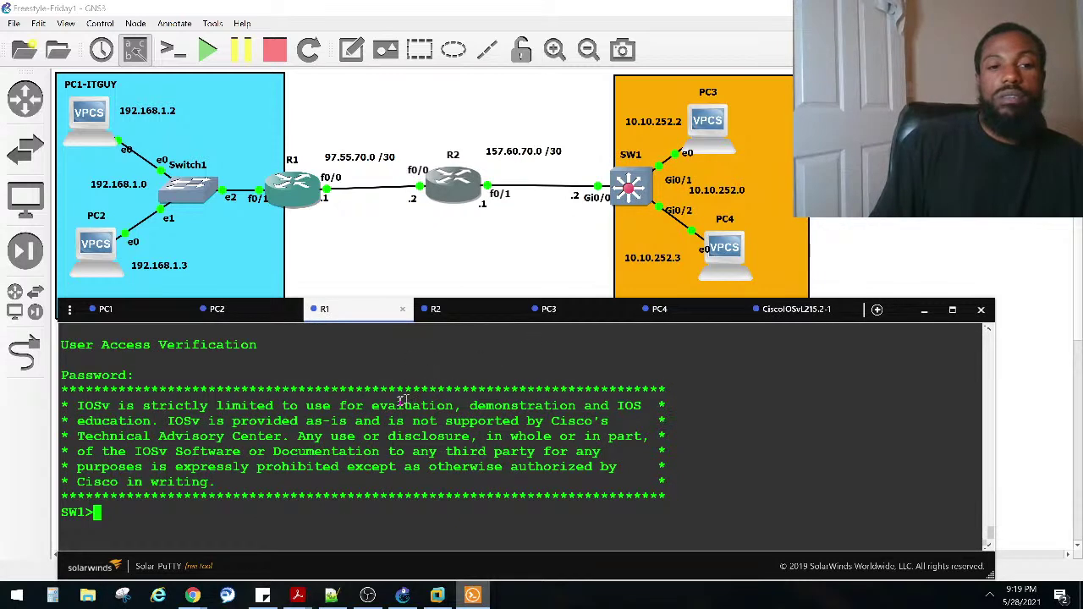
pyautogui.press('Return')
pyautogui.press('Return')
pyautogui.press('Return')
pyautogui.press('Return')
pyautogui.press('Return')
pyautogui.press('Return')
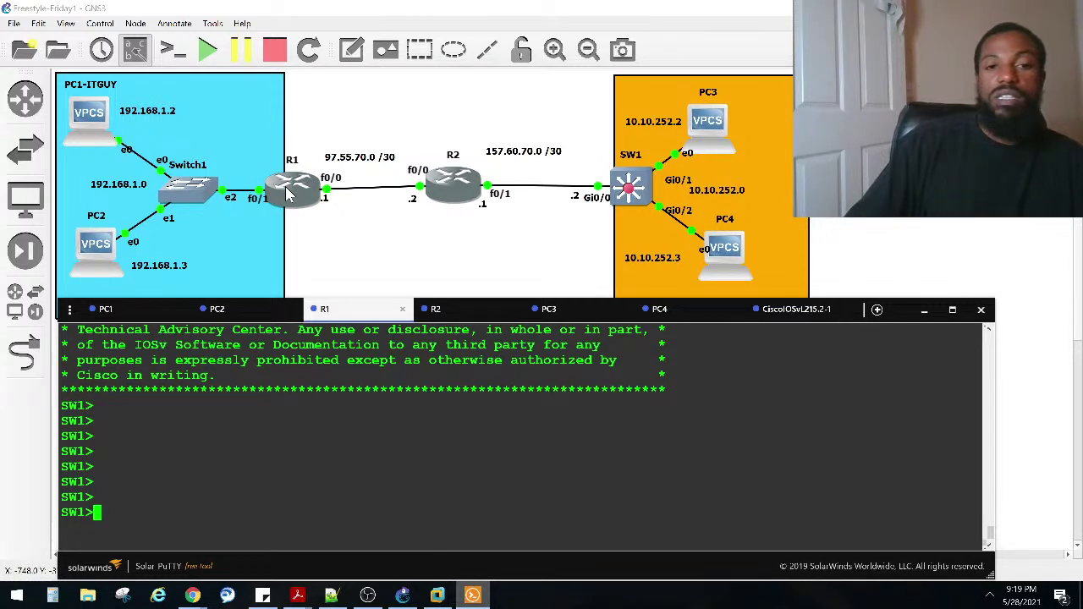
pyautogui.click(795, 309)
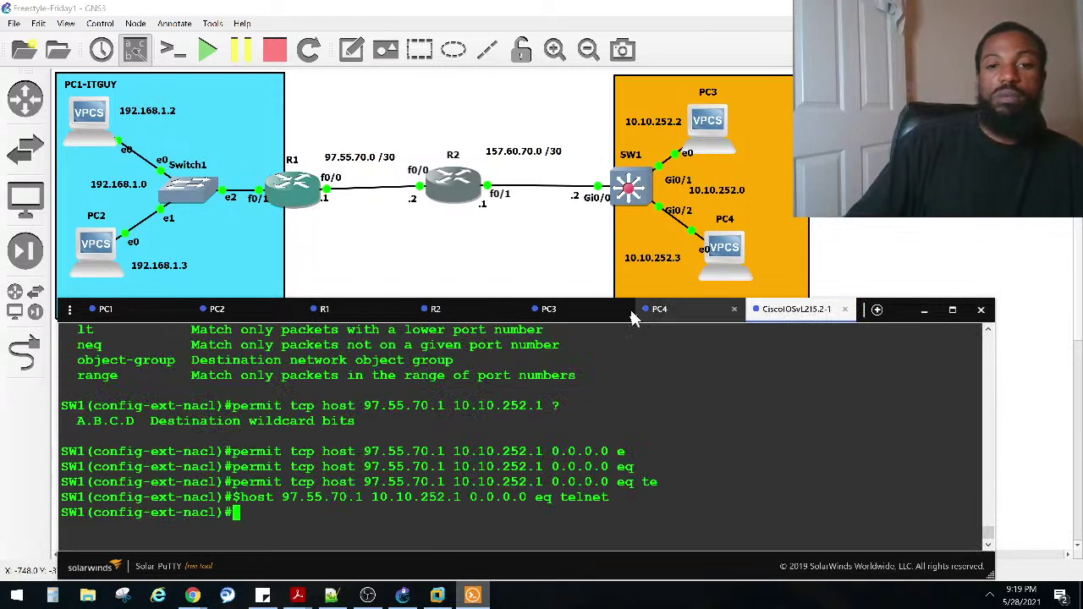
pyautogui.click(448, 316)
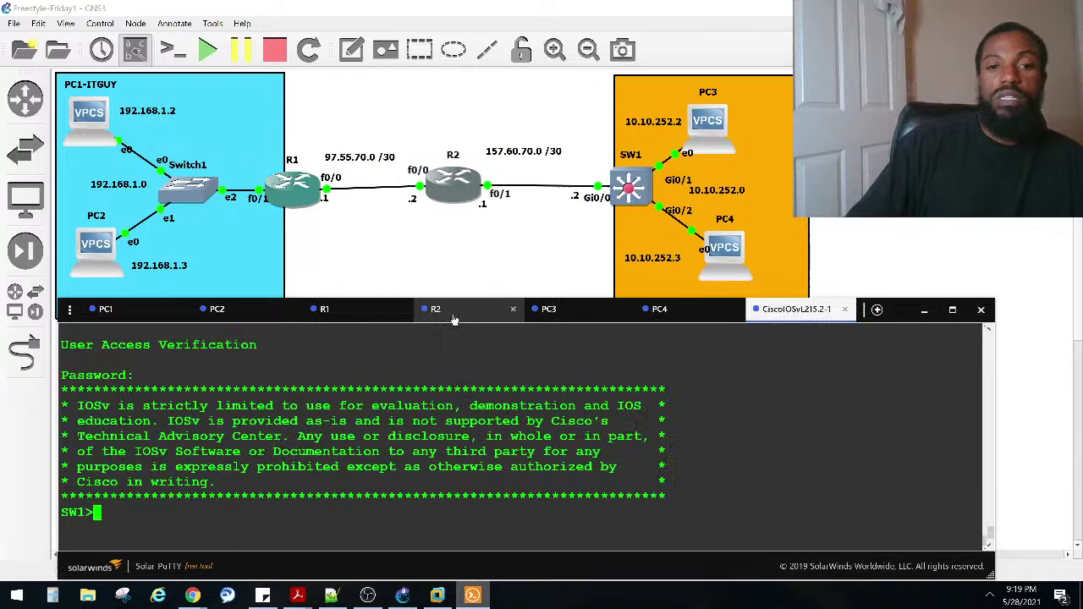
pyautogui.click(363, 319)
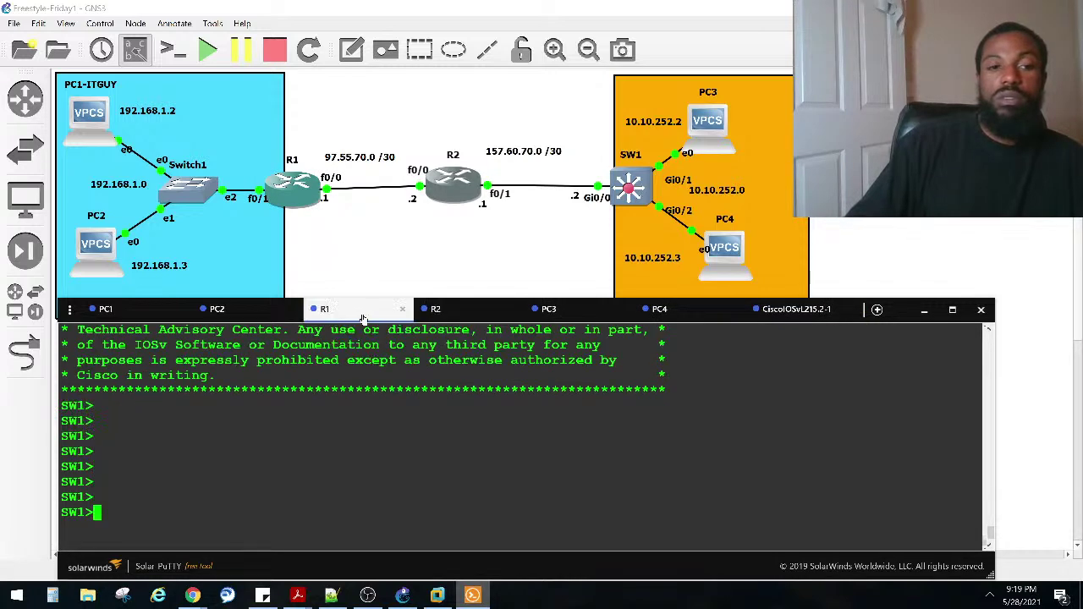
pyautogui.click(457, 316)
pyautogui.click(373, 317)
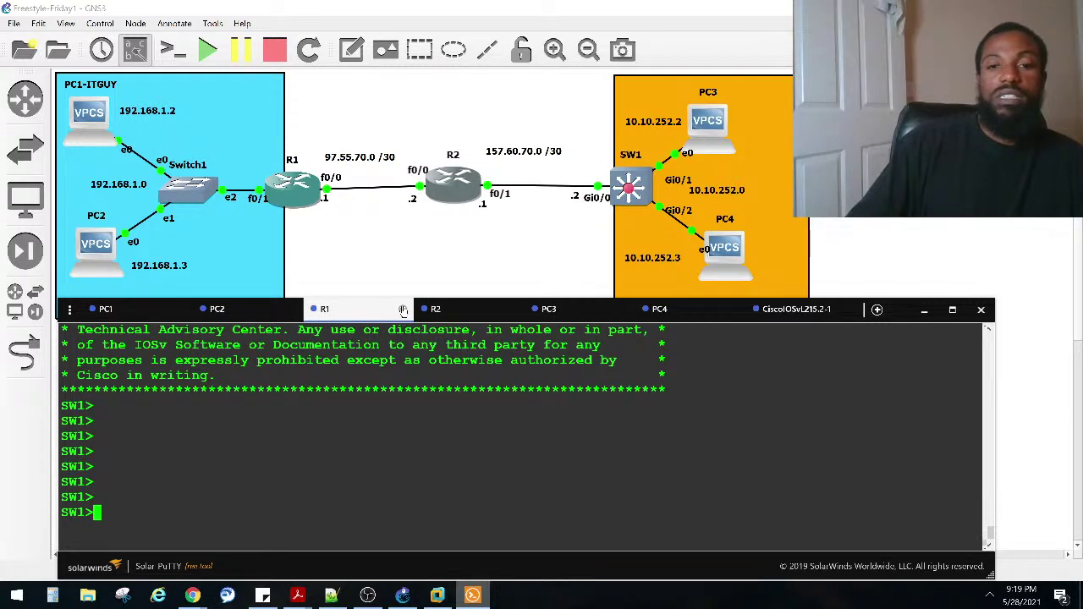
pyautogui.press('Return')
pyautogui.press('Return')
pyautogui.press('Return')
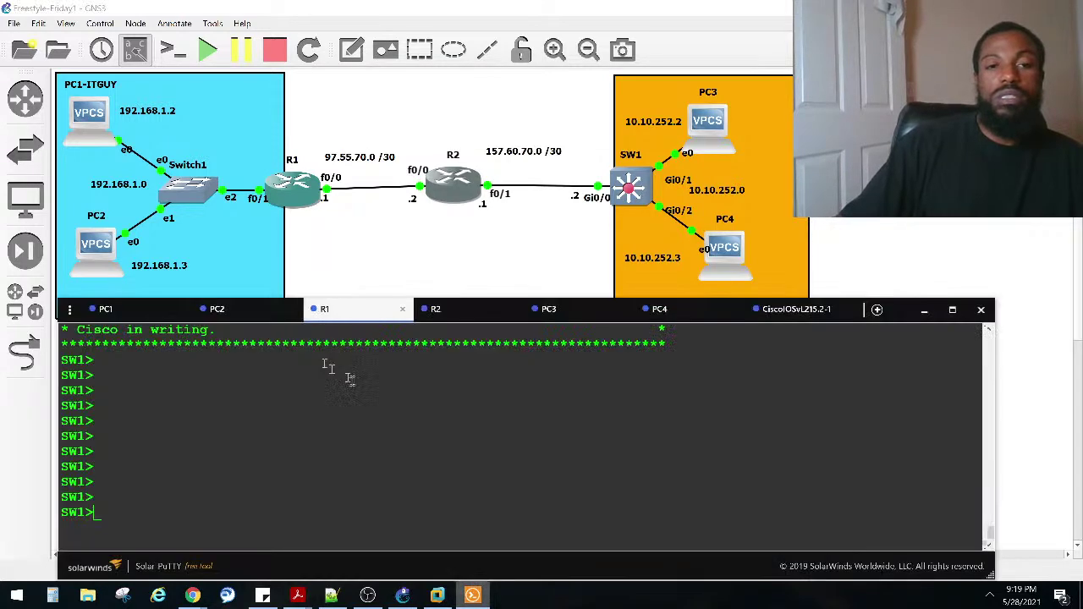
pyautogui.rightClick(354, 311)
pyautogui.click(363, 320)
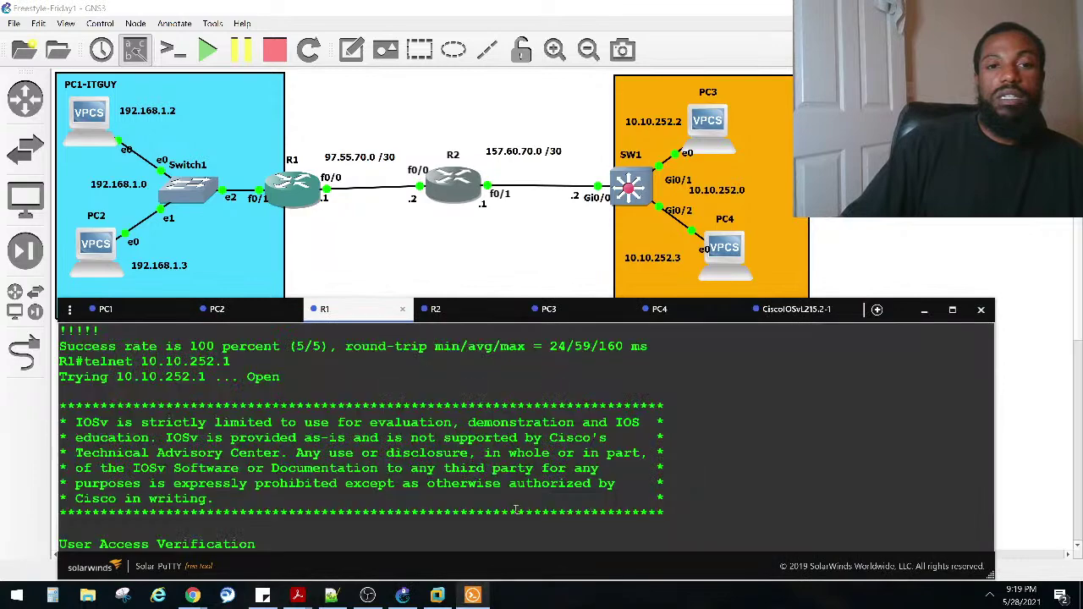
pyautogui.click(516, 510)
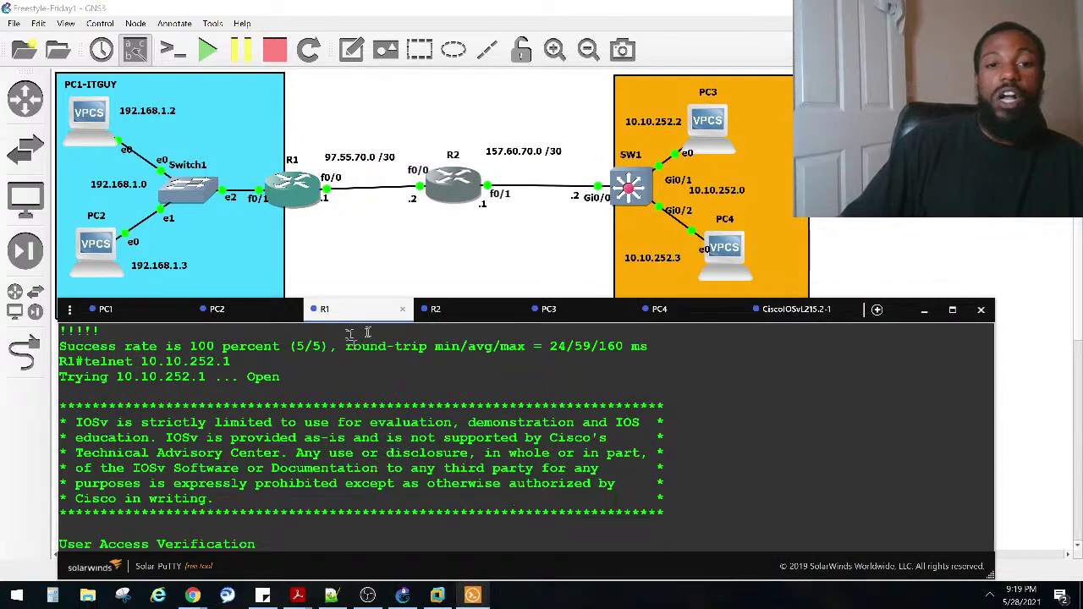
pyautogui.moveTo(355, 314); pyautogui.dragTo(349, 230)
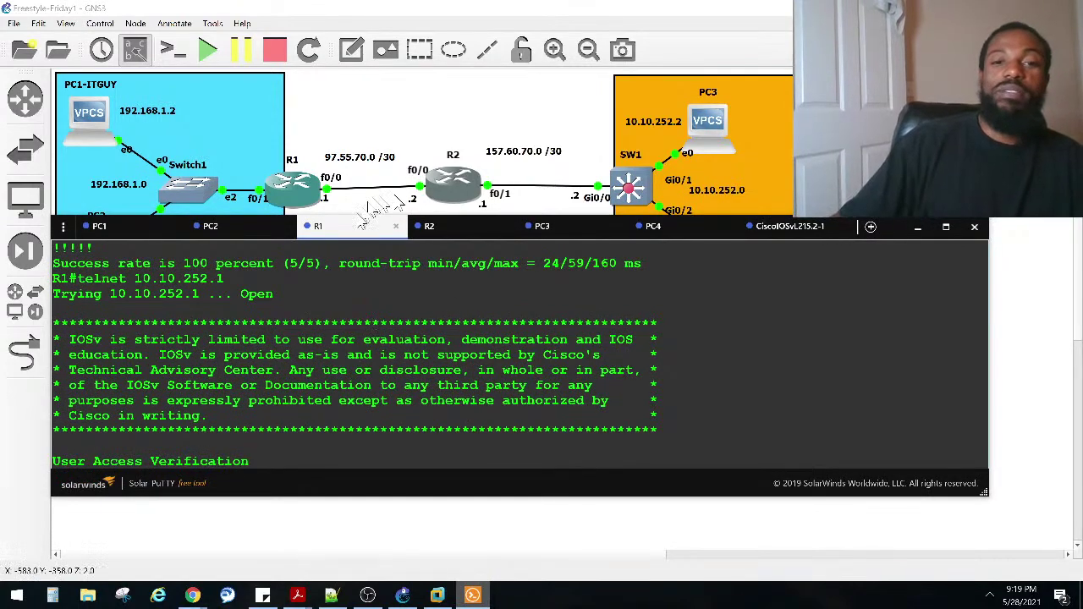
pyautogui.moveTo(353, 229); pyautogui.dragTo(349, 269)
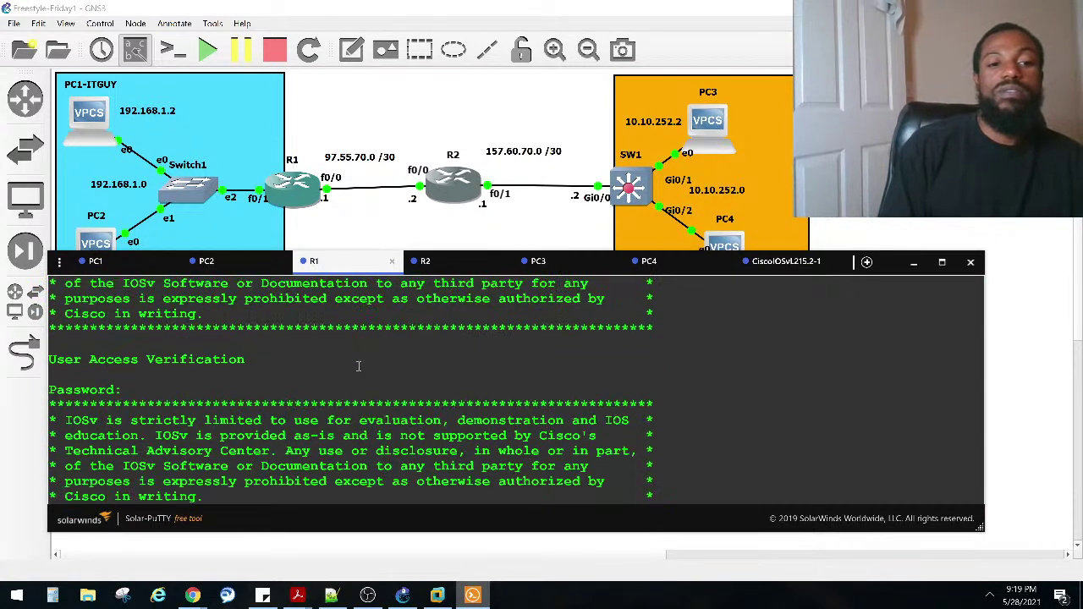
pyautogui.press('Return')
pyautogui.press('Return')
pyautogui.press('Return')
pyautogui.press('Return')
pyautogui.press('Return')
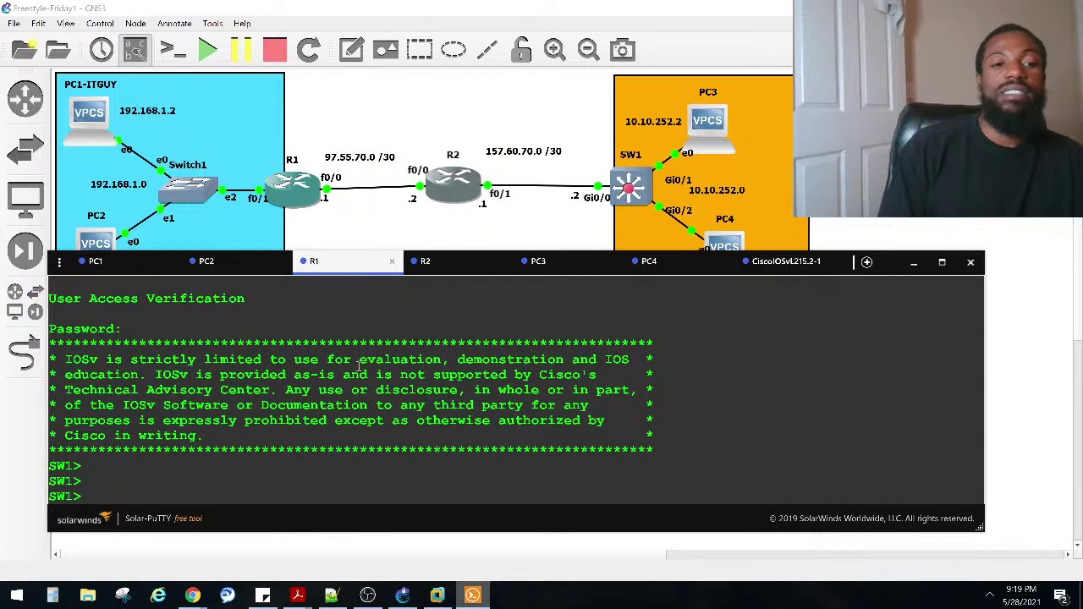
pyautogui.moveTo(341, 531); pyautogui.dragTo(340, 571)
# Step: Exit R1's telnet session to SW1, then view R2's session at the SW1> prompt
pyautogui.write('exit')
pyautogui.press('Return')
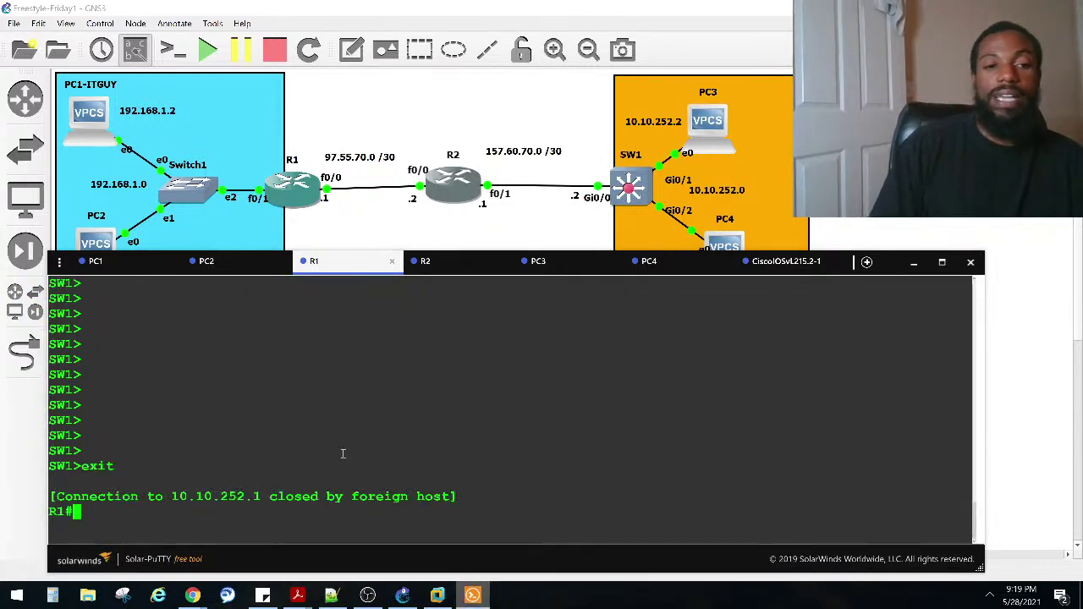
pyautogui.press('Return')
pyautogui.press('Return')
pyautogui.press('Return')
pyautogui.press('Return')
pyautogui.press('Return')
pyautogui.press('Return')
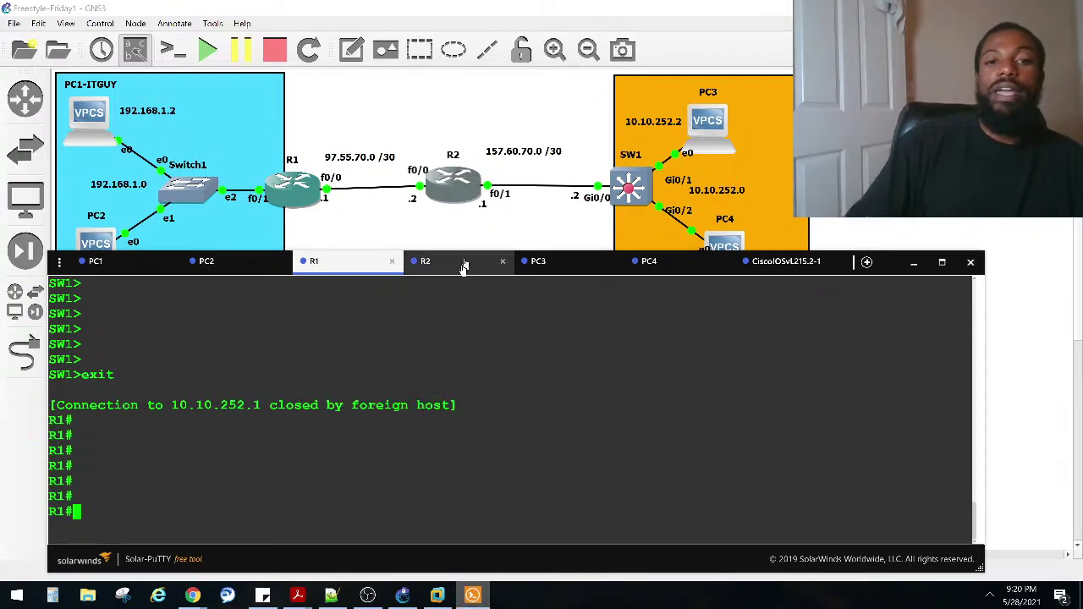
pyautogui.click(464, 268)
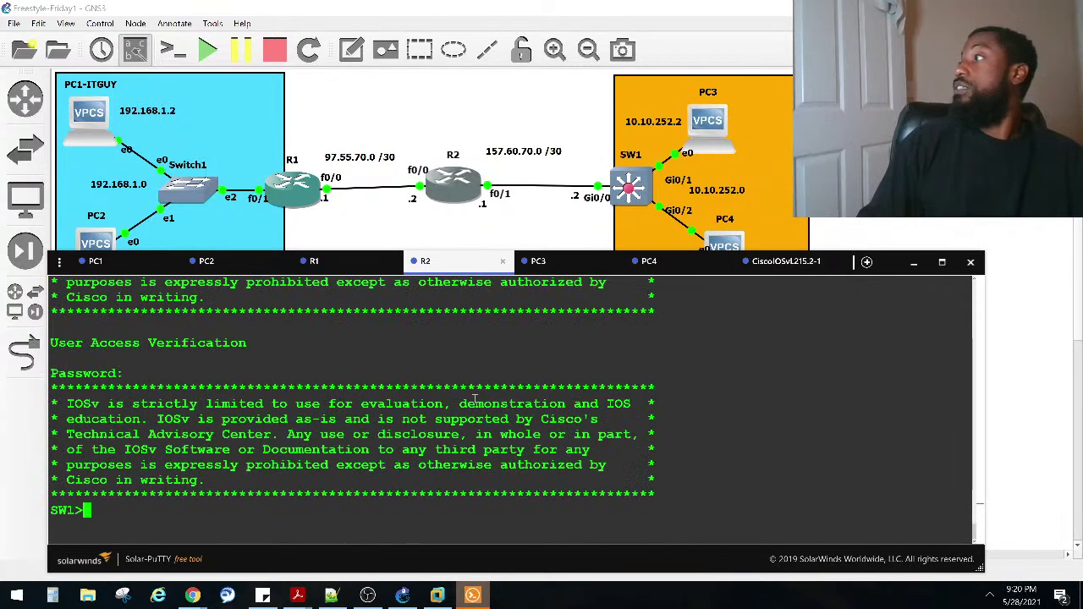
pyautogui.press('Return')
pyautogui.press('Return')
pyautogui.press('Return')
pyautogui.press('Return')
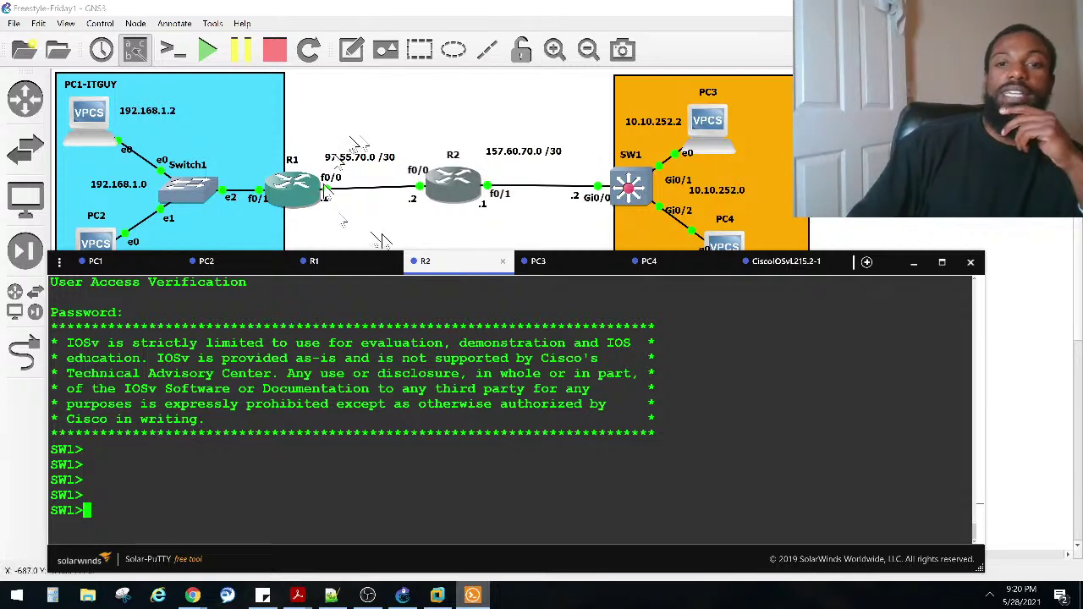
# Step: On SW1's console, leave the access-list configuration and enter interface GigabitEthernet 0/0
pyautogui.click(776, 262)
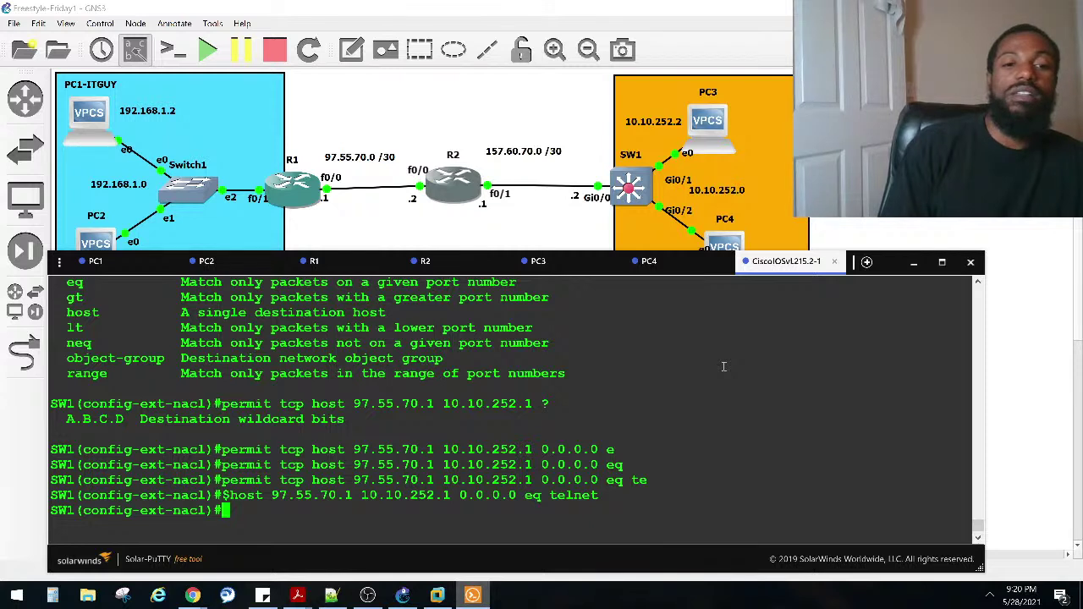
pyautogui.write('exit')
pyautogui.press('Return')
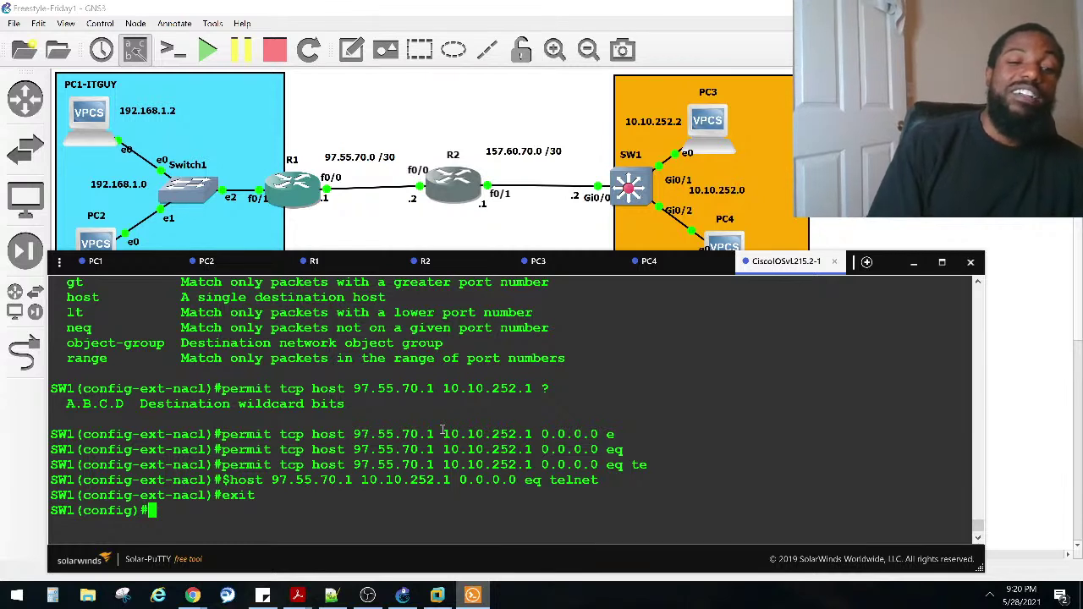
pyautogui.write('in')
pyautogui.press('Tab')
pyautogui.write('gi')
pyautogui.press('Tab')
pyautogui.write('0/0')
pyautogui.press('Return')
# Step: Apply 'ip access-group TELNET_ACL IN' on the interface, then exit configuration mode with Ctrl+Z
pyautogui.write('ip')
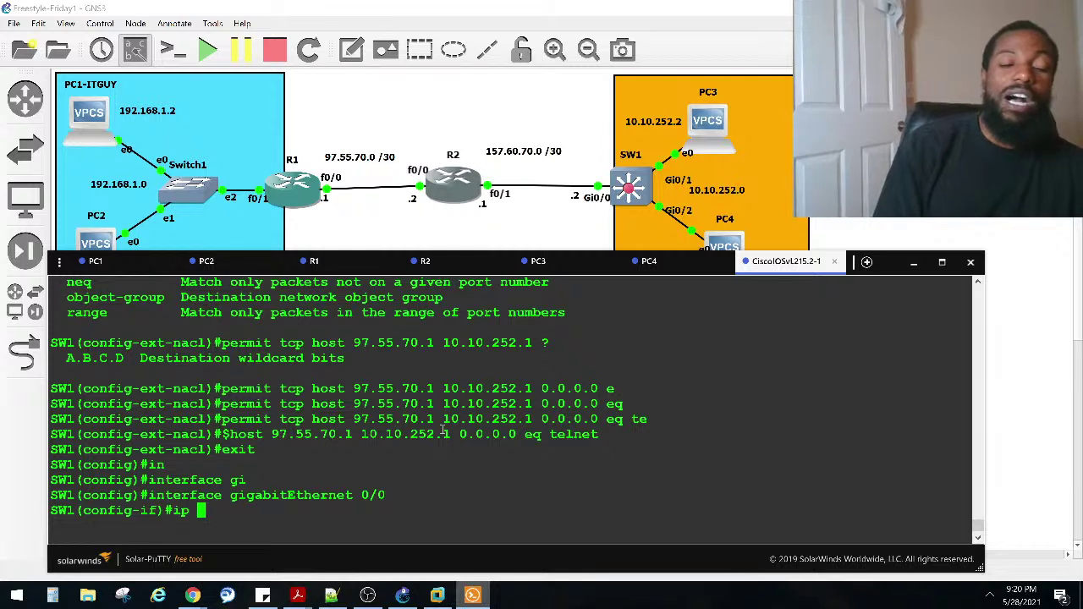
pyautogui.press('BackSpace')
pyautogui.press('BackSpace')
pyautogui.press('BackSpace')
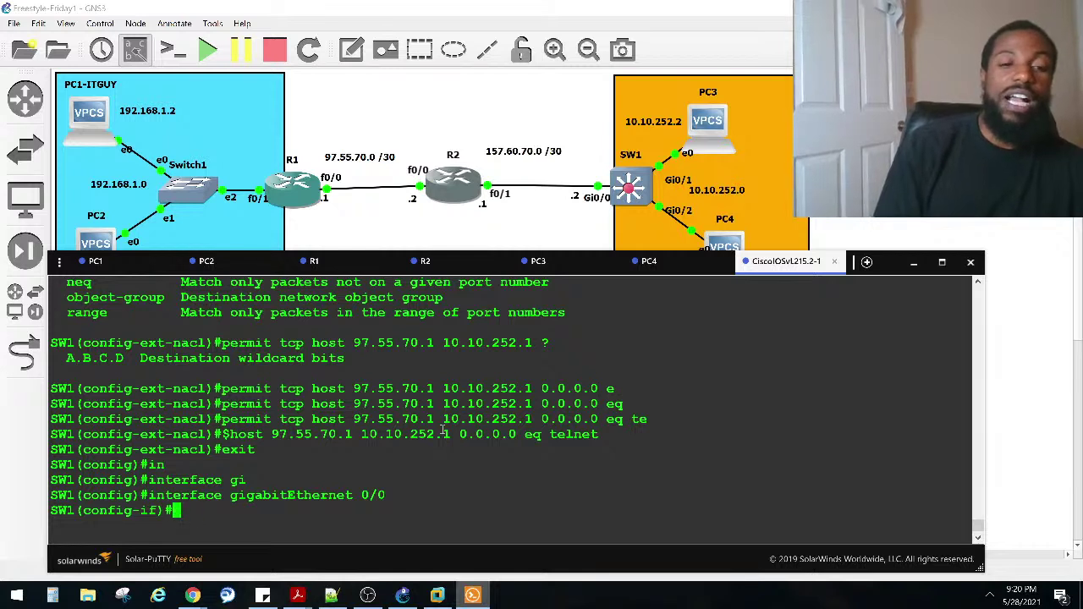
pyautogui.write('ip acc')
pyautogui.press('Tab')
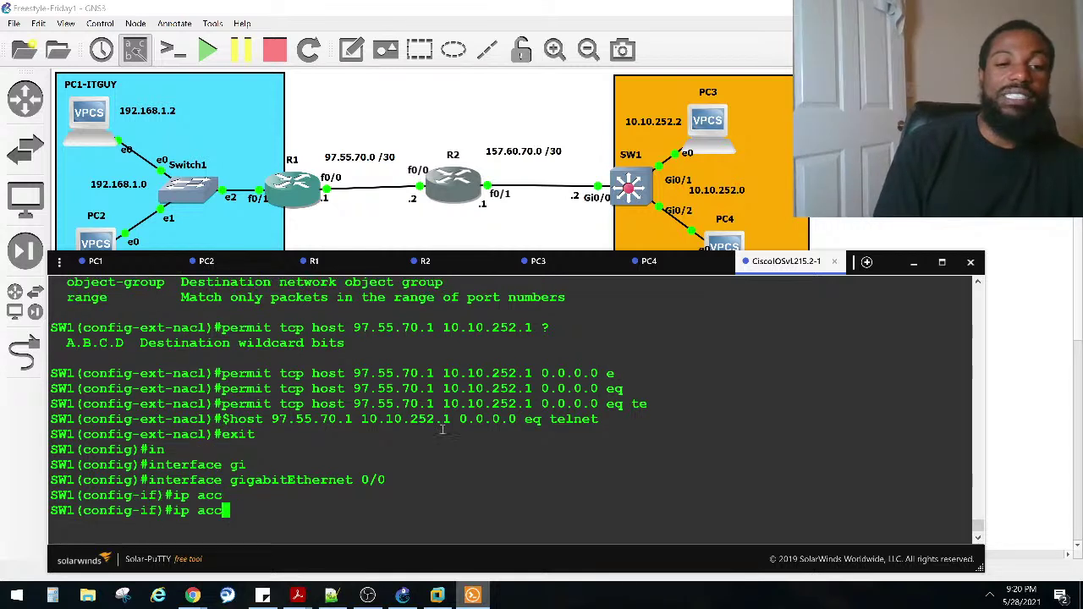
pyautogui.write('e')
pyautogui.press('Tab')
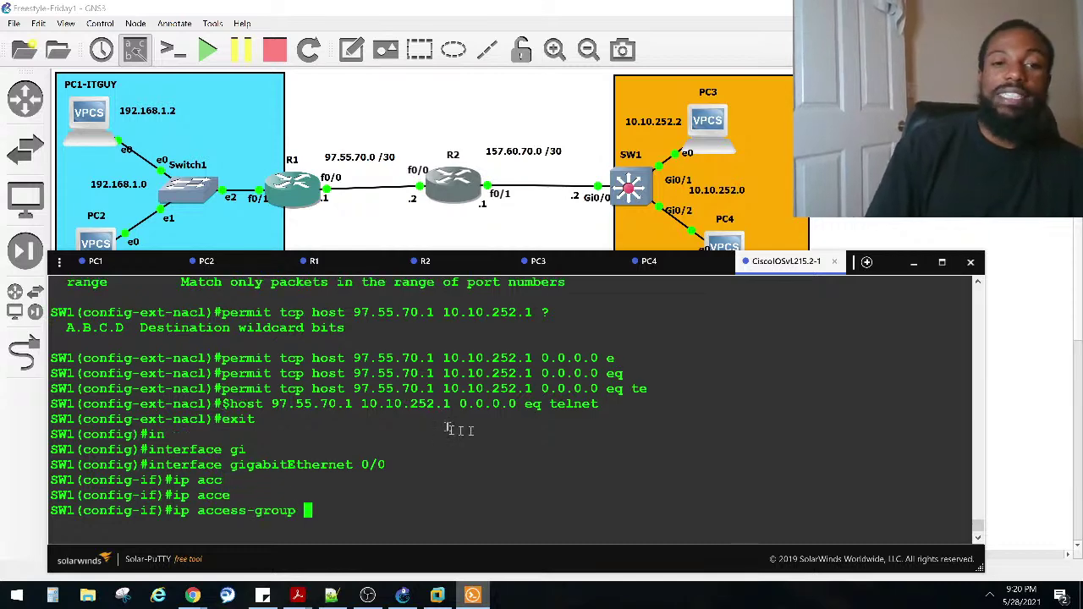
pyautogui.scroll(8, 448, 427)
pyautogui.scroll(12, 446, 411)
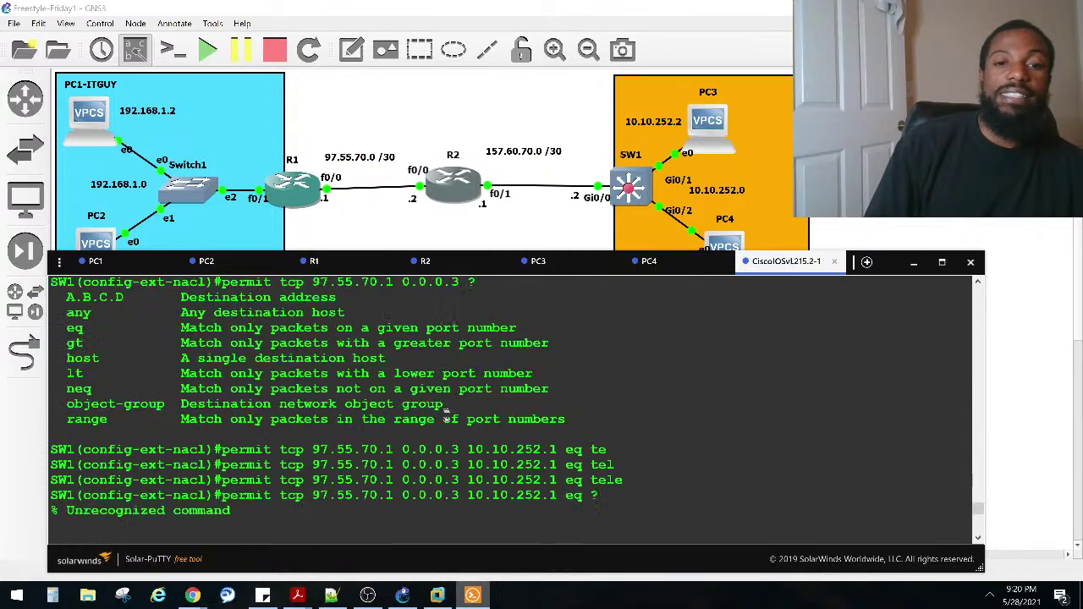
pyautogui.moveTo(429, 297)
pyautogui.mouseDown()
pyautogui.moveTo(345, 297)
pyautogui.moveTo(428, 298)
pyautogui.mouseUp()
pyautogui.hotkey('ctrl', 'c')
pyautogui.click(347, 296)
pyautogui.scroll(-20, 427, 373)
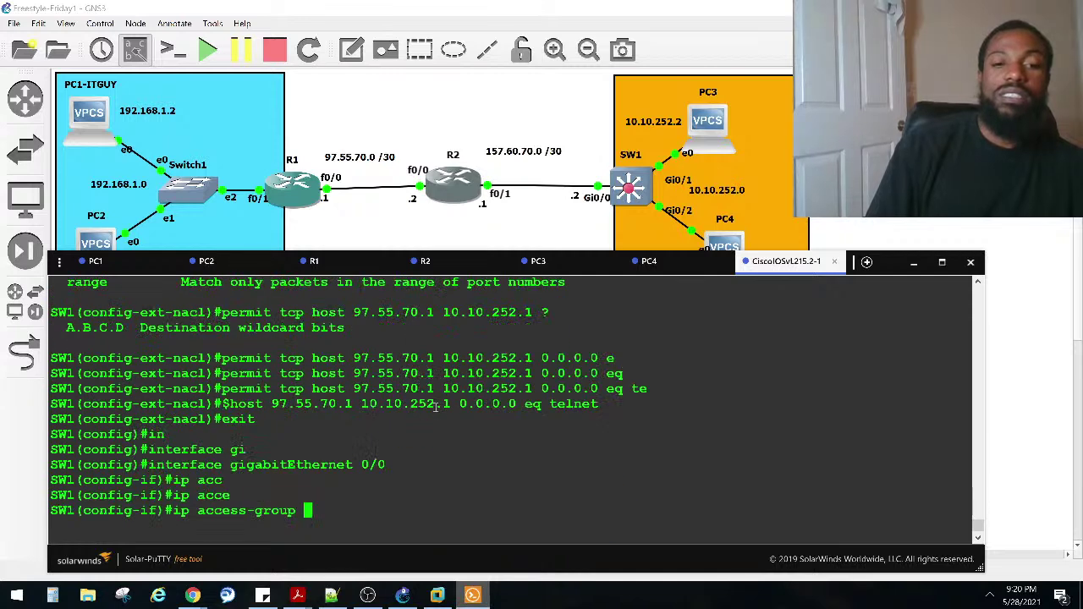
pyautogui.rightClick(436, 406)
pyautogui.press('capslock')
pyautogui.write('IN')
pyautogui.press('Return')
pyautogui.press('shift+Insert')
pyautogui.write('IN')
pyautogui.press('Return')
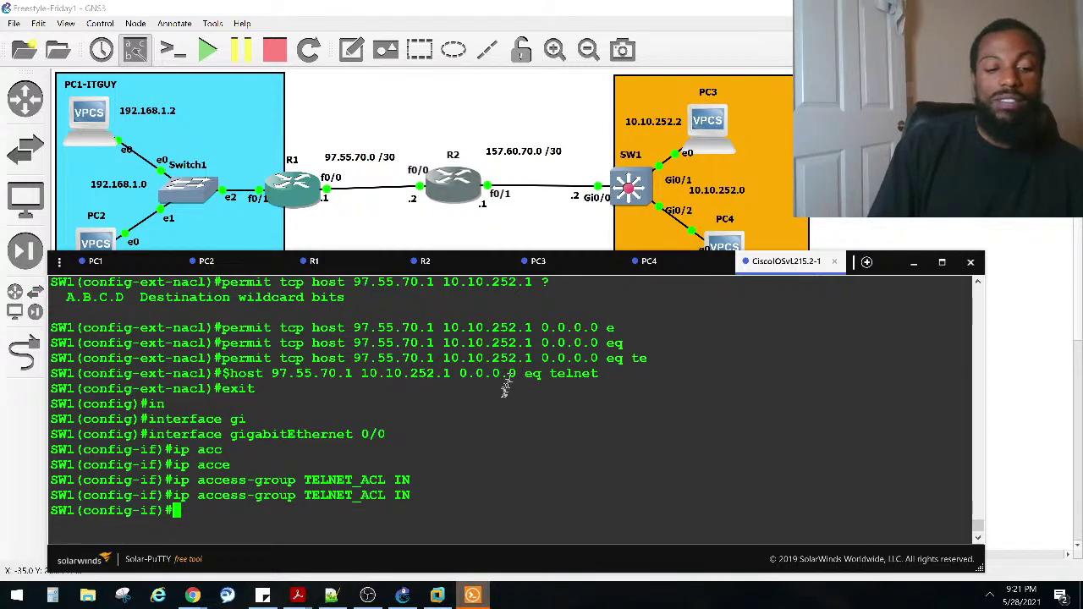
pyautogui.hotkey('ctrl', 'z')
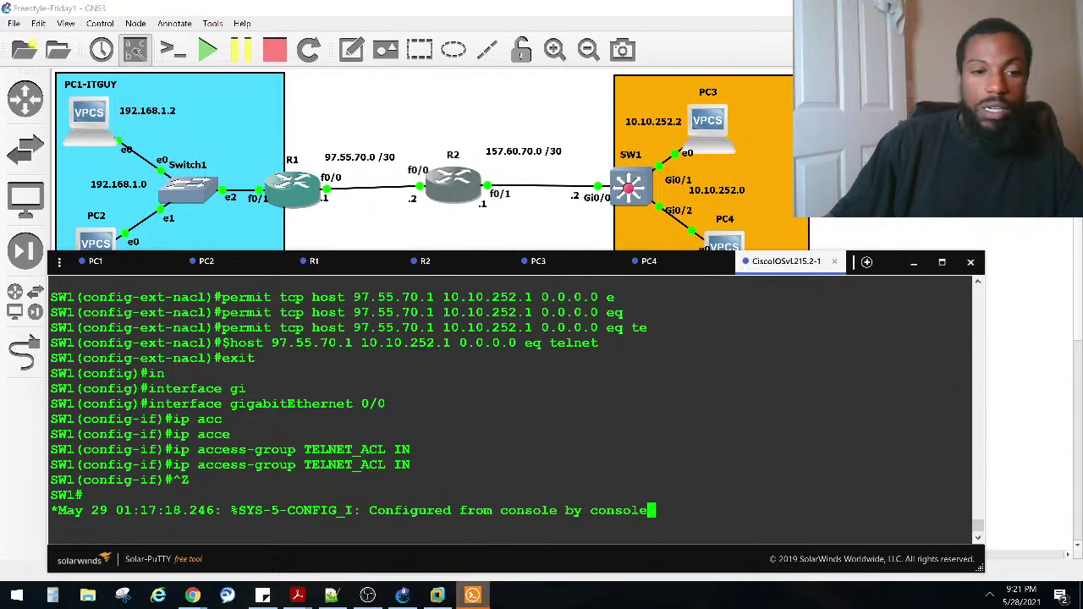
# Step: From R1, rerun telnet 10.10.252.1, log in to SW1 with the password, then go back to R2
pyautogui.click(298, 259)
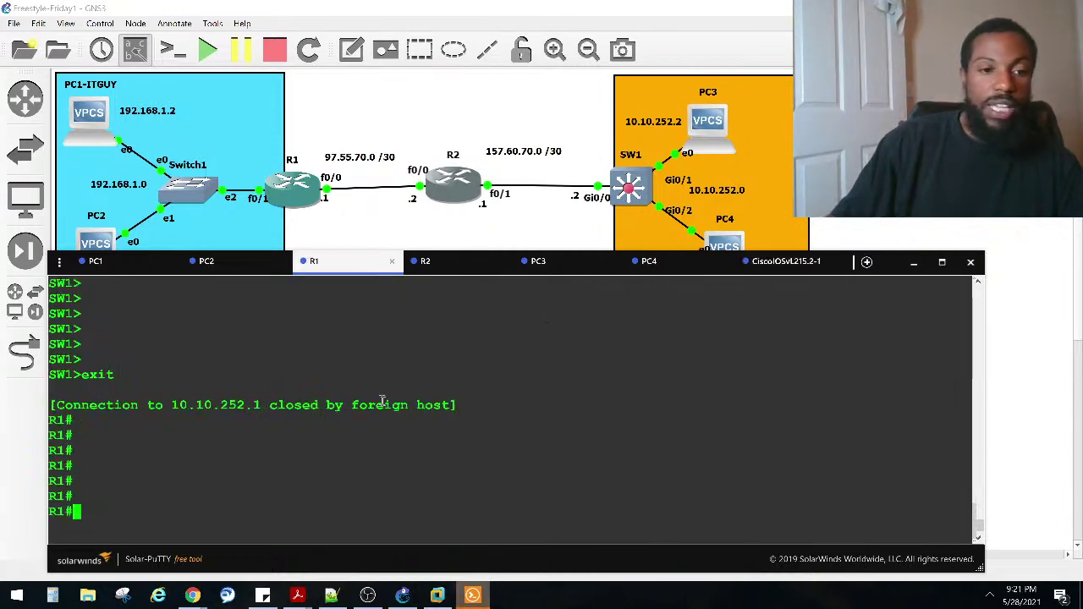
pyautogui.press('Up')
pyautogui.press('Return')
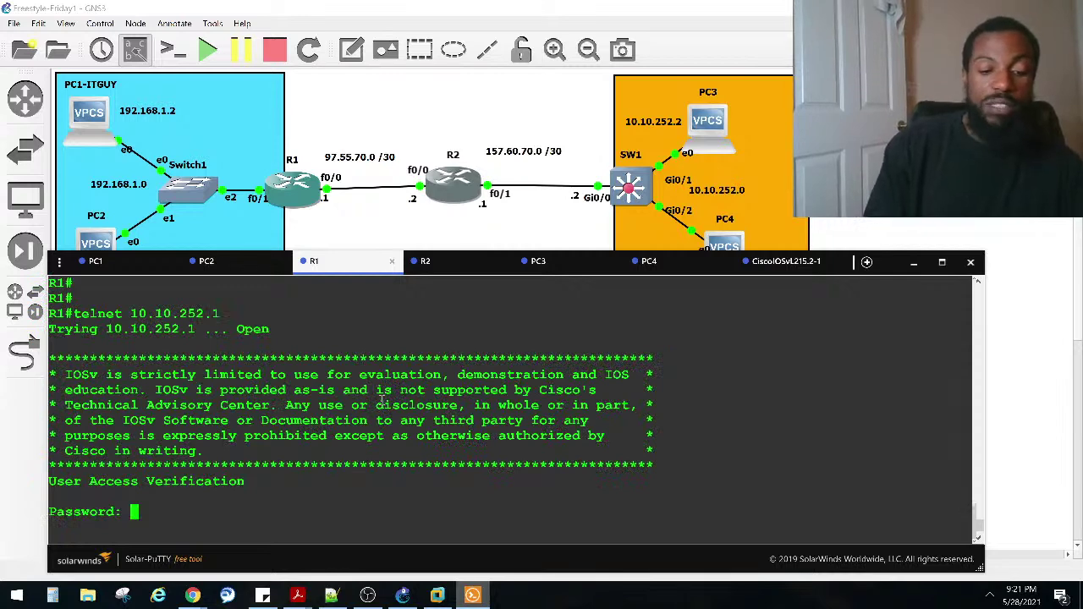
pyautogui.press('capslock')
pyautogui.press('Return')
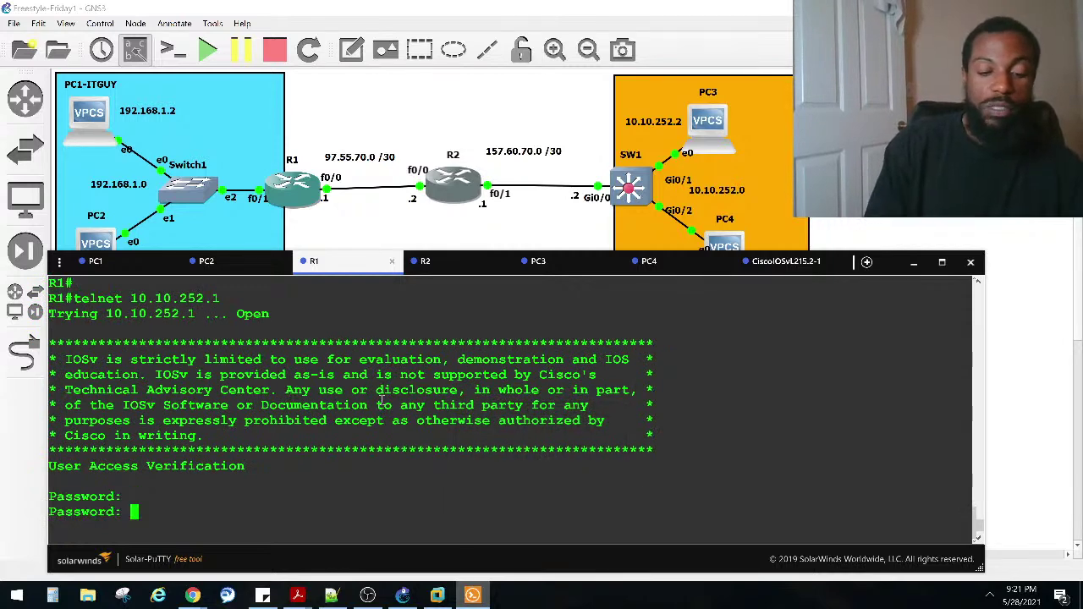
pyautogui.press('capslock')
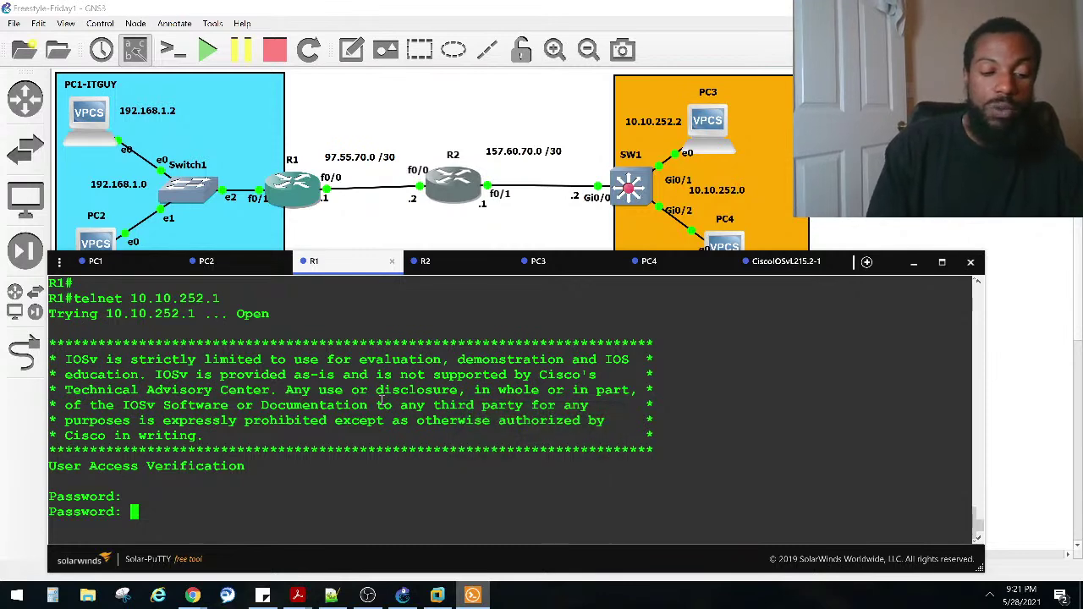
pyautogui.press('Return')
pyautogui.press('Return')
pyautogui.press('Return')
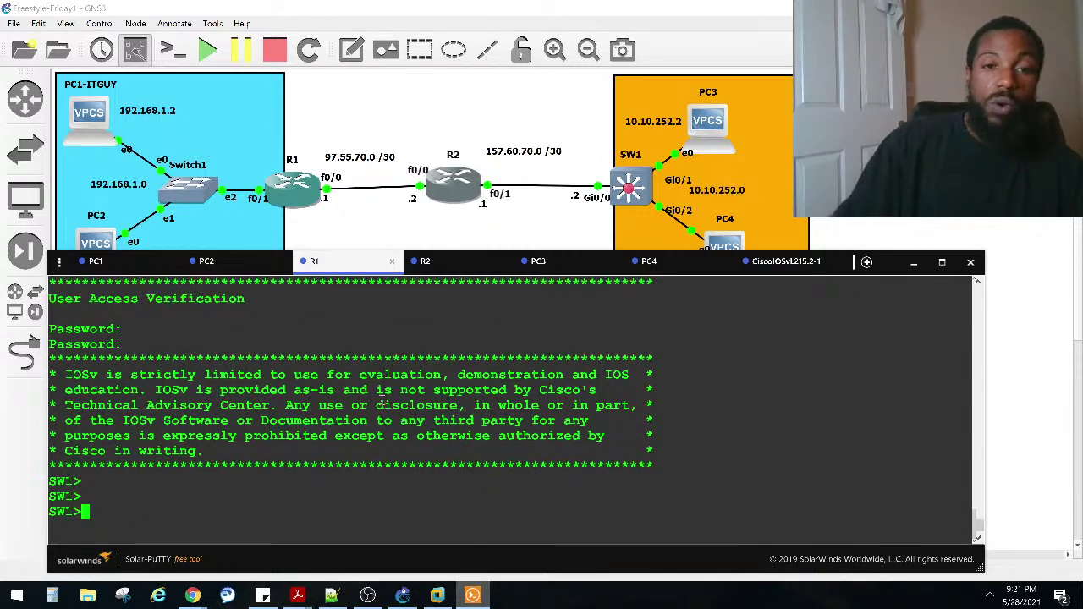
pyautogui.click(440, 269)
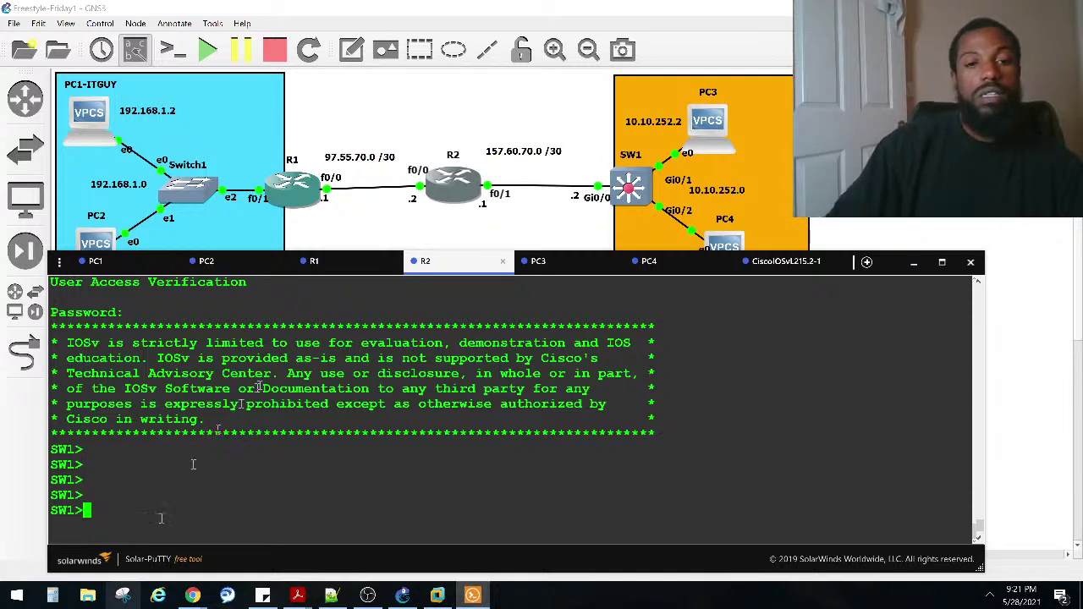
# Step: Reconnect R2's console session and shorten the terminal window until the SW1> prompt is visible
pyautogui.click(314, 260)
pyautogui.click(446, 267)
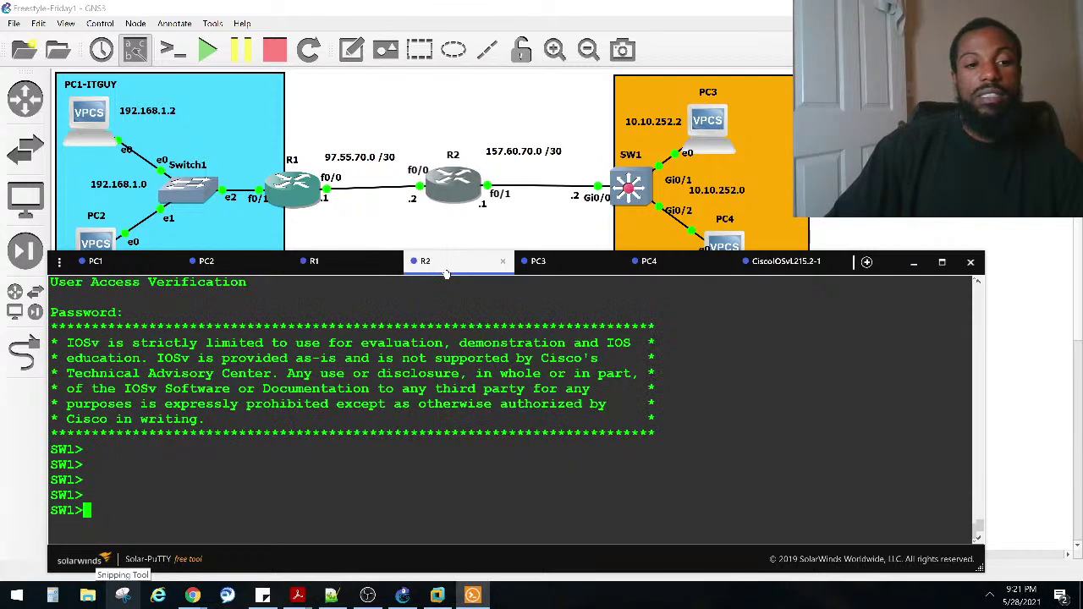
pyautogui.rightClick(446, 274)
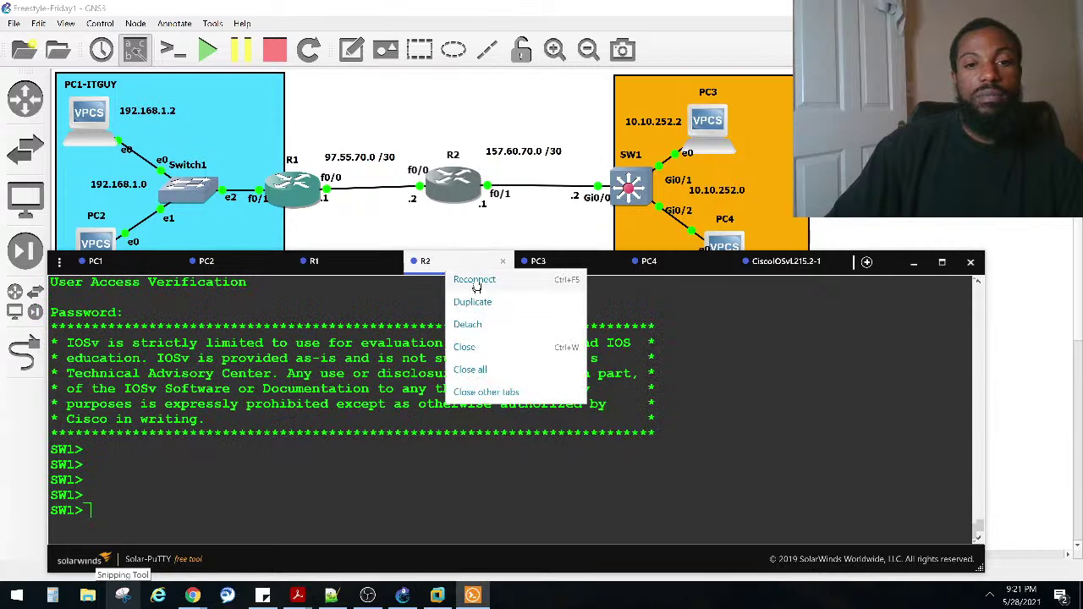
pyautogui.click(474, 280)
pyautogui.click(505, 484)
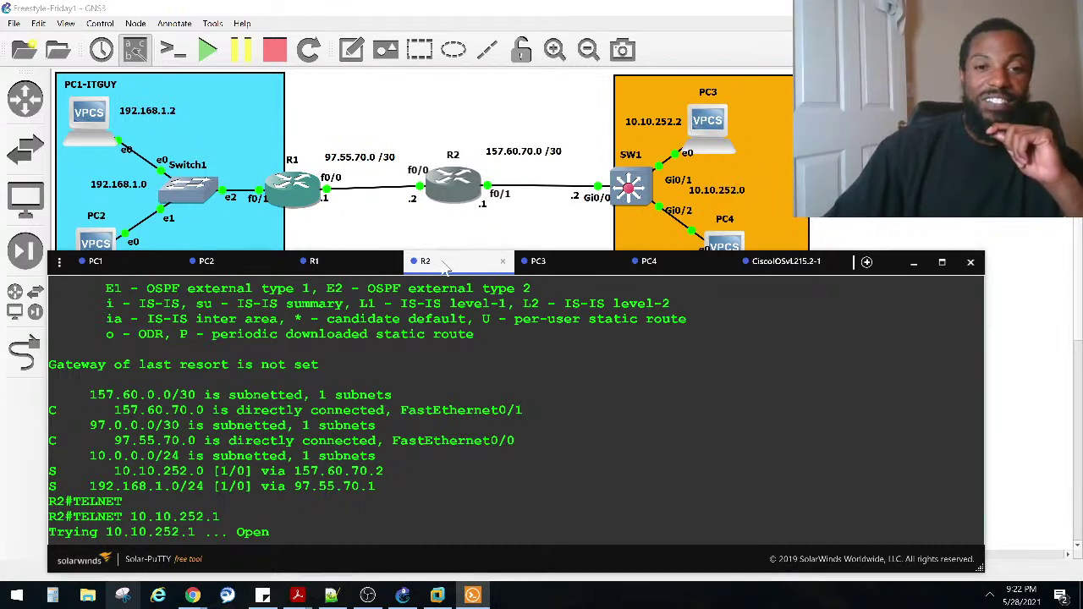
pyautogui.rightClick(444, 267)
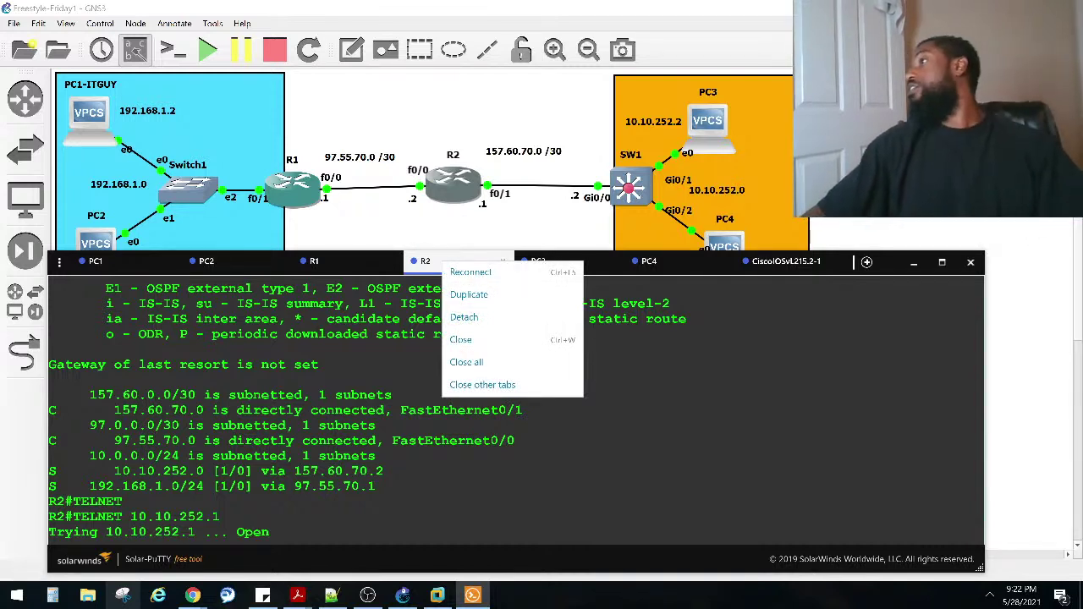
pyautogui.click(711, 200)
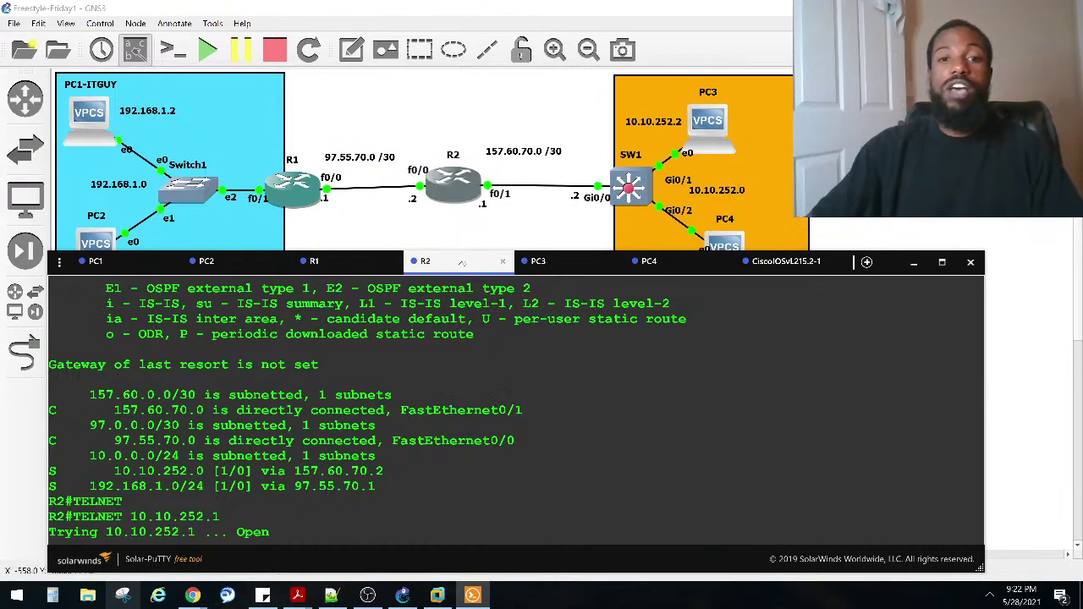
pyautogui.click(461, 247)
pyautogui.hotkey('alt', 'Tab')
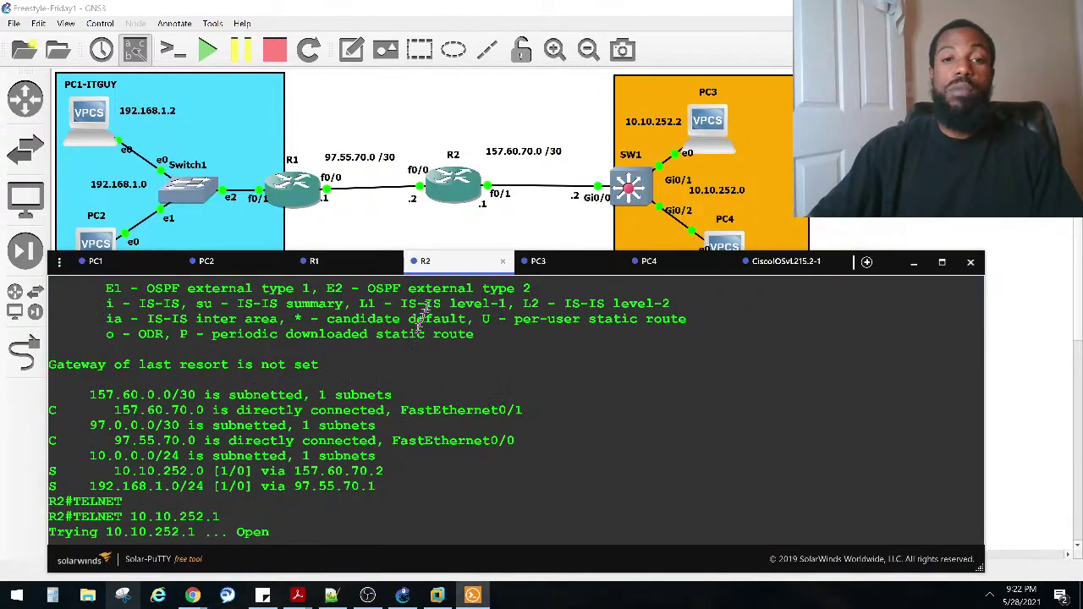
pyautogui.moveTo(447, 249); pyautogui.dragTo(424, 303)
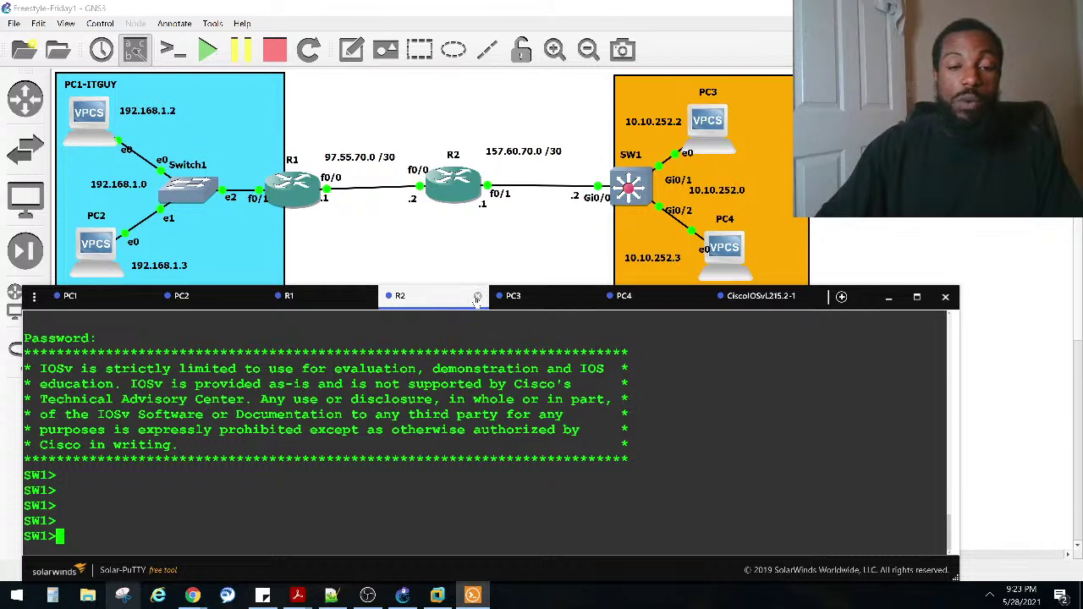
# Step: Reconnect R2's console session, then move the terminal window up-left and shrink it
pyautogui.rightClick(427, 297)
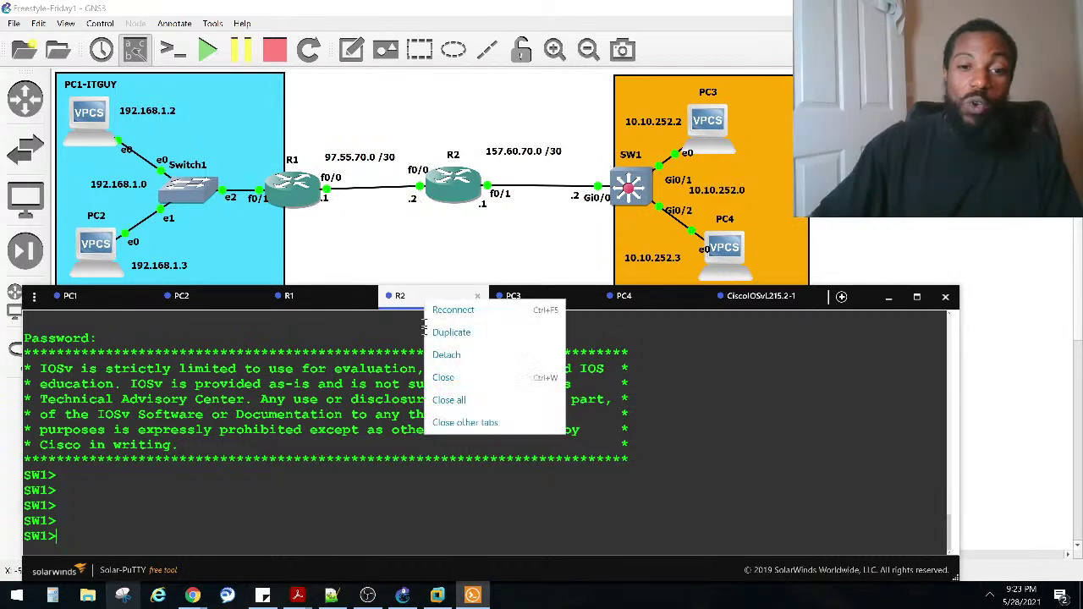
pyautogui.click(464, 310)
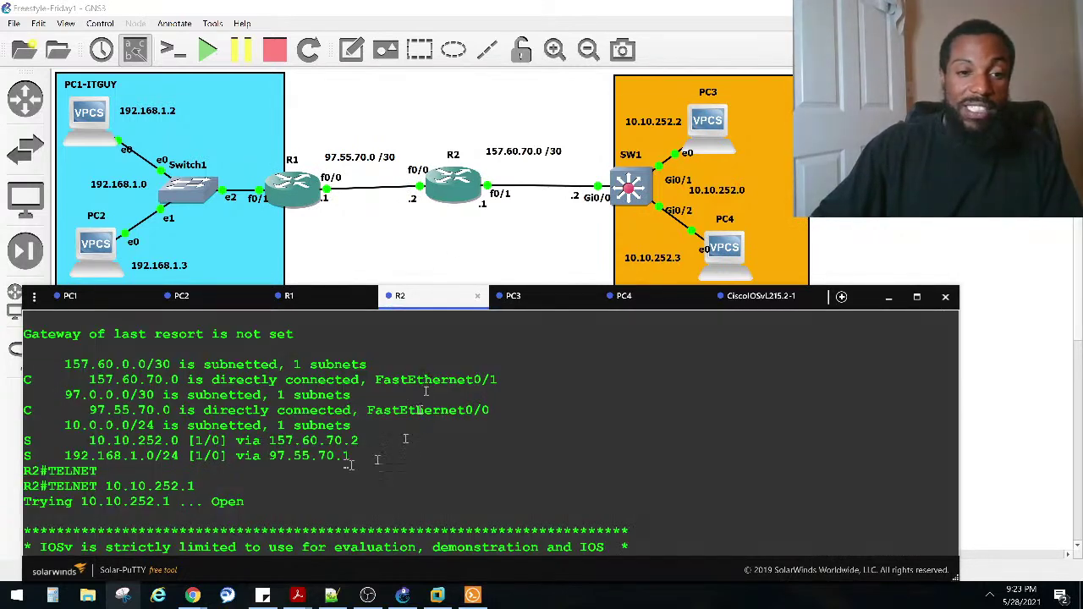
pyautogui.moveTo(411, 296)
pyautogui.mouseDown()
pyautogui.moveTo(418, 288)
pyautogui.moveTo(403, 280)
pyautogui.mouseUp()
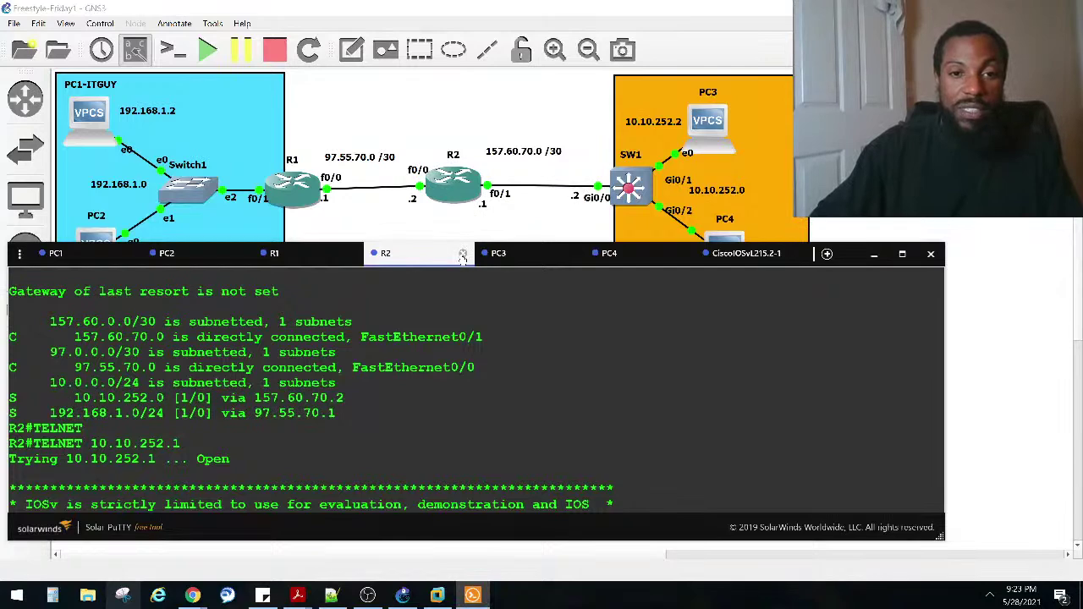
pyautogui.scroll(5, 431, 338)
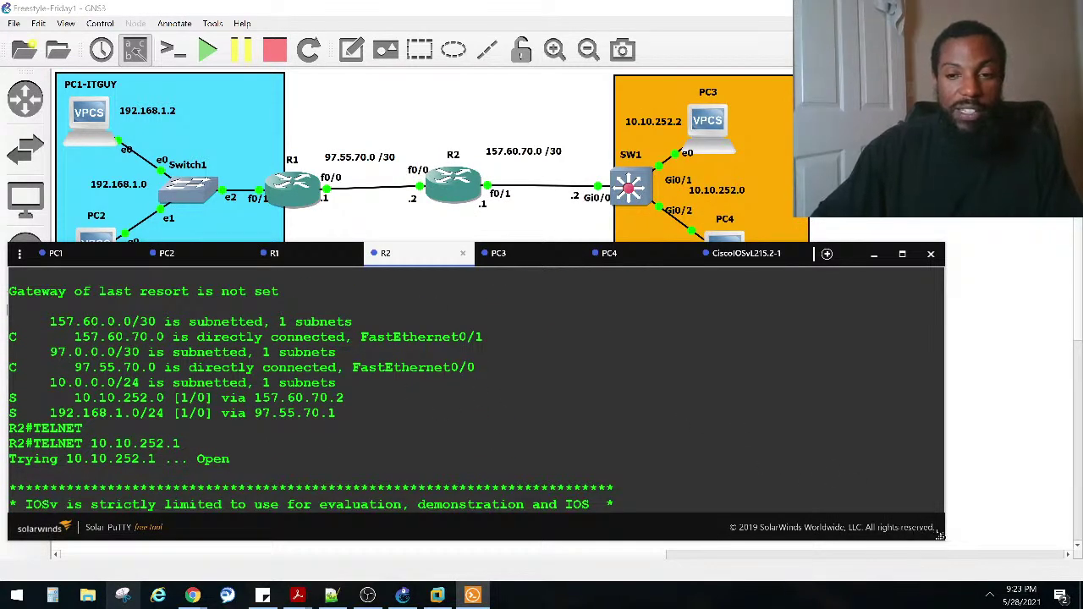
pyautogui.moveTo(939, 538); pyautogui.dragTo(846, 542)
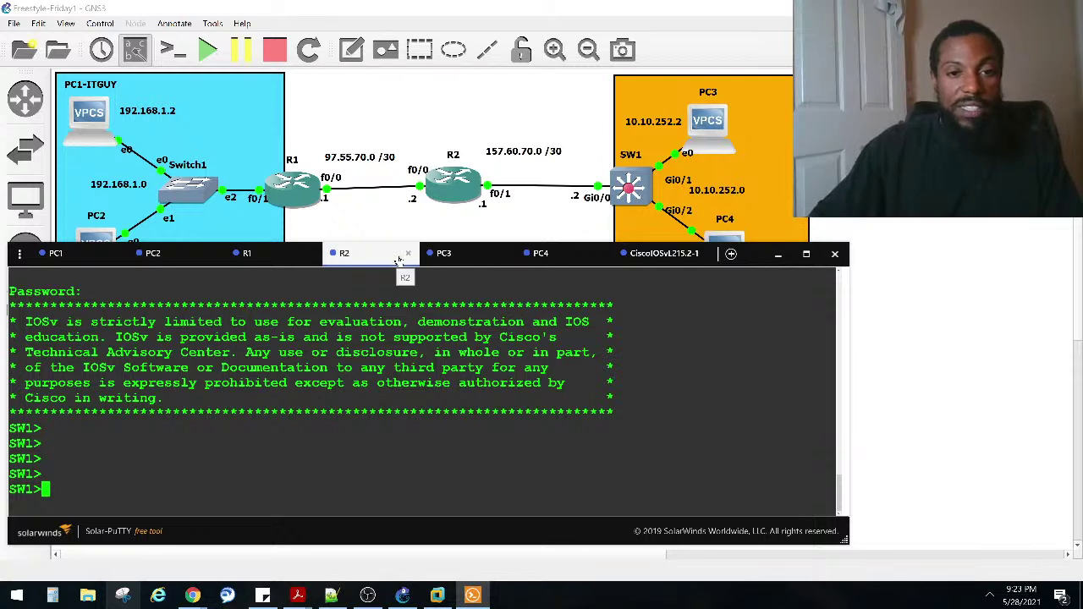
pyautogui.click(369, 267)
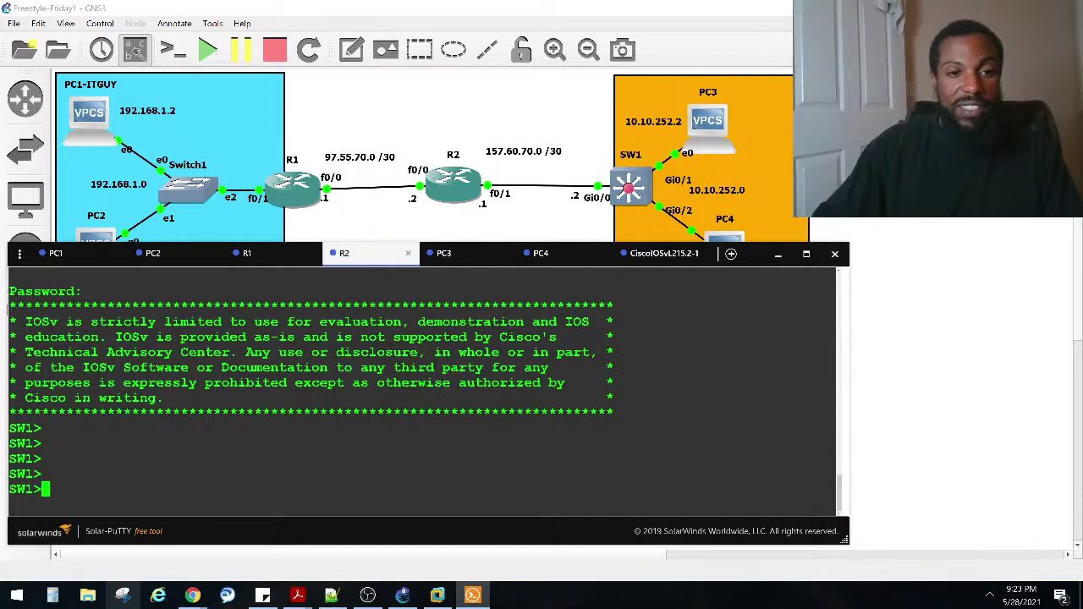
# Step: On R1, type EXIT to close the telnet session to SW1, then return to R2
pyautogui.click(254, 253)
pyautogui.write('DESE')
pyautogui.press('BackSpace')
pyautogui.press('BackSpace')
pyautogui.press('BackSpace')
pyautogui.press('BackSpace')
pyautogui.write('EXIT')
pyautogui.press('Return')
pyautogui.press('Return')
pyautogui.press('Return')
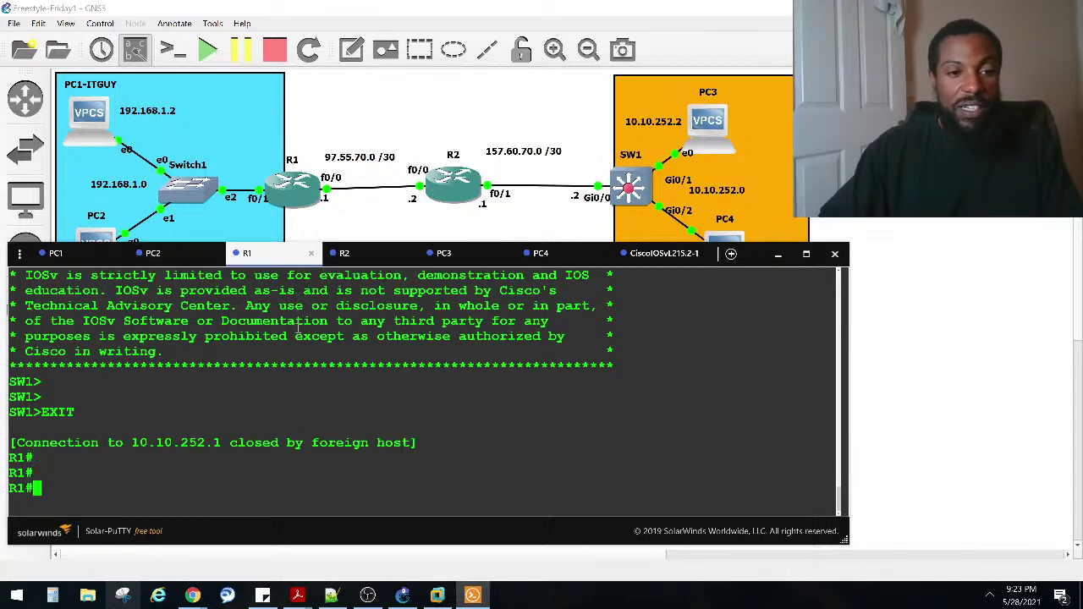
pyautogui.press('Return')
pyautogui.press('Return')
pyautogui.click(369, 254)
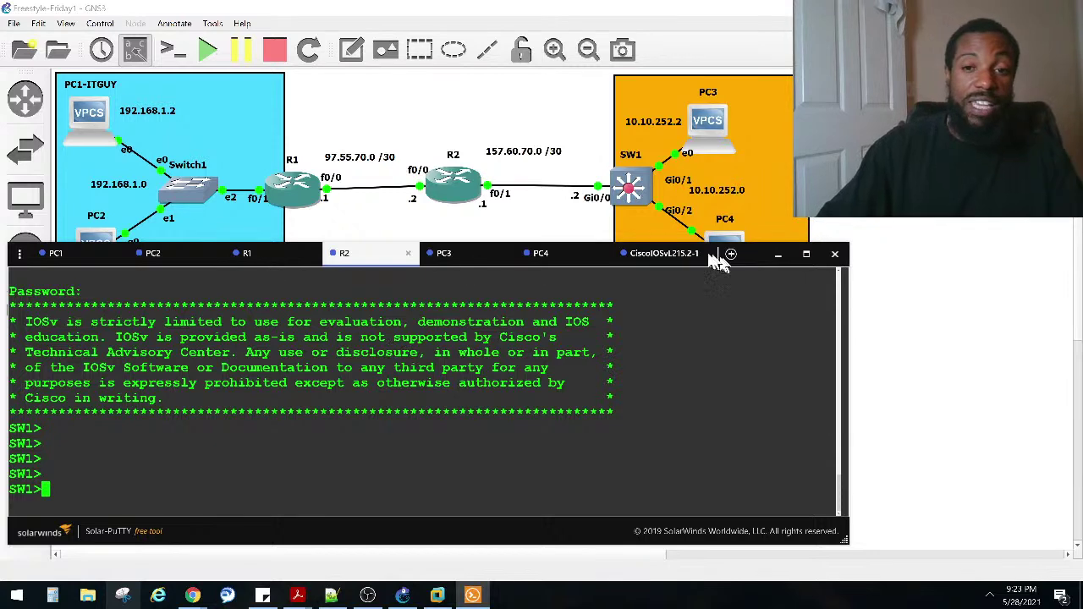
# Step: On SW1, enter global configuration mode and run the recalled access-group command prefixed with NO
pyautogui.click(647, 253)
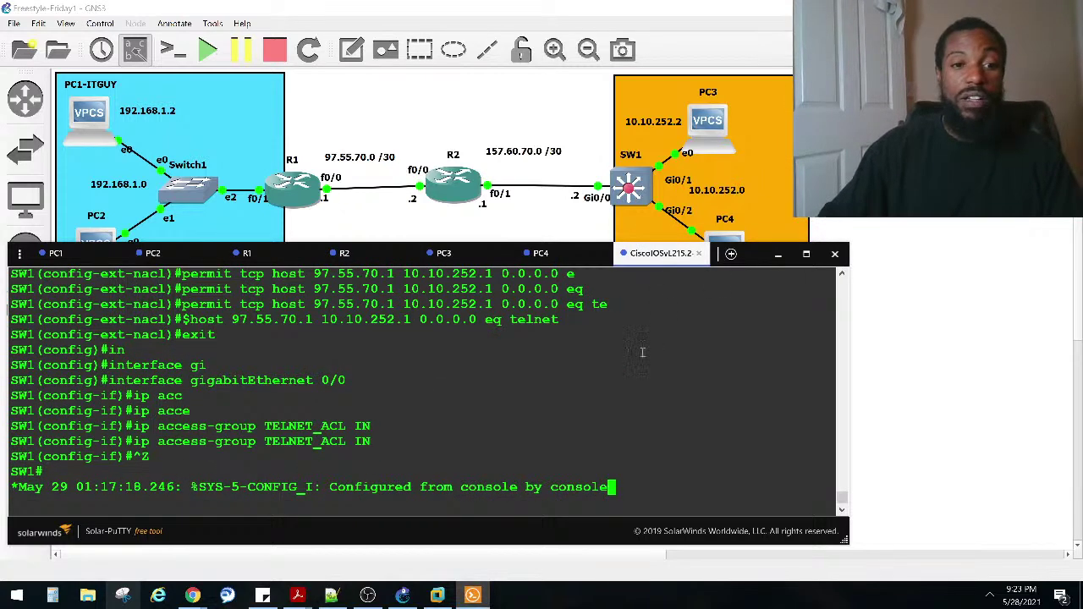
pyautogui.press('Return')
pyautogui.press('Return')
pyautogui.press('Return')
pyautogui.press('Return')
pyautogui.press('Return')
pyautogui.write('CONF')
pyautogui.press('Tab')
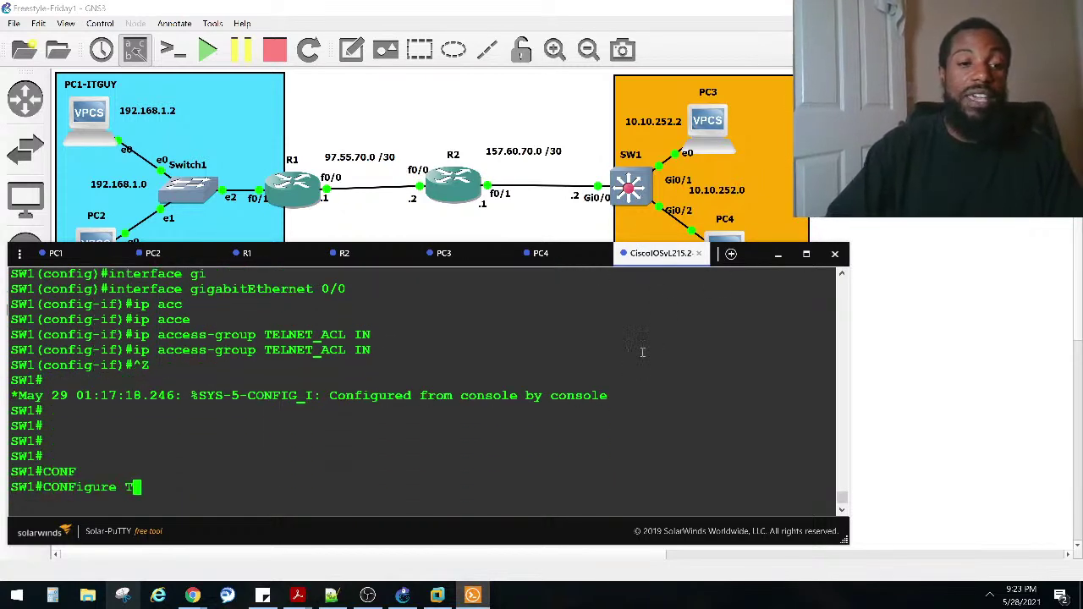
pyautogui.write('T')
pyautogui.press('Tab')
pyautogui.press('Return')
pyautogui.press('Up')
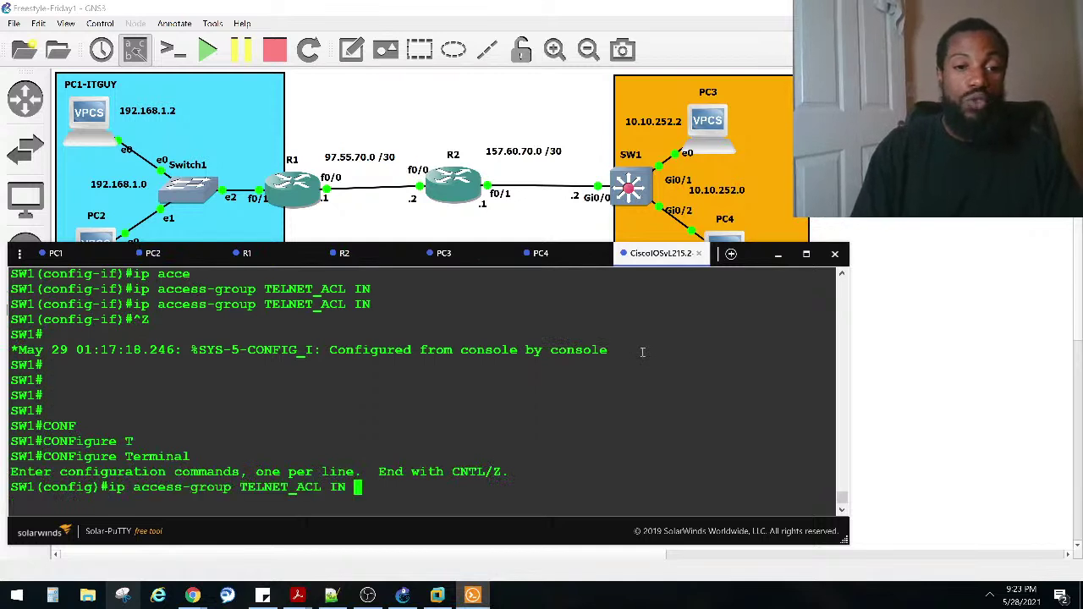
pyautogui.hotkey('ctrl', 'a')
pyautogui.write('NO')
pyautogui.press('Return')
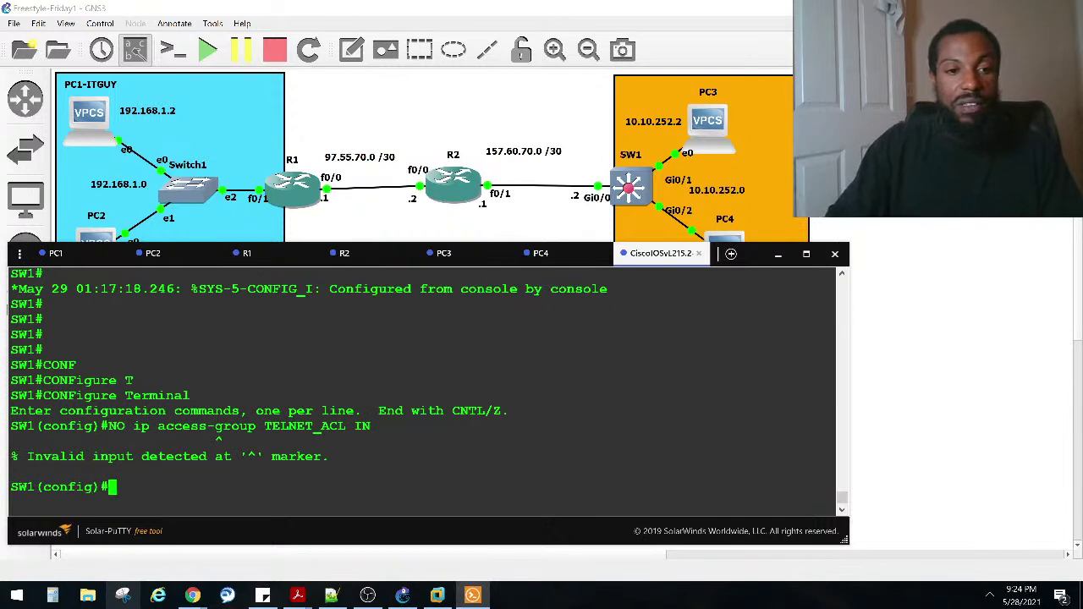
# Step: Under interface GigabitEthernet 0/0, run 'no ip access-group TELNET_ACL IN', then return to R2
pyautogui.write('IN')
pyautogui.press('Tab')
pyautogui.write('GI')
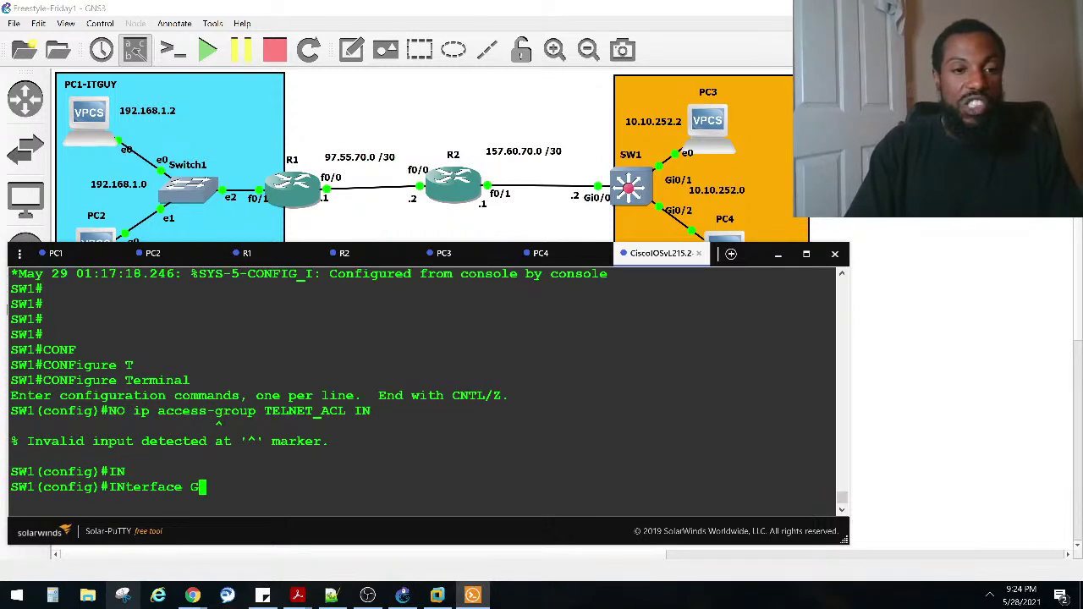
pyautogui.press('Tab')
pyautogui.write('0/0')
pyautogui.press('Return')
pyautogui.press('Up')
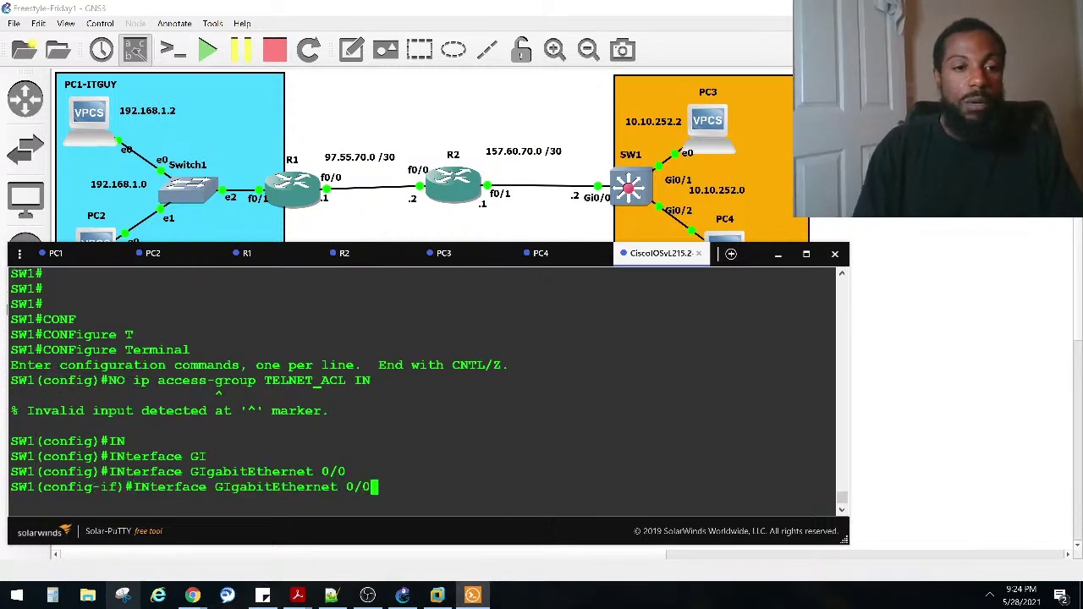
pyautogui.press('Up')
pyautogui.press('Return')
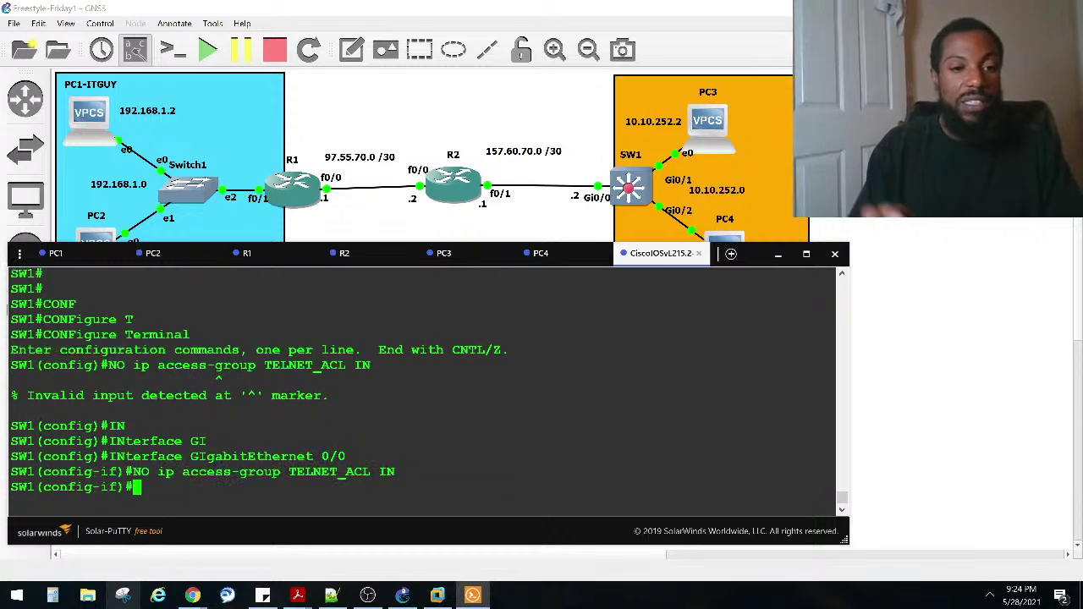
pyautogui.click(367, 258)
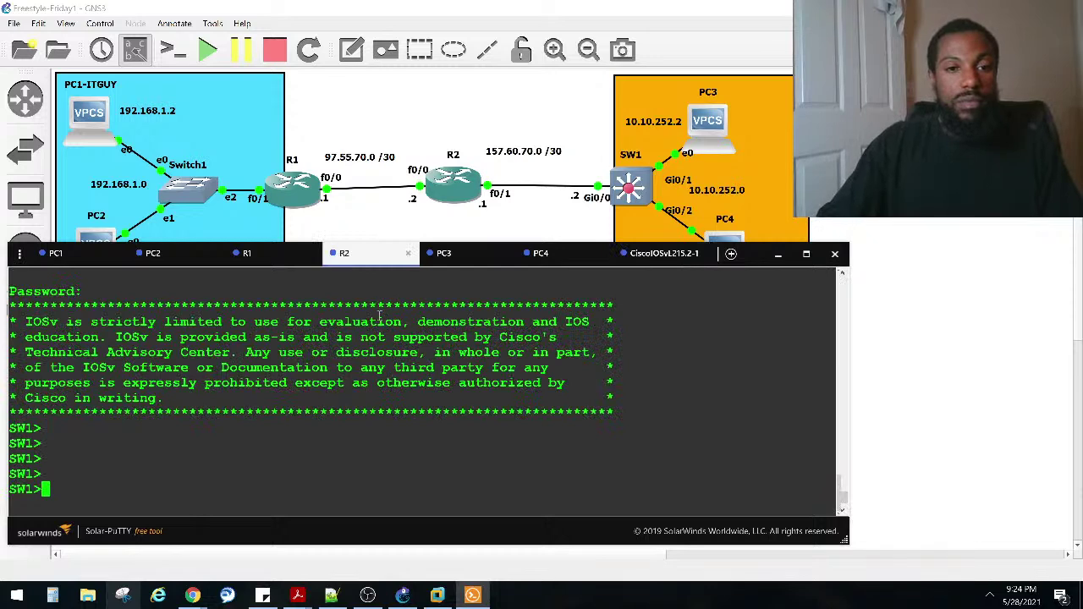
# Step: Reconnect R2's console session, then close its tab
pyautogui.rightClick(356, 257)
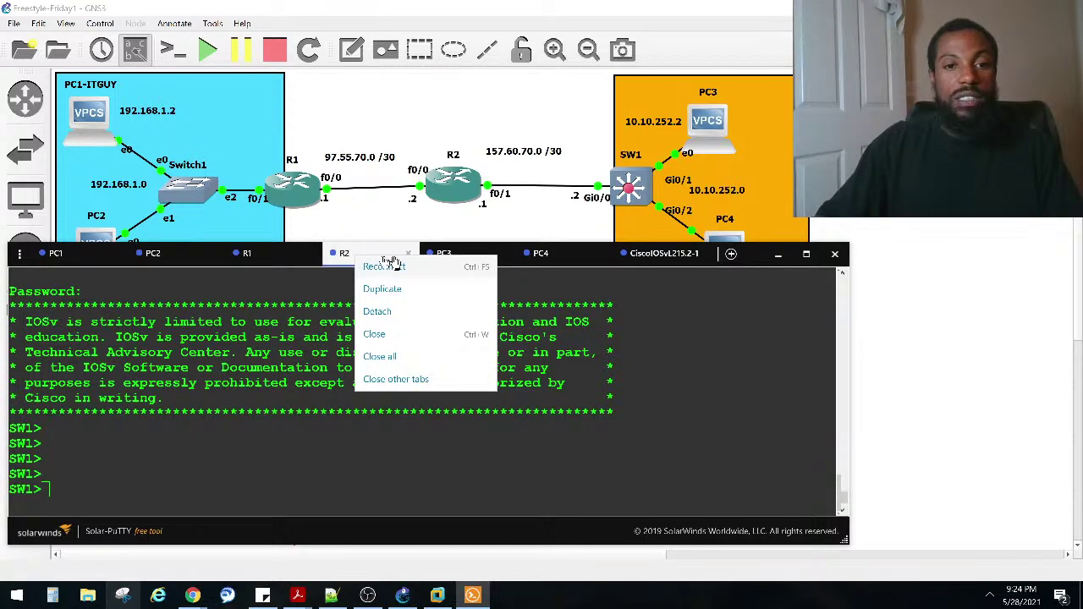
pyautogui.click(391, 265)
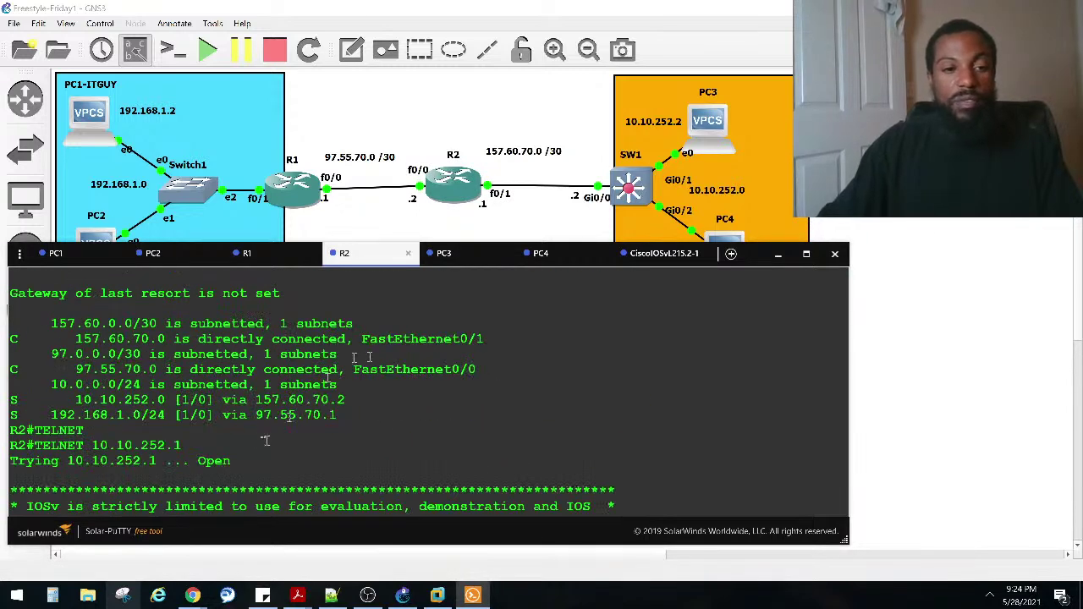
pyautogui.moveTo(225, 467); pyautogui.dragTo(83, 432)
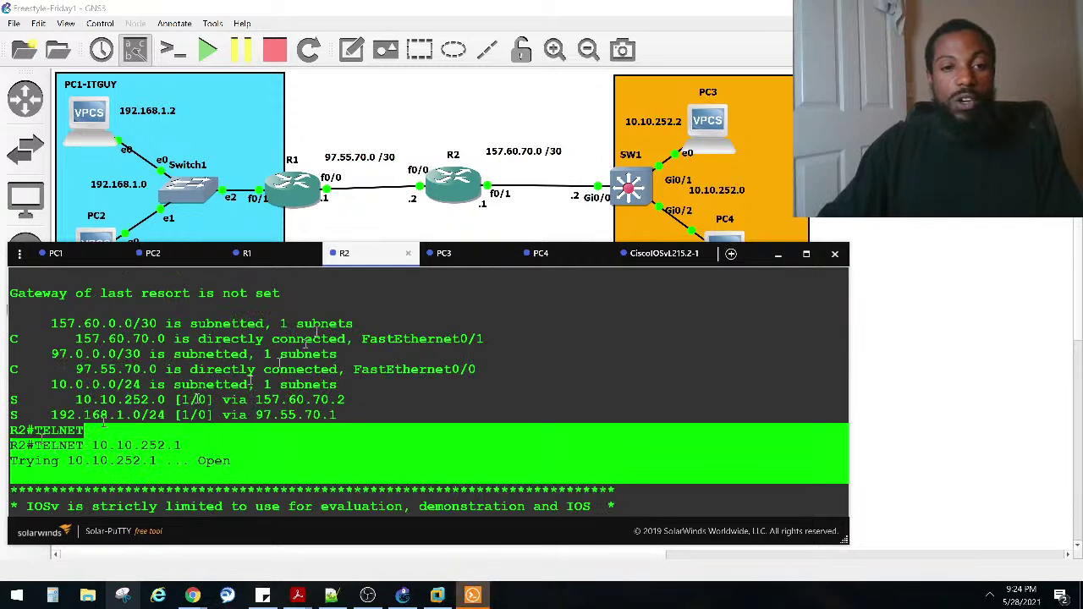
pyautogui.click(407, 253)
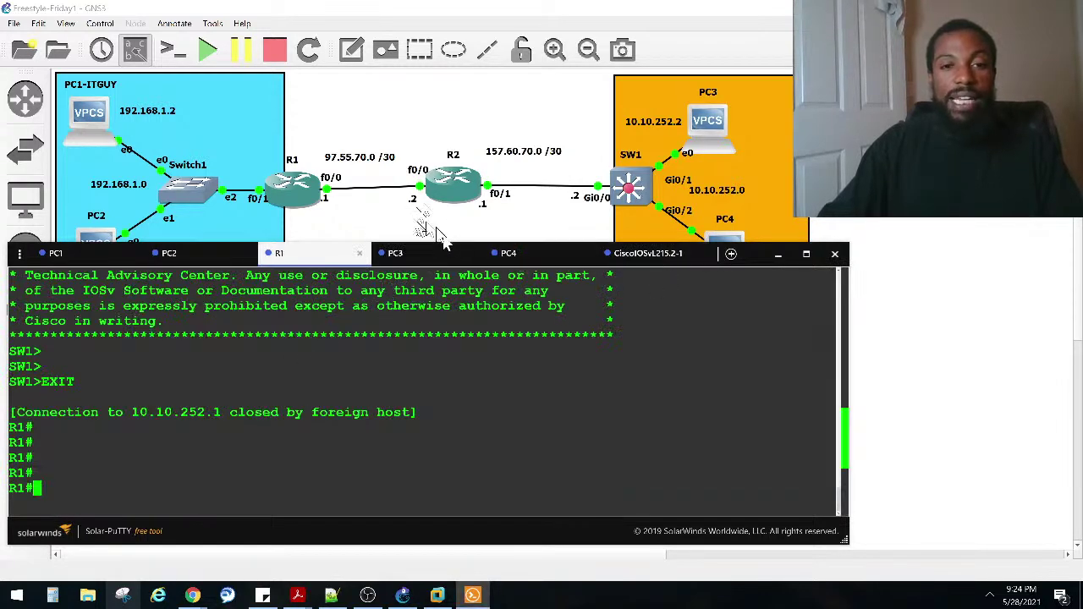
# Step: Open a new console to router R2 from the topology canvas
pyautogui.click(449, 185)
pyautogui.rightClick(446, 179)
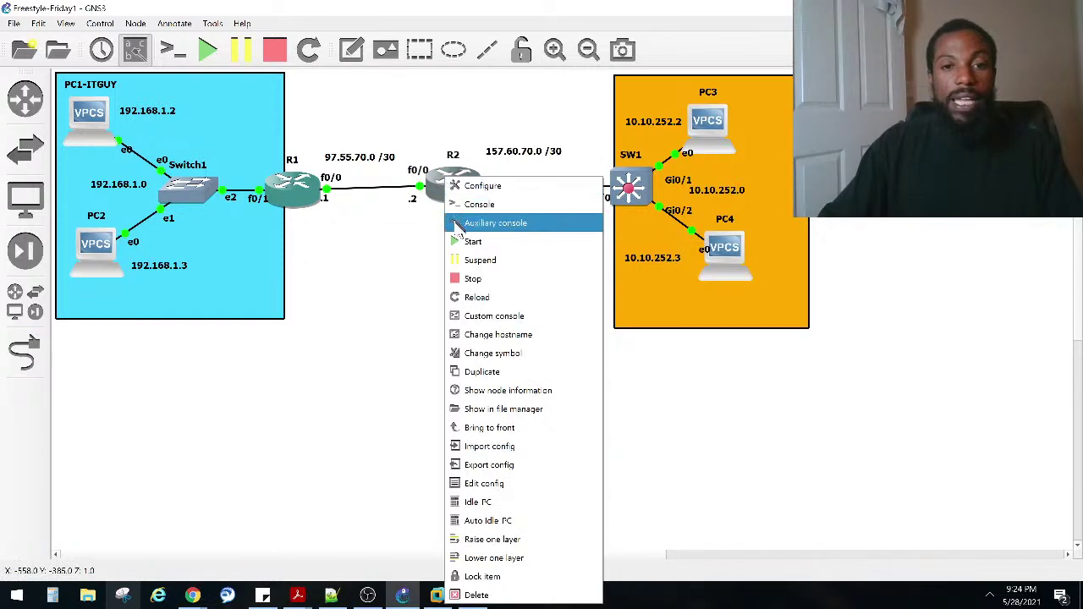
pyautogui.click(475, 207)
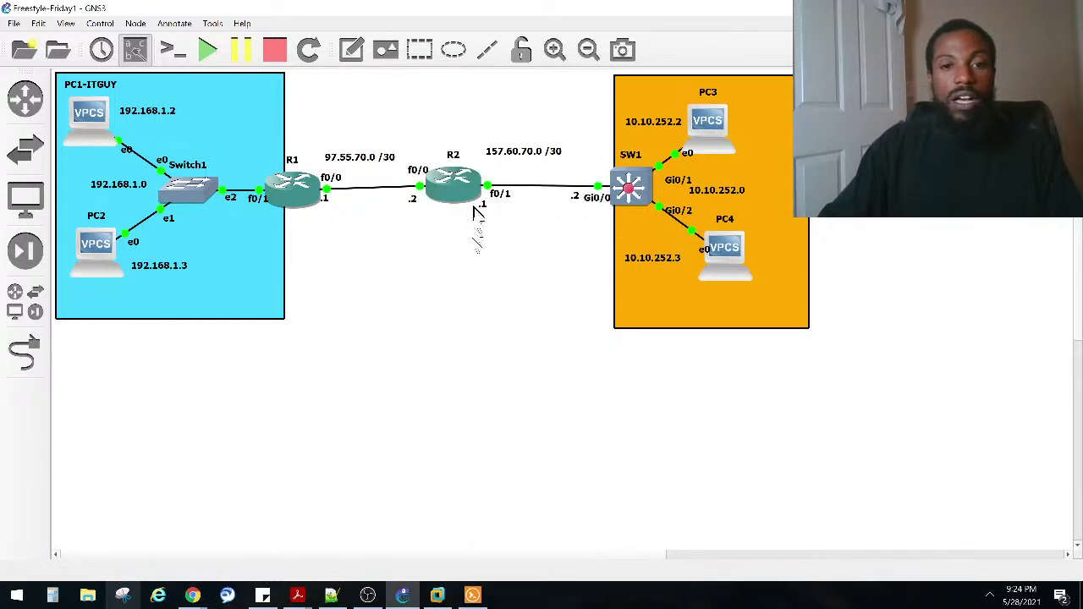
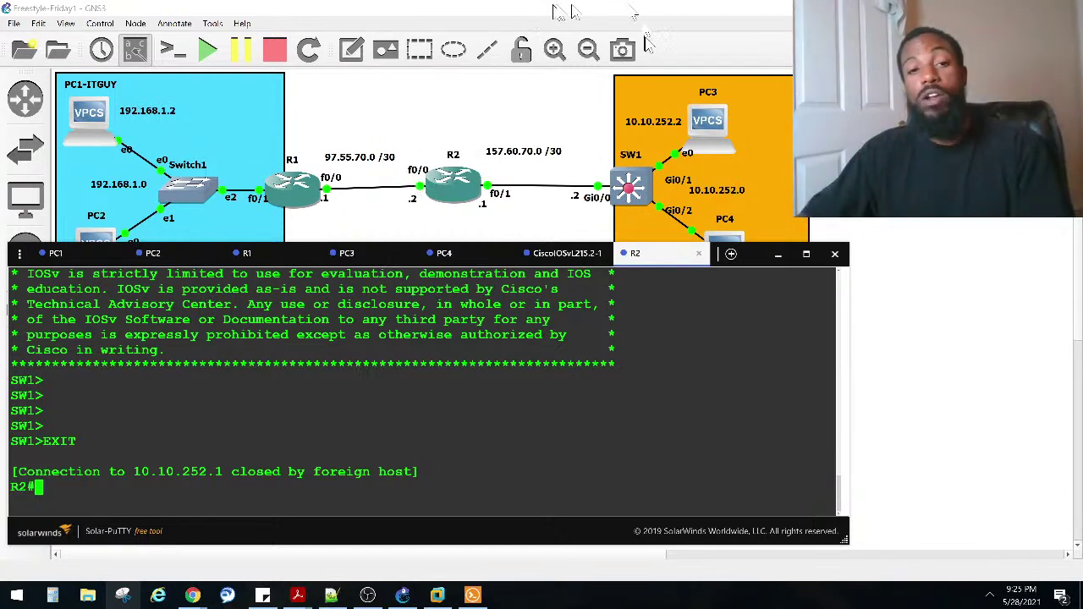
# Step: Shift the terminal window down to reveal more of the topology, and refresh R2's prompt
pyautogui.moveTo(453, 259); pyautogui.dragTo(431, 279)
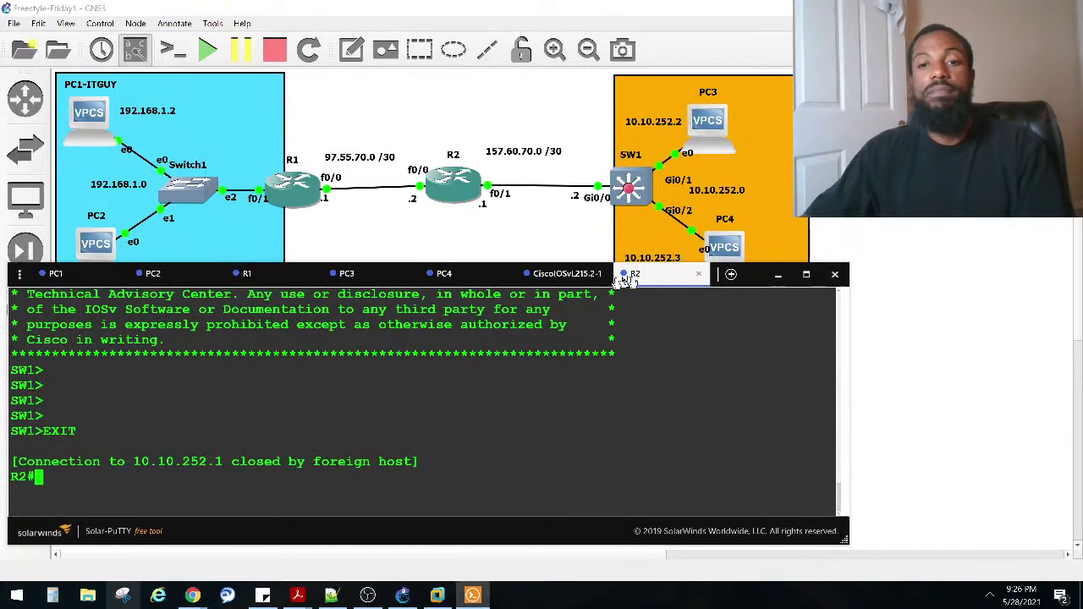
pyautogui.moveTo(655, 275); pyautogui.dragTo(660, 303)
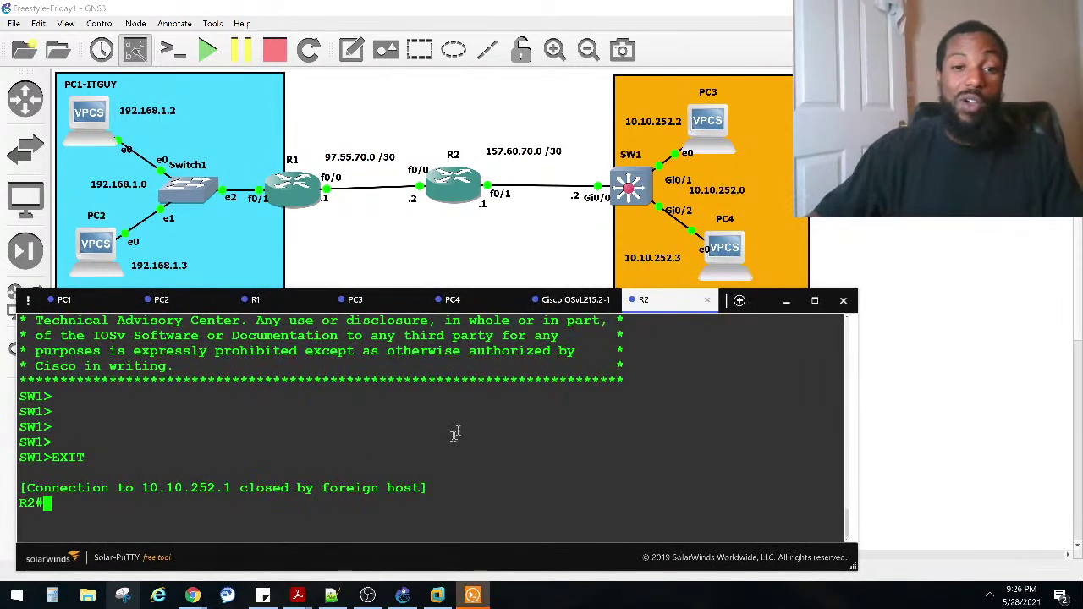
pyautogui.press('Return')
pyautogui.press('Return')
pyautogui.press('Return')
pyautogui.press('Return')
pyautogui.press('Return')
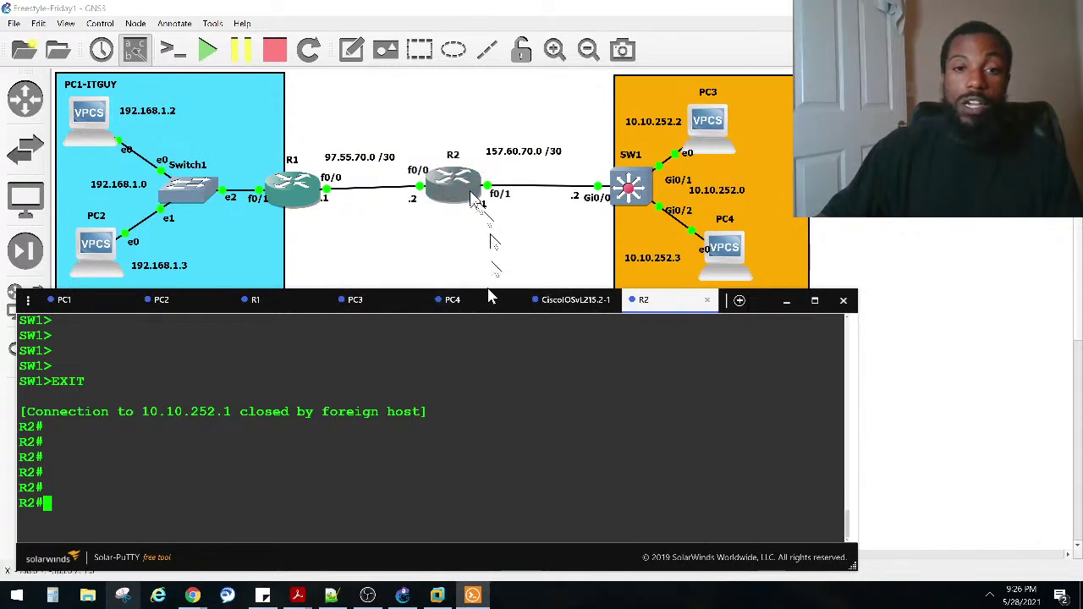
# Step: On SW1's GigabitEthernet 0/0, rerun the recalled command as 'ip access-group TELNET_ACL IN', then return to R2
pyautogui.click(583, 304)
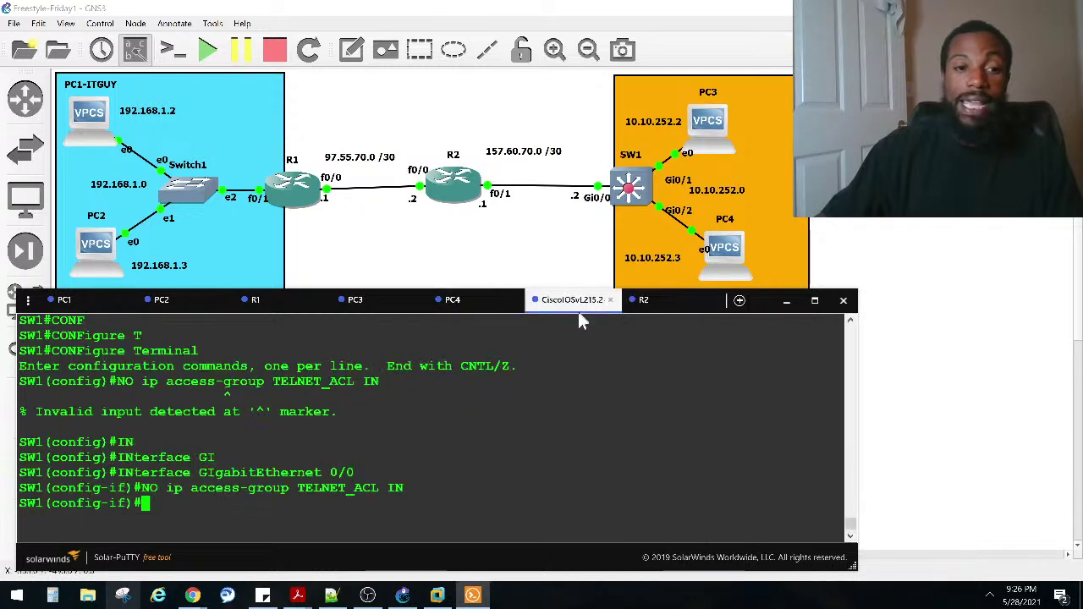
pyautogui.press('Return')
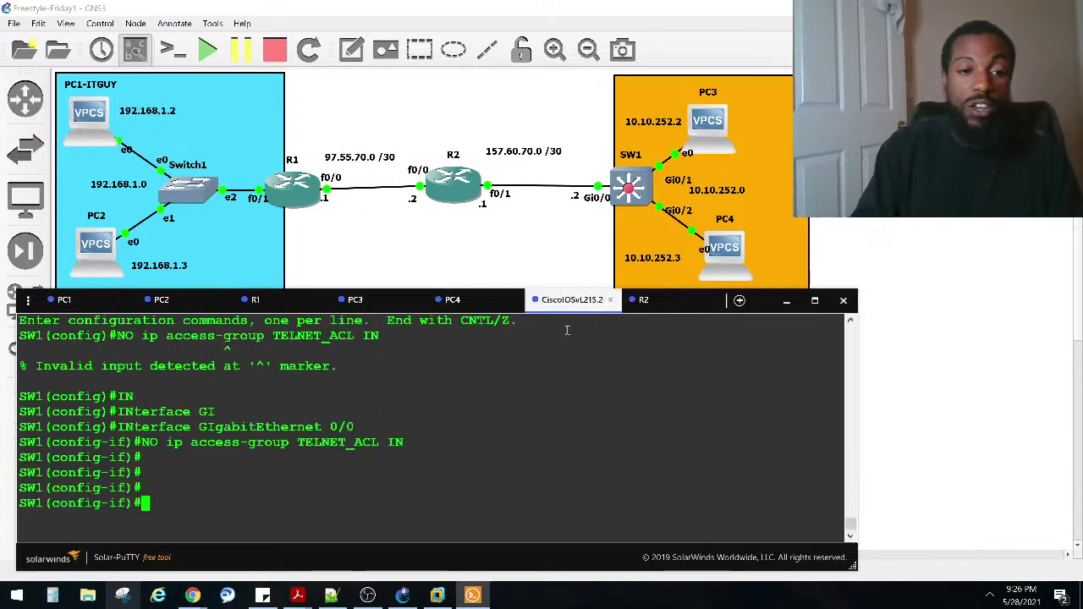
pyautogui.press('Up')
pyautogui.hotkey('ctrl', 'a')
pyautogui.press('Right')
pyautogui.press('Right')
pyautogui.press('BackSpace')
pyautogui.press('BackSpace')
pyautogui.press('Return')
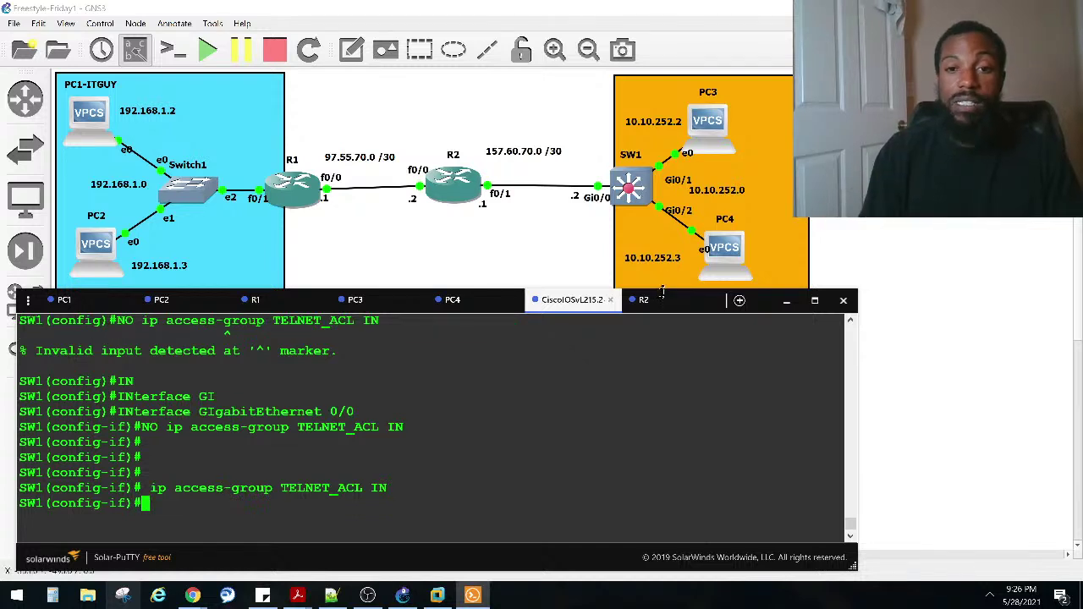
pyautogui.click(651, 300)
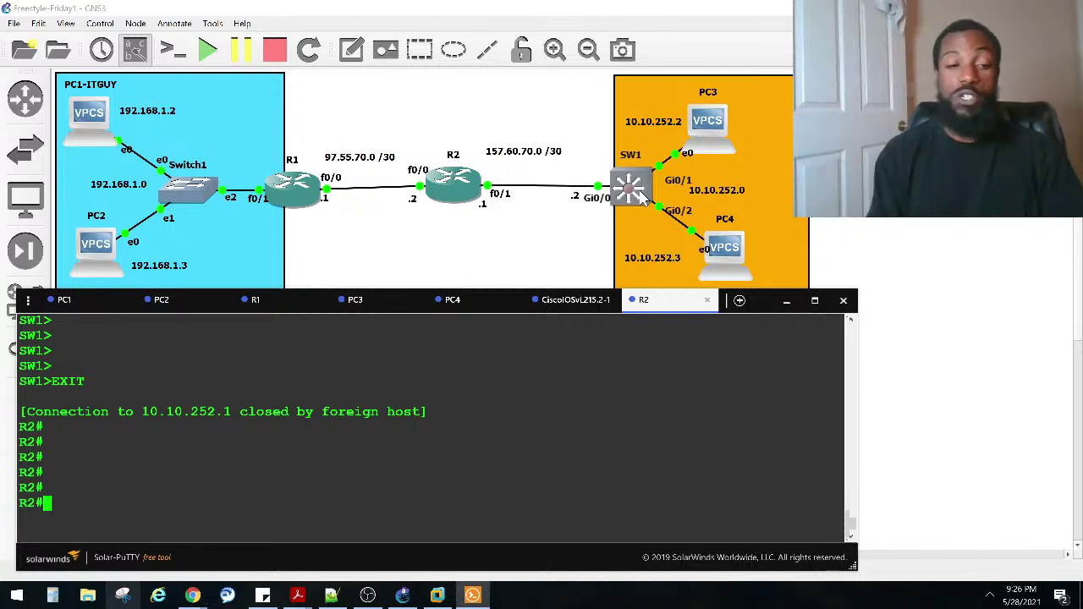
# Step: From R2, telnet to 10.10.252.1; it fails as destination unreachable
pyautogui.write('TELNET 10.10.252.1')
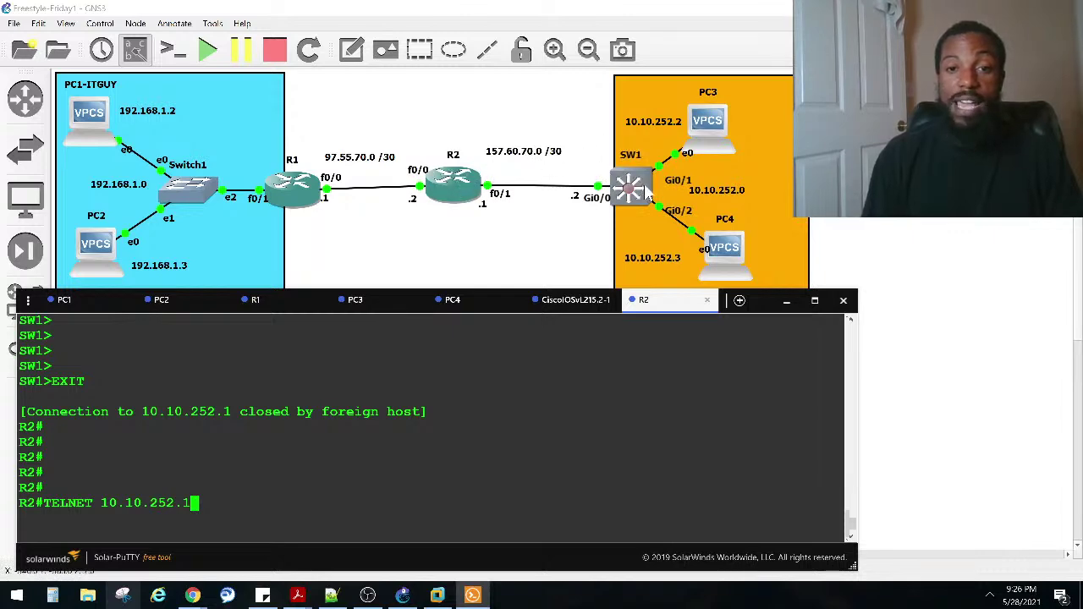
pyautogui.scroll(8, 153, 421)
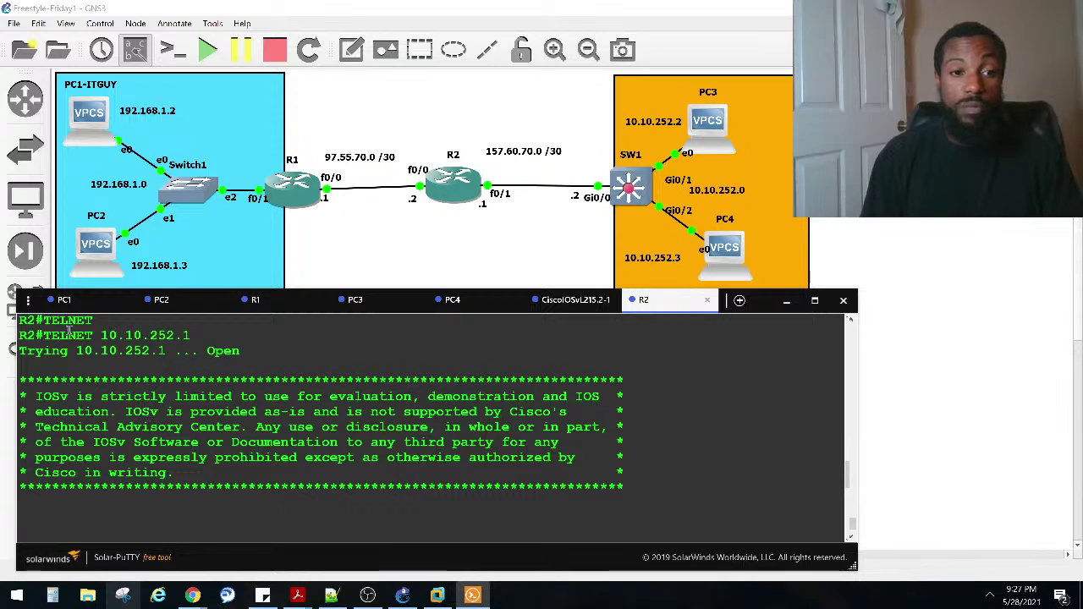
pyautogui.scroll(-6, 131, 398)
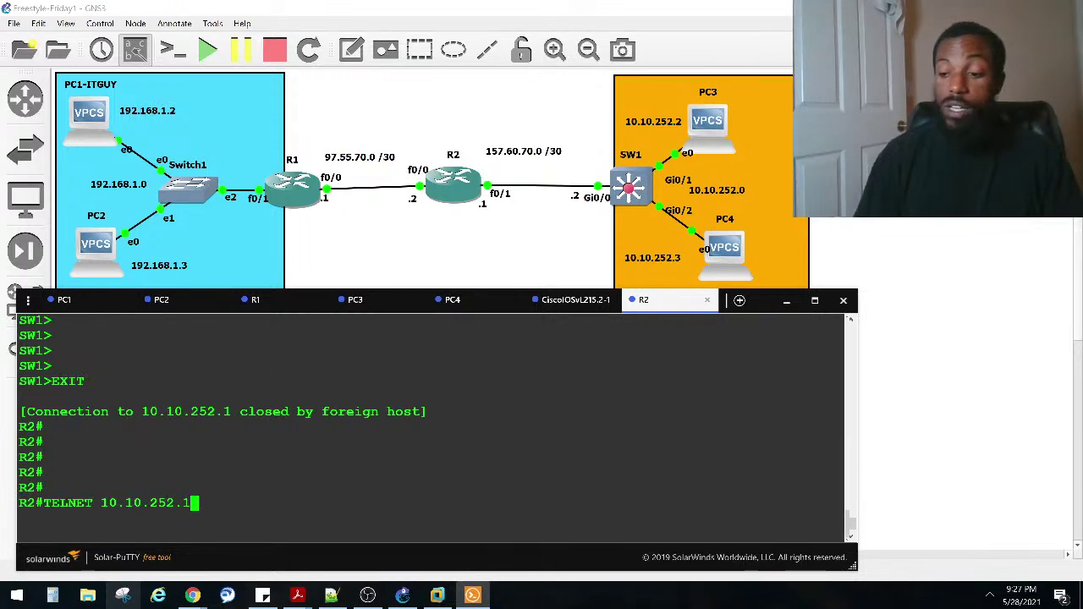
pyautogui.press('Return')
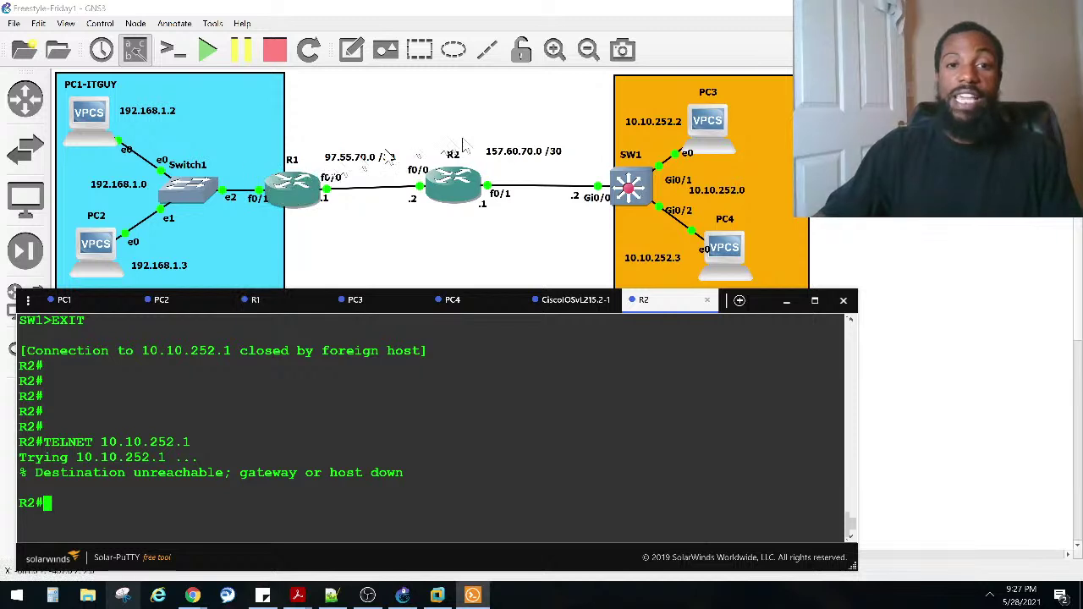
# Step: On R1, rerun 'telnet 10.10.252.1' and log in to SW1 with the password
pyautogui.click(254, 301)
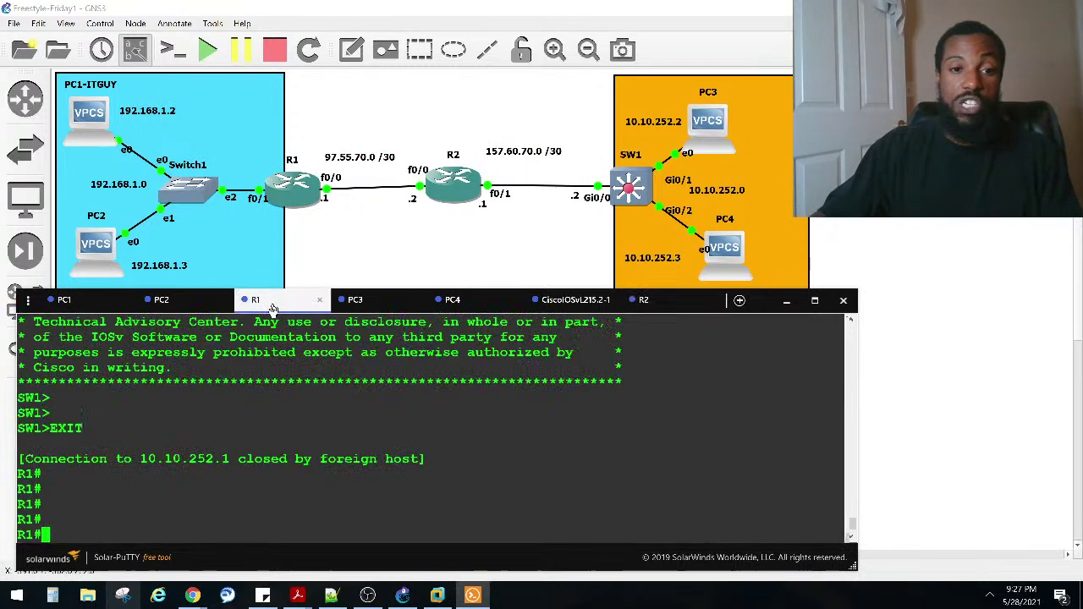
pyautogui.press('Up')
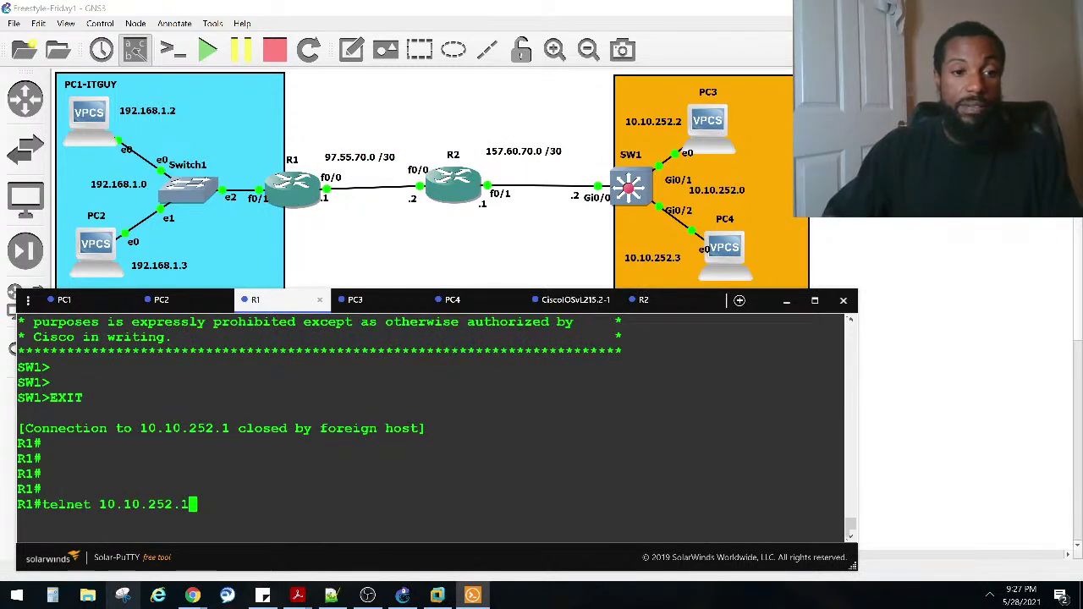
pyautogui.press('Return')
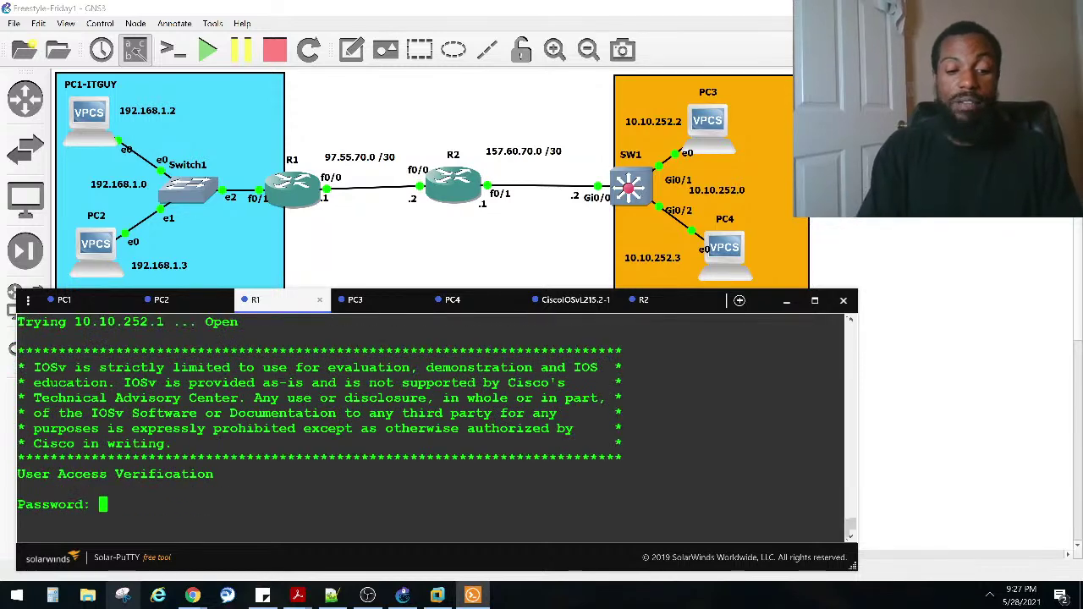
pyautogui.press('capslock')
pyautogui.press('capslock')
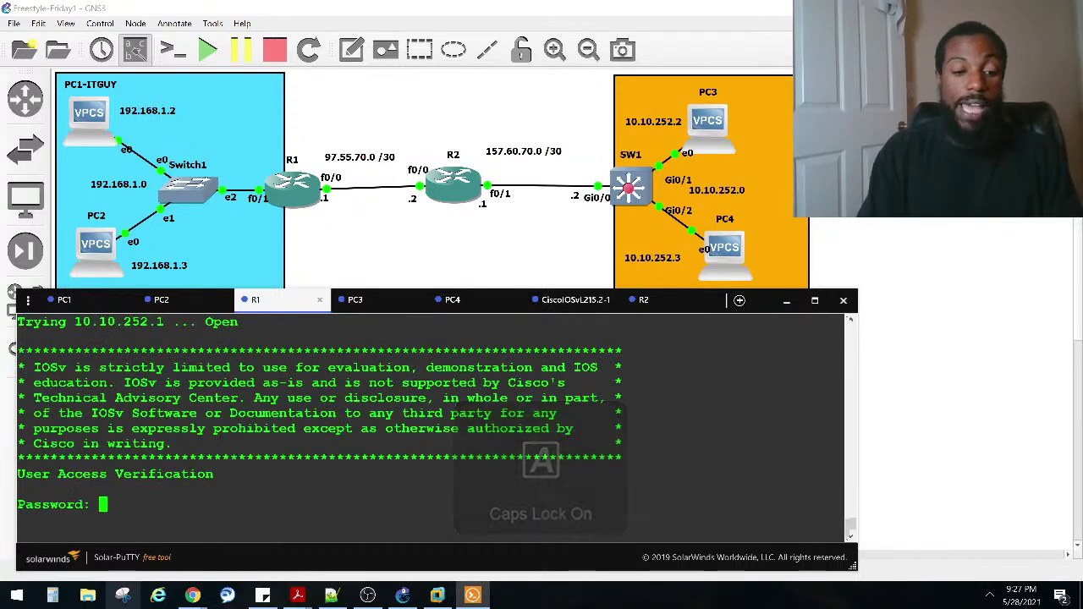
pyautogui.press('Return')
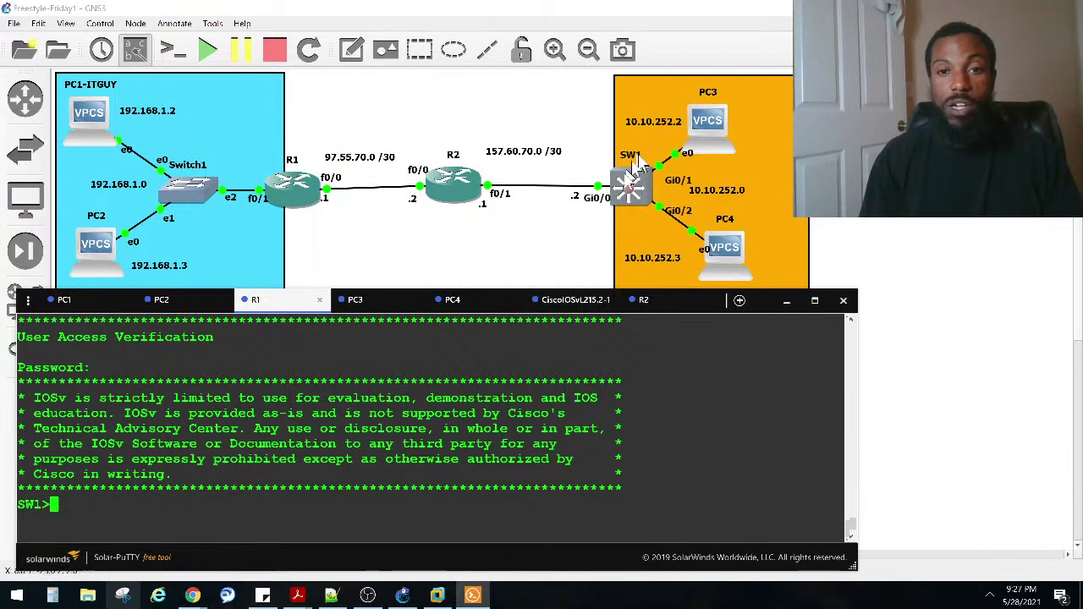
# Step: On SW1, exit configuration mode, run 'show ip access-lists', and highlight the preauth_ipv4_acl lines
pyautogui.click(572, 300)
pyautogui.press('Return')
pyautogui.press('Return')
pyautogui.press('Return')
pyautogui.hotkey('ctrl', 'z')
pyautogui.press('Return')
pyautogui.press('Return')
pyautogui.write('SHO IP ACCE')
pyautogui.press('Tab')
pyautogui.press('Return')
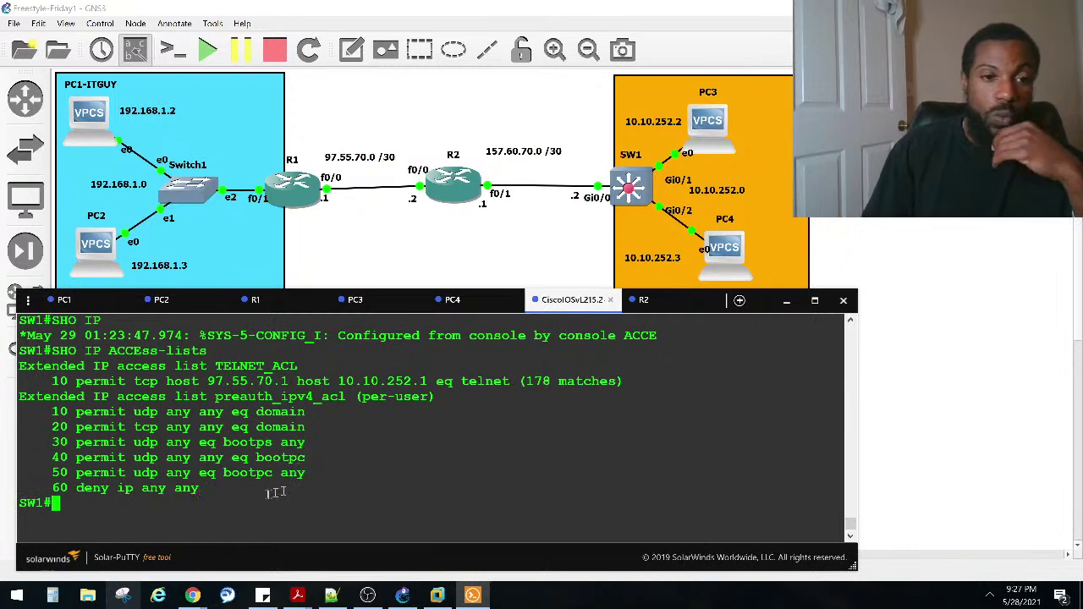
pyautogui.moveTo(20, 505); pyautogui.dragTo(22, 415)
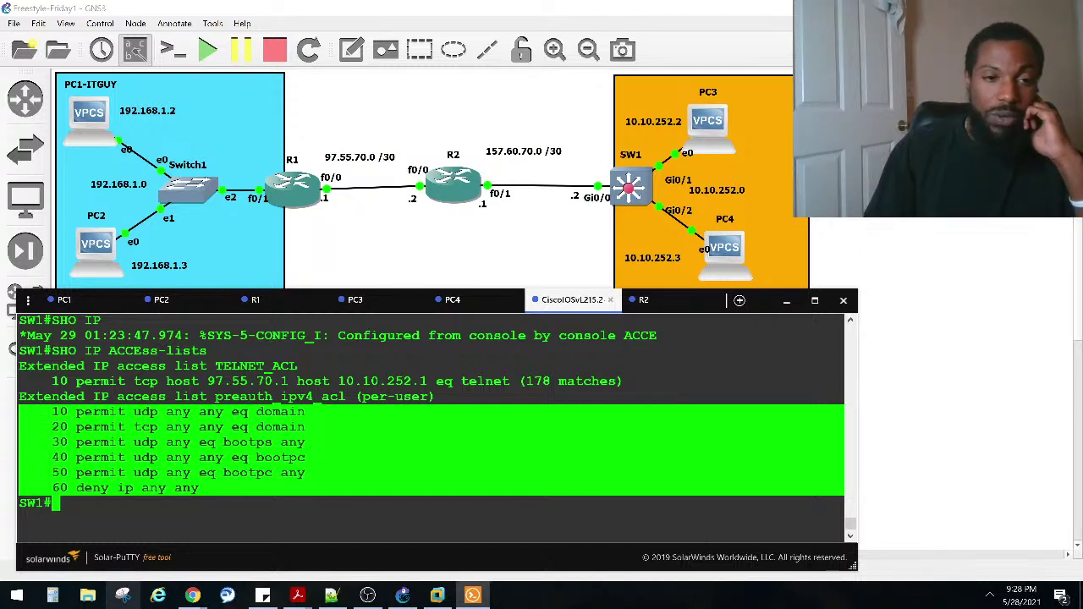
# Step: Highlight TELNET_ACL's rule: telnet from host 97.55.70.1 to 10.10.252.1, 178 matches
pyautogui.moveTo(25, 414); pyautogui.dragTo(26, 400)
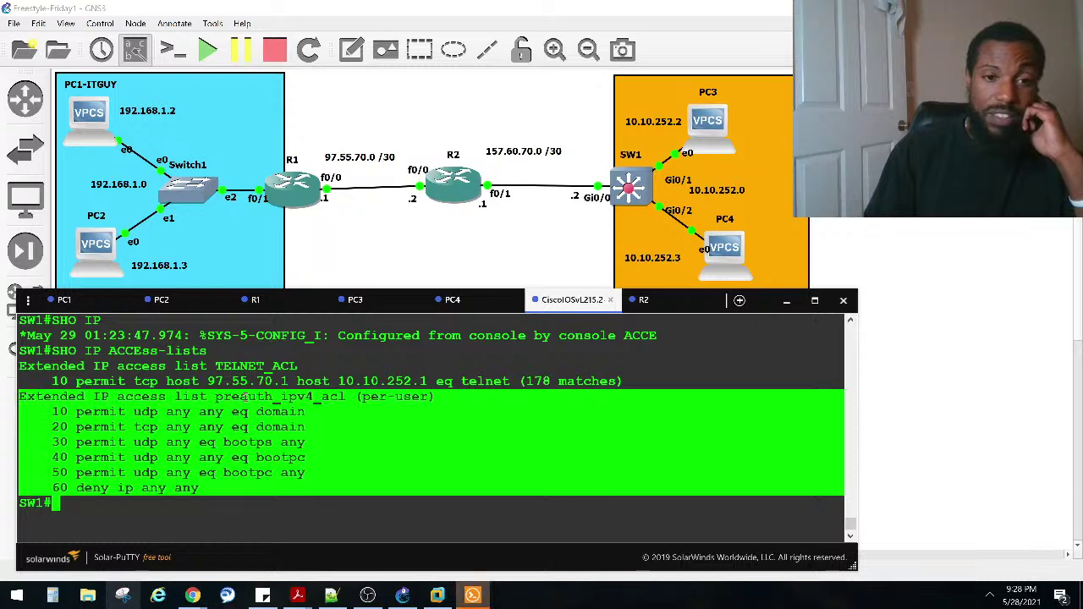
pyautogui.click(218, 398)
pyautogui.moveTo(215, 396); pyautogui.dragTo(328, 396)
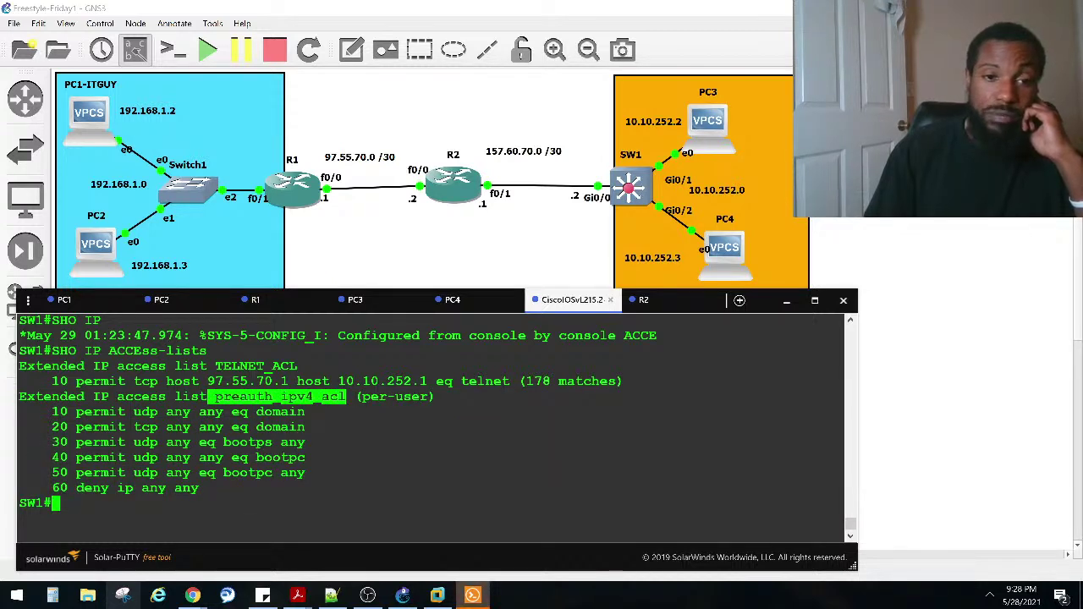
pyautogui.moveTo(212, 365); pyautogui.dragTo(289, 365)
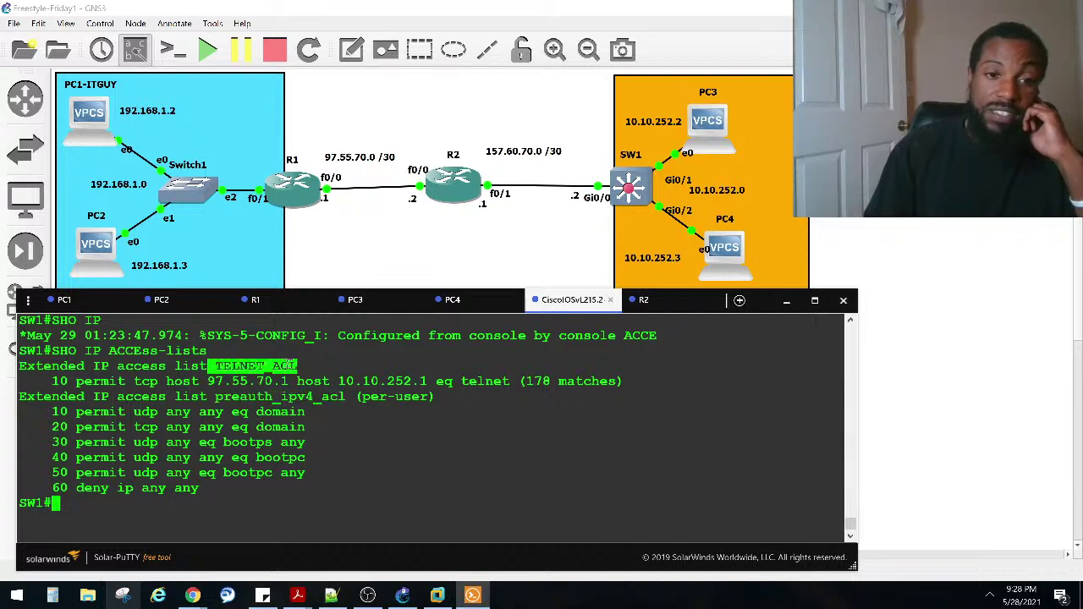
pyautogui.moveTo(54, 382); pyautogui.dragTo(169, 382)
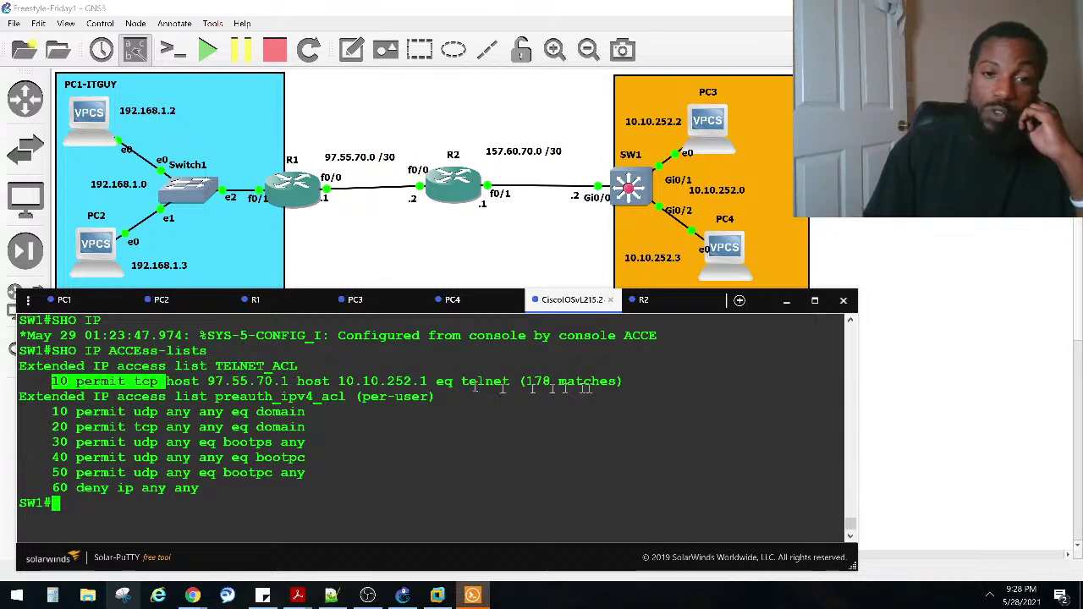
pyautogui.moveTo(509, 381); pyautogui.dragTo(438, 382)
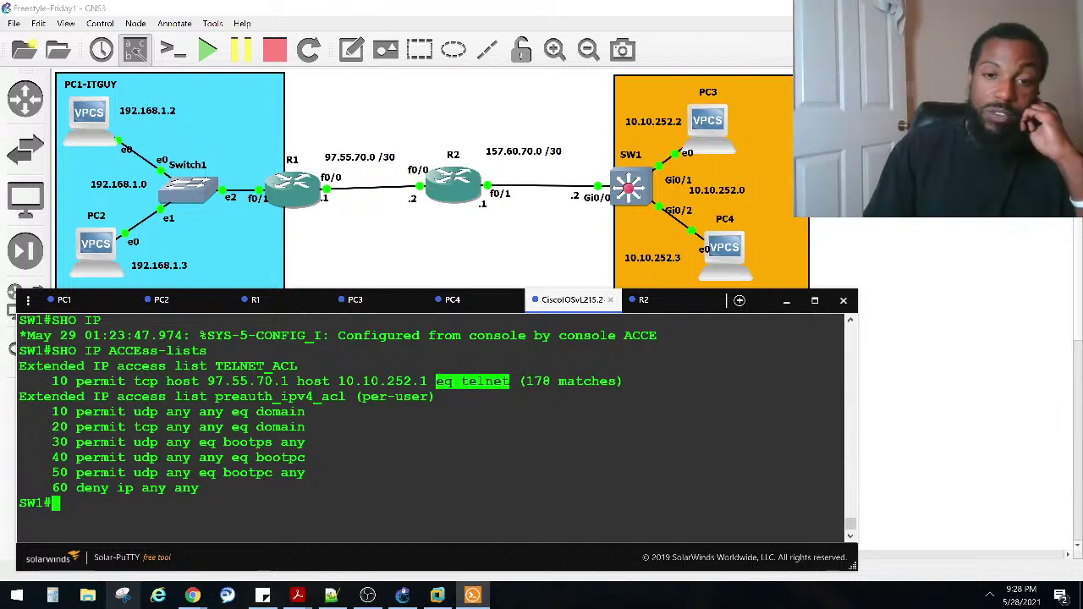
pyautogui.moveTo(160, 382); pyautogui.dragTo(284, 381)
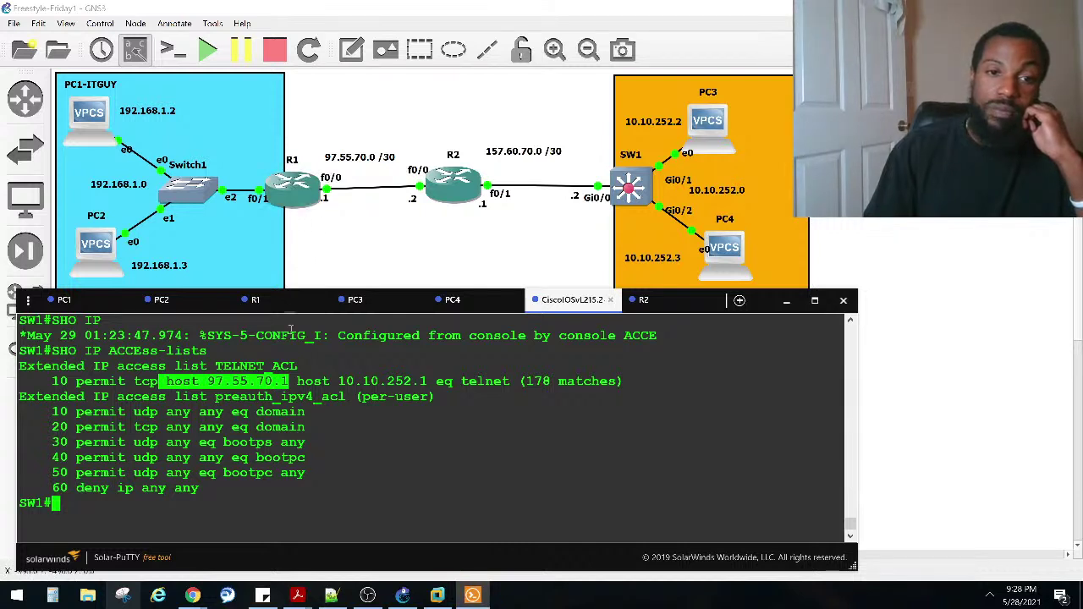
pyautogui.moveTo(296, 381); pyautogui.dragTo(453, 381)
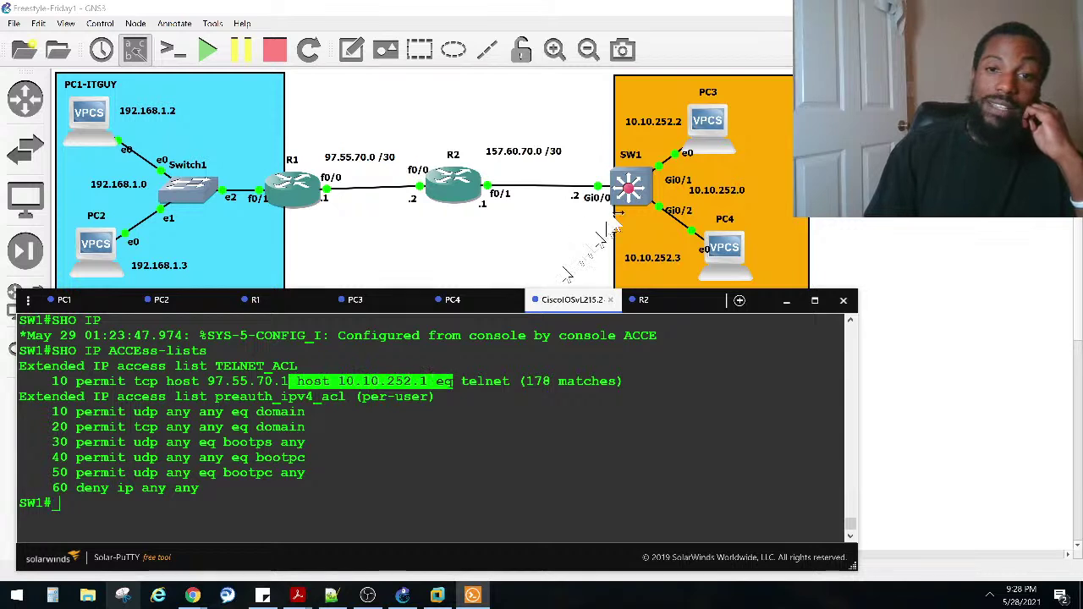
pyautogui.moveTo(625, 382); pyautogui.dragTo(518, 382)
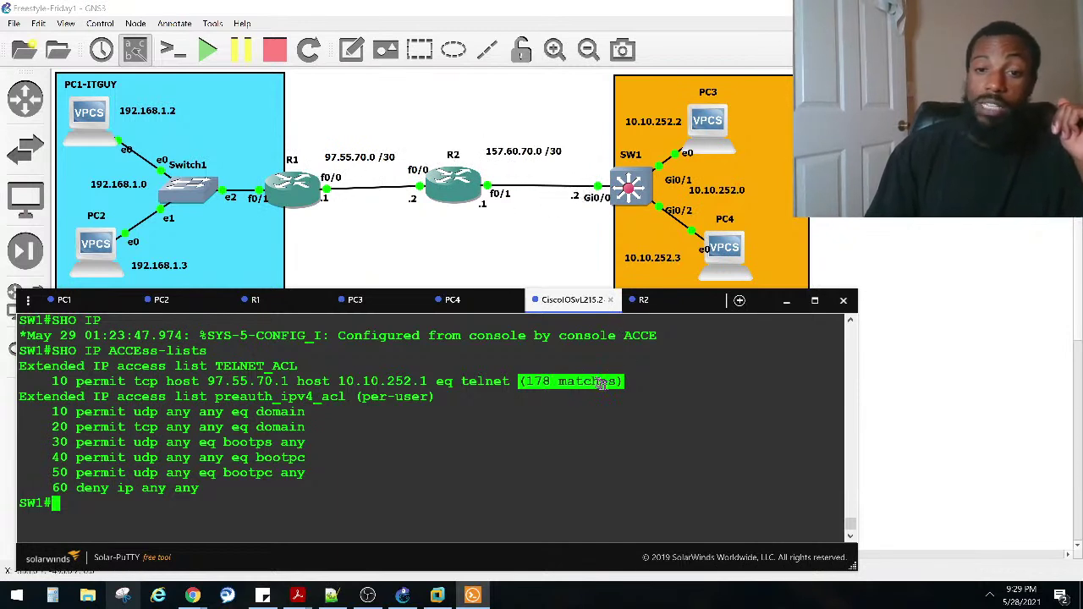
pyautogui.moveTo(631, 382); pyautogui.dragTo(531, 383)
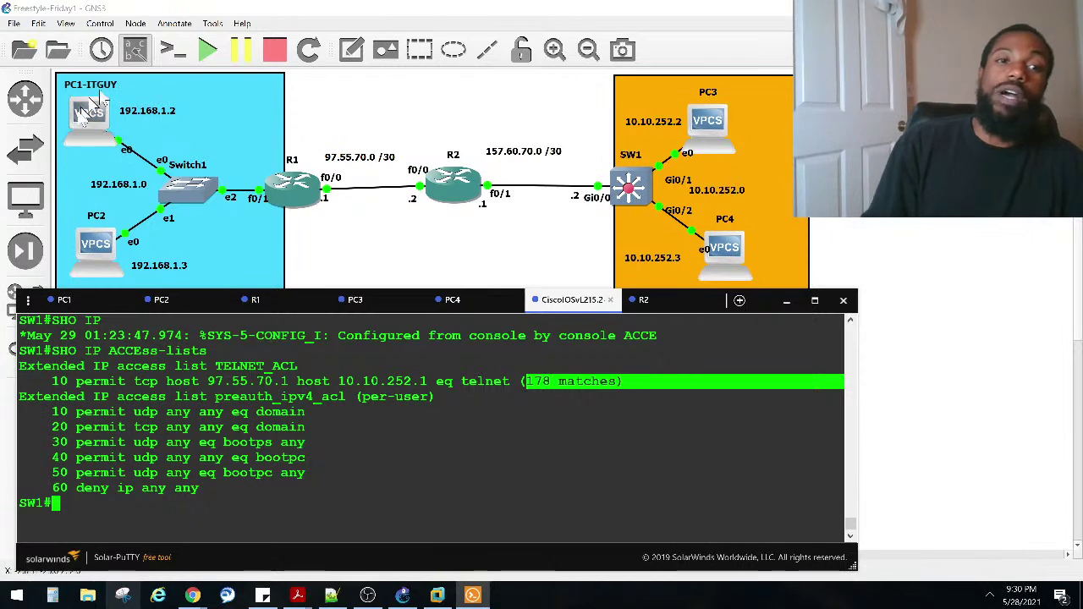
# Step: Highlight SW1's deny ip any any entry, then clear a stray character from PC1's prompt
pyautogui.moveTo(508, 504); pyautogui.dragTo(508, 490)
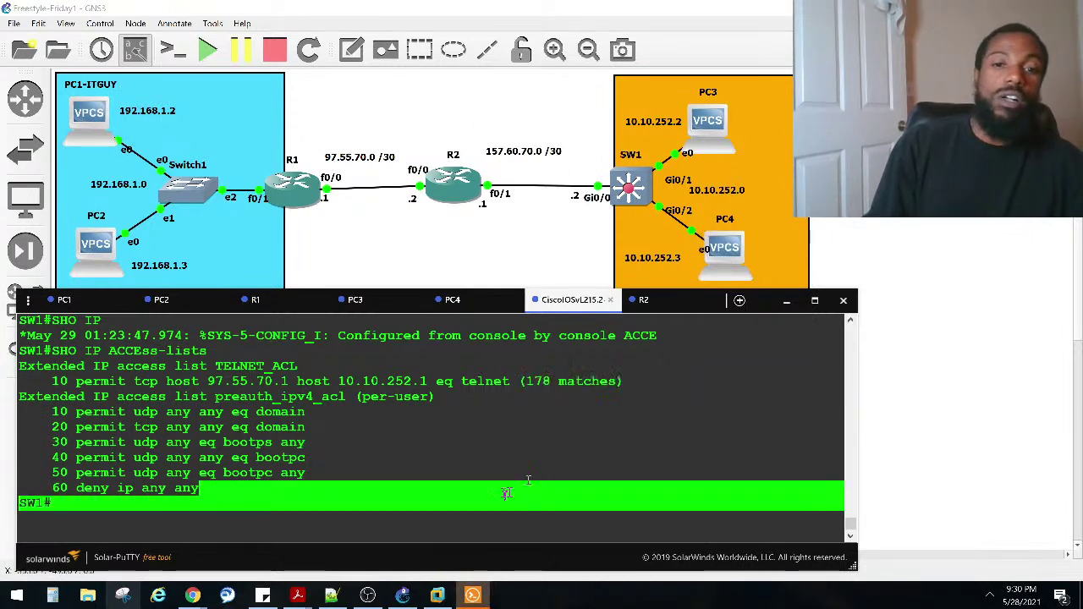
pyautogui.click(64, 300)
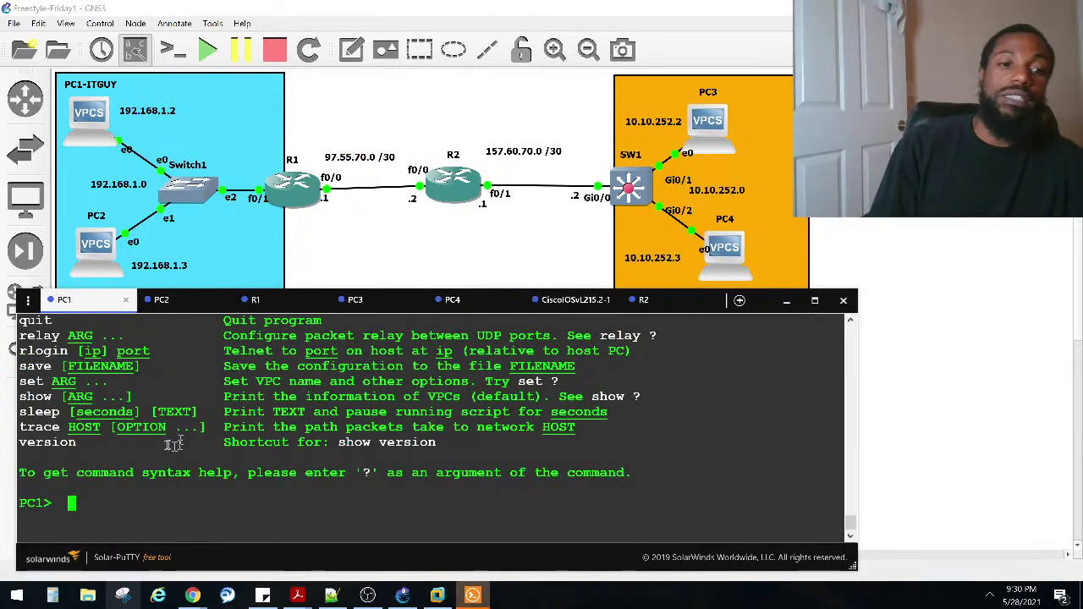
pyautogui.press('Return')
pyautogui.press('Return')
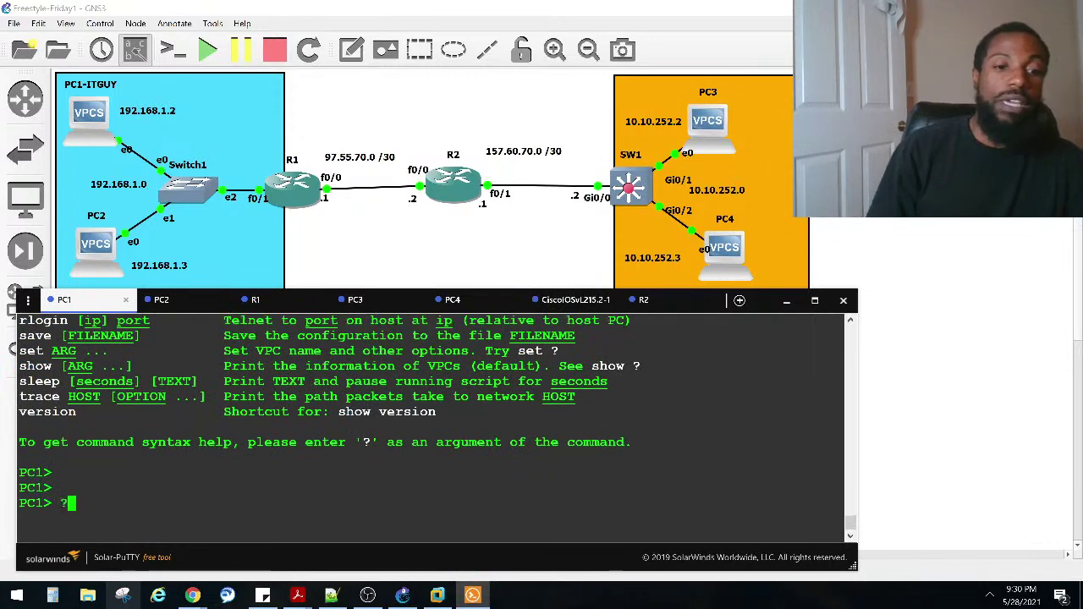
pyautogui.press('BackSpace')
# Step: Ping 10.10.252.3 from PC1 (administratively prohibited), then reopen SW1's console
pyautogui.write('PING')
pyautogui.press('capslock')
pyautogui.press('BackSpace')
pyautogui.press('BackSpace')
pyautogui.press('BackSpace')
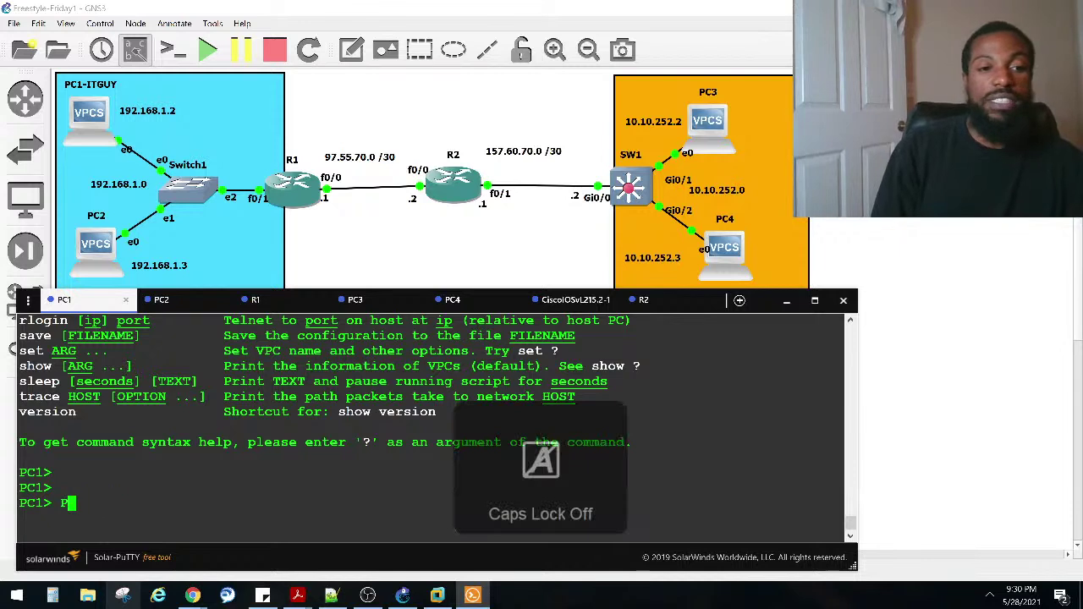
pyautogui.press('BackSpace')
pyautogui.write('ping 10.10.252.3')
pyautogui.press('Return')
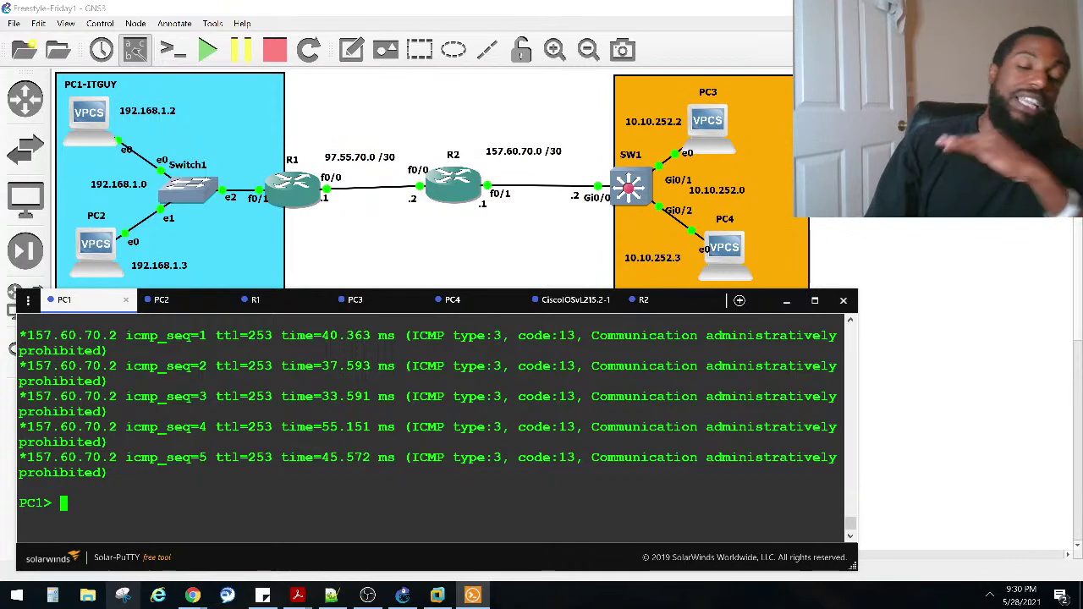
pyautogui.doubleClick(626, 184)
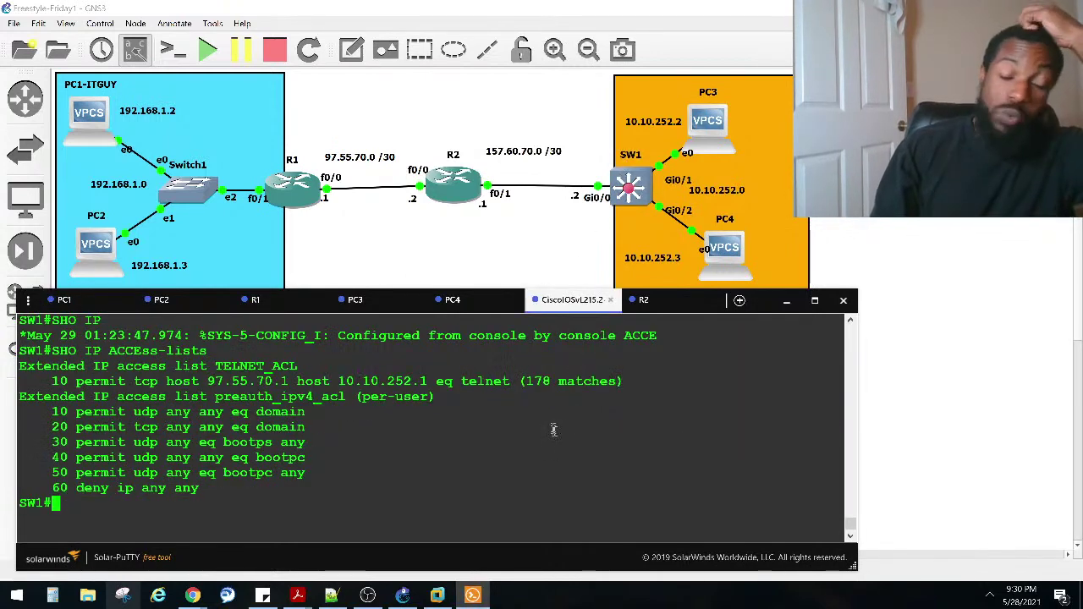
# Step: Clear the output highlight and enter global configuration mode with 'conf t'
pyautogui.moveTo(202, 489); pyautogui.dragTo(81, 495)
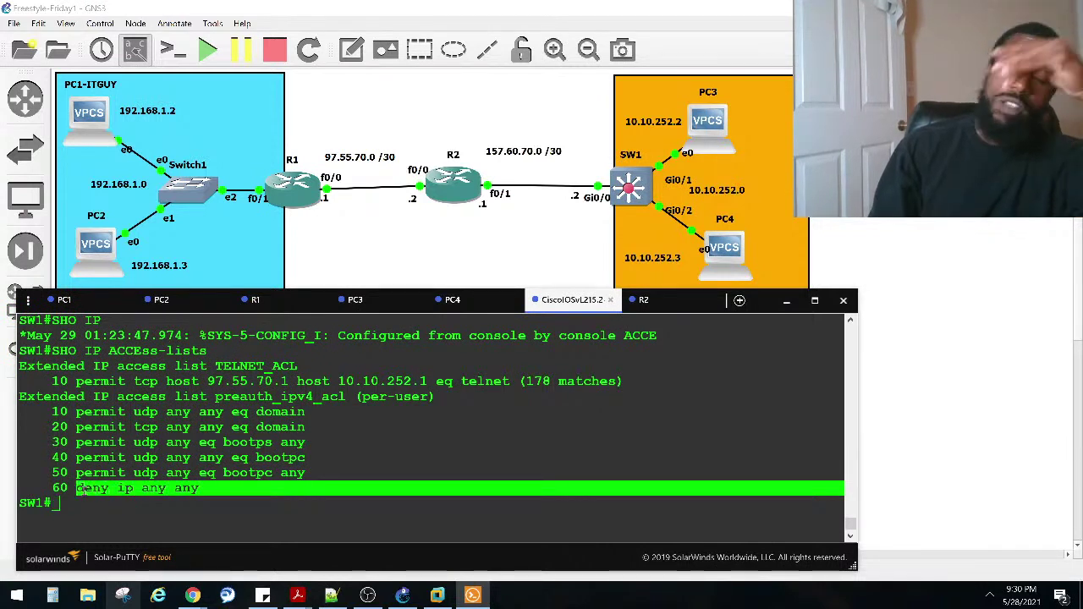
pyautogui.click(182, 481)
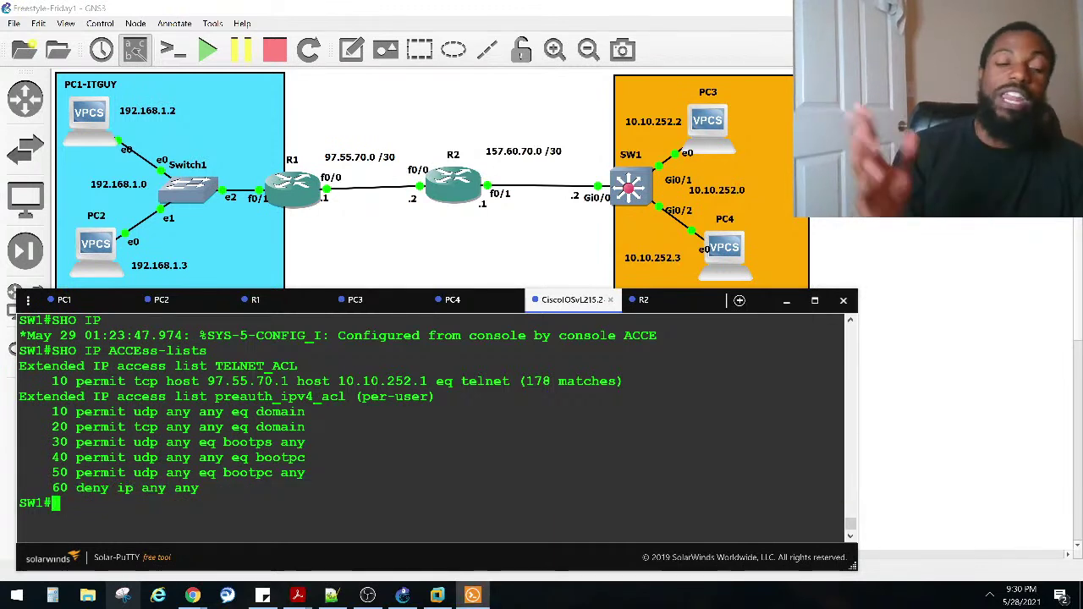
pyautogui.write('conf')
pyautogui.press('Tab')
pyautogui.write('t')
pyautogui.press('Tab')
pyautogui.press('Return')
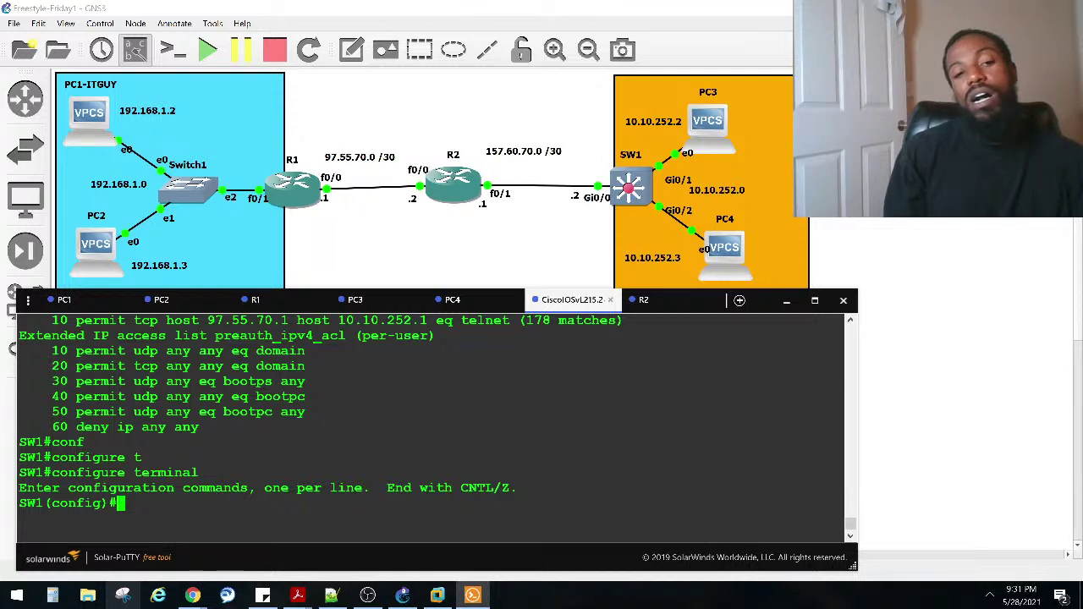
# Step: Retry a mistyped configure command, then abandon a partial interface command for a fresh prompt
pyautogui.write('conf')
pyautogui.press('Tab')
pyautogui.write('igt')
pyautogui.press('Tab')
pyautogui.press('Return')
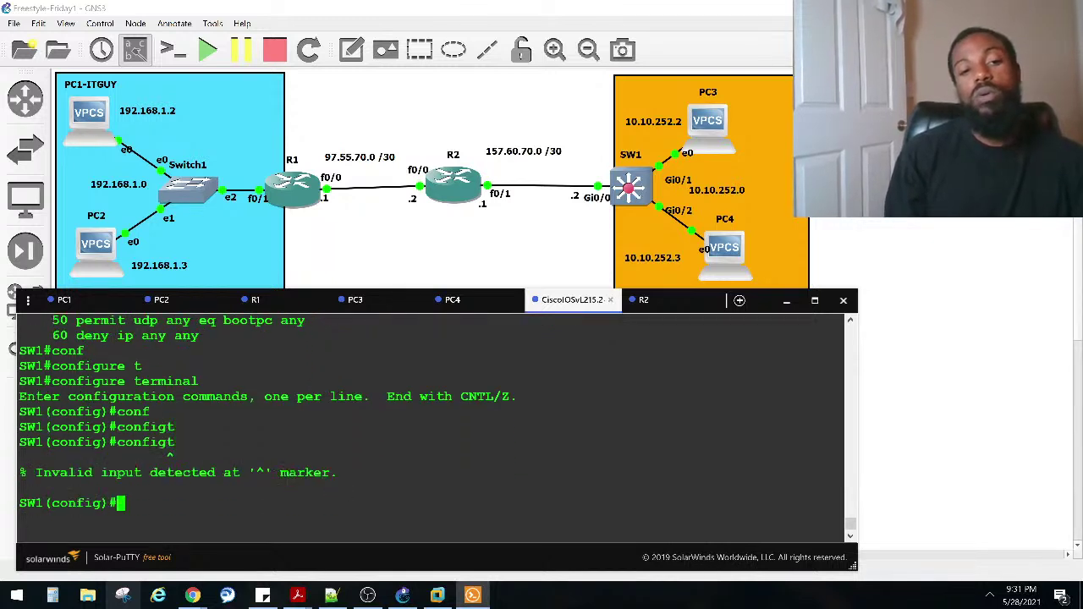
pyautogui.write('in')
pyautogui.press('Tab')
pyautogui.press('BackSpace')
pyautogui.press('BackSpace')
pyautogui.press('BackSpace')
pyautogui.press('BackSpace')
pyautogui.press('BackSpace')
pyautogui.press('BackSpace')
pyautogui.press('BackSpace')
pyautogui.press('BackSpace')
pyautogui.press('BackSpace')
pyautogui.press('BackSpace')
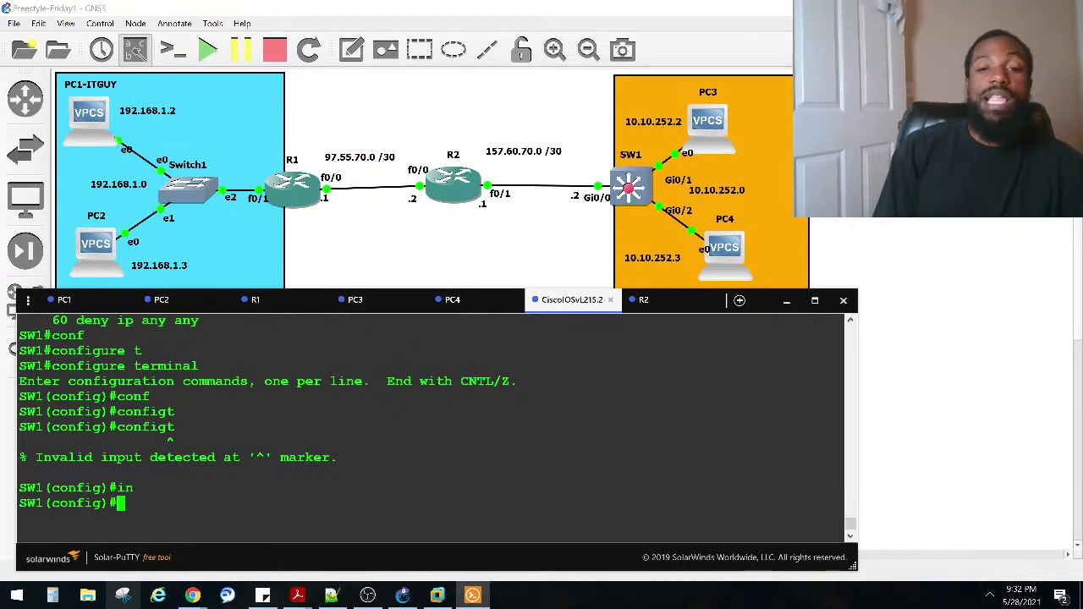
pyautogui.press('Return')
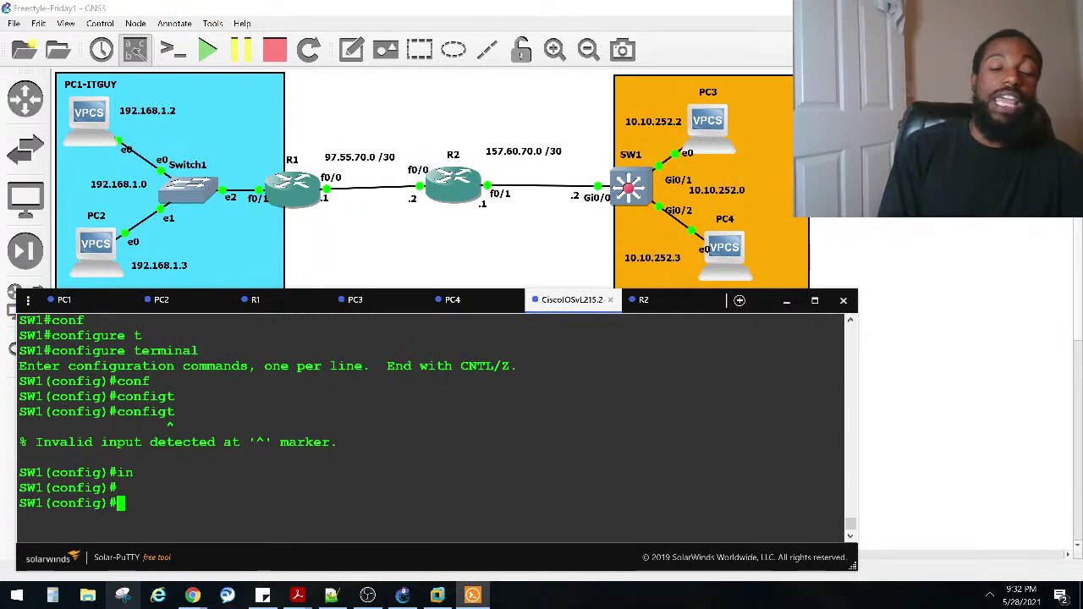
# Step: Open the extended access list TELNET_ACL for editing, pasting its name from earlier output
pyautogui.write('ip acce')
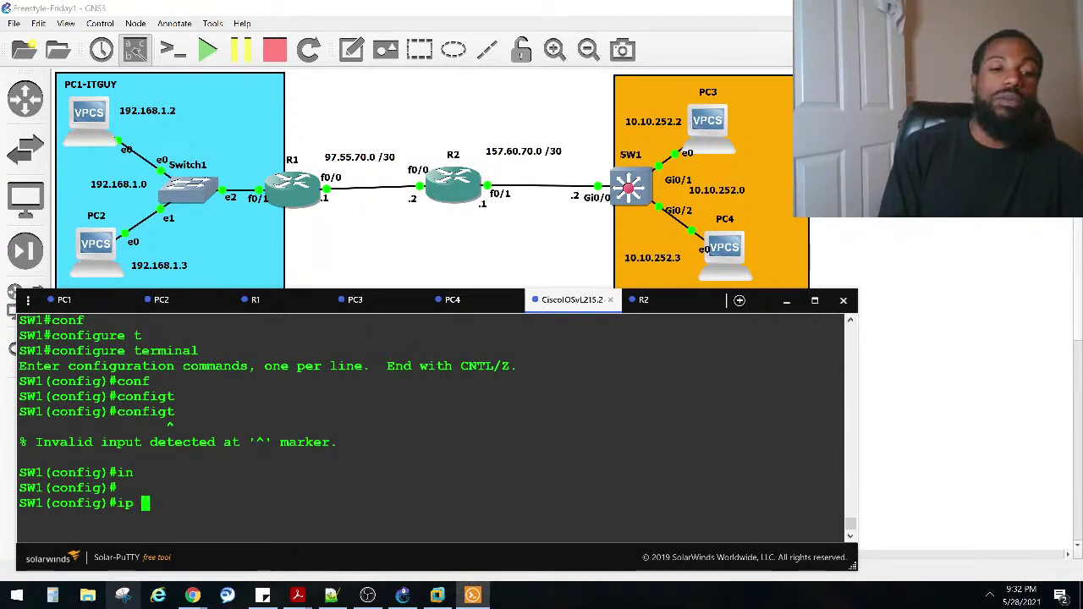
pyautogui.press('Tab')
pyautogui.write('e')
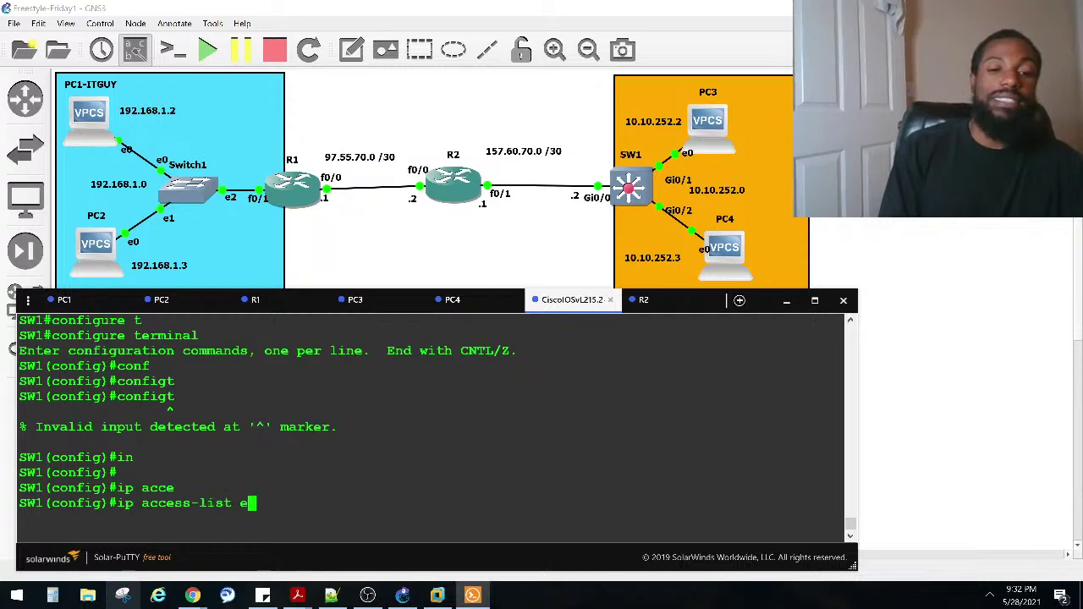
pyautogui.write('x')
pyautogui.press('Tab')
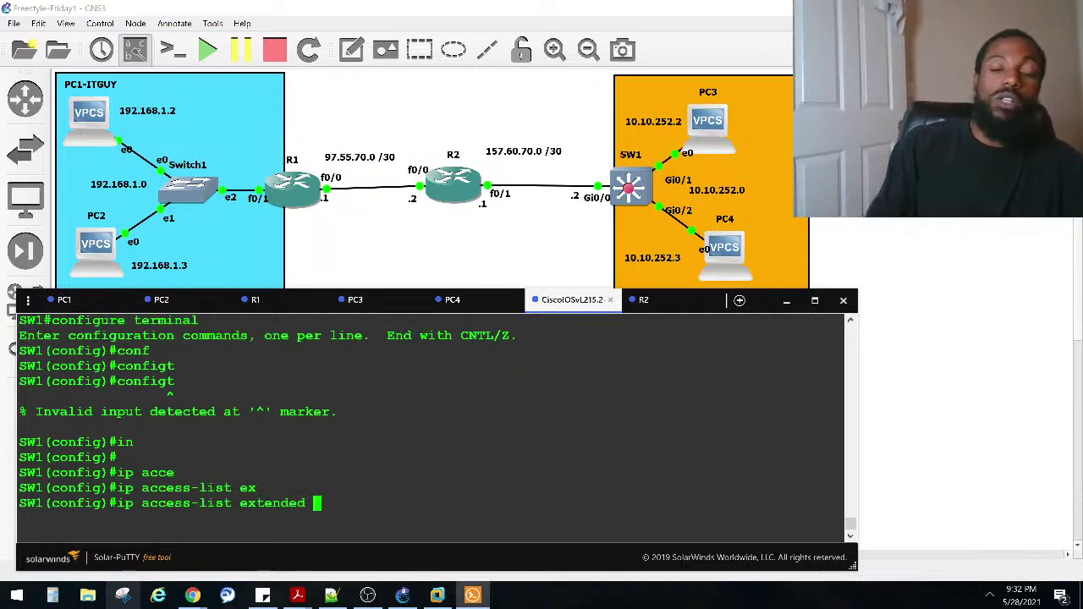
pyautogui.scroll(10, 254, 426)
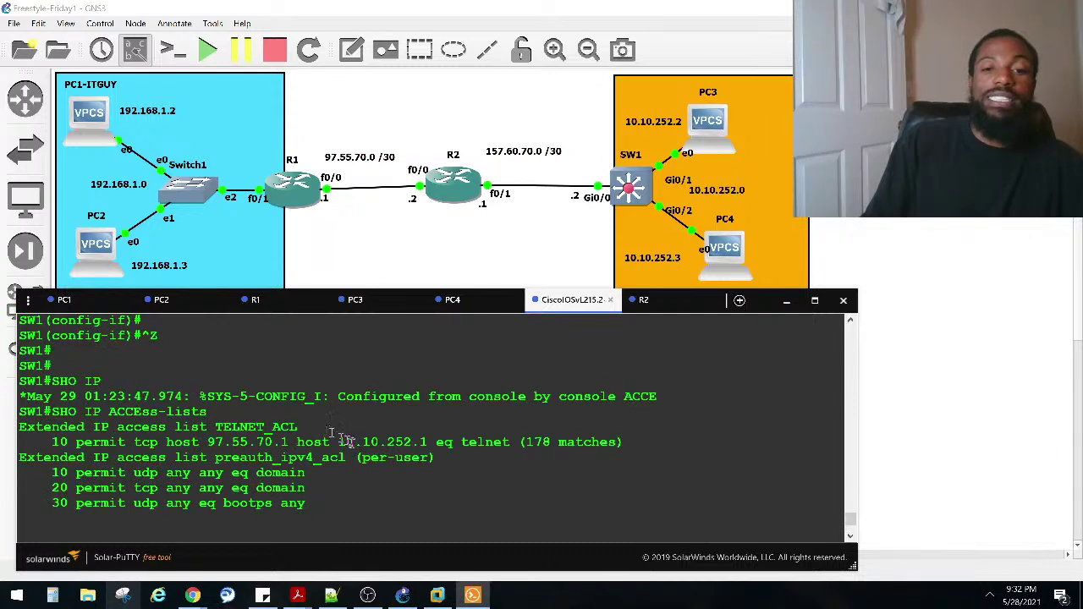
pyautogui.scroll(2, 350, 443)
pyautogui.scroll(-2, 508, 478)
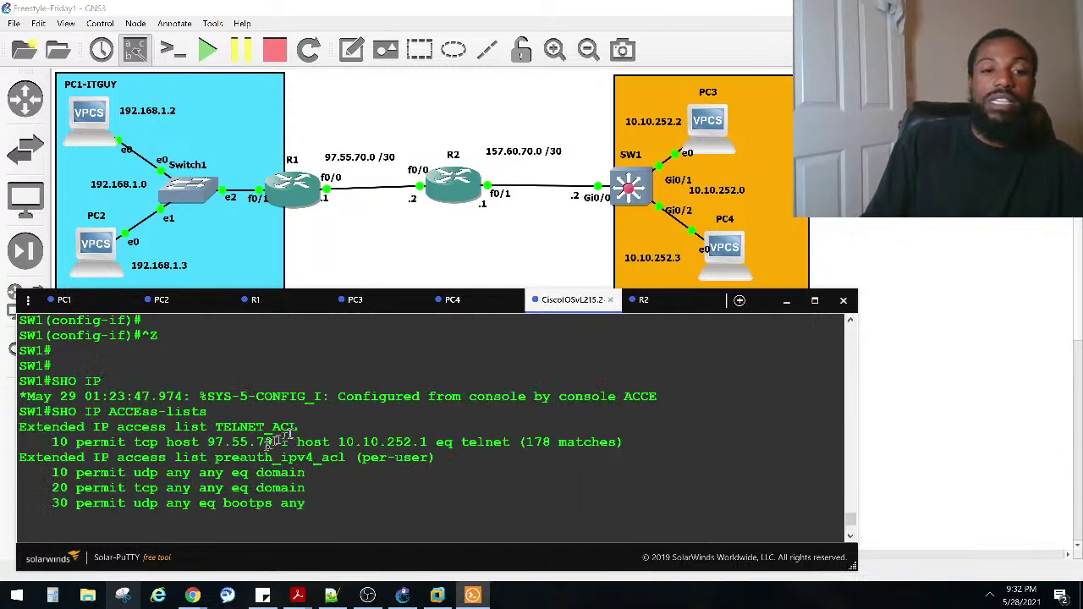
pyautogui.moveTo(300, 428)
pyautogui.mouseDown()
pyautogui.moveTo(218, 430)
pyautogui.moveTo(296, 426)
pyautogui.mouseUp()
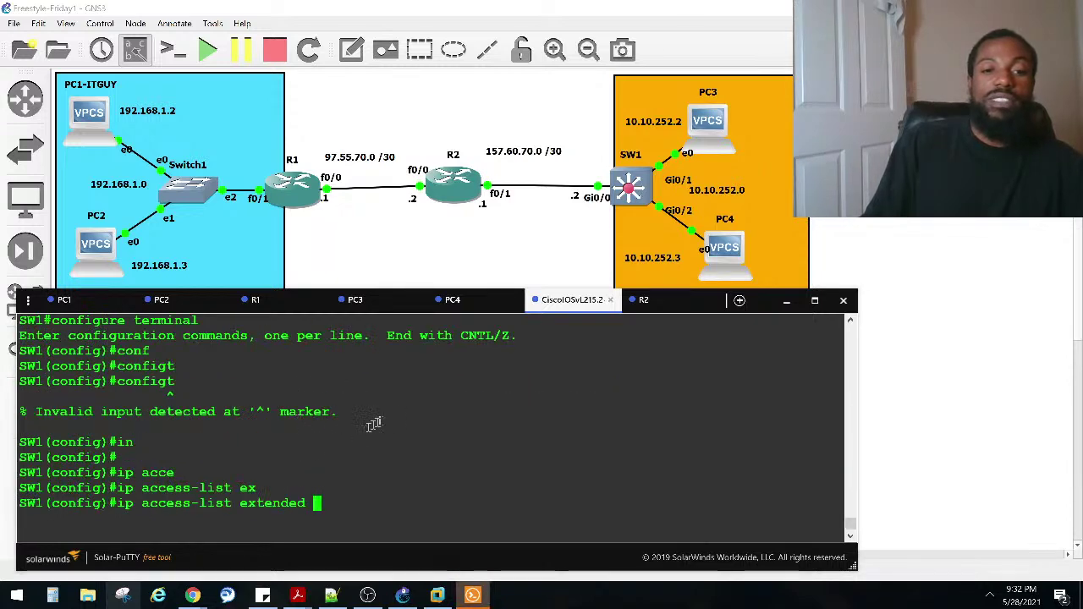
pyautogui.rightClick(370, 426)
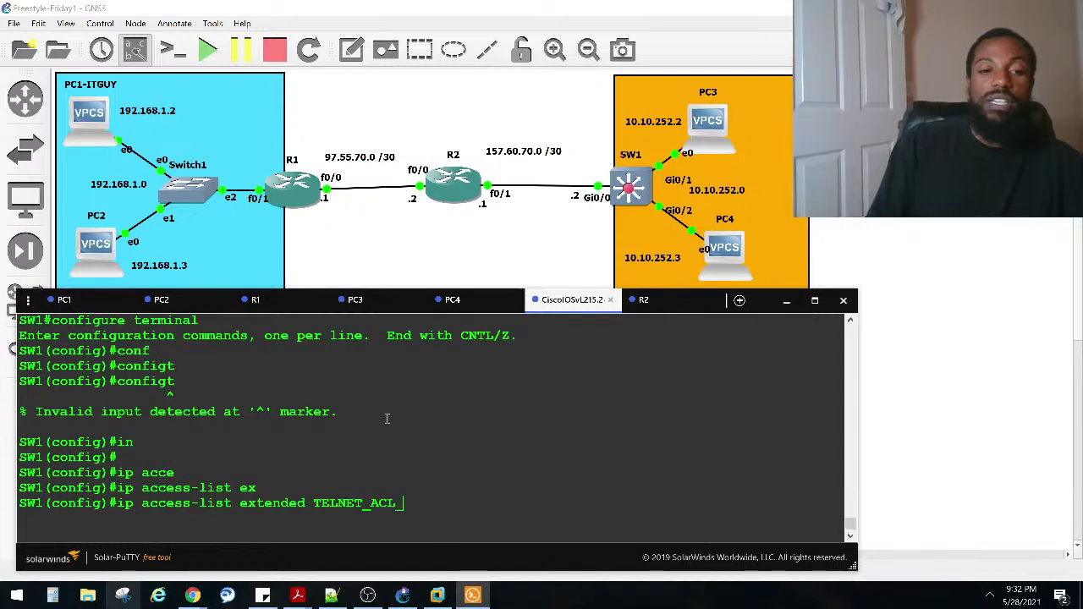
pyautogui.press('Return')
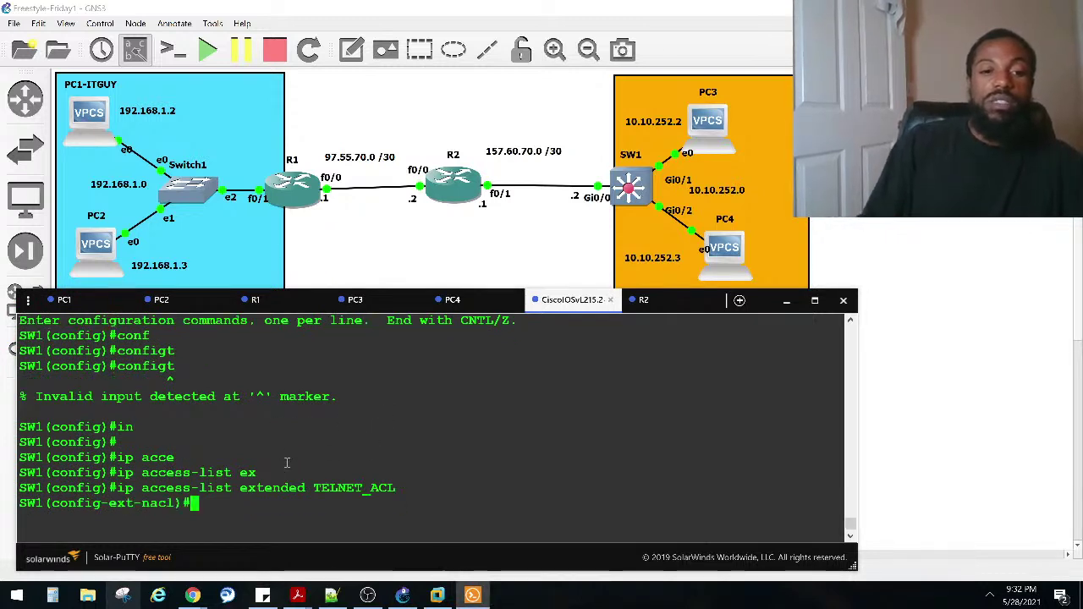
pyautogui.moveTo(141, 503); pyautogui.dragTo(181, 503)
pyautogui.click(228, 503)
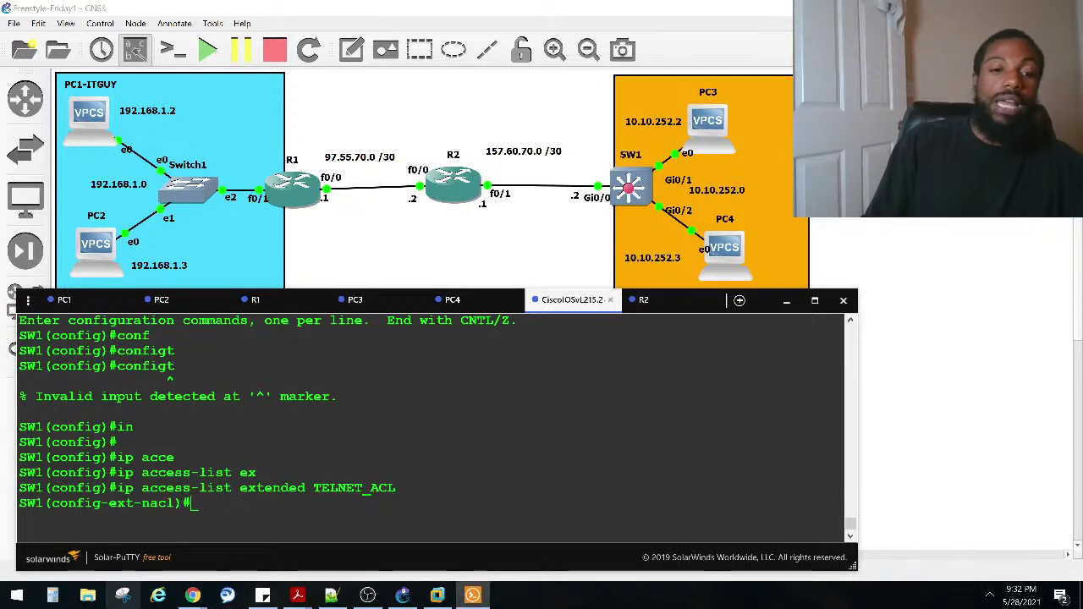
# Step: Add a 'permit ip any any' entry to TELNET_ACL
pyautogui.write('pe')
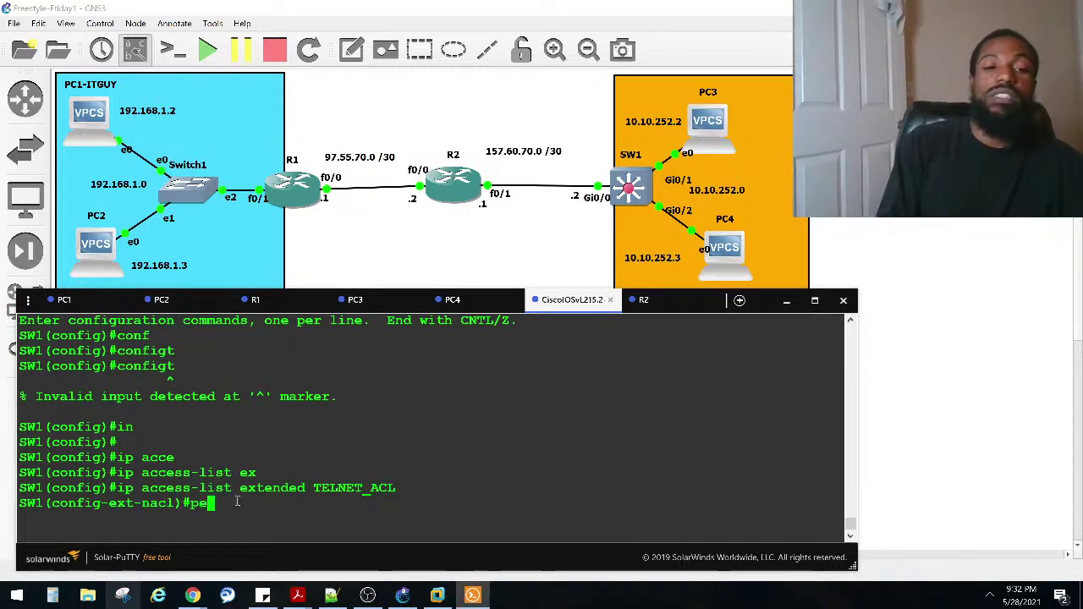
pyautogui.press('Tab')
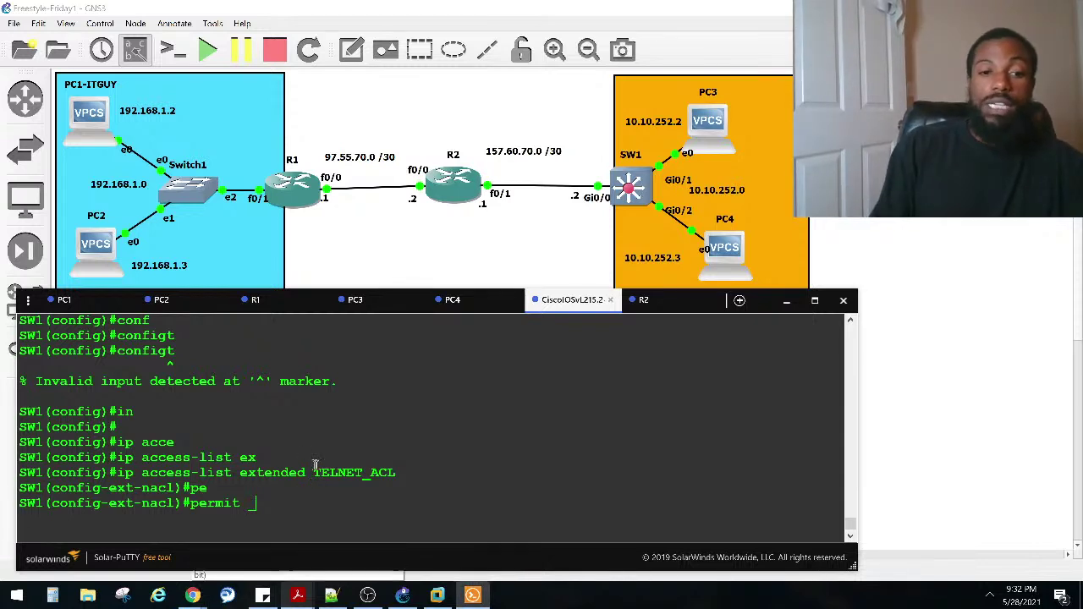
pyautogui.write('ip an')
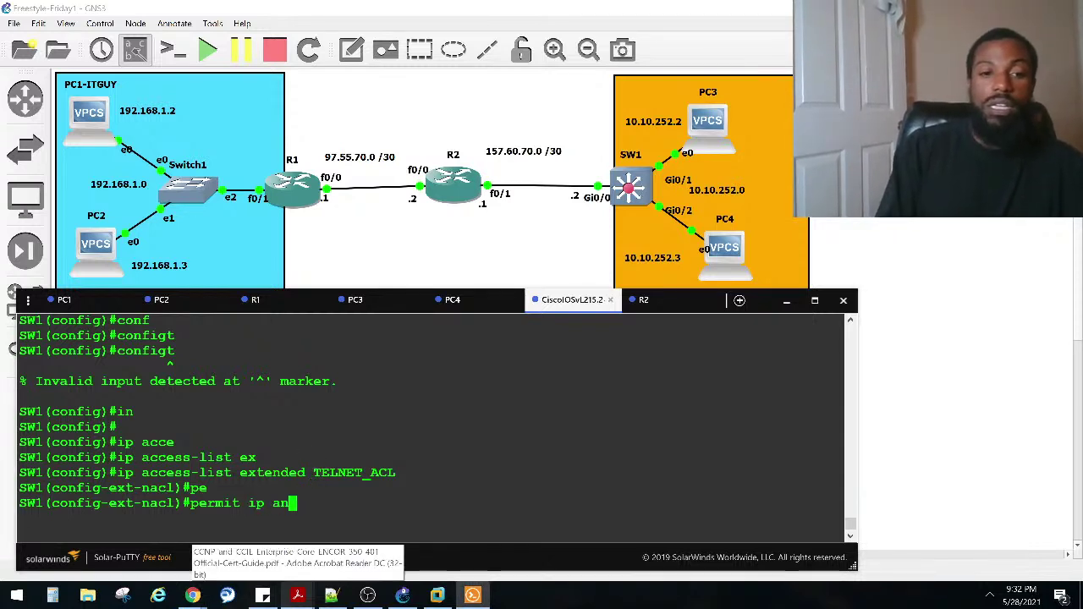
pyautogui.press('Tab')
pyautogui.write('an')
pyautogui.press('Tab')
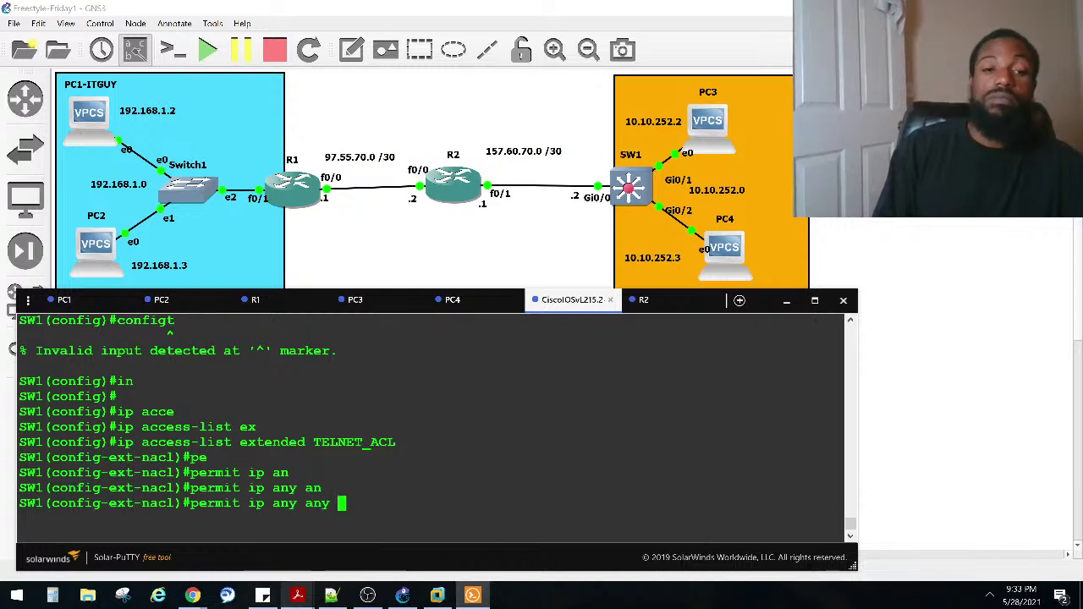
pyautogui.press('Return')
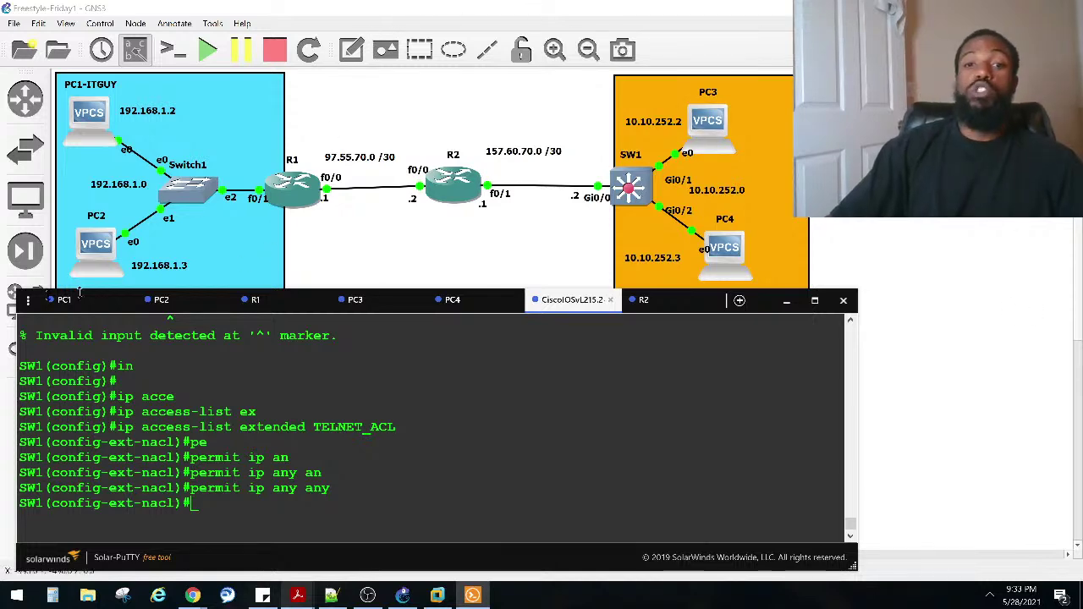
# Step: Search 'dis' from the Start menu, then dismiss the search and Start menu to return to GNS3
pyautogui.click(17, 595)
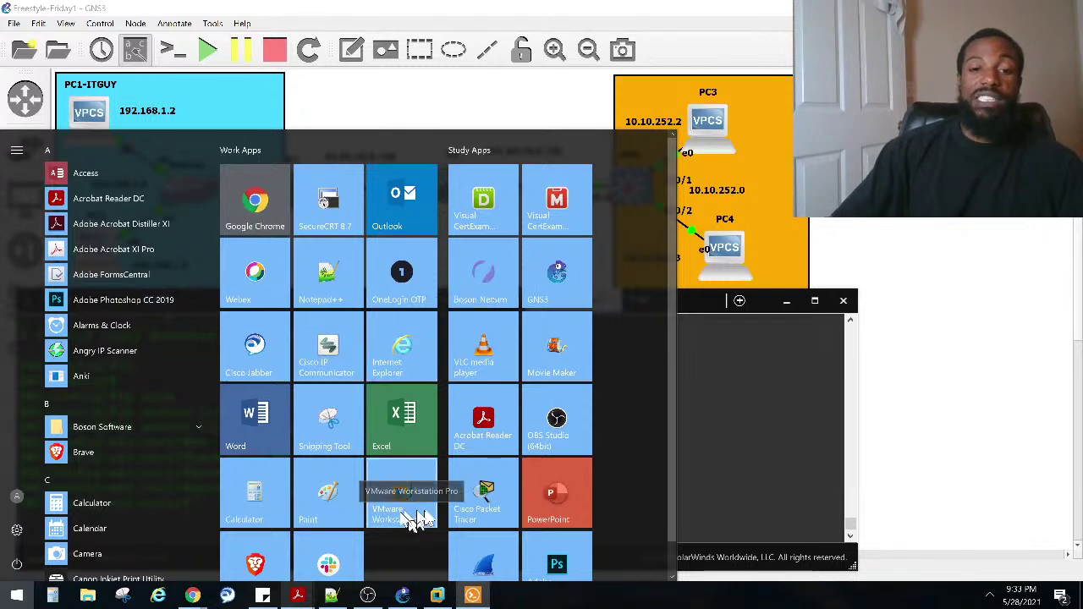
pyautogui.scroll(-1, 389, 525)
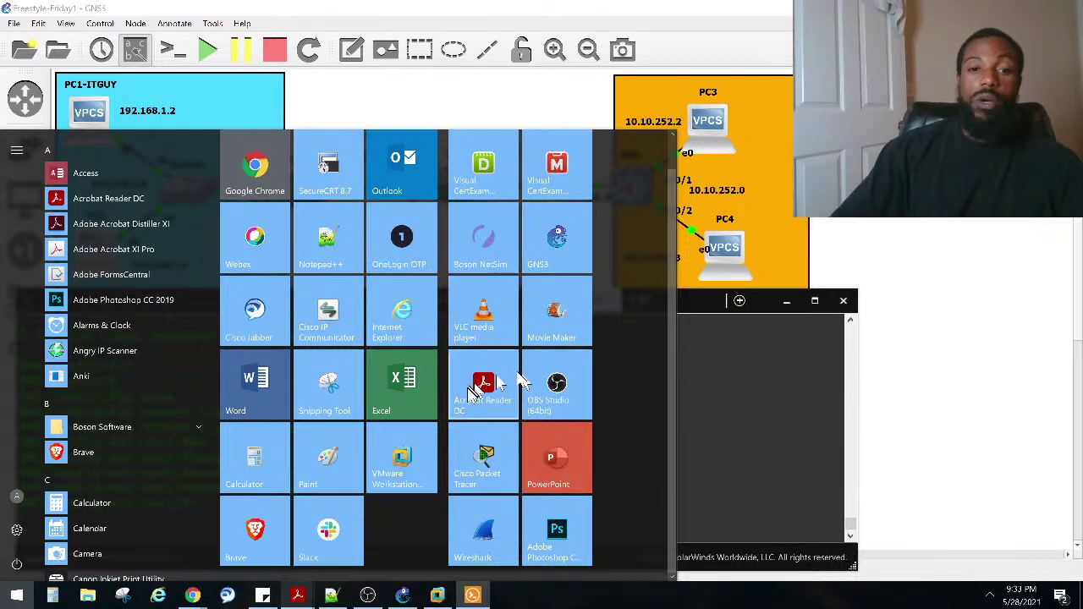
pyautogui.write('dis')
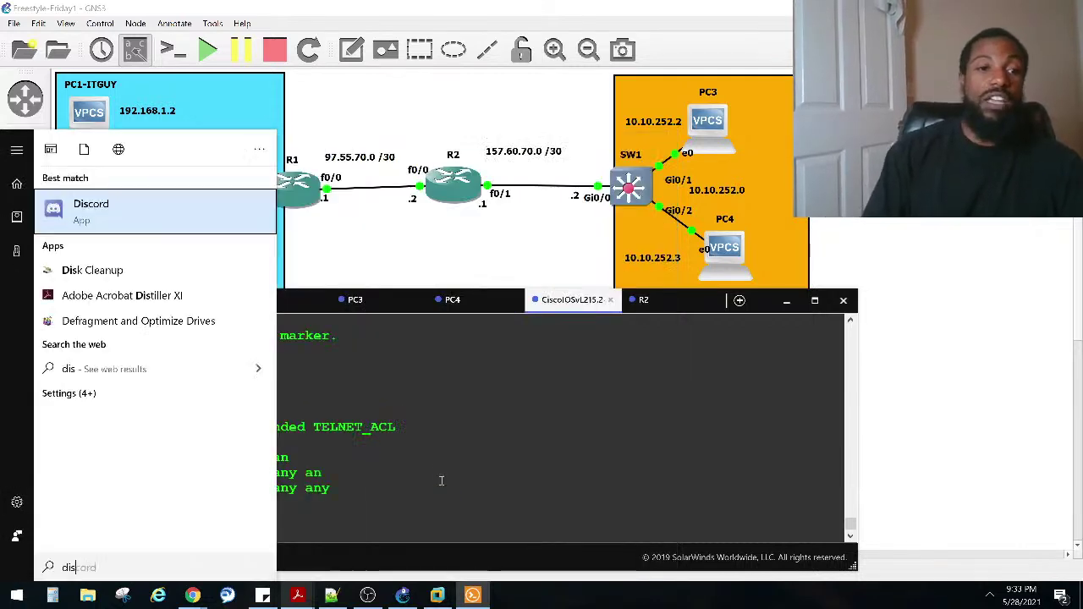
pyautogui.press('Escape')
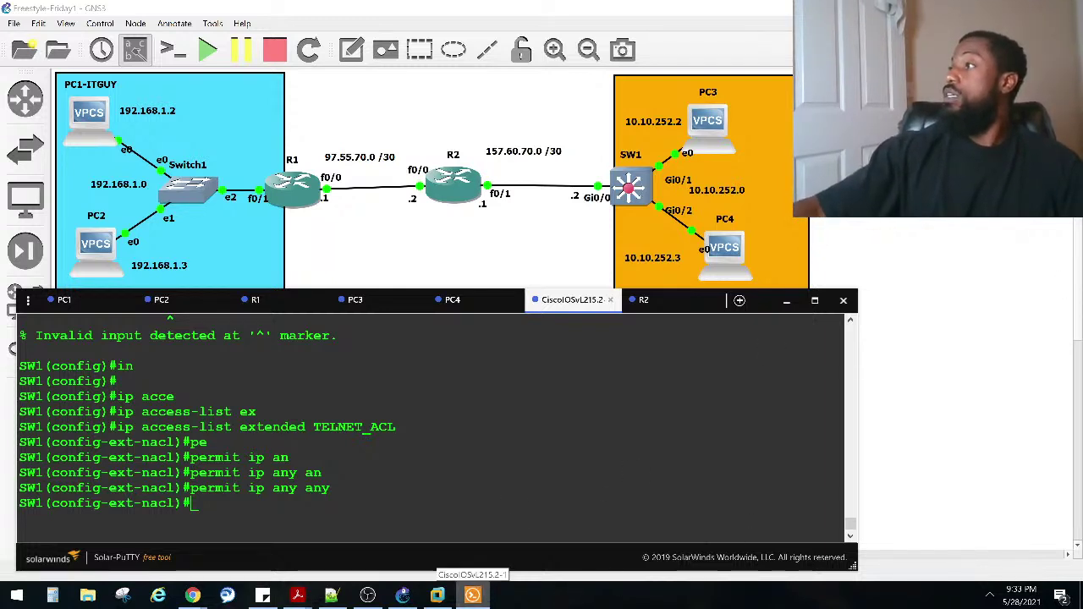
pyautogui.click(8, 598)
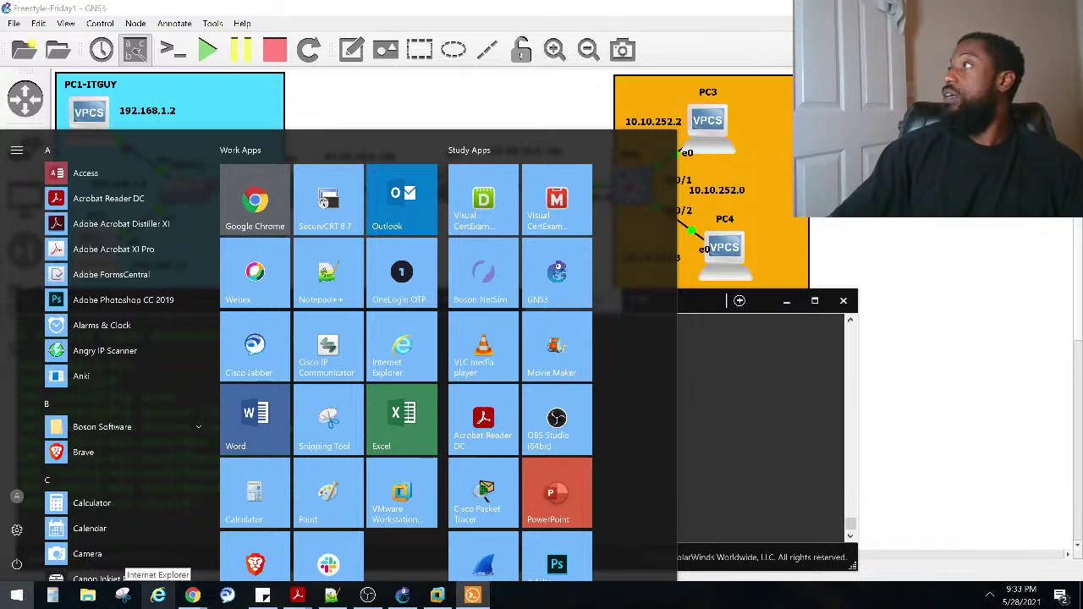
pyautogui.press('Escape')
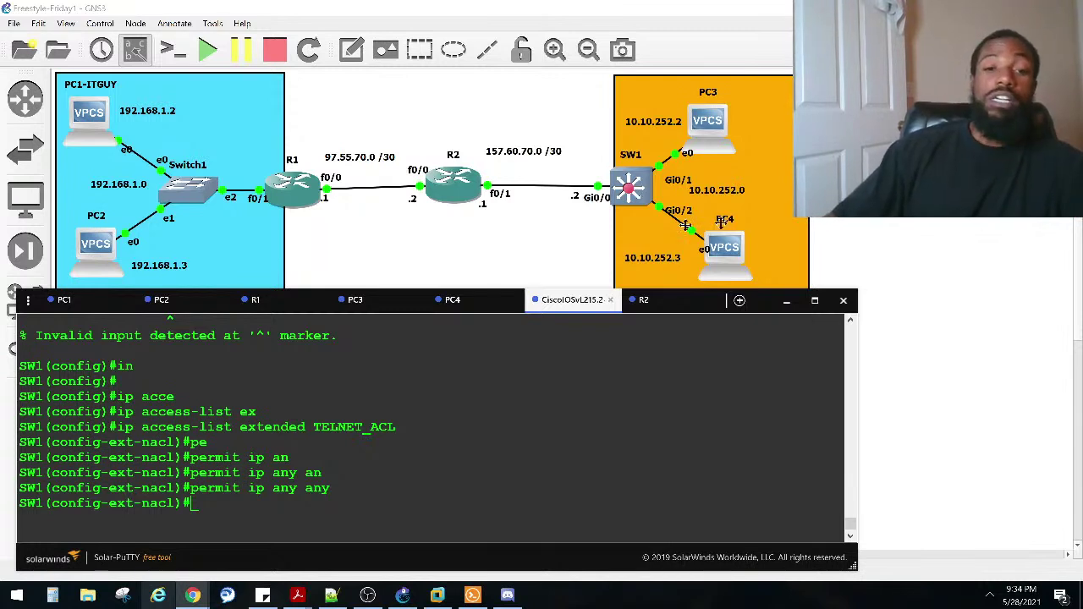
# Step: Highlight the permit ip any any entry in SW1's earlier output and scroll through the console
pyautogui.moveTo(569, 305); pyautogui.dragTo(567, 311)
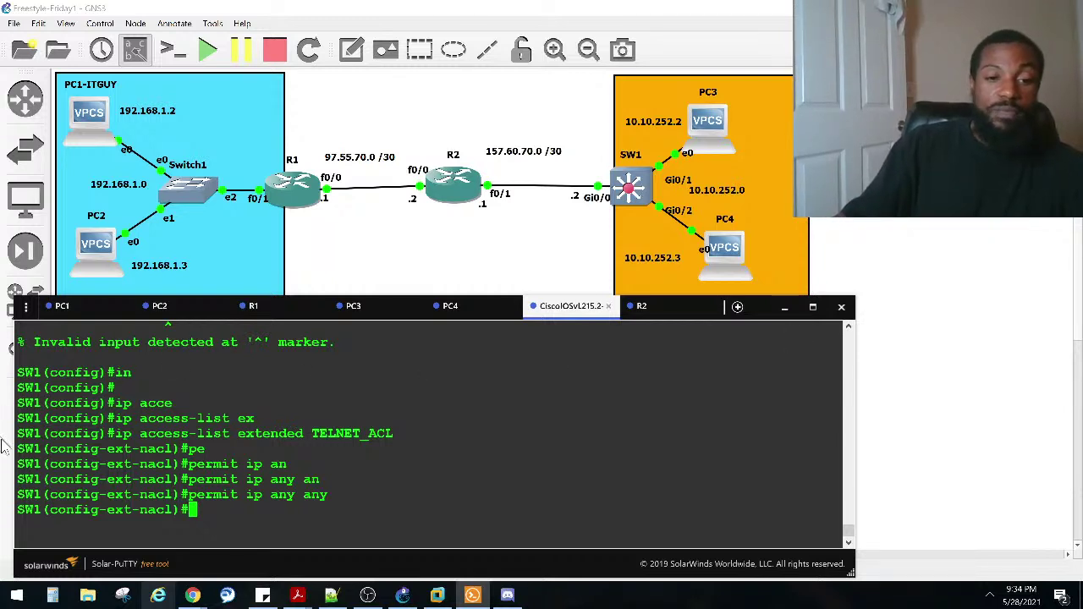
pyautogui.moveTo(328, 497); pyautogui.dragTo(183, 493)
pyautogui.click(194, 496)
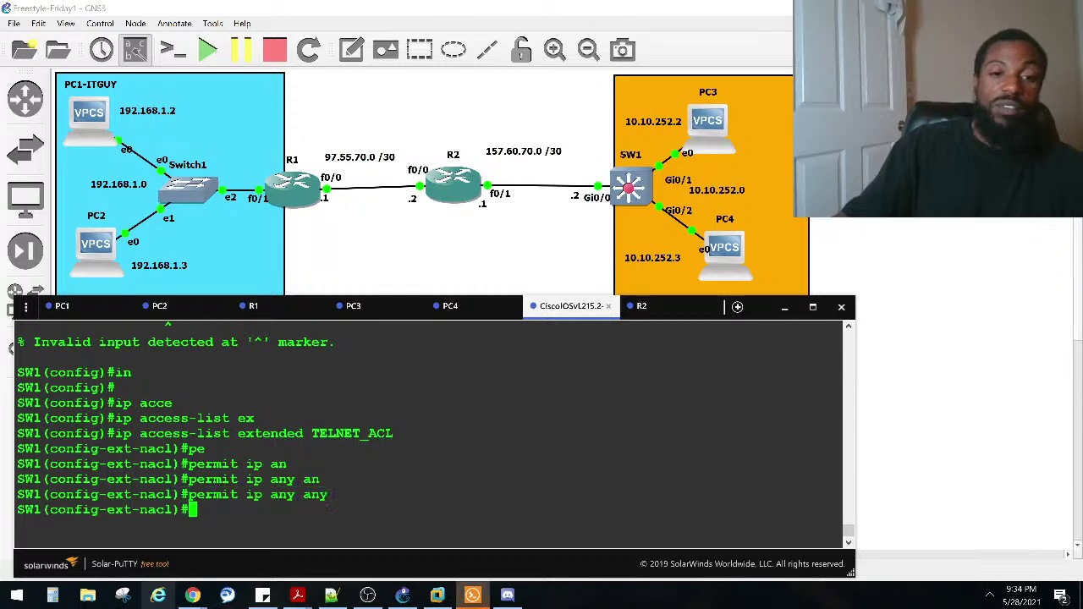
pyautogui.scroll(8, 395, 433)
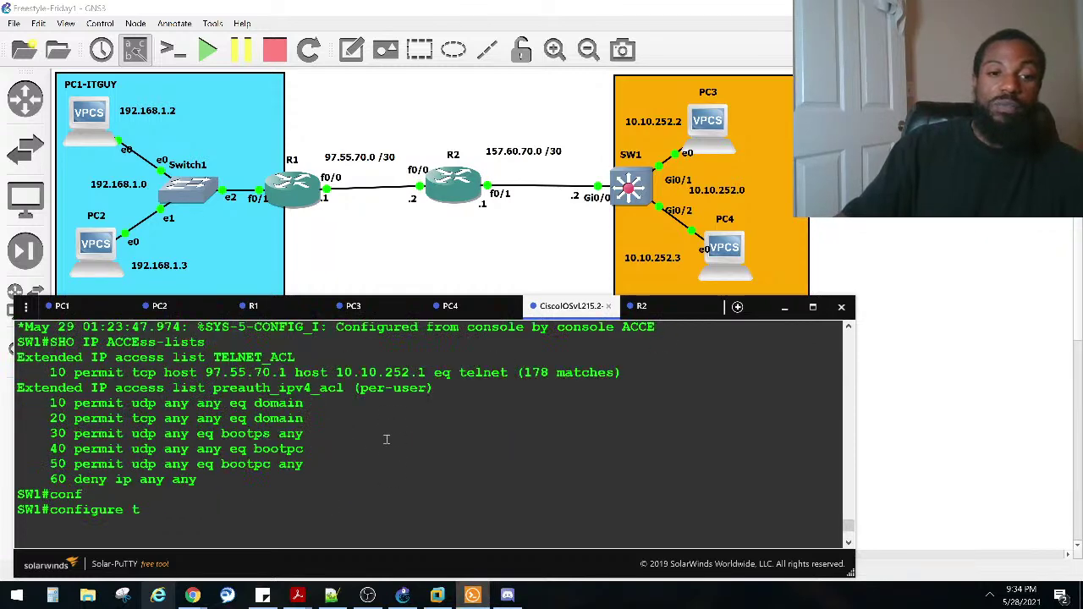
pyautogui.scroll(-6, 385, 448)
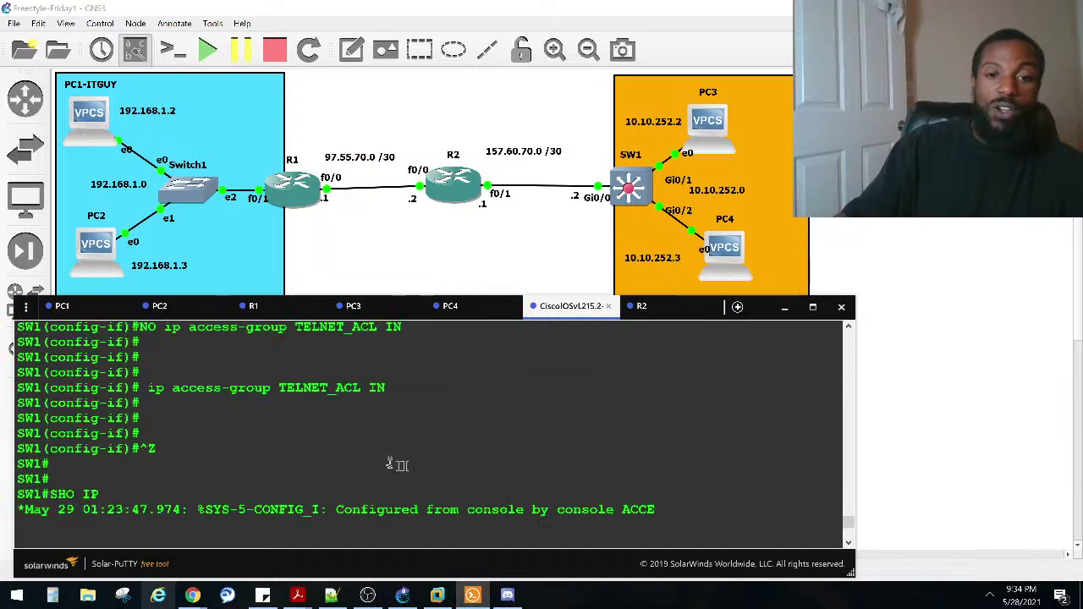
pyautogui.scroll(2, 380, 439)
pyautogui.scroll(4, 380, 440)
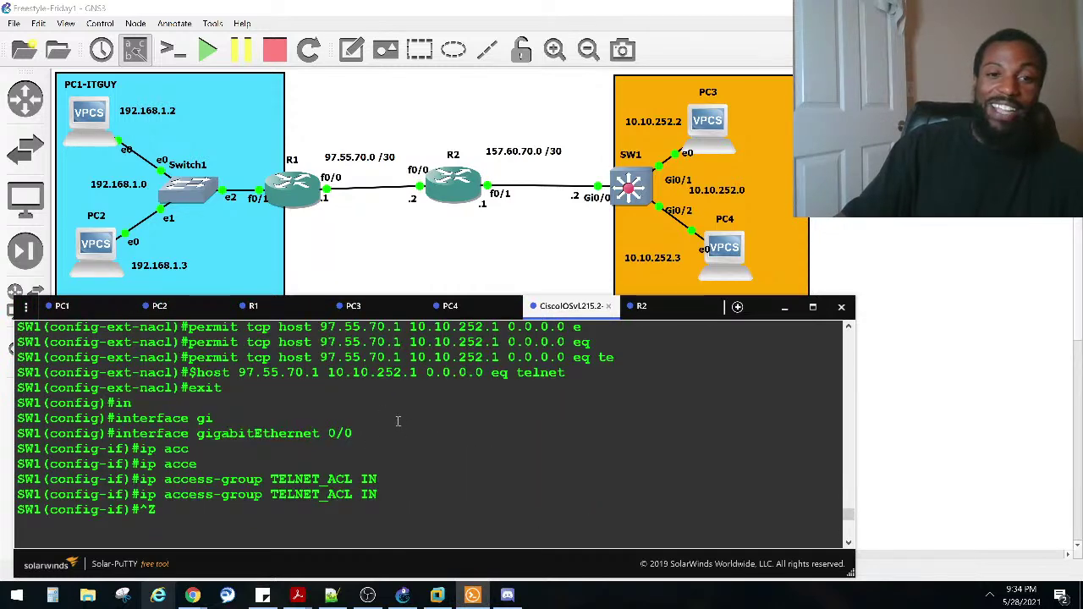
pyautogui.scroll(2, 398, 420)
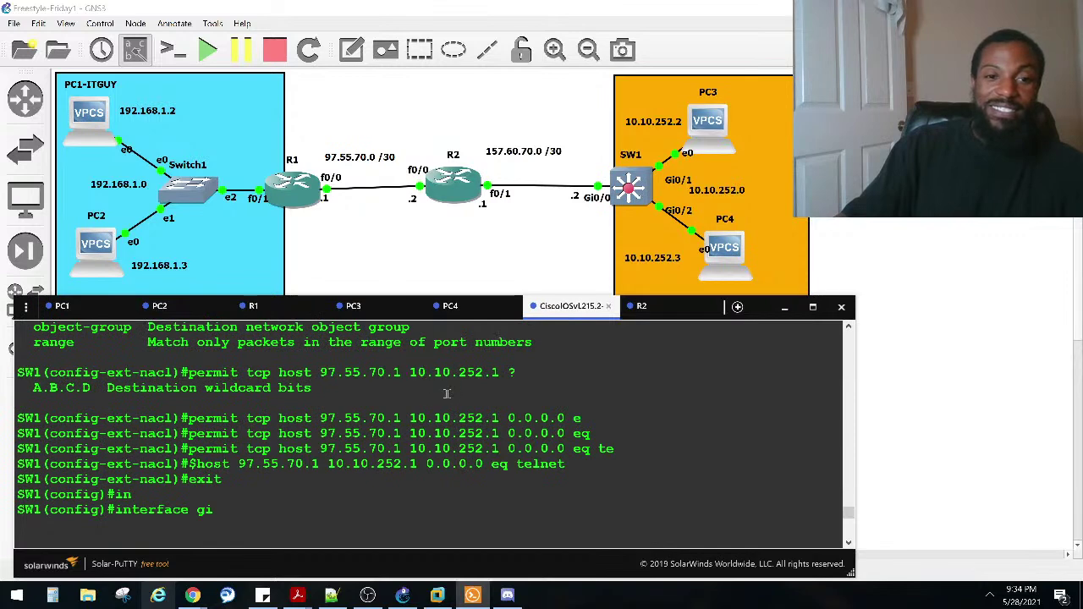
pyautogui.scroll(-9, 438, 411)
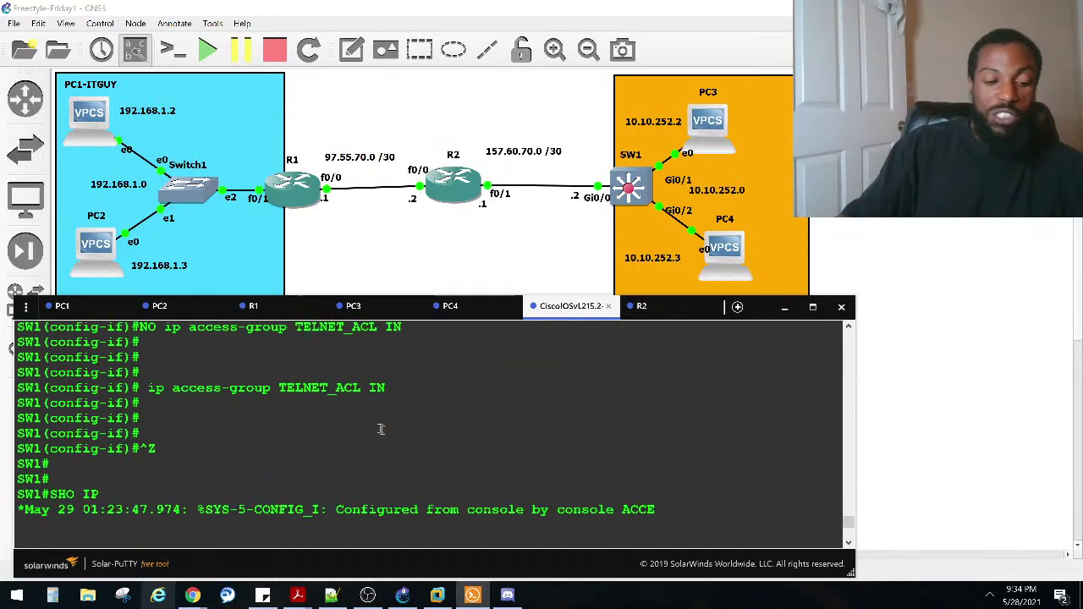
pyautogui.scroll(-5, 380, 428)
pyautogui.scroll(-1, 380, 427)
# Step: Run sho ip access-lists on SW1 and highlight TELNET_ACL entries 10 and 20
pyautogui.write('sho ')
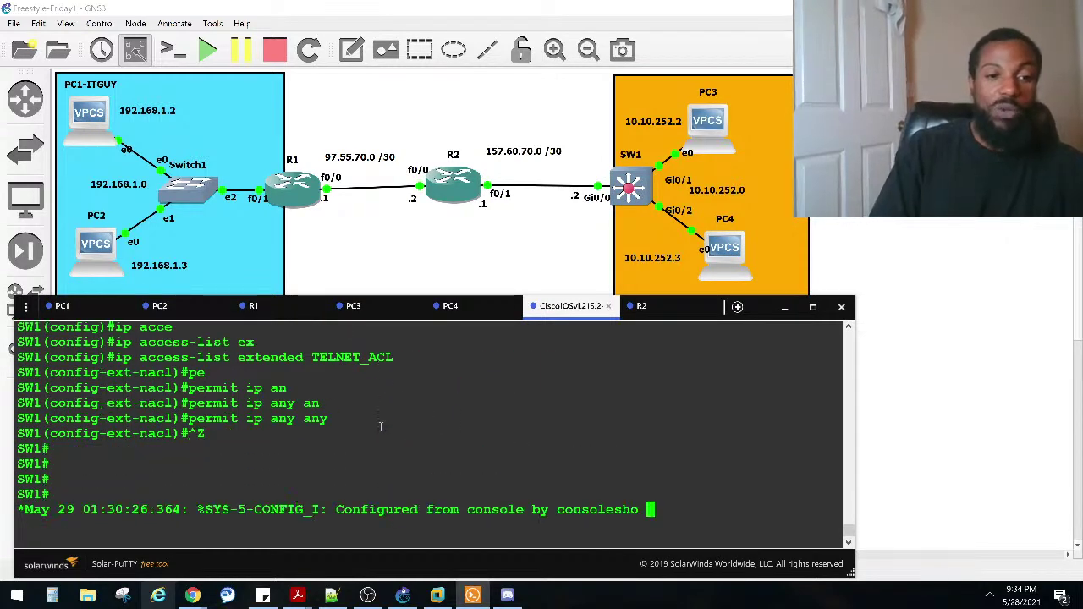
pyautogui.write('ip acce')
pyautogui.press('Tab')
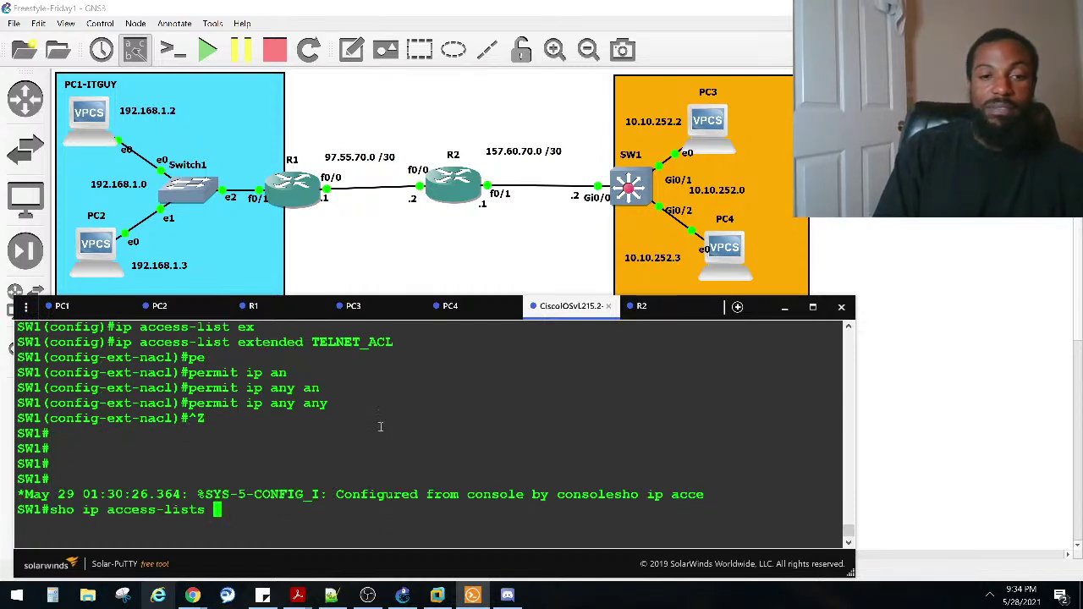
pyautogui.press('Return')
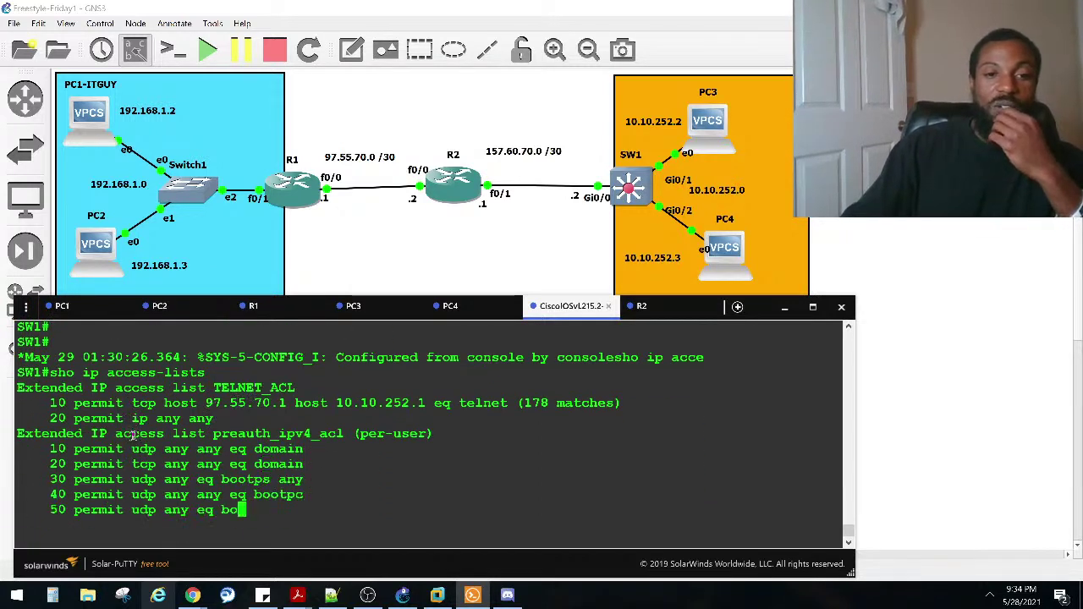
pyautogui.moveTo(51, 373); pyautogui.dragTo(403, 374)
pyautogui.moveTo(224, 389); pyautogui.dragTo(42, 391)
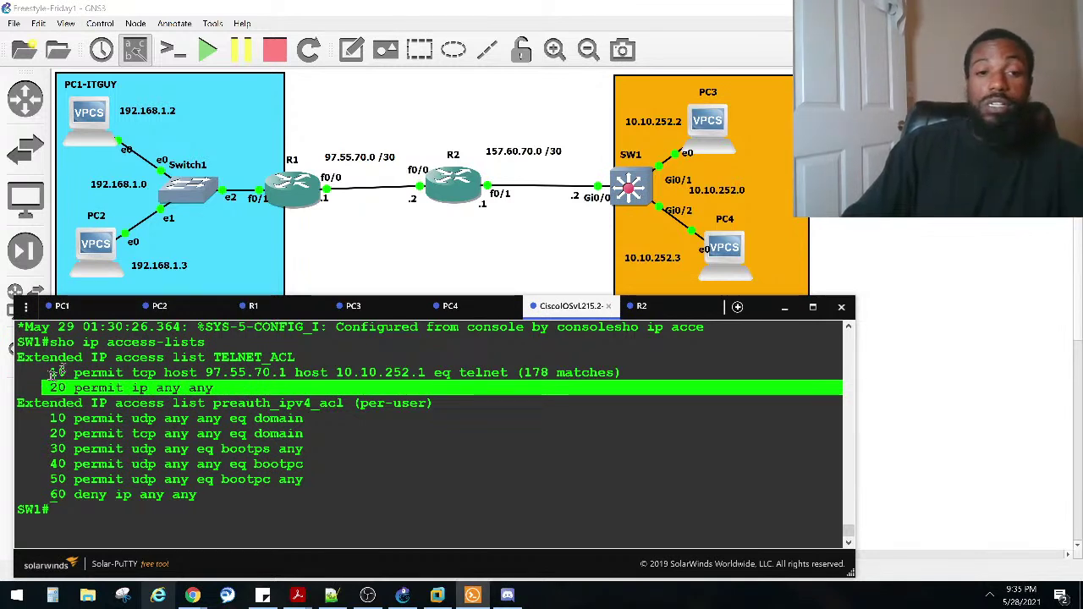
pyautogui.moveTo(44, 372); pyautogui.dragTo(429, 372)
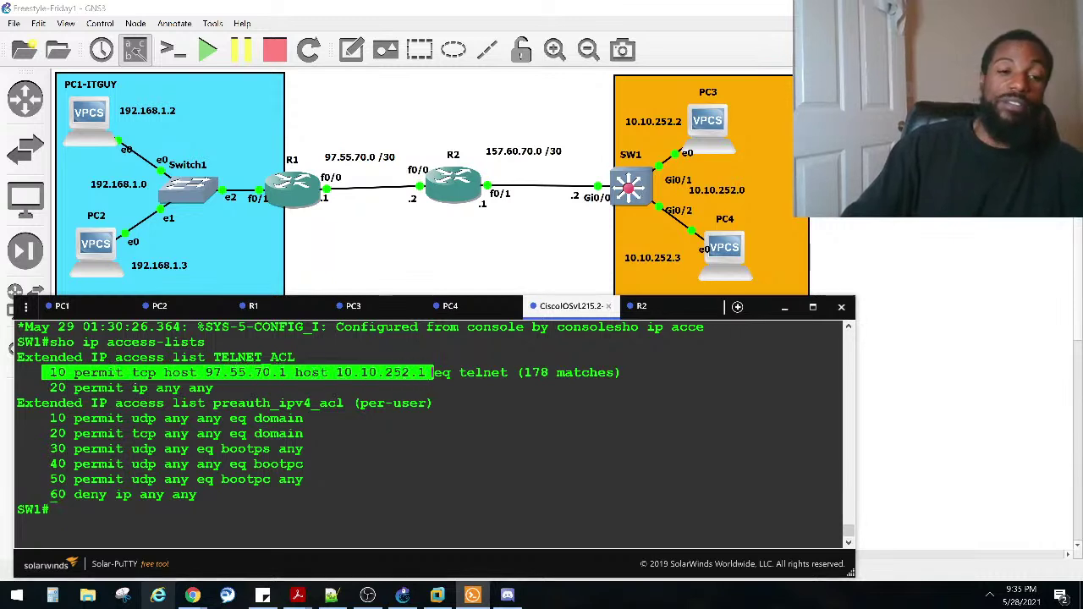
pyautogui.click(296, 469)
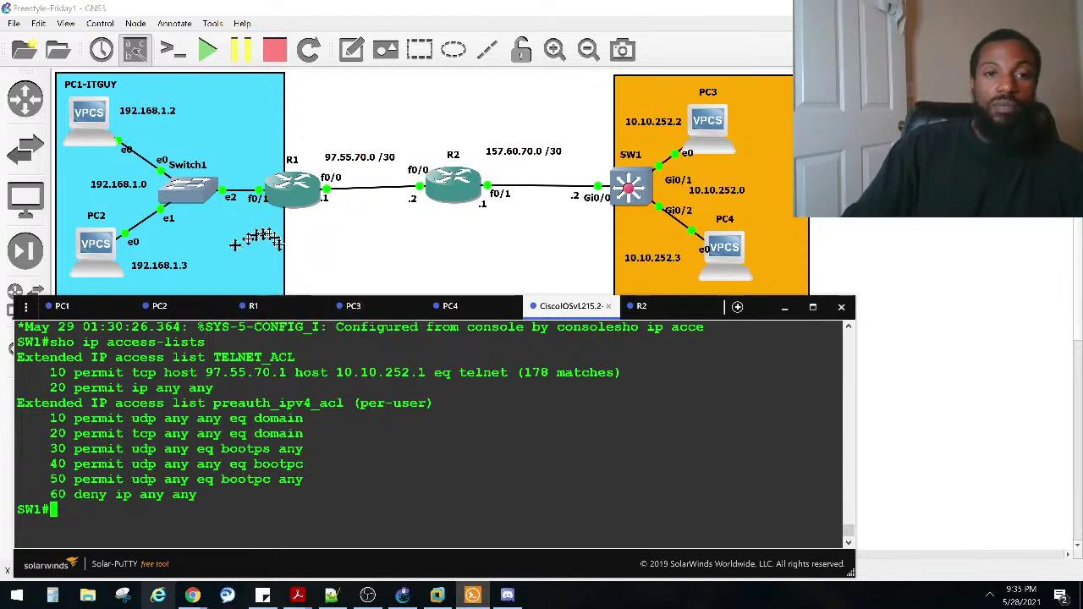
pyautogui.click(269, 306)
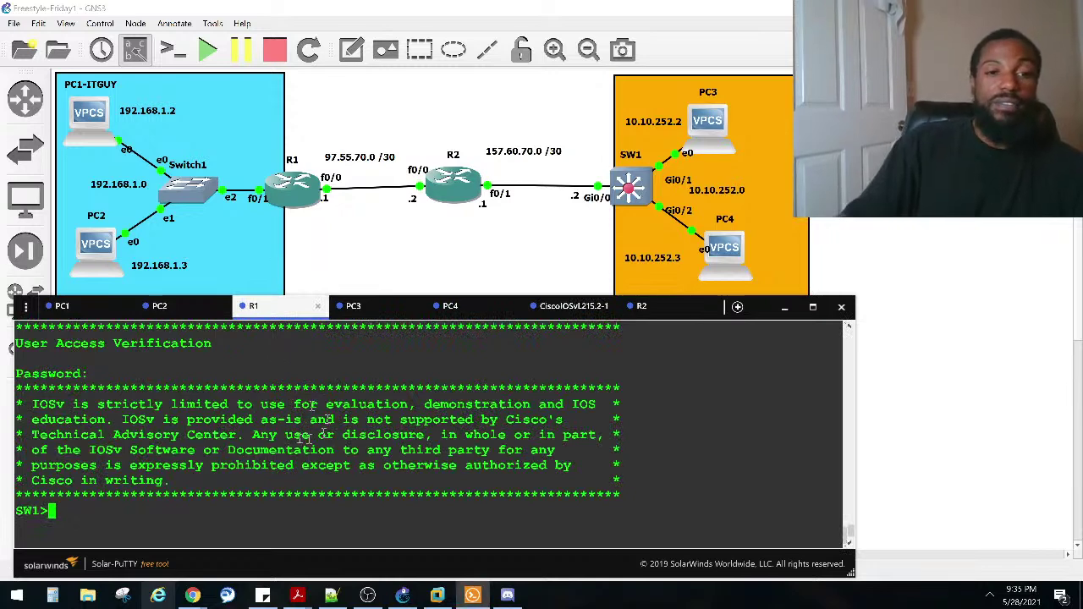
# Step: End R1's telnet session to SW1 and refresh R2's prompt lines
pyautogui.write('exit')
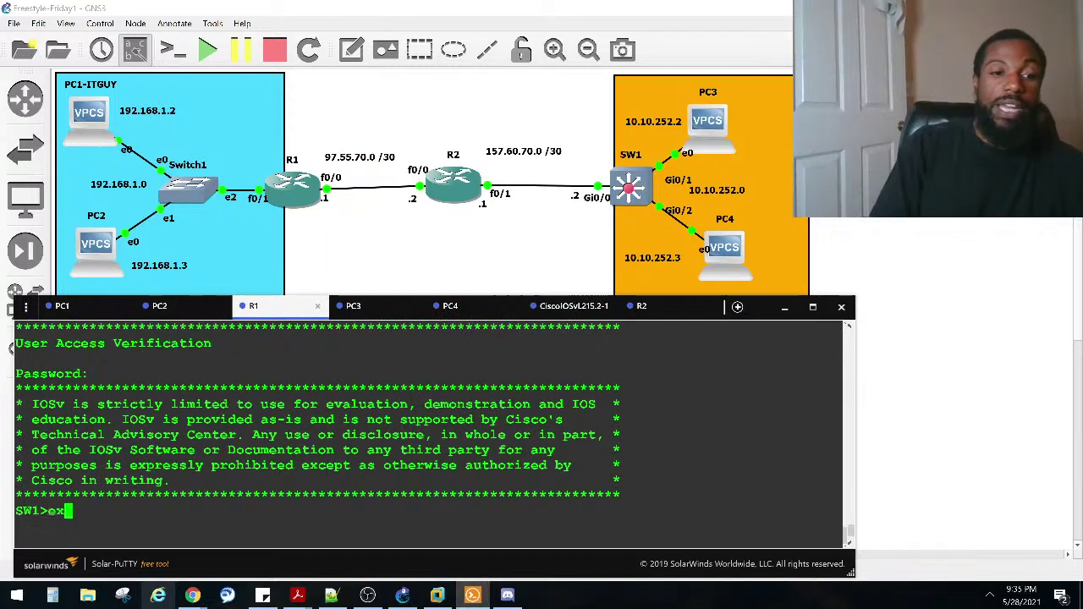
pyautogui.press('Return')
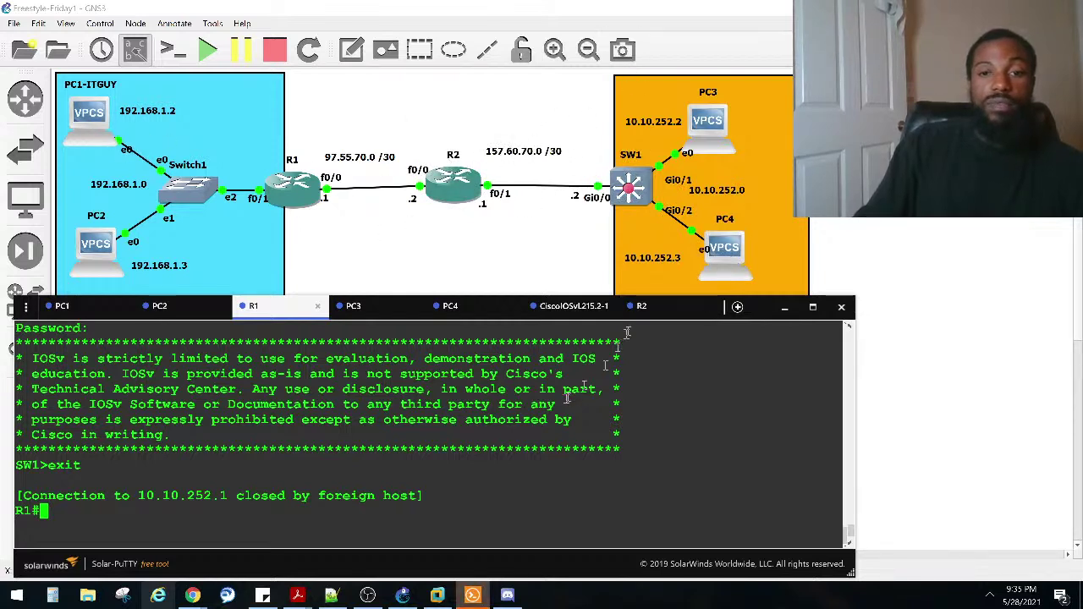
pyautogui.click(642, 306)
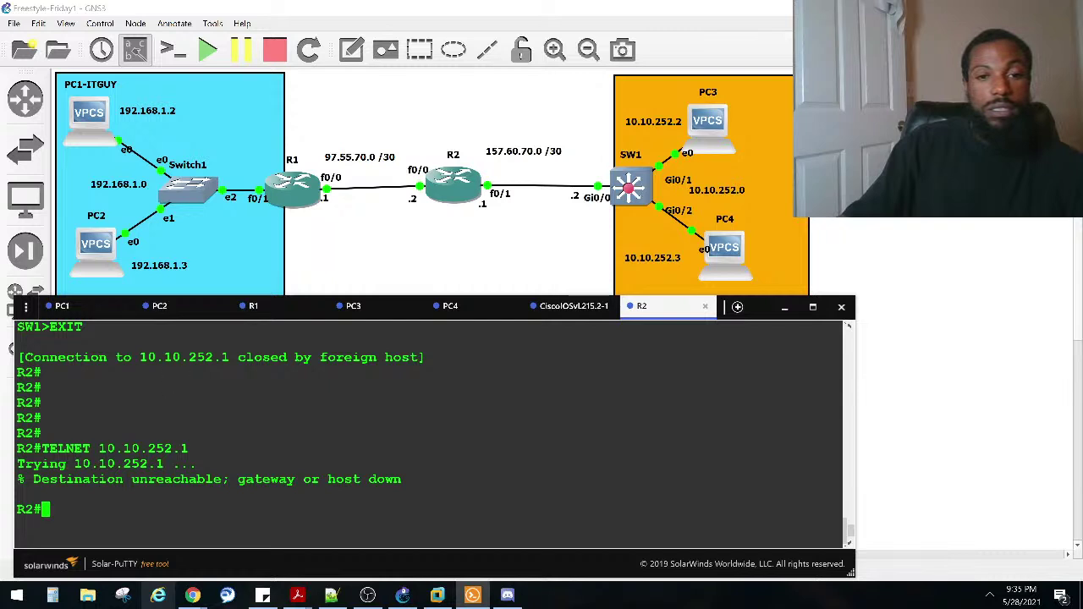
pyautogui.press('Return')
pyautogui.press('Return')
pyautogui.press('Return')
pyautogui.press('Return')
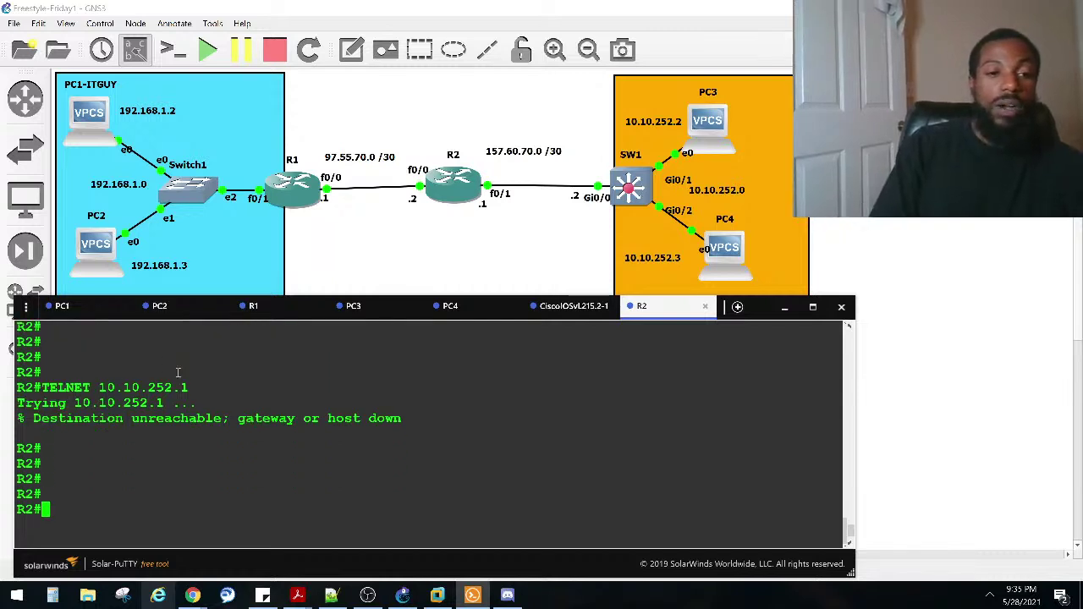
# Step: From R1, rerun telnet to 10.10.252.1 and submit the login password
pyautogui.click(286, 309)
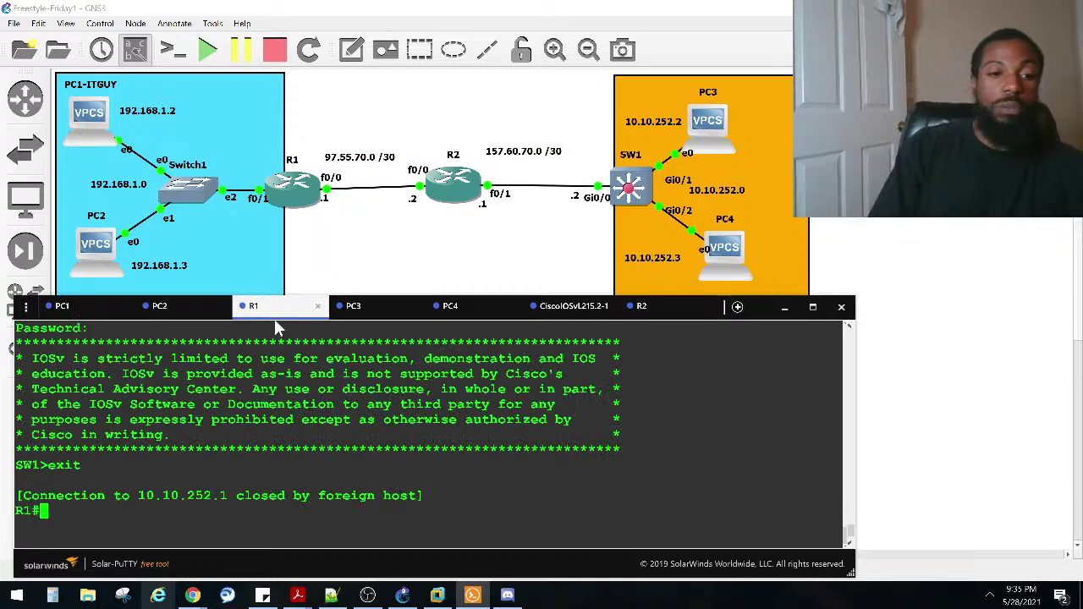
pyautogui.press('Up')
pyautogui.press('Return')
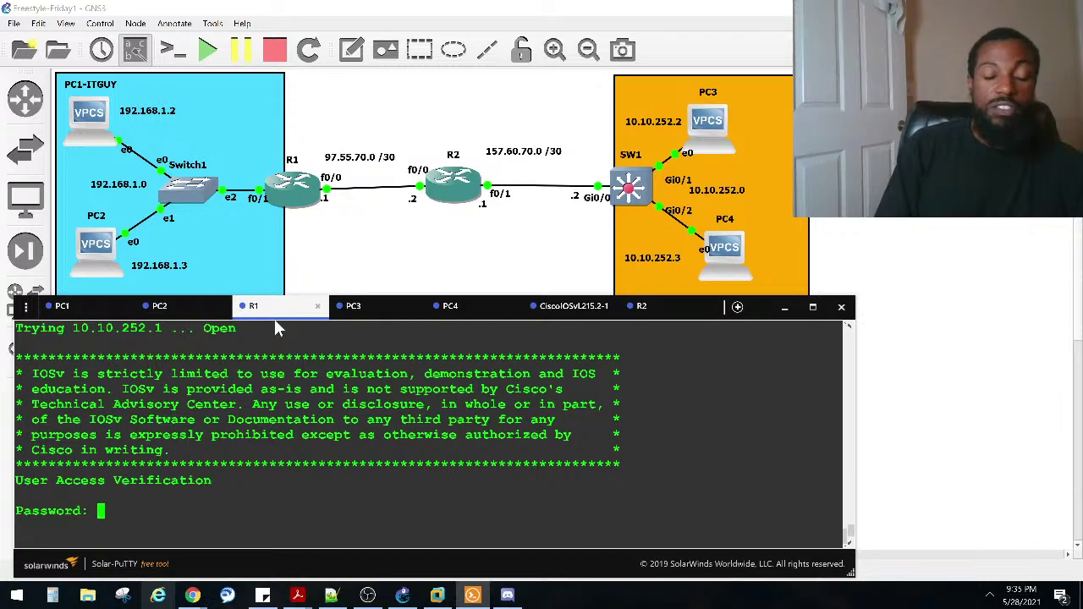
pyautogui.press('capslock')
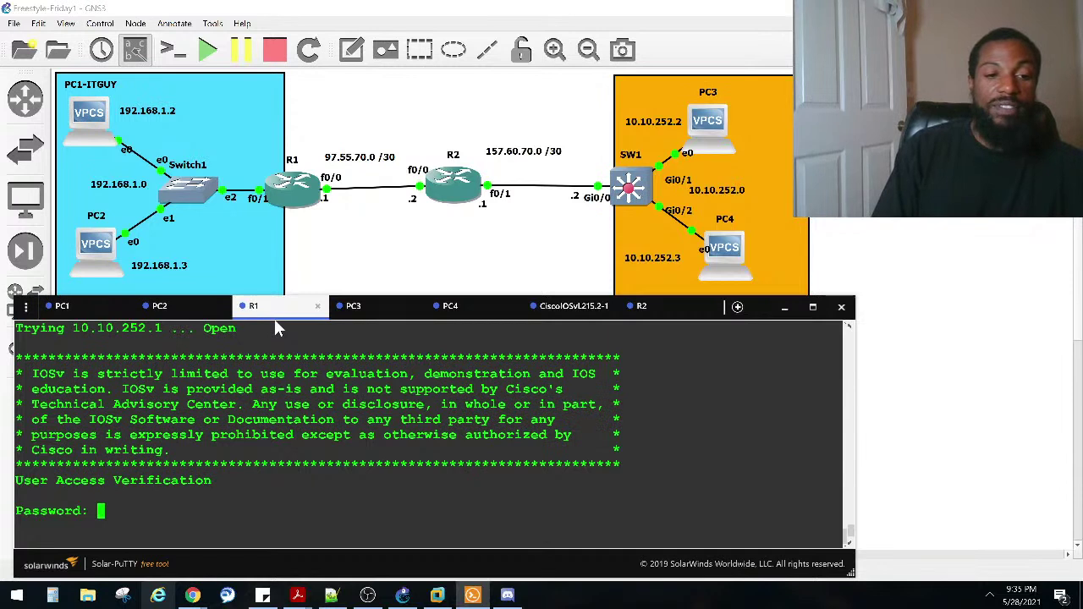
pyautogui.press('Return')
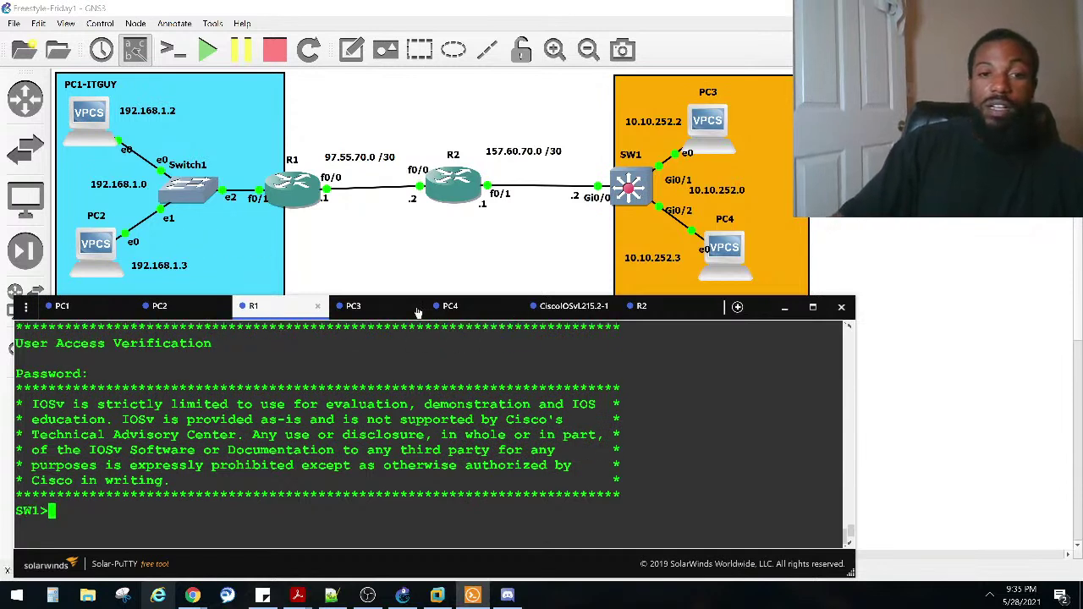
# Step: Retry telnet 10.10.252.1 from R2 with blank passwords, then highlight SW1's permit ip any any entry
pyautogui.click(647, 307)
pyautogui.press('Up')
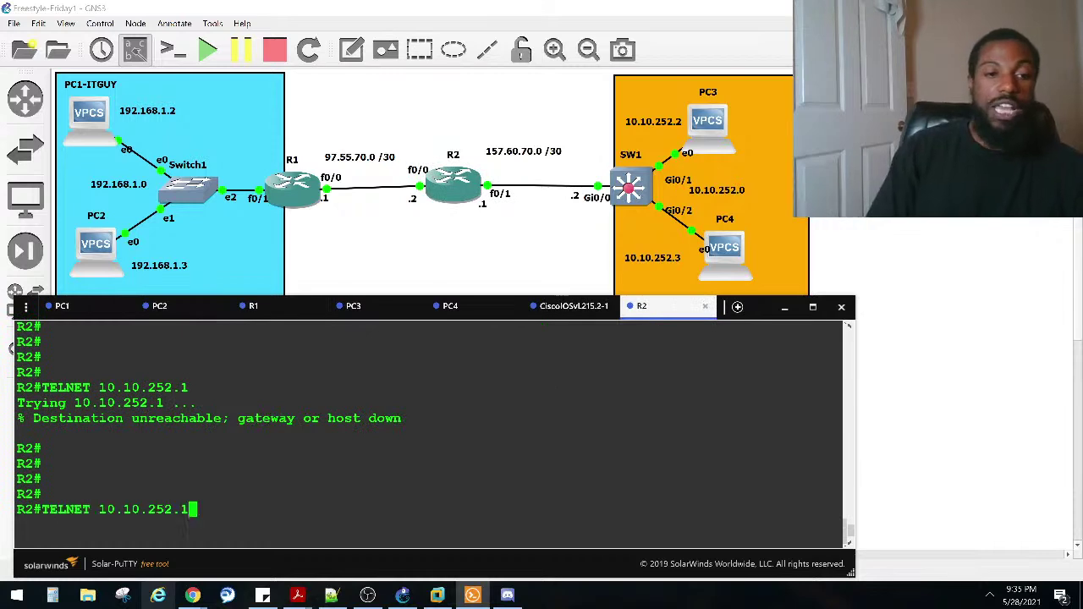
pyautogui.press('capslock')
pyautogui.press('Return')
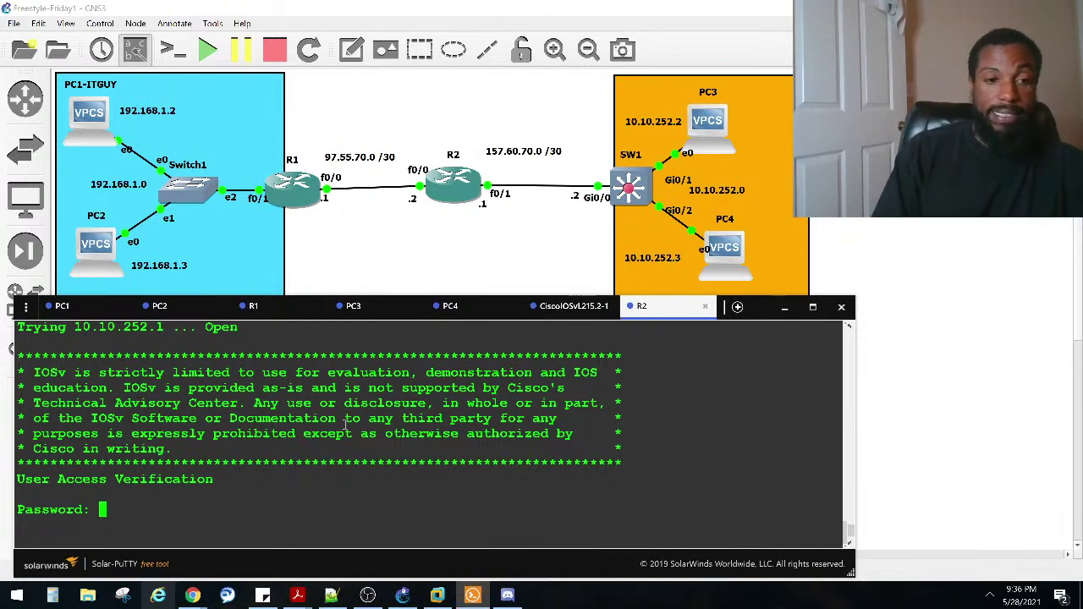
pyautogui.press('Return')
pyautogui.press('Return')
pyautogui.press('Return')
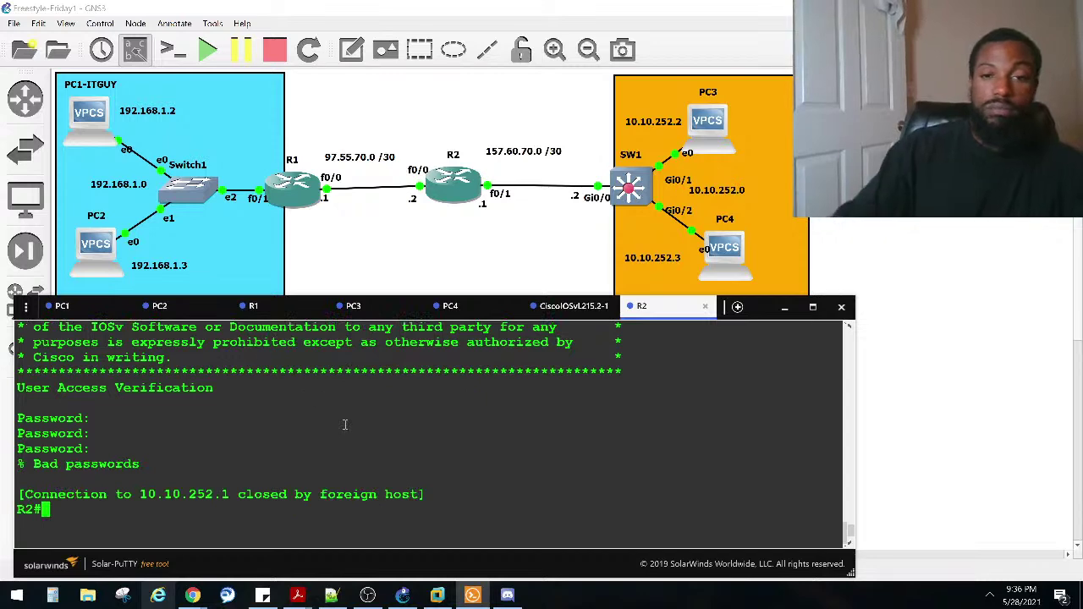
pyautogui.click(571, 306)
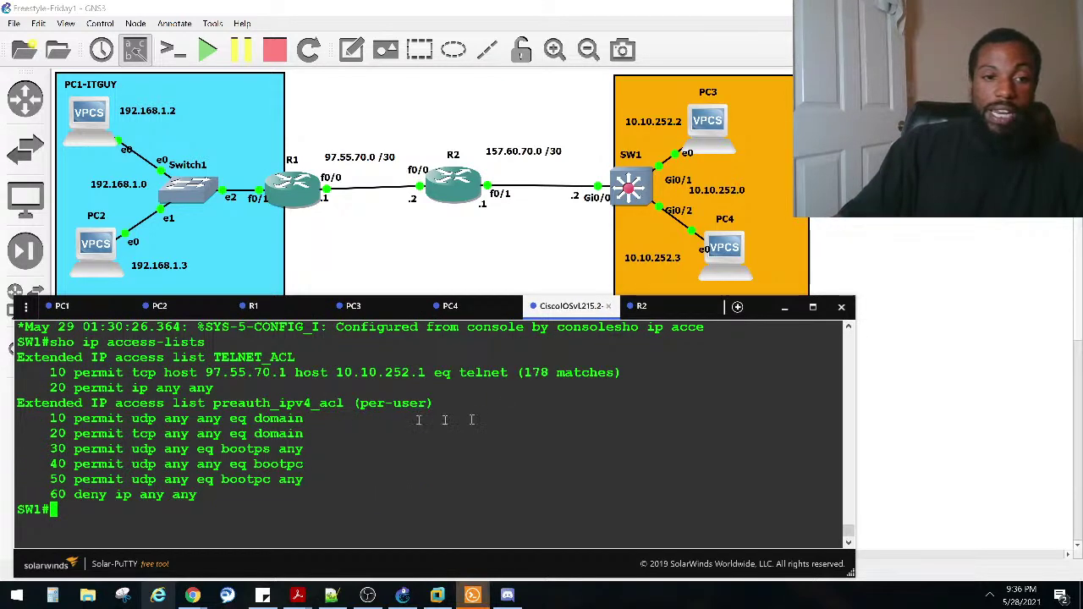
pyautogui.moveTo(210, 388); pyautogui.dragTo(52, 388)
# Step: Enter global configuration mode on SW1 with configure terminal
pyautogui.write('conf')
pyautogui.press('Tab')
pyautogui.write('t')
pyautogui.press('Tab')
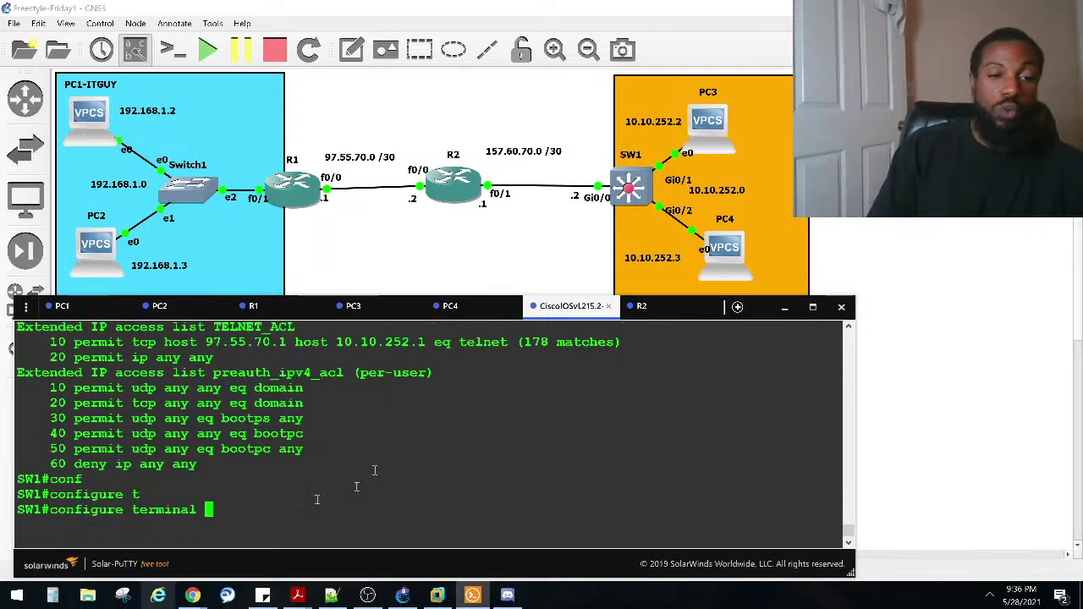
pyautogui.press('Return')
# Step: Type ip access-list at the prompt and point out TELNET_ACL entries 10 and 20
pyautogui.write('ip d')
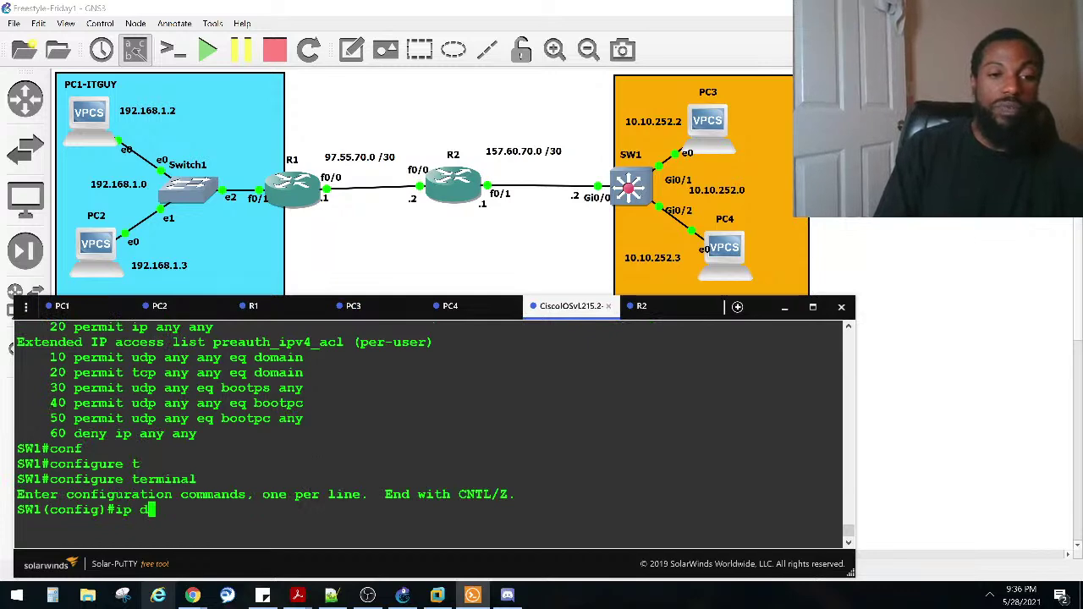
pyautogui.press('Tab')
pyautogui.write('aa')
pyautogui.press('BackSpace')
pyautogui.write('cce')
pyautogui.press('Tab')
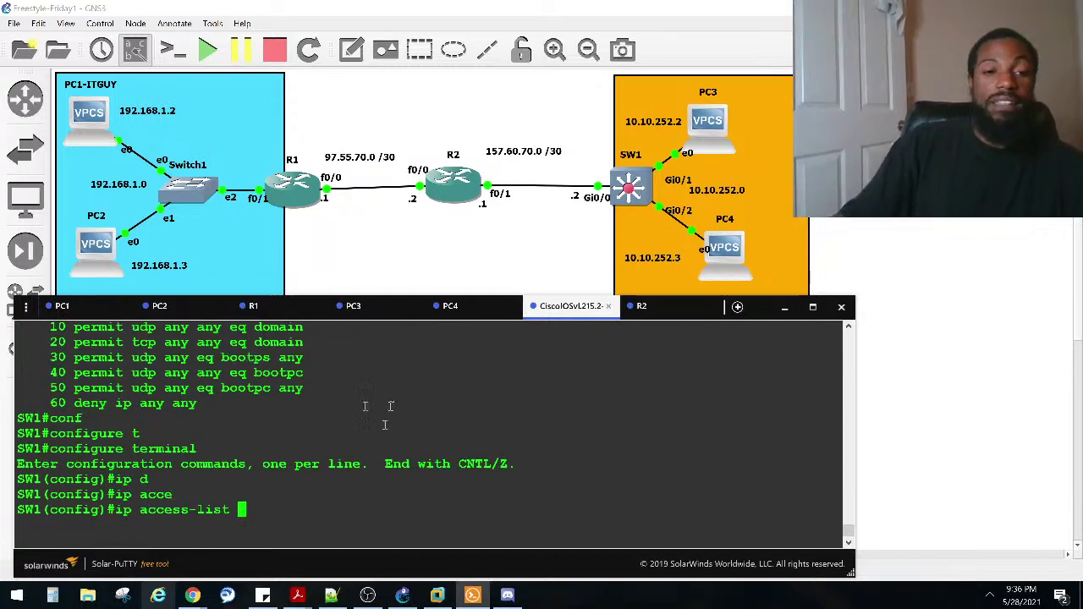
pyautogui.scroll(4, 384, 424)
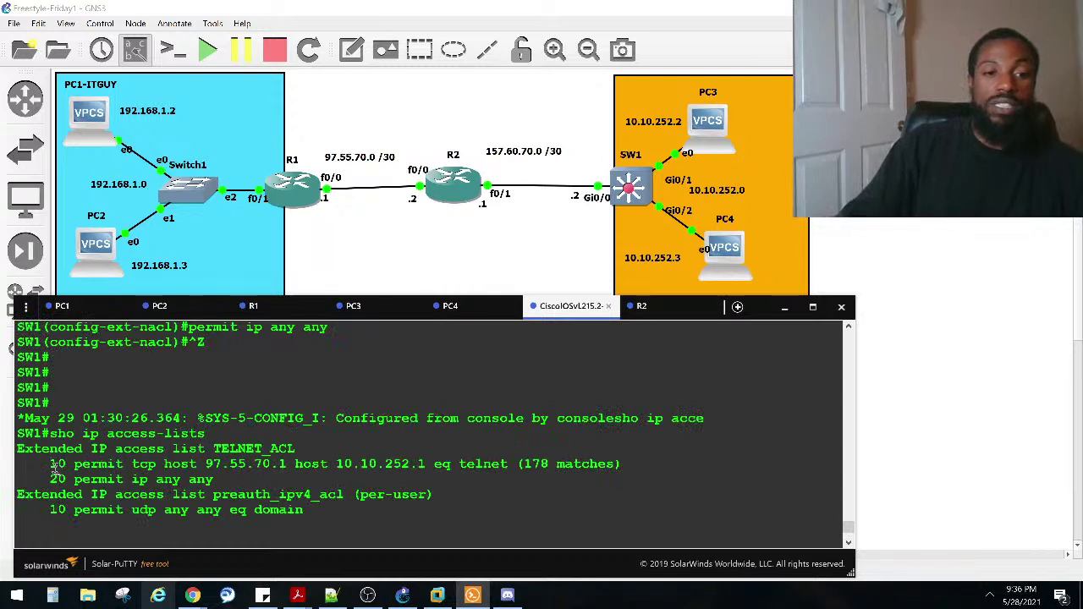
pyautogui.moveTo(52, 464); pyautogui.dragTo(97, 480)
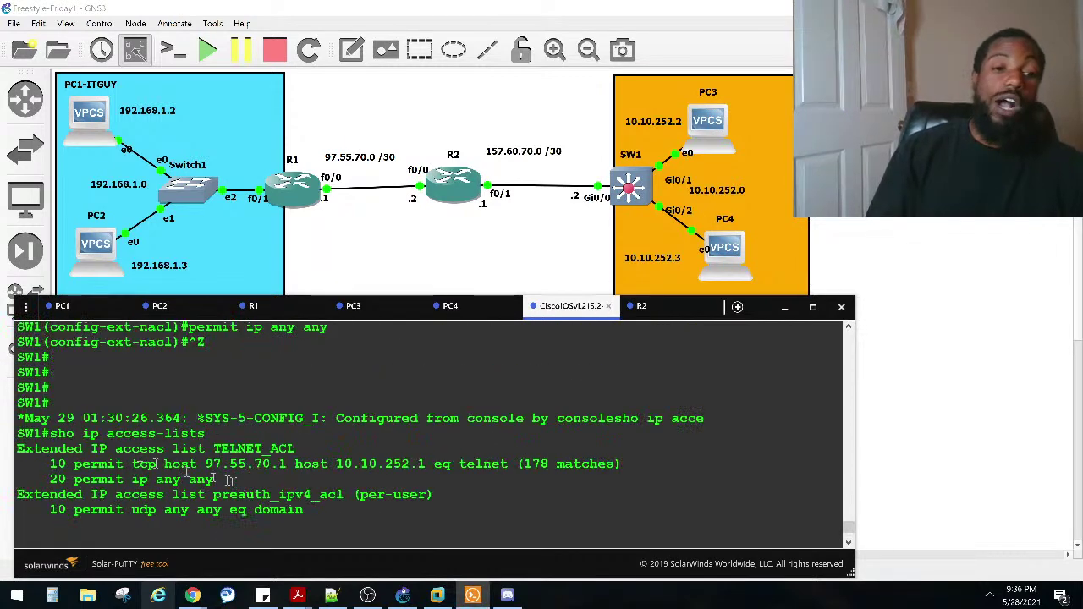
pyautogui.moveTo(50, 479); pyautogui.dragTo(214, 478)
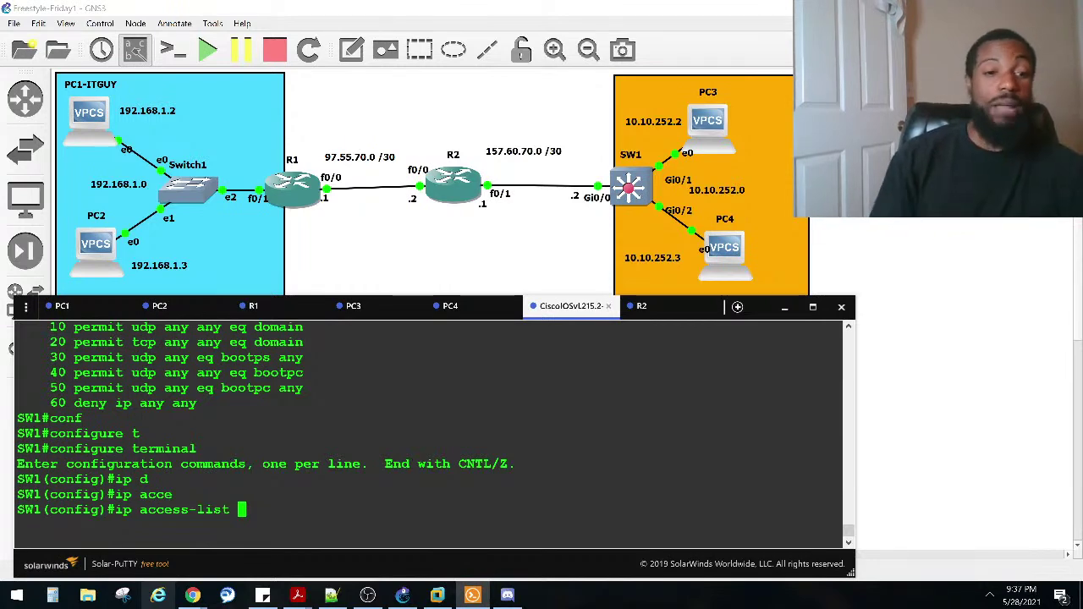
pyautogui.scroll(4, 232, 487)
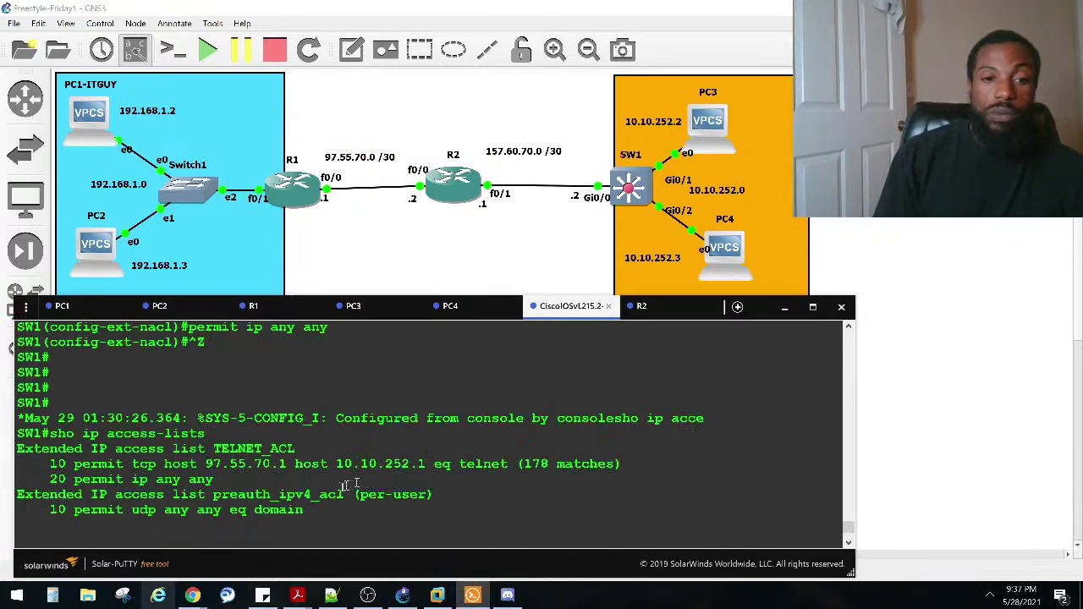
pyautogui.scroll(-4, 359, 475)
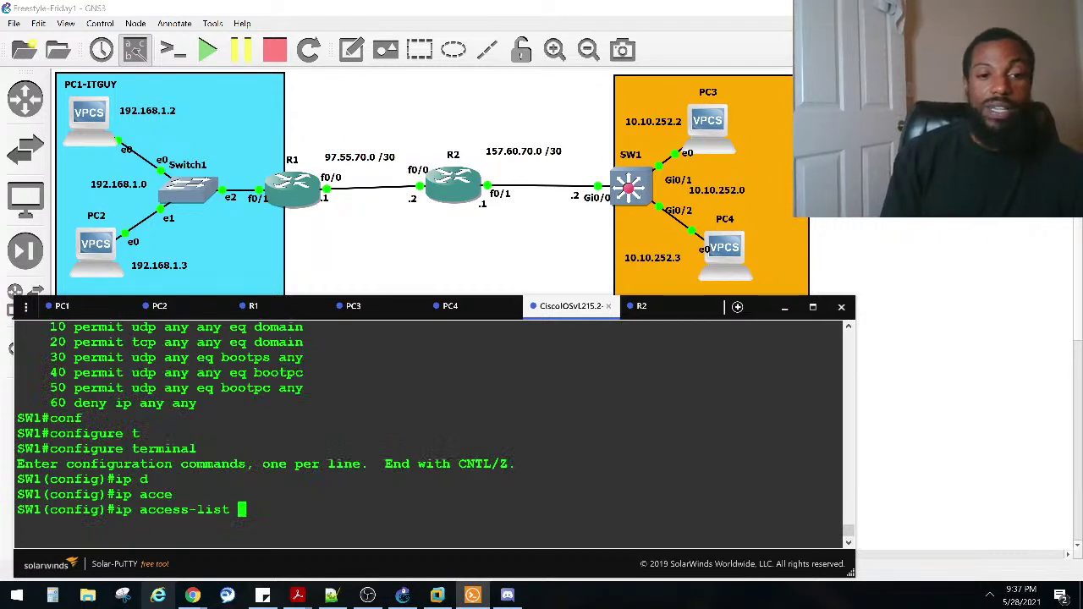
# Step: Open extended access list TELNET_ACL and remove entry 20 with no 20
pyautogui.write('ex')
pyautogui.press('Tab')
pyautogui.write('t')
pyautogui.press('Tab')
pyautogui.press('capslock')
pyautogui.write('TELN')
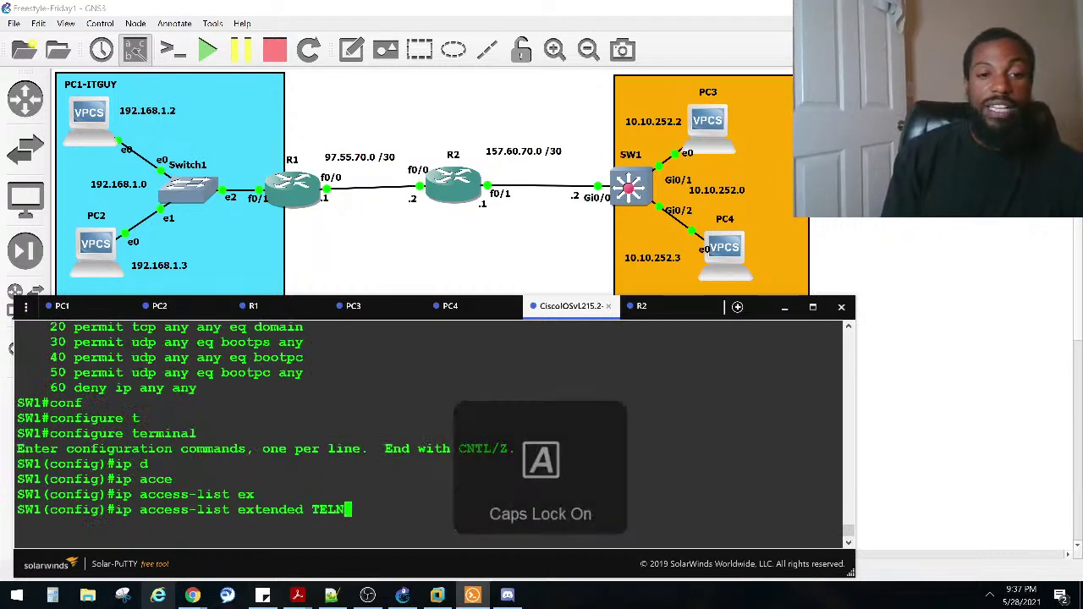
pyautogui.write('ET_ACL')
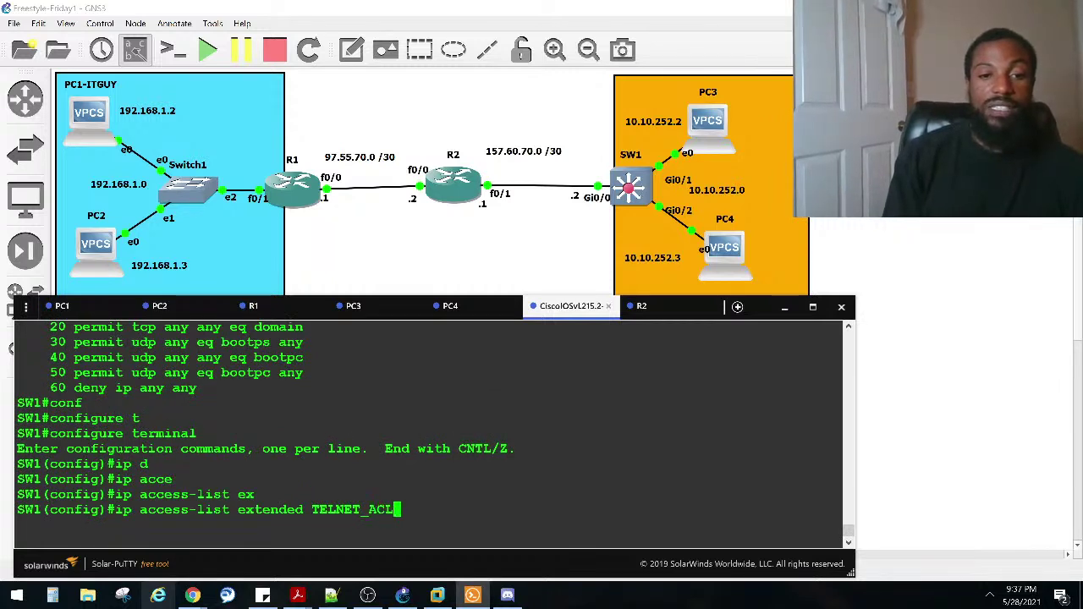
pyautogui.press('Return')
pyautogui.write('NO')
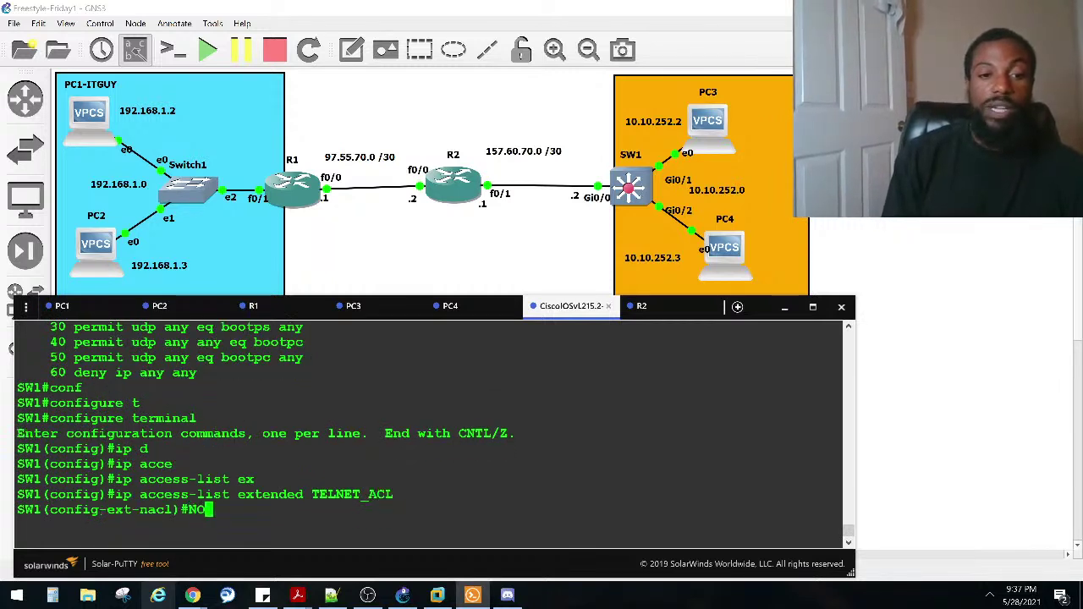
pyautogui.press('capslock')
pyautogui.write('20')
pyautogui.press('Return')
# Step: Exit configuration mode, rerun show ip access-lists, and highlight the 234 matches count
pyautogui.scroll(3, 297, 477)
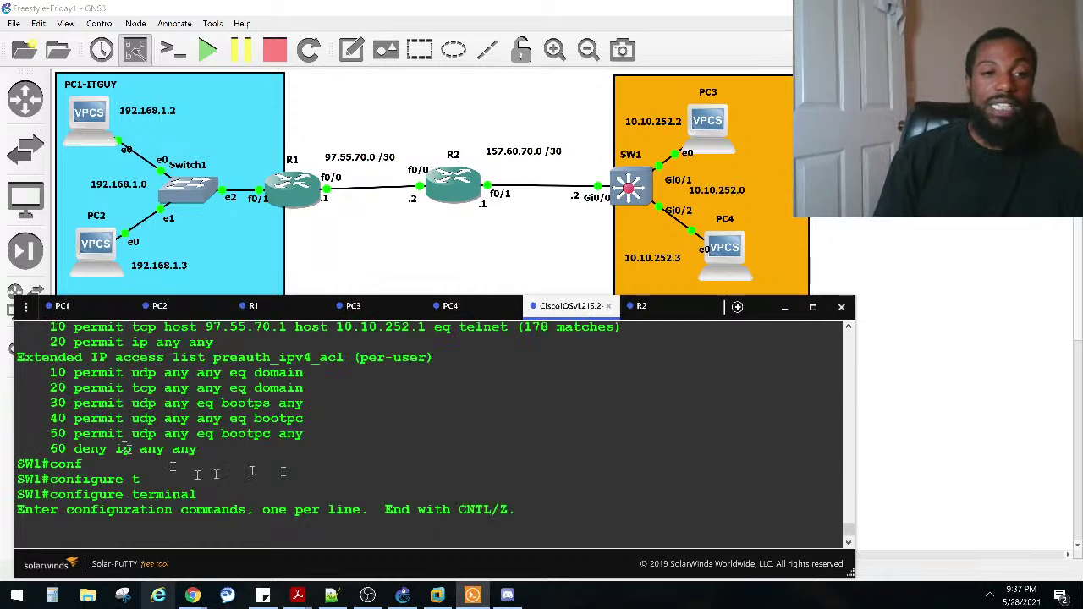
pyautogui.scroll(2, 298, 476)
pyautogui.scroll(-4, 247, 432)
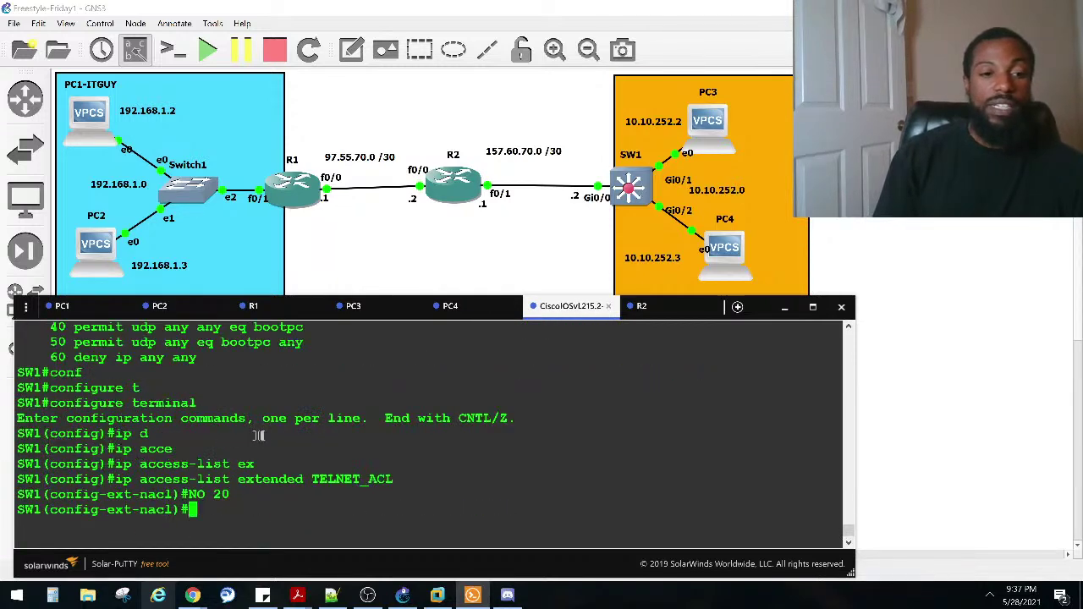
pyautogui.hotkey('ctrl', 'z')
pyautogui.press('Return')
pyautogui.press('Return')
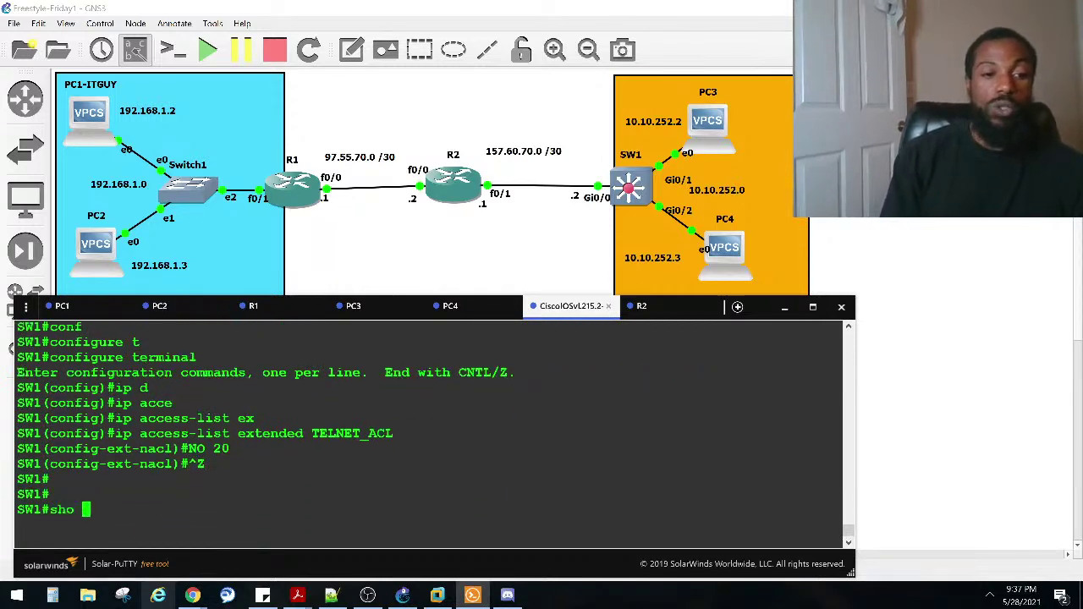
pyautogui.write('sho ip acce')
pyautogui.press('Tab')
pyautogui.press('Return')
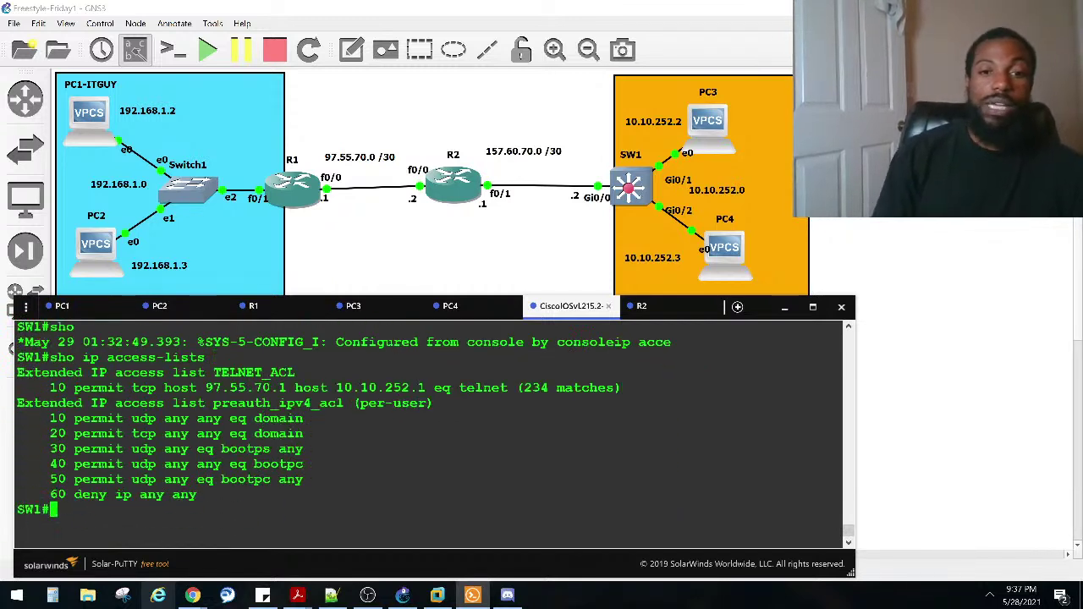
pyautogui.moveTo(620, 391); pyautogui.dragTo(483, 389)
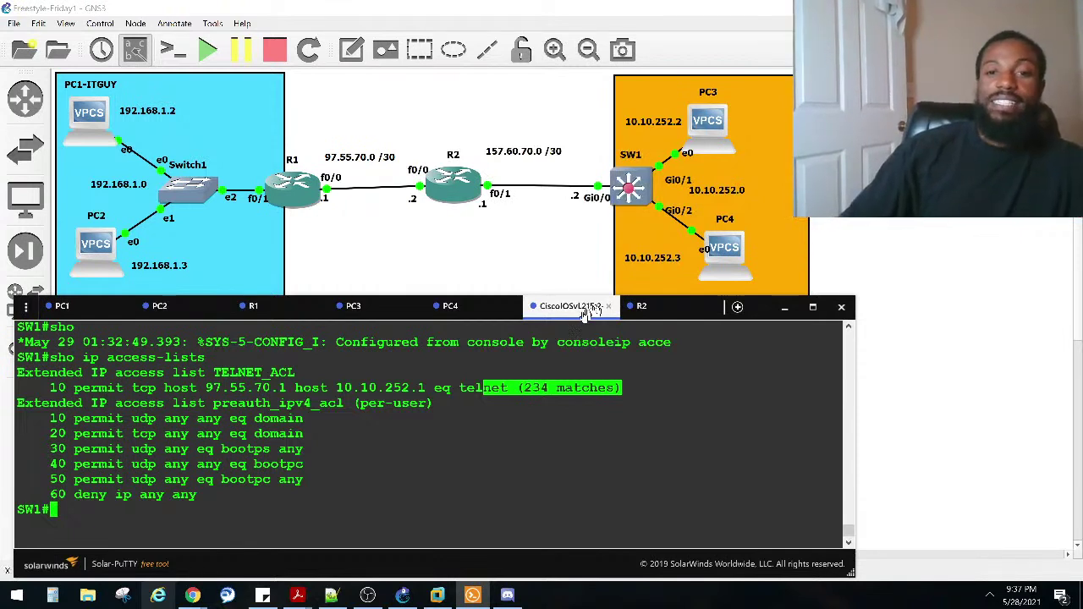
pyautogui.click(483, 403)
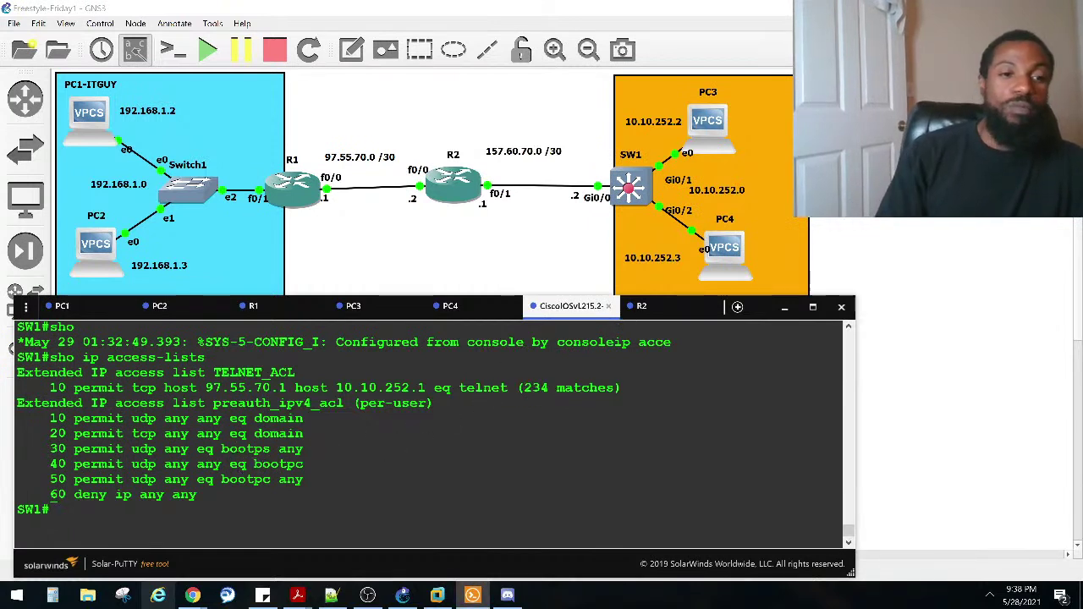
# Step: Enter global configuration mode on SW1
pyautogui.write('co')
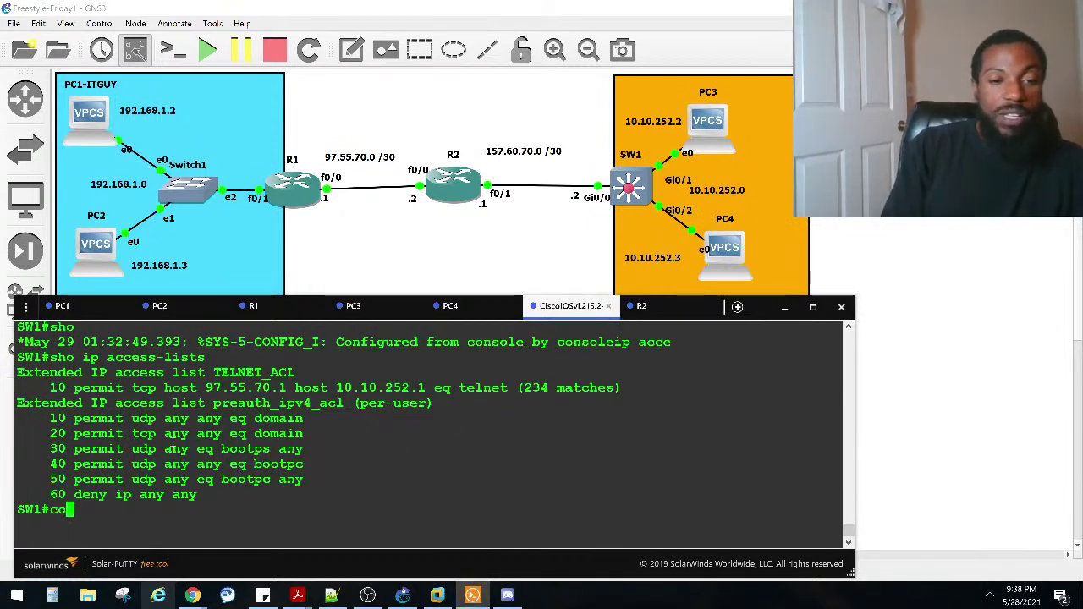
pyautogui.write('nf')
pyautogui.press('Tab')
pyautogui.write('t')
pyautogui.press('Tab')
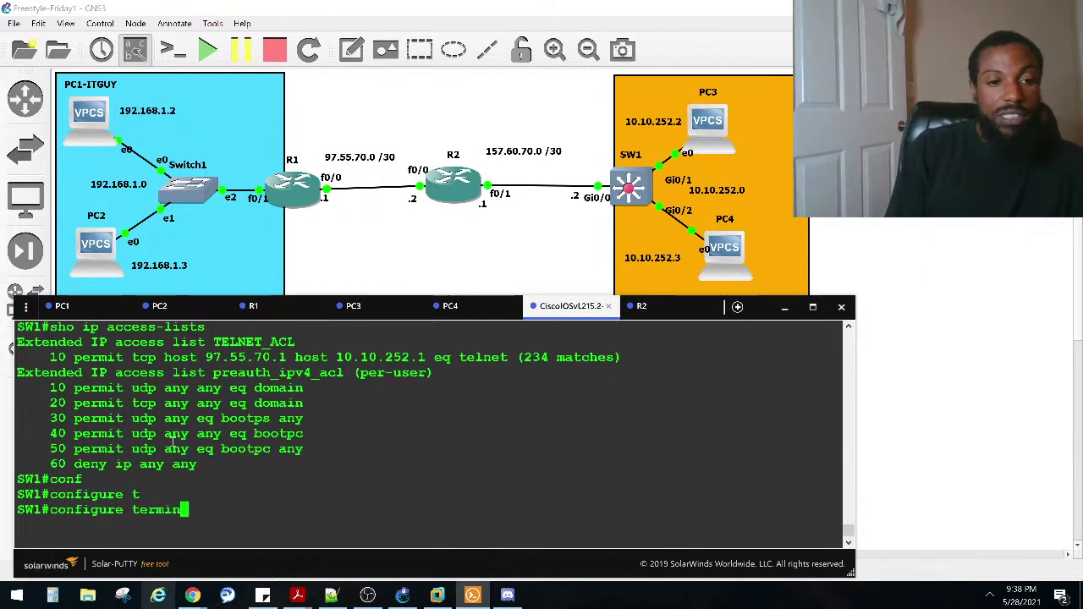
pyautogui.press('Return')
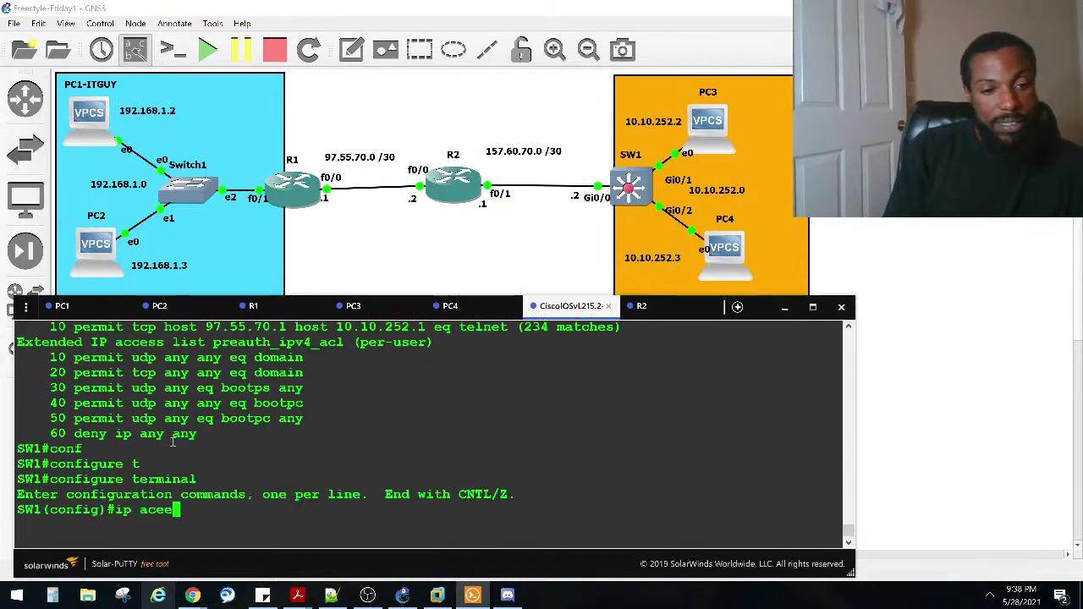
# Step: Open ip access-list extended TELNET_ACL for editing
pyautogui.write('ip acee')
pyautogui.press('Tab')
pyautogui.write('ce')
pyautogui.press('Tab')
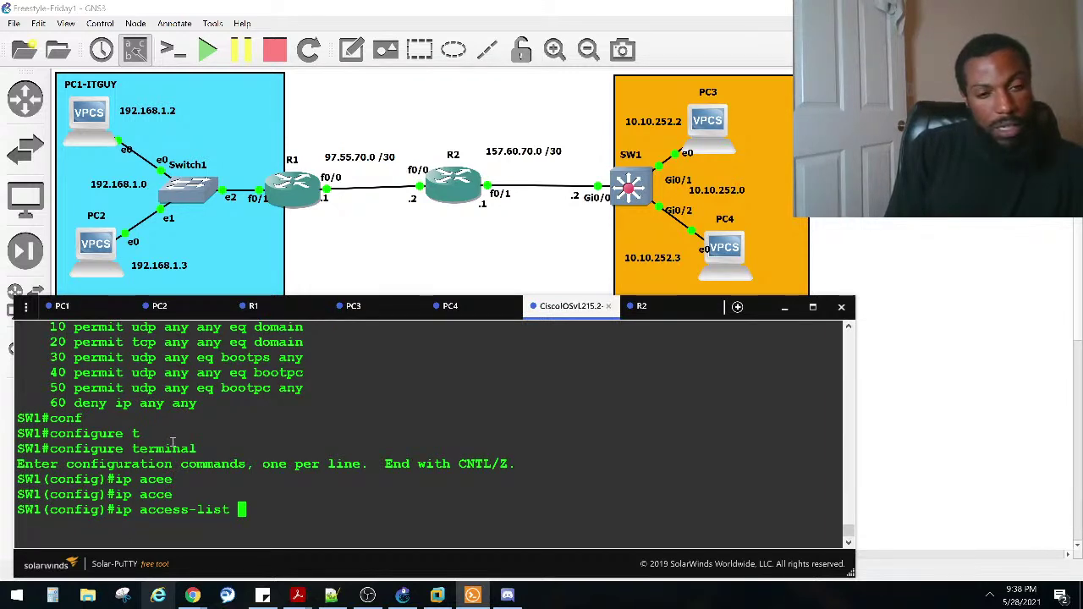
pyautogui.write('e')
pyautogui.press('Tab')
pyautogui.press('capslock')
pyautogui.write('TE')
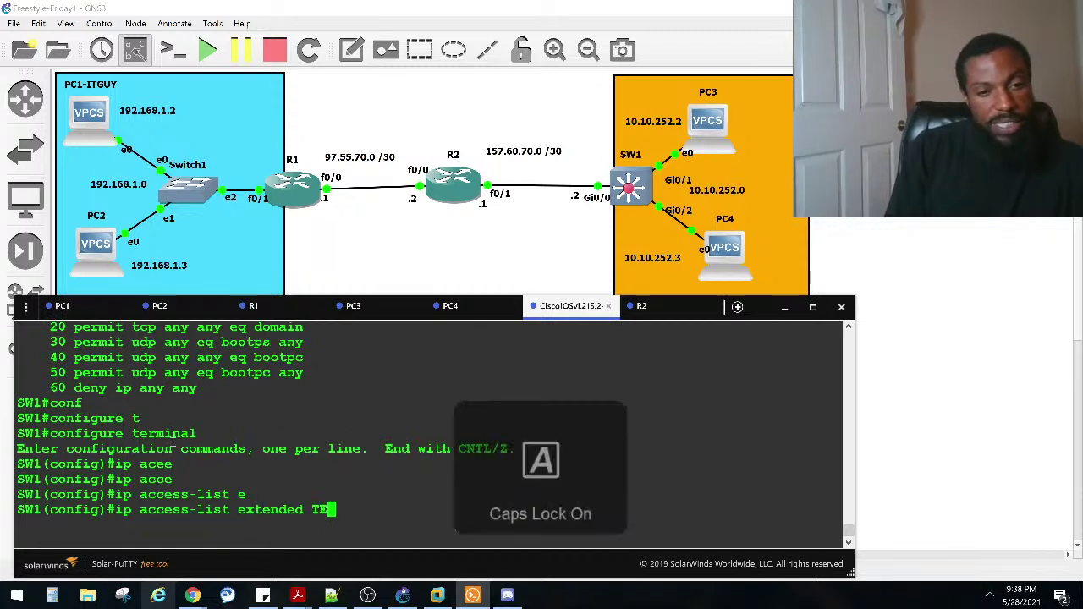
pyautogui.write('LNET_')
pyautogui.press('capslock')
pyautogui.write('acl')
pyautogui.press('BackSpace')
pyautogui.press('BackSpace')
pyautogui.press('BackSpace')
pyautogui.press('capslock')
pyautogui.write('ACL')
pyautogui.press('Return')
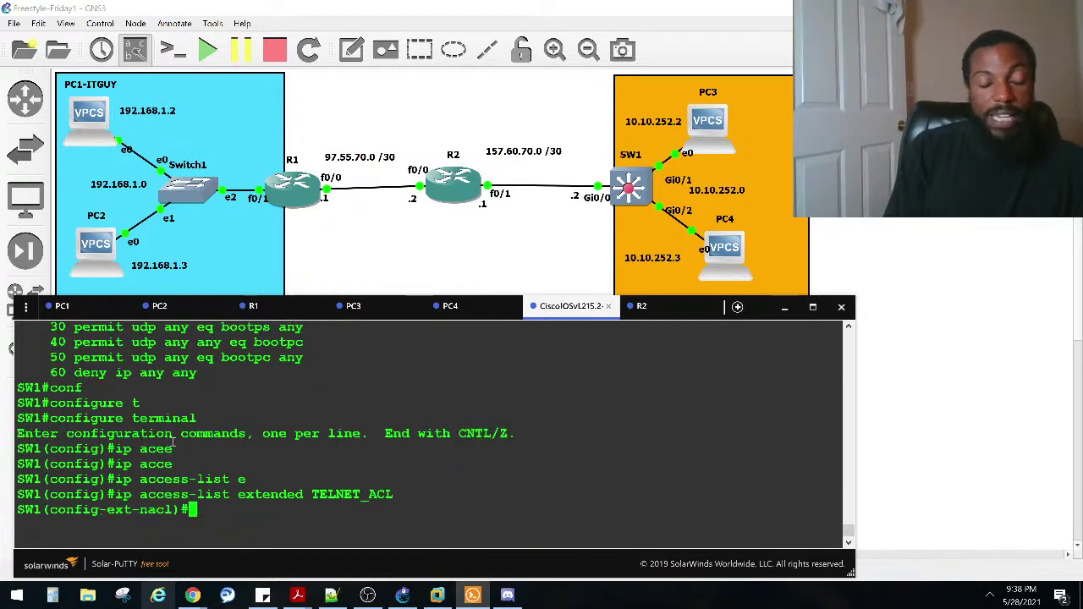
# Step: Add the rule permit icmp any any to TELNET_ACL
pyautogui.write('PE')
pyautogui.press('Tab')
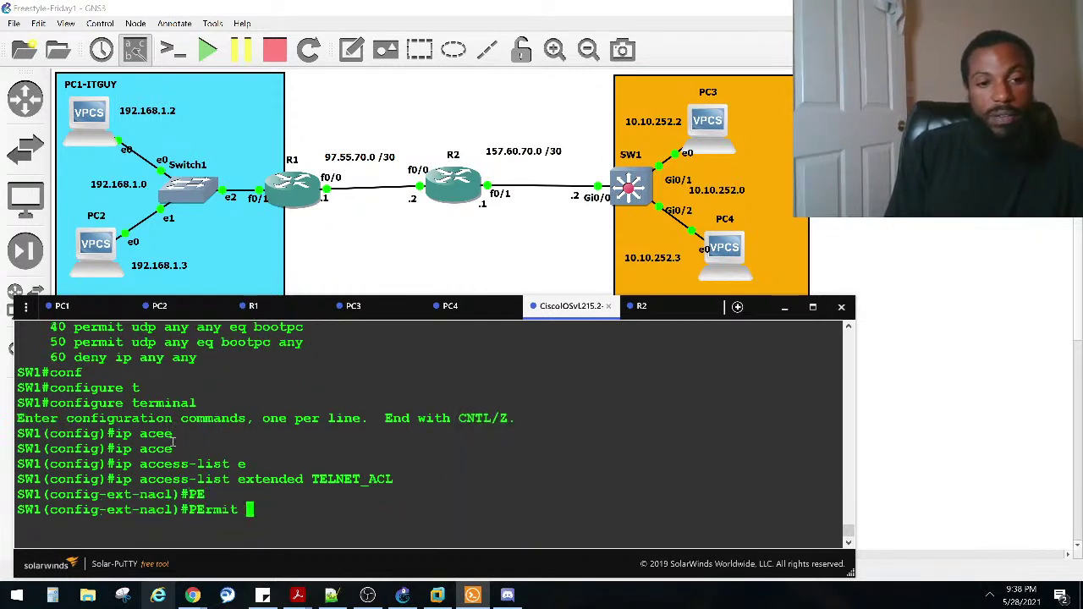
pyautogui.press('capslock')
pyautogui.write('ip')
pyautogui.press('Tab')
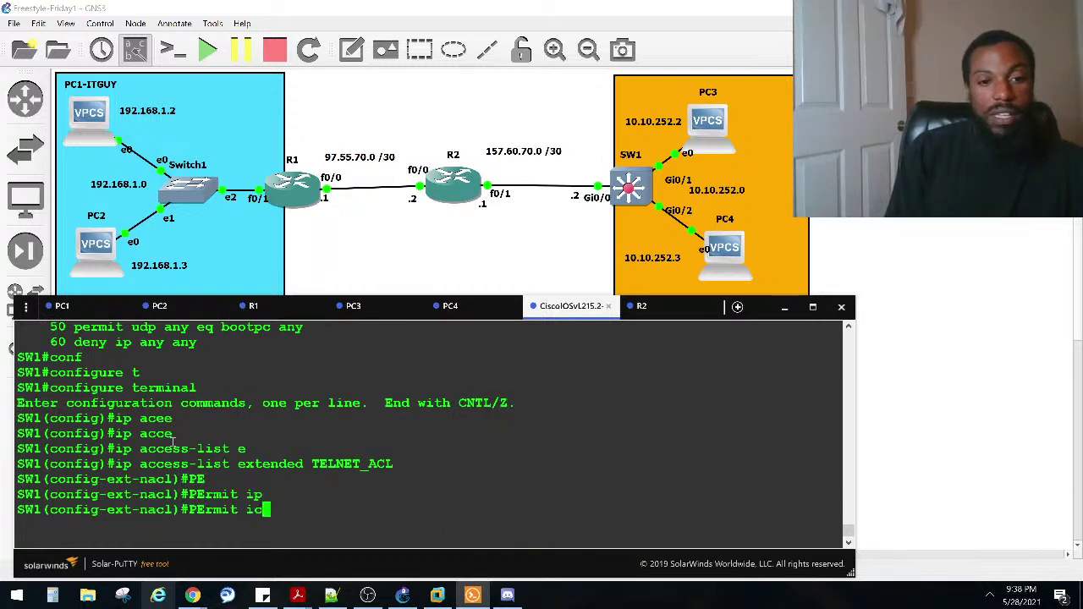
pyautogui.press('Tab')
pyautogui.write('an')
pyautogui.press('Tab')
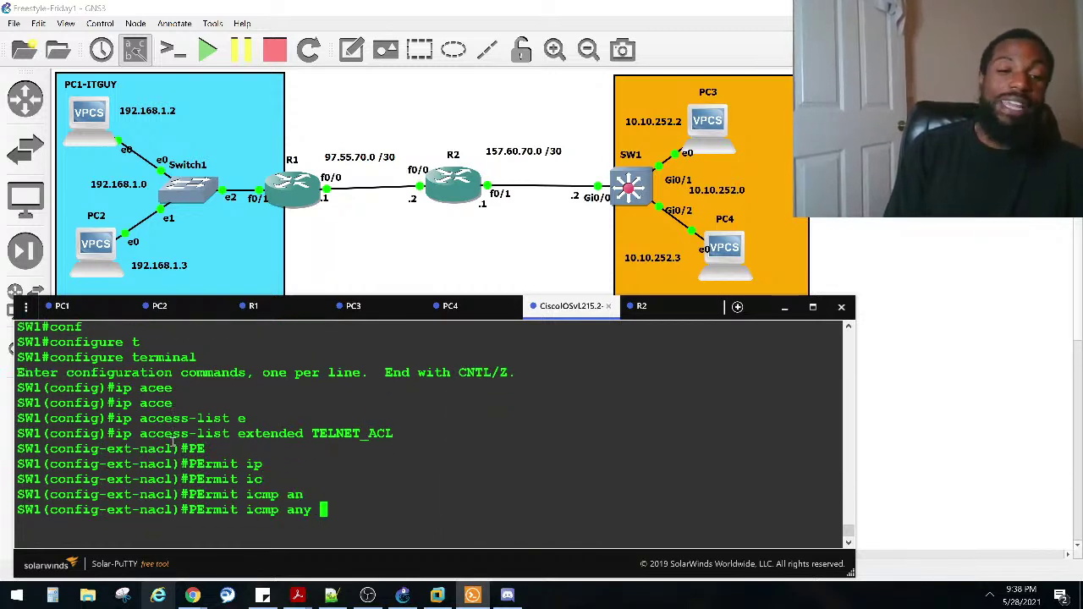
pyautogui.press('Tab')
pyautogui.write('an')
pyautogui.press('Tab')
pyautogui.press('Return')
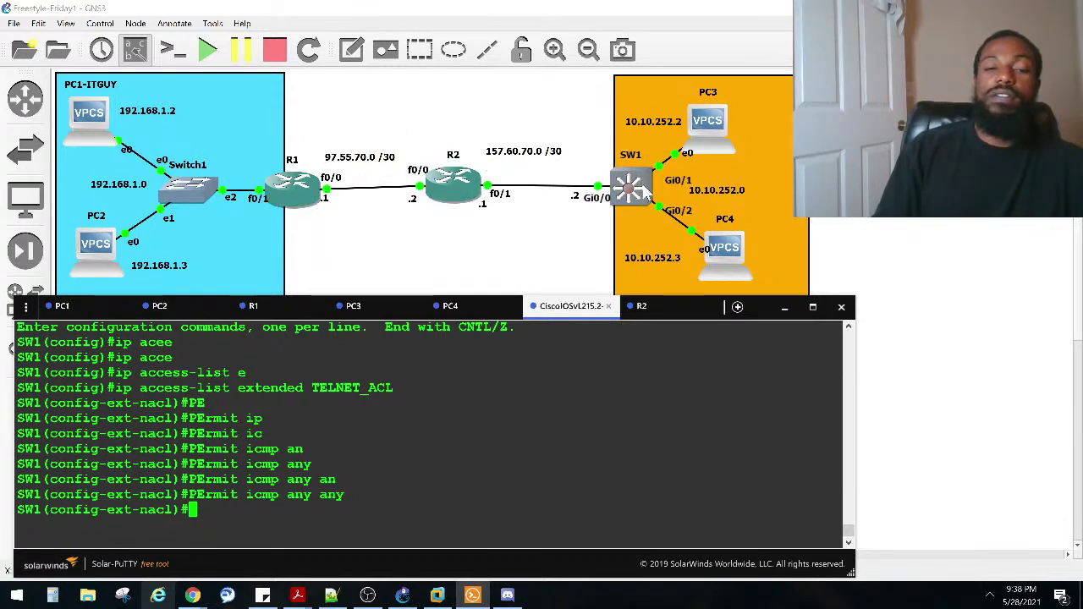
# Step: Ping 10.10.252.3 from PC1
pyautogui.click(85, 309)
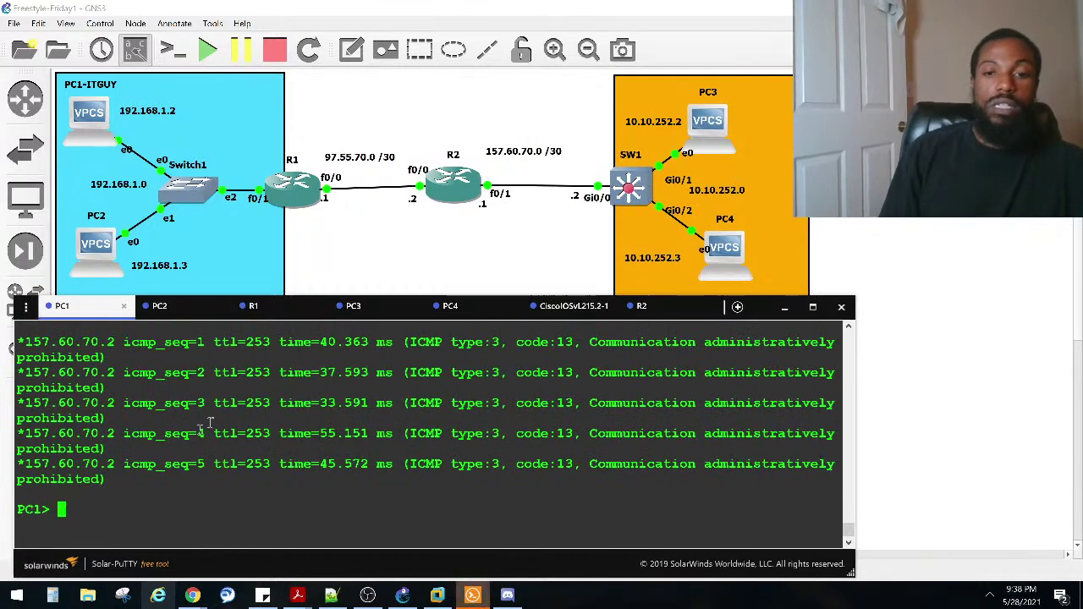
pyautogui.press('Return')
pyautogui.press('Return')
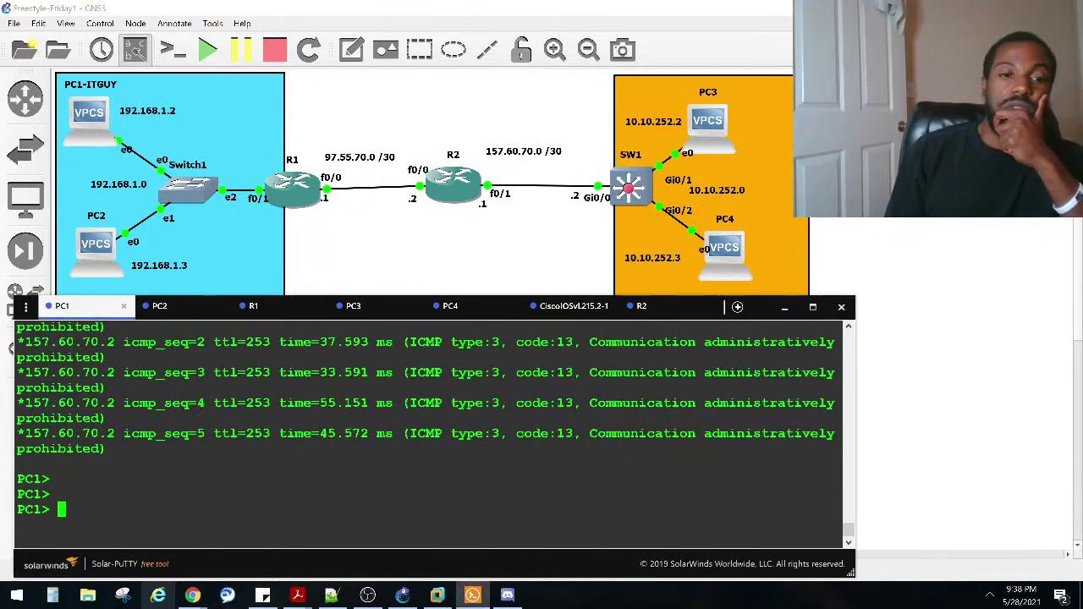
pyautogui.write('ping 10.10.252.3')
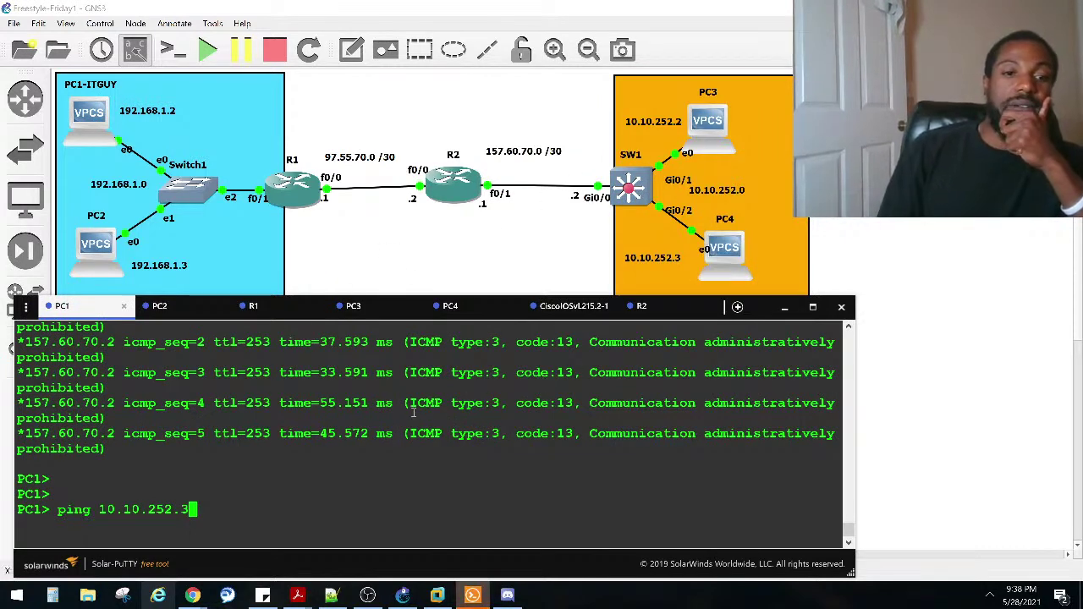
pyautogui.press('Return')
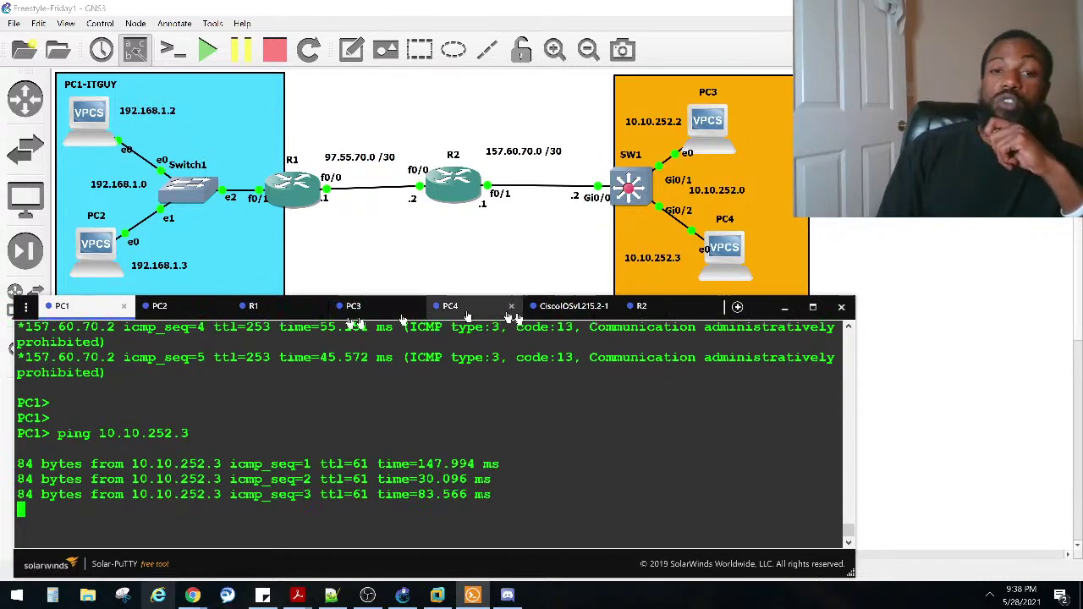
# Step: Show SW1's access lists and highlight the 5 matches on the icmp entry, then return to PC1
pyautogui.click(571, 306)
pyautogui.hotkey('ctrl', 'z')
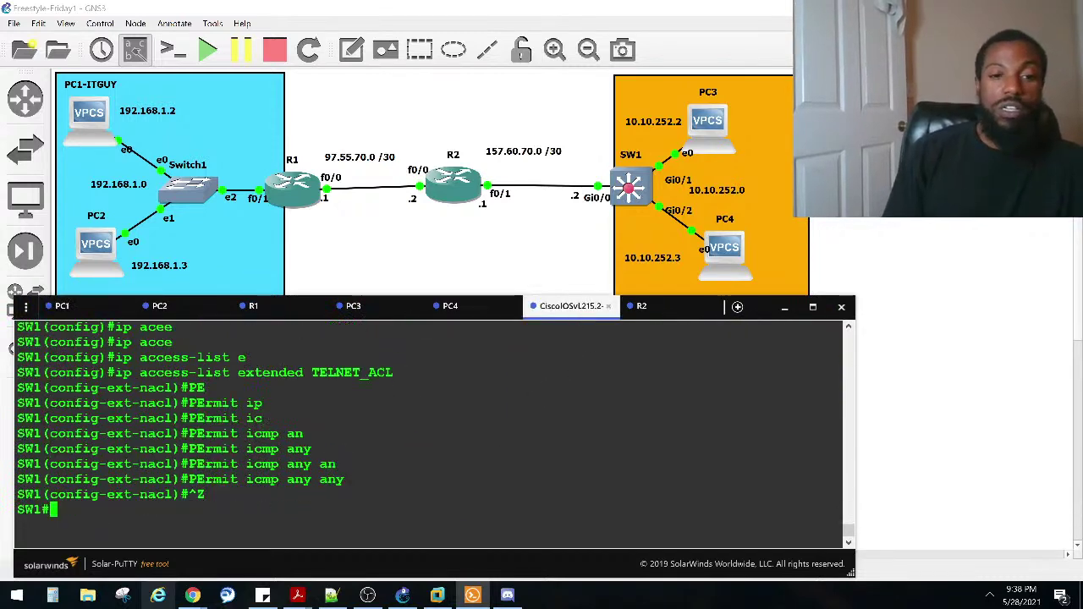
pyautogui.press('Return')
pyautogui.write('configure terminal')
pyautogui.press('Up')
pyautogui.press('Up')
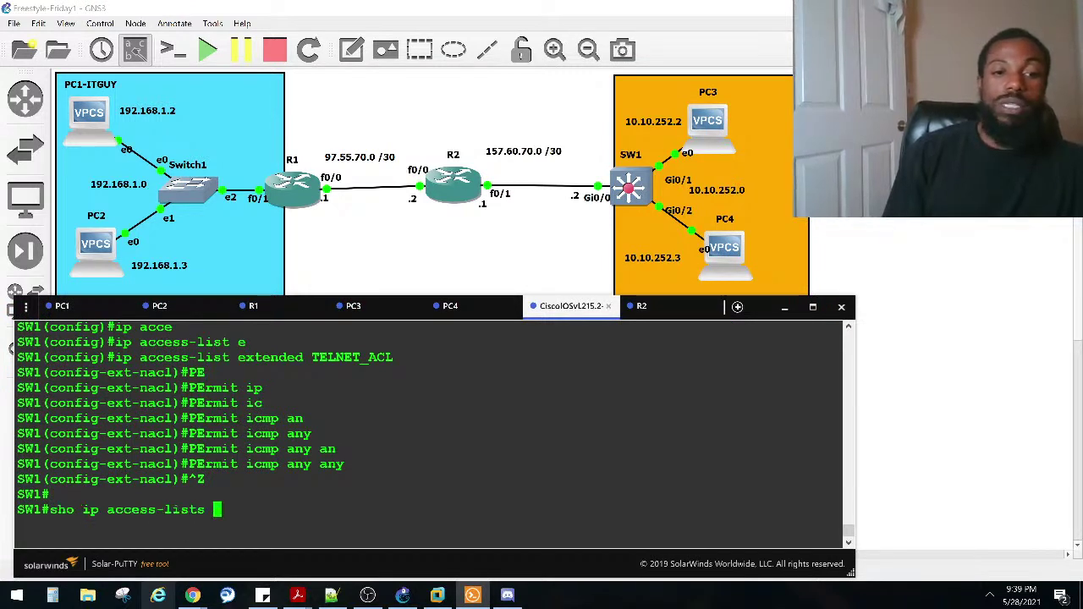
pyautogui.press('Return')
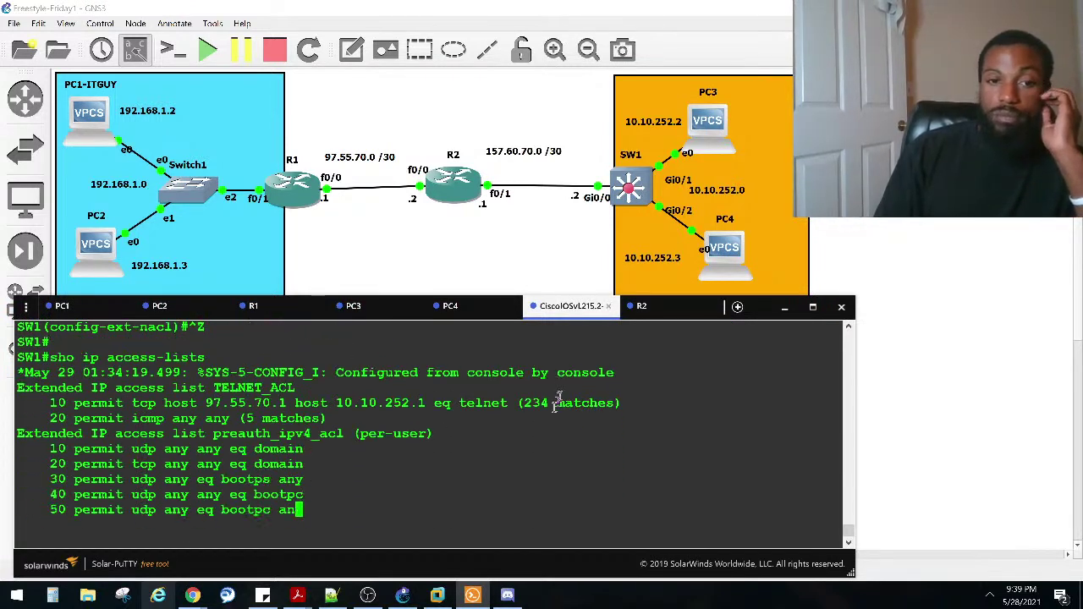
pyautogui.moveTo(326, 389); pyautogui.dragTo(241, 389)
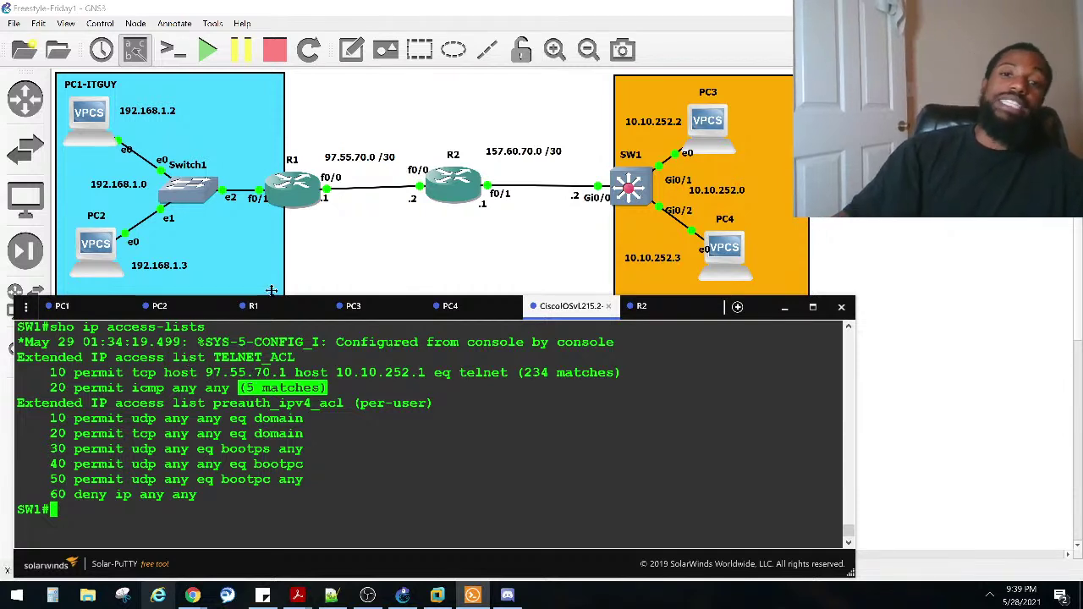
pyautogui.moveTo(330, 387); pyautogui.dragTo(233, 388)
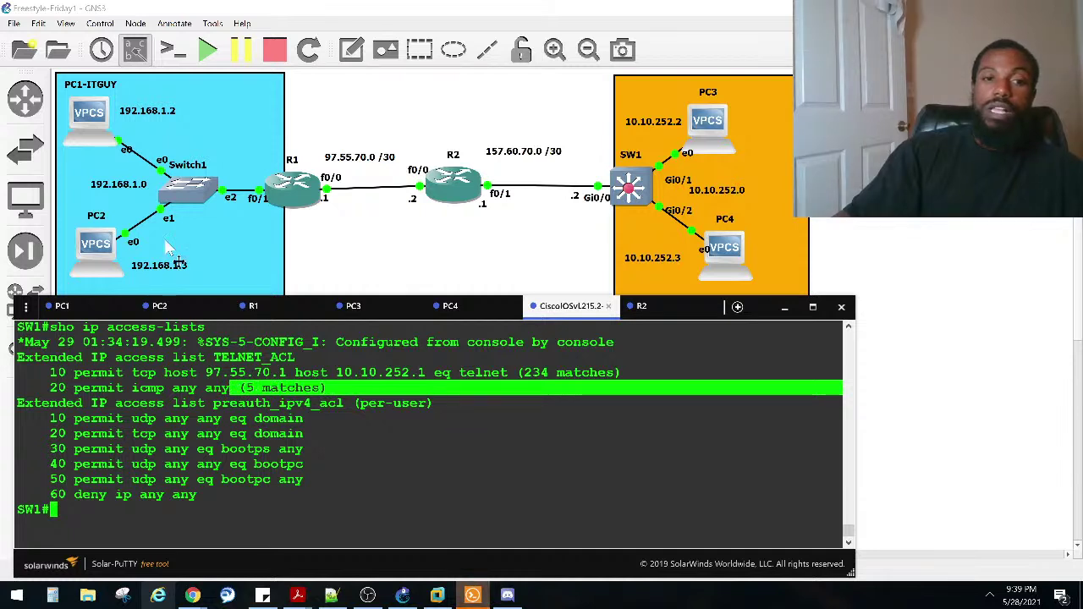
pyautogui.click(108, 310)
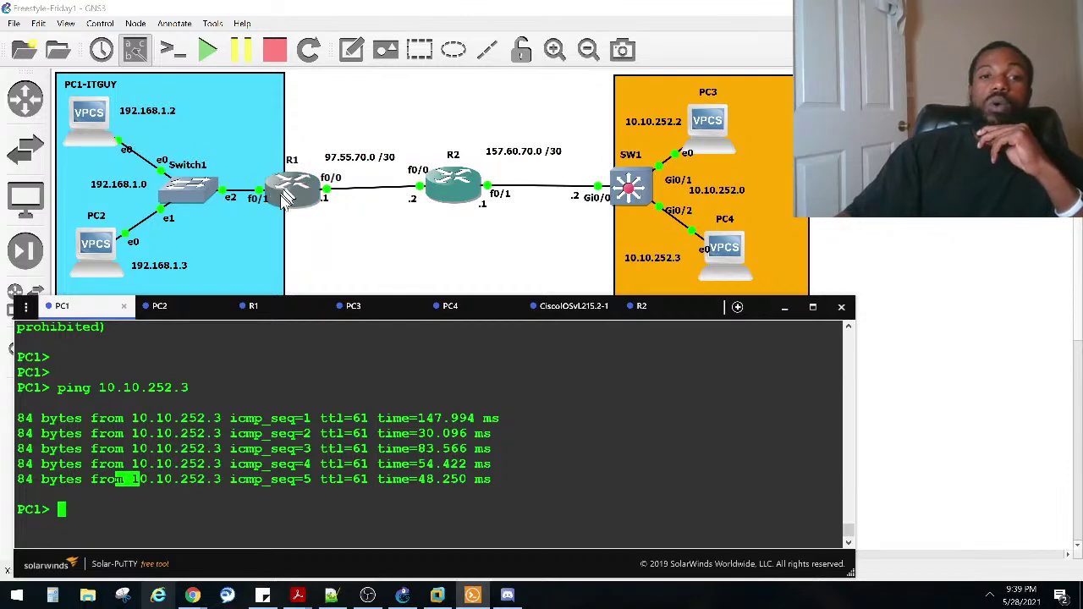
# Step: On R1, exit the current session and rerun telnet to 10.10.252.1
pyautogui.click(262, 307)
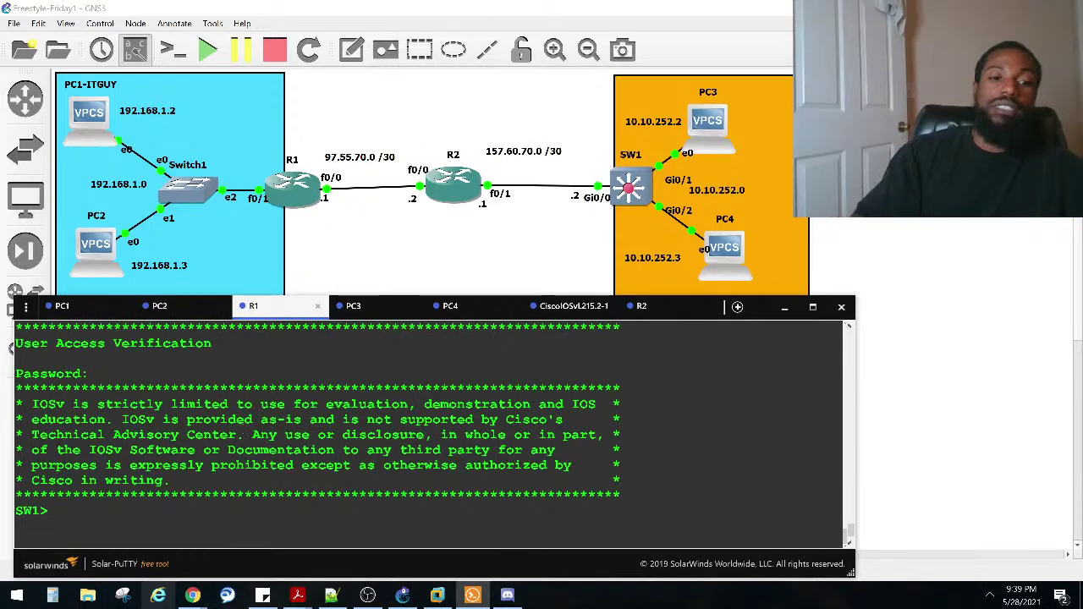
pyautogui.write('exi')
pyautogui.press('Return')
pyautogui.press('Up')
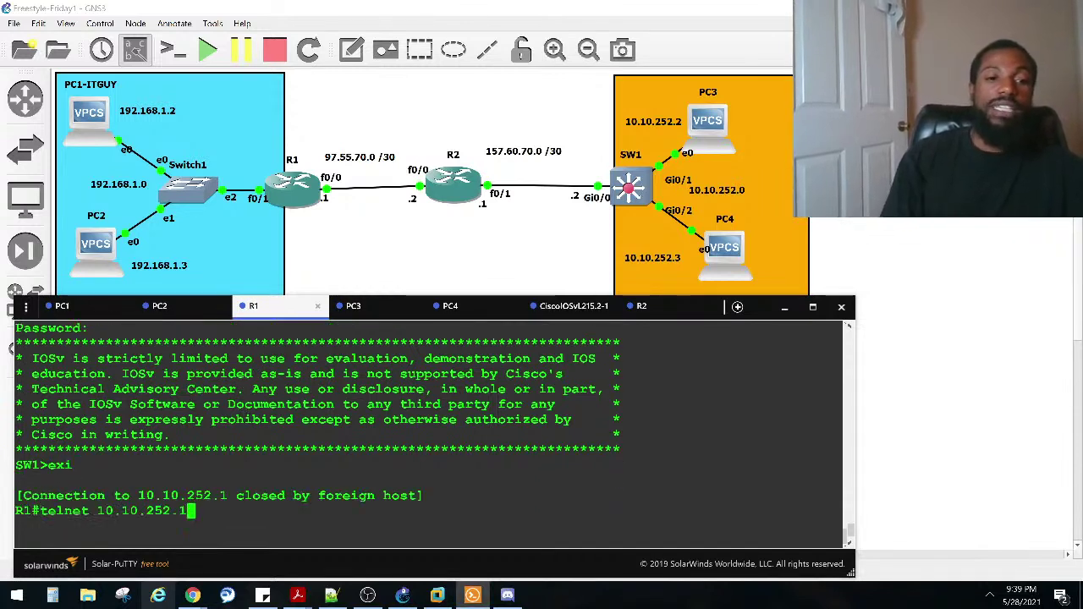
pyautogui.press('Return')
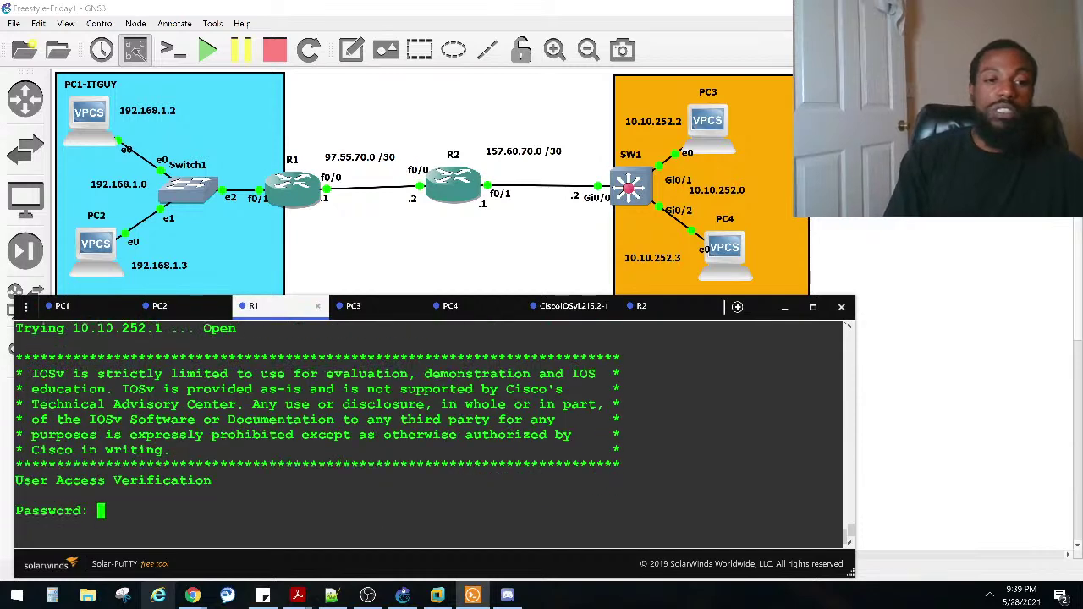
# Step: Log in to the switch with its password, then log out with EXIT
pyautogui.press('capslock')
pyautogui.write('cisco')
pyautogui.press('Return')
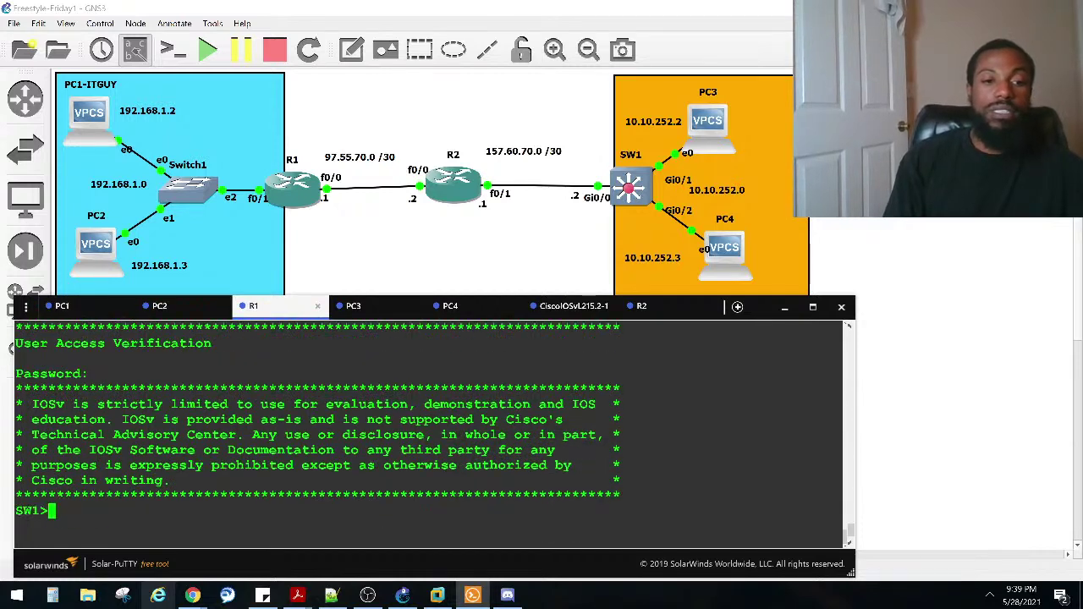
pyautogui.write('EXIT')
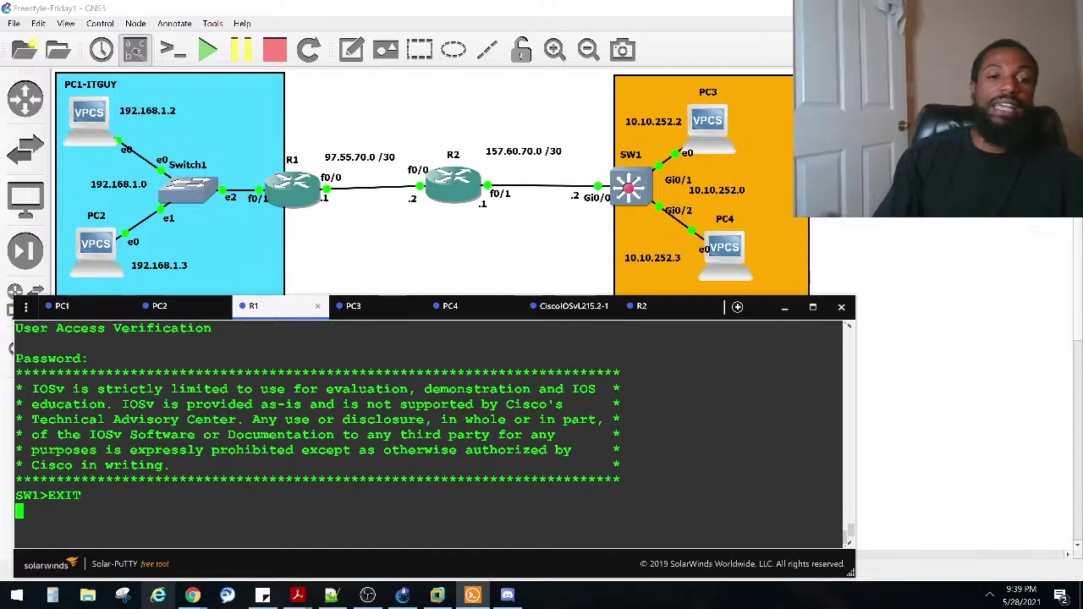
pyautogui.press('Return')
pyautogui.press('capslock')
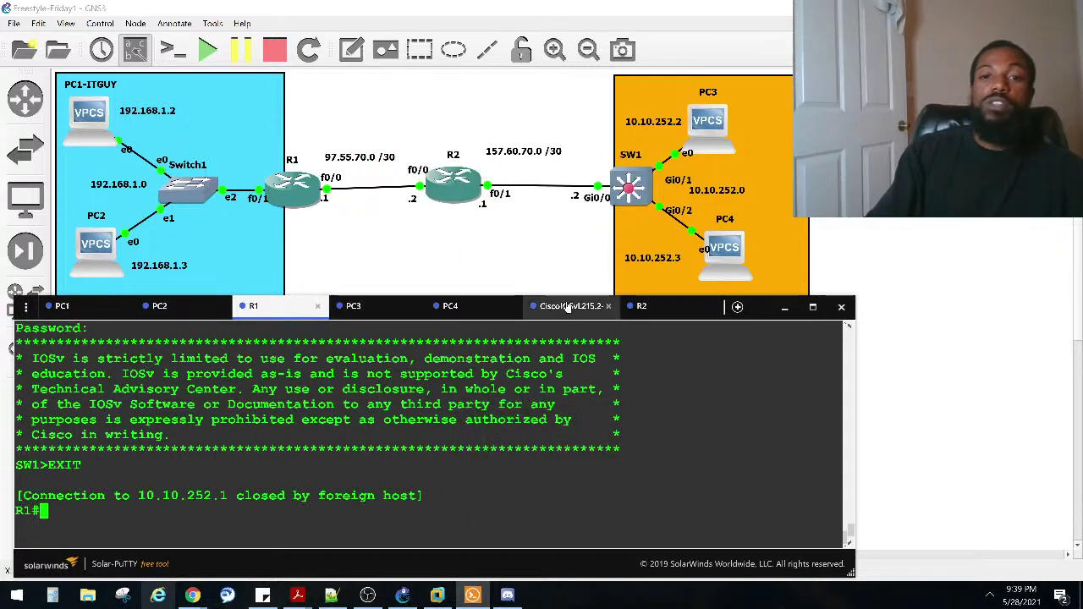
pyautogui.click(646, 310)
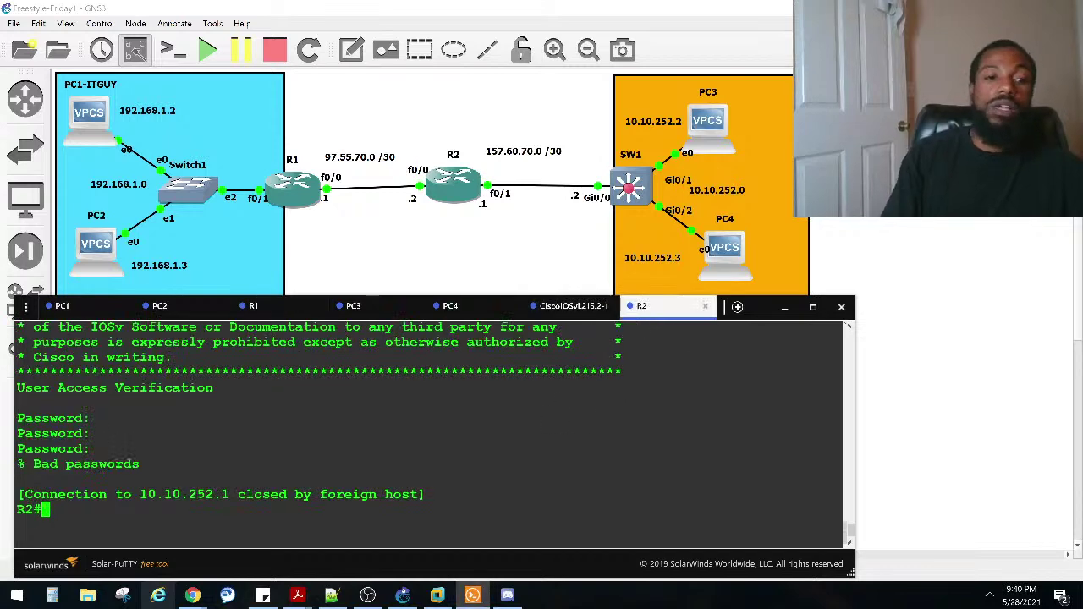
# Step: Retry TELNET 10.10.252.1 from R2, briefly switching to other applications
pyautogui.press('Up')
pyautogui.press('Return')
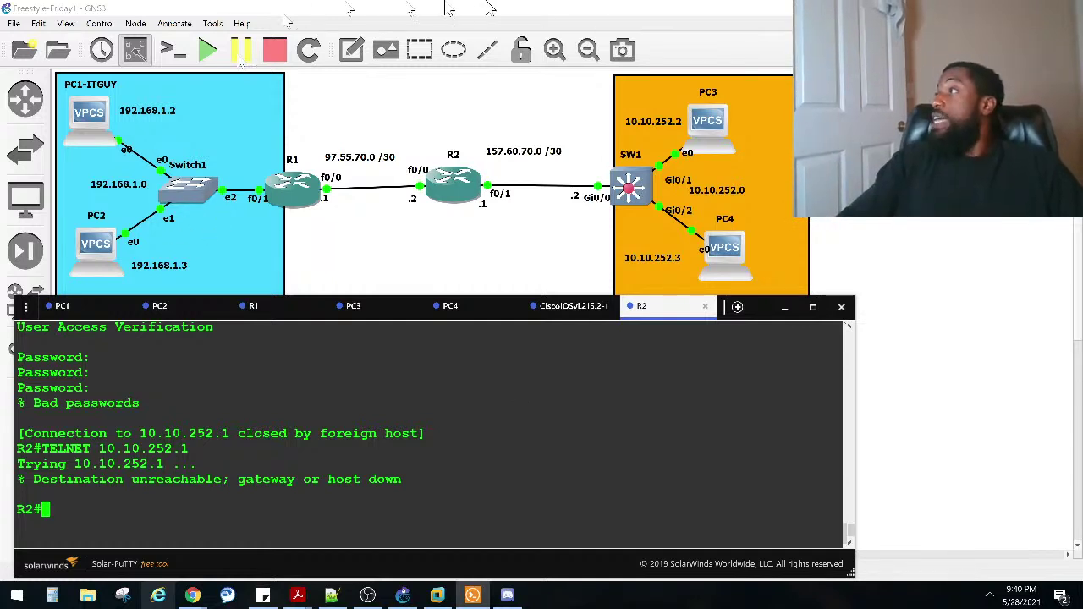
pyautogui.hotkey('alt', 'Tab')
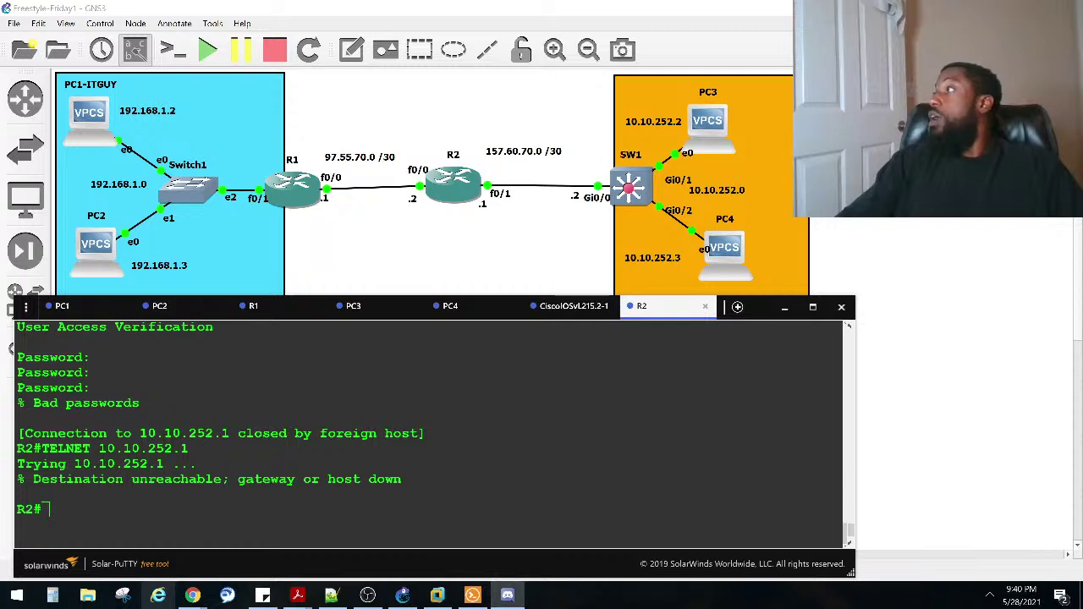
pyautogui.hotkey('alt', 'Tab')
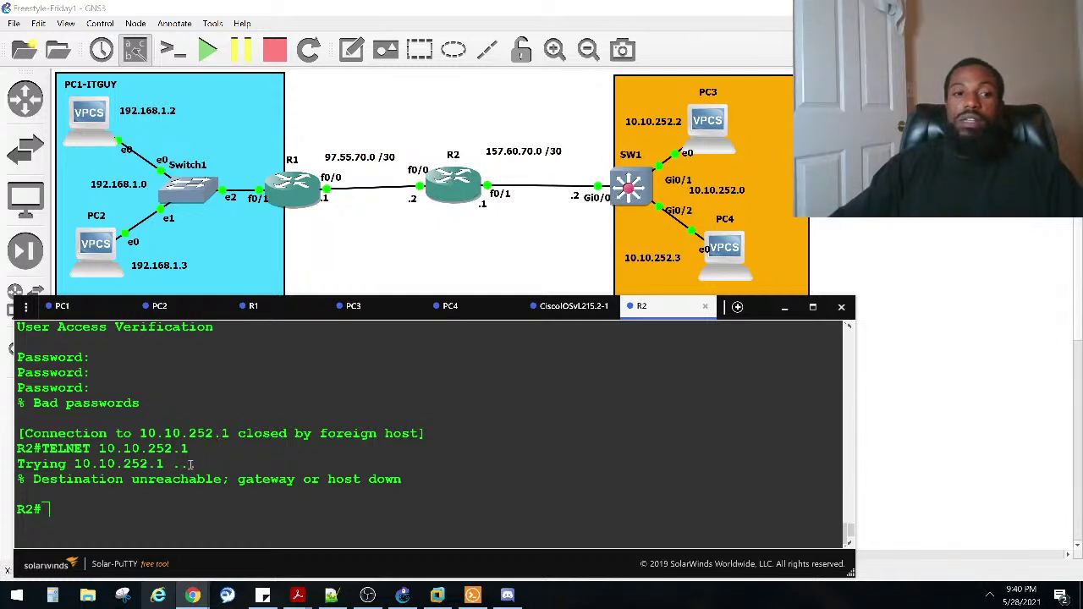
# Step: Select the R2# prompt and 10.10.252.1 address in the output, then retry the telnet again
pyautogui.tripleClick(25, 509)
pyautogui.click(25, 509)
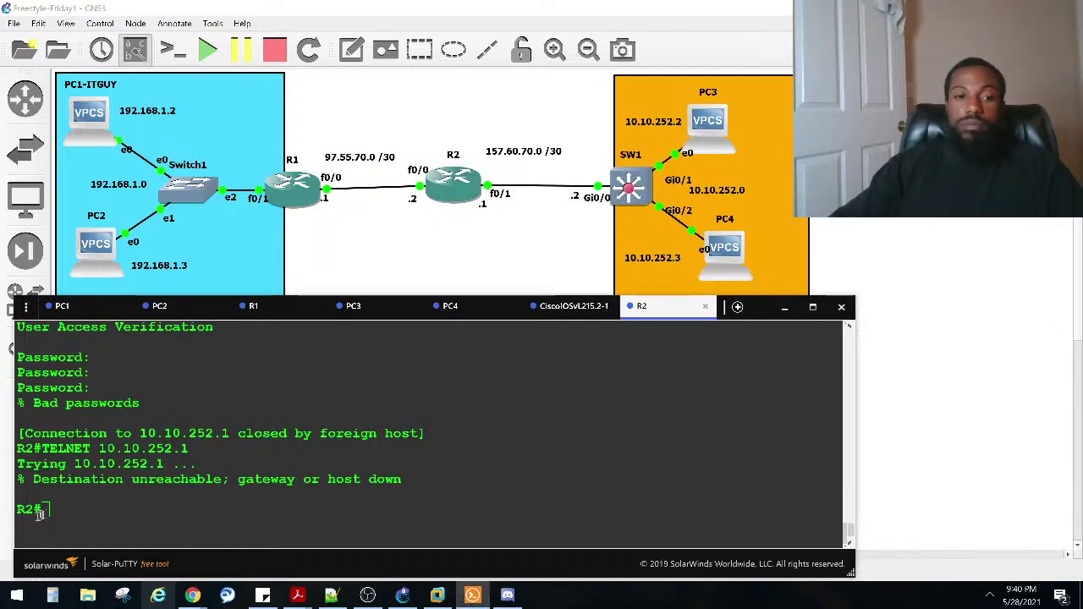
pyautogui.tripleClick(25, 509)
pyautogui.moveTo(18, 511); pyautogui.dragTo(47, 511)
pyautogui.click(100, 479)
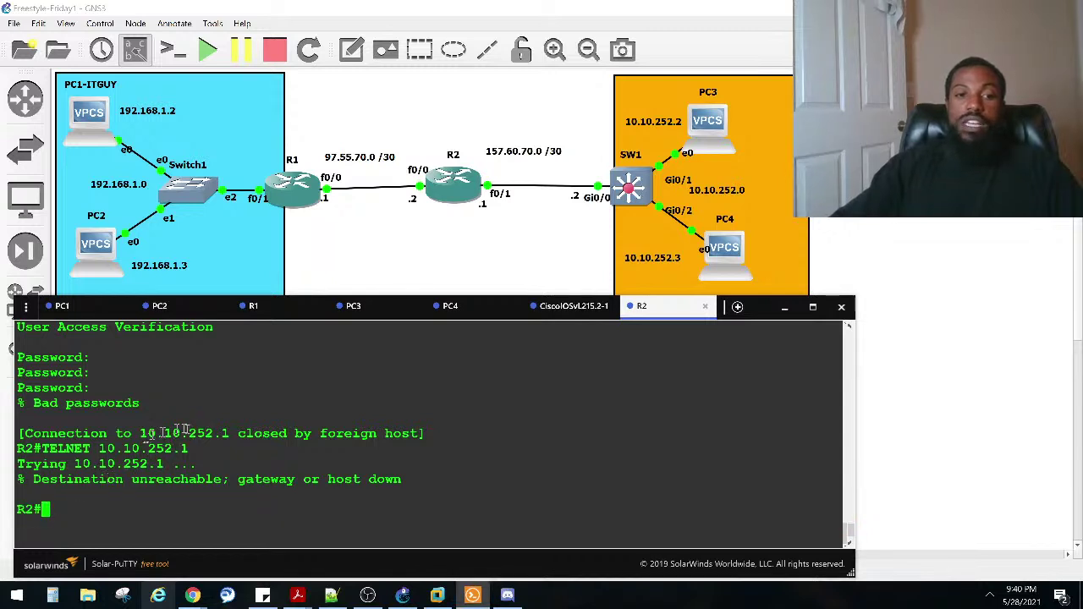
pyautogui.moveTo(222, 434); pyautogui.dragTo(135, 434)
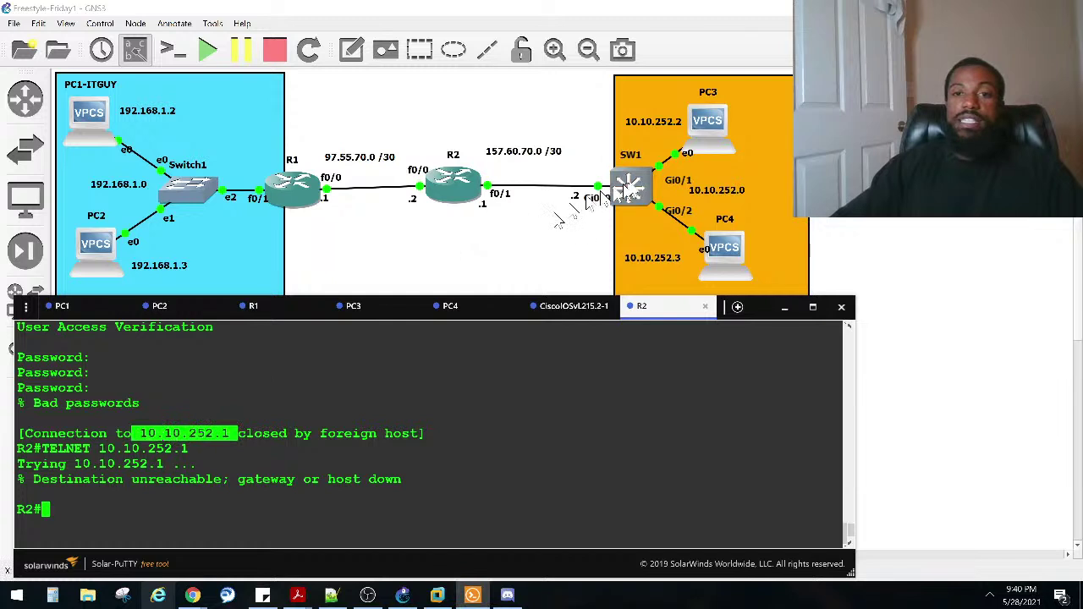
pyautogui.click(388, 412)
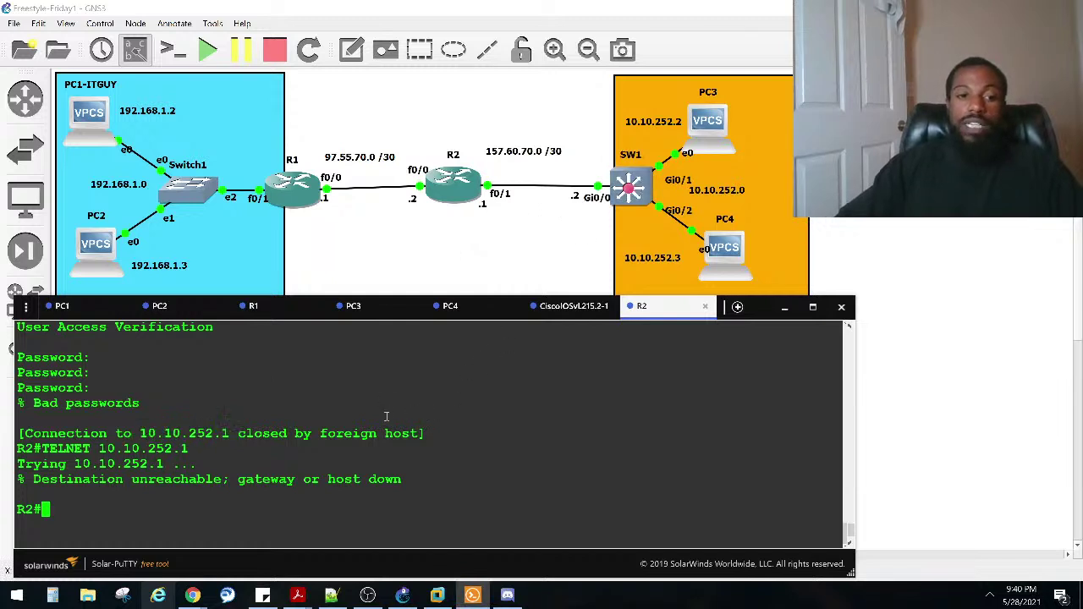
pyautogui.press('Up')
pyautogui.press('Return')
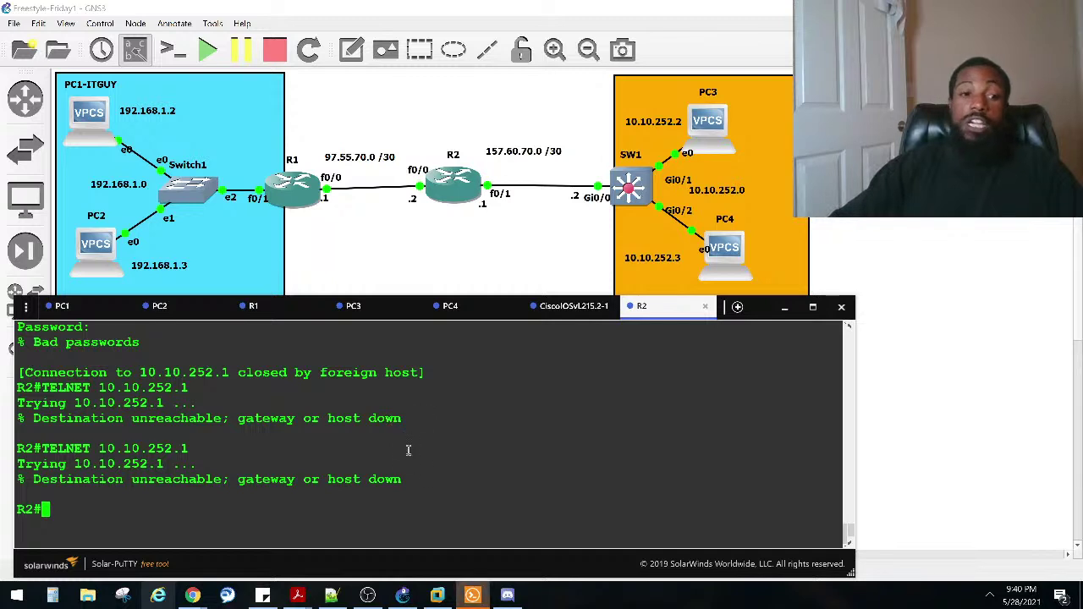
# Step: Ping 10.10.252.1 from R2, then select R2 on the full topology canvas
pyautogui.write('ping 1')
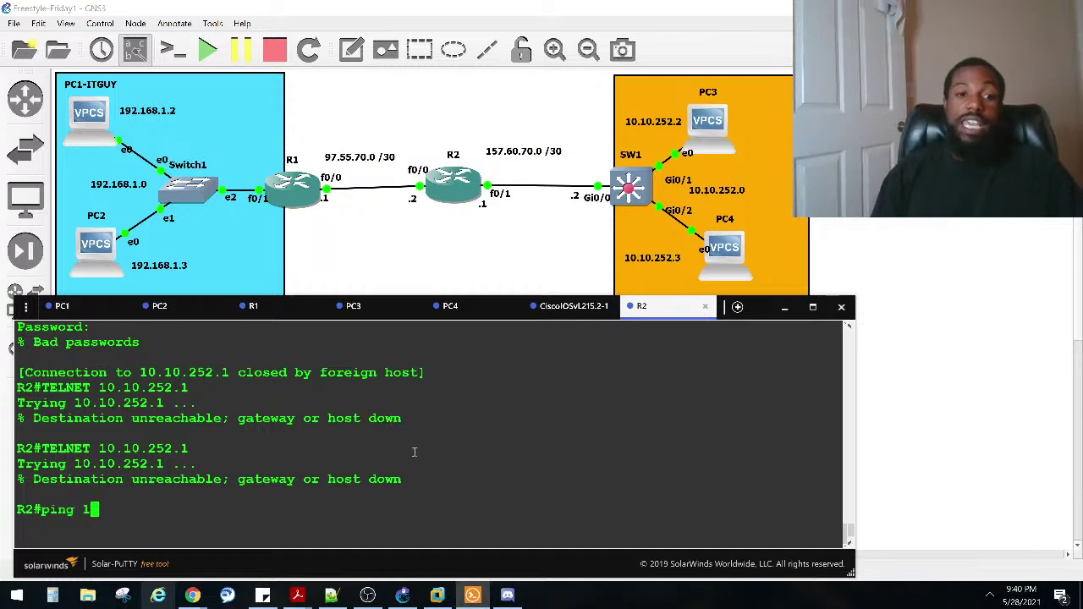
pyautogui.write('0.10.252.1')
pyautogui.press('Return')
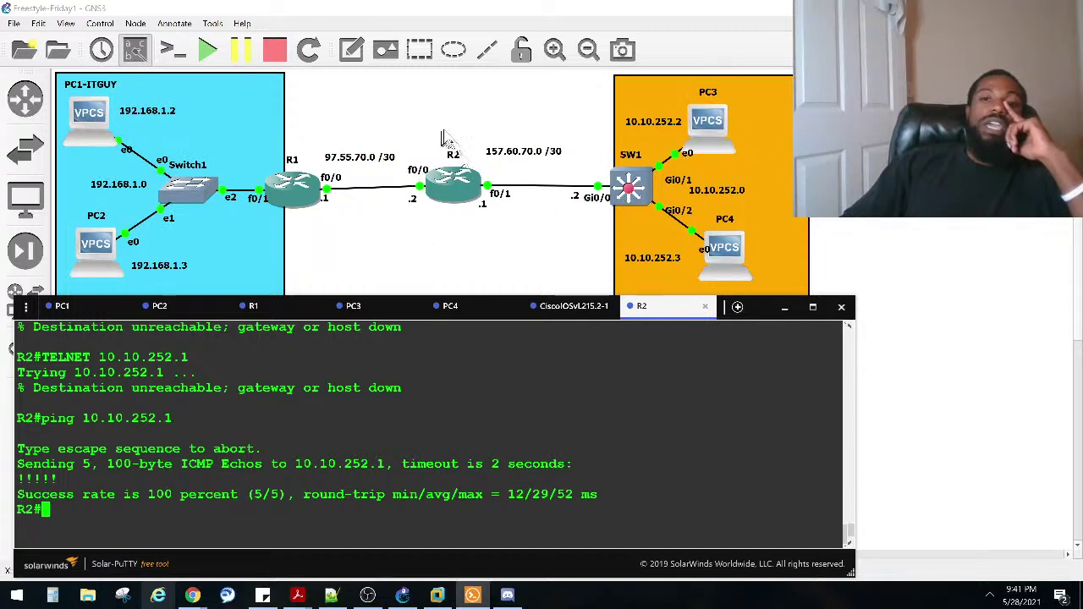
pyautogui.click(372, 112)
pyautogui.moveTo(371, 110); pyautogui.dragTo(554, 297)
pyautogui.moveTo(314, 103); pyautogui.dragTo(415, 250)
pyautogui.moveTo(546, 166); pyautogui.dragTo(579, 258)
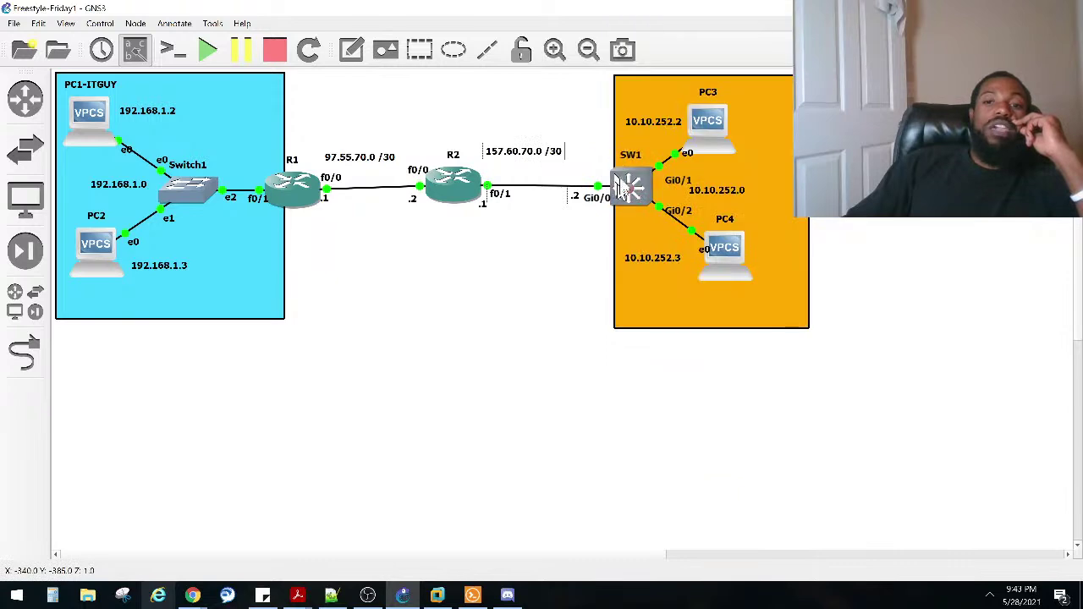
pyautogui.moveTo(628, 190)
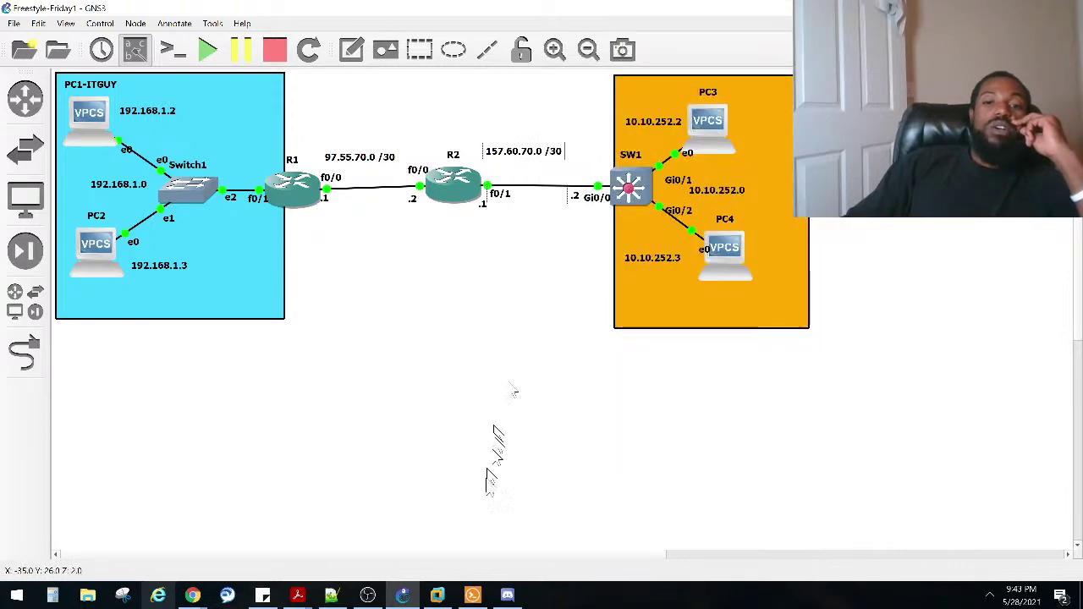
# Step: List the available debug ip nat options on R2's console with ?
pyautogui.click(472, 595)
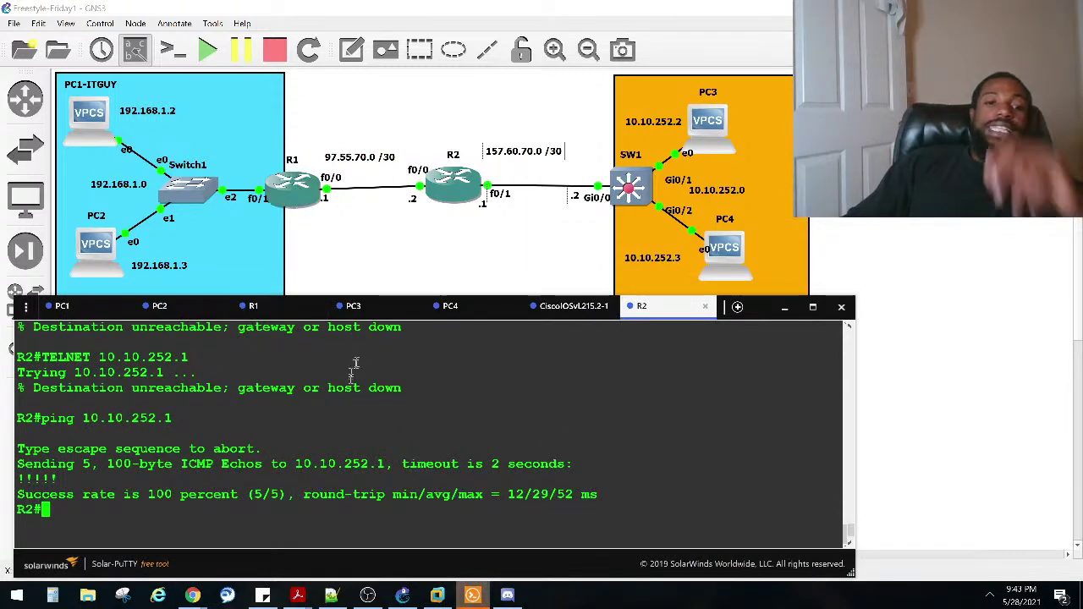
pyautogui.write('d')
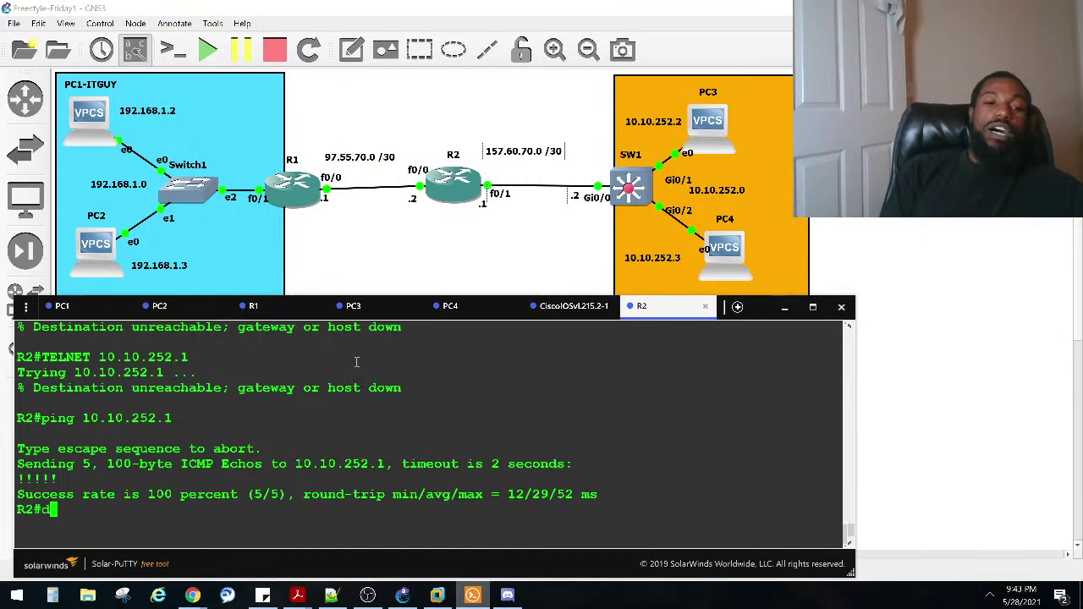
pyautogui.write('ip')
pyautogui.press('BackSpace')
pyautogui.press('BackSpace')
pyautogui.write('eb')
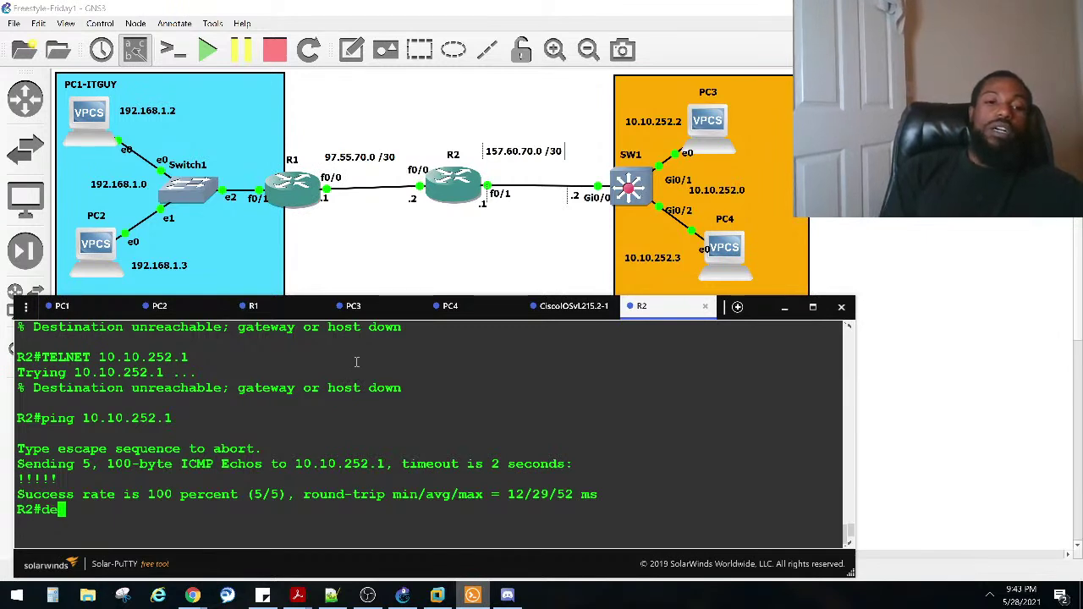
pyautogui.press('Tab')
pyautogui.write('ip ')
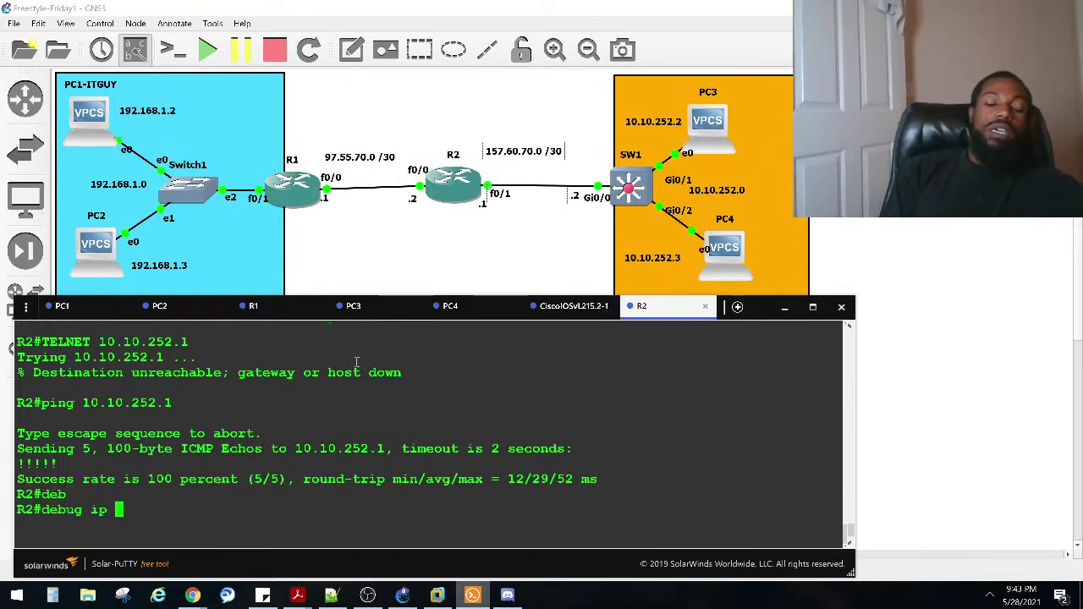
pyautogui.write('n')
pyautogui.press('Tab')
pyautogui.write('a')
pyautogui.press('Tab')
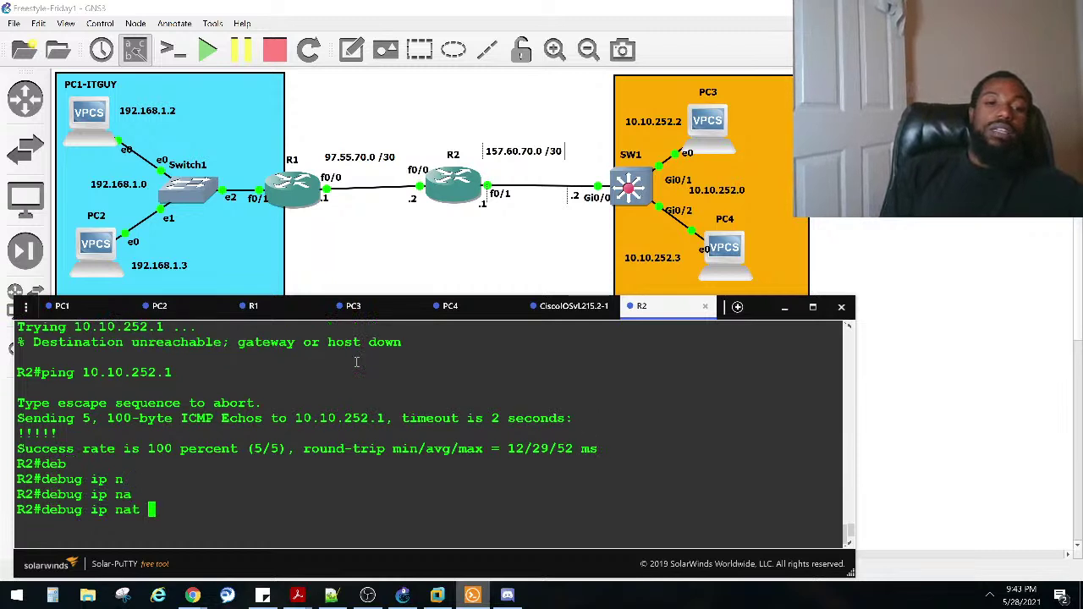
pyautogui.write('?')
# Step: Replace nat with icmp to enable debug ip icmp on R2
pyautogui.press('BackSpace')
pyautogui.press('BackSpace')
pyautogui.press('BackSpace')
pyautogui.press('BackSpace')
pyautogui.press('BackSpace')
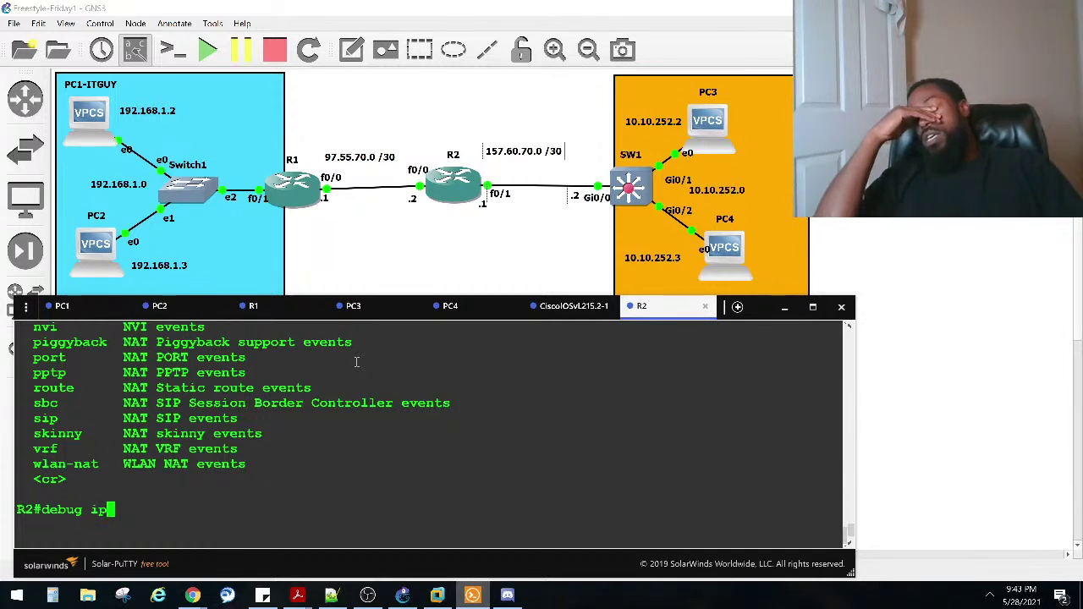
pyautogui.write('ic')
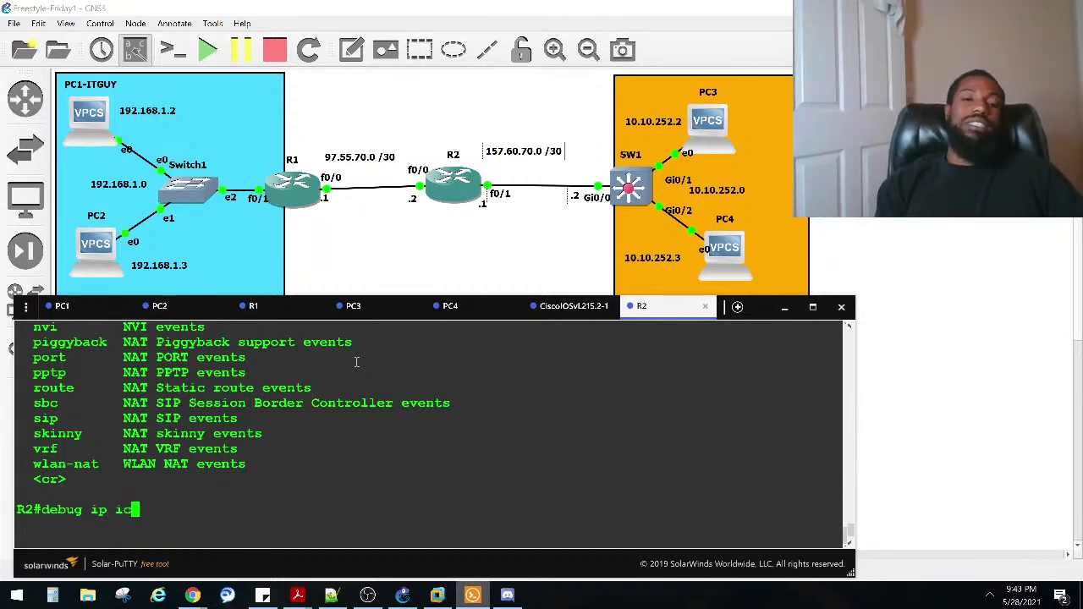
pyautogui.press('Tab')
pyautogui.press('Return')
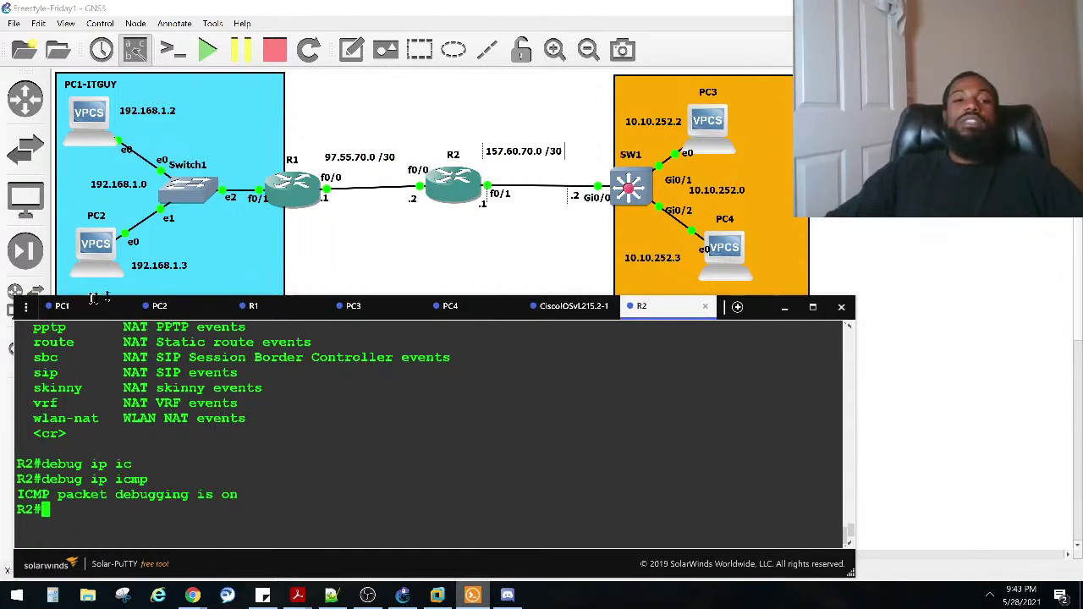
pyautogui.click(62, 306)
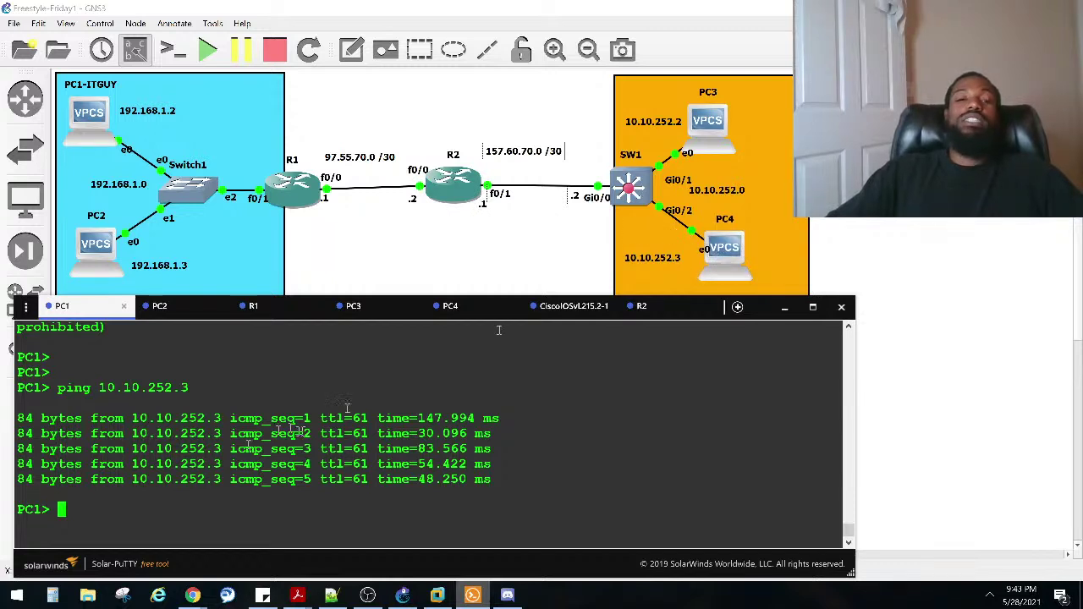
# Step: Rerun the ping to 10.10.252.3 from PC1's console
pyautogui.doubleClick(156, 495)
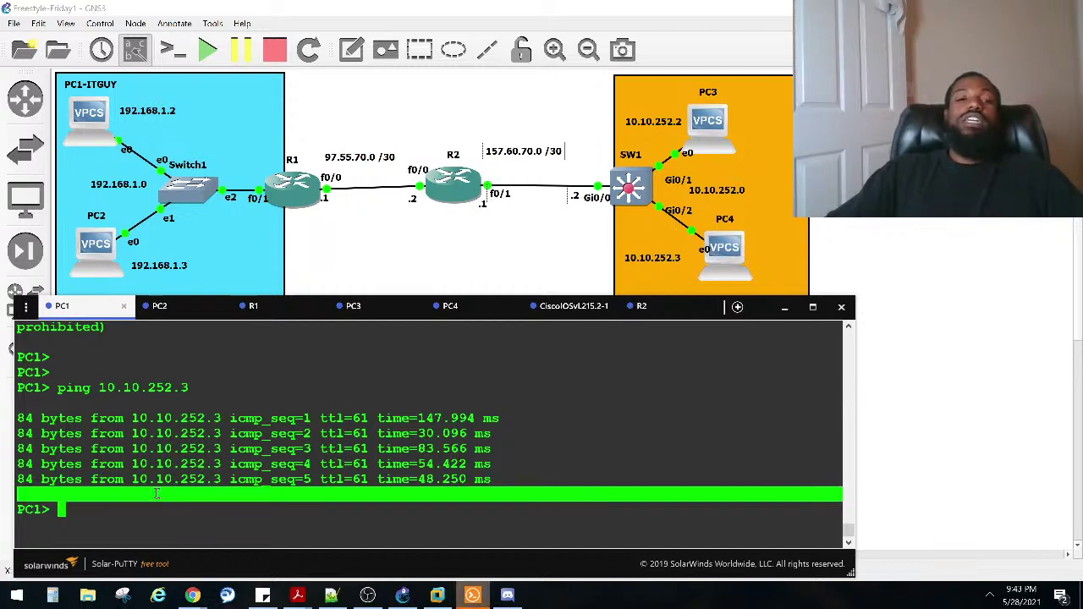
pyautogui.click(172, 434)
pyautogui.press('Up')
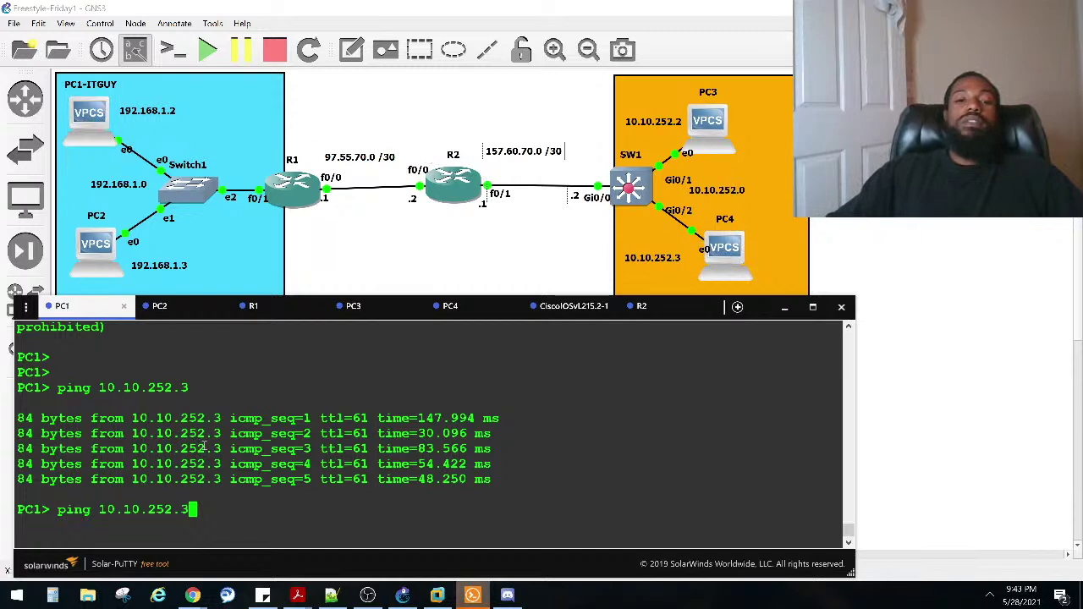
pyautogui.press('Return')
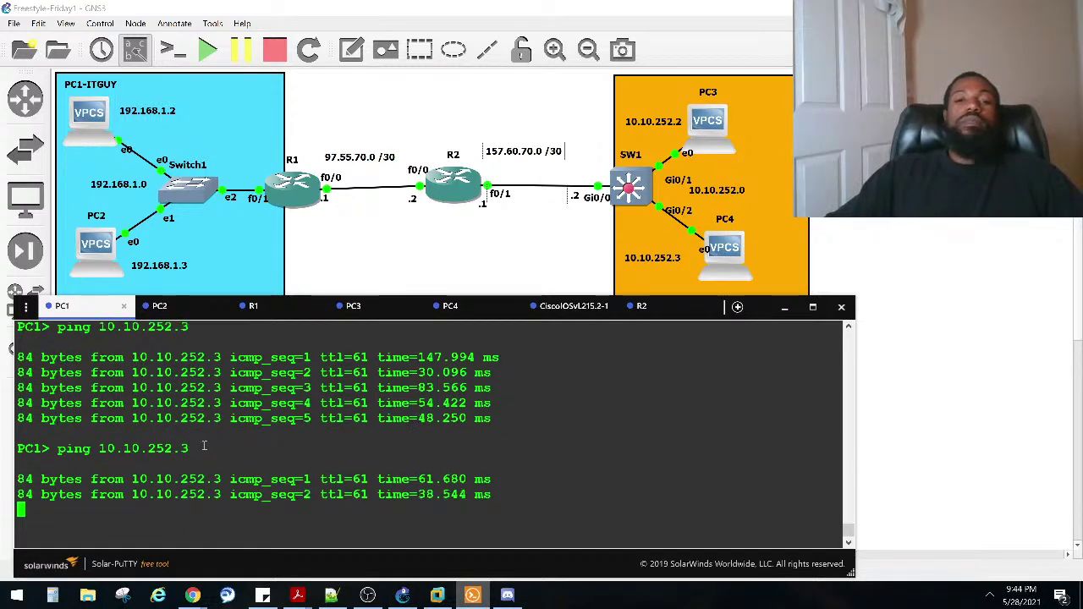
# Step: Open SW1's console session to view its access-list match counts
pyautogui.click(573, 310)
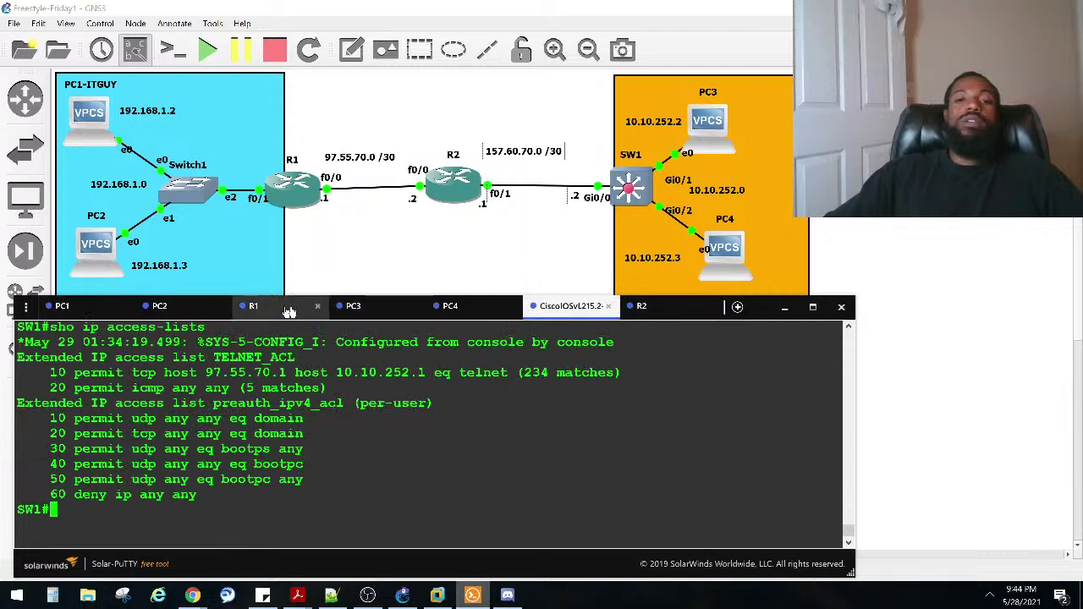
pyautogui.click(648, 306)
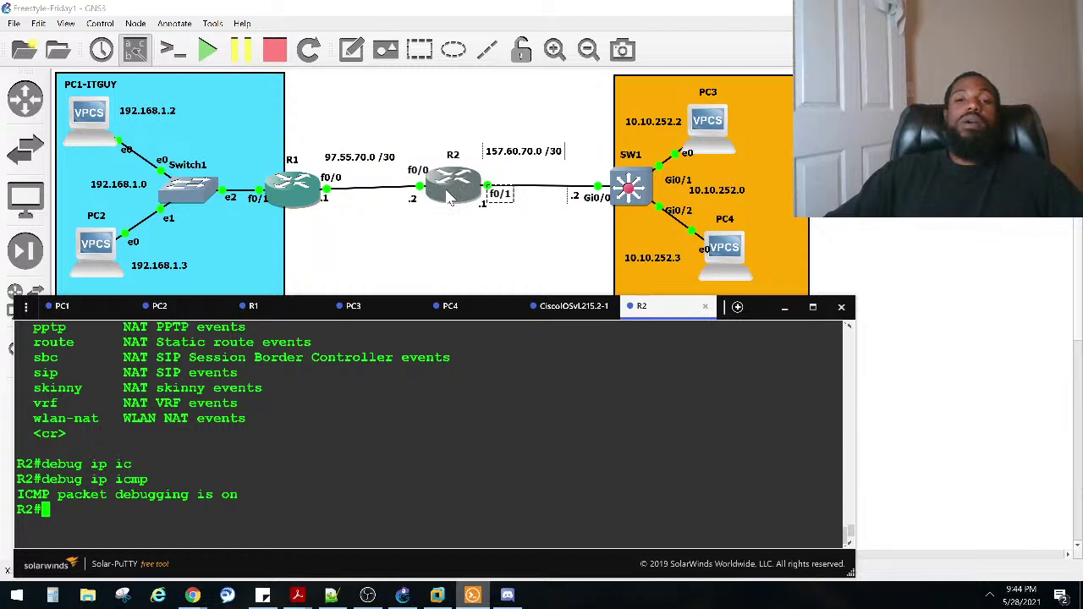
pyautogui.doubleClick(641, 193)
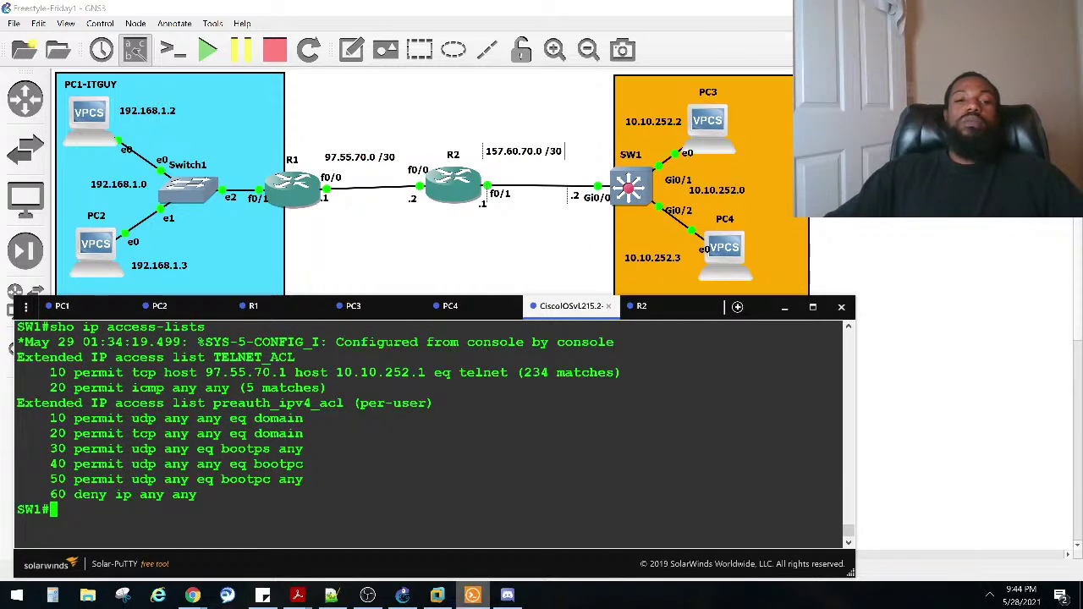
# Step: Enable debug ip icmp on SW1
pyautogui.write('deb')
pyautogui.press('Tab')
pyautogui.write('ip ')
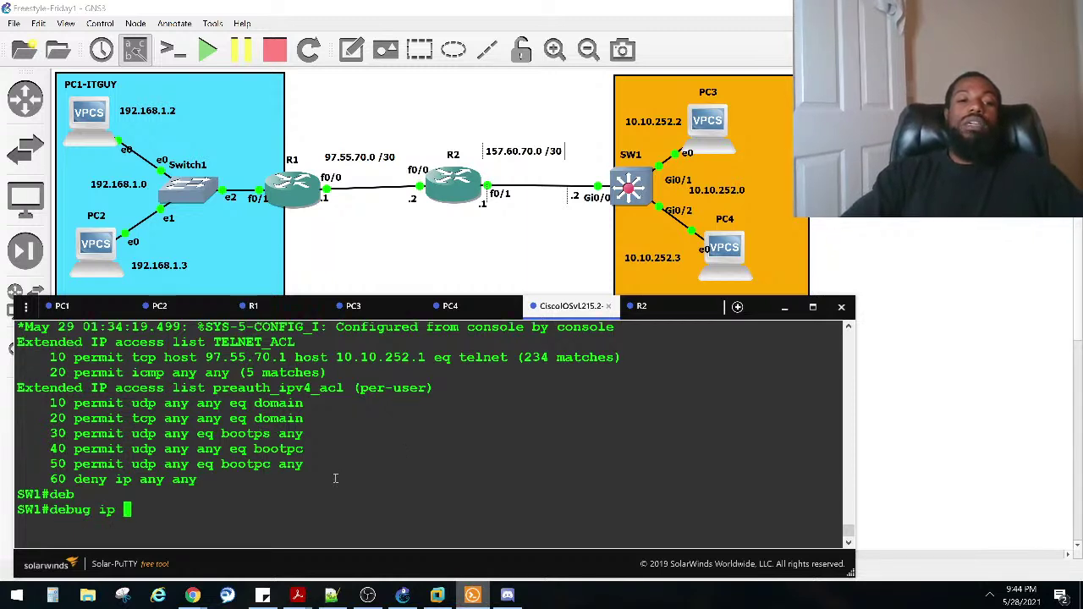
pyautogui.write('ic')
pyautogui.press('Tab')
pyautogui.press('Return')
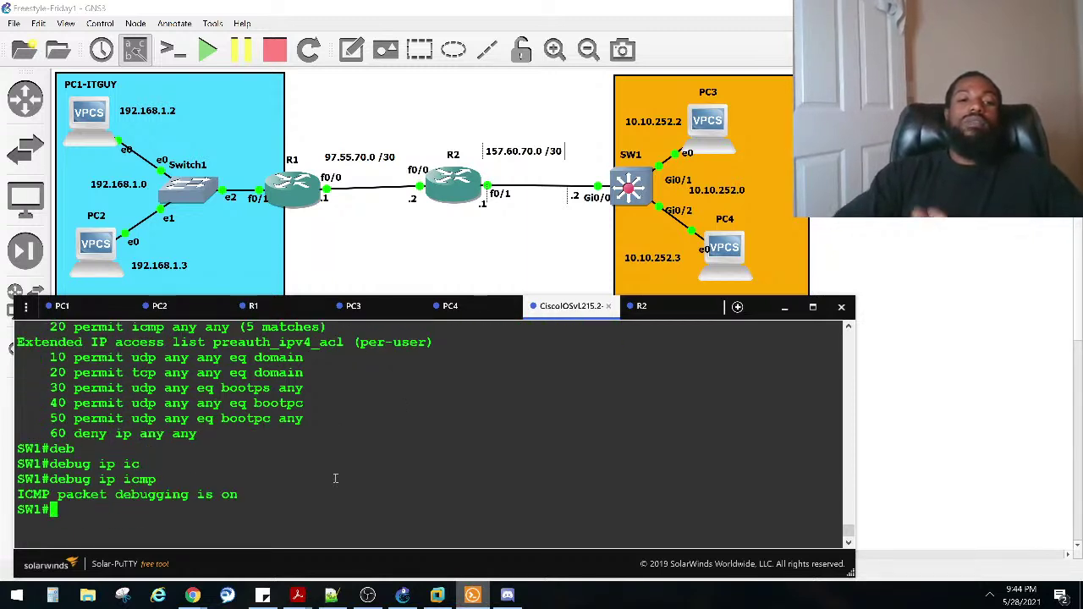
# Step: Rerun PC1's ping to 10.10.252.3 and check SW1's debug output
pyautogui.click(66, 306)
pyautogui.press('Up')
pyautogui.press('Return')
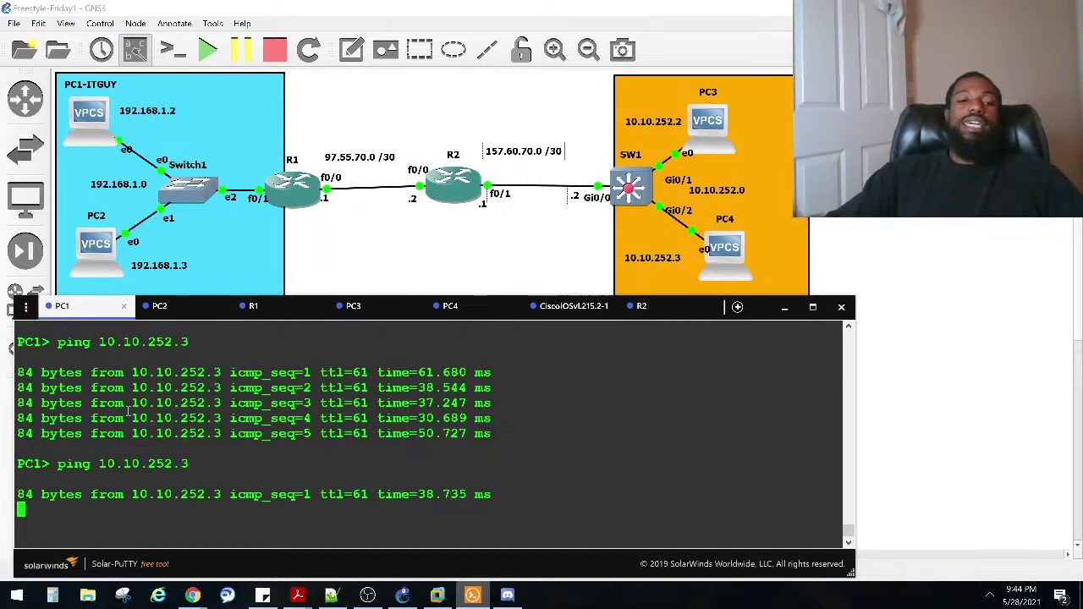
pyautogui.click(565, 307)
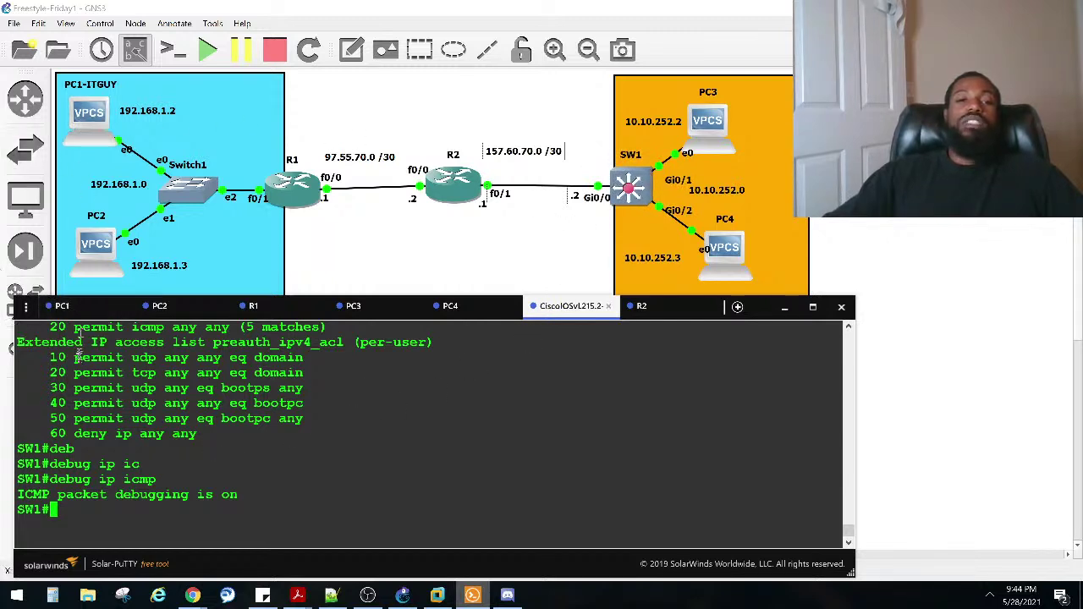
# Step: Edit the recalled command to ping 10.10.252.1 from PC1
pyautogui.click(87, 312)
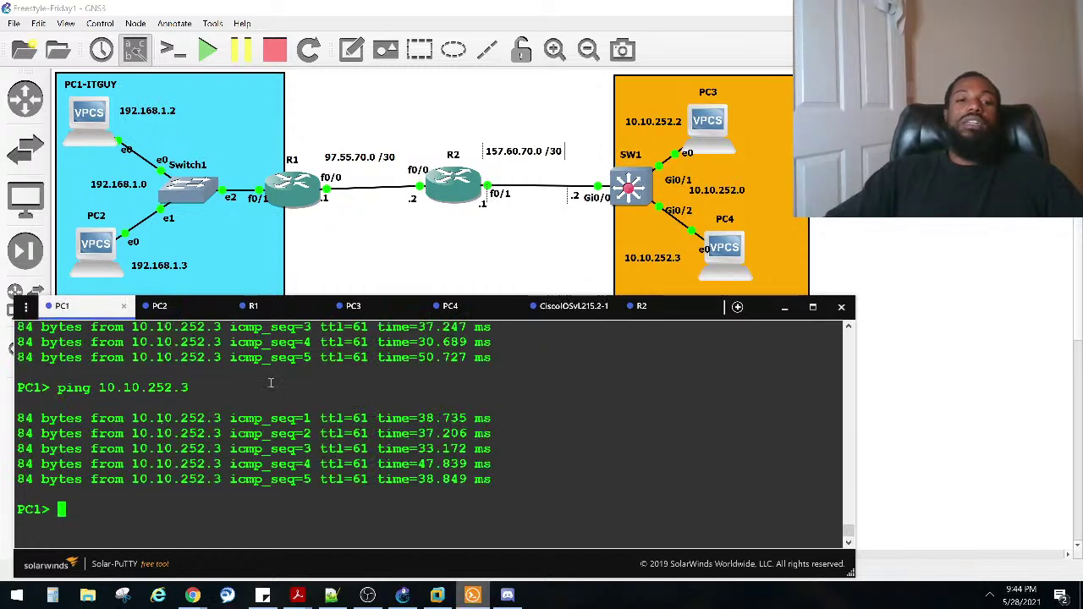
pyautogui.press('Up')
pyautogui.press('BackSpace')
pyautogui.write('10.10.252.1')
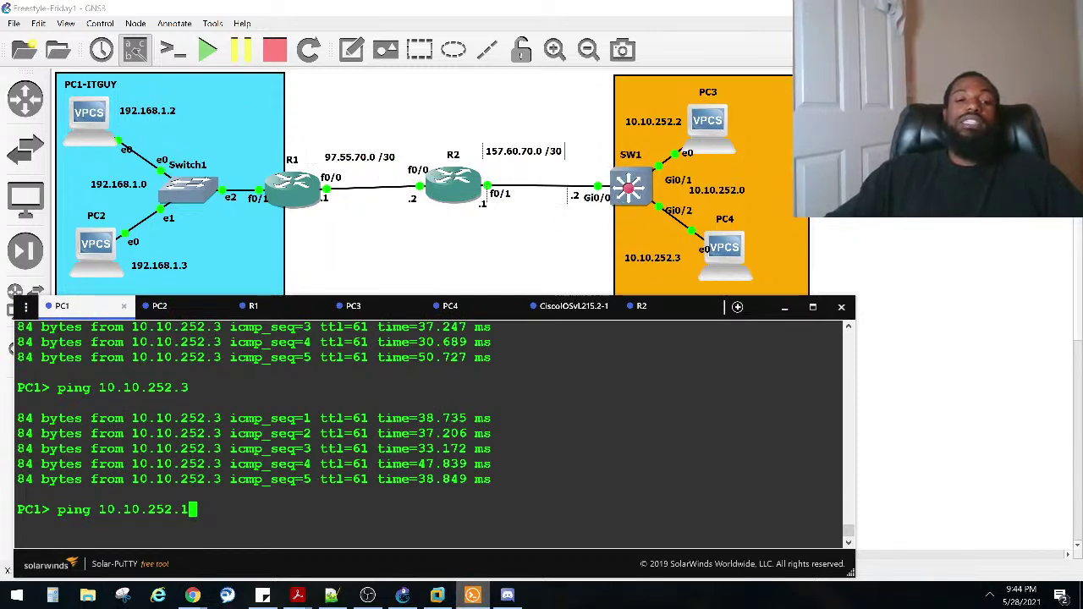
pyautogui.press('Return')
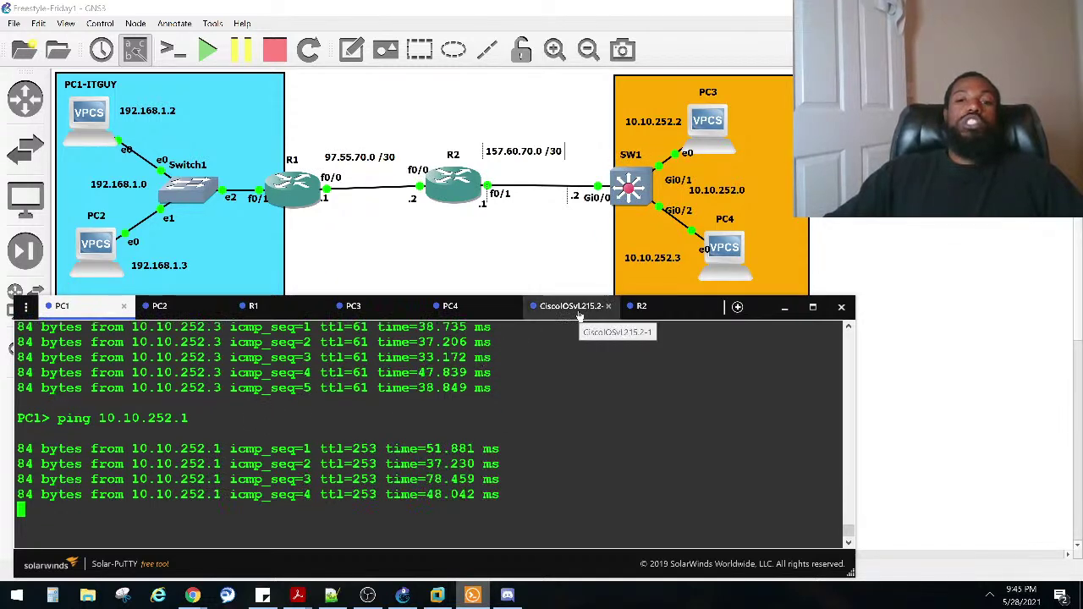
# Step: In SW1's debug log, highlight the echo reply source 10.10.252.1 and destination 192.168.1.2
pyautogui.click(572, 307)
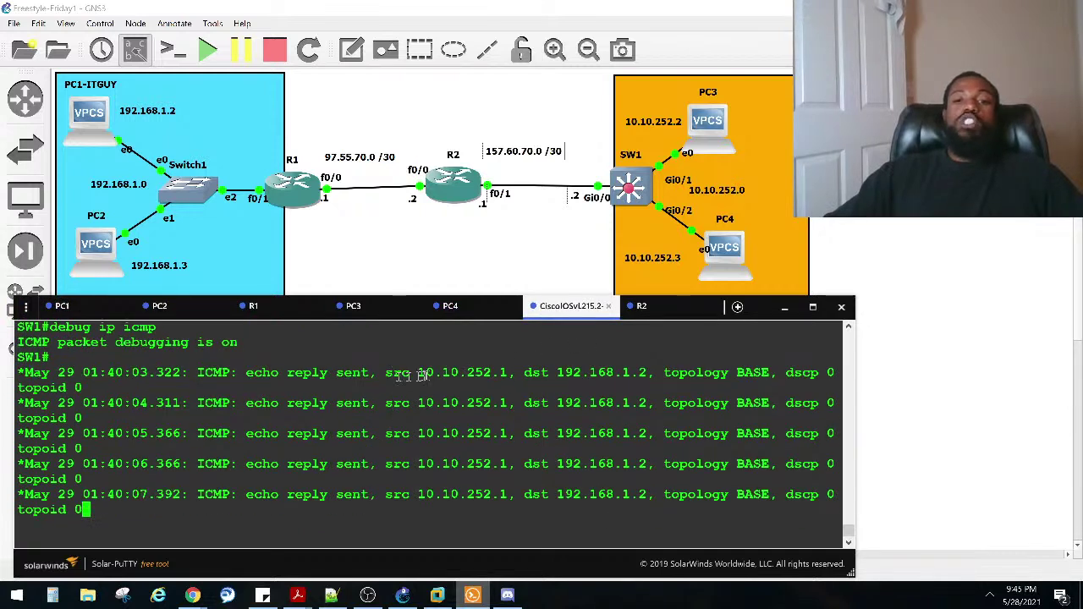
pyautogui.moveTo(414, 374); pyautogui.dragTo(515, 376)
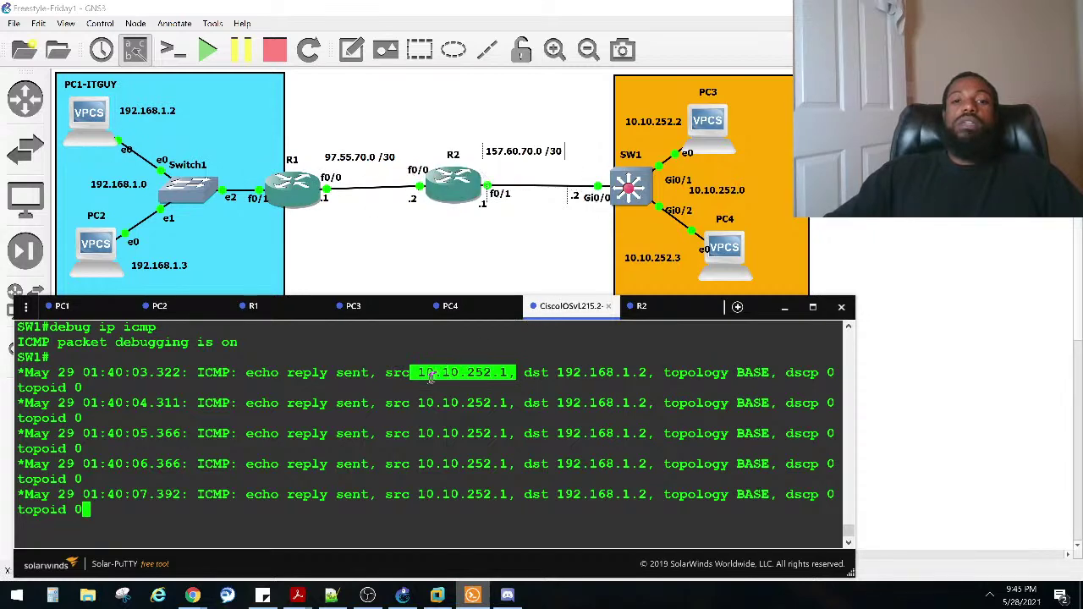
pyautogui.scroll(5, 427, 398)
pyautogui.scroll(-5, 430, 427)
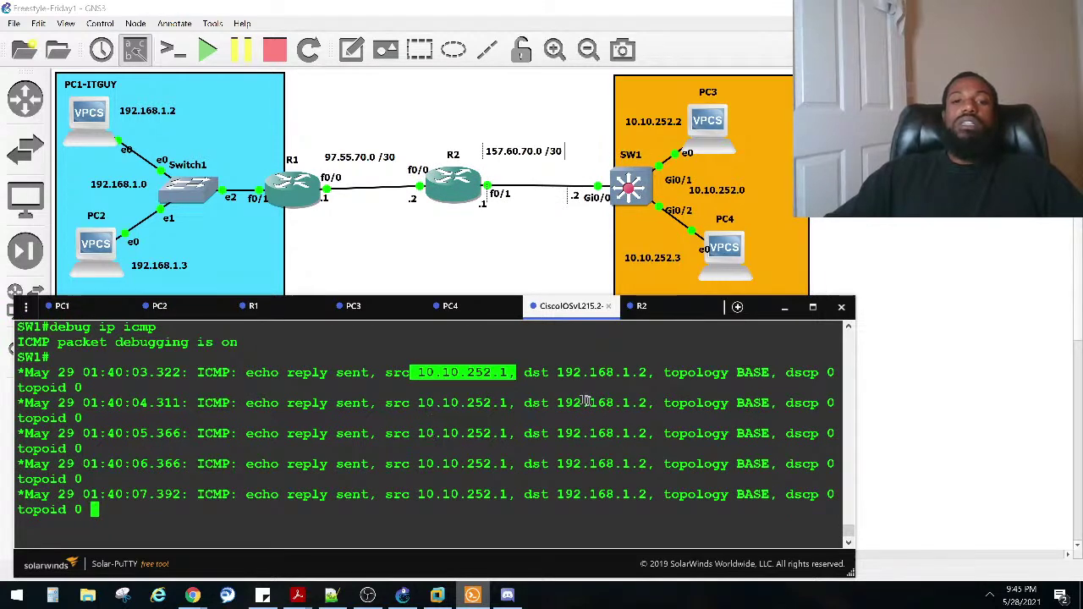
pyautogui.moveTo(542, 372); pyautogui.dragTo(640, 373)
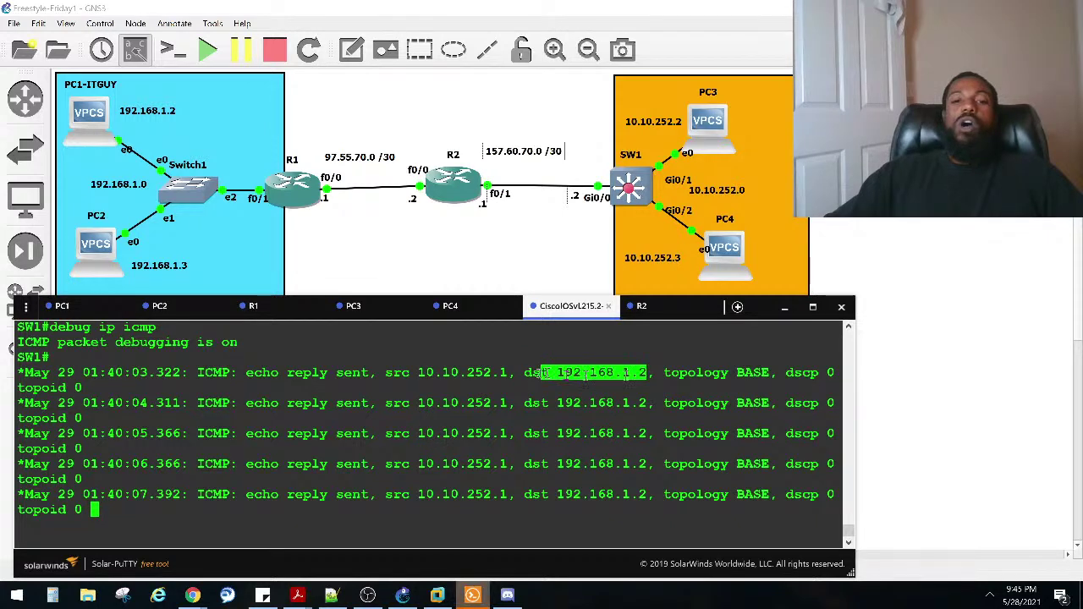
pyautogui.click(509, 379)
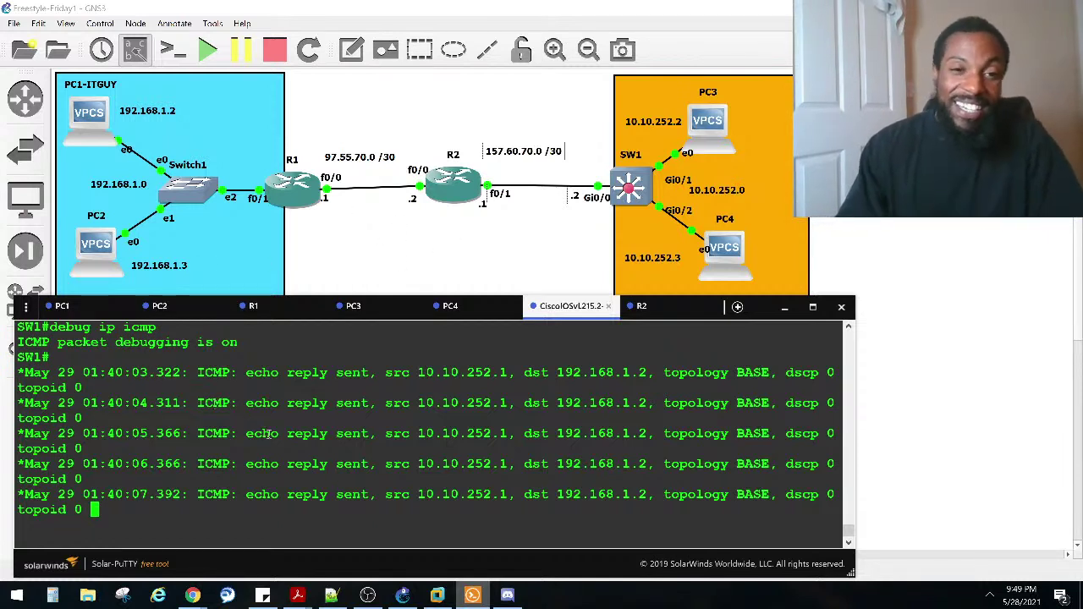
pyautogui.hotkey('alt', 'Tab')
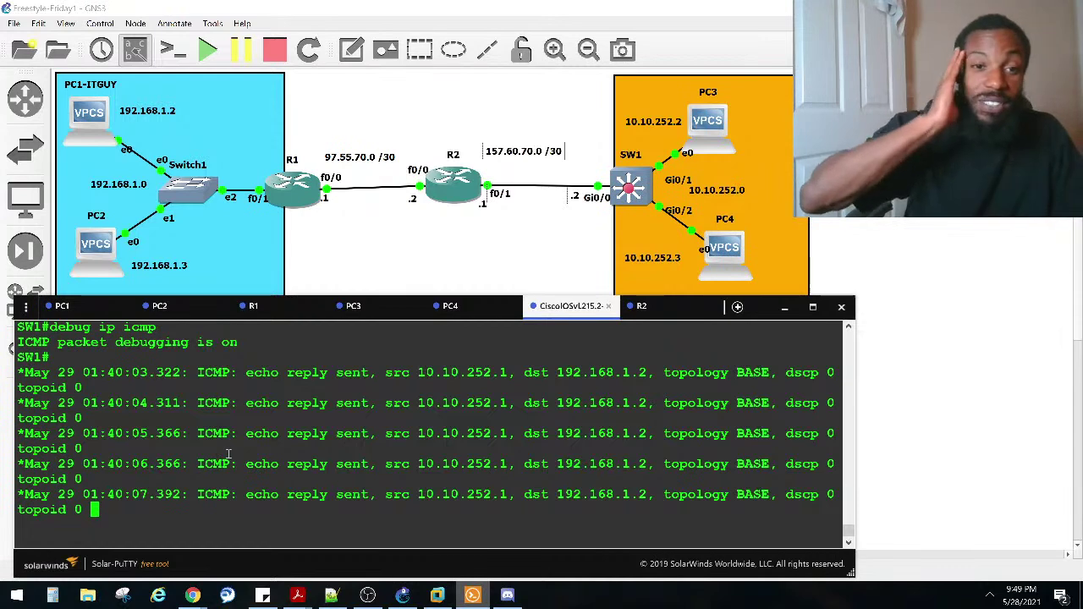
# Step: Run configure terminal on R1's console to reach the R1(config)# prompt
pyautogui.click(256, 307)
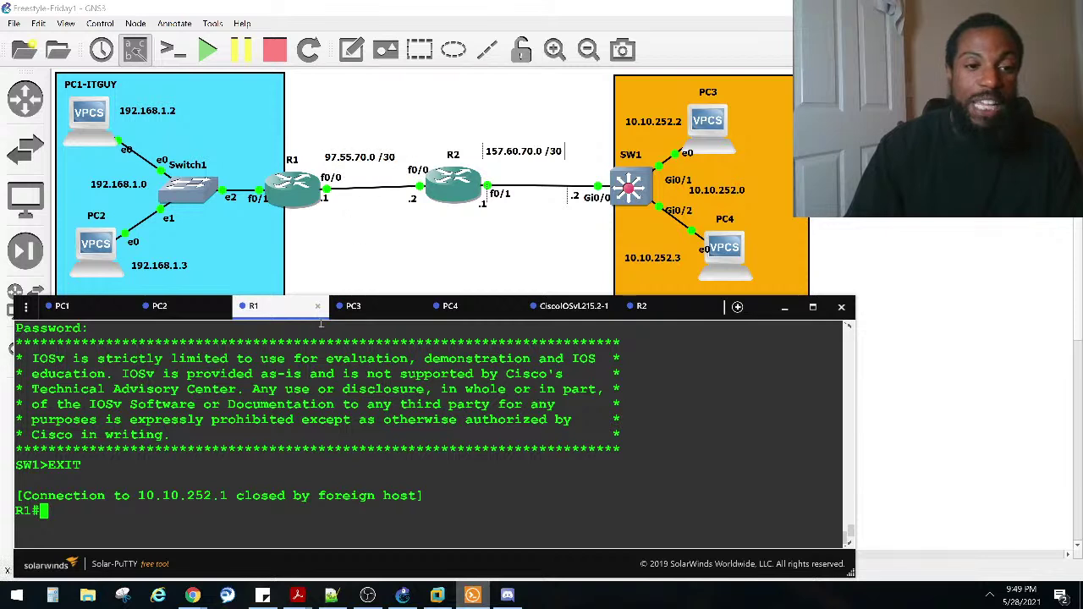
pyautogui.write('conf')
pyautogui.press('Tab')
pyautogui.write('t')
pyautogui.press('Tab')
pyautogui.press('Return')
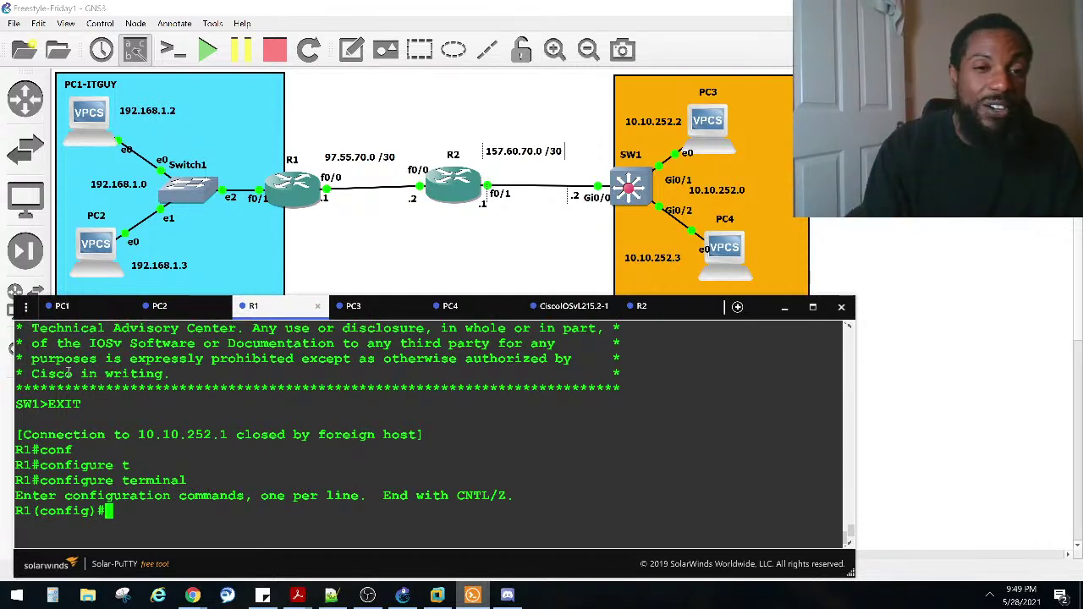
pyautogui.write('i')
pyautogui.press('BackSpace')
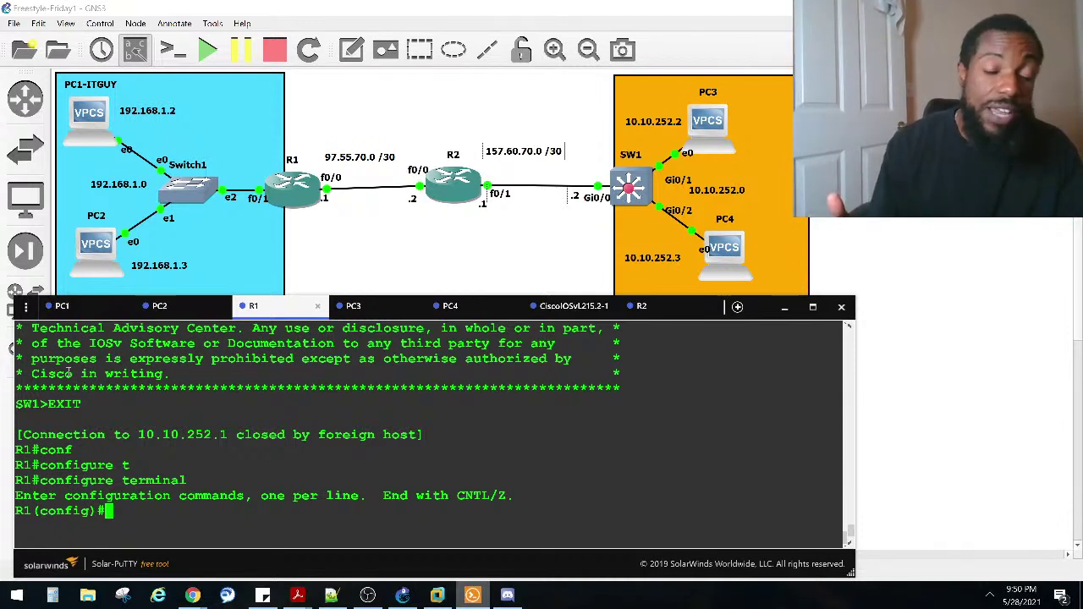
# Step: Enter interface FastEthernet 0/0 configuration on R1
pyautogui.write('in')
pyautogui.press('Tab')
pyautogui.write('t')
pyautogui.press('Tab')
pyautogui.write('gi')
pyautogui.press('Tab')
pyautogui.press('BackSpace')
pyautogui.press('BackSpace')
pyautogui.press('BackSpace')
pyautogui.press('BackSpace')
pyautogui.press('BackSpace')
pyautogui.press('BackSpace')
pyautogui.press('BackSpace')
pyautogui.press('BackSpace')
pyautogui.press('BackSpace')
pyautogui.press('BackSpace')
pyautogui.press('BackSpace')
pyautogui.press('BackSpace')
pyautogui.press('BackSpace')
pyautogui.press('BackSpace')
pyautogui.press('BackSpace')
pyautogui.press('BackSpace')
pyautogui.write('face fa')
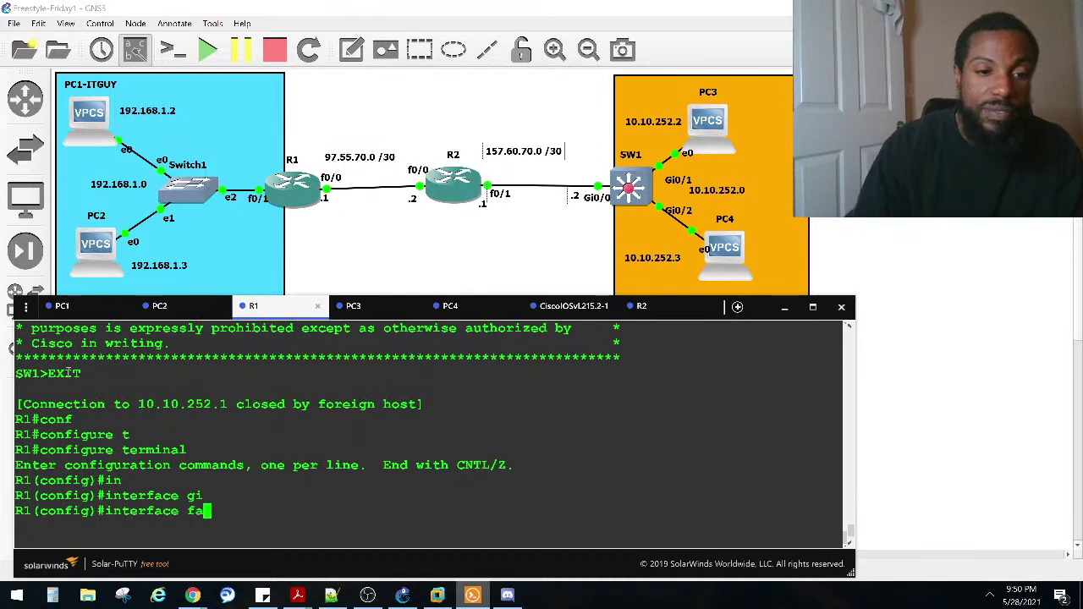
pyautogui.press('Tab')
pyautogui.write('0/0')
pyautogui.press('Return')
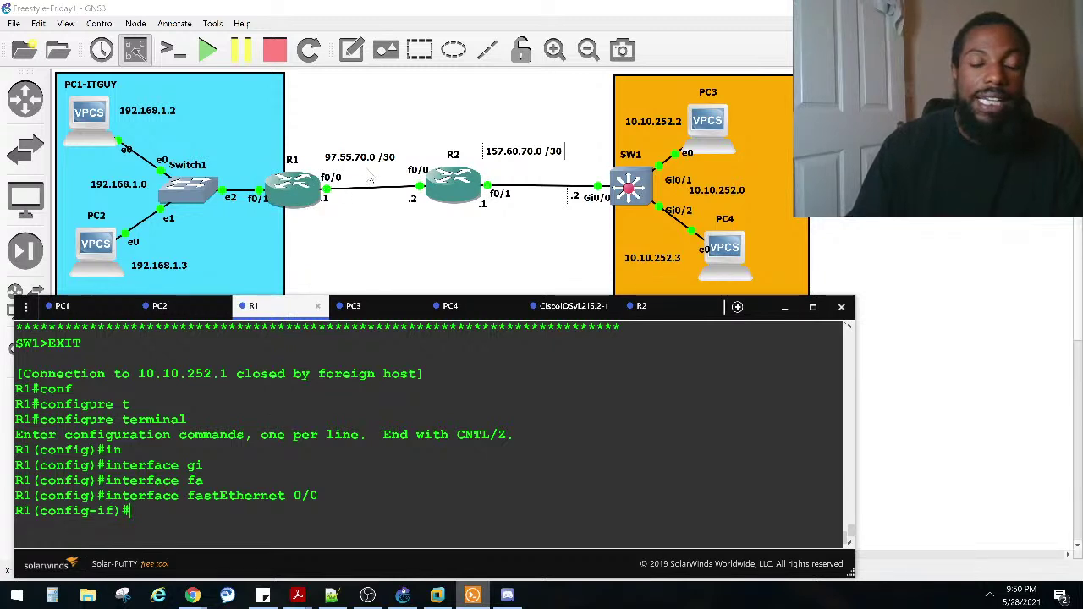
# Step: Apply ip nat outside to FastEthernet 0/0
pyautogui.click(234, 438)
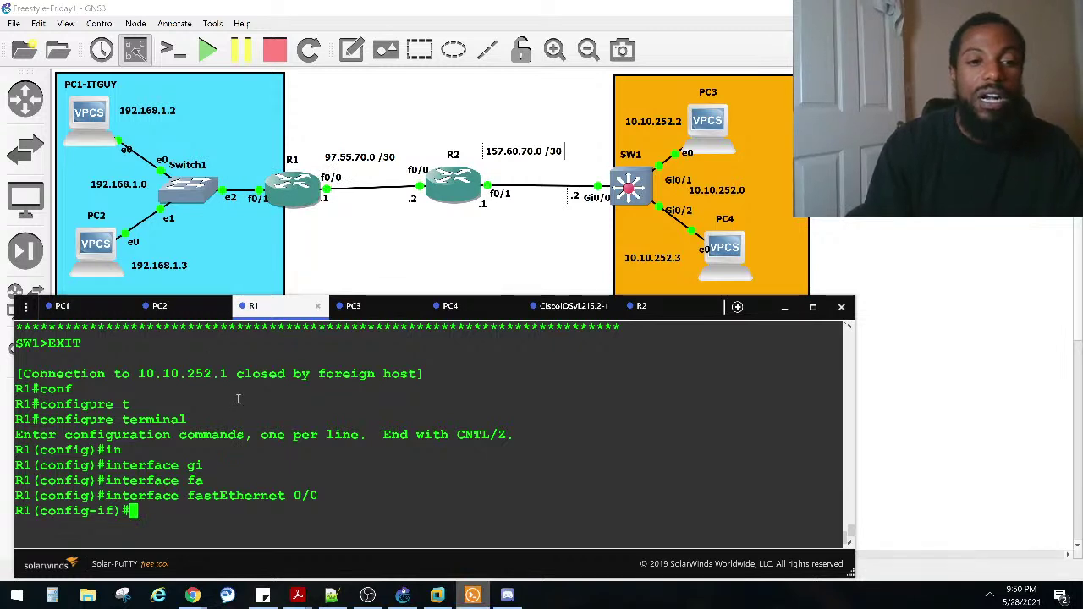
pyautogui.write('ip nat out')
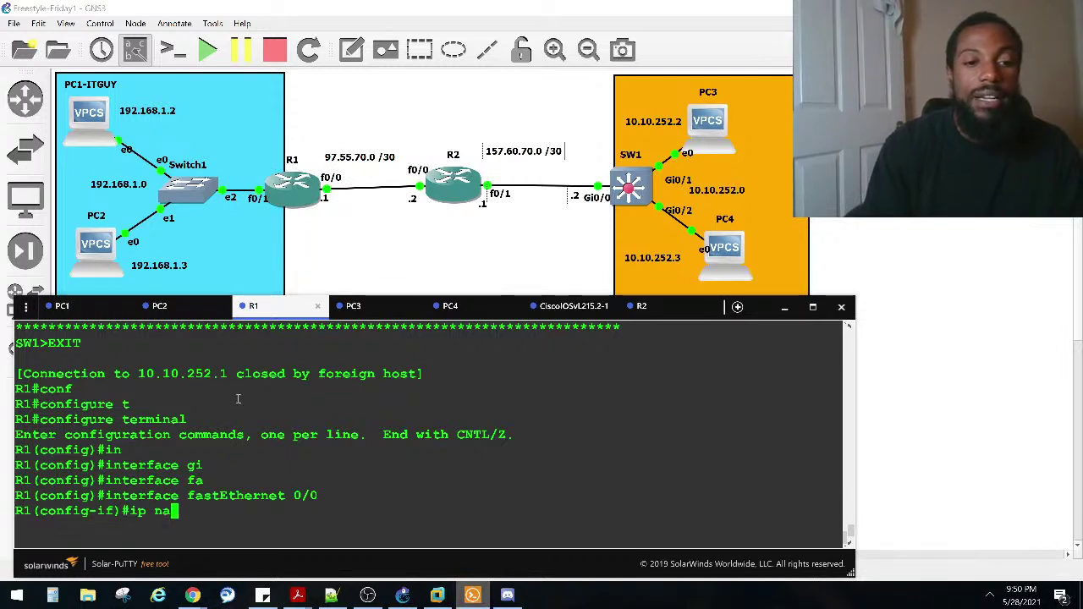
pyautogui.press('Tab')
pyautogui.write('out')
pyautogui.press('Tab')
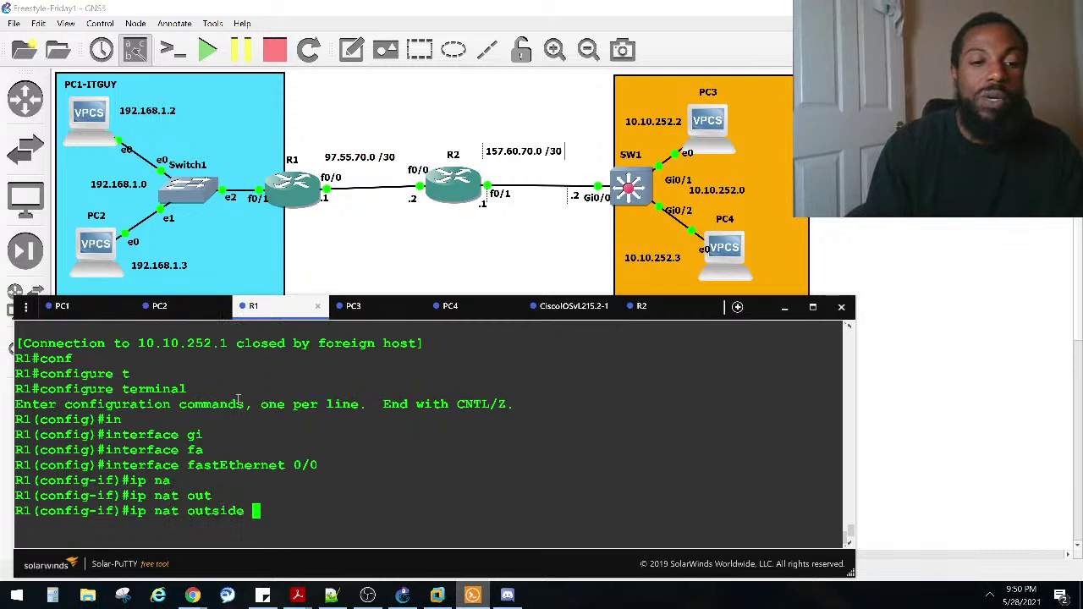
pyautogui.press('Return')
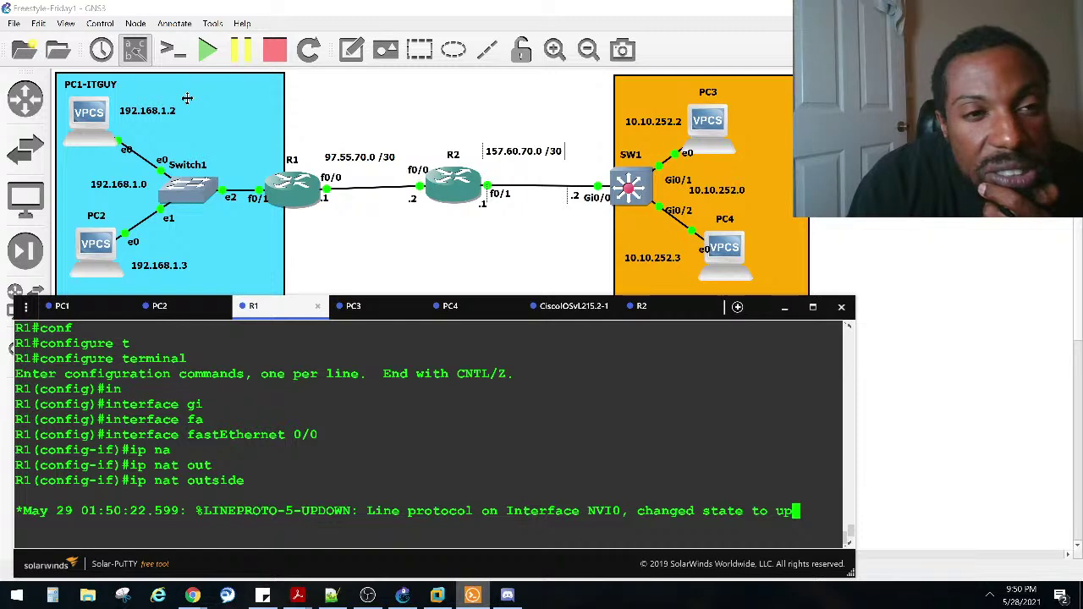
pyautogui.press('Return')
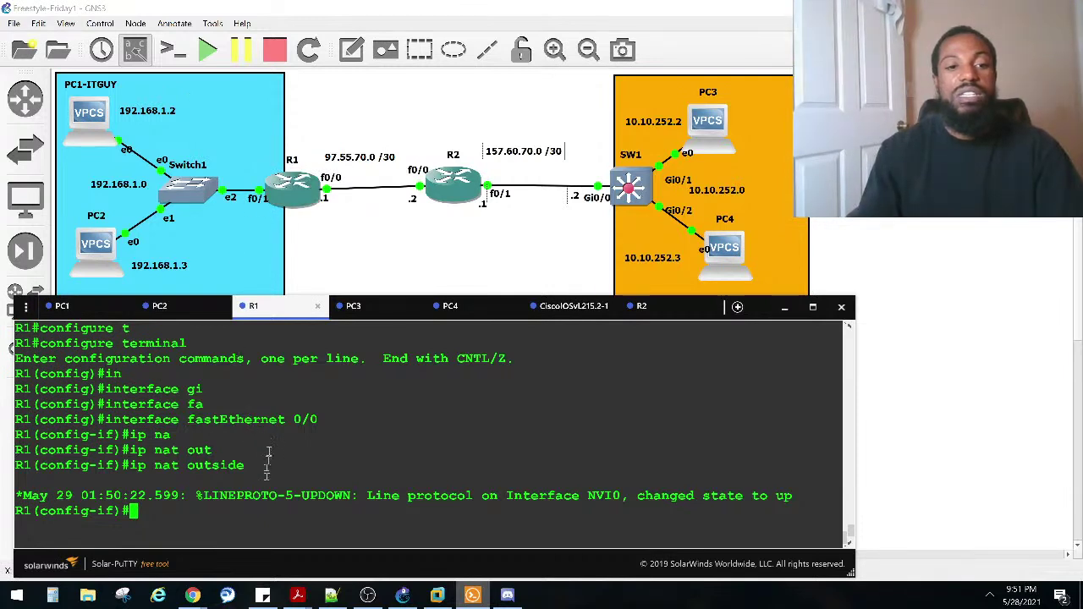
# Step: Clear the mistyped input and exit FastEthernet 0/0's interface configuration
pyautogui.write('in')
pyautogui.press('Tab')
pyautogui.write('fa')
pyautogui.press('Tab')
pyautogui.press('BackSpace')
pyautogui.press('BackSpace')
pyautogui.press('BackSpace')
pyautogui.write('t')
pyautogui.press('Tab')
pyautogui.press('BackSpace')
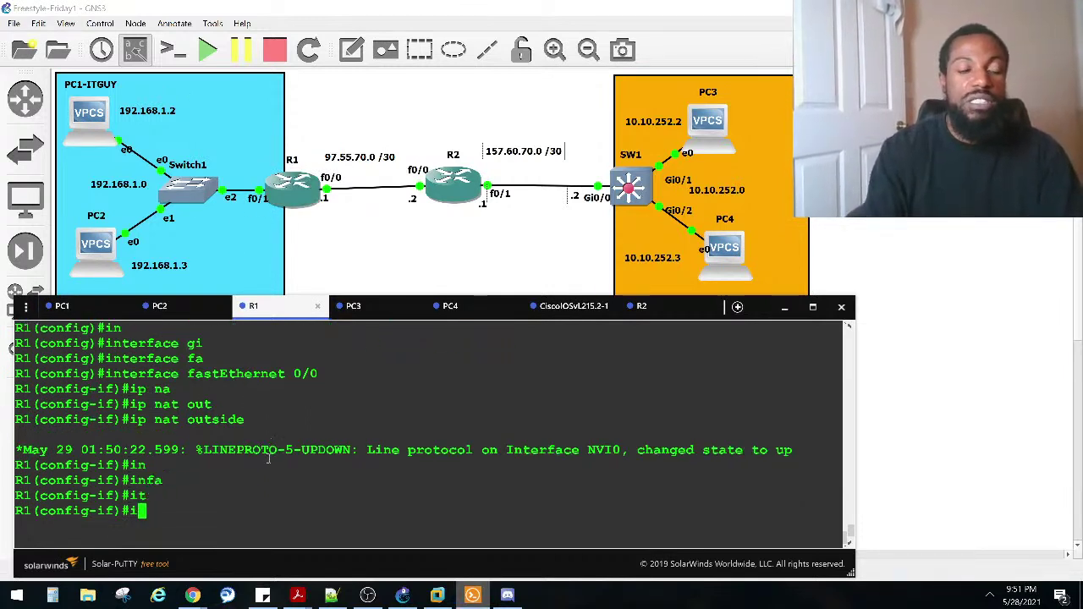
pyautogui.write('nt')
pyautogui.press('Tab')
pyautogui.press('BackSpace')
pyautogui.press('BackSpace')
pyautogui.press('BackSpace')
pyautogui.write('exit')
pyautogui.press('Return')
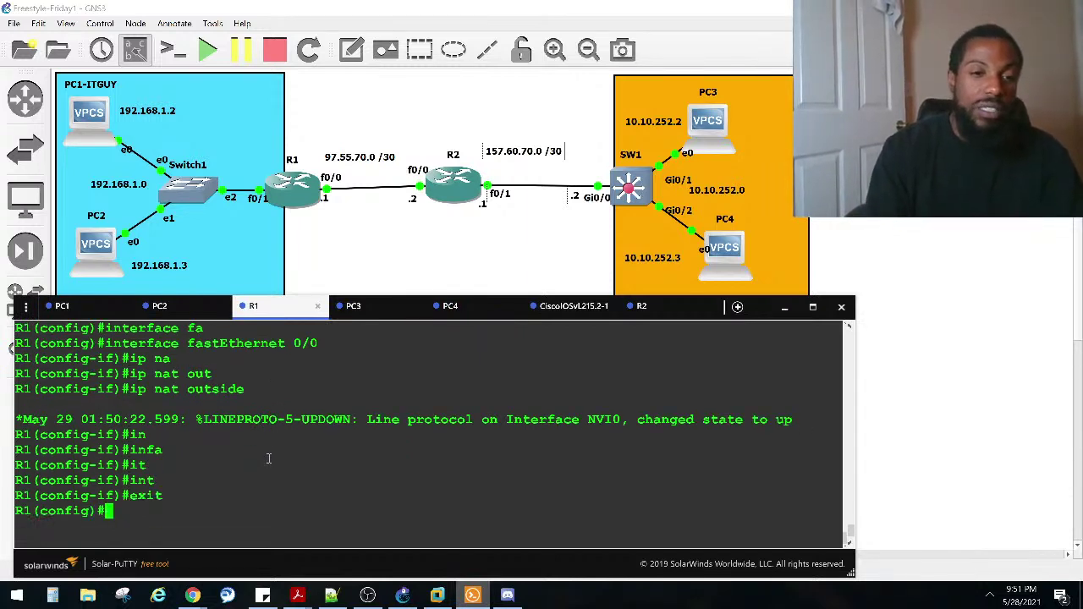
# Step: Apply ip nat inside to R1's FastEthernet 0/1
pyautogui.write('in')
pyautogui.press('Tab')
pyautogui.write('fa')
pyautogui.press('Tab')
pyautogui.write('0/1')
pyautogui.press('Return')
pyautogui.write('ip a')
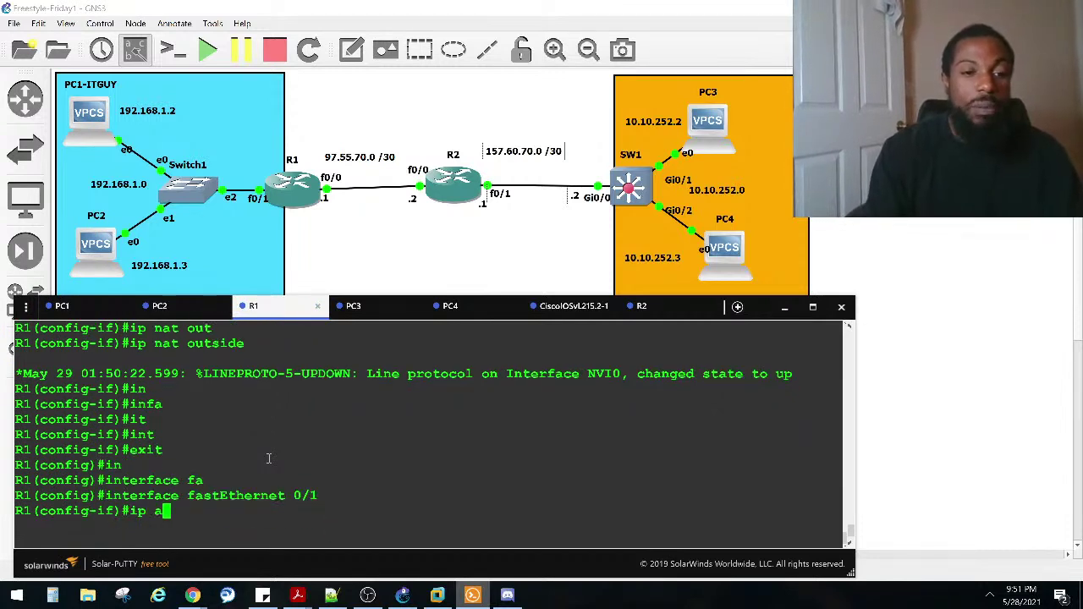
pyautogui.press('BackSpace')
pyautogui.write('na')
pyautogui.press('Tab')
pyautogui.write('ins')
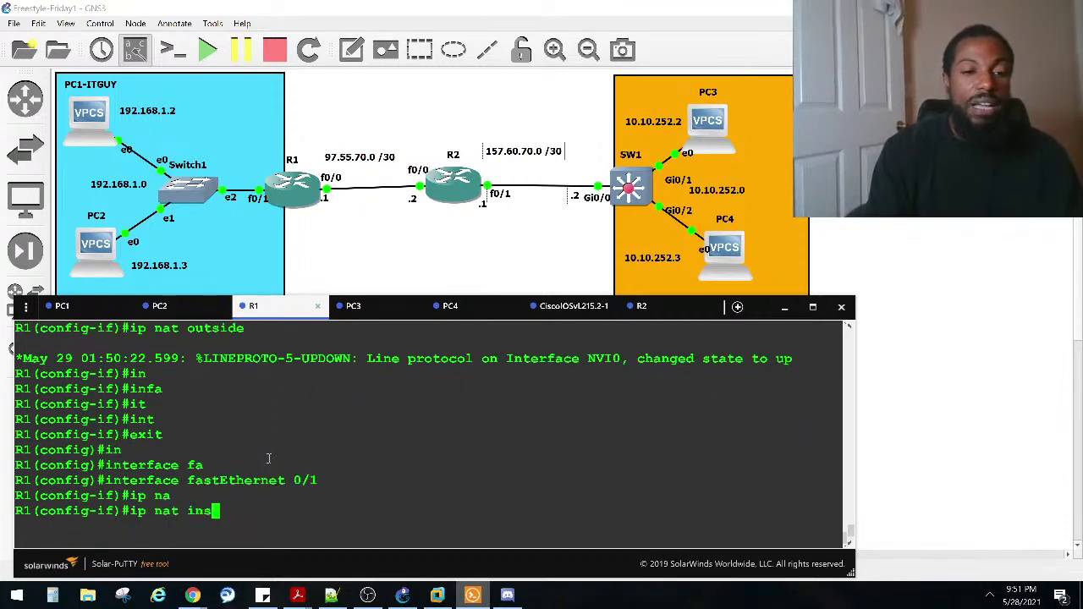
pyautogui.press('Tab')
pyautogui.press('Return')
# Step: Return to the R1# privileged prompt with Ctrl+Z
pyautogui.hotkey('ctrl', 'z')
pyautogui.press('Return')
pyautogui.press('Return')
pyautogui.press('Return')
pyautogui.press('Return')
pyautogui.write('sho ip')
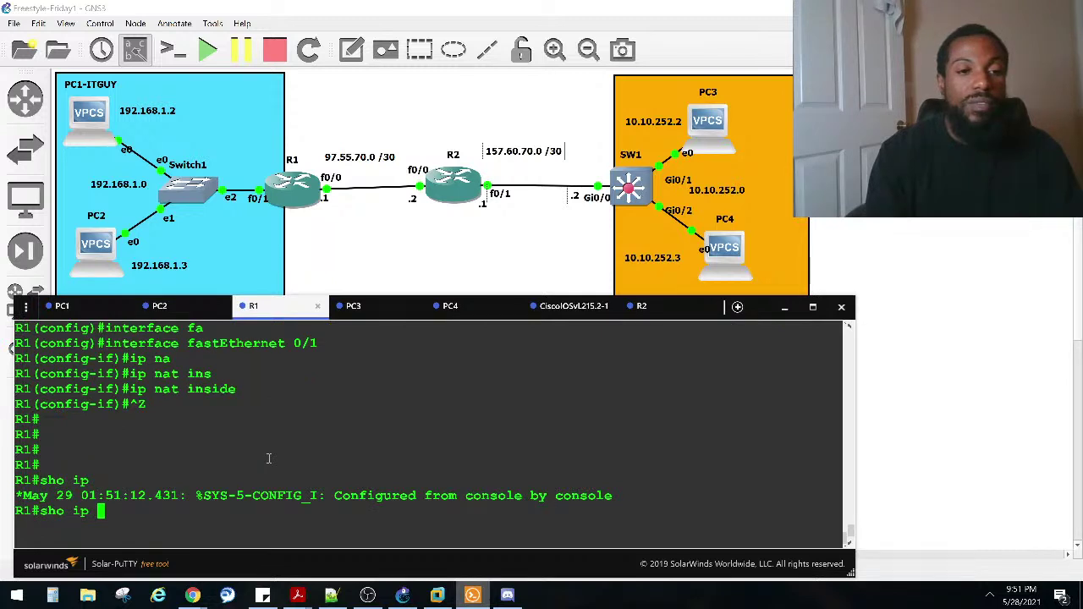
pyautogui.press('BackSpace')
pyautogui.press('BackSpace')
pyautogui.press('BackSpace')
pyautogui.write('pro')
pyautogui.press('Tab')
pyautogui.press('Return')
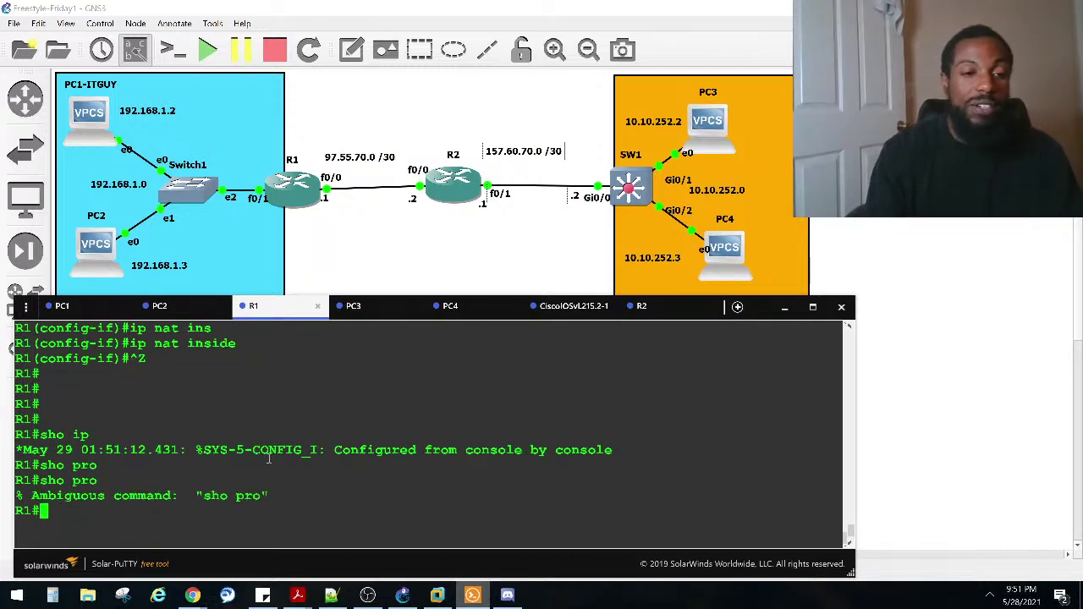
pyautogui.write('configure terminal')
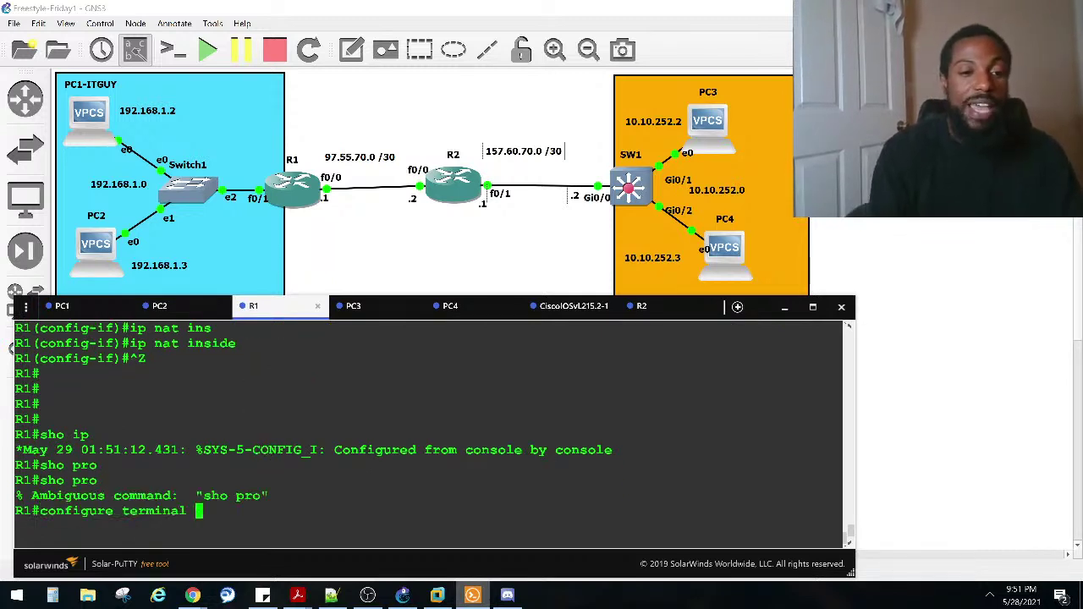
pyautogui.press('Down')
pyautogui.write('to')
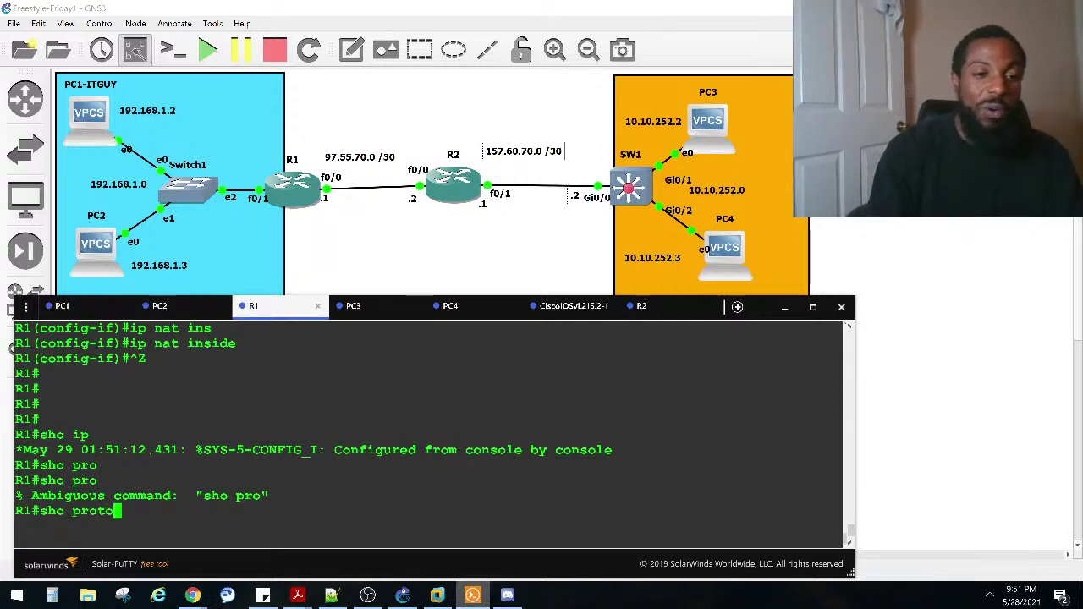
pyautogui.press('Tab')
pyautogui.press('Return')
pyautogui.press('space')
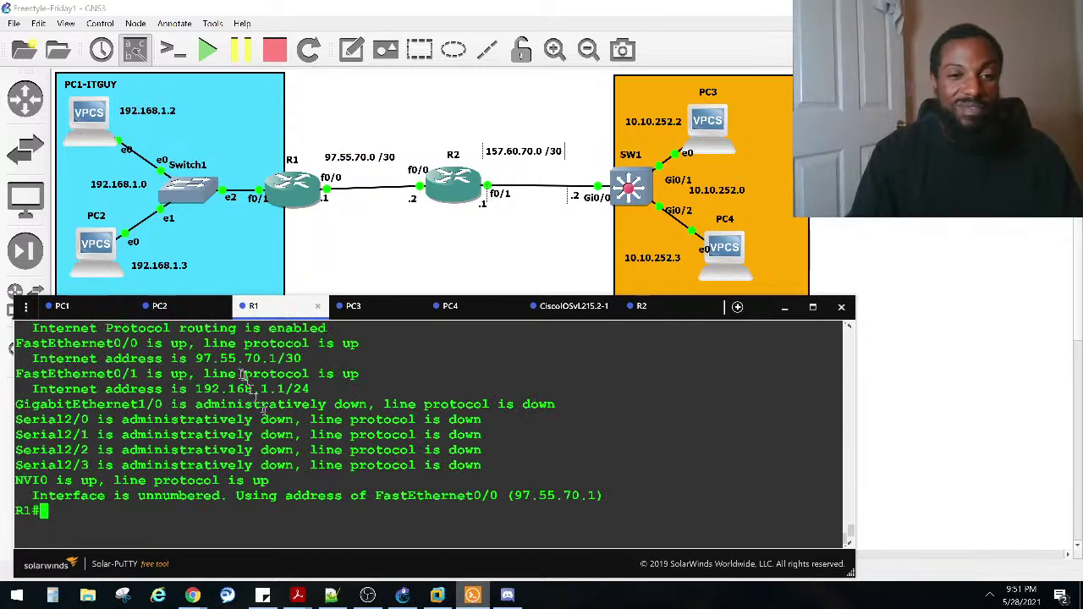
pyautogui.moveTo(273, 484); pyautogui.dragTo(15, 481)
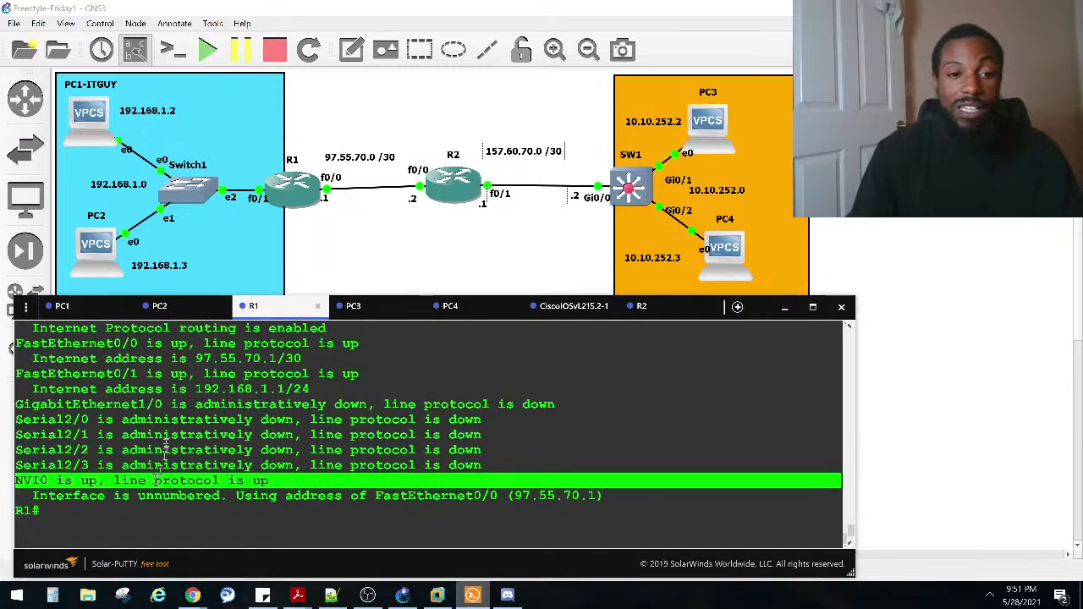
pyautogui.scroll(2, 167, 433)
pyautogui.scroll(-2, 167, 433)
pyautogui.scroll(2, 264, 449)
pyautogui.scroll(-2, 264, 440)
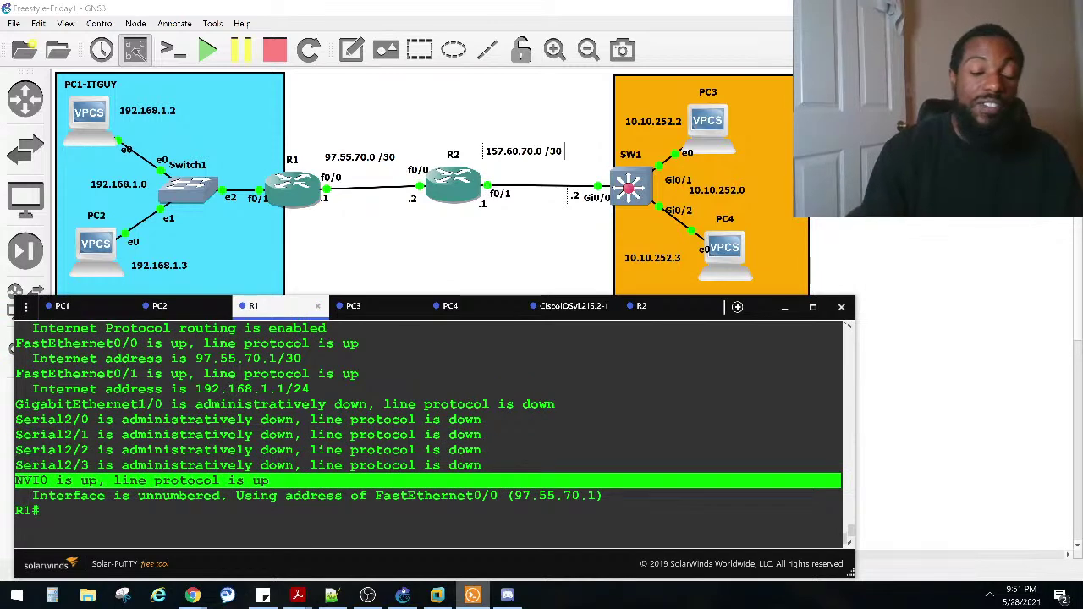
pyautogui.click(421, 495)
# Step: Run show ip interface fastEthernet 0/1 and review the NAT-enabled, domain-inside lines
pyautogui.write('sho ip inter ')
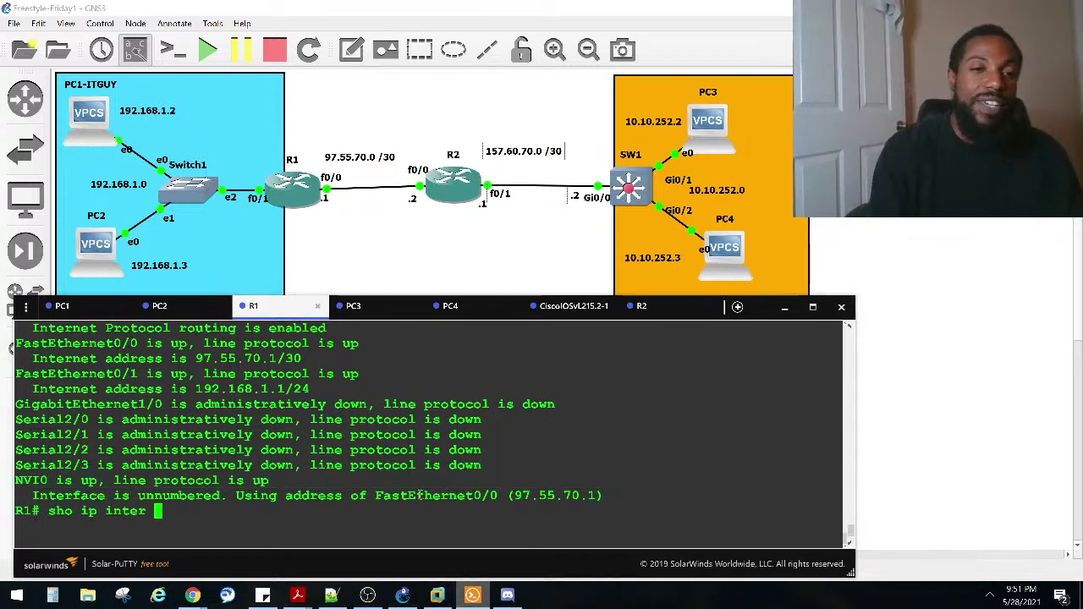
pyautogui.write('fa')
pyautogui.press('Tab')
pyautogui.write('0/1')
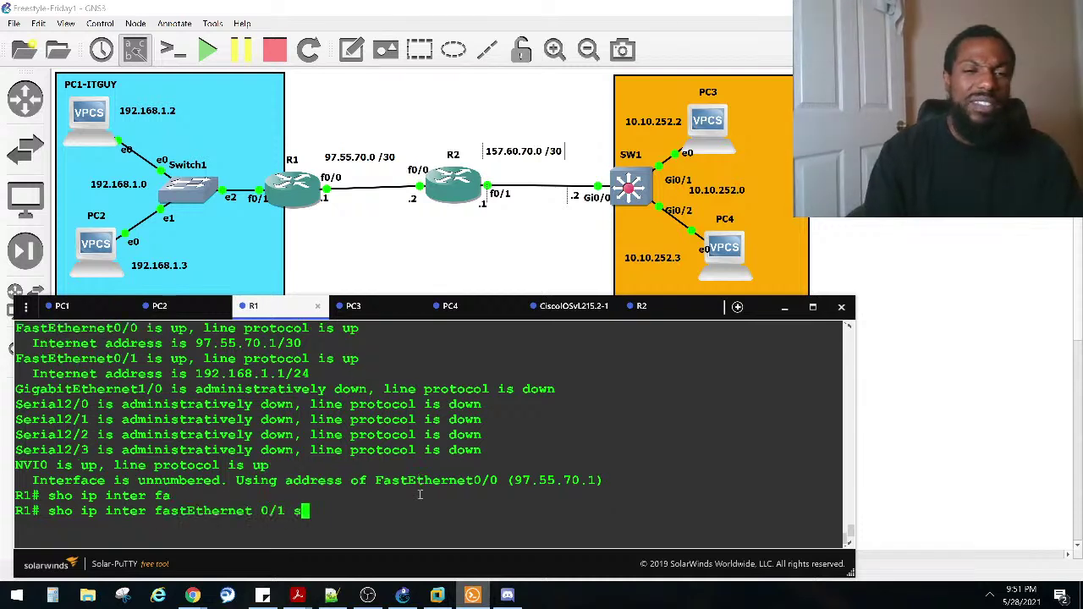
pyautogui.write(' sw')
pyautogui.press('Tab')
pyautogui.press('Return')
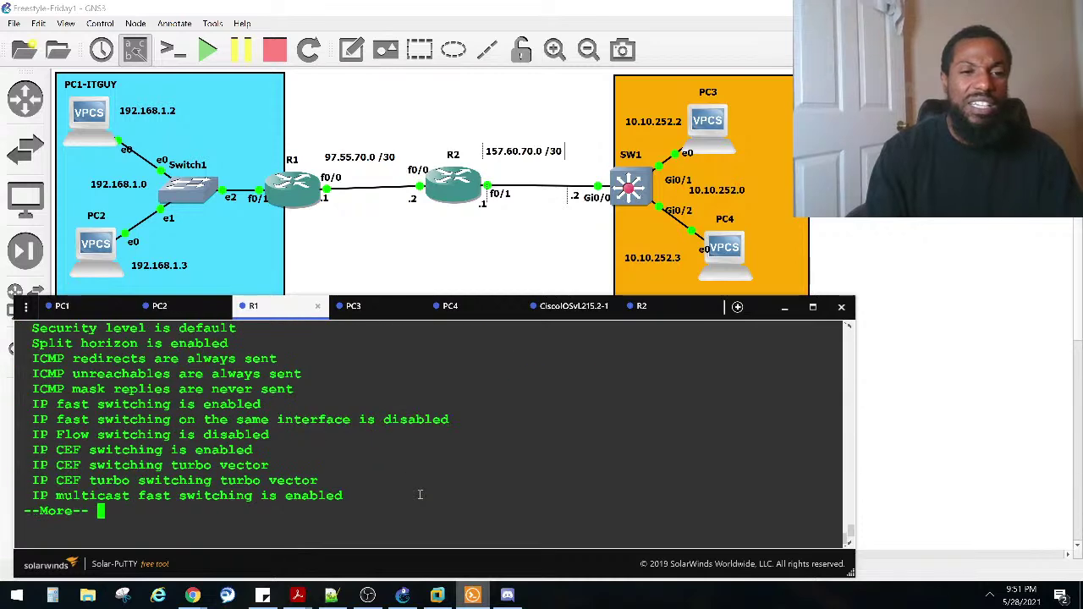
pyautogui.press('space')
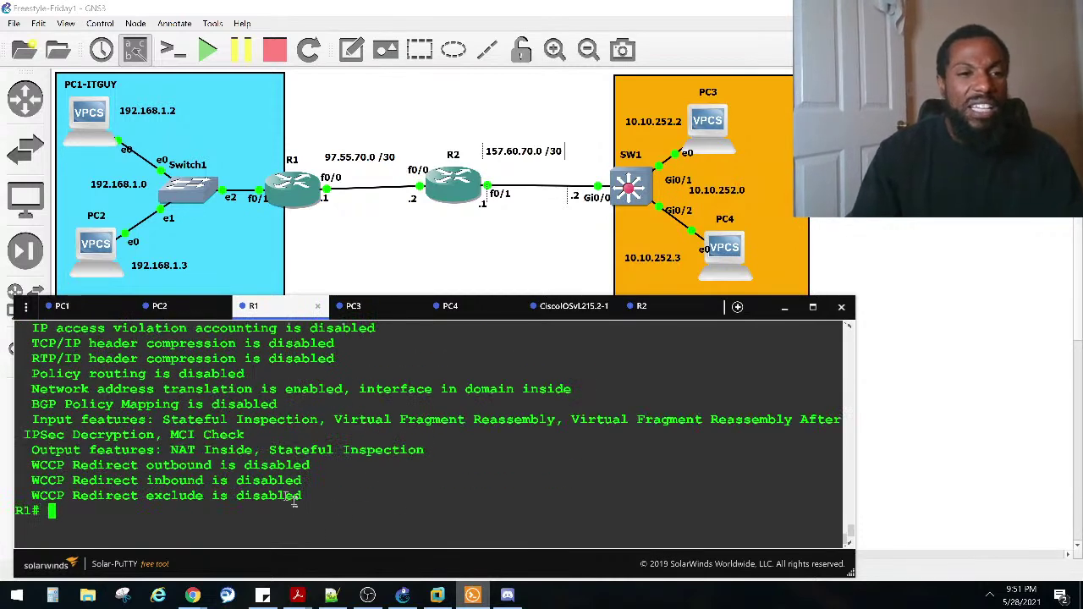
pyautogui.scroll(2, 284, 495)
pyautogui.scroll(2, 269, 463)
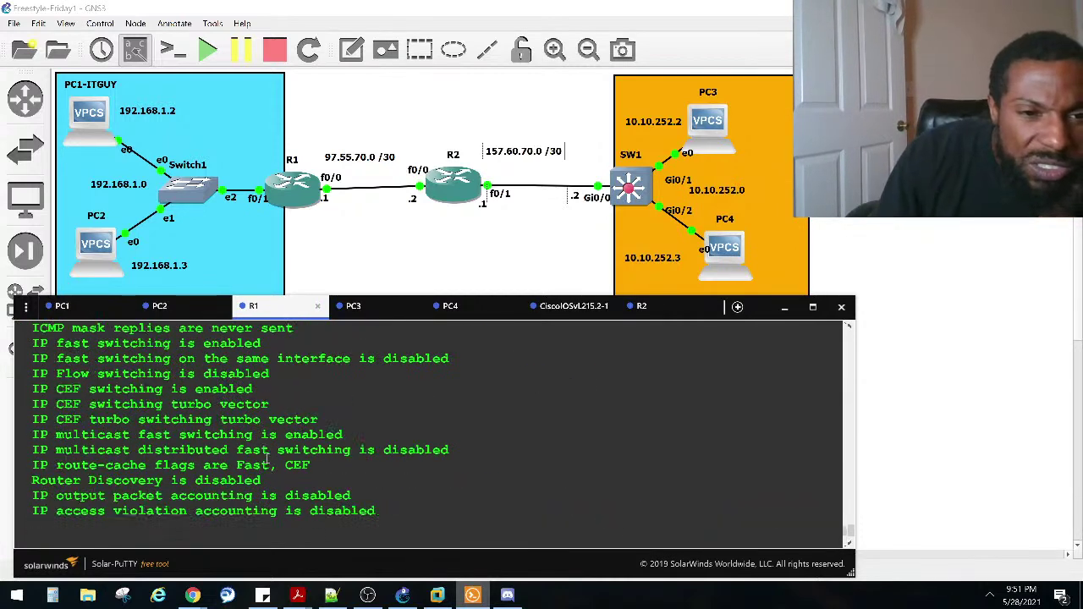
pyautogui.scroll(2, 267, 457)
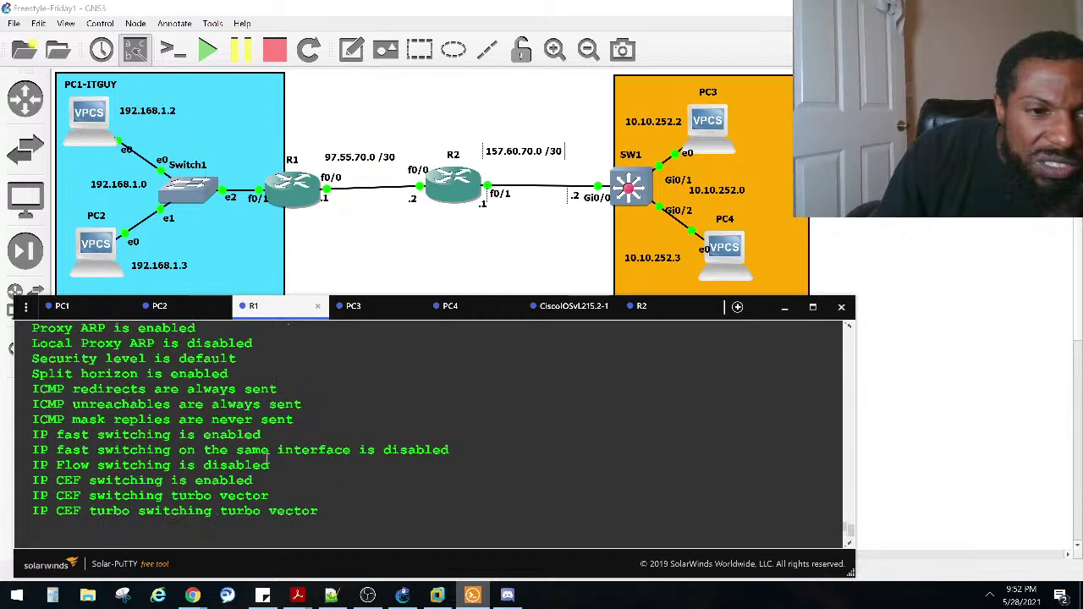
pyautogui.scroll(2, 267, 458)
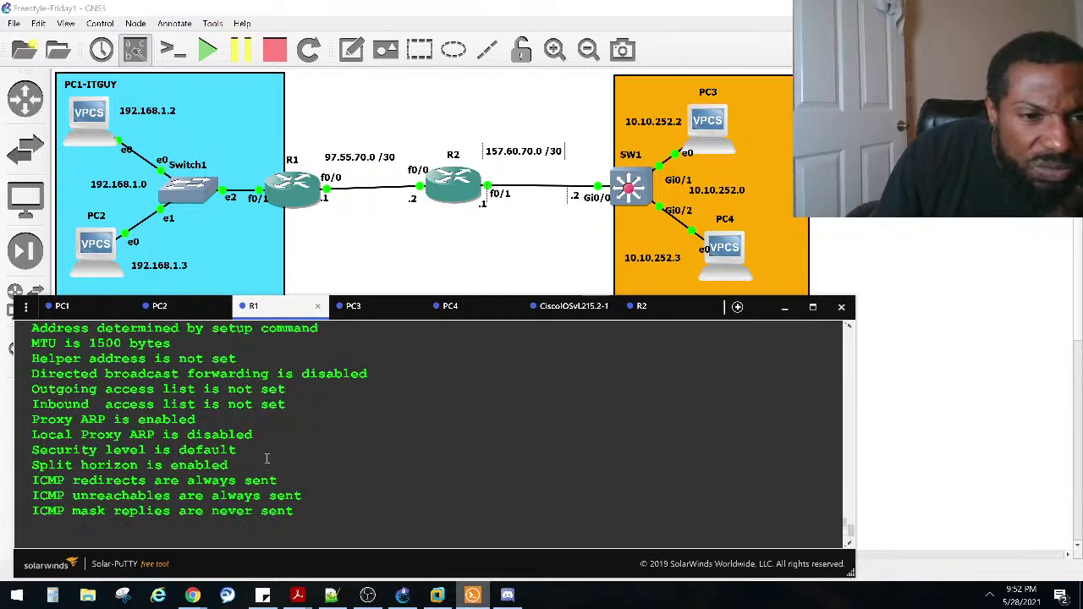
pyautogui.scroll(2, 267, 458)
pyautogui.scroll(-2, 267, 459)
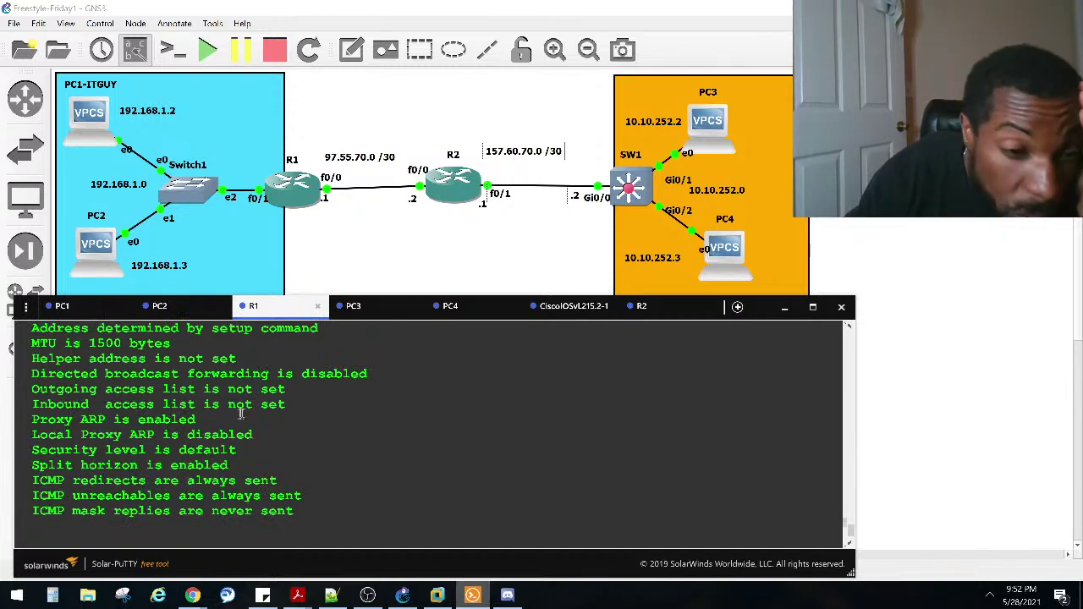
pyautogui.scroll(-4, 243, 415)
pyautogui.scroll(-2, 243, 414)
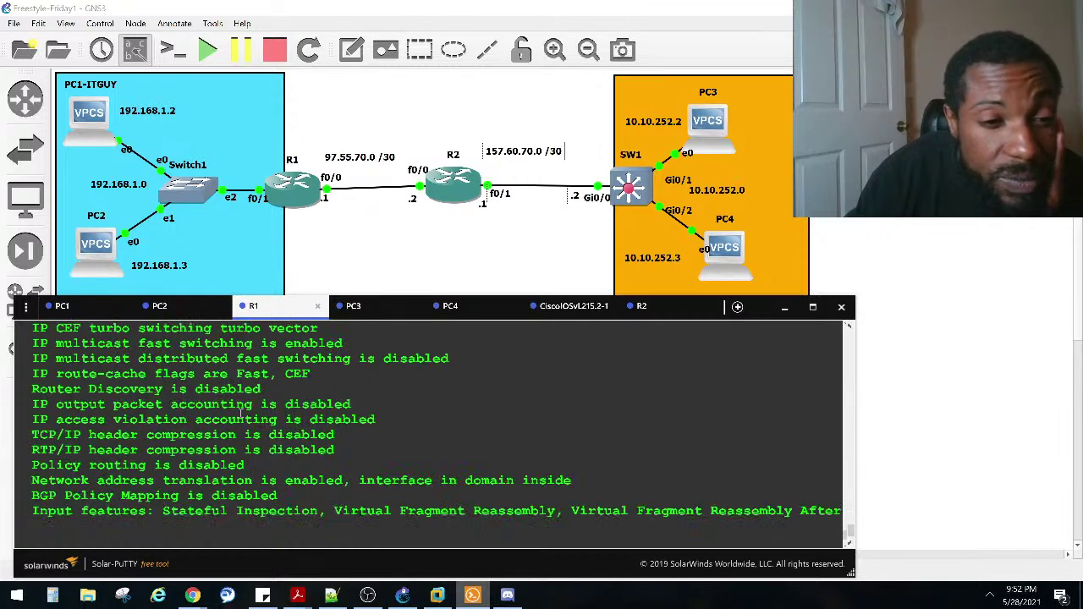
pyautogui.scroll(-2, 243, 410)
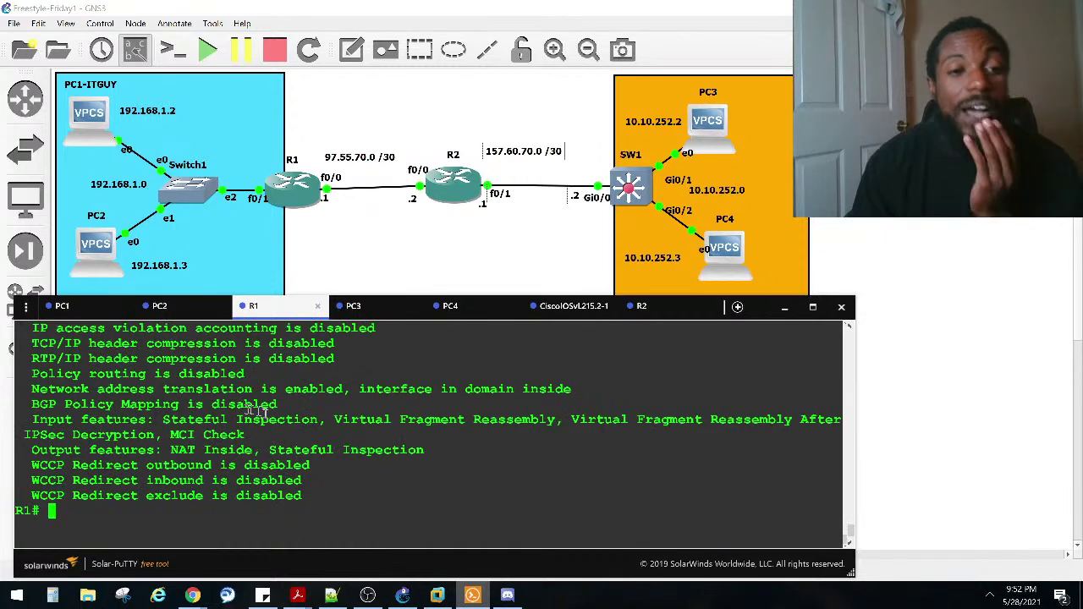
# Step: Show R1's running config for fa0/1 and highlight its ip nat inside line
pyautogui.write('sh')
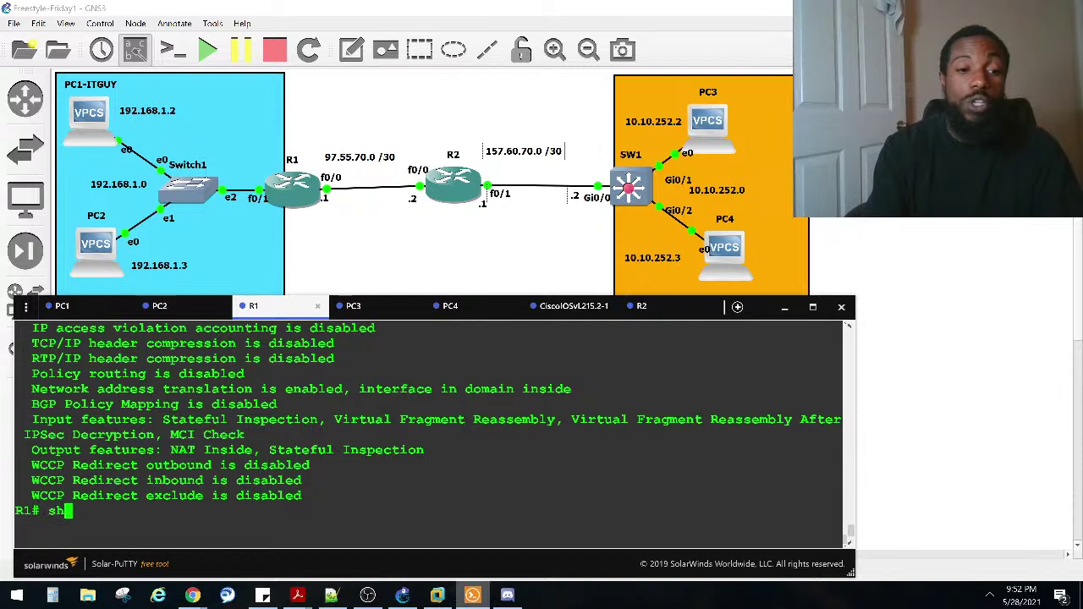
pyautogui.write('o run inter fa0/1')
pyautogui.press('Return')
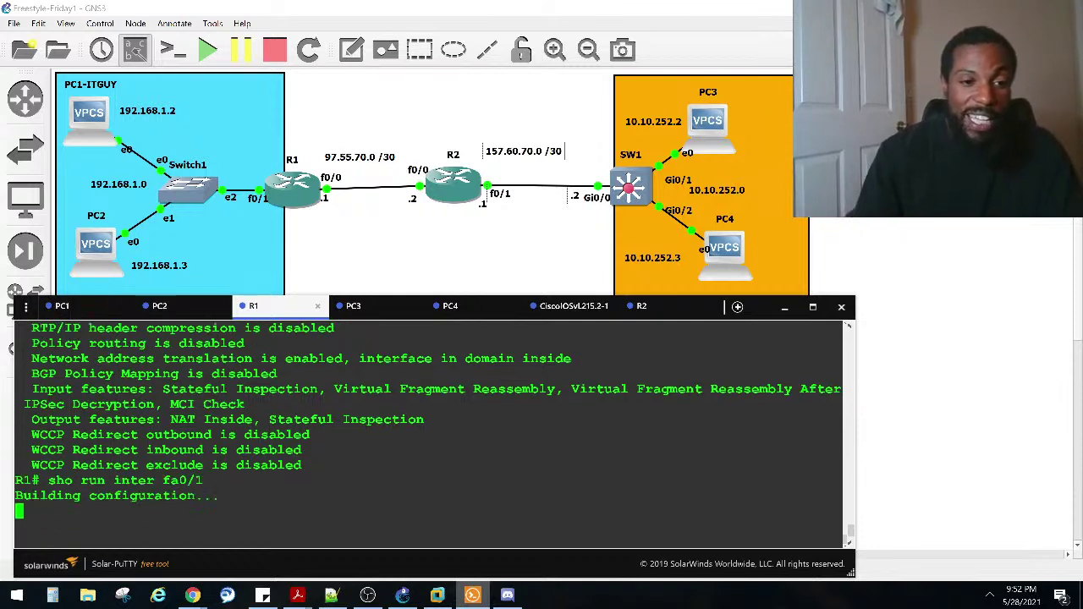
pyautogui.tripleClick(127, 427)
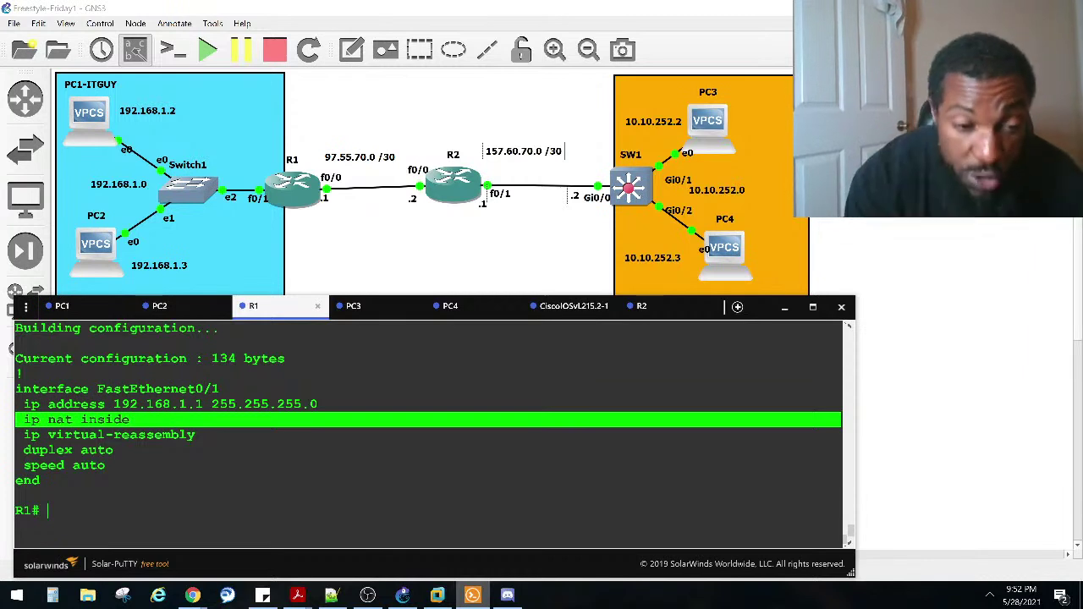
pyautogui.click(169, 449)
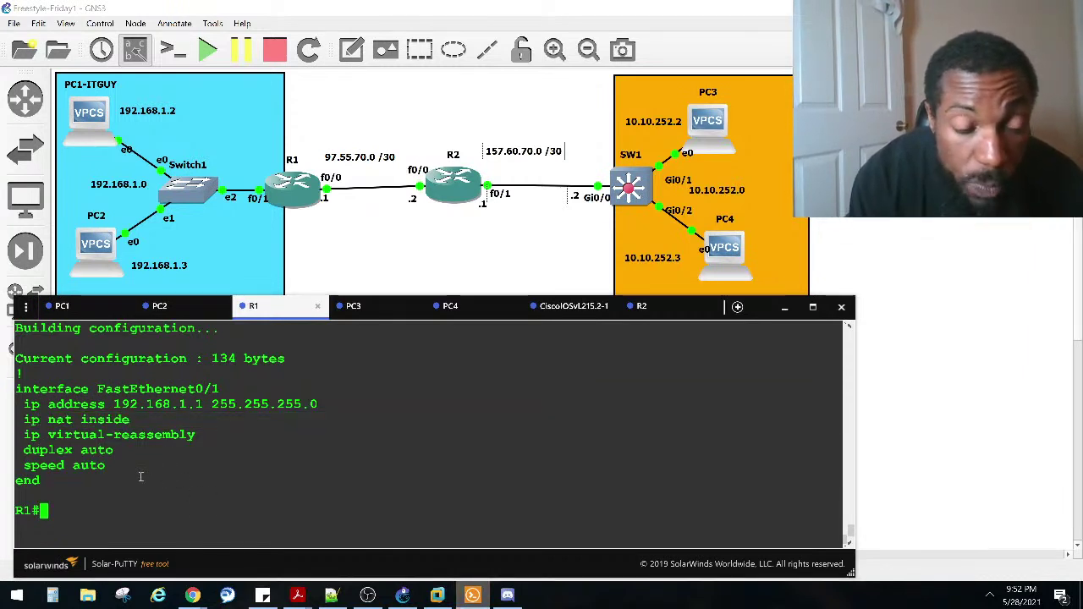
# Step: On R1, run 'show ip nat translations' to list the current NAT translations
pyautogui.write('sho ip ')
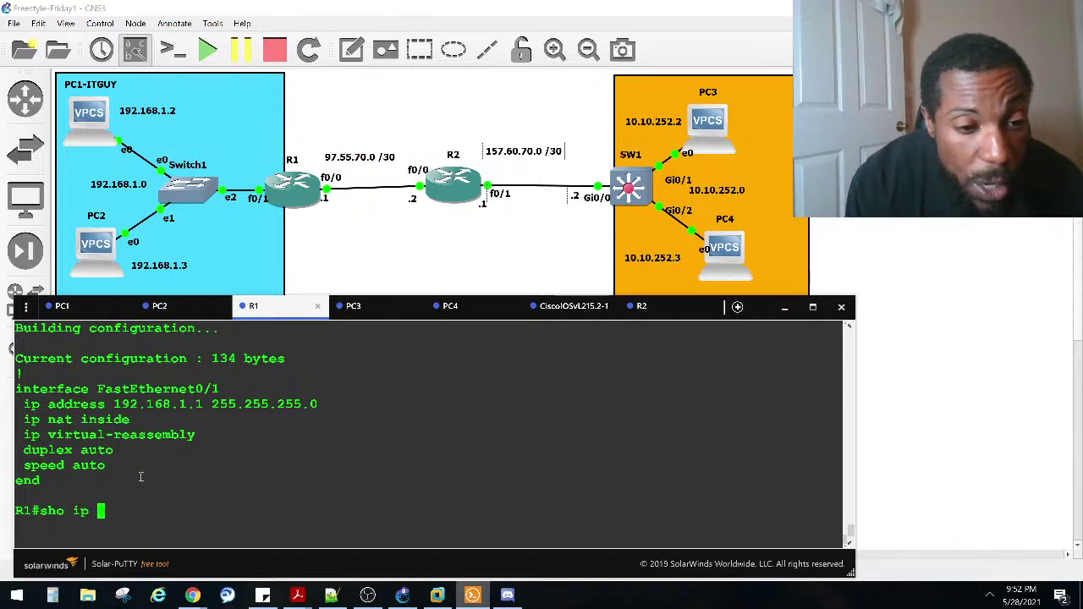
pyautogui.write('na')
pyautogui.press('Tab')
pyautogui.write('t')
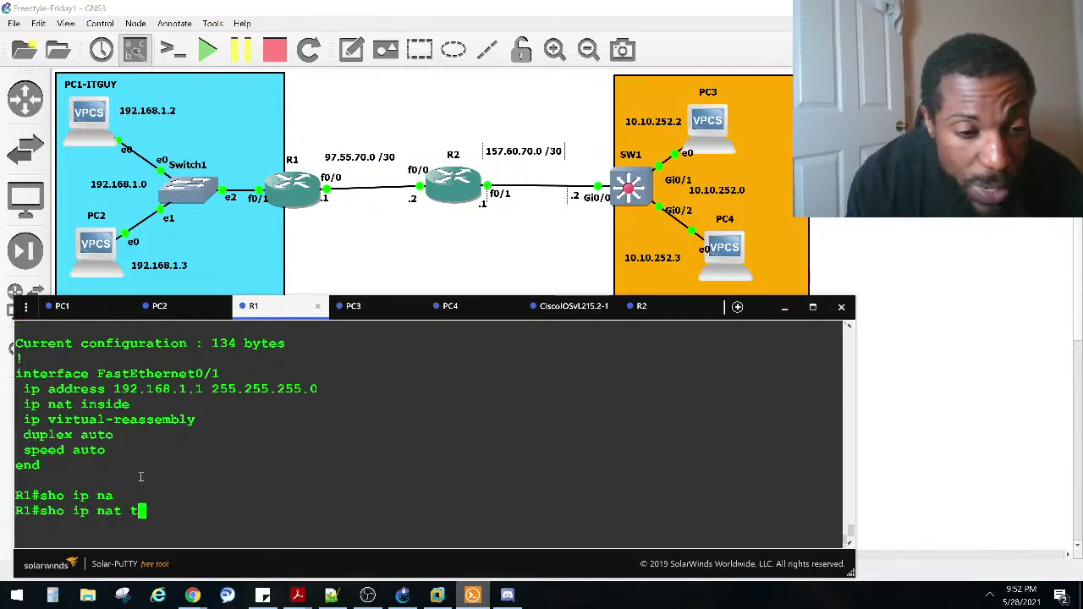
pyautogui.write('r')
pyautogui.press('Tab')
pyautogui.press('Return')
pyautogui.write('sho ip na')
# Step: Run 'show ip nat statistics' to display R1's NAT statistics
pyautogui.press('Tab')
pyautogui.write('?')
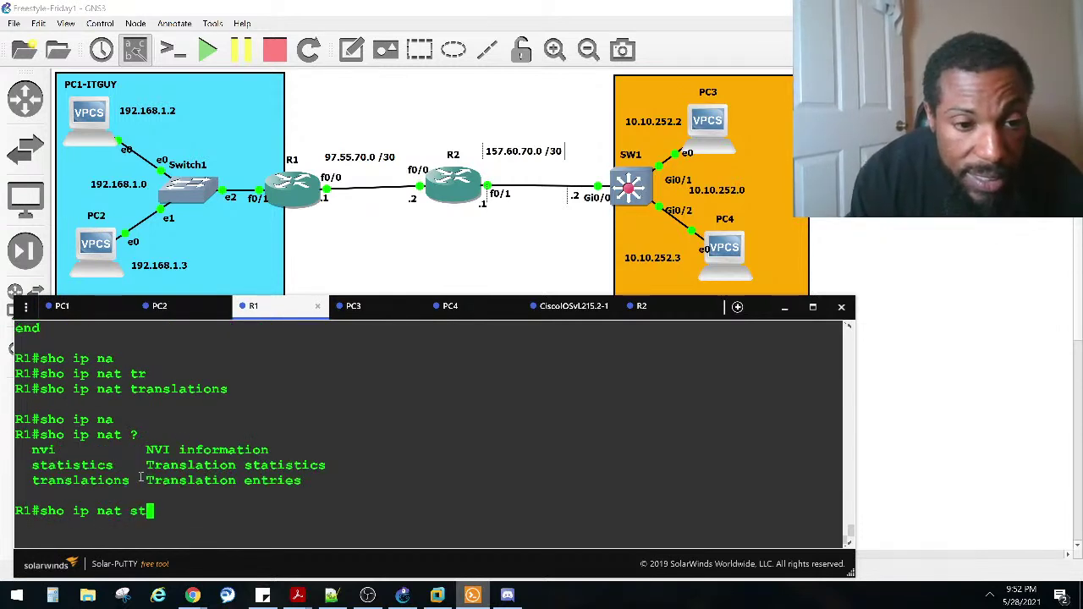
pyautogui.write('st')
pyautogui.press('Tab')
pyautogui.press('Return')
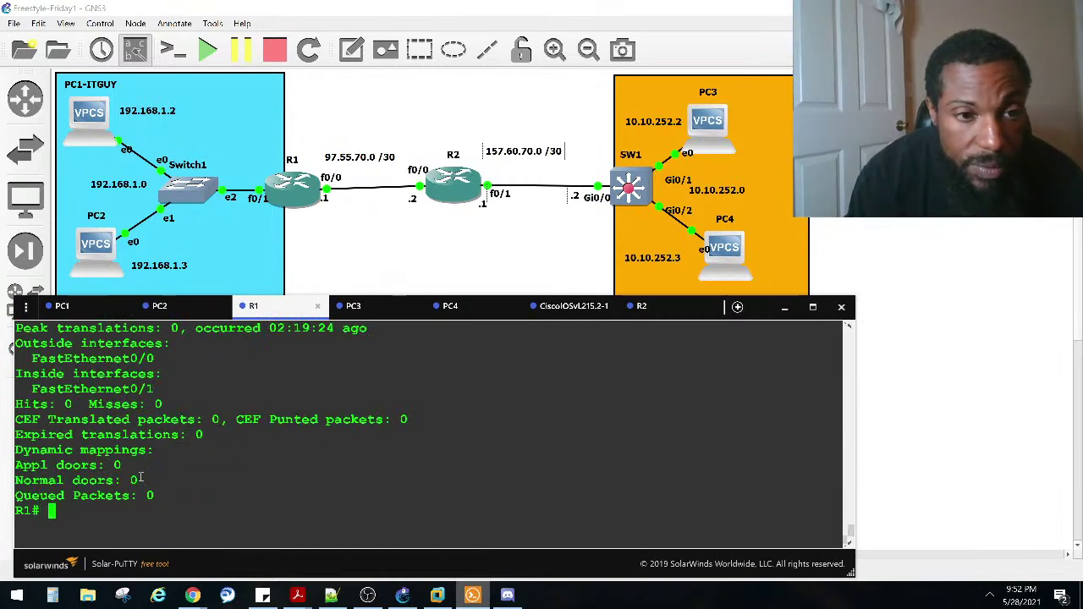
# Step: Highlight the statistics lines showing FastEthernet0/0 as outside and FastEthernet0/1 as inside
pyautogui.scroll(2, 176, 449)
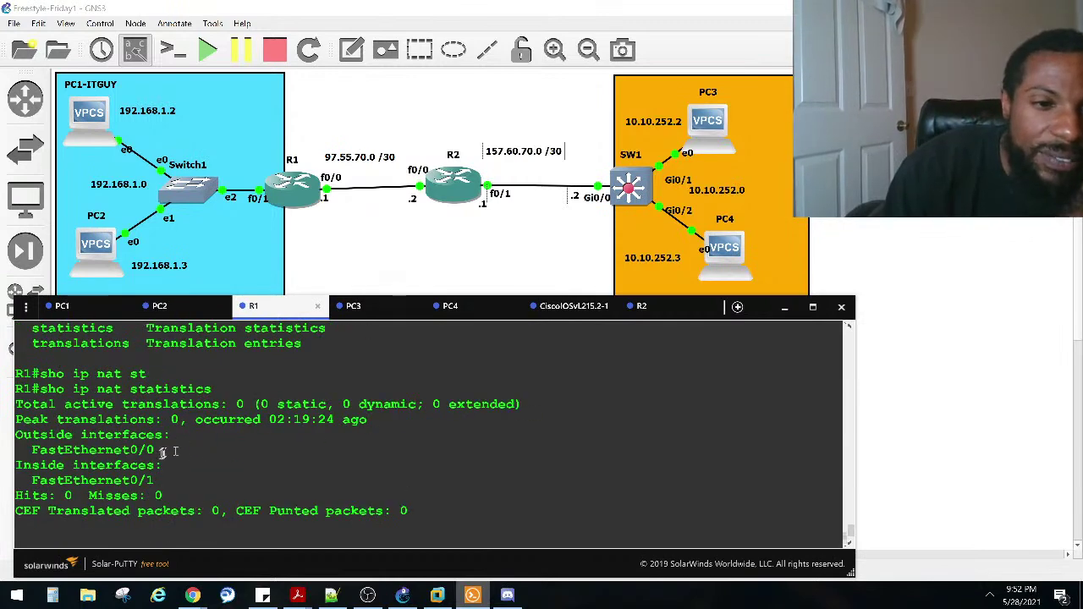
pyautogui.moveTo(164, 449); pyautogui.dragTo(14, 423)
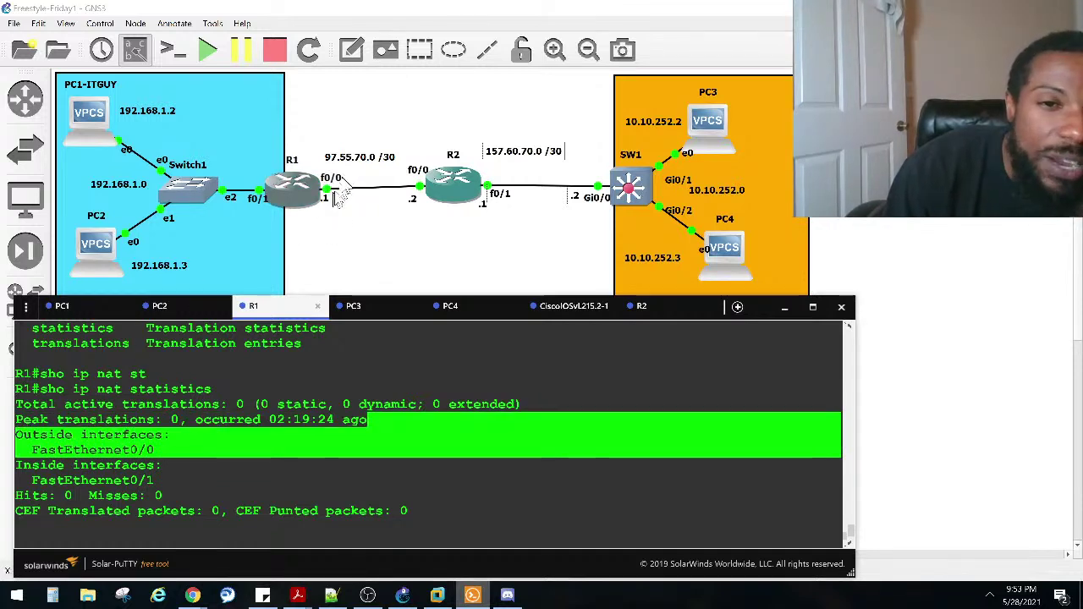
pyautogui.moveTo(170, 484); pyautogui.dragTo(155, 450)
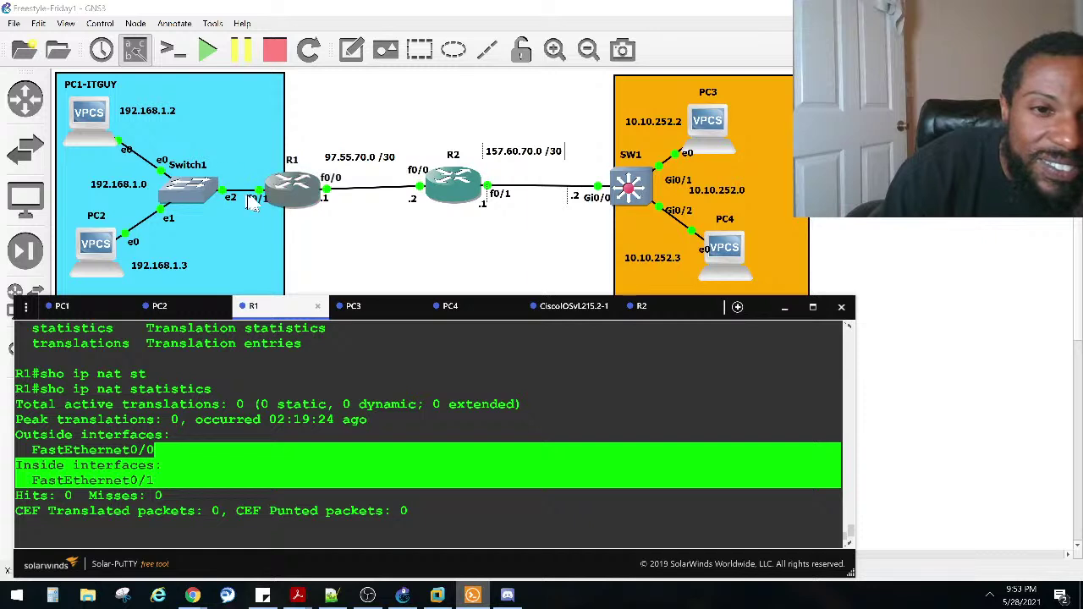
pyautogui.click(189, 464)
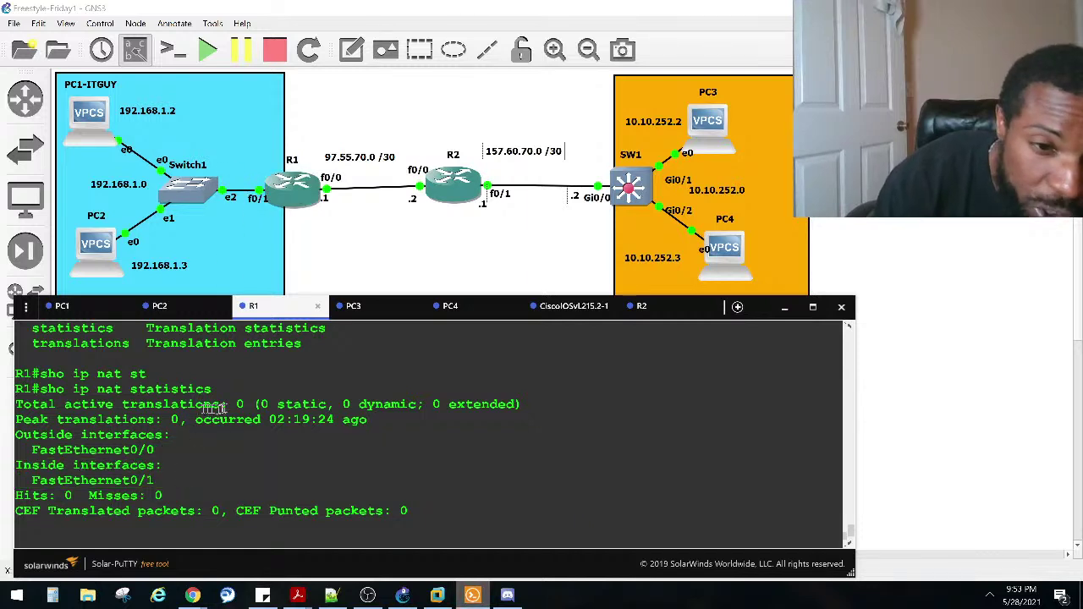
pyautogui.moveTo(211, 389); pyautogui.dragTo(41, 393)
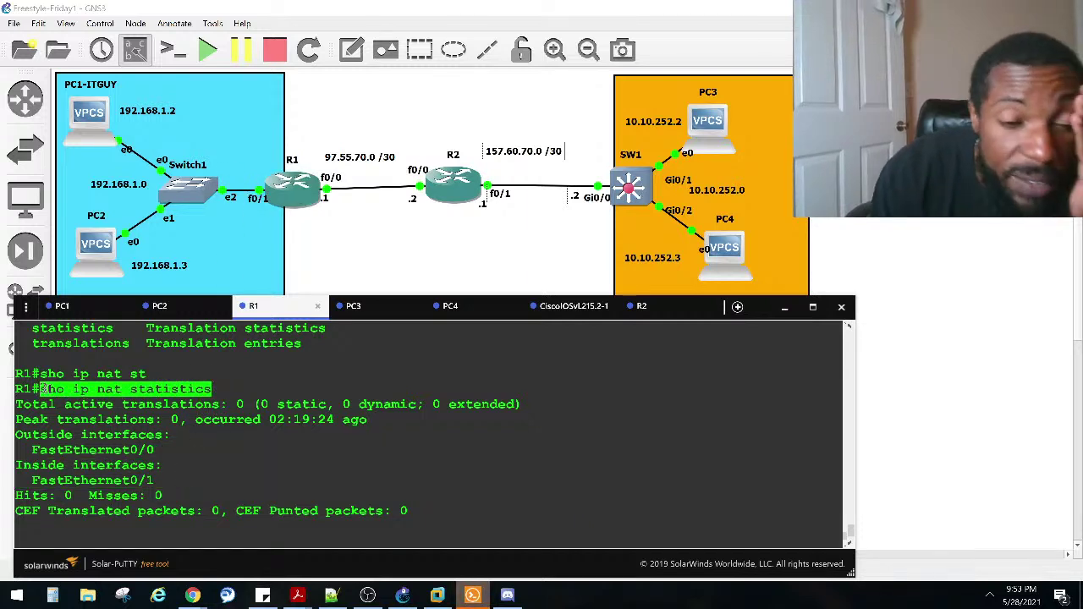
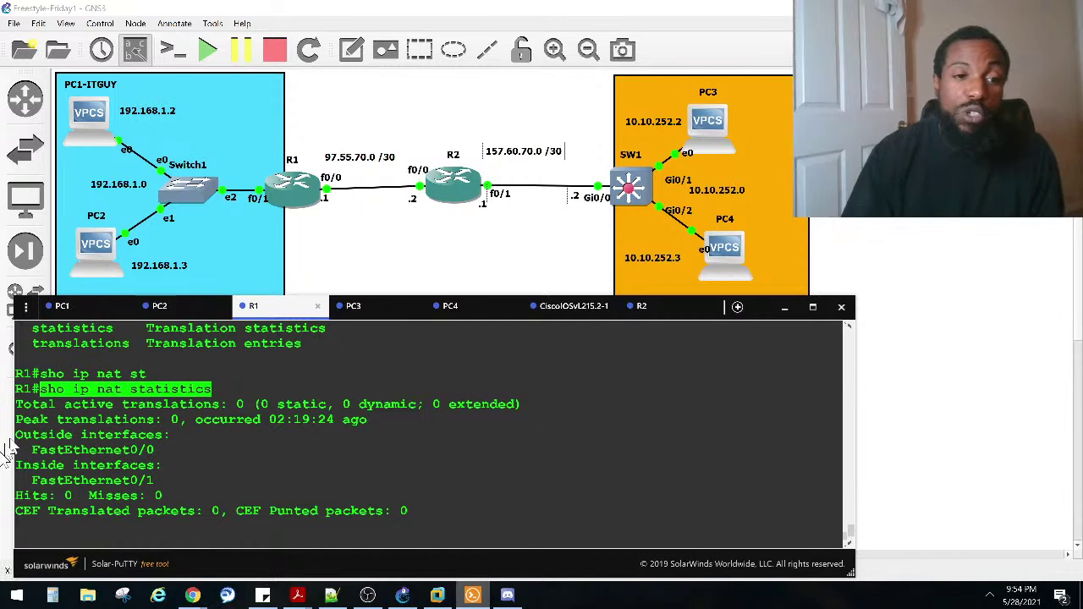
# Step: Re-run 'show ip nat statistics' on R1: Fa0/0 outside, Fa0/1 inside, zero translations
pyautogui.click(140, 456)
pyautogui.press('Return')
pyautogui.press('Return')
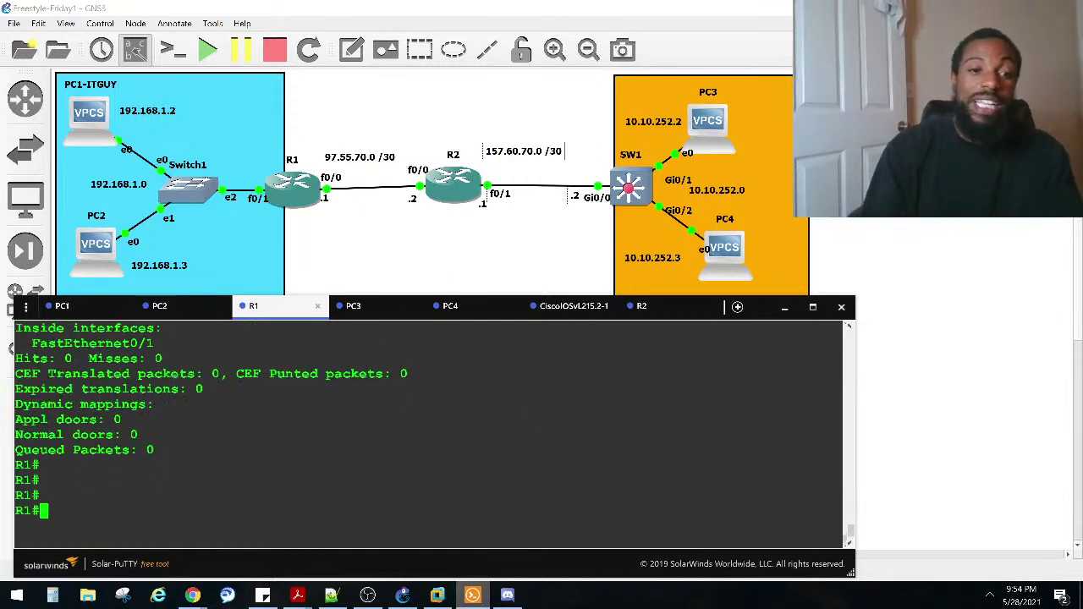
pyautogui.write('sho ip nat')
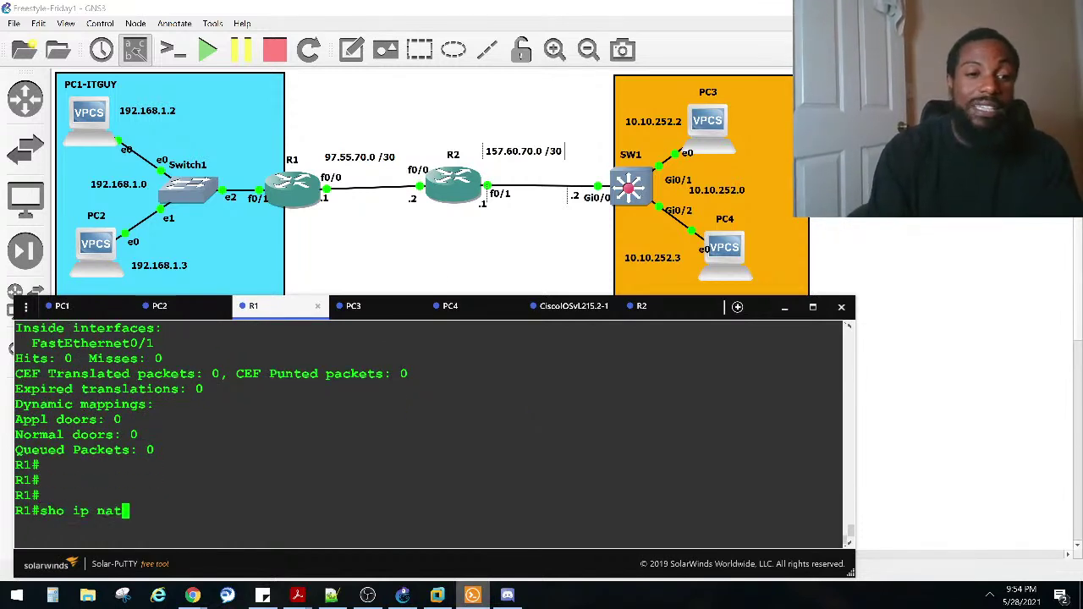
pyautogui.press('Return')
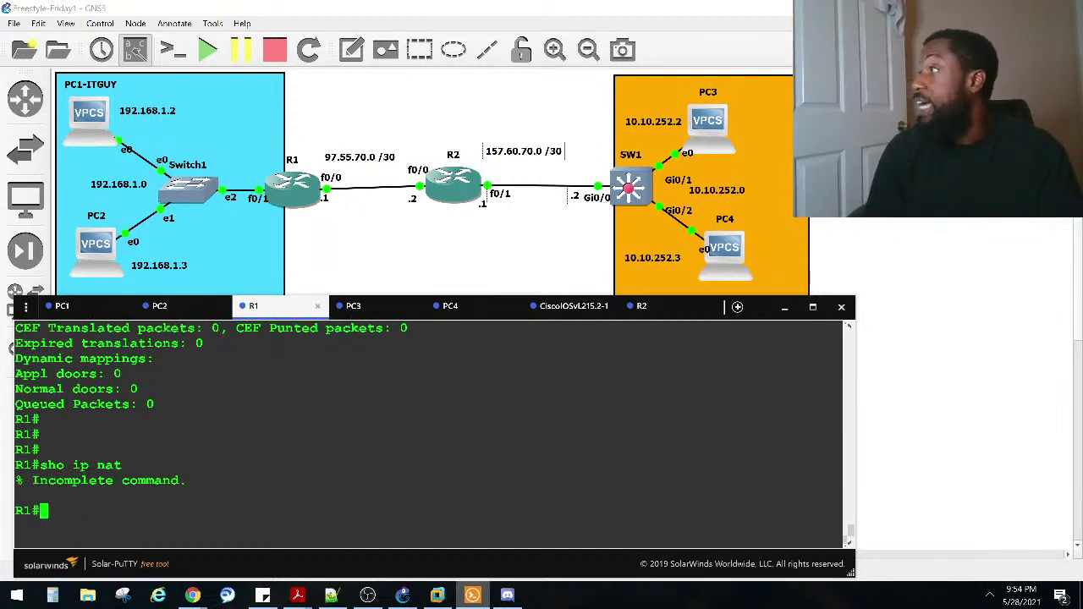
pyautogui.press('Up')
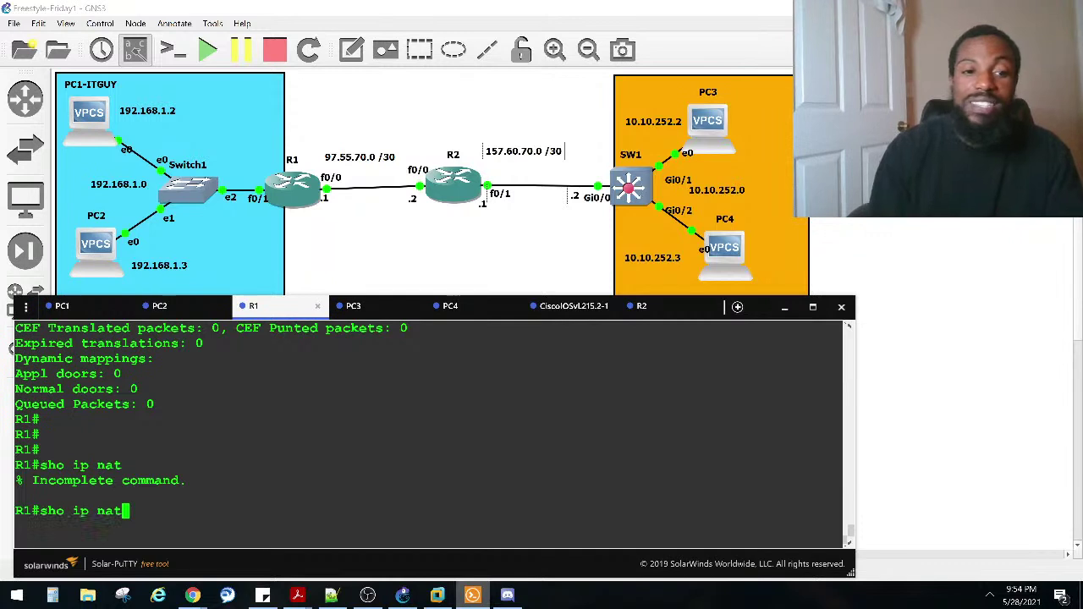
pyautogui.write('st')
pyautogui.press('Tab')
pyautogui.press('Return')
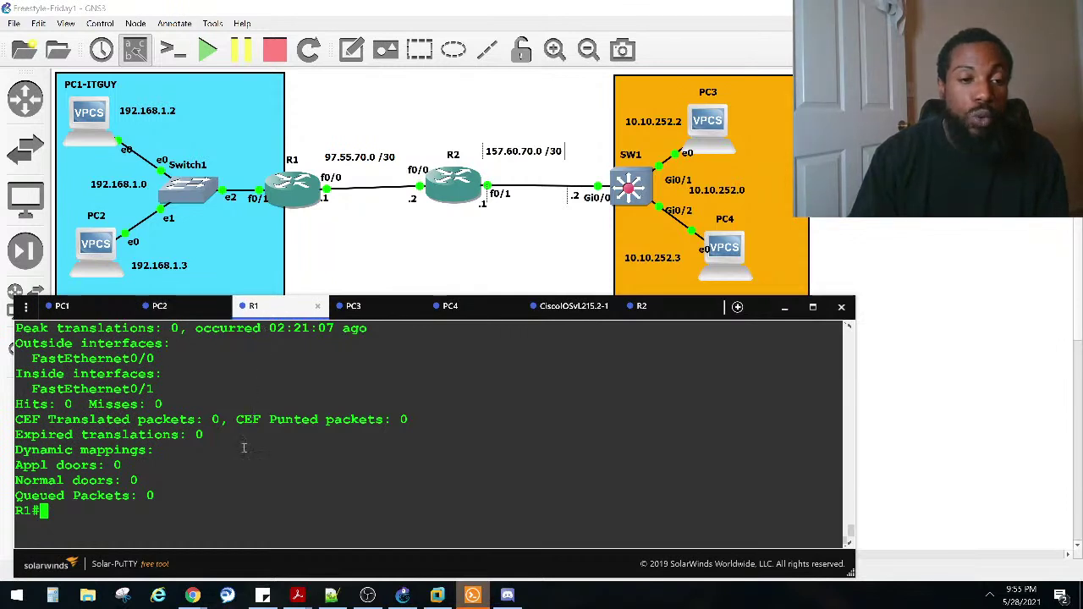
# Step: Put R1 into global configuration mode with 'conf t'
pyautogui.press('Return')
pyautogui.press('Return')
pyautogui.press('Return')
pyautogui.write('conf')
pyautogui.press('Tab')
pyautogui.write('t')
pyautogui.press('Tab')
pyautogui.press('Return')
# Step: Explore 'ip nat pool NAT-POOL1 98.55.70.0 98.55.70.255' with ? help, then trim the unfinished command
pyautogui.write('ip ')
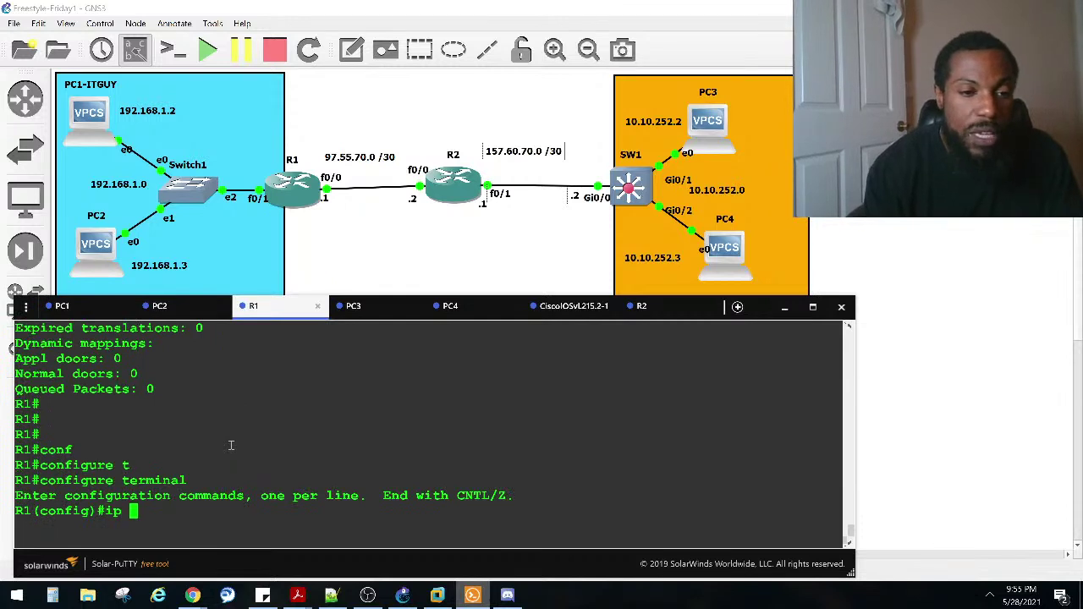
pyautogui.write('nat ?')
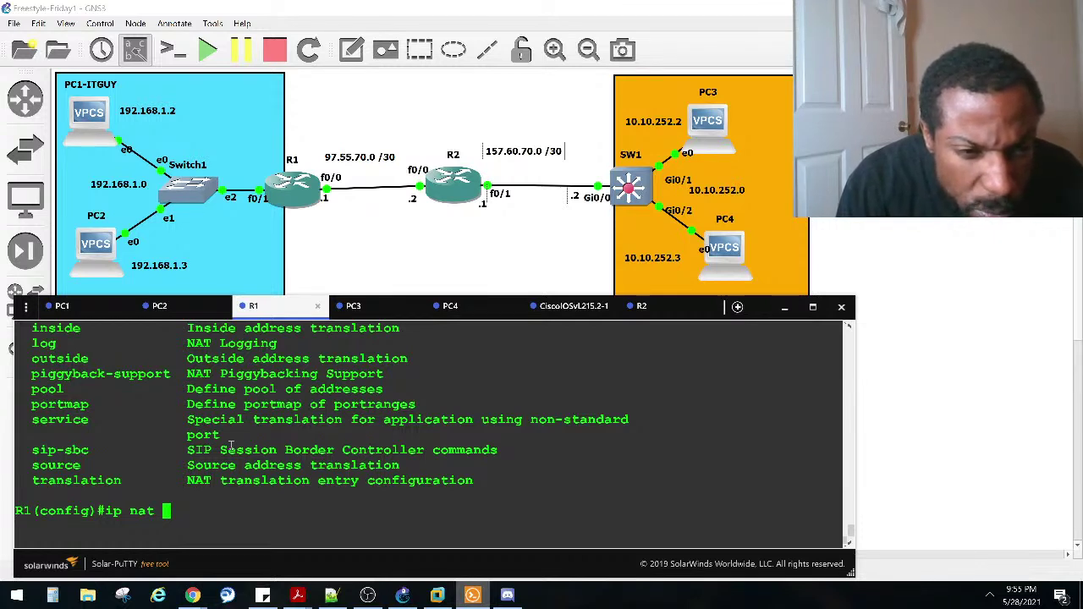
pyautogui.write('po')
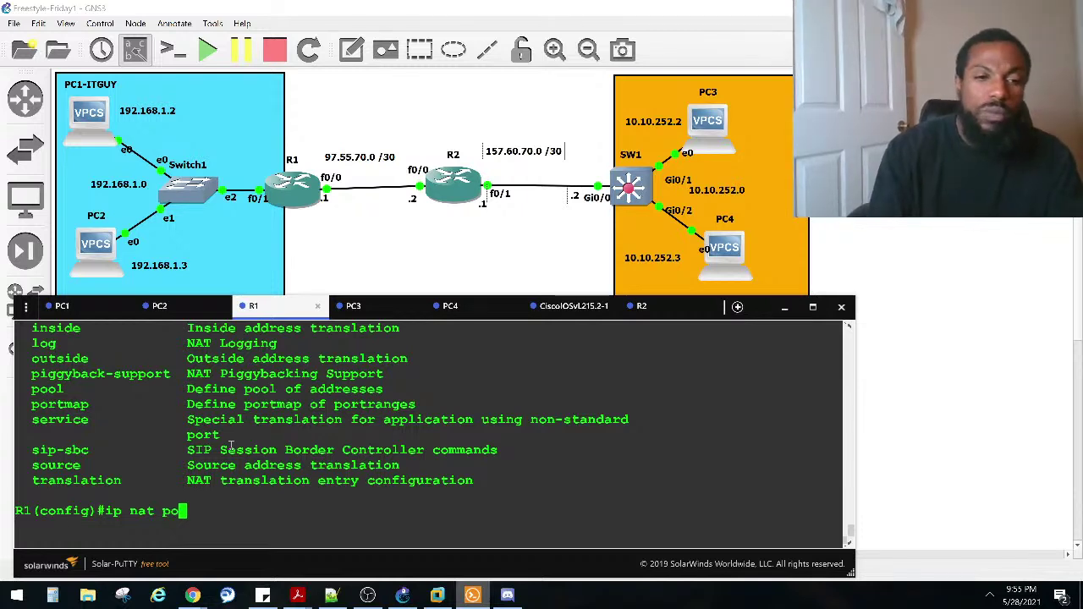
pyautogui.write('ol')
pyautogui.press('Tab')
pyautogui.write('?')
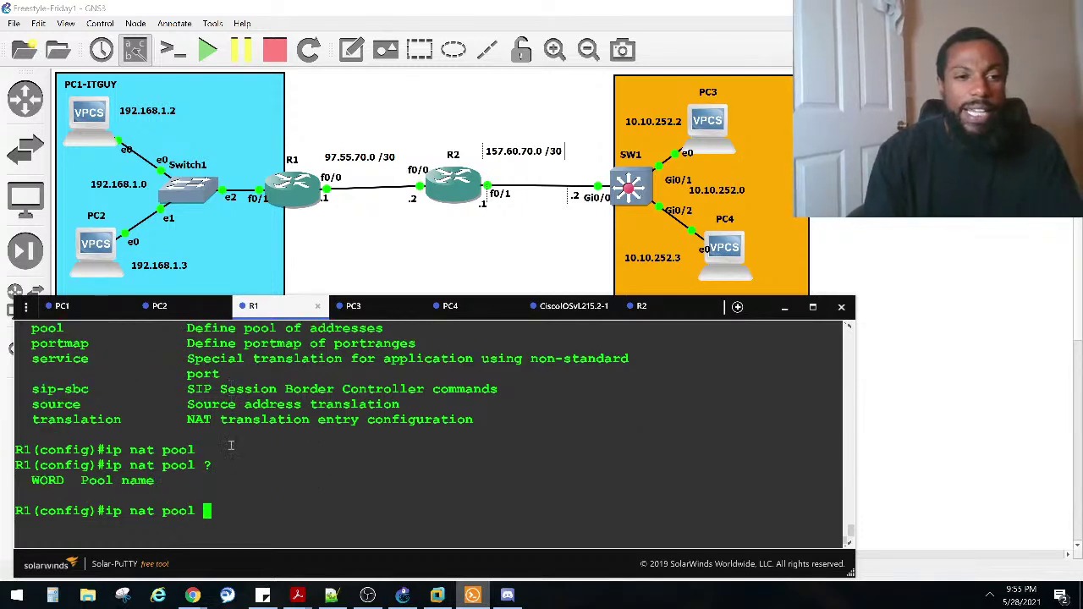
pyautogui.press('capslock')
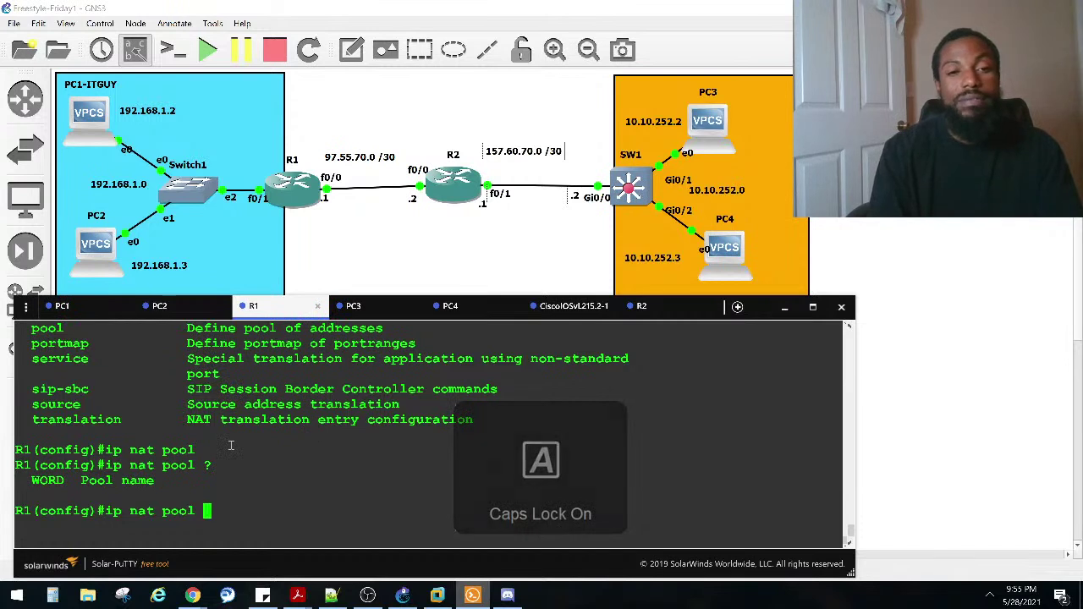
pyautogui.write('NAT-')
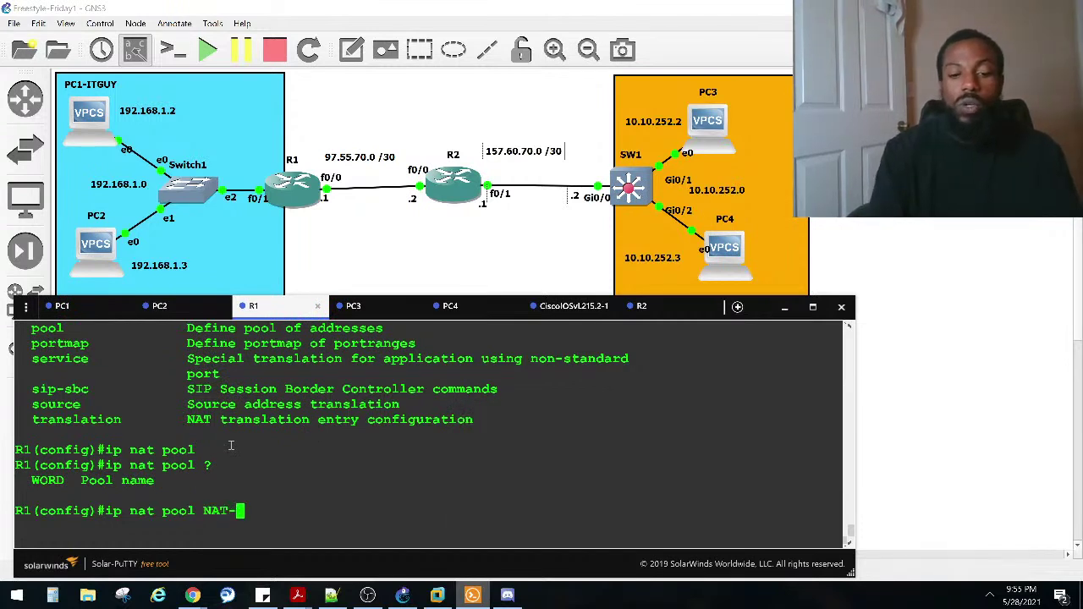
pyautogui.write('POOL1 ')
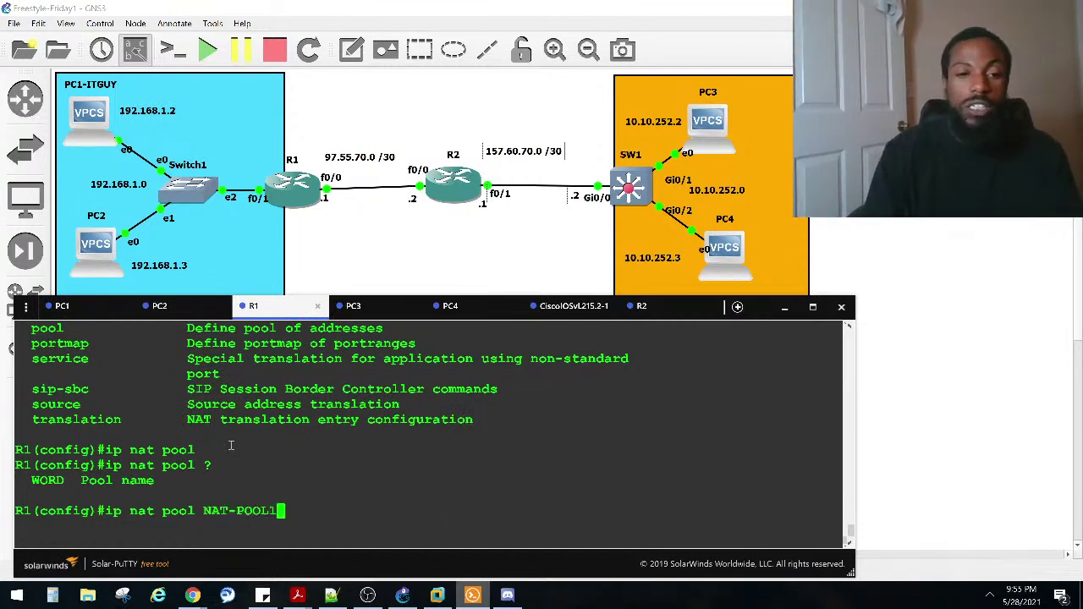
pyautogui.write('?')
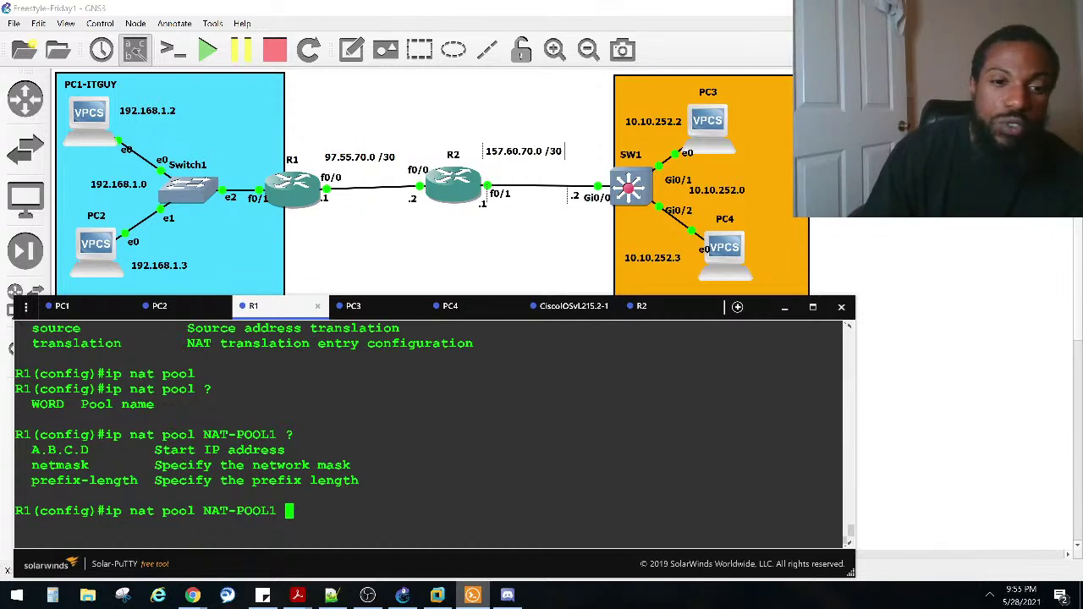
pyautogui.write('98.55.70')
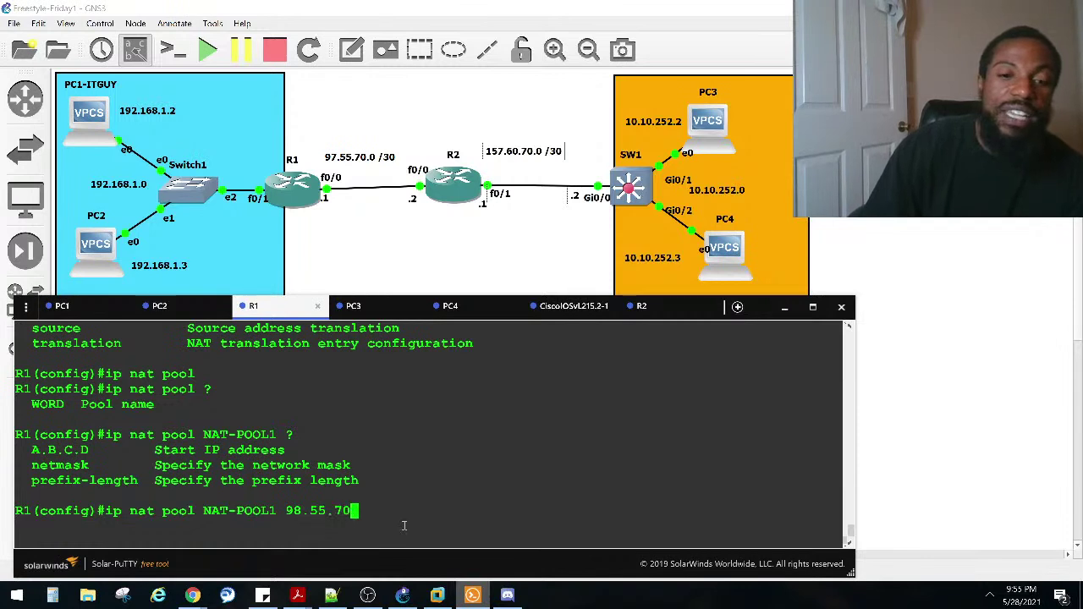
pyautogui.write('.0')
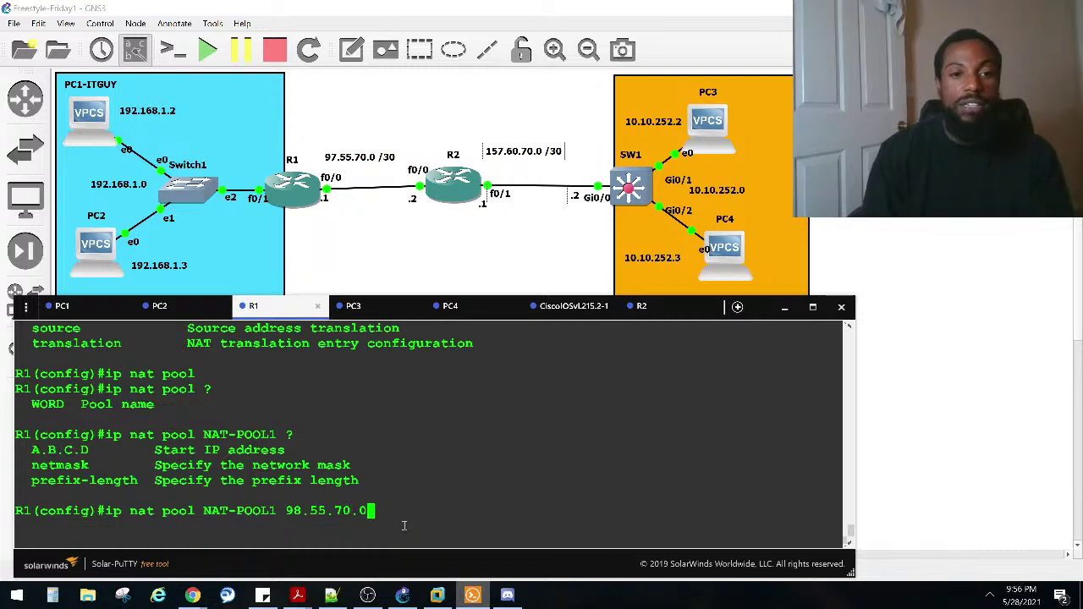
pyautogui.write(' ?')
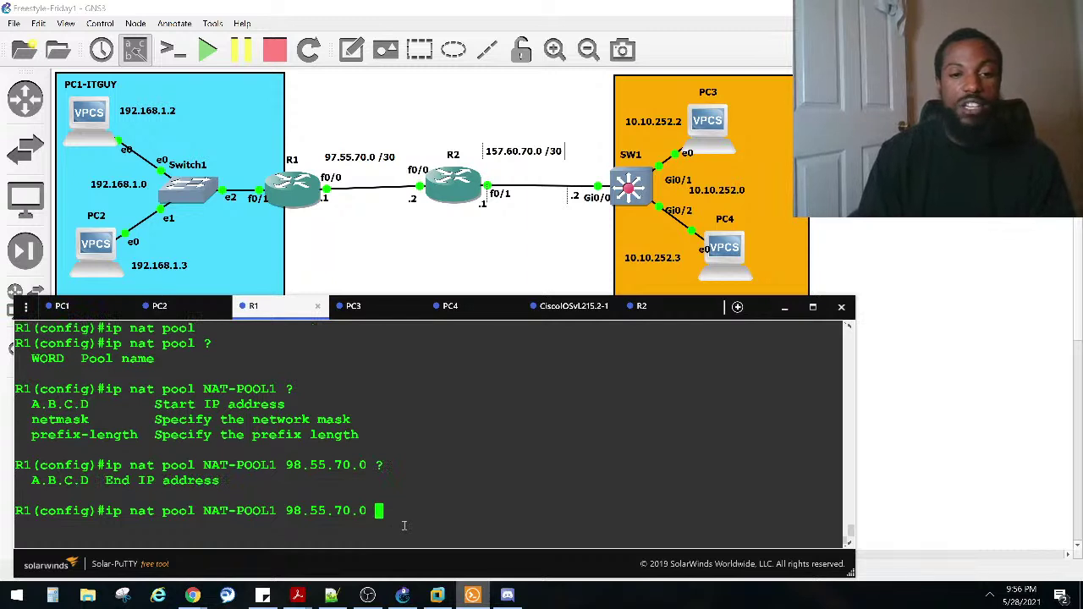
pyautogui.write('98.55.70.255')
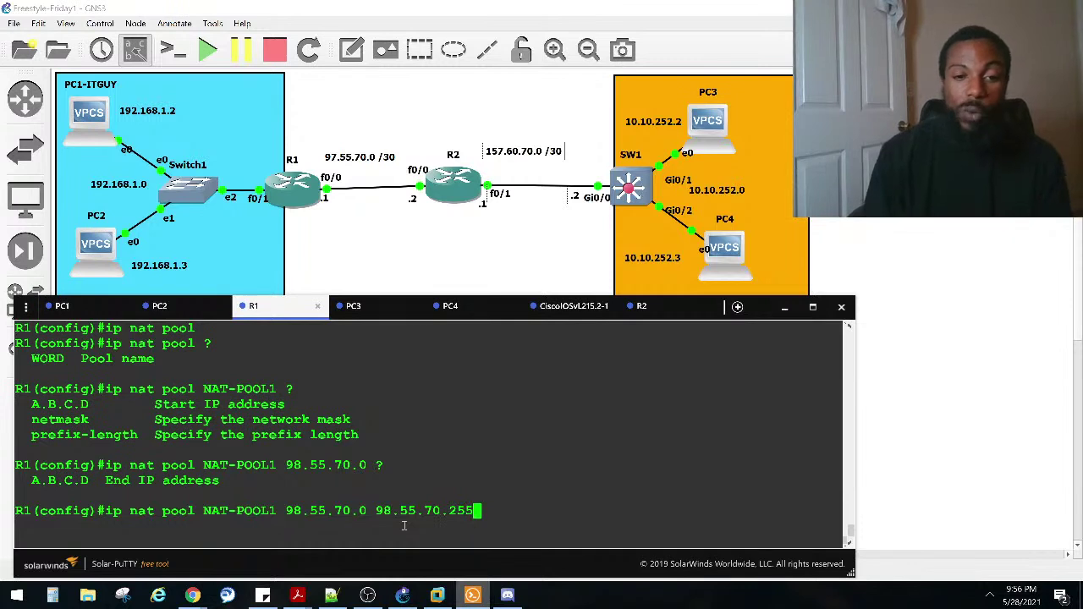
pyautogui.write('?')
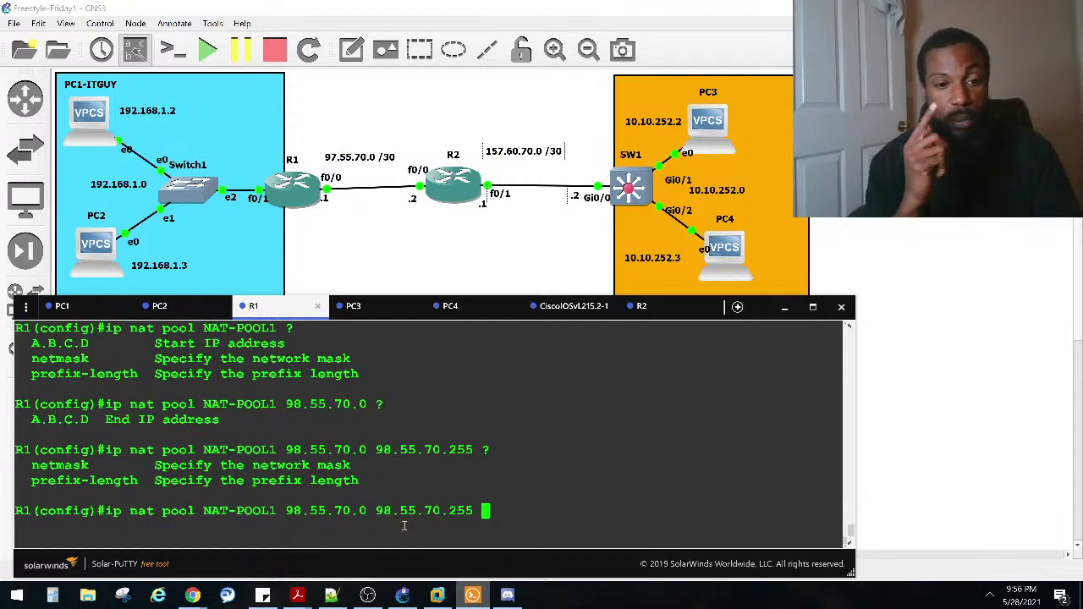
pyautogui.press('BackSpace')
pyautogui.press('BackSpace')
pyautogui.press('BackSpace')
pyautogui.press('BackSpace')
pyautogui.press('BackSpace')
pyautogui.press('BackSpace')
pyautogui.press('BackSpace')
pyautogui.press('BackSpace')
pyautogui.press('BackSpace')
pyautogui.press('BackSpace')
pyautogui.press('BackSpace')
pyautogui.press('BackSpace')
pyautogui.press('BackSpace')
pyautogui.press('BackSpace')
pyautogui.press('BackSpace')
pyautogui.press('BackSpace')
pyautogui.press('BackSpace')
pyautogui.press('BackSpace')
pyautogui.press('BackSpace')
pyautogui.press('BackSpace')
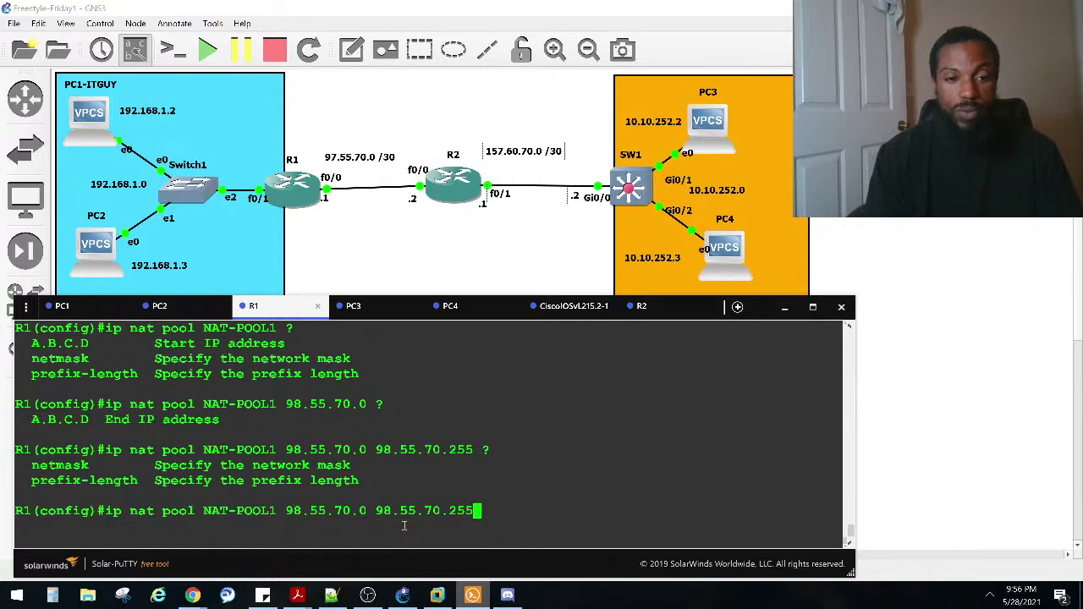
# Step: Build 'ip nat source list NAT-ACL1' on R1, checking options with ? help
pyautogui.press('BackSpace')
pyautogui.press('BackSpace')
pyautogui.press('BackSpace')
pyautogui.press('BackSpace')
pyautogui.press('BackSpace')
pyautogui.press('BackSpace')
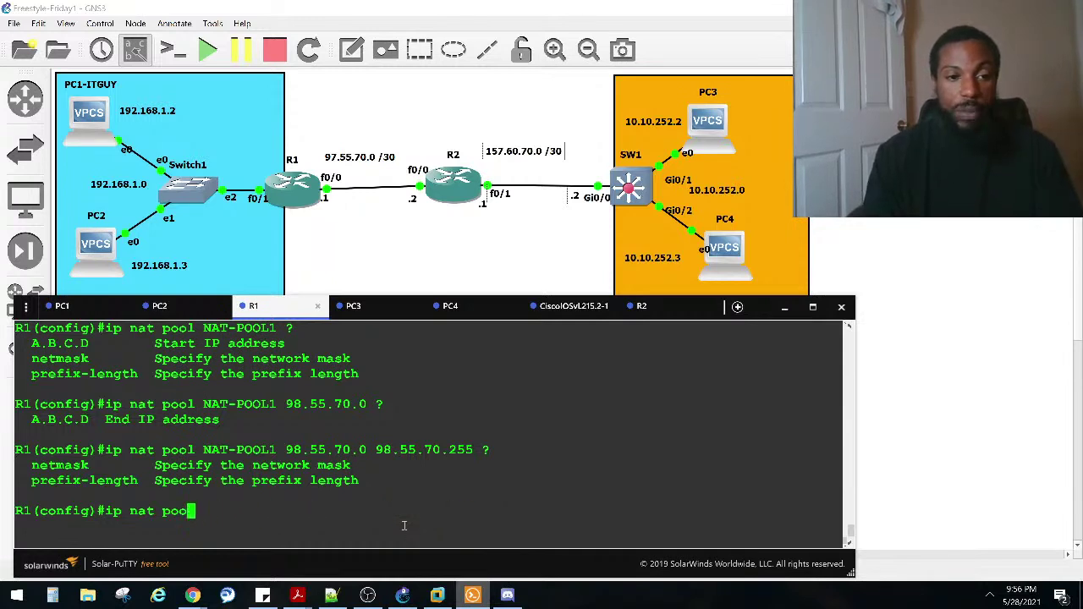
pyautogui.write('SO')
pyautogui.press('Tab')
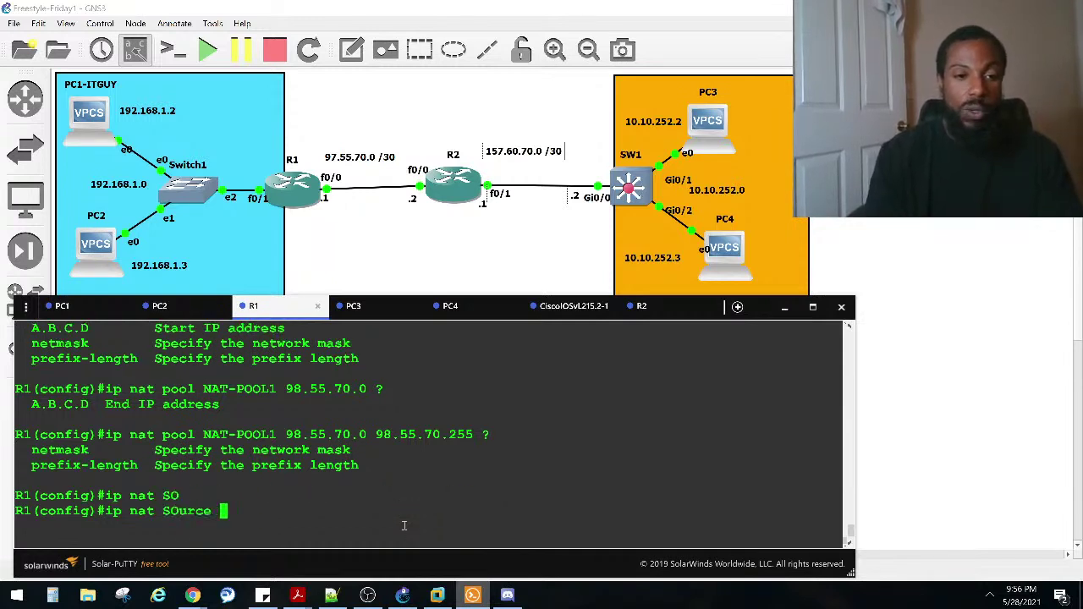
pyautogui.write('?')
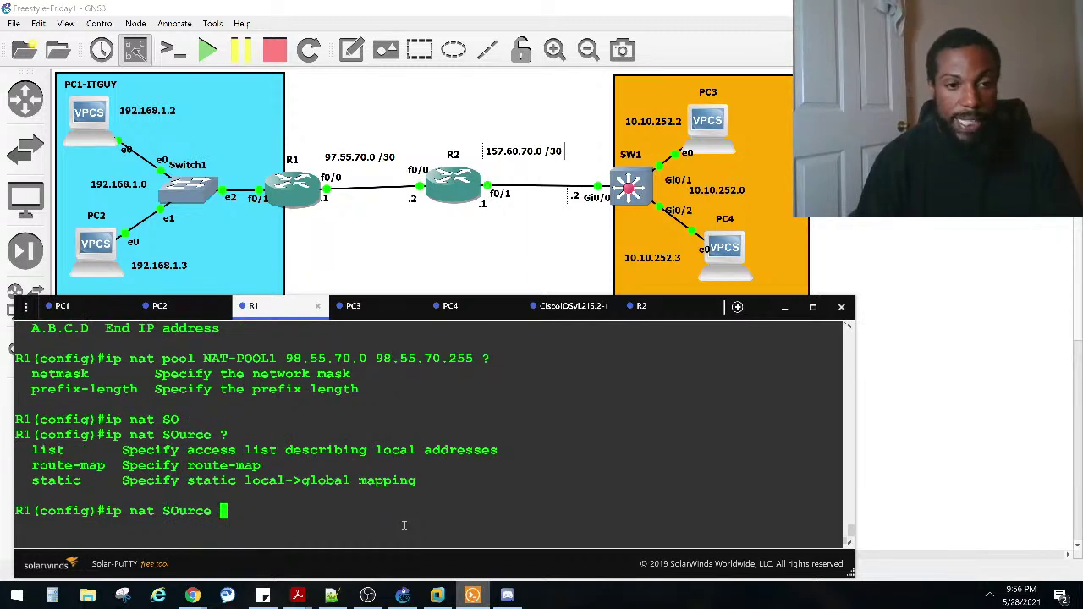
pyautogui.write('LI')
pyautogui.press('Tab')
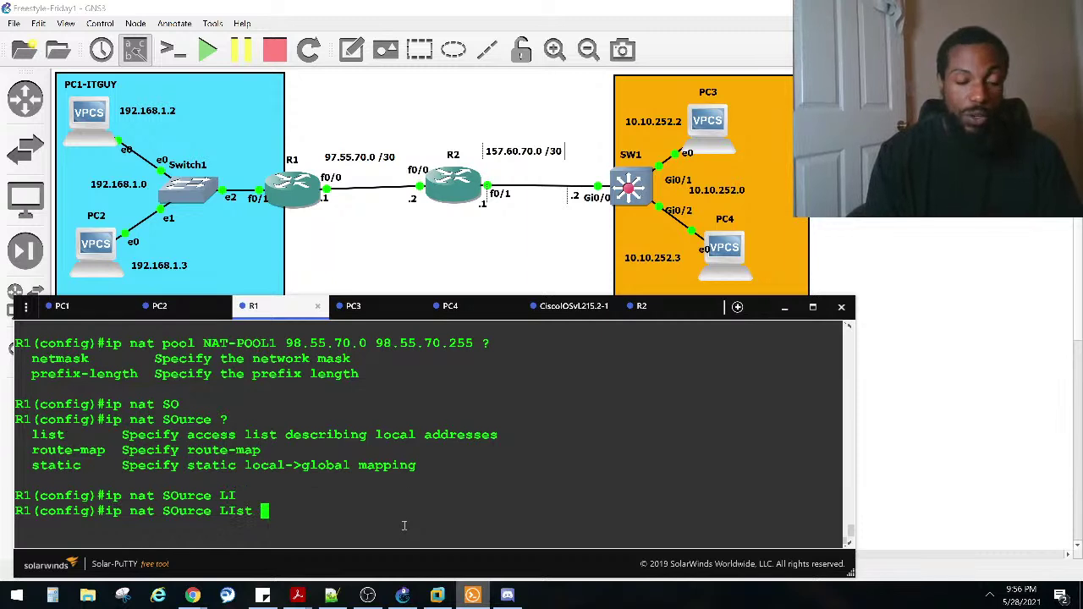
pyautogui.write('?')
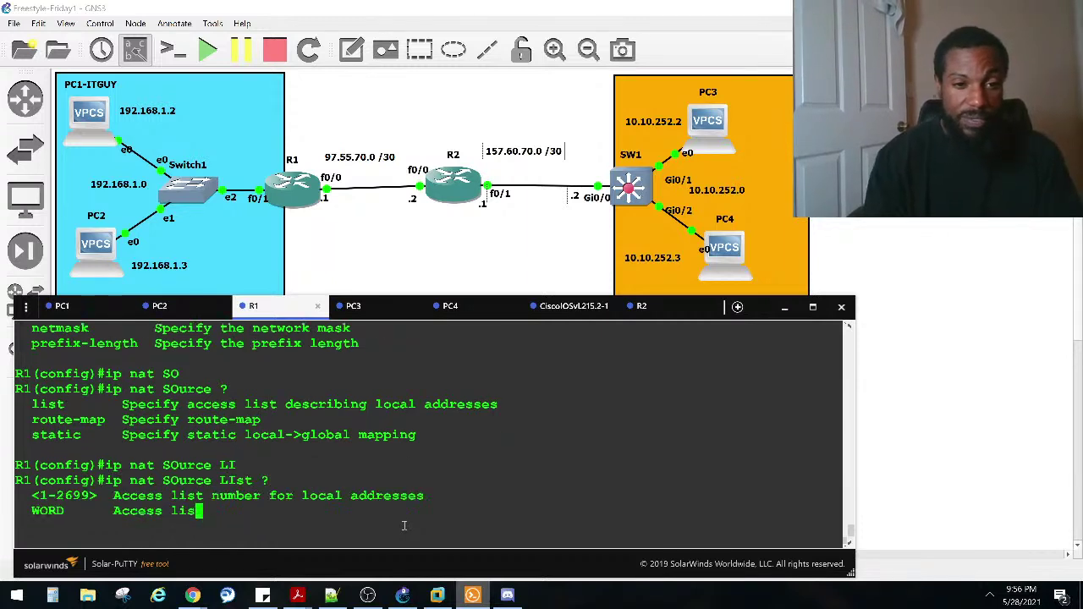
pyautogui.press('capslock')
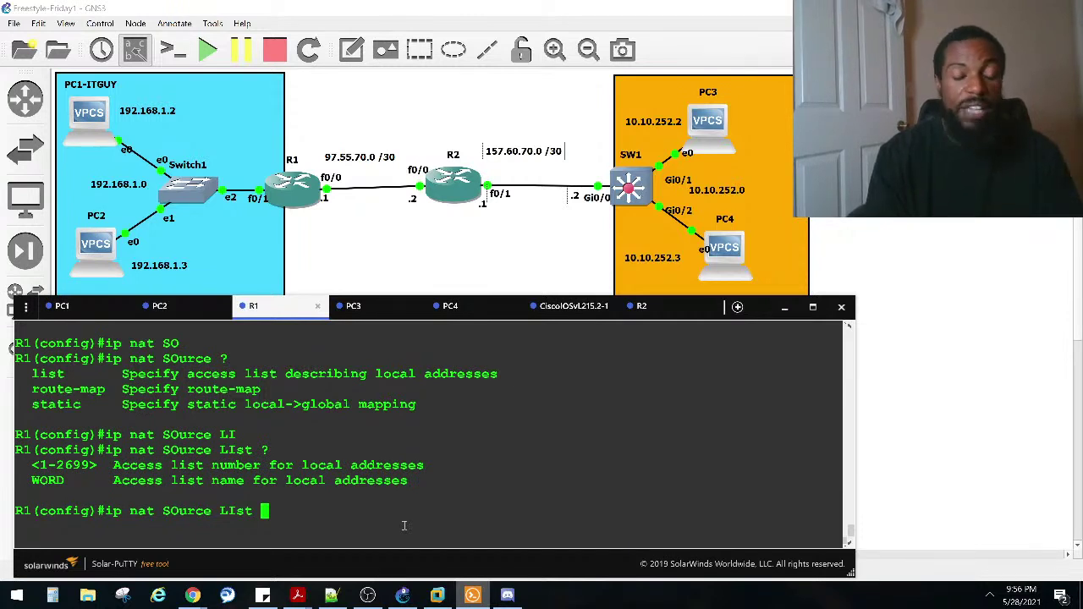
pyautogui.write('na')
pyautogui.press('BackSpace')
pyautogui.press('capslock')
pyautogui.press('BackSpace')
pyautogui.write('NA')
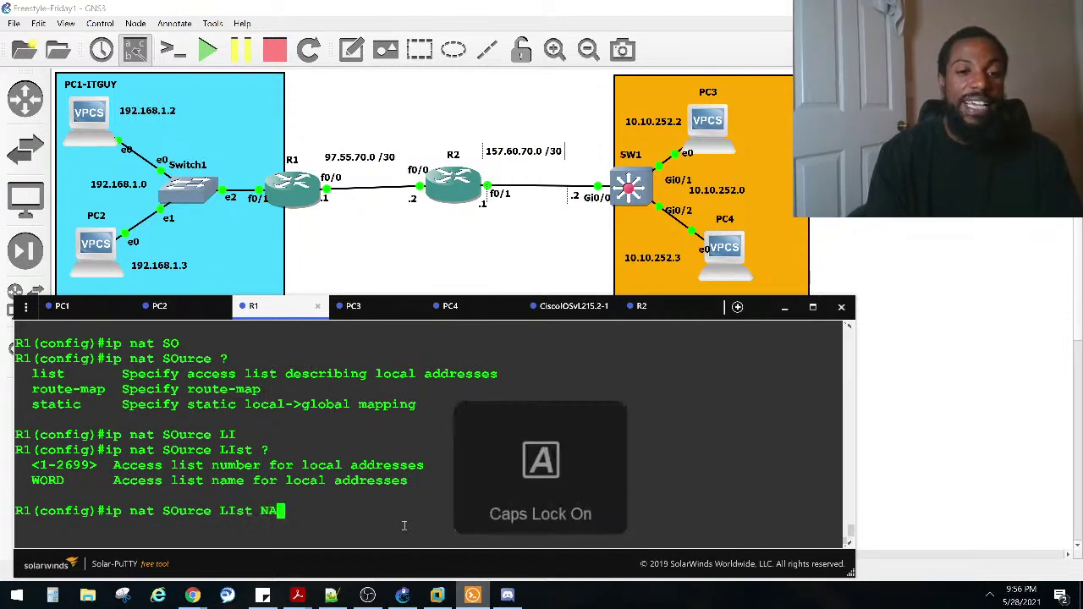
pyautogui.write('T-A')
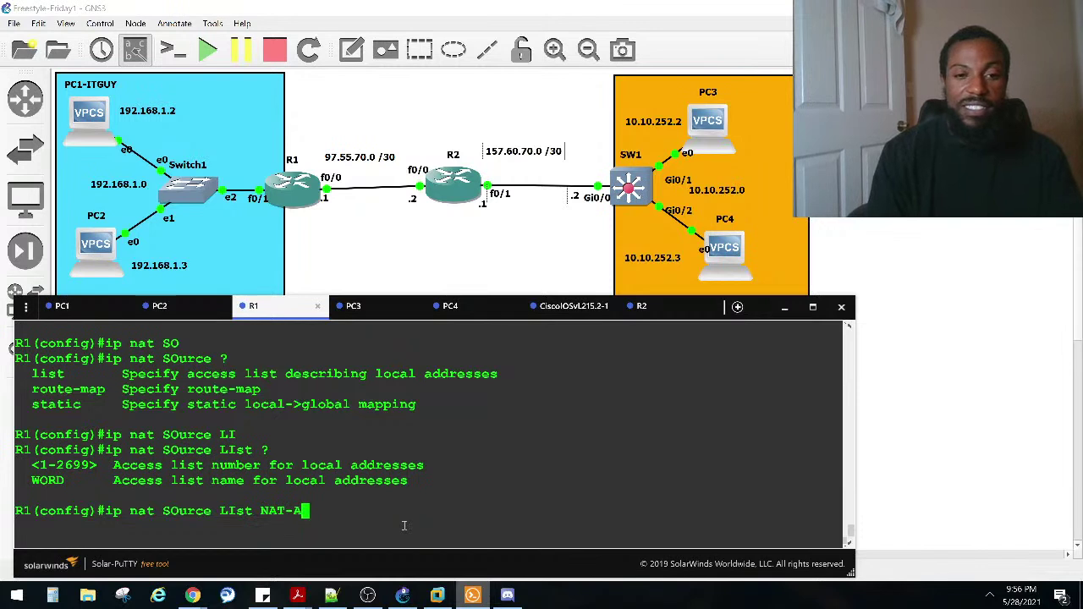
pyautogui.write('CL1')
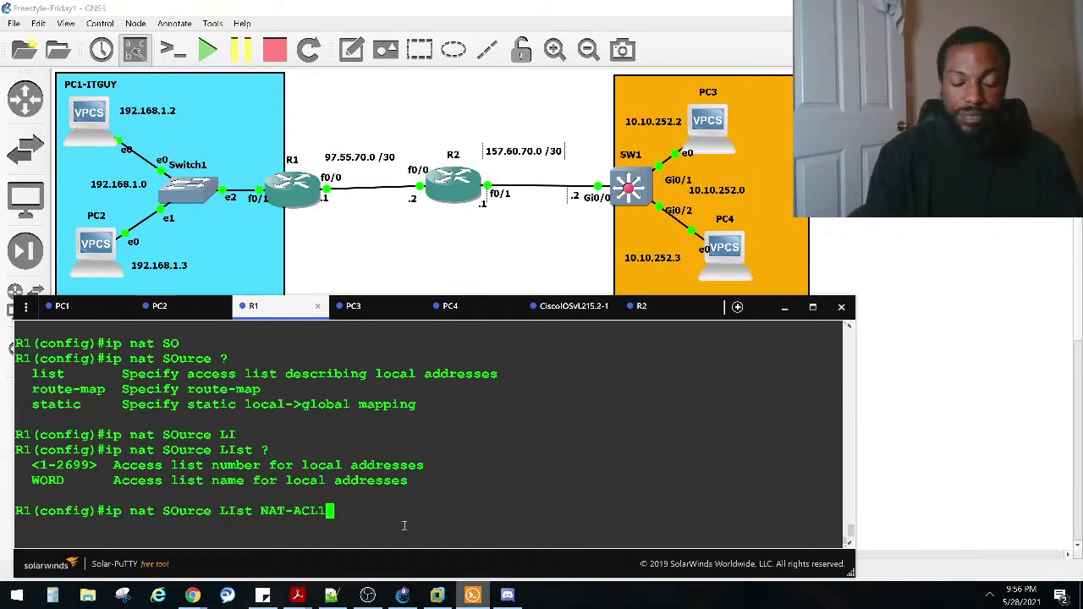
pyautogui.write(' ?')
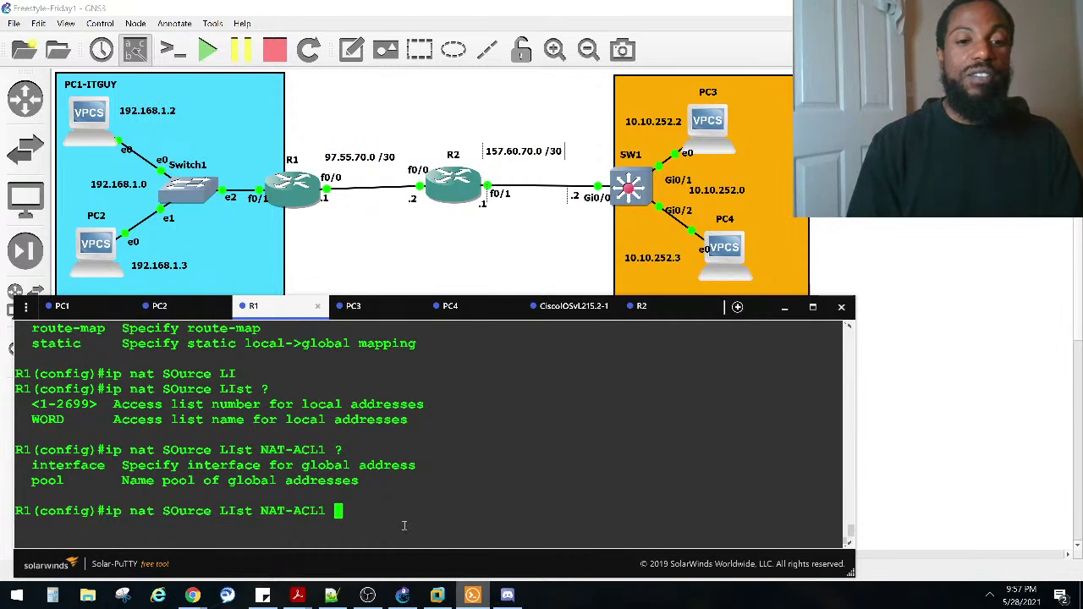
# Step: Finish the rule with 'pool NAT-POOL1' and submit it without overload
pyautogui.write('PO')
pyautogui.press('Tab')
pyautogui.write('?')
pyautogui.press('capslock')
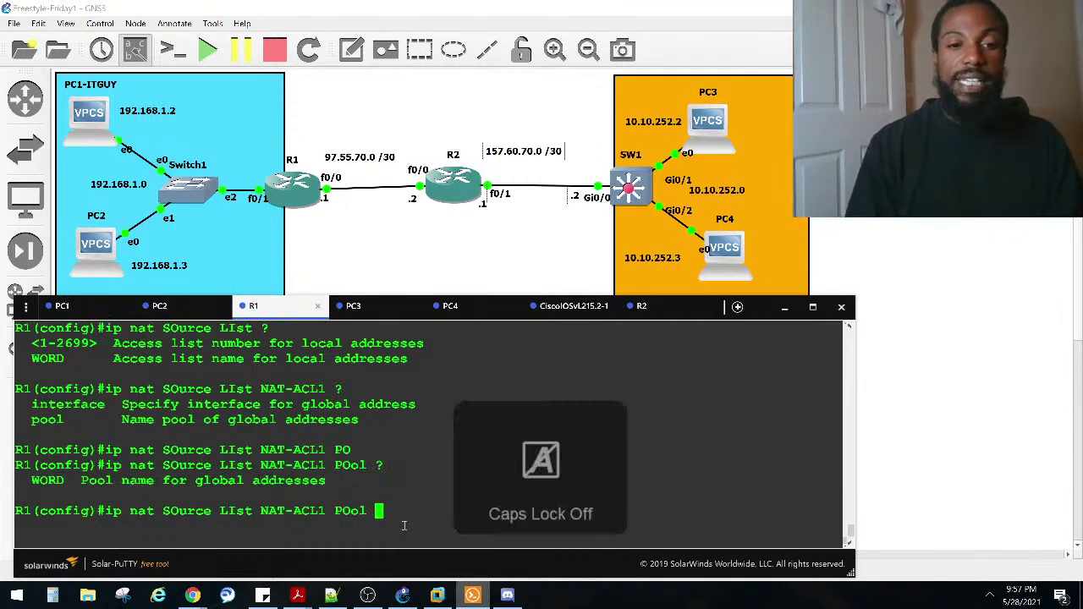
pyautogui.press('capslock')
pyautogui.write('NAT-')
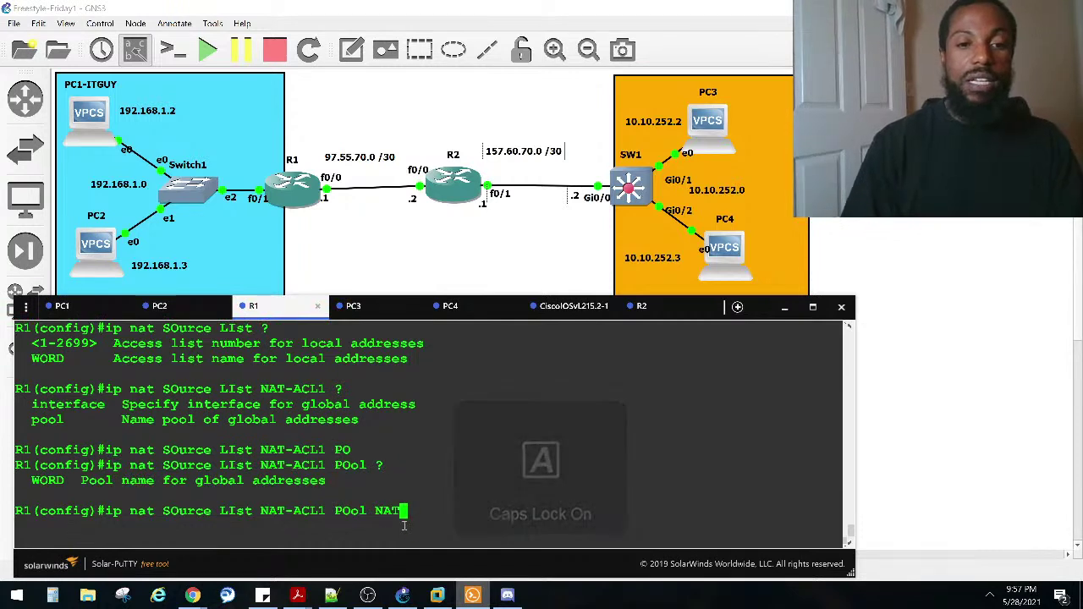
pyautogui.write('POOL')
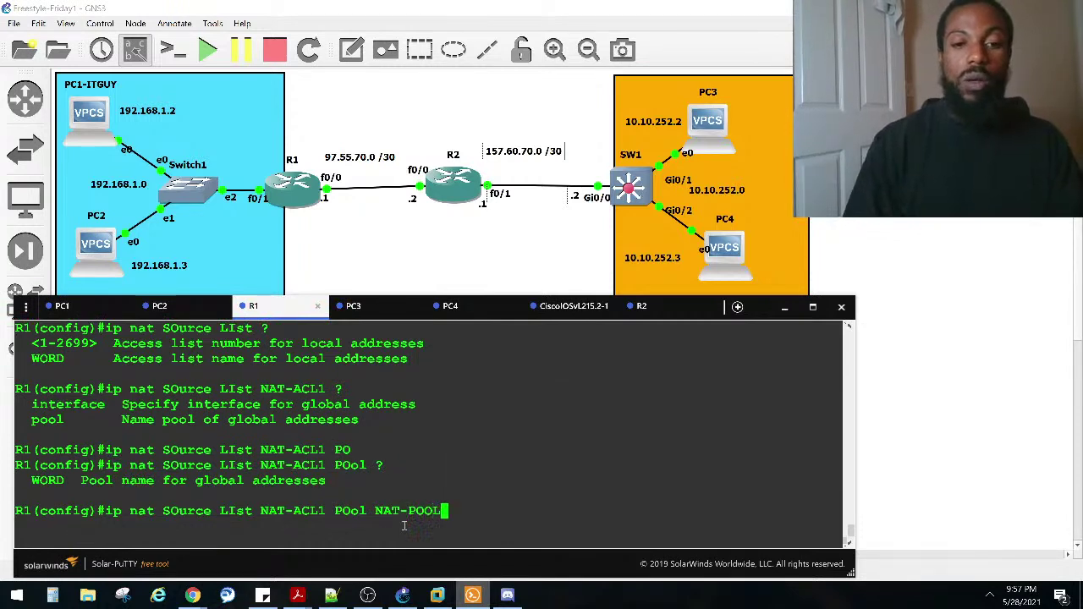
pyautogui.write('1 ?')
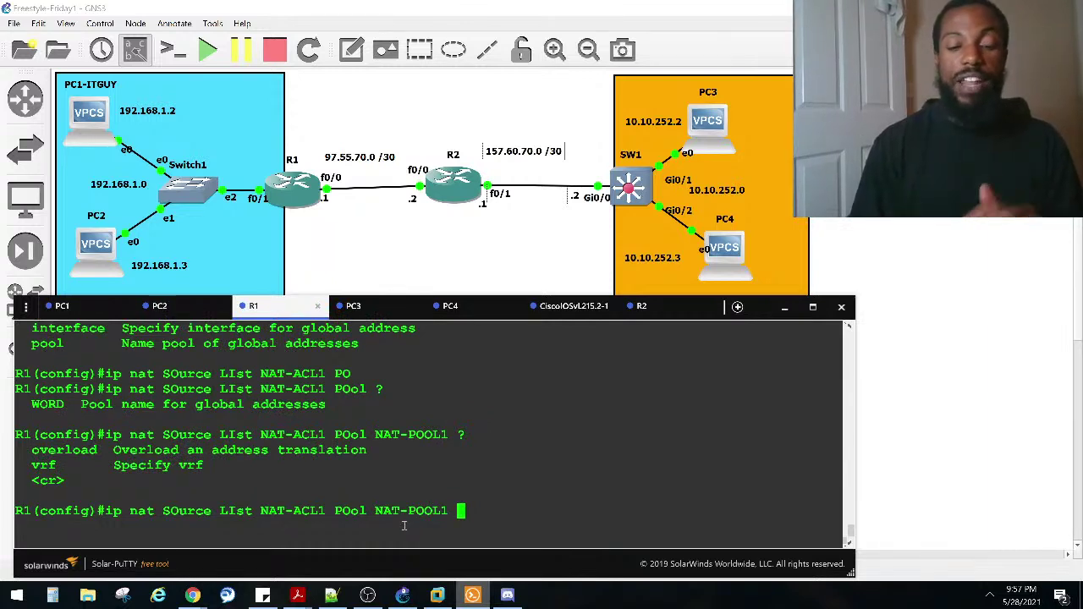
pyautogui.press('Return')
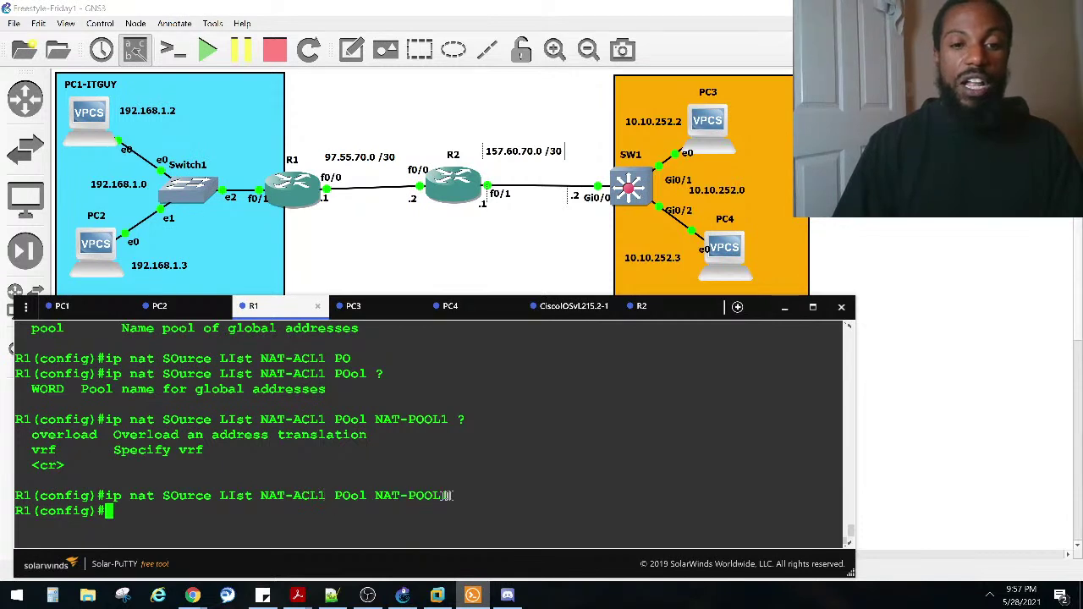
# Step: Start typing 'ip nat pool NAT' on R1 using Tab completion and ? help
pyautogui.write('IP')
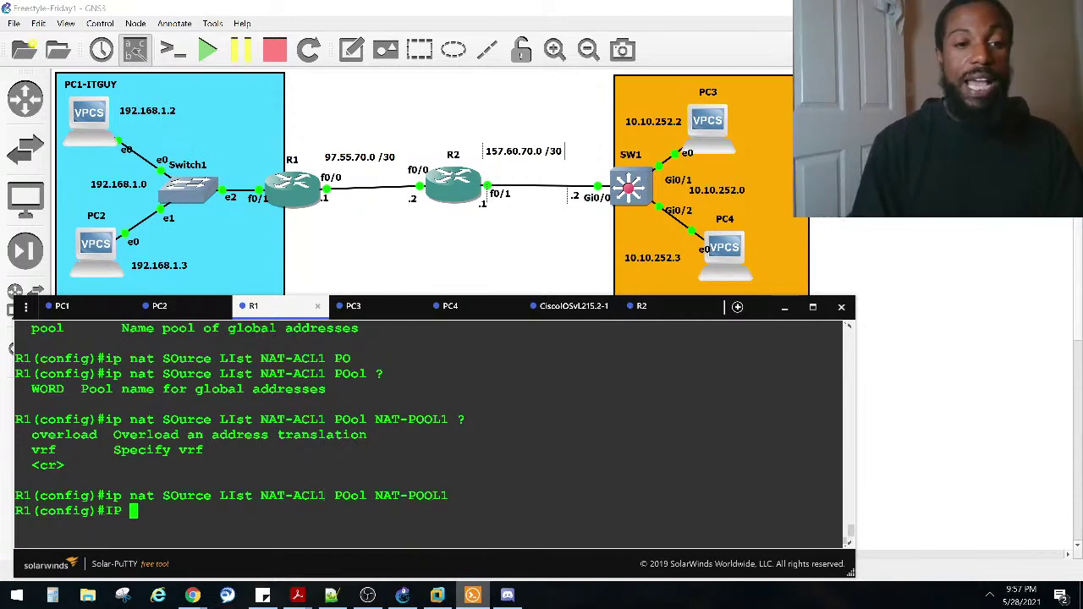
pyautogui.press('capslock')
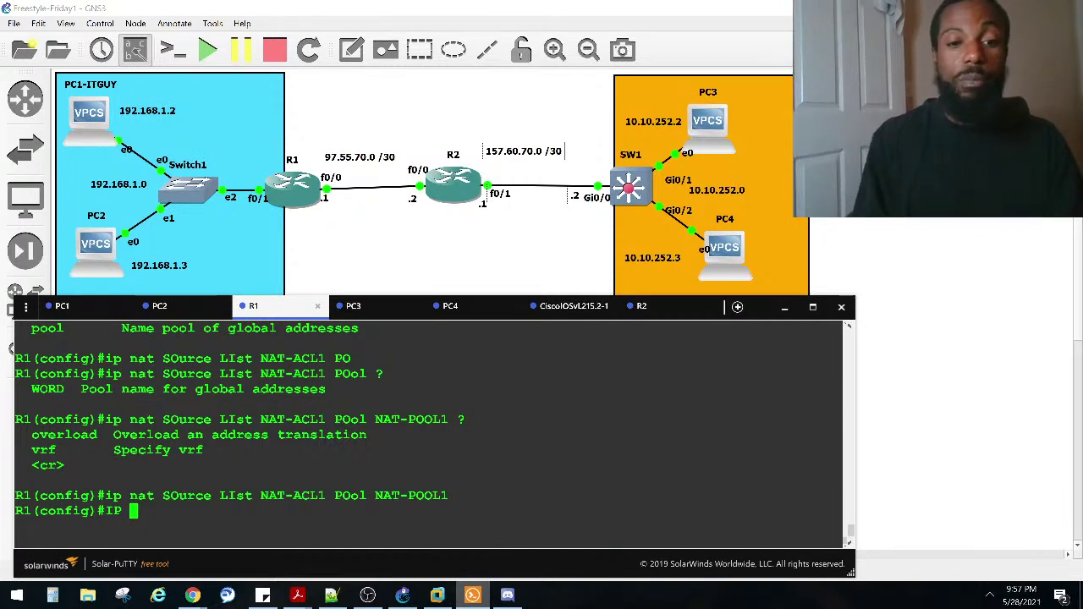
pyautogui.write('na')
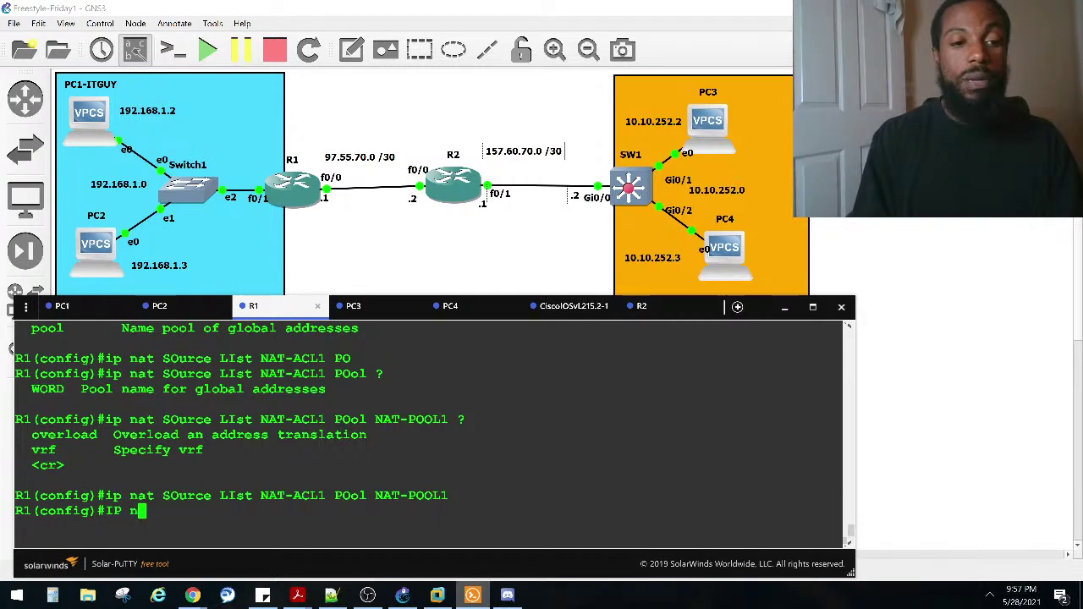
pyautogui.press('Tab')
pyautogui.write('t')
pyautogui.press('Tab')
pyautogui.write('po')
pyautogui.press('Tab')
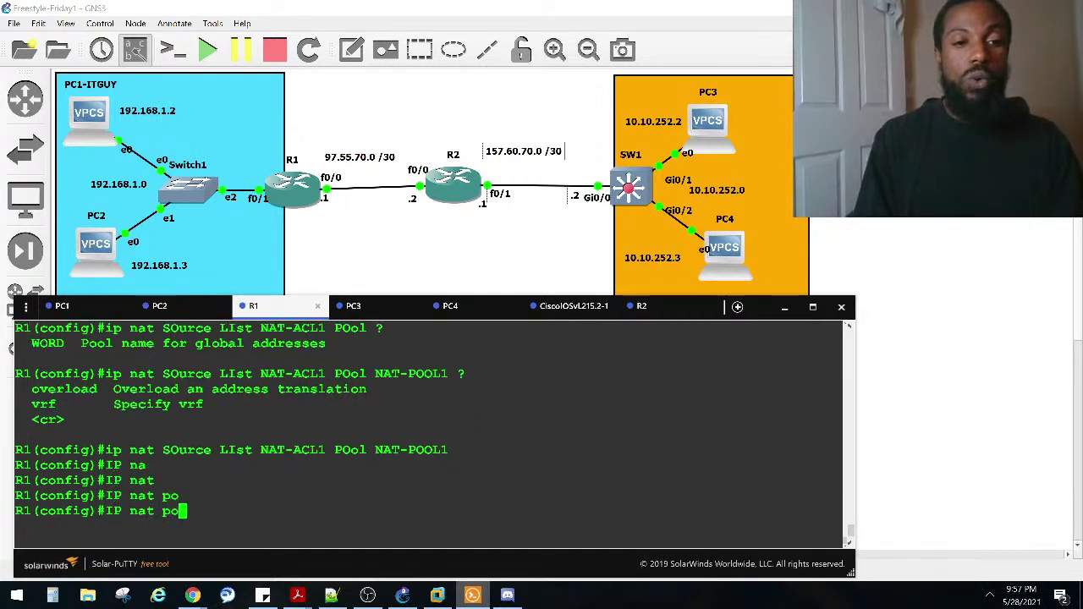
pyautogui.press('BackSpace')
pyautogui.press('BackSpace')
pyautogui.press('BackSpace')
pyautogui.write('?')
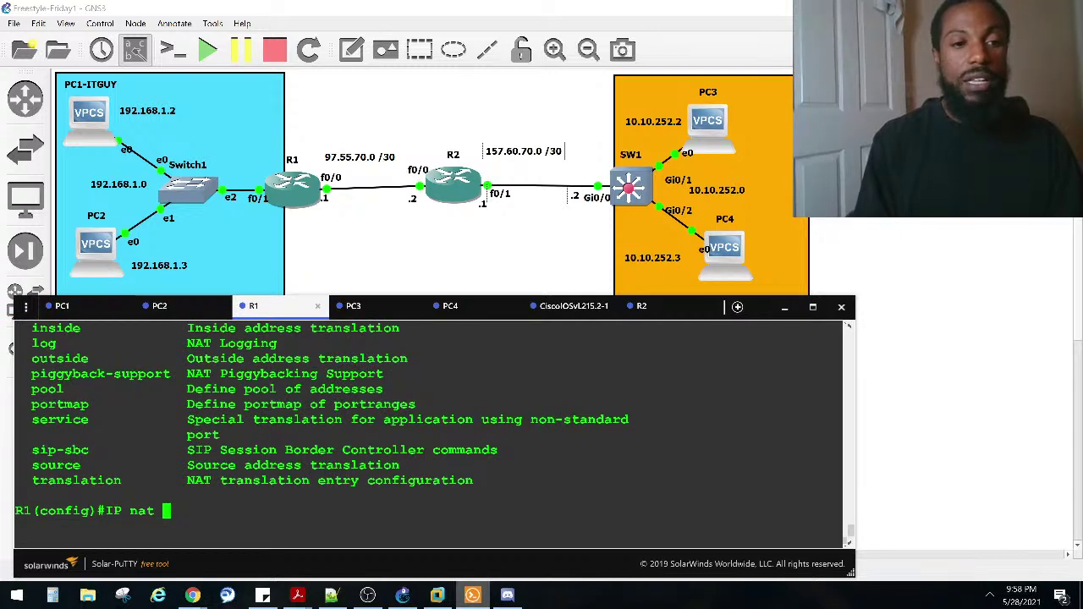
pyautogui.write('poo')
pyautogui.press('Tab')
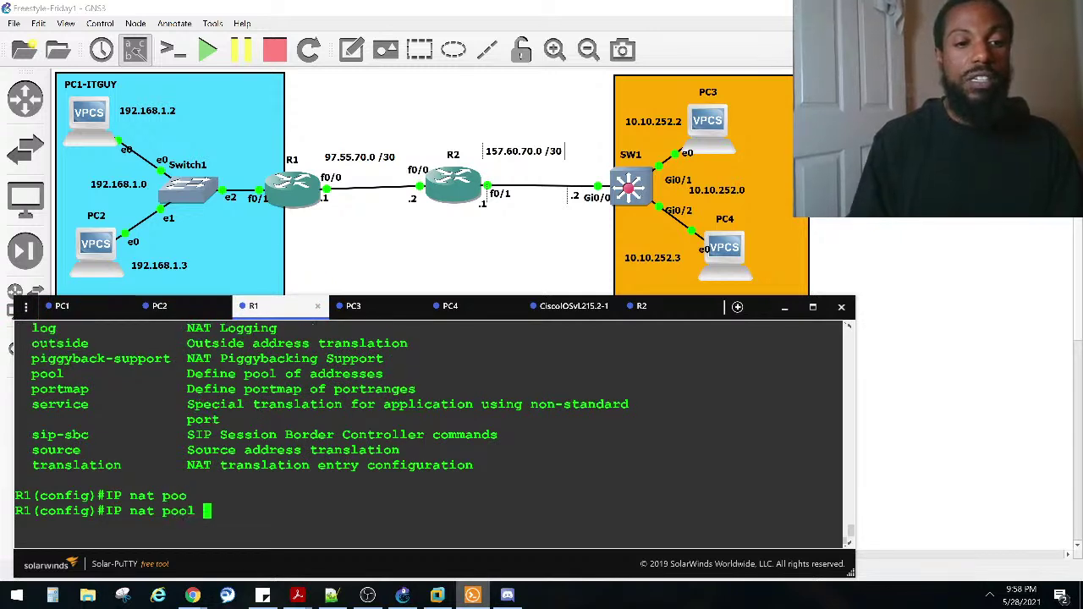
pyautogui.write('?')
pyautogui.press('capslock')
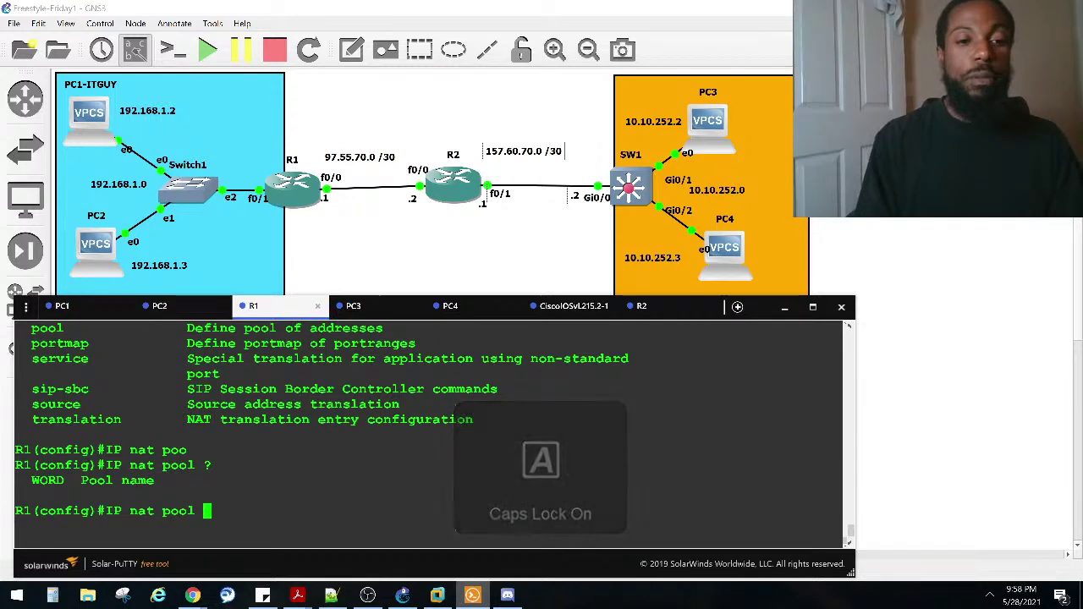
pyautogui.press('capslock')
pyautogui.write('nat')
pyautogui.press('capslock')
pyautogui.press('BackSpace')
pyautogui.press('BackSpace')
pyautogui.press('BackSpace')
pyautogui.write('NAT')
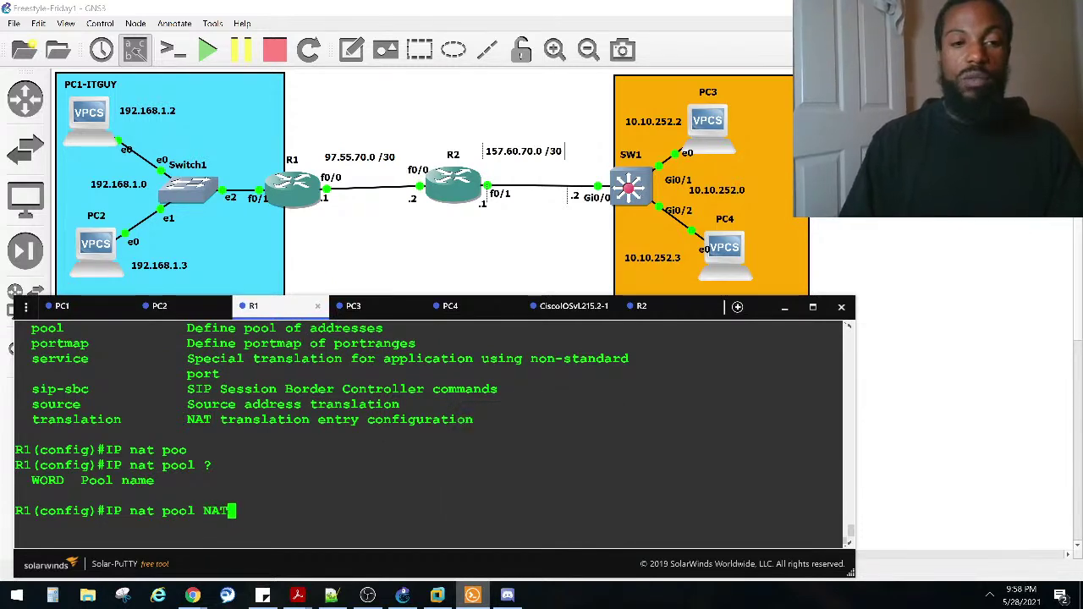
# Step: Paste the copied name NAT-POOL1, add range 98.55.70.0–98.55.70.255, and submit without a mask
pyautogui.scroll(6, 444, 498)
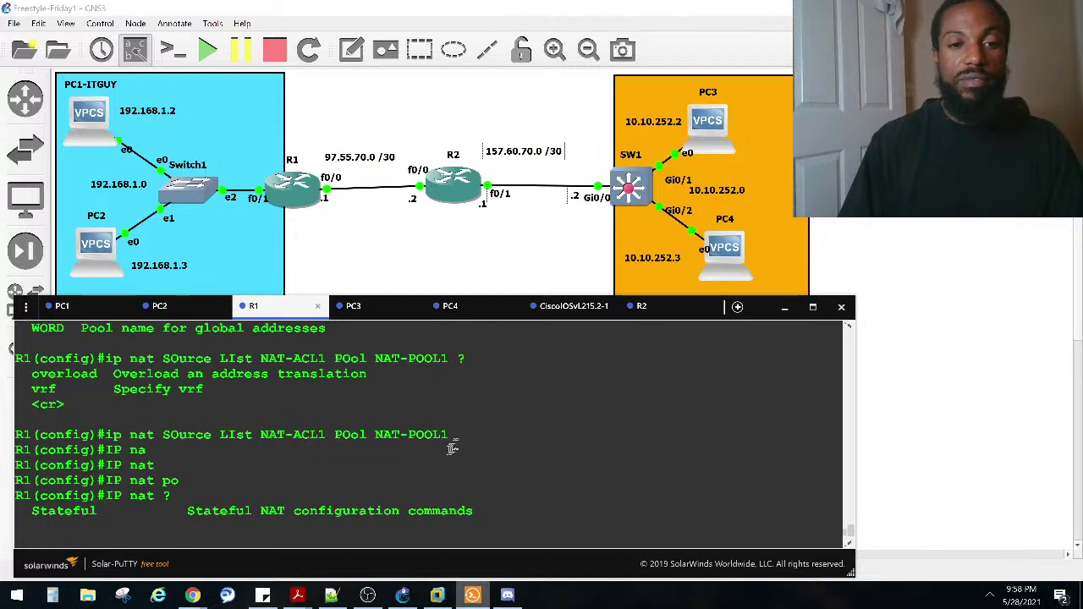
pyautogui.moveTo(449, 434); pyautogui.dragTo(376, 435)
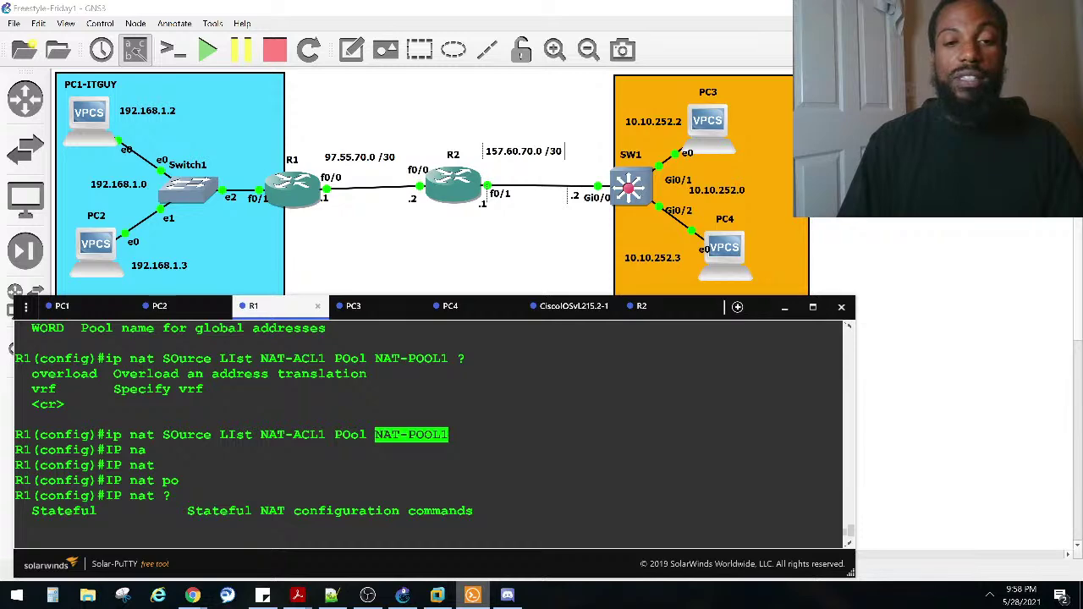
pyautogui.press('BackSpace')
pyautogui.press('BackSpace')
pyautogui.press('BackSpace')
pyautogui.rightClick(259, 453)
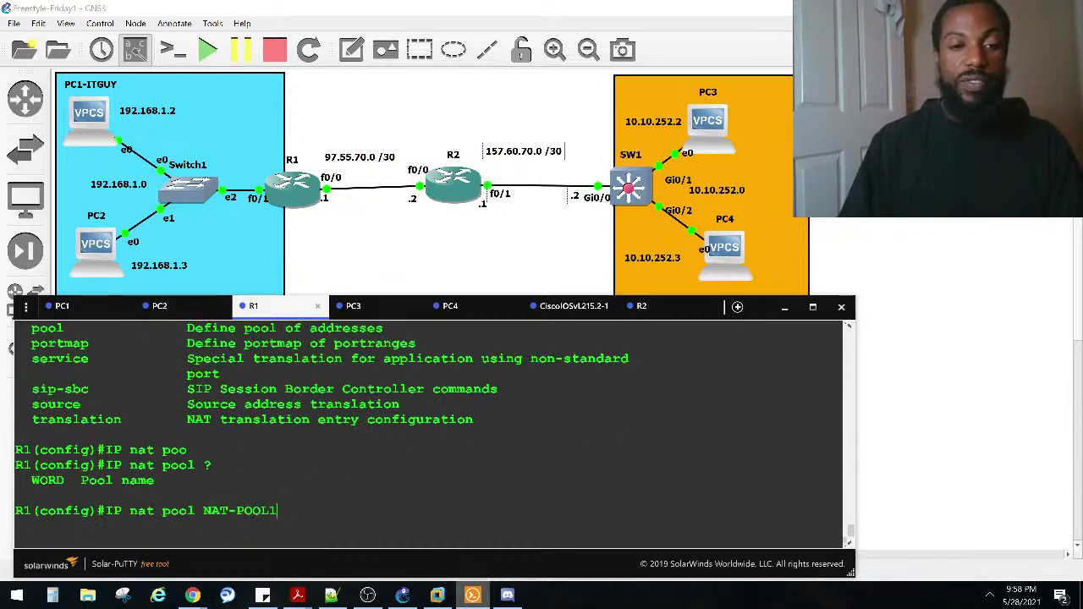
pyautogui.write('?')
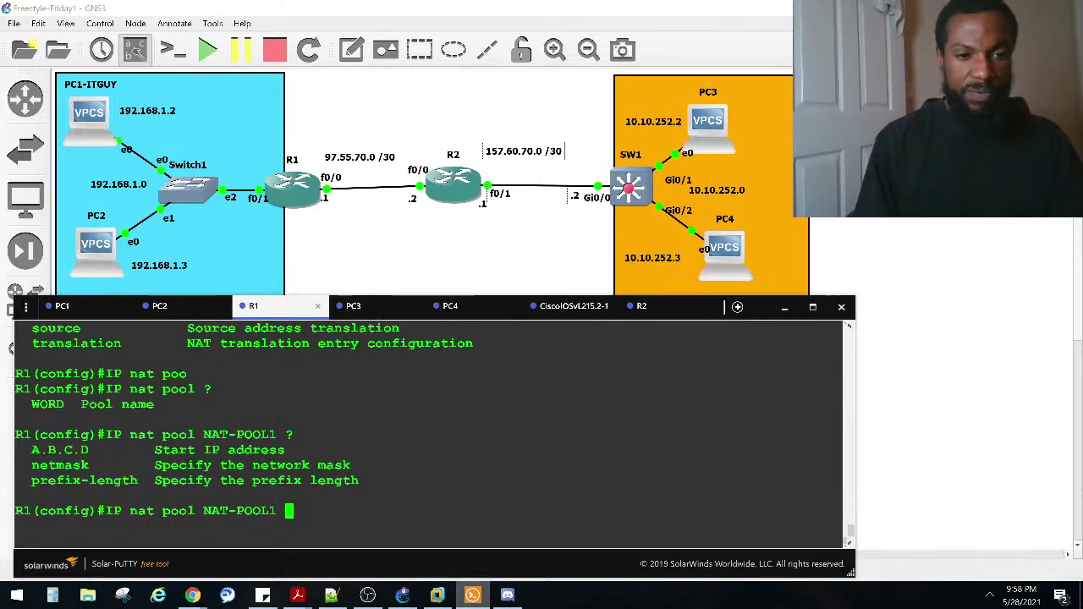
pyautogui.write('98.')
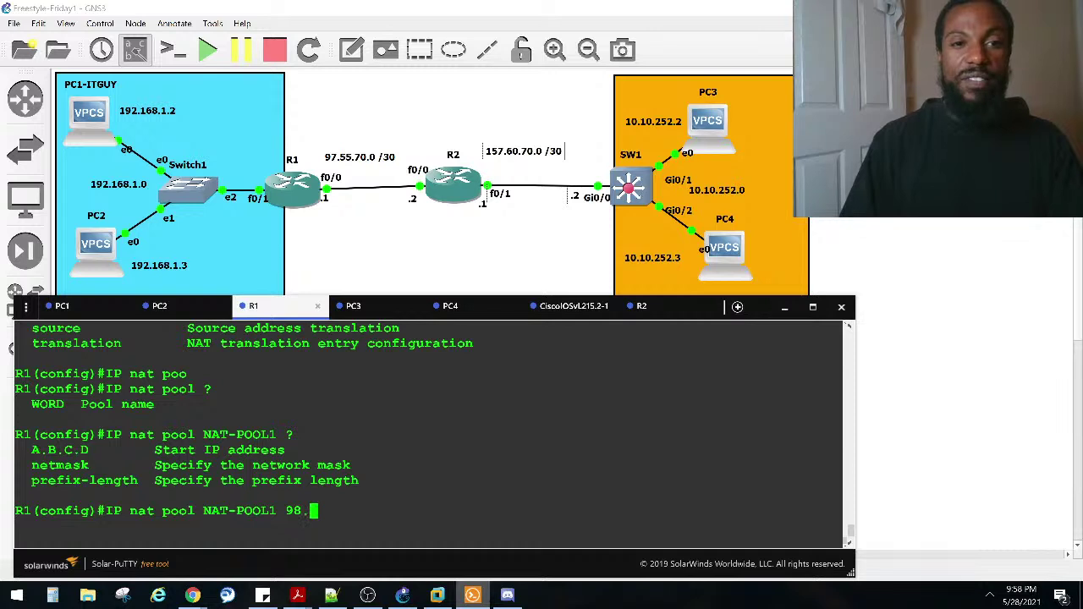
pyautogui.write('55.70.0')
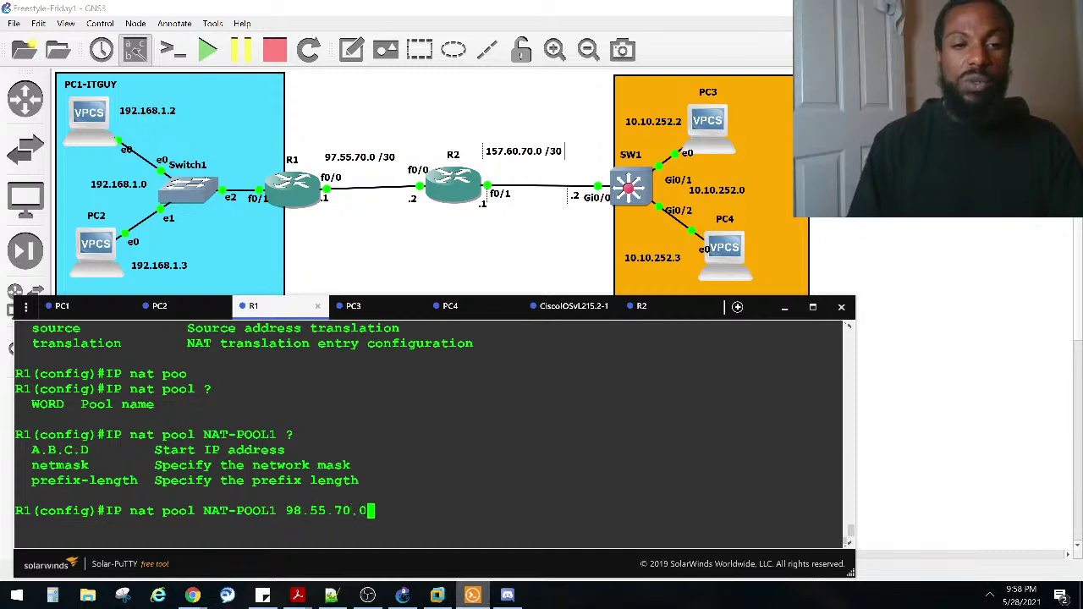
pyautogui.write(' 98.55')
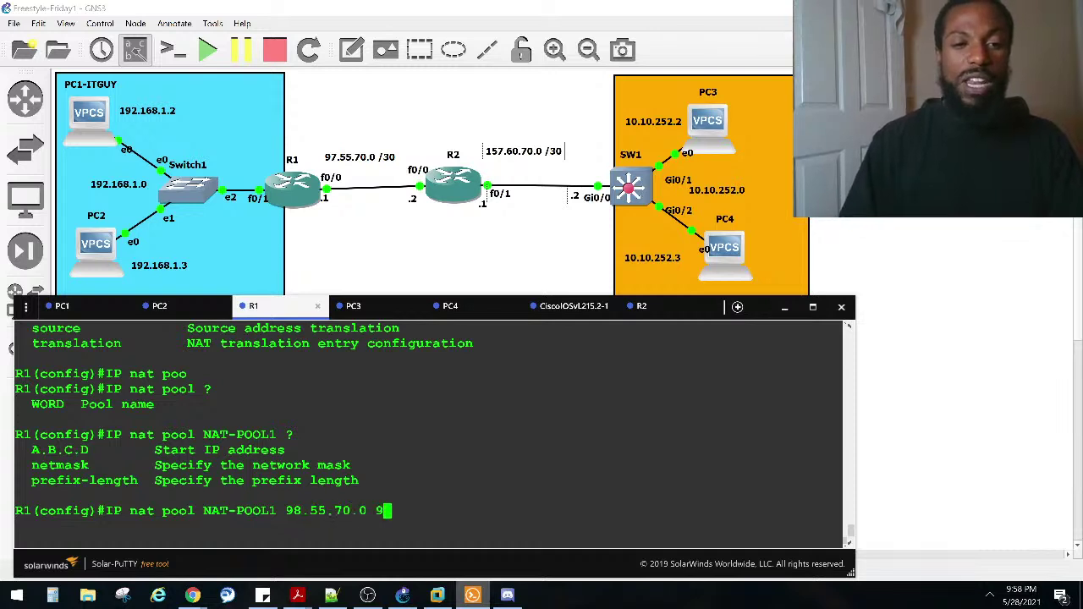
pyautogui.write('.70')
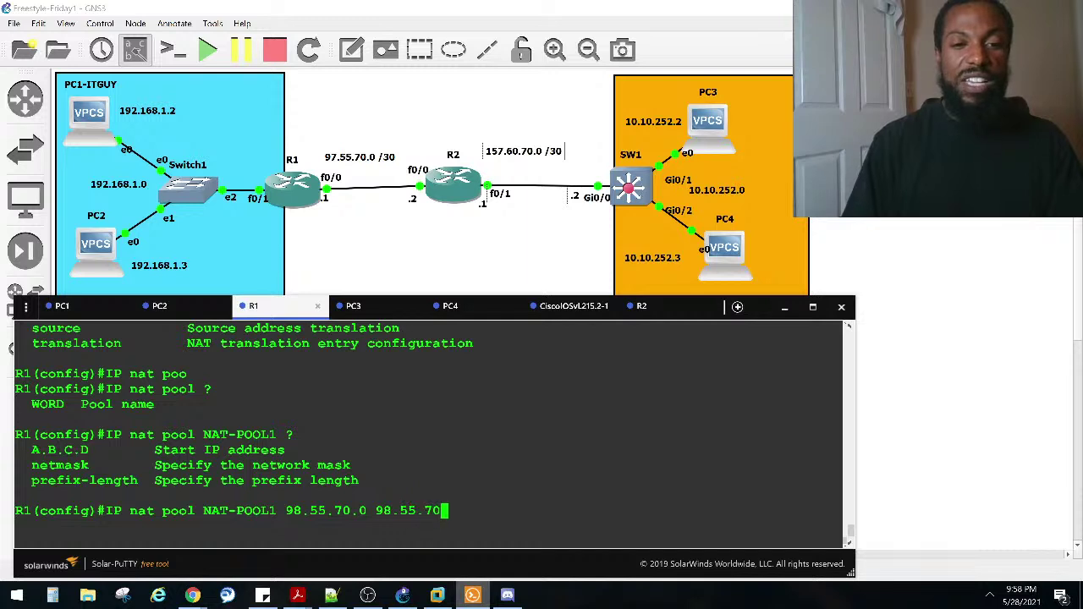
pyautogui.write('.255 ')
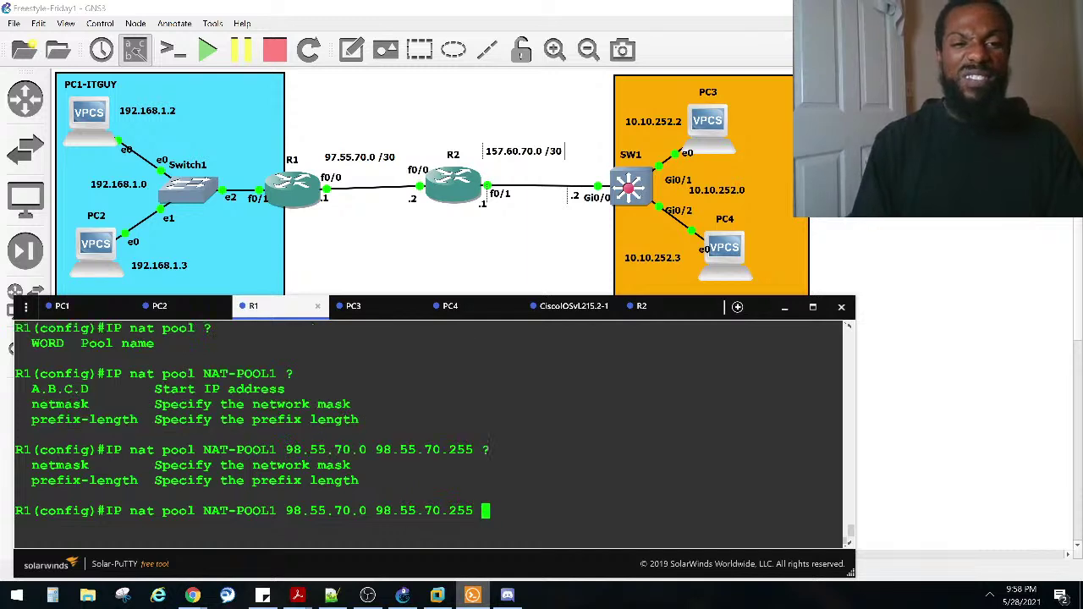
pyautogui.write('?NE')
pyautogui.press('Tab')
pyautogui.write('255')
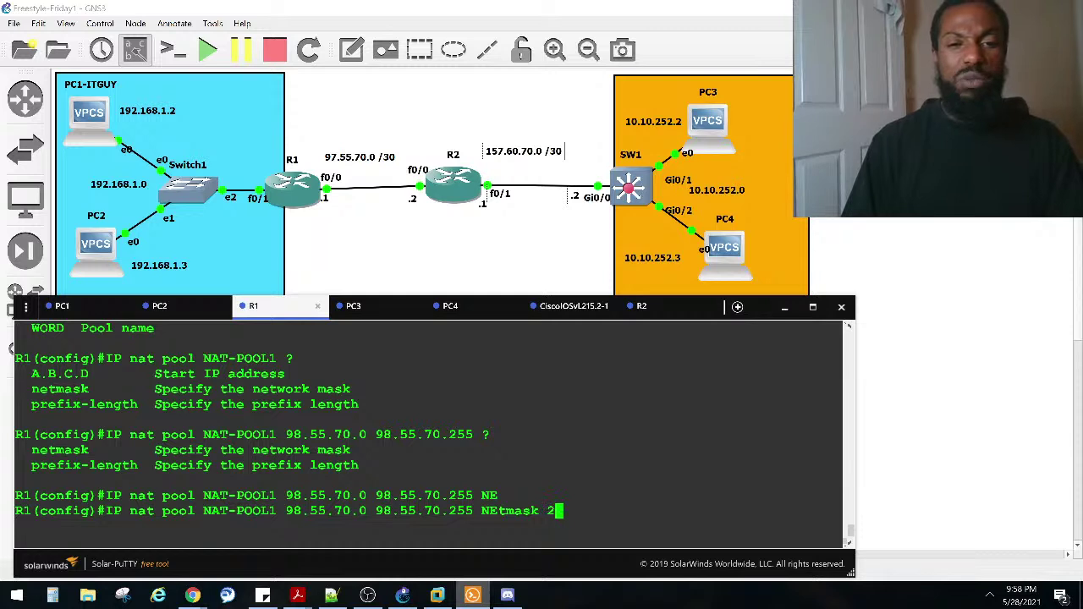
pyautogui.press('BackSpace')
pyautogui.press('BackSpace')
pyautogui.press('BackSpace')
pyautogui.press('BackSpace')
pyautogui.press('BackSpace')
pyautogui.press('BackSpace')
pyautogui.press('BackSpace')
pyautogui.press('BackSpace')
pyautogui.press('BackSpace')
pyautogui.press('BackSpace')
pyautogui.press('BackSpace')
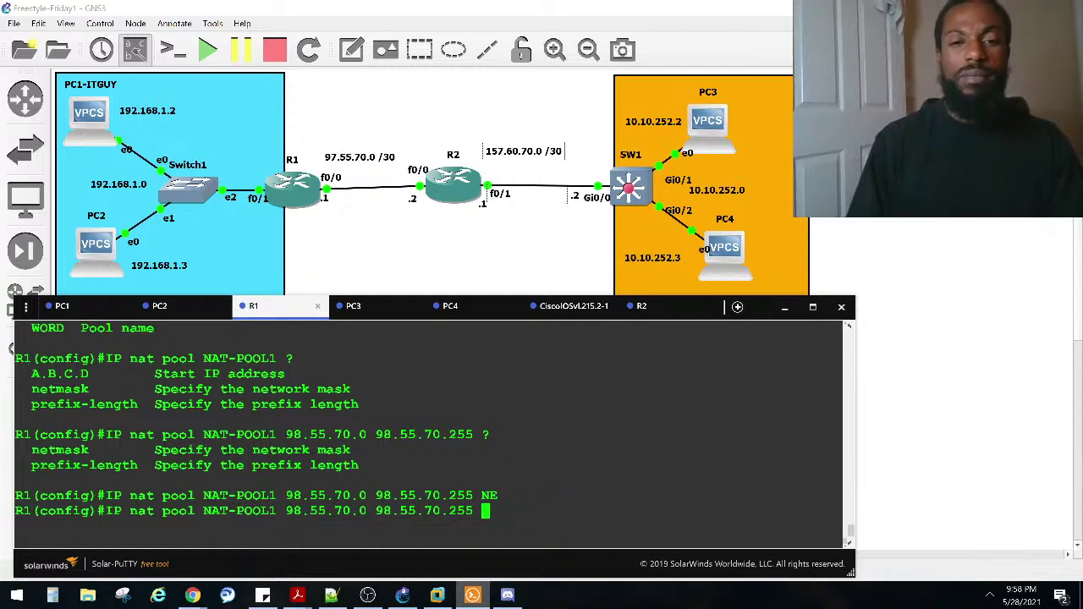
pyautogui.press('Return')
# Step: Resubmit the pool command with netmask 255.255.255.0
pyautogui.press('Up')
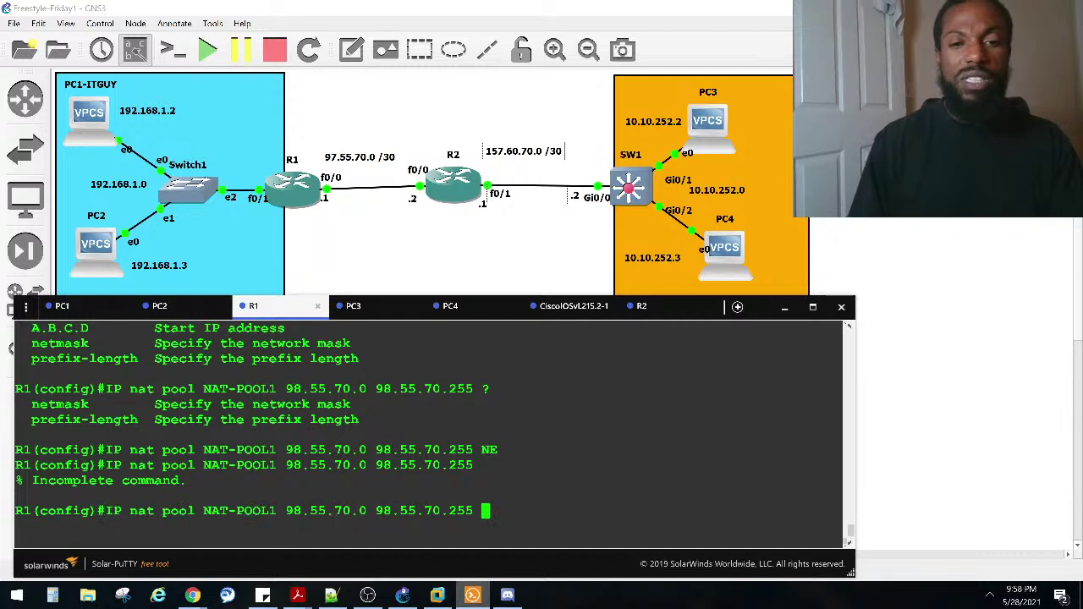
pyautogui.write('?')
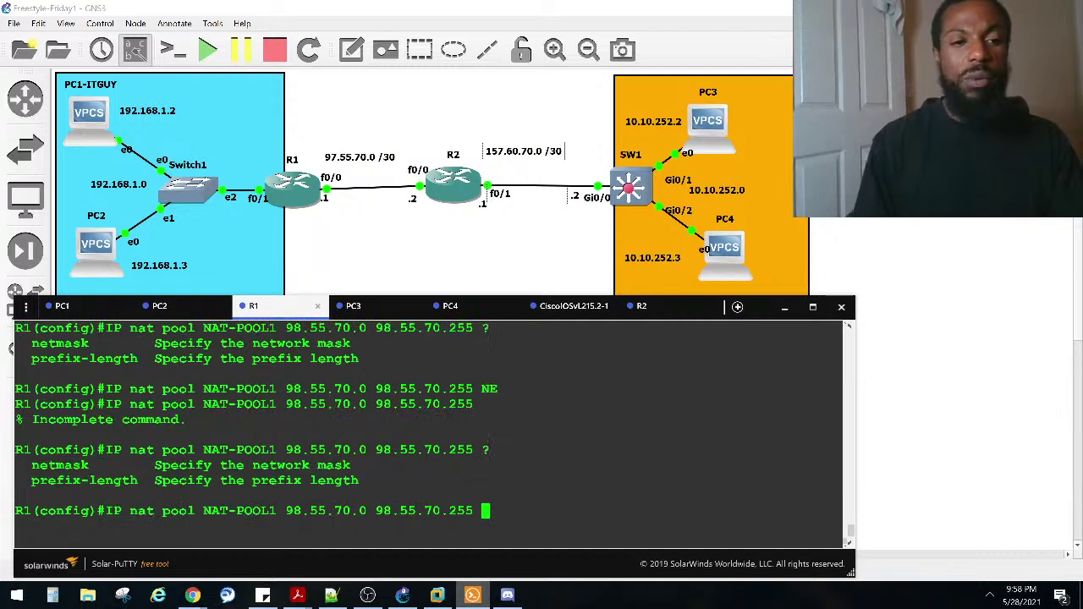
pyautogui.press('capslock')
pyautogui.write('net')
pyautogui.press('Tab')
pyautogui.write('?')
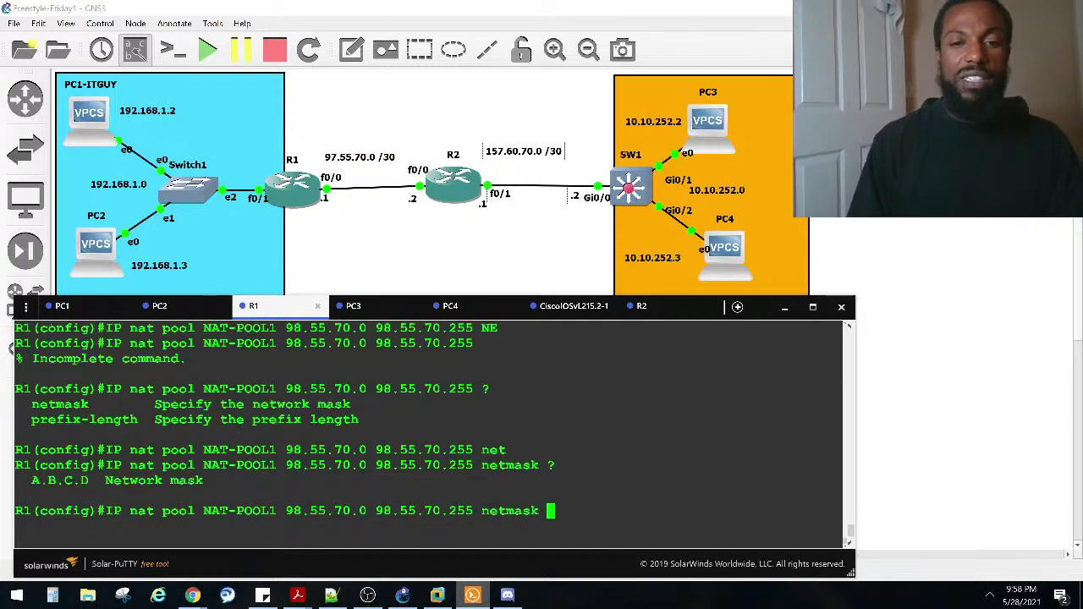
pyautogui.write('255.2')
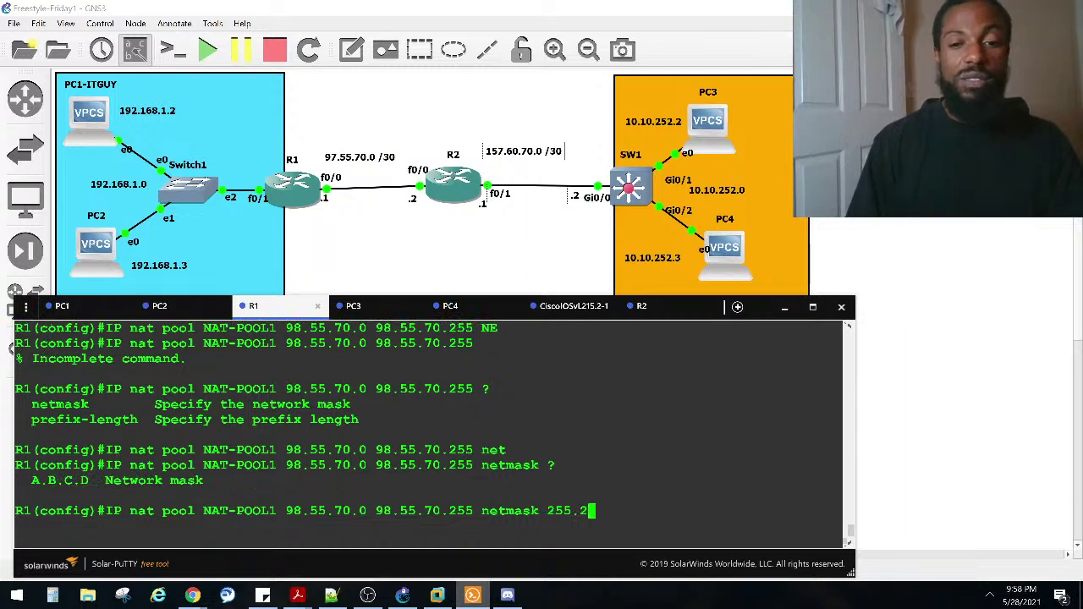
pyautogui.write('55.255.0')
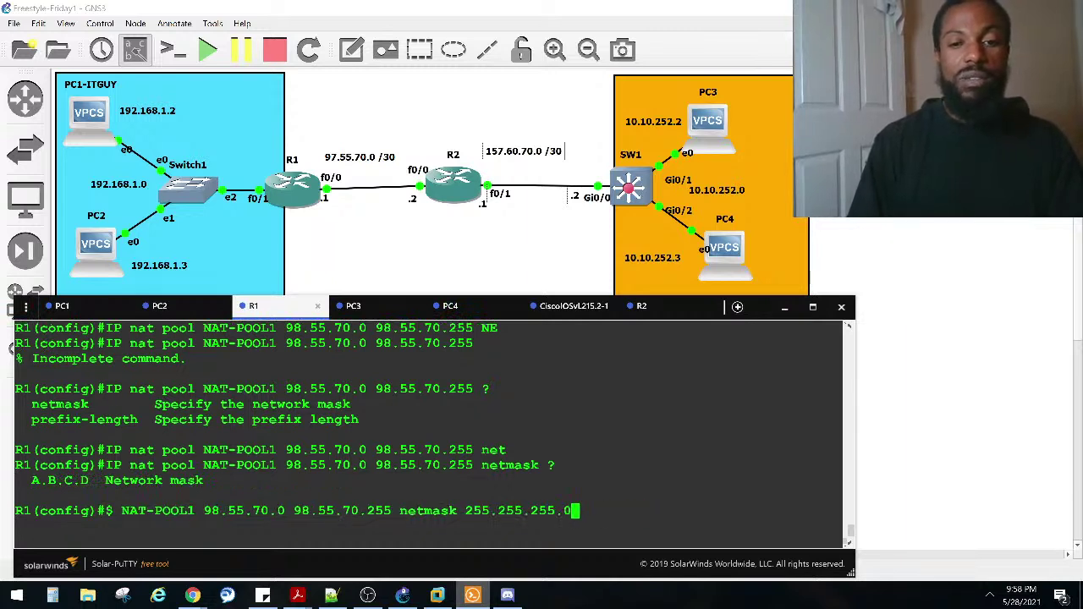
pyautogui.press('Return')
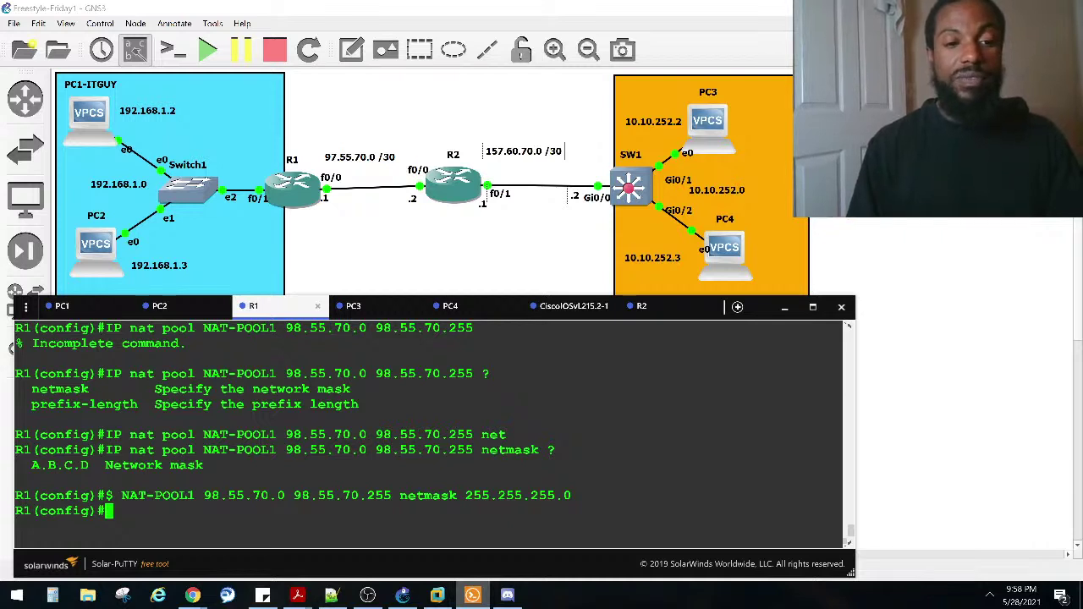
# Step: Exit configuration mode, try 'show ip nat pool', and display the NAT translations table
pyautogui.hotkey('ctrl', 'z')
pyautogui.press('Return')
pyautogui.press('Return')
pyautogui.write('sho')
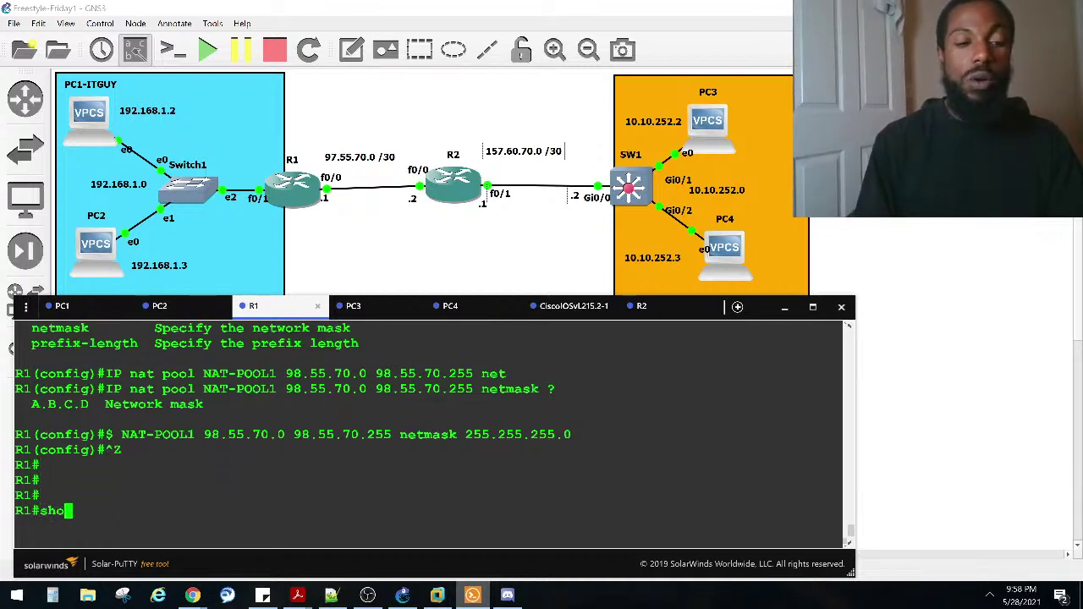
pyautogui.write(' ip na')
pyautogui.press('Tab')
pyautogui.write('po')
pyautogui.press('Tab')
pyautogui.press('Return')
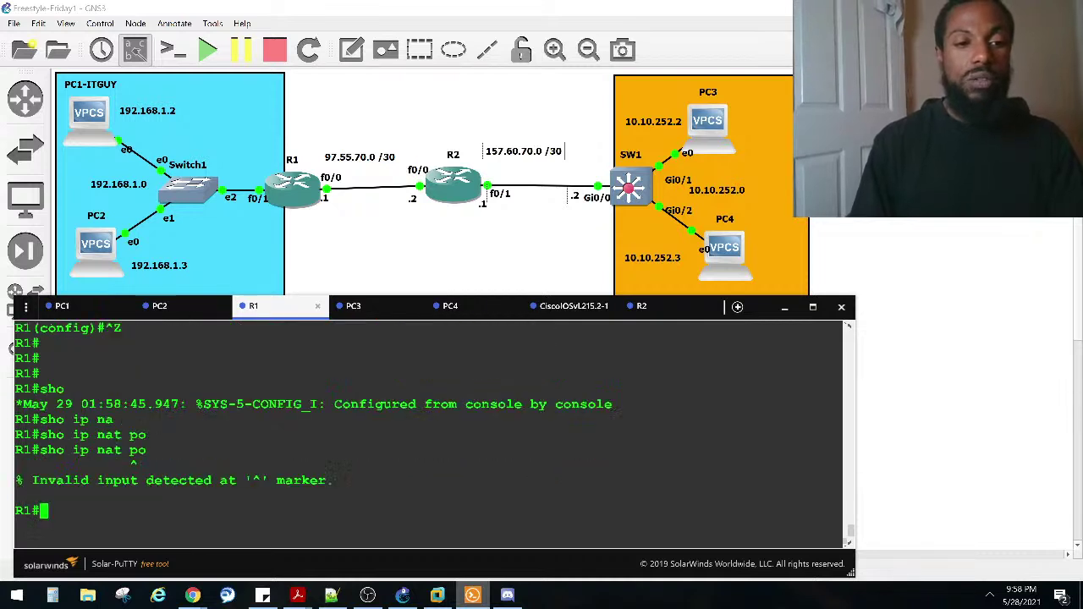
pyautogui.write('sho ip nat ')
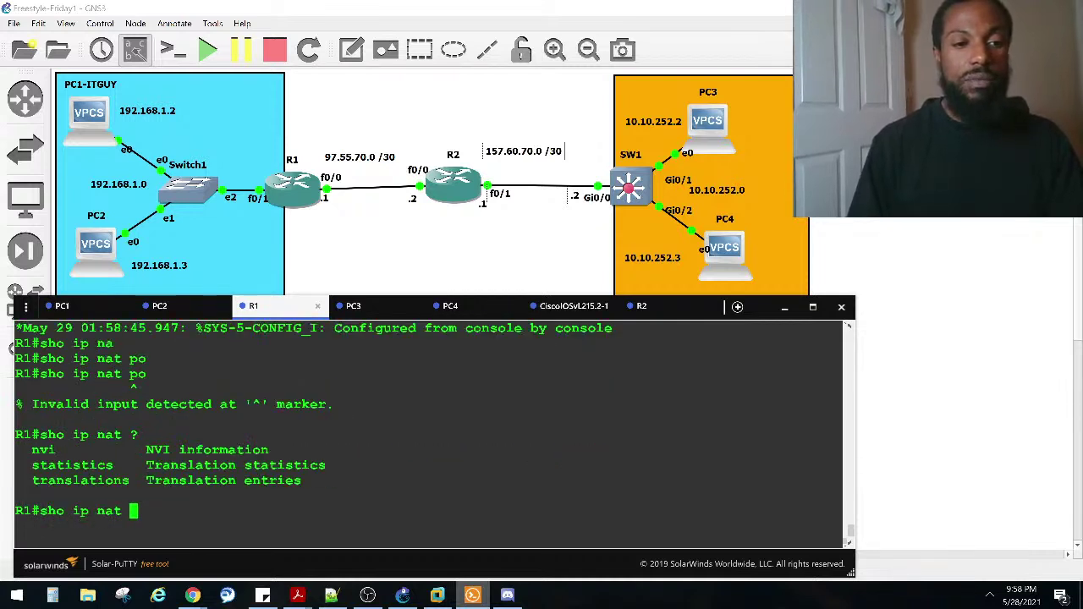
pyautogui.write('?tr')
pyautogui.press('Tab')
pyautogui.press('Return')
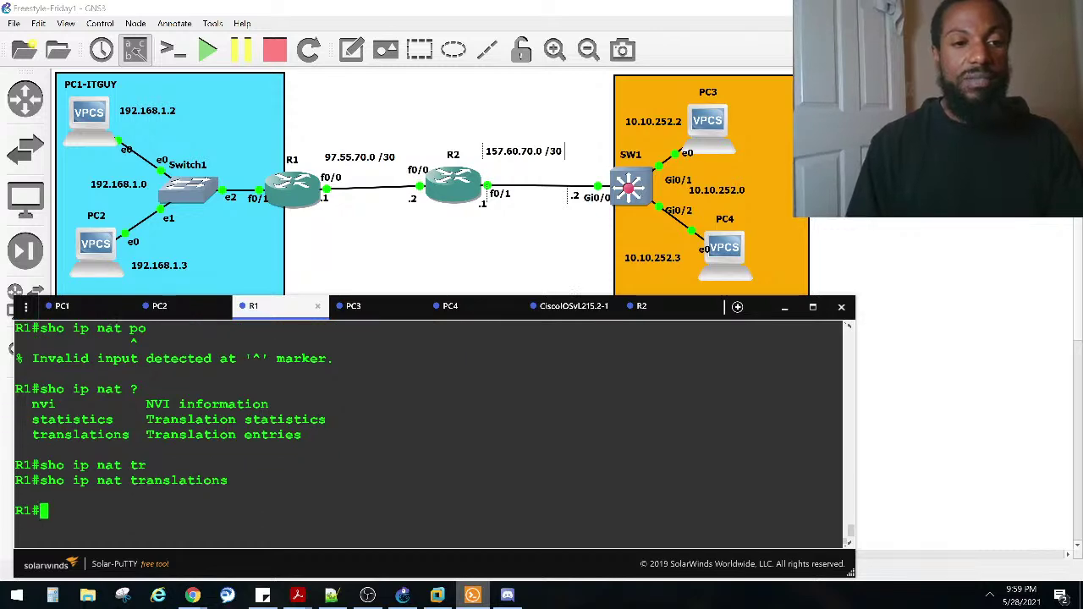
# Step: Run 'show ip nat statistics' and highlight the NAT-POOL1 range 98.55.70.0–98.55.70.255
pyautogui.press('Up')
pyautogui.press('BackSpace')
pyautogui.press('BackSpace')
pyautogui.press('BackSpace')
pyautogui.press('BackSpace')
pyautogui.press('BackSpace')
pyautogui.press('BackSpace')
pyautogui.press('BackSpace')
pyautogui.press('BackSpace')
pyautogui.press('BackSpace')
pyautogui.press('BackSpace')
pyautogui.press('BackSpace')
pyautogui.press('BackSpace')
pyautogui.press('BackSpace')
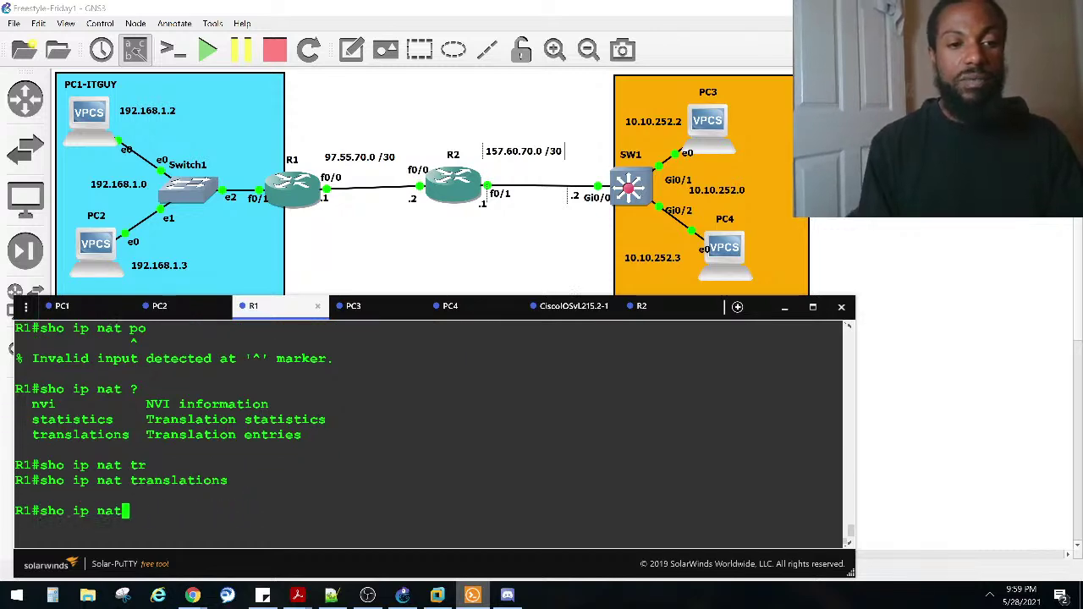
pyautogui.write('st')
pyautogui.press('Tab')
pyautogui.press('Return')
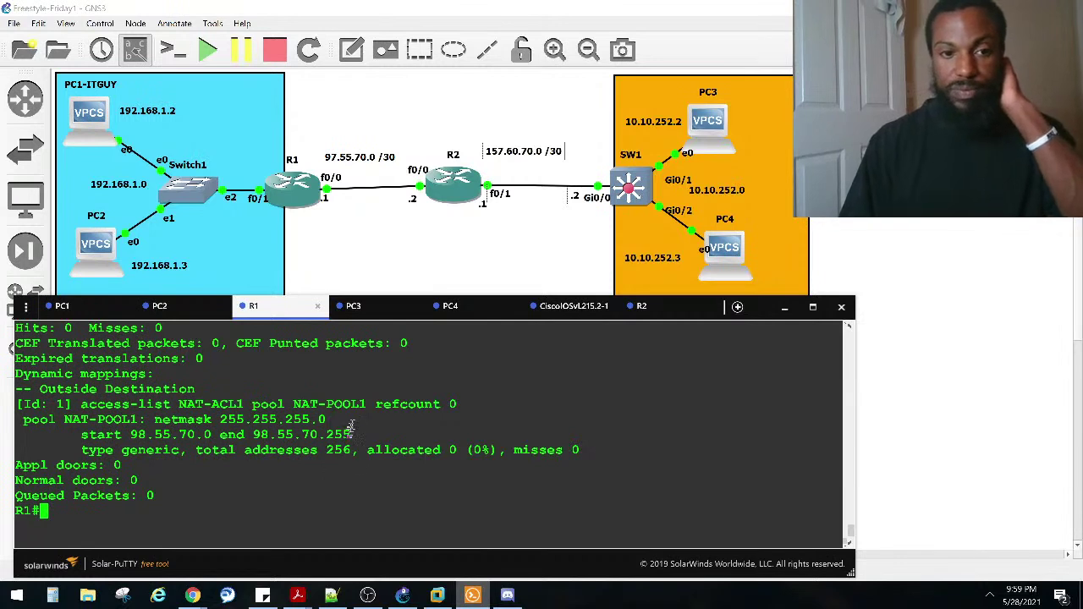
pyautogui.moveTo(352, 434); pyautogui.dragTo(130, 434)
pyautogui.scroll(2, 148, 430)
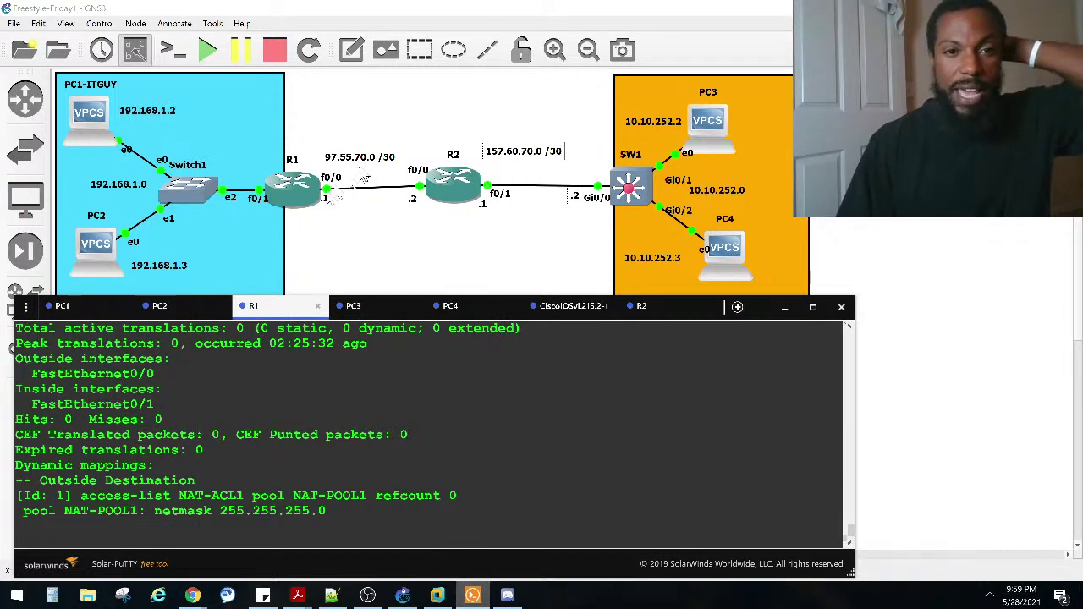
pyautogui.scroll(-4, 341, 279)
pyautogui.scroll(6, 313, 347)
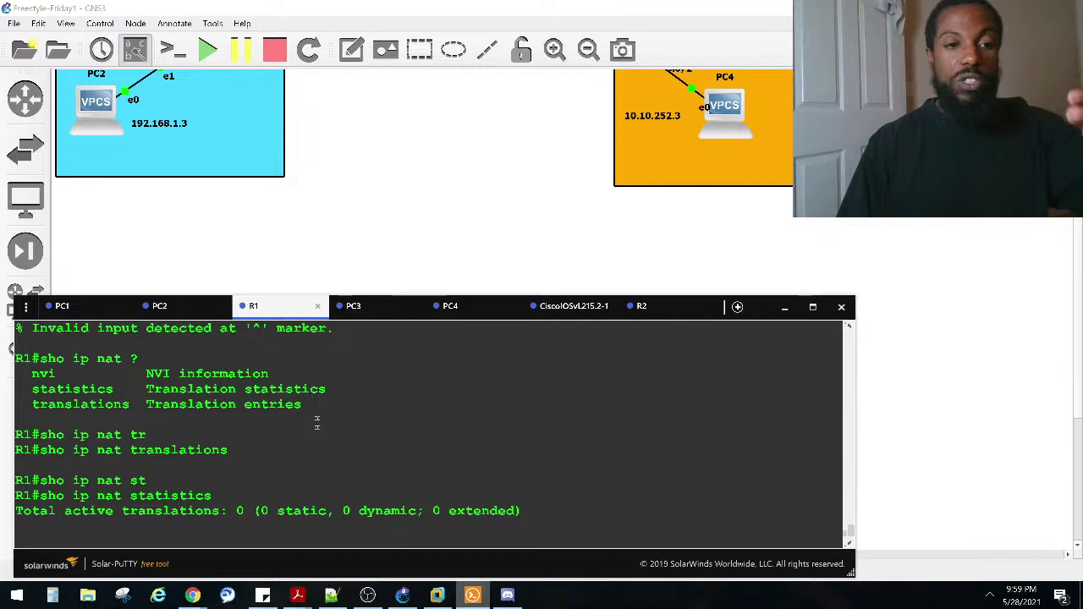
pyautogui.scroll(4, 313, 406)
pyautogui.scroll(-10, 317, 418)
pyautogui.press('Return')
pyautogui.press('Return')
pyautogui.press('Return')
# Step: Run 'show run | section nat' after the failed 'show run | nat' to list R1's NAT config
pyautogui.write('sho run | nat')
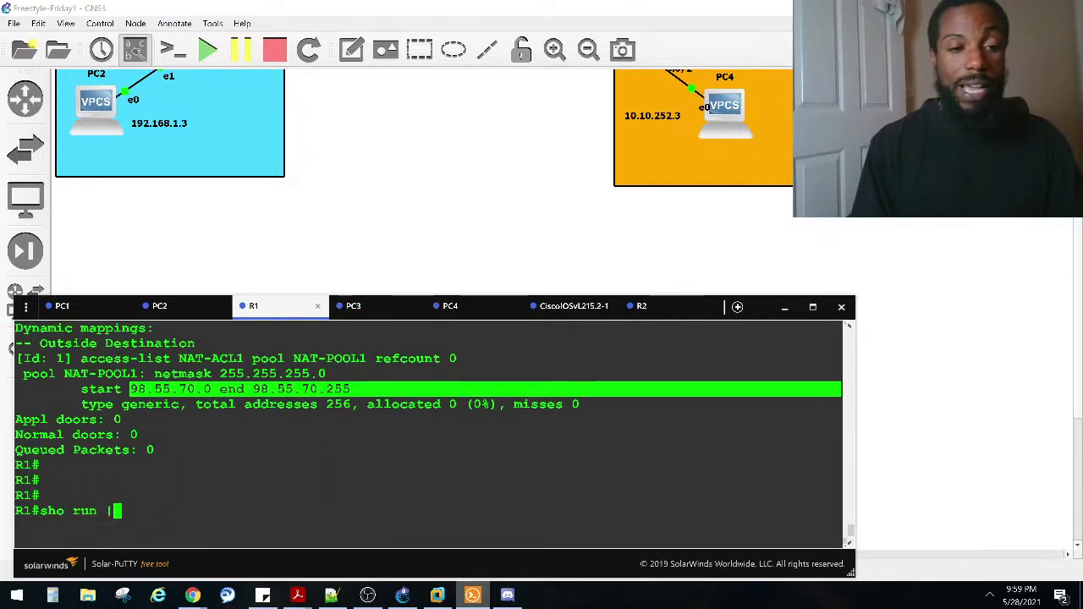
pyautogui.press('Return')
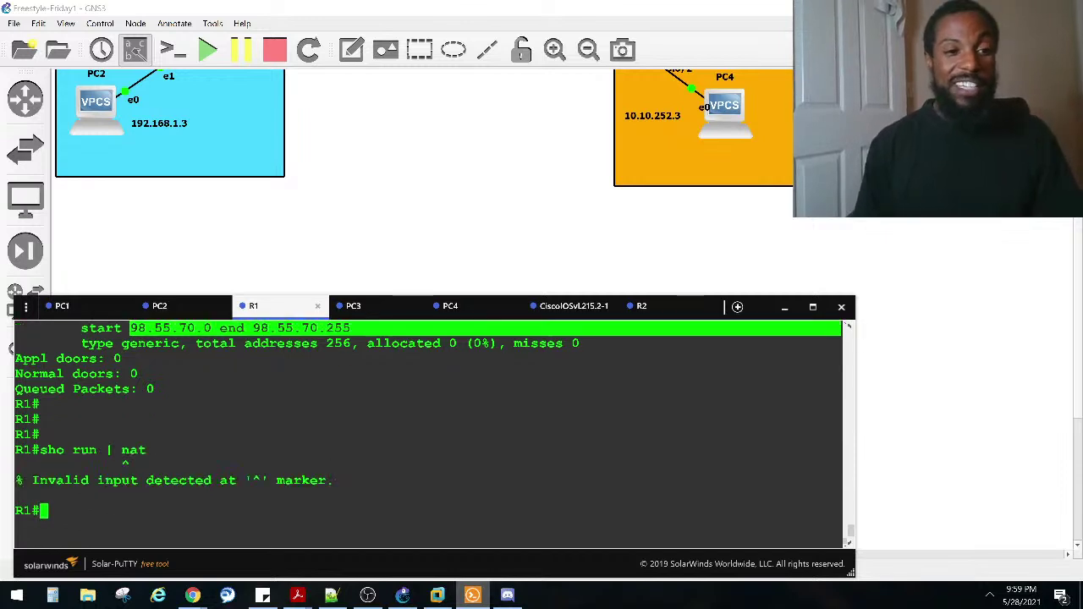
pyautogui.press('Up')
pyautogui.press('BackSpace')
pyautogui.press('BackSpace')
pyautogui.press('BackSpace')
pyautogui.write('sec')
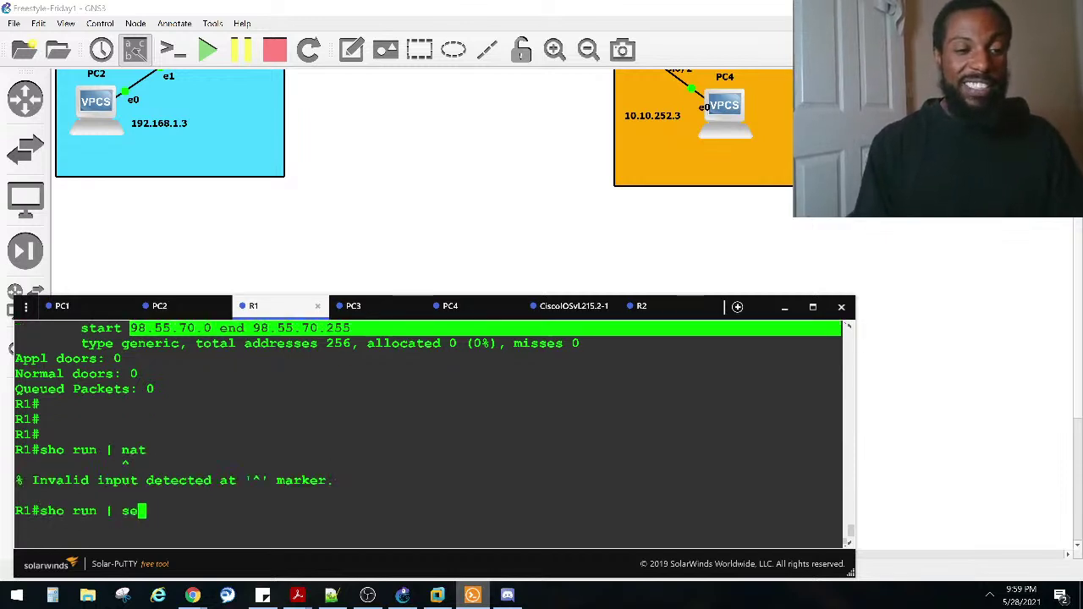
pyautogui.press('Tab')
pyautogui.write('nat')
pyautogui.press('Return')
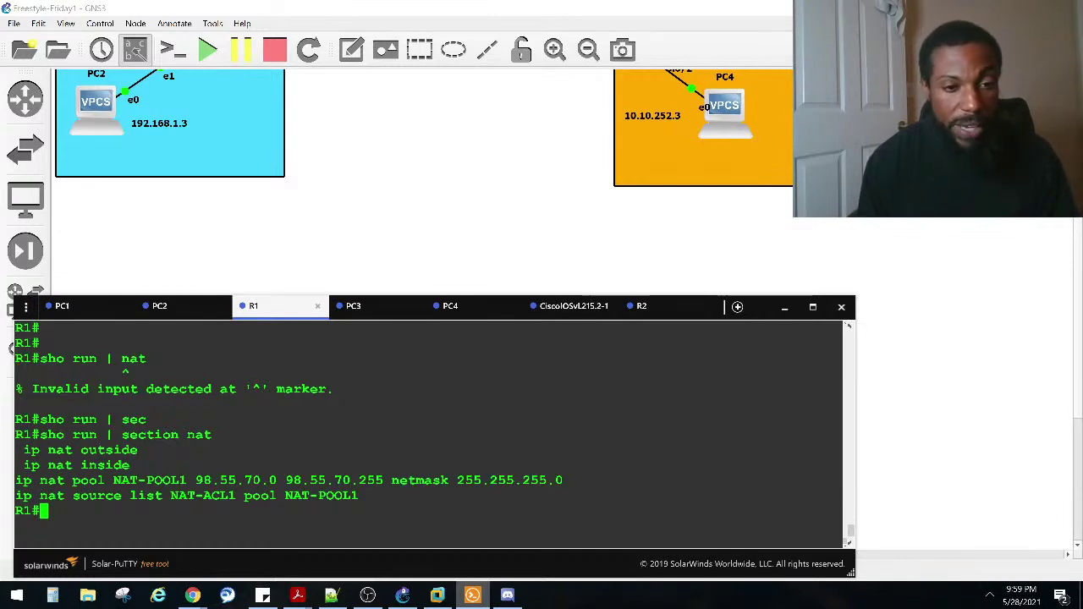
pyautogui.scroll(2, 482, 174)
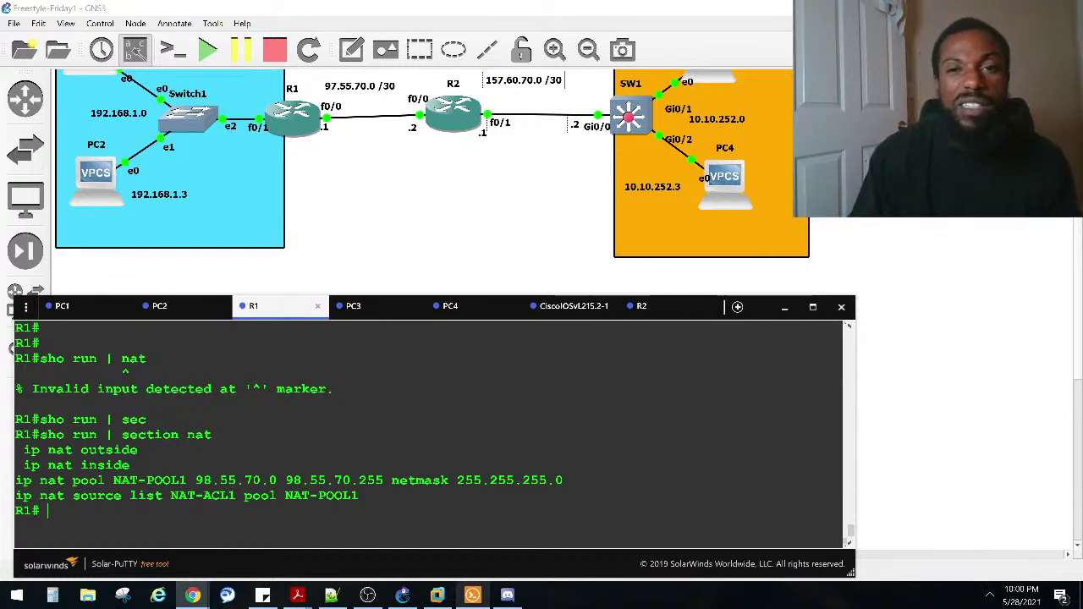
pyautogui.scroll(1, 508, 145)
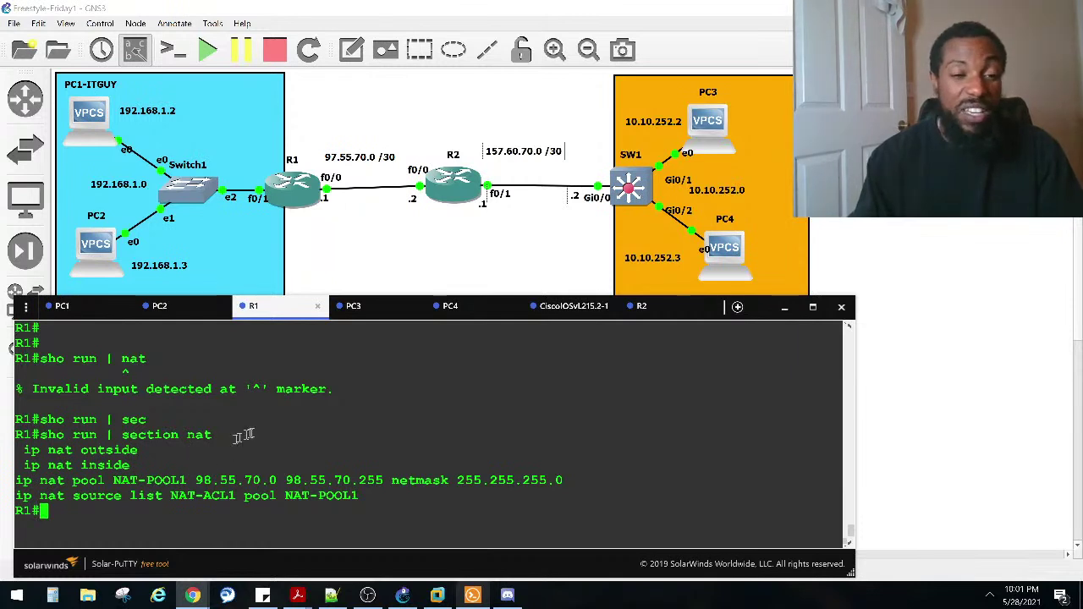
# Step: Enter global configuration and try 'ip access-list standard' without a list name
pyautogui.write('conf')
pyautogui.press('Tab')
pyautogui.write('t')
pyautogui.press('Tab')
pyautogui.press('Return')
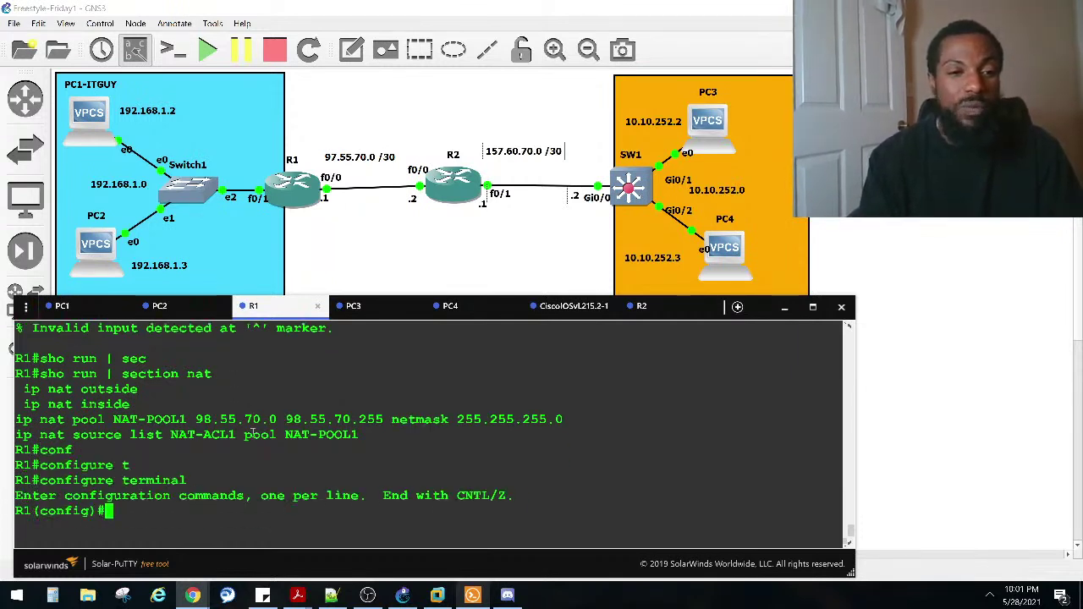
pyautogui.write('ip acce')
pyautogui.press('Tab')
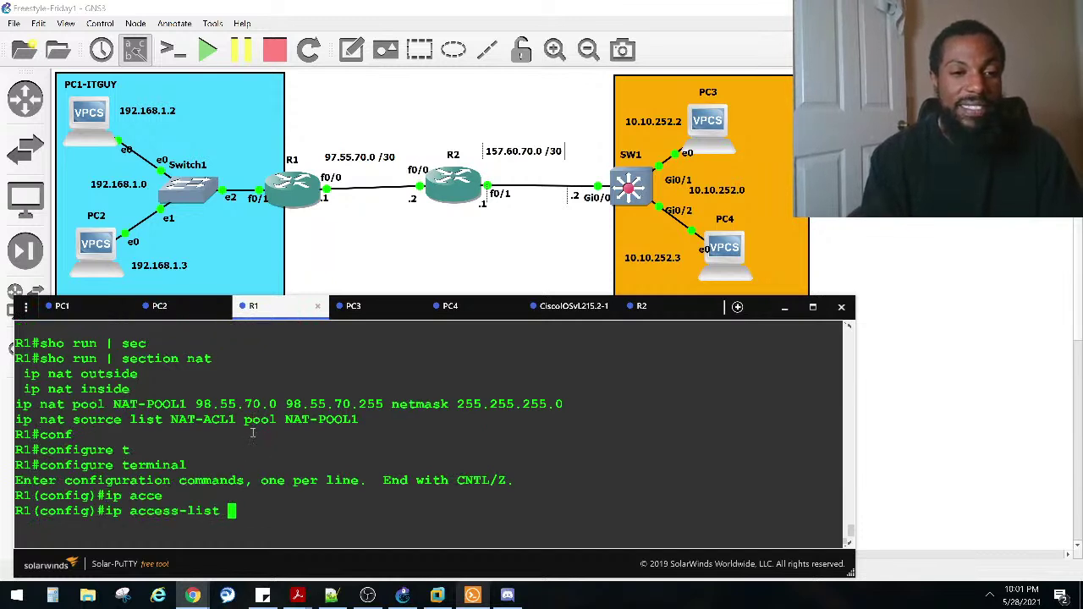
pyautogui.write('st')
pyautogui.press('Tab')
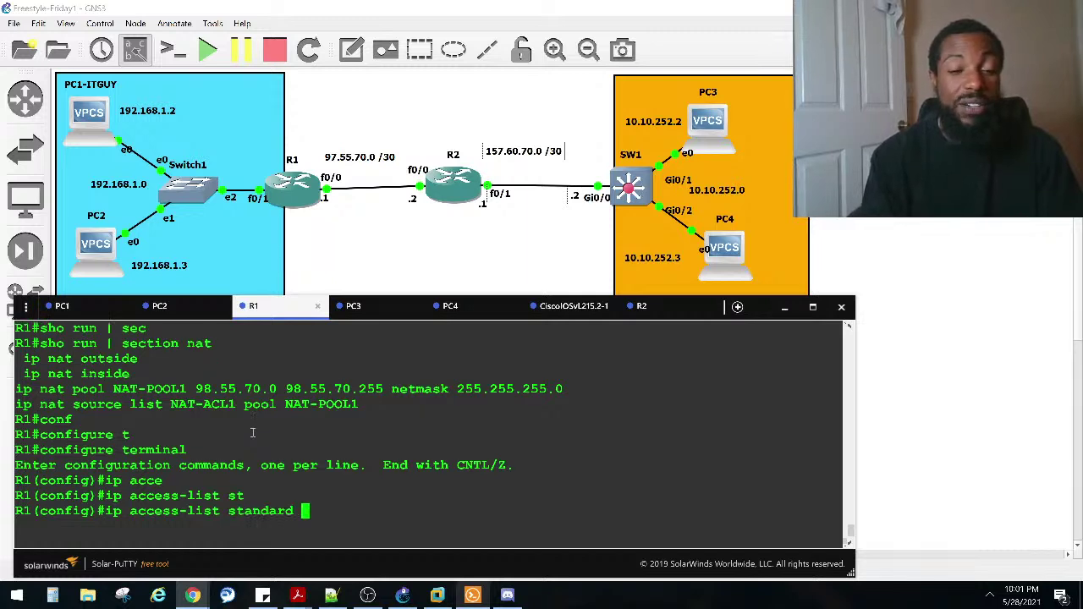
pyautogui.write('pe')
pyautogui.press('Tab')
pyautogui.press('BackSpace')
pyautogui.press('BackSpace')
pyautogui.press('Return')
# Step: Create standard access list NAT-ACL1, pasting the name copied from earlier output
pyautogui.press('Up')
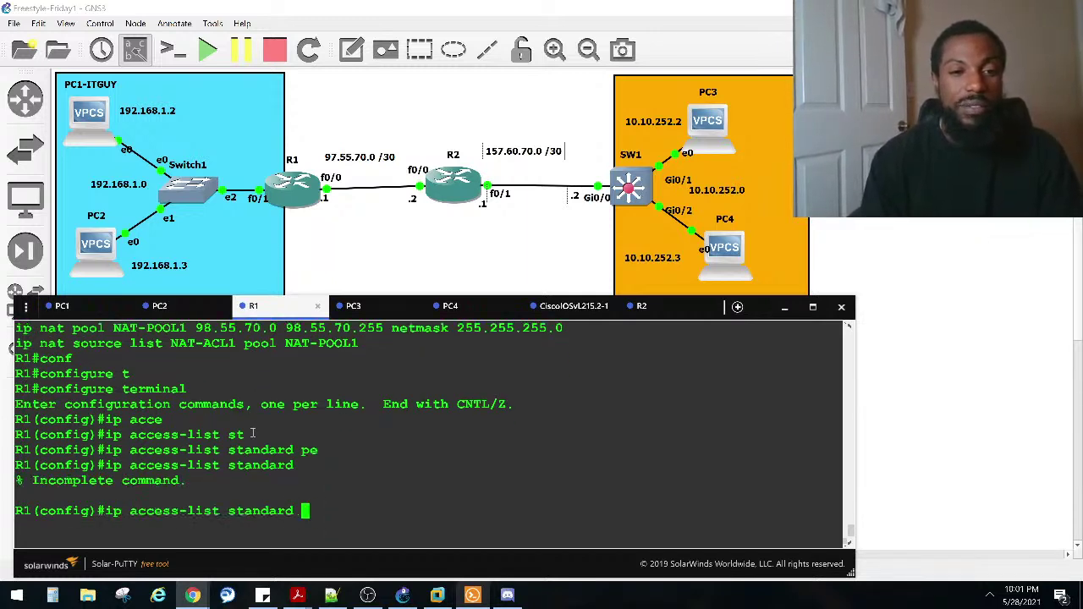
pyautogui.write('?')
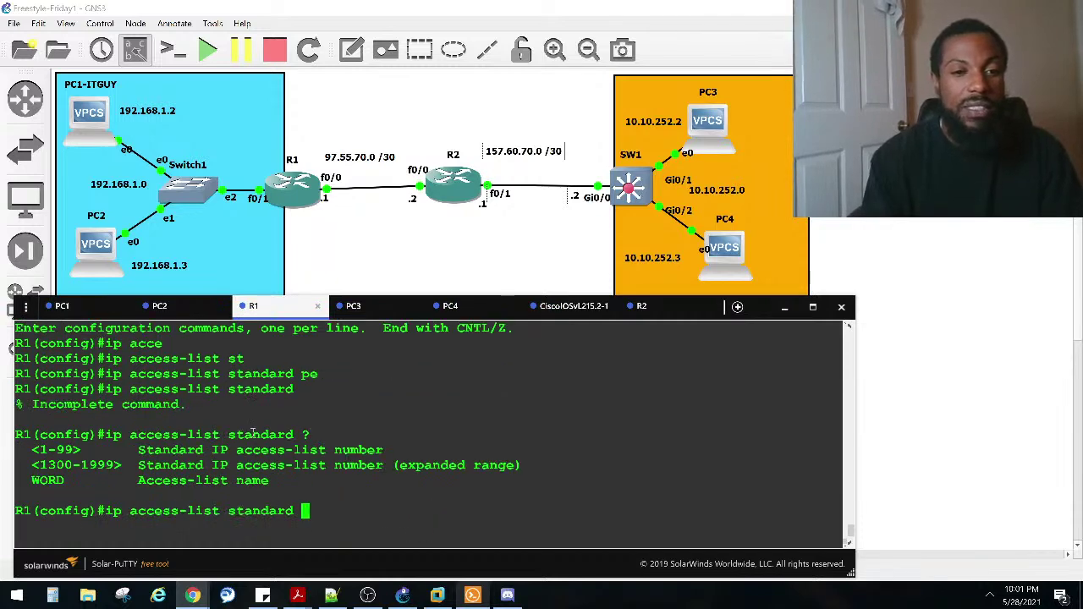
pyautogui.press('capslock')
pyautogui.write('NAT')
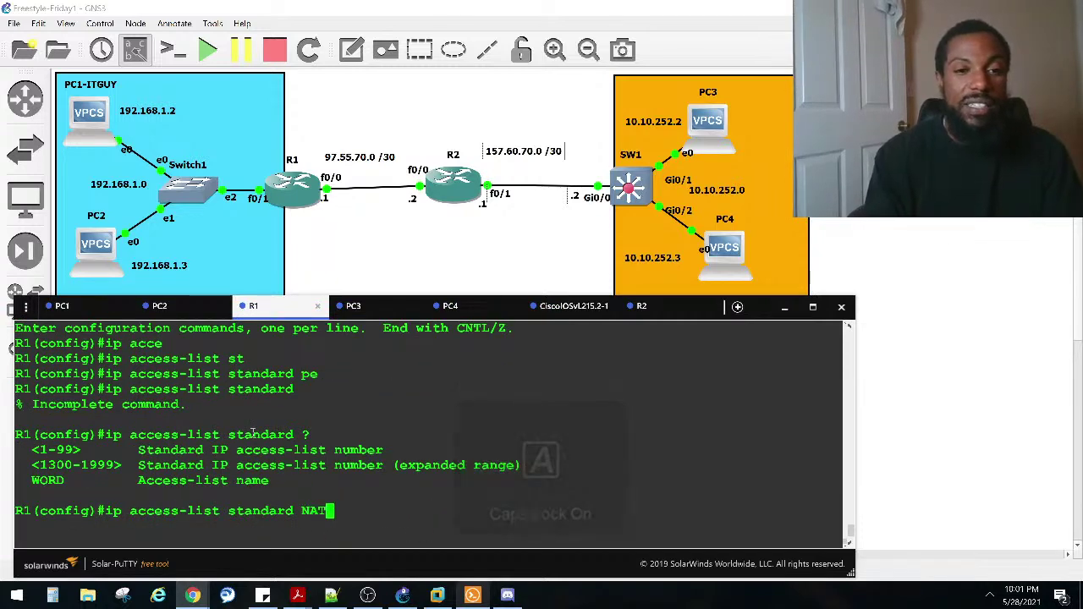
pyautogui.scroll(4, 253, 432)
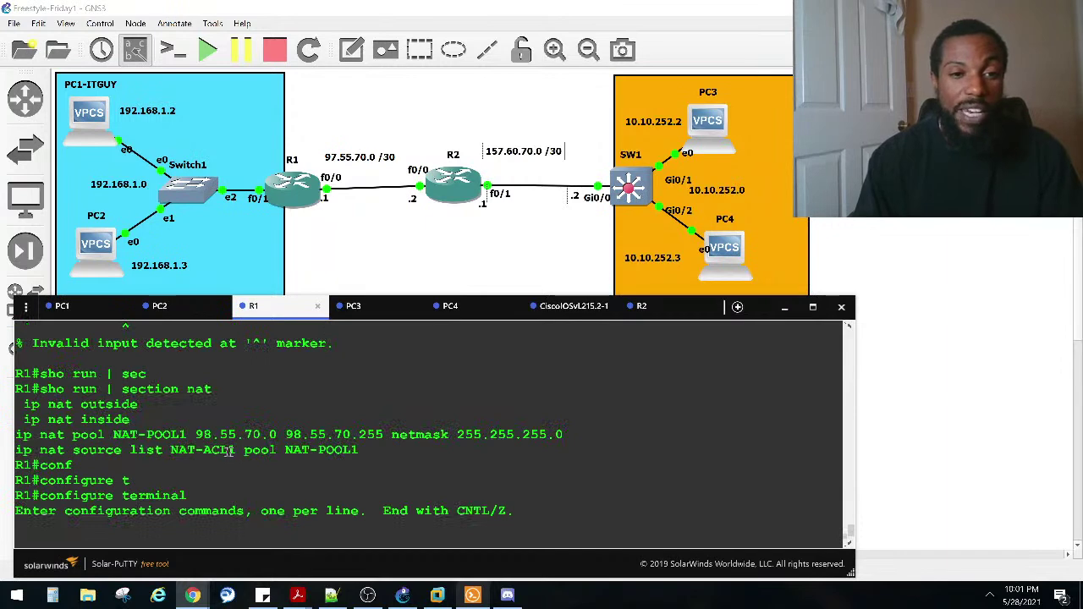
pyautogui.moveTo(235, 450); pyautogui.dragTo(170, 450)
pyautogui.scroll(-4, 178, 448)
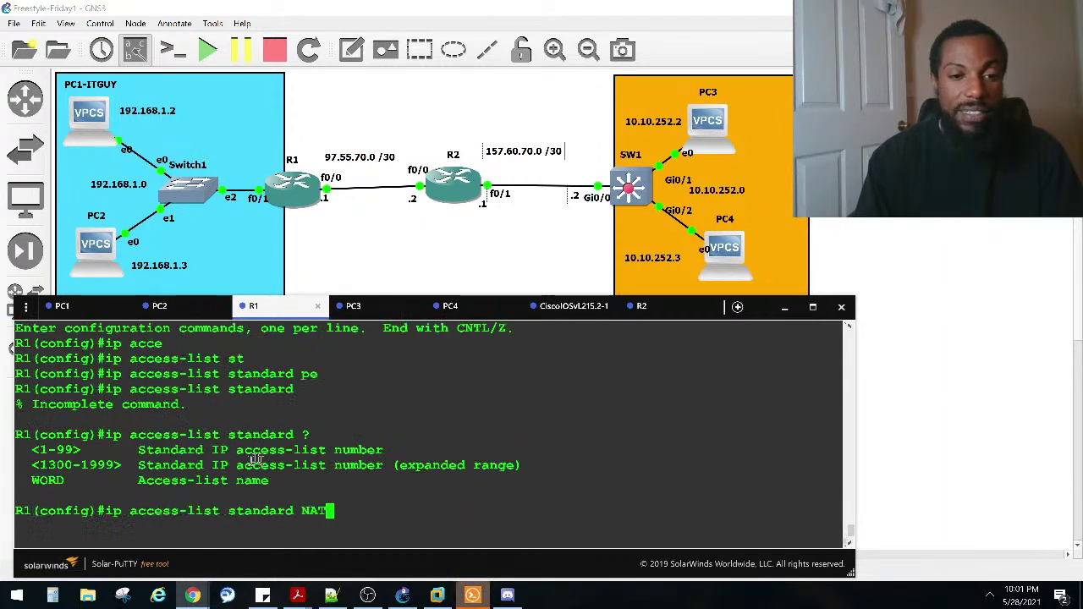
pyautogui.press('BackSpace')
pyautogui.press('BackSpace')
pyautogui.press('BackSpace')
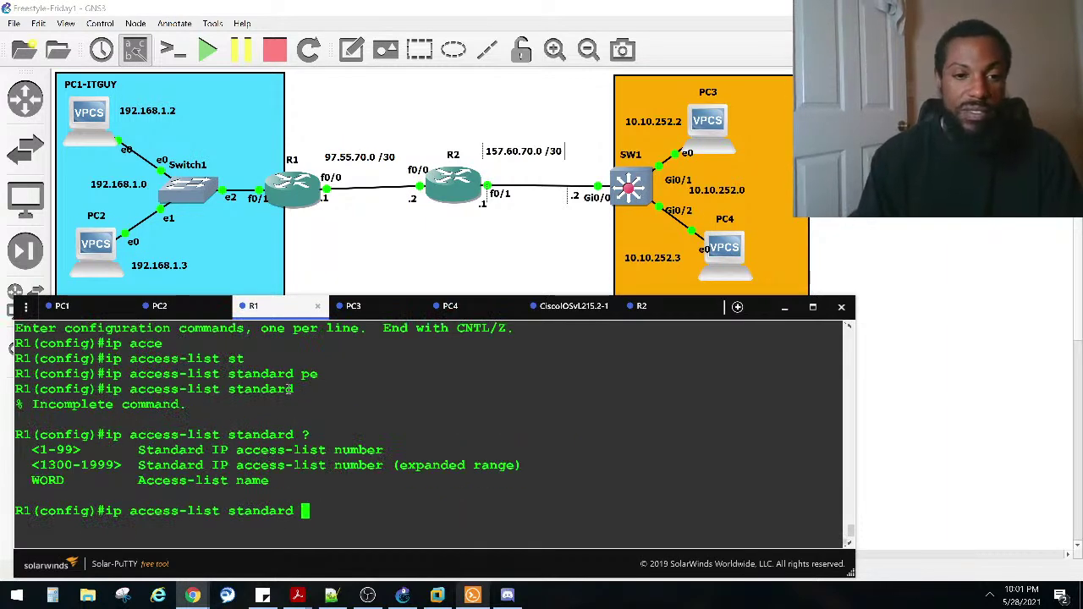
pyautogui.rightClick(229, 392)
pyautogui.write('?')
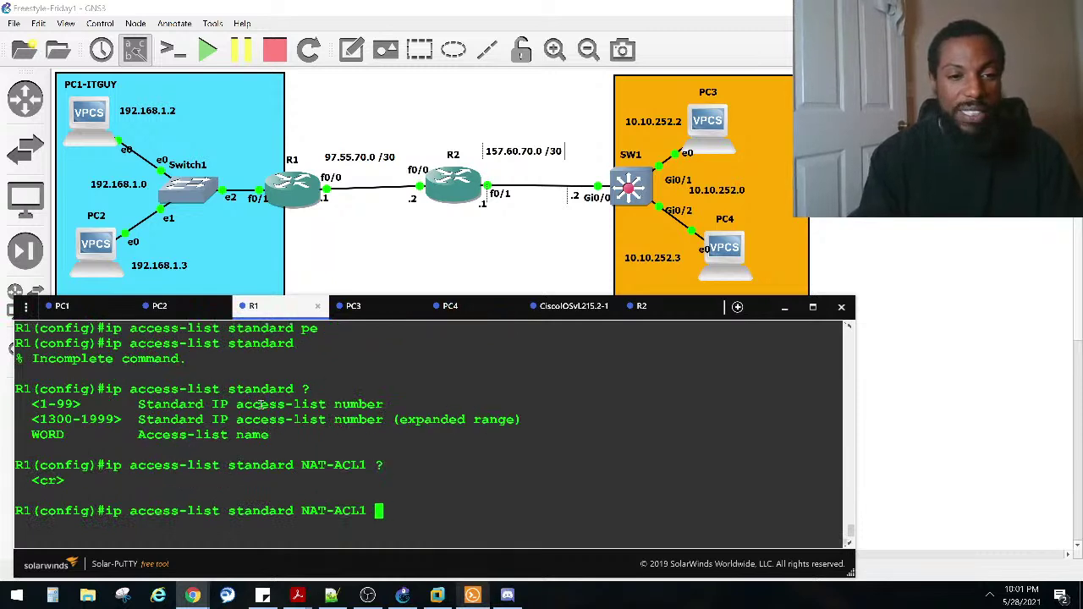
pyautogui.press('Return')
# Step: Add 'permit 192.168.1.0 0.0.0.255 log' and return to privileged mode with Ctrl+Z
pyautogui.write('PE')
pyautogui.press('Tab')
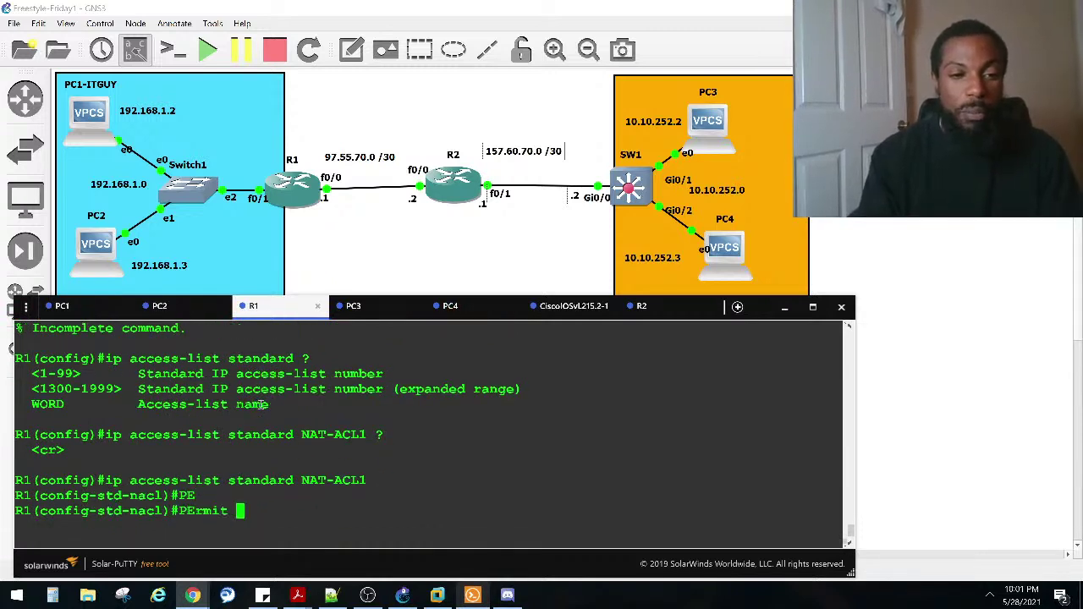
pyautogui.write('192.168.10')
pyautogui.press('BackSpace')
pyautogui.write('.0 ?')
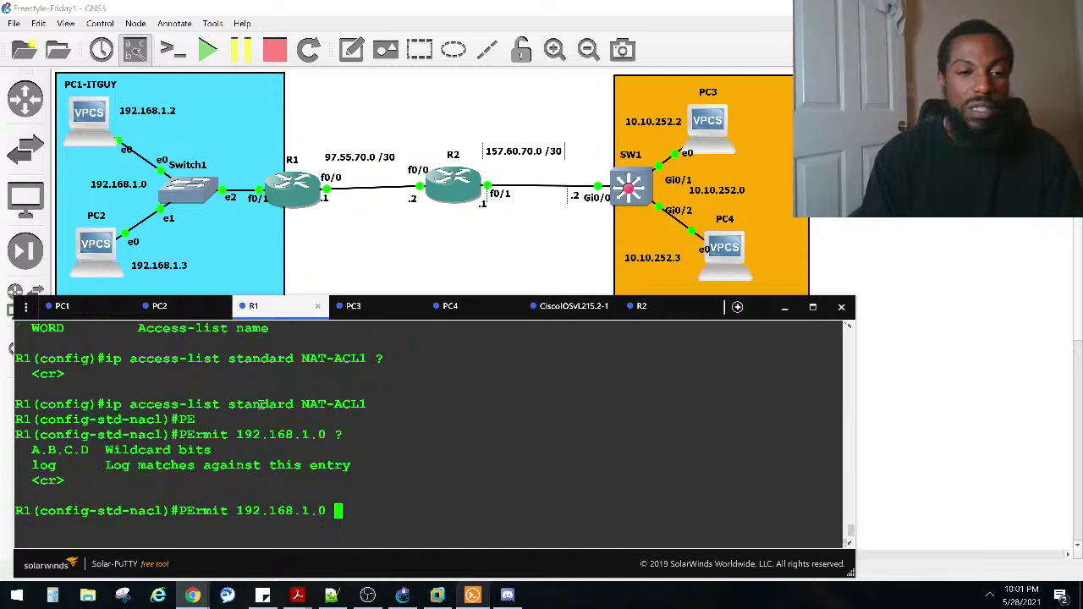
pyautogui.write('0.')
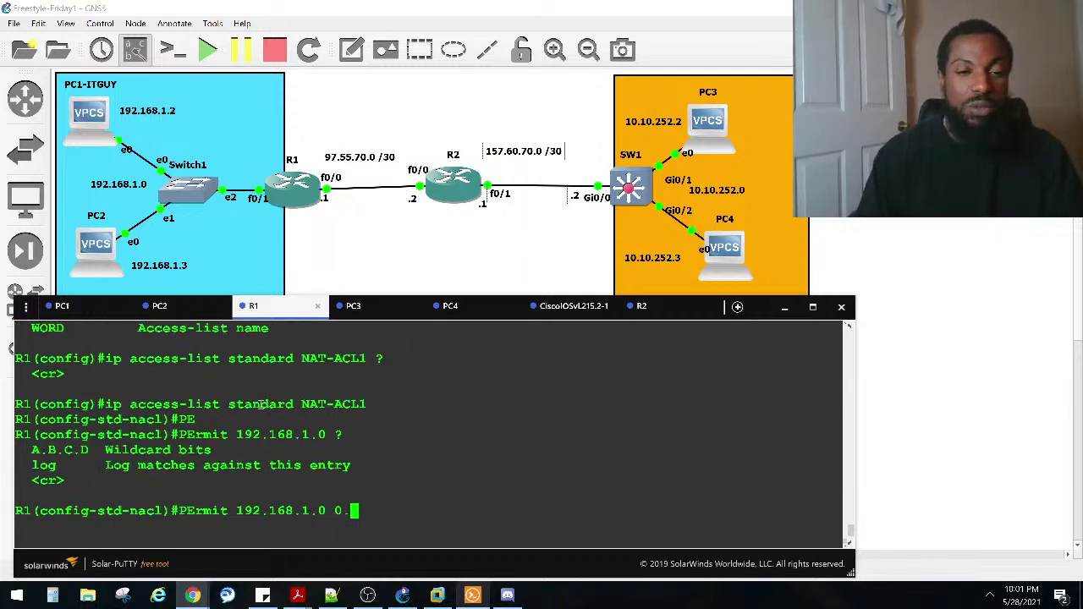
pyautogui.write('0.0.255 ?')
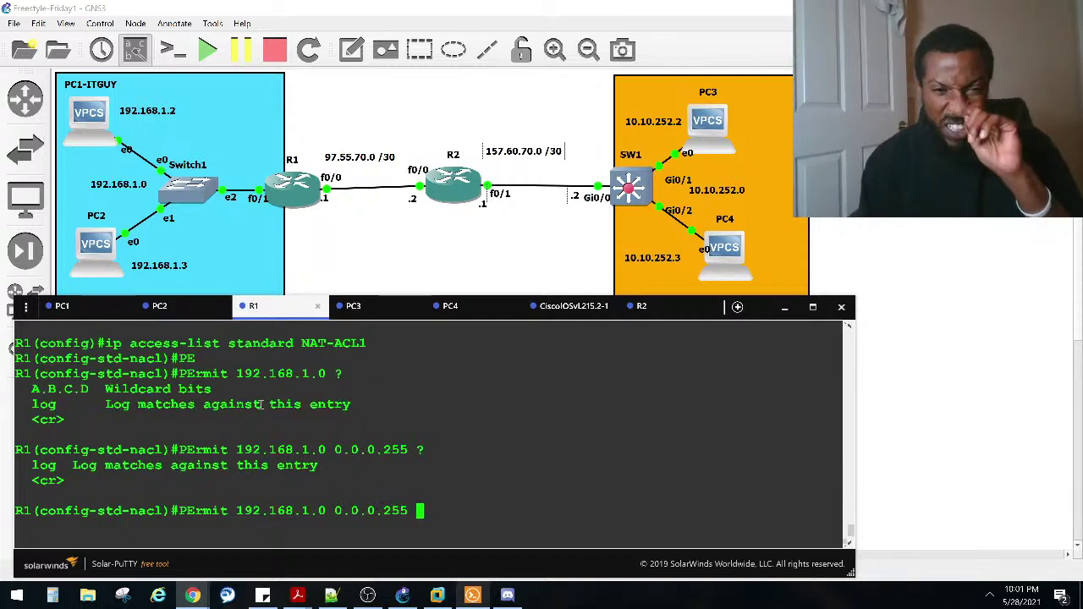
pyautogui.write('LO')
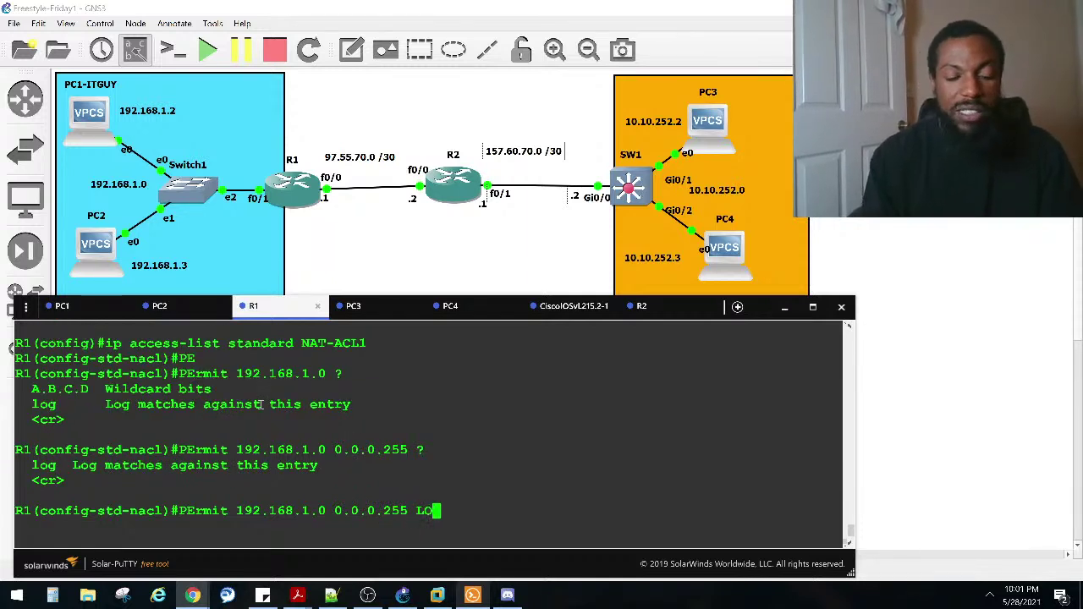
pyautogui.write('G')
pyautogui.press('capslock')
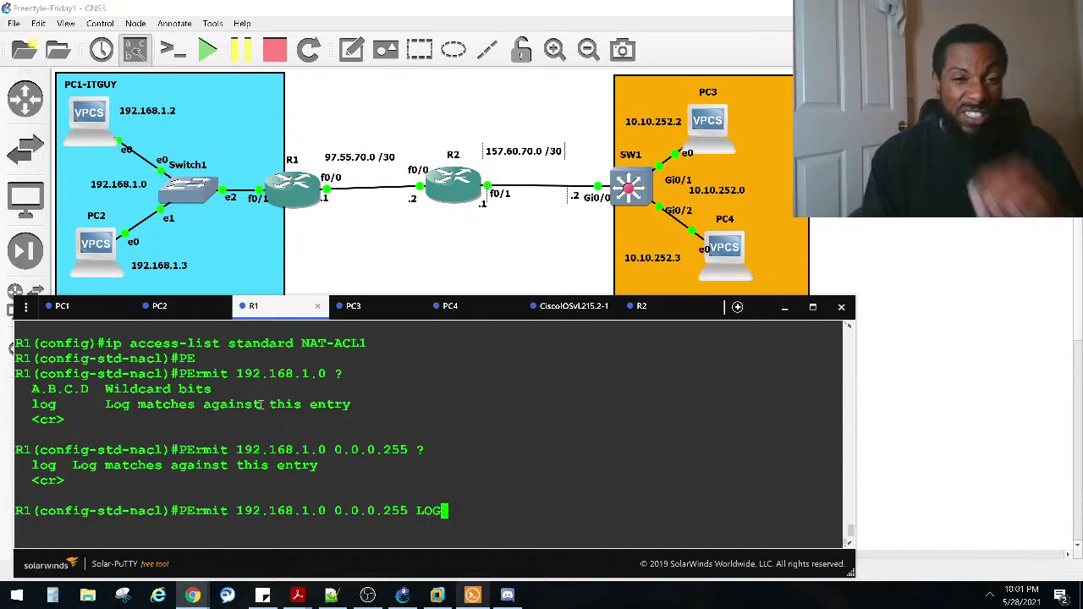
pyautogui.press('Return')
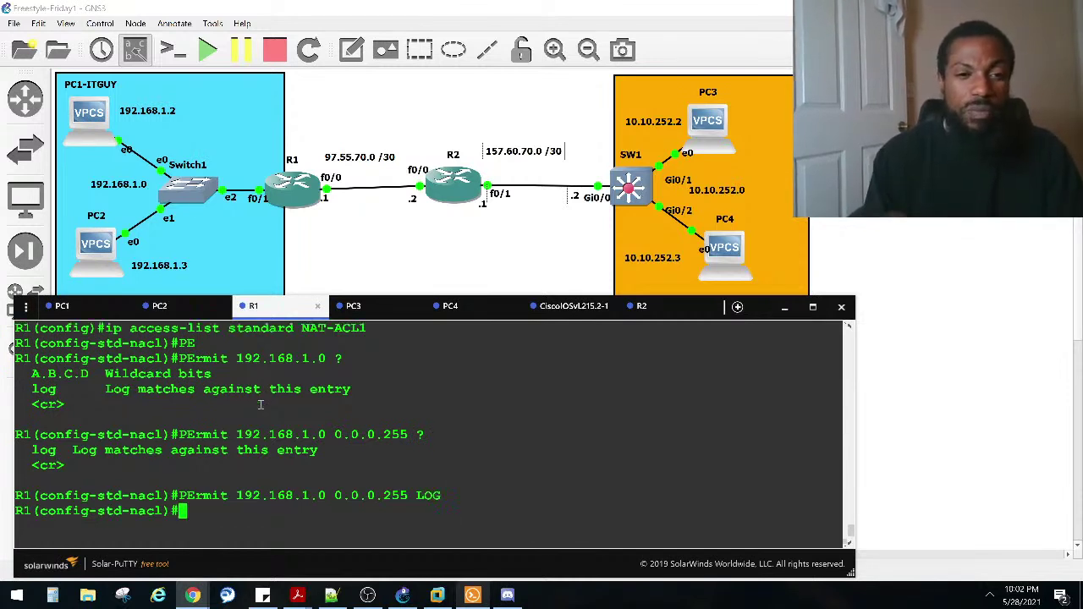
pyautogui.hotkey('ctrl', 'z')
pyautogui.press('Return')
pyautogui.press('Return')
pyautogui.press('Return')
pyautogui.press('Return')
pyautogui.press('Return')
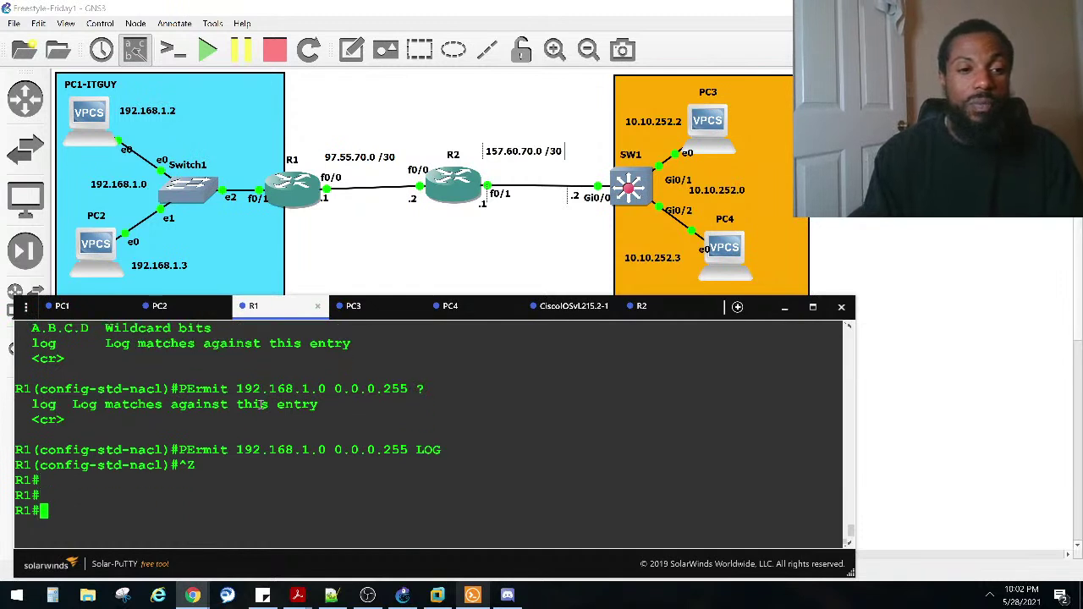
# Step: Re-run show ip nat statistics on R1 and highlight the outside and inside FastEthernet0/1 interface lines
pyautogui.press('Return')
pyautogui.press('Return')
pyautogui.write('sho ')
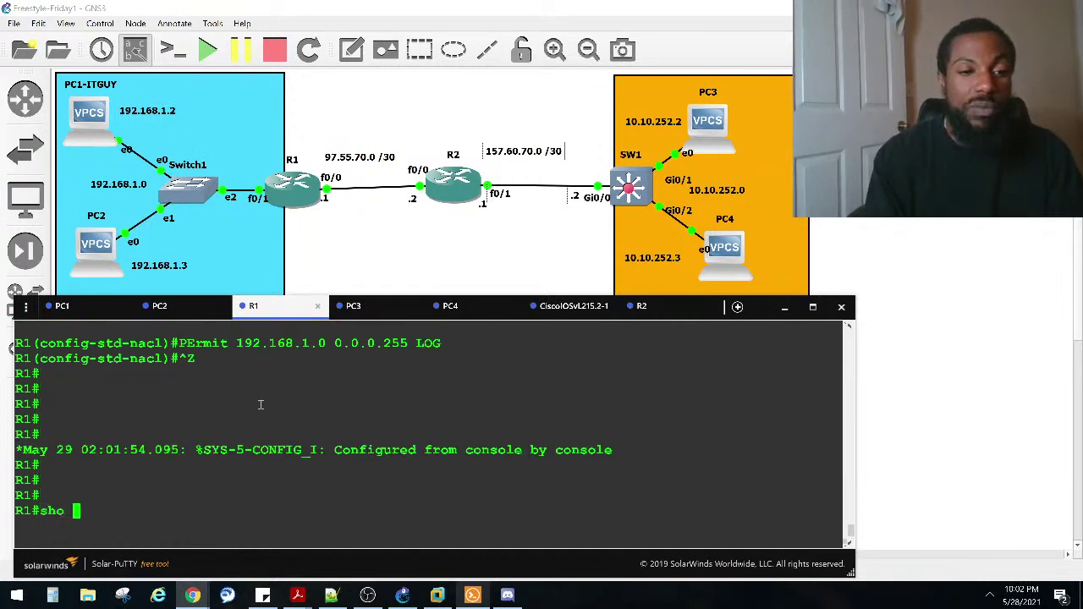
pyautogui.write('ip na')
pyautogui.press('Tab')
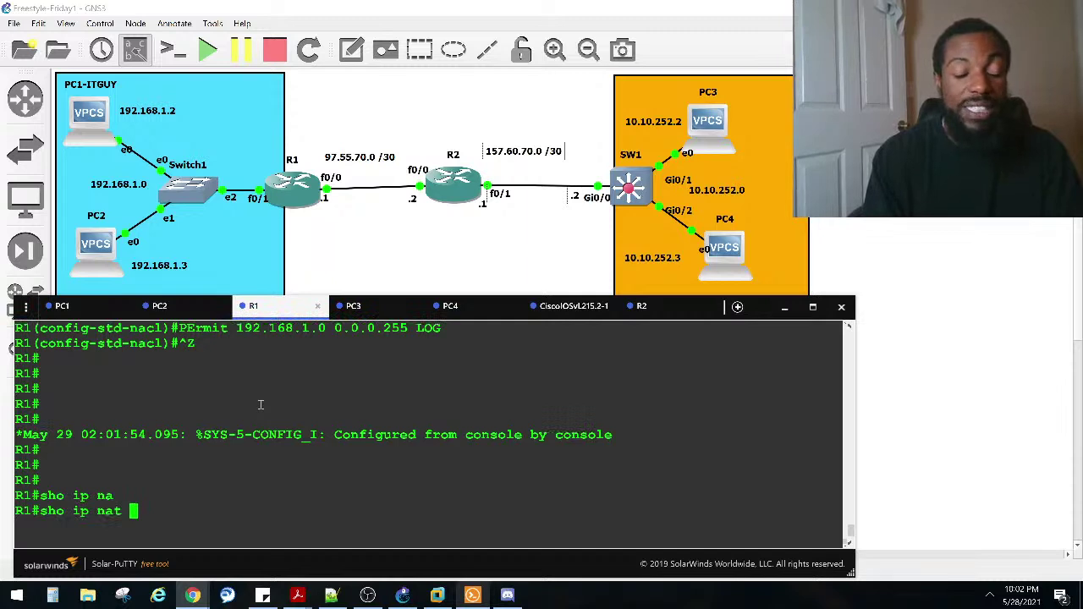
pyautogui.write('stat')
pyautogui.press('Return')
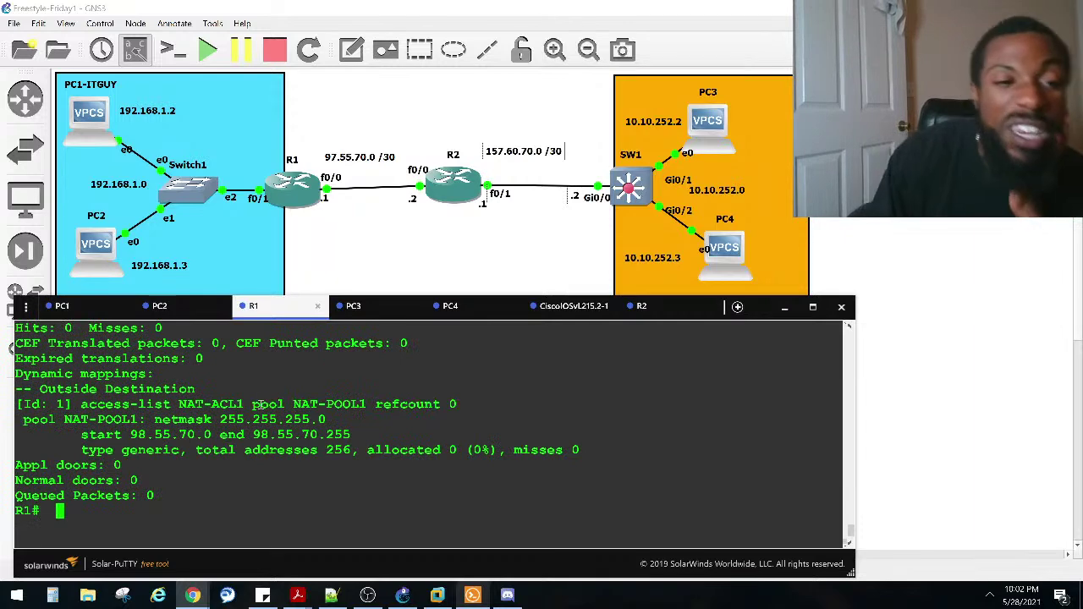
pyautogui.scroll(2, 190, 403)
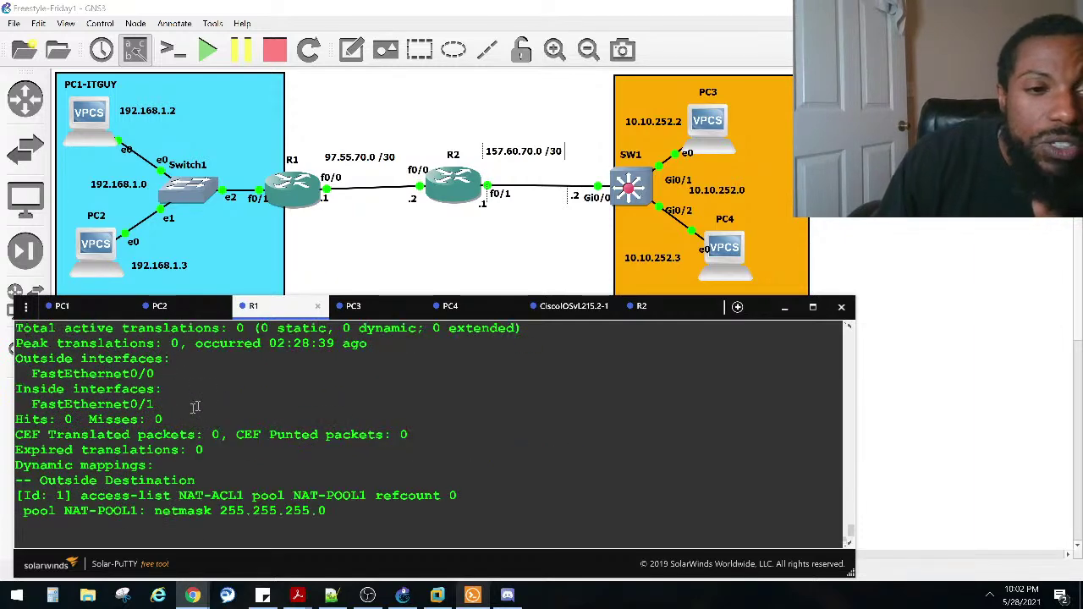
pyautogui.moveTo(159, 374); pyautogui.dragTo(169, 341)
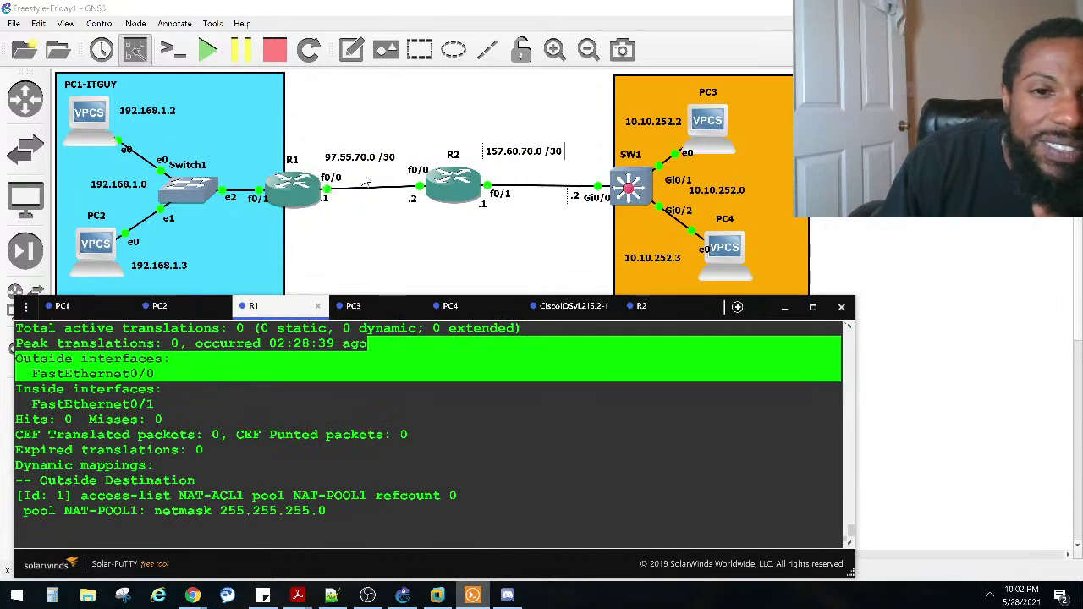
pyautogui.moveTo(159, 408); pyautogui.dragTo(17, 389)
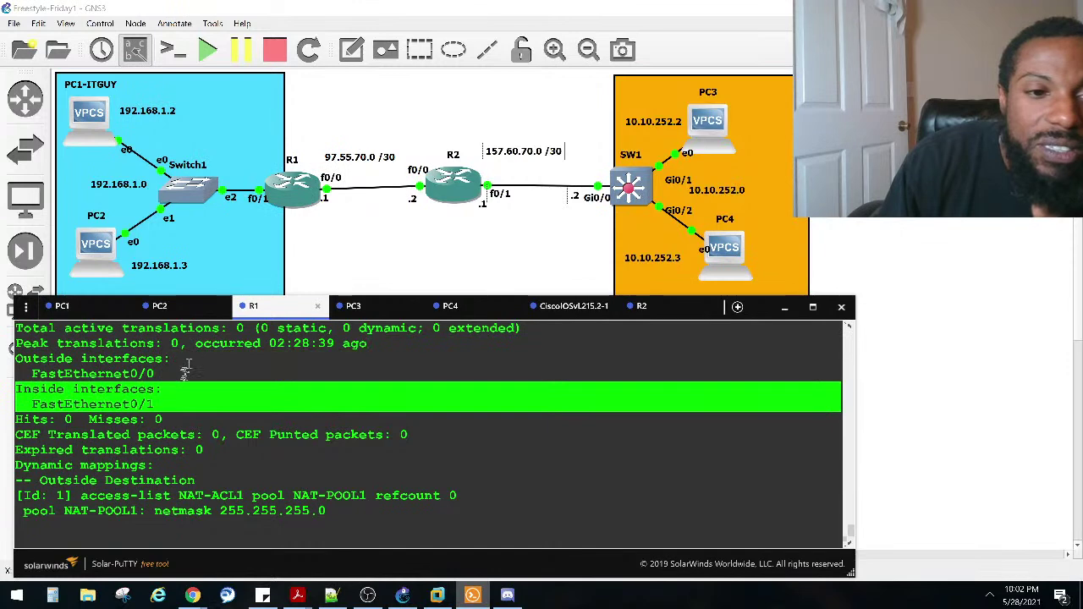
# Step: Page to the remaining statistics and highlight NAT-ACL1, NAT-POOL1 98.55.70.0–98.55.70.255, 256 total, 0 allocated
pyautogui.press('space')
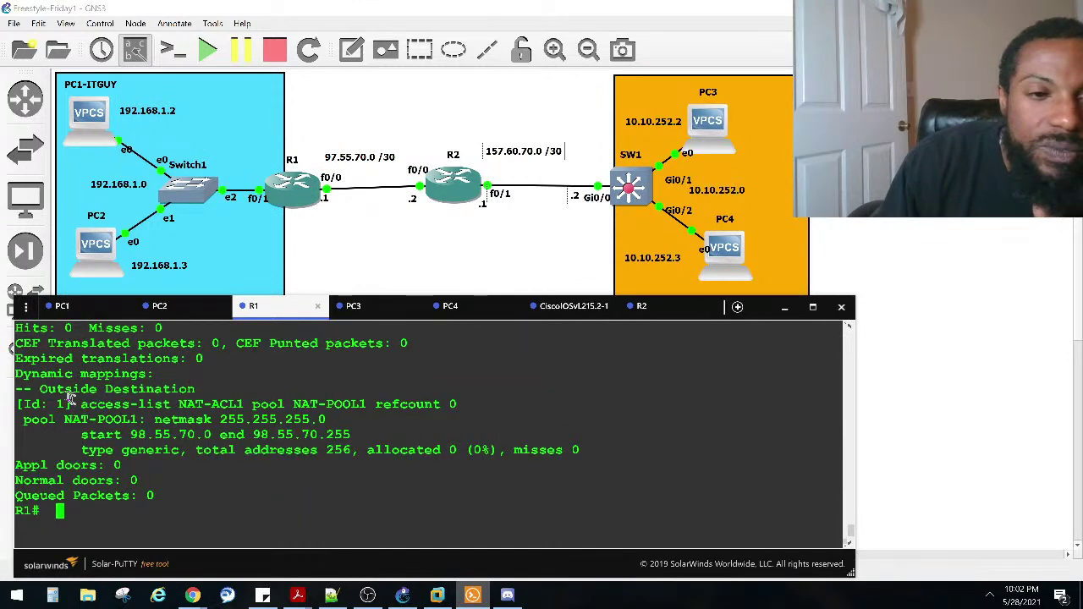
pyautogui.moveTo(80, 405); pyautogui.dragTo(247, 401)
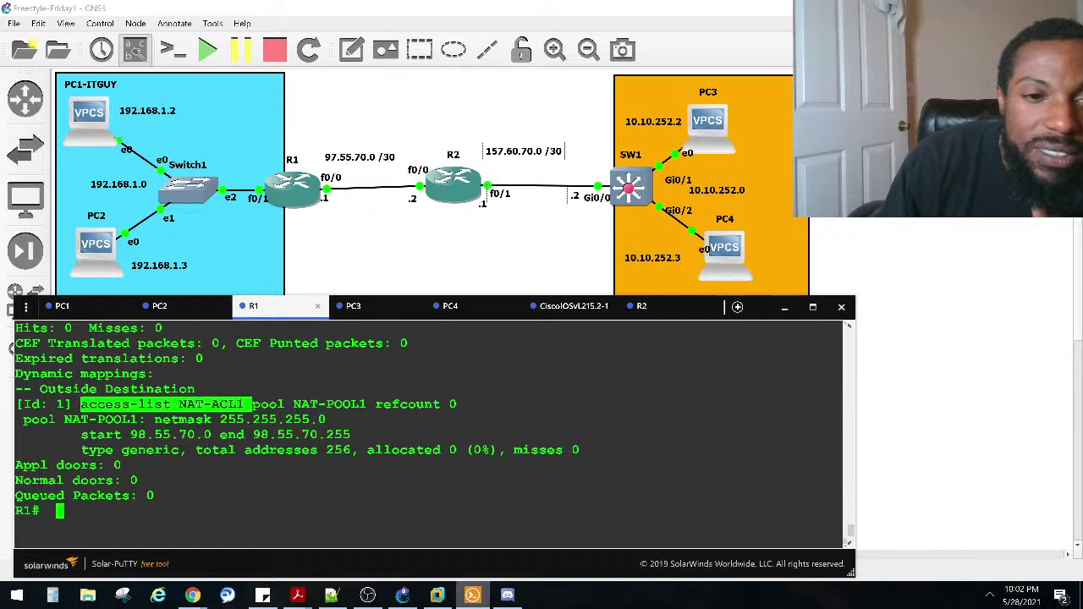
pyautogui.moveTo(294, 404); pyautogui.dragTo(372, 404)
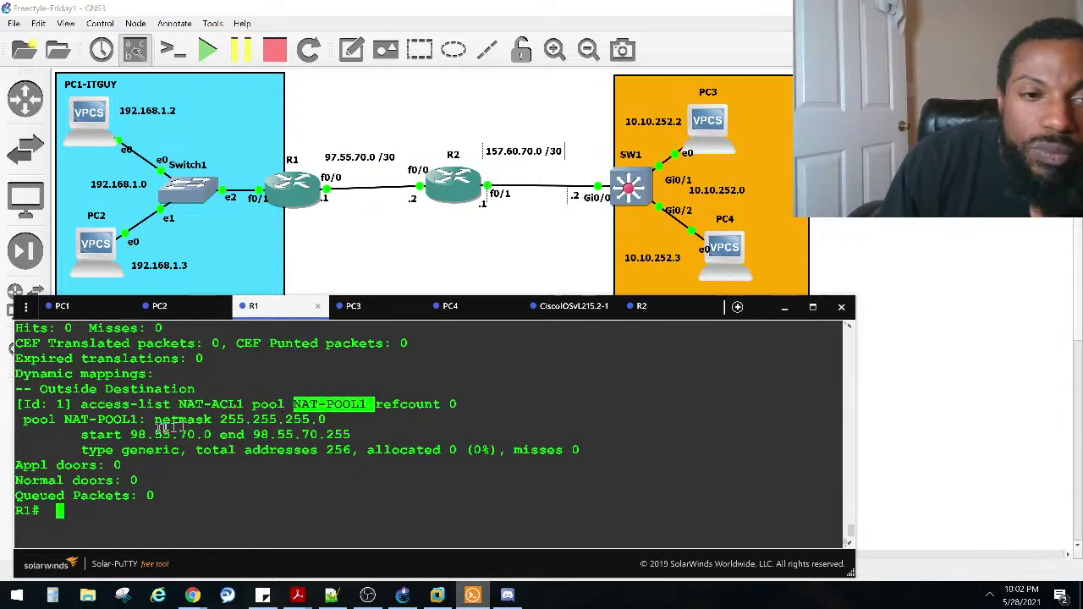
pyautogui.moveTo(345, 433); pyautogui.dragTo(83, 439)
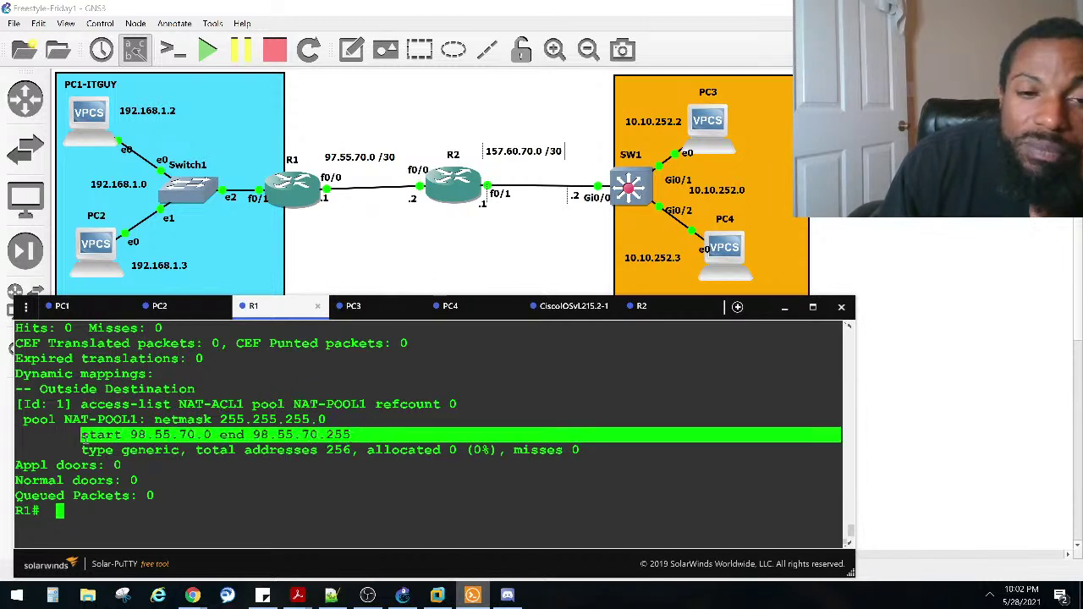
pyautogui.moveTo(357, 451); pyautogui.dragTo(314, 454)
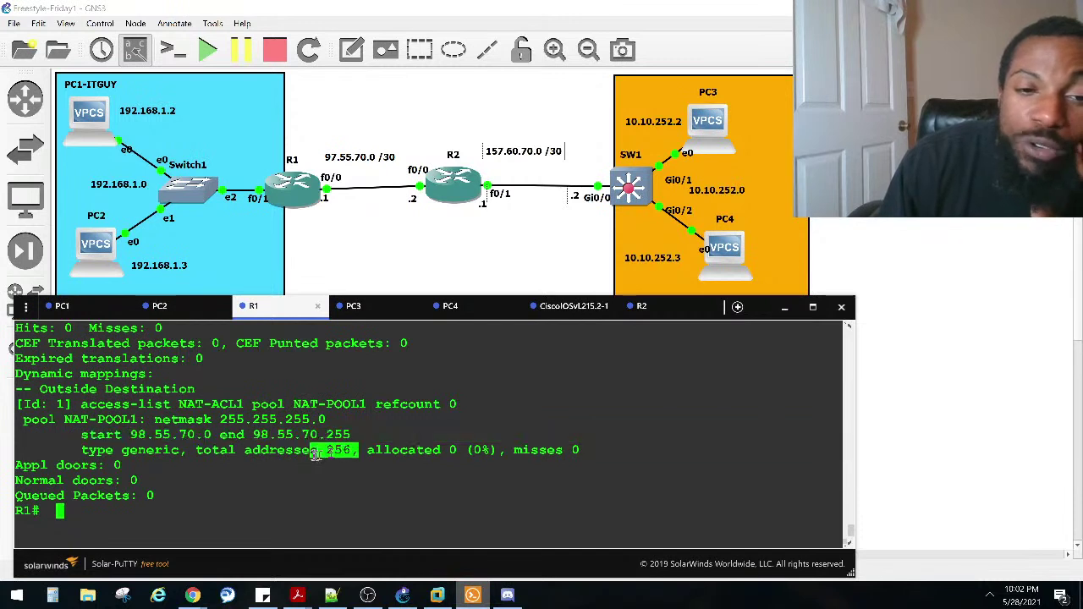
pyautogui.moveTo(464, 451); pyautogui.dragTo(435, 451)
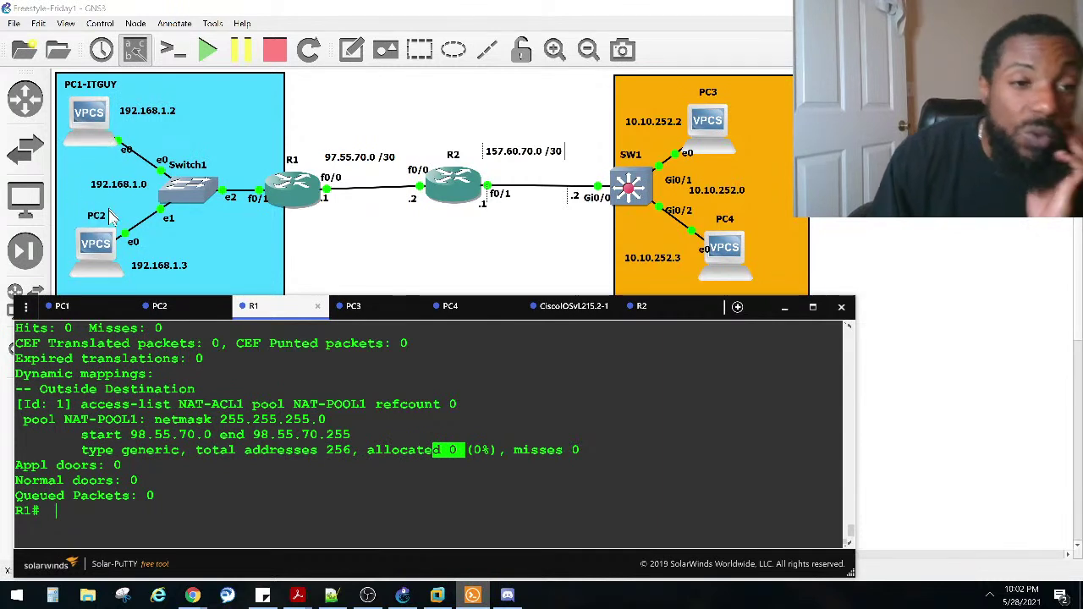
pyautogui.click(181, 328)
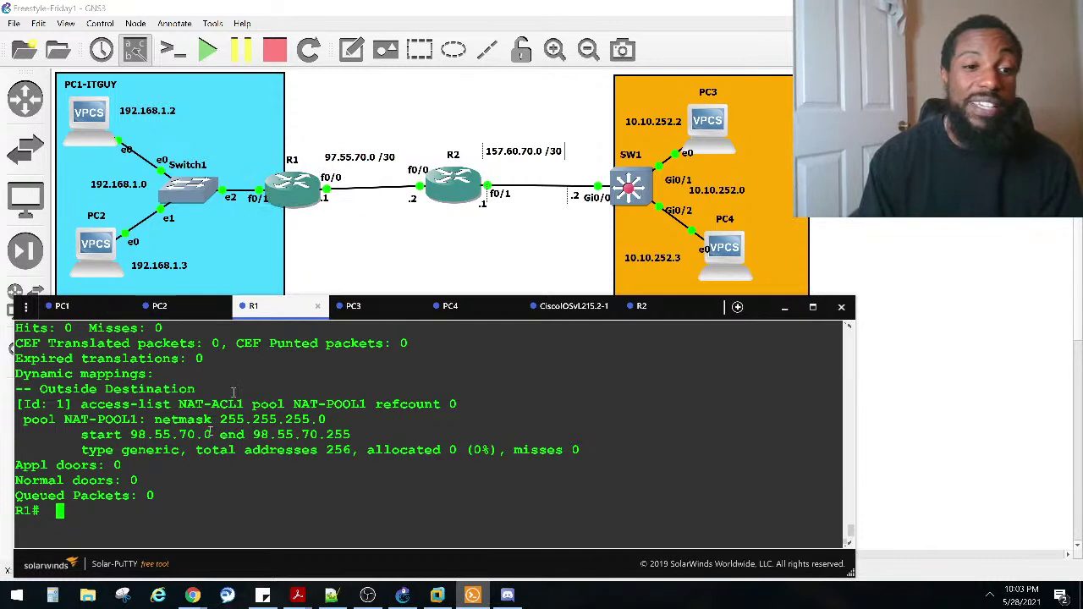
pyautogui.write('conf')
pyautogui.press('Tab')
pyautogui.write('t')
pyautogui.press('Tab')
pyautogui.press('Return')
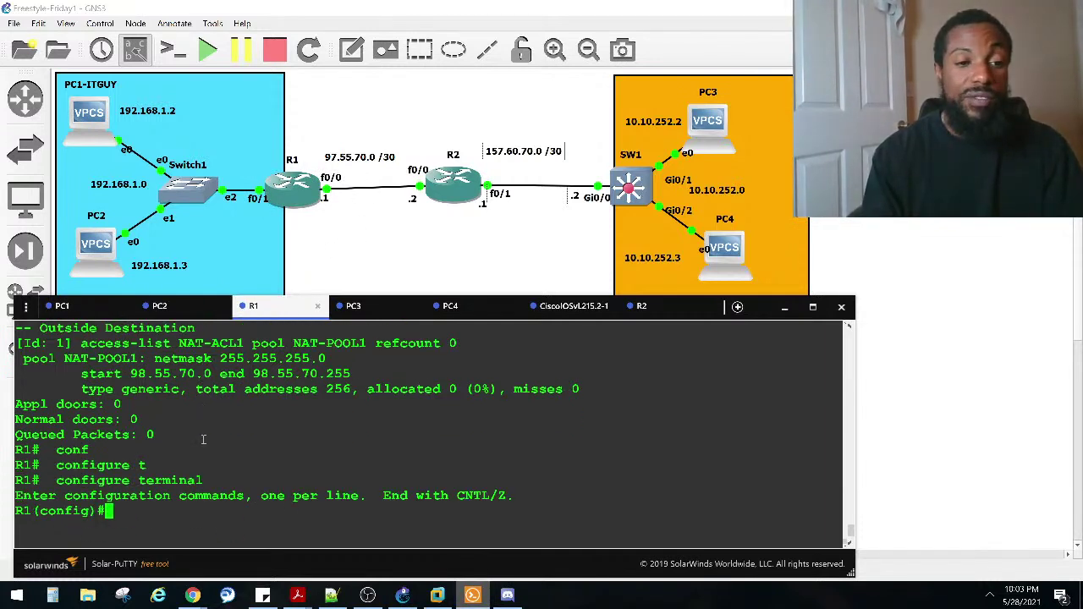
pyautogui.write('ip nat')
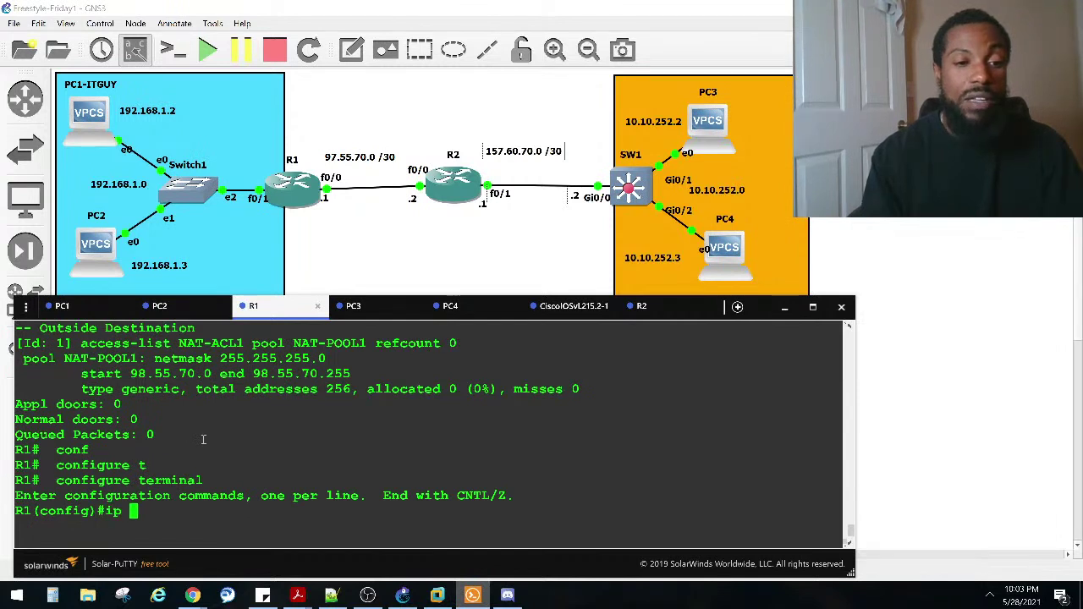
pyautogui.press('Tab')
pyautogui.write('s')
pyautogui.press('Tab')
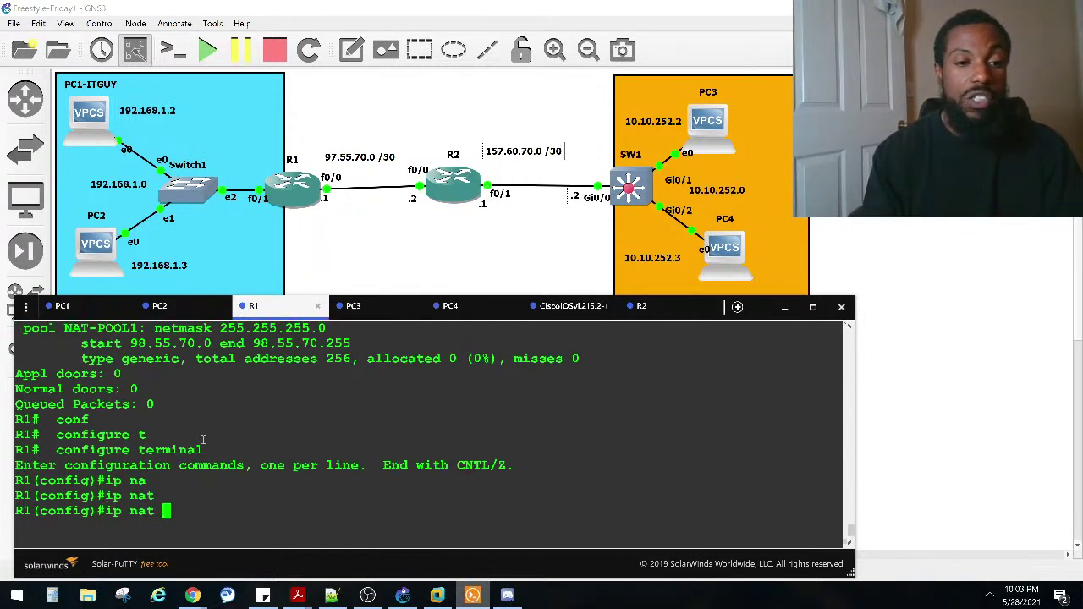
pyautogui.write('sou')
pyautogui.press('Tab')
pyautogui.write('?')
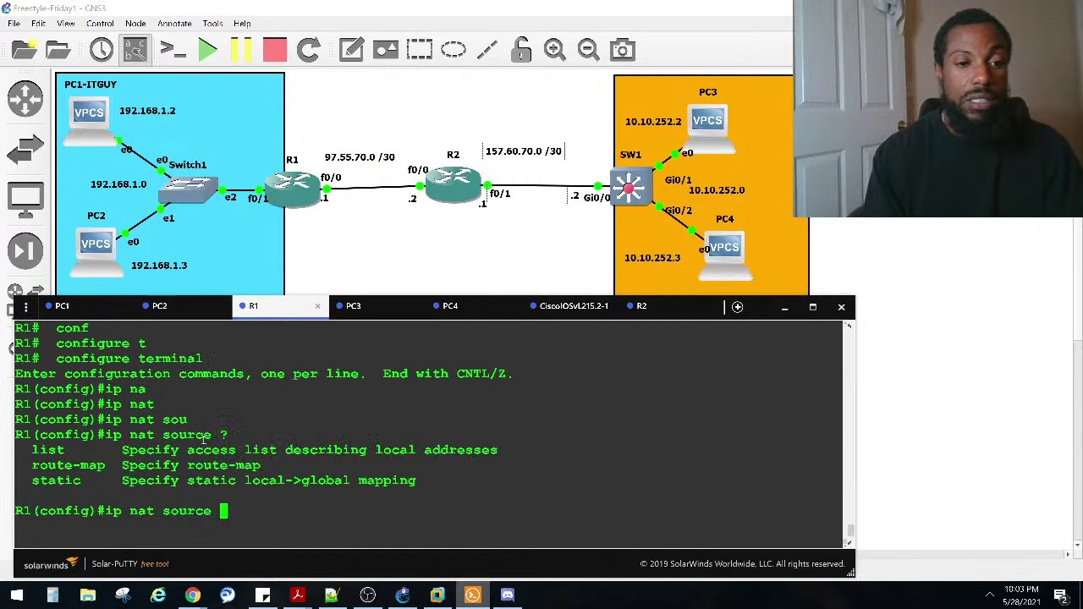
pyautogui.write('li')
pyautogui.press('Tab')
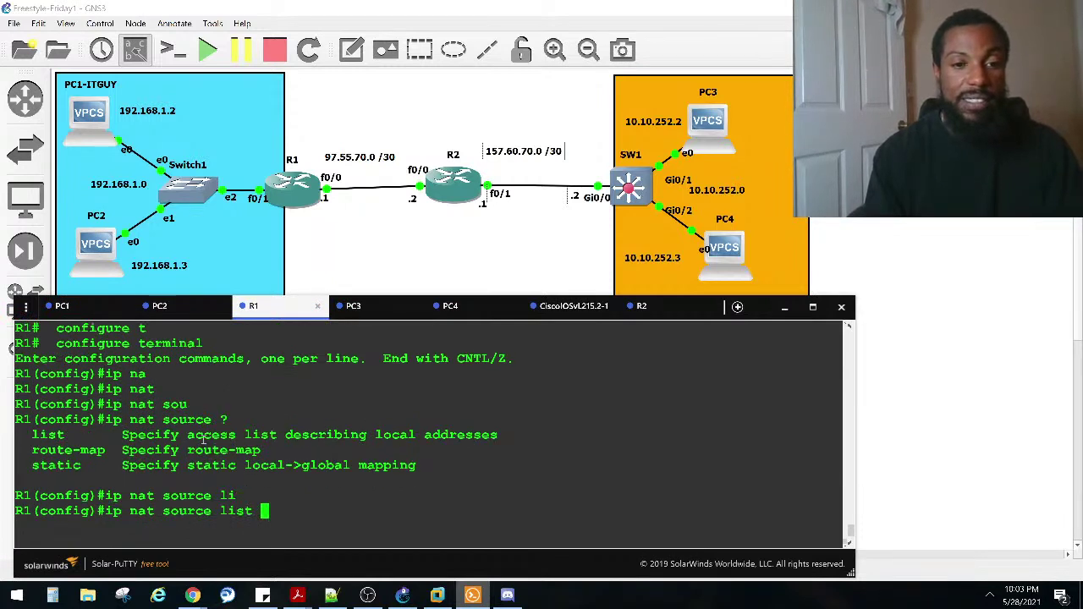
pyautogui.write('?')
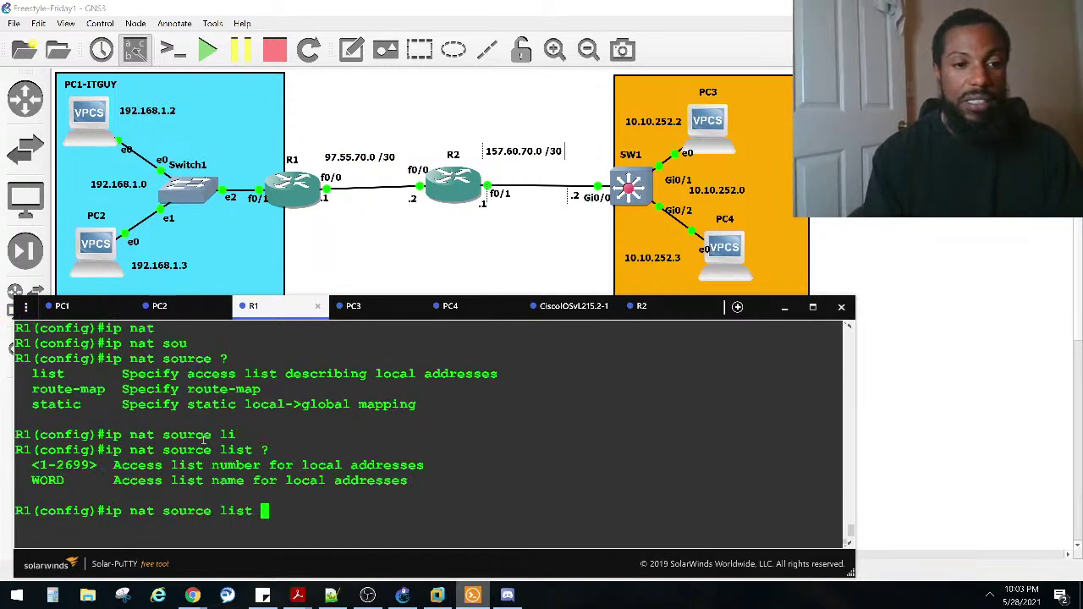
pyautogui.scroll(2, 203, 437)
pyautogui.scroll(2, 206, 435)
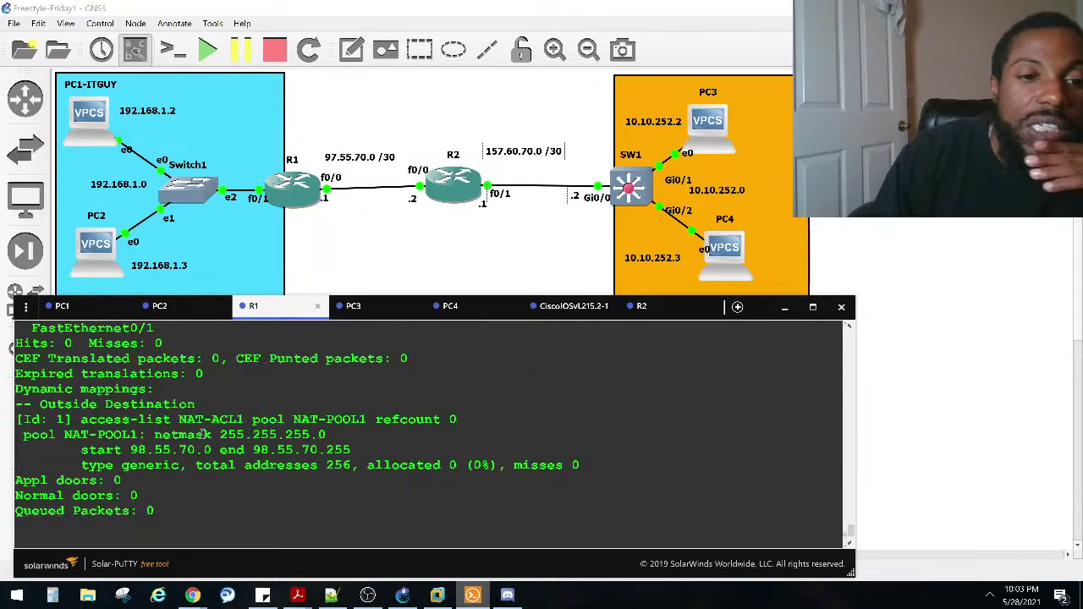
pyautogui.scroll(4, 206, 435)
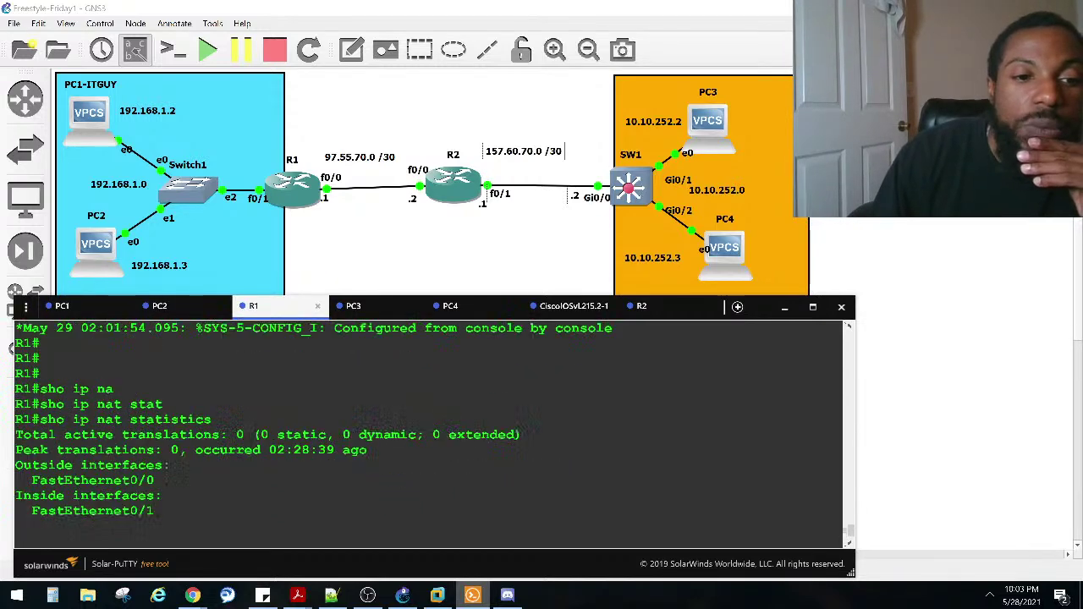
pyautogui.scroll(8, 206, 428)
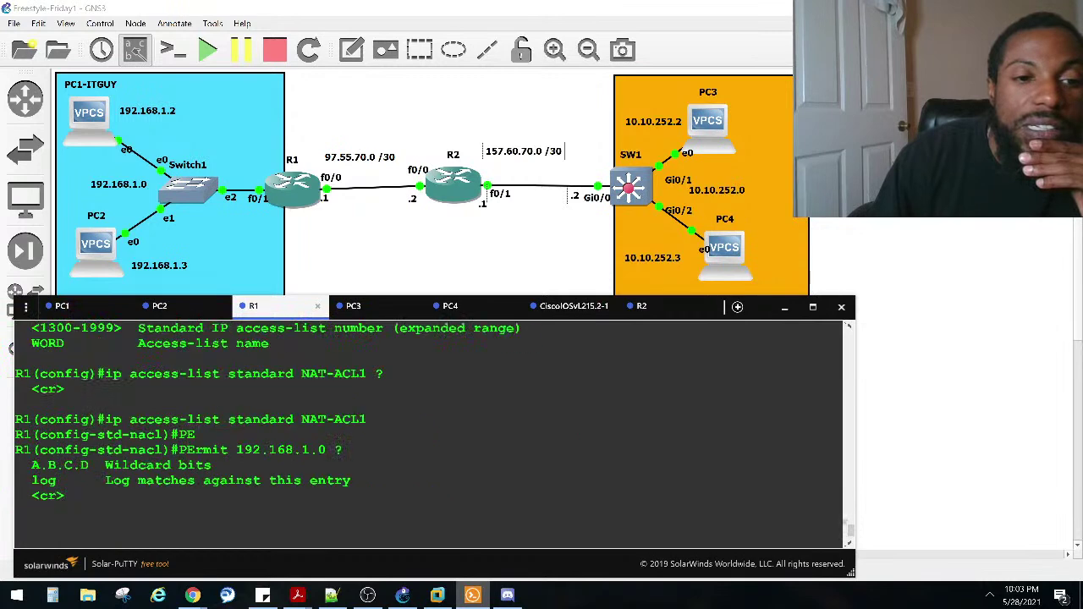
pyautogui.scroll(6, 288, 421)
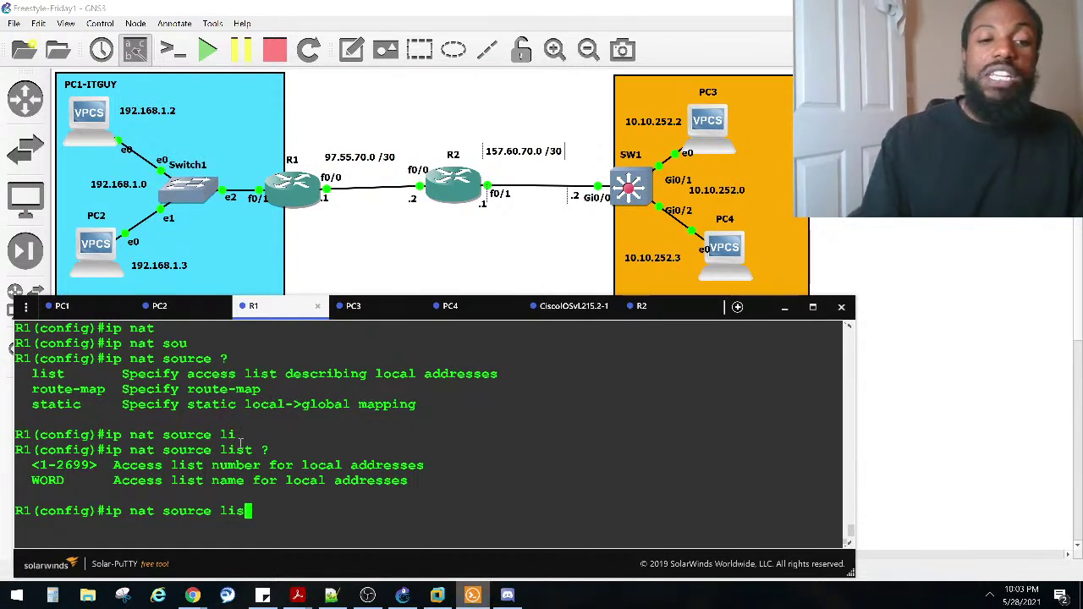
pyautogui.press('BackSpace')
pyautogui.press('BackSpace')
pyautogui.press('BackSpace')
pyautogui.press('BackSpace')
pyautogui.press('BackSpace')
pyautogui.press('BackSpace')
pyautogui.press('BackSpace')
pyautogui.press('BackSpace')
pyautogui.press('BackSpace')
pyautogui.press('BackSpace')
pyautogui.press('BackSpace')
pyautogui.press('BackSpace')
pyautogui.press('BackSpace')
pyautogui.press('BackSpace')
pyautogui.press('BackSpace')
pyautogui.press('BackSpace')
pyautogui.press('BackSpace')
pyautogui.hotkey('ctrl', 'z')
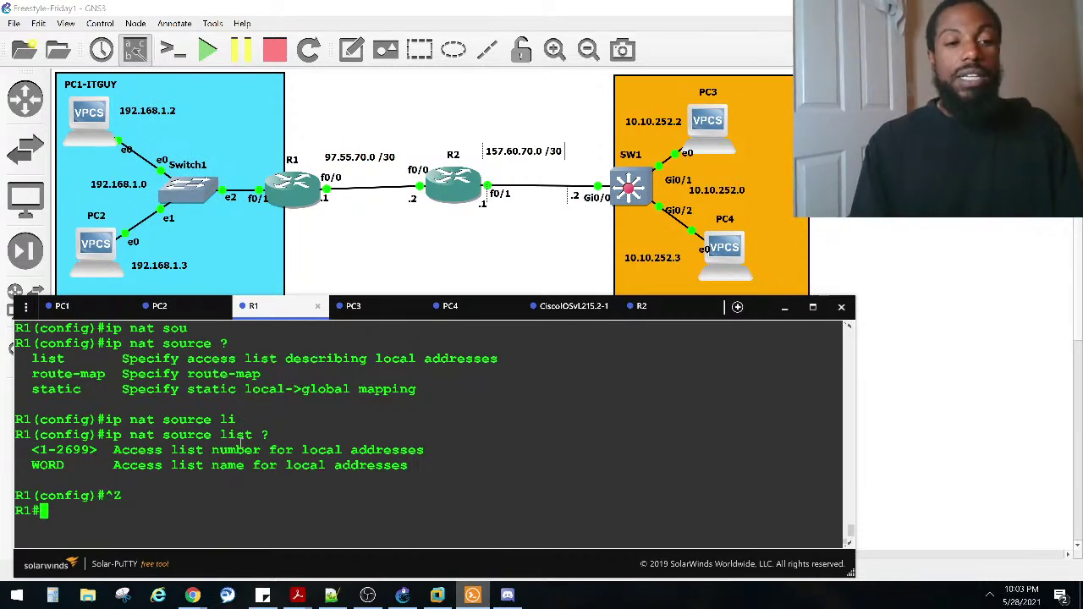
# Step: Repeat PC1's ping to 10.10.252.1, getting ttl 253 replies, and return to R1's console
pyautogui.click(100, 312)
pyautogui.press('Up')
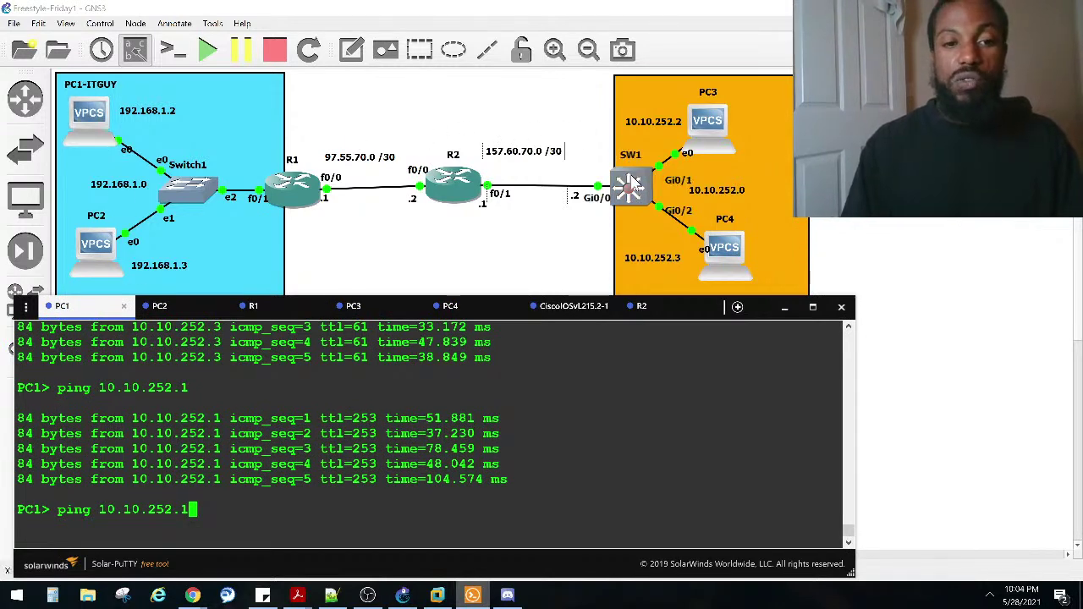
pyautogui.press('Return')
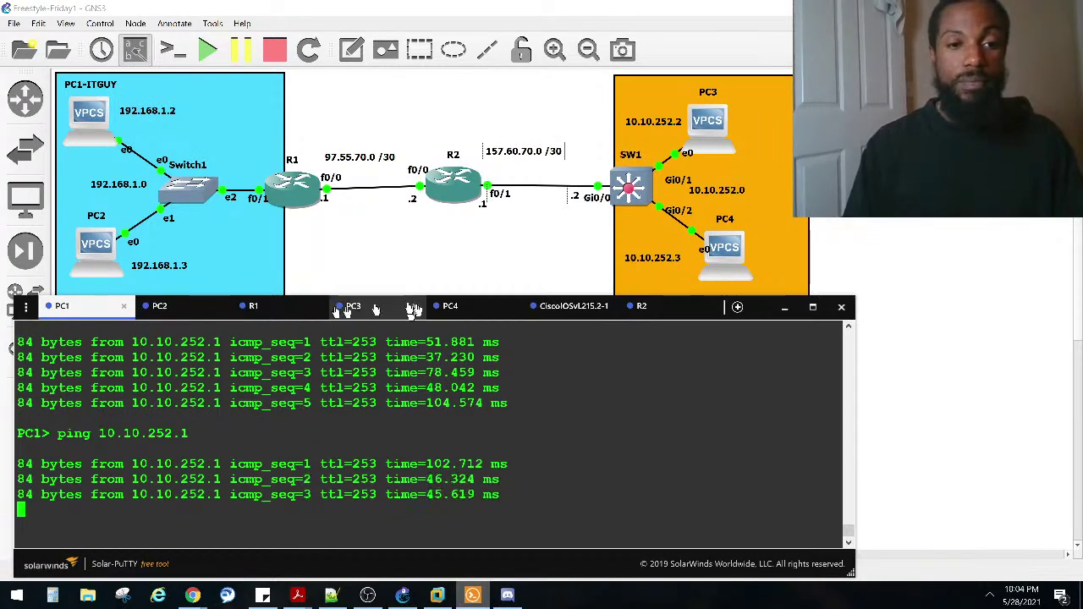
pyautogui.click(253, 306)
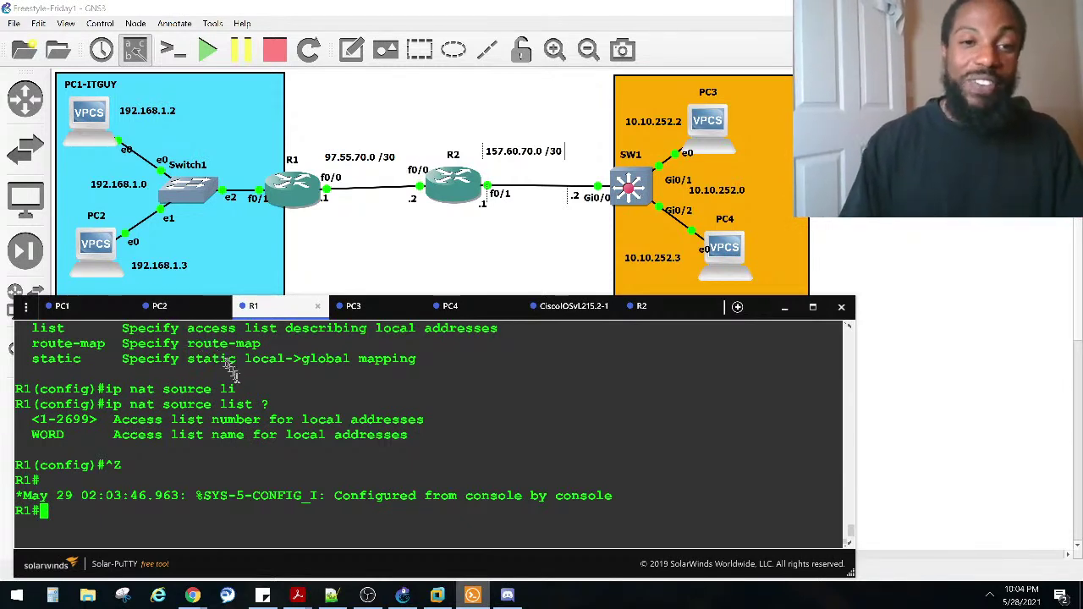
# Step: Show R1's FastEthernet0/0 IP details and highlight its outgoing and inbound access list lines
pyautogui.write('sho ')
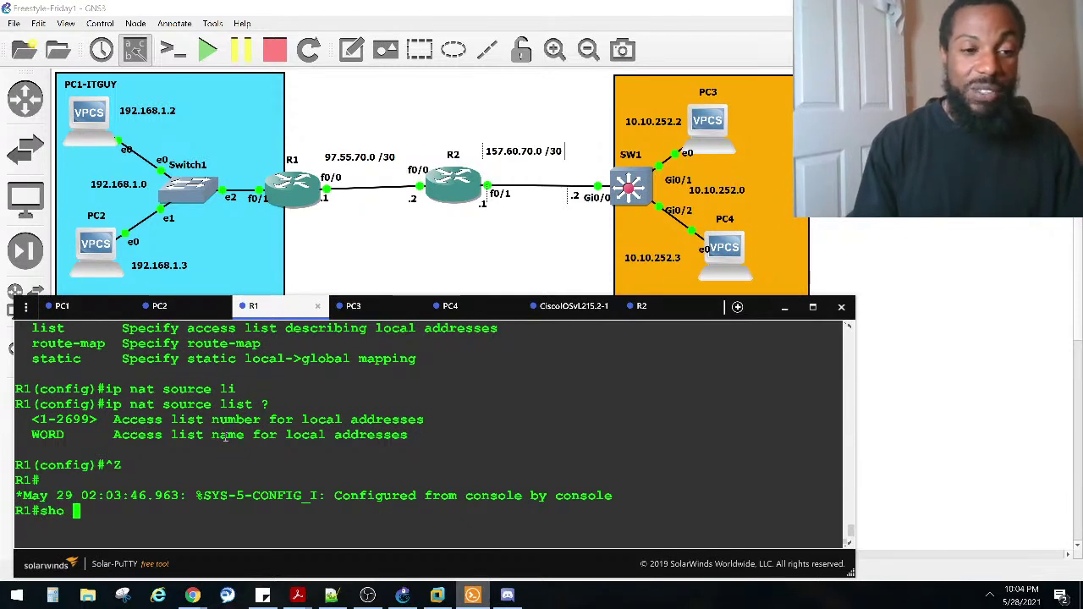
pyautogui.write('in')
pyautogui.press('Tab')
pyautogui.press('BackSpace')
pyautogui.write('p inter fa')
pyautogui.press('Tab')
pyautogui.write('0/0')
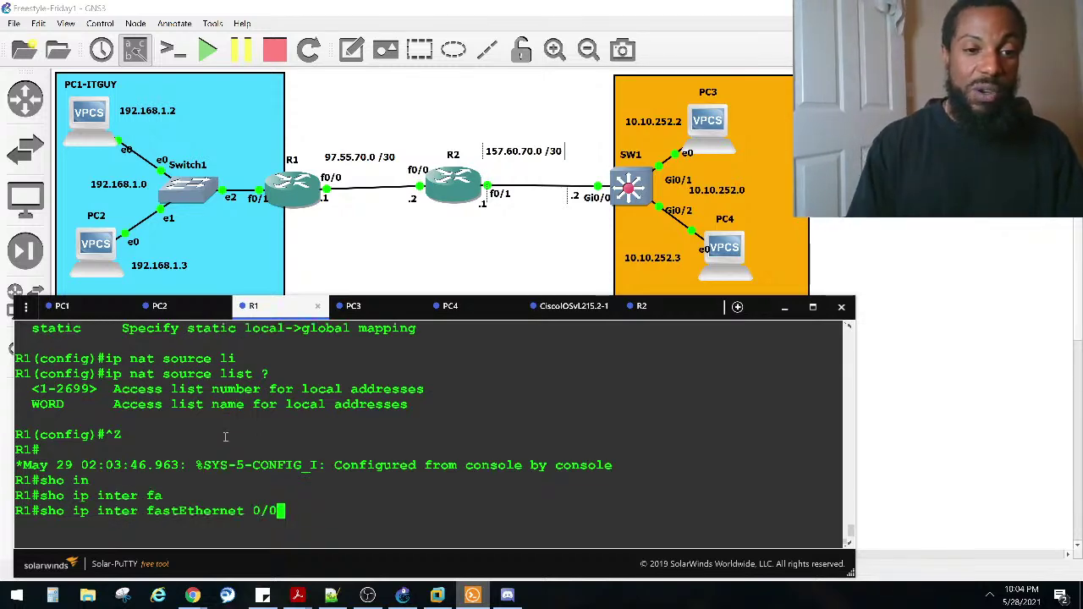
pyautogui.press('Return')
pyautogui.press('space')
pyautogui.scroll(8, 146, 419)
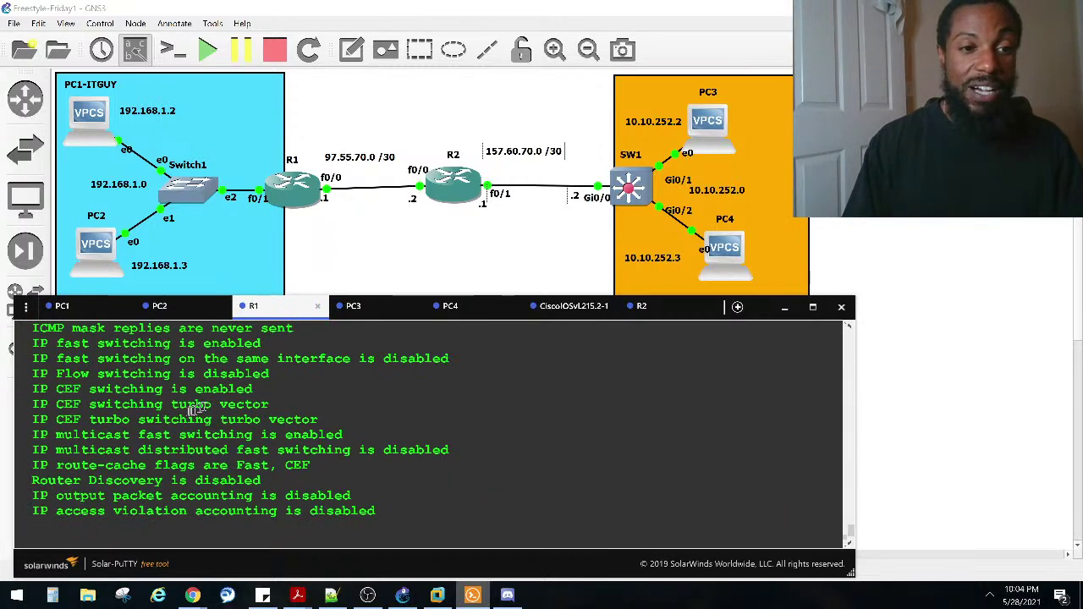
pyautogui.scroll(2, 143, 415)
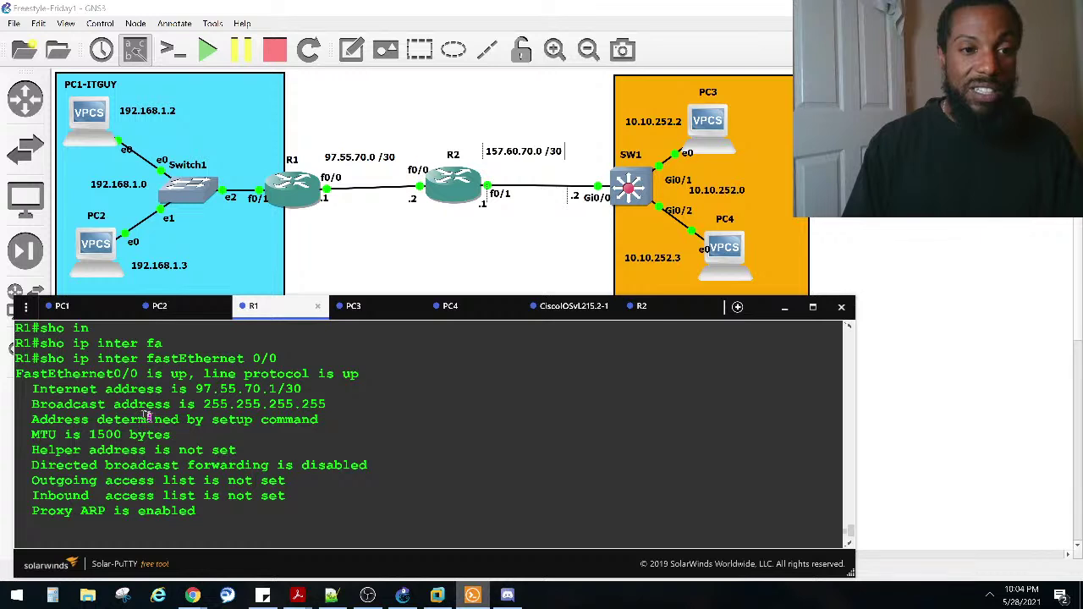
pyautogui.moveTo(288, 497); pyautogui.dragTo(367, 464)
pyautogui.moveTo(9, 481); pyautogui.dragTo(17, 484)
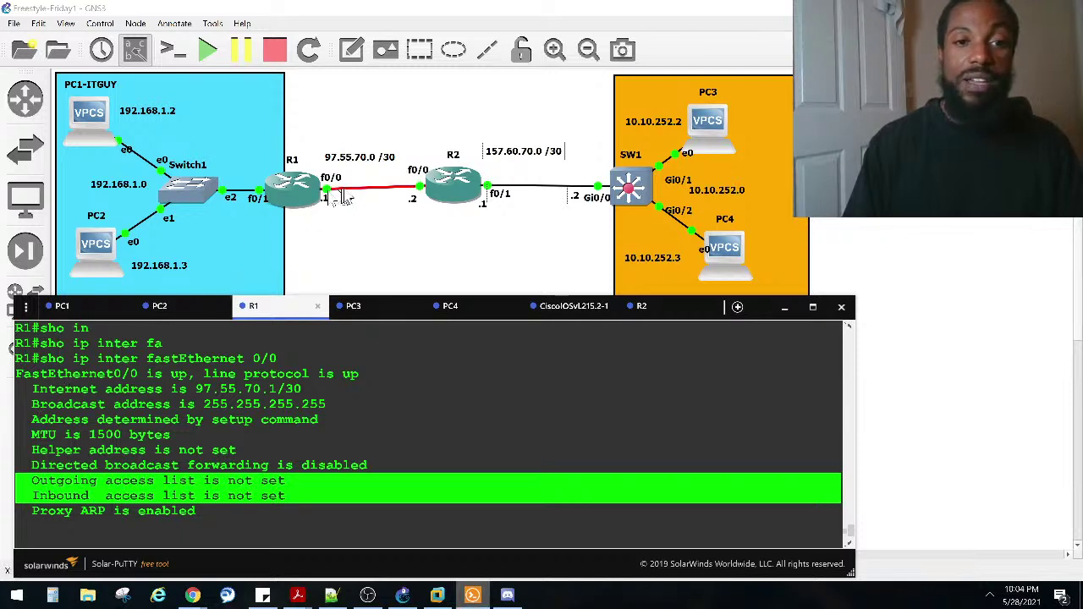
pyautogui.scroll(2, 246, 404)
pyautogui.scroll(8, 246, 405)
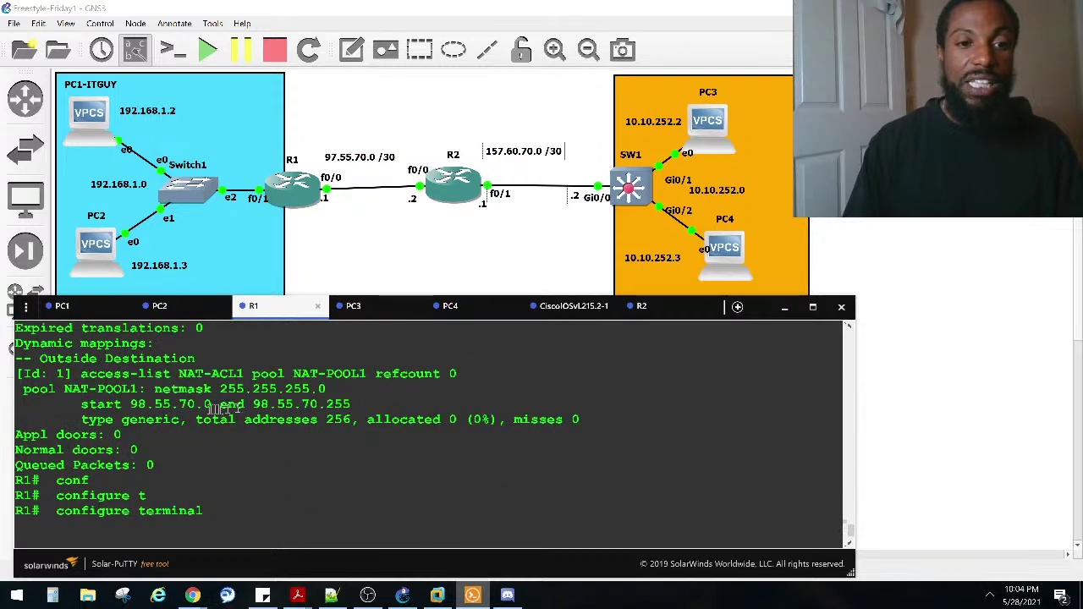
pyautogui.scroll(-10, 213, 434)
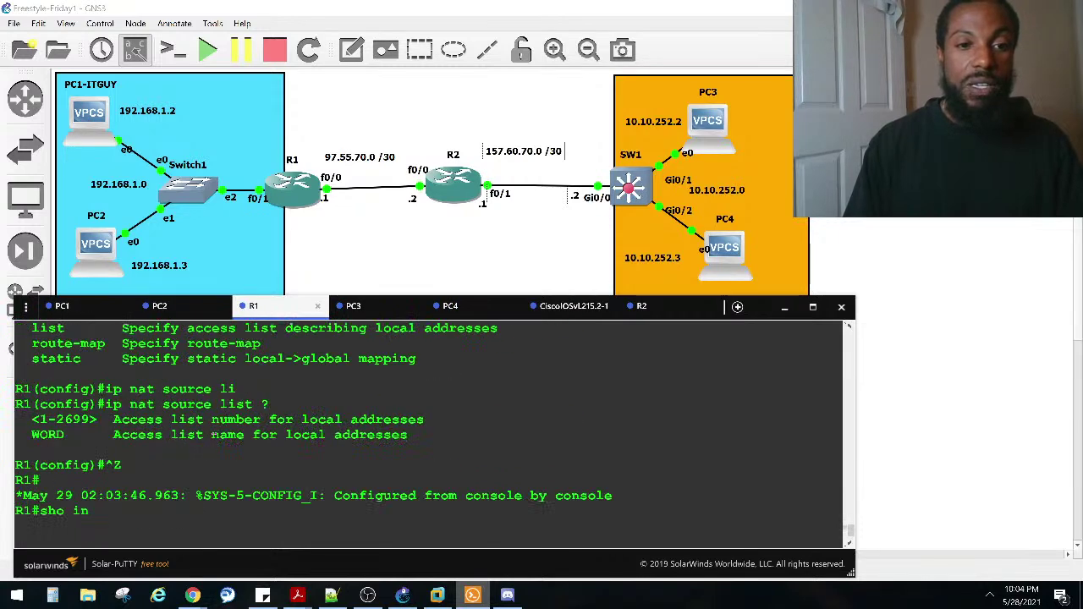
pyautogui.scroll(-8, 213, 434)
# Step: Run show ip access-lists and highlight NAT-ACL1's permitted 192.168.1.0 network
pyautogui.press('Return')
pyautogui.write('sho ip acce')
pyautogui.press('Tab')
pyautogui.press('Return')
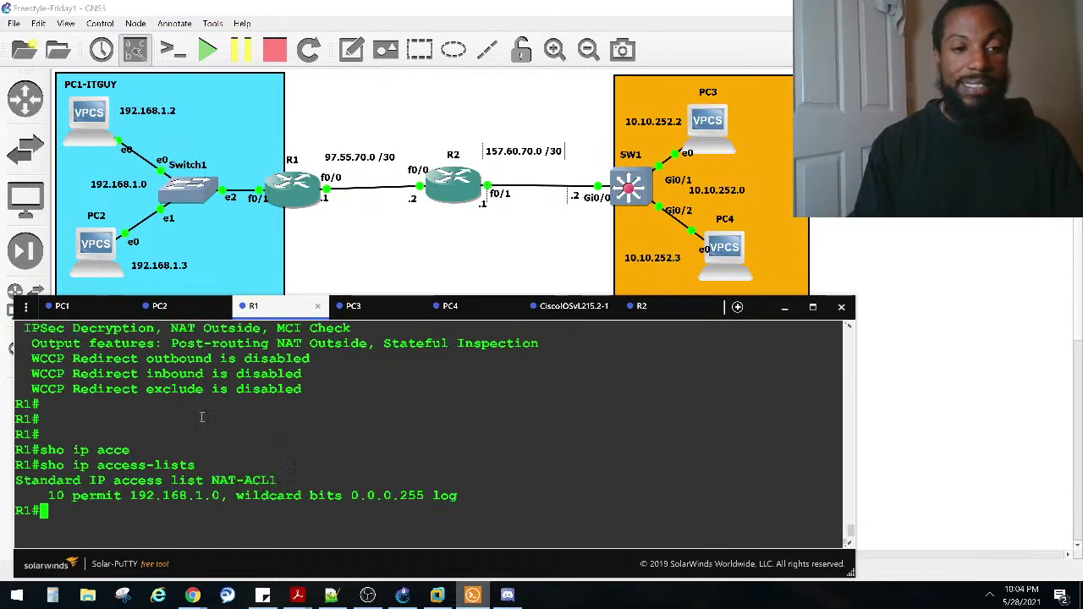
pyautogui.moveTo(226, 498); pyautogui.dragTo(110, 498)
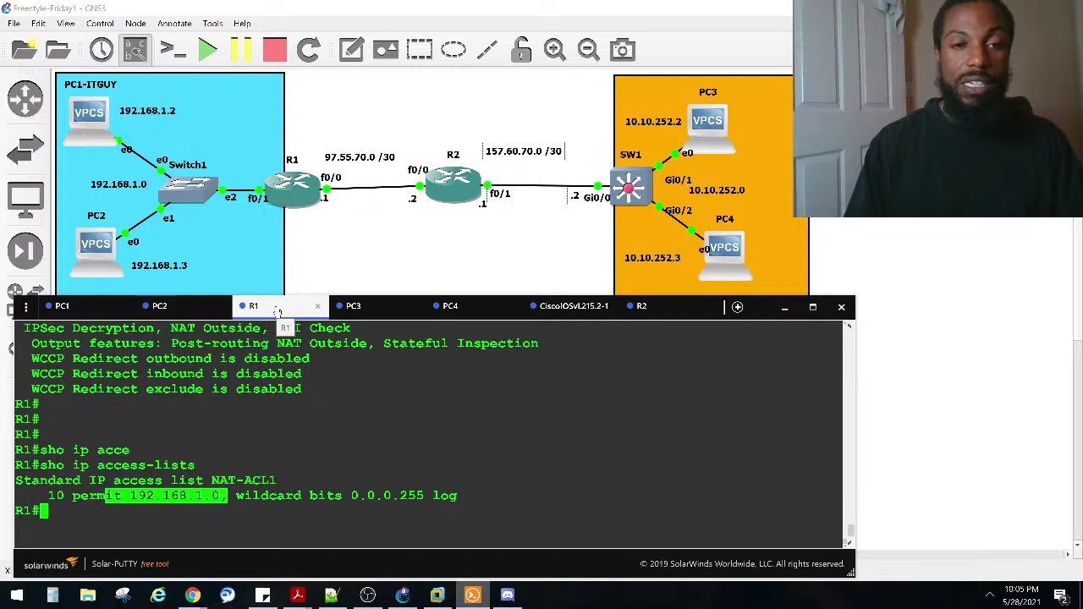
pyautogui.click(236, 424)
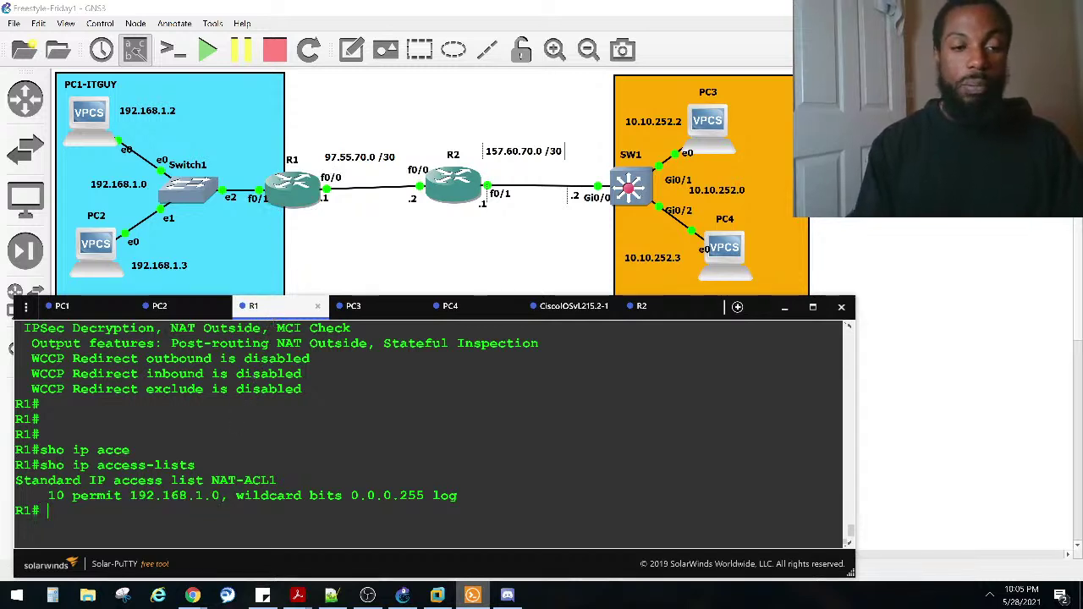
# Step: Enter global configuration mode on R1 and select interface FastEthernet0/0
pyautogui.write('c')
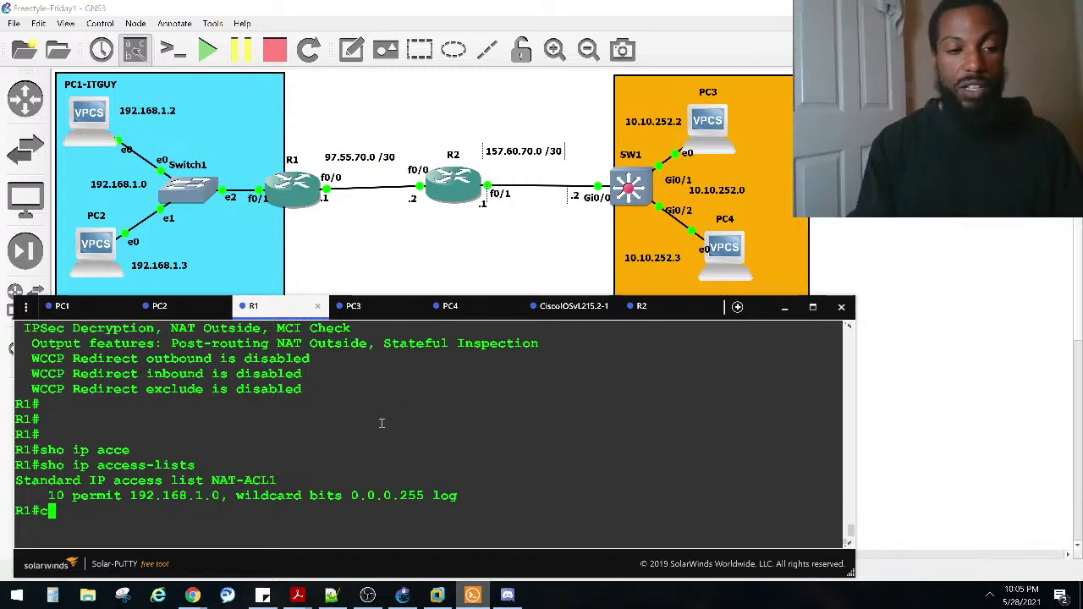
pyautogui.write('onf')
pyautogui.press('Tab')
pyautogui.write('t')
pyautogui.press('Tab')
pyautogui.press('Return')
pyautogui.write('in')
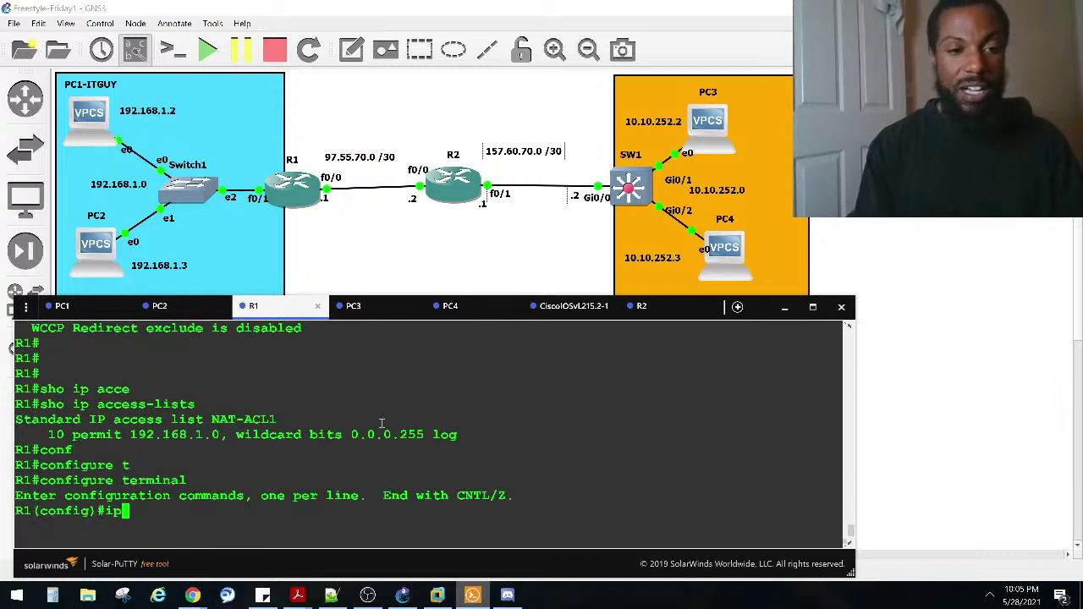
pyautogui.press('Tab')
pyautogui.write('fa')
pyautogui.press('Tab')
pyautogui.write('0/0')
pyautogui.press('Return')
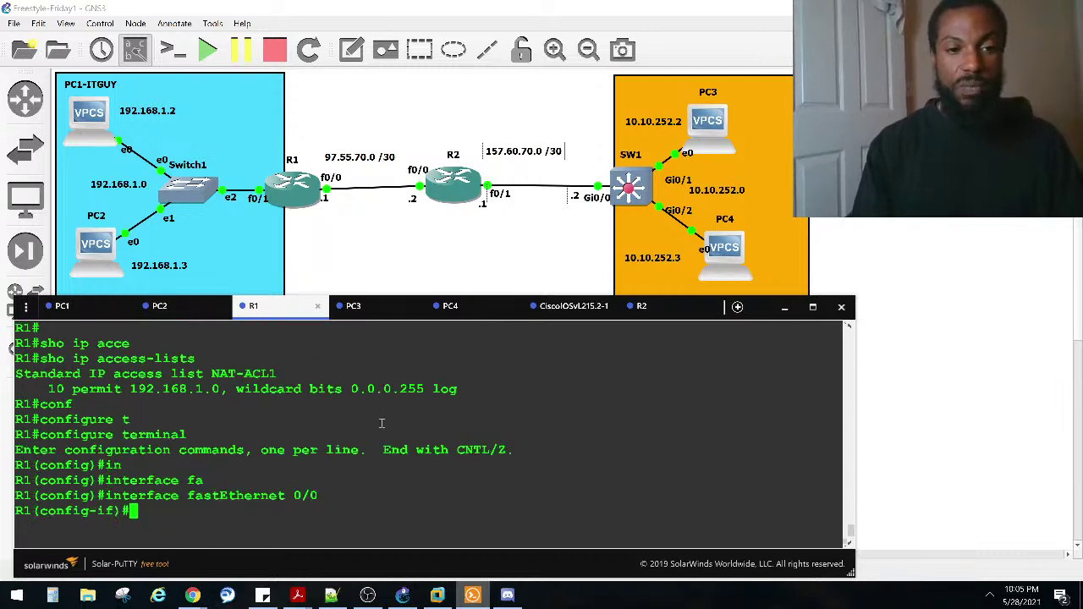
# Step: Apply ip access-group NAT-ACL1 out on FastEthernet0/0
pyautogui.write('ip acce')
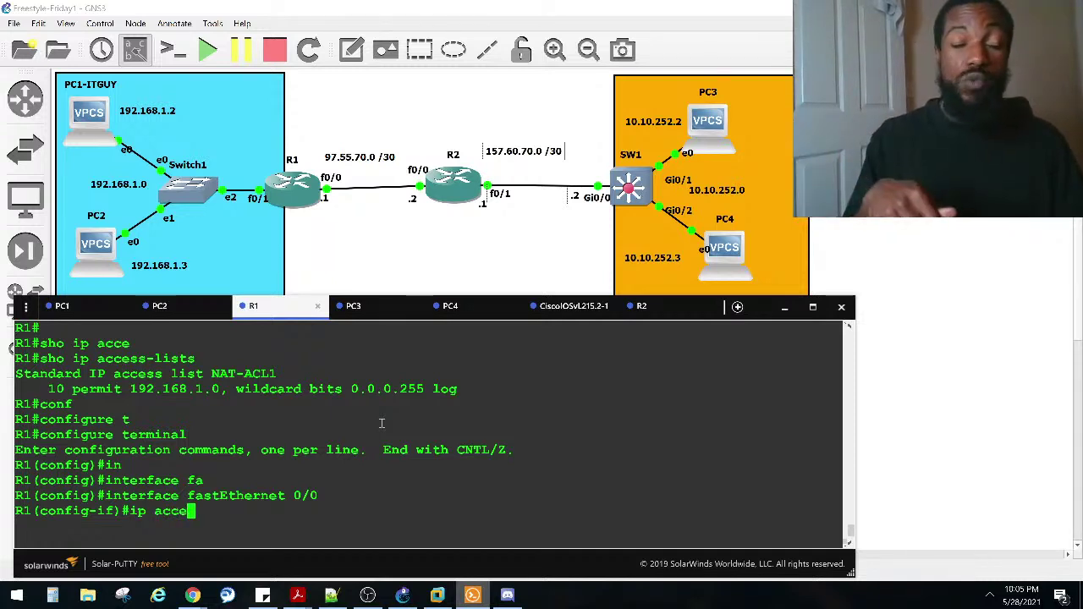
pyautogui.press('Tab')
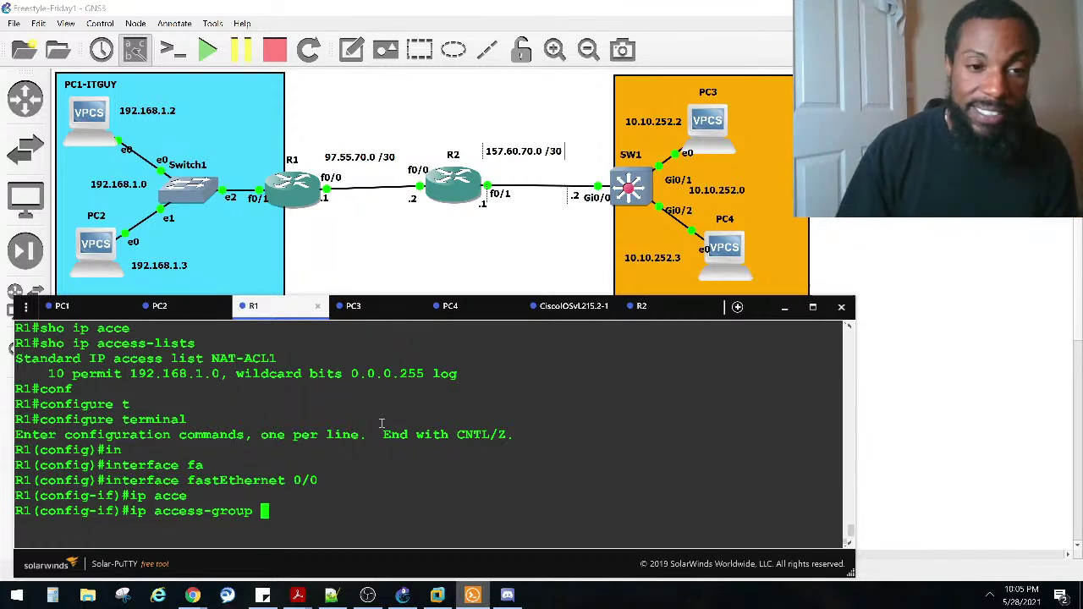
pyautogui.moveTo(209, 352); pyautogui.dragTo(105, 358)
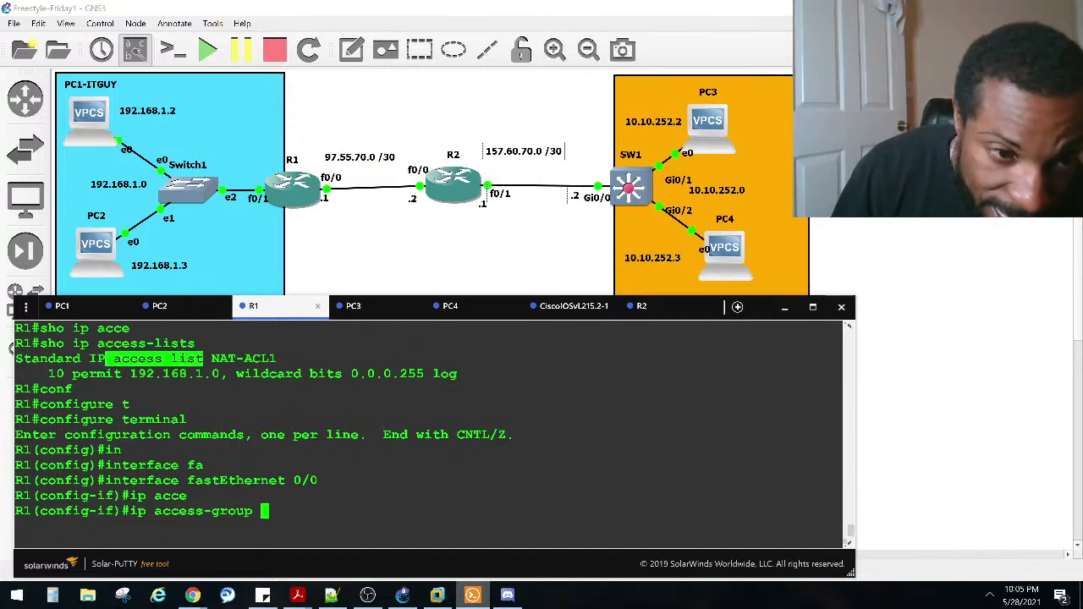
pyautogui.moveTo(254, 511); pyautogui.dragTo(147, 511)
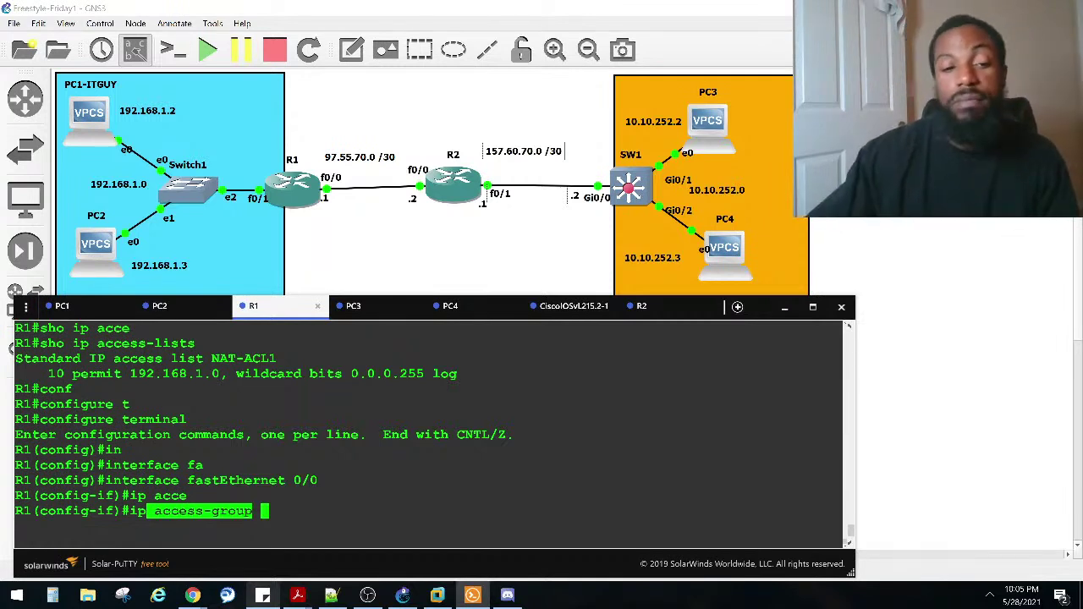
pyautogui.click(366, 496)
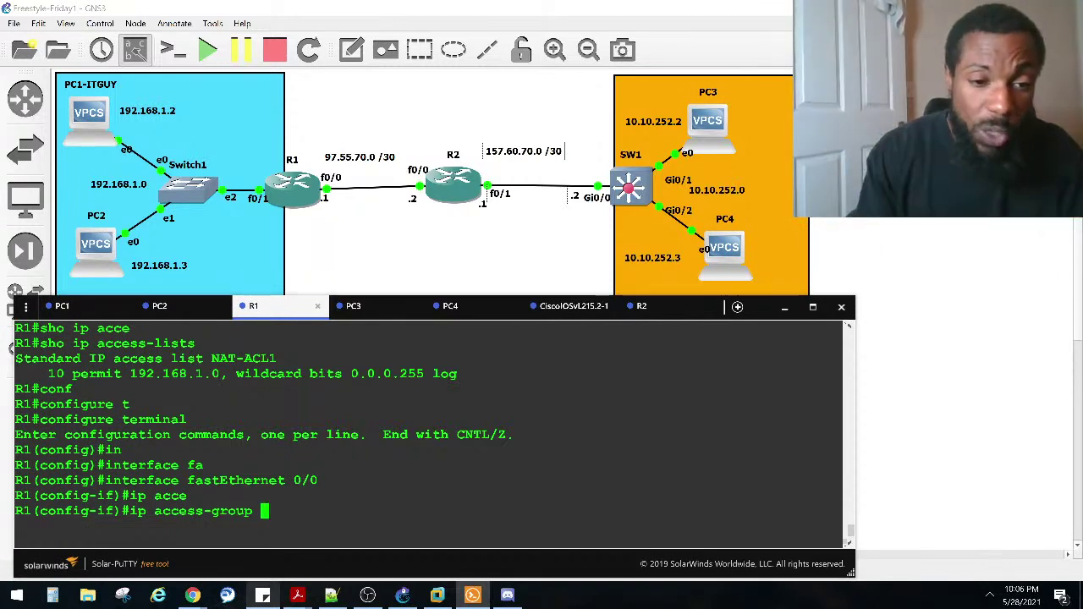
pyautogui.press('capslock')
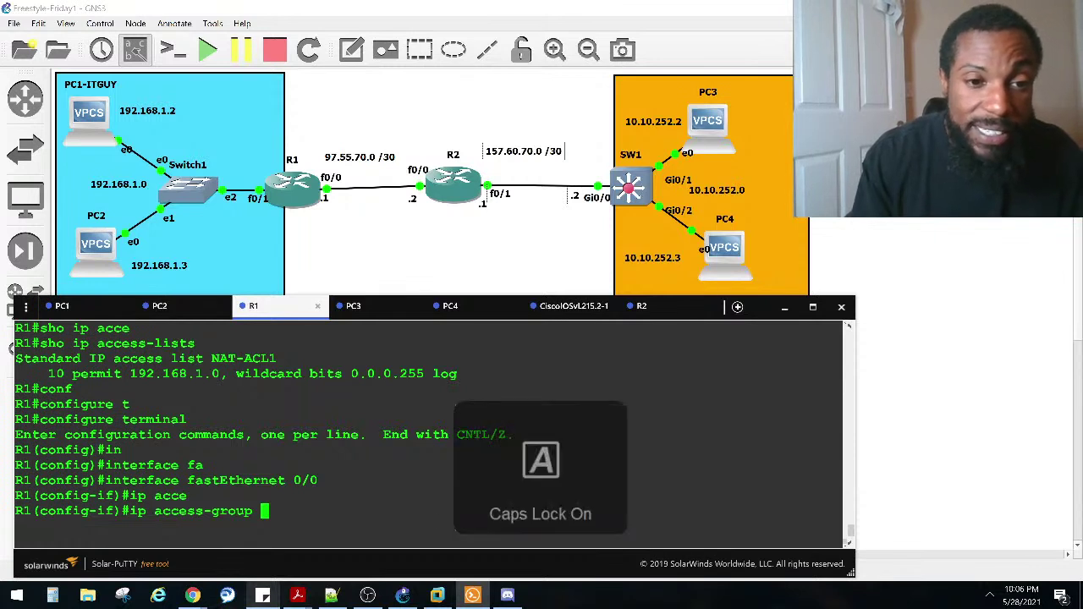
pyautogui.write('NAT-ACL1')
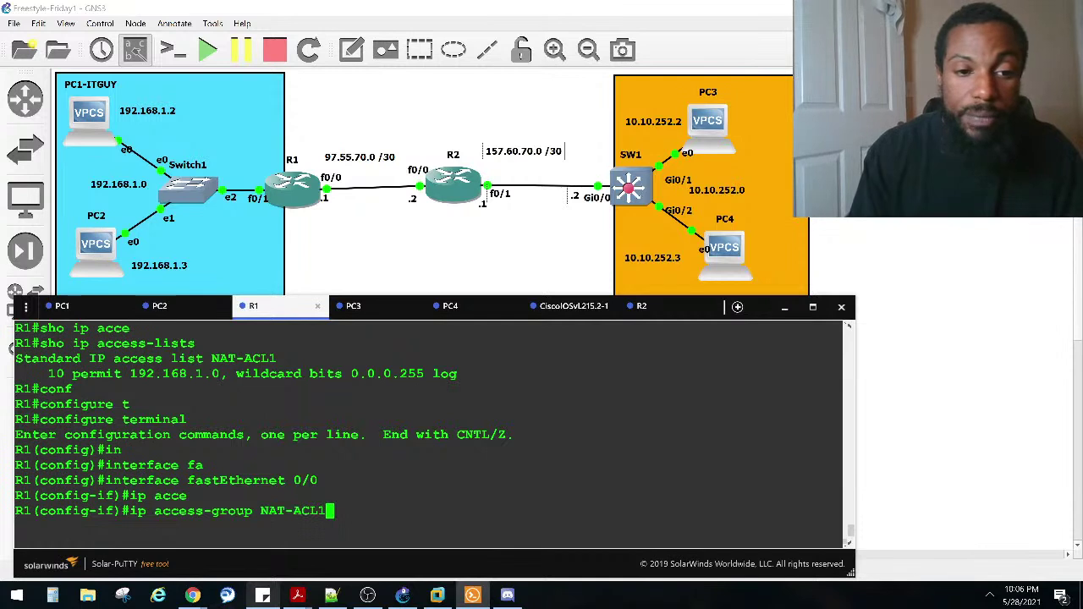
pyautogui.press('capslock')
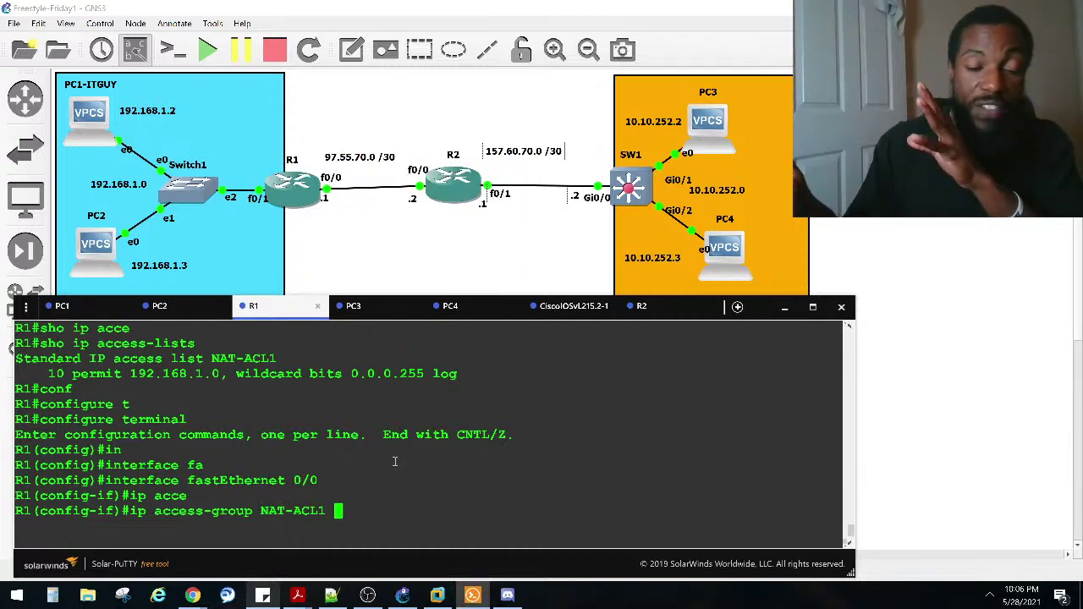
pyautogui.write('ou')
pyautogui.press('Tab')
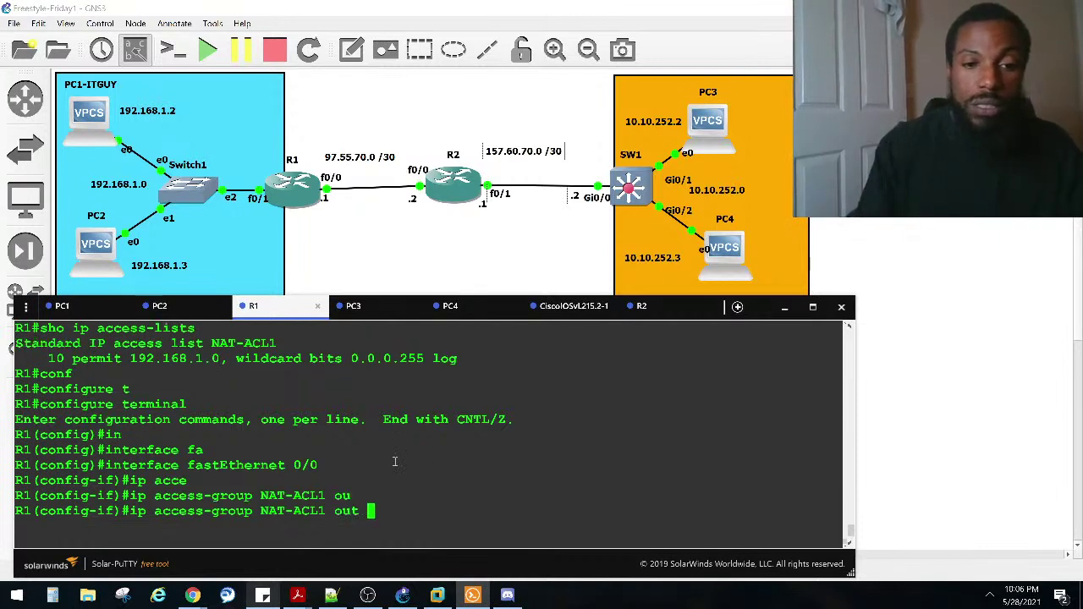
pyautogui.press('Return')
# Step: Exit configuration mode and start typing show ip interface fa0/0
pyautogui.hotkey('ctrl', 'z')
pyautogui.press('Return')
pyautogui.press('Return')
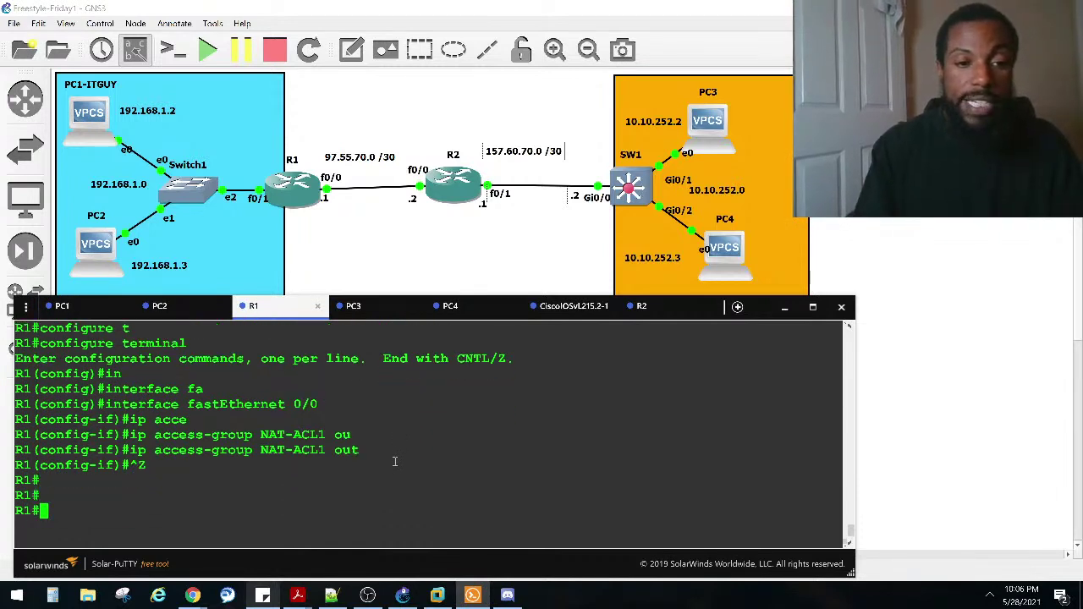
pyautogui.write('sh')
pyautogui.press('BackSpace')
pyautogui.write('o ip inter fa0/0')
# Step: Run show ip interface fa0/0, page through, and highlight 'Outgoing access list is NAT-ACL1'
pyautogui.press('Return')
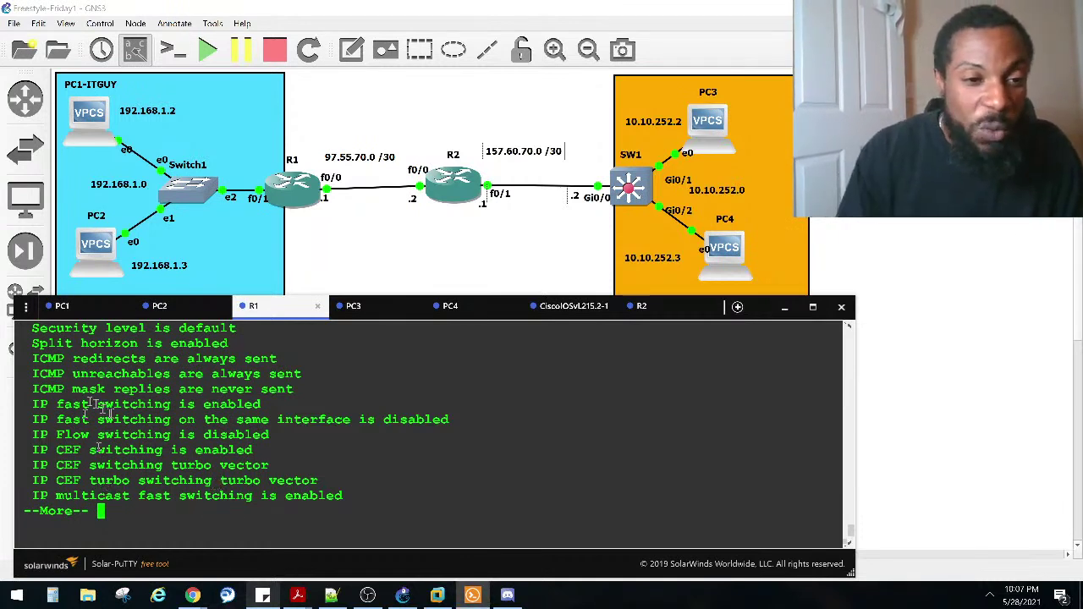
pyautogui.press('space')
pyautogui.scroll(2, 213, 481)
pyautogui.scroll(5, 153, 464)
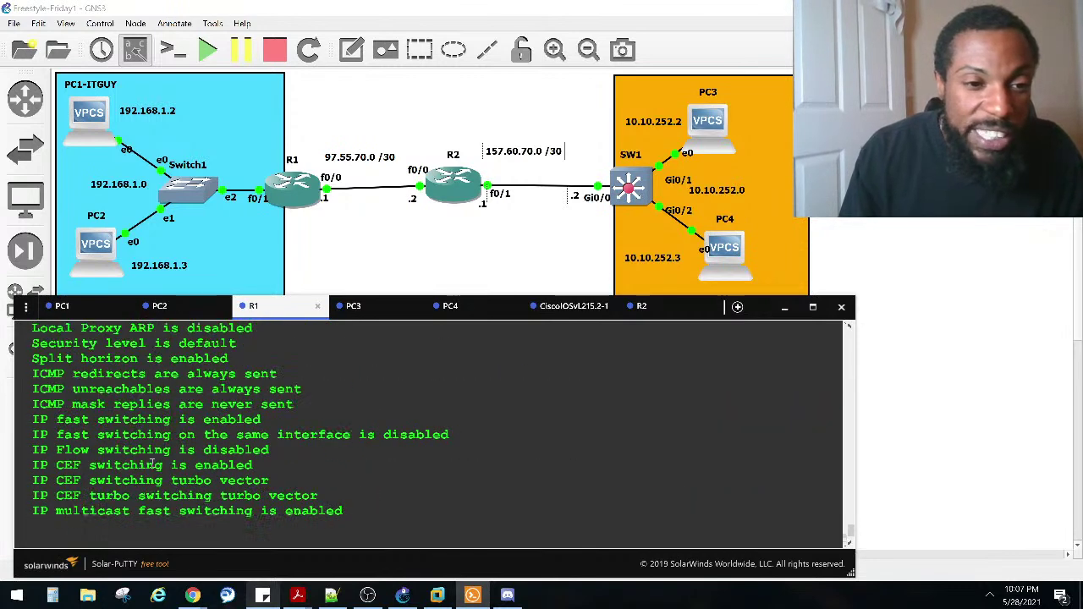
pyautogui.scroll(2, 152, 465)
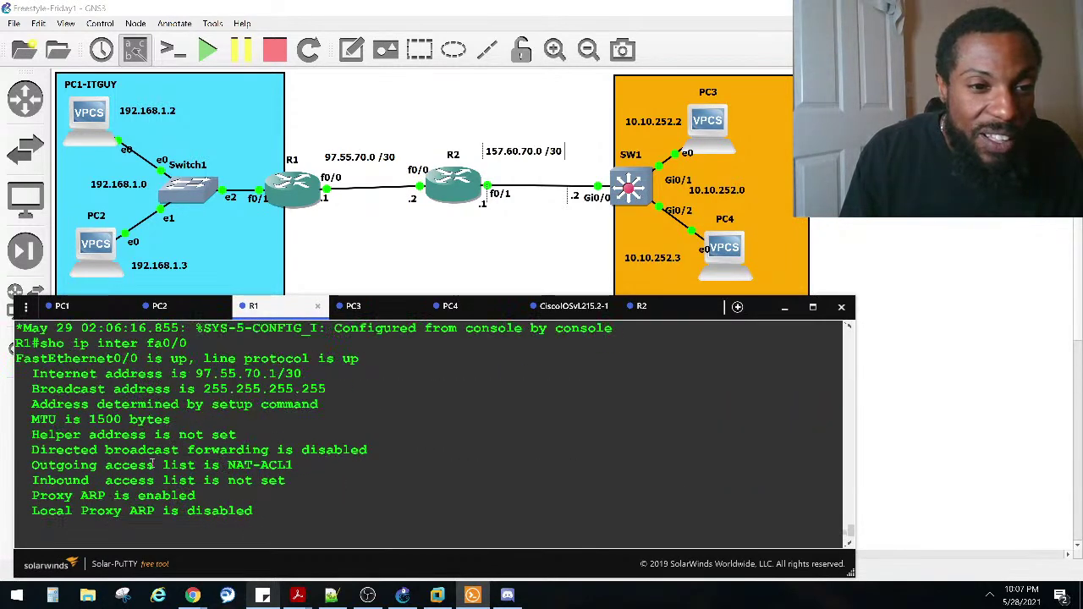
pyautogui.moveTo(303, 470); pyautogui.dragTo(10, 471)
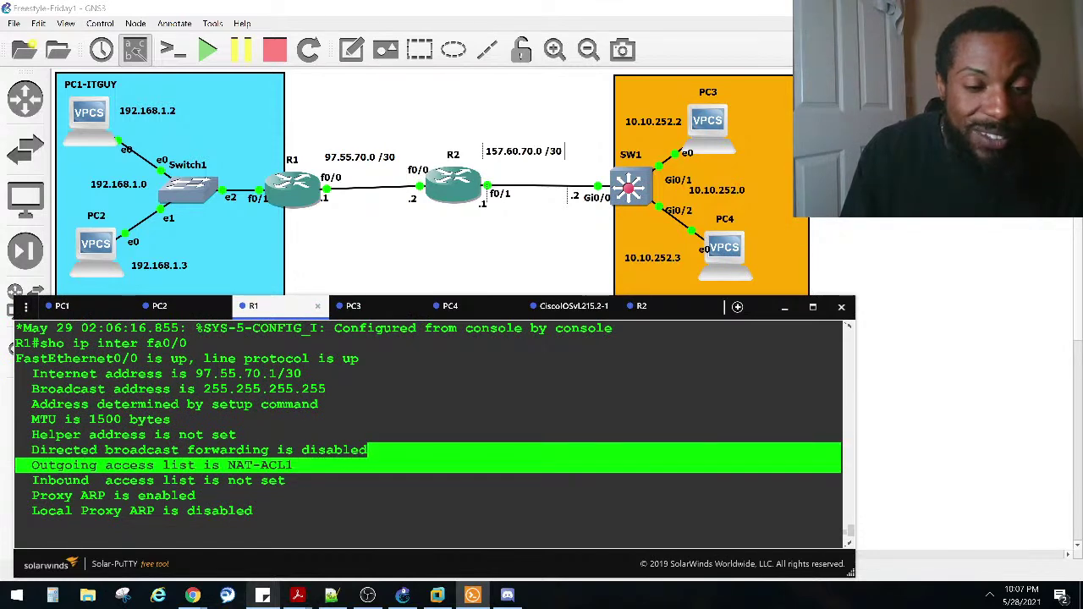
pyautogui.click(252, 471)
pyautogui.moveTo(298, 466); pyautogui.dragTo(16, 465)
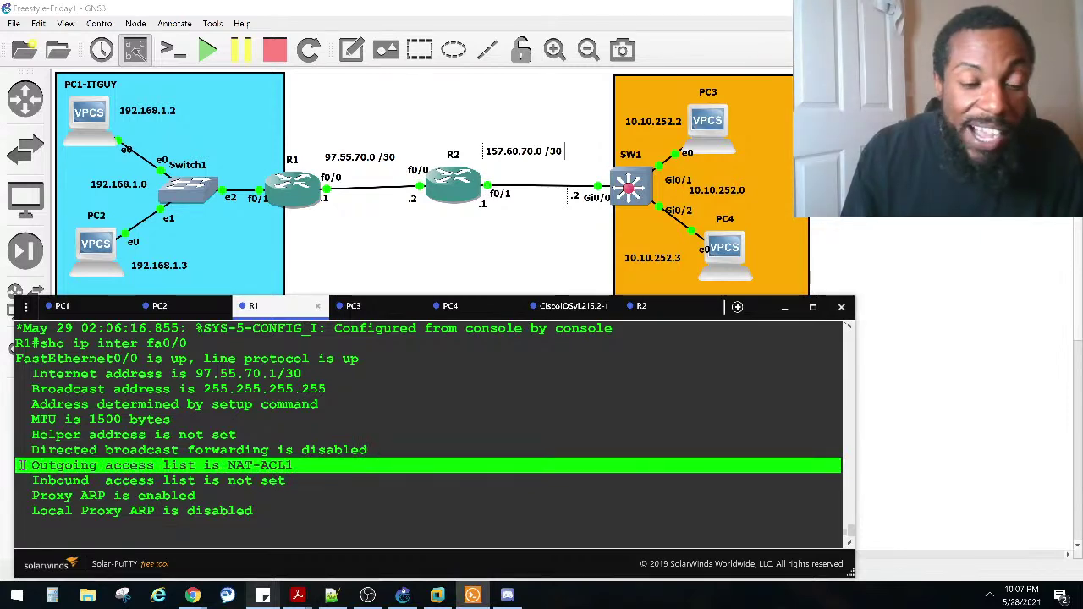
pyautogui.press('space')
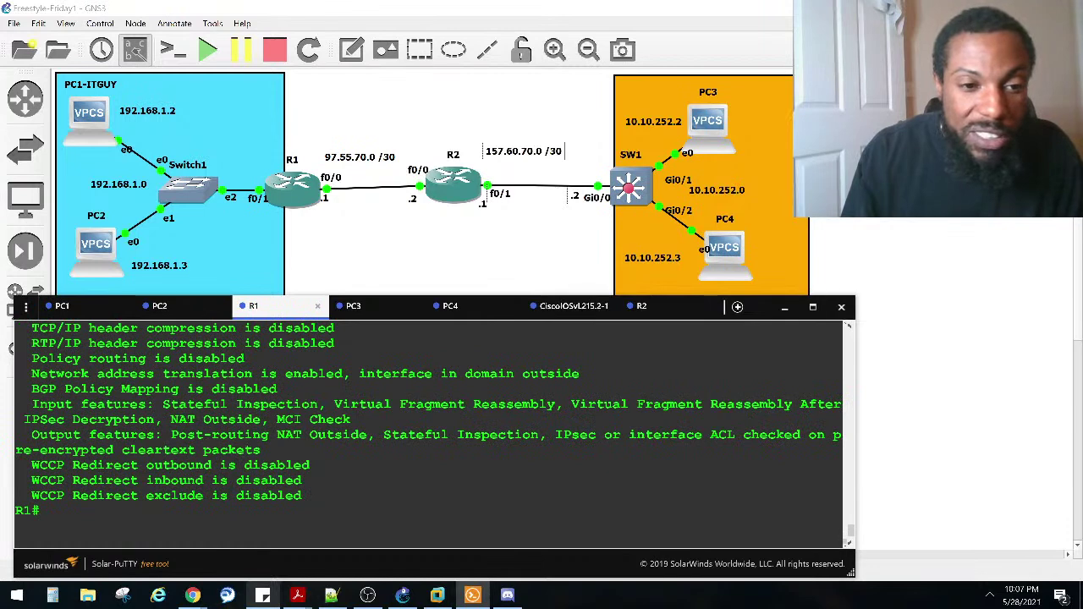
# Step: Highlight the 10.10.252.1 reply source on PC1's console and in the switch's echo-reply debug
pyautogui.click(74, 306)
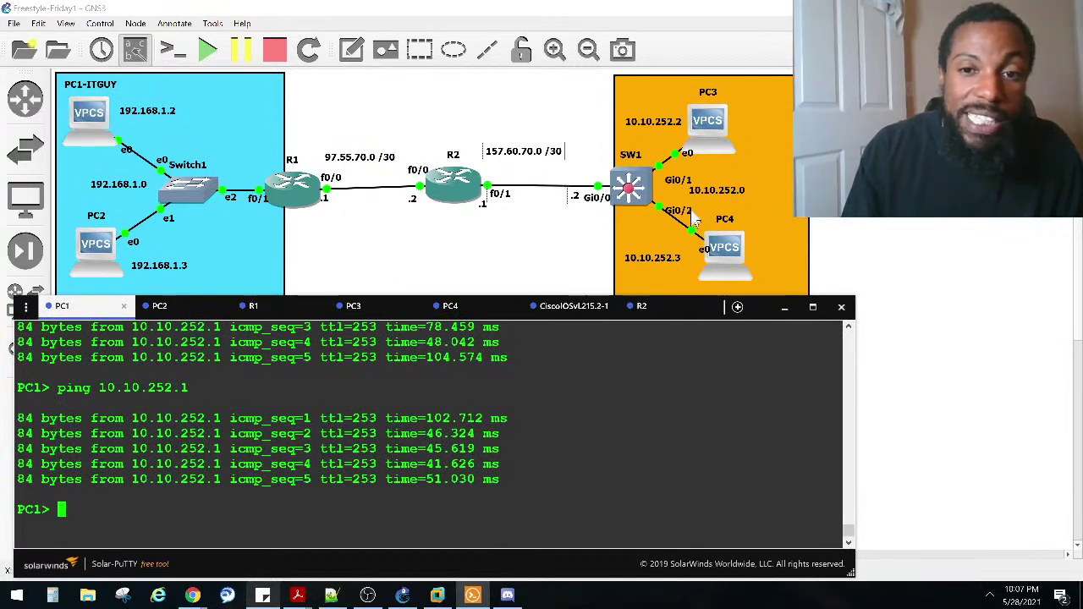
pyautogui.moveTo(222, 418); pyautogui.dragTo(138, 418)
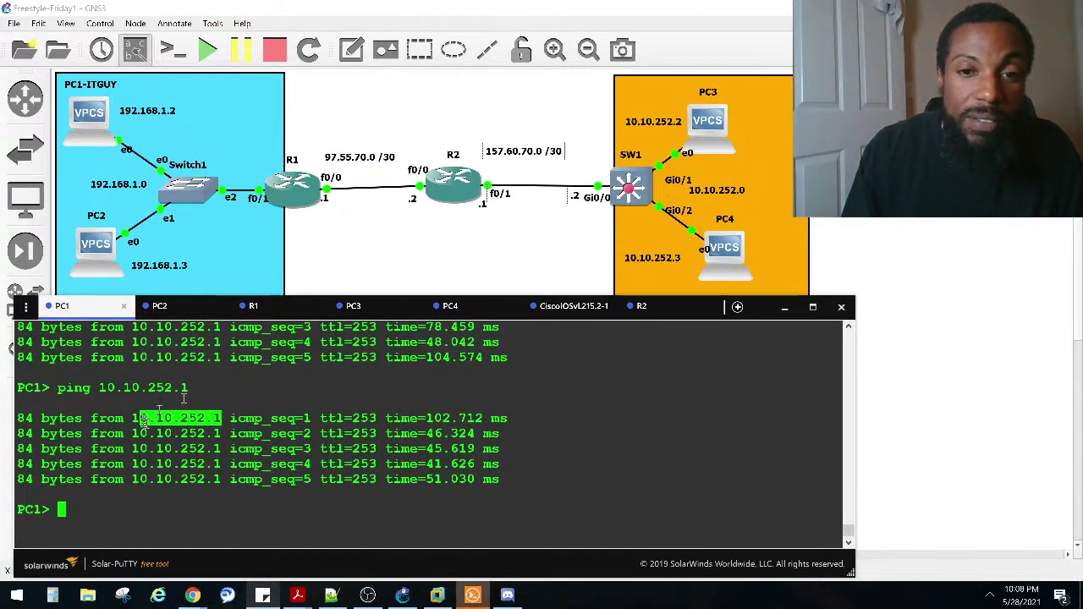
pyautogui.click(381, 428)
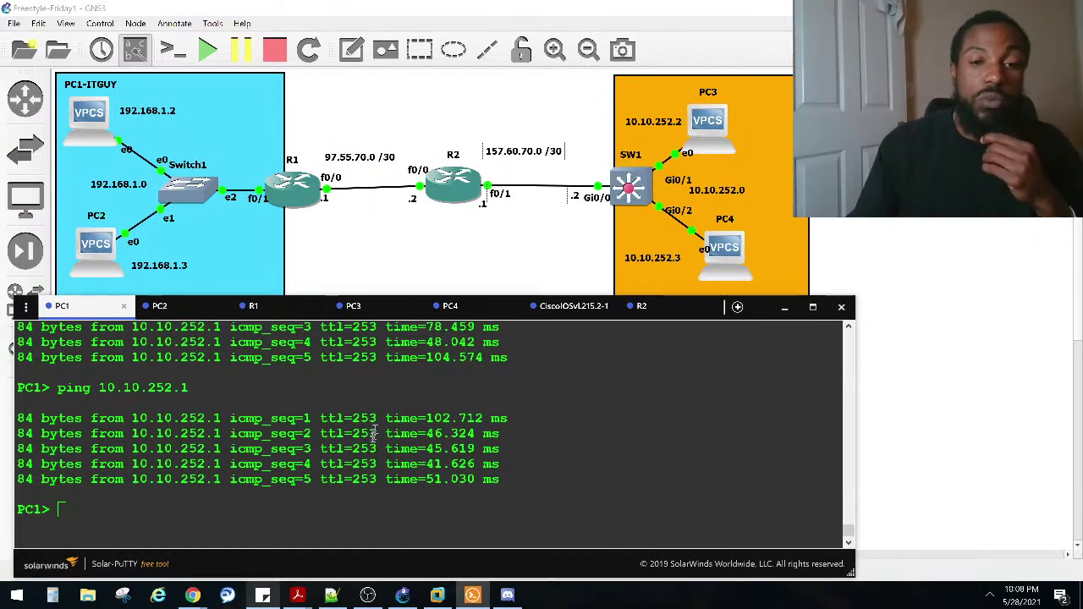
pyautogui.click(565, 306)
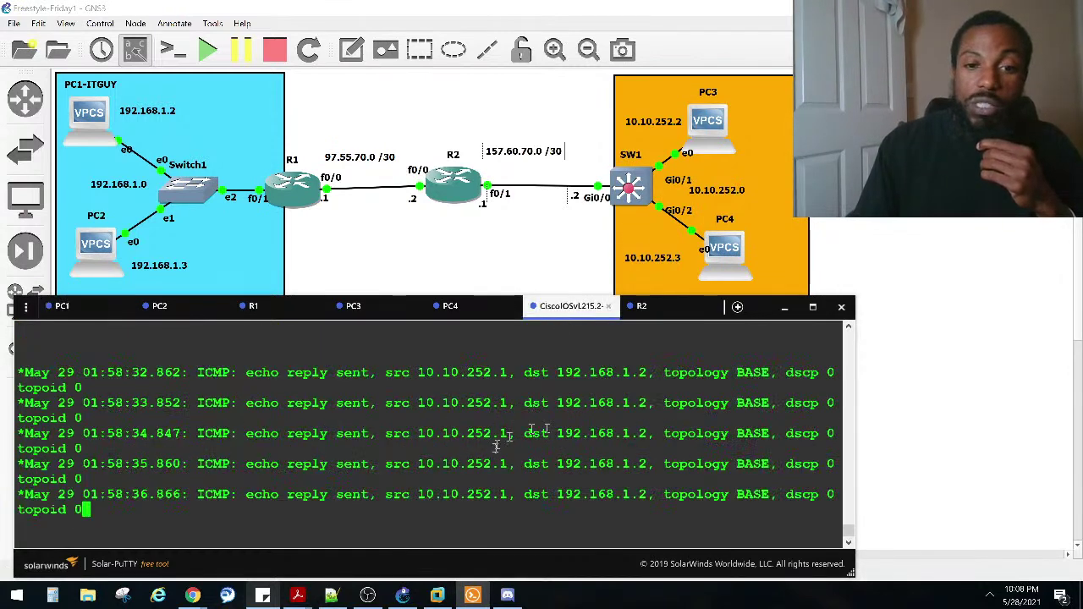
pyautogui.moveTo(503, 378); pyautogui.dragTo(412, 373)
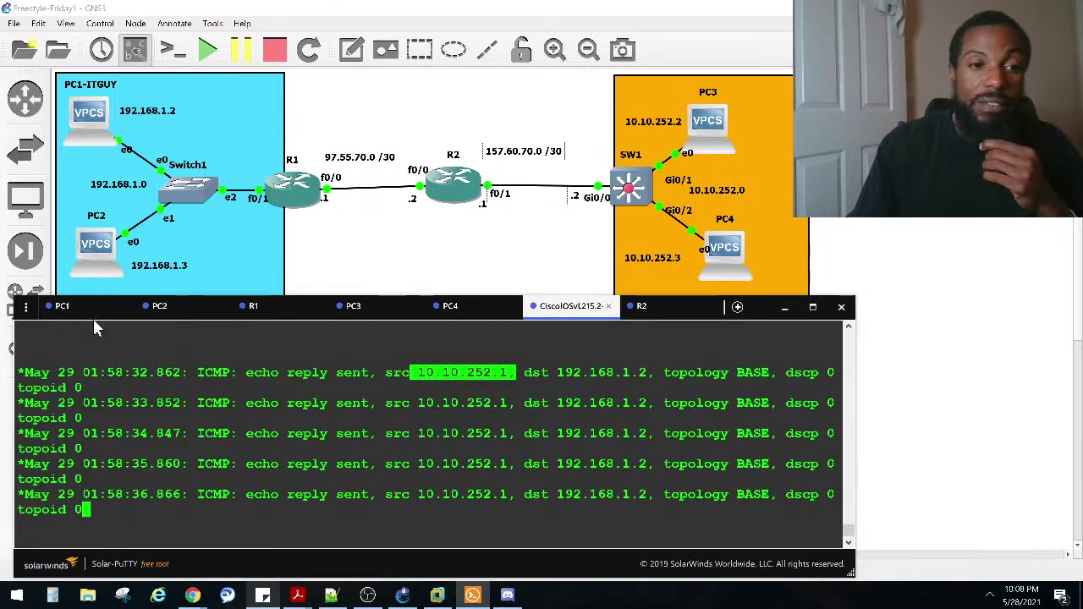
# Step: Ping 10.10.252.1 from PC1 again and highlight the switch debug replies from 10.10.252.1 to 192.168.1.2
pyautogui.click(85, 313)
pyautogui.press('Up')
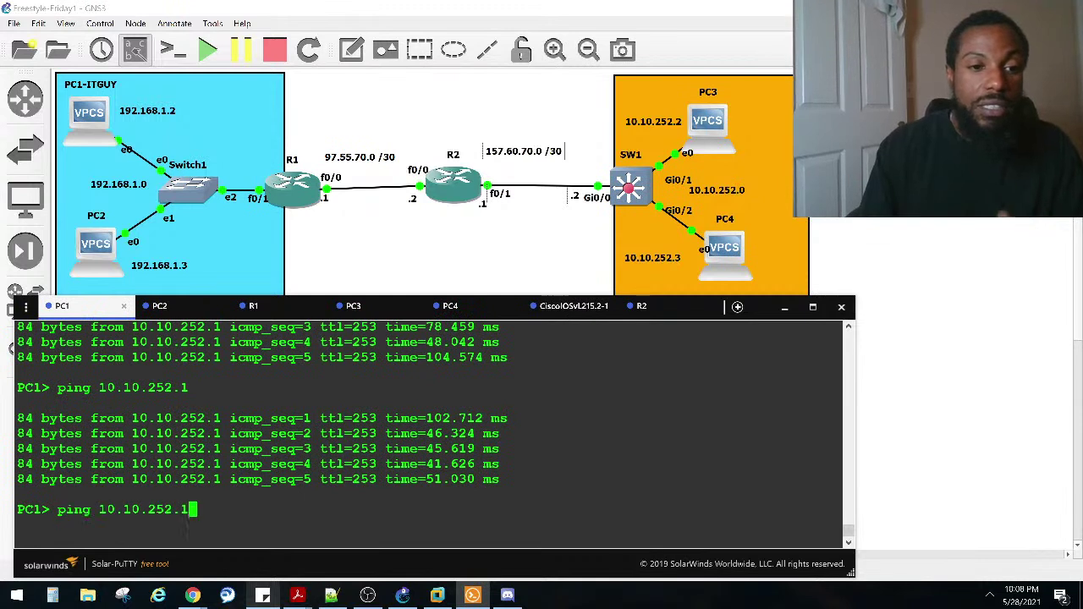
pyautogui.press('Return')
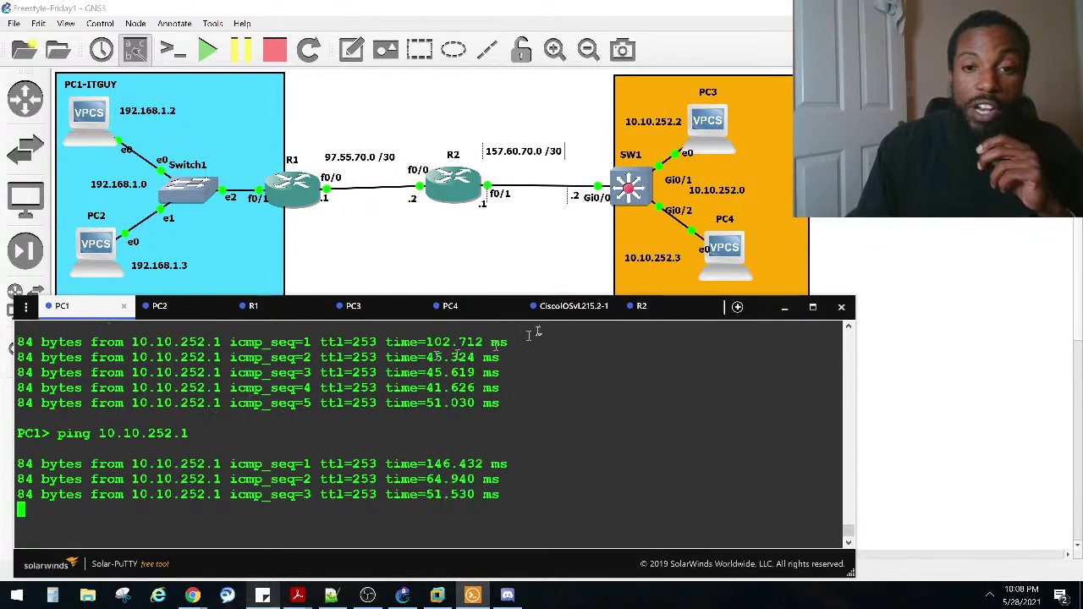
pyautogui.click(558, 310)
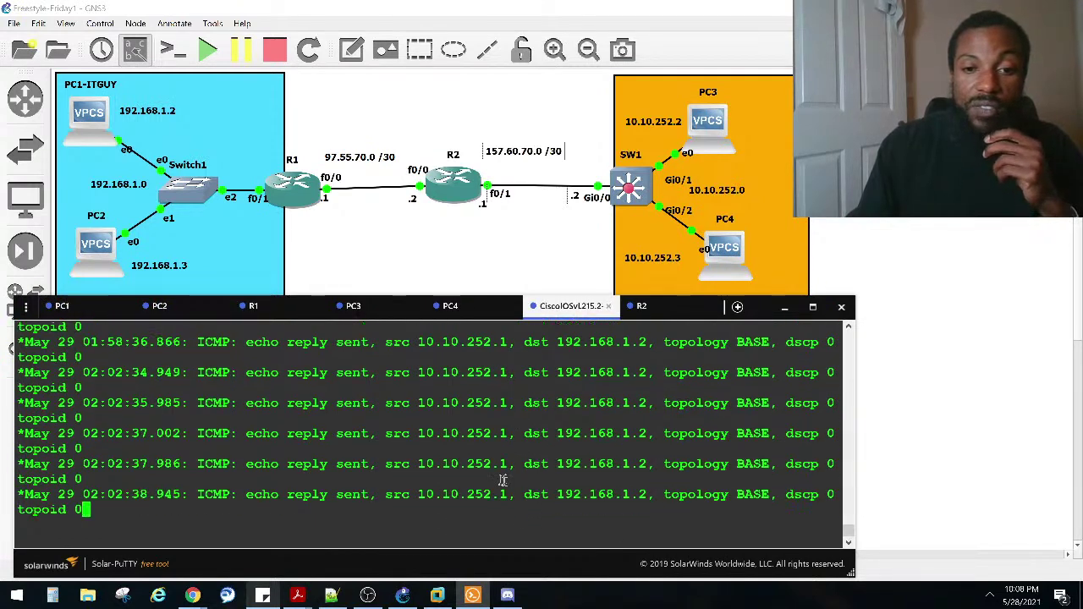
pyautogui.moveTo(506, 465); pyautogui.dragTo(420, 467)
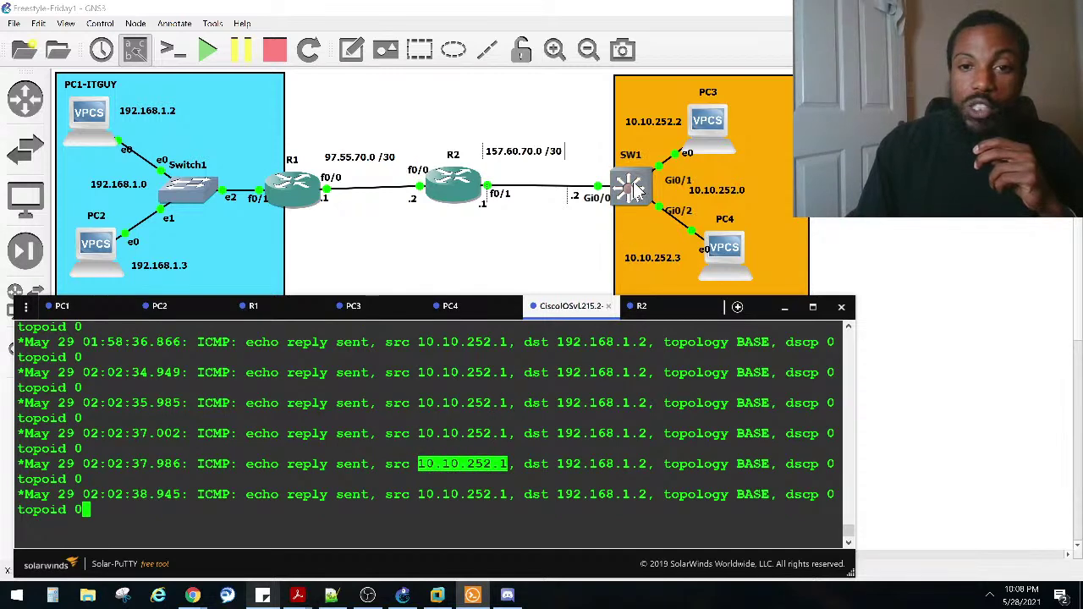
pyautogui.scroll(5, 513, 500)
pyautogui.scroll(-5, 514, 457)
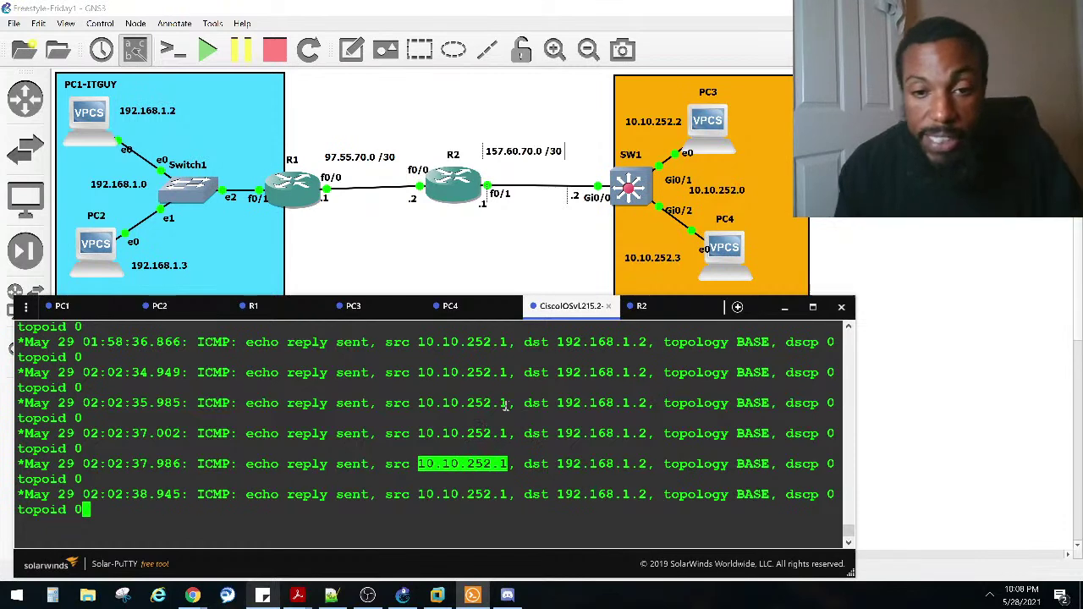
pyautogui.moveTo(654, 405); pyautogui.dragTo(378, 404)
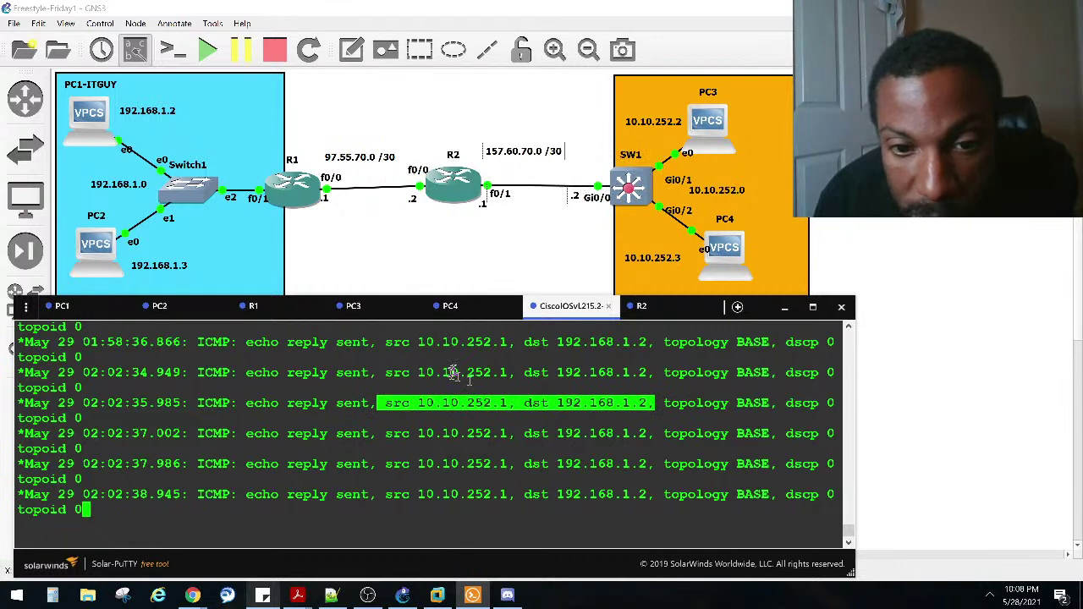
pyautogui.doubleClick(461, 403)
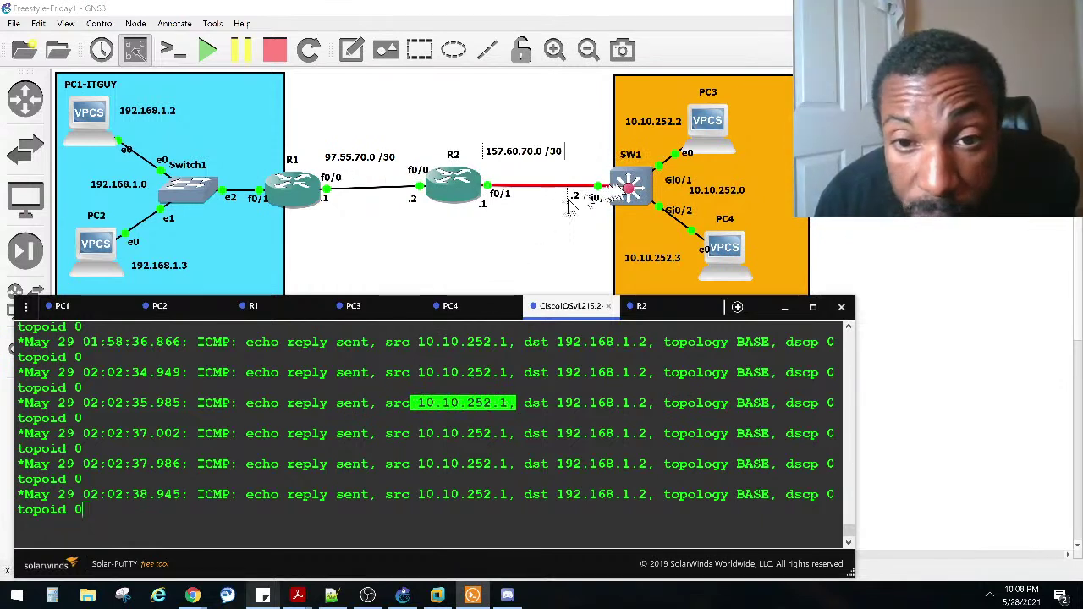
pyautogui.moveTo(519, 404); pyautogui.dragTo(643, 403)
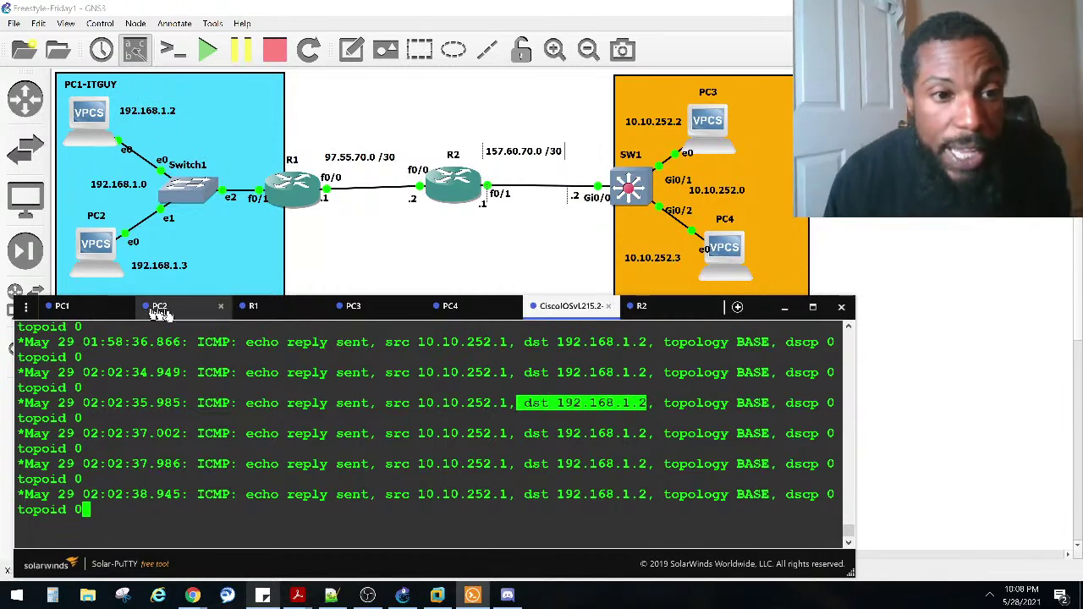
# Step: On R1, highlight the NAT-ACL1 permitted log entry for 192.168.1.2 and widen the console window
pyautogui.click(282, 309)
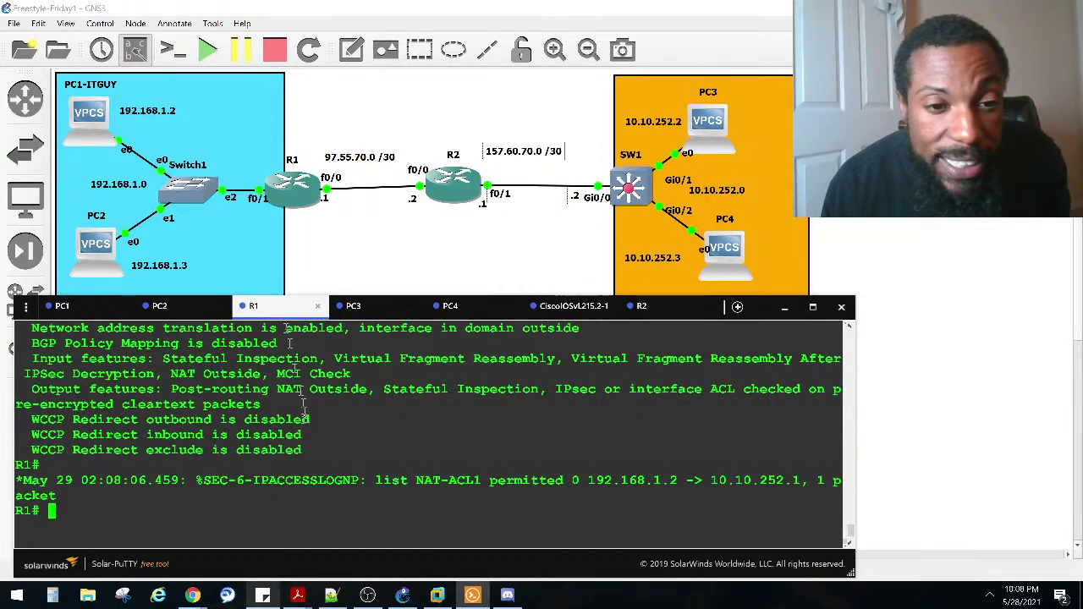
pyautogui.moveTo(382, 481); pyautogui.dragTo(788, 483)
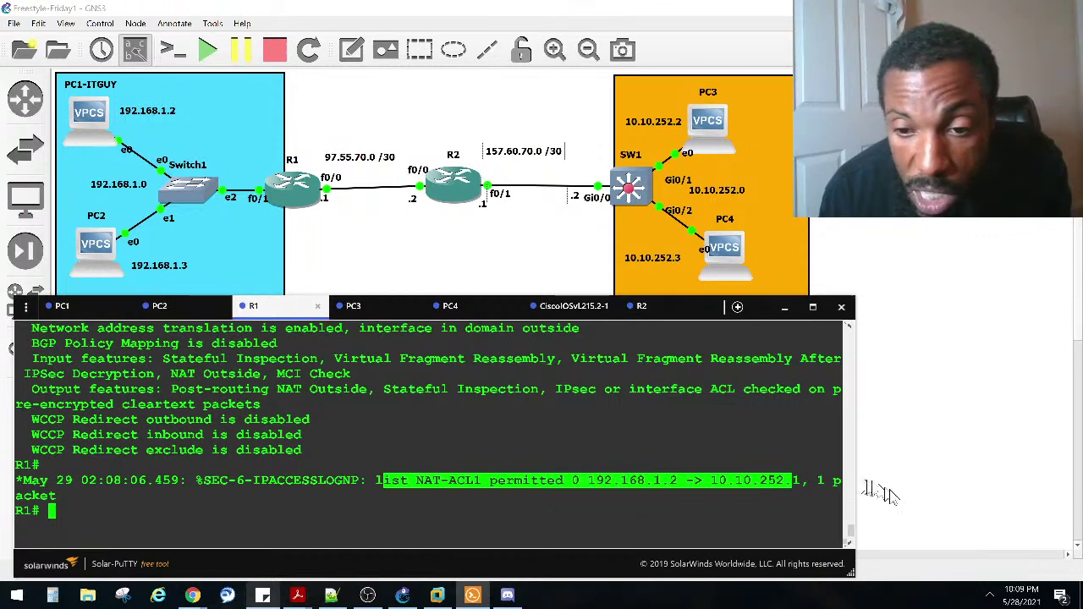
pyautogui.moveTo(853, 548); pyautogui.dragTo(971, 557)
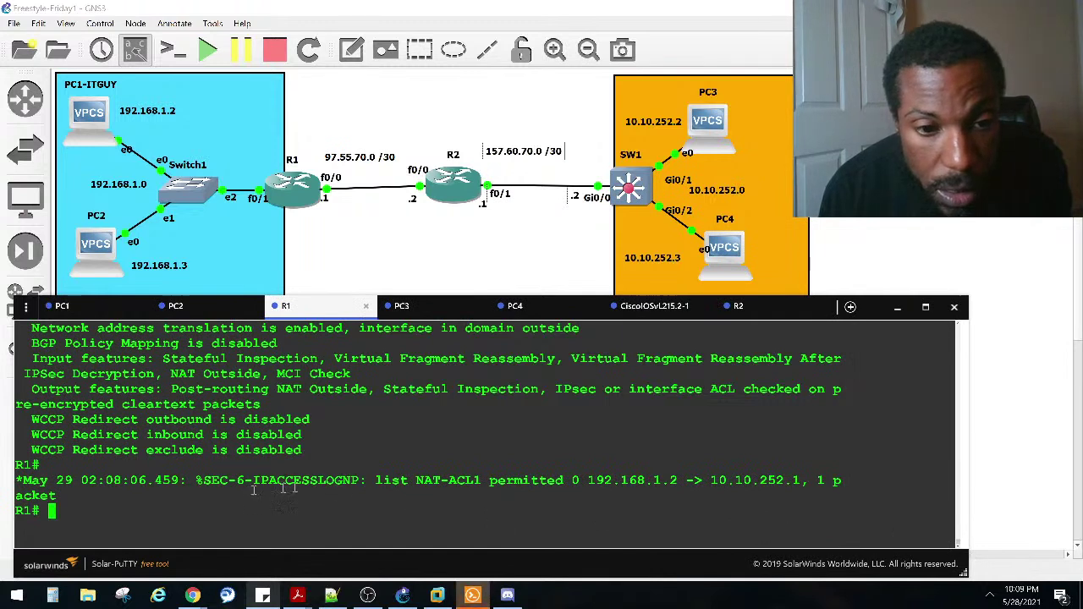
pyautogui.moveTo(686, 480); pyautogui.dragTo(588, 481)
# Step: Run show ip nat translations, showing an empty translation table
pyautogui.write('sho ip n')
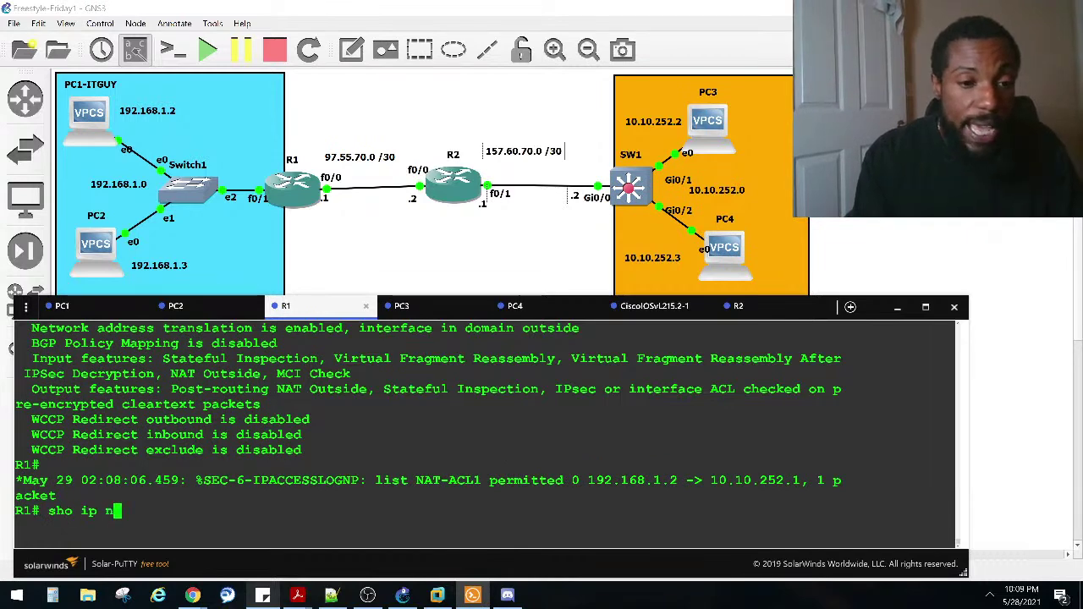
pyautogui.press('Tab')
pyautogui.write('a')
pyautogui.press('Tab')
pyautogui.write('t t')
pyautogui.press('Tab')
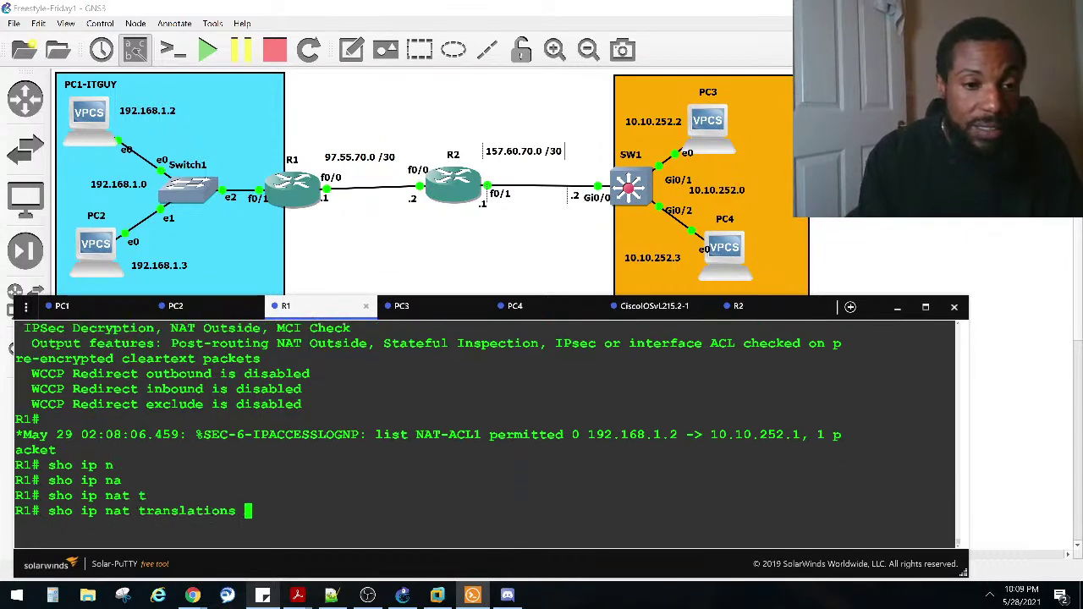
pyautogui.press('Return')
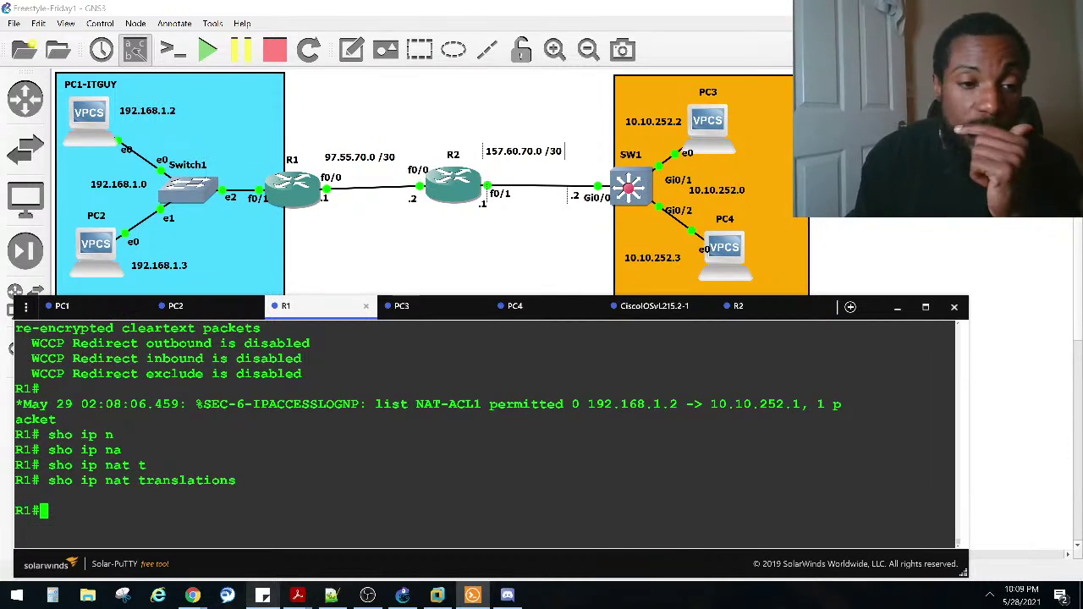
# Step: Run show ip nat statistics and highlight NAT-POOL1's 0 allocated addresses
pyautogui.press('Up')
pyautogui.press('BackSpace')
pyautogui.press('BackSpace')
pyautogui.press('BackSpace')
pyautogui.press('BackSpace')
pyautogui.press('BackSpace')
pyautogui.press('BackSpace')
pyautogui.press('BackSpace')
pyautogui.press('BackSpace')
pyautogui.press('BackSpace')
pyautogui.press('BackSpace')
pyautogui.press('BackSpace')
pyautogui.press('BackSpace')
pyautogui.press('BackSpace')
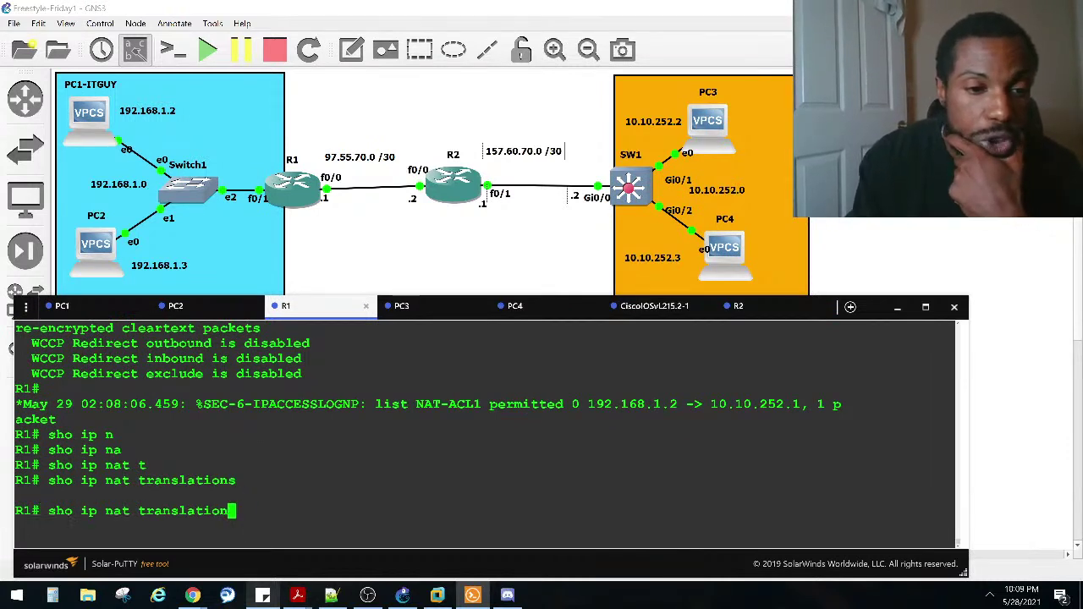
pyautogui.write('st')
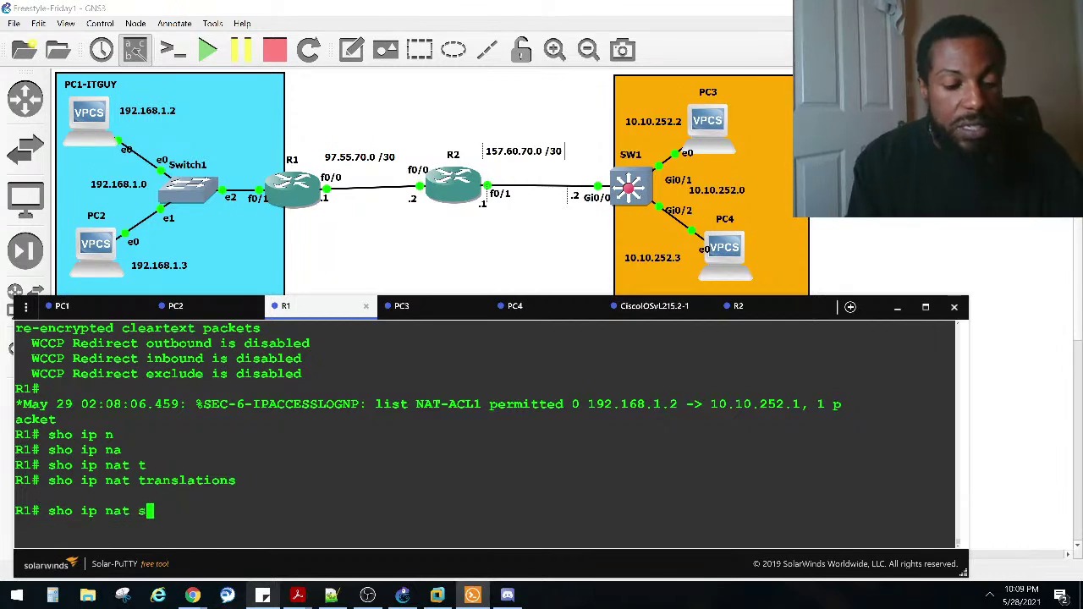
pyautogui.press('Return')
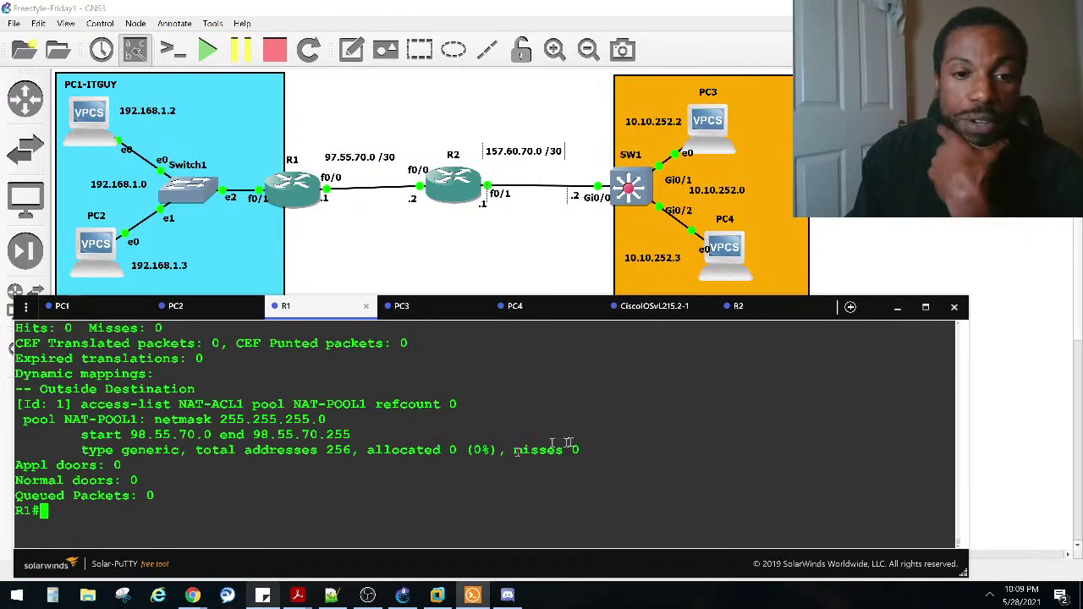
pyautogui.moveTo(498, 450); pyautogui.dragTo(409, 450)
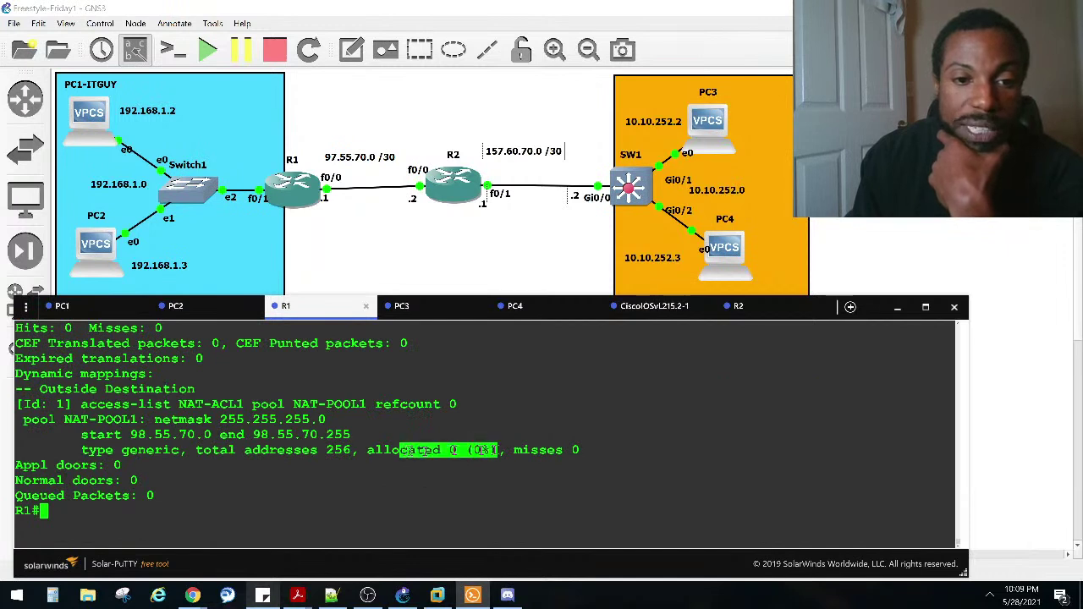
pyautogui.click(158, 475)
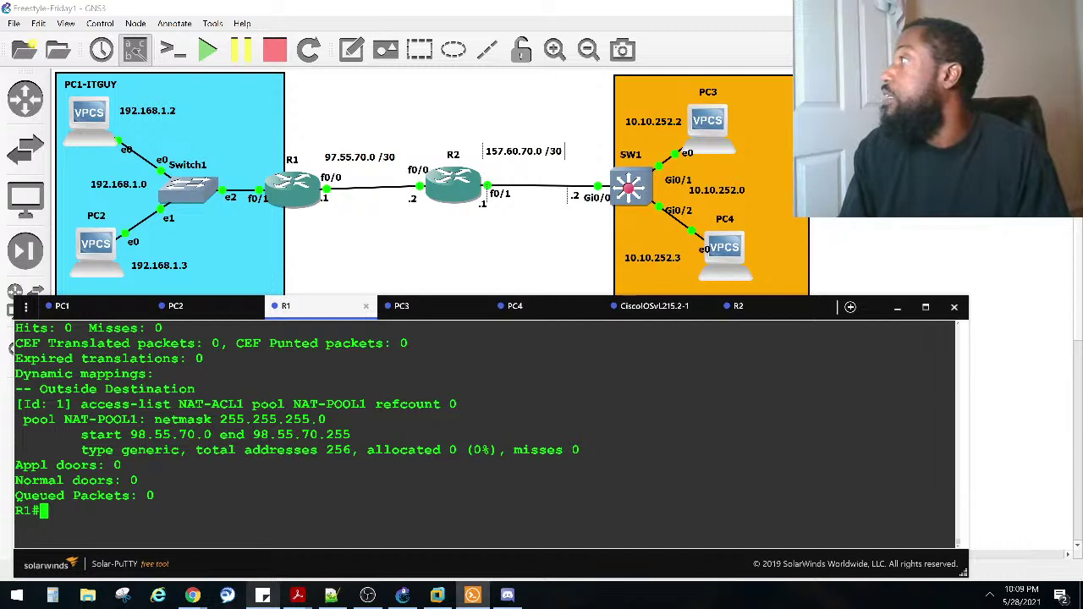
pyautogui.hotkey('alt', 'Tab')
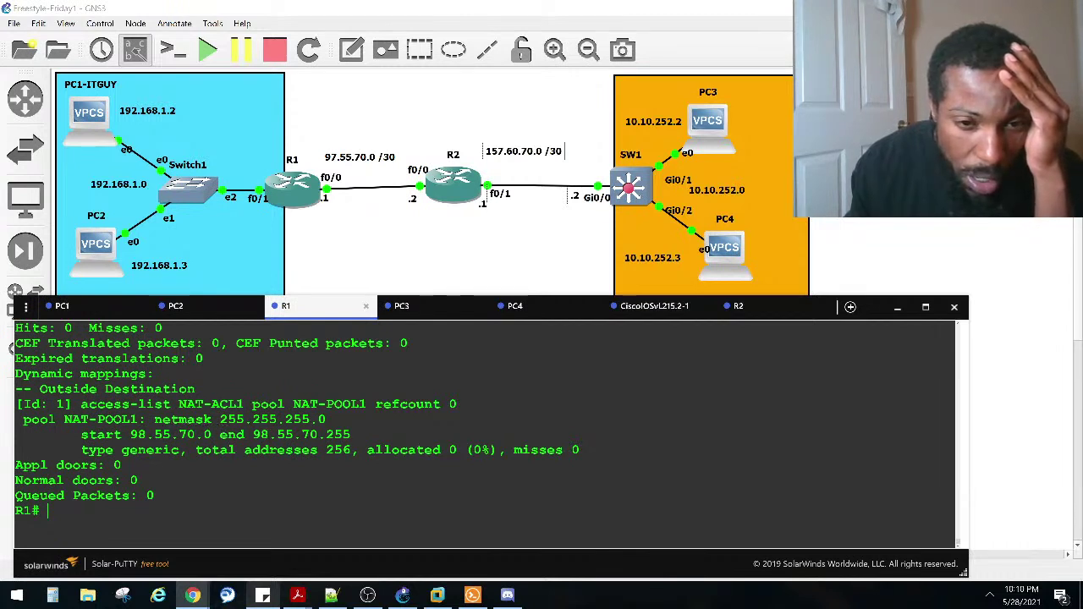
# Step: Run show run | section nat on R1 to display the NAT-POOL1 range and NAT-ACL1 rule
pyautogui.click(254, 436)
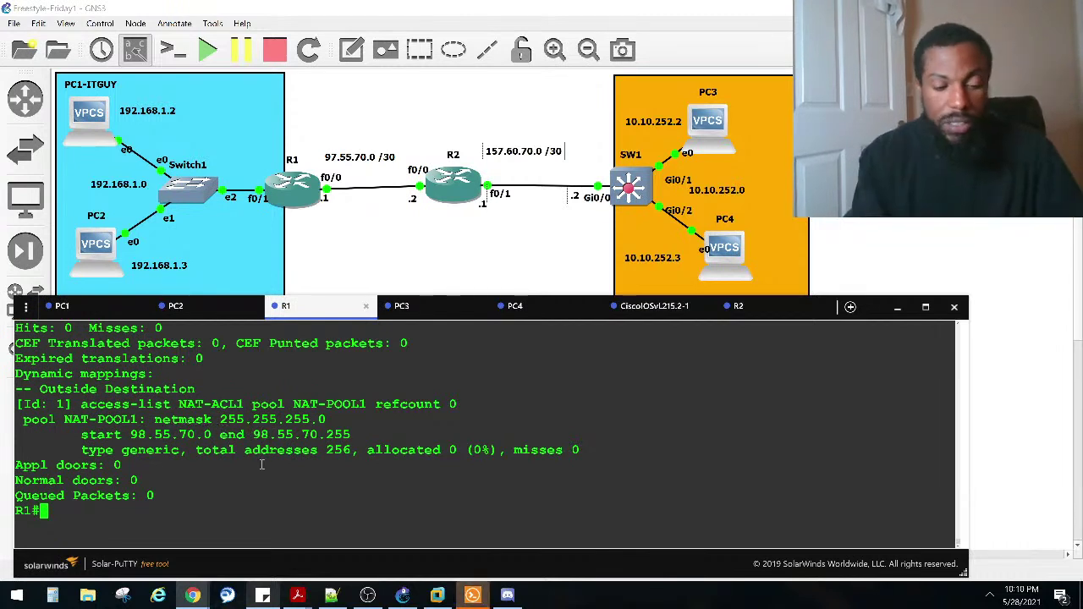
pyautogui.write('sho run | ')
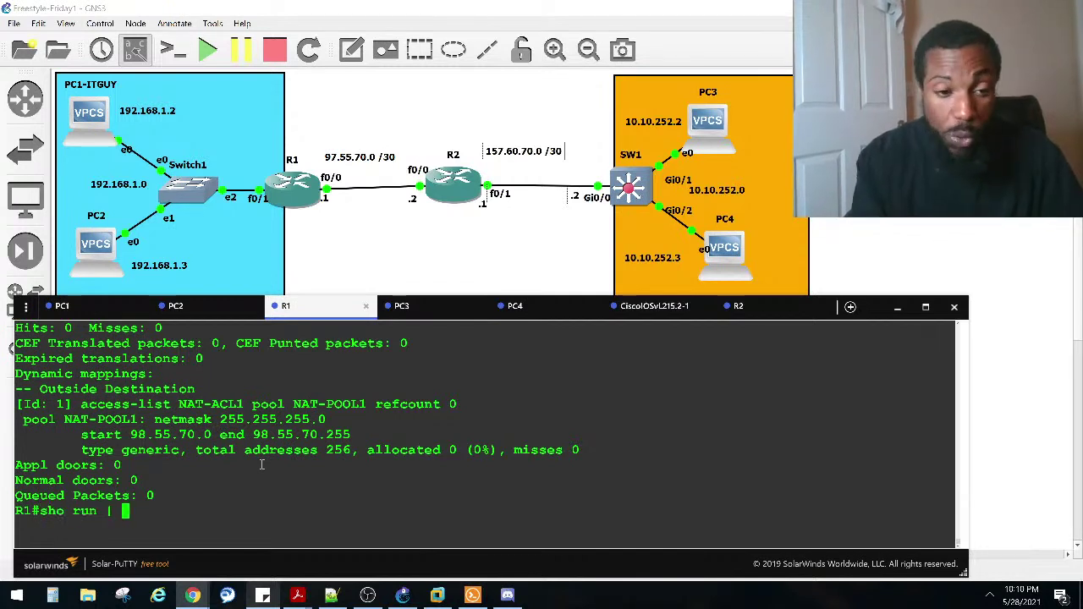
pyautogui.write('se')
pyautogui.press('Tab')
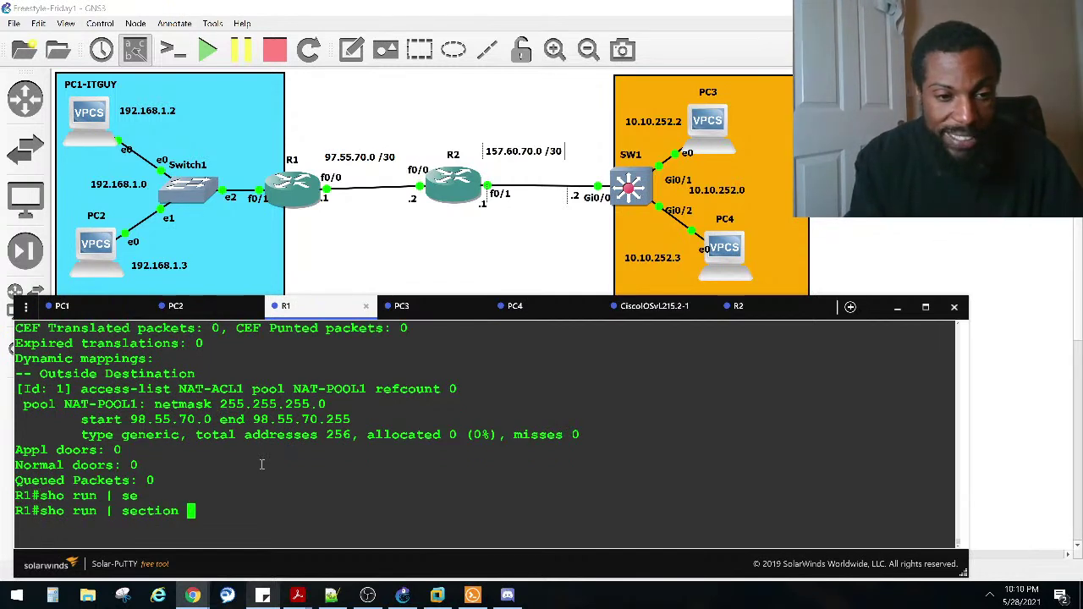
pyautogui.write('nat')
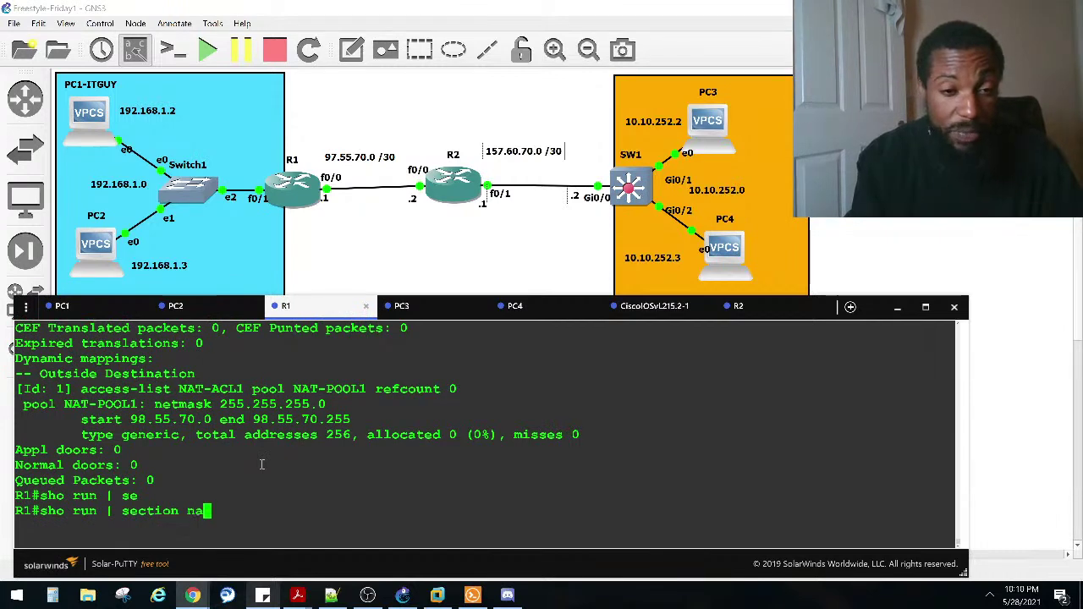
pyautogui.press('Return')
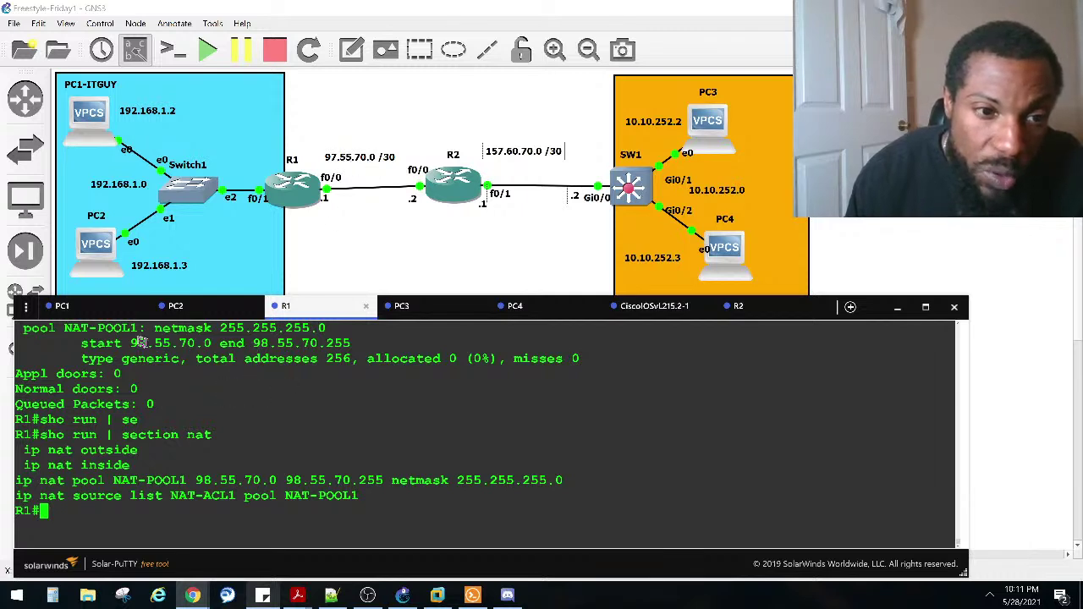
pyautogui.moveTo(131, 343); pyautogui.dragTo(348, 345)
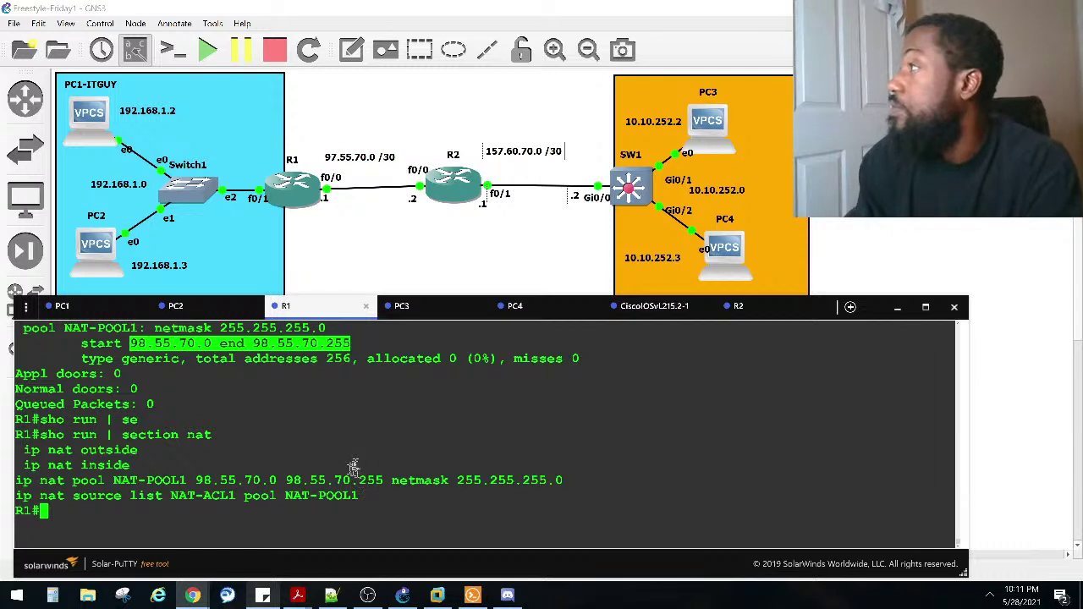
pyautogui.moveTo(362, 498); pyautogui.dragTo(22, 450)
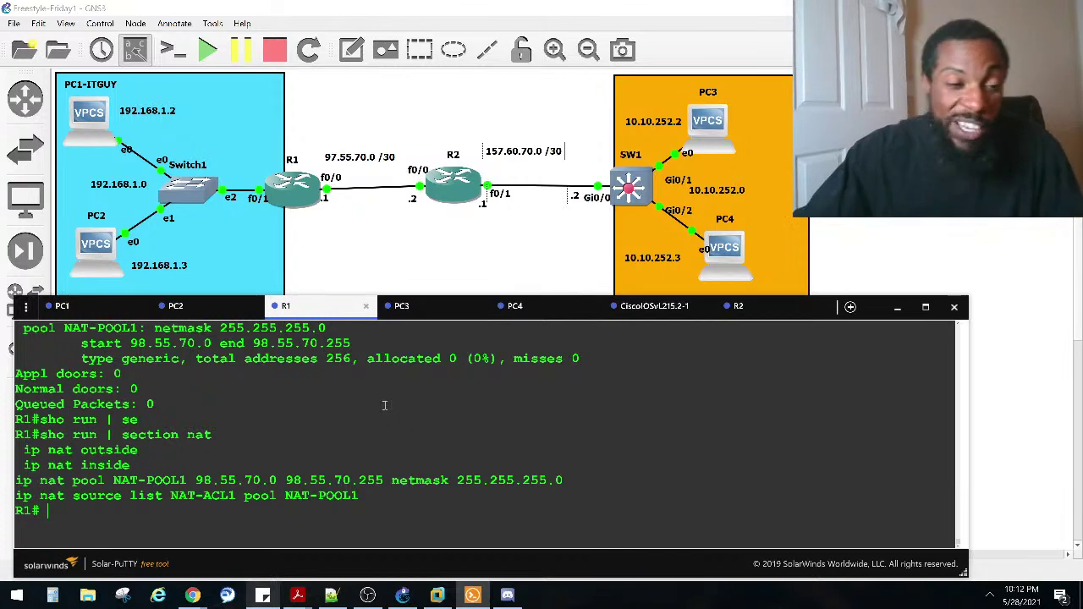
pyautogui.click(187, 472)
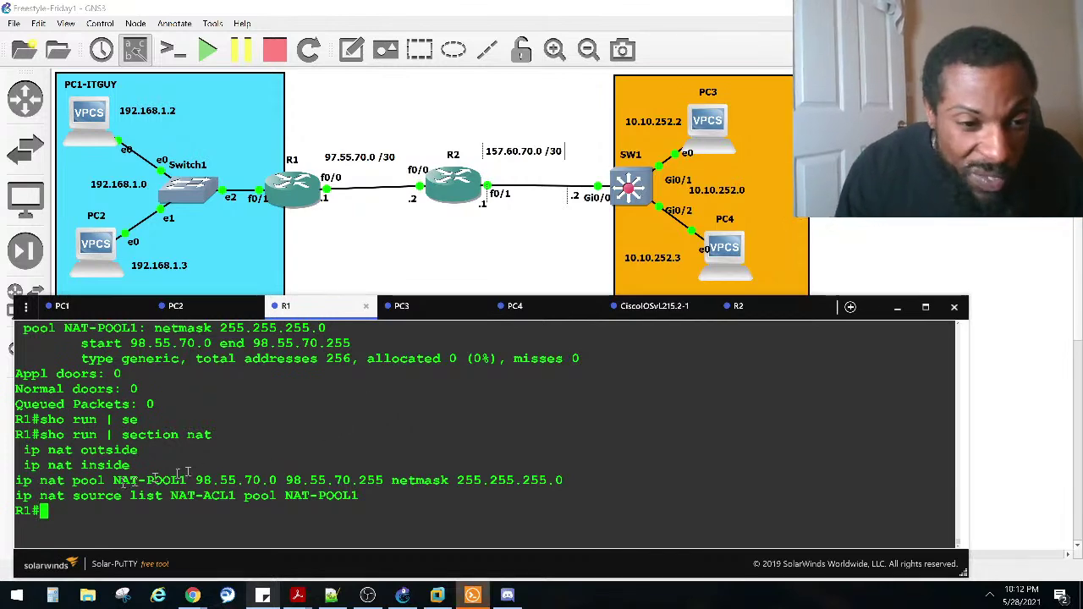
pyautogui.click(191, 306)
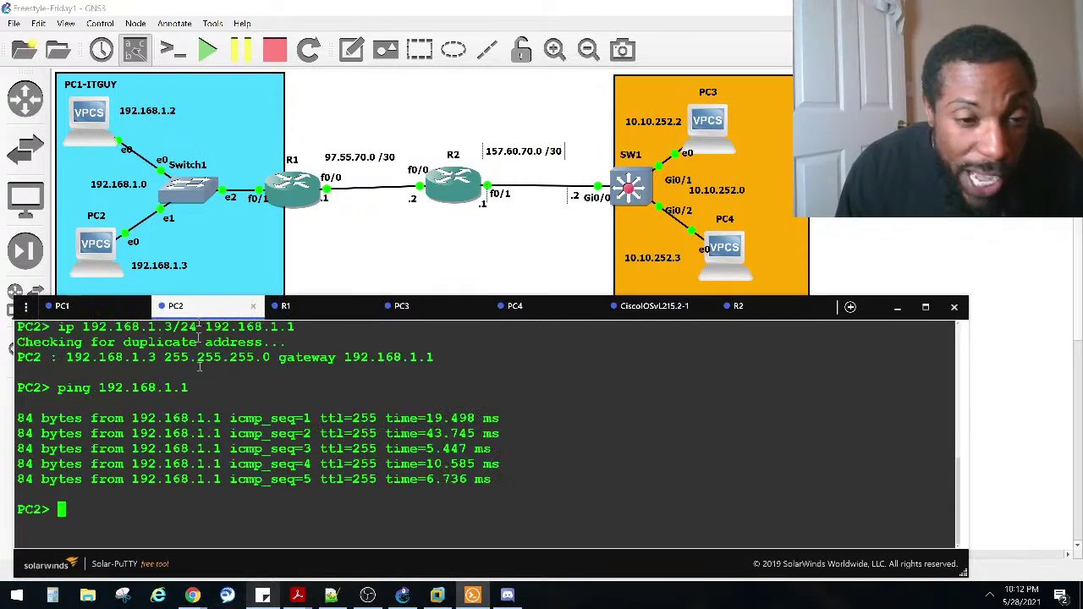
pyautogui.click(306, 310)
pyautogui.scroll(12, 330, 423)
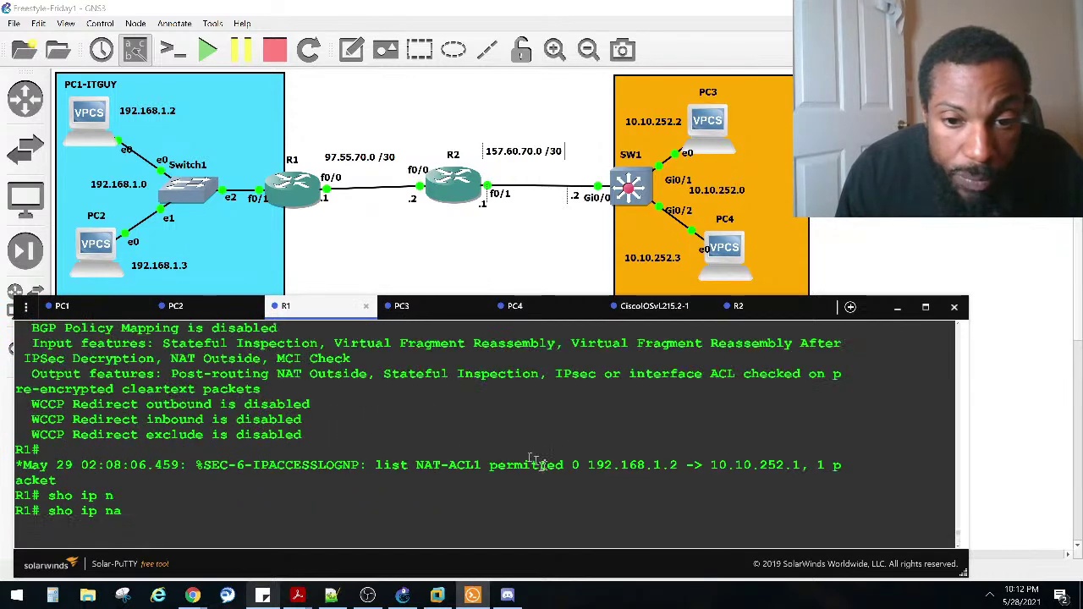
pyautogui.moveTo(416, 465); pyautogui.dragTo(673, 465)
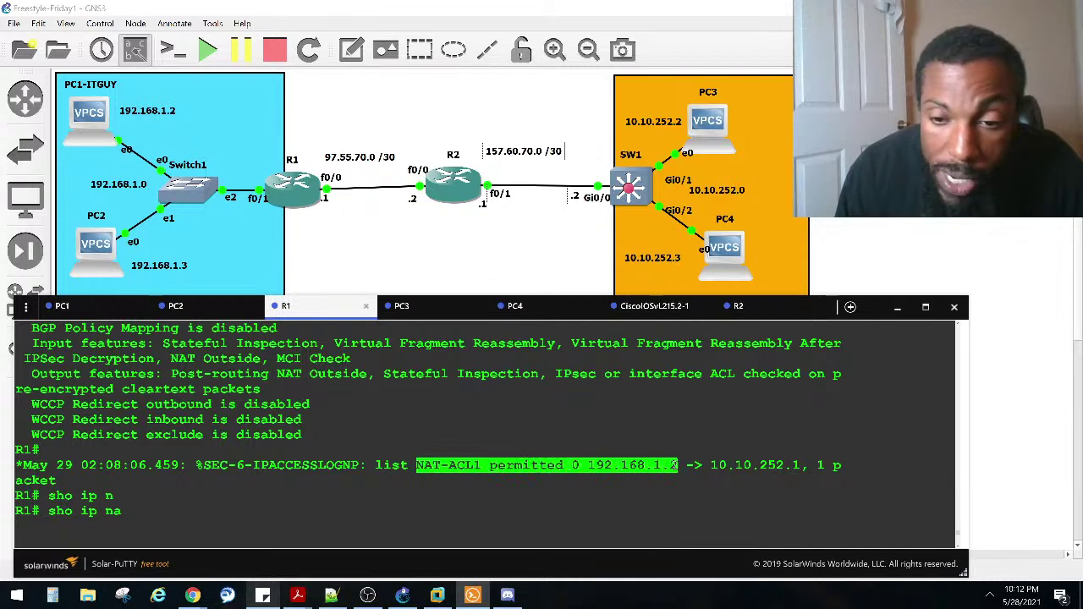
pyautogui.moveTo(686, 464); pyautogui.dragTo(808, 465)
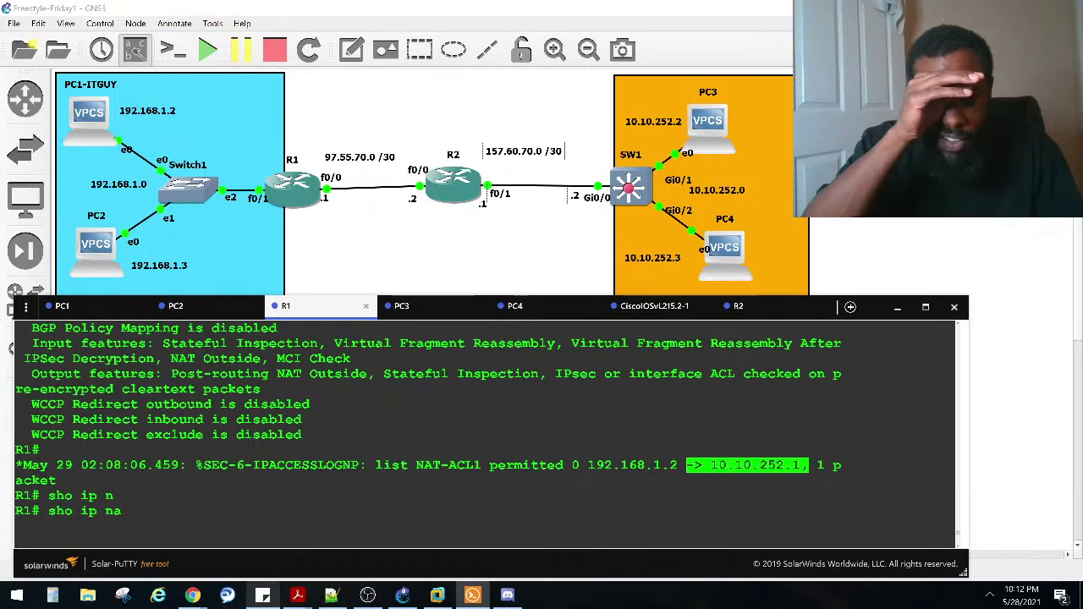
pyautogui.click(517, 436)
pyautogui.scroll(5, 520, 447)
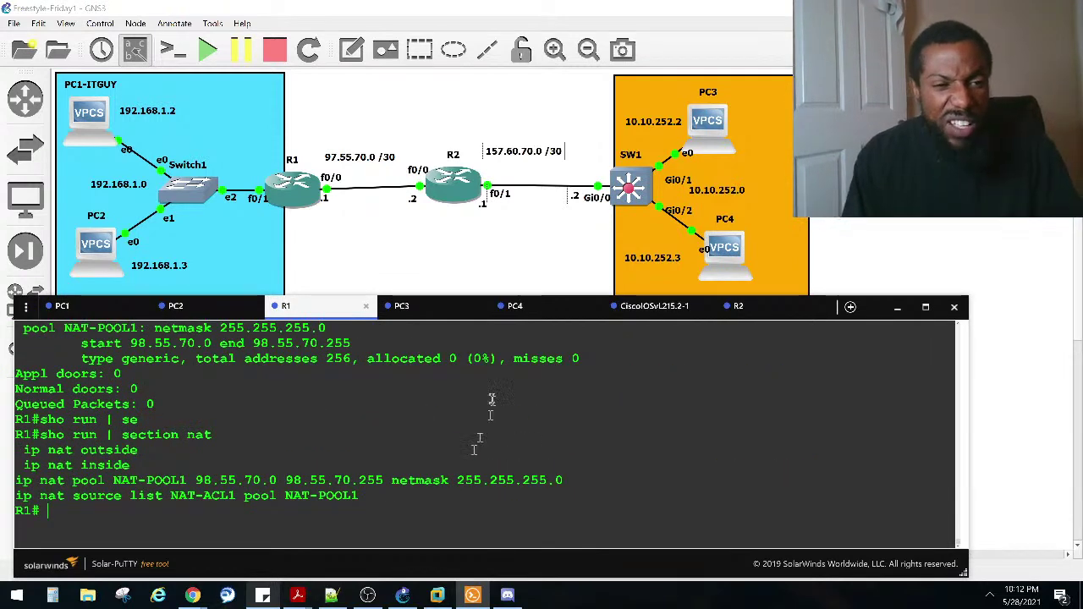
# Step: Enter global configuration on R1 and list the options available after ip nat source
pyautogui.write('conf')
pyautogui.press('Tab')
pyautogui.write('t')
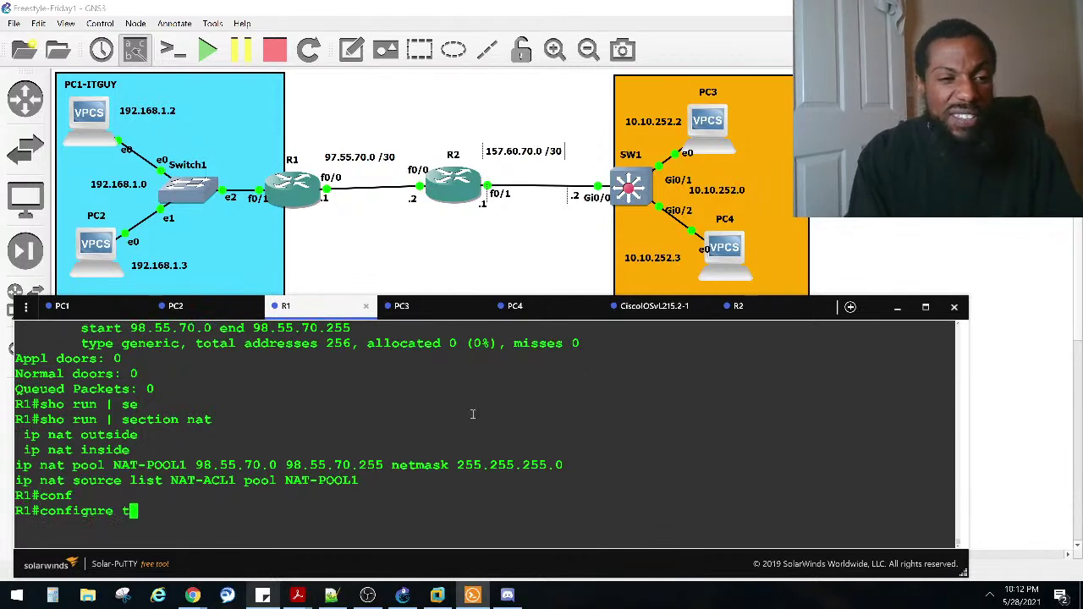
pyautogui.press('Tab')
pyautogui.press('Return')
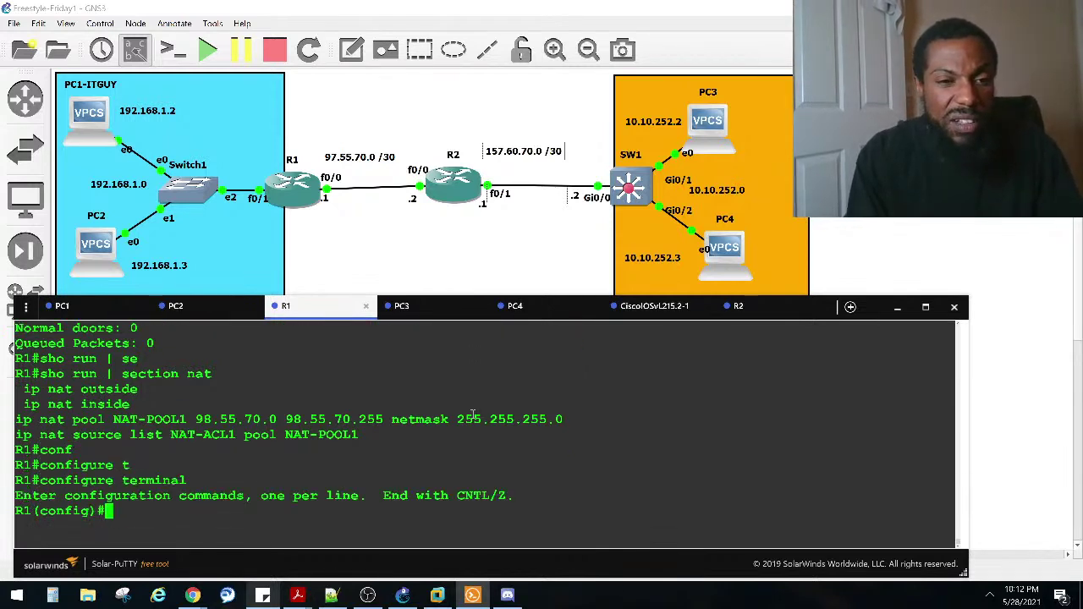
pyautogui.write('ip na')
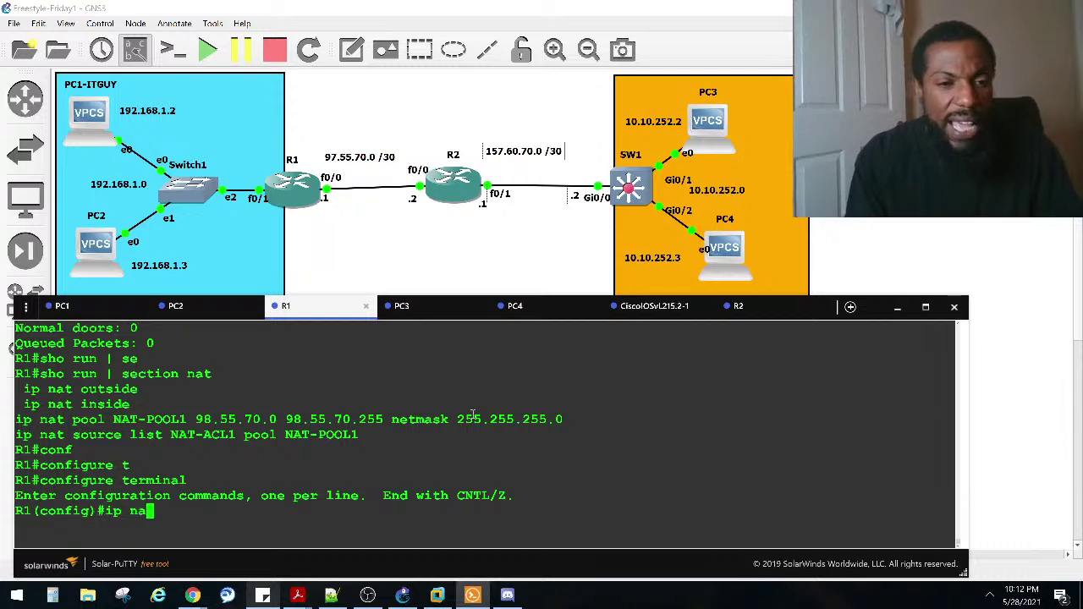
pyautogui.press('Tab')
pyautogui.write('t')
pyautogui.press('Tab')
pyautogui.write('s')
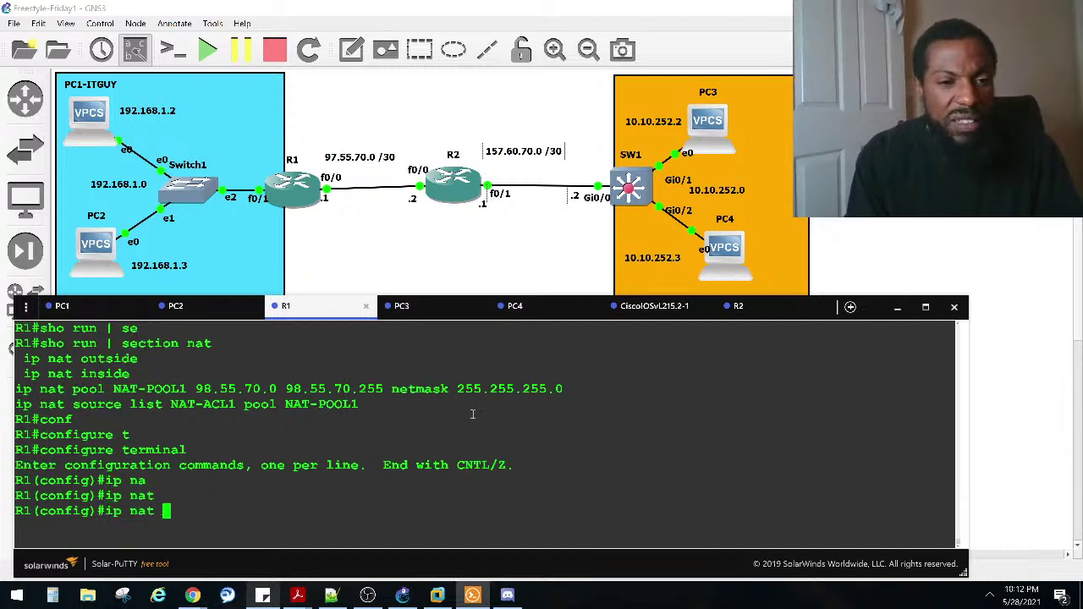
pyautogui.write('ou')
pyautogui.press('Tab')
pyautogui.write('?')
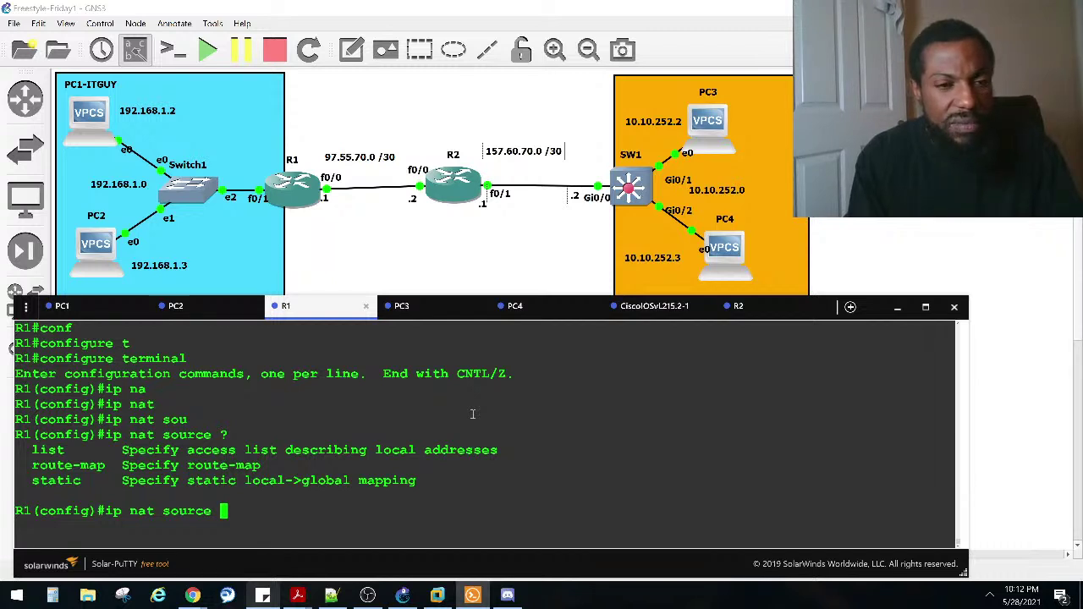
# Step: View the ip nat source static options, then back up to list the ip nat options
pyautogui.write('st')
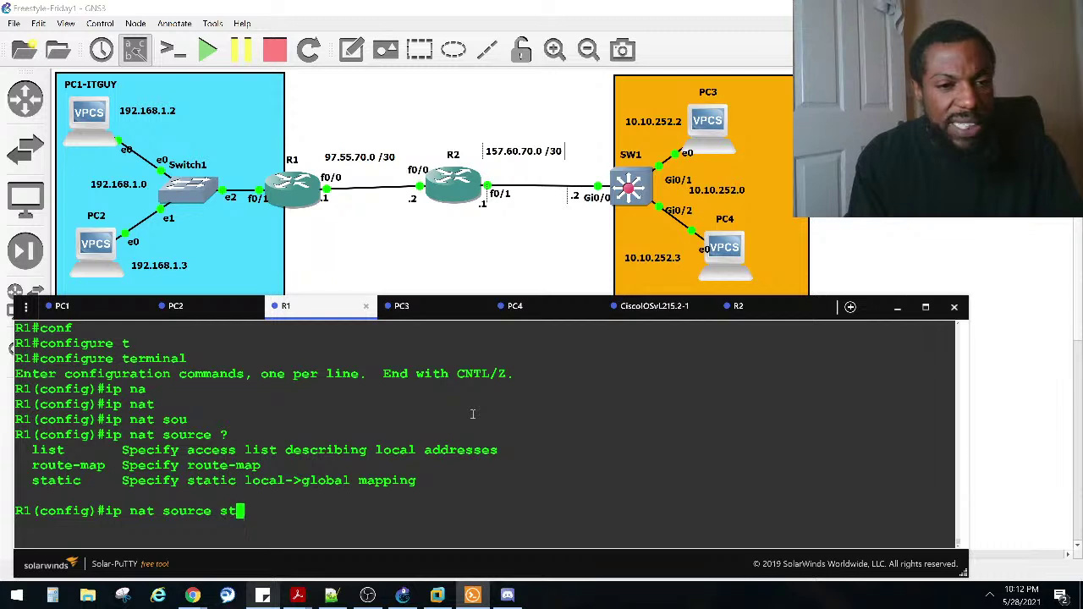
pyautogui.press('Tab')
pyautogui.write('?')
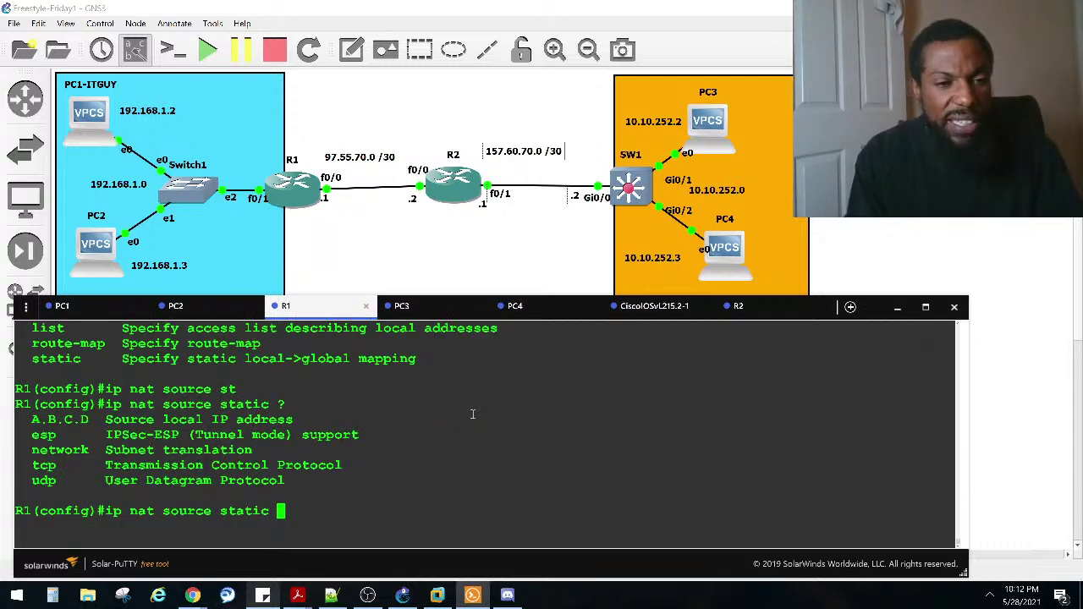
pyautogui.press('BackSpace')
pyautogui.press('BackSpace')
pyautogui.press('BackSpace')
pyautogui.press('BackSpace')
pyautogui.press('BackSpace')
pyautogui.press('BackSpace')
pyautogui.press('BackSpace')
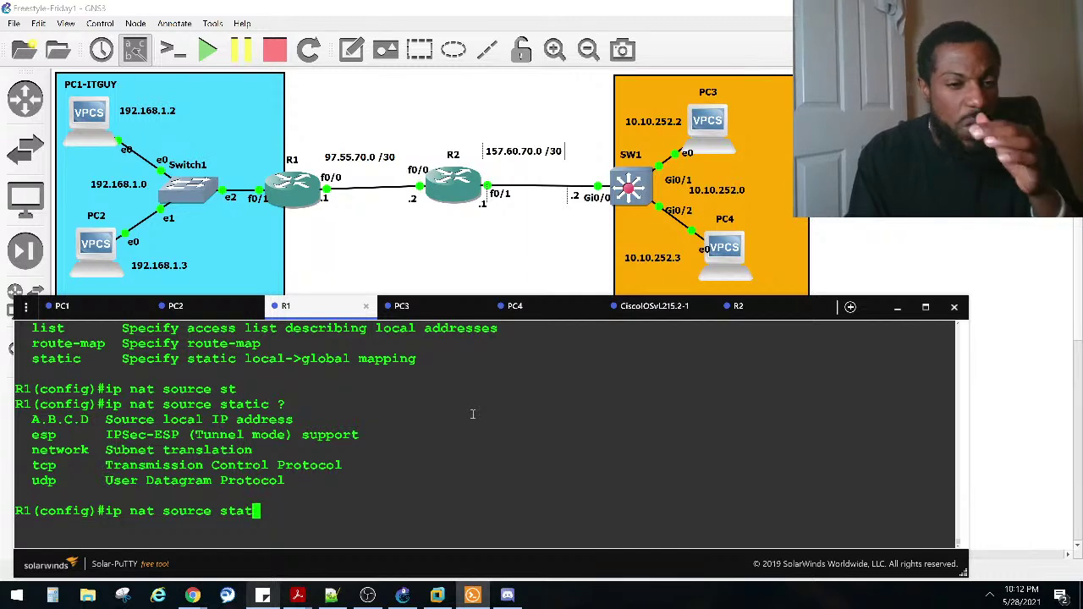
pyautogui.press('BackSpace')
pyautogui.press('BackSpace')
pyautogui.press('BackSpace')
pyautogui.press('BackSpace')
pyautogui.press('BackSpace')
pyautogui.press('BackSpace')
pyautogui.press('BackSpace')
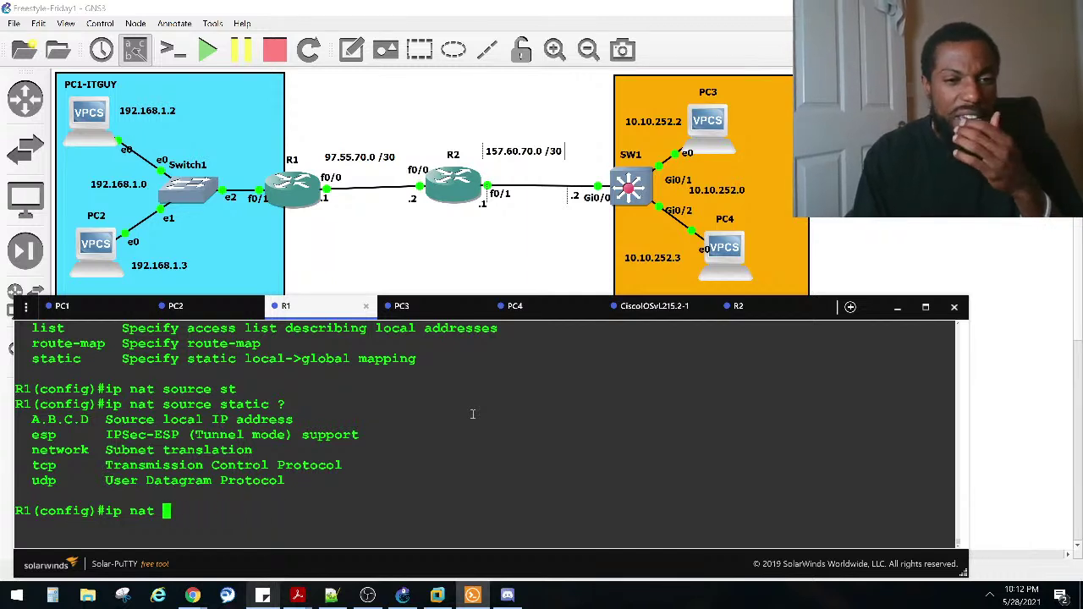
pyautogui.write('?')
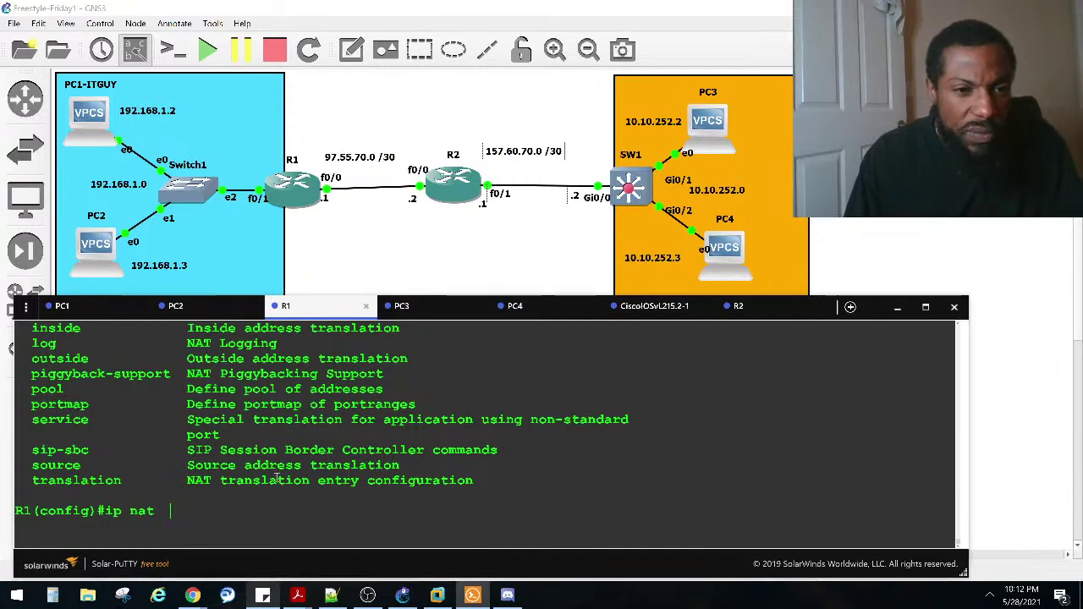
pyautogui.scroll(2, 294, 458)
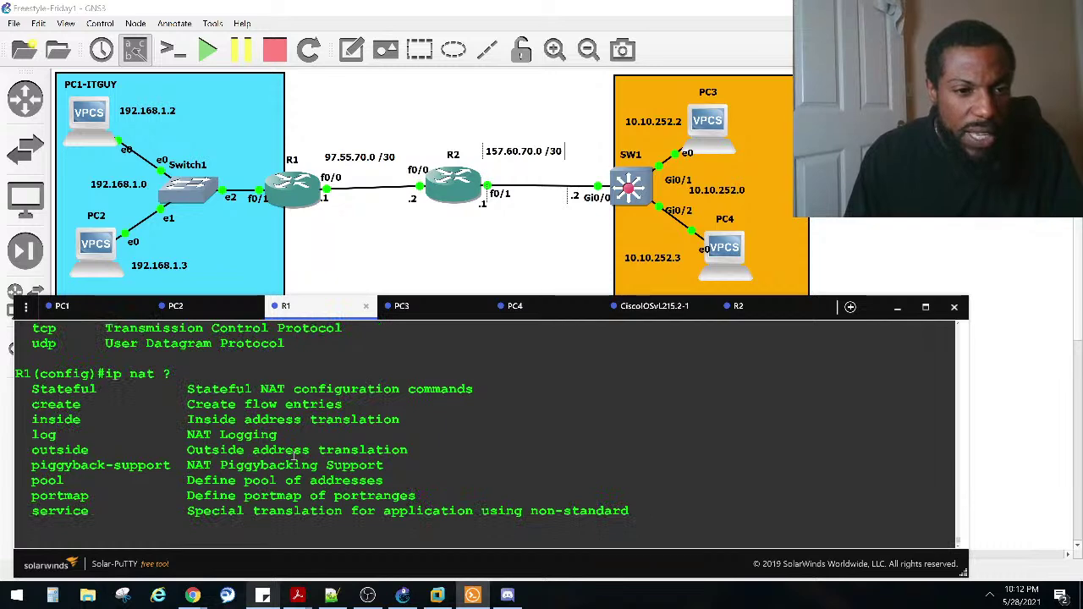
pyautogui.scroll(-2, 295, 459)
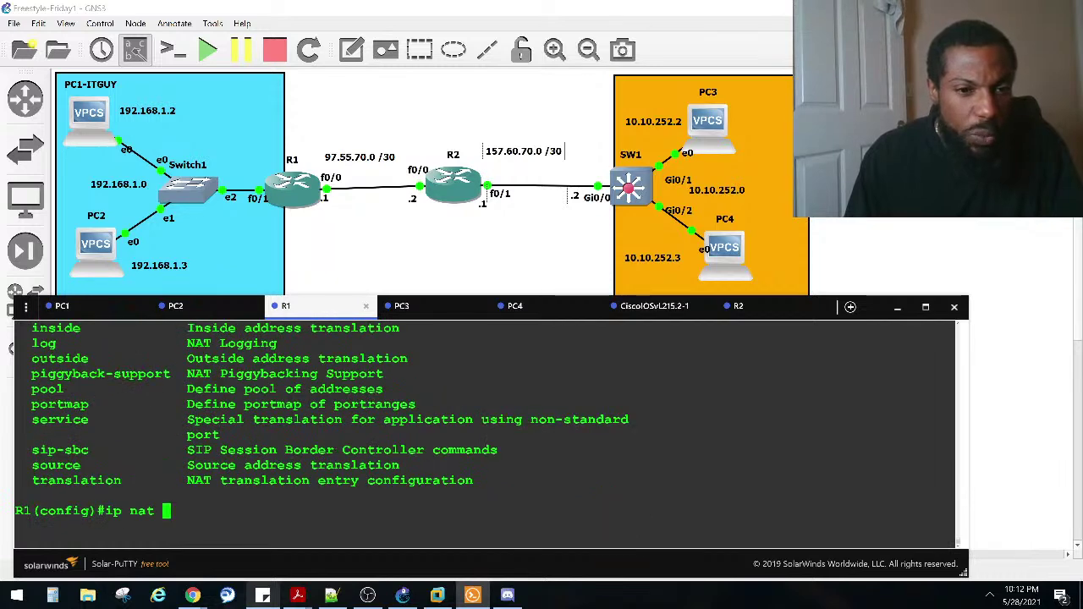
# Step: List the ip nat source options again, then erase the line and exit configuration mode
pyautogui.write('sou')
pyautogui.press('Tab')
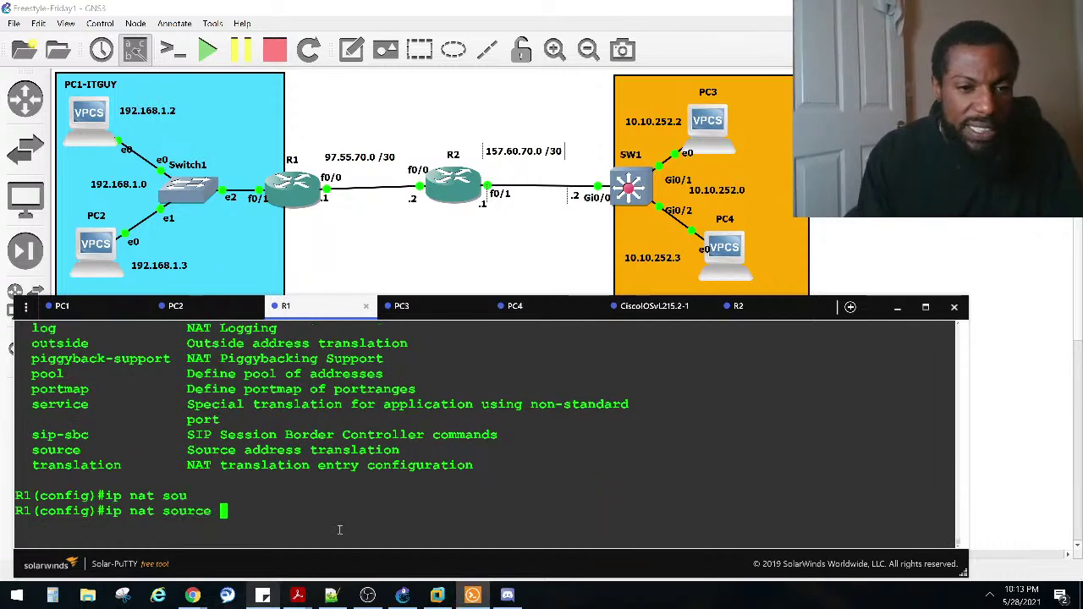
pyautogui.write('?')
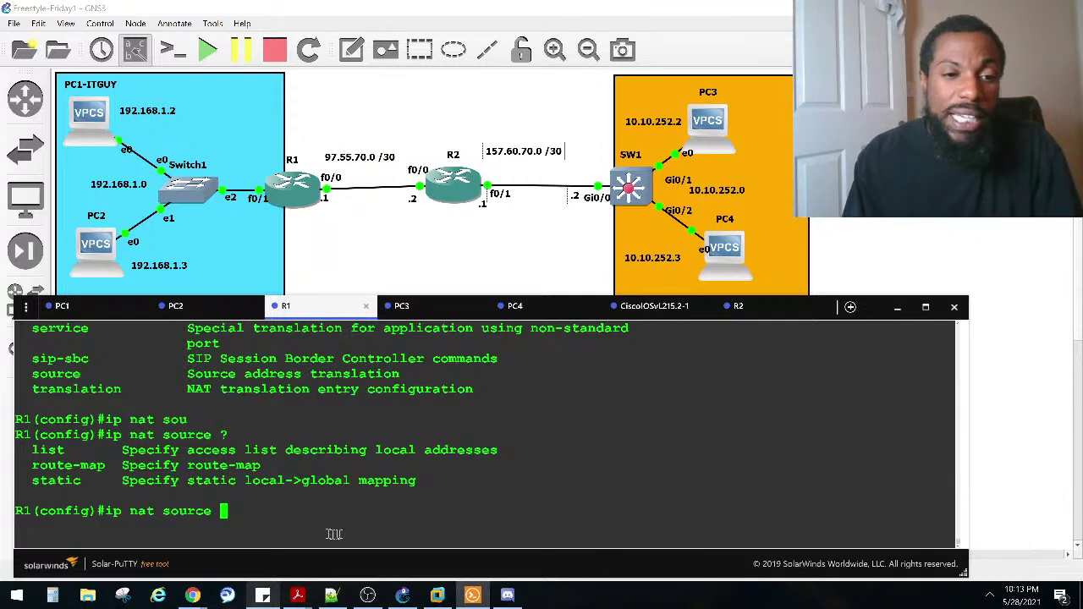
pyautogui.press('BackSpace')
pyautogui.press('BackSpace')
pyautogui.press('BackSpace')
pyautogui.press('BackSpace')
pyautogui.press('BackSpace')
pyautogui.press('BackSpace')
pyautogui.press('BackSpace')
pyautogui.press('BackSpace')
pyautogui.press('BackSpace')
pyautogui.press('BackSpace')
pyautogui.press('BackSpace')
pyautogui.press('BackSpace')
pyautogui.press('BackSpace')
pyautogui.press('BackSpace')
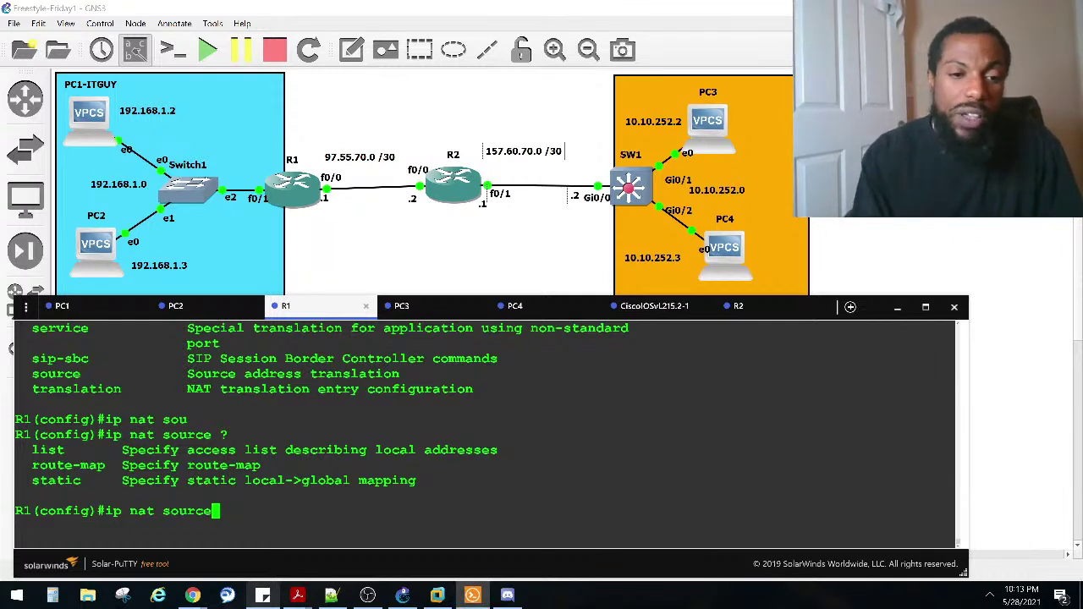
pyautogui.hotkey('ctrl', 'z')
# Step: Run 'show run | section nat' on R1 and highlight the NAT-POOL1 pool and NAT-ACL1 source-list lines
pyautogui.press('Return')
pyautogui.press('Return')
pyautogui.press('Return')
pyautogui.write('sho run |')
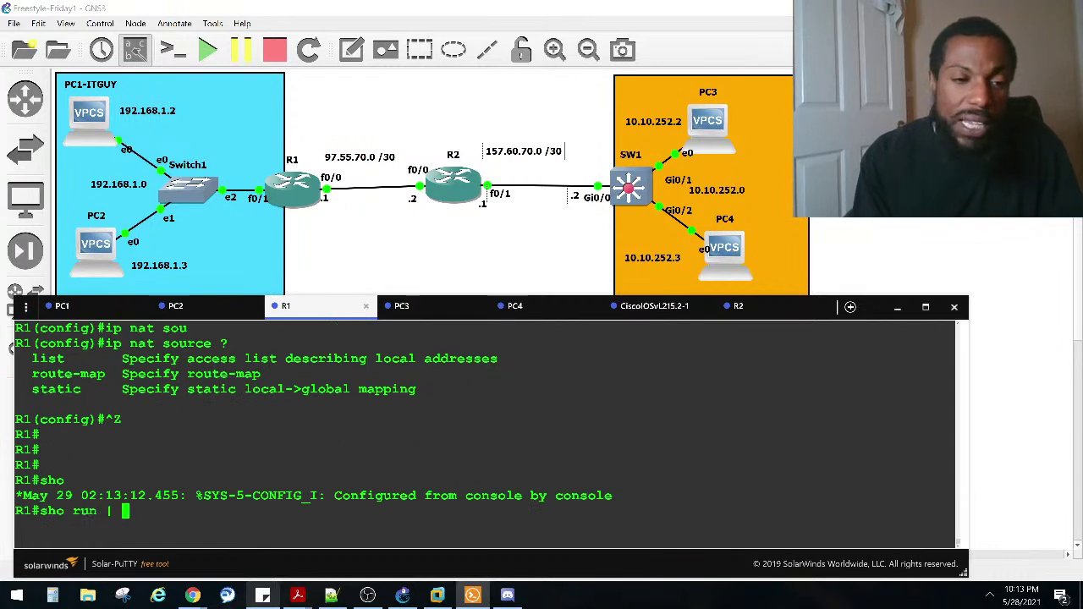
pyautogui.press('BackSpace')
pyautogui.press('BackSpace')
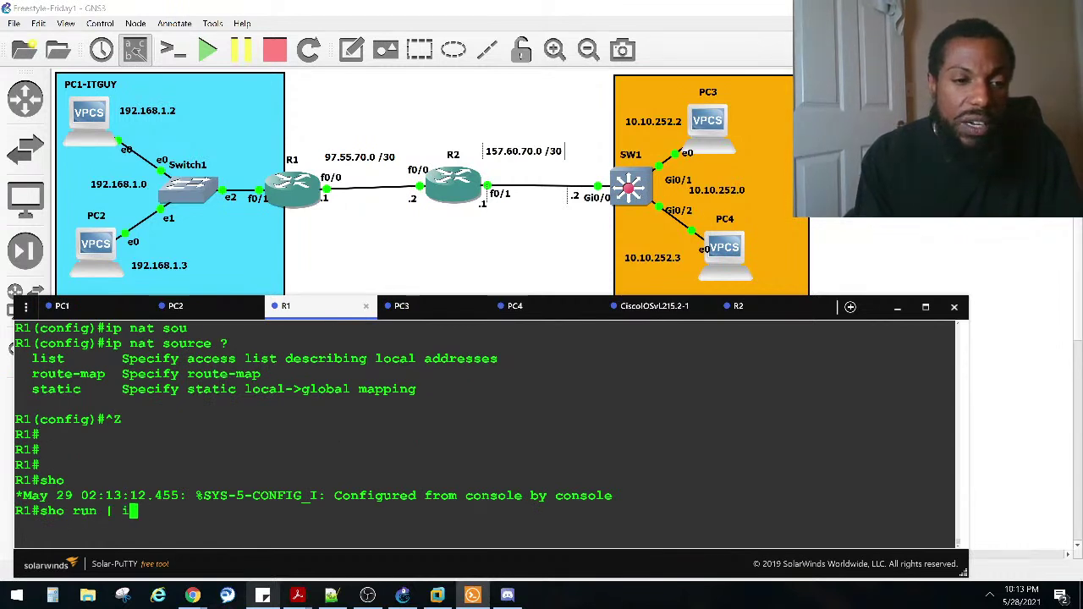
pyautogui.write('se')
pyautogui.press('Tab')
pyautogui.write('nat')
pyautogui.press('Return')
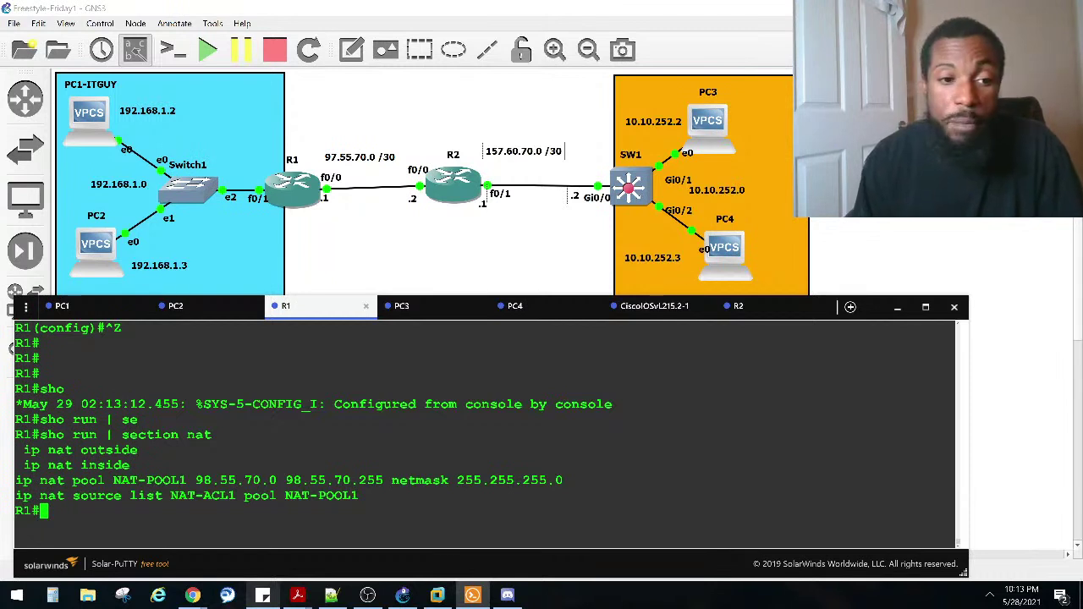
pyautogui.moveTo(366, 496); pyautogui.dragTo(27, 498)
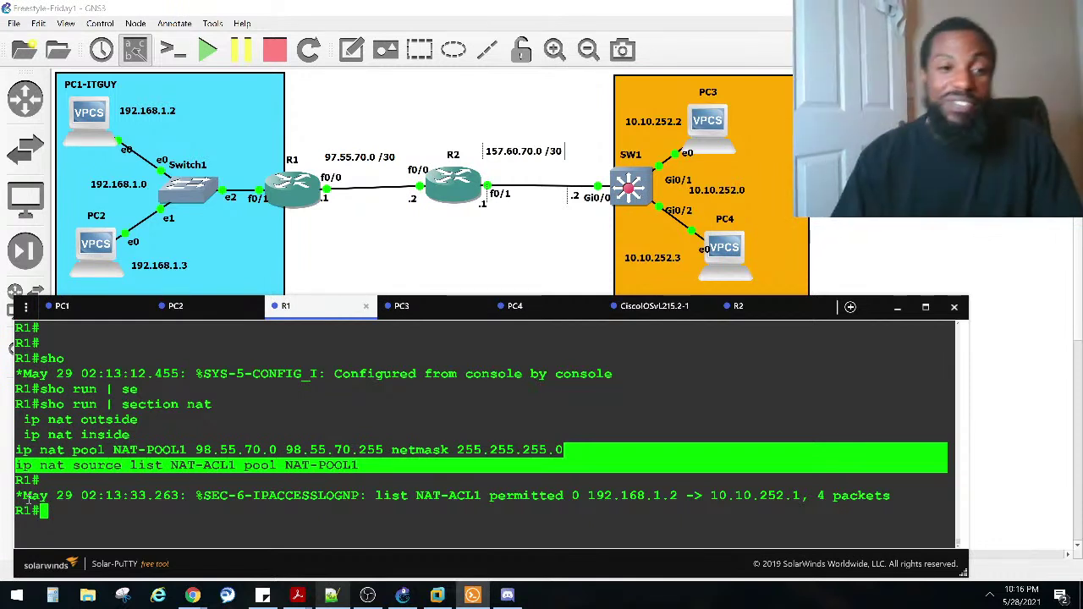
# Step: Put R1 into global configuration mode with 'configure terminal'
pyautogui.click(221, 480)
pyautogui.write('conf')
pyautogui.press('Tab')
pyautogui.write('t')
pyautogui.press('Tab')
pyautogui.press('Return')
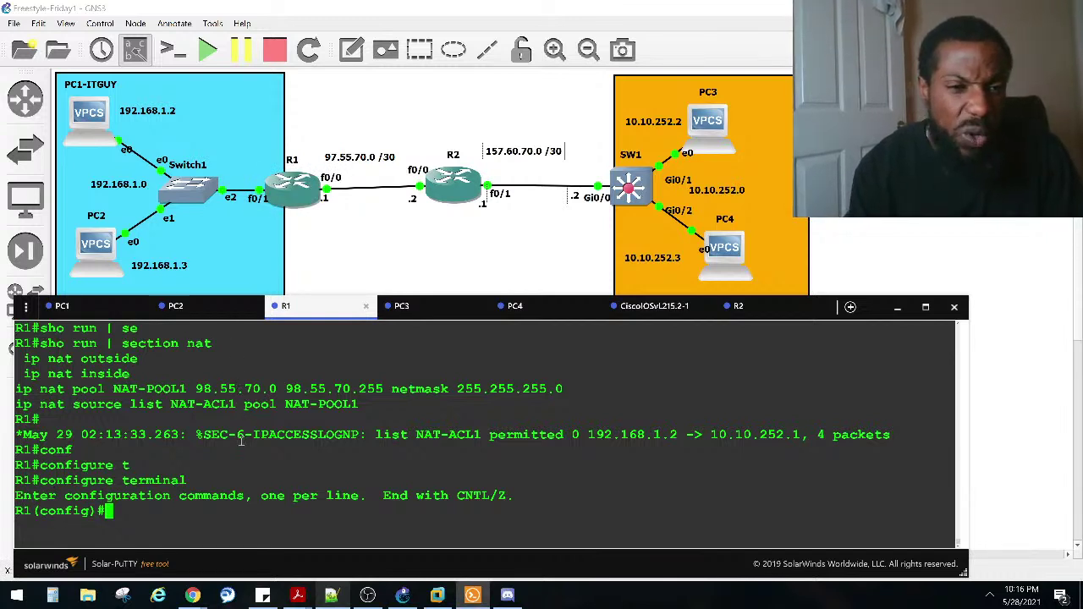
# Step: Build 'ip nat inside source list ?' to list the accepted access-list names
pyautogui.write('ip nat')
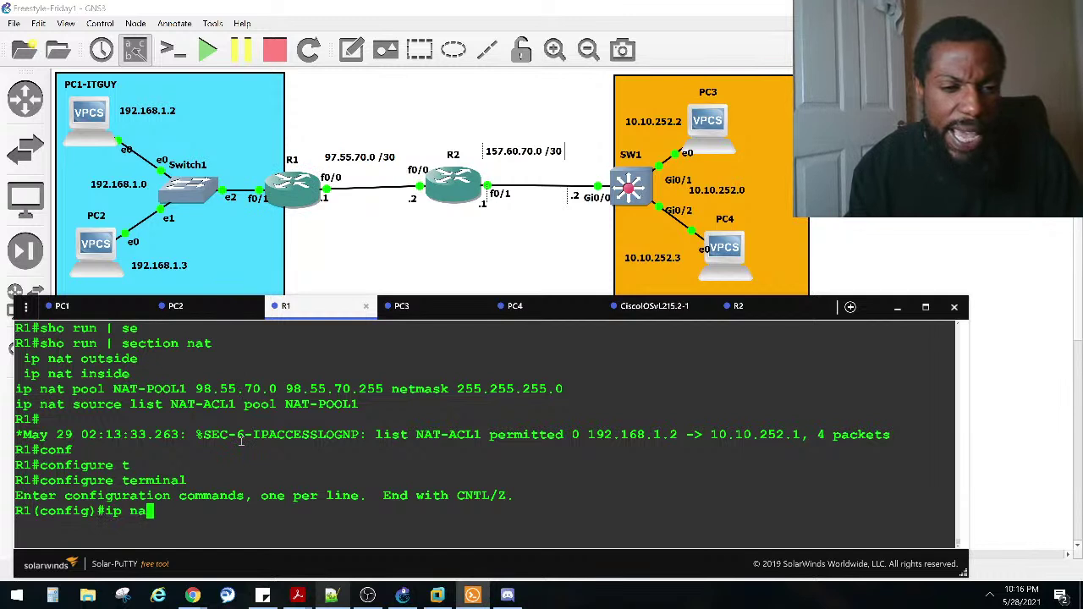
pyautogui.press('Tab')
pyautogui.write('t')
pyautogui.press('Tab')
pyautogui.write('in')
pyautogui.press('Tab')
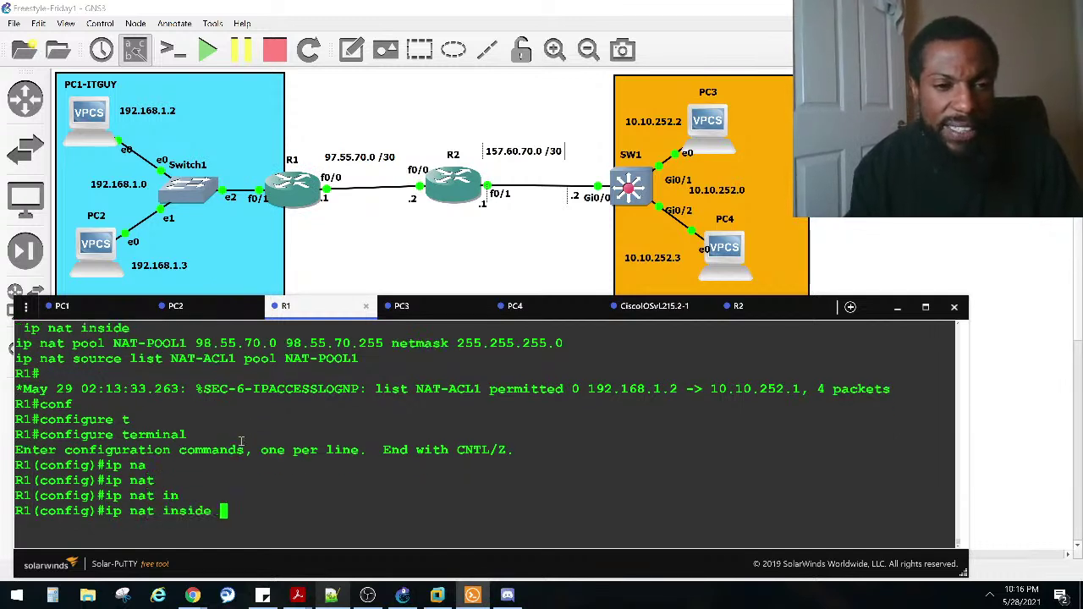
pyautogui.write('sou')
pyautogui.press('Tab')
pyautogui.write('?')
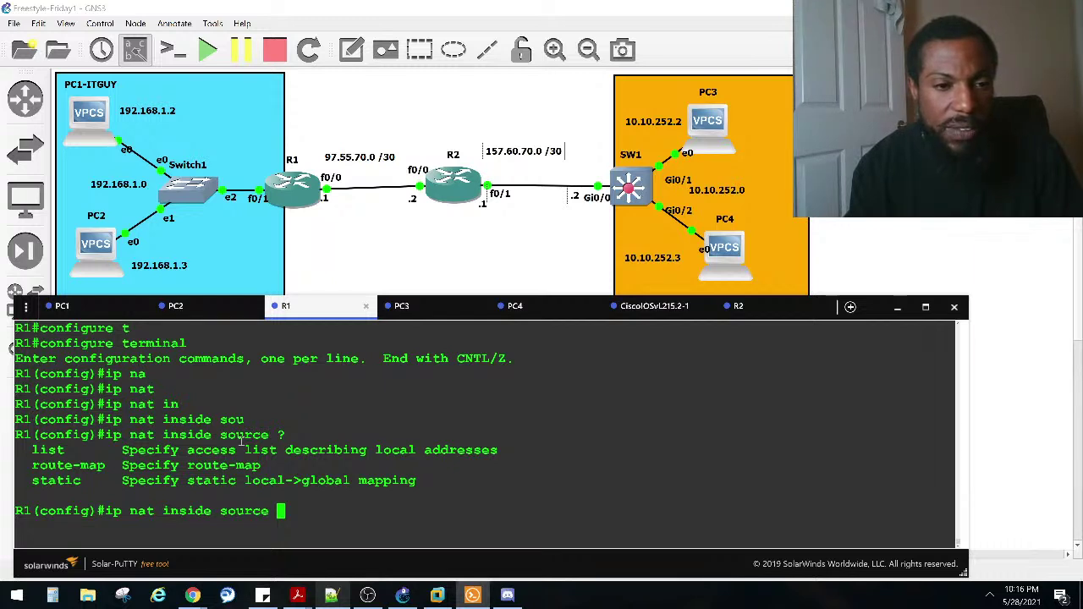
pyautogui.write('lis')
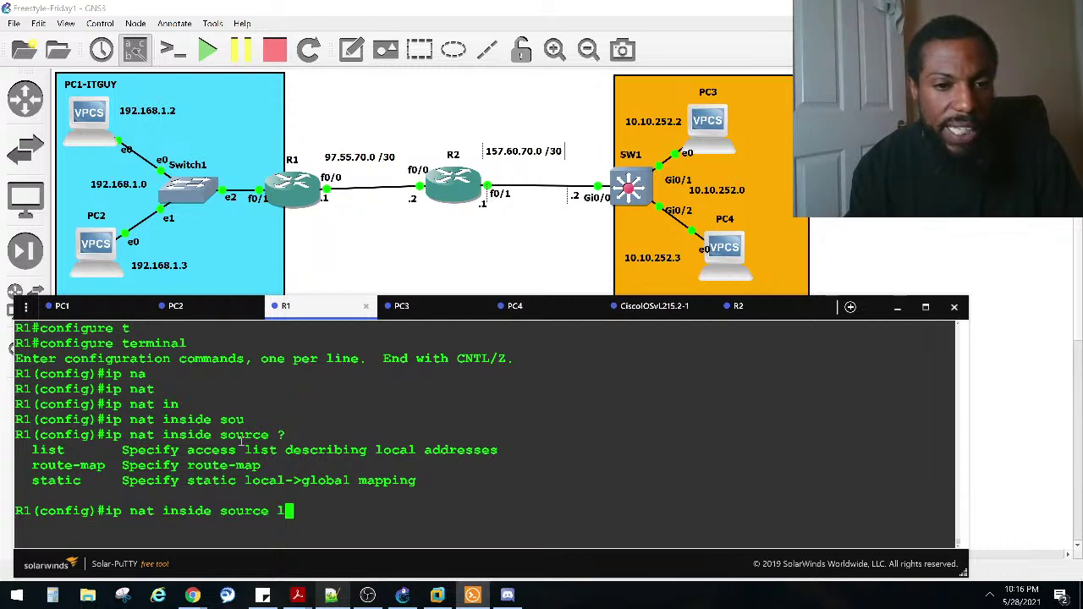
pyautogui.press('Tab')
pyautogui.write('?')
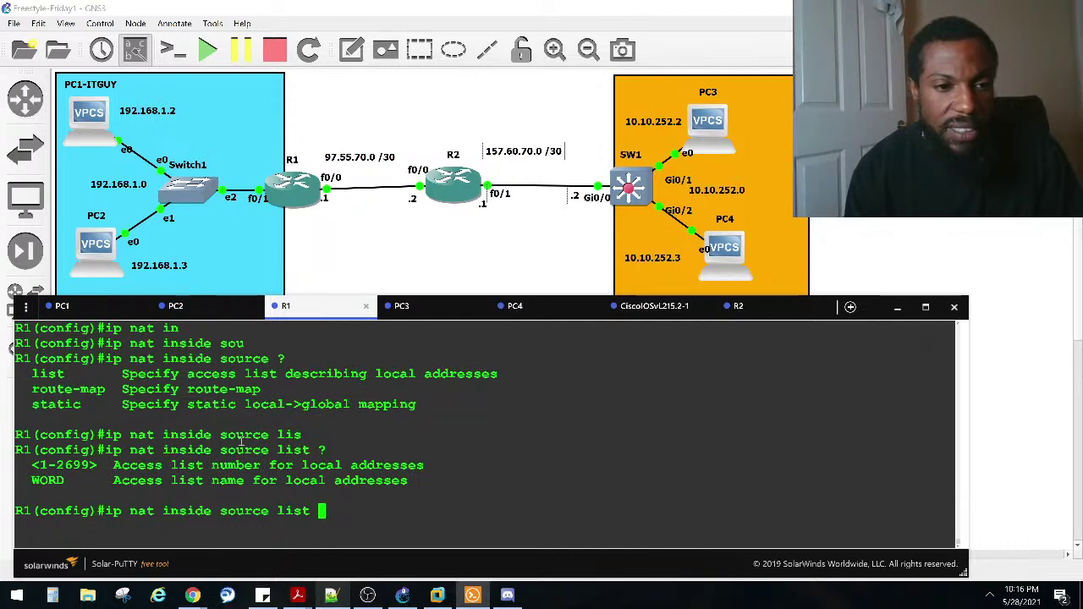
# Step: Copy the existing 'ip nat source list NAT-ACL1 pool NAT-POOL1' line from R1's earlier output
pyautogui.scroll(4, 242, 441)
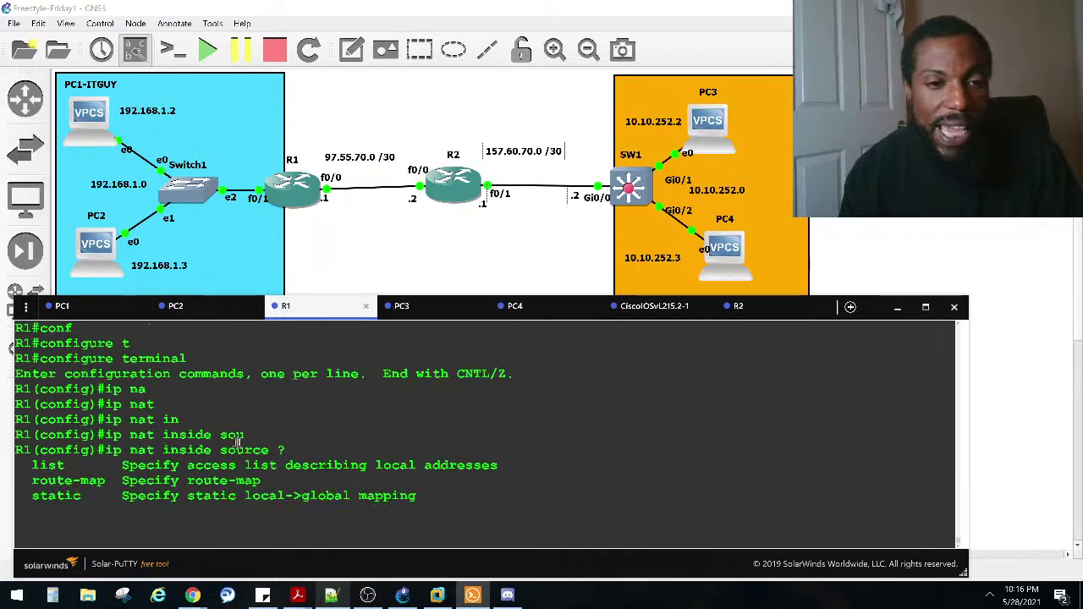
pyautogui.scroll(2, 232, 440)
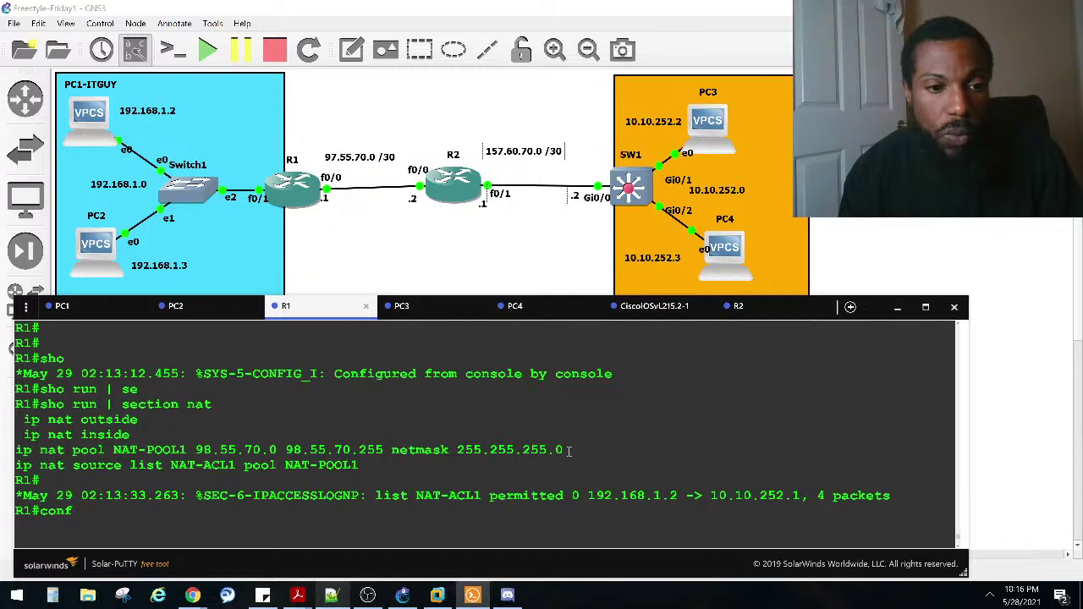
pyautogui.moveTo(382, 450); pyautogui.dragTo(288, 450)
pyautogui.moveTo(362, 466); pyautogui.dragTo(7, 471)
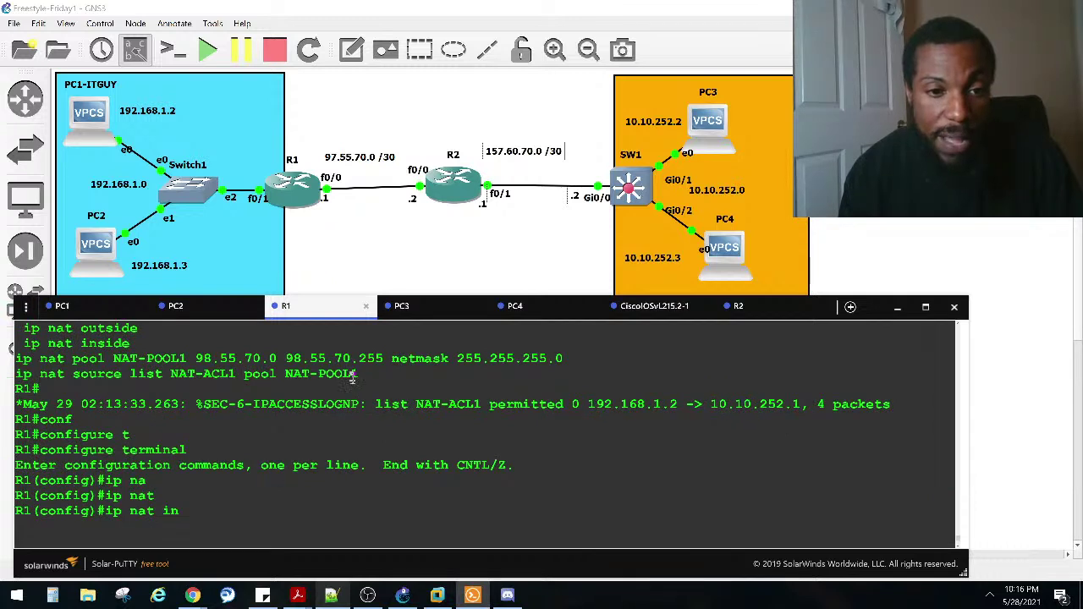
pyautogui.moveTo(359, 374); pyautogui.dragTo(17, 374)
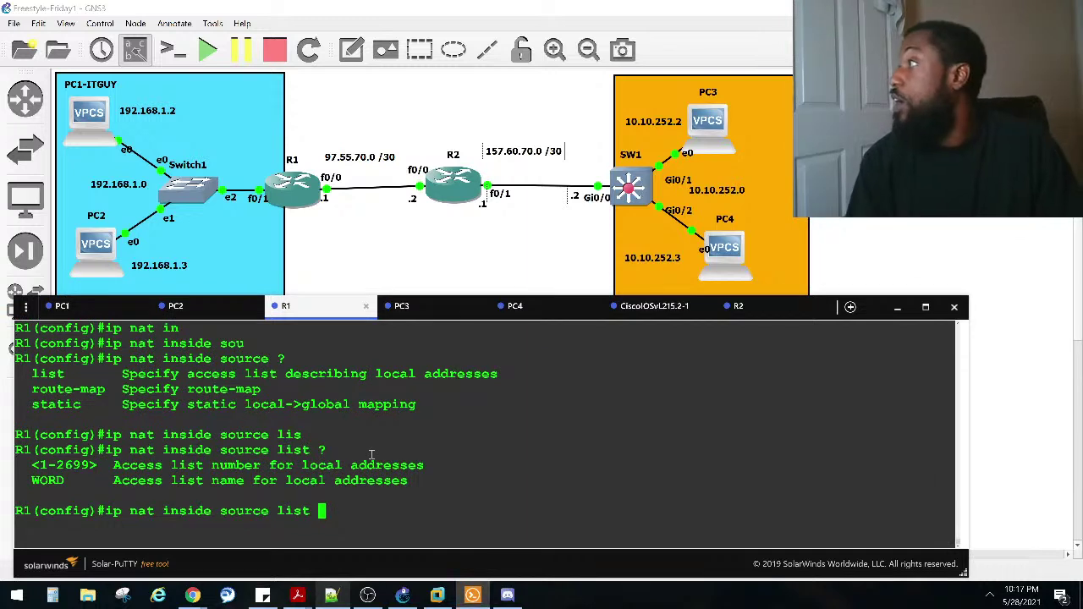
pyautogui.press('BackSpace')
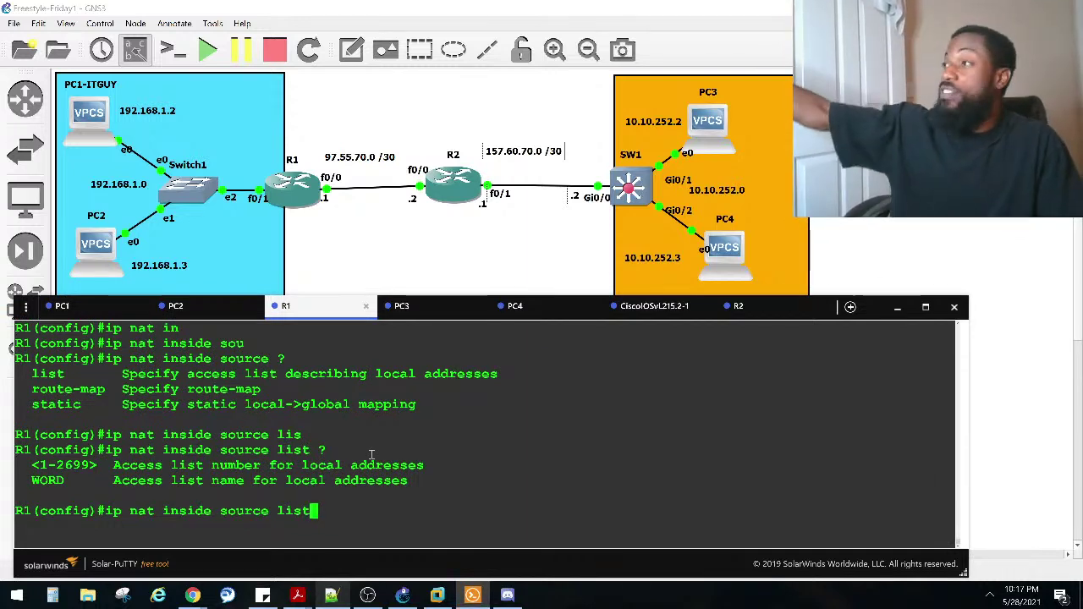
# Step: Remove the old rule with 'no ip nat source list NAT-ACL1 pool NAT-POOL1'
pyautogui.press('BackSpace')
pyautogui.press('BackSpace')
pyautogui.press('BackSpace')
pyautogui.press('BackSpace')
pyautogui.press('BackSpace')
pyautogui.press('BackSpace')
pyautogui.press('BackSpace')
pyautogui.press('BackSpace')
pyautogui.press('BackSpace')
pyautogui.press('BackSpace')
pyautogui.press('BackSpace')
pyautogui.press('BackSpace')
pyautogui.press('BackSpace')
pyautogui.press('BackSpace')
pyautogui.press('BackSpace')
pyautogui.press('BackSpace')
pyautogui.press('BackSpace')
pyautogui.press('BackSpace')
pyautogui.press('BackSpace')
pyautogui.press('BackSpace')
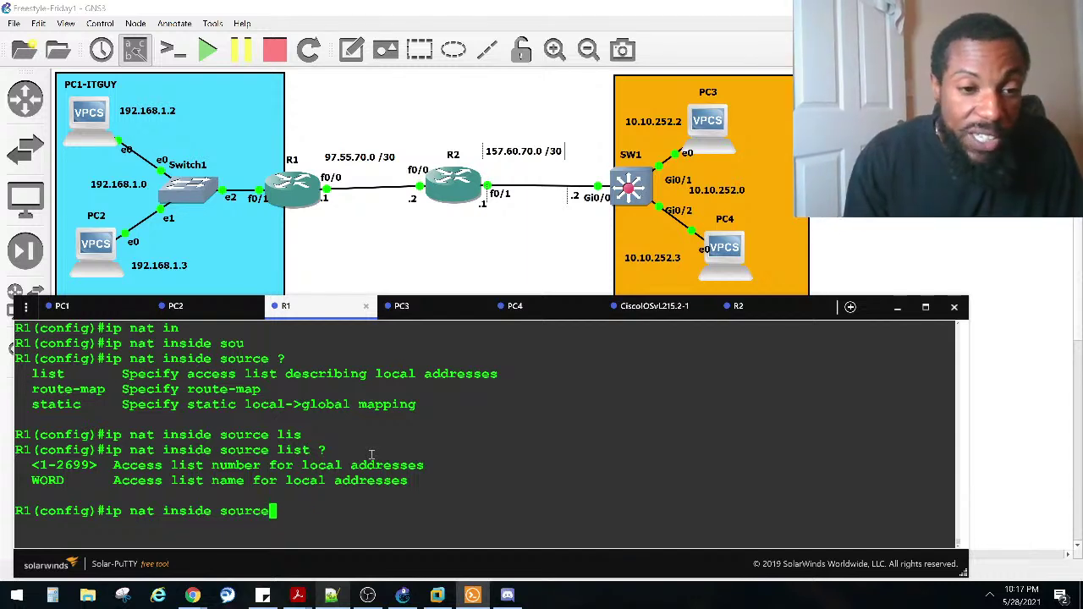
pyautogui.write('no')
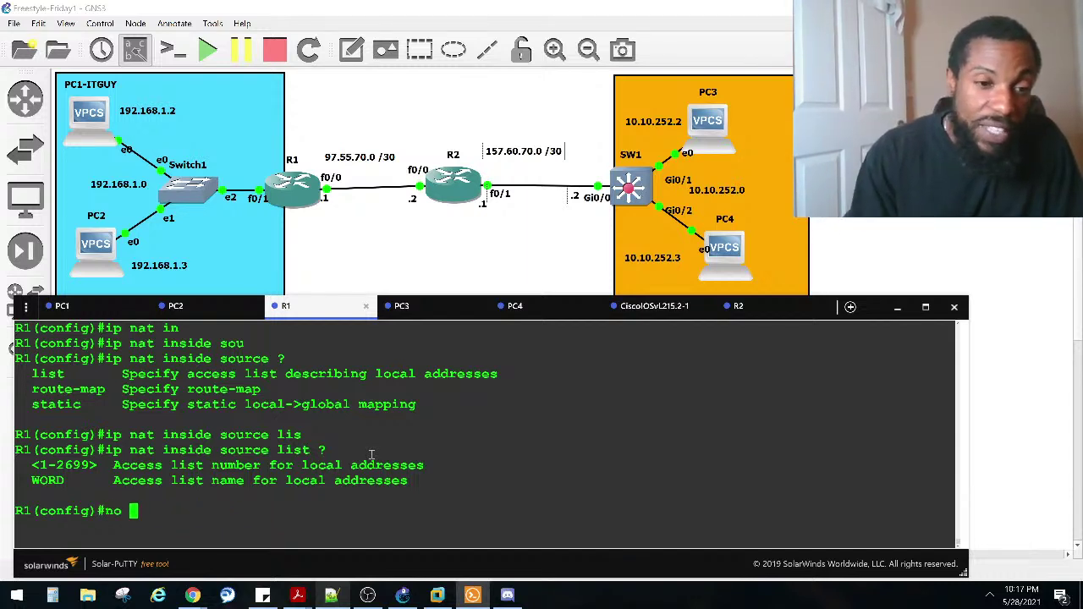
pyautogui.rightClick(250, 444)
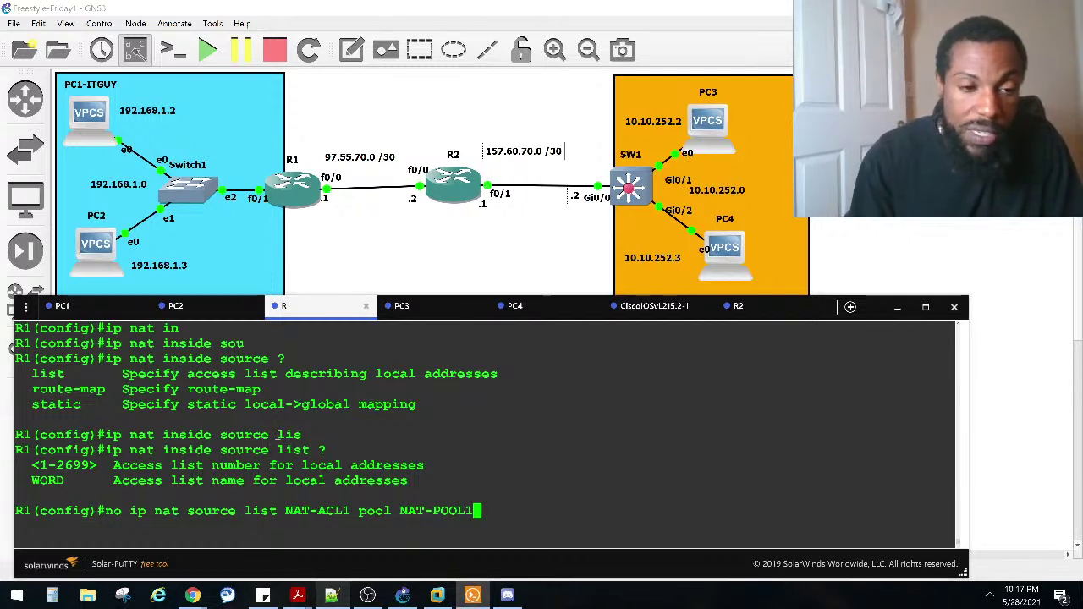
pyautogui.press('Return')
# Step: Apply 'ip nat inside source list NAT-ACL1 pool NAT-POOL1' and return to privileged mode
pyautogui.press('Up')
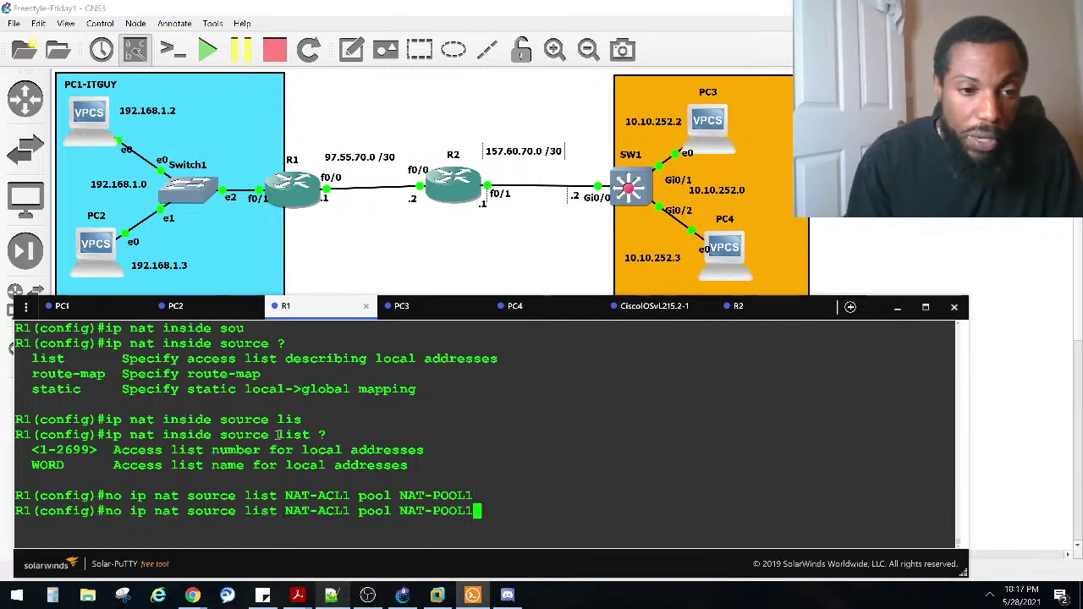
pyautogui.hotkey('ctrl', 'a')
pyautogui.press('Right')
pyautogui.press('Right')
pyautogui.press('BackSpace')
pyautogui.press('BackSpace')
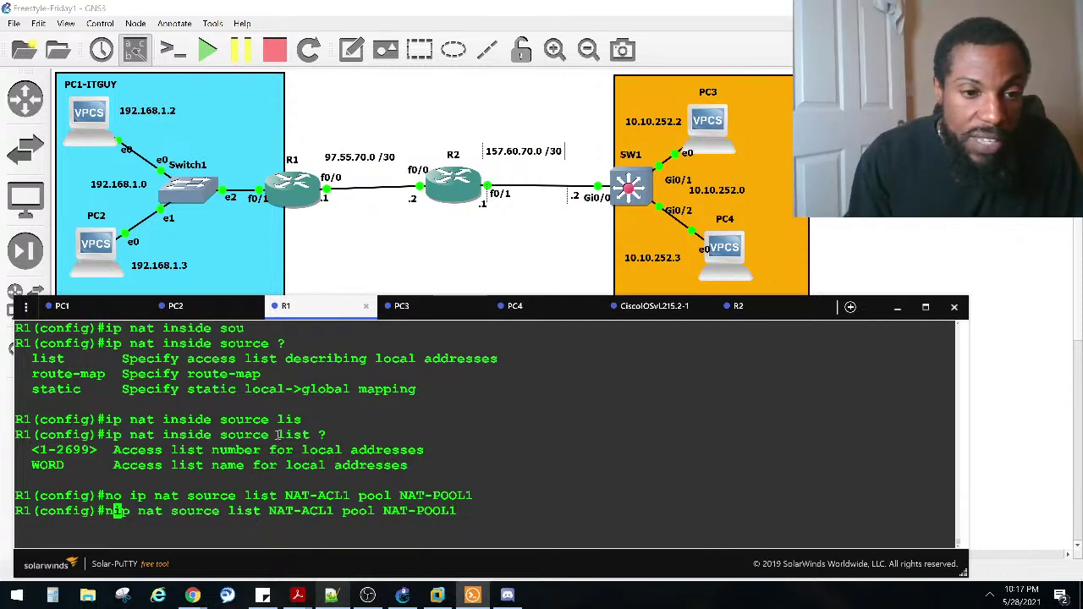
pyautogui.press('Delete')
pyautogui.press('Right')
pyautogui.press('Right')
pyautogui.press('Right')
pyautogui.press('Right')
pyautogui.press('Right')
pyautogui.press('Right')
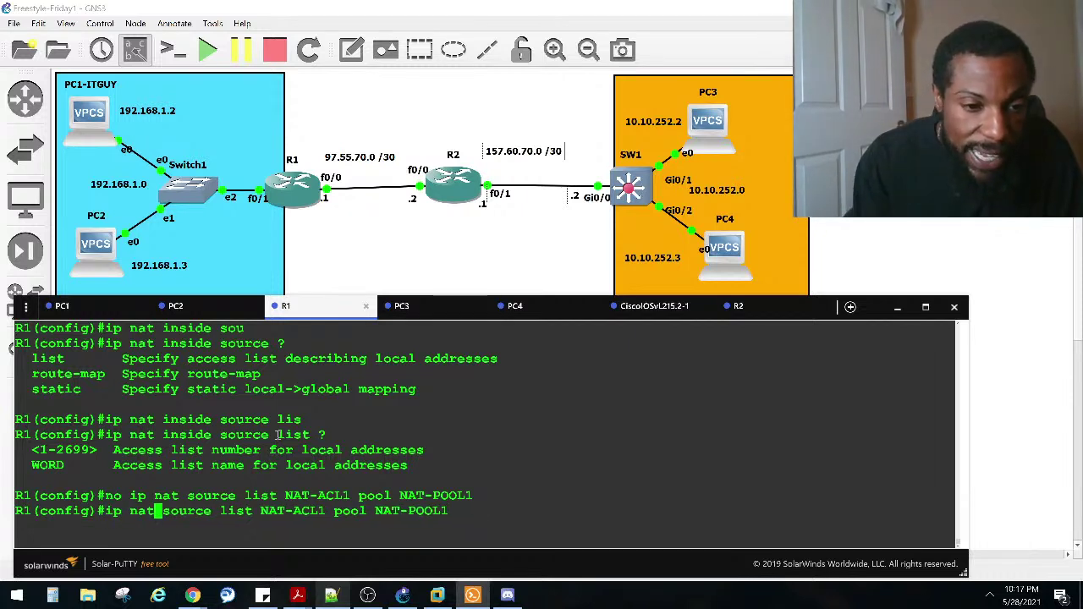
pyautogui.write('inside')
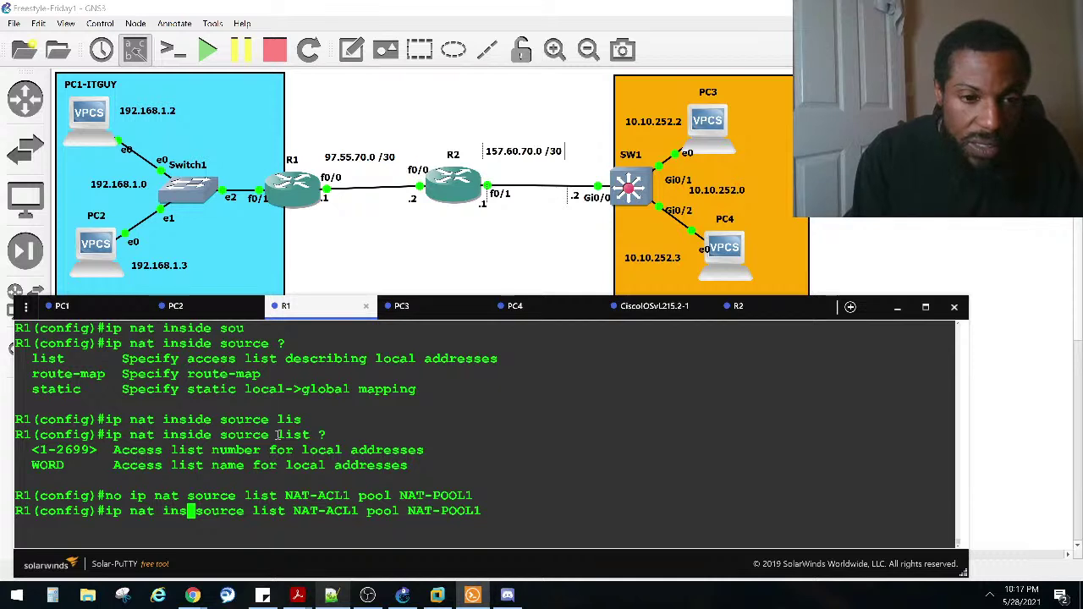
pyautogui.press('Return')
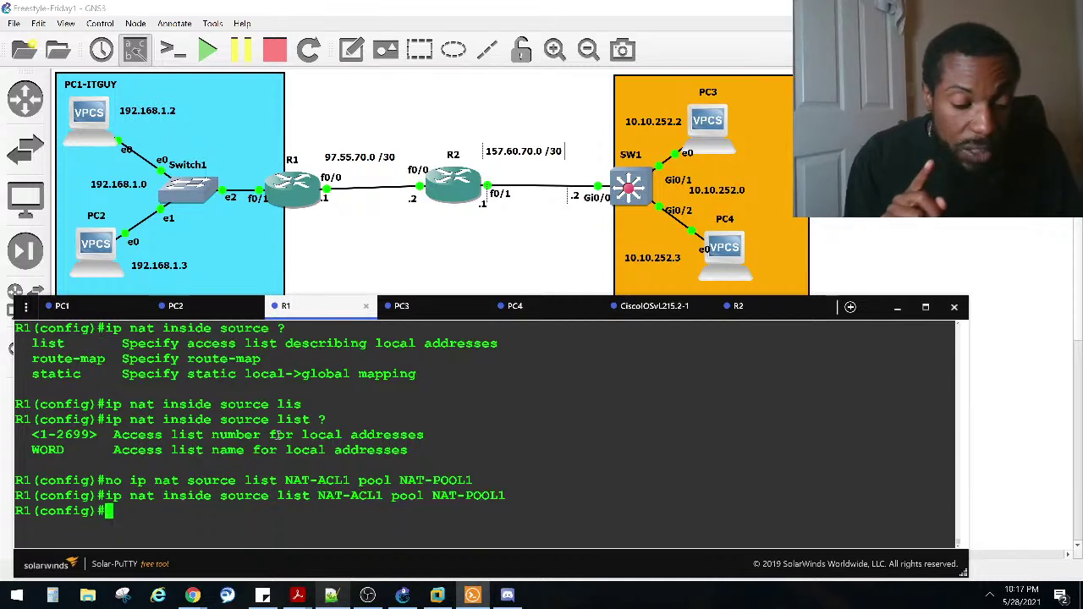
pyautogui.hotkey('ctrl', 'z')
pyautogui.press('Return')
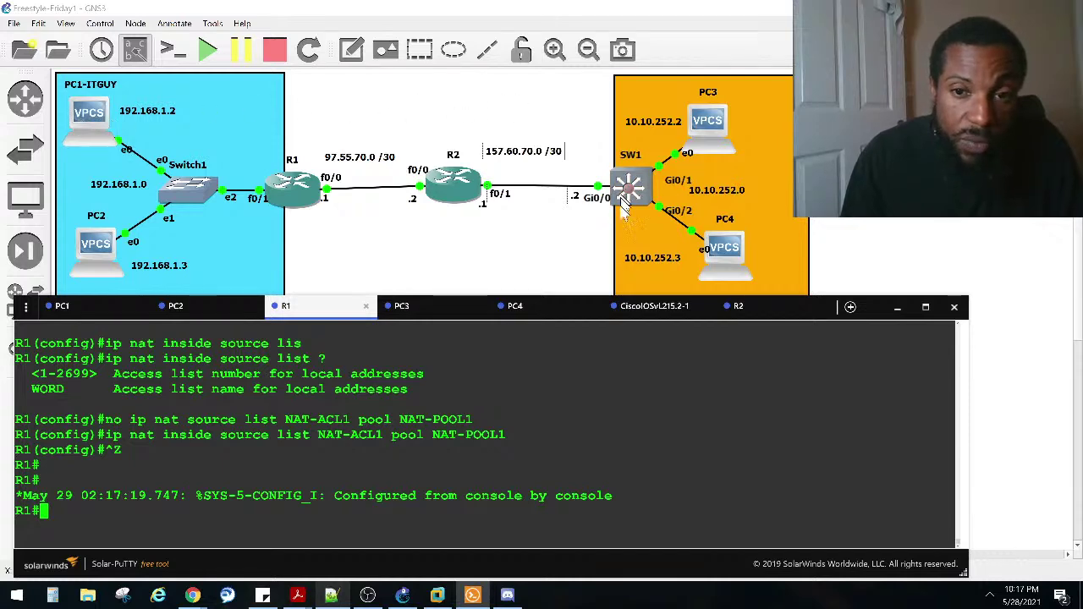
# Step: Note the switch's echo replies from 10.10.252.1, then rerun PC1's ping to 10.10.252.1
pyautogui.click(654, 305)
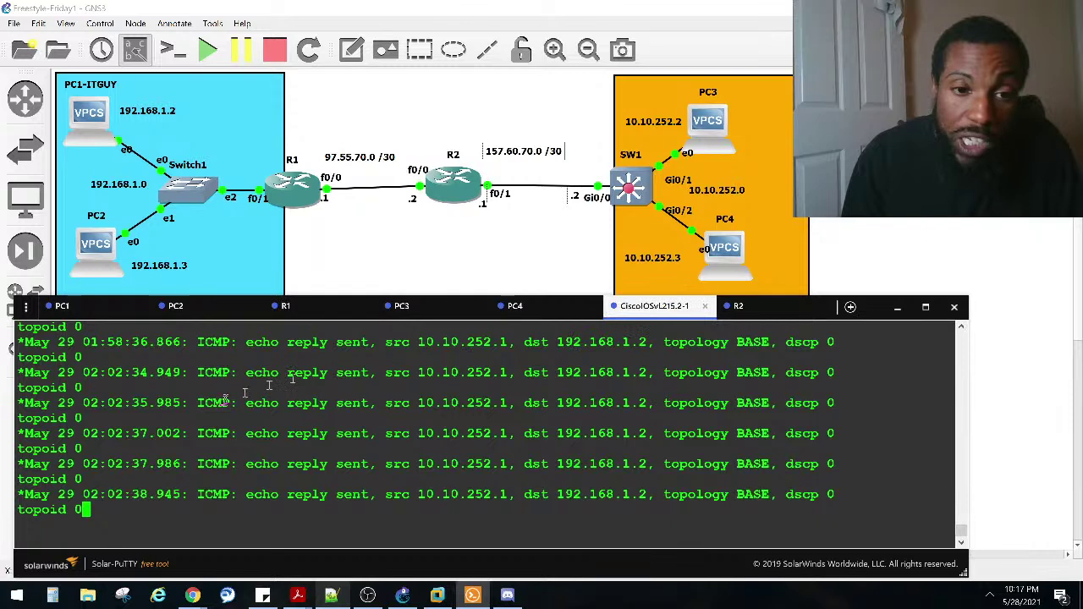
pyautogui.moveTo(426, 405); pyautogui.dragTo(496, 404)
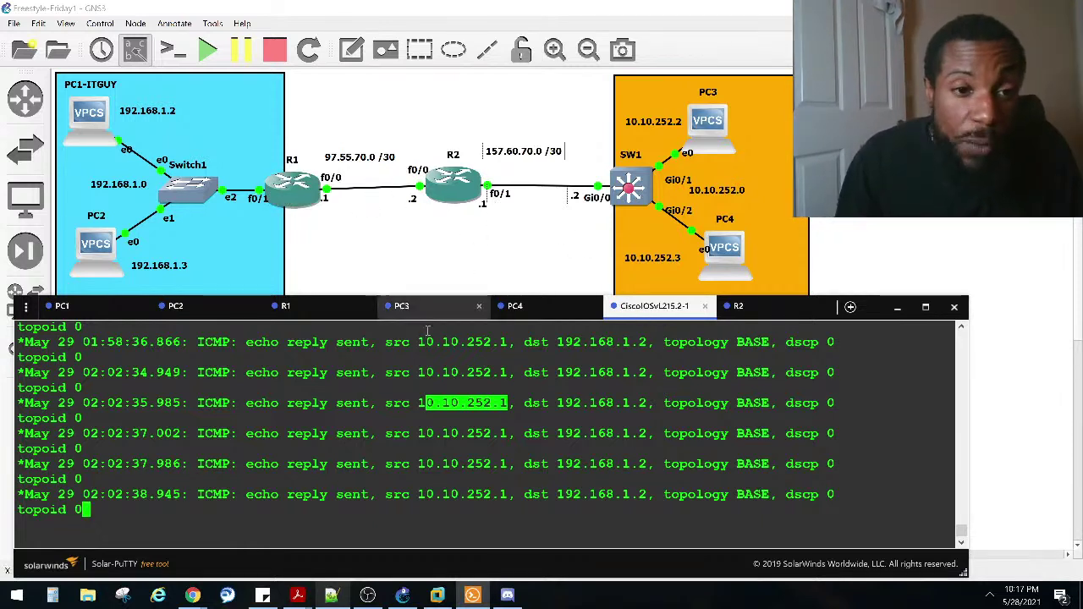
pyautogui.click(63, 307)
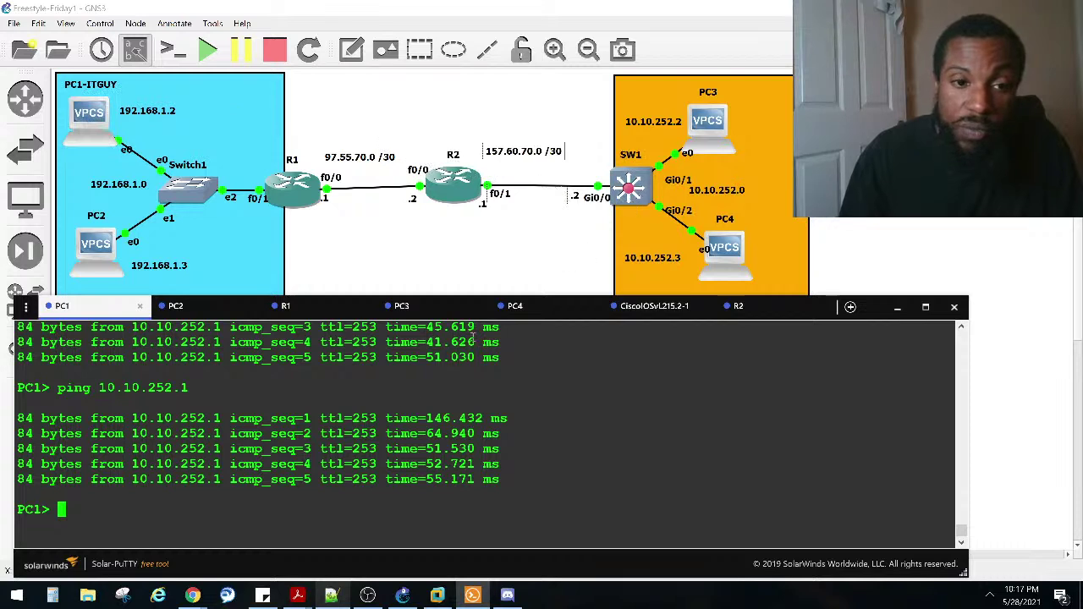
pyautogui.press('Up')
pyautogui.press('Return')
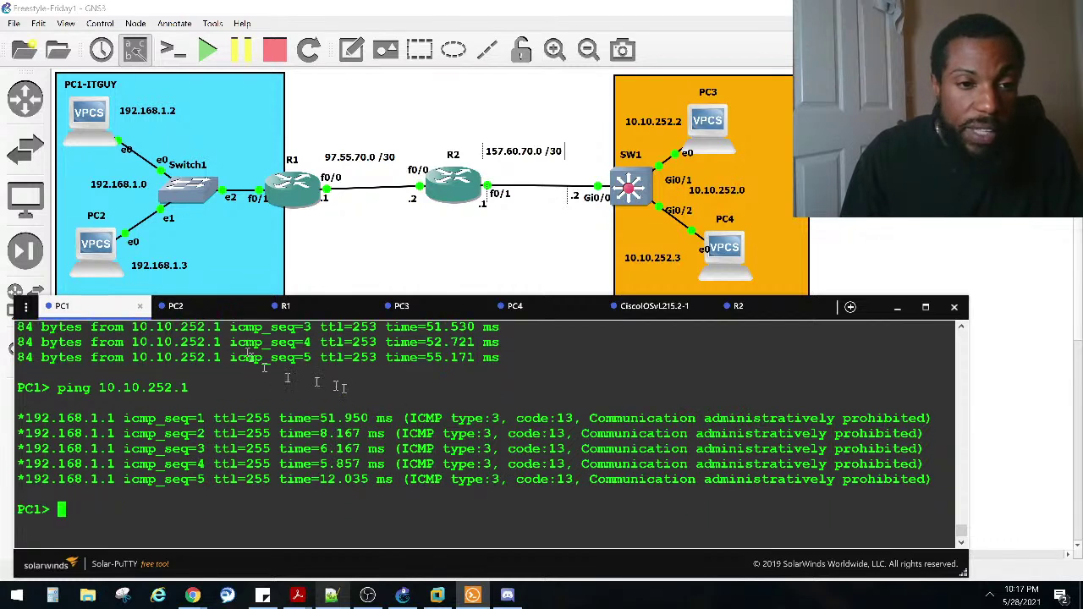
# Step: Check PC2's and PC1's consoles, then bring up R1's console
pyautogui.click(210, 311)
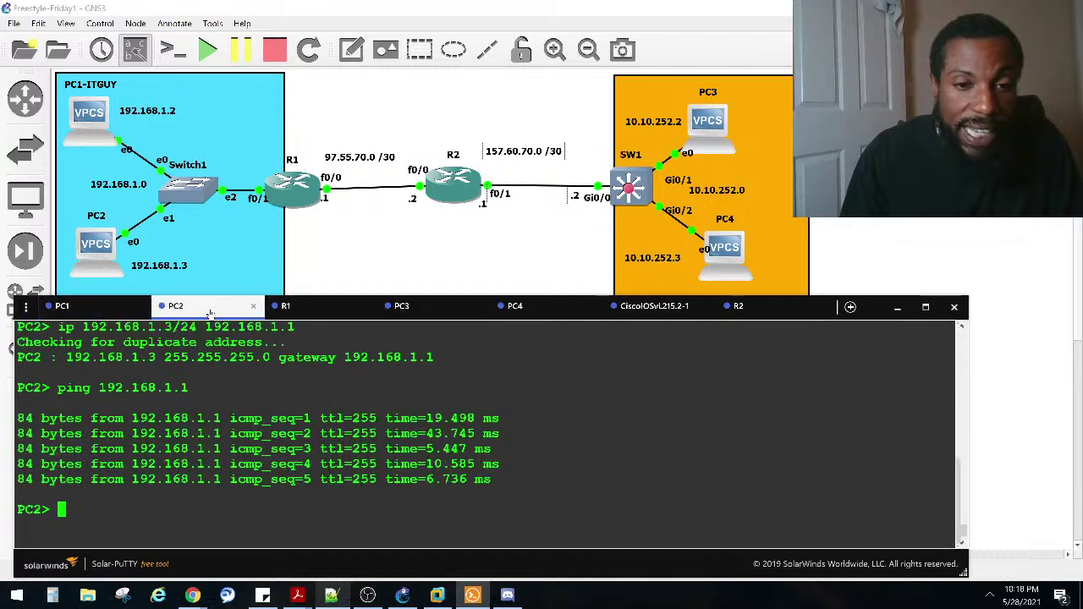
pyautogui.click(98, 313)
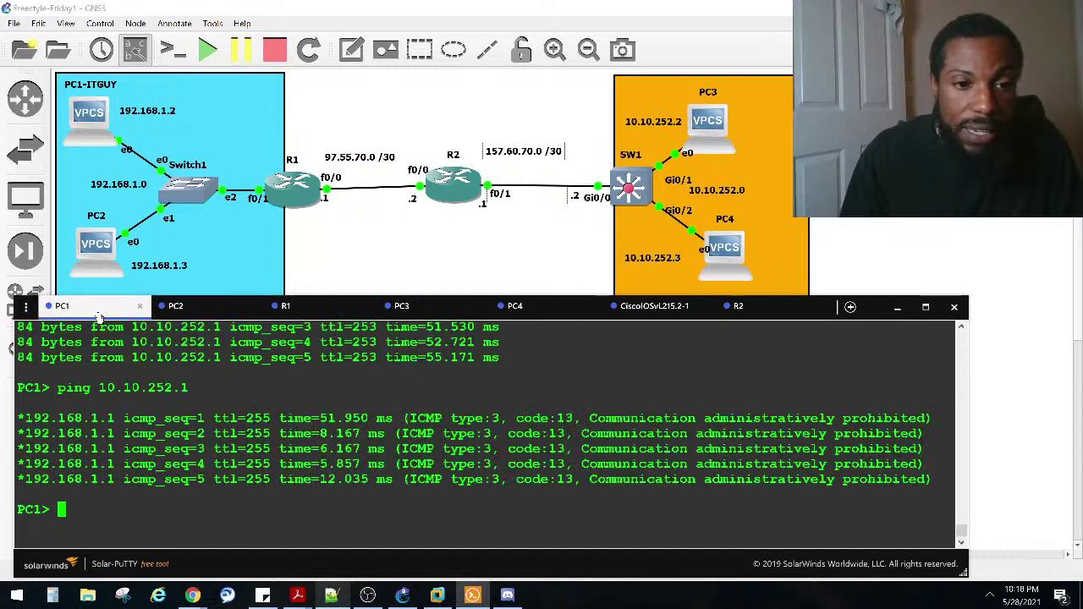
pyautogui.click(288, 311)
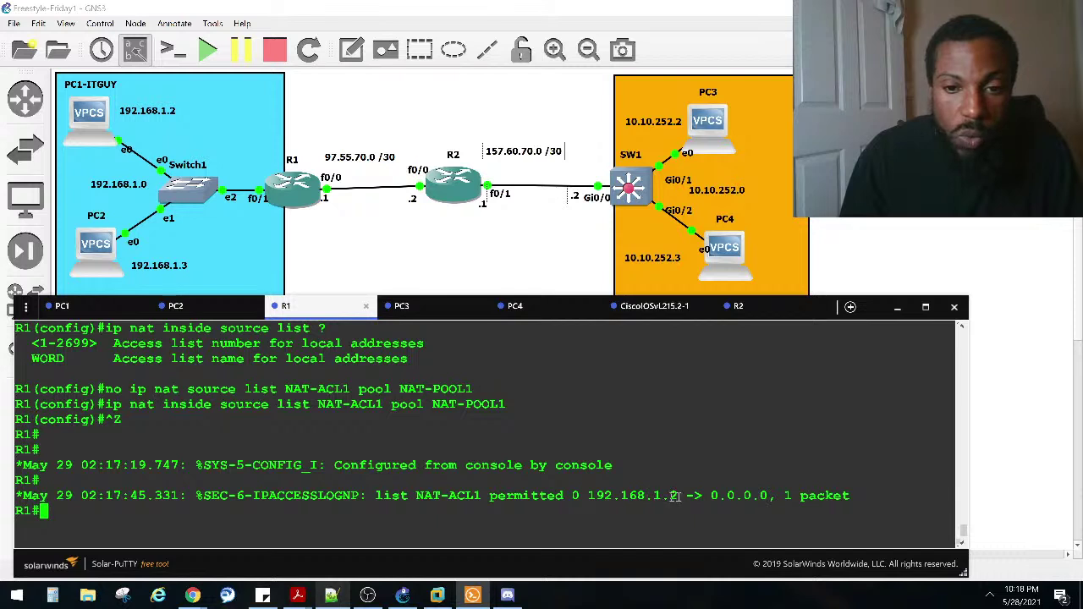
# Step: Highlight 192.168.1.2 and 0.0.0.0 in R1's NAT-ACL1 log, then 192.168.1.1 in PC1's rejected ping
pyautogui.moveTo(679, 495); pyautogui.dragTo(606, 497)
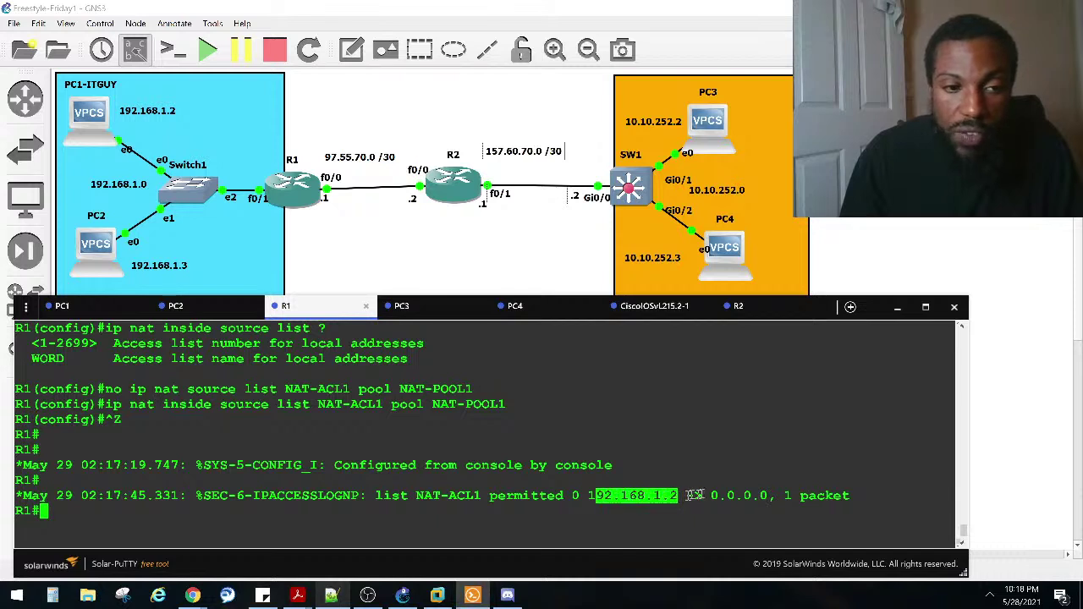
pyautogui.moveTo(704, 496); pyautogui.dragTo(774, 496)
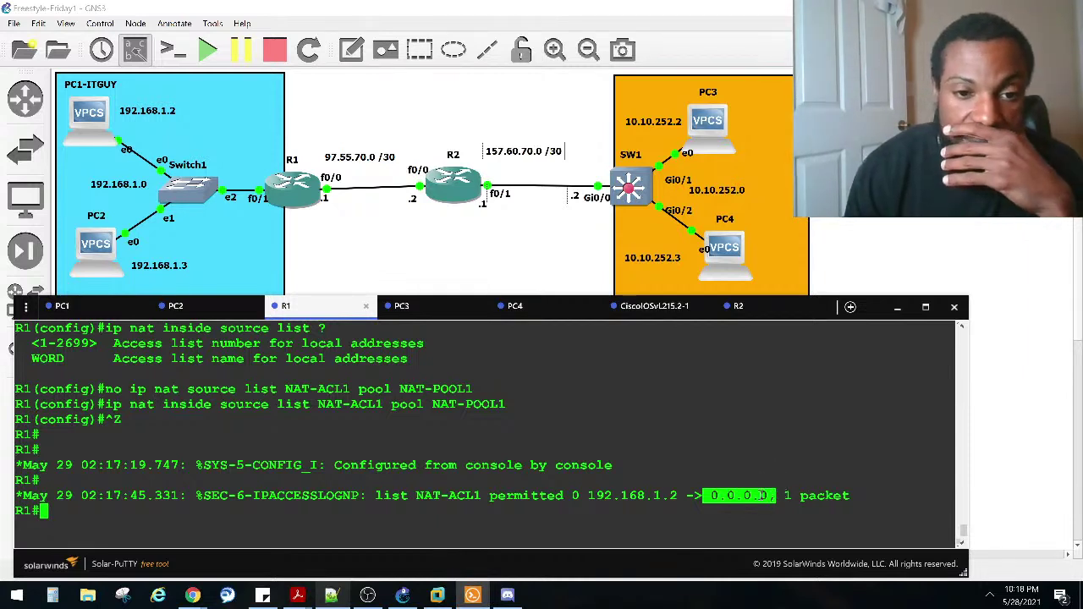
pyautogui.click(650, 306)
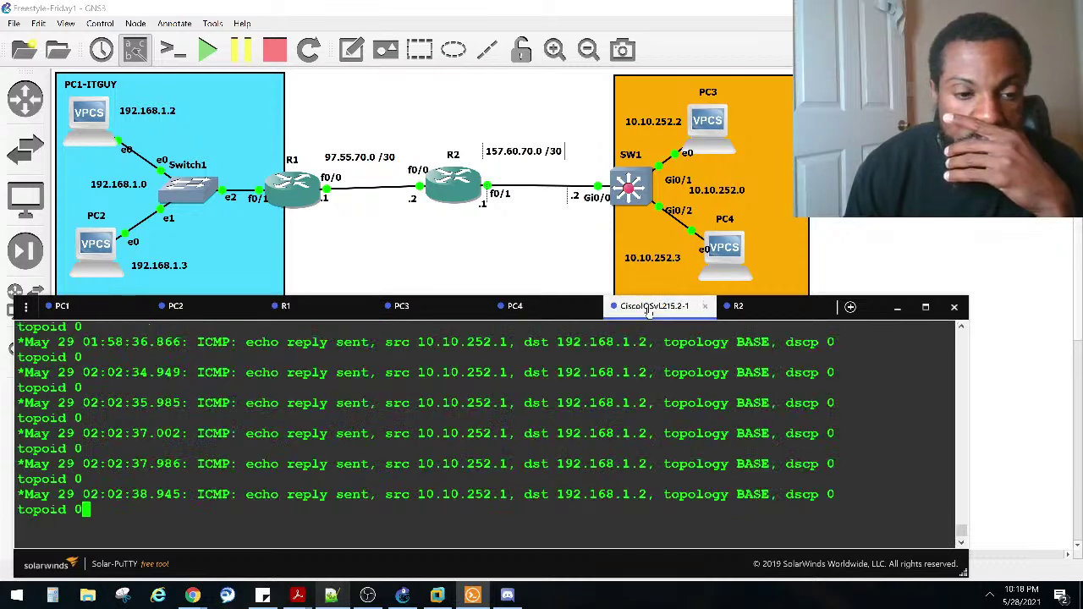
pyautogui.click(303, 313)
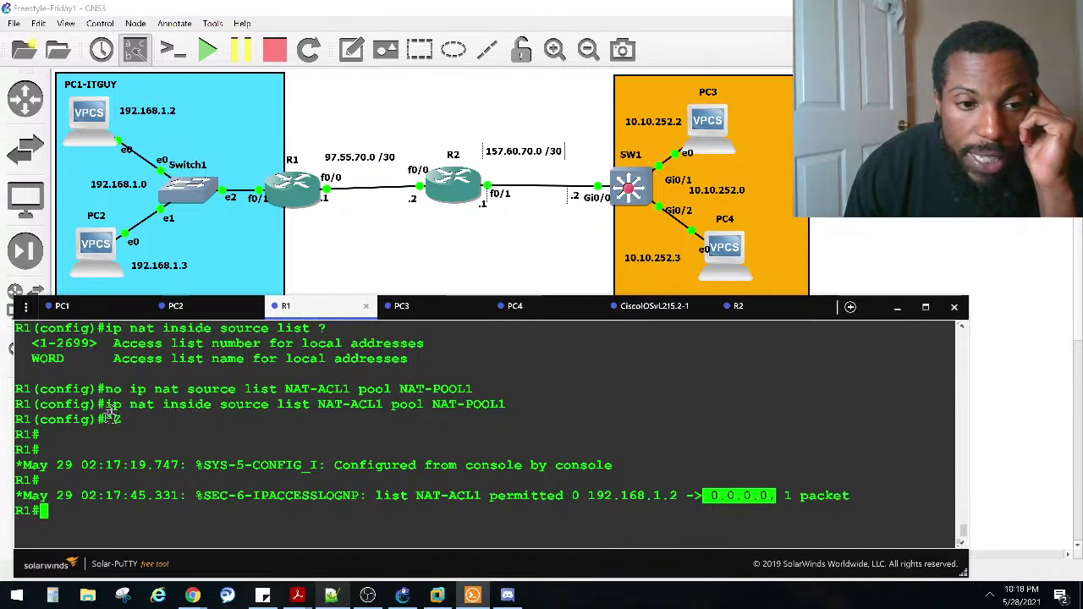
pyautogui.click(100, 311)
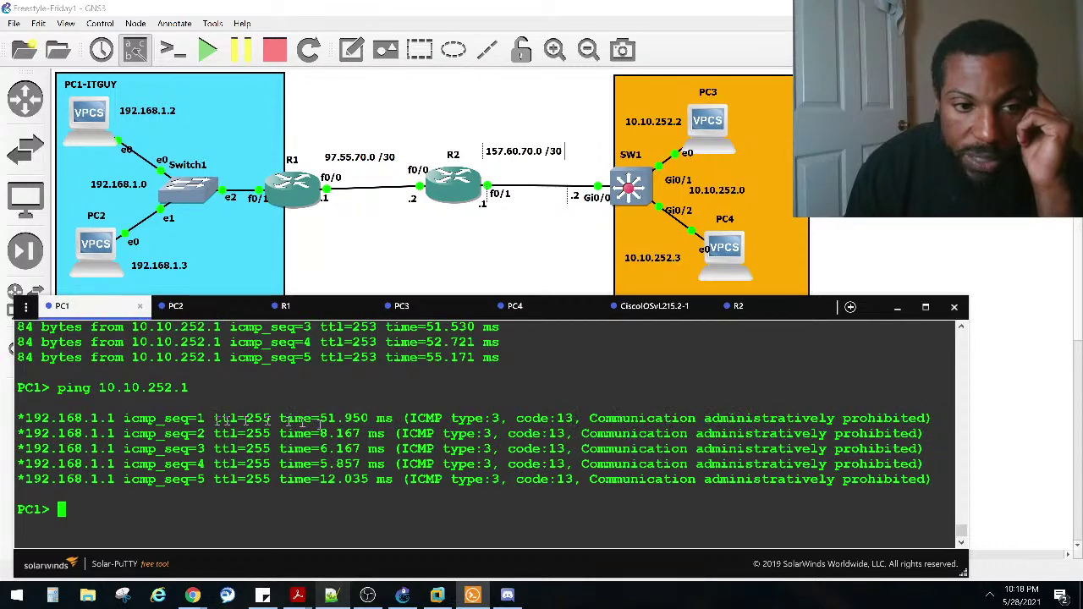
pyautogui.moveTo(124, 418); pyautogui.dragTo(26, 418)
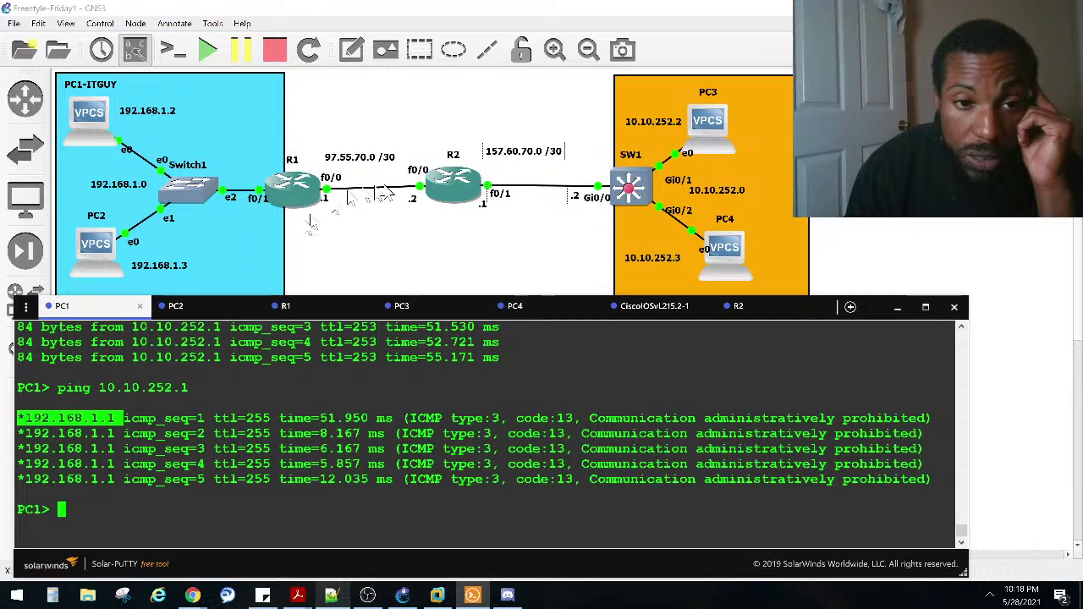
pyautogui.click(313, 310)
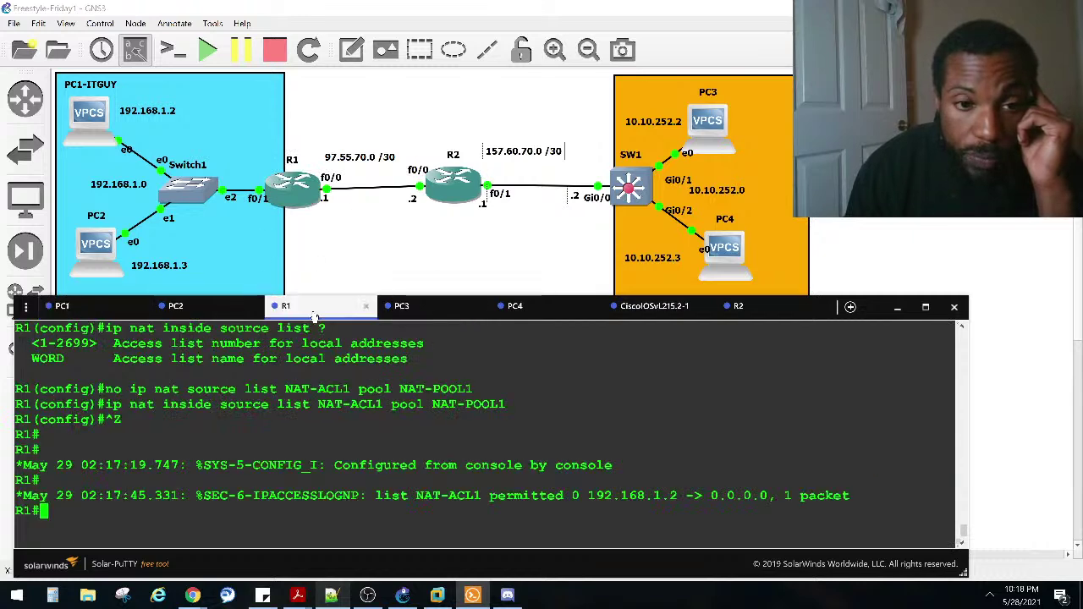
pyautogui.moveTo(504, 406); pyautogui.dragTo(116, 406)
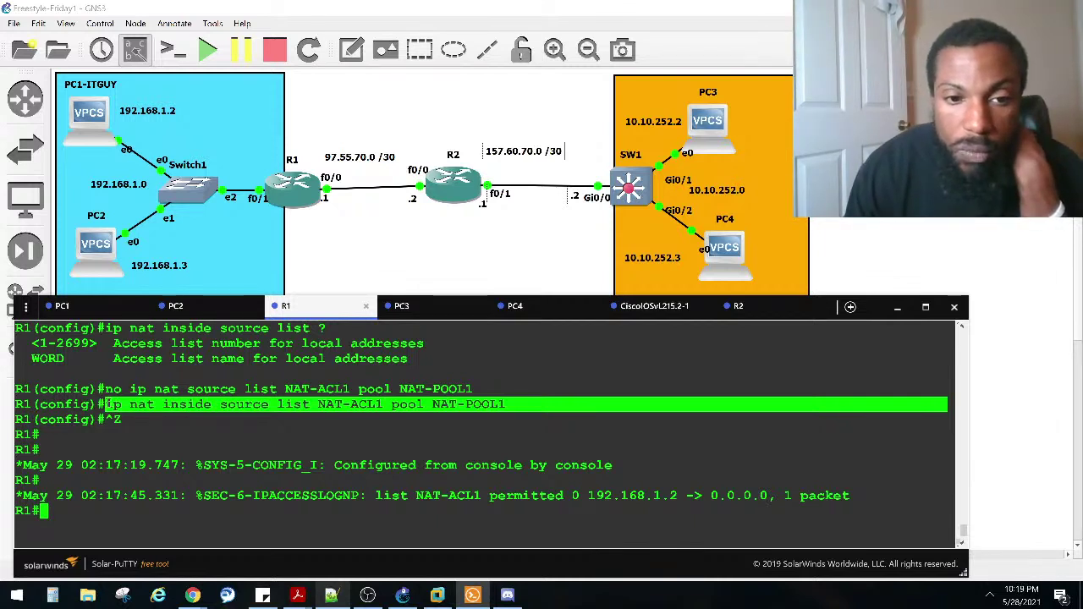
pyautogui.moveTo(312, 404); pyautogui.dragTo(382, 404)
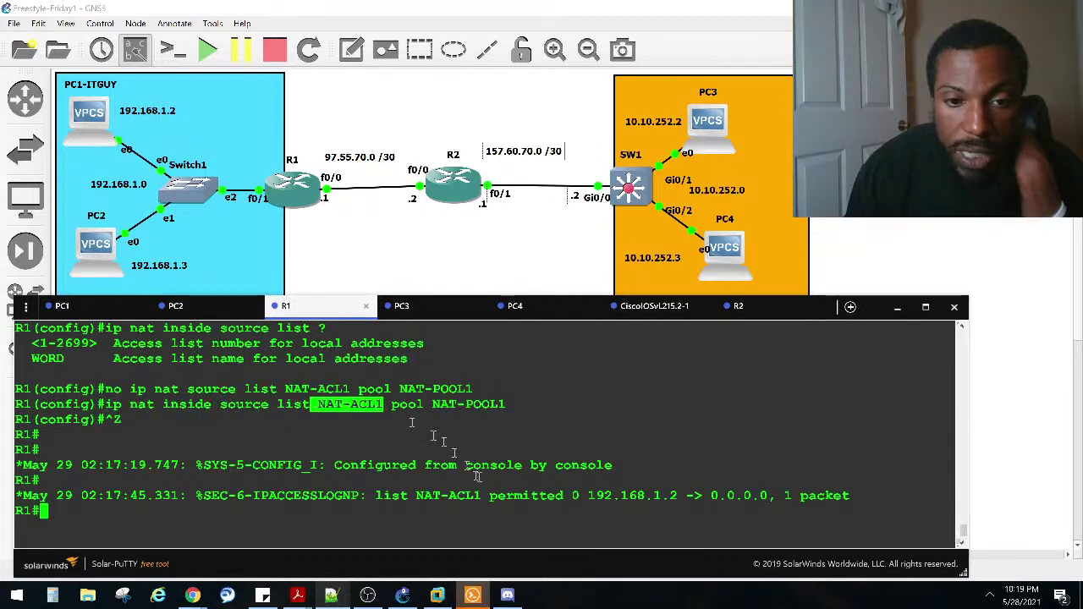
pyautogui.moveTo(597, 497); pyautogui.dragTo(765, 496)
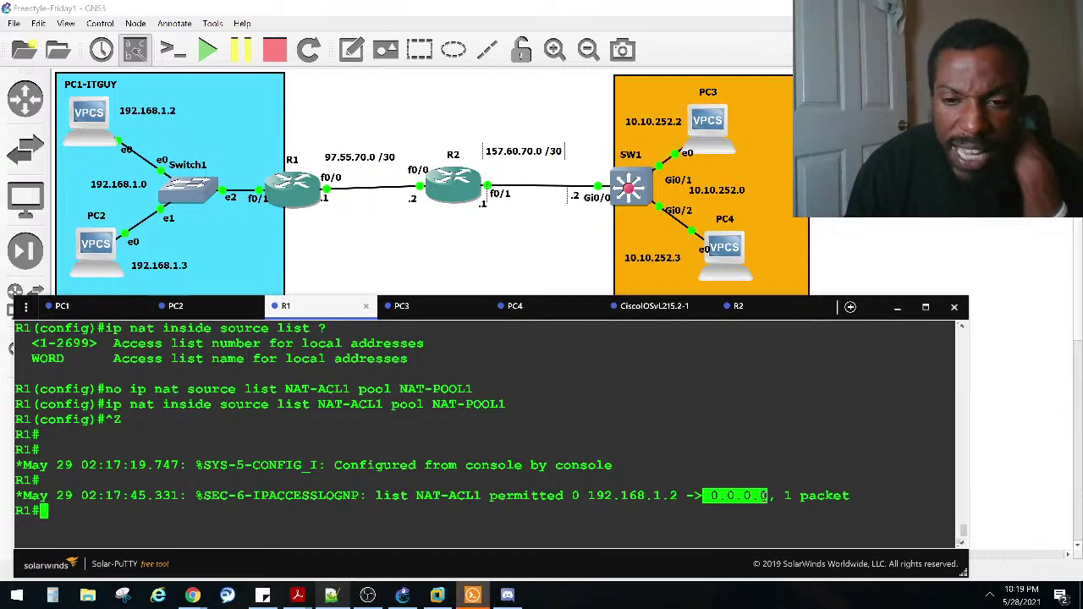
pyautogui.scroll(2, 766, 497)
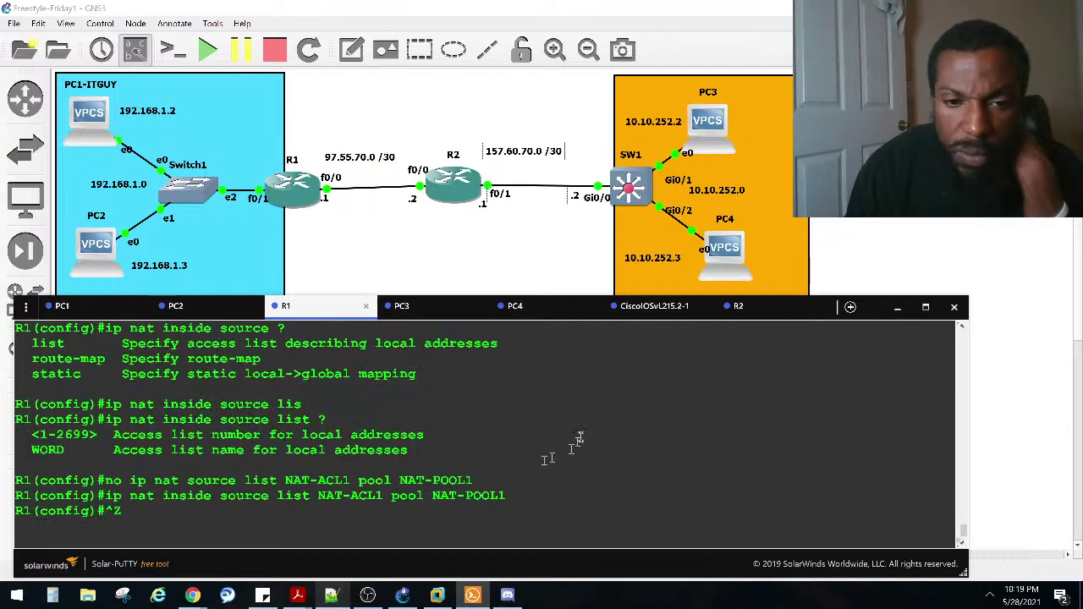
pyautogui.scroll(8, 506, 501)
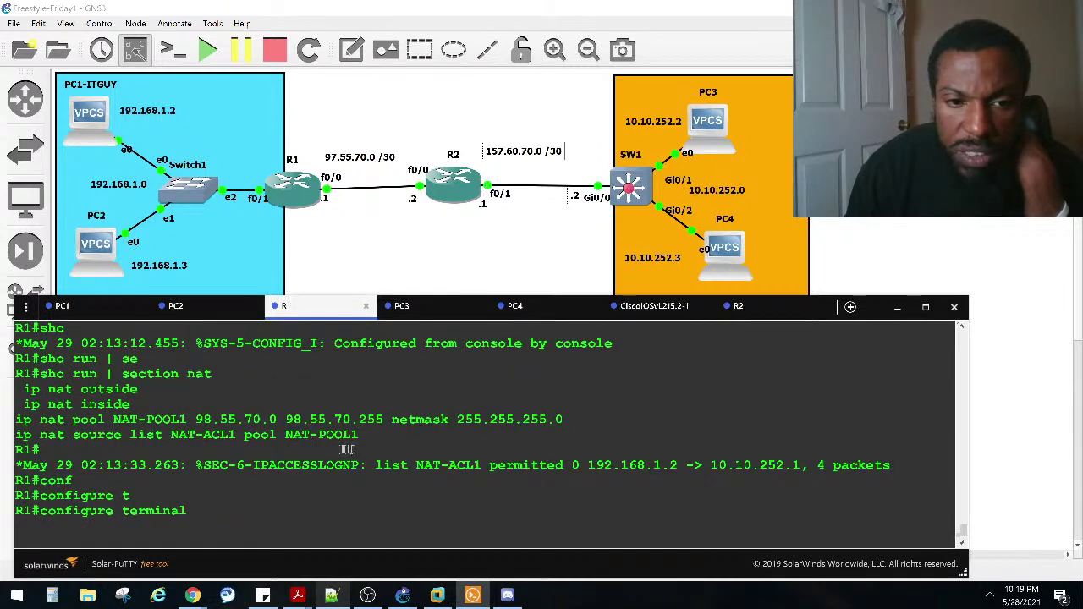
pyautogui.moveTo(806, 465); pyautogui.dragTo(563, 466)
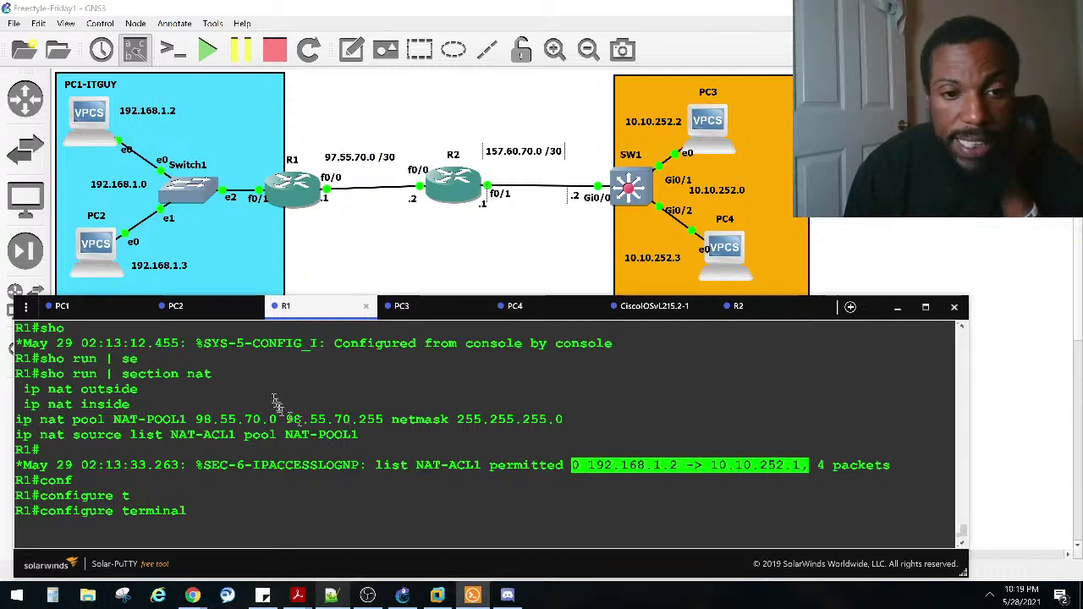
pyautogui.moveTo(217, 421); pyautogui.dragTo(196, 420)
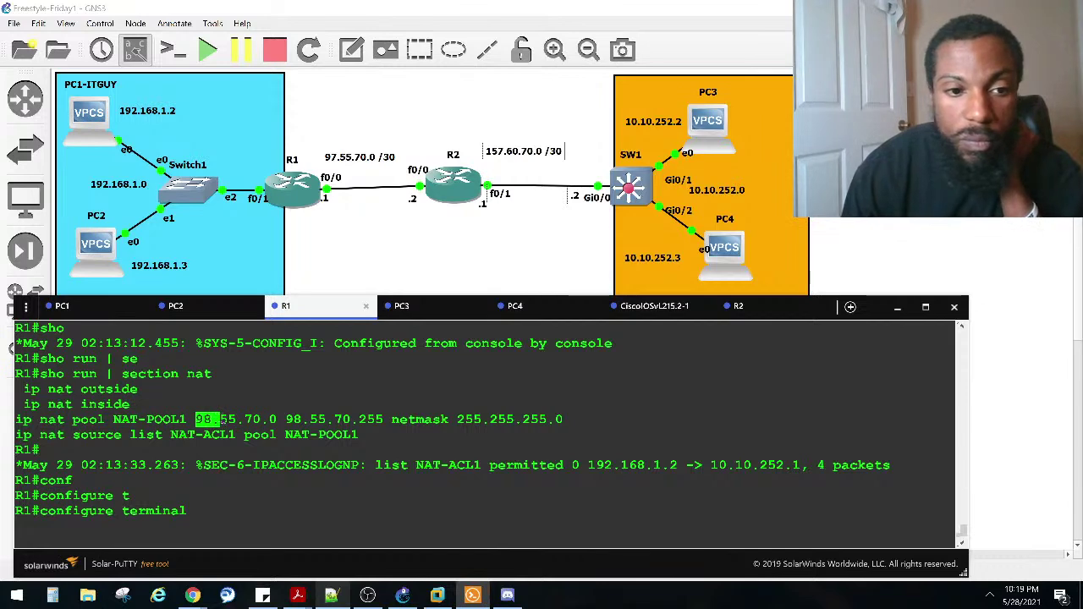
pyautogui.scroll(-8, 220, 421)
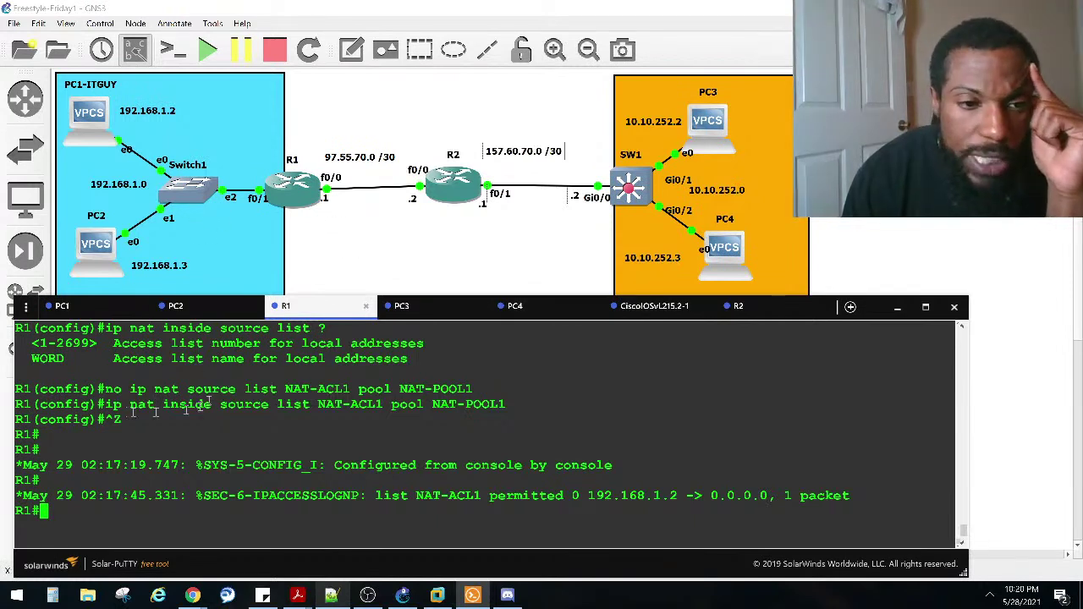
pyautogui.moveTo(164, 405); pyautogui.dragTo(220, 404)
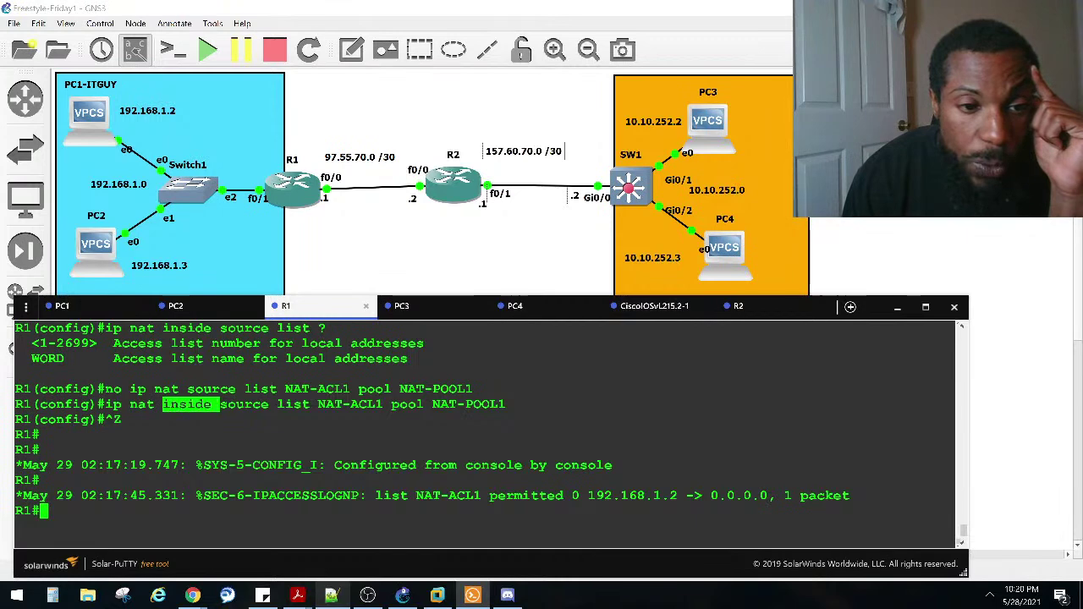
pyautogui.scroll(2, 177, 427)
pyautogui.scroll(-2, 178, 427)
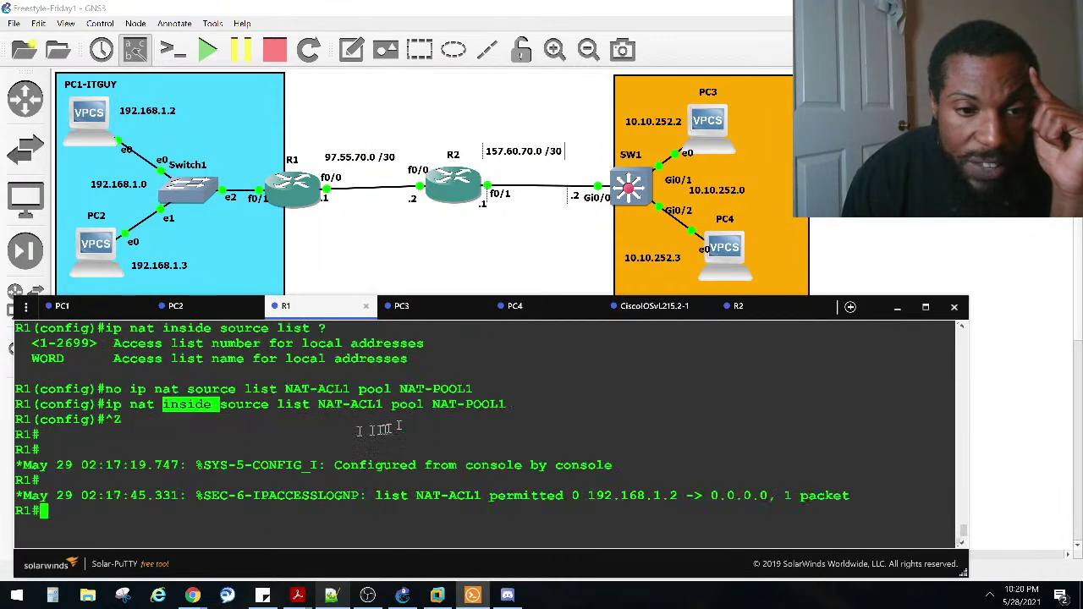
pyautogui.moveTo(130, 389); pyautogui.dragTo(473, 389)
pyautogui.scroll(5, 591, 391)
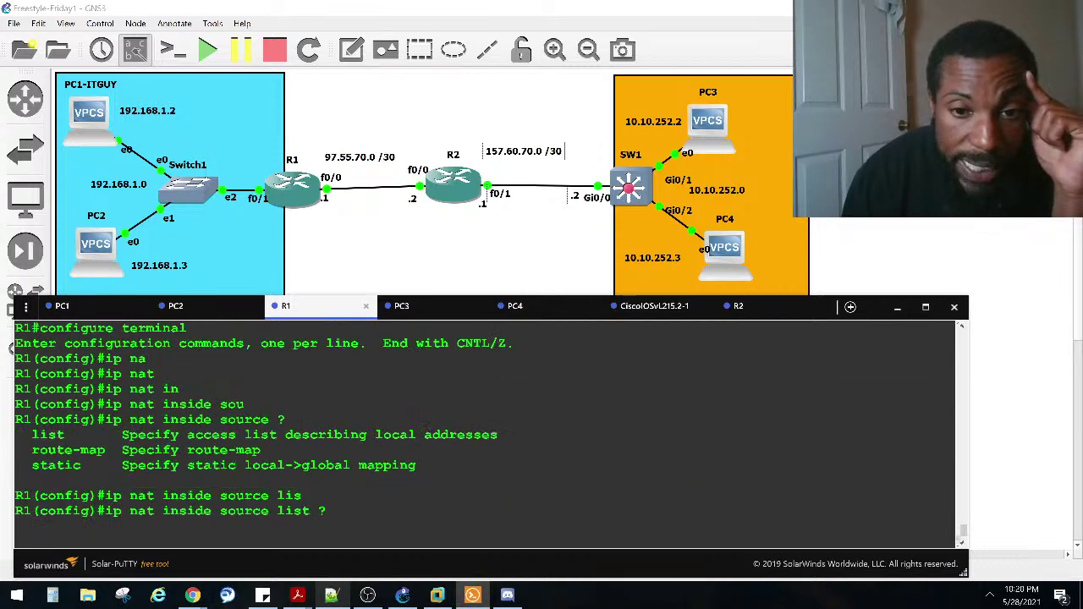
pyautogui.moveTo(582, 373); pyautogui.dragTo(796, 373)
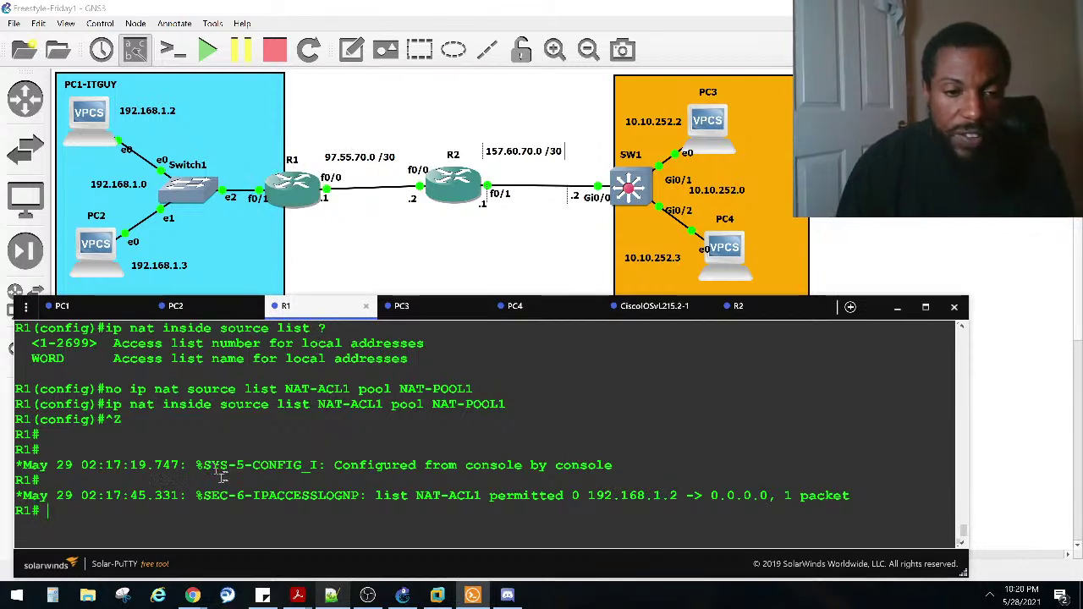
# Step: Run 'sho run | section nat' and 'sho ip access' on R1 to confirm the inside rule and NAT-ACL1 matches
pyautogui.write('sho run |')
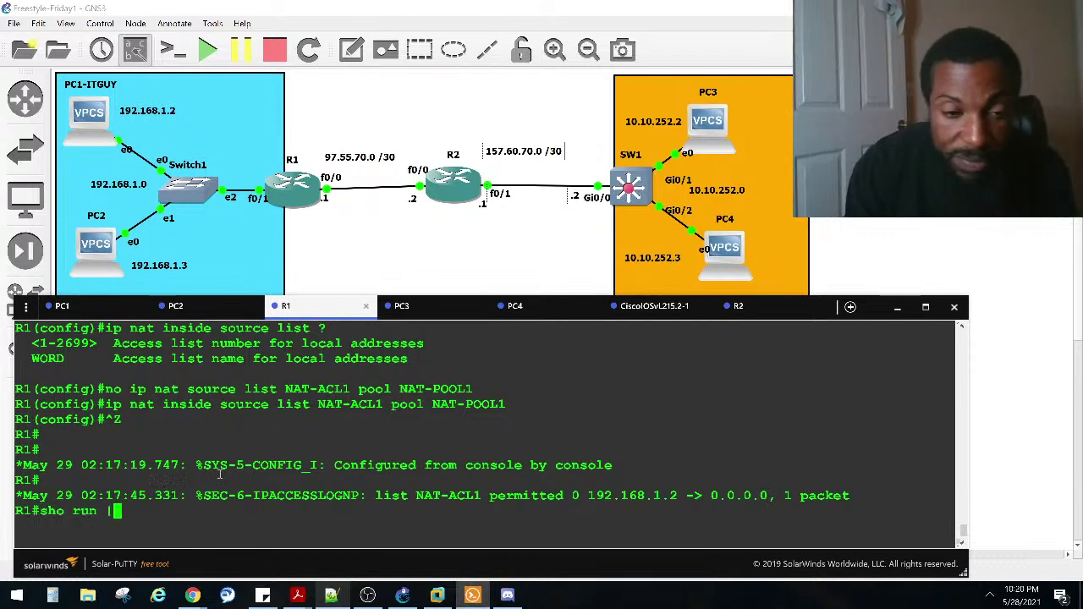
pyautogui.write(' se')
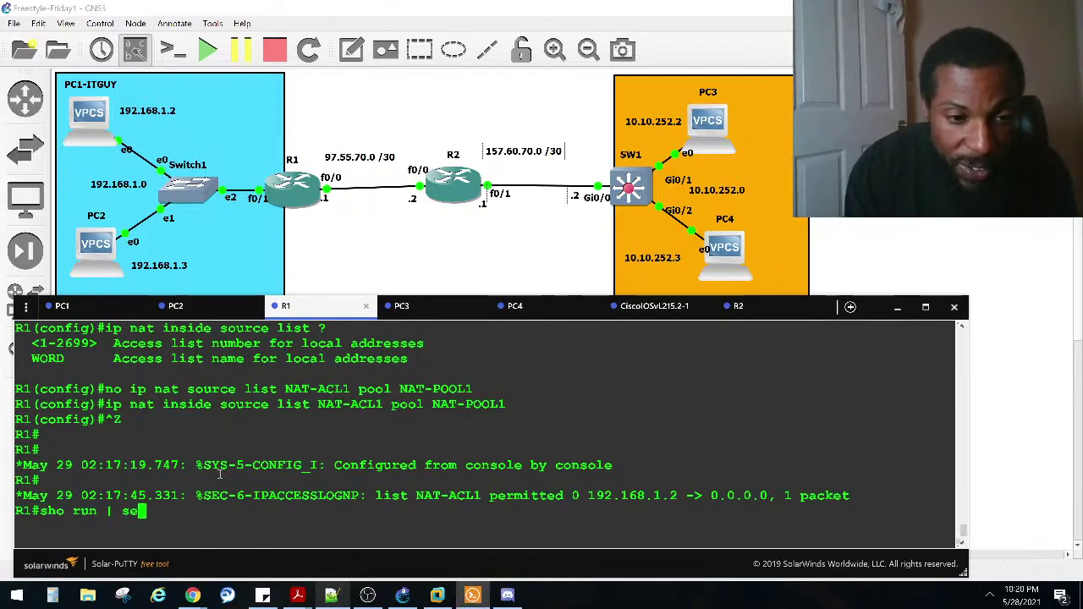
pyautogui.press('Tab')
pyautogui.write('nat')
pyautogui.press('Return')
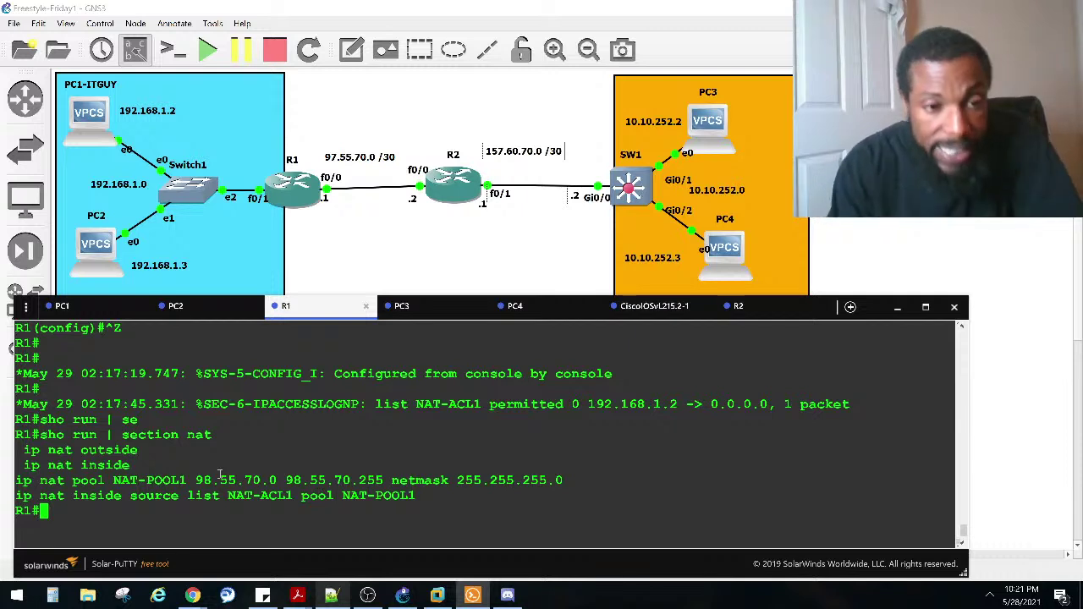
pyautogui.write('sho ip access')
pyautogui.press('Return')
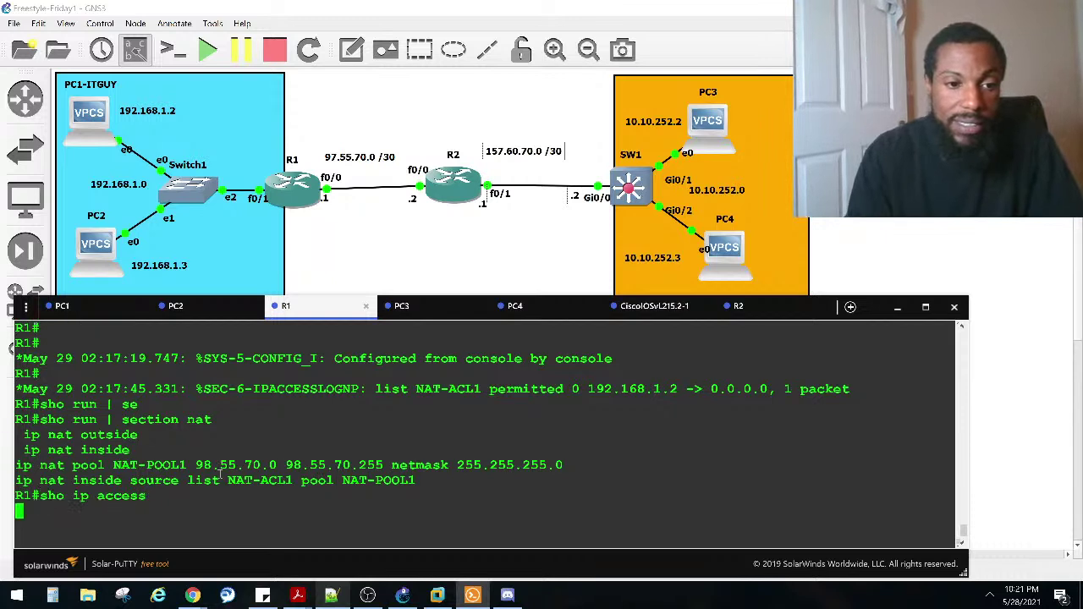
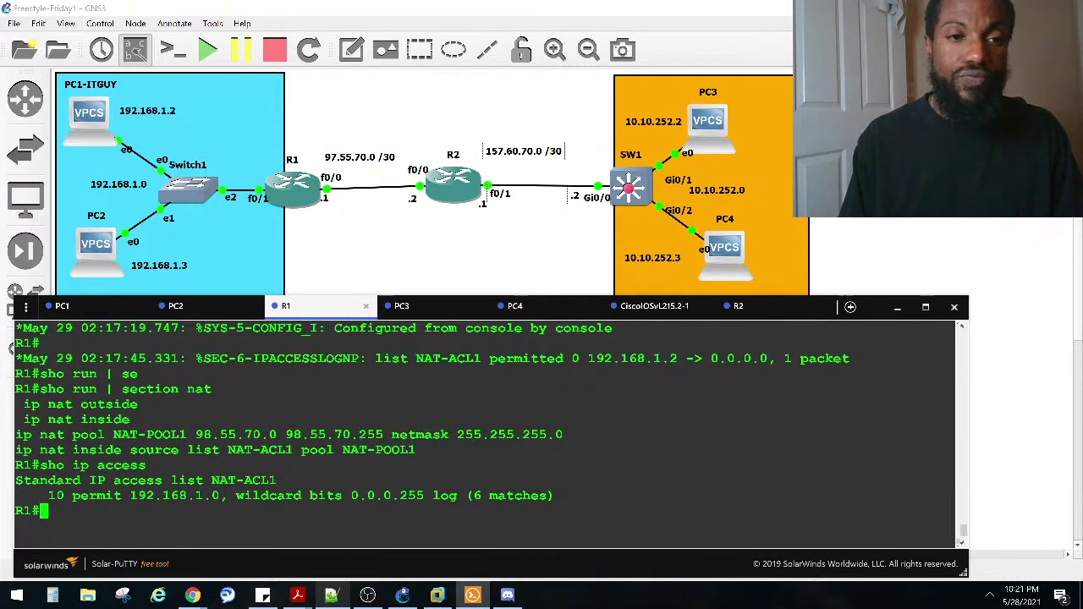
# Step: Run 'show ip nat translations' on R1 and highlight 192.168.1.2 translated to 98.55.70.1
pyautogui.write('sho ip nat')
pyautogui.press('Tab')
pyautogui.write('tr')
pyautogui.press('Tab')
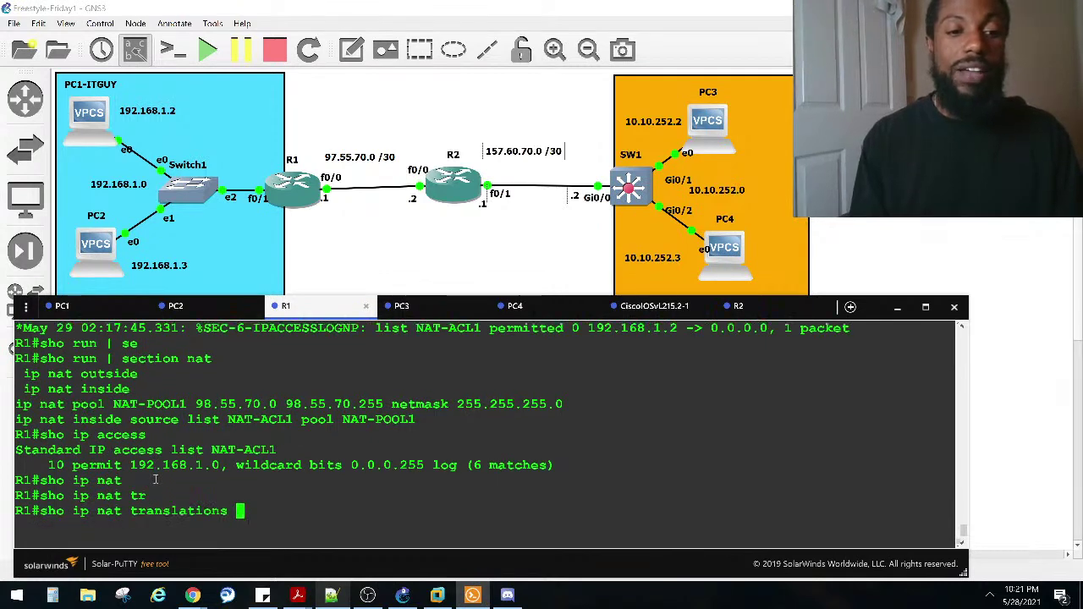
pyautogui.press('Return')
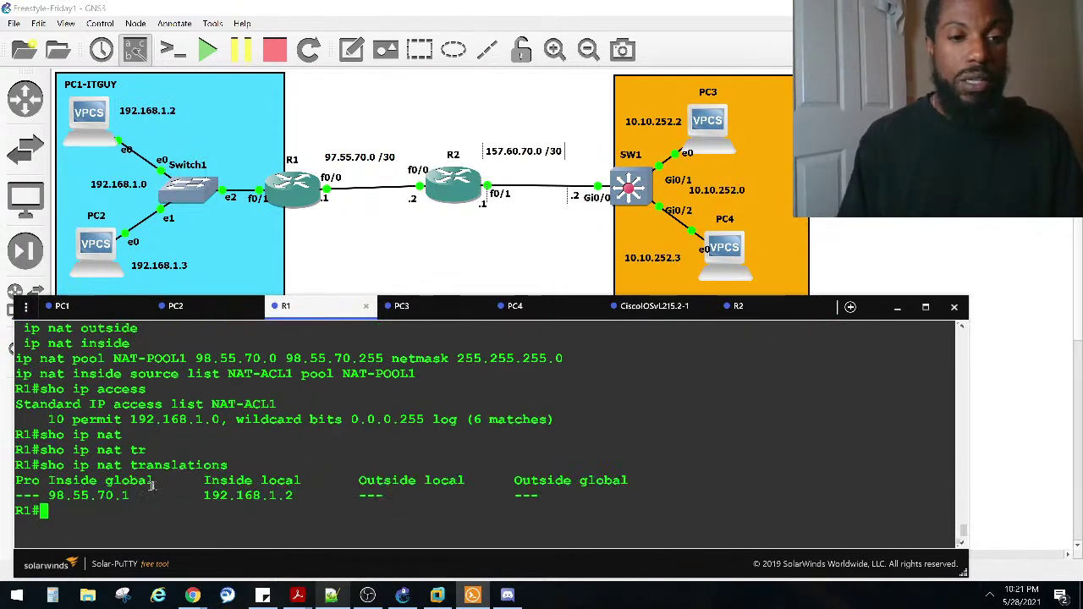
pyautogui.moveTo(153, 499); pyautogui.dragTo(48, 498)
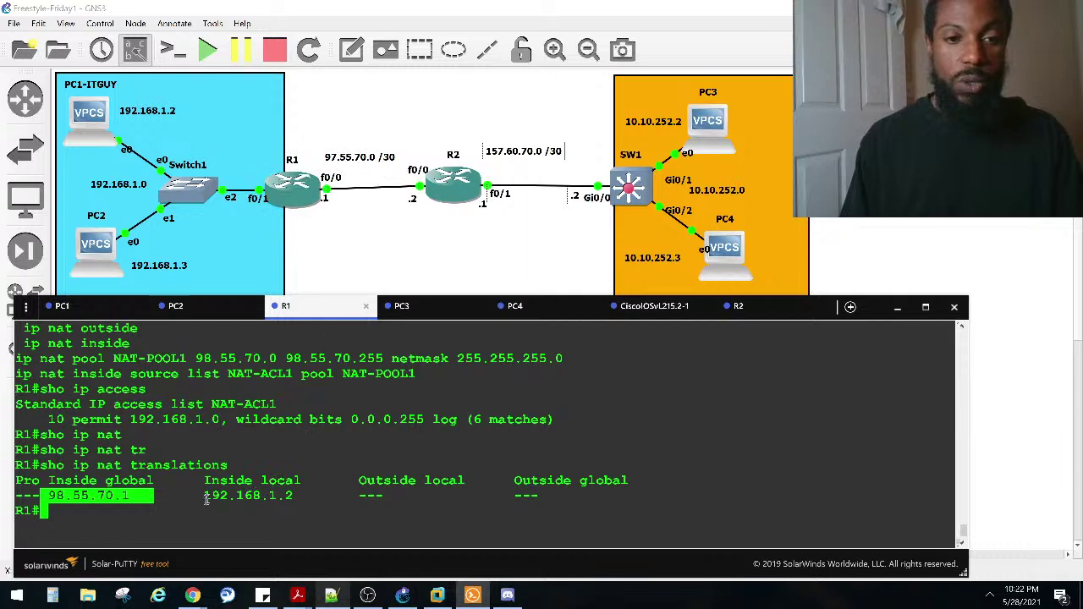
pyautogui.moveTo(204, 496); pyautogui.dragTo(296, 496)
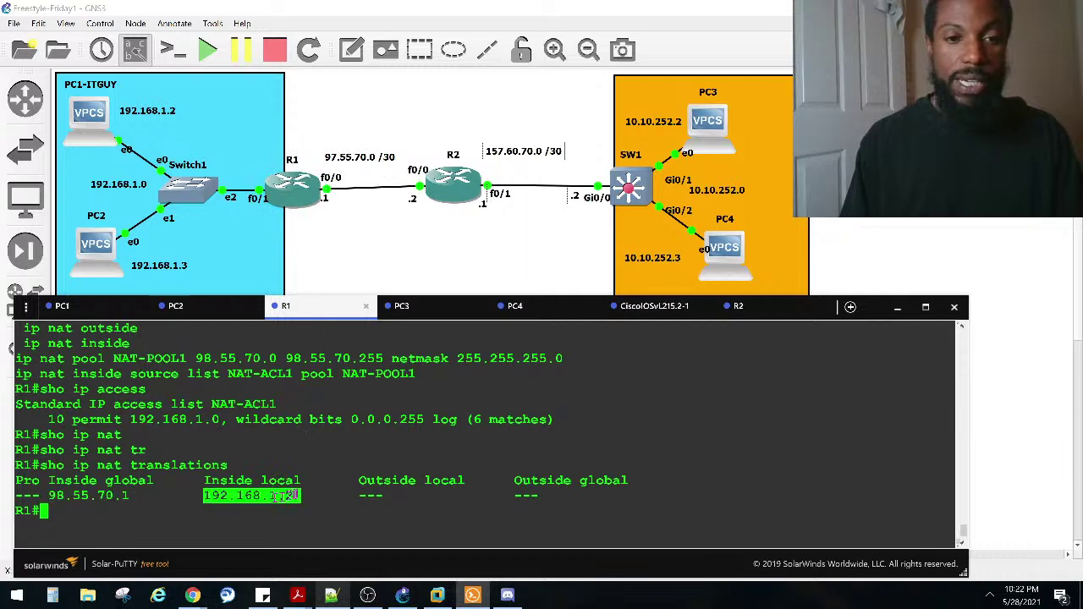
pyautogui.click(262, 449)
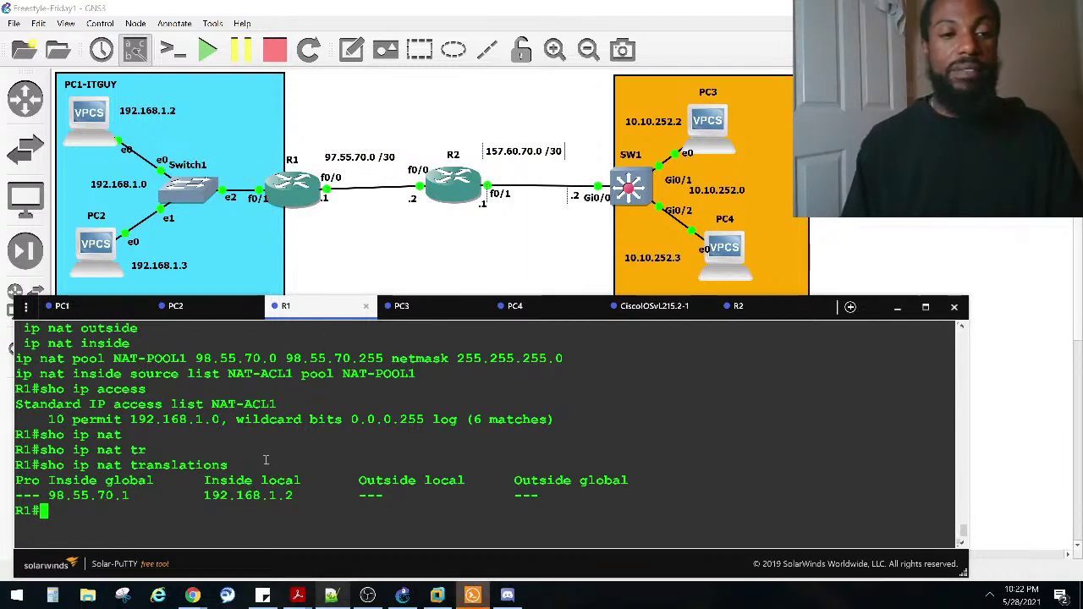
# Step: Clear all dynamic NAT translations on R1 with 'clear ip nat translation *'
pyautogui.write('cle')
pyautogui.press('Tab')
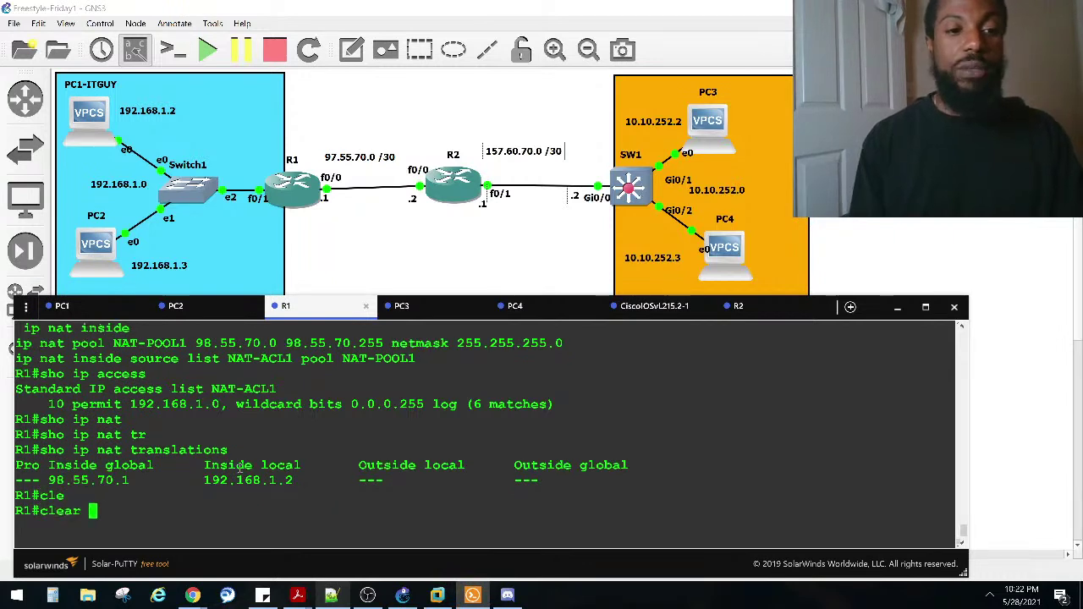
pyautogui.write('ip nat')
pyautogui.press('Tab')
pyautogui.write('tr')
pyautogui.press('Tab')
pyautogui.press('Return')
pyautogui.press('Up')
pyautogui.write('?')
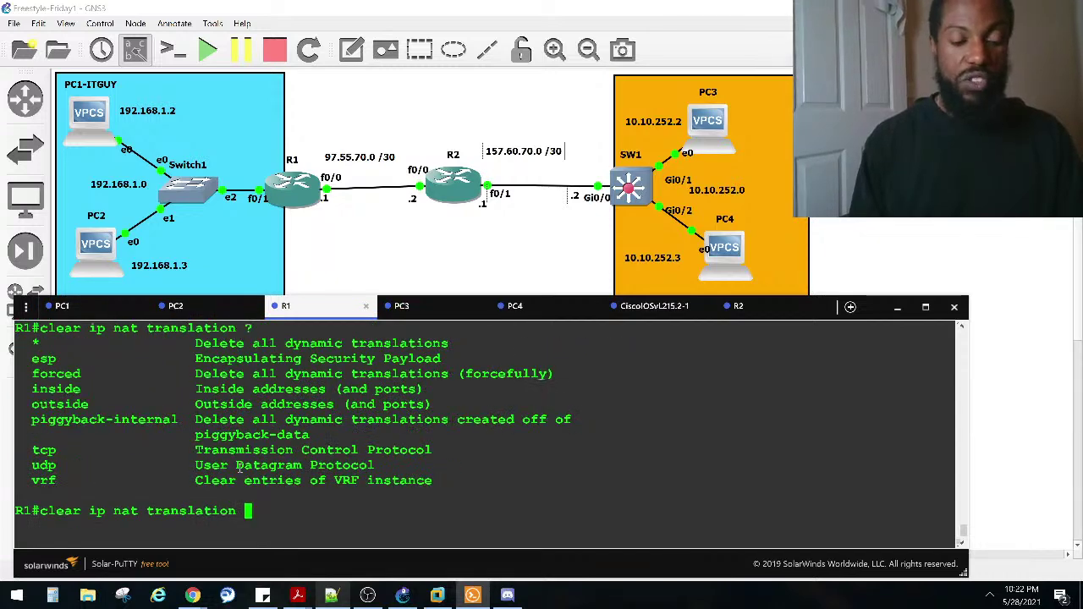
pyautogui.write('*')
pyautogui.press('Return')
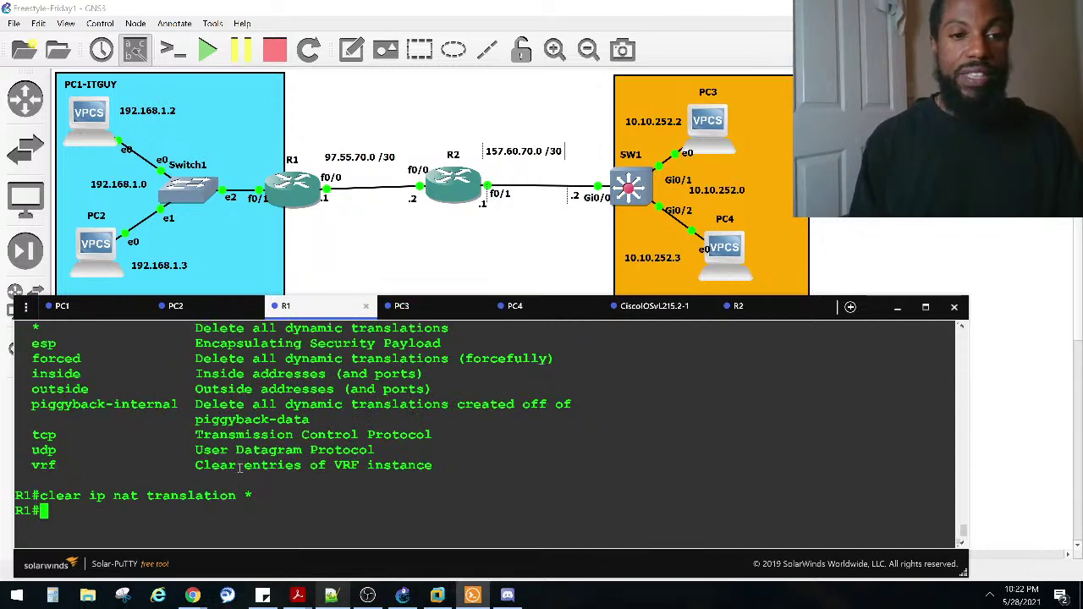
pyautogui.press('Return')
pyautogui.press('Return')
pyautogui.press('Return')
# Step: Rerun 'show ip nat translations' on R1 and point out the empty output
pyautogui.press('Up')
pyautogui.press('Up')
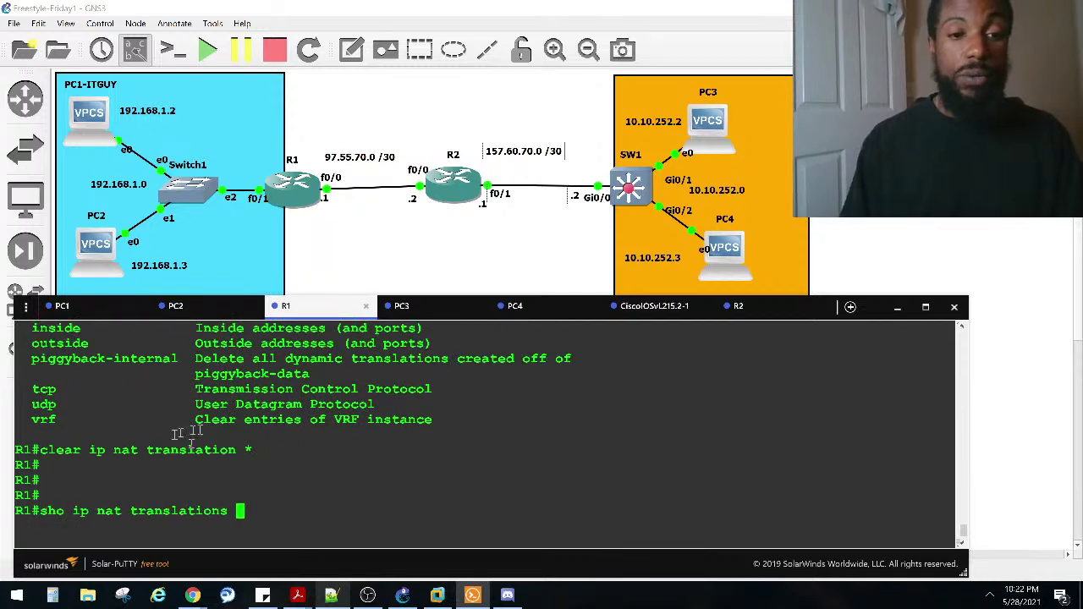
pyautogui.moveTo(247, 452); pyautogui.dragTo(49, 454)
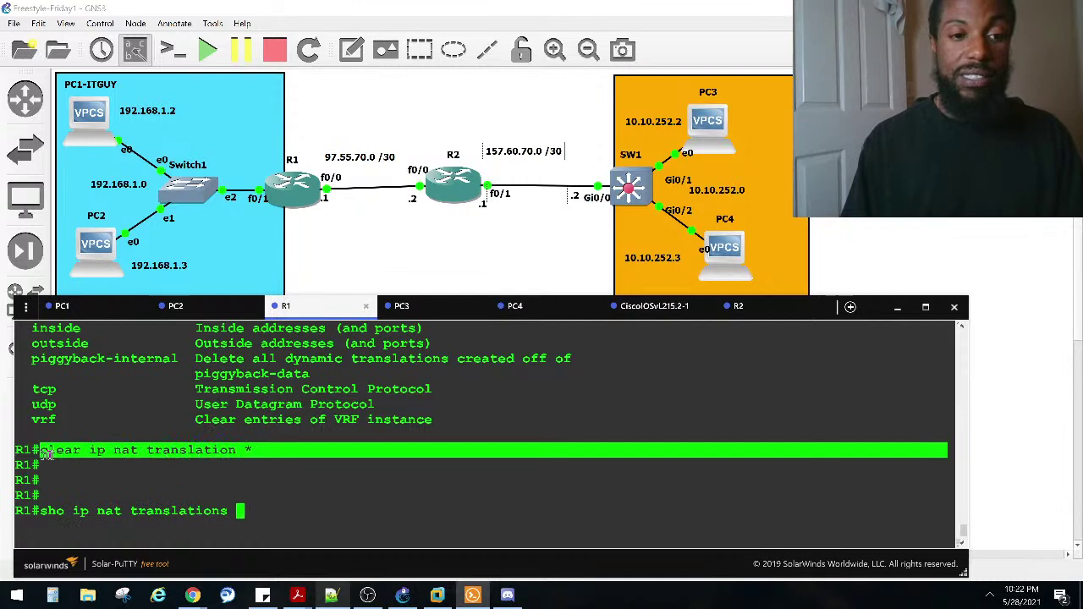
pyautogui.click(355, 497)
pyautogui.press('Return')
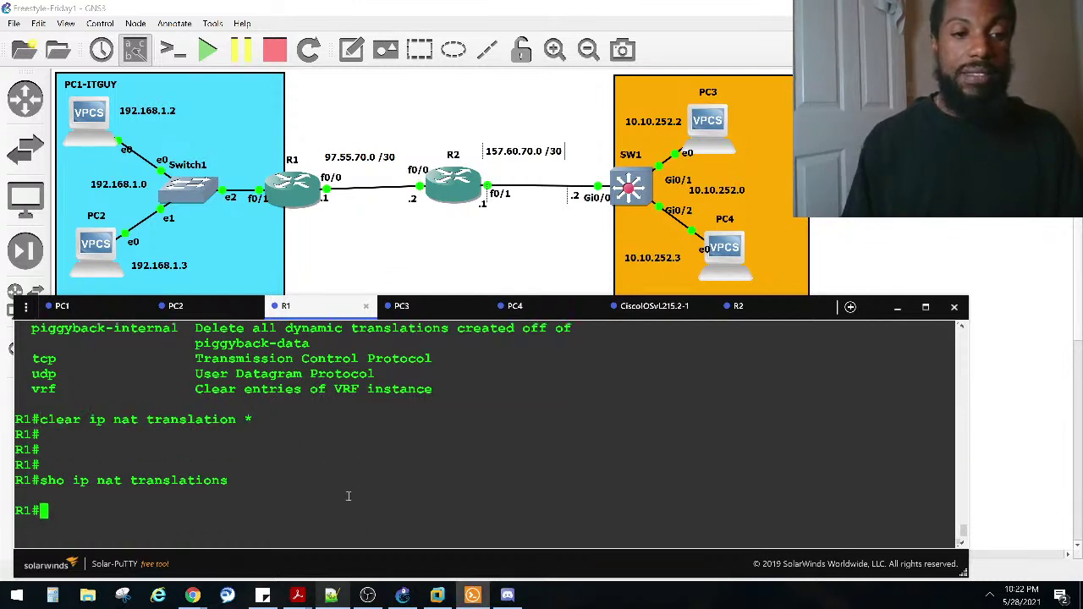
pyautogui.tripleClick(208, 497)
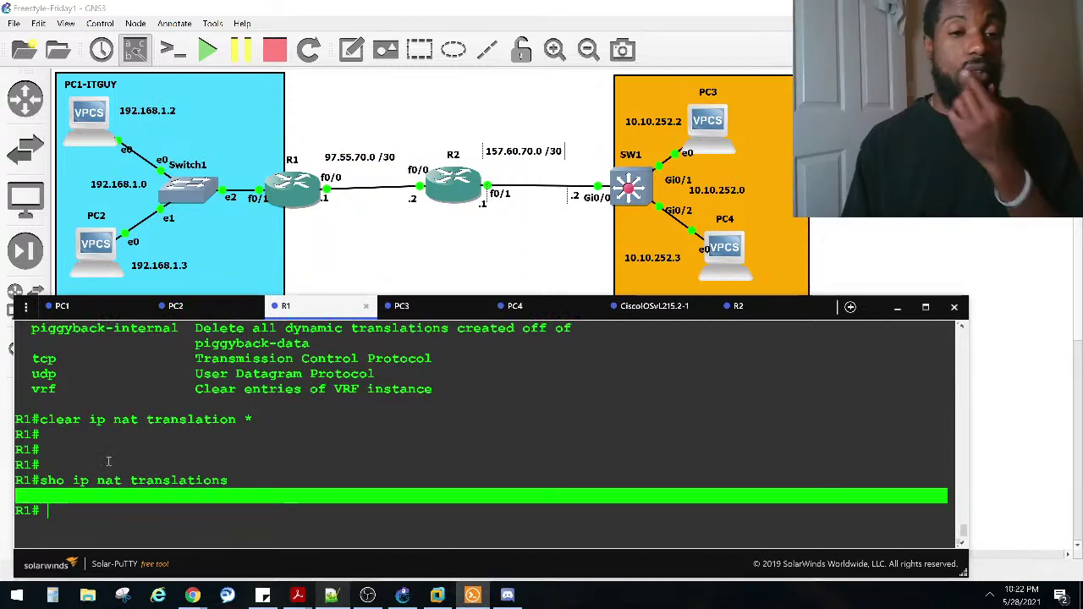
pyautogui.click(205, 311)
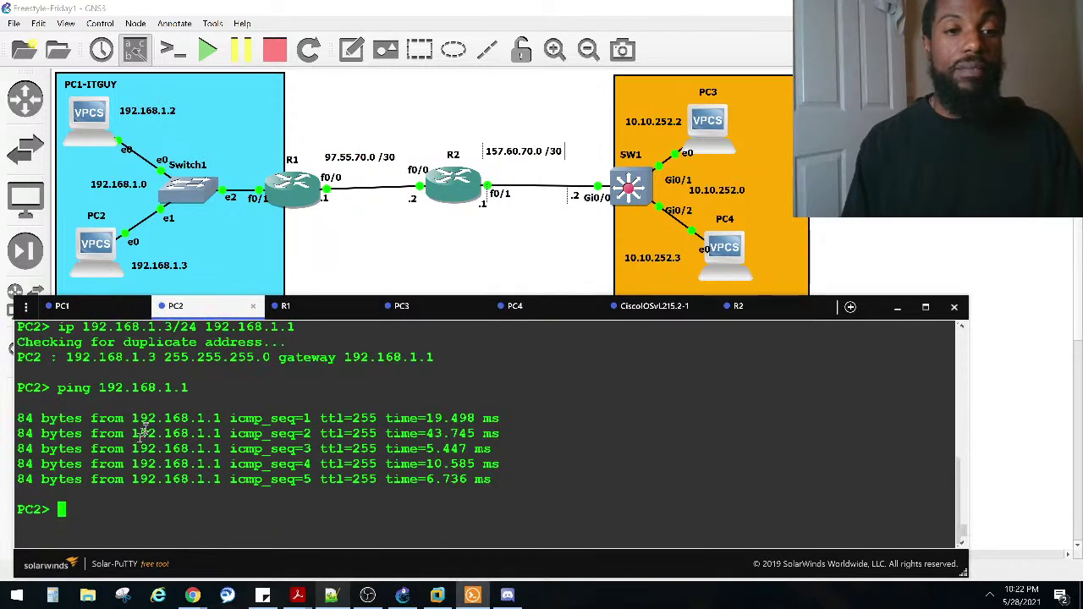
pyautogui.scroll(2, 144, 431)
pyautogui.scroll(-2, 114, 330)
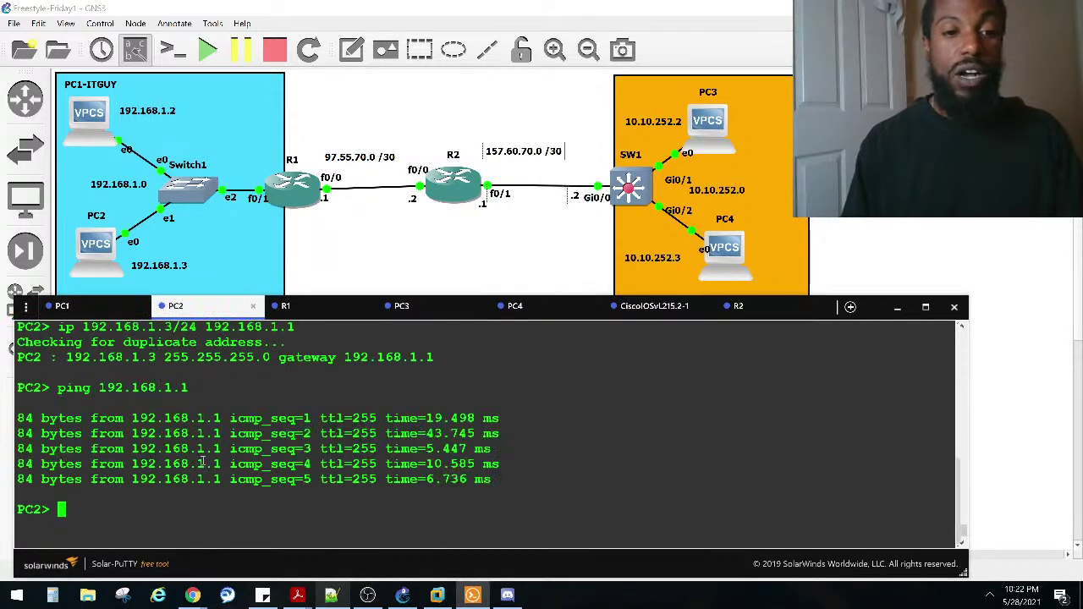
pyautogui.click(84, 307)
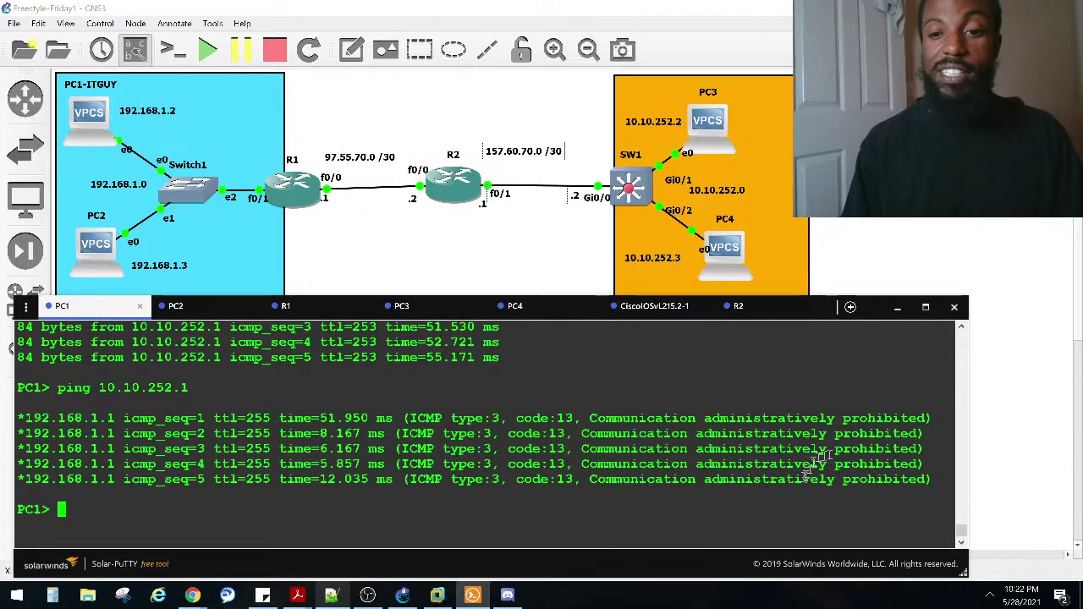
pyautogui.moveTo(910, 418); pyautogui.dragTo(61, 418)
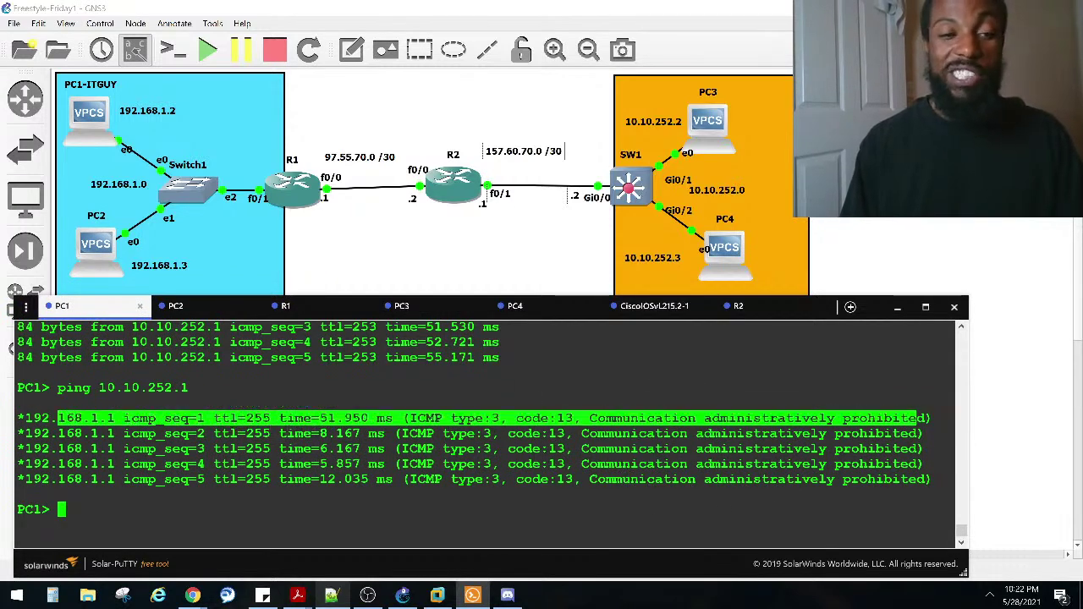
pyautogui.moveTo(140, 418); pyautogui.dragTo(23, 418)
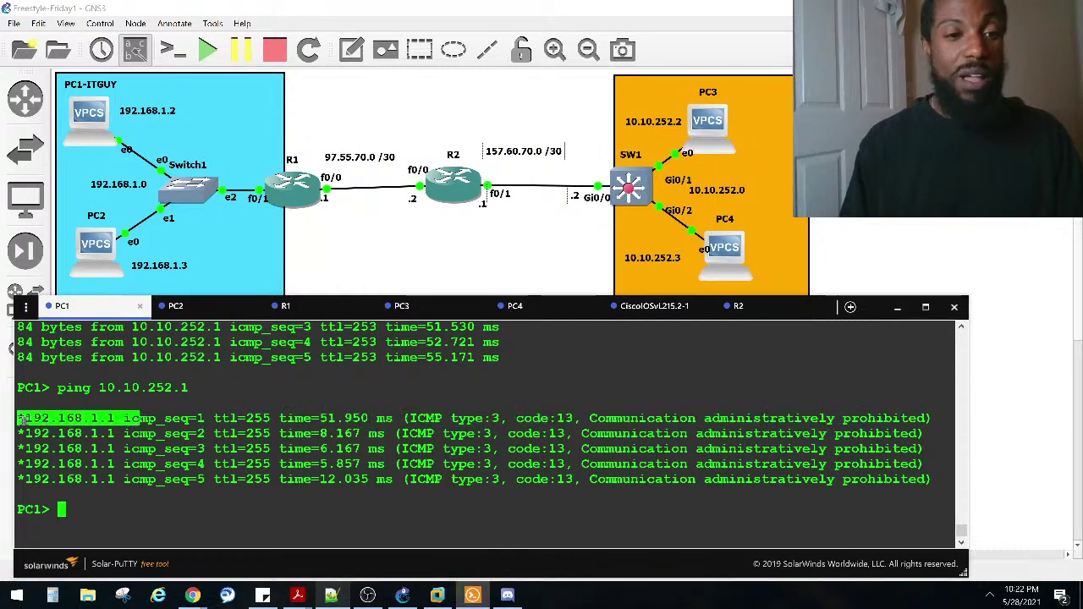
pyautogui.click(156, 490)
pyautogui.click(318, 312)
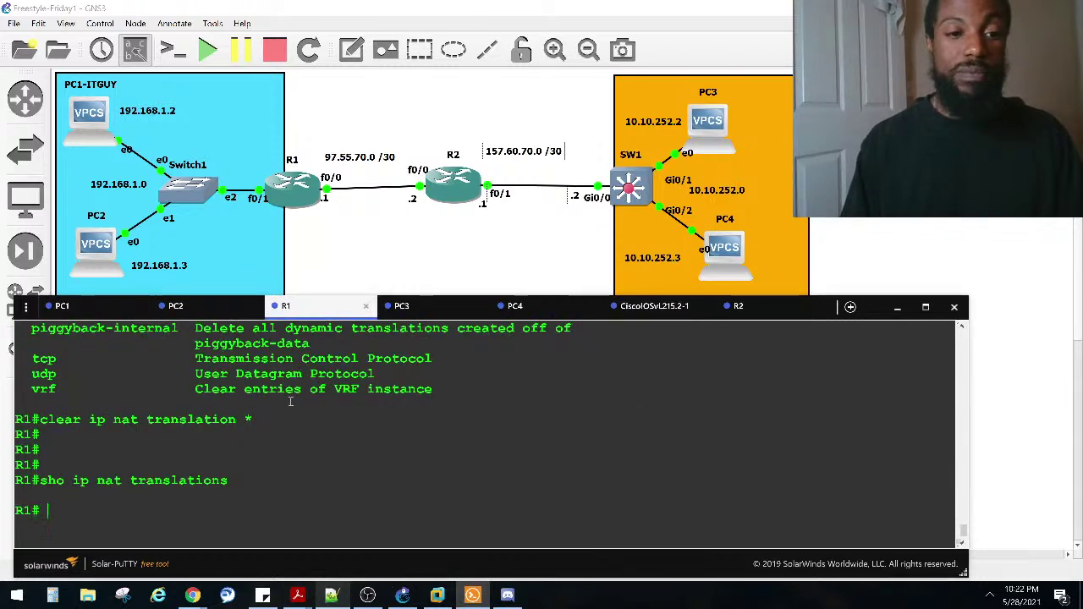
# Step: In config mode, remove 'ip nat inside source list NAT-ACL1 pool NAT-POOL1' from R1
pyautogui.write('conf')
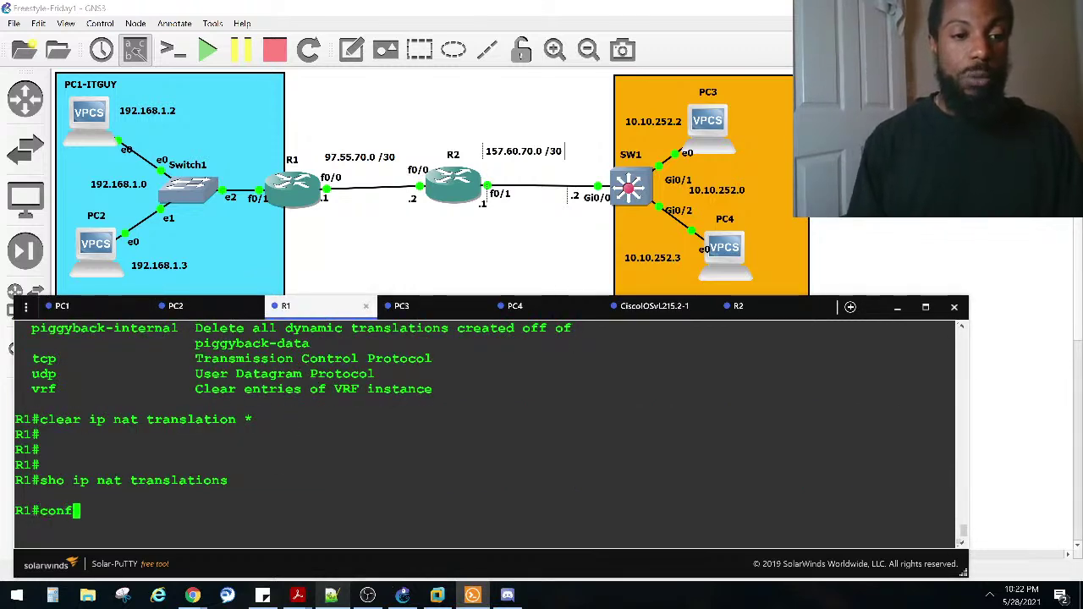
pyautogui.press('Tab')
pyautogui.write('t')
pyautogui.press('Tab')
pyautogui.press('Return')
pyautogui.write('ip nat inside source list NAT-ACL1 pool NAT-POOL1')
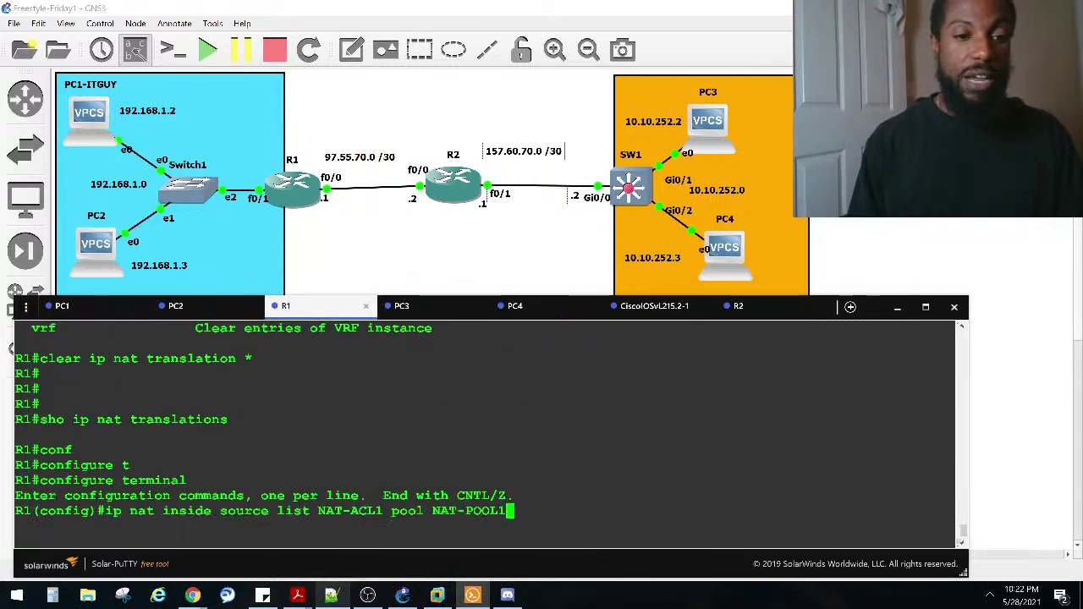
pyautogui.hotkey('ctrl', 'a')
pyautogui.write('no')
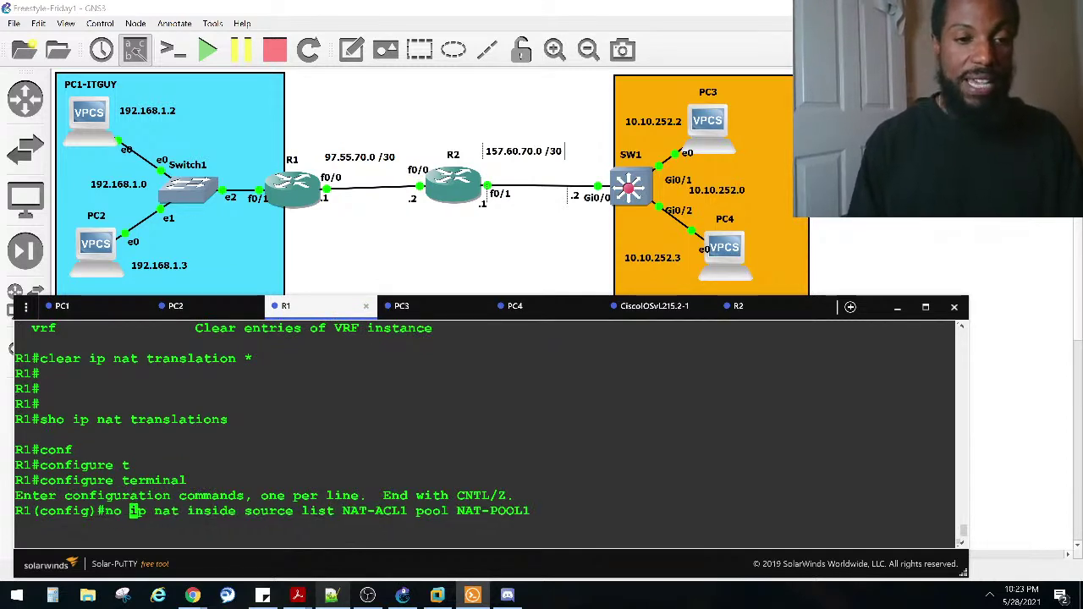
pyautogui.press('Return')
# Step: Review the removed NAT source-list line in history and scrollback, then exit configuration mode
pyautogui.press('Up')
pyautogui.press('Up')
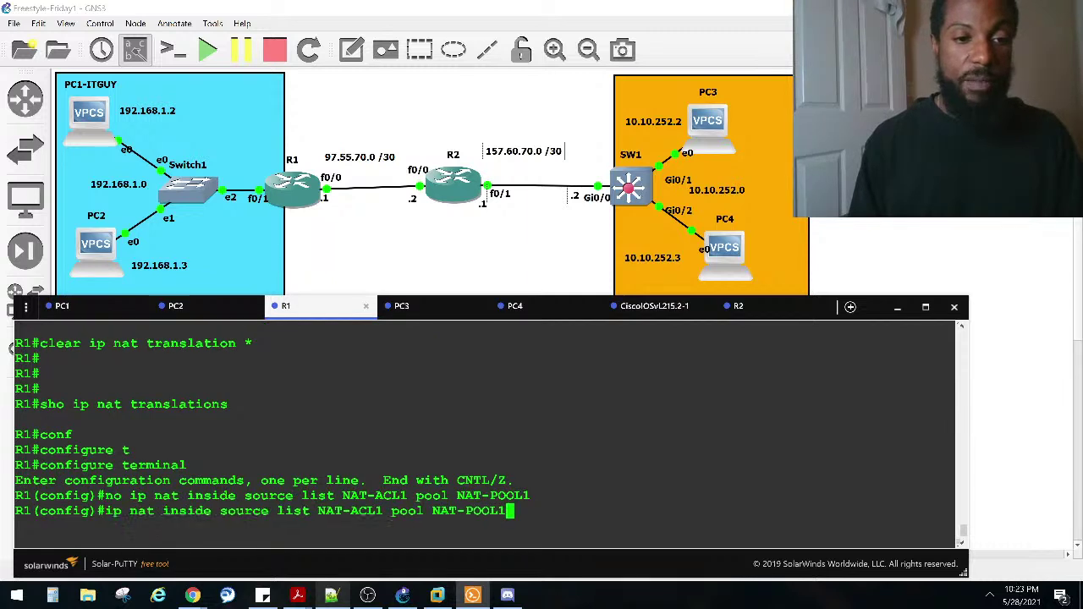
pyautogui.press('Up')
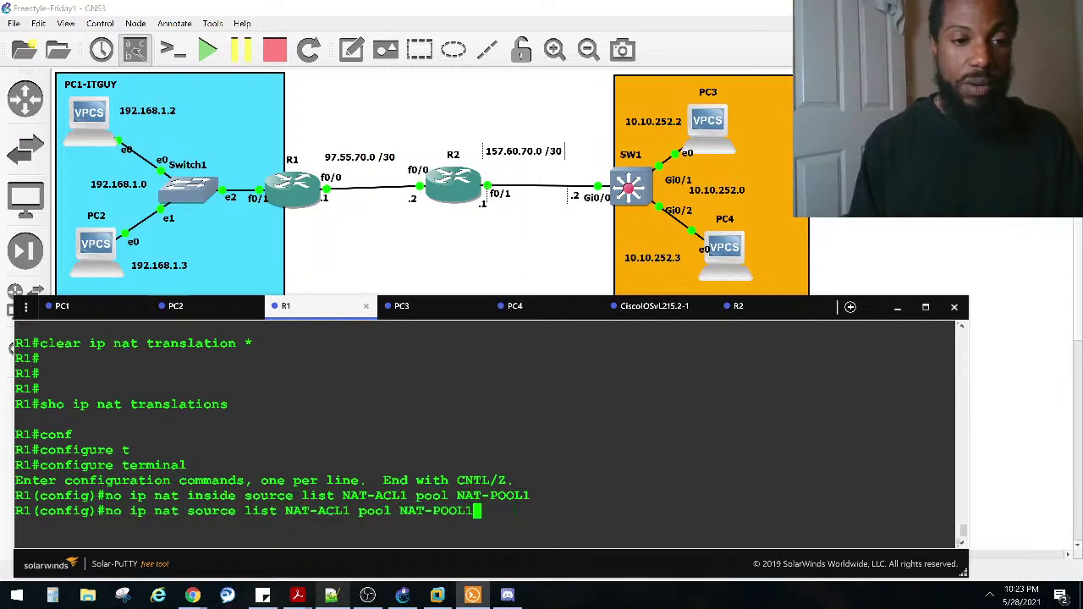
pyautogui.press('Up')
pyautogui.press('Up')
pyautogui.press('Up')
pyautogui.press('Up')
pyautogui.press('Up')
pyautogui.press('Down')
pyautogui.press('Down')
pyautogui.press('Down')
pyautogui.press('Down')
pyautogui.press('Down')
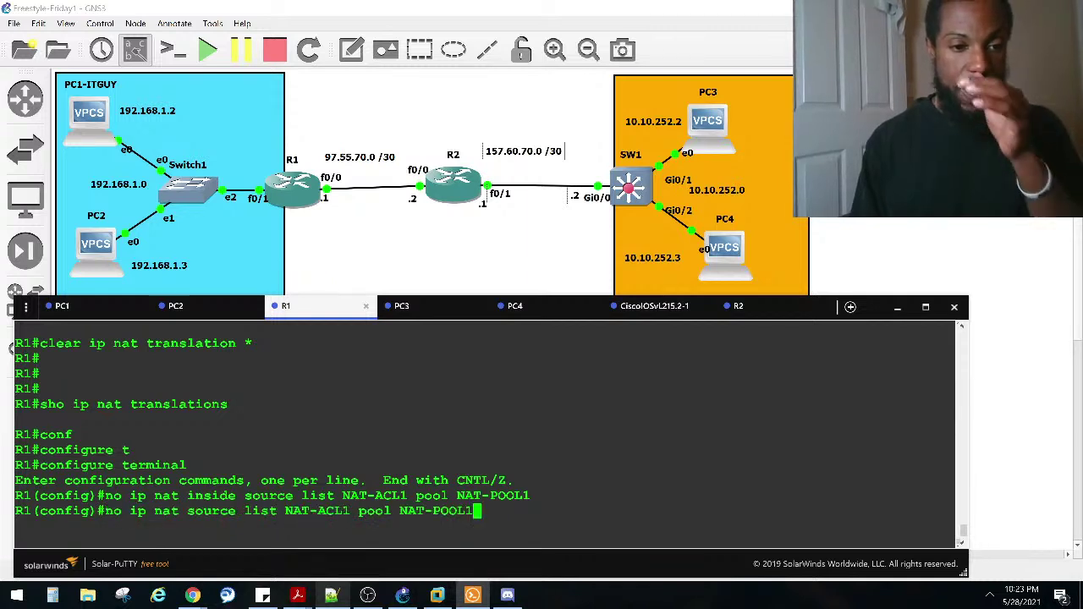
pyautogui.press('Up')
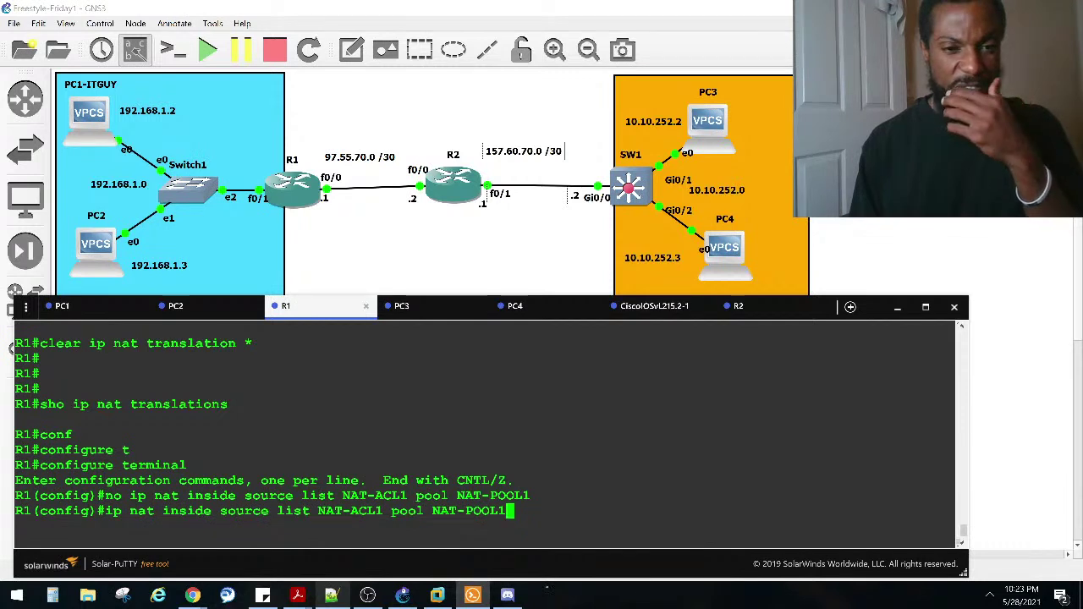
pyautogui.press('Down')
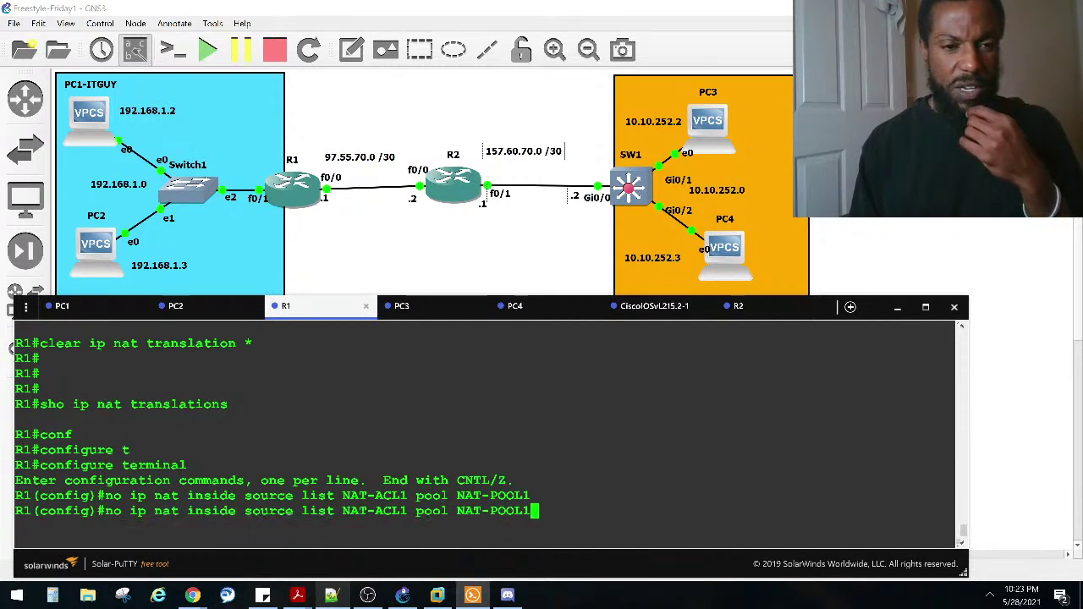
pyautogui.press('Down')
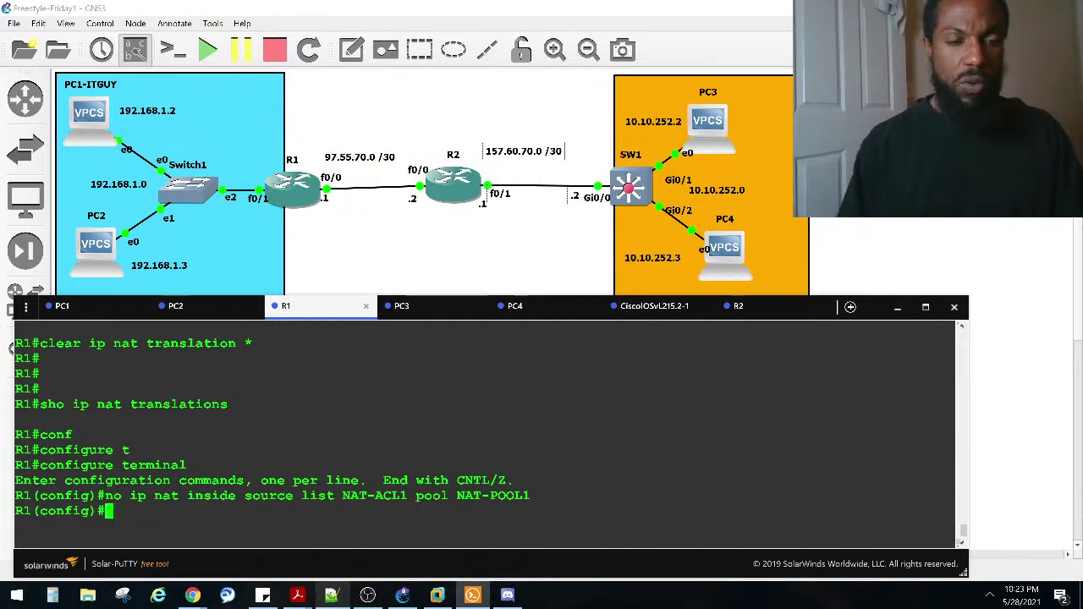
pyautogui.scroll(7, 225, 471)
pyautogui.scroll(12, 225, 471)
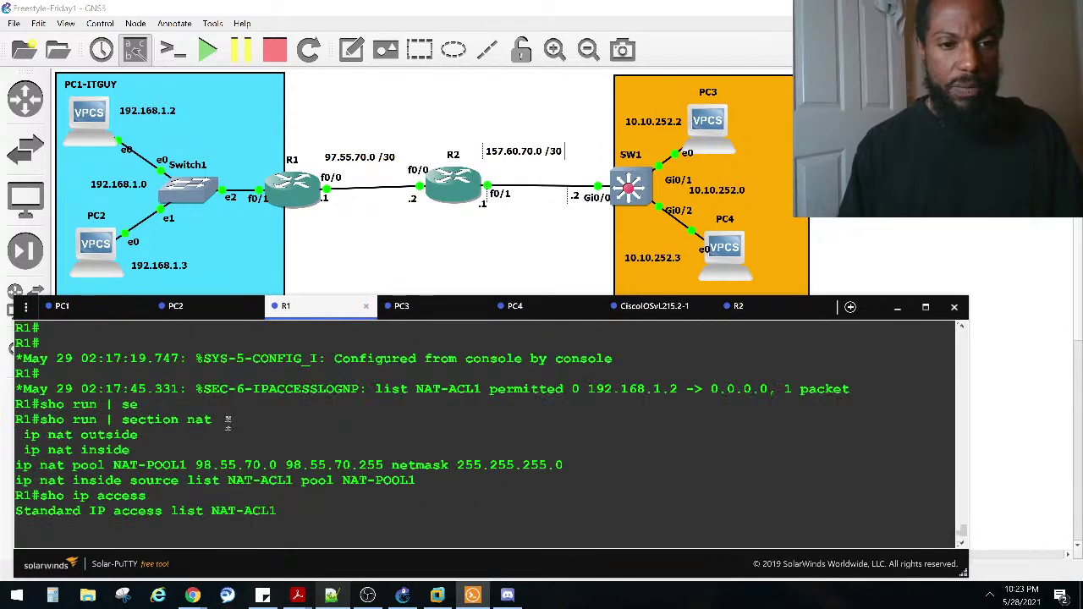
pyautogui.scroll(4, 227, 428)
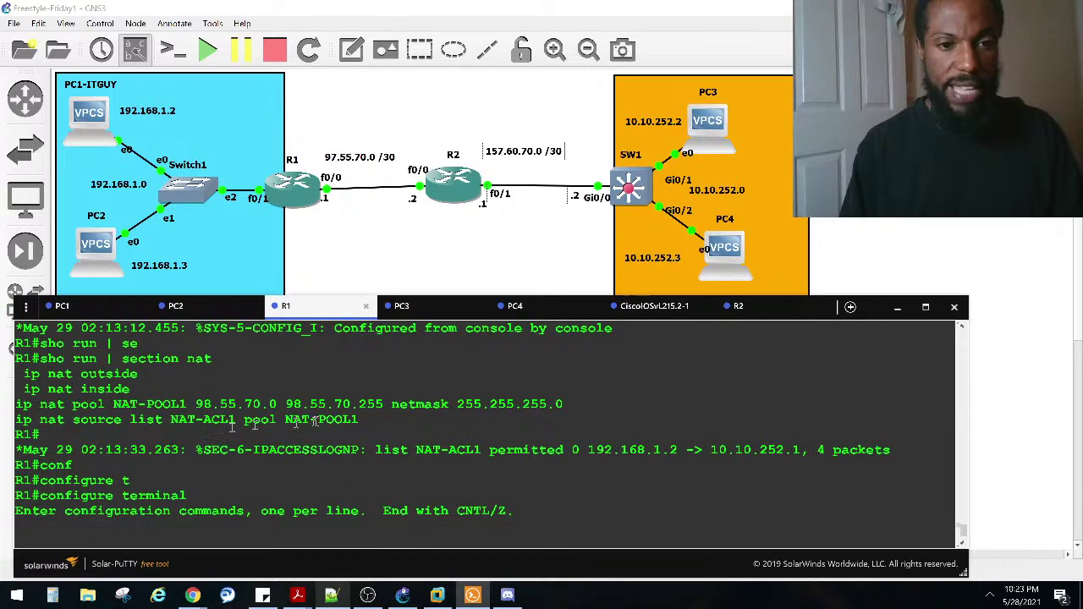
pyautogui.moveTo(362, 419); pyautogui.dragTo(20, 417)
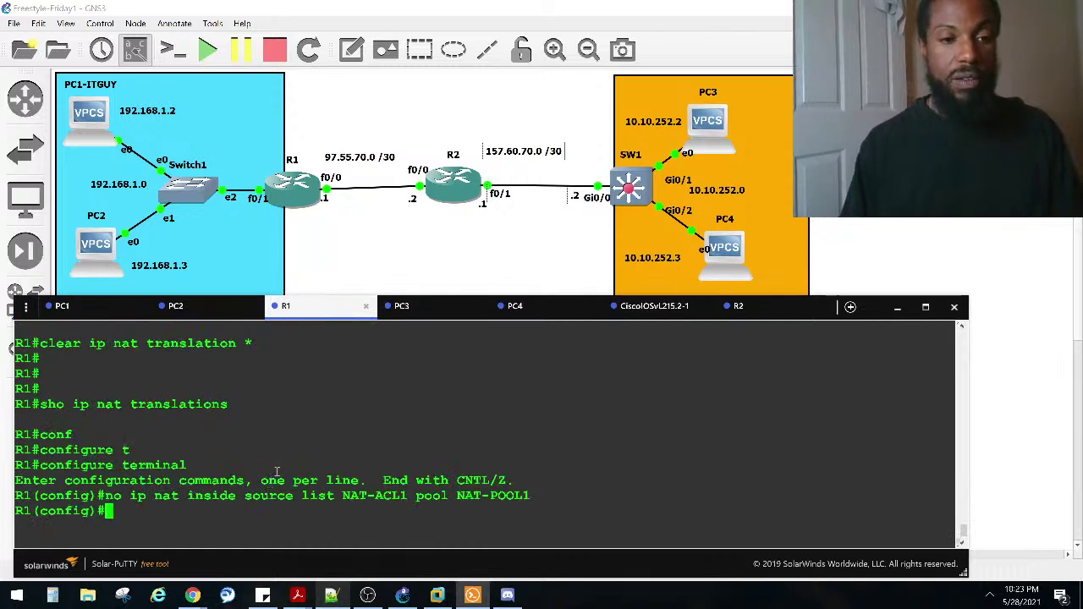
pyautogui.hotkey('ctrl', 'z')
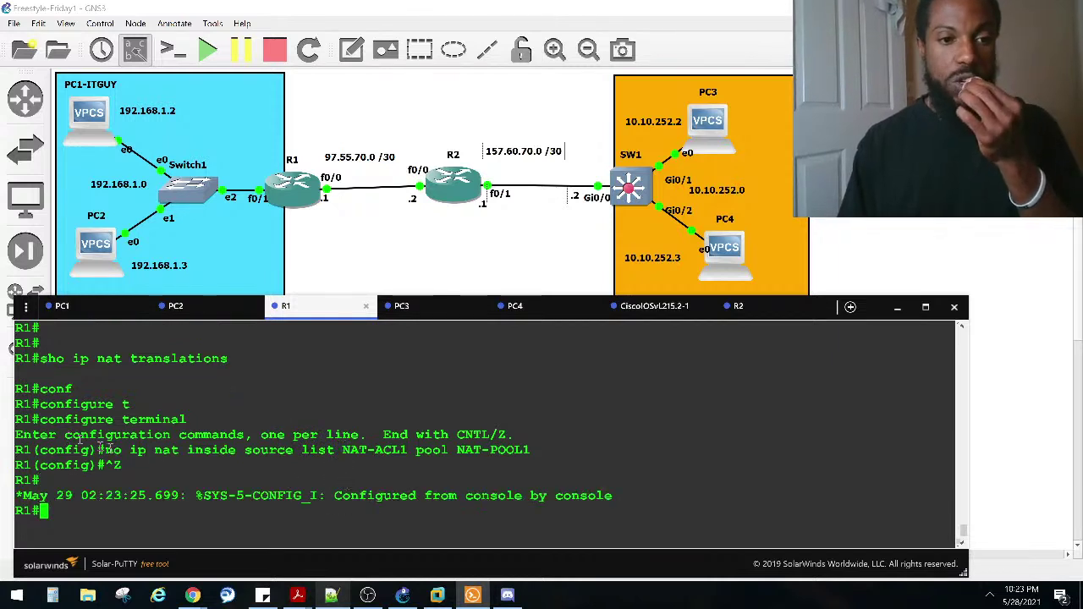
pyautogui.moveTo(112, 451); pyautogui.dragTo(535, 451)
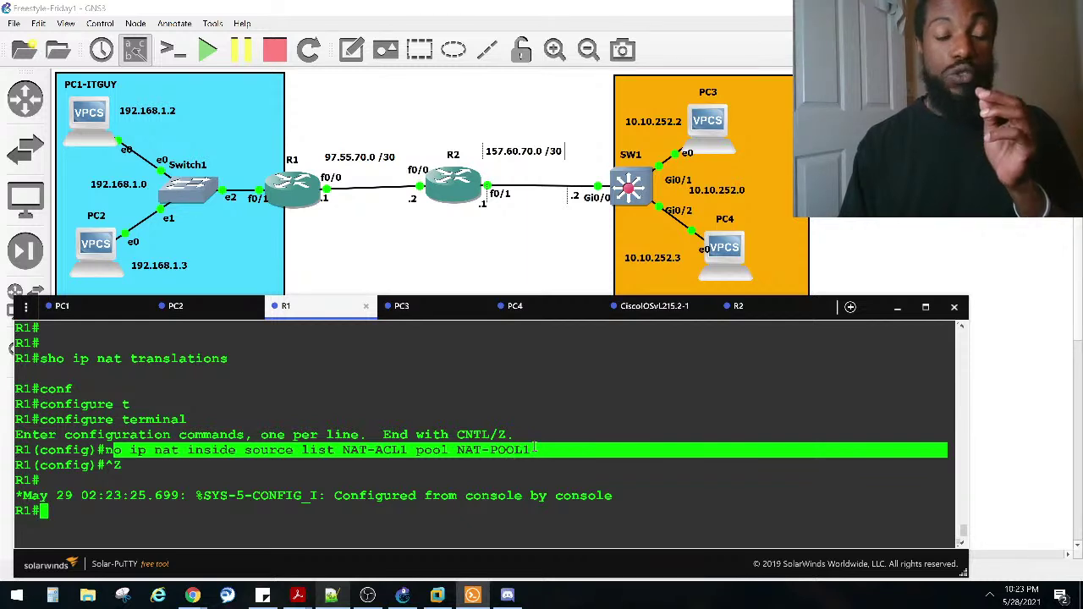
pyautogui.click(497, 464)
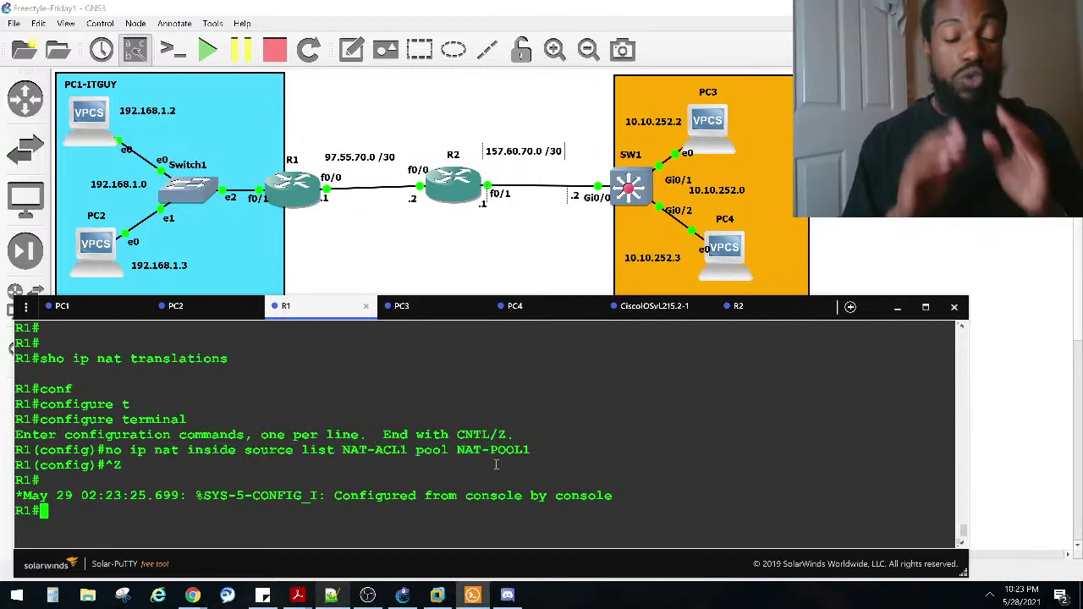
# Step: Reapply 'ip nat inside source list NAT-ACL1 pool NAT-POOL1' on R1 and exit config mode
pyautogui.write('conf')
pyautogui.press('Tab')
pyautogui.write('t')
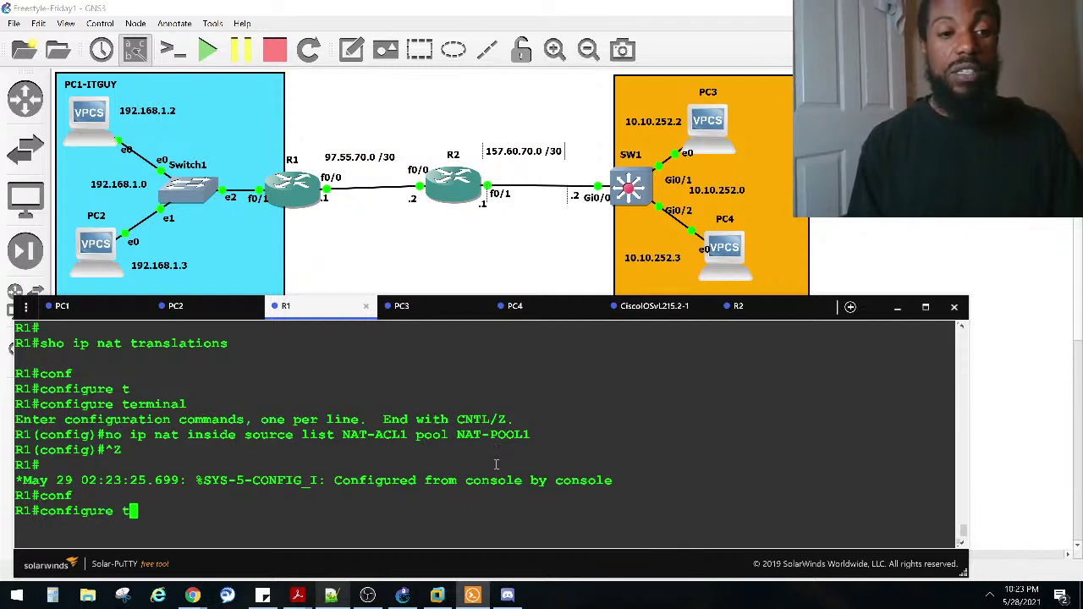
pyautogui.press('Return')
pyautogui.press('Up')
pyautogui.hotkey('ctrl', 'a')
pyautogui.press('Delete')
pyautogui.press('Delete')
pyautogui.press('Delete')
pyautogui.hotkey('ctrl', 'e')
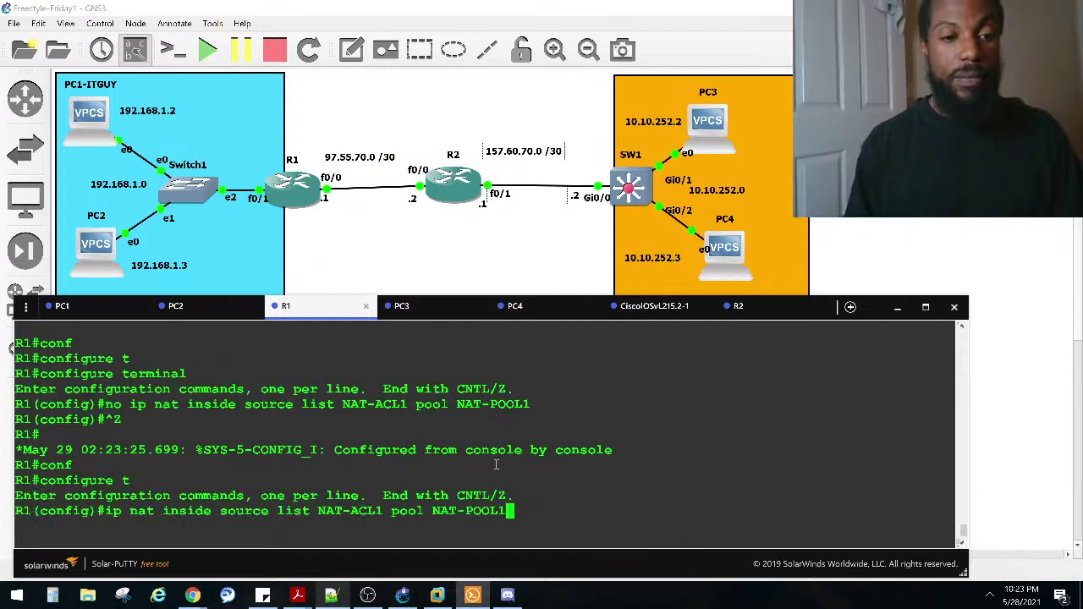
pyautogui.hotkey('ctrl', 'a')
pyautogui.write('no')
pyautogui.hotkey('ctrl', 'e')
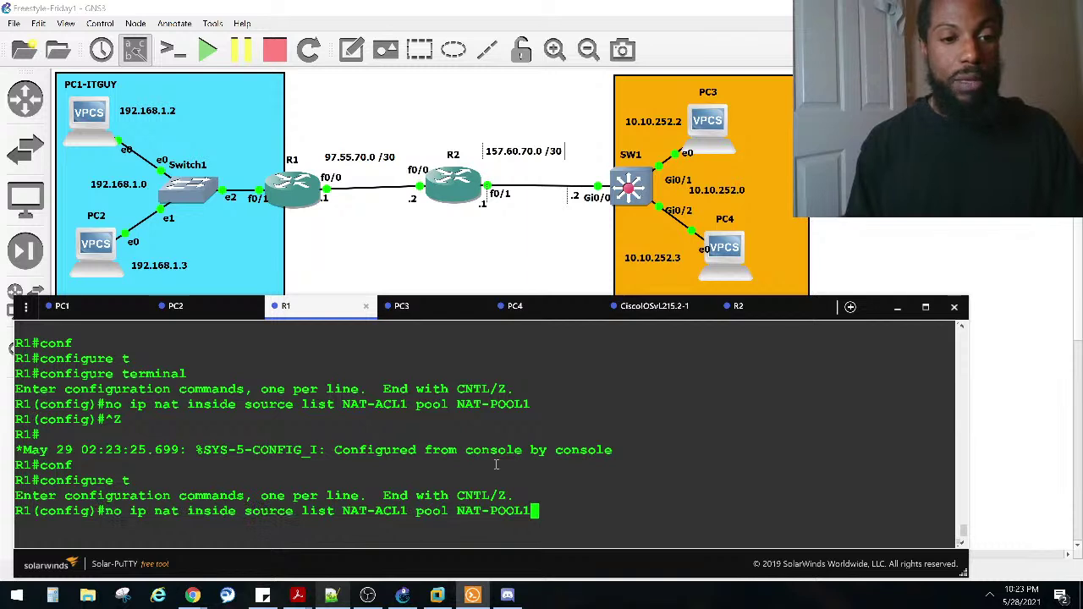
pyautogui.hotkey('ctrl', 'a')
pyautogui.press('Delete')
pyautogui.press('Delete')
pyautogui.press('Delete')
pyautogui.hotkey('ctrl', 'e')
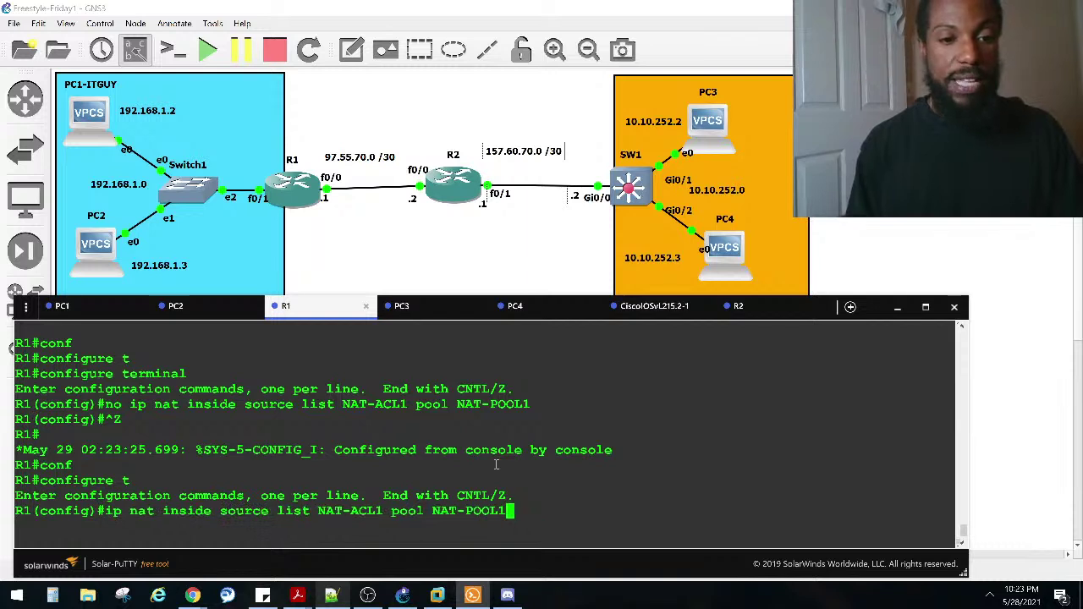
pyautogui.press('Return')
pyautogui.hotkey('ctrl', 'z')
pyautogui.press('Return')
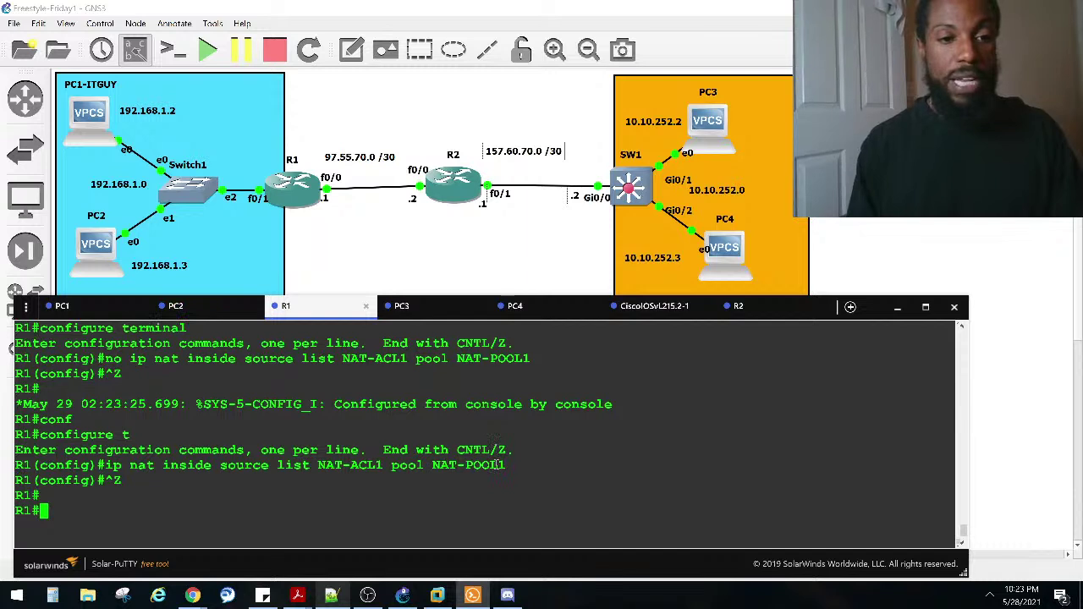
pyautogui.write('ping')
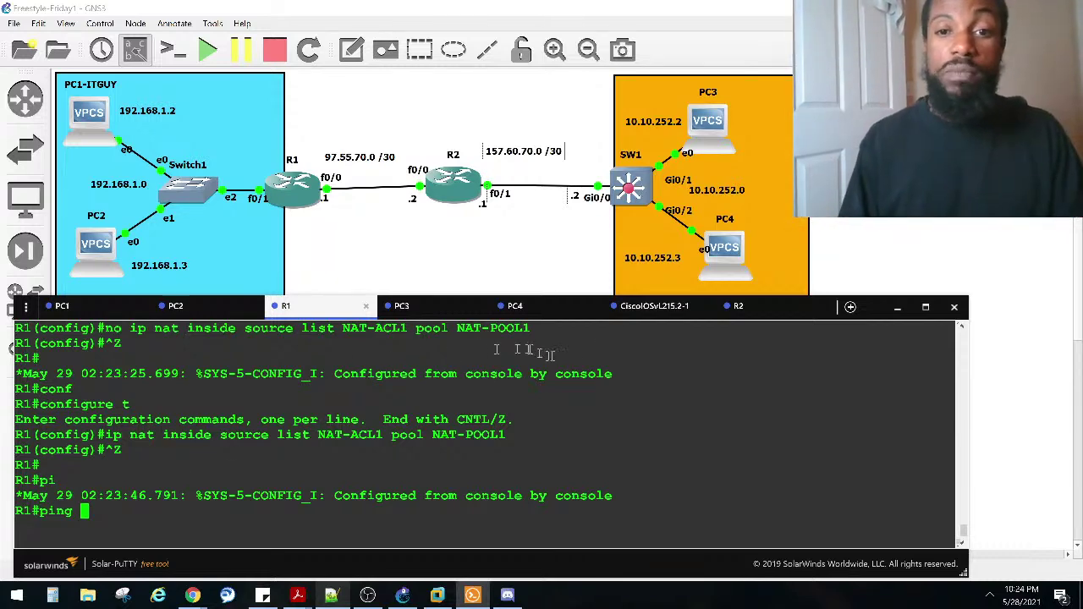
# Step: Ping 10.10.252.1 from R1 and mark the replies from 10.10.252.1 in SW1's debug log
pyautogui.click(649, 309)
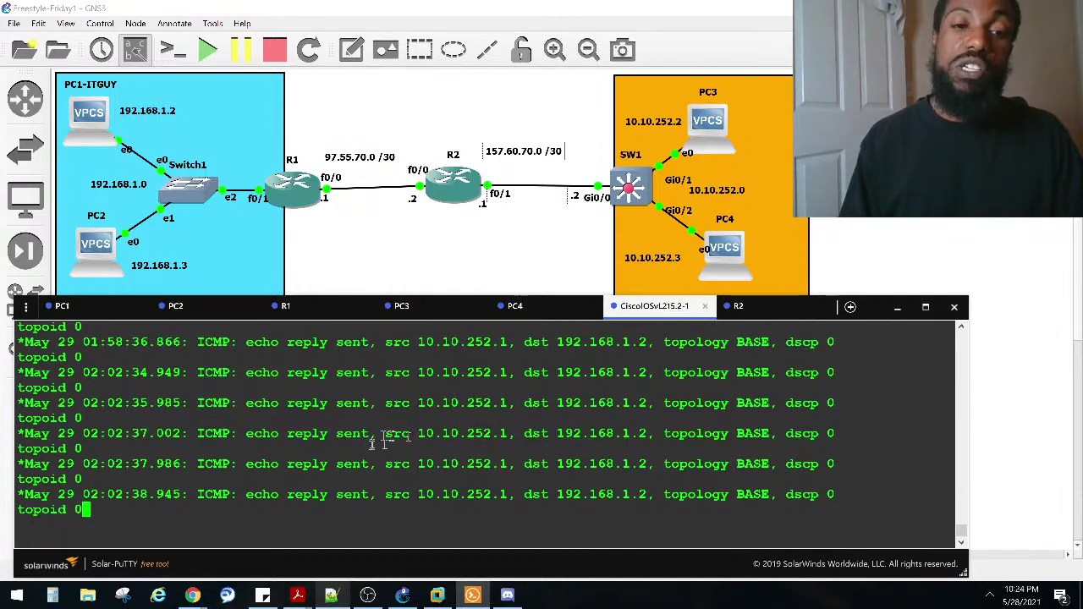
pyautogui.click(310, 308)
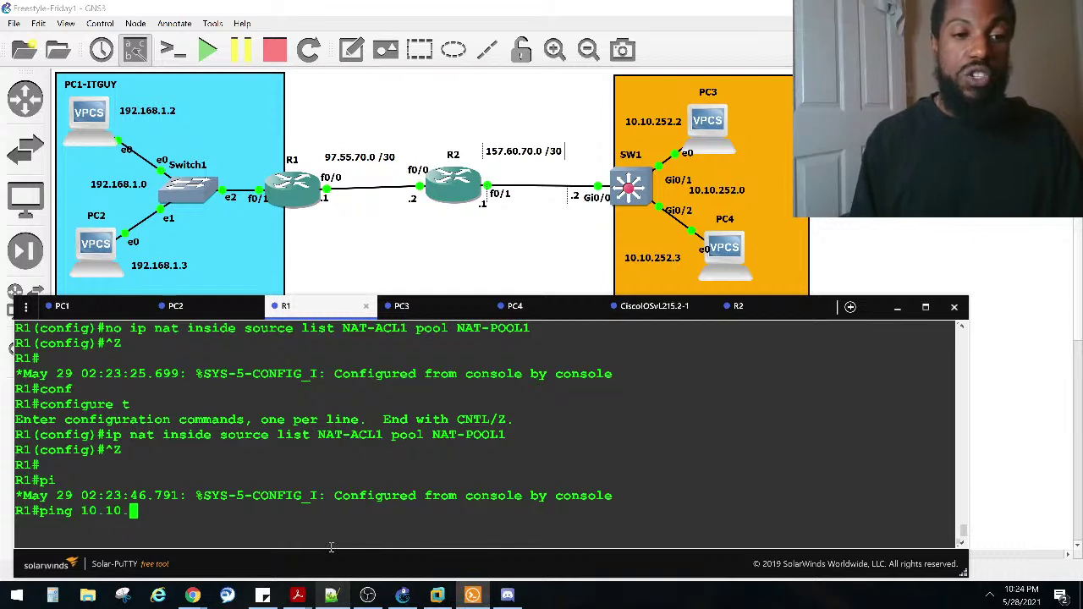
pyautogui.press('Return')
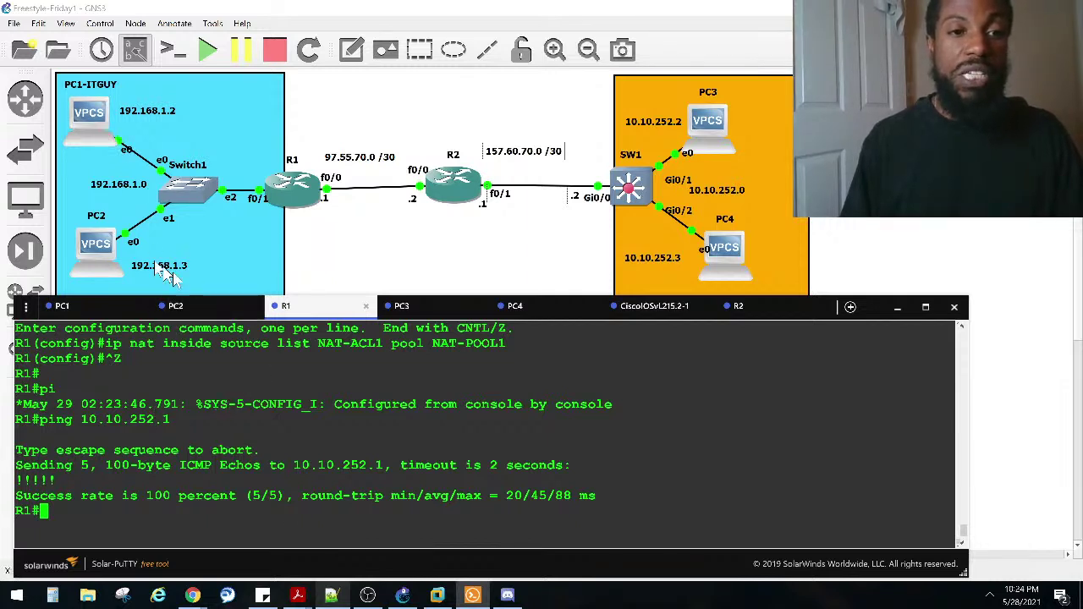
pyautogui.click(656, 307)
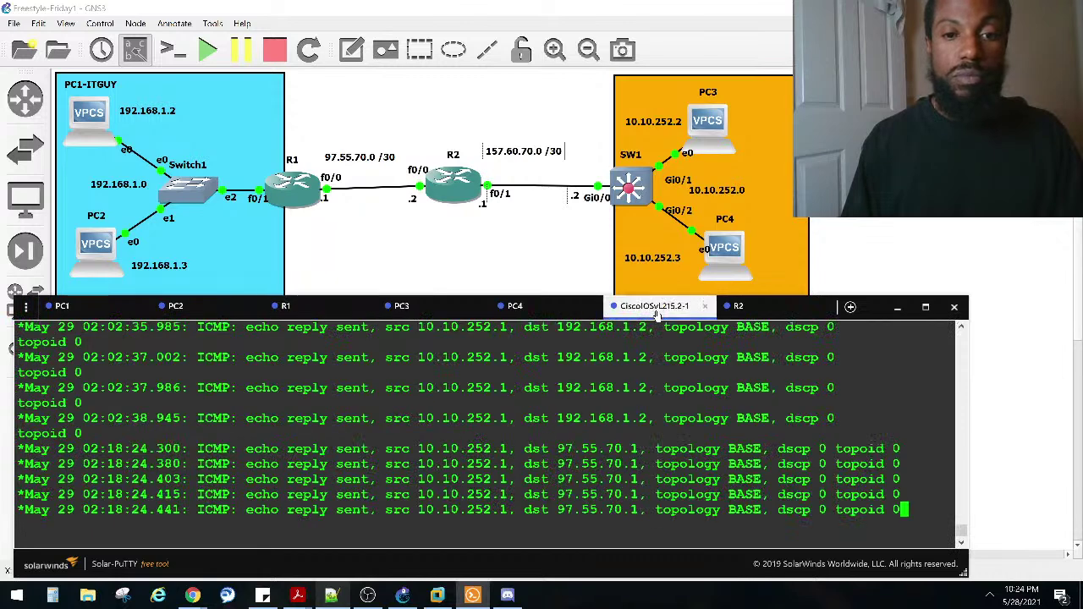
pyautogui.moveTo(515, 450); pyautogui.dragTo(298, 451)
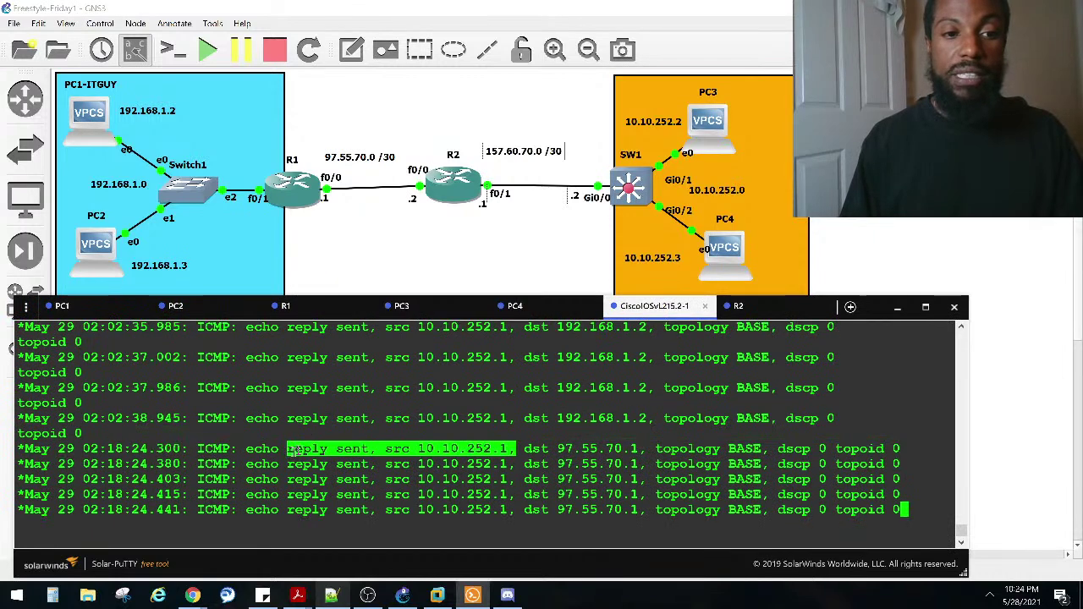
# Step: Repeat the ping from PC1, then mark SW1's echo replies from 10.10.252.1 to 97.55.70.1
pyautogui.click(74, 310)
pyautogui.moveTo(174, 418); pyautogui.dragTo(189, 418)
pyautogui.press('Up')
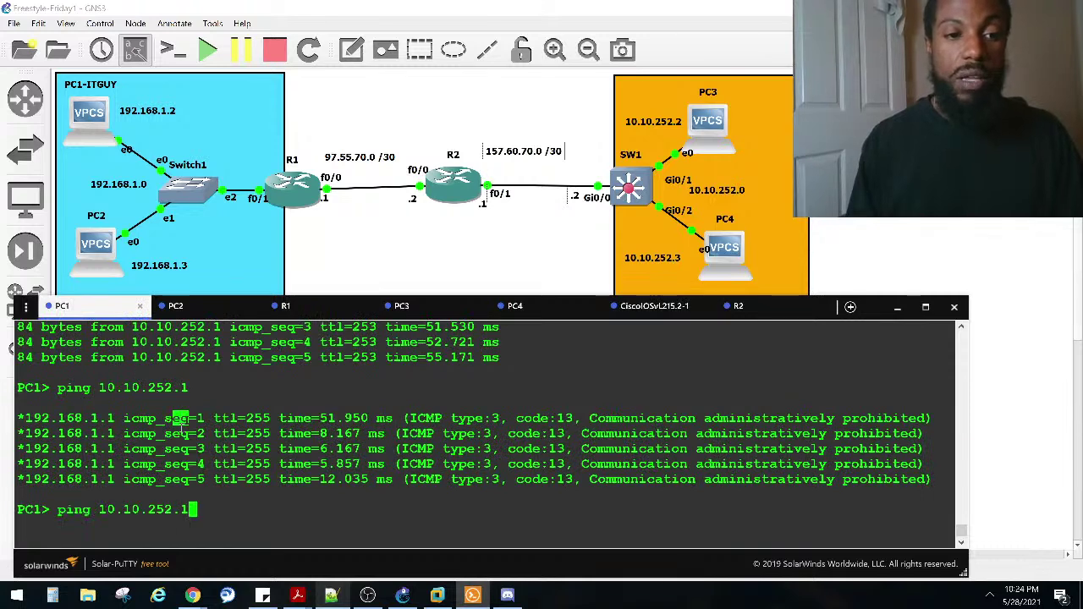
pyautogui.press('Return')
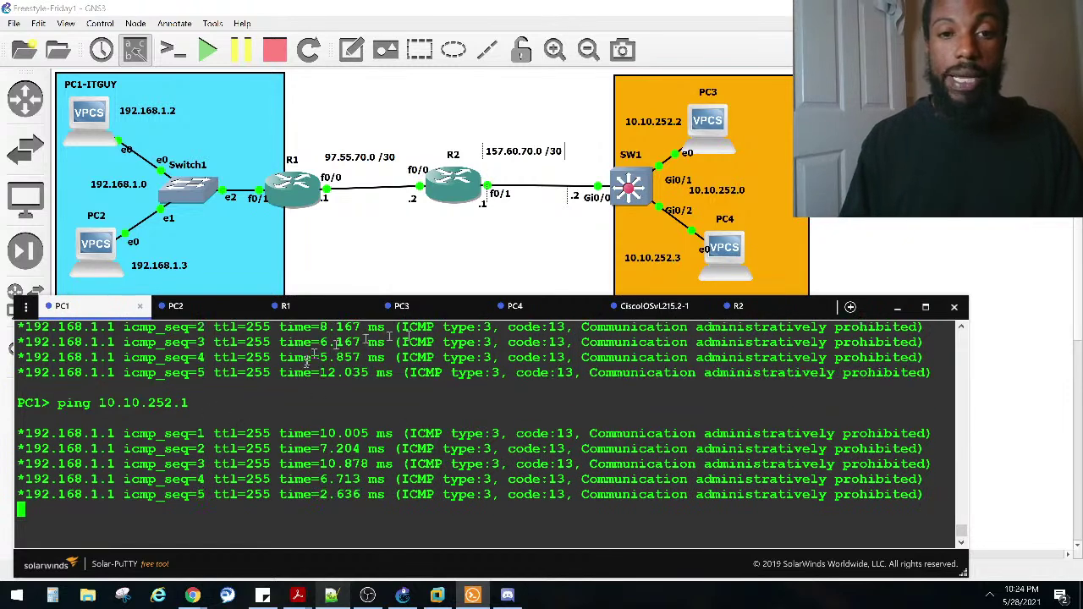
pyautogui.click(651, 307)
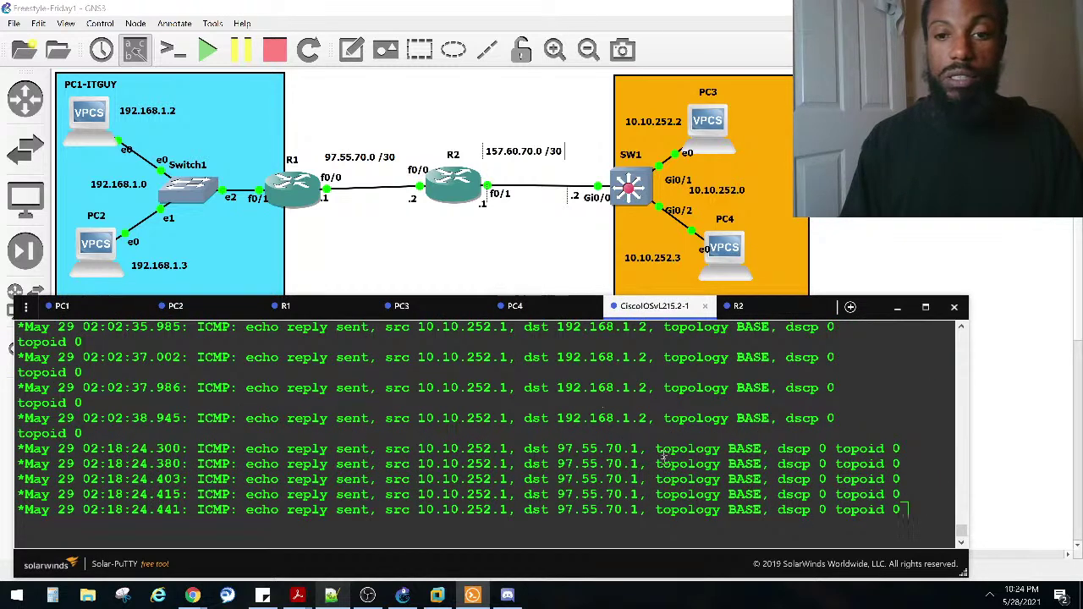
pyautogui.moveTo(512, 451); pyautogui.dragTo(425, 449)
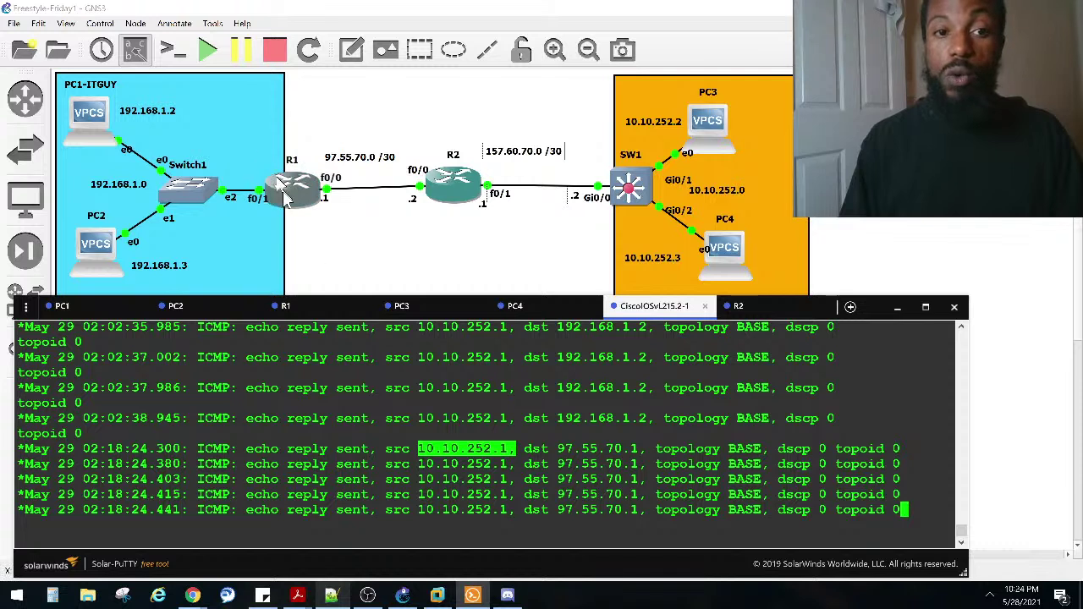
pyautogui.moveTo(653, 450); pyautogui.dragTo(560, 454)
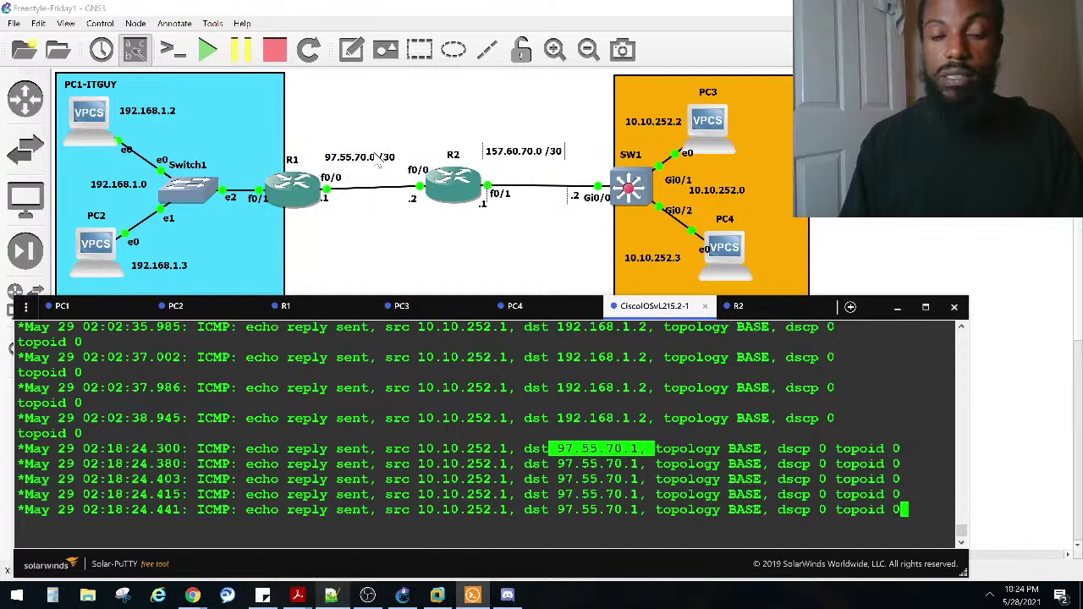
pyautogui.doubleClick(587, 448)
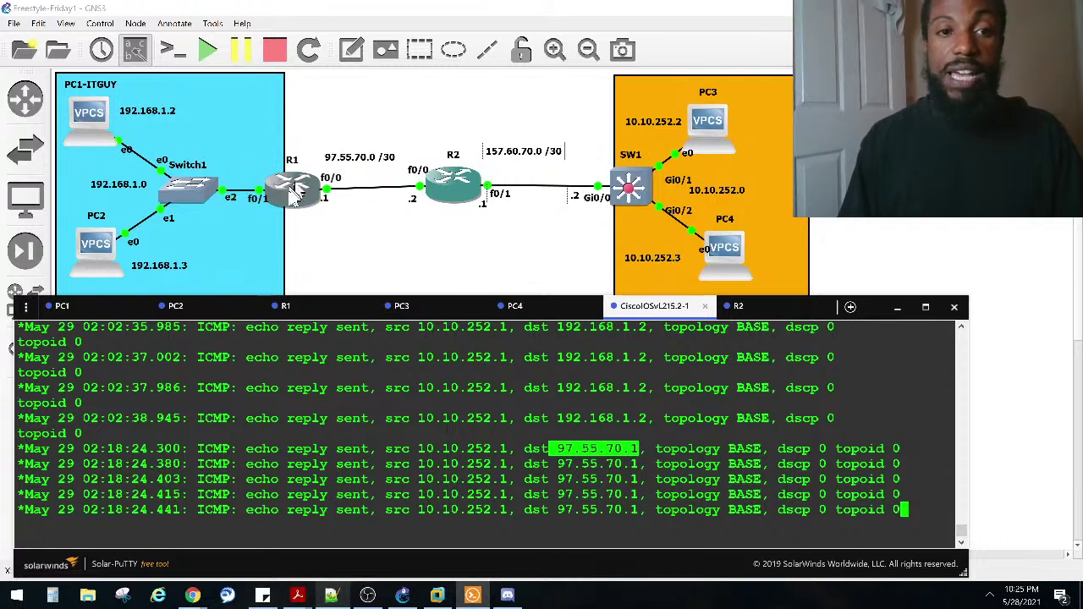
# Step: Attempt to remove R1's NAT-ACL1 pool rule, declining to delete the active translations
pyautogui.click(301, 306)
pyautogui.click(305, 431)
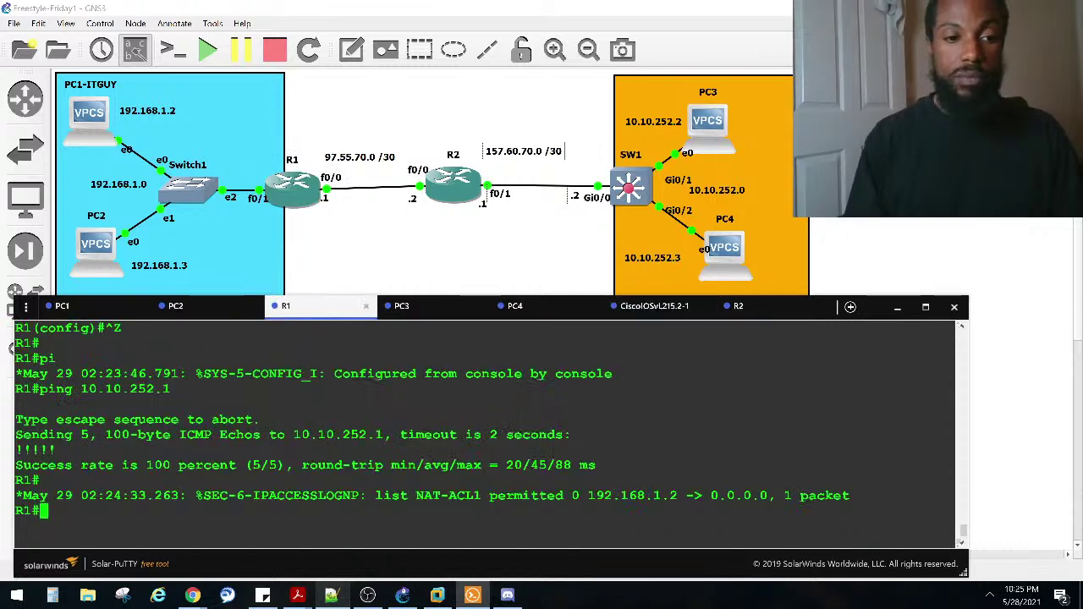
pyautogui.press('Up')
pyautogui.press('Up')
pyautogui.press('Down')
pyautogui.press('Down')
pyautogui.press('Return')
pyautogui.press('Up')
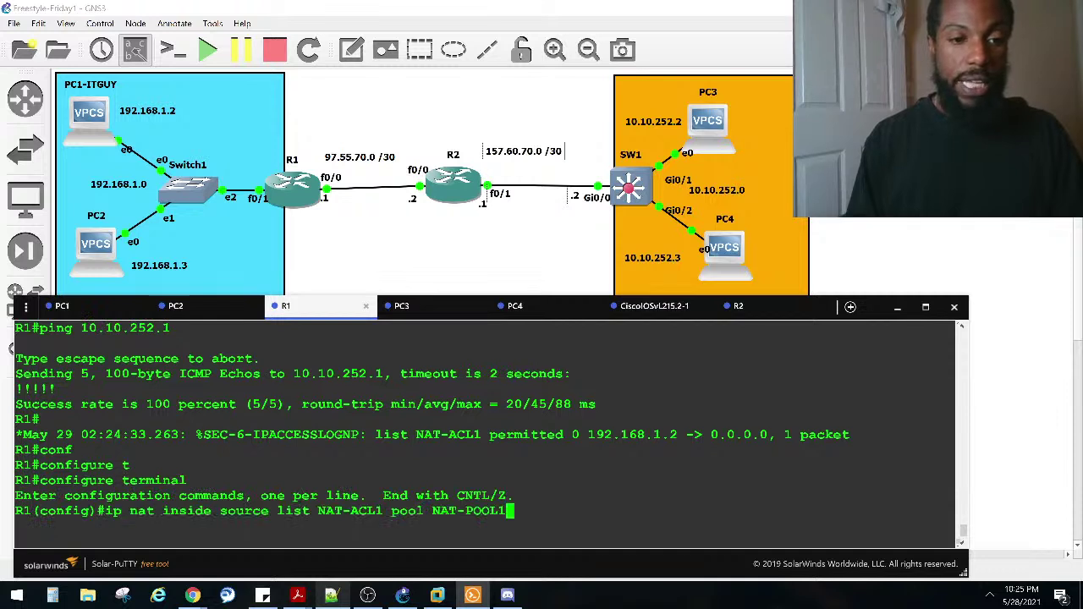
pyautogui.write('no')
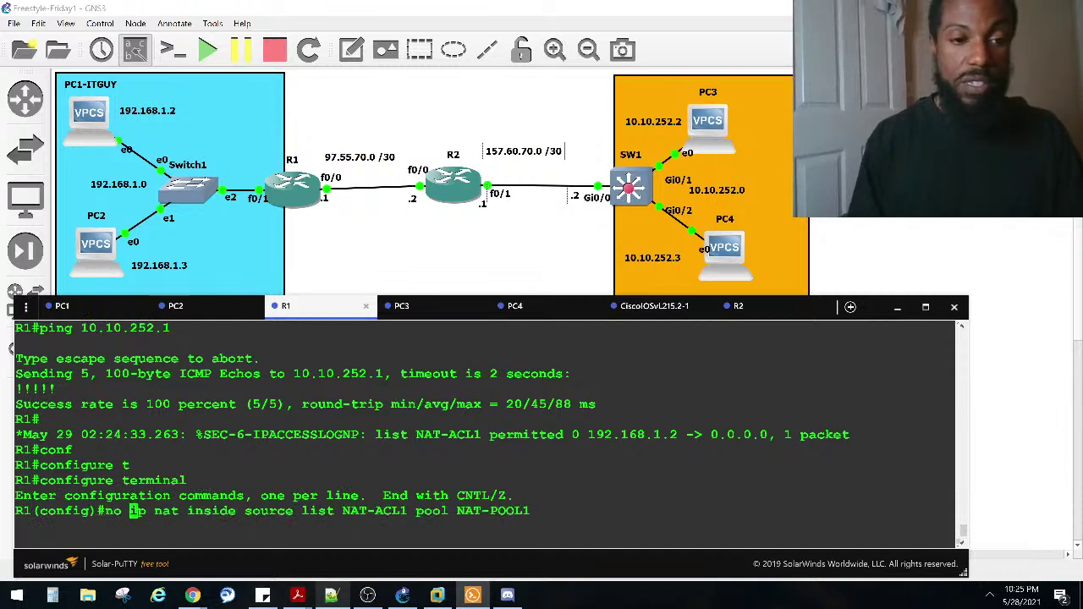
pyautogui.press('Return')
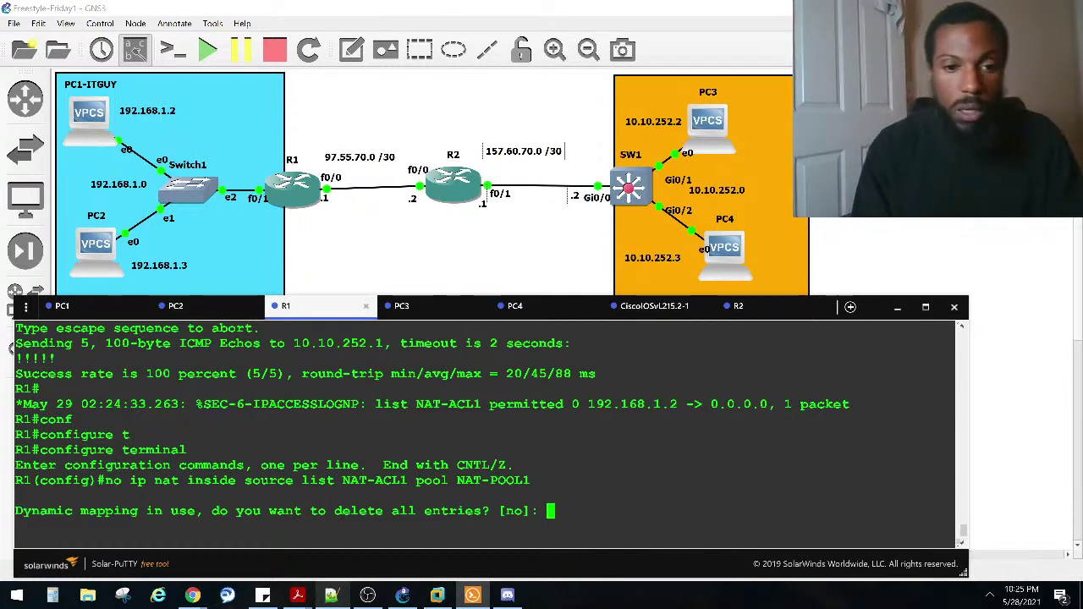
pyautogui.write('no')
pyautogui.press('Return')
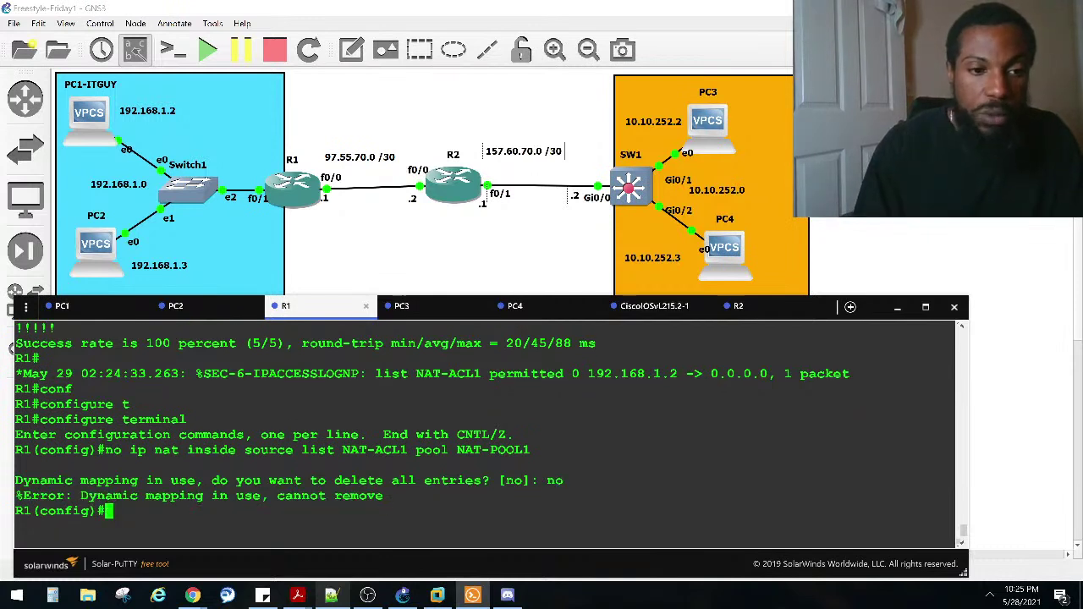
pyautogui.hotkey('ctrl', 'z')
pyautogui.press('Return')
pyautogui.press('Return')
pyautogui.press('Return')
# Step: Show R1's NAT translations, marking inside global 98.55.70.2 and the first outside global entry
pyautogui.write('suuu')
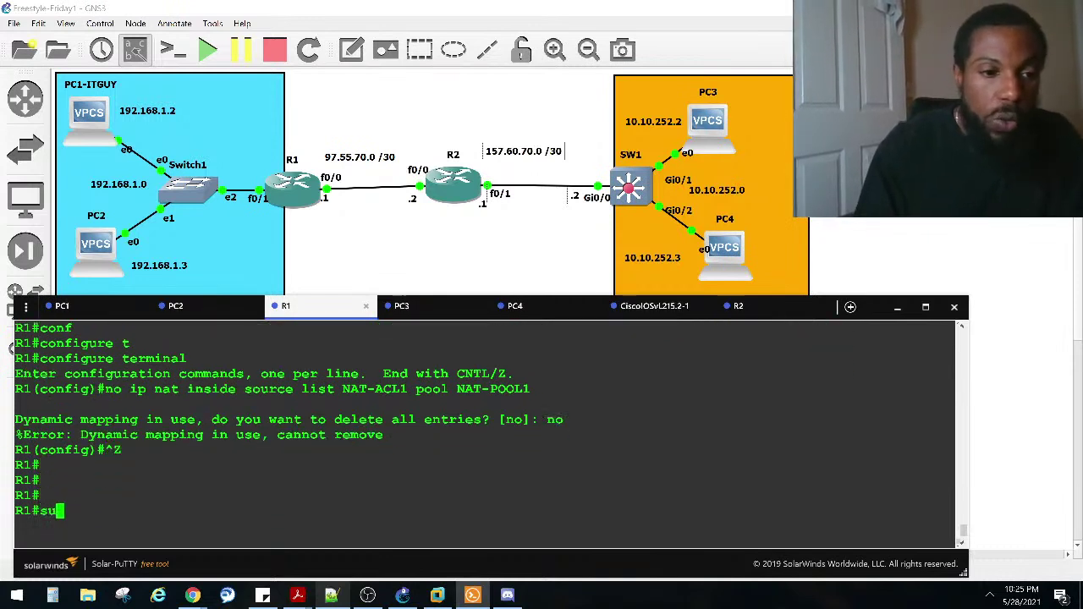
pyautogui.press('BackSpace')
pyautogui.press('BackSpace')
pyautogui.press('BackSpace')
pyautogui.write('ho ip n')
pyautogui.press('Tab')
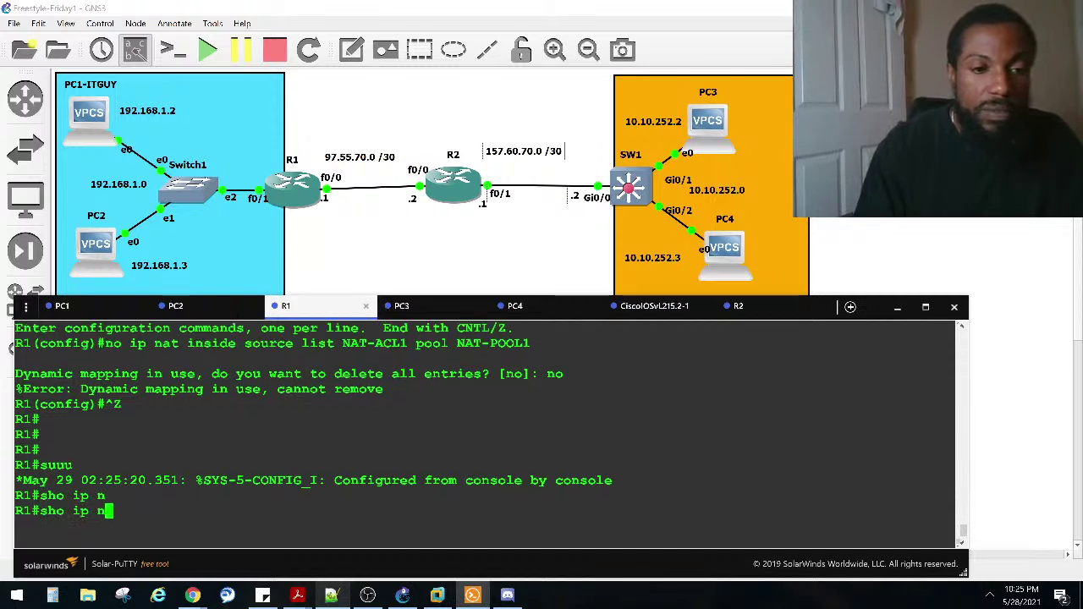
pyautogui.write('a')
pyautogui.press('Tab')
pyautogui.write('t tr')
pyautogui.press('Tab')
pyautogui.press('Return')
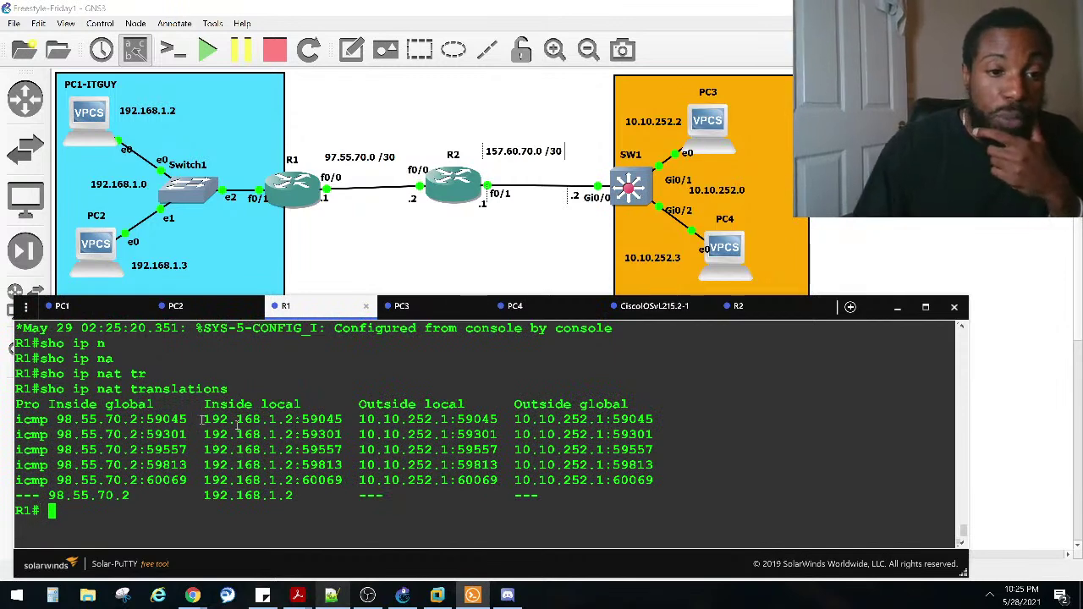
pyautogui.moveTo(141, 426); pyautogui.dragTo(63, 429)
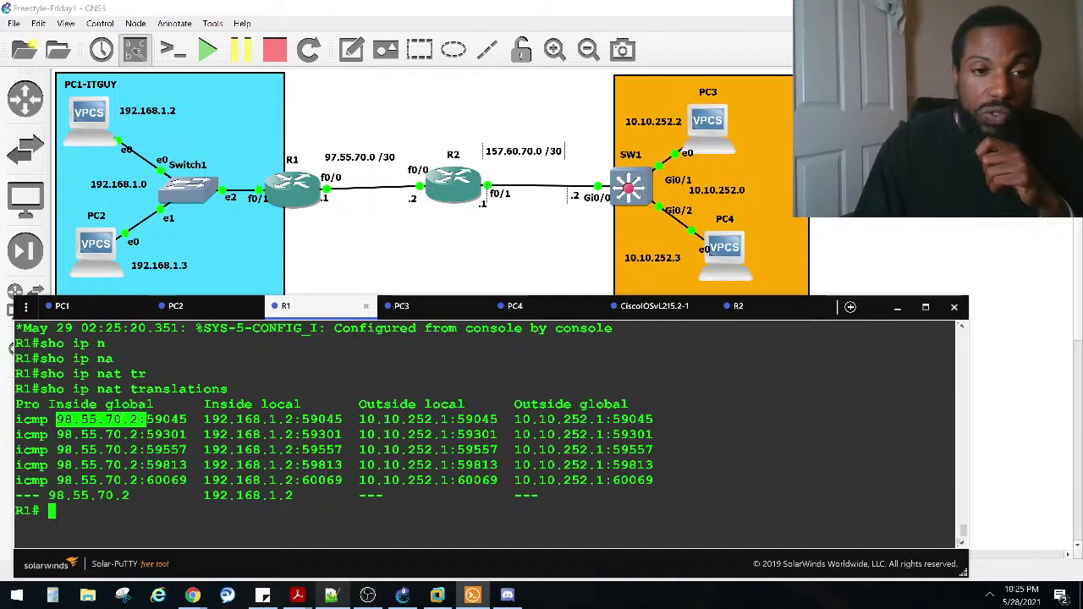
pyautogui.click(61, 420)
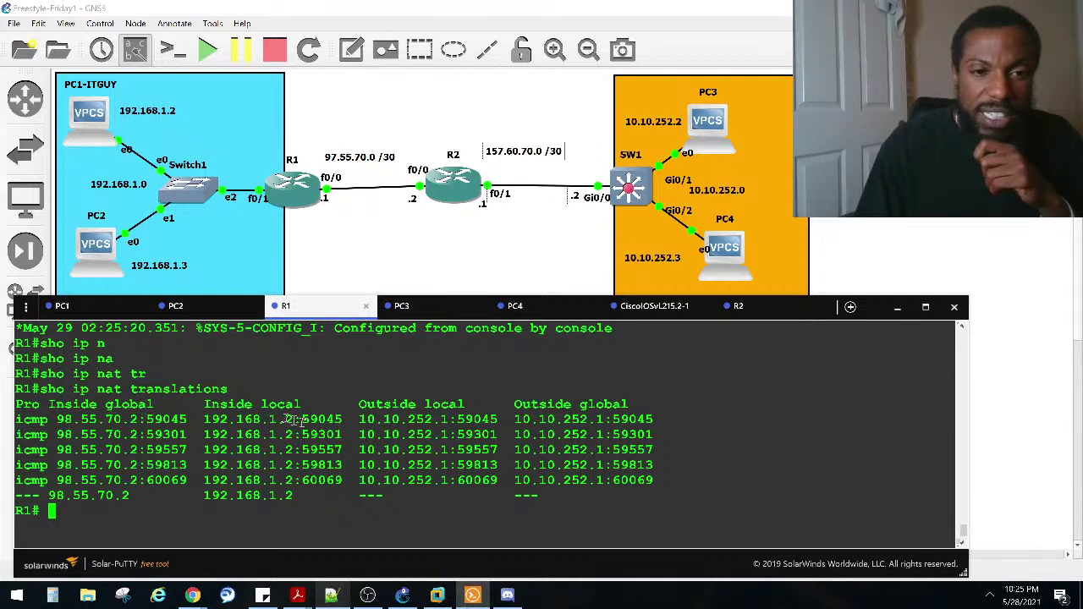
pyautogui.moveTo(522, 425); pyautogui.dragTo(623, 423)
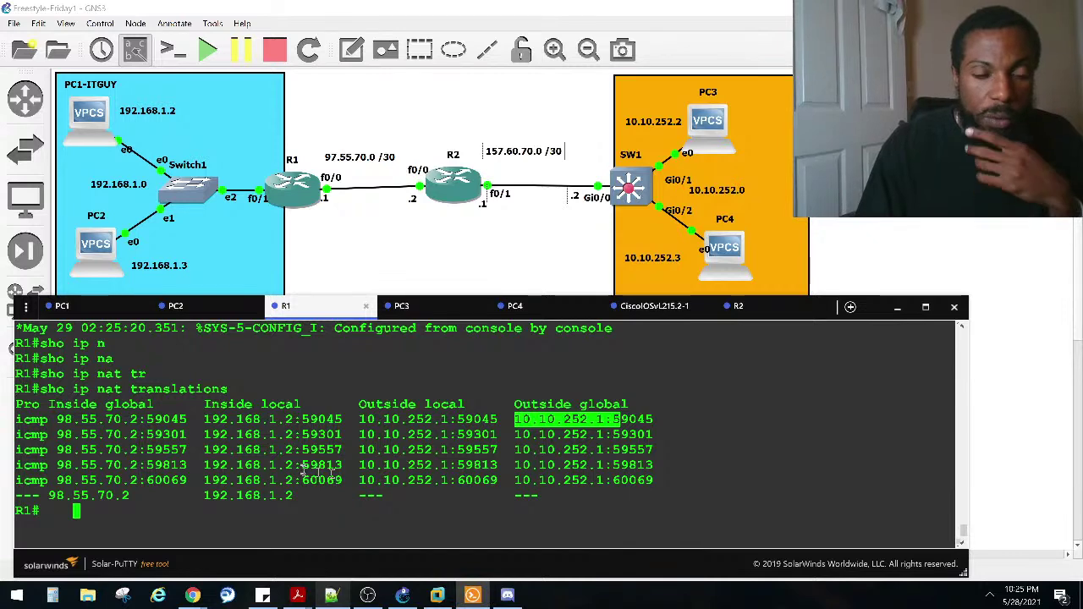
# Step: Display R1's FastEthernet0/1 running configuration with 'sho run inter fa0/1'
pyautogui.click(73, 308)
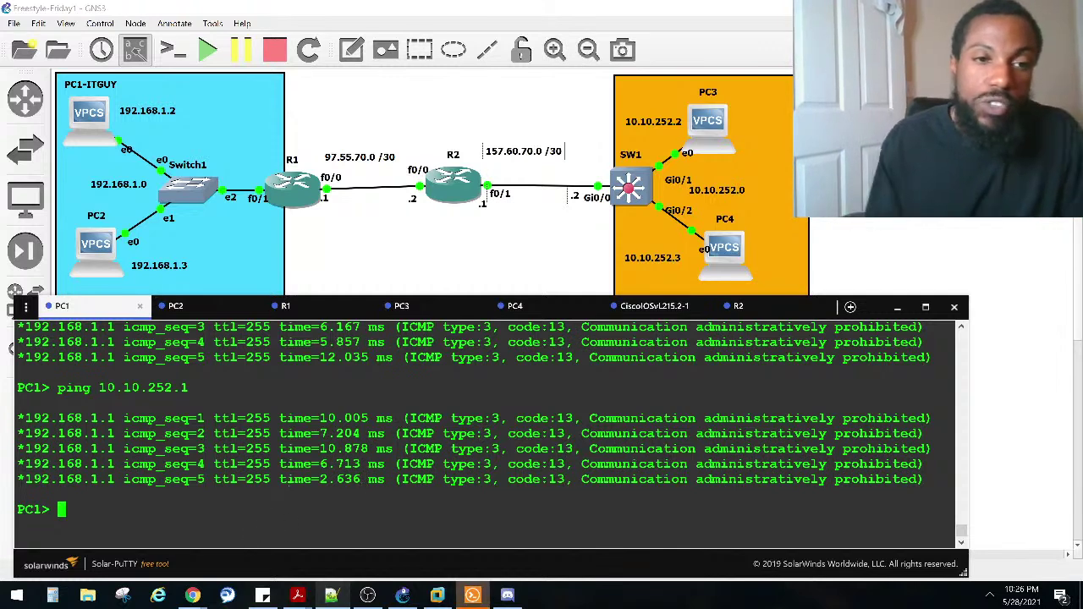
pyautogui.write('show i')
pyautogui.press('BackSpace')
pyautogui.press('BackSpace')
pyautogui.press('BackSpace')
pyautogui.press('BackSpace')
pyautogui.press('BackSpace')
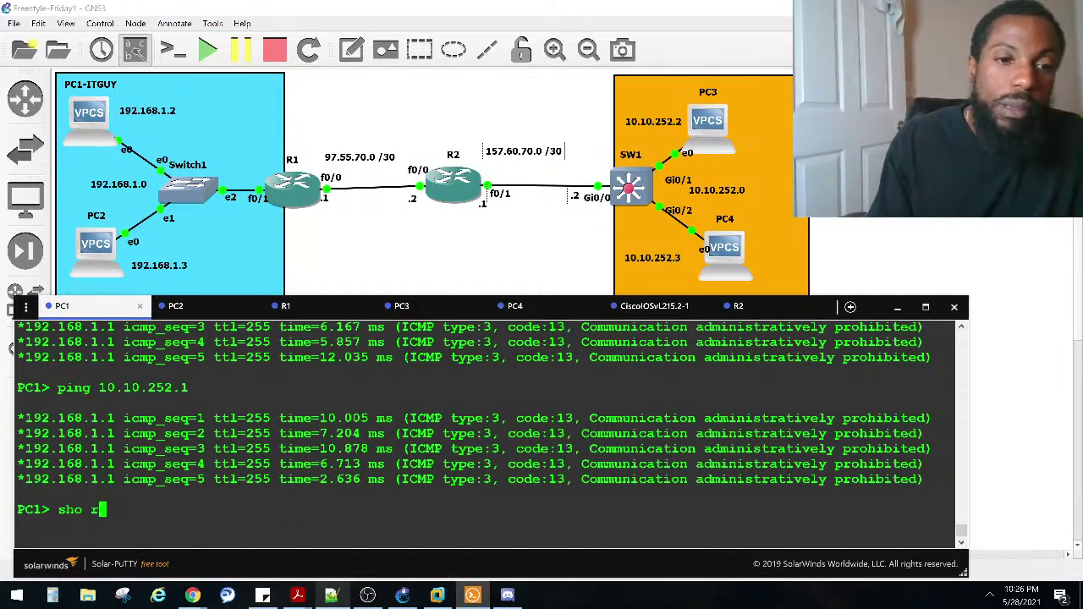
pyautogui.click(315, 307)
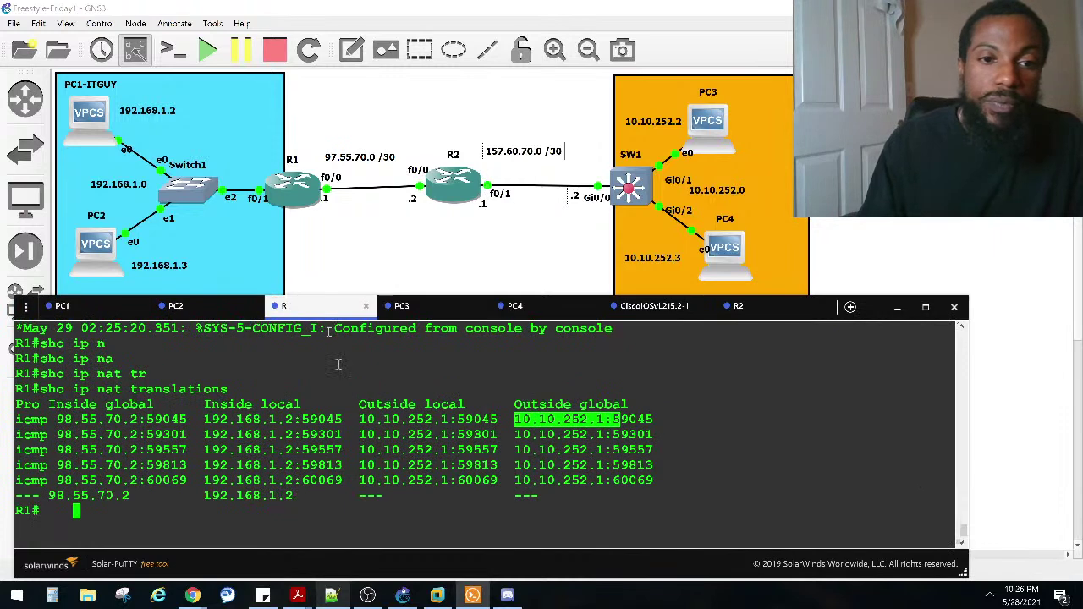
pyautogui.press('Return')
pyautogui.press('Return')
pyautogui.write('sho run inter fa0/1')
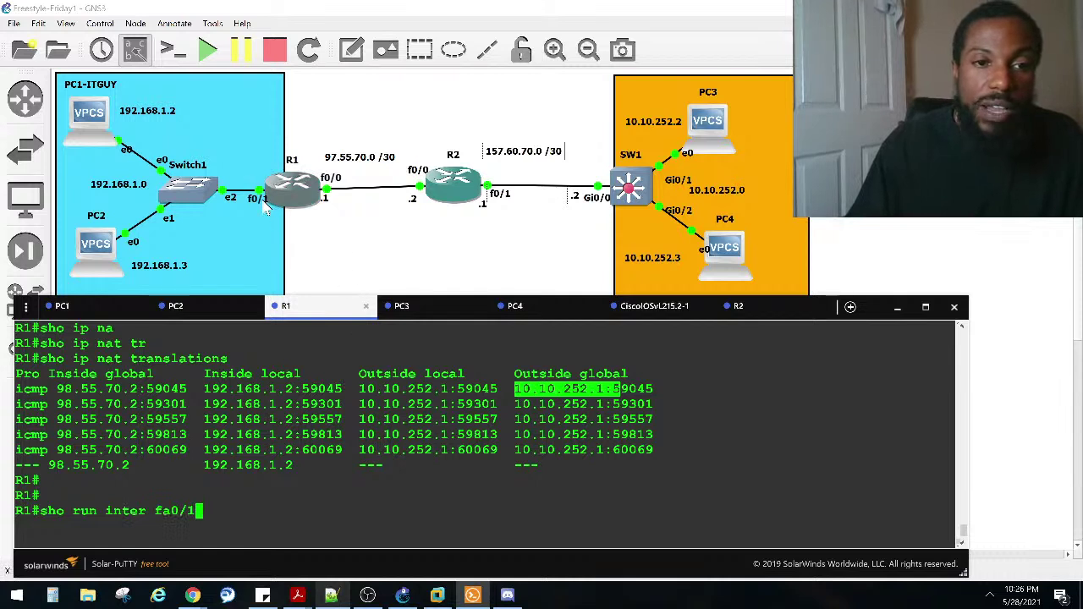
pyautogui.click(244, 411)
pyautogui.press('Return')
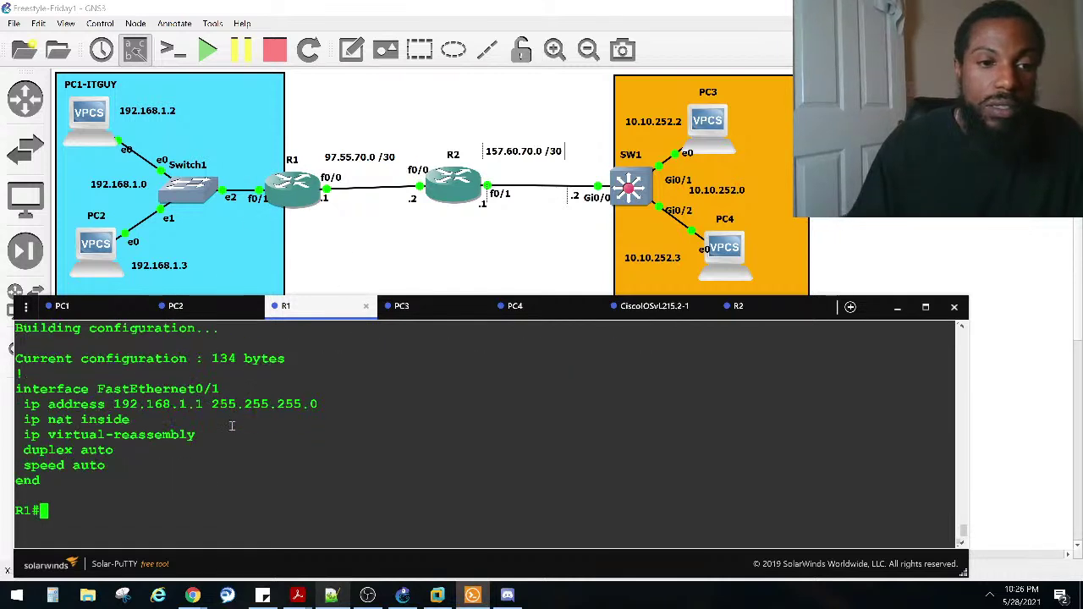
# Step: Highlight the 'ip nat inside' line, then mark the five ICMP translation rows above it
pyautogui.moveTo(129, 421); pyautogui.dragTo(12, 415)
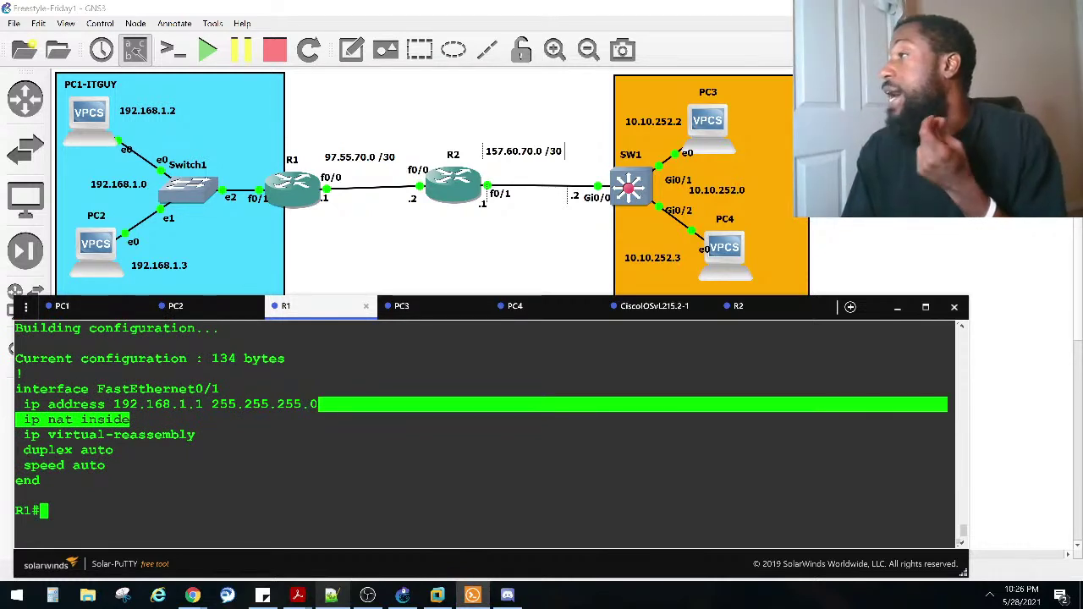
pyautogui.click(34, 448)
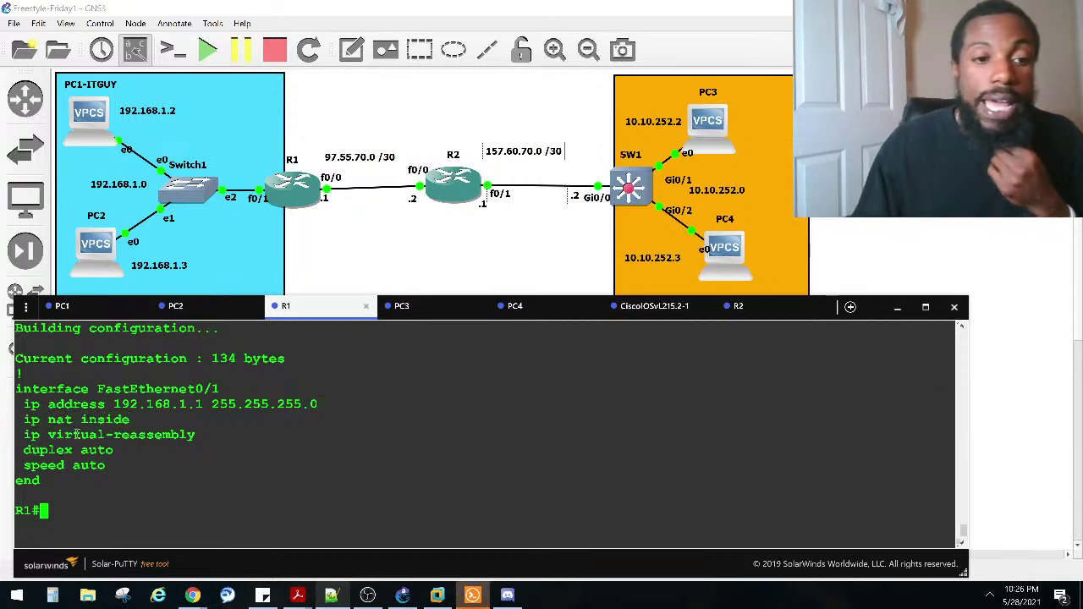
pyautogui.moveTo(140, 420); pyautogui.dragTo(16, 417)
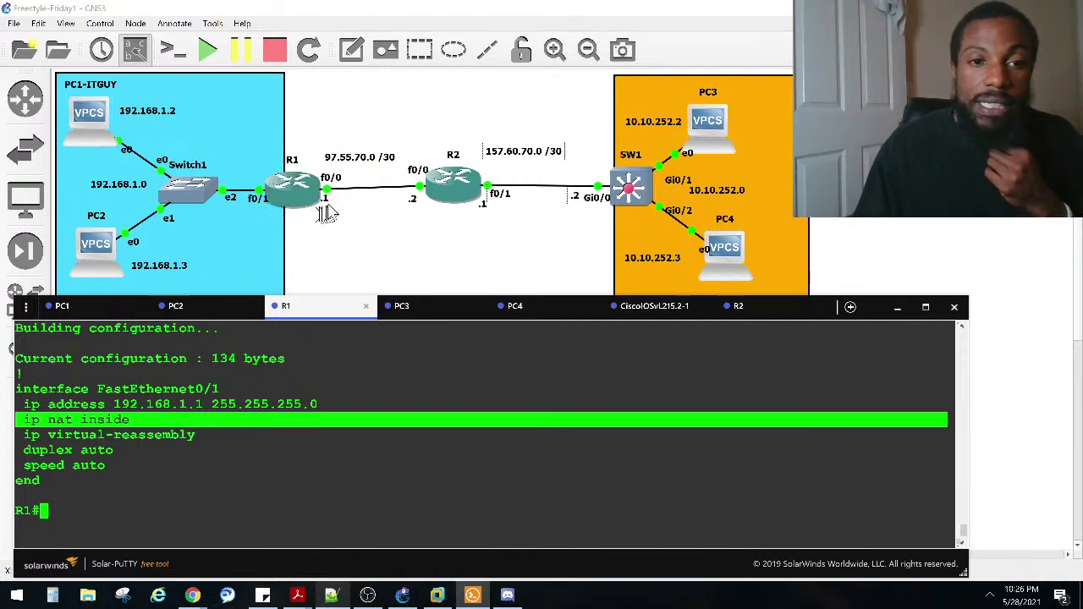
pyautogui.click(254, 432)
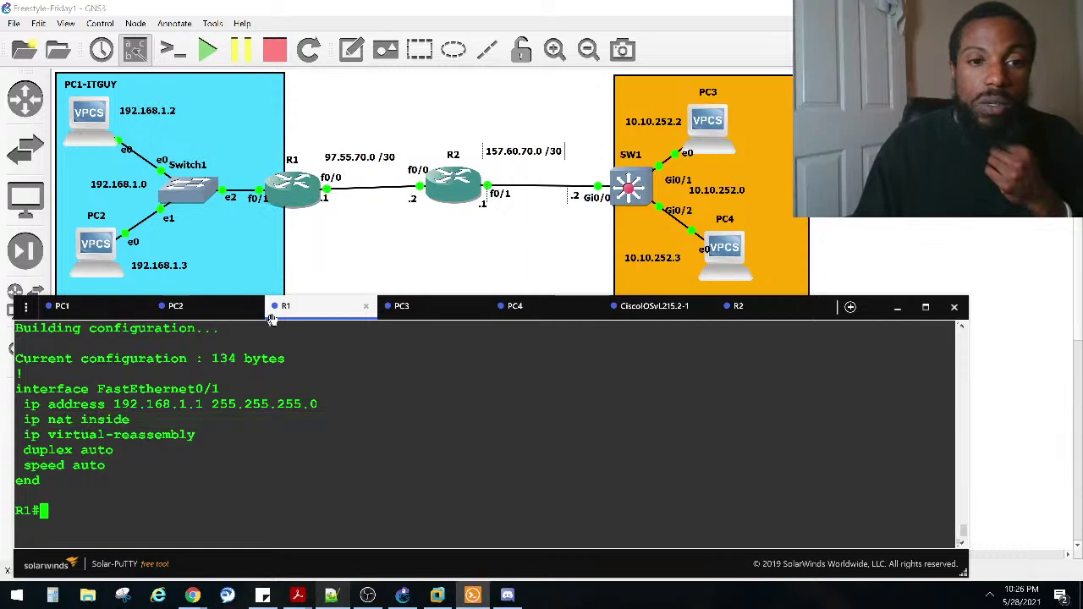
pyautogui.scroll(4, 267, 413)
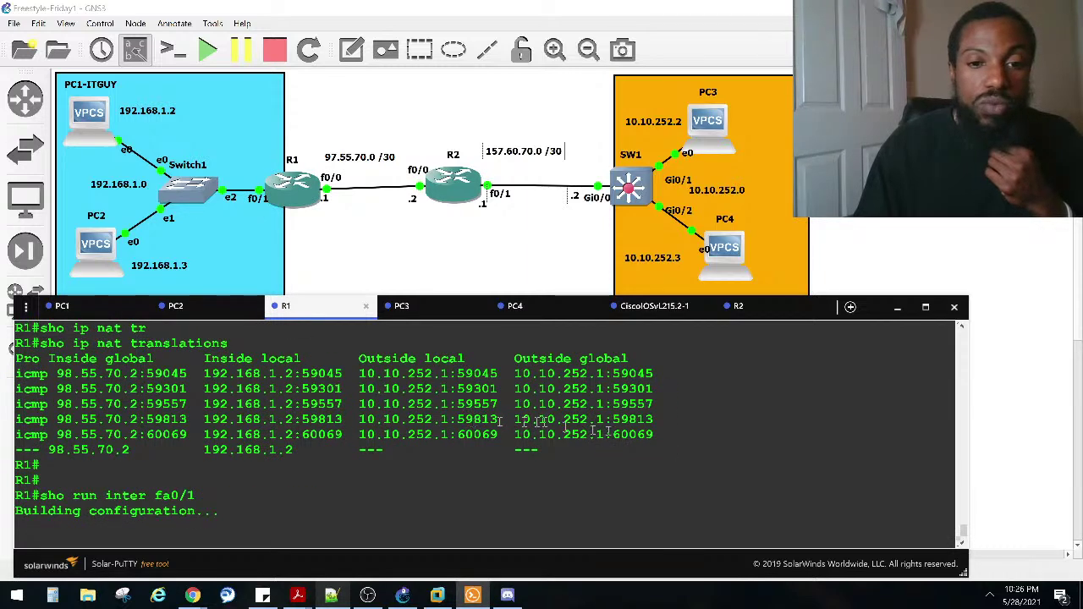
pyautogui.moveTo(628, 434); pyautogui.dragTo(122, 373)
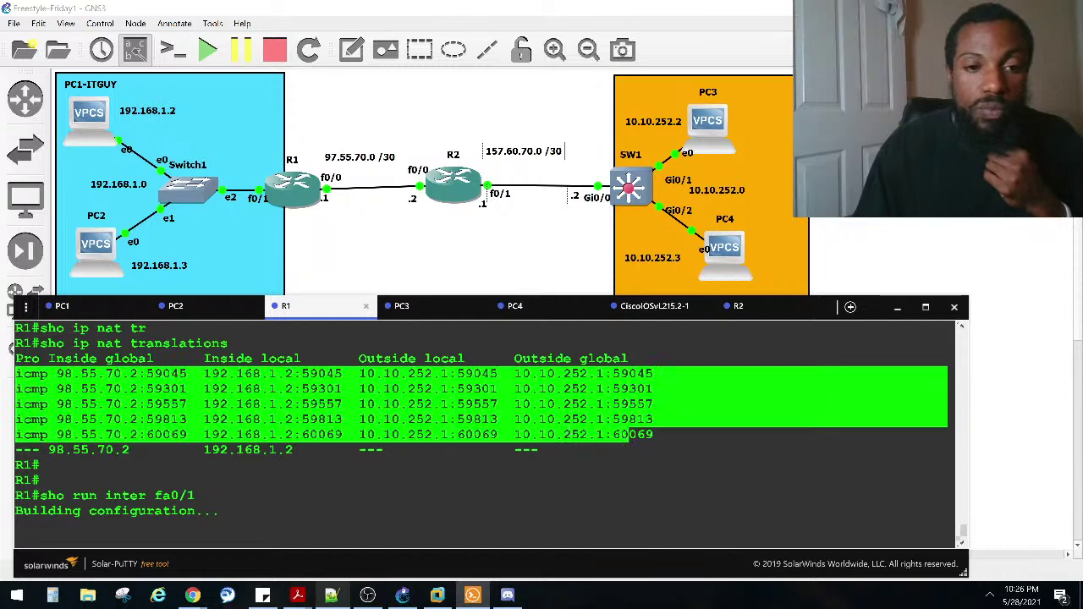
# Step: Highlight PC1's administratively prohibited ping replies
pyautogui.click(92, 309)
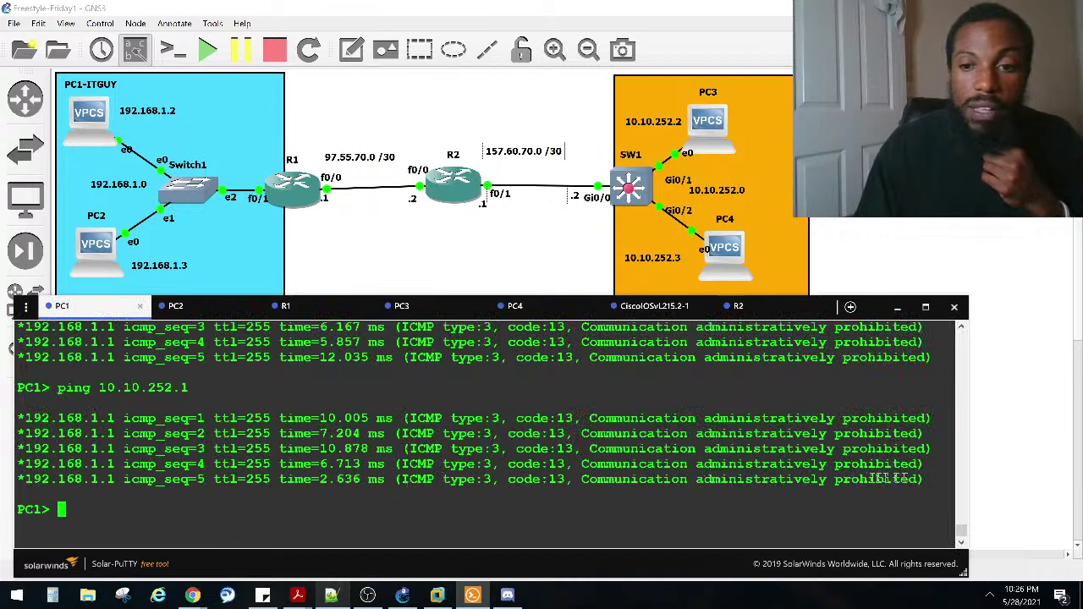
pyautogui.moveTo(922, 480); pyautogui.dragTo(17, 418)
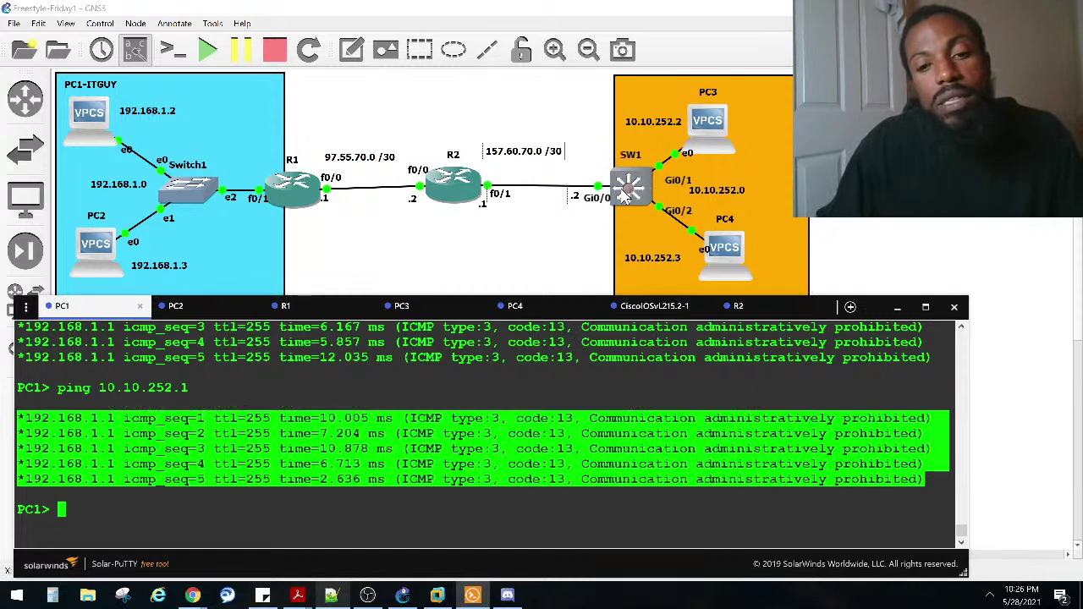
pyautogui.scroll(2, 375, 449)
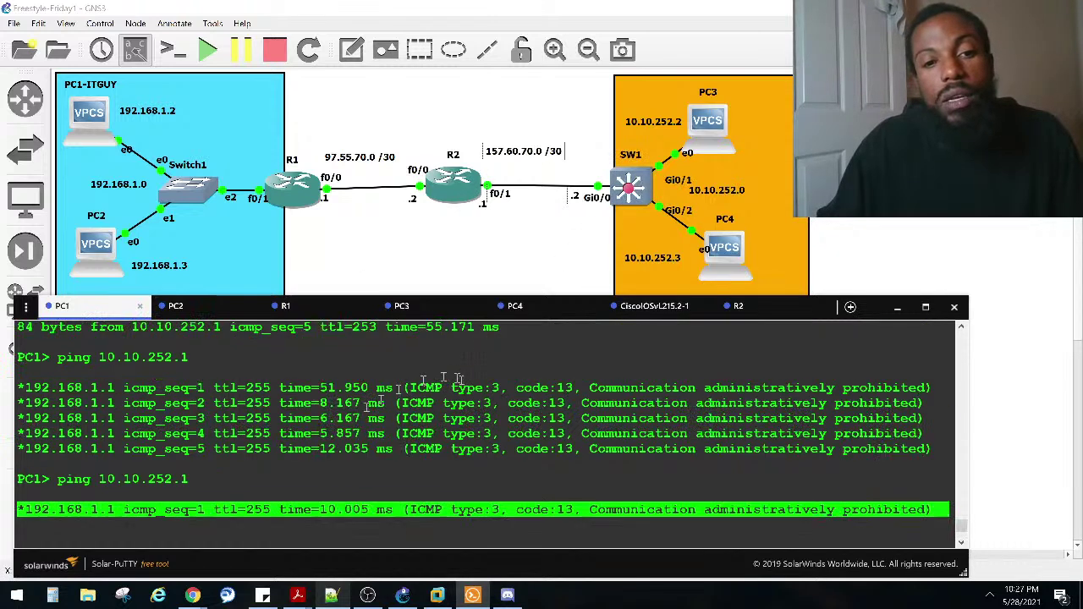
pyautogui.scroll(-2, 389, 457)
pyautogui.moveTo(122, 479); pyautogui.dragTo(8, 423)
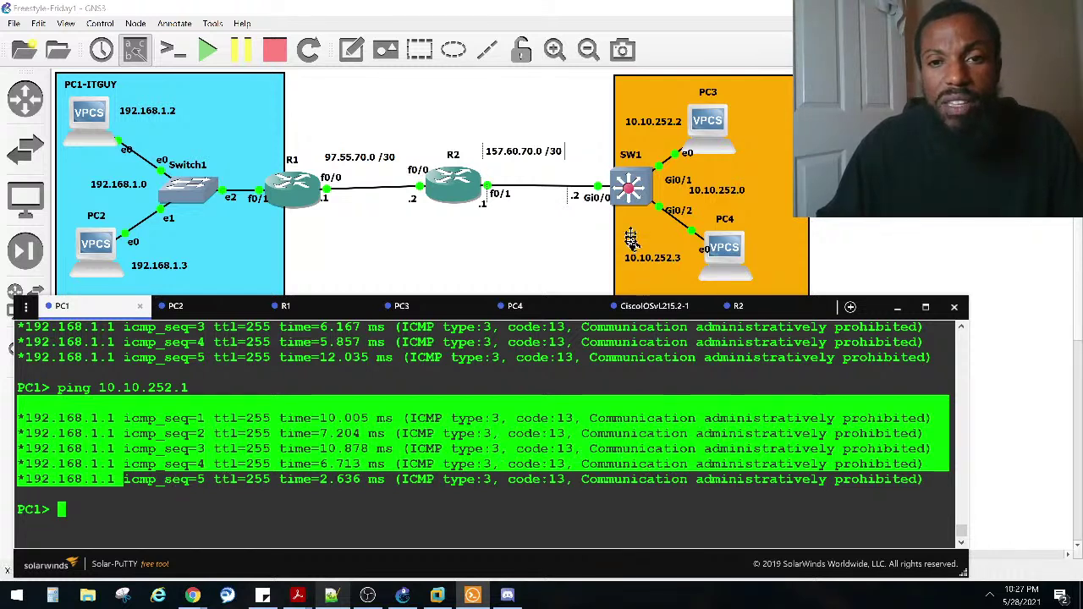
# Step: Wake SW1's console, then rerun PC1's ping to 10.10.252.1
pyautogui.click(653, 307)
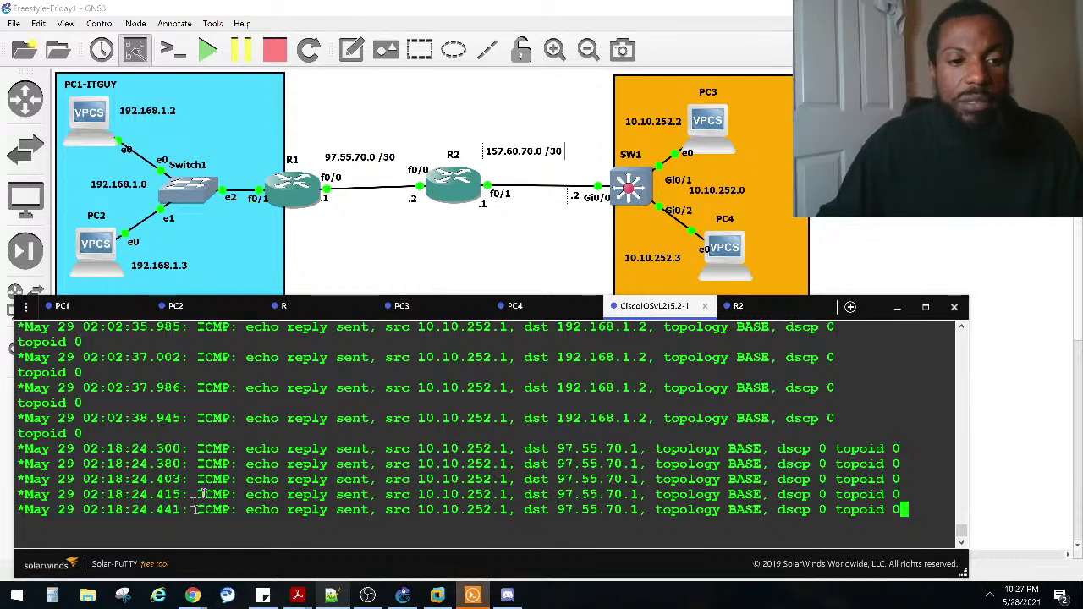
pyautogui.press('Return')
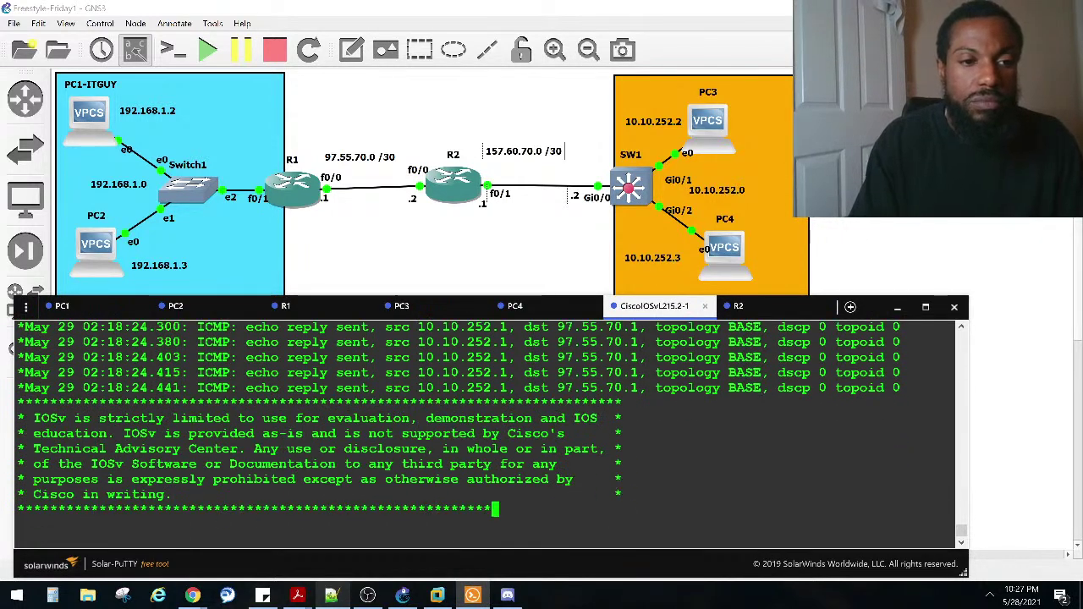
pyautogui.press('Return')
pyautogui.press('Return')
pyautogui.press('Return')
pyautogui.press('Return')
pyautogui.press('Return')
pyautogui.press('Return')
pyautogui.press('Return')
pyautogui.press('Return')
pyautogui.press('Return')
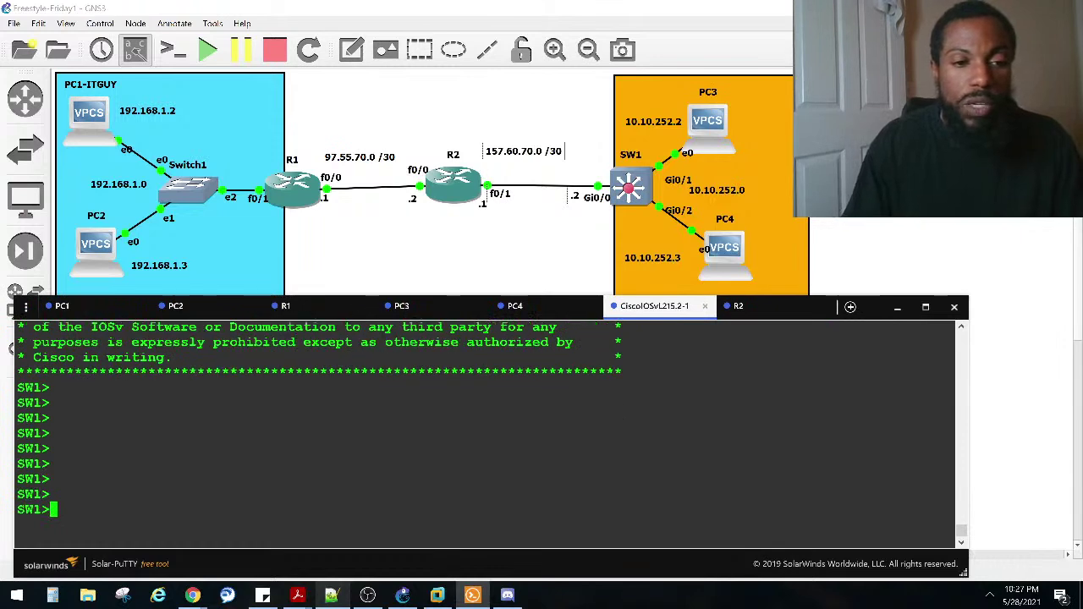
pyautogui.click(285, 306)
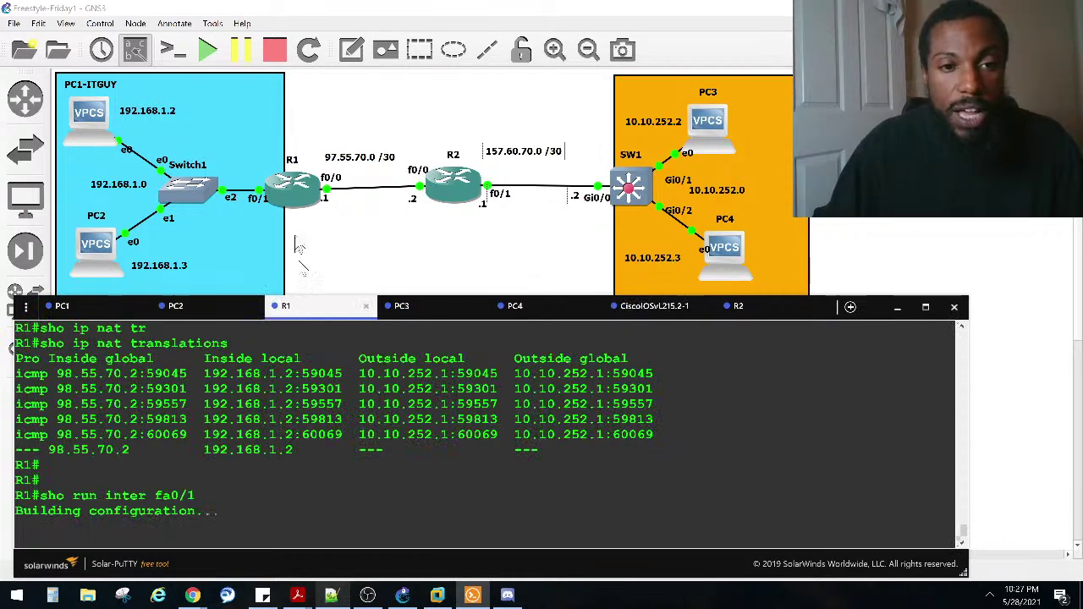
pyautogui.click(61, 305)
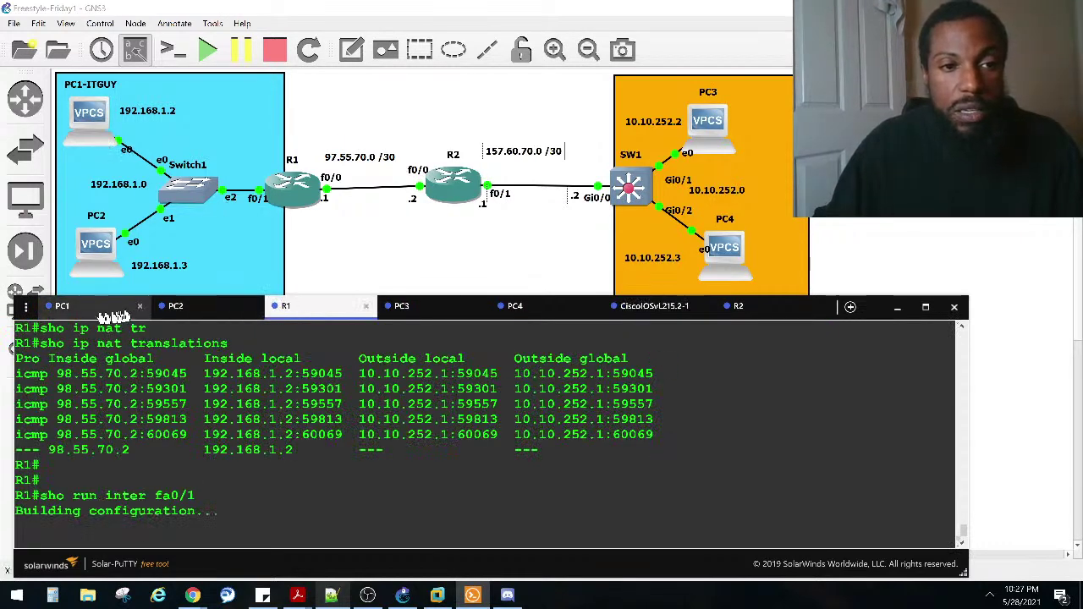
pyautogui.press('Up')
pyautogui.press('Return')
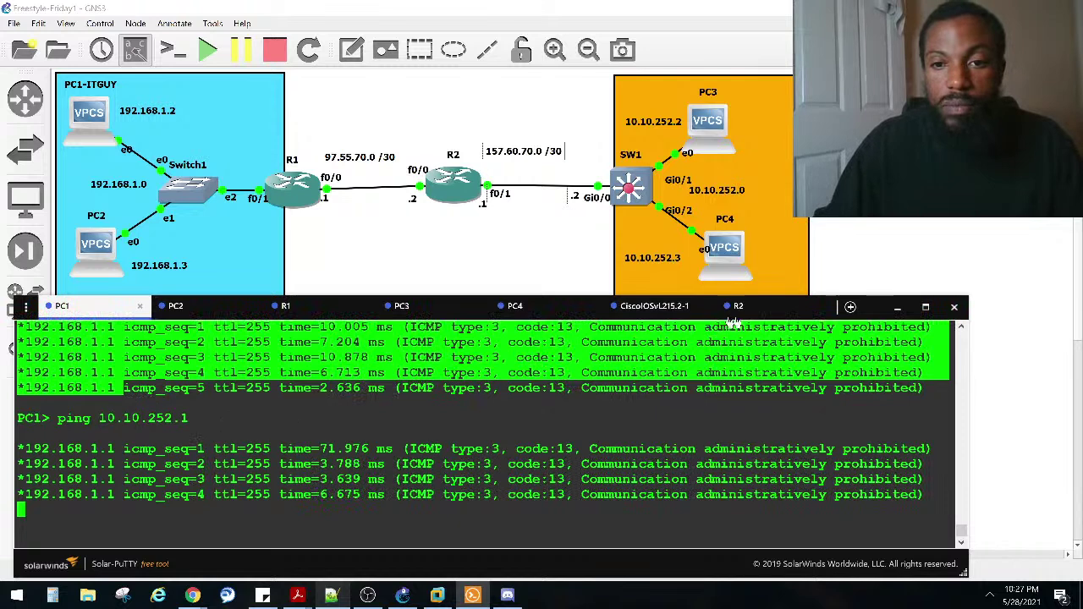
# Step: Run 'ena' and 'show debugging' on SW1, confirming ICMP packet debugging is on, then view PC2
pyautogui.click(660, 307)
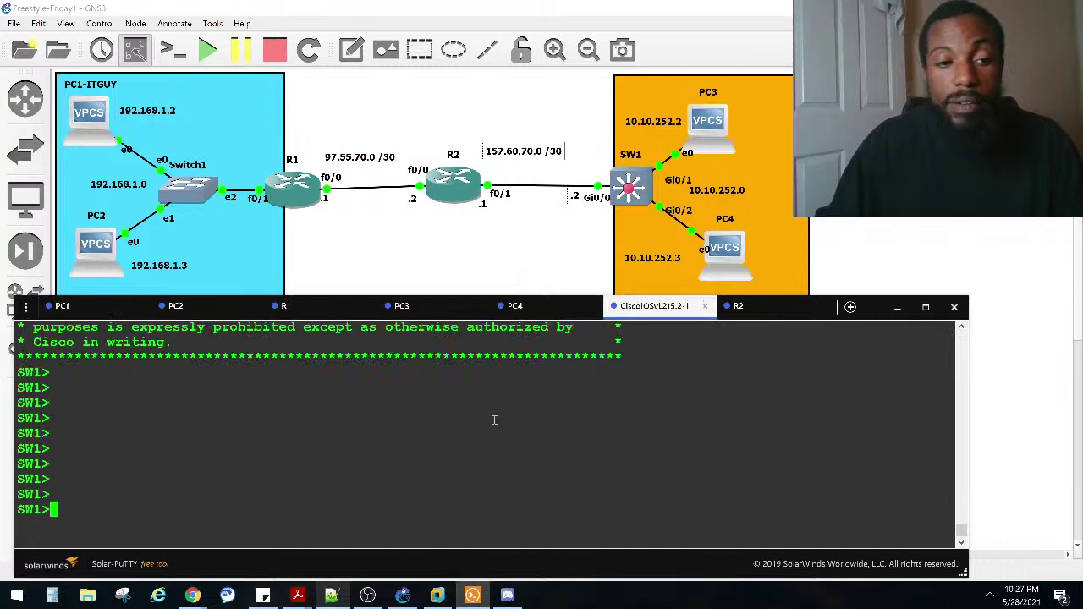
pyautogui.write('ena')
pyautogui.press('Return')
pyautogui.write('sho ip de')
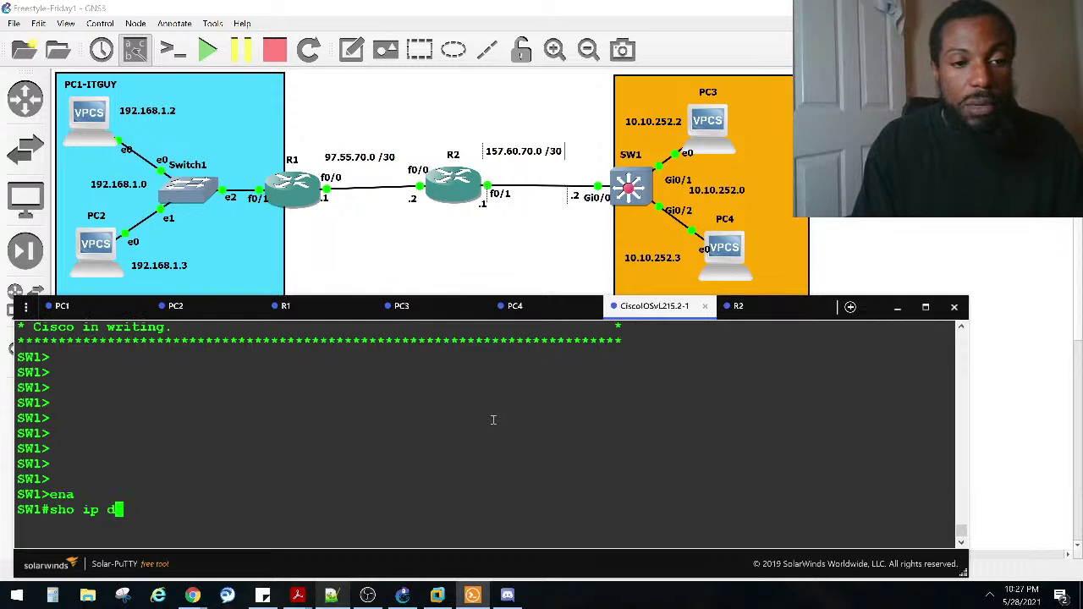
pyautogui.press('Tab')
pyautogui.press('BackSpace')
pyautogui.press('BackSpace')
pyautogui.press('BackSpace')
pyautogui.press('BackSpace')
pyautogui.press('BackSpace')
pyautogui.press('BackSpace')
pyautogui.press('BackSpace')
pyautogui.press('BackSpace')
pyautogui.press('BackSpace')
pyautogui.press('BackSpace')
pyautogui.write('de')
pyautogui.press('Tab')
pyautogui.write('b')
pyautogui.press('Tab')
pyautogui.press('Return')
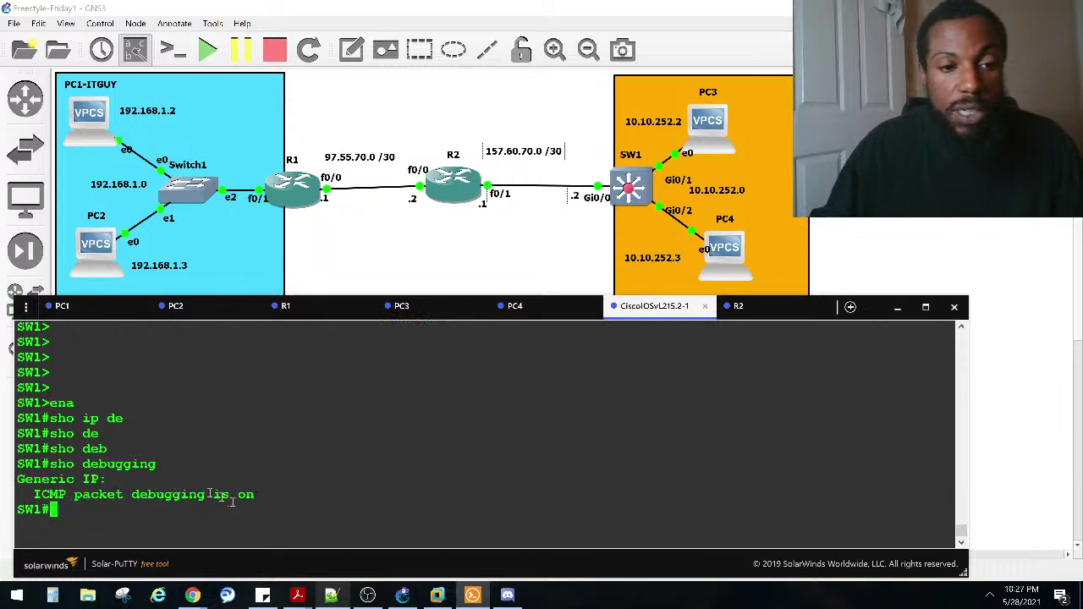
pyautogui.moveTo(251, 502); pyautogui.dragTo(17, 495)
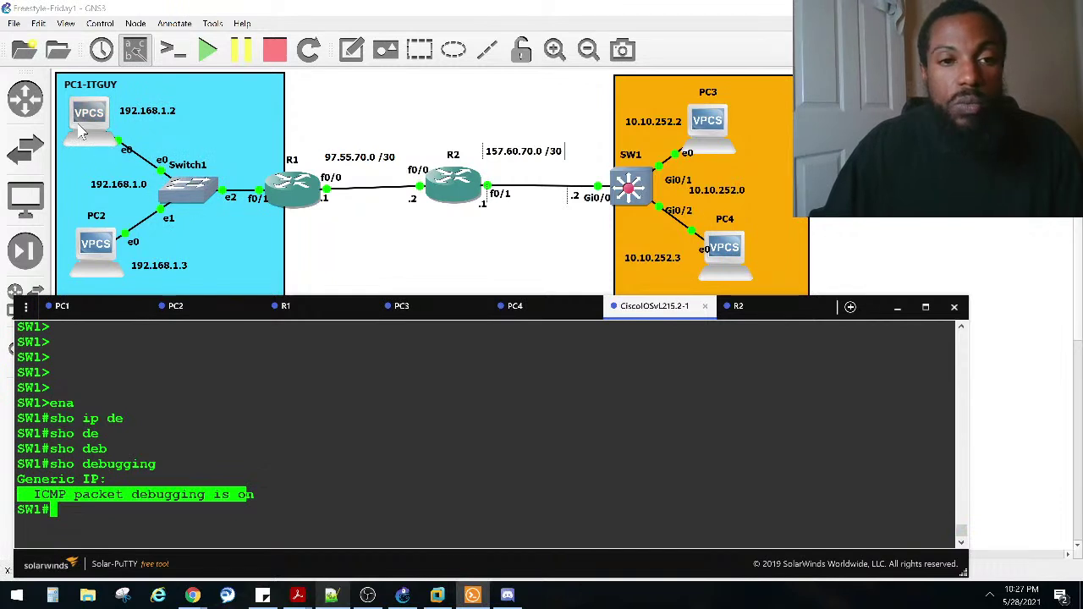
pyautogui.click(206, 309)
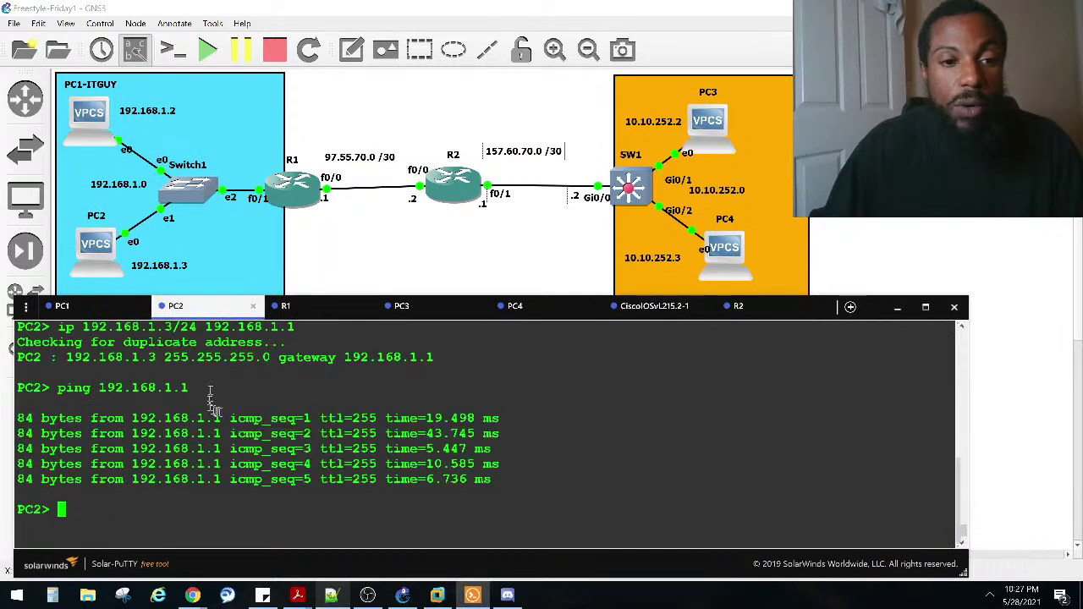
# Step: Enter global configuration mode on R1's console with configure terminal
pyautogui.click(292, 313)
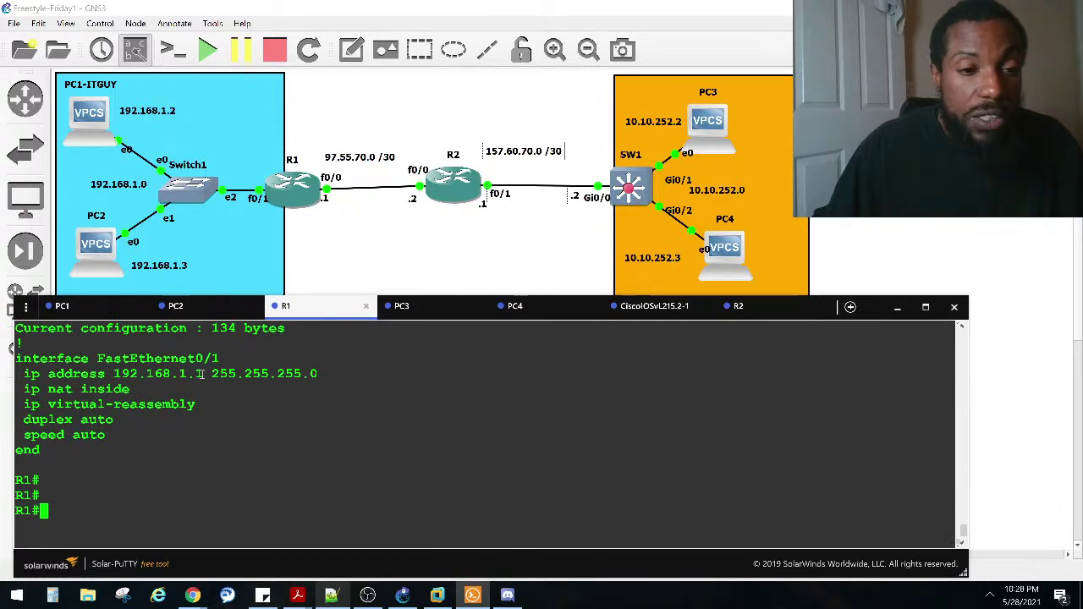
pyautogui.scroll(15, 127, 416)
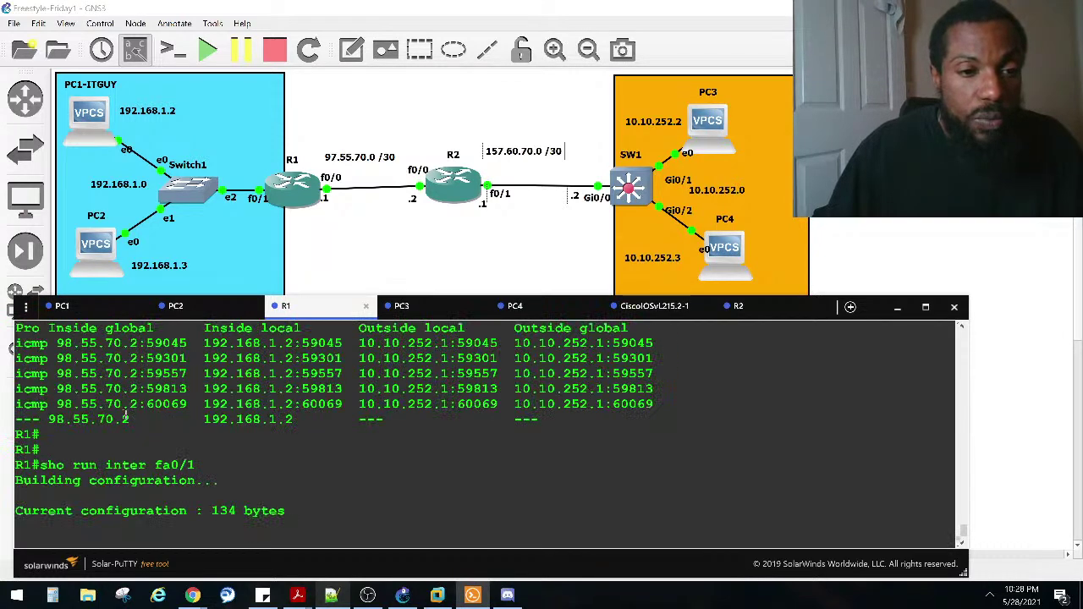
pyautogui.scroll(10, 125, 409)
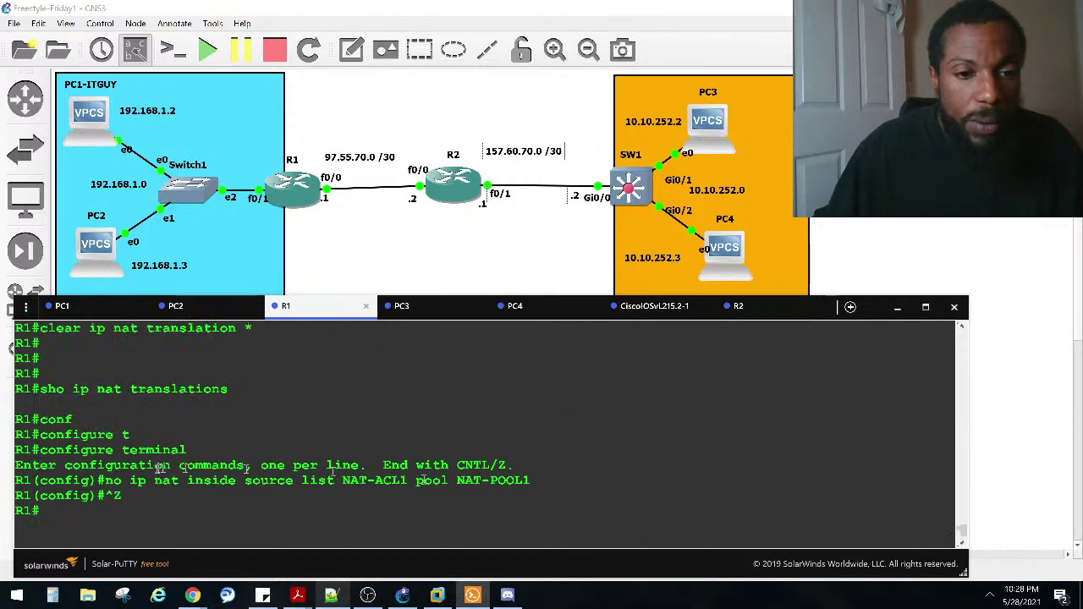
pyautogui.scroll(-20, 222, 508)
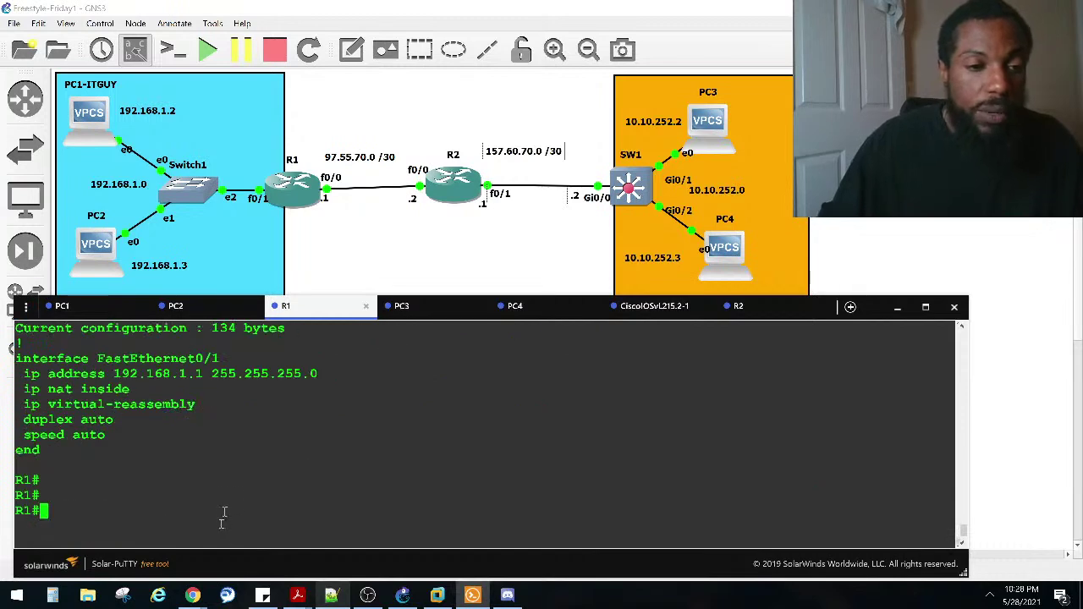
pyautogui.write('conft')
pyautogui.press('BackSpace')
pyautogui.press('Tab')
pyautogui.write('t')
pyautogui.press('Tab')
pyautogui.press('Return')
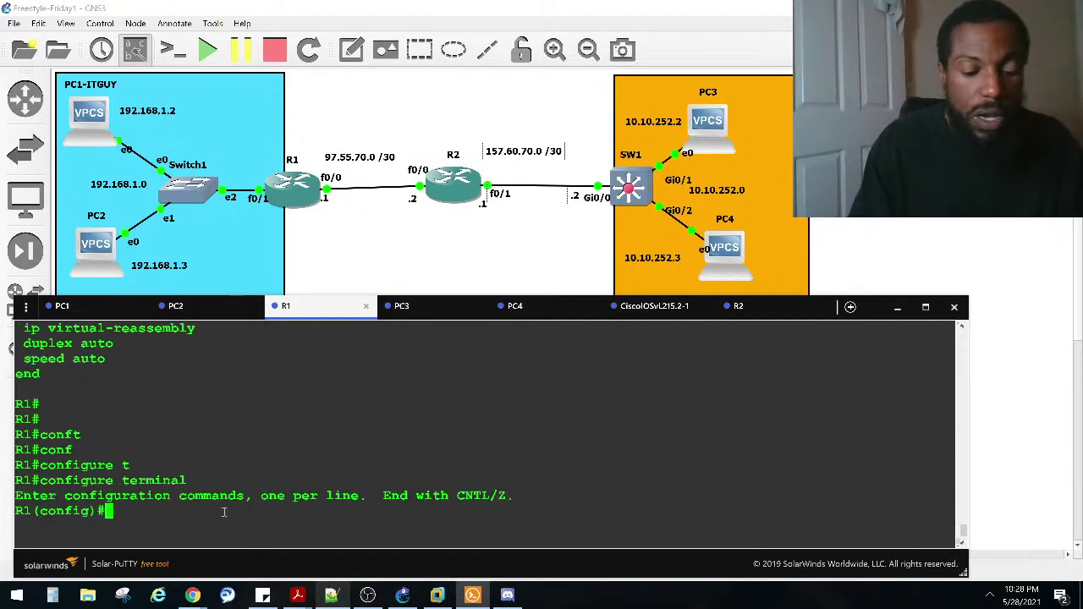
# Step: Remove 'ip nat inside source list NAT-ACL1 pool NAT-POOL1', confirming deletion of dynamic entries
pyautogui.rightClick(223, 511)
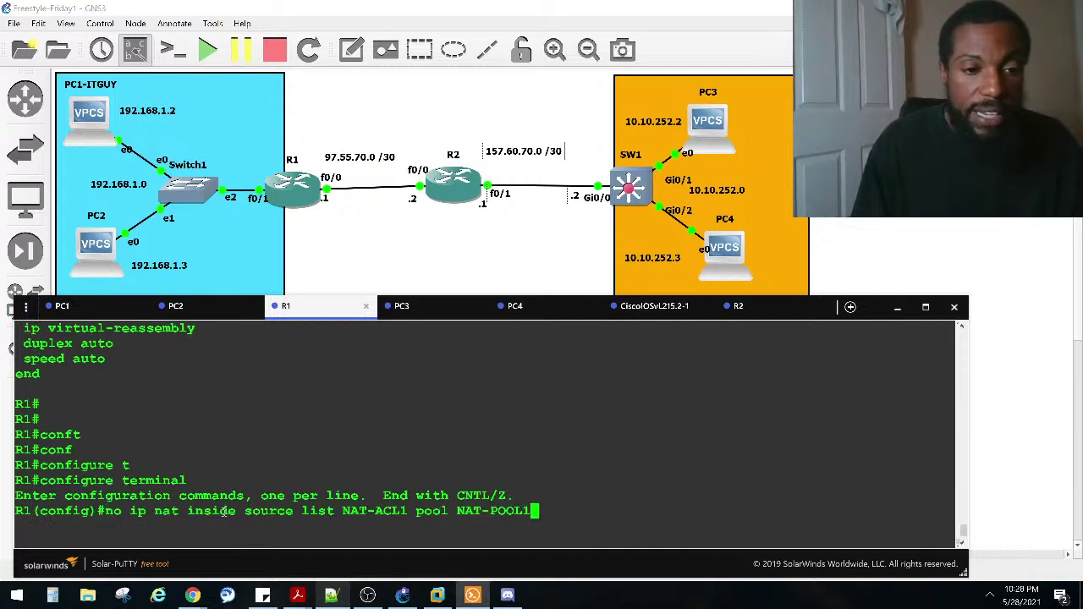
pyautogui.press('Return')
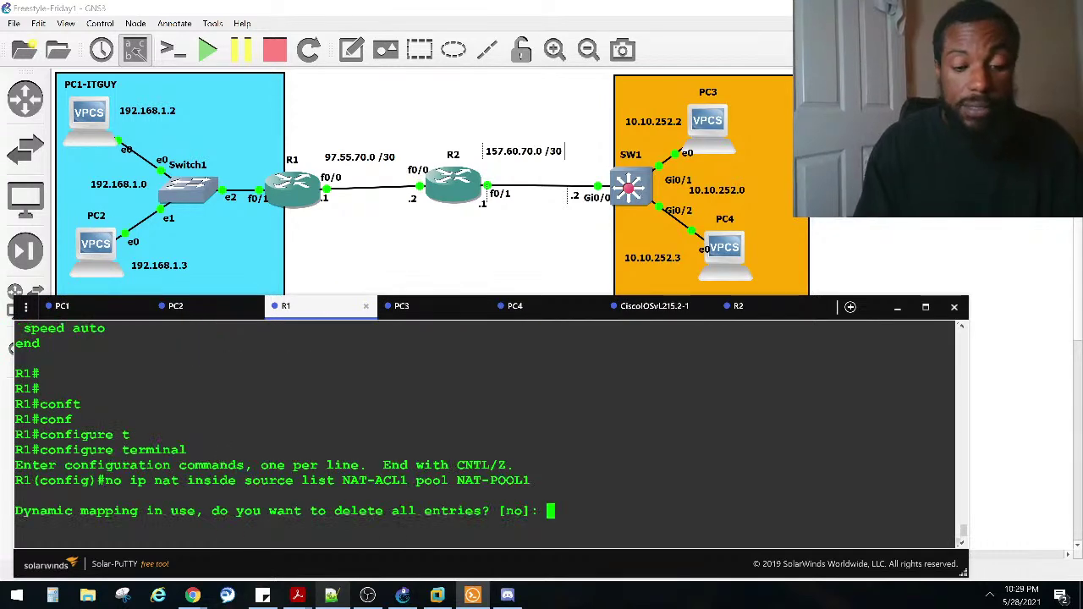
pyautogui.write('yes')
pyautogui.press('Return')
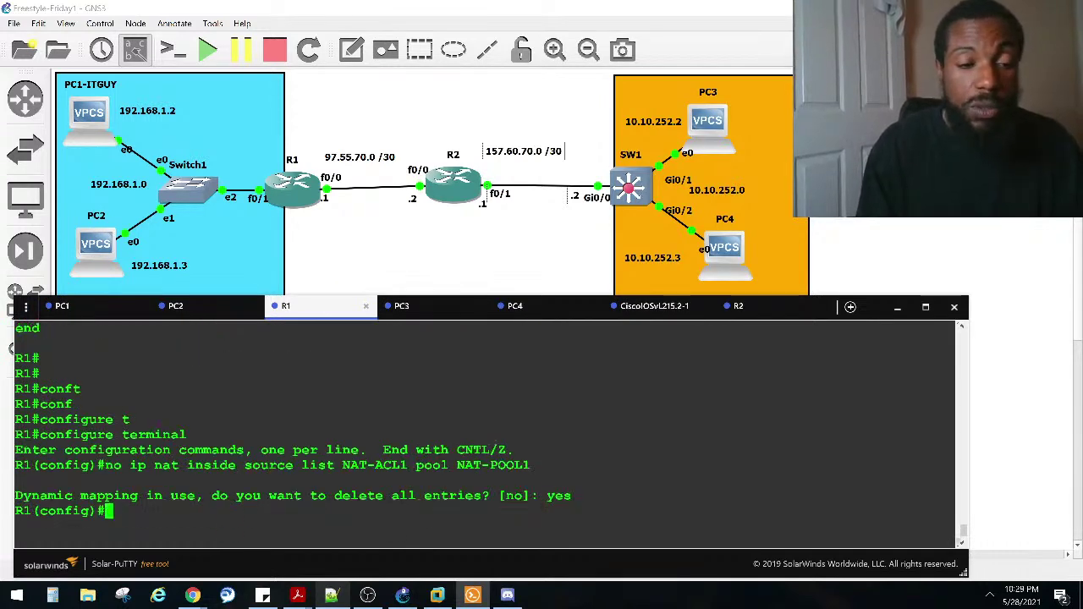
pyautogui.press('Return')
pyautogui.press('Return')
# Step: Add 'ip nat source list NAT-ACL1 pool NAT-POOL1' on R1 and exit configuration mode
pyautogui.press('Up')
pyautogui.press('Up')
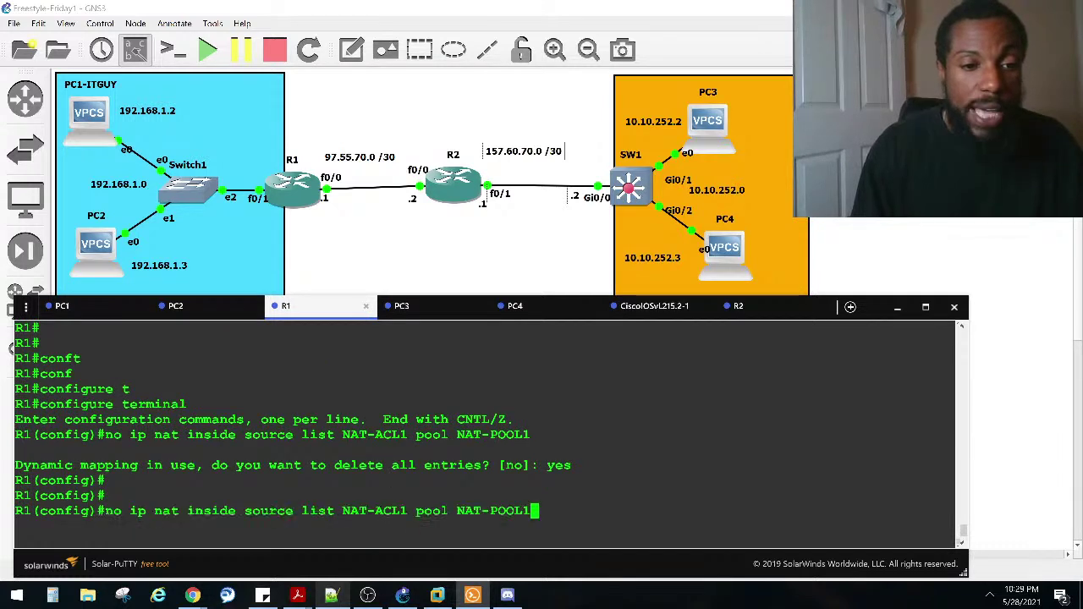
pyautogui.hotkey('ctrl', 'a')
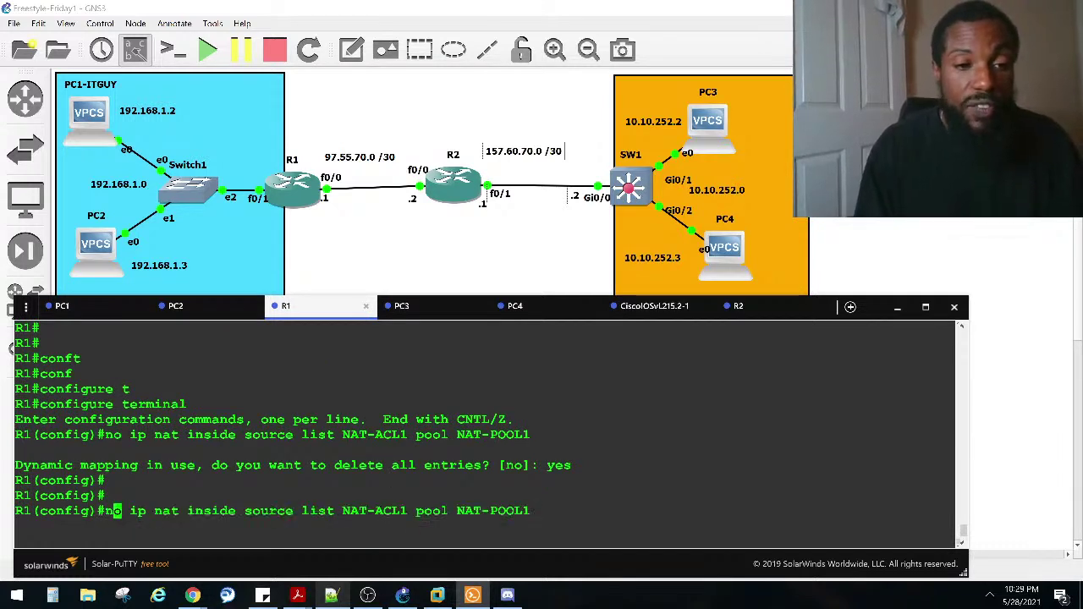
pyautogui.press('Delete')
pyautogui.press('Delete')
pyautogui.press('Delete')
pyautogui.press('Right')
pyautogui.press('Right')
pyautogui.press('Right')
pyautogui.press('Right')
pyautogui.press('Right')
pyautogui.press('Right')
pyautogui.press('Right')
pyautogui.press('Right')
pyautogui.press('Right')
pyautogui.press('Right')
pyautogui.press('Right')
pyautogui.press('Right')
pyautogui.press('BackSpace')
pyautogui.press('BackSpace')
pyautogui.press('BackSpace')
pyautogui.press('BackSpace')
pyautogui.press('BackSpace')
pyautogui.press('BackSpace')
pyautogui.press('BackSpace')
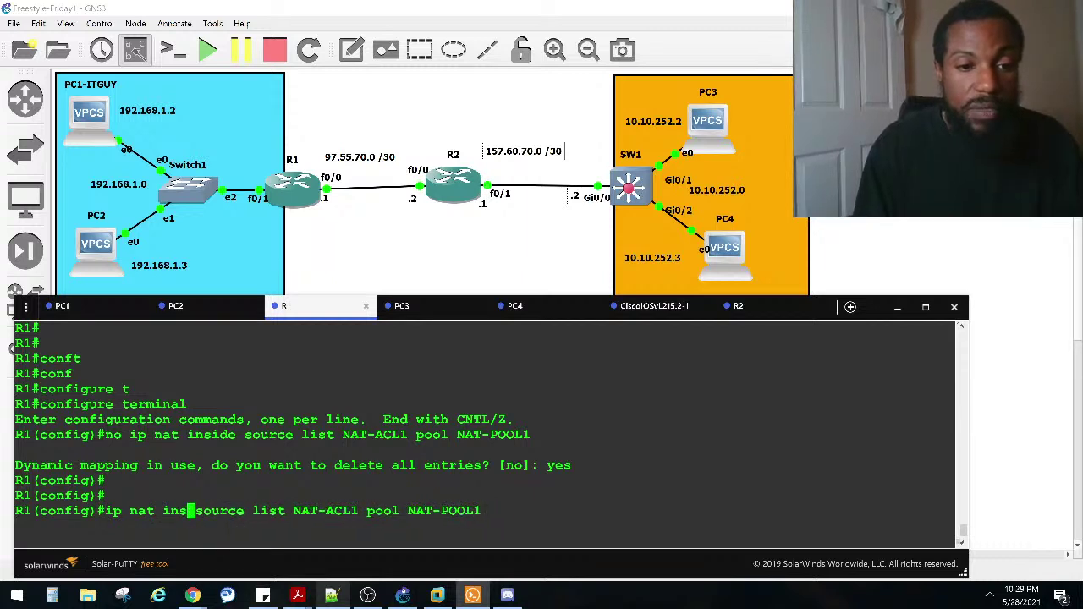
pyautogui.press('Return')
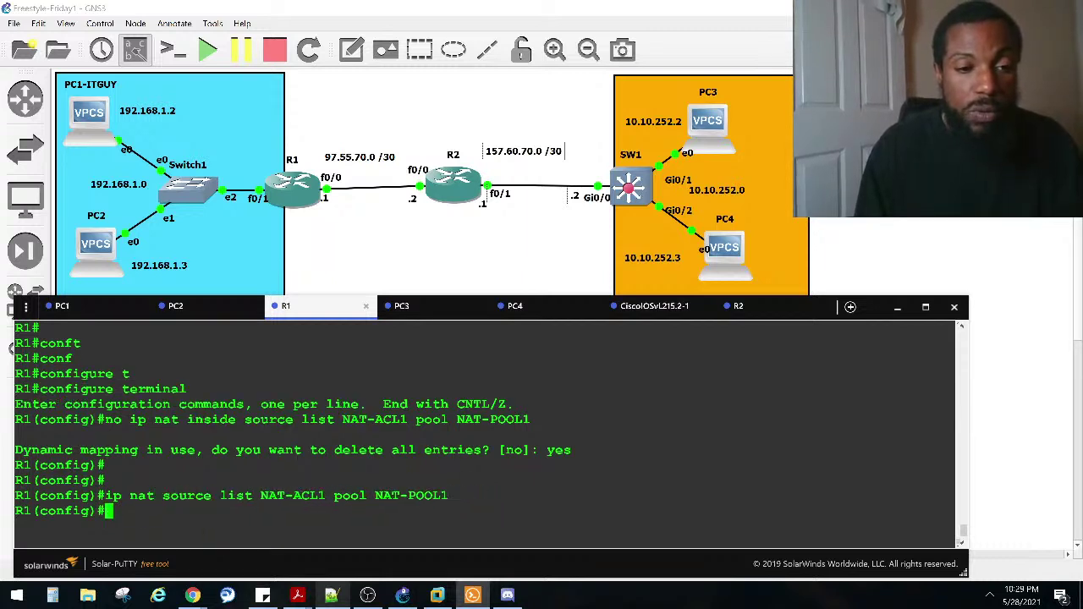
pyautogui.hotkey('ctrl', 'z')
pyautogui.press('Return')
pyautogui.press('Return')
pyautogui.press('Return')
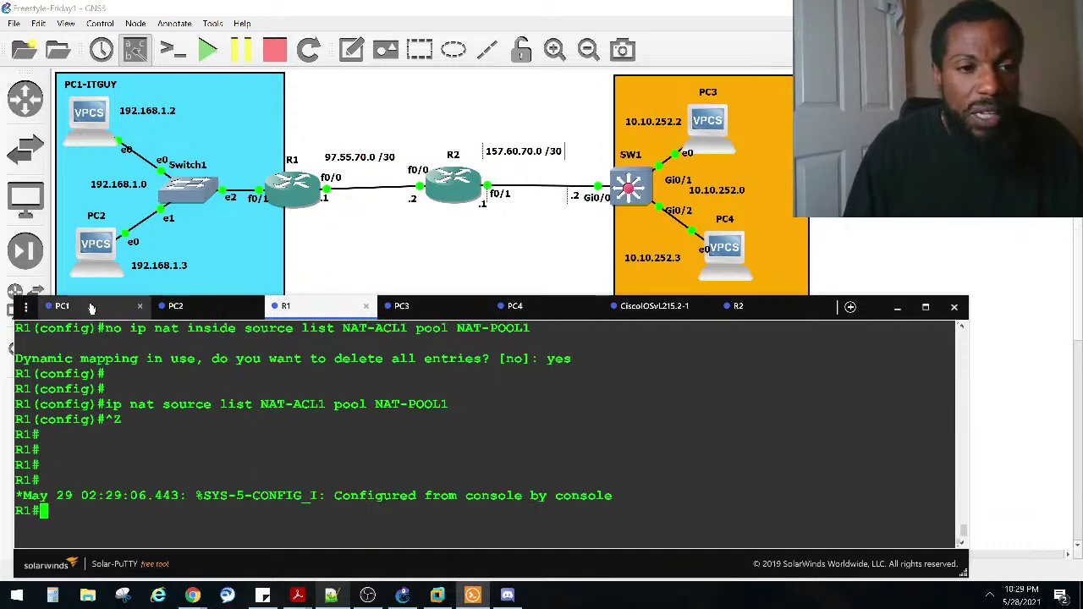
# Step: Rerun PC1's ping to 10.10.252.1, which now gets five replies
pyautogui.click(63, 306)
pyautogui.press('Up')
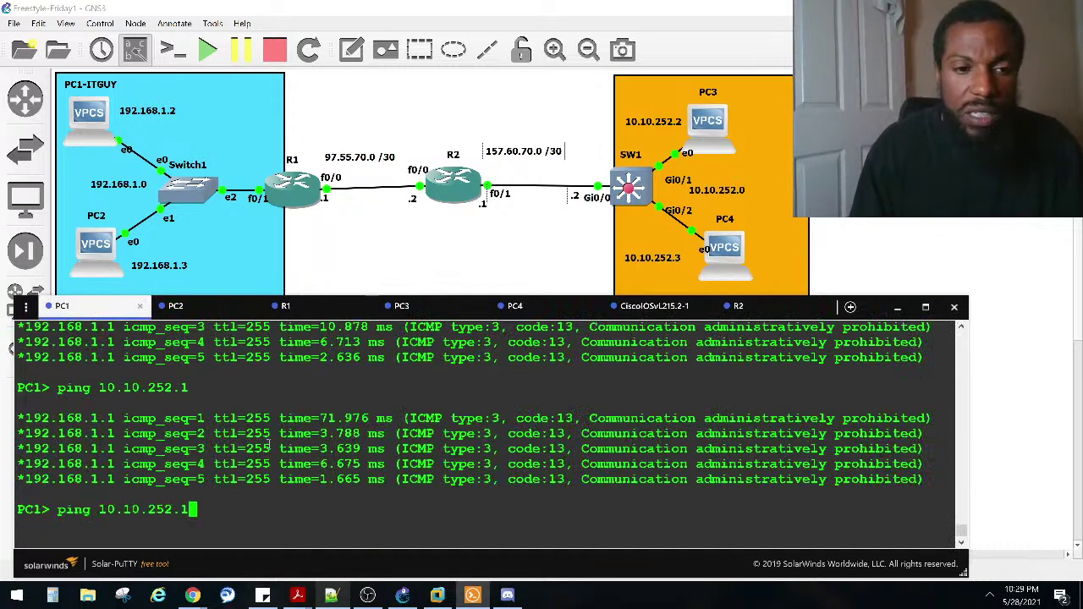
pyautogui.press('Return')
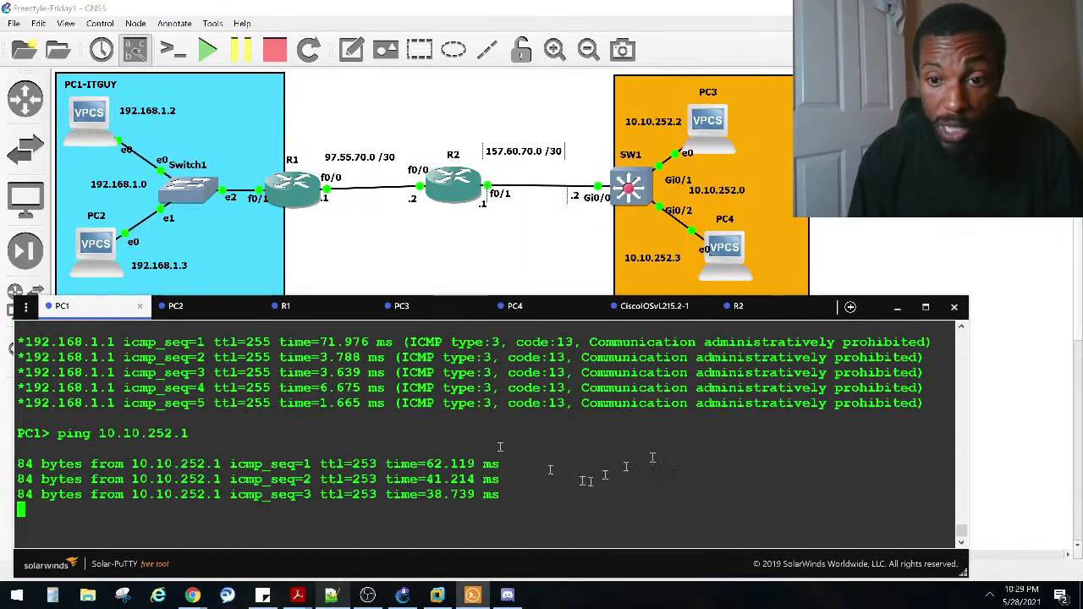
pyautogui.moveTo(559, 393); pyautogui.dragTo(876, 403)
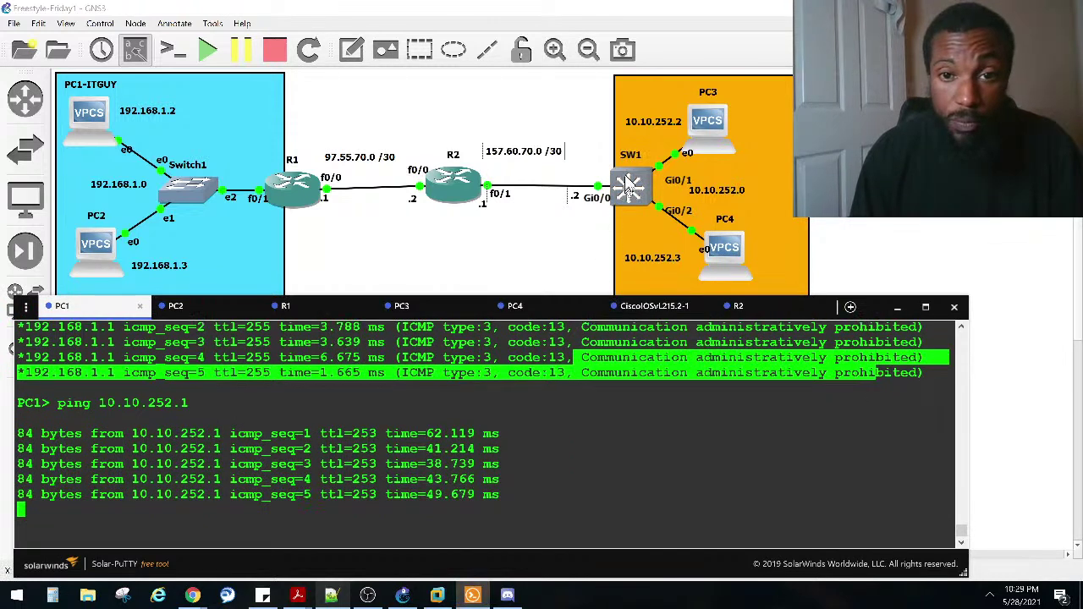
# Step: Check SW1's ICMP debug for echo replies sent to 192.168.1.2 from 10.10.252.1
pyautogui.click(643, 305)
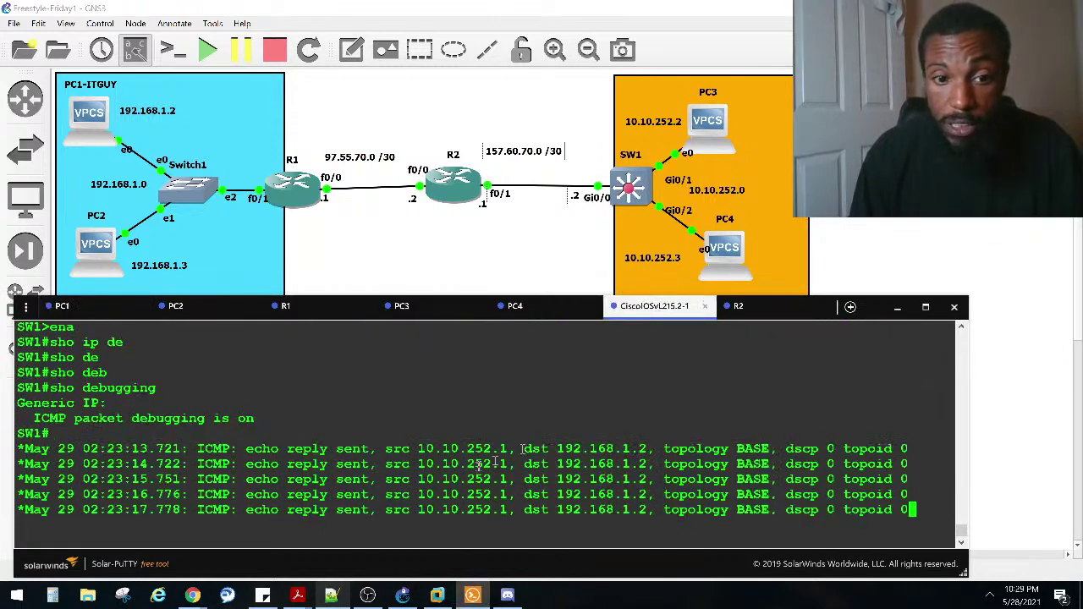
pyautogui.moveTo(509, 449); pyautogui.dragTo(412, 449)
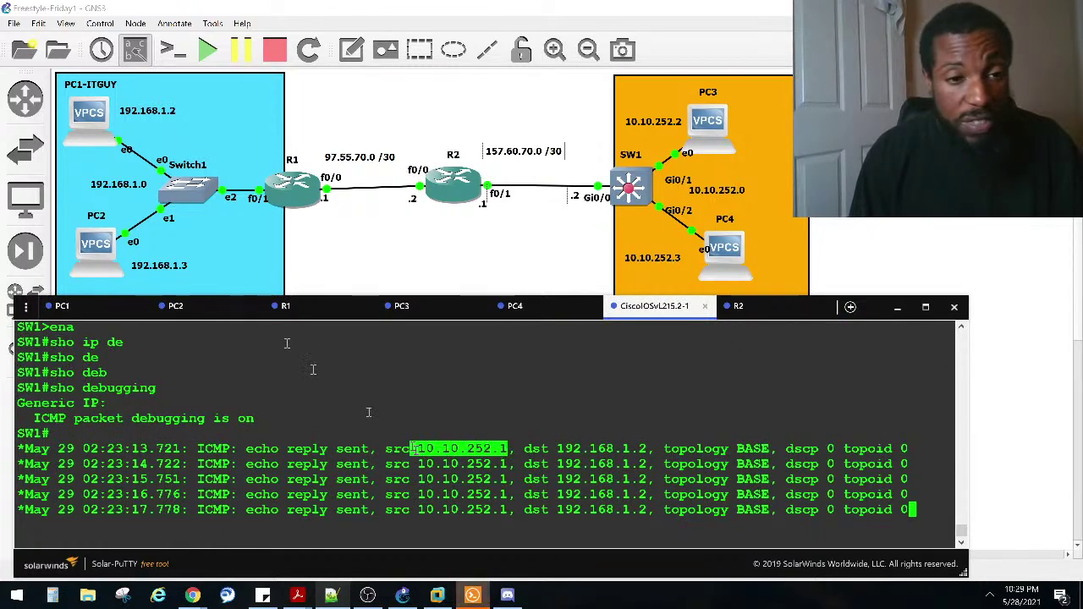
pyautogui.click(285, 305)
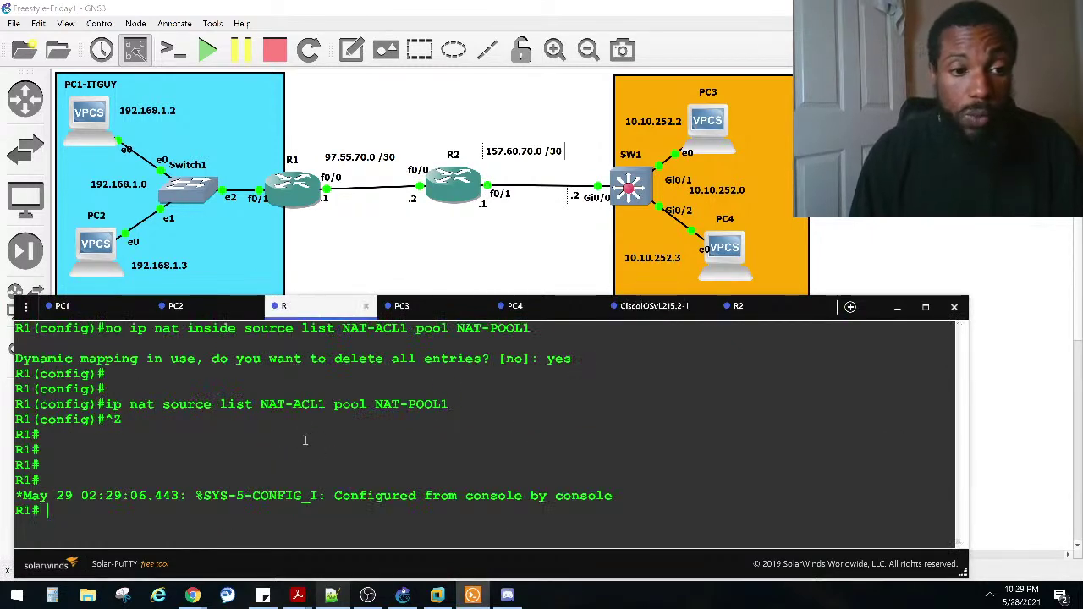
# Step: Run 'show ip nat translations' on R1, which returns an empty table
pyautogui.write('sho ip nat')
pyautogui.press('Tab')
pyautogui.write('tr')
pyautogui.press('Tab')
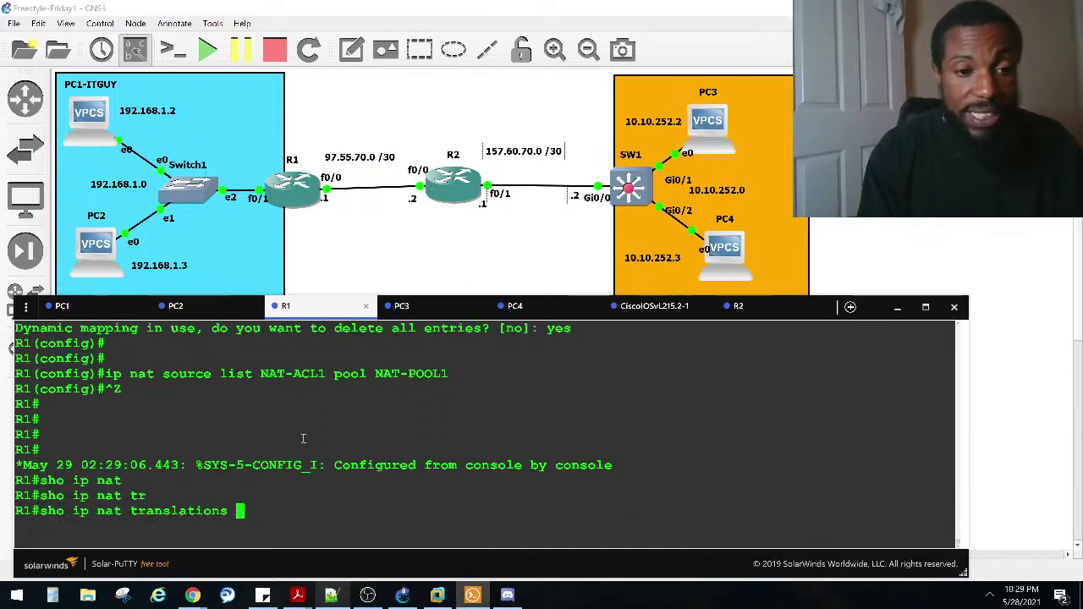
pyautogui.press('Return')
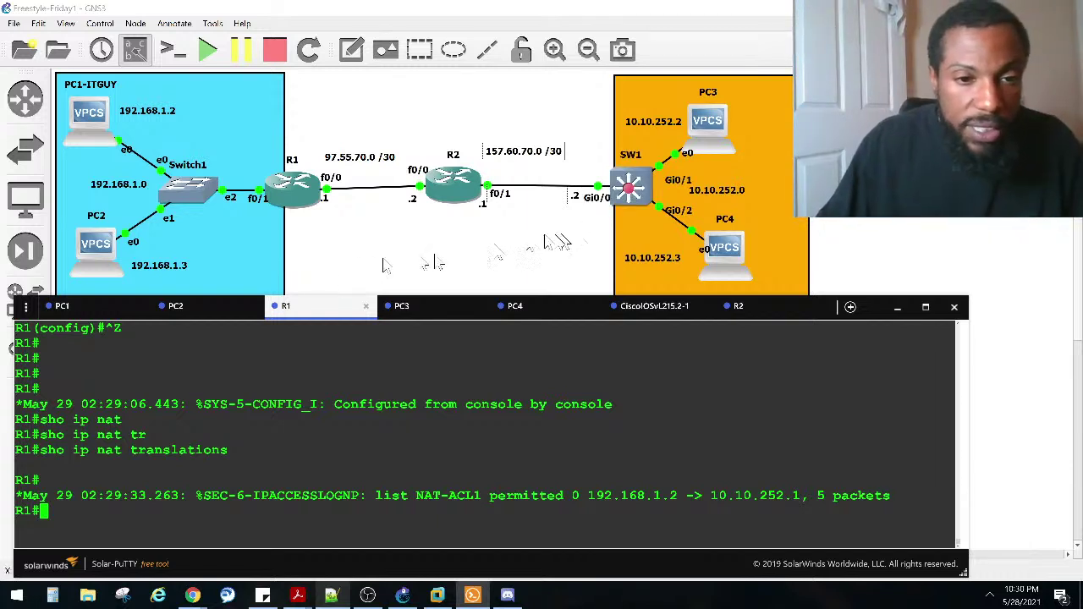
pyautogui.click(99, 309)
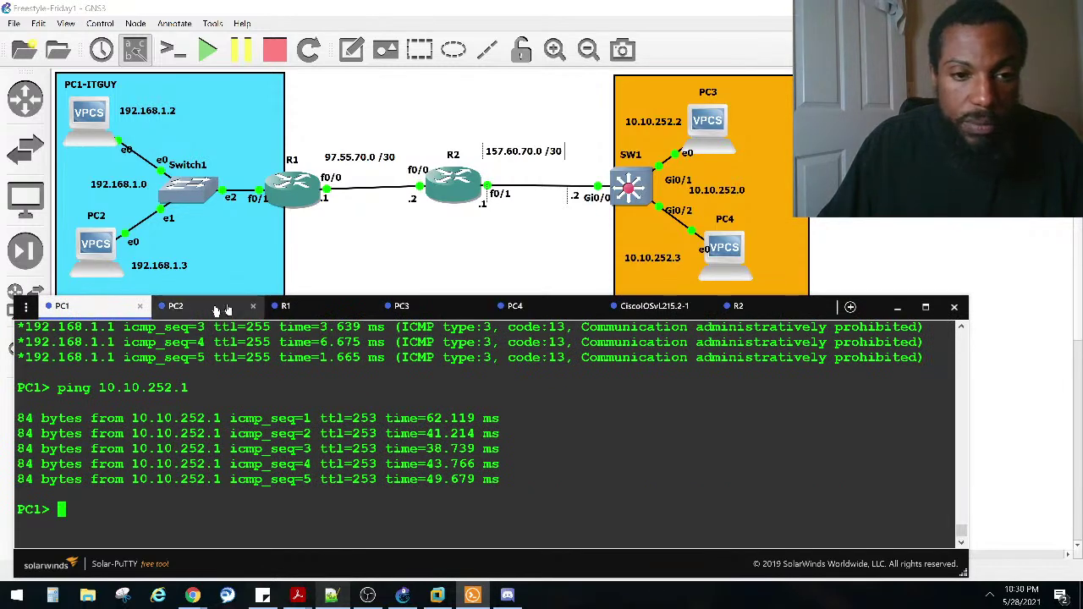
pyautogui.click(647, 310)
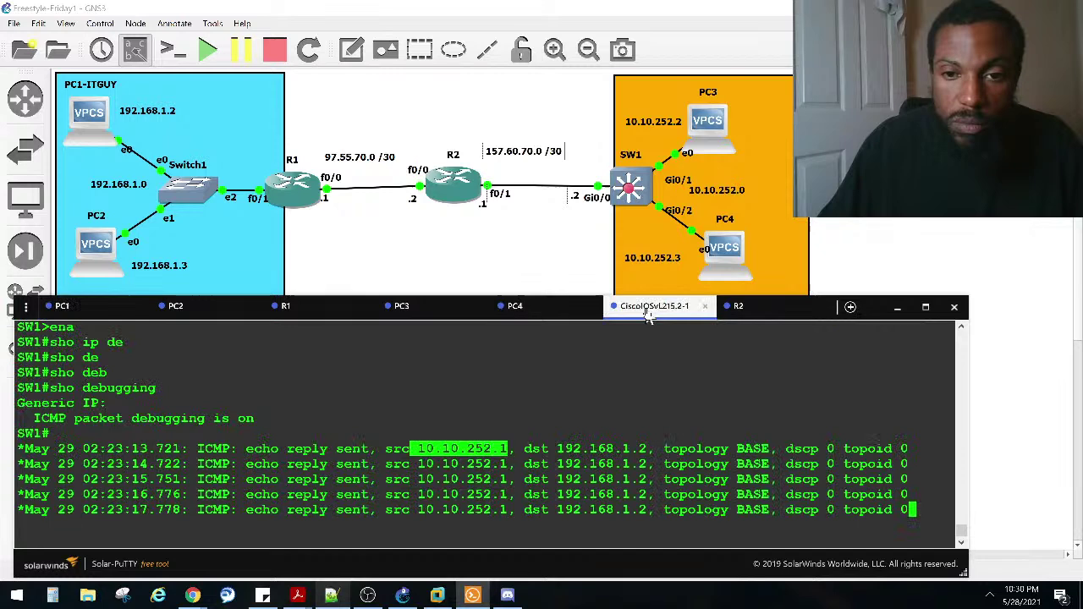
pyautogui.click(484, 402)
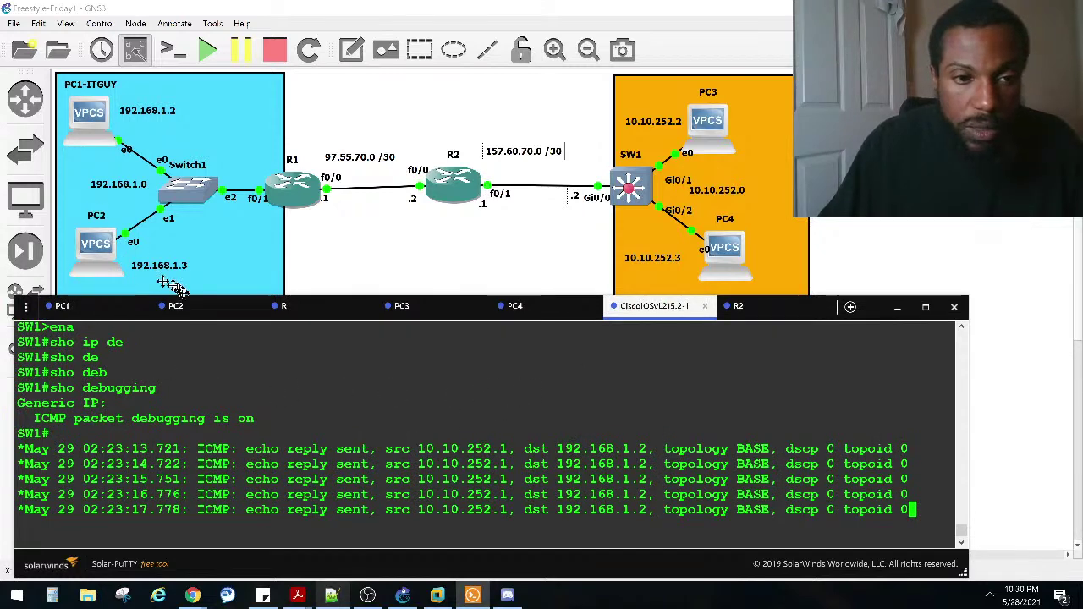
pyautogui.click(321, 312)
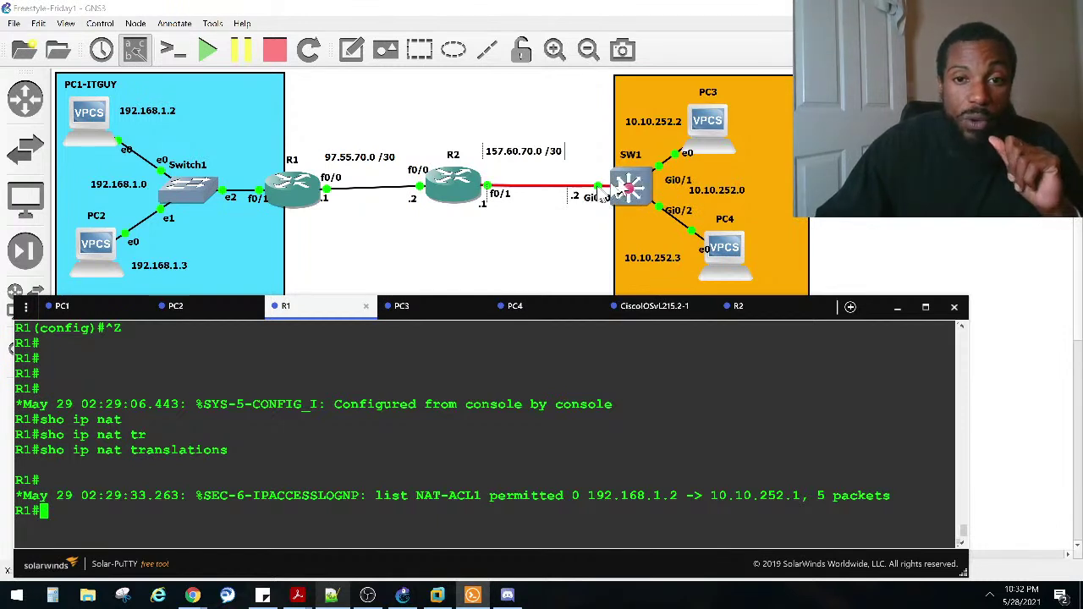
# Step: Show SW1's gi0/0 IP details, noting the inbound TELNET_ACL access list
pyautogui.click(654, 311)
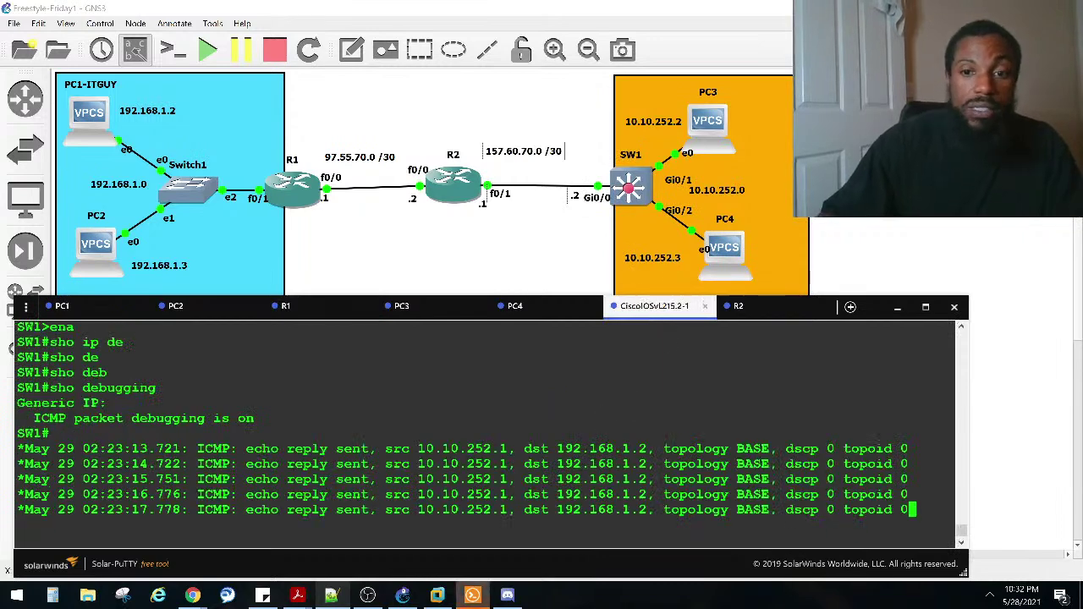
pyautogui.write('sho ')
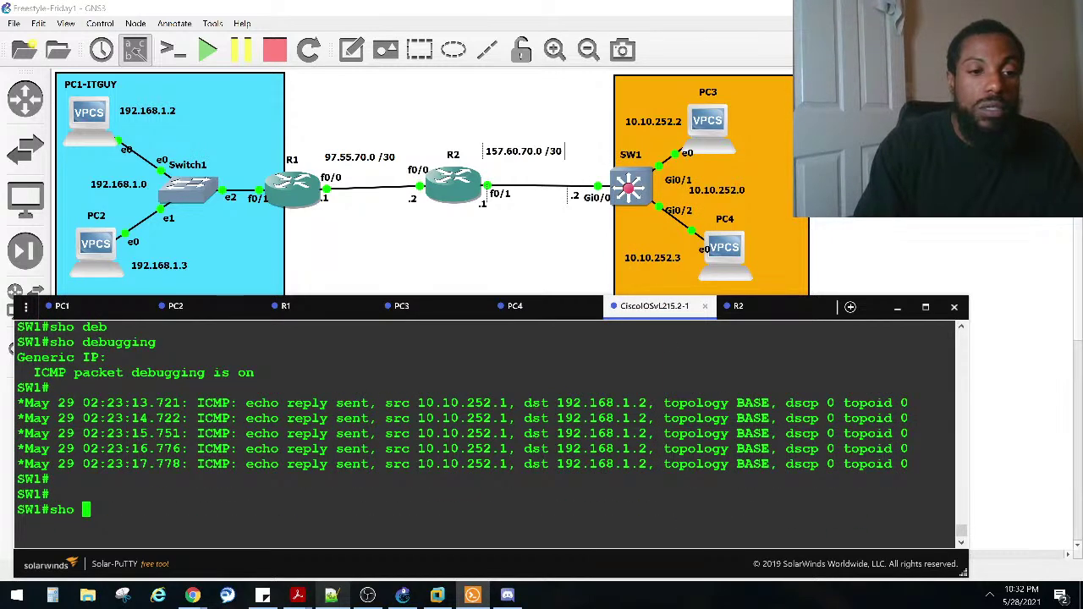
pyautogui.write('ip nter g')
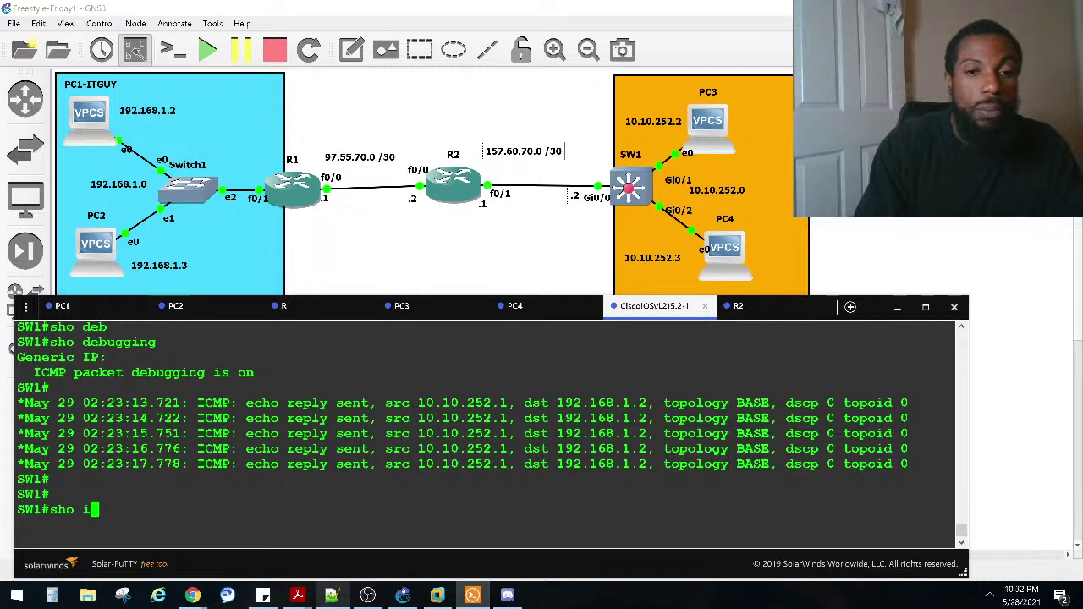
pyautogui.press('BackSpace')
pyautogui.press('BackSpace')
pyautogui.press('BackSpace')
pyautogui.press('BackSpace')
pyautogui.press('BackSpace')
pyautogui.press('BackSpace')
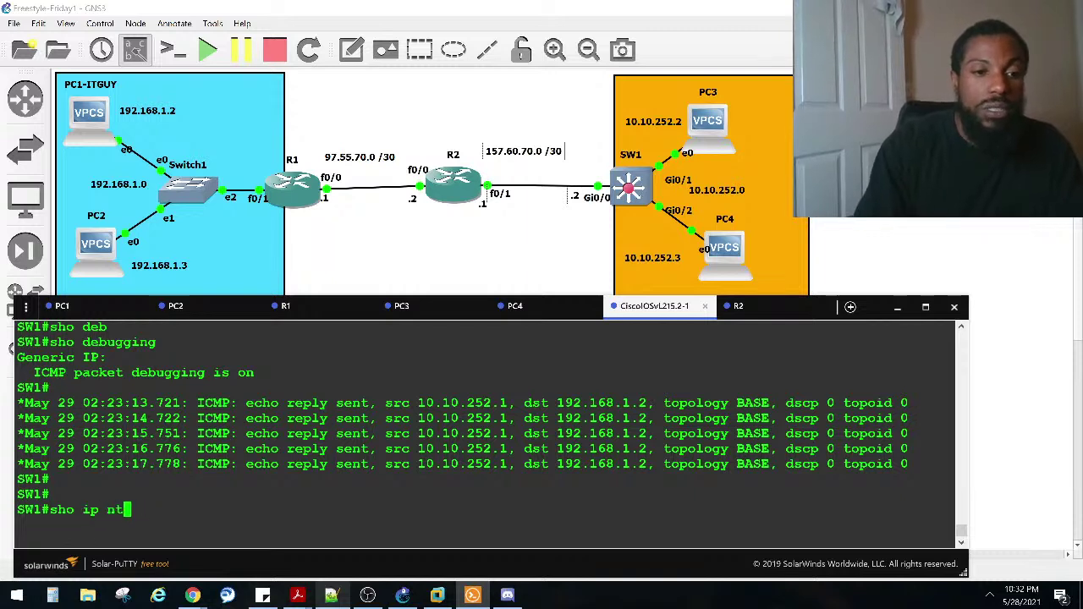
pyautogui.write('inte gi0/0')
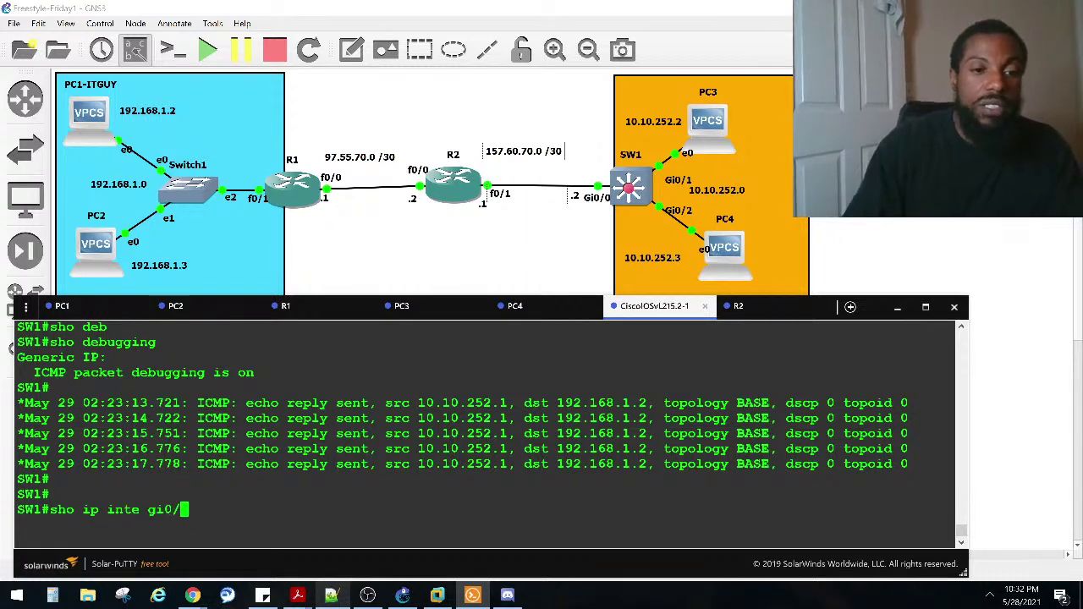
pyautogui.press('Return')
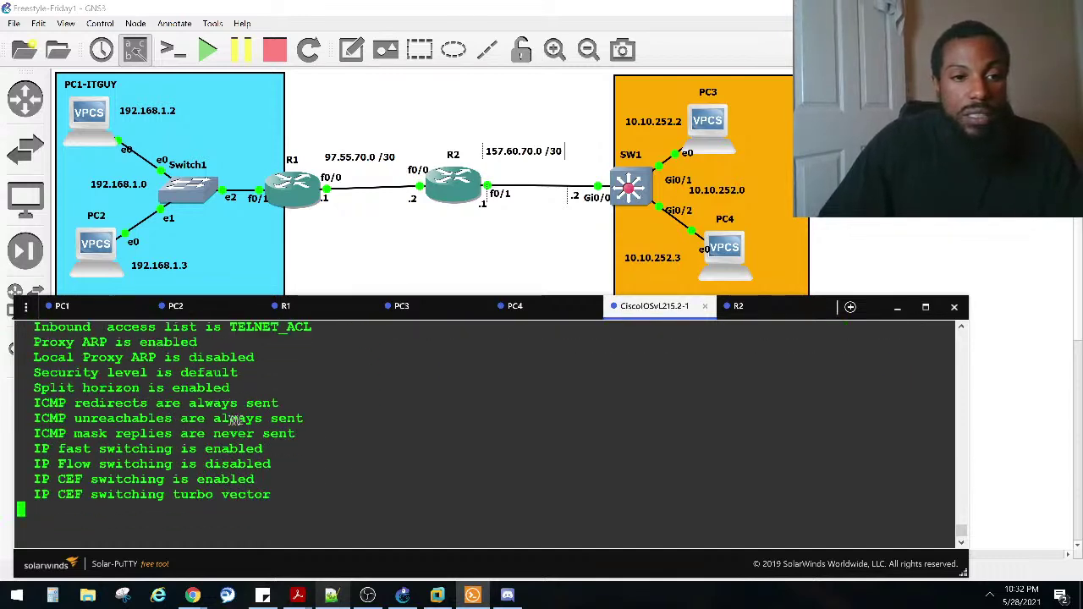
pyautogui.scroll(2, 241, 396)
pyautogui.moveTo(314, 386); pyautogui.dragTo(36, 387)
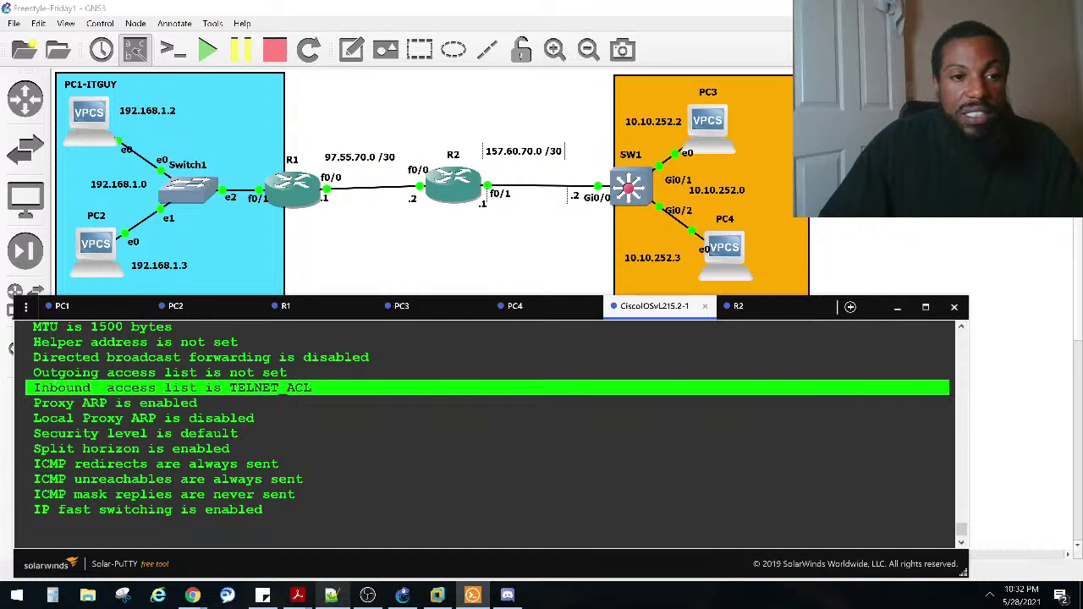
pyautogui.click(161, 390)
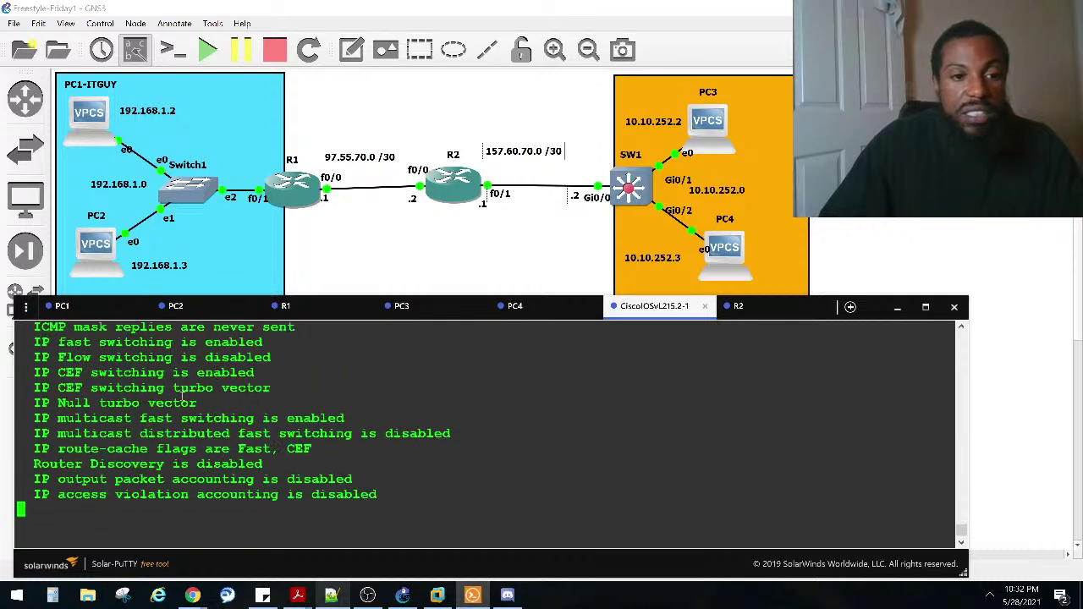
# Step: List SW1's access lists, reviewing TELNET_ACL's telnet and icmp any any entries, then view PC2
pyautogui.write('sho ip acce')
pyautogui.press('Tab')
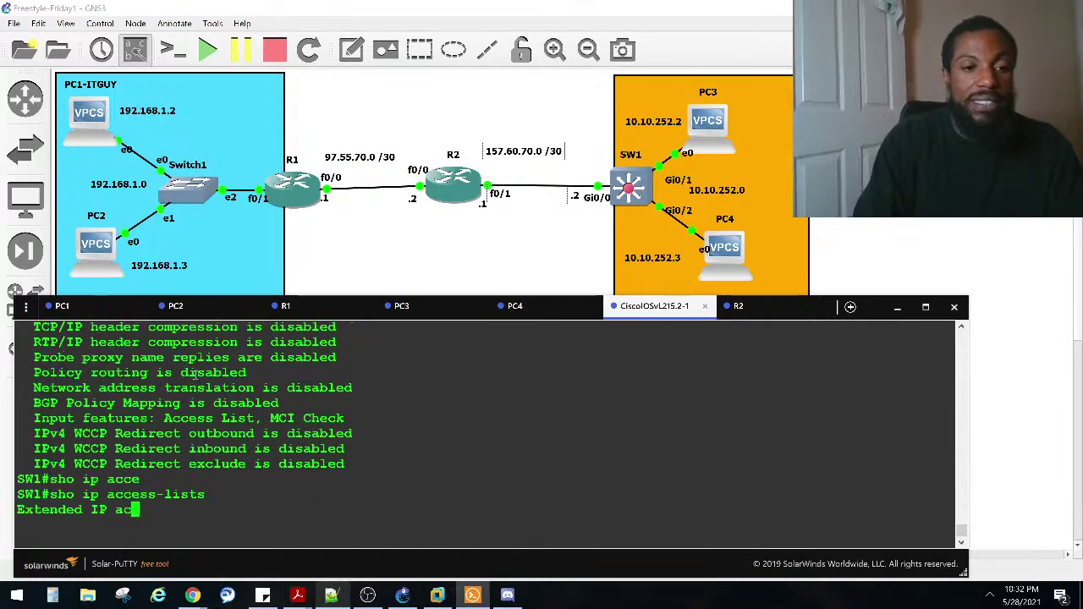
pyautogui.press('Return')
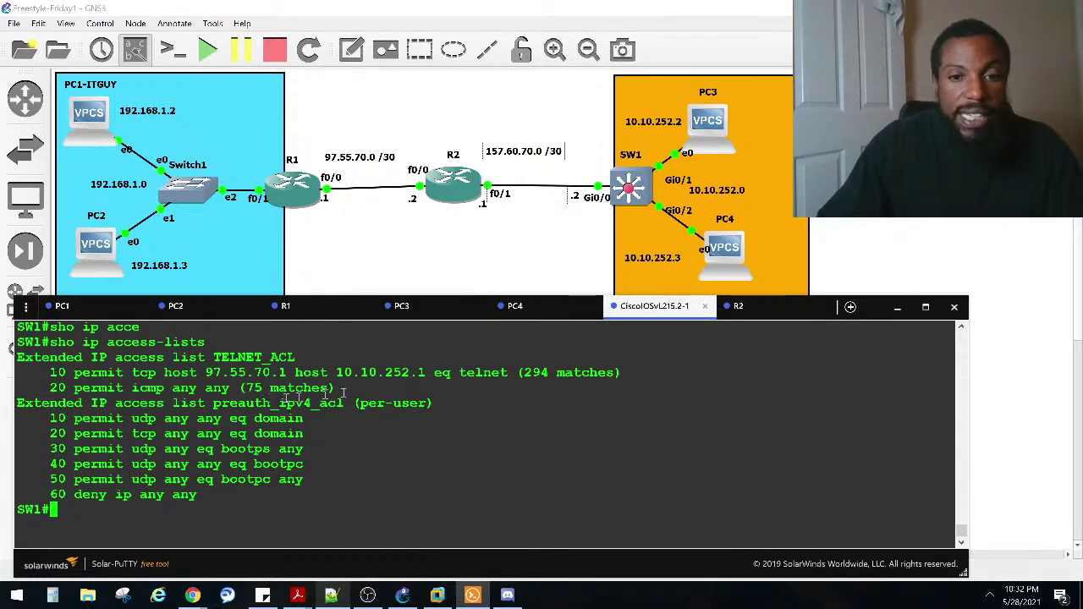
pyautogui.moveTo(514, 373); pyautogui.dragTo(56, 372)
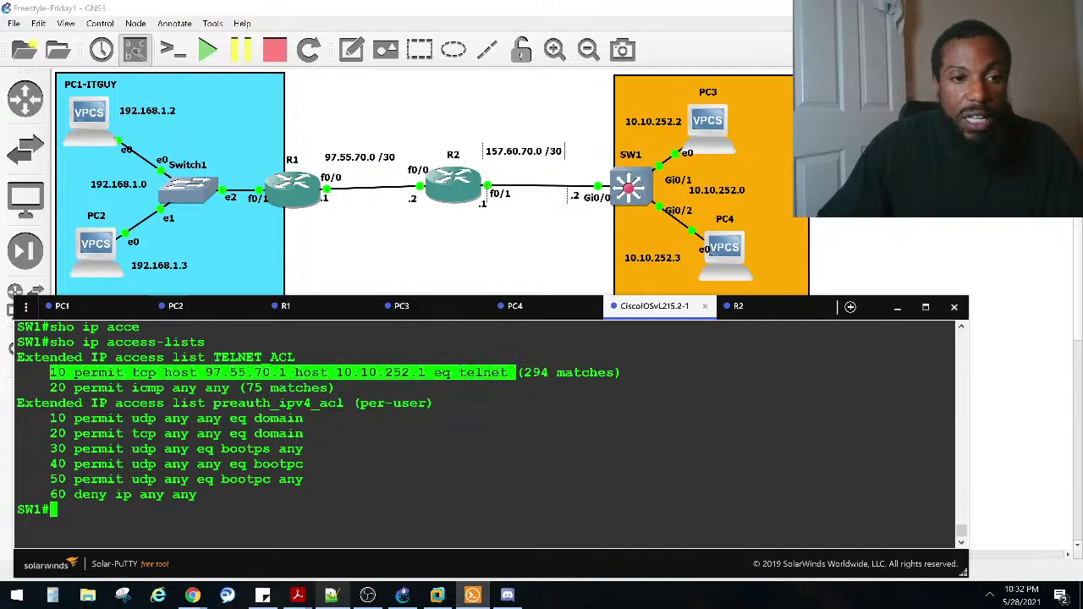
pyautogui.moveTo(42, 388); pyautogui.dragTo(947, 387)
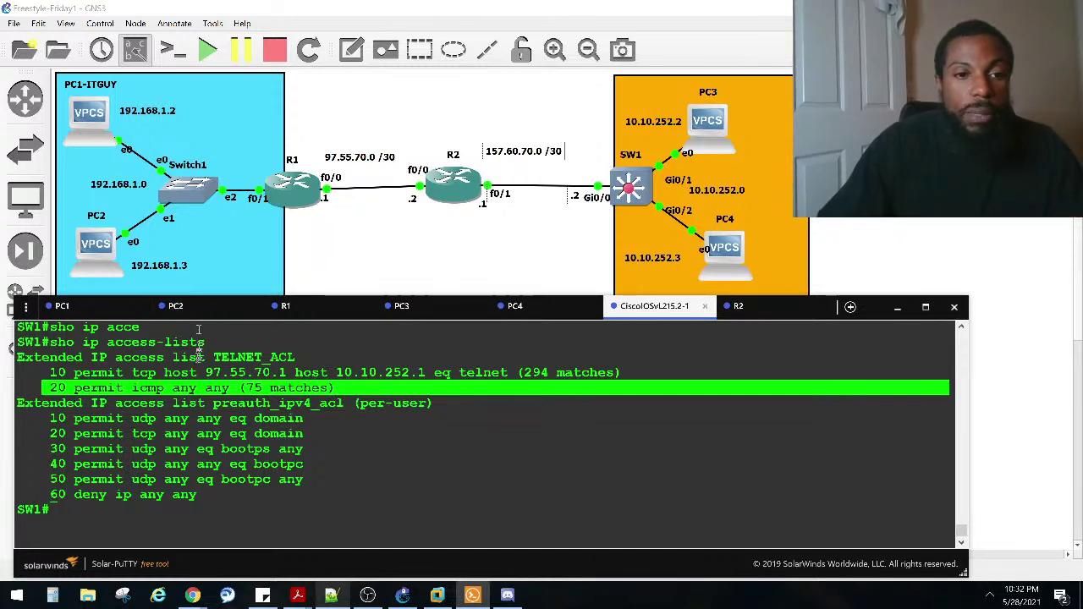
pyautogui.click(140, 391)
pyautogui.moveTo(125, 389); pyautogui.dragTo(228, 390)
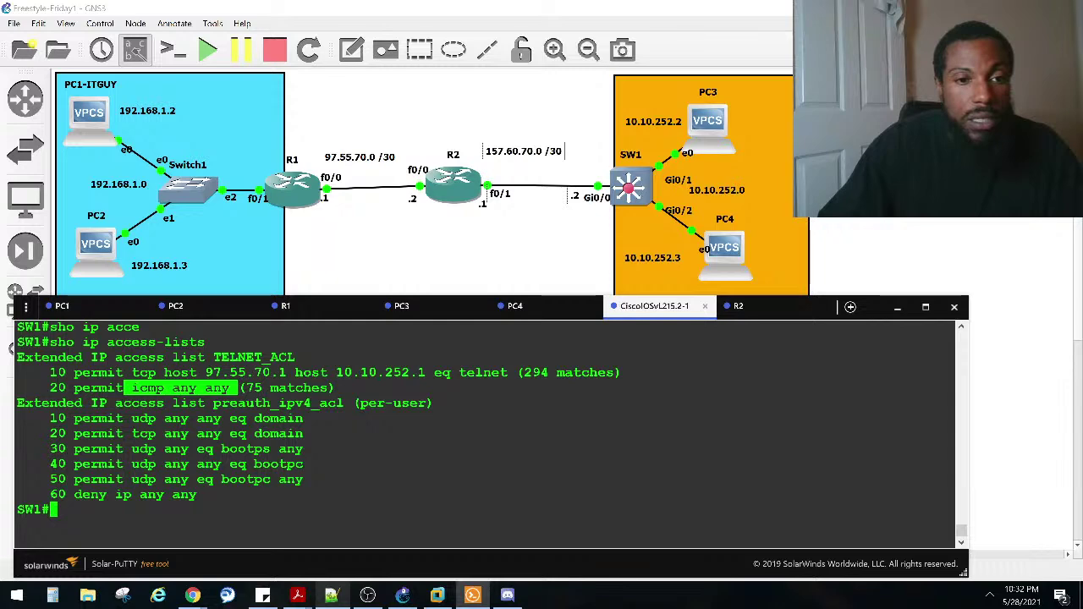
pyautogui.click(196, 313)
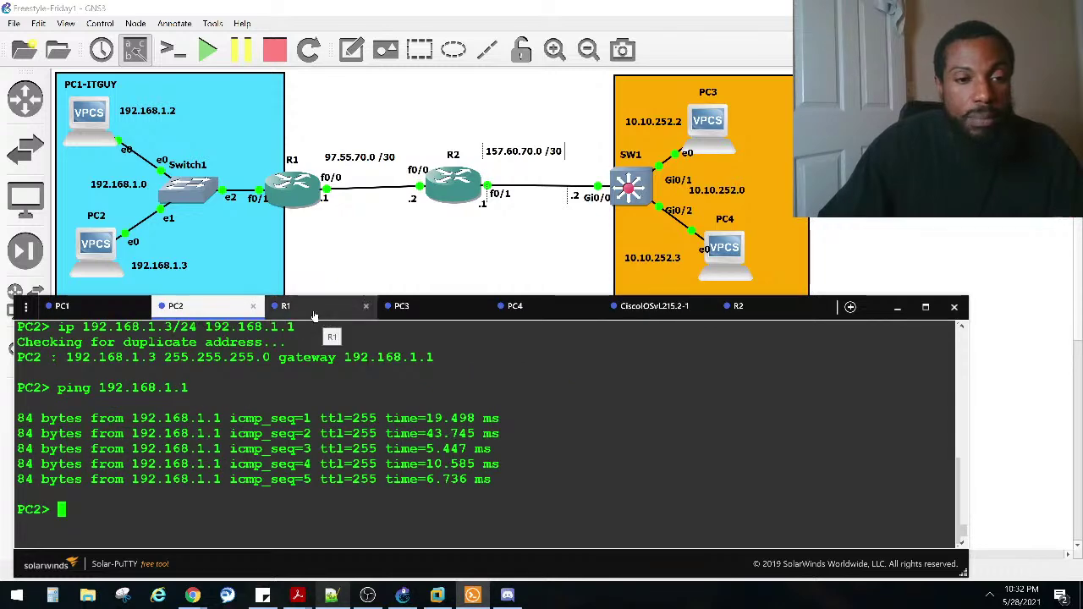
# Step: On R1, enter configuration mode and remove the plain 'ip nat source list NAT-ACL1 pool NAT-POOL1' rule
pyautogui.click(313, 309)
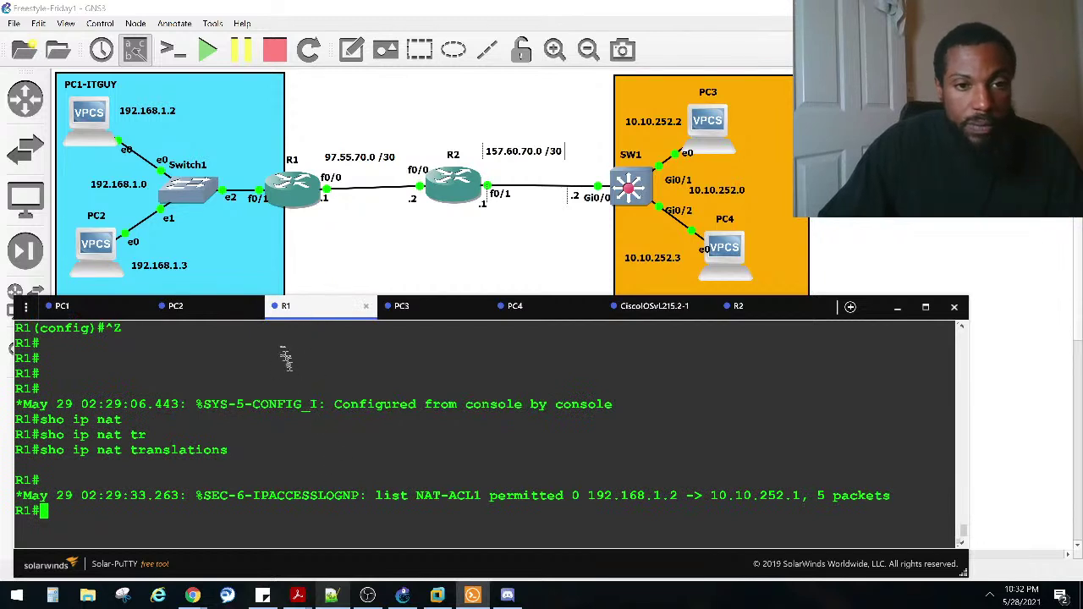
pyautogui.write('conf')
pyautogui.press('Tab')
pyautogui.write('t')
pyautogui.press('Tab')
pyautogui.press('Return')
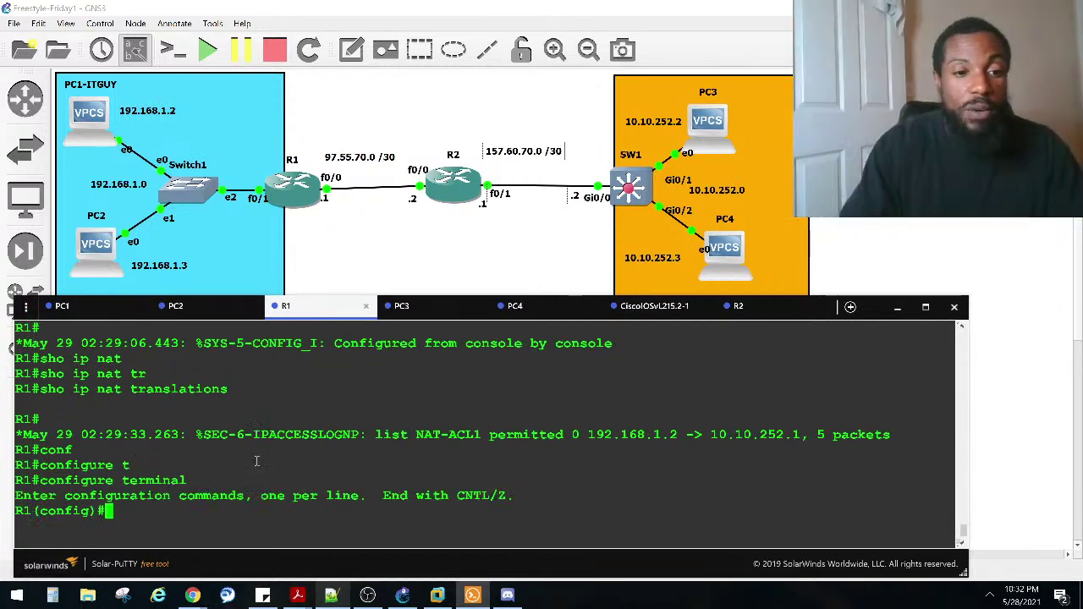
pyautogui.rightClick(257, 461)
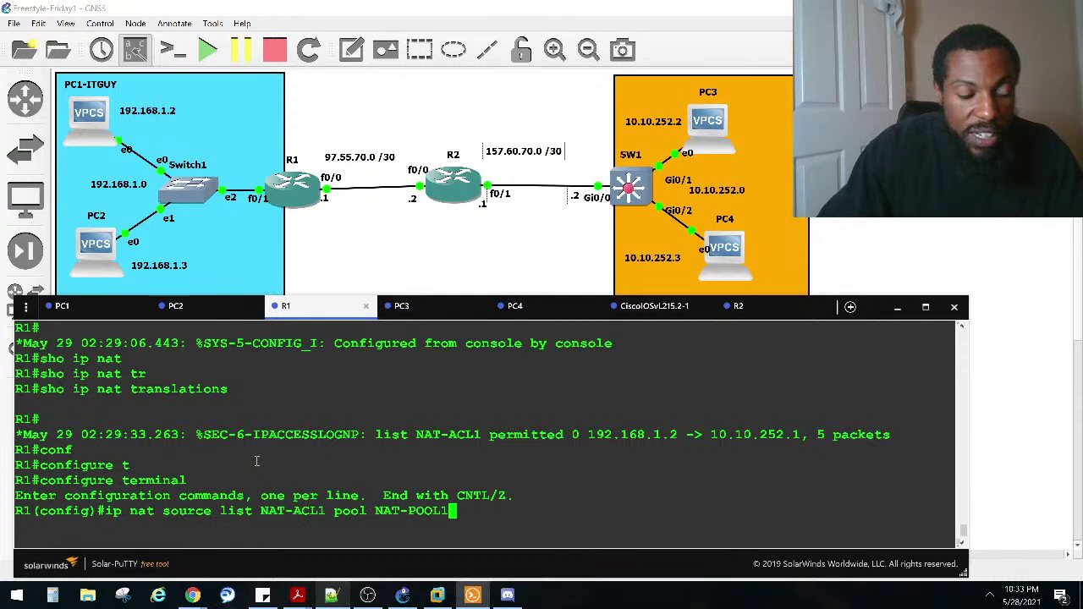
pyautogui.write('no')
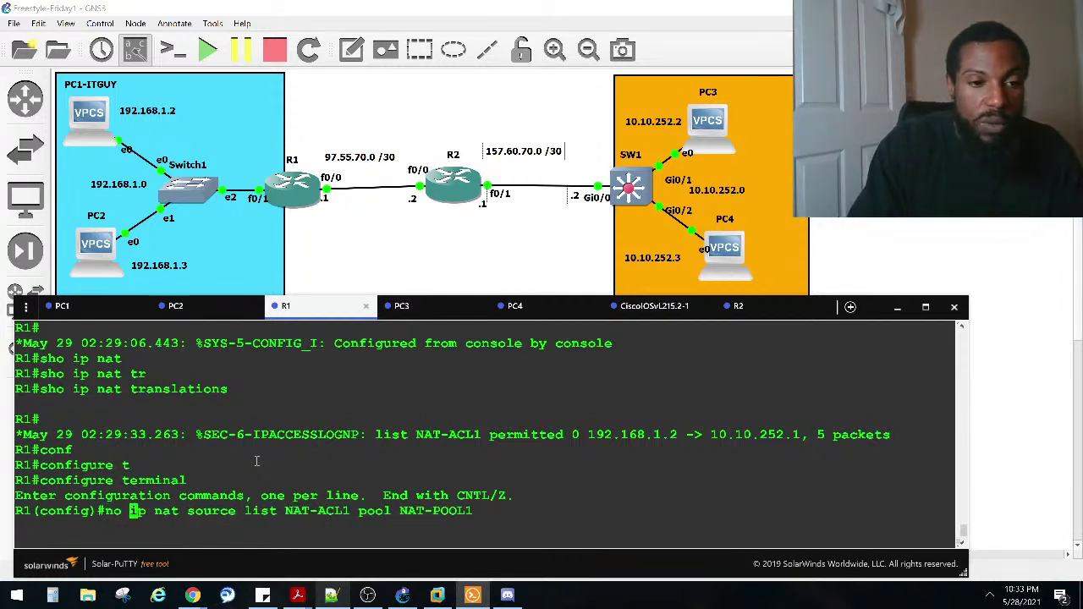
pyautogui.press('Return')
# Step: Apply 'ip nat inside source list NAT-ACL1 pool NAT-POOL1' on R1
pyautogui.press('Up')
pyautogui.press('Left')
pyautogui.press('Left')
pyautogui.press('Left')
pyautogui.press('Left')
pyautogui.press('Left')
pyautogui.press('Left')
pyautogui.press('Left')
pyautogui.press('Left')
pyautogui.press('Left')
pyautogui.press('Left')
pyautogui.press('Left')
pyautogui.press('Left')
pyautogui.press('Left')
pyautogui.press('Left')
pyautogui.press('Left')
pyautogui.press('Left')
pyautogui.press('Left')
pyautogui.press('Left')
pyautogui.press('Left')
pyautogui.press('Left')
pyautogui.write('inside')
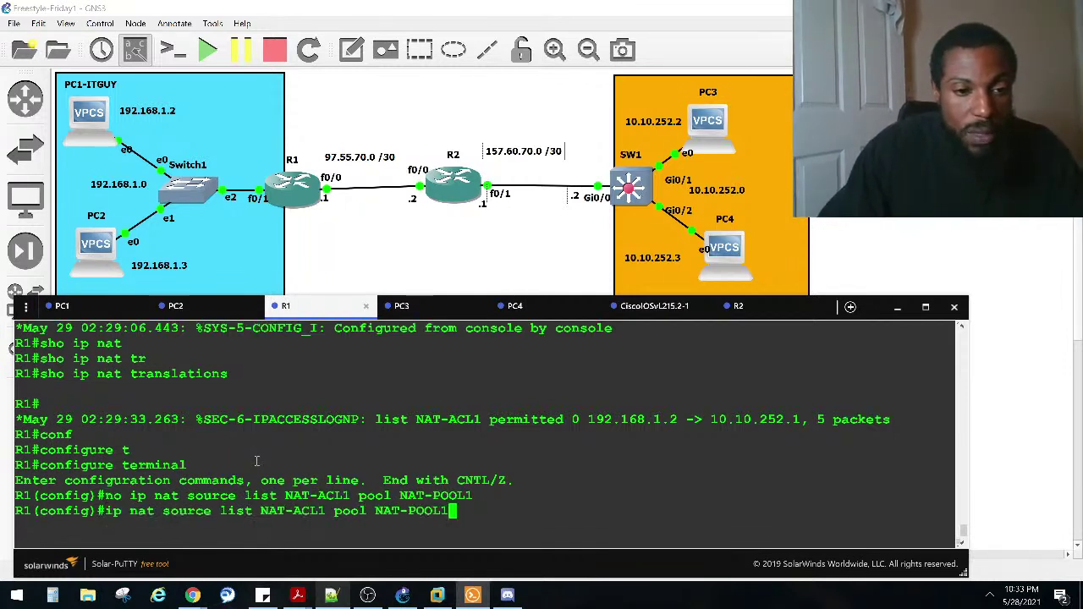
pyautogui.hotkey('ctrl', 'e')
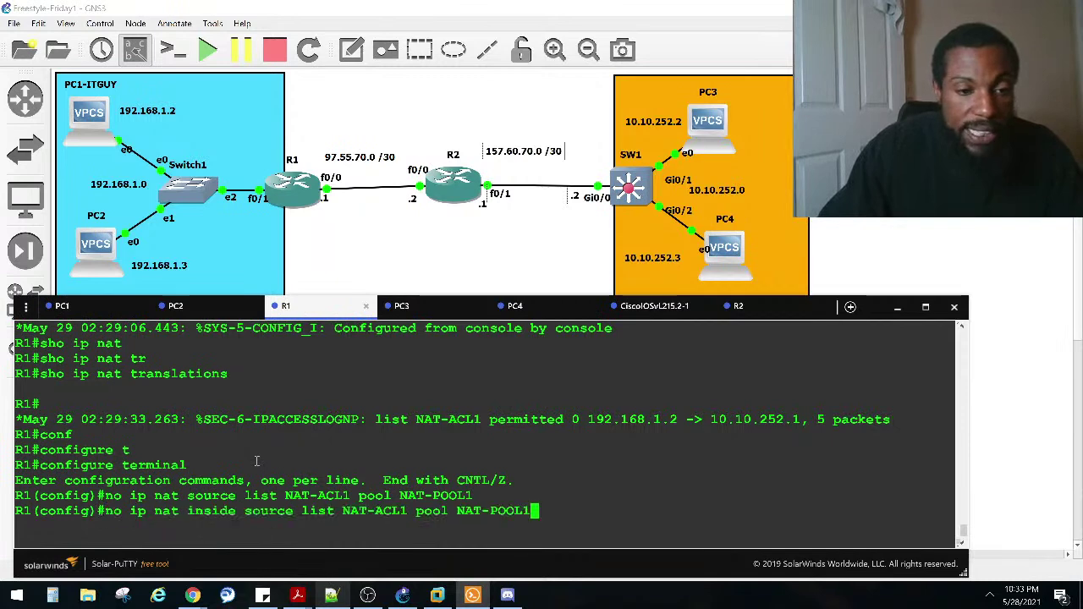
pyautogui.hotkey('ctrl', 'a')
pyautogui.press('Right')
pyautogui.press('Right')
pyautogui.press('Right')
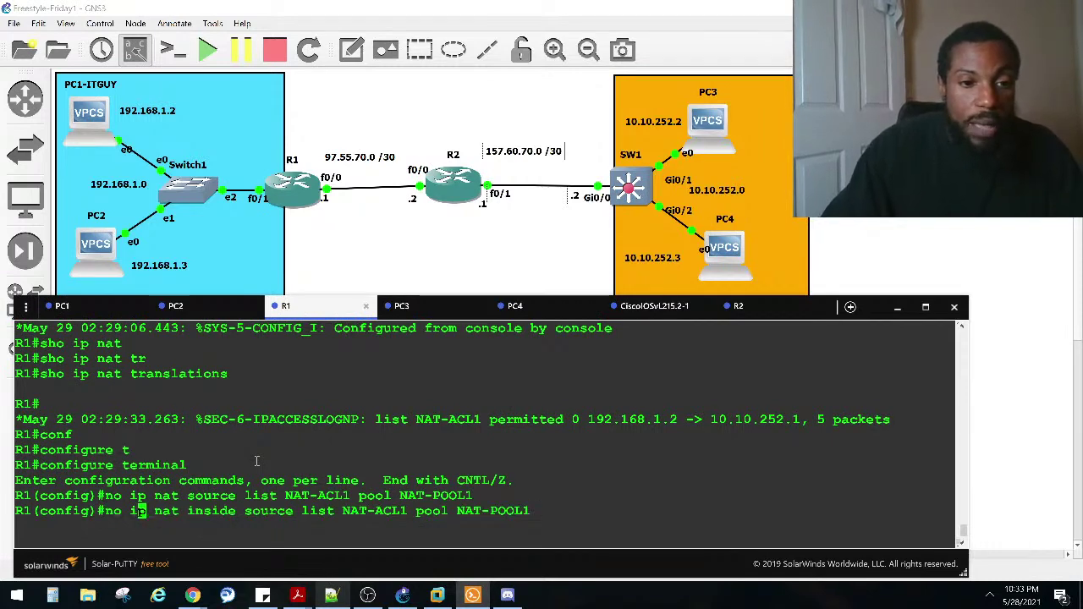
pyautogui.press('BackSpace')
pyautogui.press('BackSpace')
pyautogui.press('BackSpace')
pyautogui.press('Return')
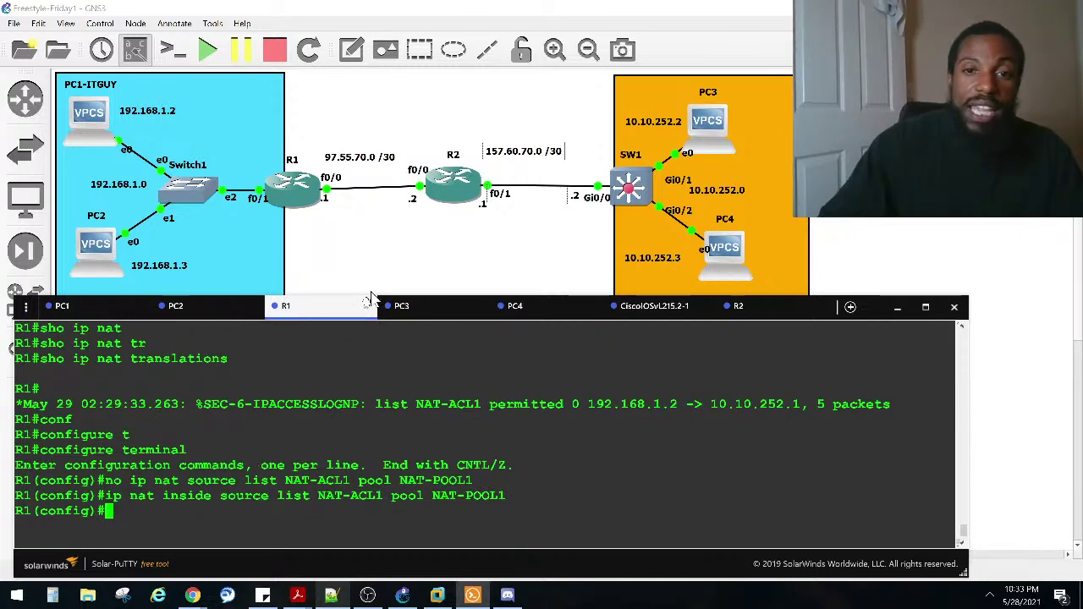
pyautogui.click(652, 306)
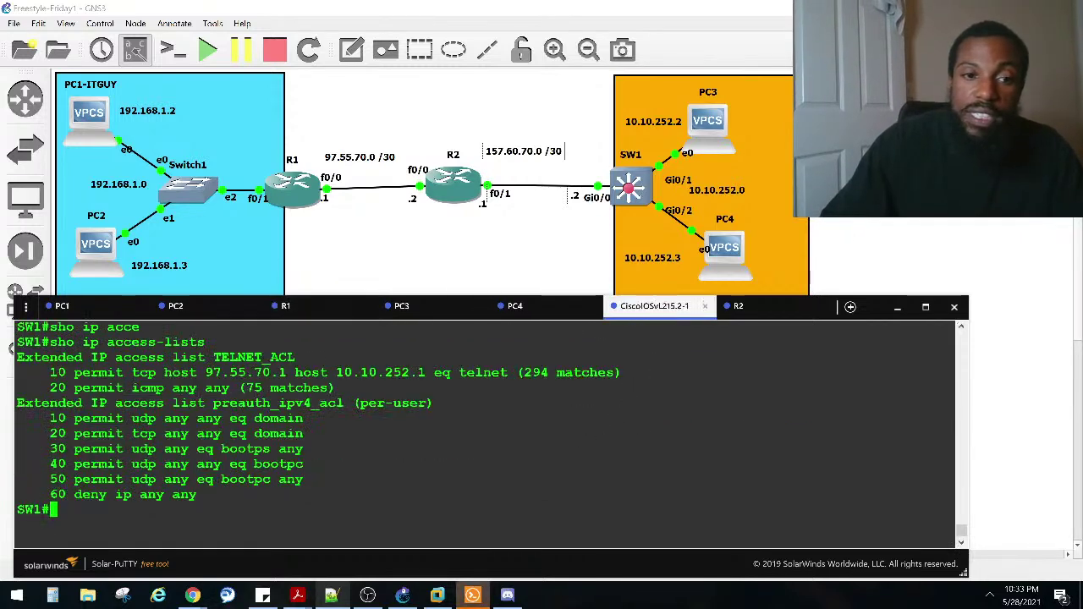
# Step: Review SW1's interface details showing inbound TELNET_ACL, and list its access lists
pyautogui.write('sh ip int')
pyautogui.press('Return')
pyautogui.scroll(4, 209, 412)
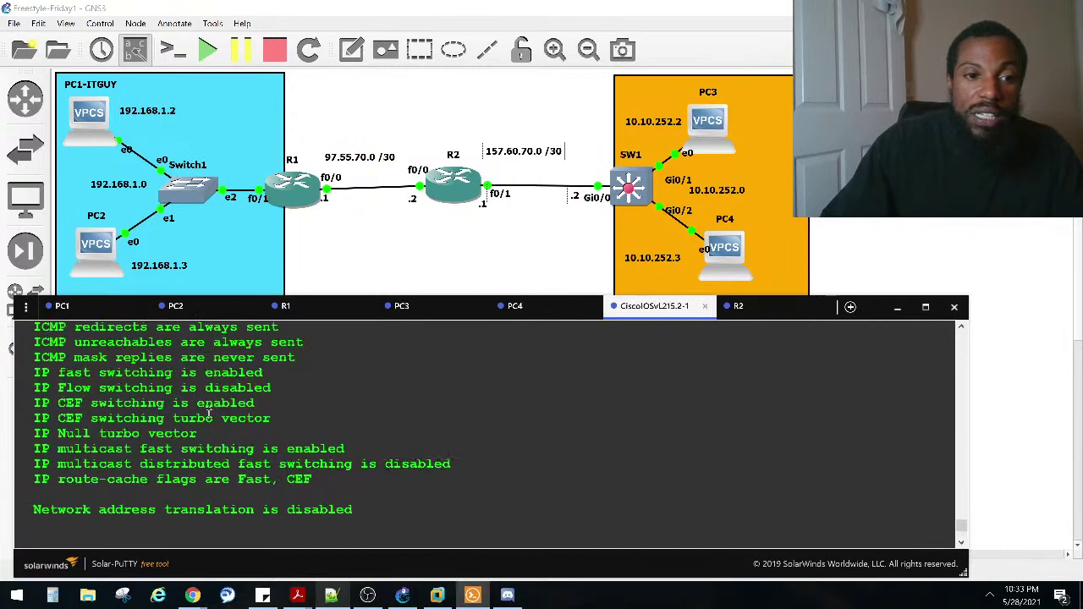
pyautogui.moveTo(311, 343); pyautogui.dragTo(34, 343)
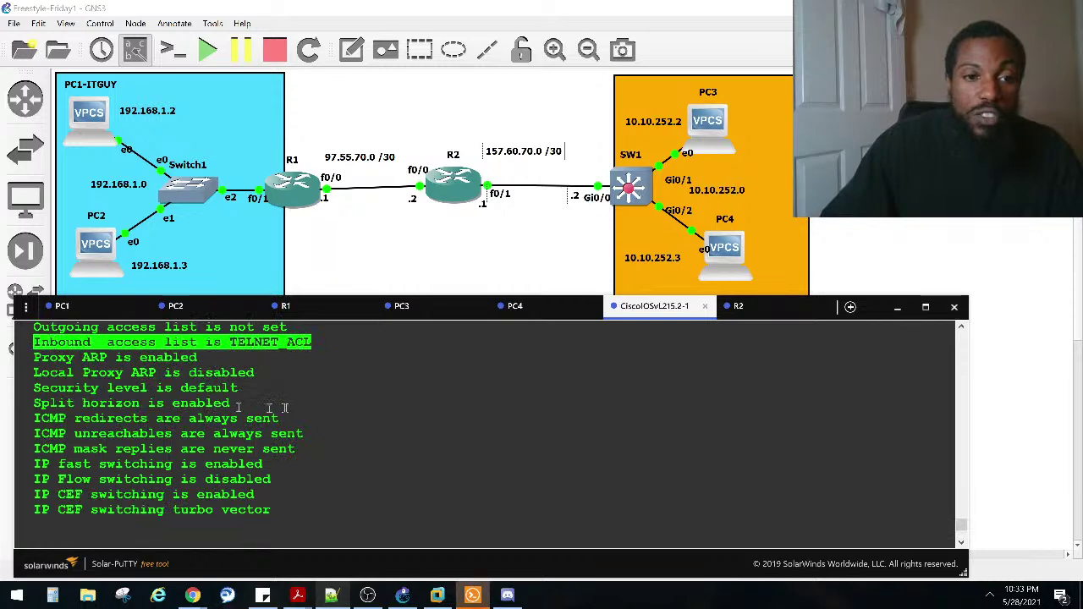
pyautogui.write('sho ip acce')
pyautogui.press('Tab')
pyautogui.press('Return')
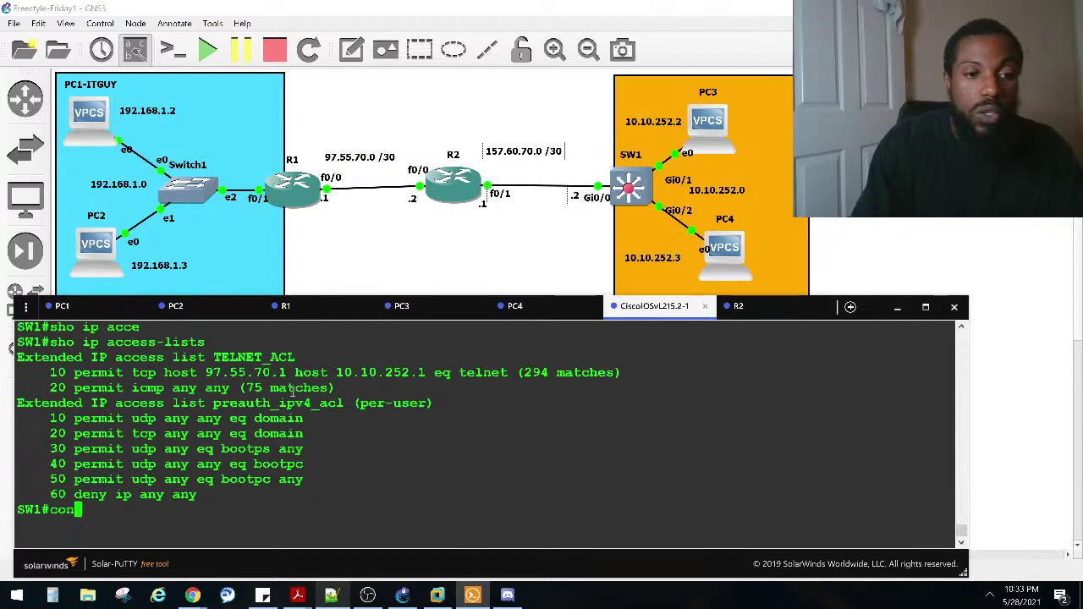
# Step: Enter configuration for SW1's GigabitEthernet 0/0 interface
pyautogui.write('conf')
pyautogui.press('Tab')
pyautogui.write('t')
pyautogui.press('Return')
pyautogui.write('in')
pyautogui.press('Tab')
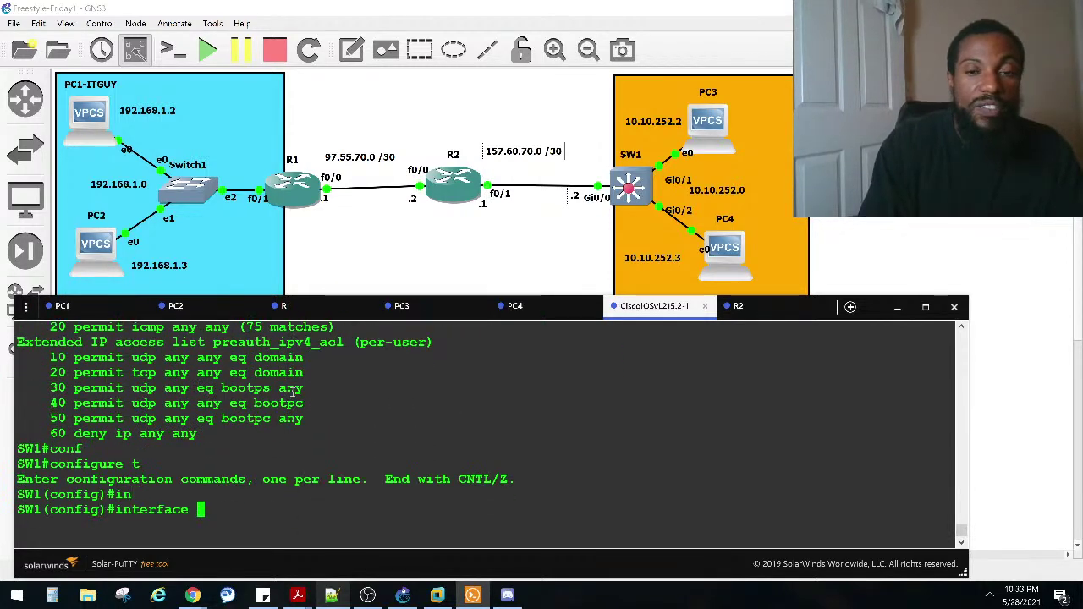
pyautogui.write('gi')
pyautogui.press('Tab')
pyautogui.write('/0')
pyautogui.press('BackSpace')
pyautogui.press('BackSpace')
pyautogui.write('0/0')
pyautogui.press('Return')
# Step: Run 'no ip access-group TELNET_ACL in' on Gi0/0 to drop the inbound ACL
pyautogui.write('no ip acc')
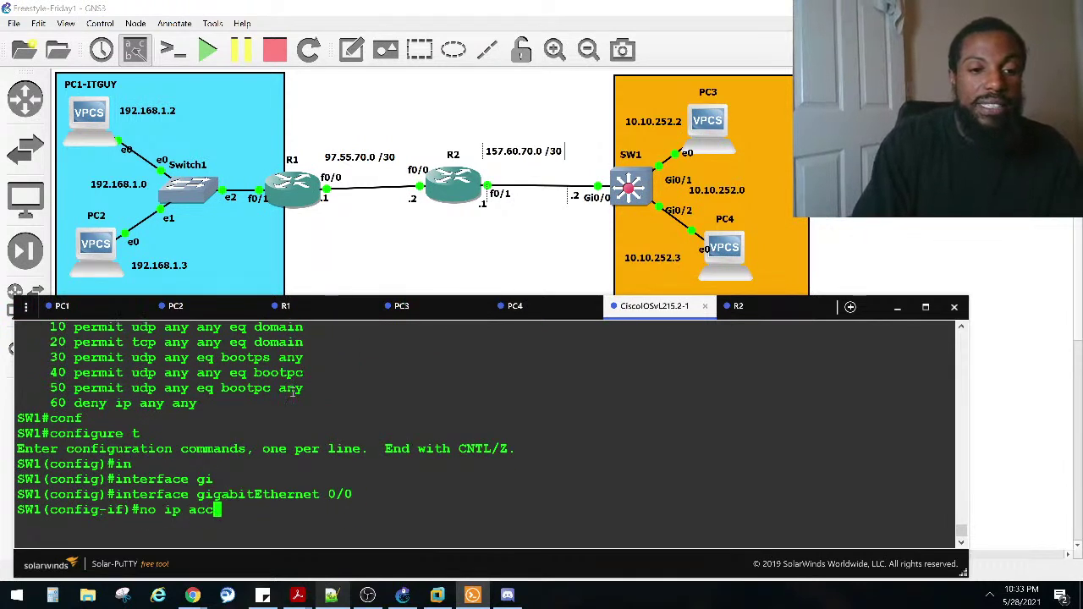
pyautogui.press('Tab')
pyautogui.write('e')
pyautogui.press('Tab')
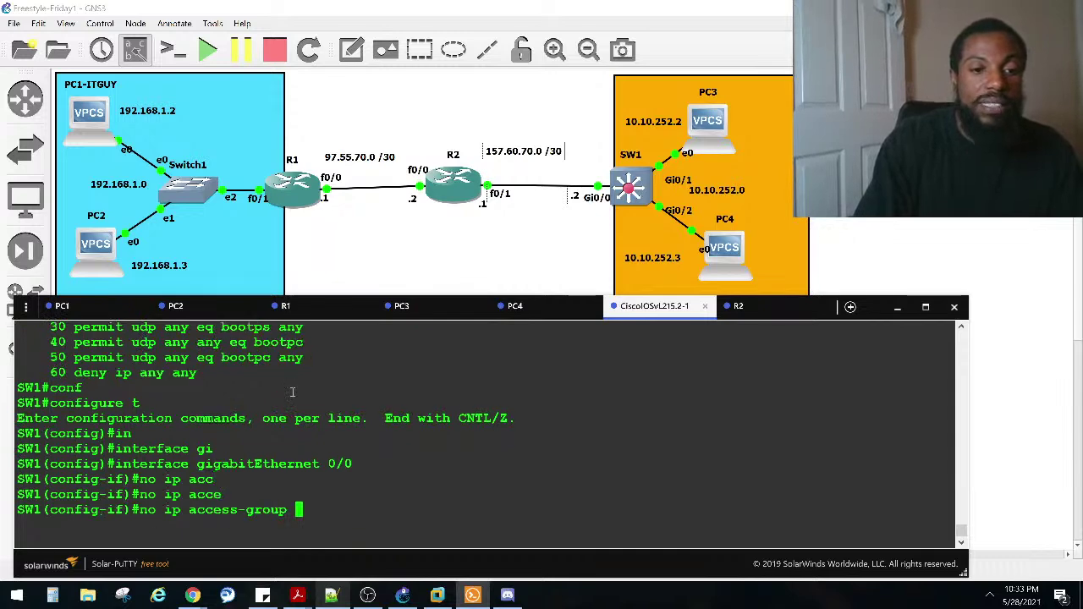
pyautogui.press('Return')
pyautogui.press('Up')
pyautogui.press('Up')
pyautogui.press('Down')
pyautogui.scroll(13, 382, 395)
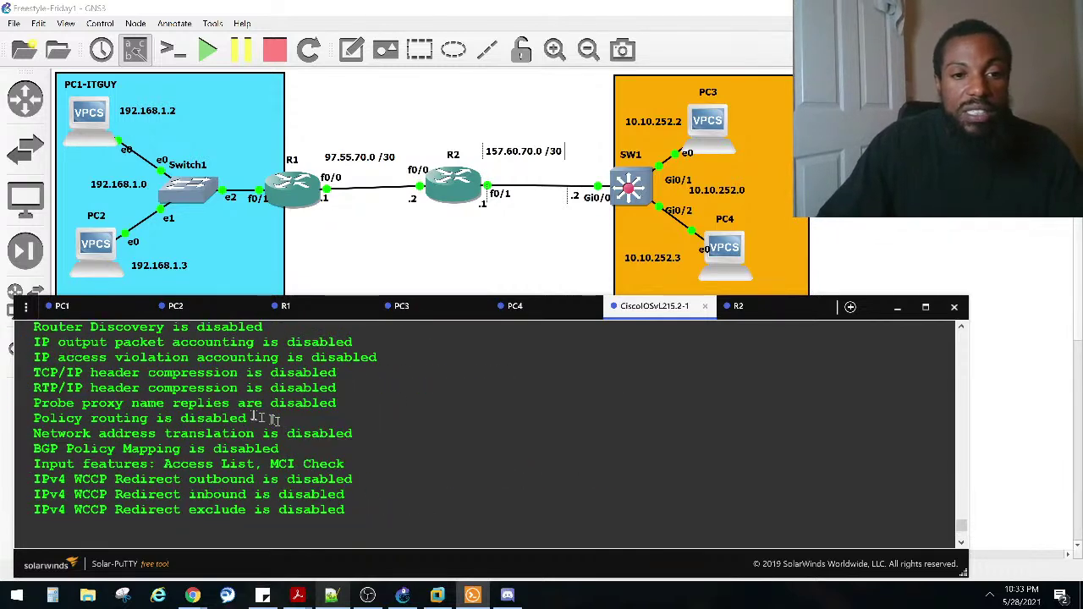
pyautogui.scroll(2, 248, 409)
pyautogui.moveTo(262, 357); pyautogui.dragTo(230, 357)
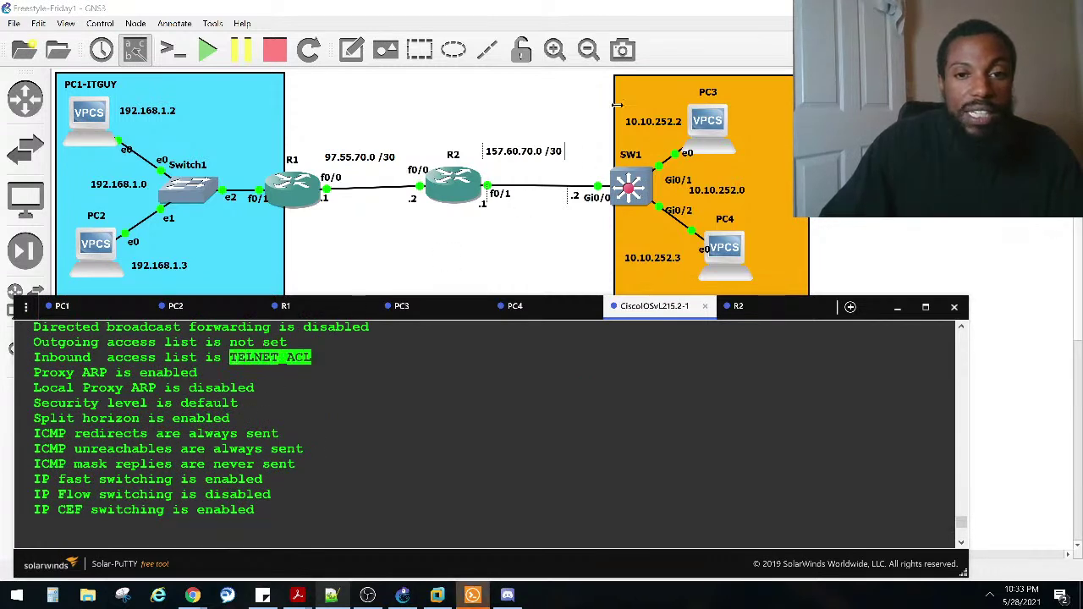
pyautogui.scroll(-2, 392, 395)
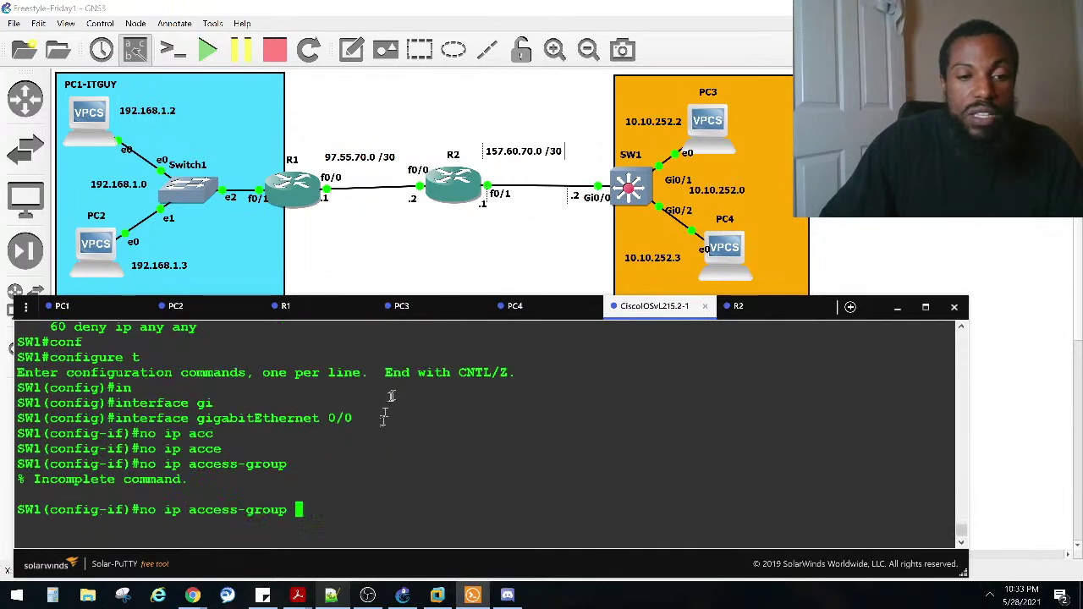
pyautogui.rightClick(373, 425)
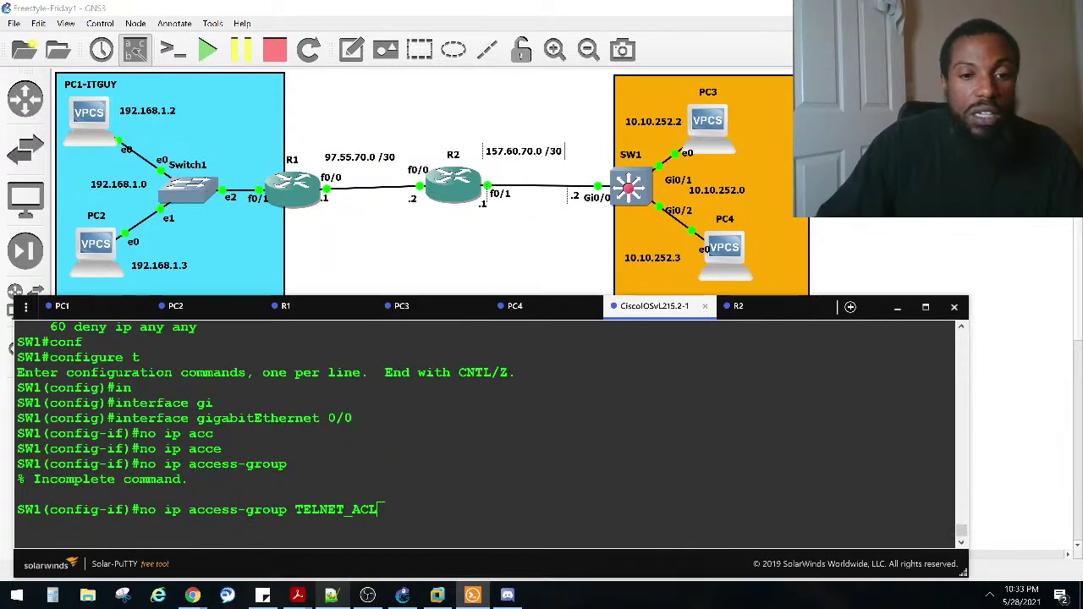
pyautogui.press('Return')
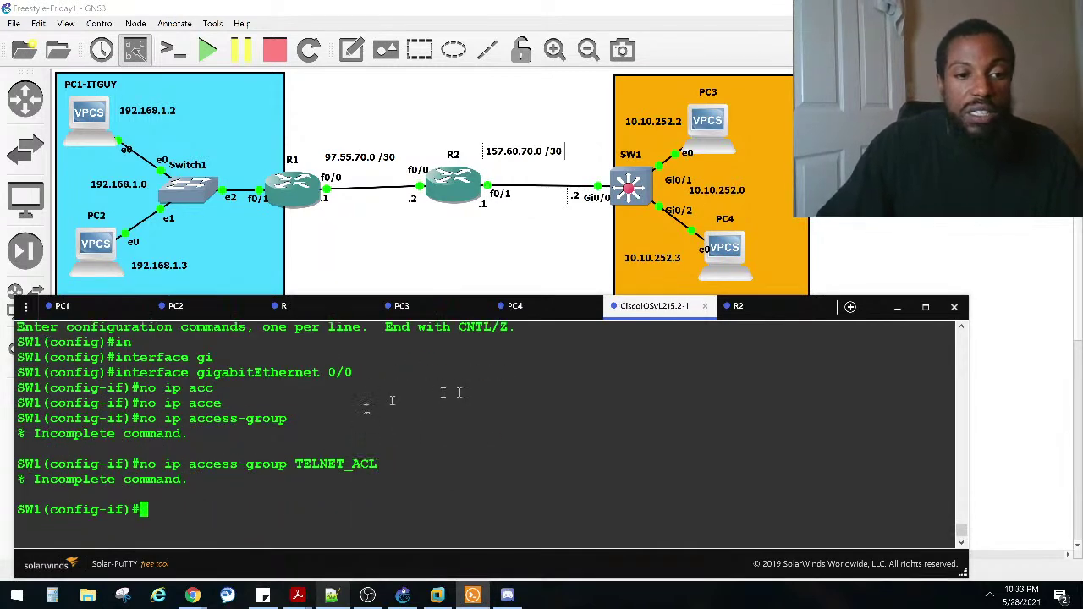
pyautogui.press('Up')
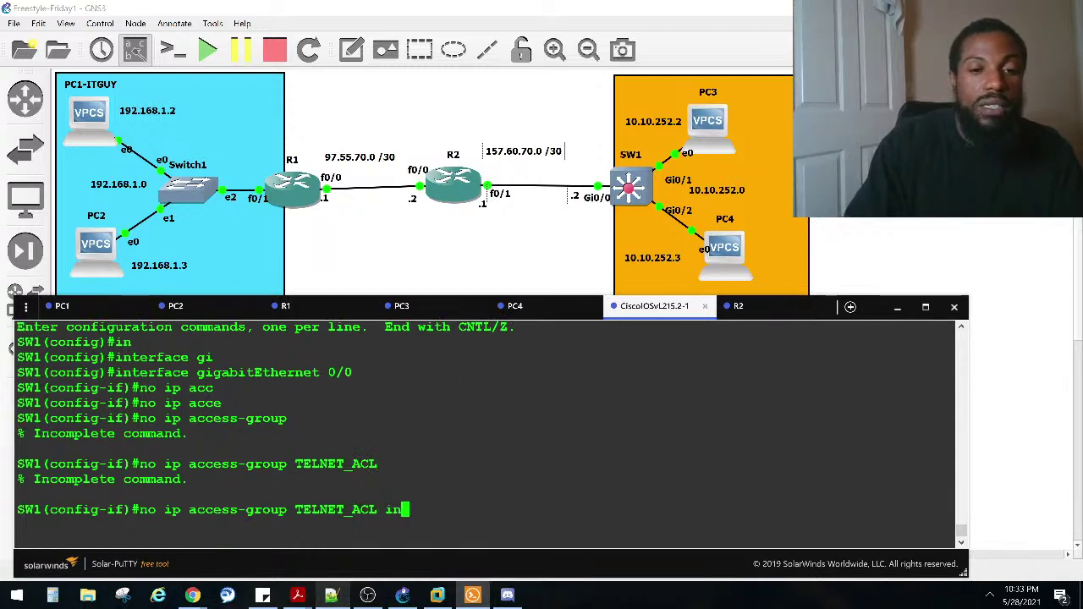
pyautogui.press('Return')
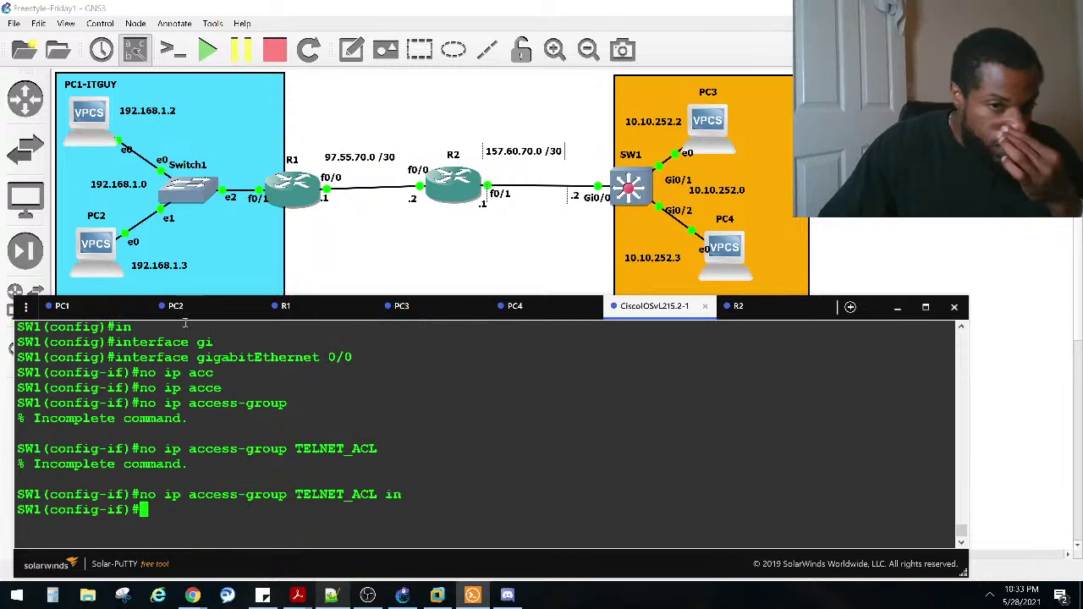
pyautogui.click(285, 306)
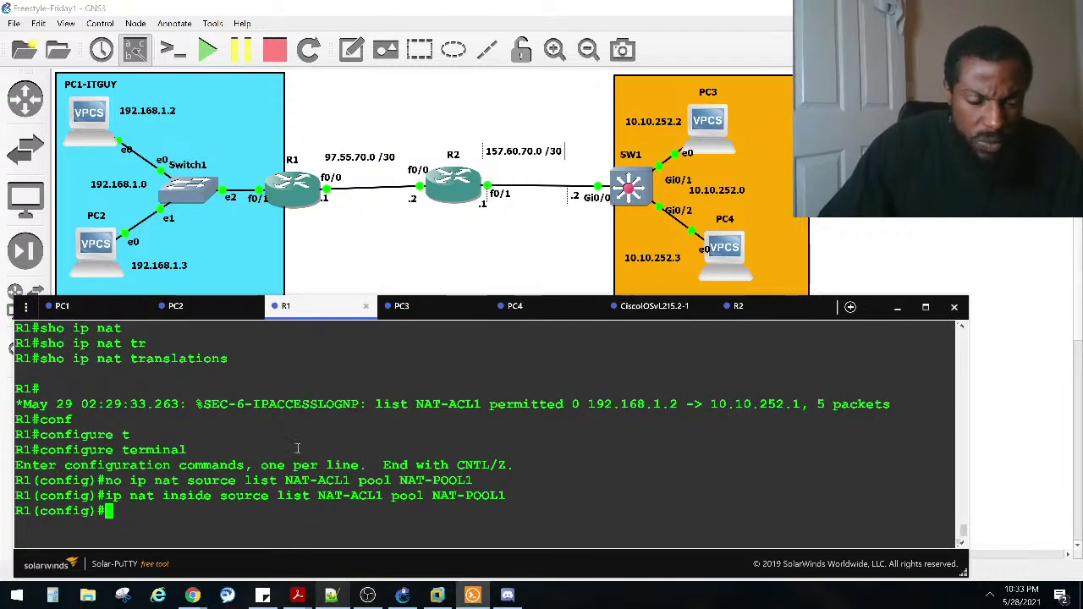
# Step: Rerun PC1's ping to 10.10.252.1
pyautogui.click(87, 310)
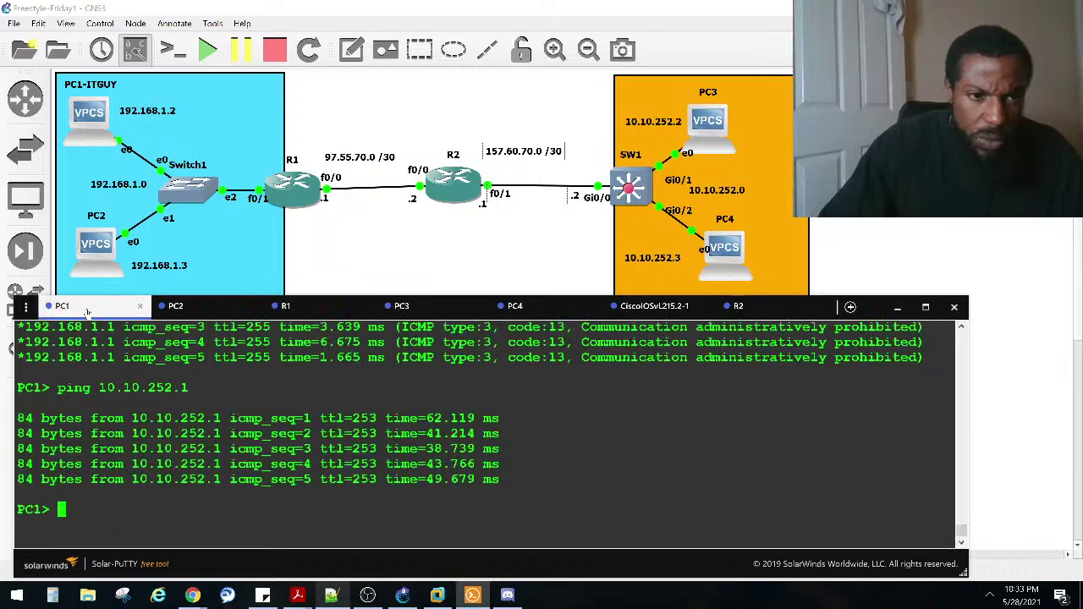
pyautogui.press('Up')
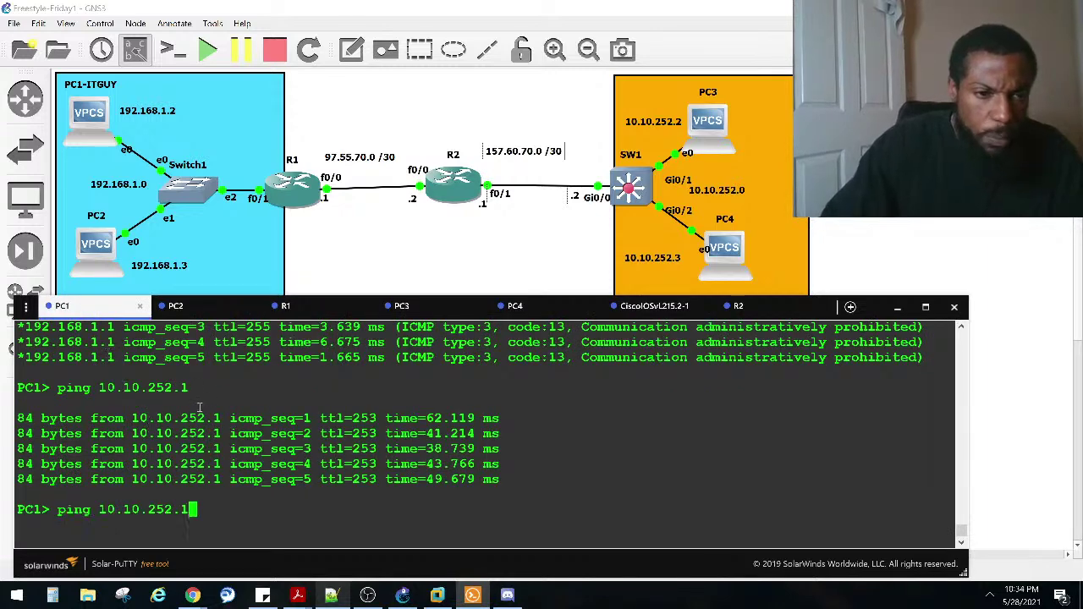
pyautogui.press('Return')
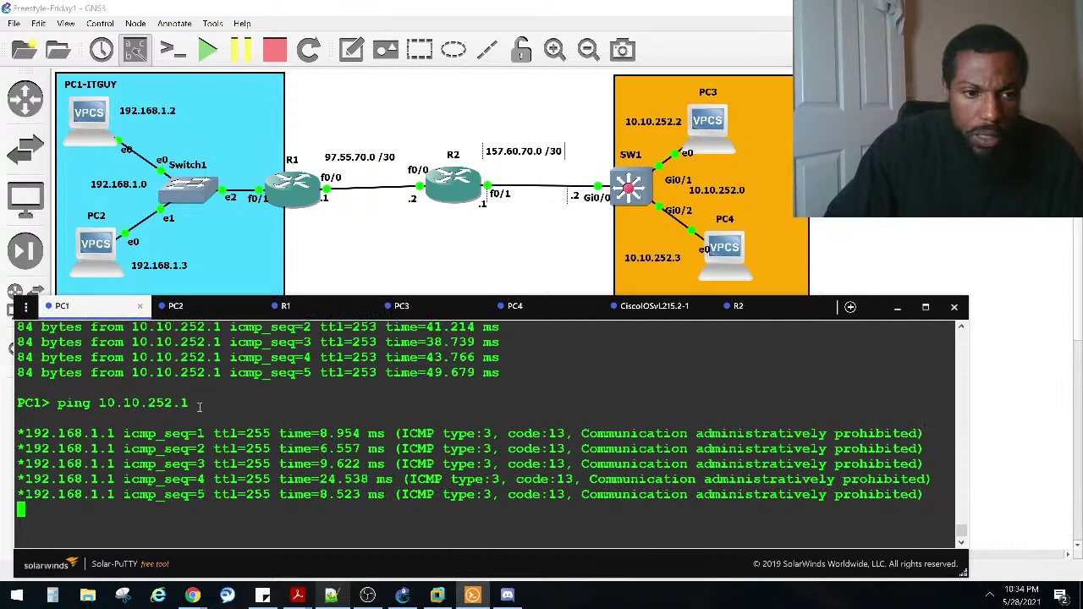
# Step: Reapply 'ip access-group TELNET_ACL in' on SW1's Gi0/0 by editing the recalled removal command
pyautogui.click(647, 309)
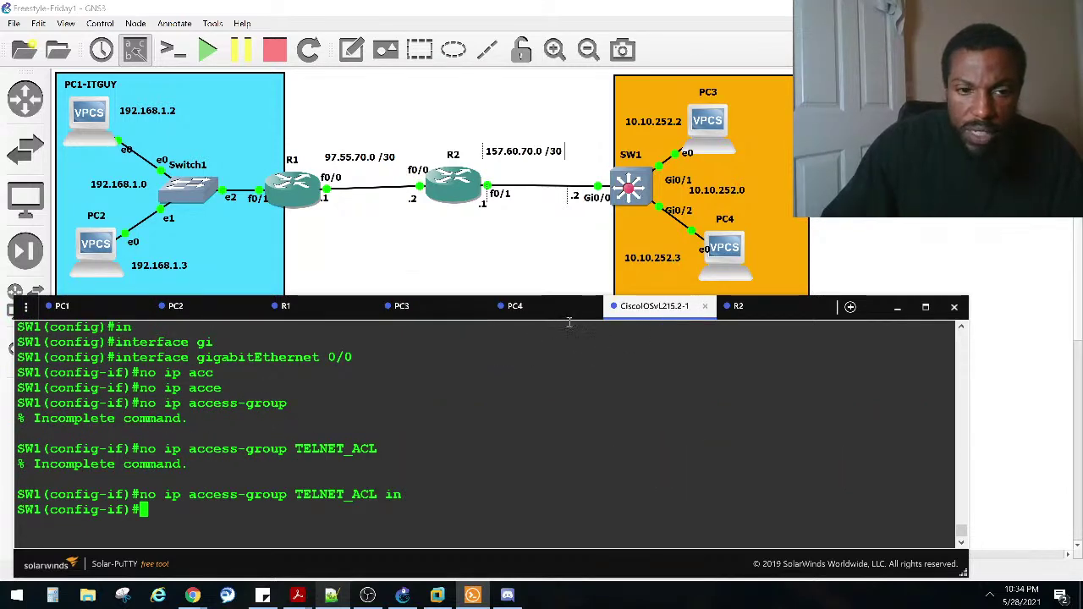
pyautogui.scroll(20, 311, 458)
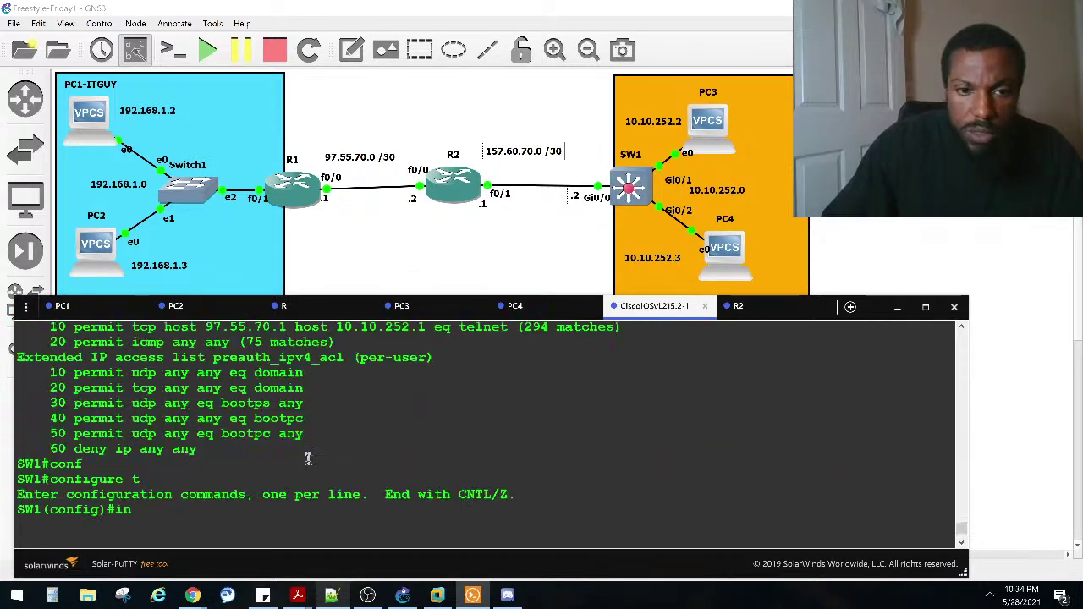
pyautogui.scroll(7, 312, 465)
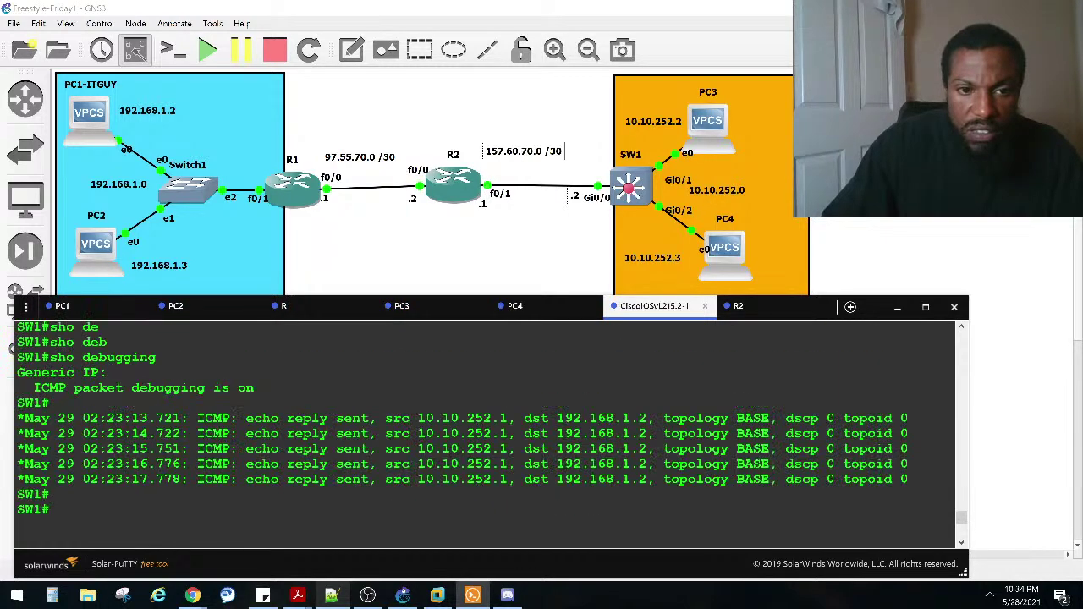
pyautogui.scroll(-3, 312, 465)
pyautogui.scroll(-10, 310, 452)
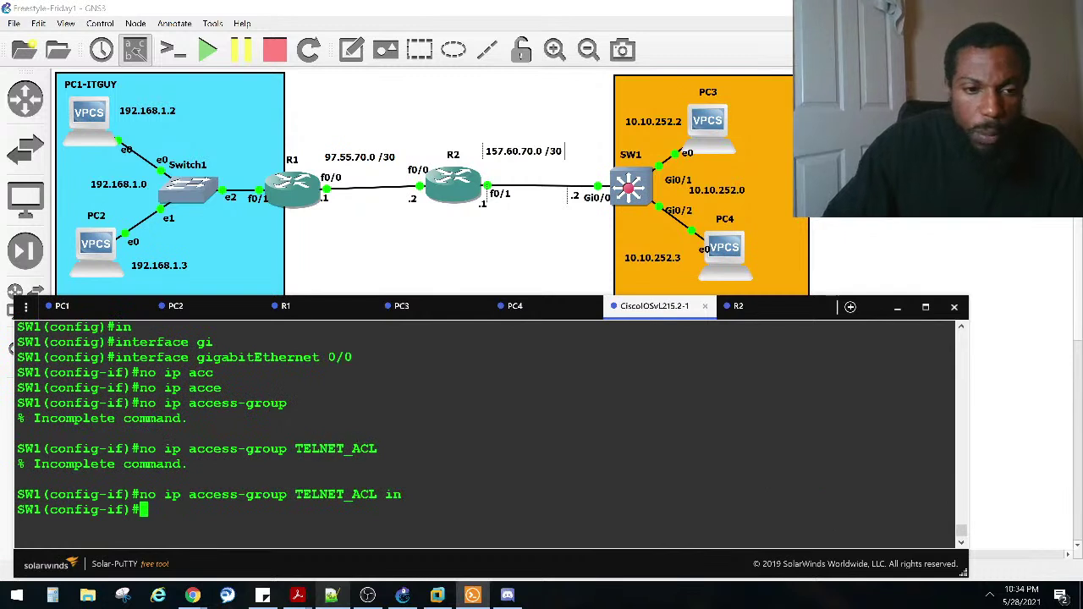
pyautogui.press('Up')
pyautogui.hotkey('ctrl', 'a')
pyautogui.press('Right')
pyautogui.press('Right')
pyautogui.press('BackSpace')
pyautogui.press('BackSpace')
pyautogui.press('Return')
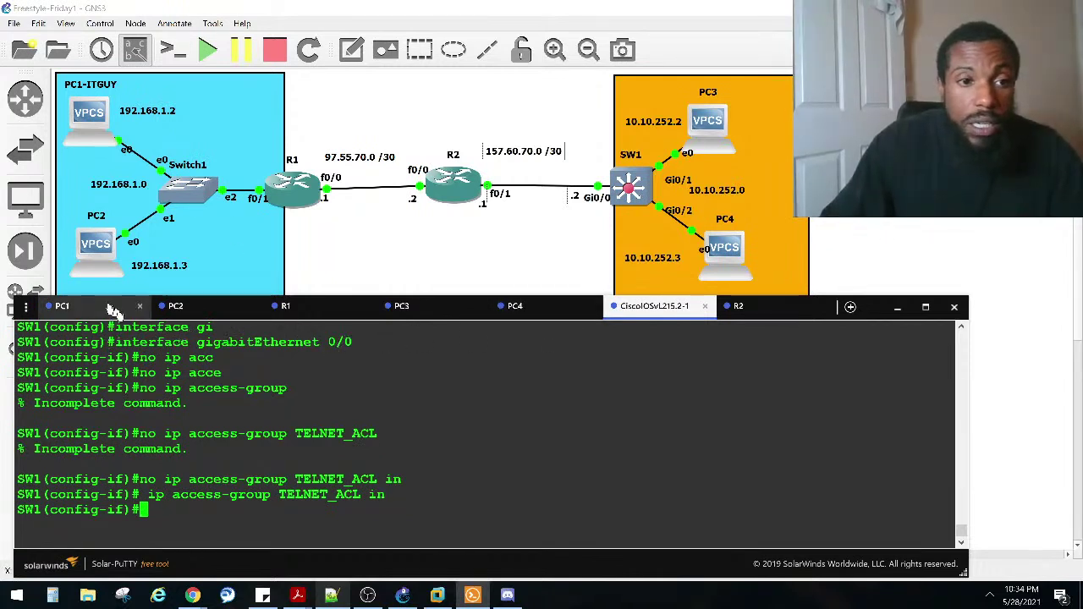
pyautogui.click(292, 308)
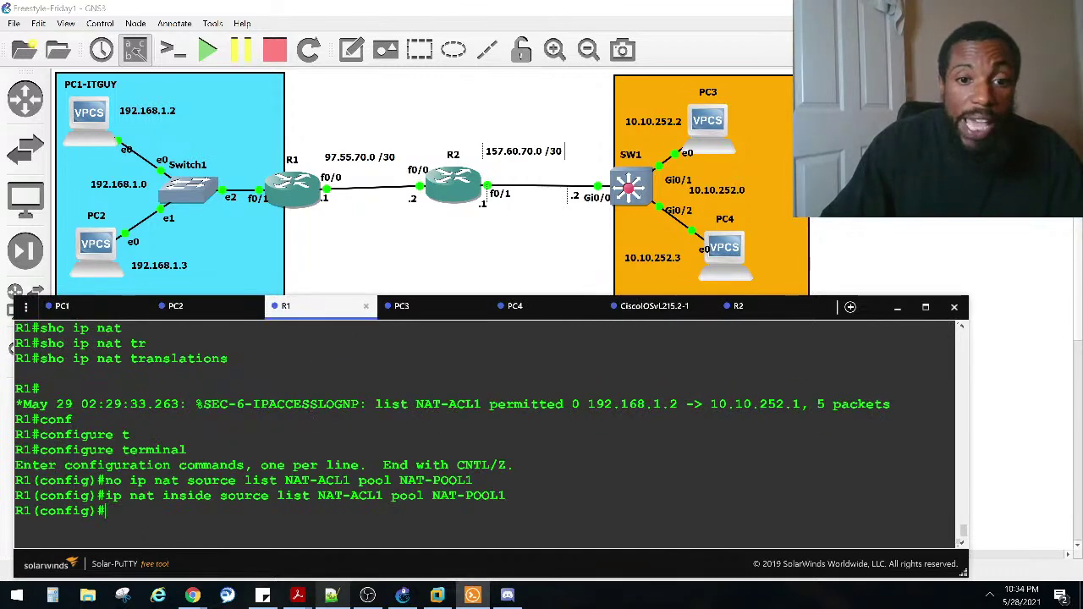
# Step: Exit configuration and show R1's NAT translations, marking 98.55.70.3 and the 0.0.0.0 log entry
pyautogui.hotkey('ctrl', 'z')
pyautogui.press('Return')
pyautogui.press('Return')
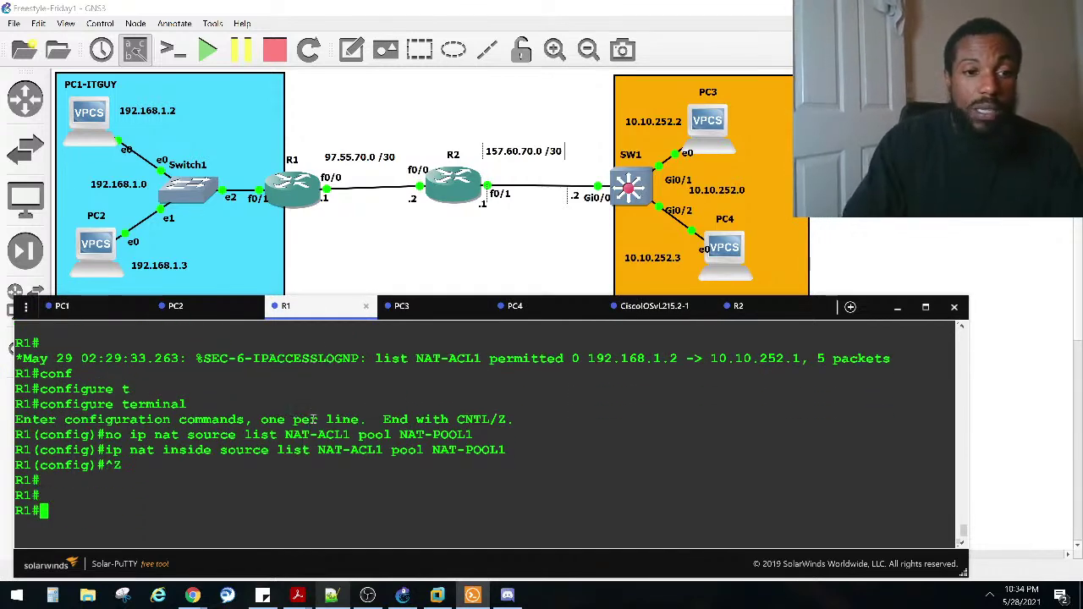
pyautogui.write('sho ip na')
pyautogui.press('Tab')
pyautogui.write('tr')
pyautogui.press('Tab')
pyautogui.press('Return')
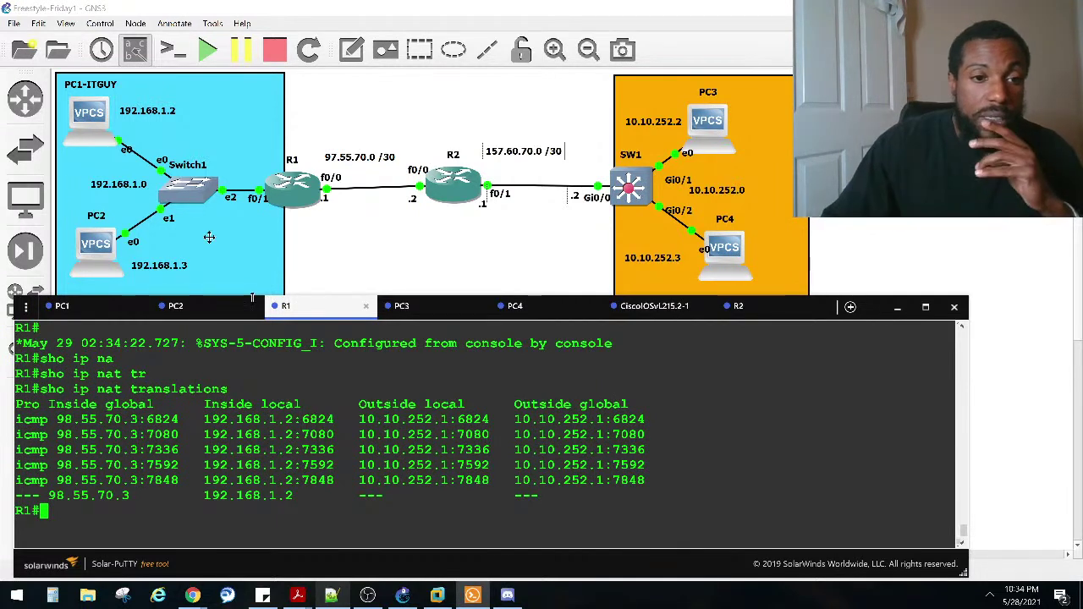
pyautogui.moveTo(56, 434); pyautogui.dragTo(155, 431)
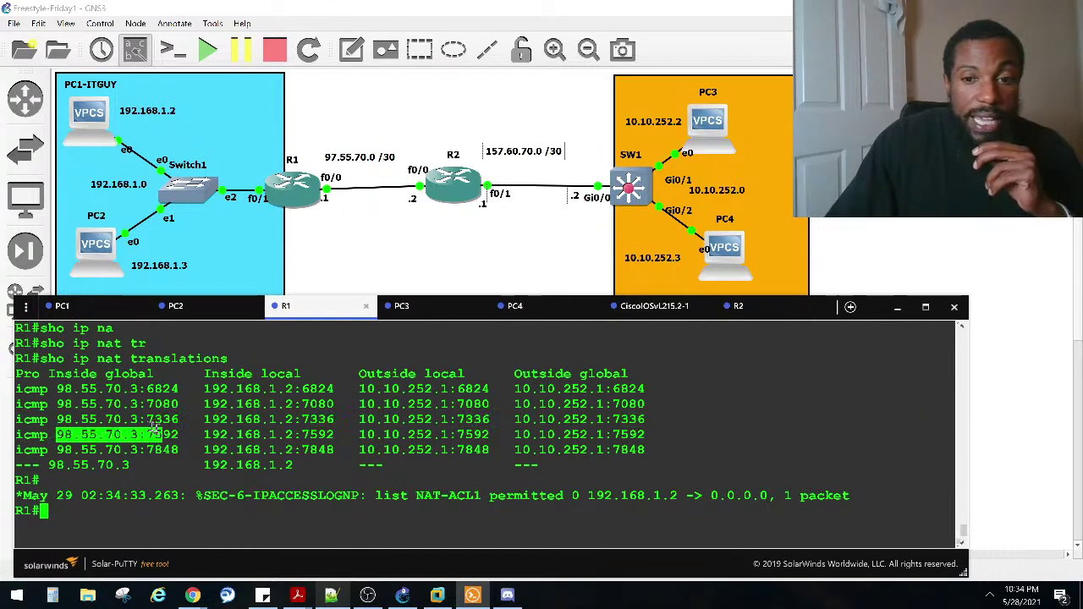
pyautogui.moveTo(770, 496); pyautogui.dragTo(720, 497)
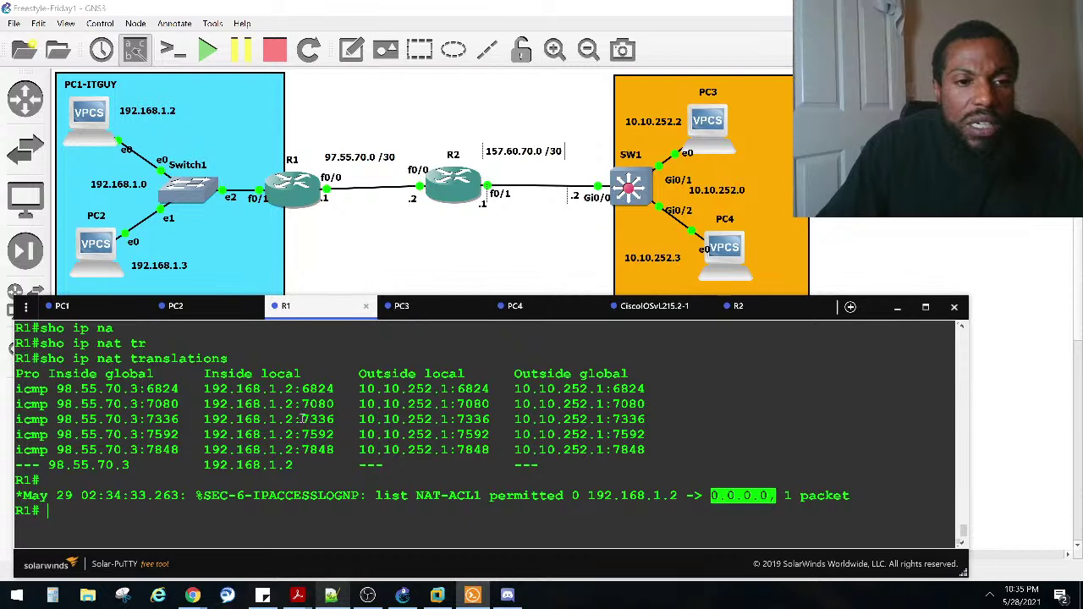
# Step: List R1's access lists and check NAT-ACL1's match count
pyautogui.click(326, 405)
pyautogui.write('sho ip a')
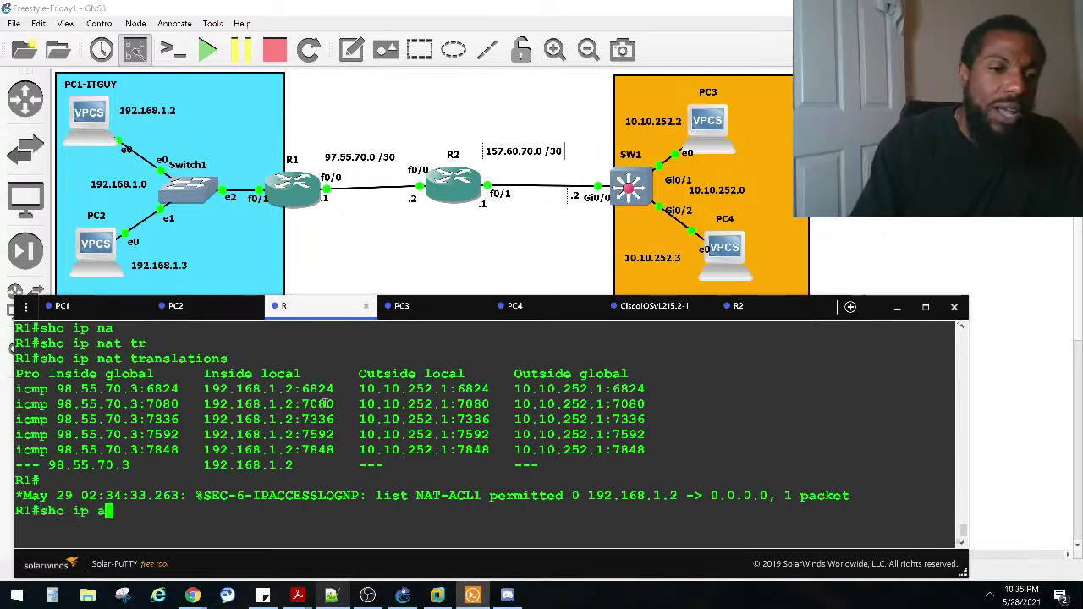
pyautogui.write('cces')
pyautogui.press('Tab')
pyautogui.press('Return')
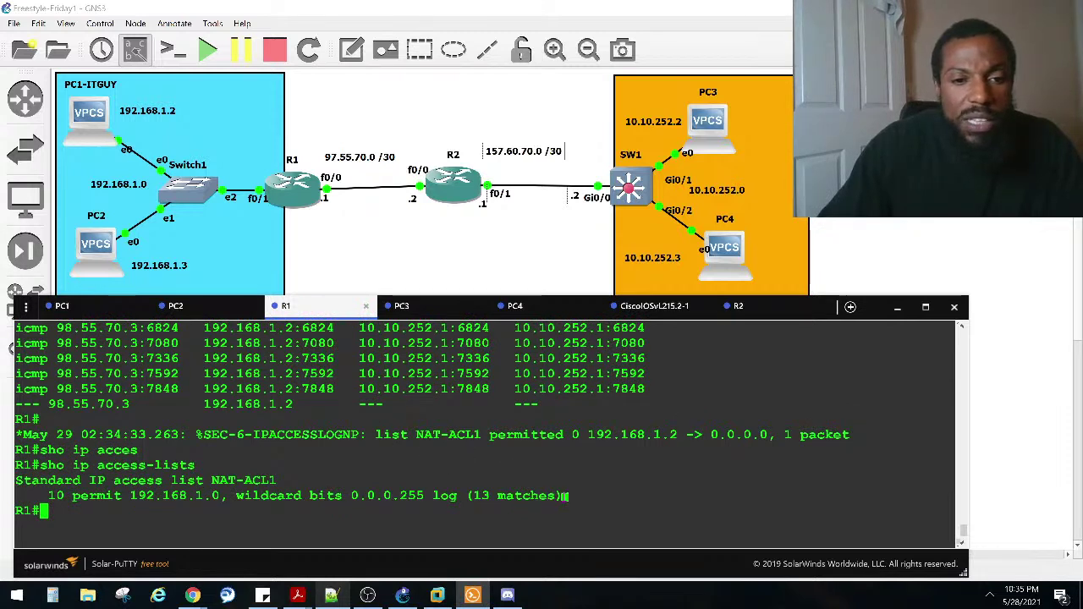
pyautogui.moveTo(562, 497); pyautogui.dragTo(482, 497)
pyautogui.click(355, 495)
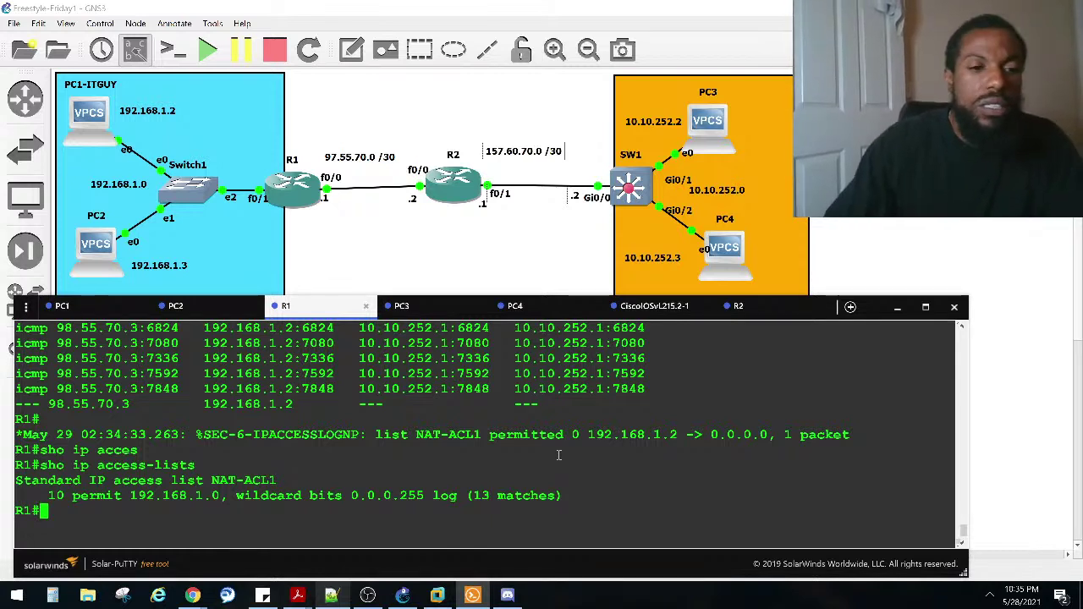
# Step: Display R1's interface IP details, confirming no inbound or outgoing access list is set
pyautogui.write('sh')
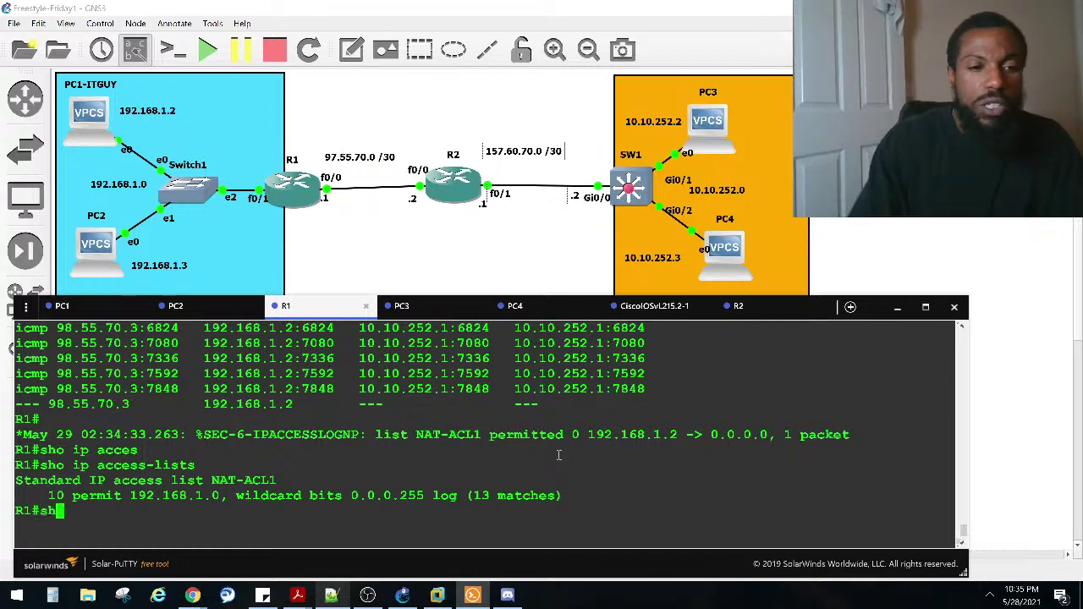
pyautogui.write('o ip inter fa0/0')
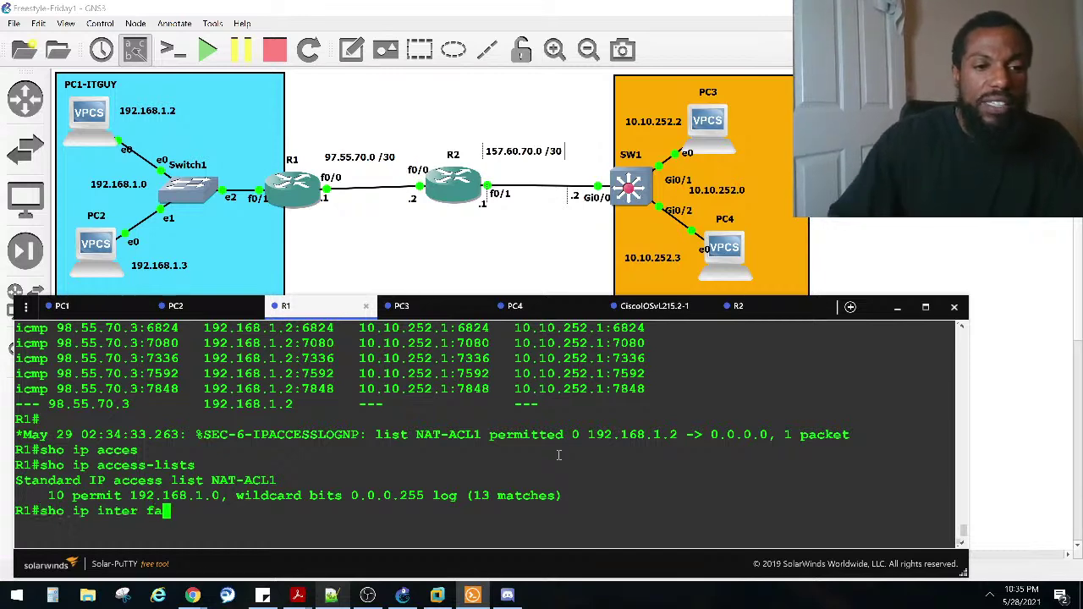
pyautogui.press('Return')
pyautogui.scroll(4, 420, 446)
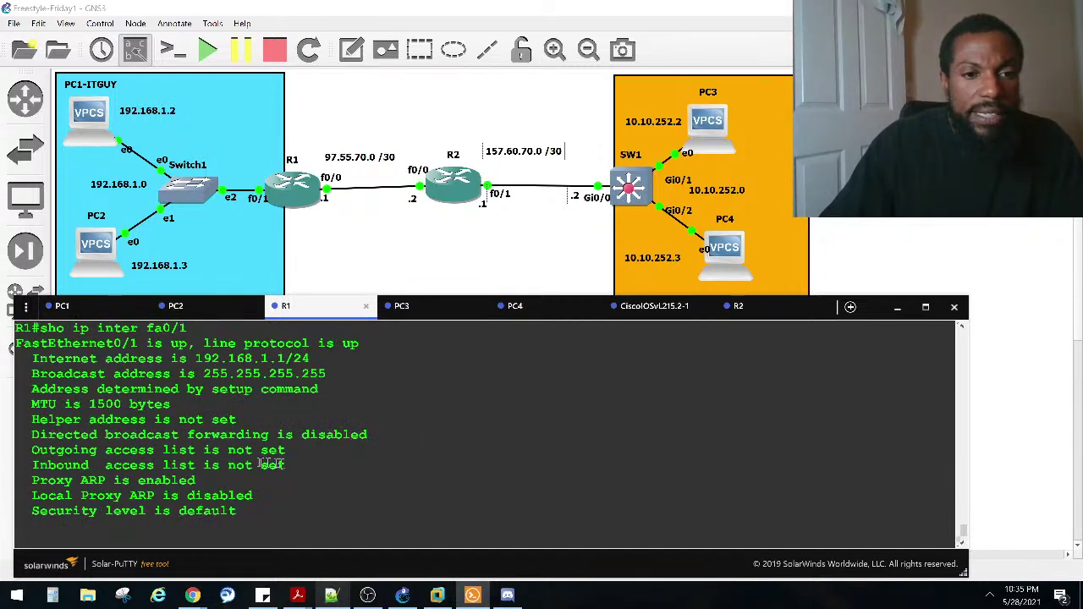
pyautogui.scroll(-8, 266, 464)
pyautogui.scroll(6, 275, 457)
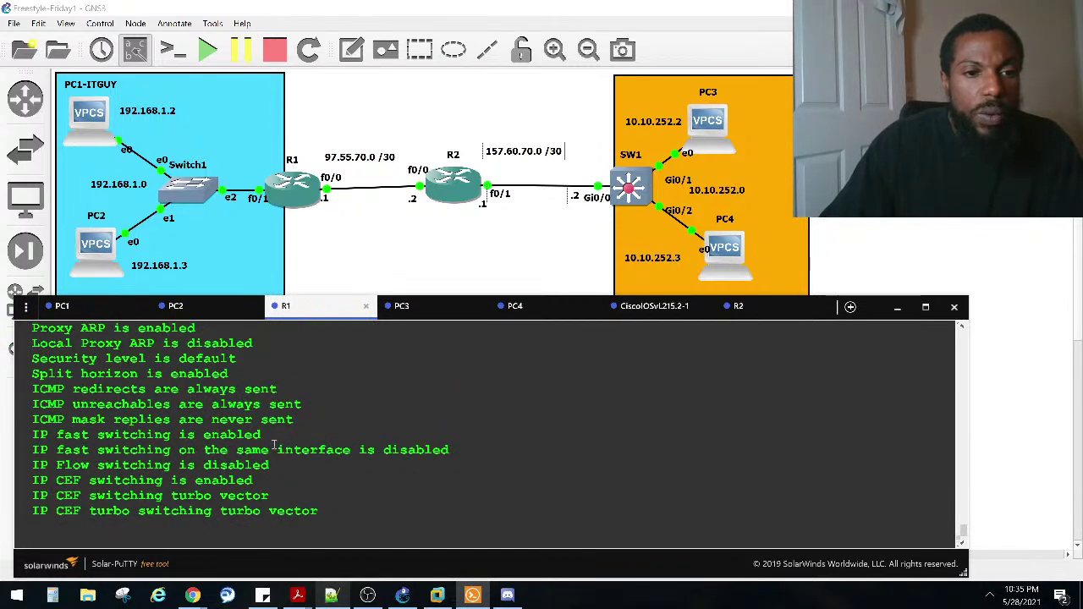
pyautogui.scroll(2, 275, 446)
pyautogui.moveTo(288, 404); pyautogui.dragTo(26, 387)
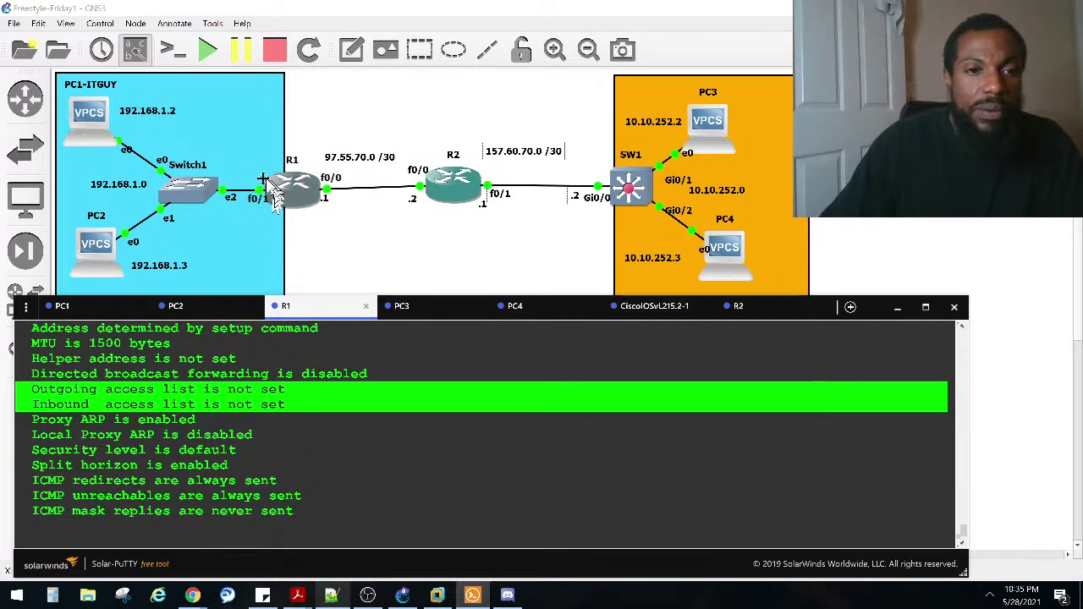
pyautogui.click(234, 426)
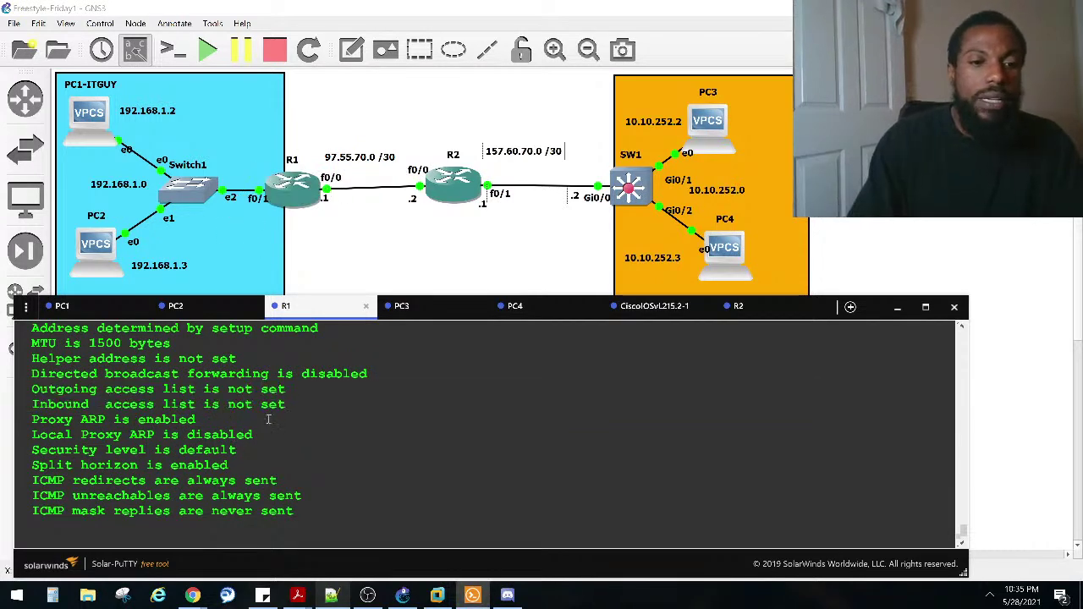
# Step: On R1, enter configure terminal mode and open interface fa0/1
pyautogui.press('space')
pyautogui.write('conf')
pyautogui.press('Tab')
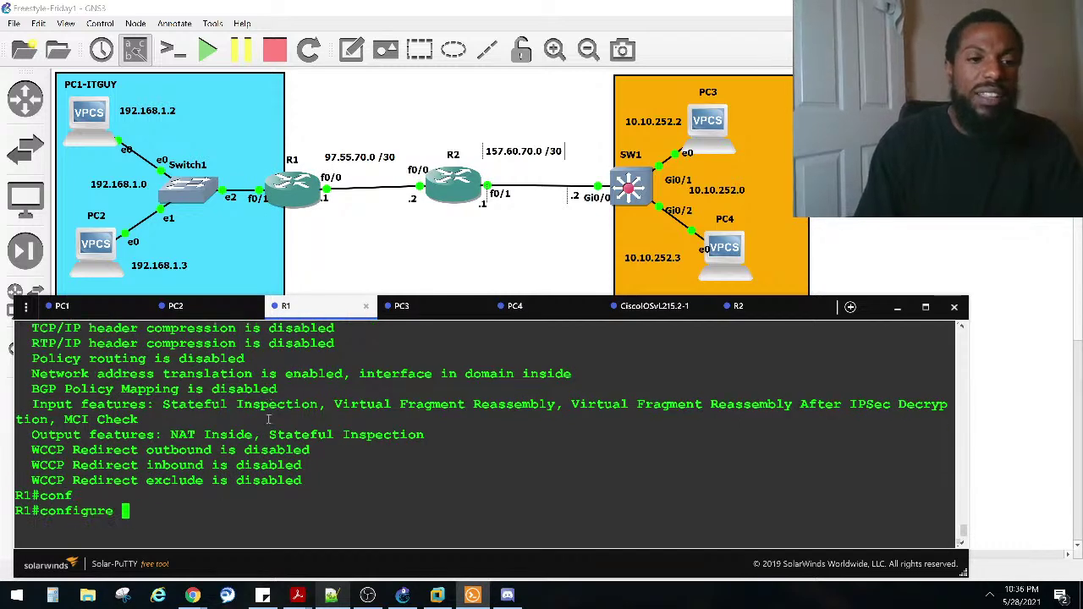
pyautogui.write('t')
pyautogui.press('Tab')
pyautogui.press('Return')
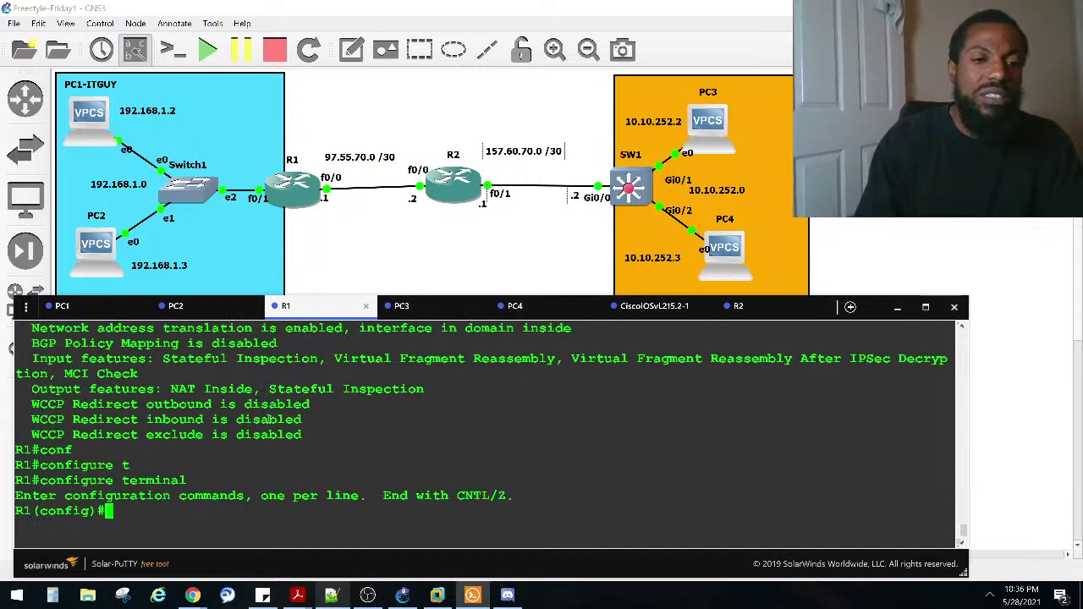
pyautogui.write('in')
pyautogui.press('Tab')
pyautogui.write('fa0/1')
pyautogui.press('Return')
# Step: Enter 'ip access-group NAT-ACL1 in', copying the list name from earlier output
pyautogui.write('ip acce')
pyautogui.press('Tab')
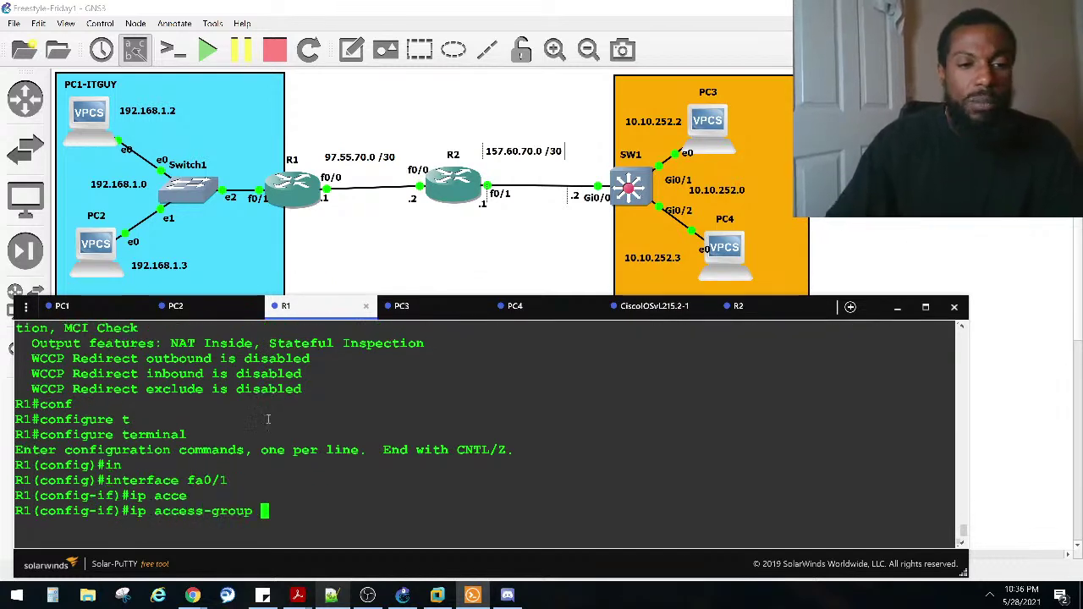
pyautogui.scroll(10, 271, 423)
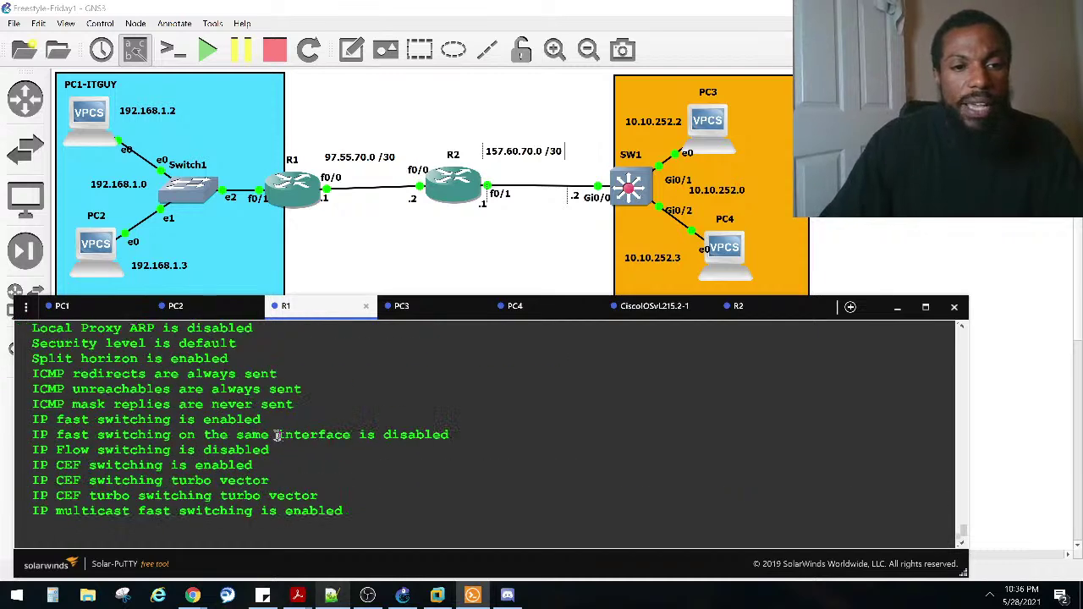
pyautogui.scroll(4, 280, 430)
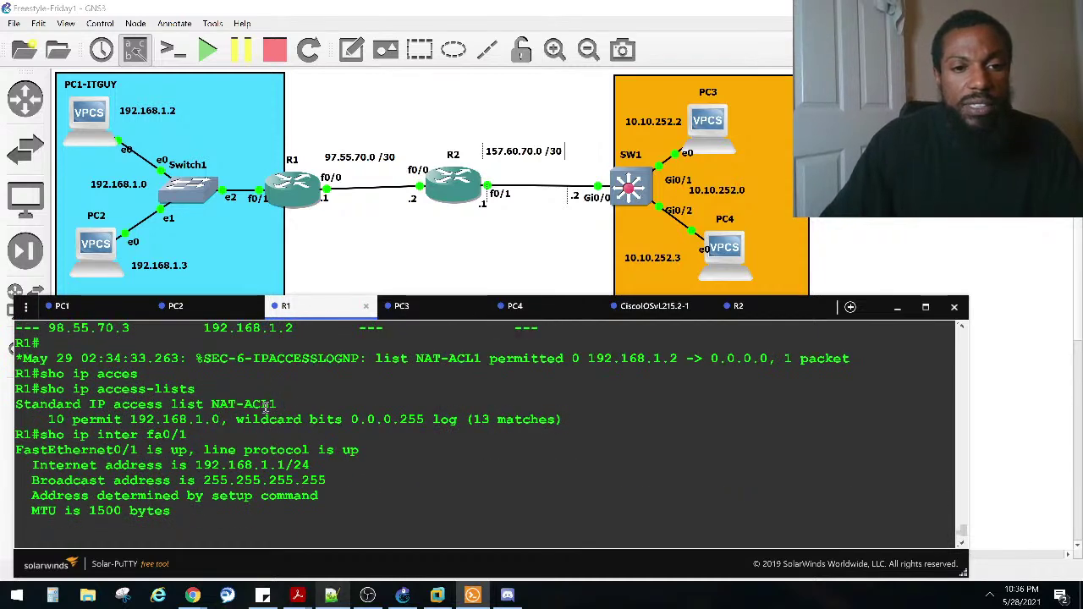
pyautogui.moveTo(262, 404); pyautogui.dragTo(212, 404)
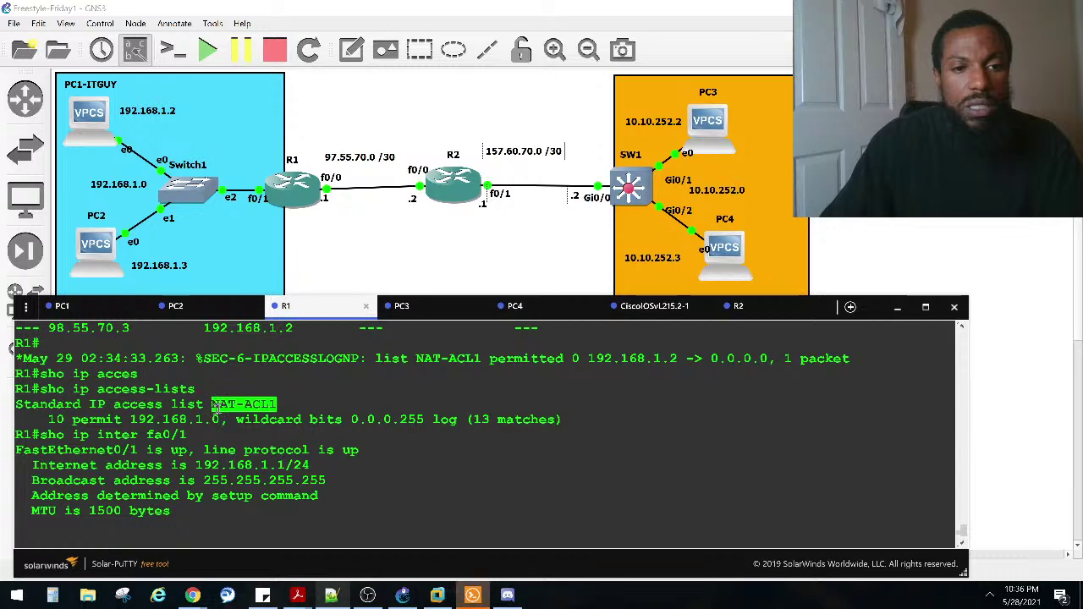
pyautogui.rightClick(251, 412)
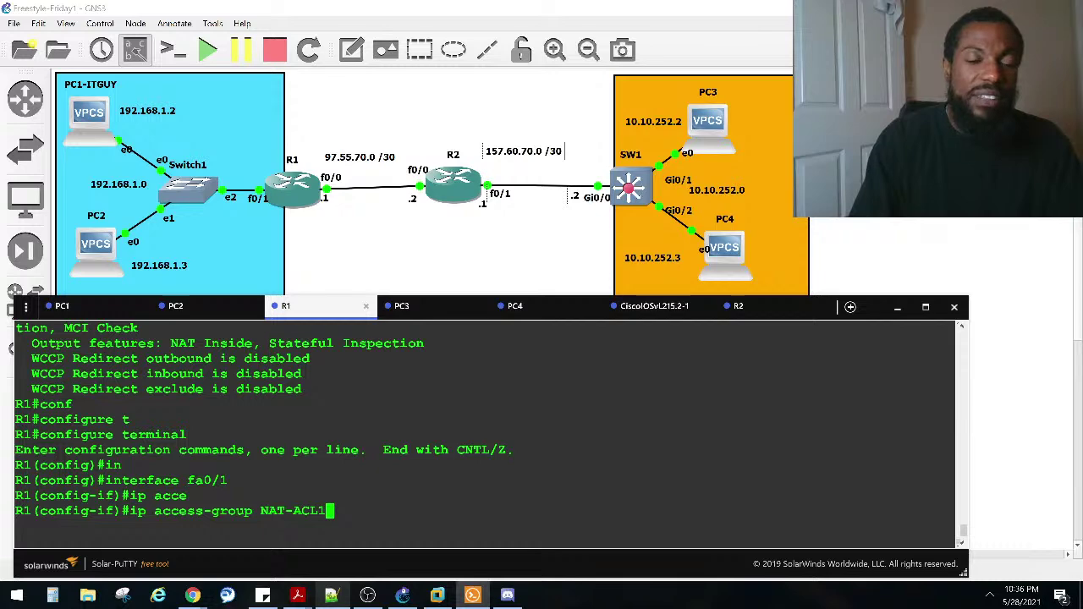
pyautogui.scroll(9, 222, 432)
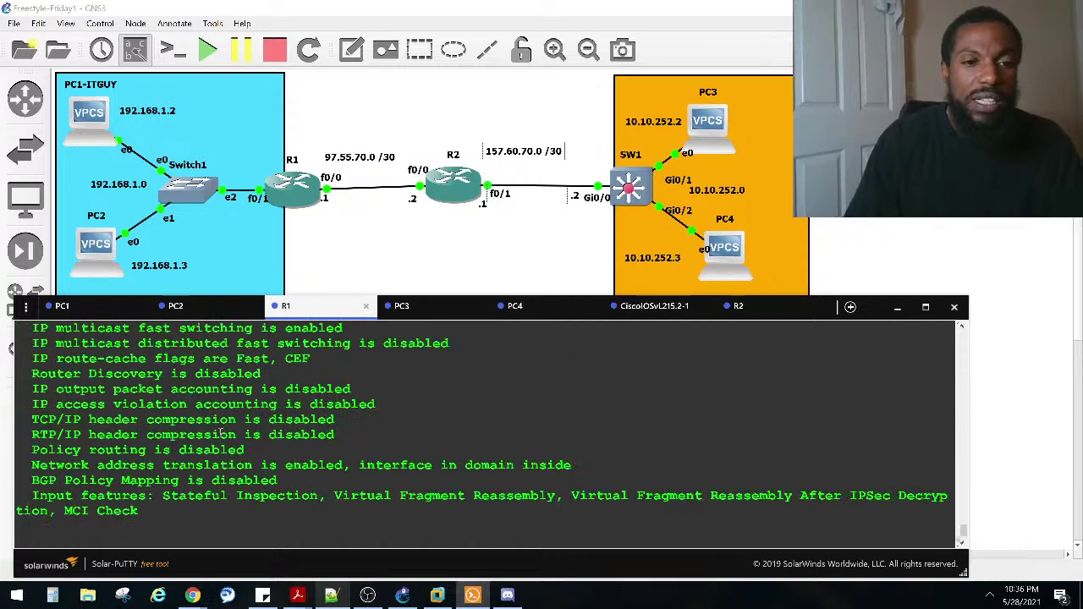
pyautogui.scroll(2, 222, 433)
pyautogui.scroll(2, 222, 432)
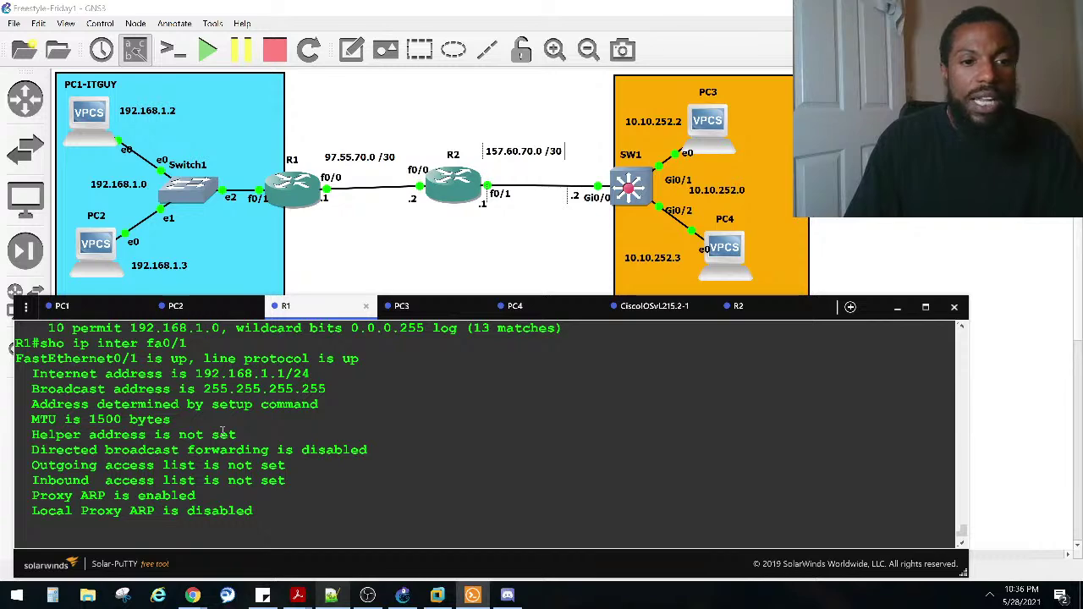
pyautogui.scroll(2, 222, 433)
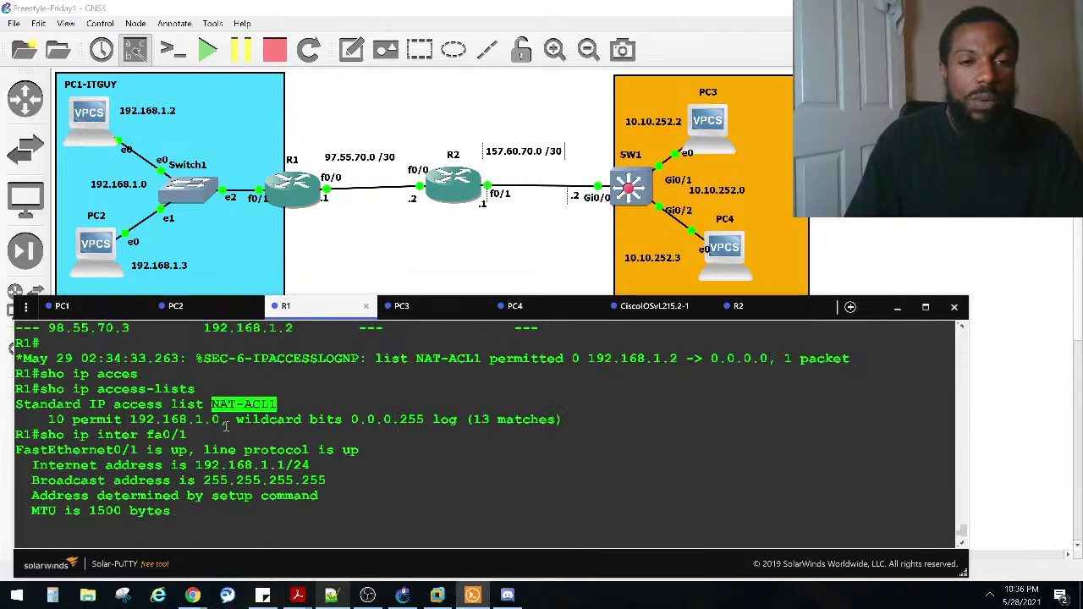
pyautogui.rightClick(226, 426)
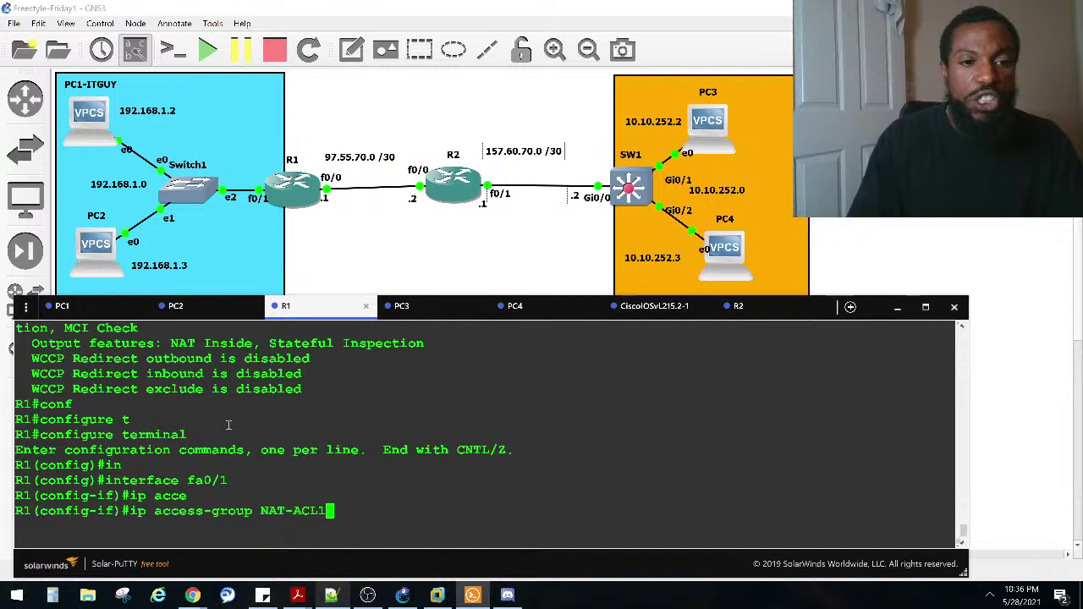
pyautogui.press('capslock')
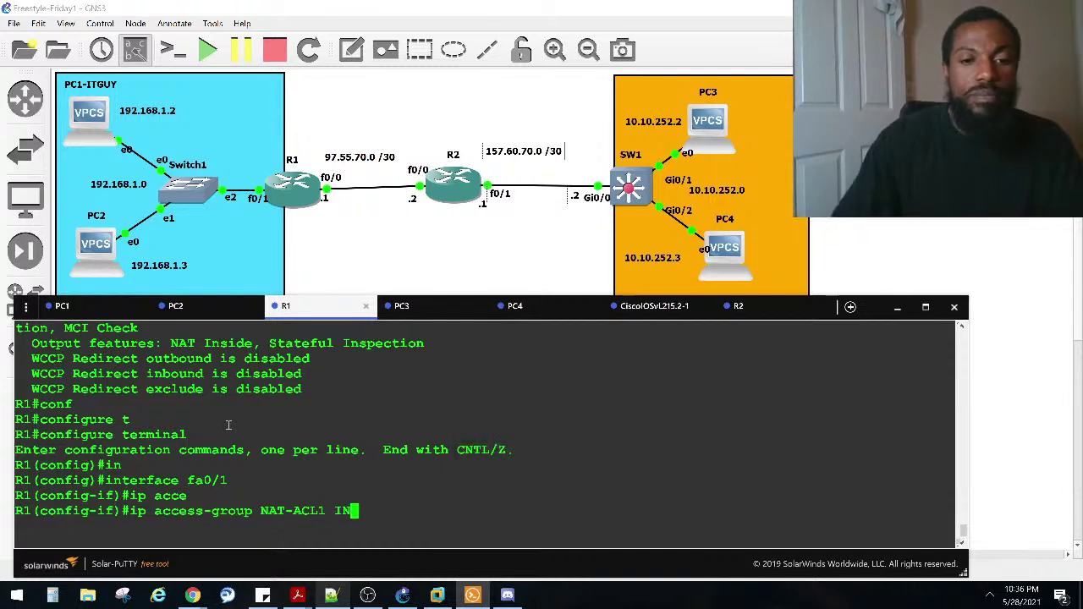
pyautogui.press('capslock')
pyautogui.write('in')
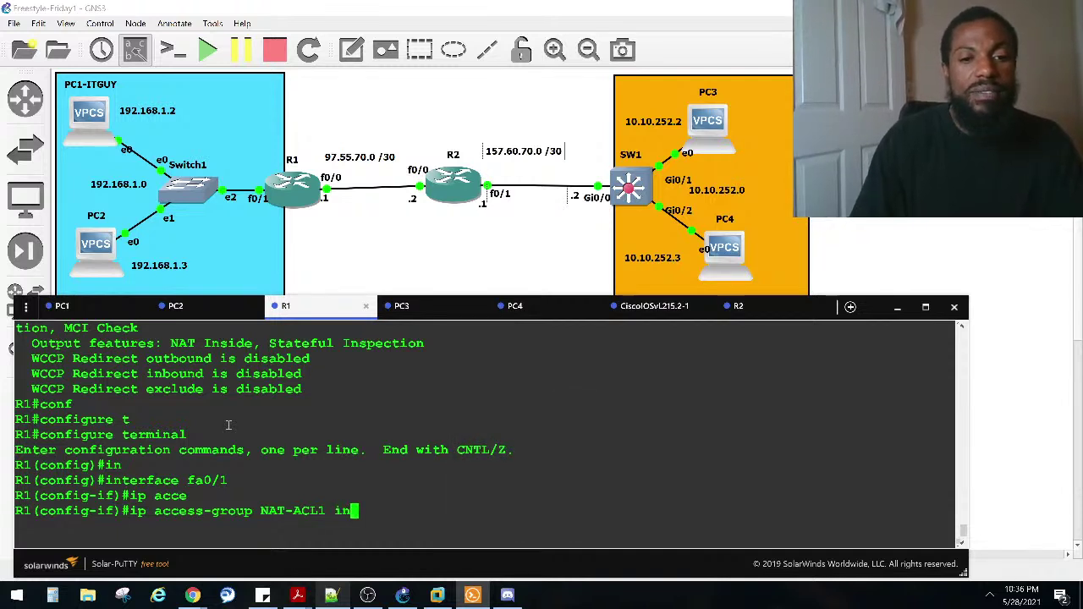
pyautogui.press('Return')
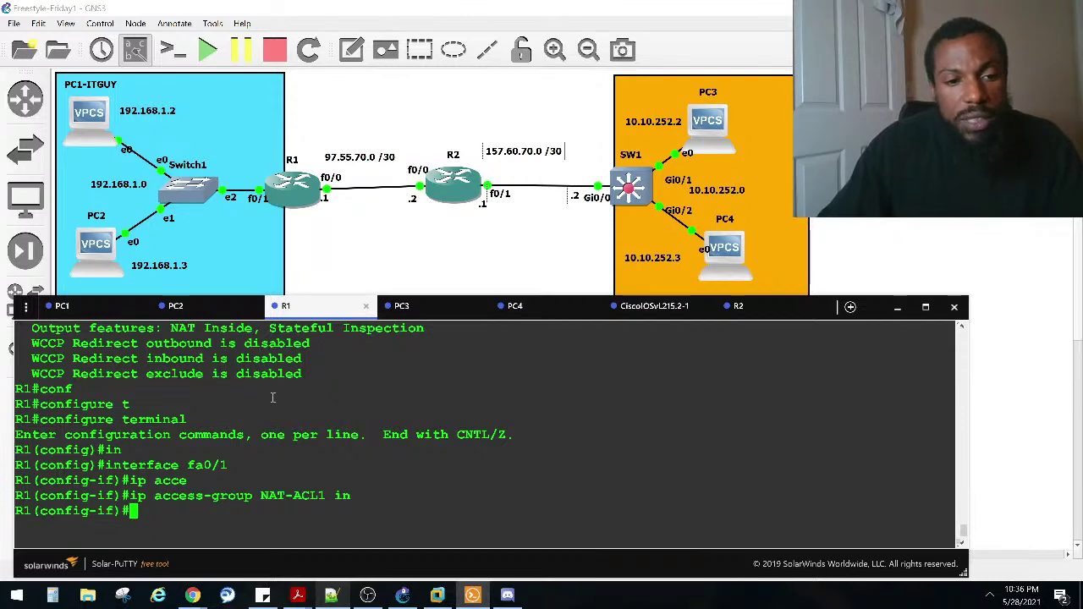
# Step: Check the PC1 and PC2 consoles, then return to R1
pyautogui.click(63, 308)
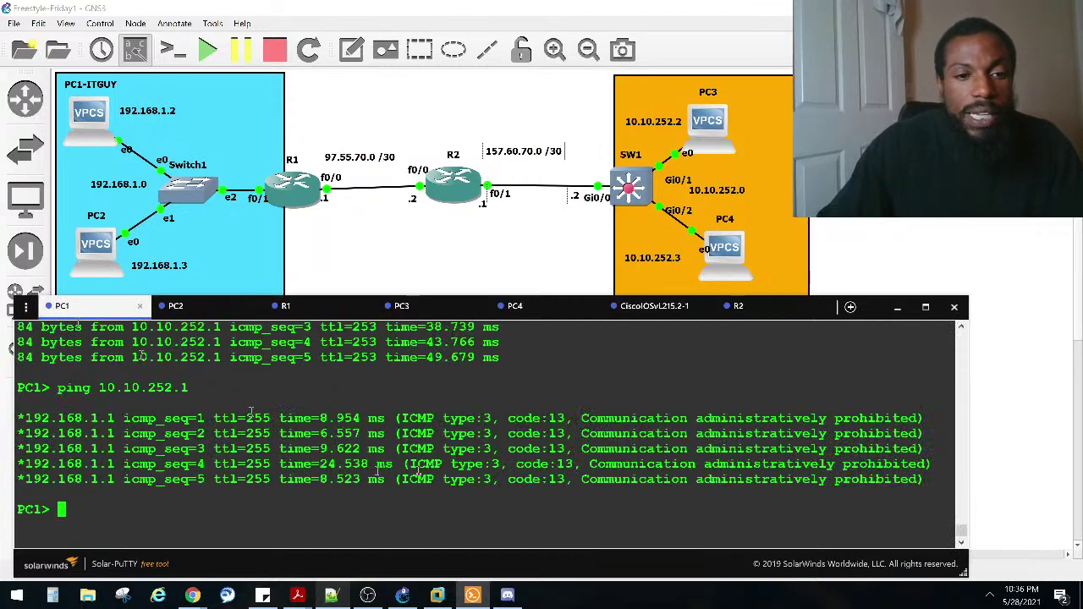
pyautogui.press('Up')
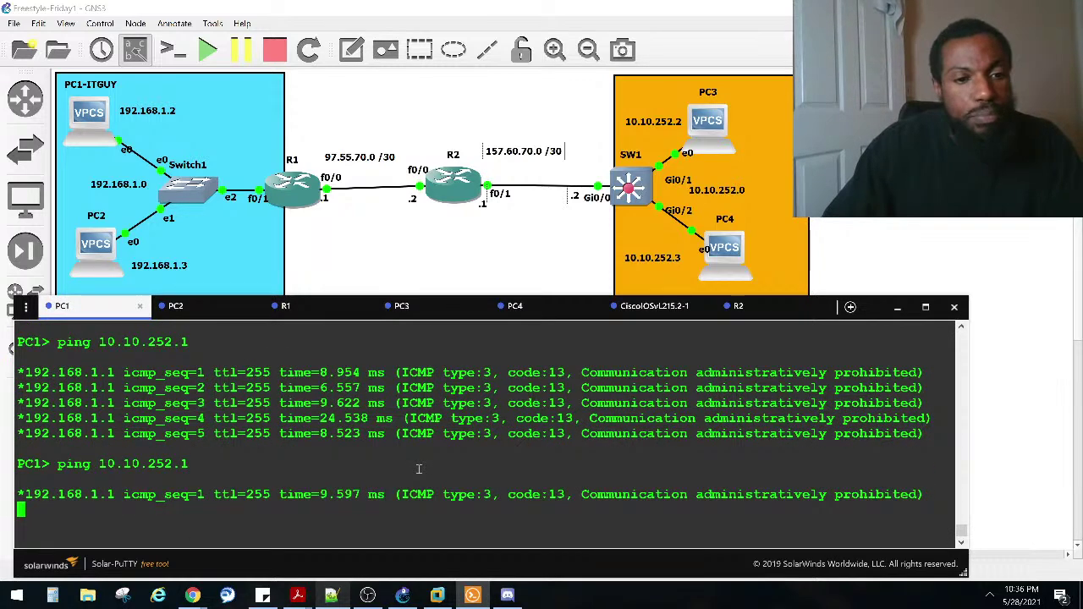
pyautogui.click(204, 314)
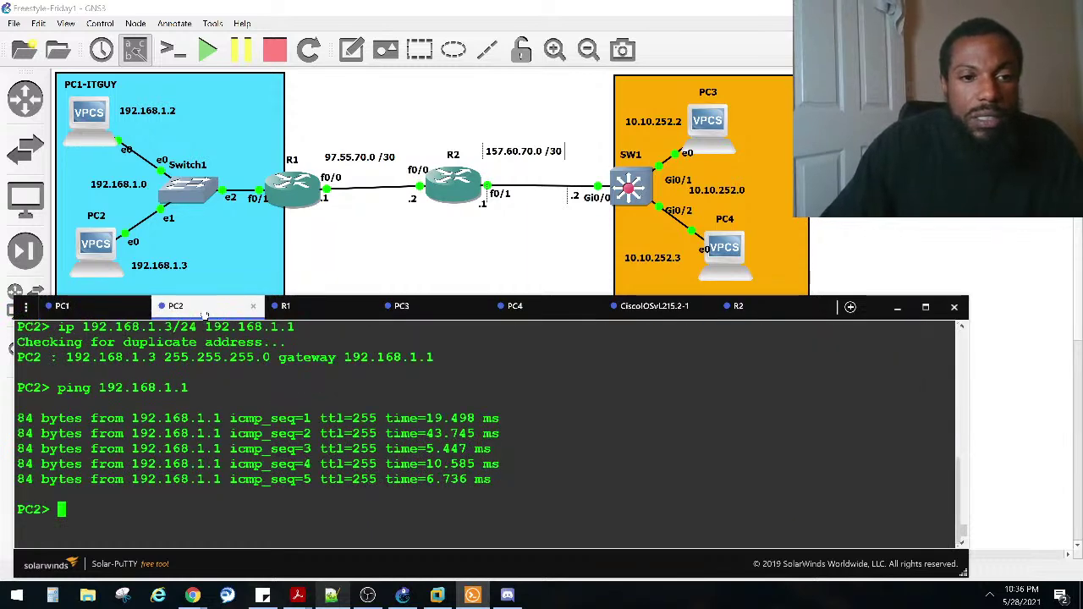
pyautogui.click(308, 314)
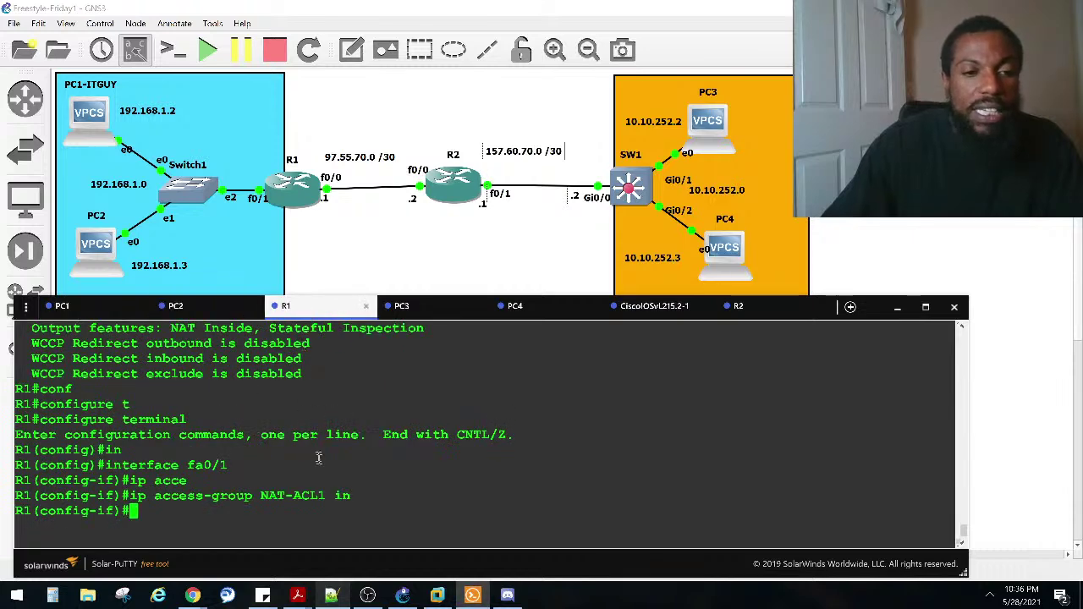
# Step: Under interface fa0/0, enter 'no ip access-group NAT-ACL1 out'
pyautogui.press('Up')
pyautogui.press('Up')
pyautogui.press('BackSpace')
pyautogui.write('0')
pyautogui.press('Return')
pyautogui.press('Up')
pyautogui.press('Up')
pyautogui.hotkey('ctrl', 'a')
pyautogui.write('no')
pyautogui.press('Right')
pyautogui.press('Right')
pyautogui.press('Right')
pyautogui.press('Right')
pyautogui.press('Right')
pyautogui.press('Right')
pyautogui.press('Right')
pyautogui.press('Right')
pyautogui.press('Right')
pyautogui.press('Right')
pyautogui.press('Right')
pyautogui.press('Right')
pyautogui.press('Right')
pyautogui.press('Right')
pyautogui.press('Right')
pyautogui.press('Right')
pyautogui.press('Right')
pyautogui.press('BackSpace')
pyautogui.press('BackSpace')
pyautogui.write('out')
pyautogui.press('Return')
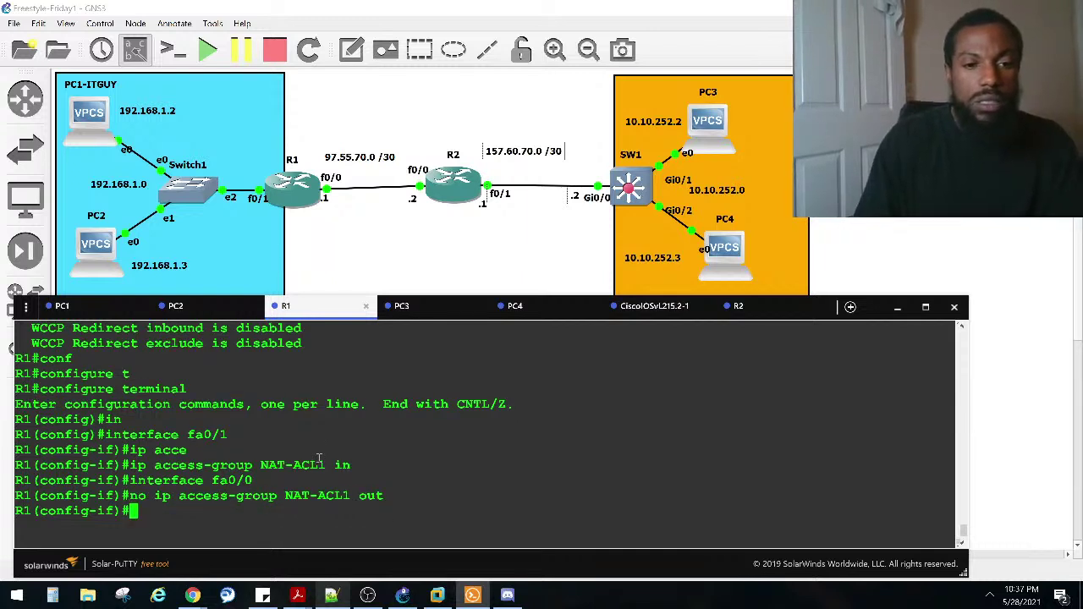
# Step: Exit config mode and check the access-list lines for Fa0/0 and Fa0/1
pyautogui.hotkey('ctrl', 'z')
pyautogui.write('sho ip inter fa0/0')
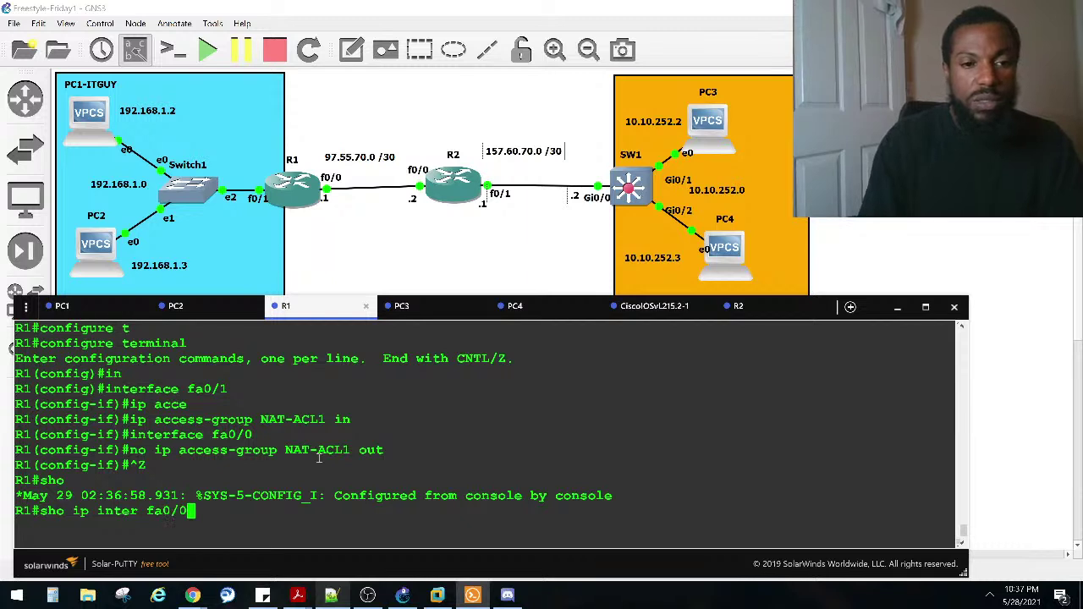
pyautogui.write(' | incl access')
pyautogui.press('Return')
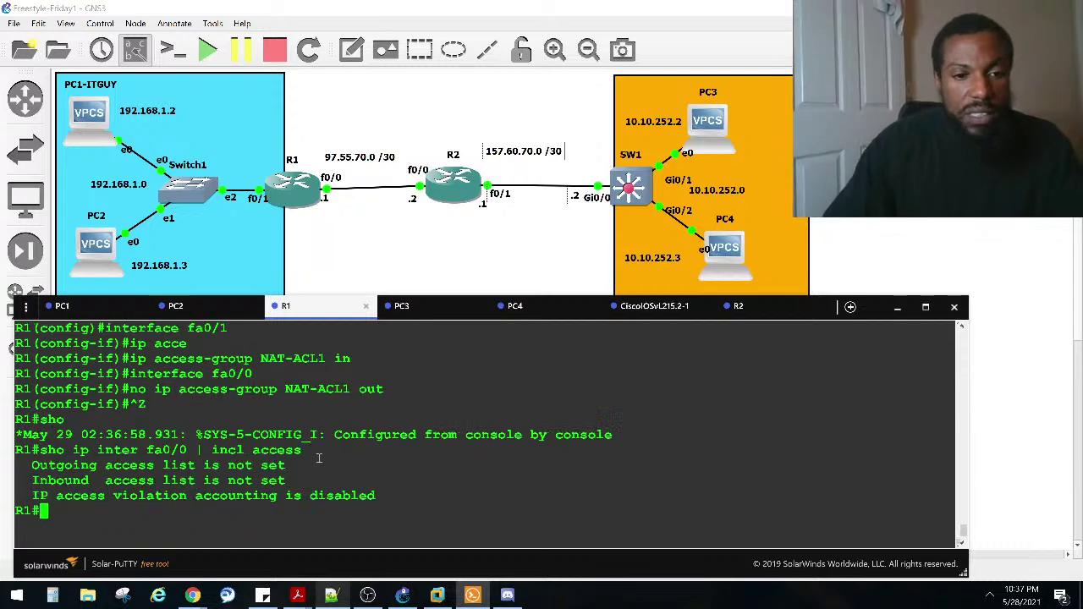
pyautogui.press('Up')
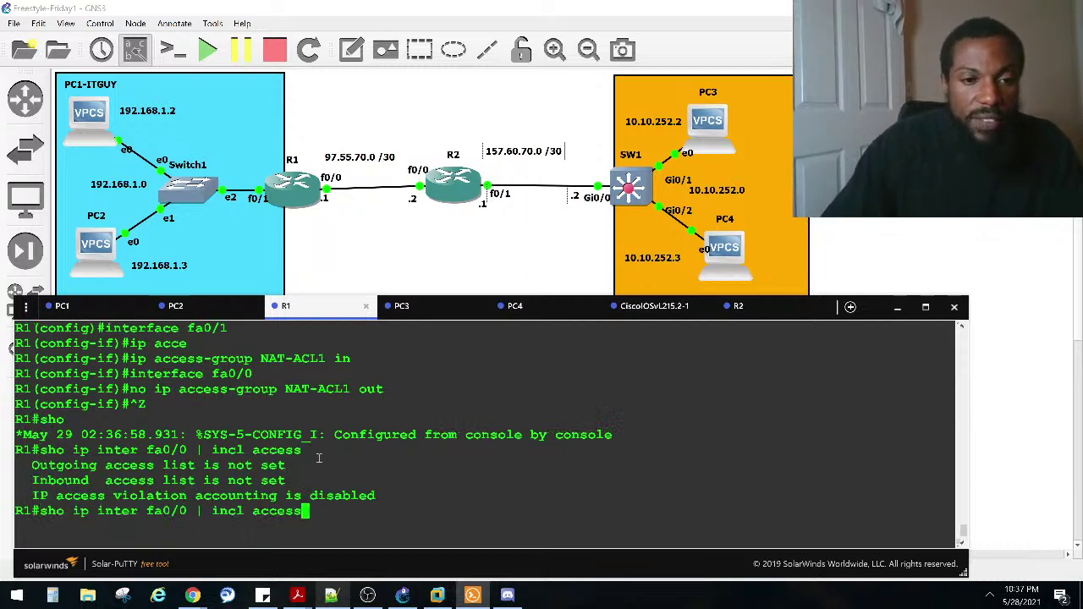
pyautogui.press('Left')
pyautogui.press('Left')
pyautogui.press('Left')
pyautogui.press('Left')
pyautogui.press('Left')
pyautogui.press('Left')
pyautogui.press('Left')
pyautogui.press('Left')
pyautogui.press('Left')
pyautogui.press('BackSpace')
pyautogui.write('1')
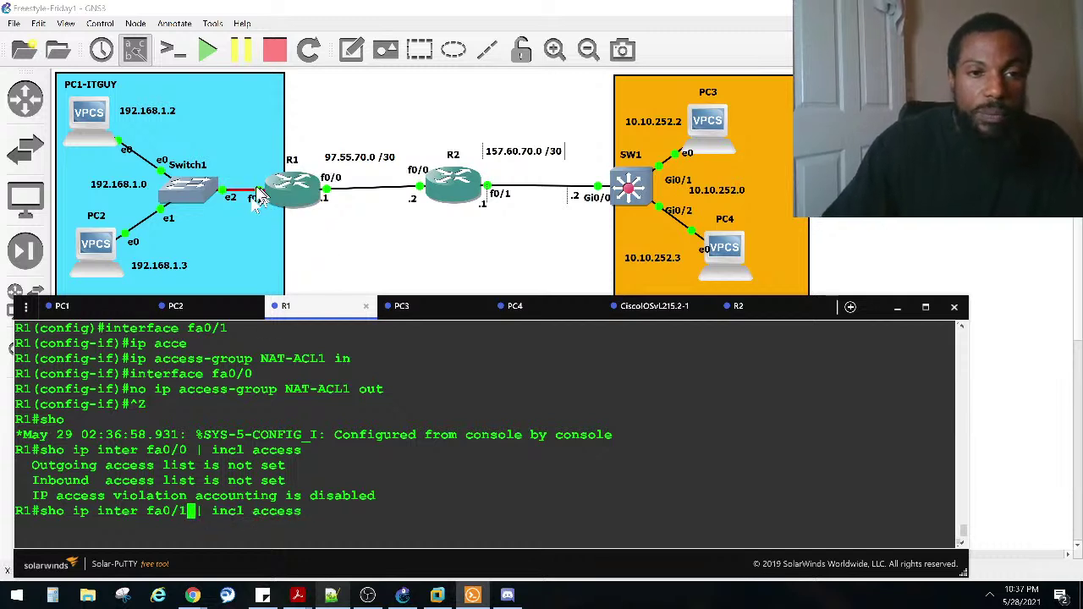
pyautogui.press('Return')
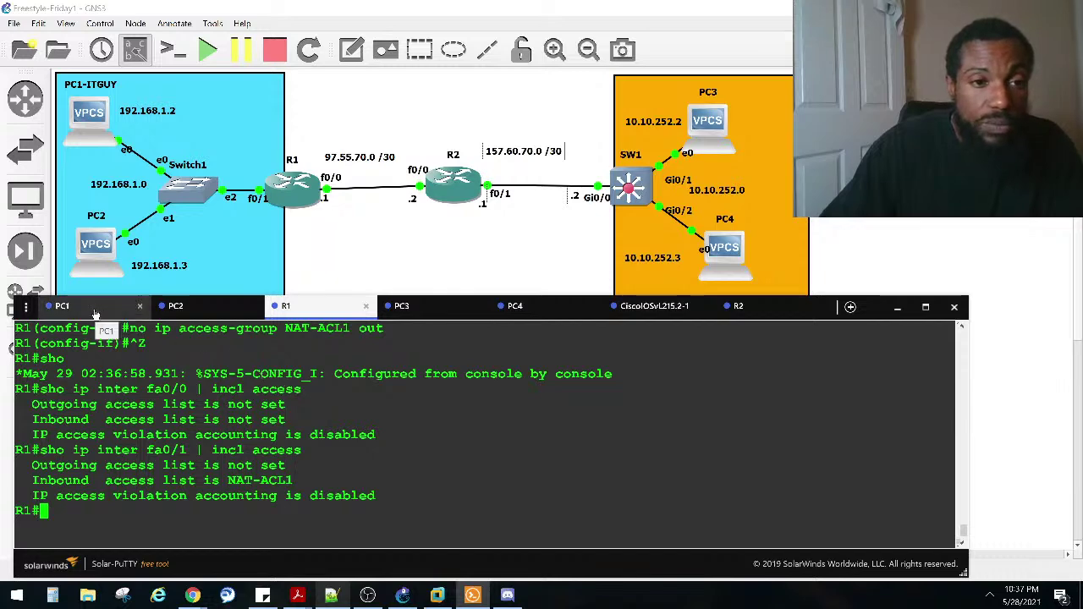
# Step: Rerun 'ping 10.10.252.1' from PC1's console
pyautogui.click(96, 310)
pyautogui.press('Up')
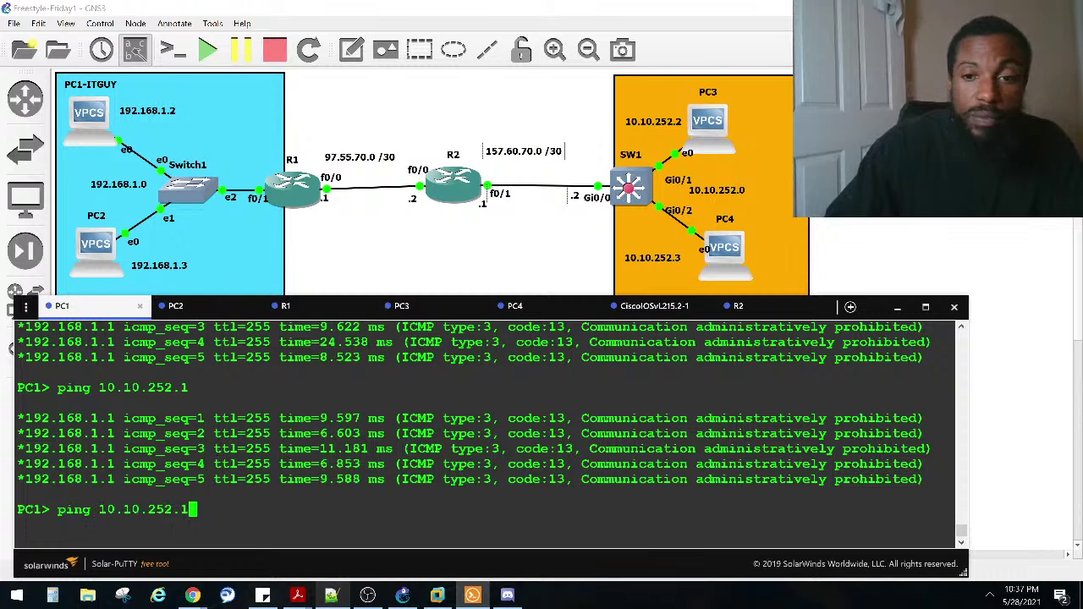
pyautogui.press('Return')
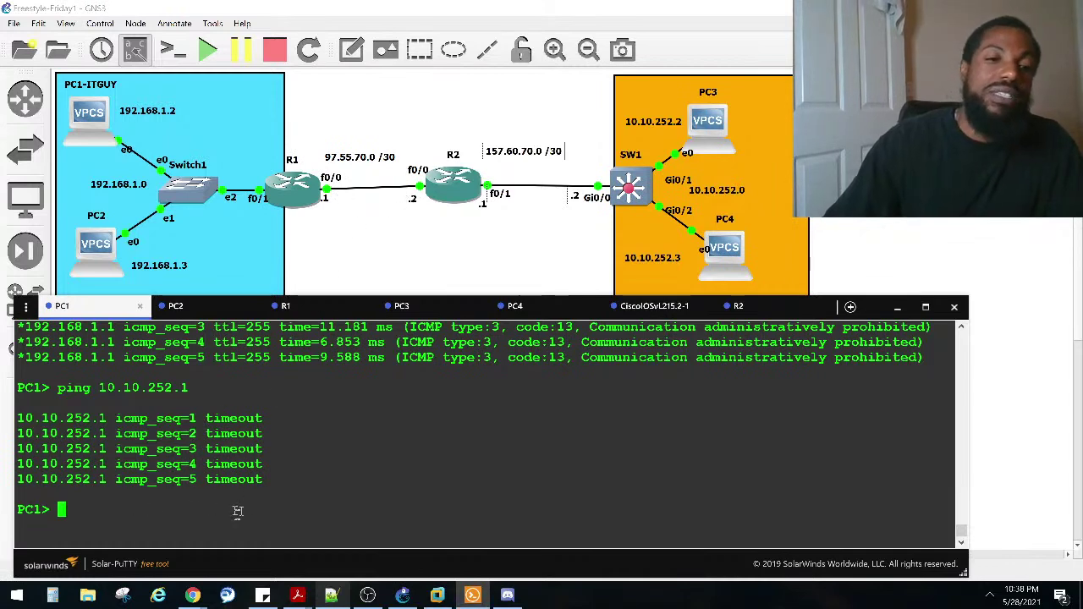
# Step: Run 'sho ip nat statistics' on R1 and highlight the interface and pool-usage lines
pyautogui.click(286, 307)
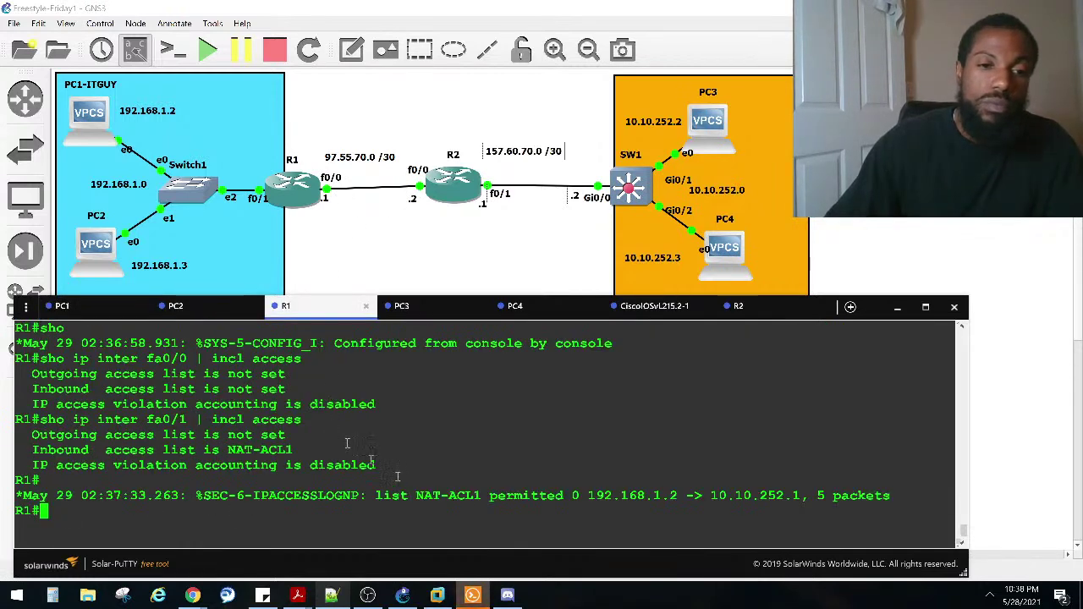
pyautogui.write('sho ')
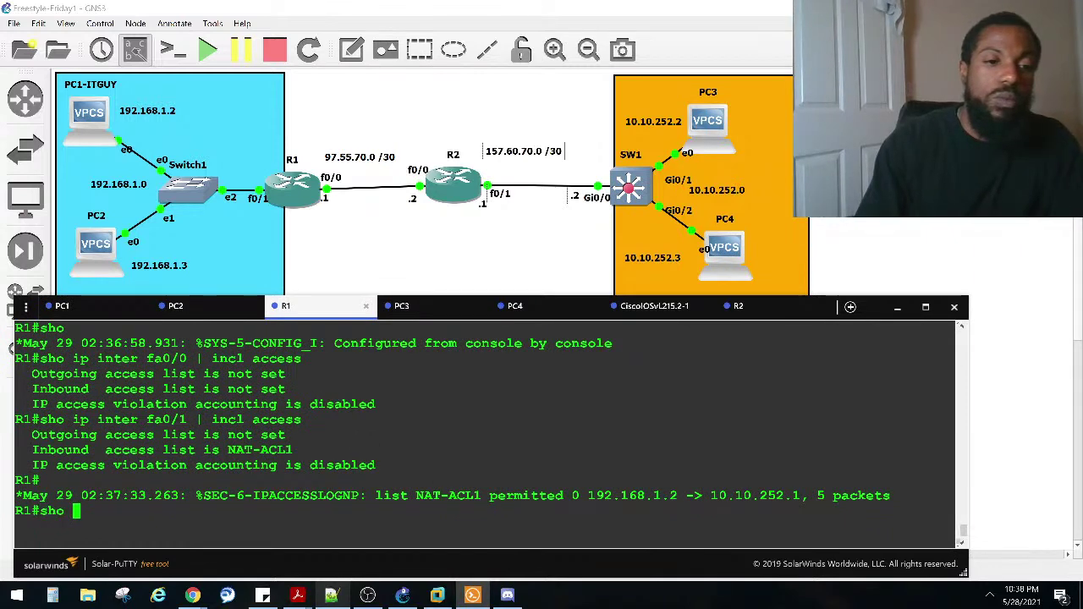
pyautogui.write('ip nat tra')
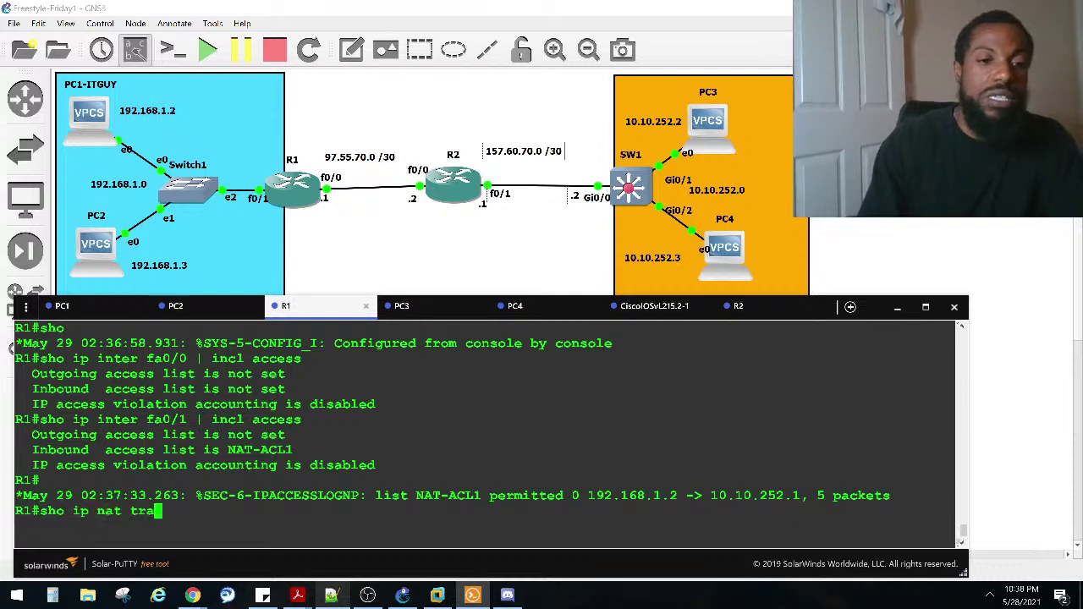
pyautogui.write('s')
pyautogui.press('BackSpace')
pyautogui.press('BackSpace')
pyautogui.press('BackSpace')
pyautogui.press('BackSpace')
pyautogui.write('statistics')
pyautogui.press('Return')
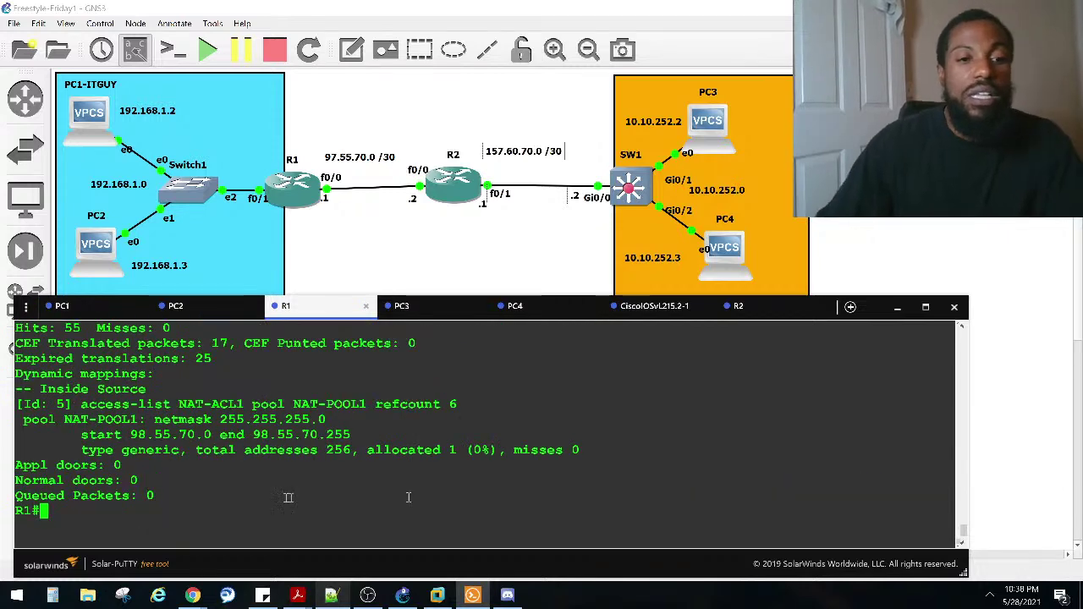
pyautogui.scroll(2, 169, 465)
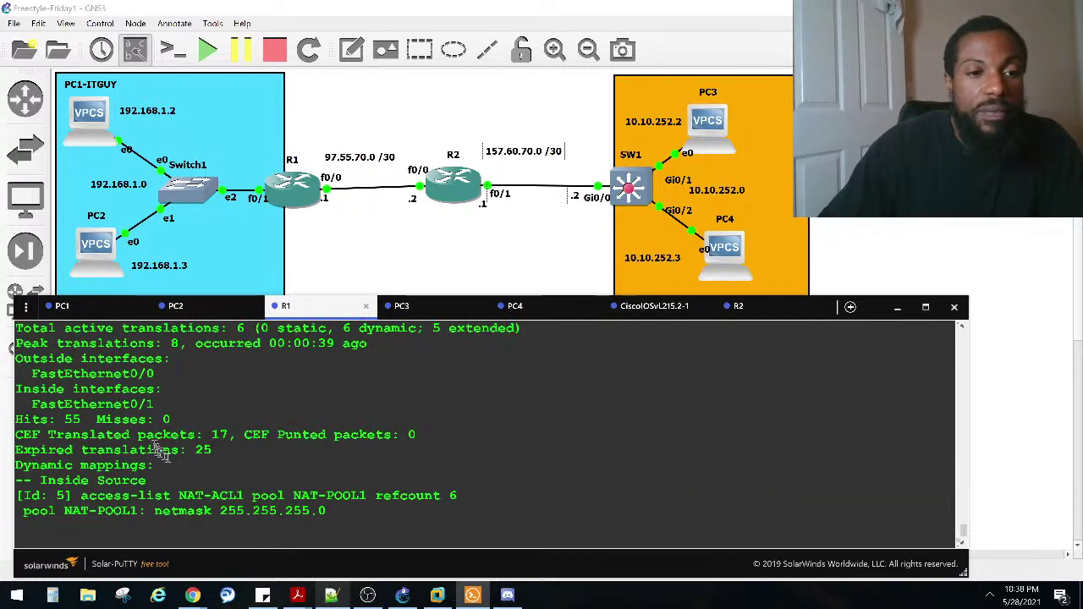
pyautogui.moveTo(158, 378); pyautogui.dragTo(367, 343)
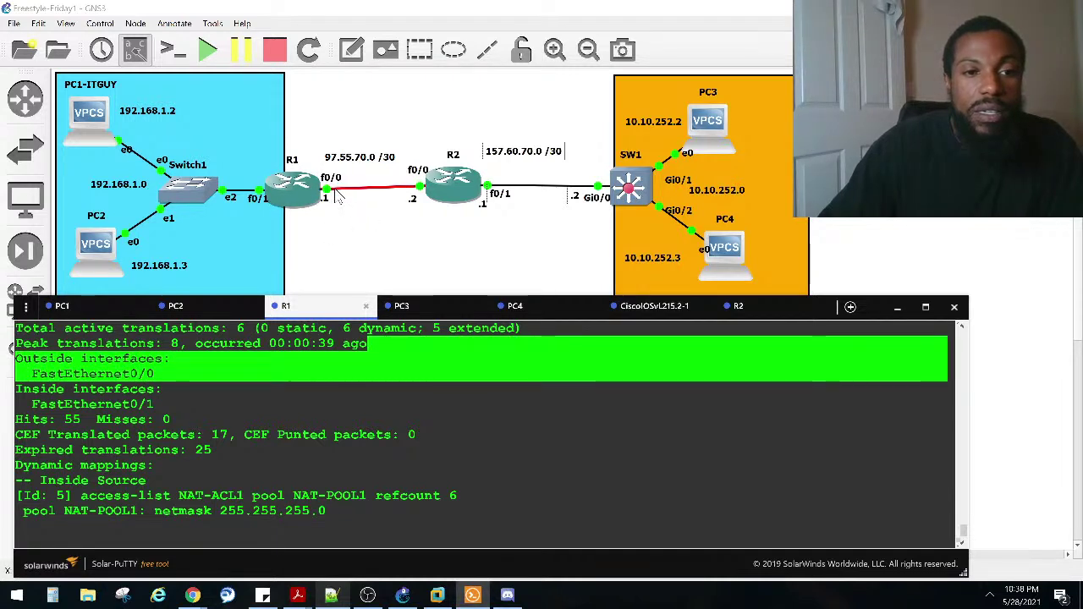
pyautogui.moveTo(157, 408); pyautogui.dragTo(154, 373)
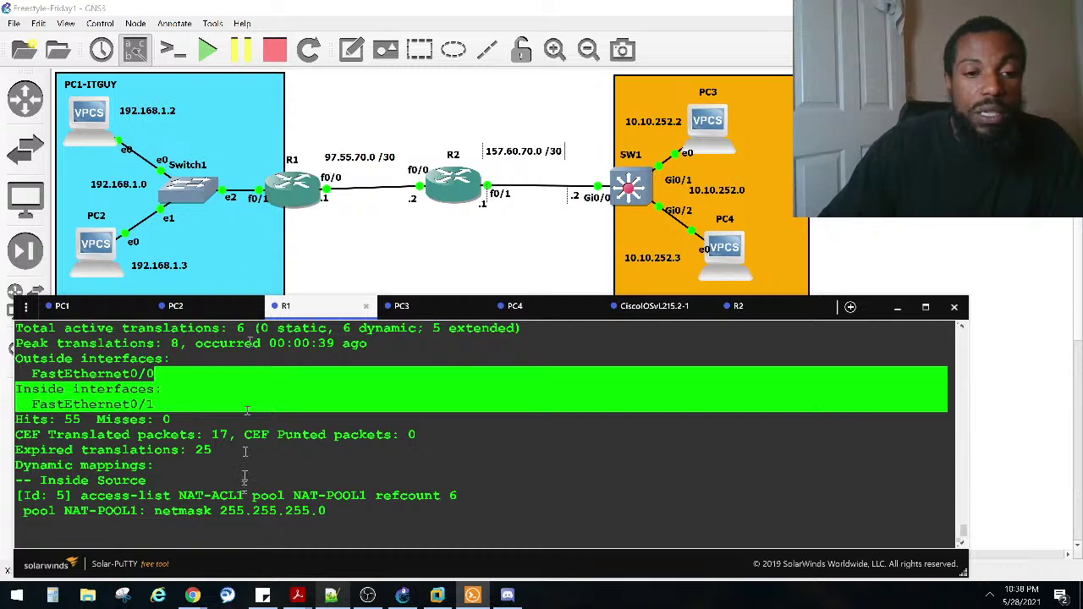
pyautogui.click(283, 457)
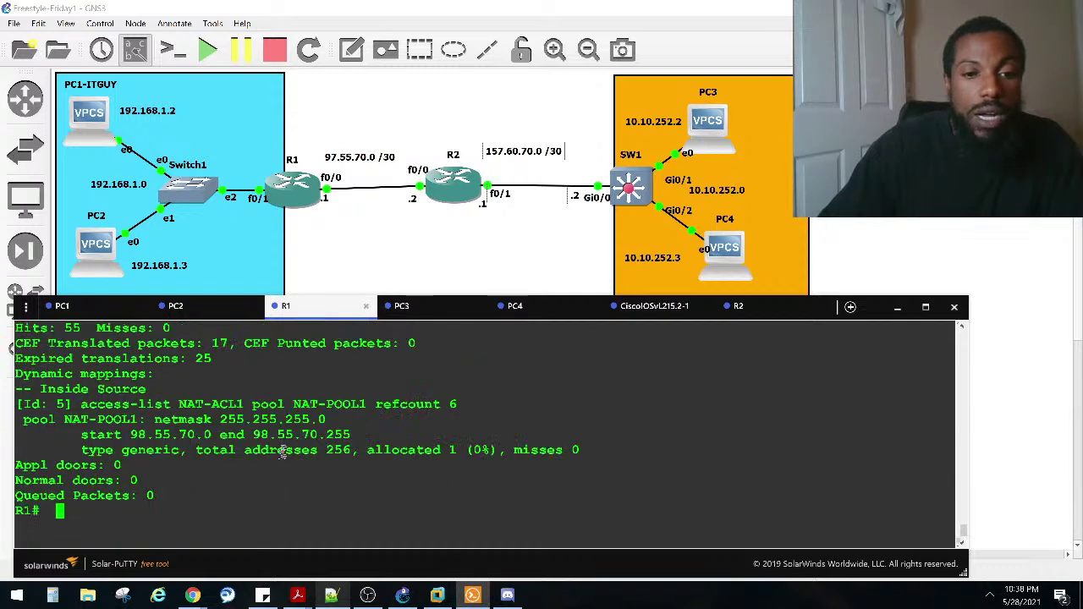
pyautogui.moveTo(498, 450); pyautogui.dragTo(383, 450)
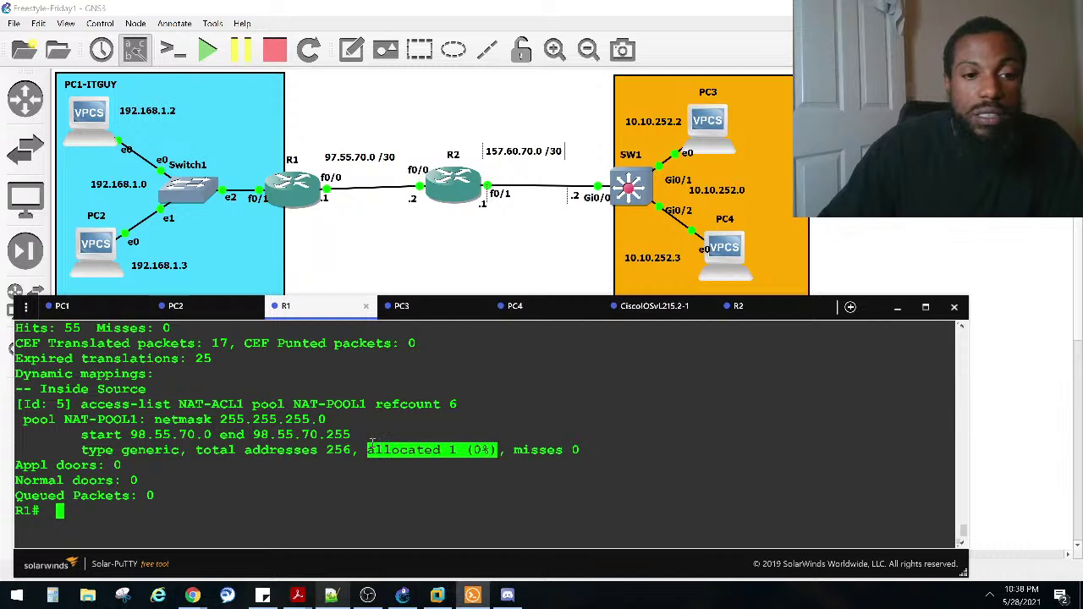
pyautogui.click(263, 397)
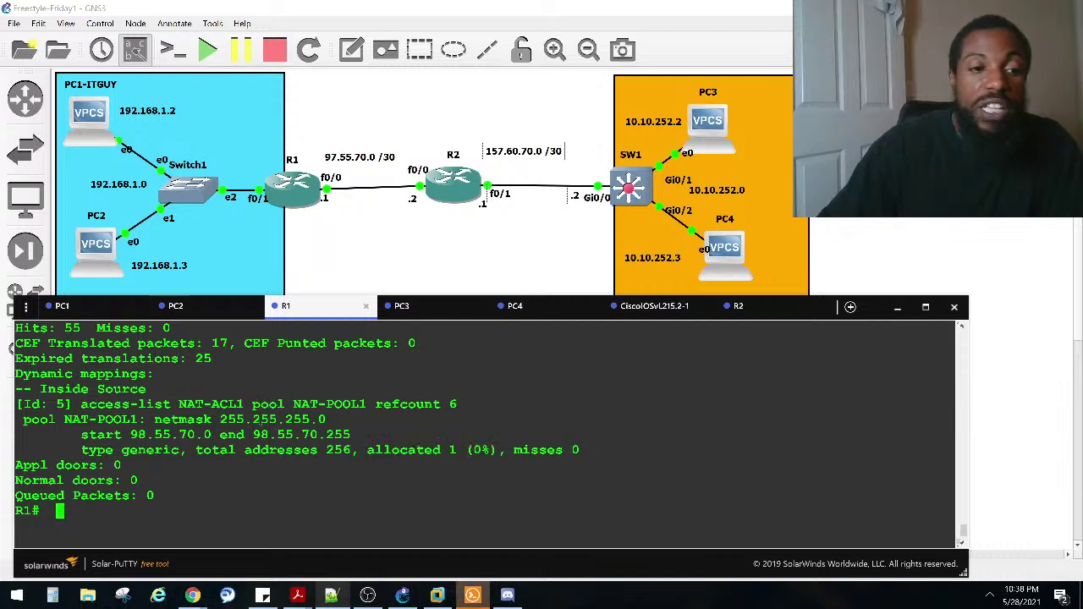
# Step: Run 'show ip nat translations' and select inside global address 98.55.70.3
pyautogui.write('sho tran')
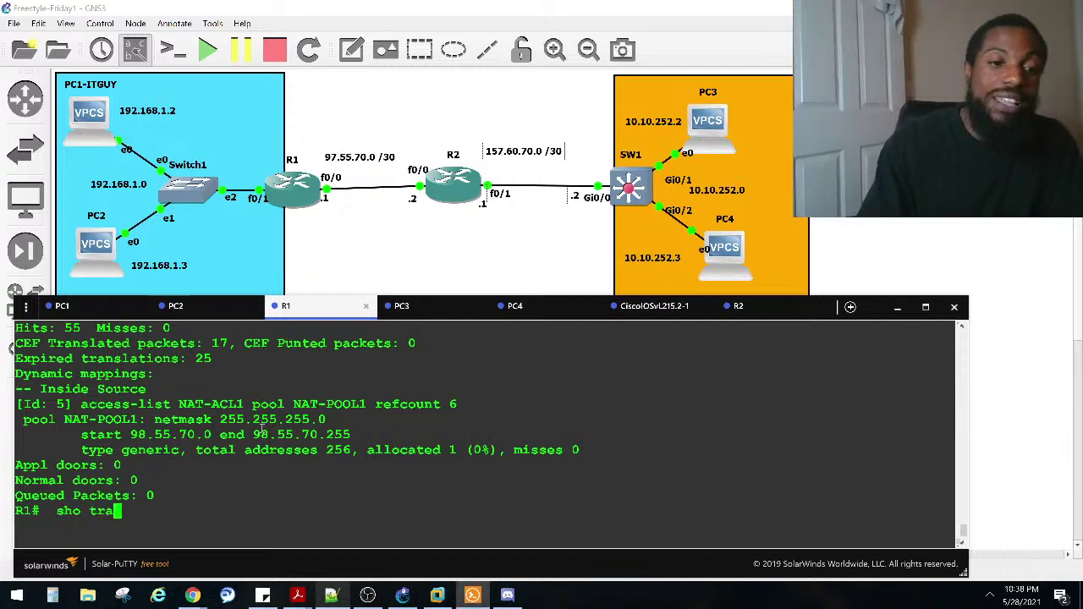
pyautogui.press('Tab')
pyautogui.write('ns')
pyautogui.press('Tab')
pyautogui.write('lat')
pyautogui.press('Return')
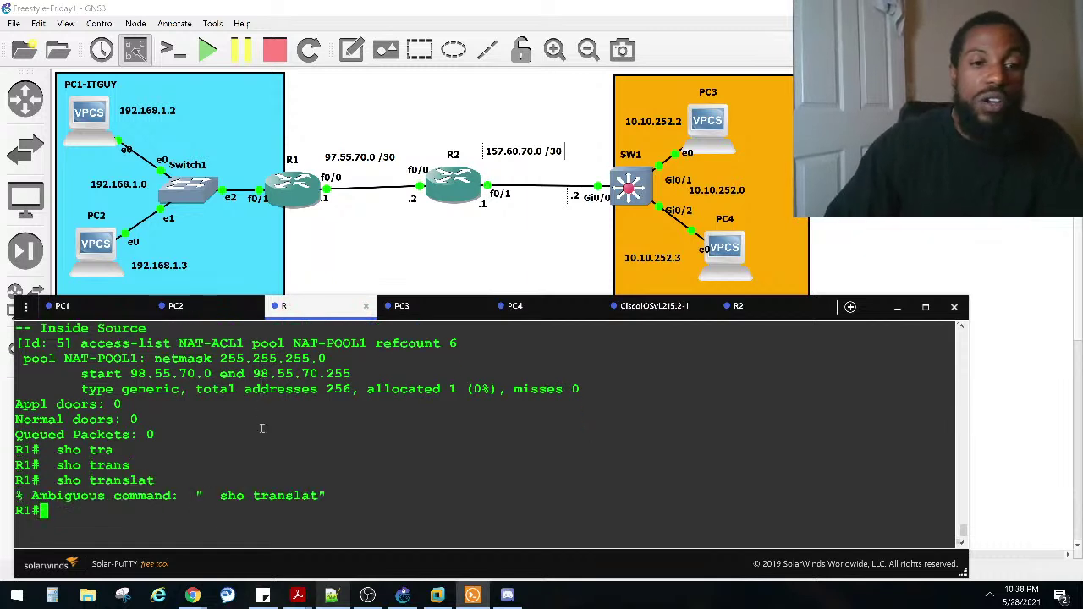
pyautogui.press('Up')
pyautogui.press('BackSpace')
pyautogui.press('BackSpace')
pyautogui.press('BackSpace')
pyautogui.press('BackSpace')
pyautogui.press('BackSpace')
pyautogui.press('BackSpace')
pyautogui.press('BackSpace')
pyautogui.press('BackSpace')
pyautogui.write('ip na')
pyautogui.press('Tab')
pyautogui.write('t tr')
pyautogui.press('Tab')
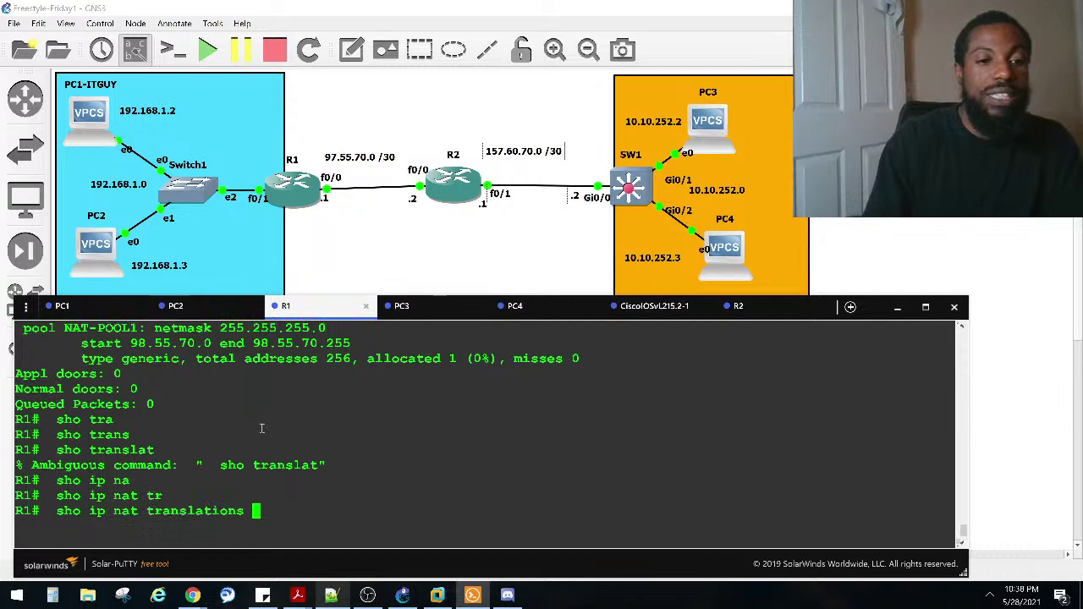
pyautogui.press('Return')
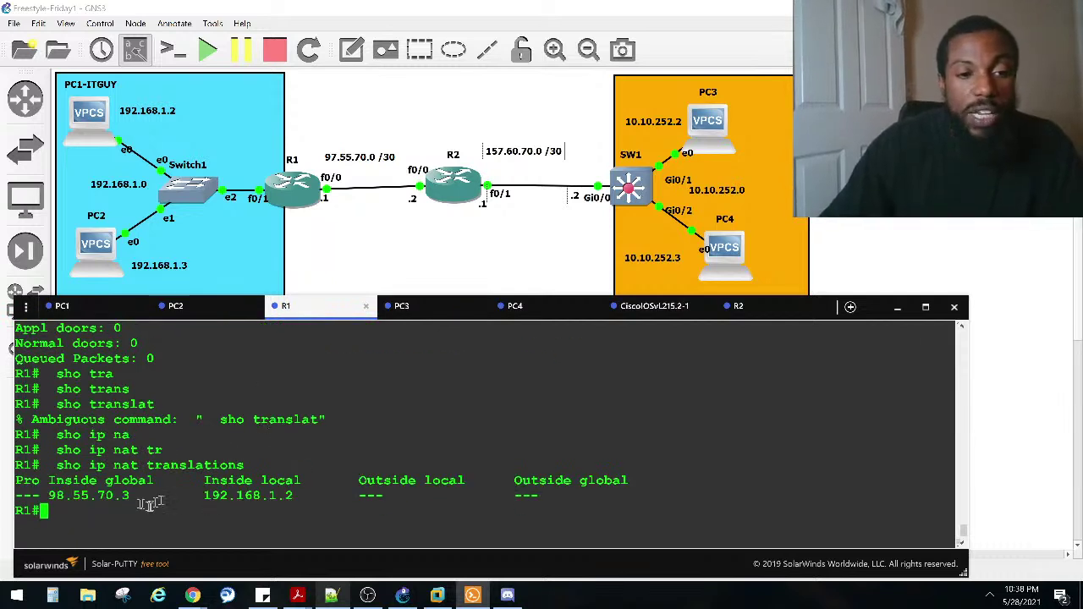
pyautogui.moveTo(138, 496); pyautogui.dragTo(53, 499)
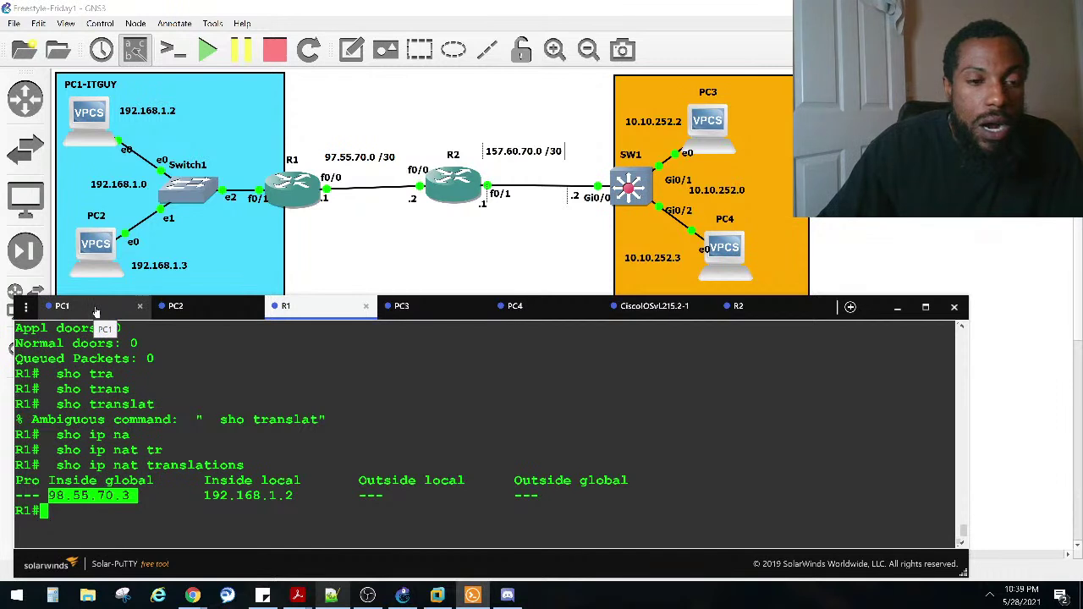
# Step: Ping 10.10.252.1 from PC2, then view R1's log of NAT-ACL1 permitting 192.168.1.3
pyautogui.click(191, 309)
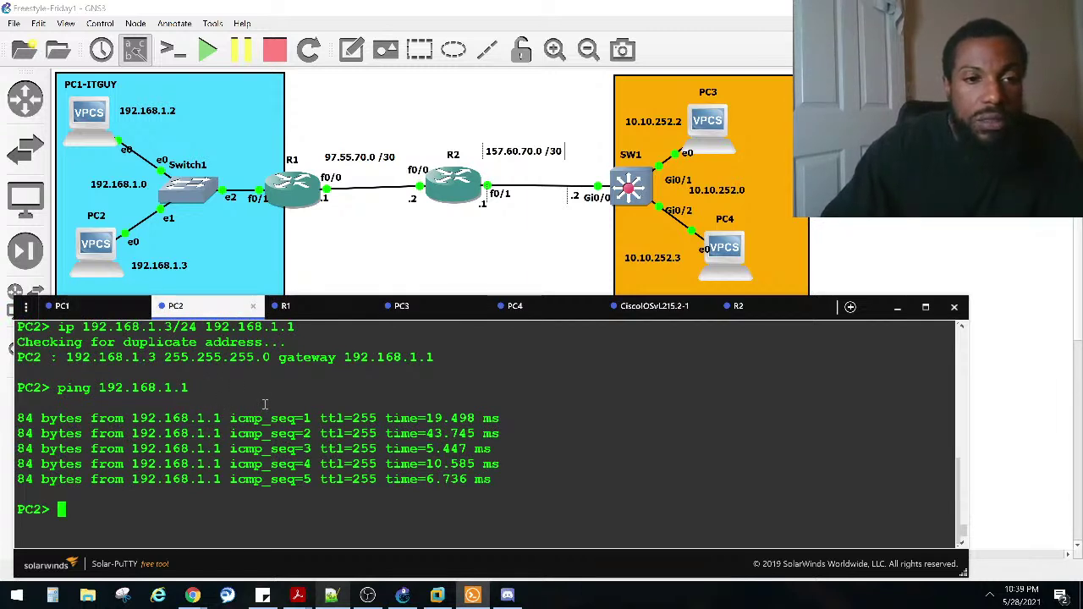
pyautogui.click(106, 309)
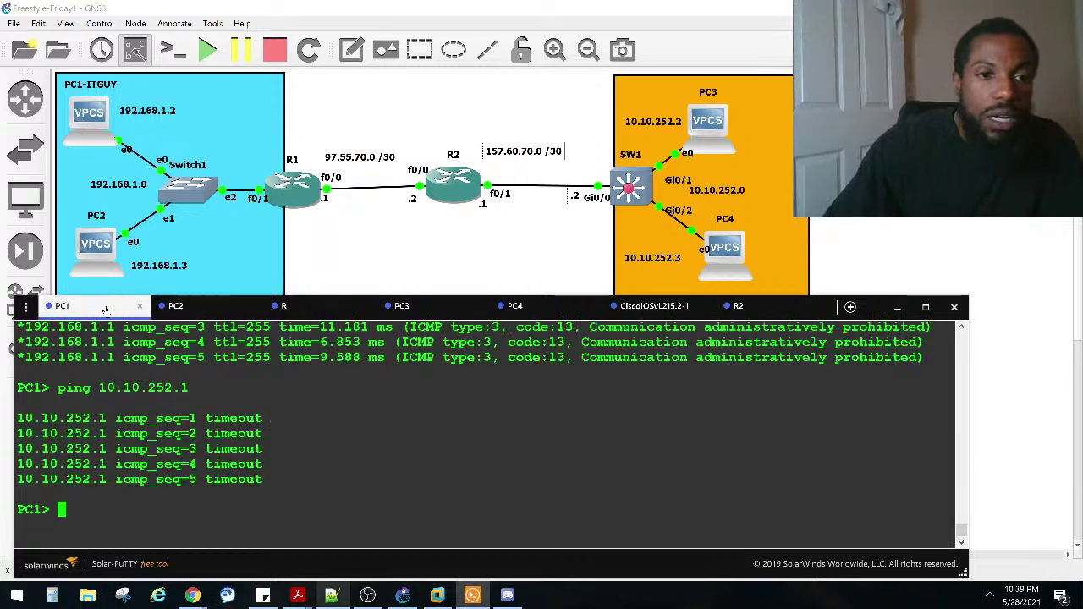
pyautogui.click(194, 308)
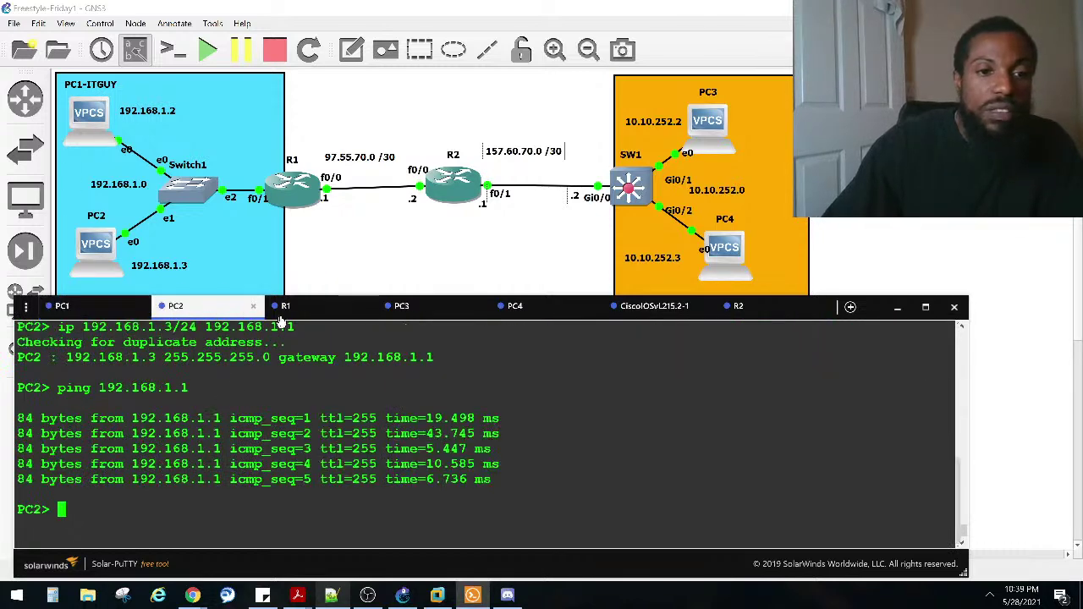
pyautogui.press('Up')
pyautogui.press('BackSpace')
pyautogui.press('BackSpace')
pyautogui.press('BackSpace')
pyautogui.press('BackSpace')
pyautogui.press('BackSpace')
pyautogui.press('BackSpace')
pyautogui.press('BackSpace')
pyautogui.press('BackSpace')
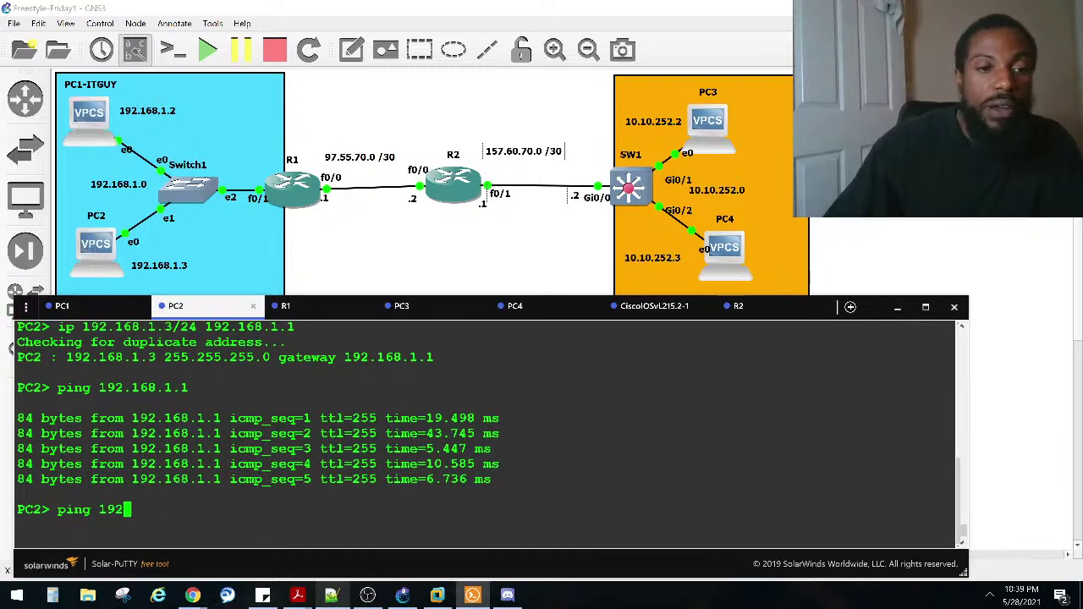
pyautogui.press('BackSpace')
pyautogui.press('BackSpace')
pyautogui.press('BackSpace')
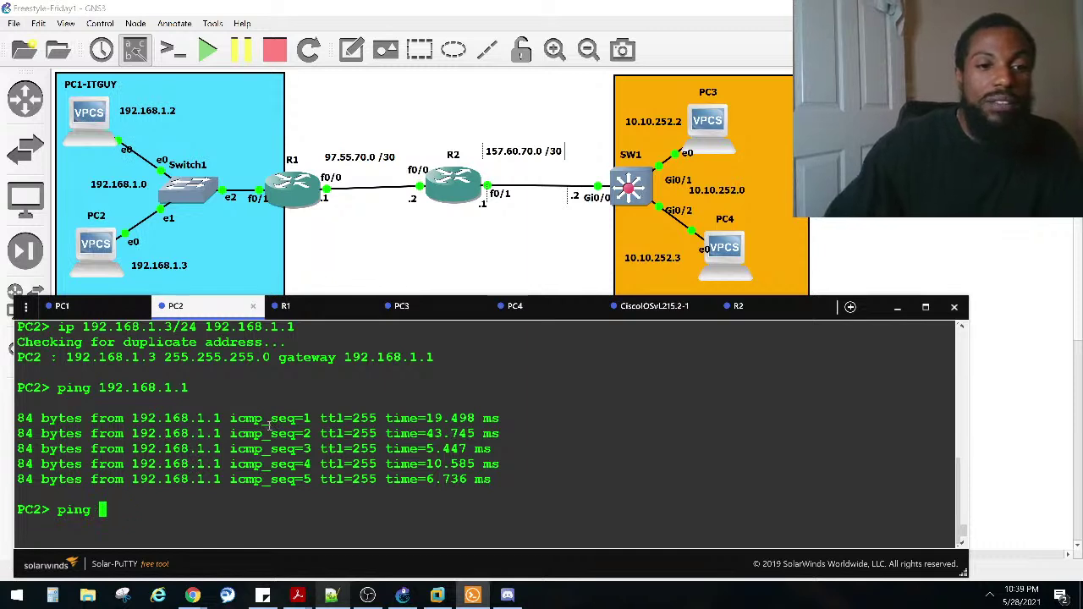
pyautogui.write('10.10.252.1')
pyautogui.press('Return')
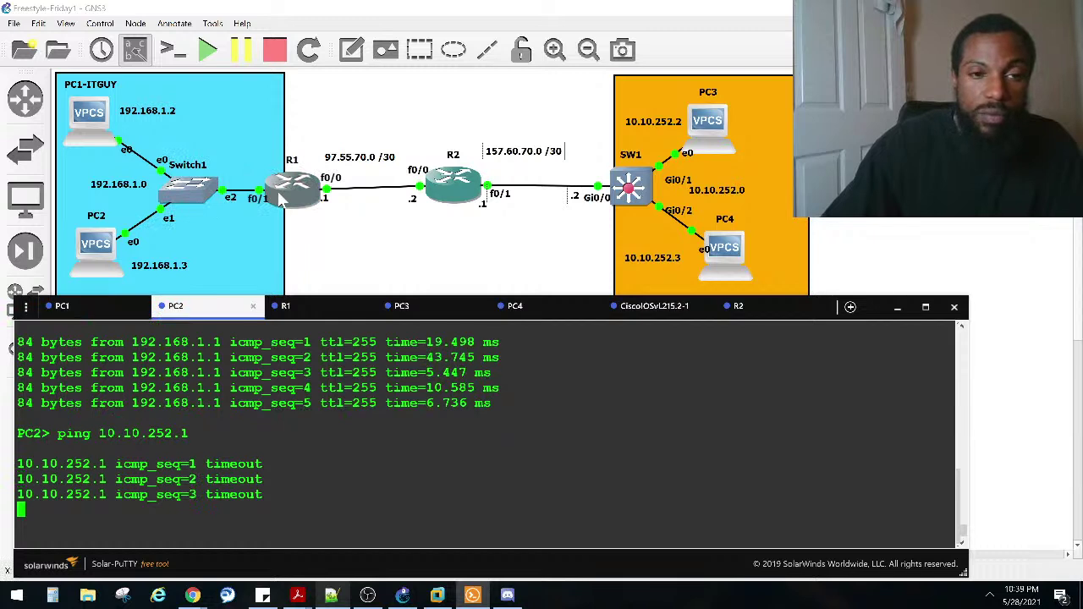
pyautogui.click(305, 315)
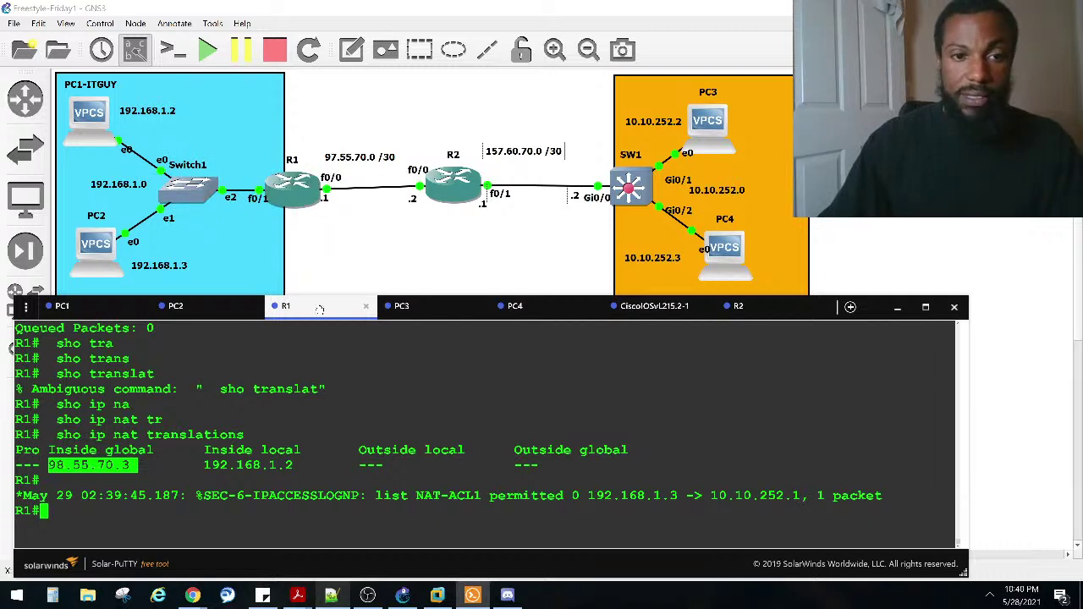
pyautogui.click(273, 432)
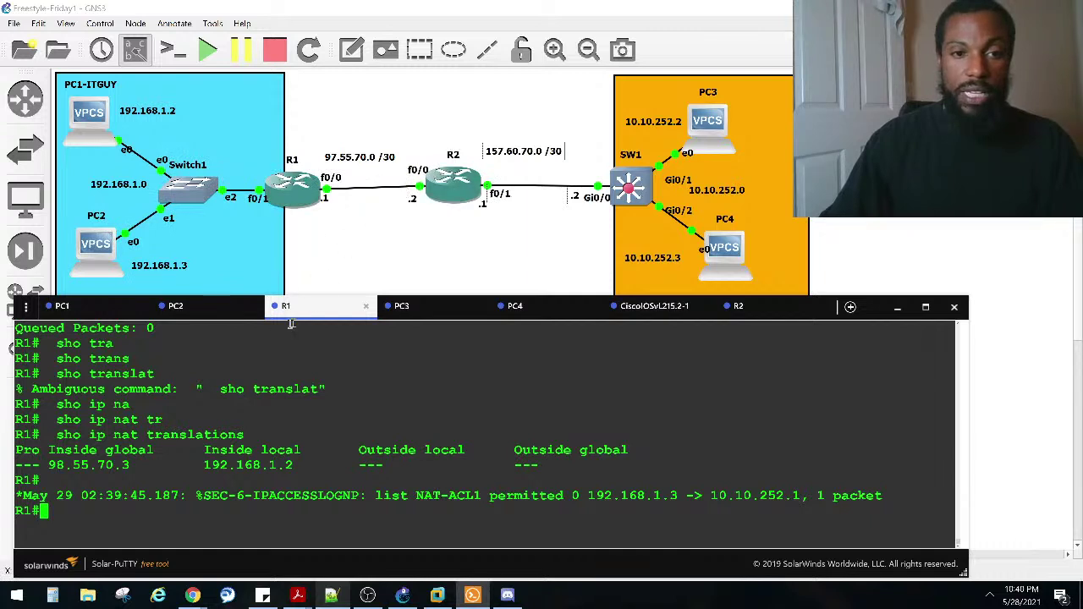
pyautogui.click(193, 312)
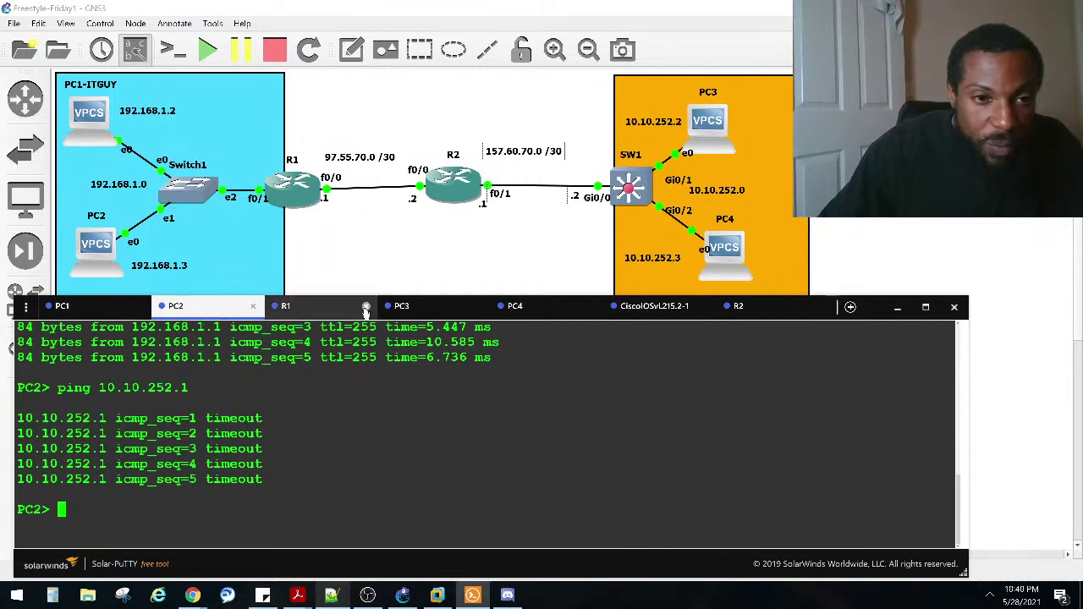
pyautogui.click(285, 306)
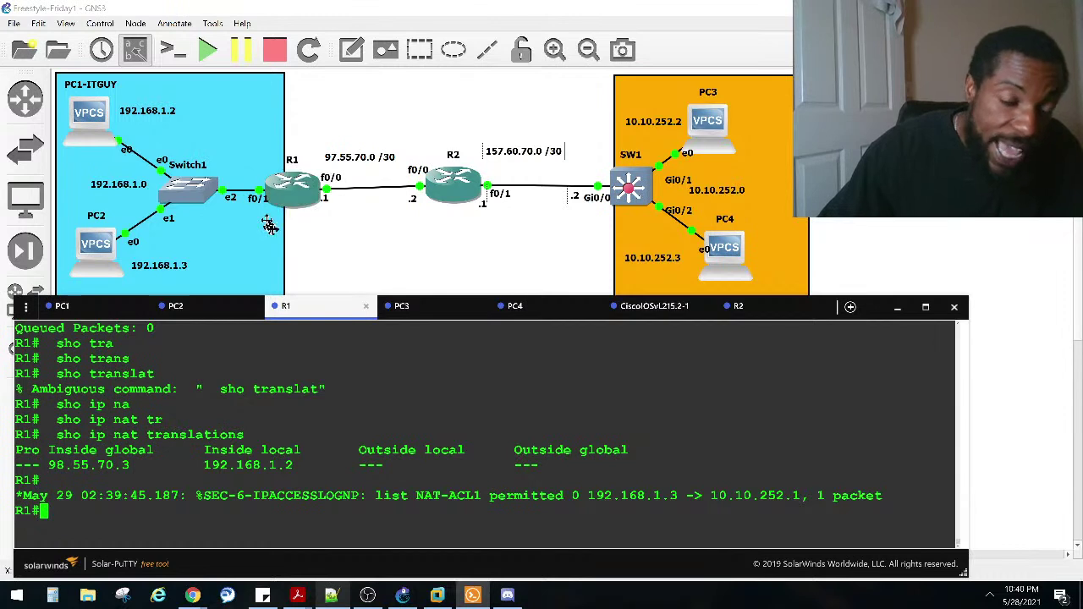
pyautogui.moveTo(292, 482); pyautogui.dragTo(627, 449)
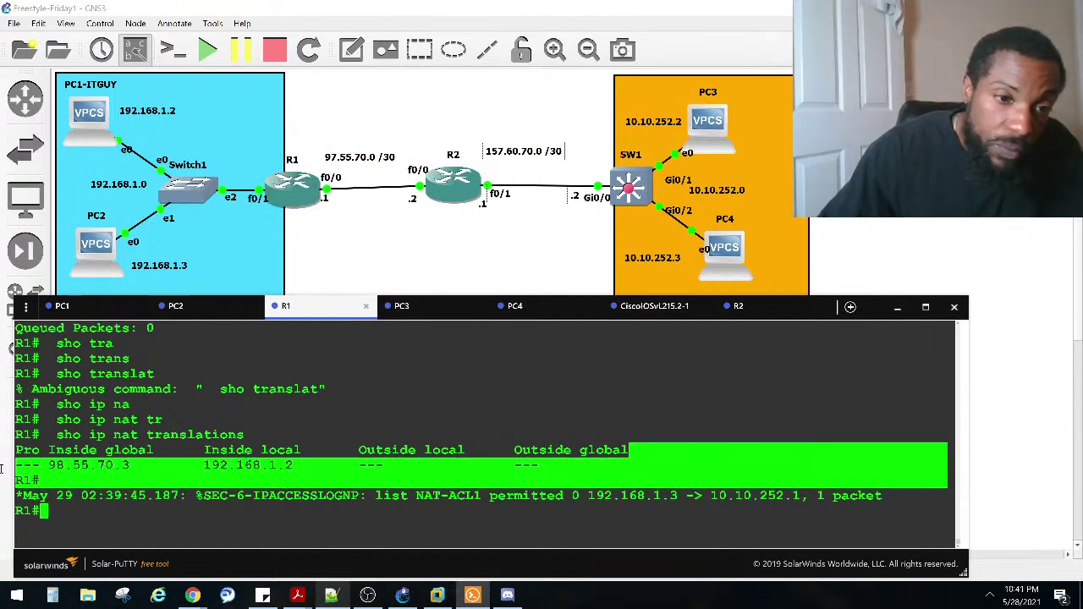
pyautogui.click(146, 464)
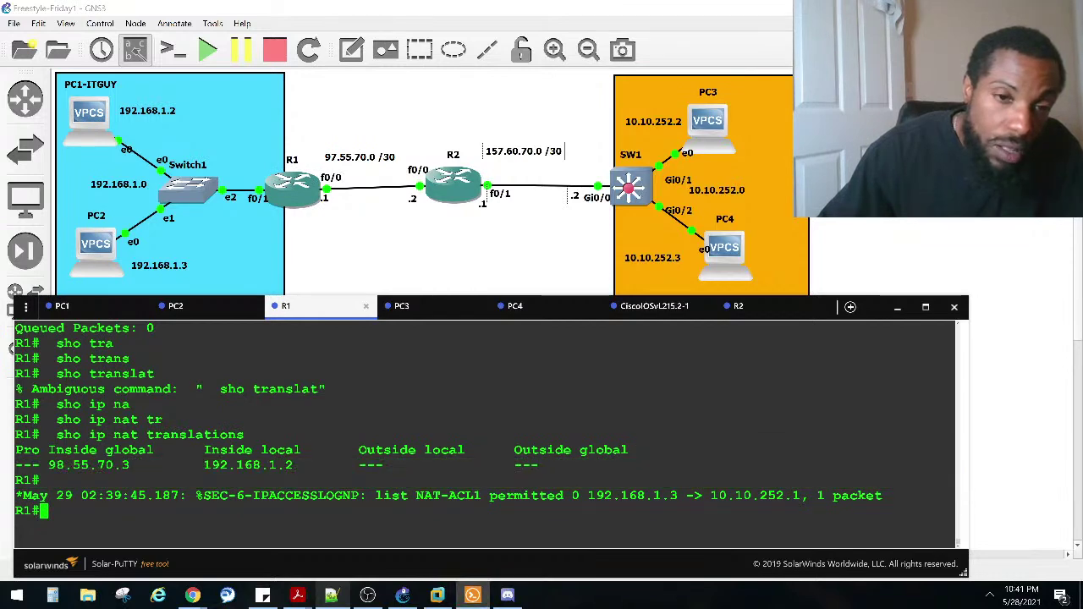
pyautogui.scroll(4, 149, 464)
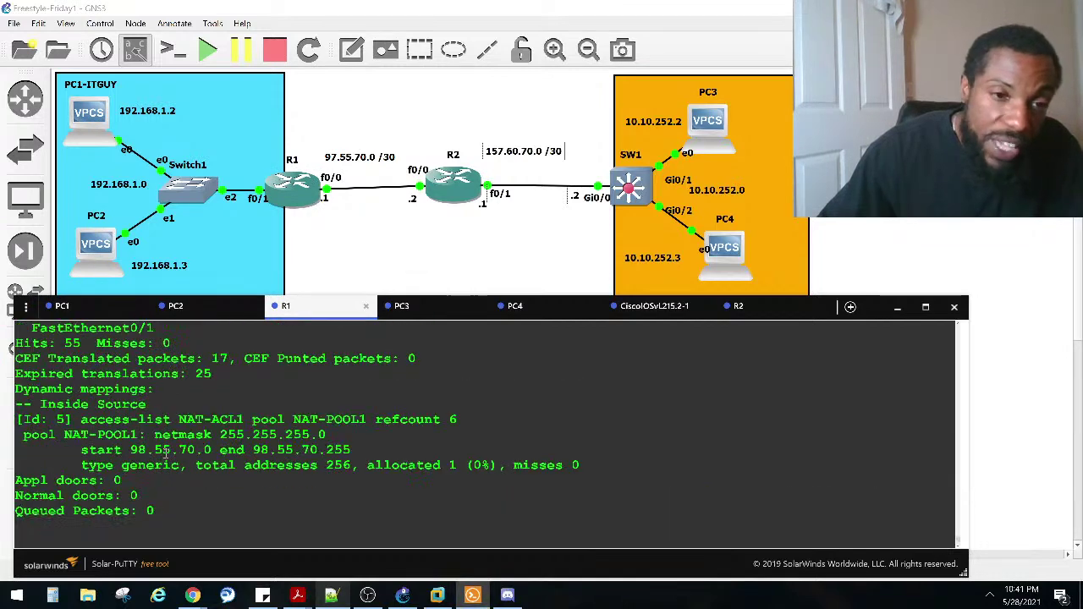
pyautogui.scroll(-4, 169, 451)
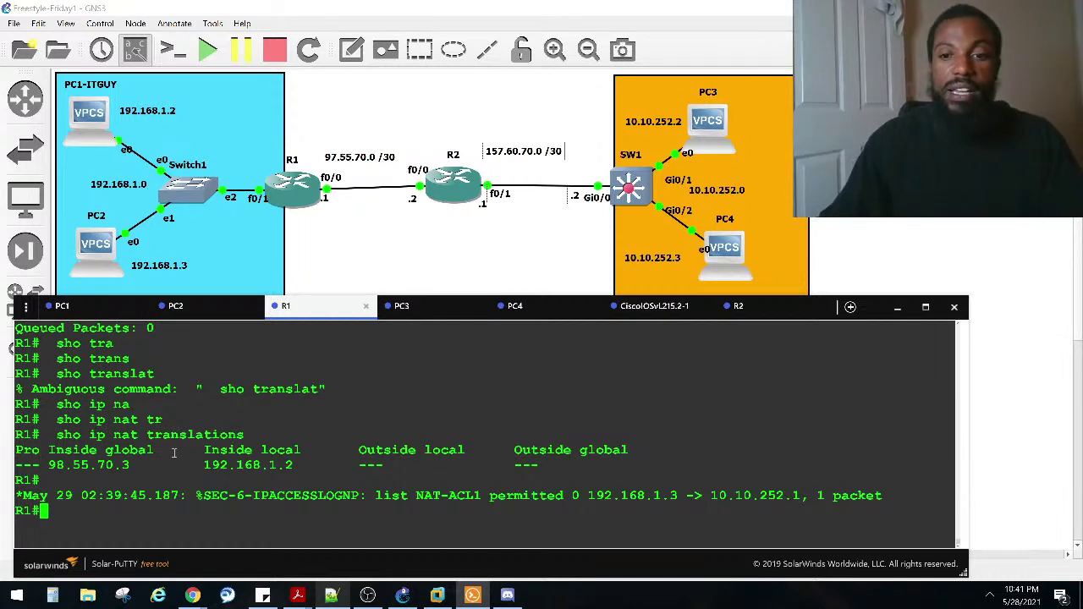
# Step: On R1, enter configure terminal and open interface fastEthernet 0/0
pyautogui.write('in')
pyautogui.press('Return')
pyautogui.write('conf')
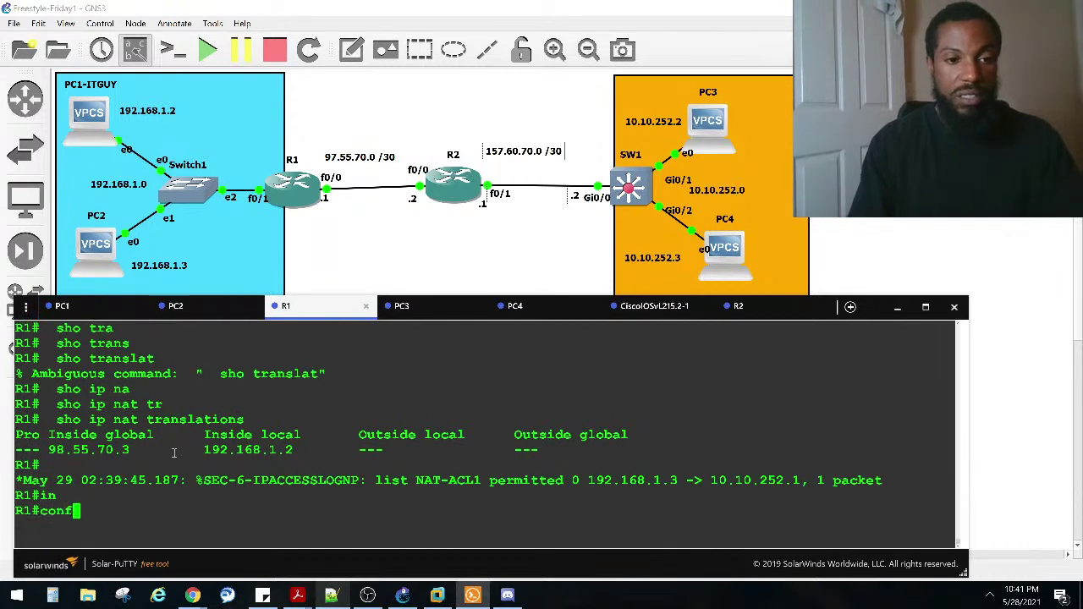
pyautogui.press('Tab')
pyautogui.write('t')
pyautogui.press('Tab')
pyautogui.press('Return')
pyautogui.write('in')
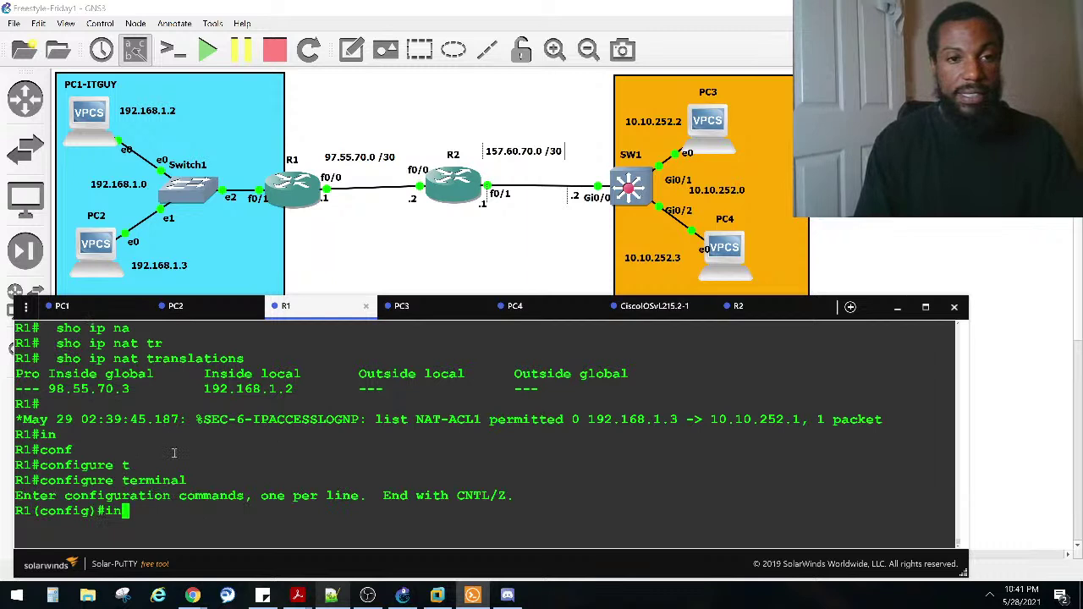
pyautogui.write('t')
pyautogui.press('Tab')
pyautogui.write('fa')
pyautogui.press('Tab')
pyautogui.write('0/0')
pyautogui.press('Return')
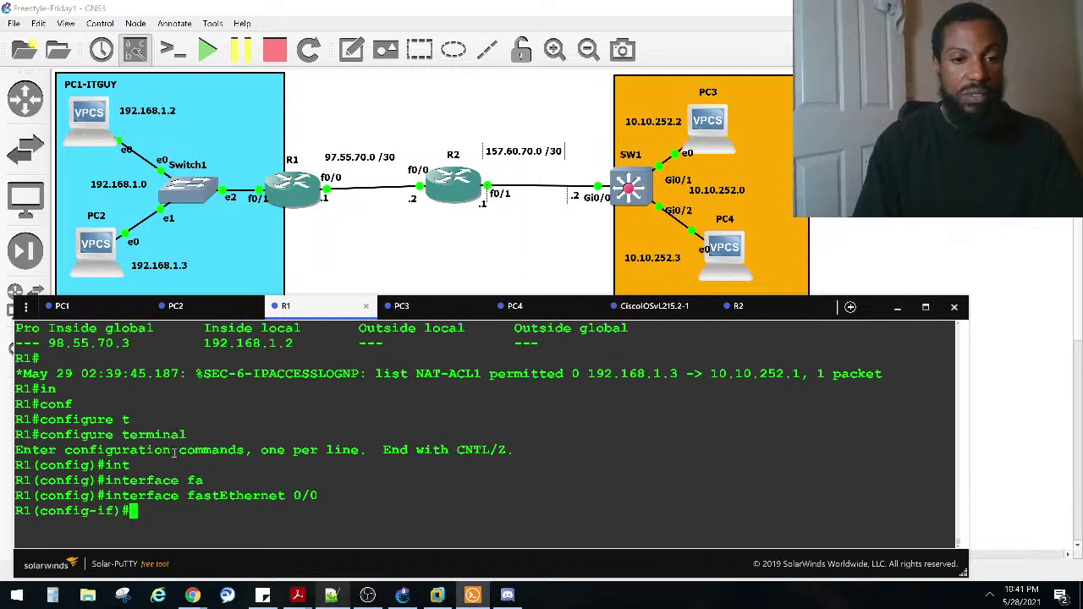
# Step: Enter 'ip access-group NAT-ACL1 out', copying the list name from earlier output
pyautogui.write('ip acce')
pyautogui.press('Tab')
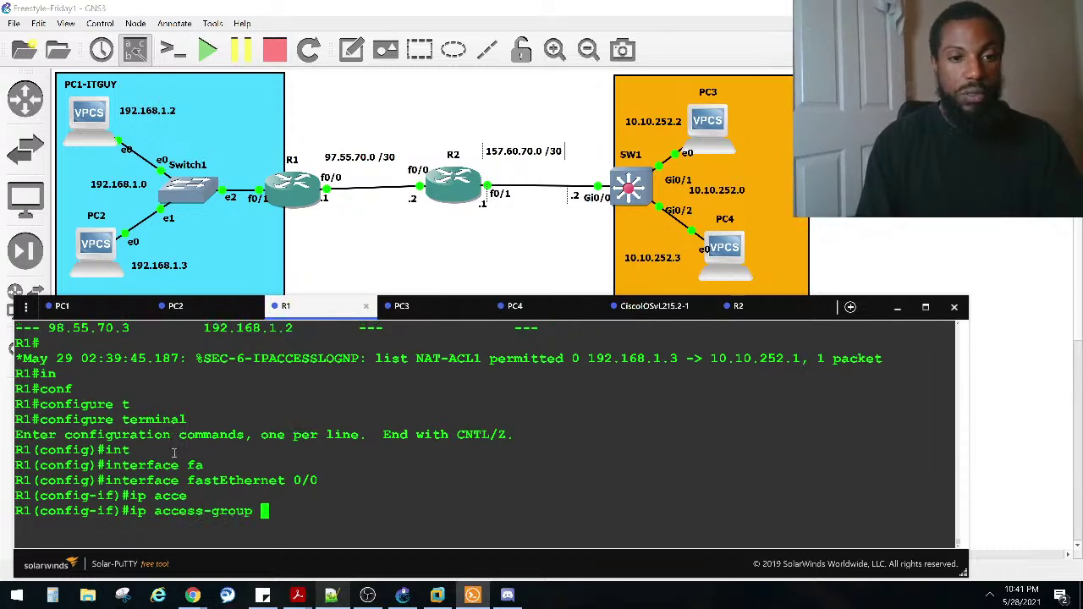
pyautogui.scroll(8, 215, 453)
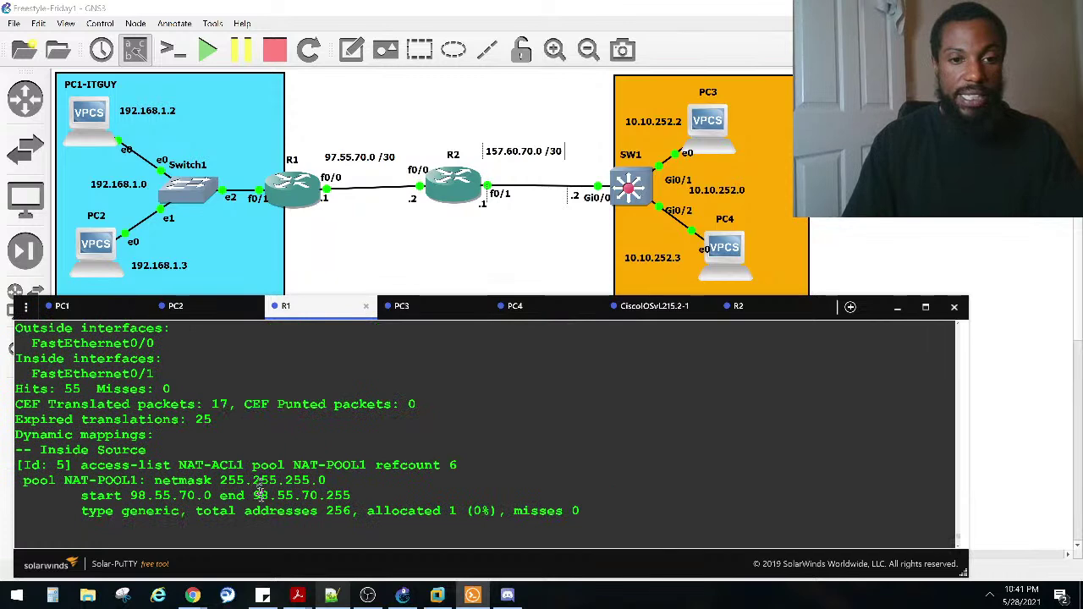
pyautogui.scroll(-2, 357, 468)
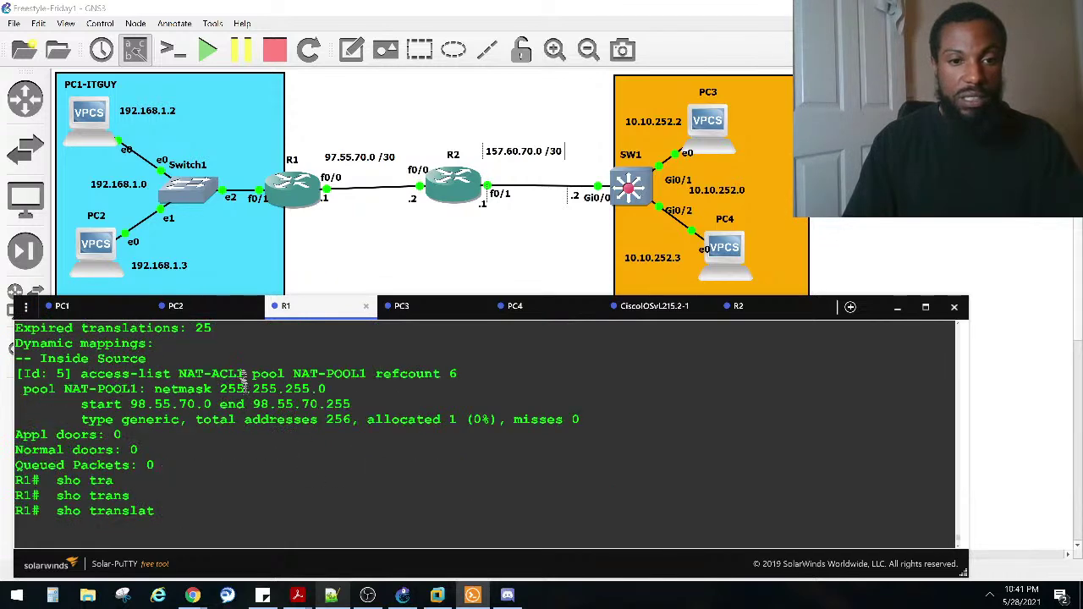
pyautogui.moveTo(243, 373); pyautogui.dragTo(178, 373)
pyautogui.scroll(-5, 181, 375)
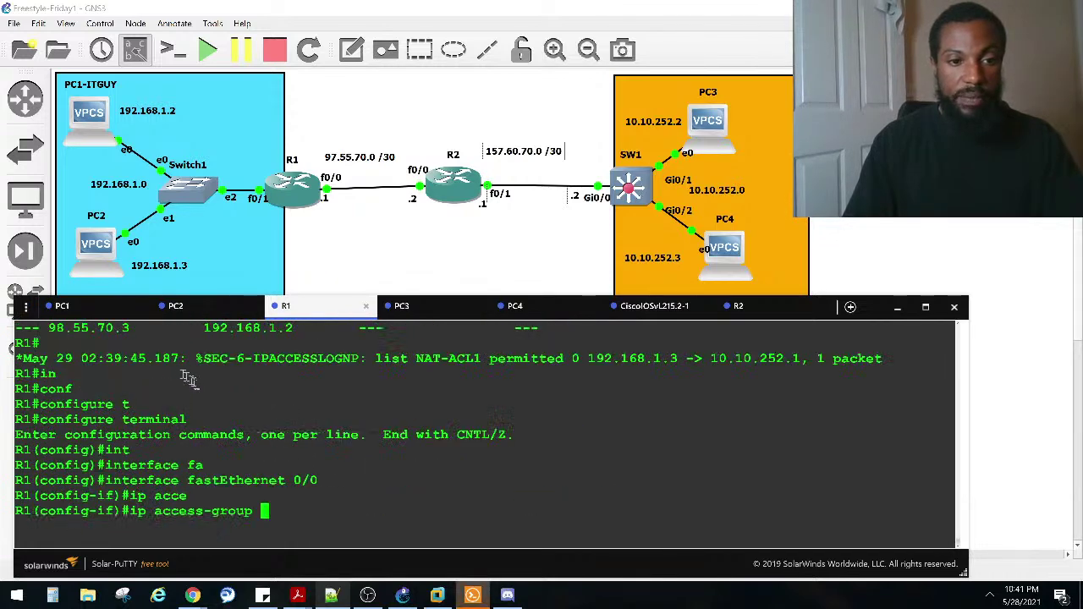
pyautogui.rightClick(241, 406)
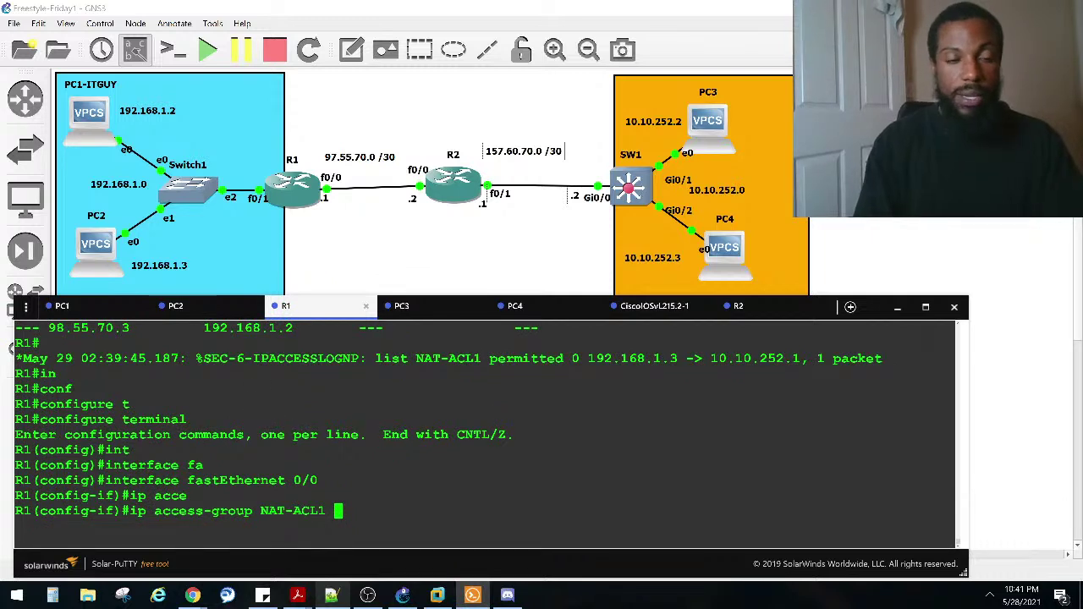
pyautogui.press('capslock')
pyautogui.write('OUT')
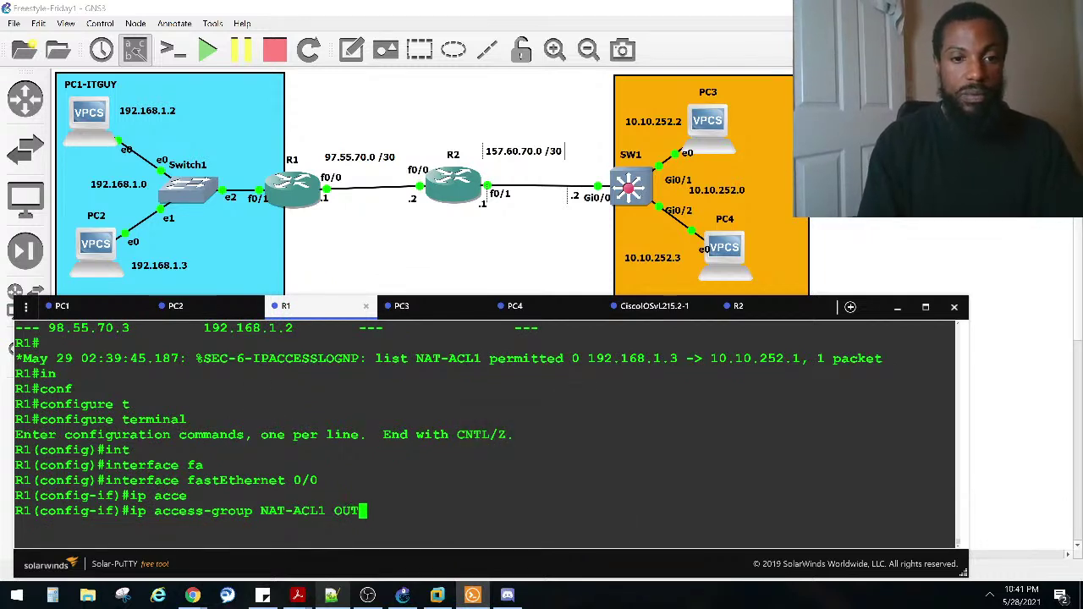
pyautogui.press('BackSpace')
pyautogui.press('BackSpace')
pyautogui.press('capslock')
pyautogui.press('BackSpace')
pyautogui.write('out')
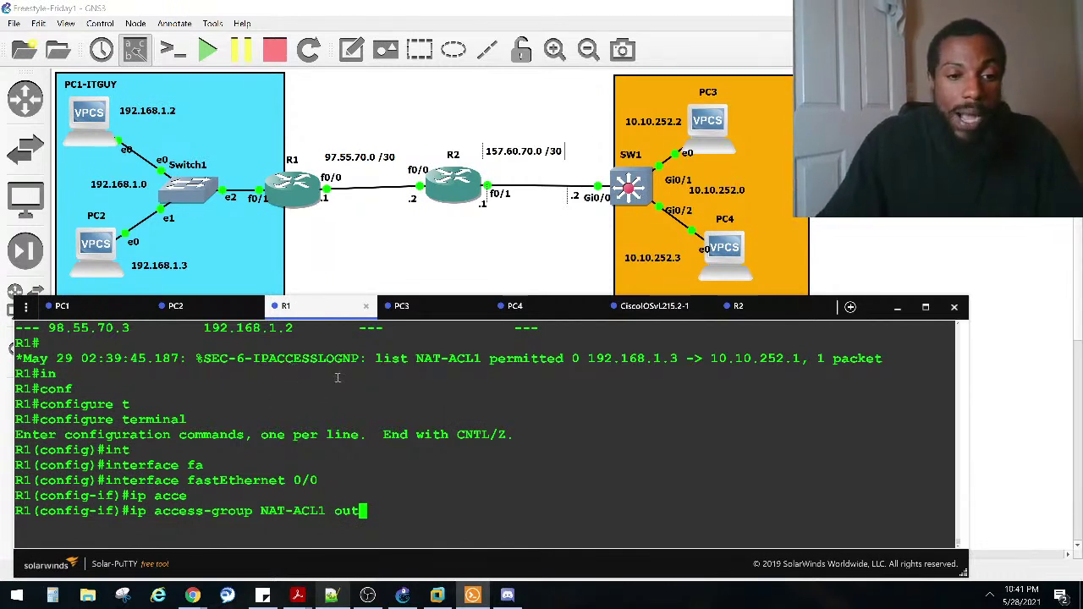
pyautogui.press('Return')
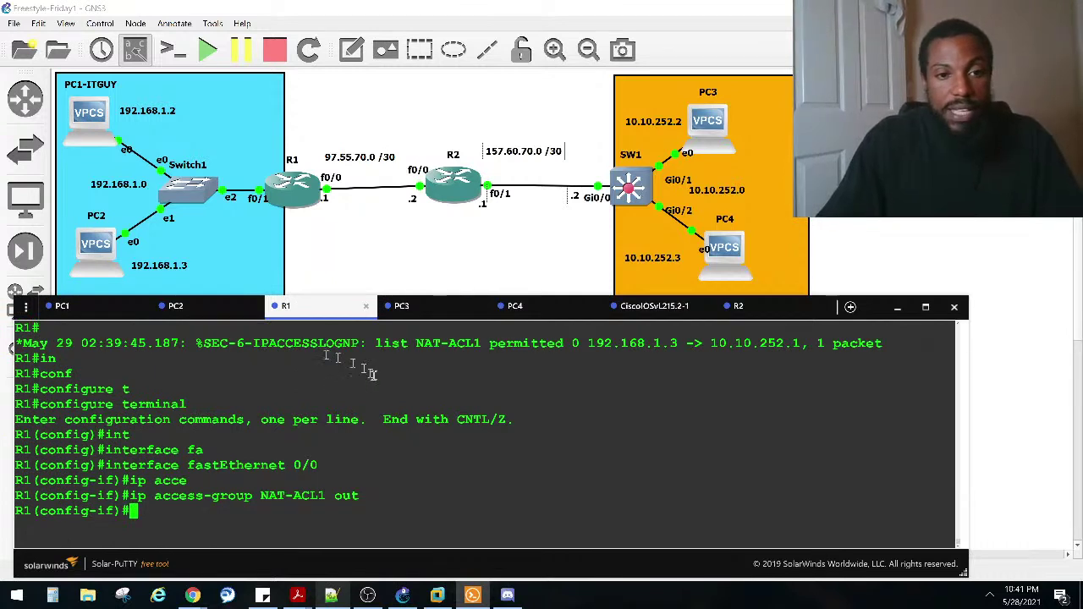
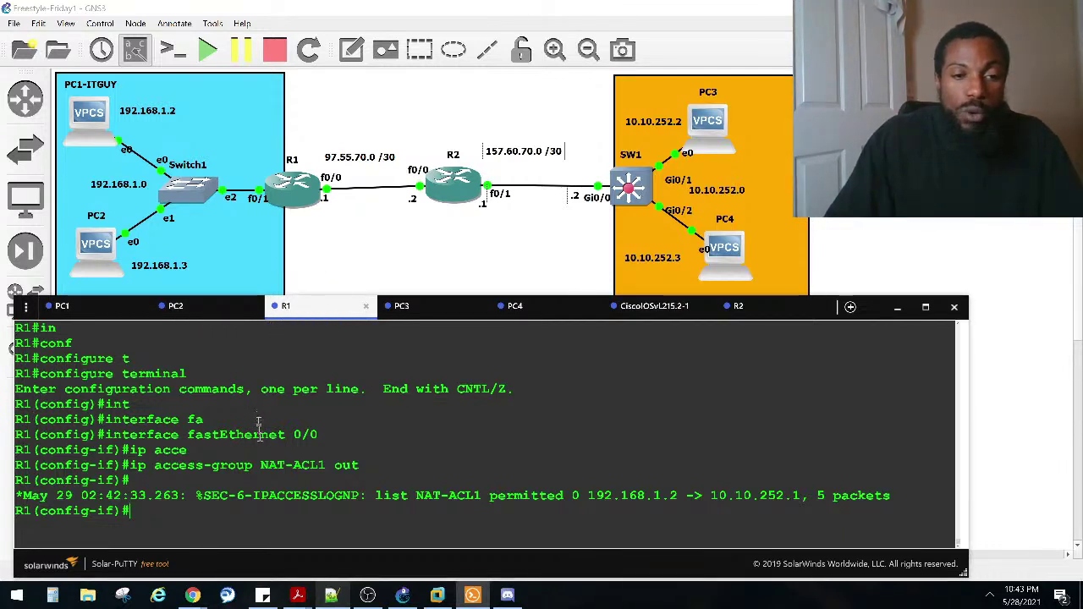
# Step: Discard the partial command, exit, and re-enter interface FastEthernet 0/0 on R1
pyautogui.click(356, 465)
pyautogui.moveTo(356, 464); pyautogui.dragTo(139, 463)
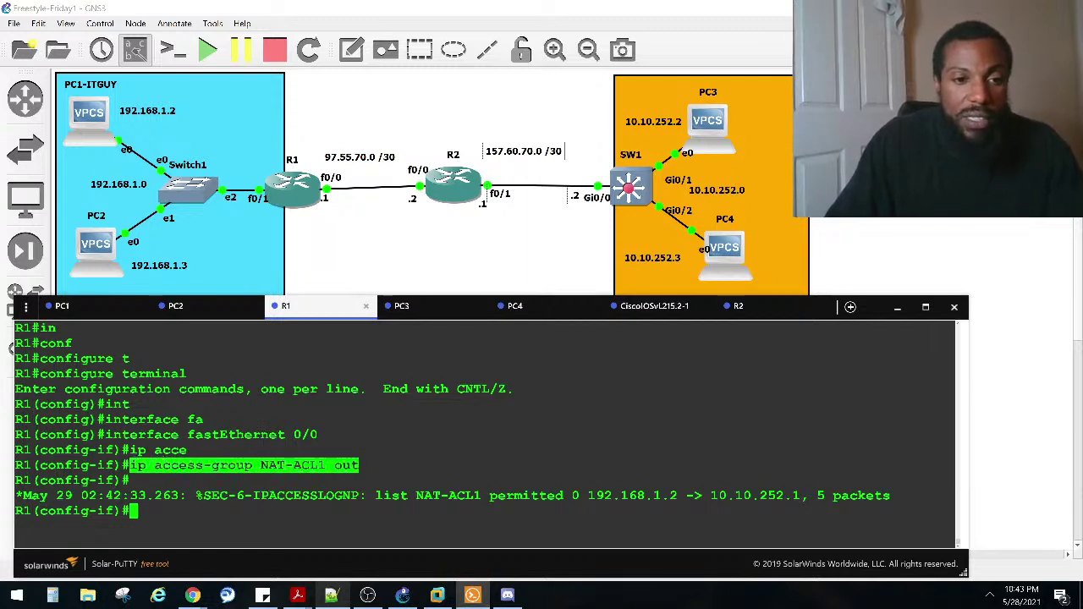
pyautogui.click(160, 469)
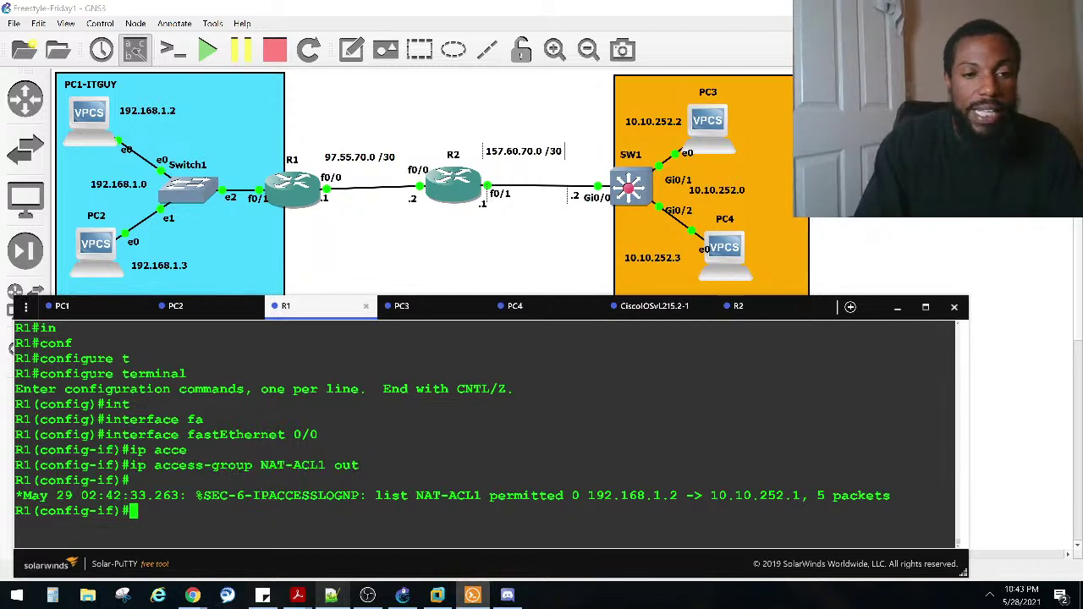
pyautogui.write('in')
pyautogui.press('Tab')
pyautogui.hotkey('ctrl', 'r')
pyautogui.press('BackSpace')
pyautogui.press('BackSpace')
pyautogui.press('BackSpace')
pyautogui.write('exit')
pyautogui.press('Return')
pyautogui.write('in')
pyautogui.press('Tab')
pyautogui.write('fa')
pyautogui.press('Tab')
pyautogui.write('0/0')
pyautogui.press('Return')
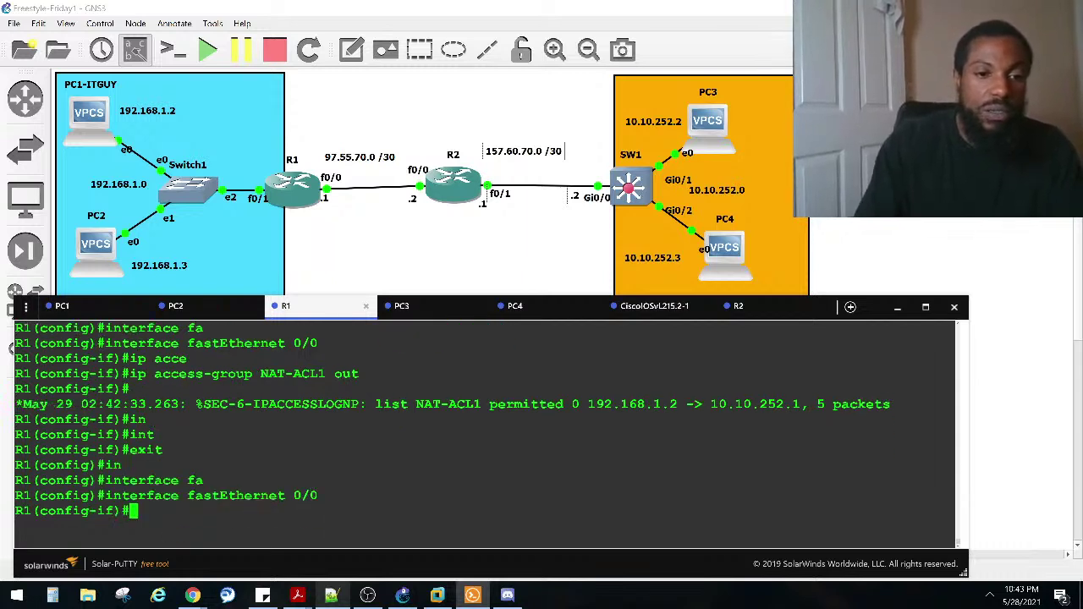
# Step: Remove 'ip access-group NAT-ACL1 out' from FastEthernet 0/0
pyautogui.write('no ip ace')
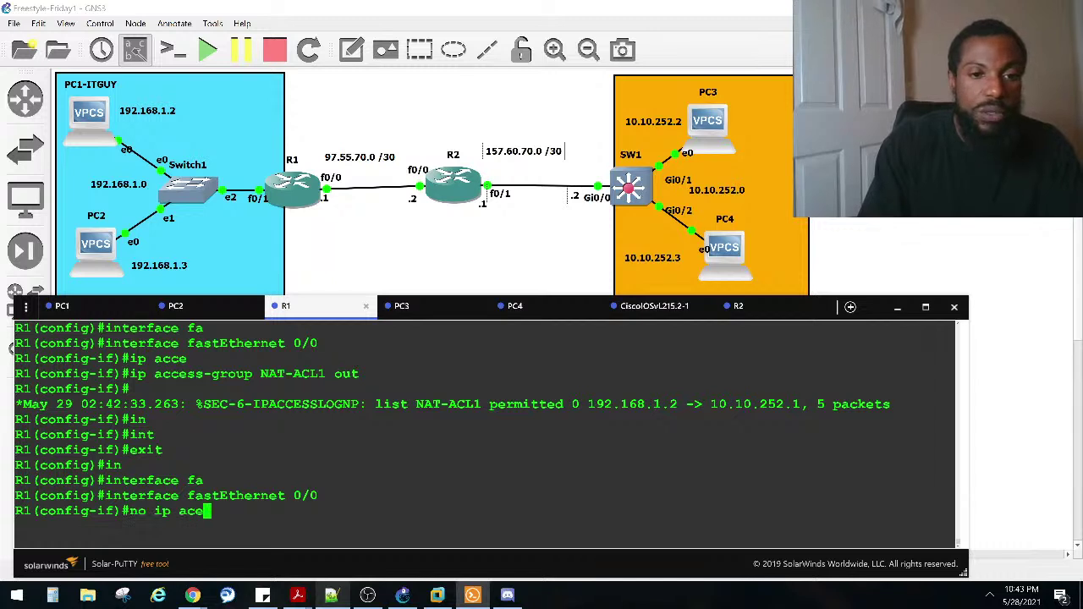
pyautogui.press('Tab')
pyautogui.press('BackSpace')
pyautogui.write('ce')
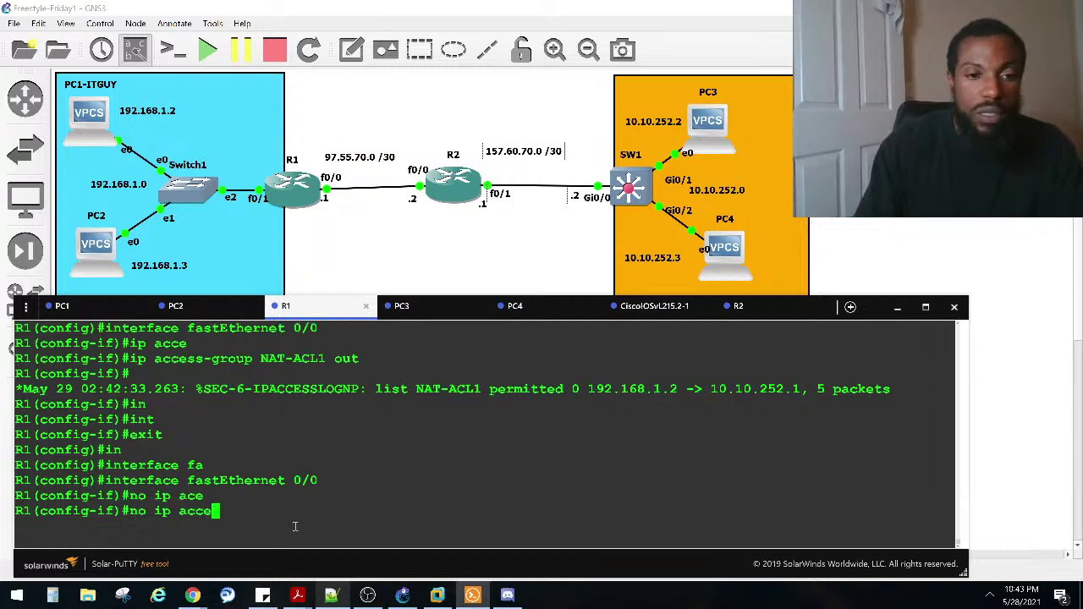
pyautogui.press('Tab')
pyautogui.press('capslock')
pyautogui.write('NAT-')
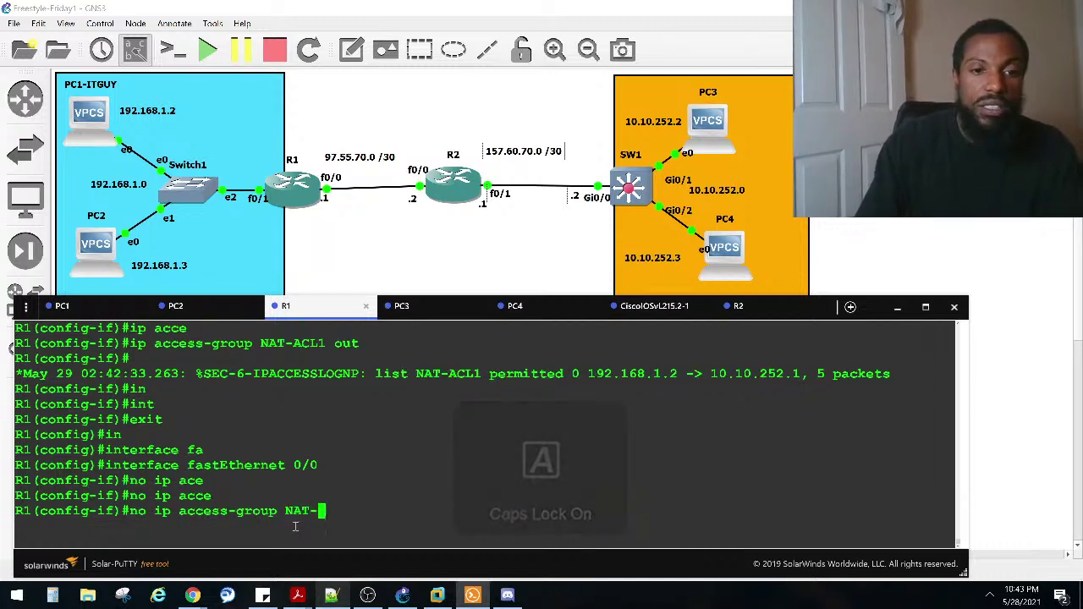
pyautogui.write('ACL1')
pyautogui.press('capslock')
pyautogui.write('out')
pyautogui.press('Return')
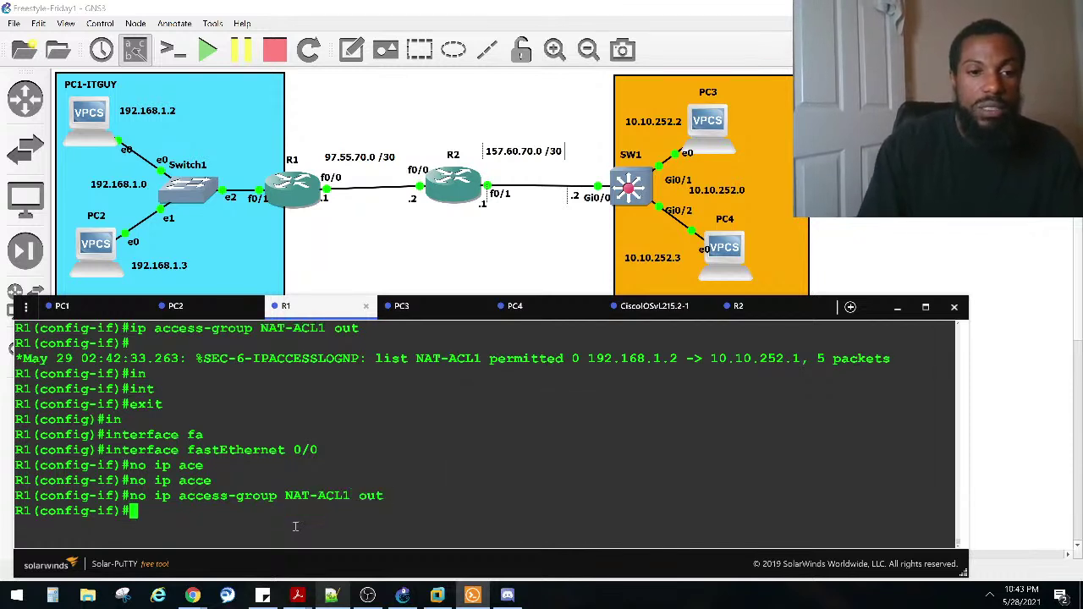
# Step: On FastEthernet 0/1 remove NAT-ACL1 inbound, then return to privileged mode with Ctrl+Z
pyautogui.press('Up')
pyautogui.press('Up')
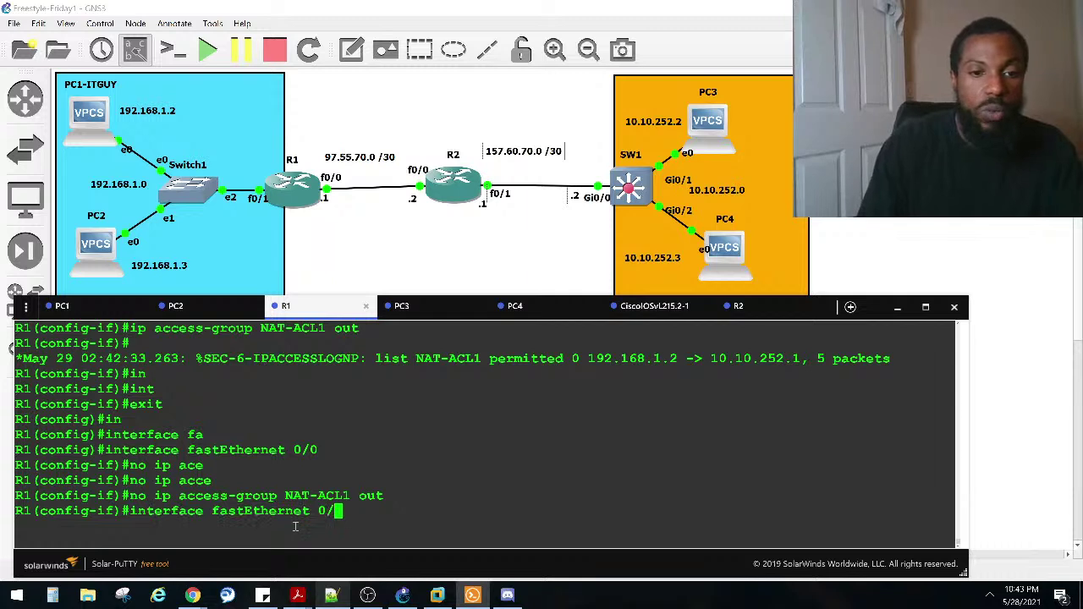
pyautogui.write('1')
pyautogui.press('Return')
pyautogui.press('Up')
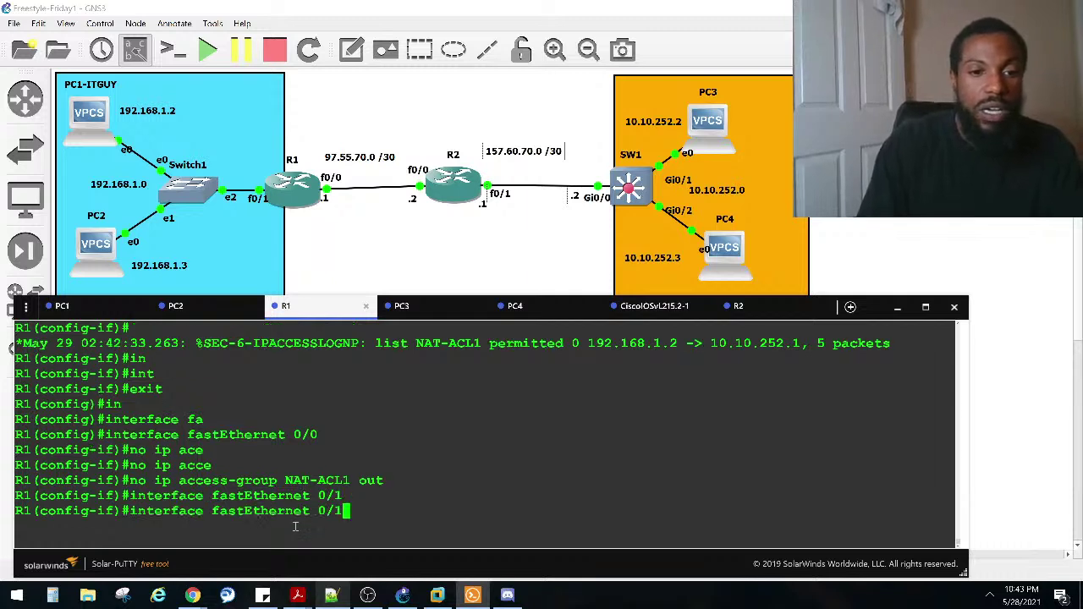
pyautogui.press('Up')
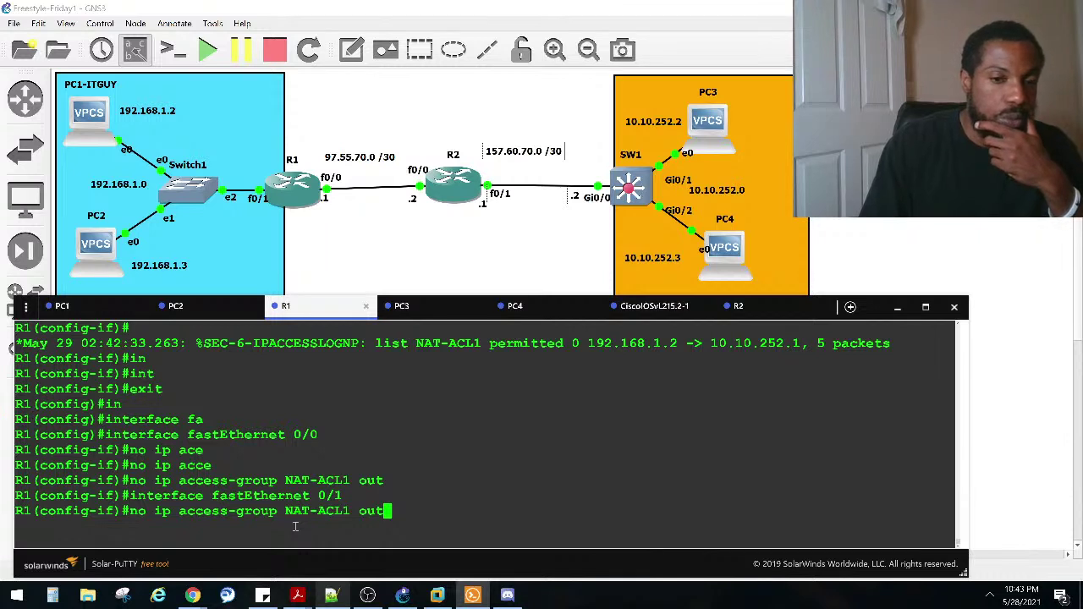
pyautogui.press('BackSpace')
pyautogui.press('BackSpace')
pyautogui.press('BackSpace')
pyautogui.write('i')
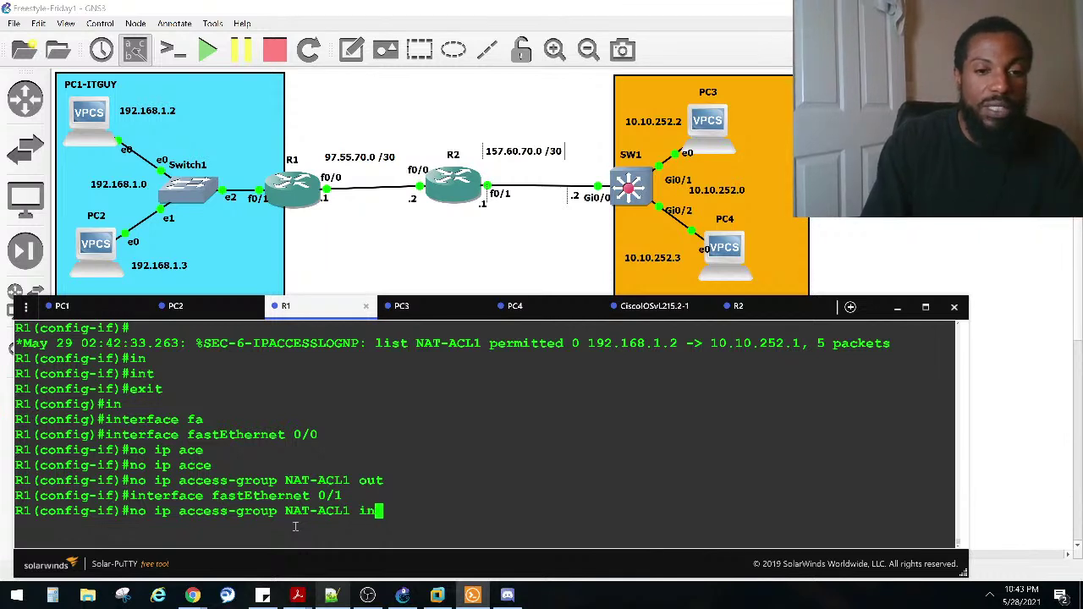
pyautogui.write('n')
pyautogui.press('Return')
pyautogui.hotkey('ctrl', 'z')
pyautogui.press('Return')
# Step: Show R1's running configuration and page through it, marking the NAT-ACL1 access list entries
pyautogui.write('sho')
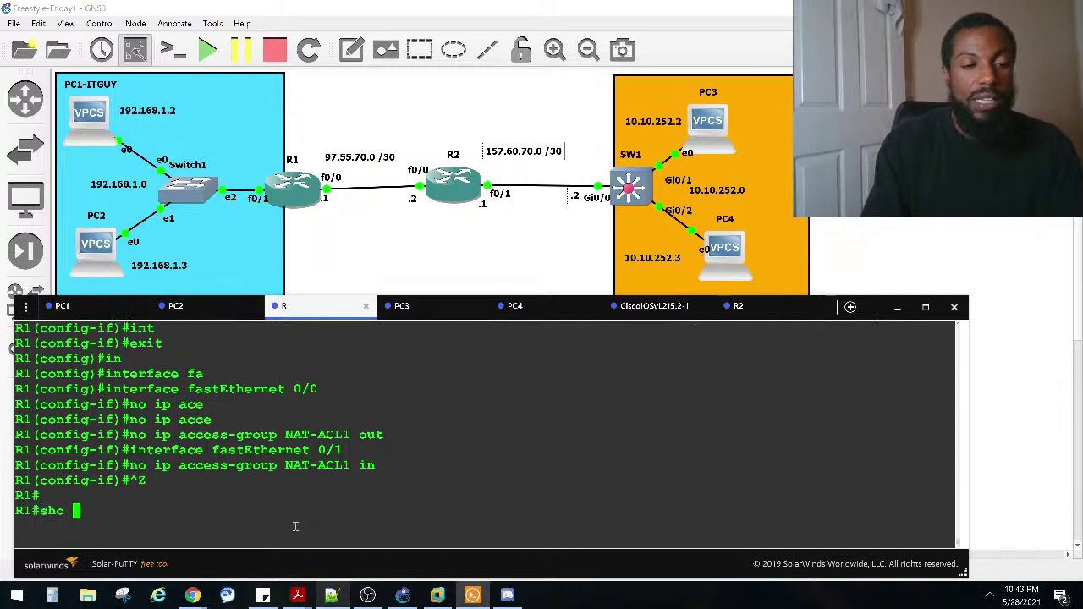
pyautogui.write(' runt')
pyautogui.press('Return')
pyautogui.press('Up')
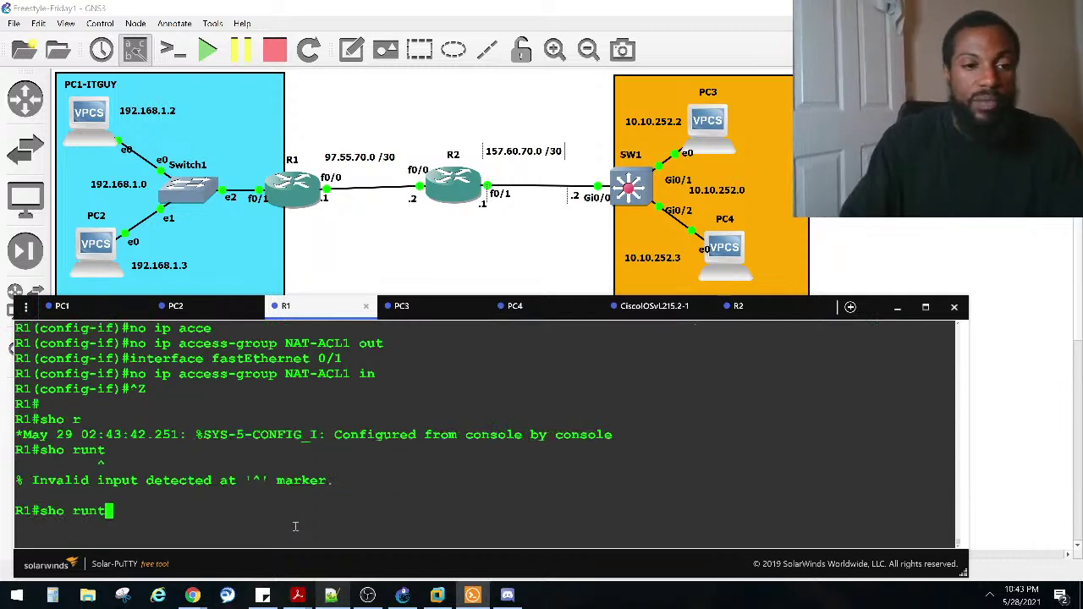
pyautogui.press('BackSpace')
pyautogui.press('Return')
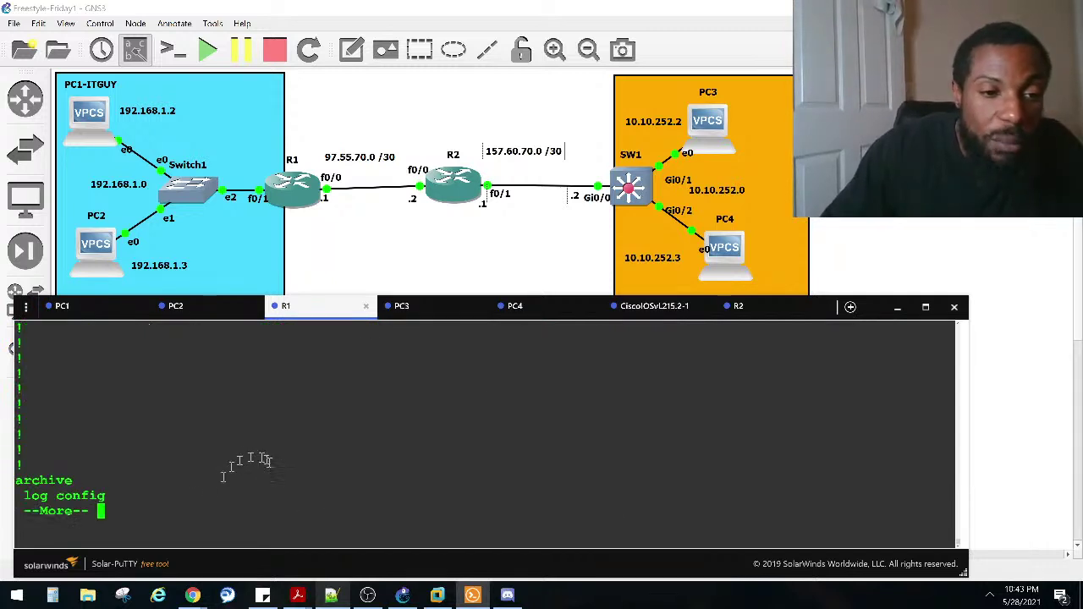
pyautogui.press('space')
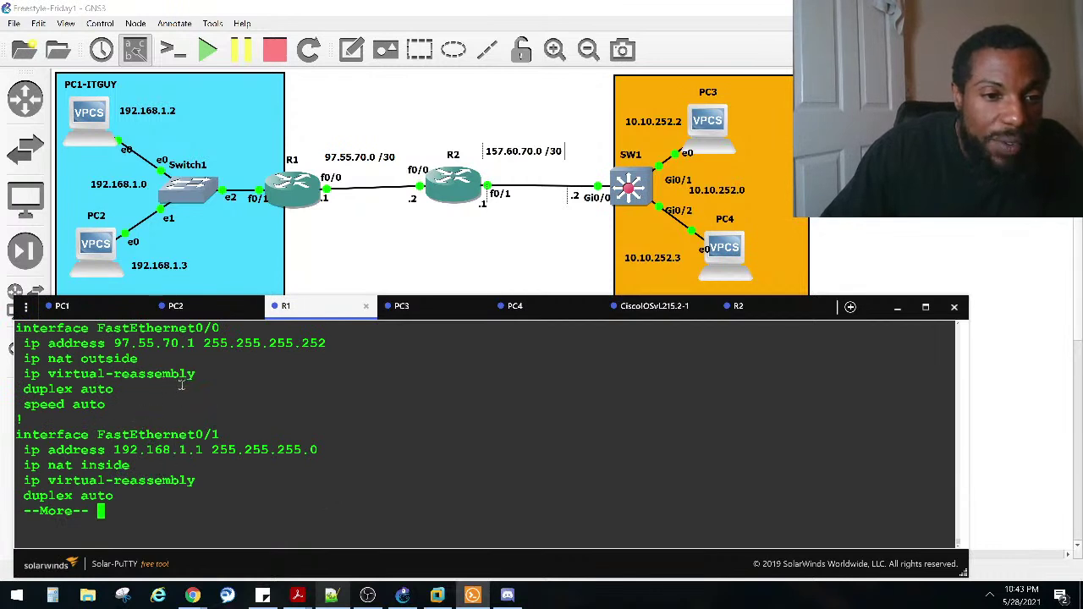
pyautogui.press('space')
pyautogui.press('space')
pyautogui.press('space')
pyautogui.press('space')
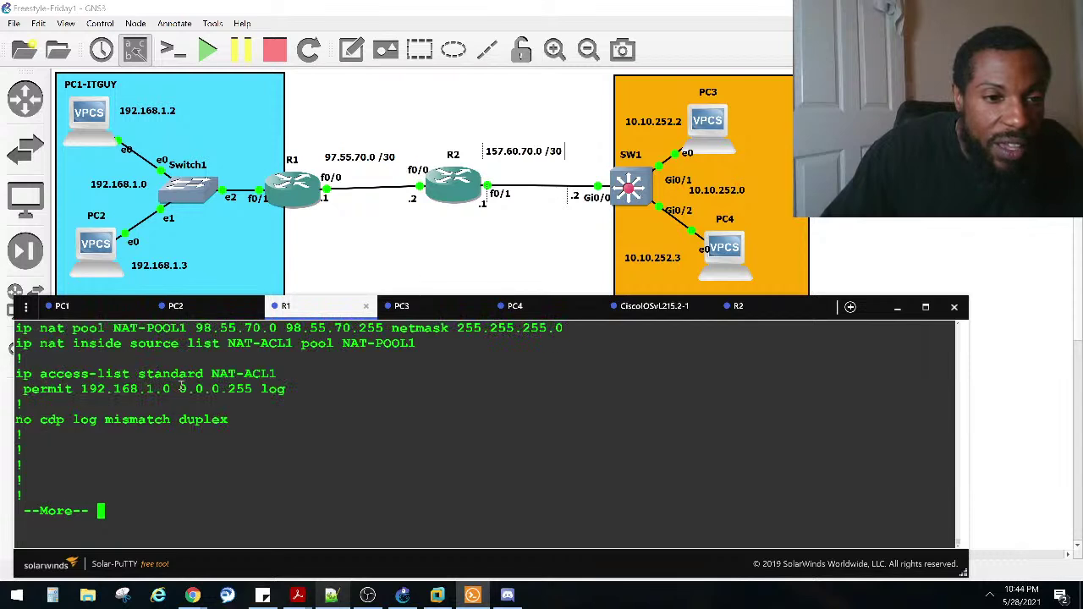
pyautogui.moveTo(286, 388); pyautogui.dragTo(17, 375)
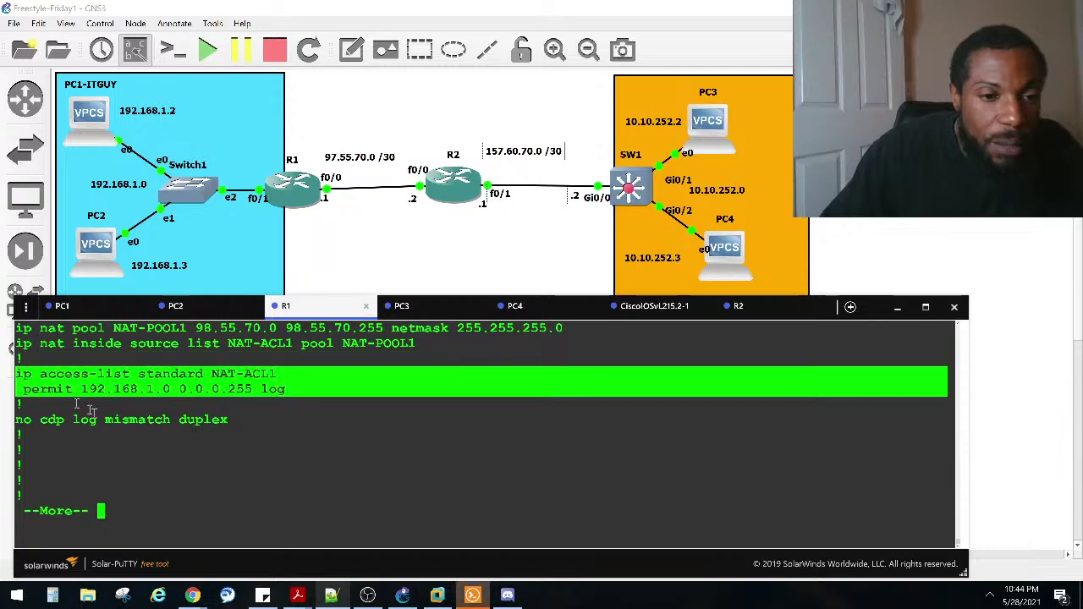
pyautogui.press('space')
pyautogui.press('space')
# Step: Review the end of the config, then bring up PC1's console with its timed-out pings
pyautogui.scroll(10, 143, 427)
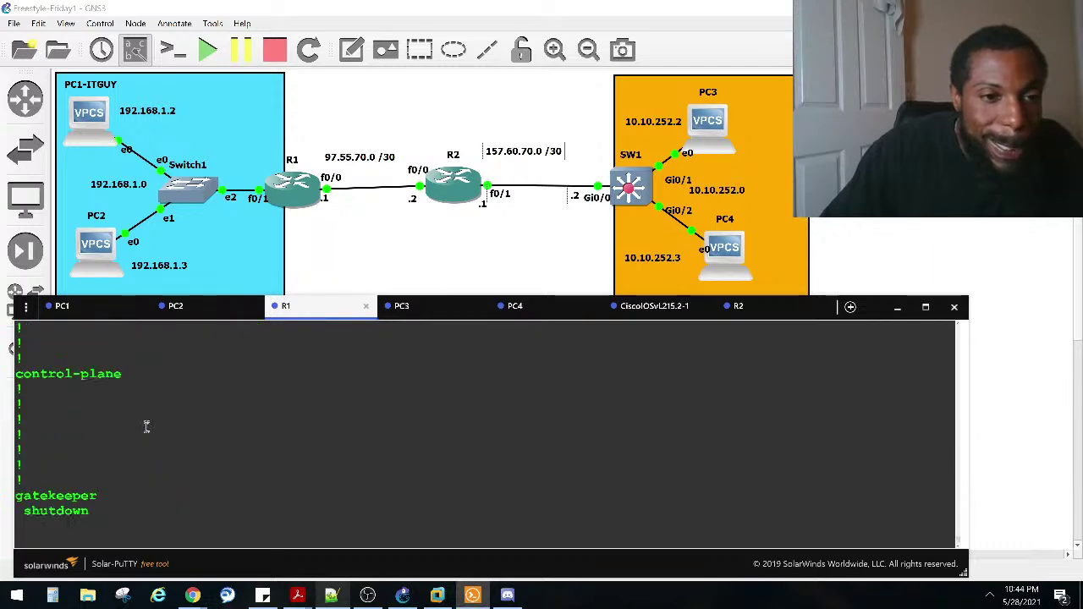
pyautogui.scroll(2, 144, 426)
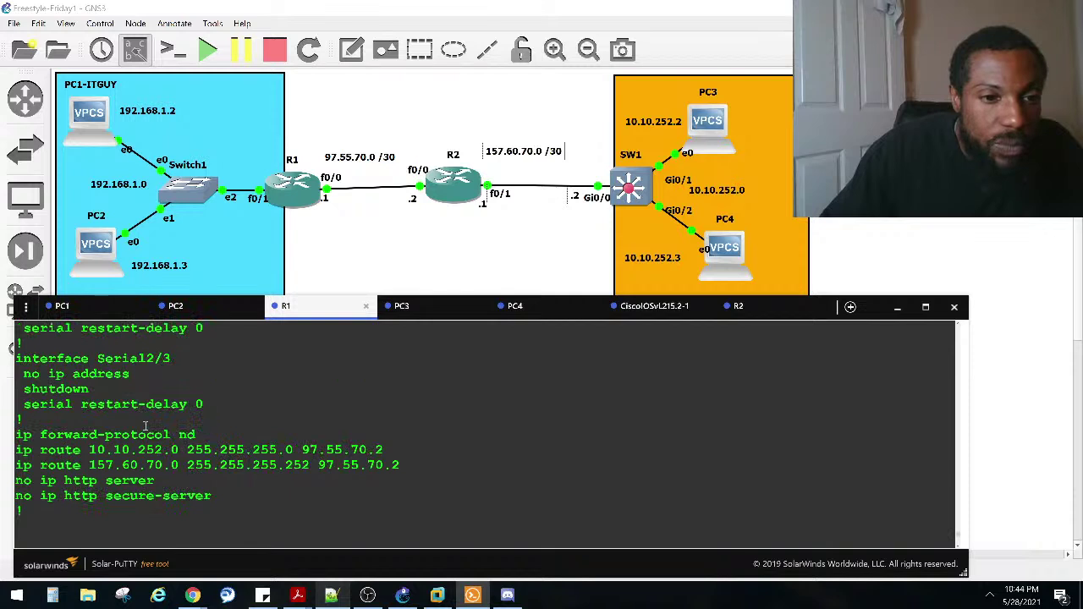
pyautogui.scroll(12, 144, 426)
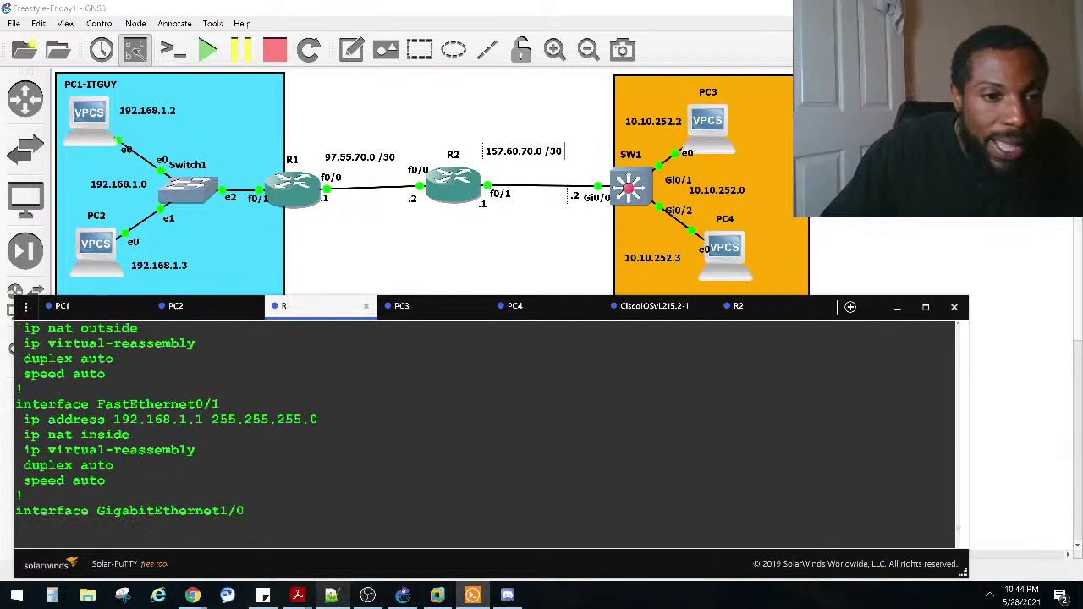
pyautogui.scroll(-2, 144, 420)
pyautogui.scroll(6, 146, 427)
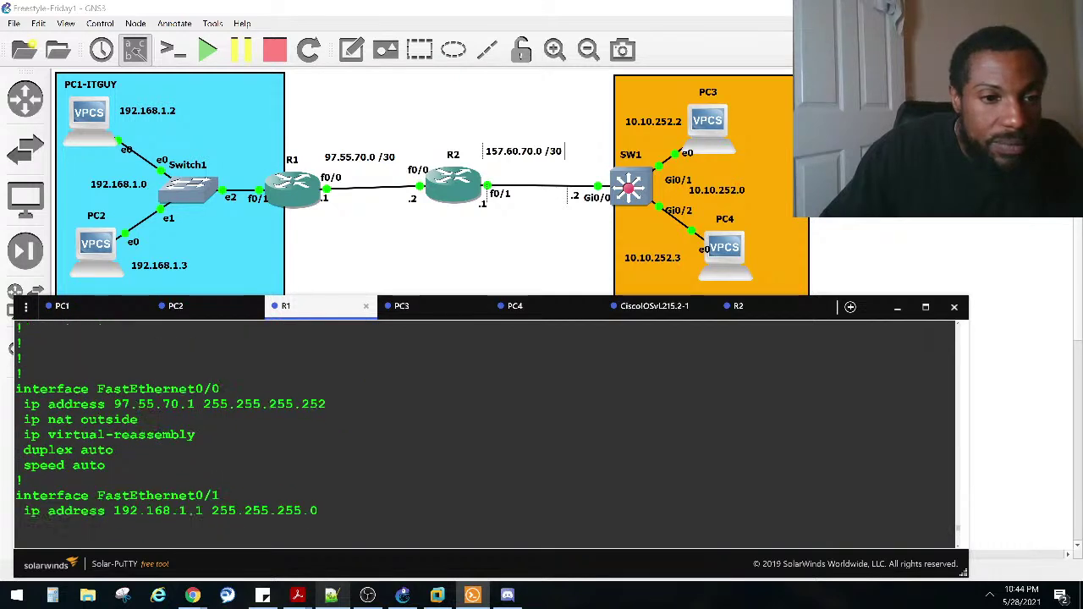
pyautogui.scroll(10, 146, 431)
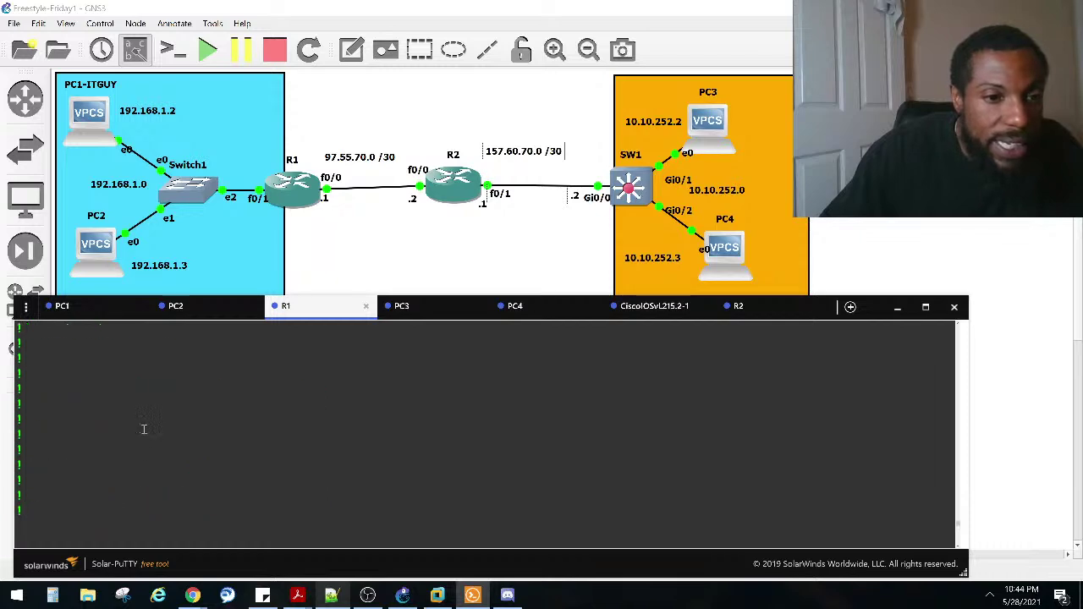
pyautogui.scroll(2, 144, 431)
pyautogui.scroll(-14, 145, 432)
pyautogui.scroll(-10, 148, 435)
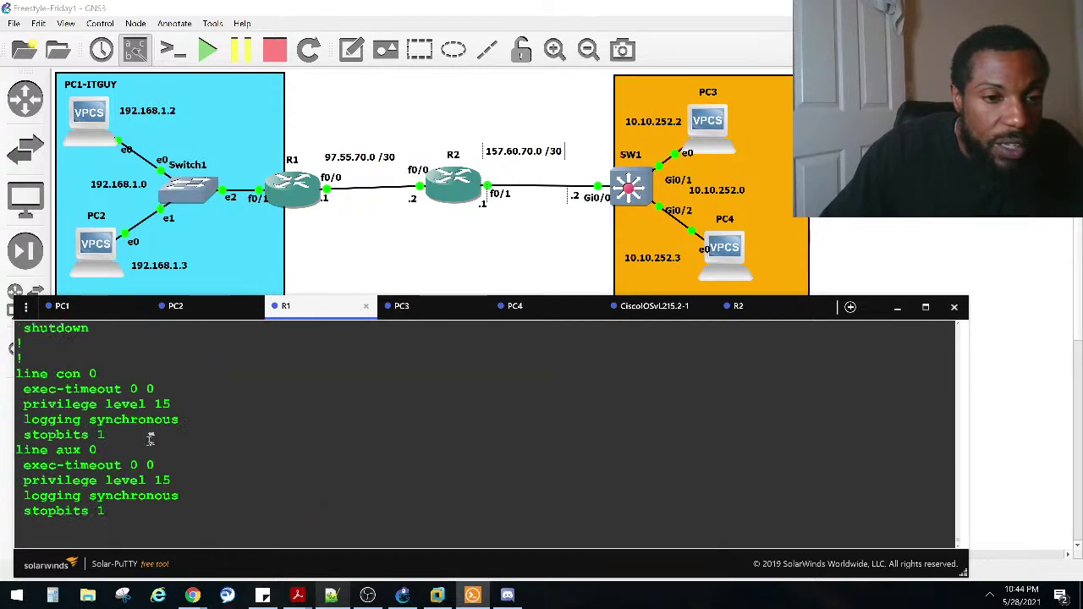
pyautogui.scroll(6, 150, 436)
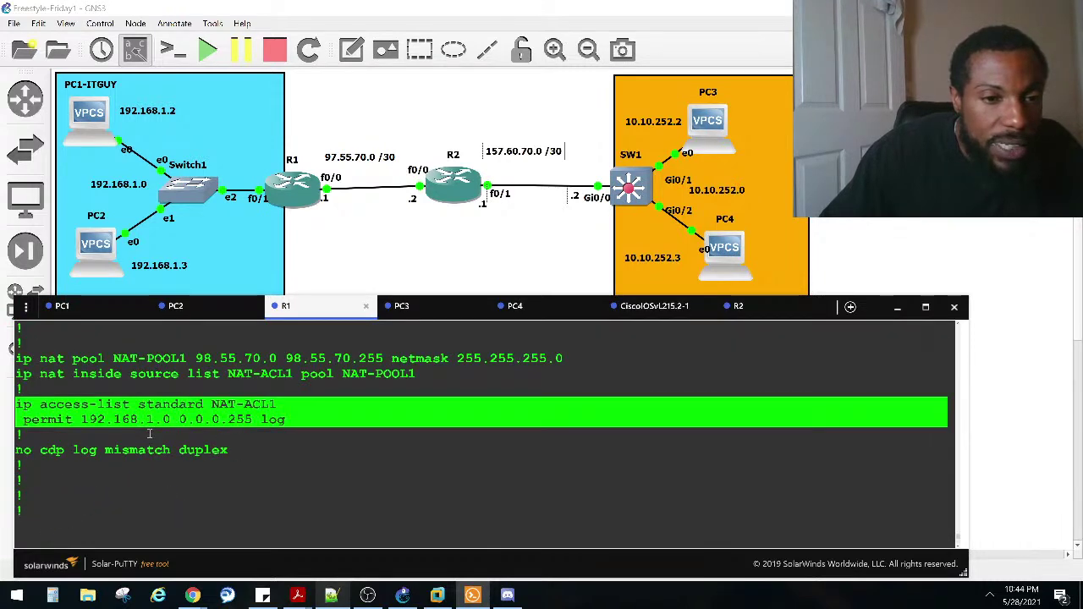
pyautogui.scroll(-8, 149, 434)
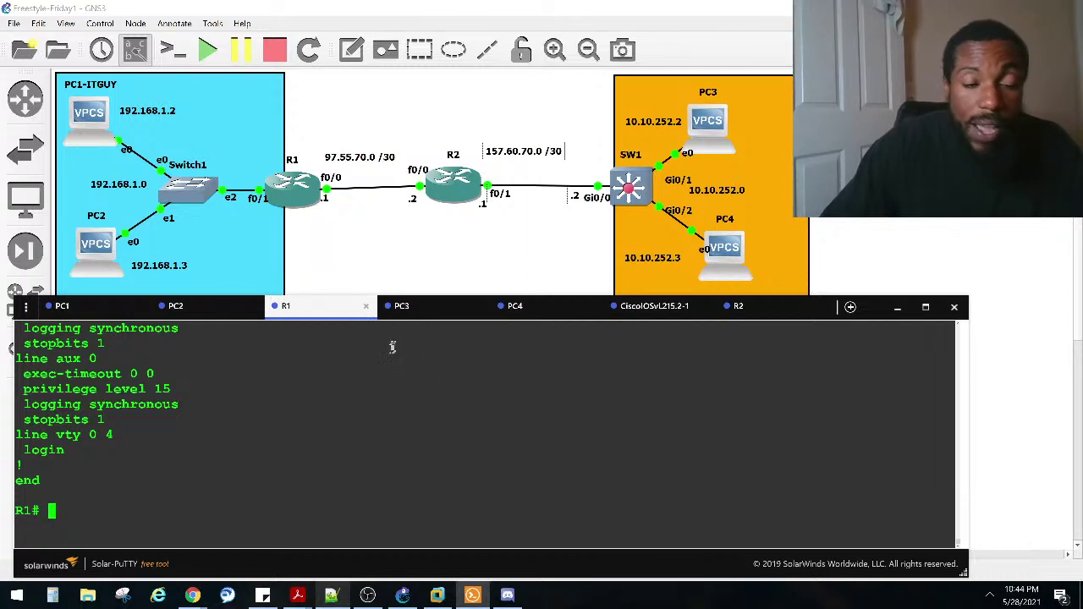
pyautogui.click(93, 307)
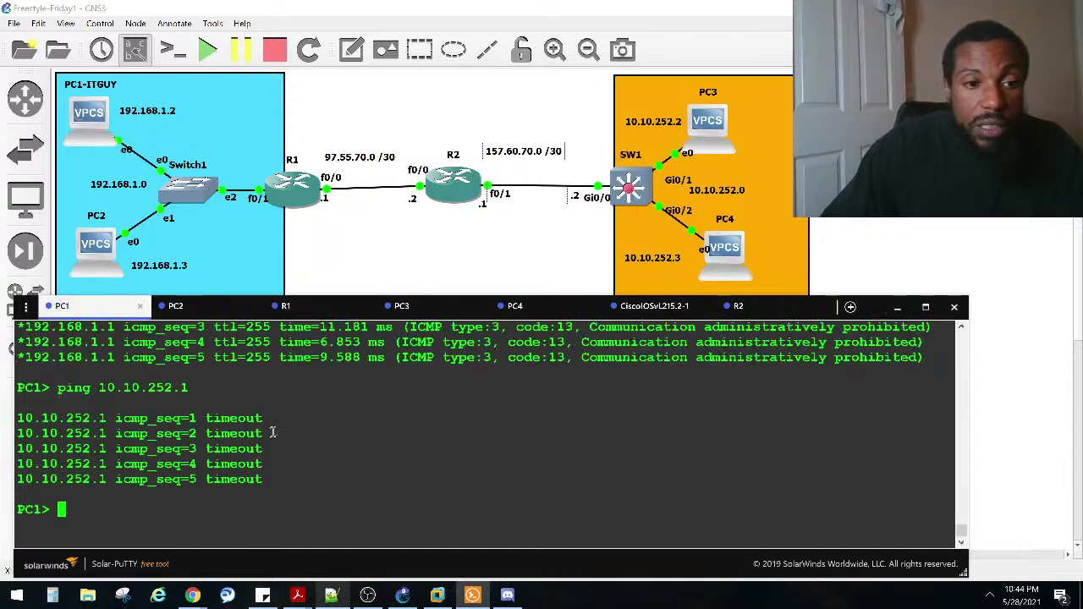
# Step: Rerun ping 10.10.252.1 from PC1 and mark the earlier administratively prohibited replies
pyautogui.press('Up')
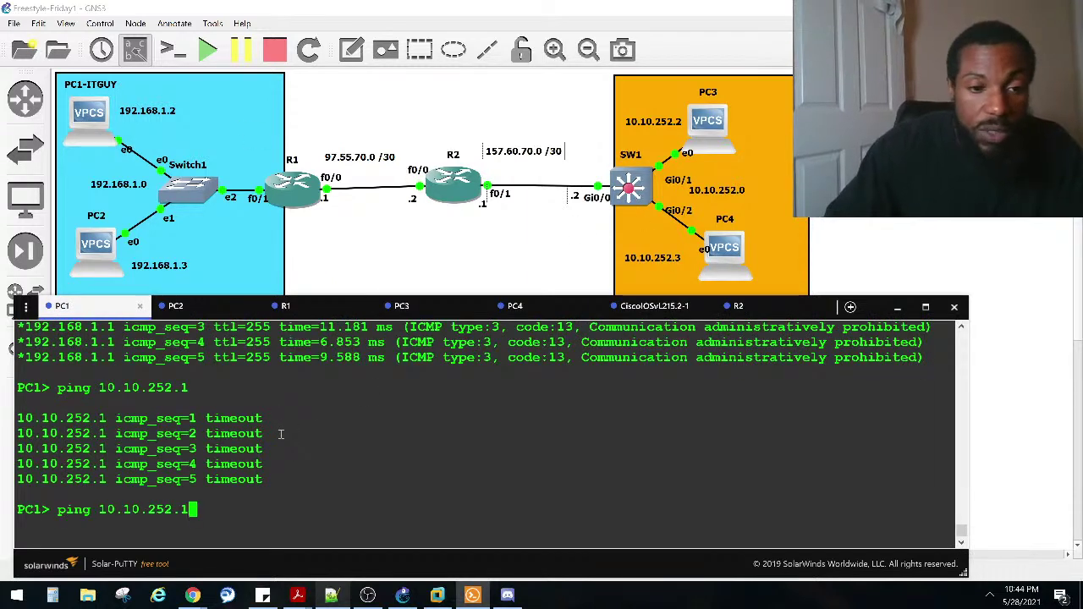
pyautogui.press('Return')
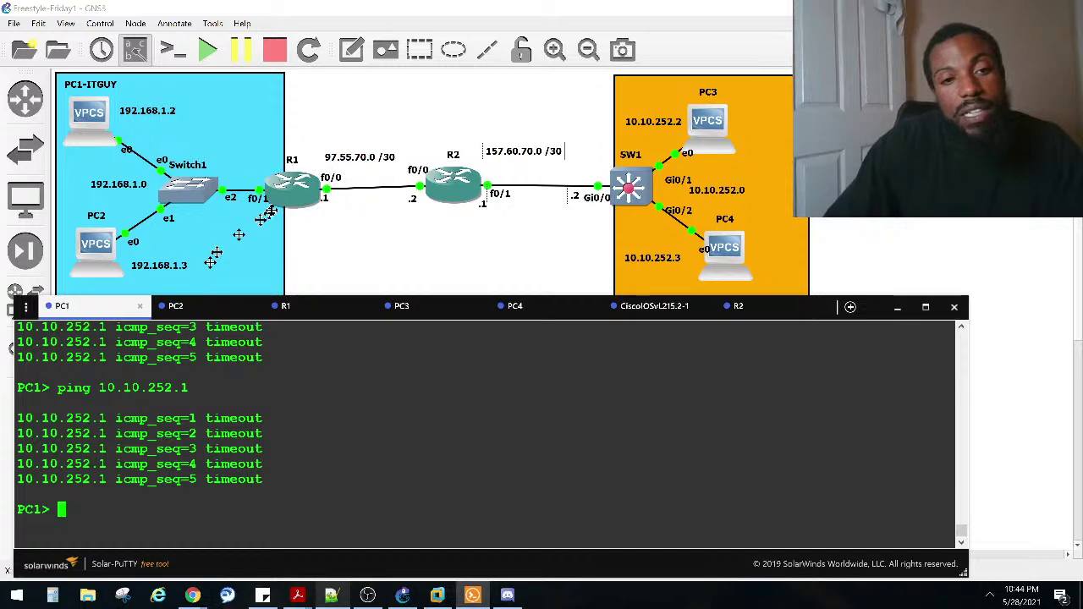
pyautogui.scroll(4, 223, 406)
pyautogui.moveTo(565, 405); pyautogui.dragTo(59, 357)
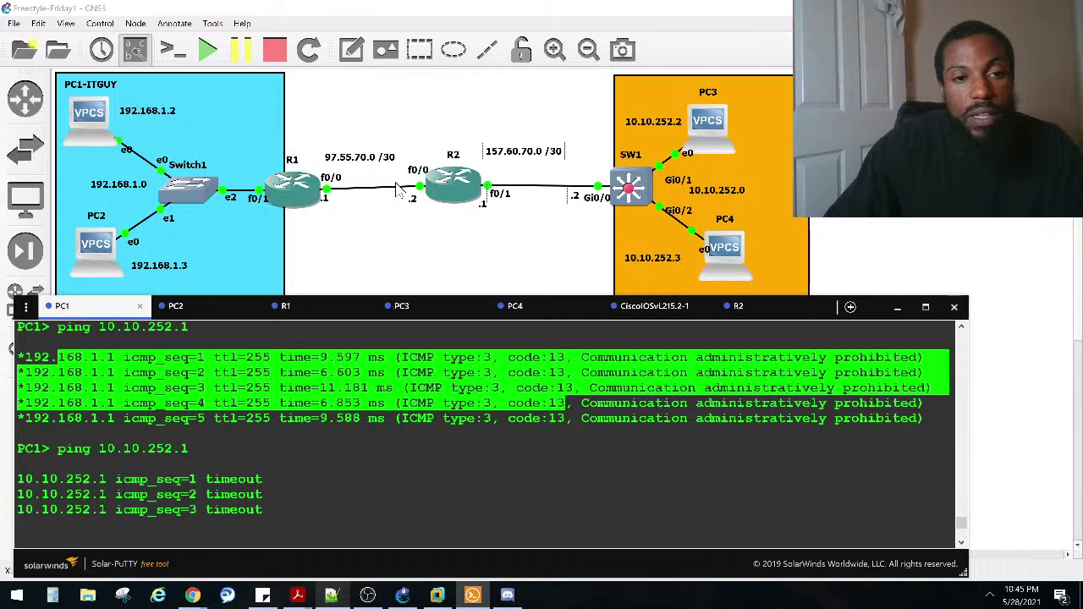
pyautogui.scroll(4, 324, 423)
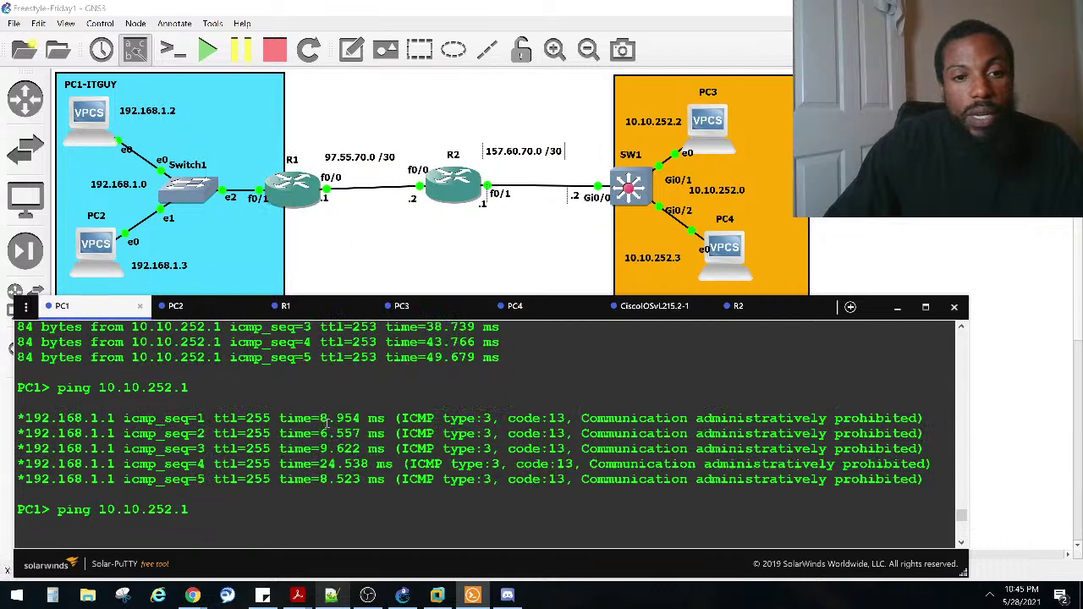
# Step: Run 'show ip nat translations' on R1 and mark the rows for 10.10.252.1
pyautogui.click(320, 314)
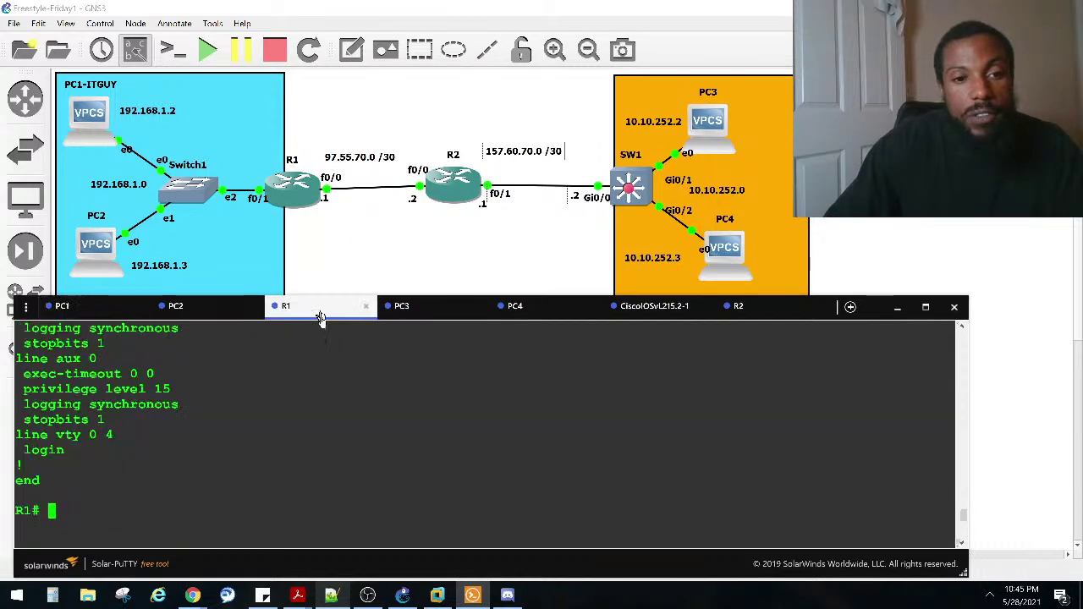
pyautogui.scroll(10, 317, 380)
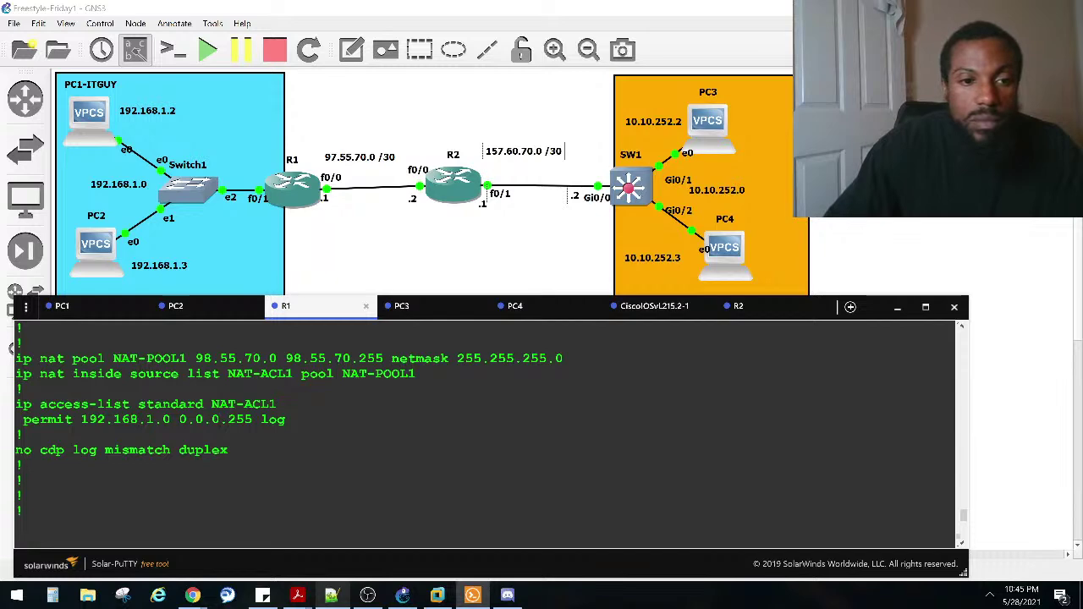
pyautogui.scroll(-10, 318, 383)
pyautogui.write('s')
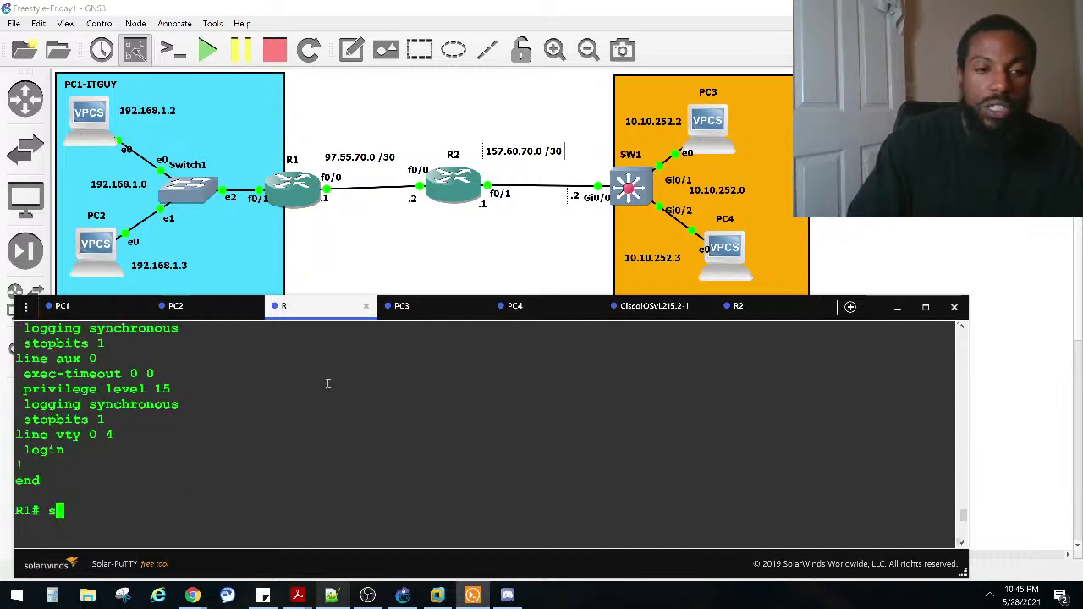
pyautogui.write('ho ip na')
pyautogui.press('Tab')
pyautogui.write('tr')
pyautogui.press('Tab')
pyautogui.press('Return')
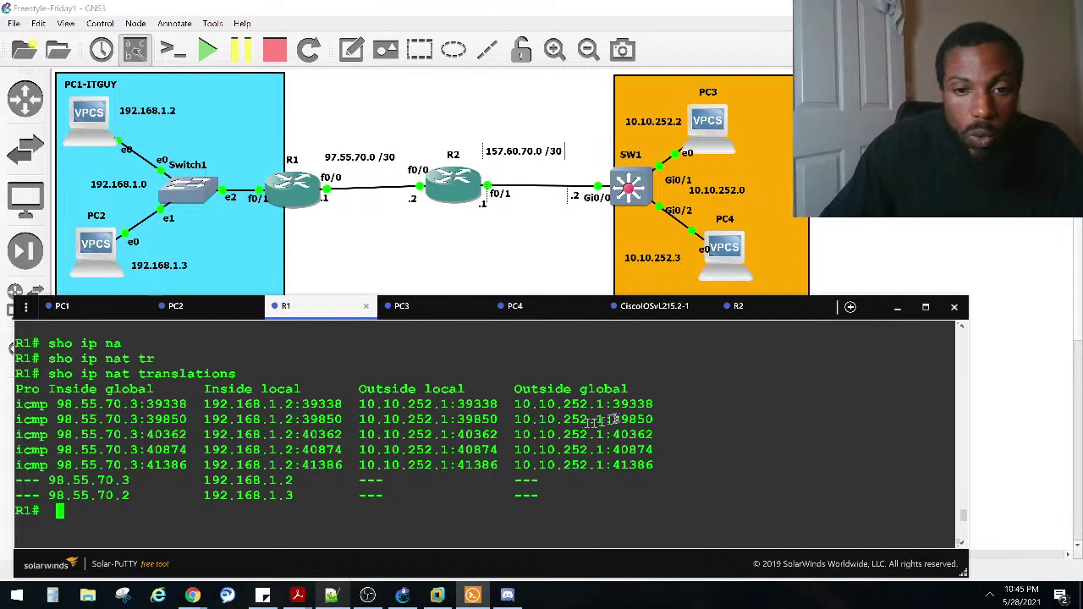
pyautogui.moveTo(639, 449); pyautogui.dragTo(59, 405)
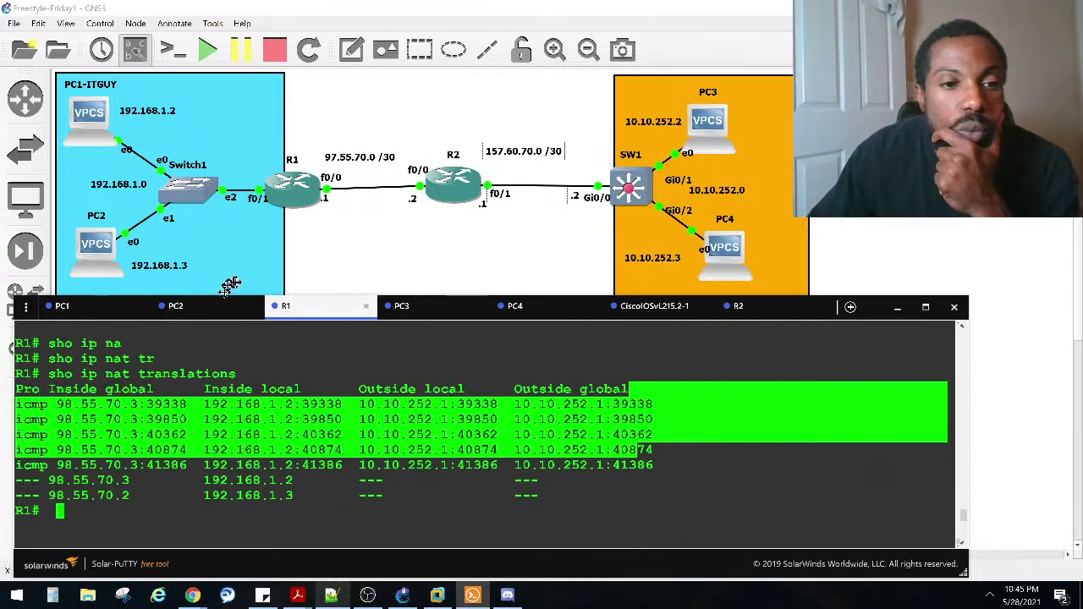
# Step: Mark PC1's administratively prohibited replies, then bring up the SW1 console
pyautogui.click(96, 309)
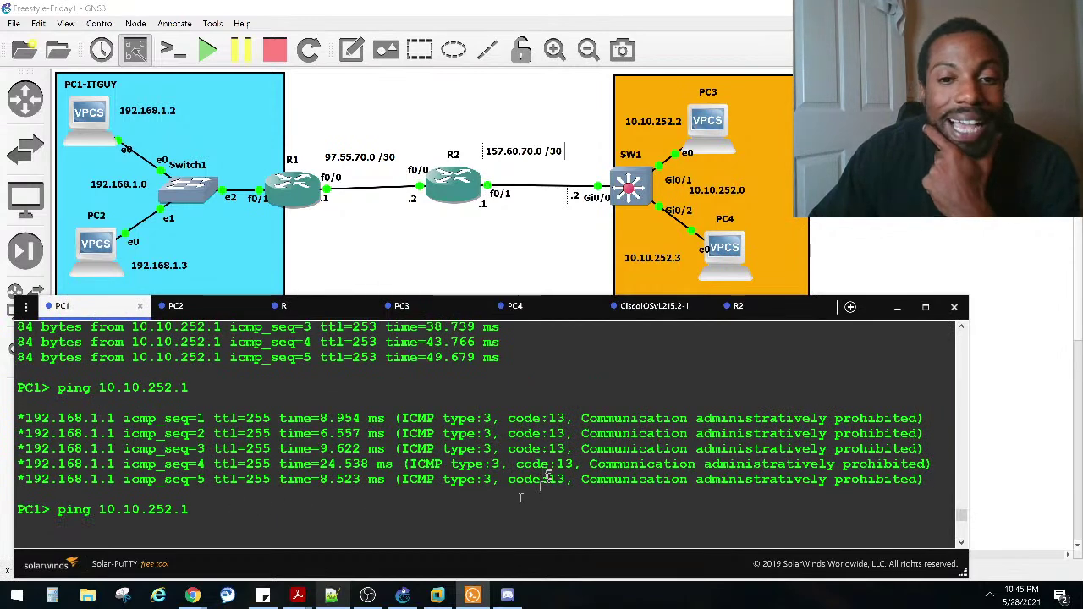
pyautogui.moveTo(540, 478); pyautogui.dragTo(12, 423)
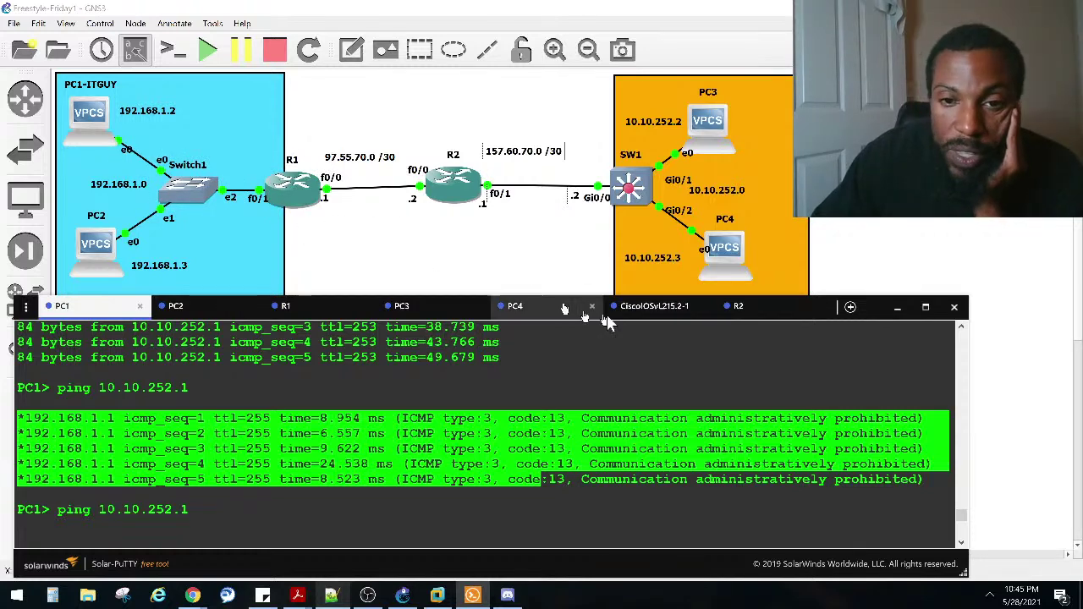
pyautogui.click(650, 306)
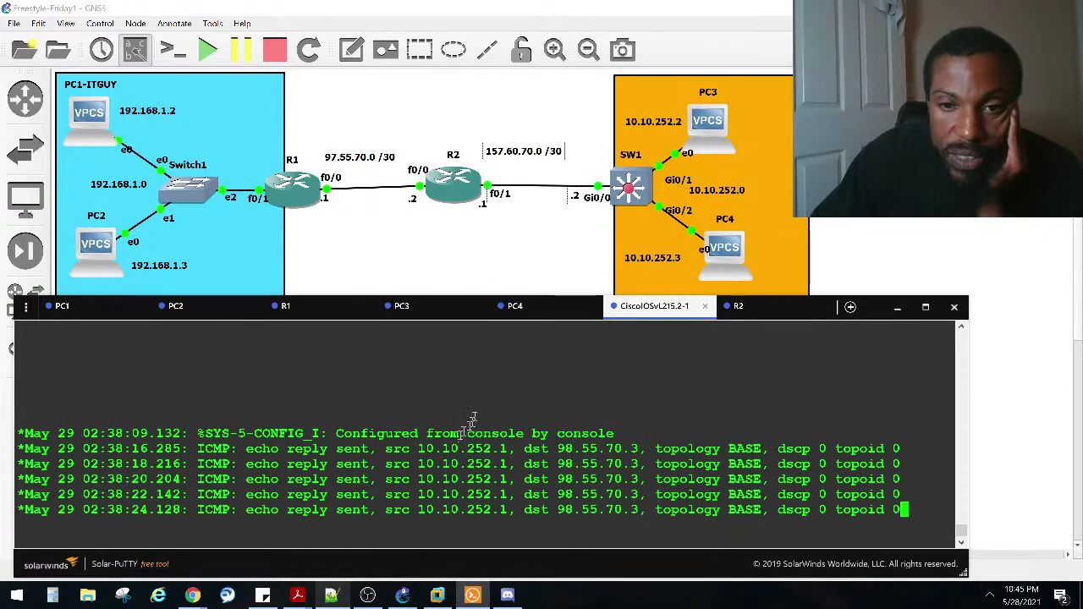
# Step: Wake SW1 to its prompt, check PC1's latest output, then start 'sho run' on R1
pyautogui.press('Return')
pyautogui.press('Return')
pyautogui.press('Return')
pyautogui.press('Return')
pyautogui.press('Return')
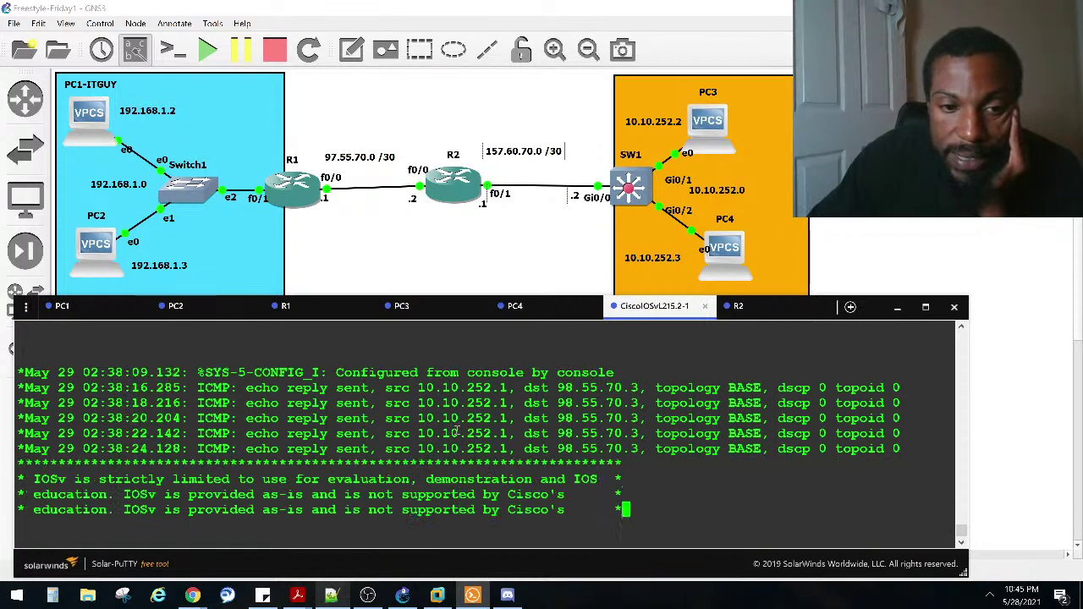
pyautogui.press('Return')
pyautogui.press('Return')
pyautogui.press('Return')
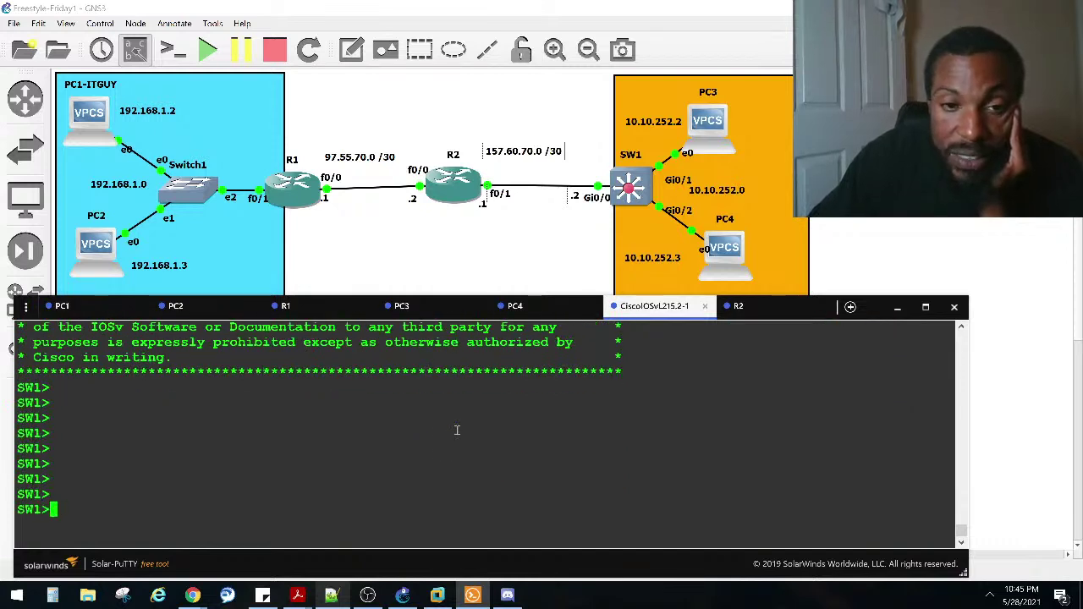
pyautogui.click(61, 305)
pyautogui.click(237, 400)
pyautogui.scroll(-3, 325, 452)
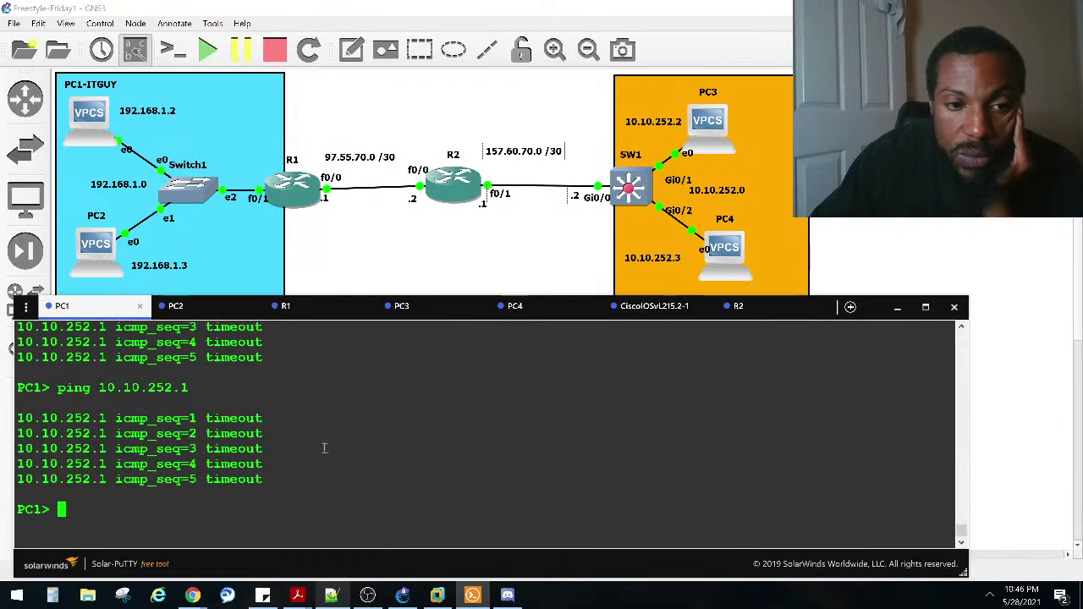
pyautogui.click(327, 312)
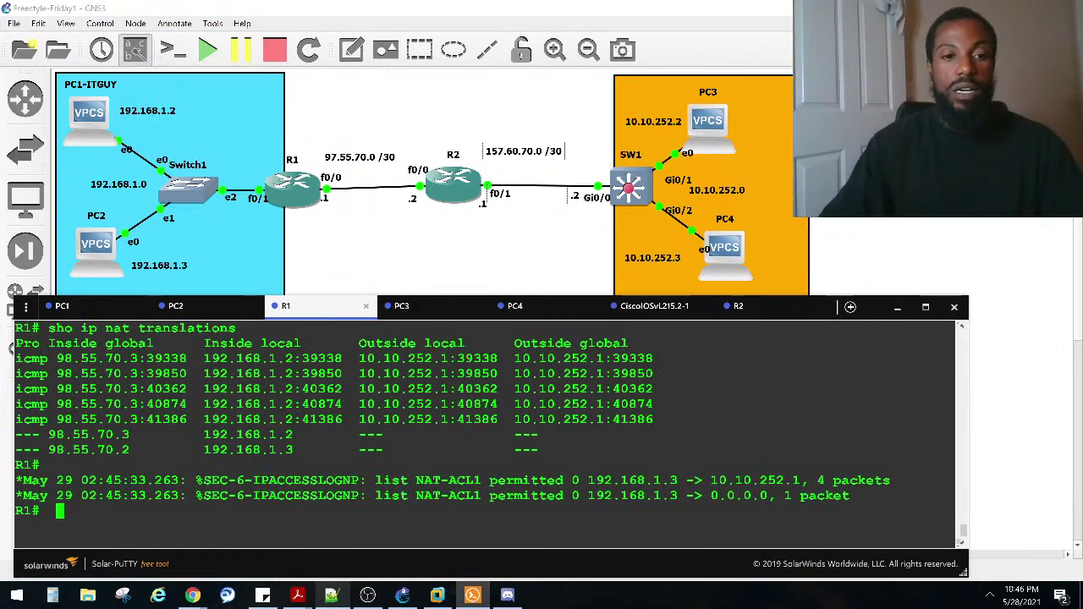
pyautogui.write('sho run')
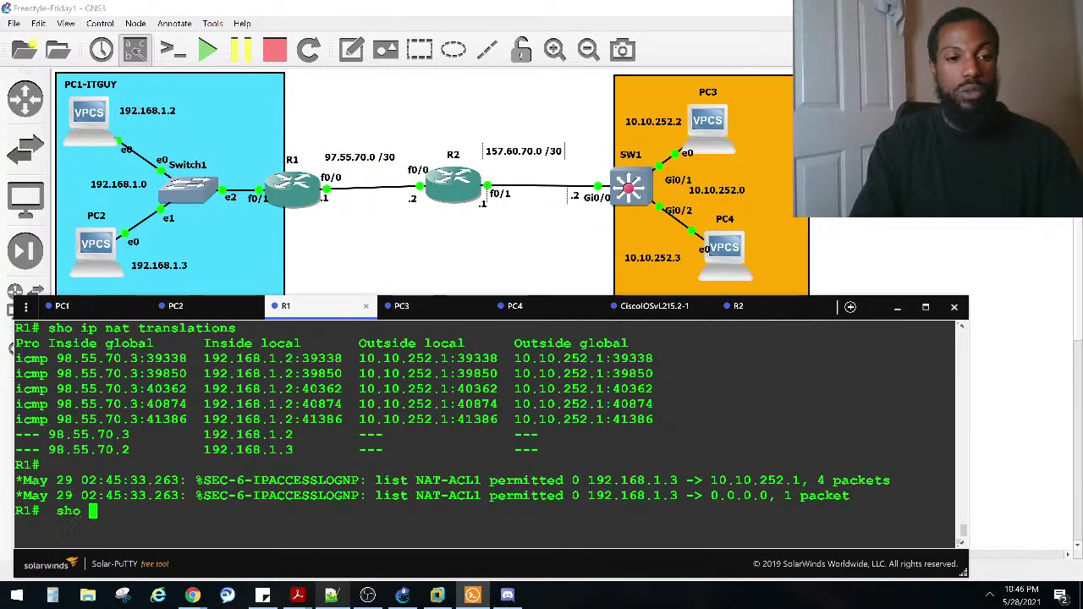
pyautogui.press('Return')
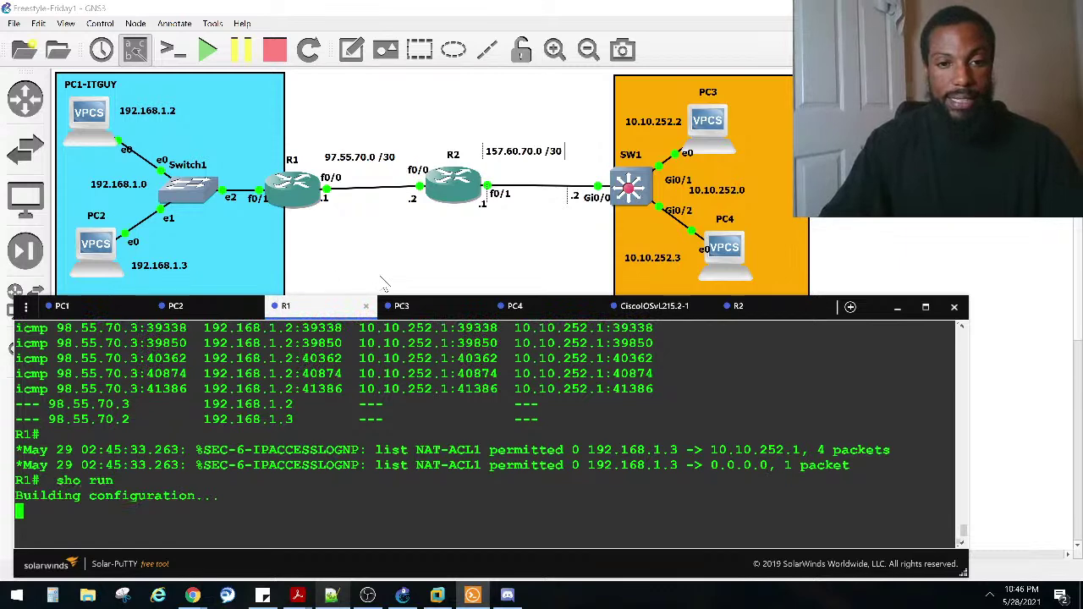
pyautogui.press('space')
pyautogui.press('space')
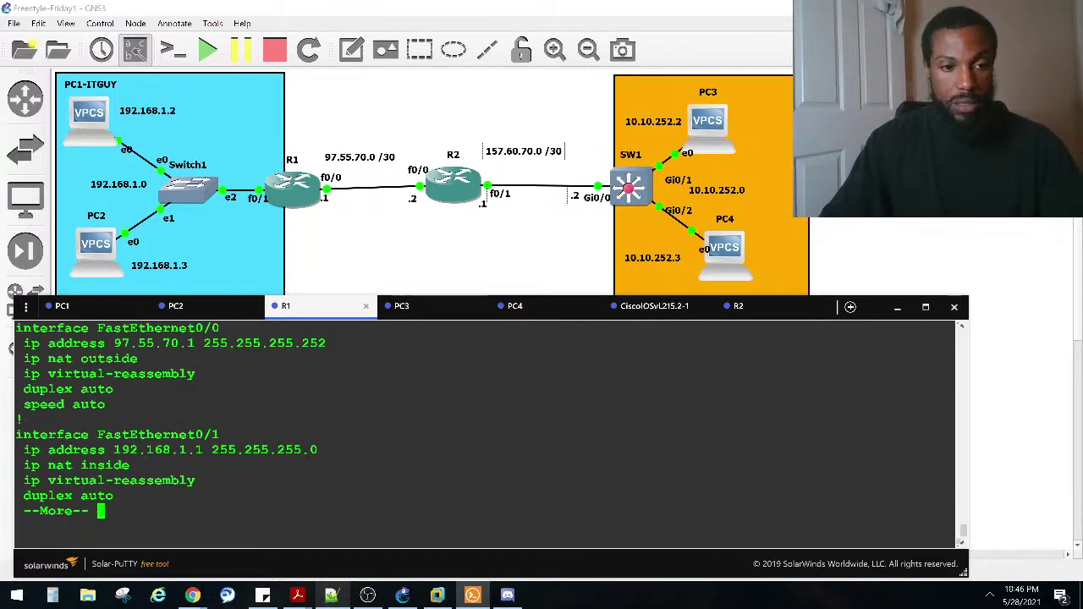
pyautogui.press('space')
pyautogui.press('space')
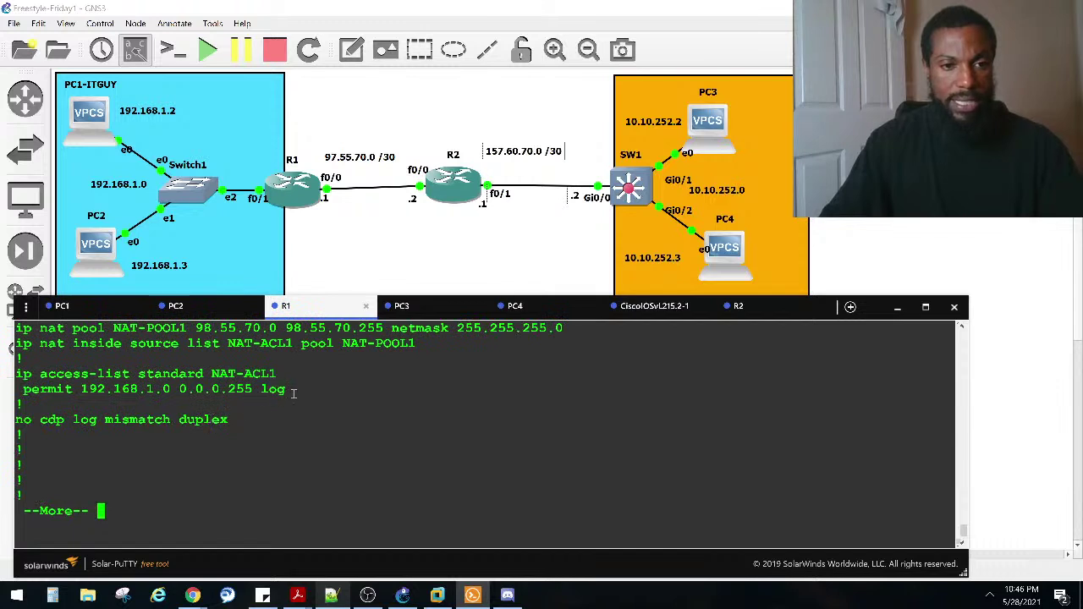
pyautogui.press('space')
pyautogui.press('space')
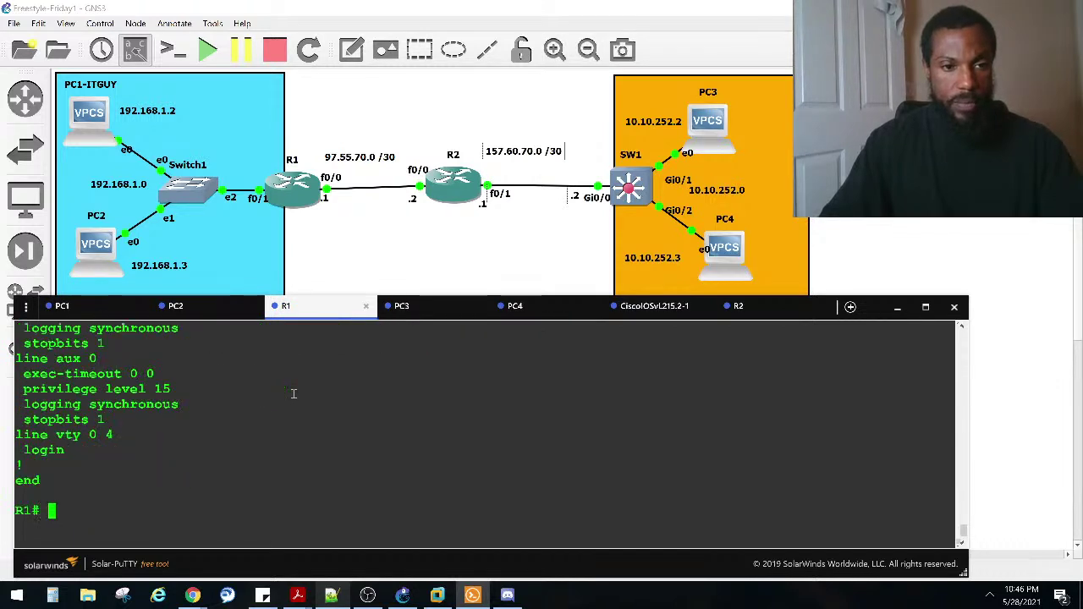
pyautogui.scroll(2, 253, 419)
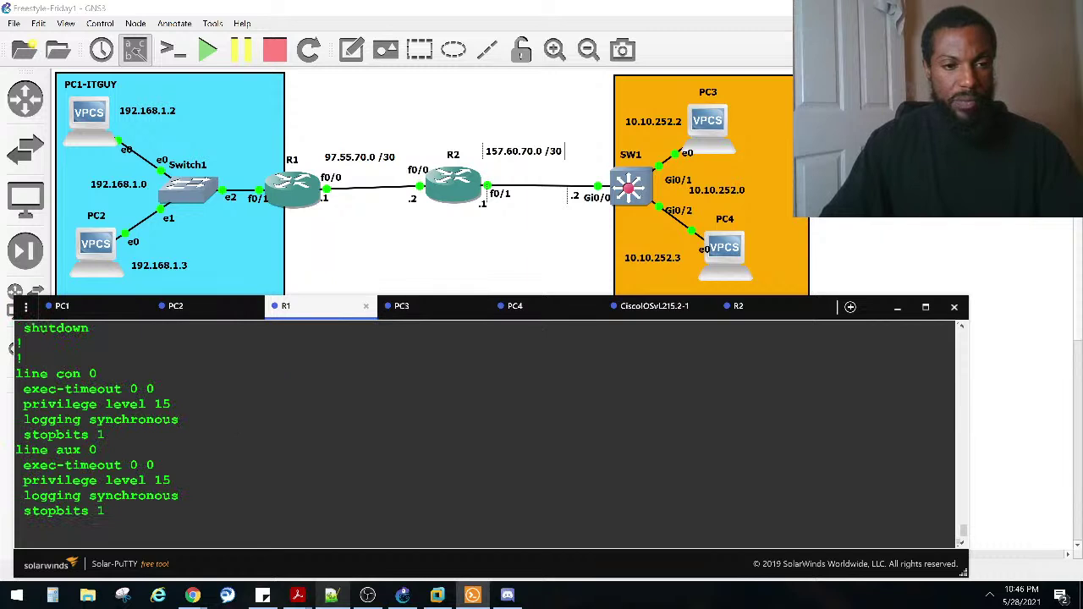
pyautogui.scroll(4, 240, 420)
pyautogui.scroll(2, 239, 420)
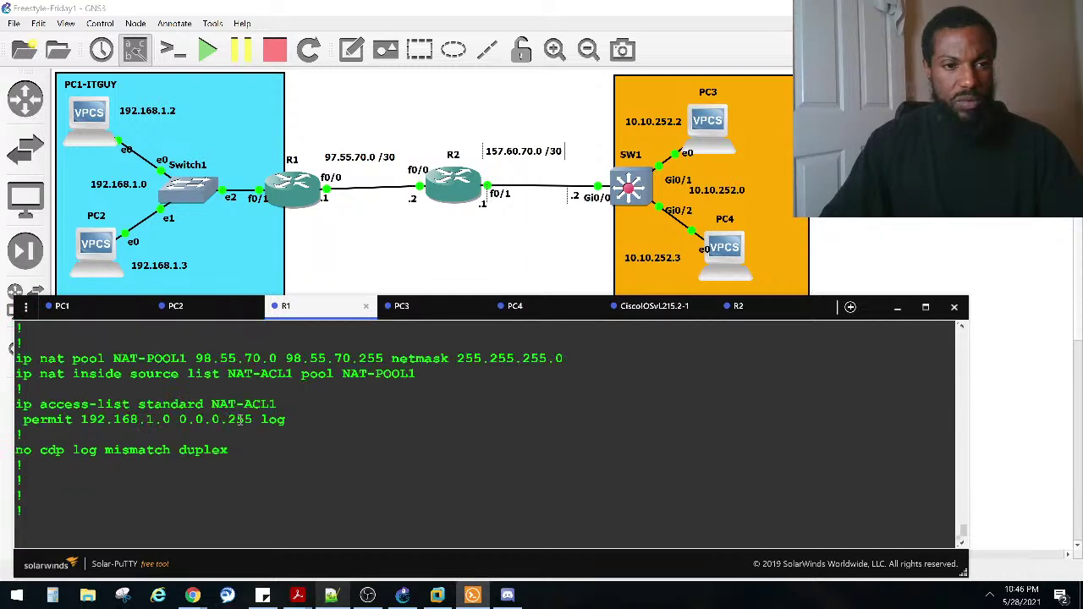
pyautogui.moveTo(295, 424); pyautogui.dragTo(17, 404)
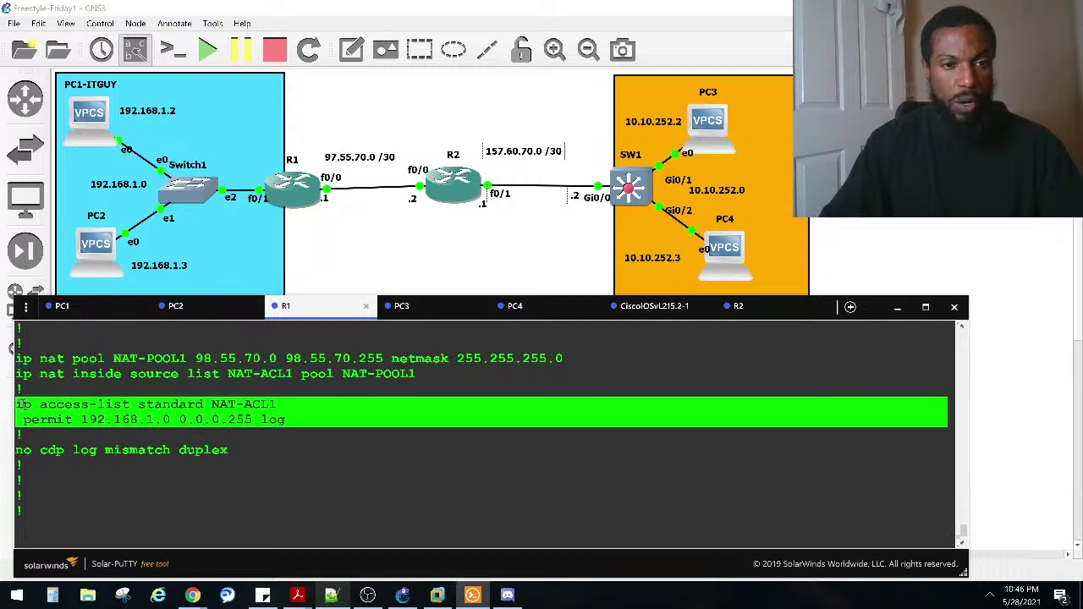
pyautogui.scroll(2, 271, 413)
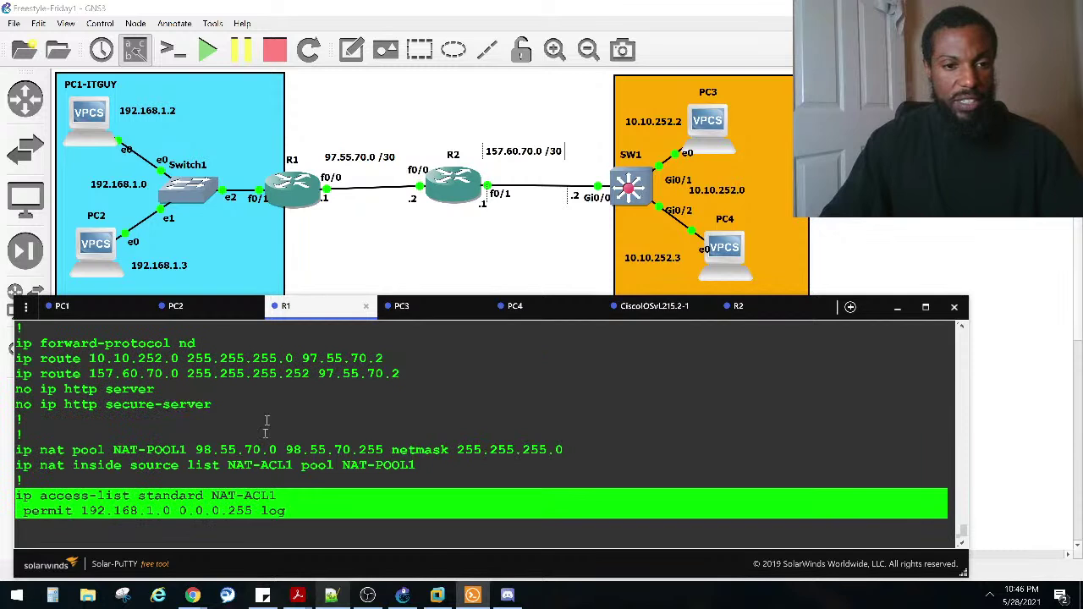
pyautogui.moveTo(276, 500)
pyautogui.mouseDown()
pyautogui.moveTo(204, 497)
pyautogui.moveTo(285, 499)
pyautogui.moveTo(274, 499)
pyautogui.mouseUp()
pyautogui.scroll(10, 261, 484)
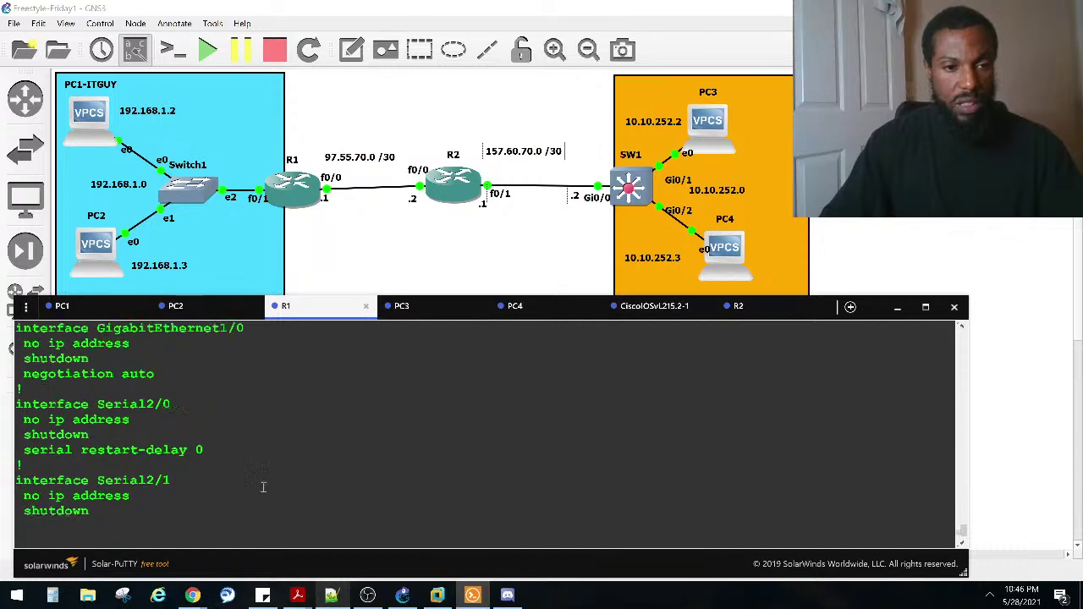
pyautogui.scroll(5, 261, 485)
pyautogui.scroll(-10, 259, 476)
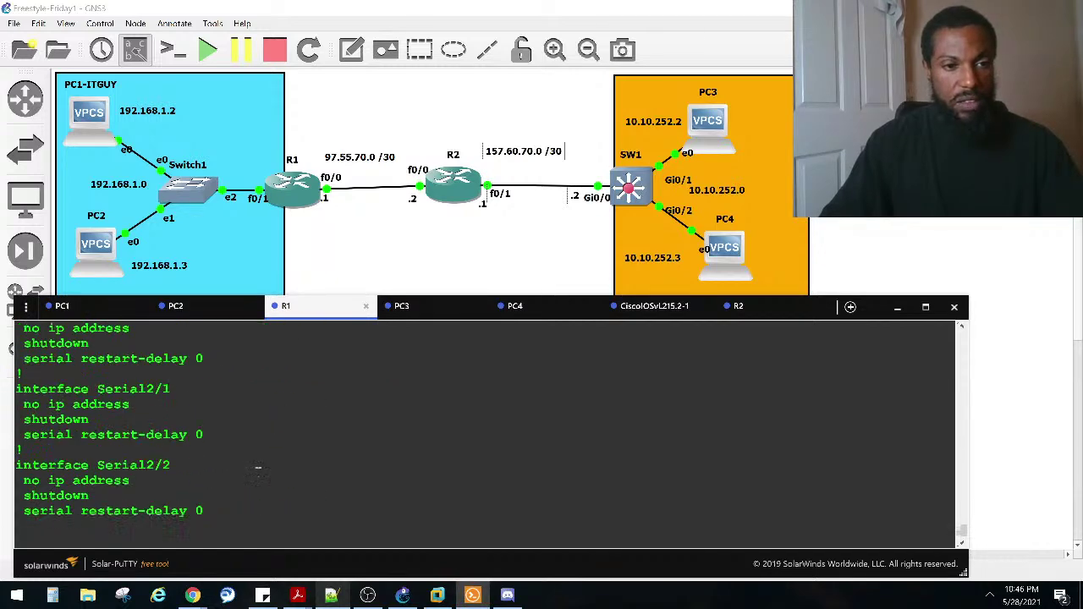
pyautogui.scroll(-2, 262, 462)
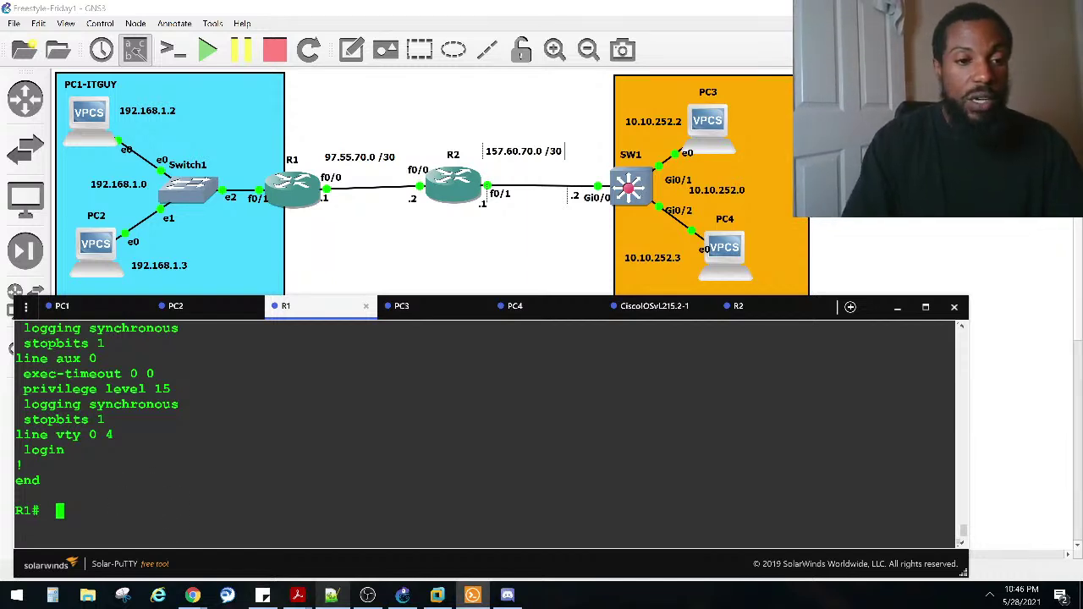
# Step: Enter configure terminal and interface FastEthernet 0/0 on R1
pyautogui.write('conf')
pyautogui.press('Tab')
pyautogui.write('t')
pyautogui.press('Tab')
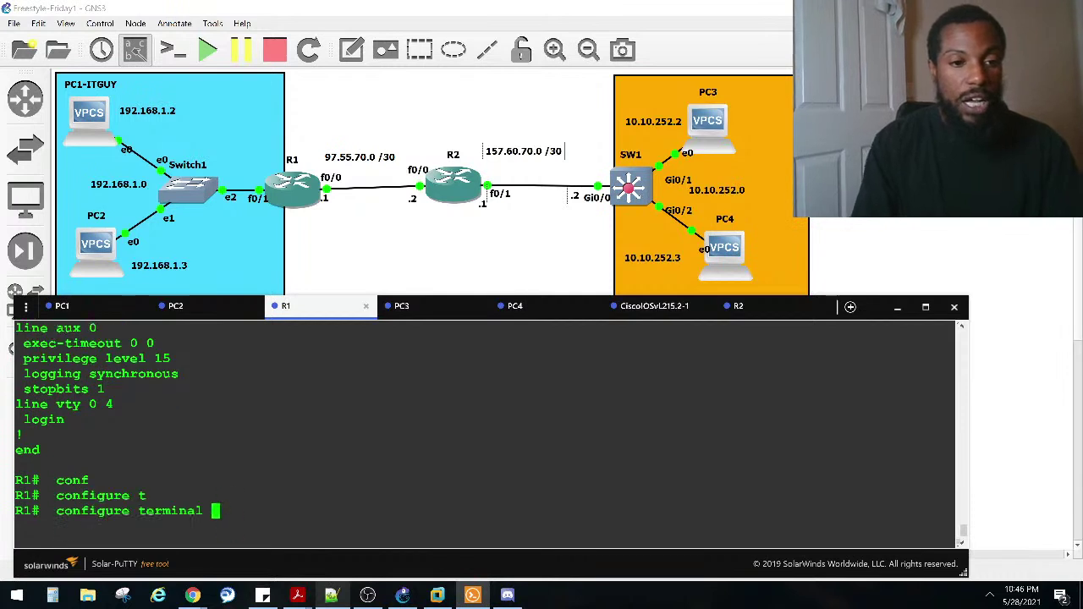
pyautogui.press('Return')
pyautogui.write('in')
pyautogui.press('Tab')
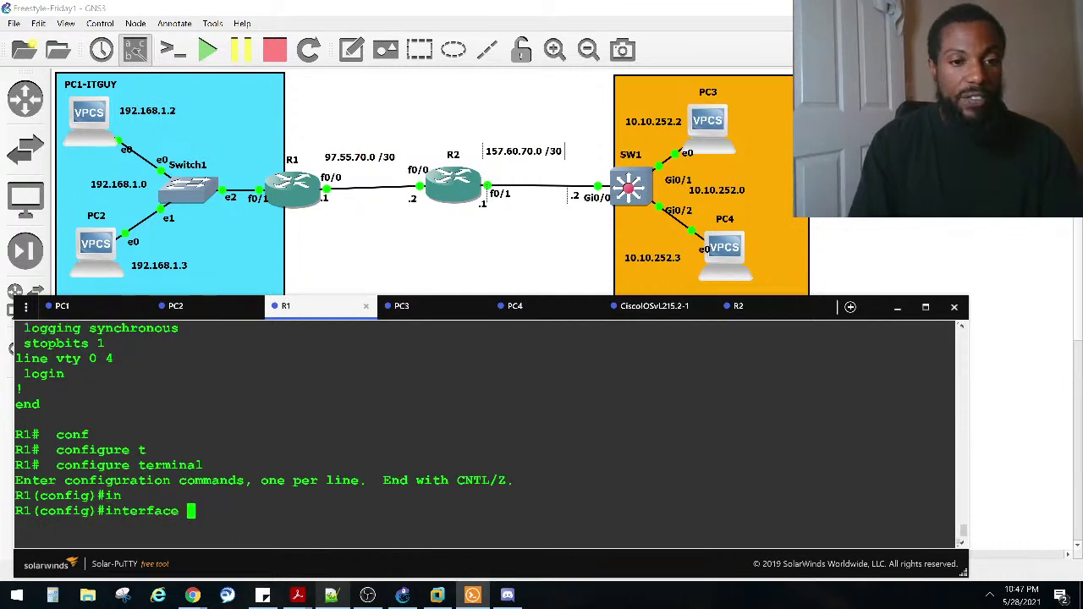
pyautogui.write('fa')
pyautogui.press('Tab')
pyautogui.write('0/0')
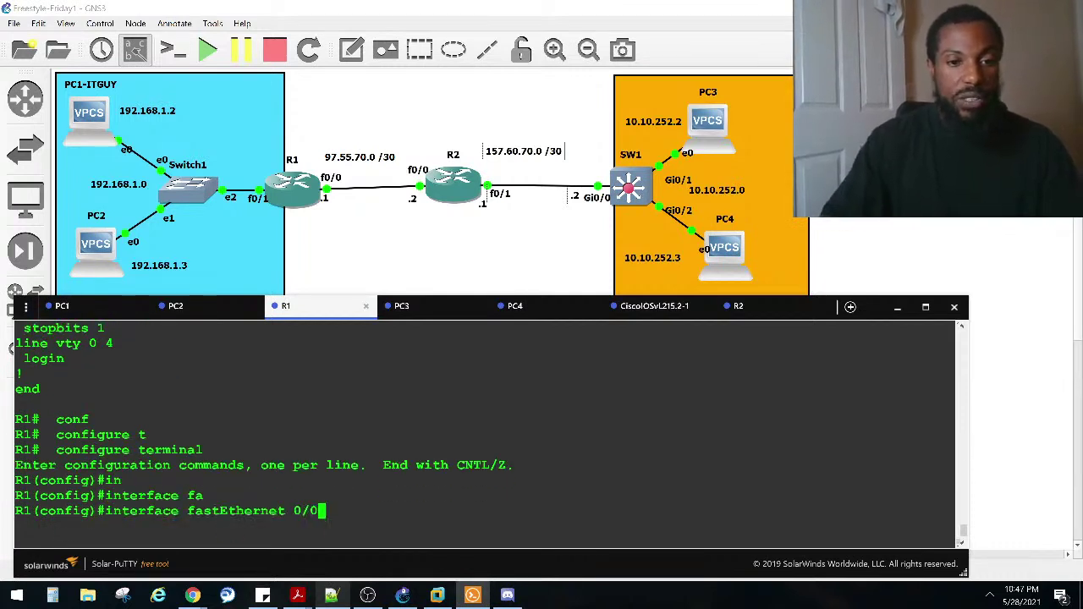
pyautogui.press('Return')
# Step: Review the earlier console output, then exit FastEthernet 0/0 back to global configuration mode
pyautogui.scroll(10, 203, 423)
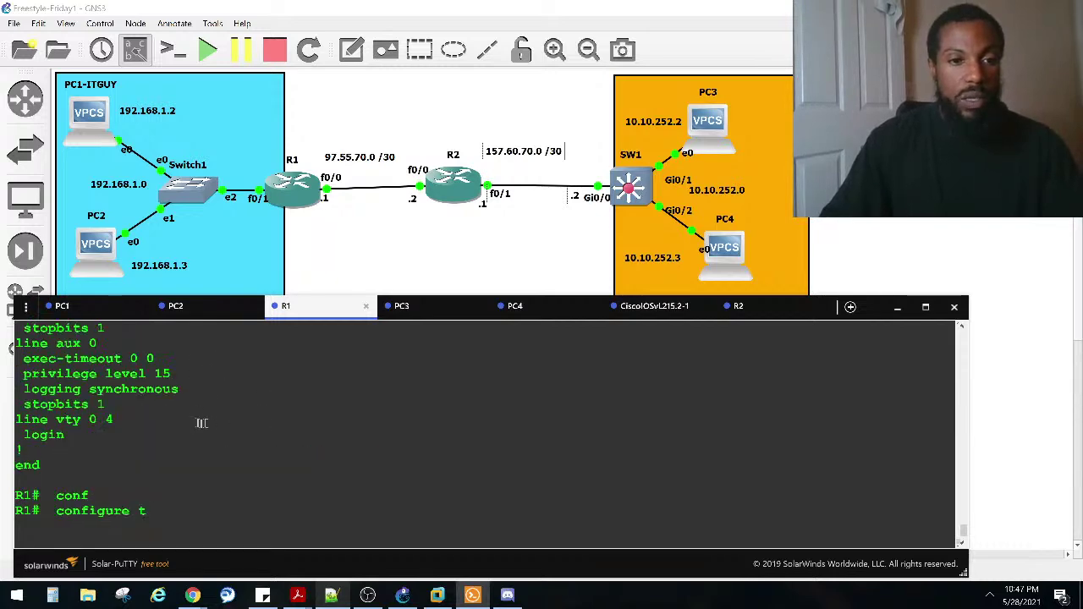
pyautogui.scroll(7, 180, 418)
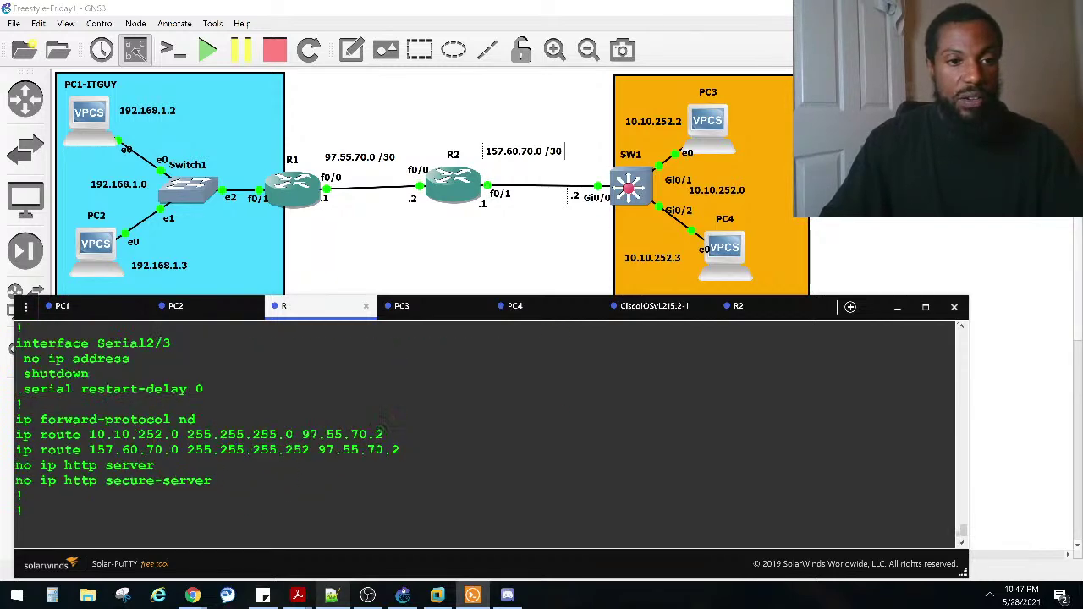
pyautogui.scroll(8, 80, 373)
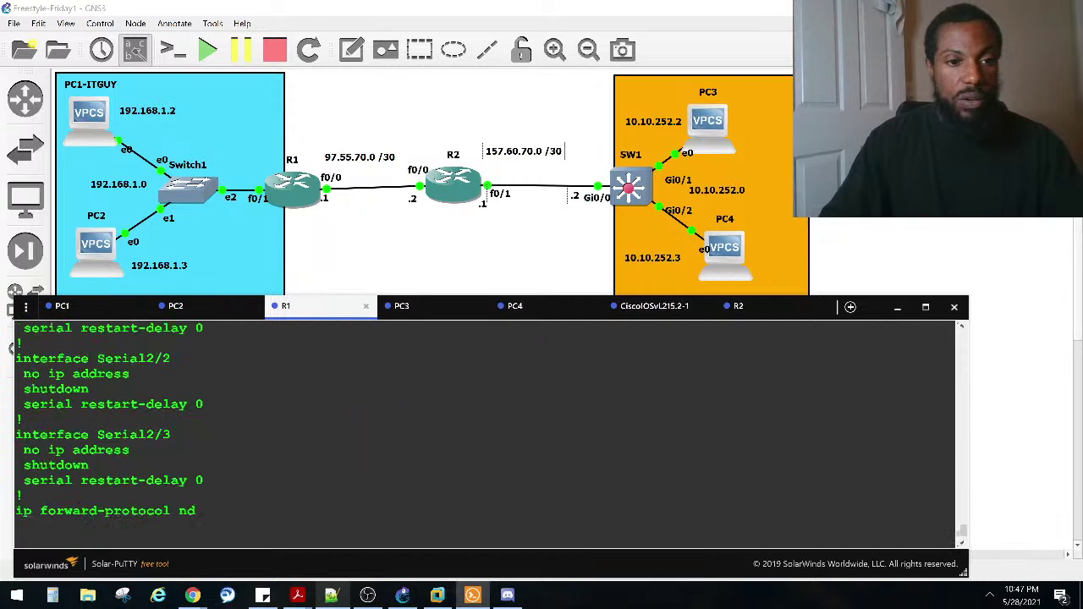
pyautogui.scroll(4, 204, 423)
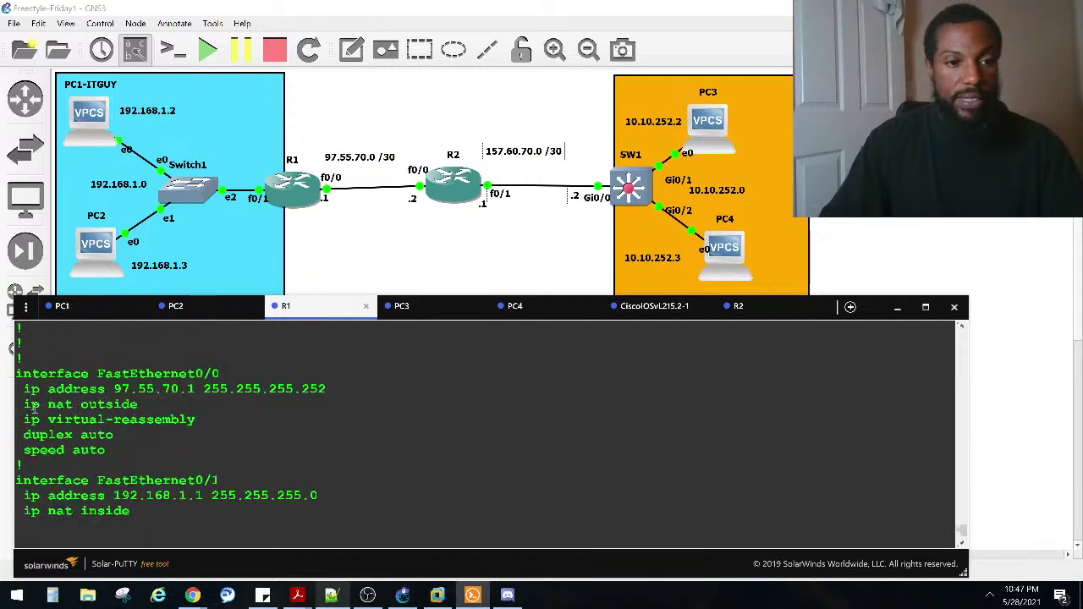
pyautogui.scroll(-2, 83, 410)
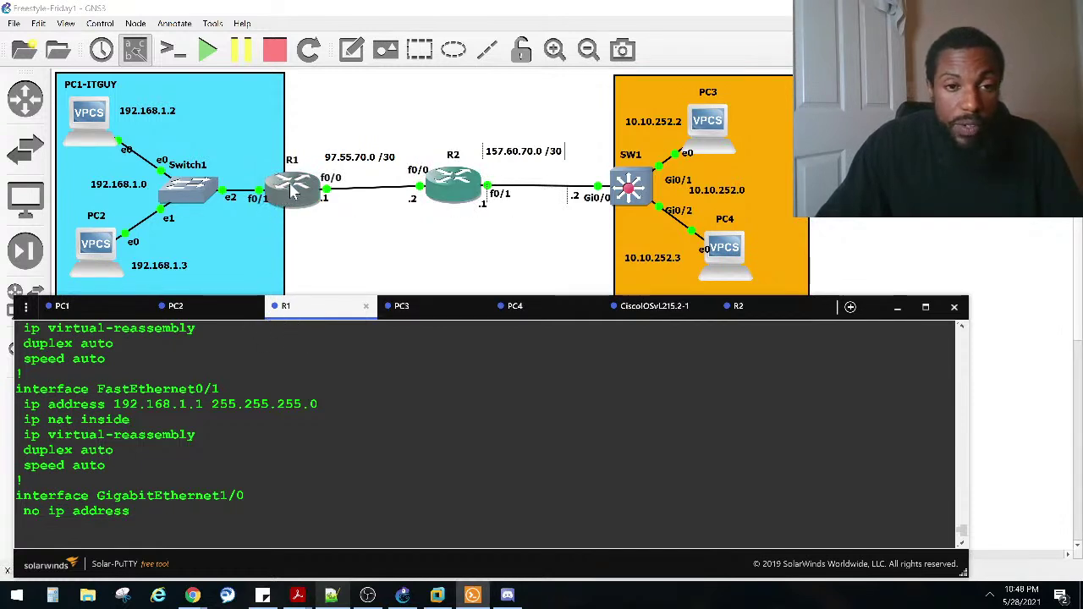
pyautogui.scroll(-5, 555, 414)
pyautogui.scroll(-3, 266, 415)
pyautogui.scroll(3, 272, 412)
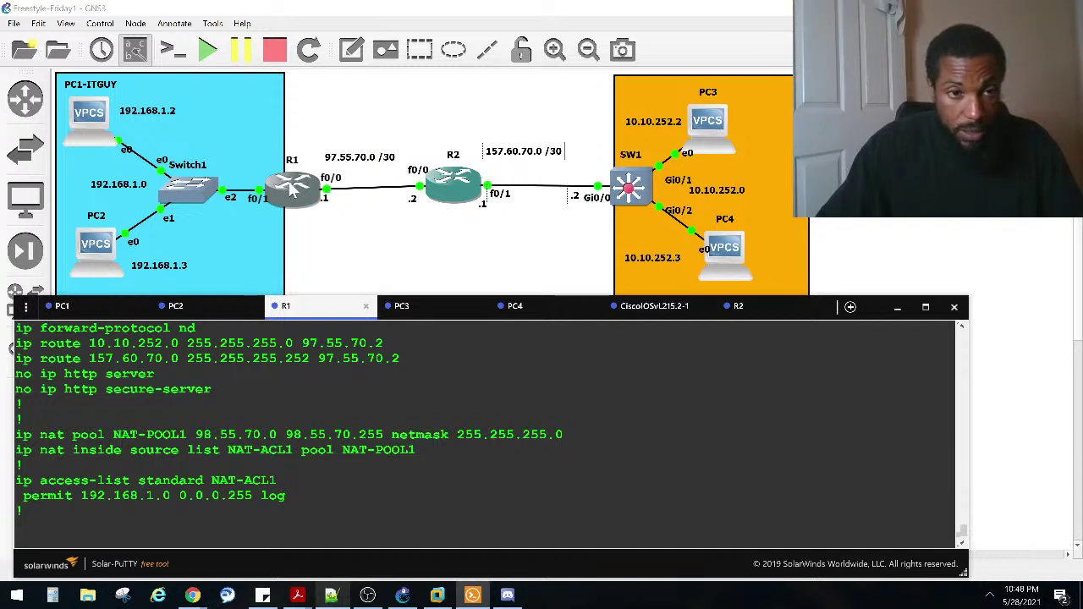
pyautogui.scroll(-10, 280, 416)
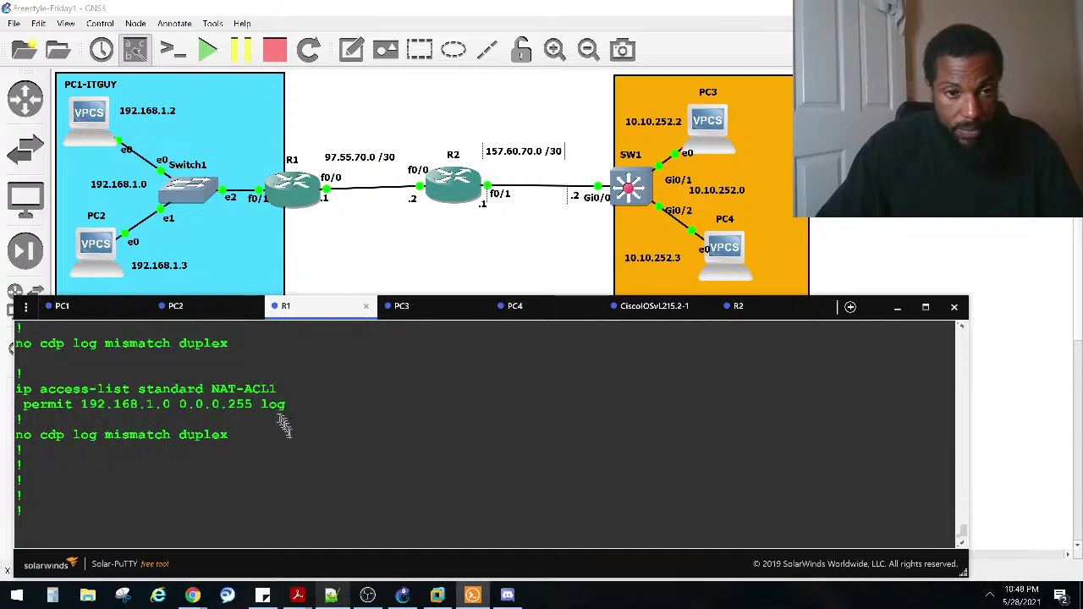
pyautogui.press('Return')
pyautogui.write('exit')
pyautogui.press('Return')
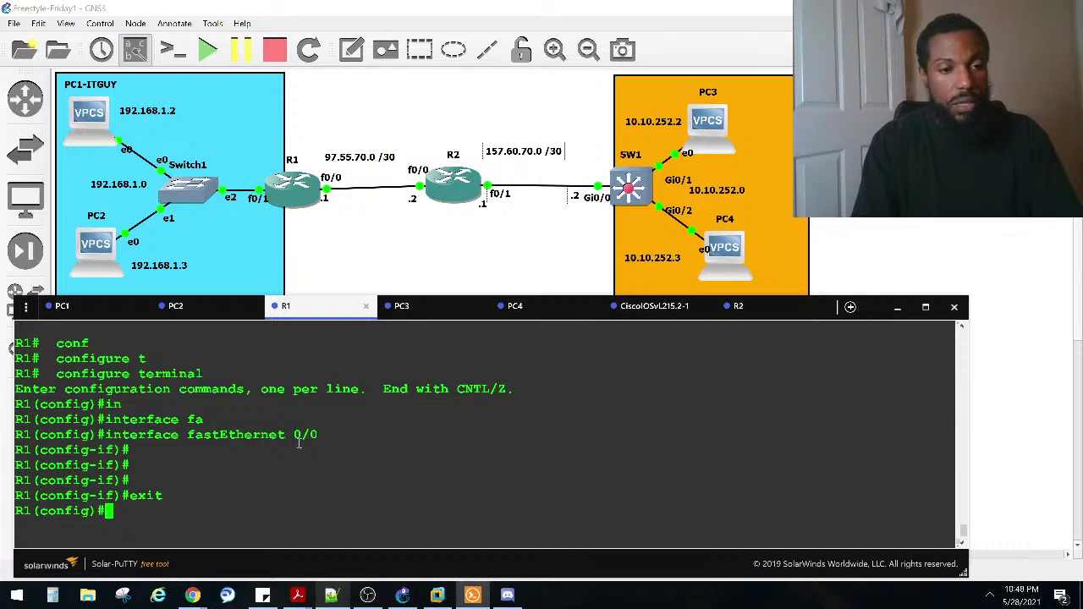
# Step: Create interface loopback 10 on R1
pyautogui.write('in')
pyautogui.press('Tab')
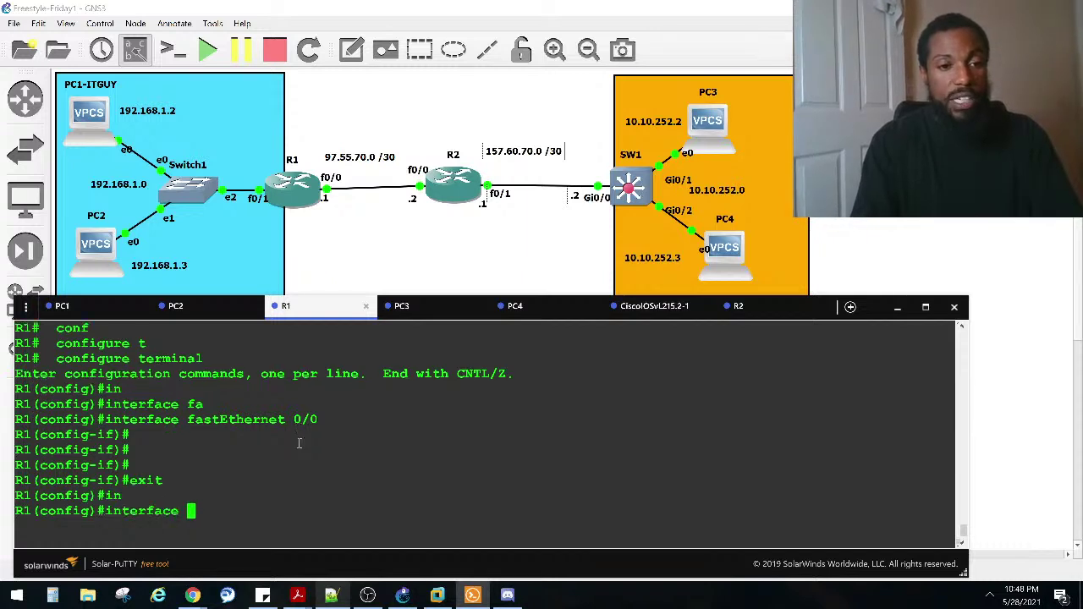
pyautogui.write('loo')
pyautogui.press('Tab')
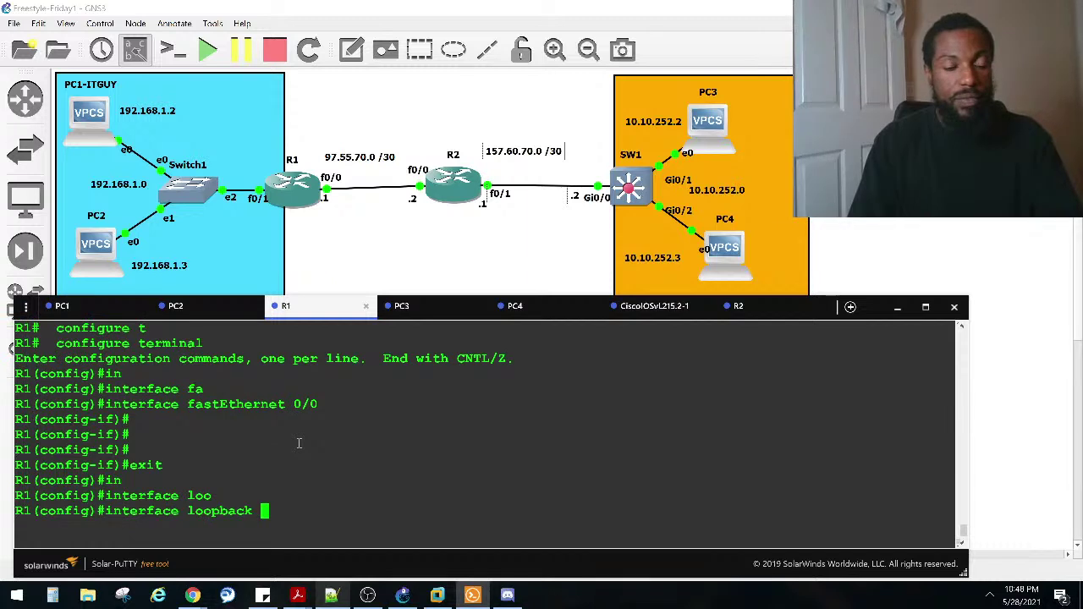
pyautogui.write('10')
pyautogui.press('Return')
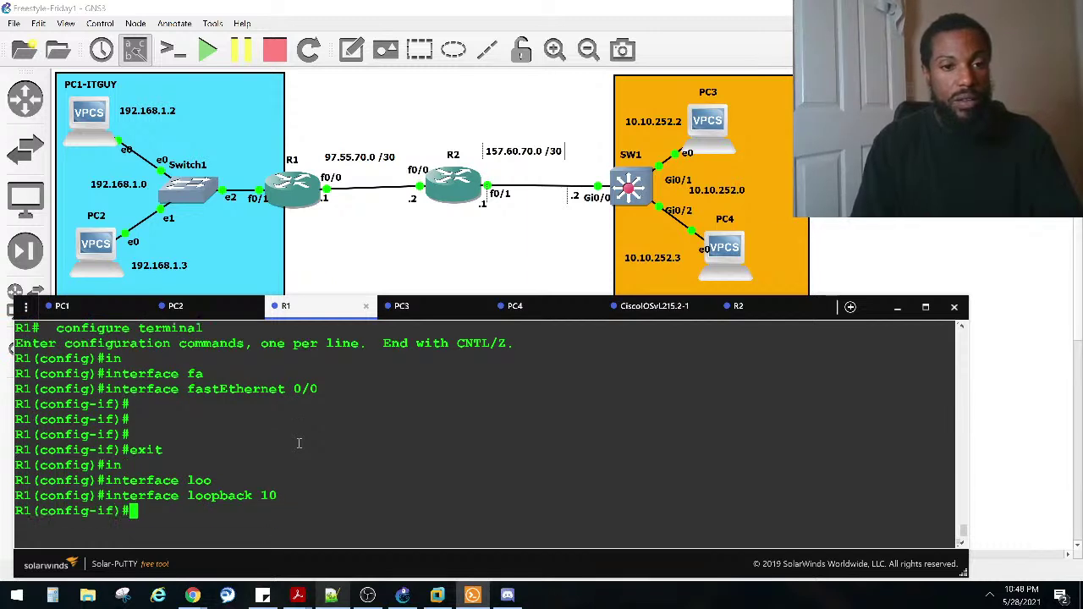
# Step: Try assigning 192.168.1.10 255.255.255.0 to Loopback10 and highlight the rejected address
pyautogui.write('ip add')
pyautogui.press('Tab')
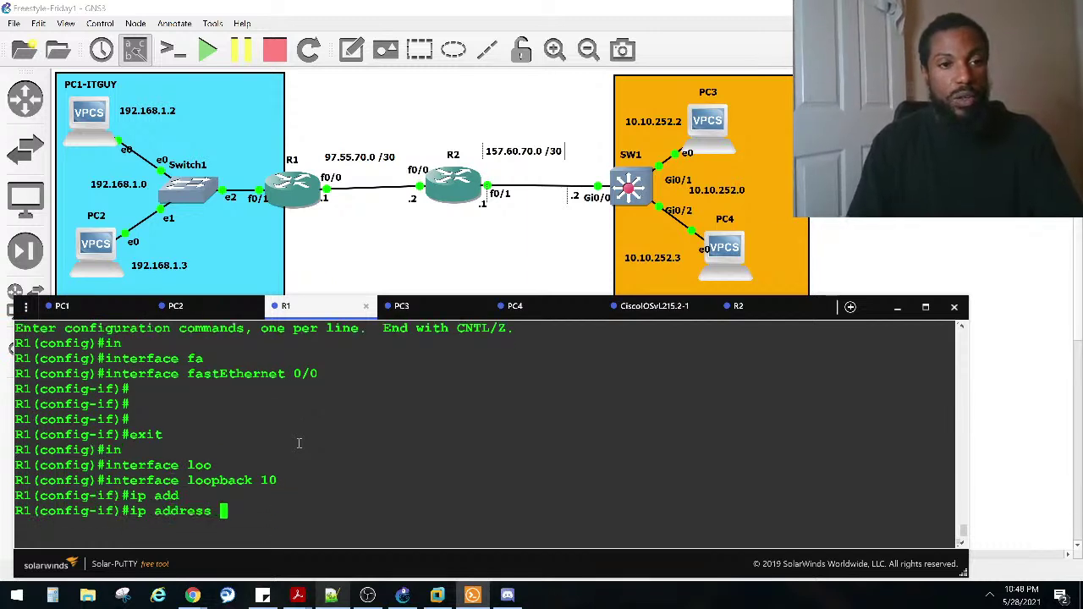
pyautogui.write('192.168.')
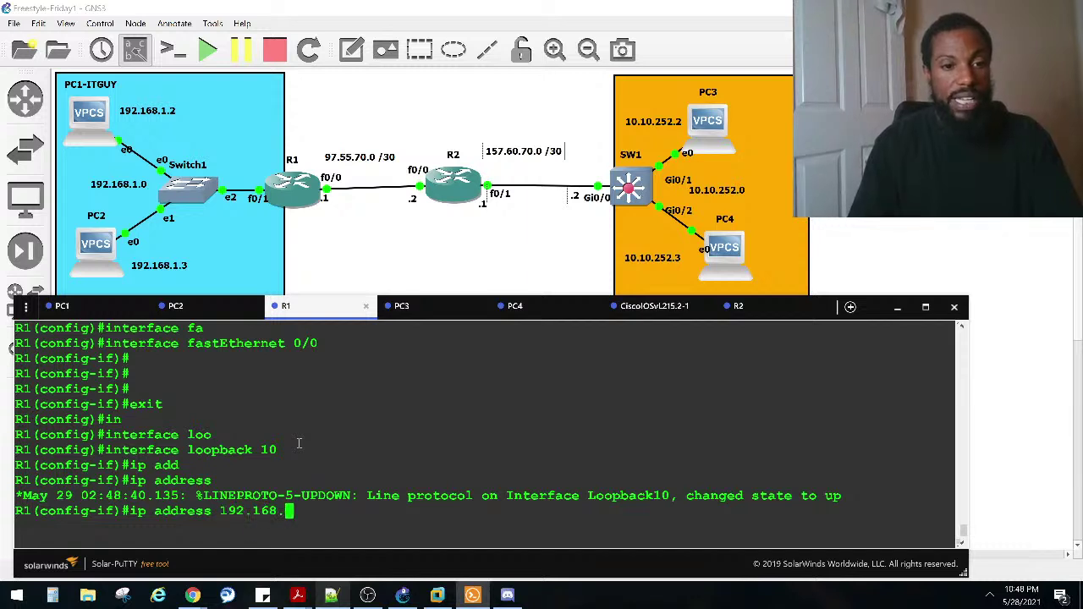
pyautogui.write('1')
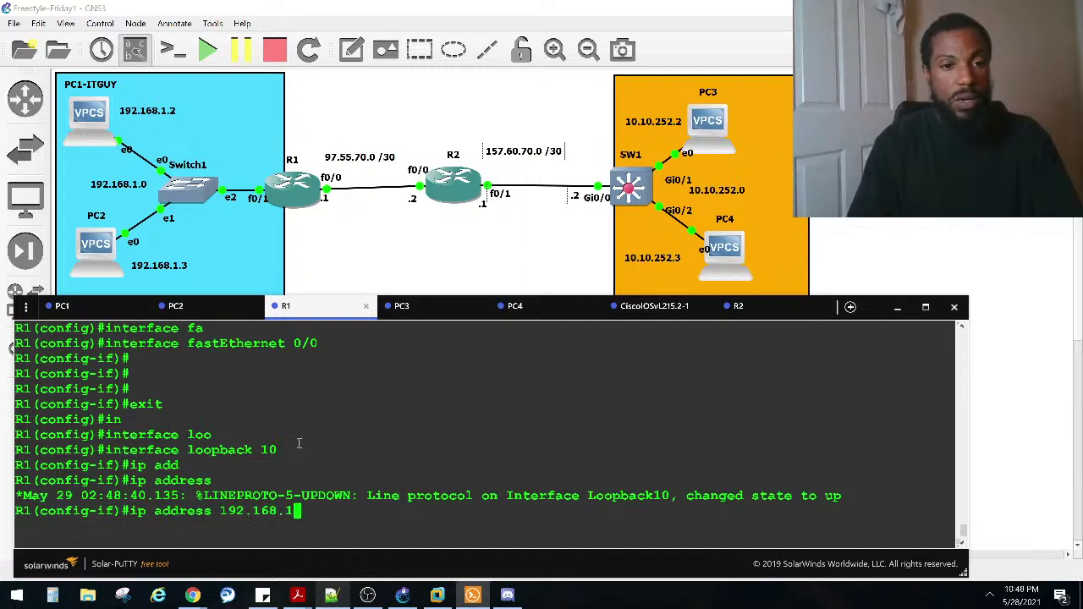
pyautogui.write('.10 255.255.255')
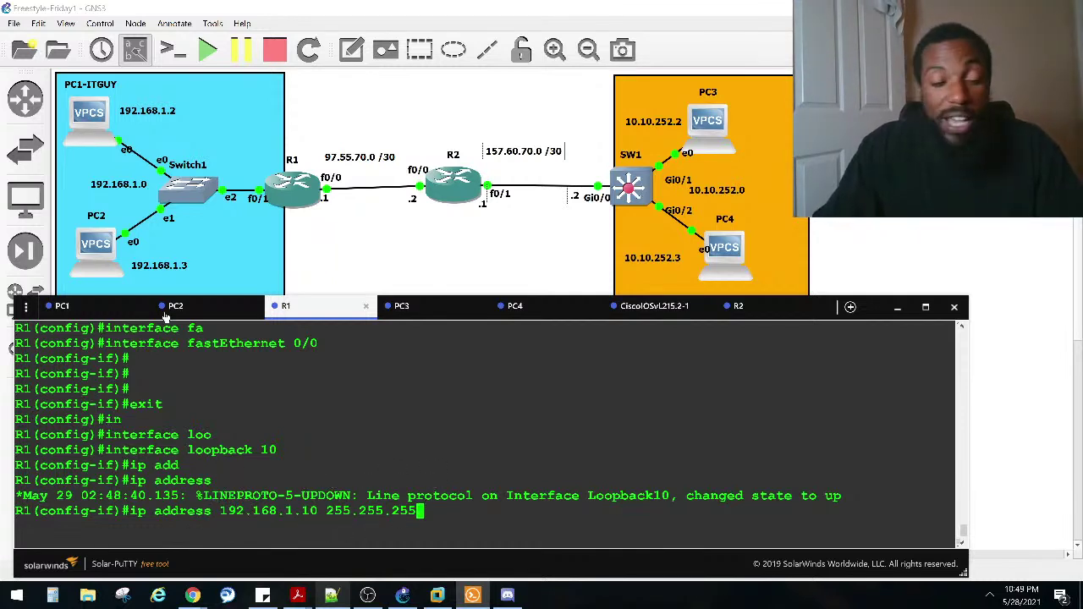
pyautogui.write('.0')
pyautogui.press('Return')
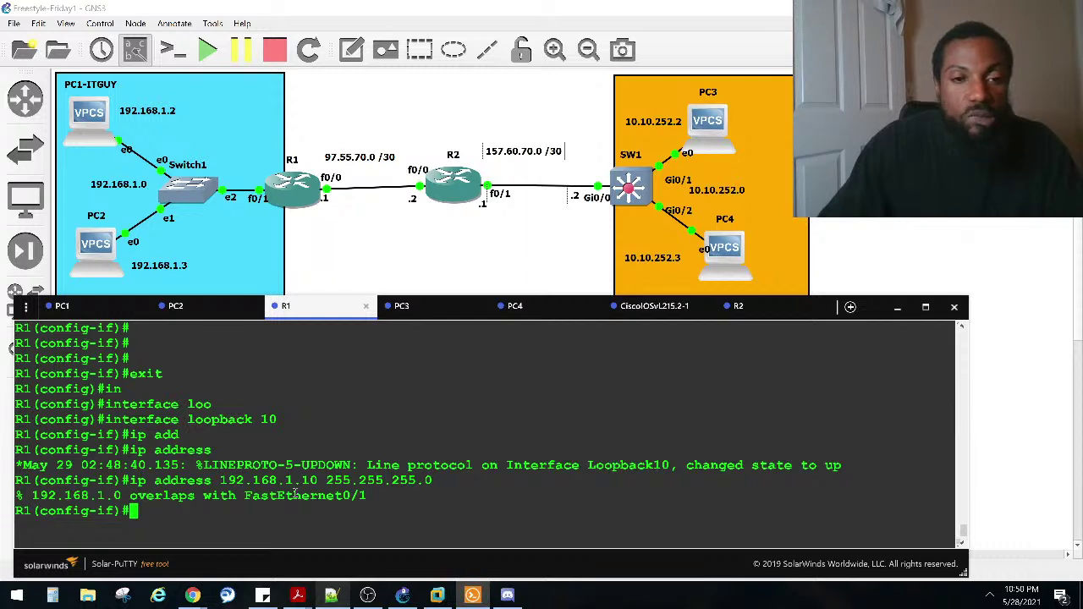
pyautogui.moveTo(316, 480); pyautogui.dragTo(222, 479)
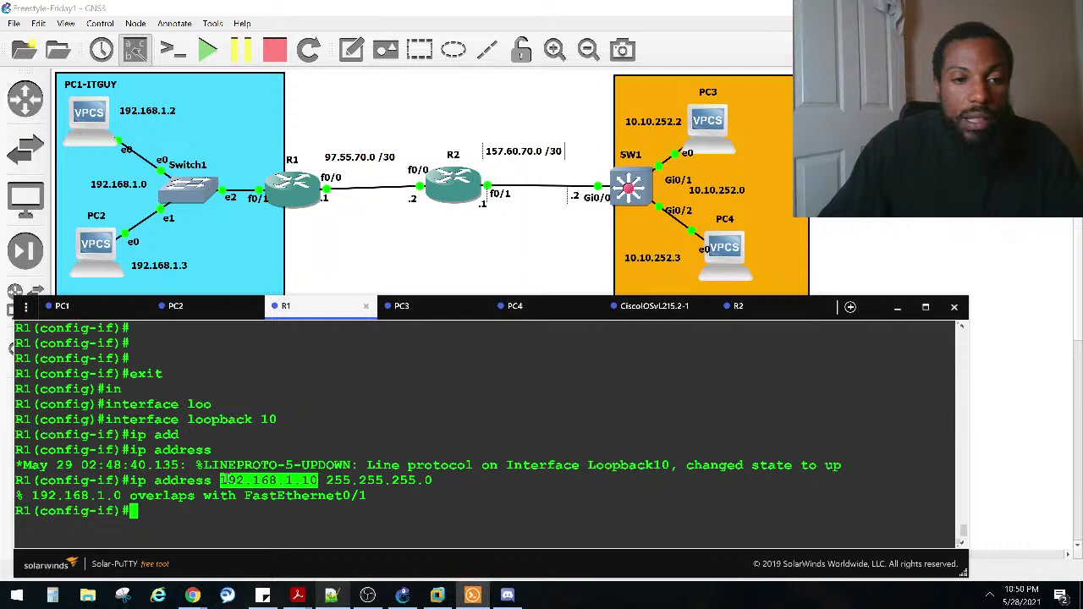